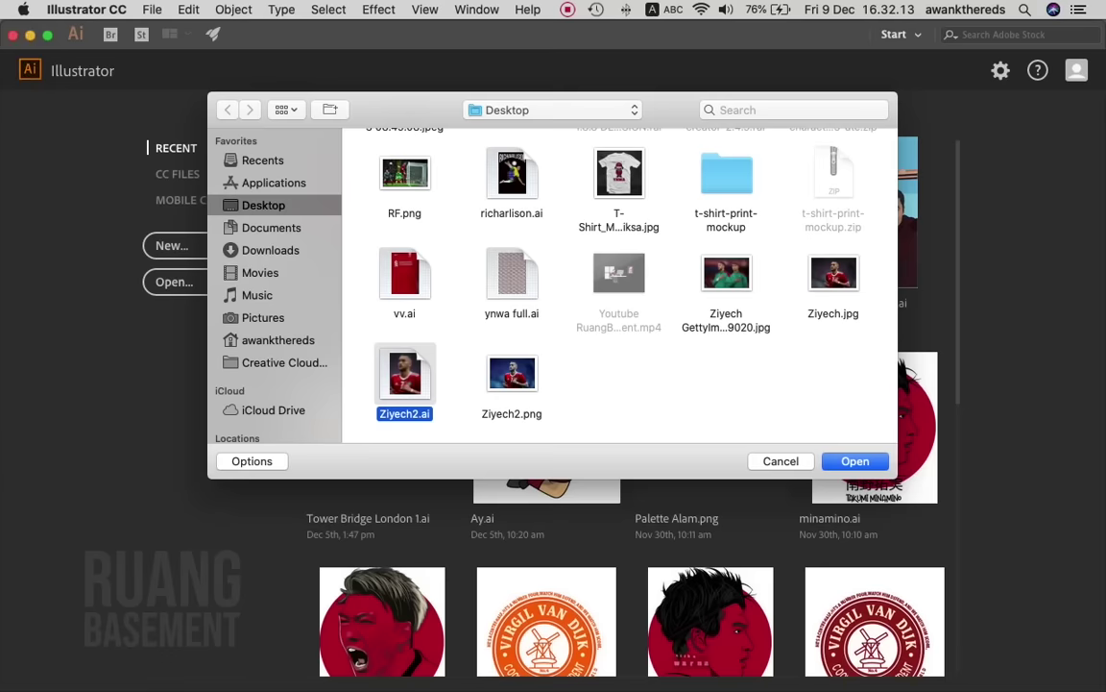
# - Open Ziyech2.ai and move Layer 3's path into Layer 2
pyautogui.click(855, 461)
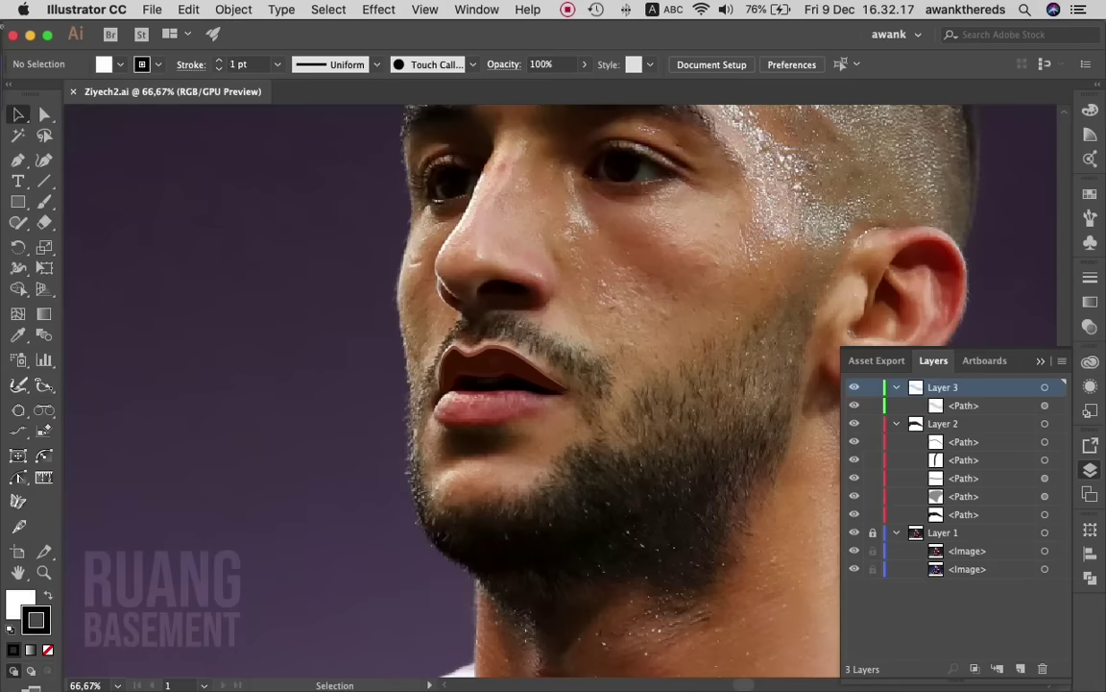
pyautogui.click(963, 405)
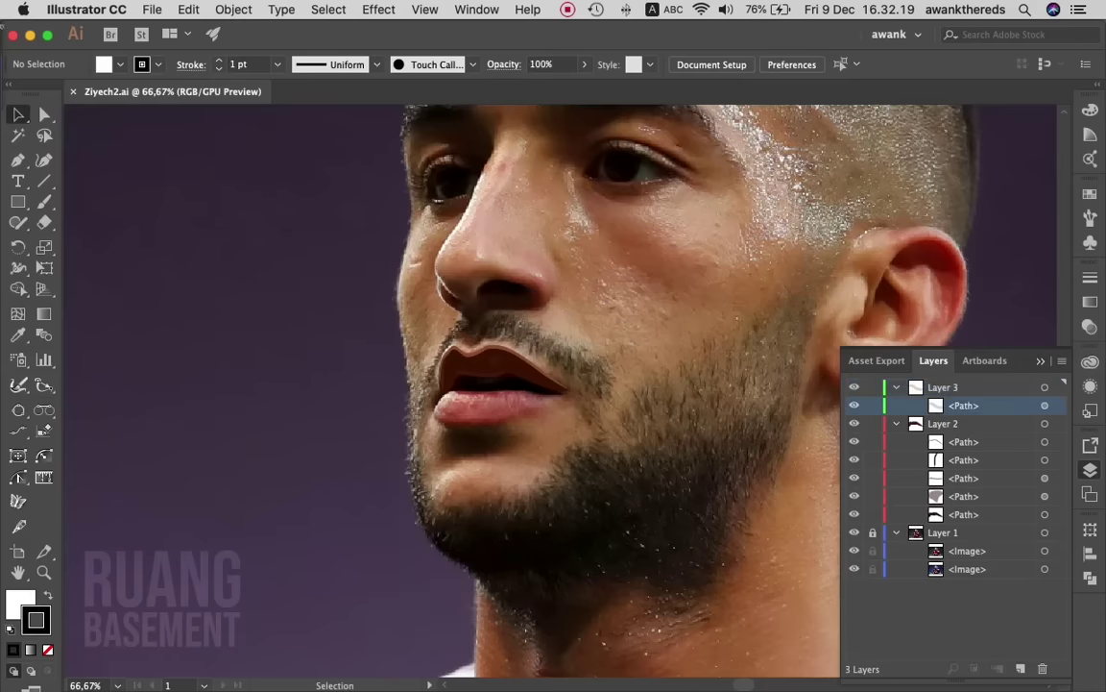
pyautogui.moveTo(964, 406); pyautogui.dragTo(946, 423)
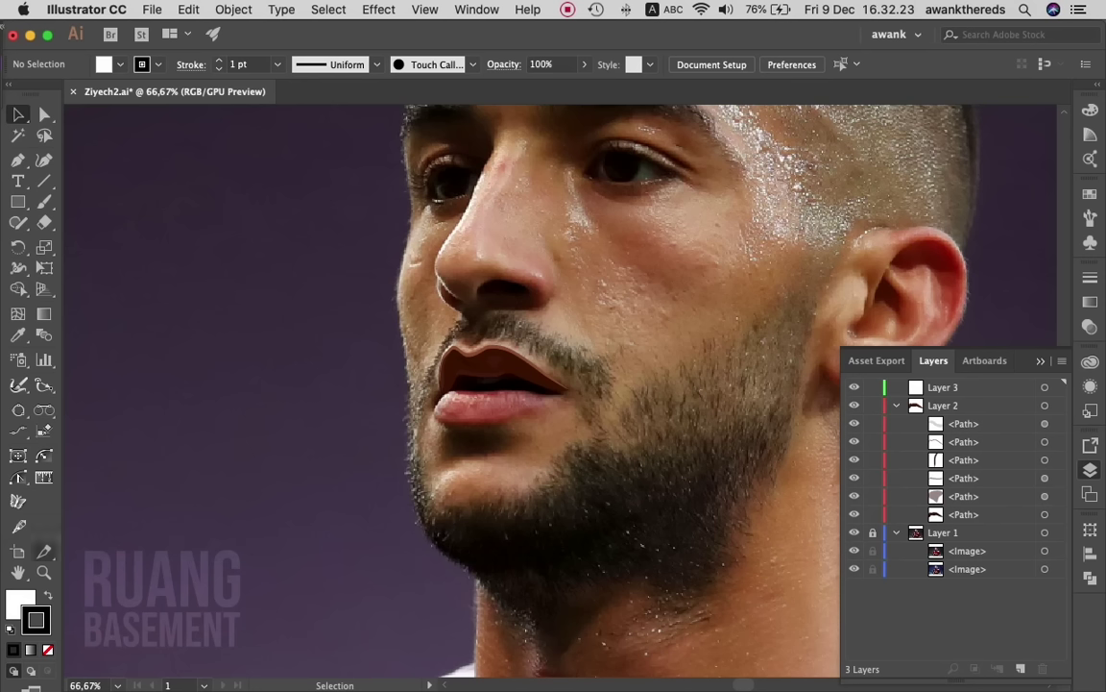
# - Zoom in closely on the lips and set the fill to None
pyautogui.press('z')
pyautogui.click(519, 391)
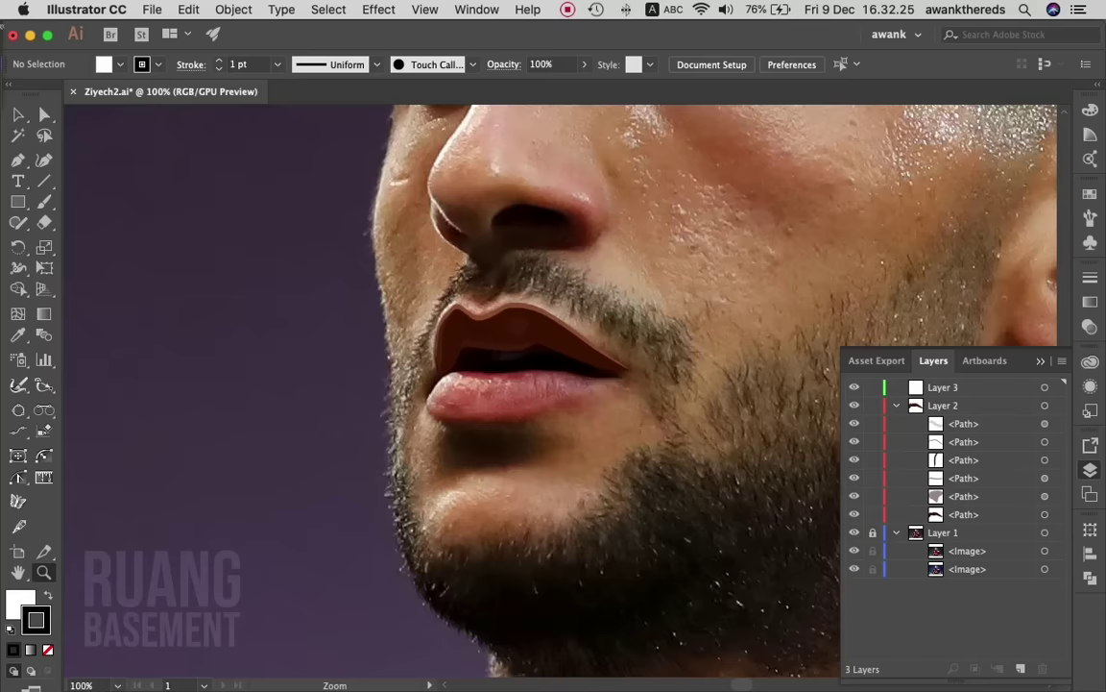
pyautogui.click(519, 390)
pyautogui.click(519, 391)
pyautogui.hscroll(-3, 480, 384)
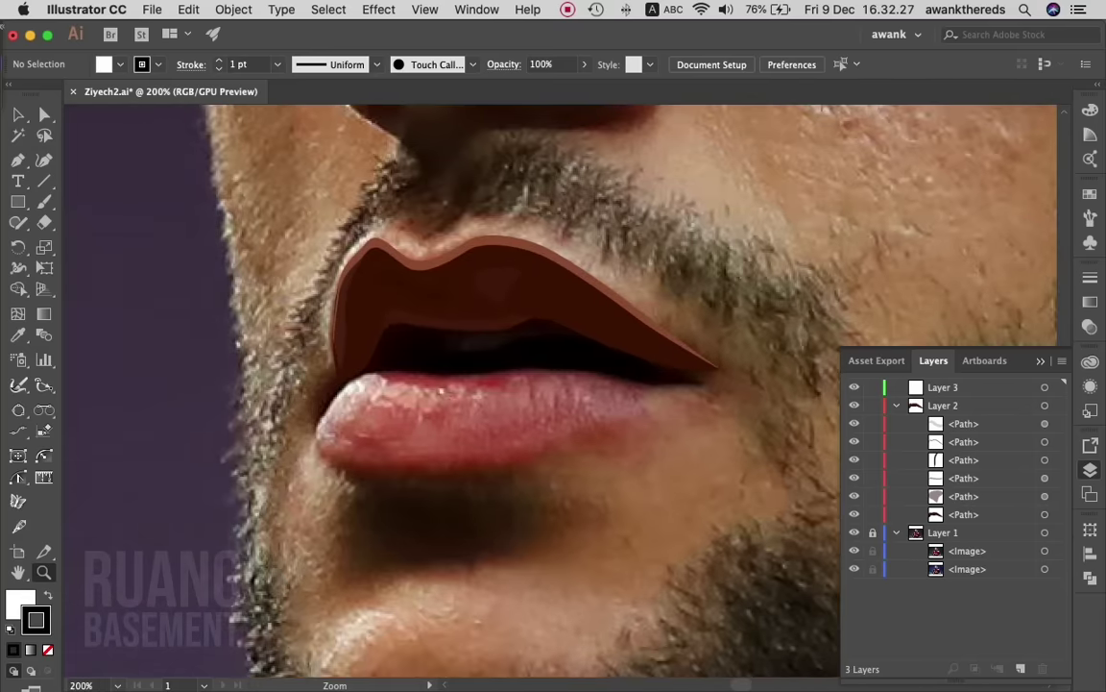
pyautogui.press('F6')
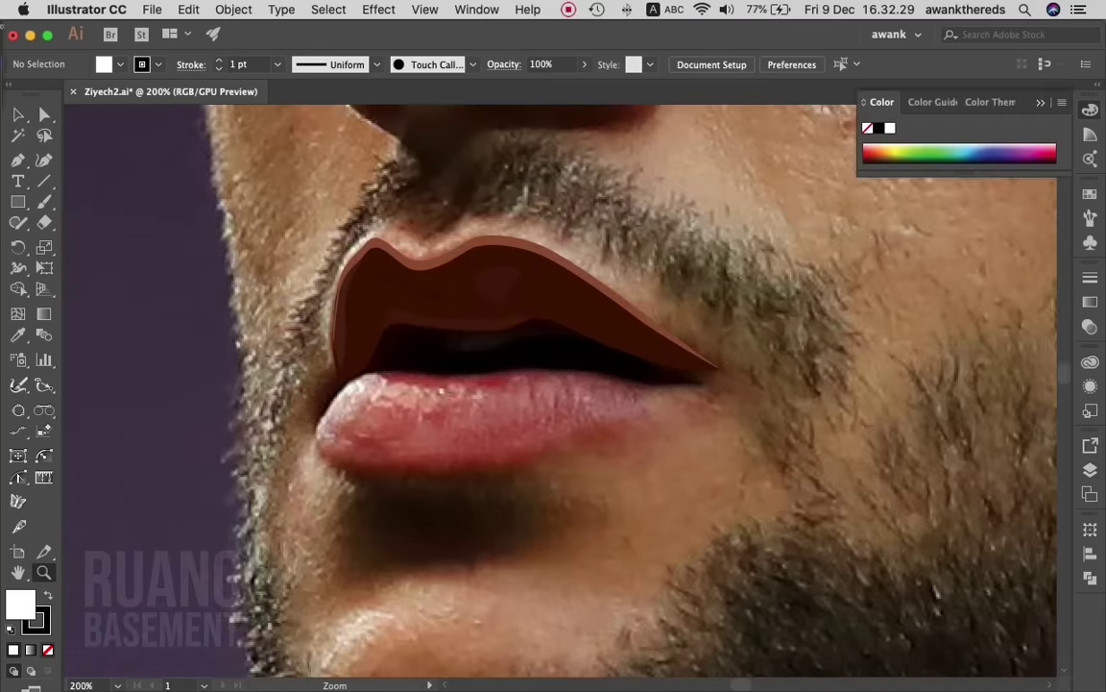
pyautogui.press('/')
pyautogui.hscroll(-3, 565, 384)
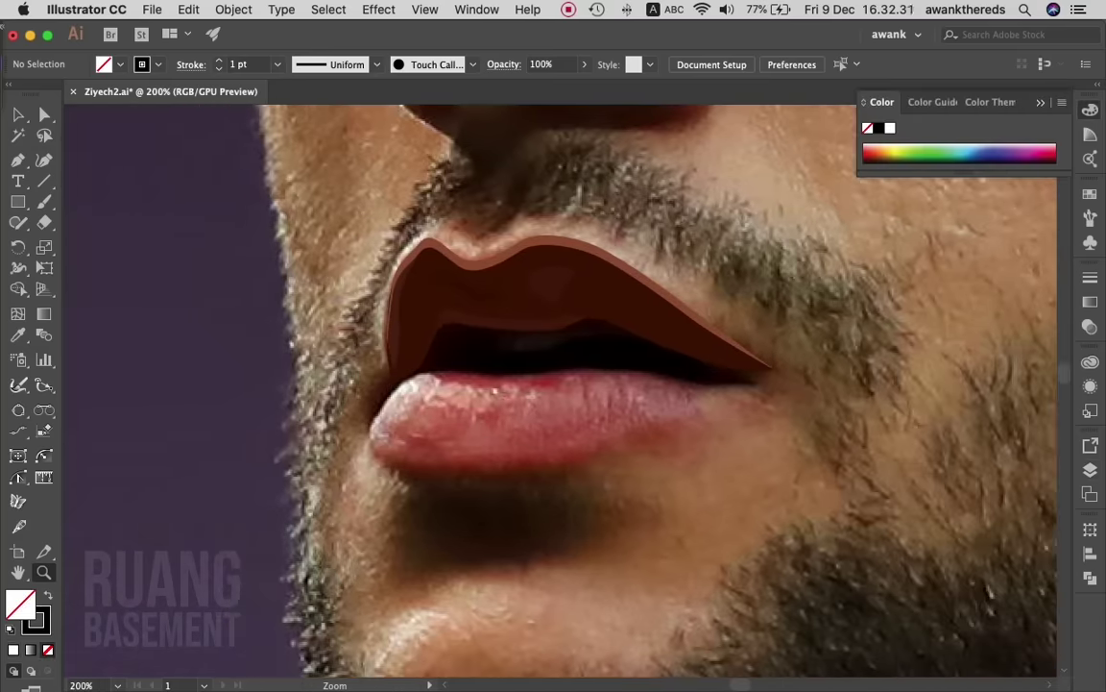
pyautogui.press('p')
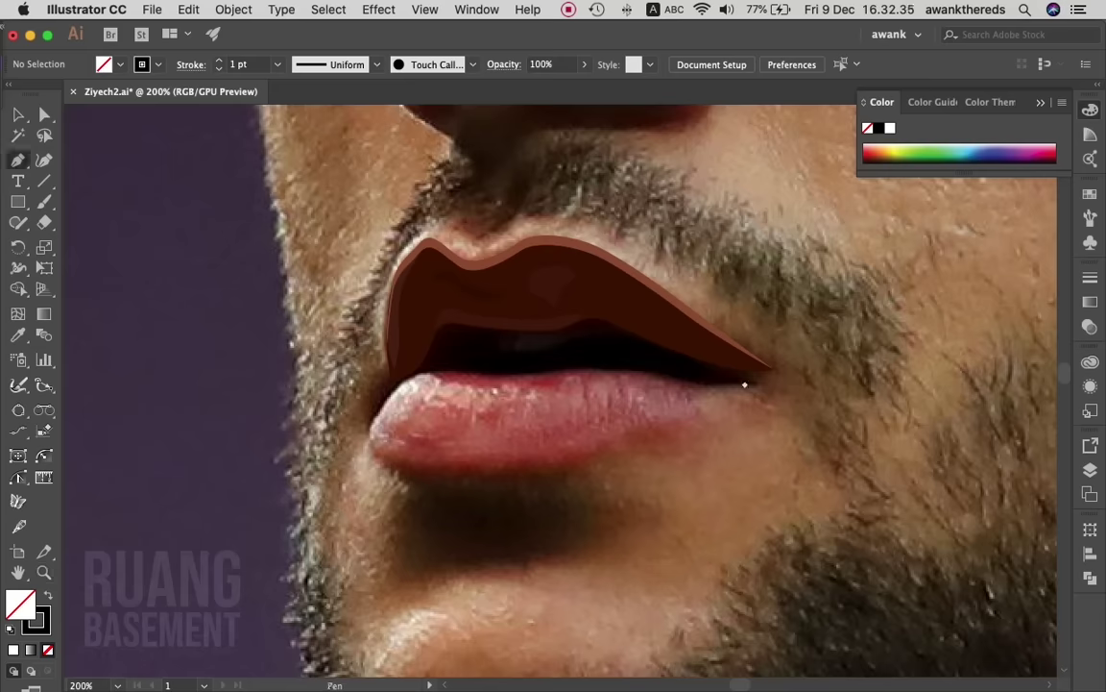
# - Trace a closed Pen outline around the lower lip, starting and ending at the right mouth corner
pyautogui.click(745, 384)
pyautogui.moveTo(700, 393); pyautogui.dragTo(689, 401)
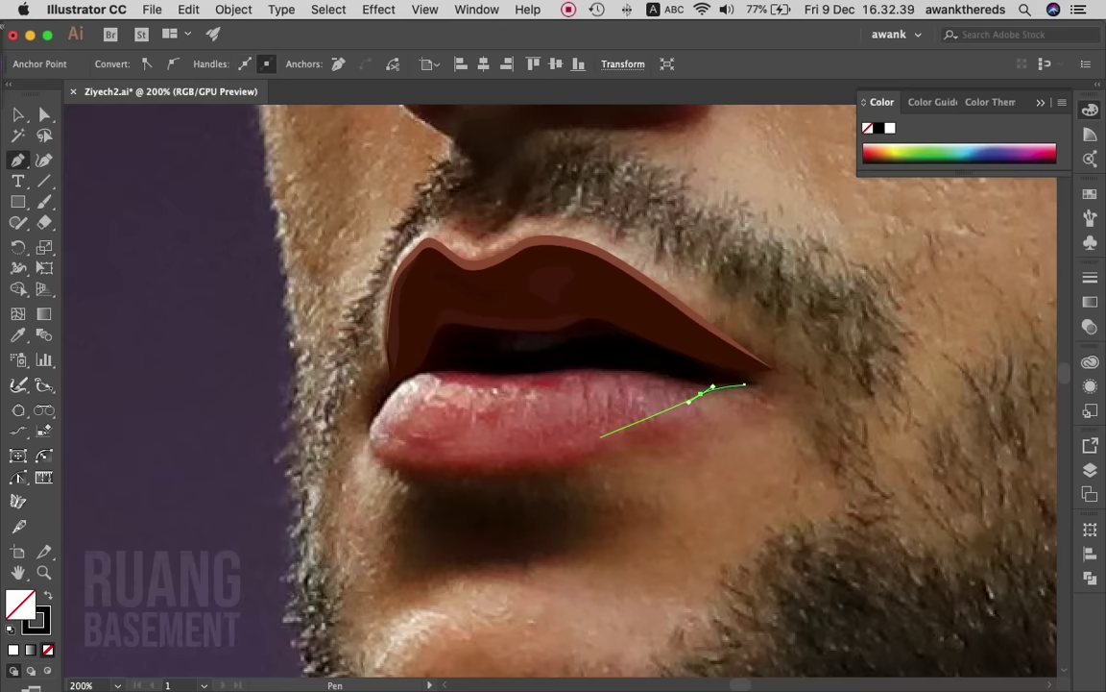
pyautogui.moveTo(591, 438); pyautogui.dragTo(573, 443)
pyautogui.moveTo(437, 462); pyautogui.dragTo(368, 456)
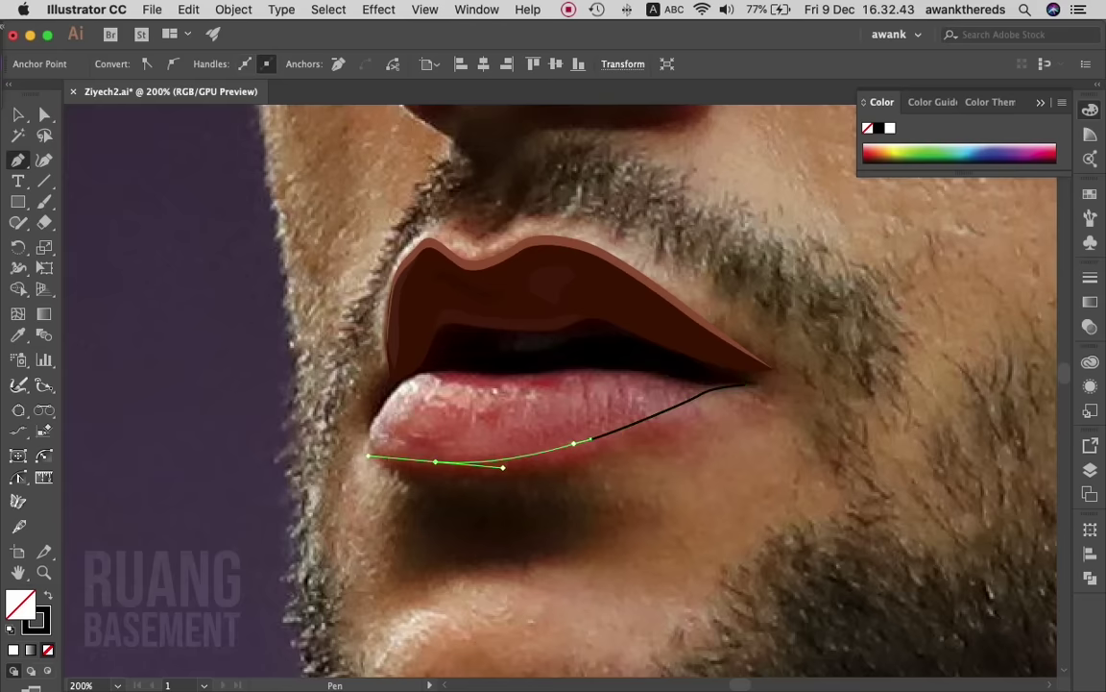
pyautogui.moveTo(367, 455); pyautogui.dragTo(371, 420)
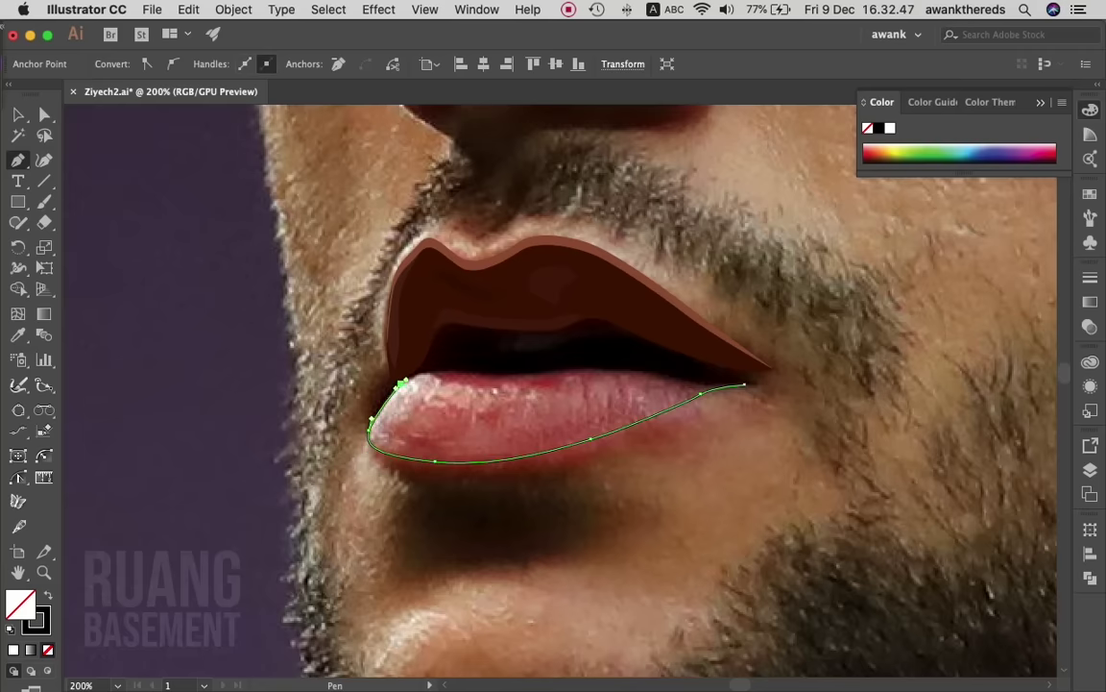
pyautogui.moveTo(437, 372); pyautogui.dragTo(519, 375)
pyautogui.click(581, 370)
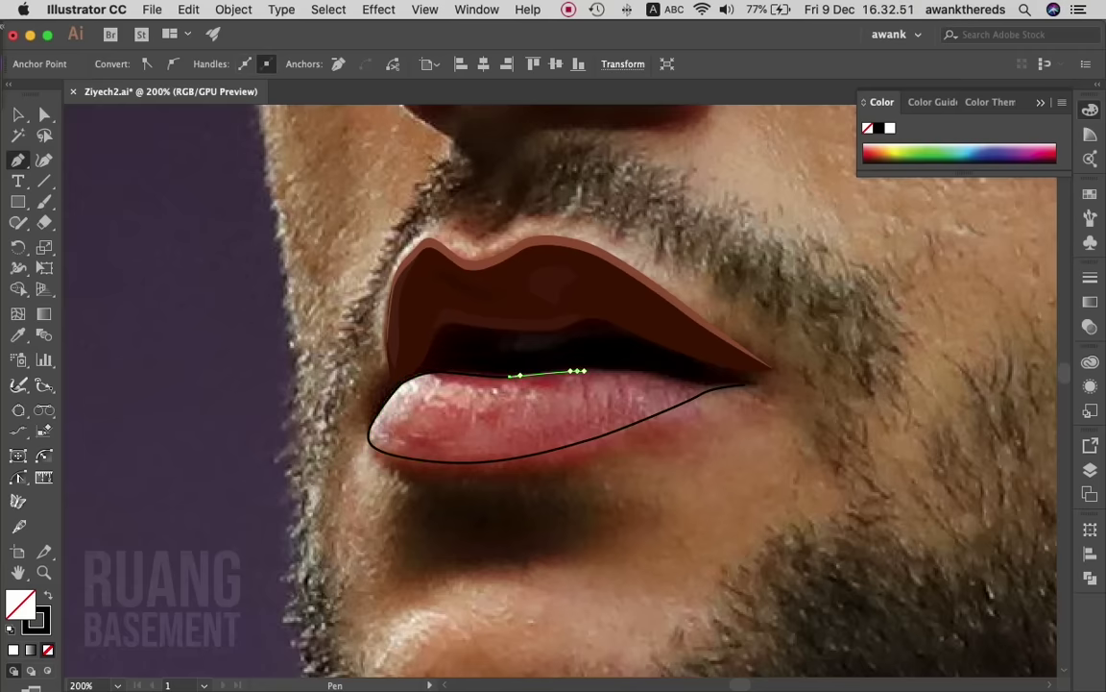
pyautogui.moveTo(650, 375); pyautogui.dragTo(662, 380)
pyautogui.click(745, 384)
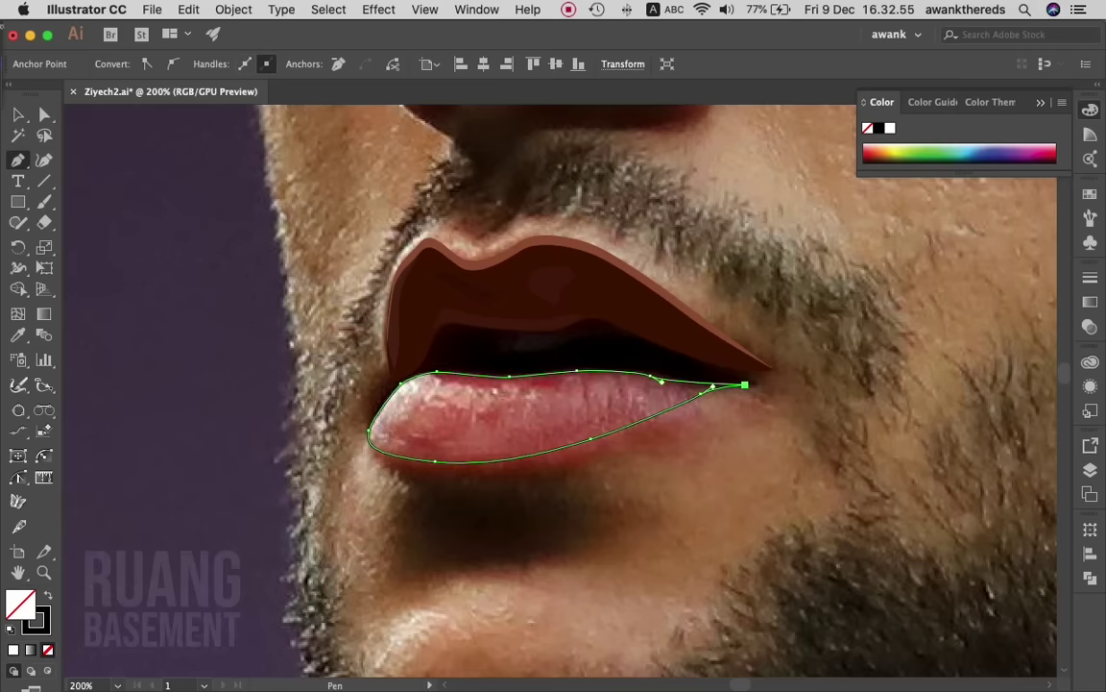
# - Pencil-draw a sliver along the lip's top edge and merge it into the lip with Shape Builder
pyautogui.press('v')
pyautogui.press('super+shift+a')
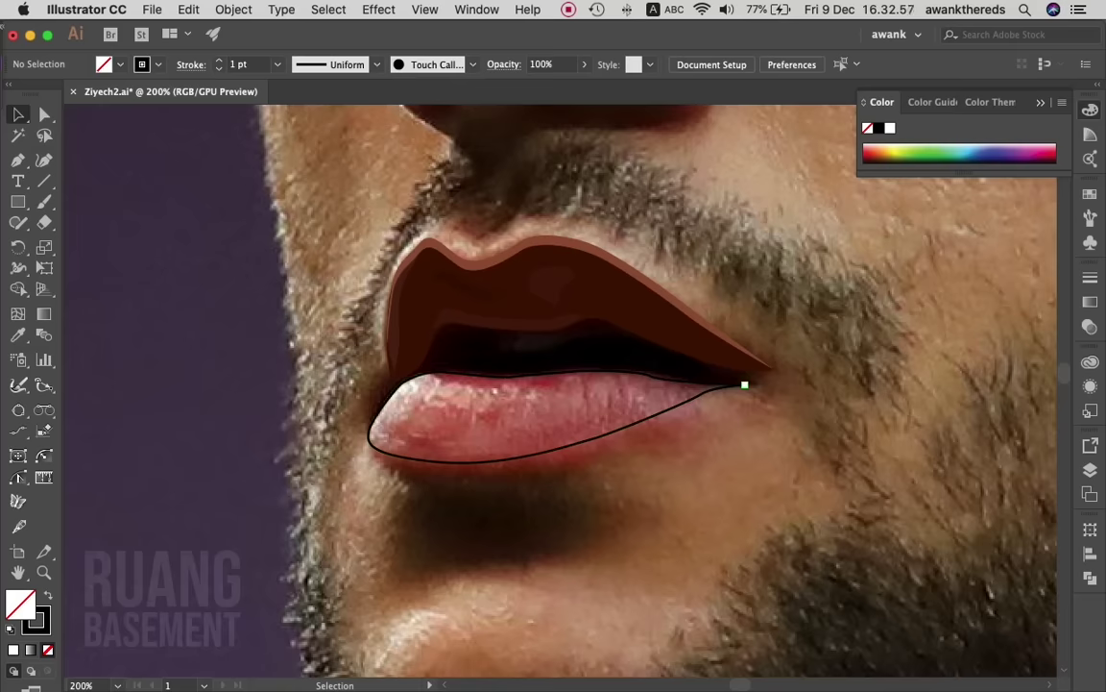
pyautogui.press('n')
pyautogui.moveTo(595, 361)
pyautogui.mouseDown()
pyautogui.moveTo(470, 386)
pyautogui.moveTo(598, 358)
pyautogui.mouseUp()
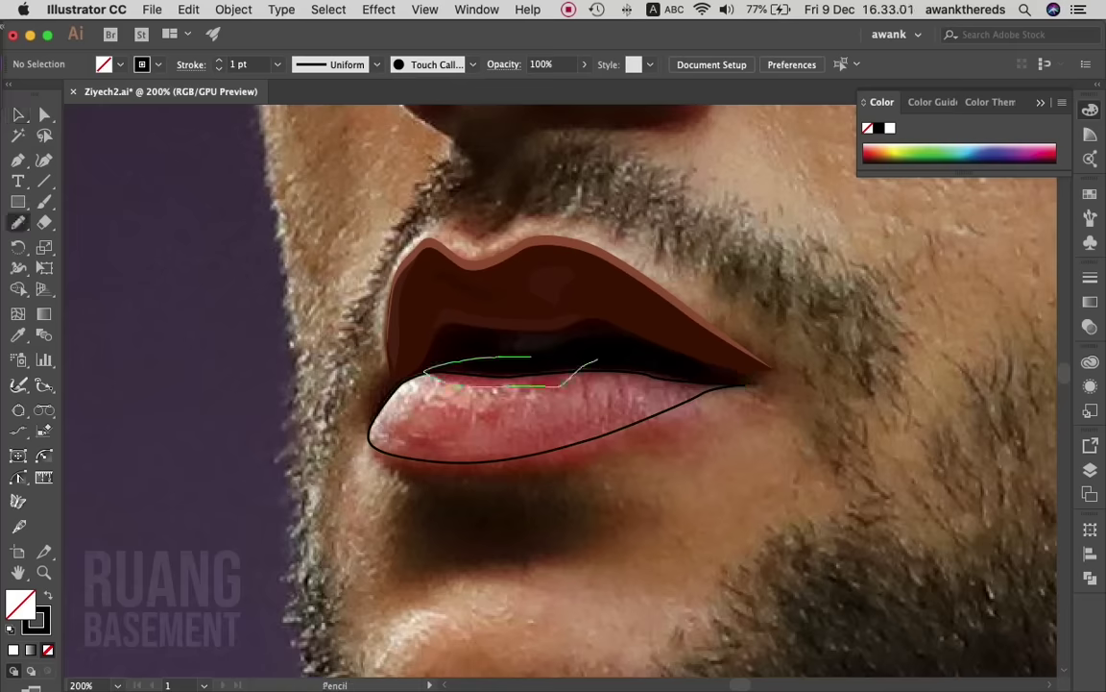
pyautogui.press('v')
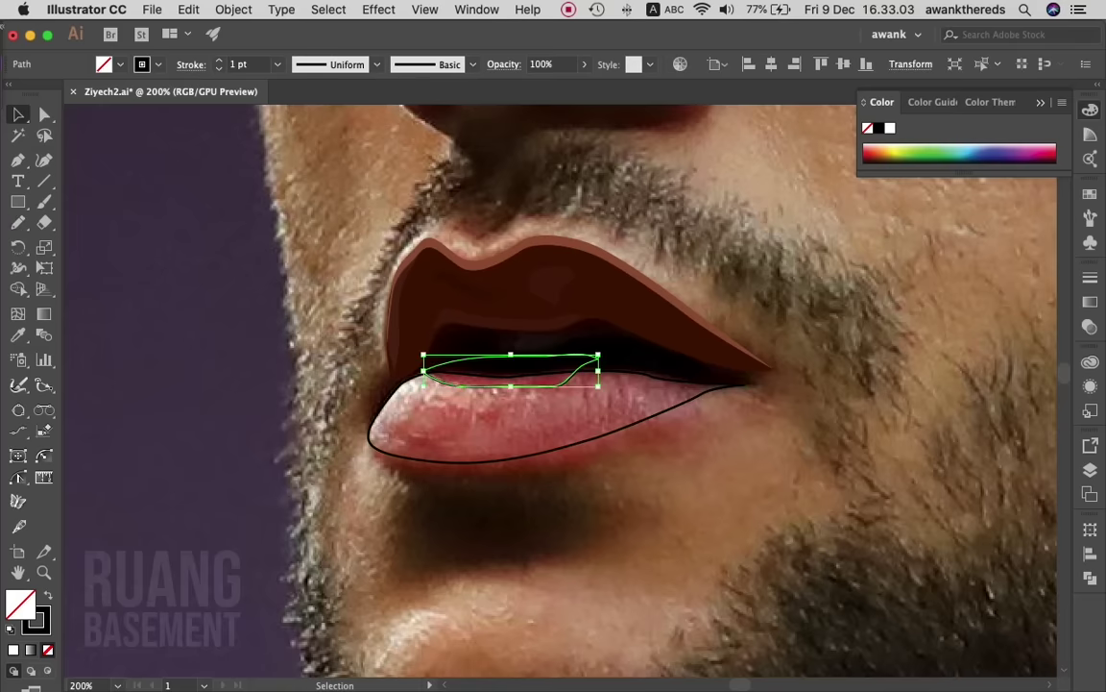
pyautogui.moveTo(328, 315); pyautogui.dragTo(675, 420)
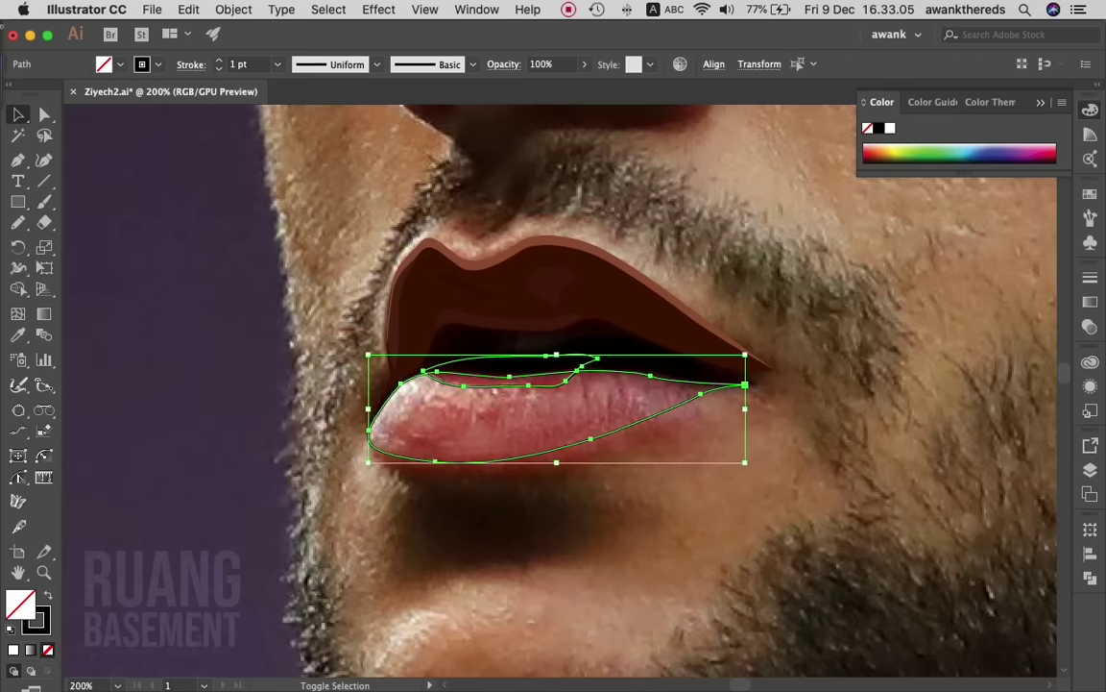
pyautogui.hotkey('shift', 'm')
pyautogui.click(509, 373)
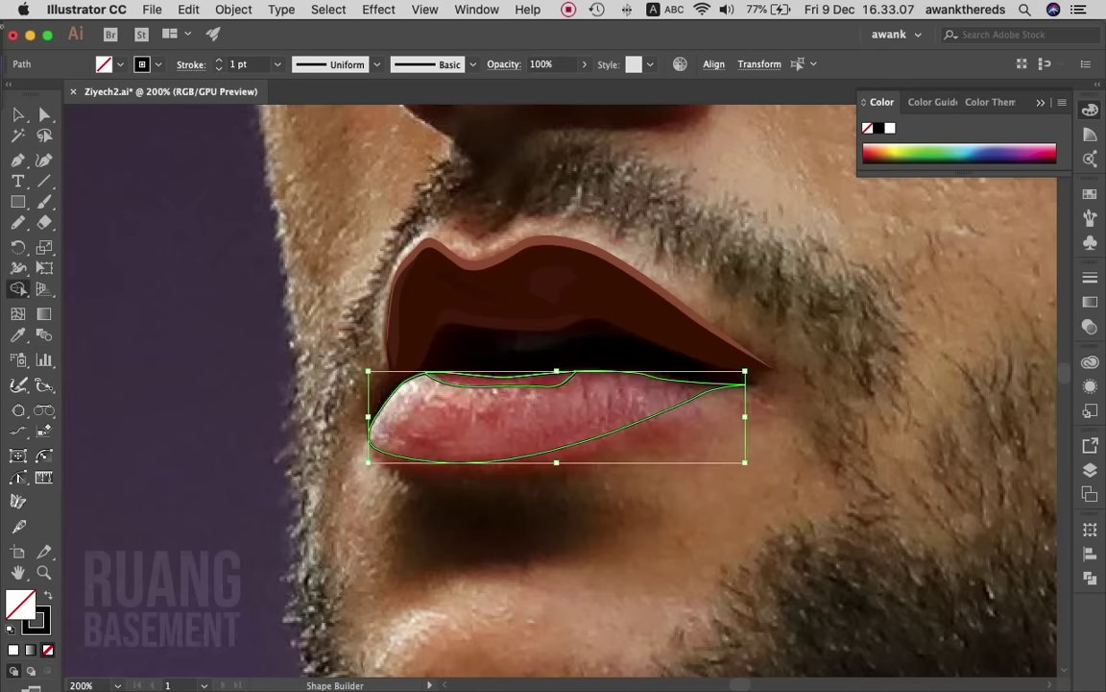
pyautogui.press('v')
pyautogui.hotkey('ctrl', 'shift', 'a')
pyautogui.hotkey('ctrl', '+')
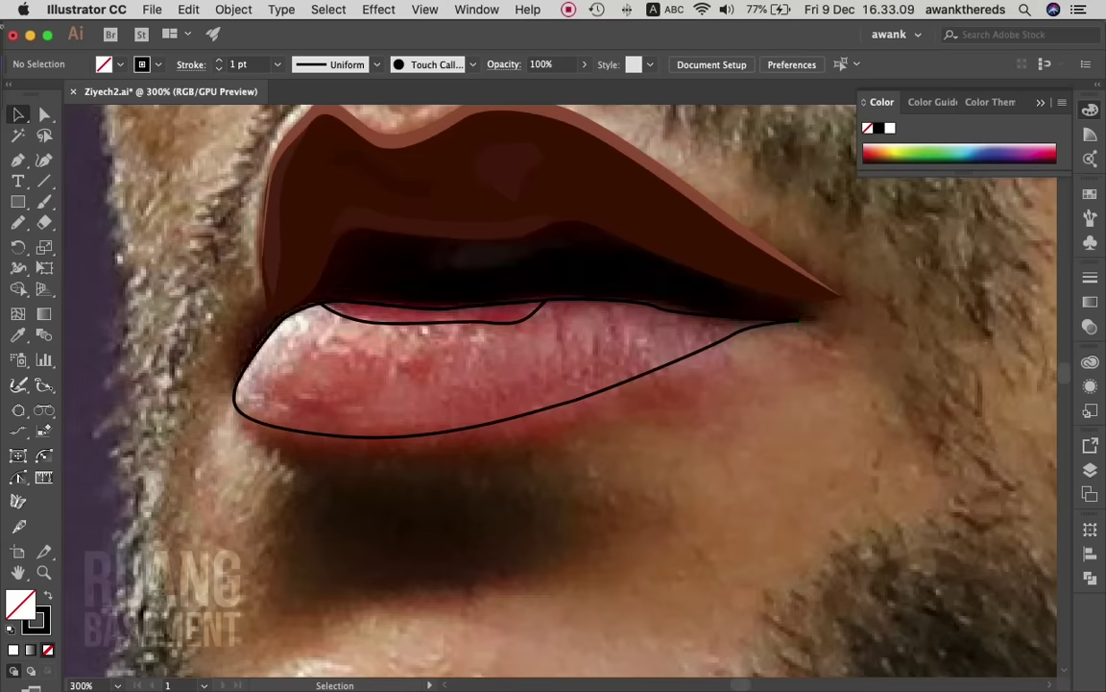
# - Draw a new closed Pen path along the lip's underside from the left corner
pyautogui.hscroll(-3, 553, 384)
pyautogui.press('p')
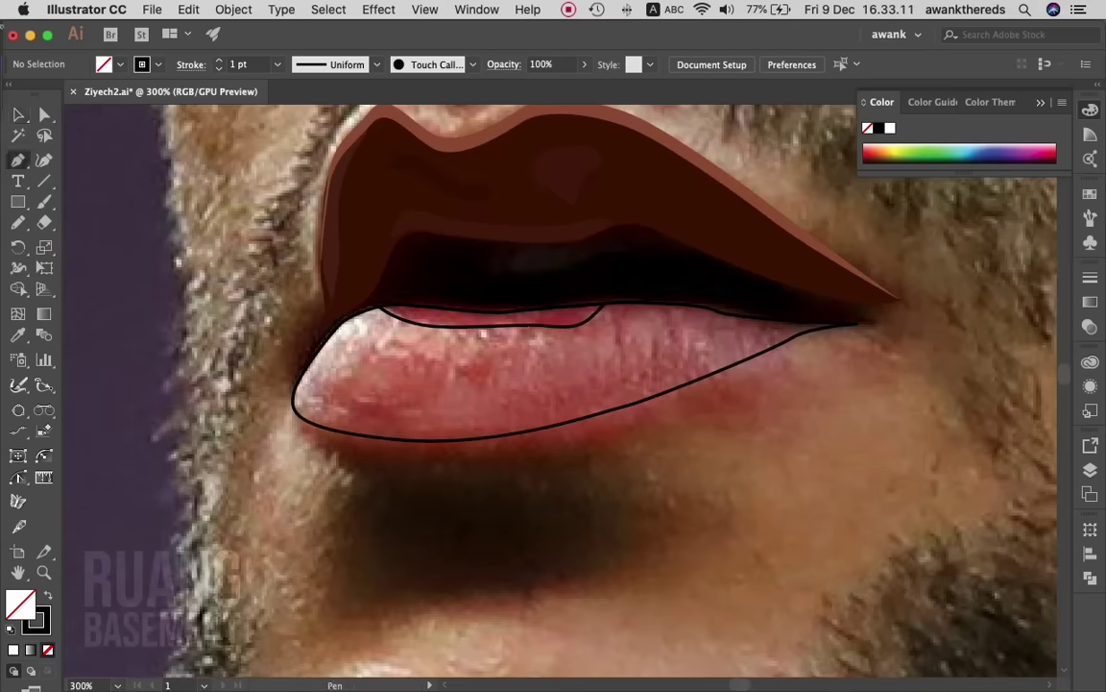
pyautogui.moveTo(294, 394)
pyautogui.mouseDown()
pyautogui.moveTo(348, 466)
pyautogui.moveTo(422, 482)
pyautogui.mouseUp()
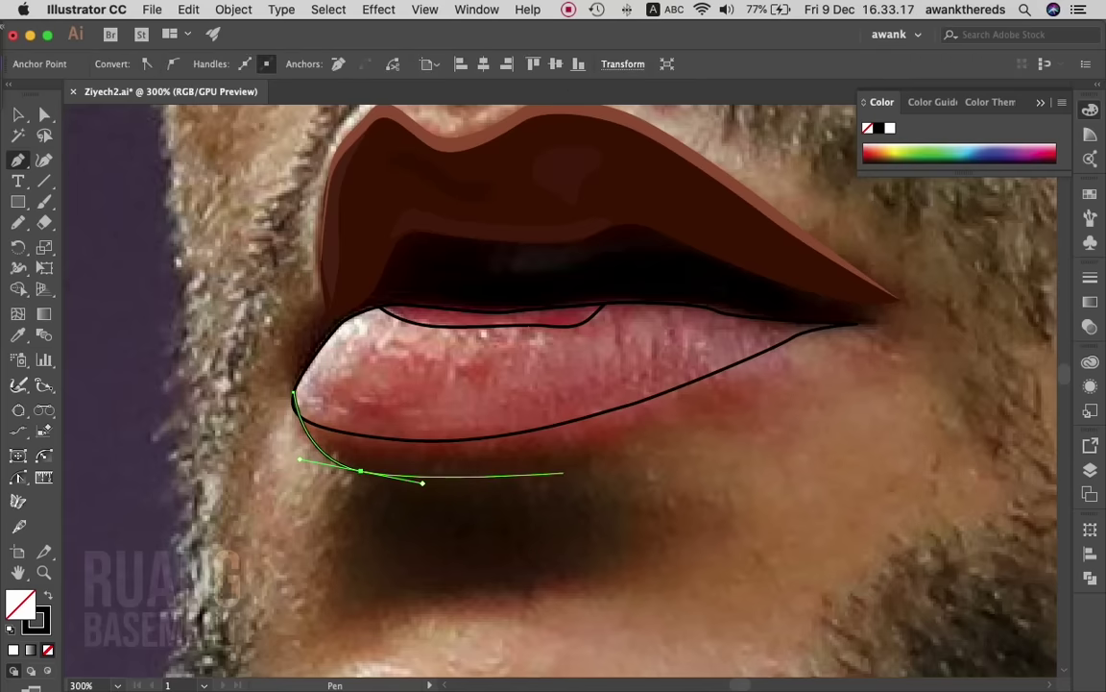
pyautogui.moveTo(574, 464); pyautogui.dragTo(612, 442)
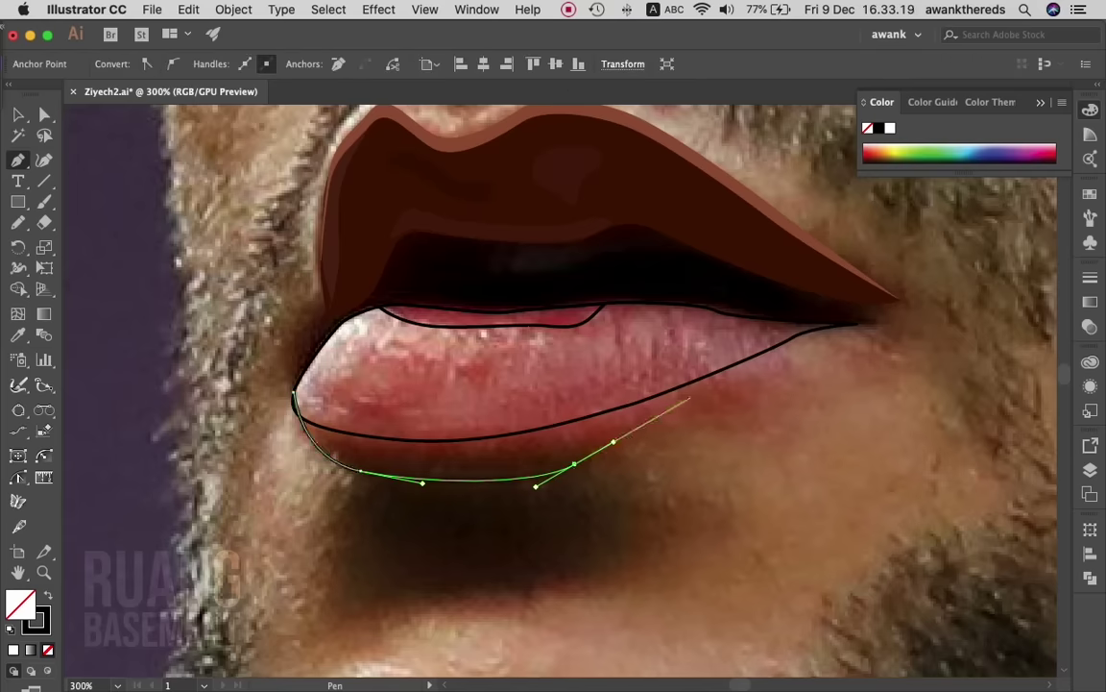
pyautogui.moveTo(694, 392); pyautogui.dragTo(715, 379)
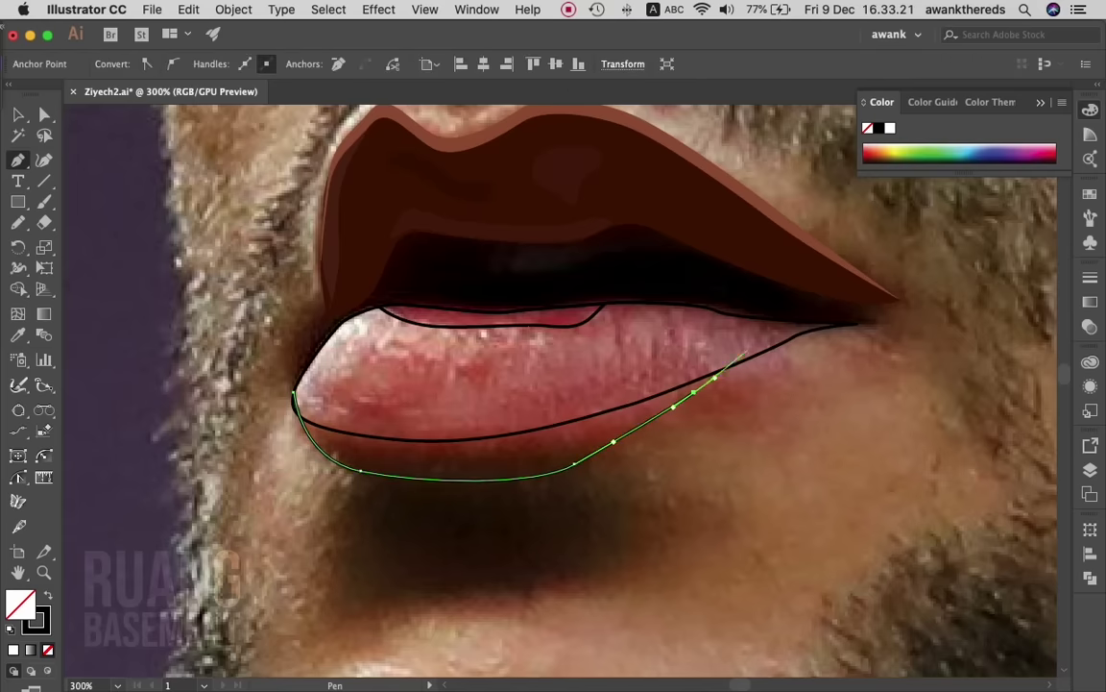
pyautogui.click(752, 346)
pyautogui.click(293, 392)
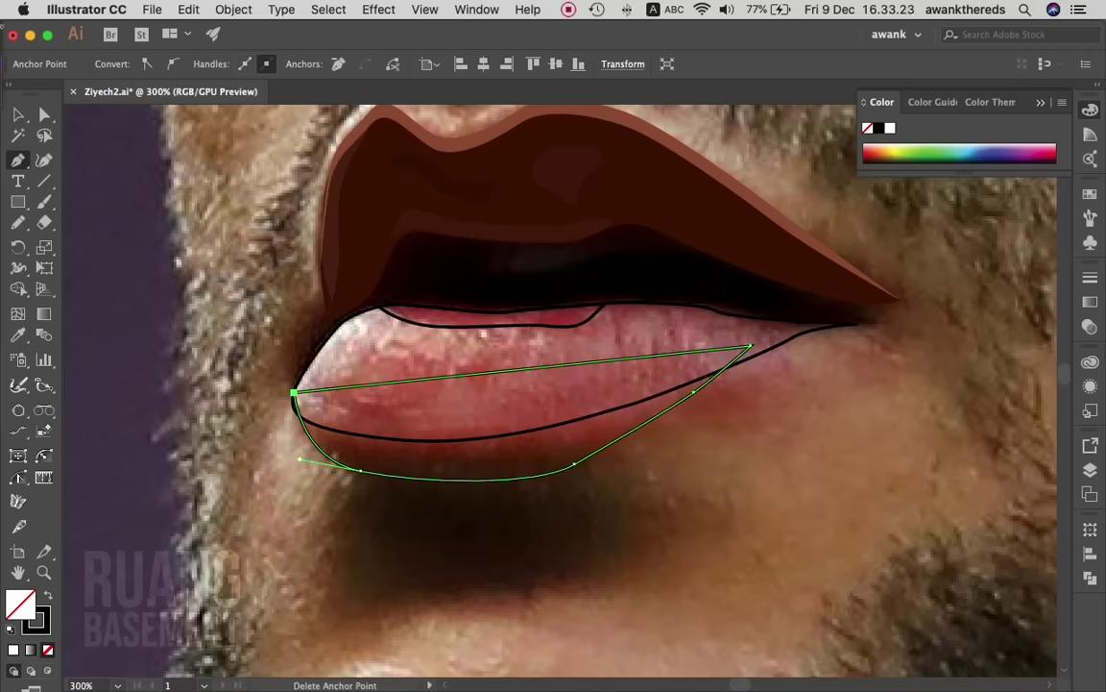
# - Select it with the lip outline and build the upper lip region with Shape Builder
pyautogui.press('v')
pyautogui.keyDown('shift'); pyautogui.click(299, 419); pyautogui.keyUp('shift')
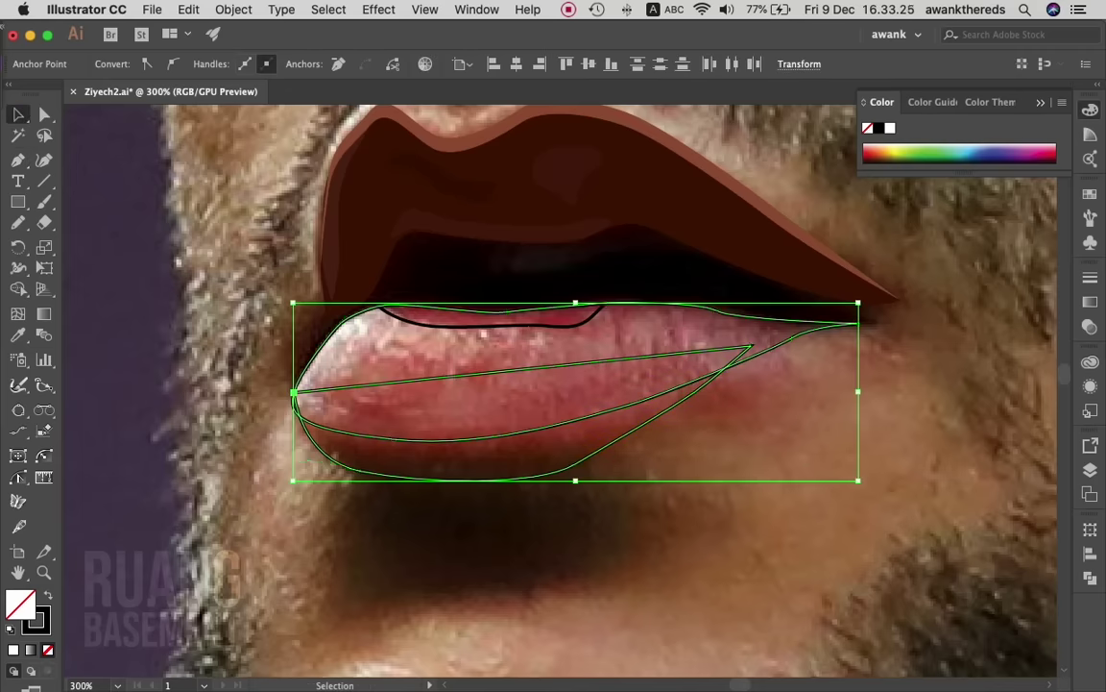
pyautogui.hotkey('shift', 'm')
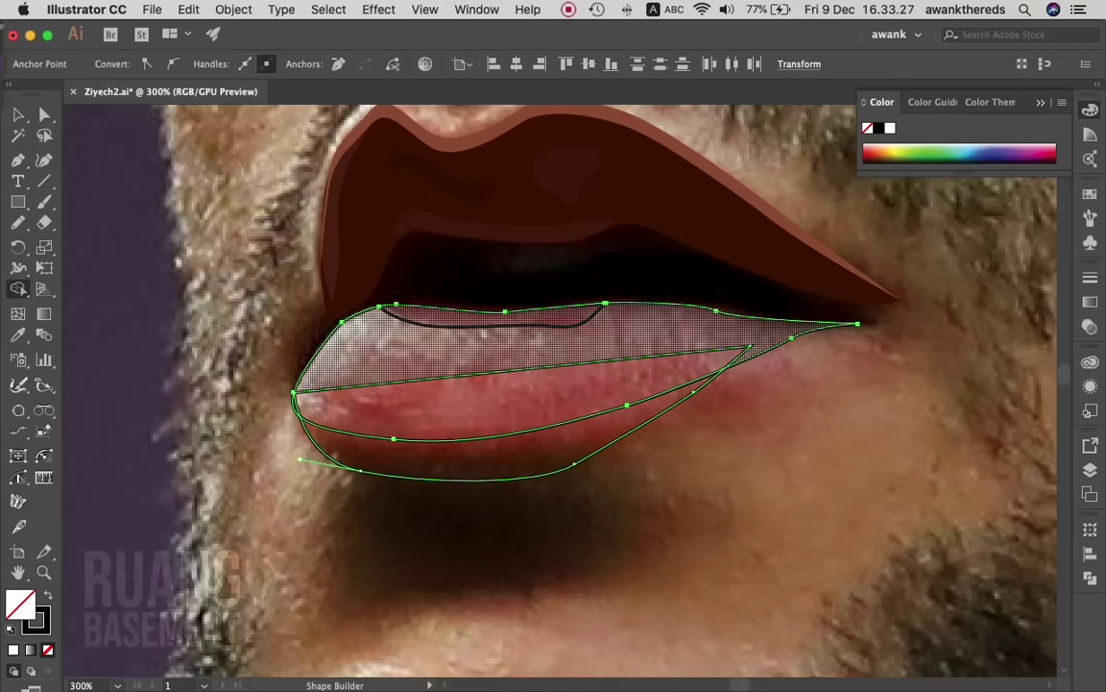
pyautogui.click(448, 377)
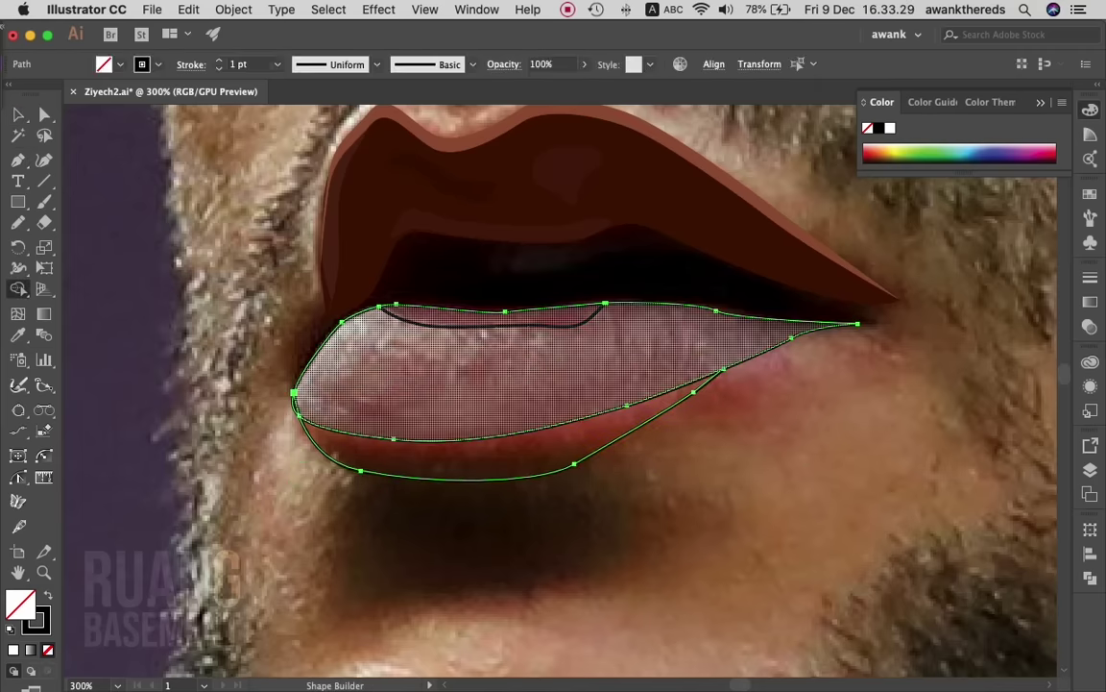
pyautogui.press('v')
pyautogui.press('super+shift+a')
# - Adjust the lower-lip outline's anchors and curve with Direct Selection to fit the photo
pyautogui.press('a')
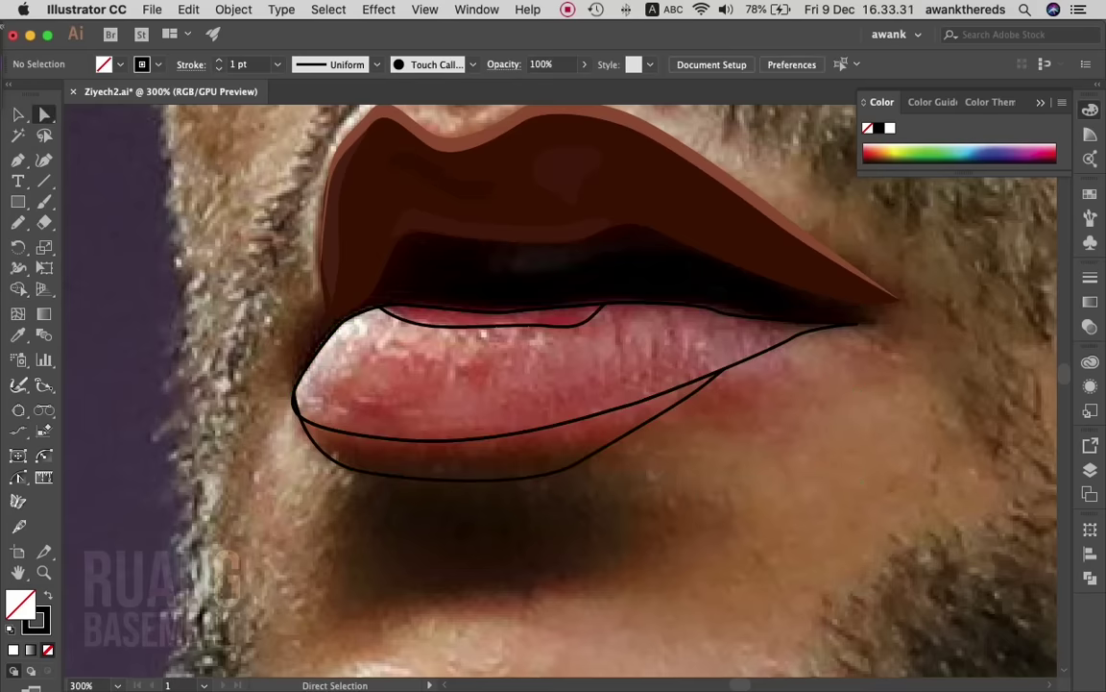
pyautogui.click(471, 479)
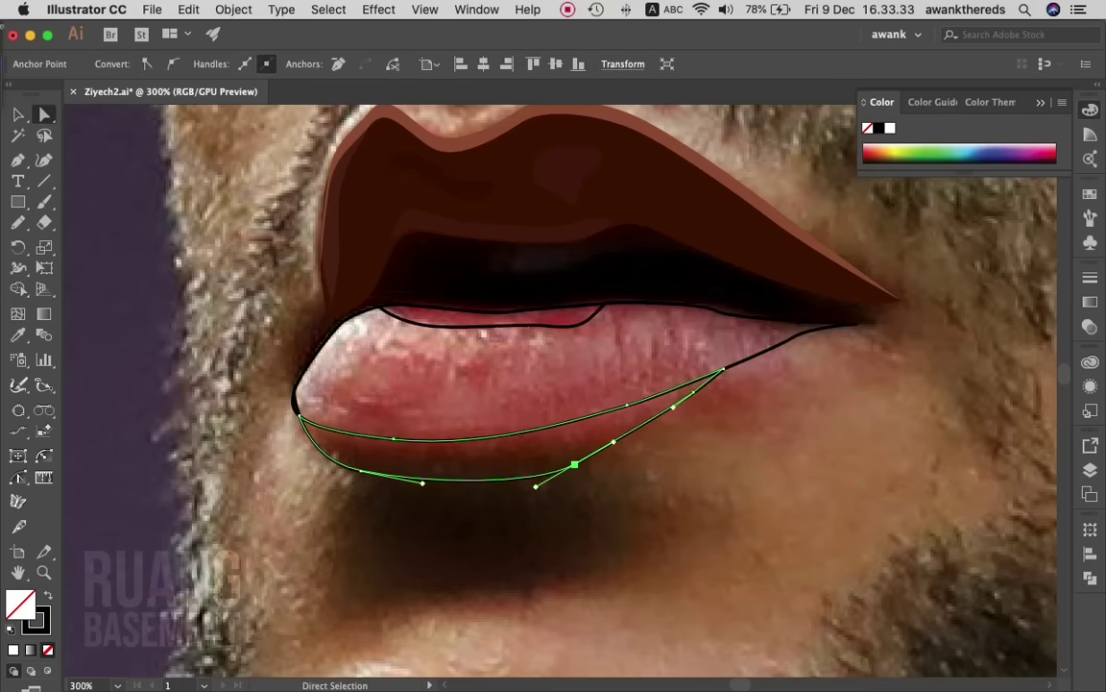
pyautogui.moveTo(573, 465); pyautogui.dragTo(569, 470)
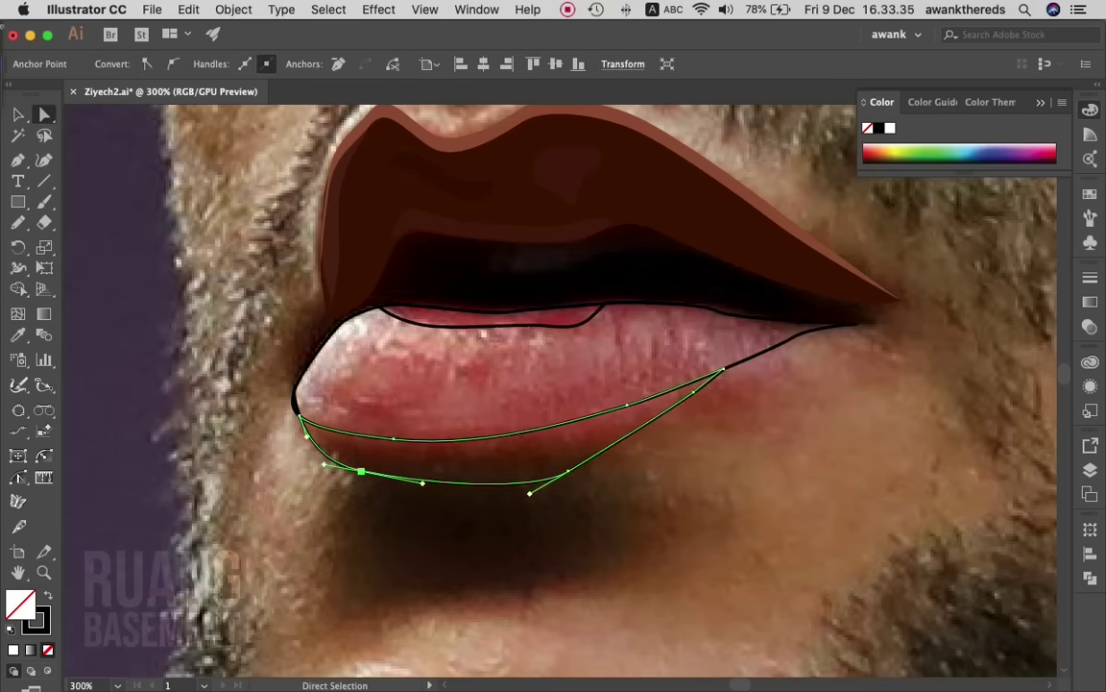
pyautogui.moveTo(361, 471); pyautogui.dragTo(375, 478)
pyautogui.press('super+shift+a')
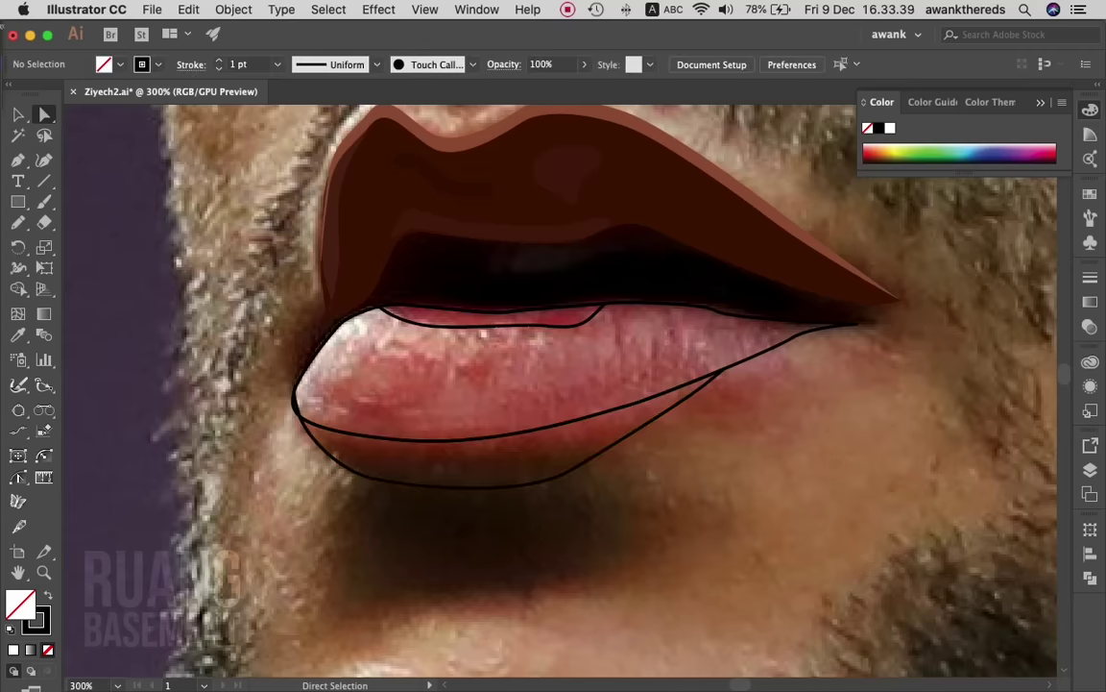
# - Reshape the lip outline's anchor and right curve, then merge the sliver between the lower-lip curves
pyautogui.click(497, 430)
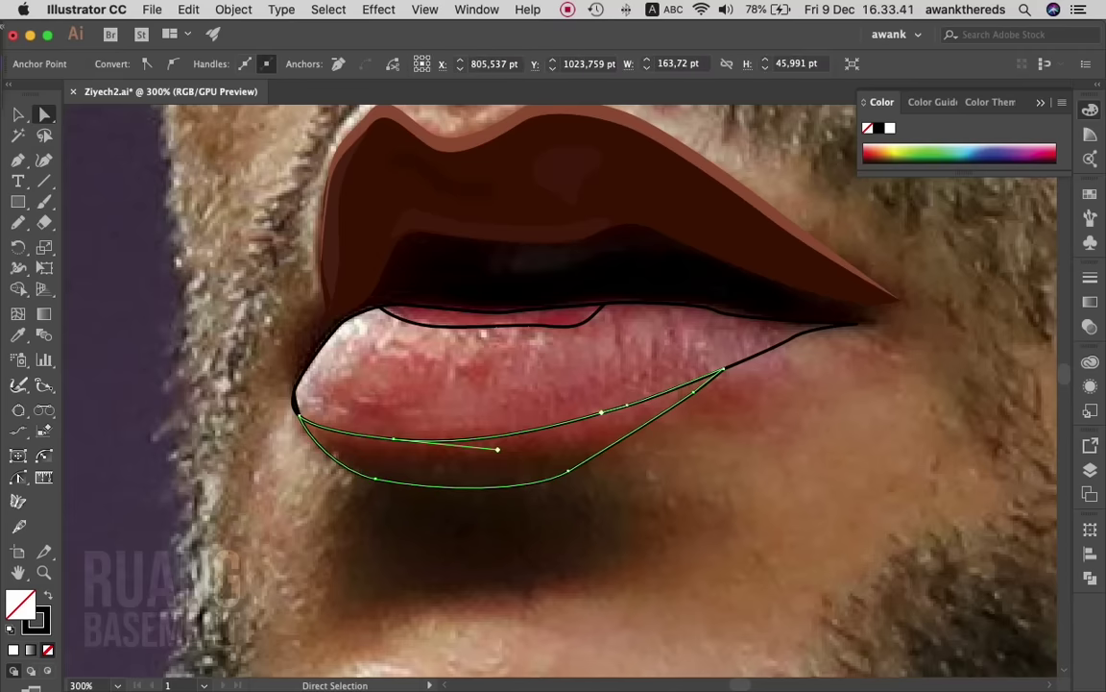
pyautogui.click(499, 428)
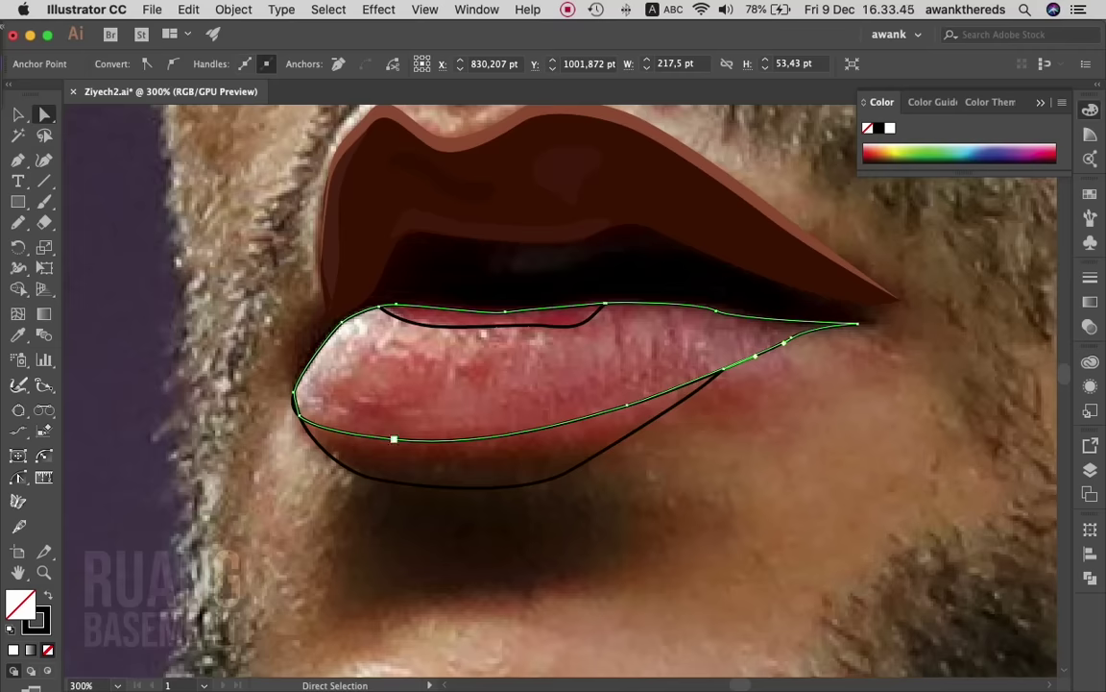
pyautogui.click(394, 439)
pyautogui.moveTo(394, 439)
pyautogui.mouseDown()
pyautogui.moveTo(335, 439)
pyautogui.moveTo(394, 448)
pyautogui.mouseUp()
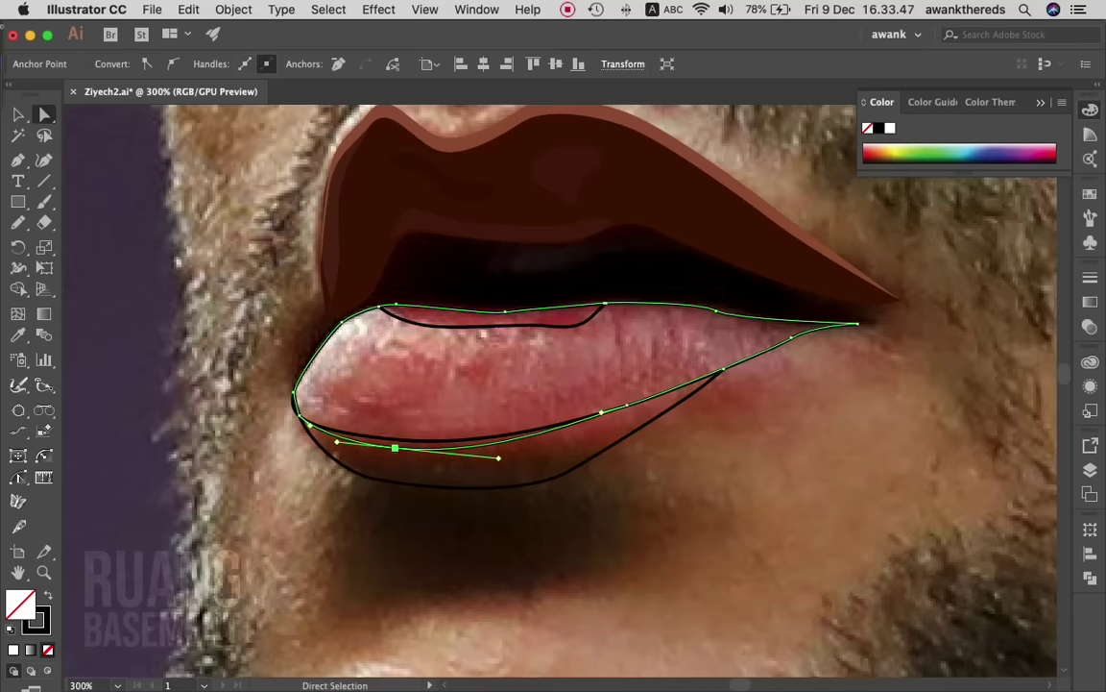
pyautogui.moveTo(627, 406); pyautogui.dragTo(684, 384)
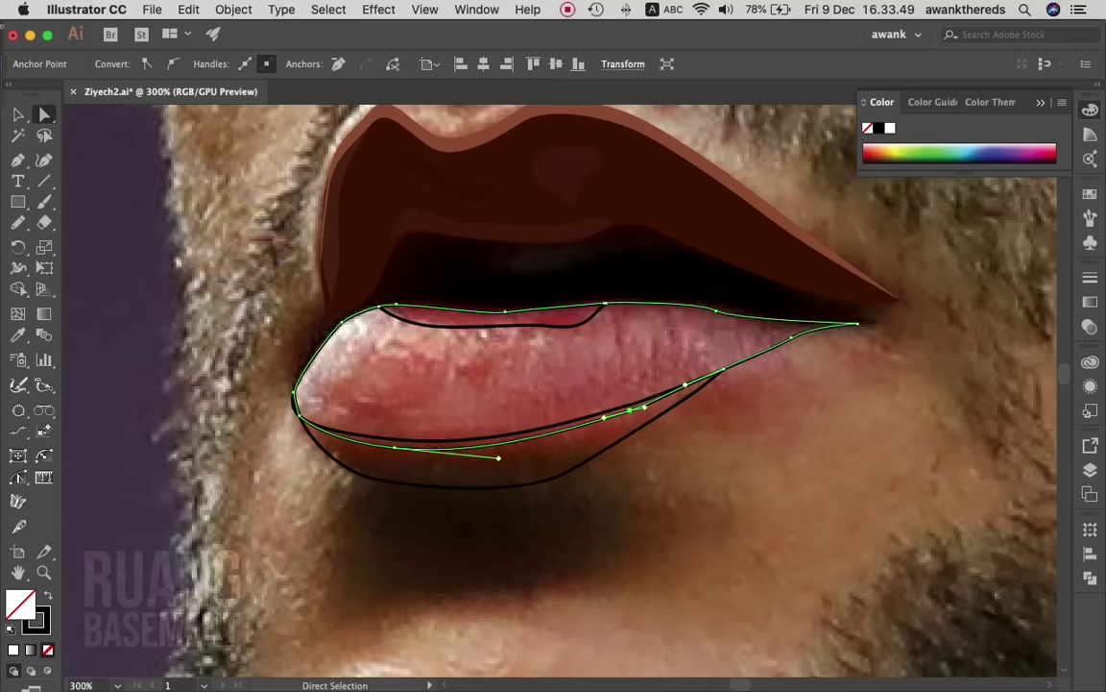
pyautogui.keyDown('shift'); pyautogui.click(451, 485); pyautogui.keyUp('shift')
pyautogui.hotkey('shift', 'm')
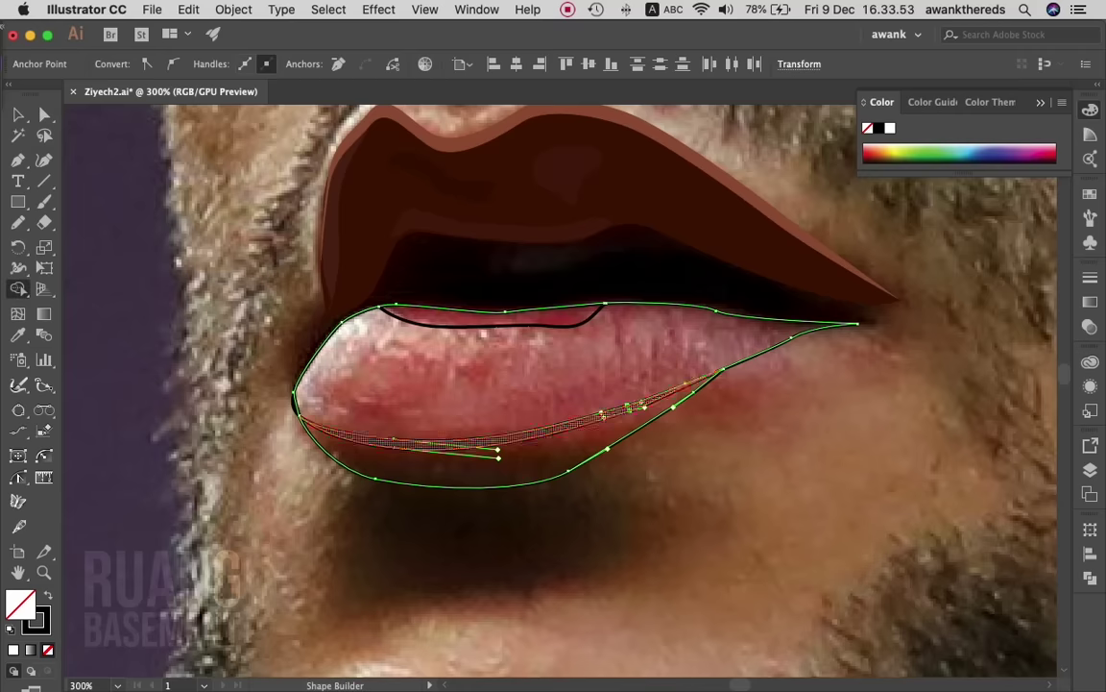
pyautogui.click(631, 408)
pyautogui.press('v')
pyautogui.press('super+shift+a')
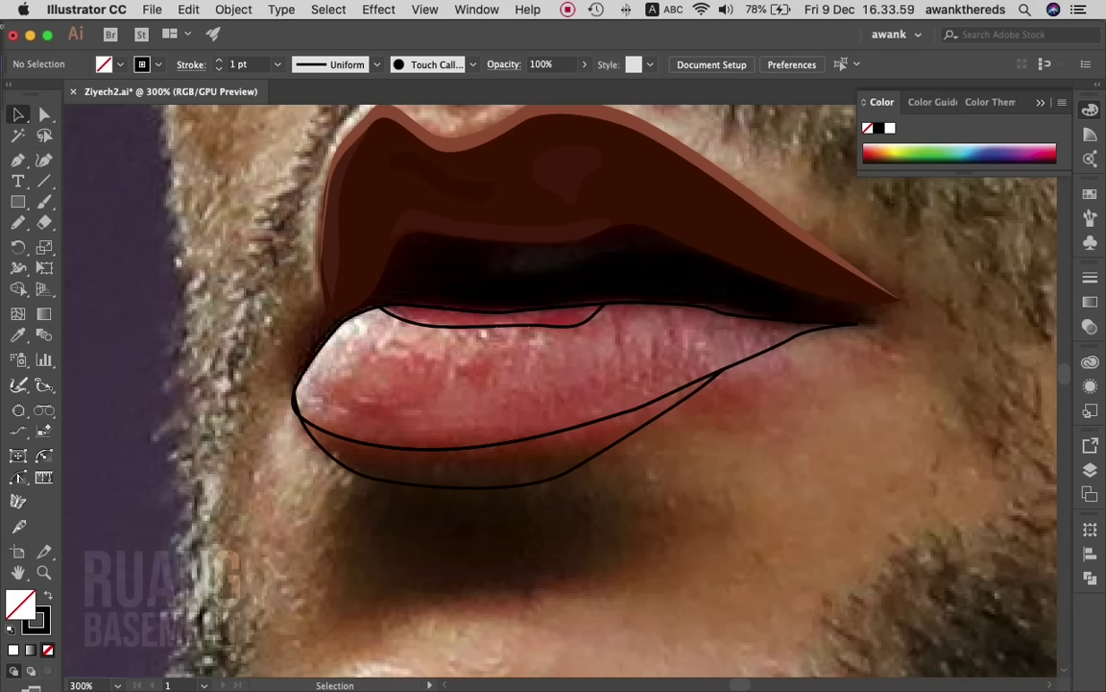
# - Pencil-draw the zigzag teeth edge across the lower lip
pyautogui.press('n')
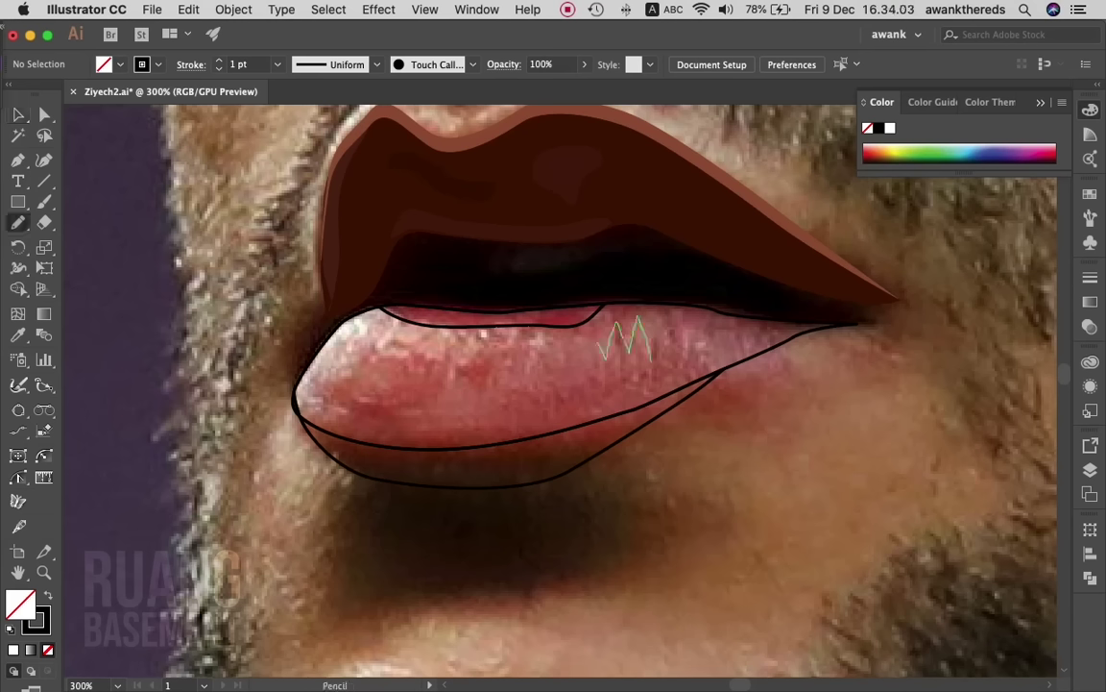
pyautogui.moveTo(576, 351)
pyautogui.mouseDown()
pyautogui.moveTo(652, 360)
pyautogui.moveTo(423, 334)
pyautogui.moveTo(296, 395)
pyautogui.mouseUp()
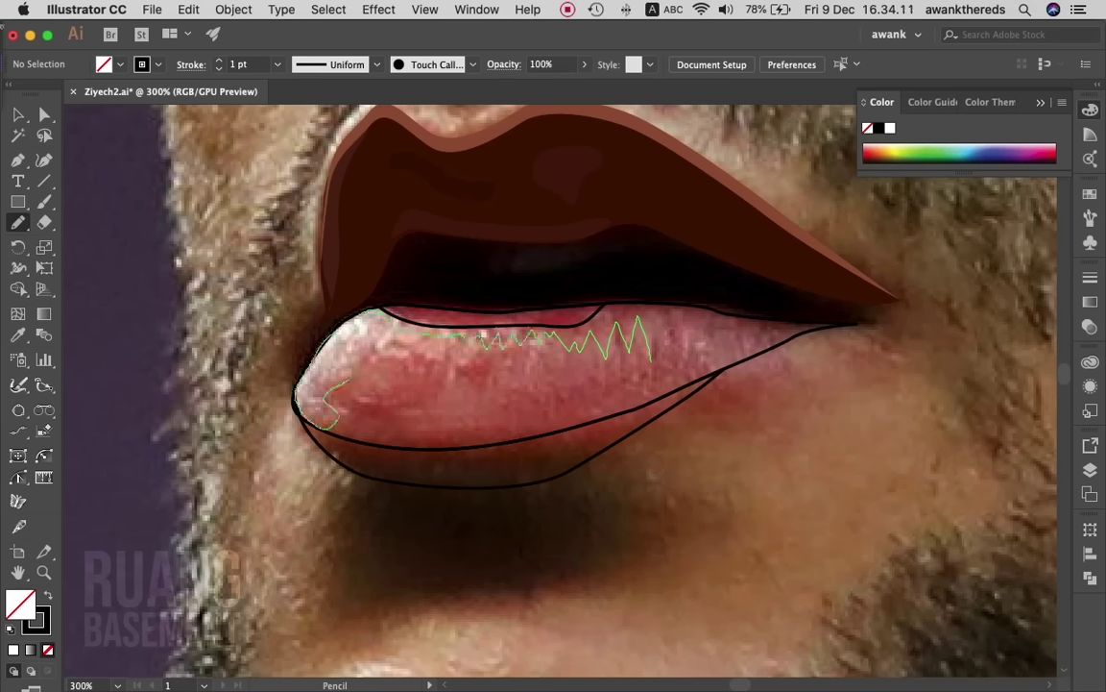
pyautogui.moveTo(419, 333)
pyautogui.mouseDown()
pyautogui.moveTo(365, 357)
pyautogui.moveTo(431, 405)
pyautogui.moveTo(651, 363)
pyautogui.mouseUp()
pyautogui.press('i')
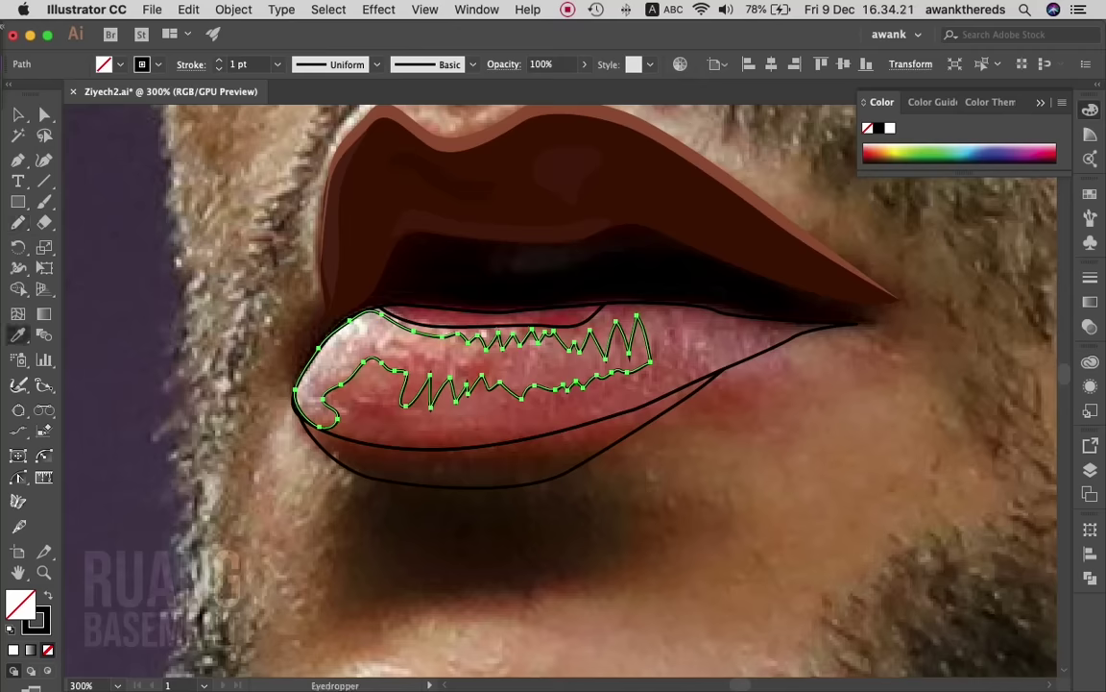
pyautogui.press('v')
pyautogui.press('super+shift+a')
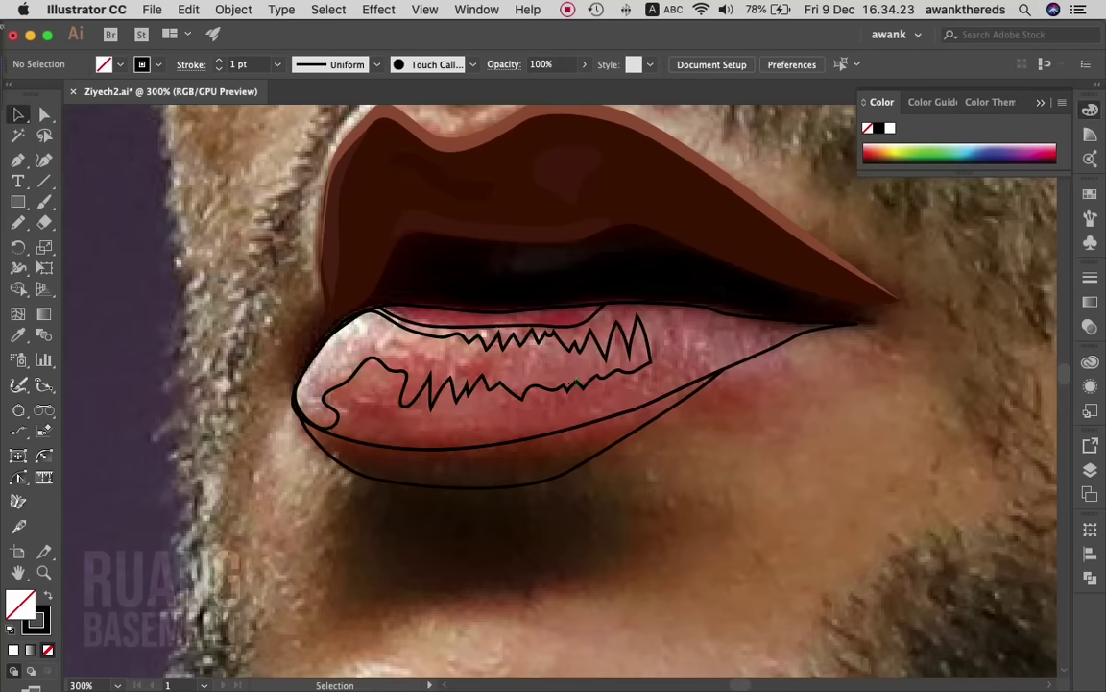
# - Draw a loop at the lip's left end and remove the part outside the lip with Shape Builder
pyautogui.press('n')
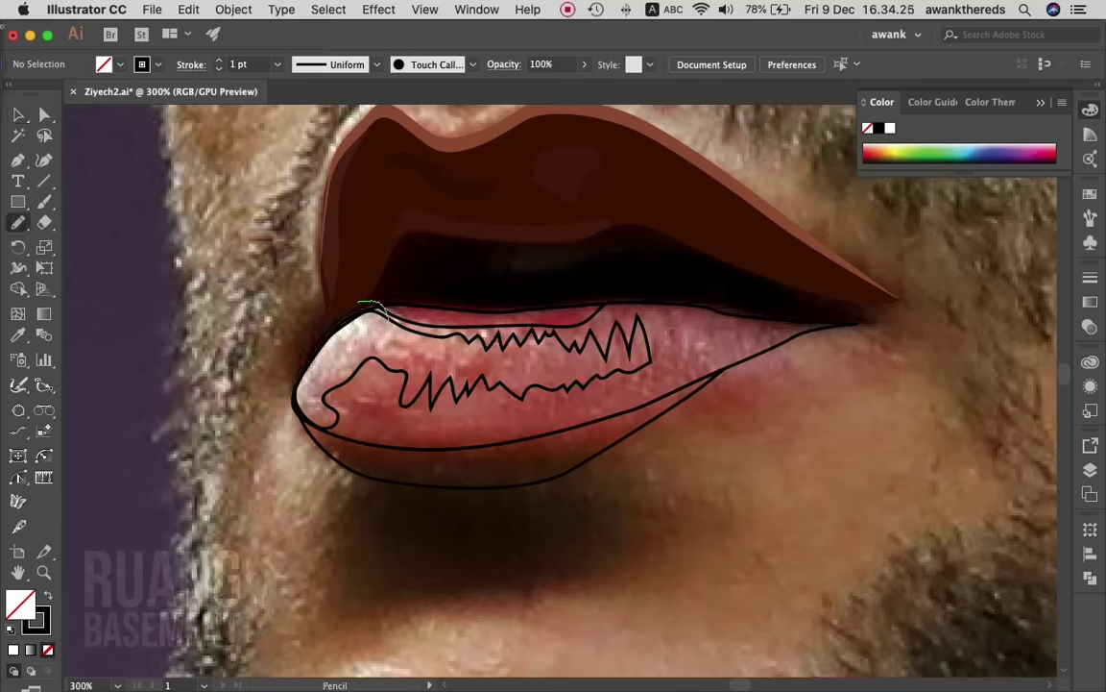
pyautogui.moveTo(373, 355)
pyautogui.mouseDown()
pyautogui.moveTo(338, 288)
pyautogui.moveTo(370, 307)
pyautogui.mouseUp()
pyautogui.press('v')
pyautogui.keyDown('shift'); pyautogui.click(573, 385); pyautogui.keyUp('shift')
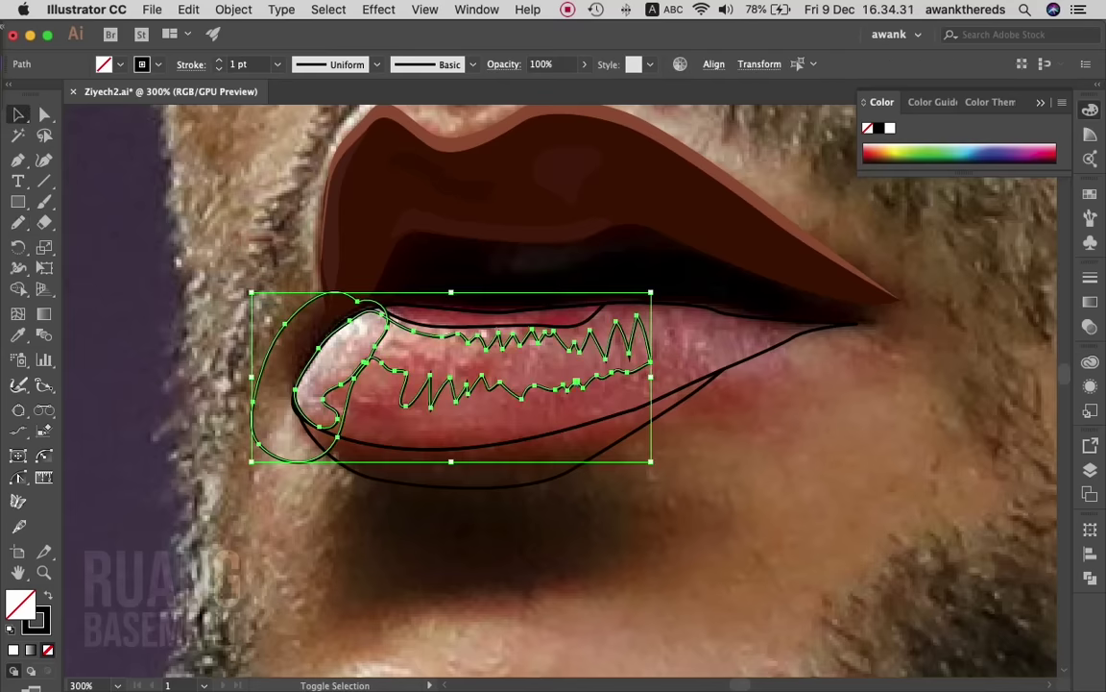
pyautogui.hotkey('shift', 'm')
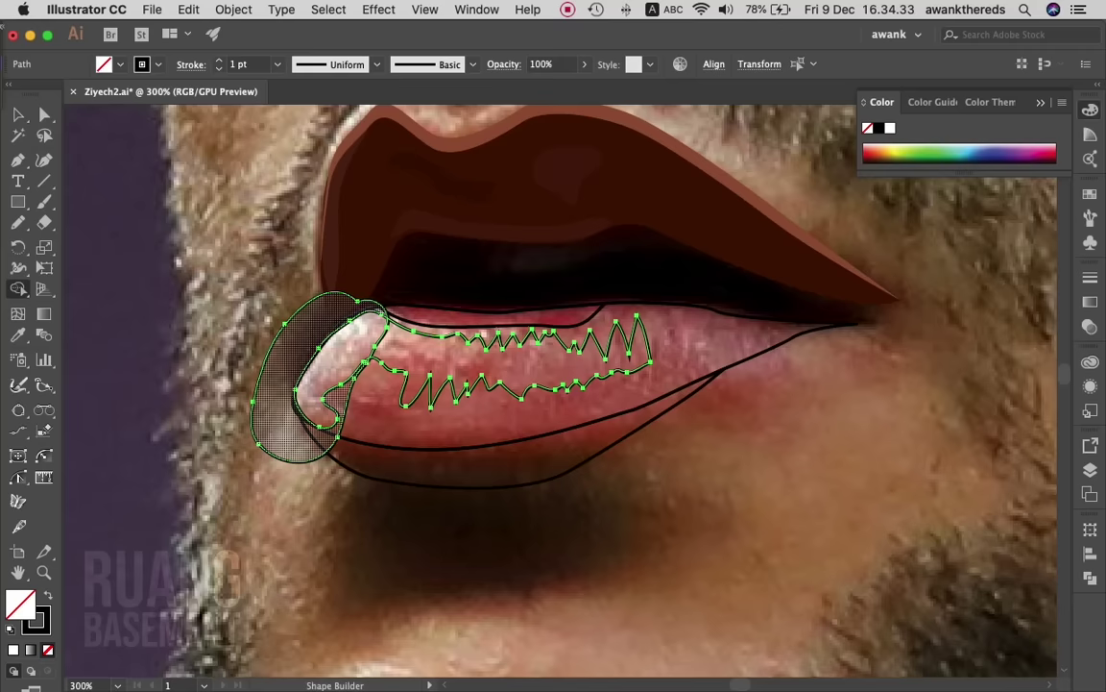
pyautogui.keyDown('alt'); pyautogui.click(277, 399); pyautogui.keyUp('alt')
pyautogui.press('v')
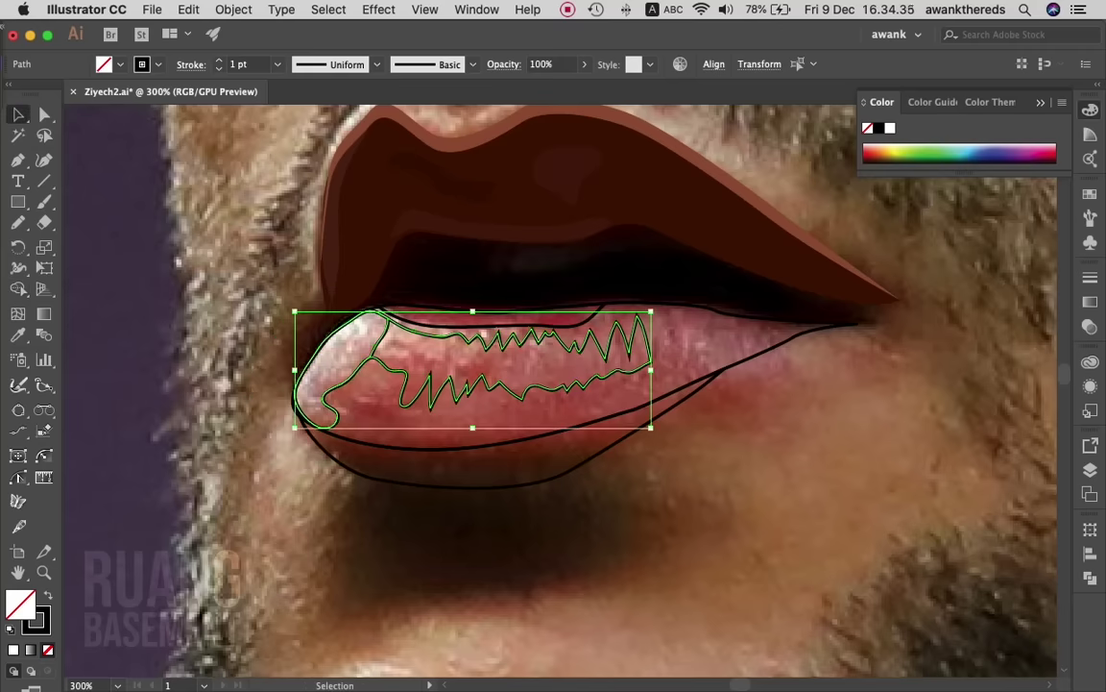
pyautogui.press('shift+super+a')
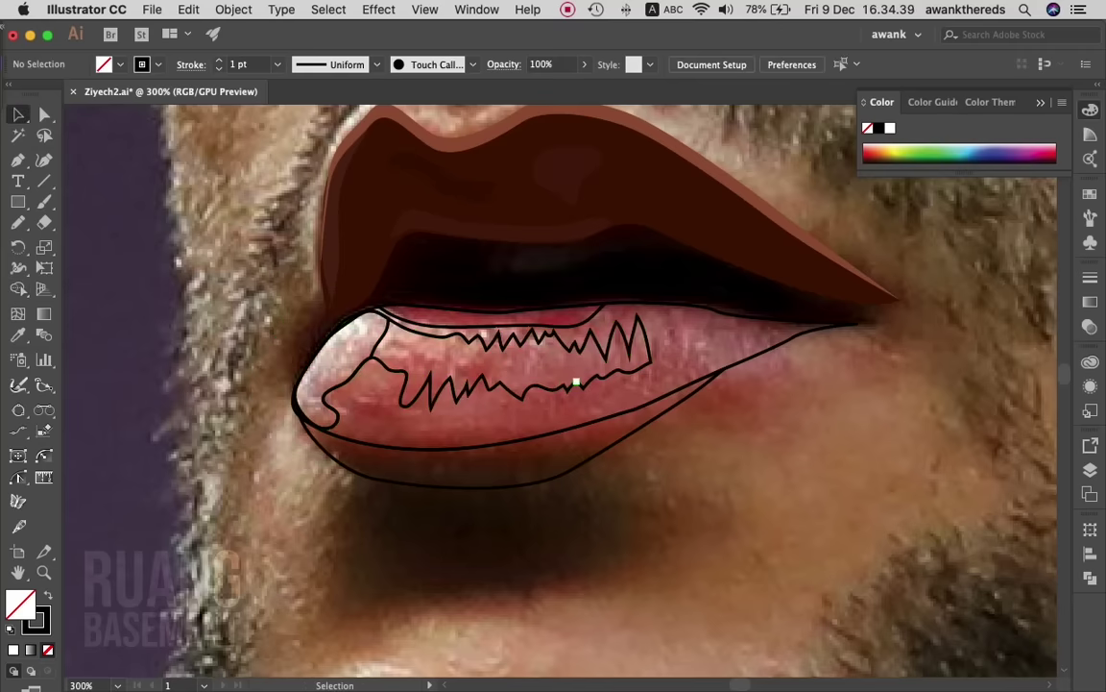
pyautogui.press('n')
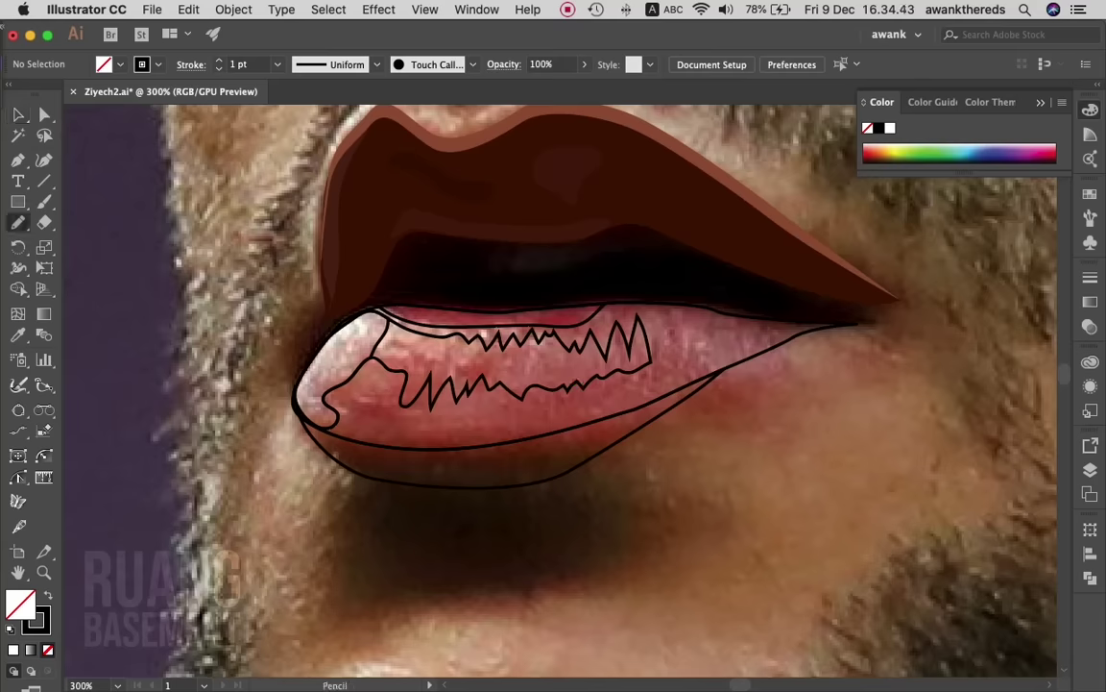
# - Fill the curved shape below the lip with the dark lip brown using the Eyedropper
pyautogui.press('v')
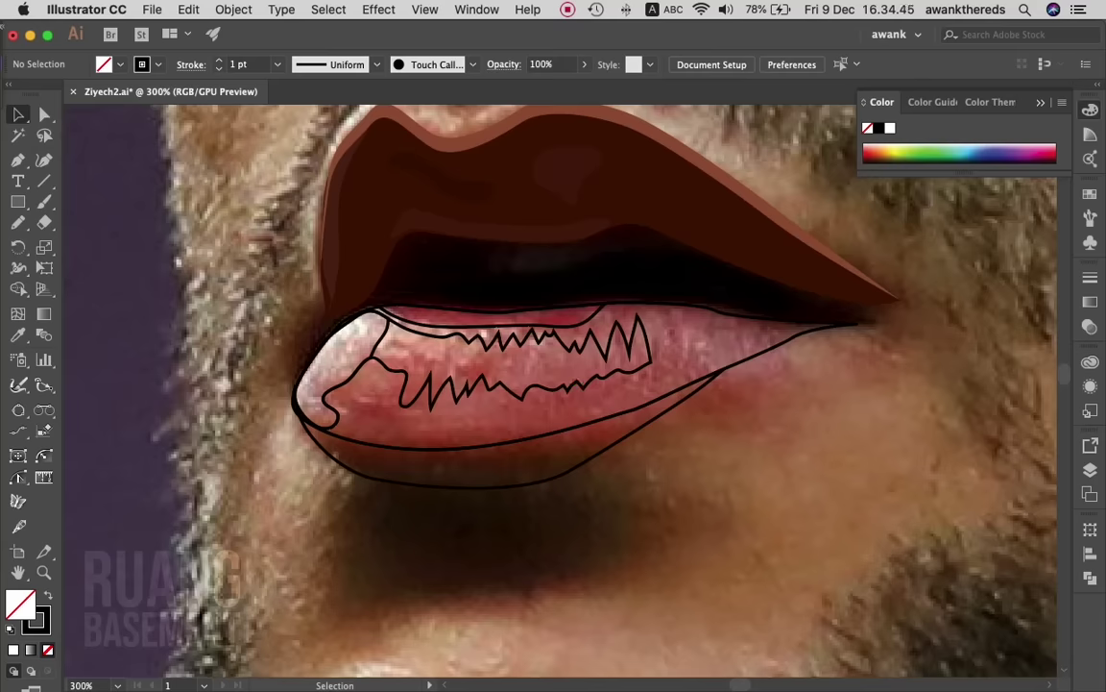
pyautogui.click(576, 438)
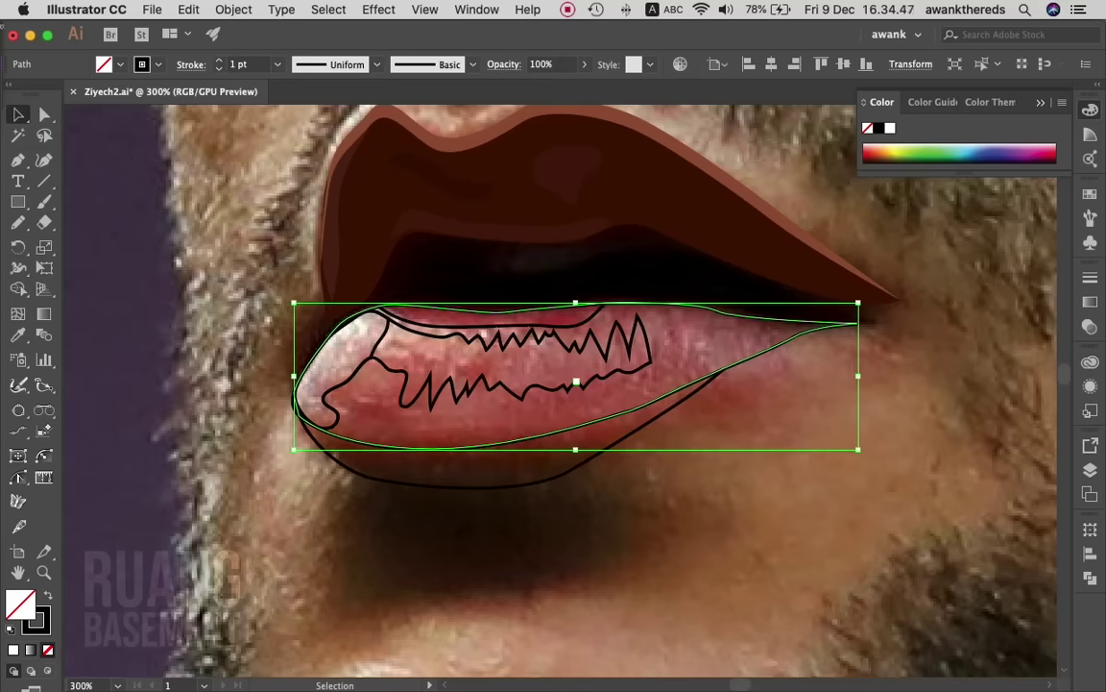
pyautogui.click(471, 485)
pyautogui.press('i')
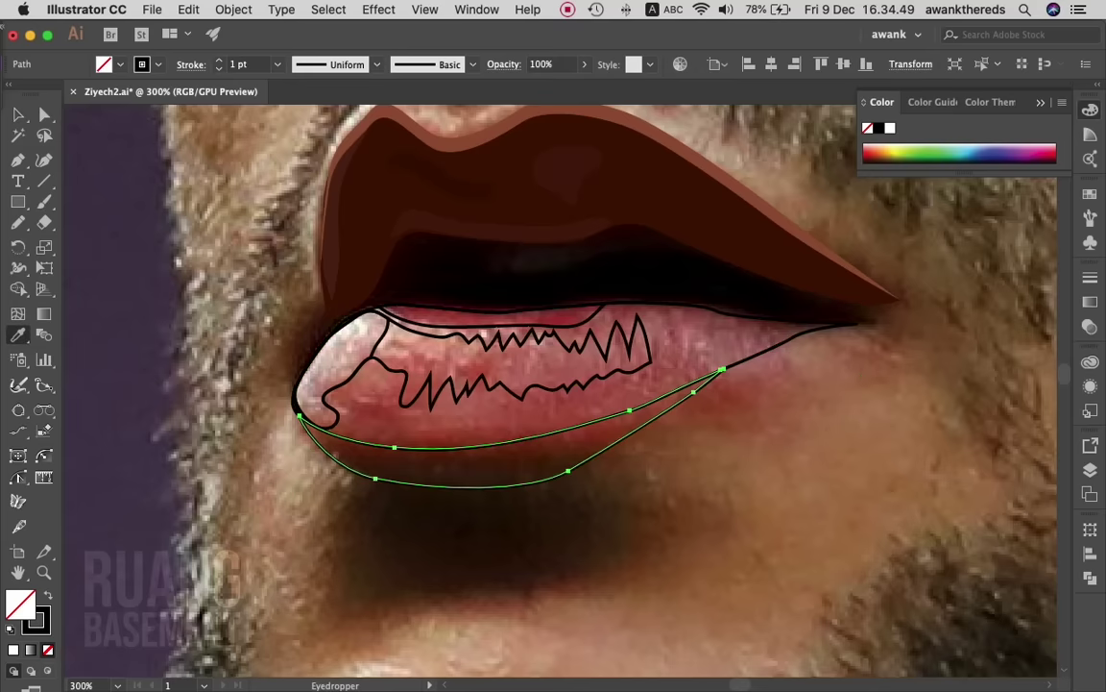
pyautogui.click(573, 383)
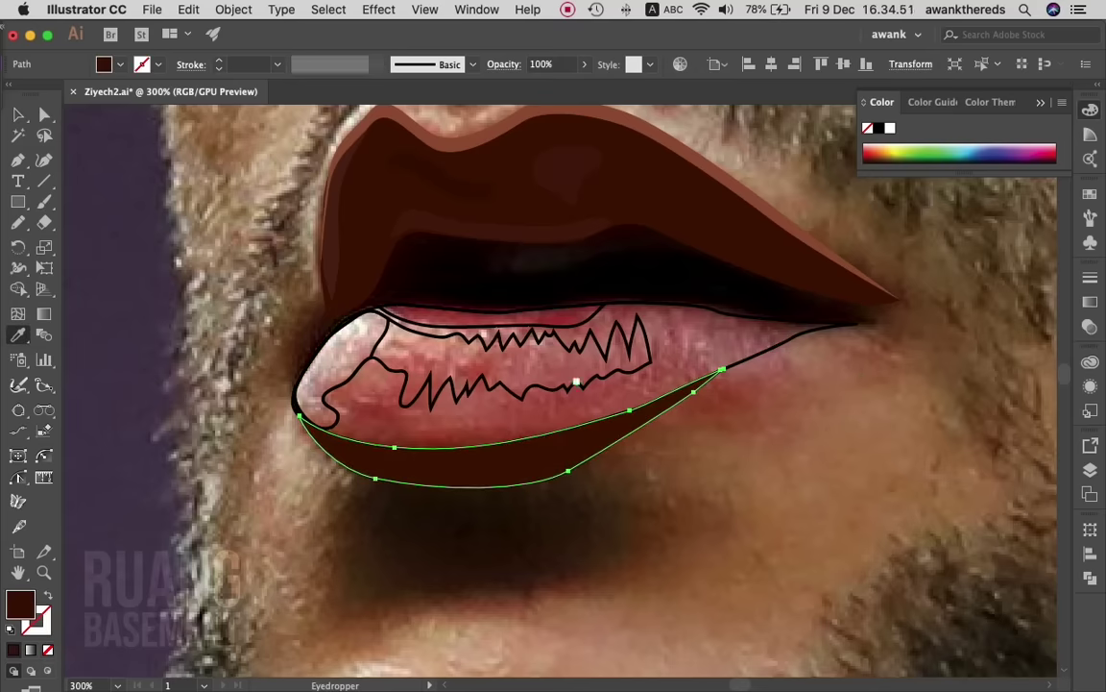
pyautogui.press('v')
pyautogui.click(569, 383)
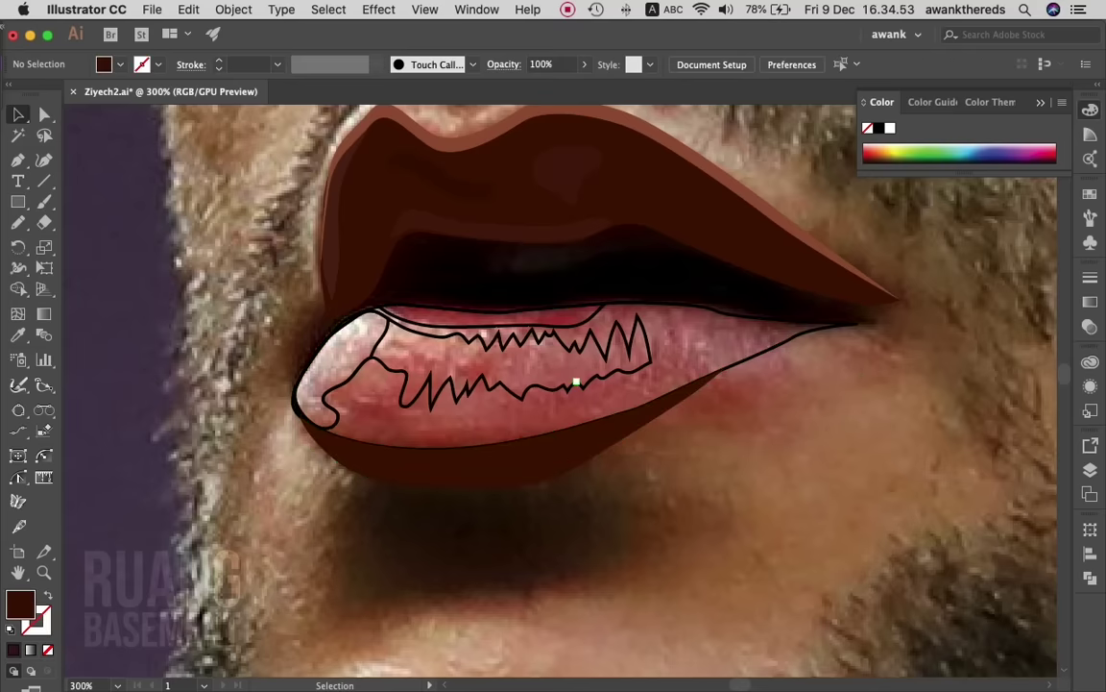
# - Fill the lower lip with a sampled red and the teeth shape with a half-transparent dark red
pyautogui.click(576, 381)
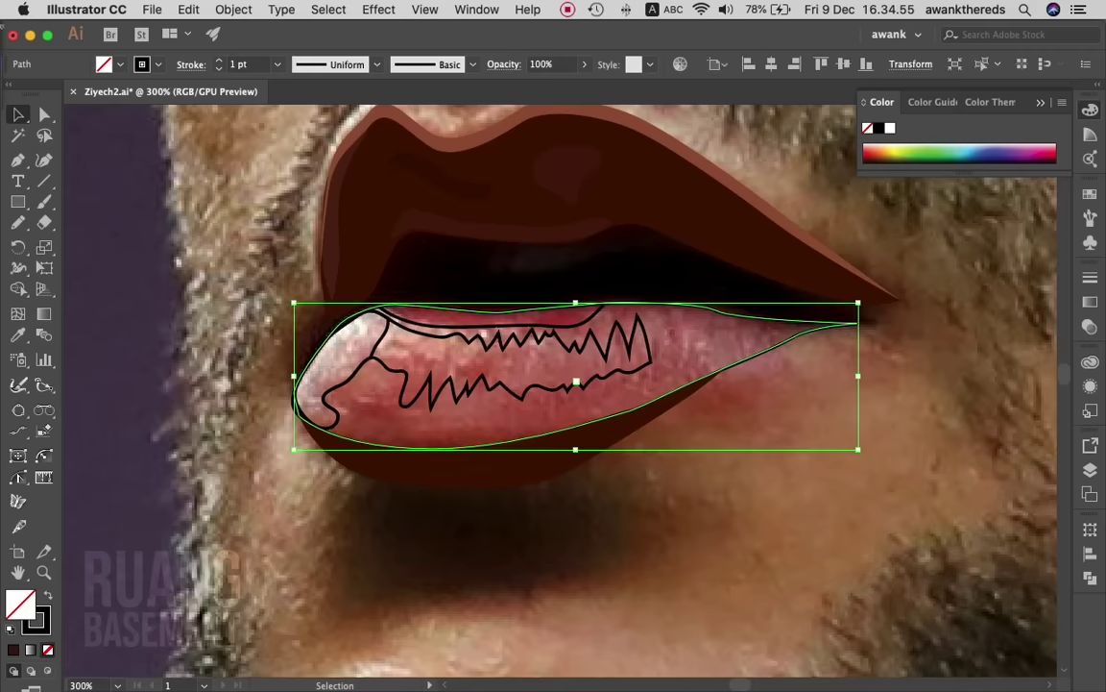
pyautogui.press('i')
pyautogui.click(576, 382)
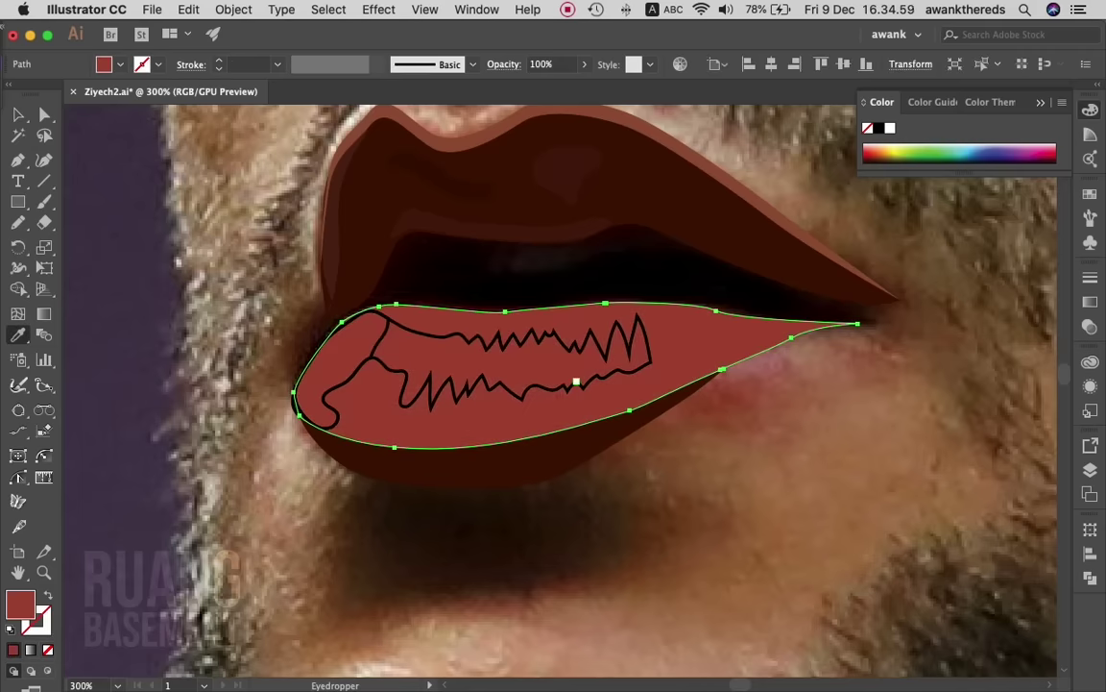
pyautogui.press('v')
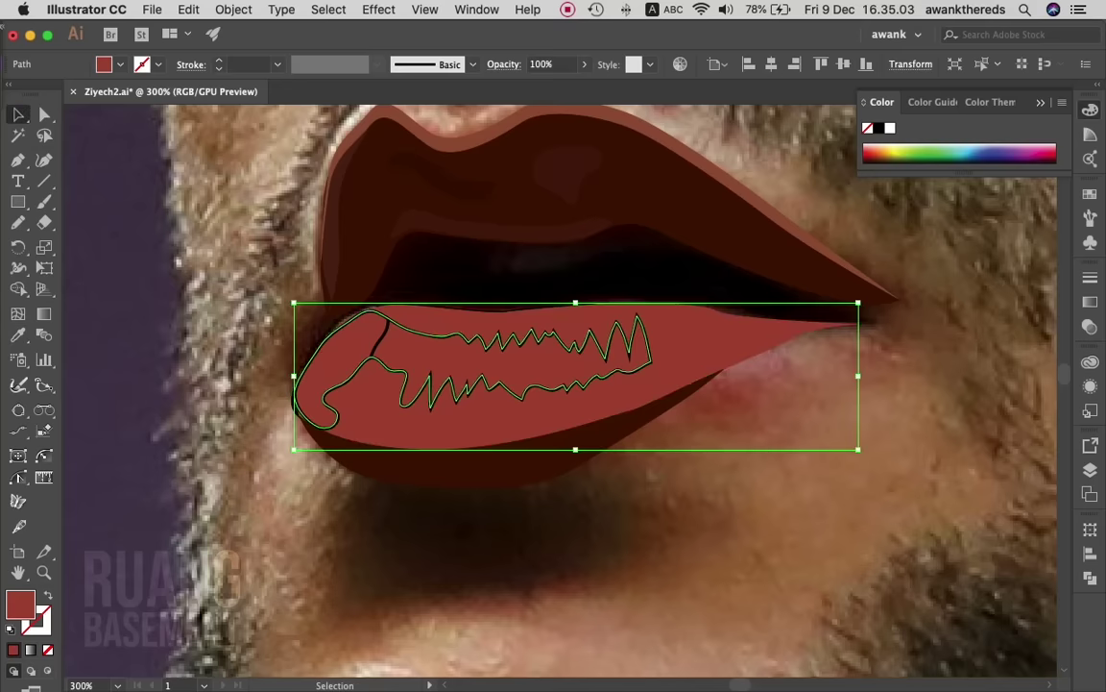
pyautogui.click(575, 384)
pyautogui.press('i')
pyautogui.click(577, 384)
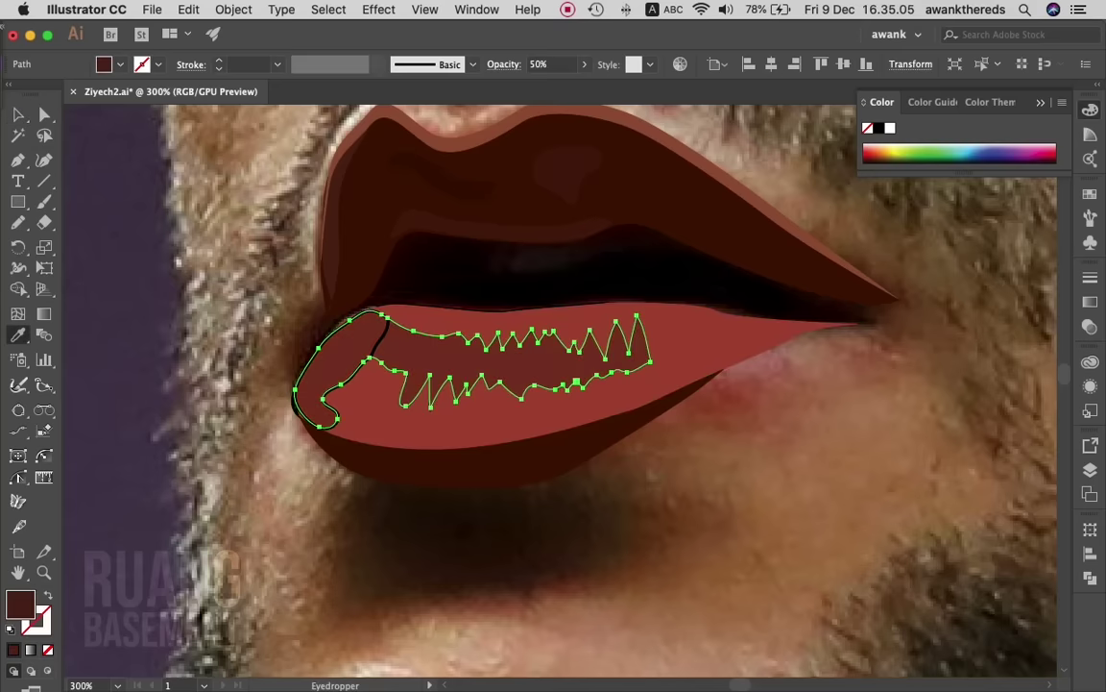
pyautogui.press('v')
# - Fill the left highlight shape light beige and lower its opacity to 30%
pyautogui.hotkey('ctrl', 'alt', ']')
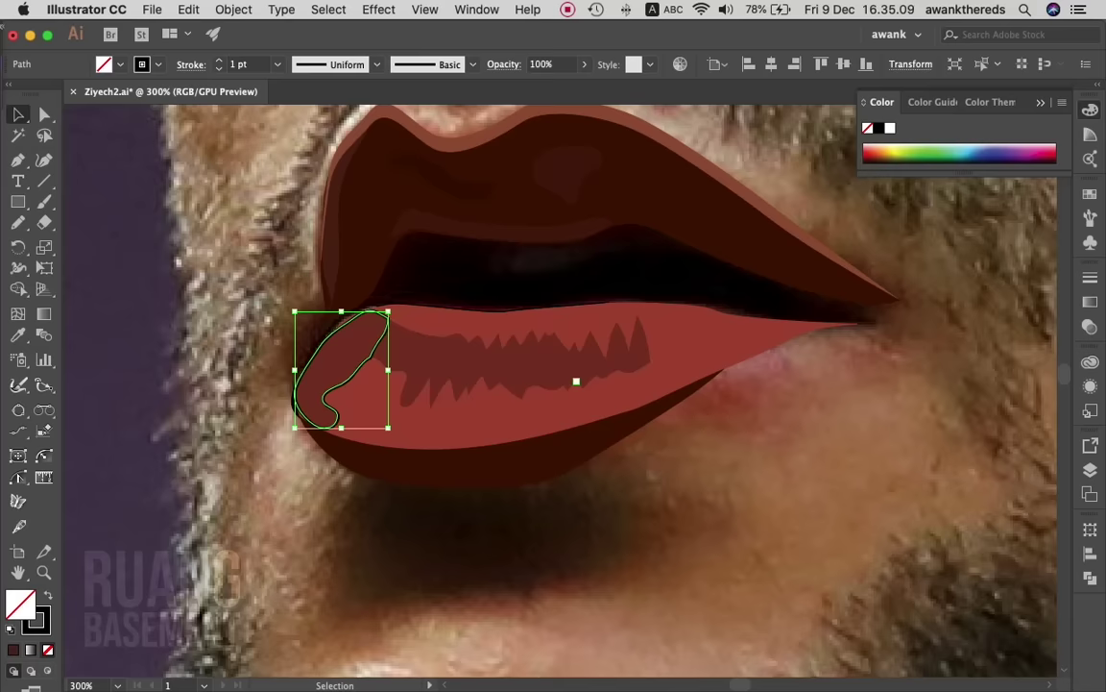
pyautogui.scroll(3, 537, 384)
pyautogui.press('i')
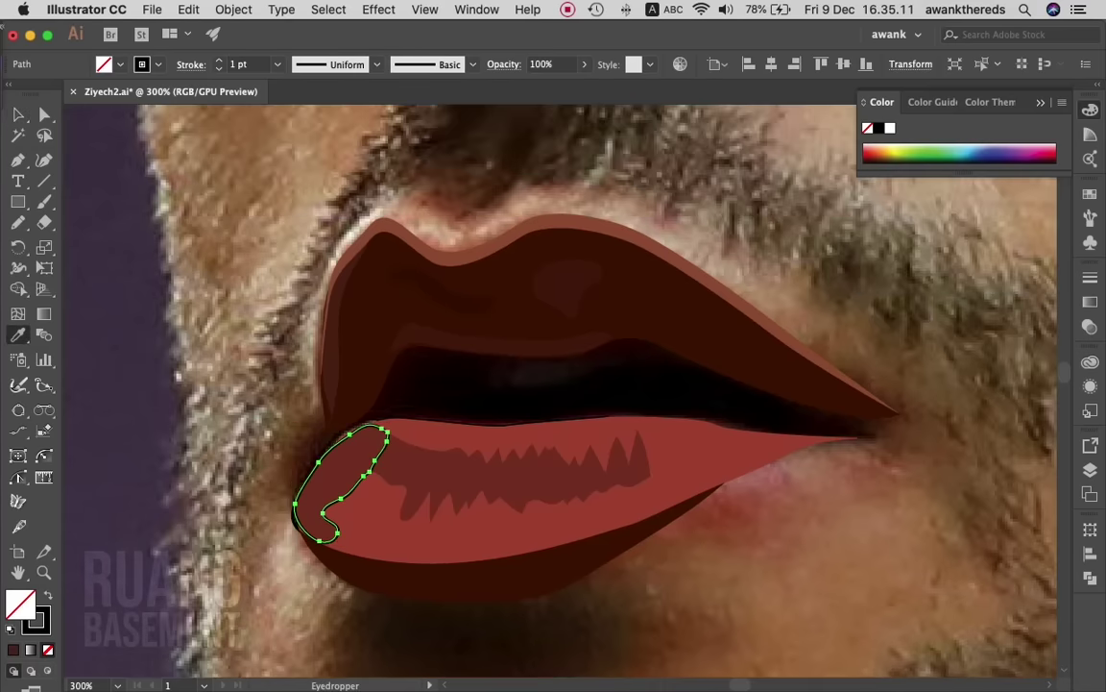
pyautogui.click(267, 396)
pyautogui.press('v')
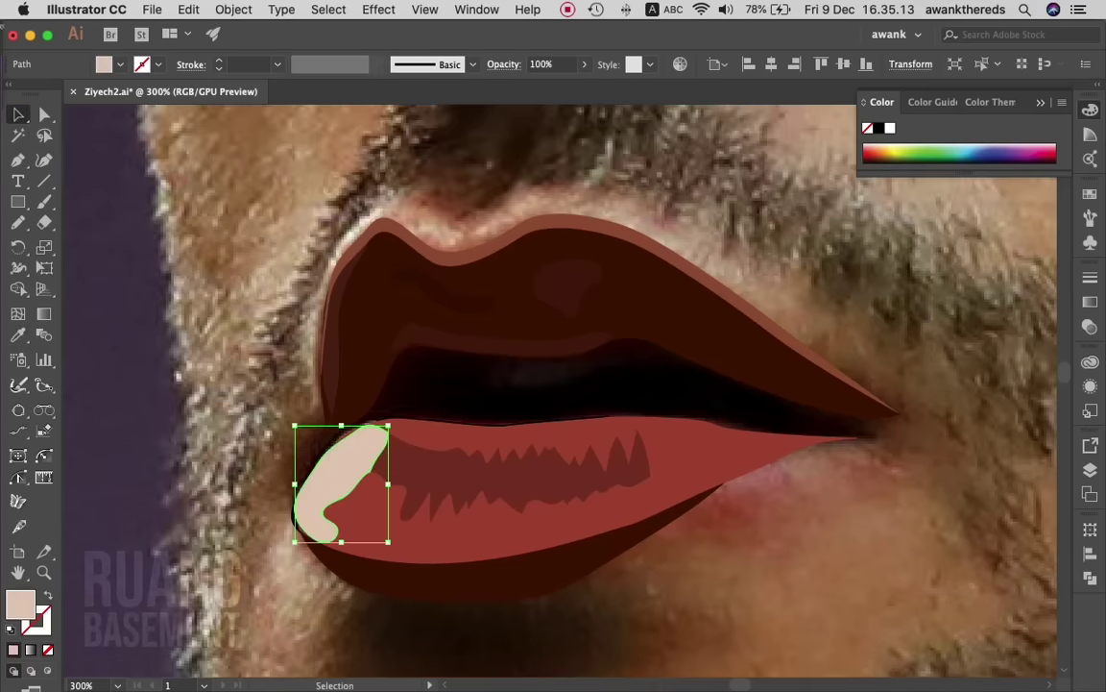
pyautogui.moveTo(580, 85); pyautogui.dragTo(537, 86)
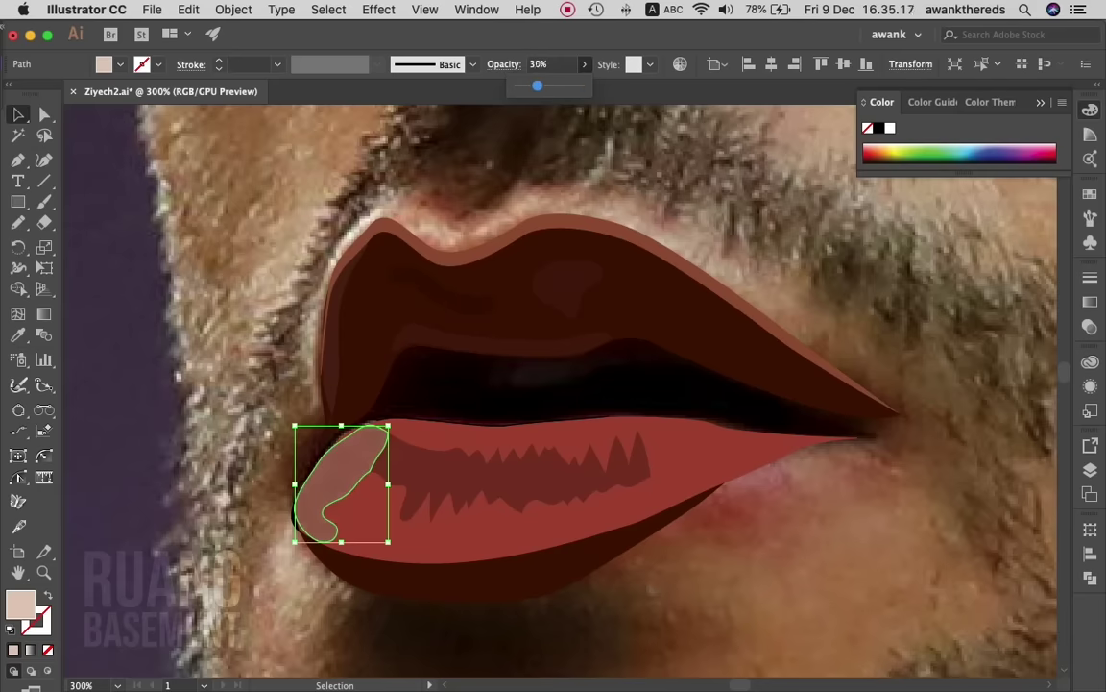
# - Copy the highlight's pale 30% fill onto the teeth shape with the Eyedropper
pyautogui.keyDown('shift'); pyautogui.click(538, 466); pyautogui.keyUp('shift')
pyautogui.press('i')
pyautogui.click(317, 480)
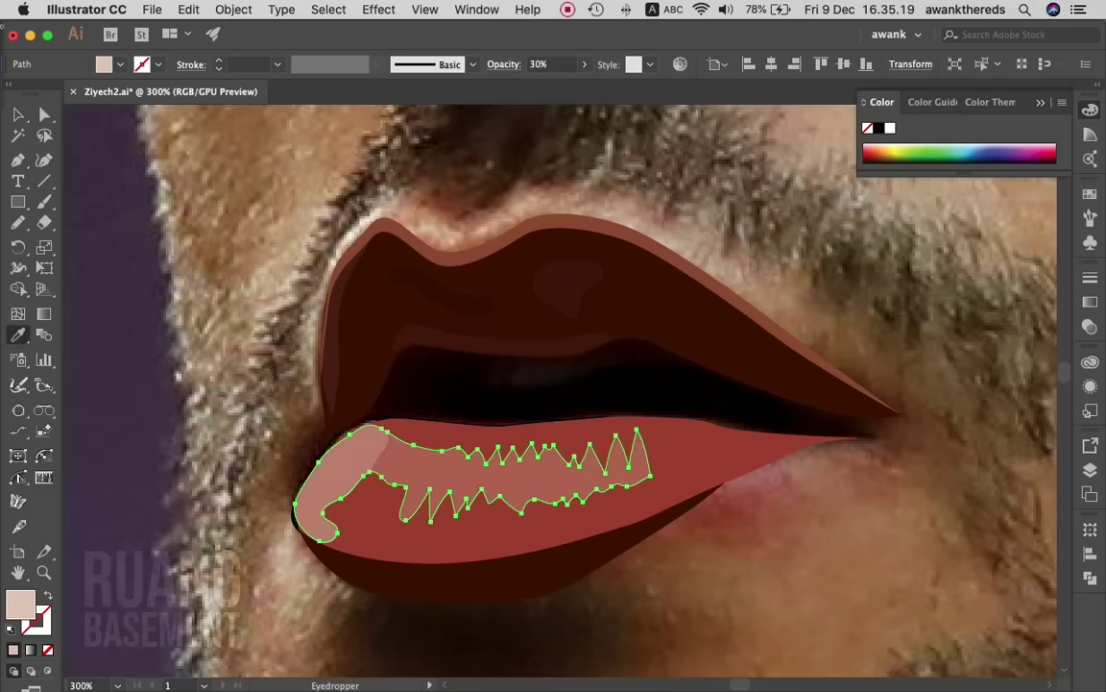
pyautogui.press('v')
pyautogui.press('shift+super+a')
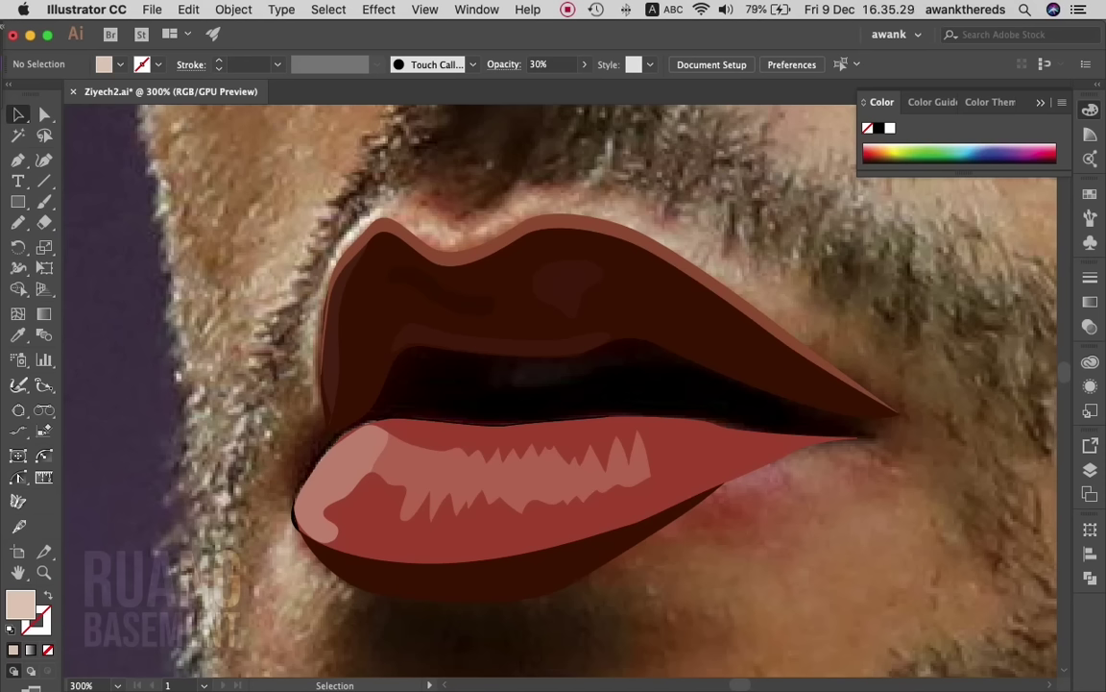
# - Pencil-draw the mouth gap, fill it black, and send it behind the lips
pyautogui.press('n')
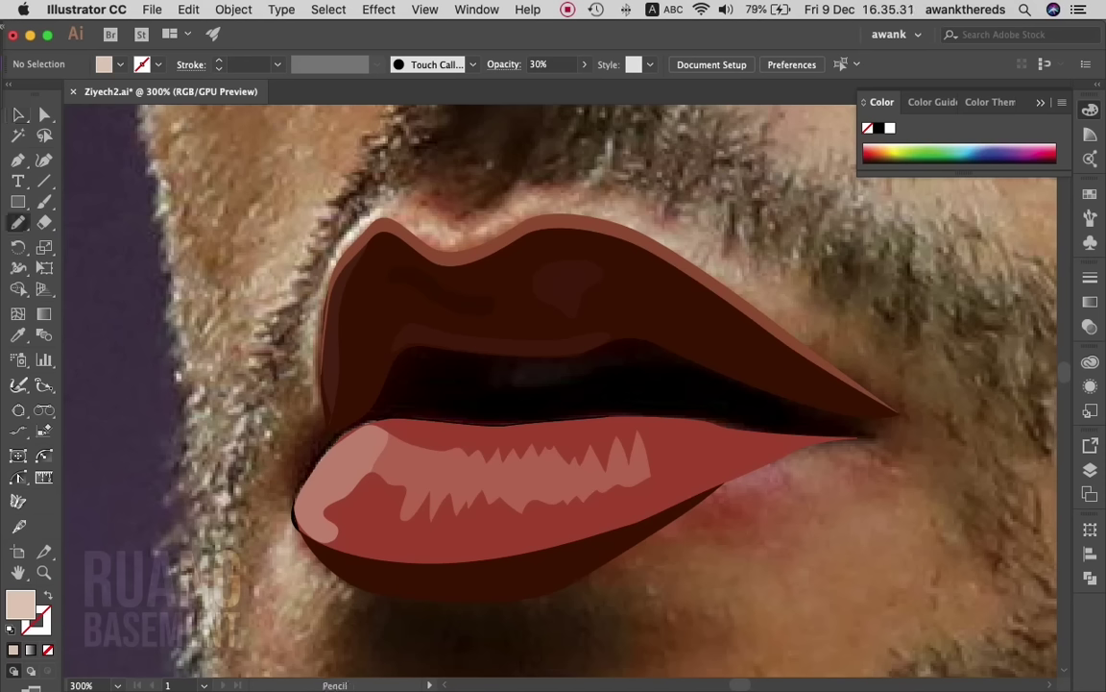
pyautogui.moveTo(877, 420)
pyautogui.mouseDown()
pyautogui.moveTo(542, 427)
pyautogui.moveTo(310, 469)
pyautogui.moveTo(291, 492)
pyautogui.moveTo(317, 429)
pyautogui.moveTo(423, 336)
pyautogui.moveTo(590, 333)
pyautogui.moveTo(716, 348)
pyautogui.moveTo(876, 407)
pyautogui.mouseUp()
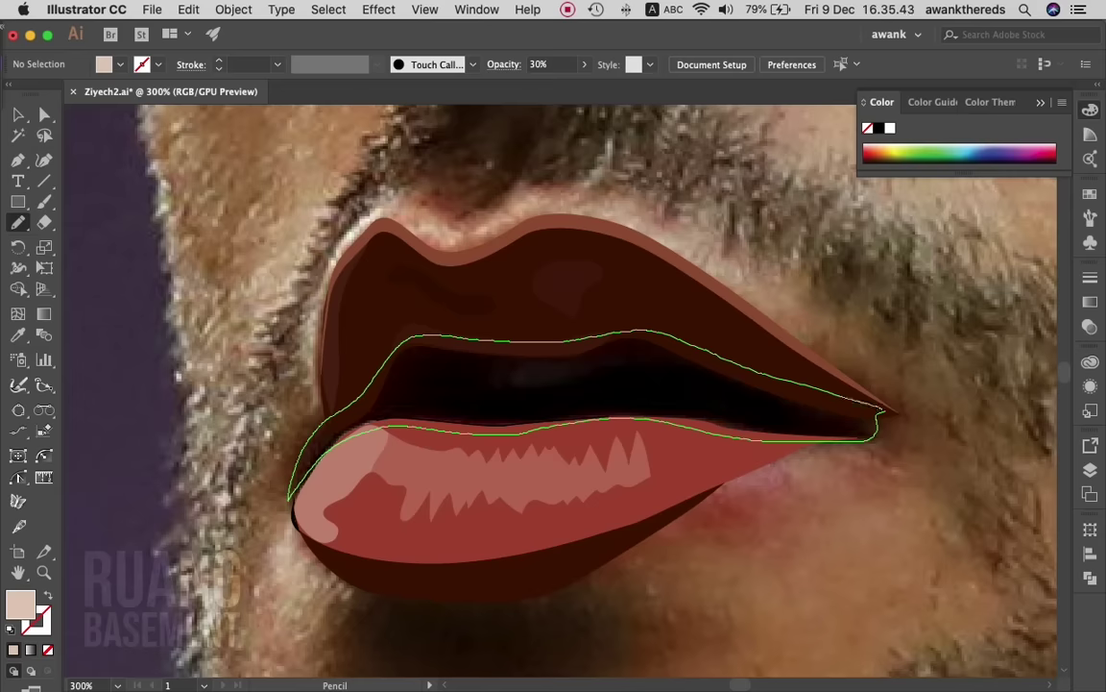
pyautogui.press('i')
pyautogui.click(538, 380)
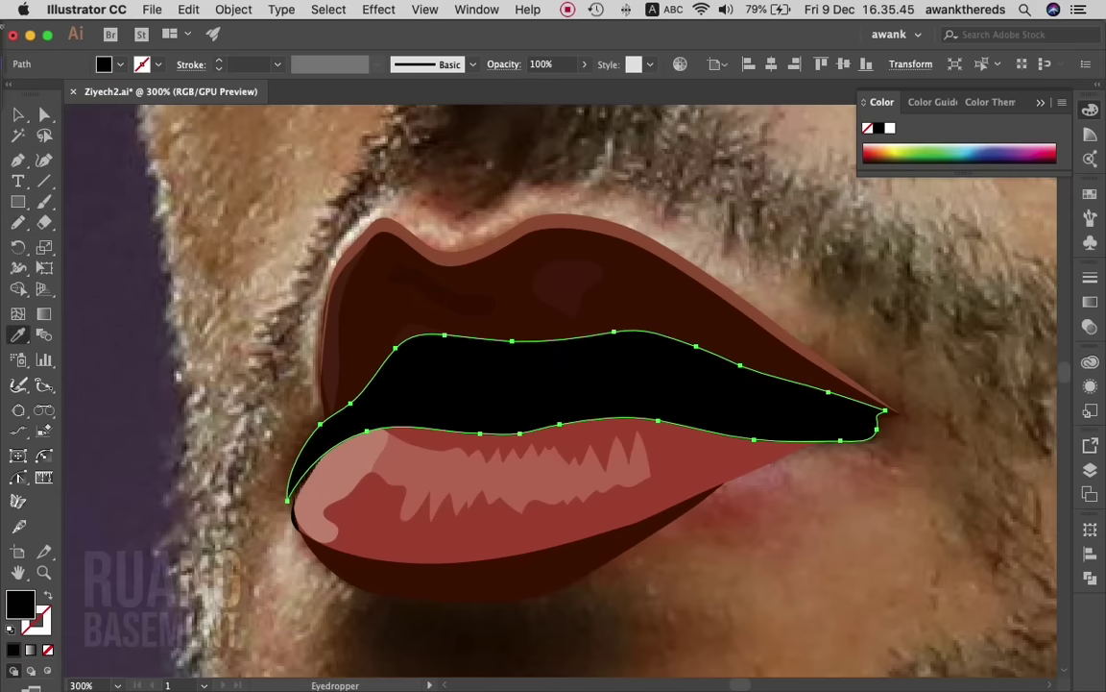
pyautogui.press('v')
pyautogui.rightClick(671, 353)
pyautogui.moveTo(709, 608)
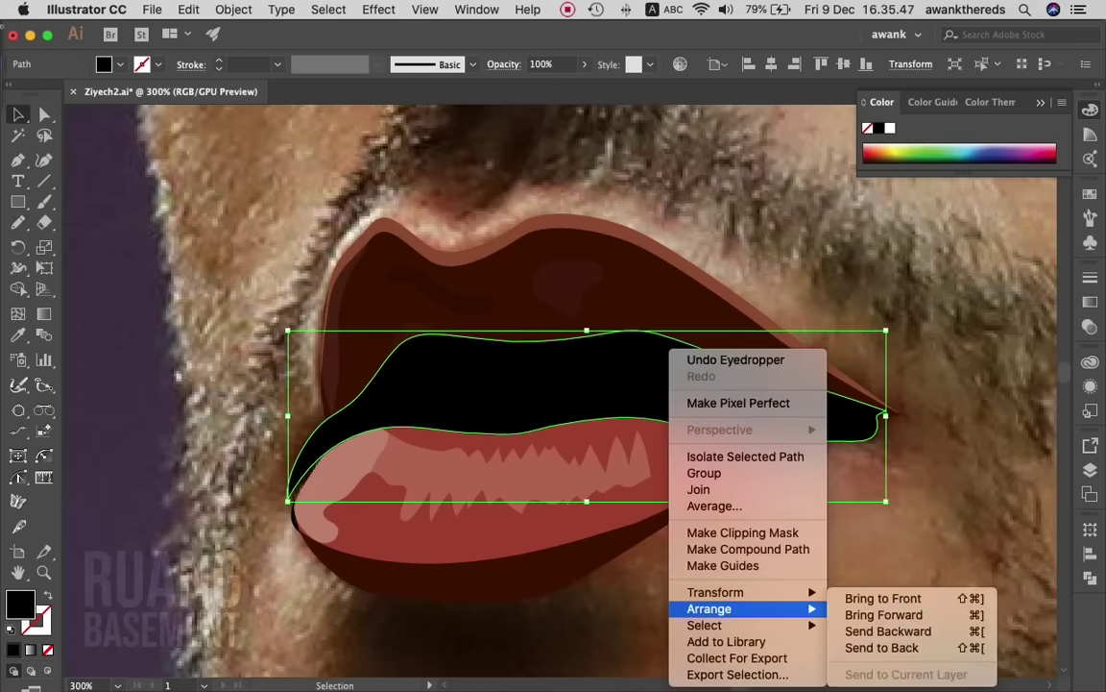
pyautogui.click(881, 647)
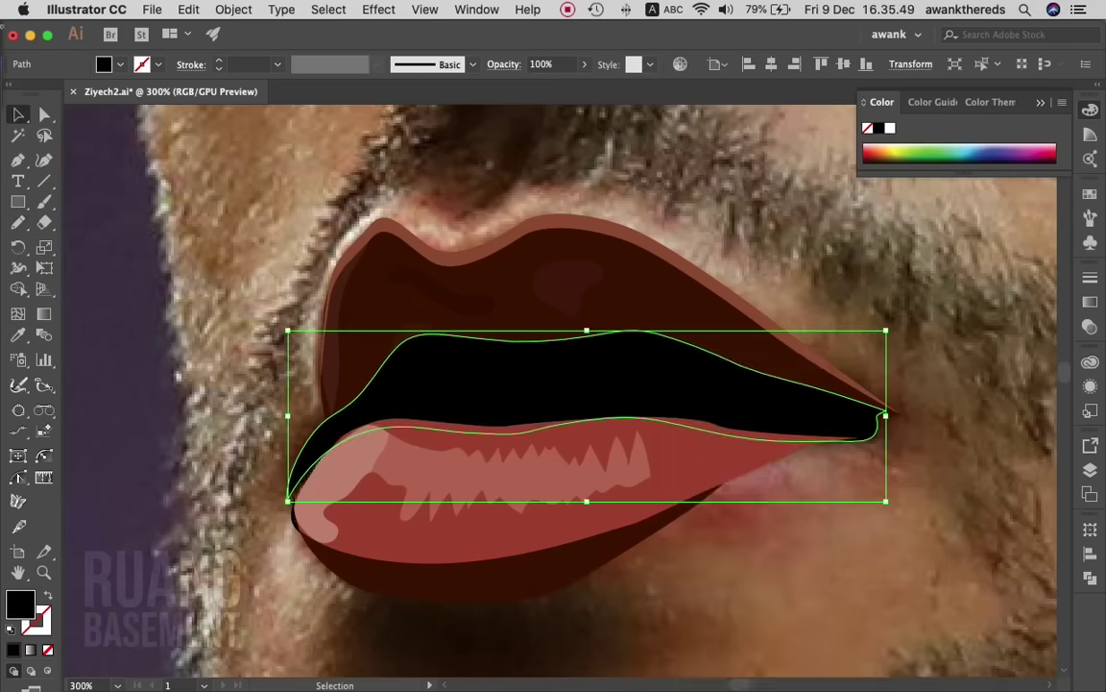
pyautogui.press('super+shift+a')
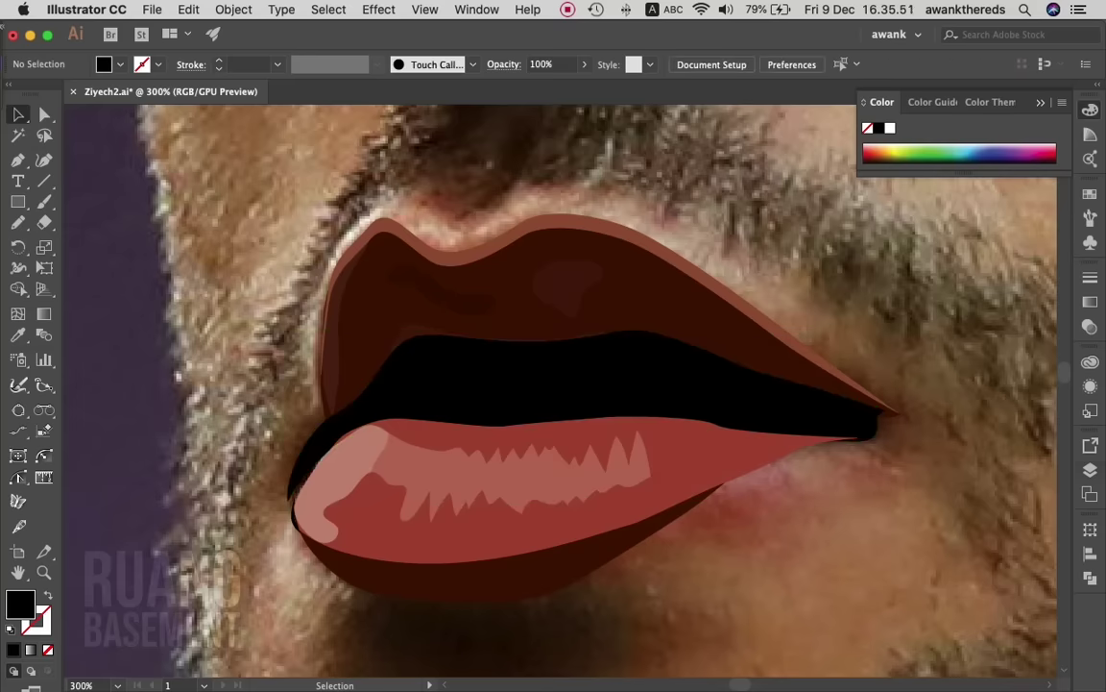
# - Move all seven Layer 3 paths into Layer 2 and send the black mouth shape to back again
pyautogui.press('F7')
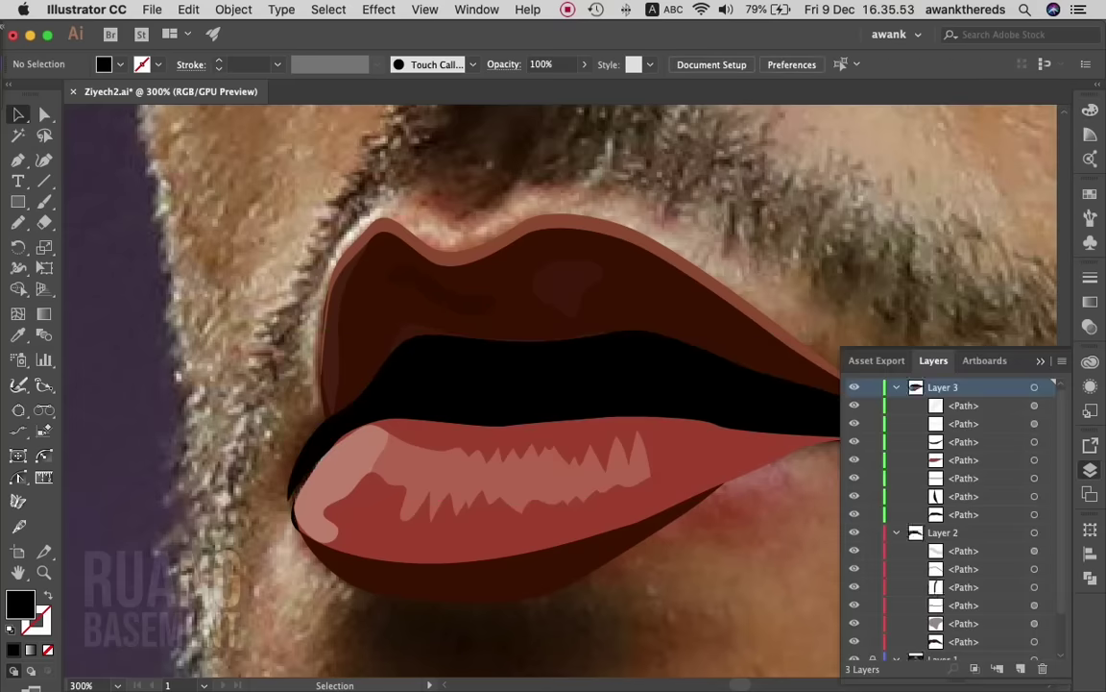
pyautogui.click(964, 513)
pyautogui.keyDown('shift'); pyautogui.click(963, 405); pyautogui.keyUp('shift')
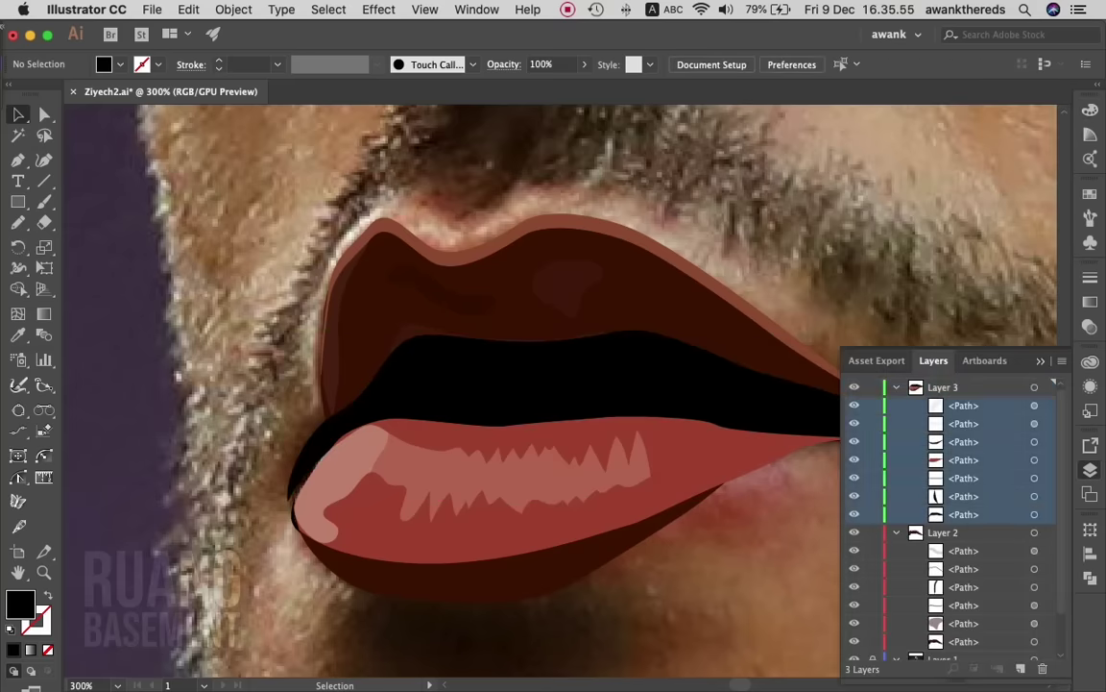
pyautogui.moveTo(963, 460); pyautogui.dragTo(942, 532)
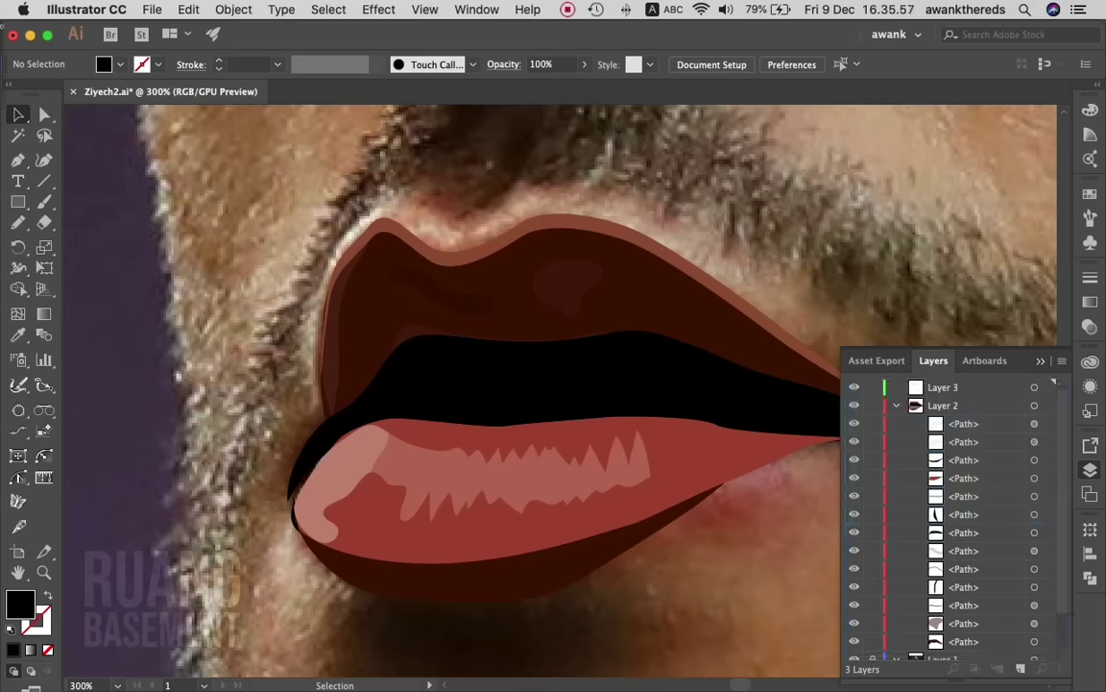
pyautogui.rightClick(686, 352)
pyautogui.moveTo(725, 609)
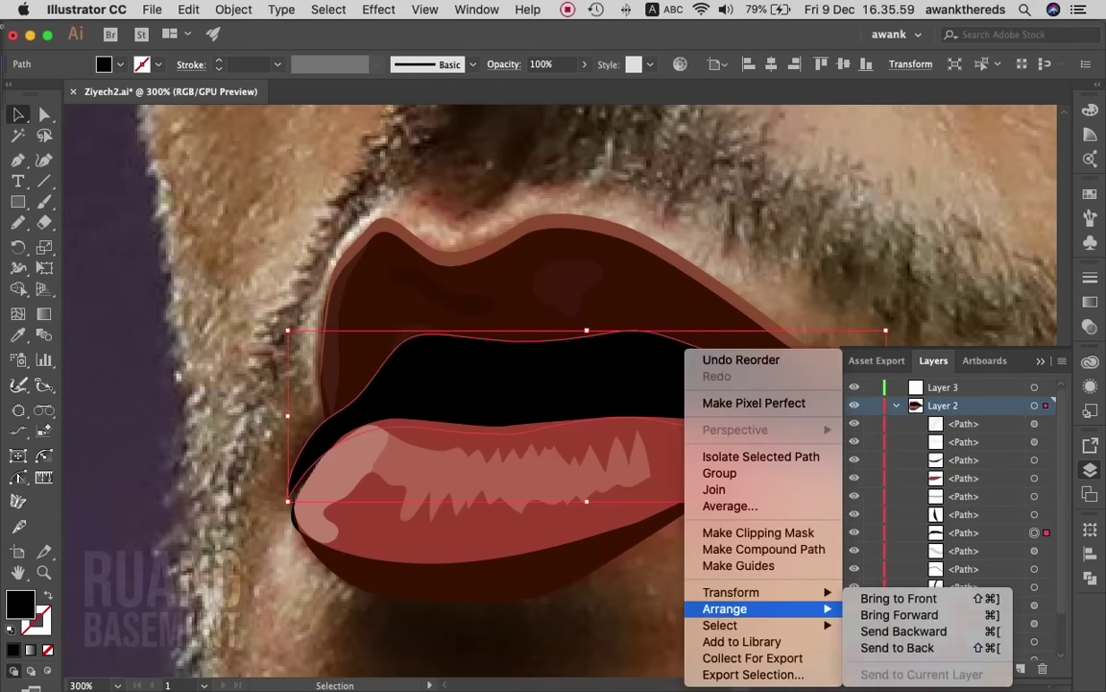
pyautogui.click(897, 647)
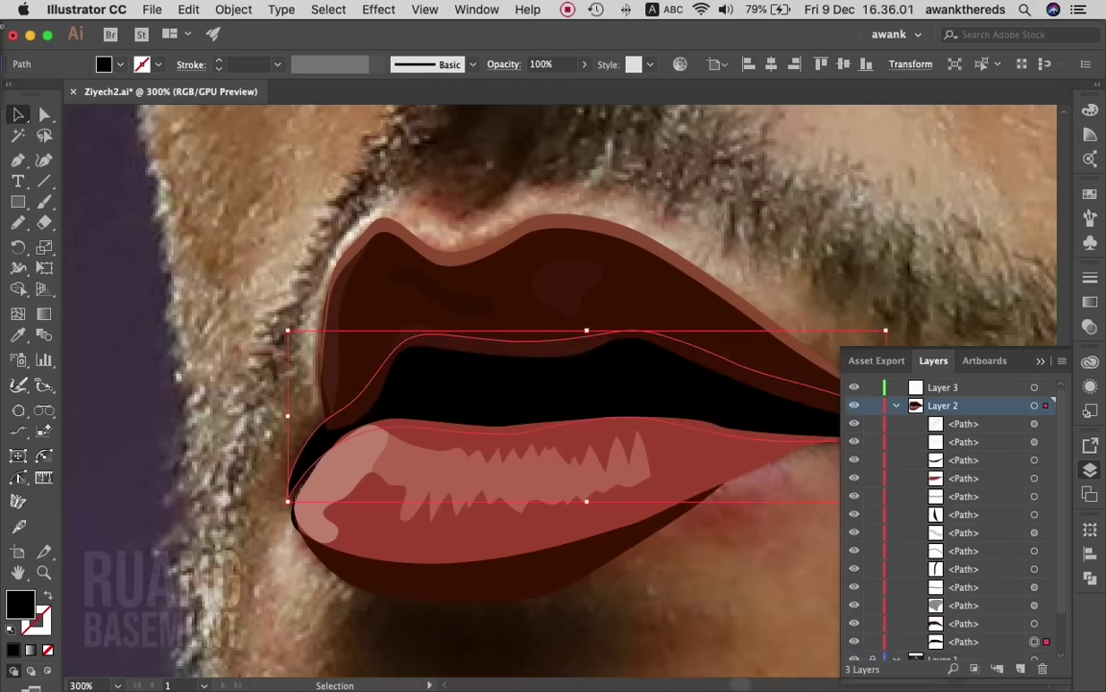
pyautogui.hotkey('ctrl', 'shift', 'a')
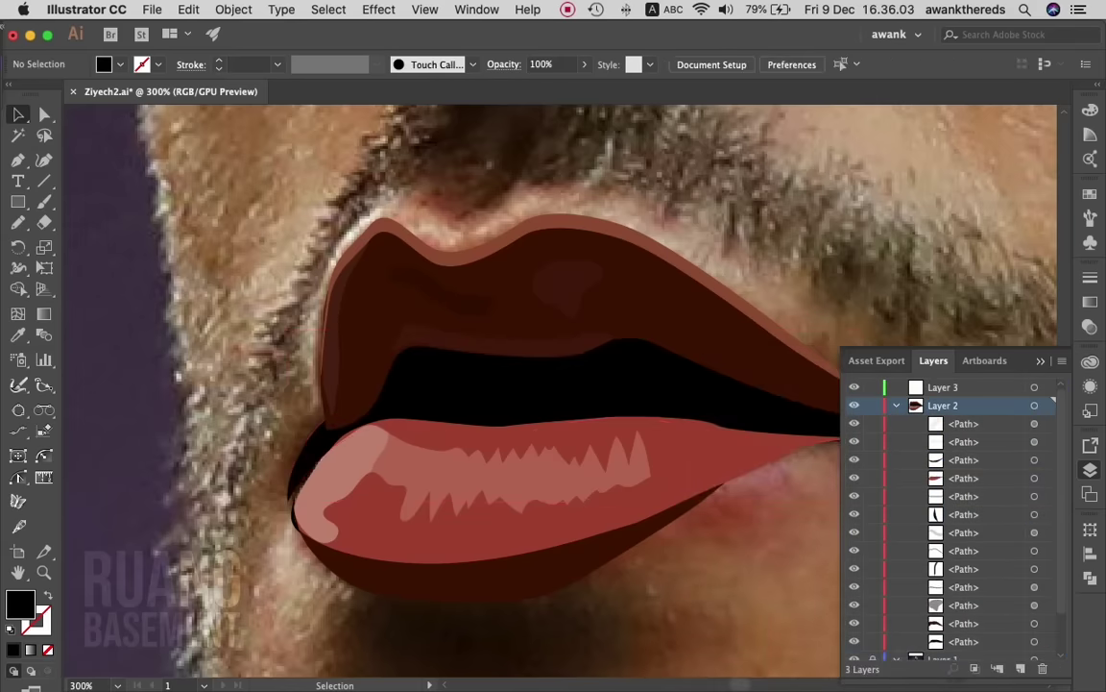
pyautogui.scroll(-3, 480, 384)
pyautogui.hscroll(2, 480, 385)
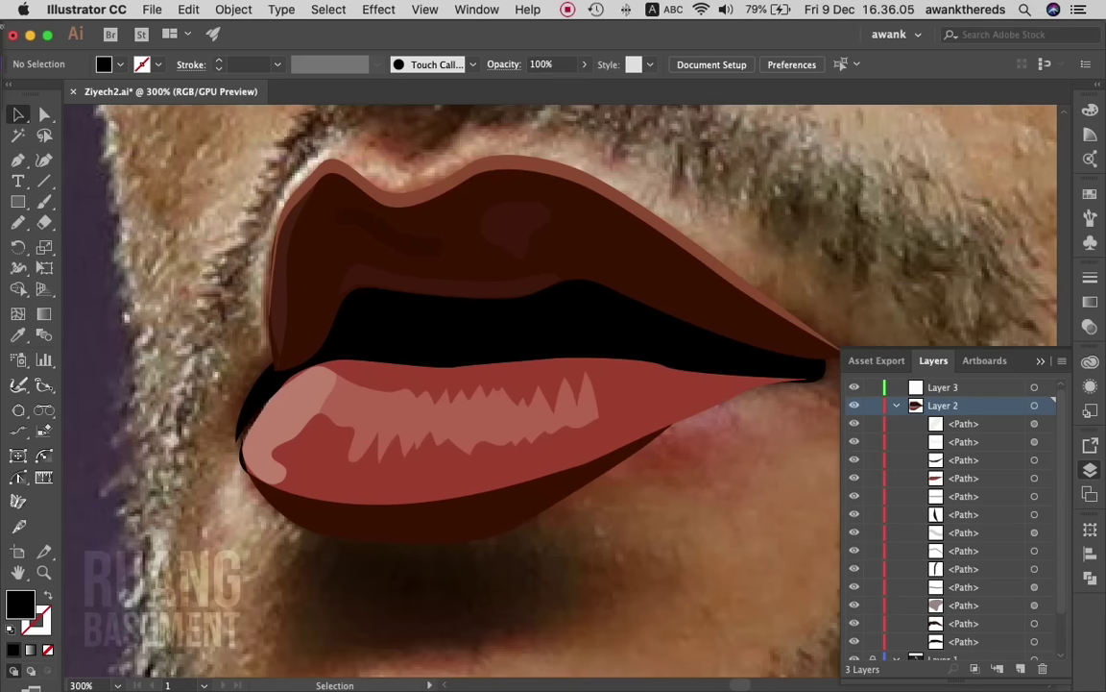
# - Eyedrop the upper lip's maroon onto the lower lip, then change its fill to #70240d
pyautogui.click(480, 461)
pyautogui.press('i')
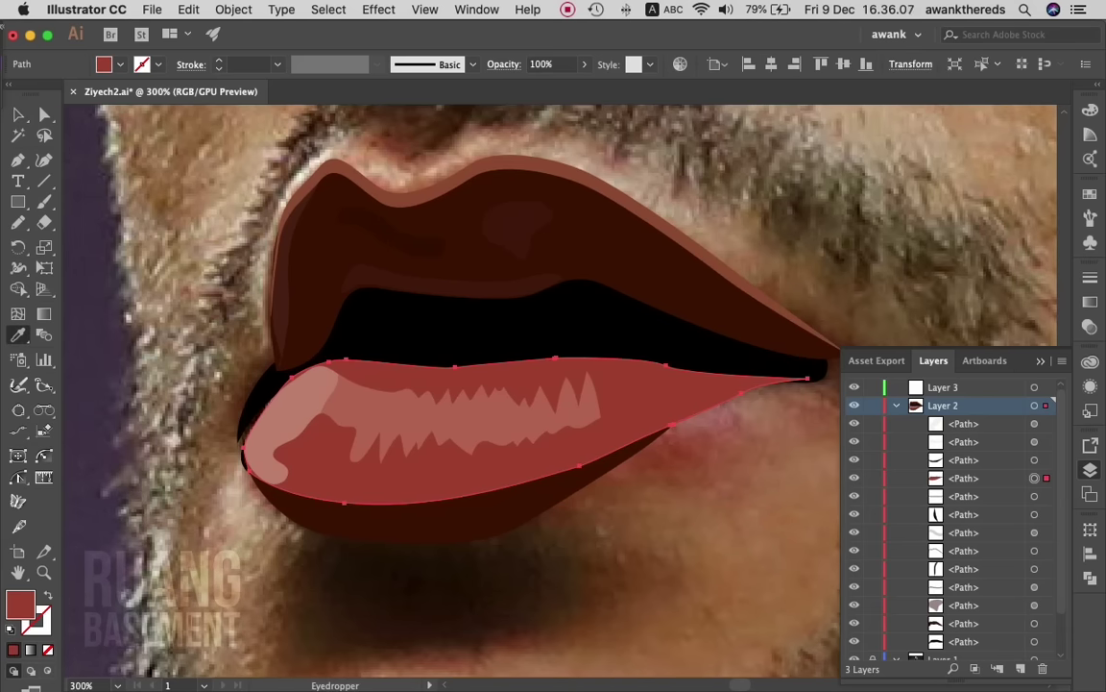
pyautogui.click(528, 240)
pyautogui.doubleClick(20, 604)
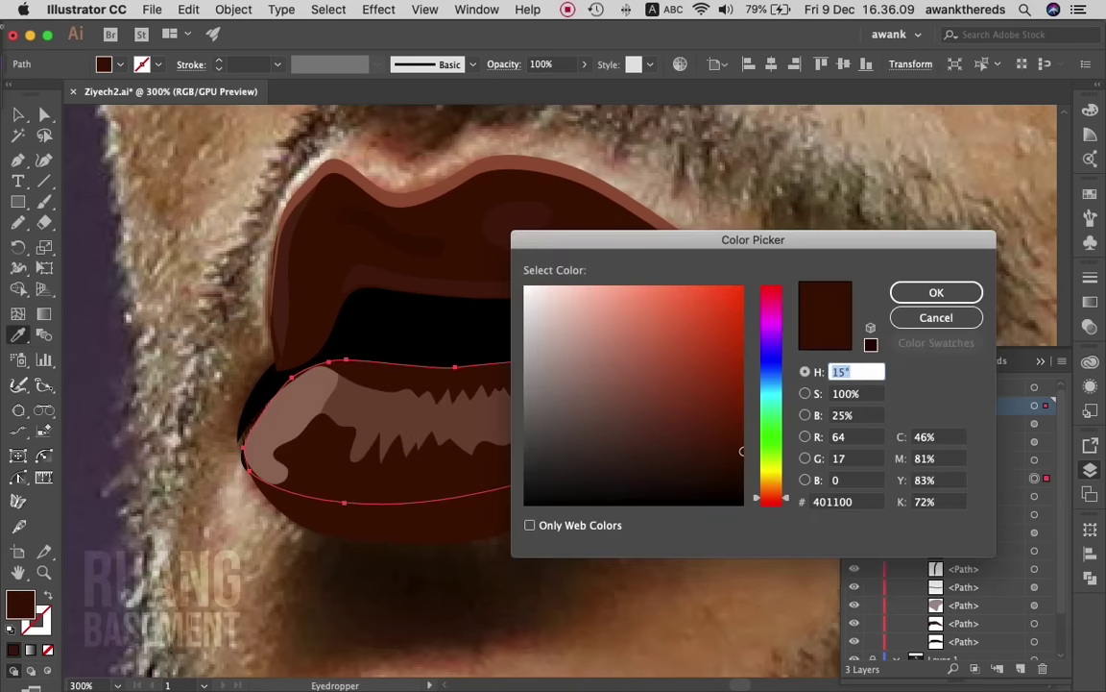
pyautogui.moveTo(741, 450)
pyautogui.mouseDown()
pyautogui.moveTo(666, 433)
pyautogui.moveTo(684, 440)
pyautogui.moveTo(718, 409)
pyautogui.mouseUp()
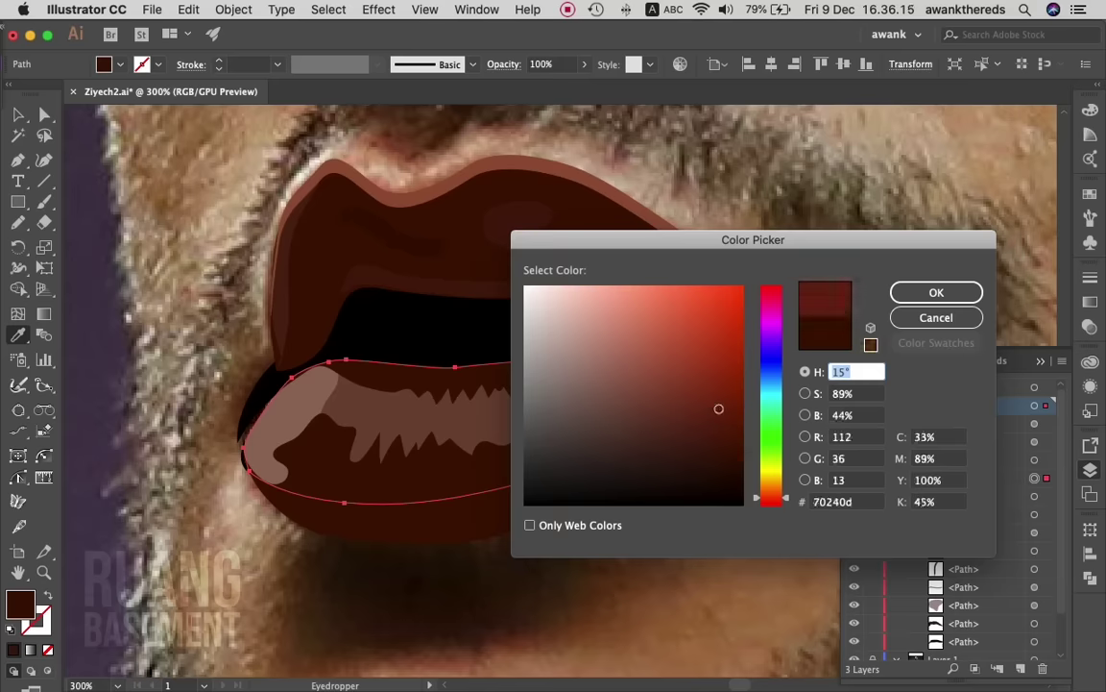
pyautogui.press('Return')
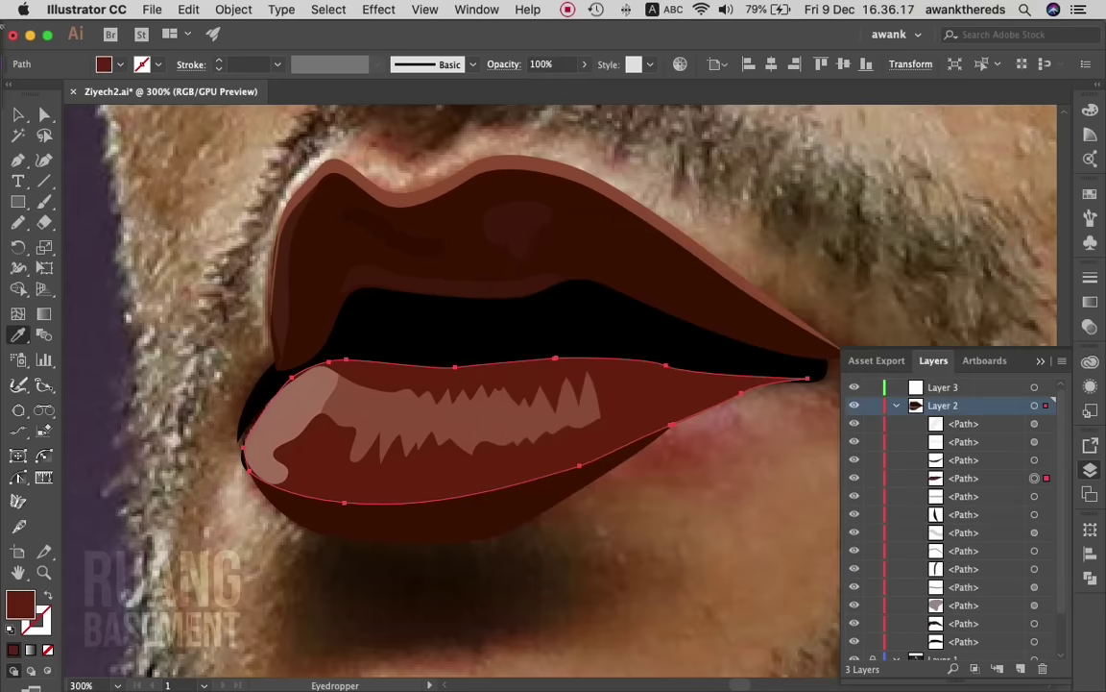
pyautogui.press('v')
pyautogui.hotkey('ctrl', 'shift', 'a')
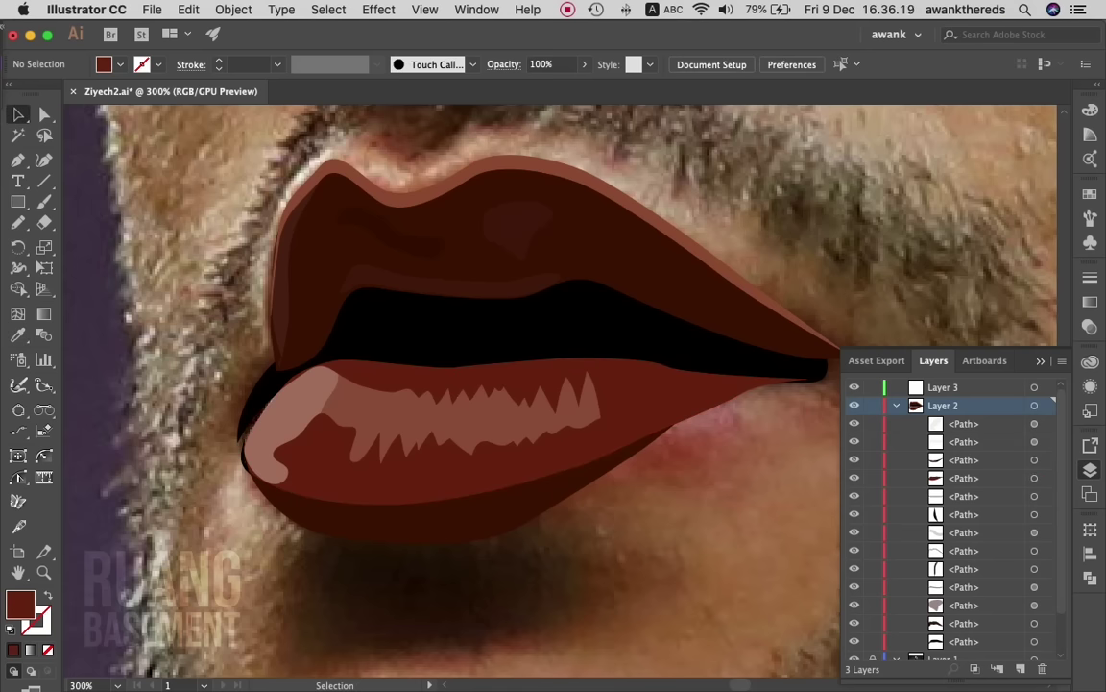
# - Toggle Layer 2's visibility to compare the lips with the photo, then reselect the lower lip
pyautogui.click(854, 405)
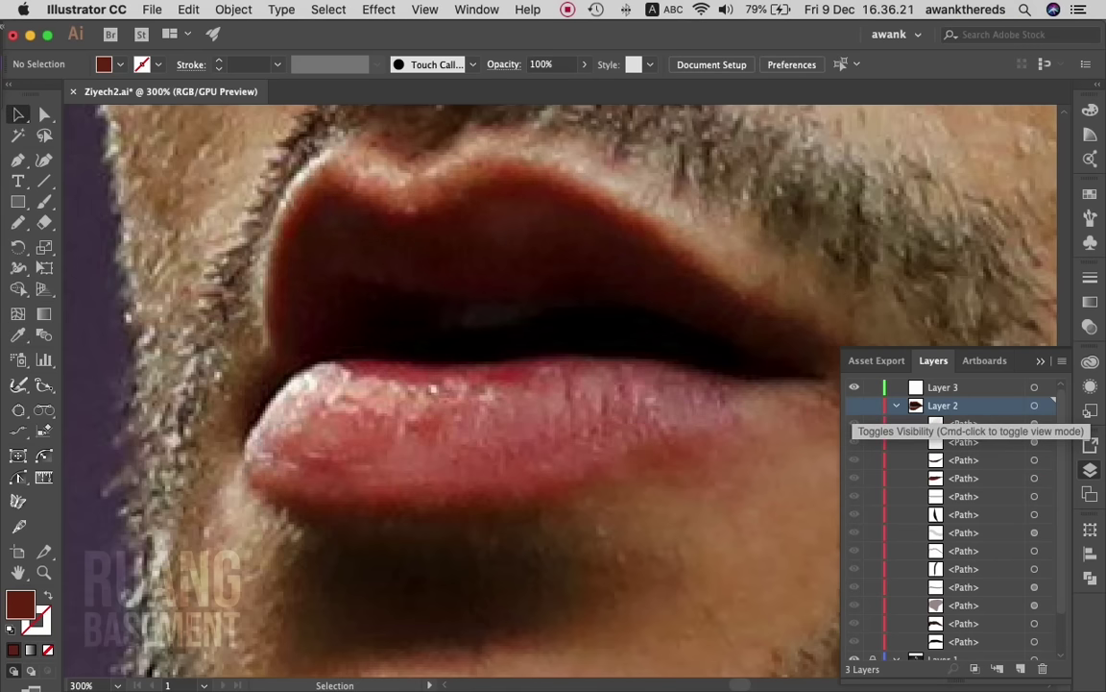
pyautogui.click(853, 405)
pyautogui.click(854, 406)
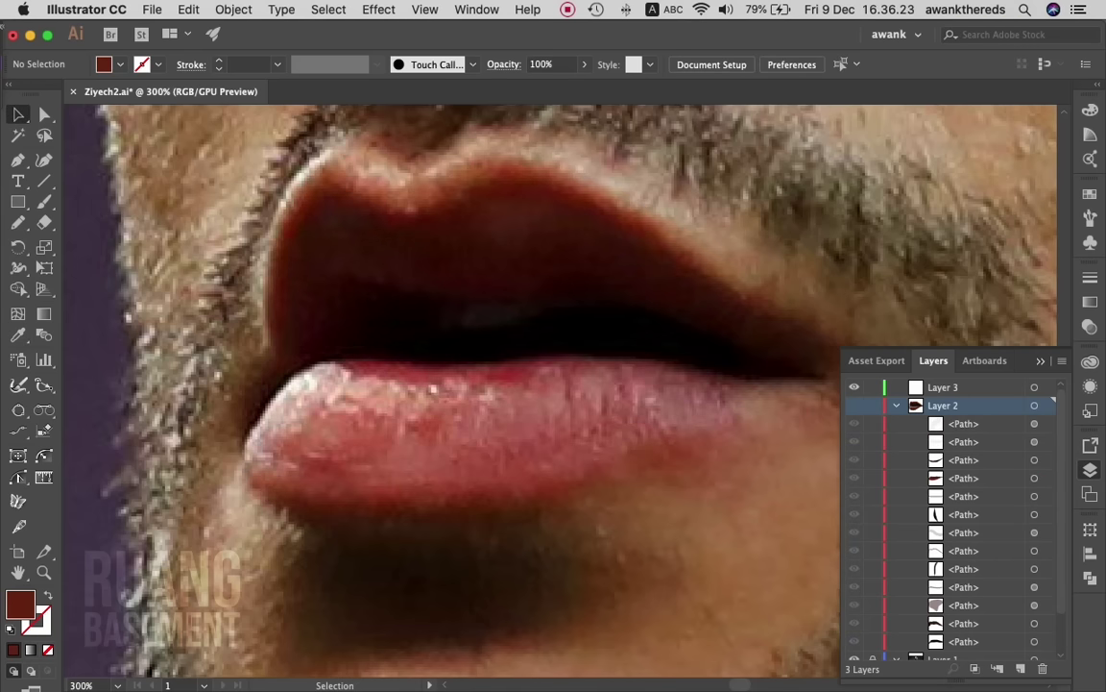
pyautogui.click(854, 405)
pyautogui.hotkey('ctrl', 'a')
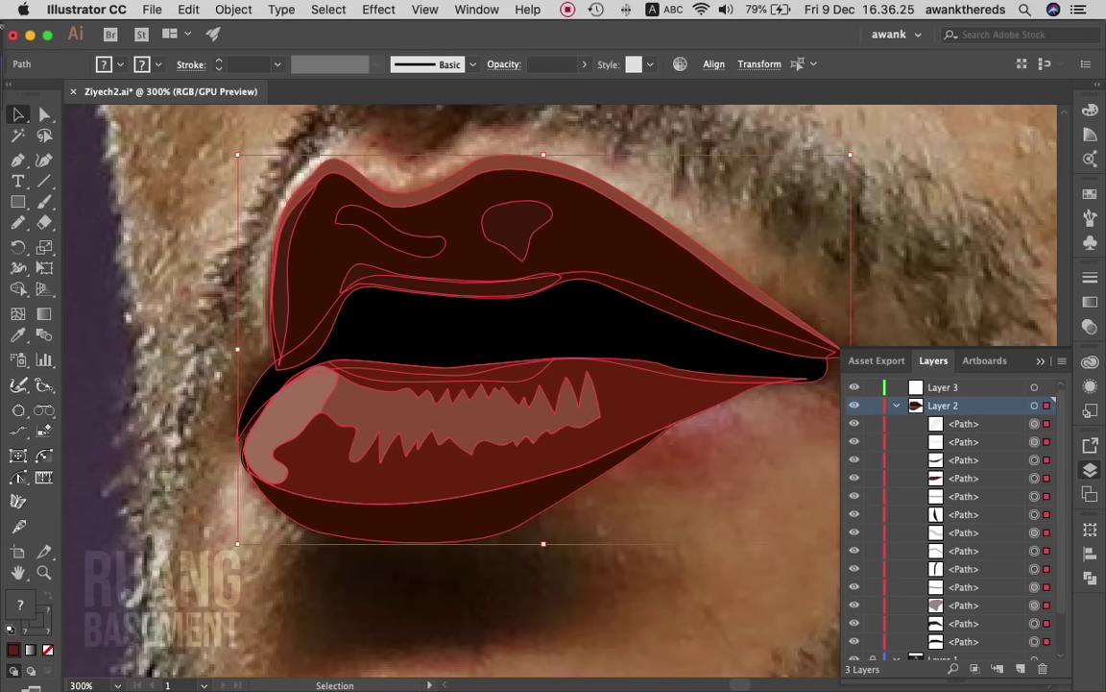
pyautogui.hotkey('ctrl', 'shift', 'a')
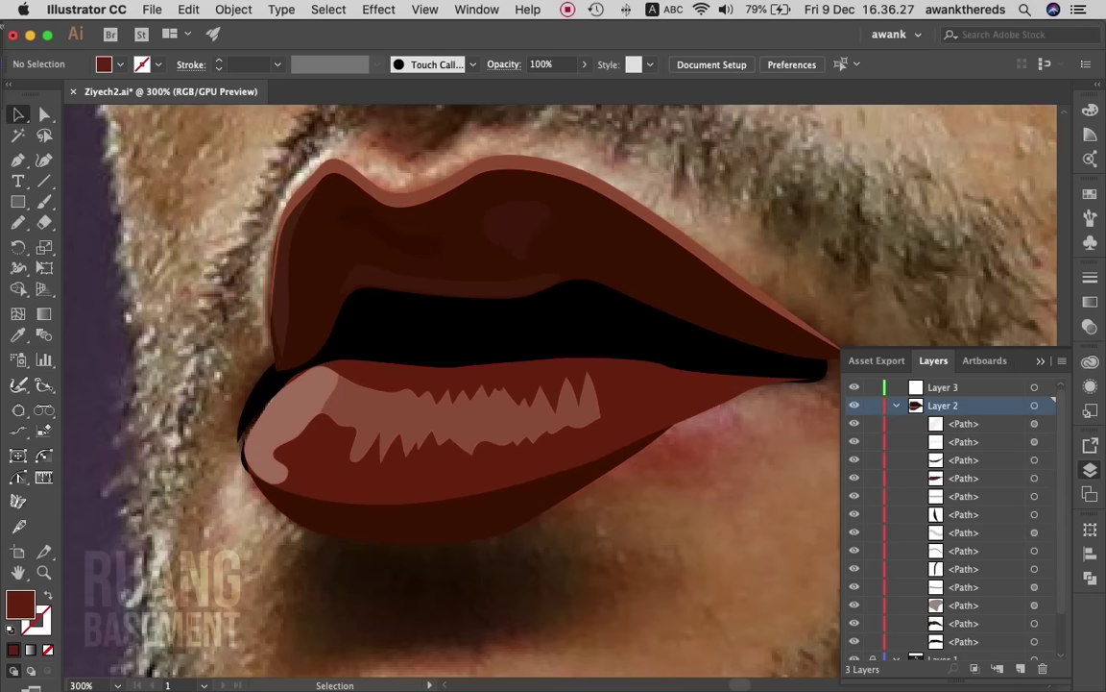
pyautogui.click(432, 480)
pyautogui.rightClick(545, 353)
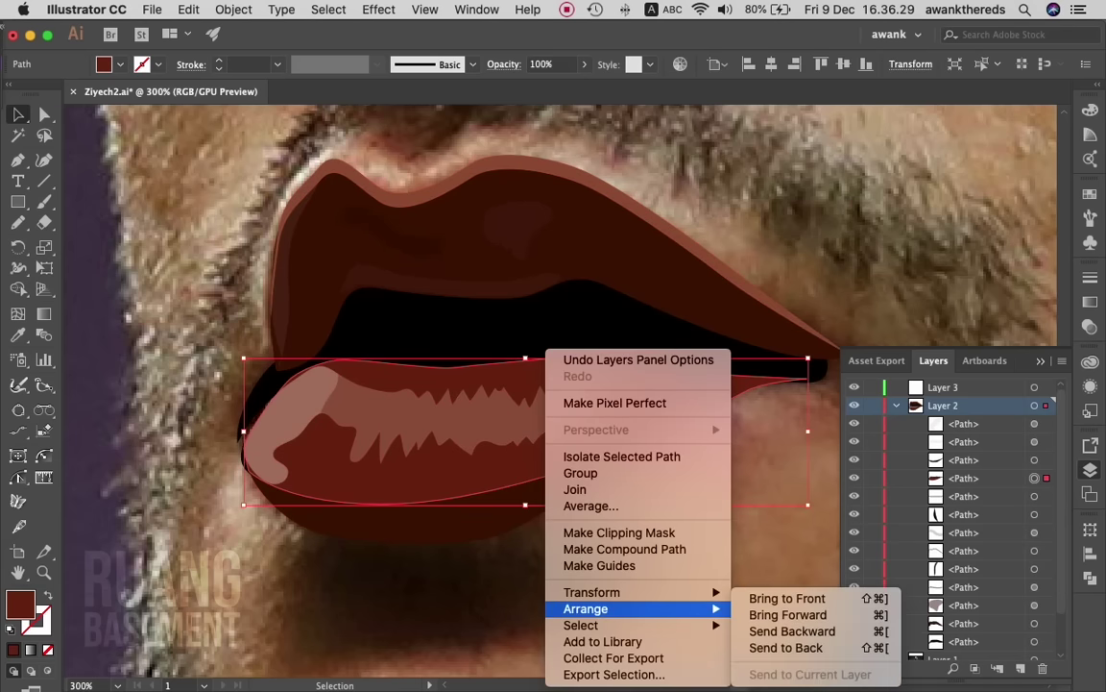
# - Move the lower-lip path behind the upper lip in Layer 2
pyautogui.click(785, 647)
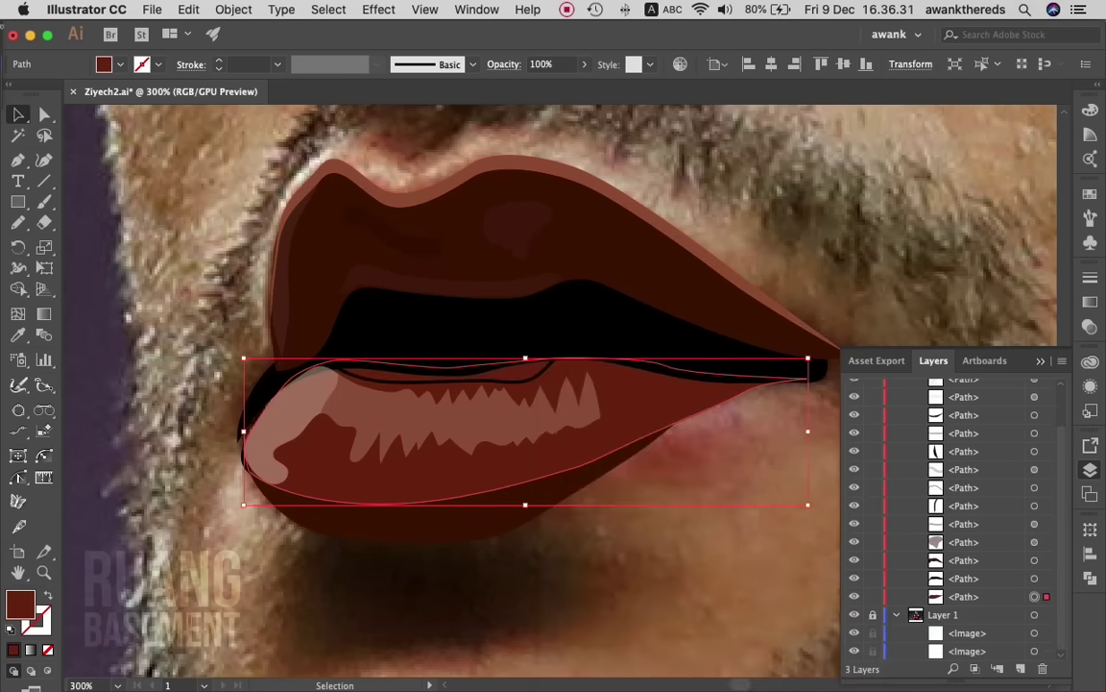
pyautogui.moveTo(964, 596); pyautogui.dragTo(963, 570)
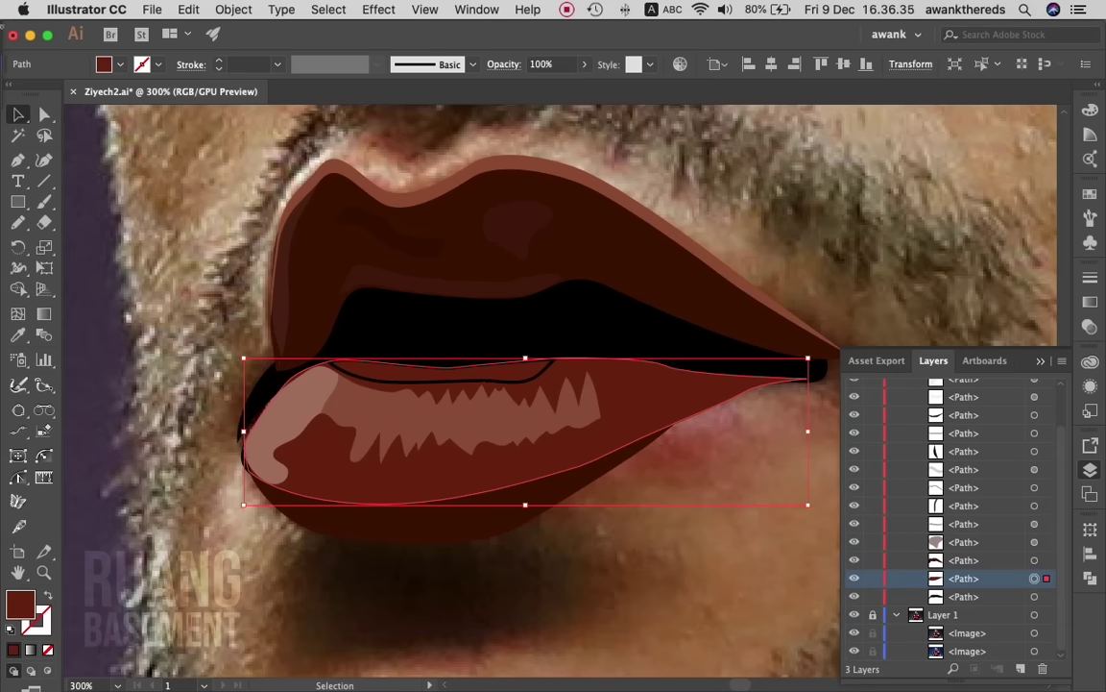
pyautogui.press('super+shift+a')
# - Fill the inner-lip sliver with red sampled from the photo and recolour the lower lip crimson
pyautogui.click(442, 379)
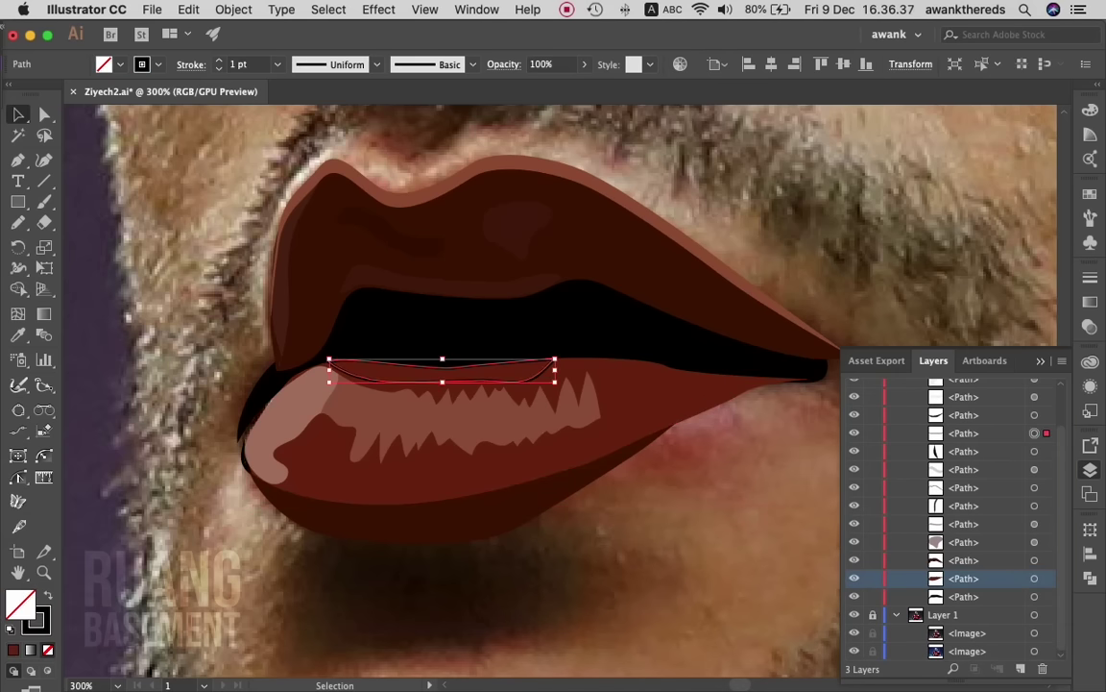
pyautogui.click(854, 577)
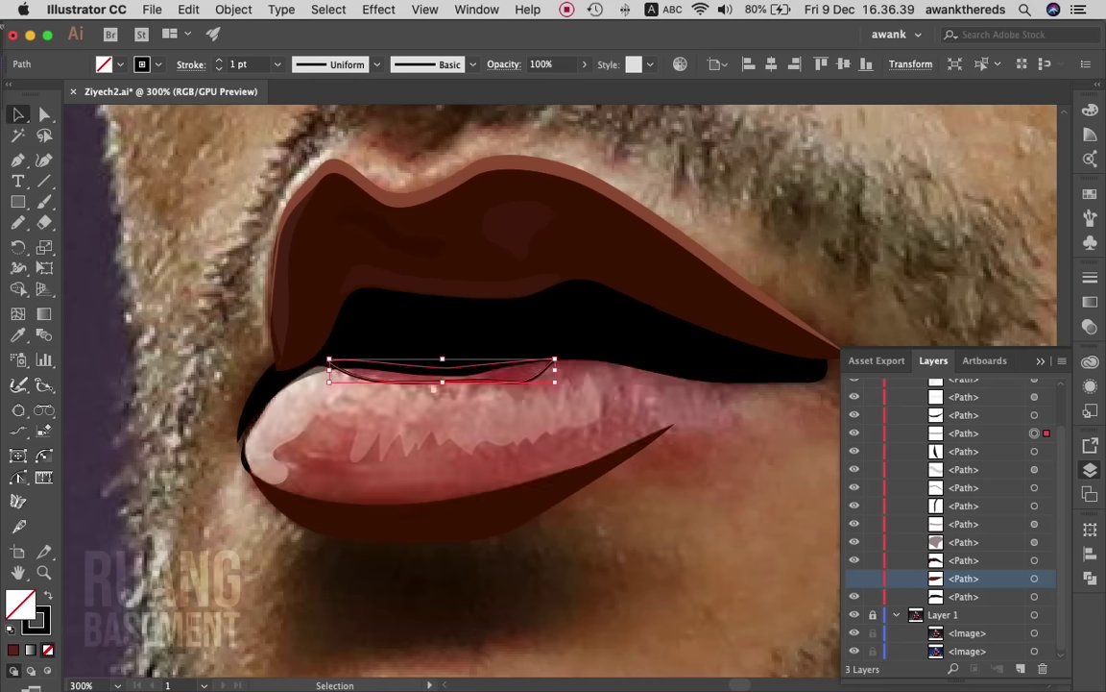
pyautogui.press('i')
pyautogui.click(433, 388)
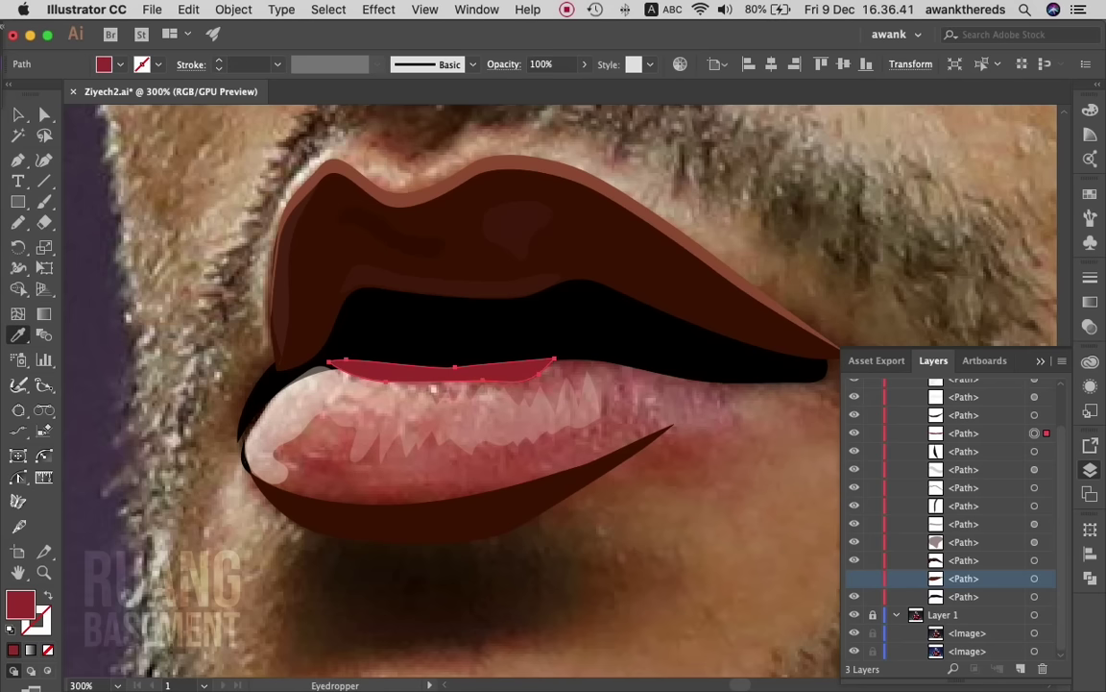
pyautogui.press('v')
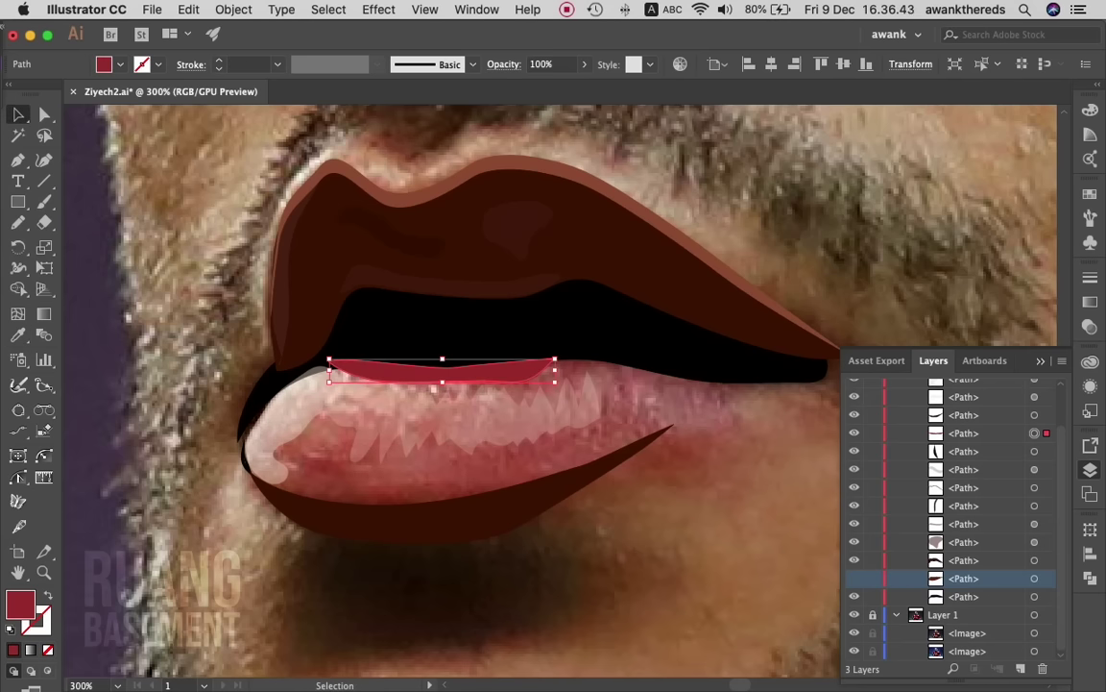
pyautogui.click(854, 577)
pyautogui.click(1034, 577)
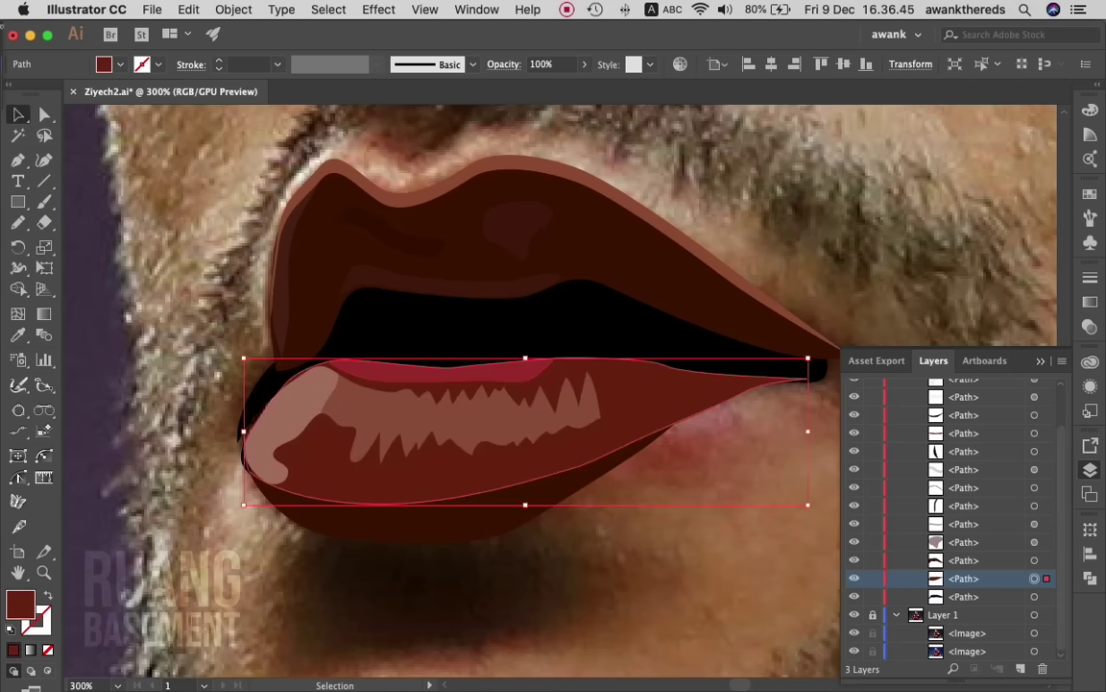
pyautogui.click(432, 369)
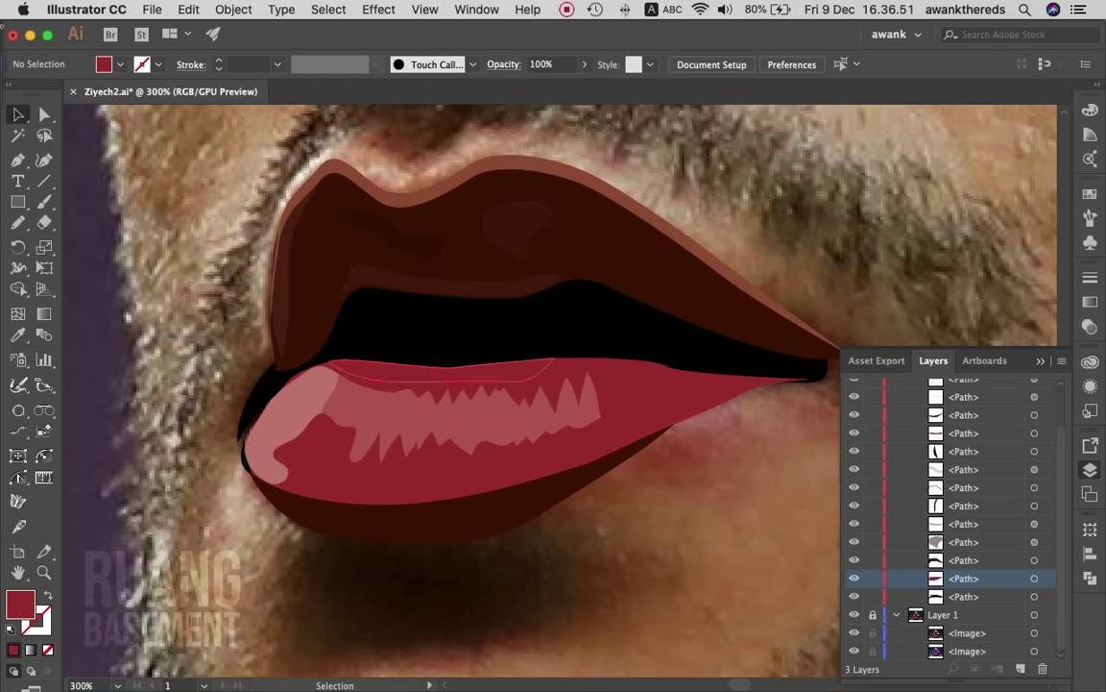
# - Set the lip's top-edge sliver to Multiply blend at 24% opacity
pyautogui.click(446, 364)
pyautogui.click(504, 64)
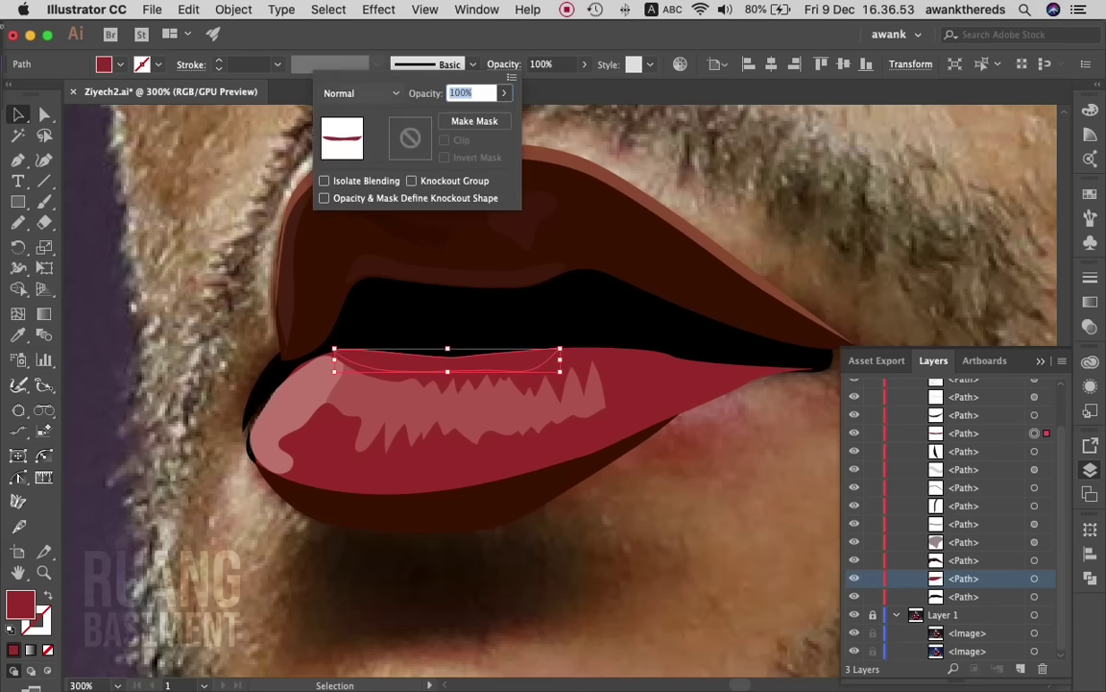
pyautogui.click(360, 93)
pyautogui.click(346, 152)
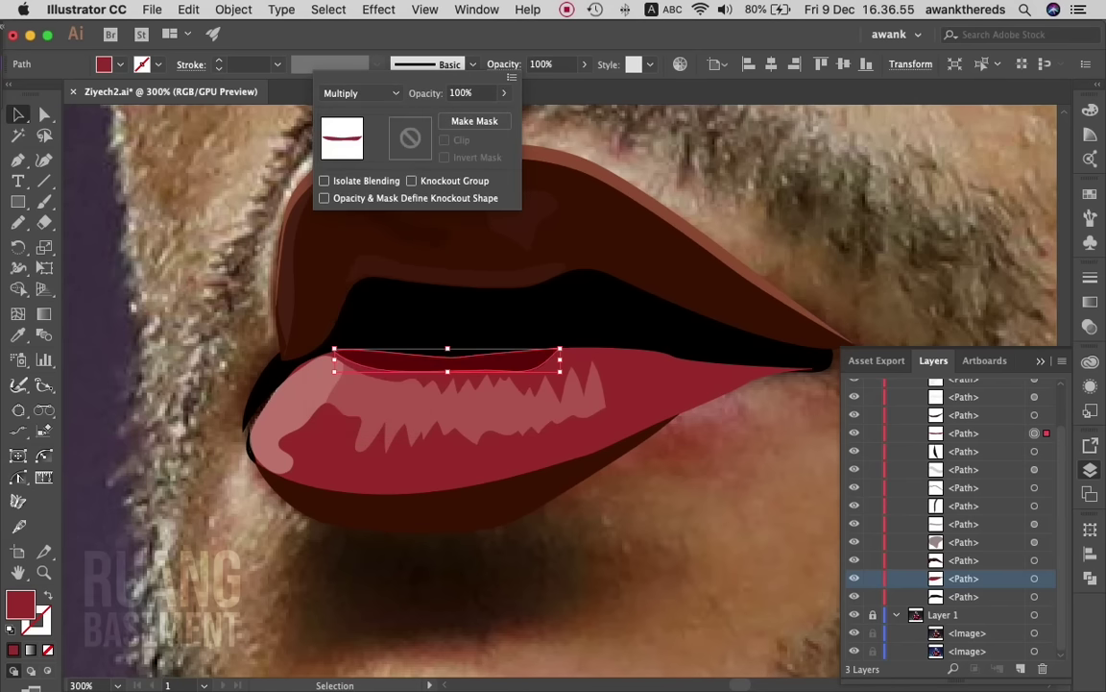
pyautogui.click(503, 93)
pyautogui.moveTo(504, 114); pyautogui.dragTo(452, 115)
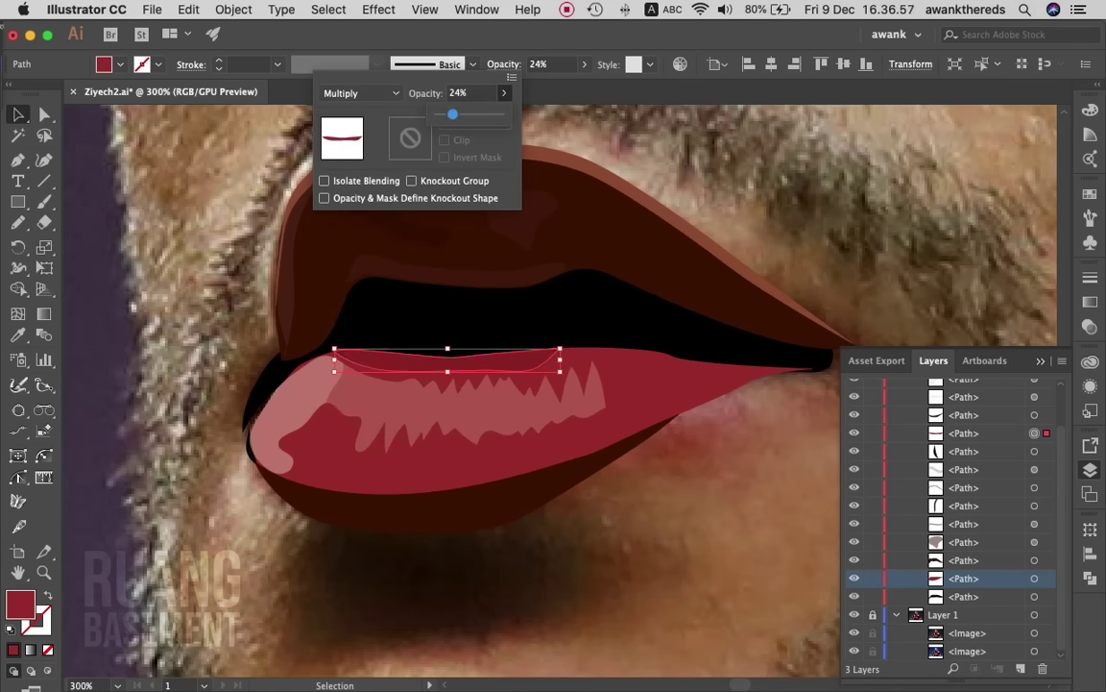
pyautogui.press('Escape')
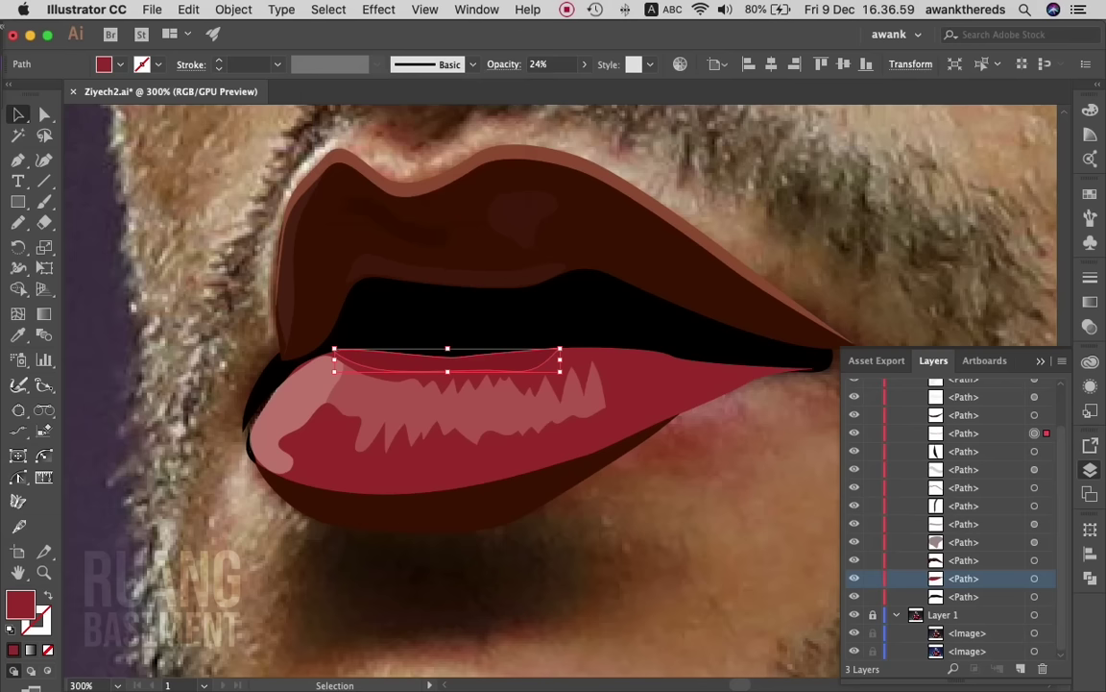
pyautogui.press('super+shift+a')
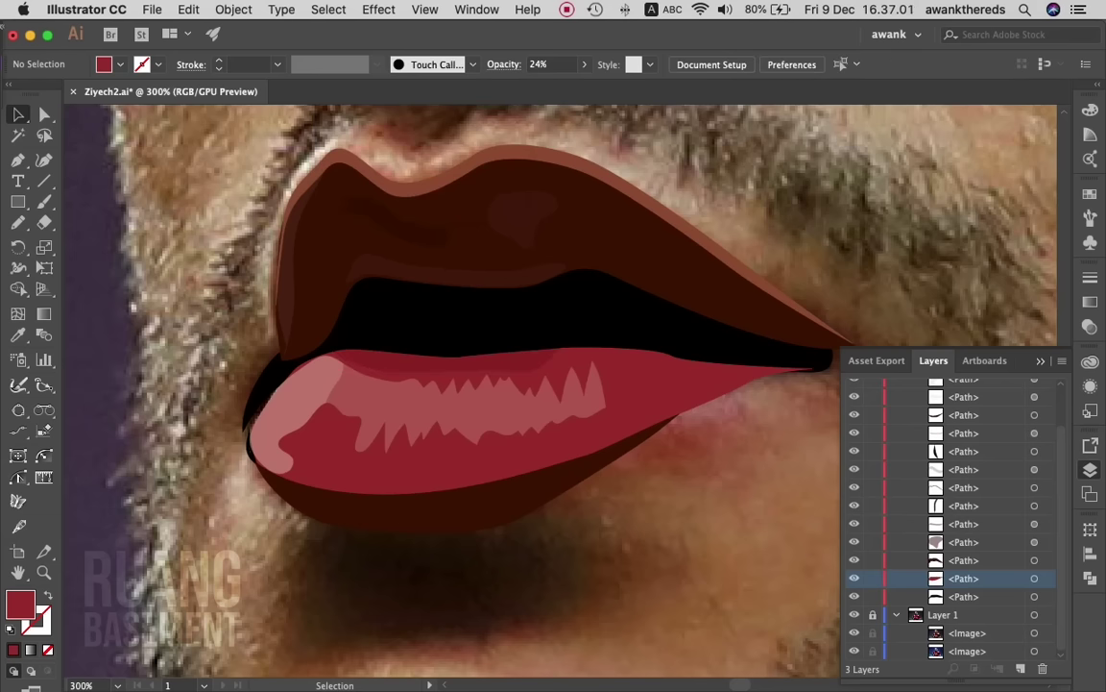
# - Fade the shadow shape under the lower lip to 45% opacity
pyautogui.click(461, 509)
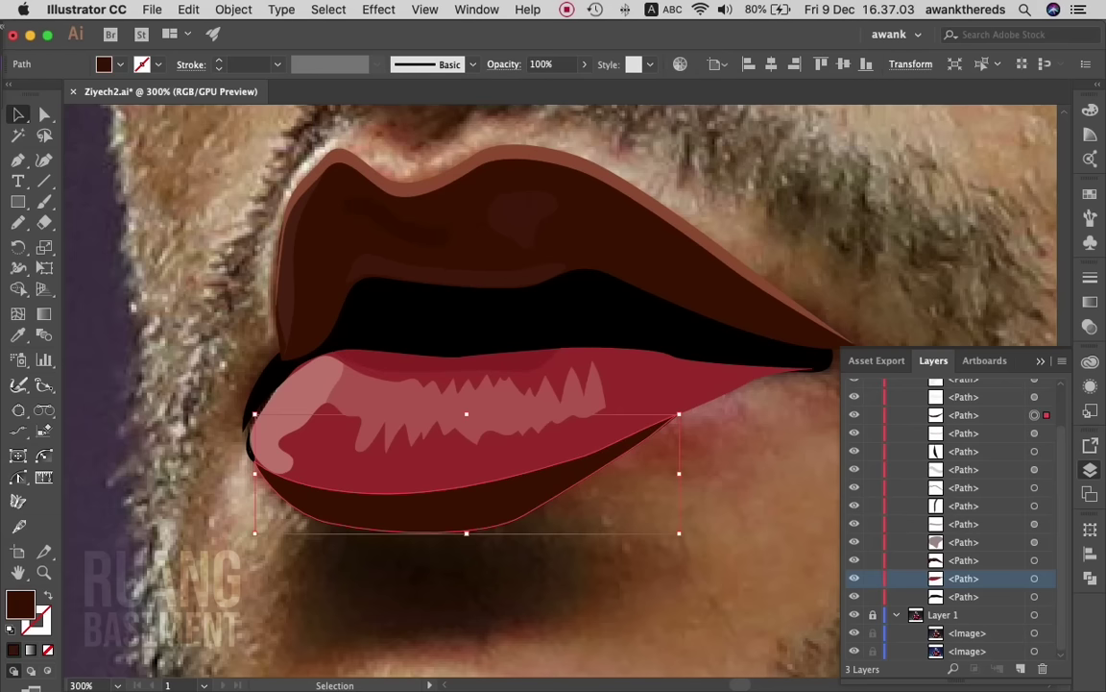
pyautogui.click(584, 64)
pyautogui.moveTo(581, 85); pyautogui.dragTo(545, 85)
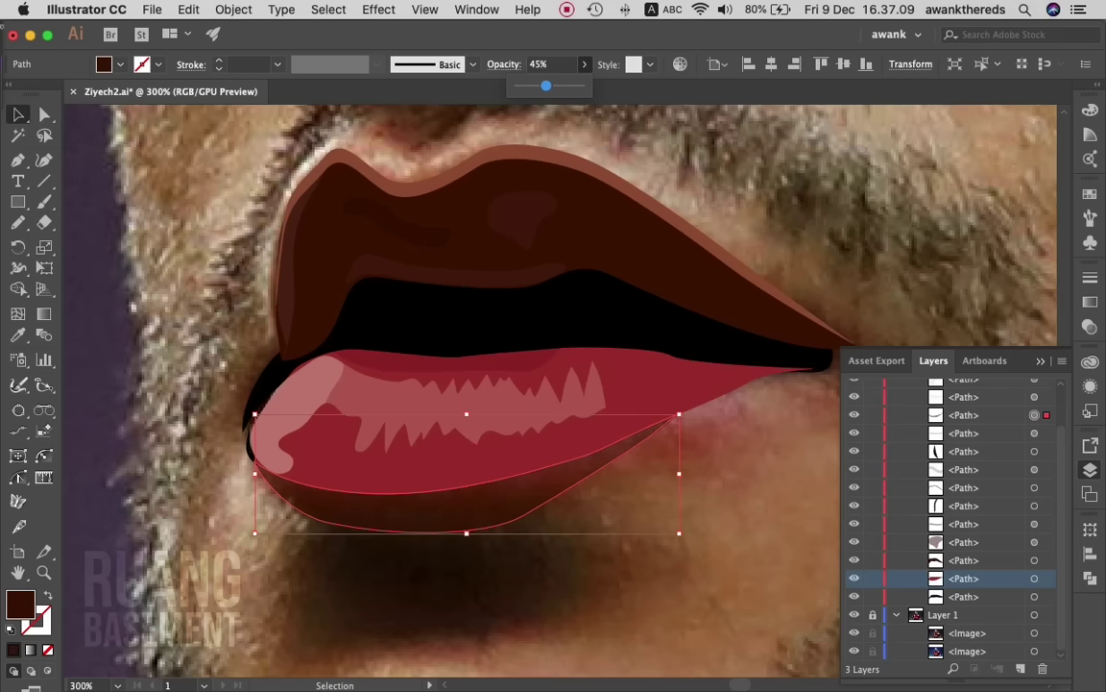
pyautogui.press('super+shift+a')
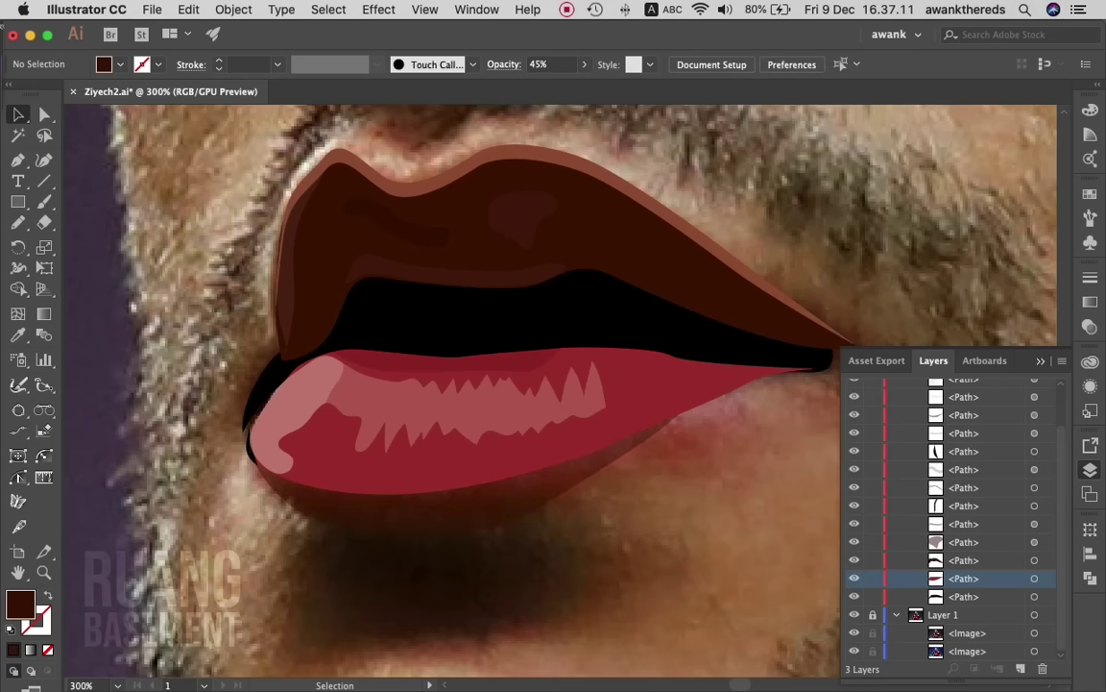
pyautogui.press('z')
pyautogui.keyDown('alt'); pyautogui.click(596, 364); pyautogui.keyUp('alt')
# - Sample a brown from the photo and pencil a stroked outline around the shadow below the lower lip
pyautogui.keyDown('alt'); pyautogui.click(600, 363); pyautogui.keyUp('alt')
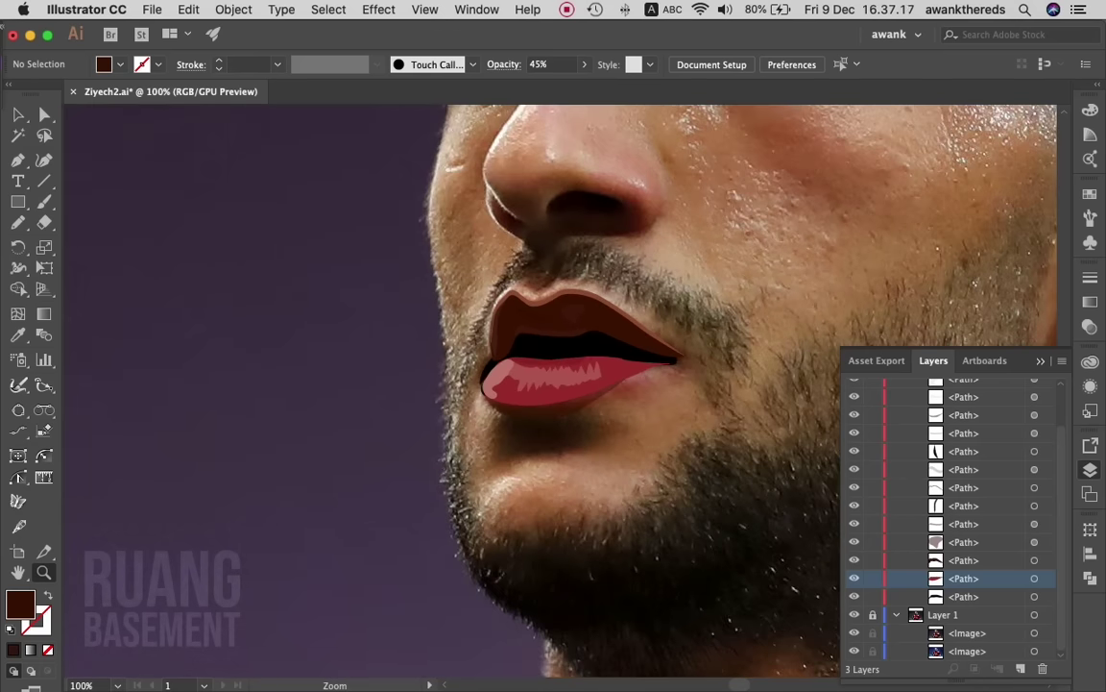
pyautogui.click(641, 413)
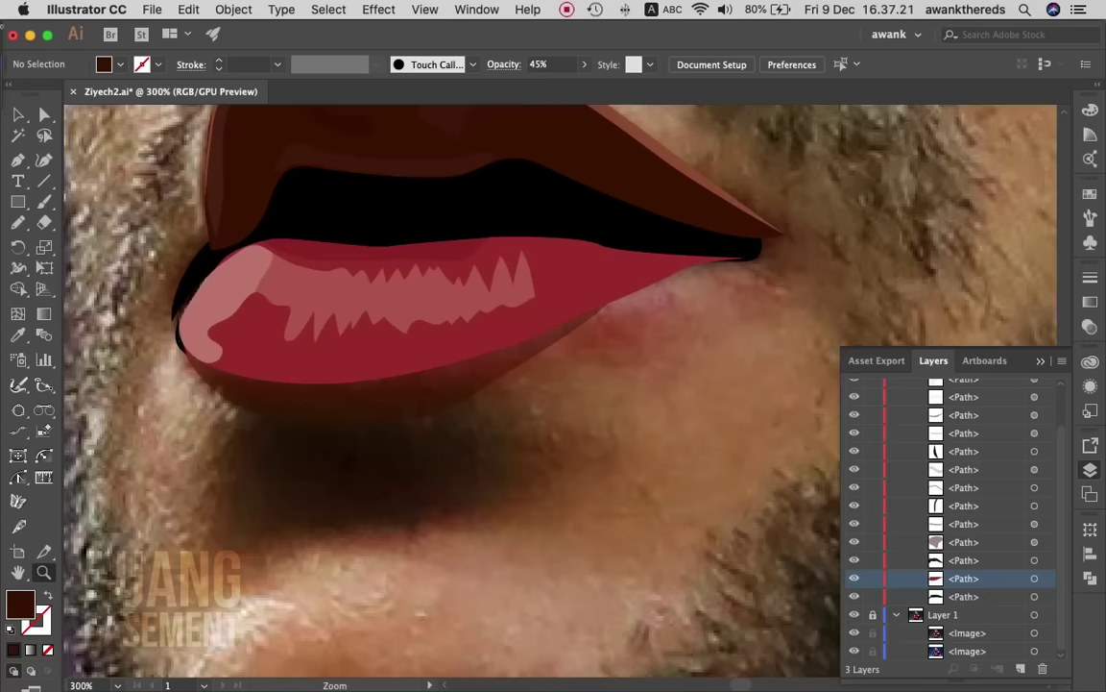
pyautogui.hscroll(-3, 504, 384)
pyautogui.press('i')
pyautogui.click(500, 451)
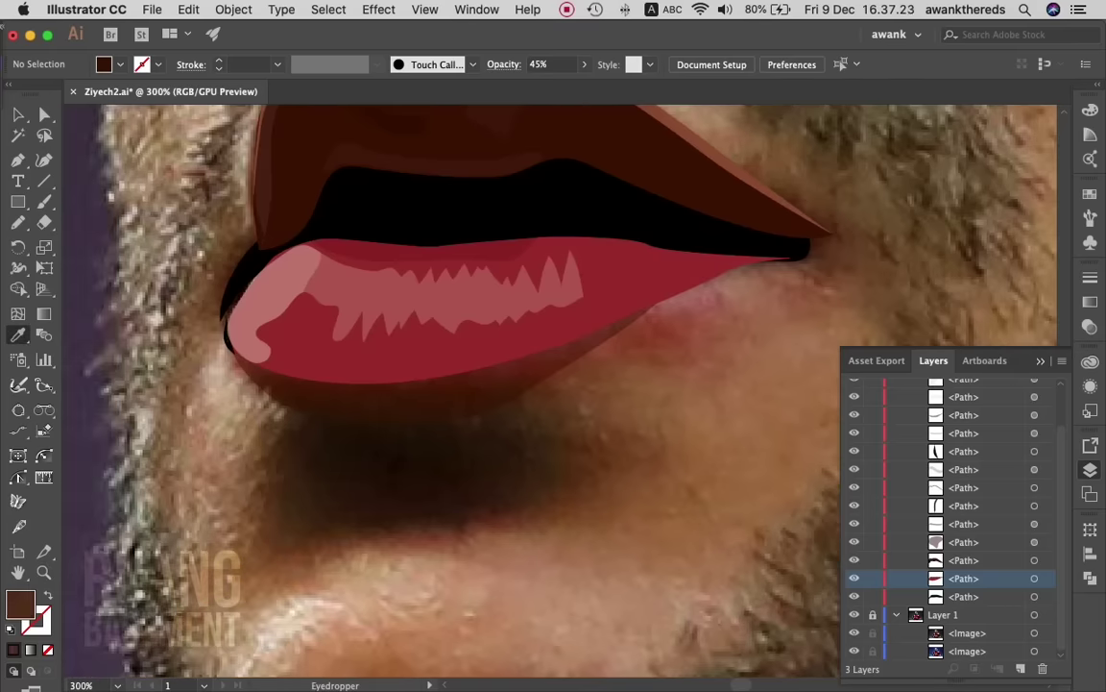
pyautogui.hotkey('shift', 'x')
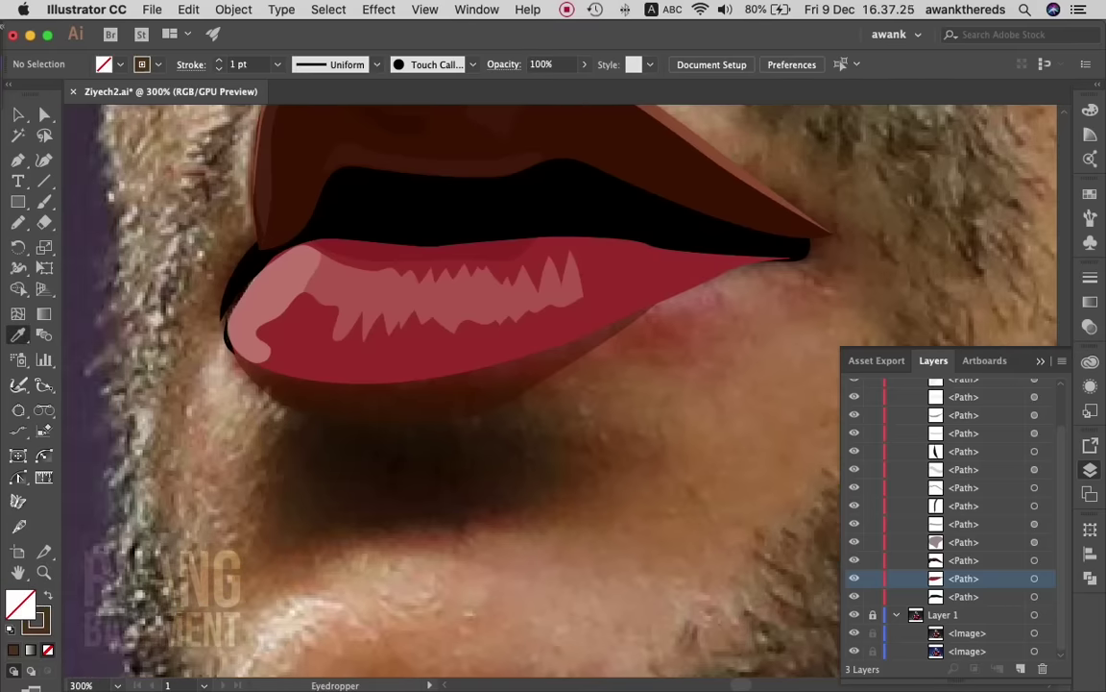
pyautogui.press('n')
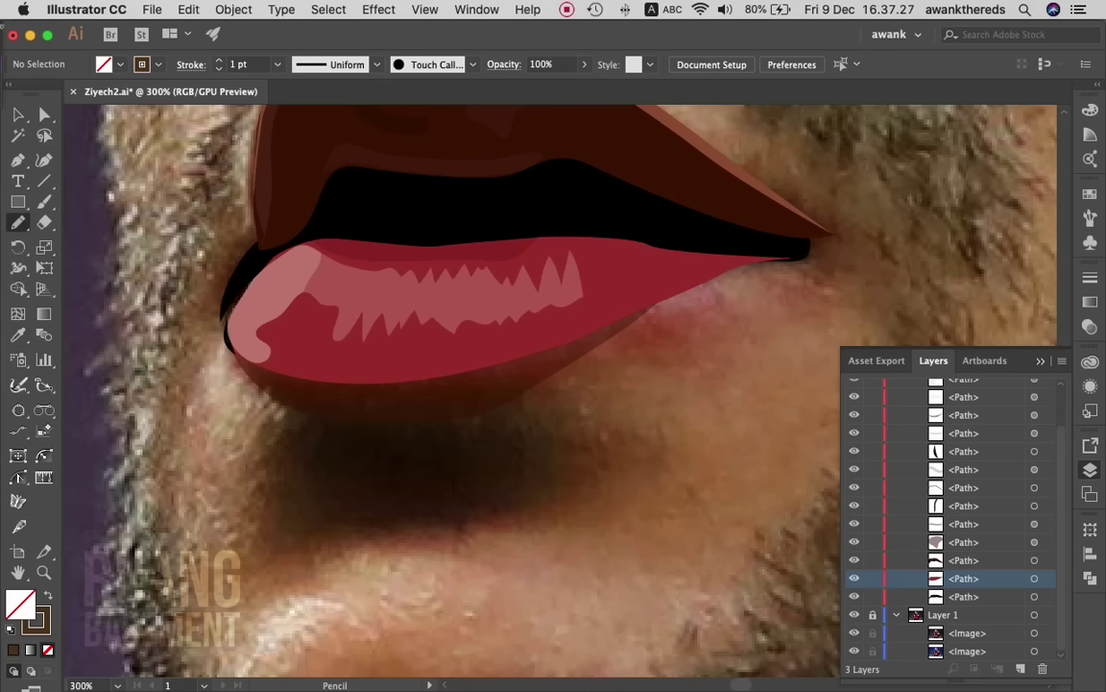
pyautogui.moveTo(277, 406)
pyautogui.mouseDown()
pyautogui.moveTo(394, 529)
pyautogui.moveTo(567, 494)
pyautogui.moveTo(547, 389)
pyautogui.moveTo(272, 393)
pyautogui.mouseUp()
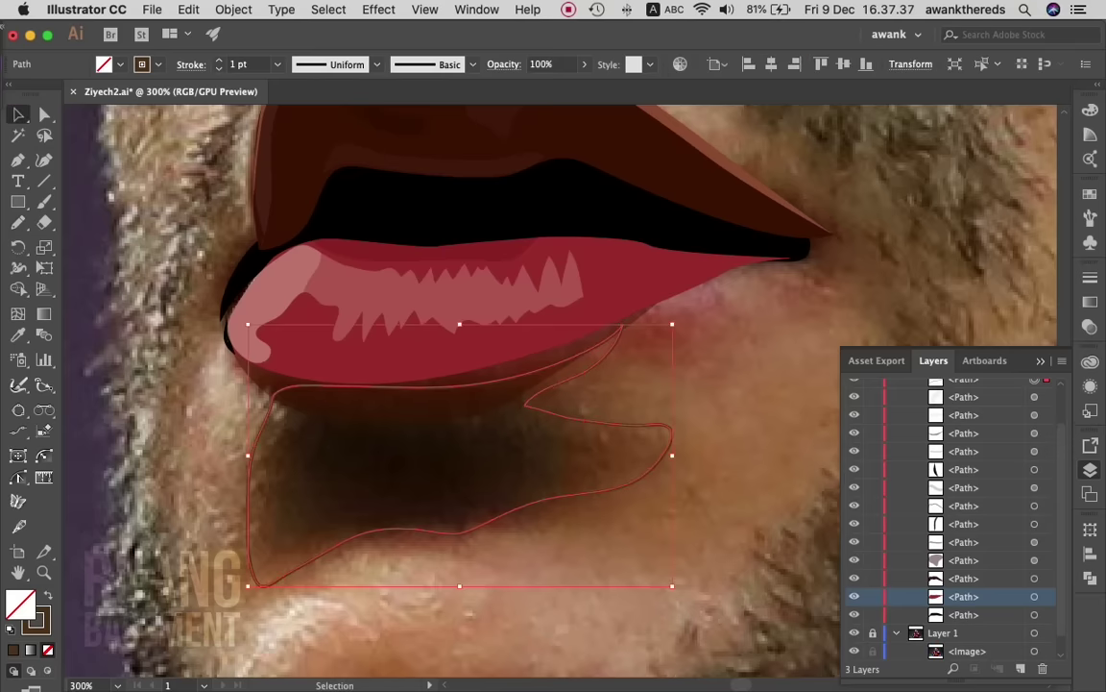
pyautogui.keyDown('shift'); pyautogui.keyDown('super'); pyautogui.click(403, 317); pyautogui.keyUp('super'); pyautogui.keyUp('shift')
pyautogui.hotkey('shift', 'm')
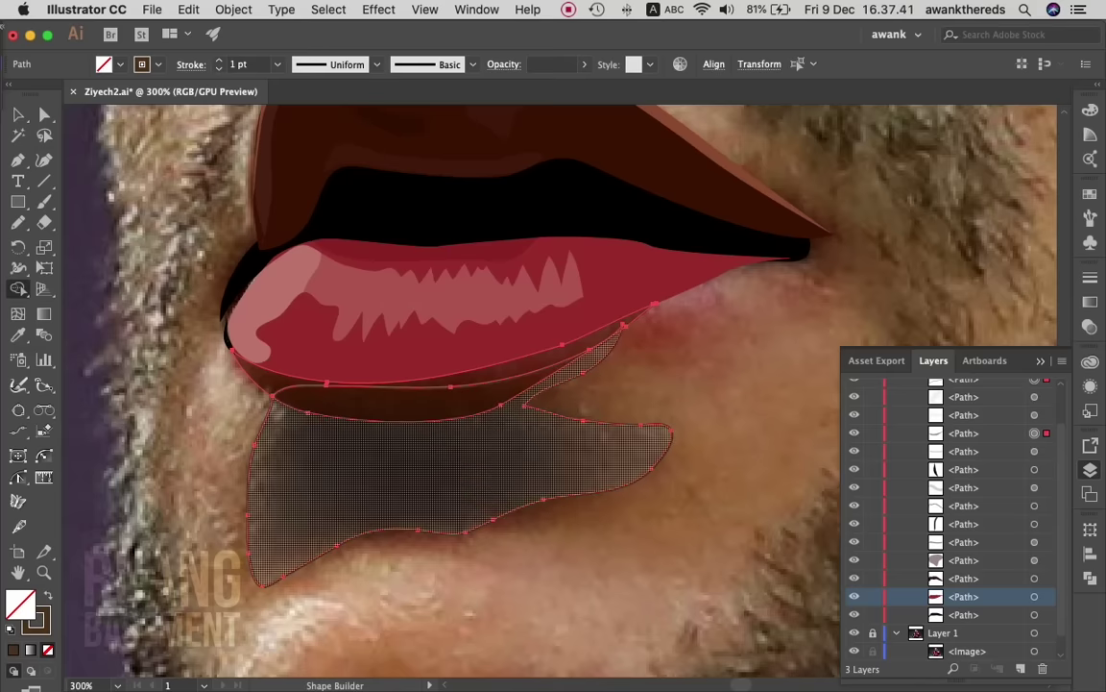
# - Merge the gap region into the lip shape and move the brown shadow outline lower in Layer 2
pyautogui.moveTo(544, 400); pyautogui.dragTo(432, 470)
pyautogui.press('v')
pyautogui.hotkey('ctrl', 'shift', 'a')
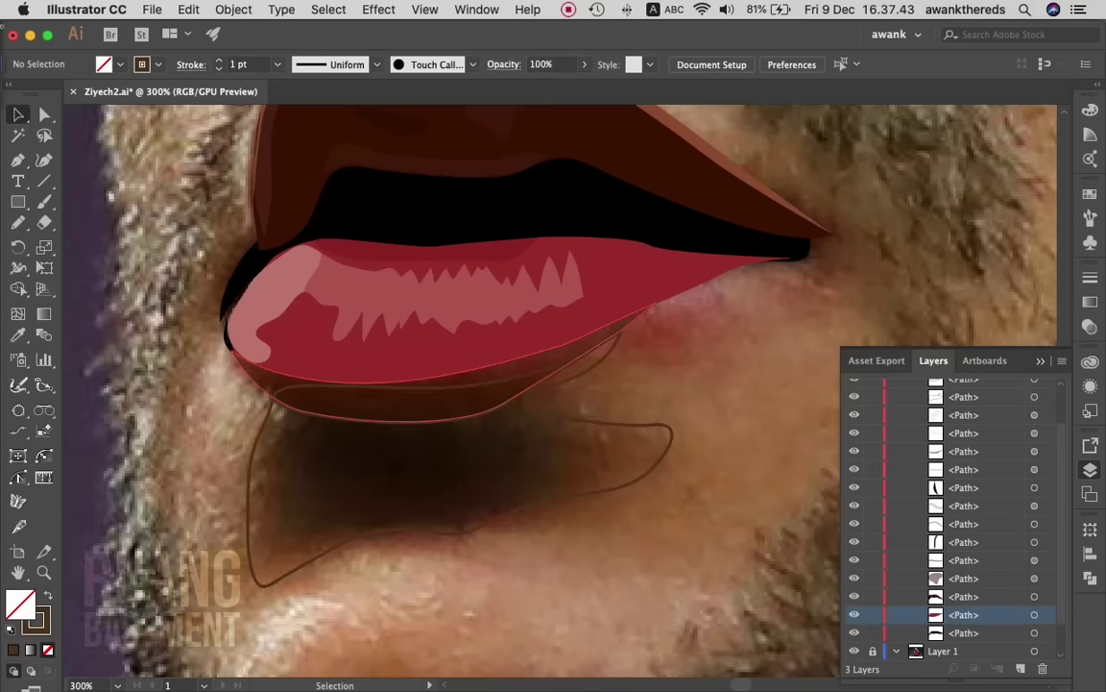
pyautogui.click(441, 365)
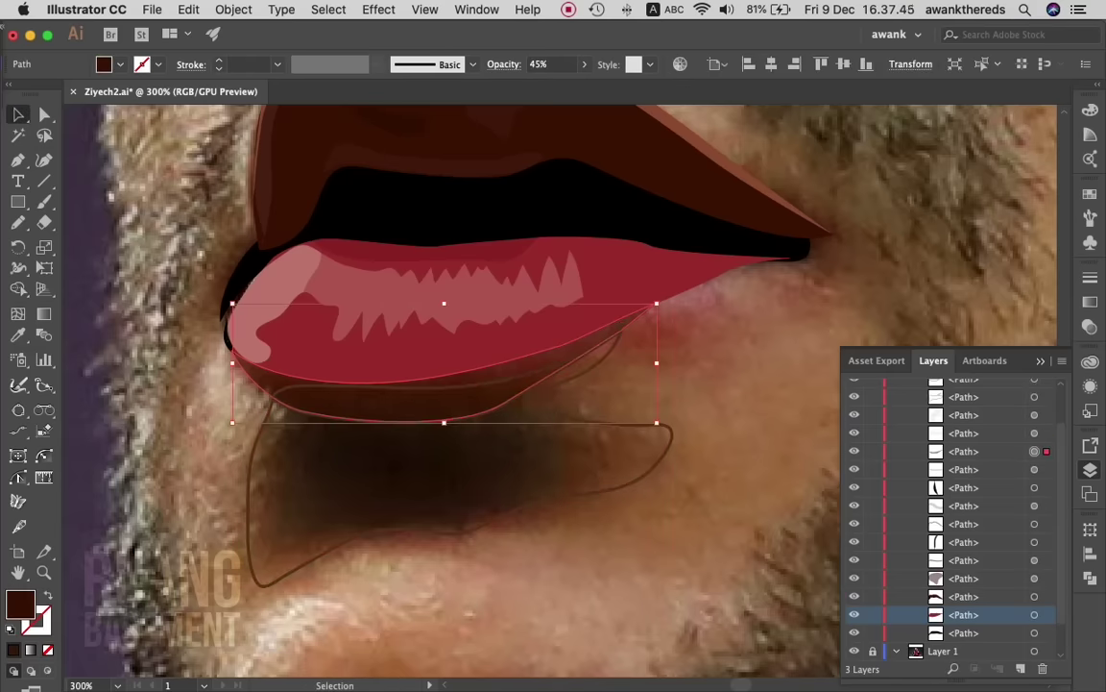
pyautogui.scroll(3, 951, 519)
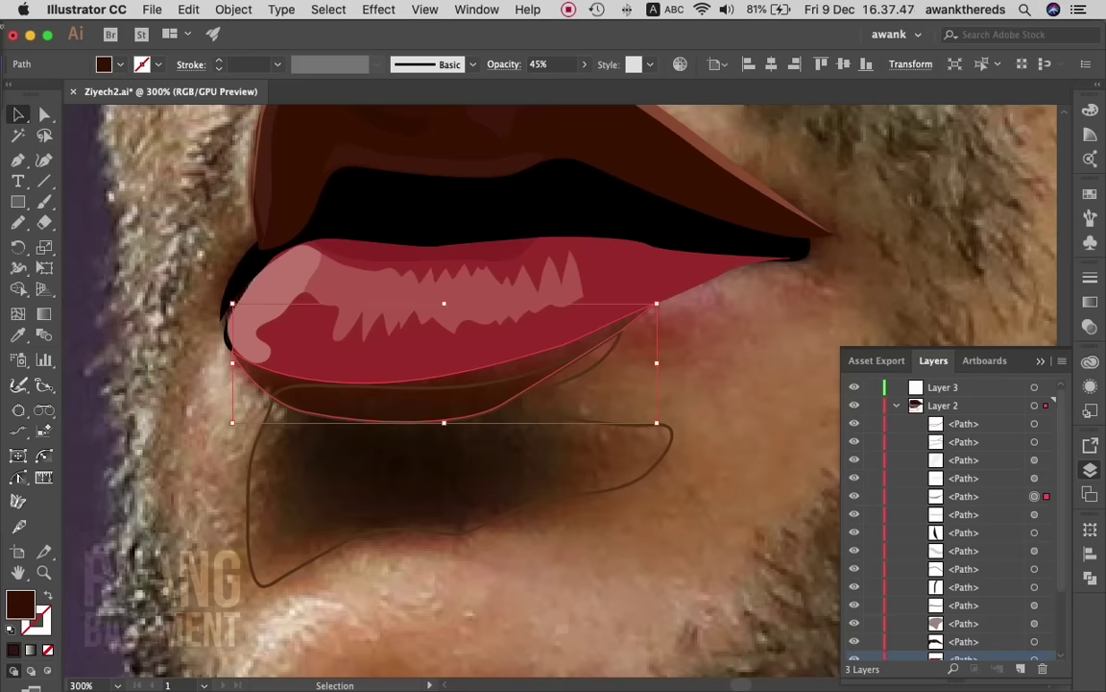
pyautogui.click(384, 388)
pyautogui.moveTo(964, 424); pyautogui.dragTo(963, 642)
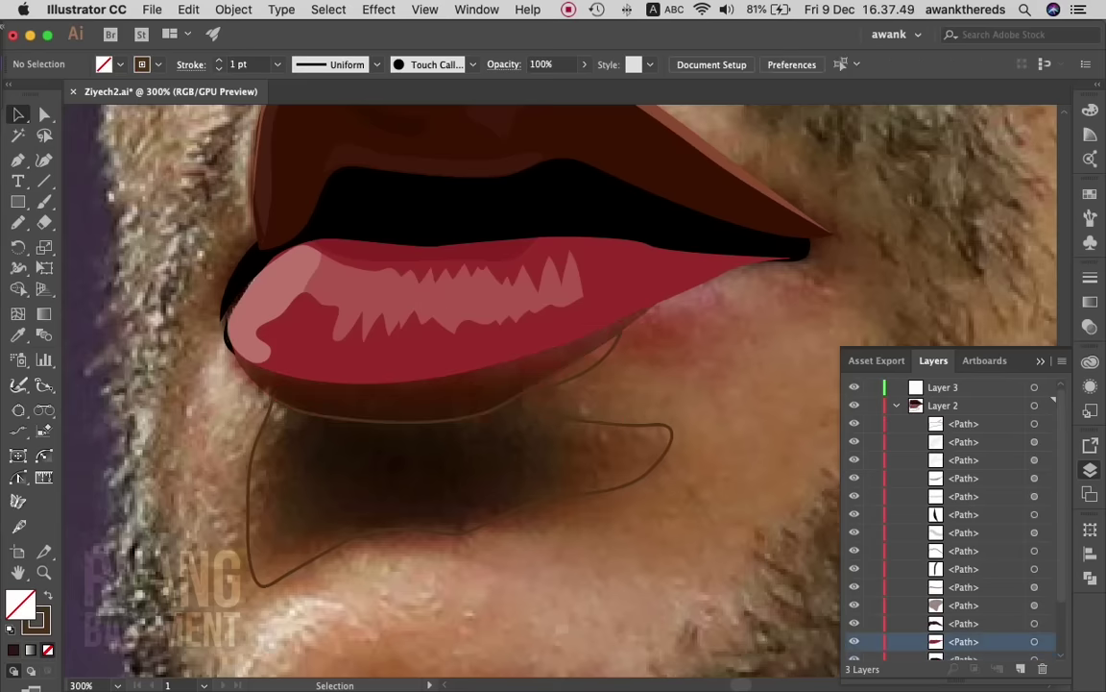
# - Pencil the inner shadow loop, split it out, delete the leftover, and fill it dark brown with no stroke
pyautogui.press('n')
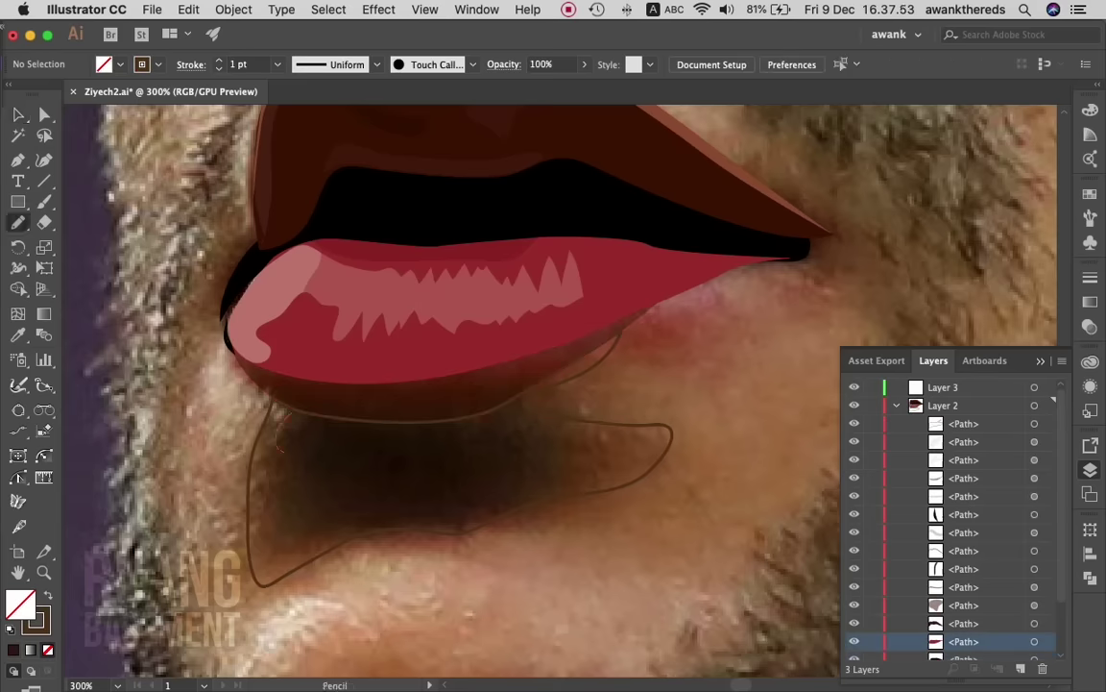
pyautogui.moveTo(279, 448)
pyautogui.mouseDown()
pyautogui.moveTo(456, 521)
pyautogui.moveTo(545, 485)
pyautogui.mouseUp()
pyautogui.moveTo(538, 440)
pyautogui.mouseDown()
pyautogui.moveTo(461, 403)
pyautogui.moveTo(279, 415)
pyautogui.mouseUp()
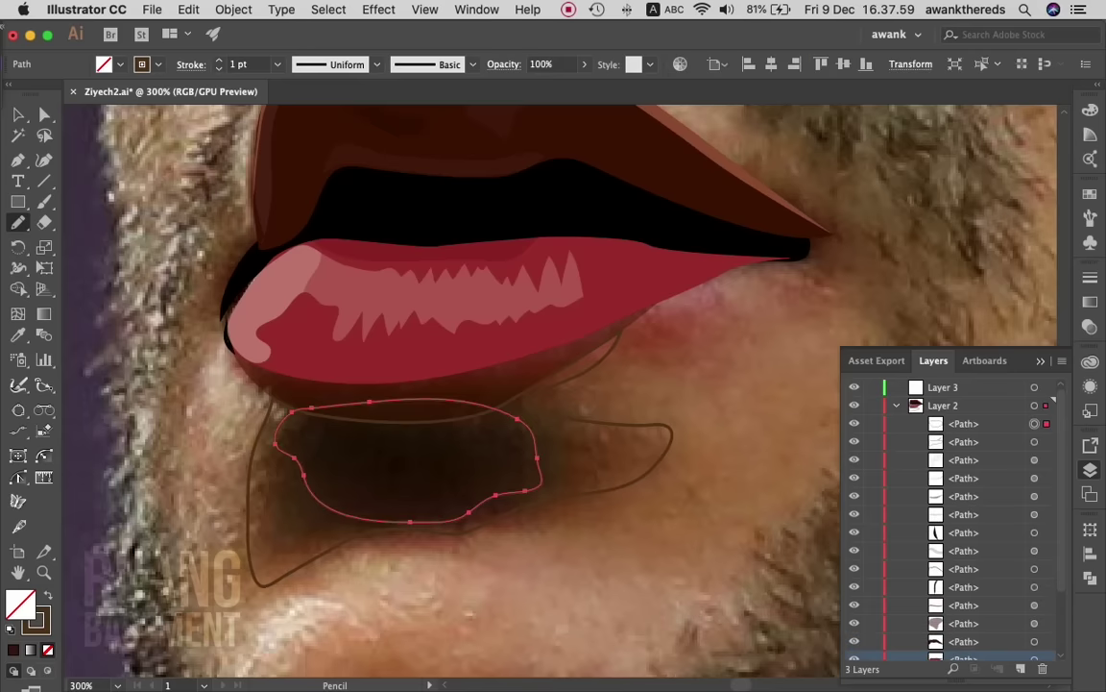
pyautogui.press('v')
pyautogui.keyDown('shift'); pyautogui.click(543, 499); pyautogui.keyUp('shift')
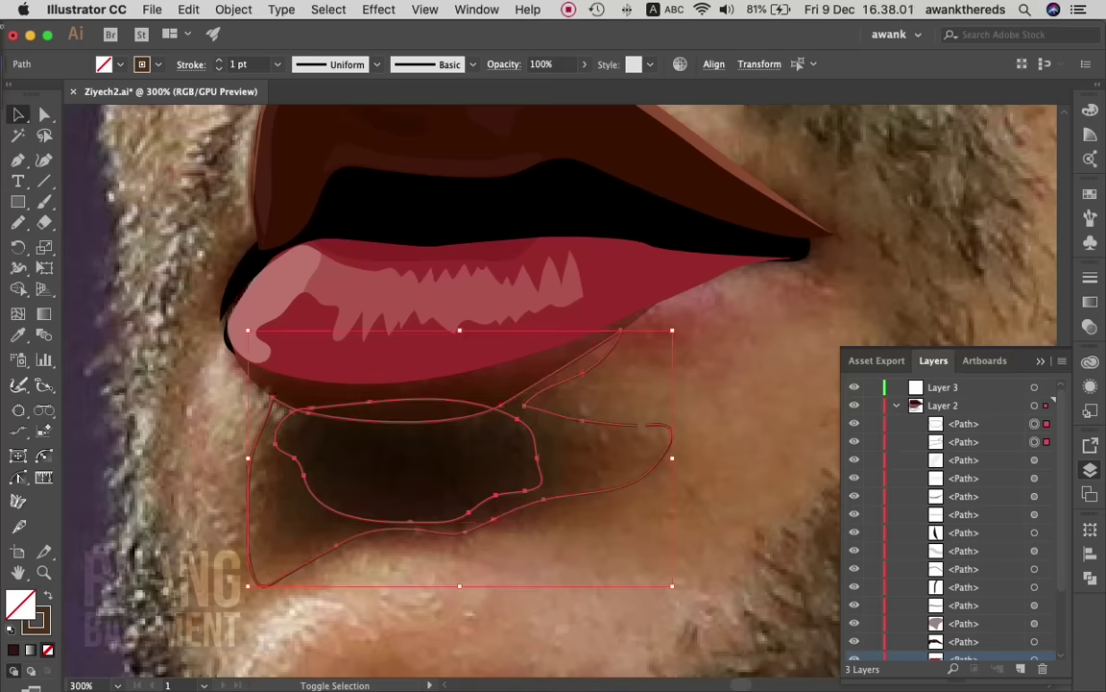
pyautogui.hotkey('shift', 'm')
pyautogui.click(413, 461)
pyautogui.press('v')
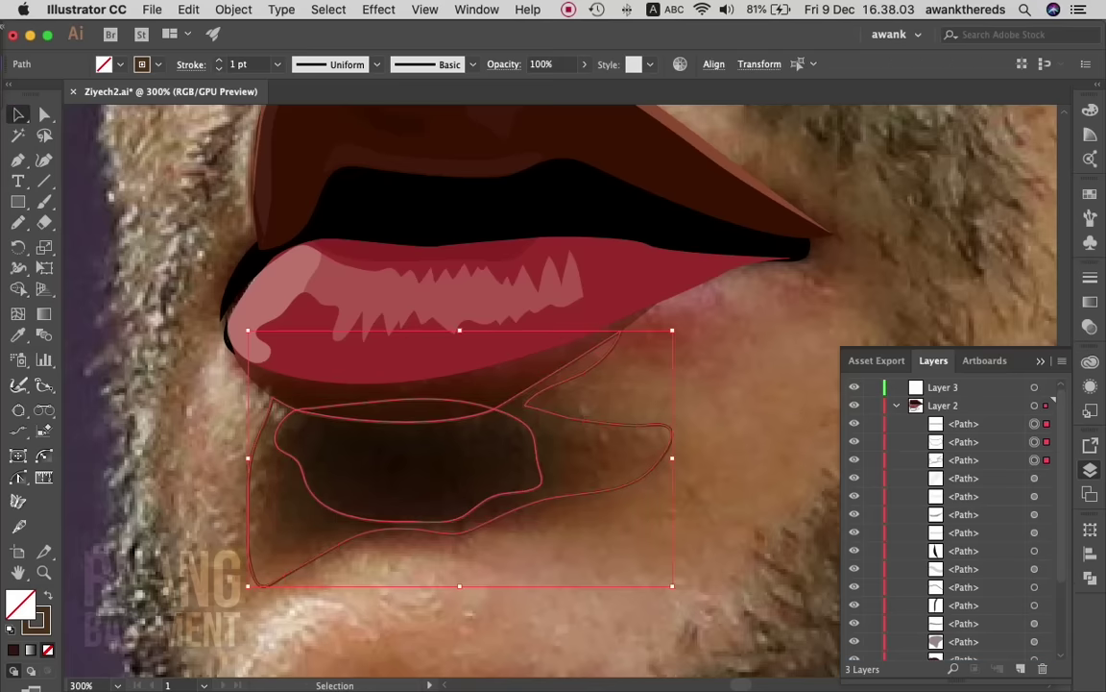
pyautogui.click(1034, 441)
pyautogui.press('Delete')
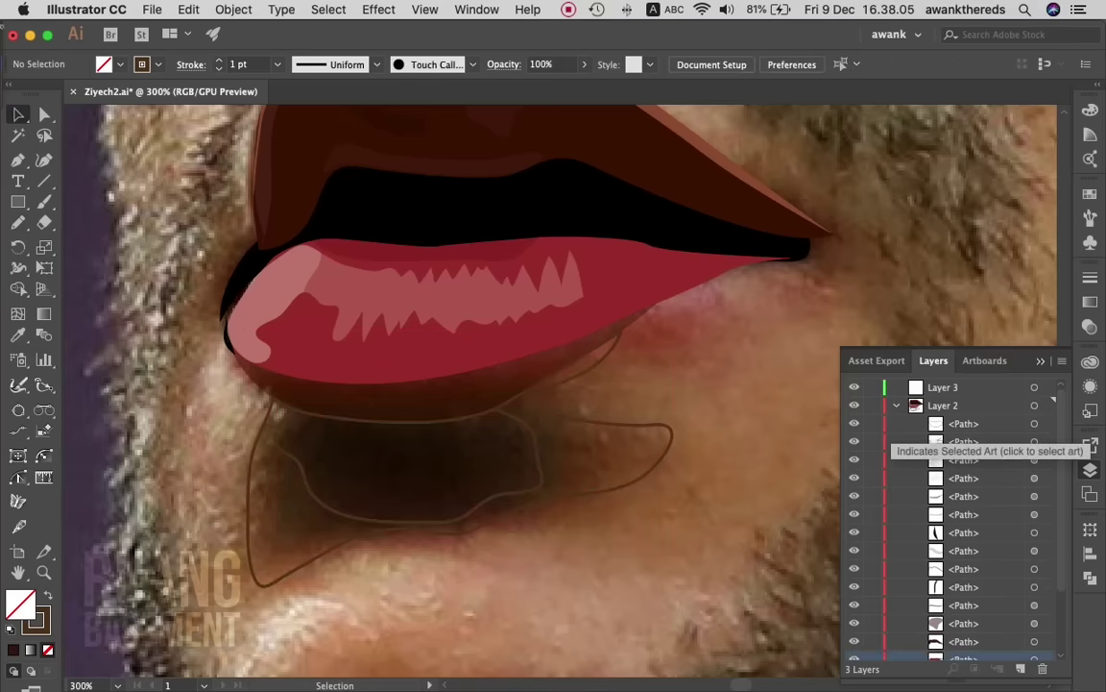
pyautogui.click(1034, 423)
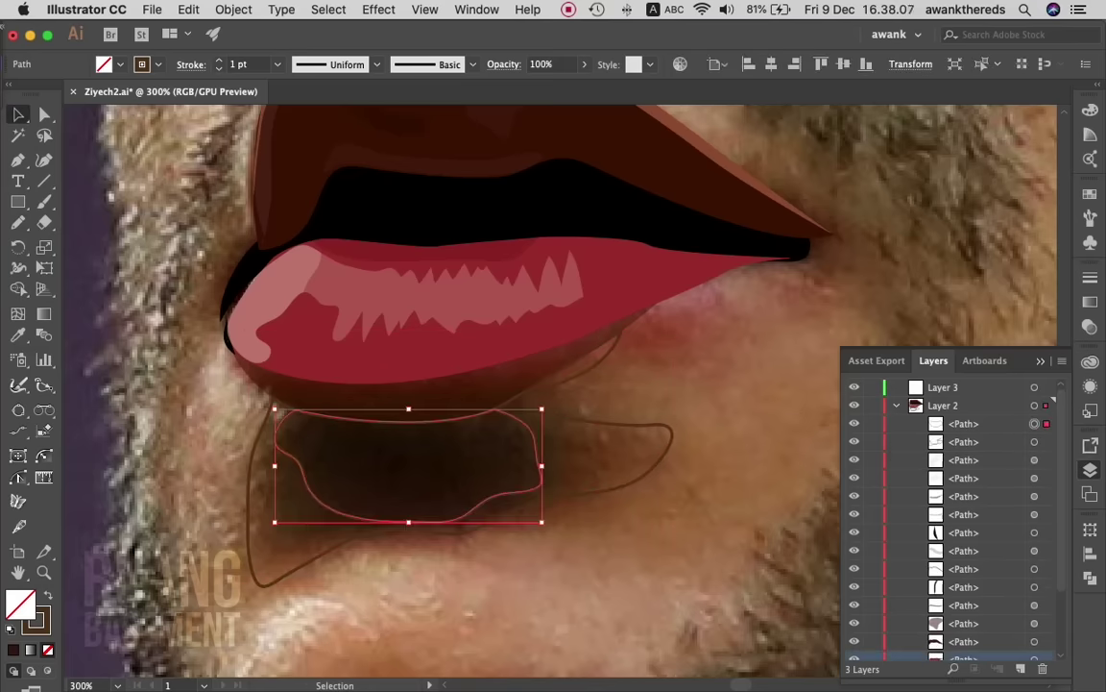
pyautogui.hotkey('shift', 'x')
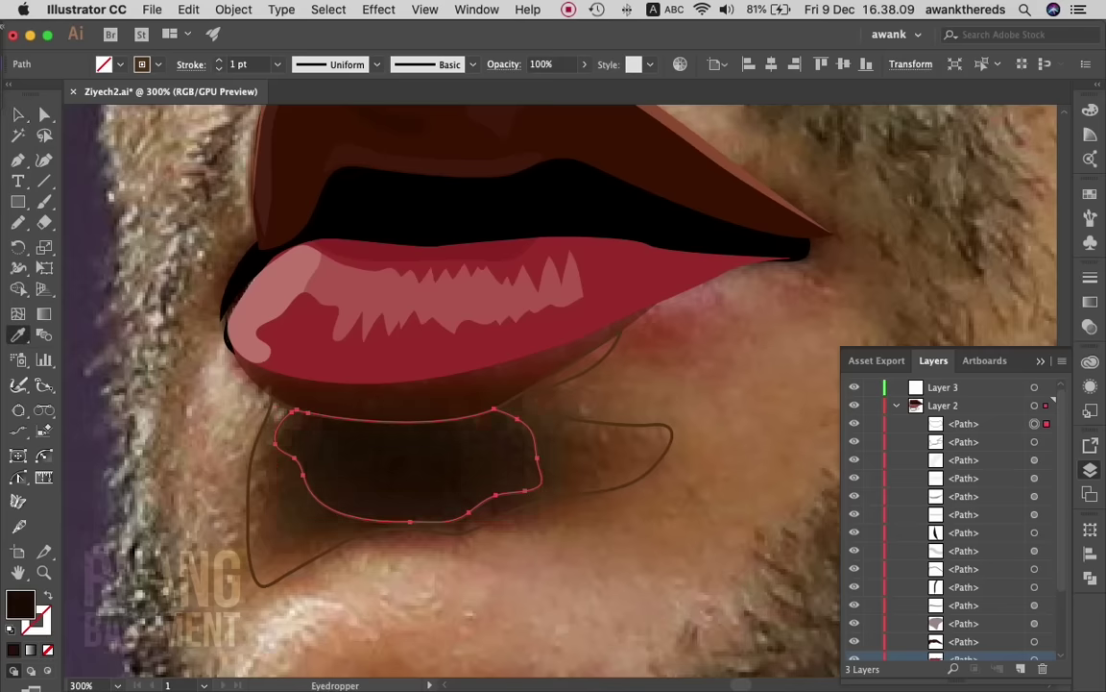
# - Fill the larger under-lip shape with the dark shadow brown at 32% opacity
pyautogui.click(670, 442)
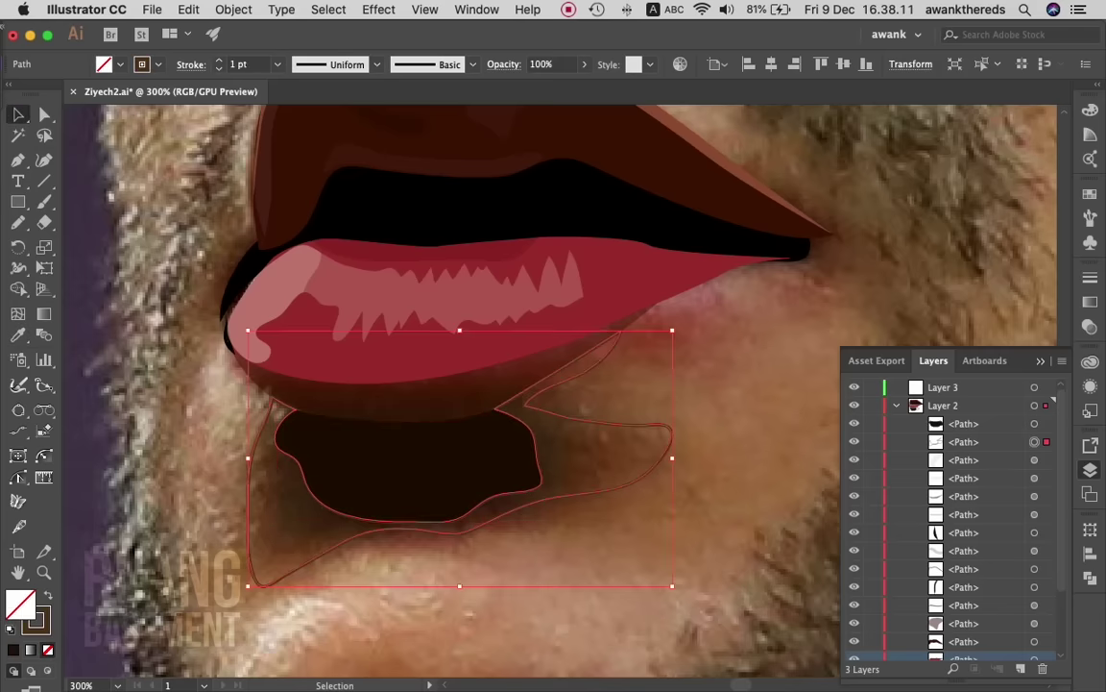
pyautogui.press('i')
pyautogui.click(403, 461)
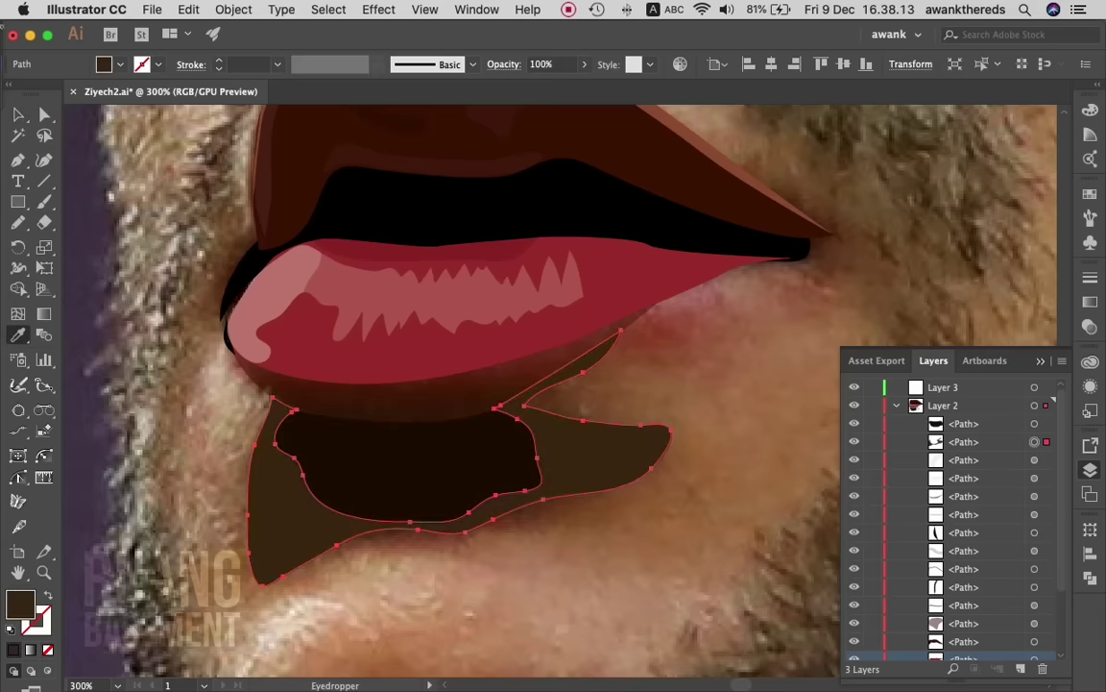
pyautogui.press('v')
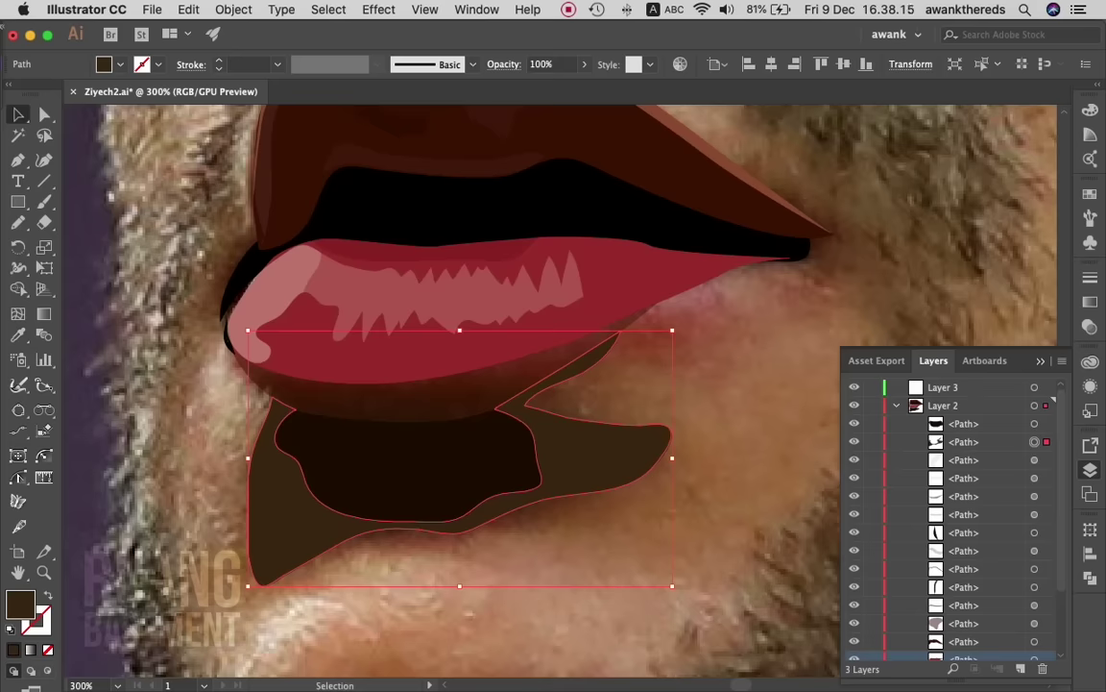
pyautogui.click(584, 64)
pyautogui.moveTo(587, 85); pyautogui.dragTo(535, 86)
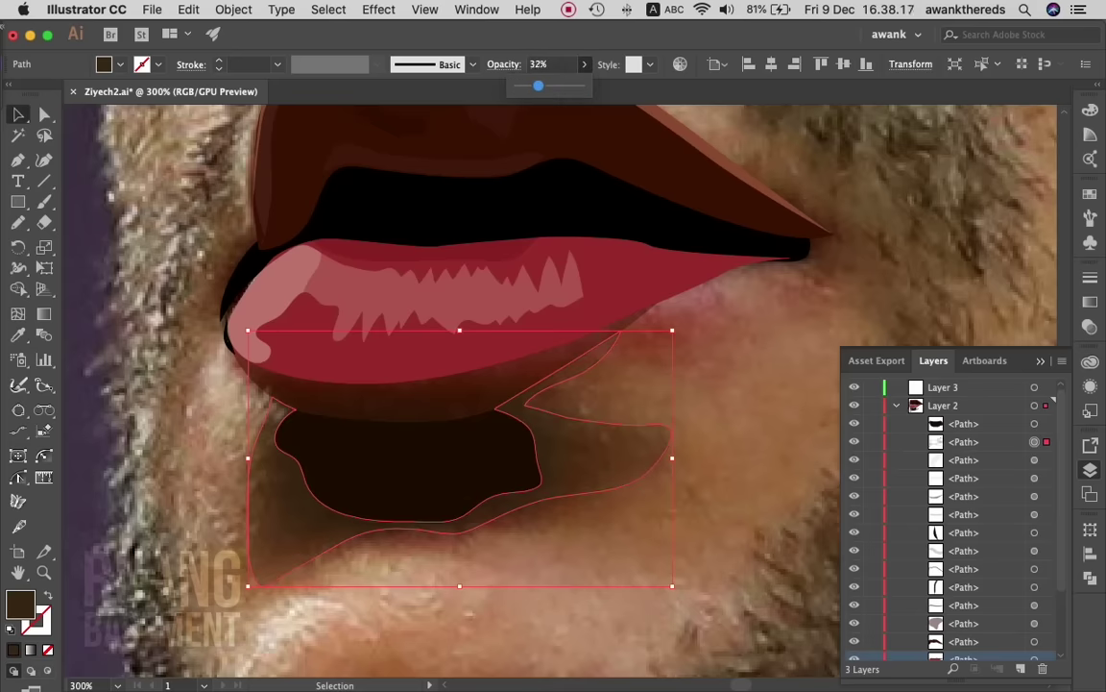
pyautogui.click(408, 466)
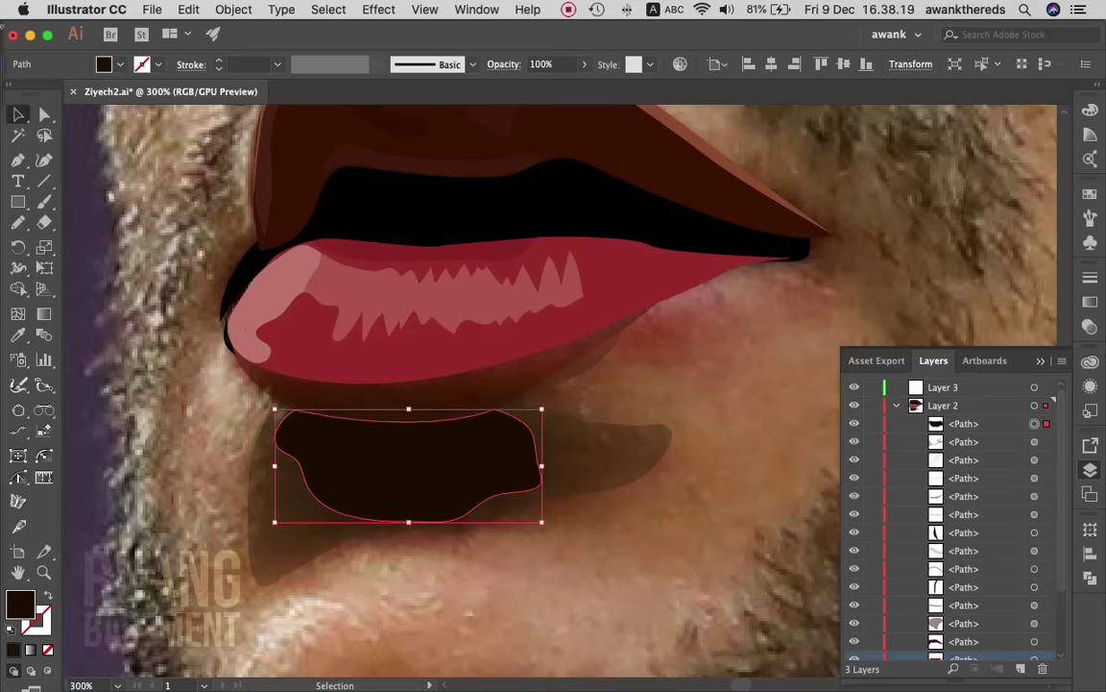
pyautogui.click(425, 9)
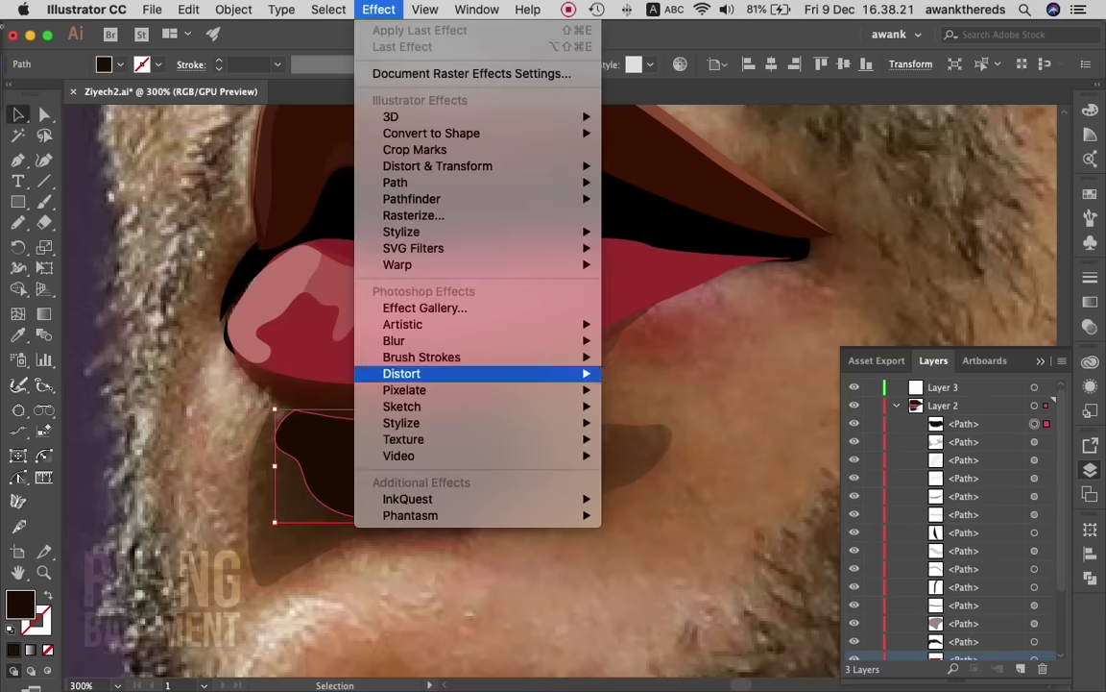
# - Apply a 2.8 px Gaussian Blur to the inner under-lip shadow
pyautogui.click(662, 341)
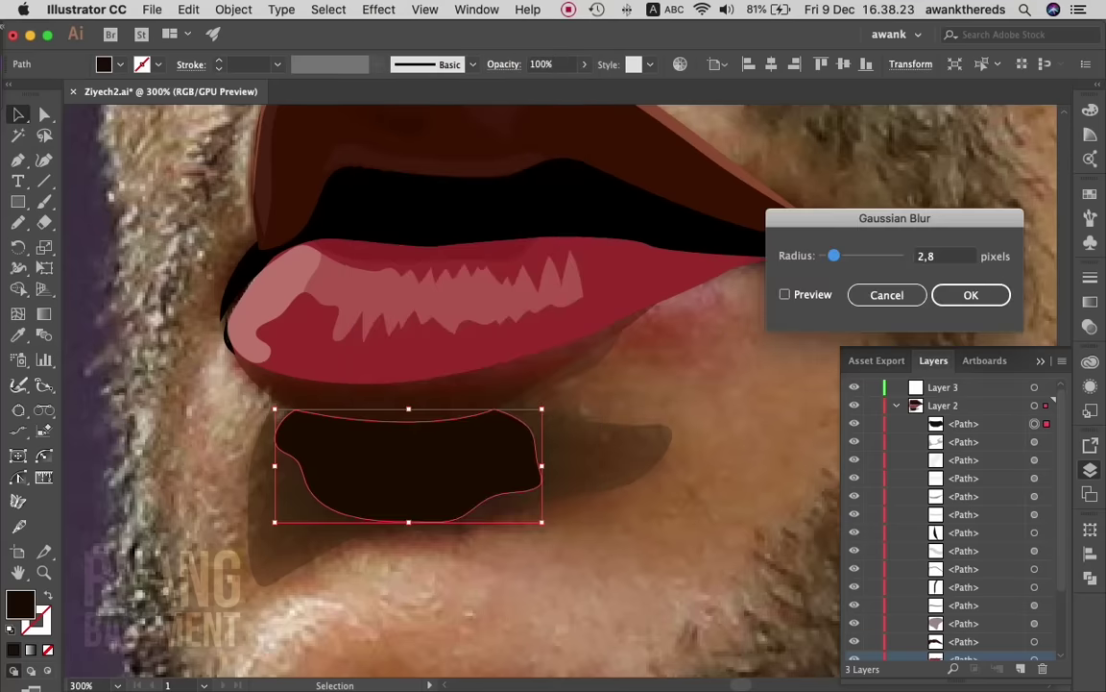
pyautogui.click(785, 294)
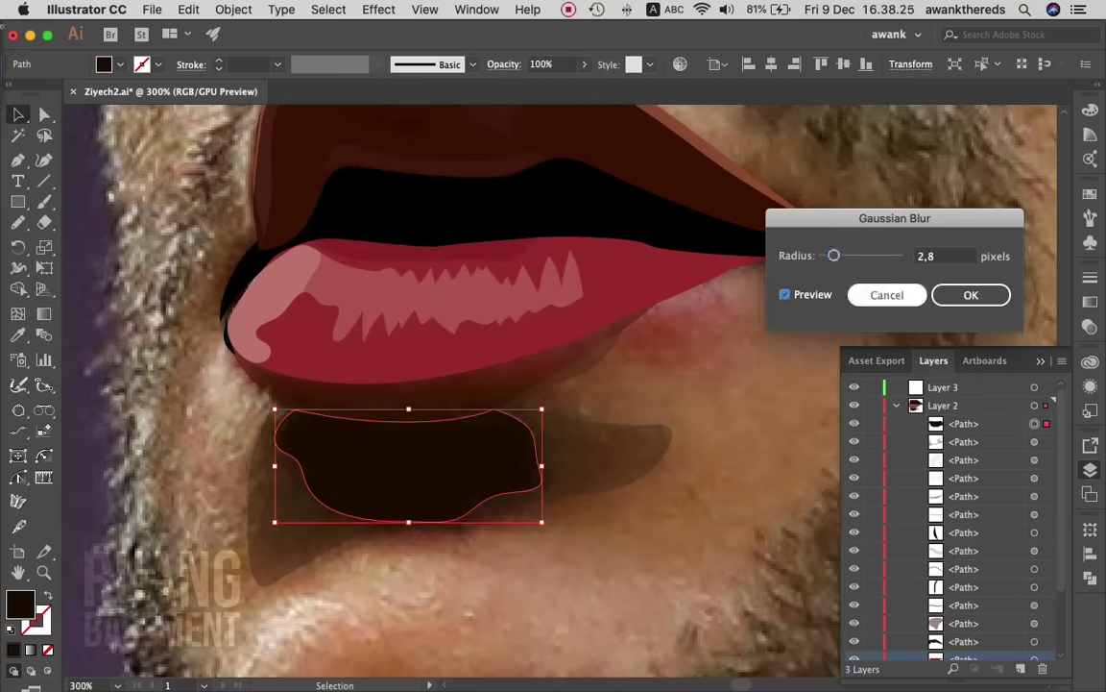
pyautogui.press('Return')
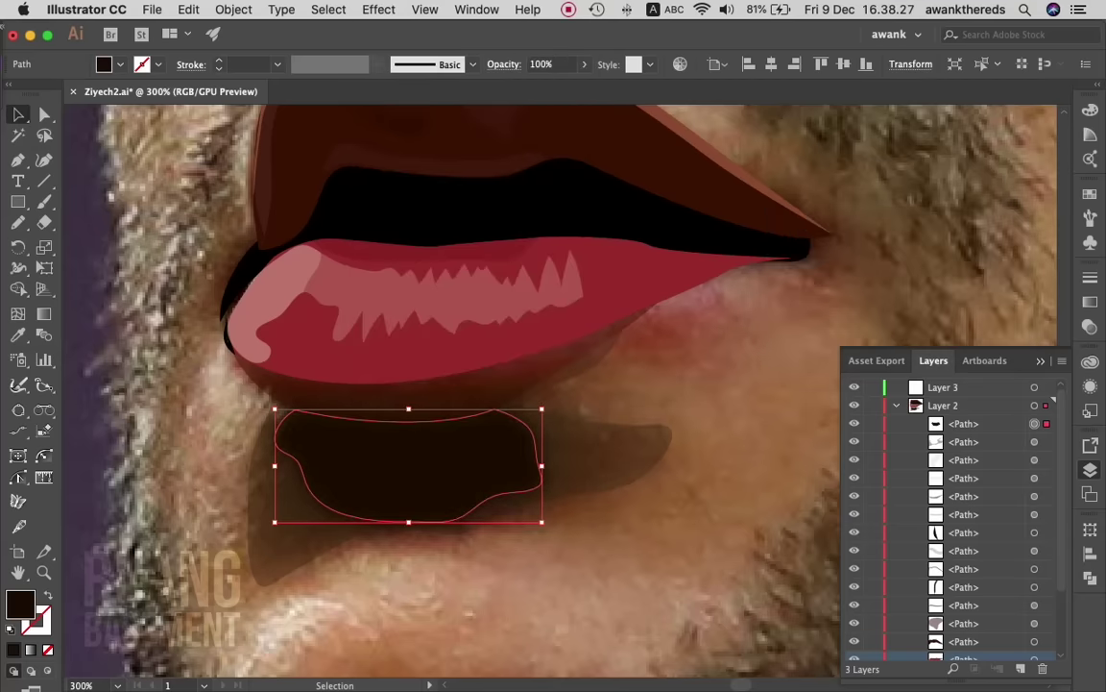
pyautogui.press('super+shift+a')
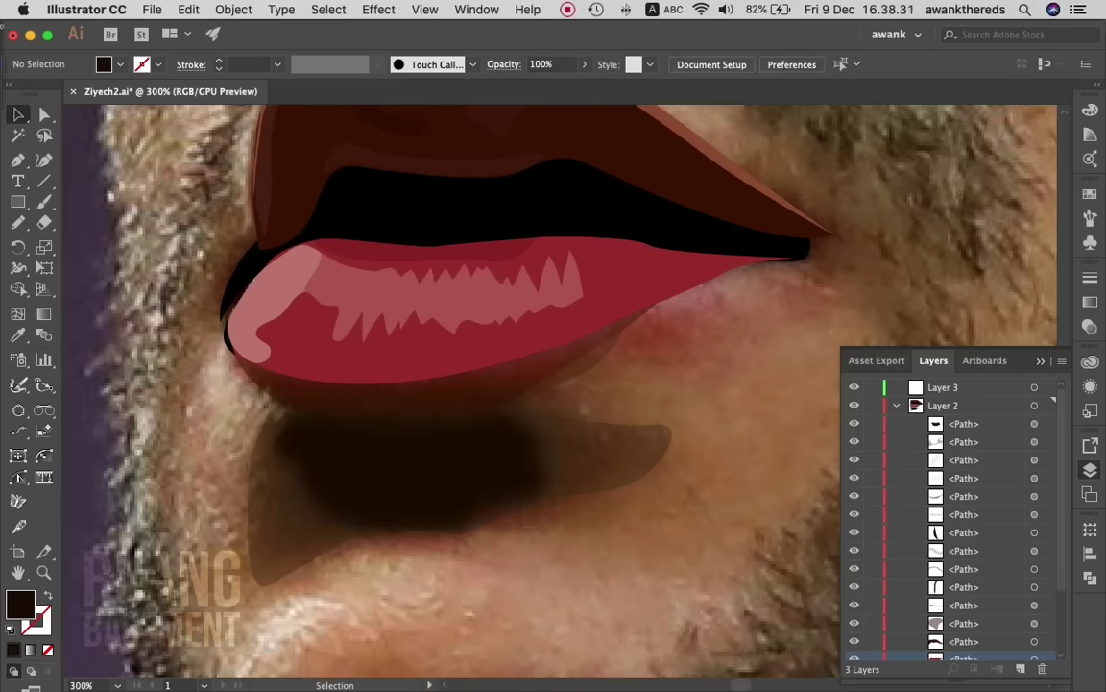
# - Apply a 2.4 px Gaussian Blur to the larger shadow and zoom out to 200%
pyautogui.click(403, 471)
pyautogui.click(379, 9)
pyautogui.moveTo(394, 340)
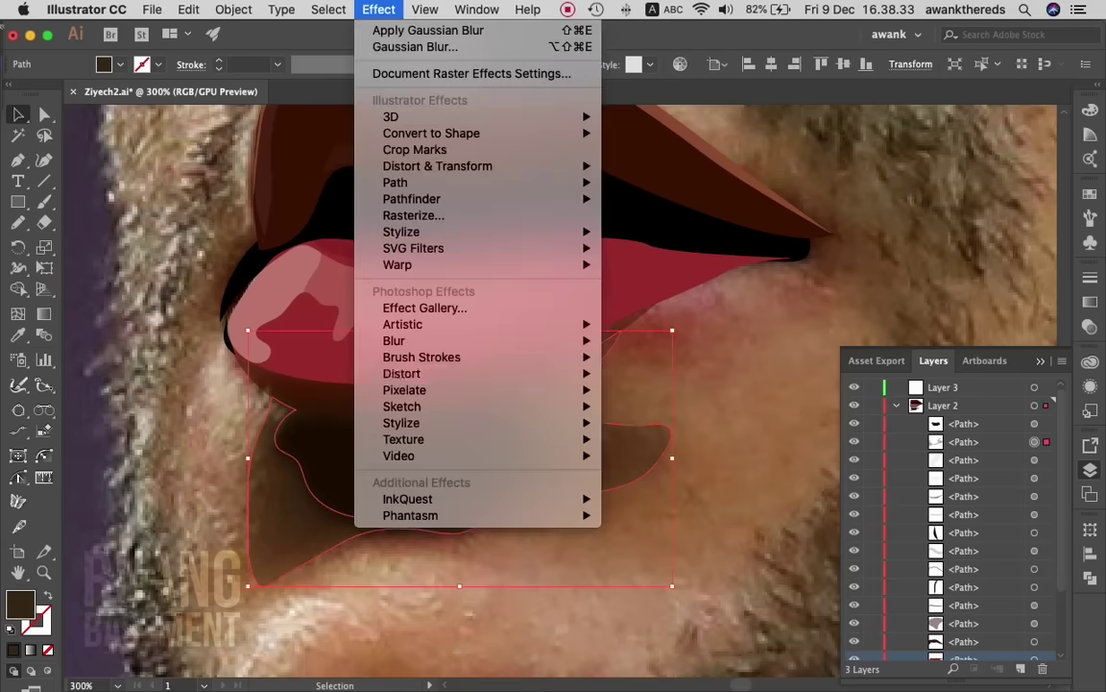
pyautogui.click(661, 340)
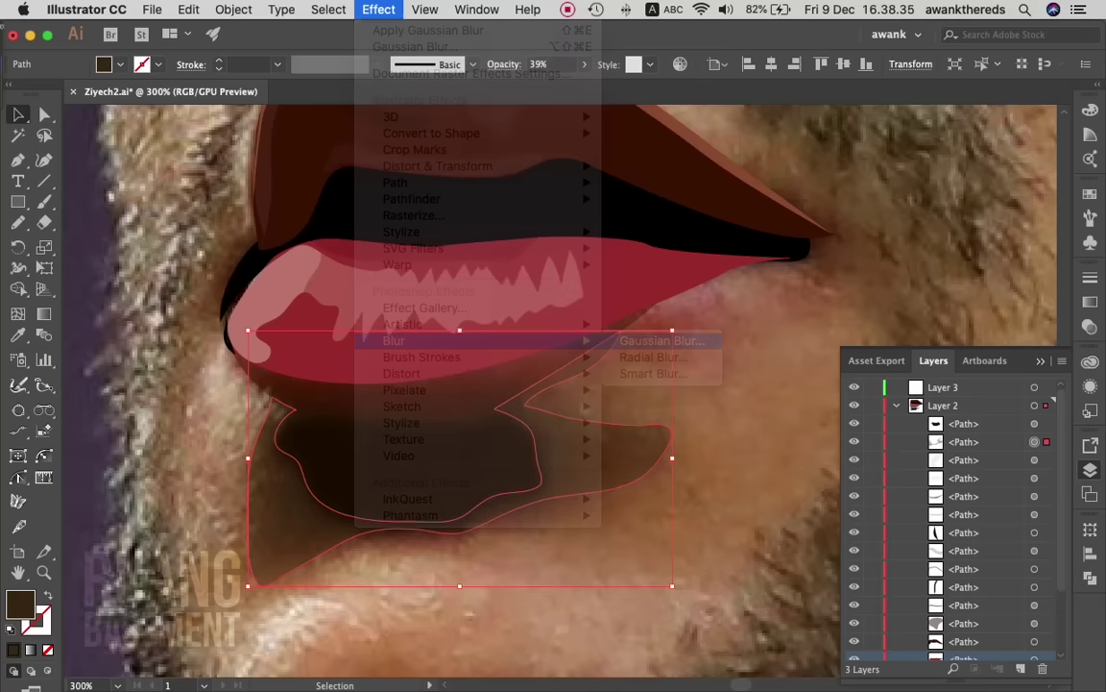
pyautogui.moveTo(833, 255); pyautogui.dragTo(832, 255)
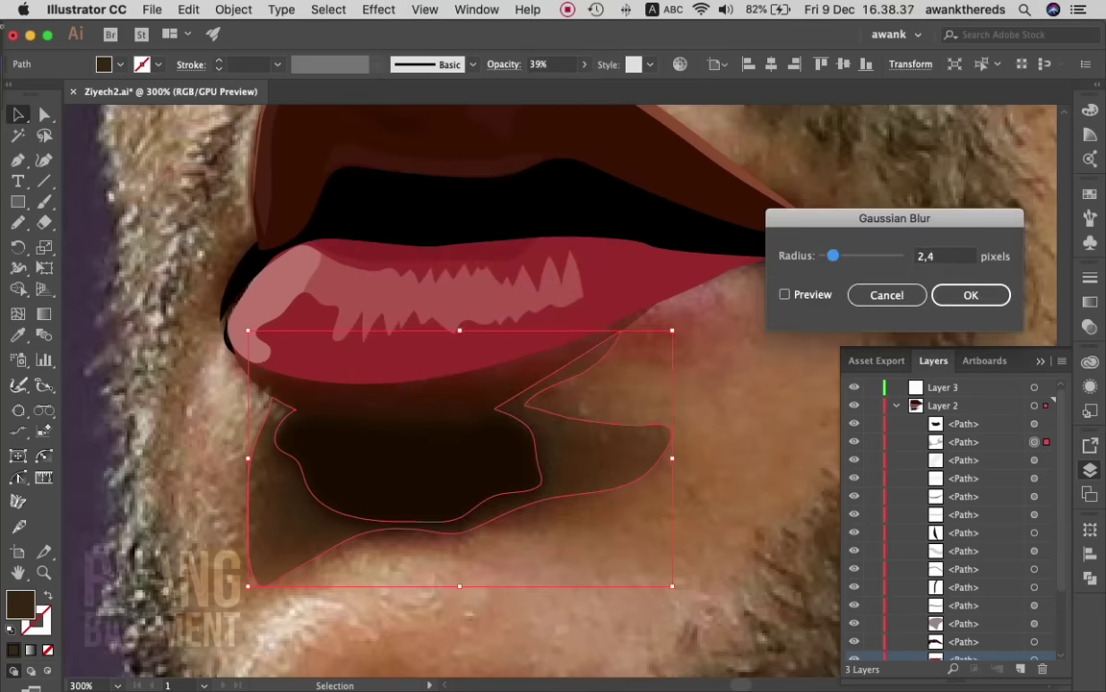
pyautogui.click(785, 294)
pyautogui.press('Return')
pyautogui.press('super+shift+a')
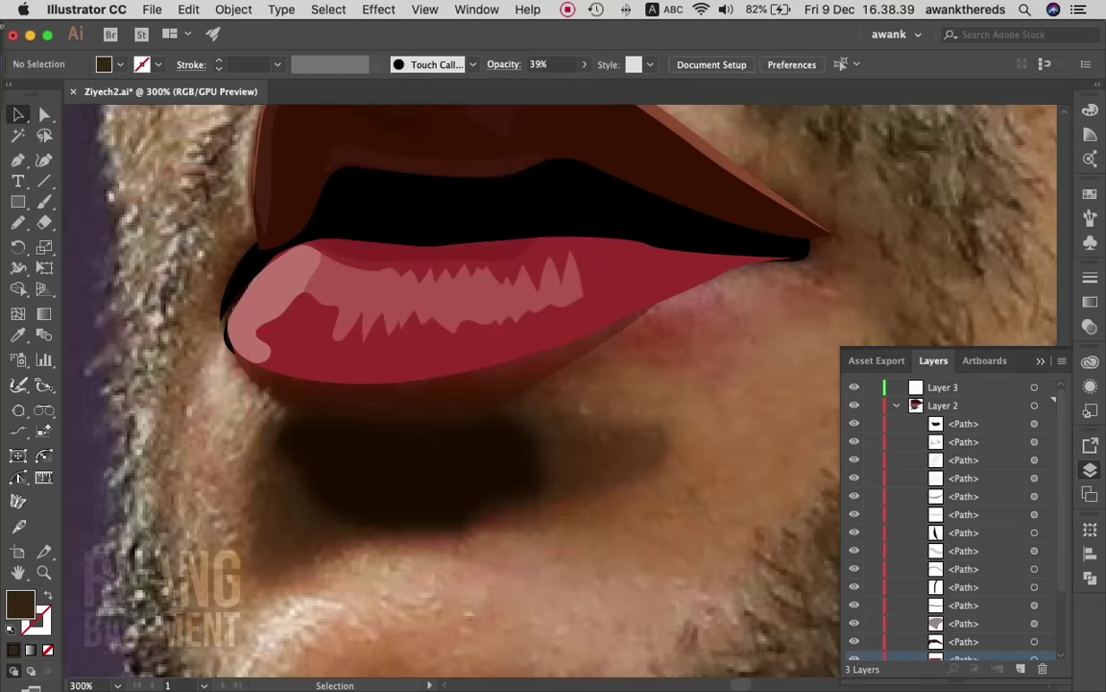
pyautogui.press('super+minus')
pyautogui.press('z')
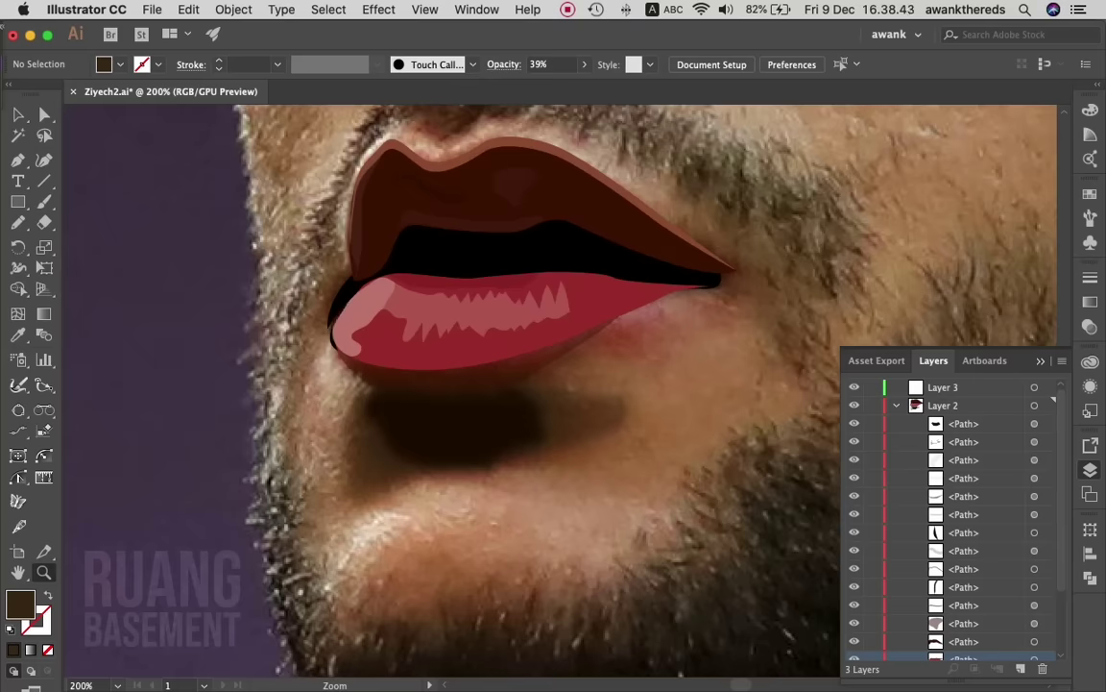
# - Drag the lower lip's right-end anchor outward and sketch a new shape at the right mouth corner
pyautogui.press('a')
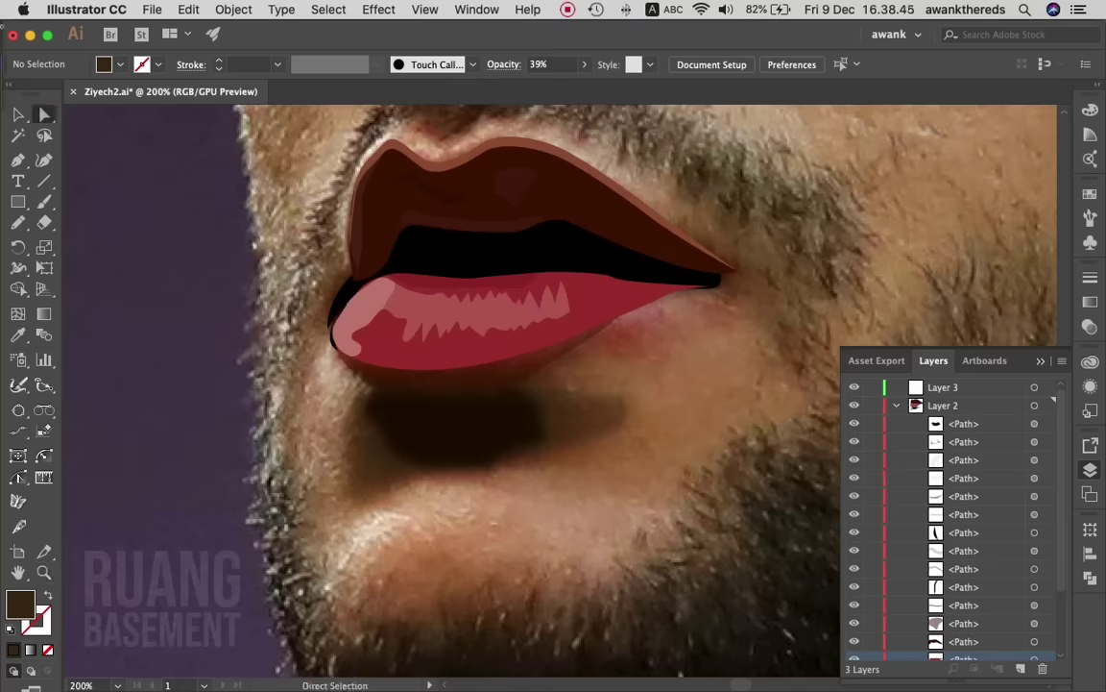
pyautogui.click(854, 406)
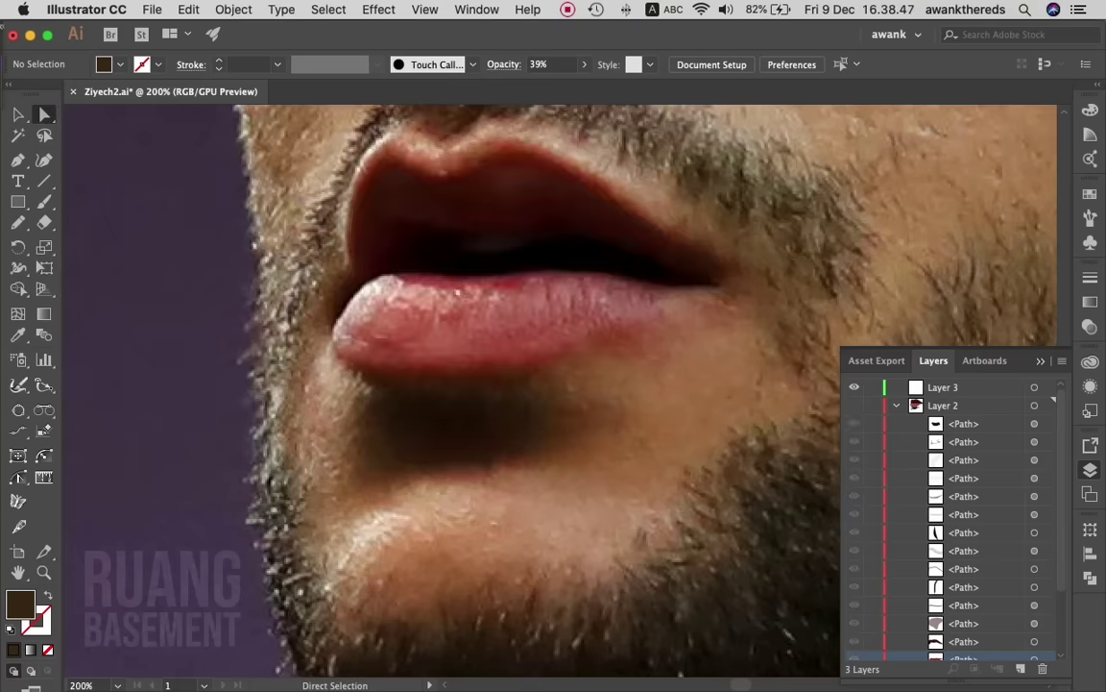
pyautogui.click(854, 405)
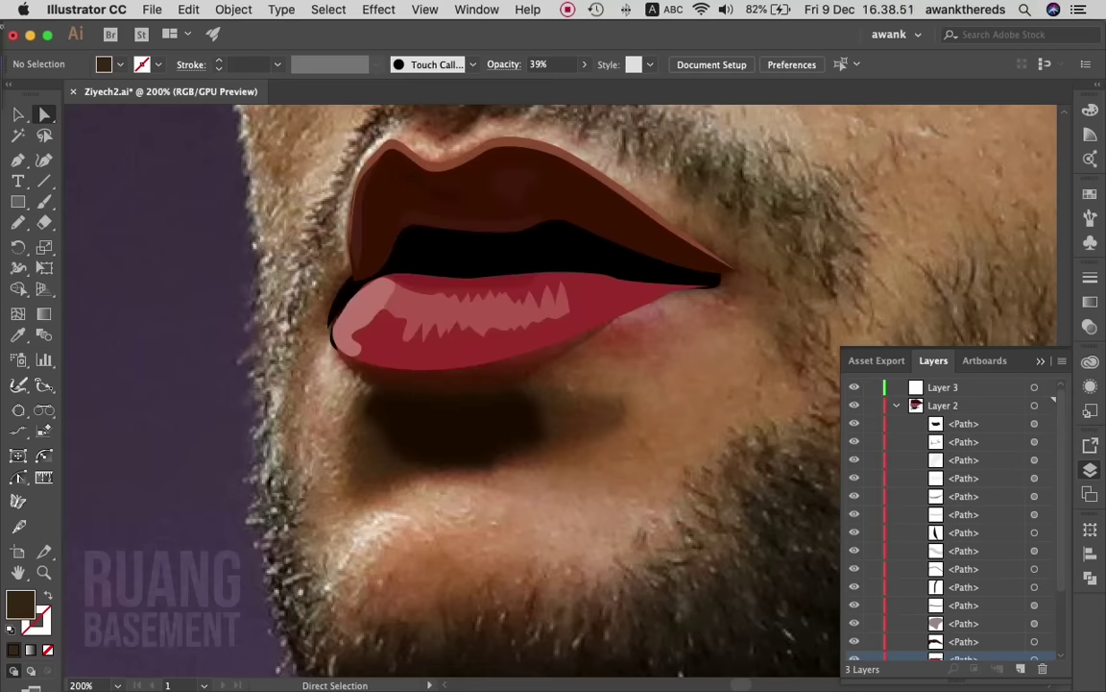
pyautogui.click(697, 286)
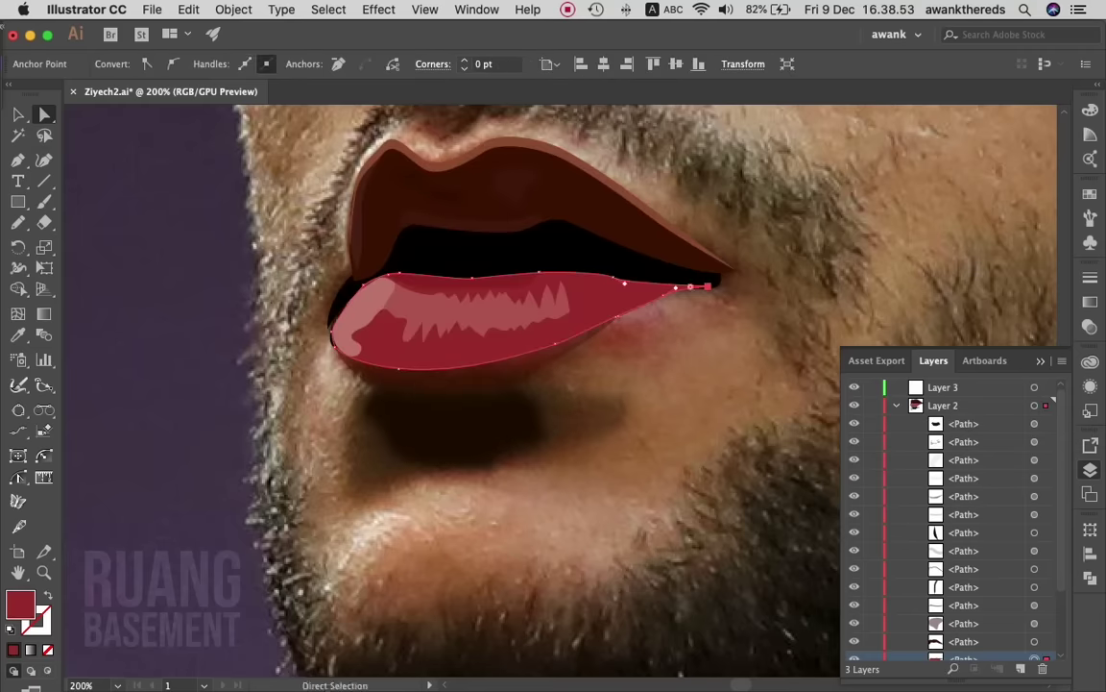
pyautogui.moveTo(707, 285); pyautogui.dragTo(719, 283)
pyautogui.hotkey('ctrl', 'shift', 'a')
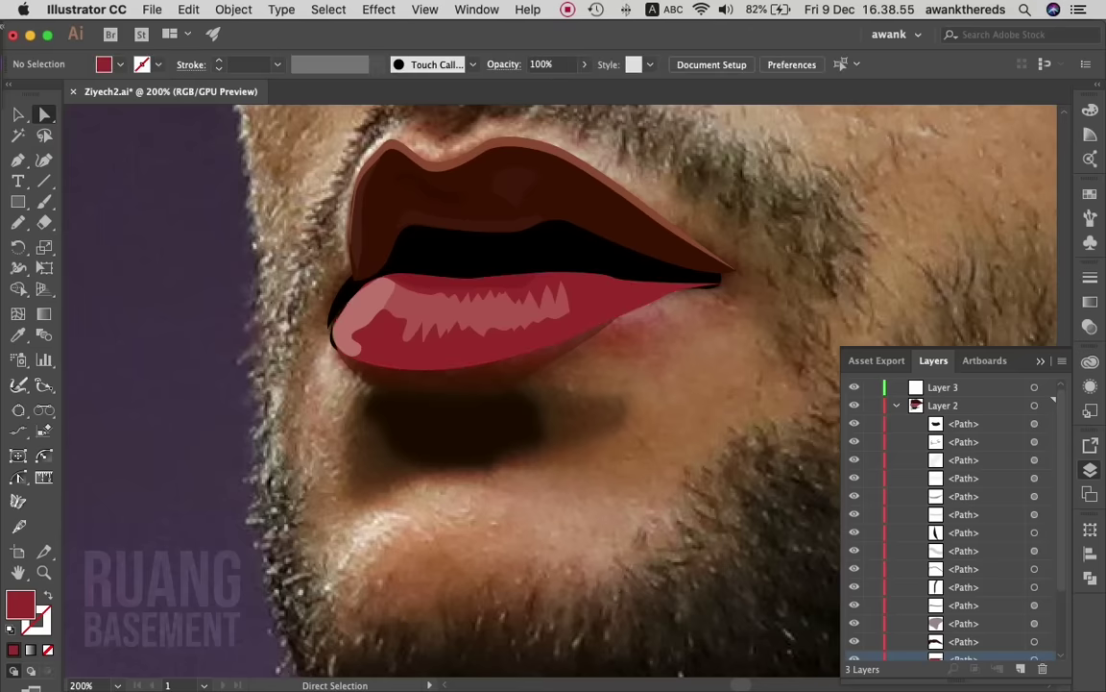
pyautogui.press('n')
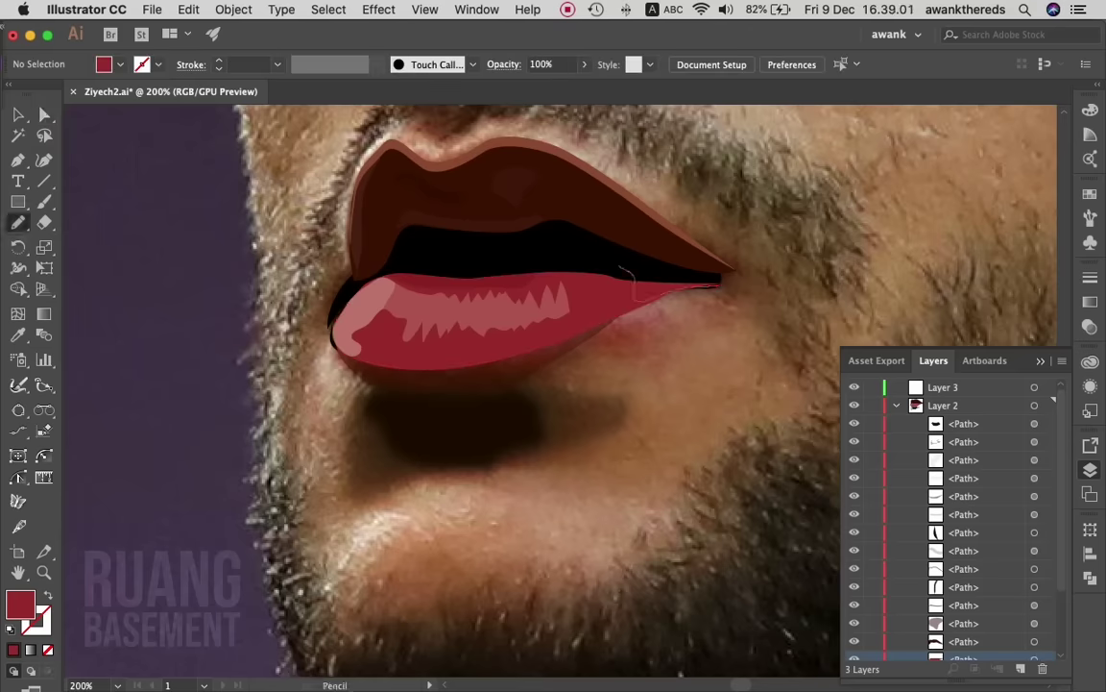
pyautogui.moveTo(720, 282)
pyautogui.mouseDown()
pyautogui.moveTo(658, 273)
pyautogui.moveTo(720, 281)
pyautogui.mouseUp()
# - Fill the corner shape black at 46% opacity and soften it with a Gaussian Blur
pyautogui.press('i')
pyautogui.click(577, 264)
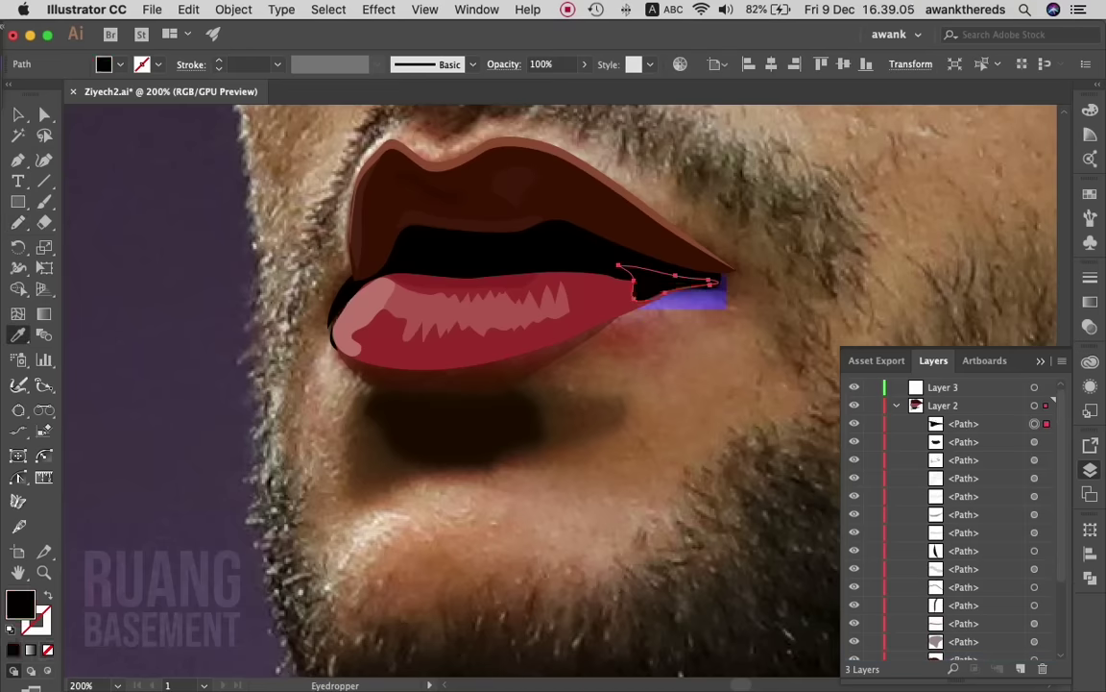
pyautogui.press('v')
pyautogui.click(584, 65)
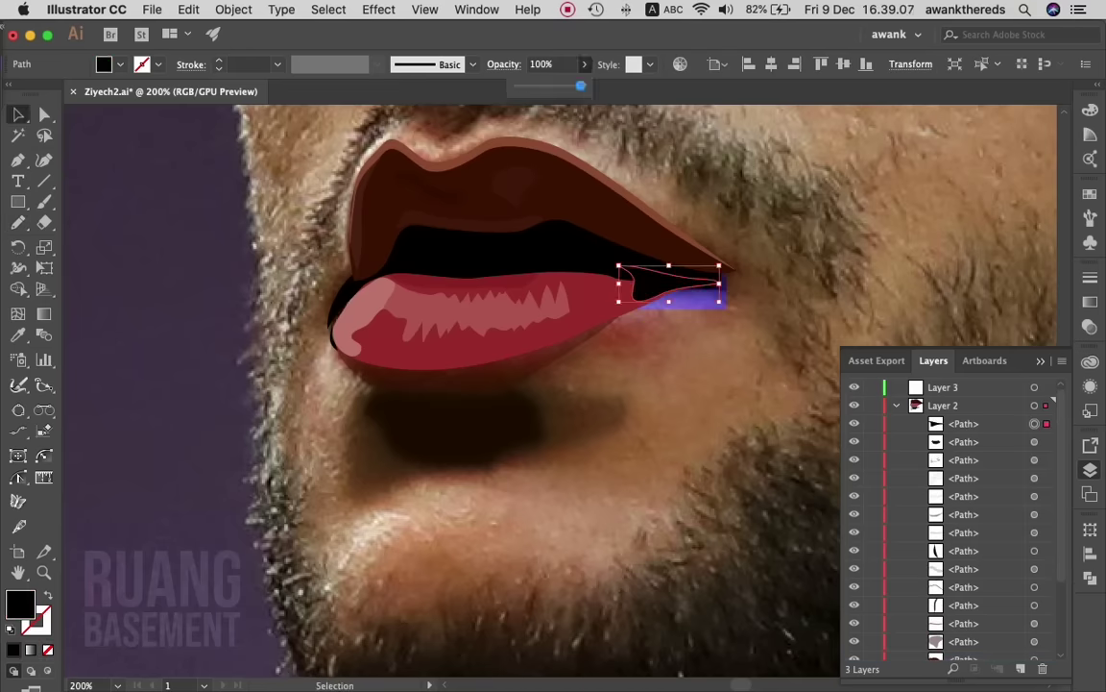
pyautogui.moveTo(580, 86)
pyautogui.mouseDown()
pyautogui.moveTo(535, 87)
pyautogui.moveTo(547, 86)
pyautogui.mouseUp()
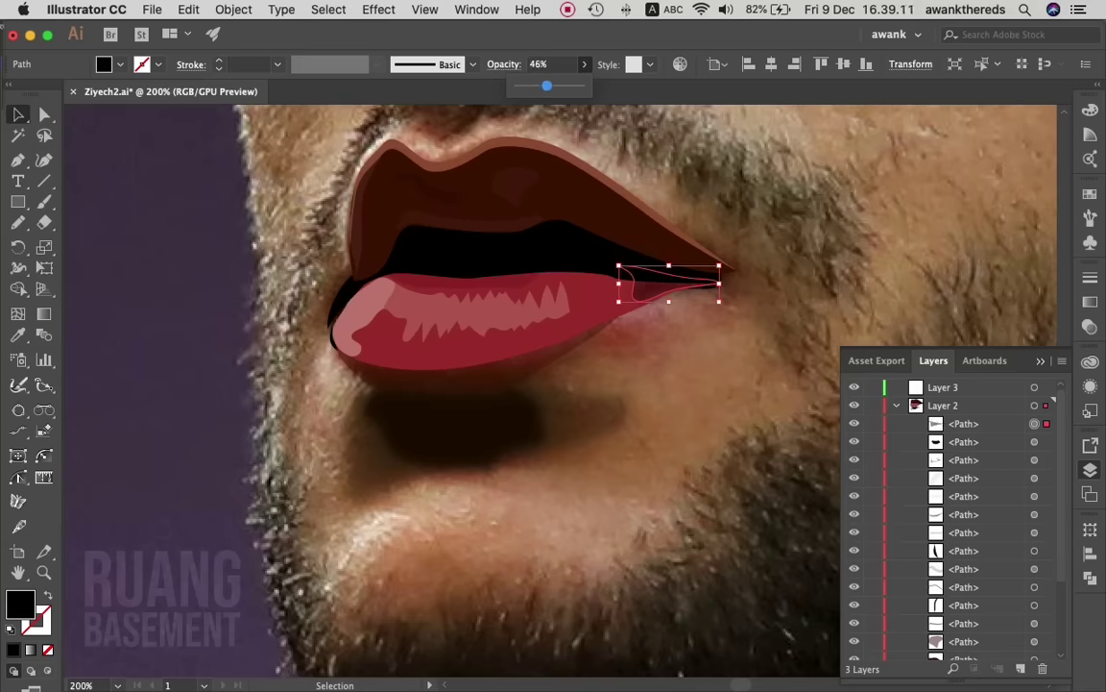
pyautogui.click(378, 8)
pyautogui.moveTo(394, 340)
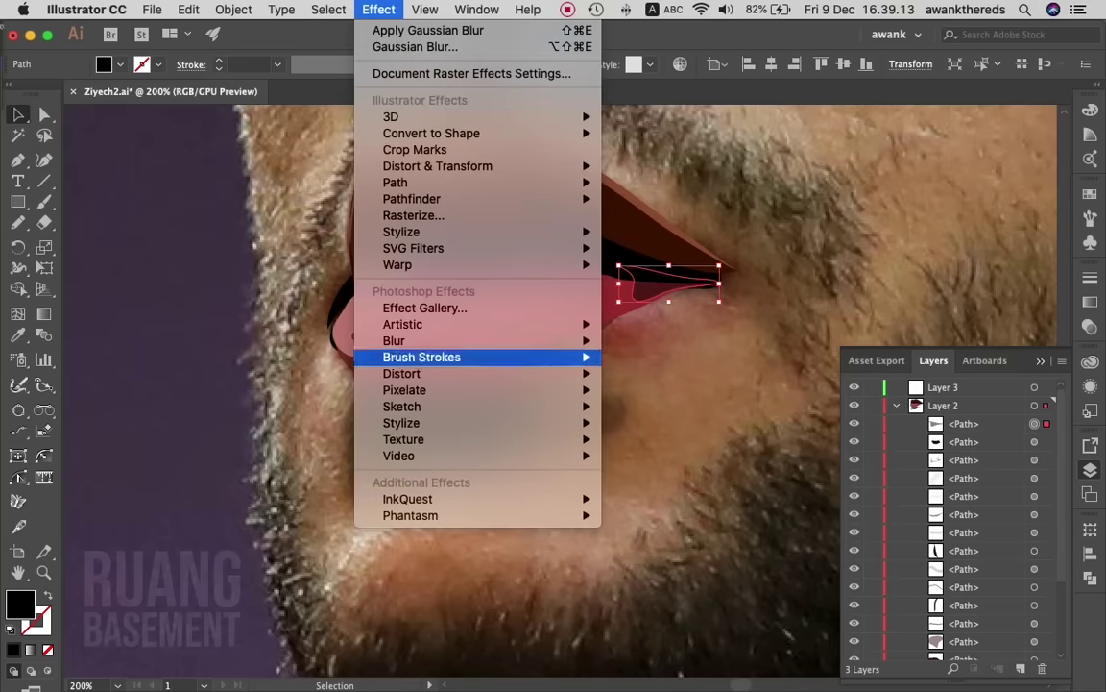
pyautogui.click(662, 340)
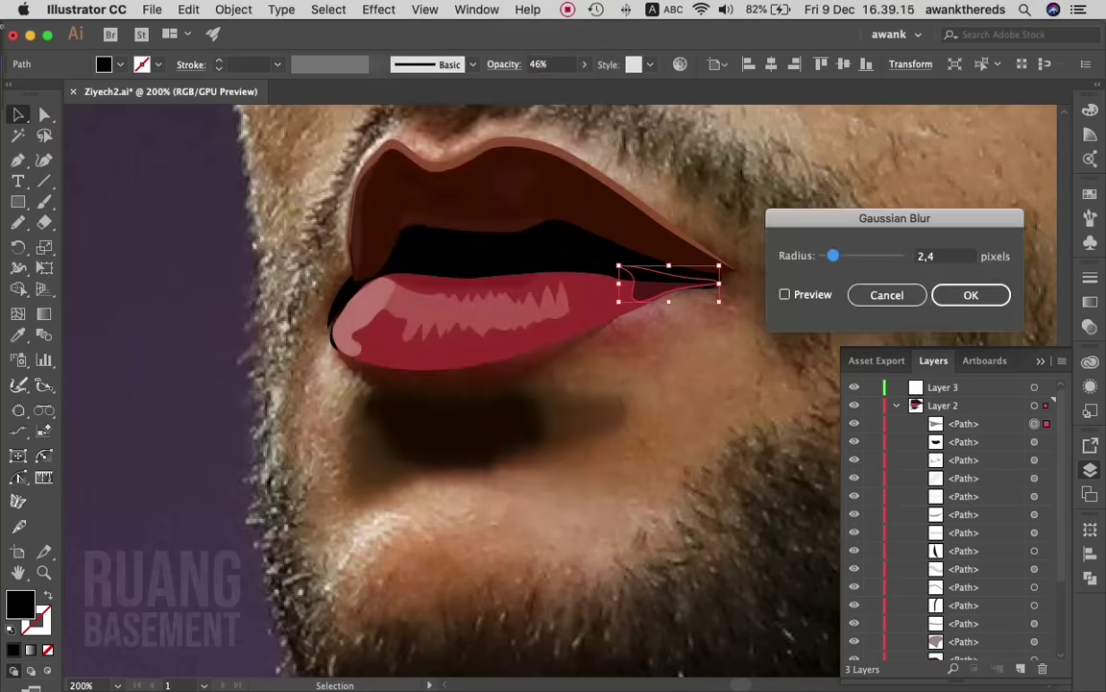
pyautogui.click(785, 294)
pyautogui.press('Return')
pyautogui.press('shift+super+a')
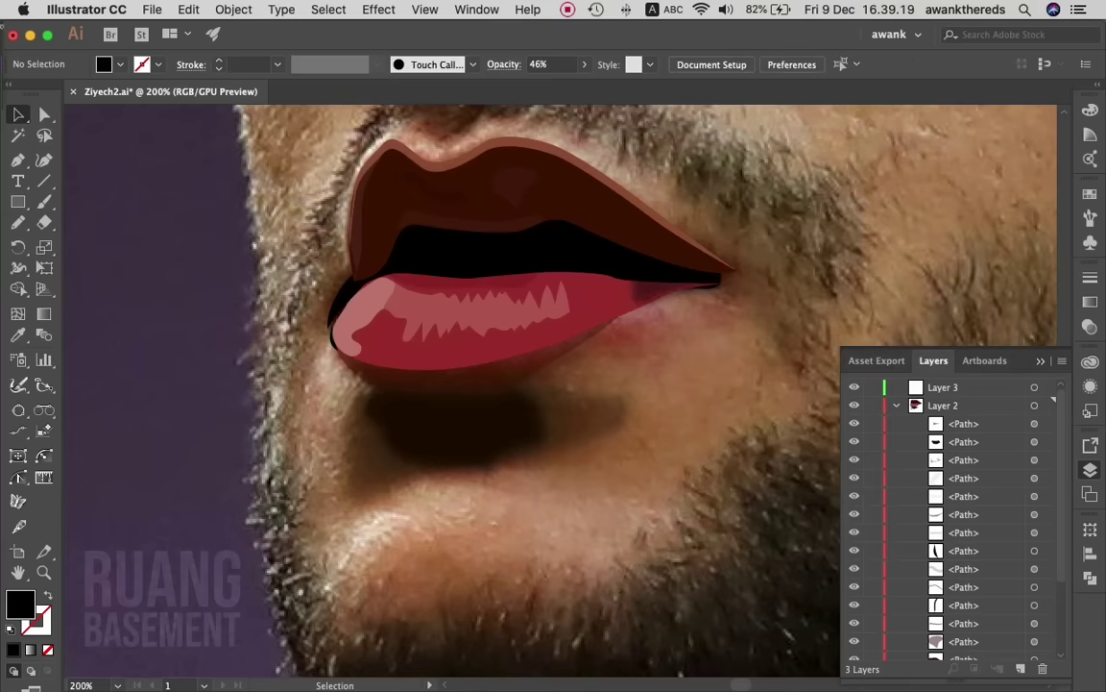
# - Redraw the corner shape to reach further left, then zoom out to about 94%
pyautogui.click(672, 284)
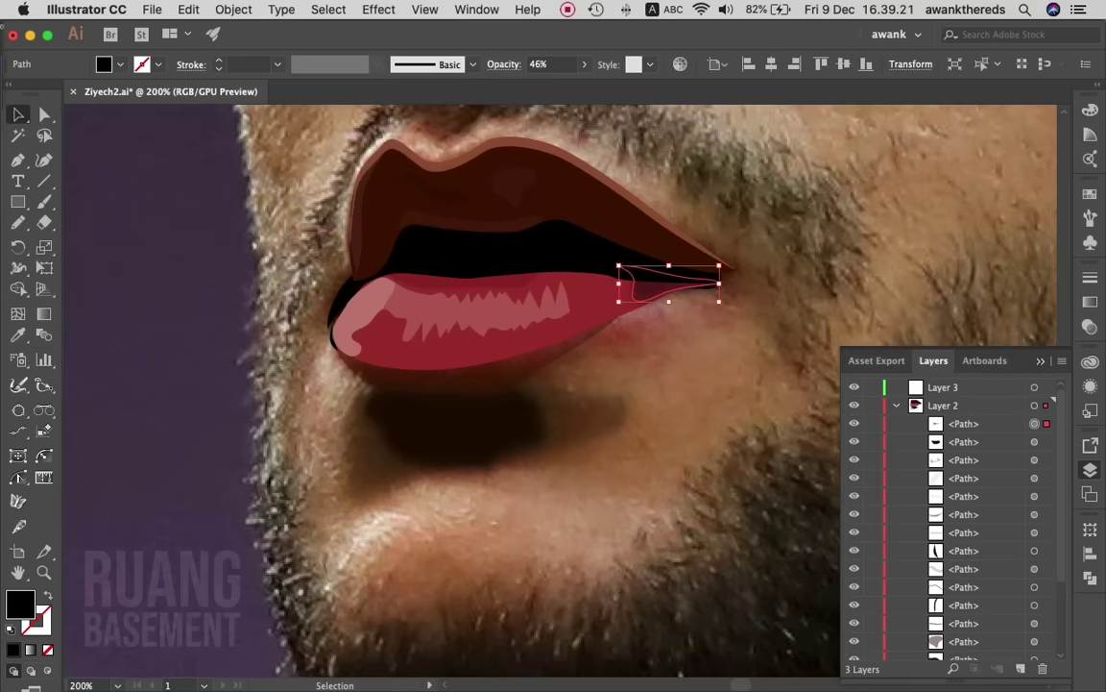
pyautogui.press('n')
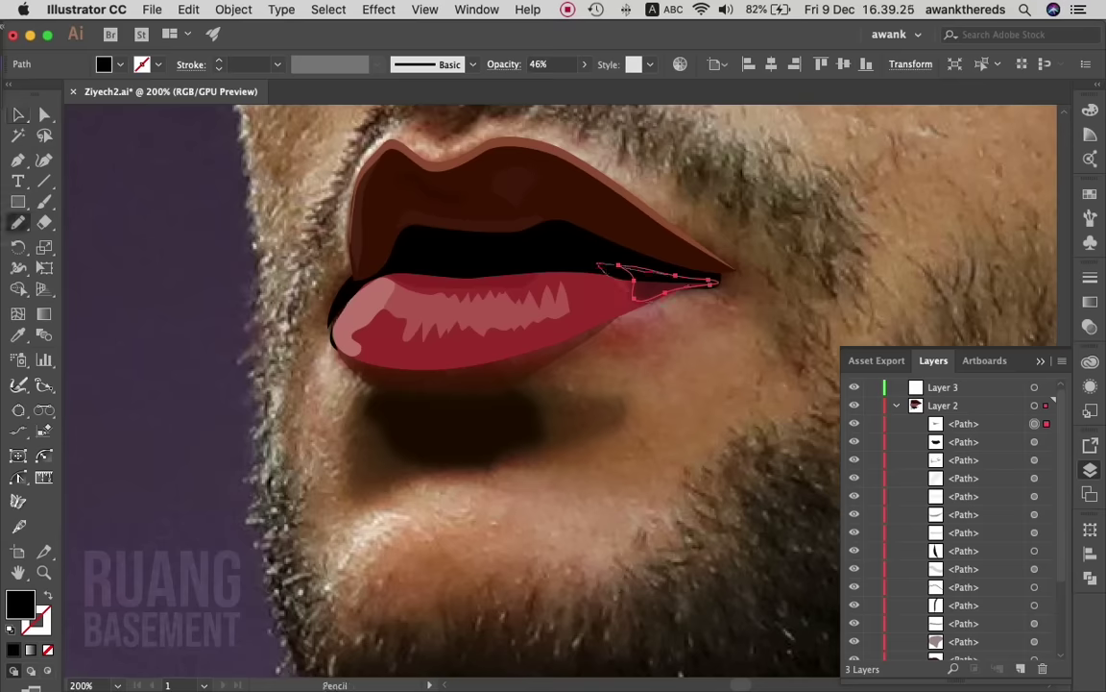
pyautogui.moveTo(596, 262); pyautogui.dragTo(709, 281)
pyautogui.press('v')
pyautogui.hotkey('ctrl', 'shift', 'a')
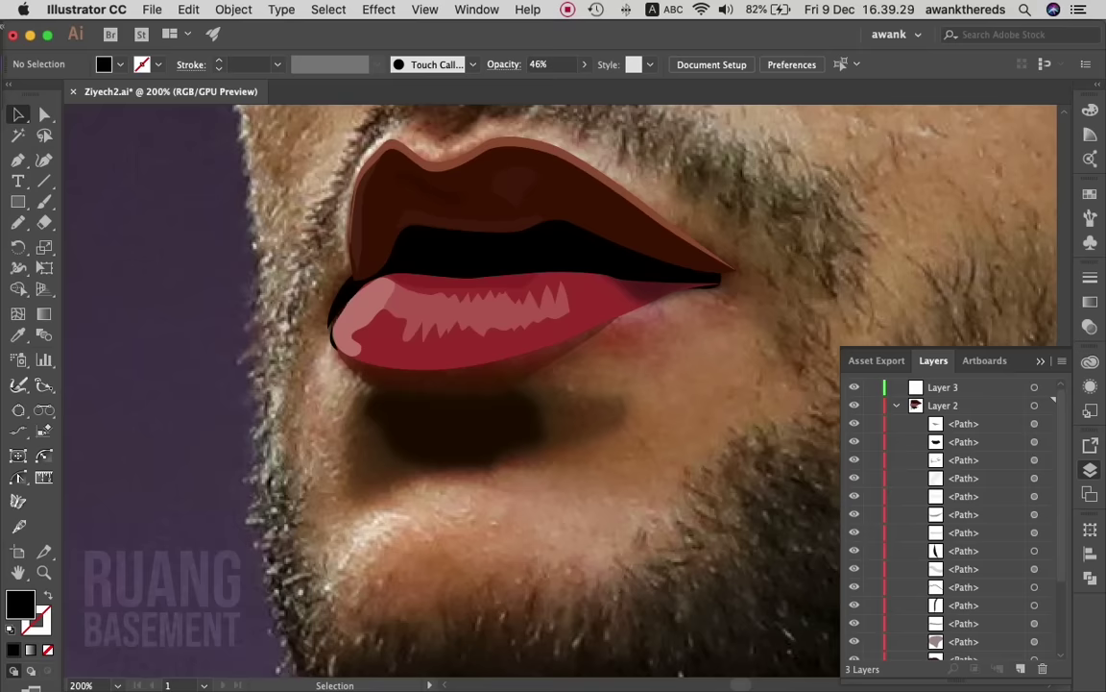
pyautogui.click(672, 282)
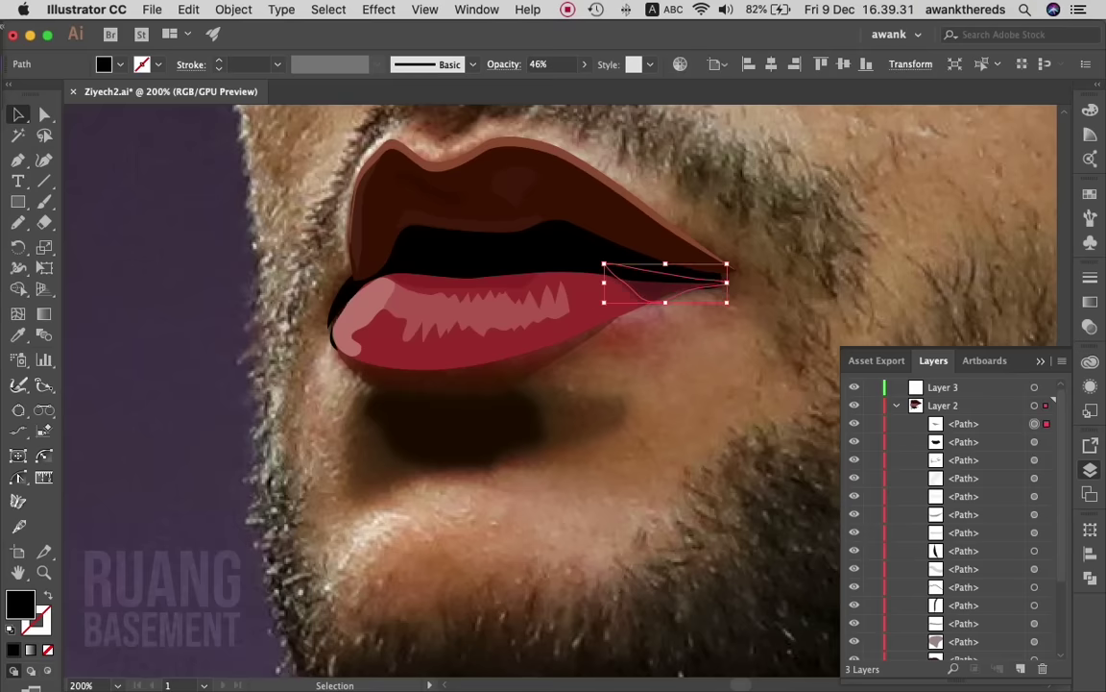
pyautogui.hotkey('ctrl', 'shift', 'a')
pyautogui.scroll(1, 461, 384)
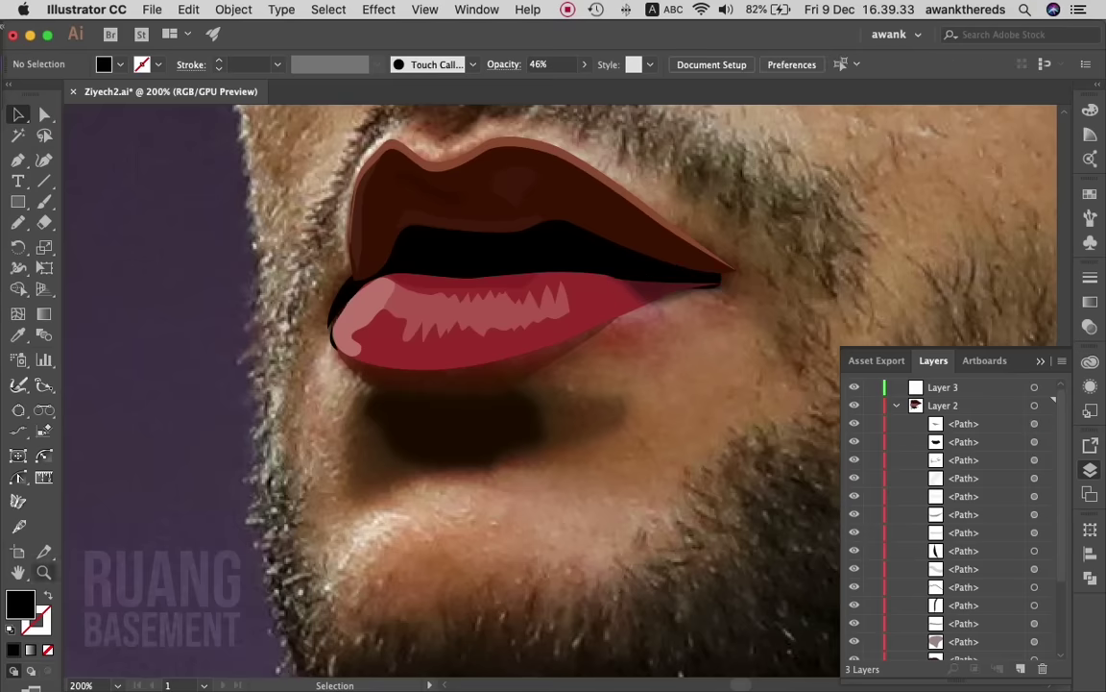
pyautogui.hotkey('ctrl', '-')
pyautogui.hotkey('ctrl', '-')
pyautogui.scroll(-1, 605, 375)
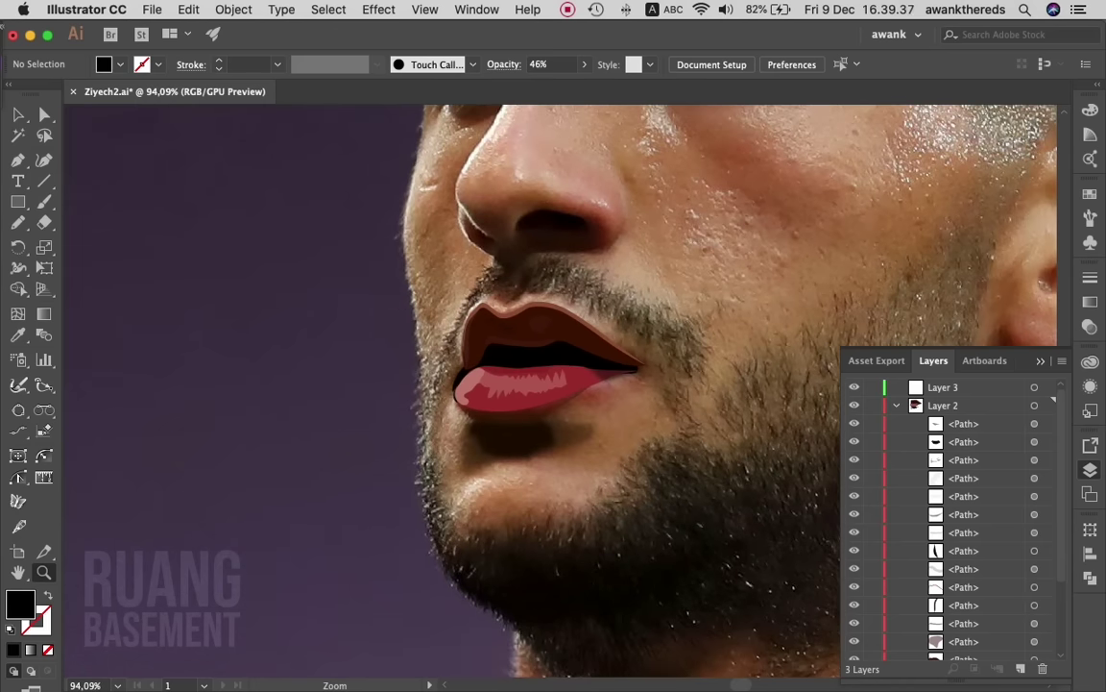
# - Hide the reference photo in Layer 1 after briefly comparing it on and off
pyautogui.click(896, 405)
pyautogui.click(896, 423)
pyautogui.click(854, 405)
pyautogui.click(854, 405)
pyautogui.click(854, 423)
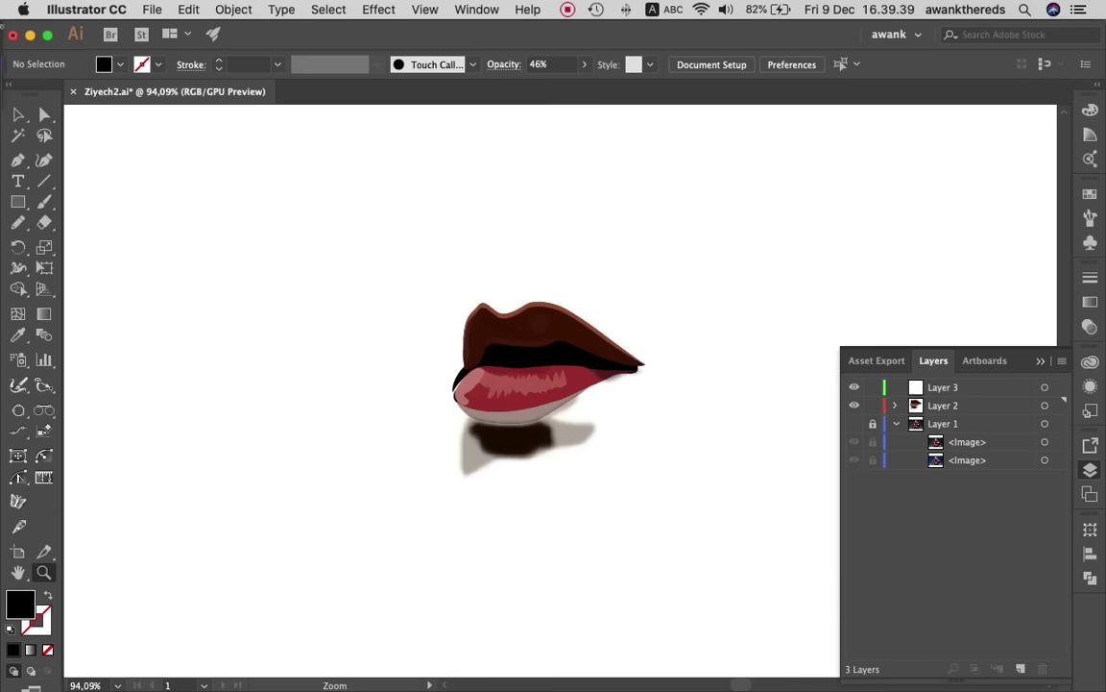
pyautogui.click(854, 423)
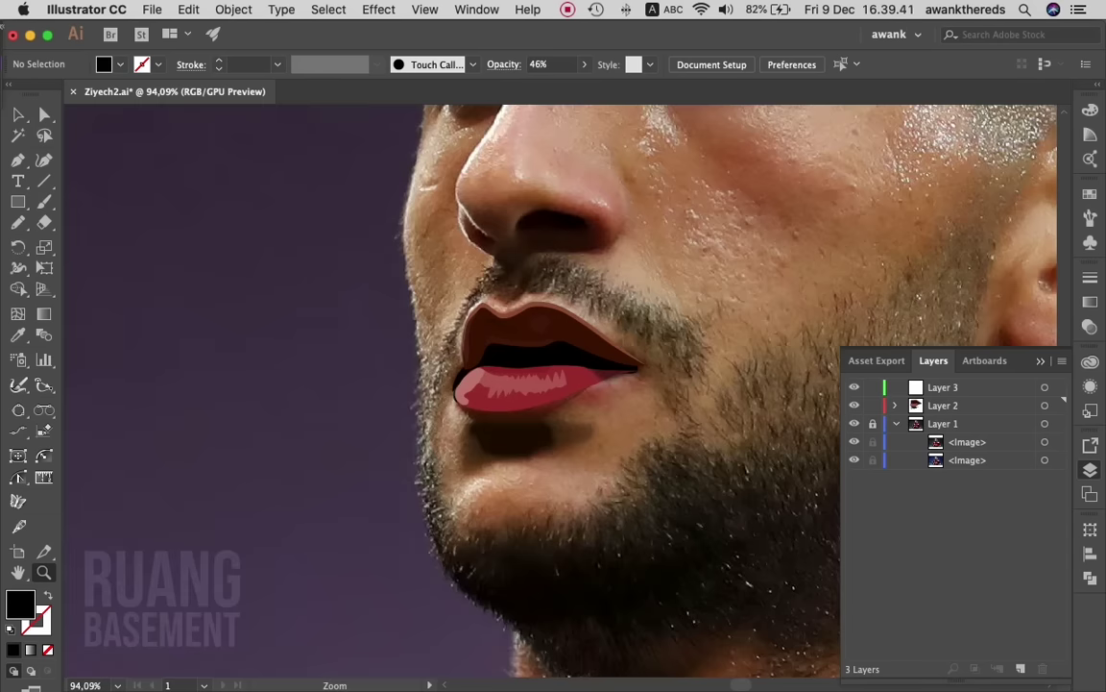
pyautogui.click(854, 424)
# - Zoom to 300% and fill the band under the lower lip with the lip's crimson
pyautogui.press('super+plus')
pyautogui.press('super+plus')
pyautogui.press('super+plus')
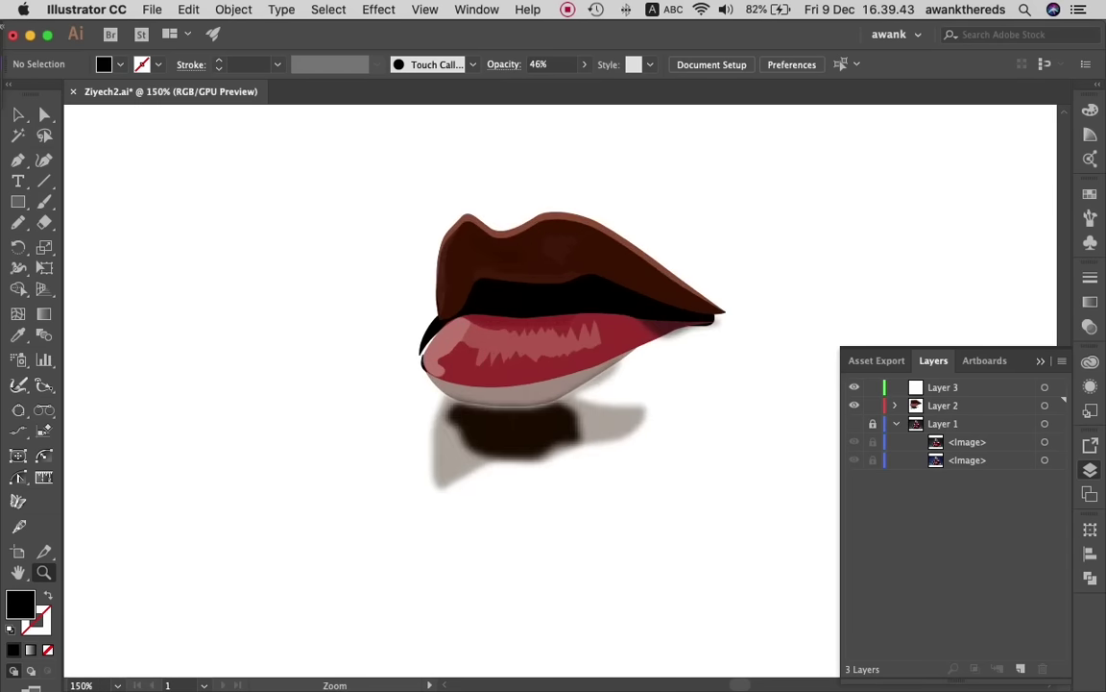
pyautogui.click(42, 114)
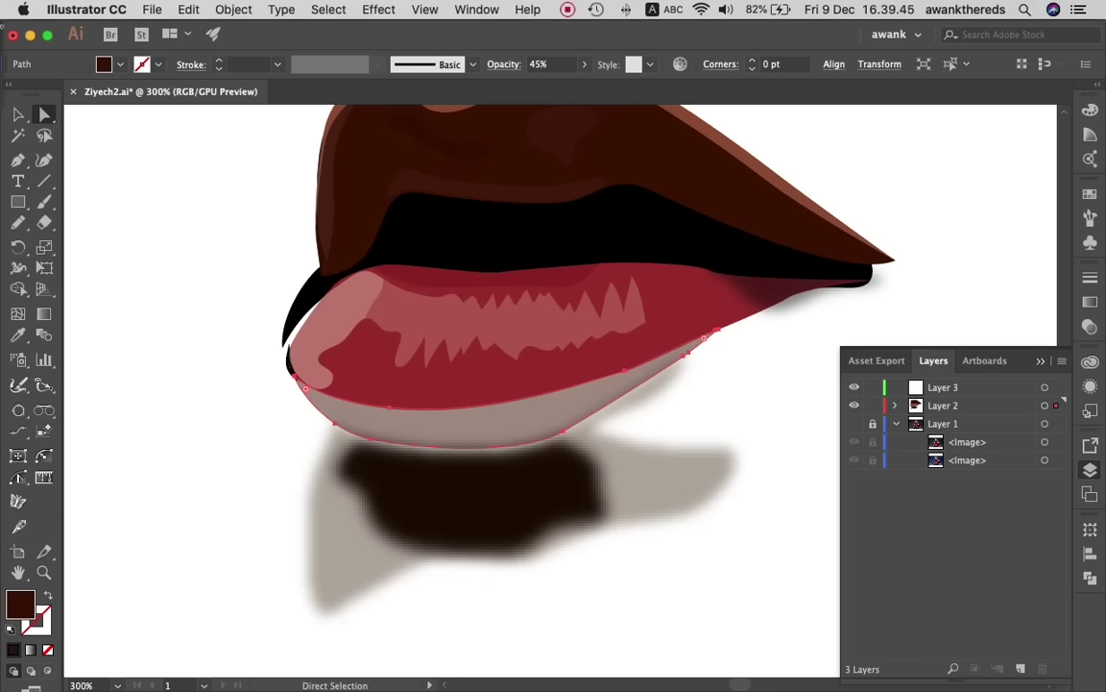
pyautogui.press('i')
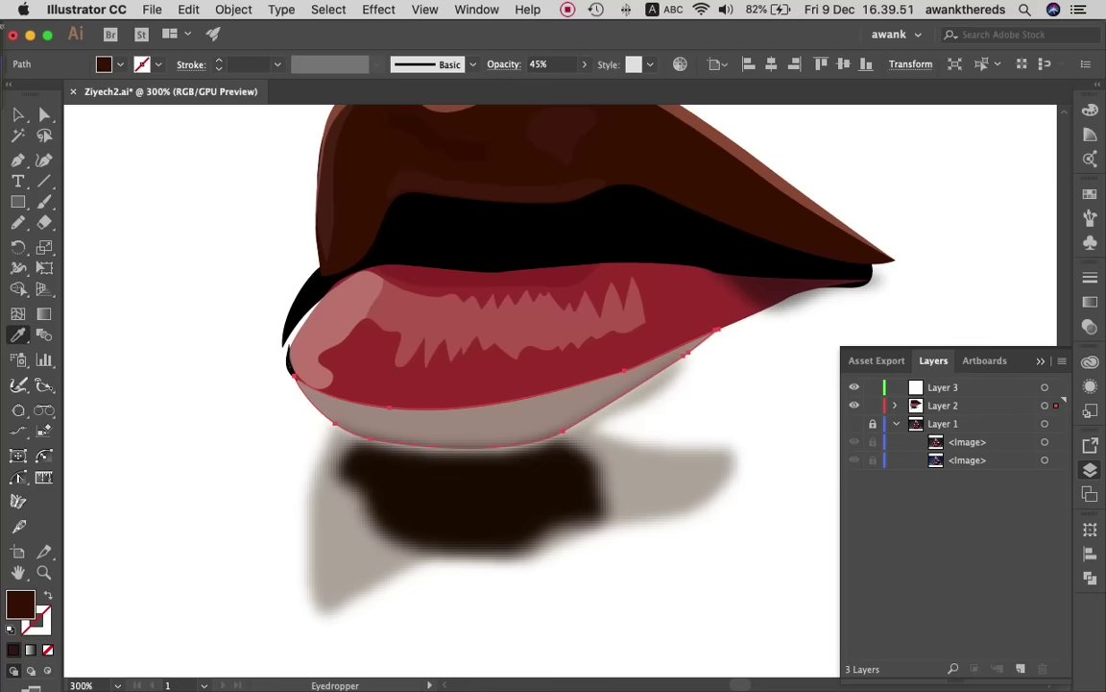
pyautogui.click(538, 369)
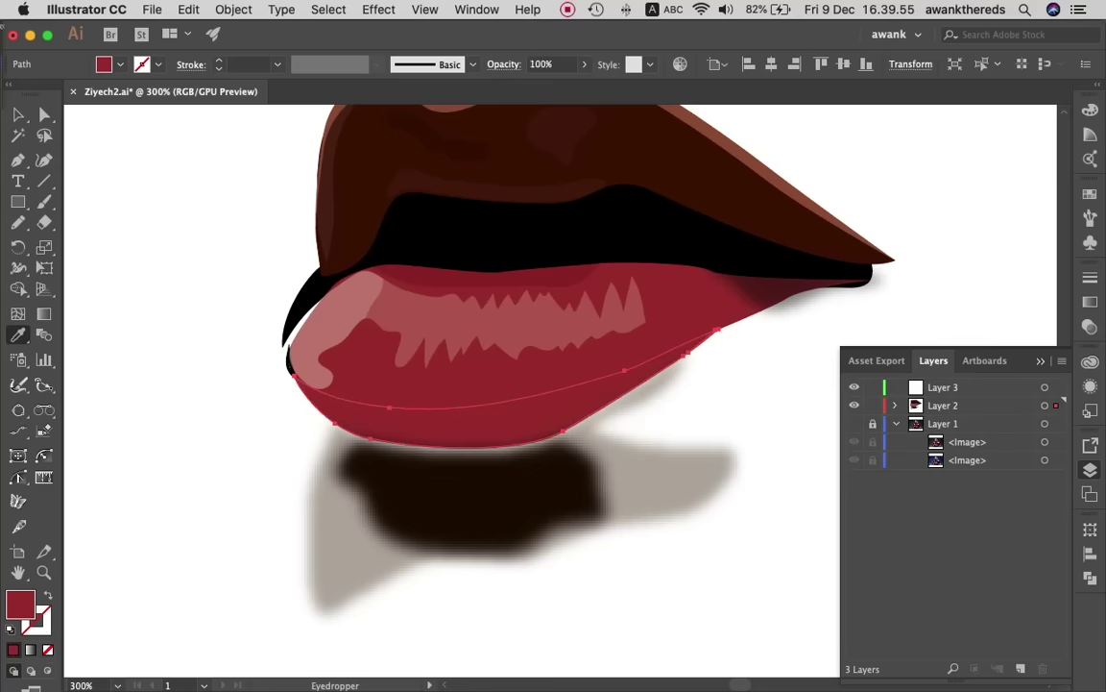
# - Set the crimson underside band to Multiply at 21% opacity, then select the dark chin shadow
pyautogui.press('v')
pyautogui.press('super+shift+a')
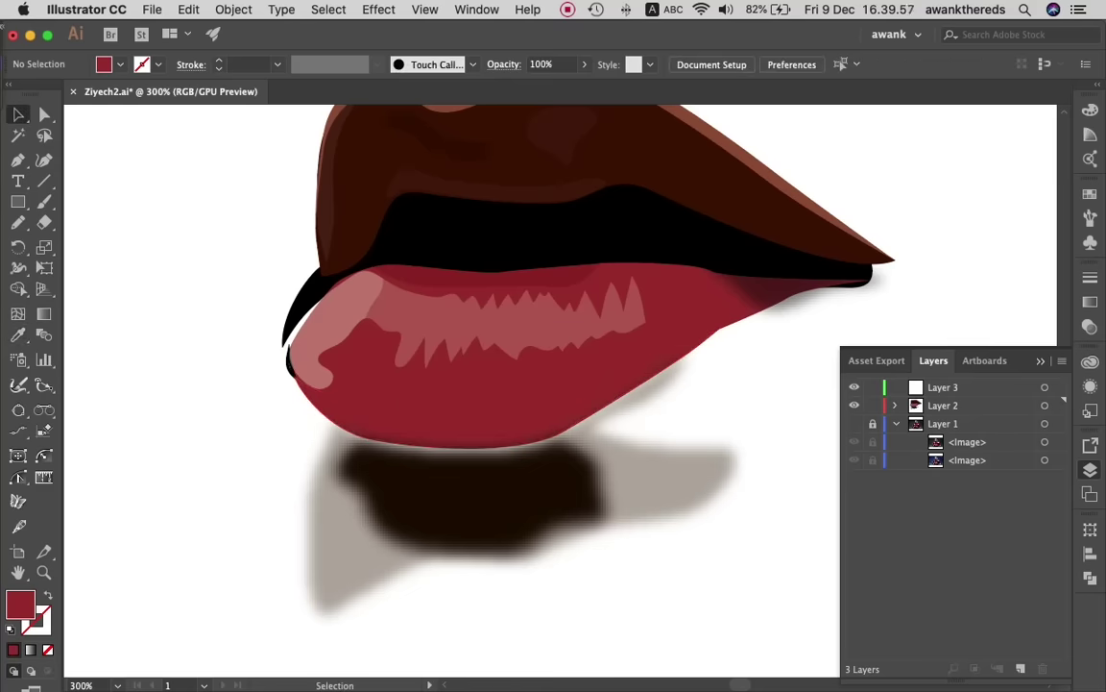
pyautogui.press('super+z')
pyautogui.press('a')
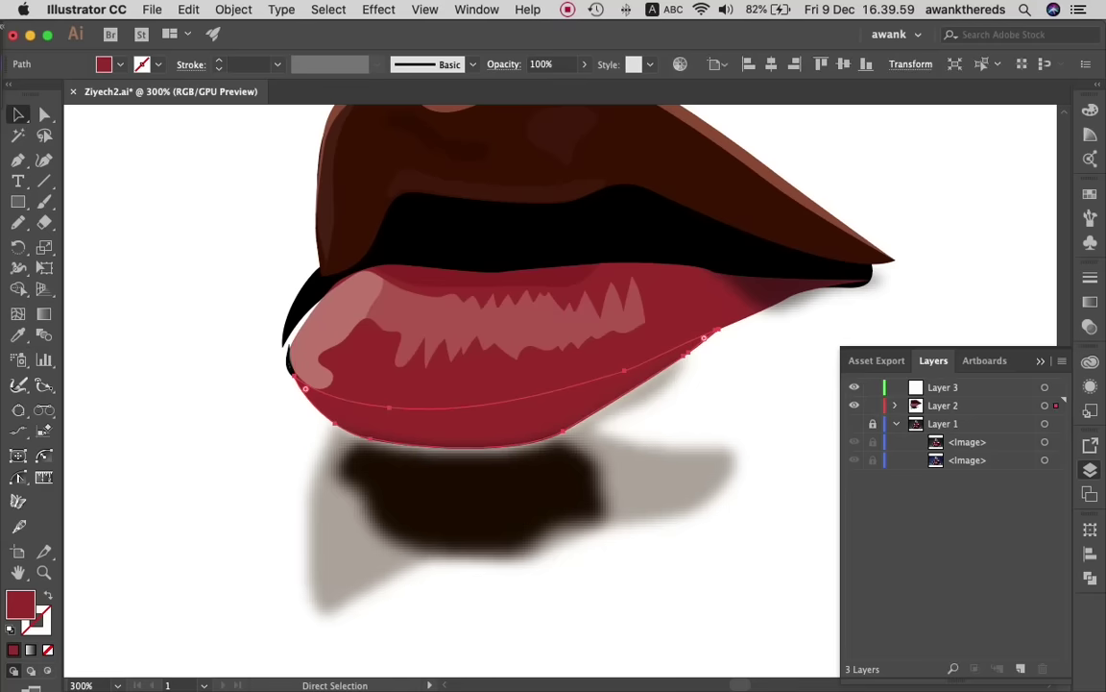
pyautogui.press('v')
pyautogui.click(504, 64)
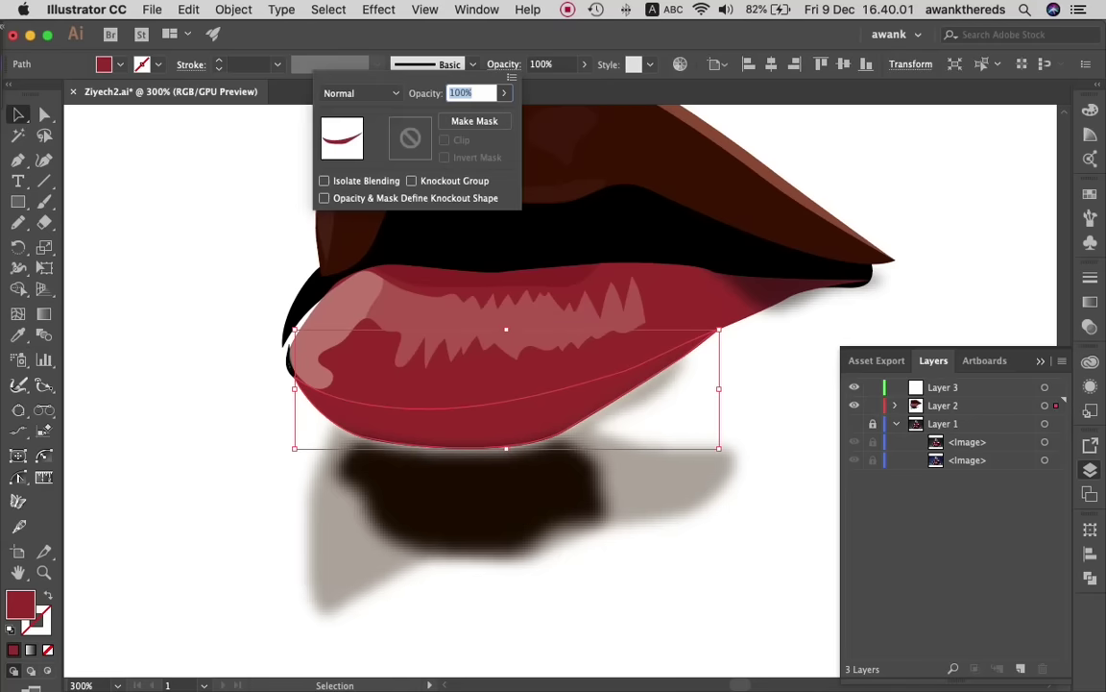
pyautogui.click(360, 93)
pyautogui.click(359, 152)
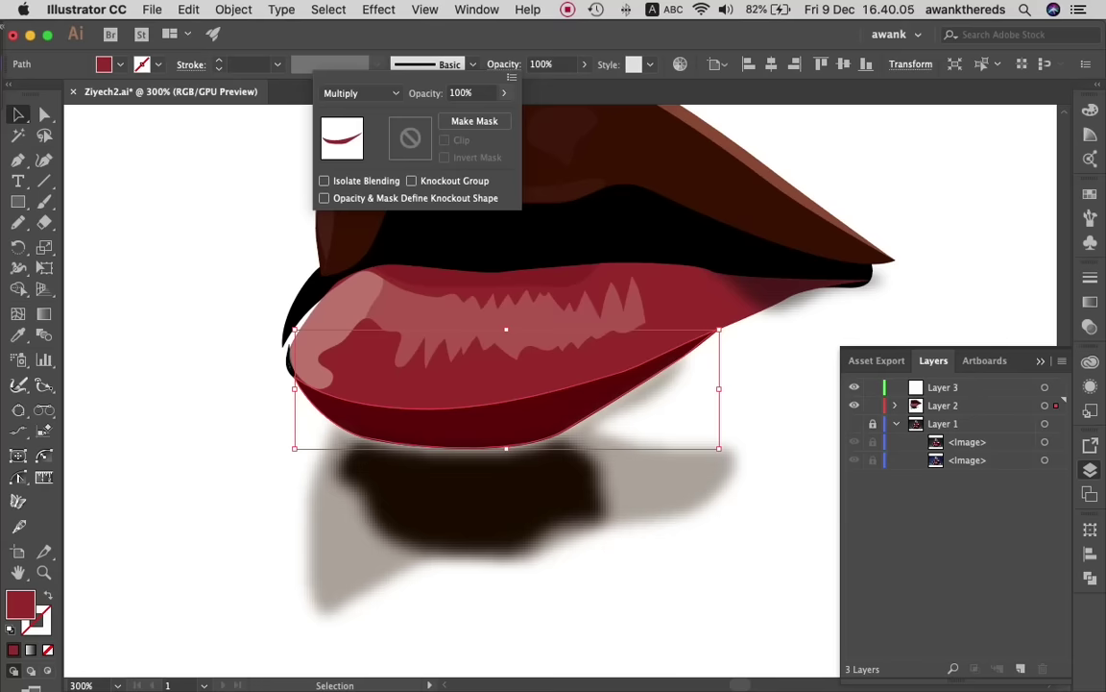
pyautogui.click(503, 93)
pyautogui.moveTo(505, 114); pyautogui.dragTo(451, 115)
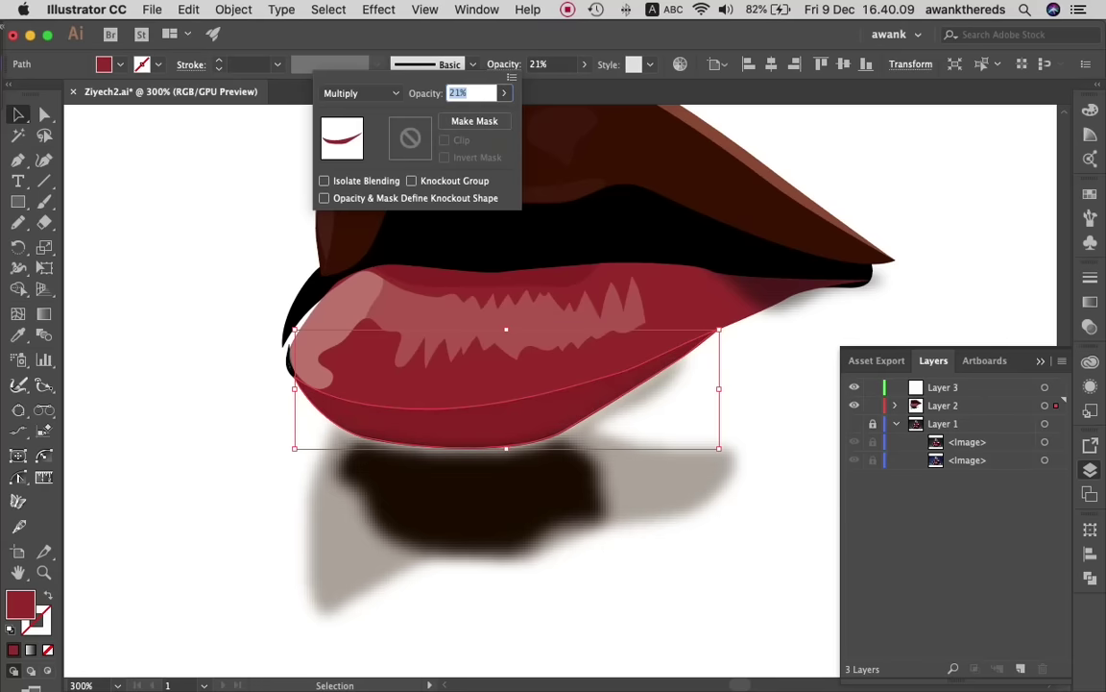
pyautogui.press('Return')
pyautogui.press('super+shift+a')
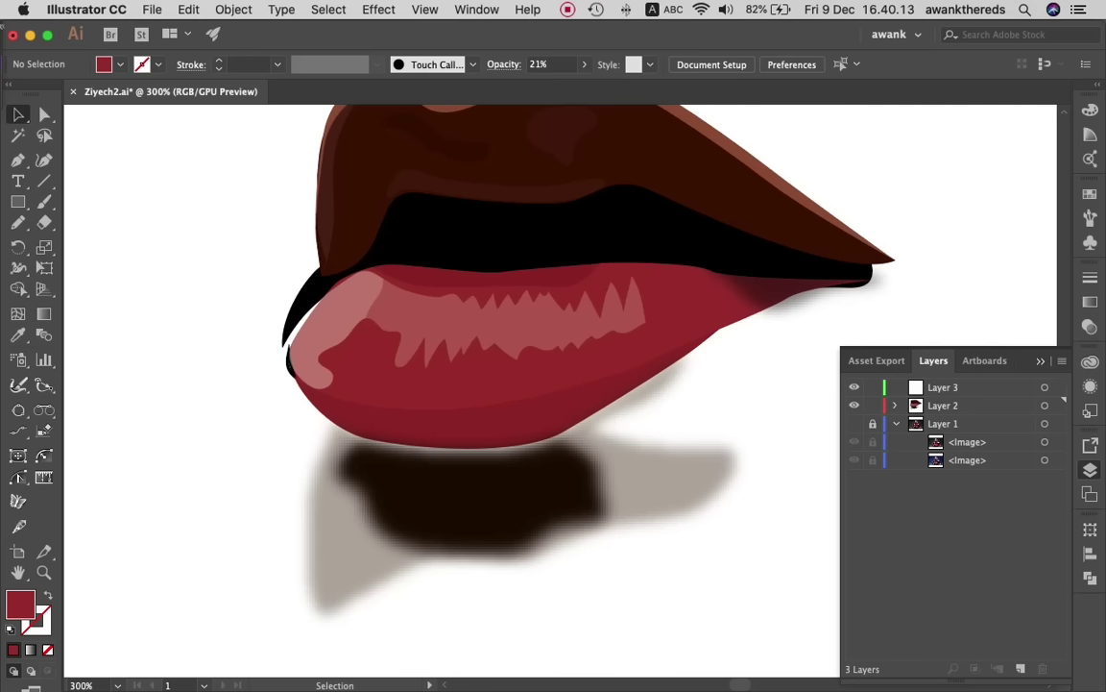
pyautogui.click(471, 494)
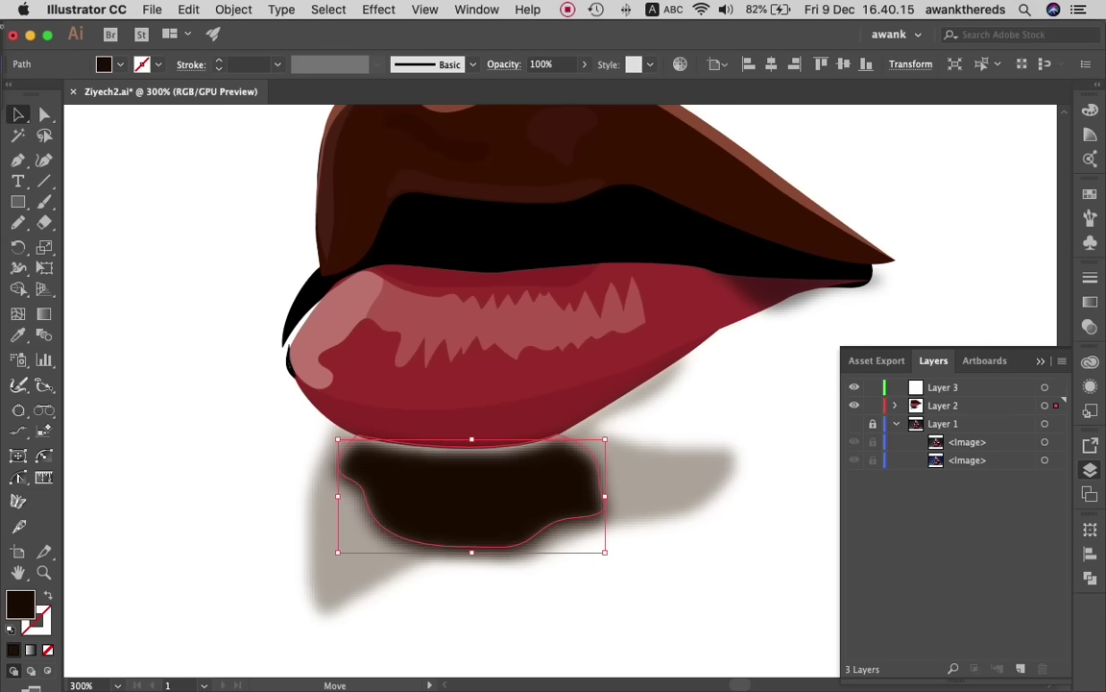
# - Nudge the dark shadow up just beneath the lower lip
pyautogui.press('Up')
pyautogui.press('Up')
pyautogui.hotkey('ctrl', 'shift', 'a')
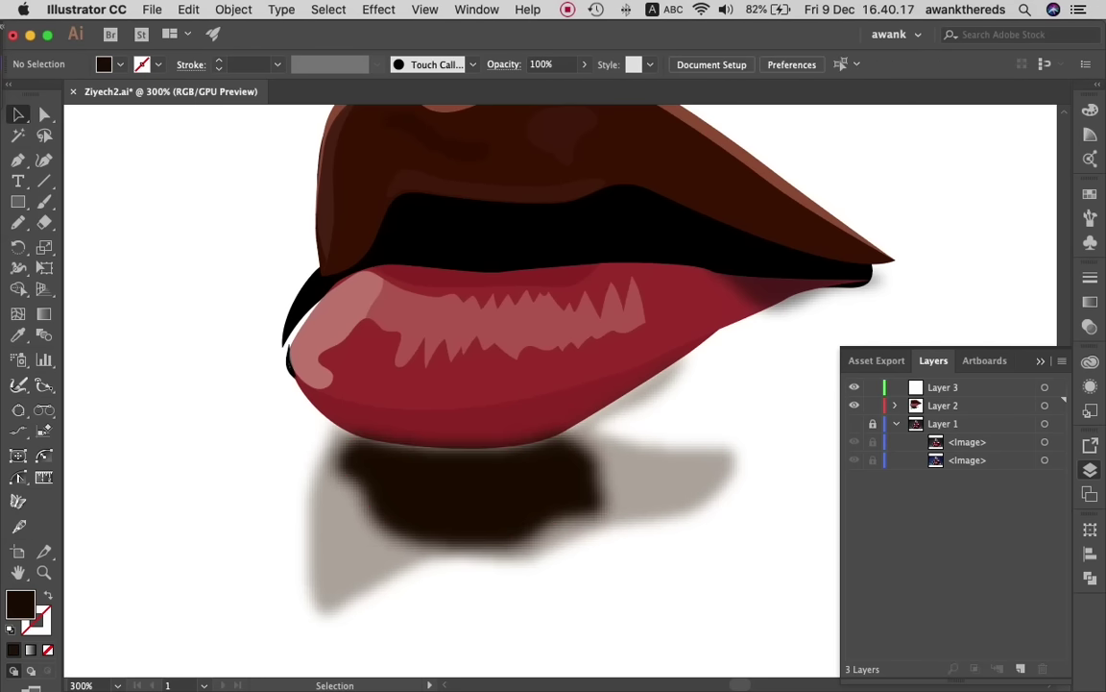
pyautogui.hotkey('ctrl', 'z')
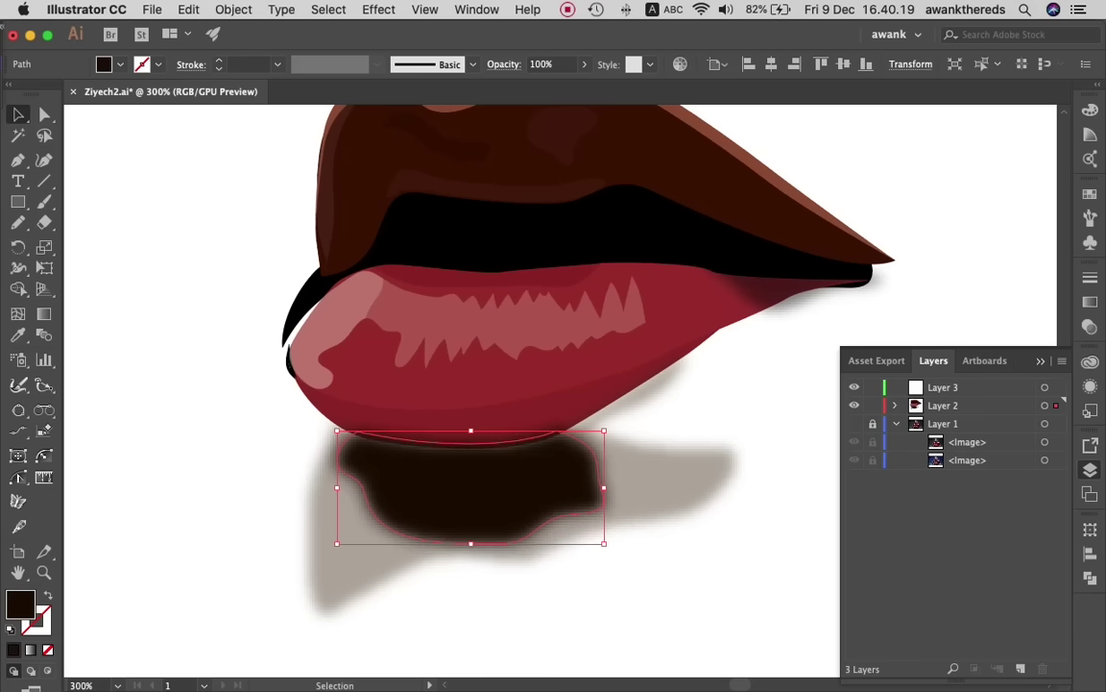
pyautogui.hotkey('ctrl', 'shift', 'a')
# - Adjust the left corner anchor of the black mouth line, then zoom out to 200%
pyautogui.press('z')
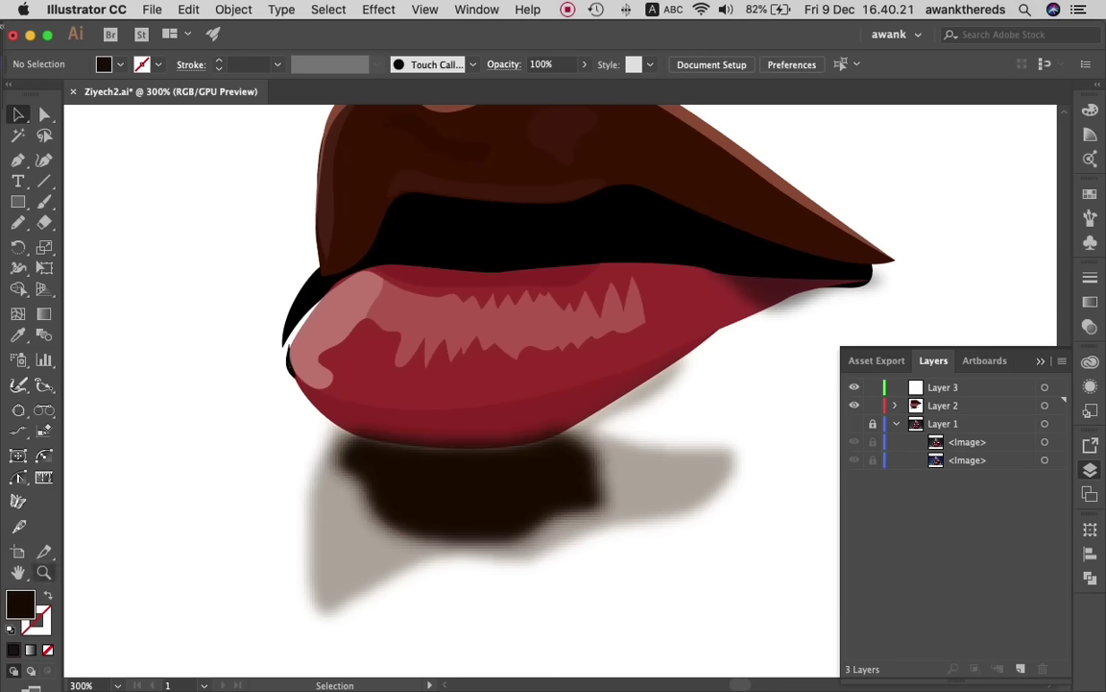
pyautogui.click(38, 116)
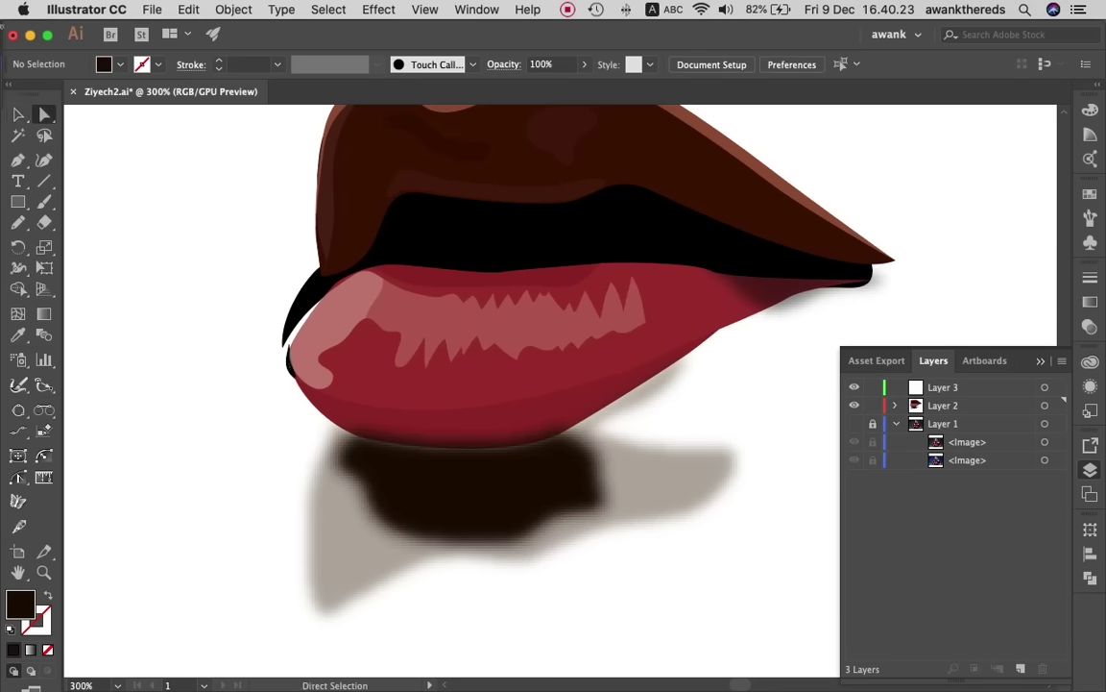
pyautogui.click(288, 317)
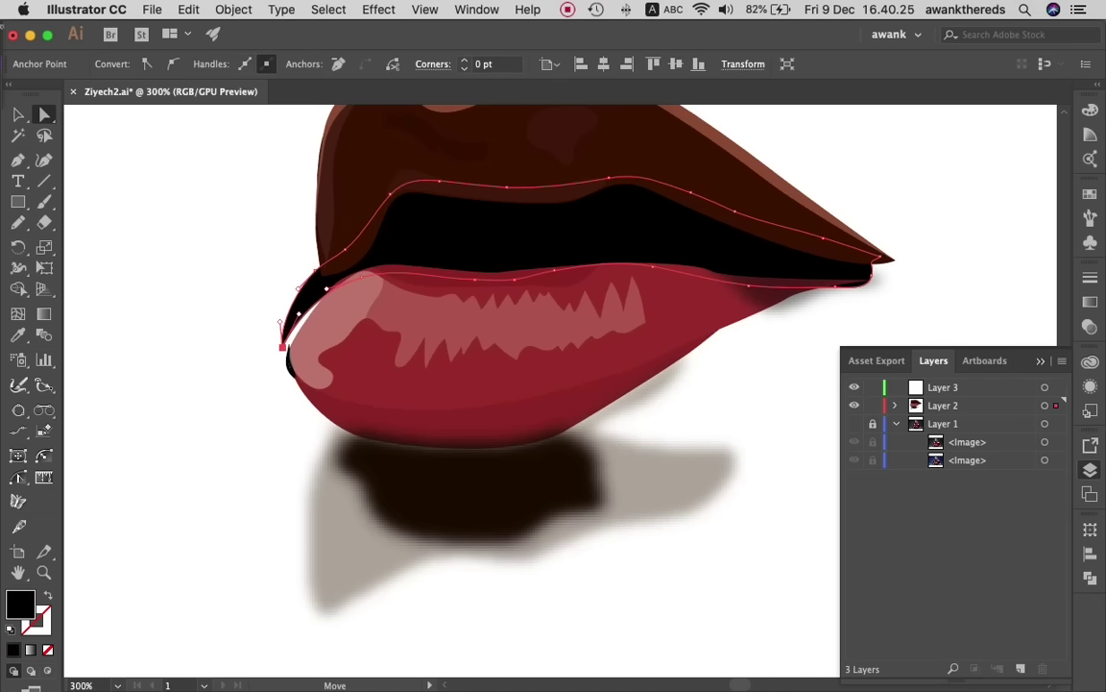
pyautogui.click(315, 273)
pyautogui.click(264, 303)
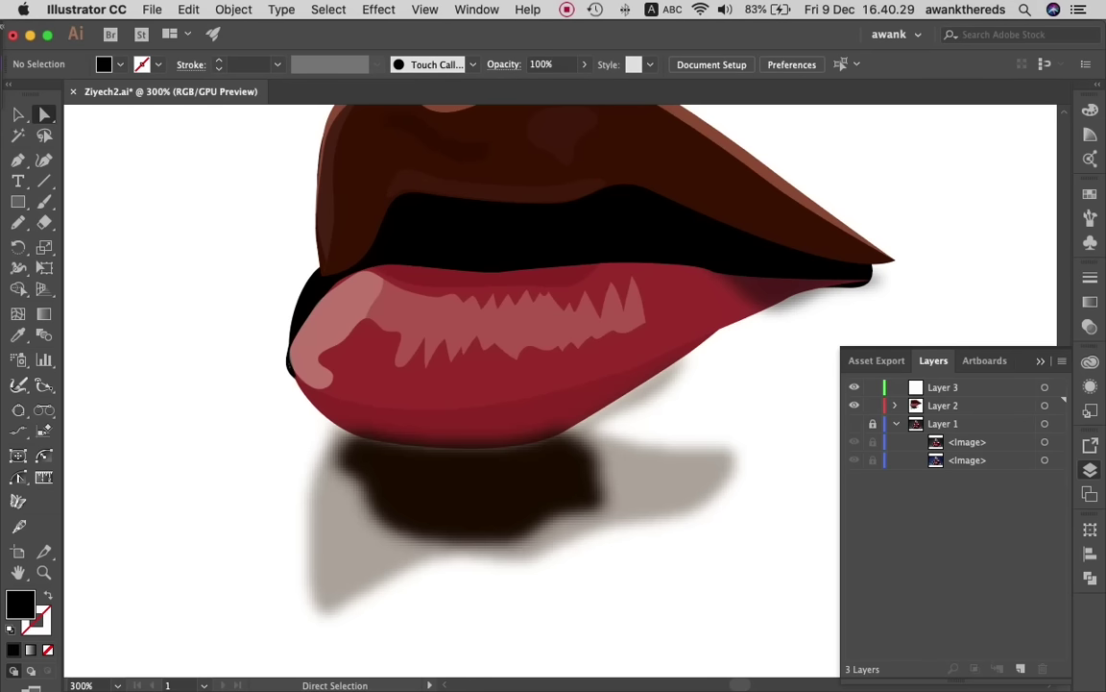
pyautogui.press('z')
pyautogui.press('super+minus')
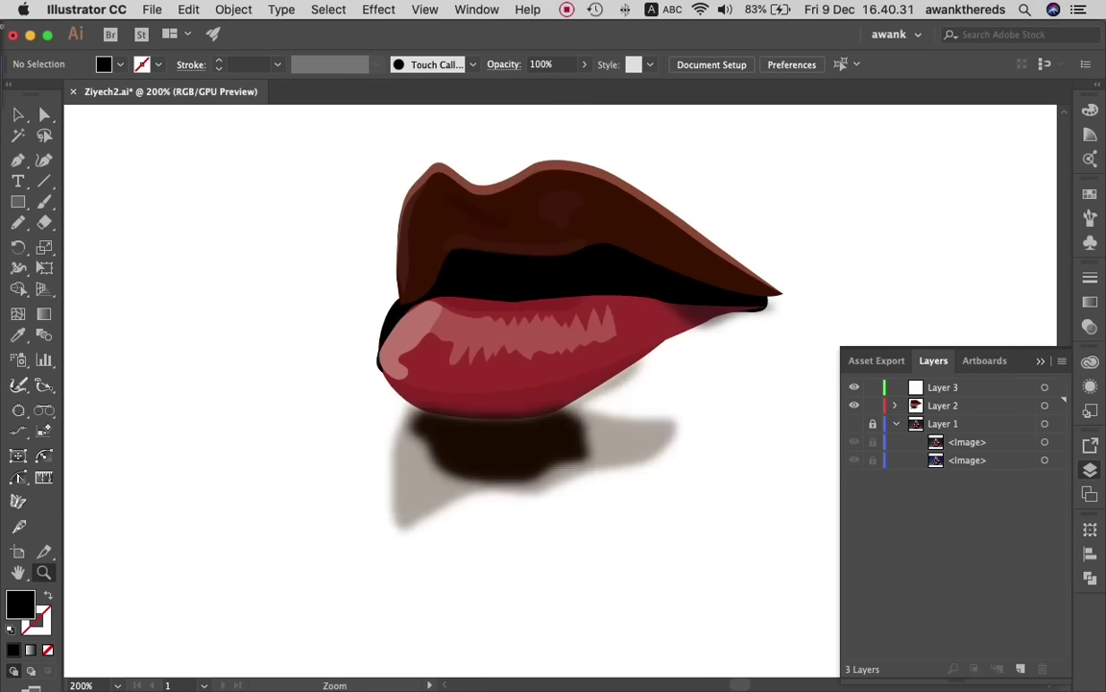
pyautogui.press('super+minus')
pyautogui.press('super+minus')
# - Show the reference photo layer again and save Ziyech2.ai
pyautogui.click(854, 424)
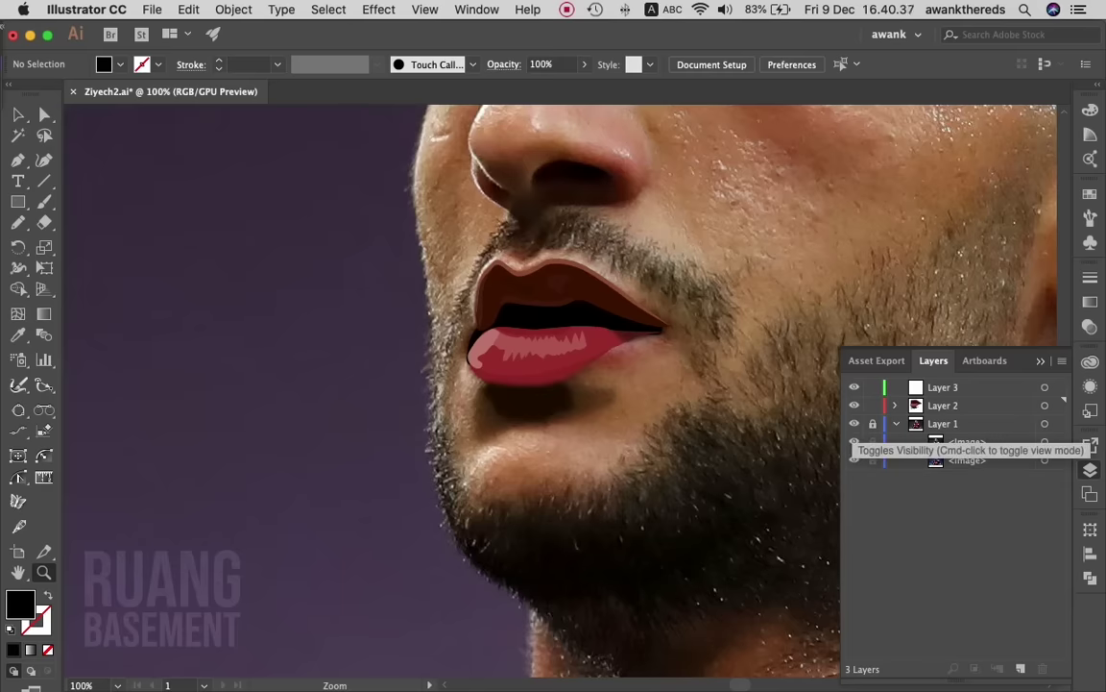
pyautogui.press('super')
pyautogui.press('super+s')
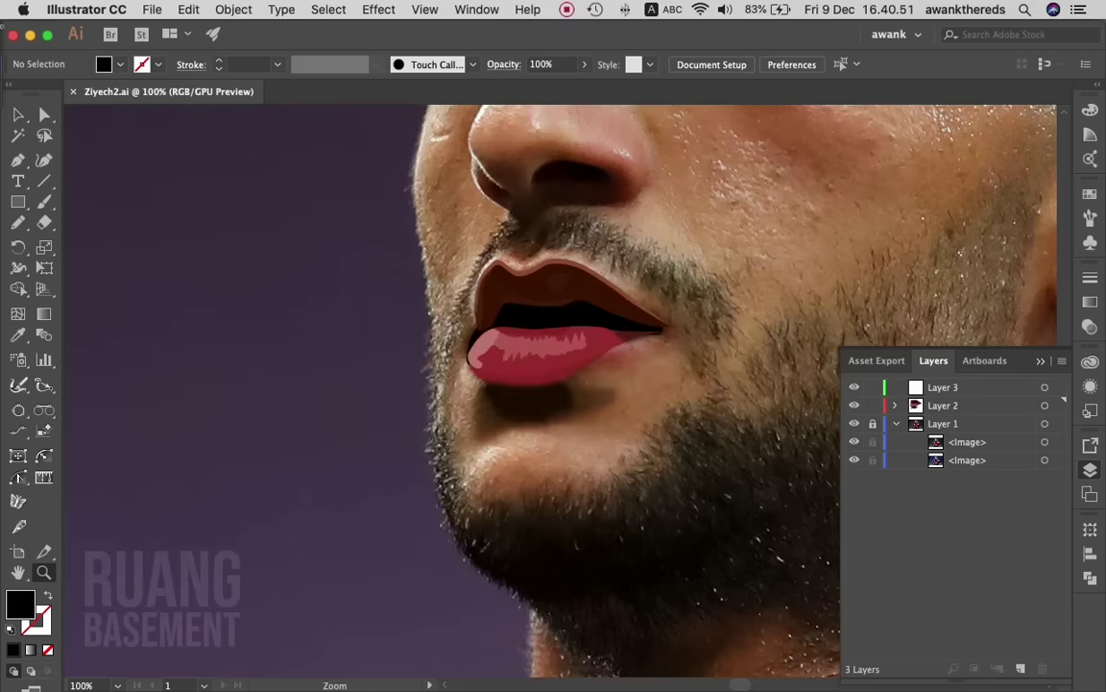
# - Group all the lip artwork, rename the group 'Lips', lock it and hide it
pyautogui.hotkey('ctrl', 'alt', '3')
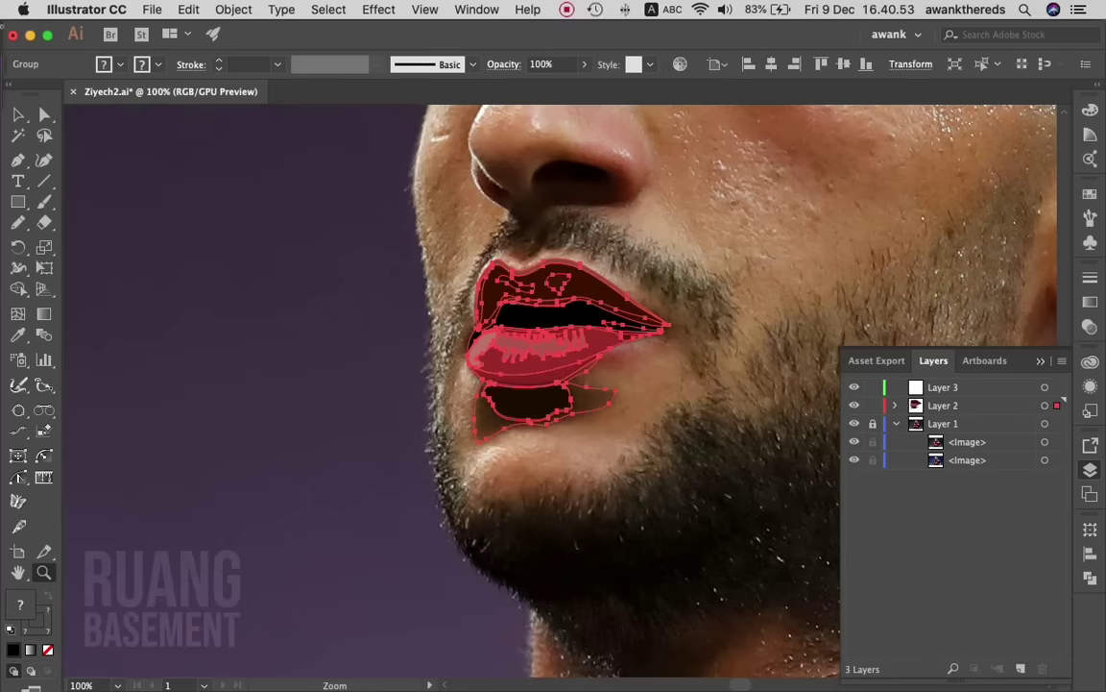
pyautogui.click(896, 405)
pyautogui.doubleClick(970, 423)
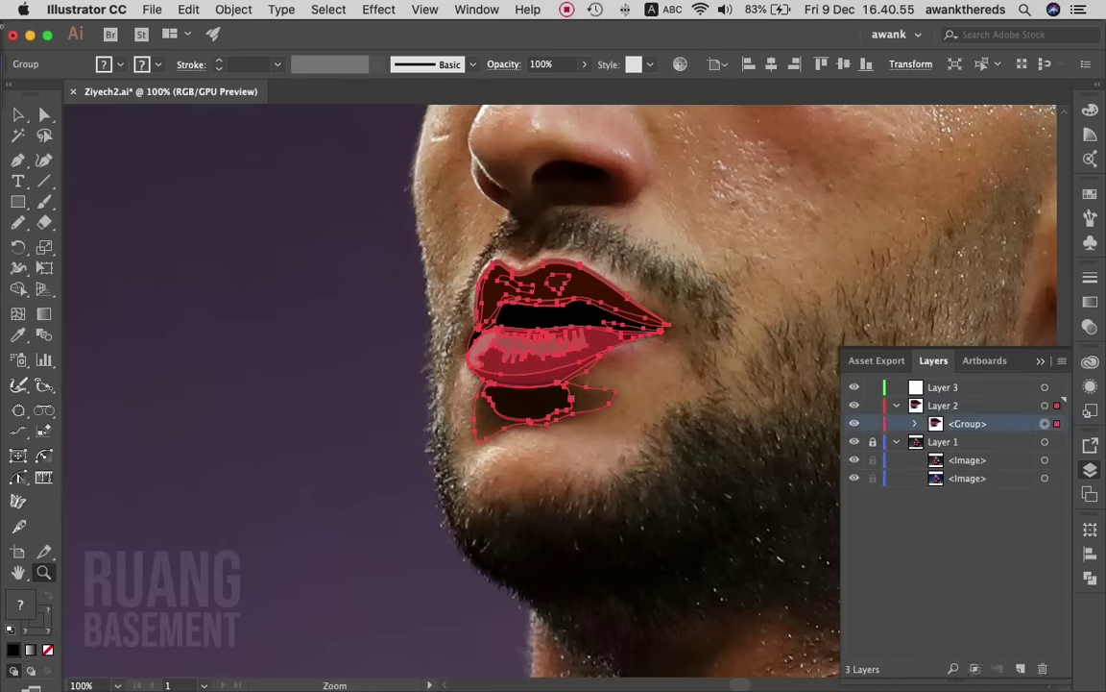
pyautogui.write('Lips')
pyautogui.press('Return')
pyautogui.hotkey('ctrl', '2')
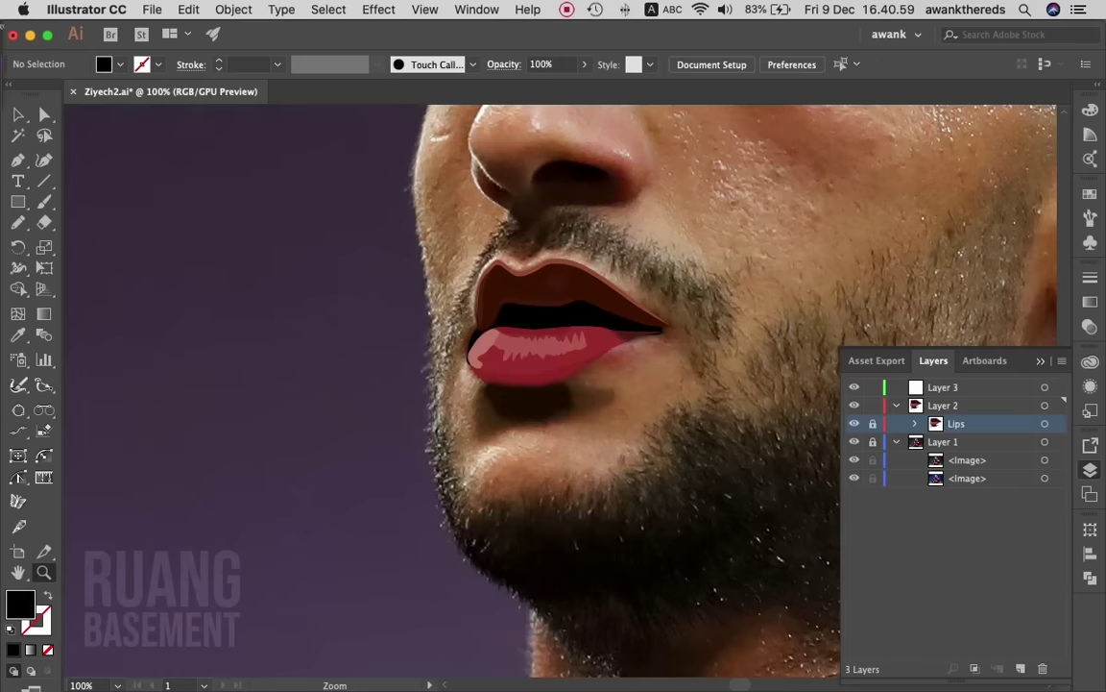
pyautogui.click(854, 423)
# - Zoom in on the left eye, make Layer 3 active, and set no fill with a black stroke
pyautogui.scroll(3, 633, 384)
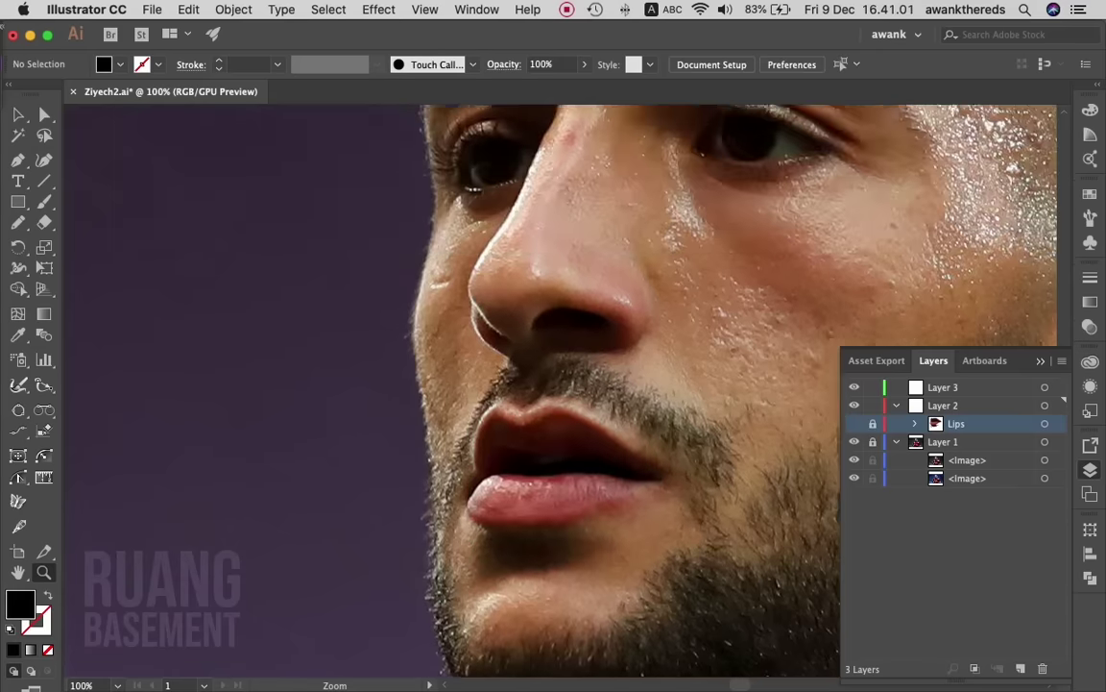
pyautogui.scroll(3, 634, 384)
pyautogui.hotkey('ctrl', '+')
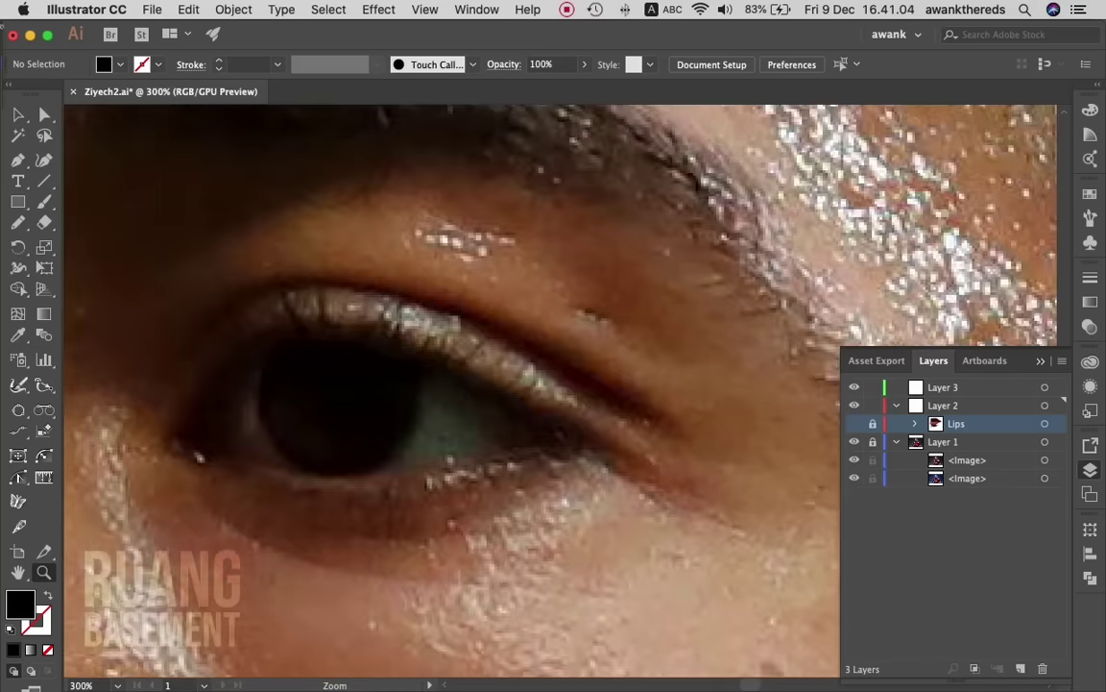
pyautogui.click(961, 387)
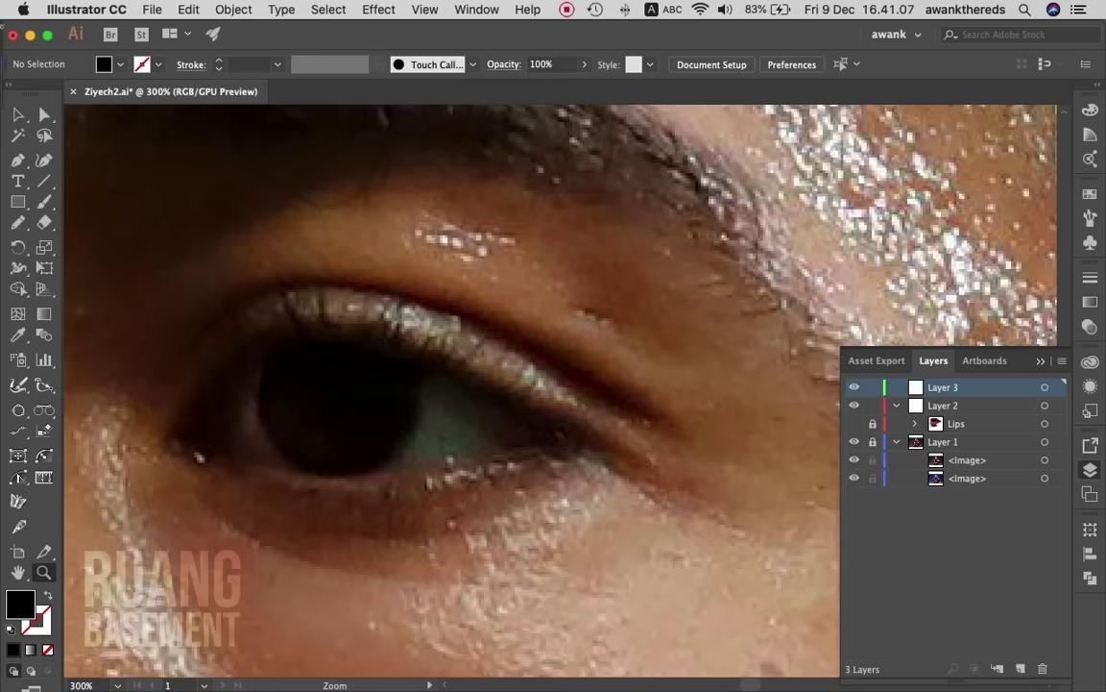
pyautogui.hotkey('shift', 'x')
pyautogui.press('p')
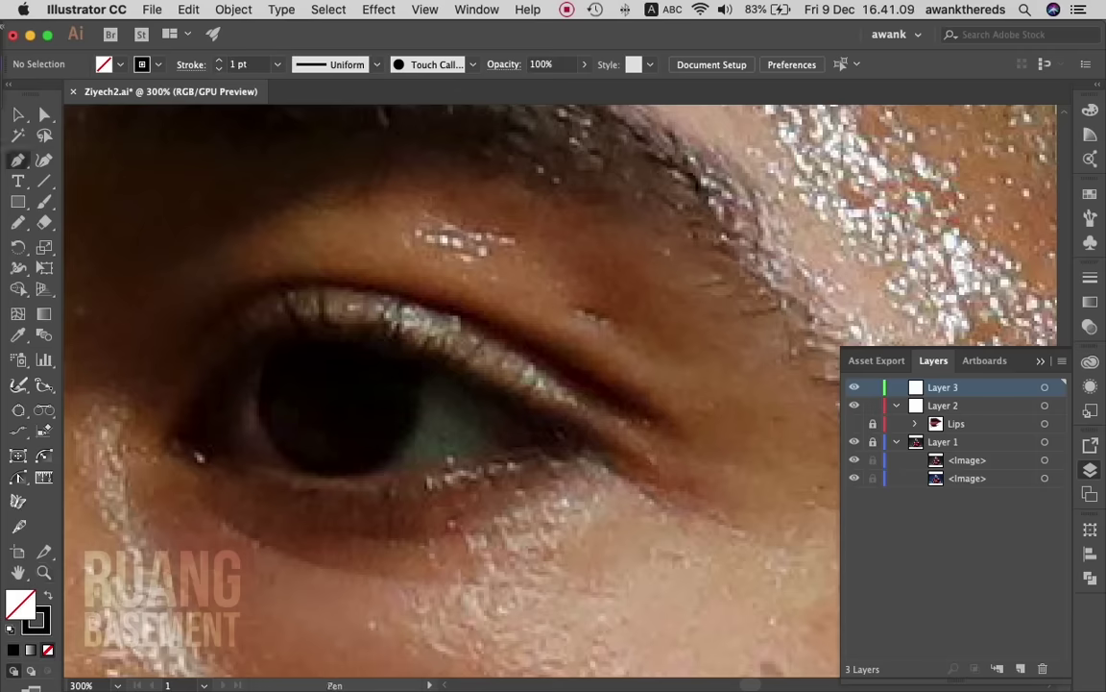
pyautogui.hscroll(-3, 452, 384)
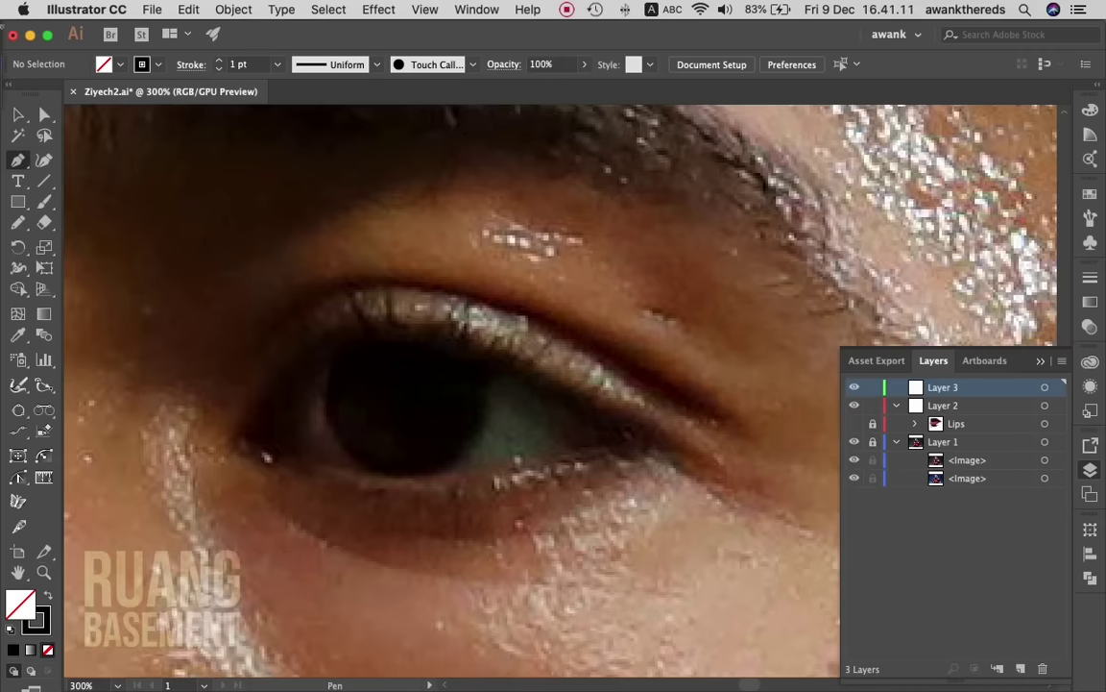
# - Pen-trace a closed crescent along the left eye's upper eyelid crease, then deselect it
pyautogui.click(752, 429)
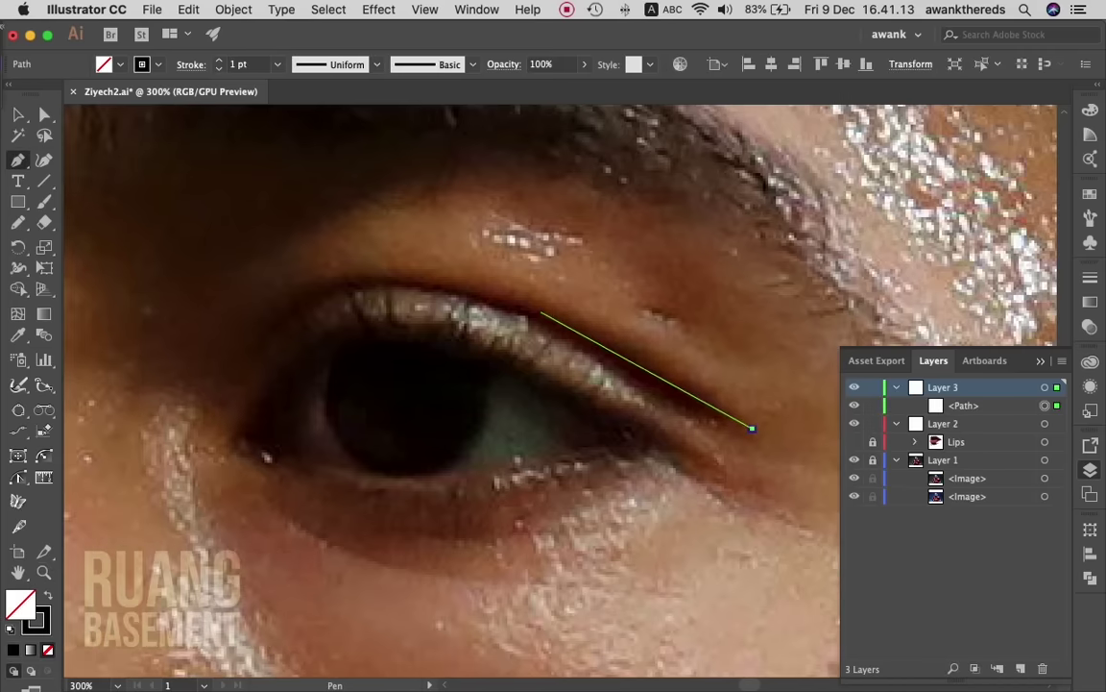
pyautogui.moveTo(477, 289)
pyautogui.mouseDown()
pyautogui.moveTo(318, 259)
pyautogui.moveTo(345, 261)
pyautogui.mouseUp()
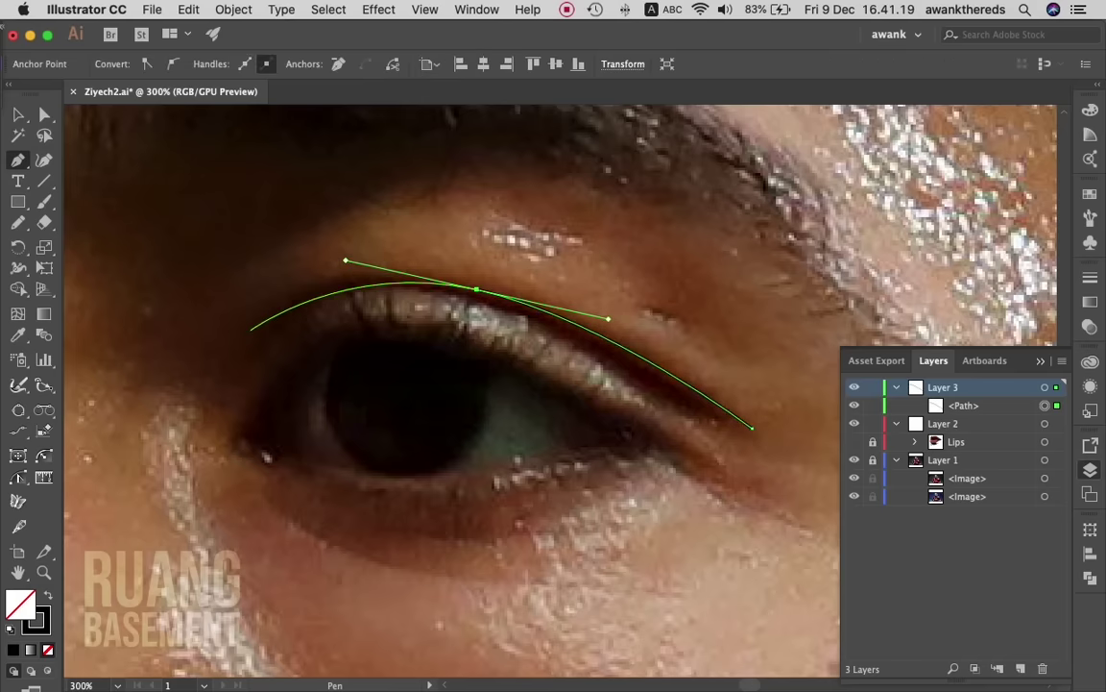
pyautogui.moveTo(260, 316)
pyautogui.mouseDown()
pyautogui.moveTo(229, 358)
pyautogui.moveTo(368, 293)
pyautogui.moveTo(466, 297)
pyautogui.mouseUp()
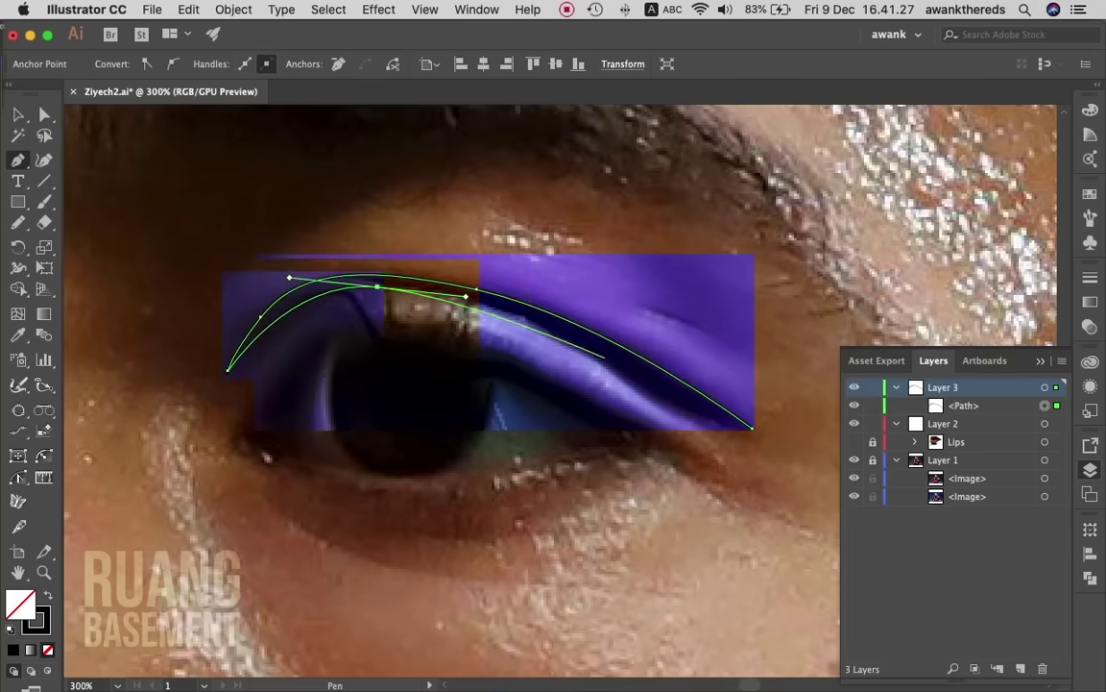
pyautogui.moveTo(610, 363); pyautogui.dragTo(643, 389)
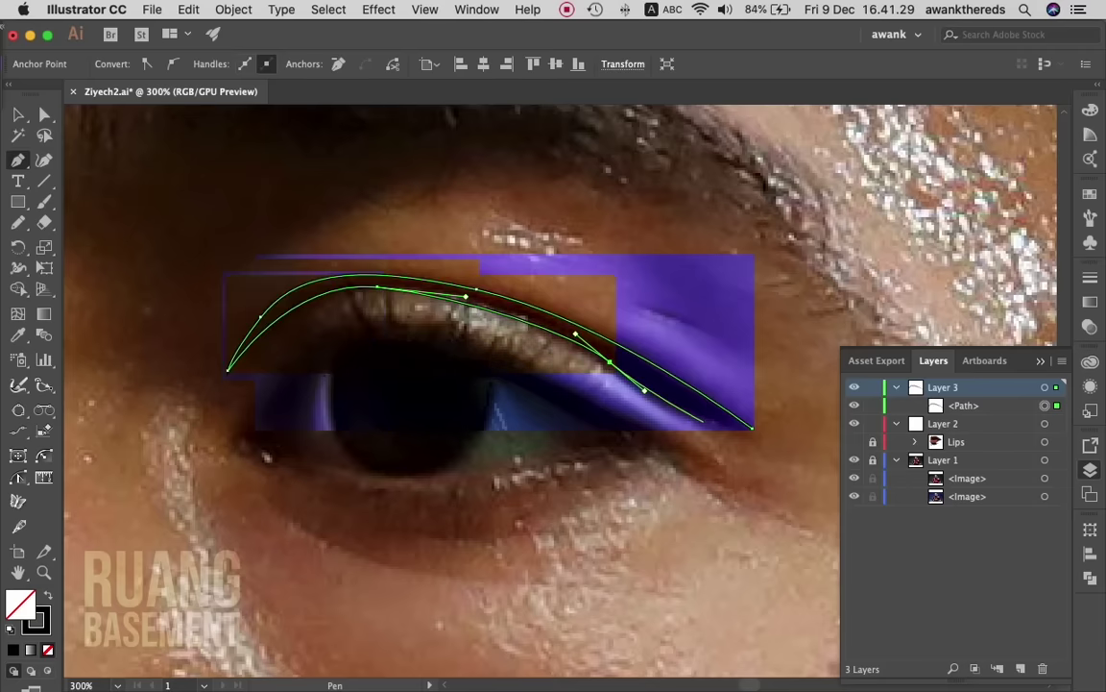
pyautogui.moveTo(704, 421); pyautogui.dragTo(727, 424)
pyautogui.click(752, 427)
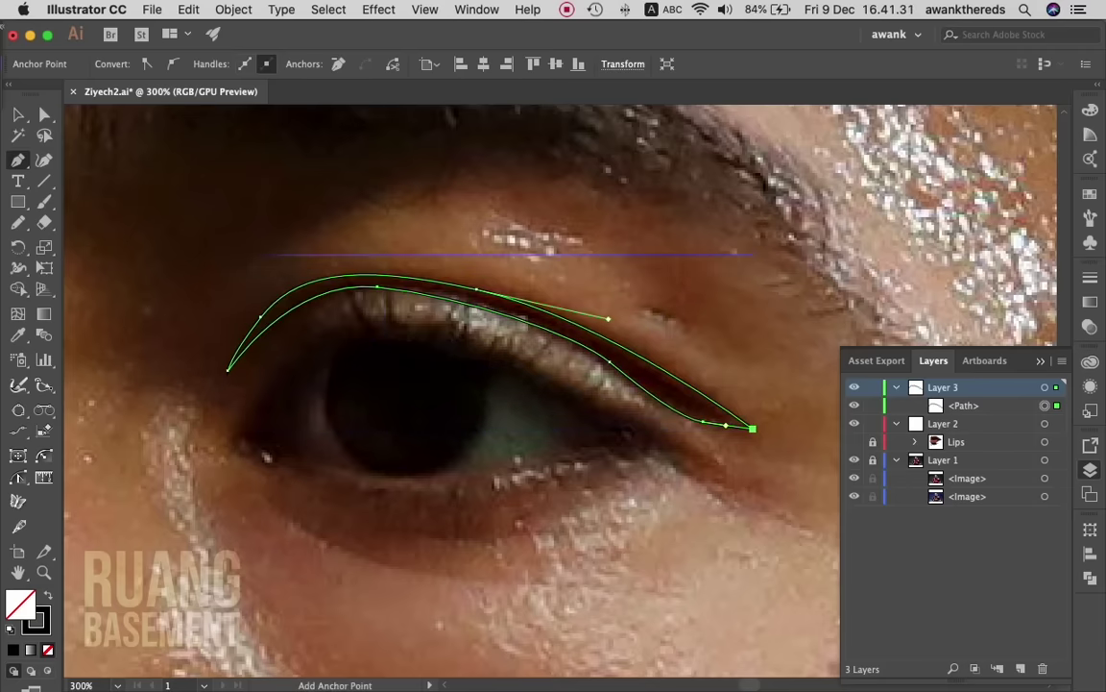
pyautogui.press('v')
pyautogui.hotkey('ctrl', 'shift', 'a')
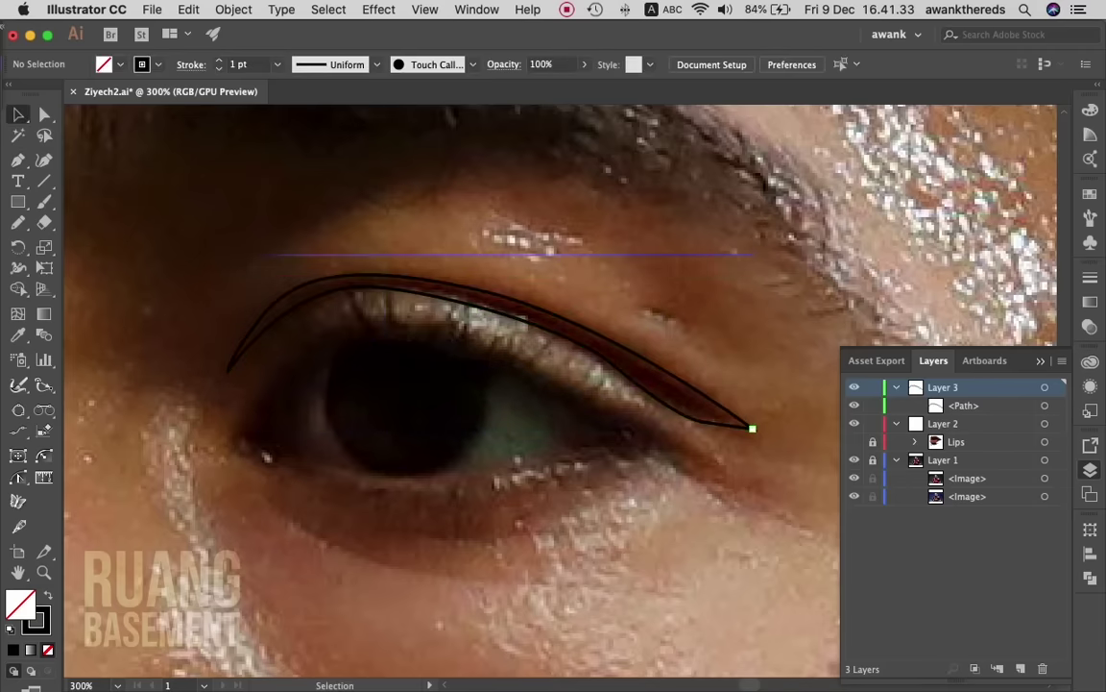
pyautogui.hotkey('ctrl', 'a')
pyautogui.hotkey('ctrl', 'shift', 'a')
pyautogui.press('p')
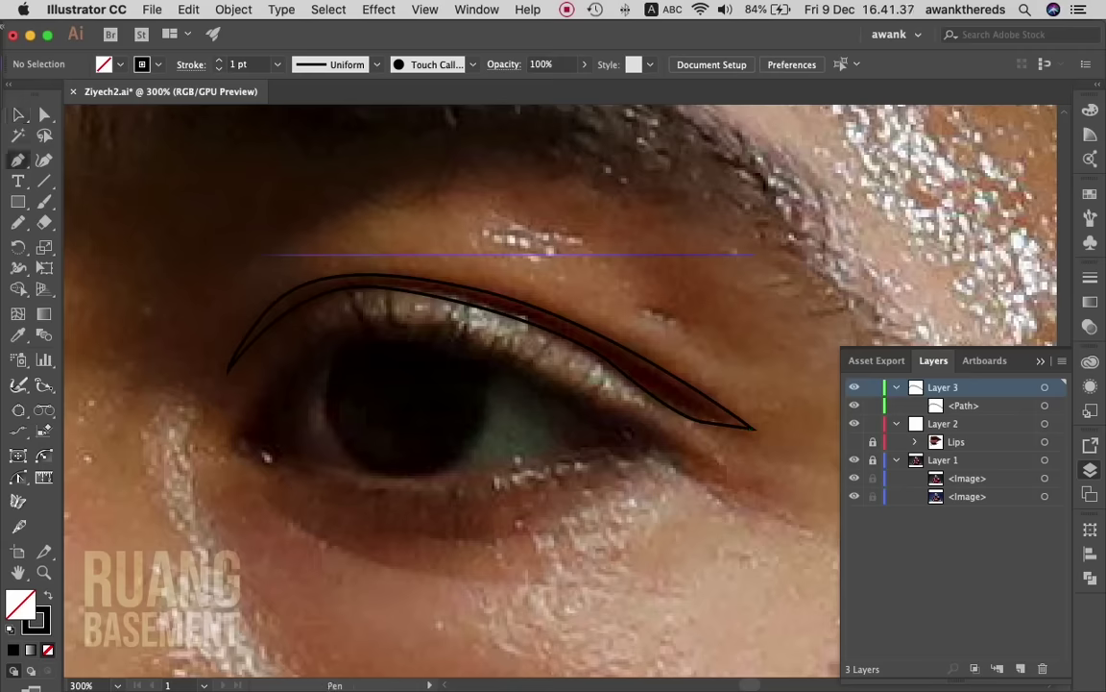
# - Pen-trace the eye outline from the inner corner along the upper lash line to the outer corner
pyautogui.click(228, 447)
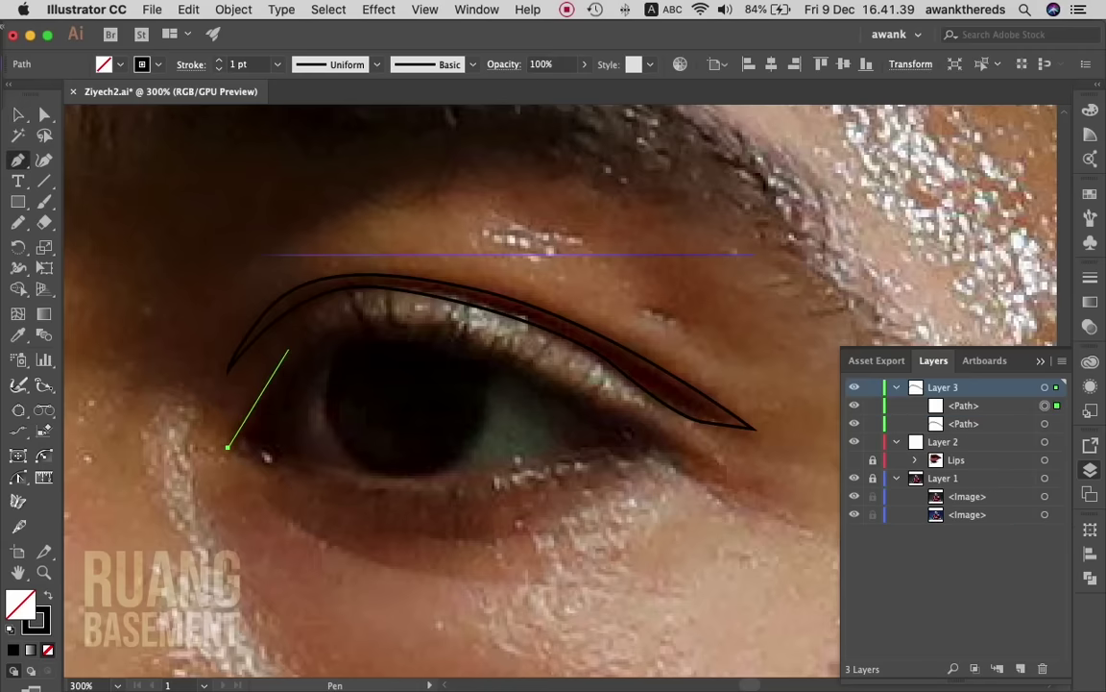
pyautogui.moveTo(292, 346); pyautogui.dragTo(325, 328)
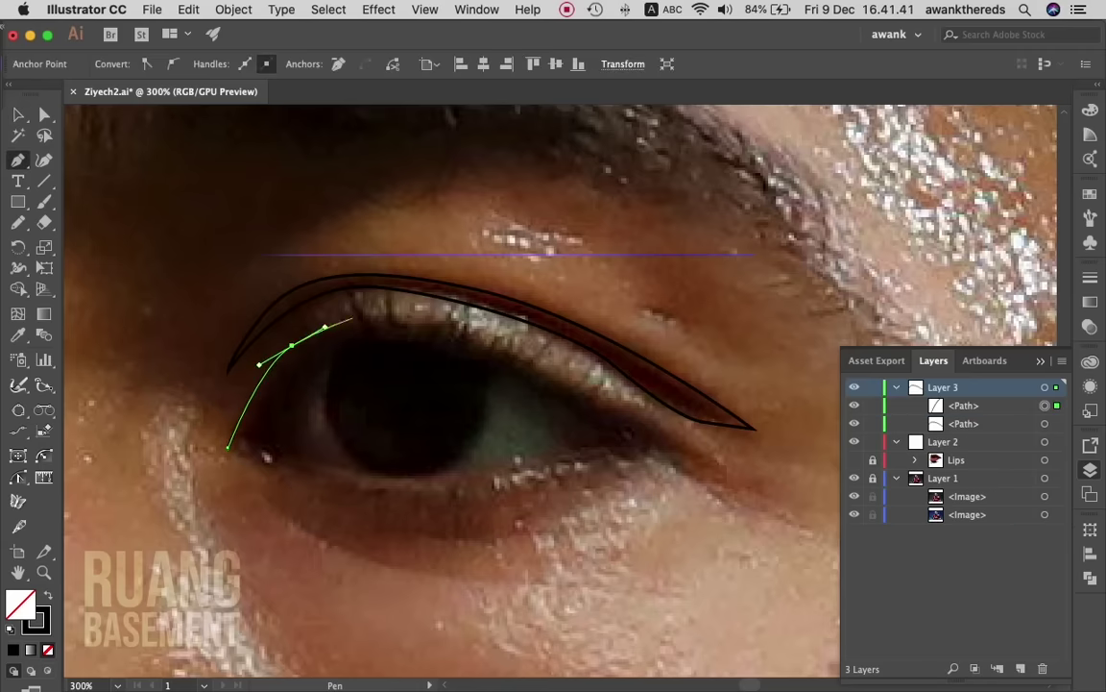
pyautogui.moveTo(398, 319); pyautogui.dragTo(435, 325)
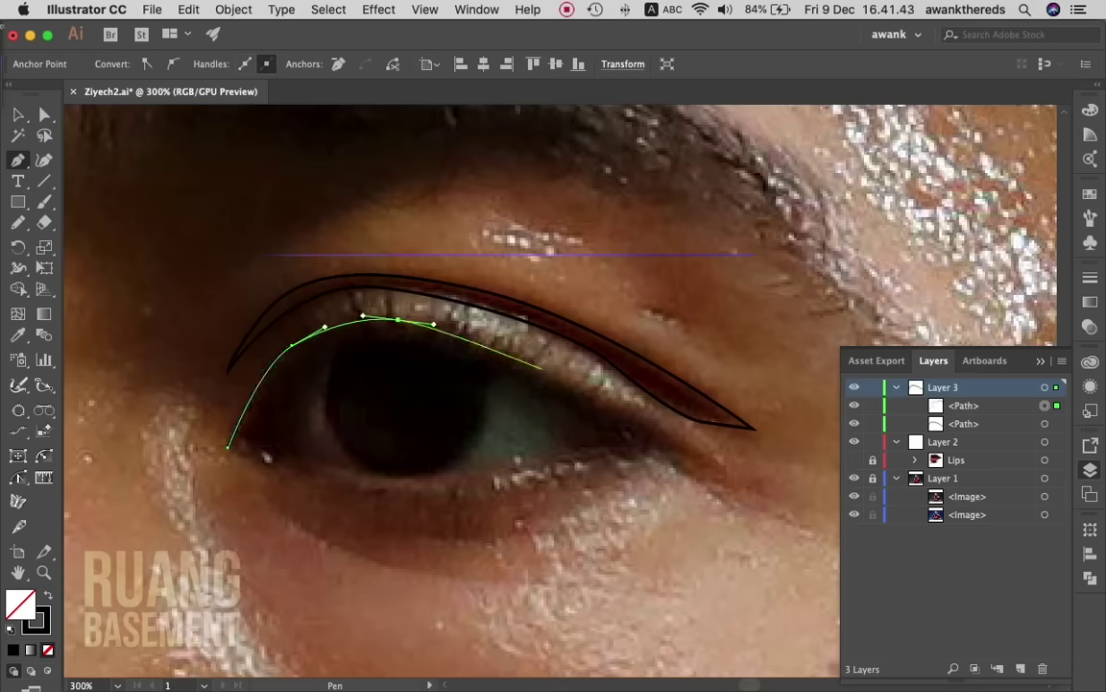
pyautogui.moveTo(550, 372); pyautogui.dragTo(610, 394)
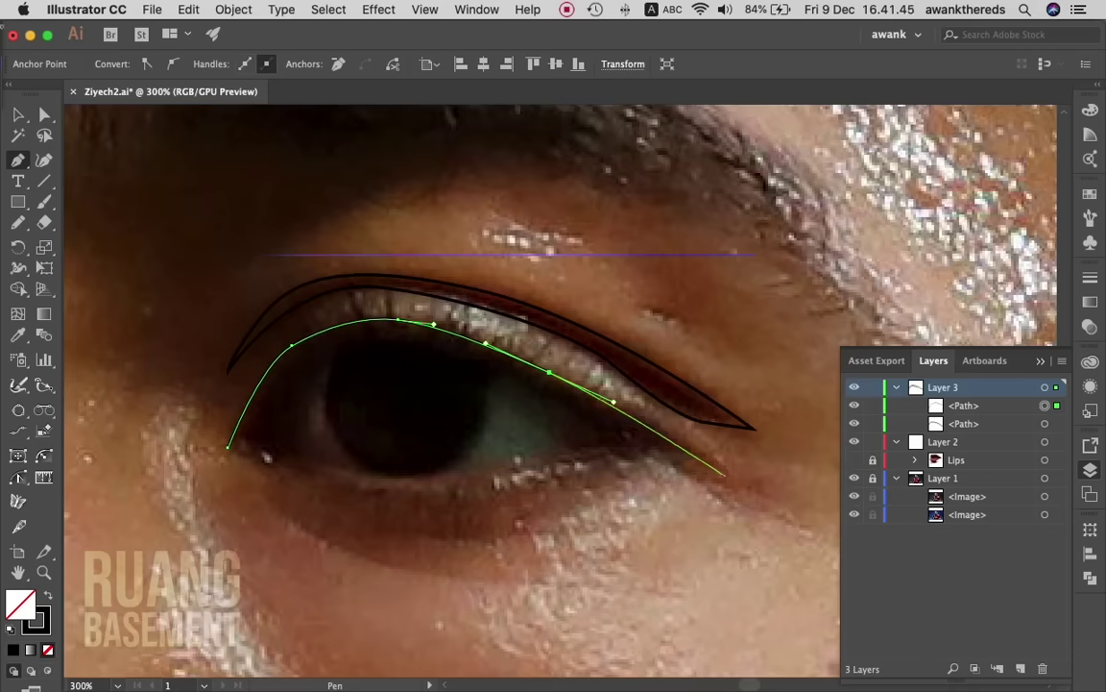
pyautogui.press('Escape')
pyautogui.click(730, 476)
pyautogui.moveTo(601, 456); pyautogui.dragTo(536, 465)
# - Trace back along the lower lid with a small inner-corner hook, closing the eye outline
pyautogui.keyDown('super'); pyautogui.click(536, 465); pyautogui.keyUp('super')
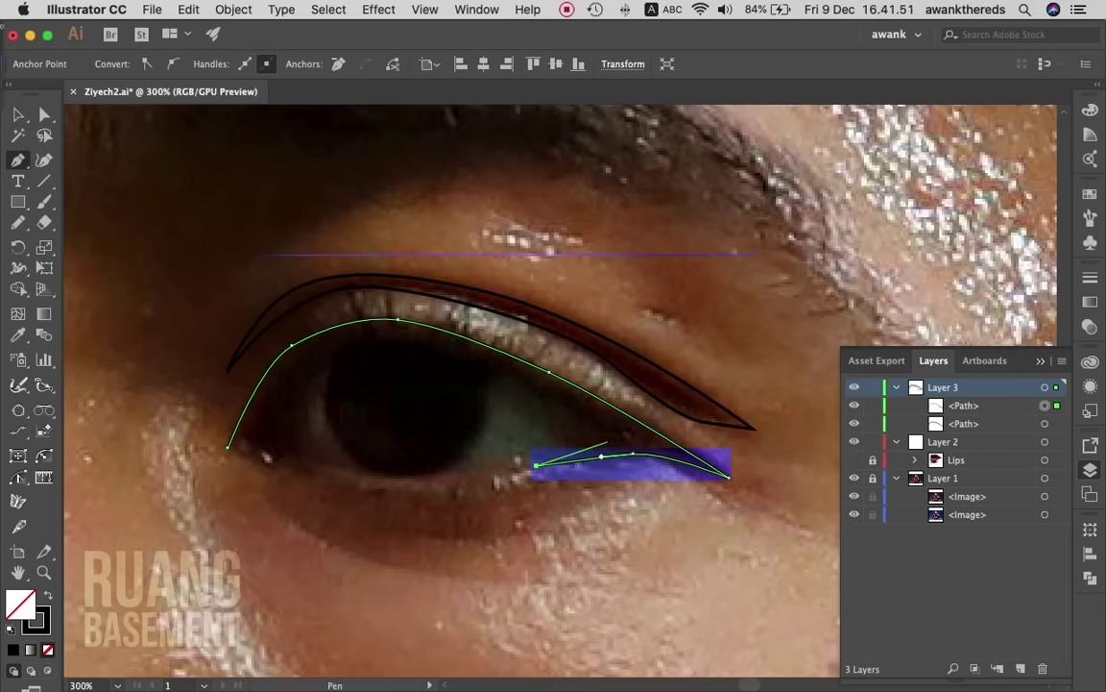
pyautogui.moveTo(598, 432); pyautogui.dragTo(421, 344)
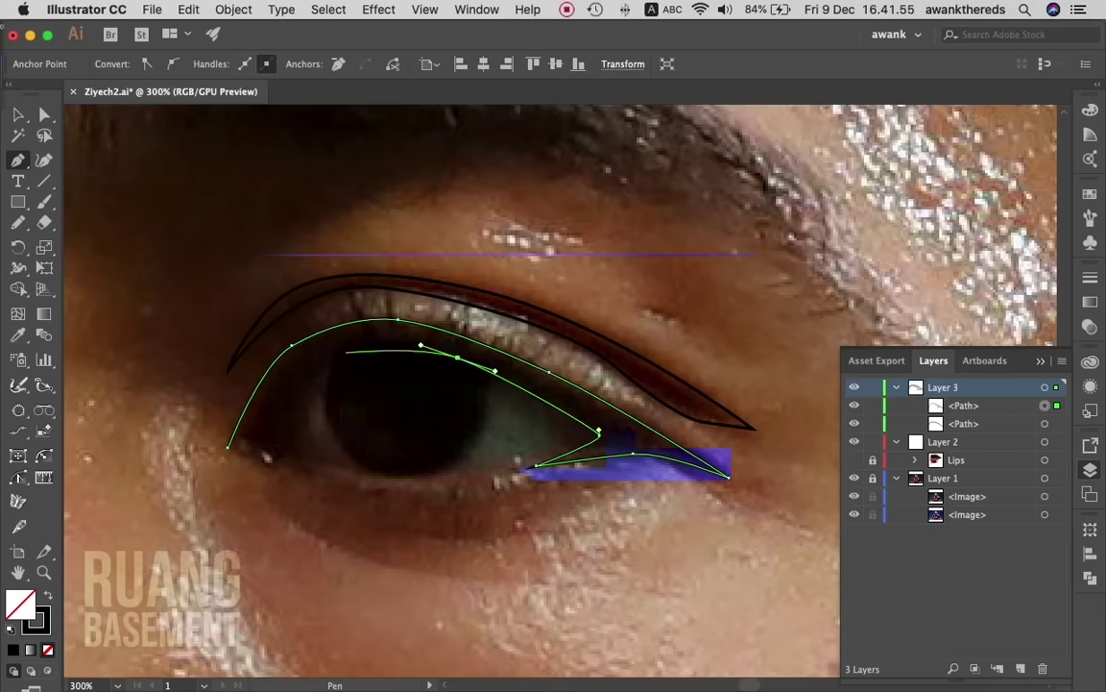
pyautogui.moveTo(347, 350); pyautogui.dragTo(330, 360)
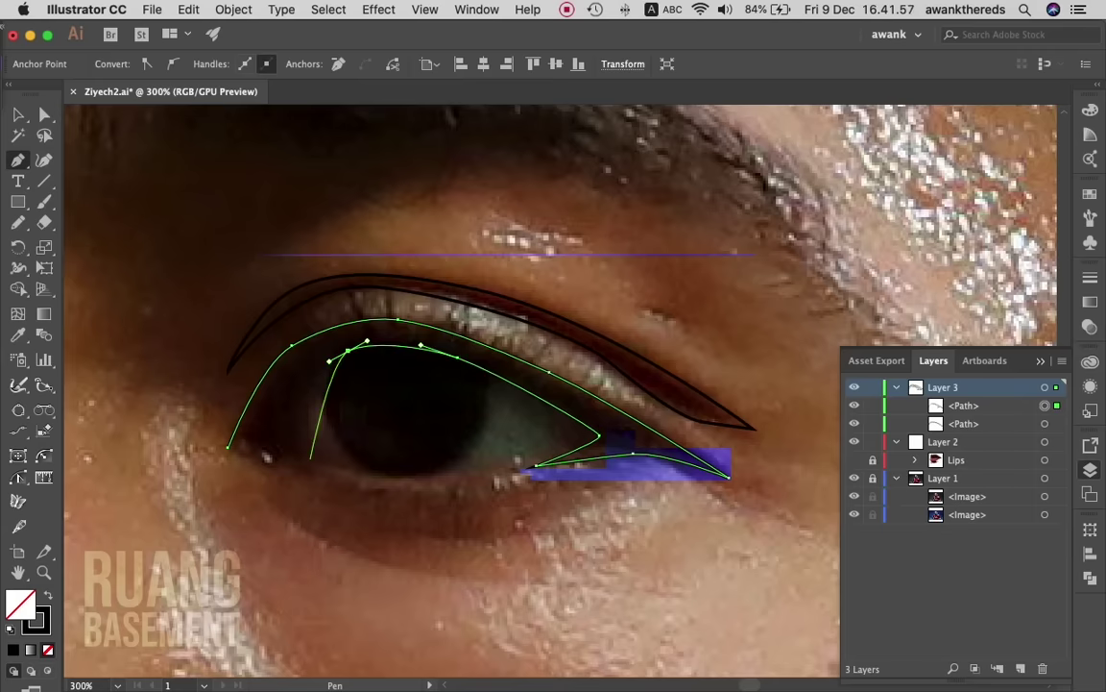
pyautogui.moveTo(308, 456); pyautogui.dragTo(325, 514)
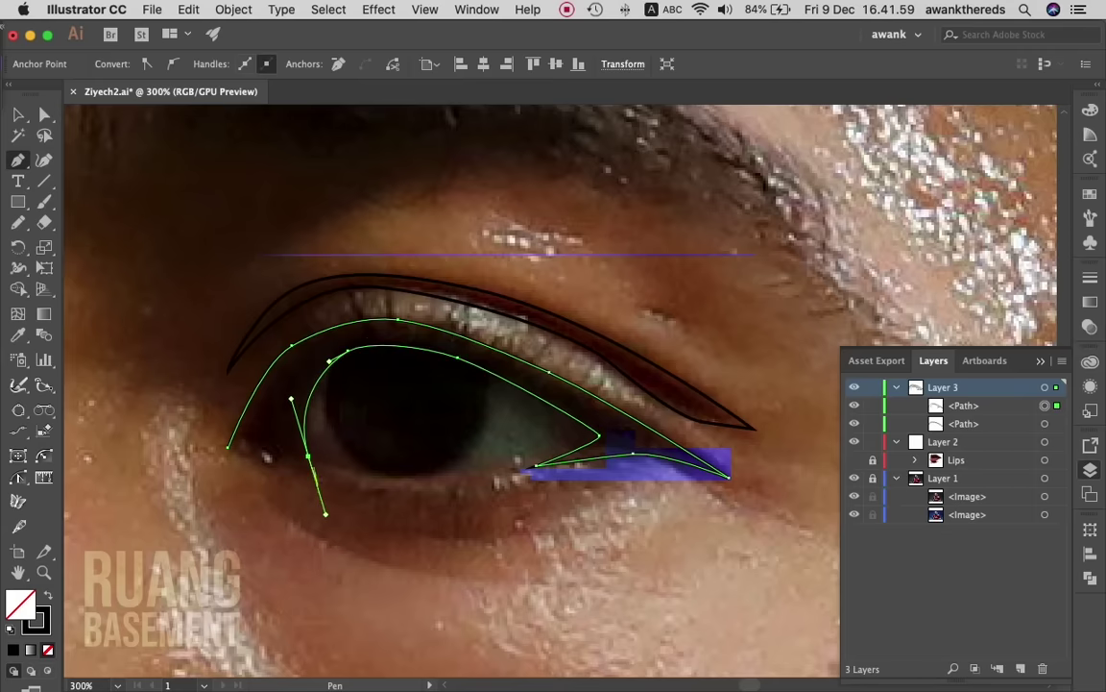
pyautogui.moveTo(276, 456); pyautogui.dragTo(289, 466)
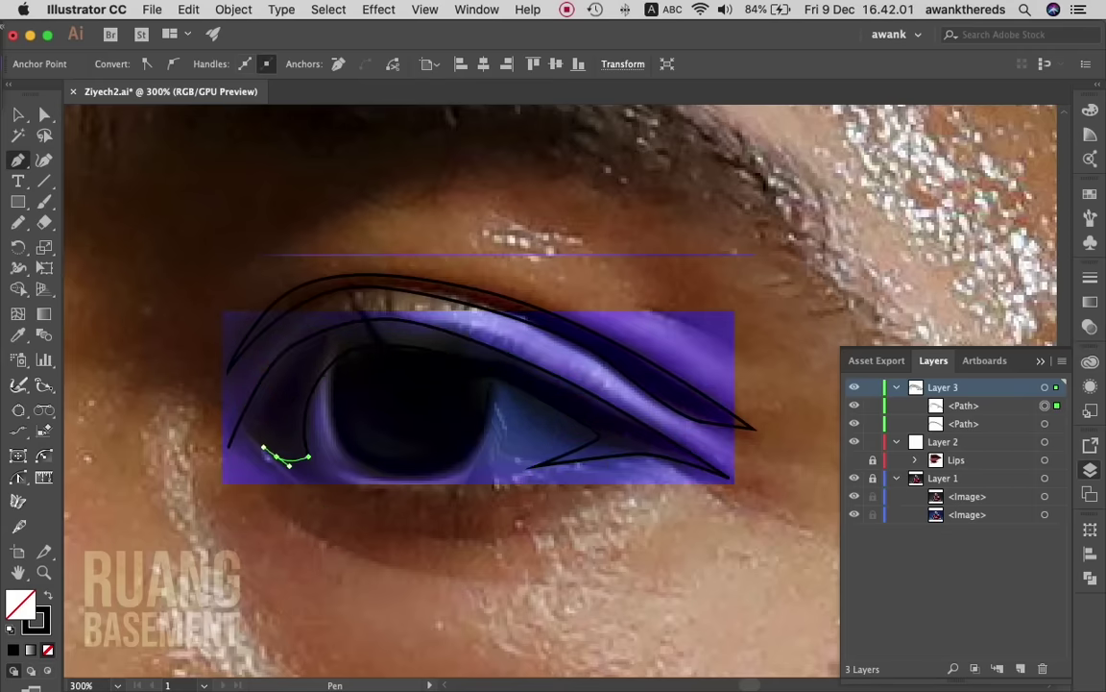
pyautogui.moveTo(227, 447); pyautogui.dragTo(259, 365)
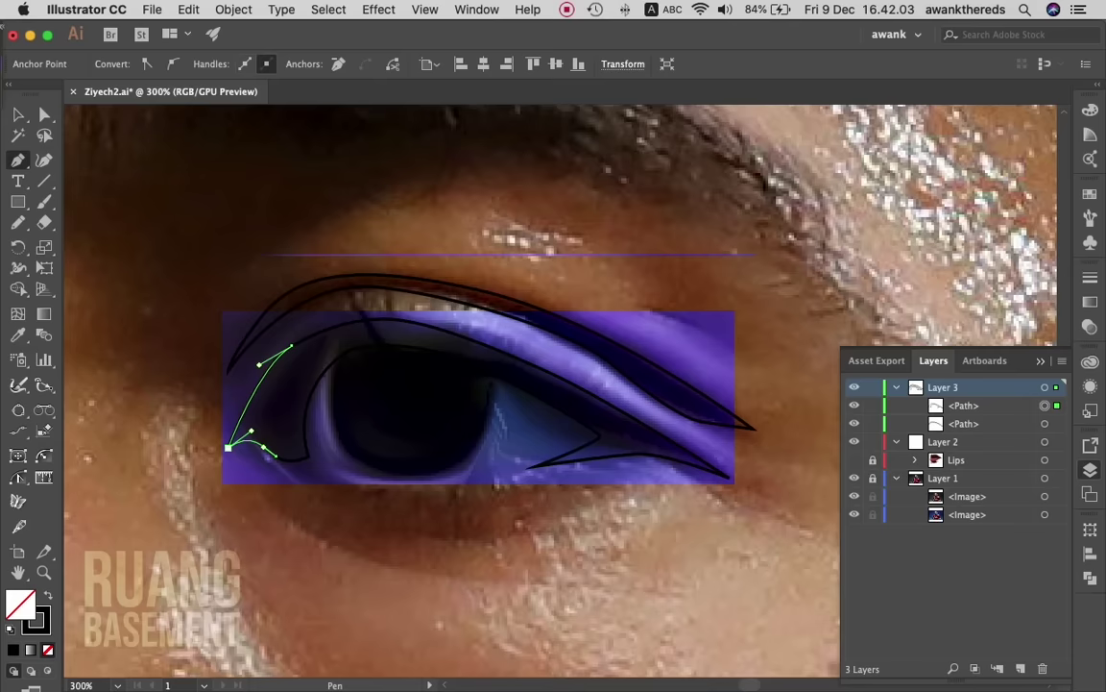
pyautogui.press('v')
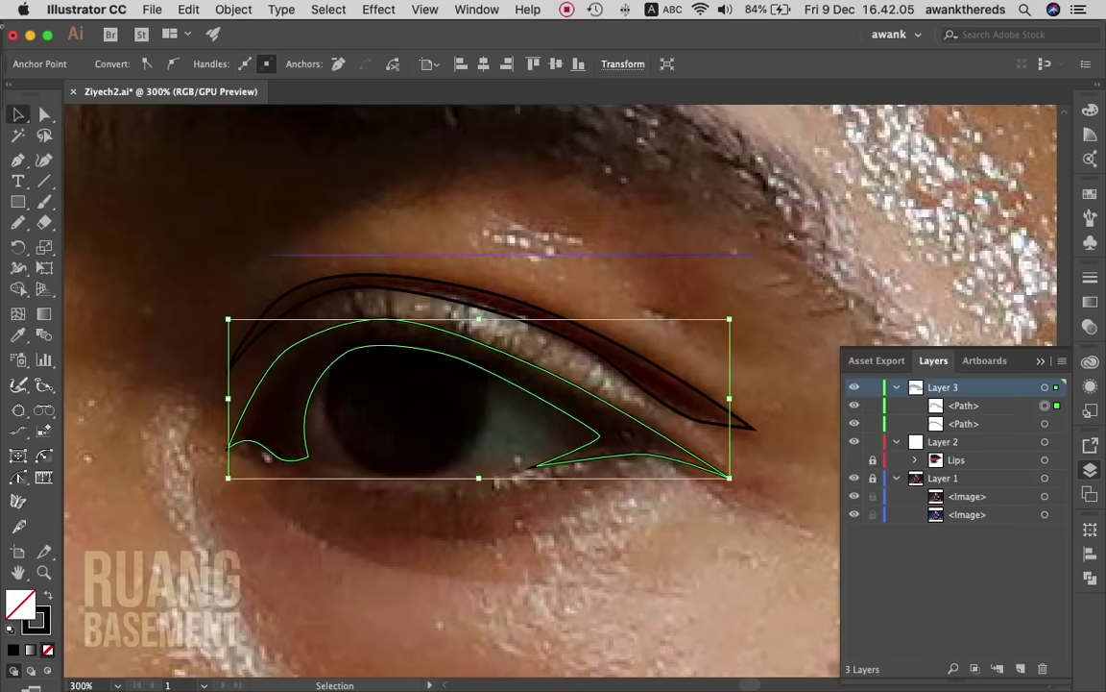
pyautogui.press('super+shift+a')
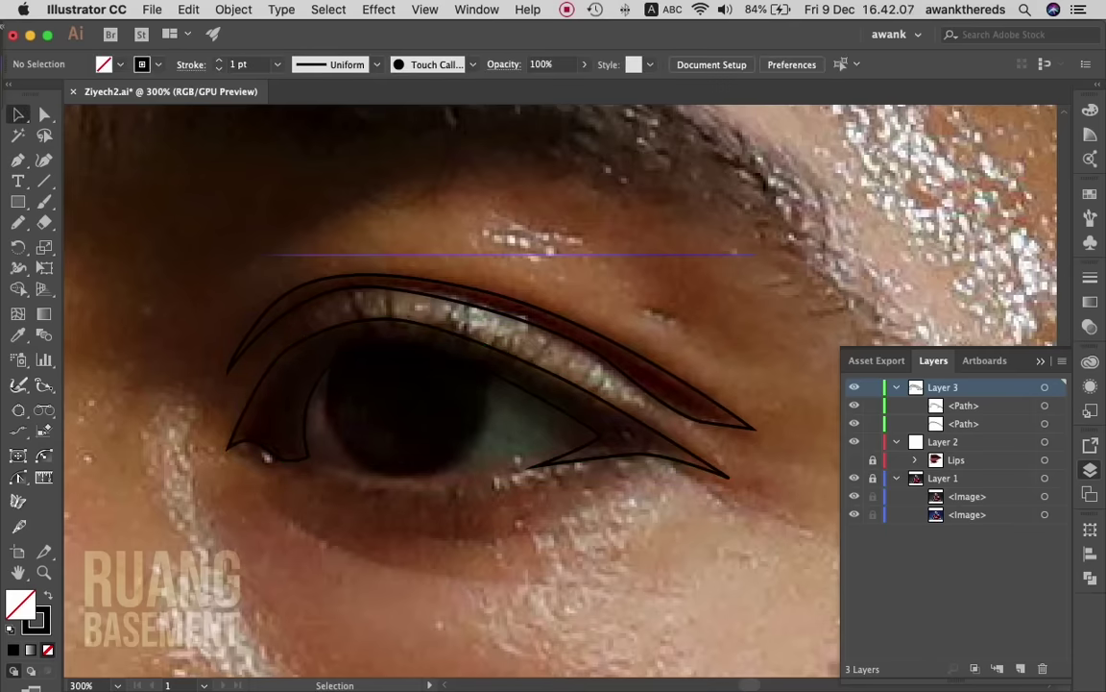
# - Nudge the eye outline's inner-corner anchor slightly right, then deselect
pyautogui.click(279, 403)
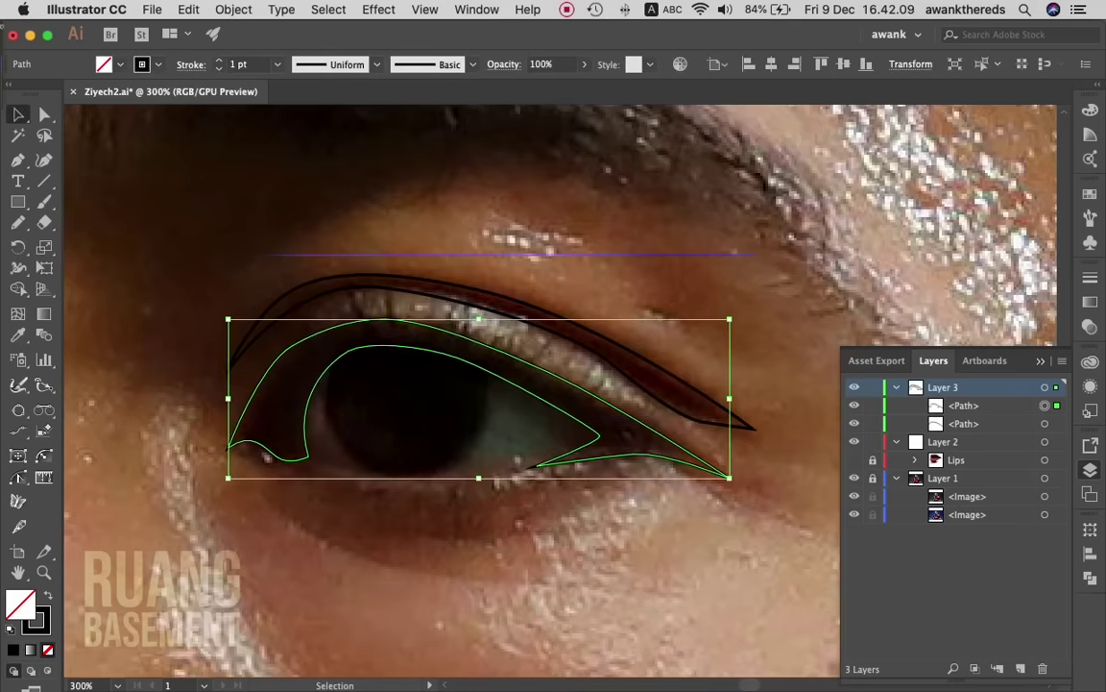
pyautogui.press('a')
pyautogui.click(231, 447)
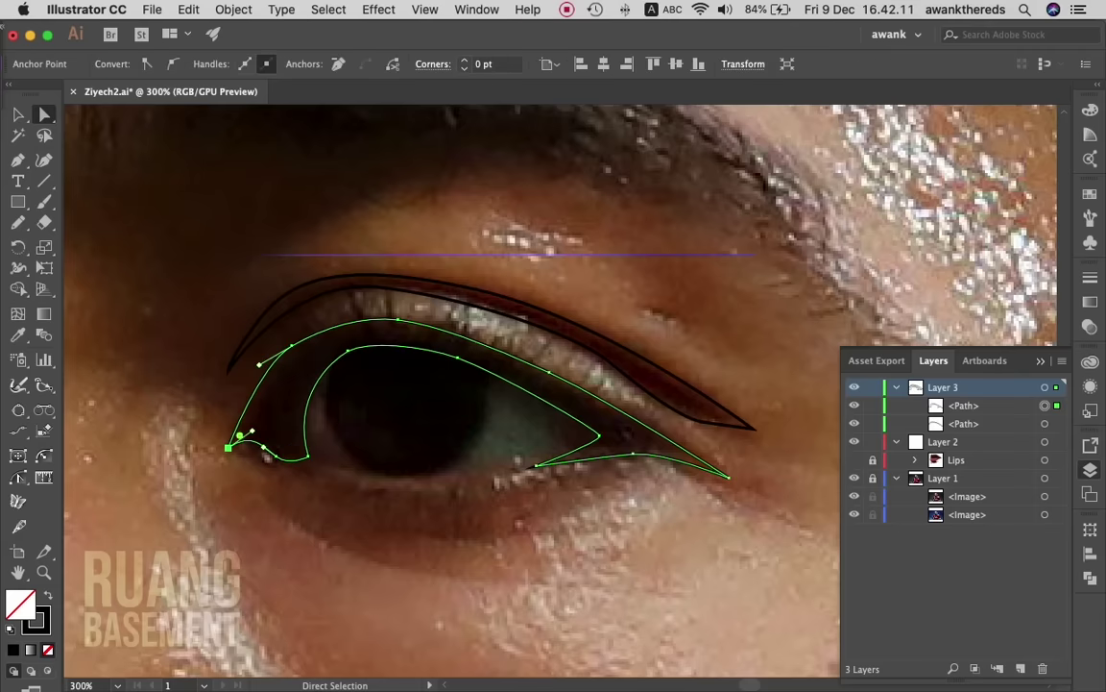
pyautogui.press('Right')
pyautogui.press('super+shift+a')
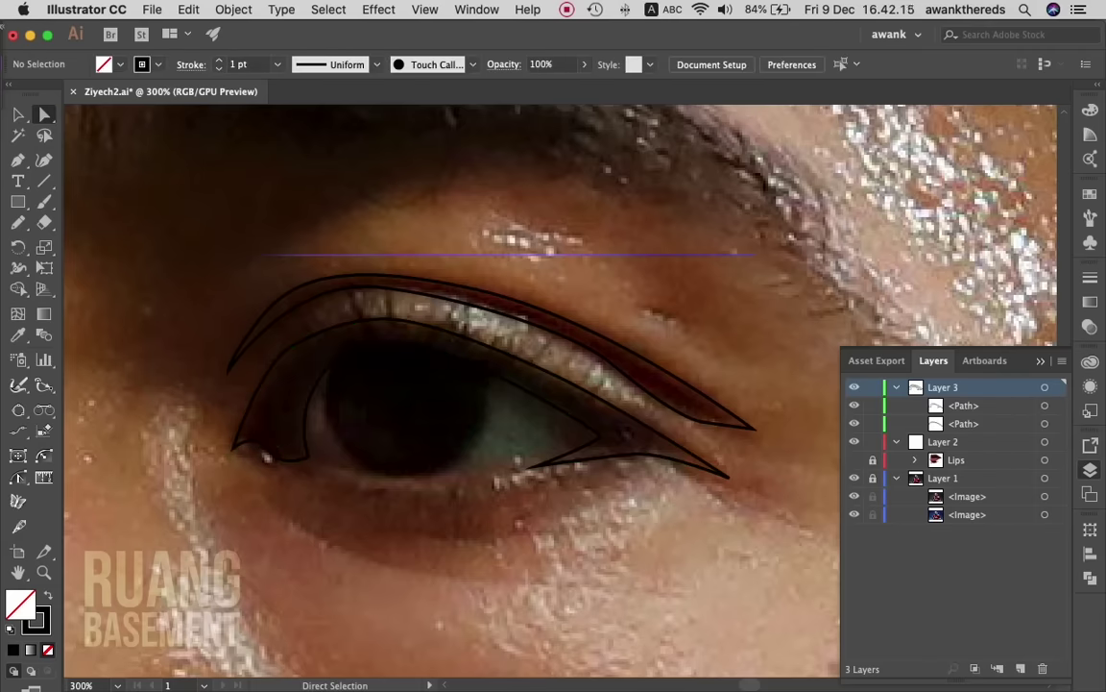
# - Pencil-draw the lower and upper edges of the eye white as a closed shape, then deselect
pyautogui.press('n')
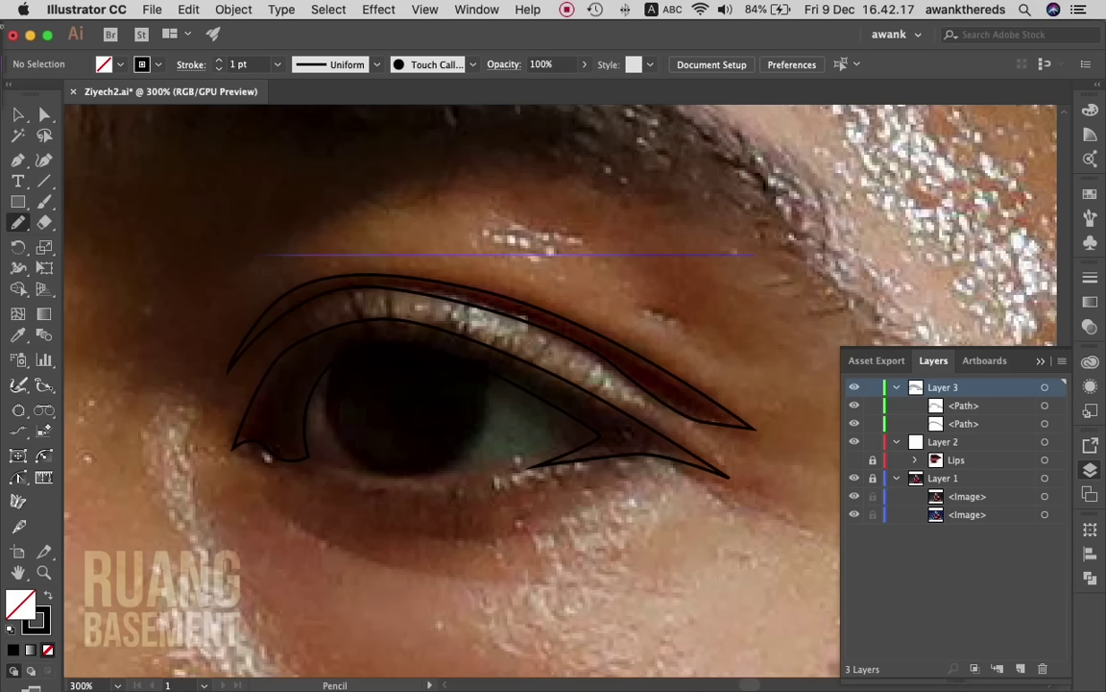
pyautogui.moveTo(305, 454)
pyautogui.mouseDown()
pyautogui.moveTo(430, 472)
pyautogui.moveTo(603, 438)
pyautogui.mouseUp()
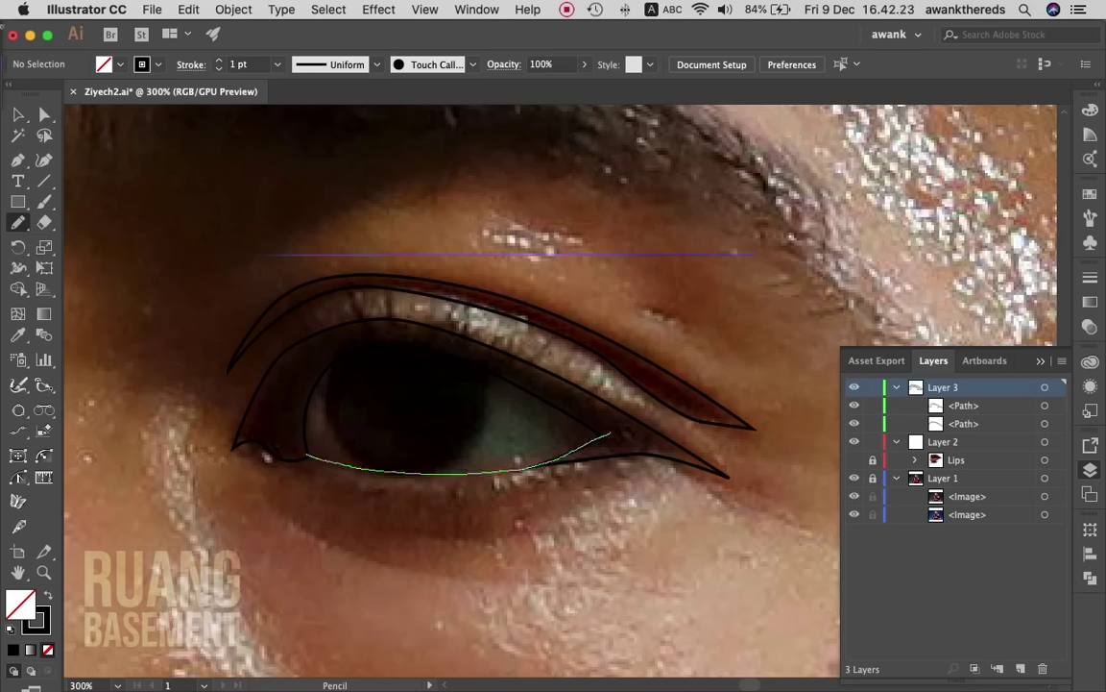
pyautogui.moveTo(609, 430)
pyautogui.mouseDown()
pyautogui.moveTo(475, 354)
pyautogui.moveTo(390, 331)
pyautogui.moveTo(325, 354)
pyautogui.moveTo(308, 452)
pyautogui.mouseUp()
pyautogui.press('v')
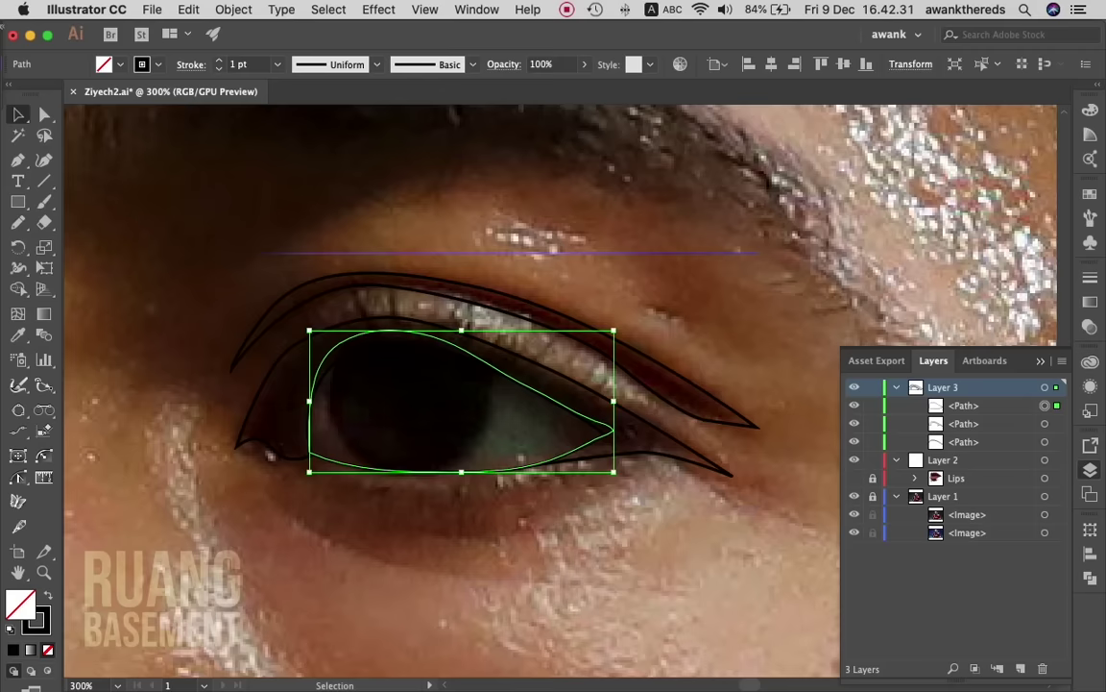
pyautogui.press('super+shift+a')
# - Draw a circle around the iris and delete the previously drawn circle
pyautogui.click(19, 410)
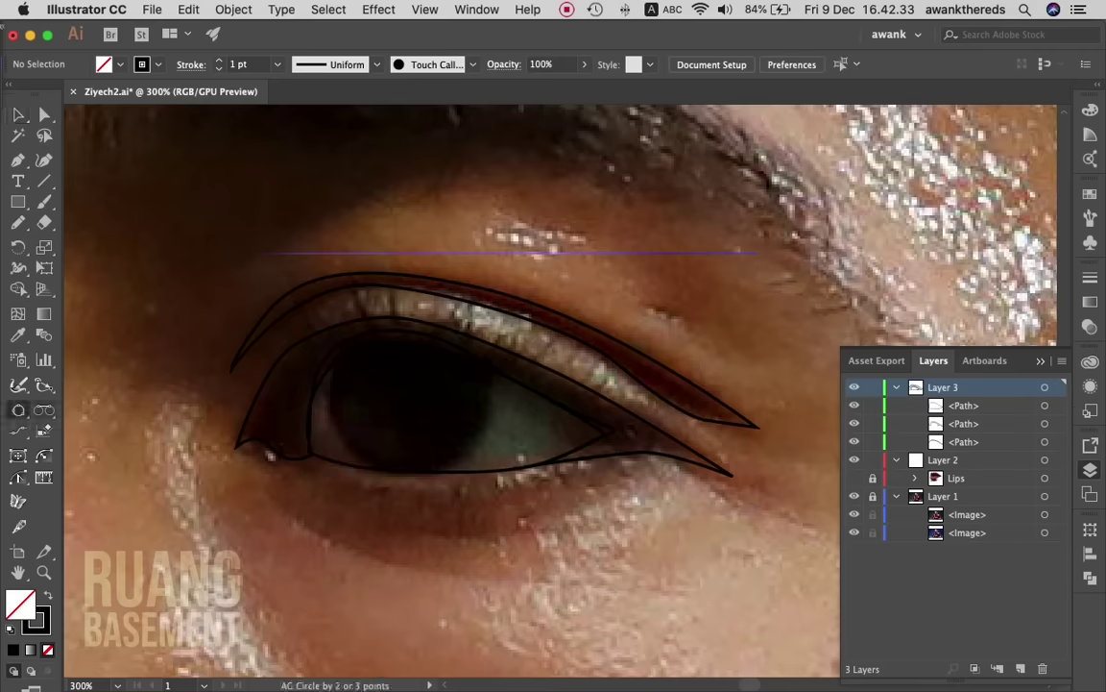
pyautogui.moveTo(483, 443)
pyautogui.mouseDown()
pyautogui.moveTo(341, 304)
pyautogui.moveTo(356, 284)
pyautogui.mouseUp()
pyautogui.press('v')
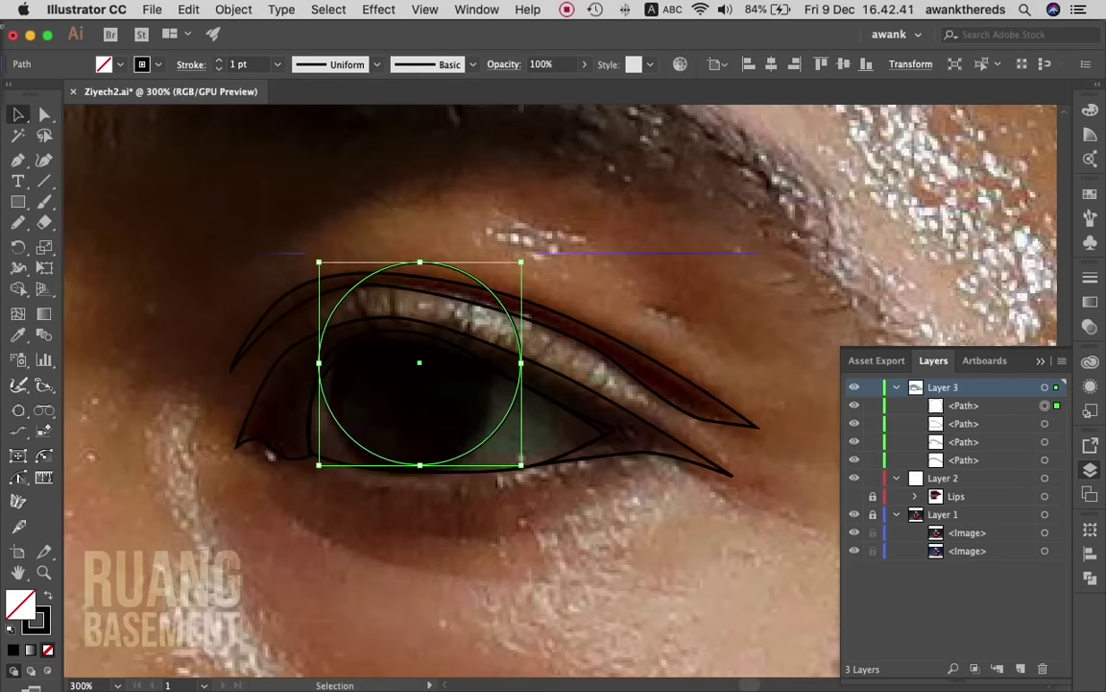
pyautogui.press('Delete')
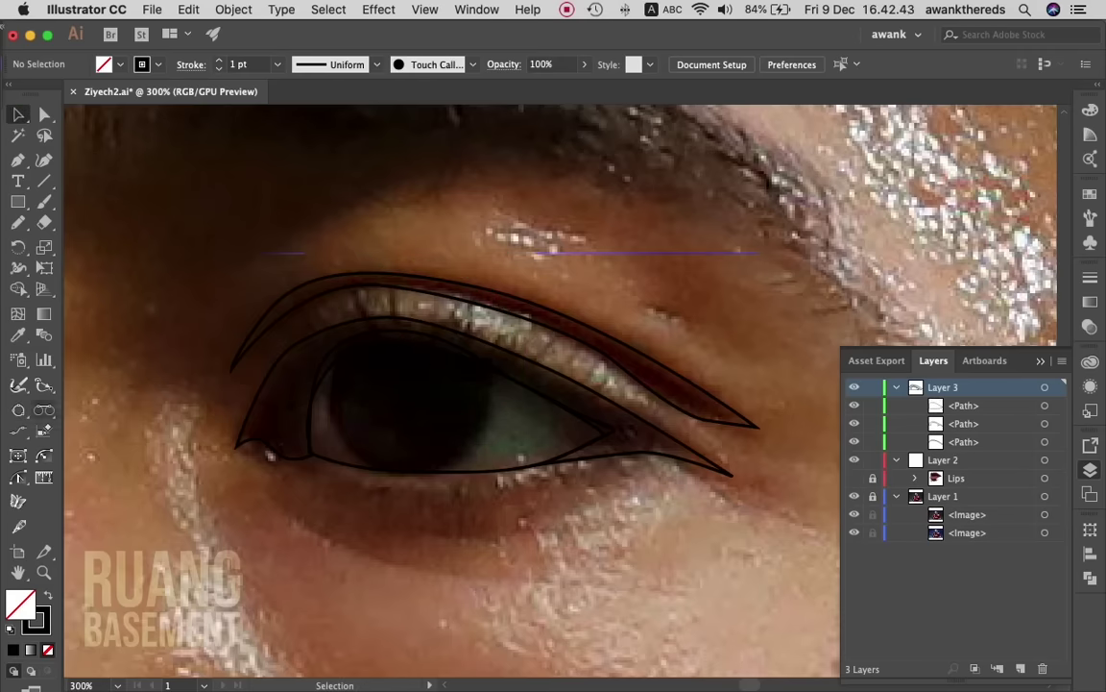
# - Draw a new circle over the iris, shrink it to fit, and select it with the eye outline
pyautogui.click(18, 410)
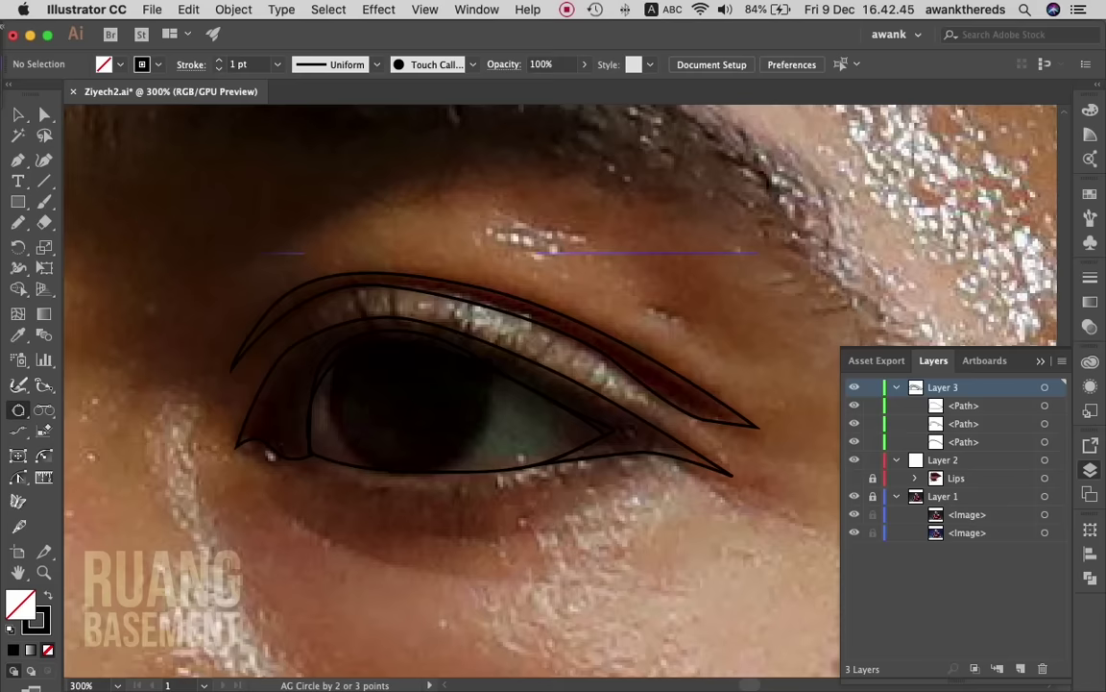
pyautogui.moveTo(368, 473)
pyautogui.mouseDown()
pyautogui.moveTo(456, 319)
pyautogui.moveTo(444, 309)
pyautogui.mouseUp()
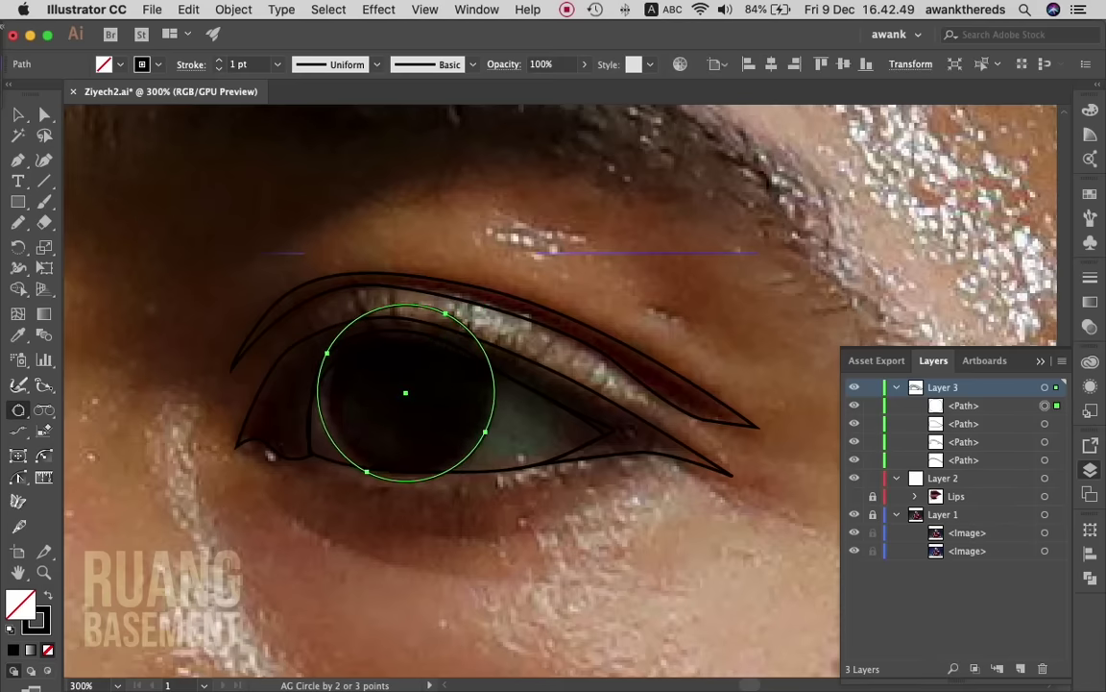
pyautogui.press('v')
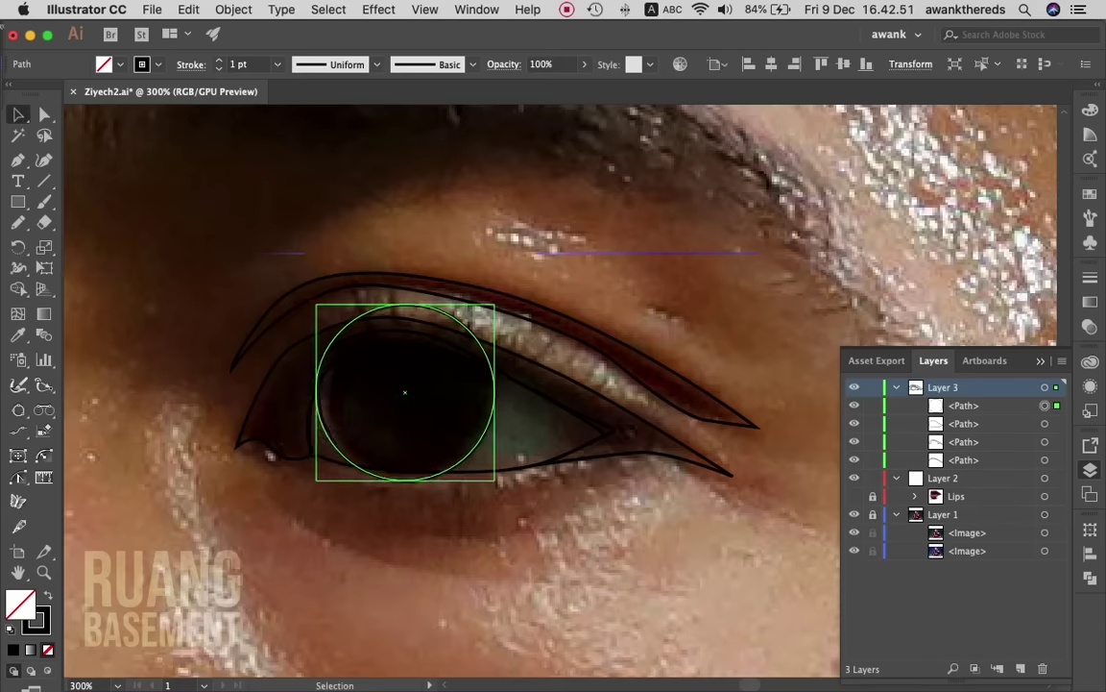
pyautogui.moveTo(318, 481); pyautogui.dragTo(323, 476)
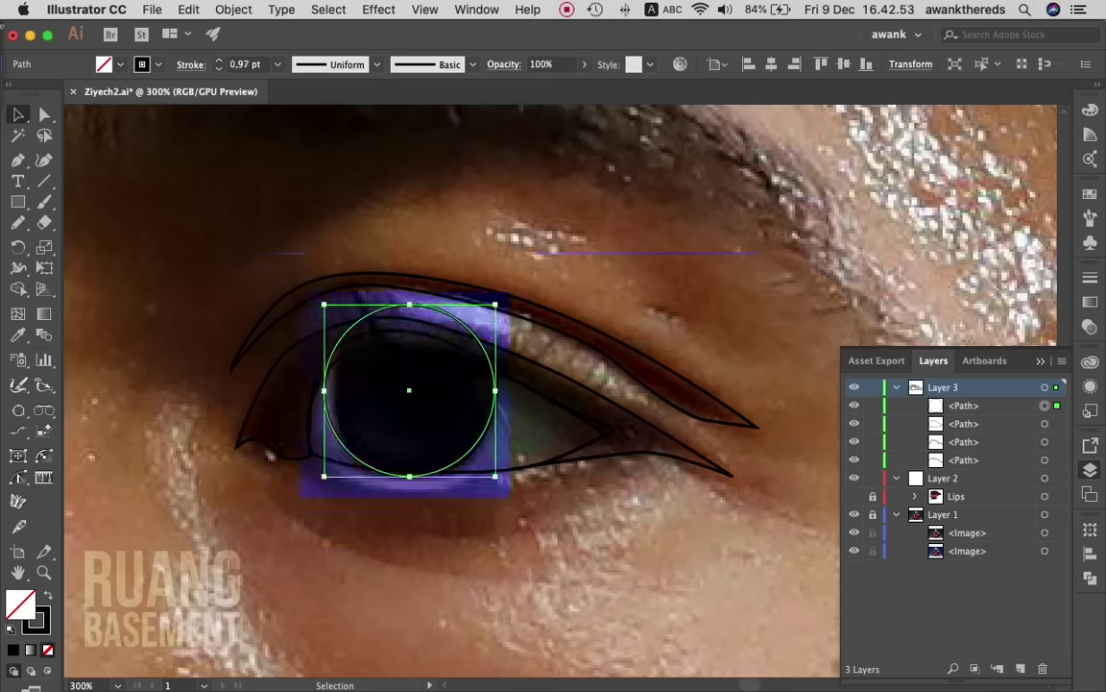
pyautogui.hotkey('ctrl', 'shift', 'a')
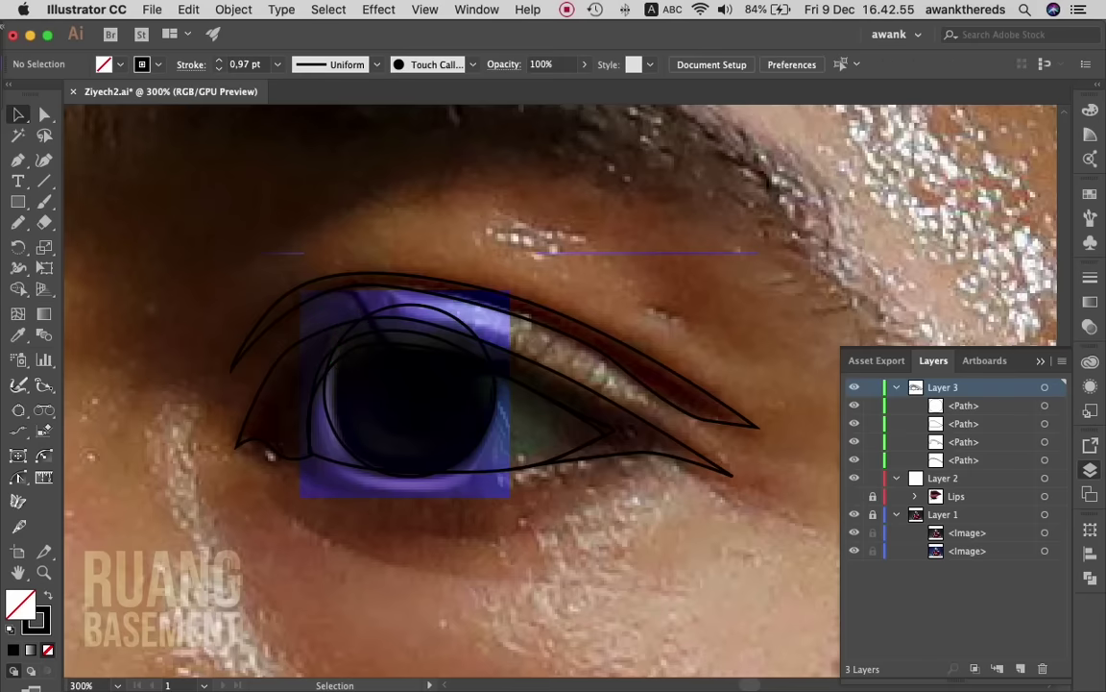
pyautogui.click(369, 352)
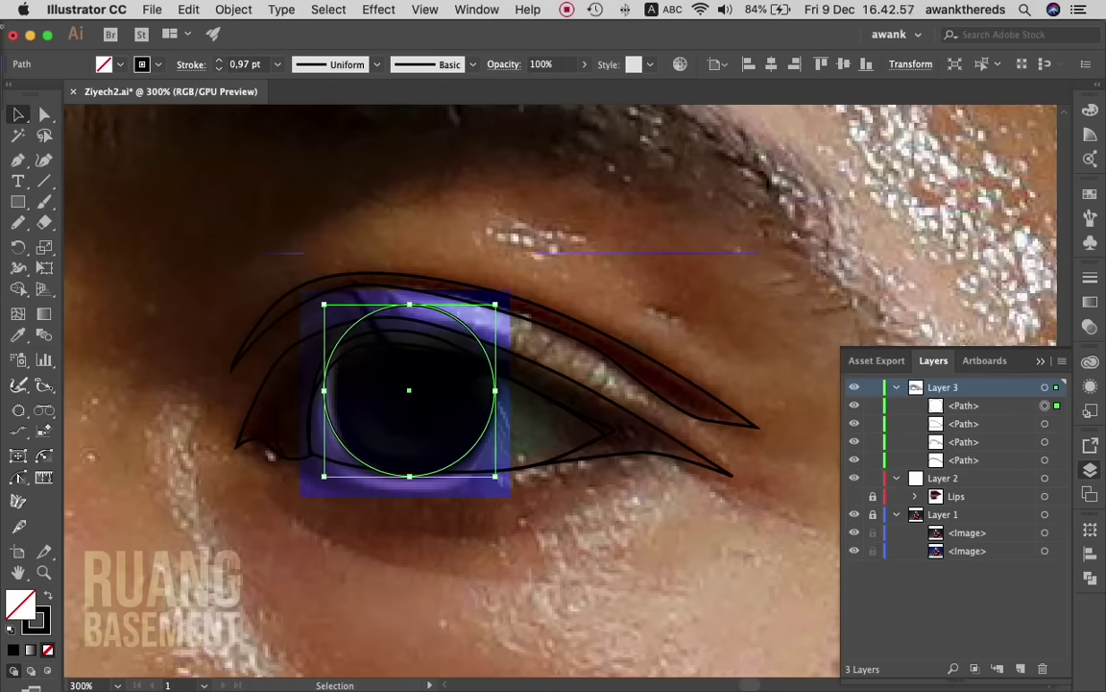
pyautogui.keyDown('shift'); pyautogui.click(331, 346); pyautogui.keyUp('shift')
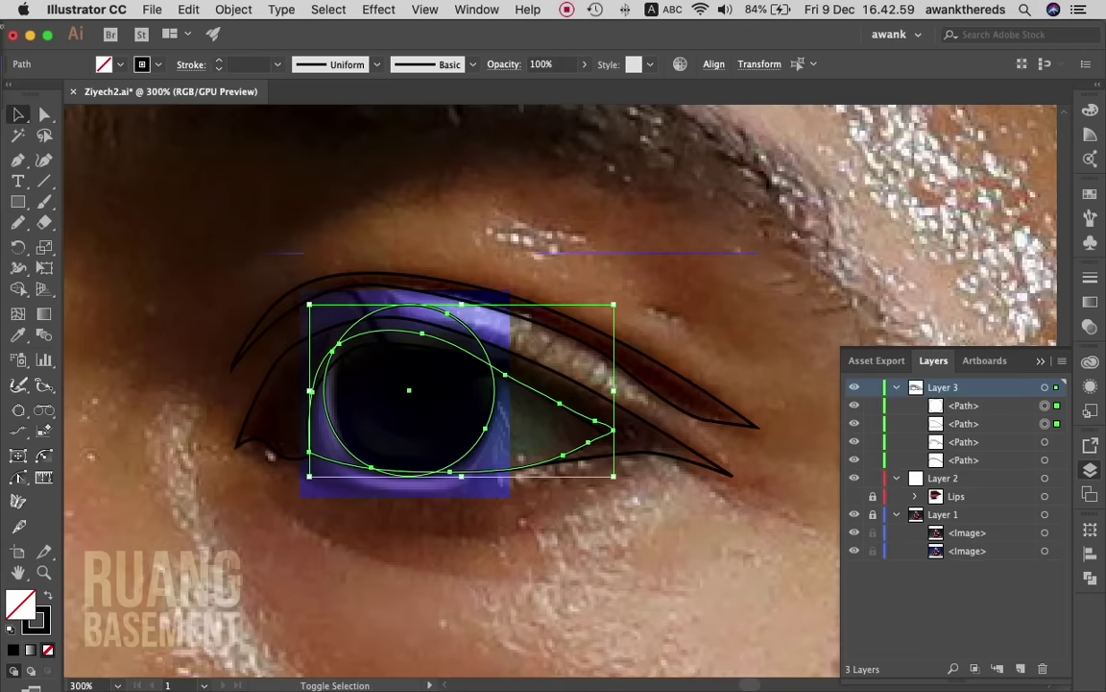
# - Pencil-draw the inner eye-corner shape left of the iris, then clear the selection
pyautogui.hotkey('shift', 'm')
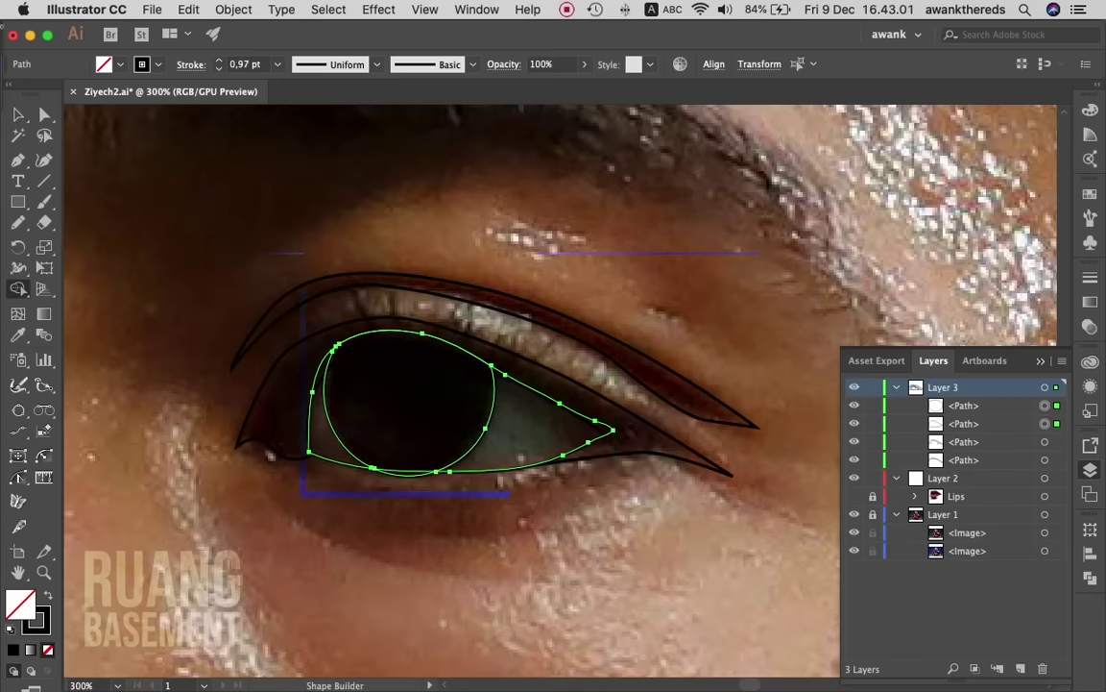
pyautogui.press('v')
pyautogui.press('super+shift+a')
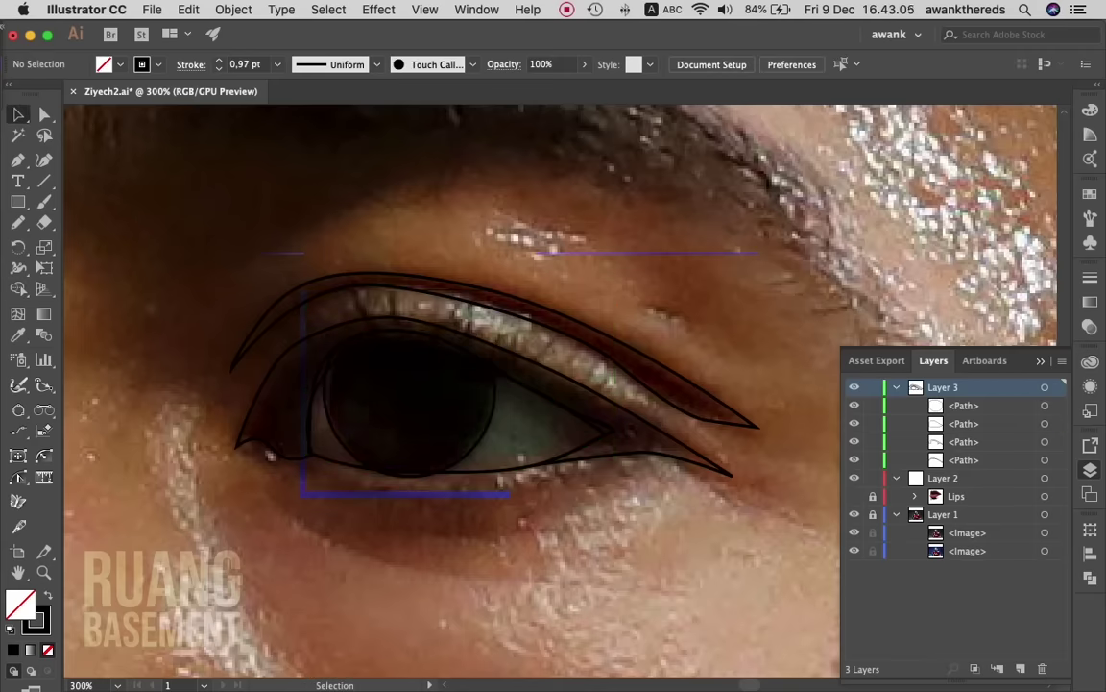
pyautogui.press('n')
pyautogui.moveTo(365, 465)
pyautogui.mouseDown()
pyautogui.moveTo(310, 384)
pyautogui.moveTo(366, 466)
pyautogui.mouseUp()
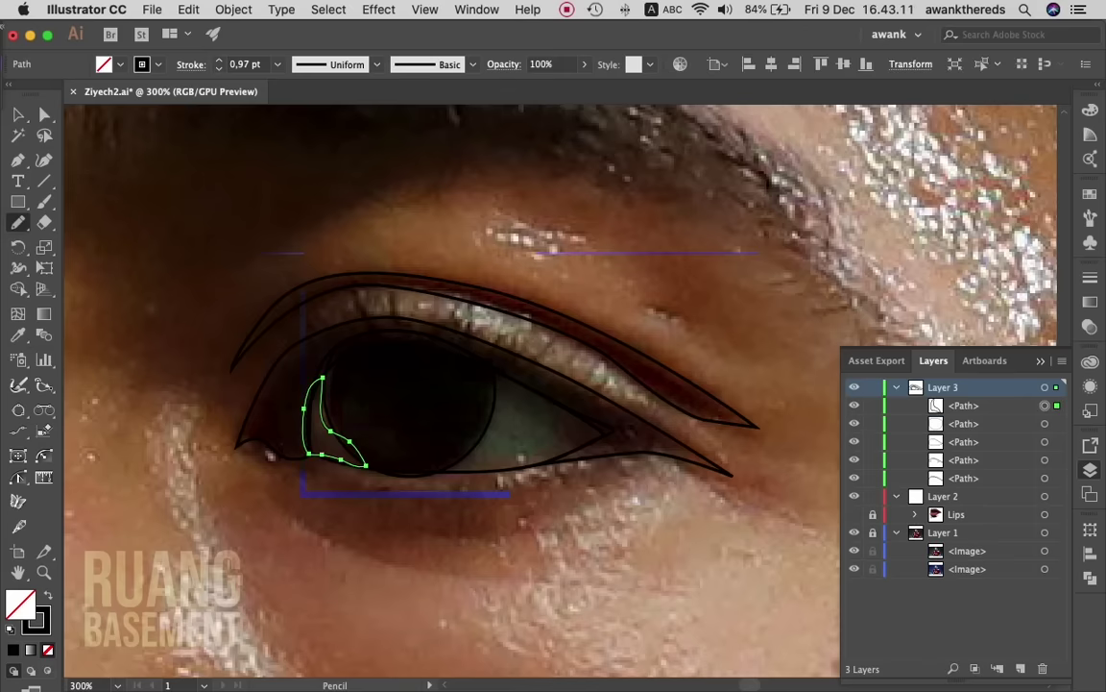
pyautogui.press('v')
pyautogui.keyDown('shift'); pyautogui.click(409, 325); pyautogui.keyUp('shift')
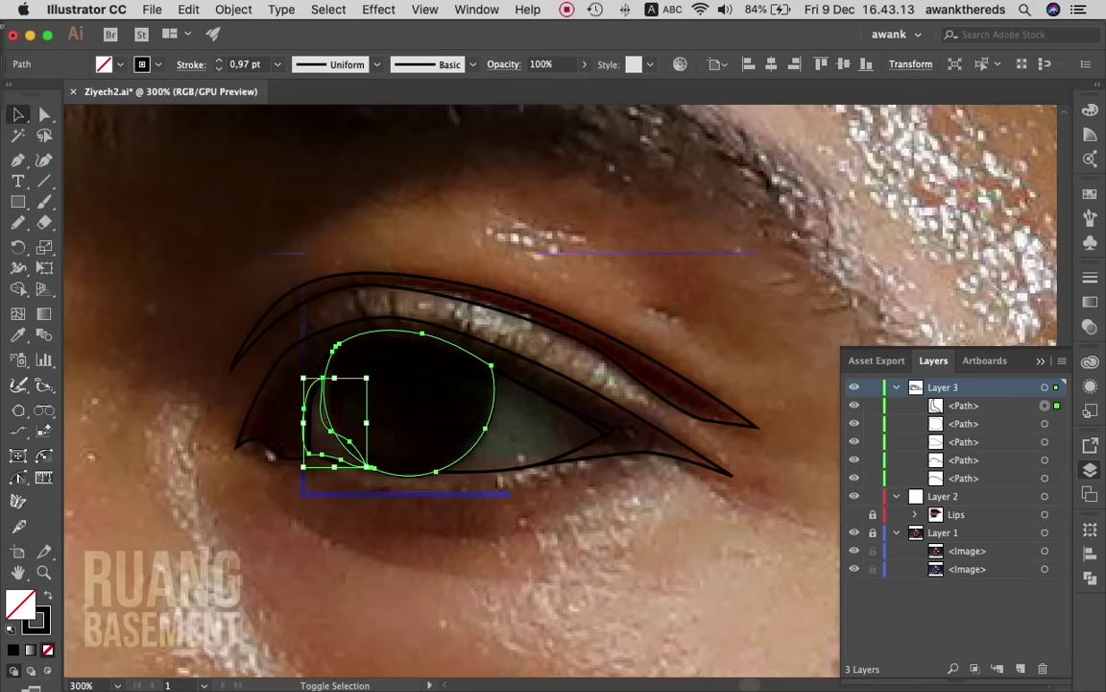
pyautogui.press('super+shift+a')
pyautogui.press('z')
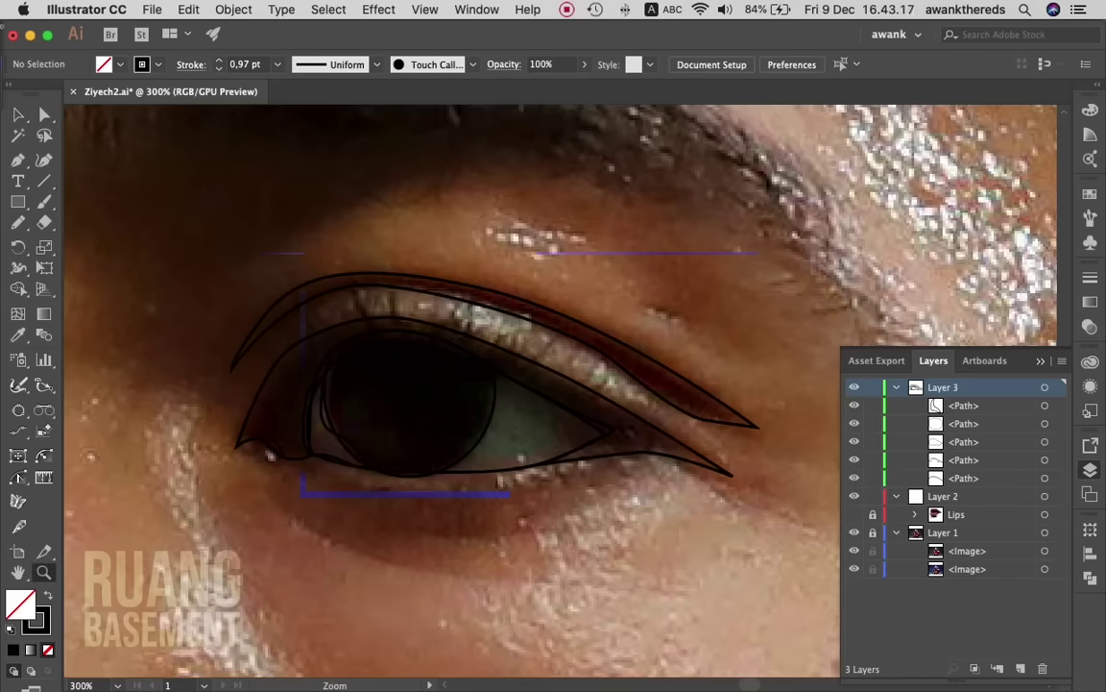
# - Pencil-draw the eye-white right of the iris and select it with the larger eye outline
pyautogui.press('n')
pyautogui.moveTo(490, 390)
pyautogui.mouseDown()
pyautogui.moveTo(638, 407)
pyautogui.moveTo(484, 386)
pyautogui.mouseUp()
pyautogui.press('v')
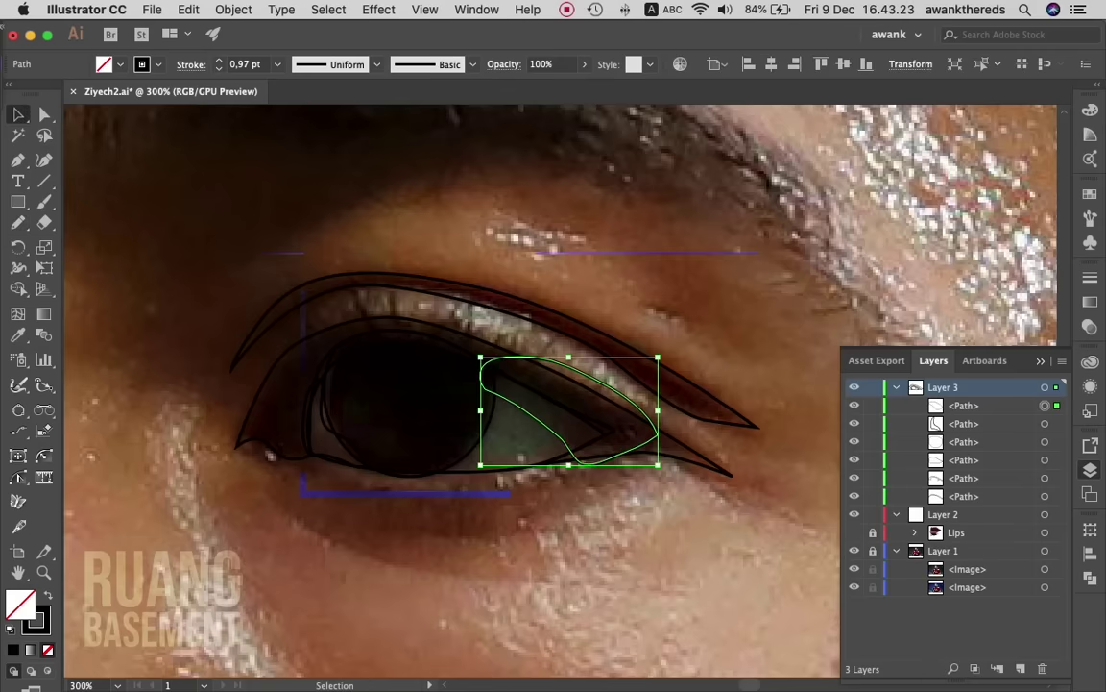
pyautogui.keyDown('shift'); pyautogui.click(432, 470); pyautogui.keyUp('shift')
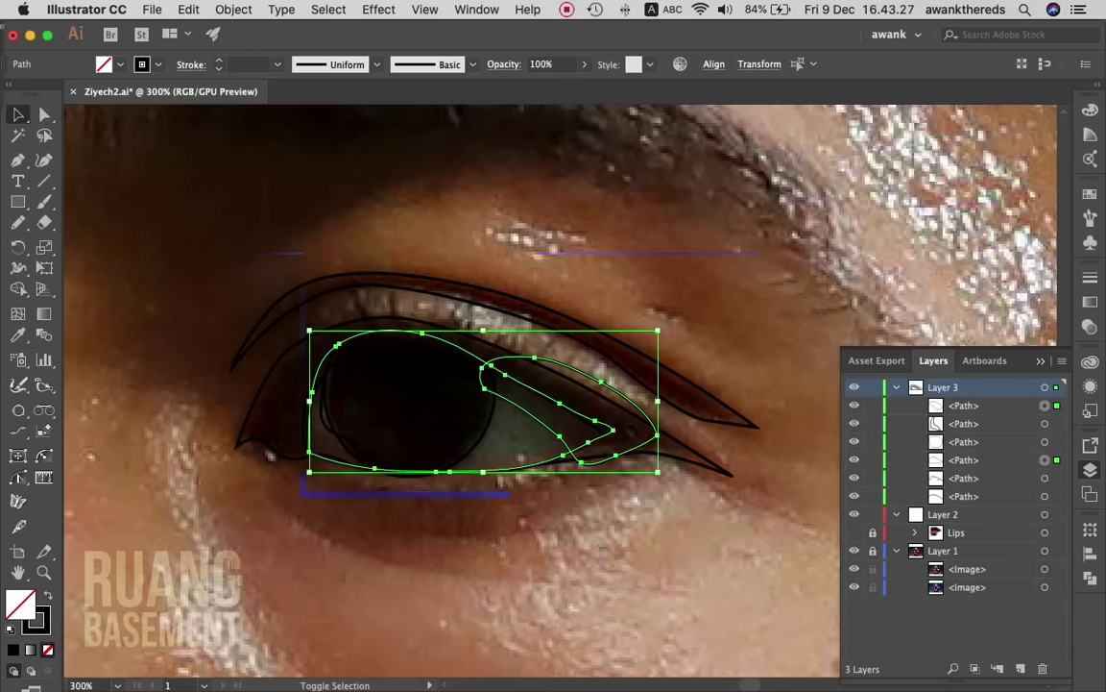
pyautogui.hotkey('shift', 'n')
pyautogui.hotkey('shift', 'm')
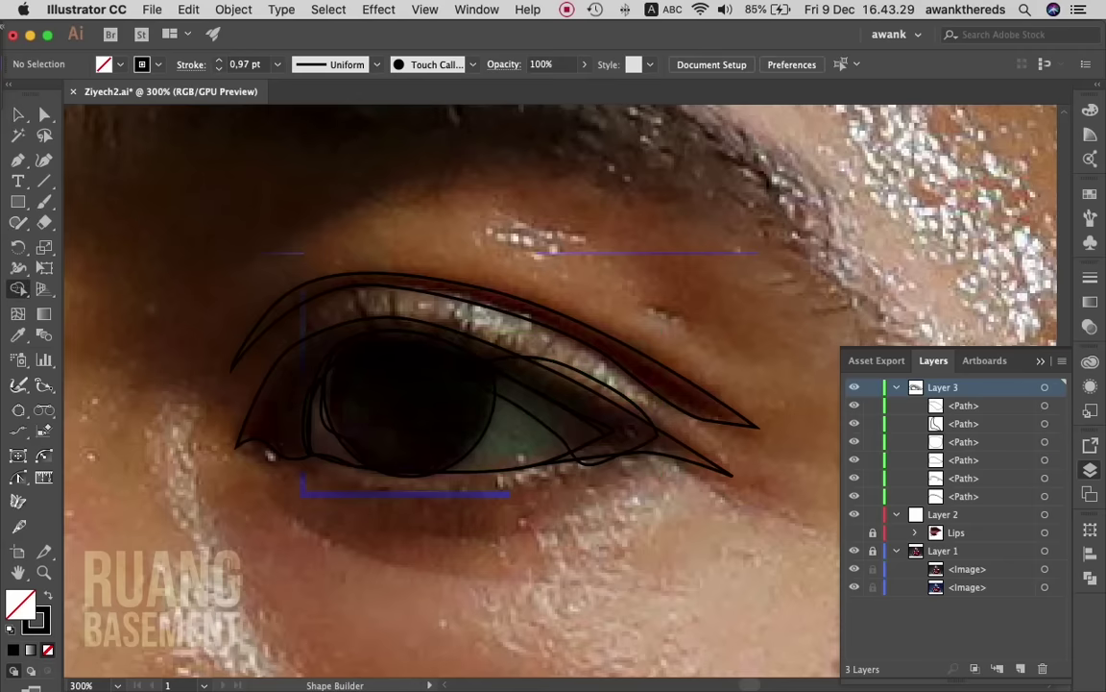
pyautogui.press('v')
pyautogui.press('super+z')
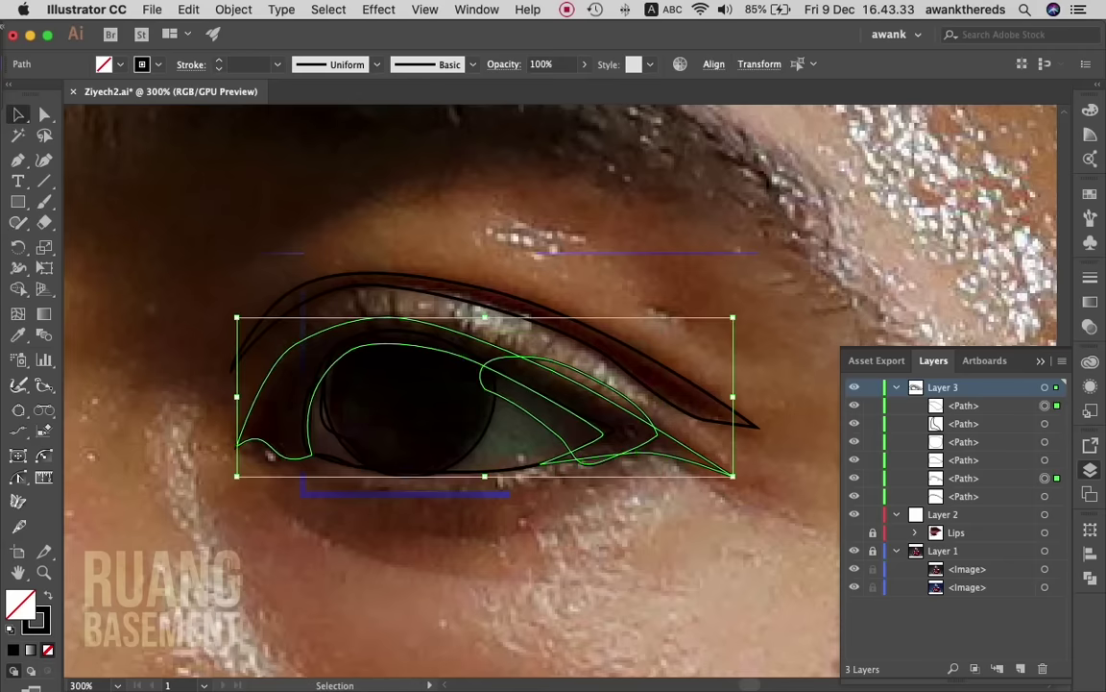
# - Select the new eye-white with the inner eye outline and build its region with Shape Builder
pyautogui.press('super+shift+a')
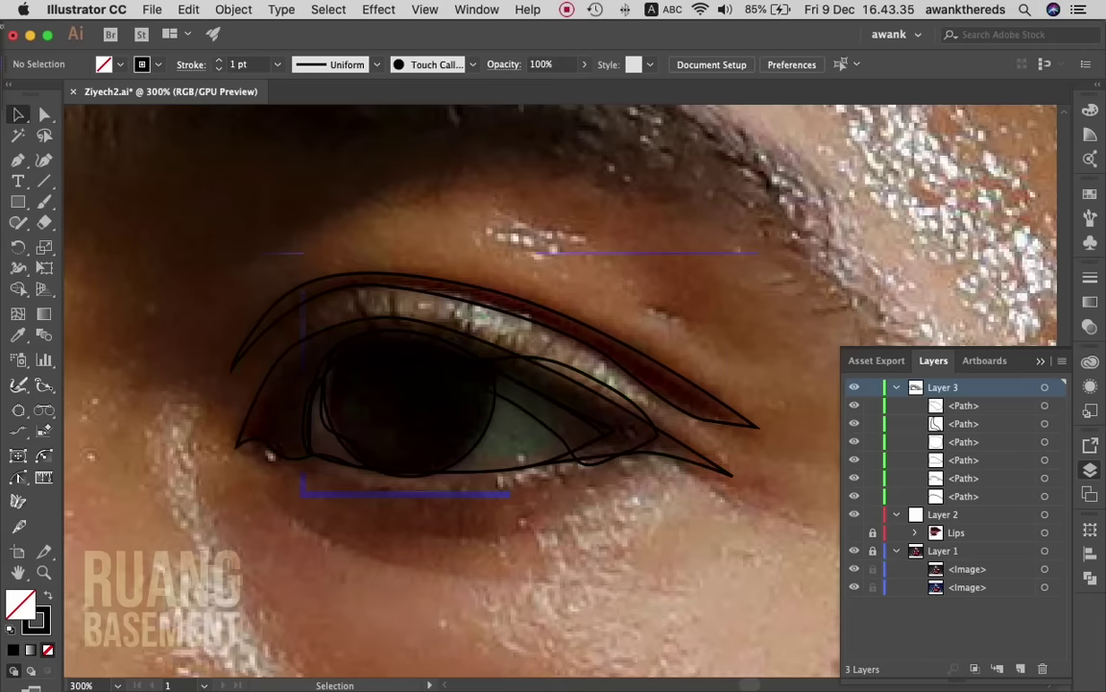
pyautogui.click(442, 333)
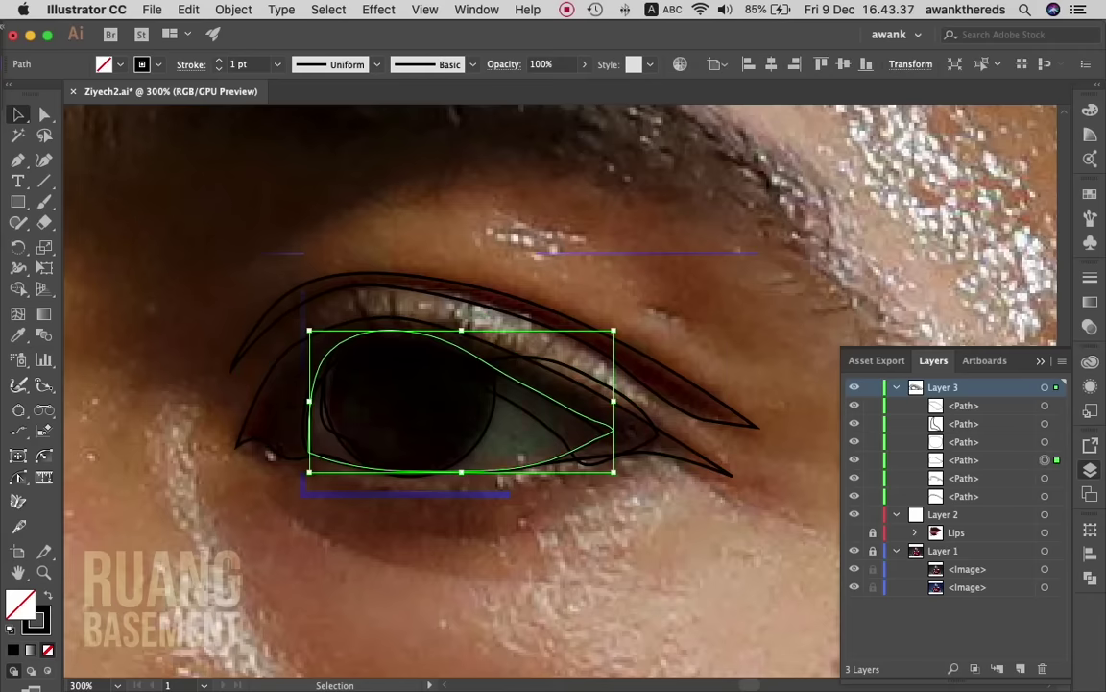
pyautogui.click(559, 437)
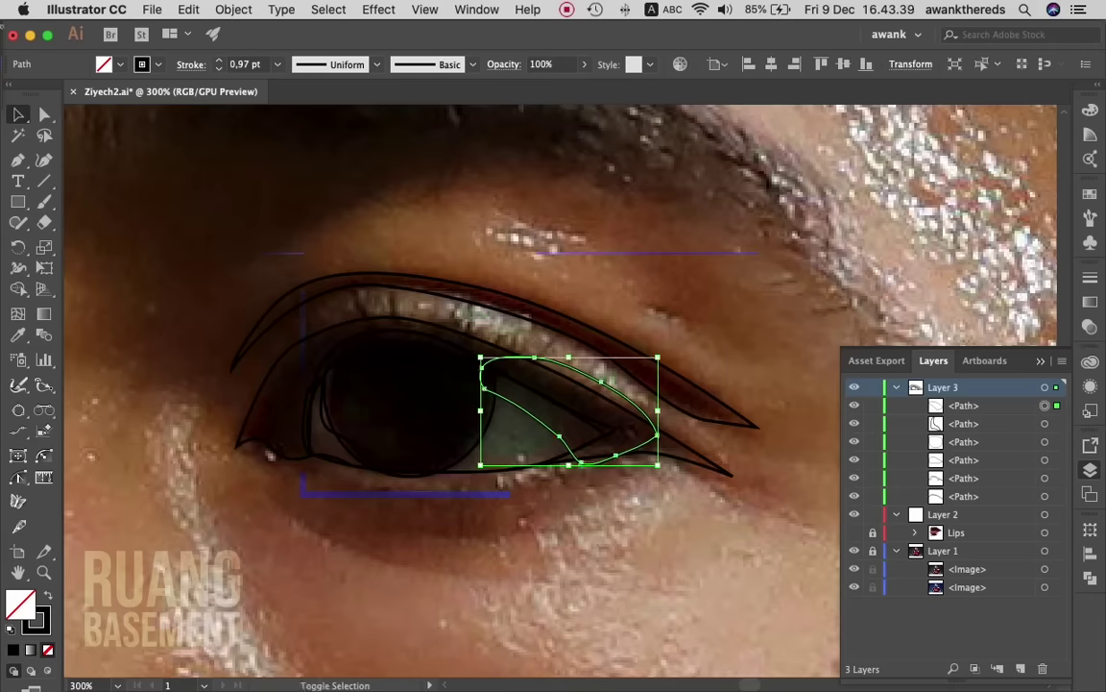
pyautogui.keyDown('shift'); pyautogui.click(422, 332); pyautogui.keyUp('shift')
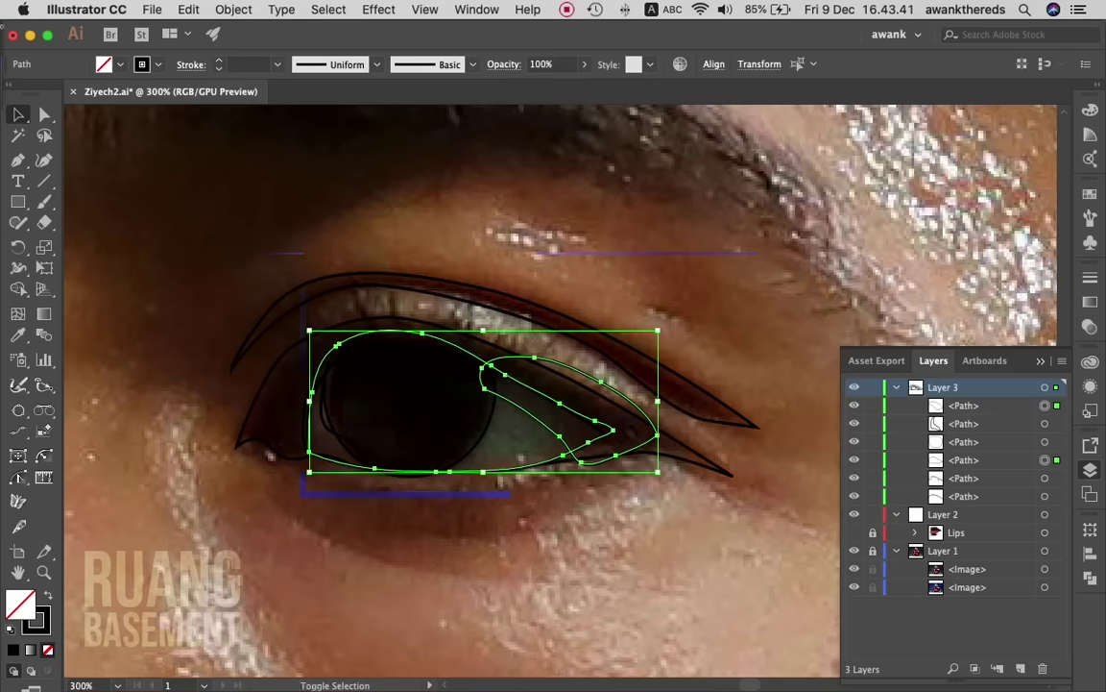
pyautogui.hotkey('shift', 'm')
pyautogui.click(577, 413)
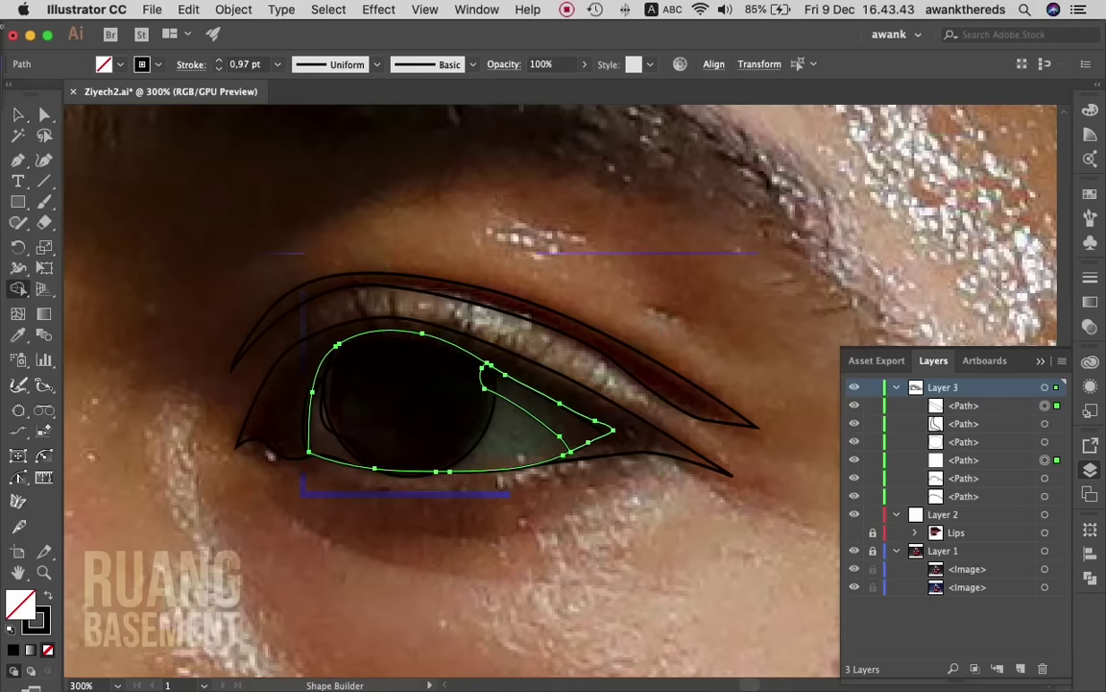
pyautogui.press('v')
pyautogui.press('super+shift+a')
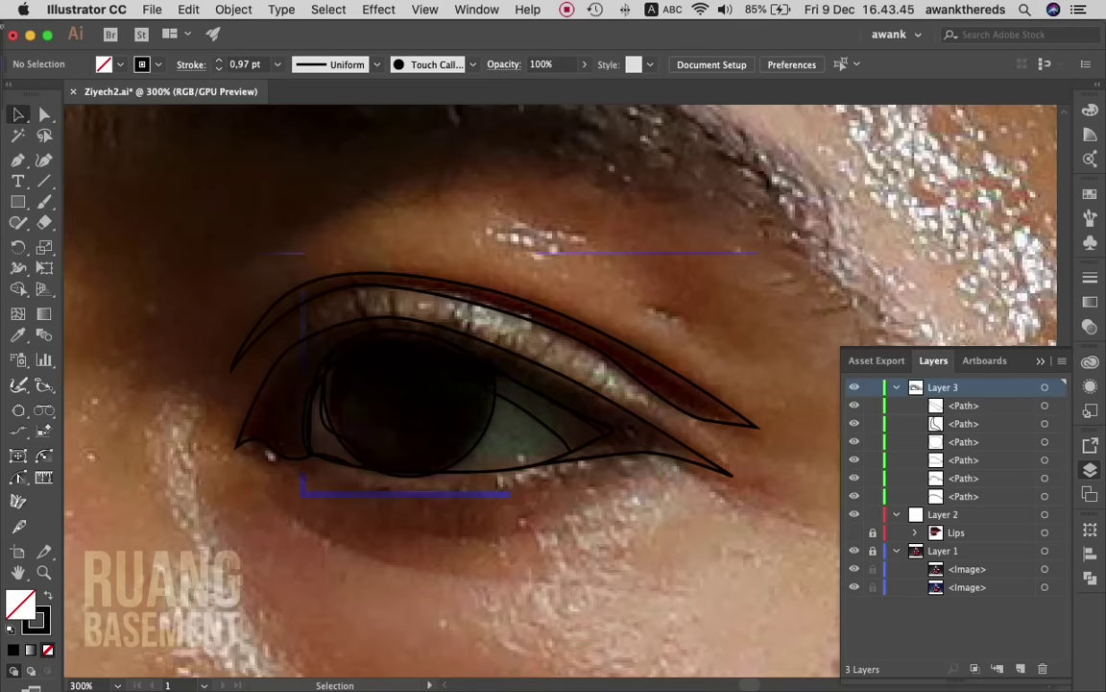
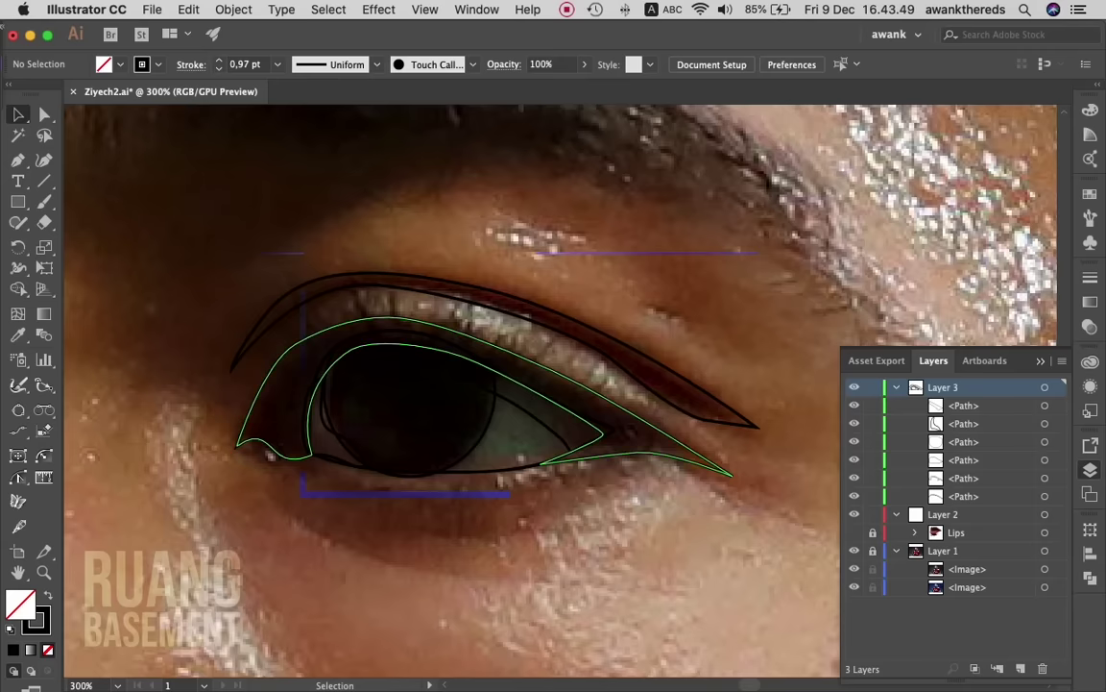
# - Clear the selection and pencil-trace a new shape along the inner upper eyelid
pyautogui.click(403, 470)
pyautogui.press('super+shift+a')
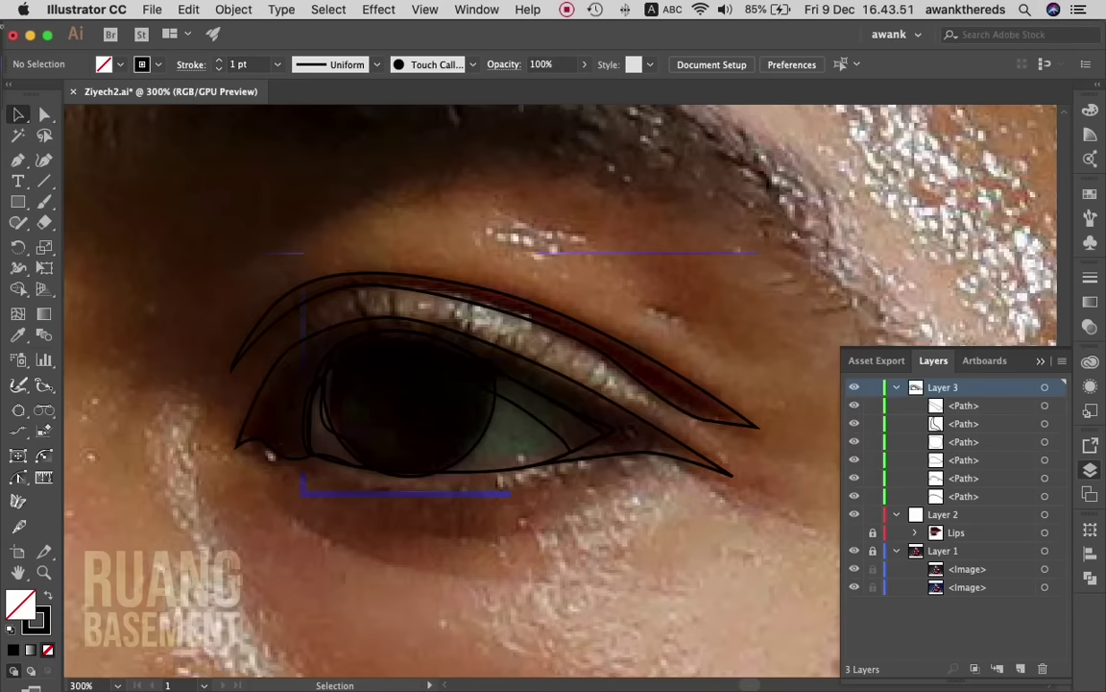
pyautogui.press('n')
pyautogui.moveTo(581, 445)
pyautogui.mouseDown()
pyautogui.moveTo(529, 365)
pyautogui.moveTo(341, 328)
pyautogui.moveTo(272, 378)
pyautogui.moveTo(255, 448)
pyautogui.moveTo(288, 464)
pyautogui.moveTo(334, 357)
pyautogui.moveTo(501, 376)
pyautogui.moveTo(605, 428)
pyautogui.moveTo(579, 444)
pyautogui.mouseUp()
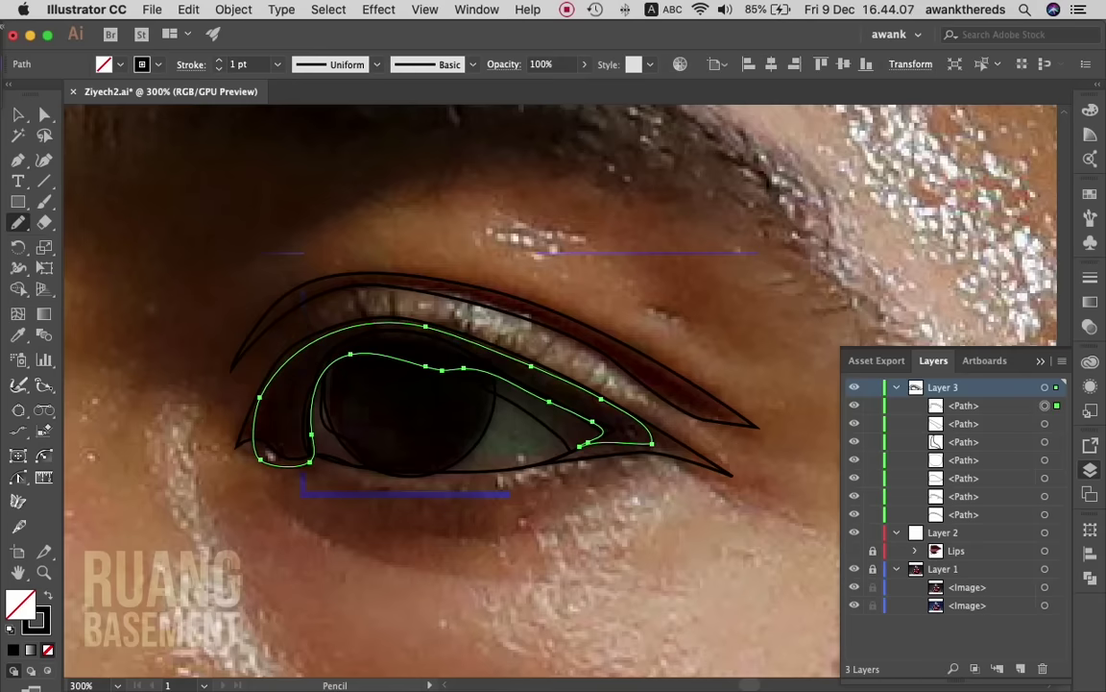
# - Eyedropper a dark brown fill onto the new inner eyelid shape and the eye outline
pyautogui.press('i')
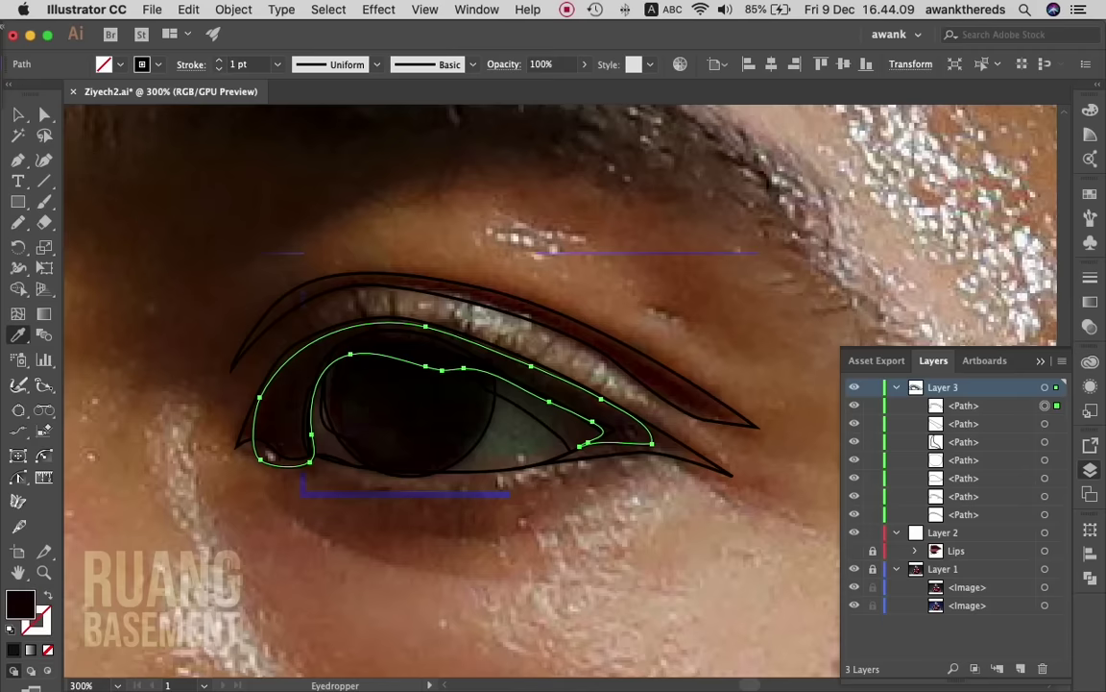
pyautogui.press('v')
pyautogui.press('super+shift+a')
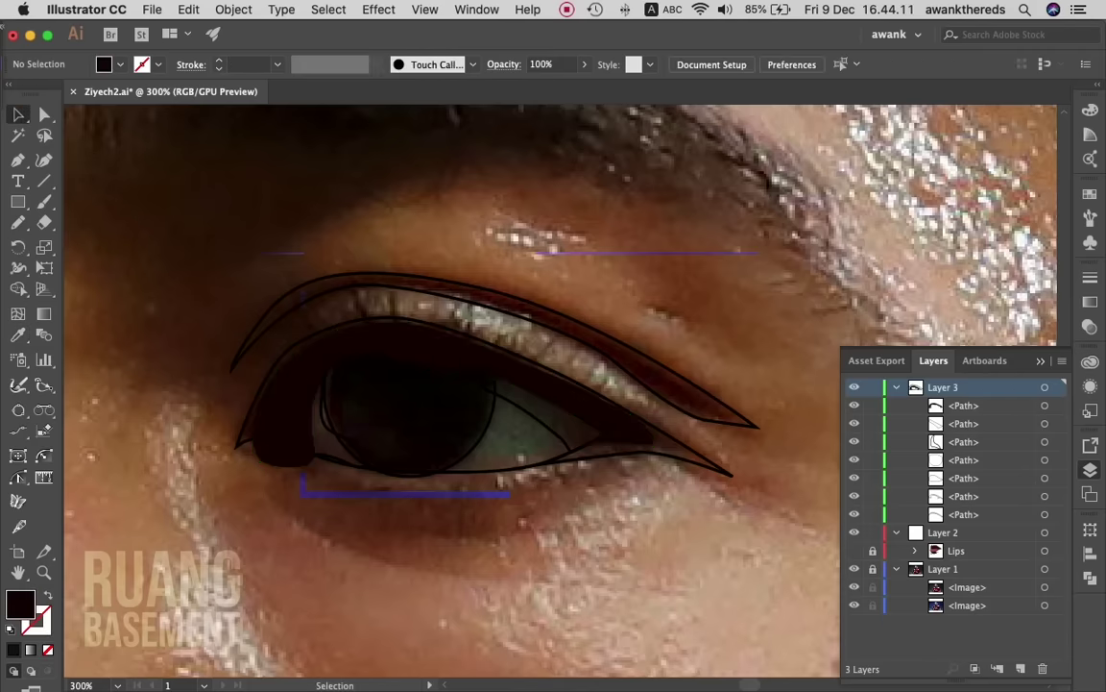
pyautogui.click(595, 459)
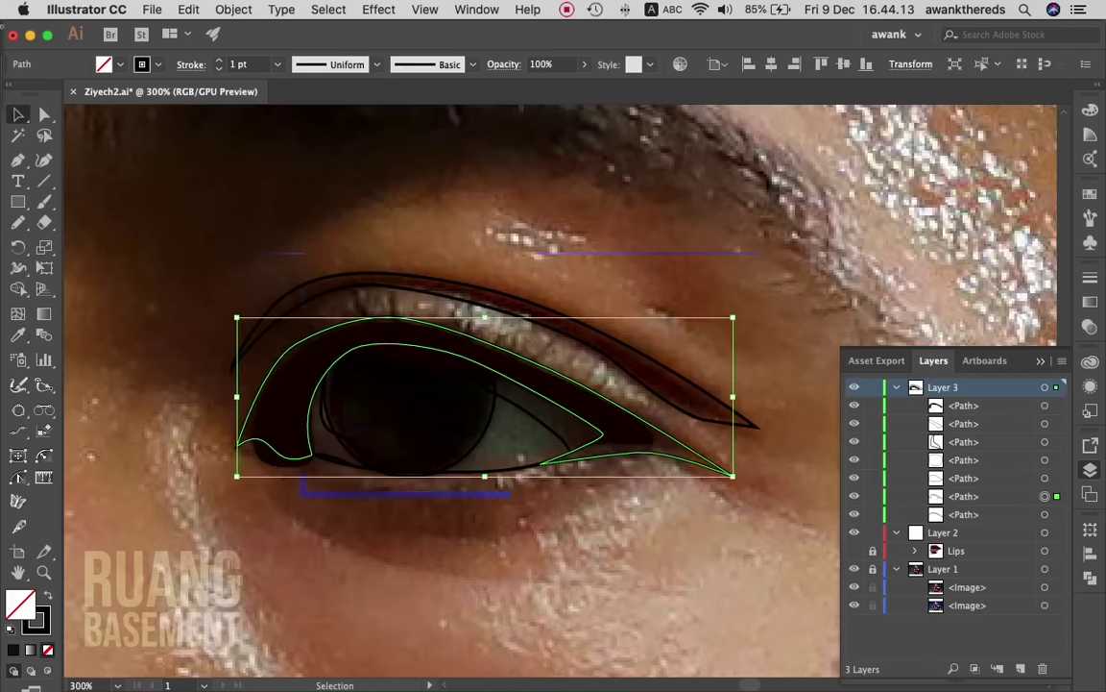
pyautogui.press('i')
pyautogui.click(278, 413)
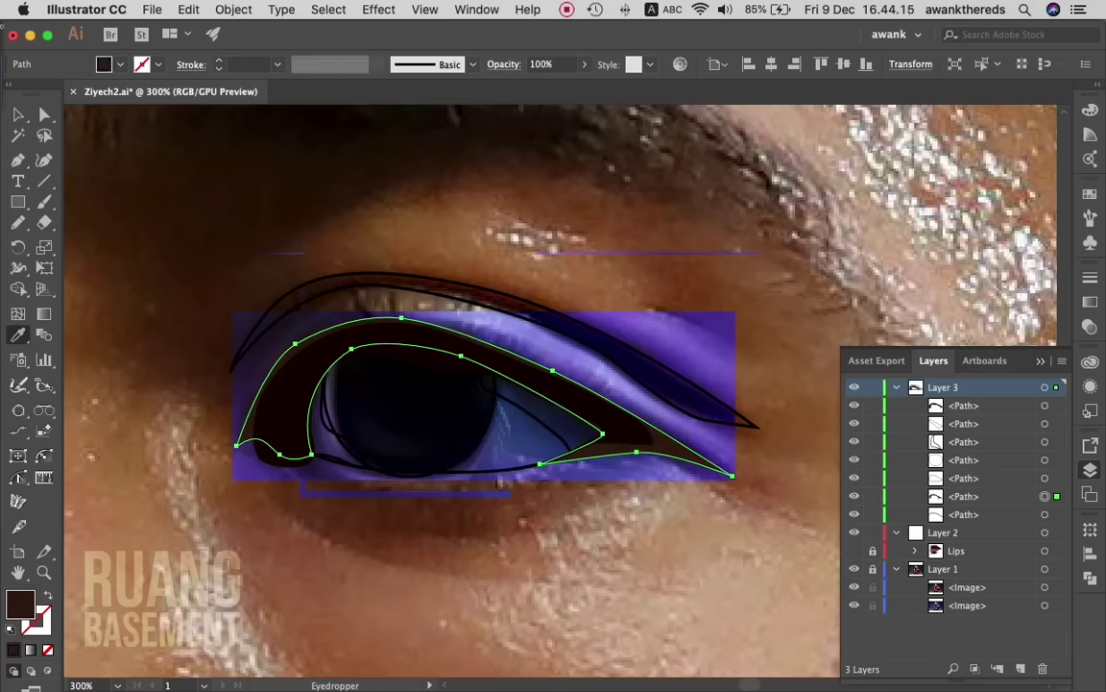
pyautogui.press('v')
pyautogui.press('super+shift+a')
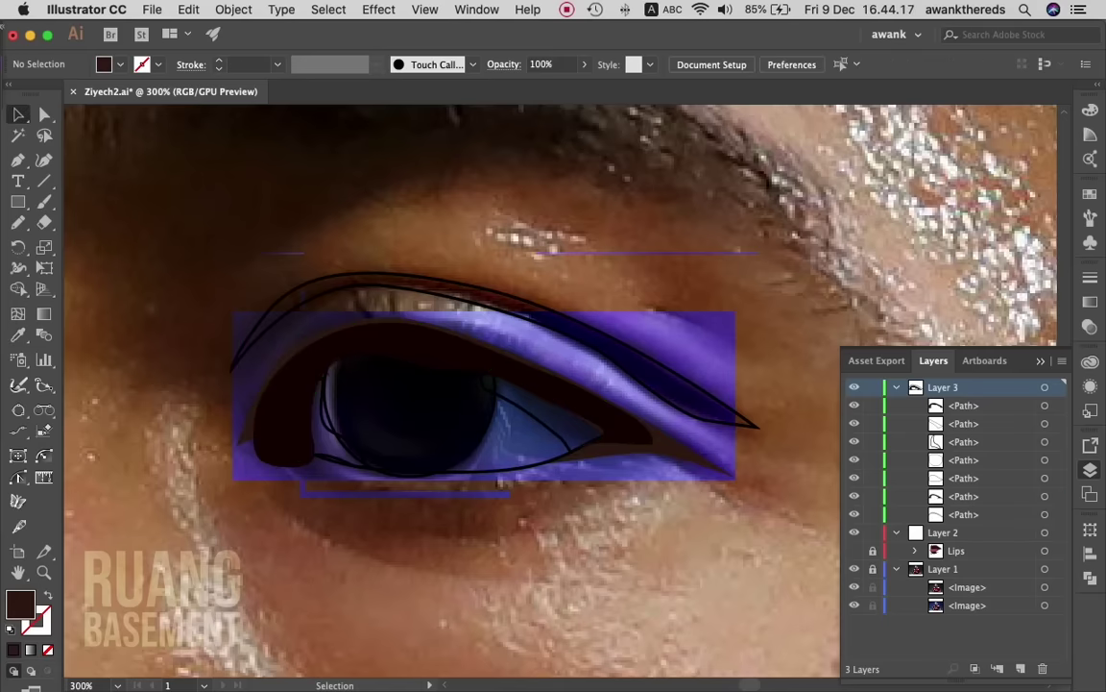
# - Fill the upper eyelid shape with the same dark brown, then deselect all shapes
pyautogui.click(576, 319)
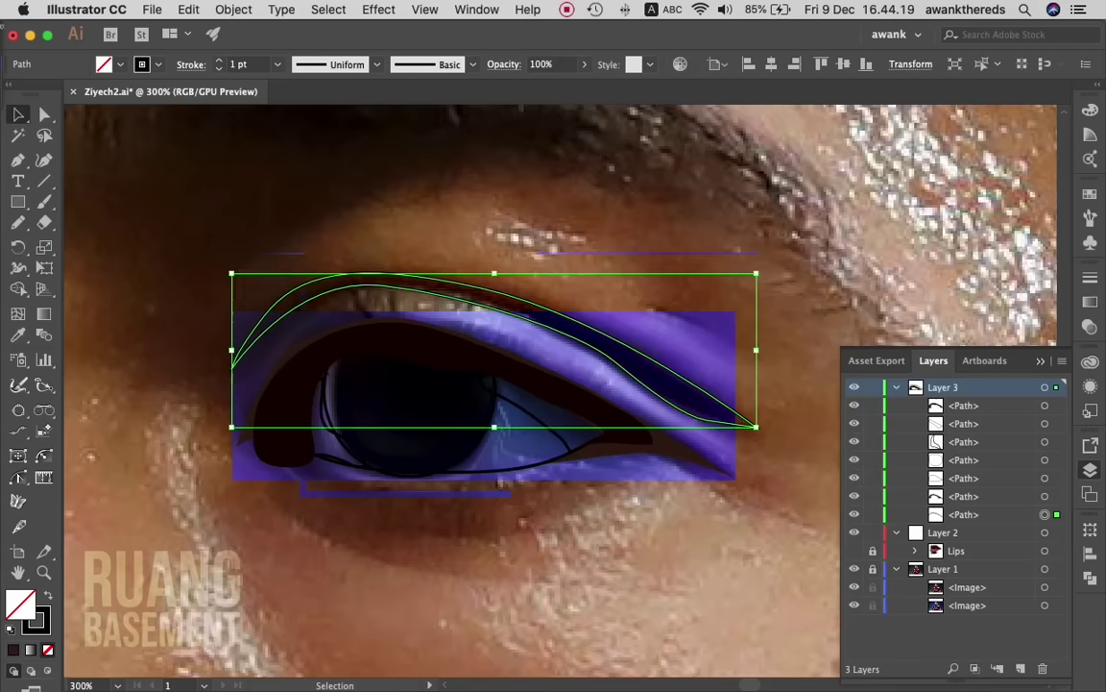
pyautogui.press('i')
pyautogui.click(288, 442)
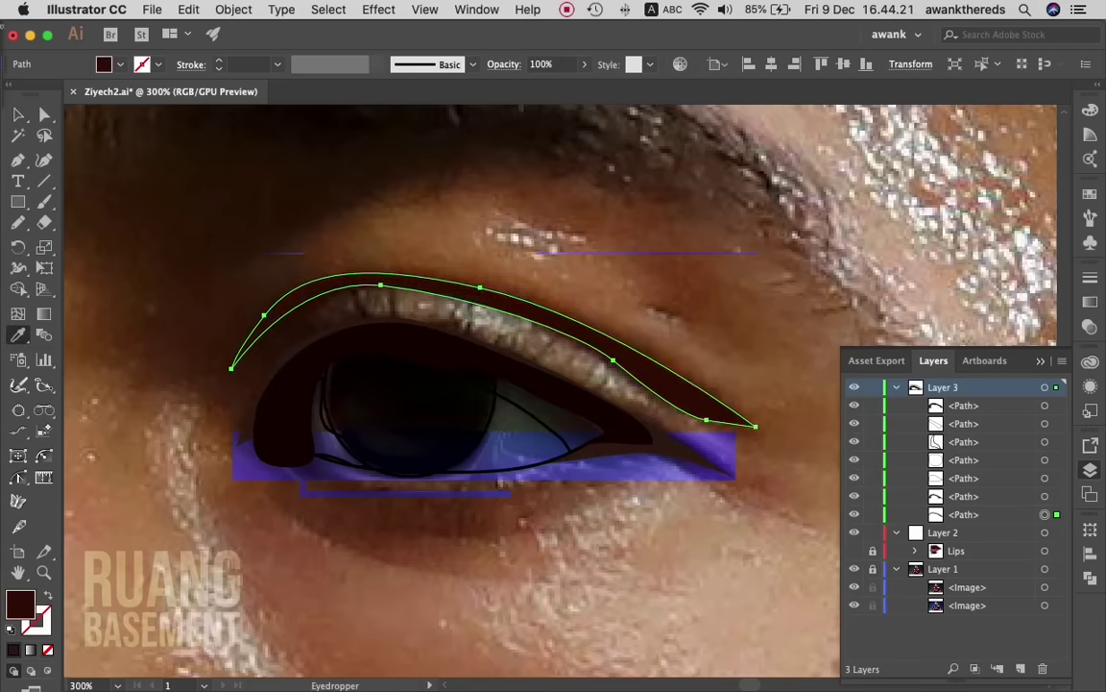
pyautogui.press('v')
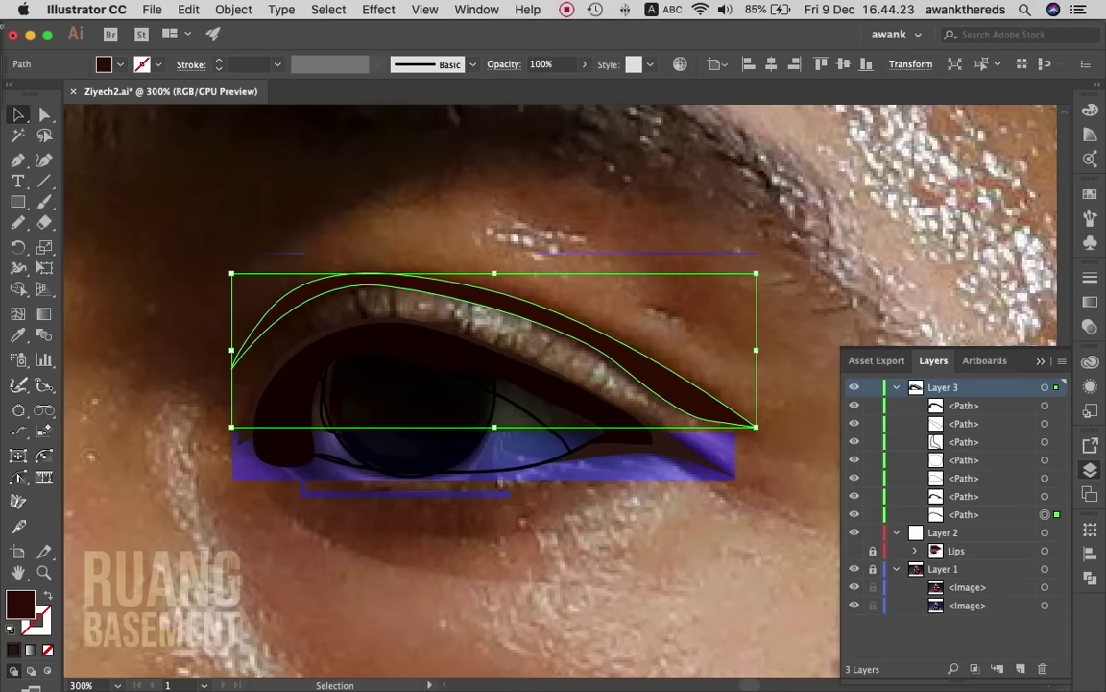
pyautogui.click(331, 422)
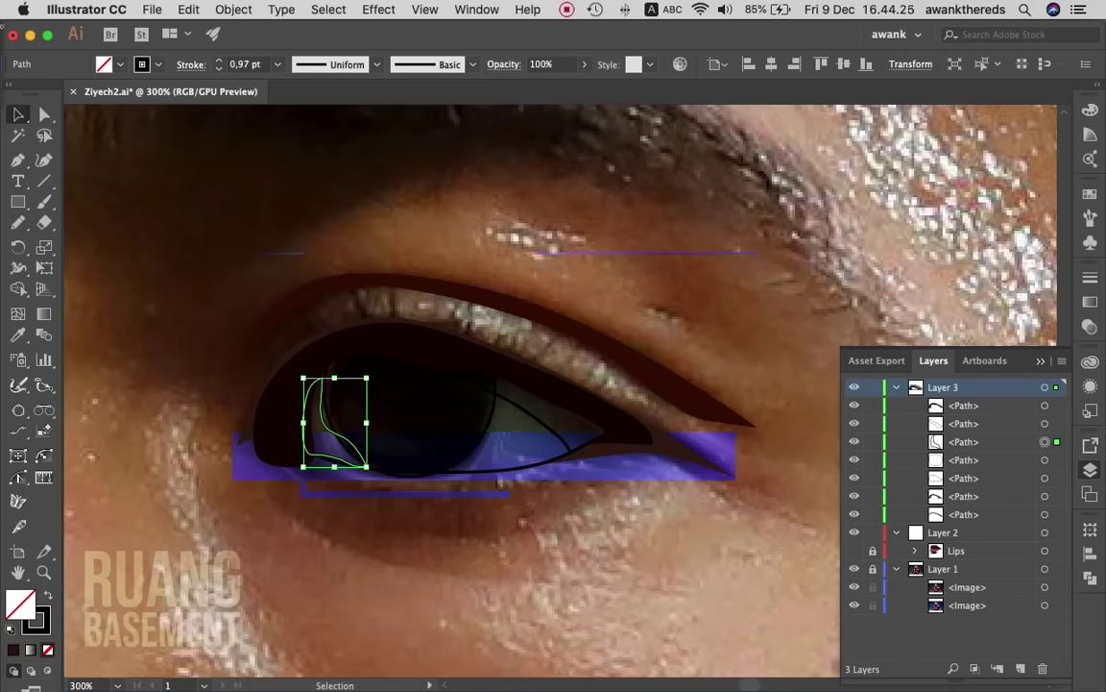
pyautogui.click(547, 423)
pyautogui.press('super+shift+a')
# - Toggle the background photo off and on to check the vectors, then re-lock the photo layer
pyautogui.scroll(5, 505, 352)
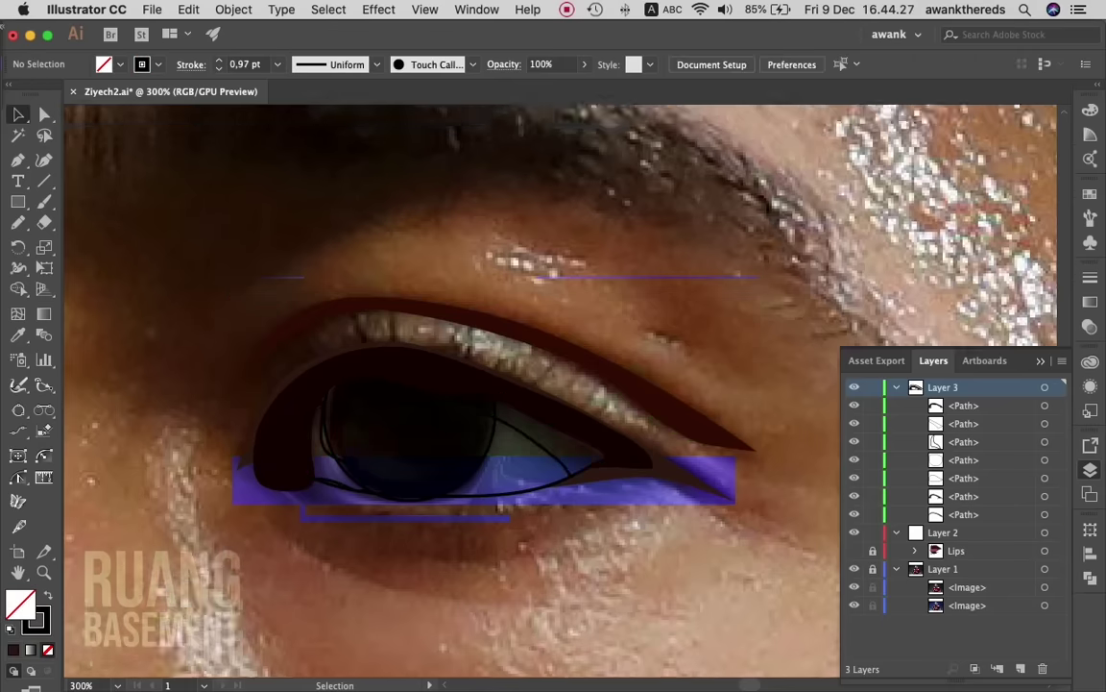
pyautogui.scroll(-5, 505, 352)
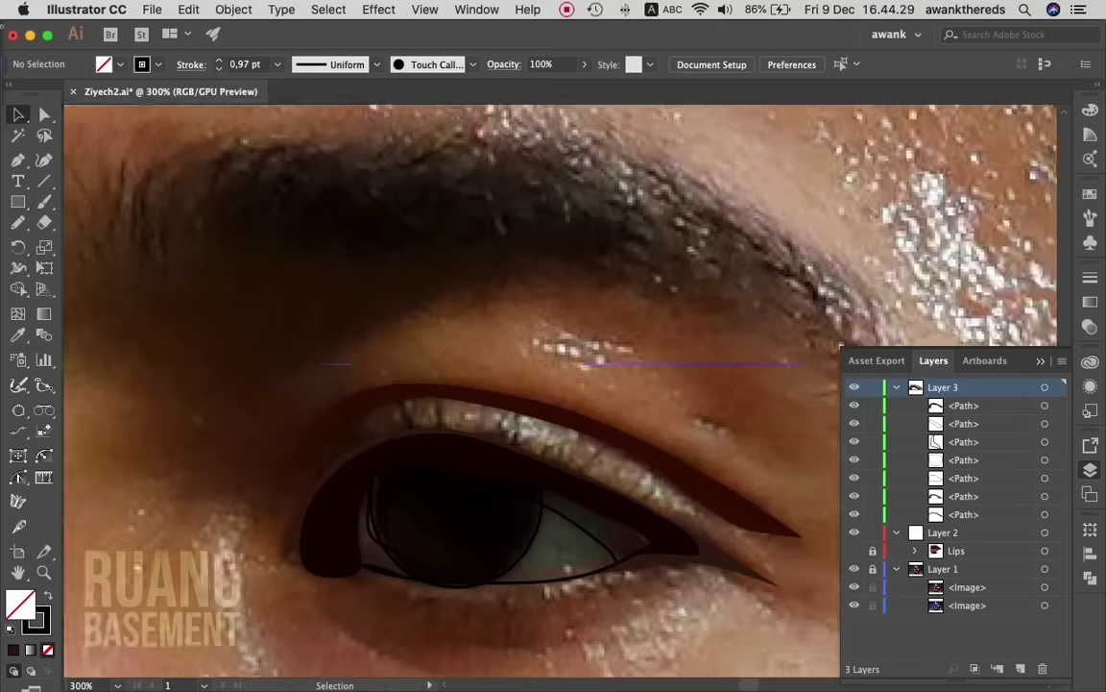
pyautogui.click(854, 568)
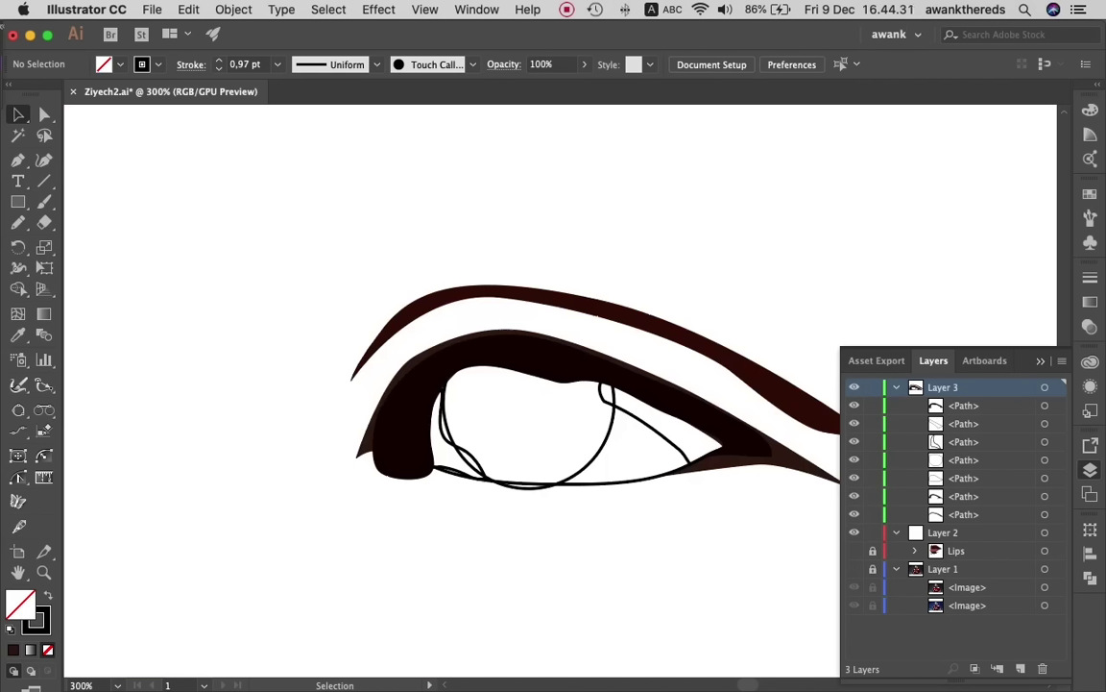
pyautogui.click(854, 569)
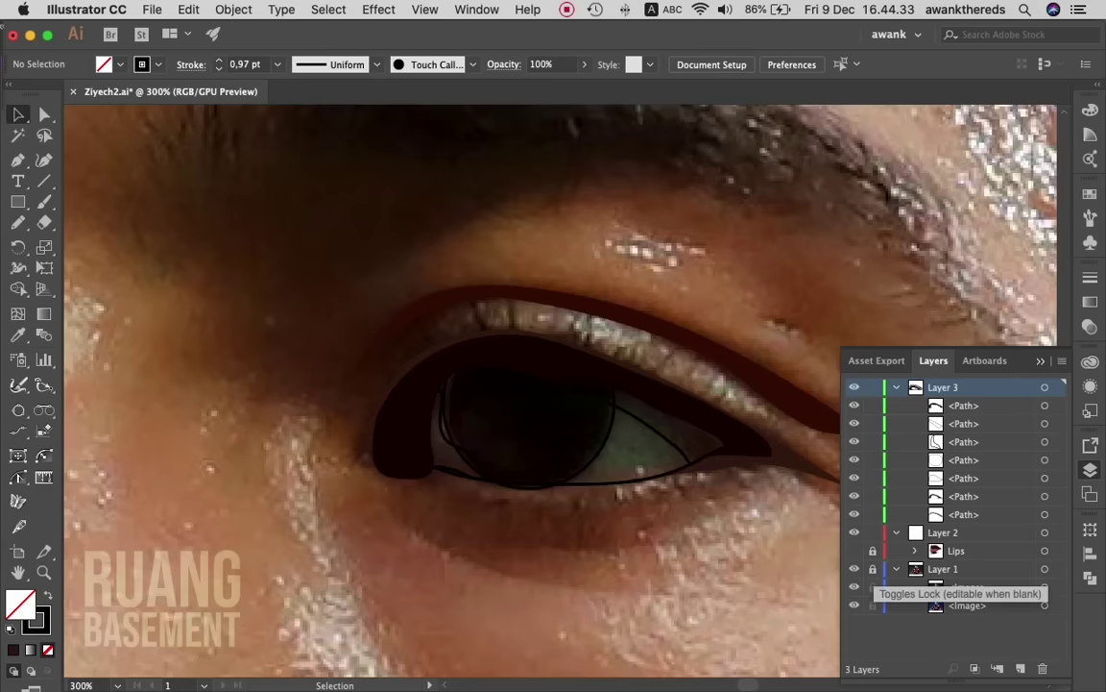
pyautogui.click(872, 568)
pyautogui.click(854, 605)
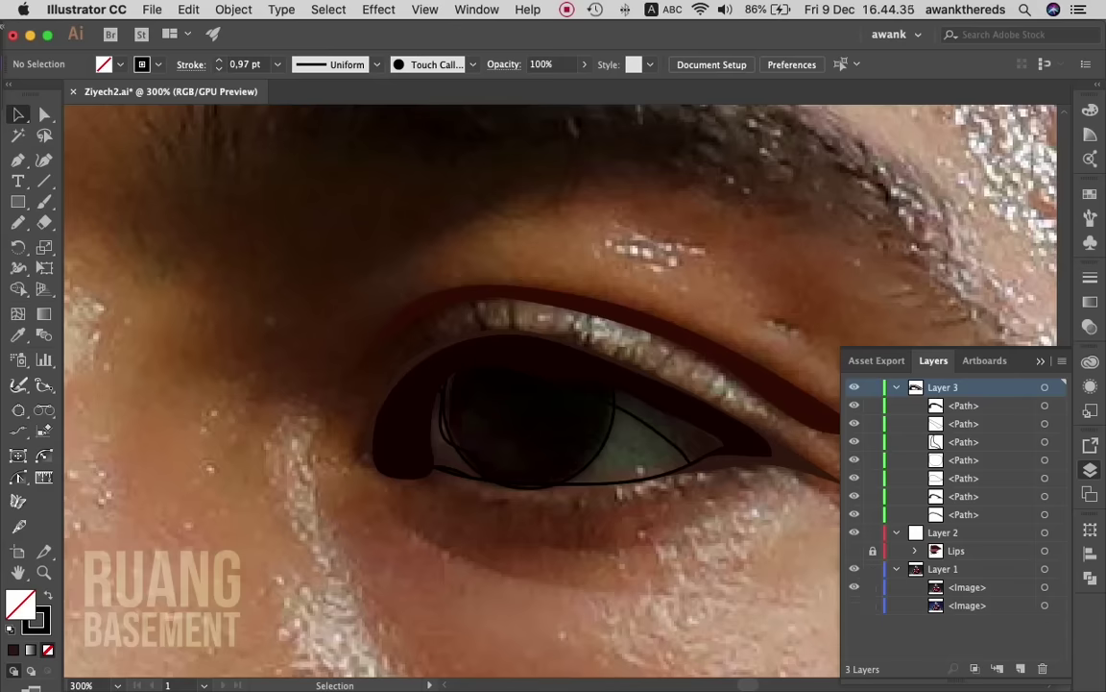
pyautogui.click(872, 569)
# - Fill the small inner-corner shape with the dark brown
pyautogui.click(435, 451)
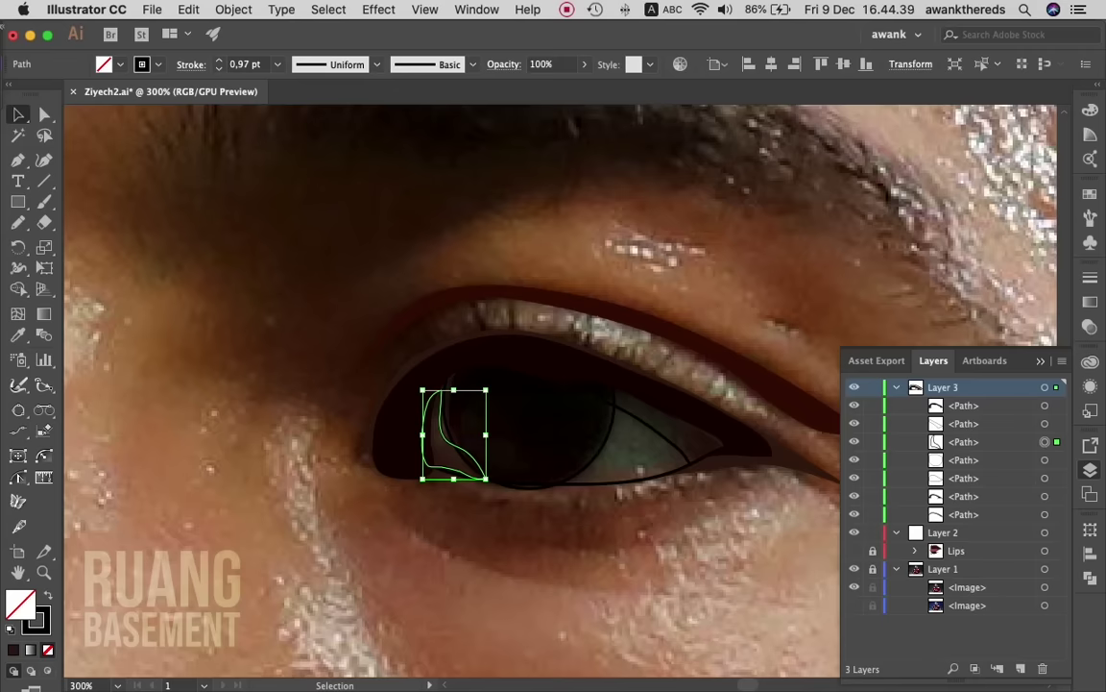
pyautogui.press('i')
pyautogui.click(423, 415)
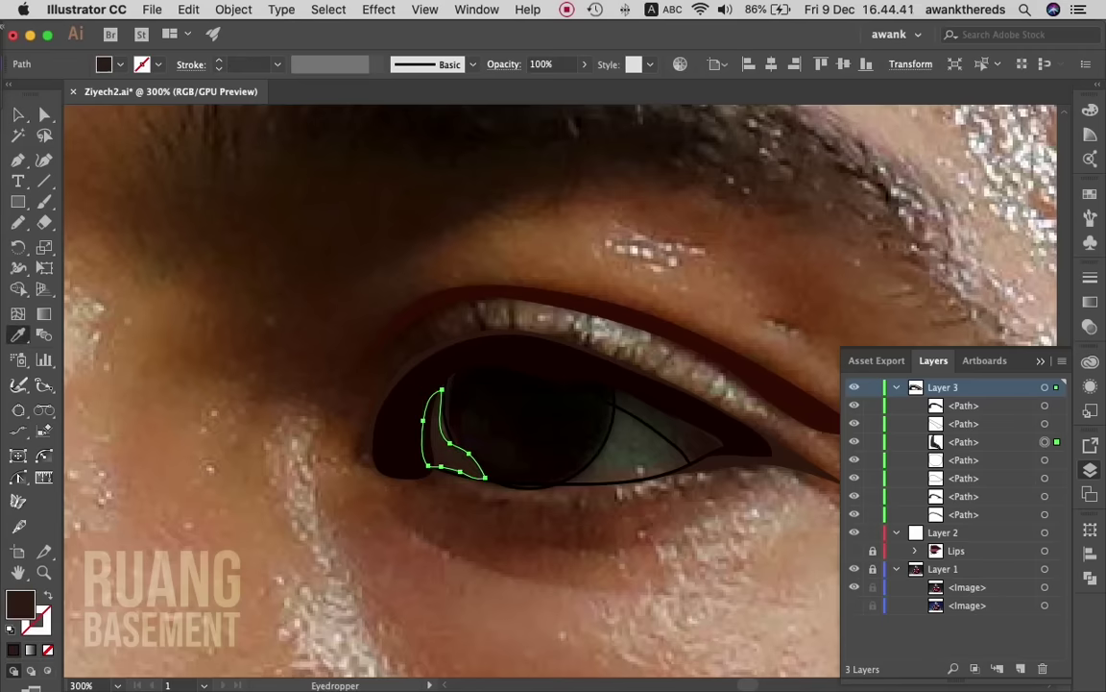
pyautogui.press('v')
pyautogui.press('super+shift+a')
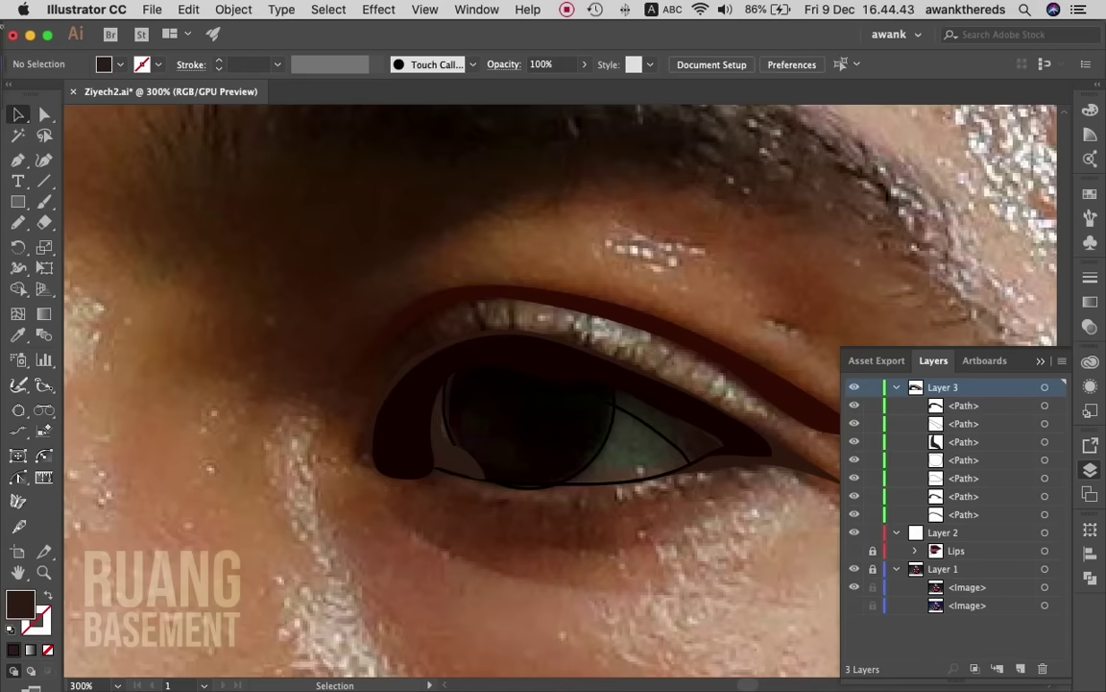
# - Give the eye-white shape a black fill at 36% opacity
pyautogui.click(528, 423)
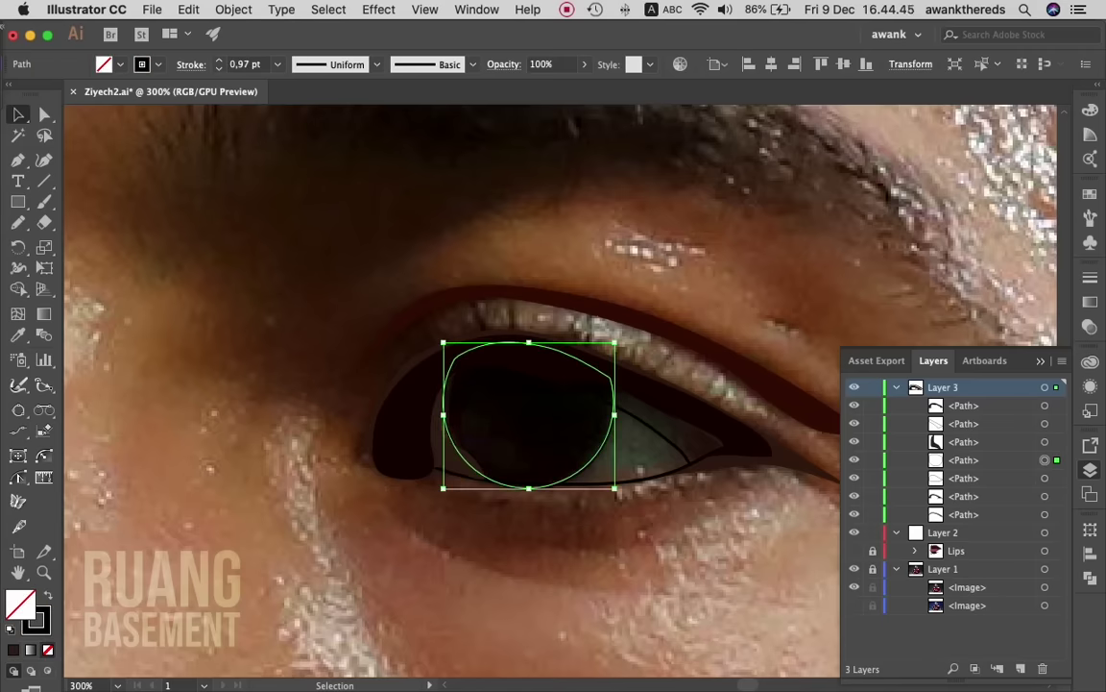
pyautogui.click(686, 437)
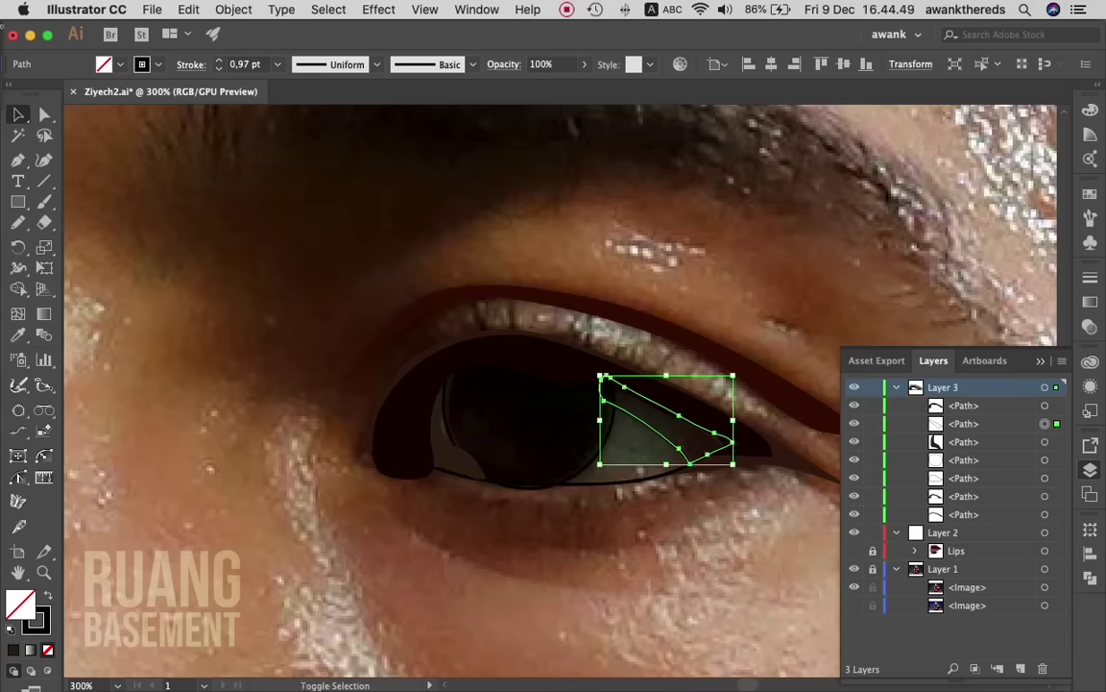
pyautogui.hotkey('shift', 'x')
pyautogui.click(543, 64)
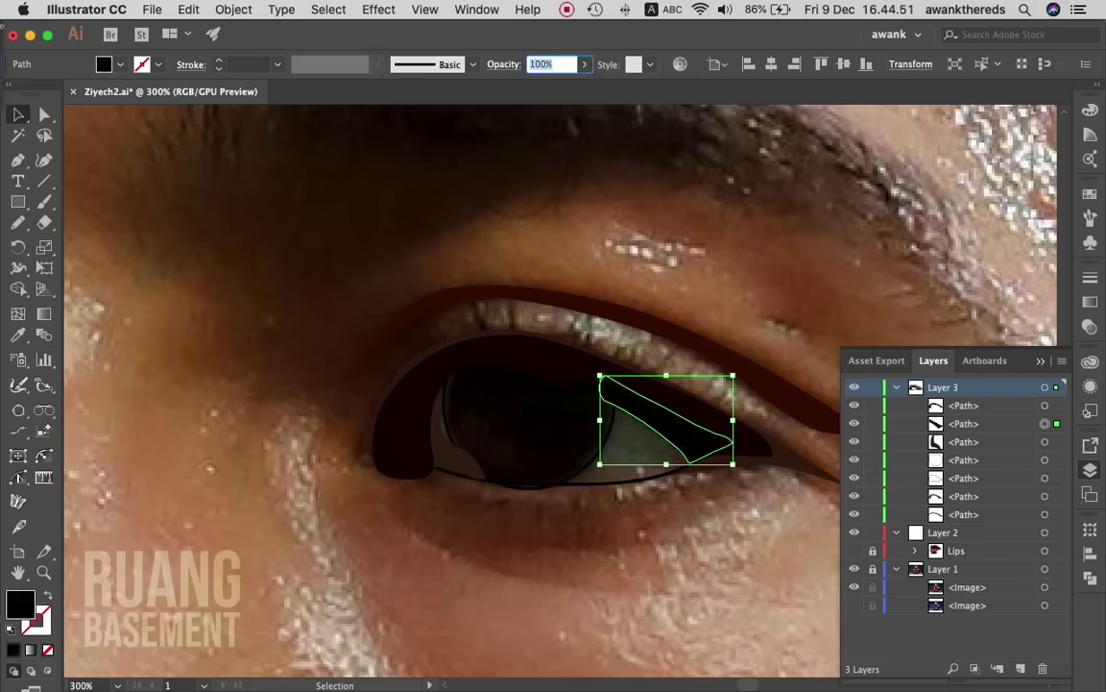
pyautogui.write('3')
pyautogui.write('6')
pyautogui.press('Return')
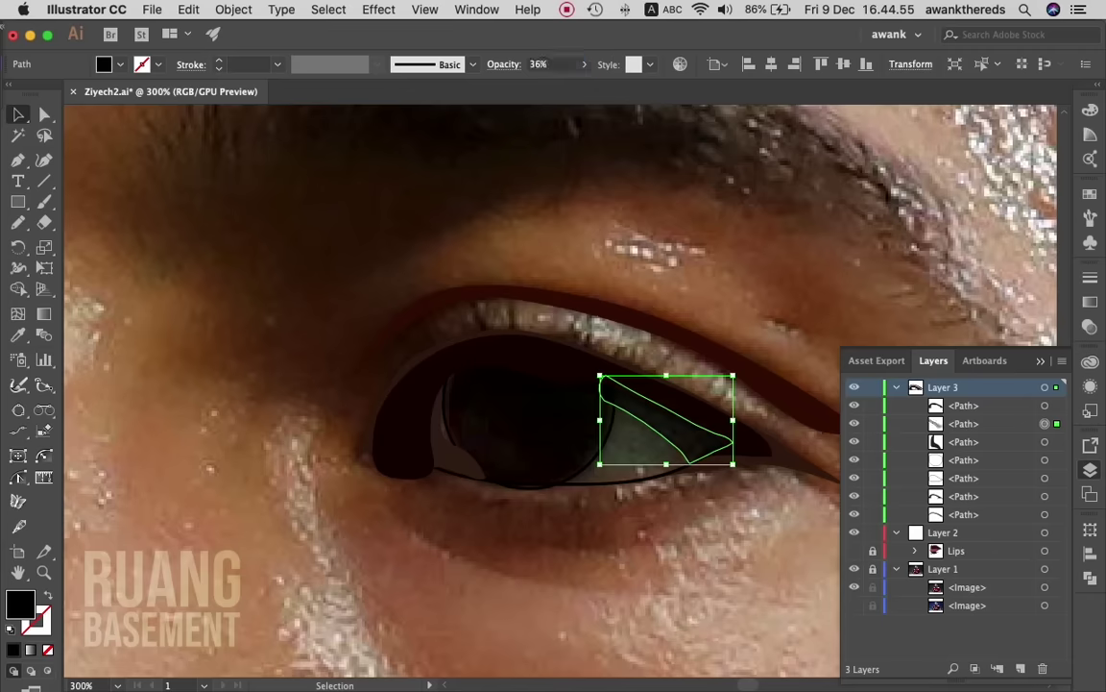
pyautogui.press('super+shift+a')
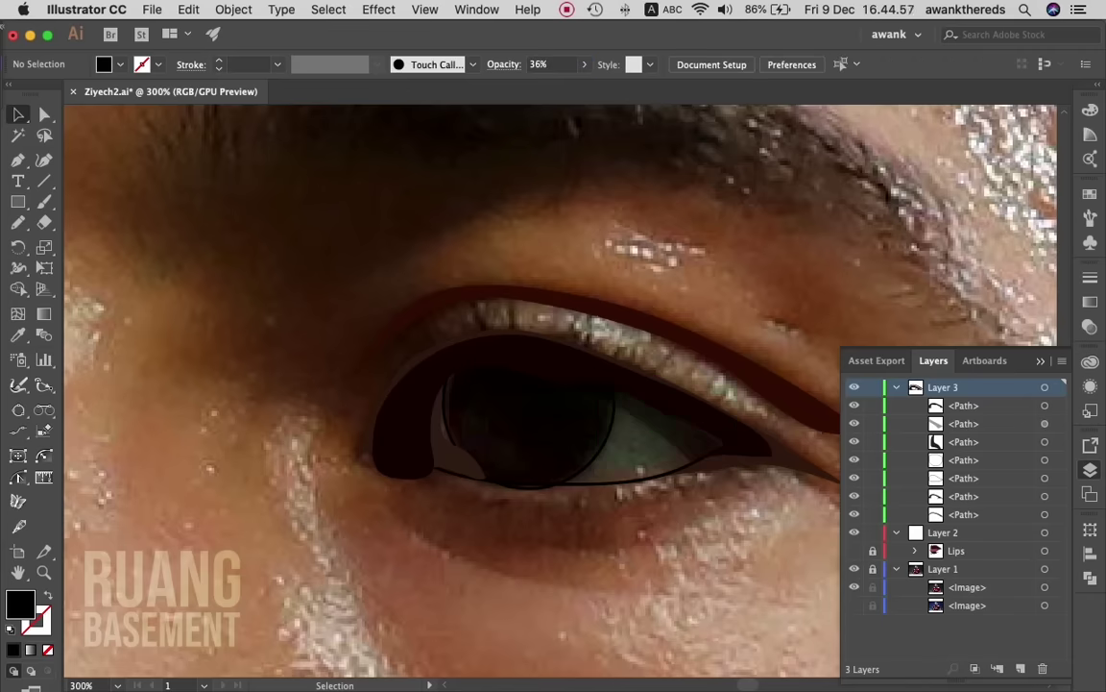
pyautogui.click(1045, 478)
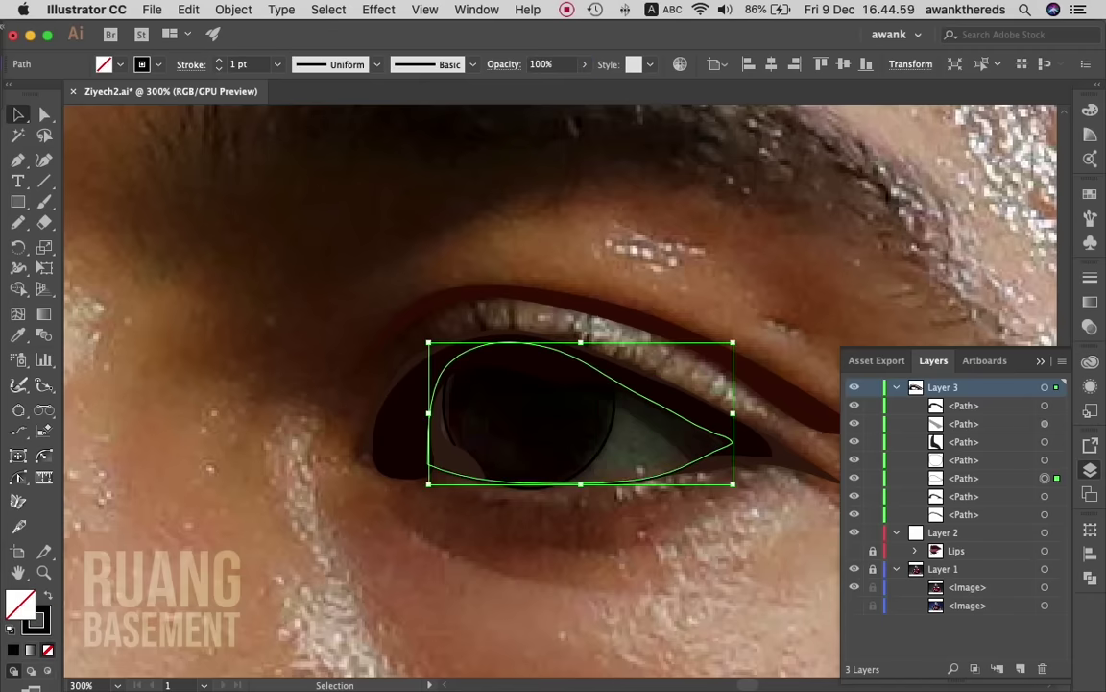
# - Fill the eye outline with dark green from the photo and give the iris a black fill
pyautogui.press('i')
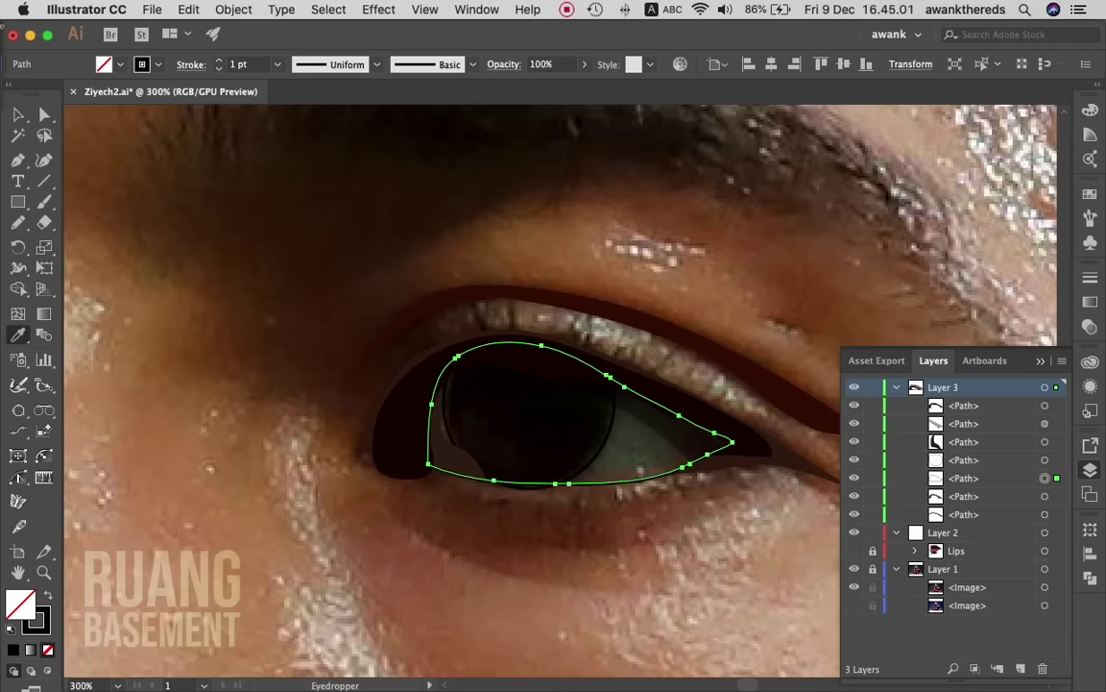
pyautogui.click(648, 427)
pyautogui.press('v')
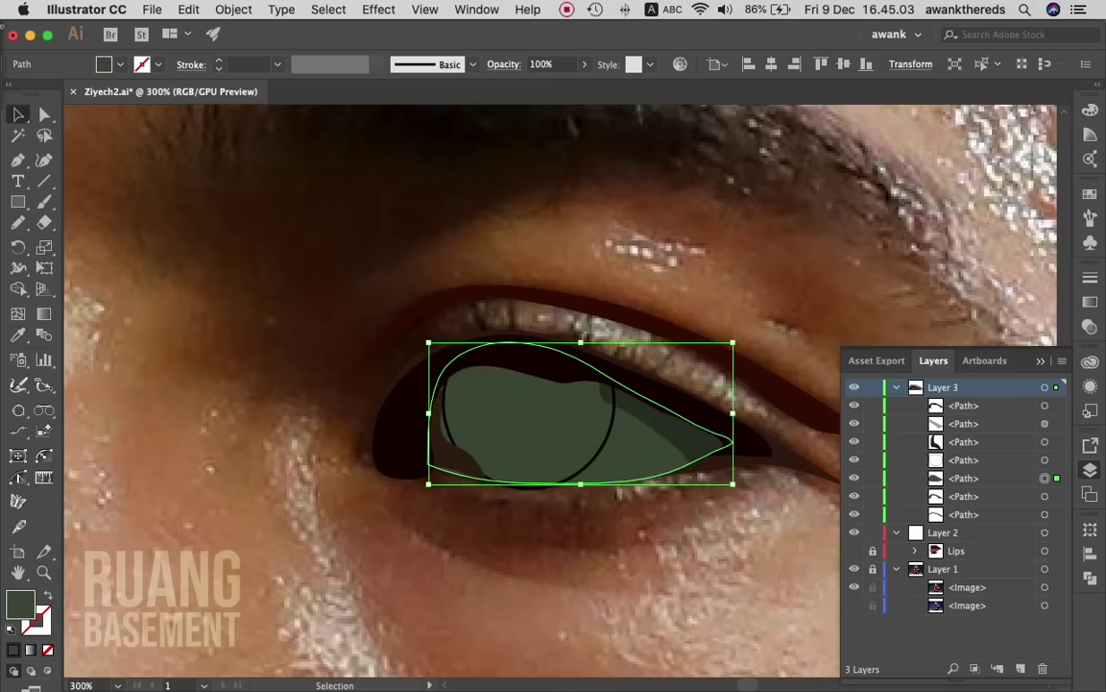
pyautogui.click(445, 423)
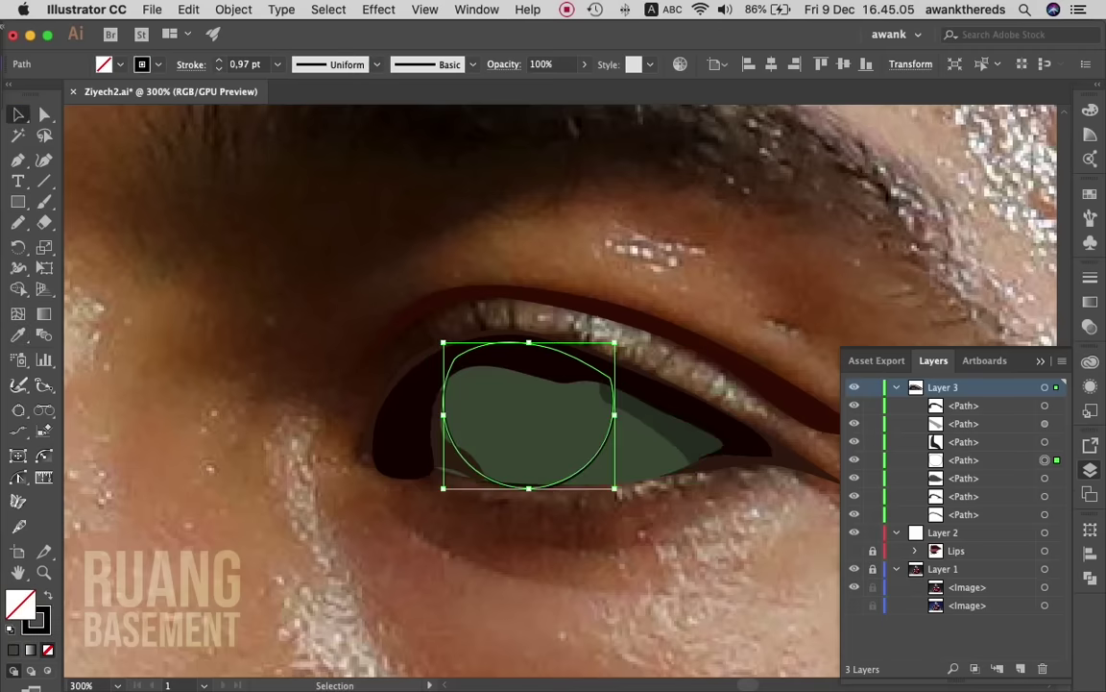
pyautogui.hotkey('shift', 'x')
pyautogui.hotkey('ctrl', 'shift', 'a')
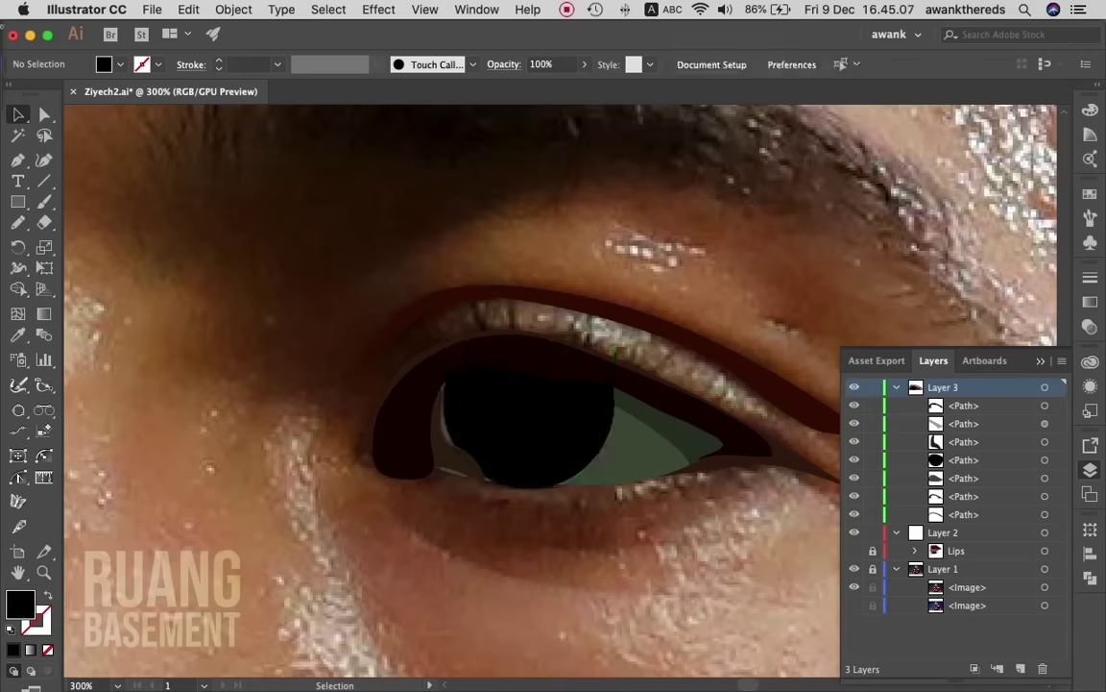
# - Redraw the dark sliver left of the iris into a brown crescent, undoing a bad anchor delete
pyautogui.click(435, 447)
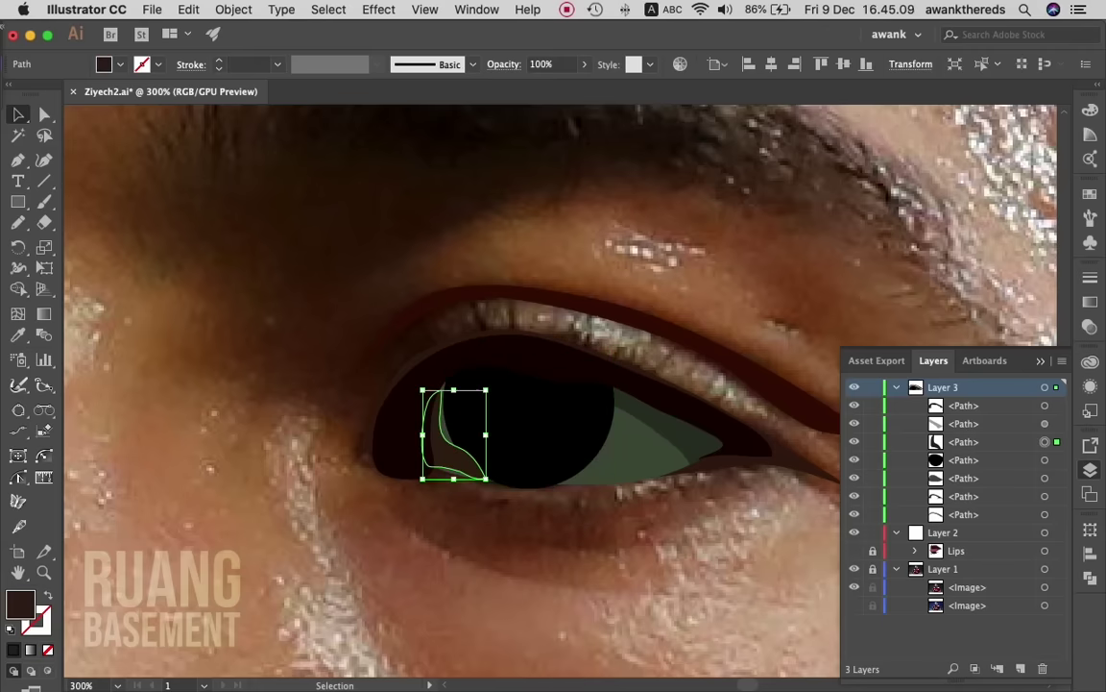
pyautogui.press('a')
pyautogui.press('n')
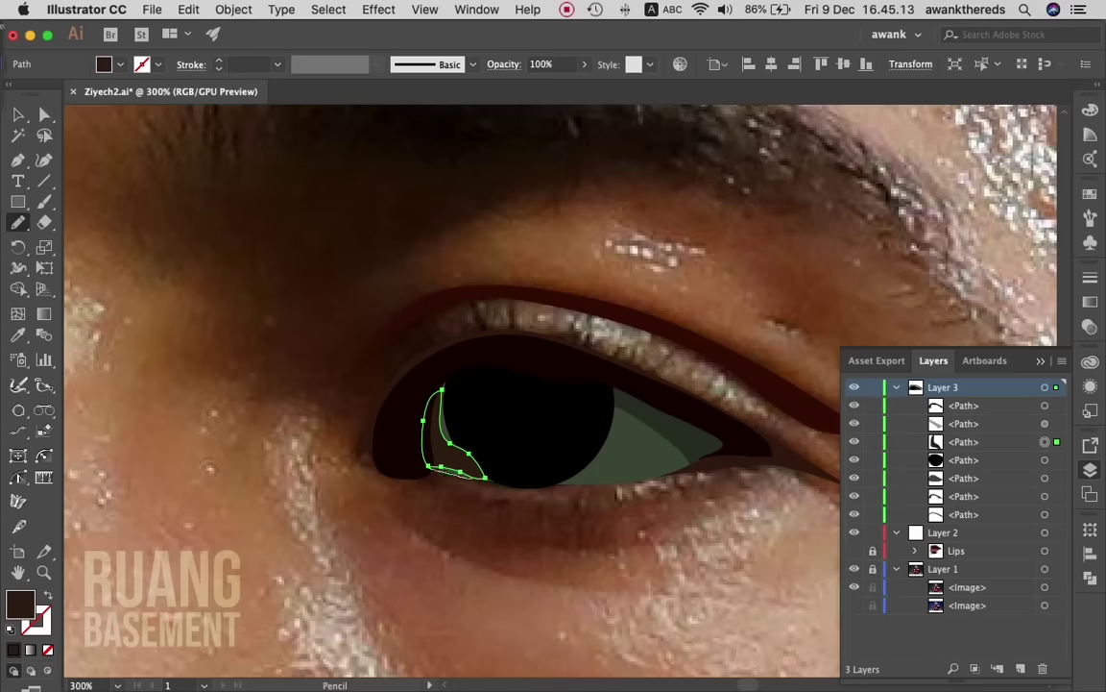
pyautogui.press('a')
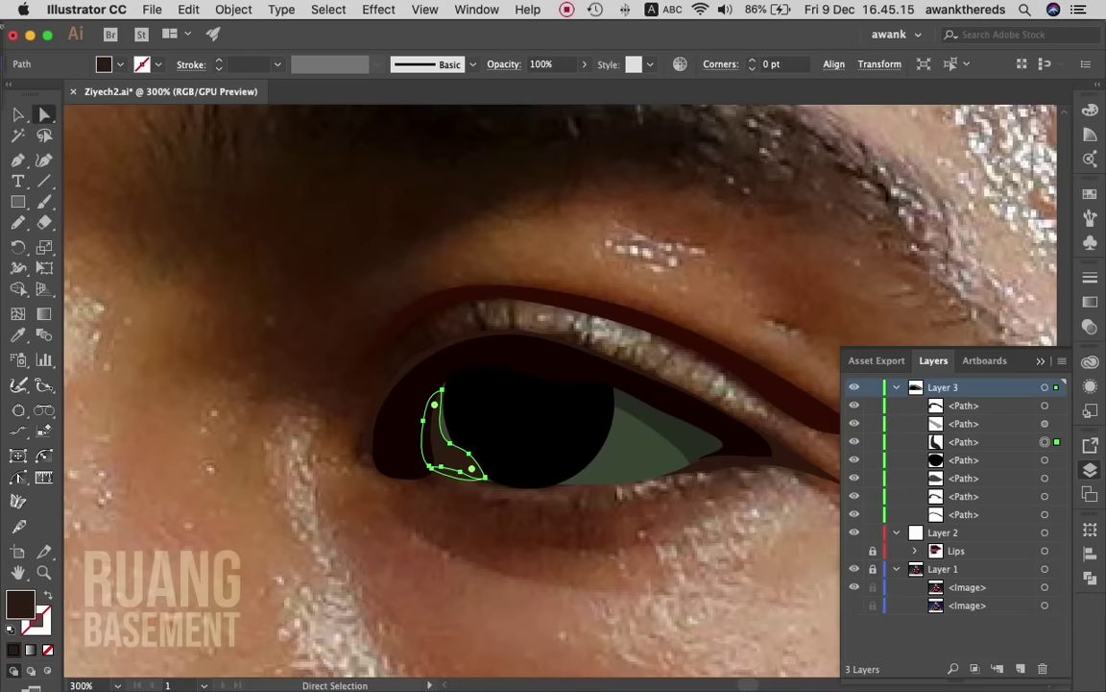
pyautogui.click(486, 477)
pyautogui.press('Delete')
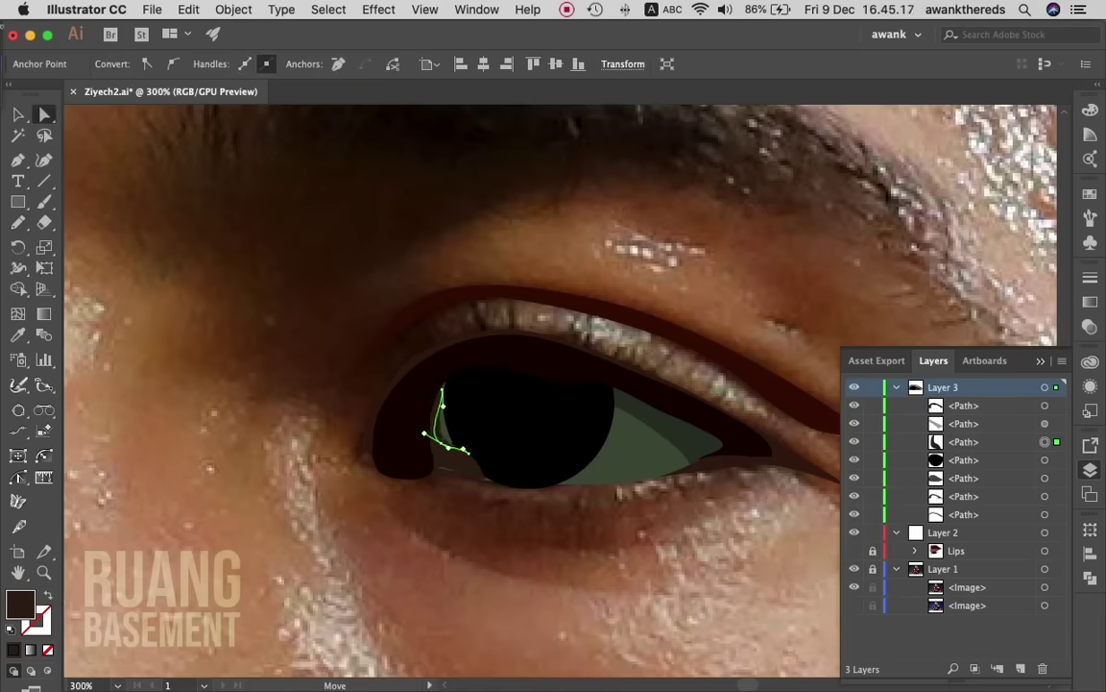
pyautogui.hotkey('ctrl', 'z')
pyautogui.press('v')
pyautogui.hotkey('ctrl', 'z')
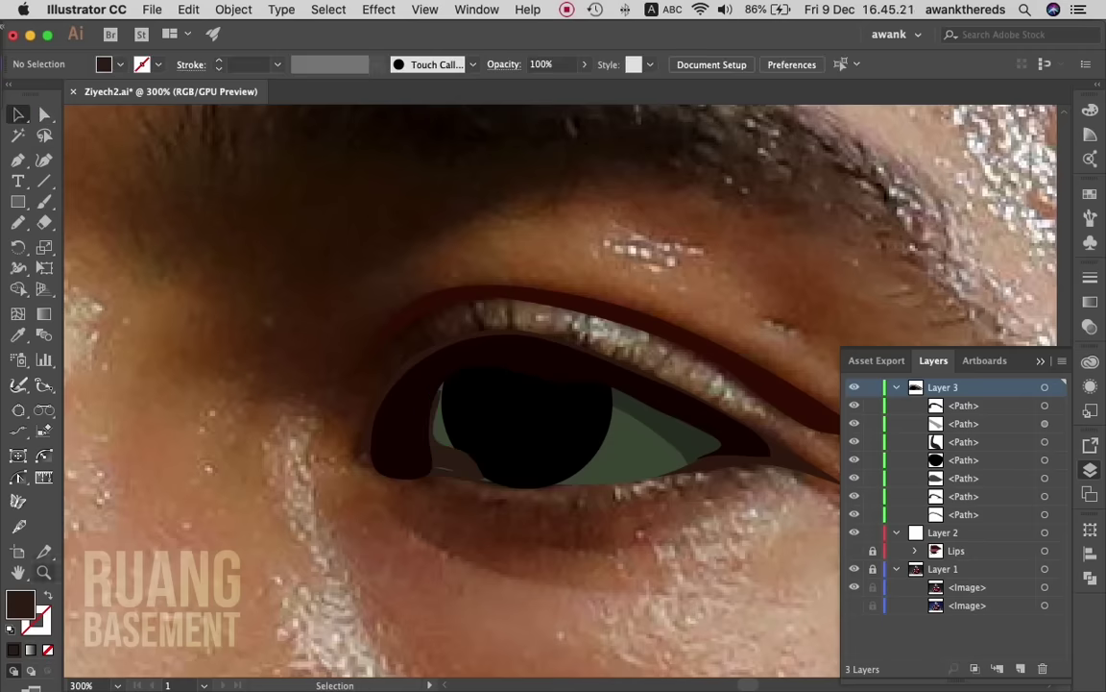
# - At 800% zoom, redraw the crescent's lower edge and move its top point up and right
pyautogui.press('z')
pyautogui.click(509, 543)
pyautogui.click(509, 543)
pyautogui.click(509, 543)
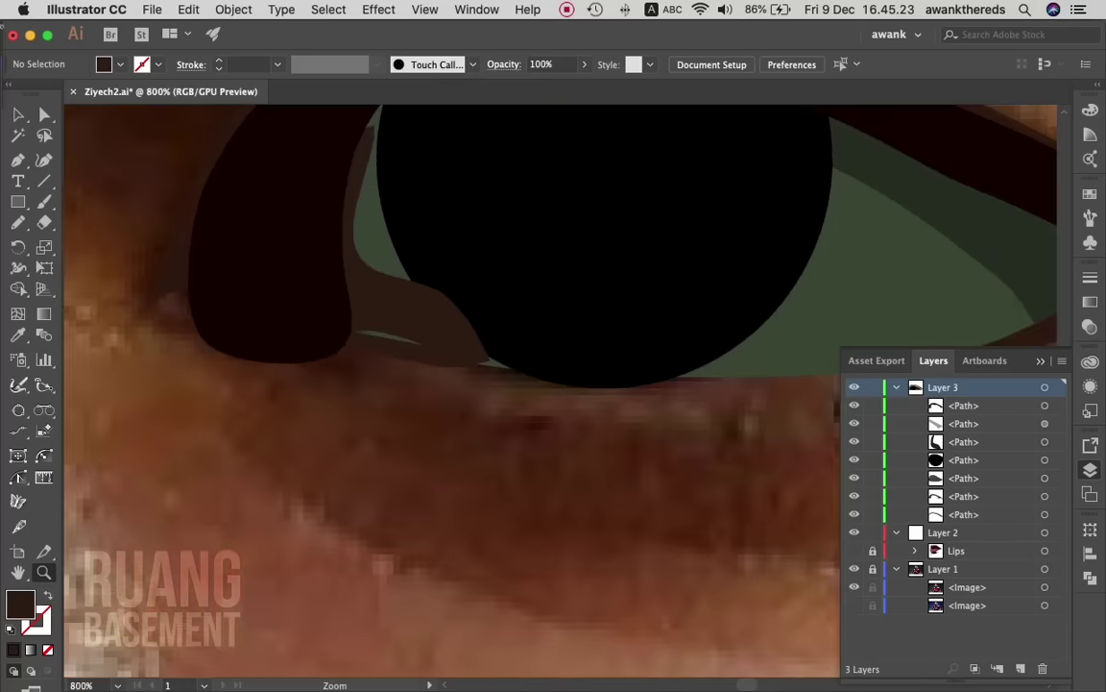
pyautogui.press('a')
pyautogui.click(408, 307)
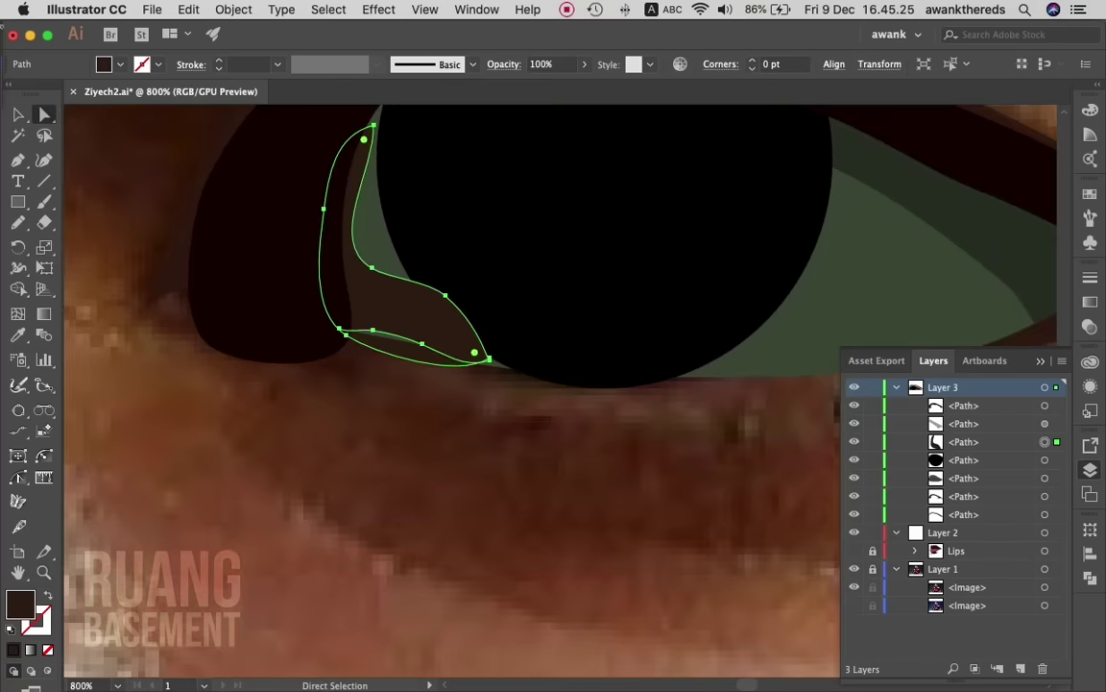
pyautogui.press('n')
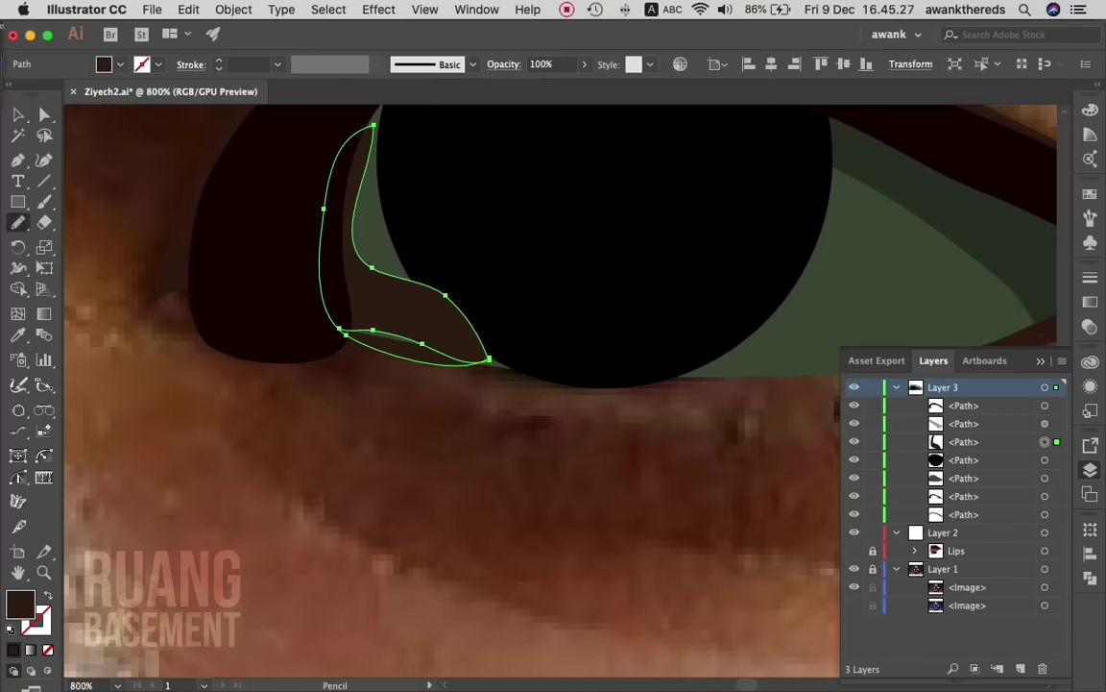
pyautogui.moveTo(327, 304)
pyautogui.mouseDown()
pyautogui.moveTo(513, 367)
pyautogui.moveTo(423, 284)
pyautogui.mouseUp()
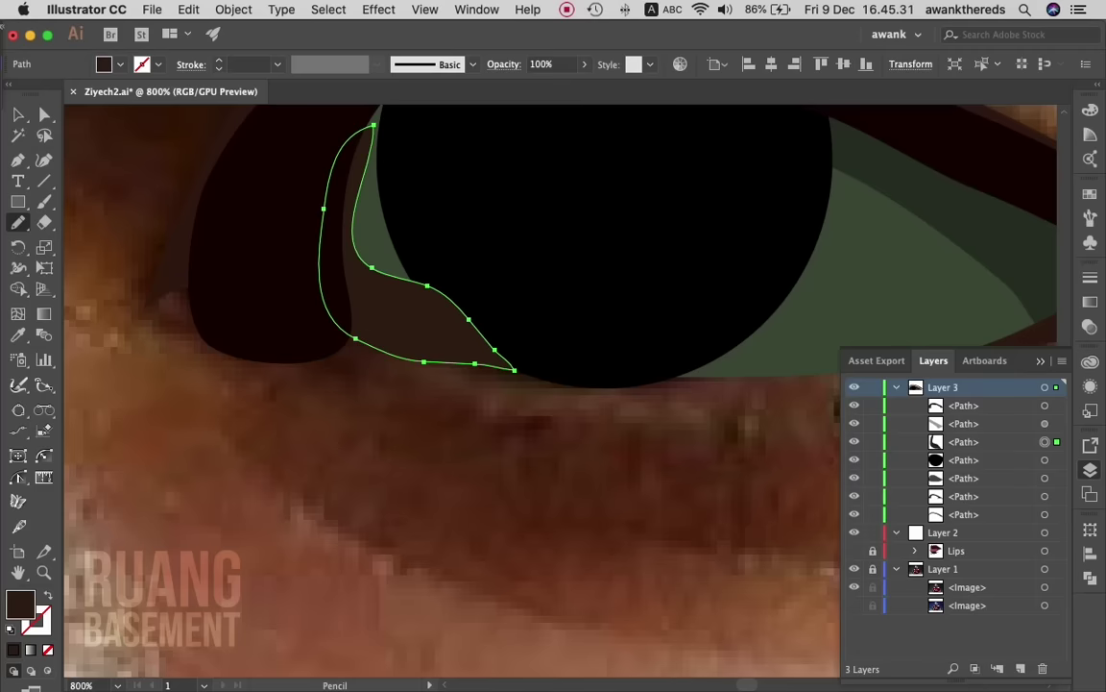
pyautogui.scroll(2, 451, 355)
pyautogui.scroll(2, 452, 355)
pyautogui.press('a')
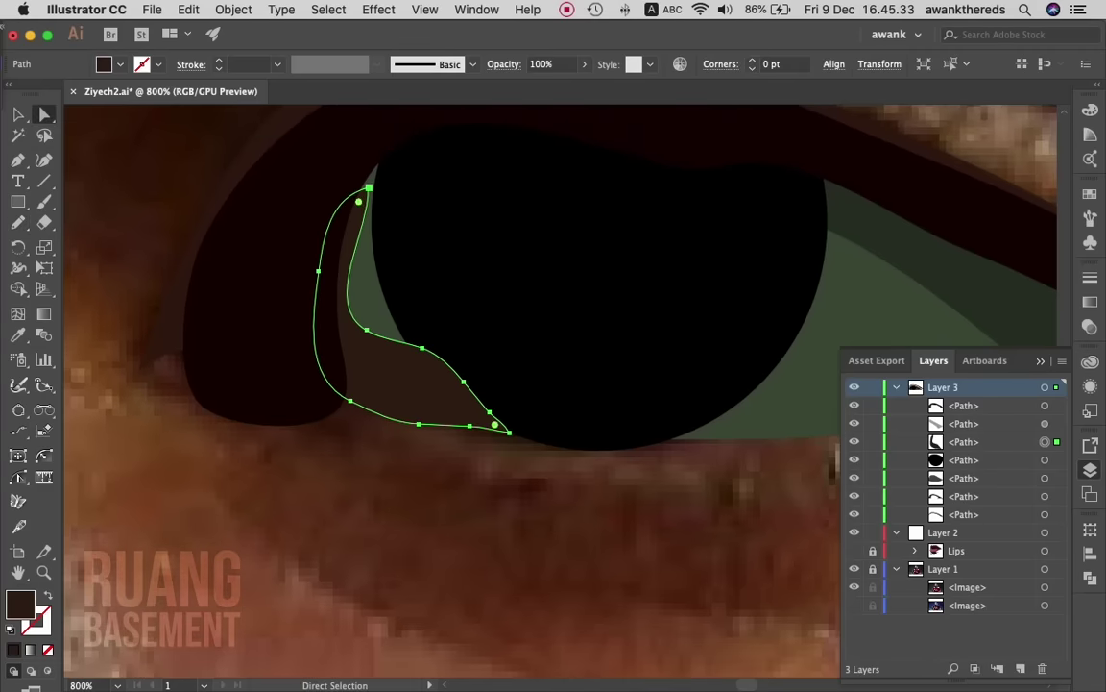
pyautogui.moveTo(368, 188); pyautogui.dragTo(377, 158)
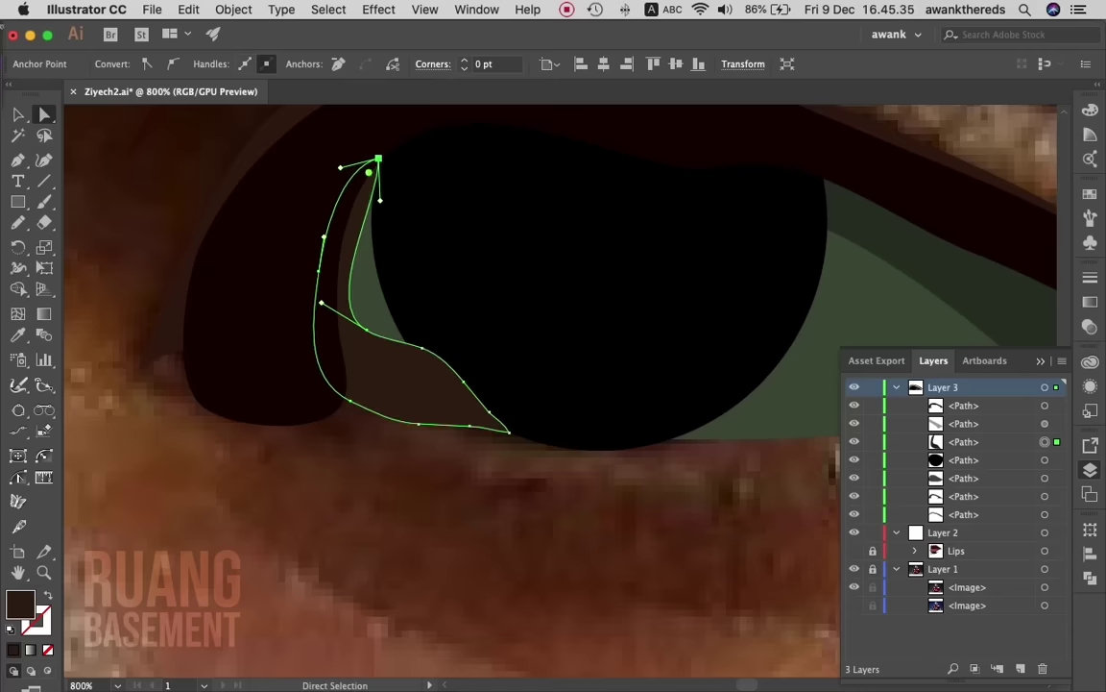
pyautogui.click(333, 412)
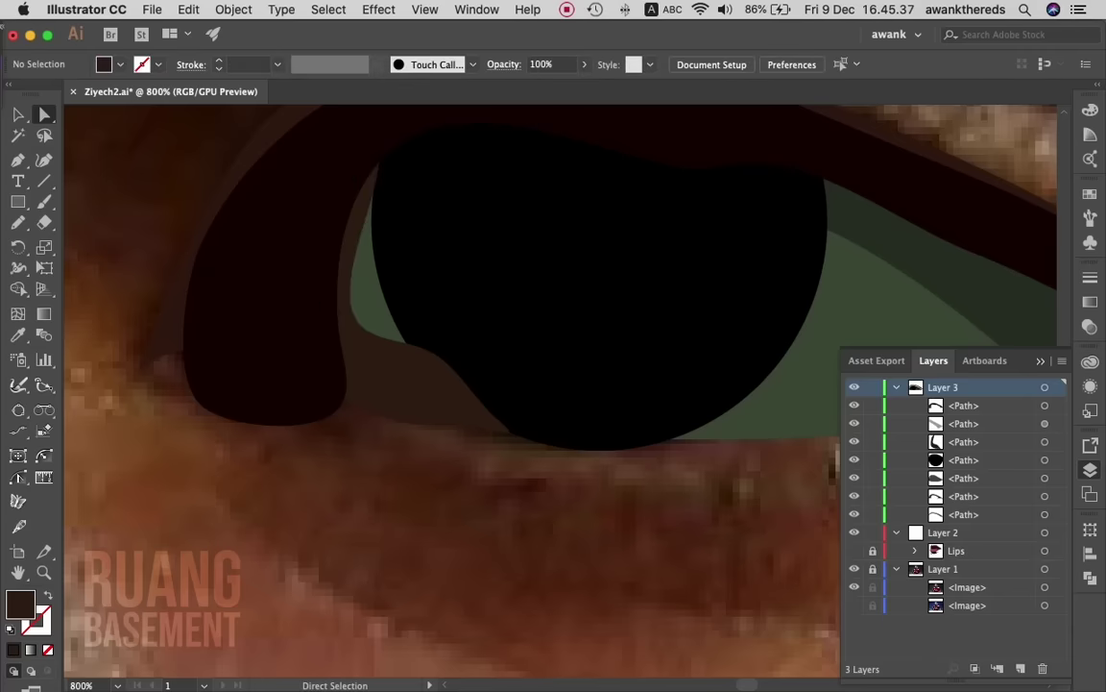
# - Bring the black pupil circle to the front and zoom back out to the whole eye
pyautogui.click(326, 380)
pyautogui.click(471, 323)
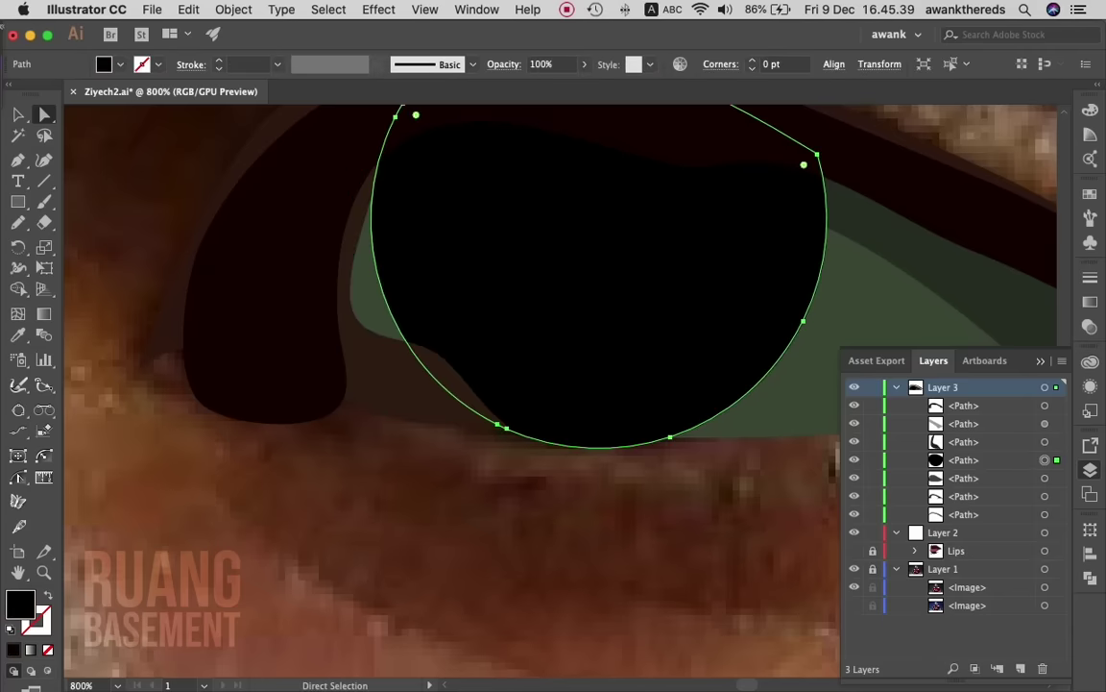
pyautogui.rightClick(470, 324)
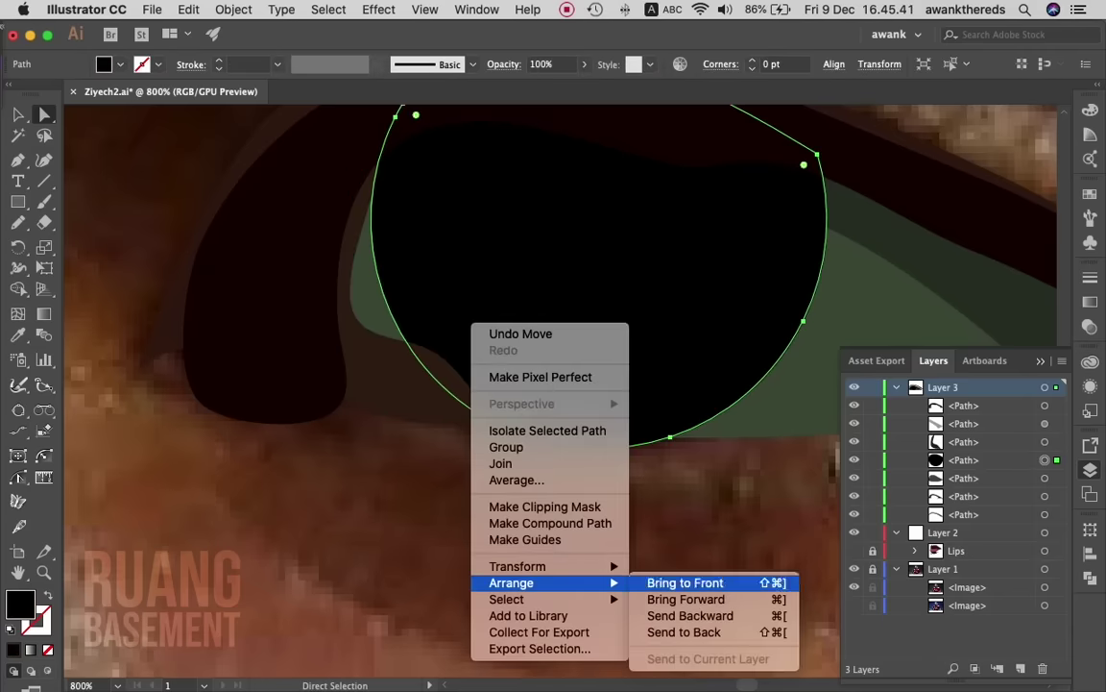
pyautogui.click(666, 583)
pyautogui.press('super+shift+a')
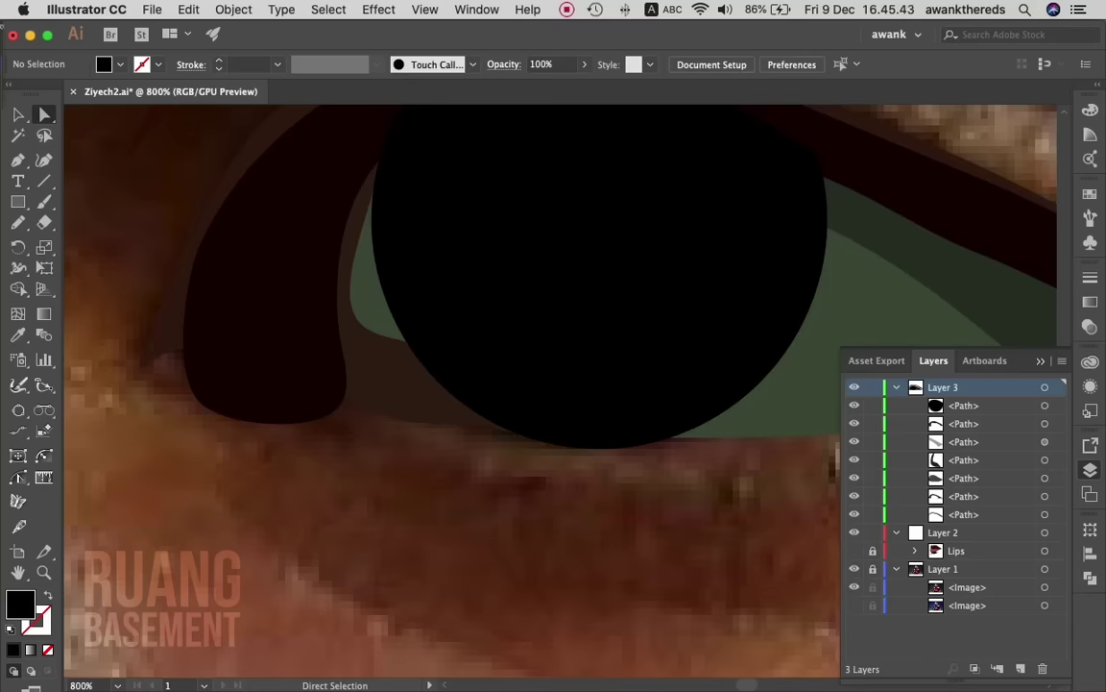
pyautogui.press('z')
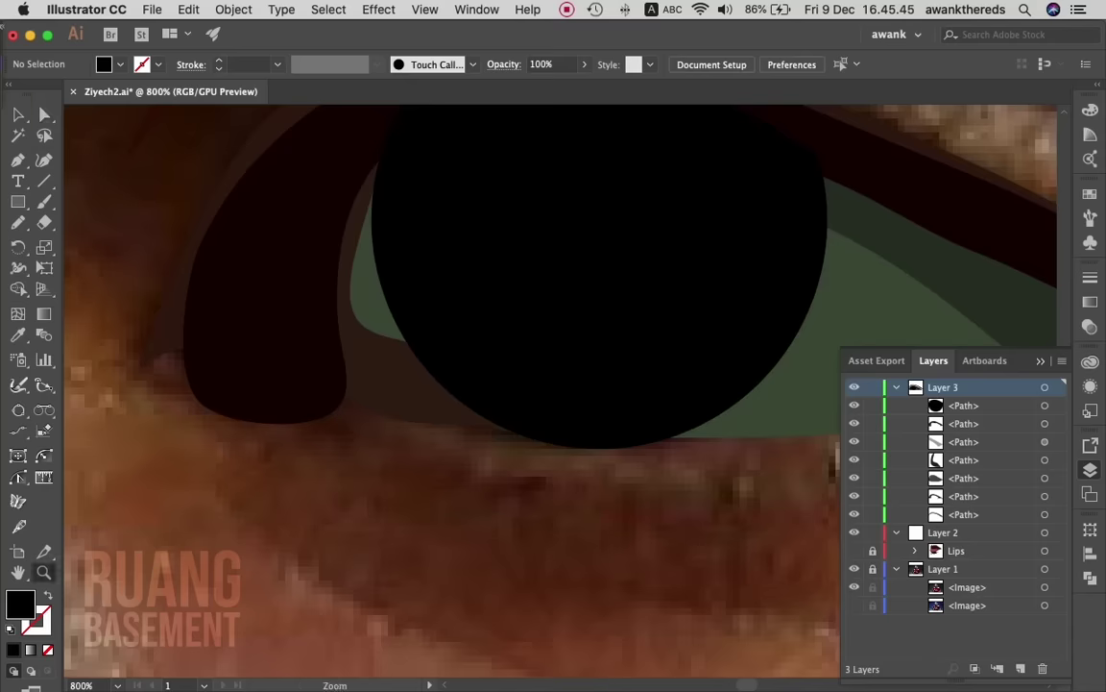
pyautogui.keyDown('alt'); pyautogui.click(468, 432); pyautogui.keyUp('alt')
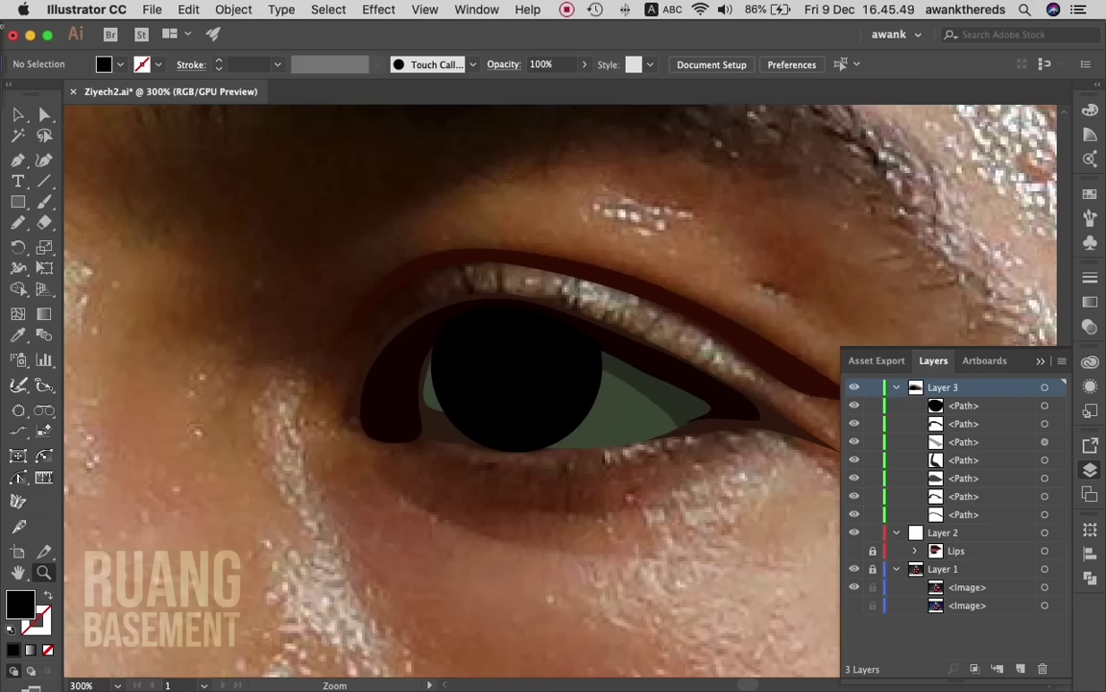
# - Sample a darker colour onto the eyelid shape and lower its opacity to 71%
pyautogui.click(768, 293)
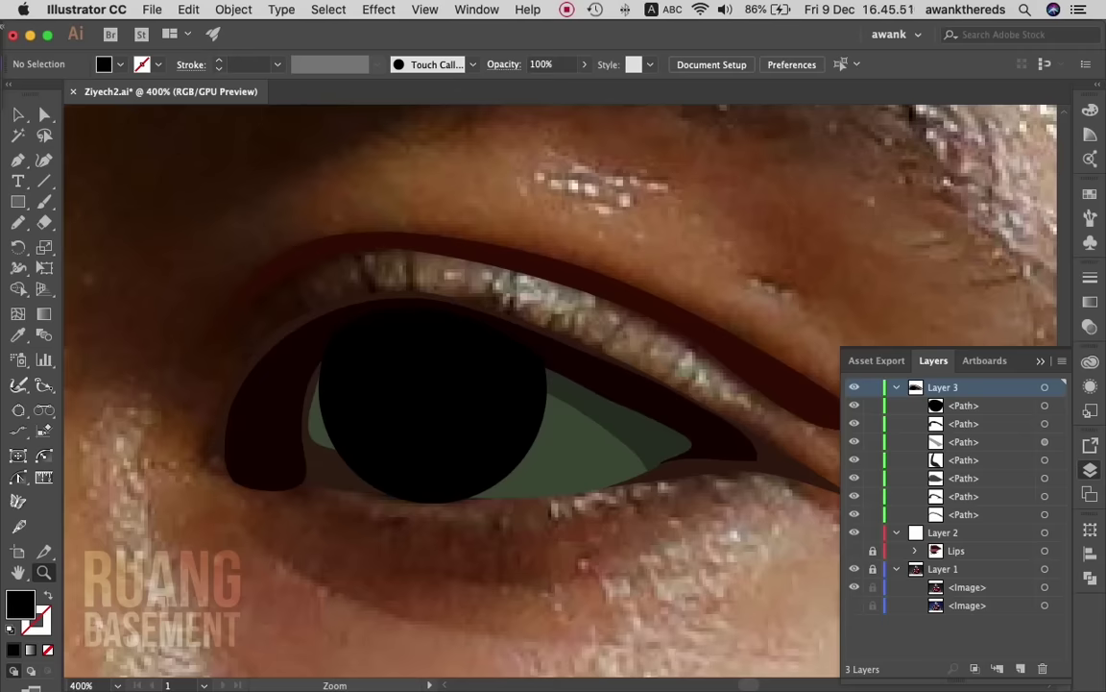
pyautogui.press('v')
pyautogui.click(251, 422)
pyautogui.press('i')
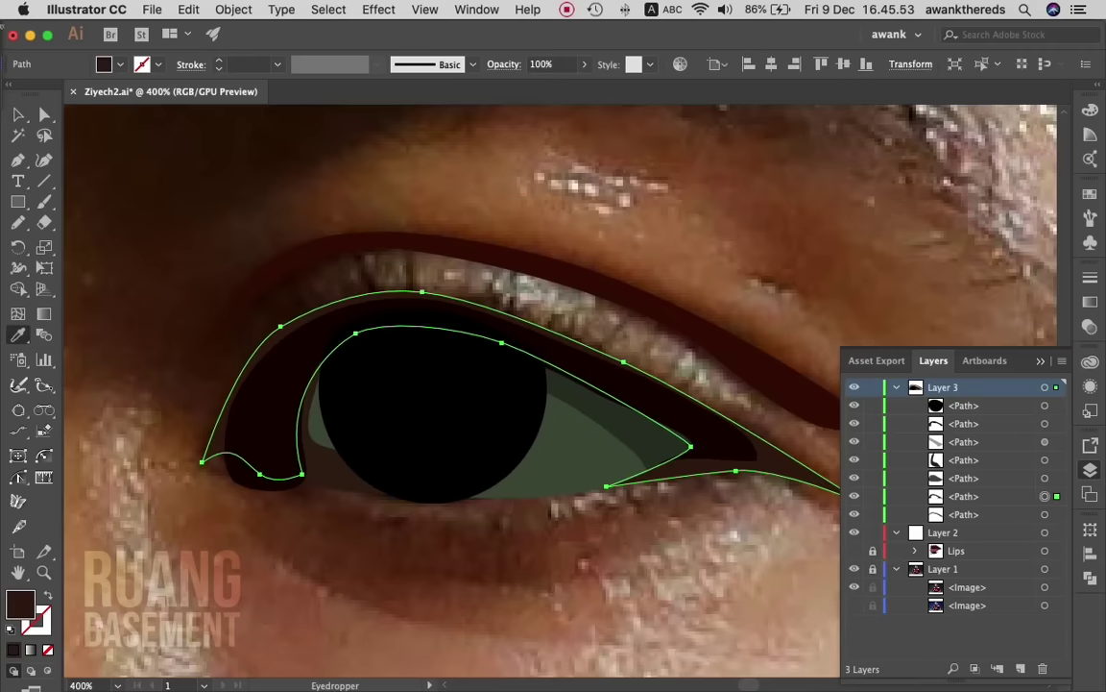
pyautogui.press('v')
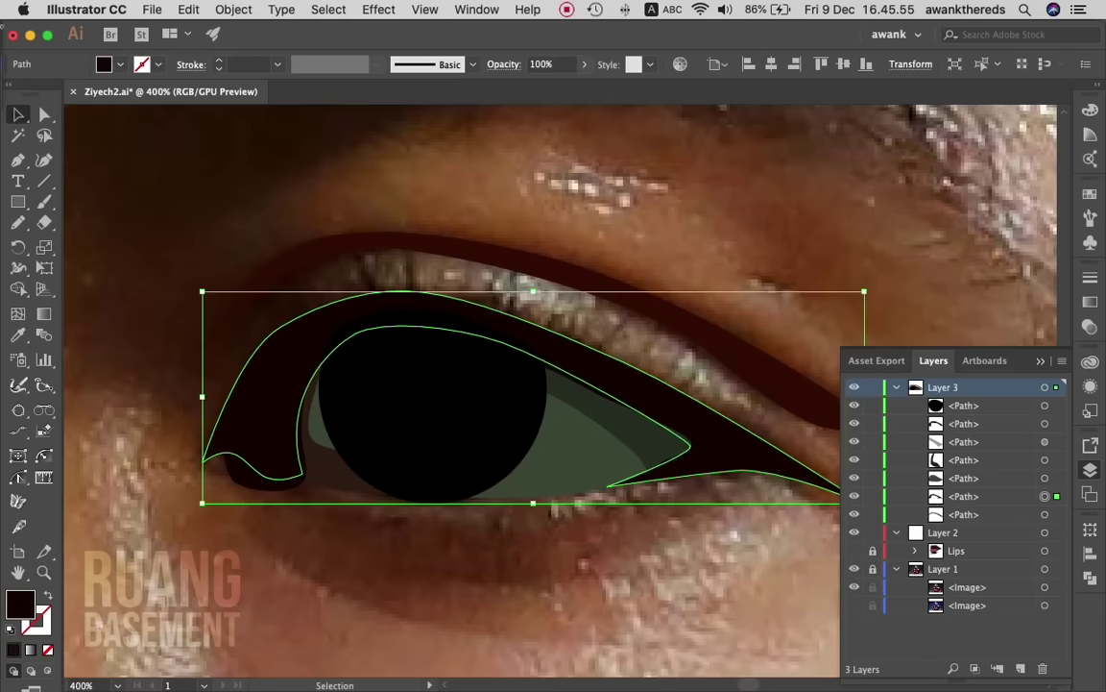
pyautogui.click(584, 64)
pyautogui.moveTo(580, 85); pyautogui.dragTo(562, 85)
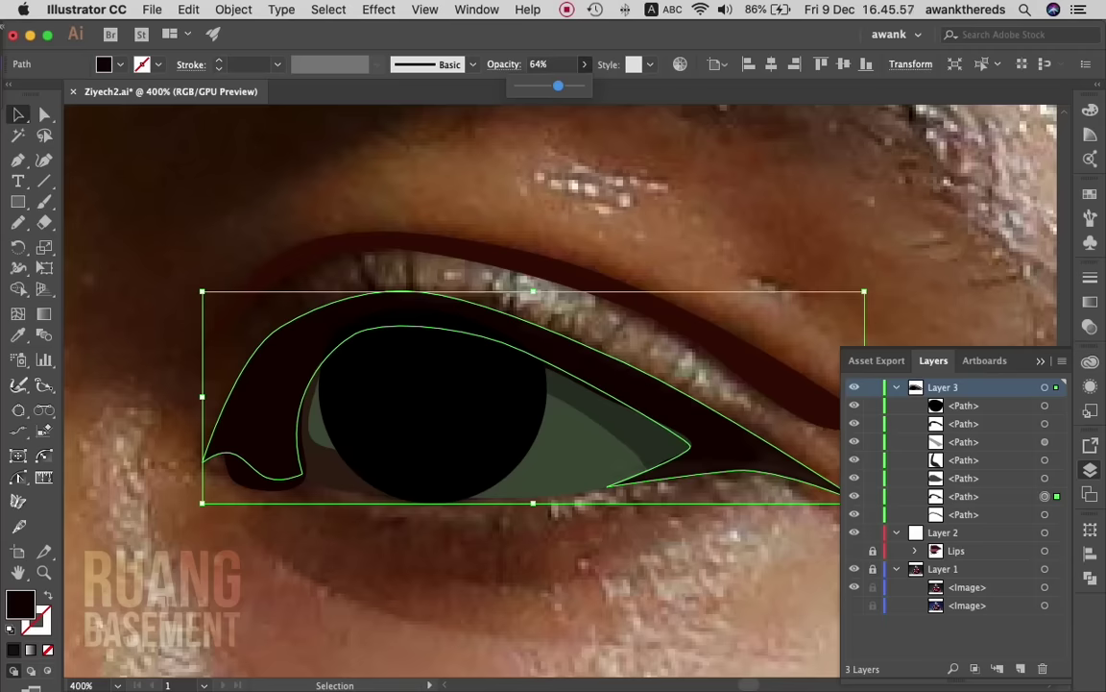
pyautogui.press('super+shift+a')
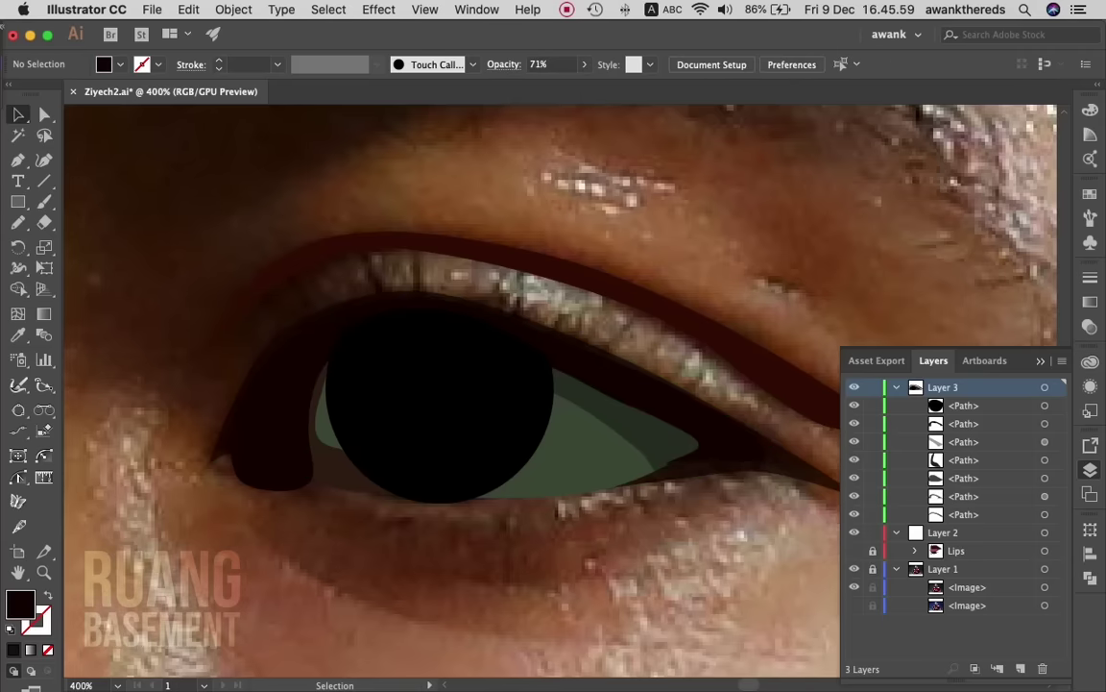
# - Check the shapes without the background photo, then swap fill and stroke colours
pyautogui.hscroll(-3, 507, 384)
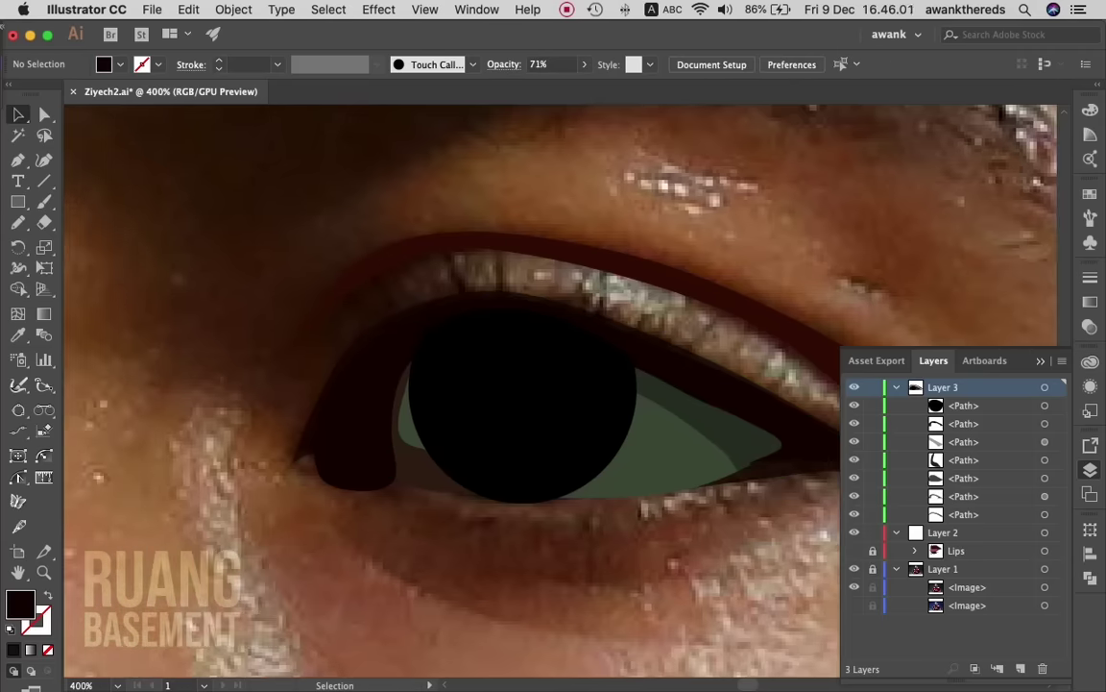
pyautogui.click(854, 569)
pyautogui.click(853, 568)
pyautogui.hotkey('shift', 'x')
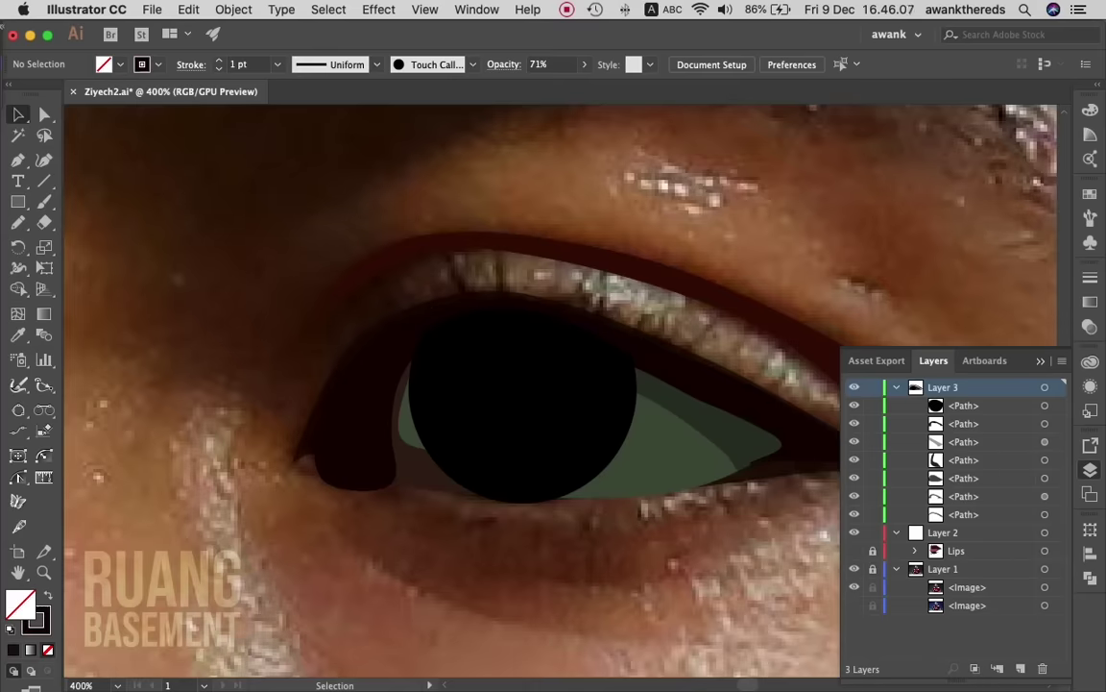
# - Set a tapered stroke width profile and open the Rambut Mata brush library
pyautogui.click(375, 65)
pyautogui.click(321, 199)
pyautogui.click(437, 64)
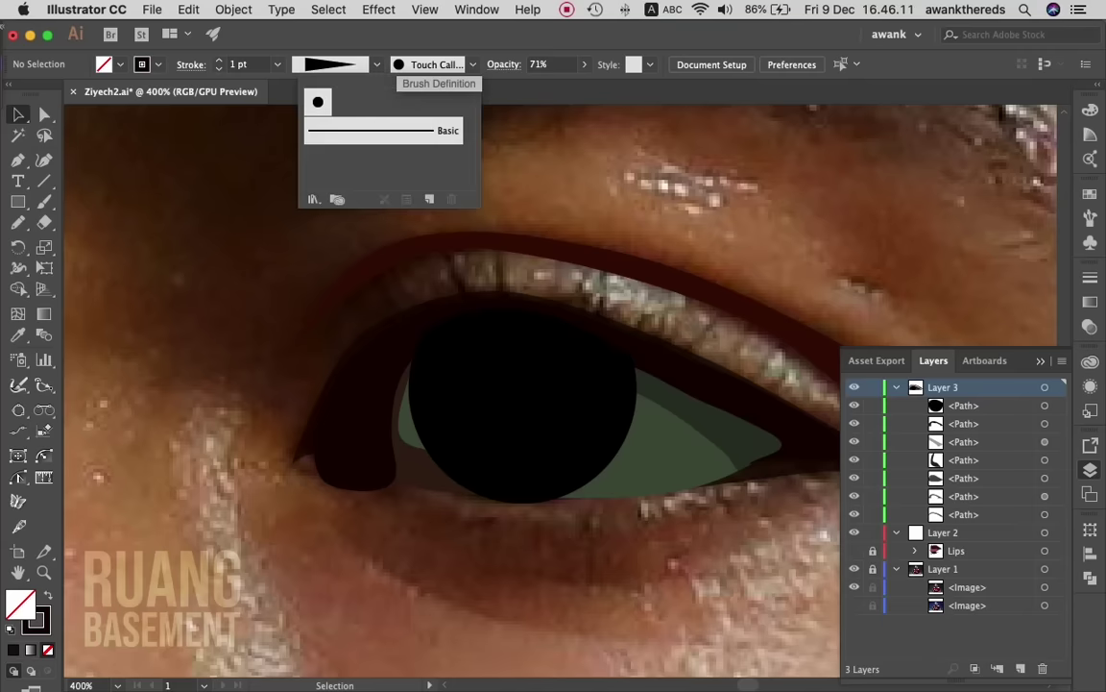
pyautogui.click(313, 198)
pyautogui.moveTo(384, 308)
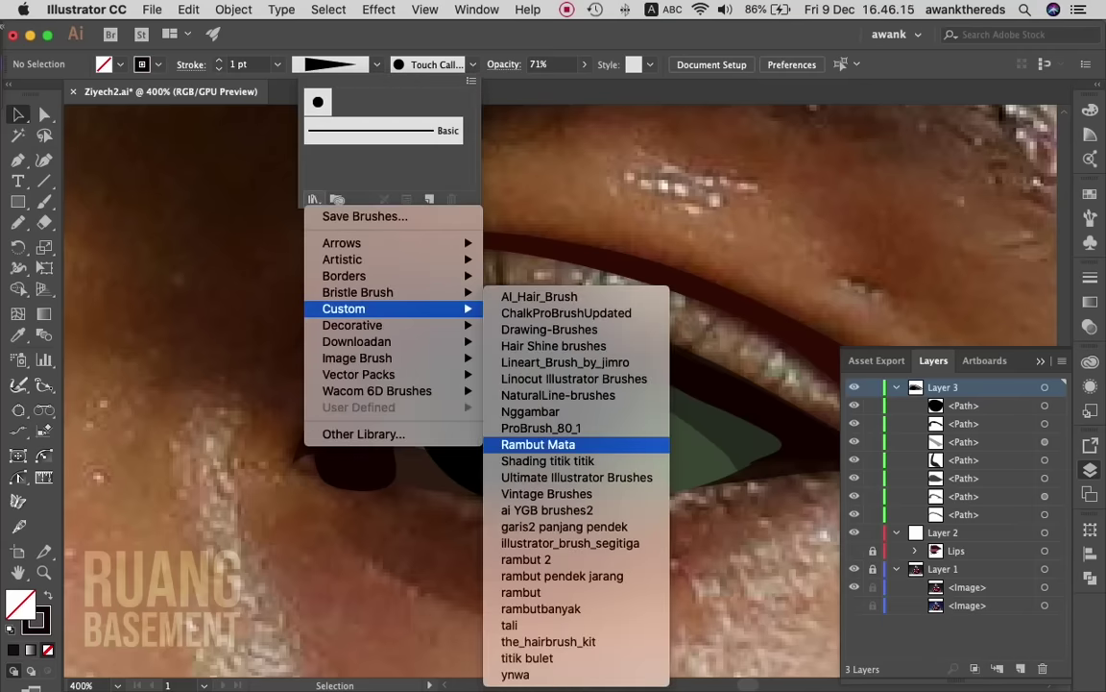
pyautogui.click(538, 443)
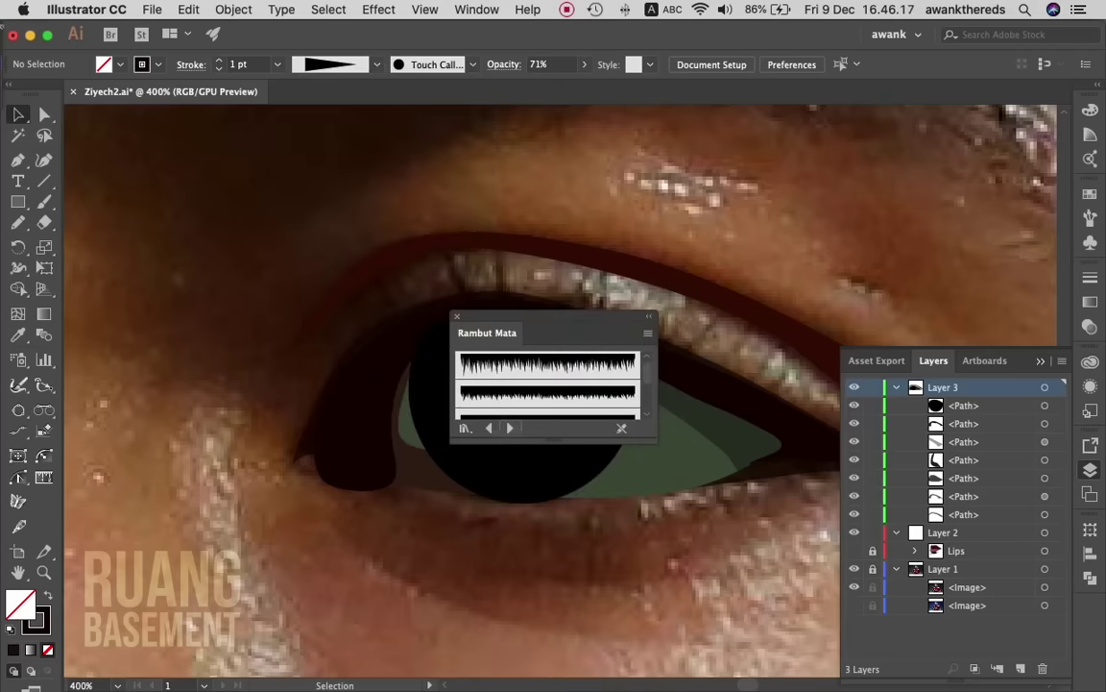
# - Switch to the Nggambar brush library, choose the long tapered brush, and move the panel aside
pyautogui.click(510, 428)
pyautogui.click(510, 427)
pyautogui.click(510, 427)
pyautogui.click(510, 427)
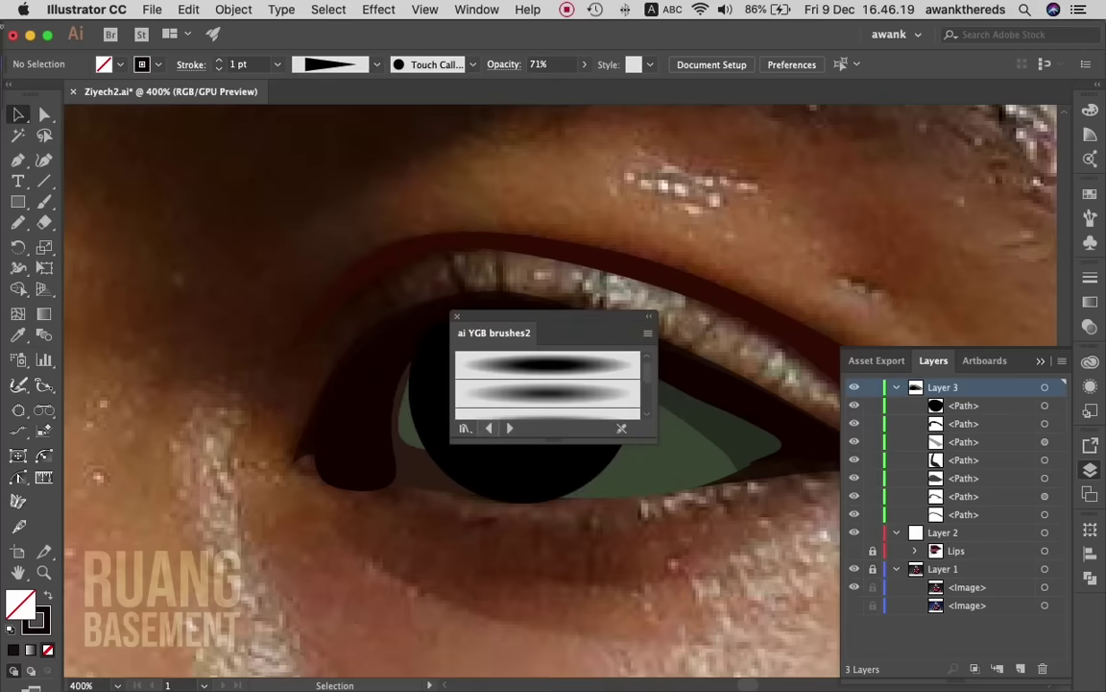
pyautogui.click(510, 427)
pyautogui.click(510, 427)
pyautogui.click(510, 427)
pyautogui.click(510, 427)
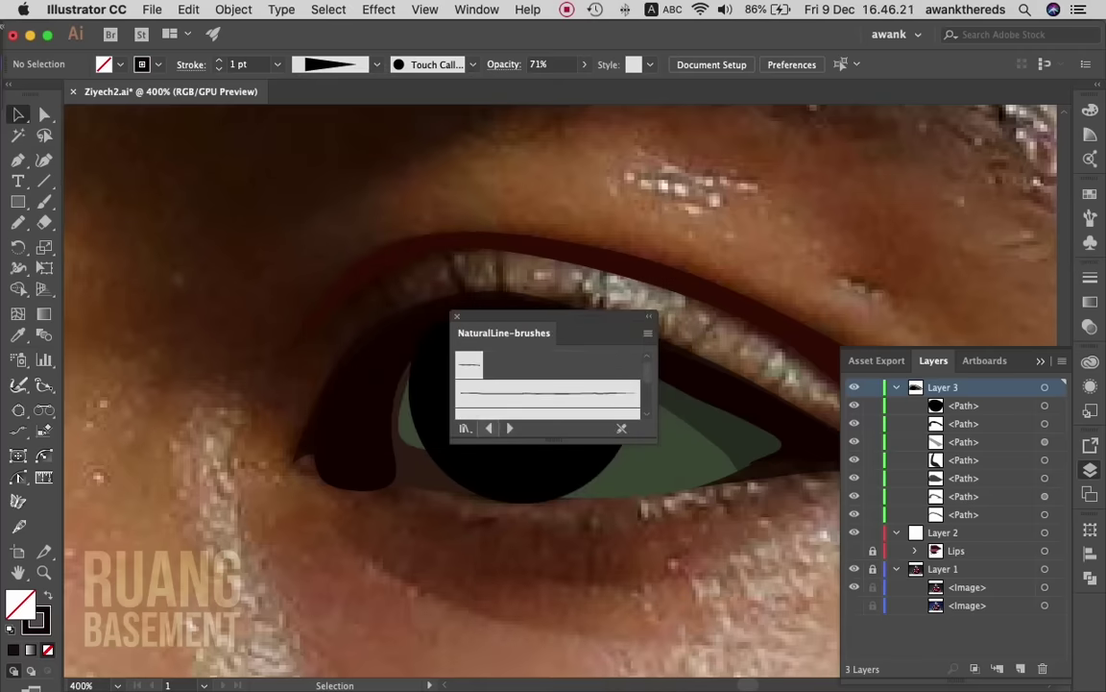
pyautogui.click(510, 428)
pyautogui.scroll(-1, 548, 384)
pyautogui.scroll(-1, 547, 384)
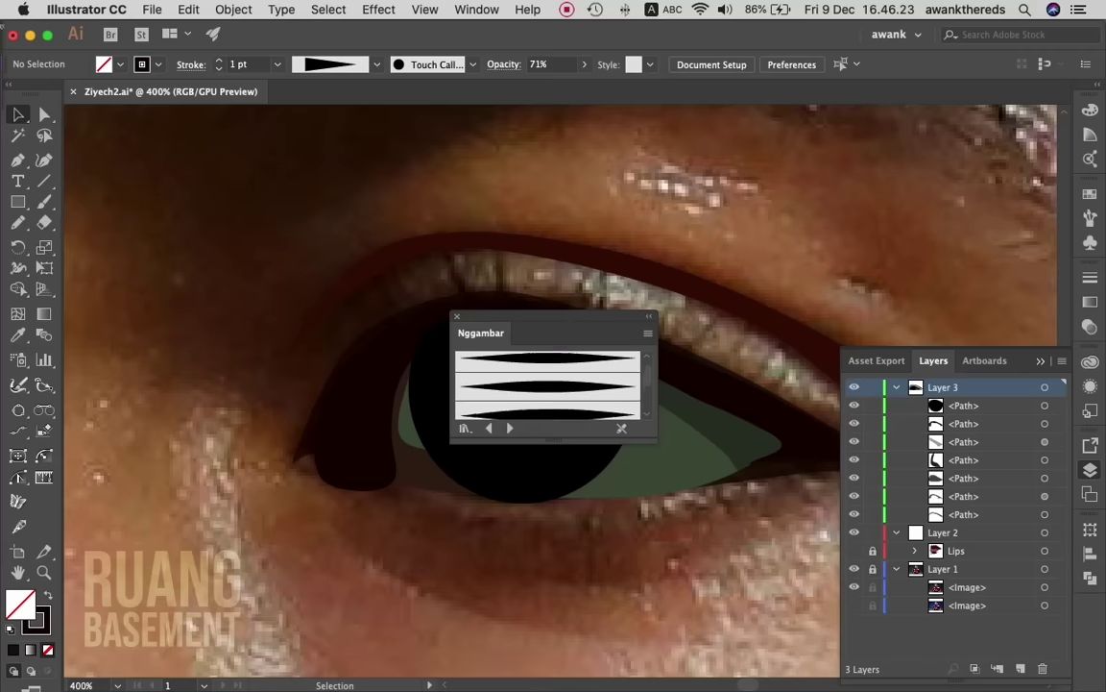
pyautogui.scroll(-2, 547, 384)
pyautogui.scroll(-2, 547, 384)
pyautogui.scroll(-1, 548, 385)
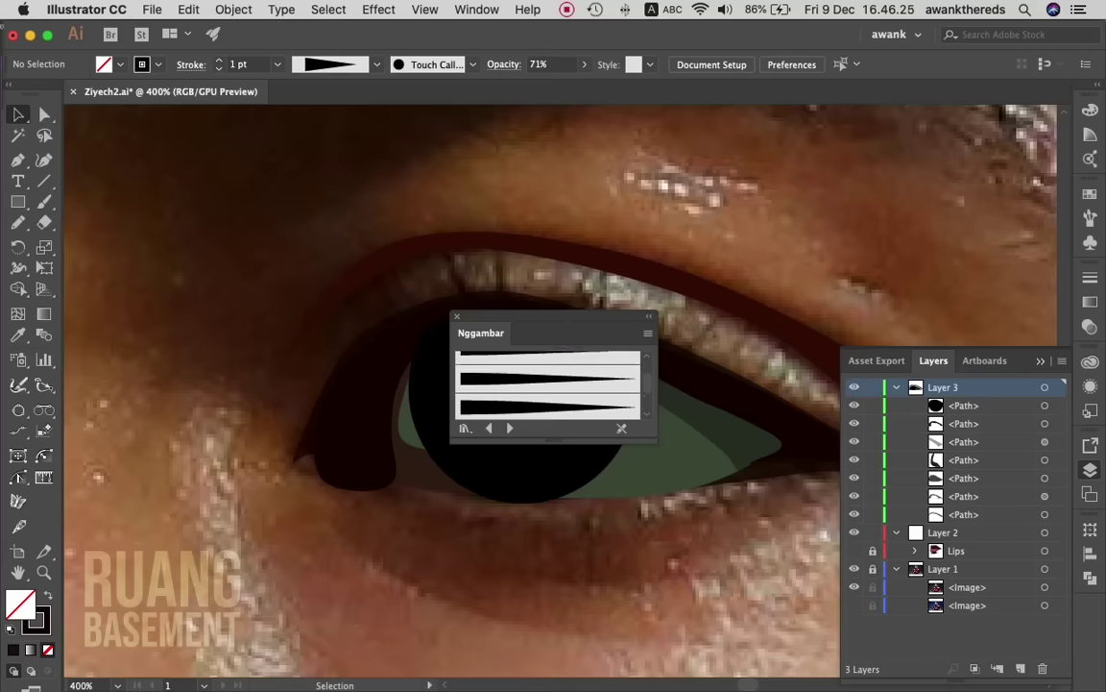
pyautogui.click(547, 384)
pyautogui.moveTo(538, 317); pyautogui.dragTo(521, 549)
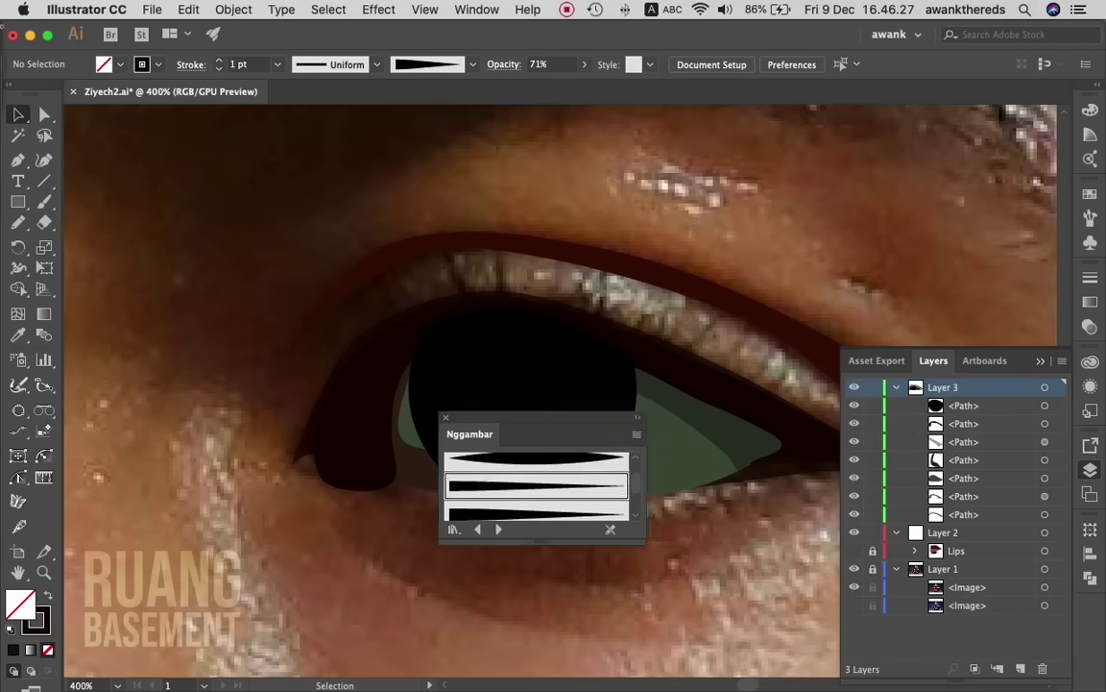
# - Paint tapered eyelashes above the iris at 1 pt, then more at 3 pt
pyautogui.press('b')
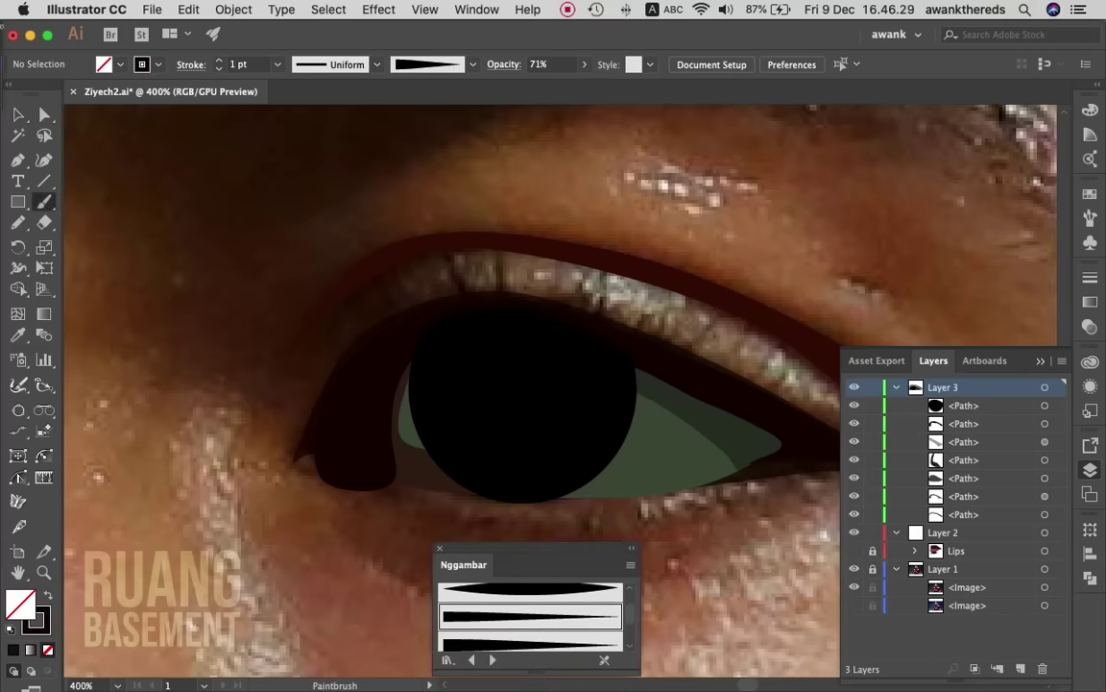
pyautogui.moveTo(447, 279); pyautogui.dragTo(410, 237)
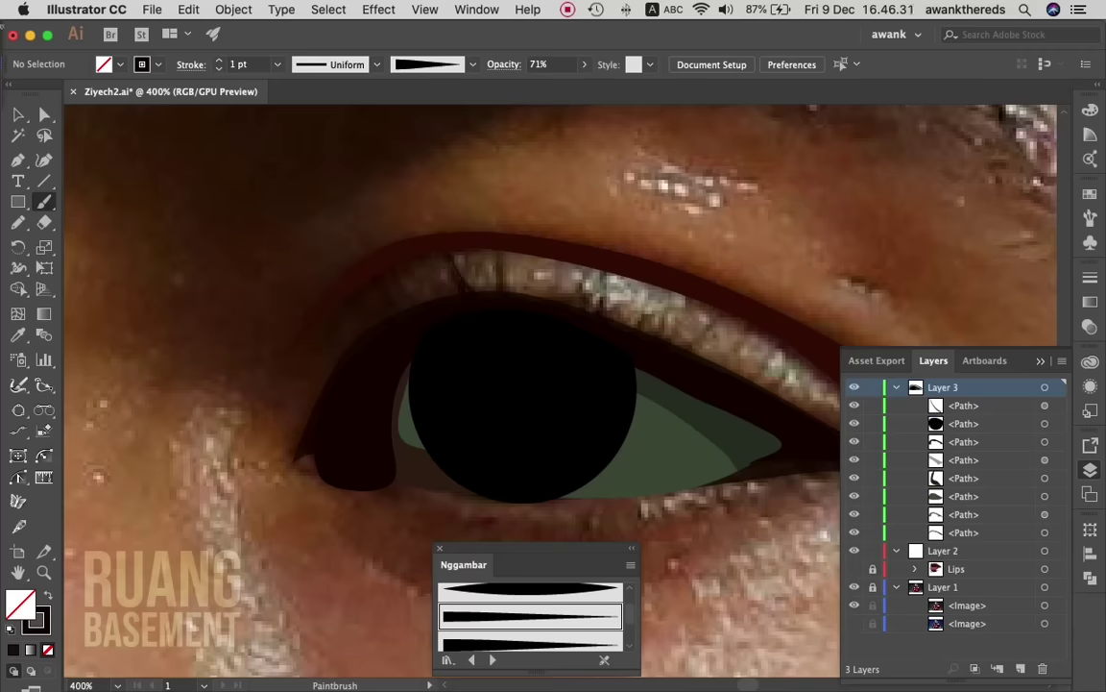
pyautogui.moveTo(500, 303); pyautogui.dragTo(501, 261)
pyautogui.moveTo(575, 306)
pyautogui.mouseDown()
pyautogui.moveTo(588, 277)
pyautogui.moveTo(628, 280)
pyautogui.moveTo(598, 277)
pyautogui.moveTo(605, 285)
pyautogui.mouseUp()
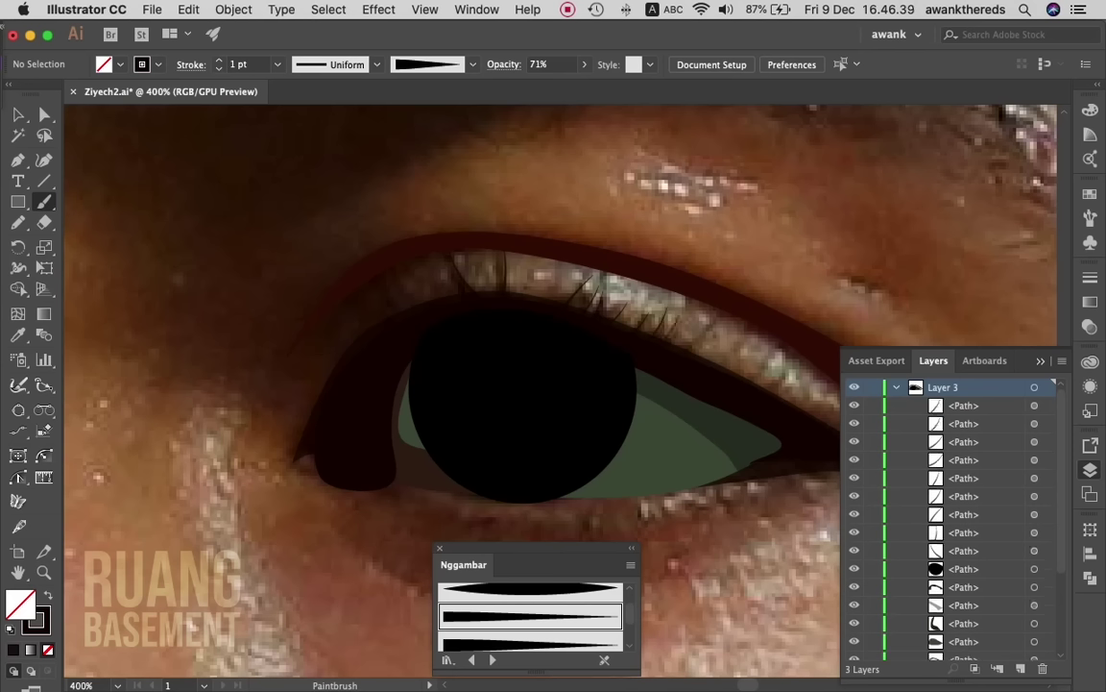
pyautogui.click(219, 59)
pyautogui.click(219, 60)
pyautogui.moveTo(483, 306); pyautogui.dragTo(466, 262)
pyautogui.moveTo(427, 319)
pyautogui.mouseDown()
pyautogui.moveTo(389, 283)
pyautogui.moveTo(376, 288)
pyautogui.mouseUp()
pyautogui.moveTo(409, 331); pyautogui.dragTo(358, 293)
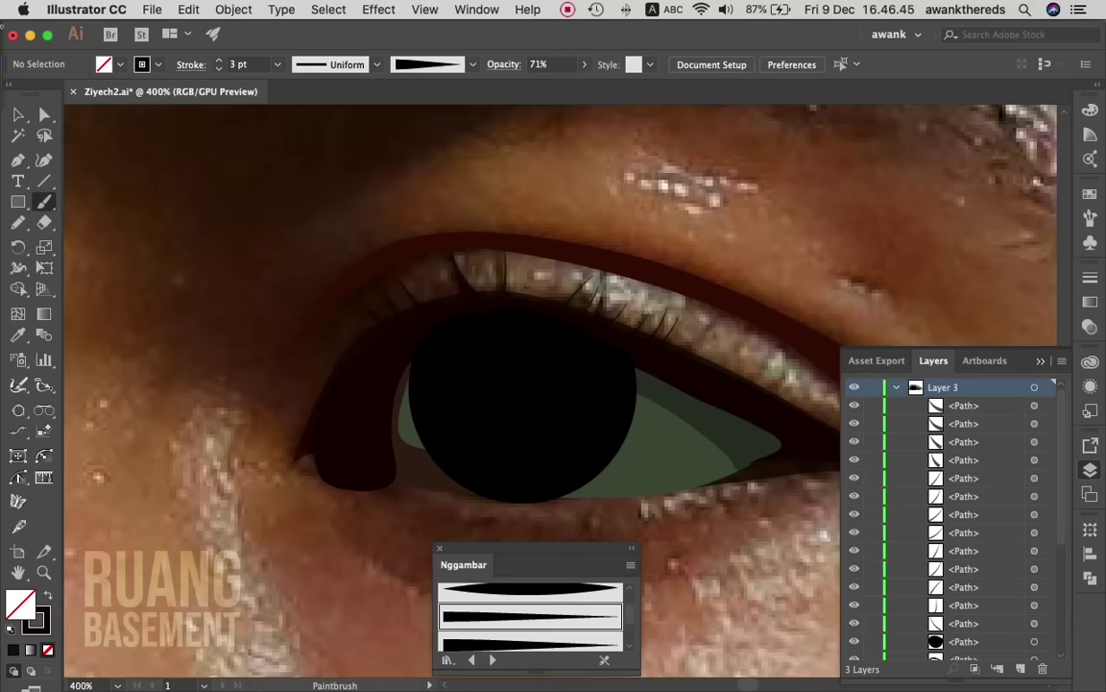
# - Add 2 pt lashes along the upper lid and outer corner, then collapse Layer 3
pyautogui.hscroll(5, 504, 352)
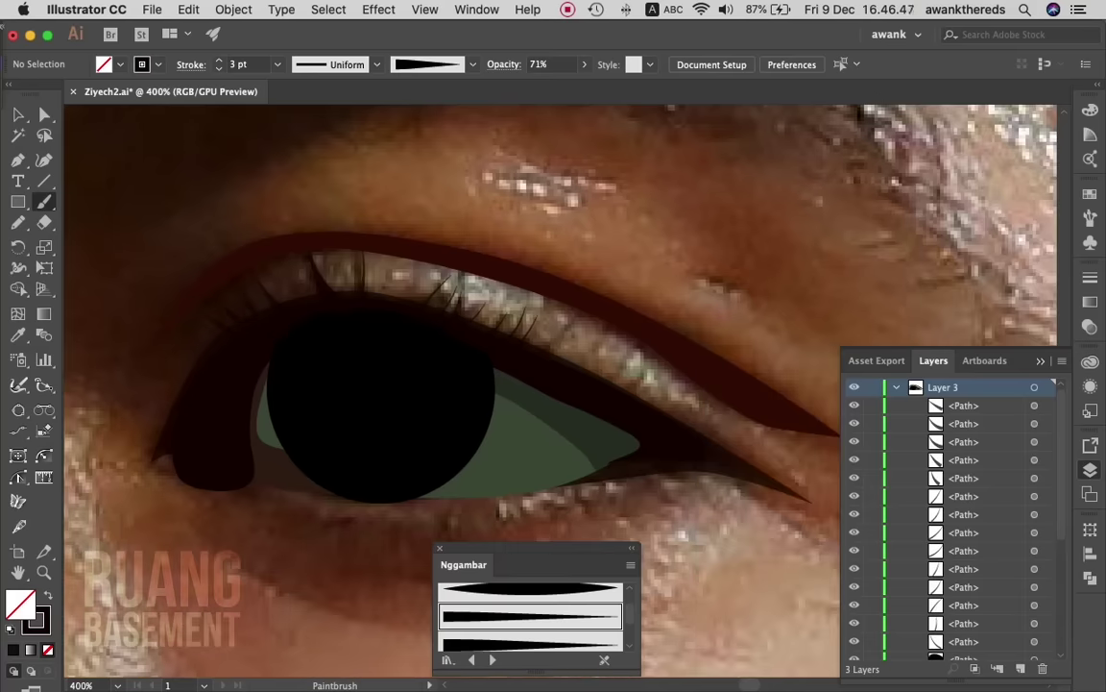
pyautogui.click(219, 69)
pyautogui.moveTo(602, 389); pyautogui.dragTo(642, 361)
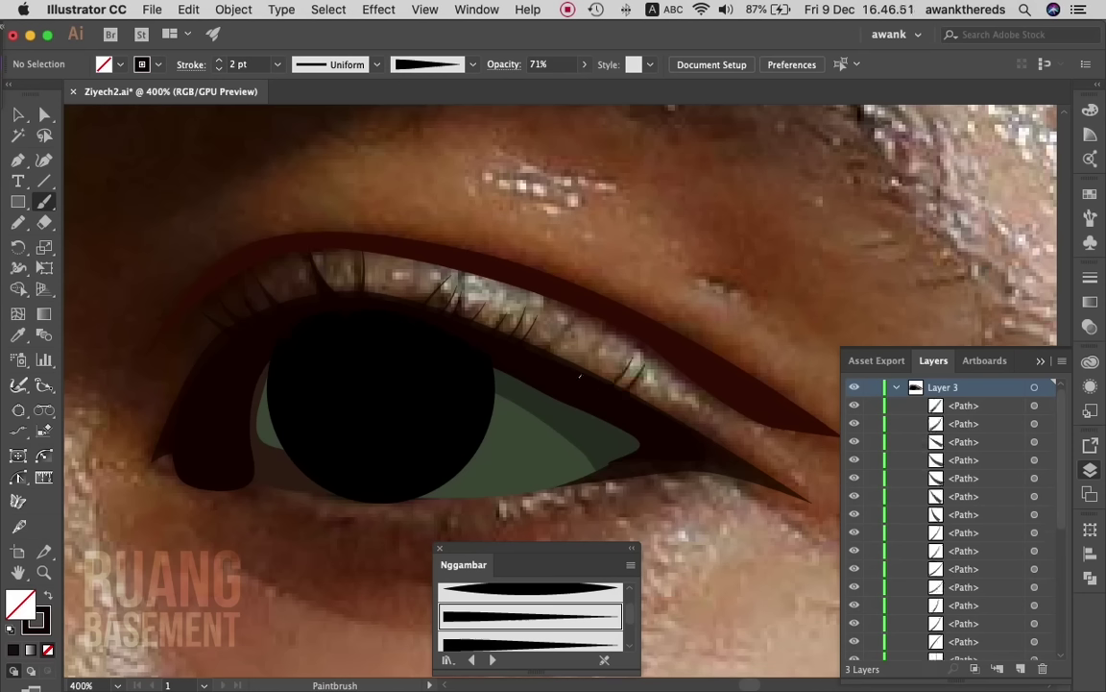
pyautogui.moveTo(557, 350); pyautogui.dragTo(572, 327)
pyautogui.moveTo(501, 347)
pyautogui.mouseDown()
pyautogui.moveTo(525, 309)
pyautogui.moveTo(461, 275)
pyautogui.mouseUp()
pyautogui.moveTo(665, 405)
pyautogui.mouseDown()
pyautogui.moveTo(688, 396)
pyautogui.moveTo(714, 407)
pyautogui.moveTo(703, 422)
pyautogui.moveTo(746, 444)
pyautogui.mouseUp()
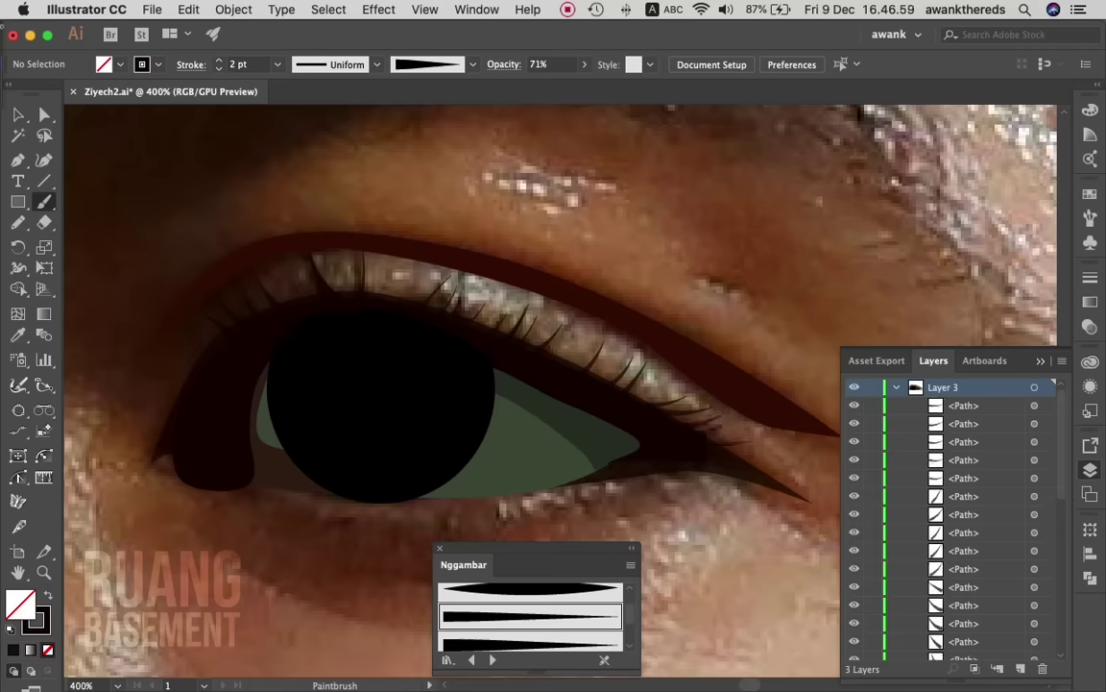
pyautogui.click(896, 387)
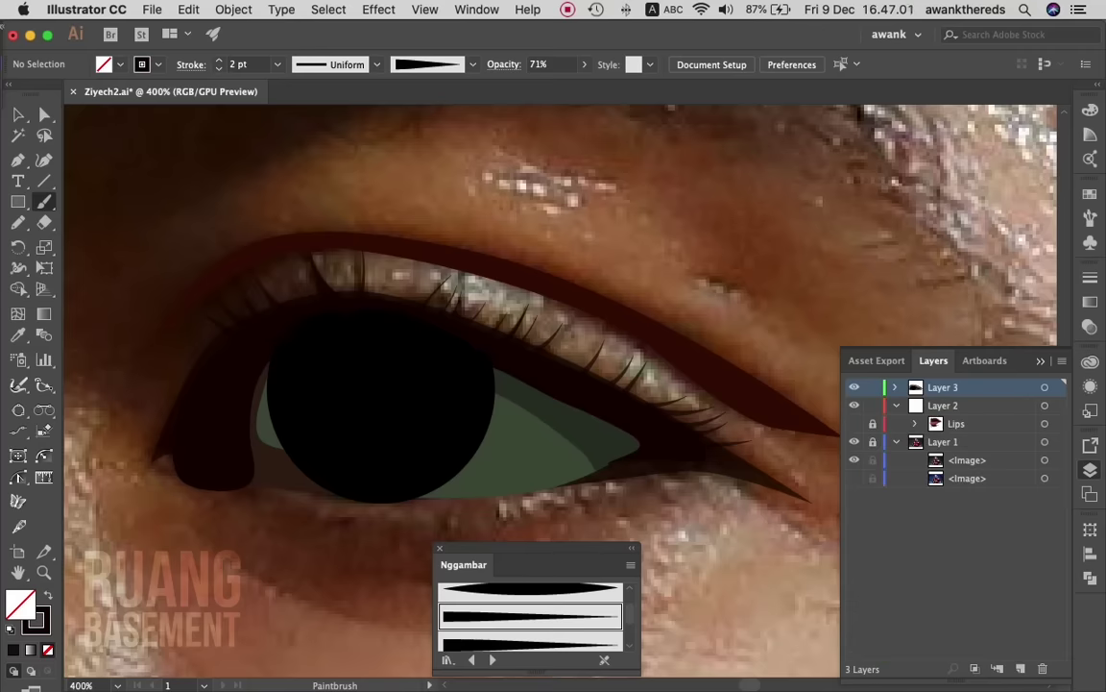
# - Hide the reference photo and paint five more tapered lashes along the upper lash line
pyautogui.click(854, 460)
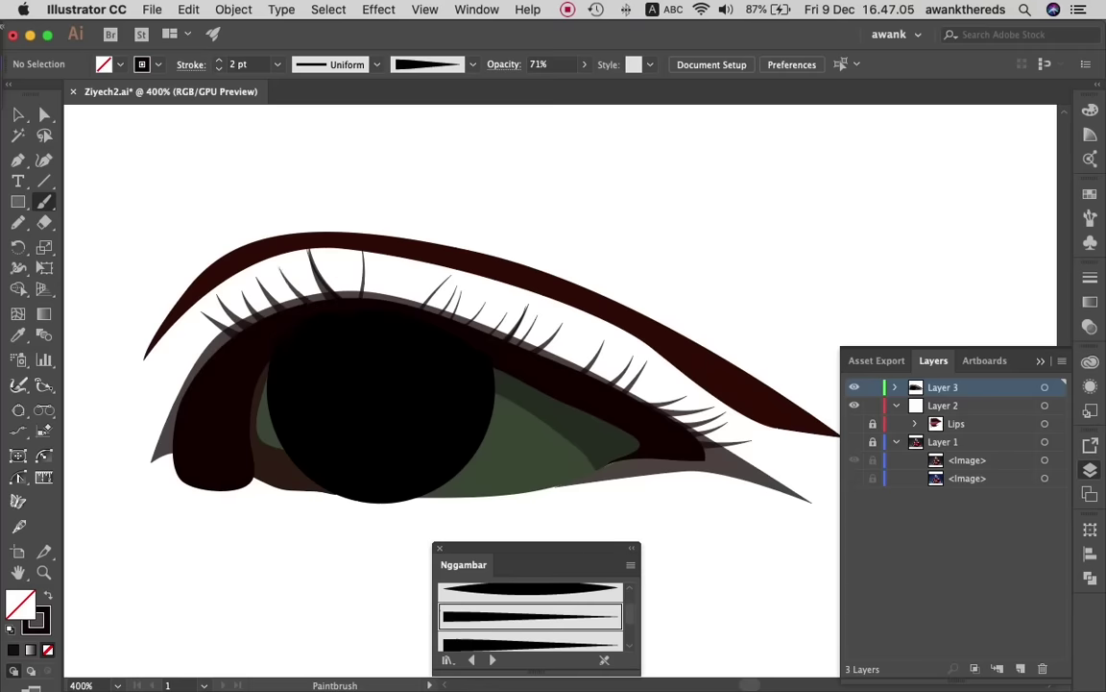
pyautogui.moveTo(303, 290); pyautogui.dragTo(289, 256)
pyautogui.moveTo(235, 334); pyautogui.dragTo(177, 317)
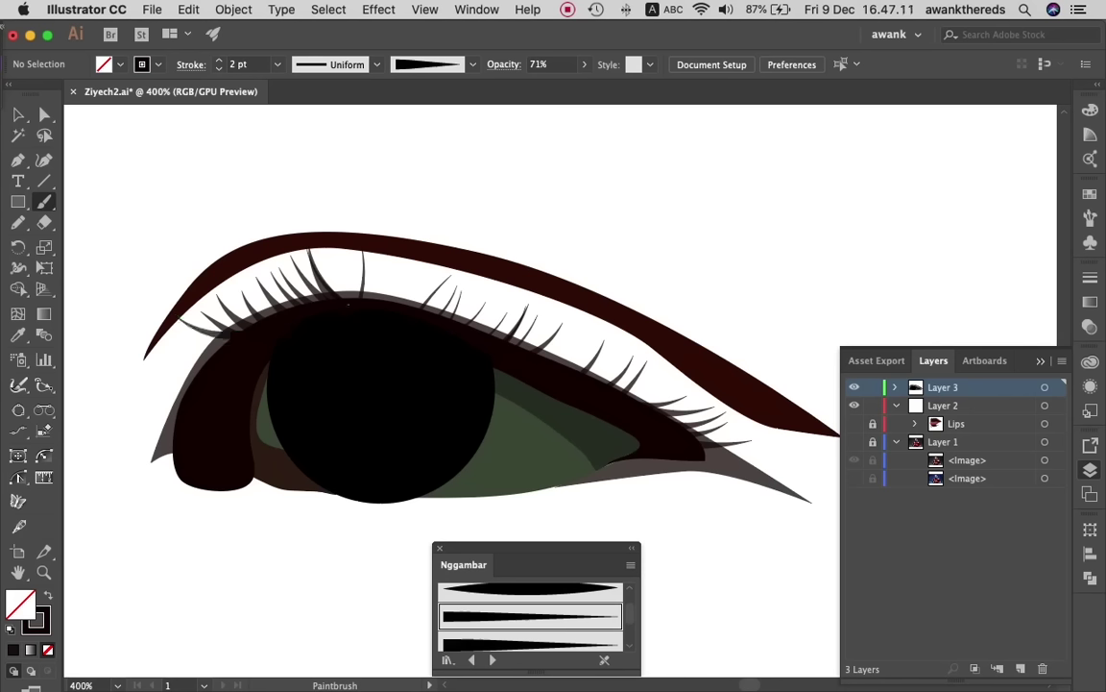
pyautogui.moveTo(356, 293); pyautogui.dragTo(363, 253)
pyautogui.moveTo(395, 305); pyautogui.dragTo(442, 271)
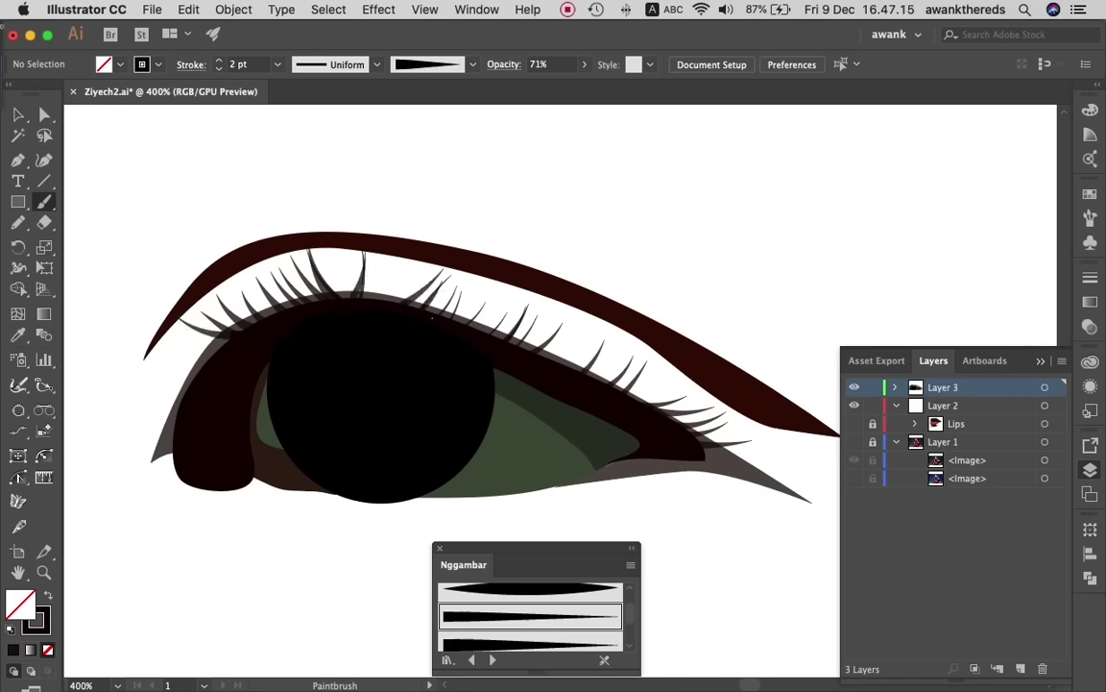
pyautogui.moveTo(432, 318); pyautogui.dragTo(448, 291)
pyautogui.press('a')
pyautogui.click(557, 423)
# - Fill the green eye shape with white and send it backward behind the lids
pyautogui.press('i')
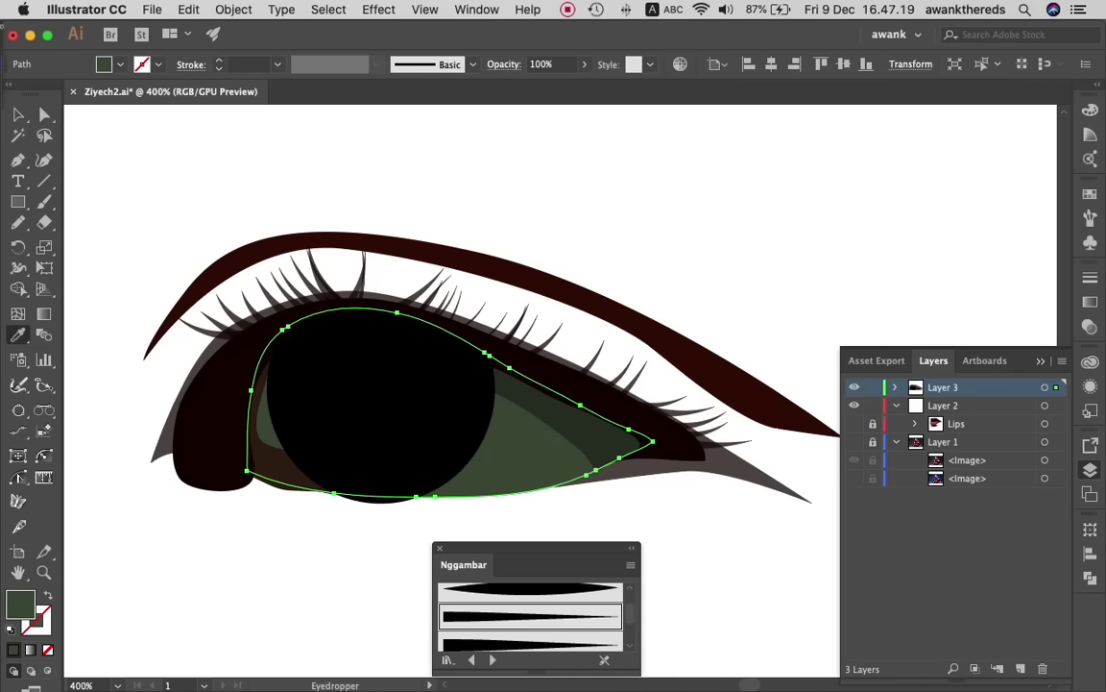
pyautogui.press('v')
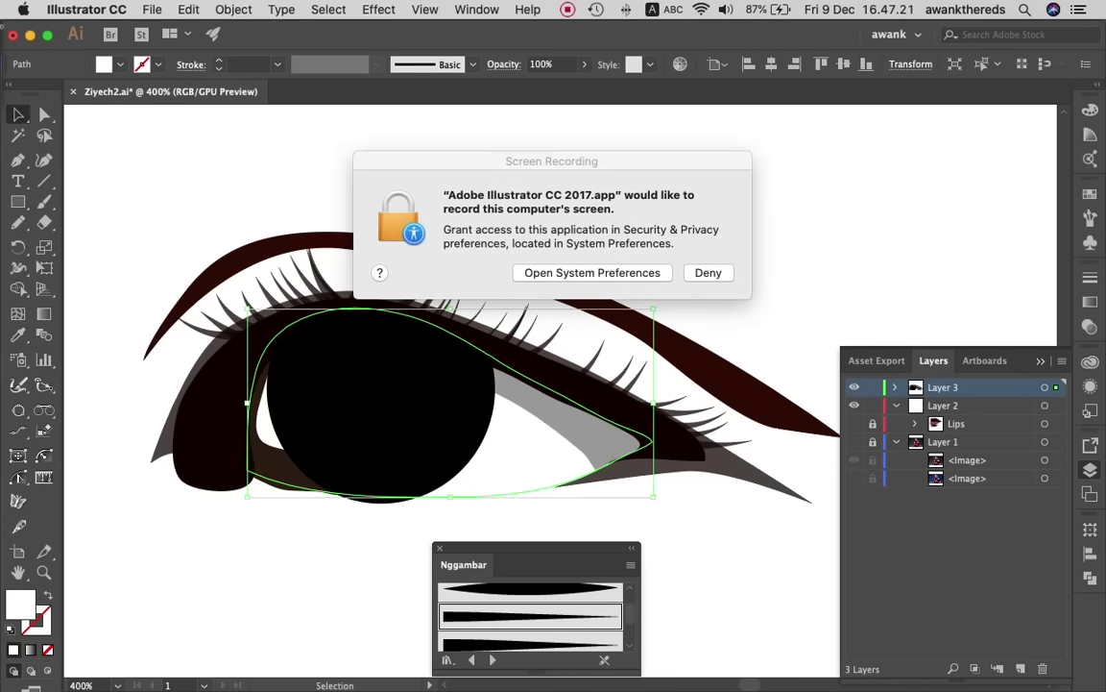
pyautogui.hotkey('shift', 'Tab')
pyautogui.press('Escape')
pyautogui.hotkey('shift', 'Tab')
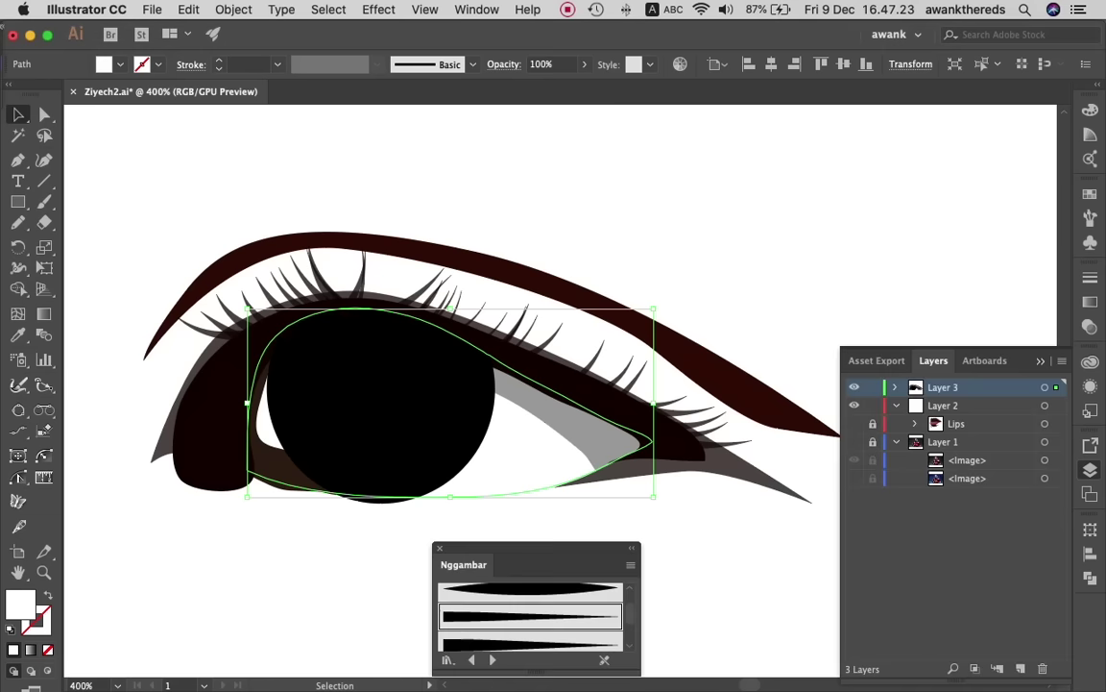
pyautogui.press('super+shift+bracketleft')
pyautogui.press('super+shift+a')
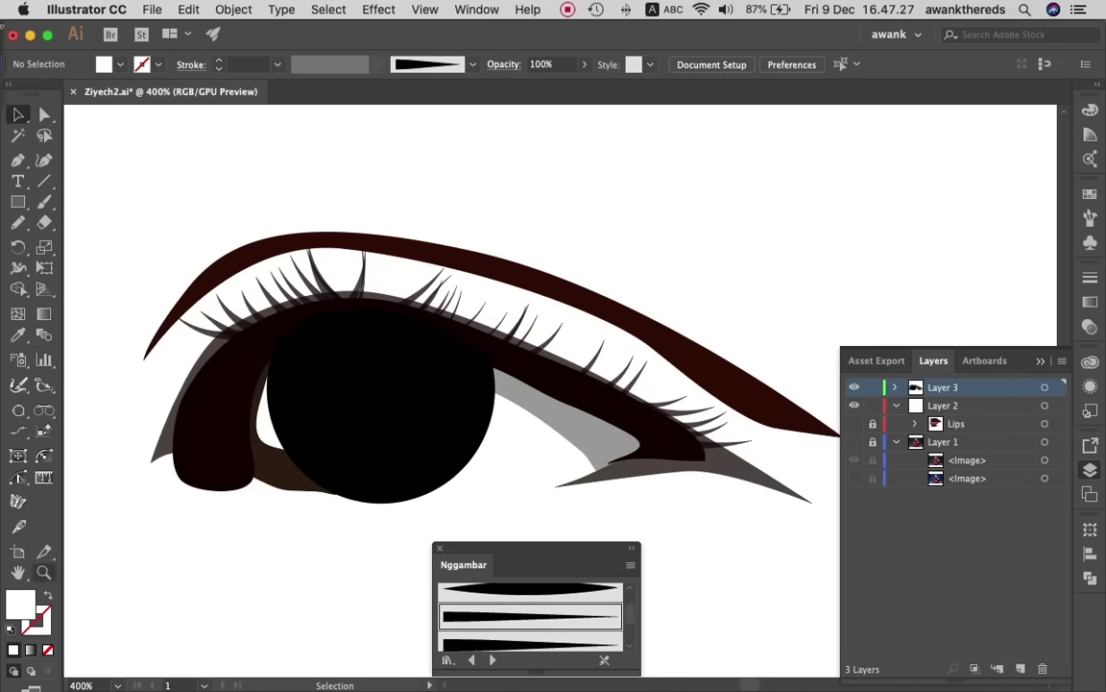
# - Give the inner-corner shape the sampled grey shading at 63% opacity
pyautogui.press('z')
pyautogui.press('super+minus')
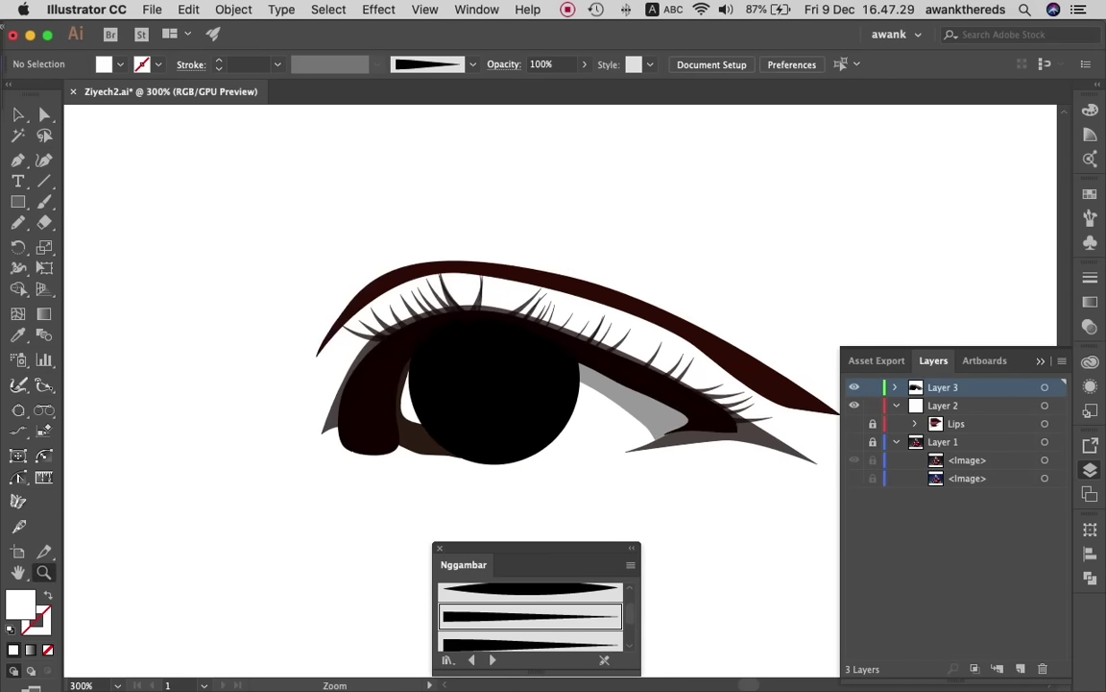
pyautogui.press('a')
pyautogui.click(395, 413)
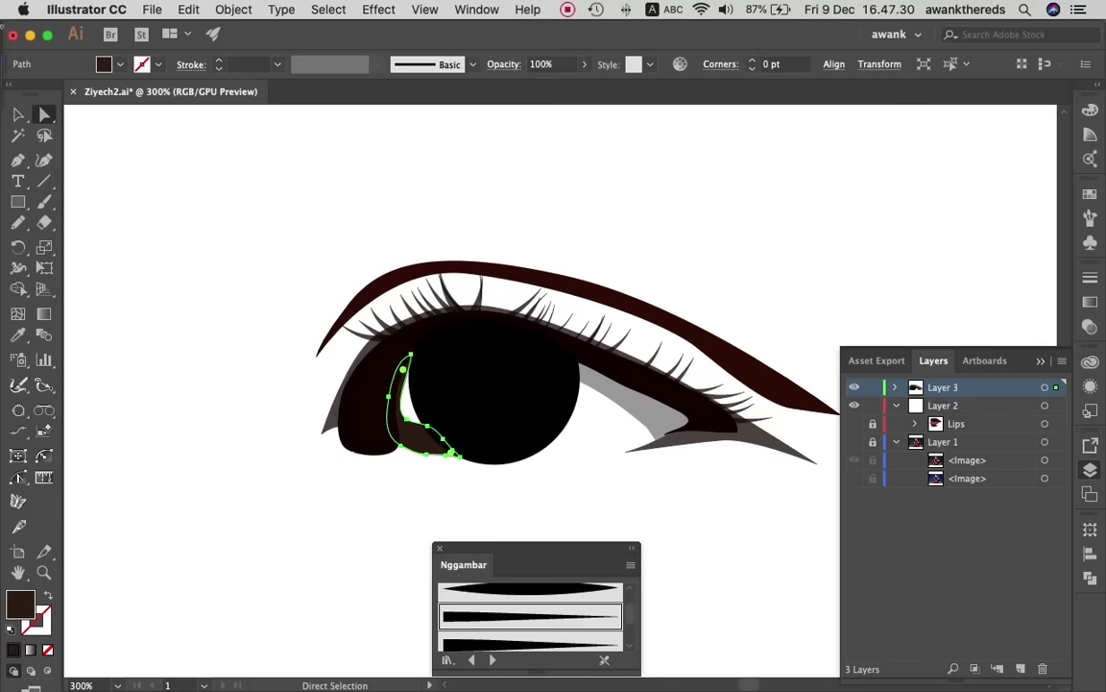
pyautogui.press('i')
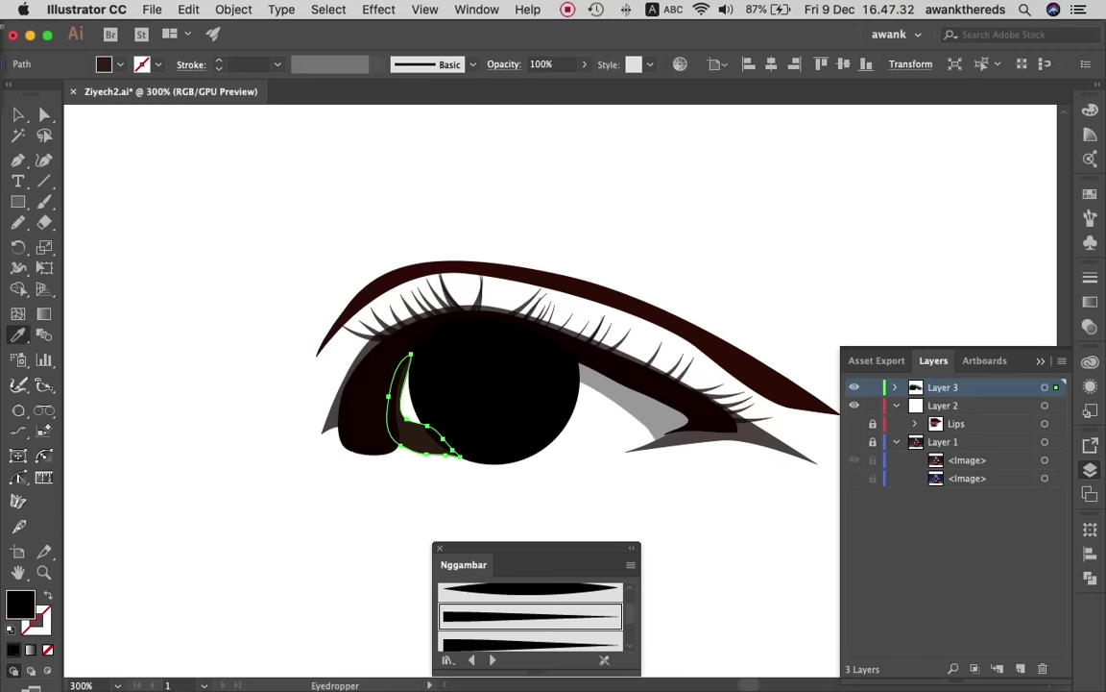
pyautogui.click(625, 398)
pyautogui.press('v')
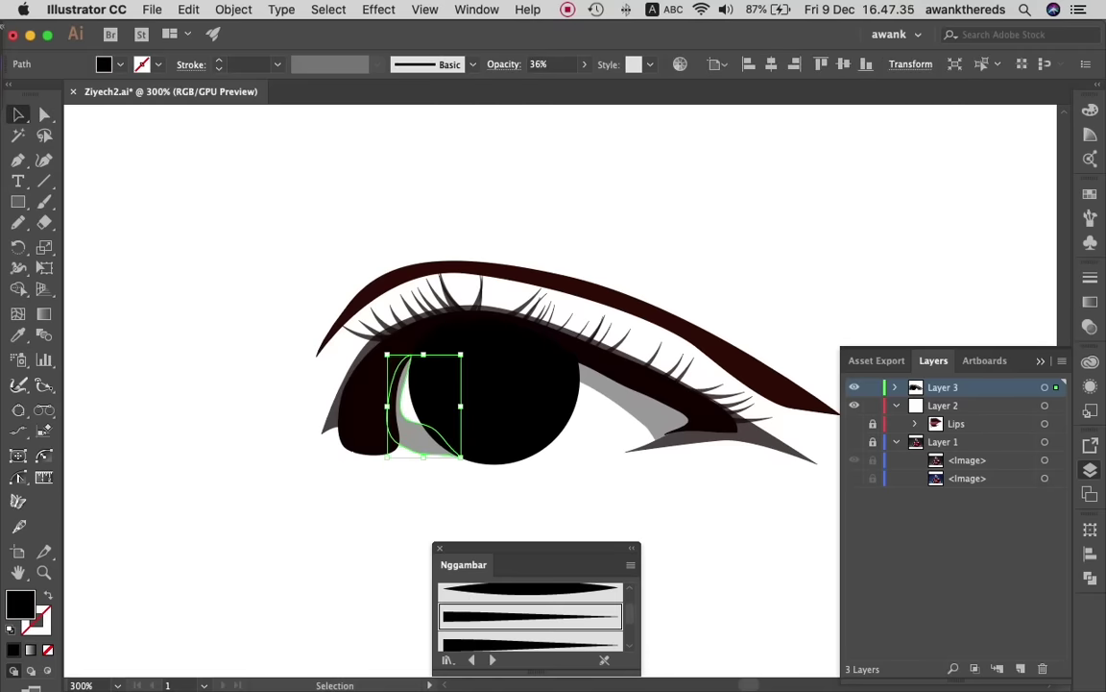
pyautogui.click(584, 64)
pyautogui.moveTo(526, 85); pyautogui.dragTo(557, 85)
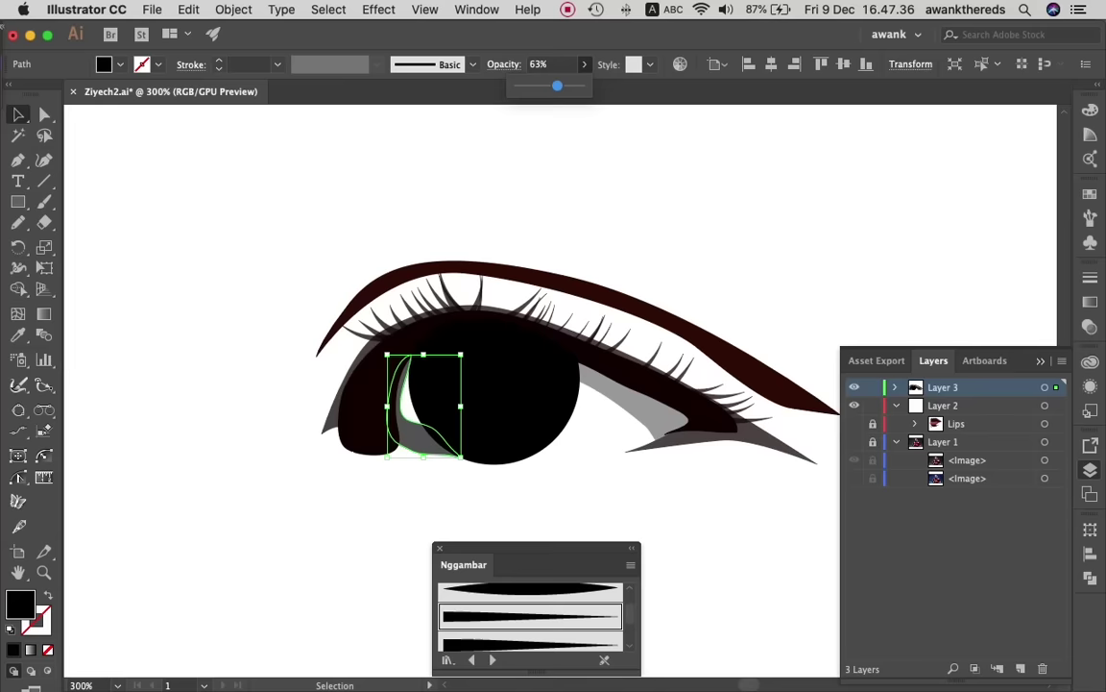
pyautogui.press('super+shift+a')
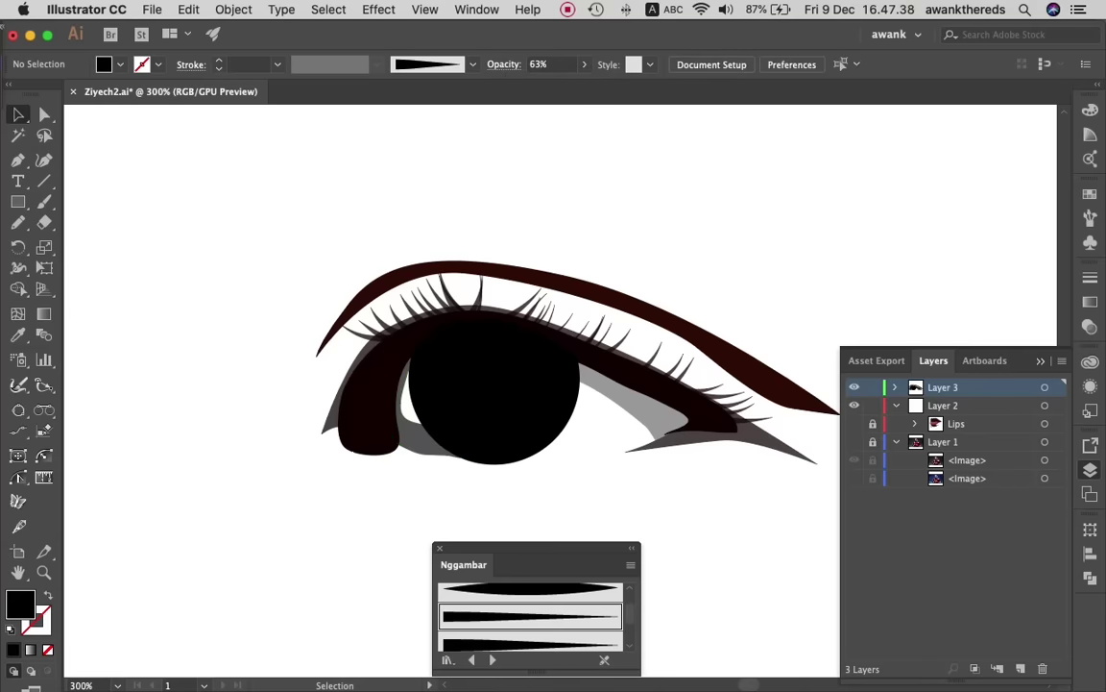
# - Raise the dark lid shading shape's opacity to about 95%
pyautogui.click(361, 423)
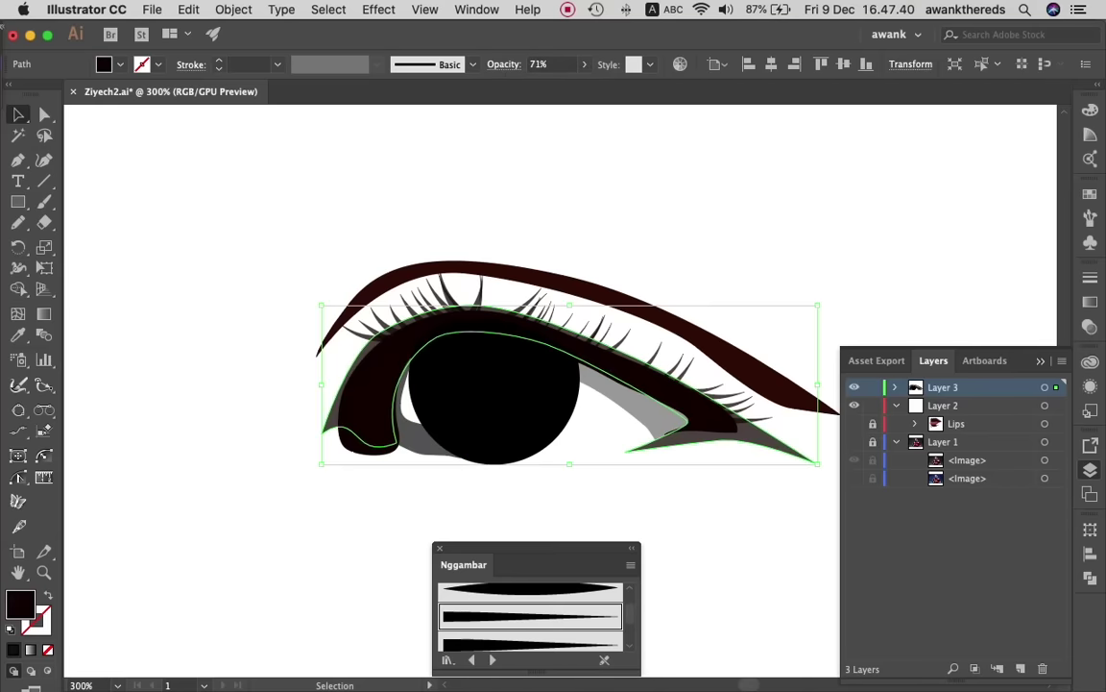
pyautogui.click(584, 65)
pyautogui.moveTo(562, 85); pyautogui.dragTo(576, 85)
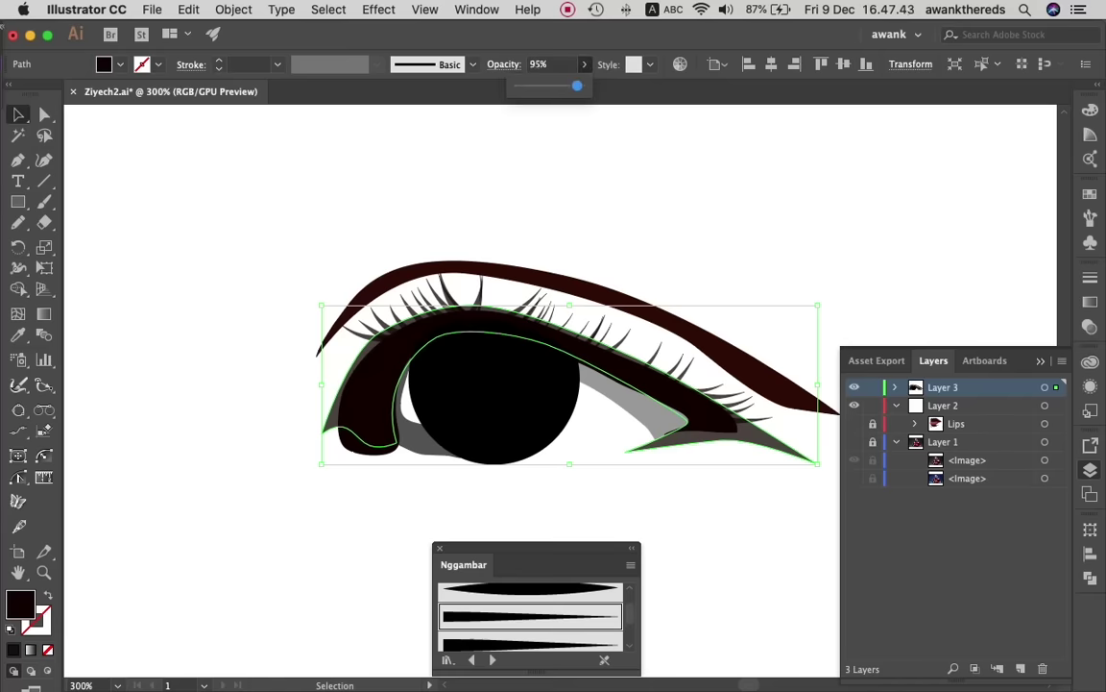
pyautogui.press('super+shift+a')
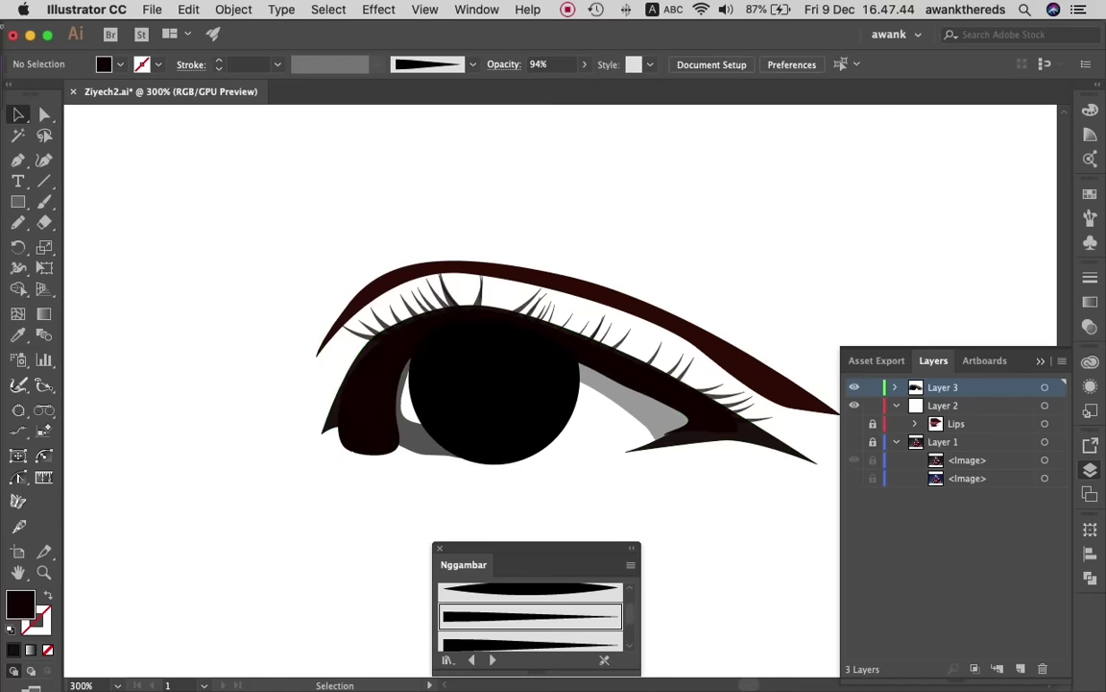
# - Zoom out to check the lips, then zoom back in close on the eye
pyautogui.press('z')
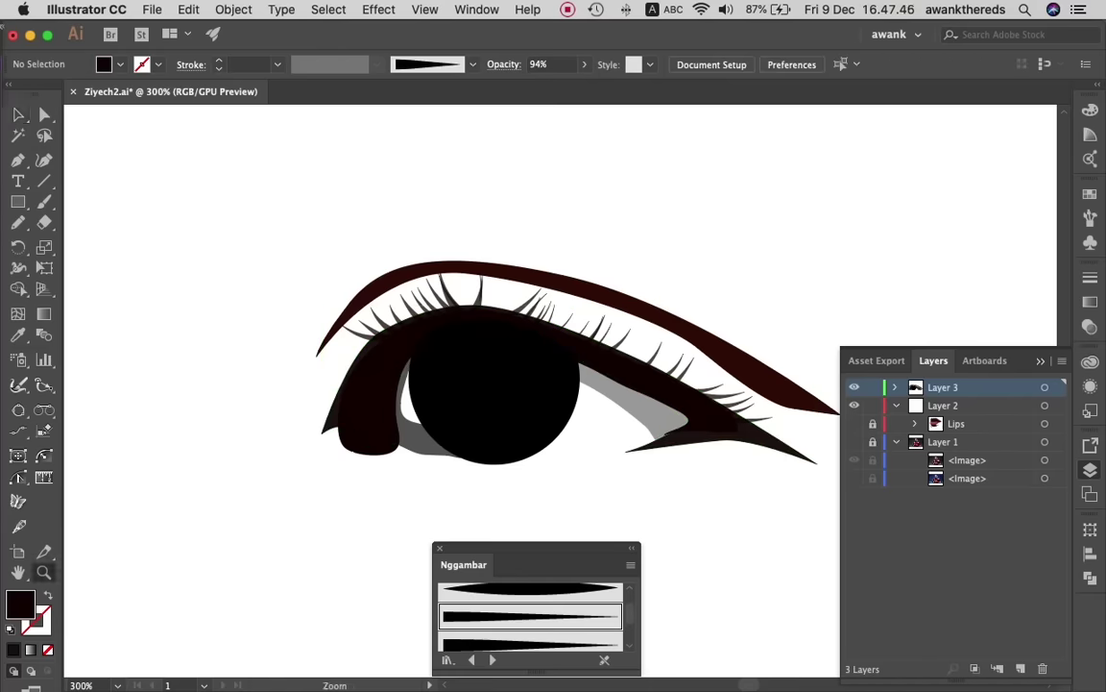
pyautogui.keyDown('alt'); pyautogui.click(221, 441); pyautogui.keyUp('alt')
pyautogui.keyDown('alt'); pyautogui.click(221, 441); pyautogui.keyUp('alt')
pyautogui.press('super+minus')
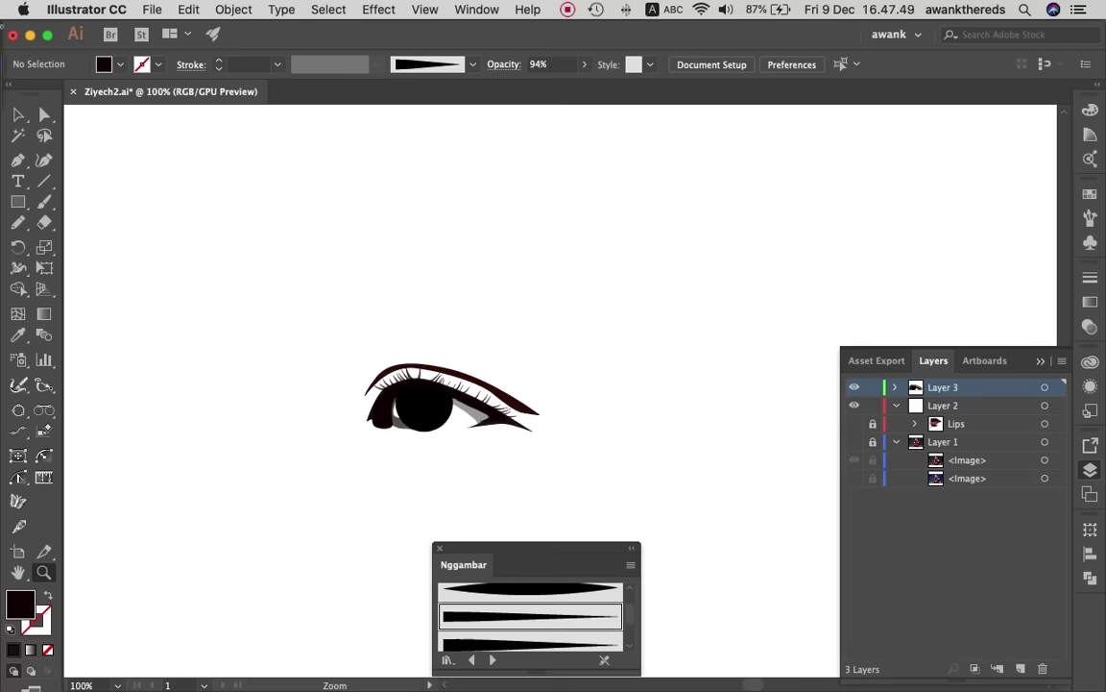
pyautogui.press('super+minus')
pyautogui.press('super+minus')
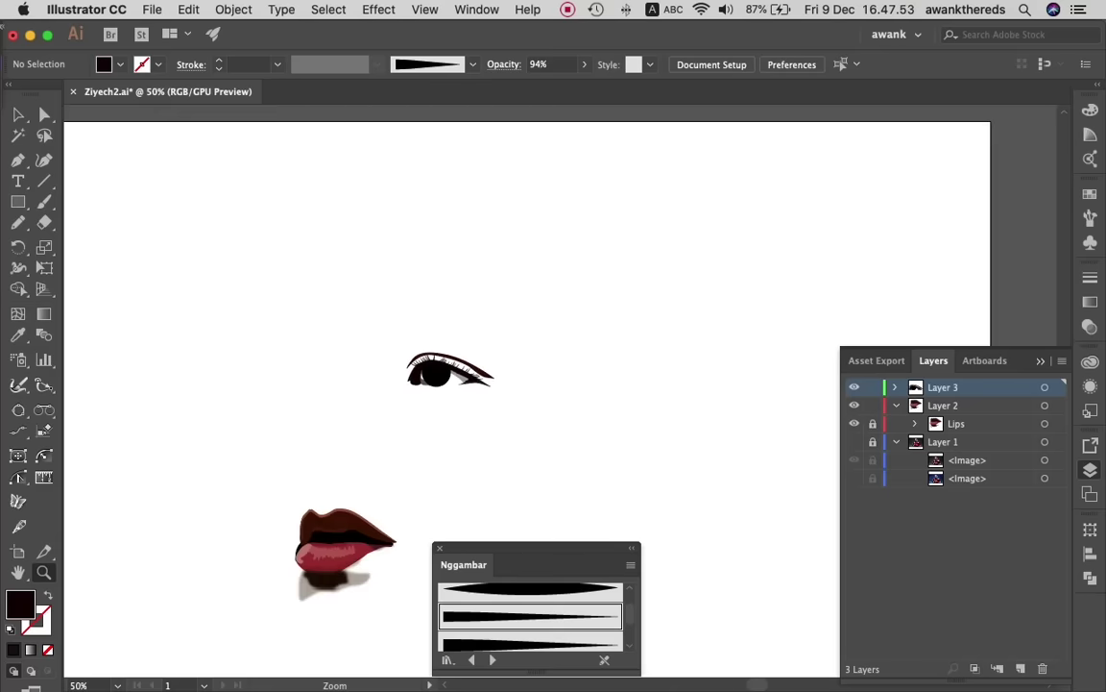
pyautogui.click(331, 456)
pyautogui.click(557, 255)
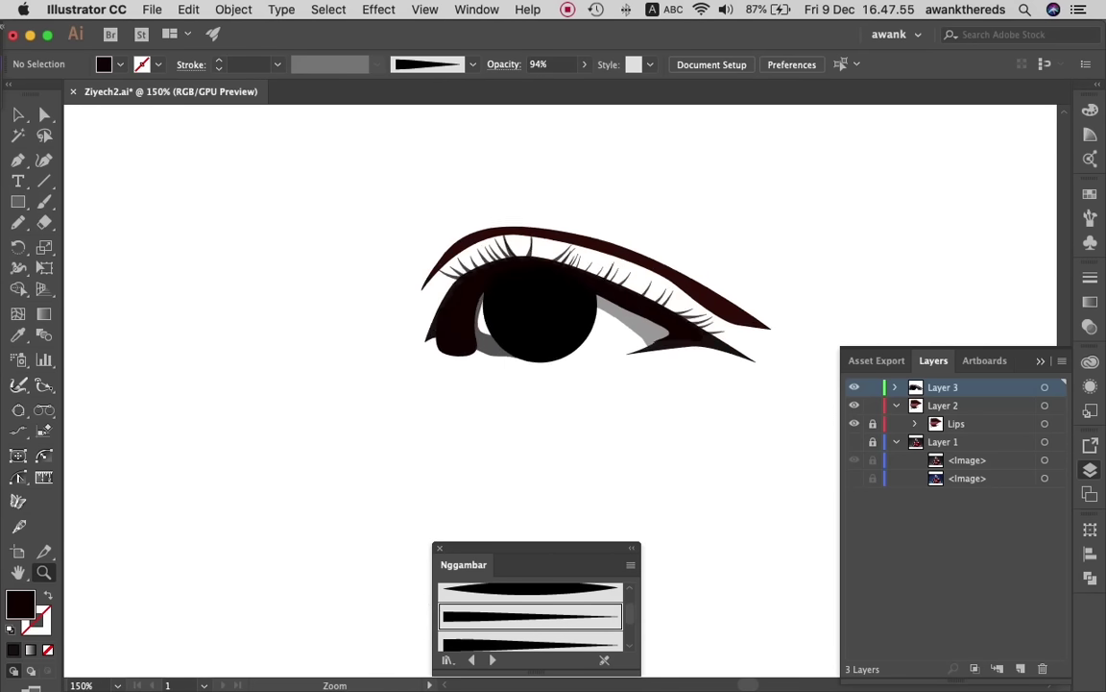
# - Show the reference photo under the eye and swap to an unfilled black 1 pt stroke
pyautogui.click(853, 441)
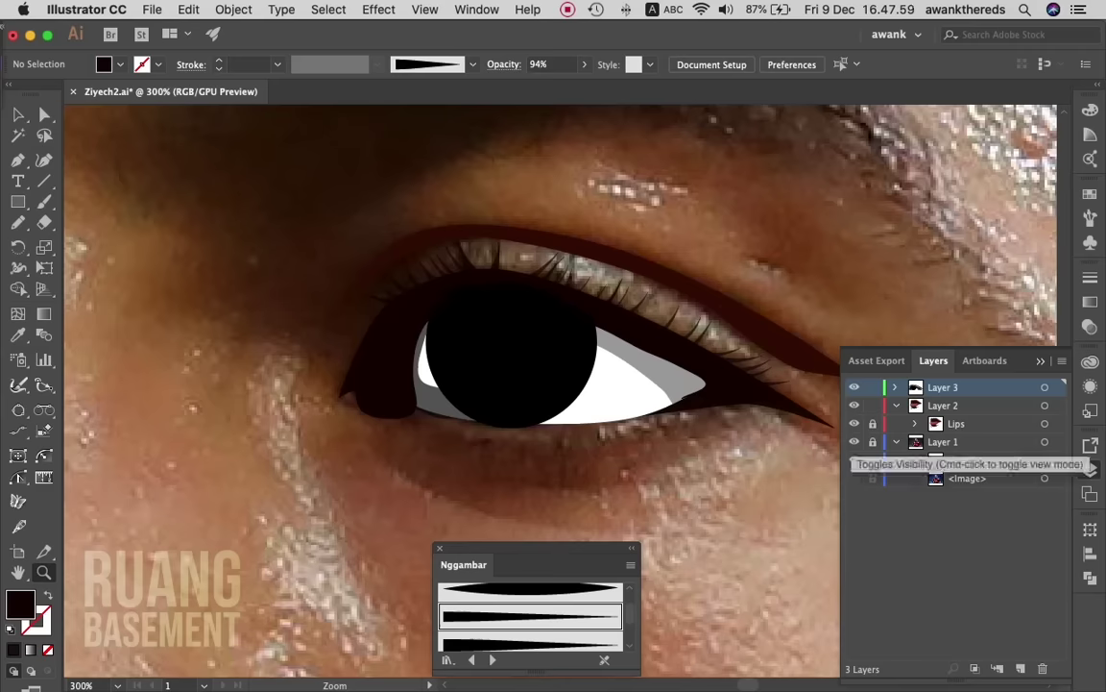
pyautogui.scroll(-2, 505, 351)
pyautogui.hscroll(2, 505, 352)
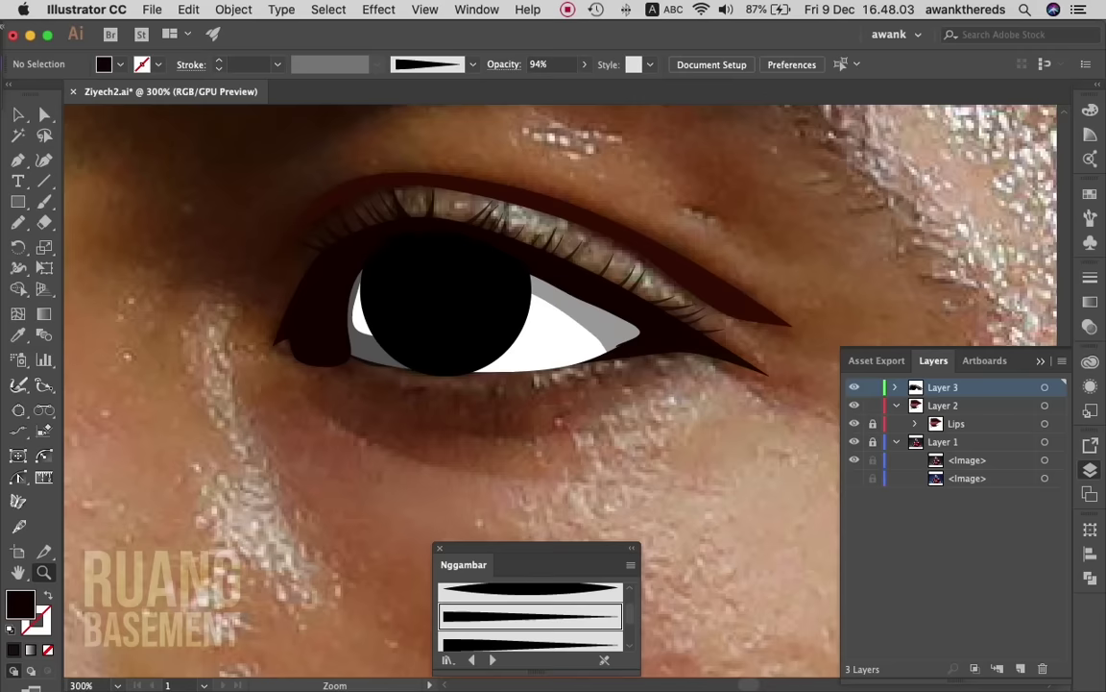
pyautogui.hotkey('shift', 'x')
# - Pen-trace the jagged under-eye shadow from the inner corner past the outer corner
pyautogui.press('p')
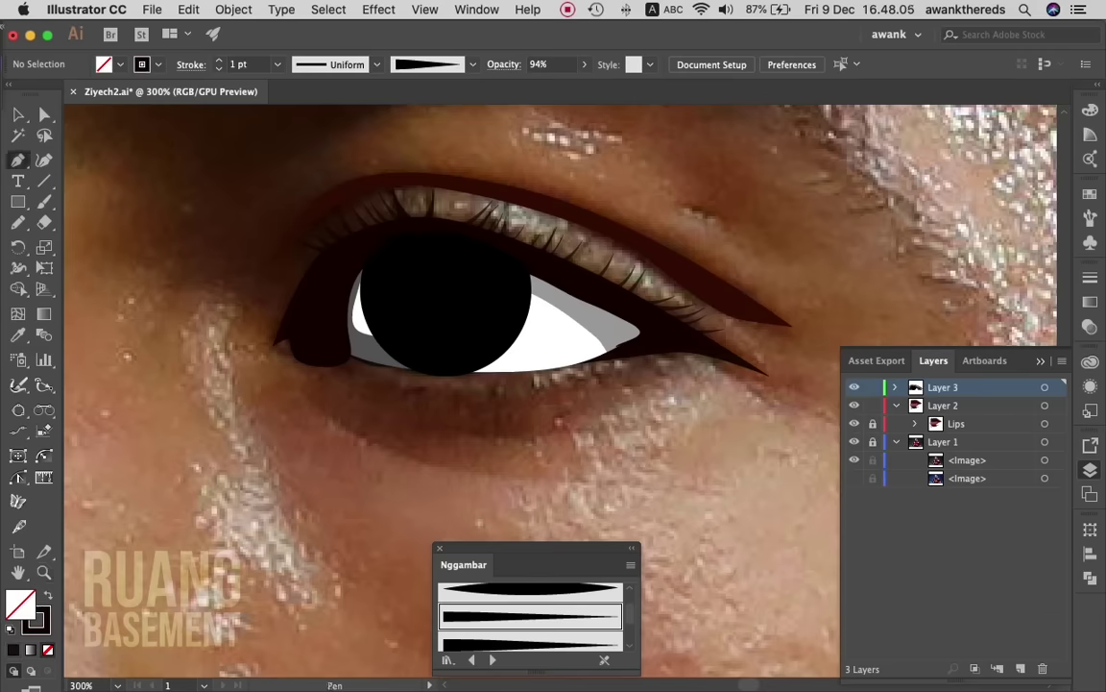
pyautogui.click(284, 367)
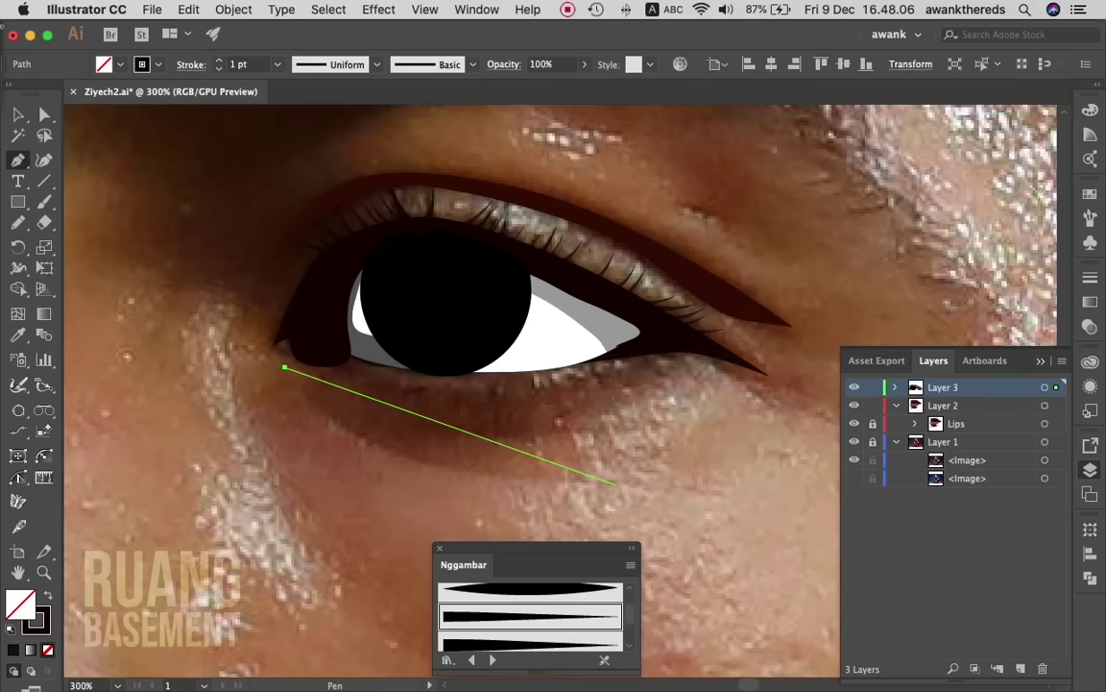
pyautogui.moveTo(616, 485); pyautogui.dragTo(915, 489)
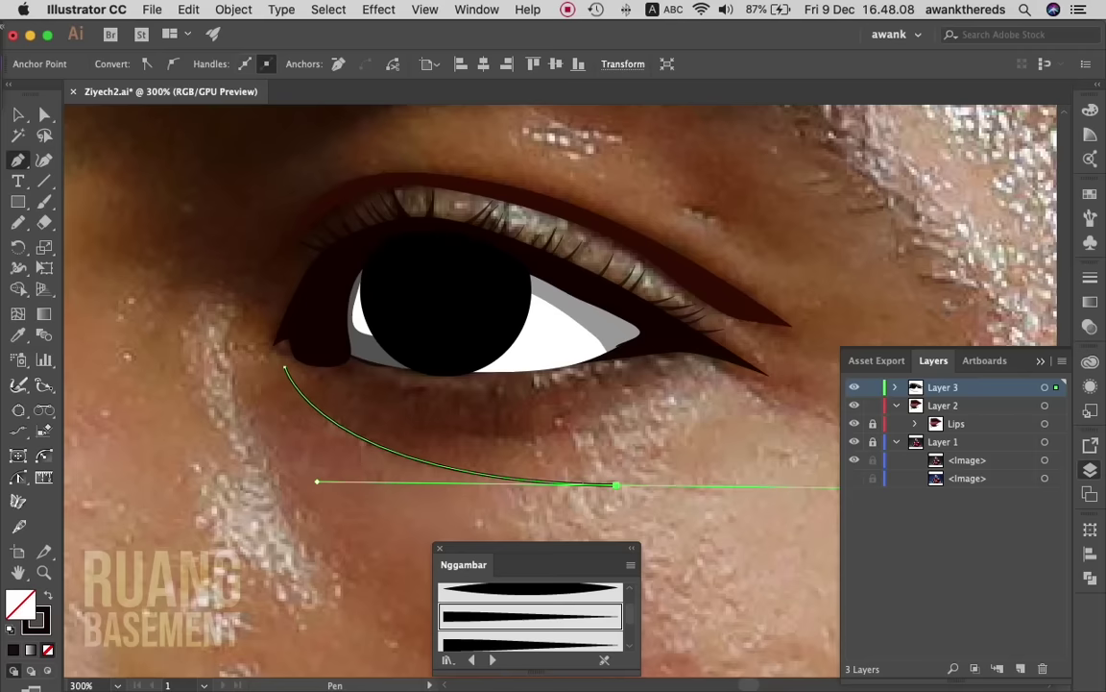
pyautogui.moveTo(616, 485)
pyautogui.mouseDown()
pyautogui.moveTo(427, 440)
pyautogui.moveTo(404, 413)
pyautogui.mouseUp()
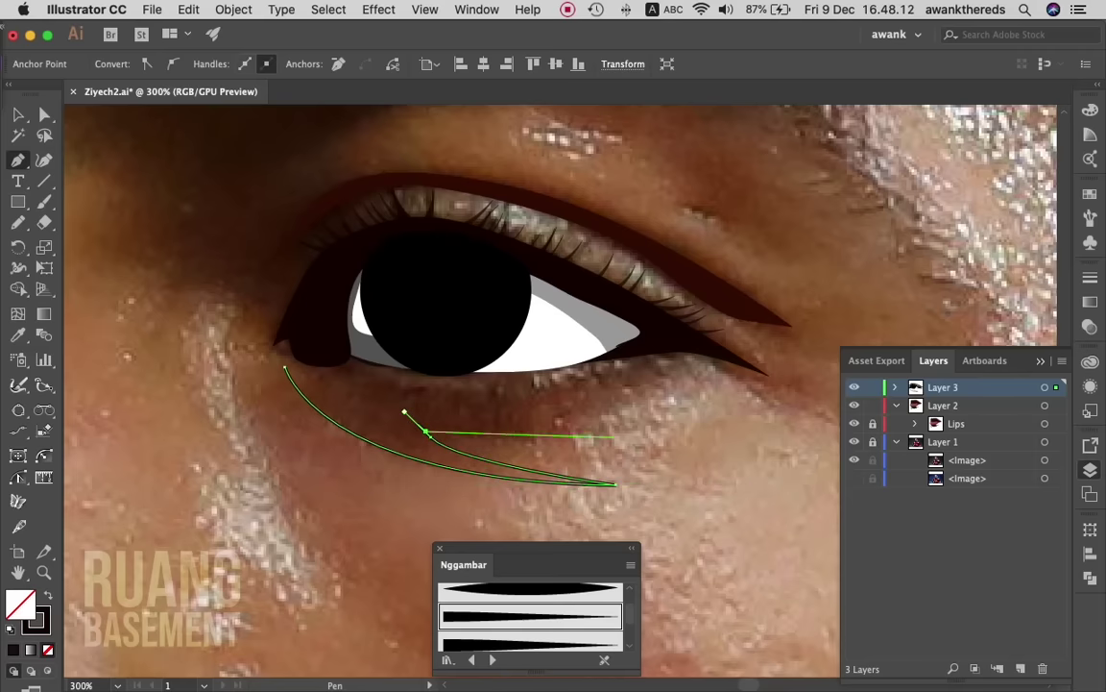
pyautogui.moveTo(562, 440); pyautogui.dragTo(603, 439)
pyautogui.click(562, 441)
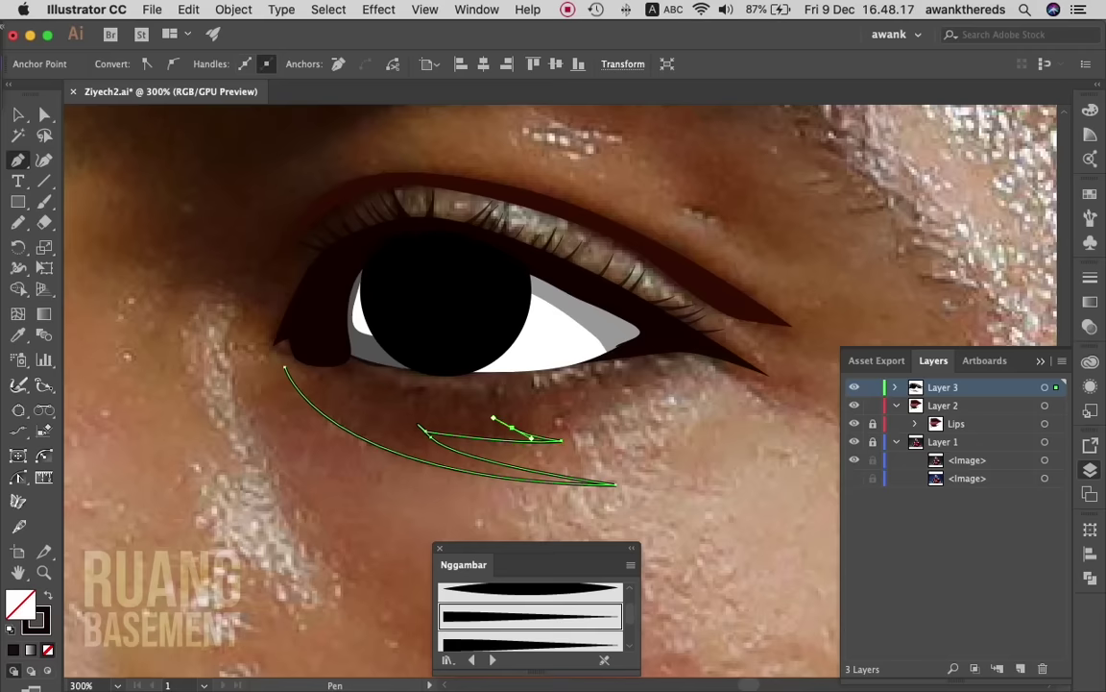
pyautogui.moveTo(494, 419); pyautogui.dragTo(630, 424)
pyautogui.keyDown('super'); pyautogui.click(629, 424); pyautogui.keyUp('super')
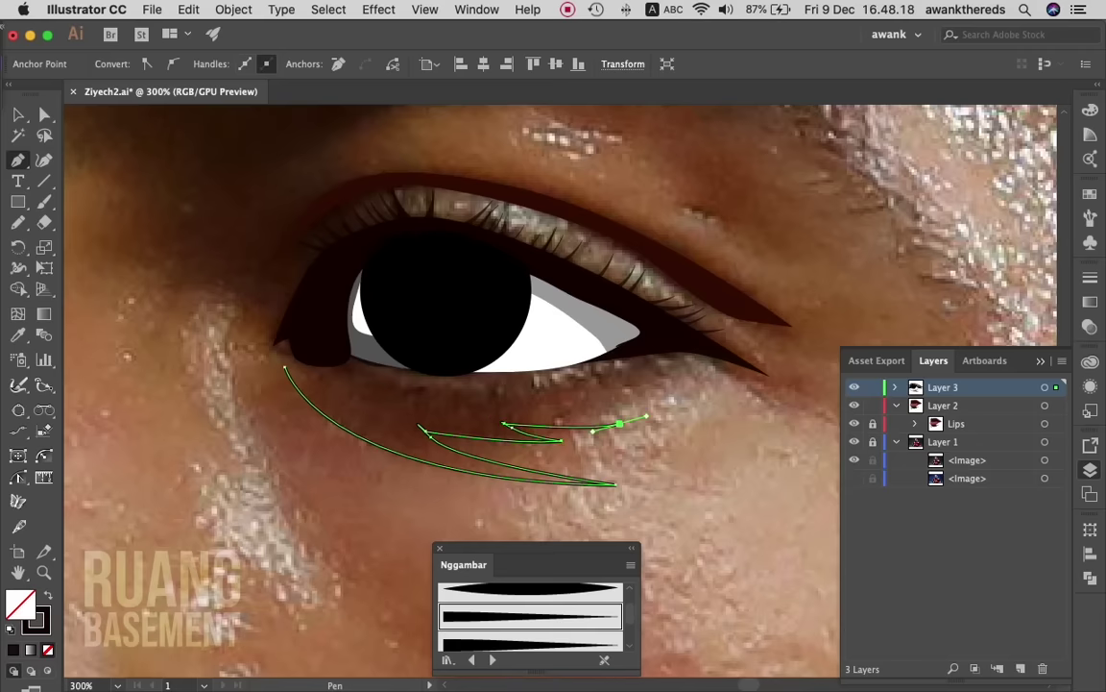
pyautogui.click(536, 410)
pyautogui.click(620, 424)
pyautogui.click(535, 410)
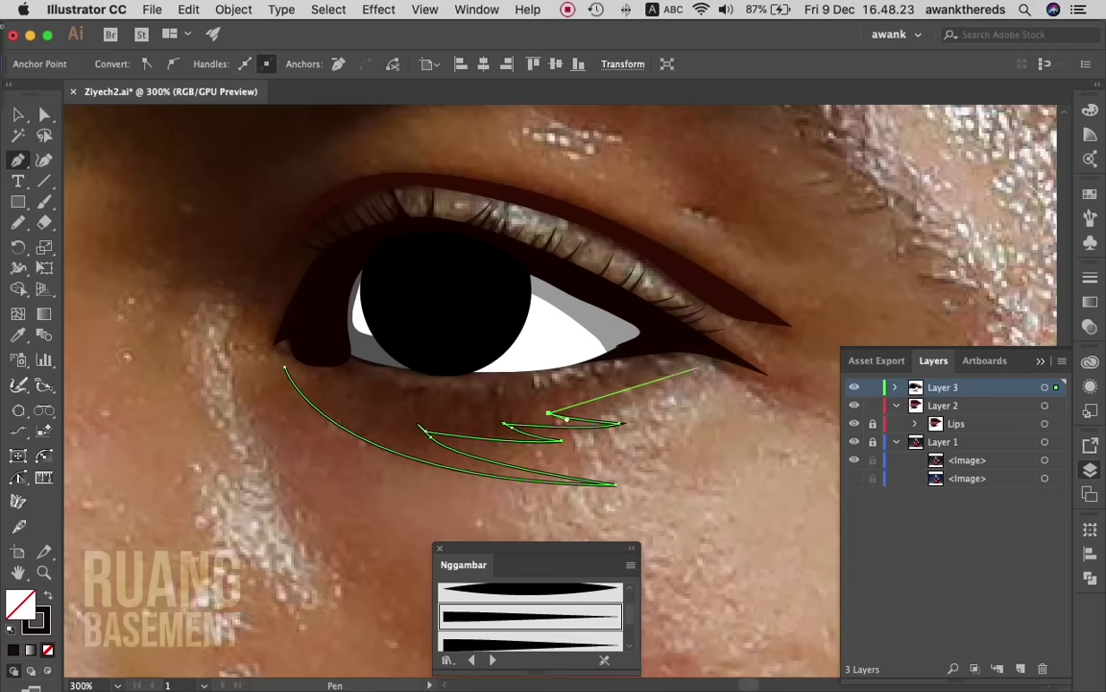
pyautogui.moveTo(699, 368); pyautogui.dragTo(743, 329)
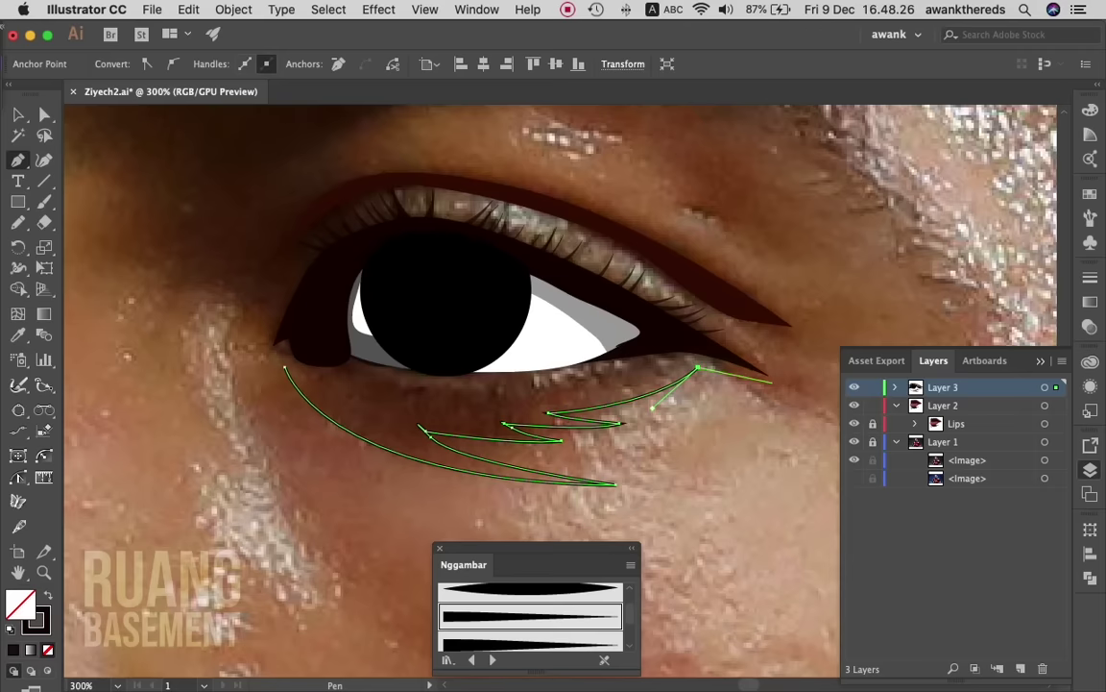
pyautogui.click(698, 368)
pyautogui.moveTo(777, 385); pyautogui.dragTo(807, 404)
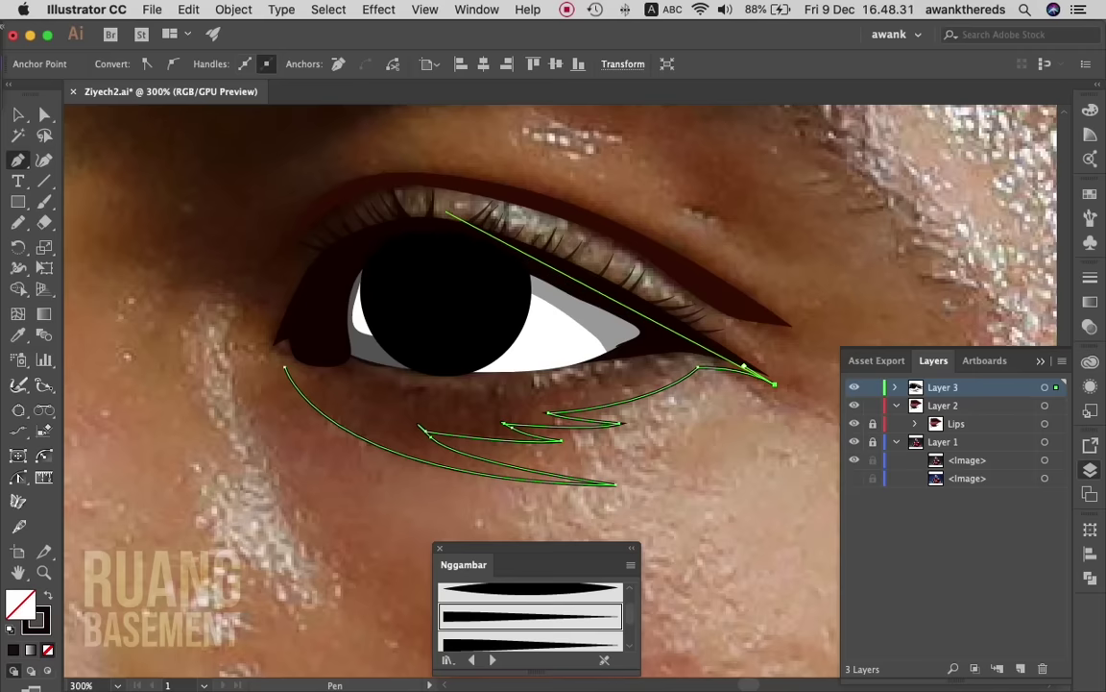
# - Trace the upper eyelid crease from its inner end to a tip at the outer corner
pyautogui.moveTo(448, 213)
pyautogui.mouseDown()
pyautogui.moveTo(299, 196)
pyautogui.moveTo(225, 169)
pyautogui.mouseUp()
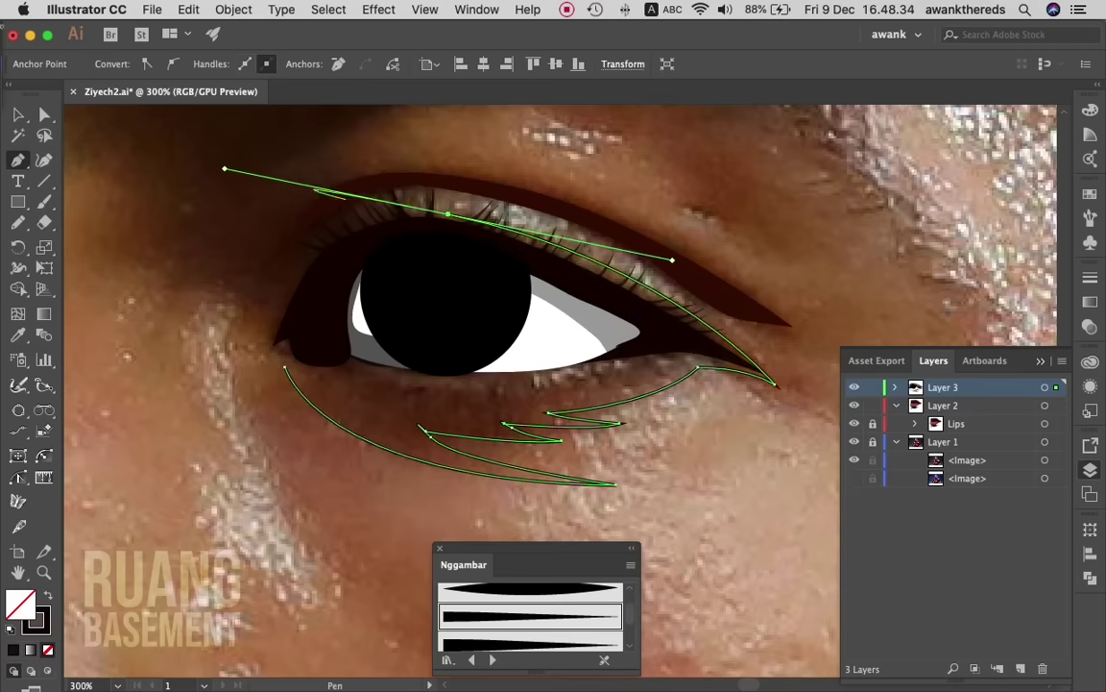
pyautogui.click(449, 213)
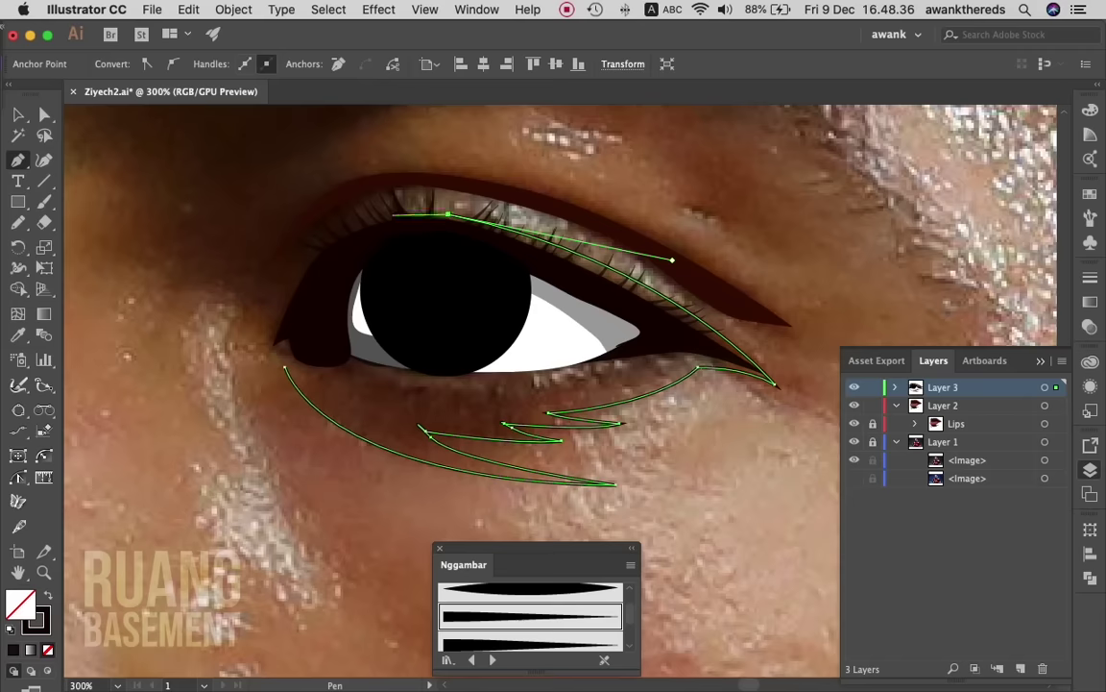
pyautogui.click(392, 216)
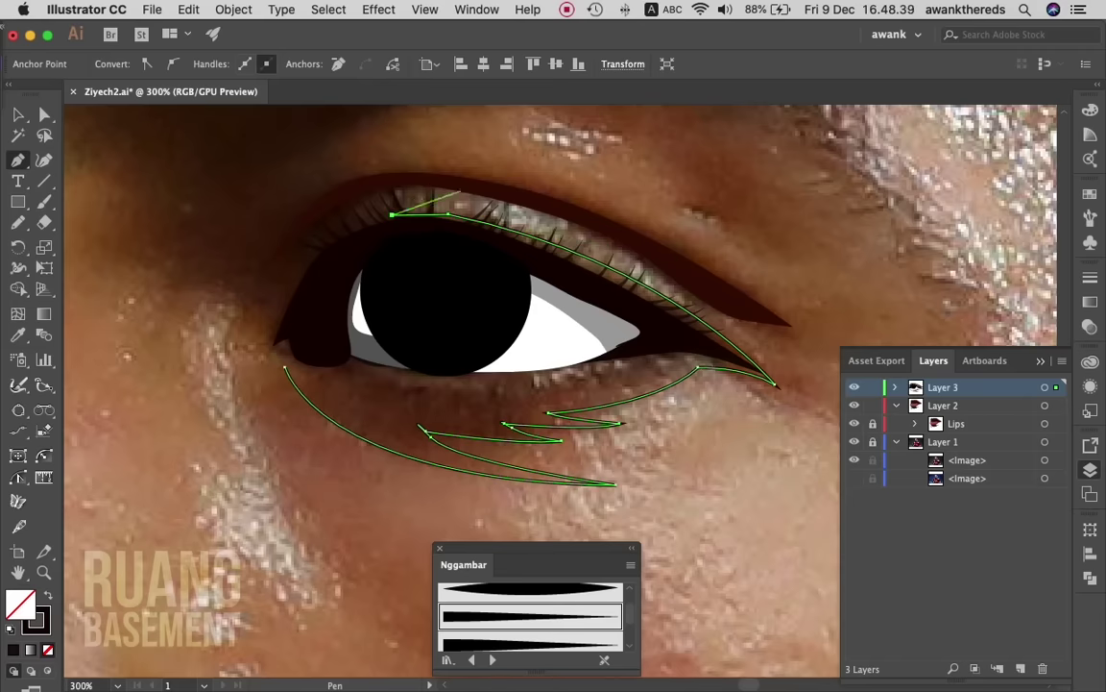
pyautogui.moveTo(462, 189); pyautogui.dragTo(525, 203)
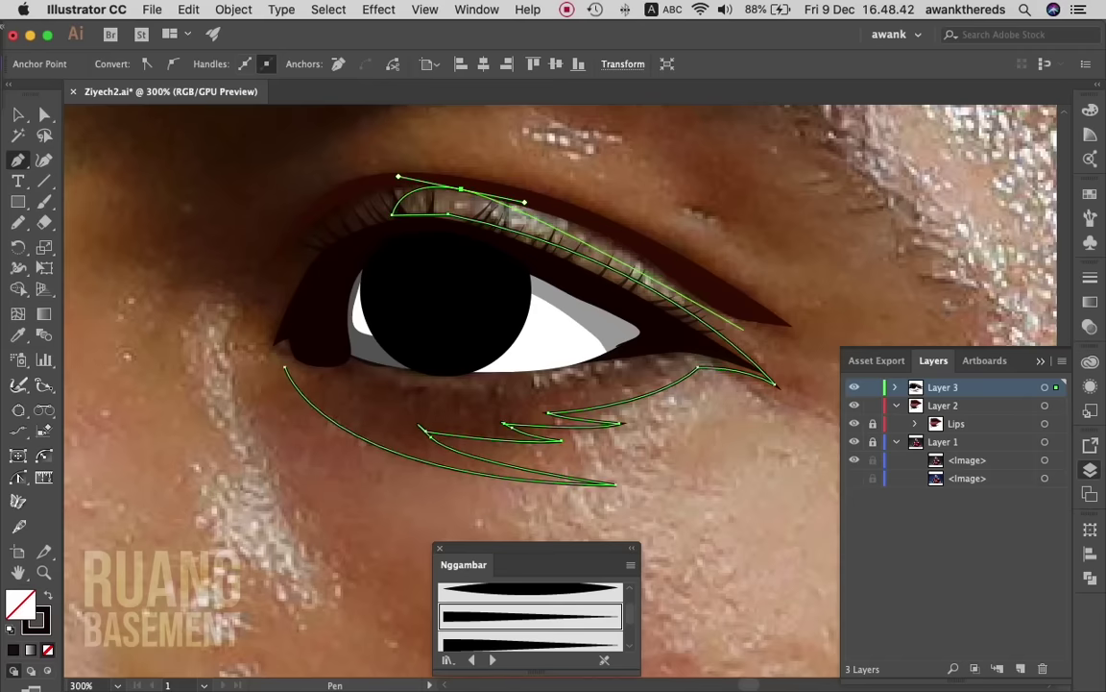
pyautogui.moveTo(790, 333)
pyautogui.mouseDown()
pyautogui.moveTo(824, 334)
pyautogui.moveTo(804, 331)
pyautogui.mouseUp()
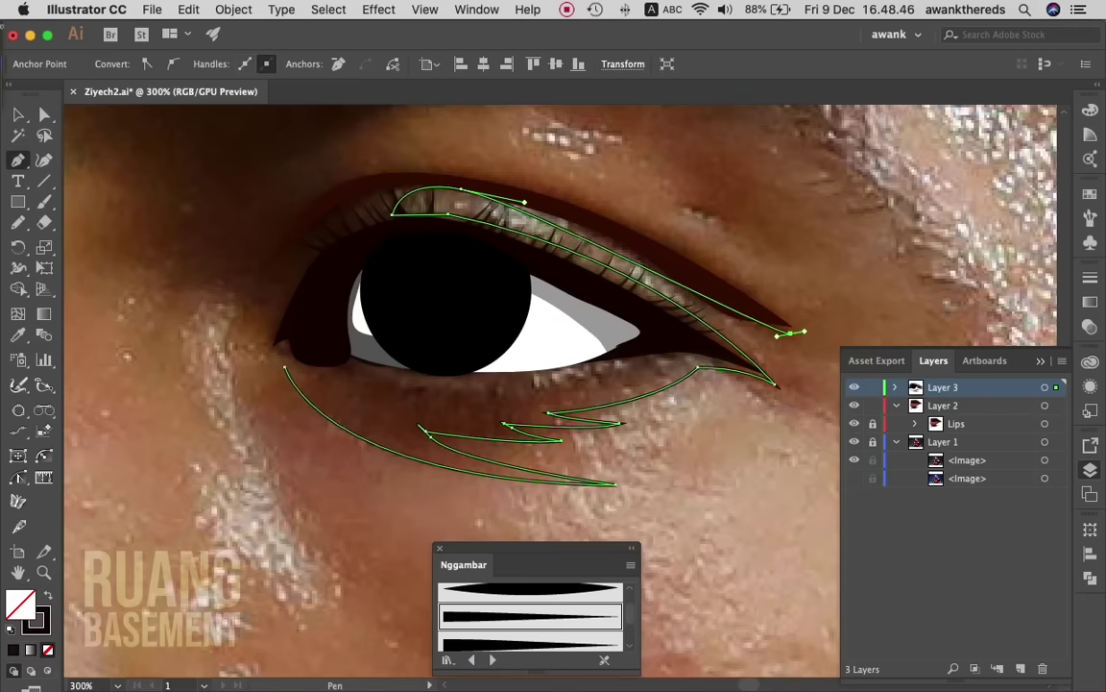
pyautogui.hotkey('ctrl', 'z')
pyautogui.moveTo(627, 251); pyautogui.dragTo(661, 269)
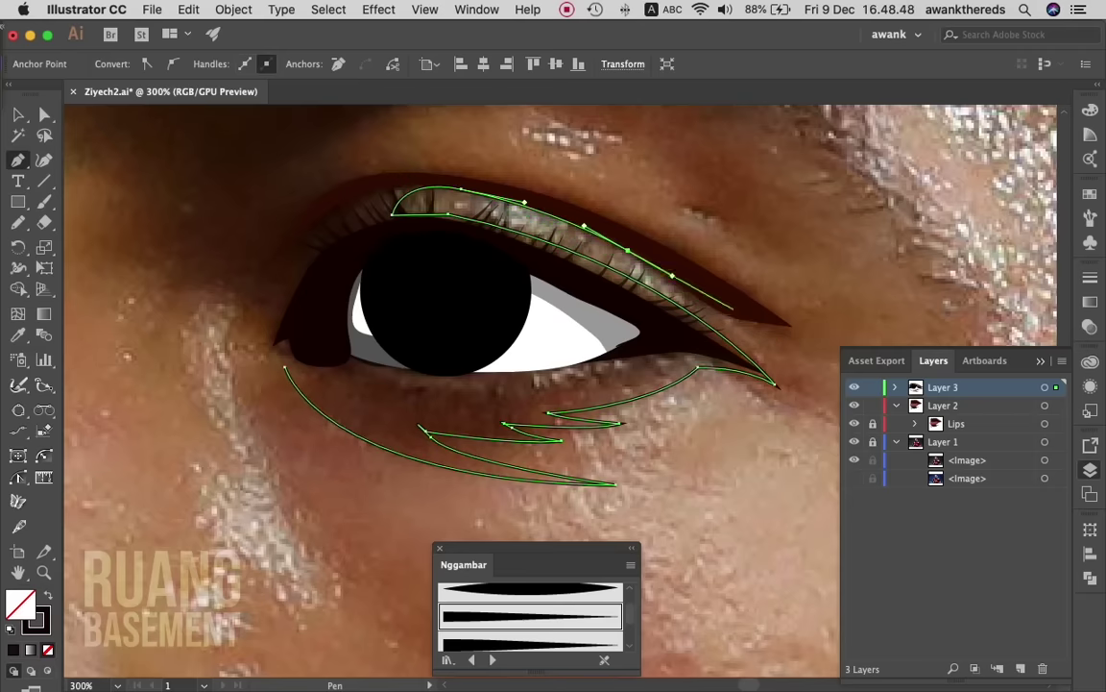
pyautogui.moveTo(797, 340); pyautogui.dragTo(837, 340)
pyautogui.click(797, 340)
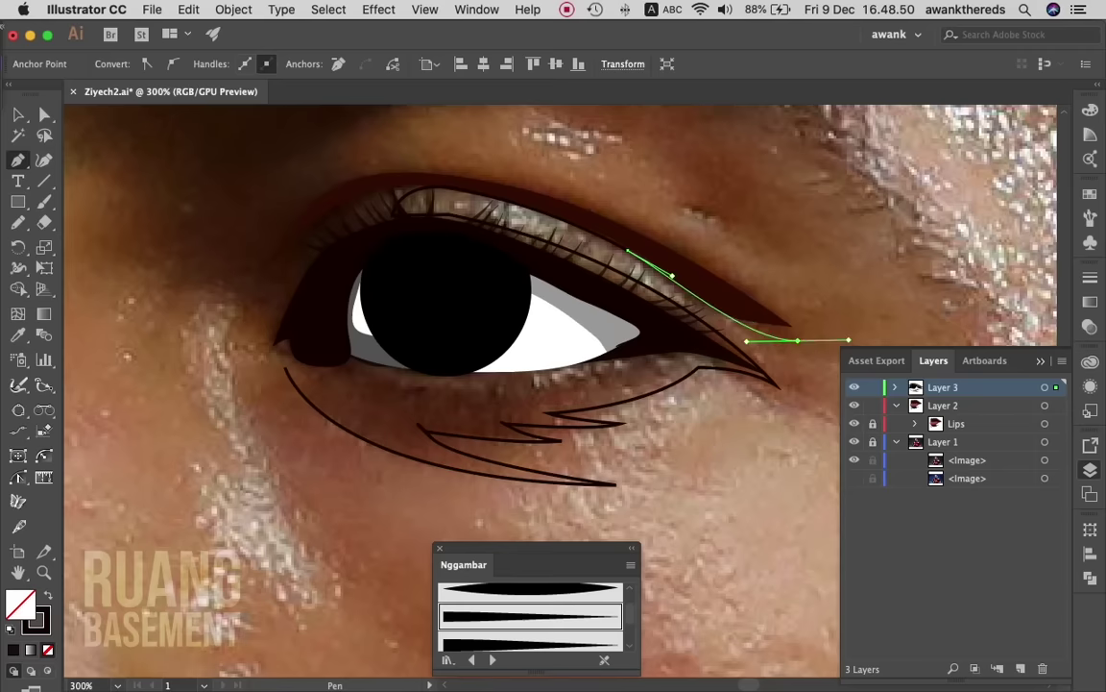
pyautogui.moveTo(691, 254); pyautogui.dragTo(580, 198)
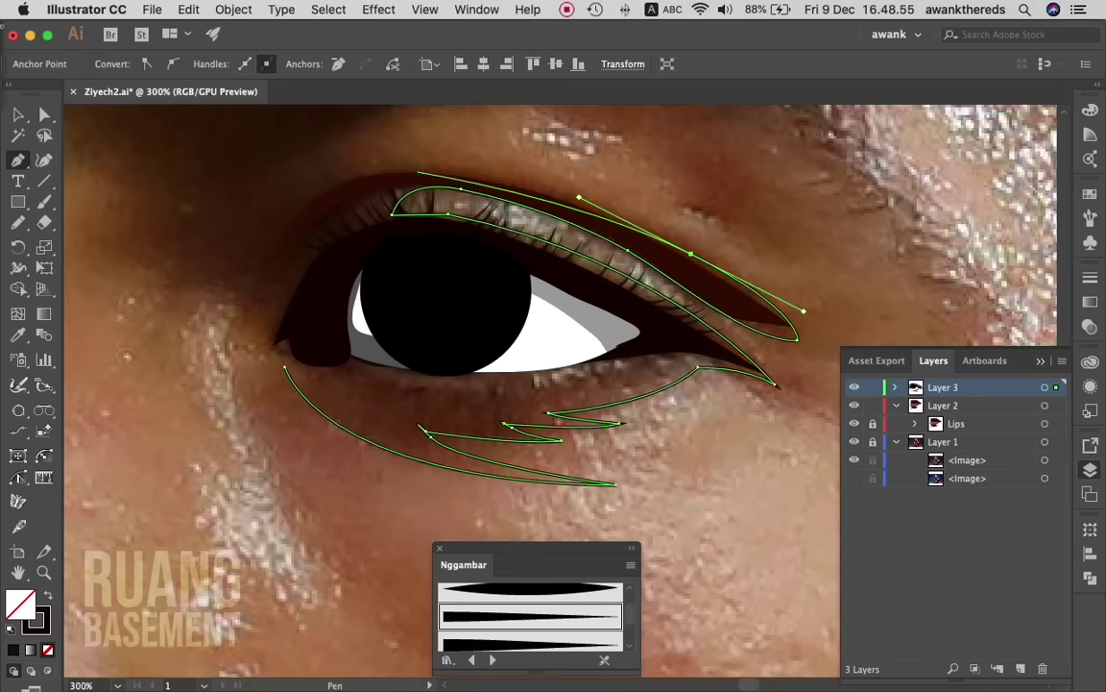
# - Curve the outline over the eye and close it at the inner corner, then deselect
pyautogui.moveTo(403, 169); pyautogui.dragTo(335, 171)
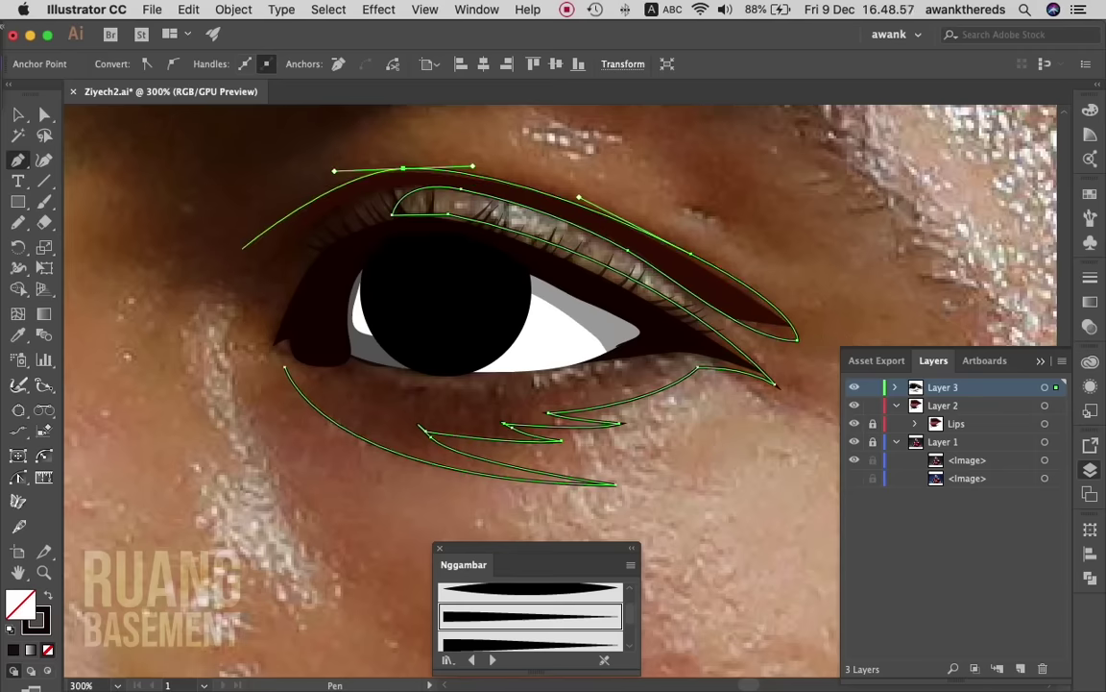
pyautogui.moveTo(240, 279); pyautogui.dragTo(232, 343)
pyautogui.click(285, 367)
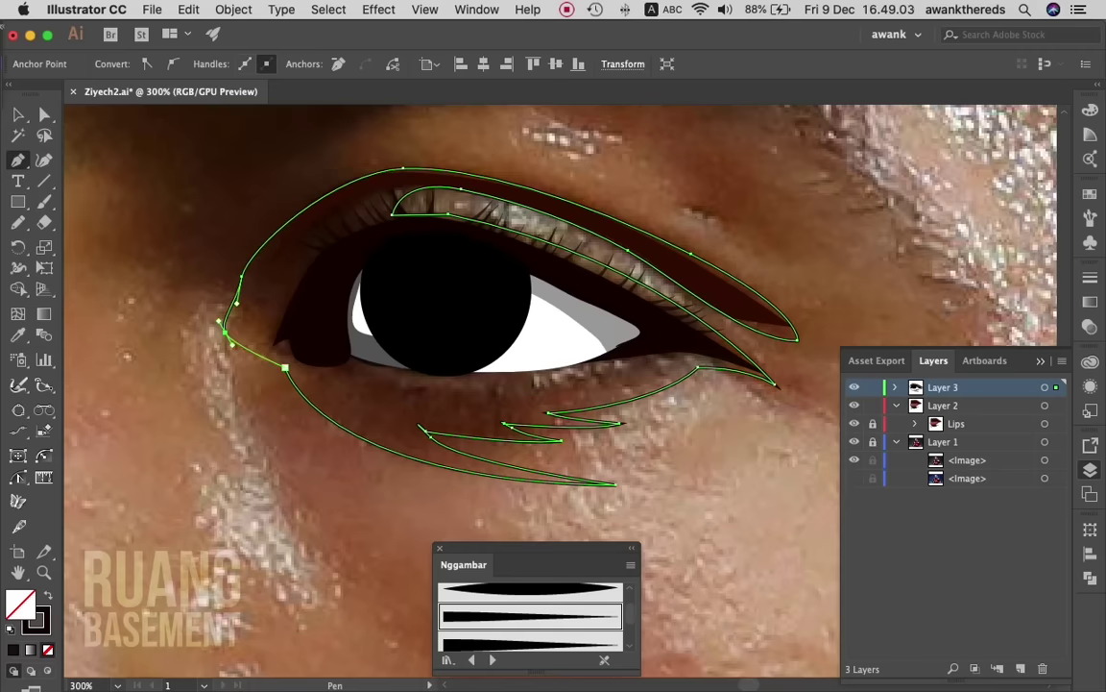
pyautogui.press('a')
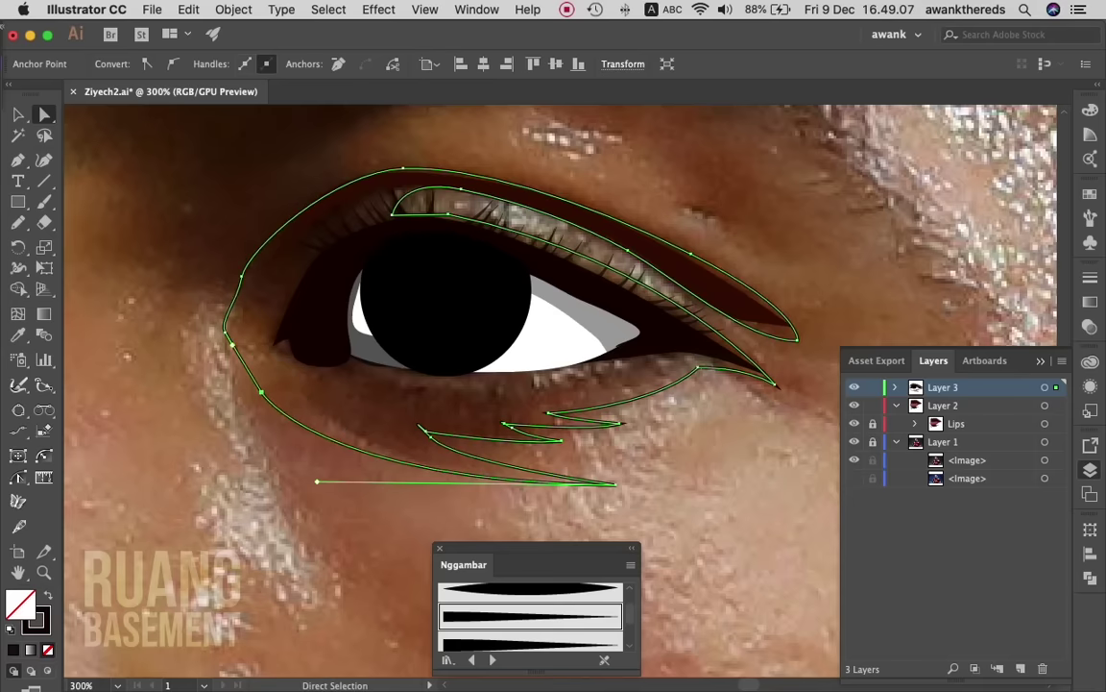
pyautogui.hotkey('ctrl', 'shift', 'a')
pyautogui.hotkey('ctrl', 'z')
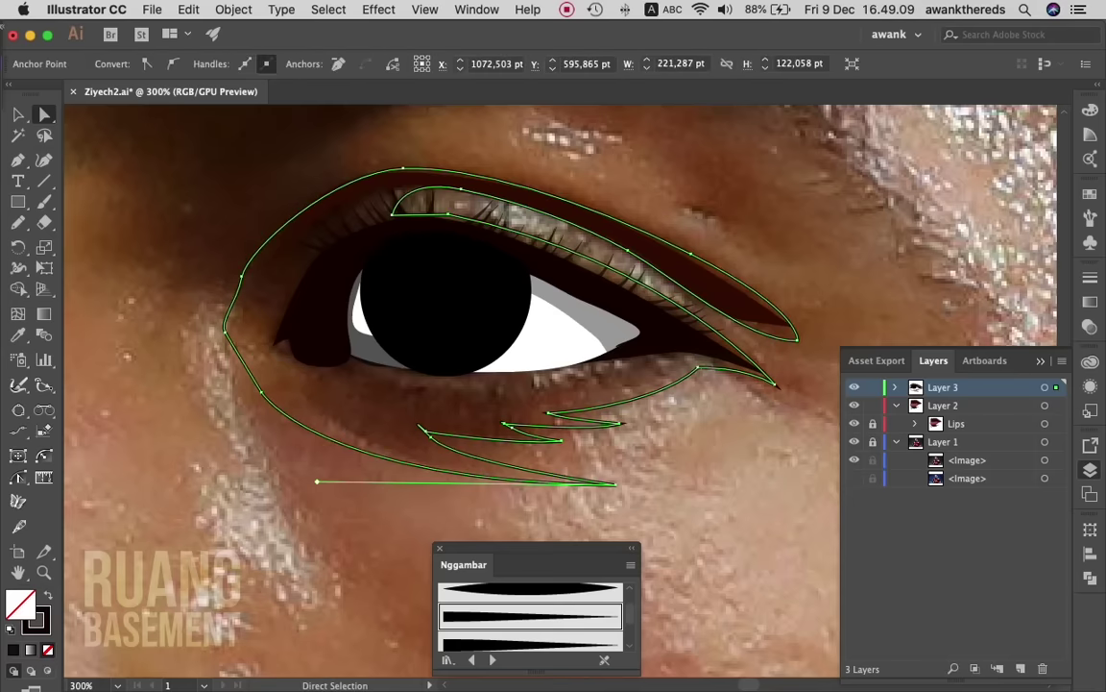
pyautogui.hotkey('ctrl', 'shift', 'a')
# - Draw a freehand lower-lid shape with a sampled dark brown fill at 12% opacity
pyautogui.press('n')
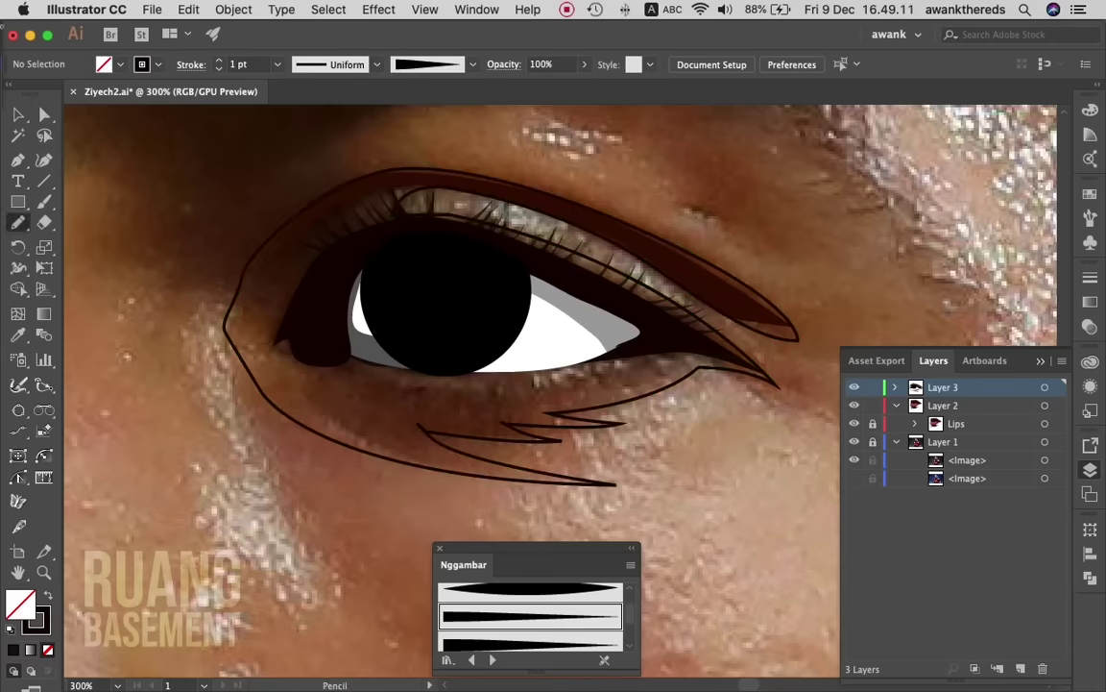
pyautogui.moveTo(297, 360)
pyautogui.mouseDown()
pyautogui.moveTo(333, 411)
pyautogui.moveTo(469, 430)
pyautogui.moveTo(549, 420)
pyautogui.moveTo(653, 358)
pyautogui.moveTo(404, 372)
pyautogui.moveTo(298, 358)
pyautogui.mouseUp()
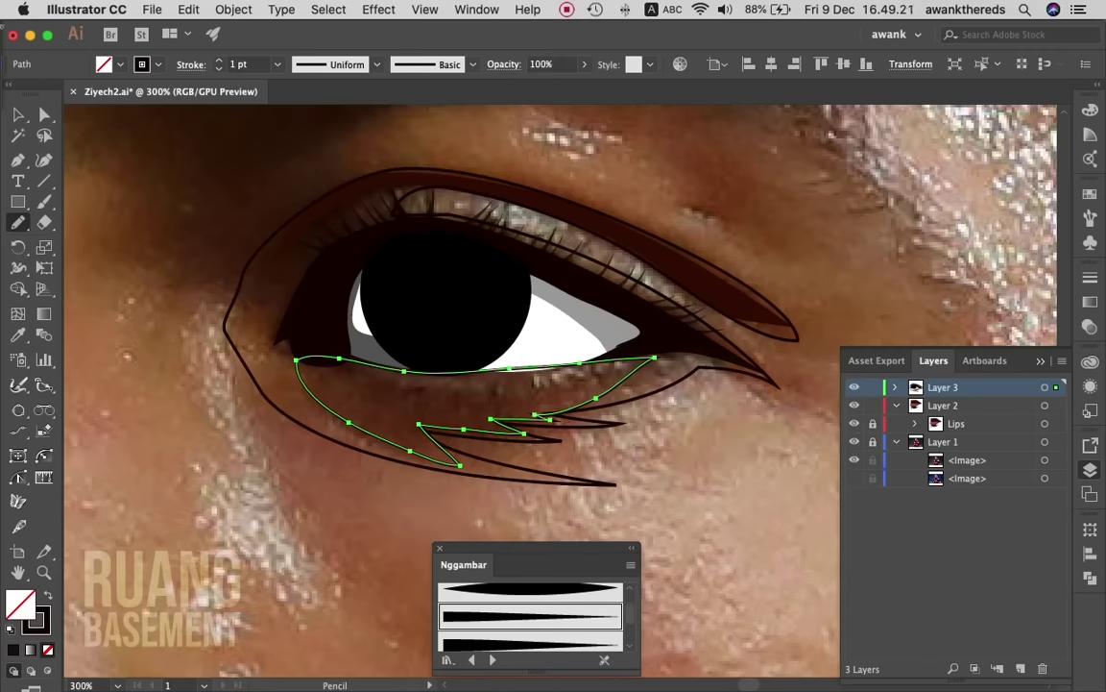
pyautogui.press('v')
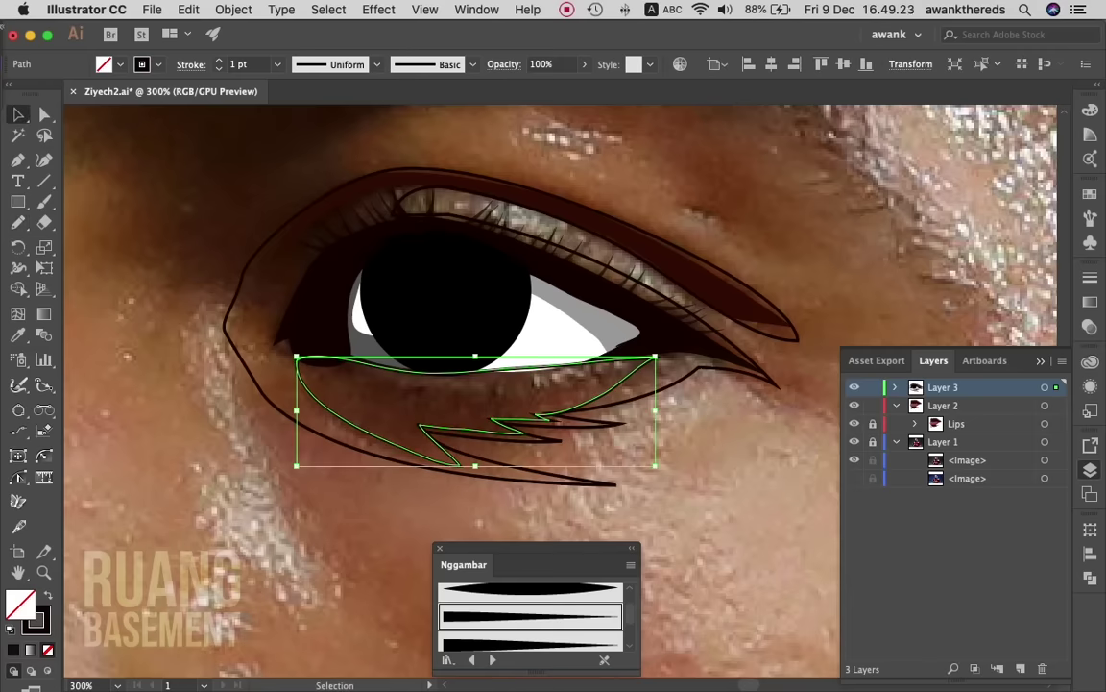
pyautogui.press('i')
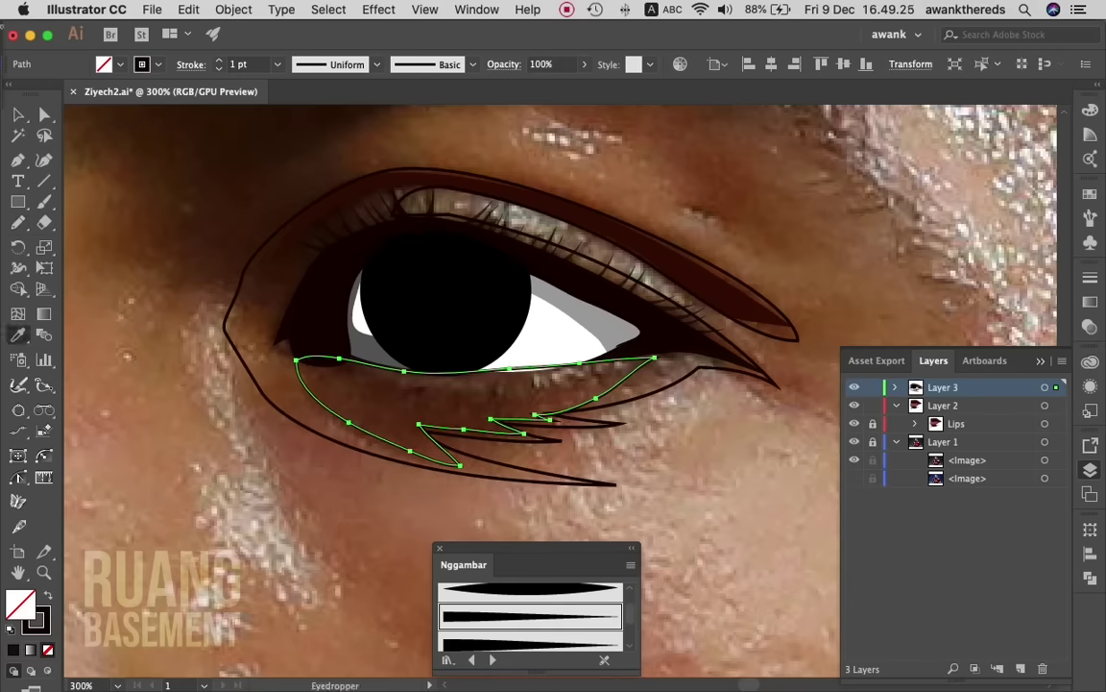
pyautogui.click(277, 334)
pyautogui.press('v')
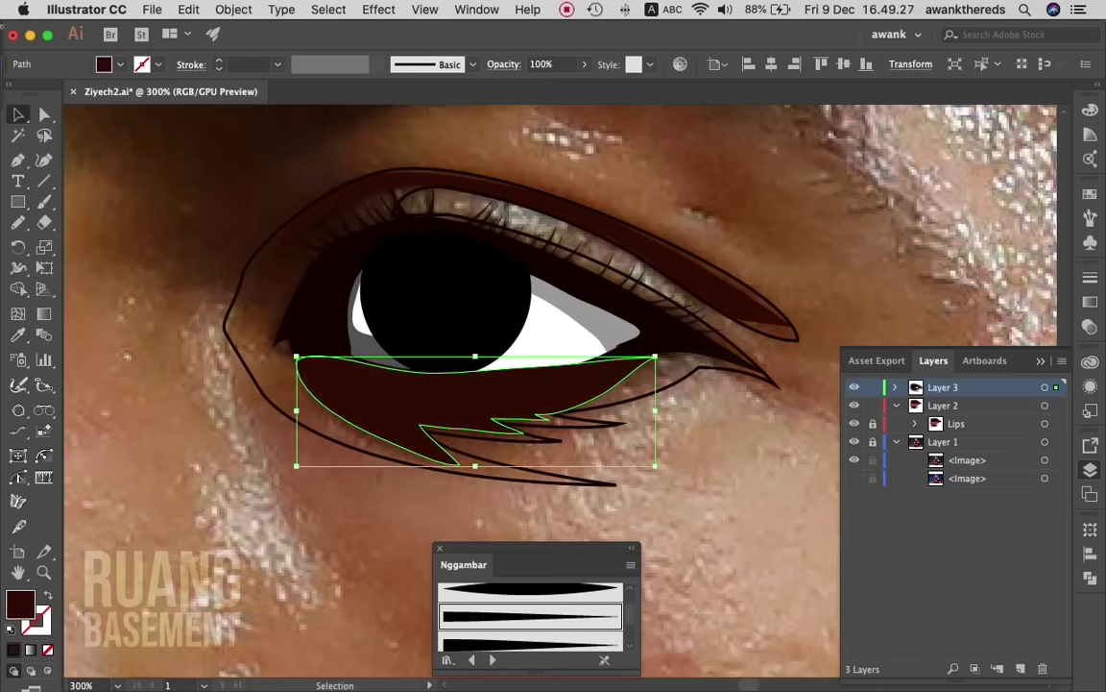
pyautogui.click(584, 64)
pyautogui.moveTo(576, 86); pyautogui.dragTo(527, 86)
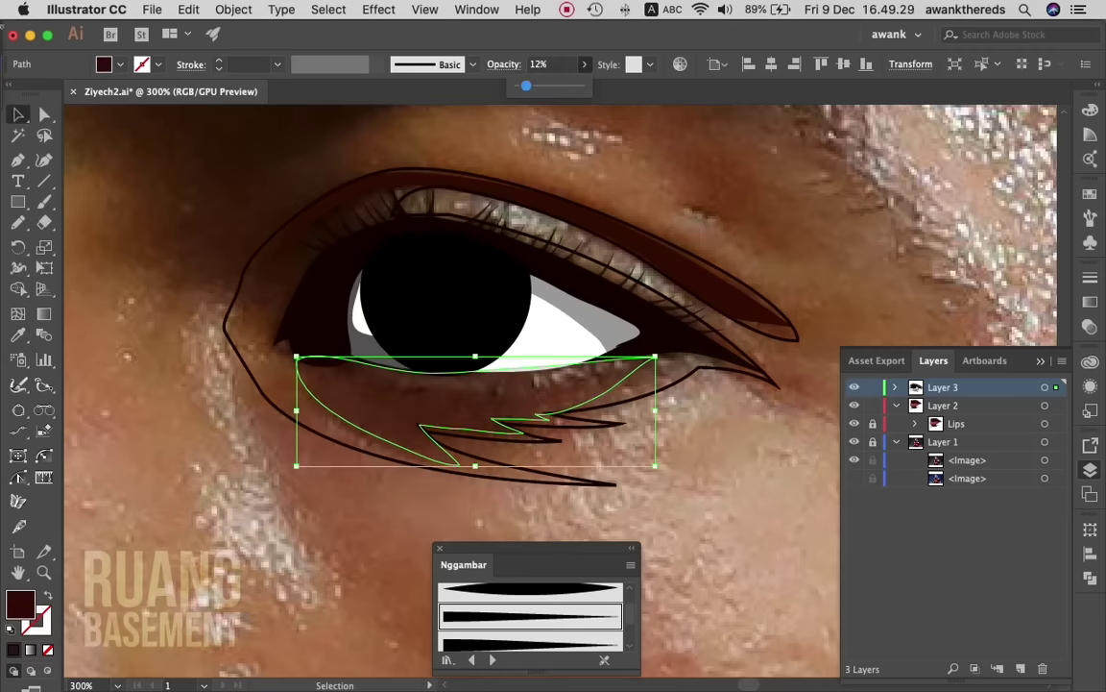
# - Copy the faint dark brown fill onto the large outer eye outline
pyautogui.click(730, 538)
pyautogui.click(233, 304)
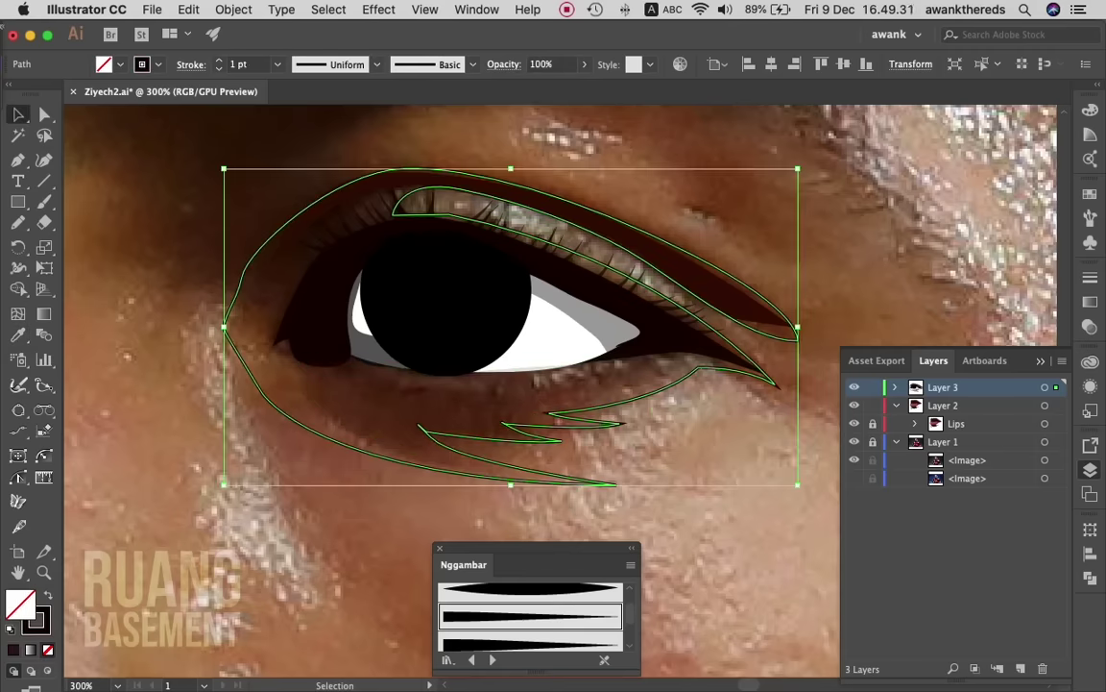
pyautogui.press('i')
pyautogui.click(538, 459)
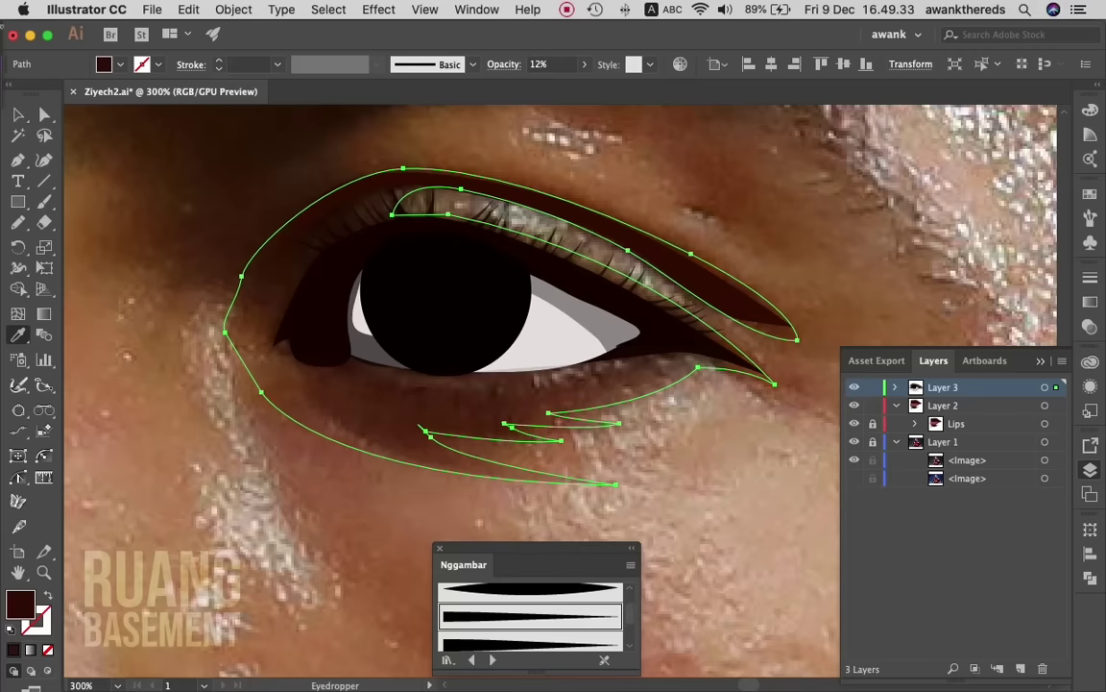
pyautogui.press('v')
pyautogui.press('super+shift+a')
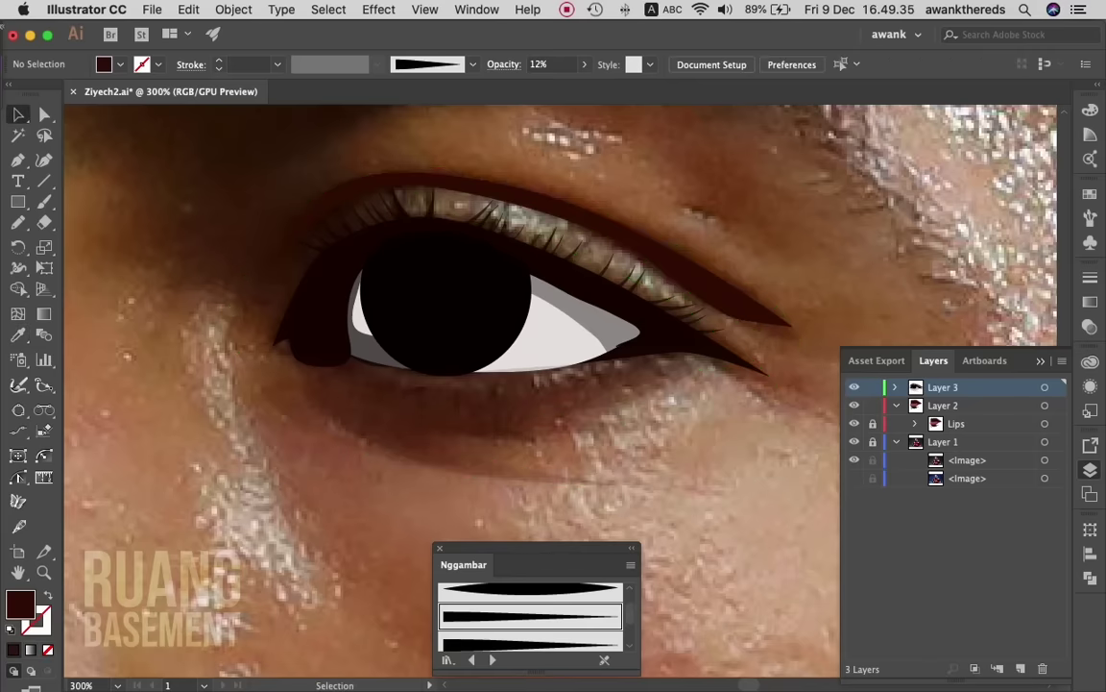
# - Send the lower-lid and outer outline shapes to the back, toggling the photo to check
pyautogui.click(433, 413)
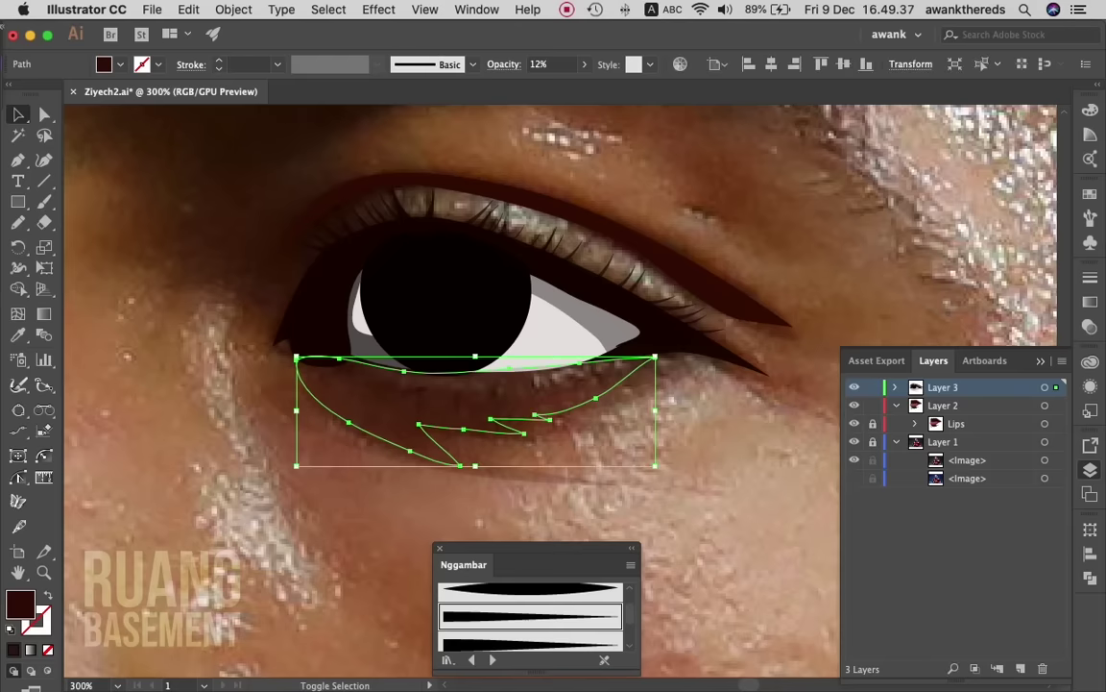
pyautogui.keyDown('shift'); pyautogui.click(576, 219); pyautogui.keyUp('shift')
pyautogui.rightClick(524, 366)
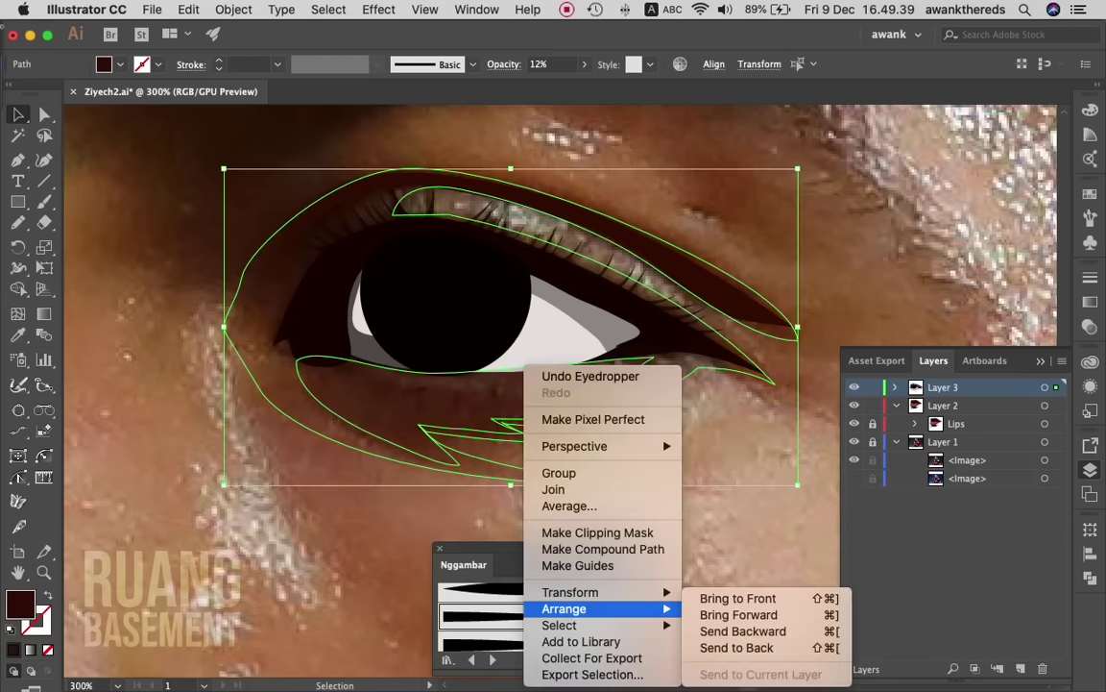
pyautogui.click(745, 646)
pyautogui.press('super+shift+a')
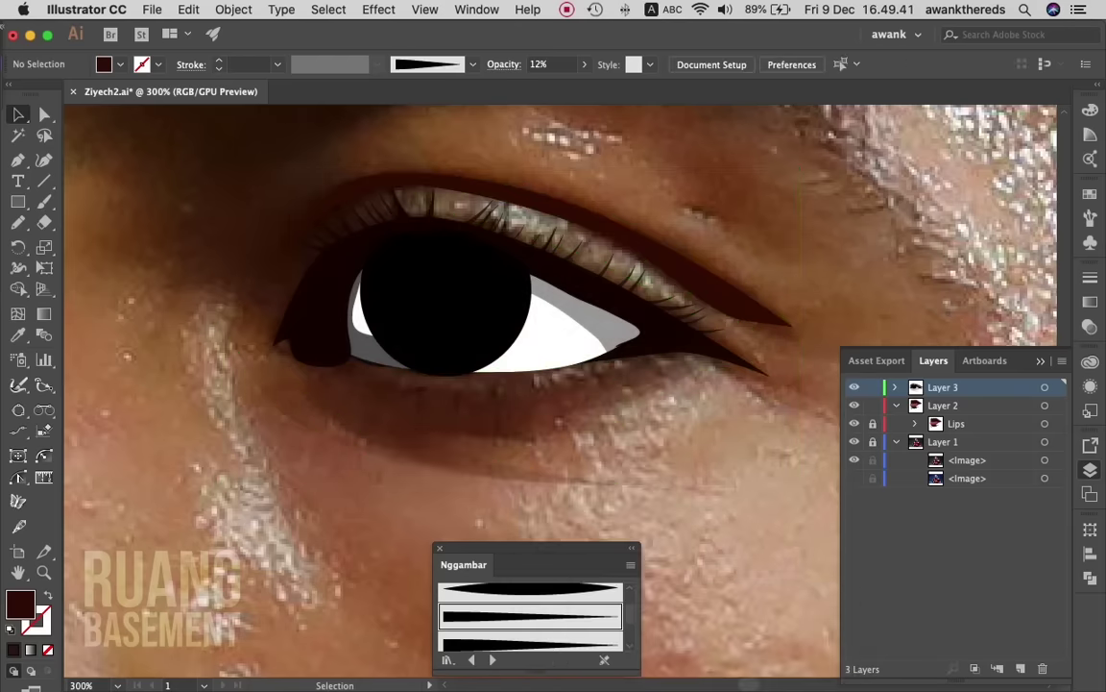
pyautogui.click(854, 441)
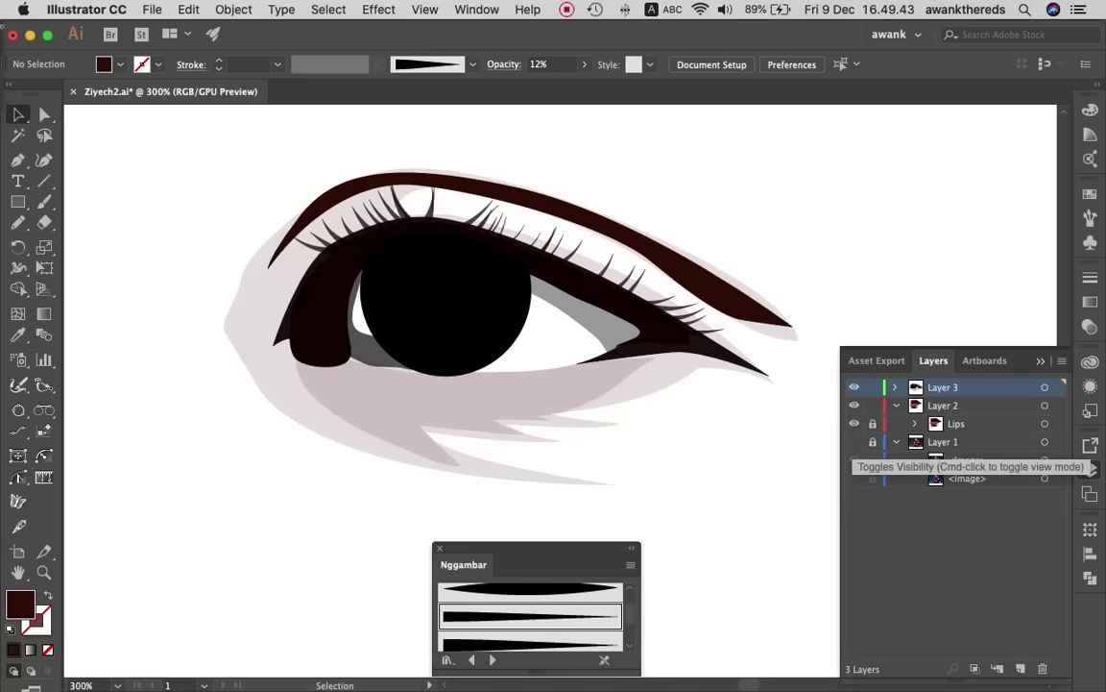
pyautogui.click(854, 440)
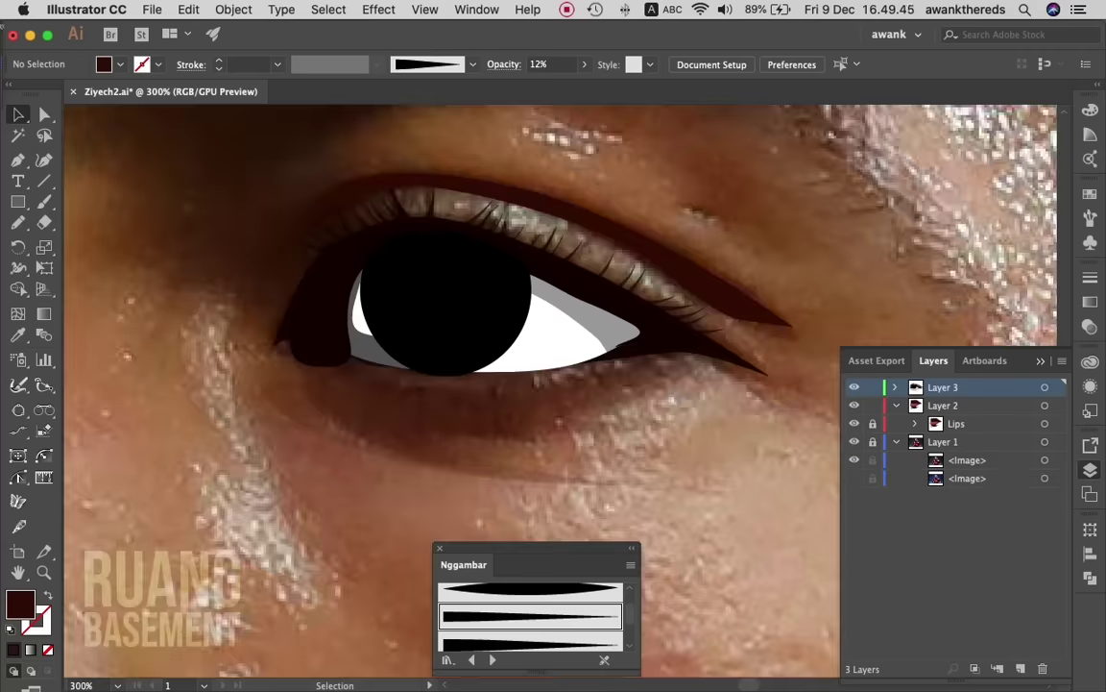
# - Draw two pencil highlights along the upper lash line, both filled with sampled beige
pyautogui.press('n')
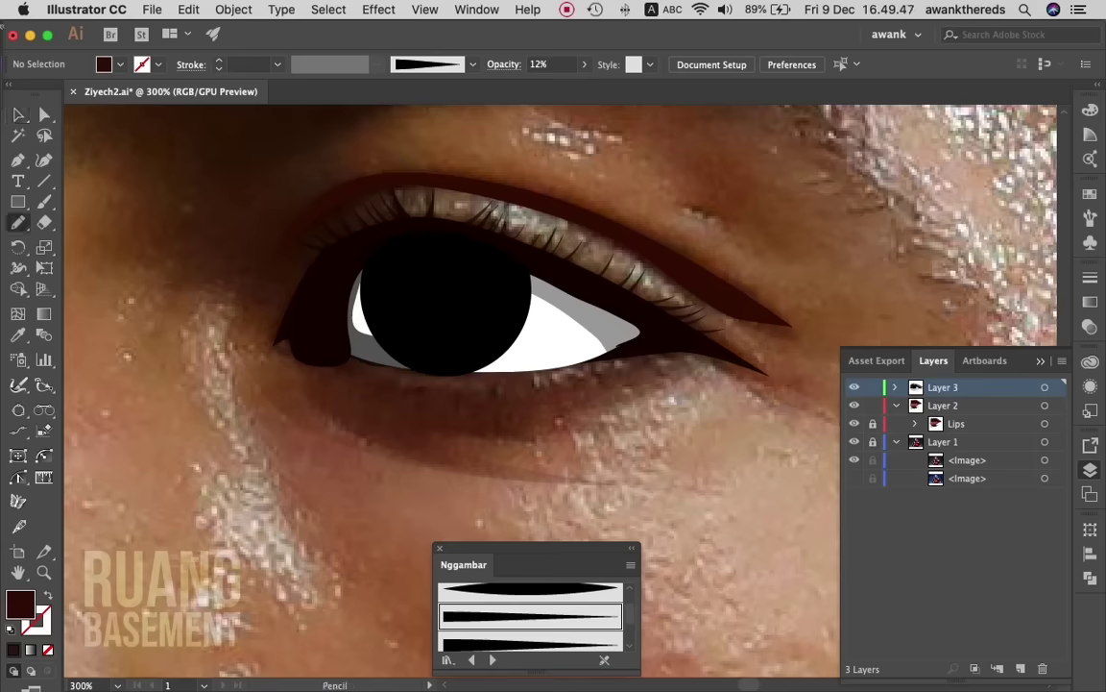
pyautogui.moveTo(684, 305); pyautogui.dragTo(547, 240)
pyautogui.moveTo(608, 261)
pyautogui.mouseDown()
pyautogui.moveTo(595, 254)
pyautogui.moveTo(608, 261)
pyautogui.mouseUp()
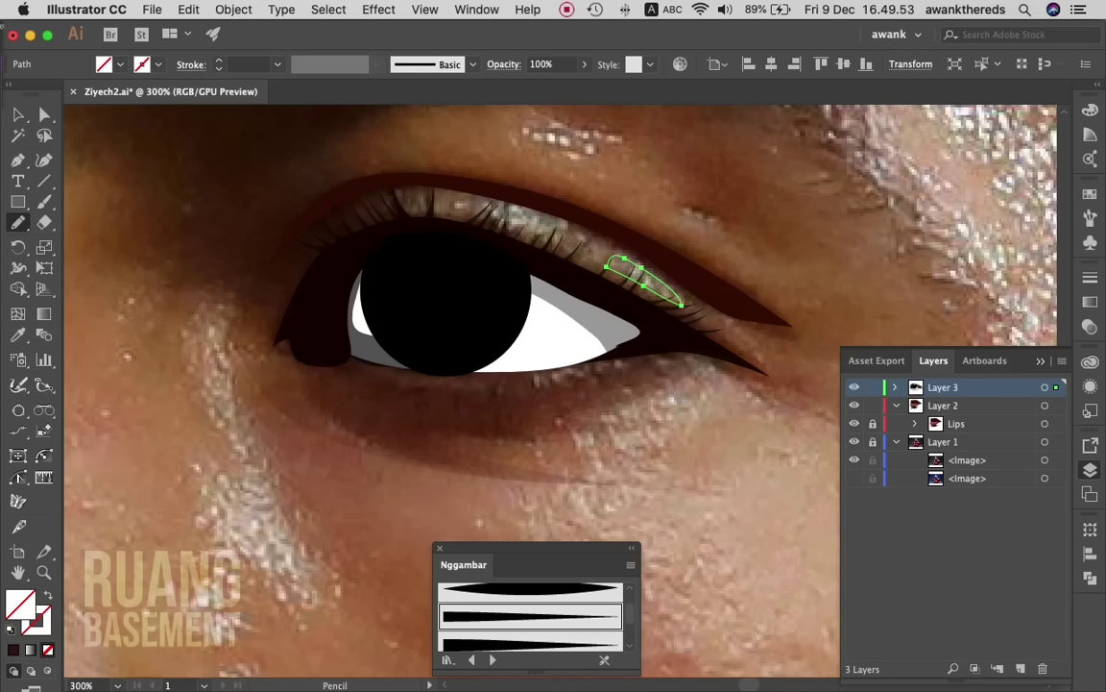
pyautogui.press('i')
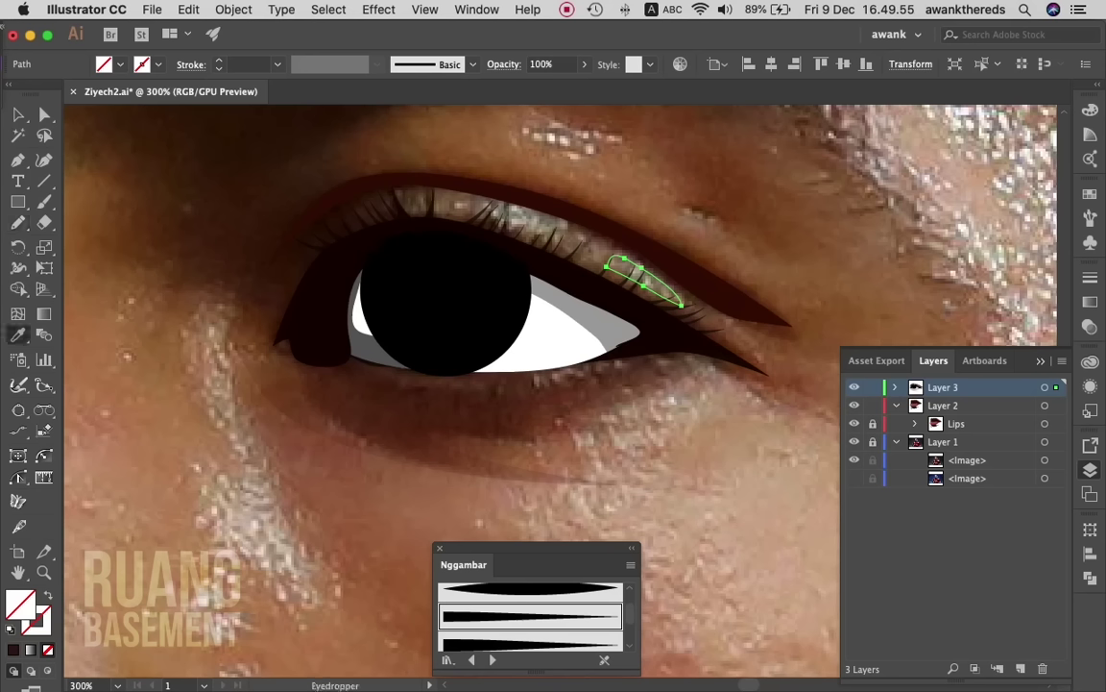
pyautogui.click(556, 232)
pyautogui.press('n')
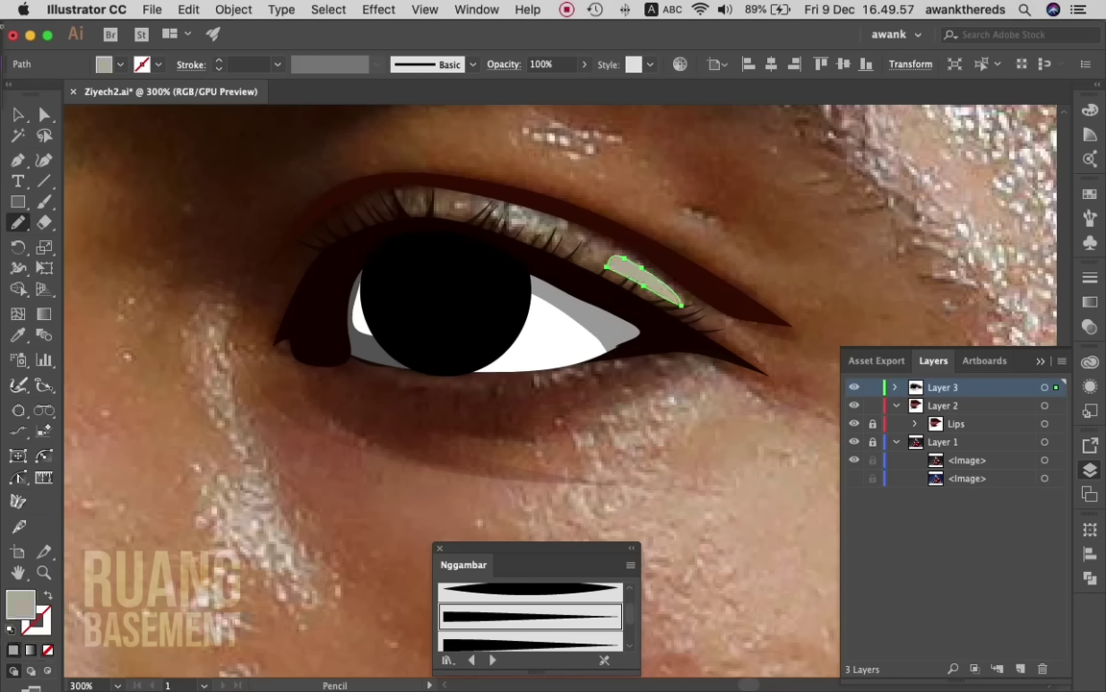
pyautogui.moveTo(568, 228); pyautogui.dragTo(458, 204)
pyautogui.moveTo(458, 203); pyautogui.dragTo(486, 205)
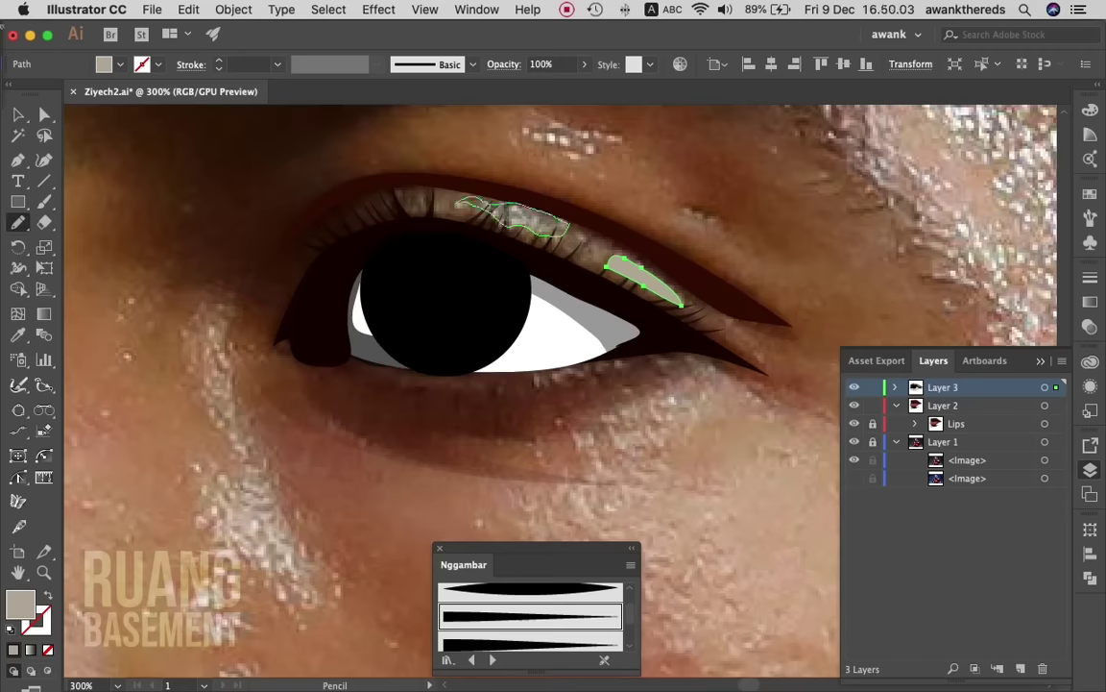
pyautogui.press('i')
pyautogui.click(641, 277)
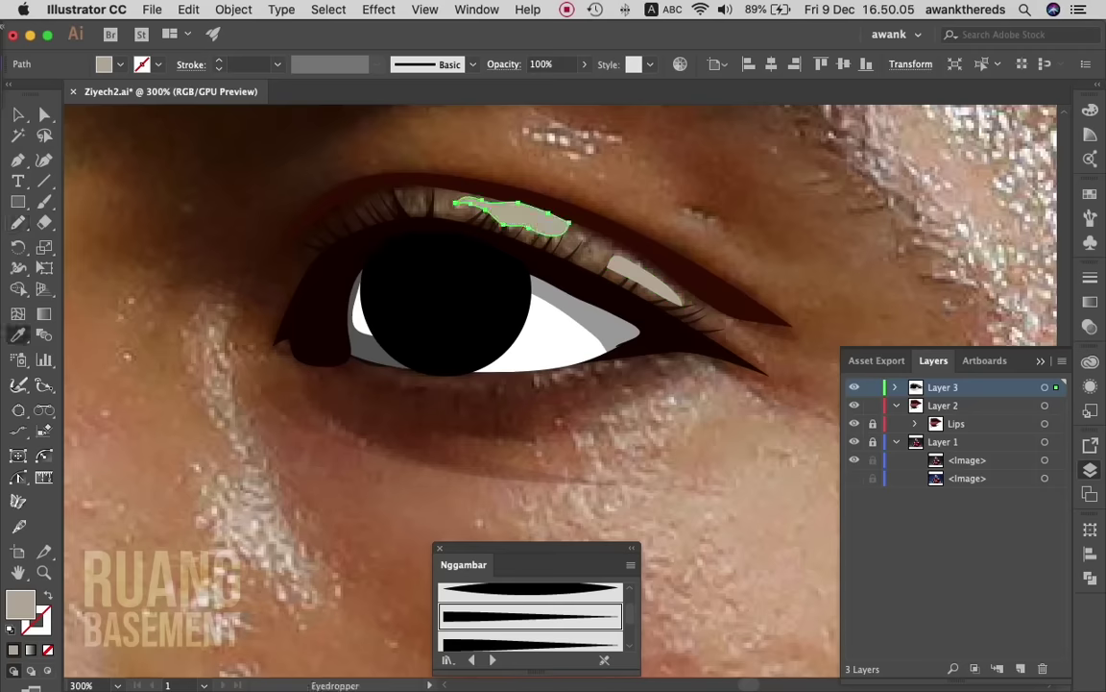
# - Send both beige highlights to the back, behind the lashes
pyautogui.press('v')
pyautogui.keyDown('shift'); pyautogui.click(625, 265); pyautogui.keyUp('shift')
pyautogui.rightClick(633, 271)
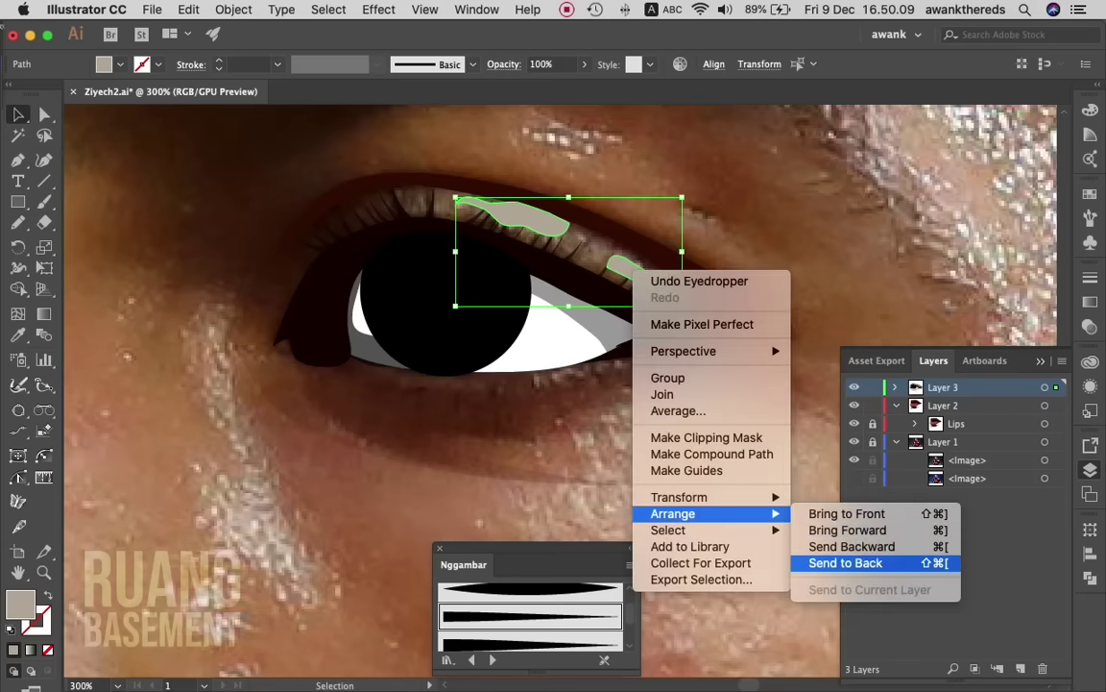
pyautogui.click(845, 563)
pyautogui.press('super+shift+a')
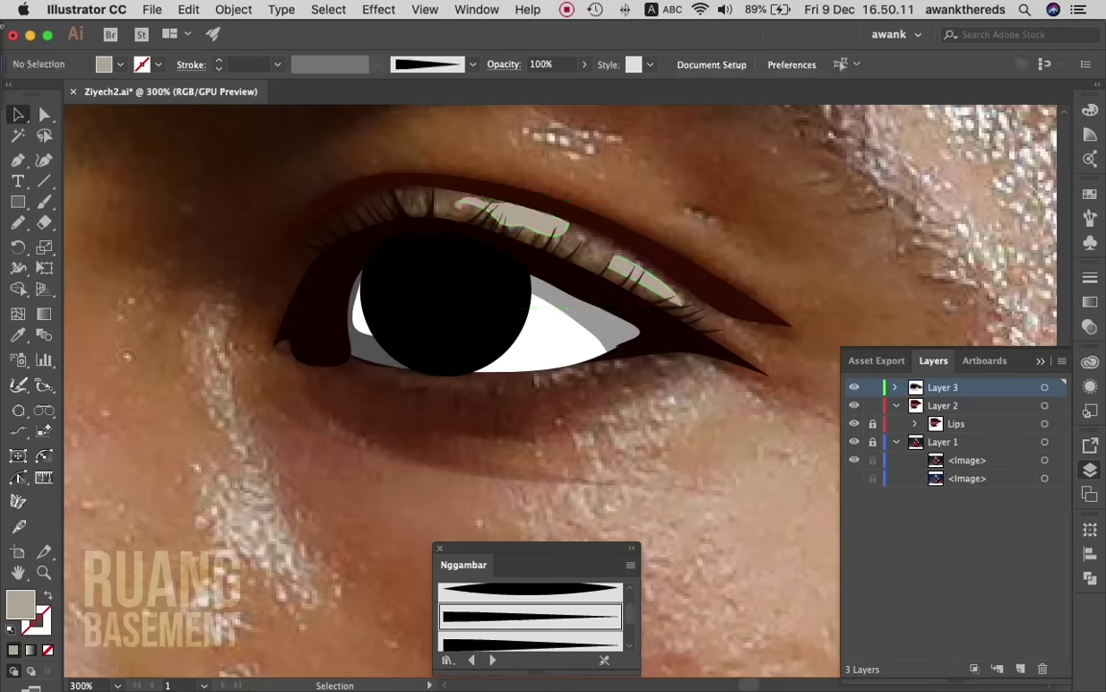
# - Fade both beige lash-line highlights to 36% opacity
pyautogui.keyDown('shift'); pyautogui.click(514, 215); pyautogui.keyUp('shift')
pyautogui.keyDown('shift'); pyautogui.click(642, 279); pyautogui.keyUp('shift')
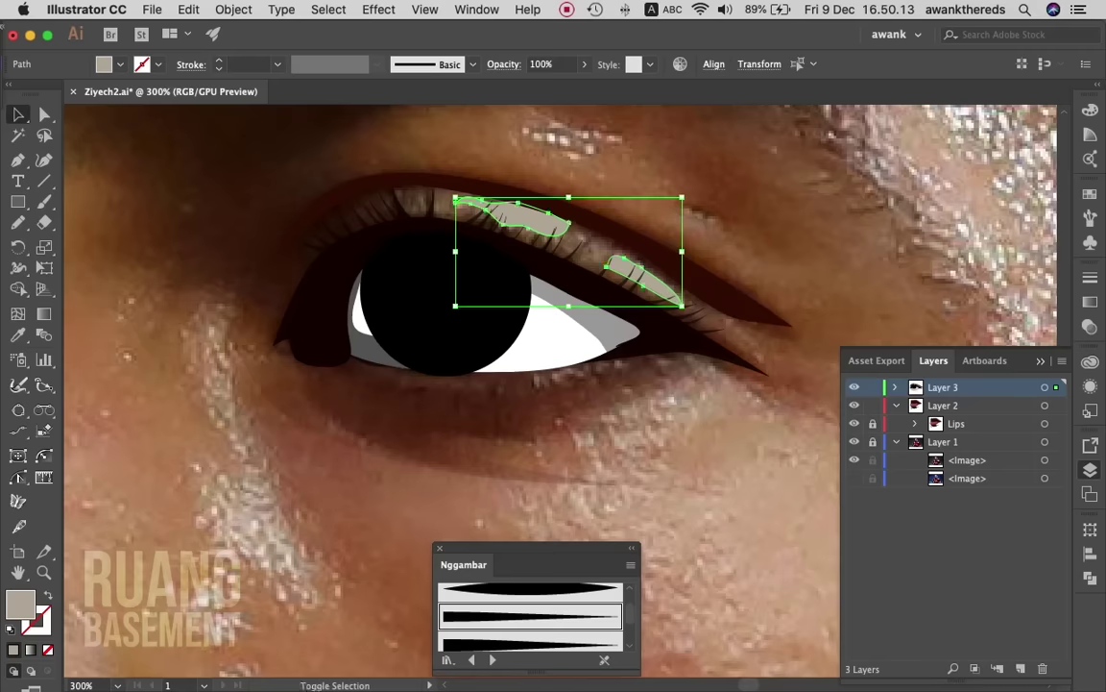
pyautogui.click(584, 63)
pyautogui.moveTo(586, 86); pyautogui.dragTo(516, 86)
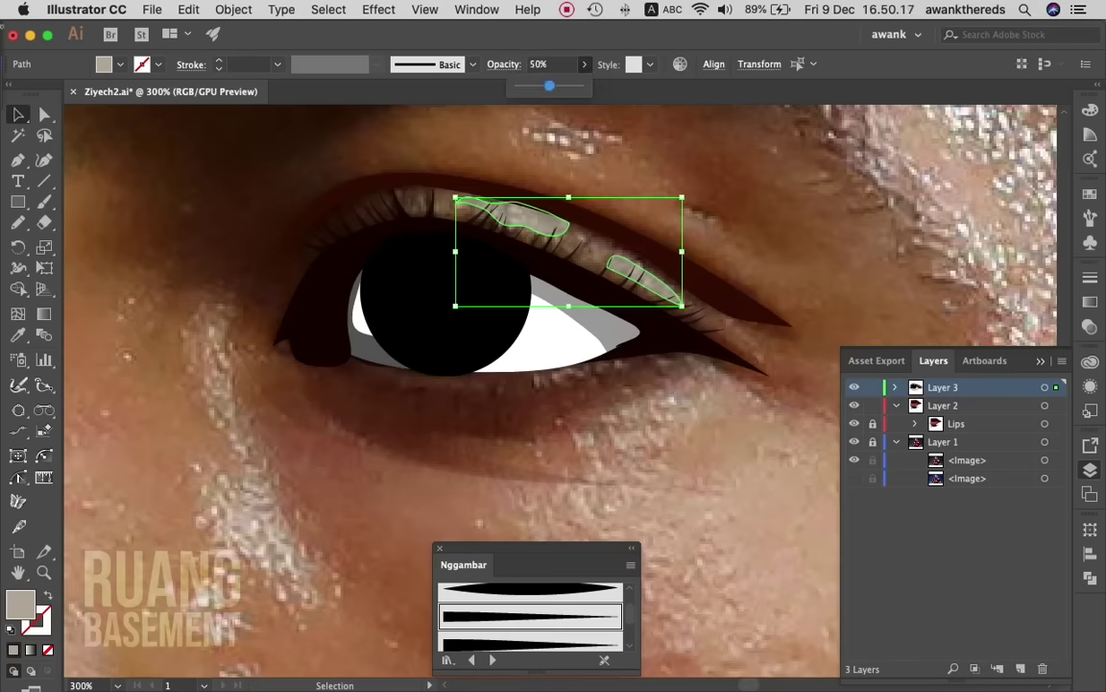
pyautogui.press('super+shift+a')
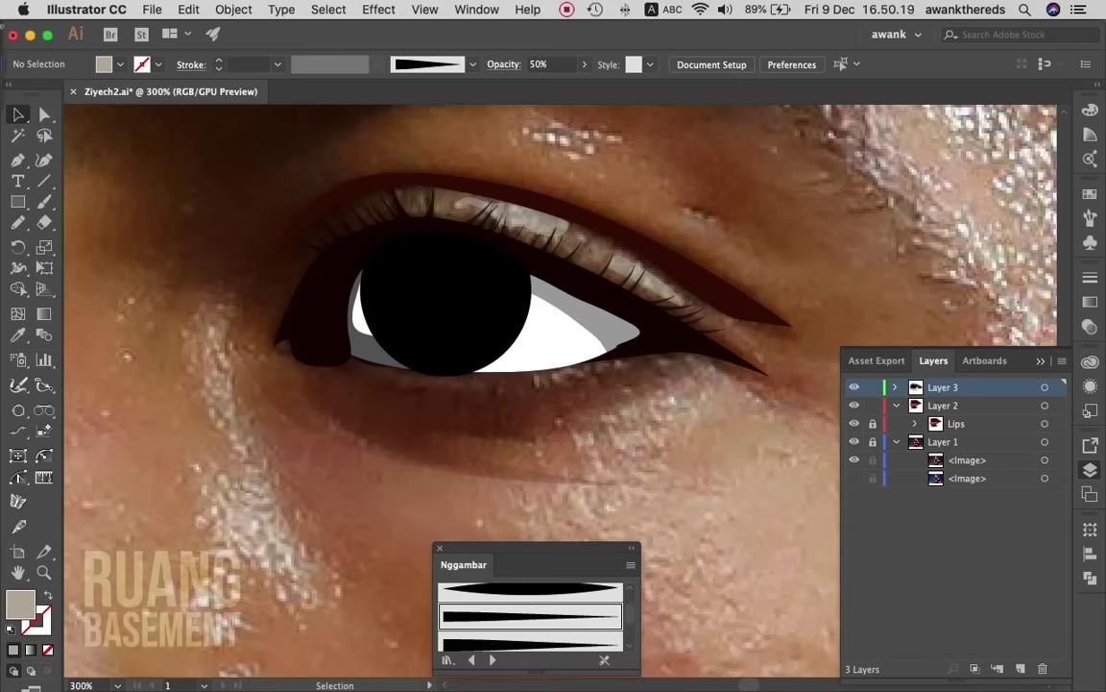
pyautogui.click(509, 213)
pyautogui.click(509, 213)
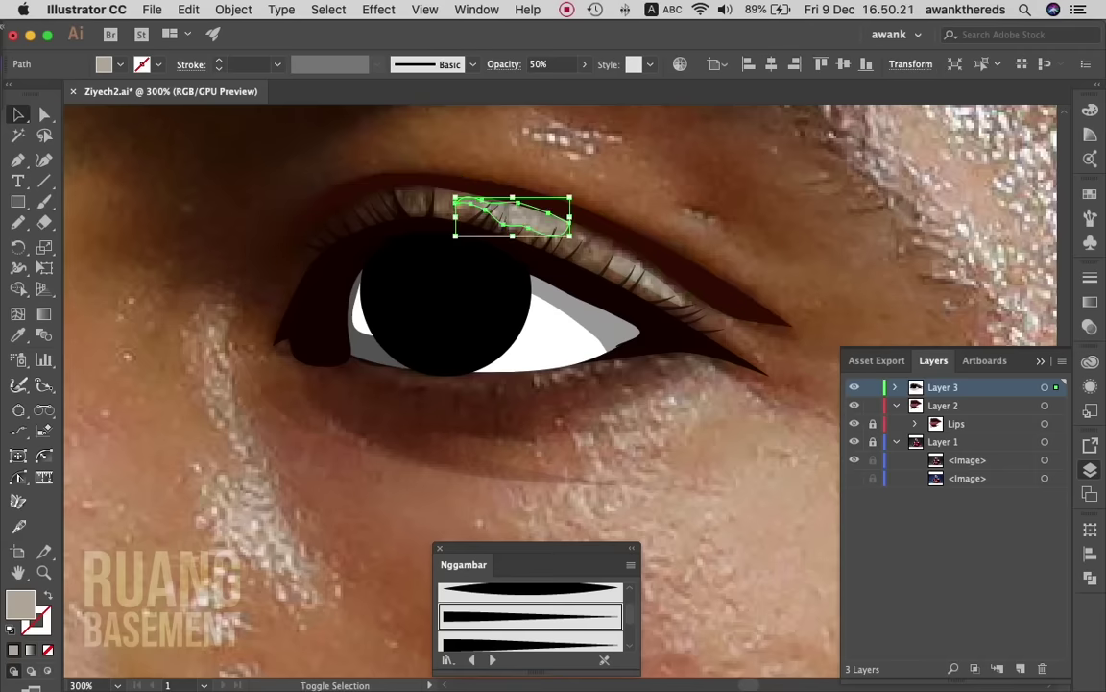
pyautogui.keyDown('shift'); pyautogui.click(633, 276); pyautogui.keyUp('shift')
pyautogui.click(584, 64)
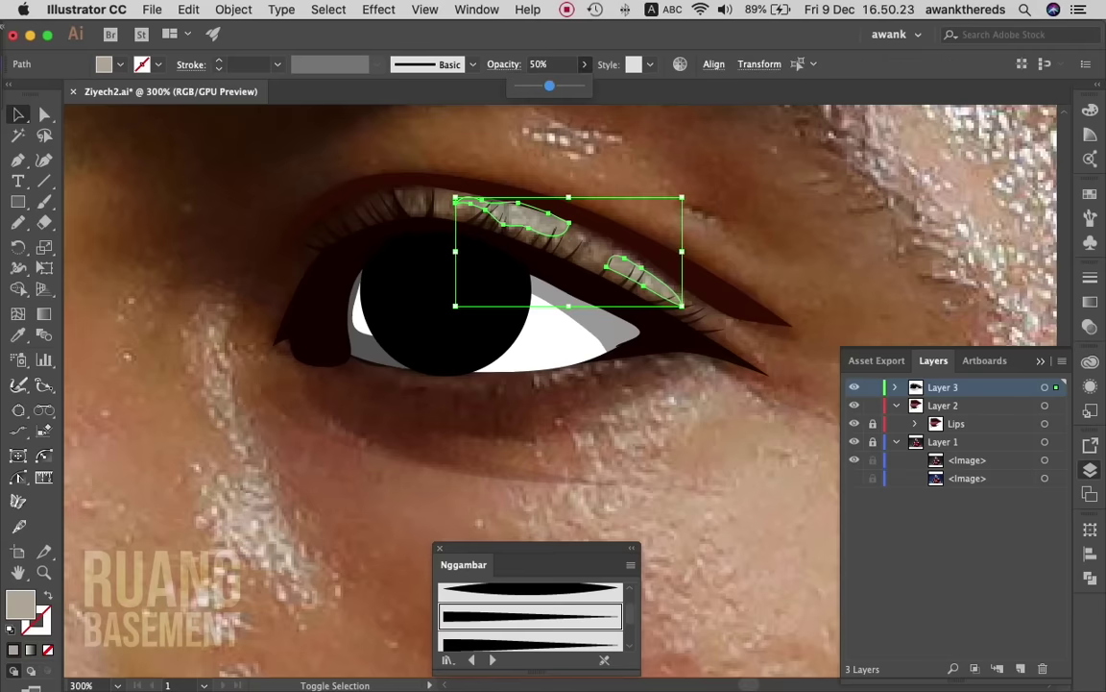
pyautogui.moveTo(541, 85); pyautogui.dragTo(538, 85)
pyautogui.press('super+shift+a')
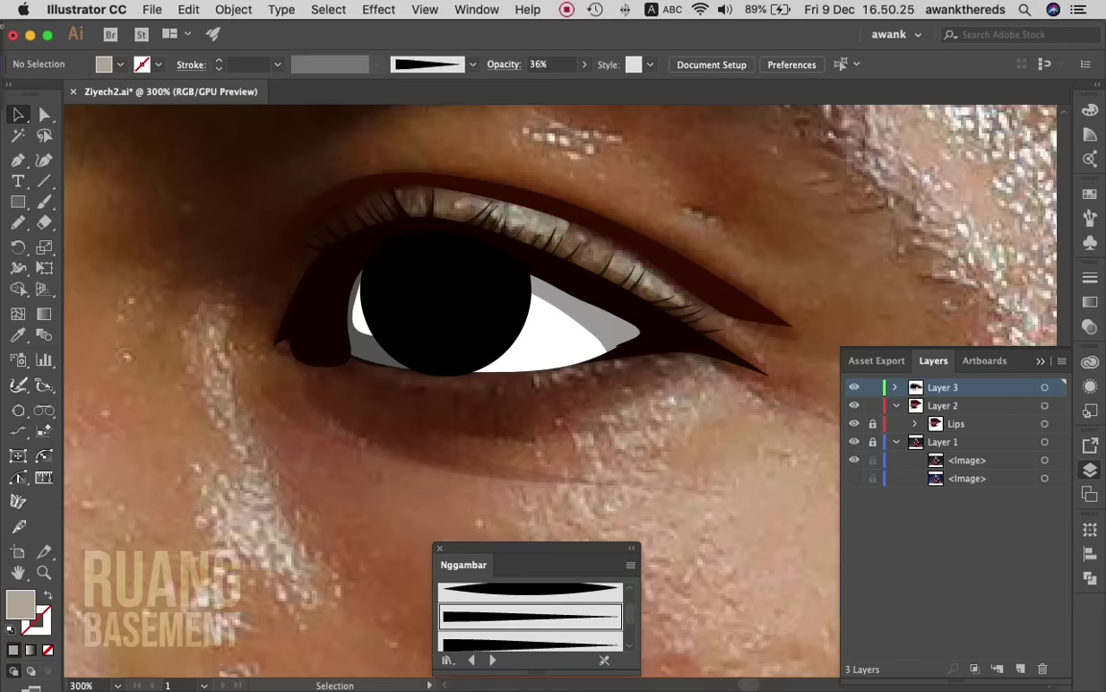
pyautogui.press('z')
pyautogui.press('super+minus')
# - Zoom in on the eye, select its outline path and swap its fill and stroke
pyautogui.press('super+minus')
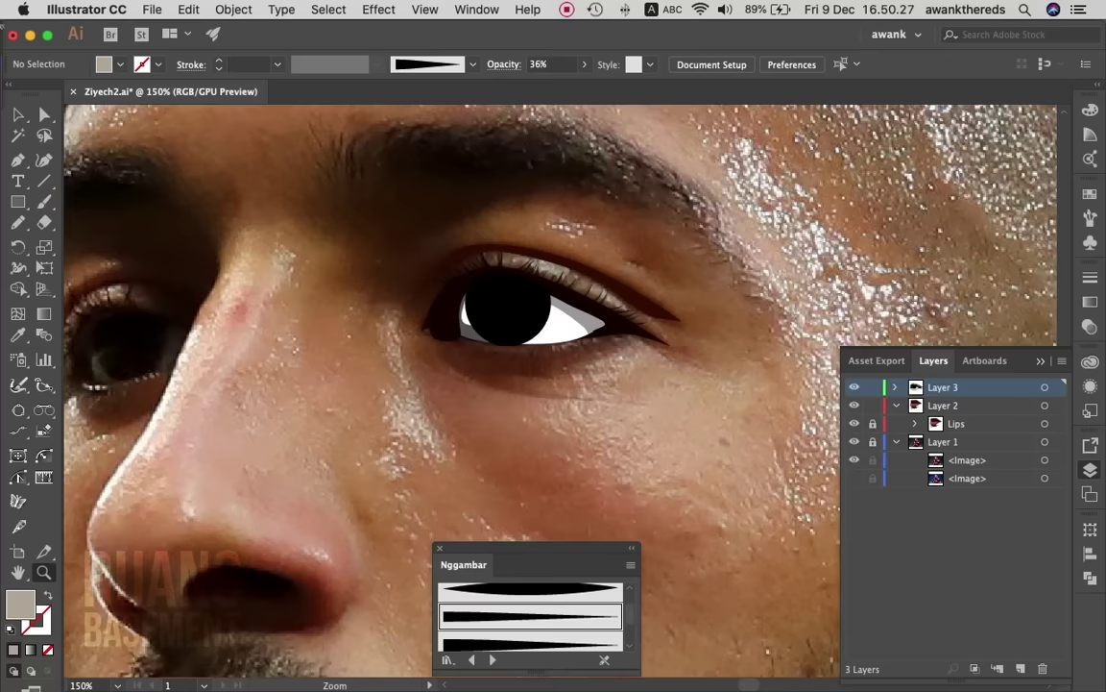
pyautogui.press('super+minus')
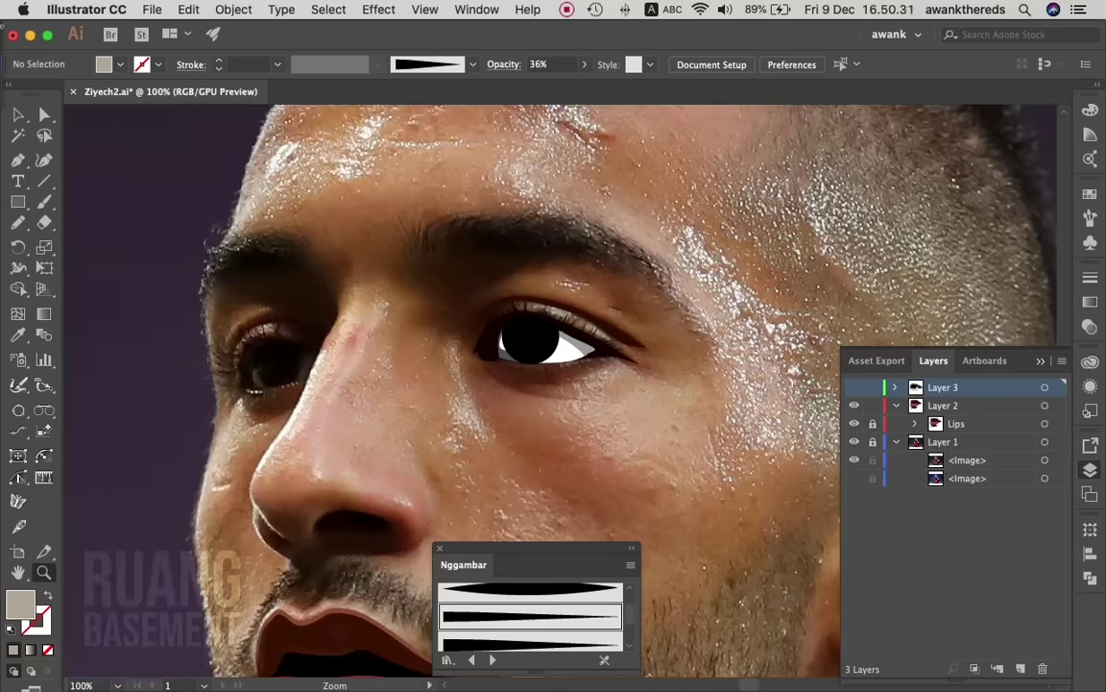
pyautogui.click(854, 387)
pyautogui.click(655, 288)
pyautogui.press('super+equal')
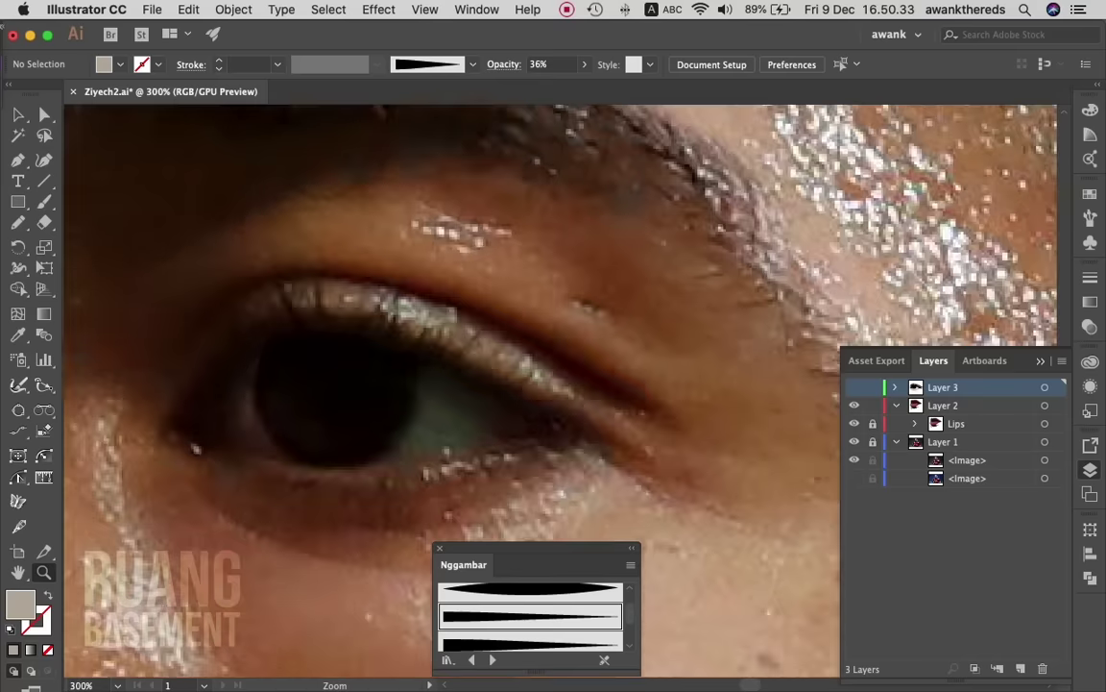
pyautogui.press('super+equal')
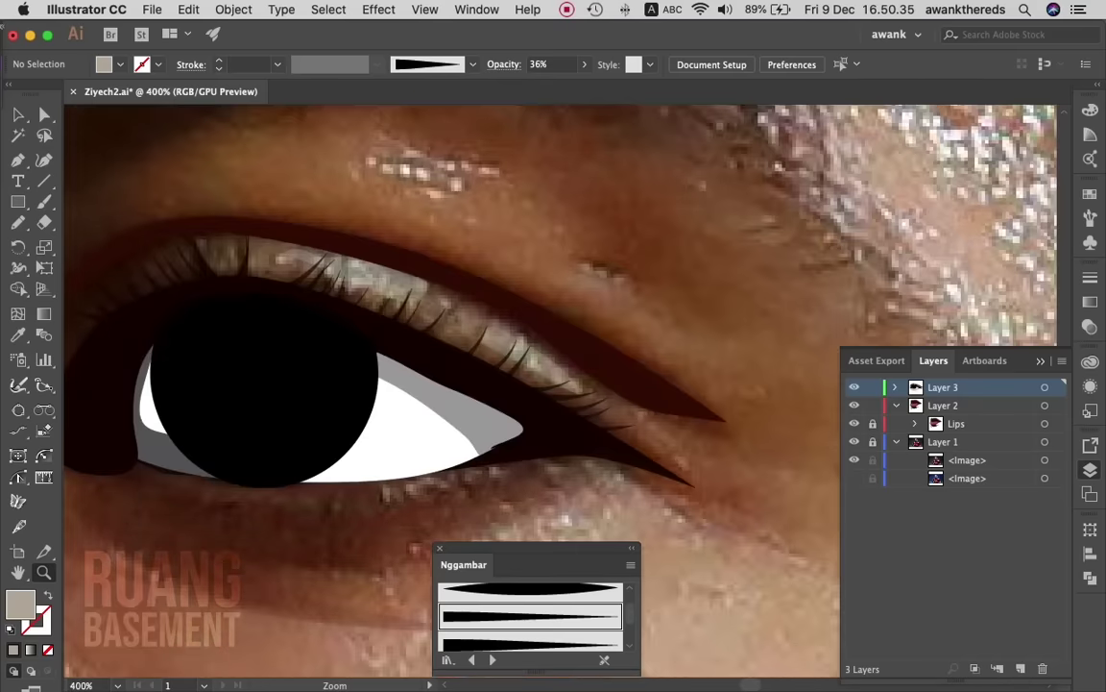
pyautogui.press('a')
pyautogui.click(144, 445)
pyautogui.hotkey('shift', 'x')
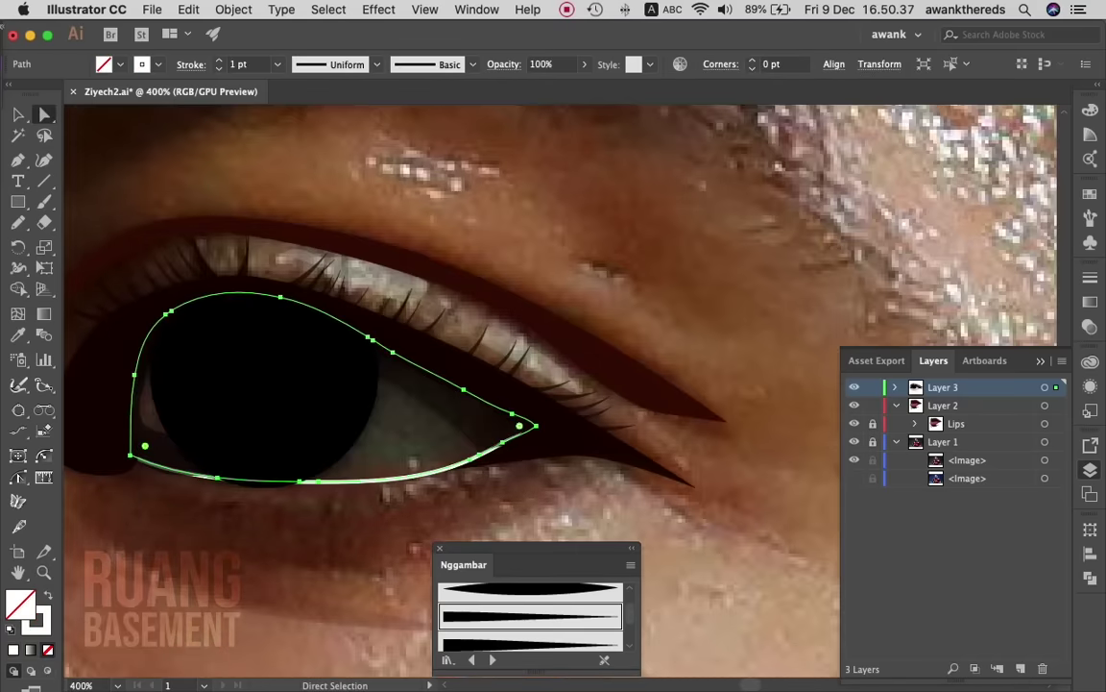
# - Try the eyelid's dark-brown style on the eye path, undo it, and reselect the eye outline
pyautogui.press('i')
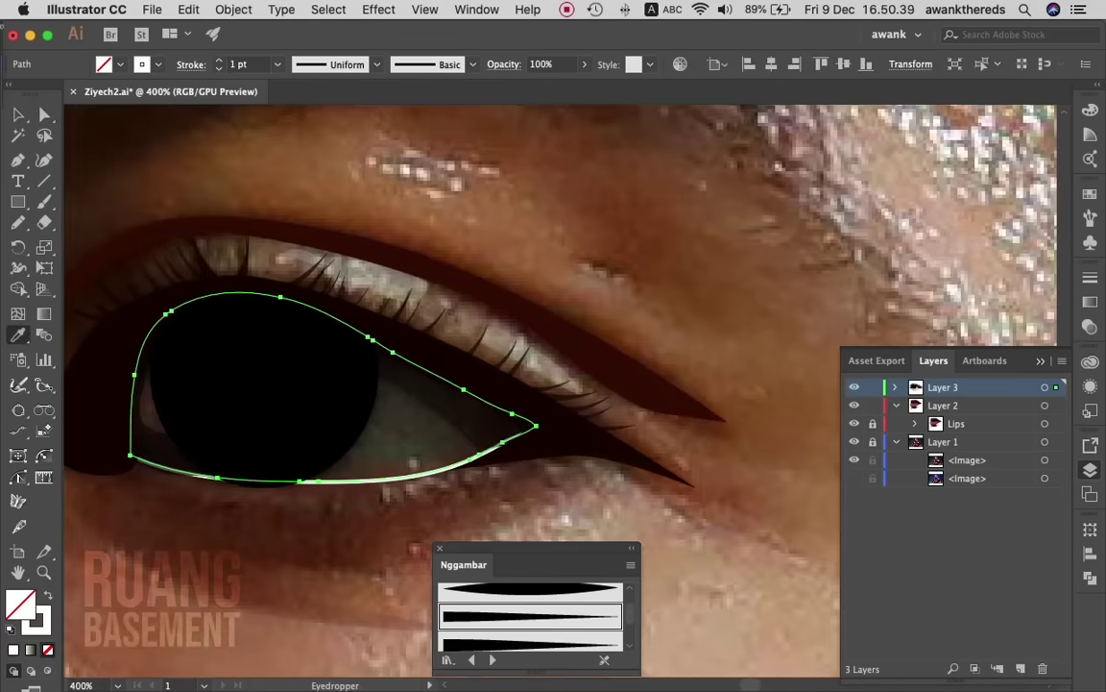
pyautogui.click(423, 427)
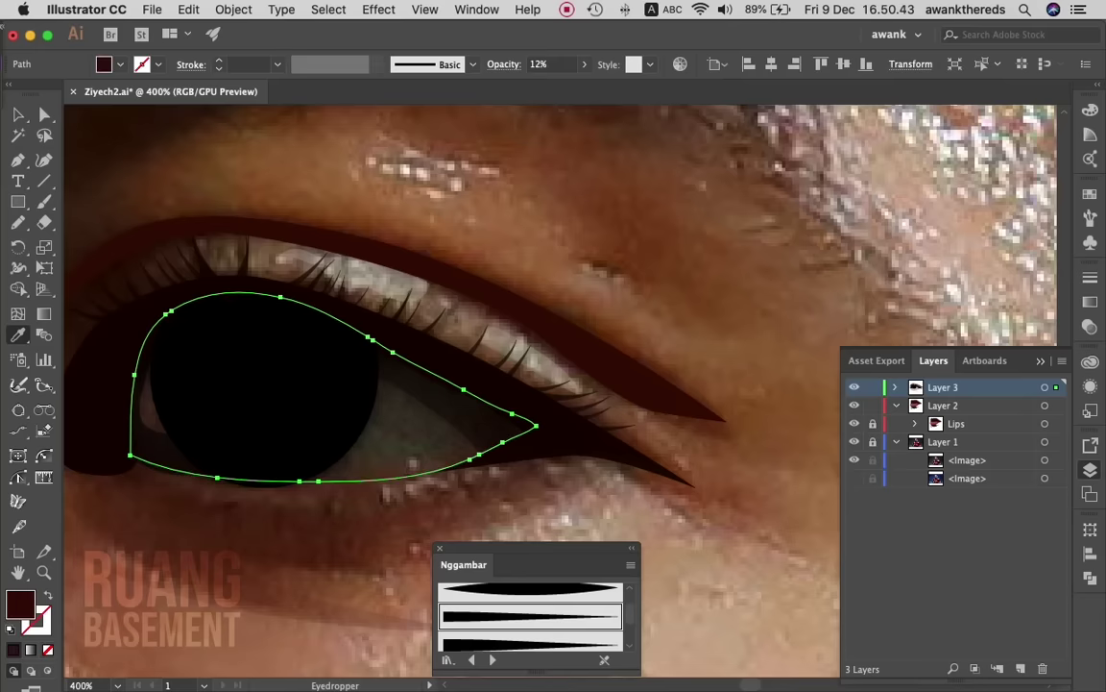
pyautogui.hotkey('ctrl', 'z')
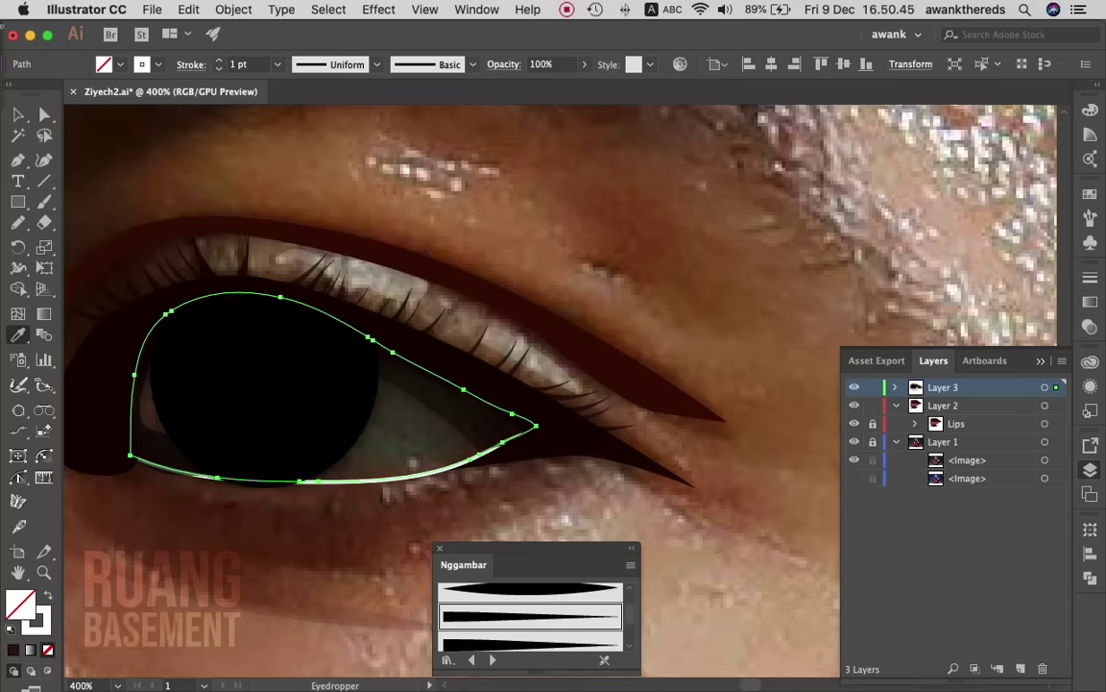
pyautogui.press('a')
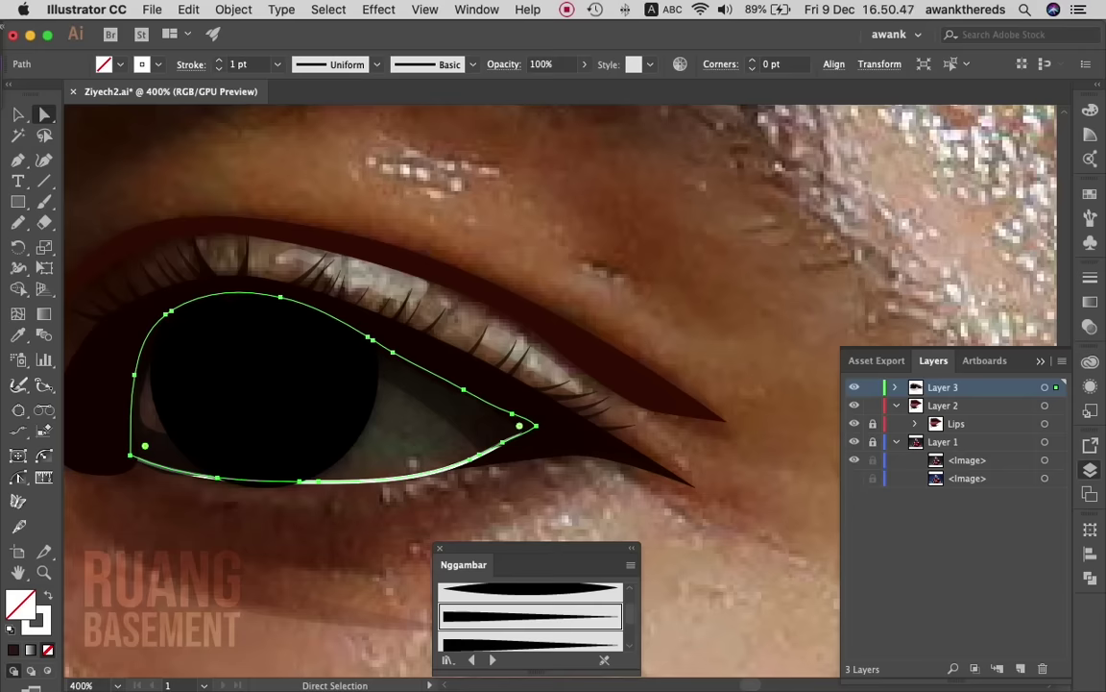
pyautogui.hotkey('ctrl', 'z')
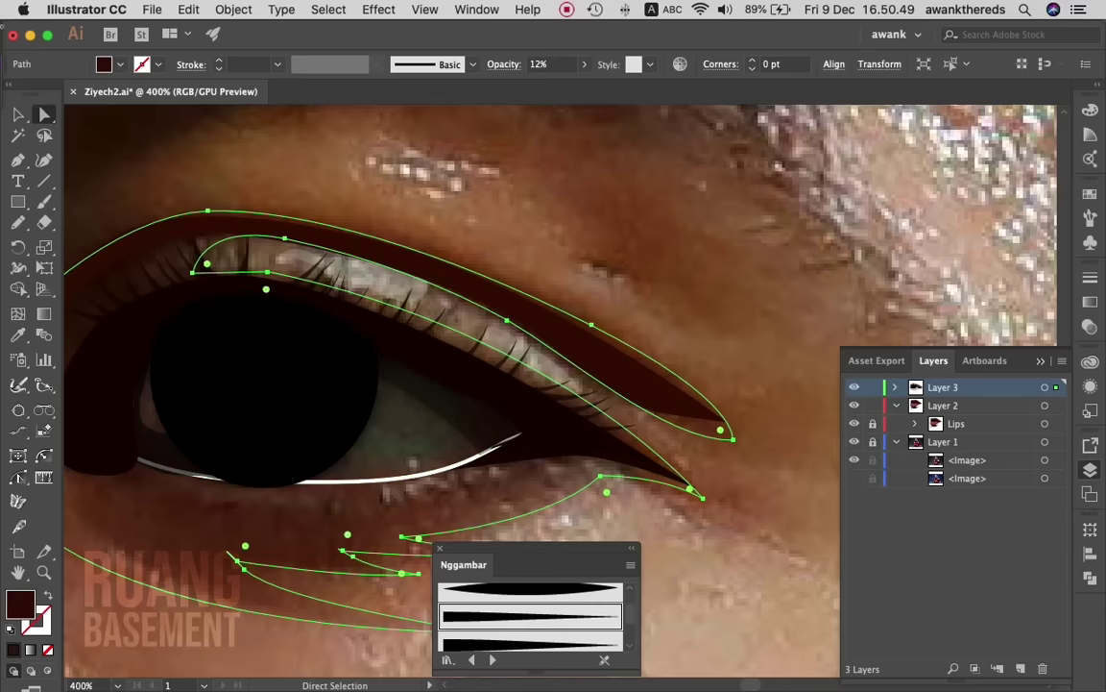
pyautogui.hotkey('ctrl', 'shift', 'a')
pyautogui.click(424, 478)
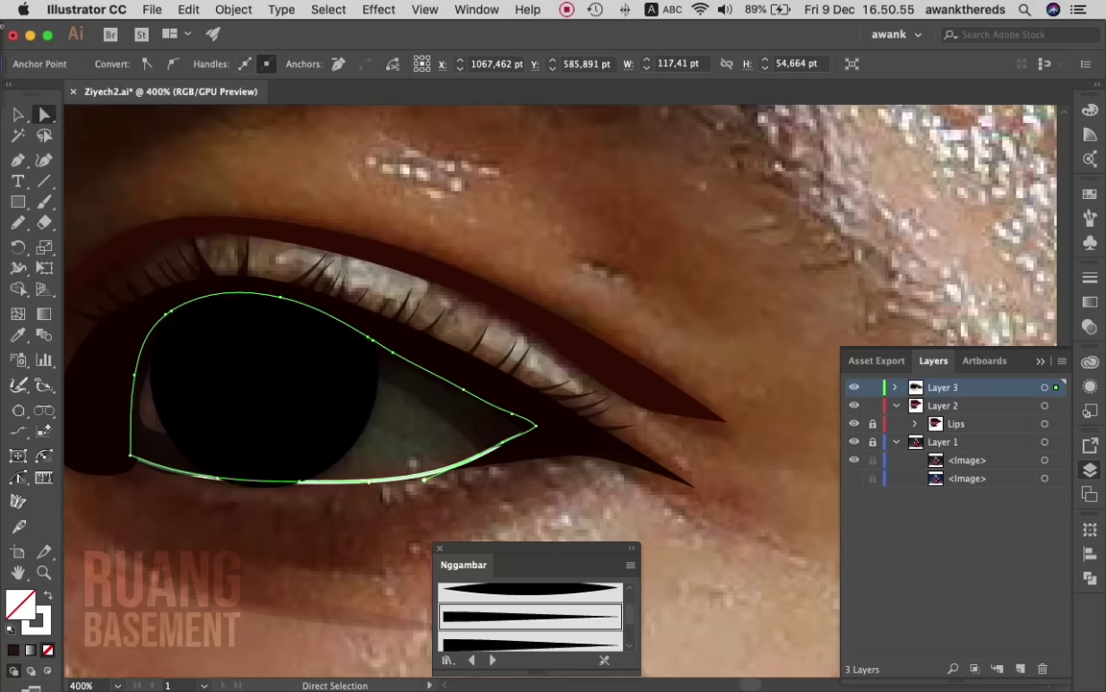
# - With Layer 3 hidden, sample the eye's green from the photo and set the fill to 56684b
pyautogui.click(854, 387)
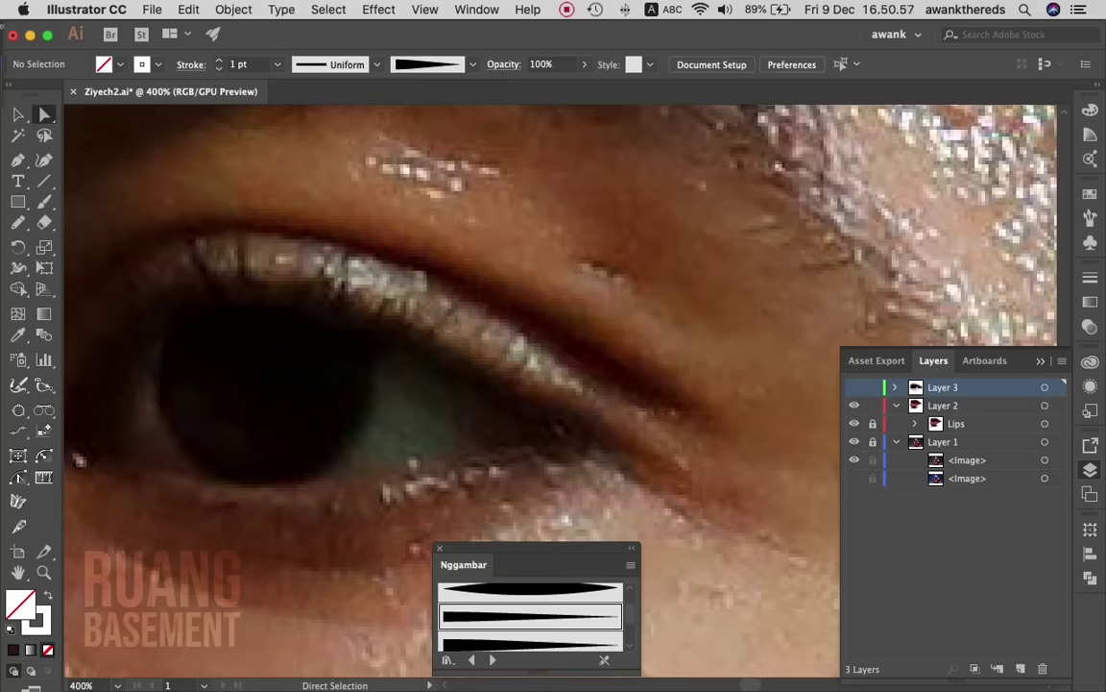
pyautogui.press('i')
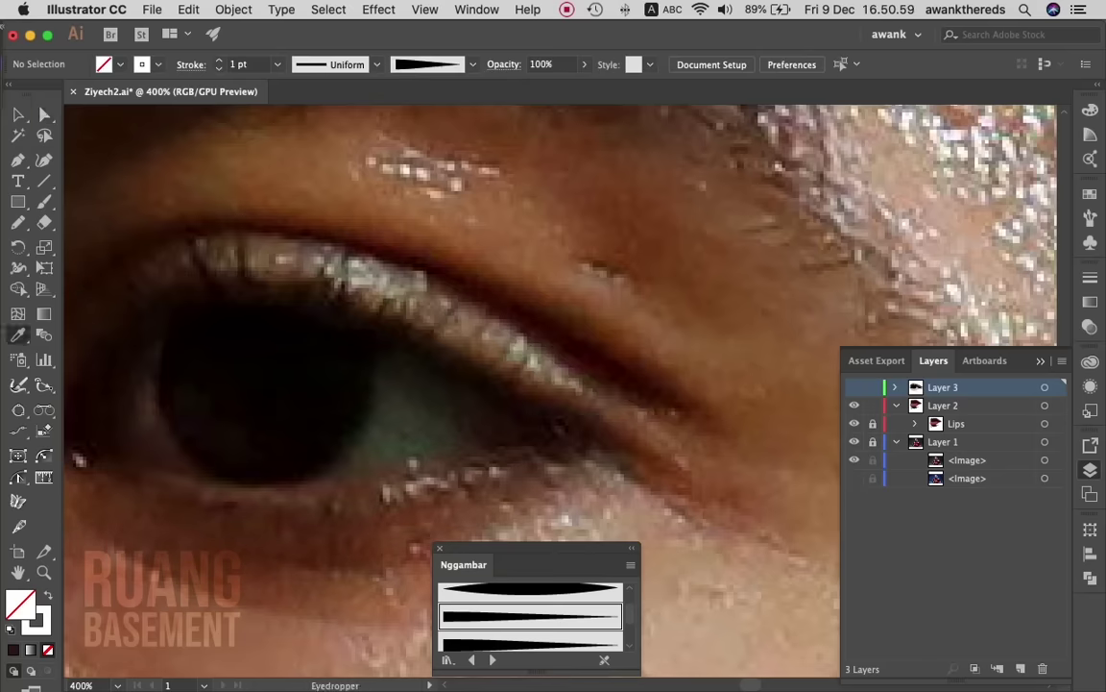
pyautogui.click(409, 427)
pyautogui.doubleClick(19, 603)
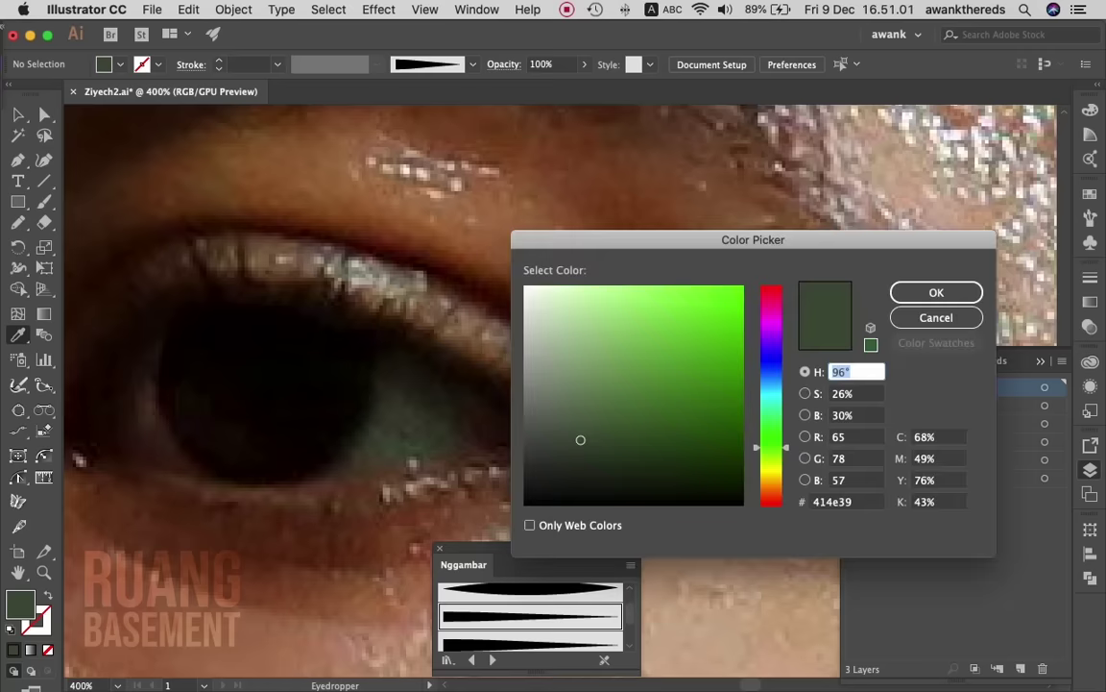
pyautogui.click(845, 501)
pyautogui.write('56684b')
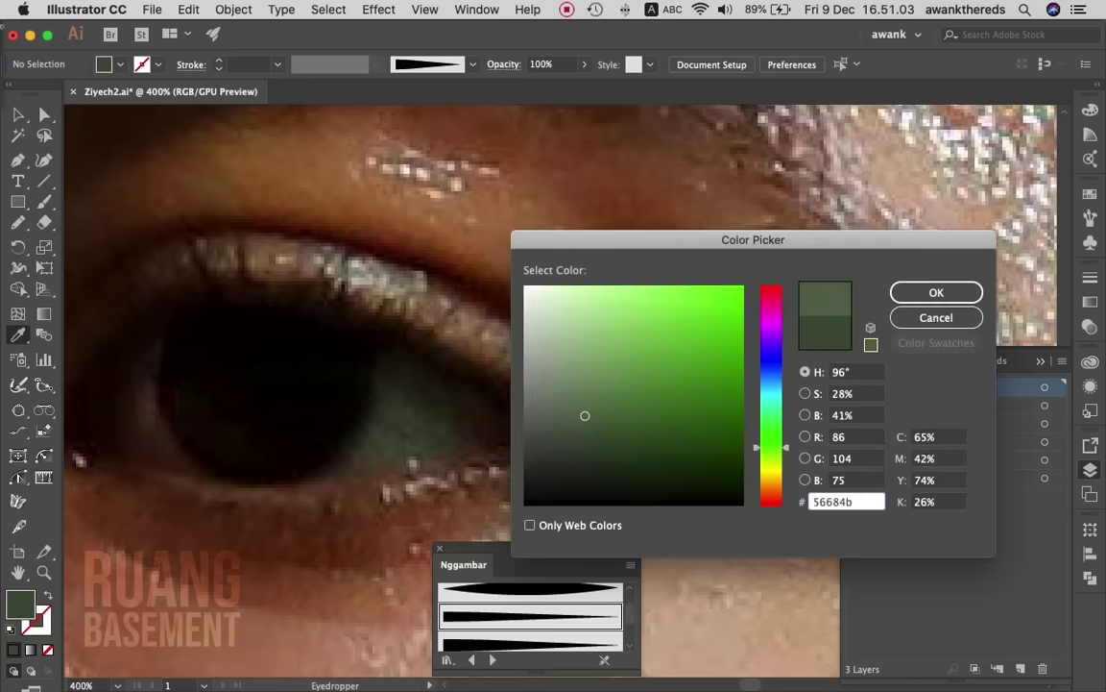
pyautogui.press('Tab')
pyautogui.press('Return')
# - Show Layer 3 again and select the eye outline shape
pyautogui.press('v')
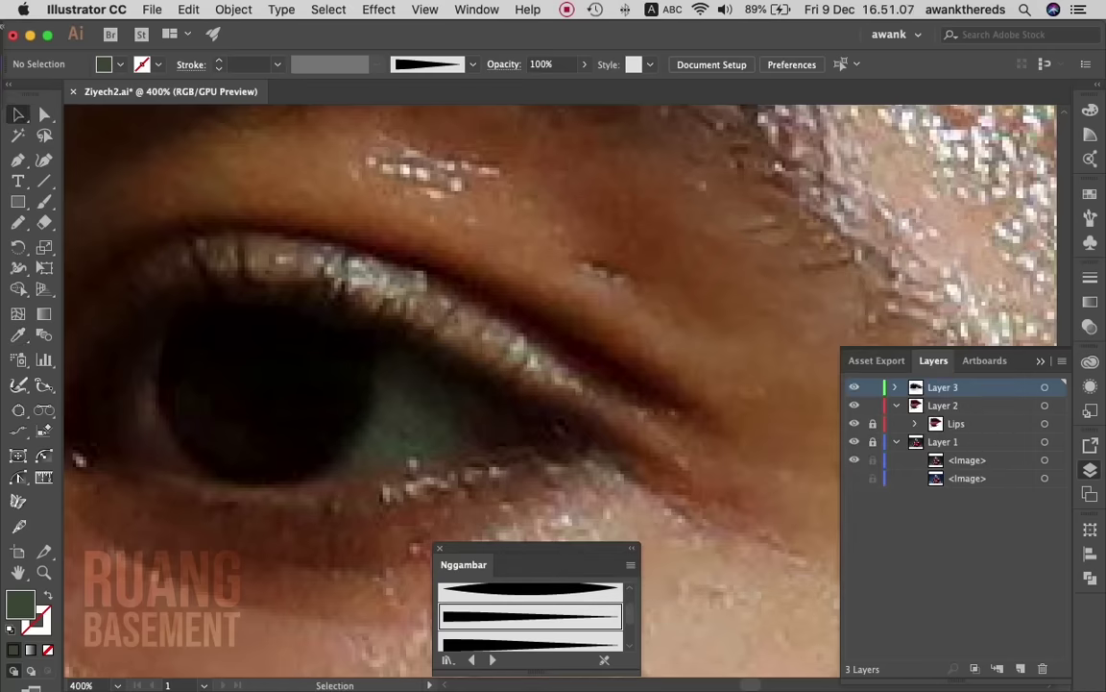
pyautogui.click(854, 387)
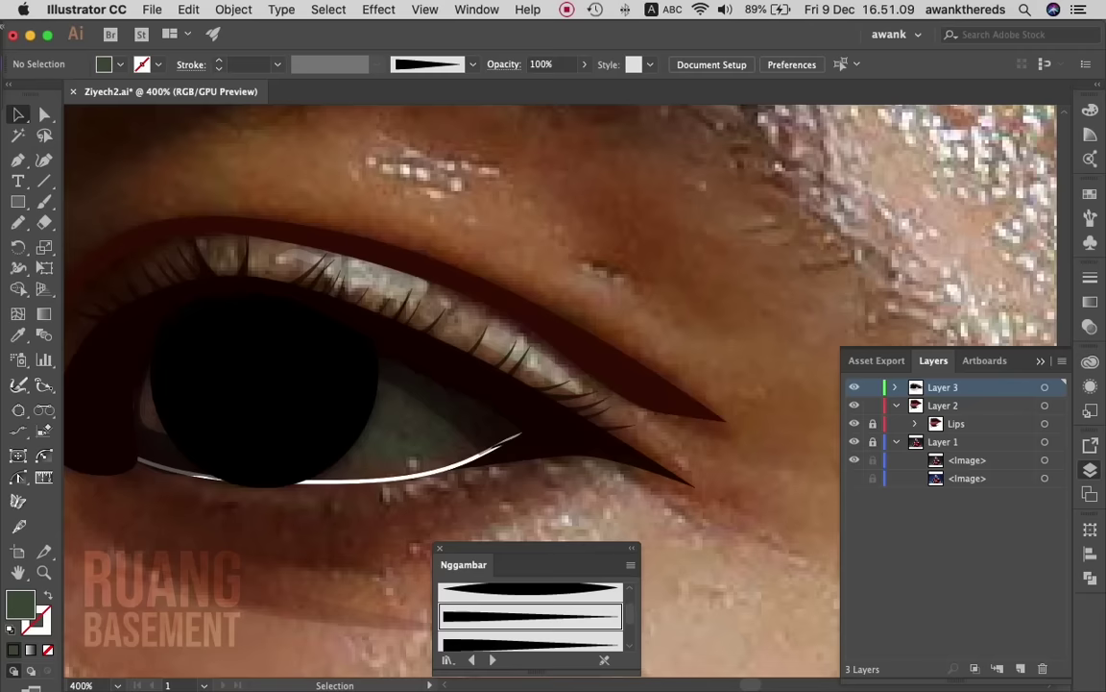
pyautogui.click(432, 469)
pyautogui.click(135, 404)
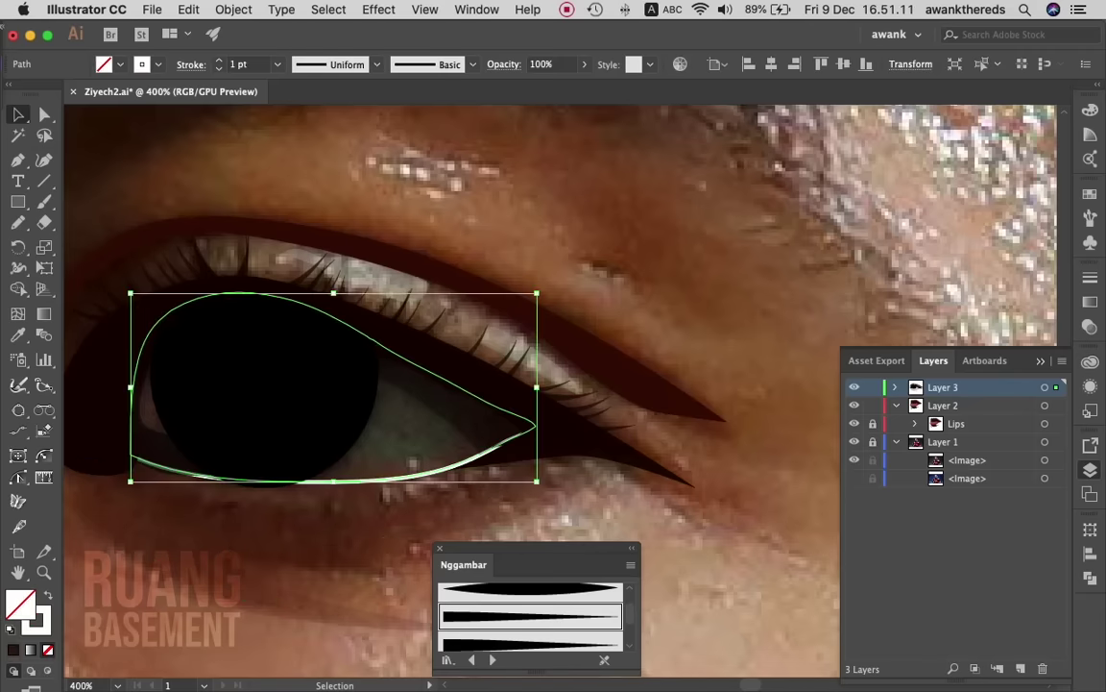
# - Fill the eye shape with hex 56684b, set its stroke to None, and deselect
pyautogui.doubleClick(37, 616)
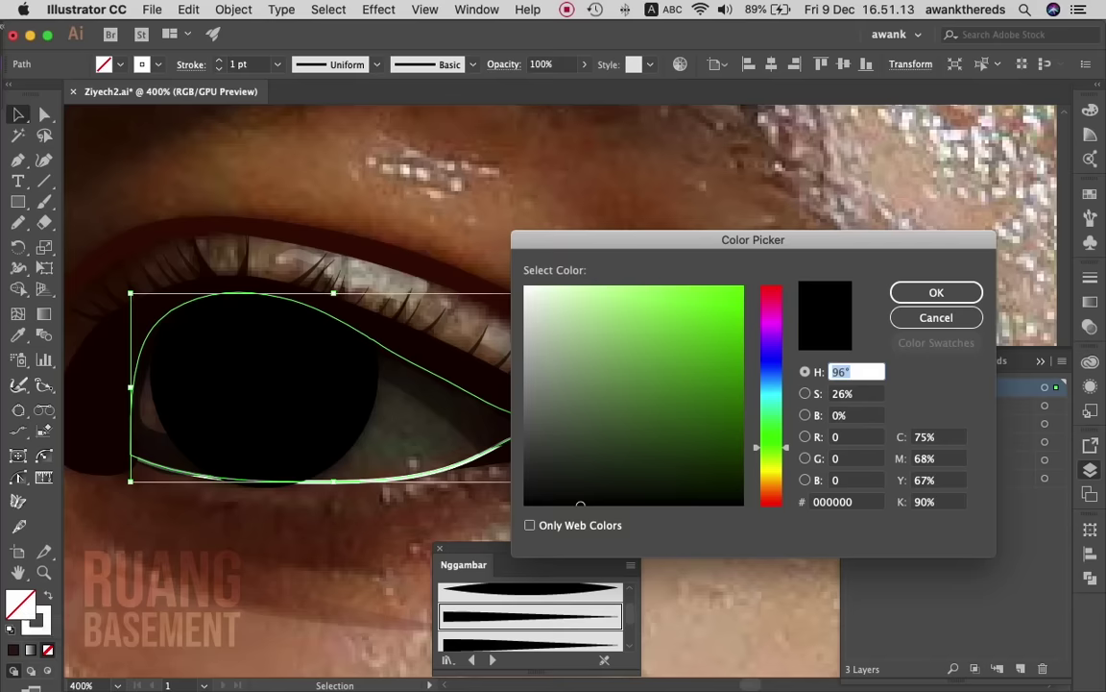
pyautogui.click(845, 501)
pyautogui.write('56684b')
pyautogui.press('Tab')
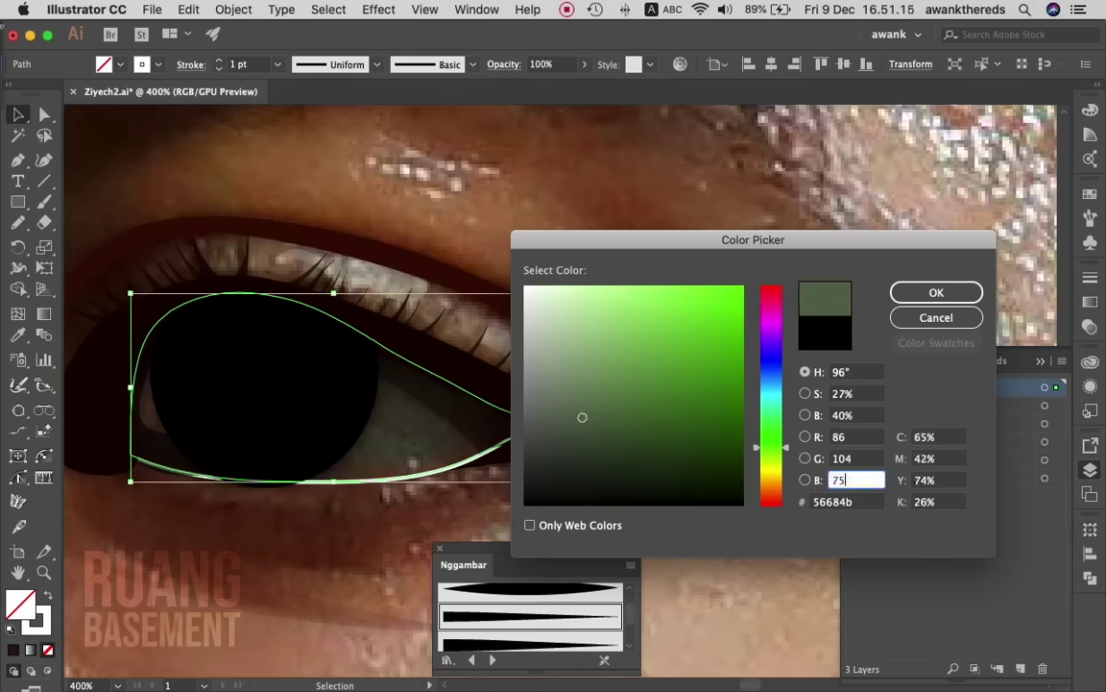
pyautogui.press('Return')
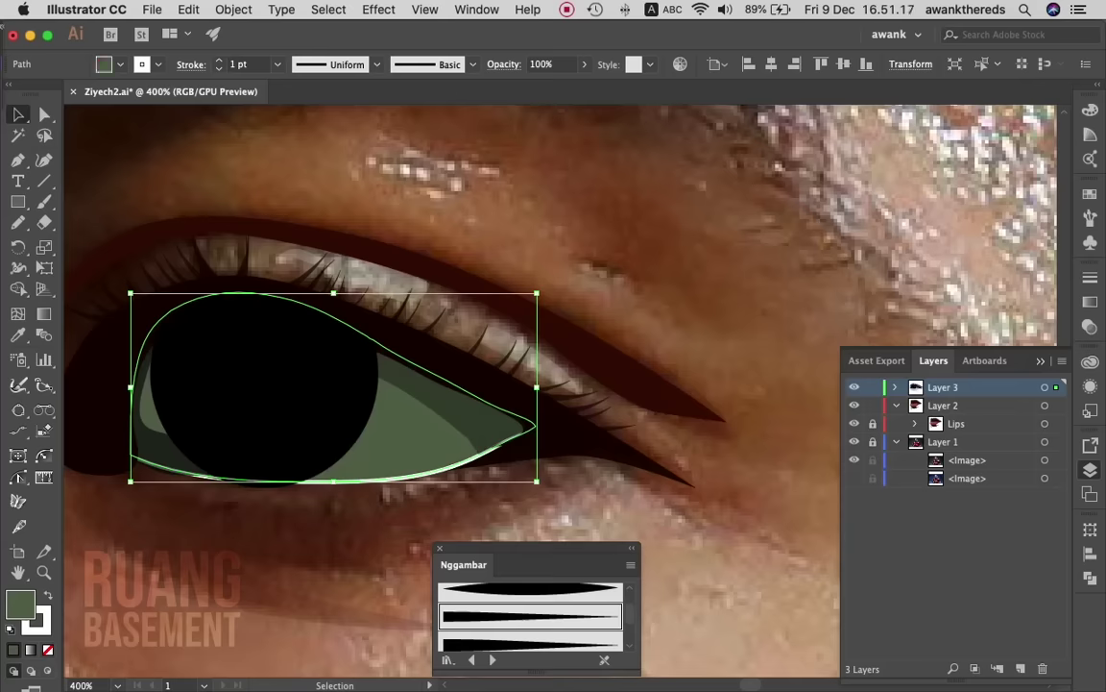
pyautogui.press('x')
pyautogui.press('/')
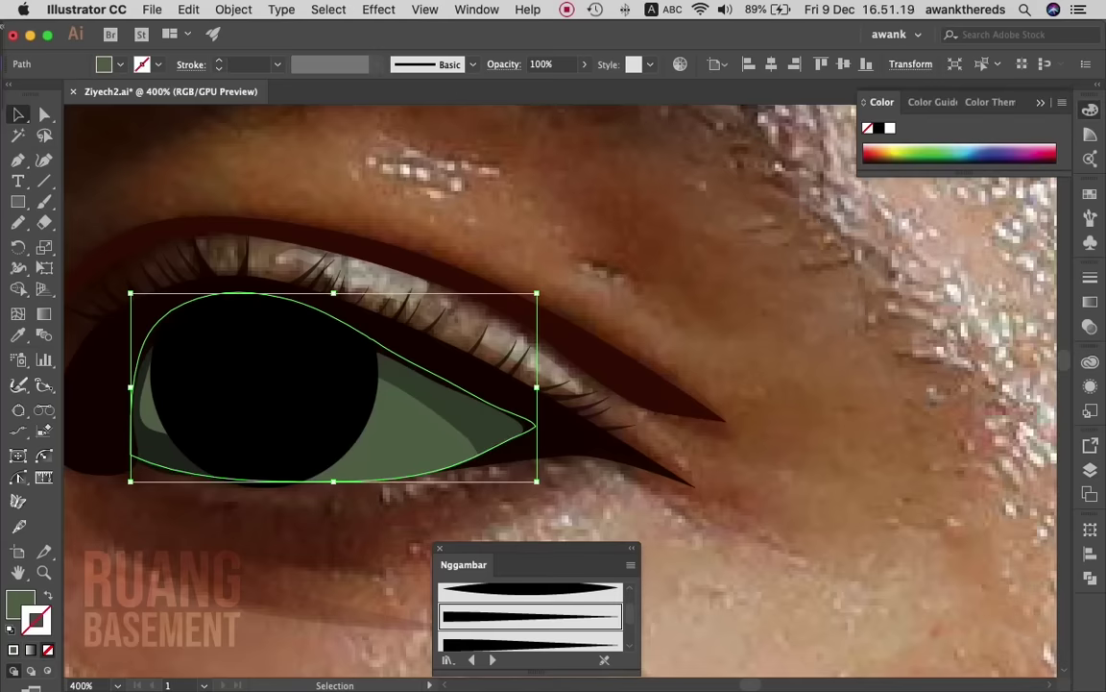
pyautogui.press('super+shift+a')
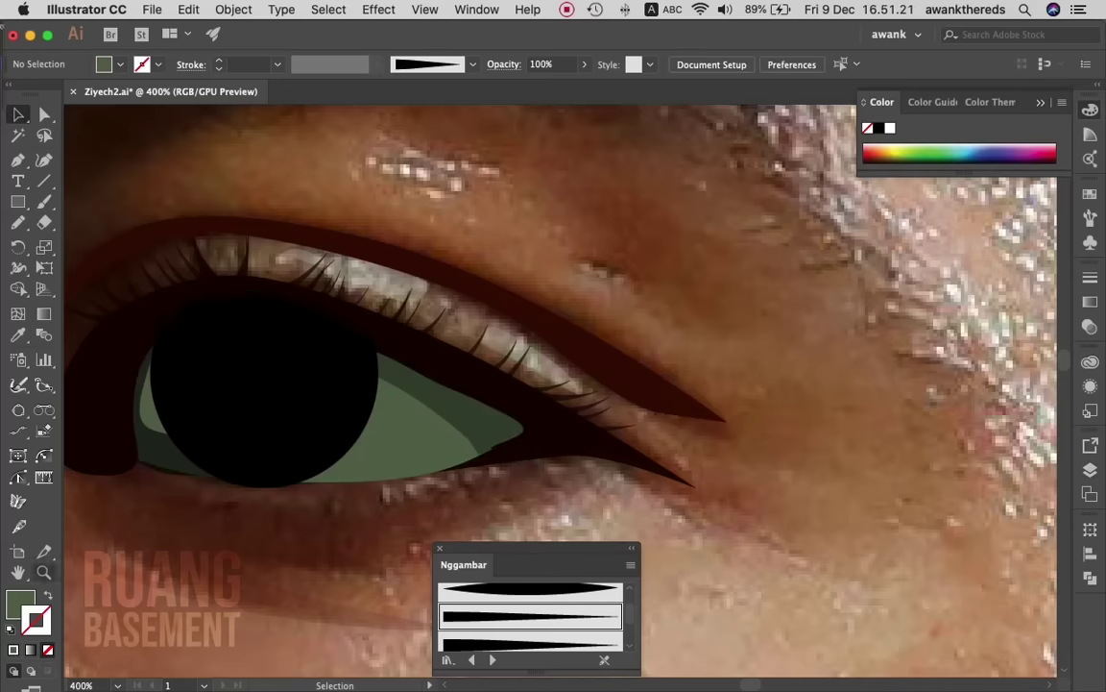
# - Zoom out to view the whole face and add a new layer for the eyebrow
pyautogui.press('z')
pyautogui.press('super+minus')
pyautogui.press('super+minus')
pyautogui.press('super+minus')
pyautogui.press('super+minus')
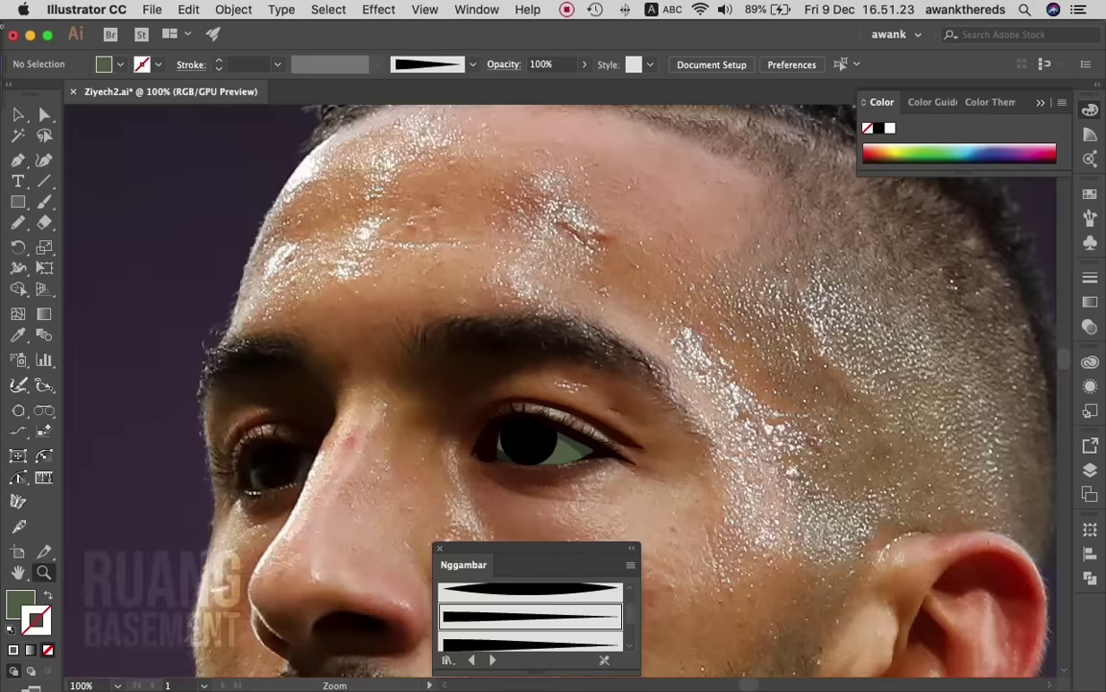
pyautogui.press('super+minus')
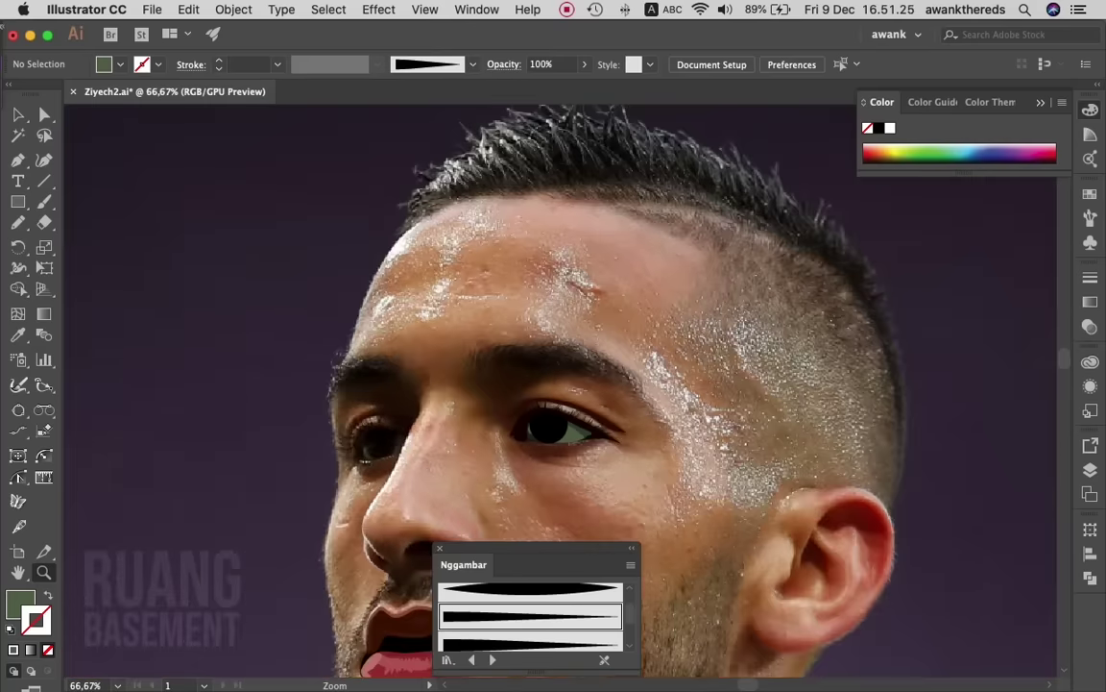
pyautogui.press('super+plus')
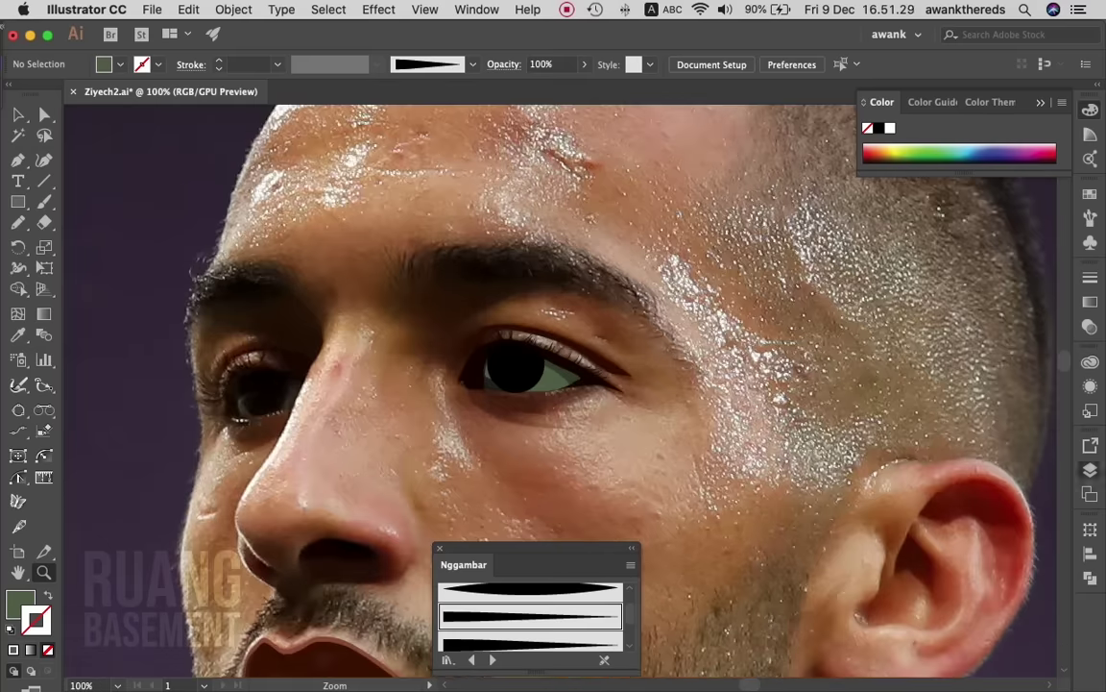
pyautogui.press('F7')
pyautogui.press('super+l')
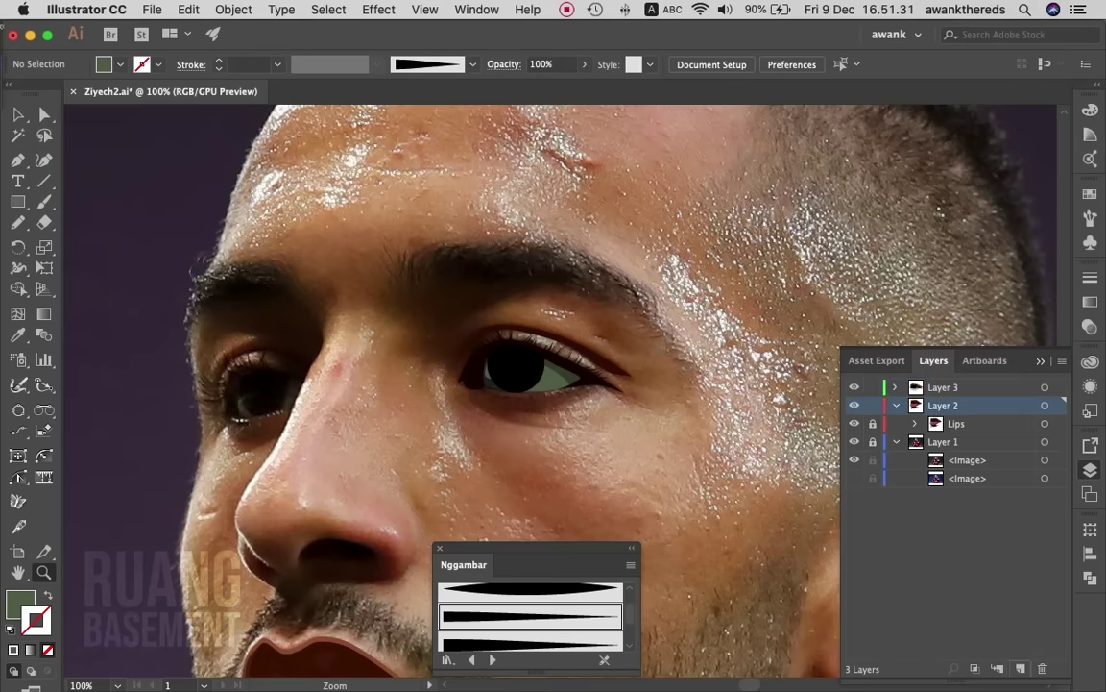
pyautogui.press('F7')
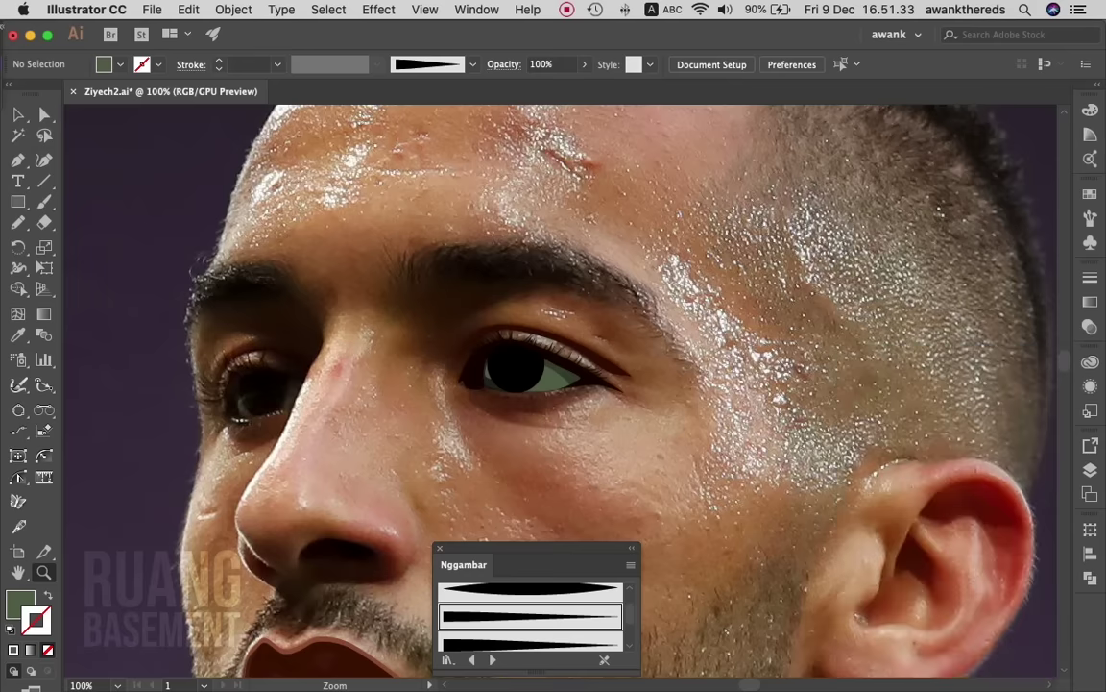
# - Trace an eyebrow outline with the Pencil and give it the sampled dark-brown 12% style
pyautogui.press('n')
pyautogui.scroll(-2, 557, 385)
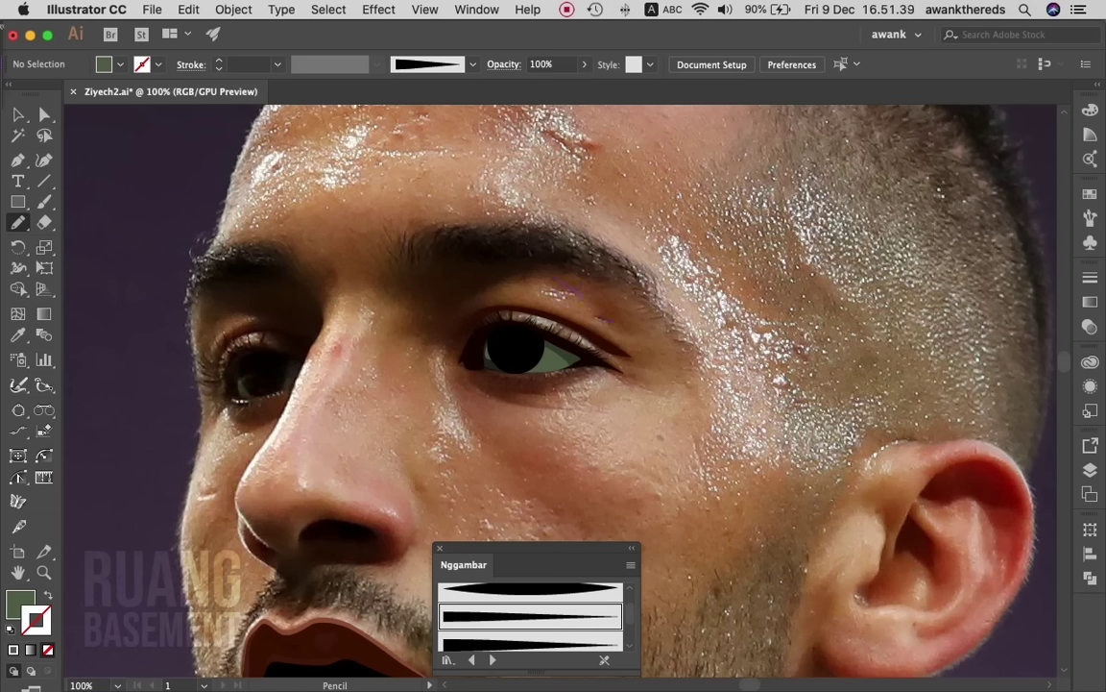
pyautogui.moveTo(549, 286)
pyautogui.mouseDown()
pyautogui.moveTo(480, 281)
pyautogui.moveTo(461, 365)
pyautogui.moveTo(404, 335)
pyautogui.mouseUp()
pyautogui.moveTo(509, 220); pyautogui.dragTo(543, 221)
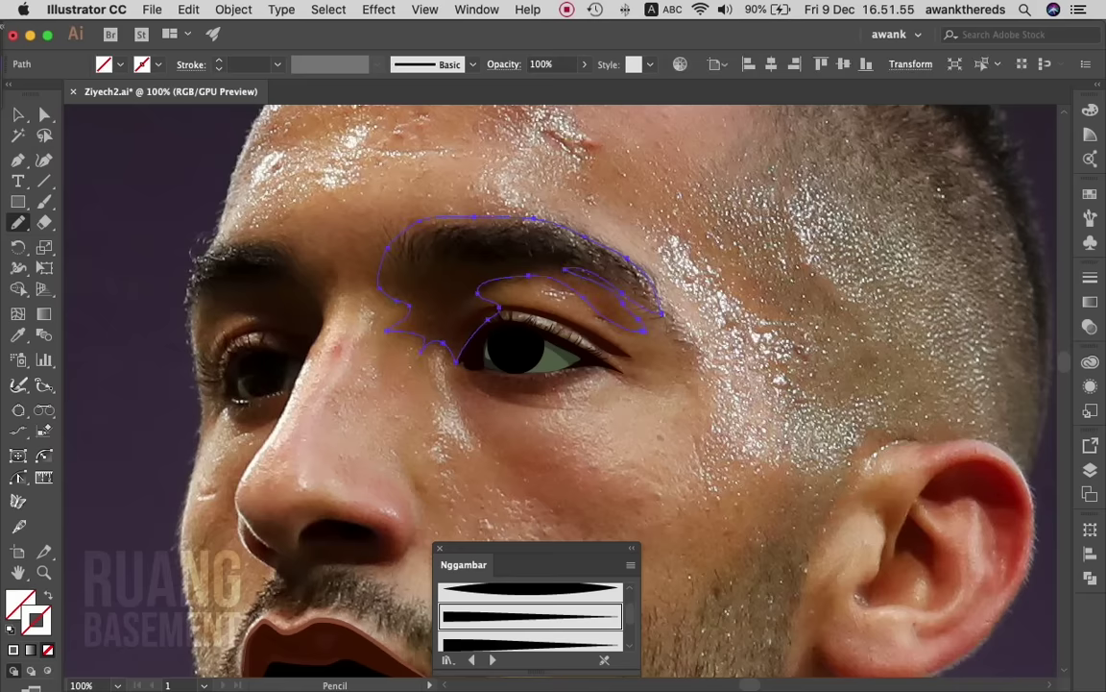
pyautogui.press('i')
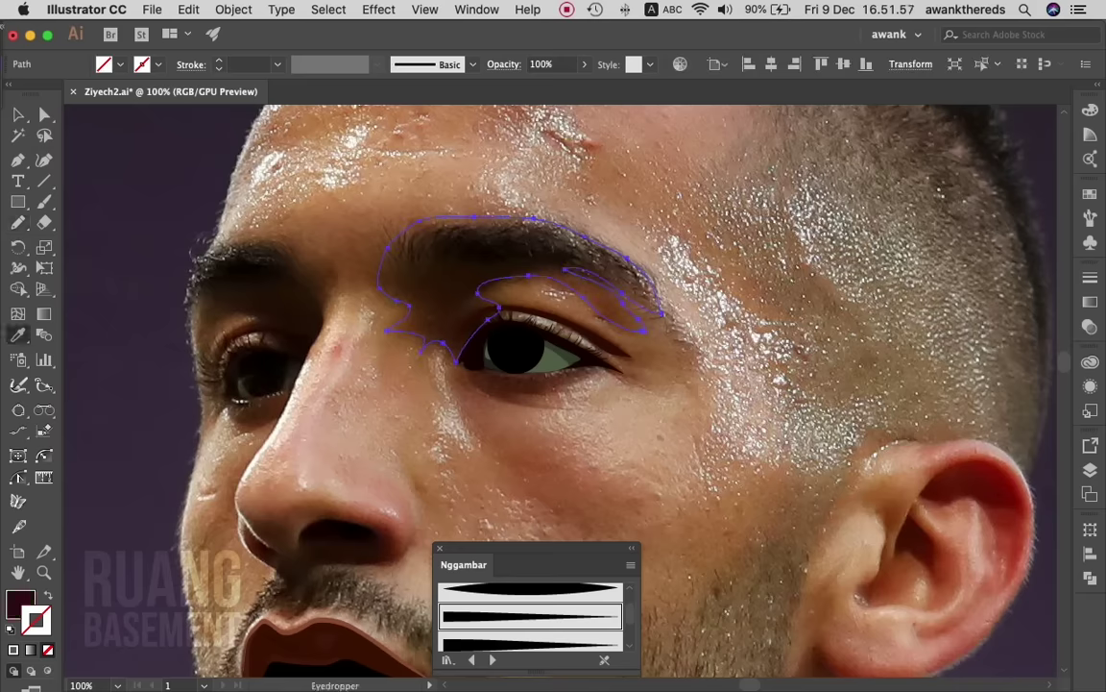
pyautogui.click(573, 276)
pyautogui.press('v')
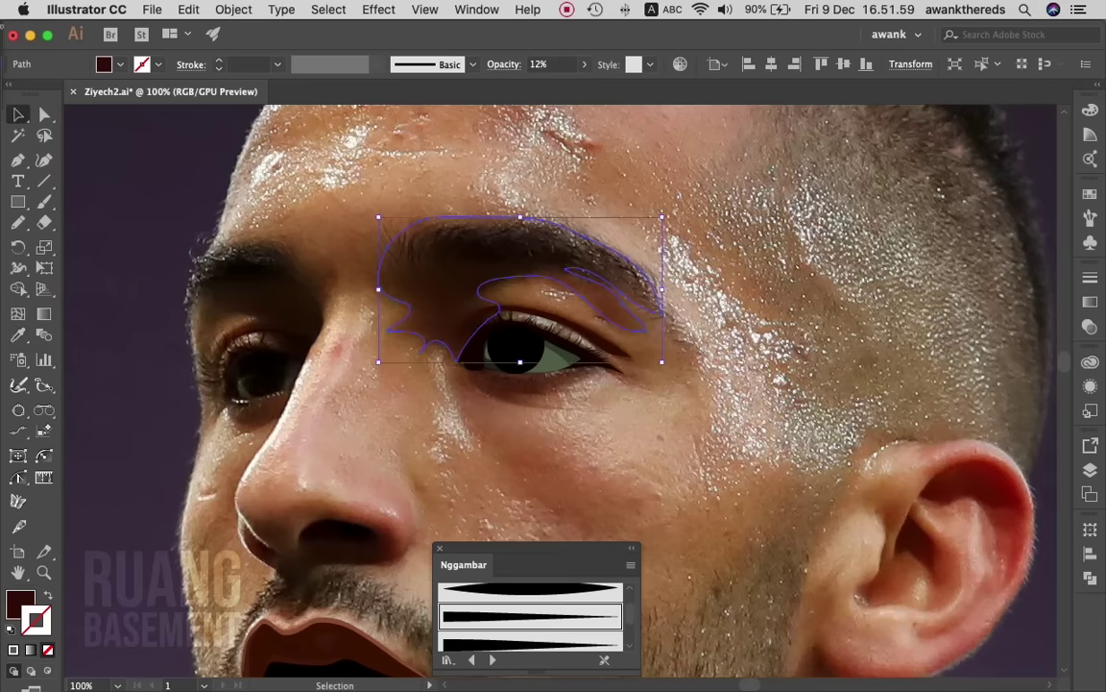
pyautogui.hotkey('ctrl', 'shift', 'a')
# - Draw a freehand shadow shape along the brow and upper eyelid, filled with the photo's dark eyebrow colour
pyautogui.press('n')
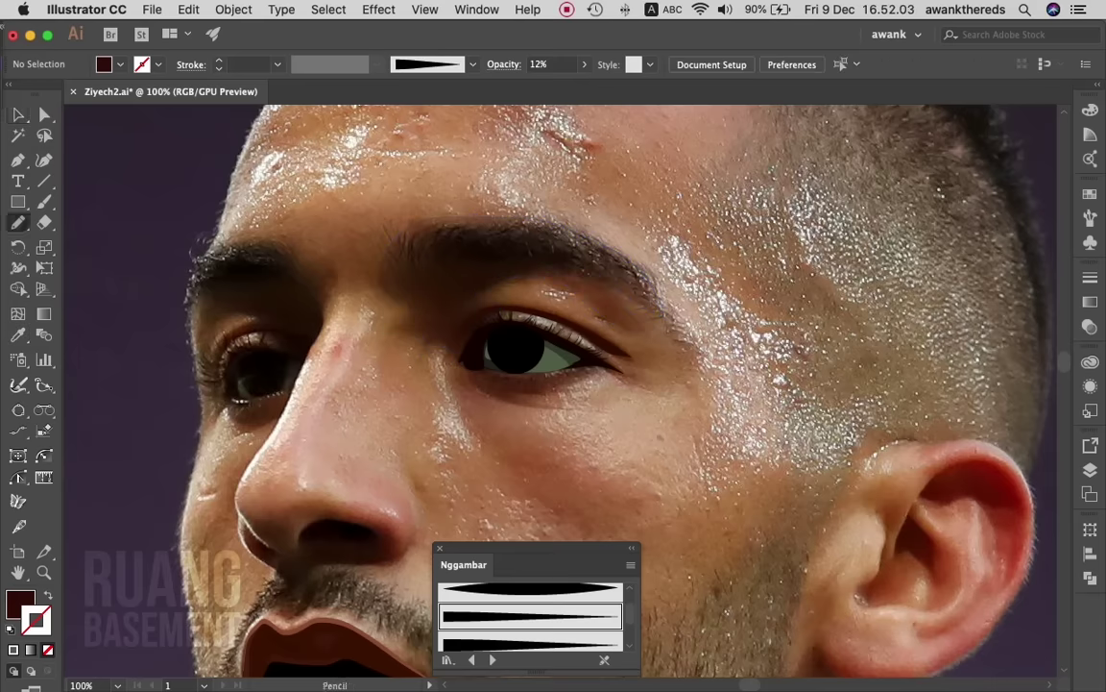
pyautogui.moveTo(523, 274); pyautogui.dragTo(605, 280)
pyautogui.moveTo(508, 277); pyautogui.dragTo(491, 281)
pyautogui.moveTo(468, 348)
pyautogui.mouseDown()
pyautogui.moveTo(417, 328)
pyautogui.moveTo(452, 228)
pyautogui.mouseUp()
pyautogui.moveTo(538, 229); pyautogui.dragTo(603, 279)
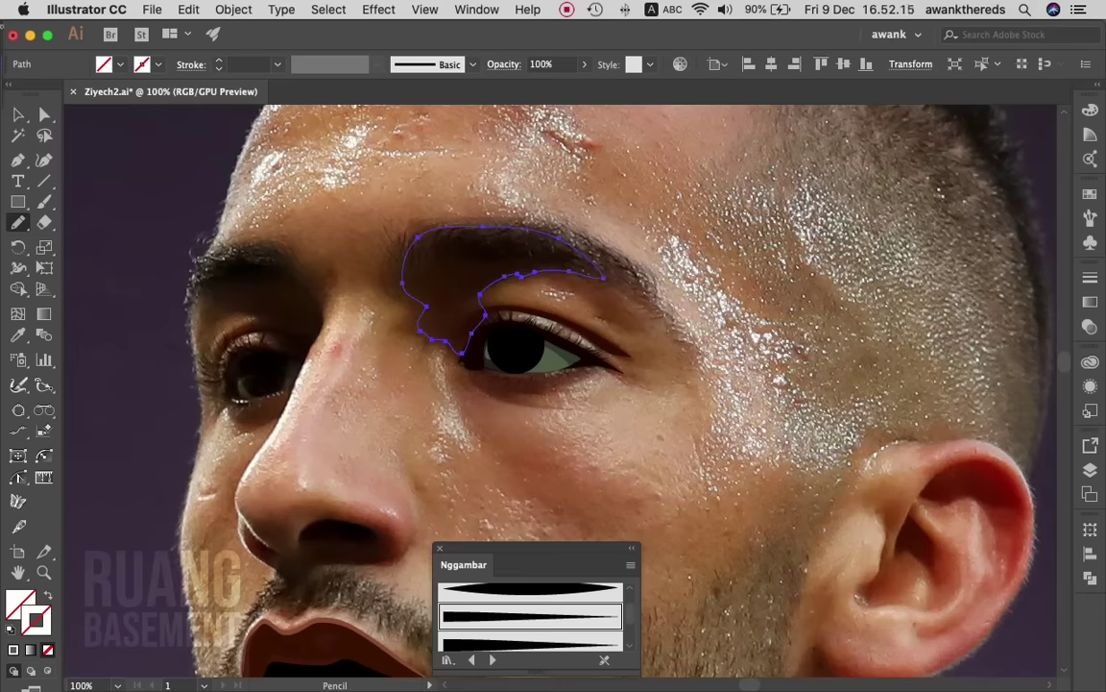
pyautogui.press('i')
pyautogui.click(259, 264)
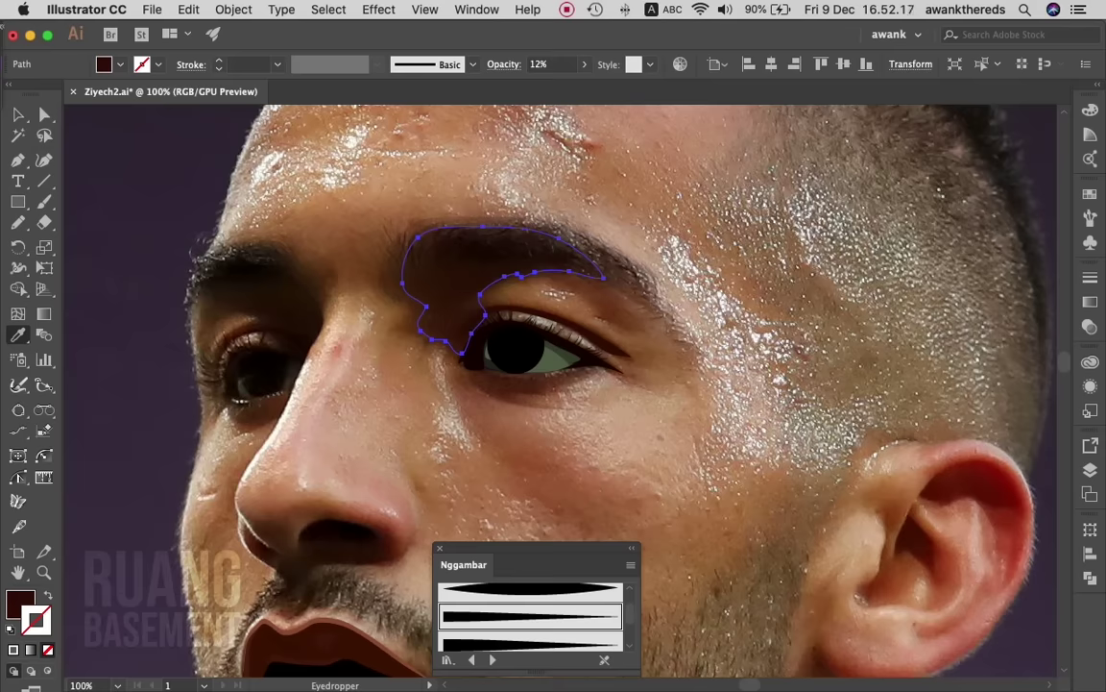
# - Set the eyebrow shadow shape's opacity to 50% and deselect it
pyautogui.press('v')
pyautogui.click(584, 64)
pyautogui.moveTo(525, 86); pyautogui.dragTo(550, 85)
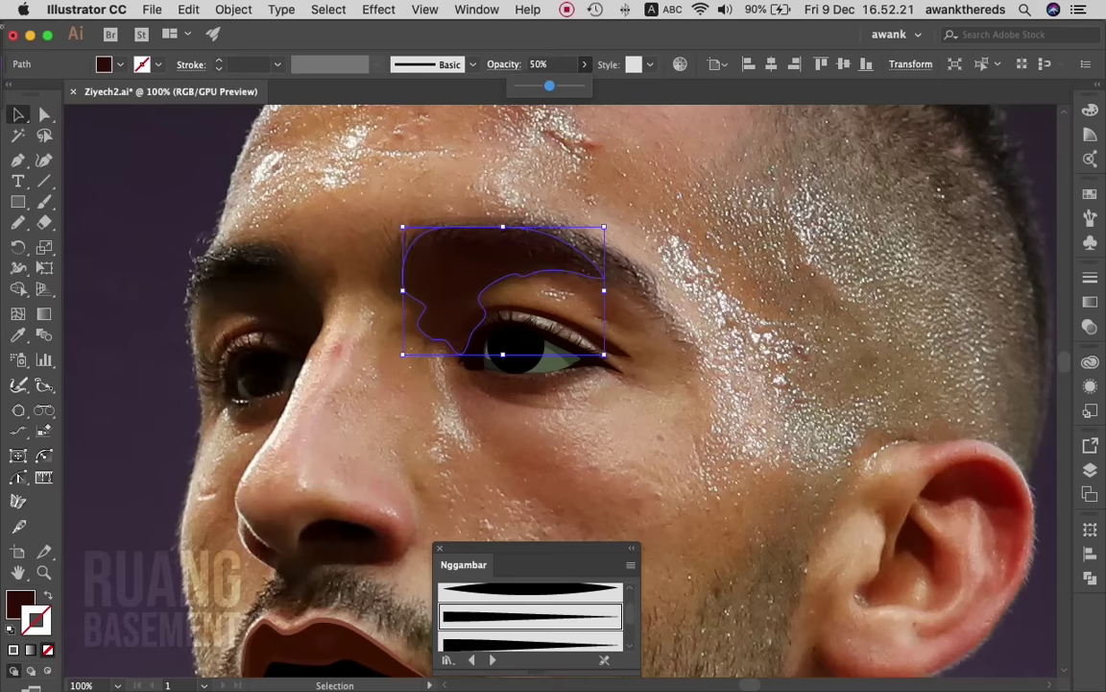
pyautogui.hotkey('ctrl', 'shift', 'a')
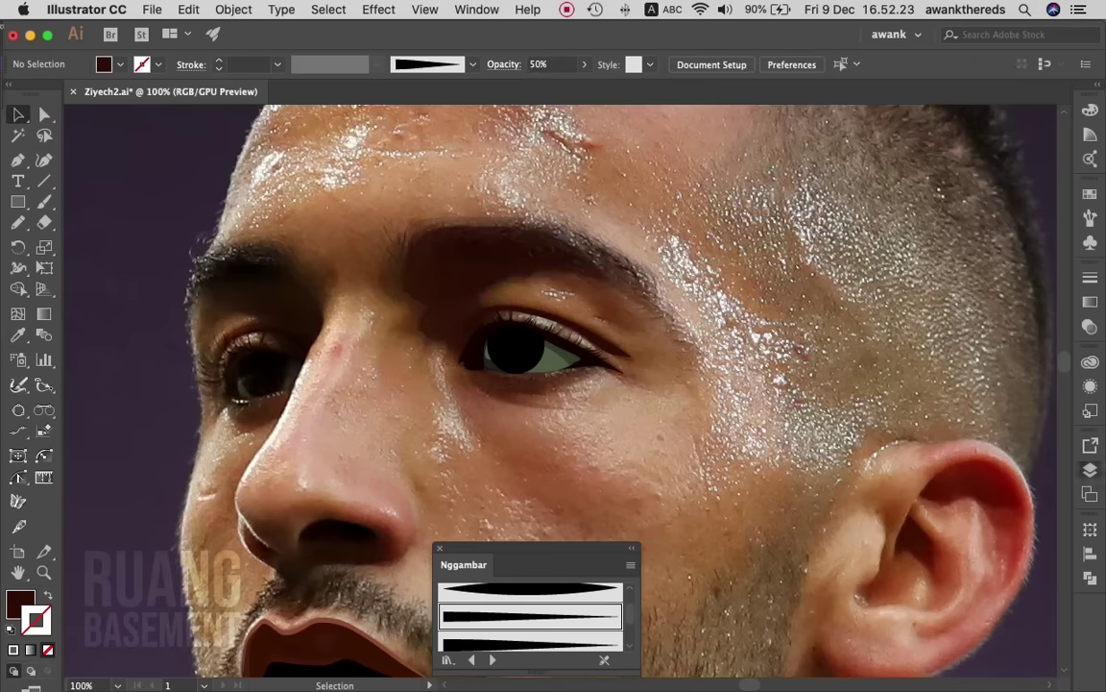
pyautogui.press('F7')
# - Hide Layer 4, target Layer 3 at 200% zoom, and ready a dark stroke with the thin tapered brush
pyautogui.click(854, 405)
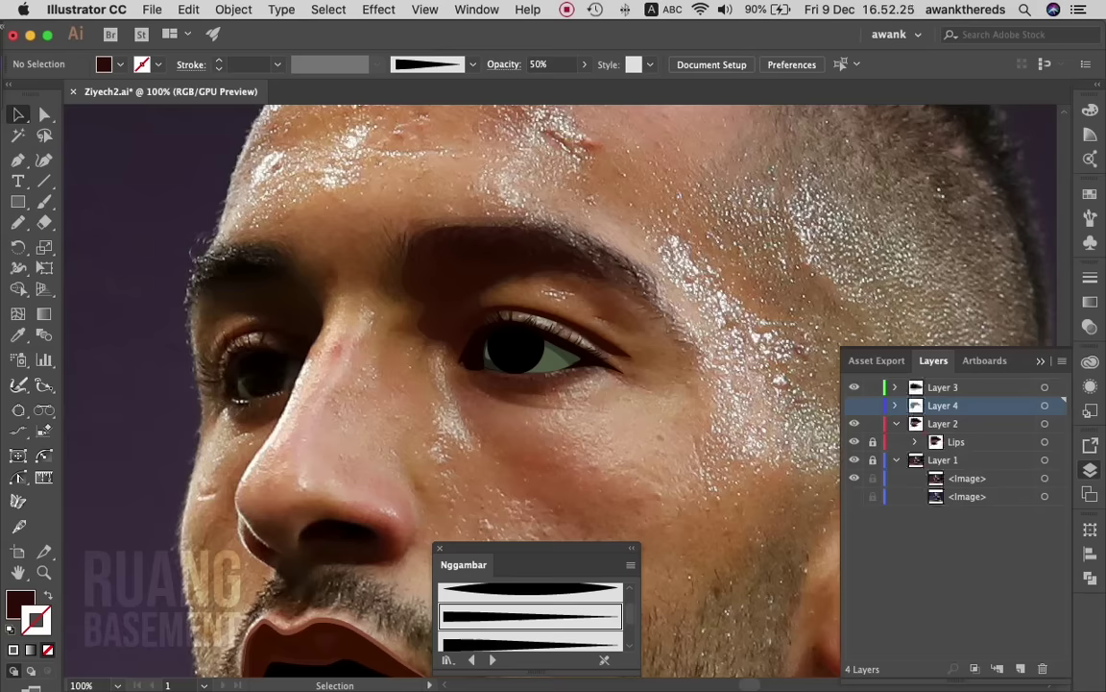
pyautogui.click(942, 387)
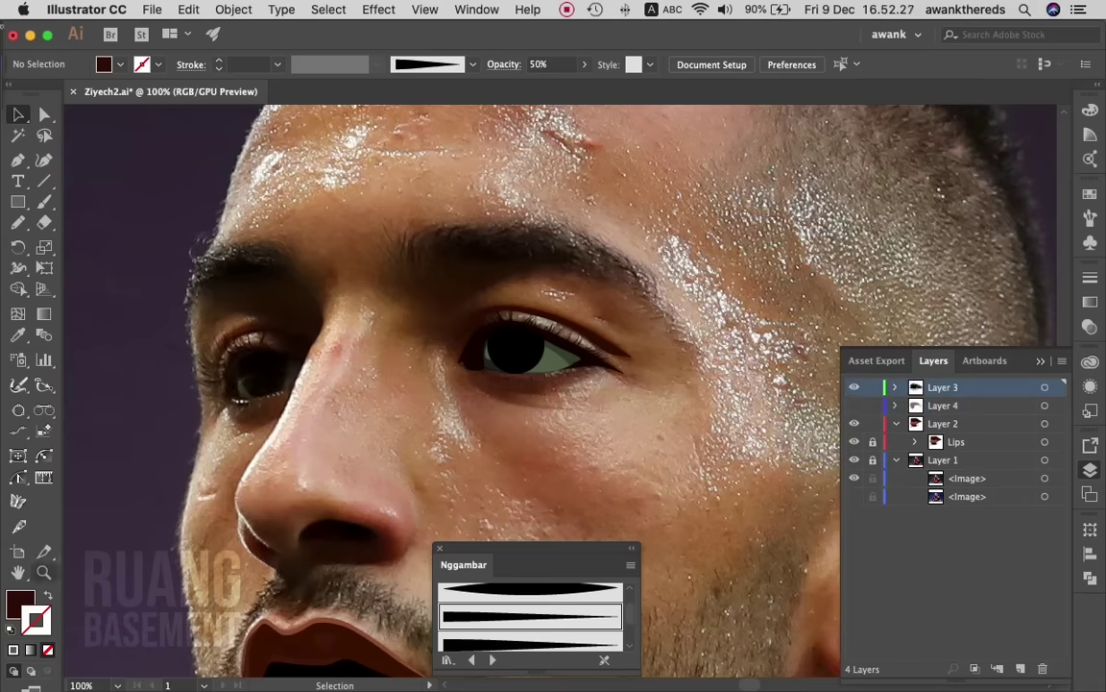
pyautogui.press('z')
pyautogui.click(317, 86)
pyautogui.click(206, 250)
pyautogui.press('i')
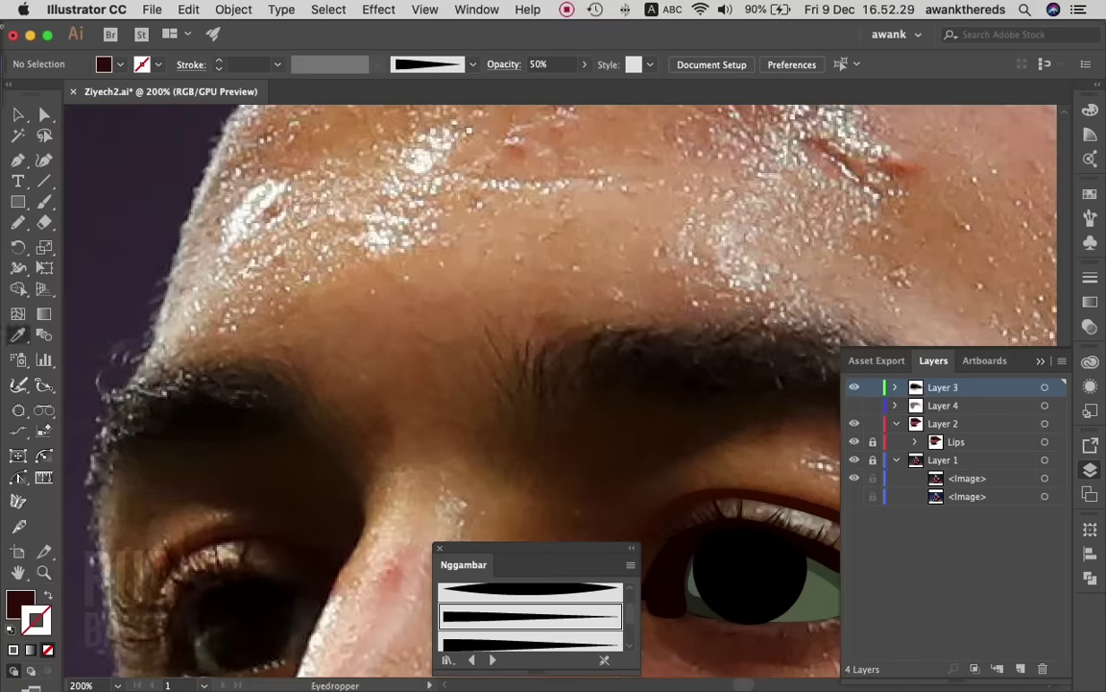
pyautogui.hotkey('shift', 'x')
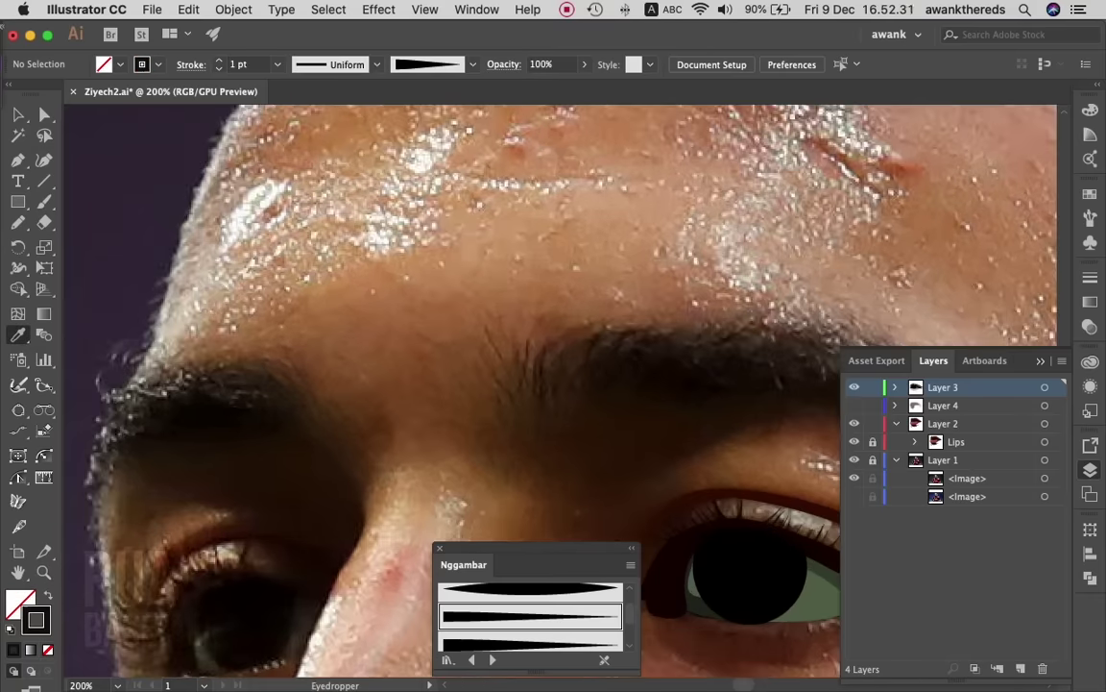
pyautogui.press('b')
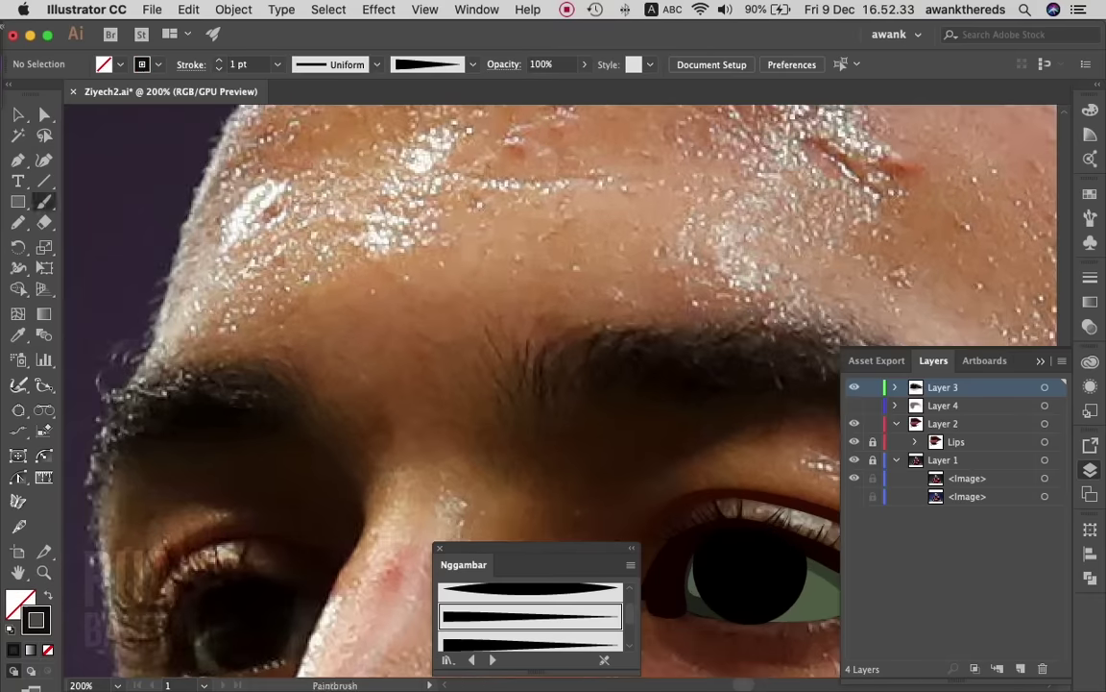
pyautogui.scroll(3, 530, 614)
pyautogui.click(530, 624)
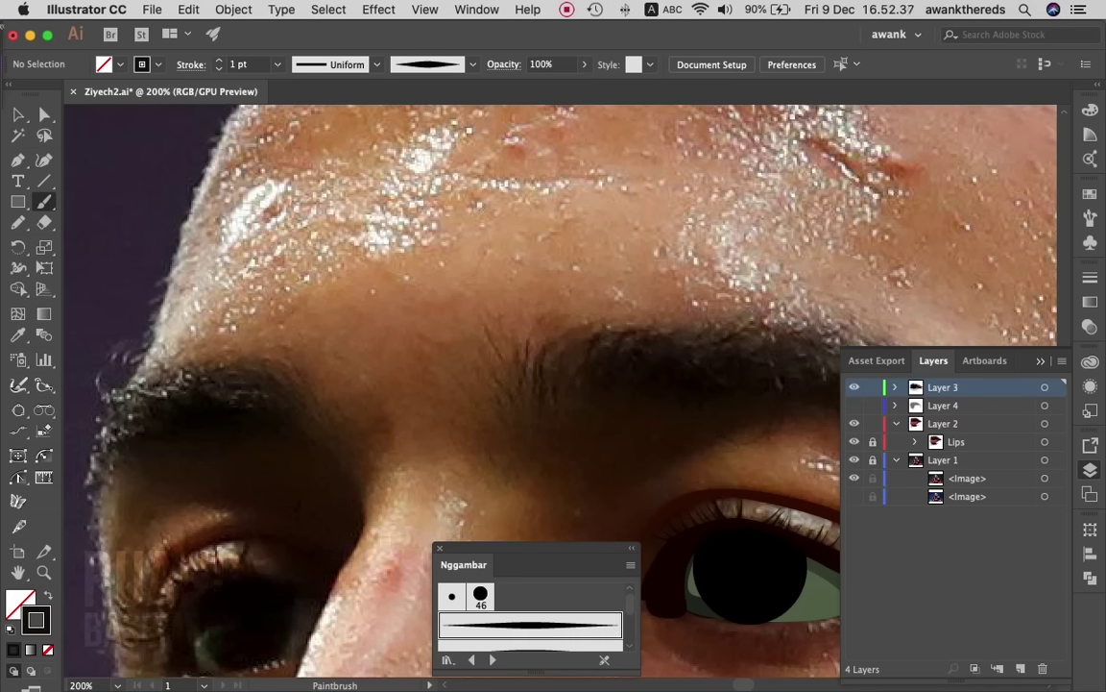
# - Paint five thin hair strokes at the eyebrow's inner end
pyautogui.moveTo(509, 397); pyautogui.dragTo(485, 343)
pyautogui.moveTo(512, 395)
pyautogui.mouseDown()
pyautogui.moveTo(488, 330)
pyautogui.moveTo(516, 343)
pyautogui.mouseUp()
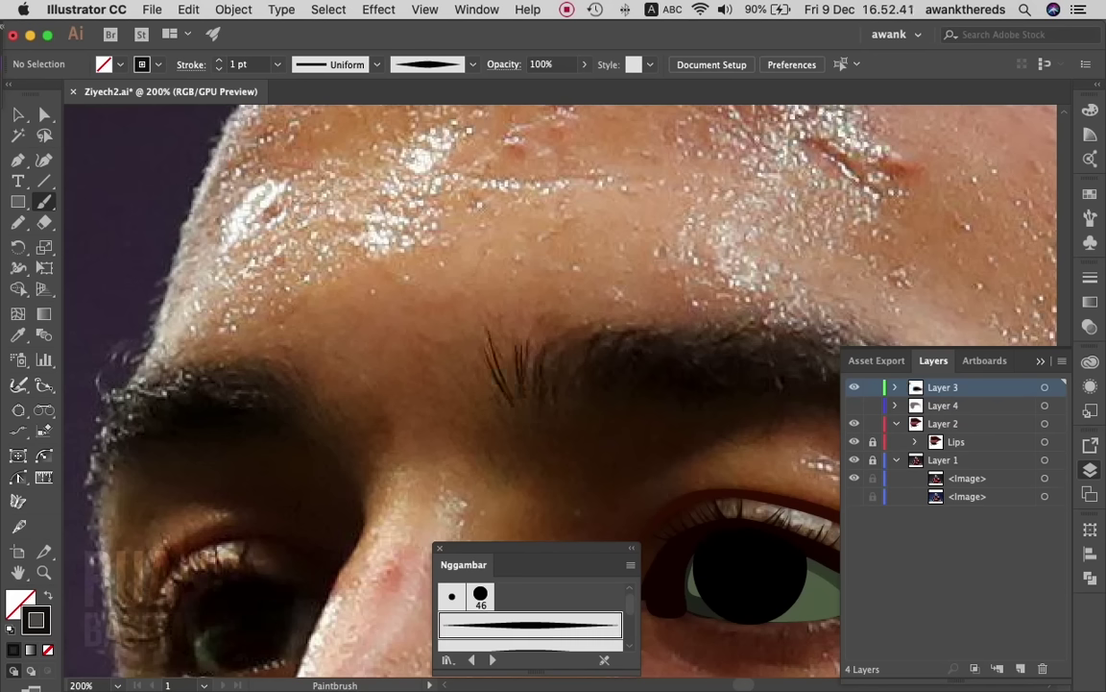
pyautogui.moveTo(546, 390)
pyautogui.mouseDown()
pyautogui.moveTo(545, 351)
pyautogui.moveTo(486, 355)
pyautogui.mouseUp()
pyautogui.moveTo(538, 398); pyautogui.dragTo(537, 361)
pyautogui.moveTo(565, 432); pyautogui.dragTo(559, 409)
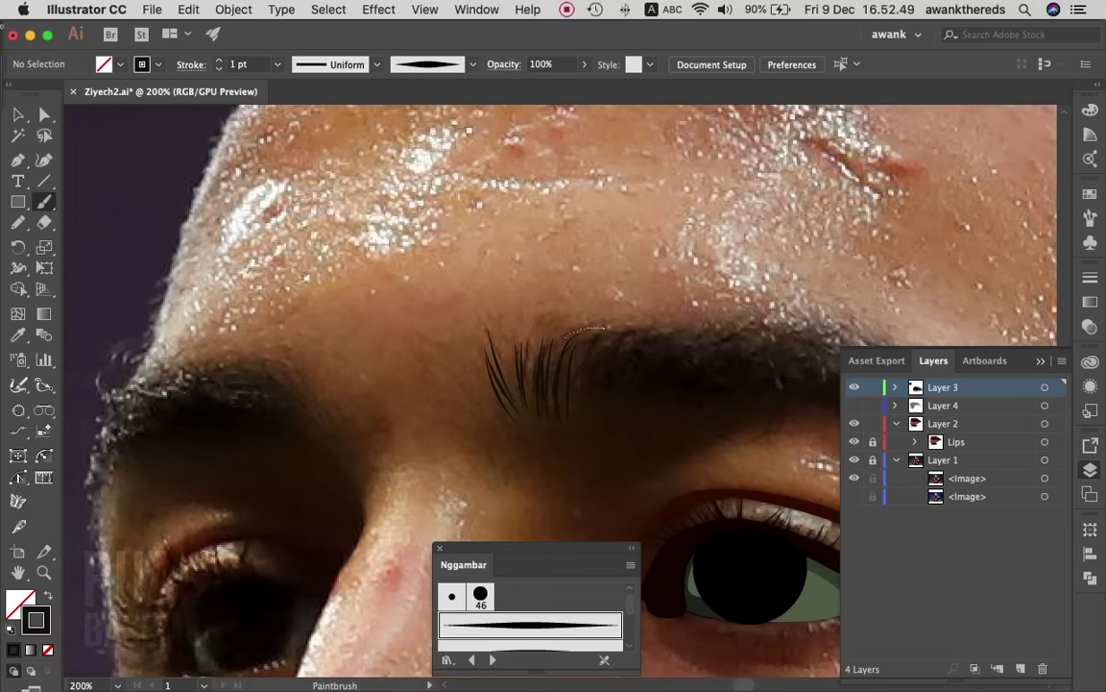
# - Paint three tapered hairs along the eyebrow's outer tail, including a long curved one
pyautogui.hscroll(2, 461, 384)
pyautogui.hscroll(10, 461, 384)
pyautogui.hscroll(2, 461, 384)
pyautogui.hscroll(2, 461, 384)
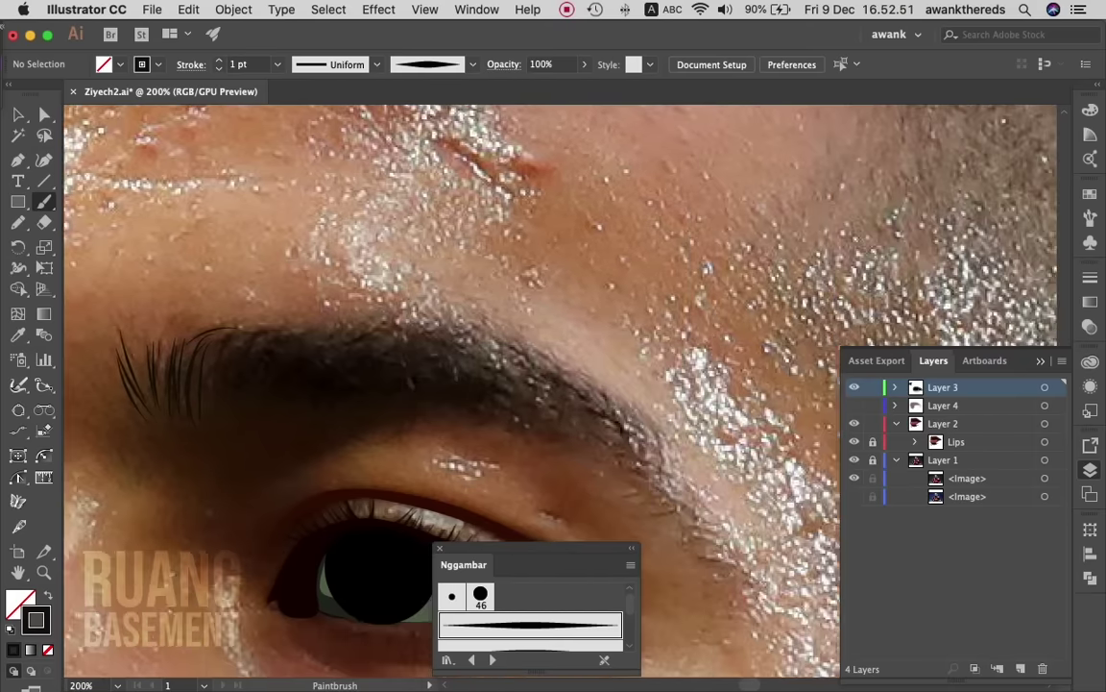
pyautogui.hscroll(3, 462, 384)
pyautogui.moveTo(632, 500)
pyautogui.mouseDown()
pyautogui.moveTo(682, 505)
pyautogui.moveTo(664, 490)
pyautogui.mouseUp()
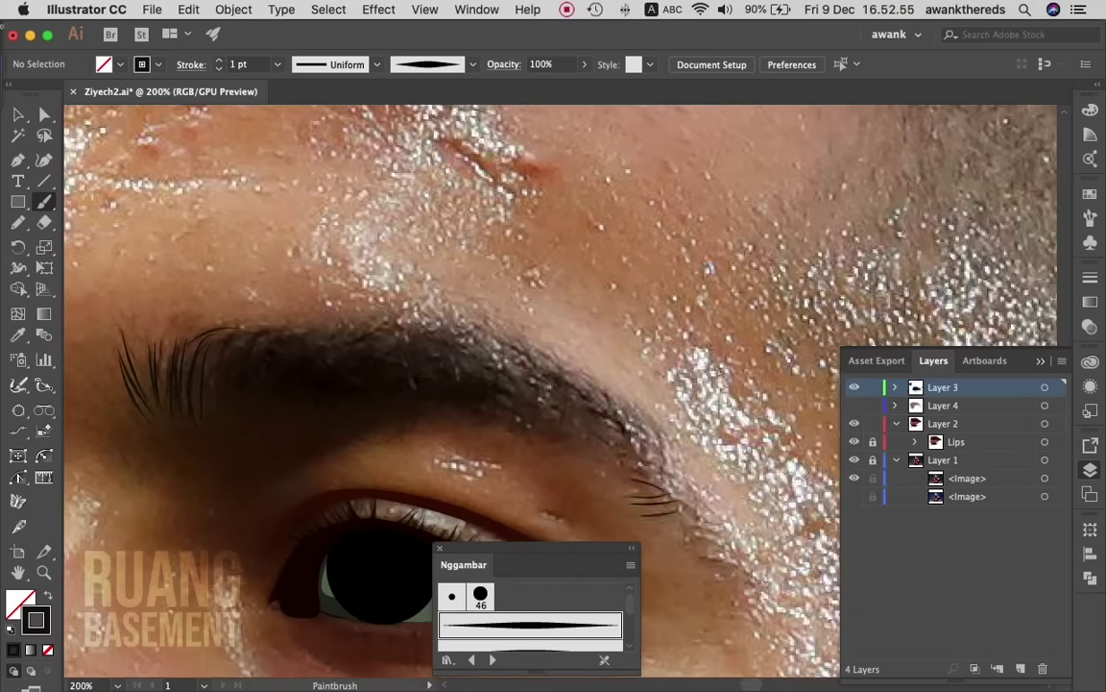
pyautogui.moveTo(694, 529); pyautogui.dragTo(734, 564)
pyautogui.moveTo(626, 409); pyautogui.dragTo(676, 498)
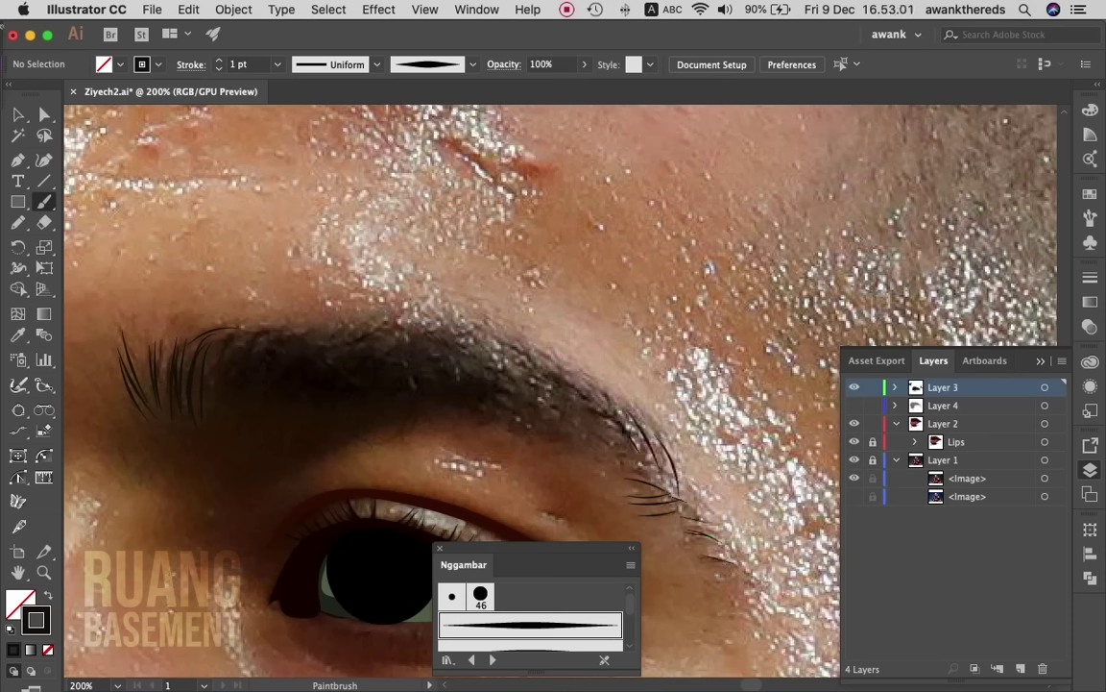
# - Add hair strokes over the left part and along the top edge of the eyebrow
pyautogui.hscroll(-2, 505, 351)
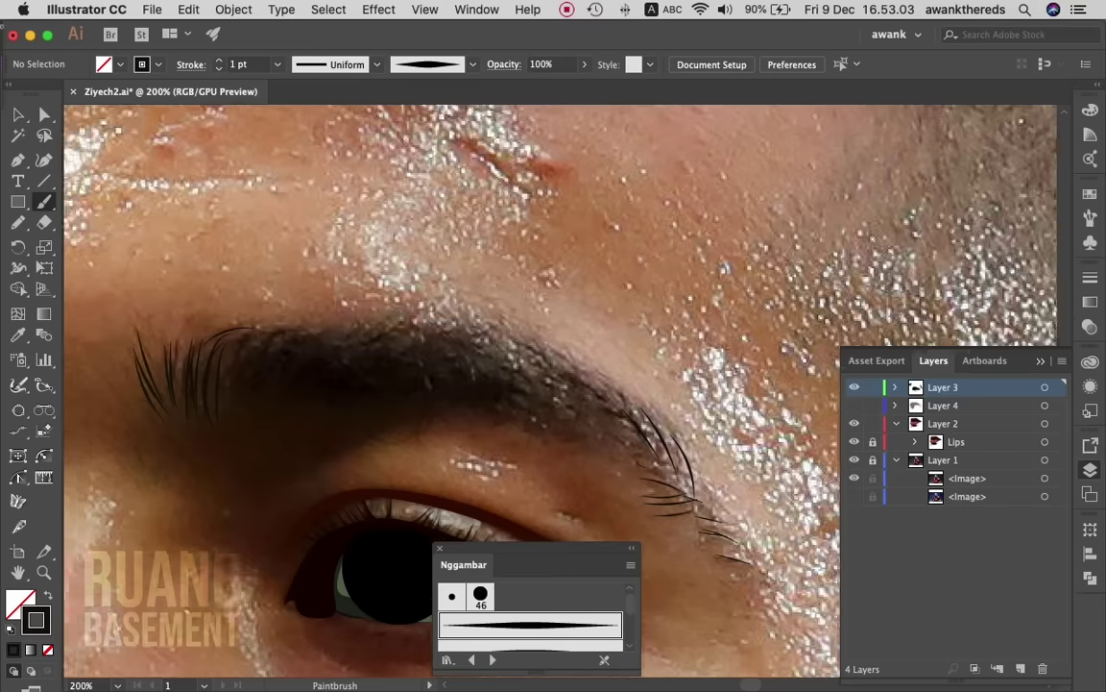
pyautogui.hscroll(-2, 505, 351)
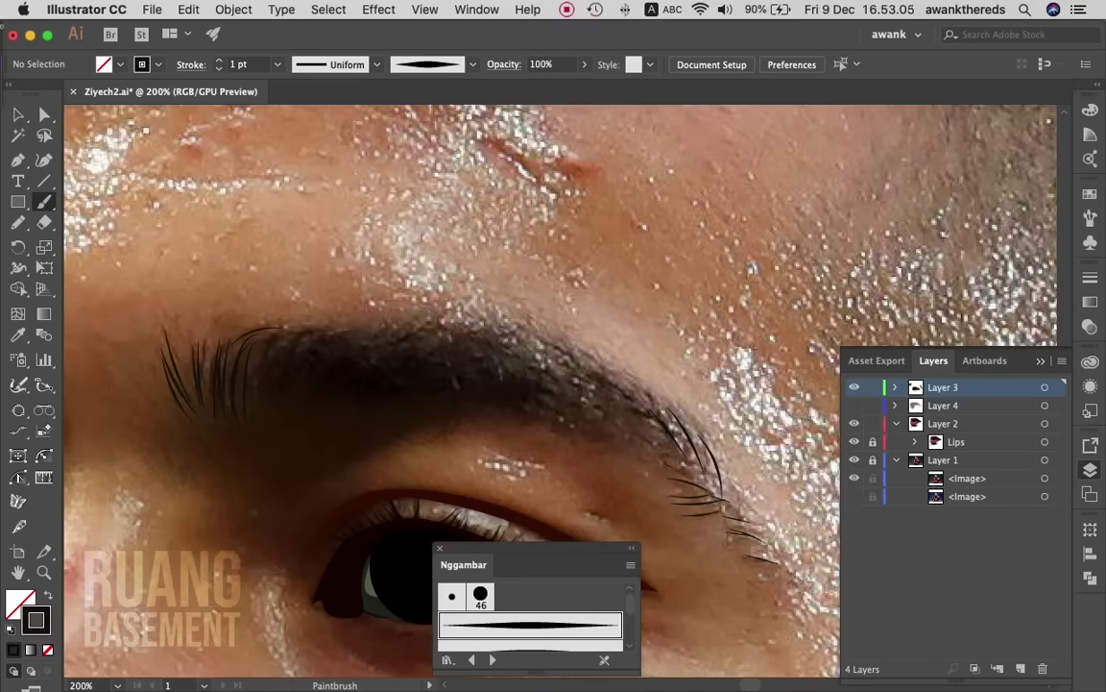
pyautogui.moveTo(323, 331)
pyautogui.mouseDown()
pyautogui.moveTo(278, 357)
pyautogui.moveTo(289, 307)
pyautogui.mouseUp()
pyautogui.moveTo(466, 322)
pyautogui.mouseDown()
pyautogui.moveTo(396, 336)
pyautogui.moveTo(402, 329)
pyautogui.mouseUp()
pyautogui.moveTo(497, 313); pyautogui.dragTo(443, 309)
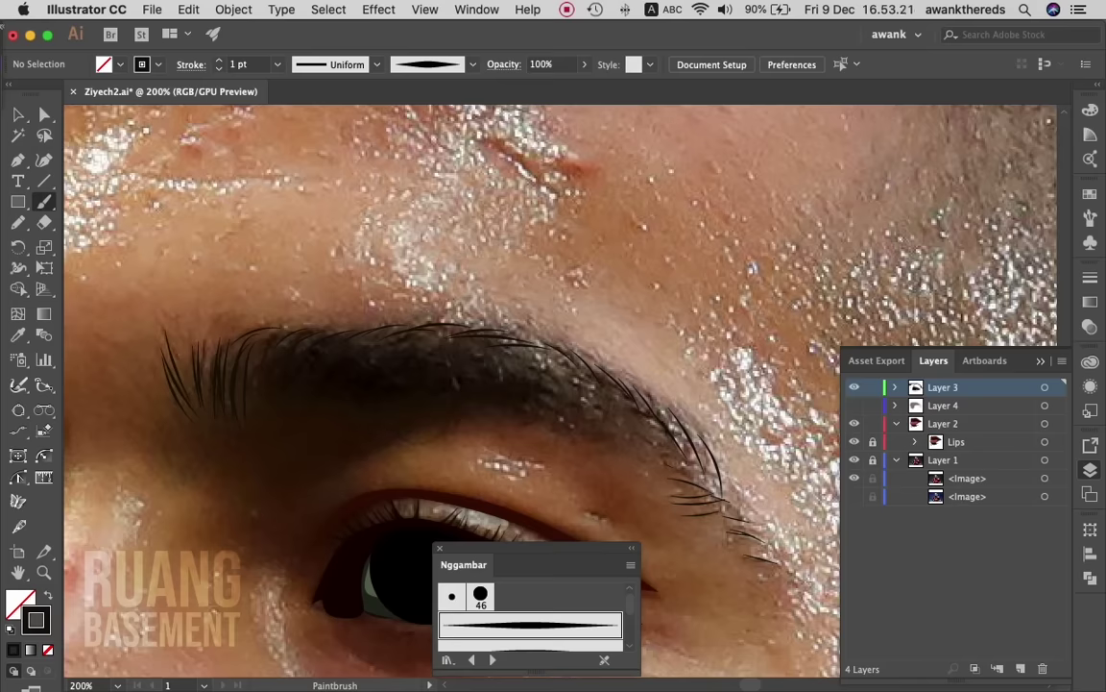
# - Cycle the brush libraries to Hair Shine and choose its first brush
pyautogui.click(492, 659)
pyautogui.click(492, 659)
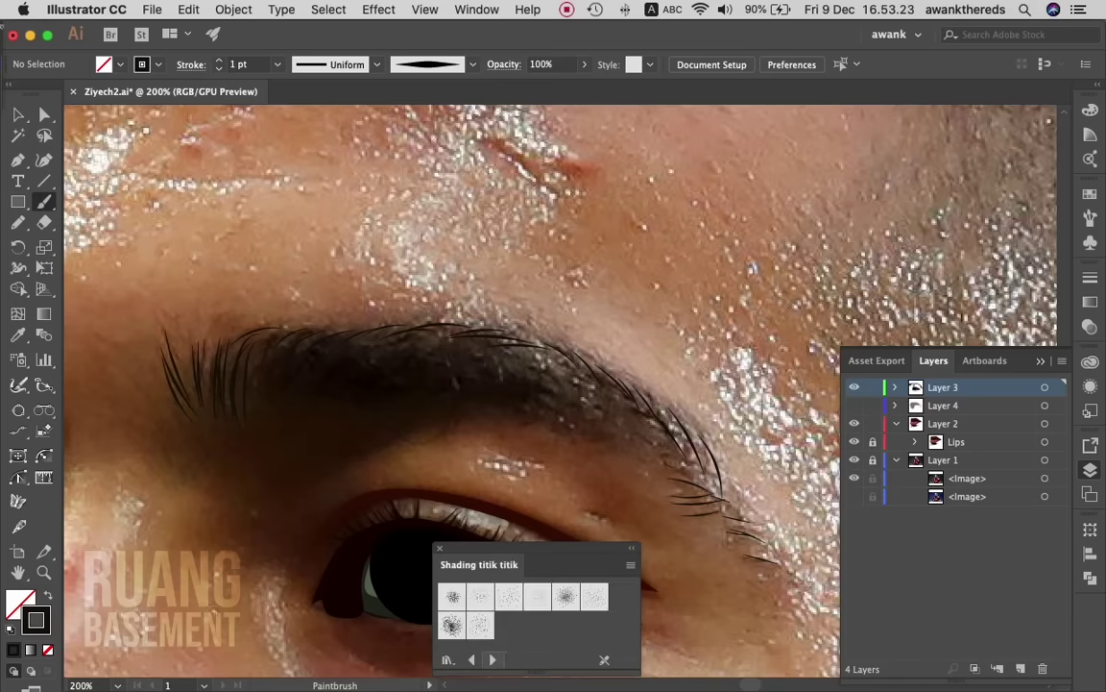
pyautogui.click(492, 659)
pyautogui.click(491, 659)
pyautogui.click(492, 659)
pyautogui.click(491, 659)
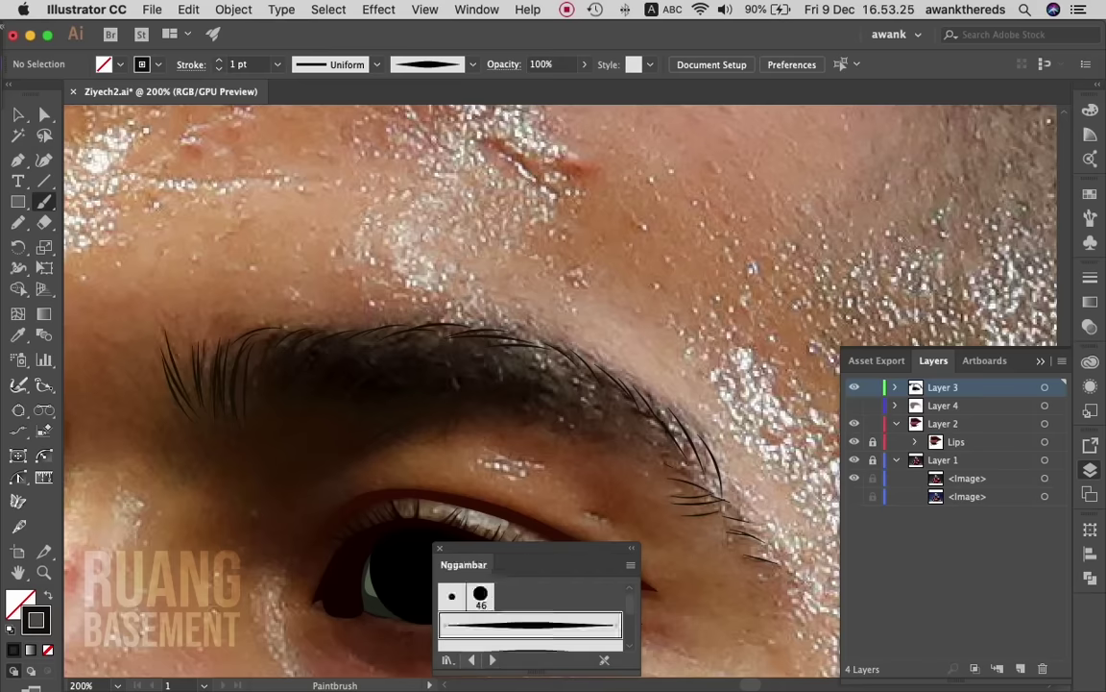
pyautogui.click(491, 659)
pyautogui.click(491, 659)
pyautogui.click(492, 659)
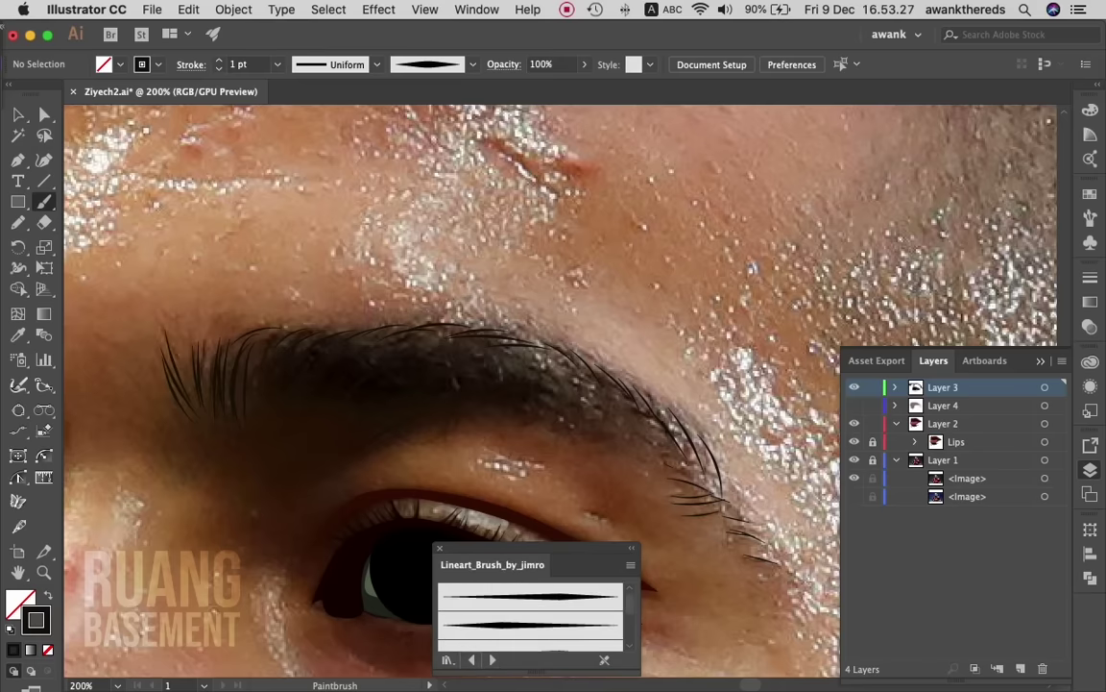
pyautogui.click(492, 659)
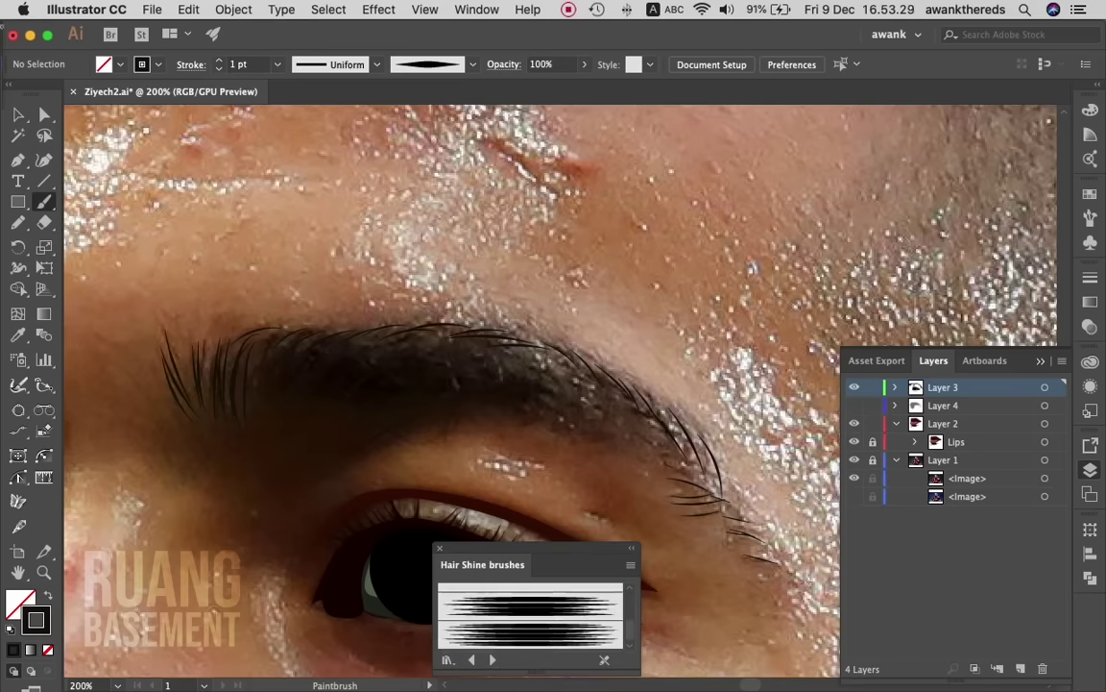
pyautogui.click(530, 604)
# - Set the stroke weight to 0.5 pt and paint a Hair Shine stroke over the eyebrow's left hairs
pyautogui.moveTo(507, 293); pyautogui.dragTo(657, 280)
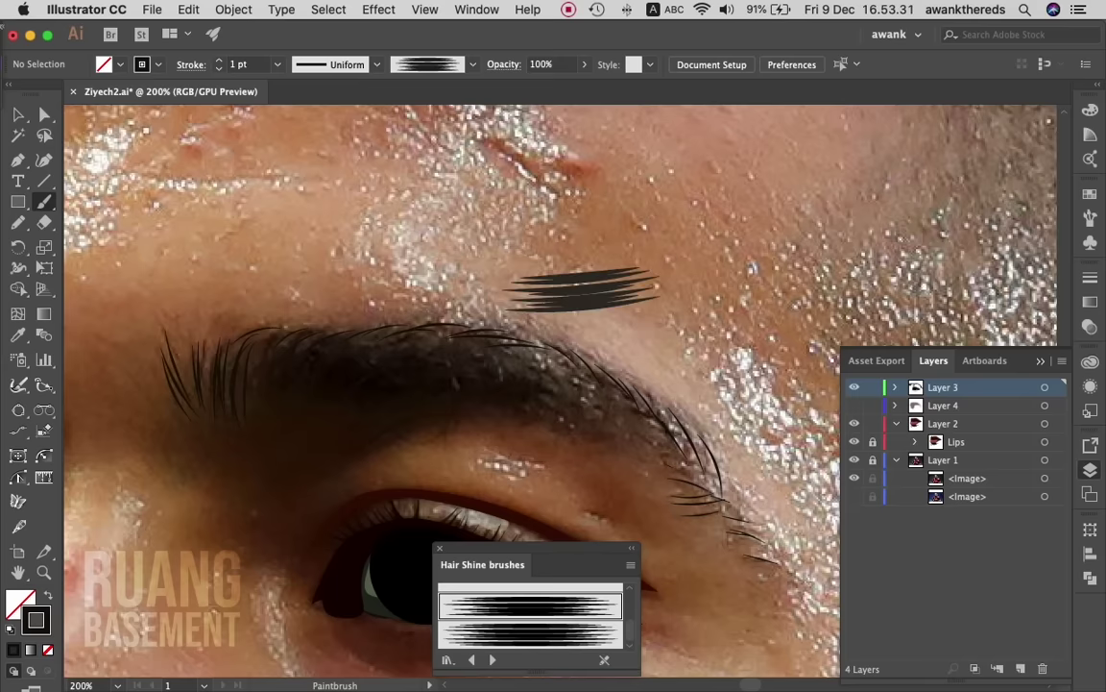
pyautogui.hotkey('ctrl', 'z')
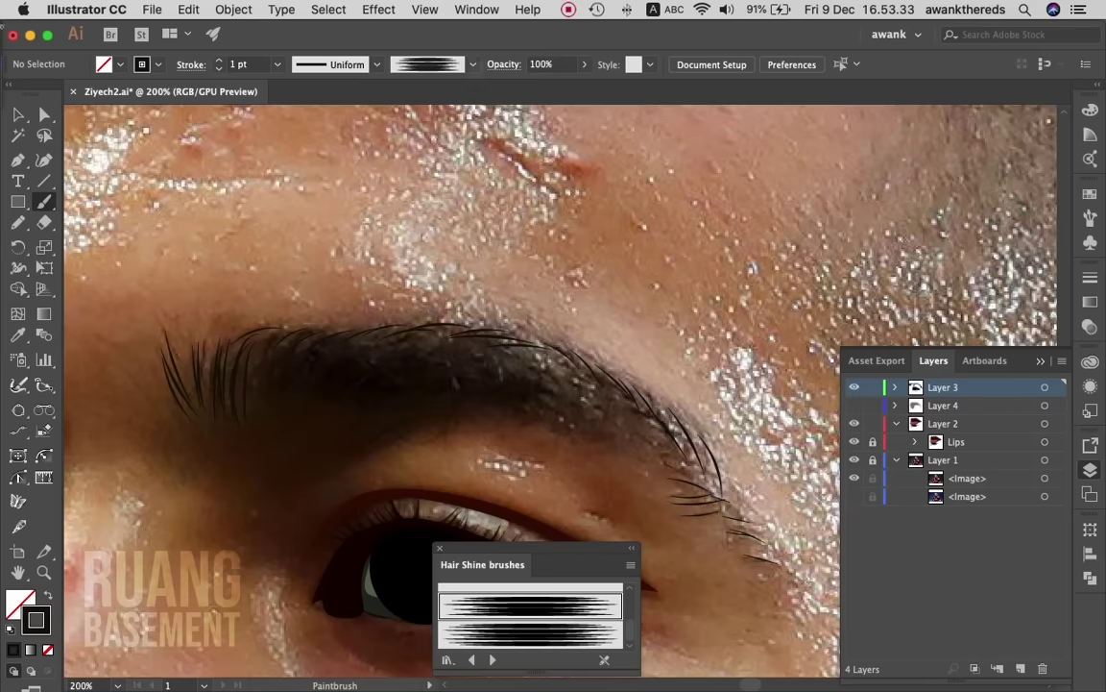
pyautogui.click(219, 69)
pyautogui.click(219, 69)
pyautogui.moveTo(293, 306); pyautogui.dragTo(248, 338)
# - Recolour the shine stroke to black 000000 and deselect it
pyautogui.press('v')
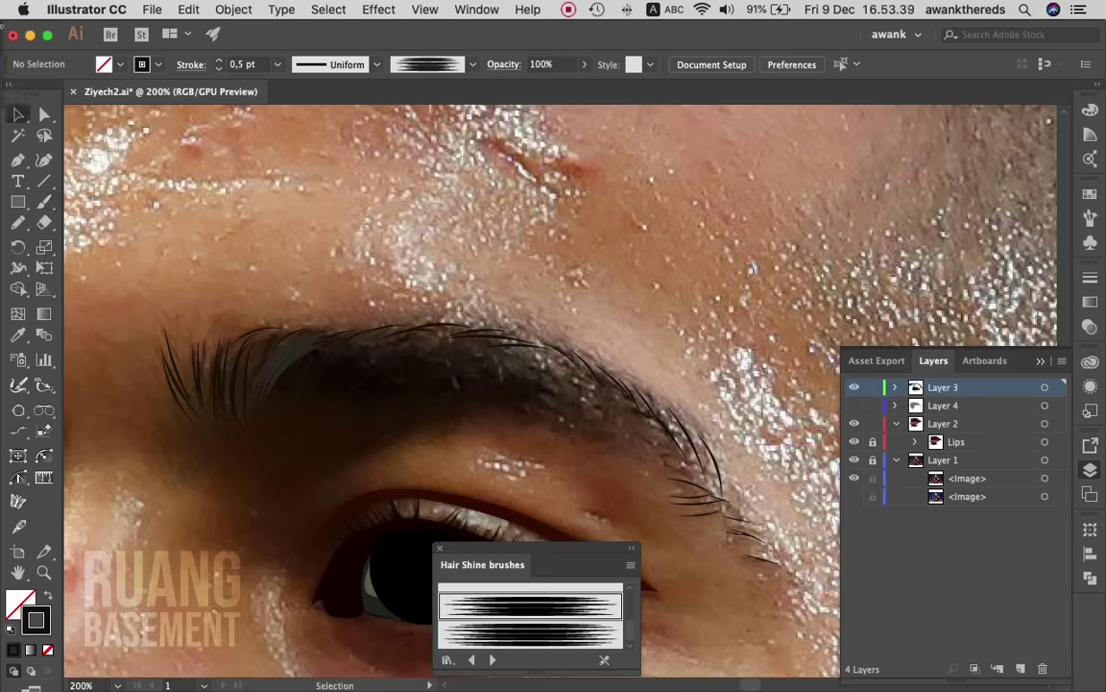
pyautogui.click(278, 355)
pyautogui.doubleClick(36, 619)
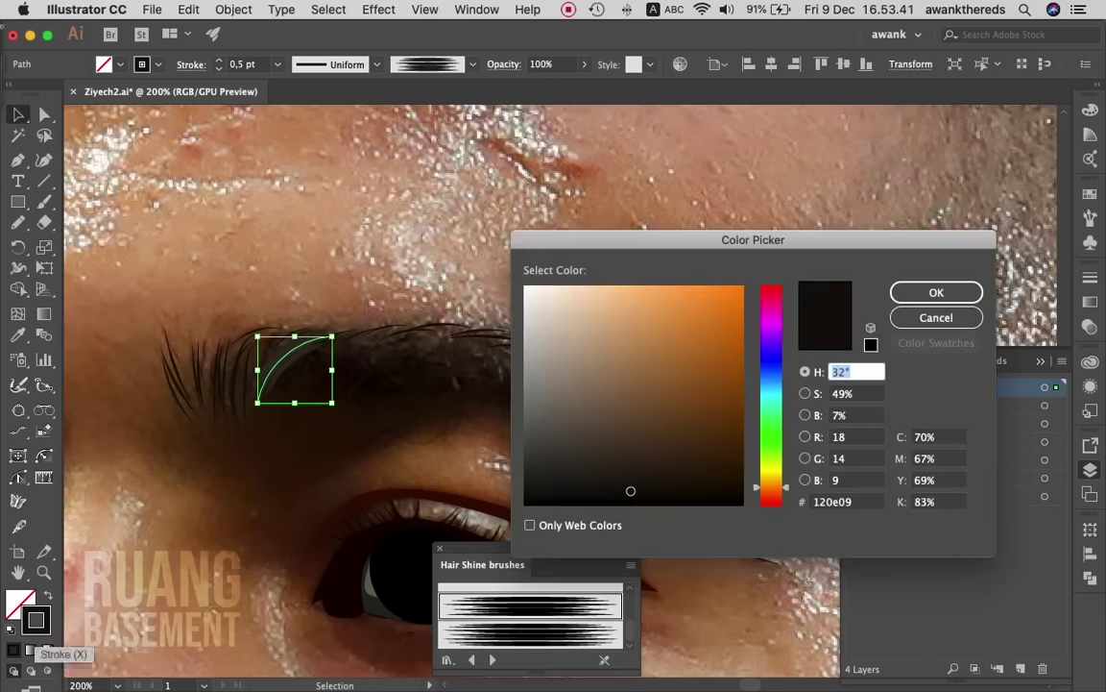
pyautogui.moveTo(729, 464); pyautogui.dragTo(742, 503)
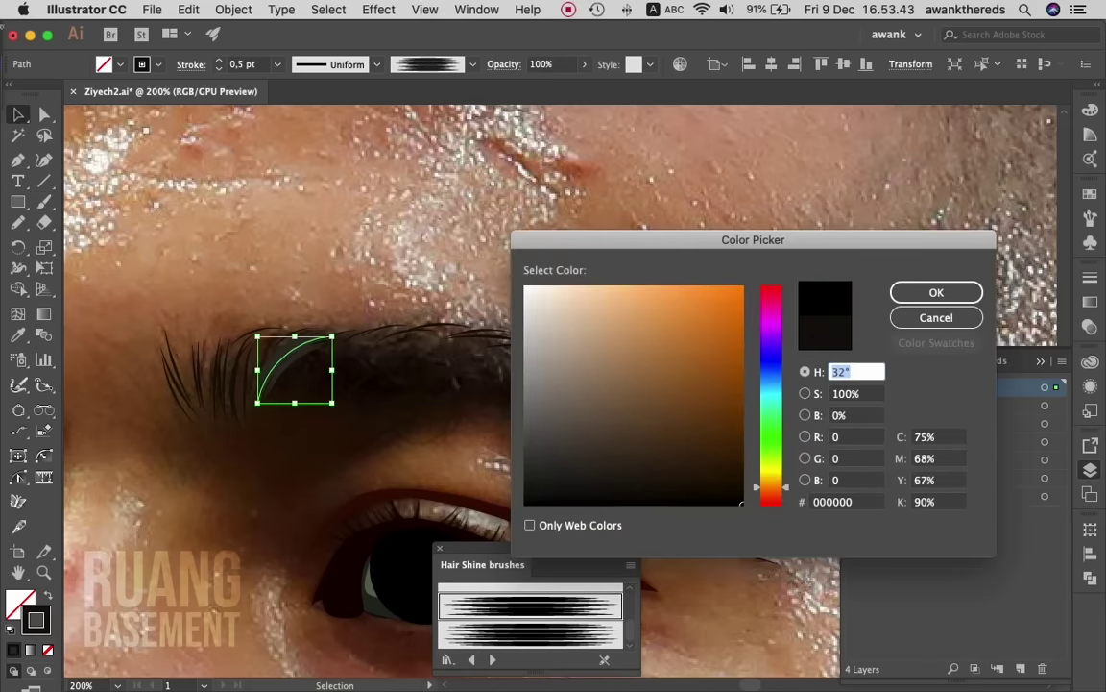
pyautogui.press('Return')
pyautogui.press('b')
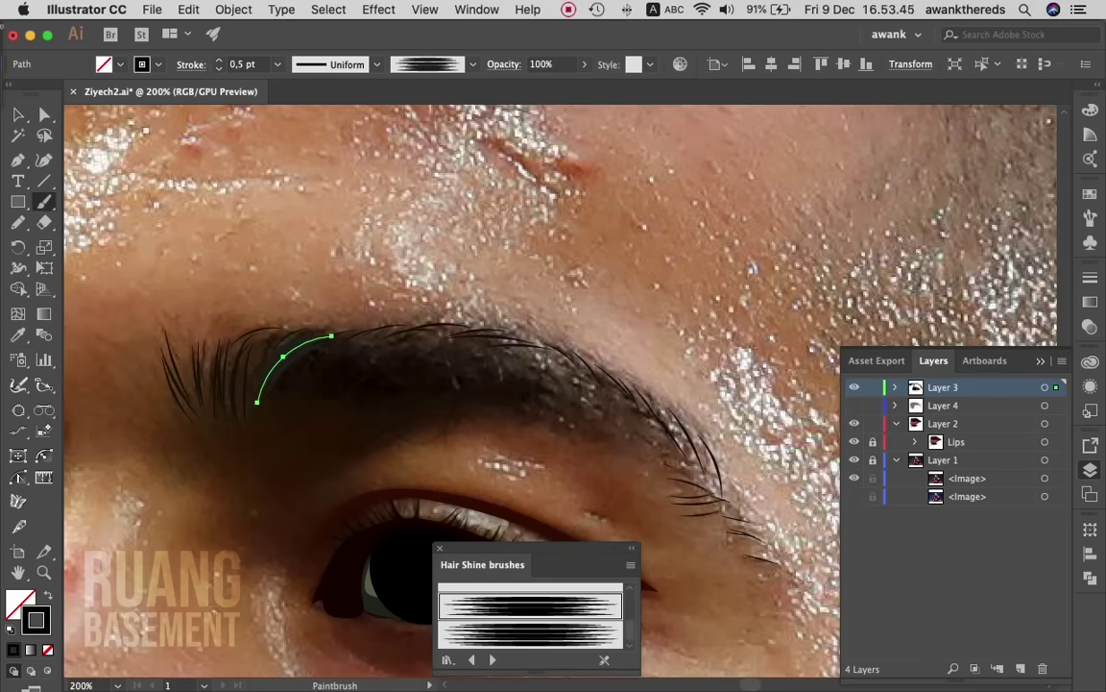
pyautogui.press('super+shift+a')
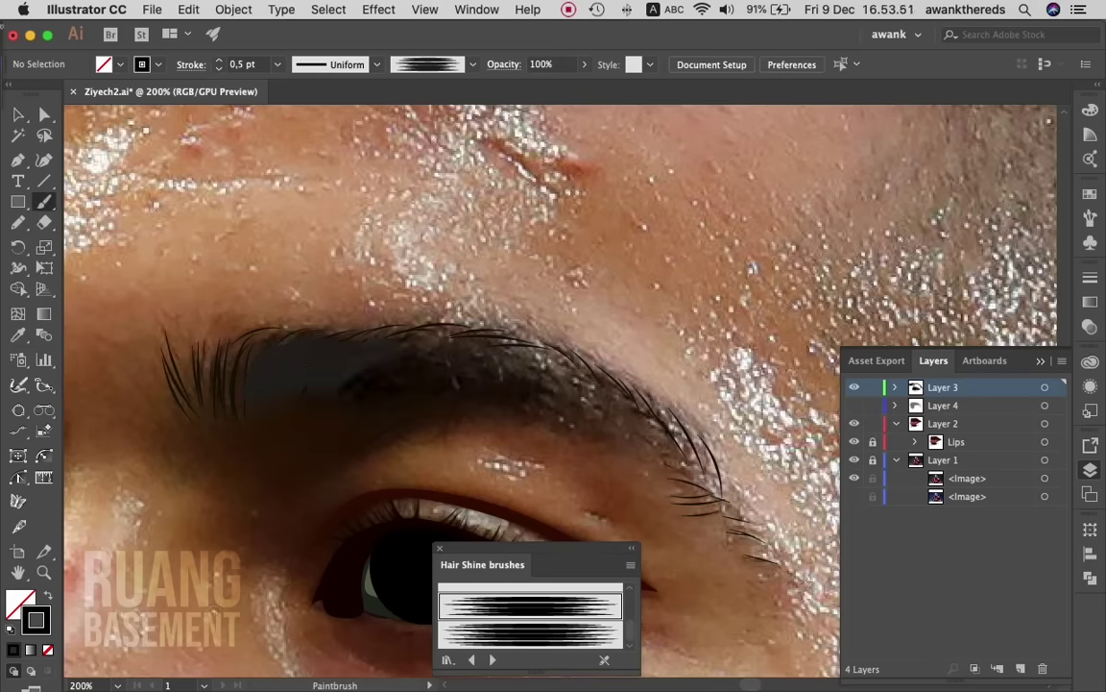
# - Paint dense dark Hair Shine strokes across the eyebrow from left toward the right
pyautogui.moveTo(332, 402); pyautogui.dragTo(385, 360)
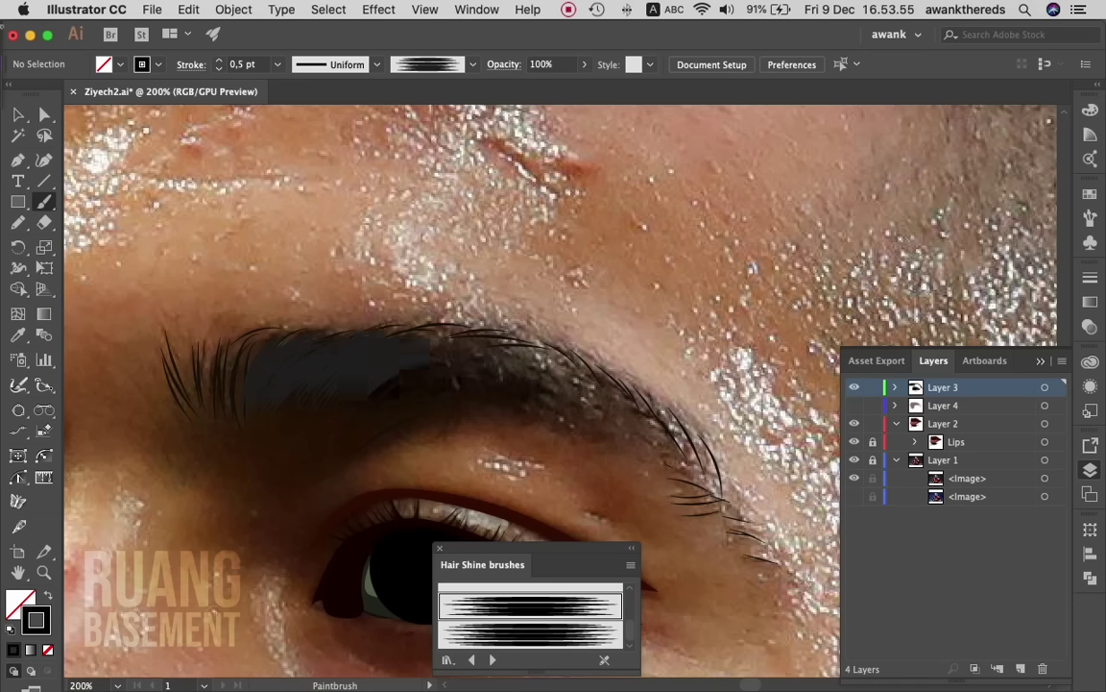
pyautogui.moveTo(434, 367); pyautogui.dragTo(501, 353)
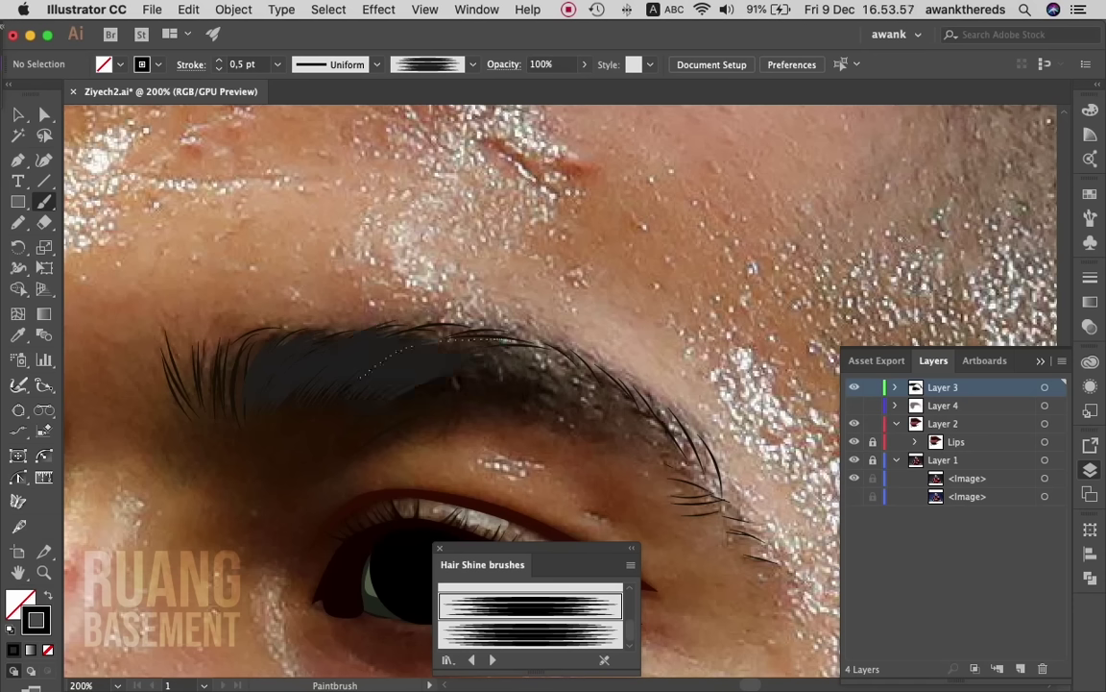
pyautogui.moveTo(423, 346); pyautogui.dragTo(476, 338)
pyautogui.moveTo(546, 367); pyautogui.dragTo(547, 366)
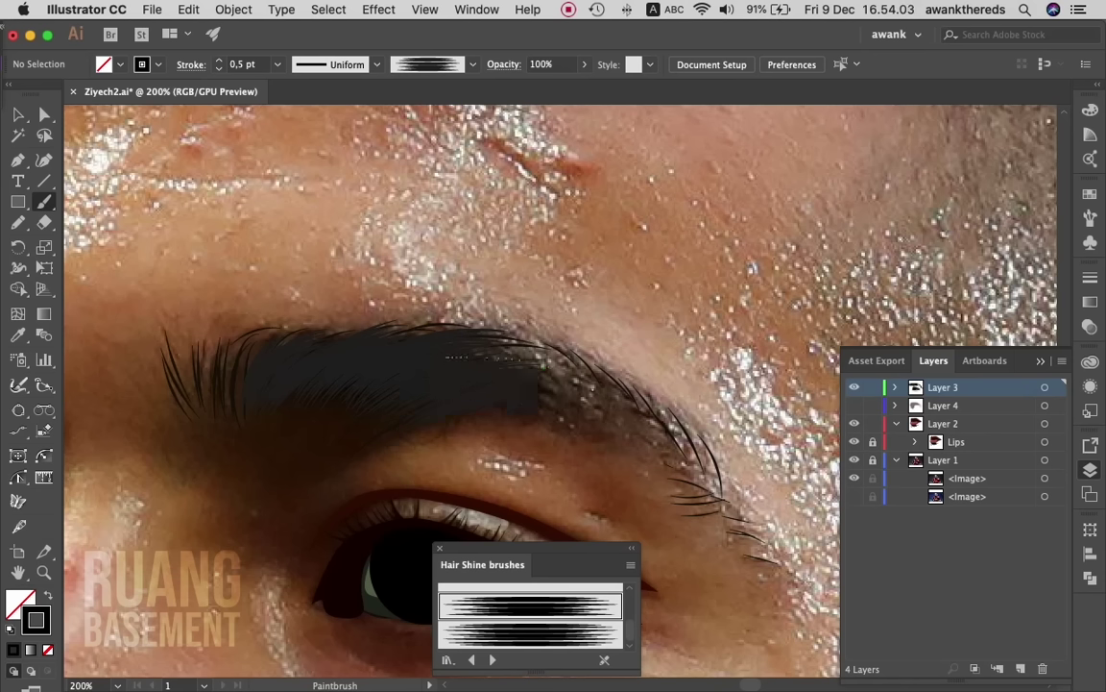
pyautogui.moveTo(519, 358); pyautogui.dragTo(477, 354)
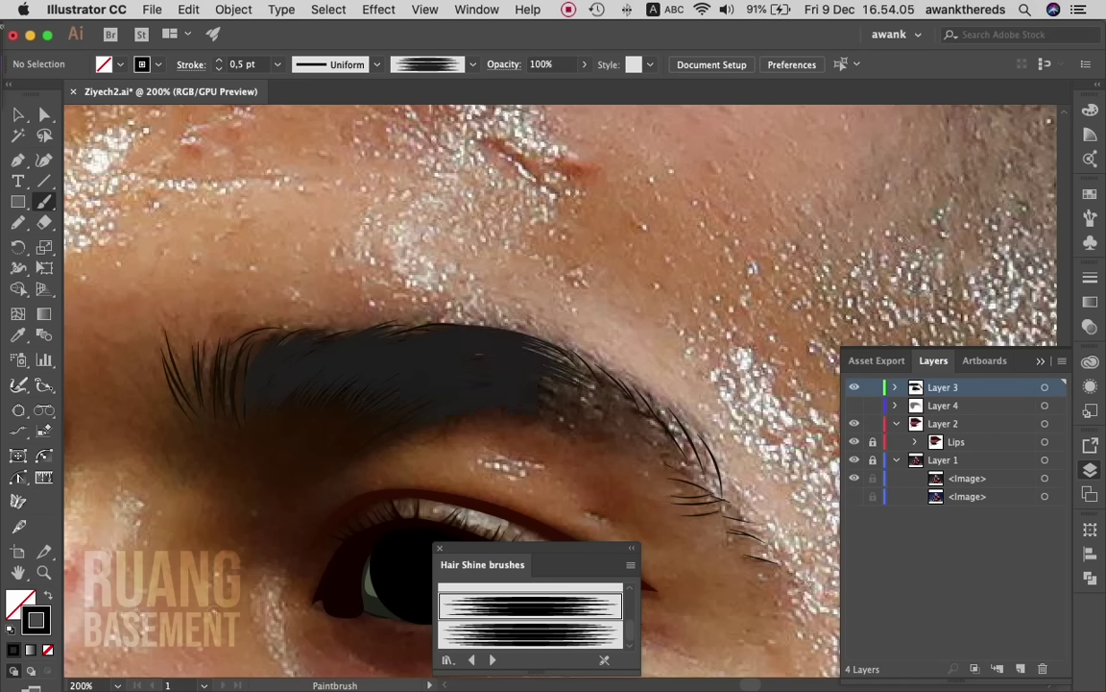
# - At 65% opacity, fill the eyebrow's middle, tail and left gap, then add a thin 0.25 pt tail hair
pyautogui.click(584, 64)
pyautogui.moveTo(581, 86); pyautogui.dragTo(559, 85)
pyautogui.moveTo(527, 364); pyautogui.dragTo(494, 348)
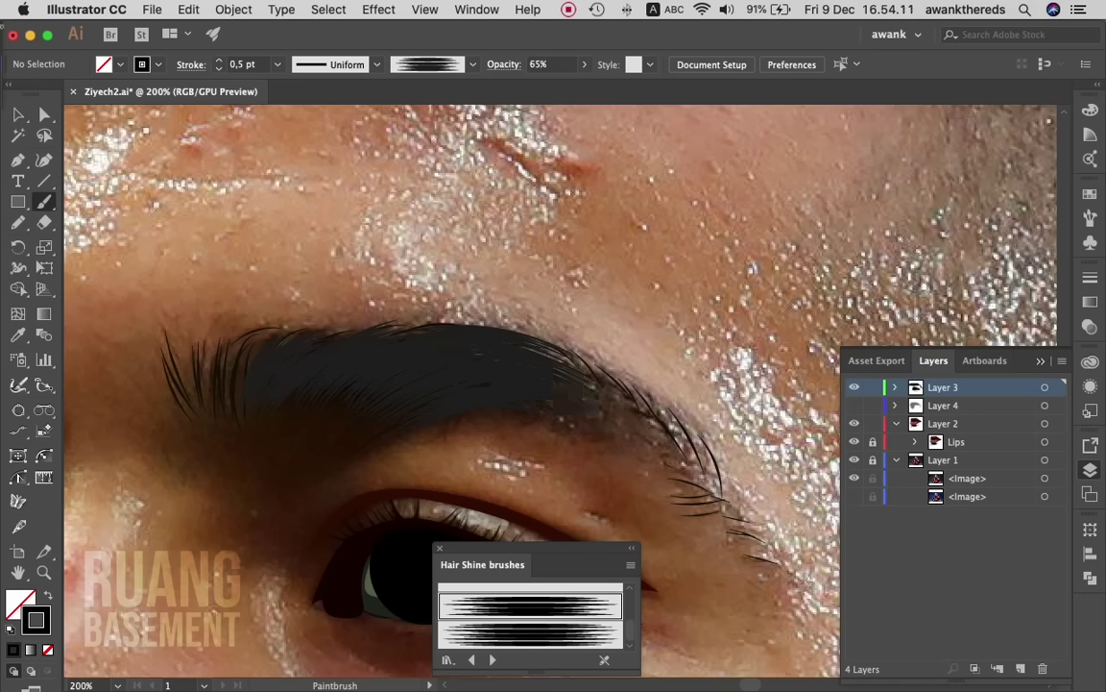
pyautogui.moveTo(623, 400); pyautogui.dragTo(472, 319)
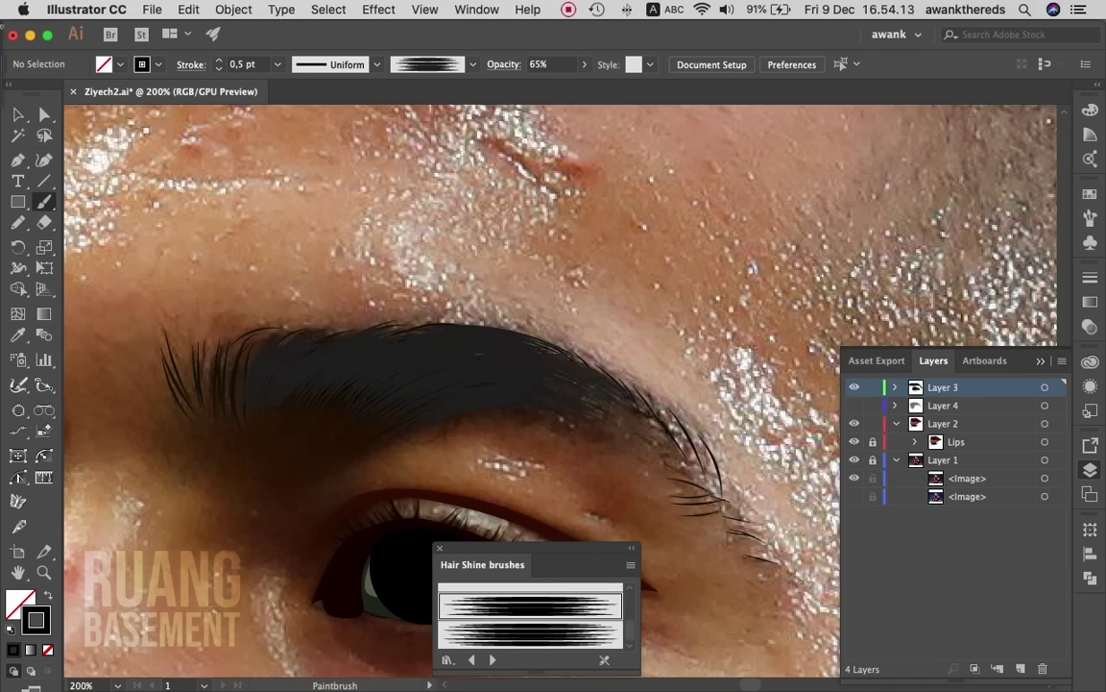
pyautogui.moveTo(229, 395); pyautogui.dragTo(219, 354)
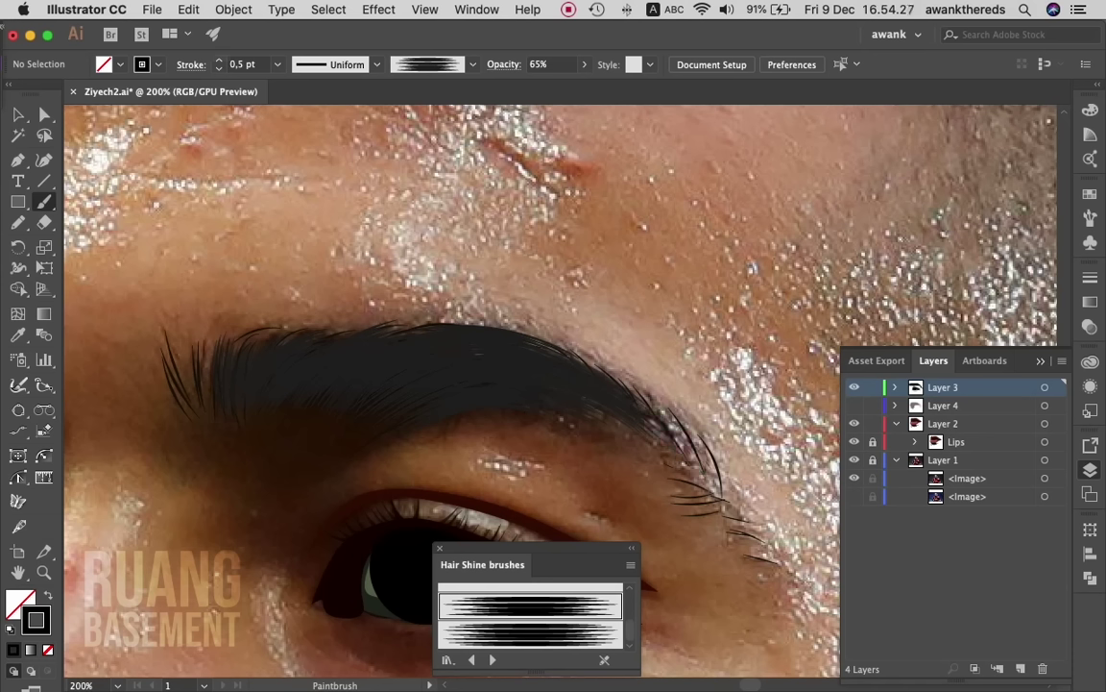
pyautogui.click(219, 68)
pyautogui.moveTo(623, 425); pyautogui.dragTo(576, 376)
# - Add more dark hairs at the eyebrow tail with the reference photo hidden
pyautogui.moveTo(632, 423); pyautogui.dragTo(607, 393)
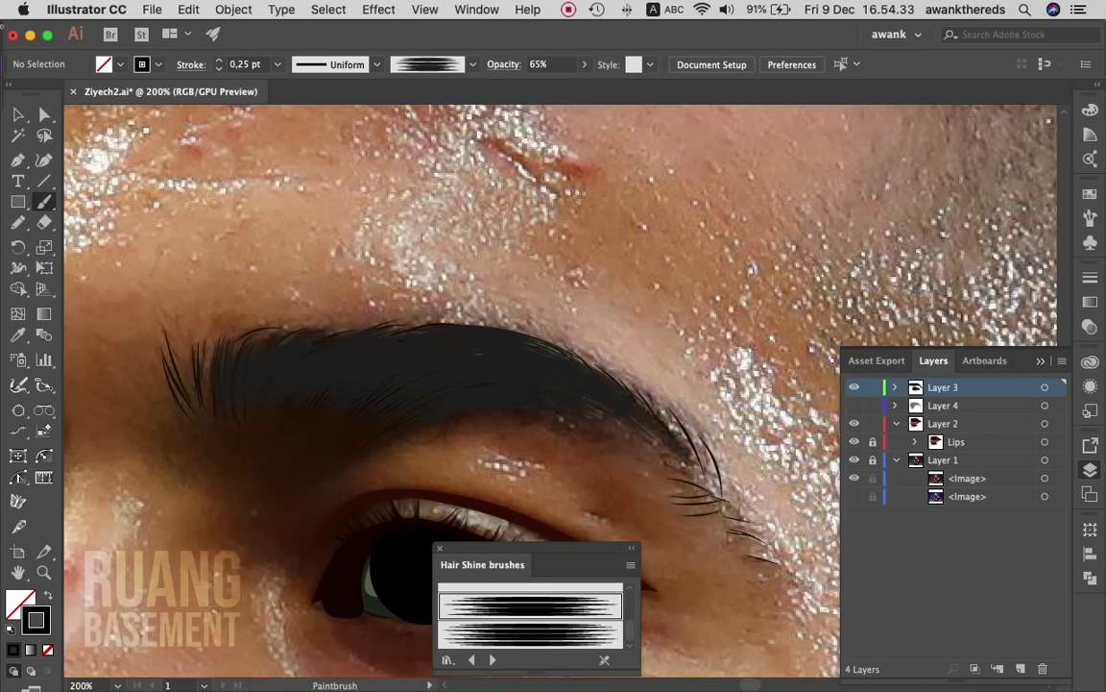
pyautogui.click(854, 459)
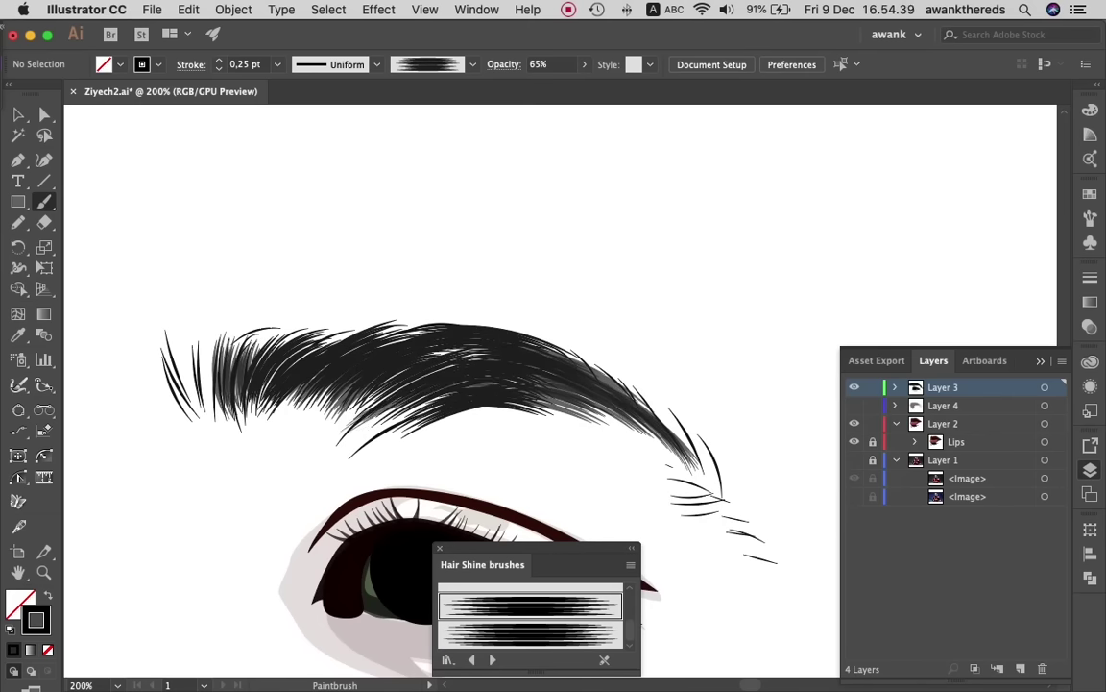
pyautogui.moveTo(673, 448); pyautogui.dragTo(719, 499)
# - Lower brush opacity to 21% and paint light grey hairs at the eyebrow's left end
pyautogui.click(584, 65)
pyautogui.moveTo(561, 85); pyautogui.dragTo(531, 86)
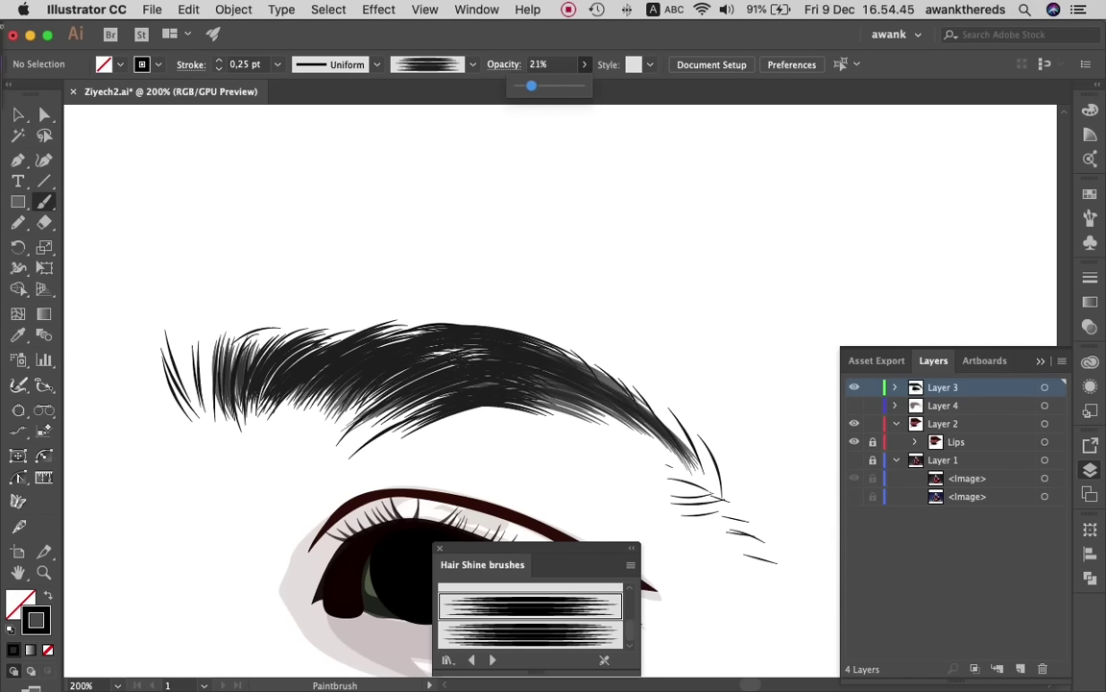
pyautogui.press('Return')
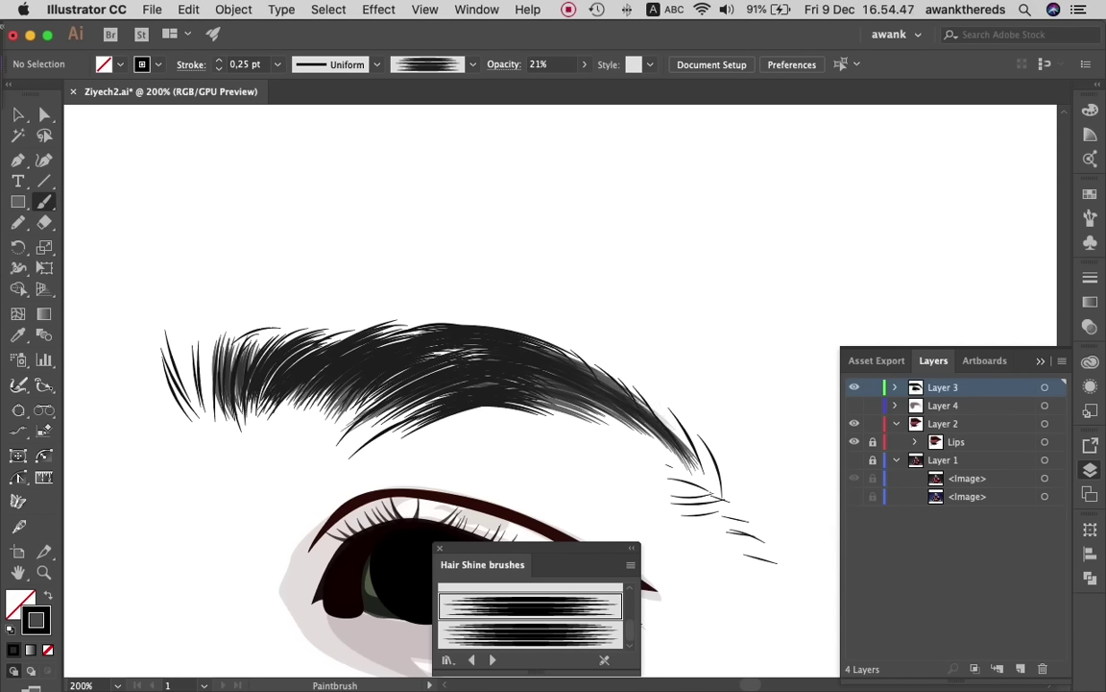
pyautogui.moveTo(210, 420); pyautogui.dragTo(201, 344)
pyautogui.moveTo(204, 418); pyautogui.dragTo(197, 348)
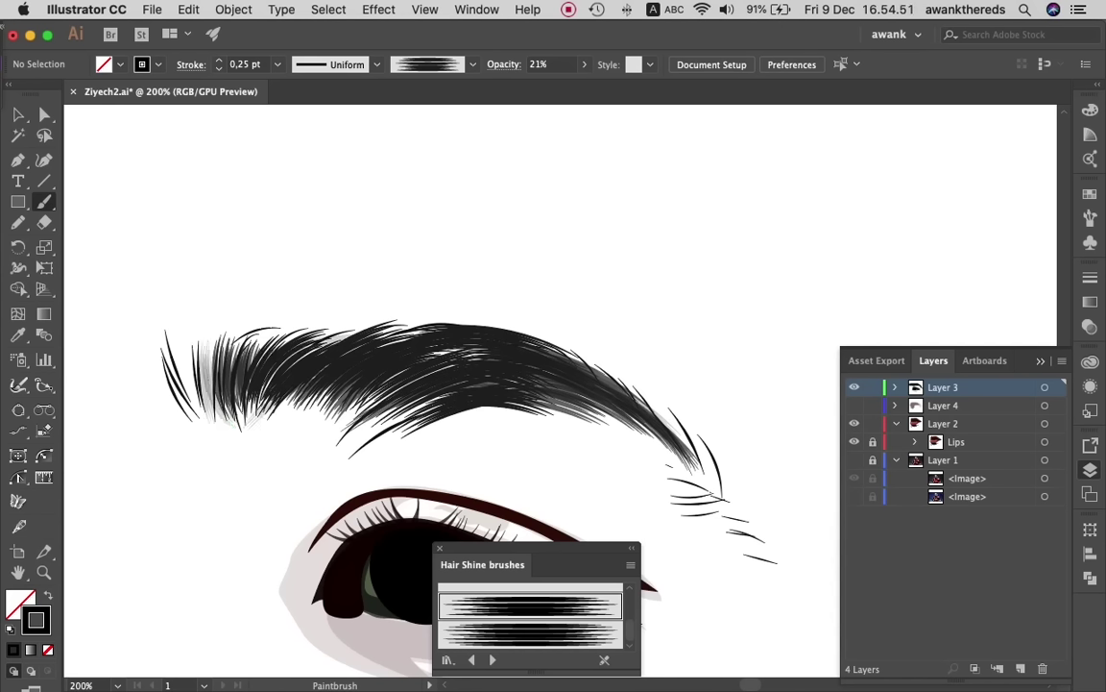
# - Paint faint grey hairs along the eyebrow's top edge, tail and underside
pyautogui.moveTo(370, 335); pyautogui.dragTo(428, 321)
pyautogui.moveTo(313, 338); pyautogui.dragTo(428, 320)
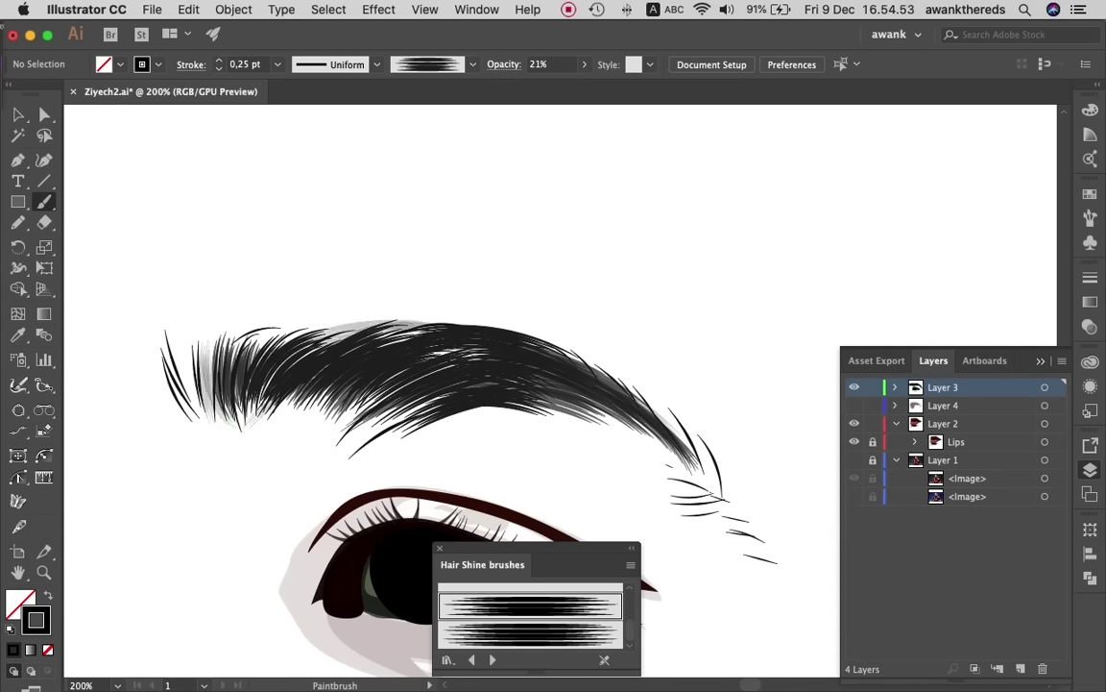
pyautogui.moveTo(720, 494); pyautogui.dragTo(660, 468)
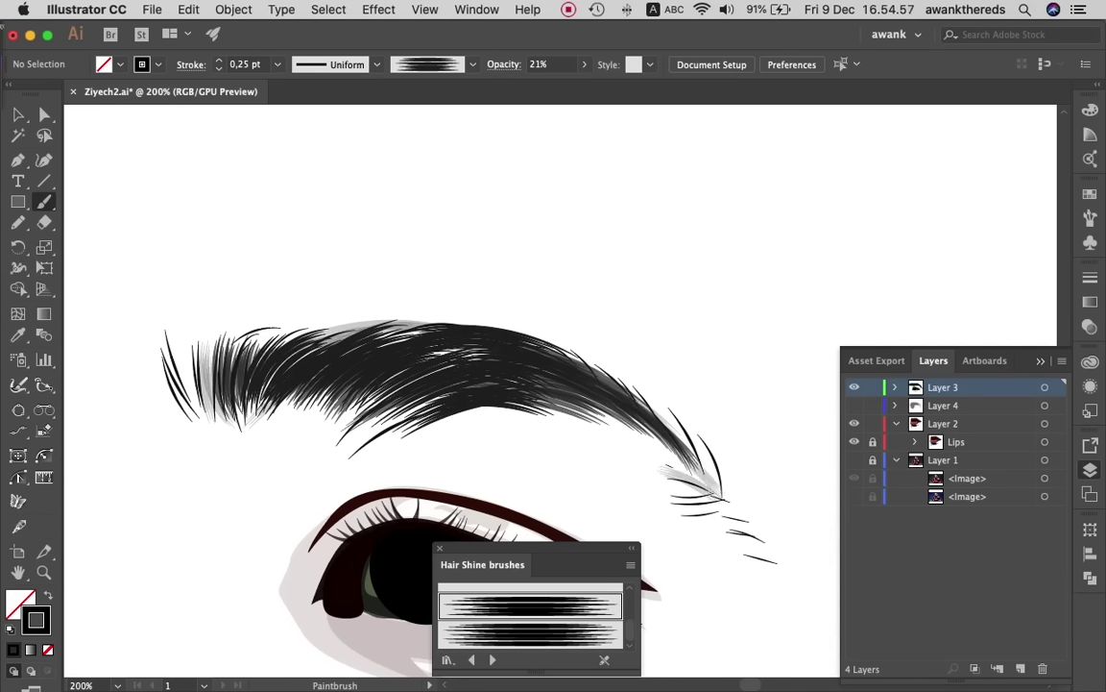
pyautogui.moveTo(762, 539); pyautogui.dragTo(715, 507)
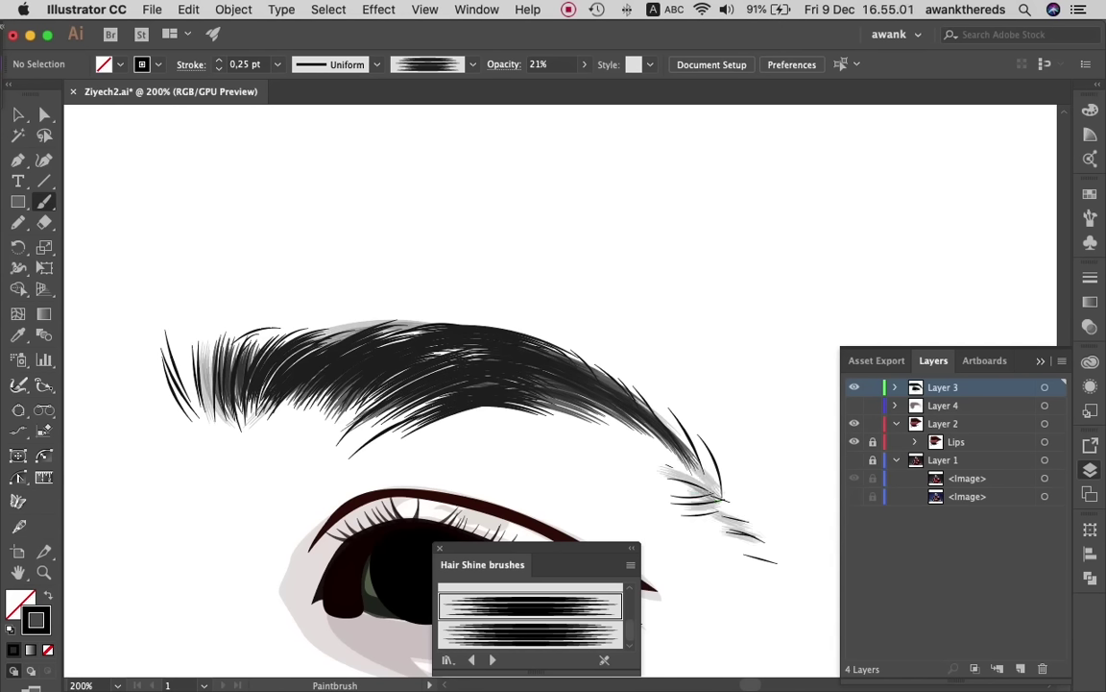
pyautogui.moveTo(719, 490); pyautogui.dragTo(649, 395)
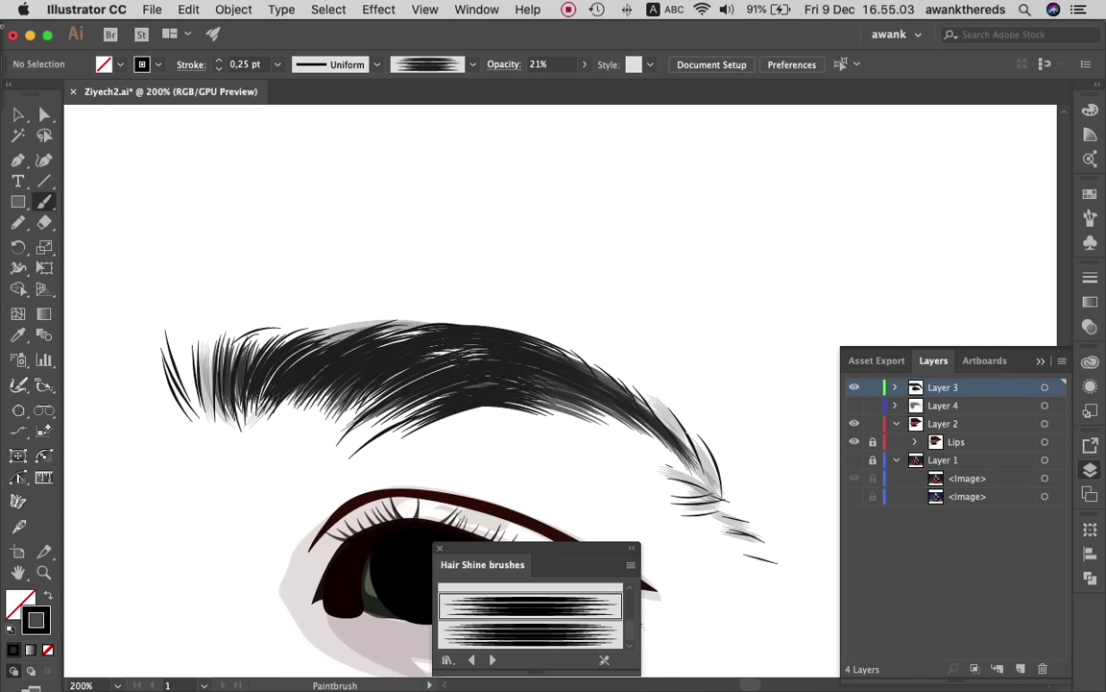
pyautogui.moveTo(773, 561)
pyautogui.mouseDown()
pyautogui.moveTo(737, 549)
pyautogui.moveTo(711, 488)
pyautogui.mouseUp()
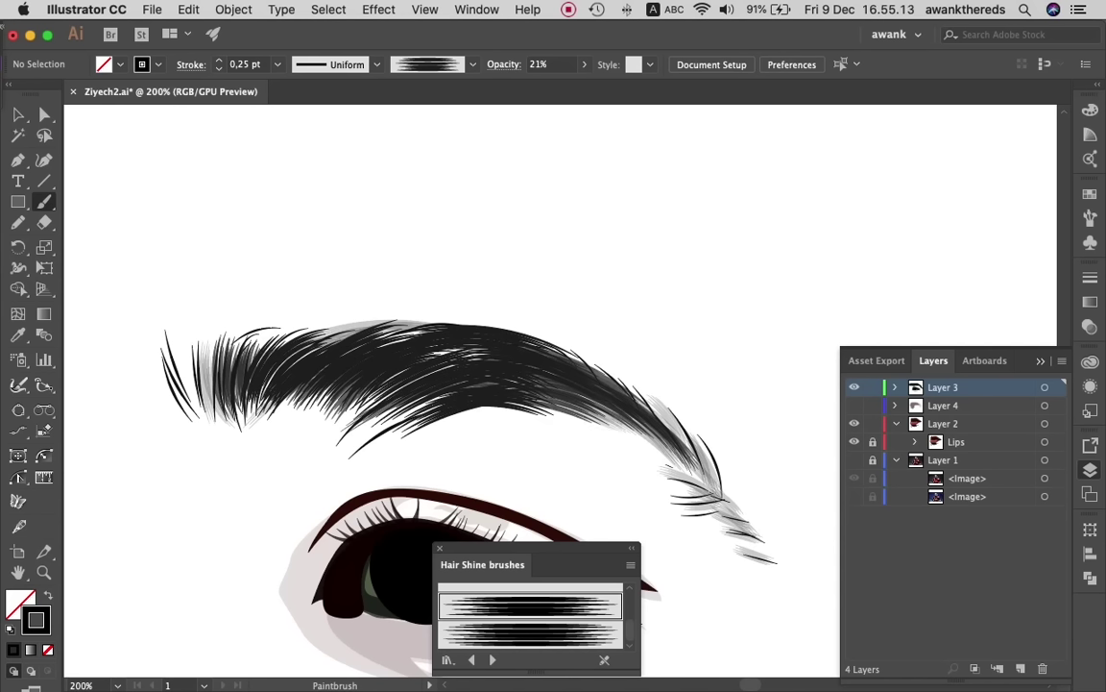
pyautogui.moveTo(541, 410); pyautogui.dragTo(414, 428)
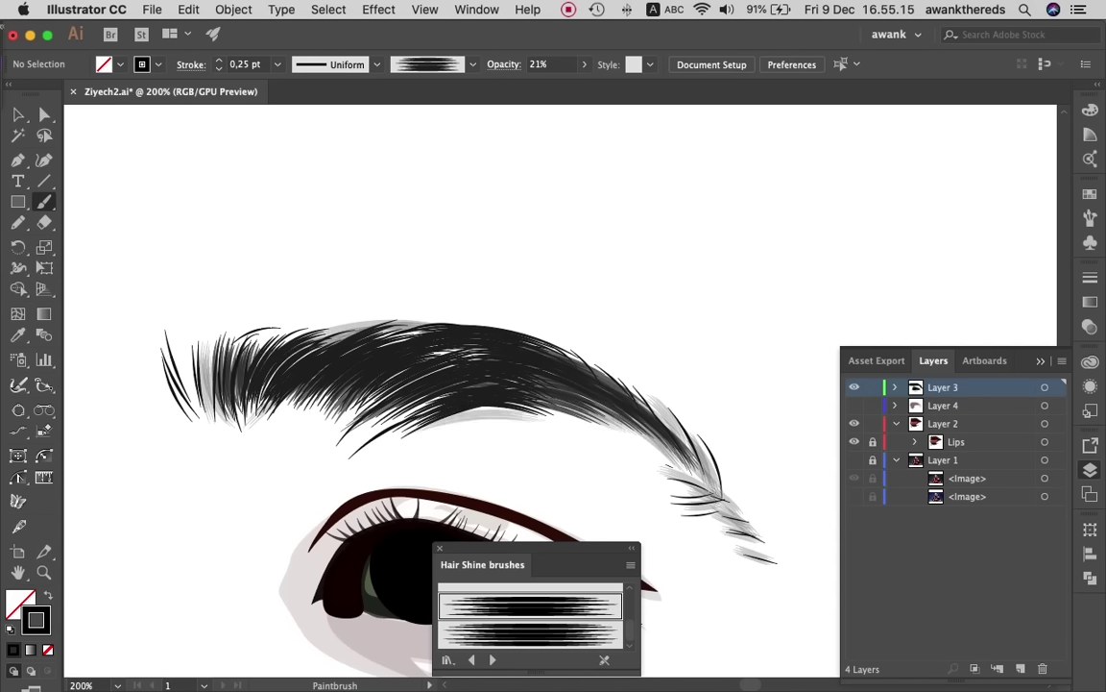
# - At 1 pt stroke, paint dark hairs on the left-middle, then show the photo again
pyautogui.click(219, 60)
pyautogui.moveTo(403, 401); pyautogui.dragTo(317, 340)
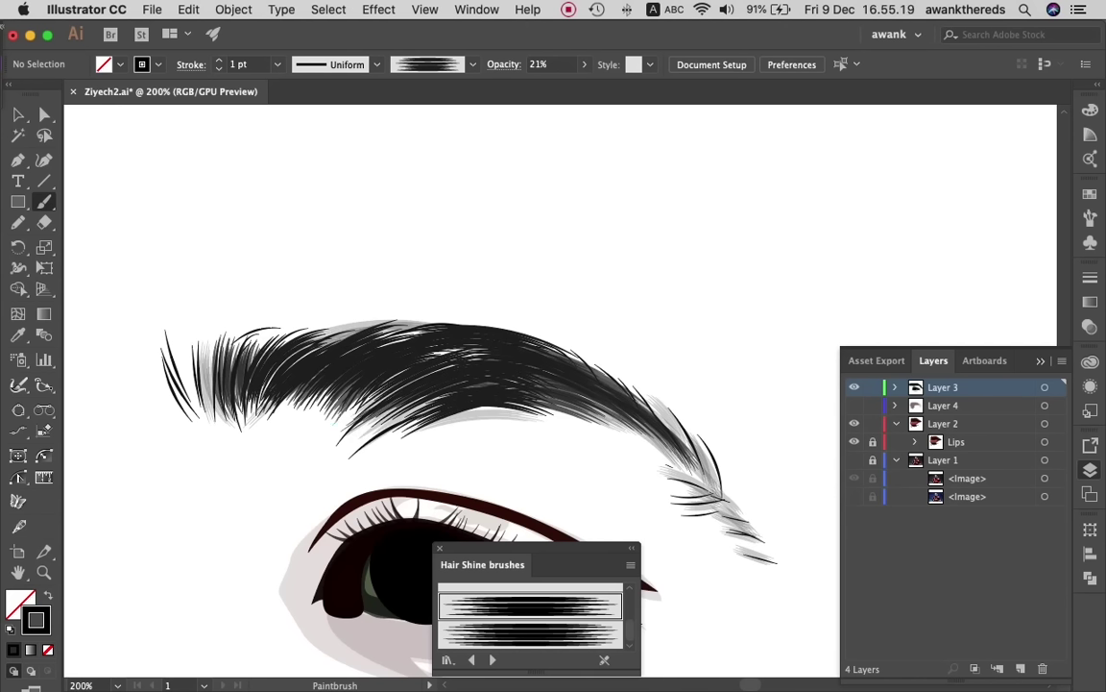
pyautogui.moveTo(357, 379)
pyautogui.mouseDown()
pyautogui.moveTo(298, 350)
pyautogui.moveTo(252, 347)
pyautogui.mouseUp()
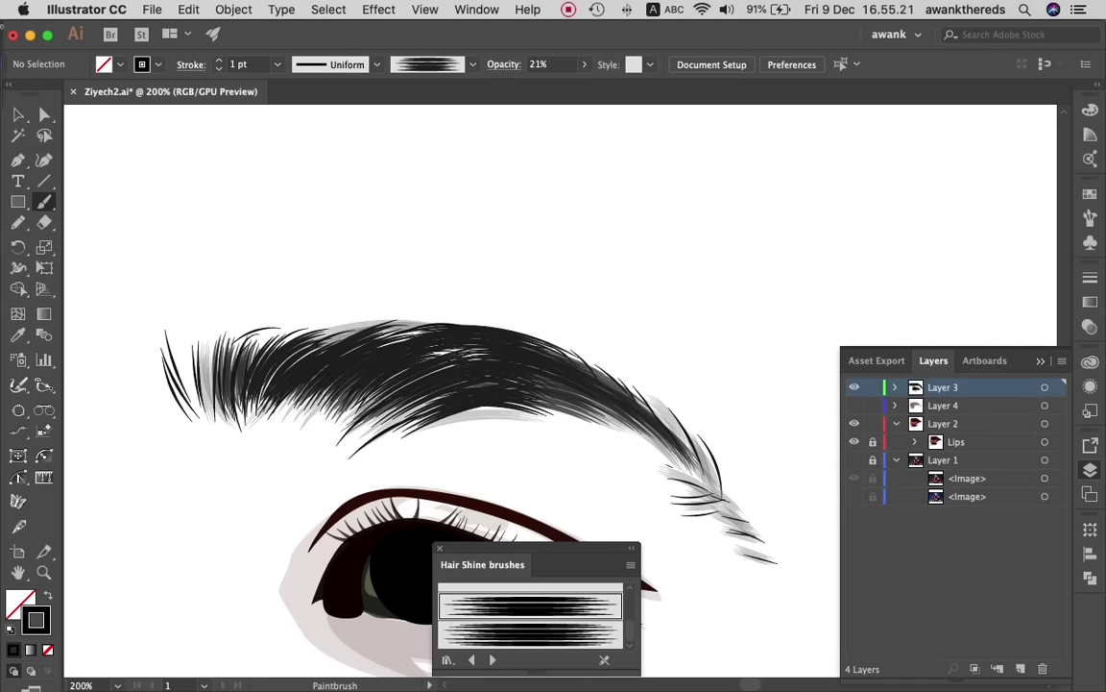
pyautogui.click(854, 459)
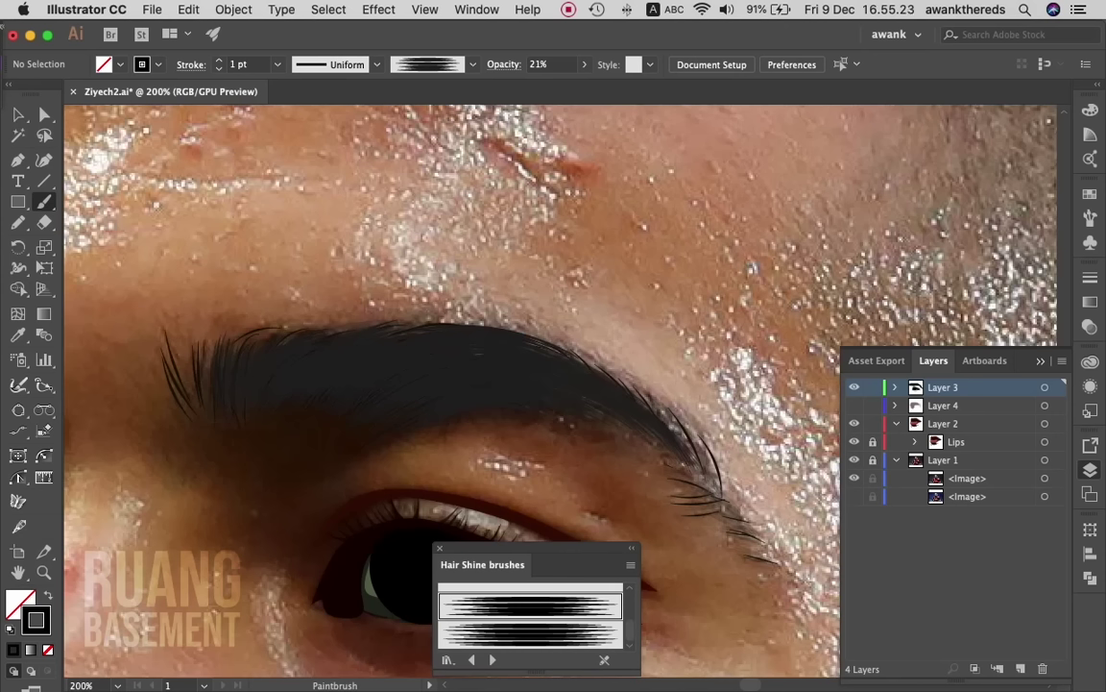
# - Paint two soft Hair Shine strokes on the brow's lower left, then hide Layer 1
pyautogui.moveTo(332, 394); pyautogui.dragTo(290, 435)
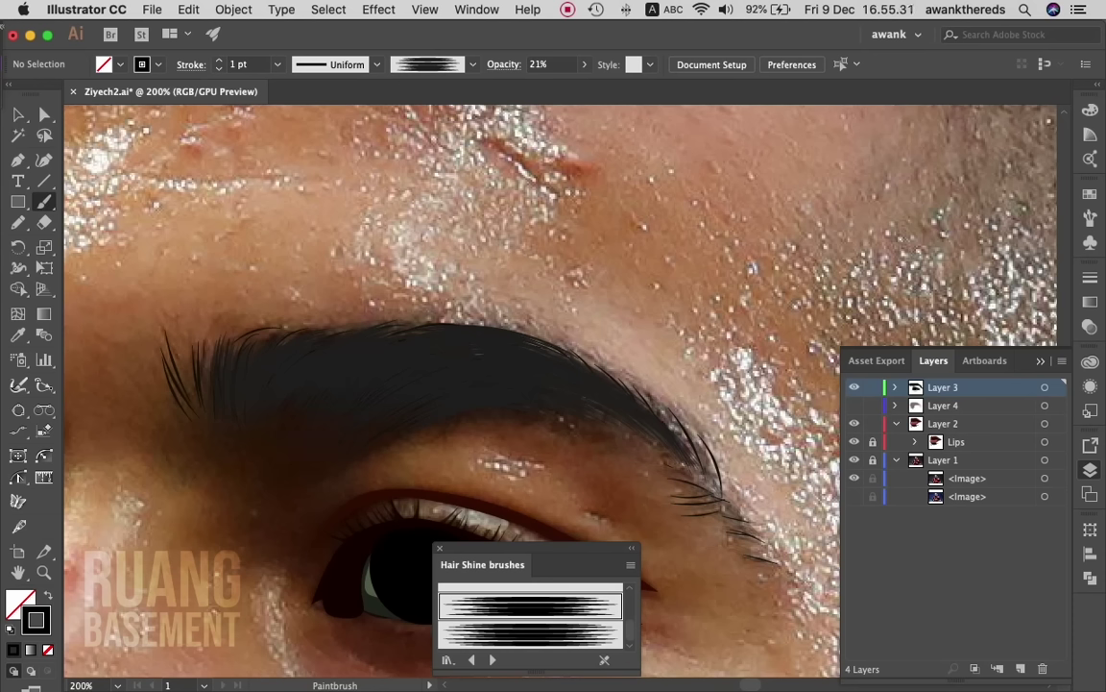
pyautogui.moveTo(370, 443); pyautogui.dragTo(370, 444)
pyautogui.click(854, 460)
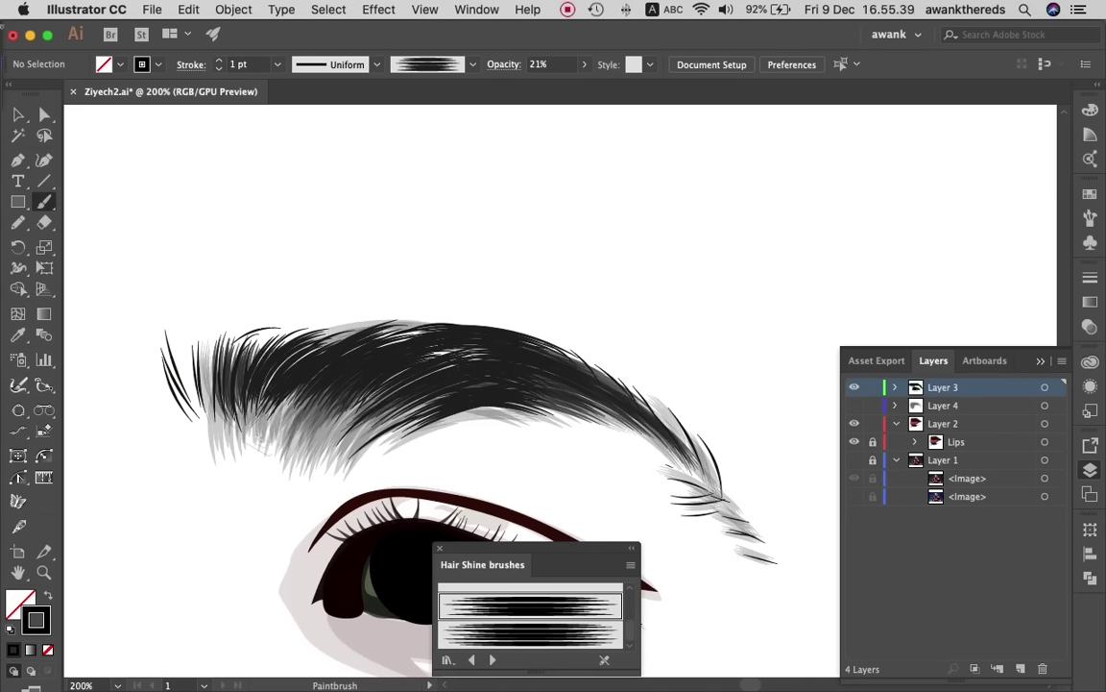
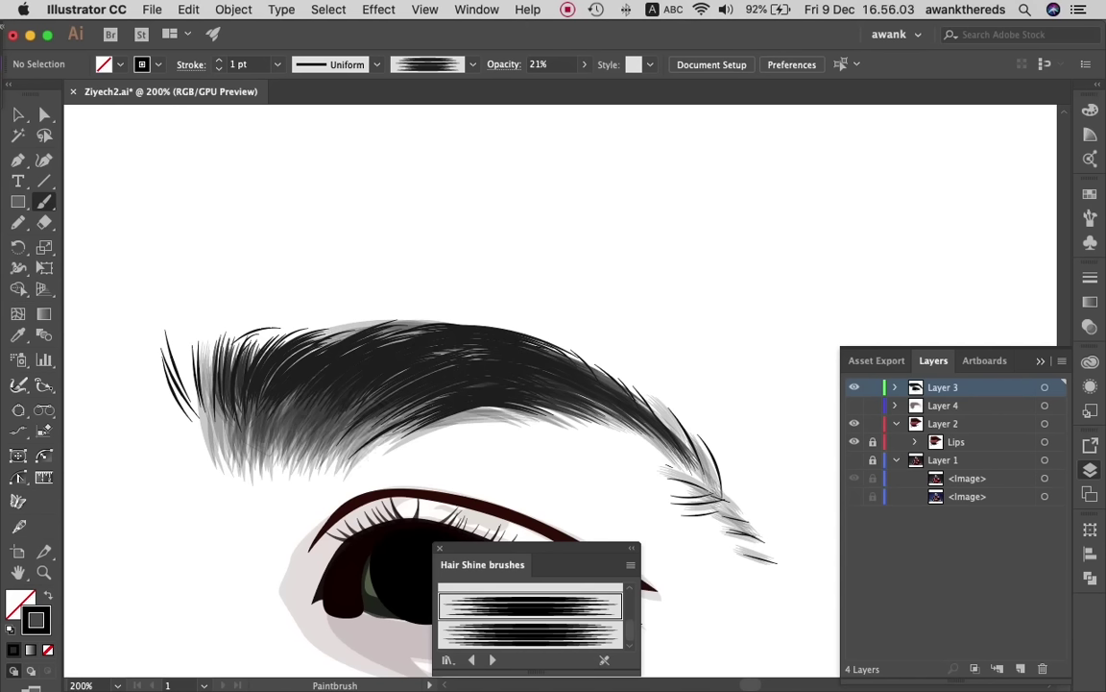
# - Check the reference photo, then select the eyebrow shading path for editing
pyautogui.click(854, 477)
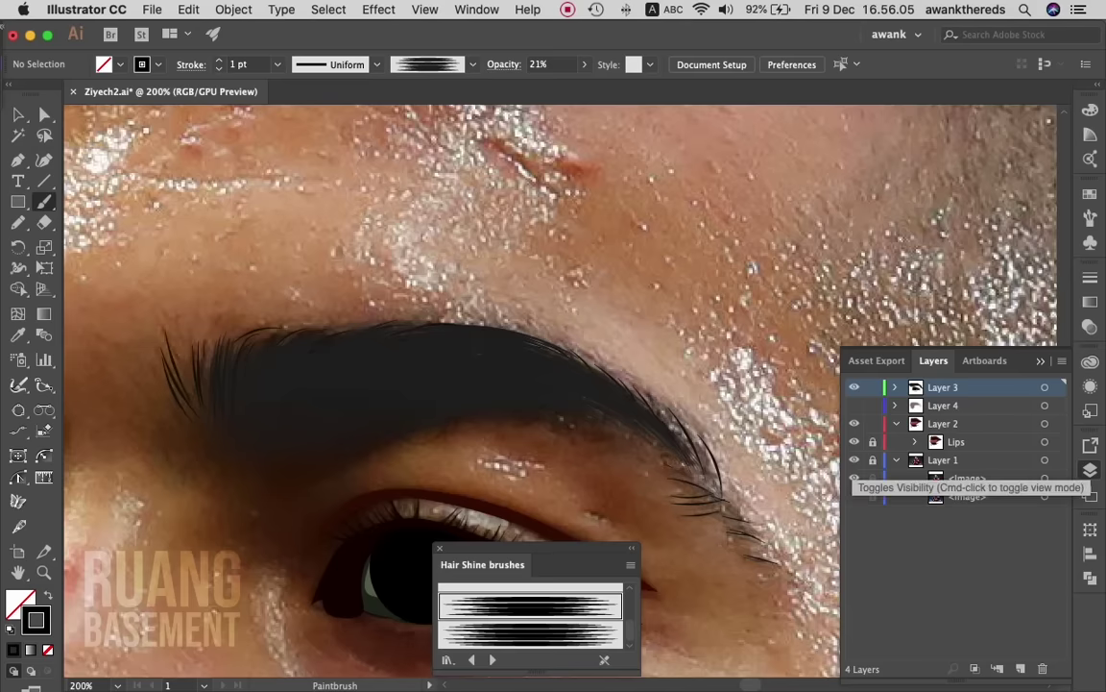
pyautogui.click(854, 477)
pyautogui.click(854, 405)
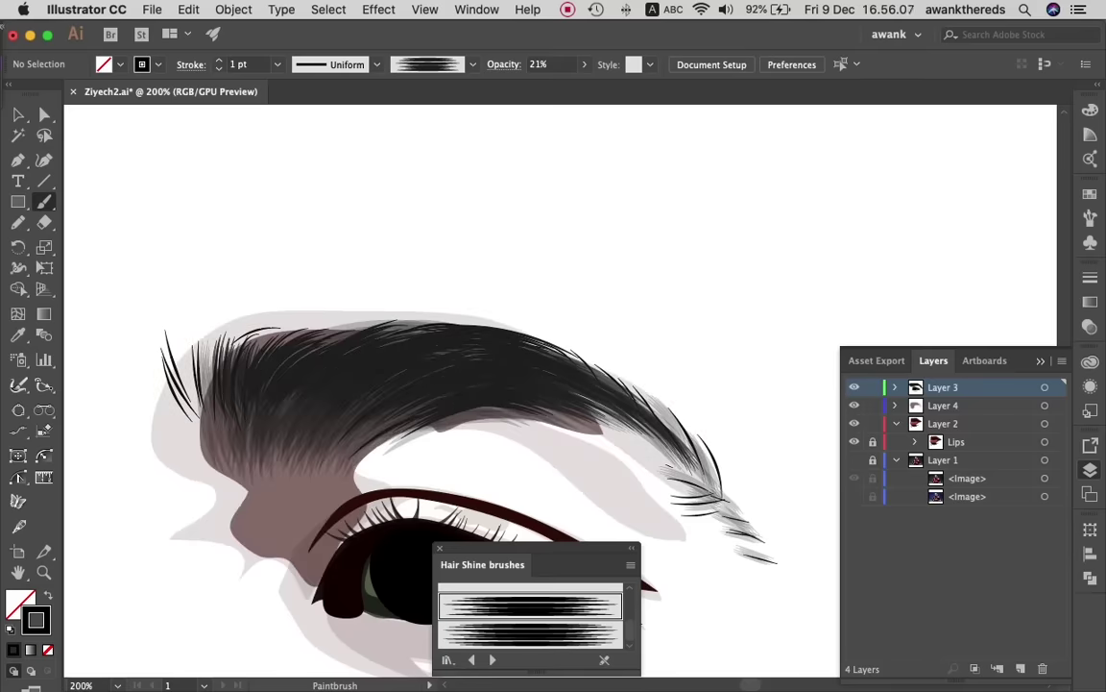
pyautogui.press('a')
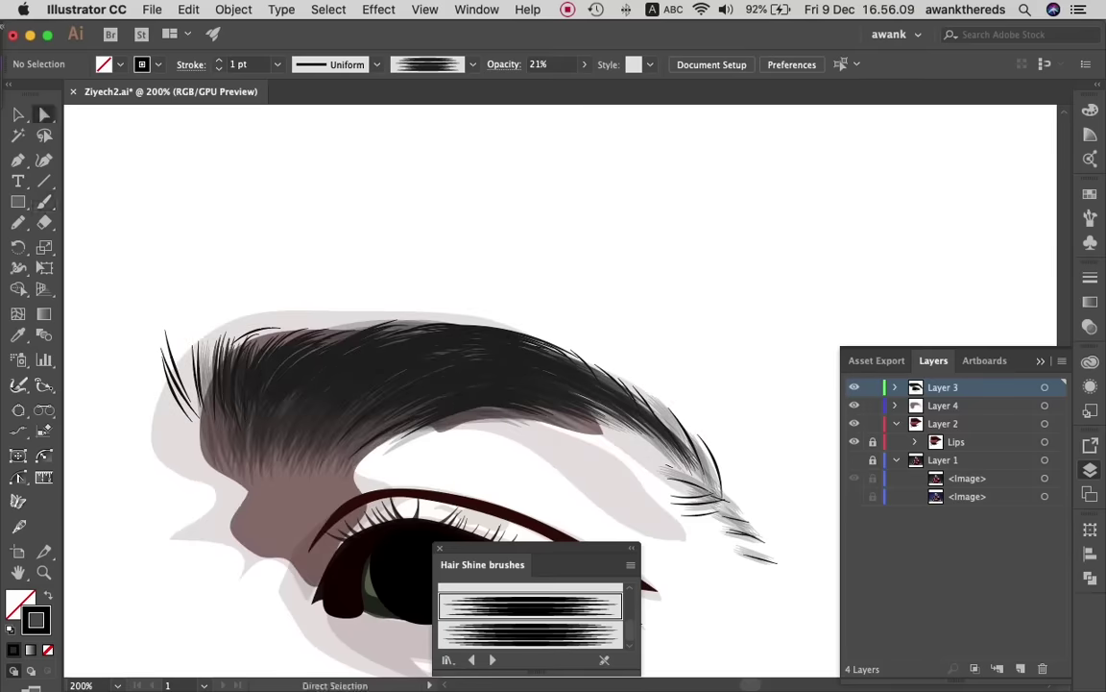
pyautogui.click(589, 424)
pyautogui.scroll(-2, 418, 408)
pyautogui.scroll(-2, 418, 409)
# - Redraw the brow shadow's edges with the Pencil, then delete the shape
pyautogui.press('n')
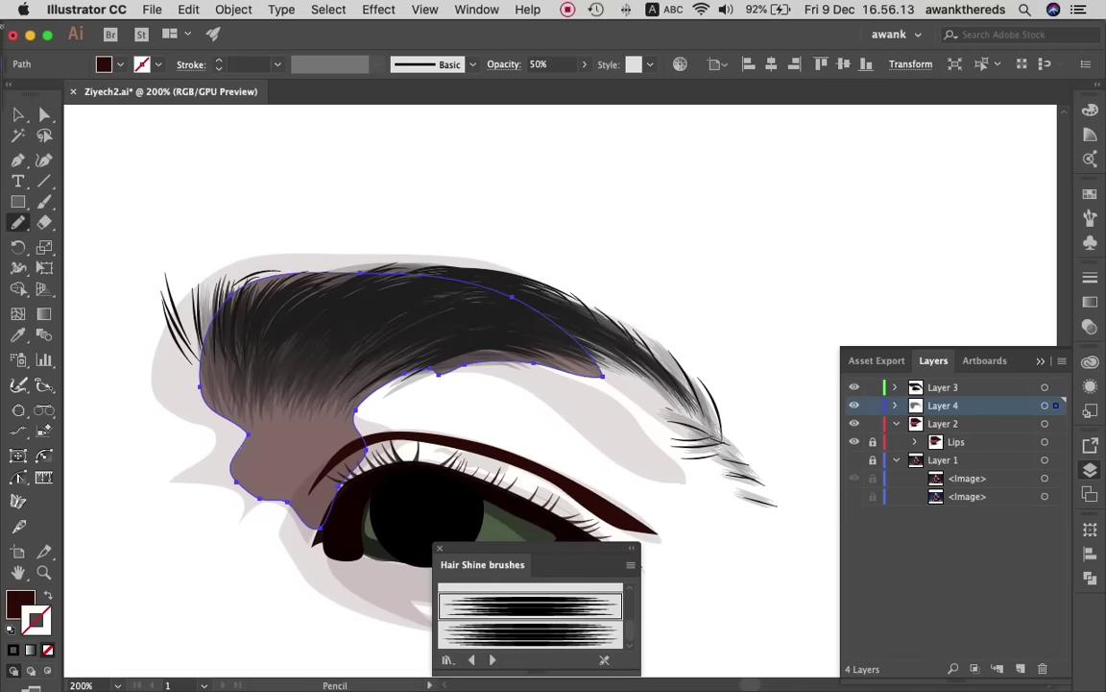
pyautogui.moveTo(603, 374); pyautogui.dragTo(671, 398)
pyautogui.moveTo(447, 256); pyautogui.dragTo(258, 273)
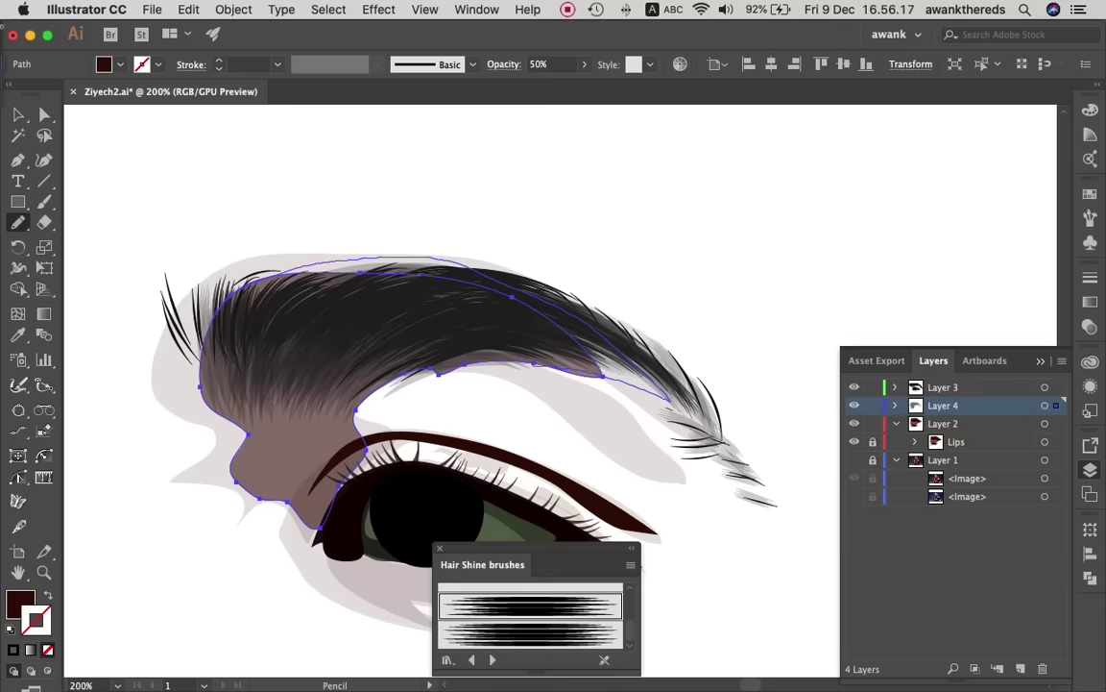
pyautogui.moveTo(219, 393); pyautogui.dragTo(293, 514)
pyautogui.moveTo(387, 327); pyautogui.dragTo(669, 402)
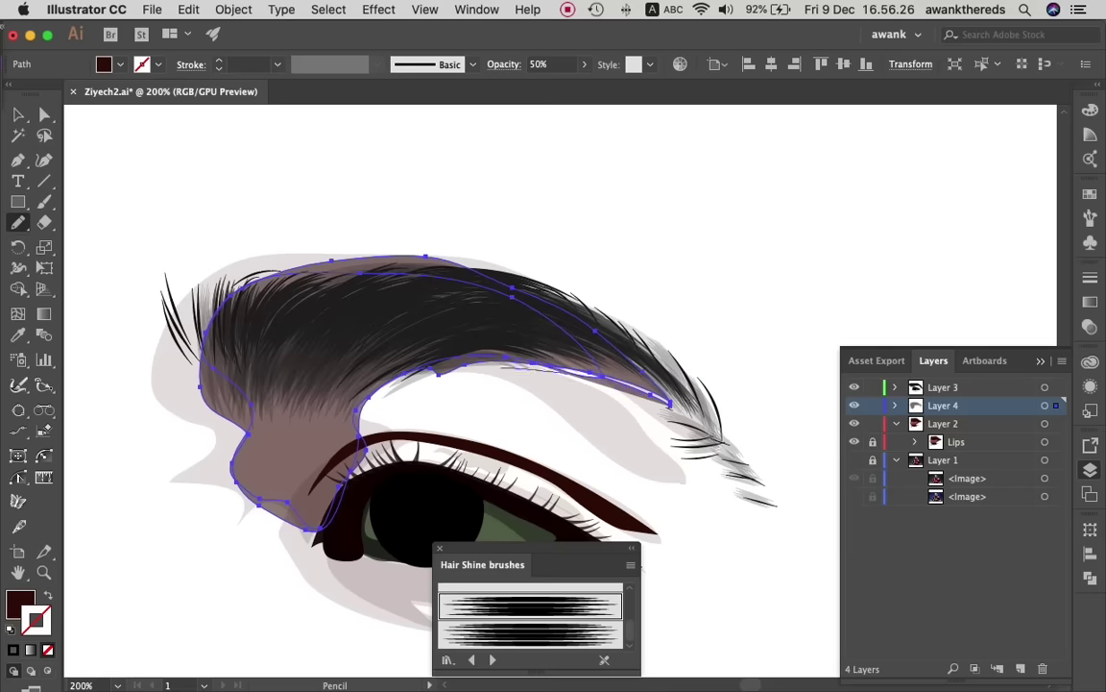
pyautogui.moveTo(437, 373); pyautogui.dragTo(670, 402)
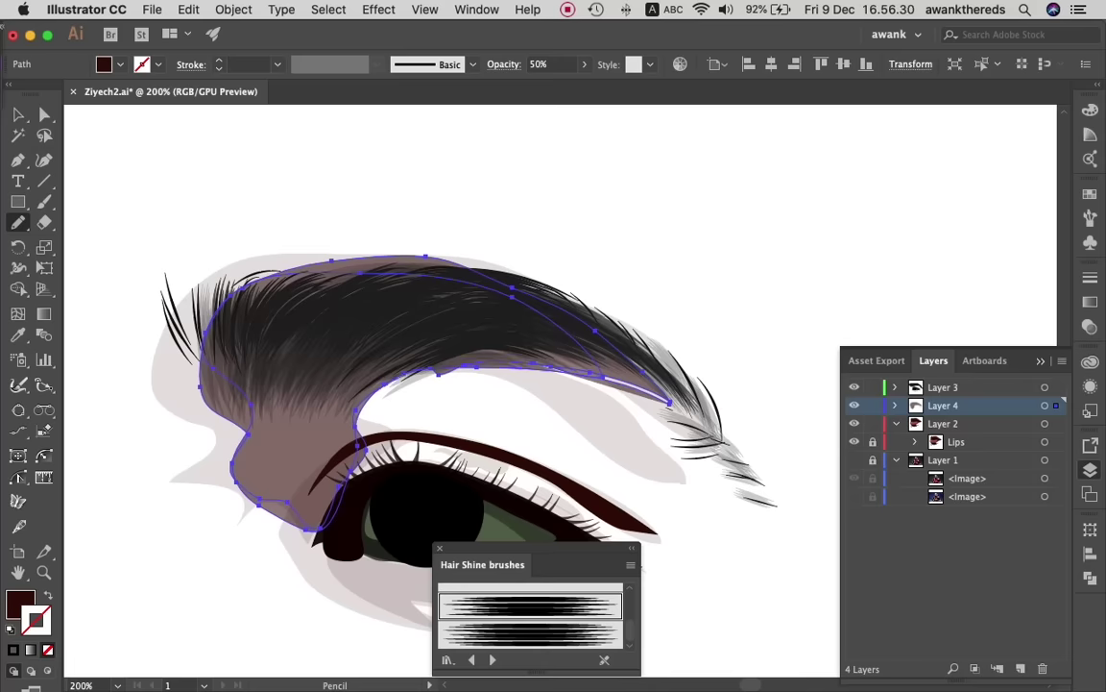
pyautogui.moveTo(230, 288); pyautogui.dragTo(603, 370)
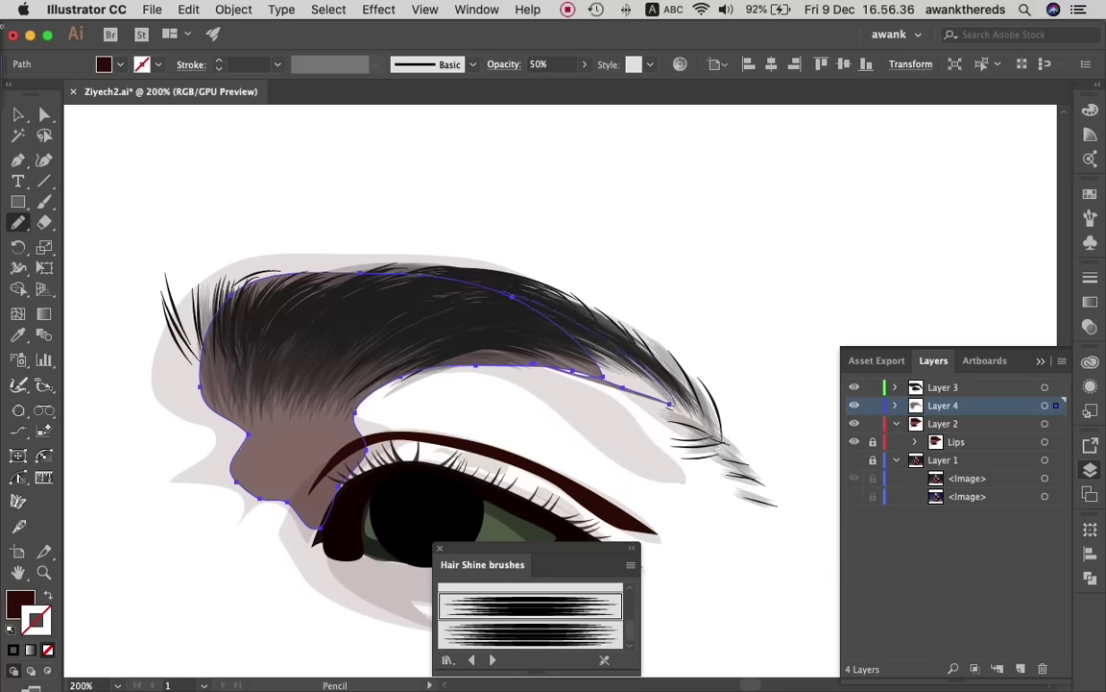
pyautogui.moveTo(603, 363); pyautogui.dragTo(346, 351)
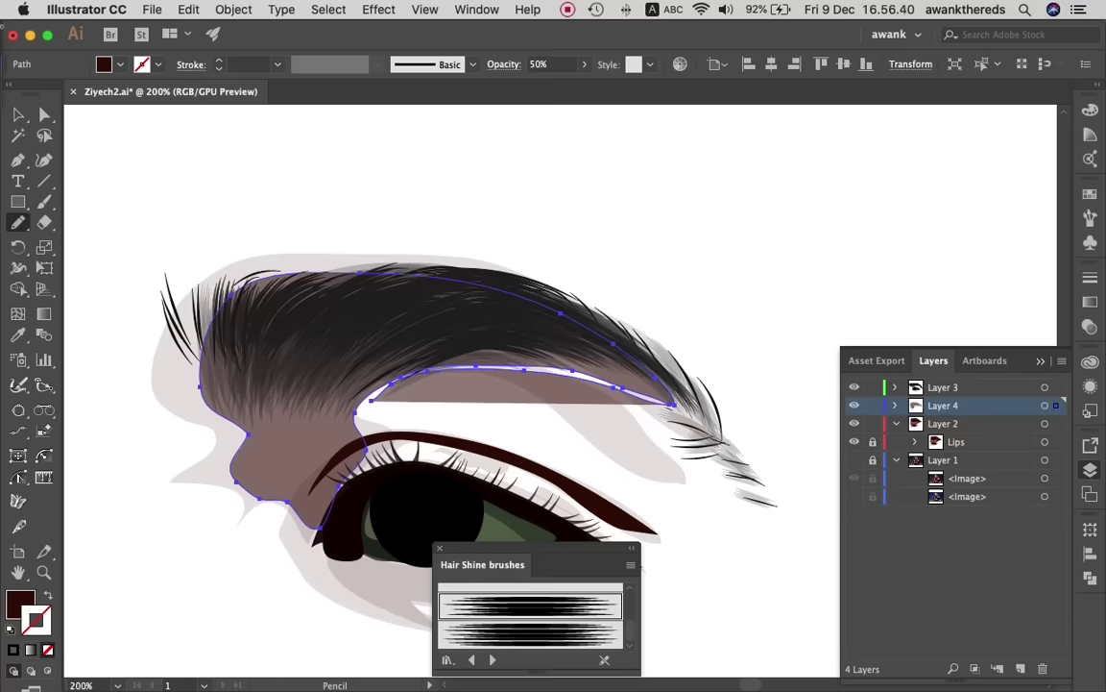
pyautogui.press('super+shift+a')
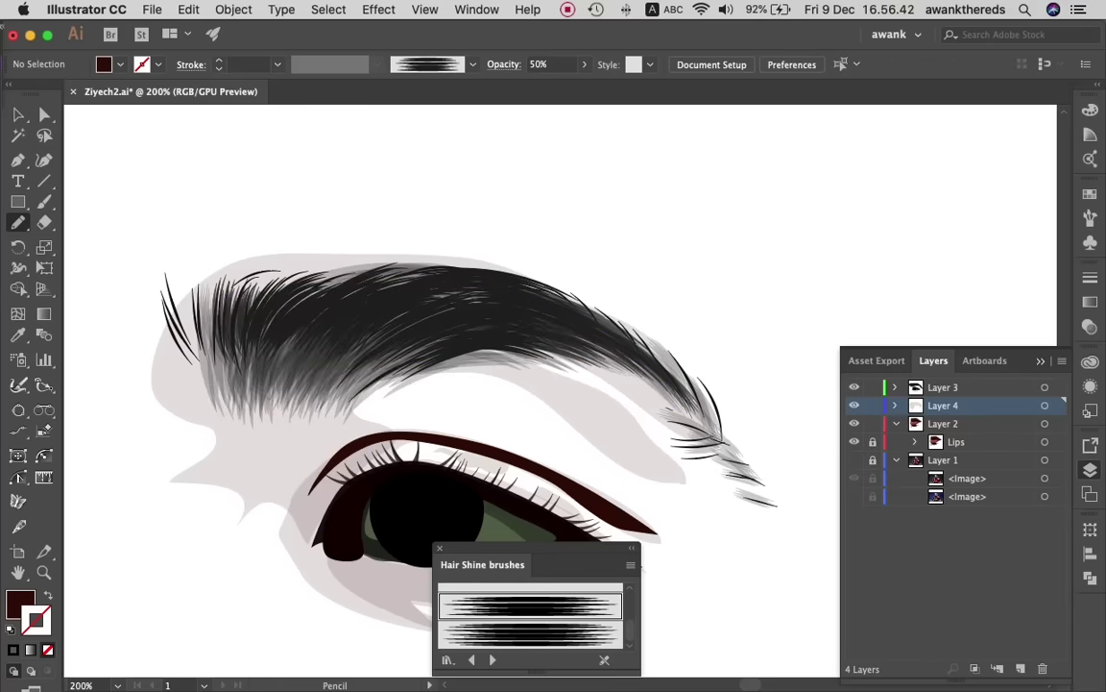
# - Trace a closed shadow shape over the eyebrow against the reference photo
pyautogui.click(854, 459)
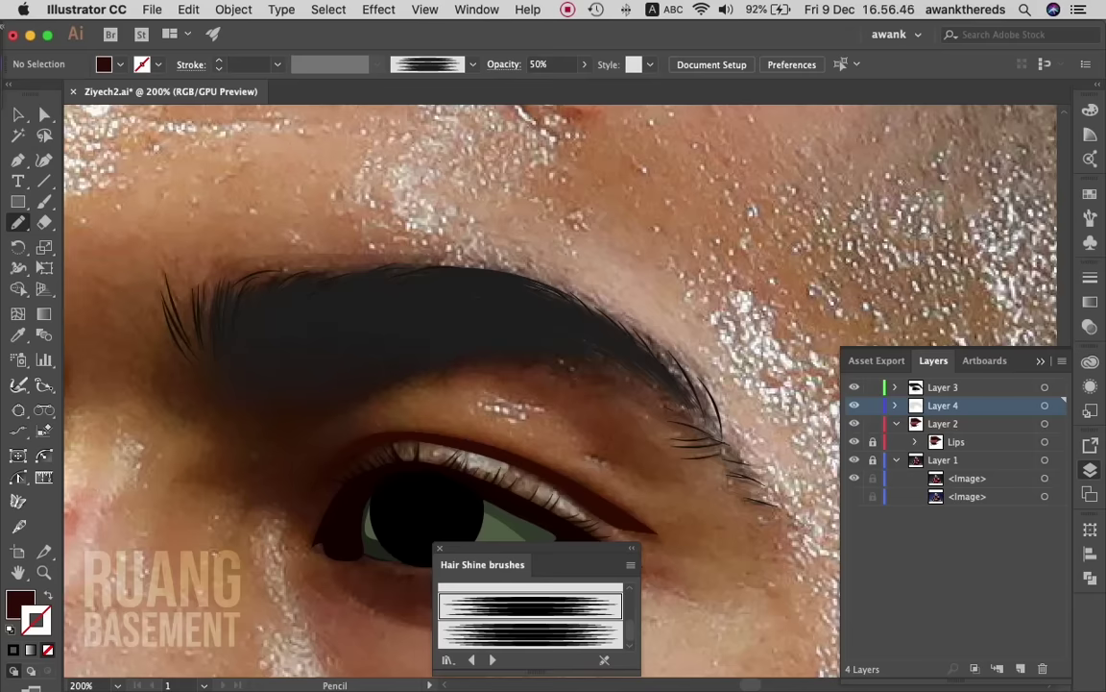
pyautogui.moveTo(673, 394)
pyautogui.mouseDown()
pyautogui.moveTo(333, 423)
pyautogui.moveTo(281, 520)
pyautogui.moveTo(225, 423)
pyautogui.moveTo(185, 298)
pyautogui.moveTo(255, 247)
pyautogui.moveTo(519, 277)
pyautogui.mouseUp()
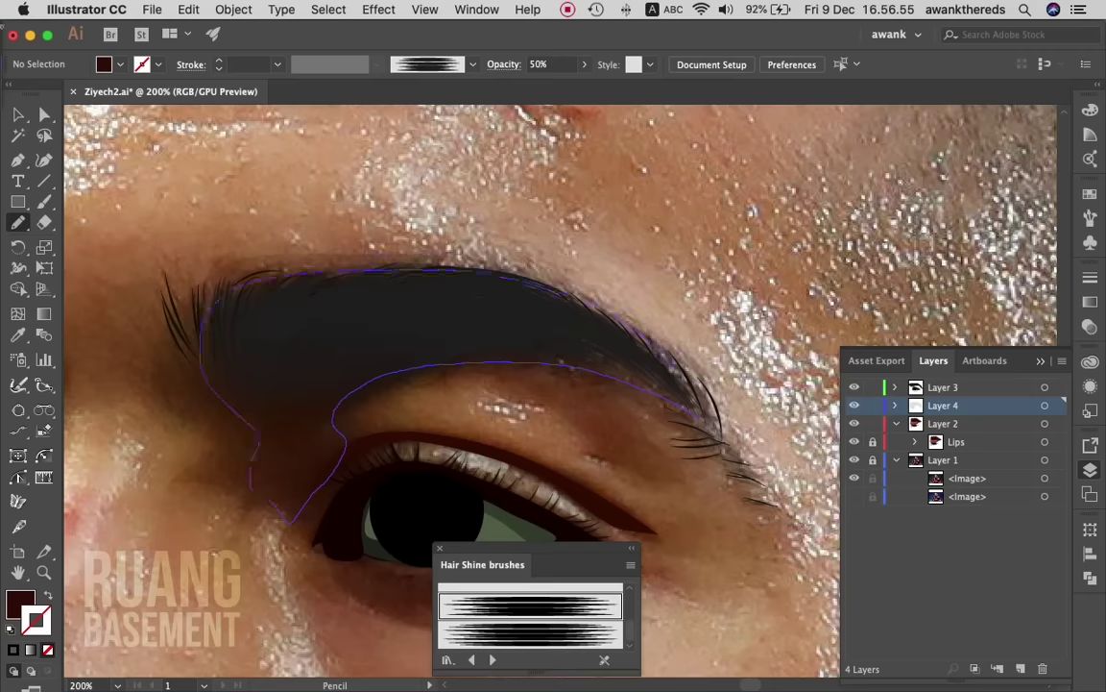
pyautogui.moveTo(336, 413); pyautogui.dragTo(334, 423)
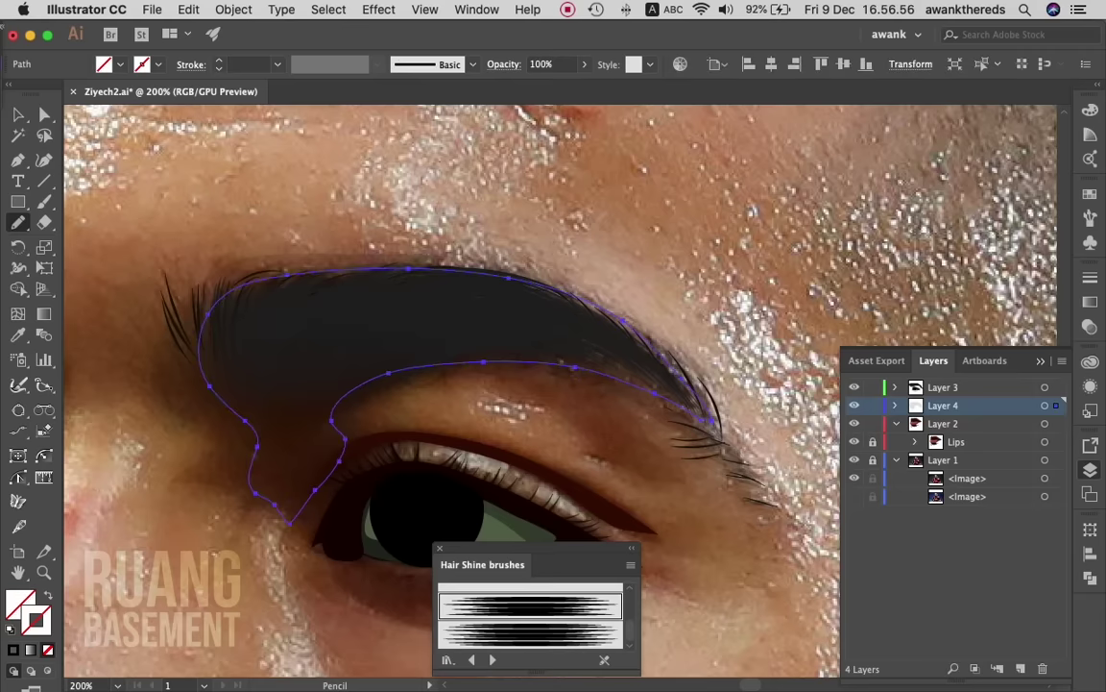
pyautogui.click(854, 459)
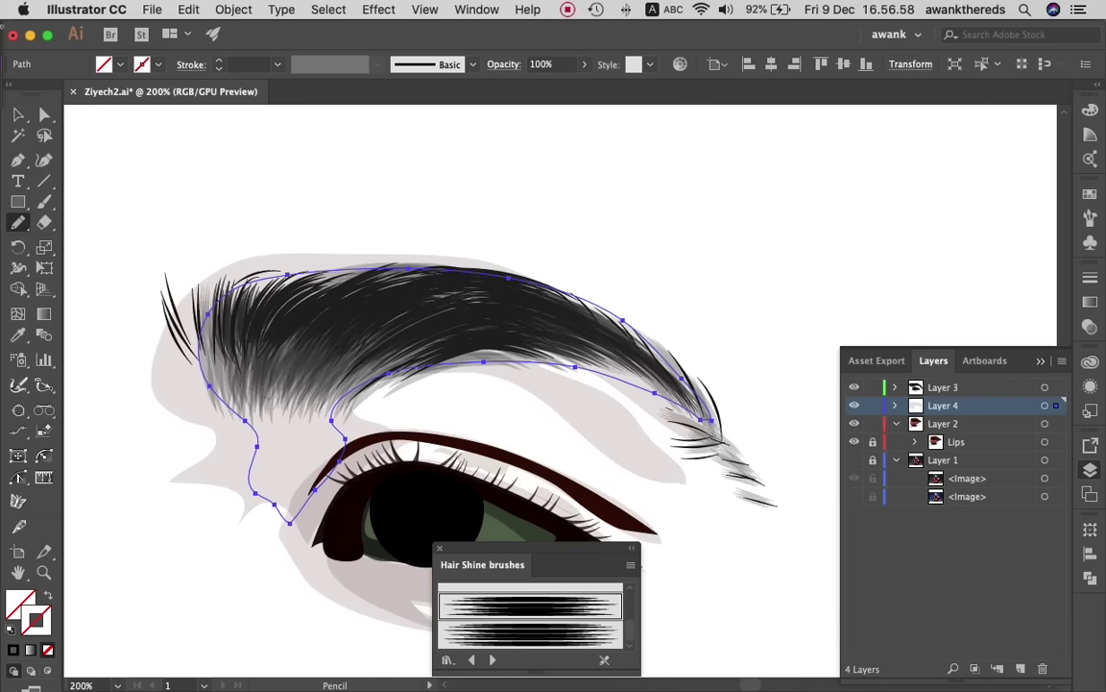
# - Fill the traced brow shadow solid black at 39% opacity
pyautogui.press('i')
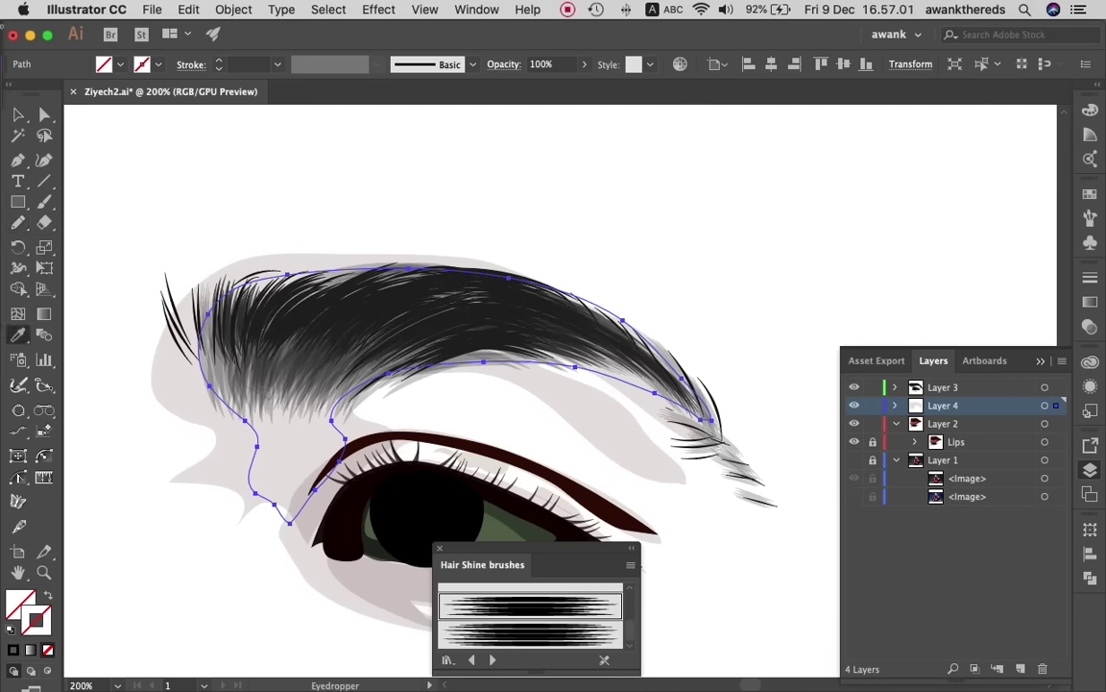
pyautogui.click(206, 461)
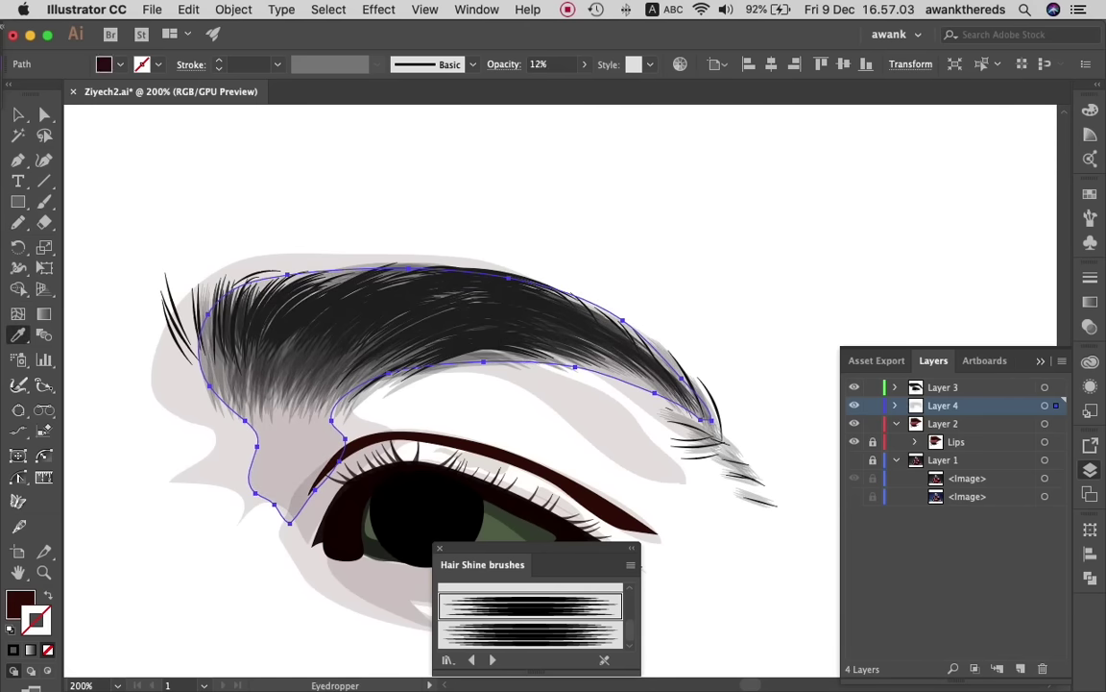
pyautogui.click(584, 65)
pyautogui.moveTo(524, 86); pyautogui.dragTo(552, 86)
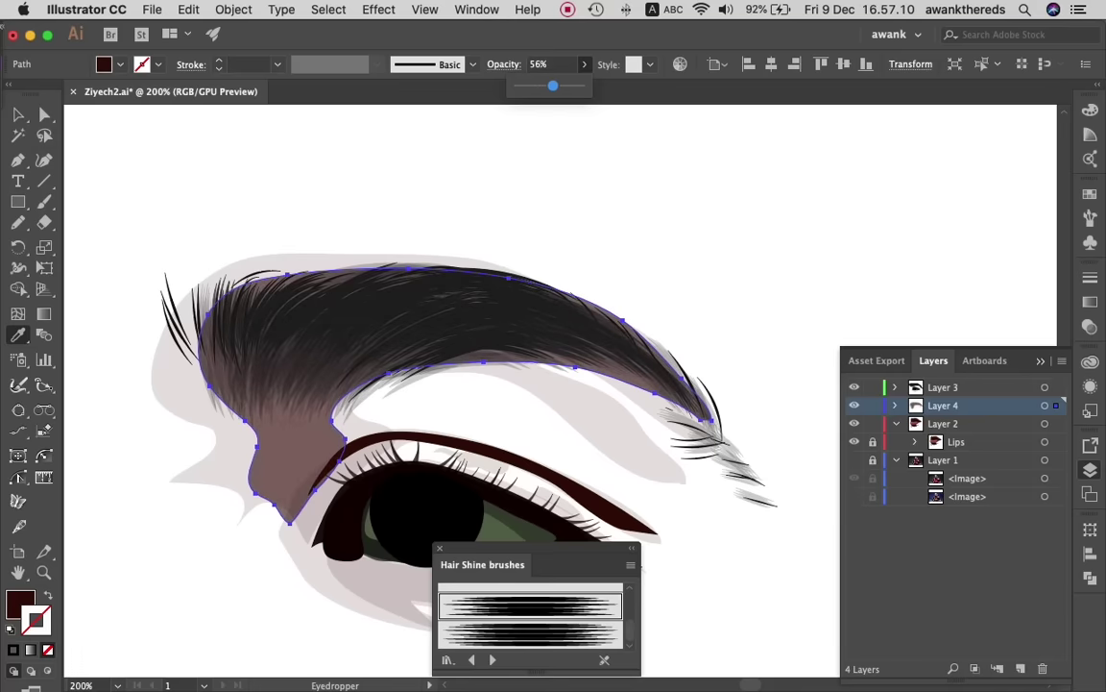
pyautogui.hotkey('ctrl', 'z')
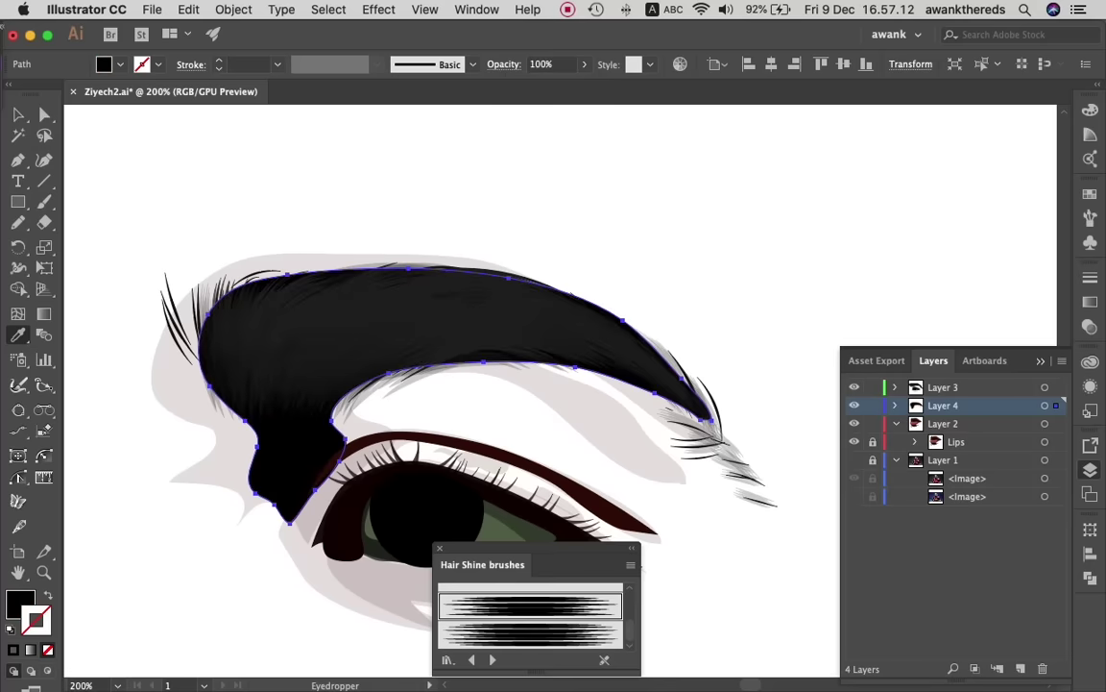
pyautogui.click(17, 114)
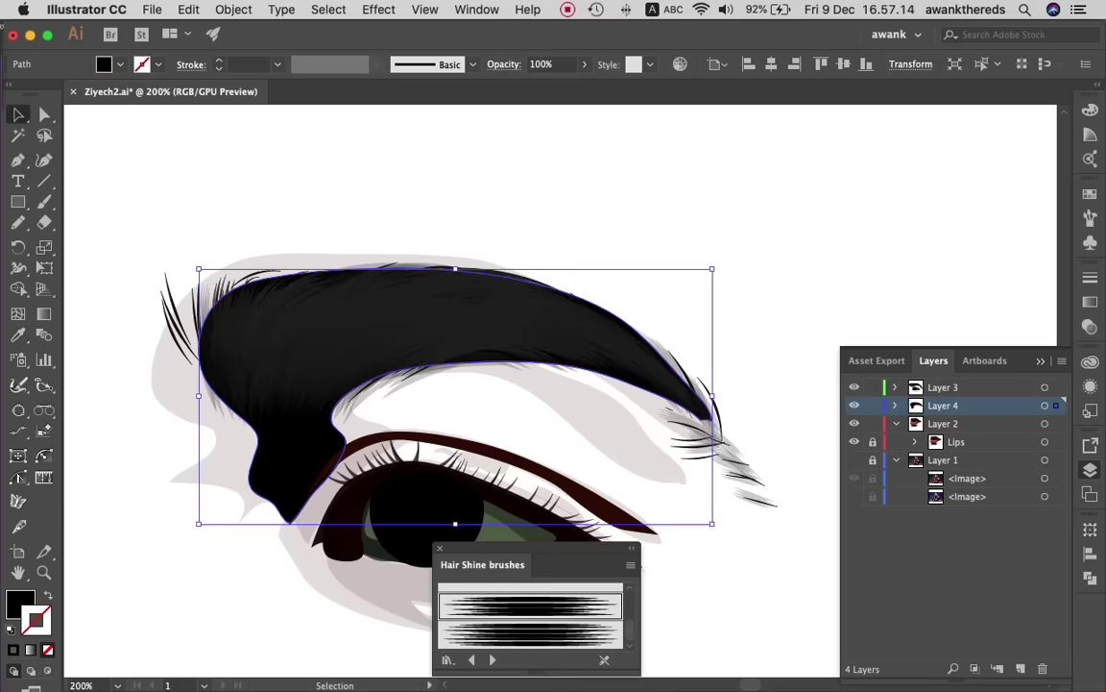
pyautogui.click(584, 64)
pyautogui.moveTo(587, 86); pyautogui.dragTo(542, 86)
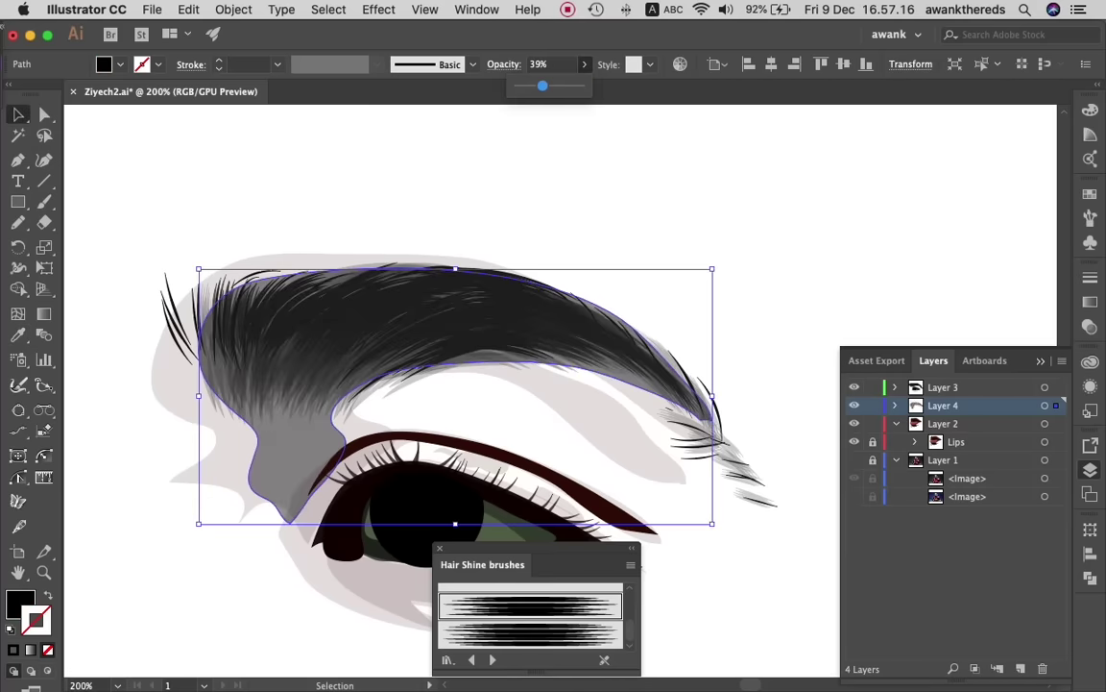
pyautogui.click(378, 10)
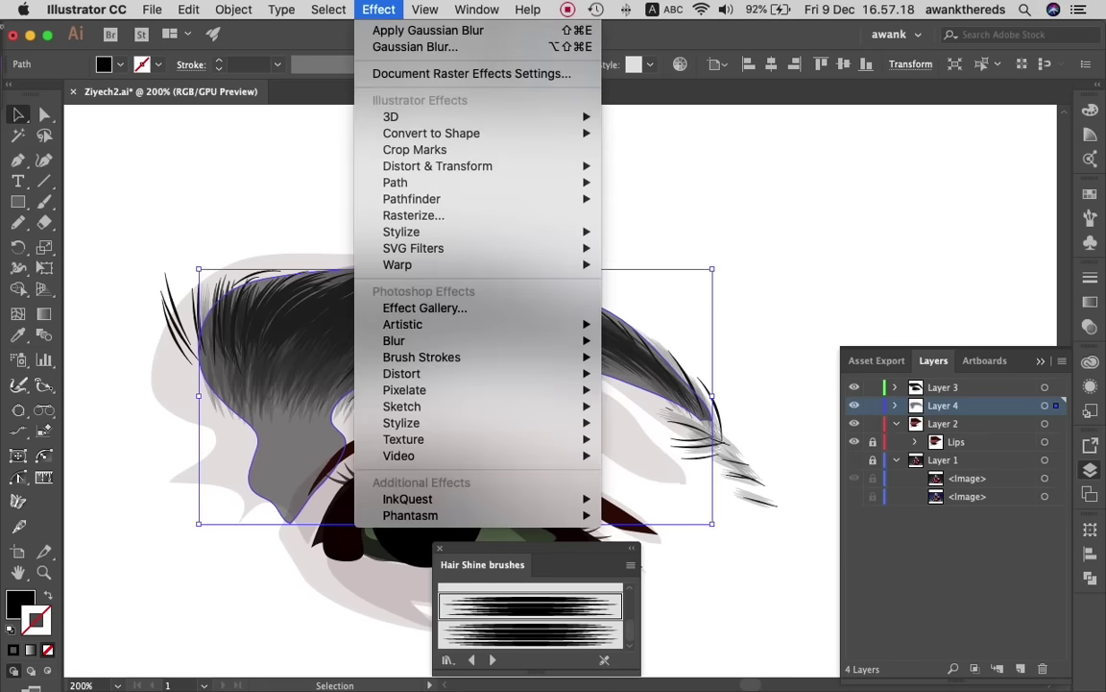
# - Apply a Gaussian Blur of radius 5,8 to the brow shadow
pyautogui.click(663, 341)
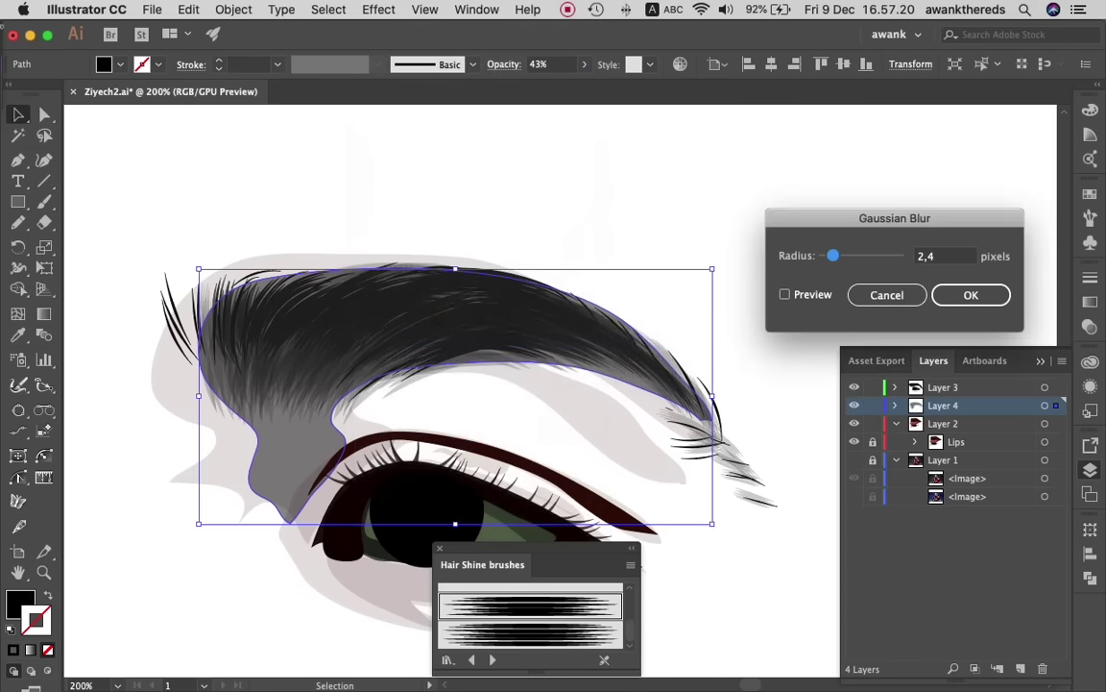
pyautogui.click(785, 294)
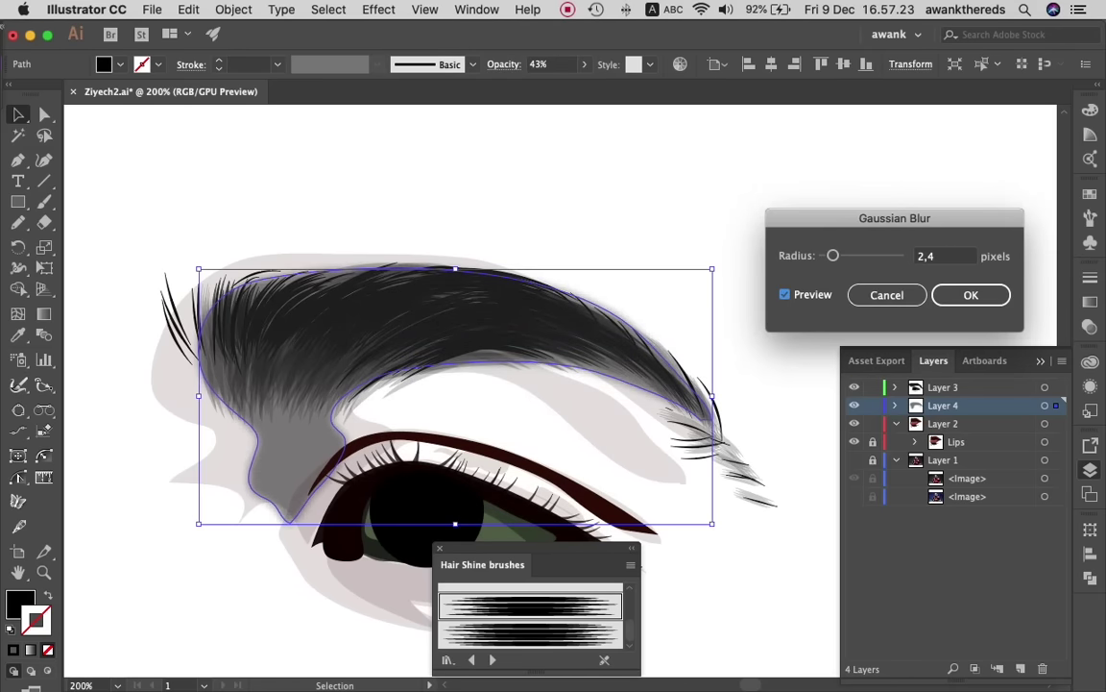
pyautogui.moveTo(832, 256); pyautogui.dragTo(840, 256)
pyautogui.press('Return')
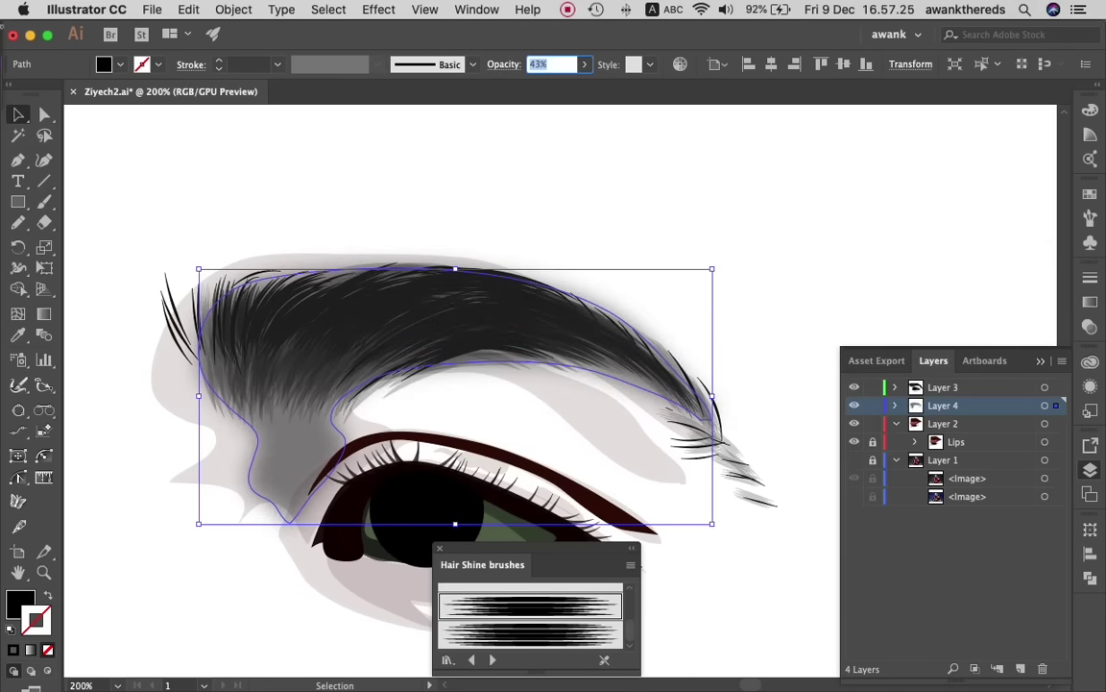
pyautogui.press('shift+super+a')
pyautogui.press('super+z')
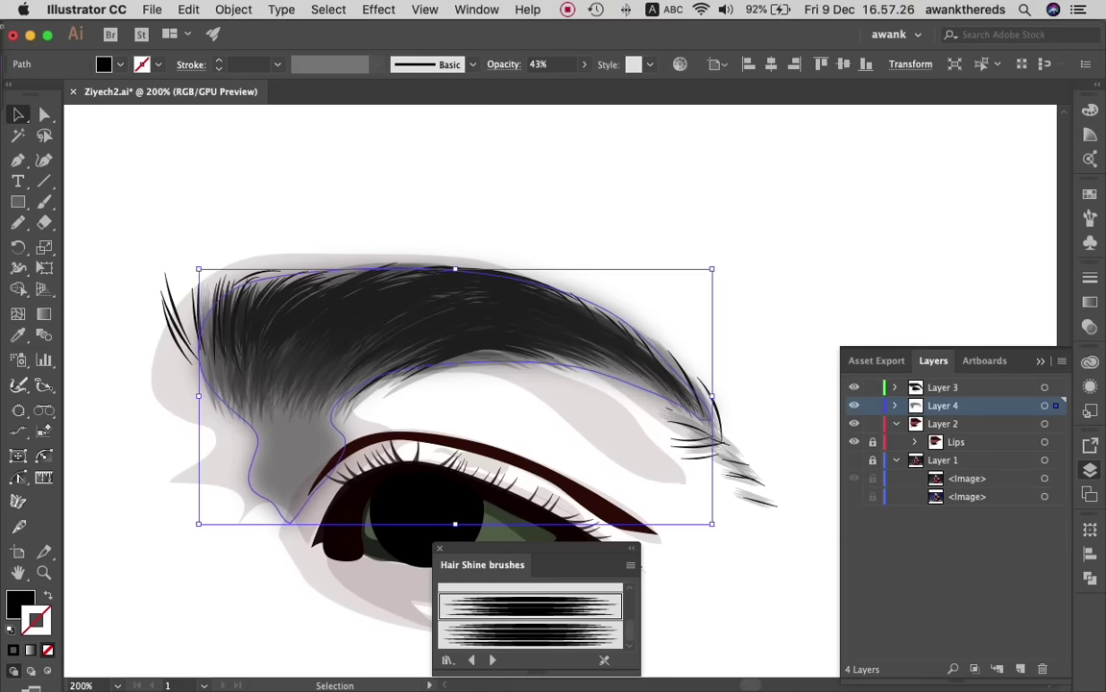
# - Pencil-redraw the shadow's left end and its upper and lower edges, then deselect
pyautogui.press('n')
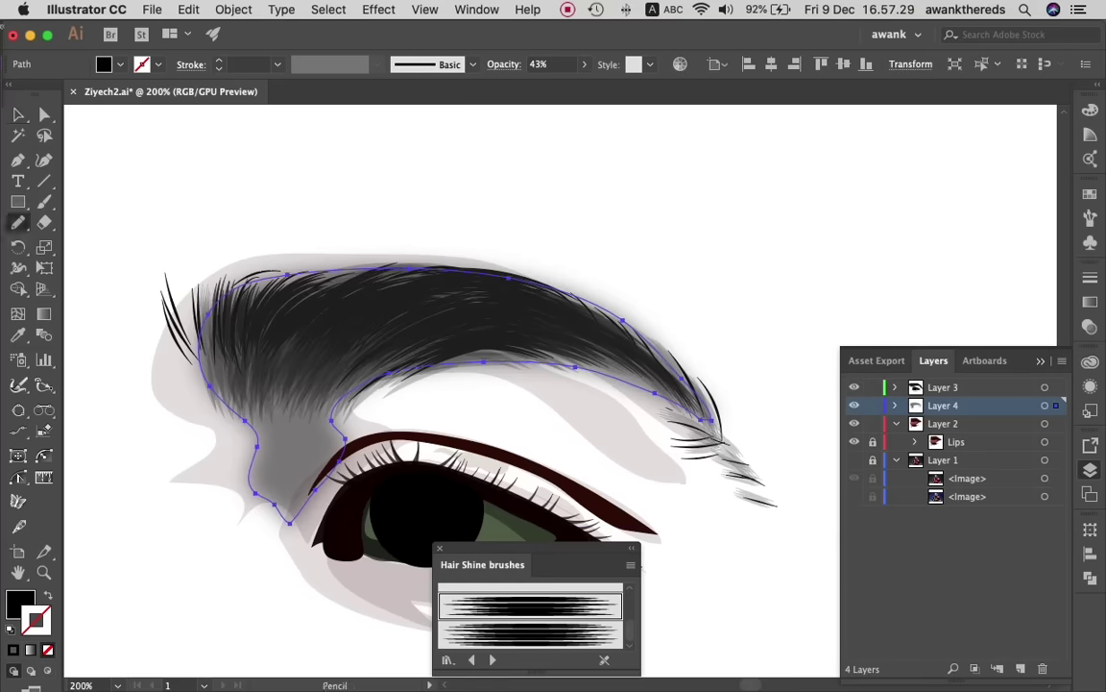
pyautogui.moveTo(253, 494); pyautogui.dragTo(181, 319)
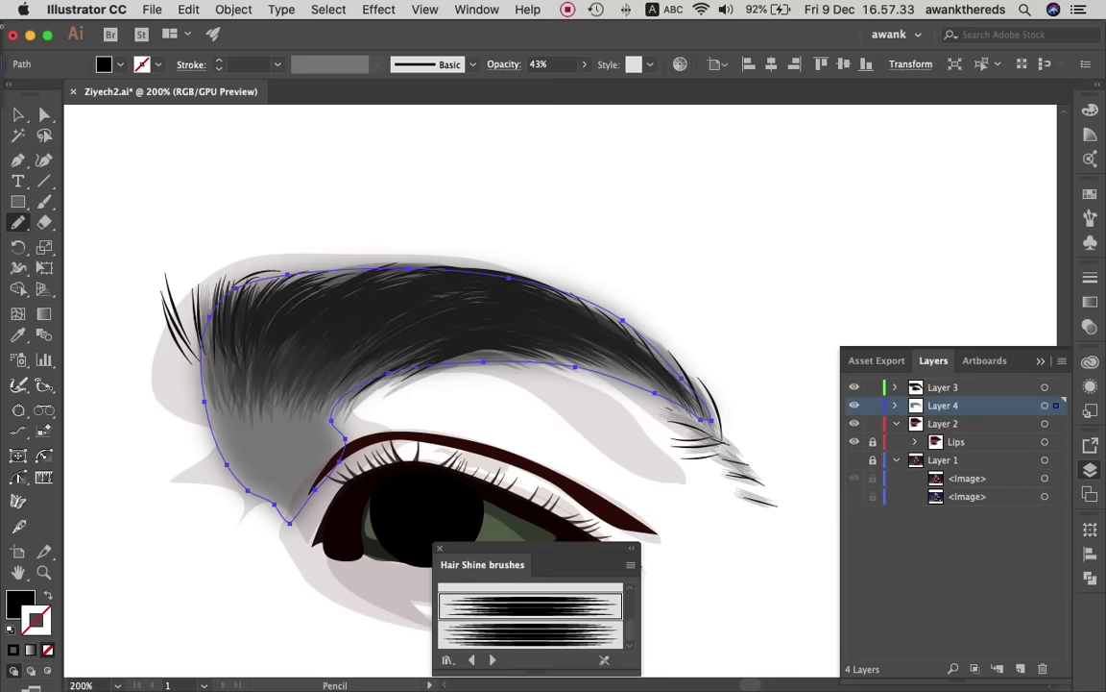
pyautogui.moveTo(348, 442); pyautogui.dragTo(384, 388)
pyautogui.moveTo(520, 330); pyautogui.dragTo(588, 356)
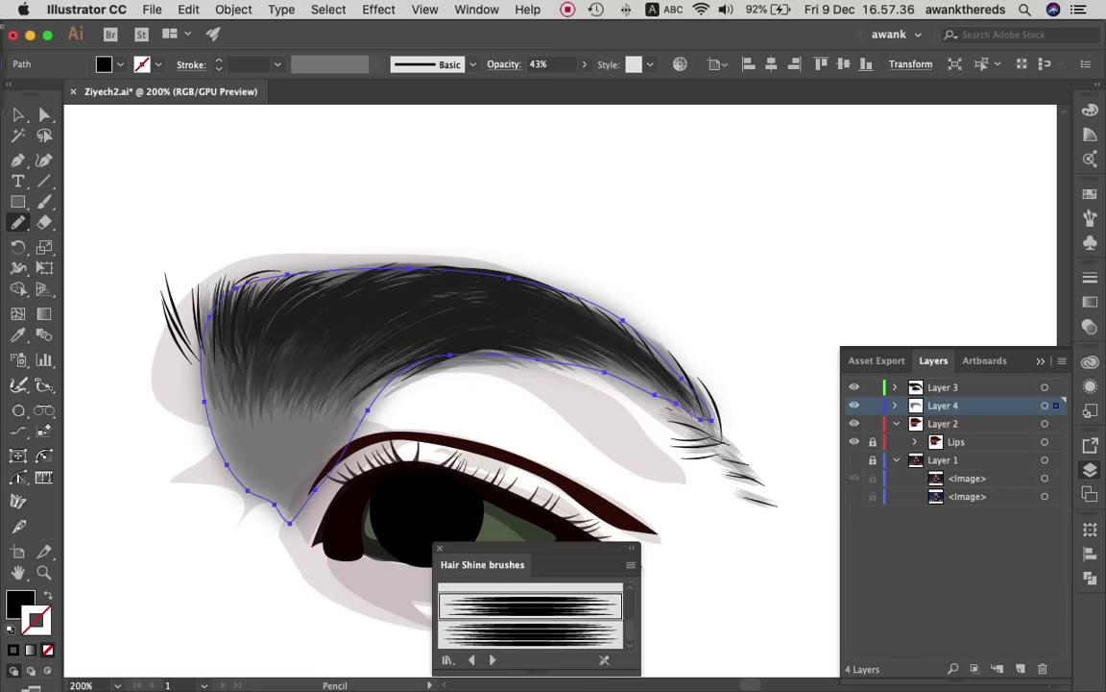
pyautogui.moveTo(223, 246); pyautogui.dragTo(607, 302)
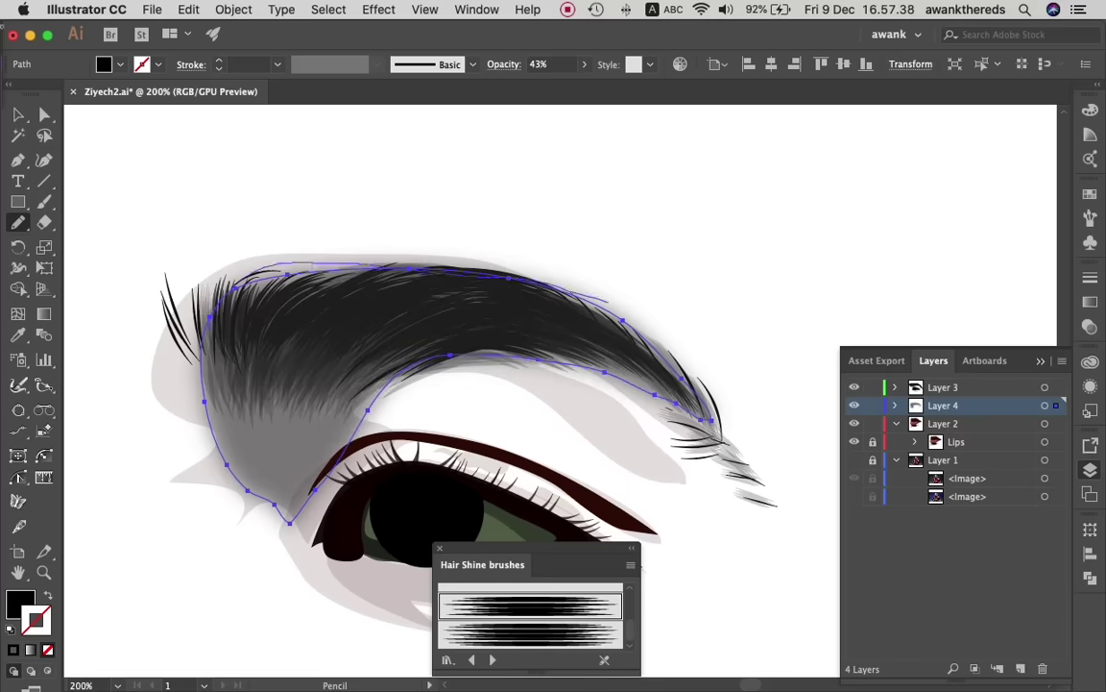
pyautogui.moveTo(607, 301); pyautogui.dragTo(622, 352)
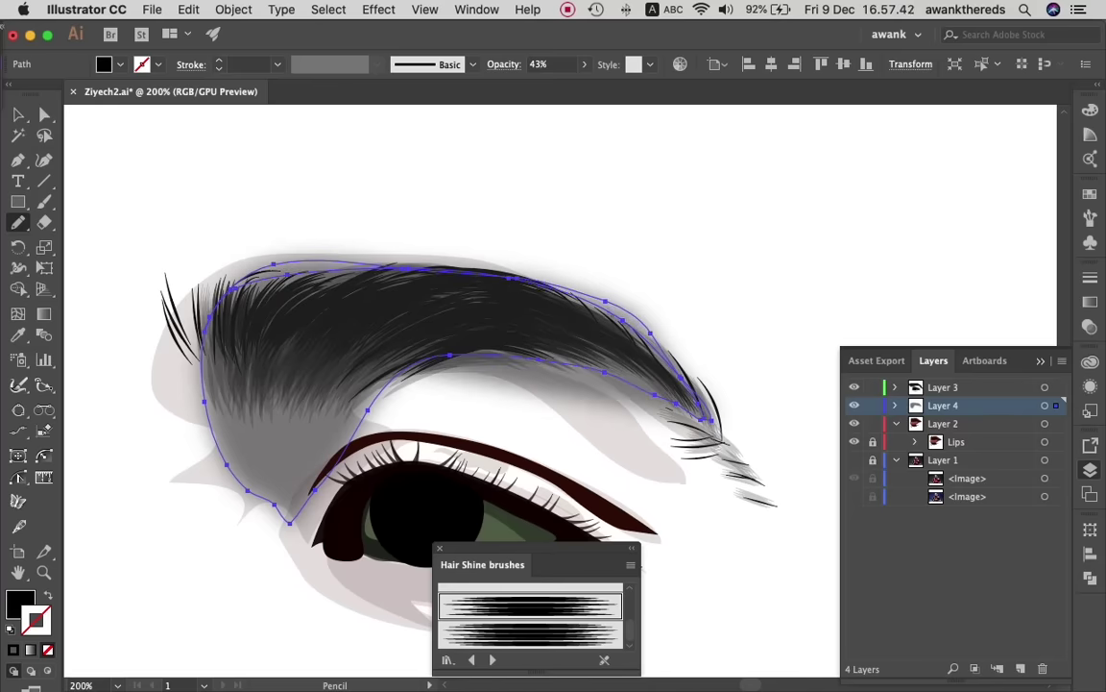
pyautogui.moveTo(414, 236); pyautogui.dragTo(255, 233)
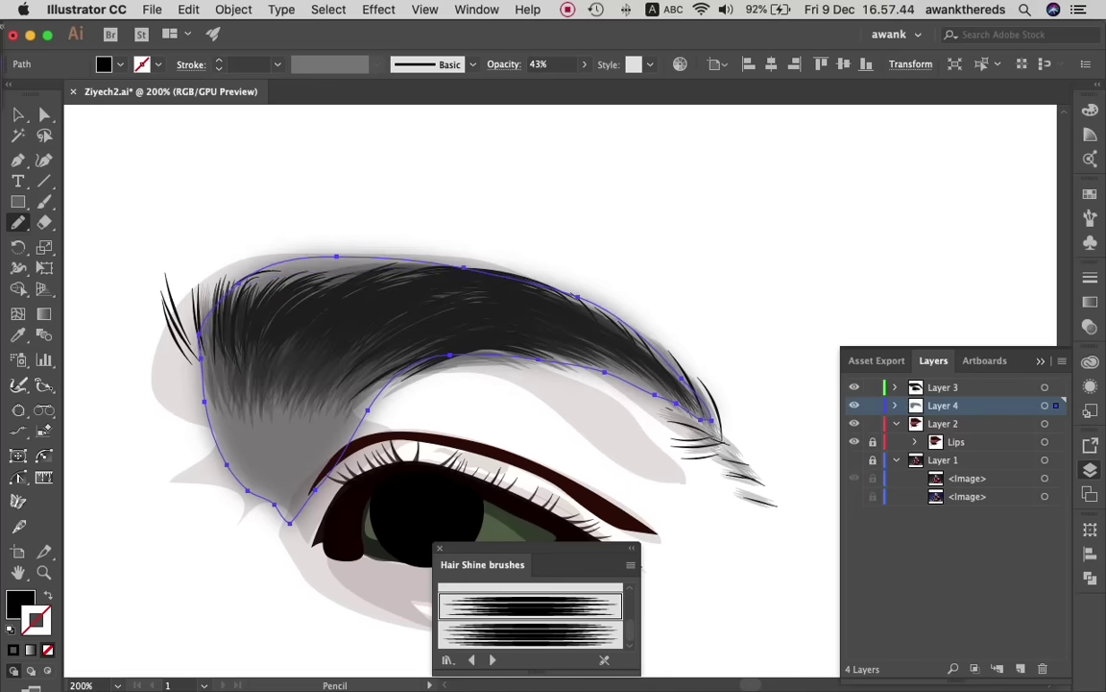
pyautogui.moveTo(184, 379); pyautogui.dragTo(288, 238)
pyautogui.press('v')
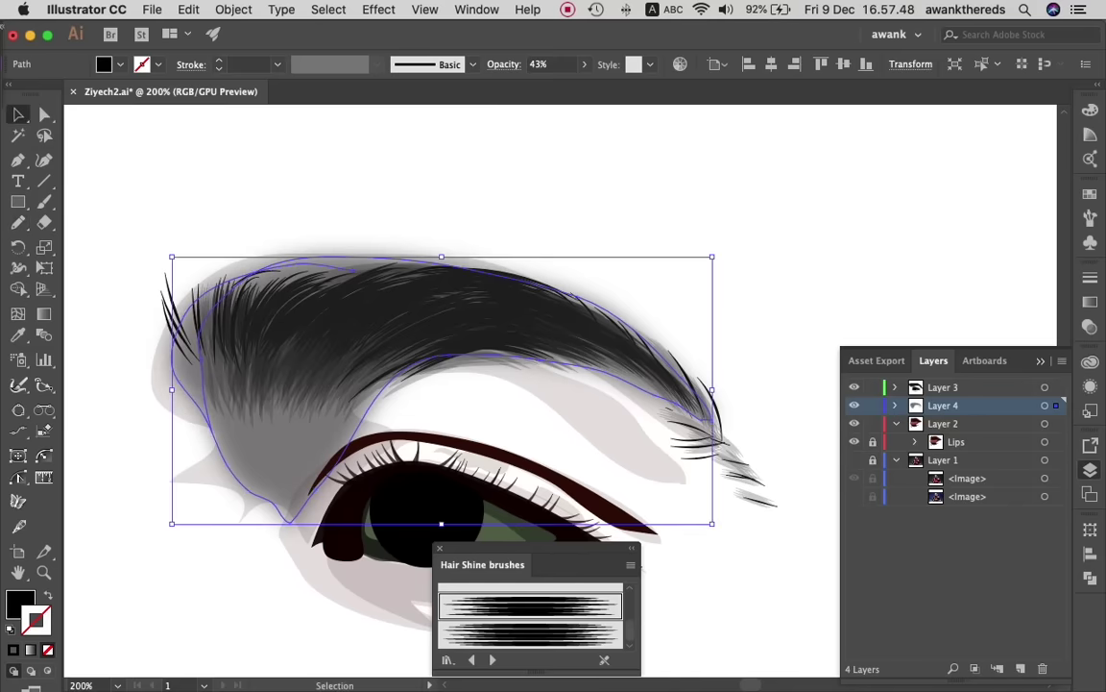
pyautogui.hotkey('ctrl', 'shift', 'a')
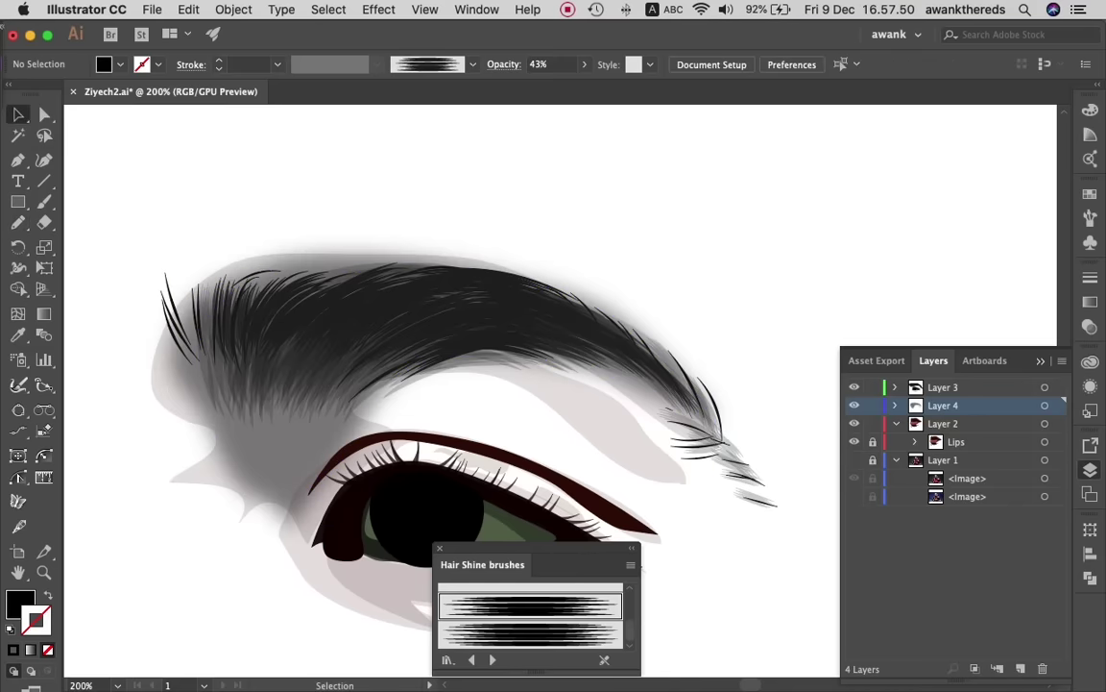
# - Give the socket and brow shadow the eyebrow's black fill at 33% opacity
pyautogui.click(595, 423)
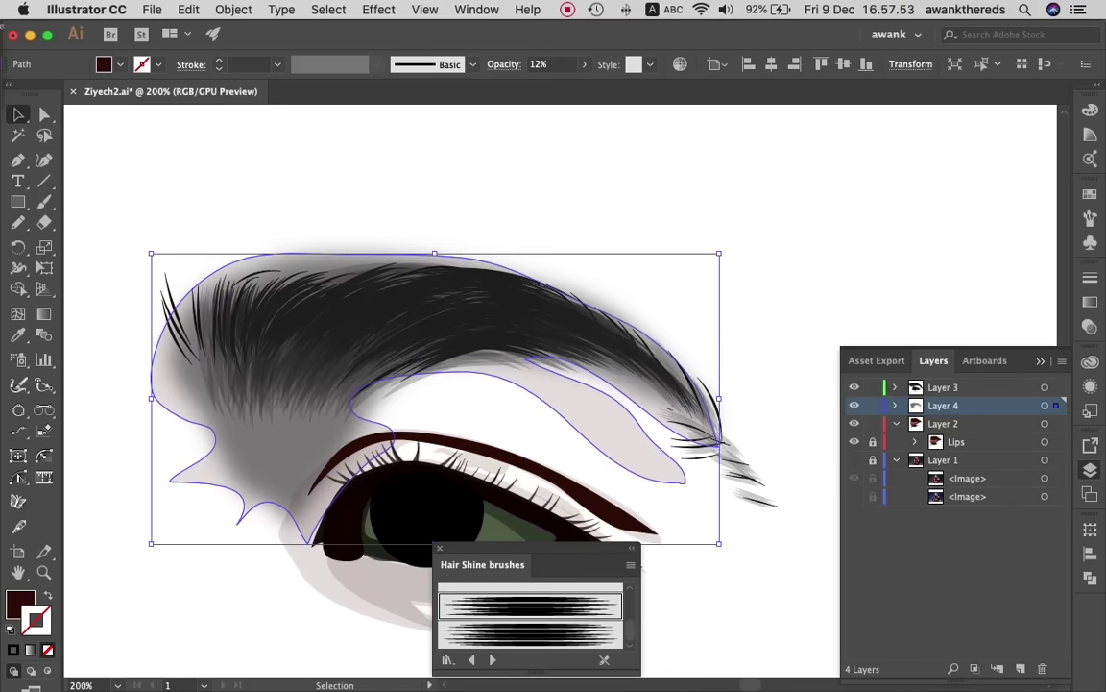
pyautogui.click(584, 64)
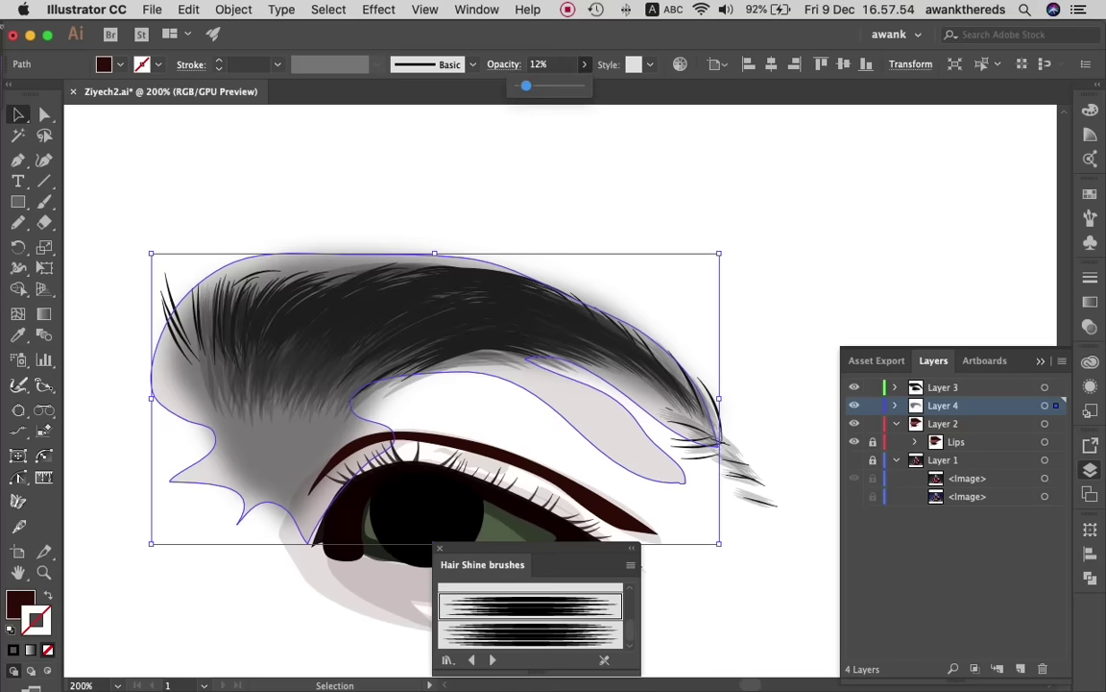
pyautogui.moveTo(520, 85); pyautogui.dragTo(557, 85)
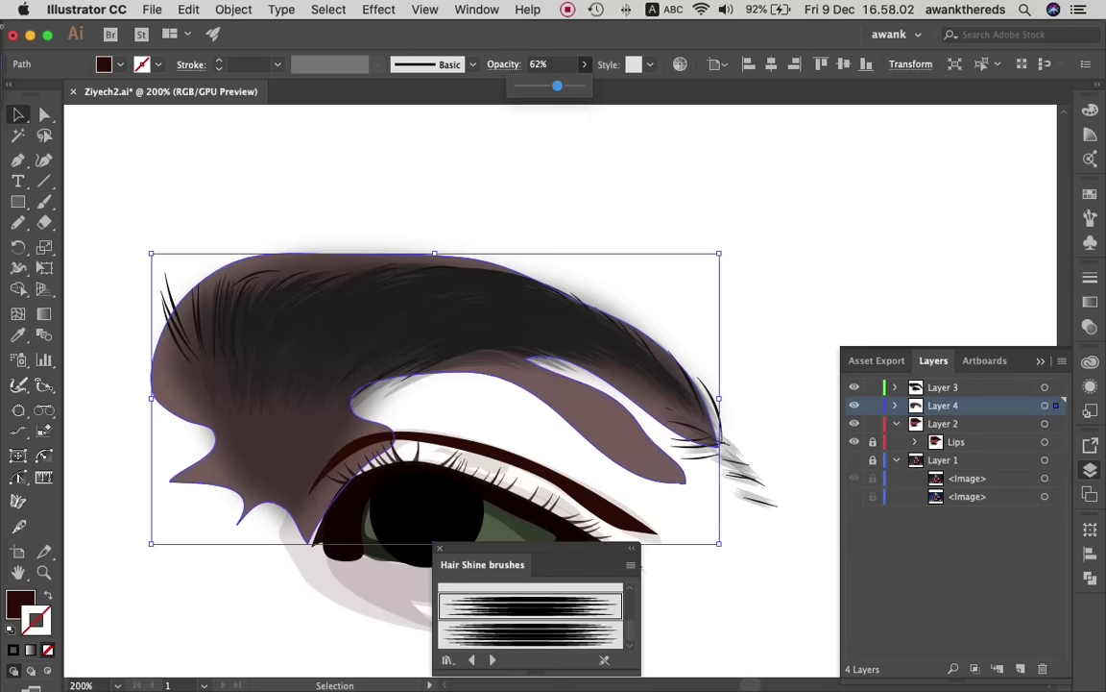
pyautogui.hotkey('ctrl', 'shift', 'a')
pyautogui.hotkey('ctrl', 'z')
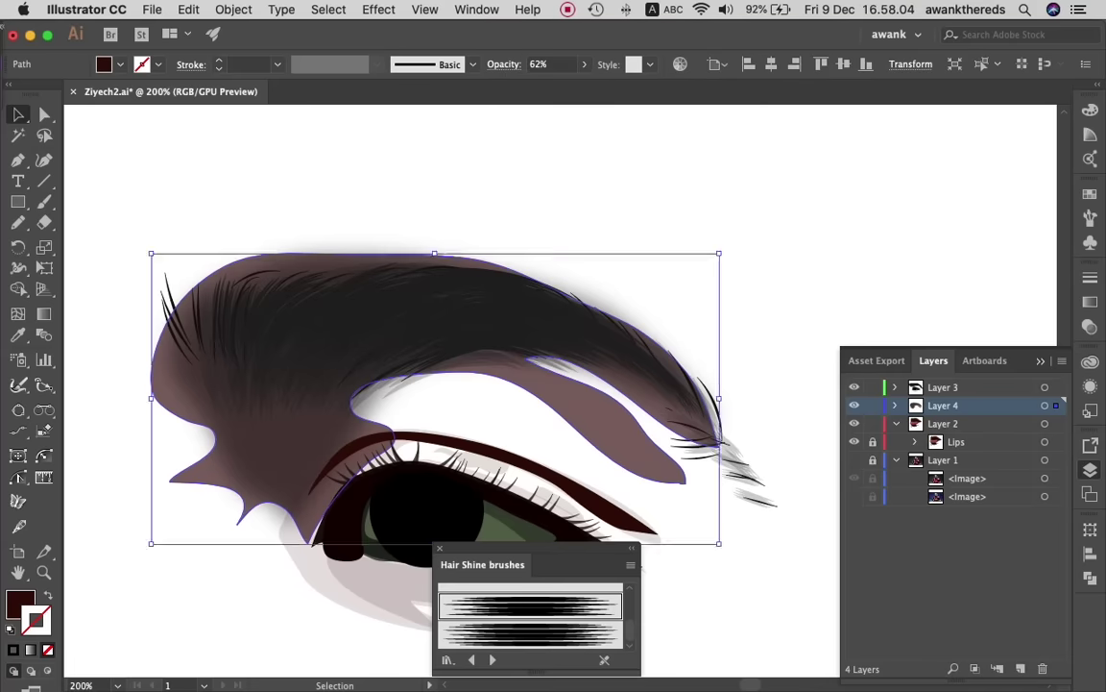
pyautogui.press('i')
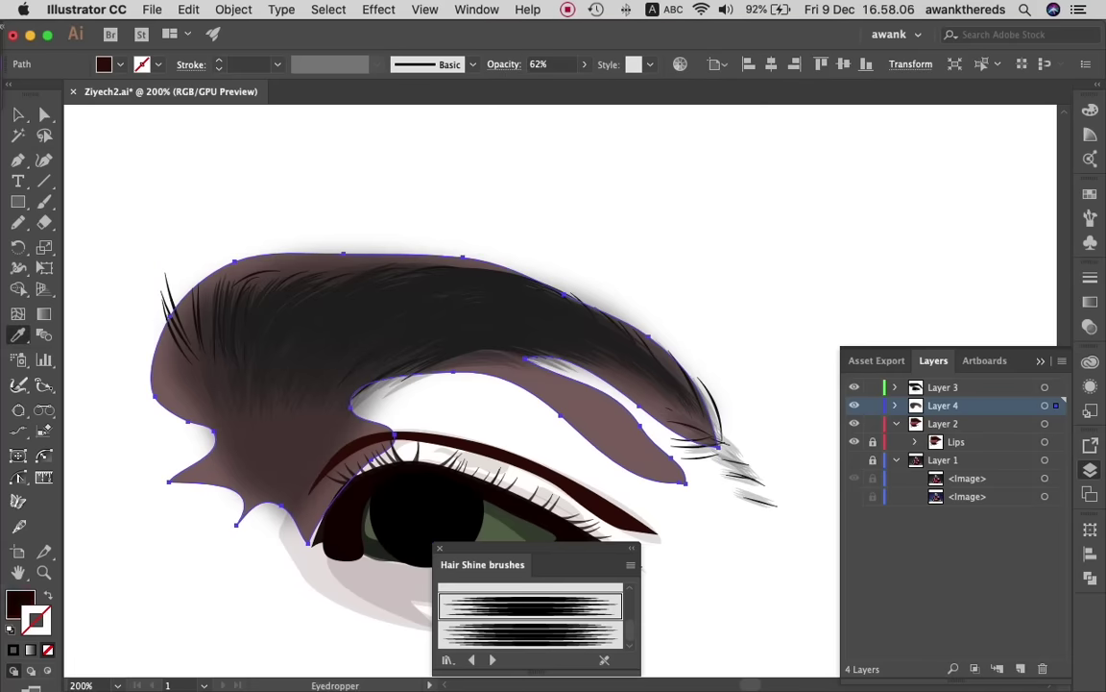
pyautogui.click(425, 509)
pyautogui.press('v')
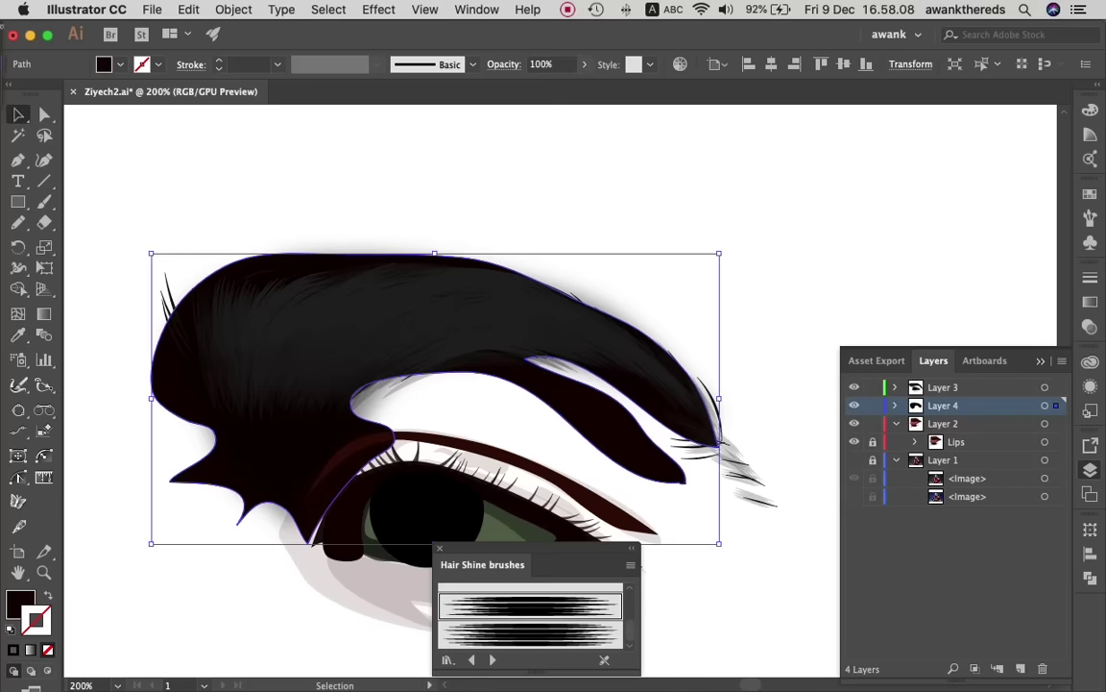
pyautogui.click(584, 63)
pyautogui.moveTo(581, 85); pyautogui.dragTo(539, 86)
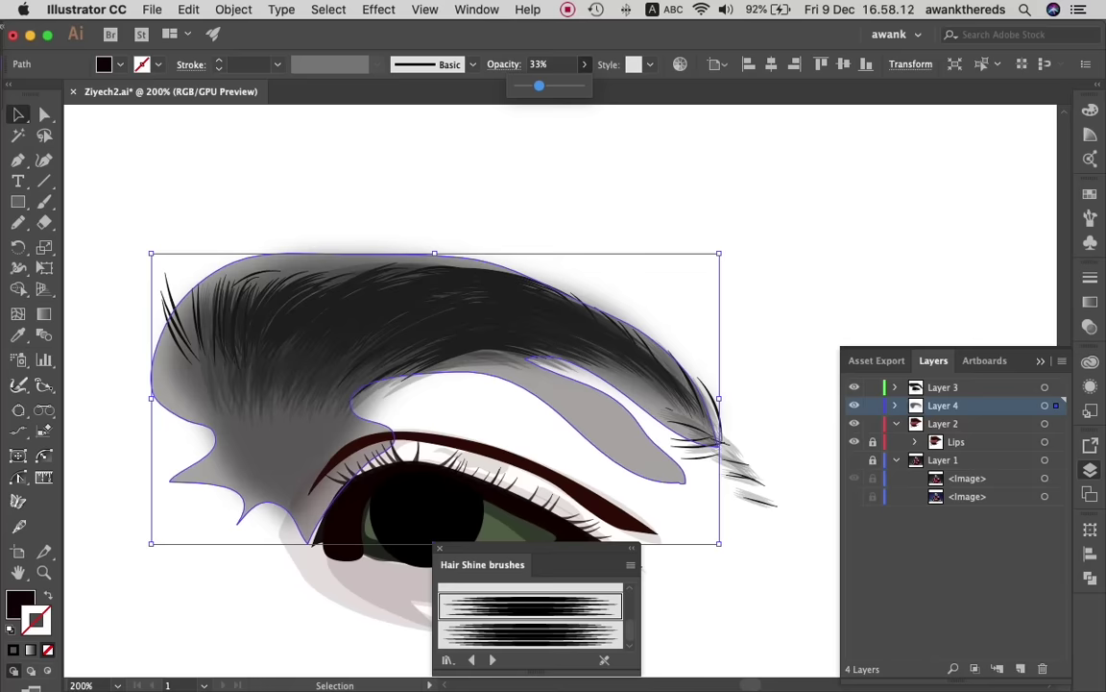
pyautogui.hotkey('ctrl', 'shift', 'a')
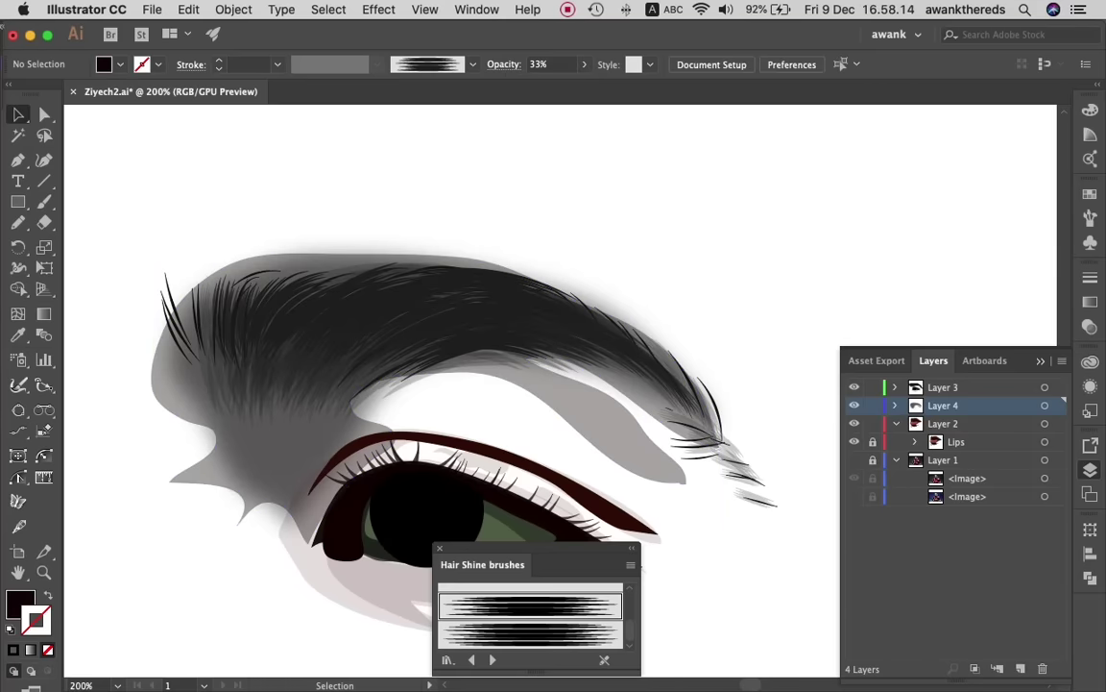
# - Zoom out to the whole artboard, then back in on the eye at 200%
pyautogui.press('z')
pyautogui.hotkey('ctrl', '1')
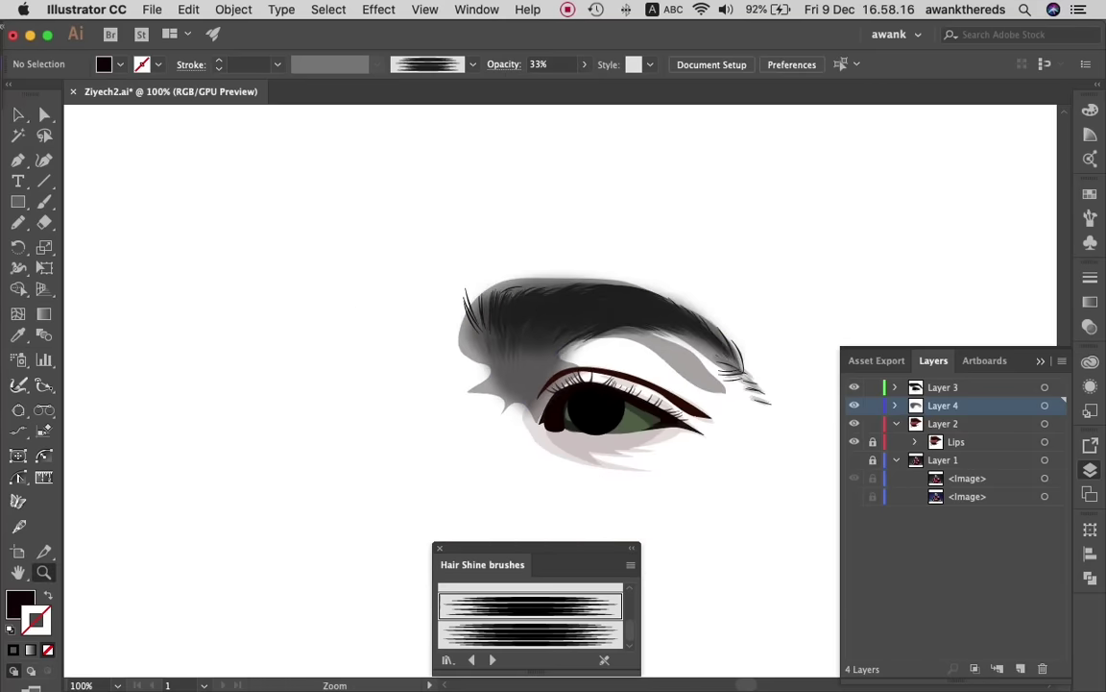
pyautogui.hotkey('ctrl', '0')
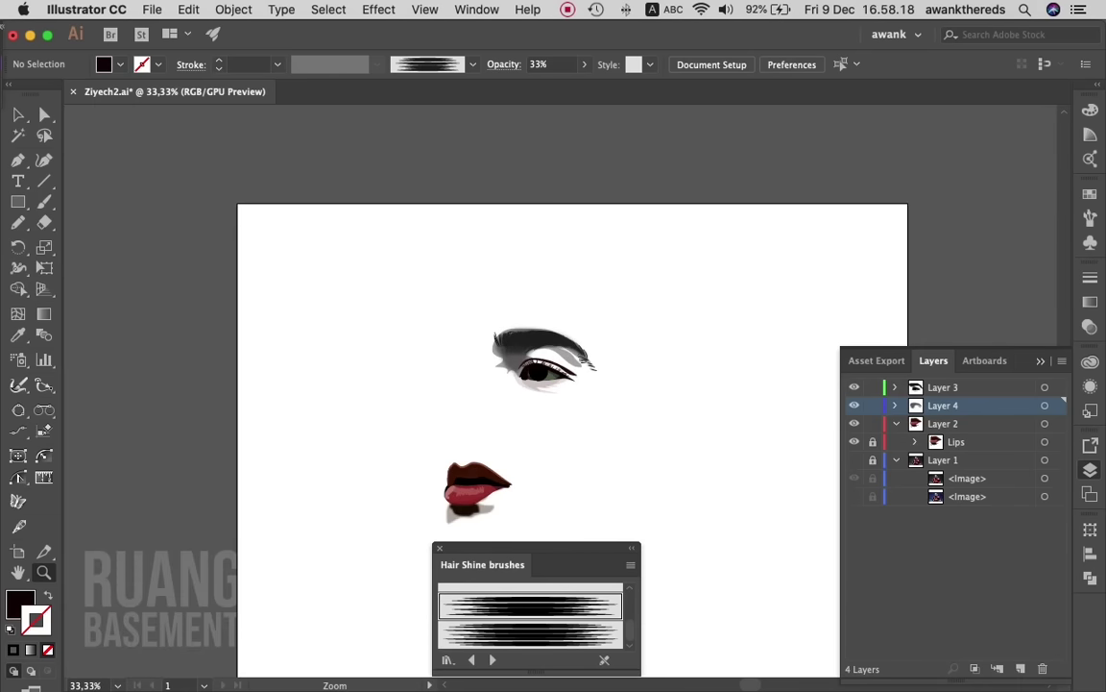
pyautogui.hotkey('ctrl', '=')
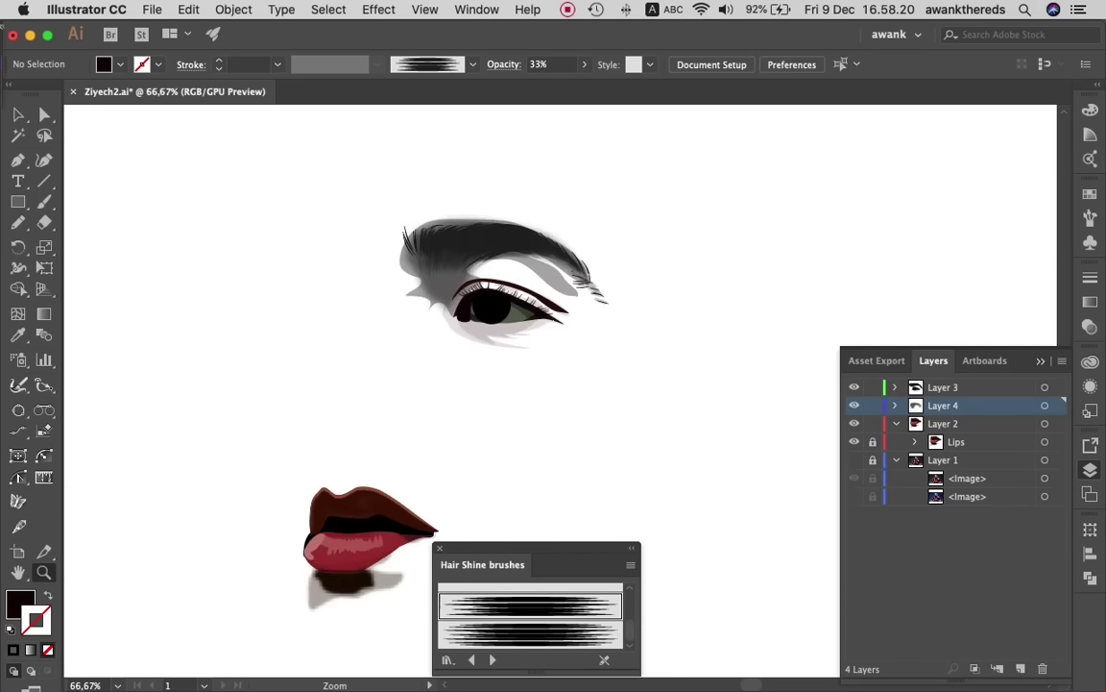
pyautogui.hotkey('ctrl', '=')
pyautogui.hotkey('ctrl', '=')
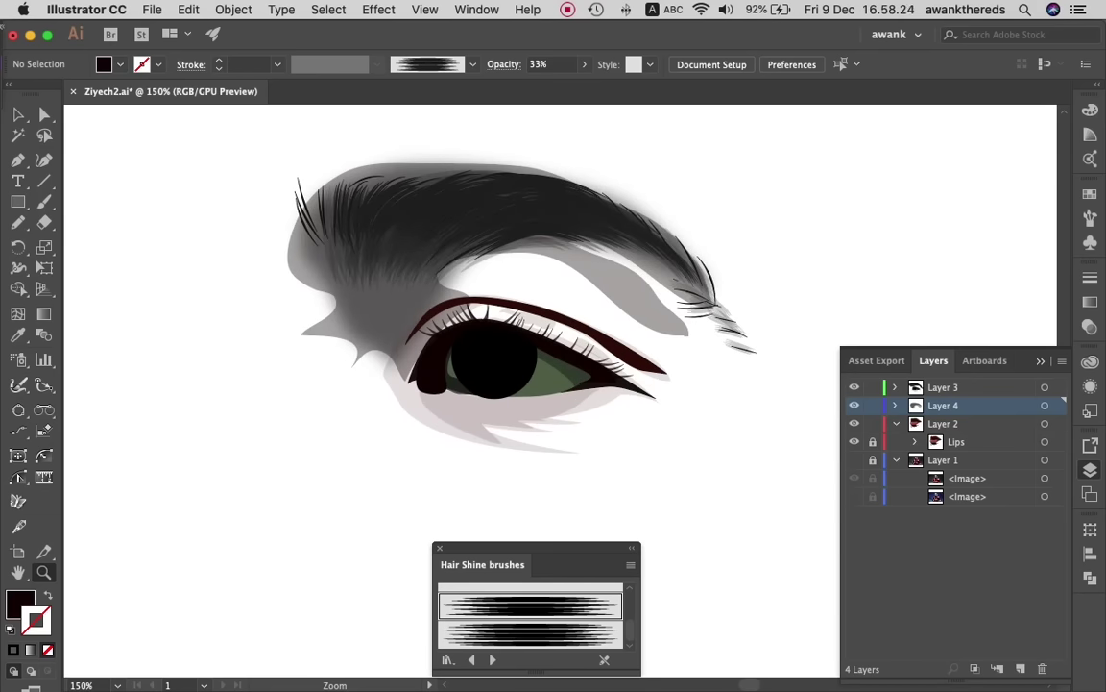
pyautogui.hotkey('ctrl', '=')
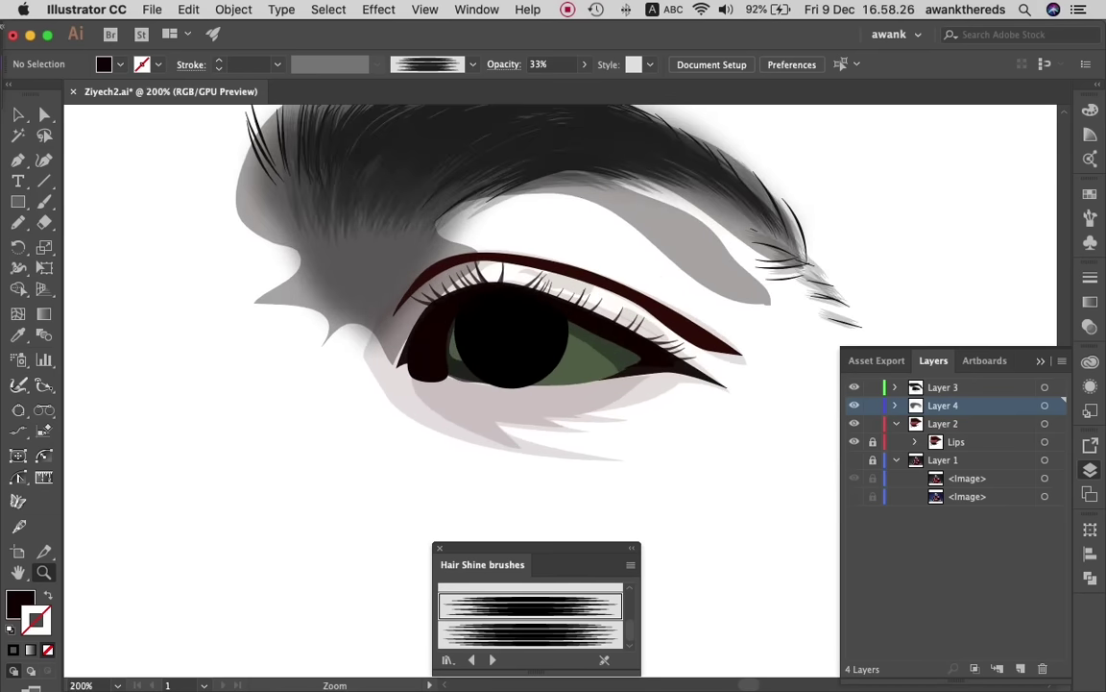
# - Show the reference photo and Direct-Select the brow and socket shadow paths
pyautogui.click(854, 477)
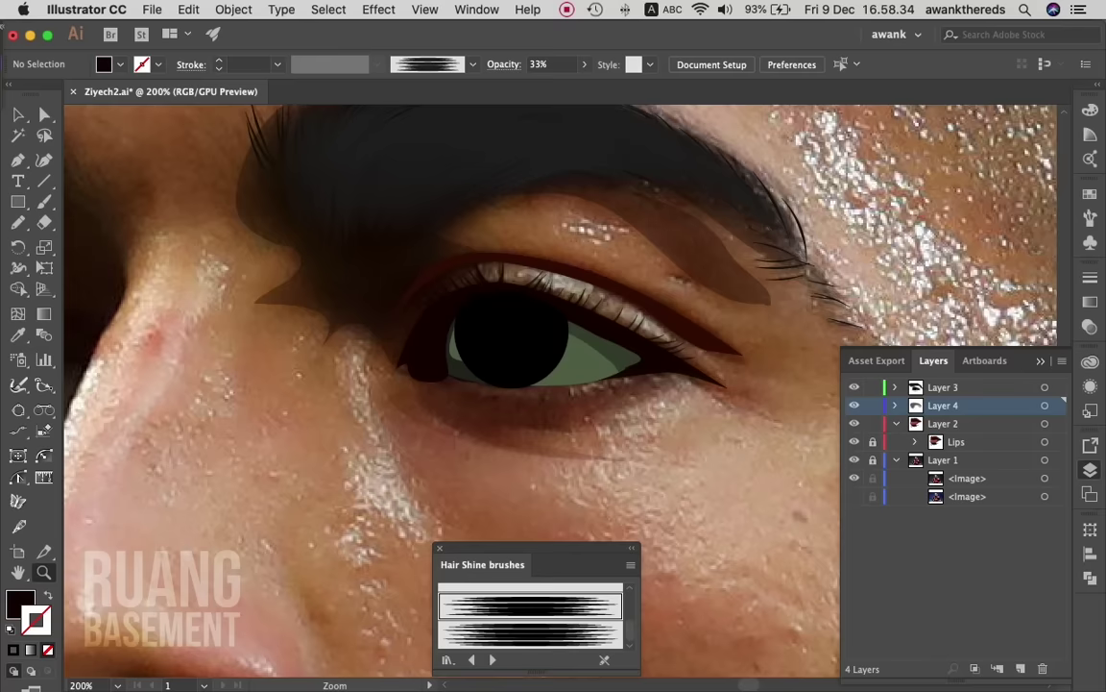
pyautogui.click(854, 404)
pyautogui.click(854, 404)
pyautogui.press('a')
pyautogui.click(336, 192)
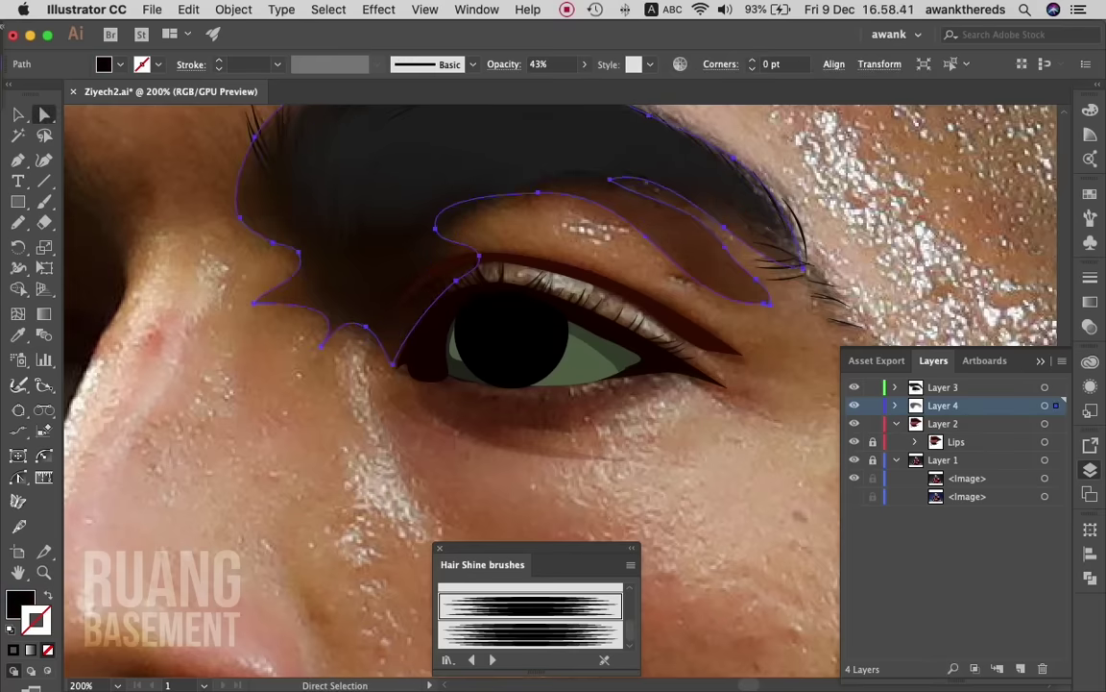
pyautogui.click(692, 221)
# - Redraw the shadow edges with the Pencil so the tail hugs the eyebrow's end
pyautogui.press('n')
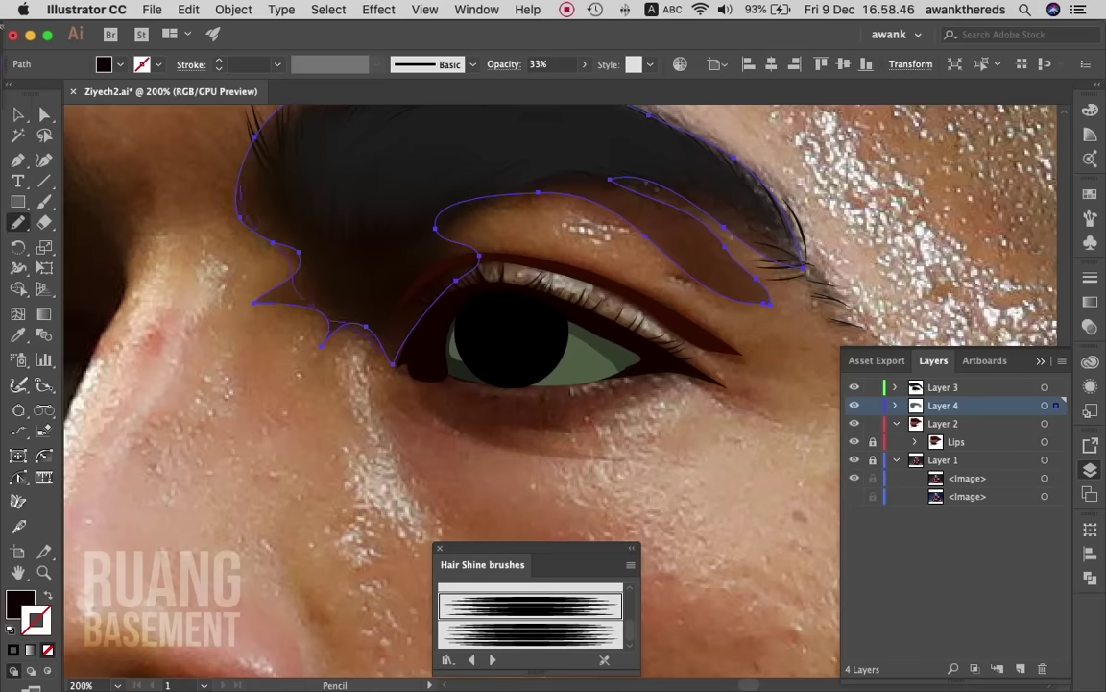
pyautogui.hotkey('ctrl', 'z')
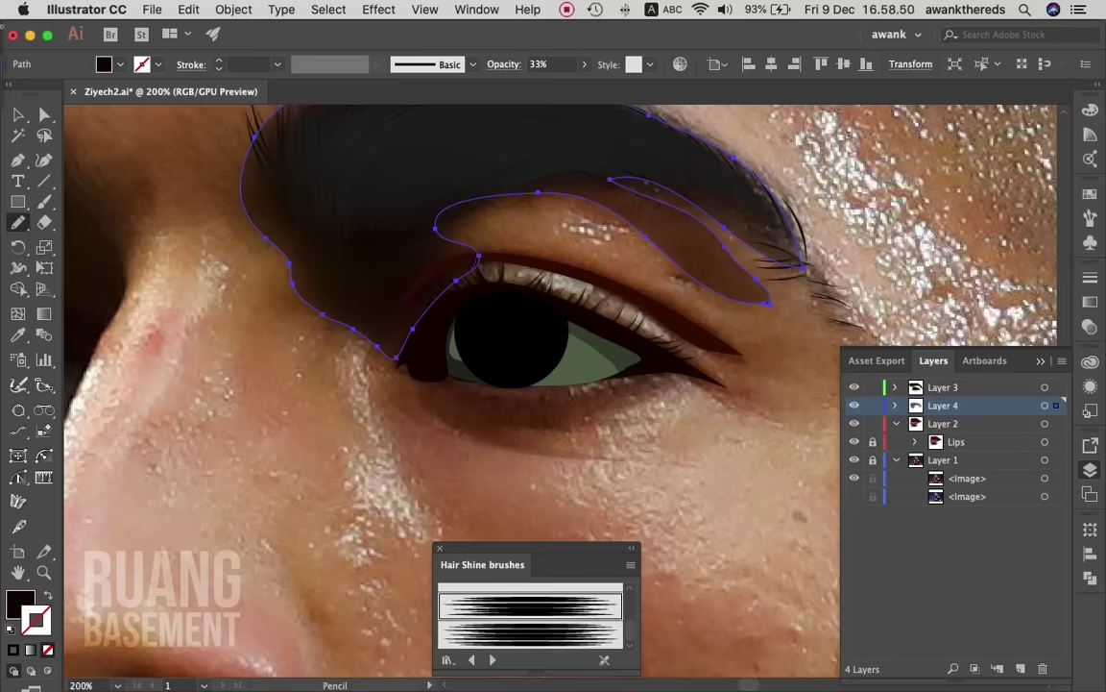
pyautogui.moveTo(469, 203); pyautogui.dragTo(465, 230)
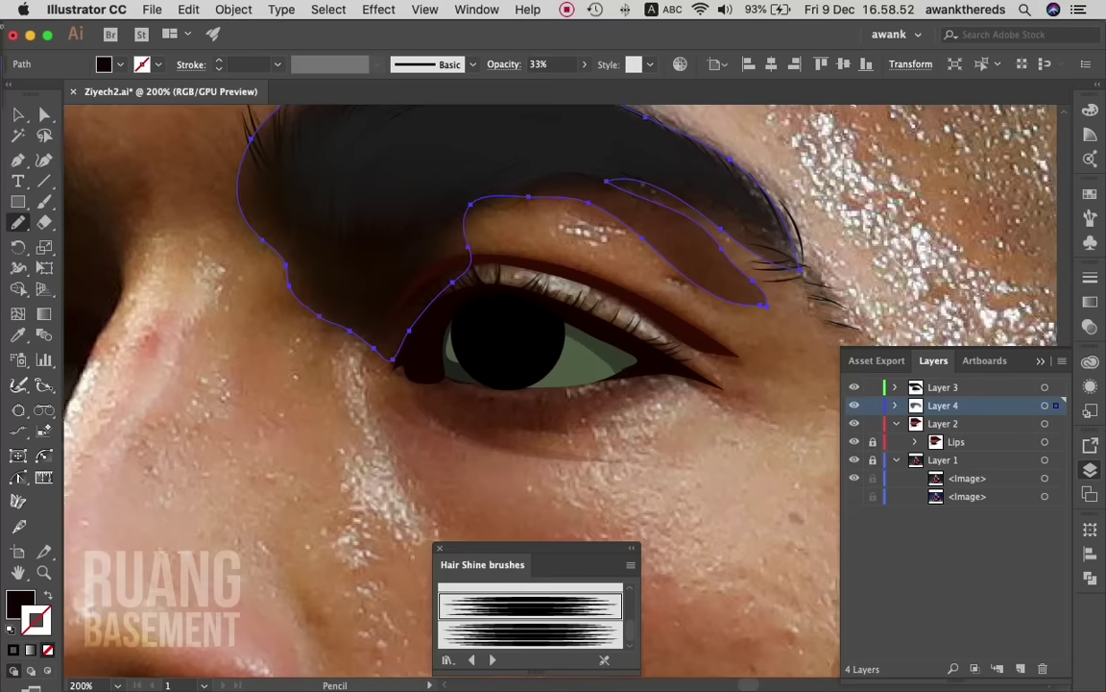
pyautogui.scroll(5, 452, 384)
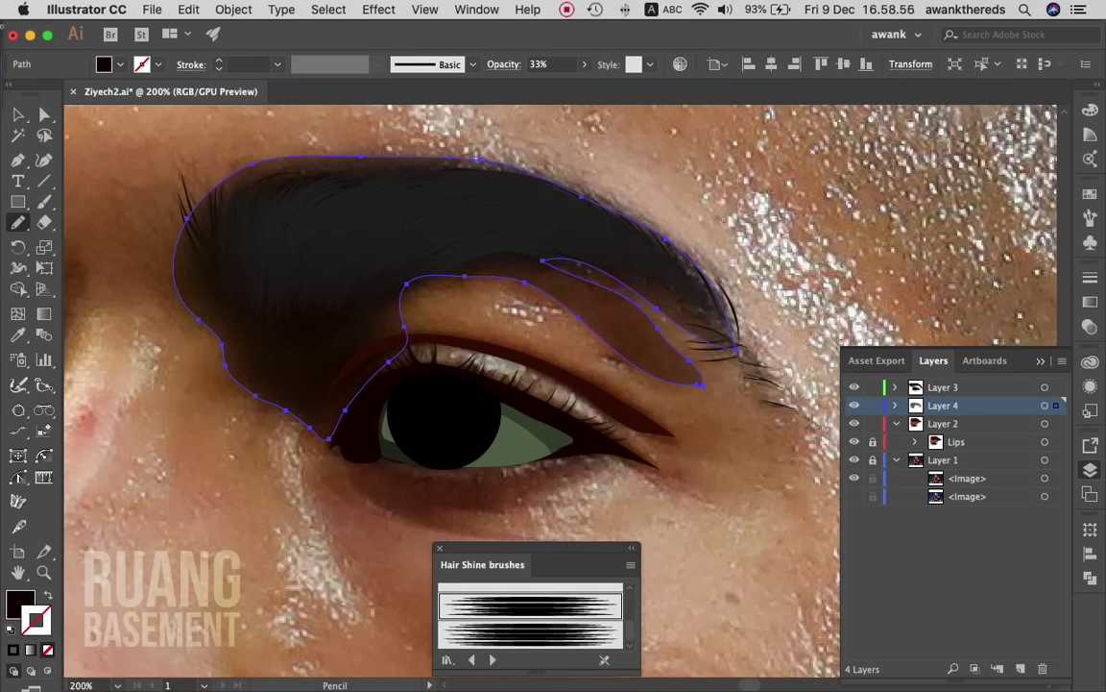
pyautogui.hotkey('ctrl', 'z')
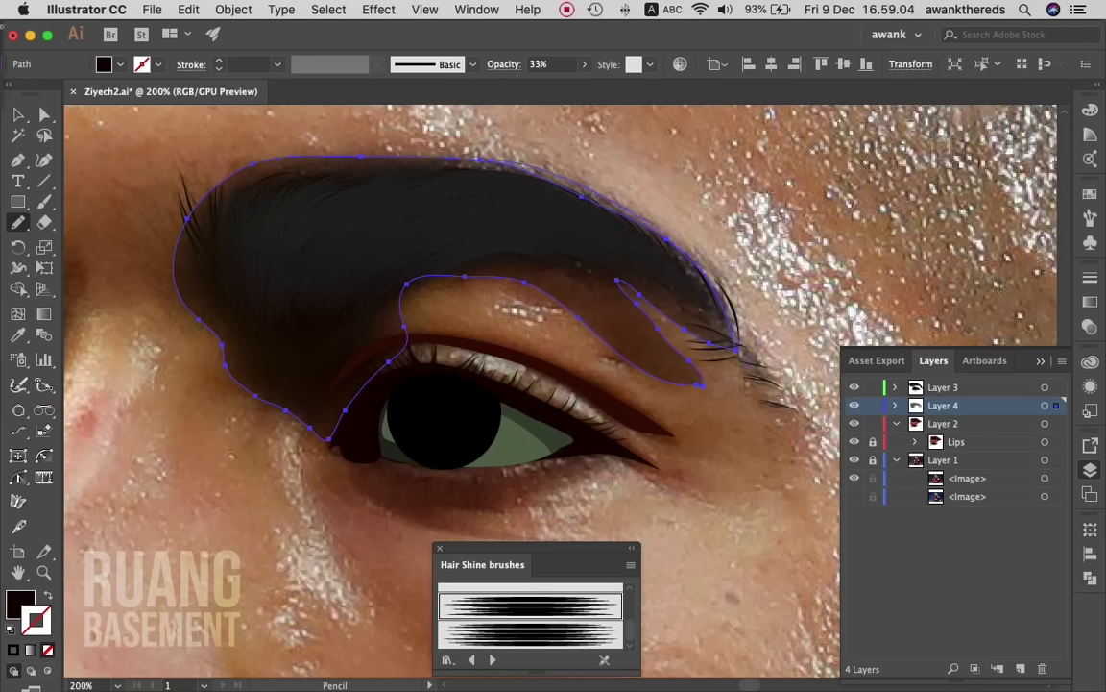
pyautogui.press('cmd+z')
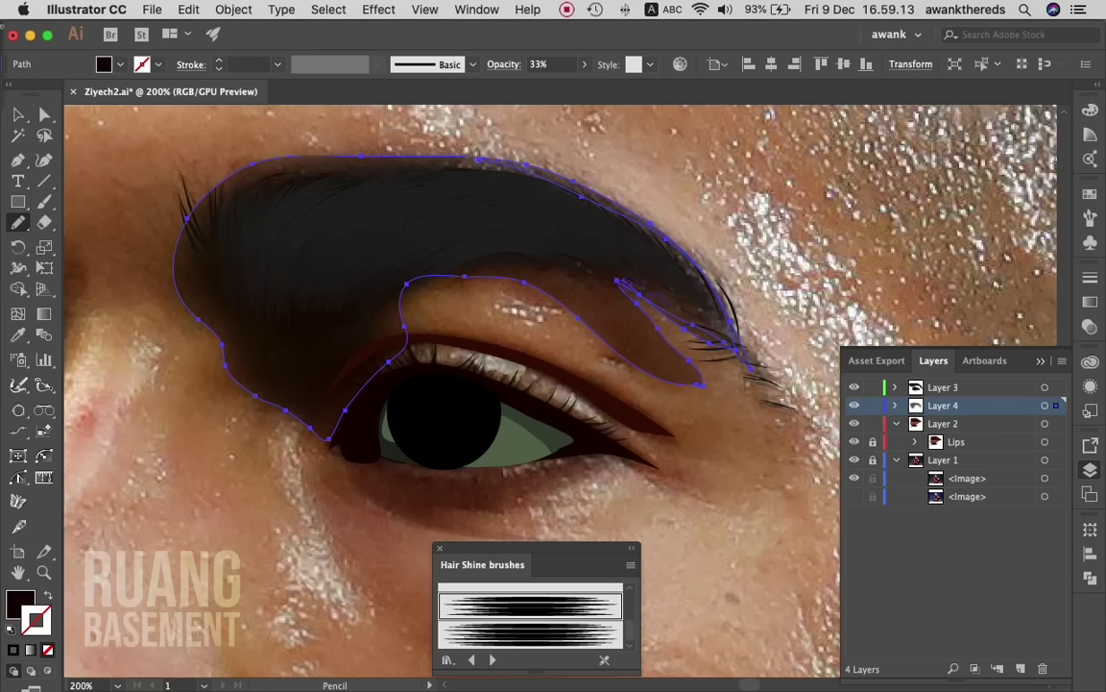
pyautogui.moveTo(620, 280); pyautogui.dragTo(737, 357)
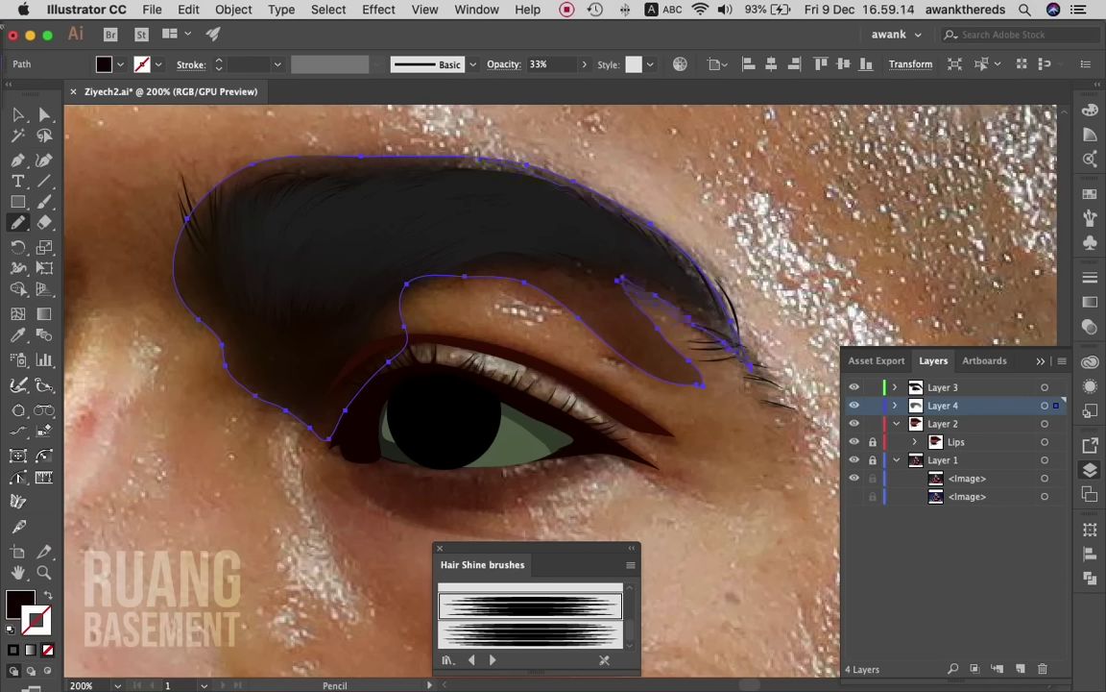
pyautogui.press('v')
pyautogui.hotkey('ctrl', 'shift', 'a')
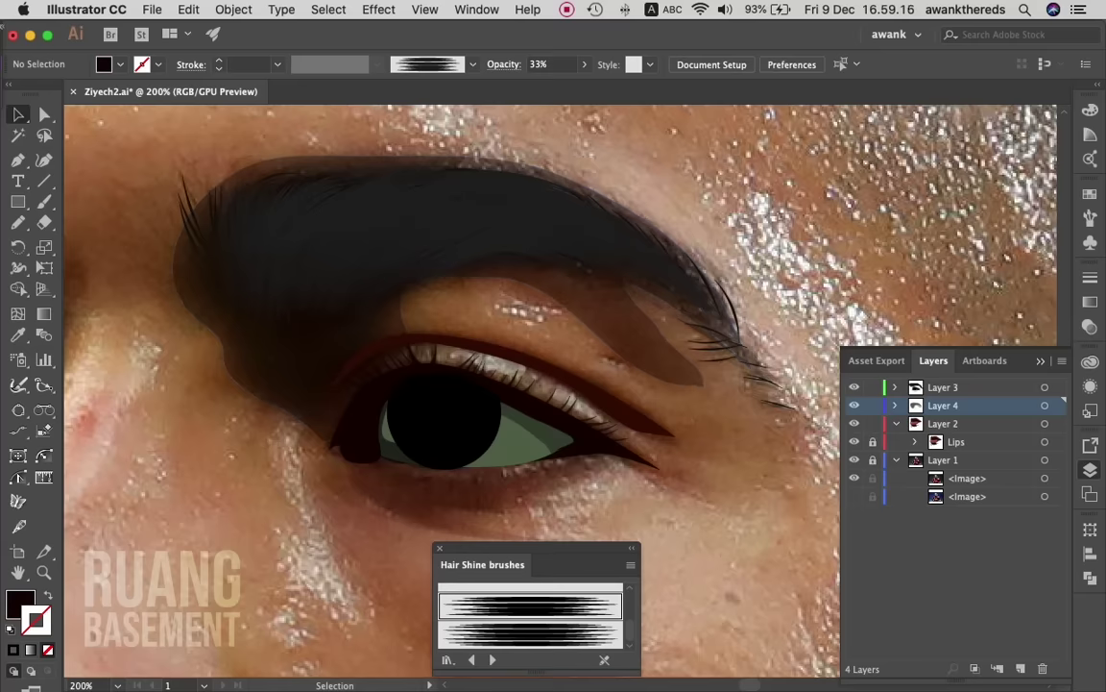
pyautogui.press('z')
pyautogui.keyDown('alt'); pyautogui.click(797, 327); pyautogui.keyUp('alt')
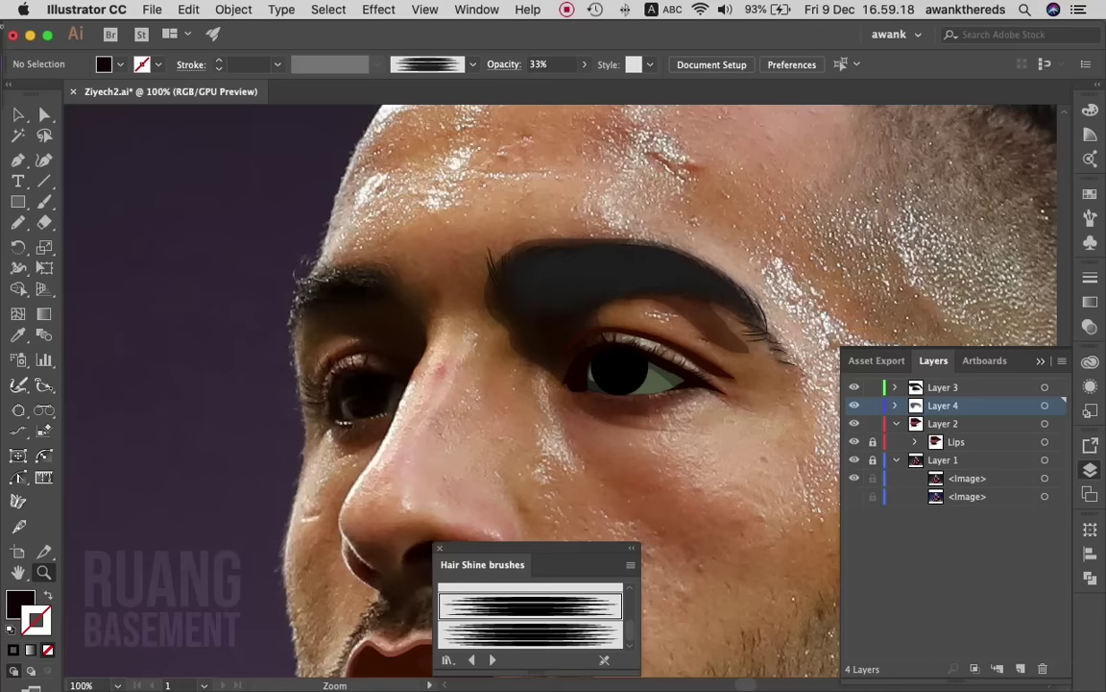
pyautogui.keyDown('alt'); pyautogui.click(433, 358); pyautogui.keyUp('alt')
pyautogui.keyDown('alt'); pyautogui.click(370, 353); pyautogui.keyUp('alt')
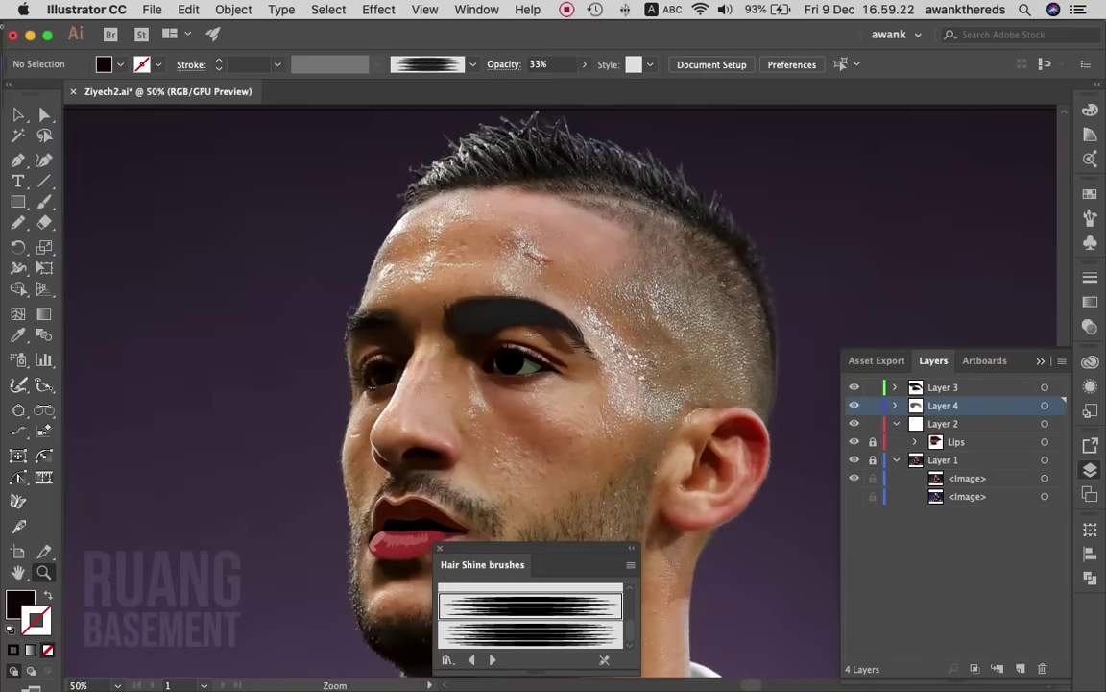
pyautogui.click(854, 477)
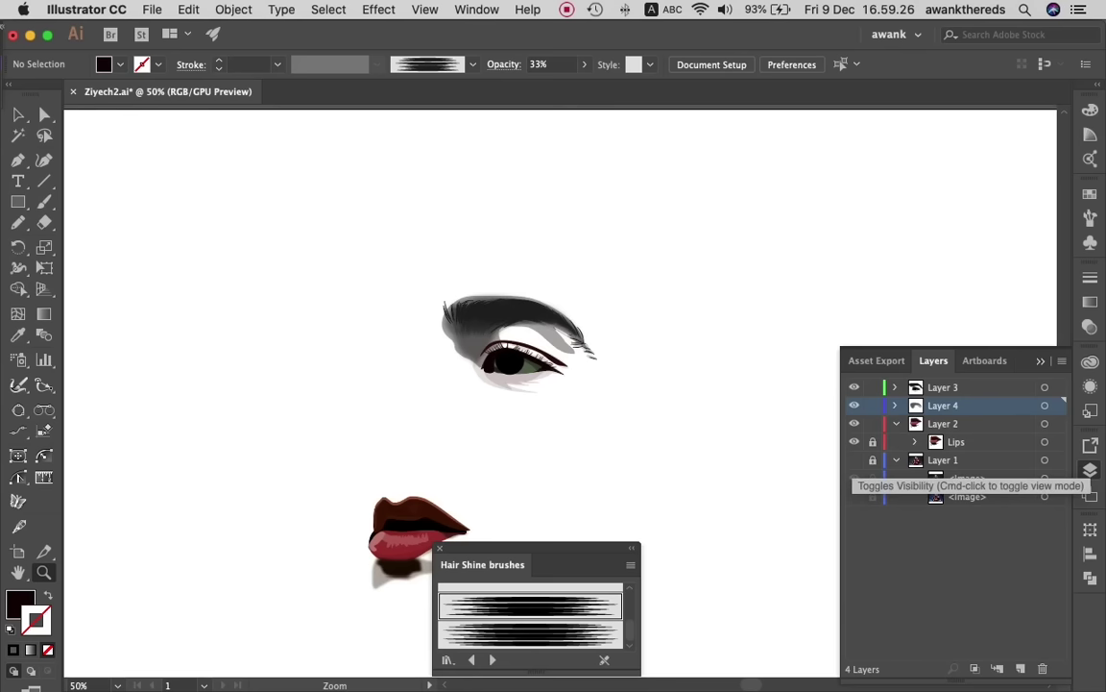
pyautogui.click(854, 478)
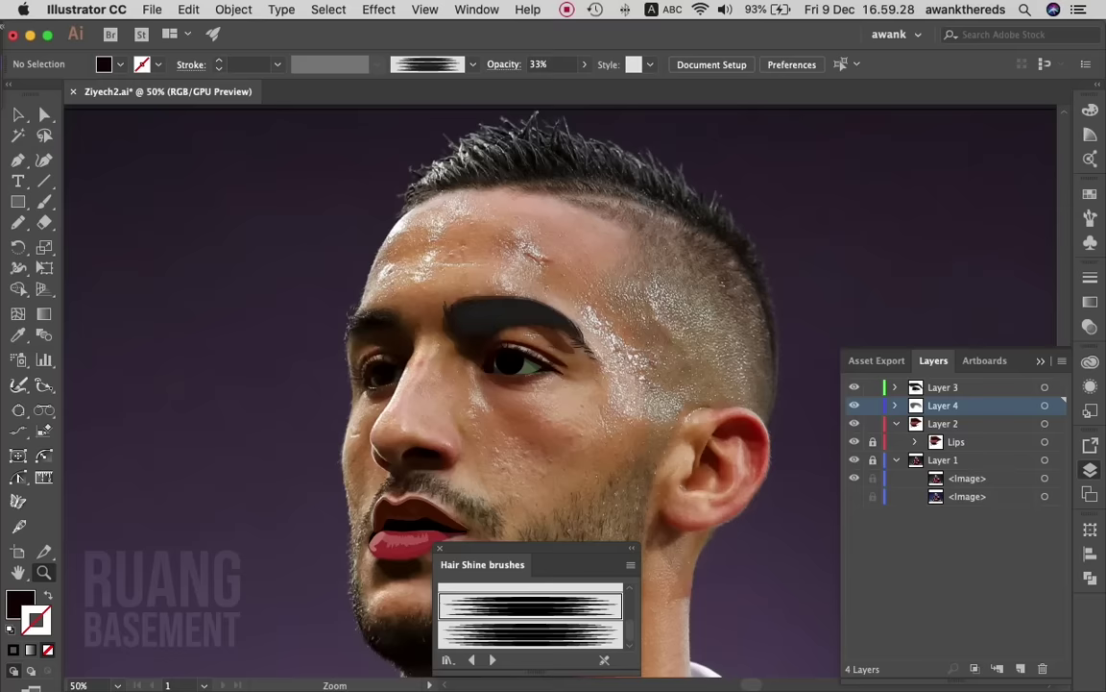
pyautogui.click(476, 269)
pyautogui.click(649, 374)
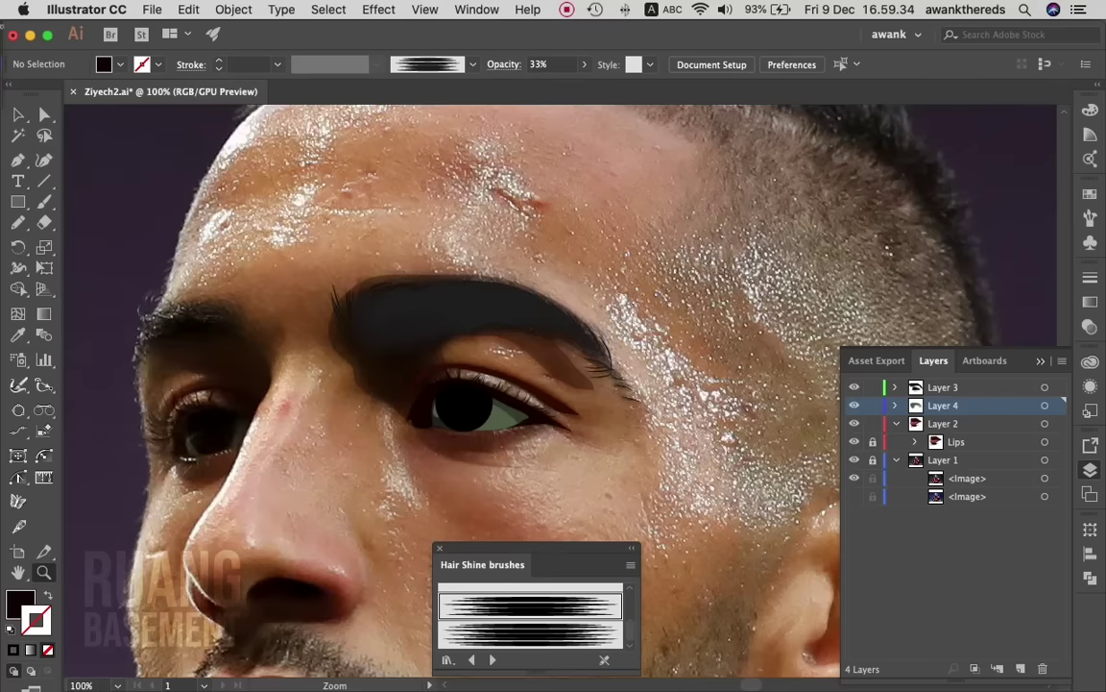
pyautogui.hscroll(3, 470, 384)
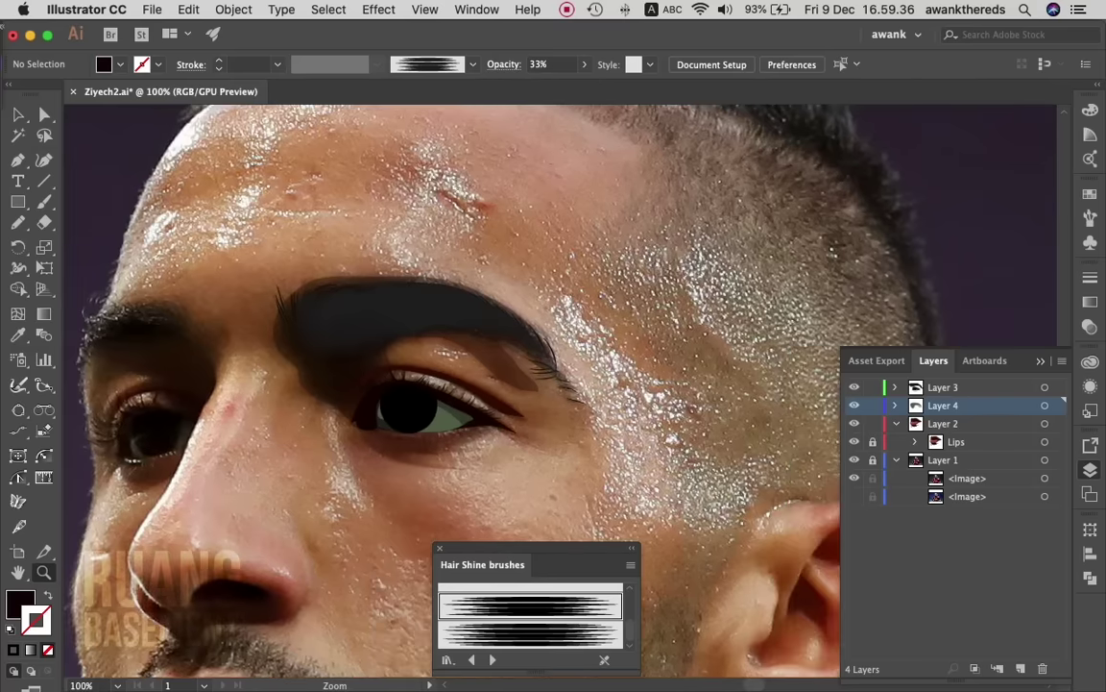
pyautogui.scroll(2, 451, 384)
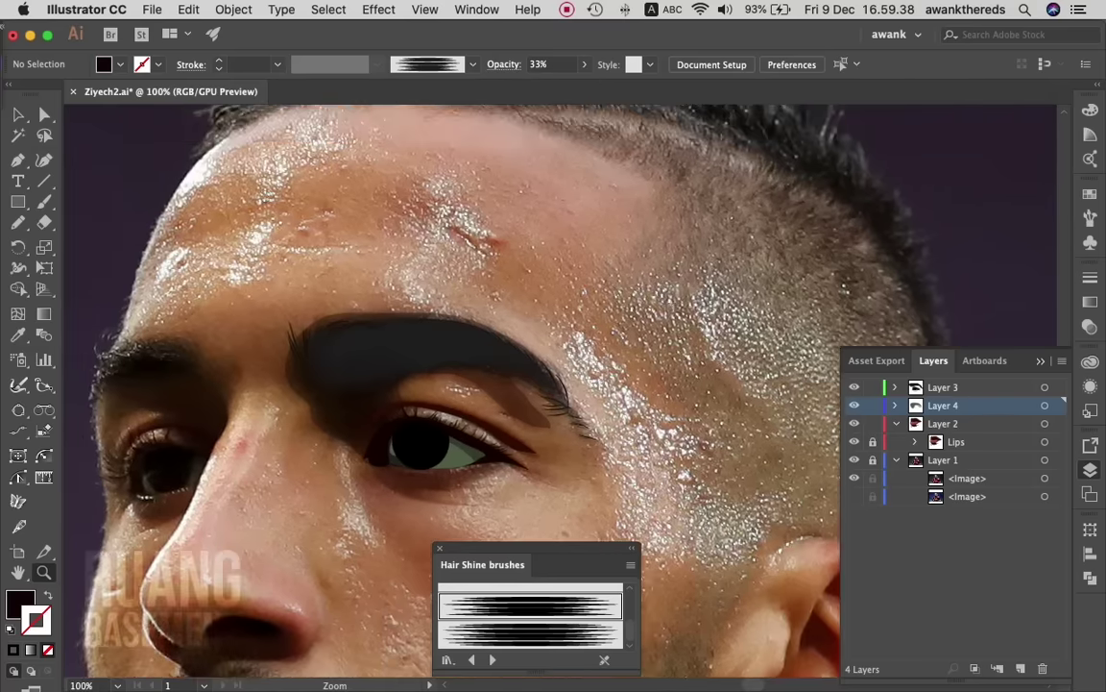
pyautogui.scroll(-4, 451, 384)
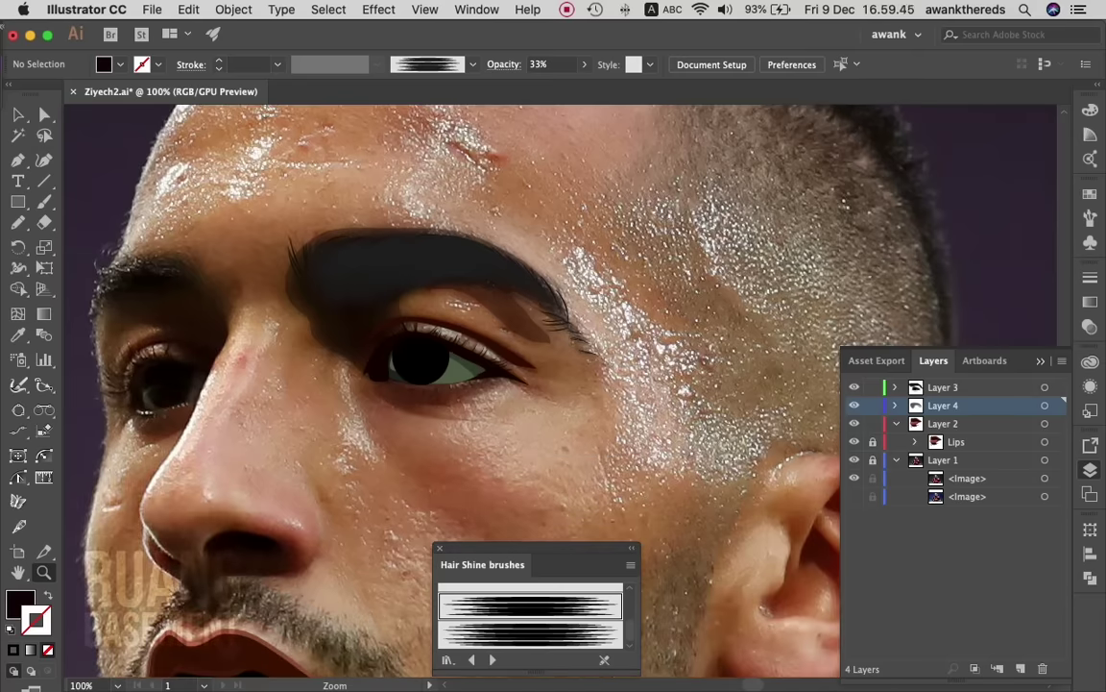
pyautogui.click(854, 459)
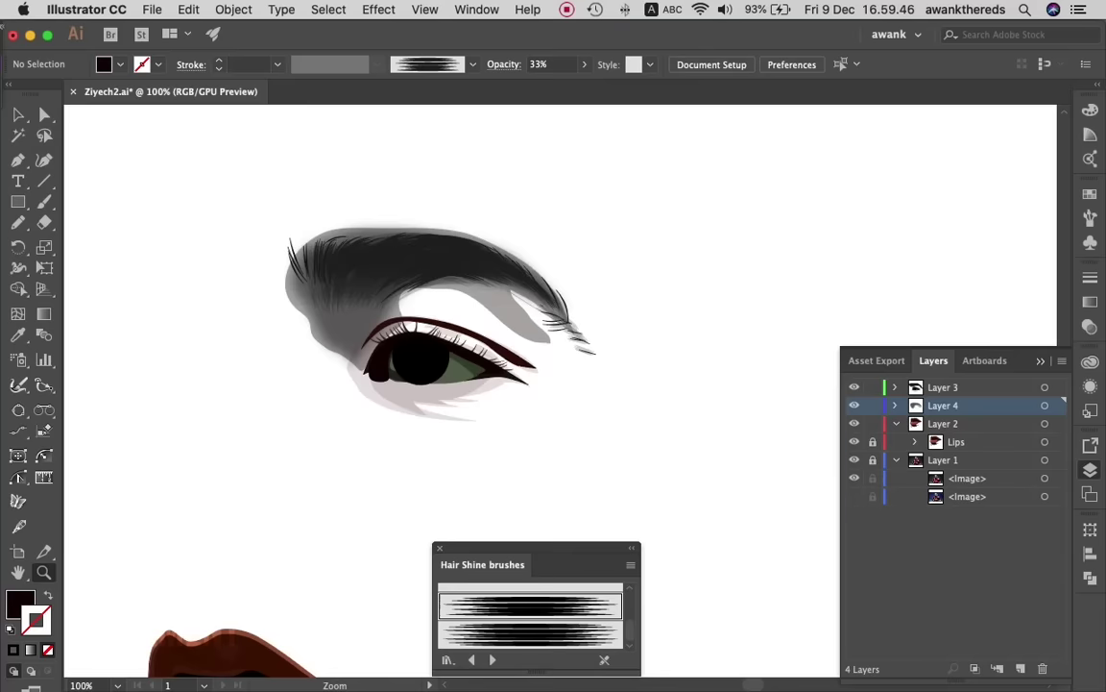
pyautogui.click(853, 459)
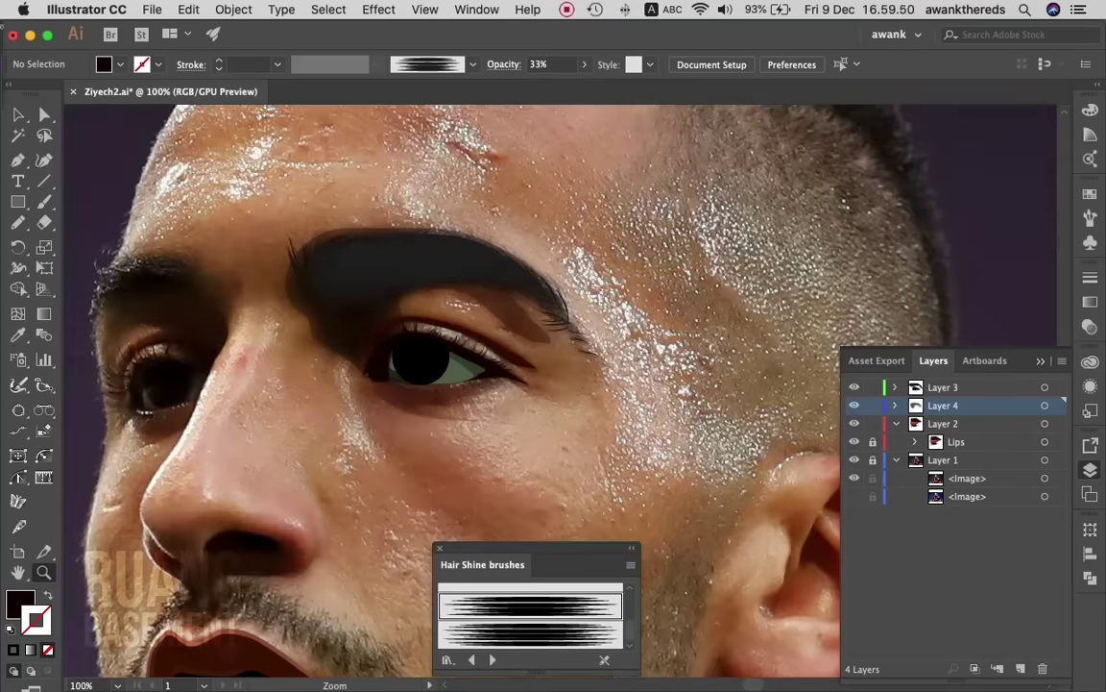
pyautogui.press('n')
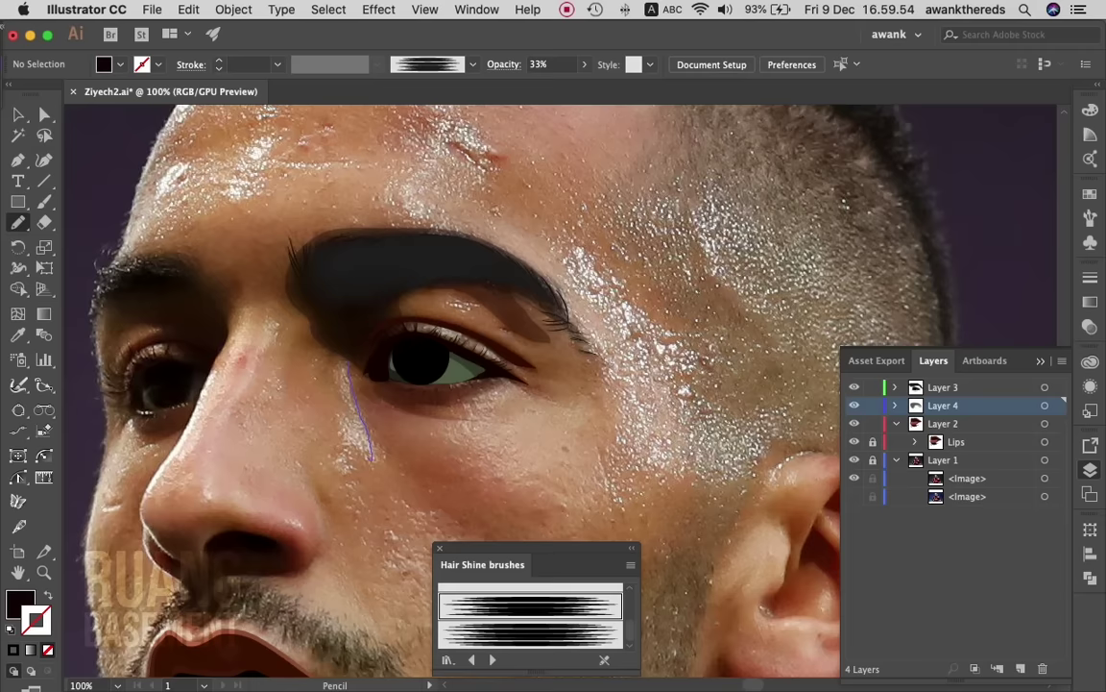
# - Draw a small shape below the inner eye corner and fill it with sampled skin tone
pyautogui.moveTo(350, 367); pyautogui.dragTo(370, 459)
pyautogui.moveTo(334, 415); pyautogui.dragTo(369, 454)
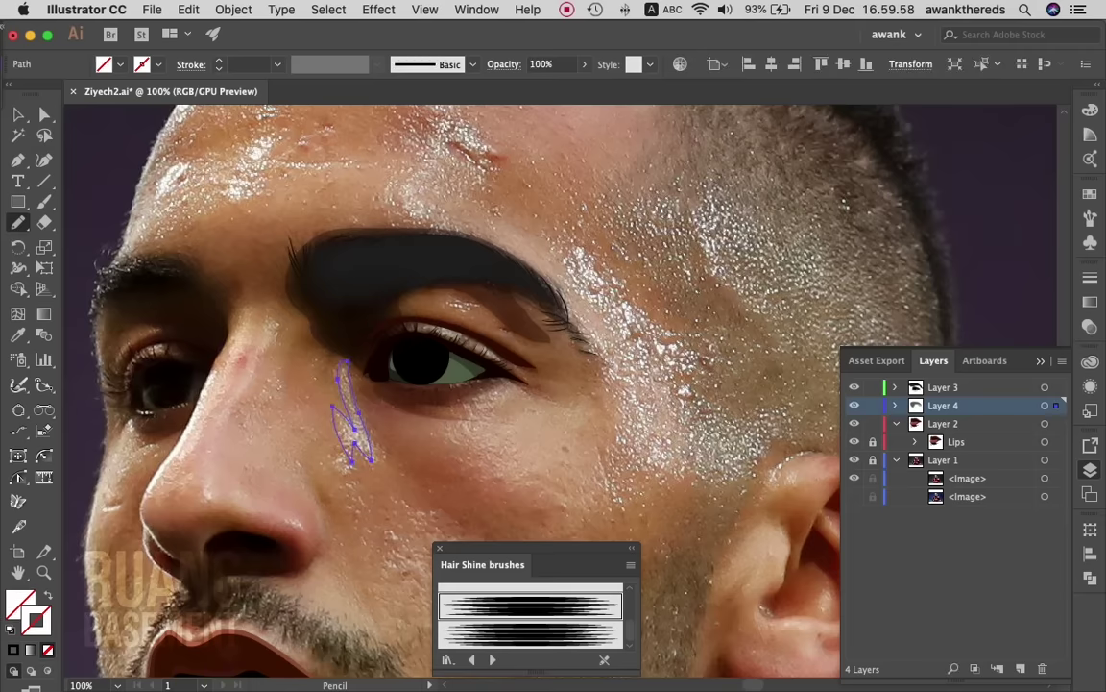
pyautogui.press('i')
pyautogui.click(317, 389)
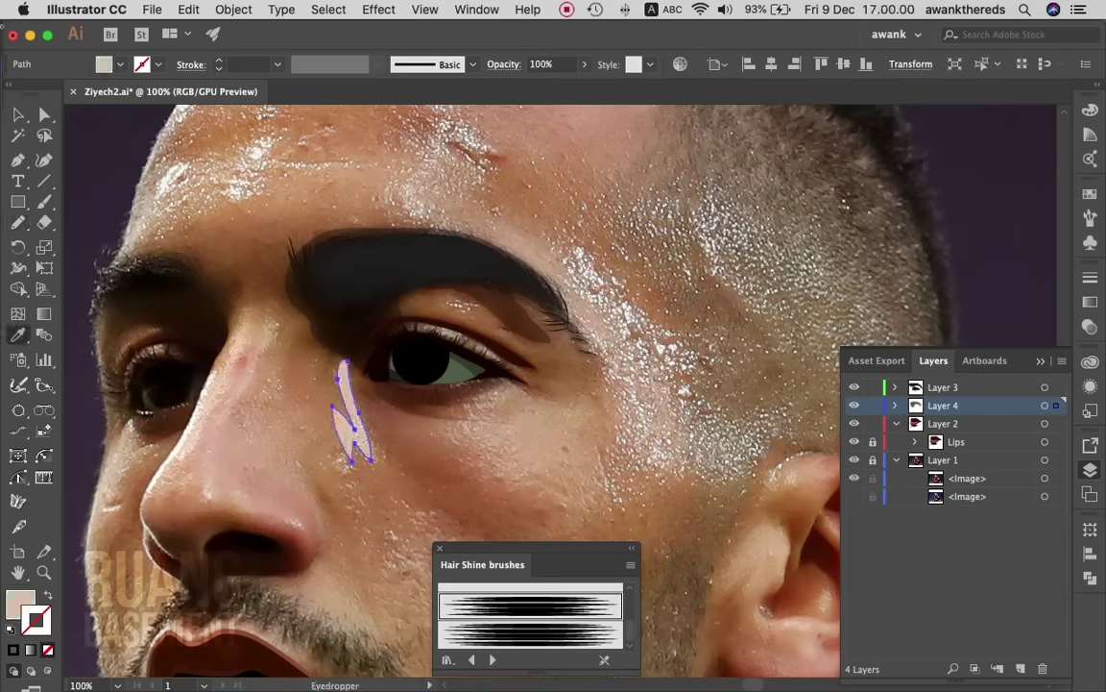
# - Lower the skin highlight to 19% opacity, then unlock and hide the photo layer
pyautogui.press('v')
pyautogui.click(584, 65)
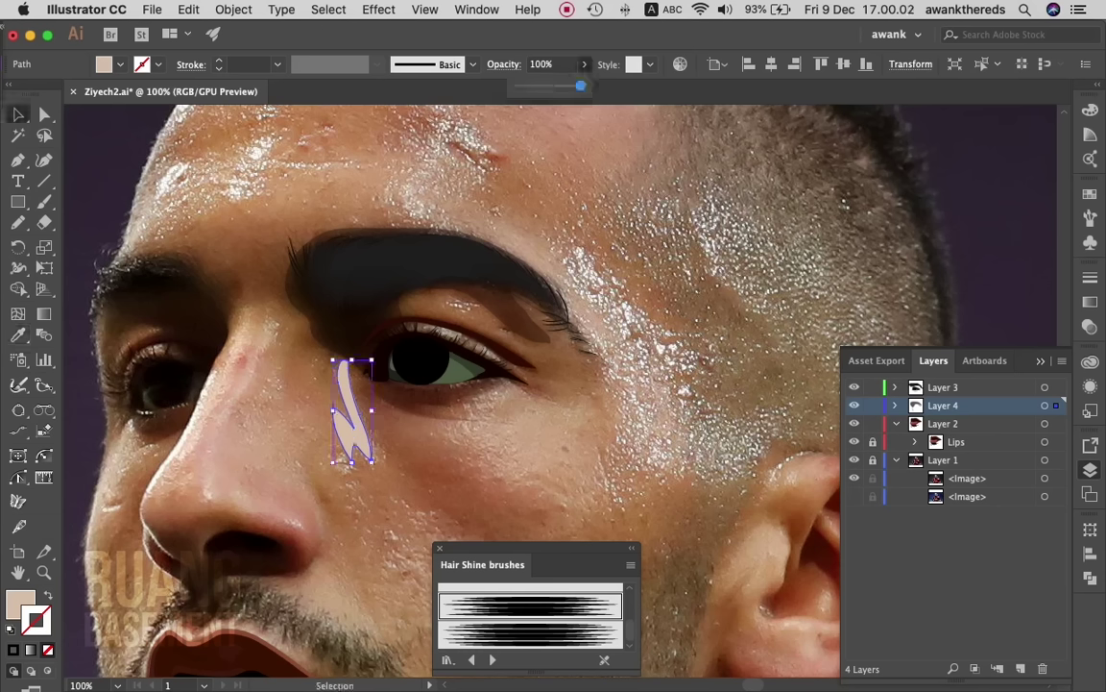
pyautogui.moveTo(580, 85); pyautogui.dragTo(530, 86)
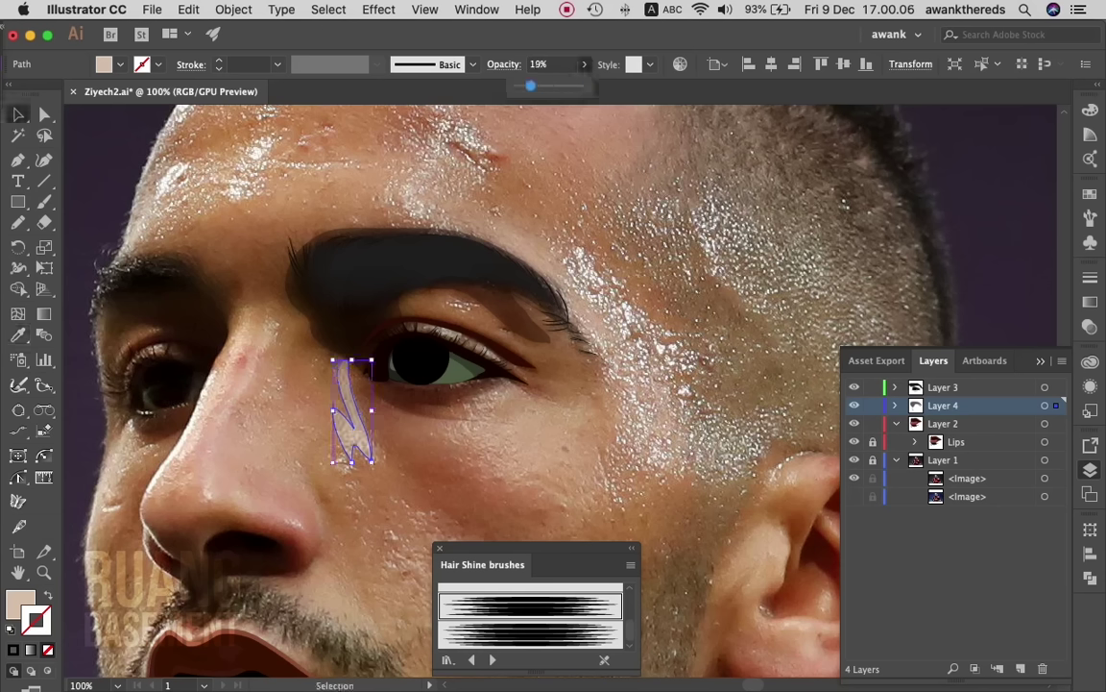
pyautogui.click(317, 375)
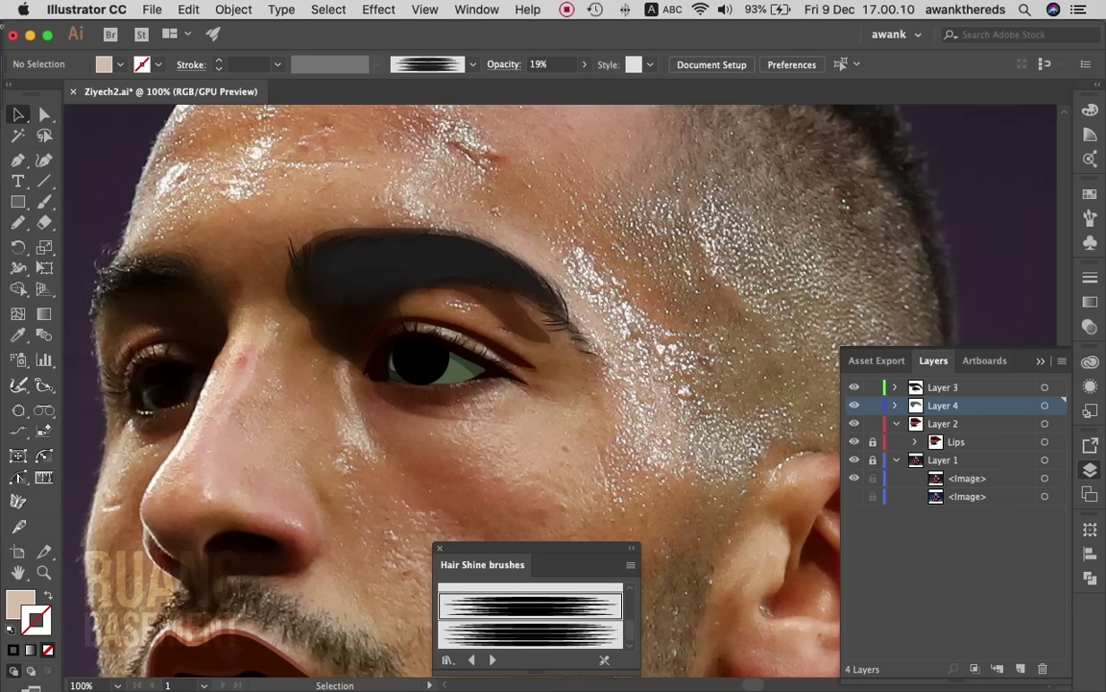
pyautogui.click(873, 459)
pyautogui.click(854, 477)
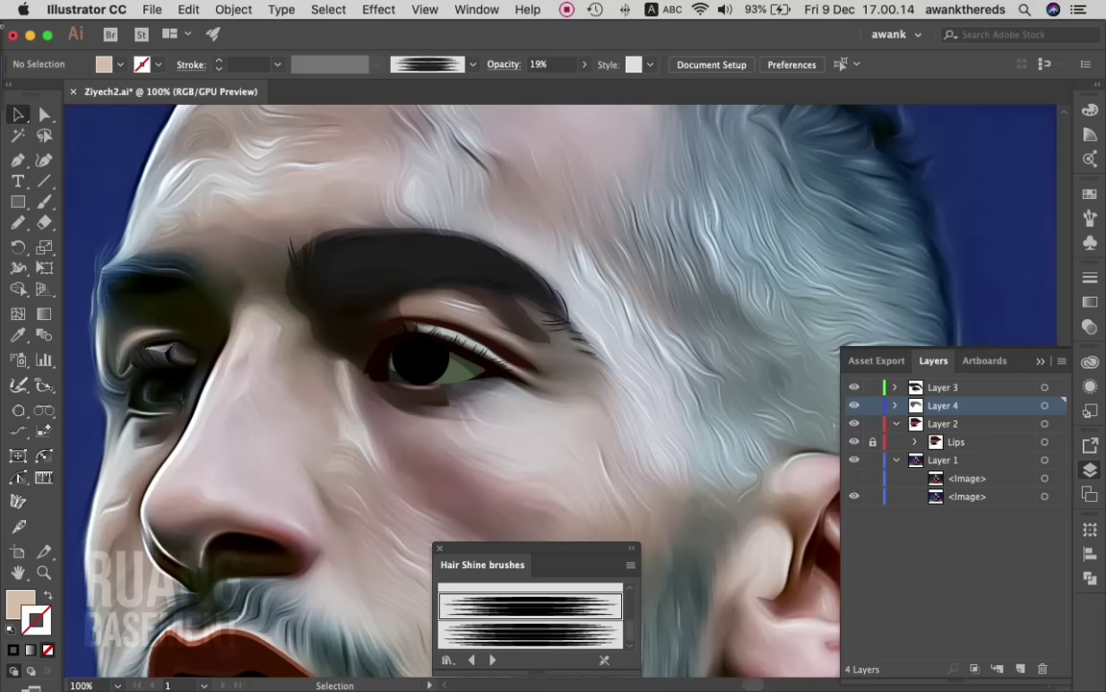
# - Set the brow shadow to 26% opacity with a 9,2 Gaussian Blur, then lock the photo layer
pyautogui.click(853, 477)
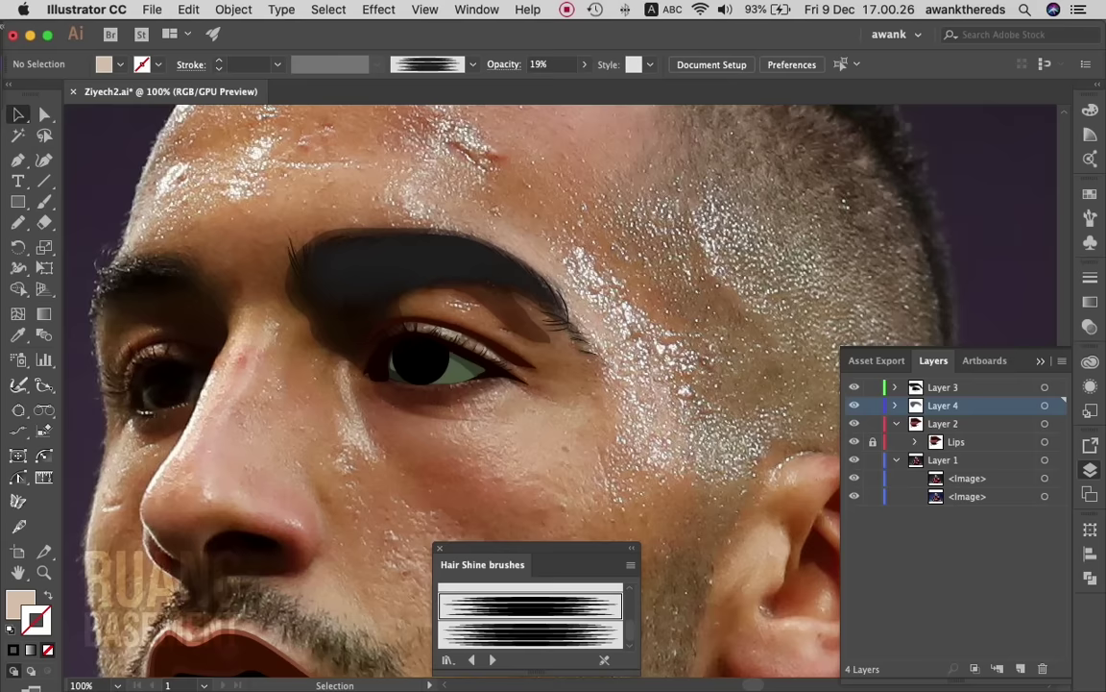
pyautogui.click(538, 307)
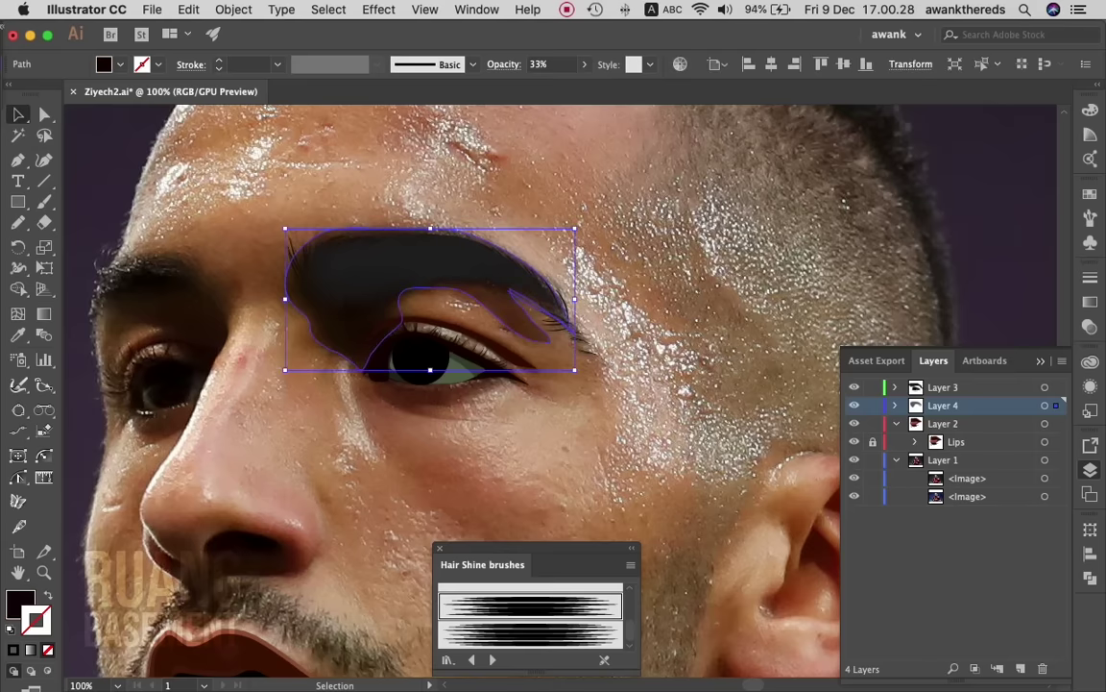
pyautogui.moveTo(584, 64); pyautogui.dragTo(535, 86)
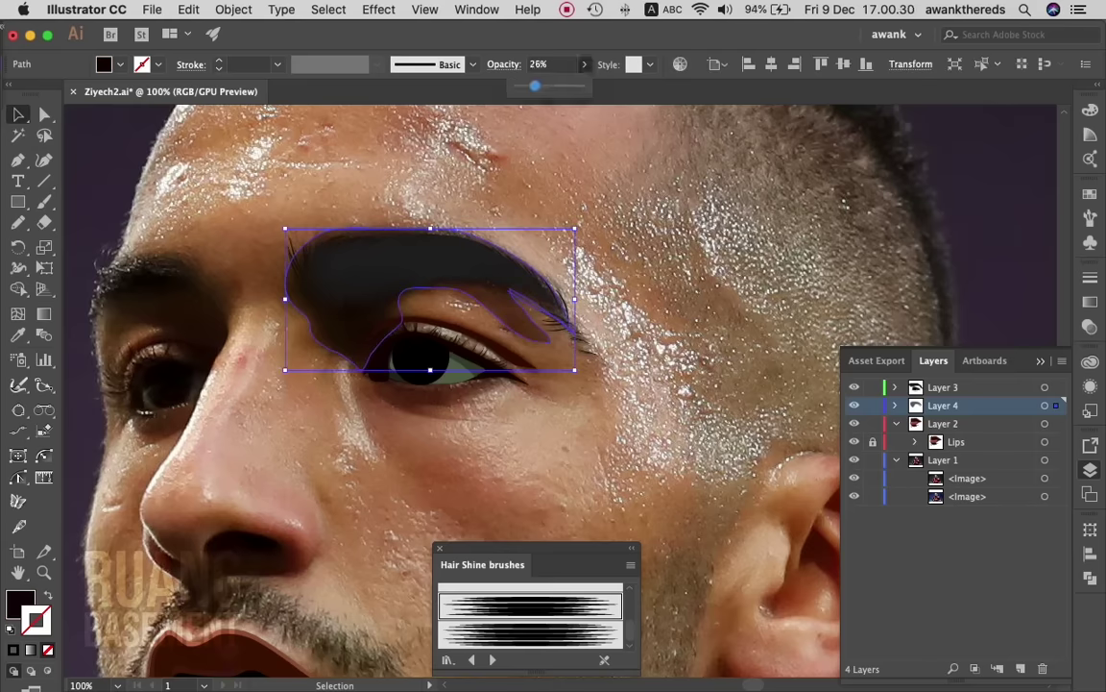
pyautogui.click(379, 9)
pyautogui.moveTo(394, 340)
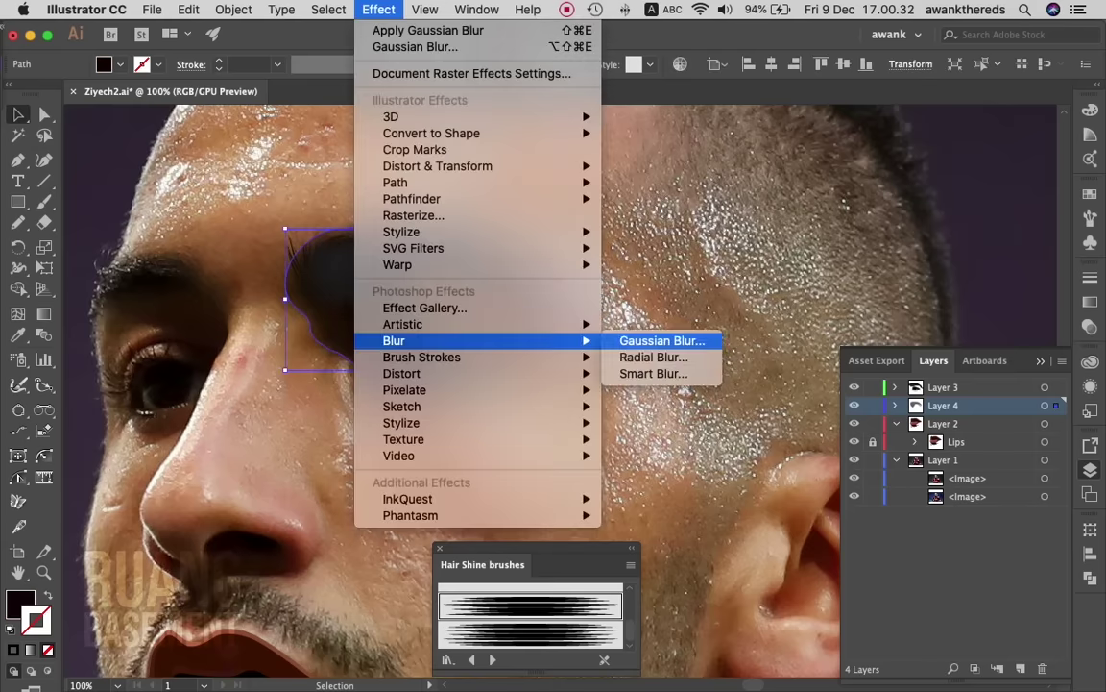
pyautogui.click(663, 341)
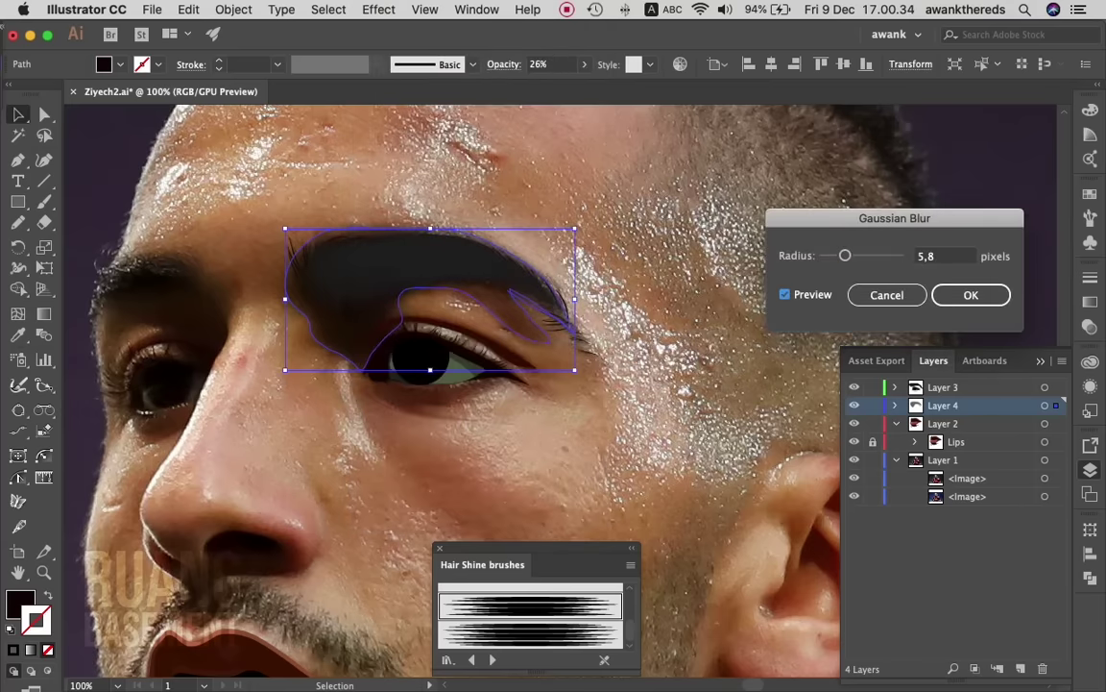
pyautogui.moveTo(845, 255); pyautogui.dragTo(857, 255)
pyautogui.press('Return')
pyautogui.click(615, 432)
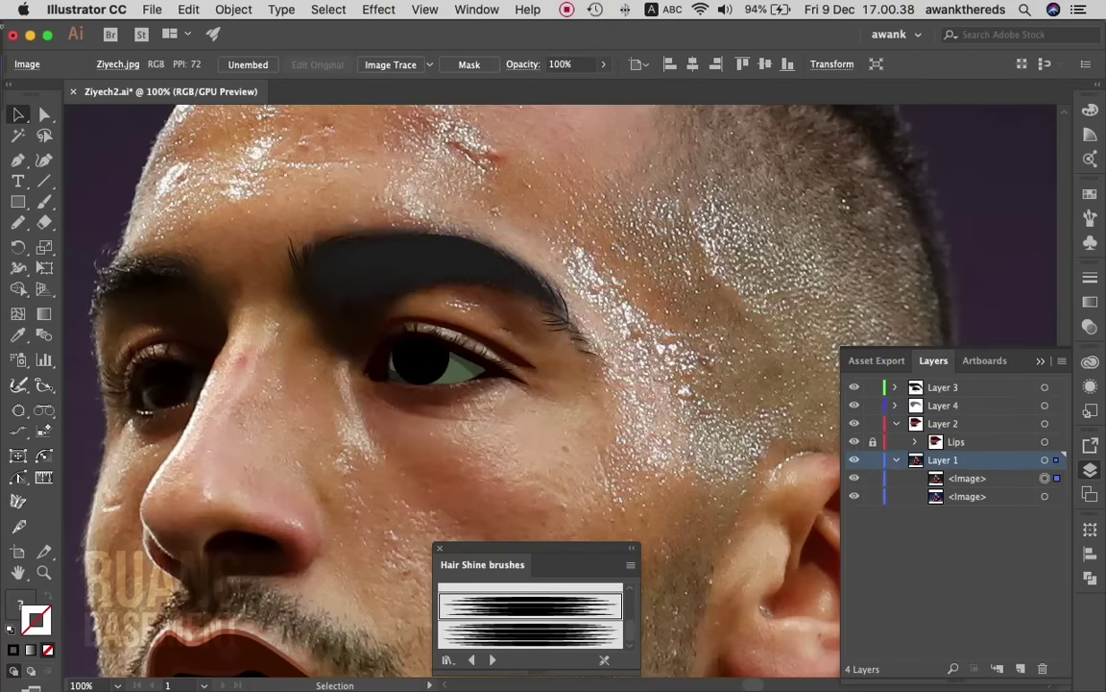
pyautogui.click(872, 460)
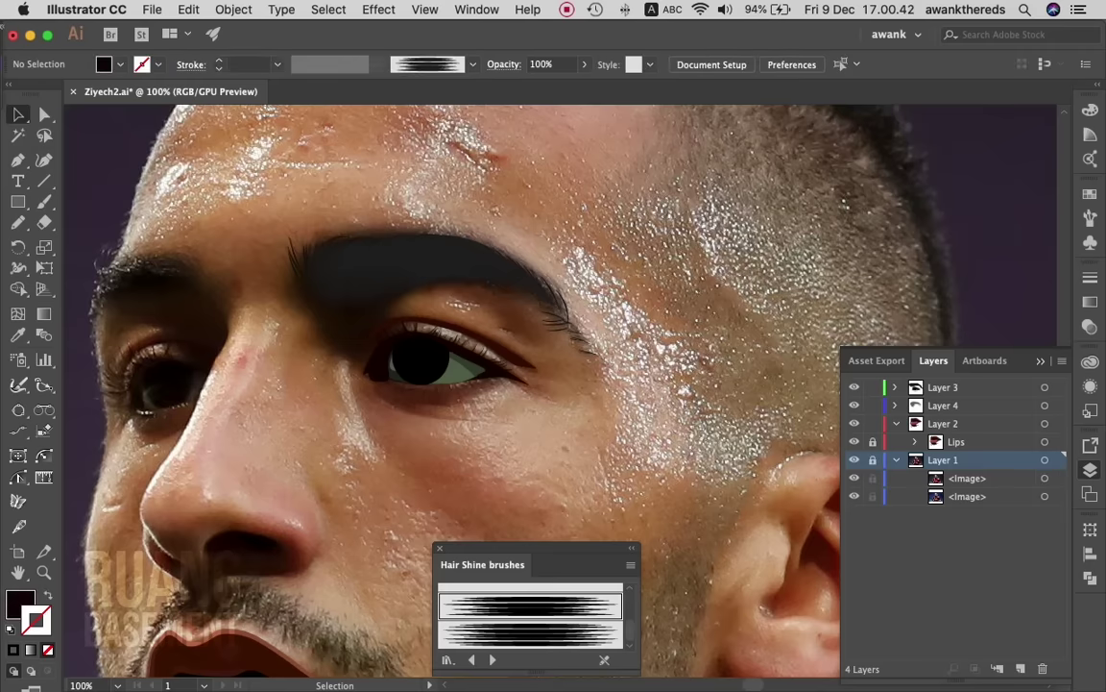
# - Group all eye and brow paths, move the group into Layer 2 and name it 'Left Eyes'
pyautogui.hotkey('ctrl', 'a')
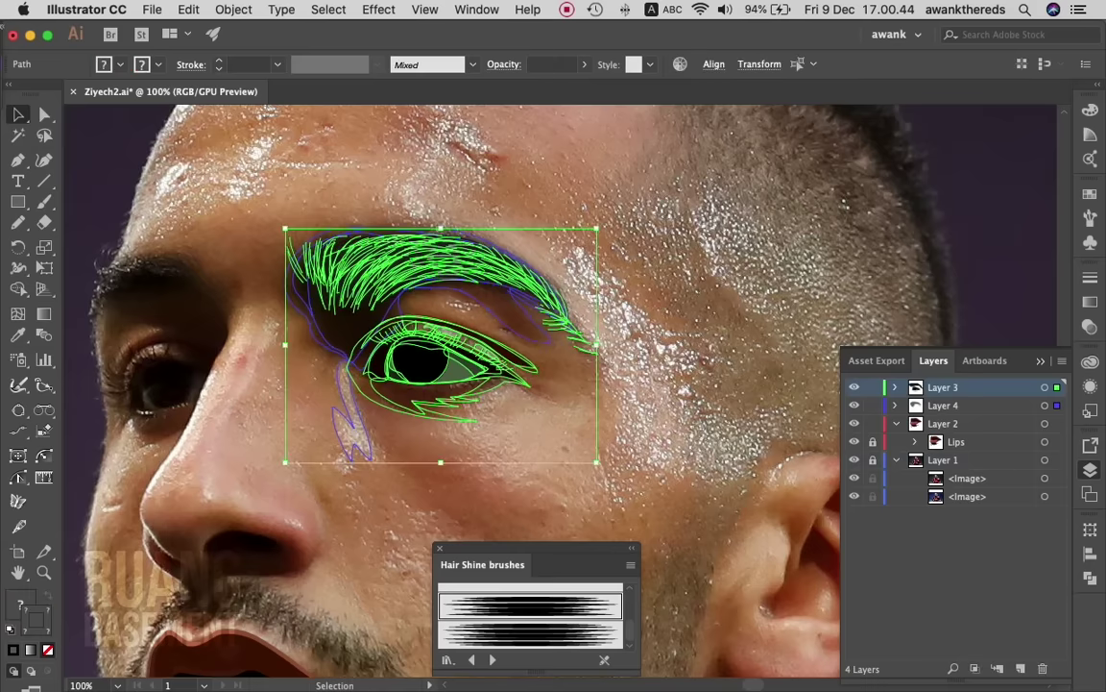
pyautogui.hotkey('ctrl', 'g')
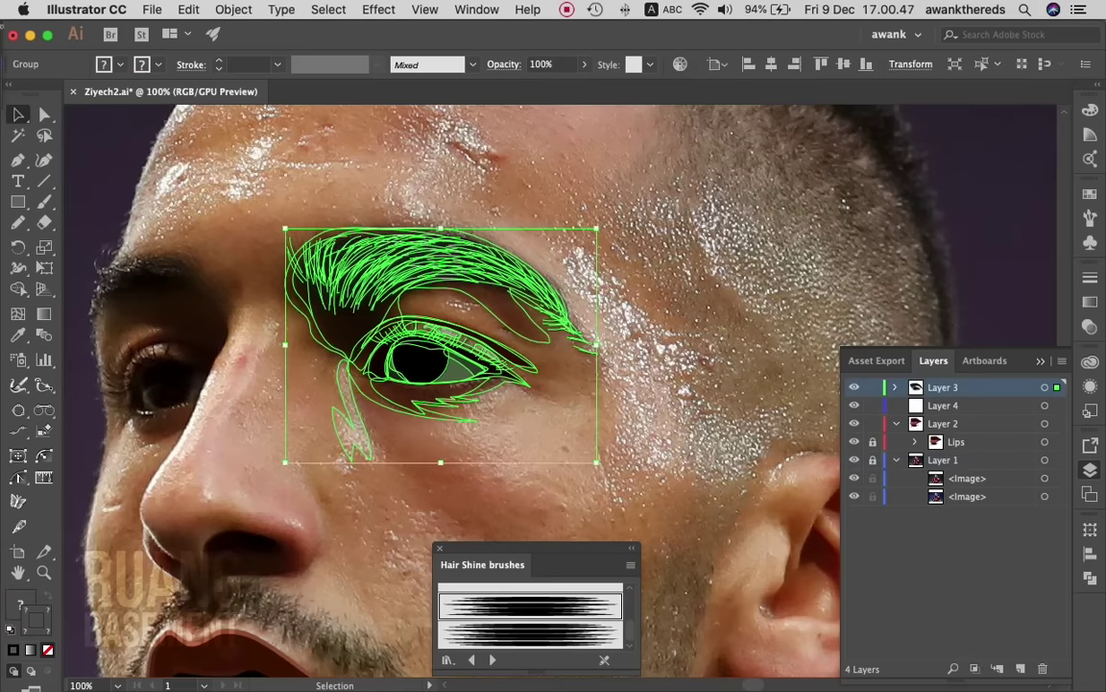
pyautogui.click(896, 387)
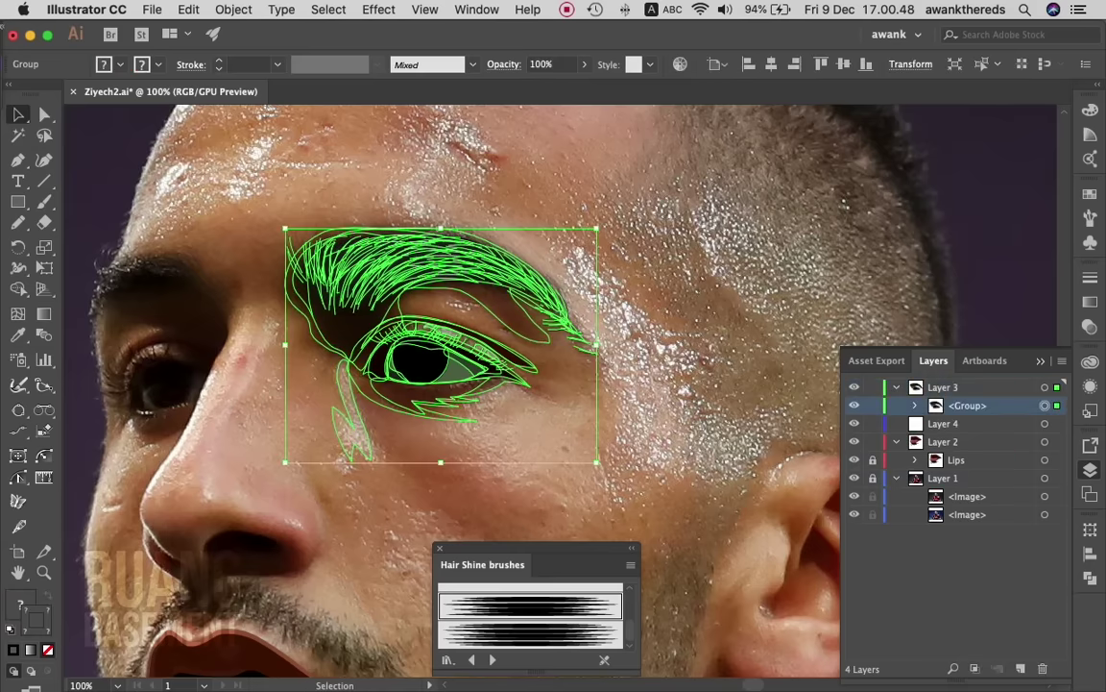
pyautogui.moveTo(965, 406); pyautogui.dragTo(942, 441)
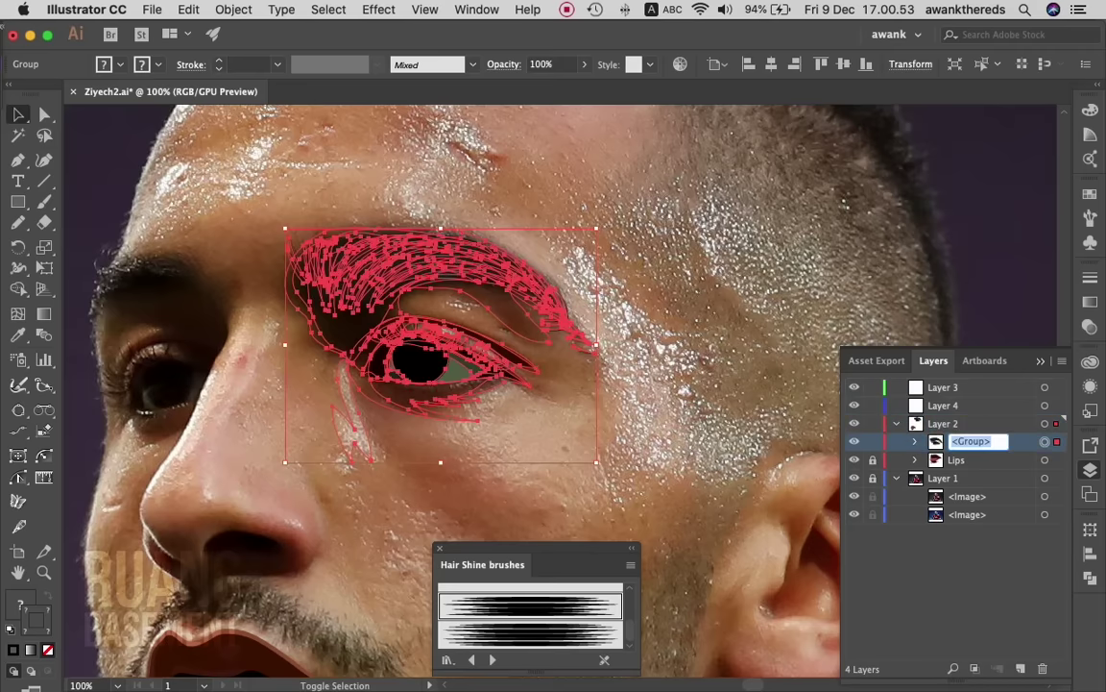
pyautogui.write('Left Eyes')
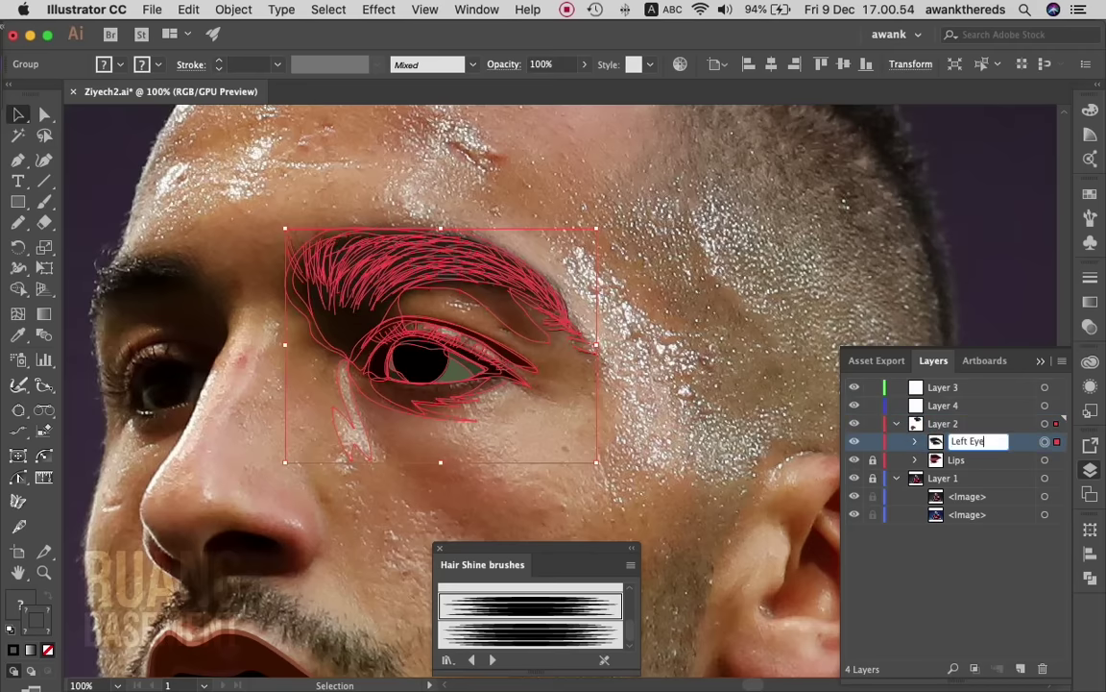
pyautogui.press('Return')
pyautogui.hotkey('ctrl', 'shift', 'a')
pyautogui.press('z')
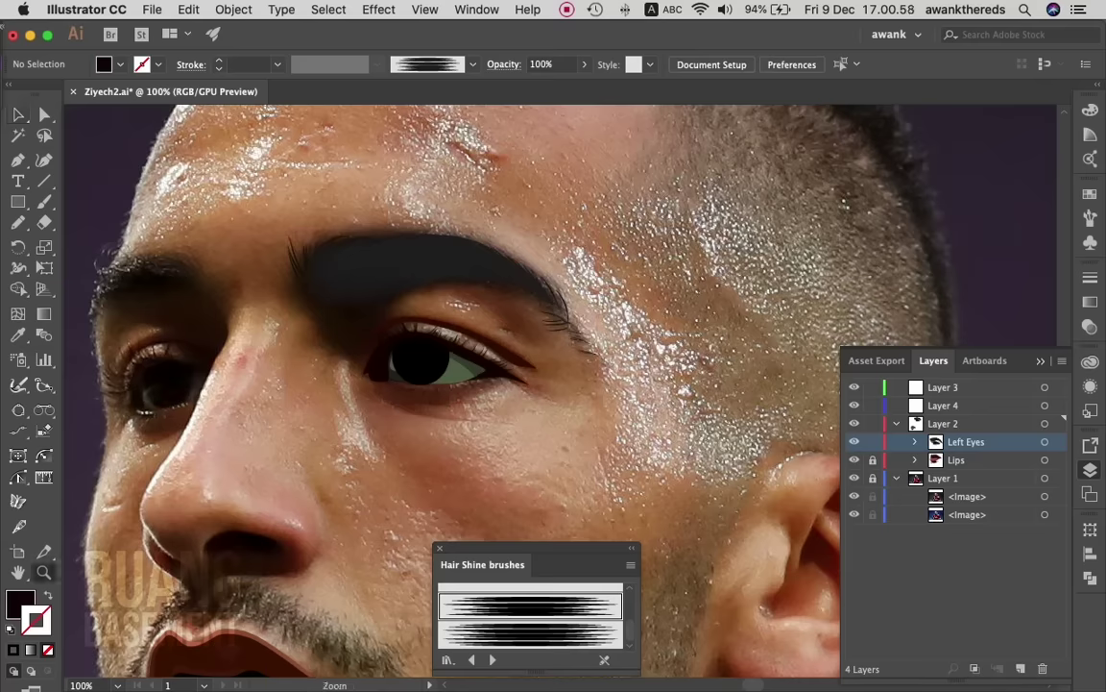
pyautogui.hotkey('ctrl', '+')
# - Zoom in on the second eye and target Layer 4 with a black stroke and no fill
pyautogui.hscroll(-5, 553, 384)
pyautogui.hotkey('ctrl', '+')
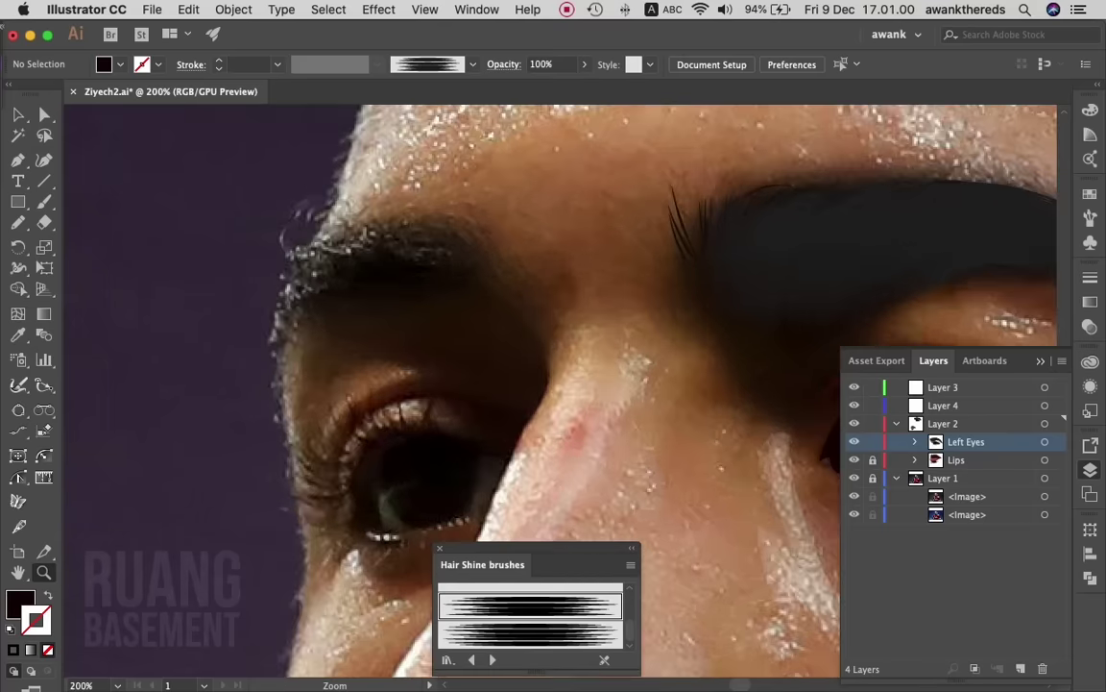
pyautogui.scroll(-2, 553, 385)
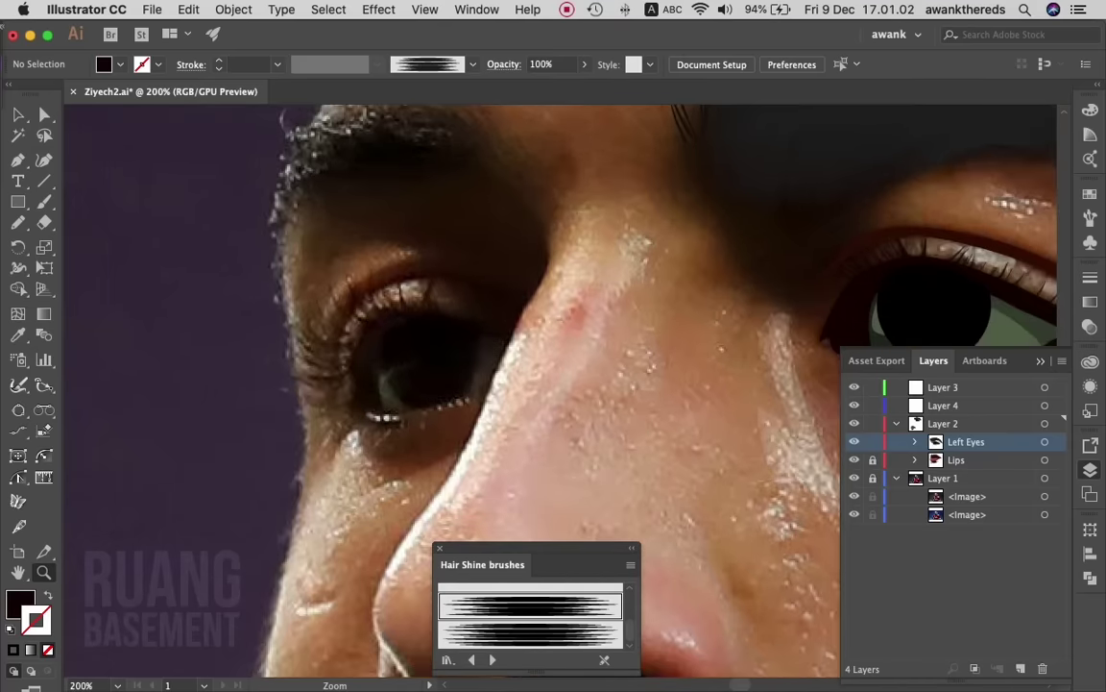
pyautogui.click(943, 405)
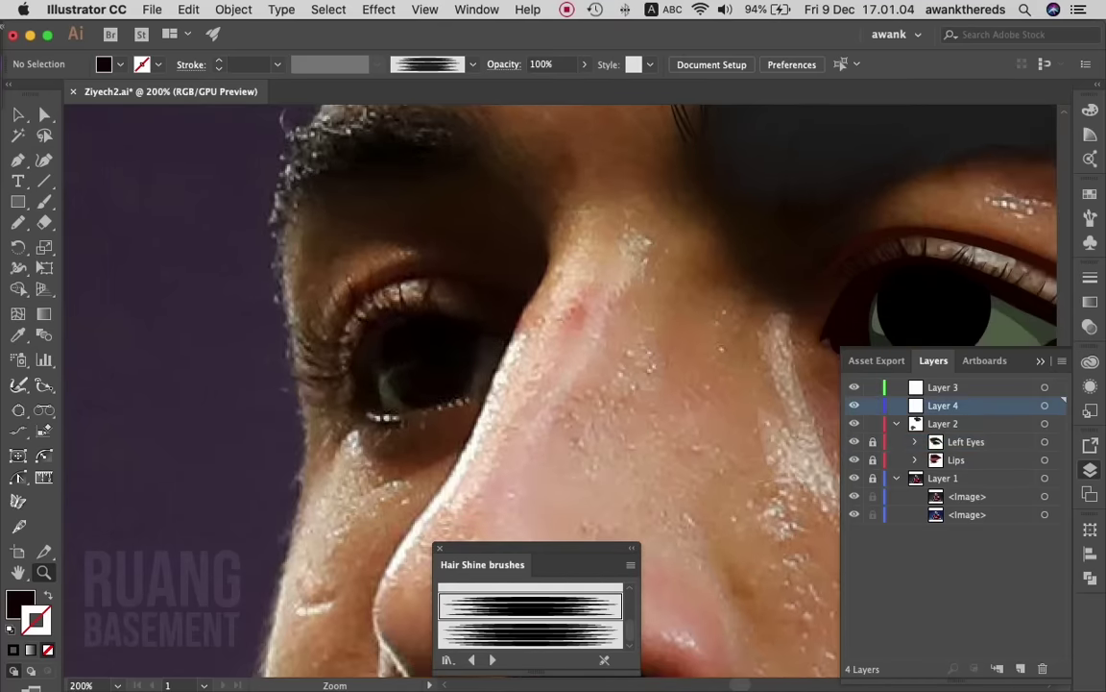
pyautogui.press('p')
pyautogui.hotkey('shift', 'x')
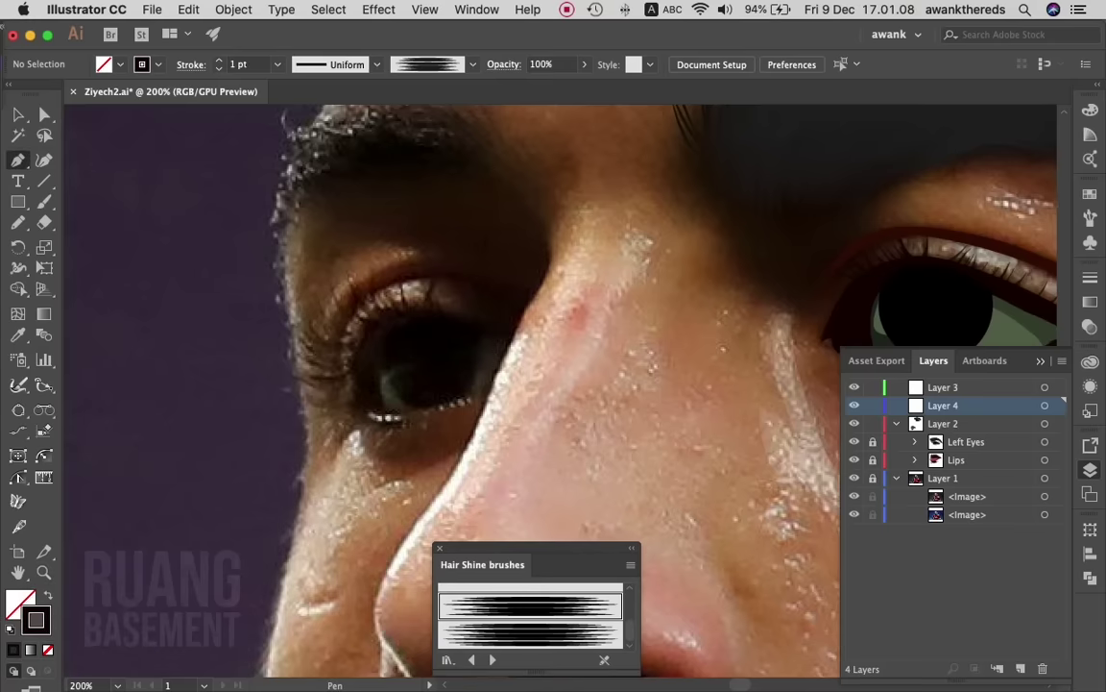
# - Draw the curved eyelid crease with the Pen from the outer to the inner eye corner
pyautogui.click(338, 387)
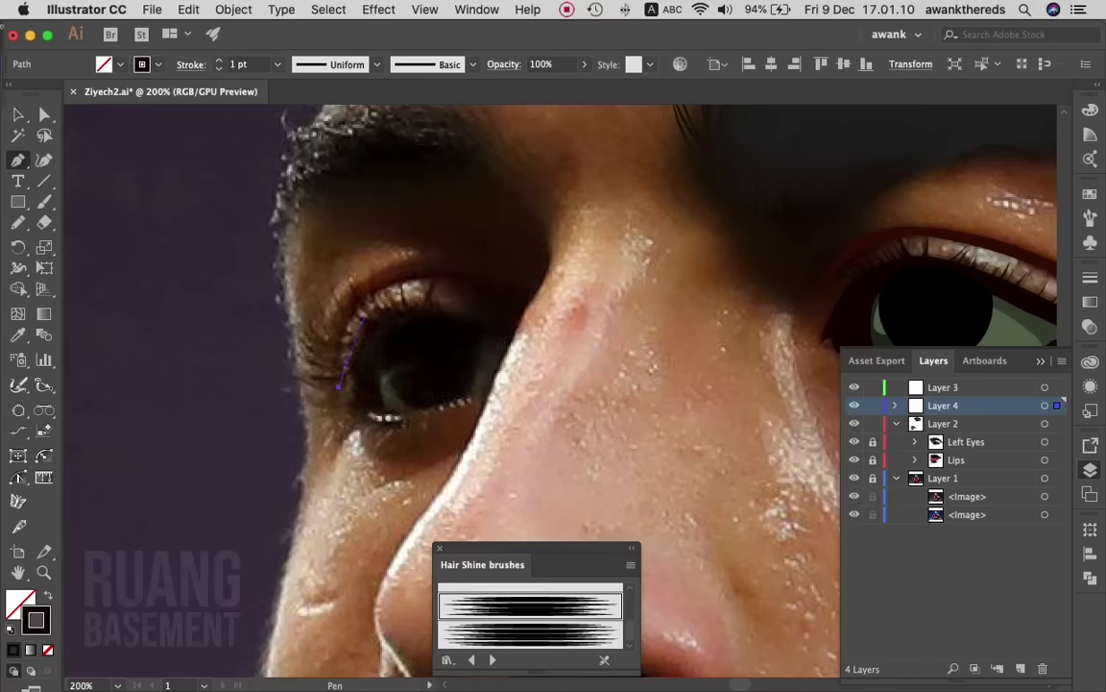
pyautogui.click(373, 303)
pyautogui.moveTo(373, 294); pyautogui.dragTo(419, 270)
pyautogui.click(504, 299)
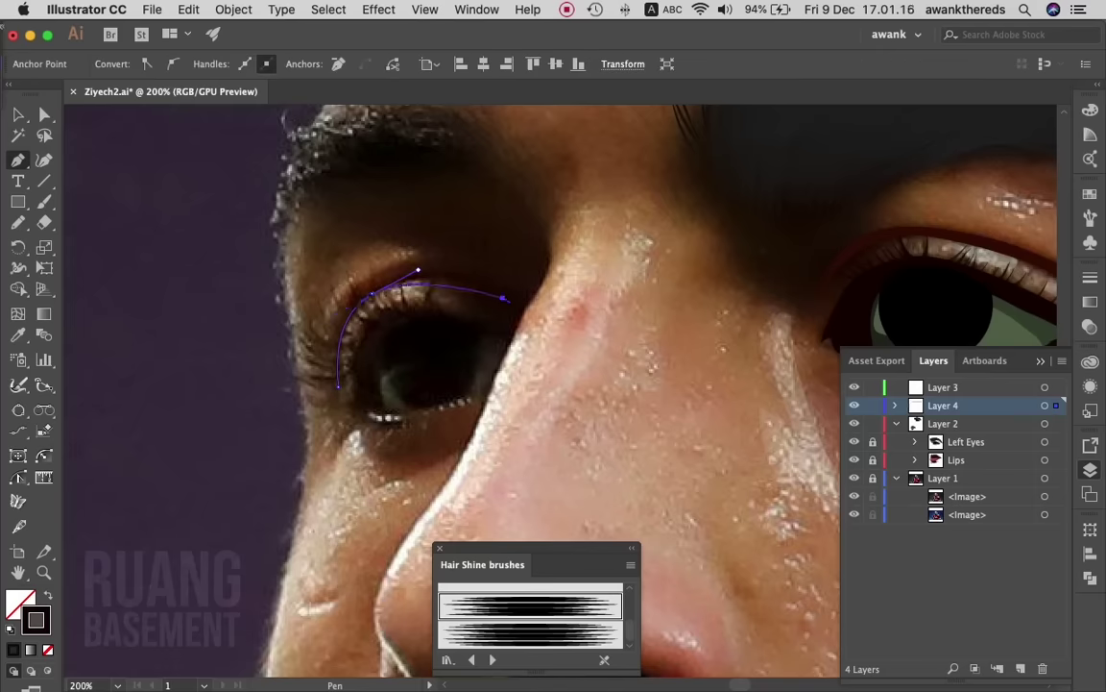
pyautogui.click(517, 313)
pyautogui.moveTo(531, 302)
pyautogui.mouseDown()
pyautogui.moveTo(416, 261)
pyautogui.moveTo(344, 280)
pyautogui.mouseUp()
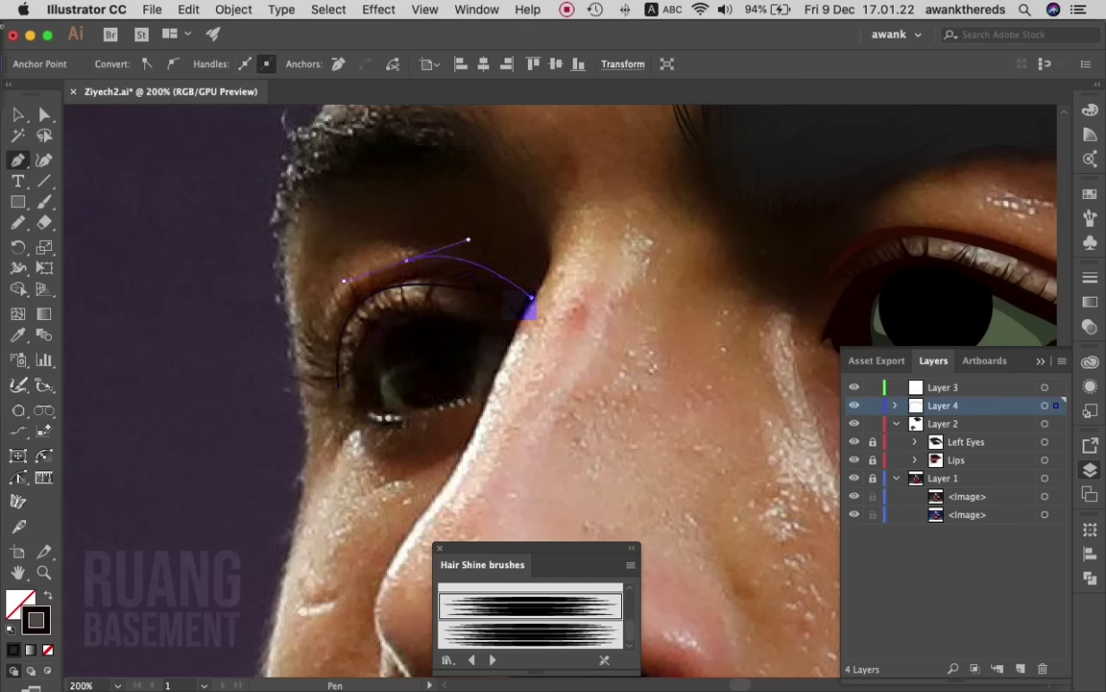
pyautogui.click(338, 386)
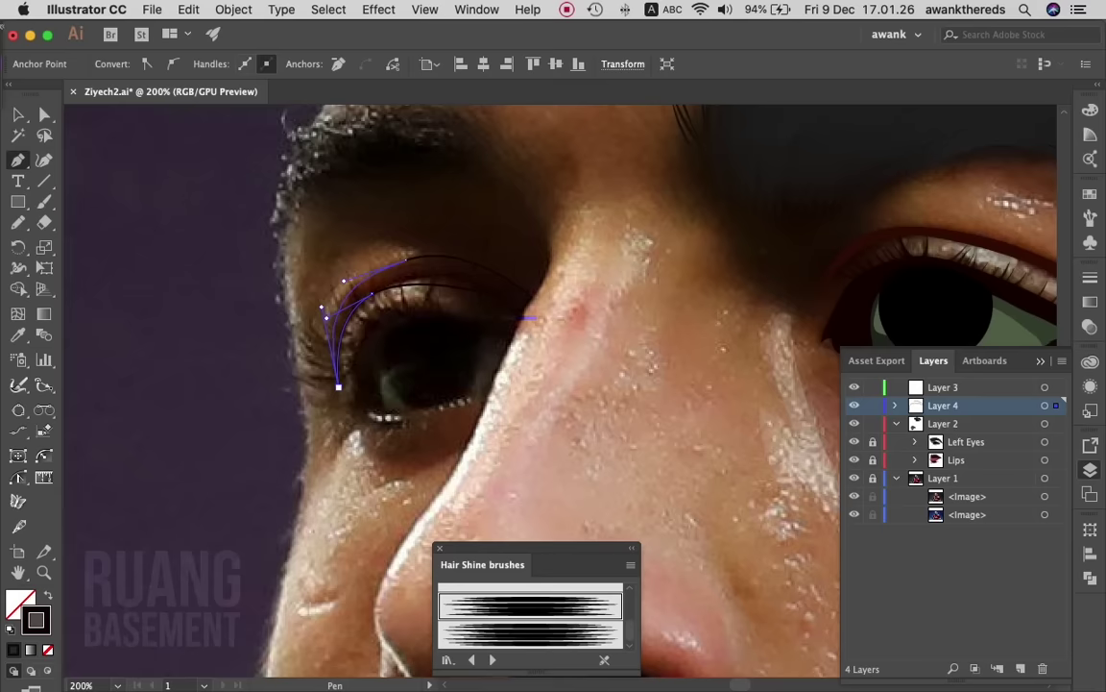
pyautogui.moveTo(518, 308); pyautogui.dragTo(530, 297)
pyautogui.press('a')
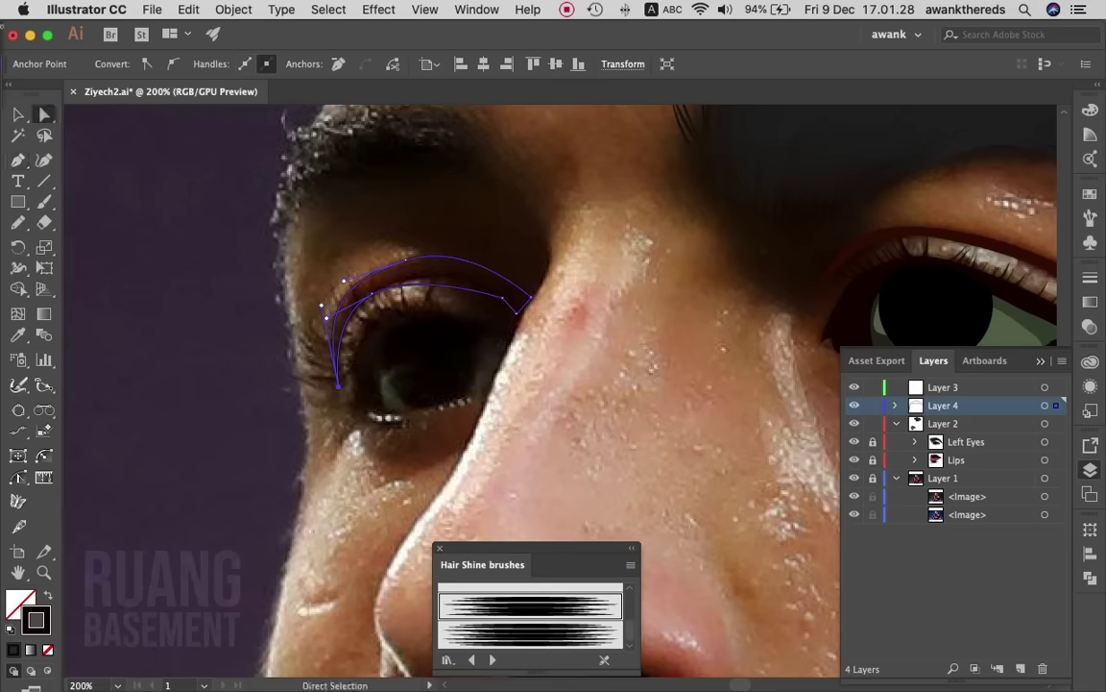
pyautogui.click(407, 259)
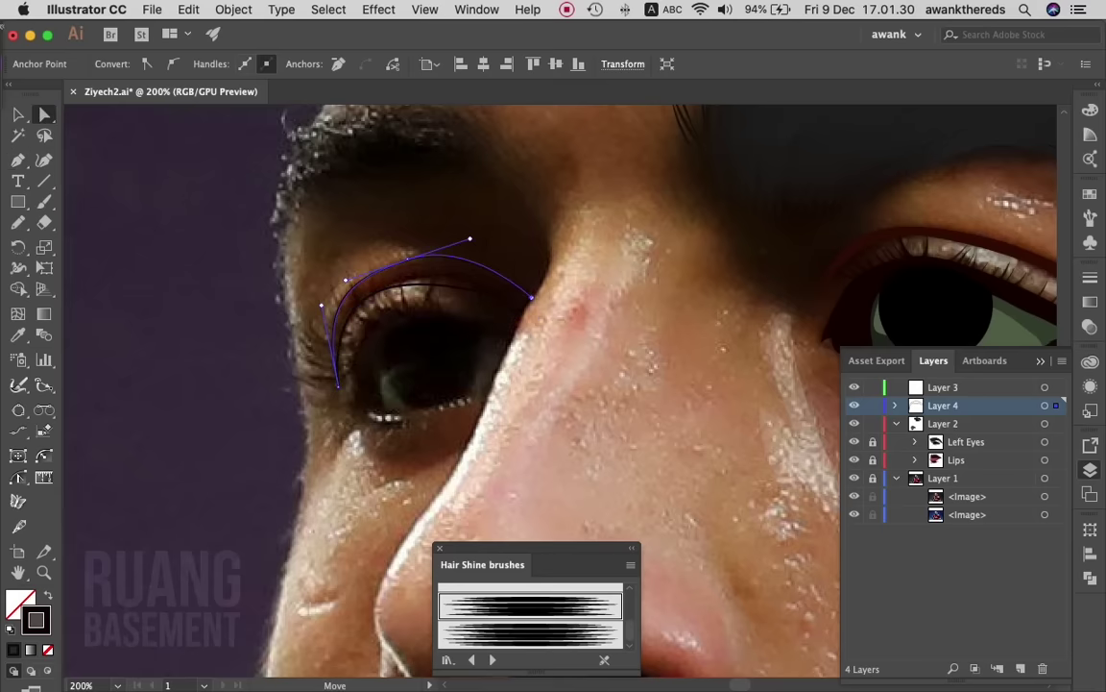
pyautogui.press('super+shift+a')
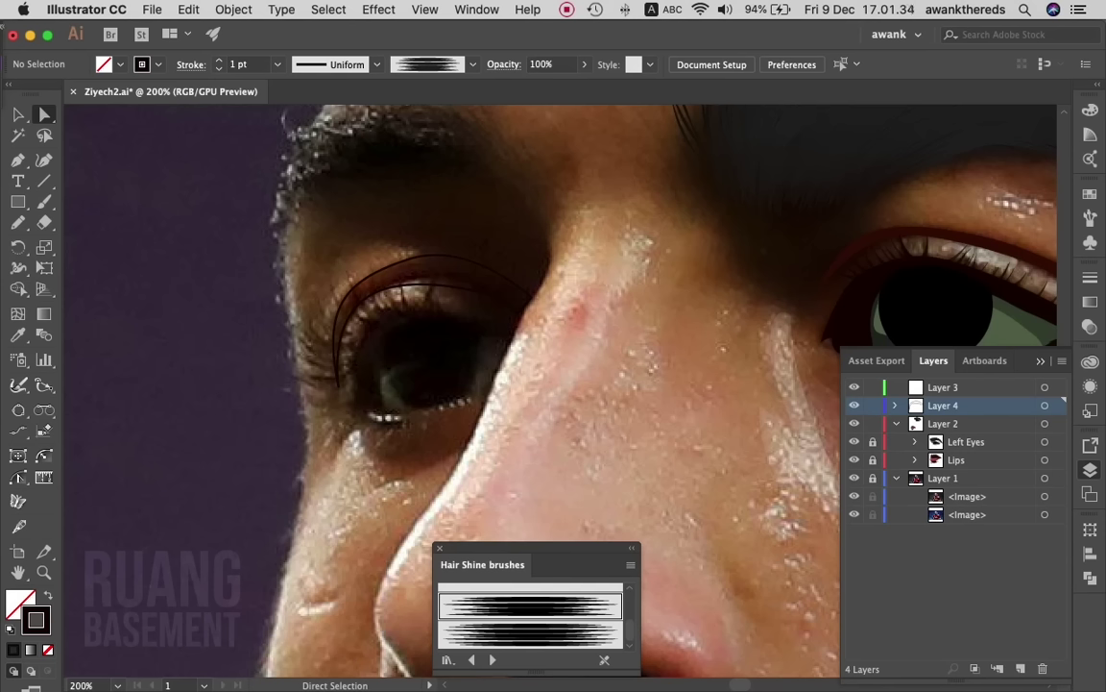
# - Pencil-trace the lower eyelid stroke and the outline of the eye opening
pyautogui.press('n')
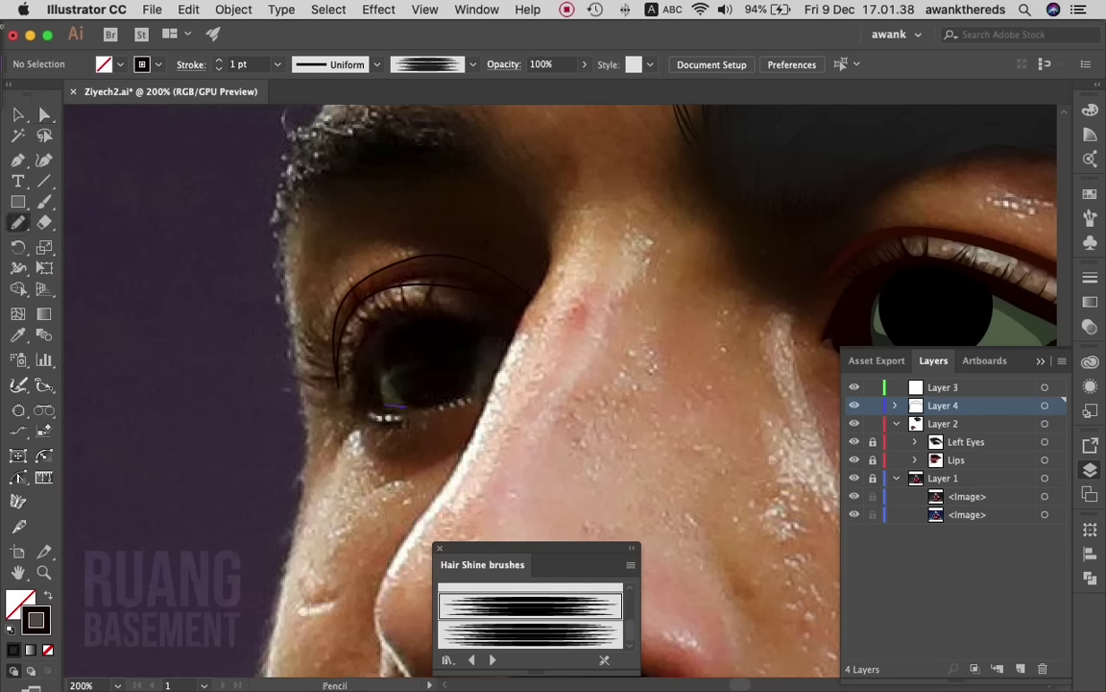
pyautogui.moveTo(389, 408); pyautogui.dragTo(422, 407)
pyautogui.moveTo(501, 348); pyautogui.dragTo(384, 368)
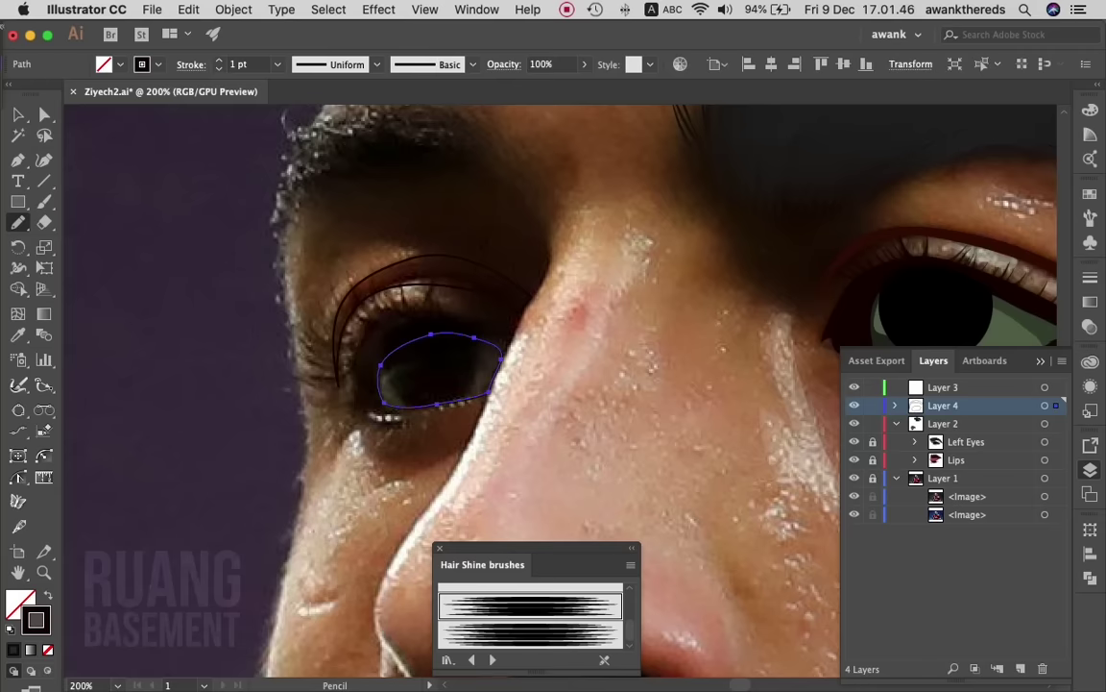
# - Try an eyedropped olive fill on the eye outline, then undo it and deselect
pyautogui.press('v')
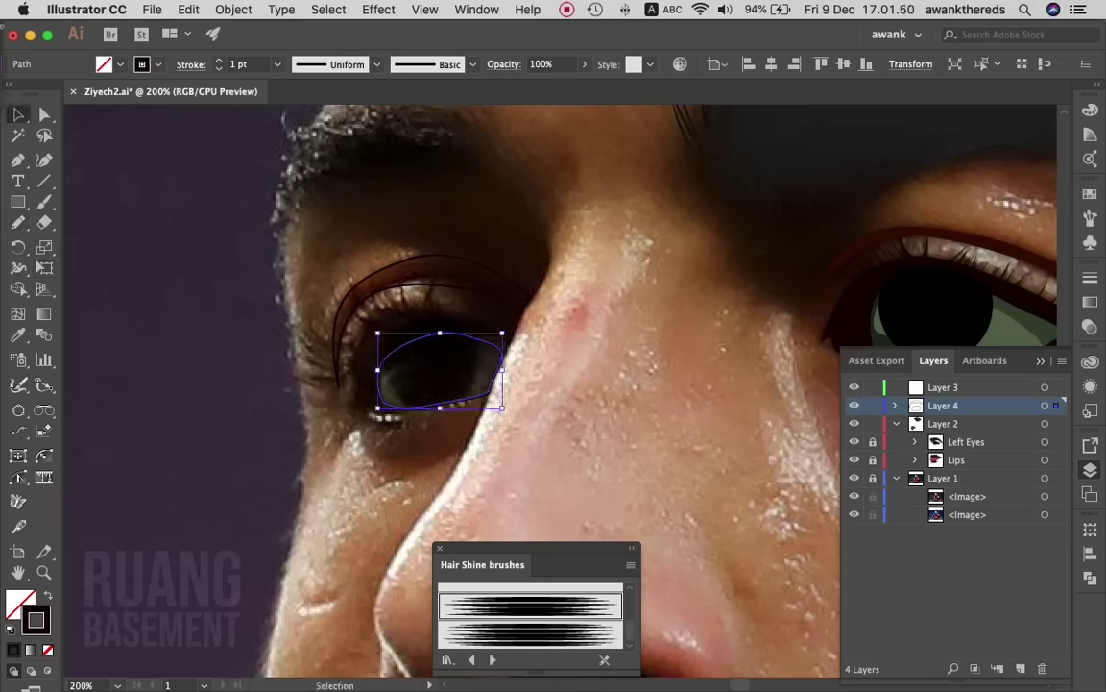
pyautogui.press('i')
pyautogui.click(1018, 317)
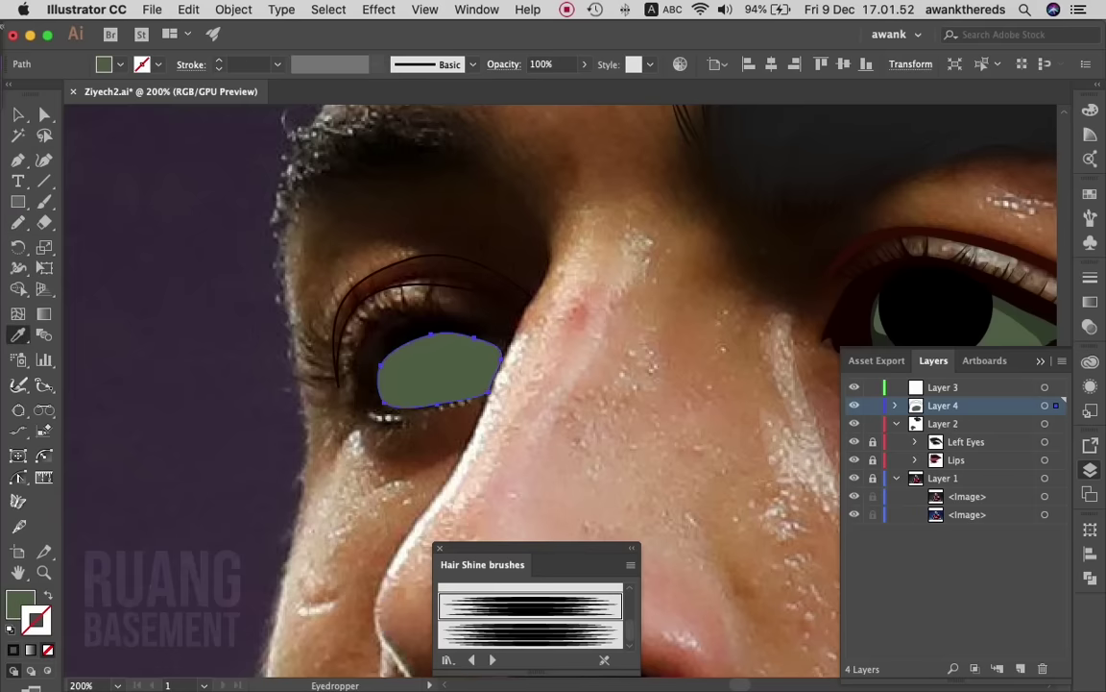
pyautogui.hotkey('ctrl', 'z')
pyautogui.press('v')
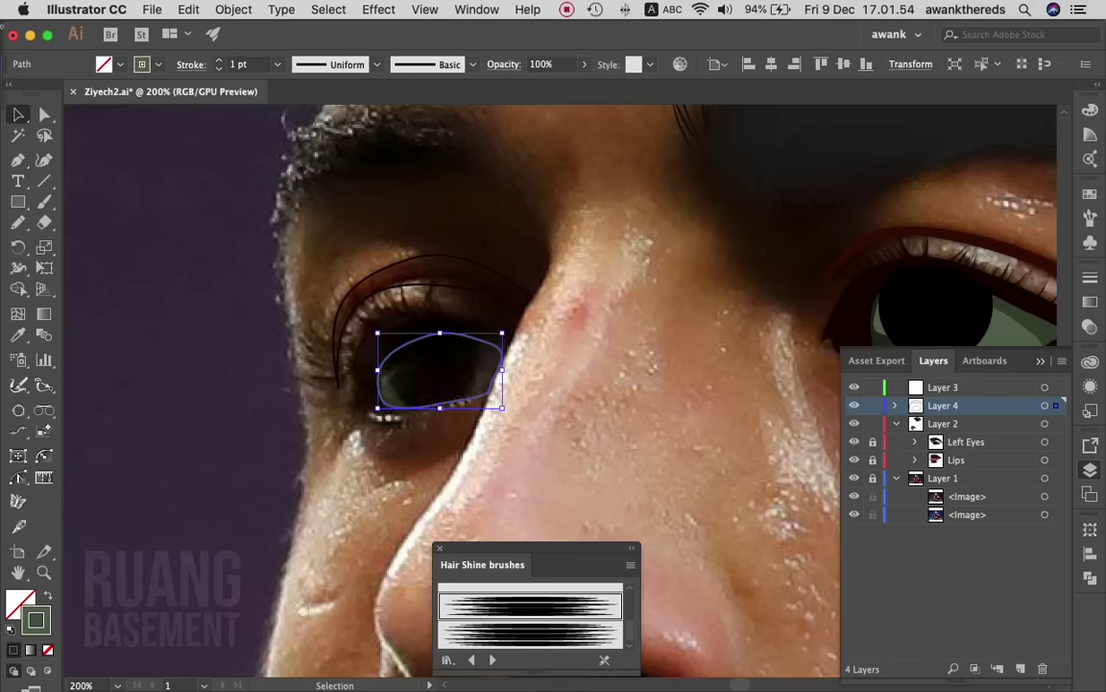
pyautogui.hotkey('ctrl', 'shift', 'a')
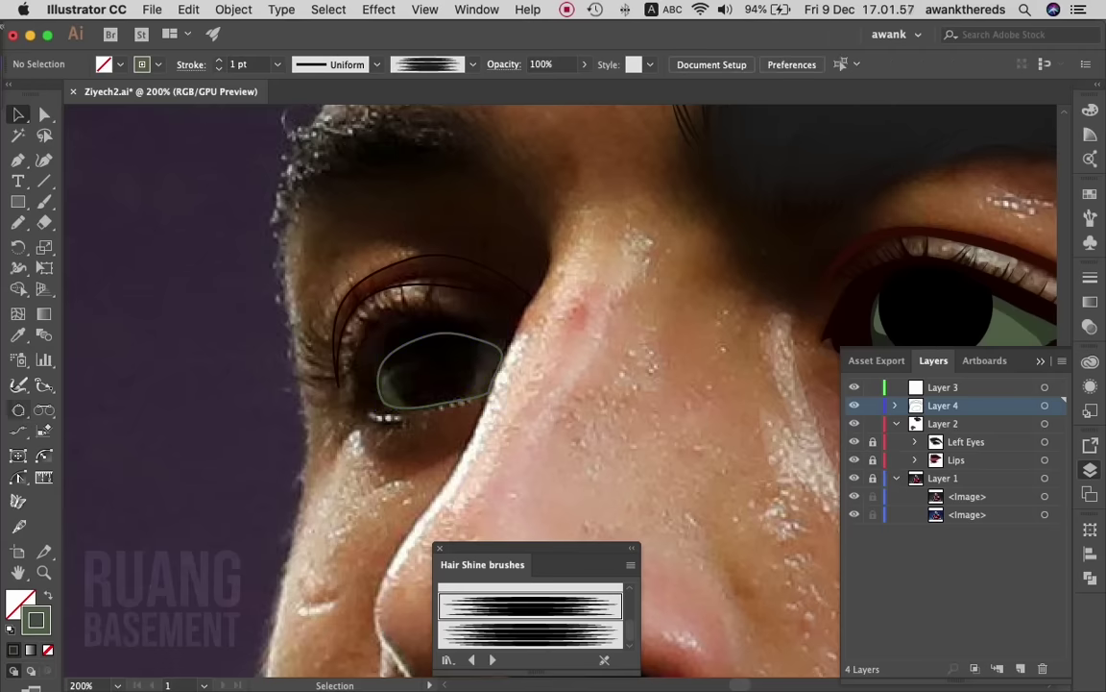
# - Draw a 3-point circle over the iris and delete its top part with Shape Builder
pyautogui.press('l')
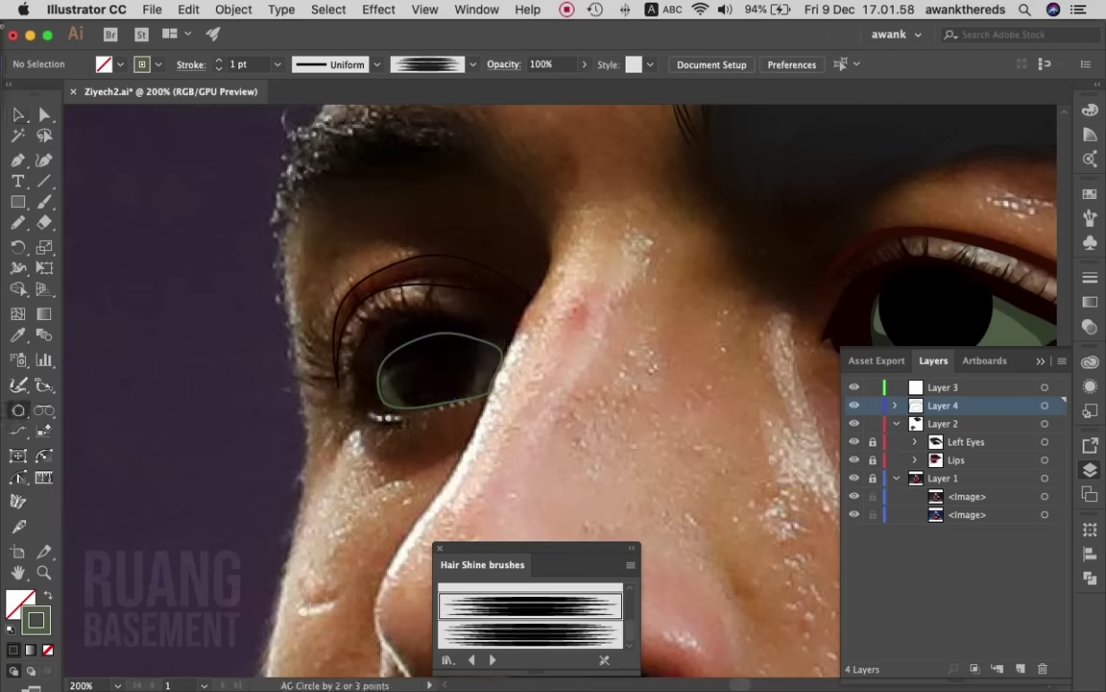
pyautogui.moveTo(400, 324); pyautogui.dragTo(471, 392)
pyautogui.press('v')
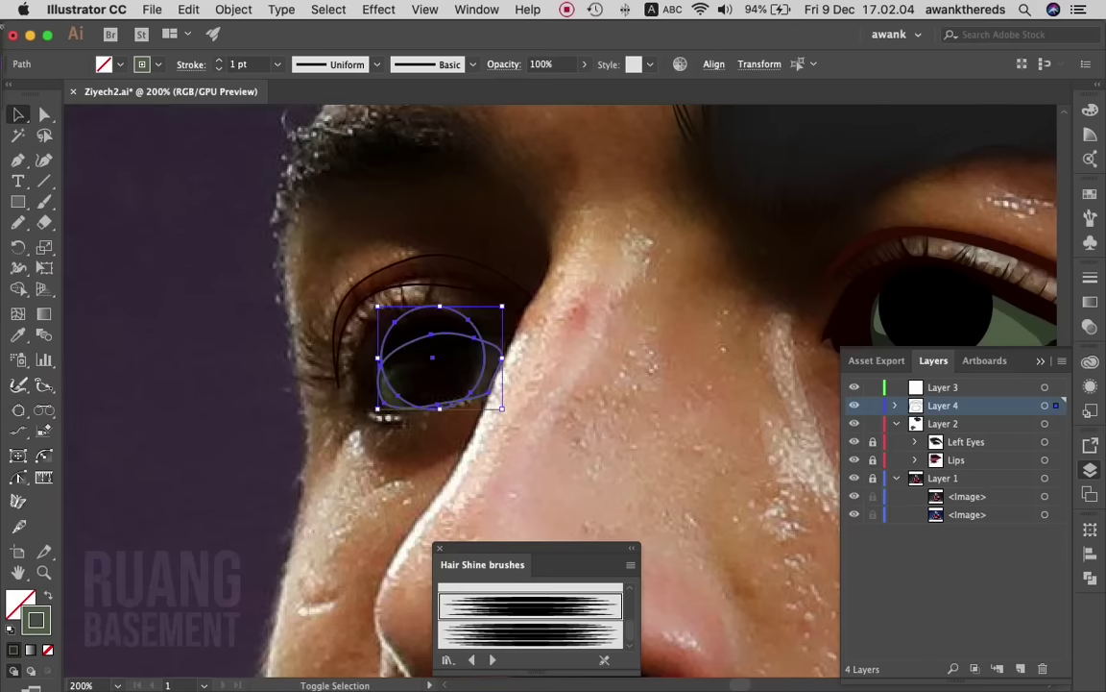
pyautogui.hotkey('shift', 'm')
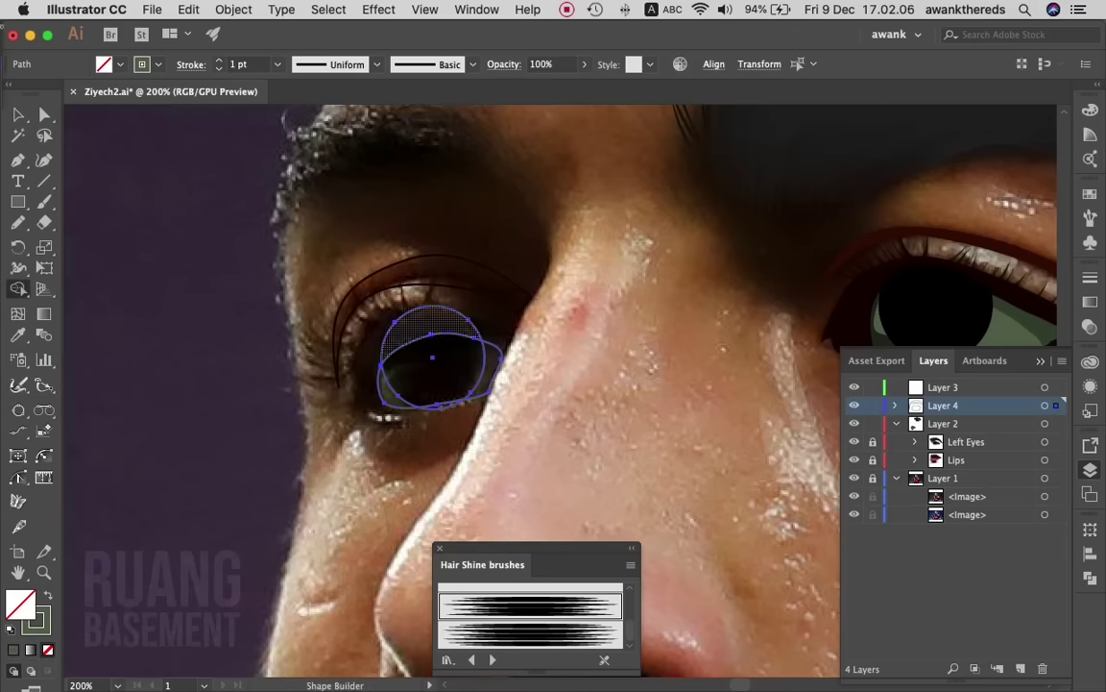
pyautogui.keyDown('alt'); pyautogui.click(433, 322); pyautogui.keyUp('alt')
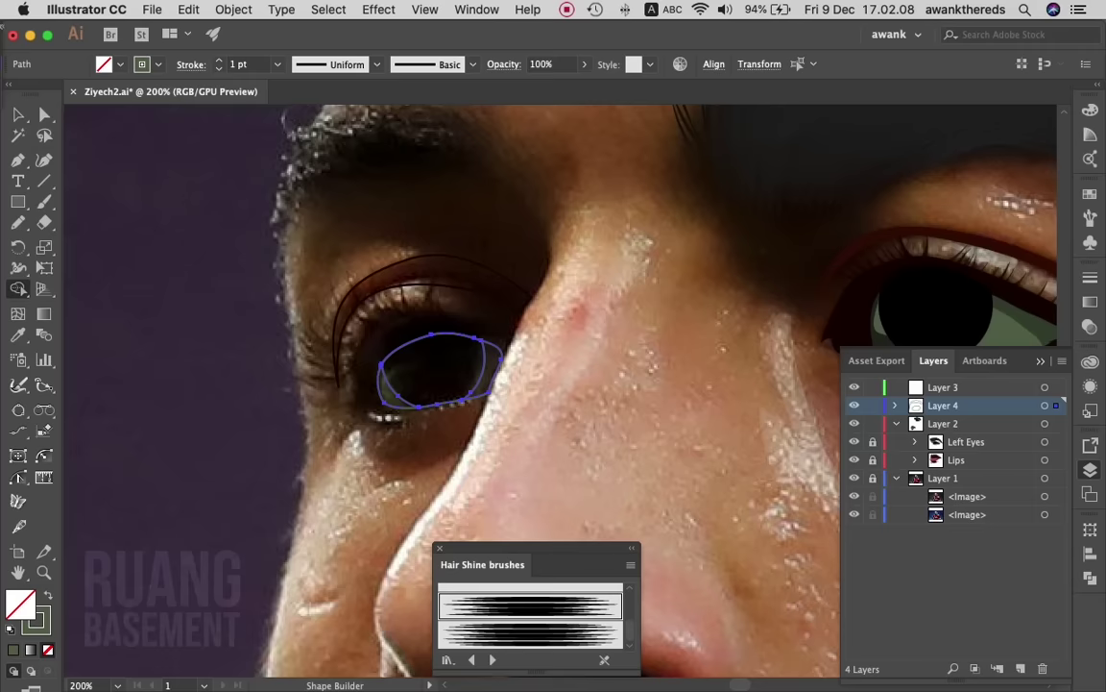
pyautogui.press('v')
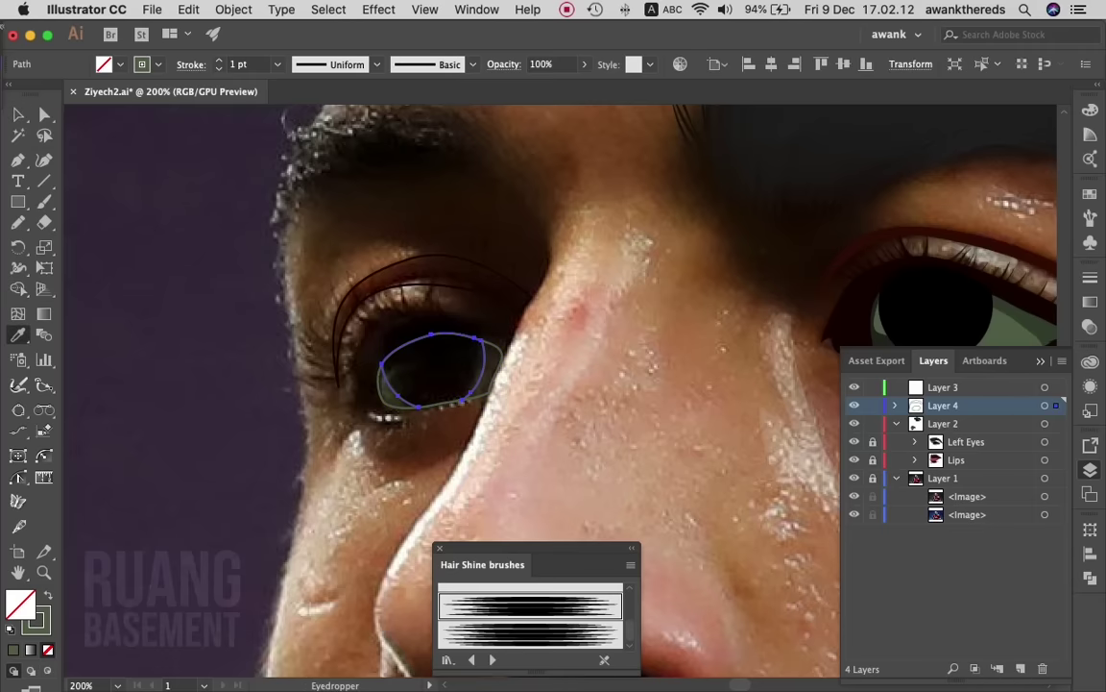
# - Give the trimmed iris shape a black fill with no stroke, then deselect
pyautogui.hotkey('shift', 'x')
pyautogui.press('v')
pyautogui.press('super+shift+a')
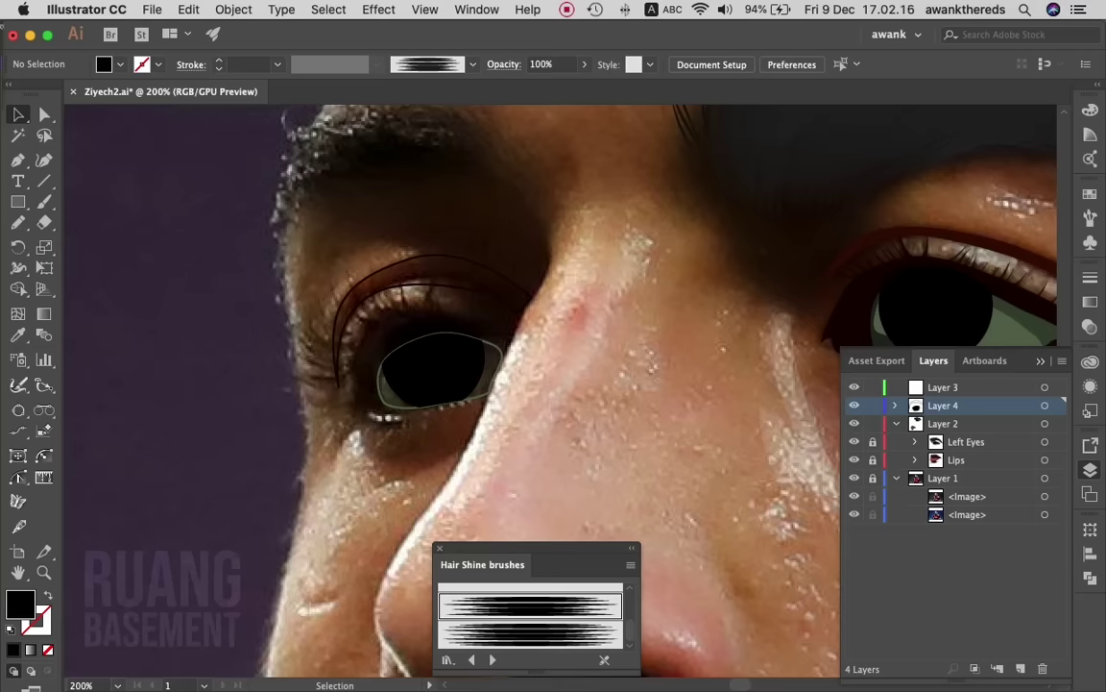
pyautogui.hotkey('shift', 'x')
# - Pencil the socket shadow shape from the eye's outer corner over the eyelid and back
pyautogui.press('n')
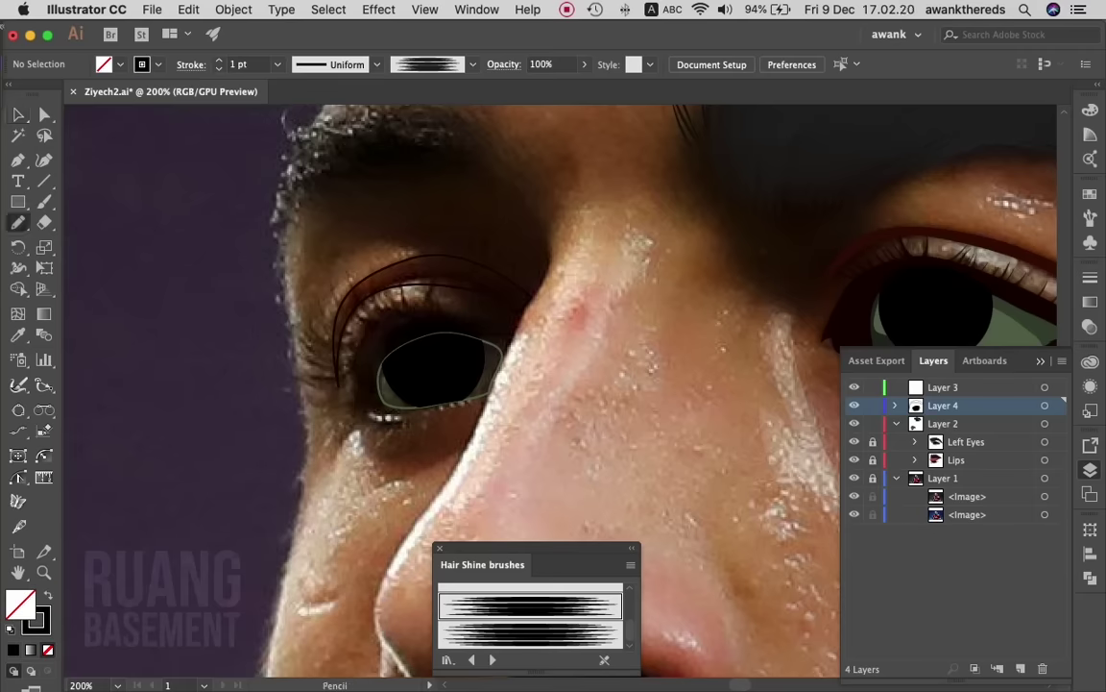
pyautogui.moveTo(369, 414)
pyautogui.mouseDown()
pyautogui.moveTo(353, 395)
pyautogui.moveTo(372, 313)
pyautogui.moveTo(467, 313)
pyautogui.moveTo(473, 304)
pyautogui.mouseUp()
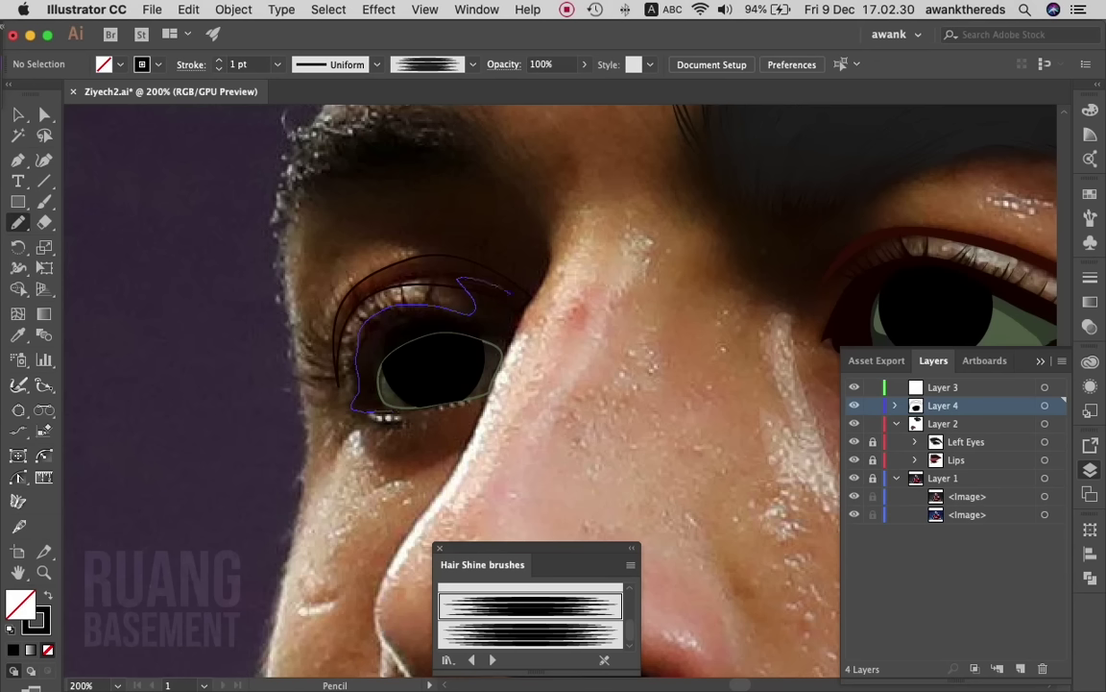
pyautogui.moveTo(460, 279); pyautogui.dragTo(519, 300)
pyautogui.moveTo(413, 338); pyautogui.dragTo(515, 358)
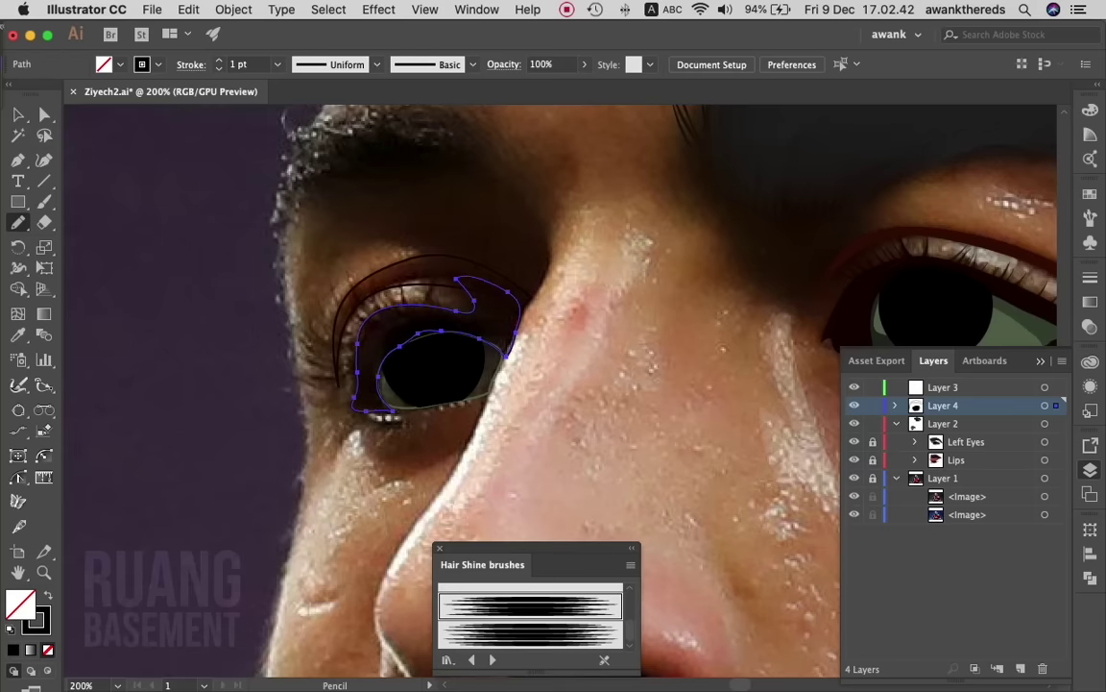
# - Zoom in on the eye and reshape the shadow's edge along the iris top
pyautogui.press('z')
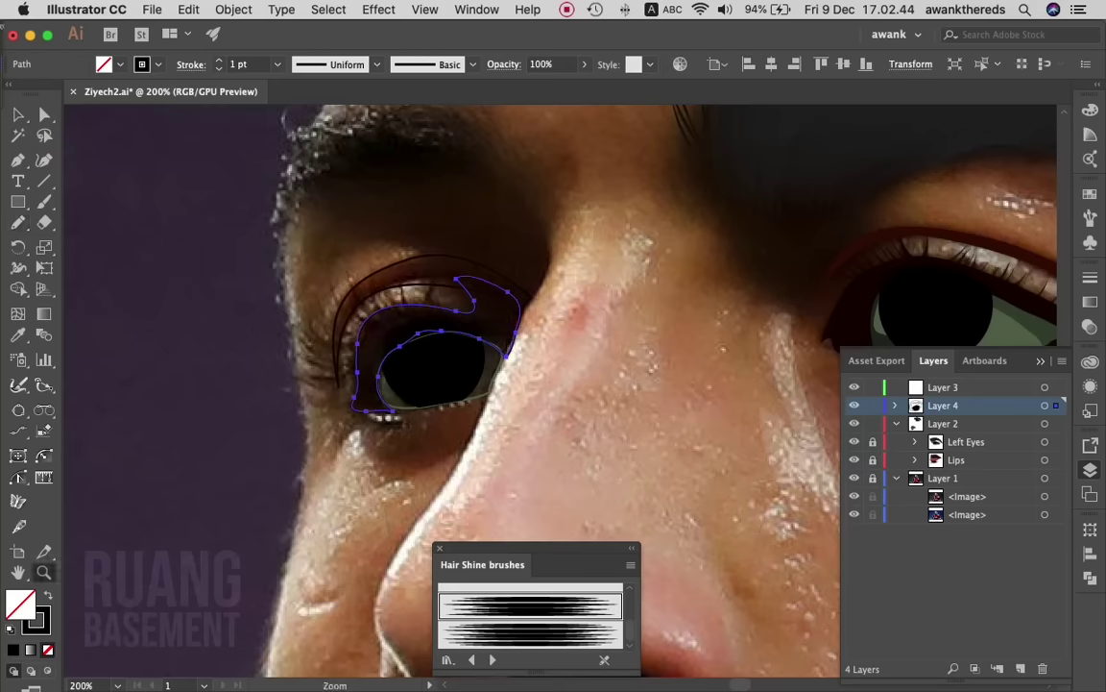
pyautogui.click(397, 329)
pyautogui.click(397, 328)
pyautogui.click(396, 328)
pyautogui.press('a')
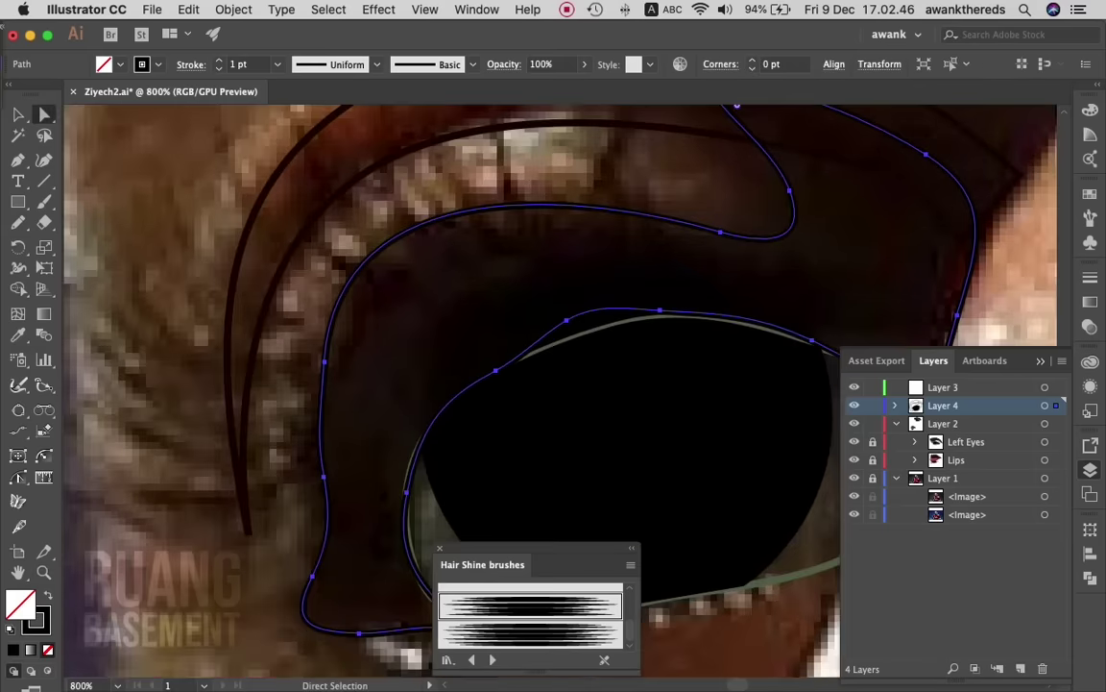
pyautogui.moveTo(566, 319); pyautogui.dragTo(571, 336)
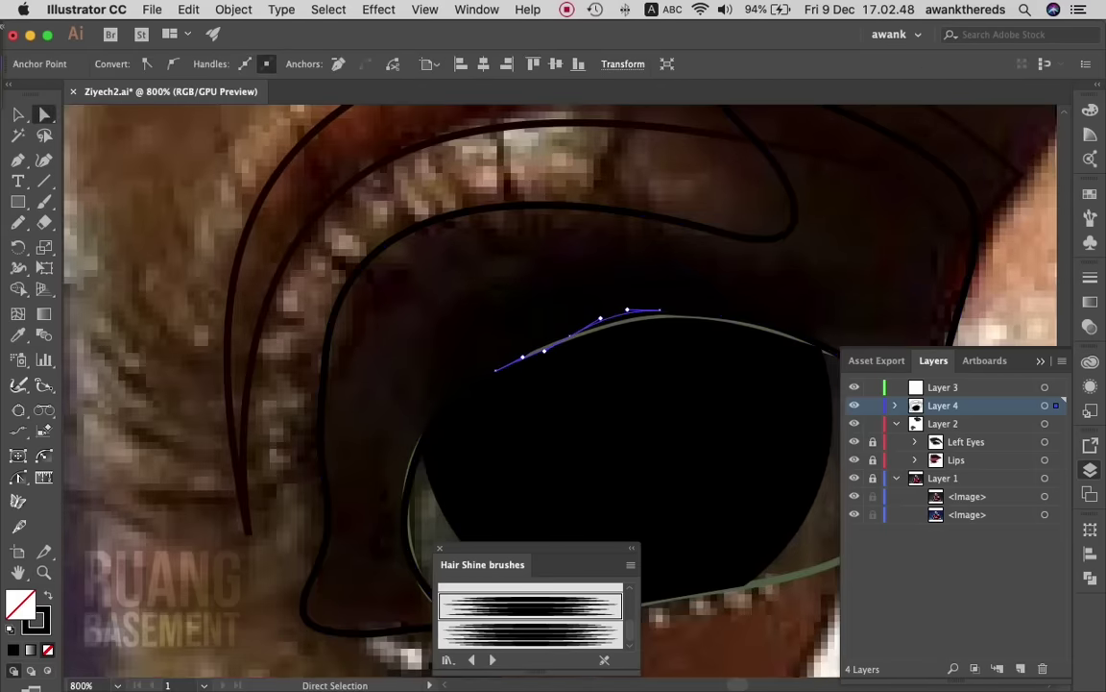
pyautogui.moveTo(626, 311); pyautogui.dragTo(758, 316)
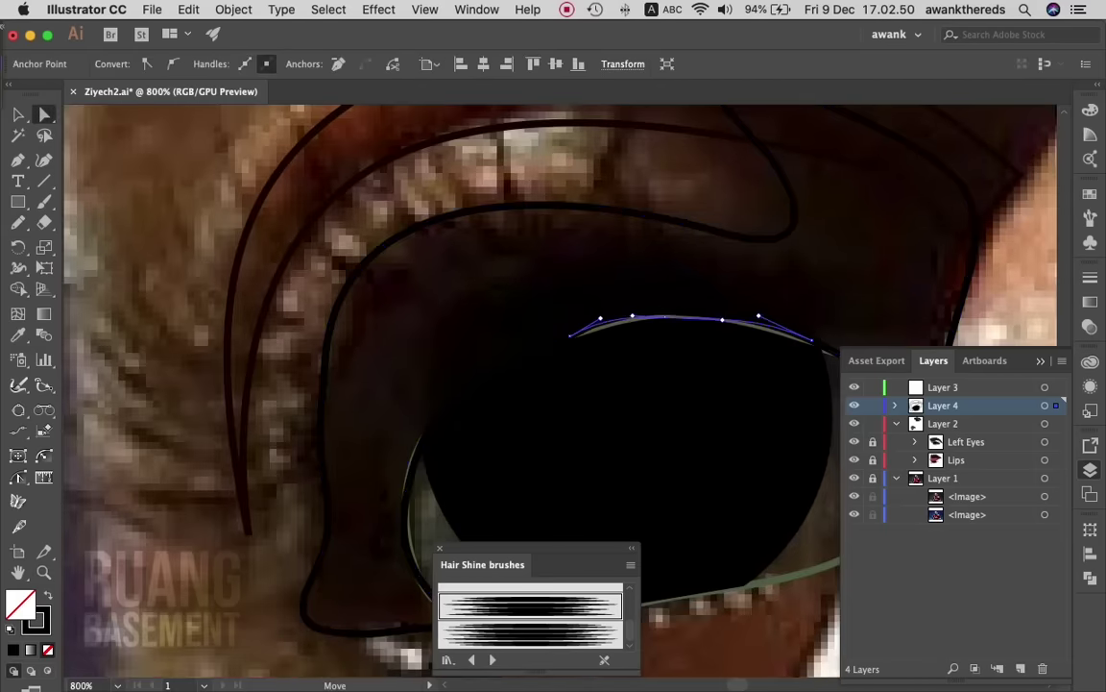
# - Adjust the socket shadow's outer-left, inner fold and left-edge anchors to smooth its curve
pyautogui.hscroll(5, 606, 313)
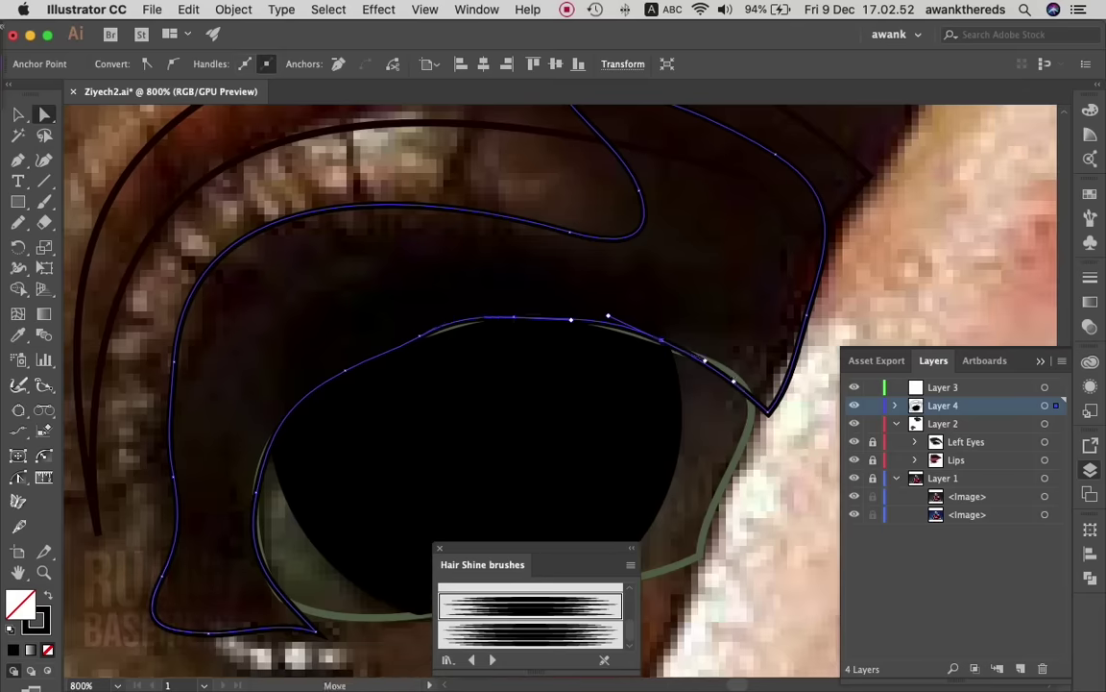
pyautogui.click(662, 342)
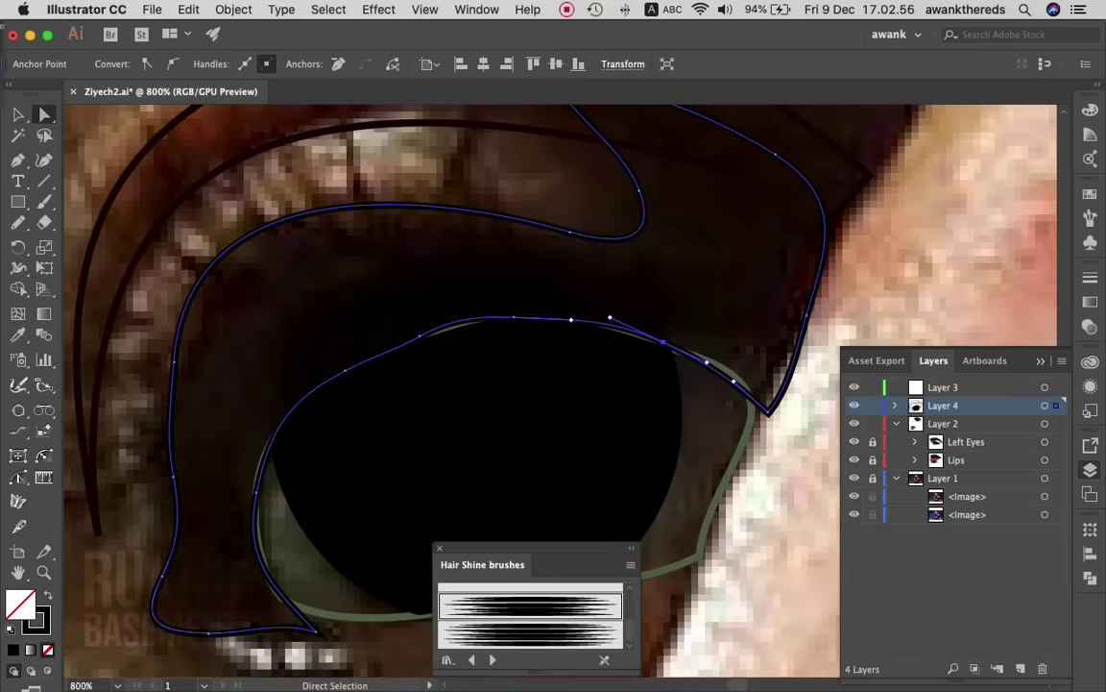
pyautogui.moveTo(173, 364); pyautogui.dragTo(183, 379)
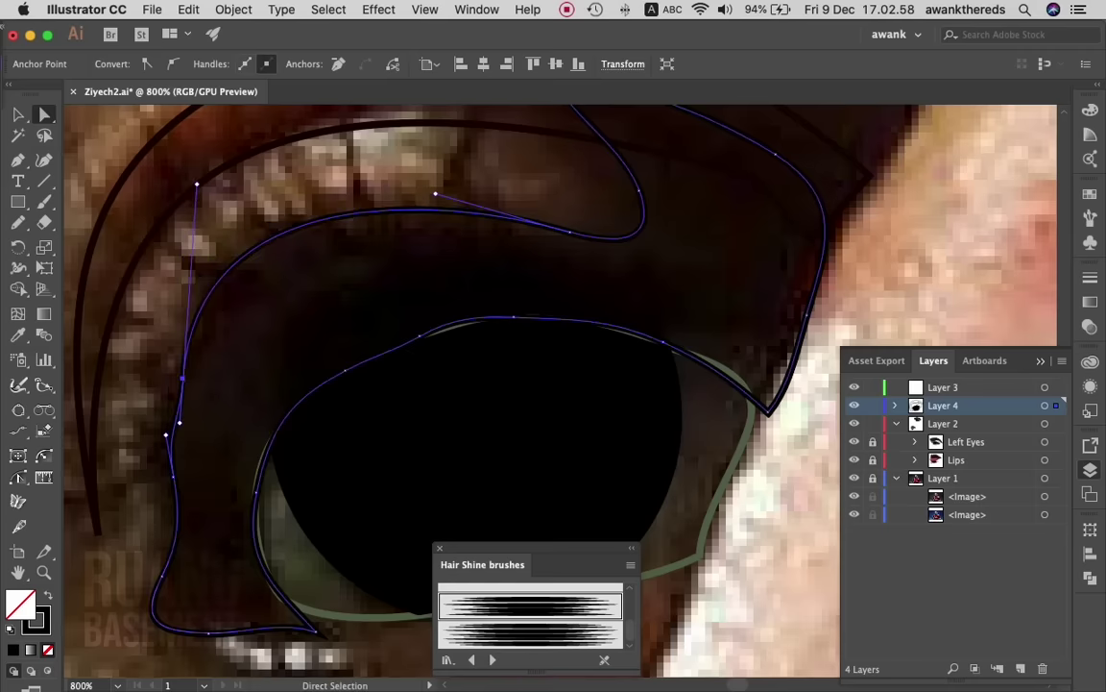
pyautogui.click(570, 232)
pyautogui.moveTo(569, 232); pyautogui.dragTo(583, 251)
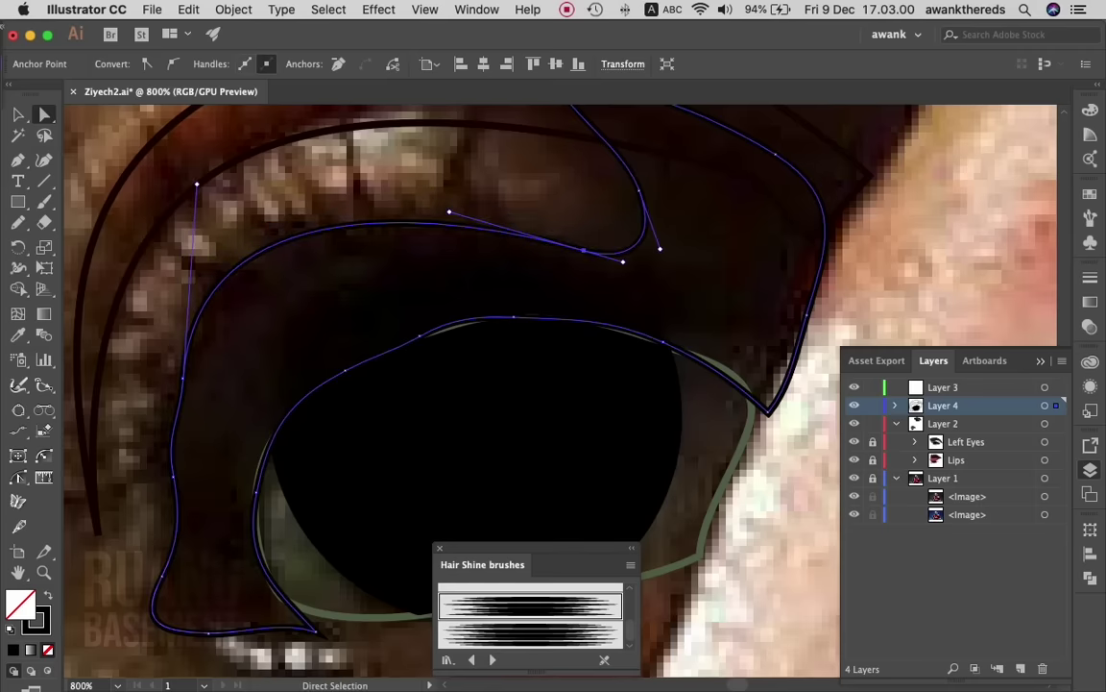
pyautogui.click(173, 434)
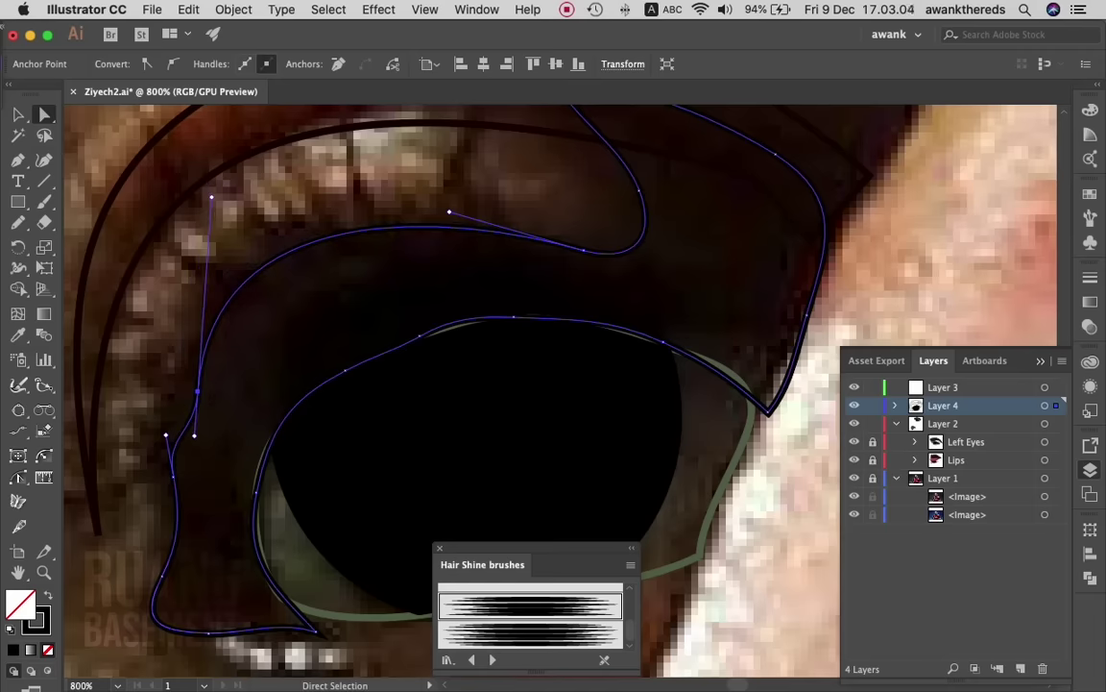
pyautogui.moveTo(165, 435); pyautogui.dragTo(151, 429)
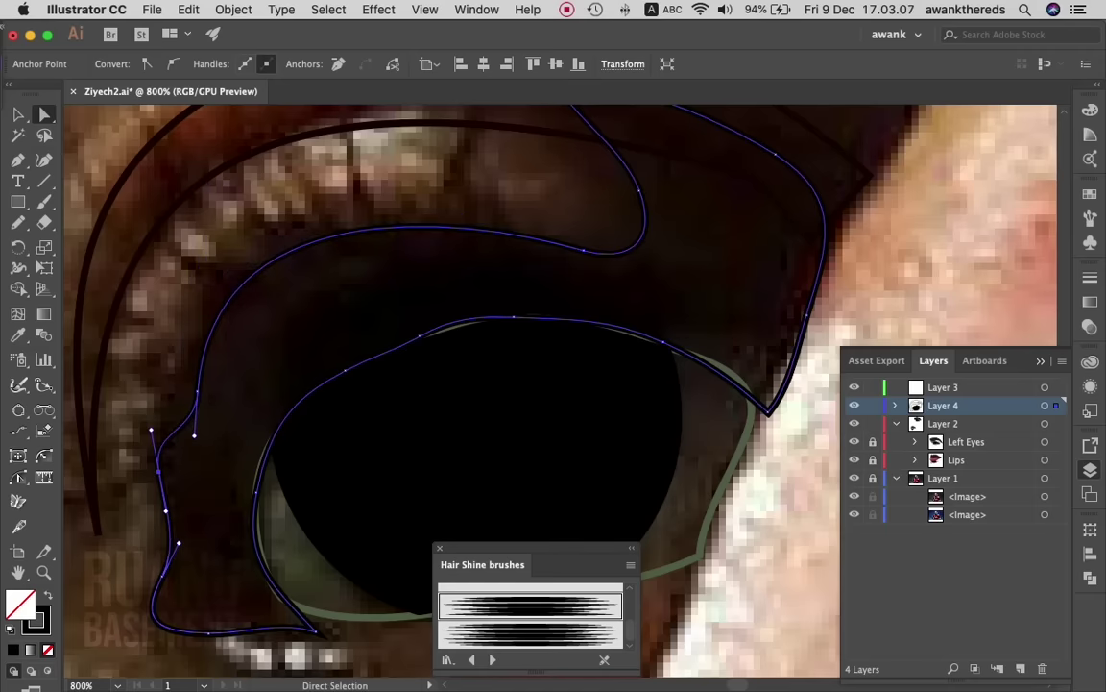
# - Deselect and zoom back out to 300% to see the whole eye
pyautogui.hotkey('ctrl', 'shift', 'a')
pyautogui.press('z')
pyautogui.keyDown('alt'); pyautogui.click(672, 610); pyautogui.keyUp('alt')
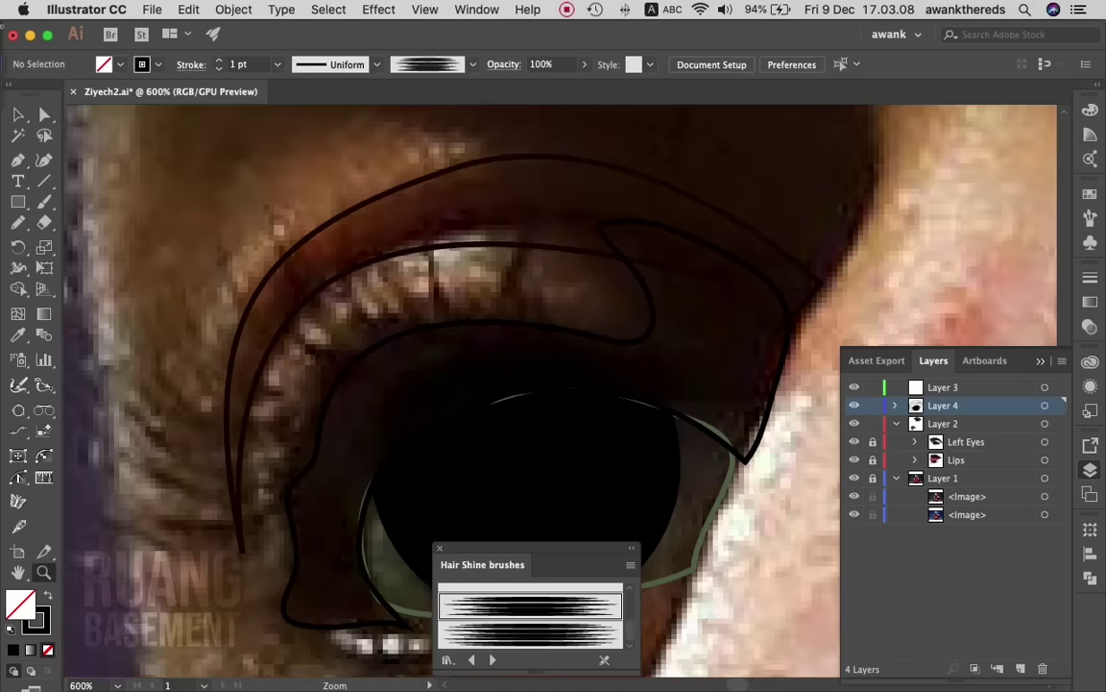
pyautogui.keyDown('alt'); pyautogui.click(447, 469); pyautogui.keyUp('alt')
pyautogui.scroll(-3, 553, 384)
pyautogui.hscroll(2, 554, 384)
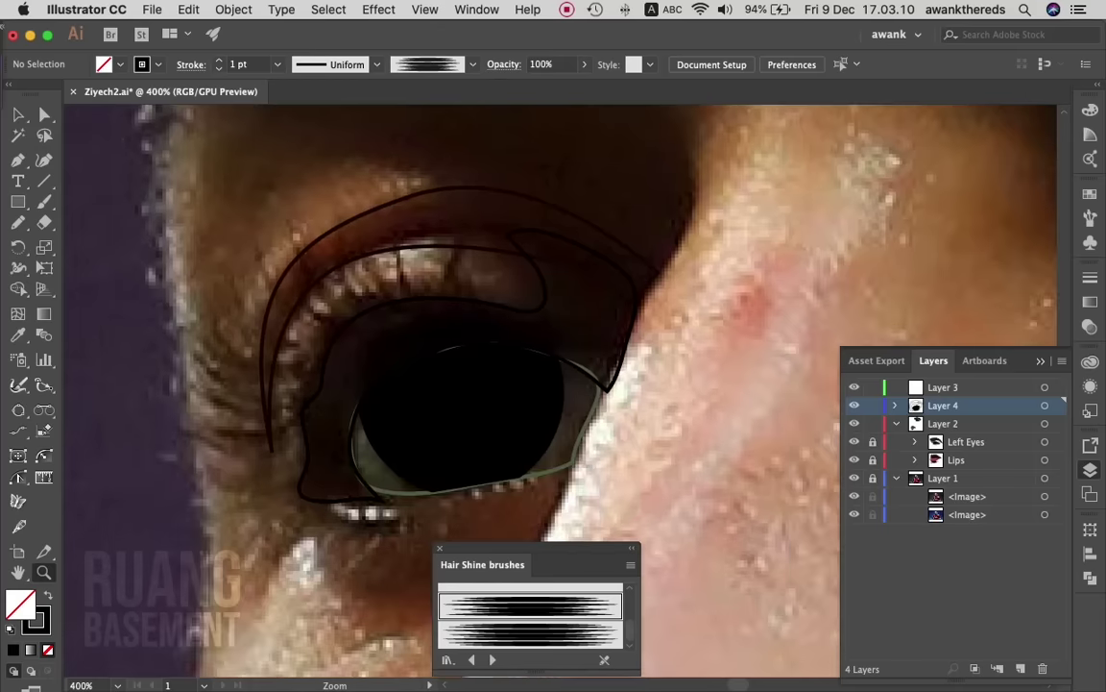
pyautogui.keyDown('alt'); pyautogui.click(540, 507); pyautogui.keyUp('alt')
# - Fill the socket path with solid black and no stroke, then deselect
pyautogui.press('a')
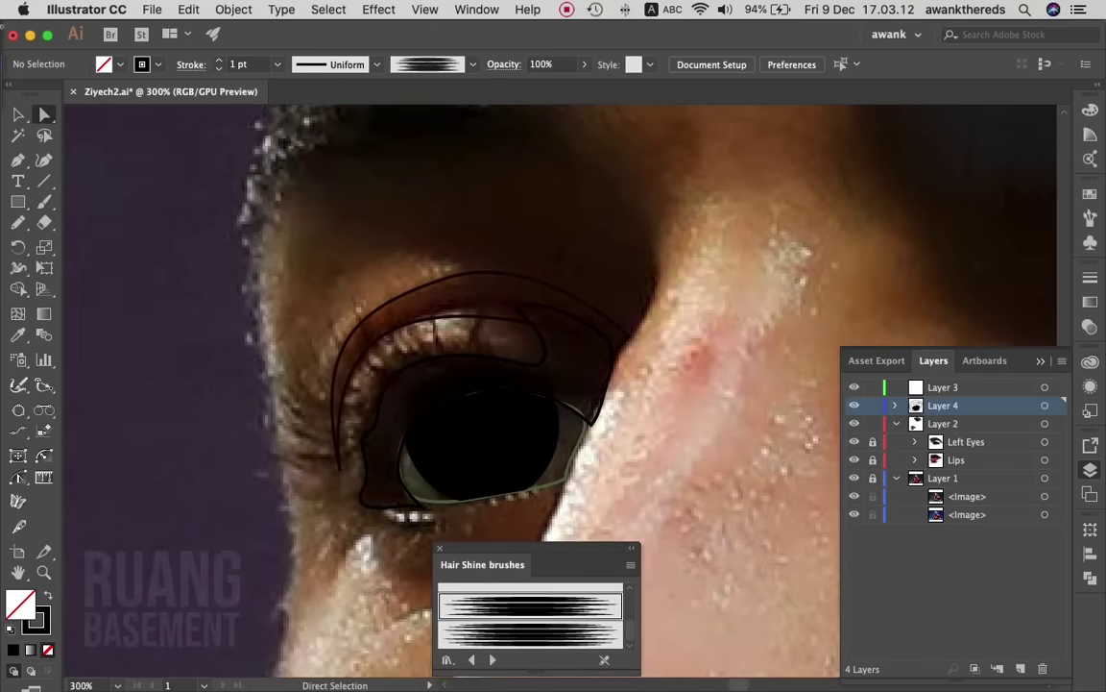
pyautogui.click(522, 364)
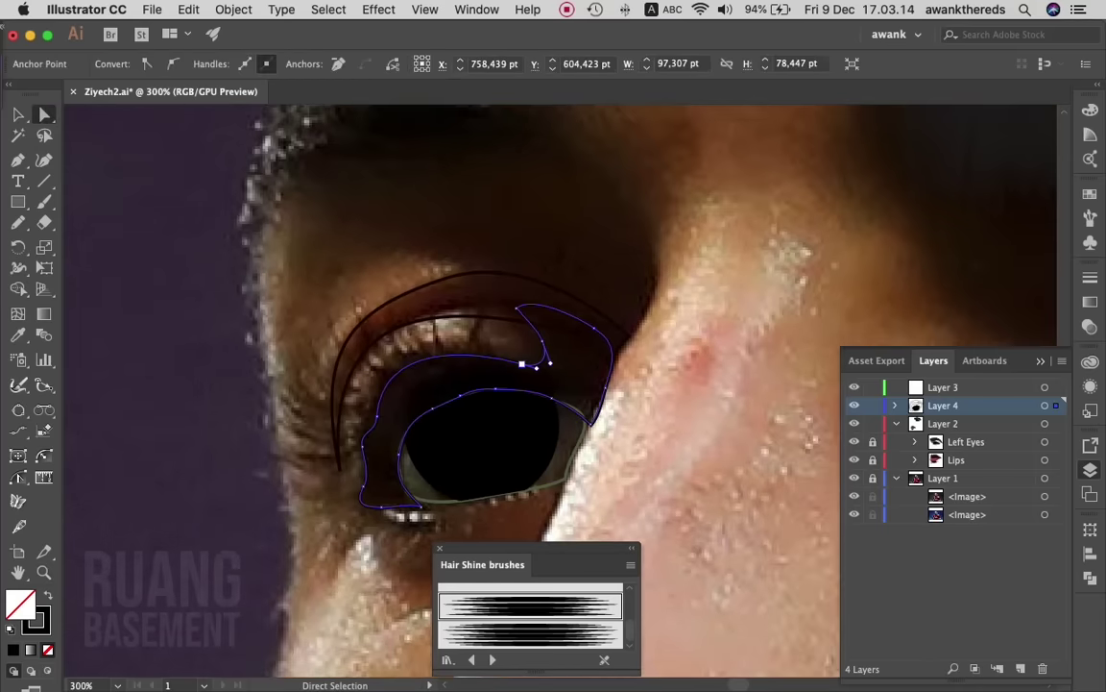
pyautogui.hotkey('shift', 'x')
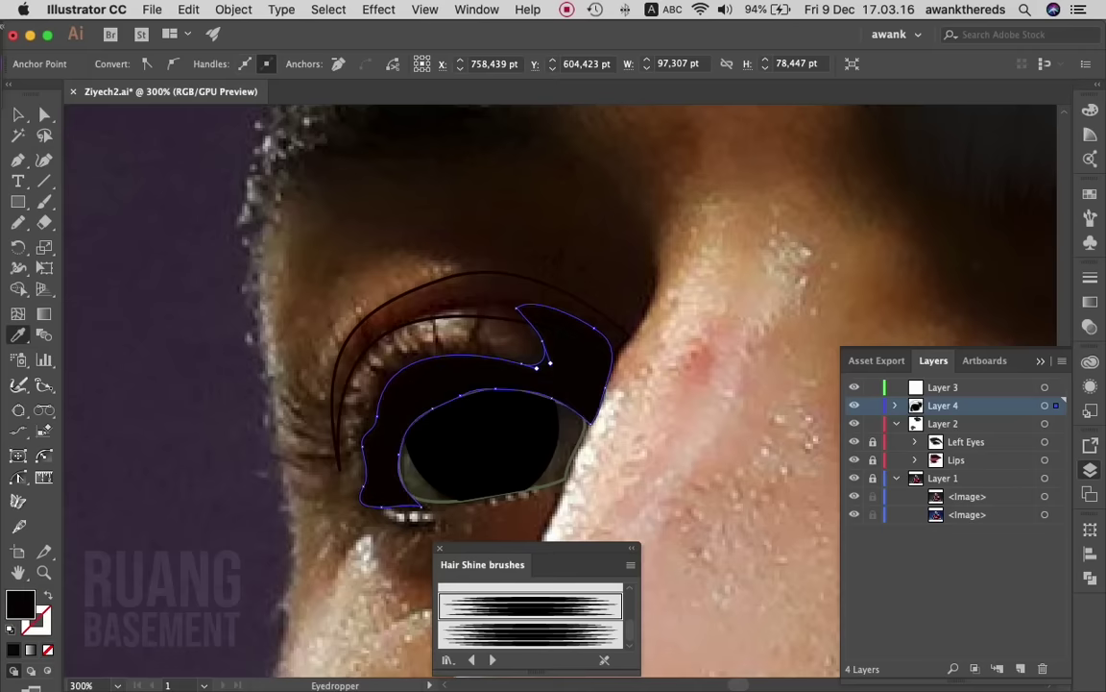
pyautogui.press('v')
pyautogui.hotkey('ctrl', 'z')
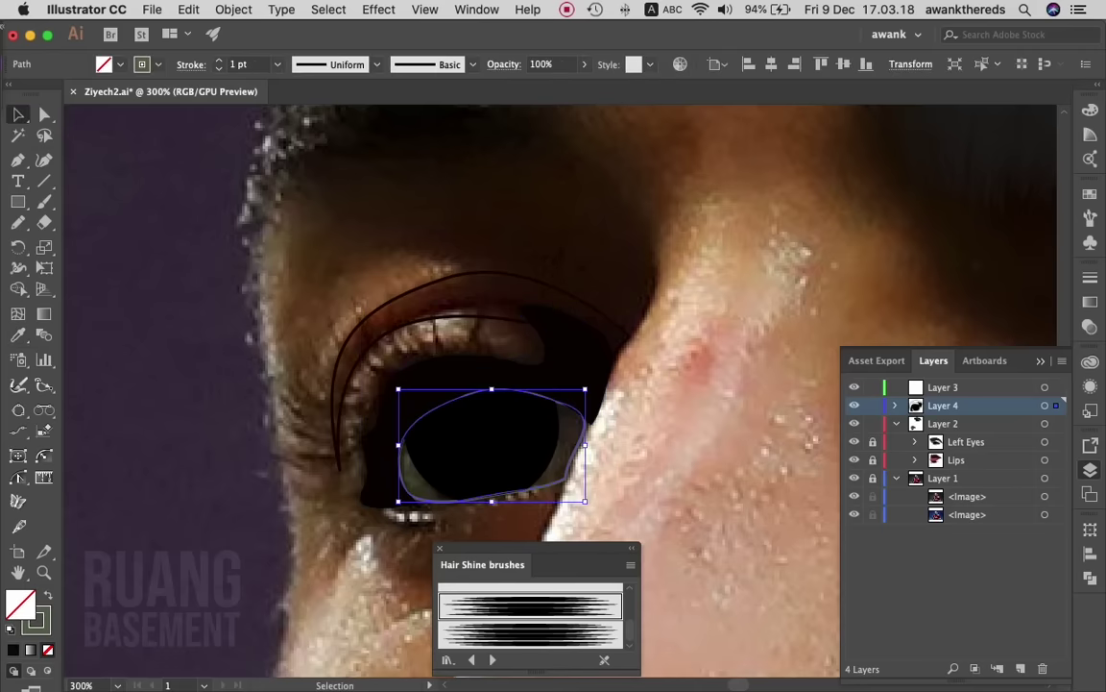
pyautogui.hotkey('ctrl', 'shift', 'a')
pyautogui.hscroll(3, 558, 384)
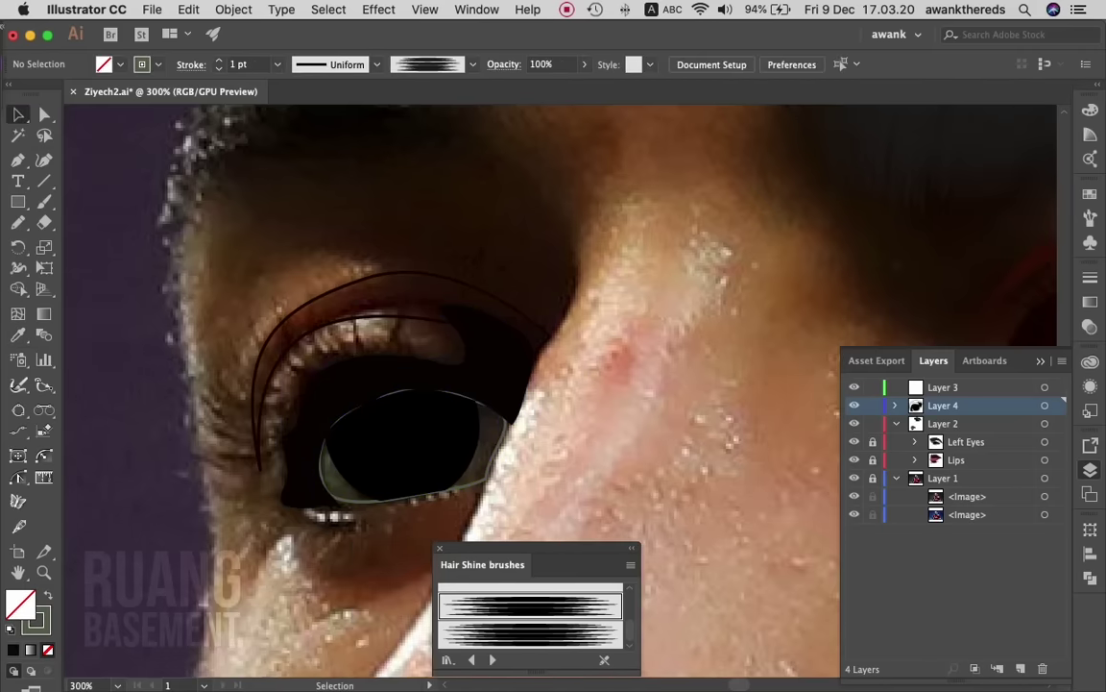
# - Pencil a crescent along the eyeball's right edge and eyedrop a black fill onto it
pyautogui.press('n')
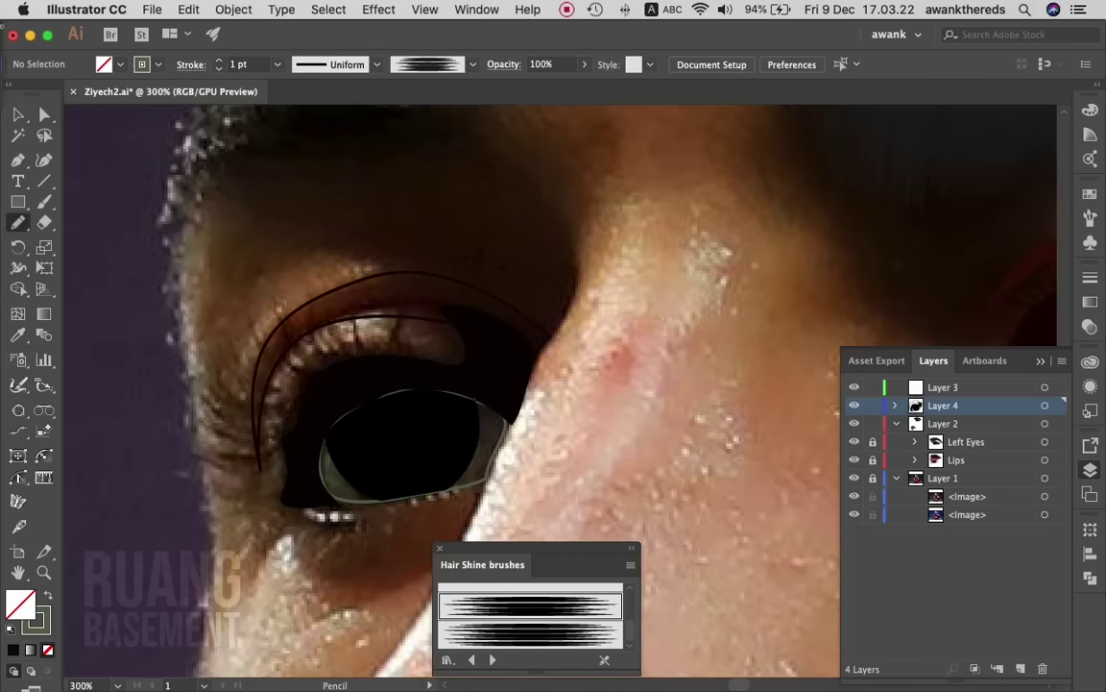
pyautogui.moveTo(476, 408); pyautogui.dragTo(461, 479)
pyautogui.moveTo(453, 488); pyautogui.dragTo(474, 398)
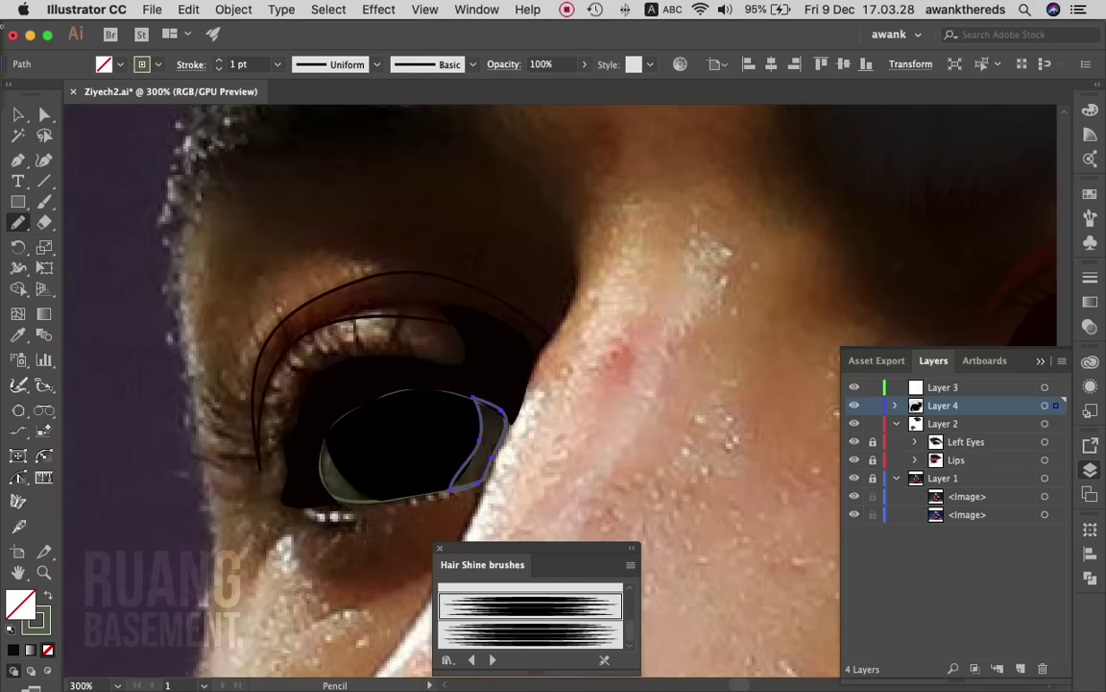
pyautogui.press('i')
pyautogui.click(422, 422)
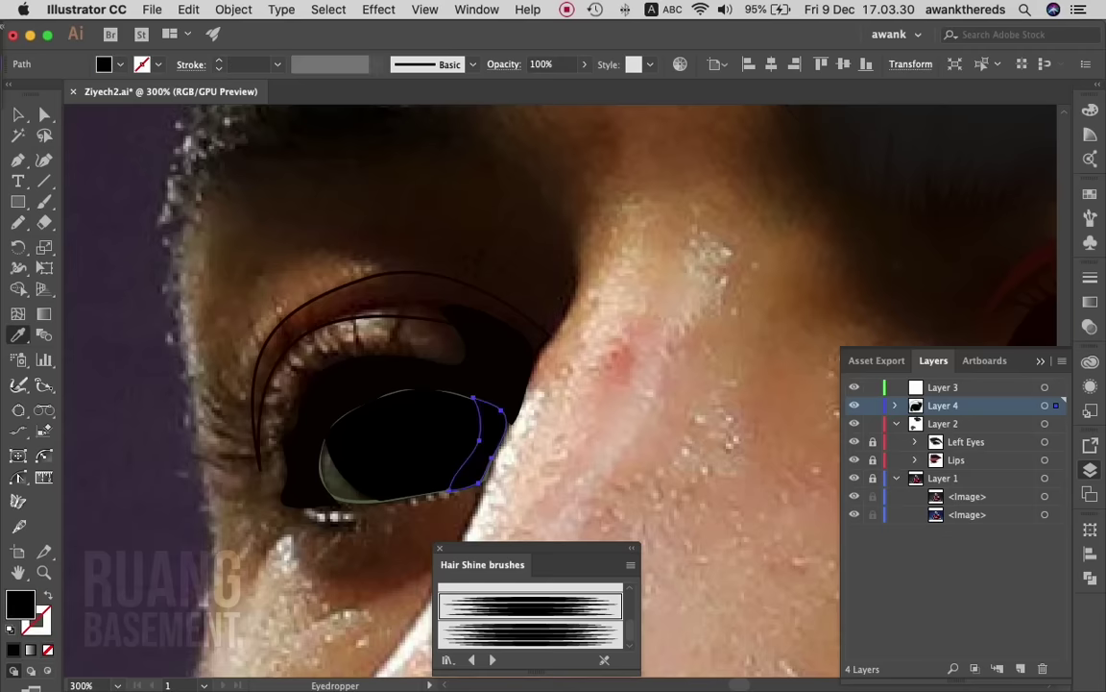
# - Lower the crescent shadow's opacity to 21%, then deselect
pyautogui.press('v')
pyautogui.click(584, 65)
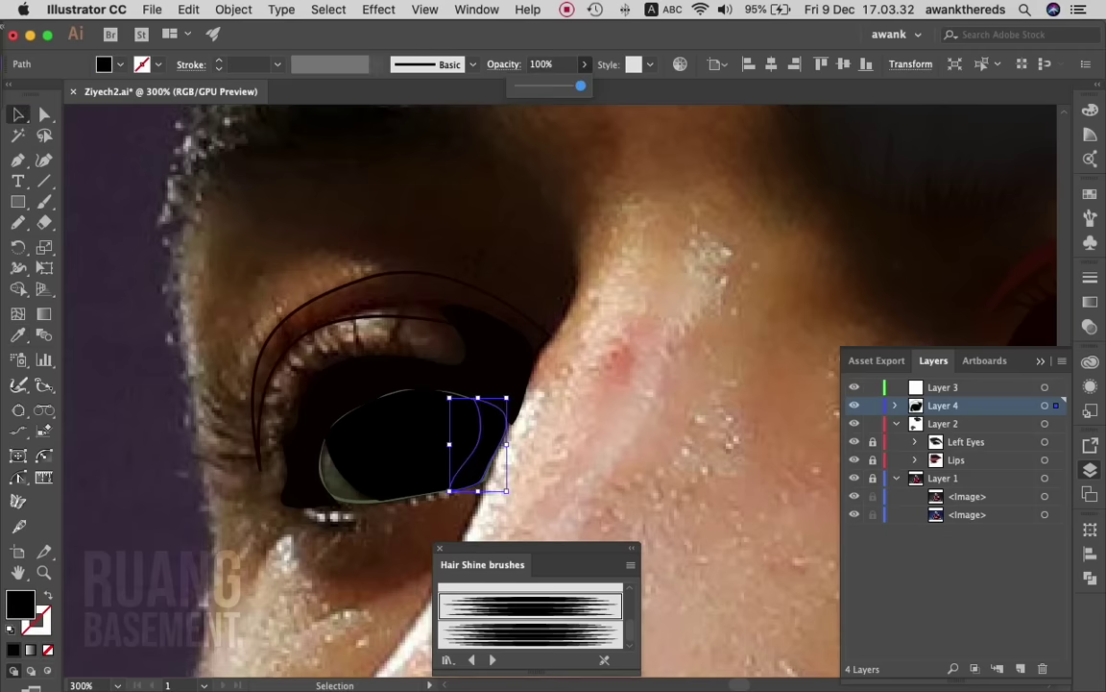
pyautogui.moveTo(580, 85); pyautogui.dragTo(531, 86)
pyautogui.press('super+shift+a')
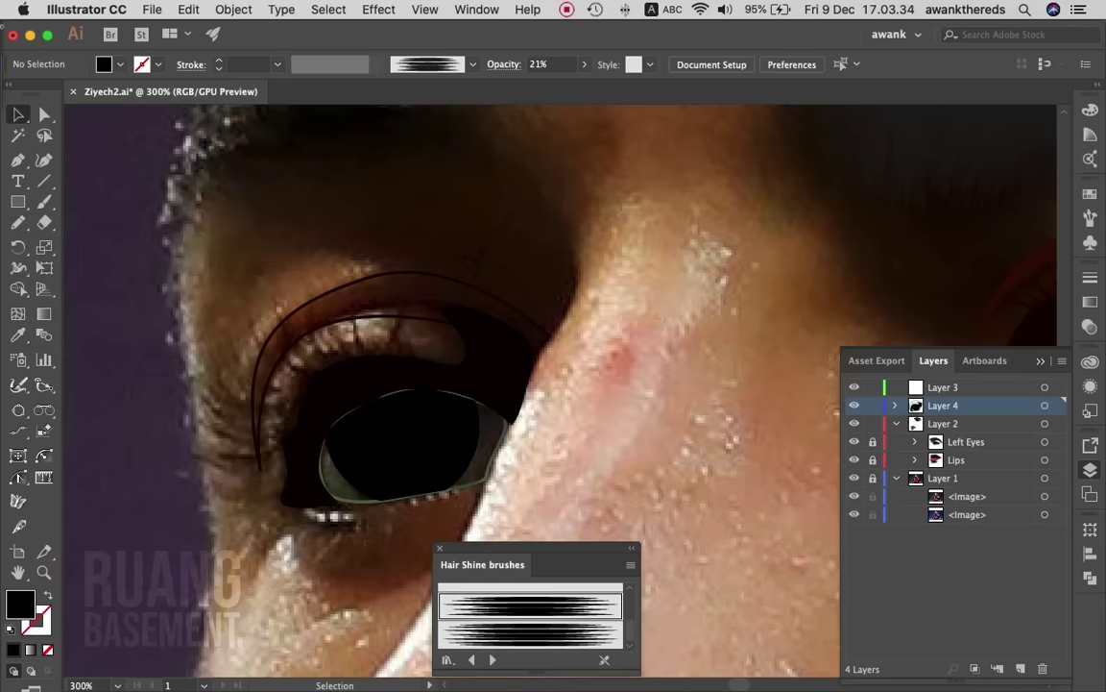
pyautogui.click(422, 355)
pyautogui.press('super+shift+a')
# - Pencil a small shadow at the eyeball's left edge and eyedrop the translucent black style onto it
pyautogui.press('n')
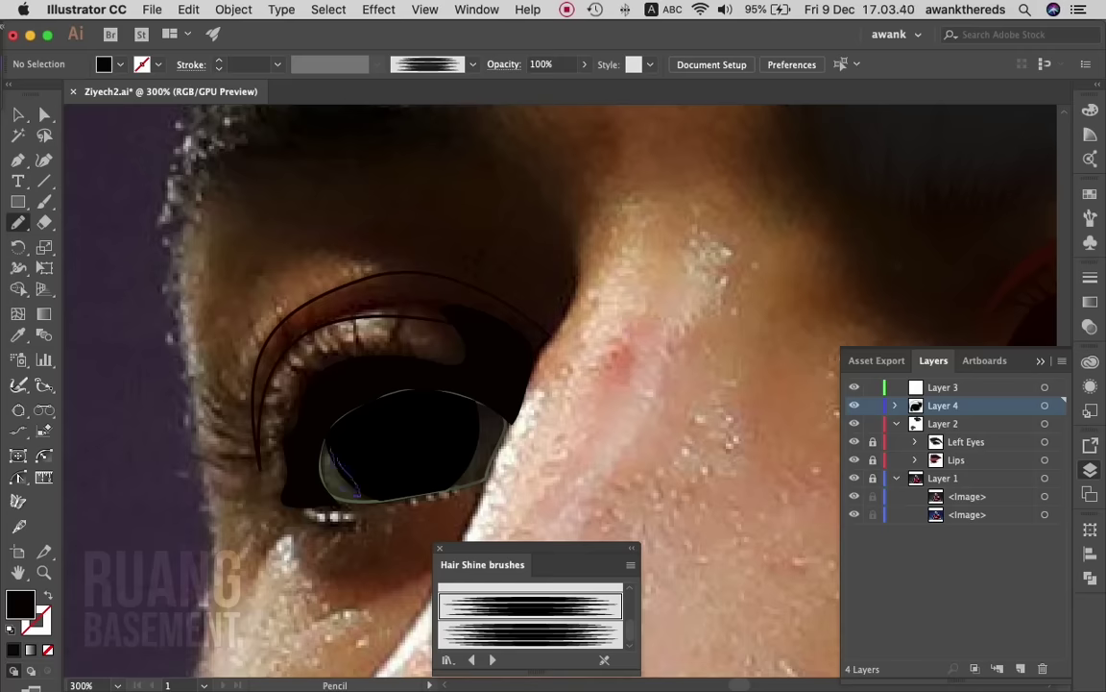
pyautogui.moveTo(329, 447); pyautogui.dragTo(359, 496)
pyautogui.press('i')
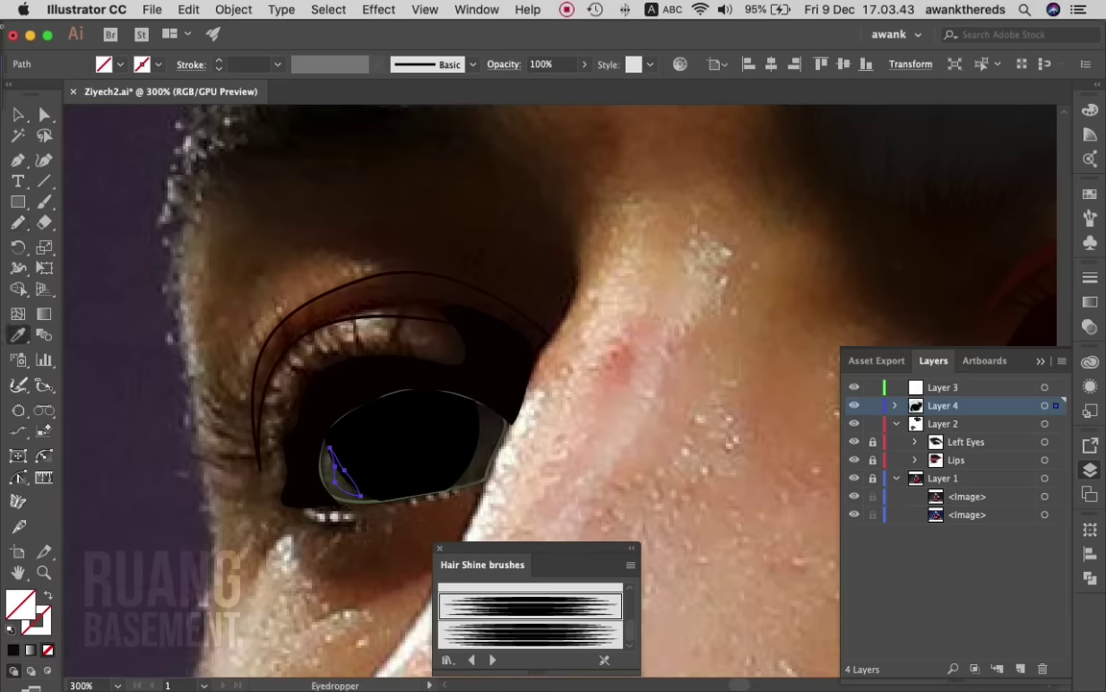
pyautogui.click(413, 442)
pyautogui.press('v')
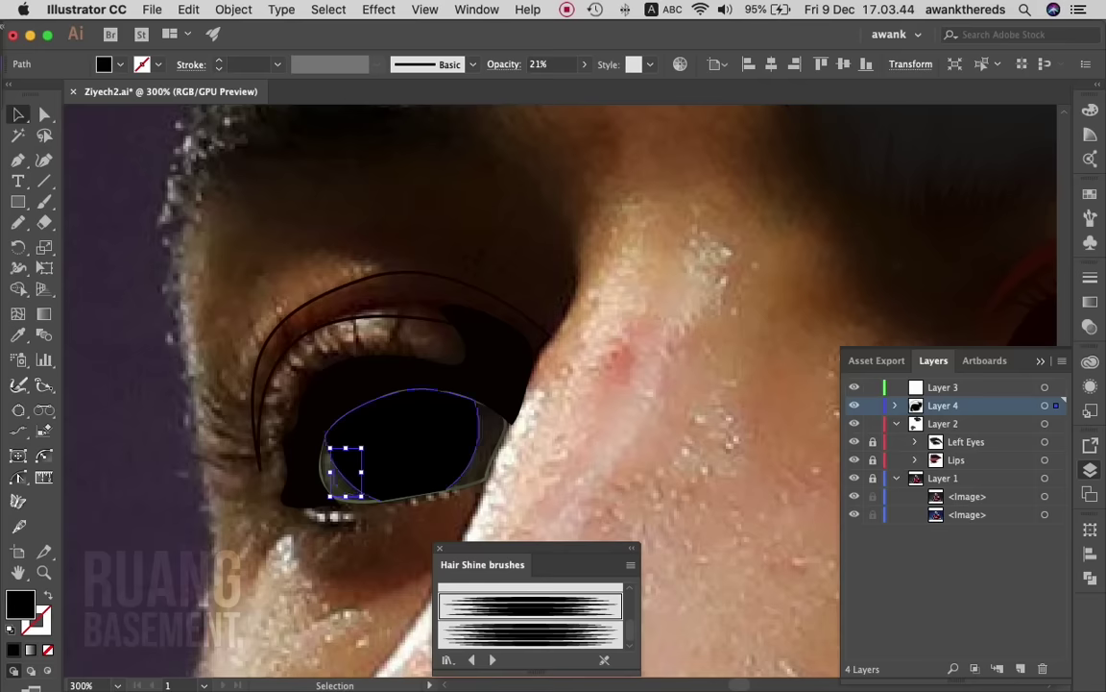
pyautogui.click(403, 432)
pyautogui.click(485, 451)
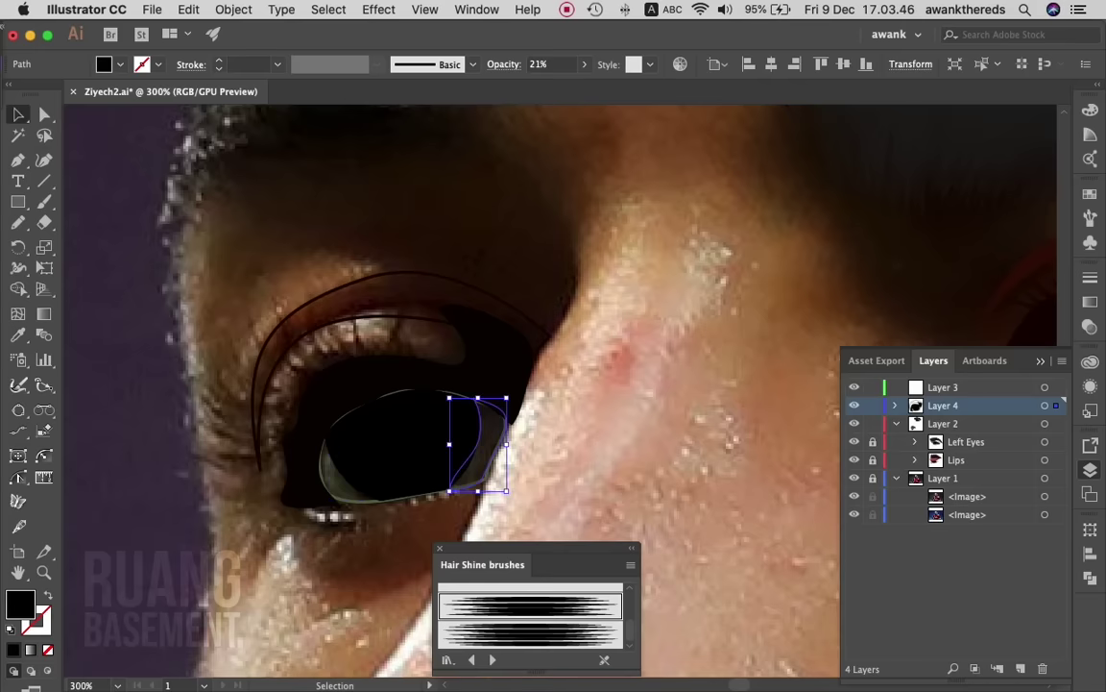
# - Darken the green eye-white's fill to #45543b
pyautogui.click(413, 423)
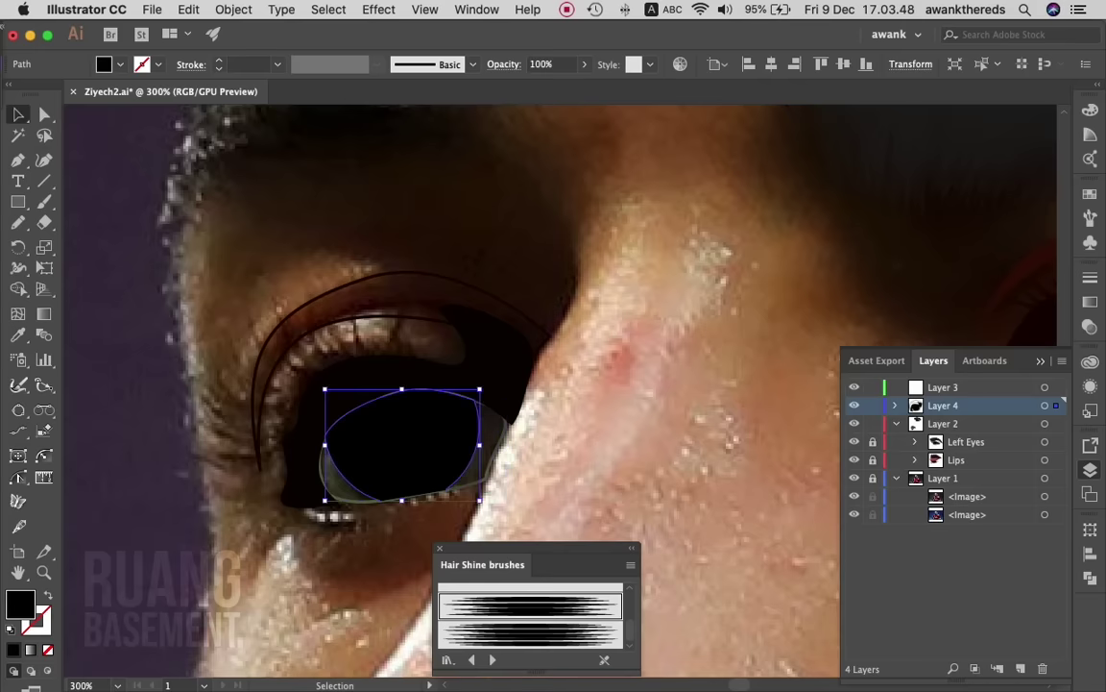
pyautogui.click(895, 406)
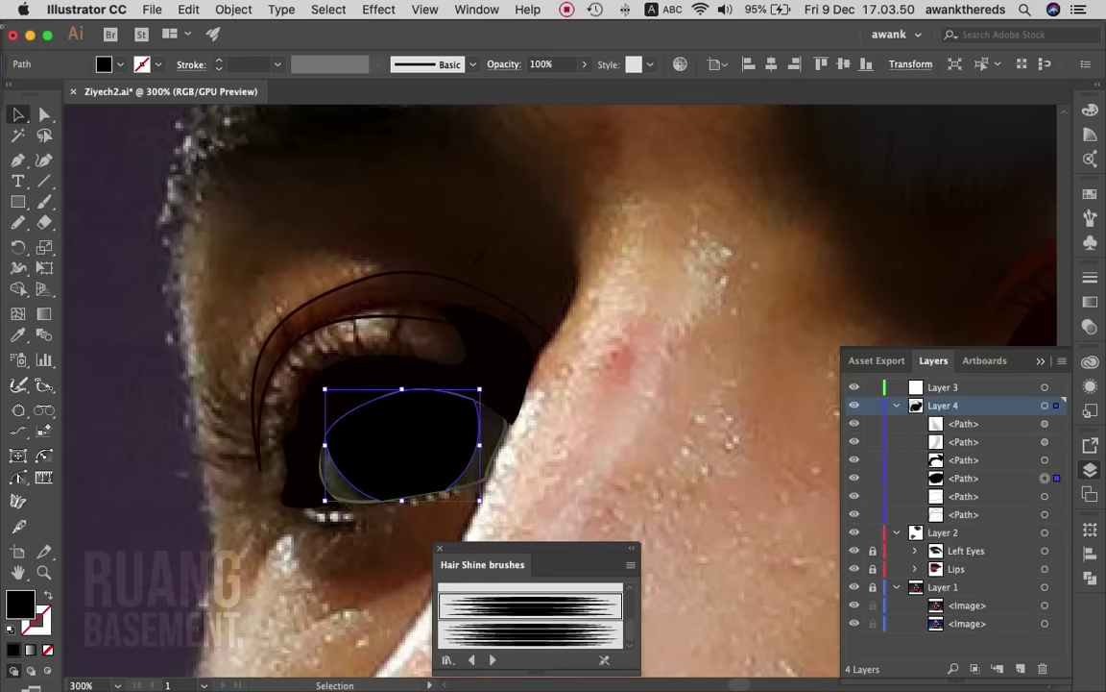
pyautogui.click(1045, 495)
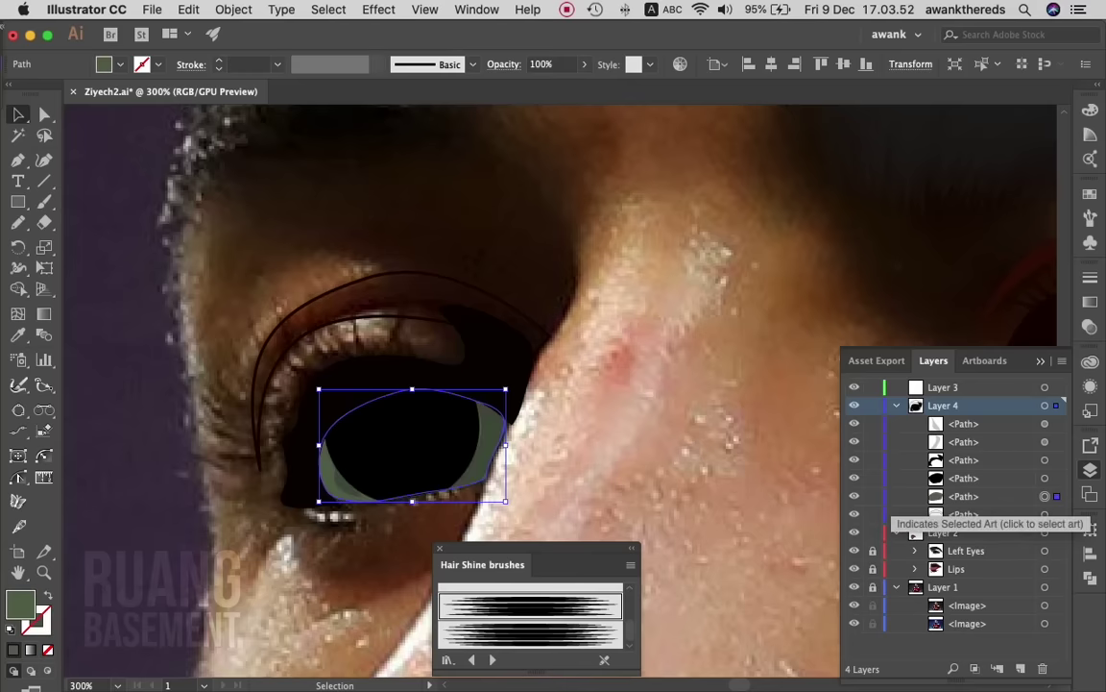
pyautogui.doubleClick(21, 602)
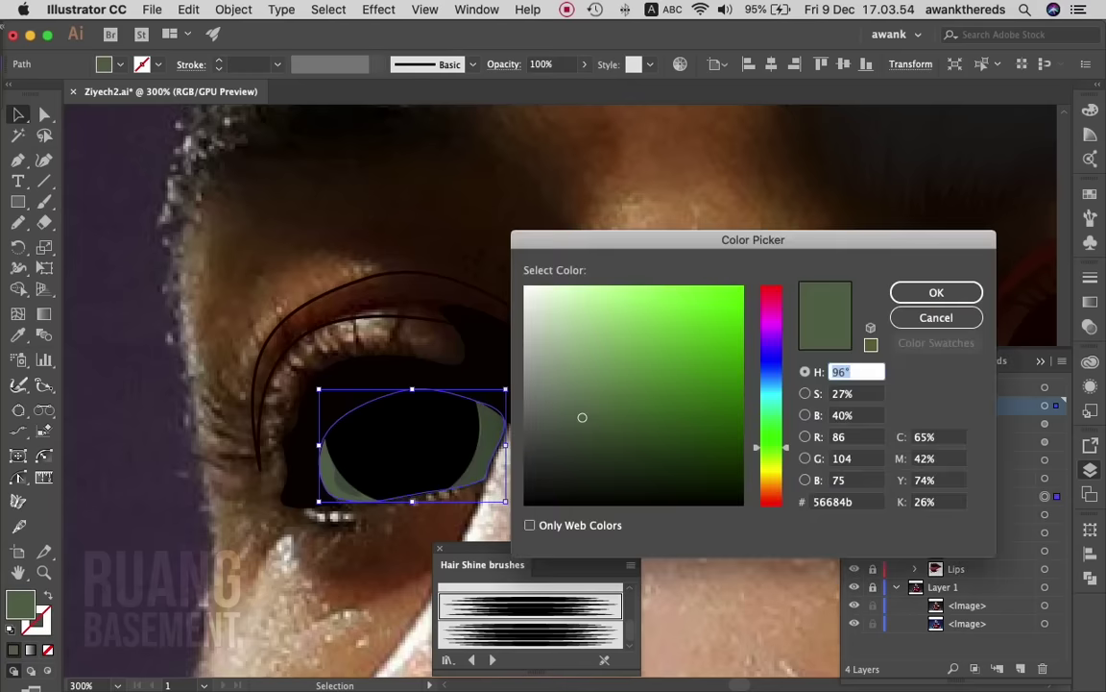
pyautogui.click(589, 433)
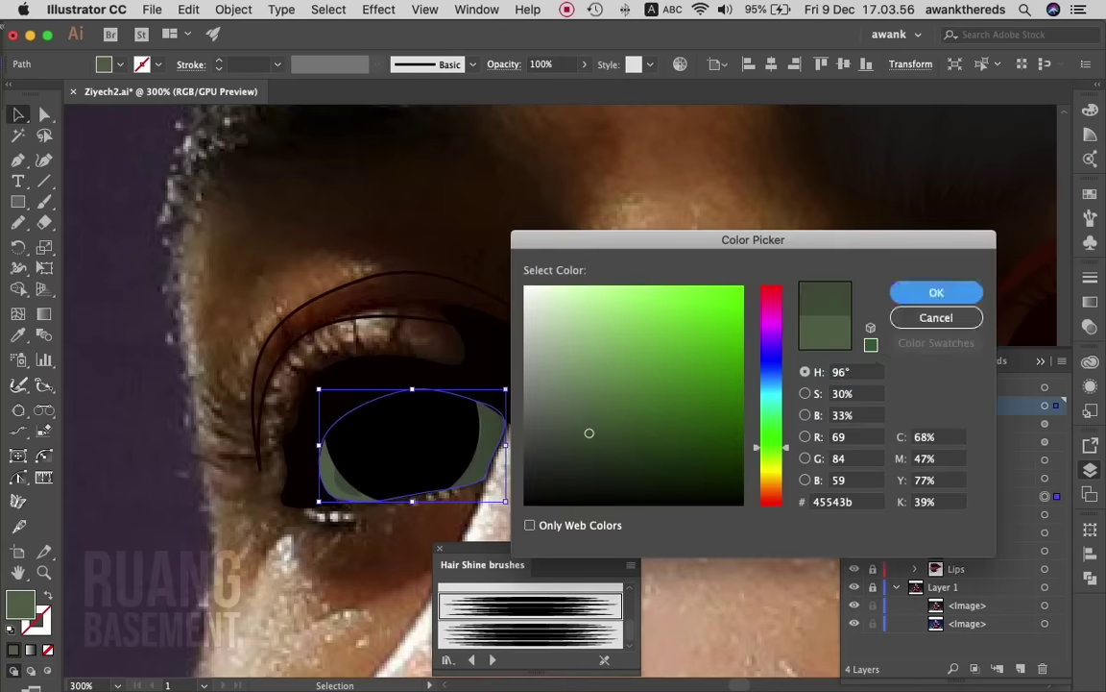
pyautogui.press('Return')
pyautogui.press('super+shift+a')
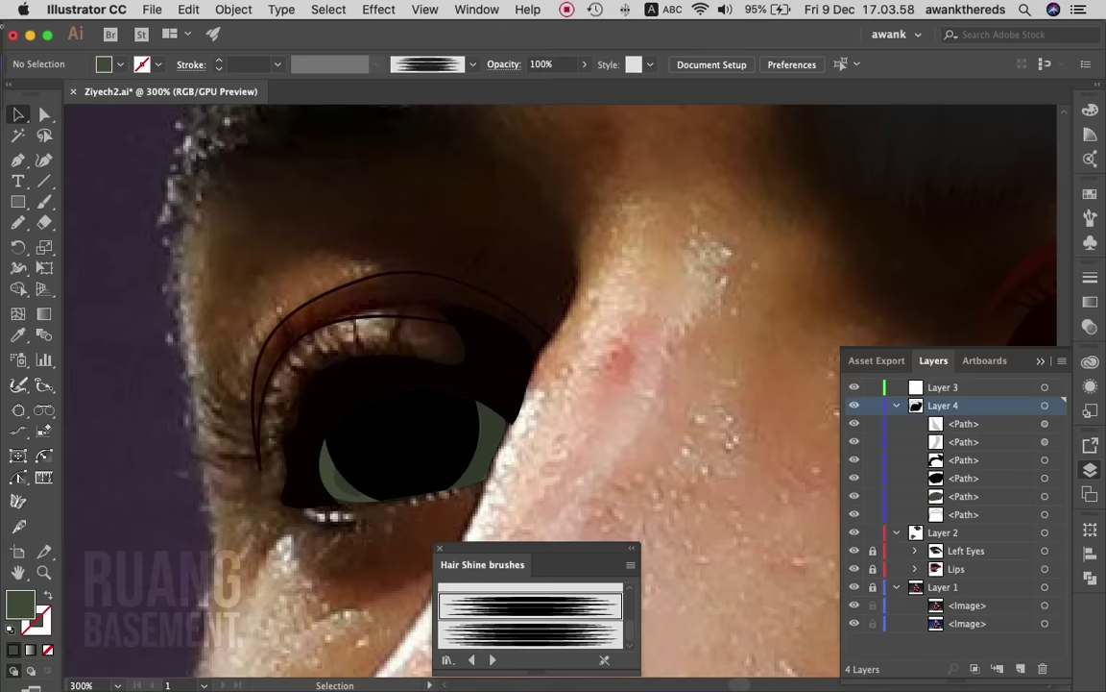
# - Raise the right crescent shadow's opacity to 60%
pyautogui.click(489, 432)
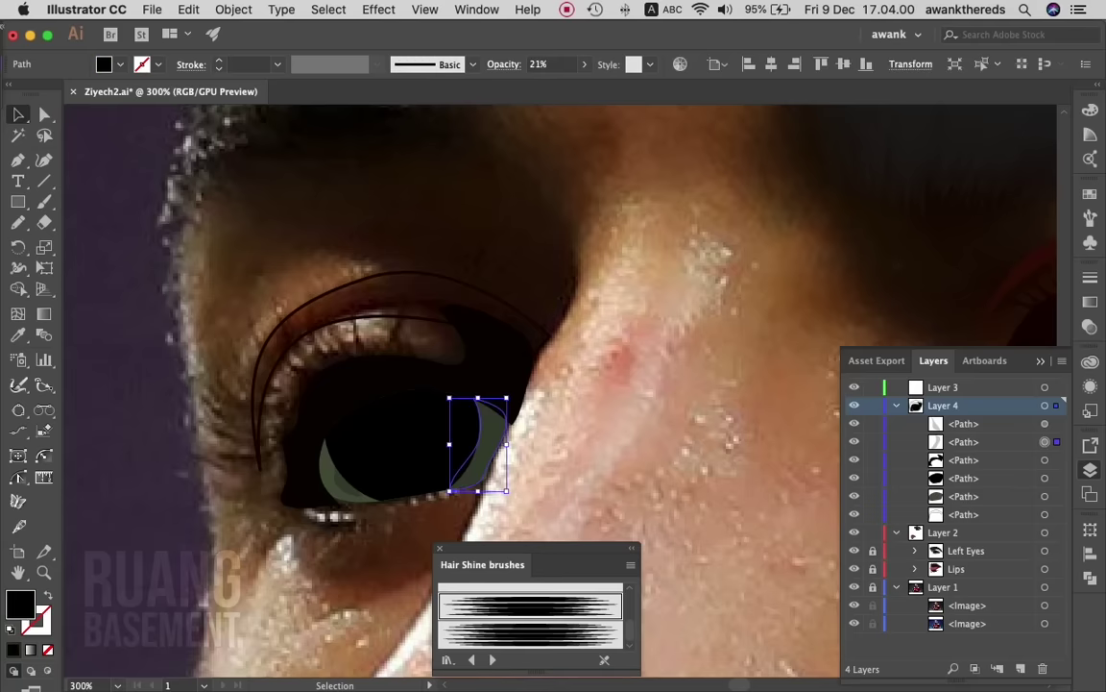
pyautogui.click(584, 64)
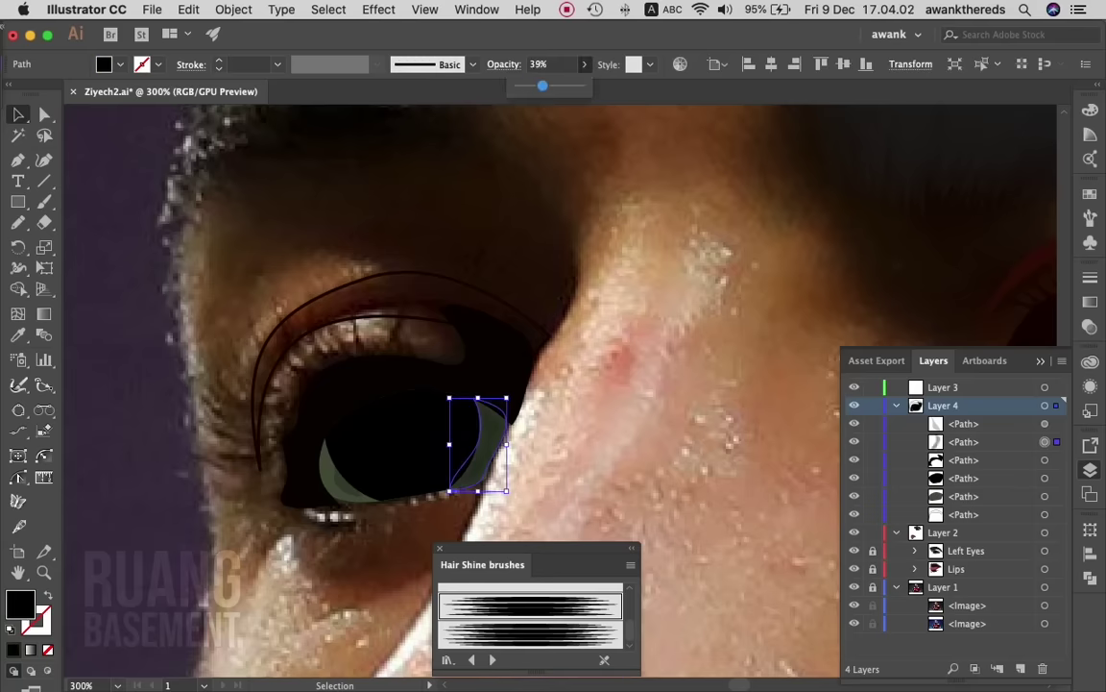
pyautogui.moveTo(532, 85); pyautogui.dragTo(555, 86)
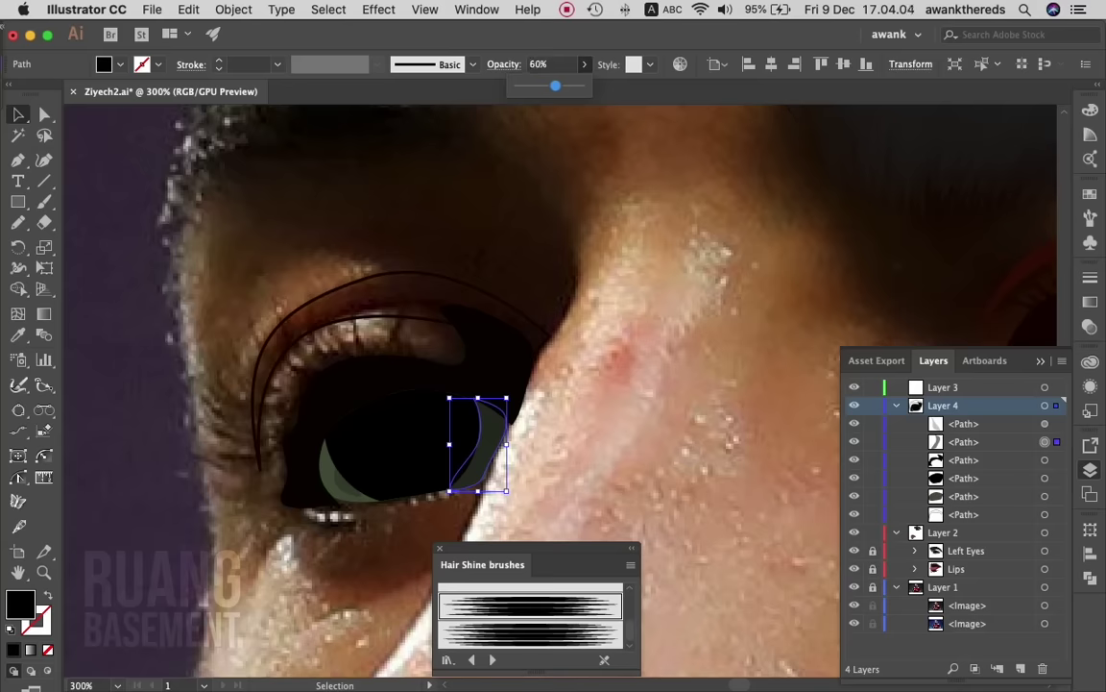
pyautogui.press('super+shift+a')
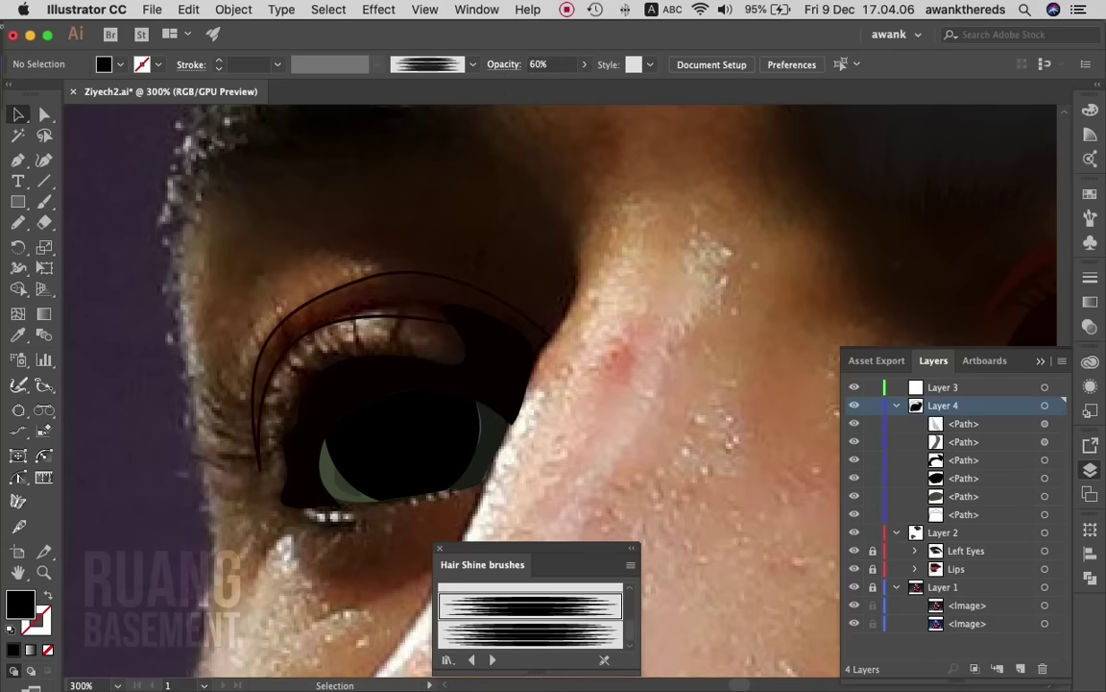
# - Enlarge the small left shadow up and left and set its opacity to 52%
pyautogui.click(339, 469)
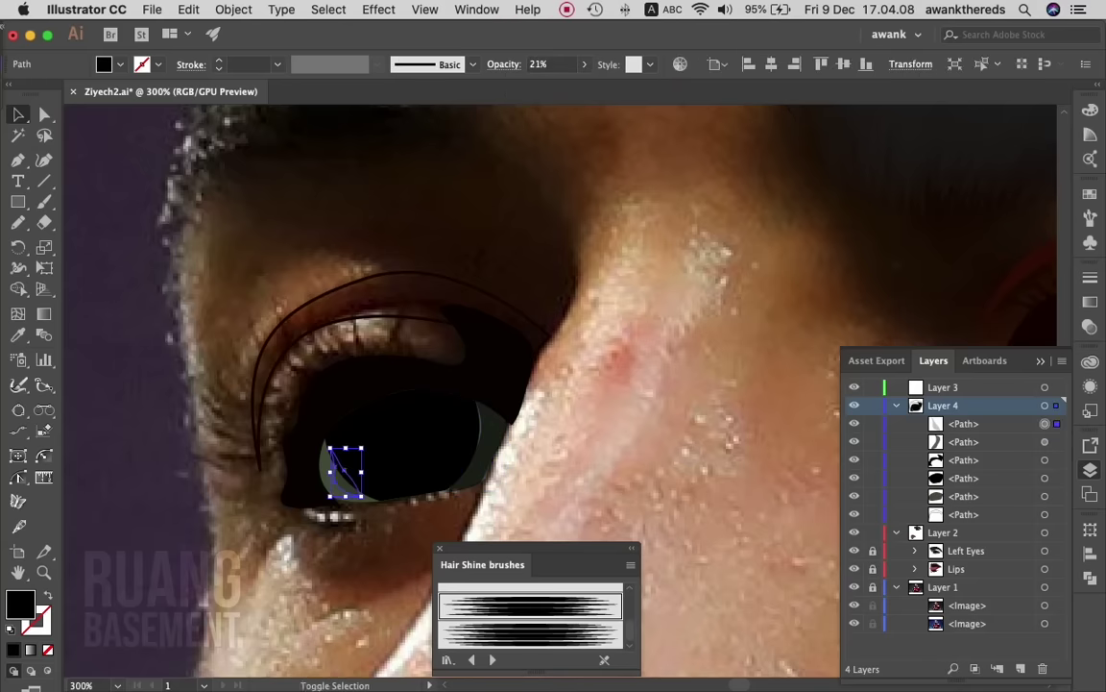
pyautogui.moveTo(330, 448); pyautogui.dragTo(323, 438)
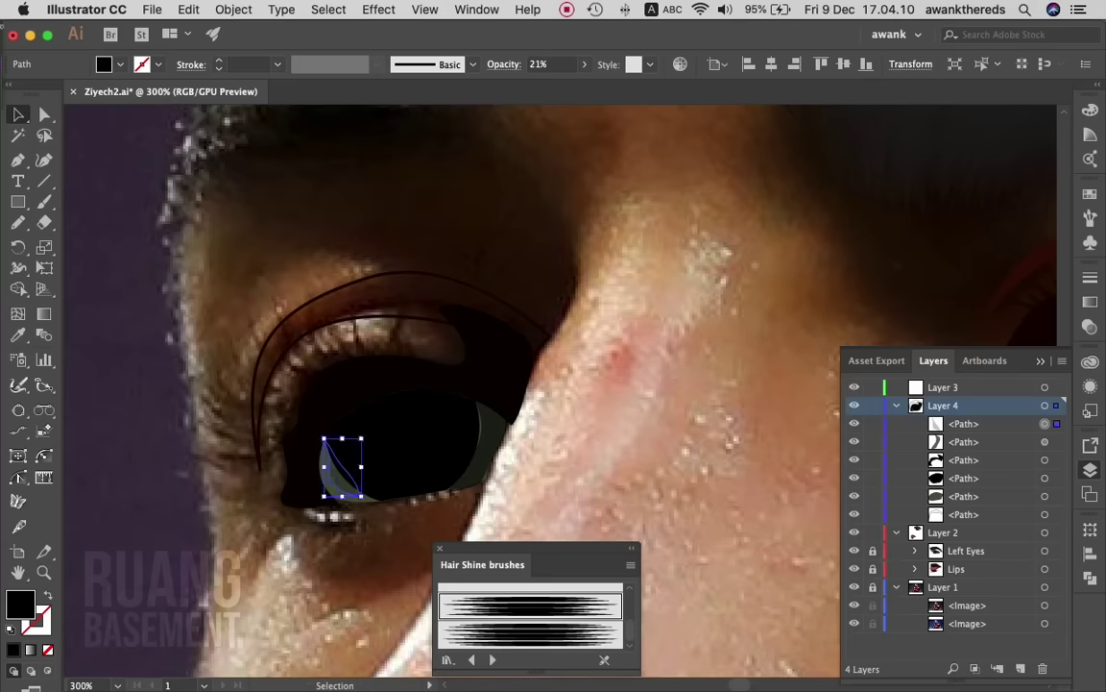
pyautogui.click(528, 61)
pyautogui.moveTo(478, 78); pyautogui.dragTo(496, 78)
pyautogui.press('super+shift+a')
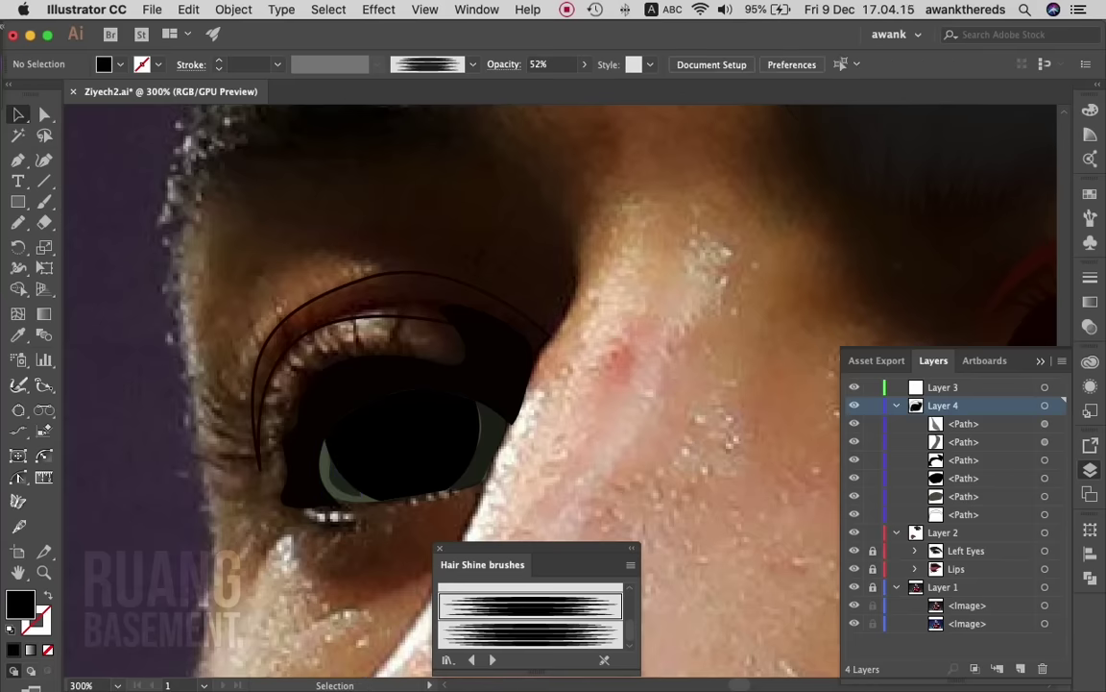
pyautogui.press('z')
pyautogui.moveTo(455, 493); pyautogui.dragTo(538, 493)
# - Pull the right crescent shadow's middle inner point lower left to hug the eye
pyautogui.press('a')
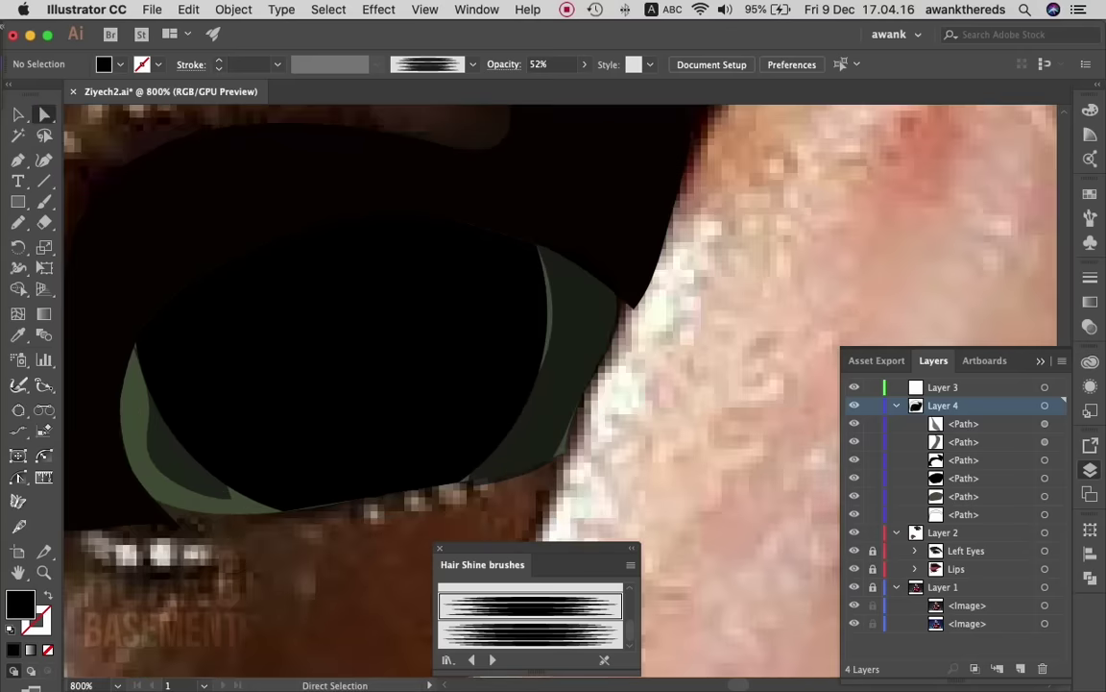
pyautogui.click(581, 317)
pyautogui.moveTo(547, 350); pyautogui.dragTo(533, 363)
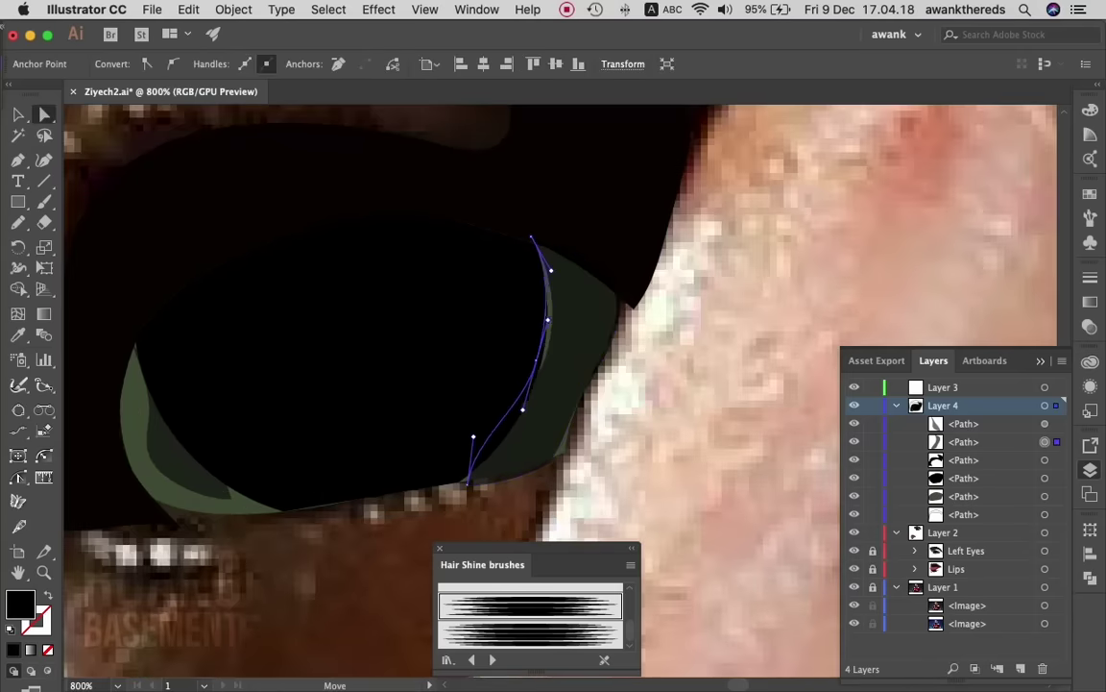
pyautogui.click(552, 462)
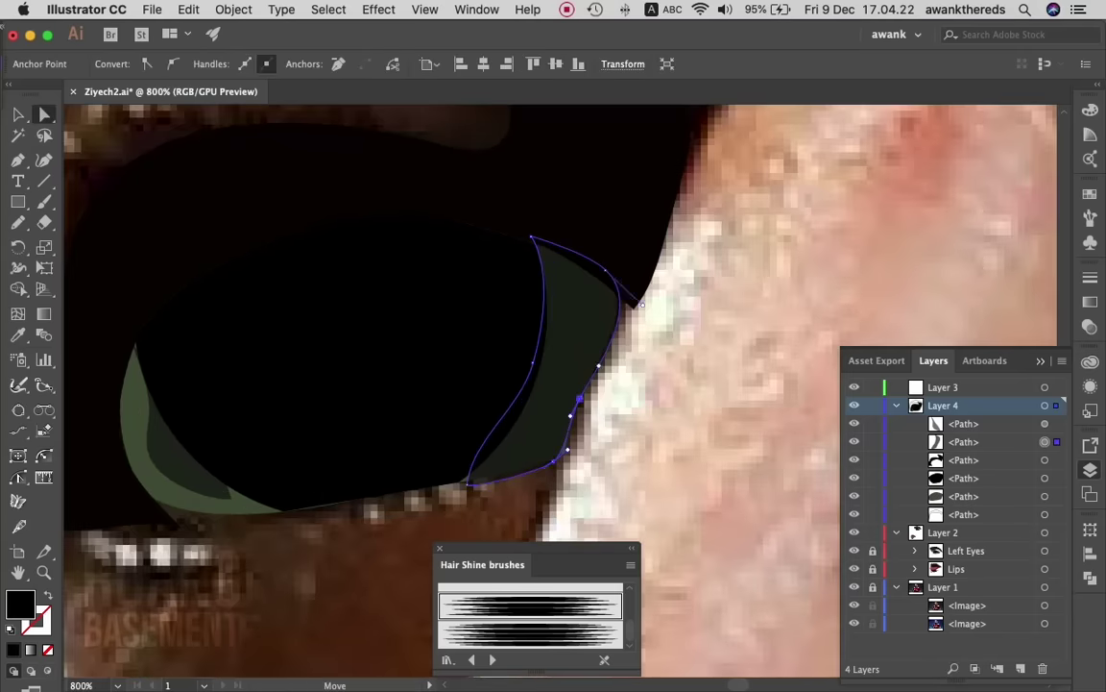
pyautogui.press('super+shift+a')
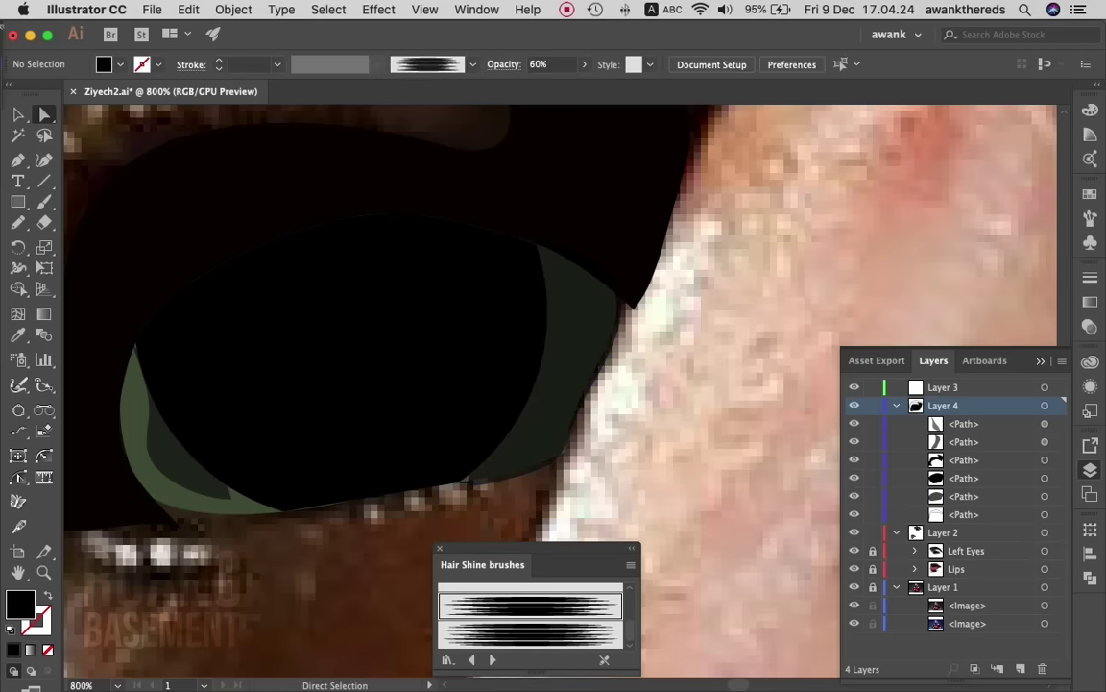
# - Move two anchors of the thin green crescent to refine its upper curve, then zoom out
pyautogui.click(140, 423)
pyautogui.moveTo(217, 489); pyautogui.dragTo(234, 491)
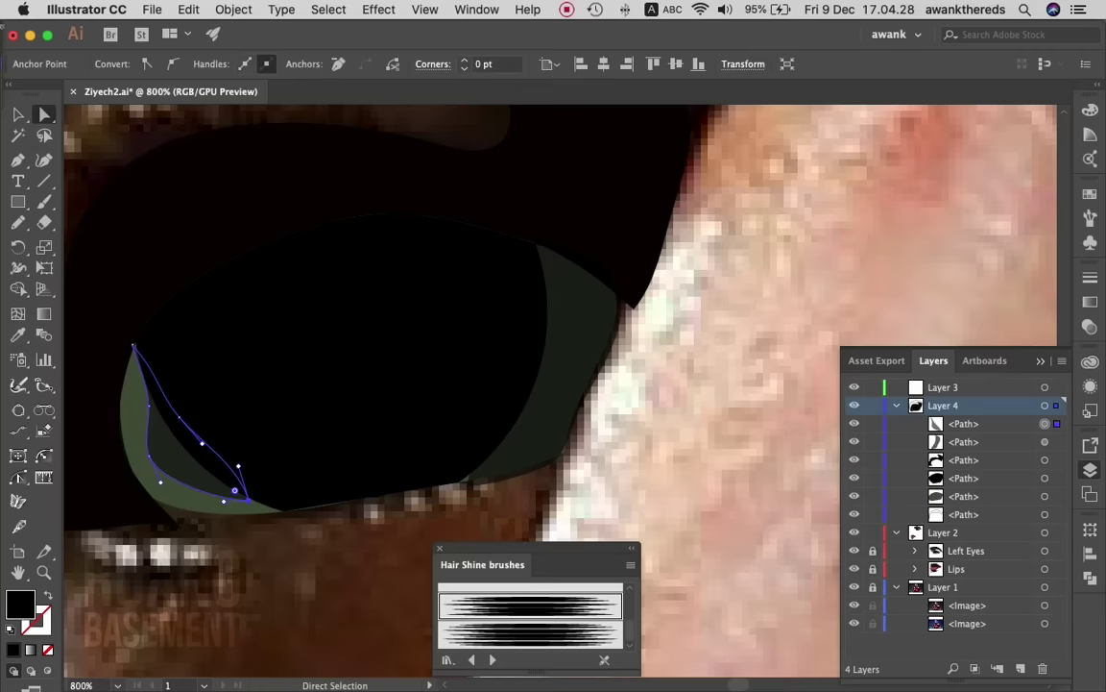
pyautogui.moveTo(179, 417); pyautogui.dragTo(158, 415)
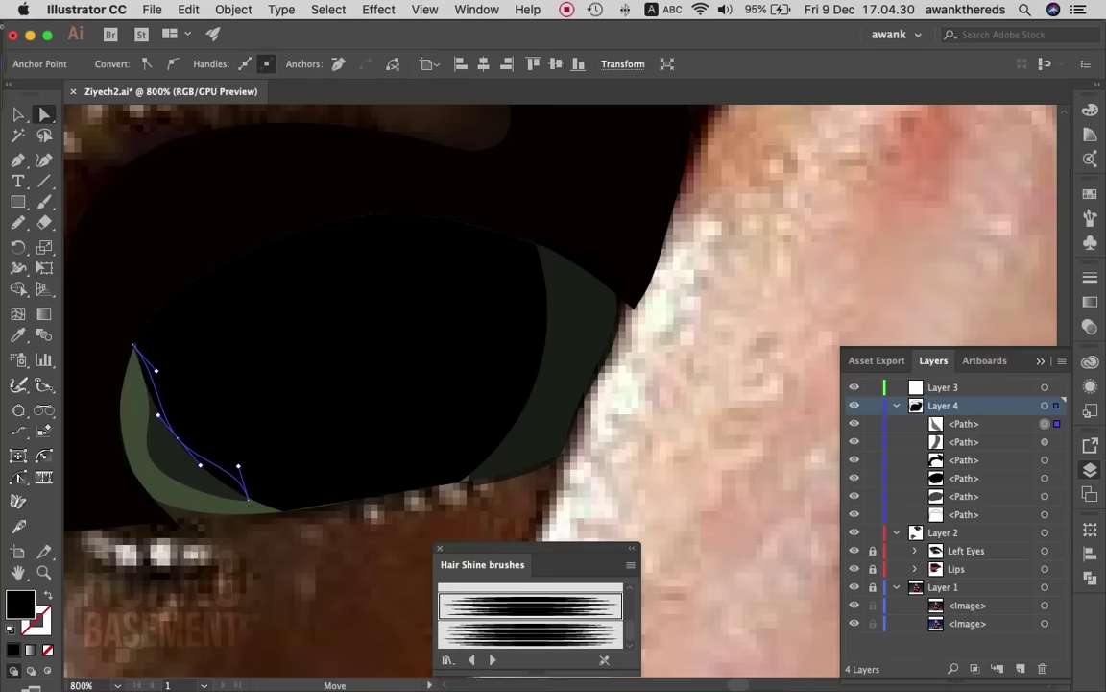
pyautogui.hotkey('ctrl', 'shift', 'a')
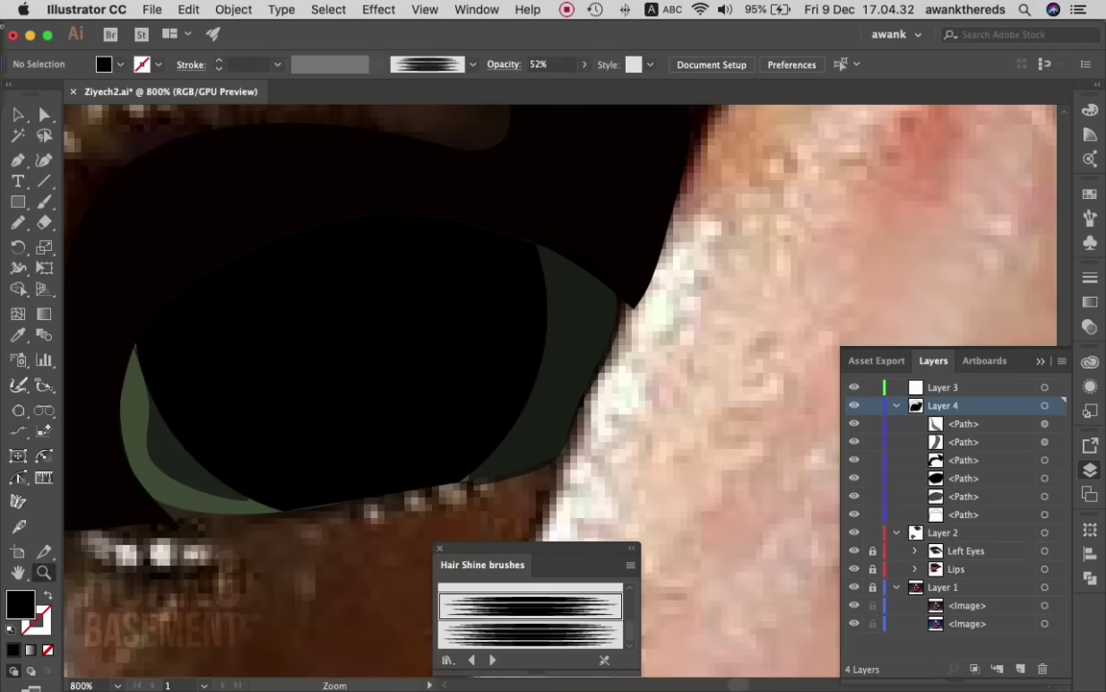
pyautogui.press('z')
pyautogui.hotkey('ctrl', '-')
pyautogui.hotkey('ctrl', '-')
pyautogui.hotkey('ctrl', '-')
pyautogui.moveTo(499, 435); pyautogui.dragTo(422, 434)
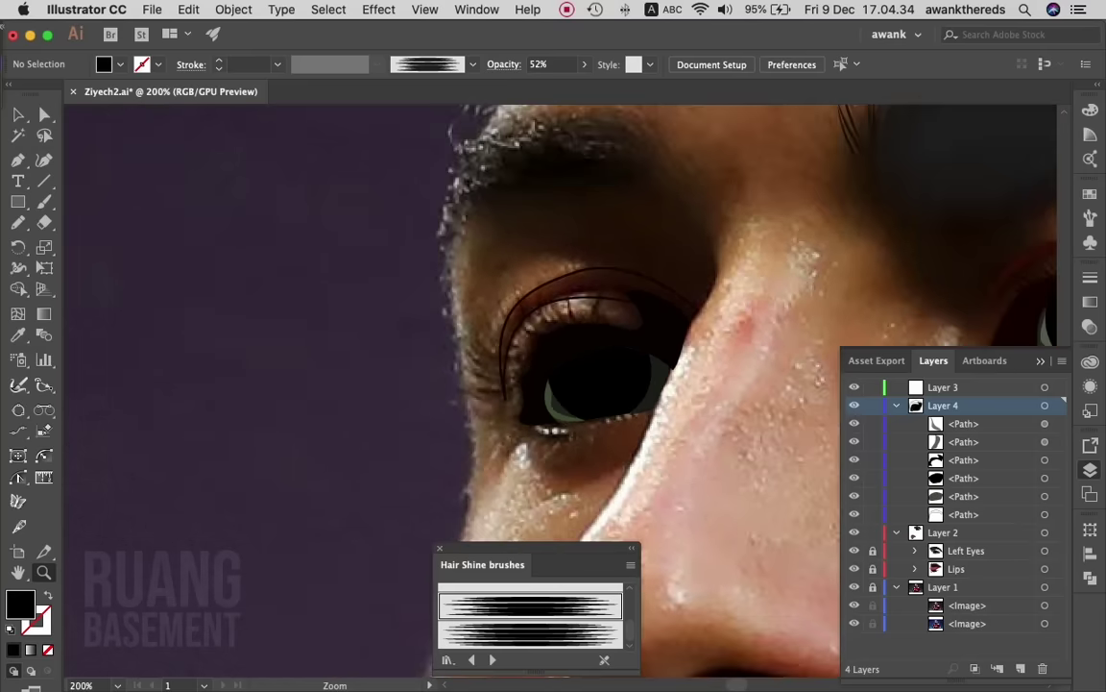
# - Eyedrop a dark maroon fill onto the outlined crease shape above the eye
pyautogui.press('v')
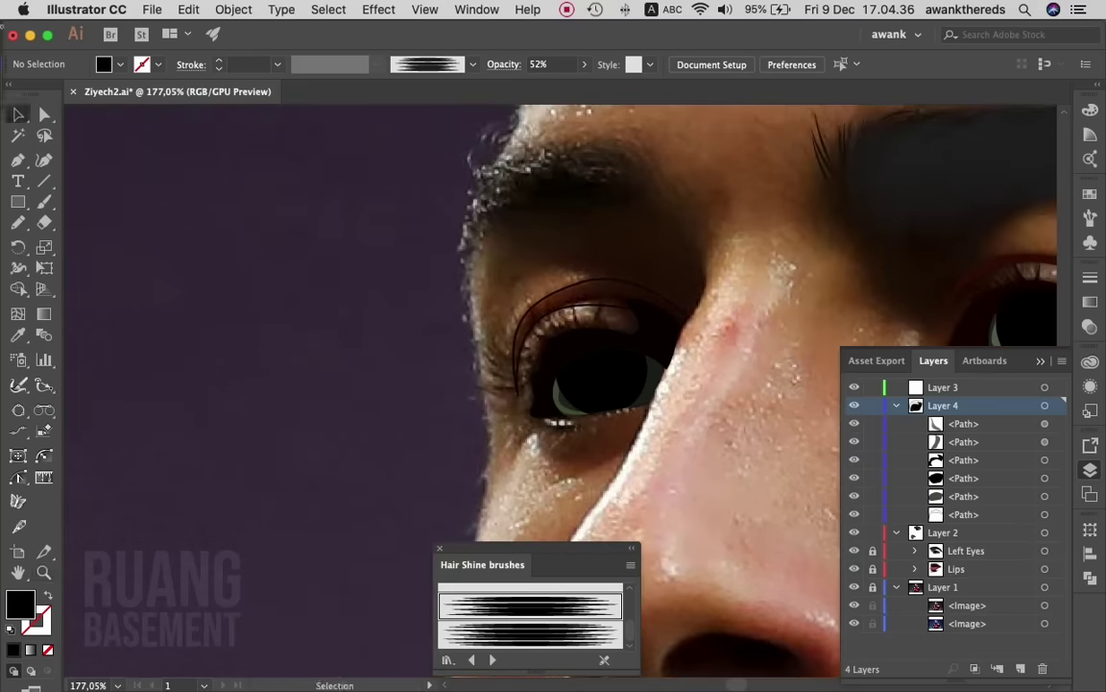
pyautogui.click(523, 331)
pyautogui.hscroll(3, 538, 365)
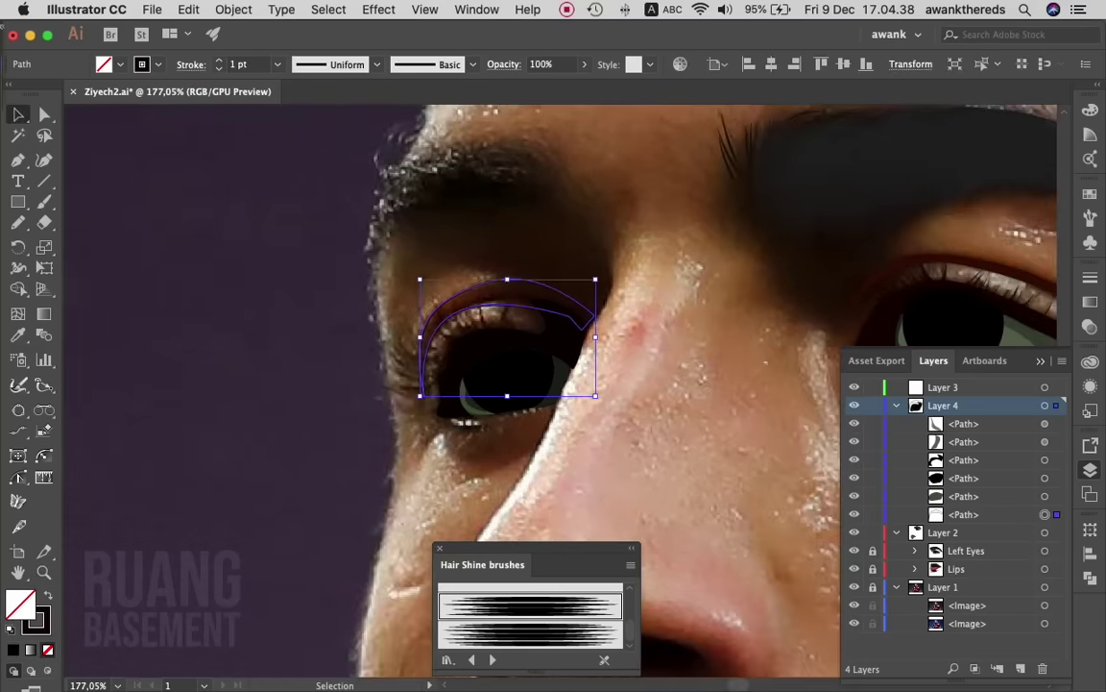
pyautogui.press('i')
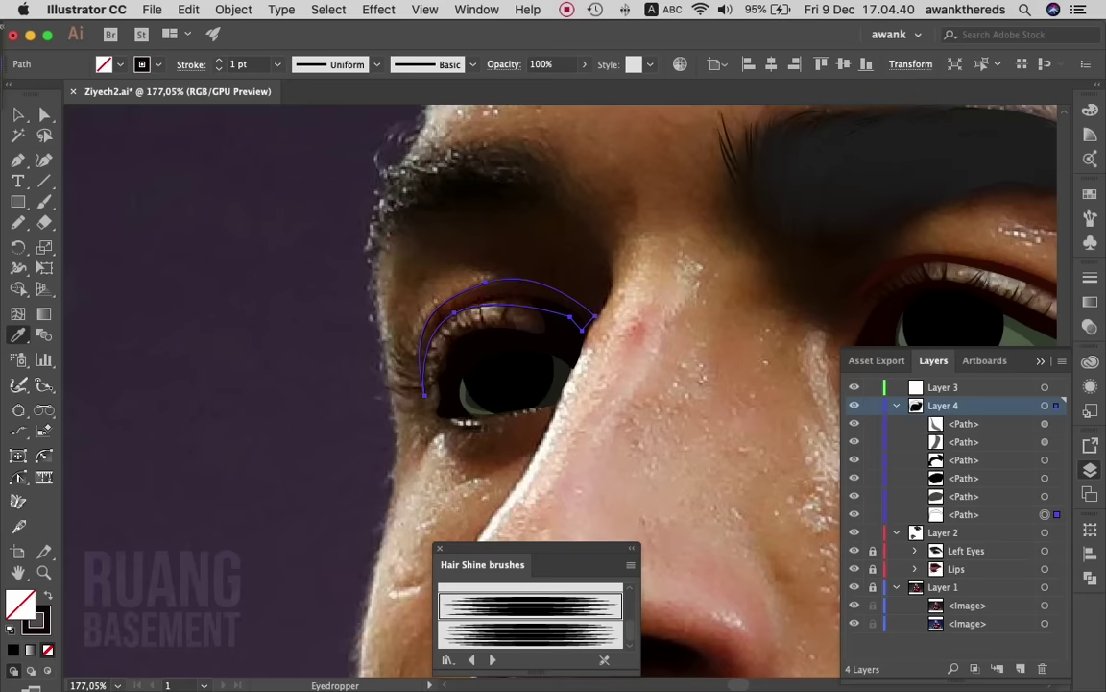
pyautogui.click(403, 278)
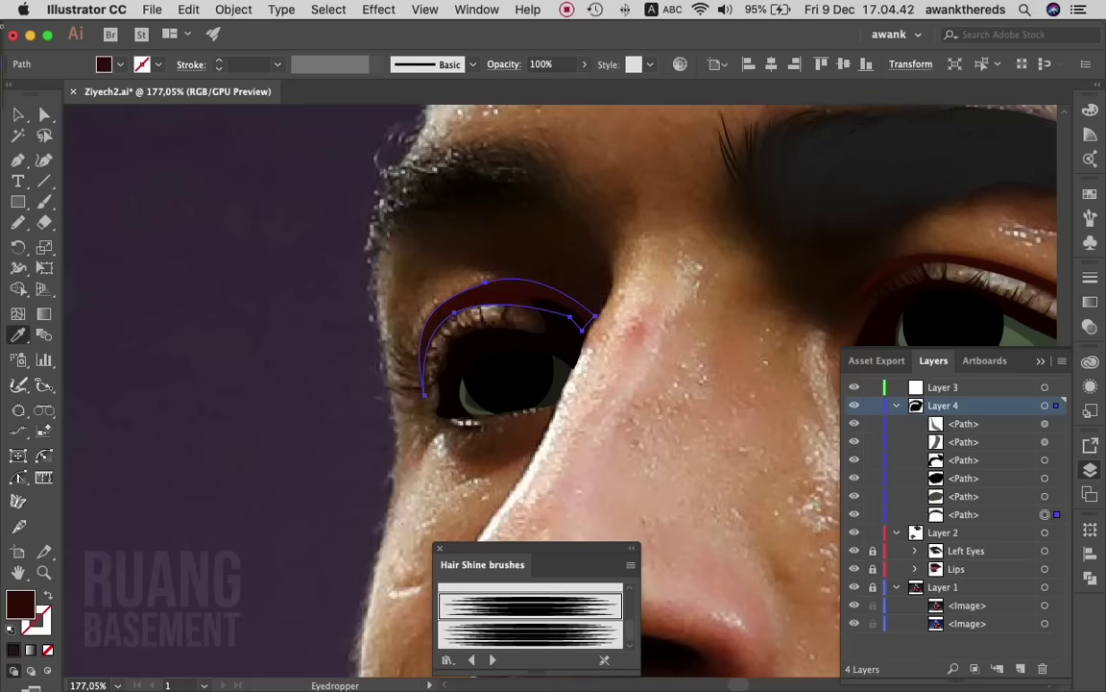
# - Set the crease fill to hex 260805 in the Color Picker, then deselect
pyautogui.press('v')
pyautogui.doubleClick(19, 603)
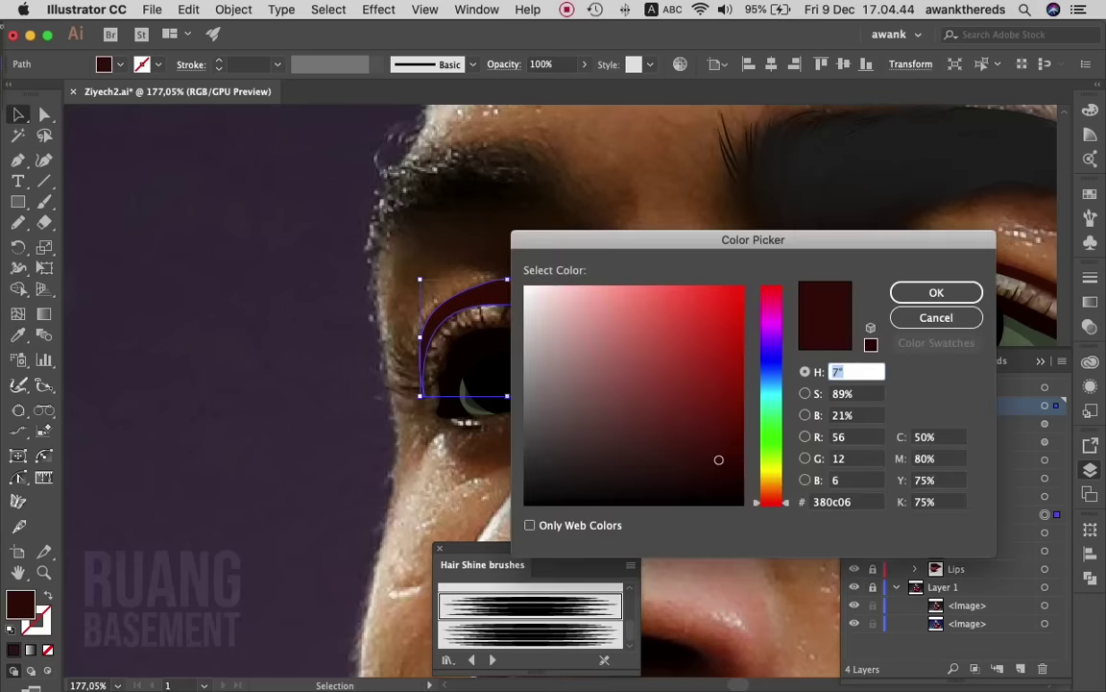
pyautogui.click(714, 472)
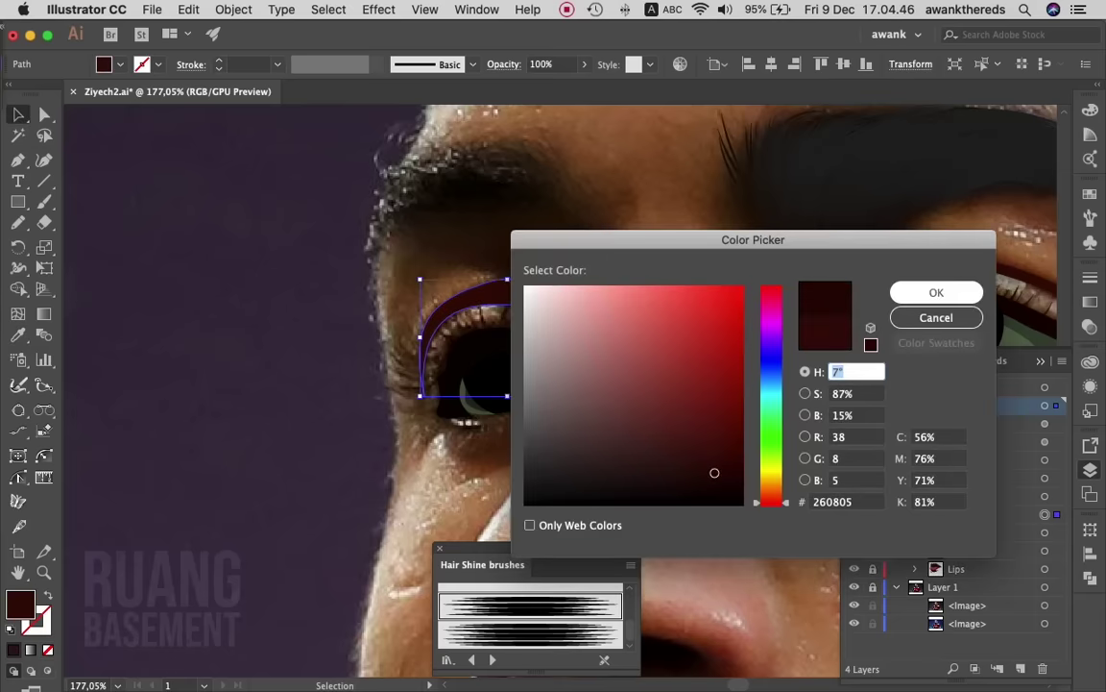
pyautogui.press('Return')
pyautogui.press('super+shift+a')
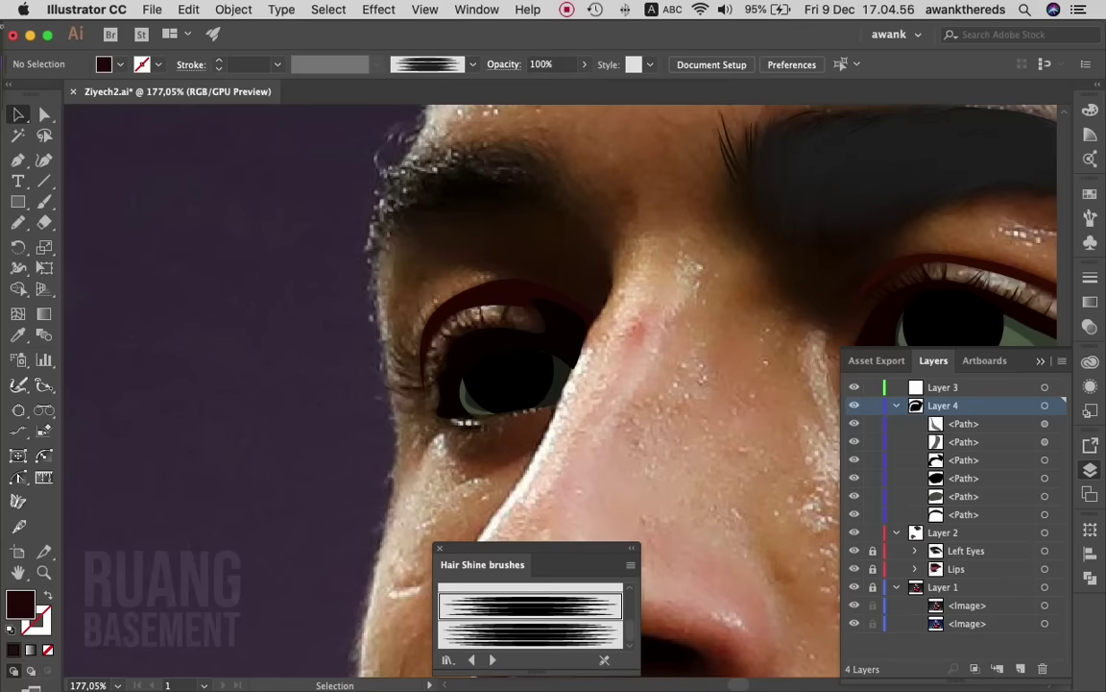
pyautogui.click(509, 379)
pyautogui.hotkey('ctrl', 'shift', 'a')
# - Choose the tapered brush definition for the Paintbrush
pyautogui.press('b')
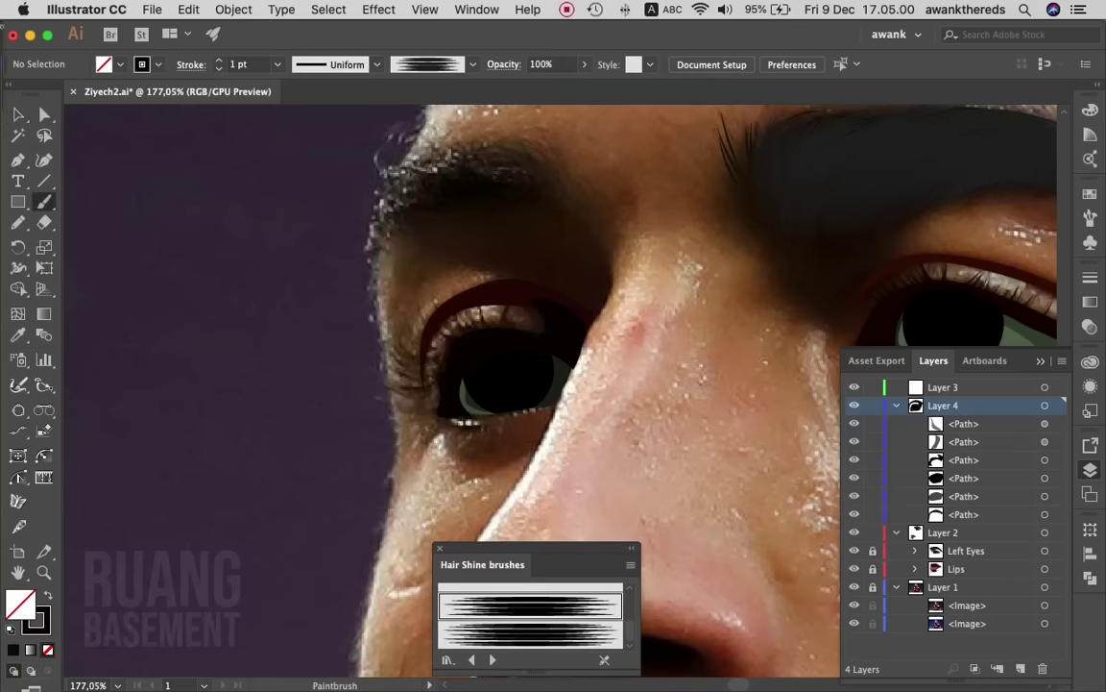
pyautogui.click(473, 64)
pyautogui.click(384, 119)
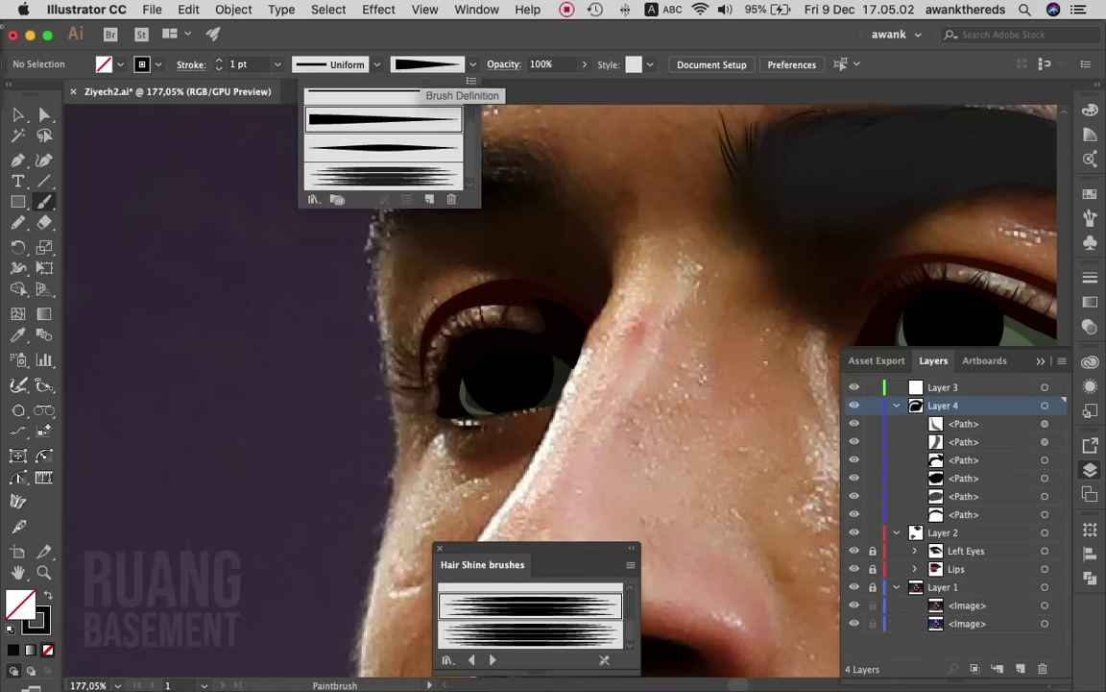
pyautogui.press('Escape')
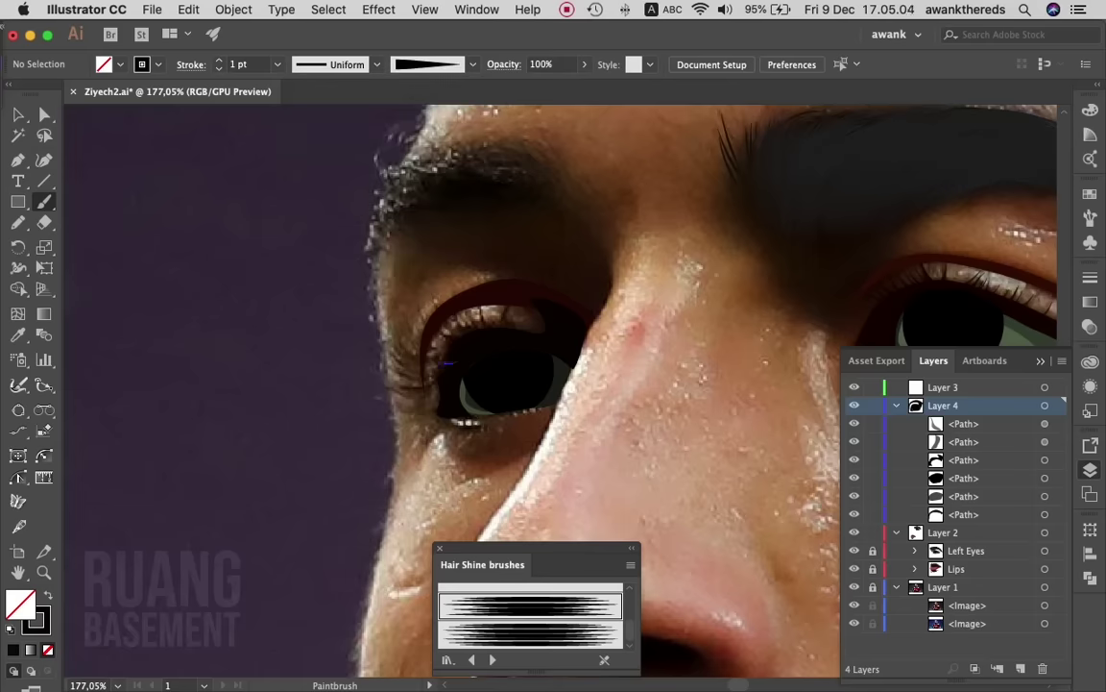
# - Paint four tapered lash strokes at the eye's outer corner, hiding the reference photo to check them
pyautogui.moveTo(446, 363); pyautogui.dragTo(386, 324)
pyautogui.moveTo(453, 370)
pyautogui.mouseDown()
pyautogui.moveTo(394, 358)
pyautogui.moveTo(383, 388)
pyautogui.mouseUp()
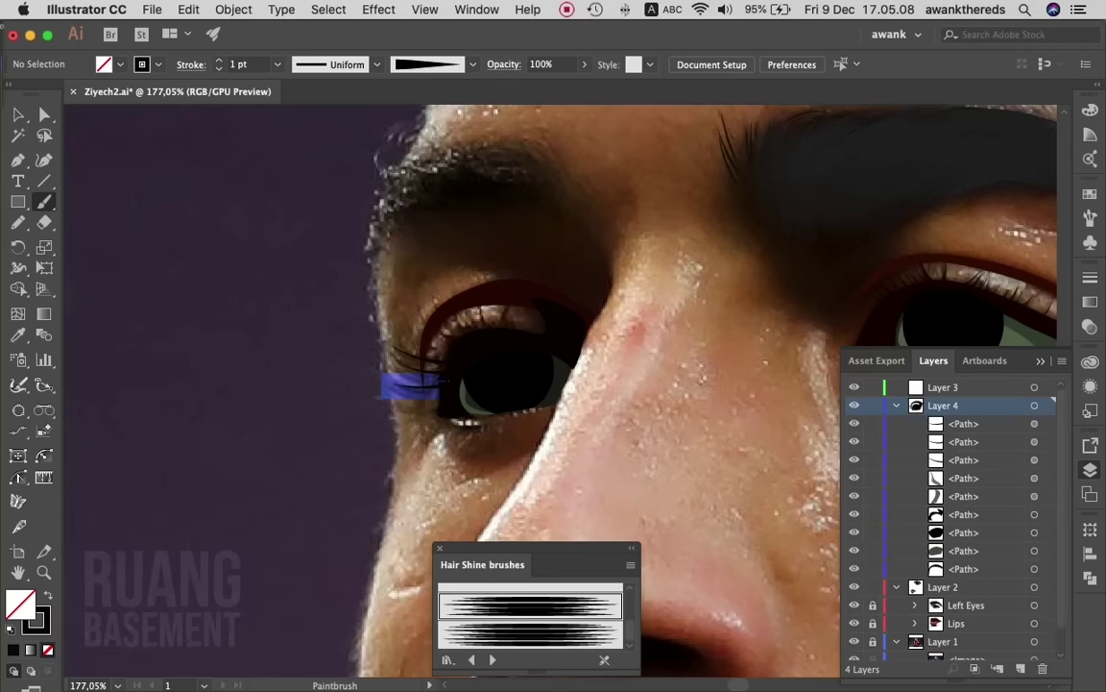
pyautogui.moveTo(443, 371)
pyautogui.mouseDown()
pyautogui.moveTo(384, 361)
pyautogui.moveTo(385, 384)
pyautogui.mouseUp()
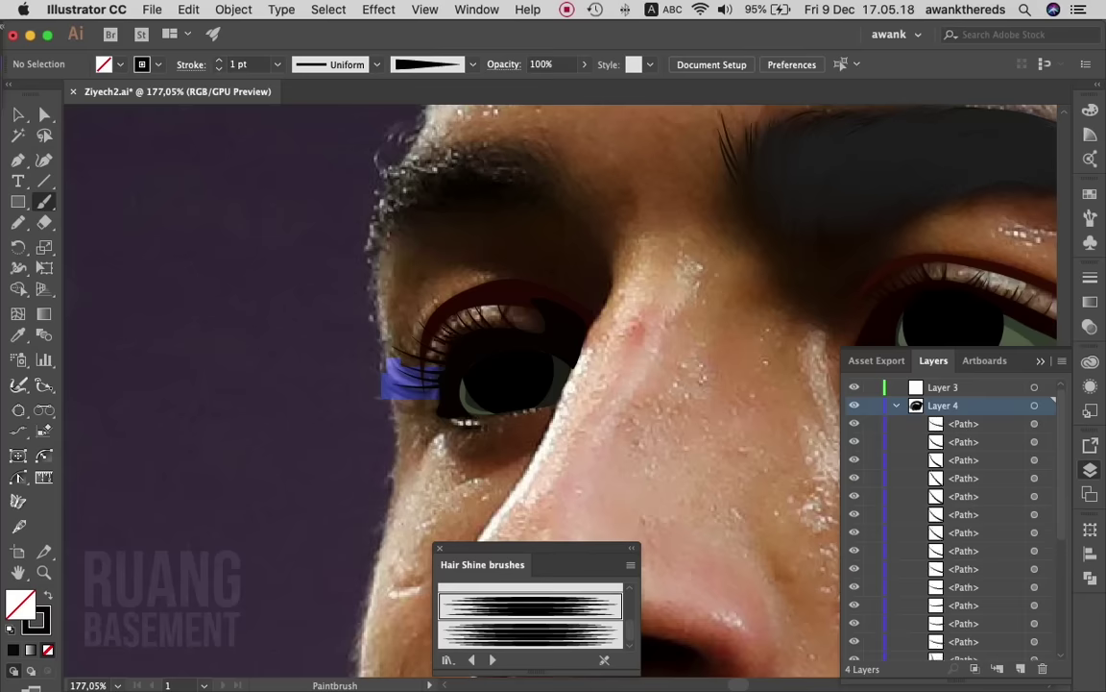
pyautogui.click(896, 406)
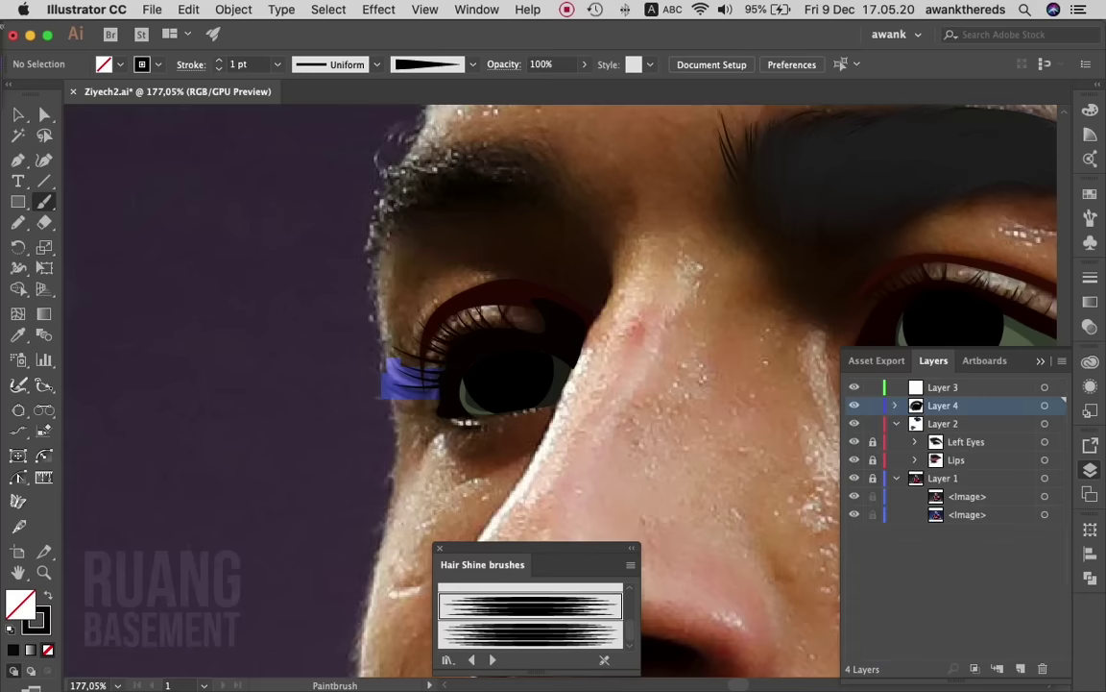
pyautogui.click(854, 478)
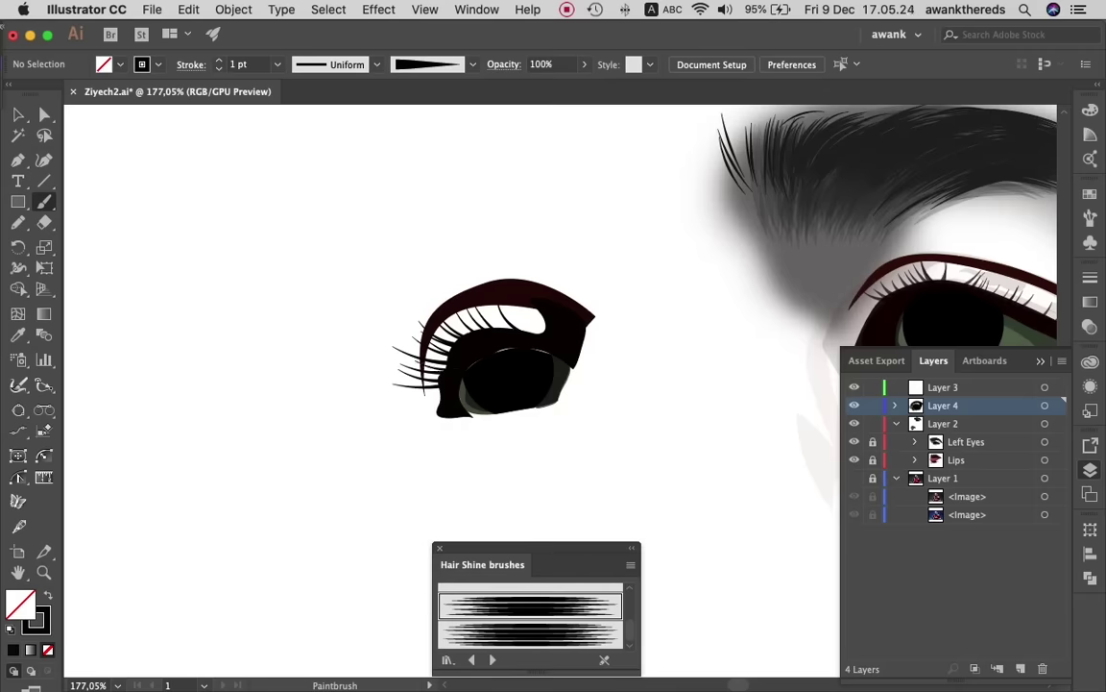
pyautogui.moveTo(472, 358); pyautogui.dragTo(439, 358)
pyautogui.click(854, 496)
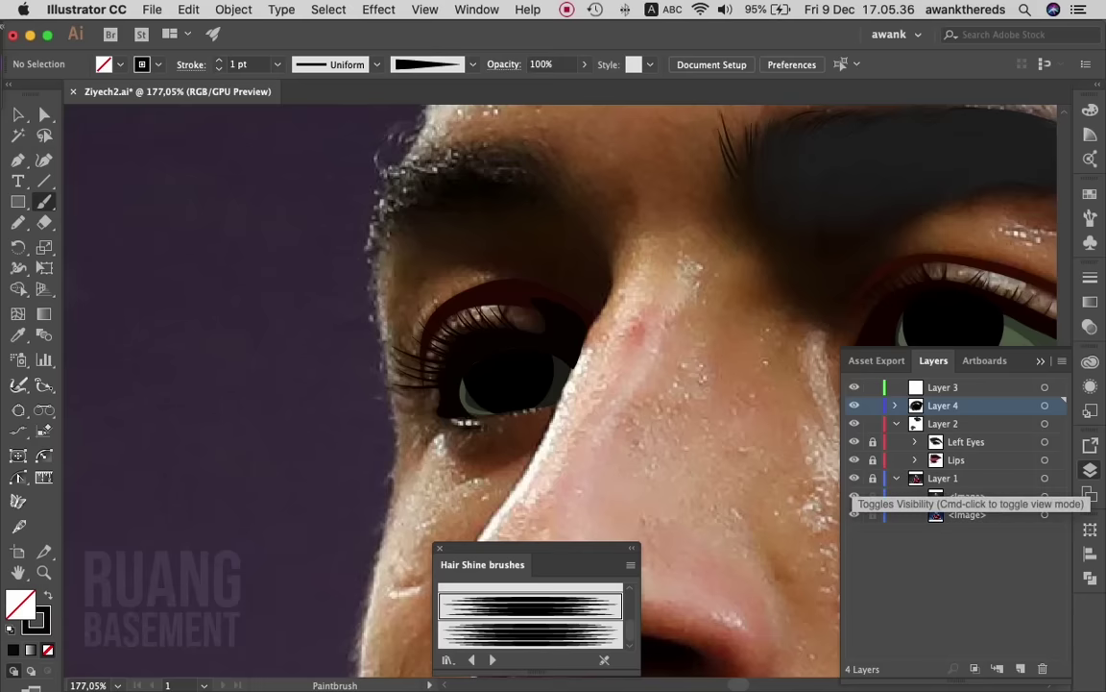
# - Zoom in closely on the second eye's upper lid
pyautogui.press('z')
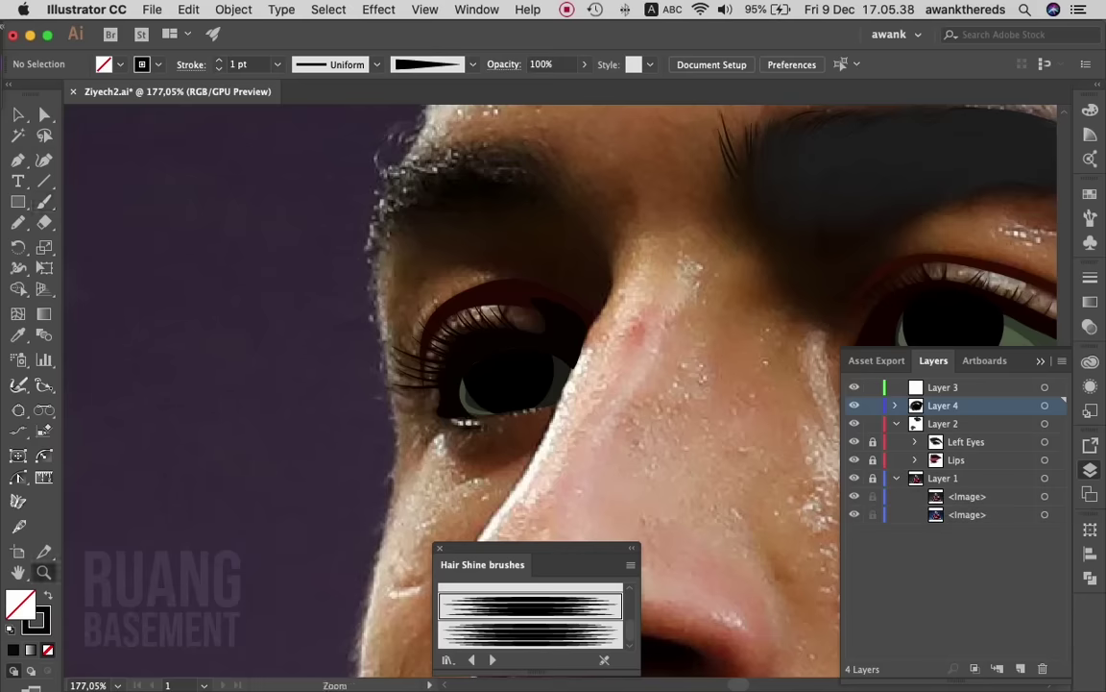
pyautogui.click(458, 219)
pyautogui.click(459, 219)
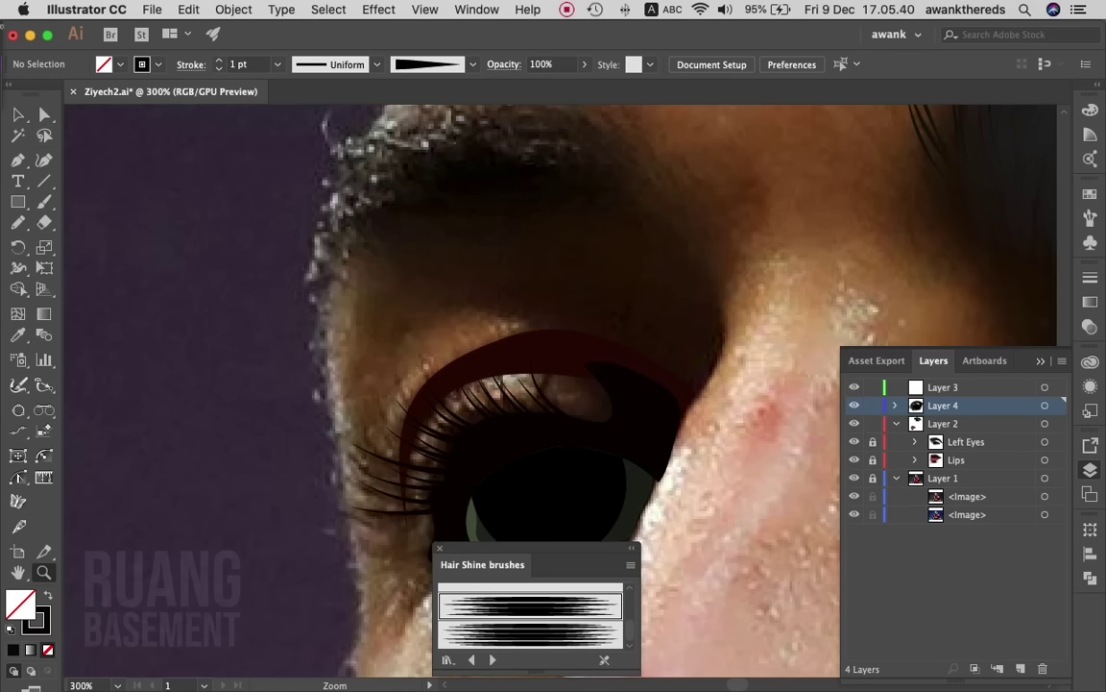
pyautogui.press('n')
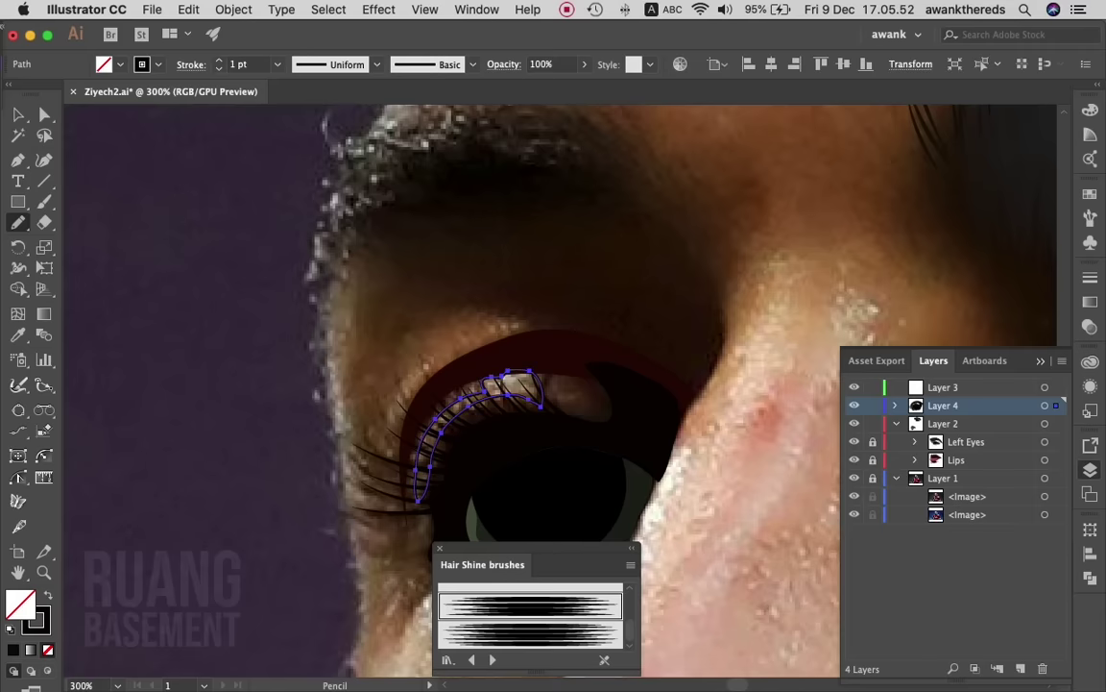
pyautogui.scroll(-5, 557, 384)
pyautogui.hscroll(10, 557, 384)
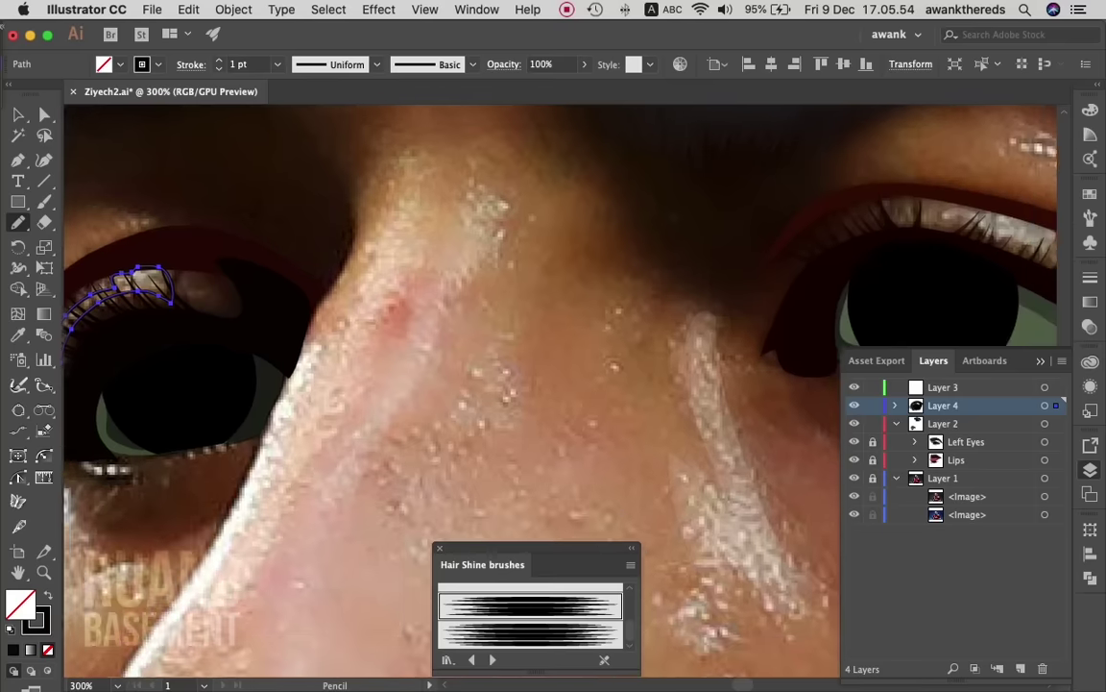
# - Send the newly drawn shape backward so it sits behind the eye
pyautogui.press('i')
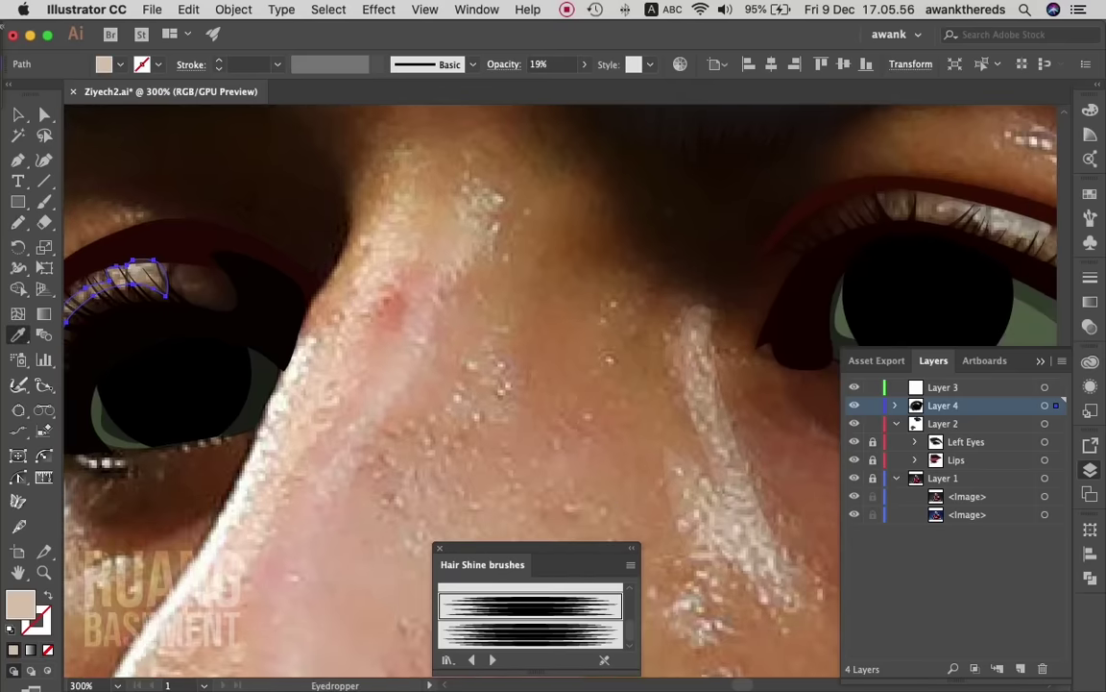
pyautogui.press('v')
pyautogui.hscroll(-5, 557, 385)
pyautogui.hscroll(-5, 557, 384)
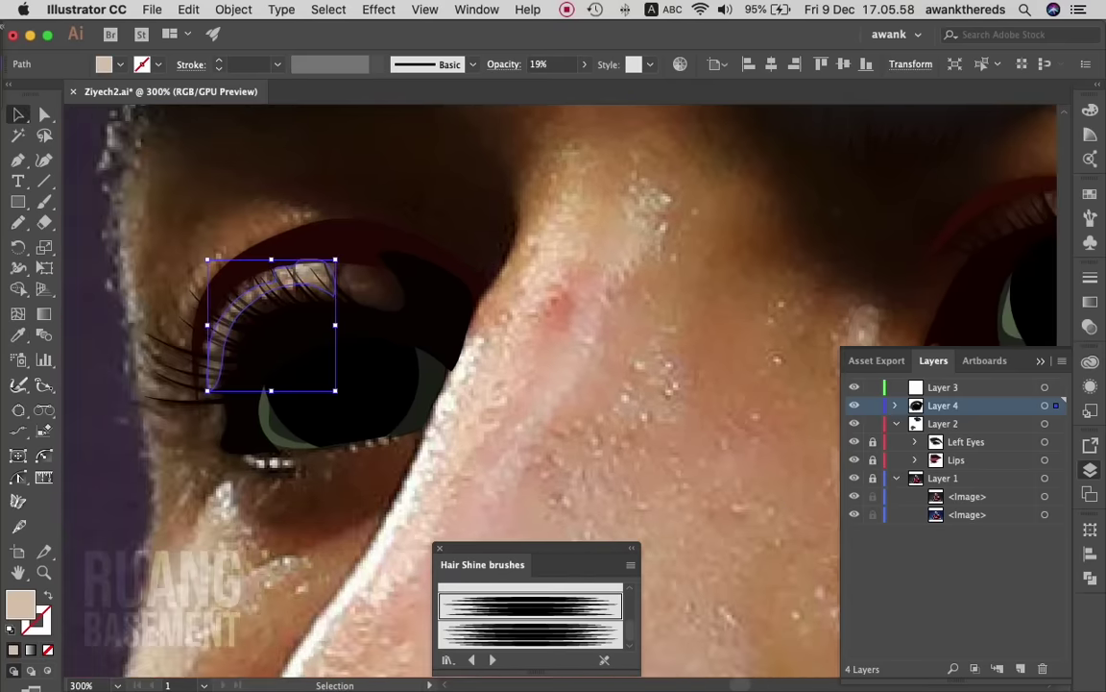
pyautogui.rightClick(272, 291)
pyautogui.moveTo(312, 550)
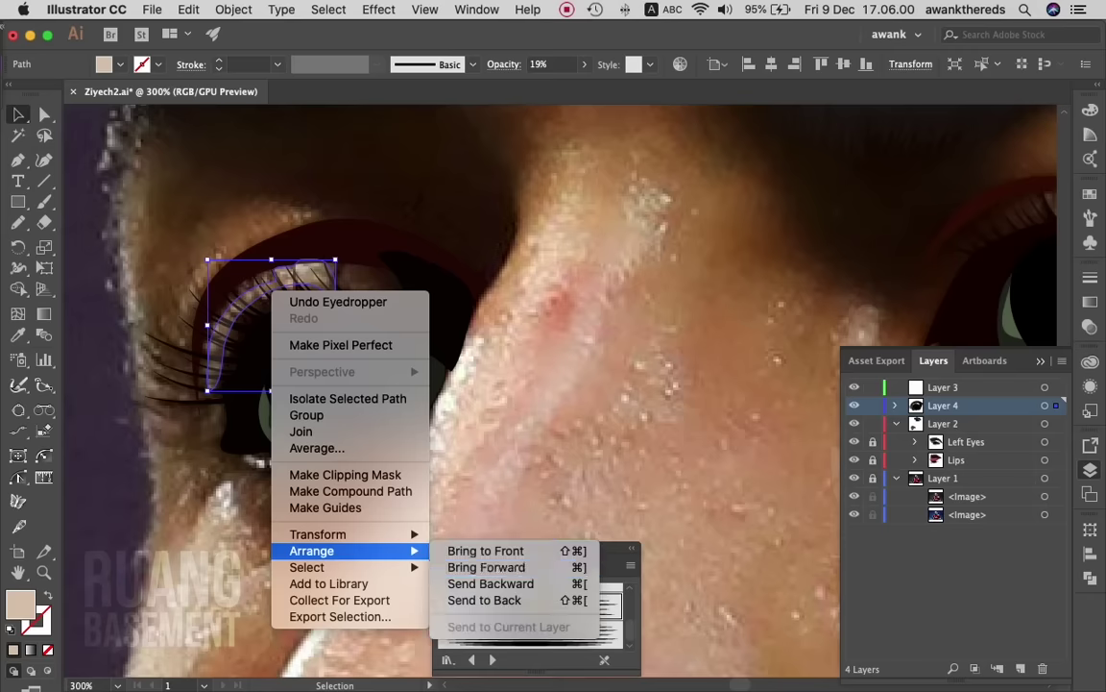
pyautogui.click(485, 599)
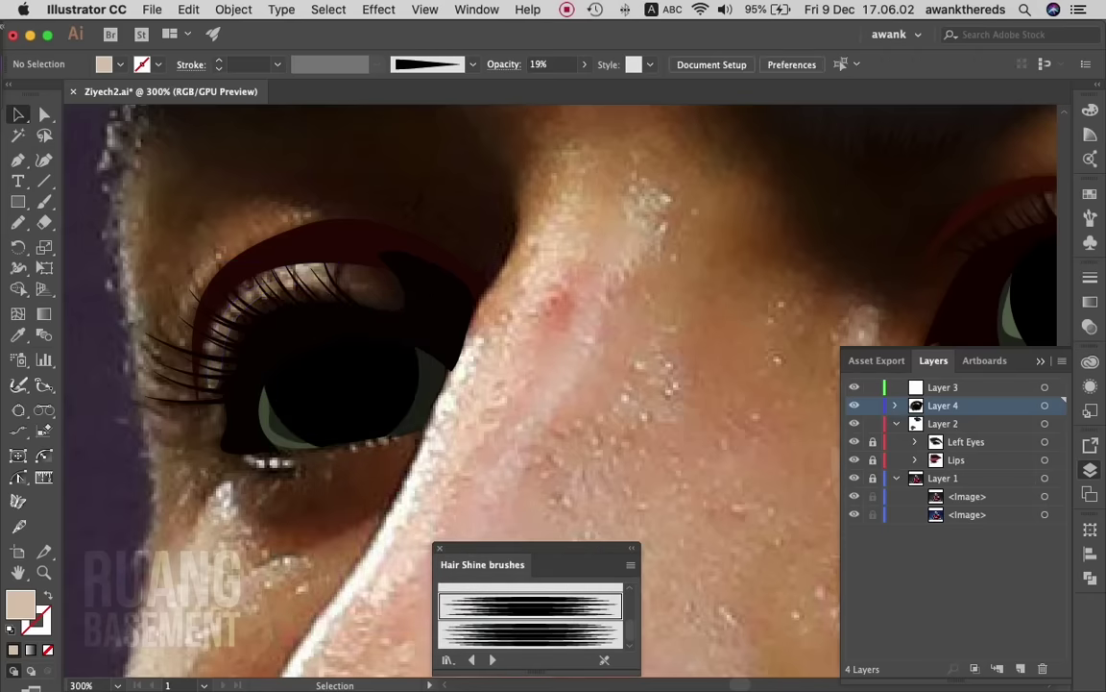
# - Pencil a small highlight shape on the upper eyelid with the translucent beige skin fill
pyautogui.press('n')
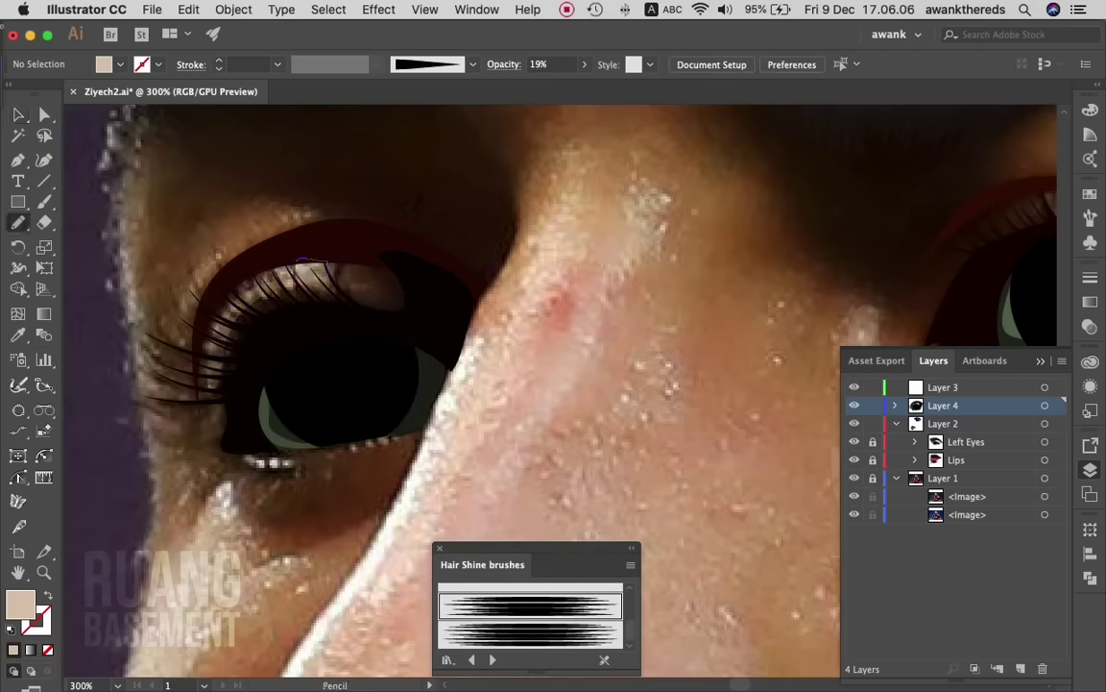
pyautogui.moveTo(303, 260)
pyautogui.mouseDown()
pyautogui.moveTo(332, 286)
pyautogui.moveTo(277, 280)
pyautogui.mouseUp()
pyautogui.press('i')
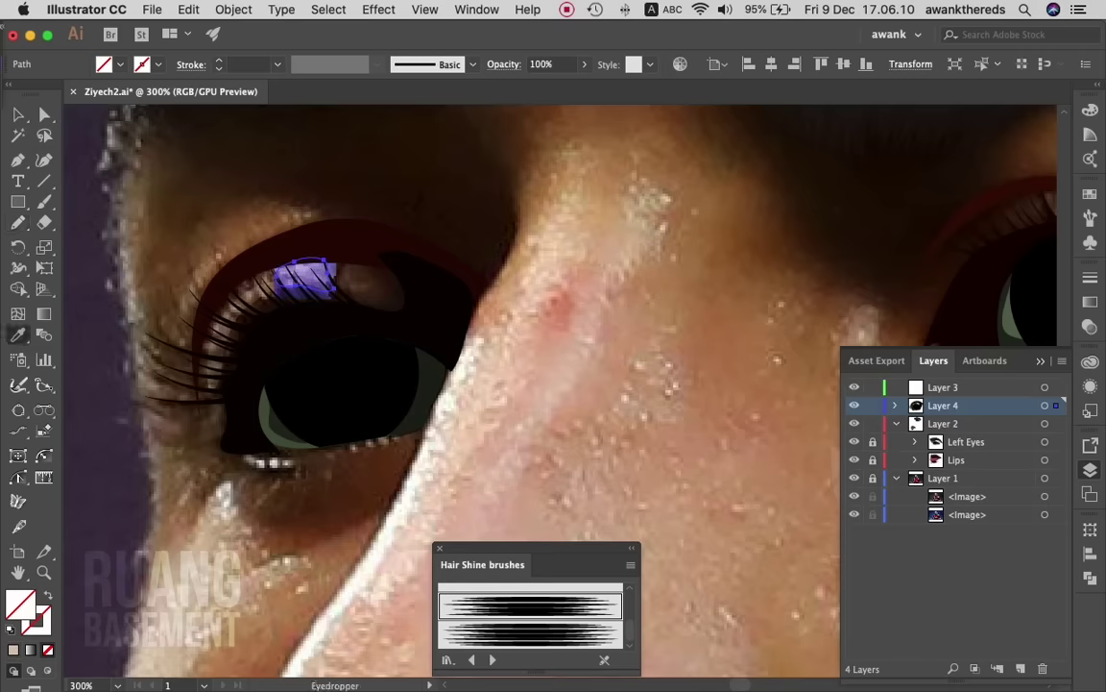
pyautogui.click(251, 257)
pyautogui.press('v')
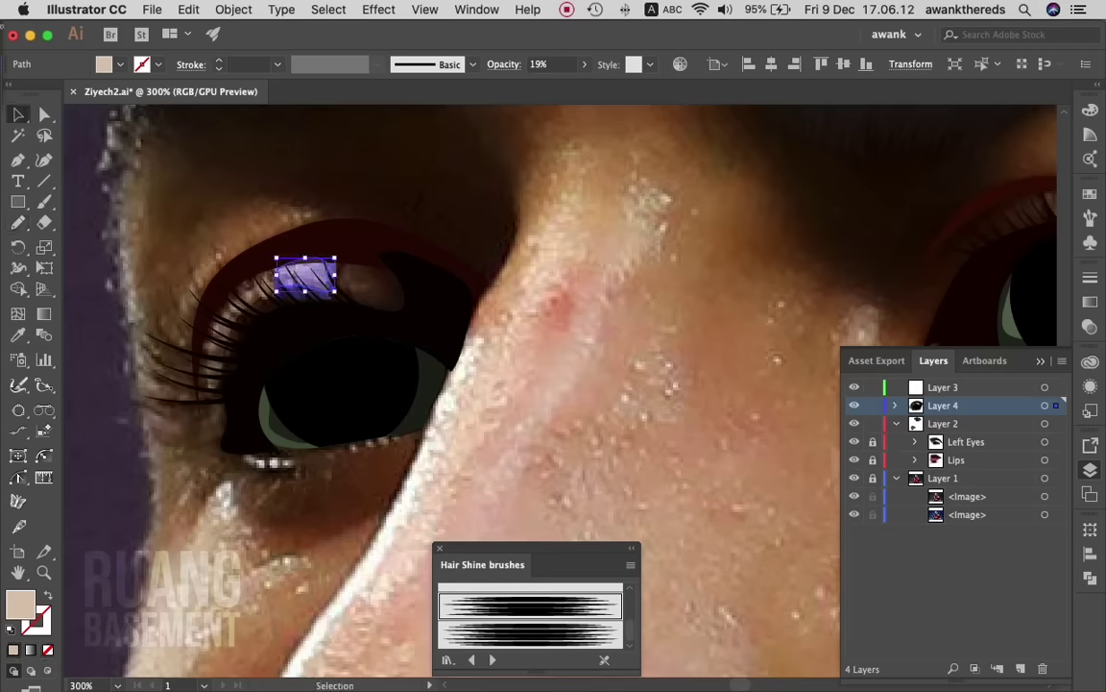
# - Send the purple shine shape backward behind the eyelashes and zoom out to 200%
pyautogui.rightClick(309, 284)
pyautogui.moveTo(349, 545)
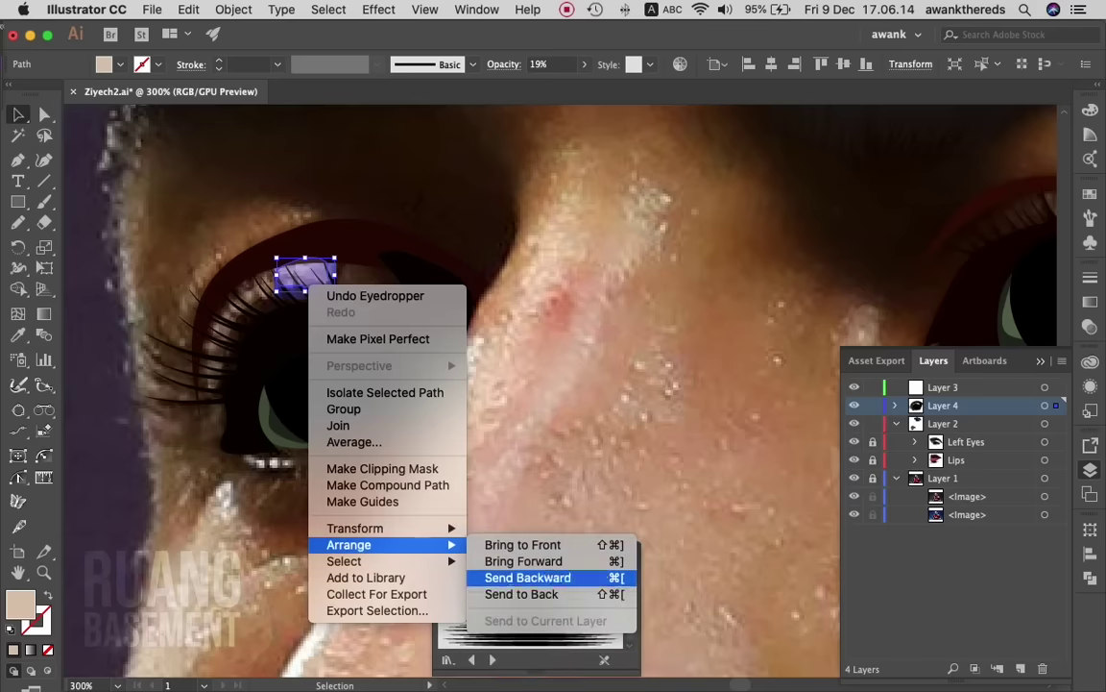
pyautogui.click(527, 578)
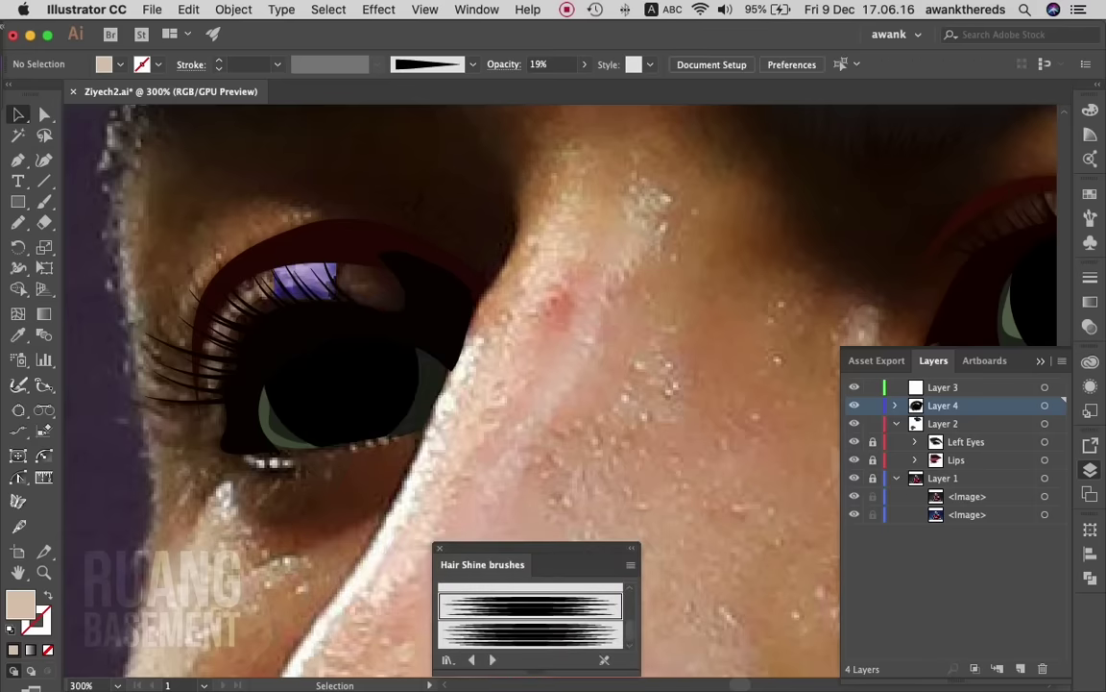
pyautogui.press('a')
pyautogui.hotkey('ctrl', '-')
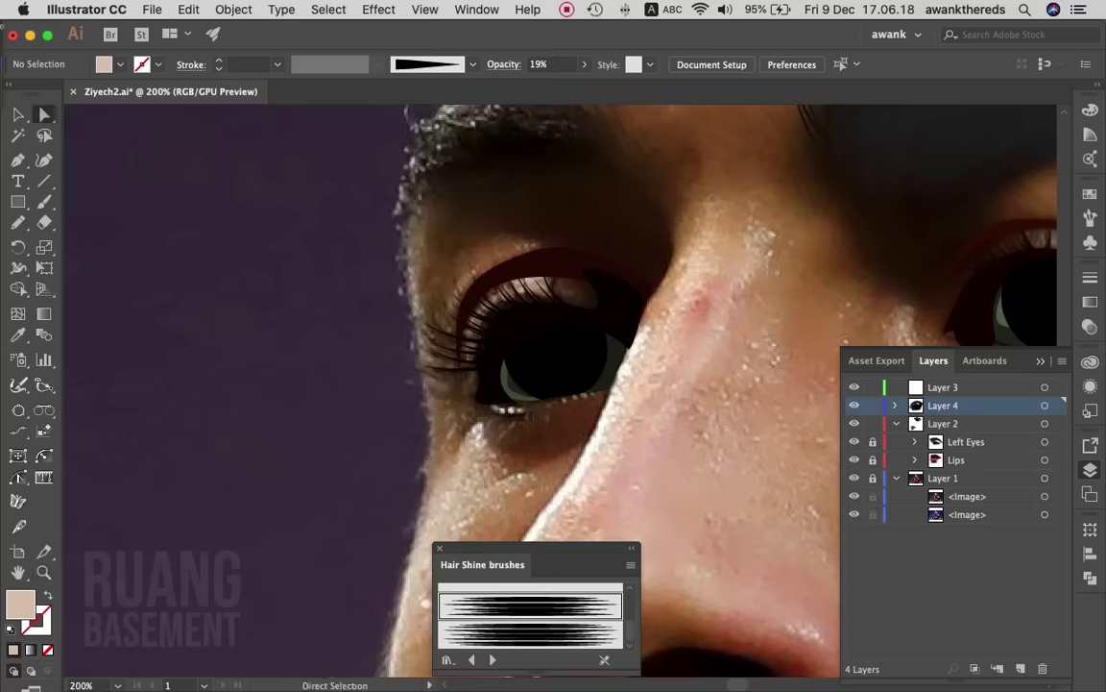
# - Pencil an outline from under the eye, up past the brow, across, and down the nose
pyautogui.scroll(-1, 596, 384)
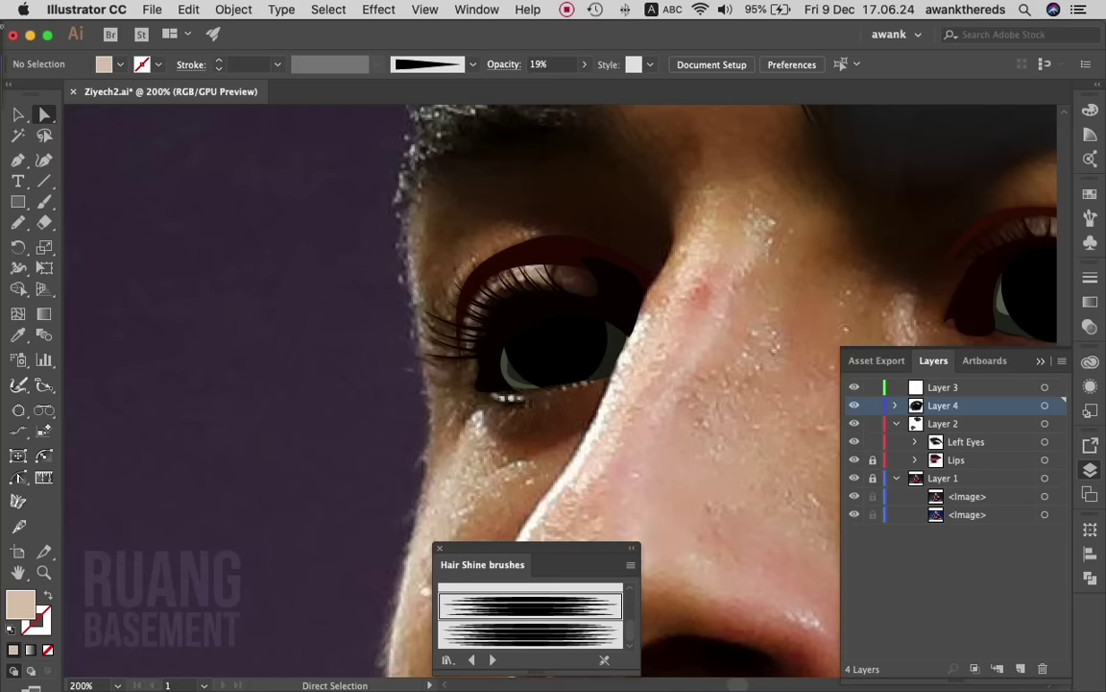
pyautogui.click(946, 266)
pyautogui.click(922, 275)
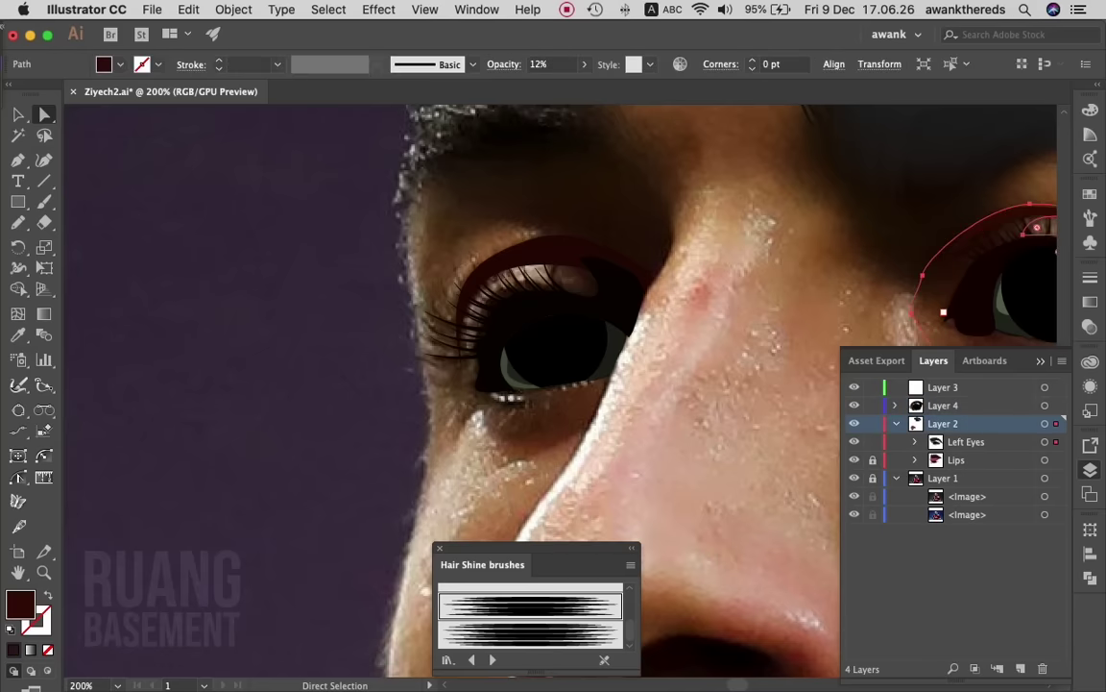
pyautogui.press('n')
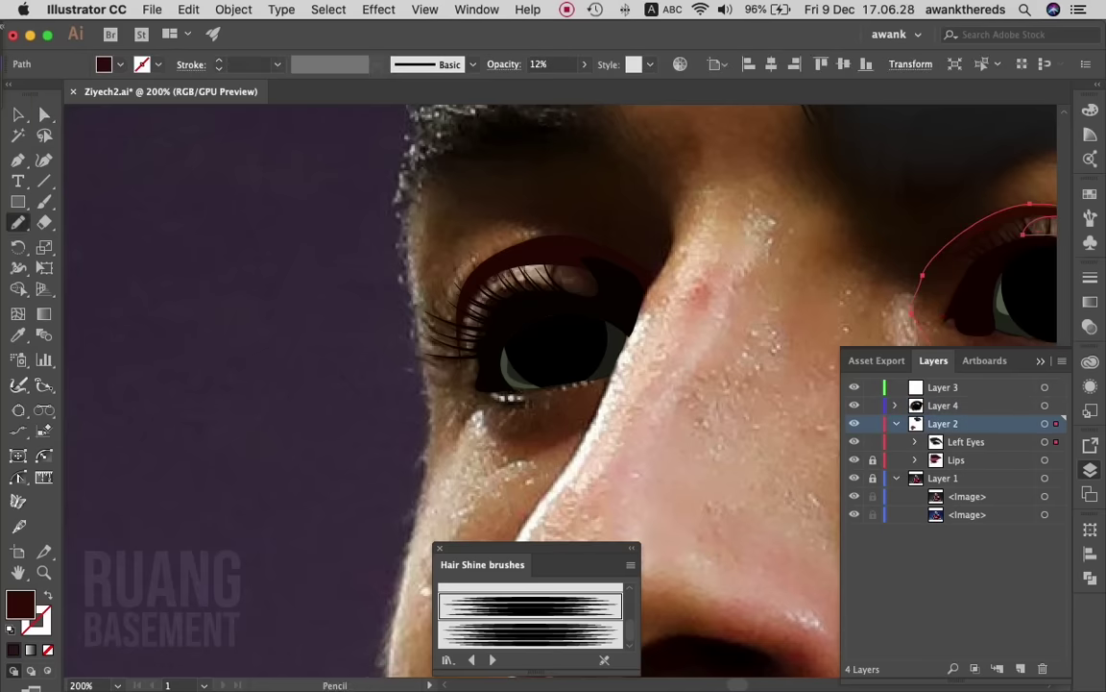
pyautogui.moveTo(607, 383)
pyautogui.mouseDown()
pyautogui.moveTo(534, 446)
pyautogui.moveTo(514, 449)
pyautogui.mouseUp()
pyautogui.moveTo(504, 444); pyautogui.dragTo(427, 375)
pyautogui.moveTo(432, 190); pyautogui.dragTo(519, 114)
pyautogui.moveTo(518, 113)
pyautogui.mouseDown()
pyautogui.moveTo(643, 126)
pyautogui.moveTo(695, 149)
pyautogui.mouseUp()
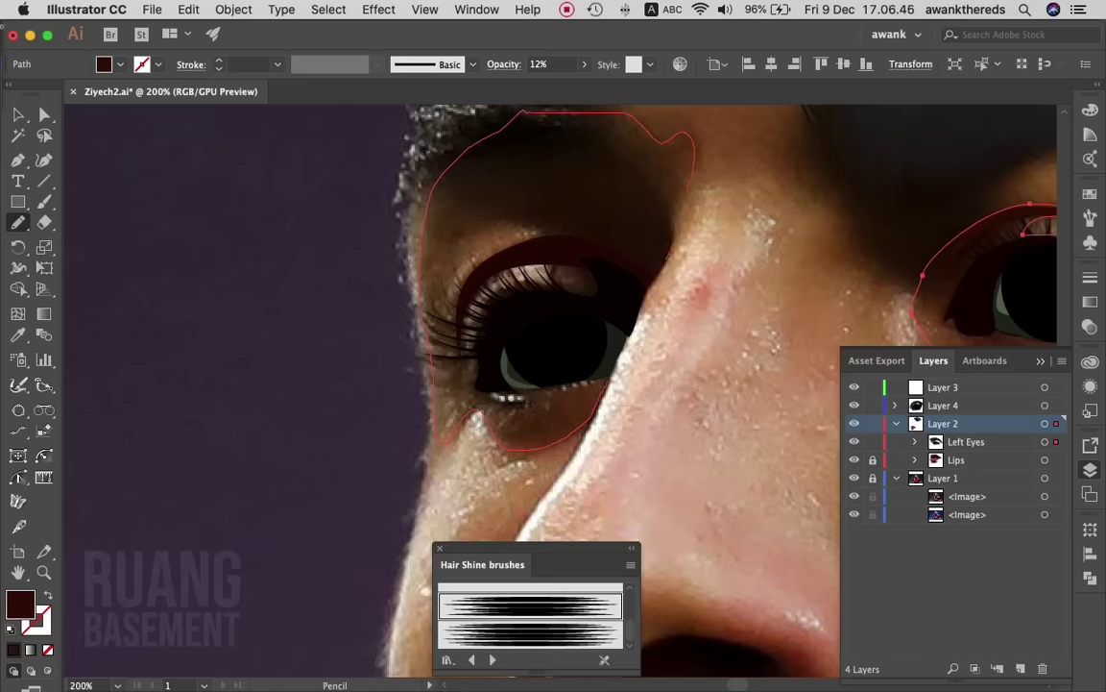
pyautogui.moveTo(672, 245); pyautogui.dragTo(655, 278)
# - Redraw the socket outline's top edge arching over the eyebrow, then deselect it
pyautogui.scroll(3, 577, 384)
pyautogui.scroll(2, 576, 384)
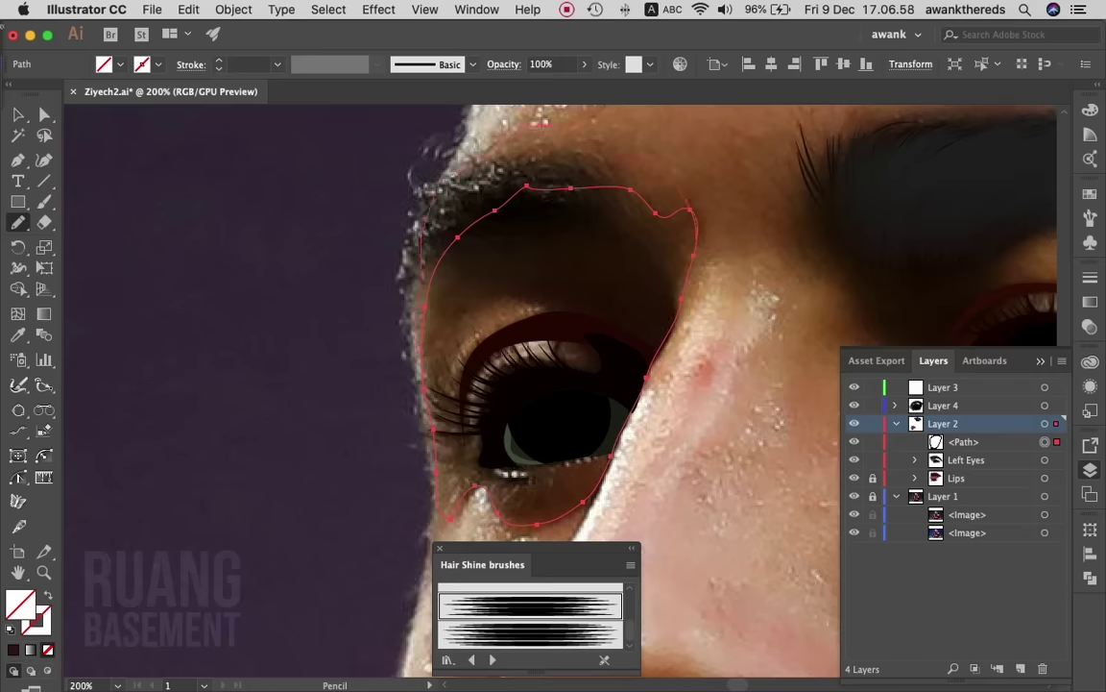
pyautogui.moveTo(423, 254); pyautogui.dragTo(695, 227)
pyautogui.press('v')
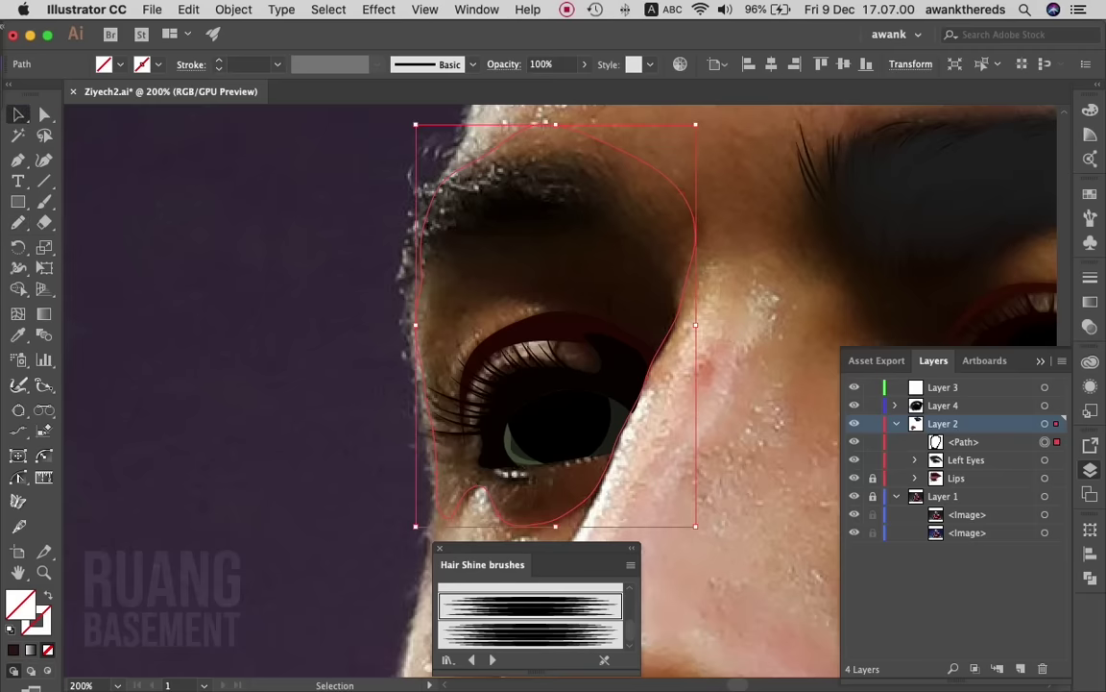
pyautogui.hotkey('ctrl', 'shift', 'a')
pyautogui.scroll(-1, 642, 352)
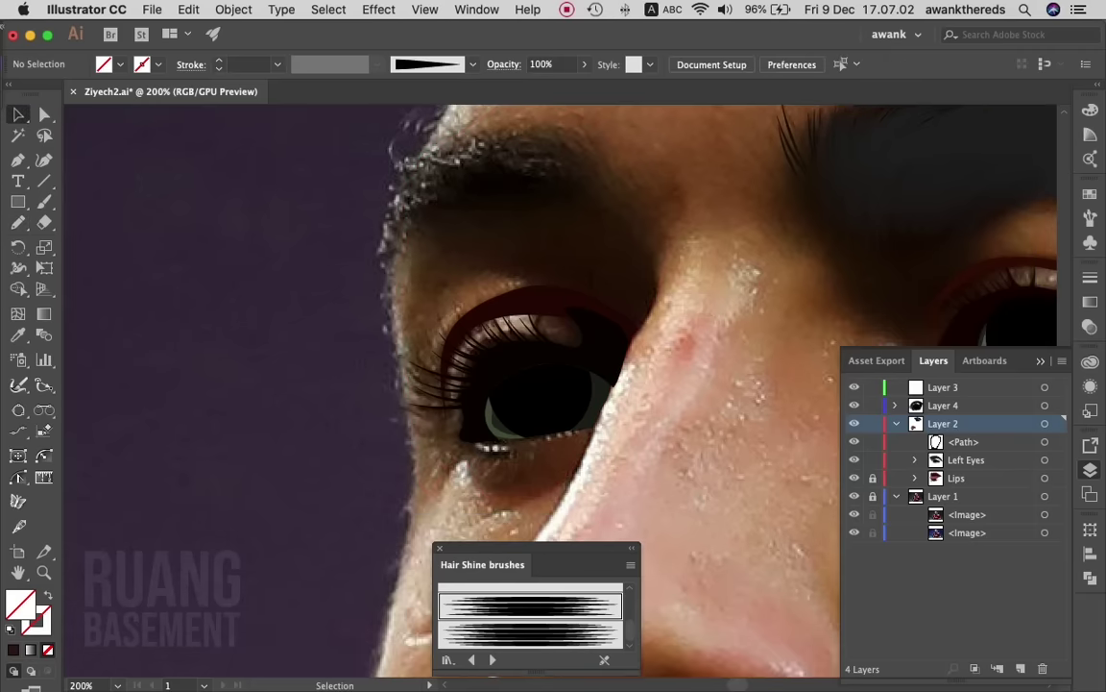
pyautogui.press('n')
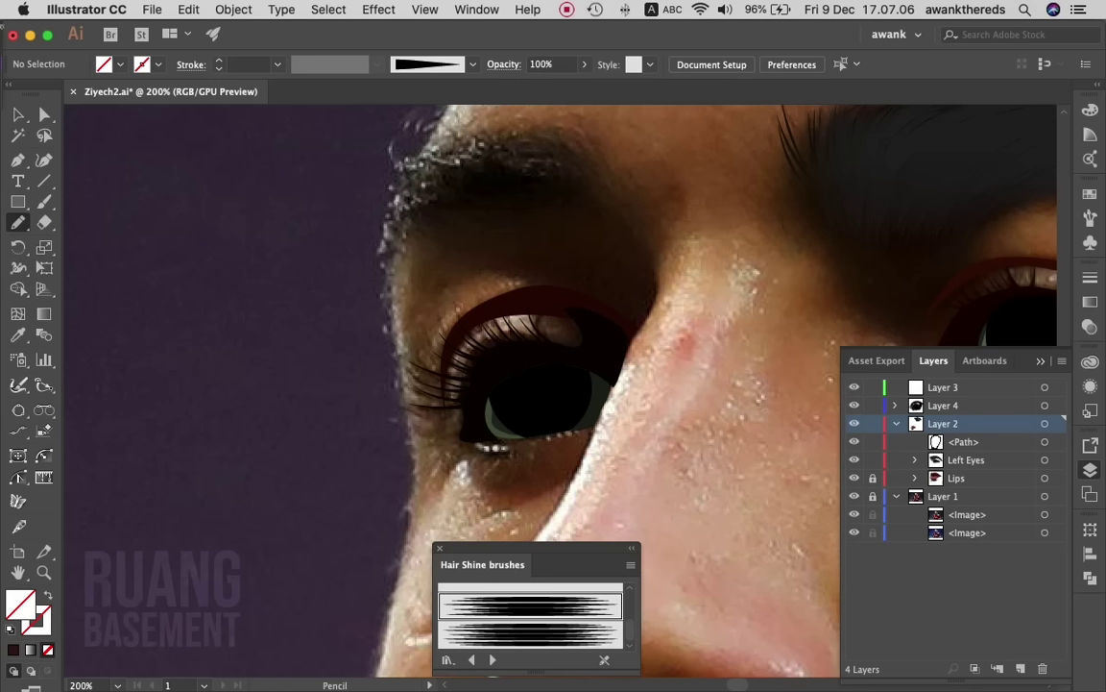
# - Draw a shadow shape under the lower eyelid and fill it dark brown
pyautogui.moveTo(485, 473); pyautogui.dragTo(576, 452)
pyautogui.moveTo(465, 446); pyautogui.dragTo(458, 452)
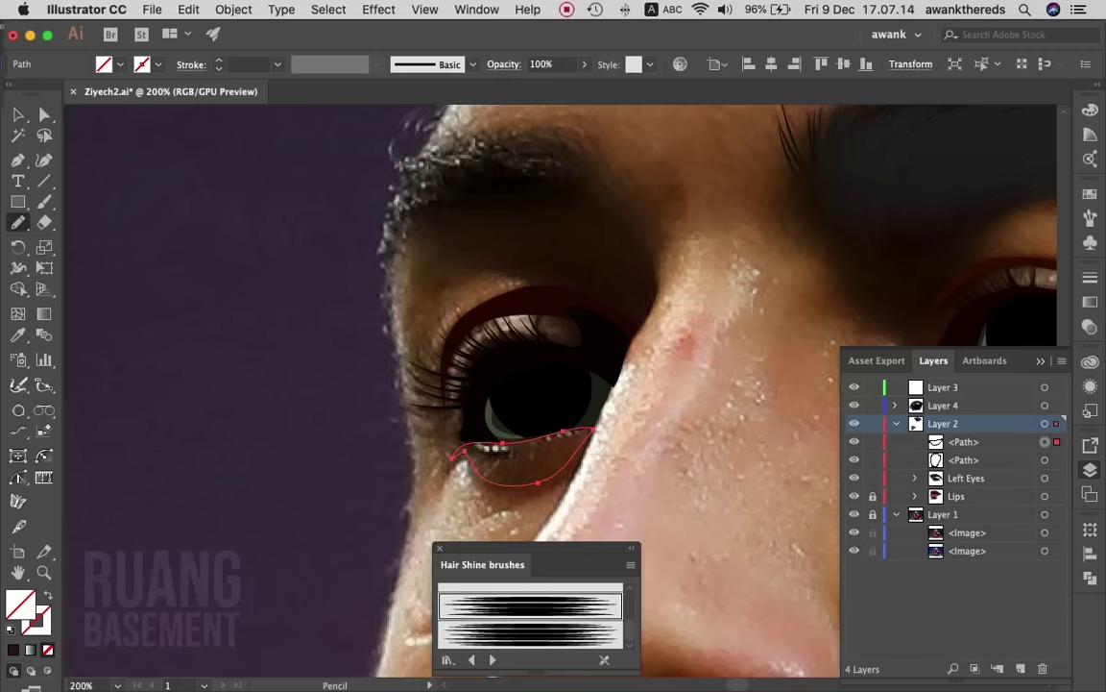
pyautogui.press('i')
pyautogui.click(425, 430)
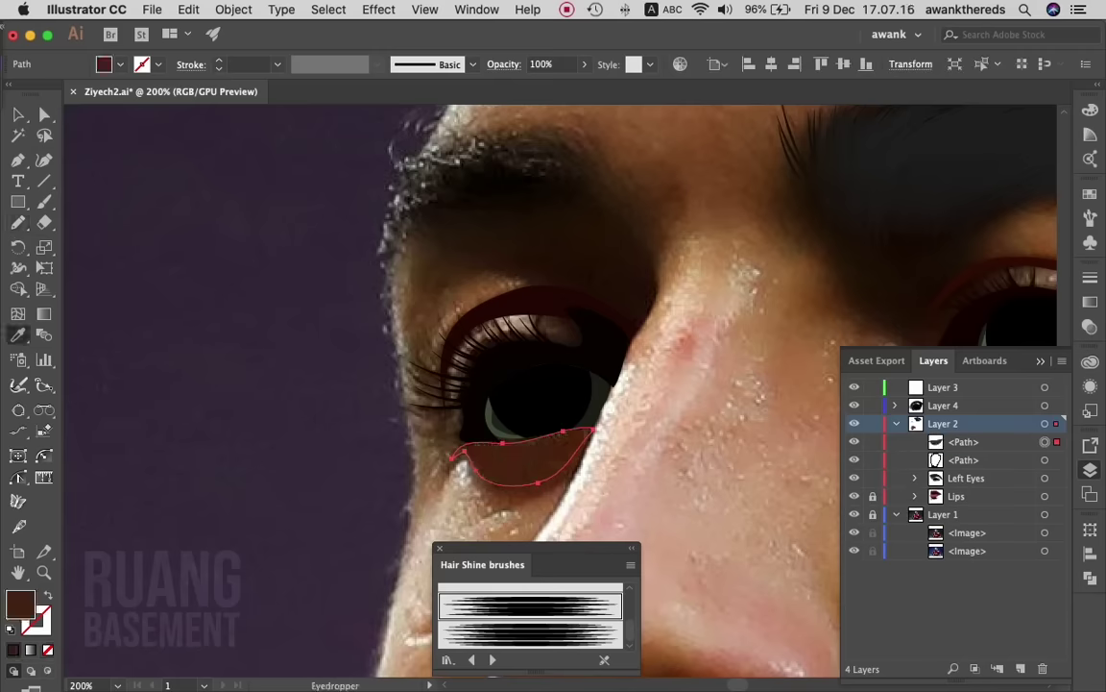
# - Set the lower-eyelid shadow's opacity to 31%
pyautogui.hscroll(3, 562, 385)
pyautogui.hscroll(1, 561, 384)
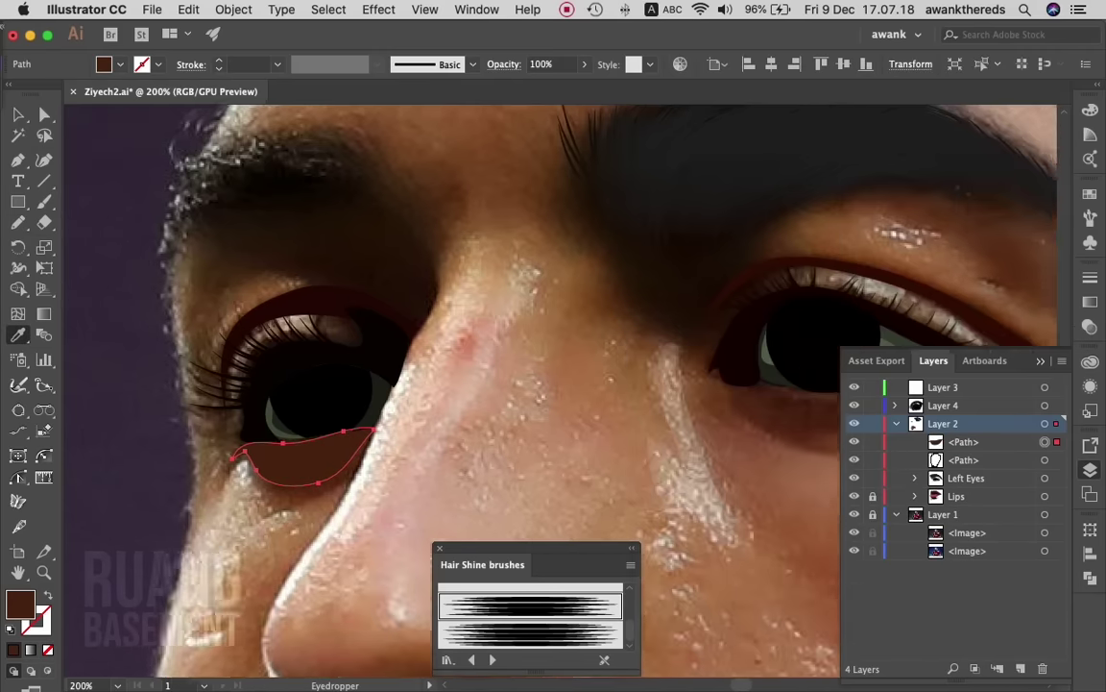
pyautogui.hscroll(4, 562, 385)
pyautogui.write('12')
pyautogui.press('Return')
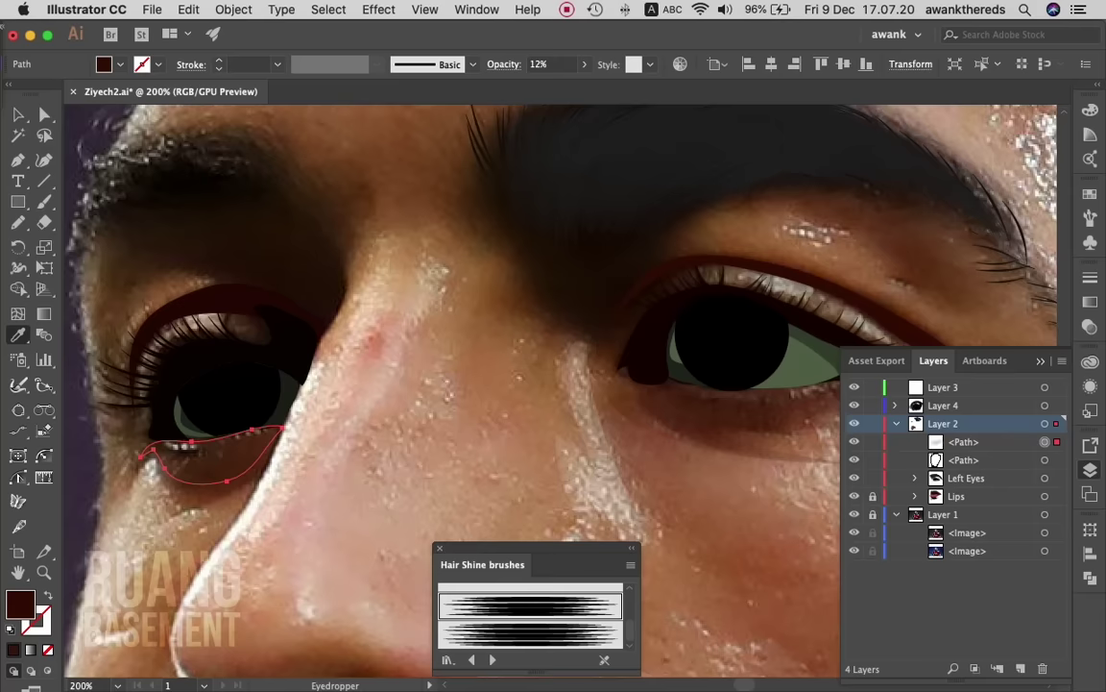
pyautogui.press('v')
pyautogui.click(584, 65)
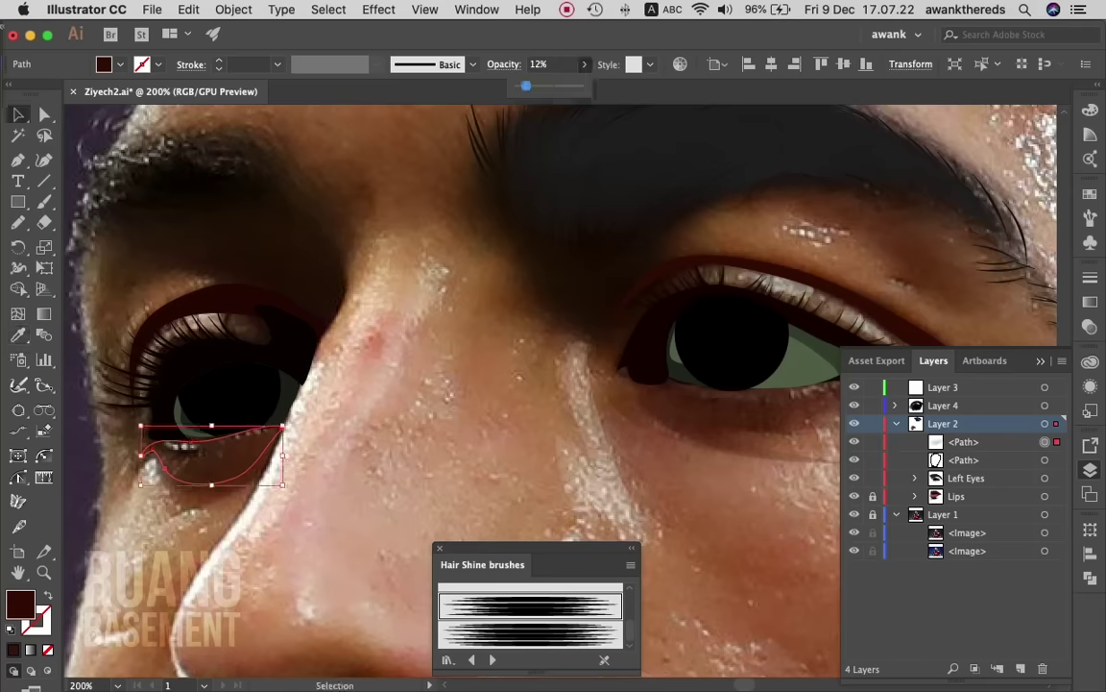
pyautogui.moveTo(519, 85); pyautogui.dragTo(537, 85)
pyautogui.click(576, 433)
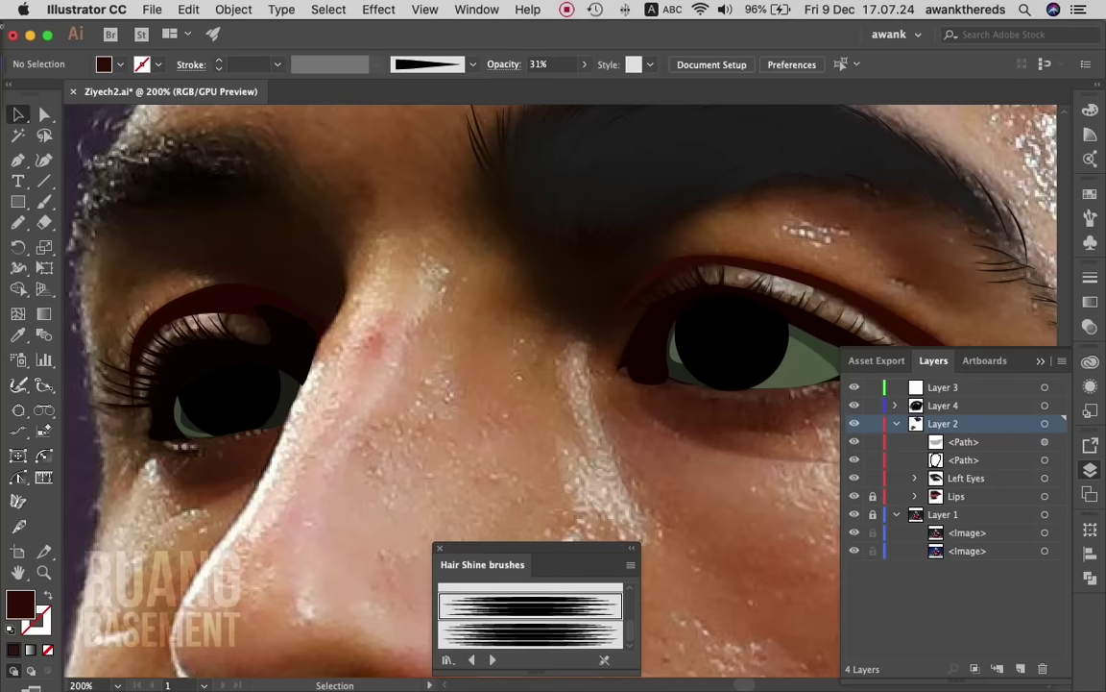
# - Send the socket outline to the back and give it a faint 12% maroon fill
pyautogui.click(309, 365)
pyautogui.rightClick(245, 350)
pyautogui.moveTo(286, 608)
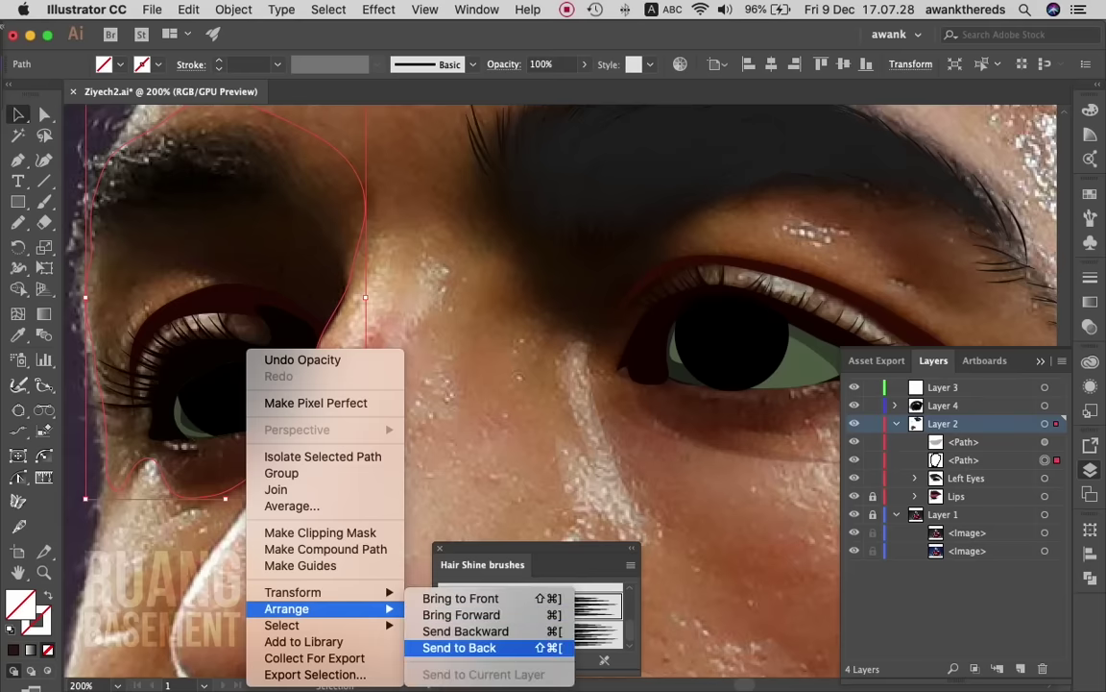
pyautogui.press('Escape')
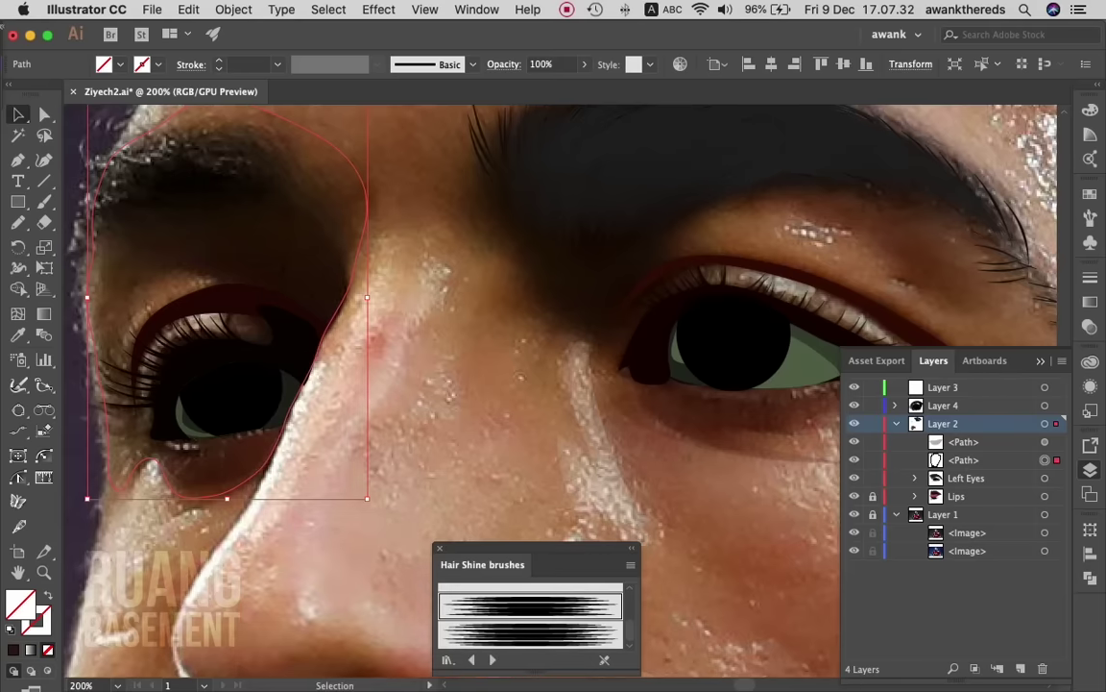
pyautogui.press('i')
pyautogui.click(231, 293)
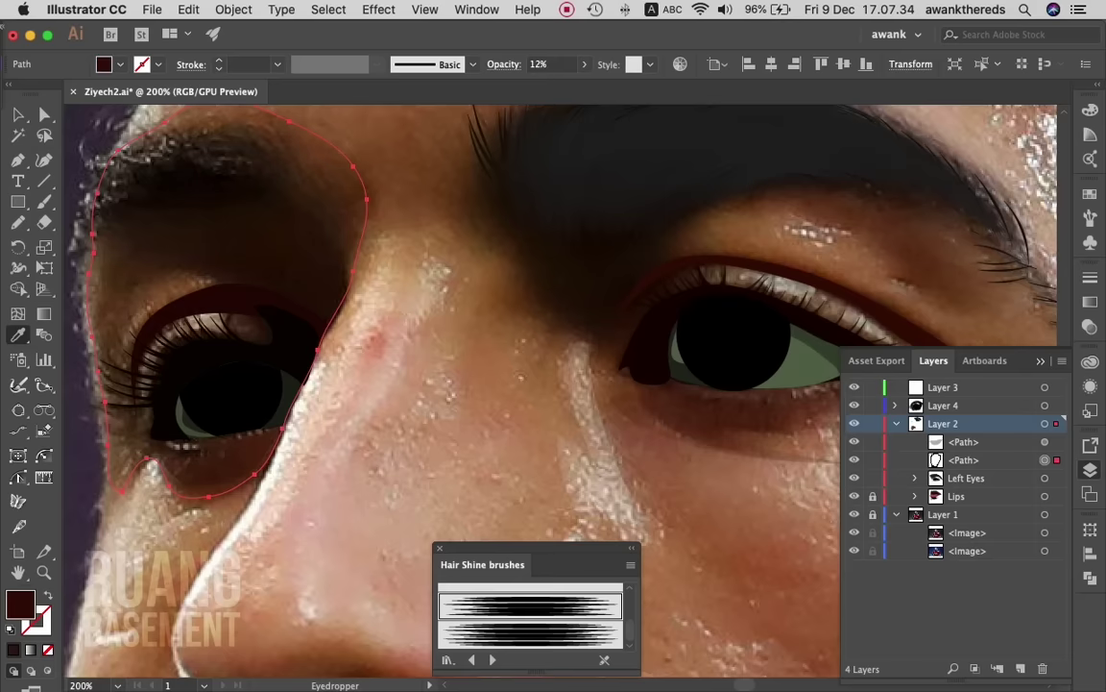
pyautogui.press('v')
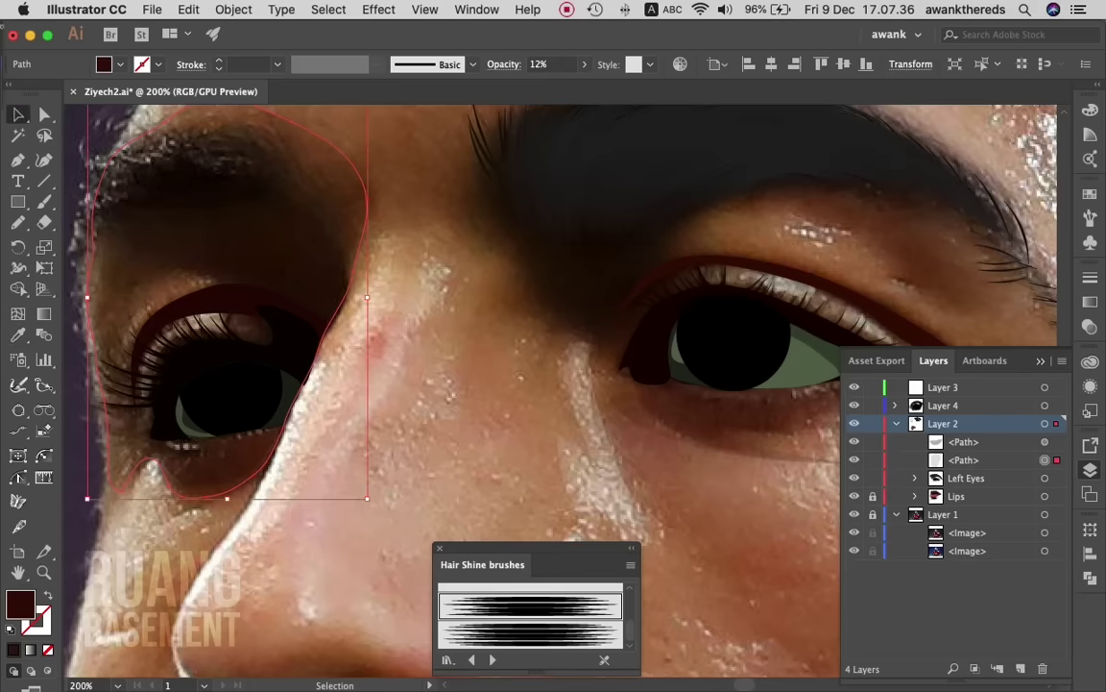
pyautogui.hotkey('ctrl', 'shift', 'a')
pyautogui.hscroll(-3, 452, 355)
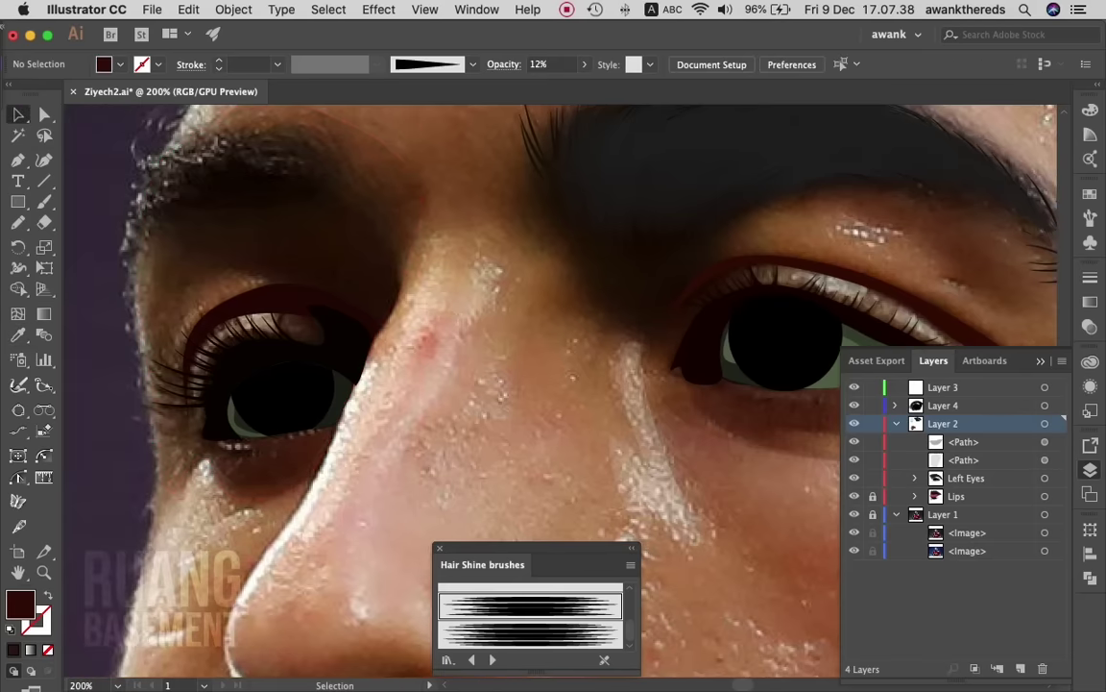
pyautogui.press('n')
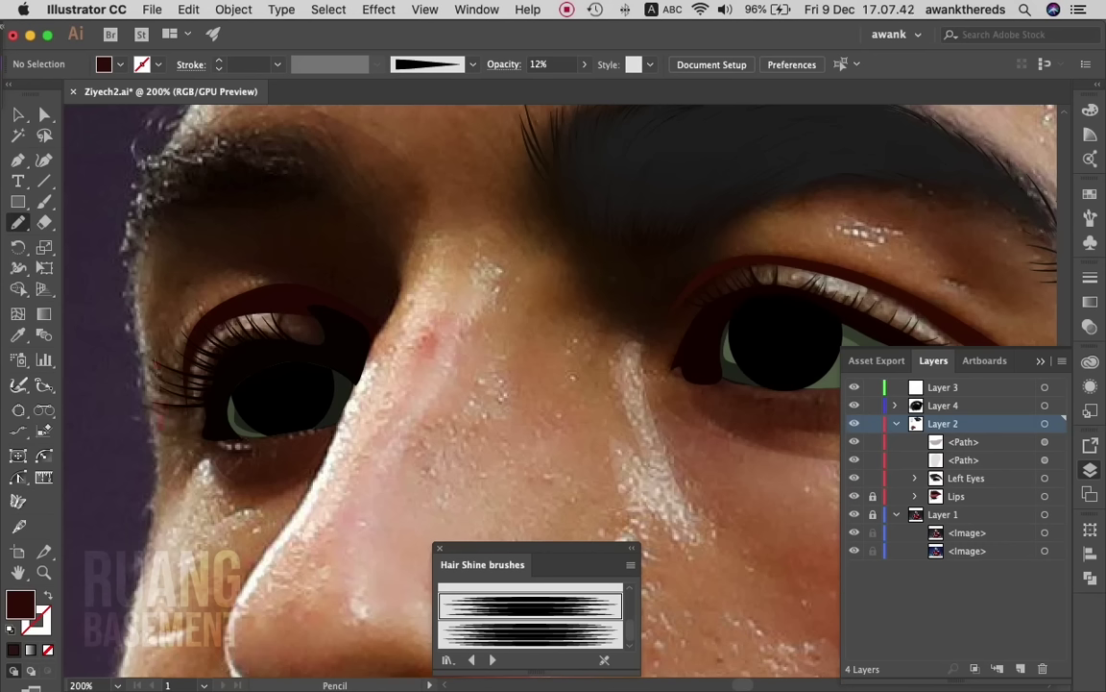
# - Pencil a closed brow-shadow shape between the upper eyelid and the brow
pyautogui.moveTo(156, 256); pyautogui.dragTo(206, 142)
pyautogui.moveTo(317, 135)
pyautogui.mouseDown()
pyautogui.moveTo(385, 178)
pyautogui.moveTo(409, 252)
pyautogui.mouseUp()
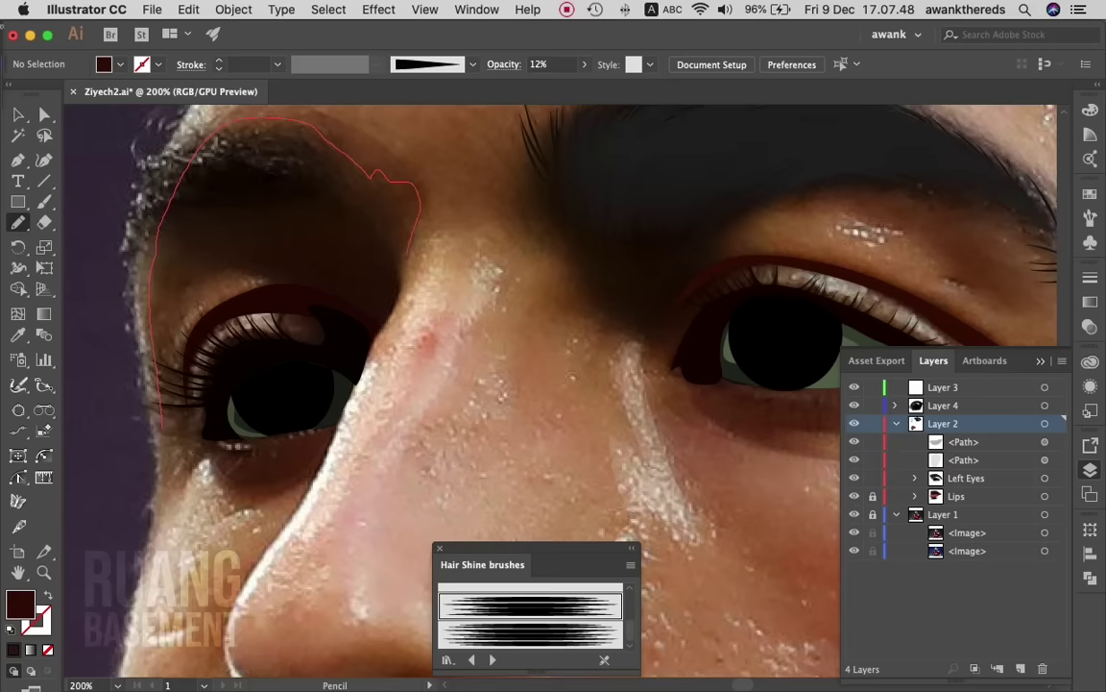
pyautogui.moveTo(377, 334)
pyautogui.mouseDown()
pyautogui.moveTo(242, 251)
pyautogui.moveTo(231, 271)
pyautogui.mouseUp()
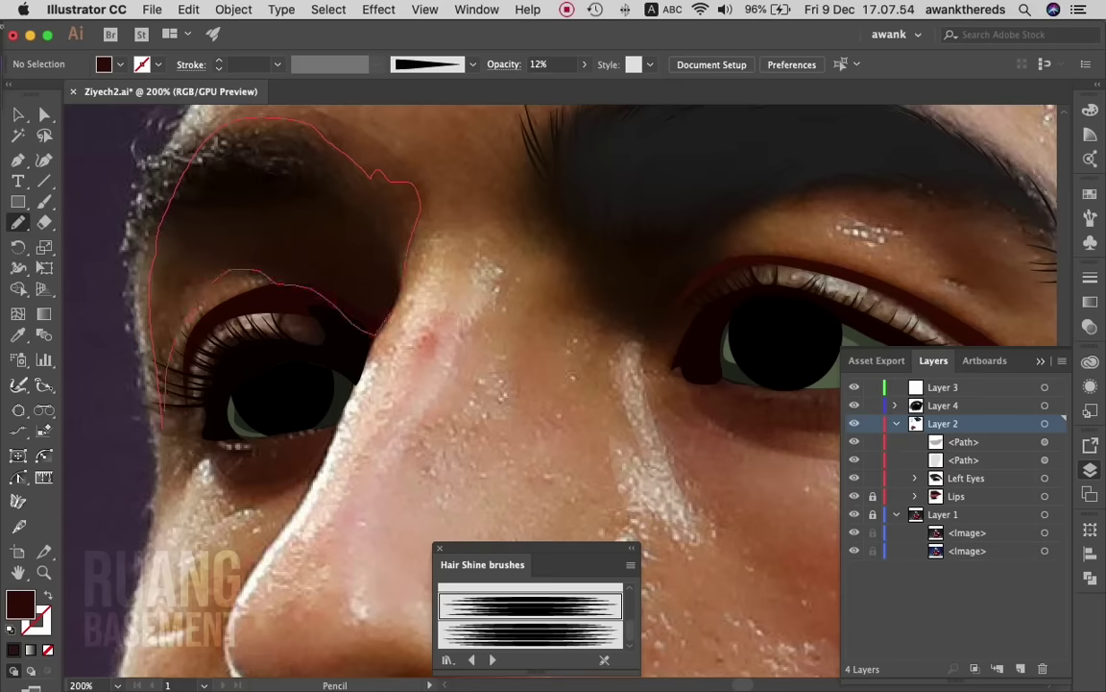
pyautogui.moveTo(228, 272); pyautogui.dragTo(165, 430)
# - Fill the brow shadow with the dark maroon and lower its opacity to 10%
pyautogui.press('i')
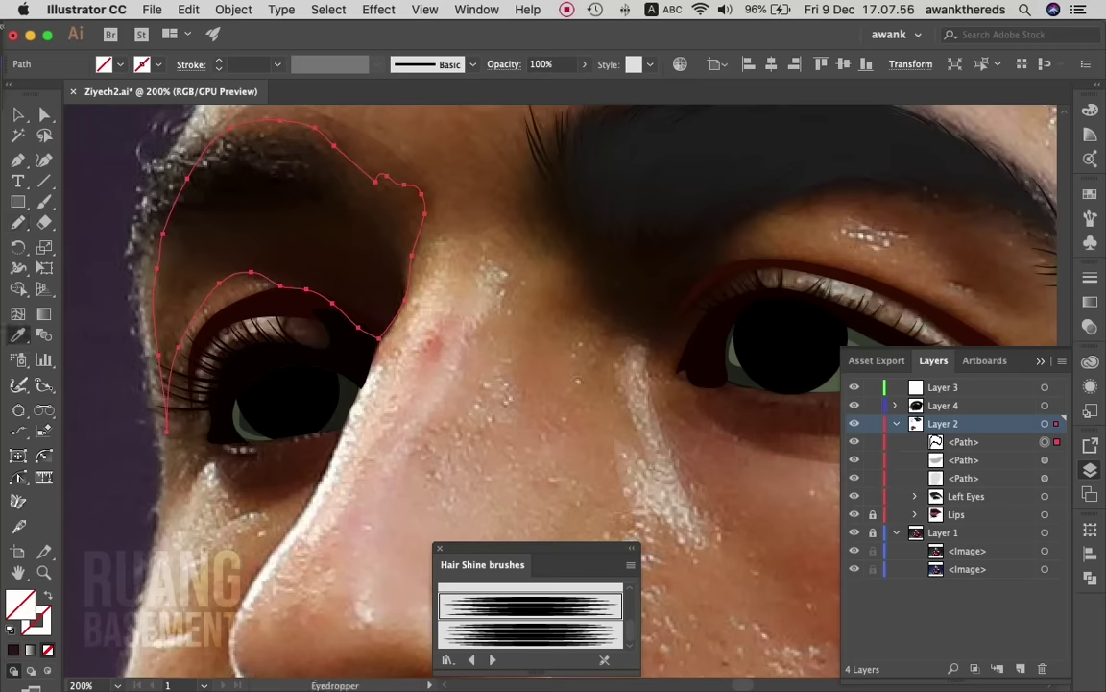
pyautogui.click(317, 312)
pyautogui.press('v')
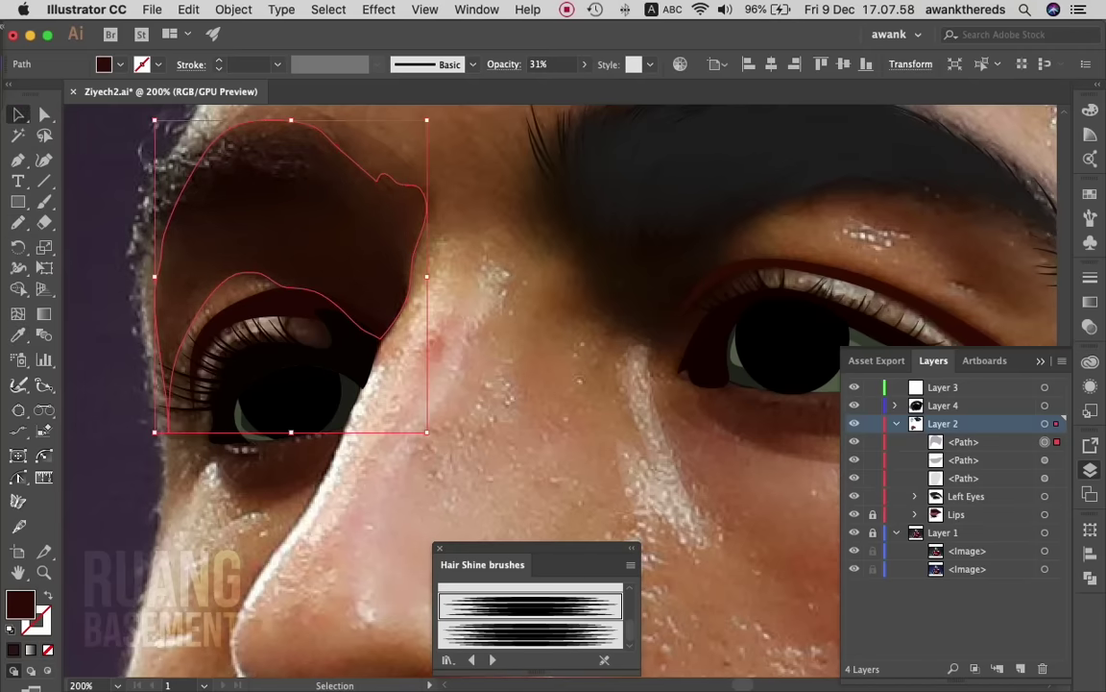
pyautogui.click(584, 65)
pyautogui.moveTo(534, 85); pyautogui.dragTo(524, 86)
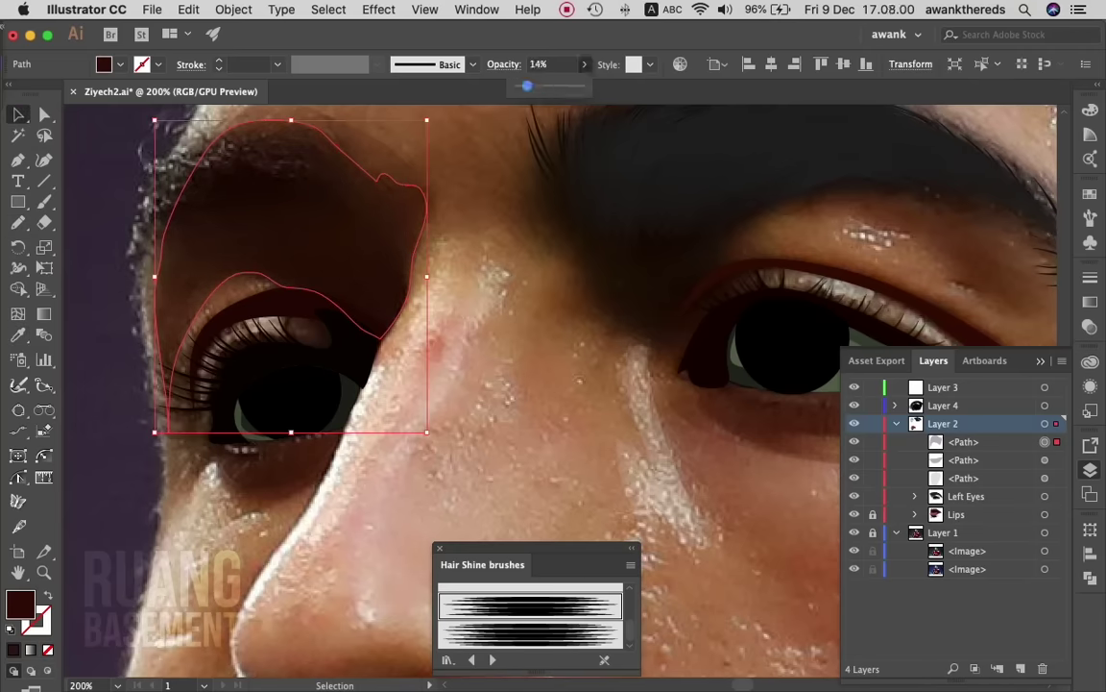
pyautogui.press('super+shift+a')
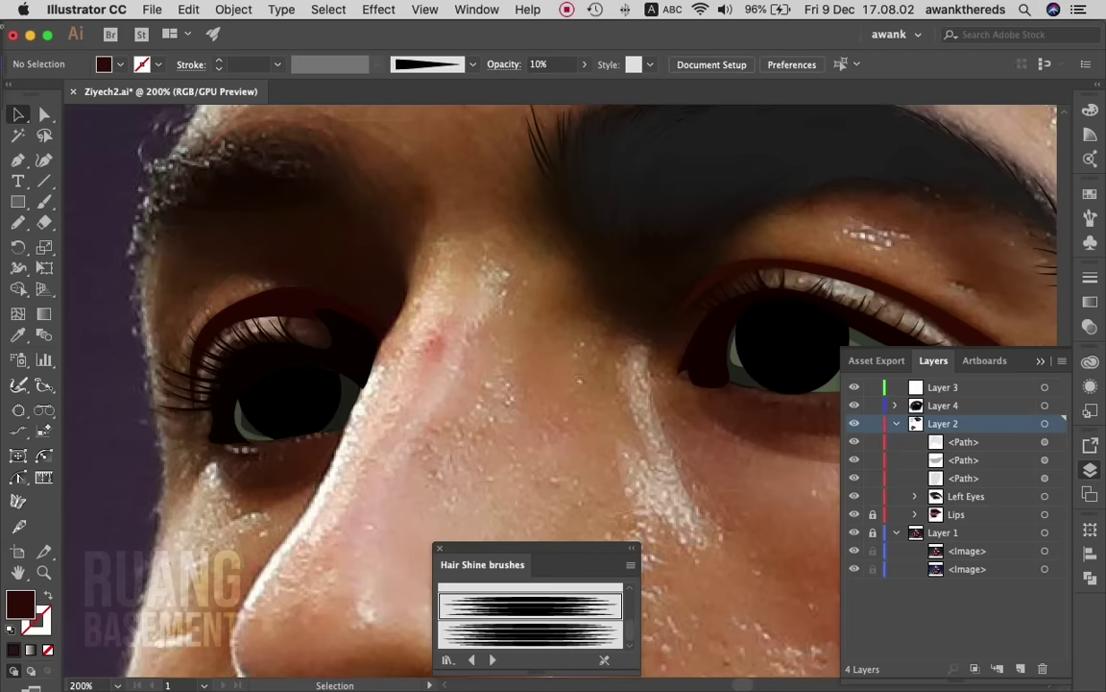
# - Pencil a closed shape from the upper eyelid to the brow, sampling a dark brown 10% fill
pyautogui.press('n')
pyautogui.moveTo(185, 302)
pyautogui.mouseDown()
pyautogui.moveTo(255, 277)
pyautogui.moveTo(377, 340)
pyautogui.moveTo(401, 312)
pyautogui.mouseUp()
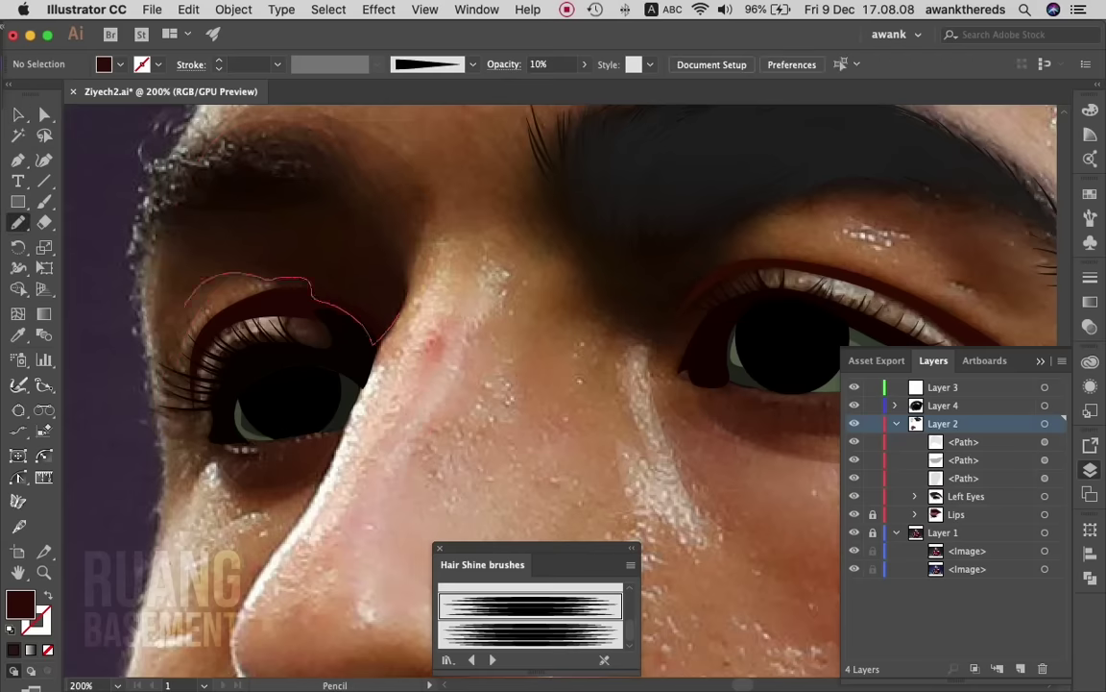
pyautogui.moveTo(402, 257); pyautogui.dragTo(349, 153)
pyautogui.moveTo(294, 126); pyautogui.dragTo(255, 126)
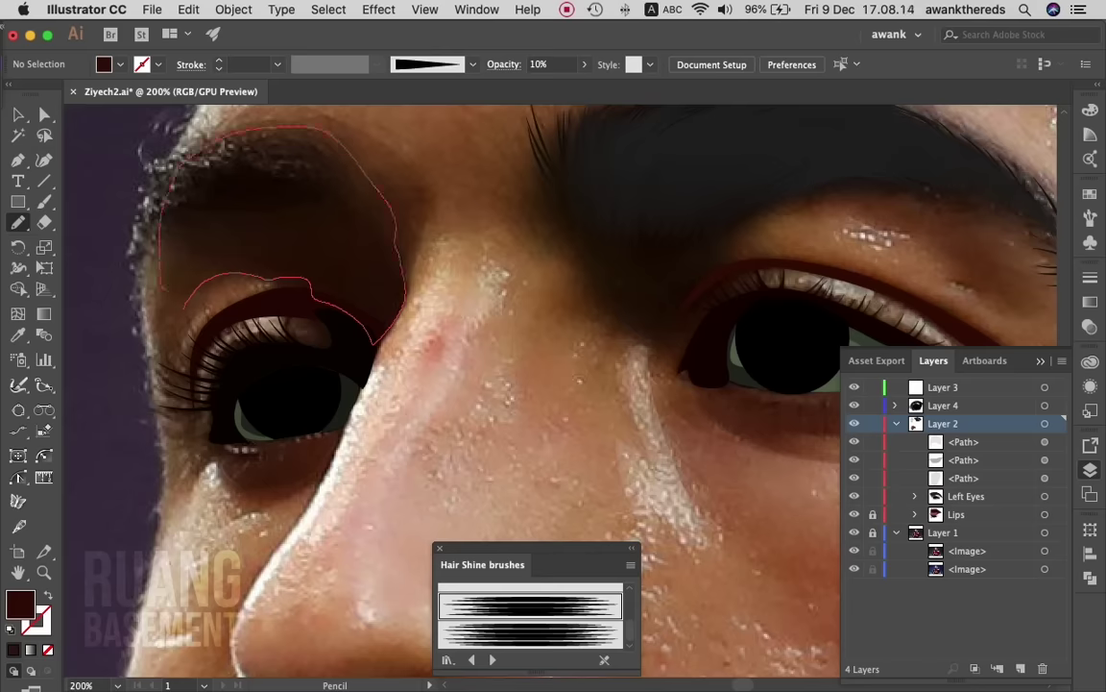
pyautogui.moveTo(377, 336); pyautogui.dragTo(372, 343)
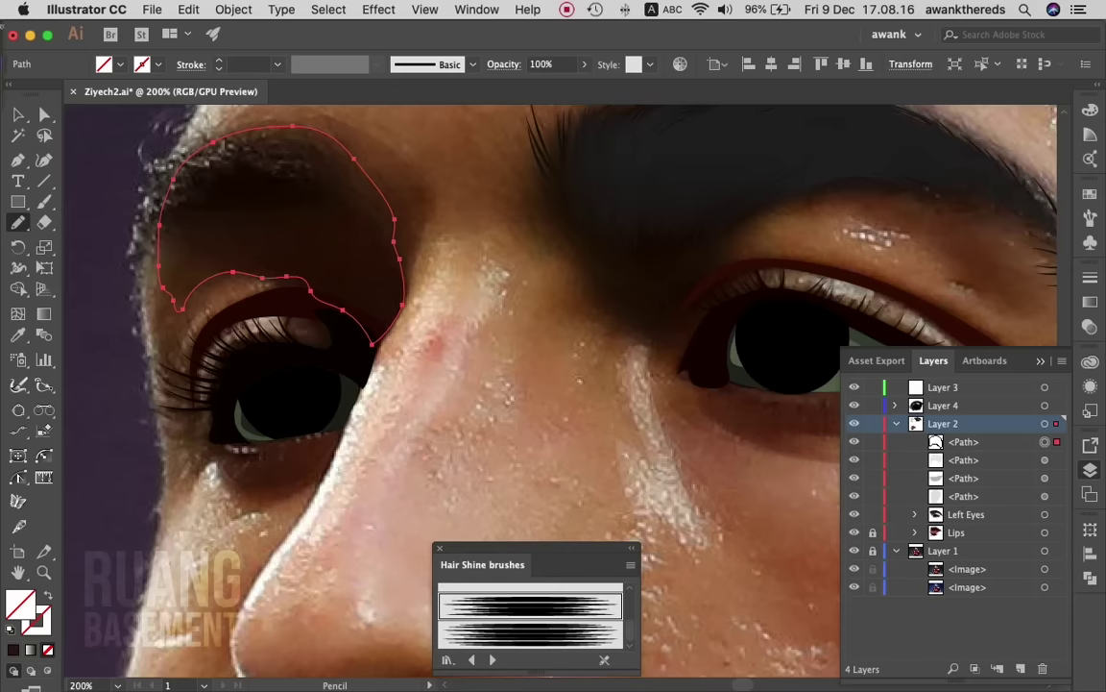
pyautogui.press('i')
pyautogui.click(842, 397)
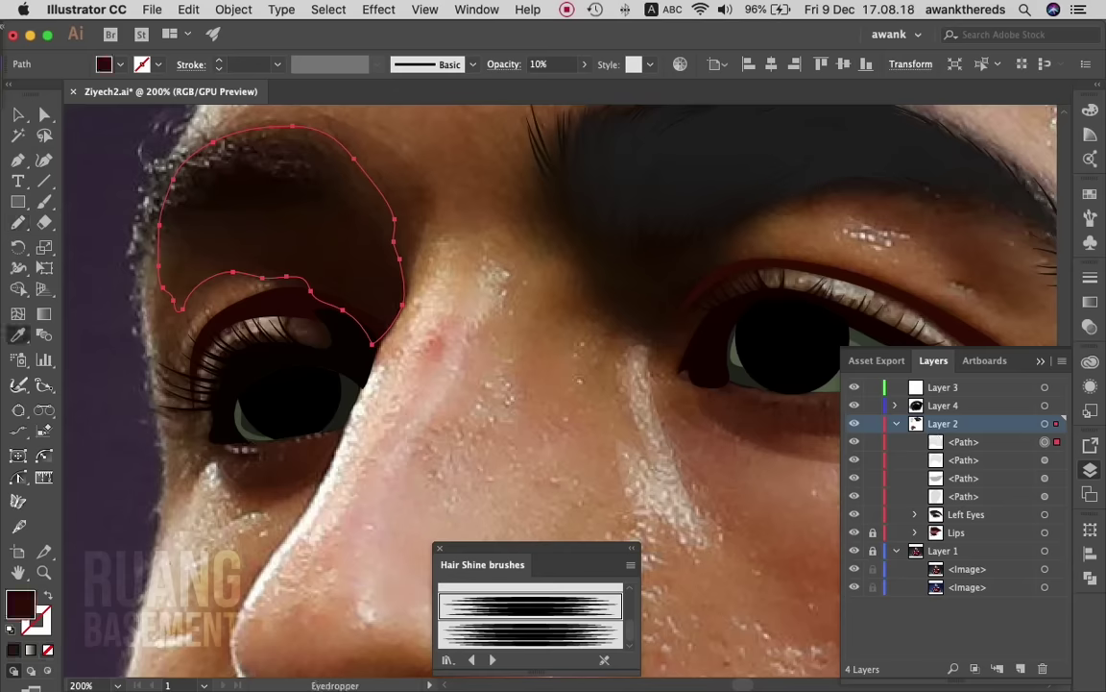
pyautogui.press('v')
pyautogui.hotkey('ctrl', 'shift', 'a')
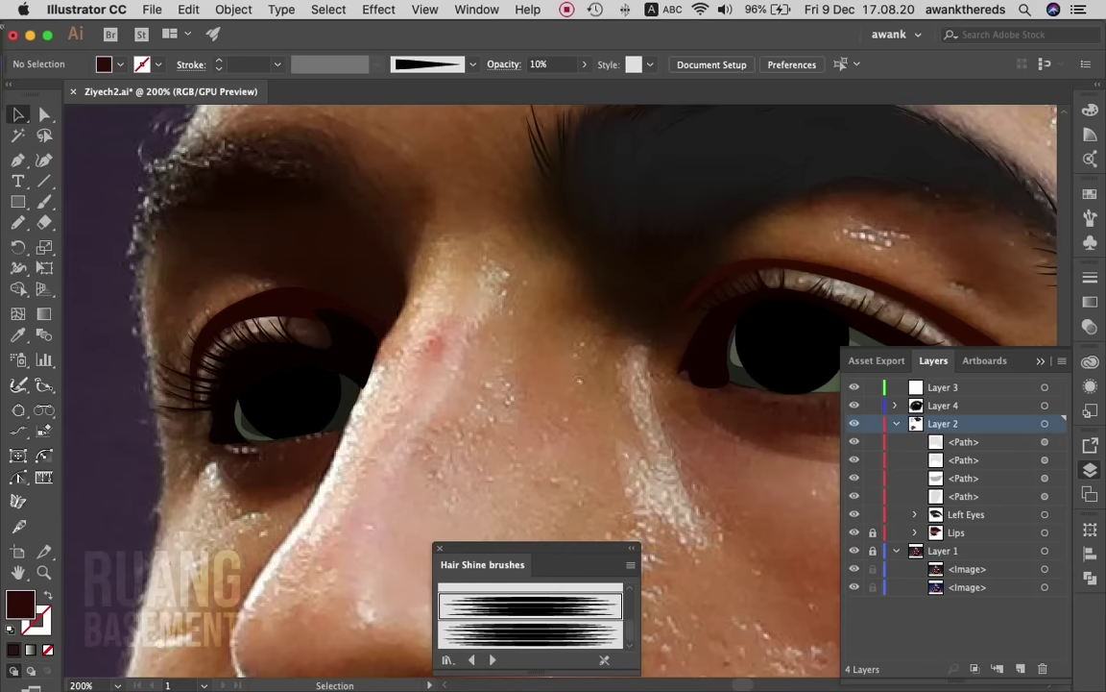
# - Hide the reference photo in Layer 1
pyautogui.click(854, 551)
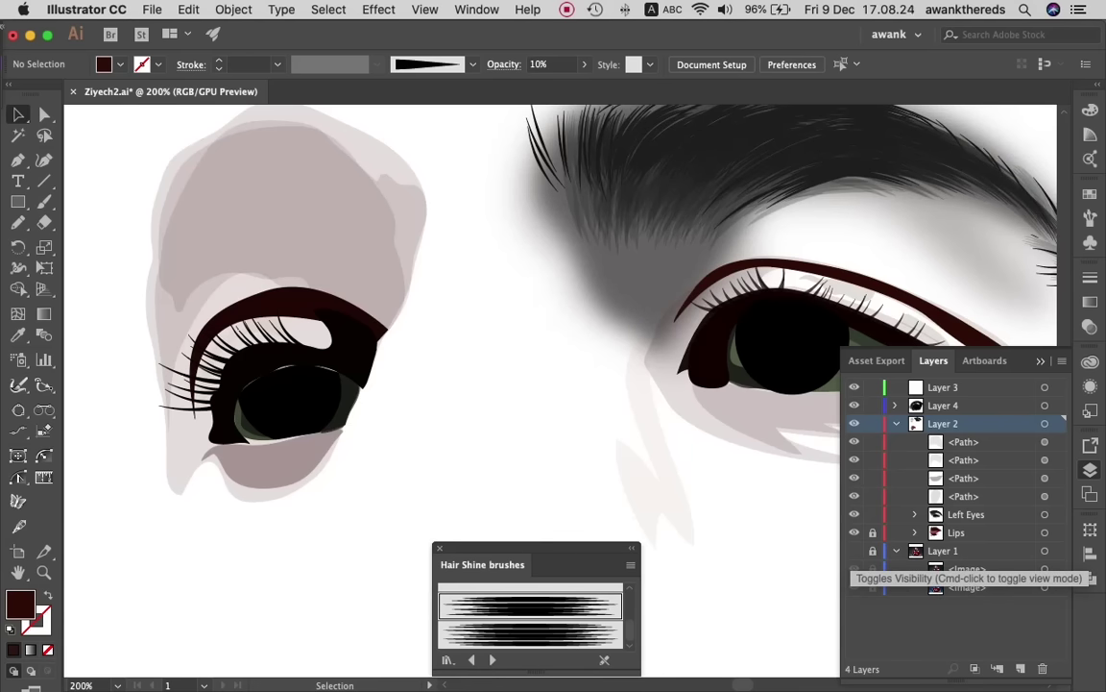
pyautogui.click(854, 550)
pyautogui.click(854, 550)
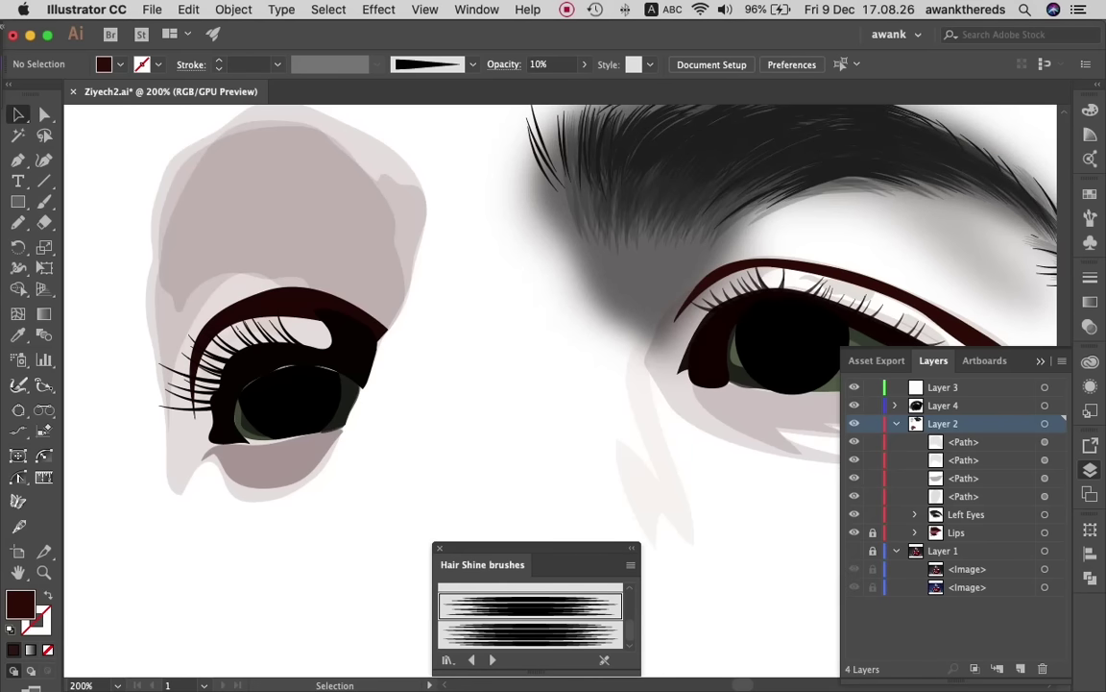
# - Raise the small highlight above the eye to about 53% opacity
pyautogui.click(288, 334)
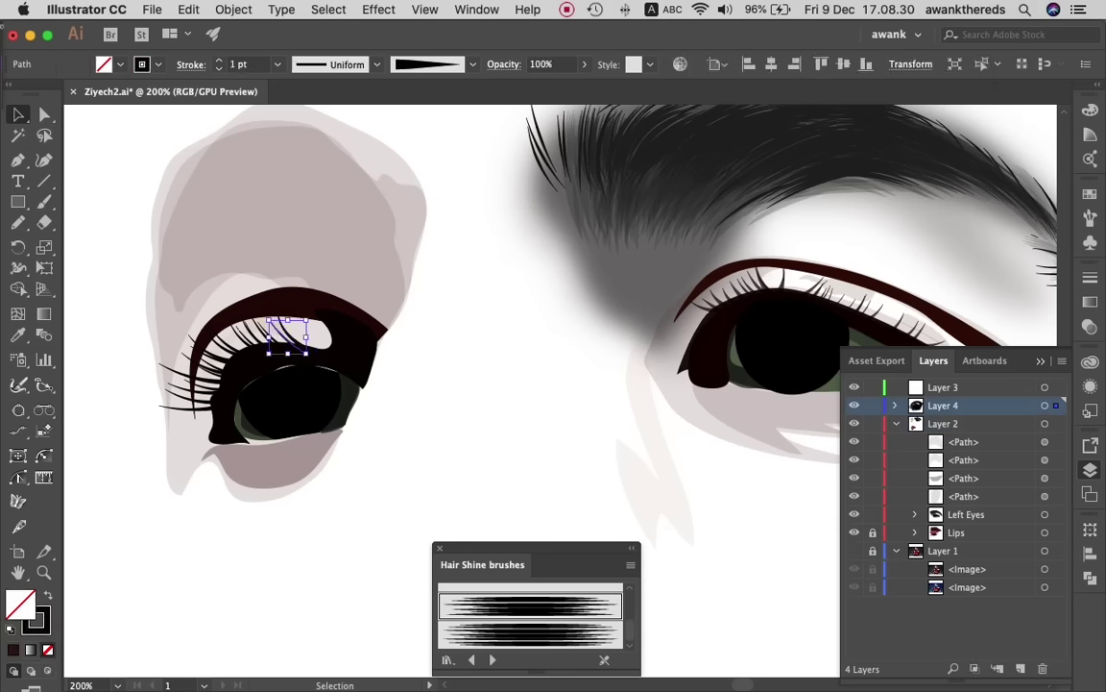
pyautogui.click(288, 250)
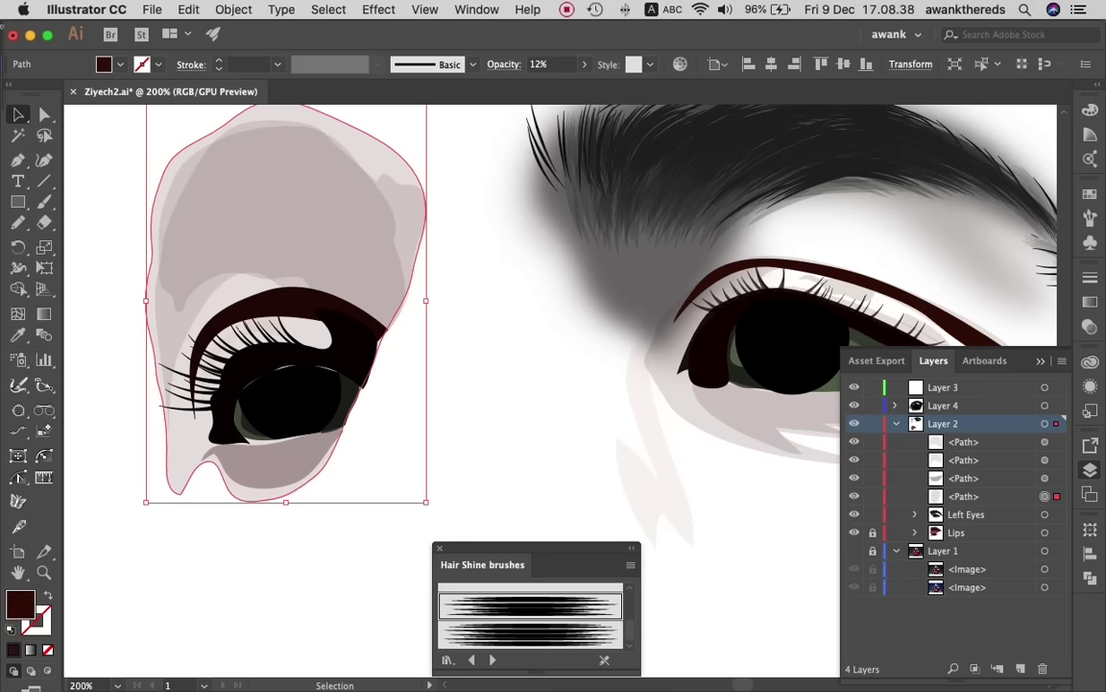
pyautogui.click(895, 405)
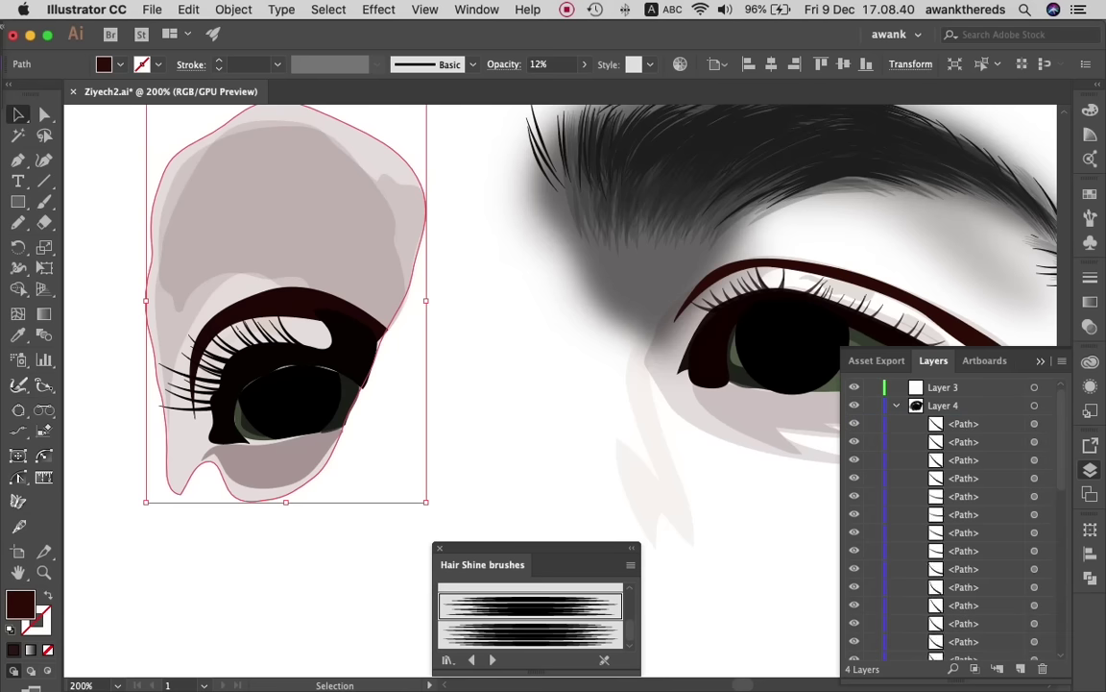
pyautogui.scroll(-5, 951, 519)
pyautogui.click(266, 324)
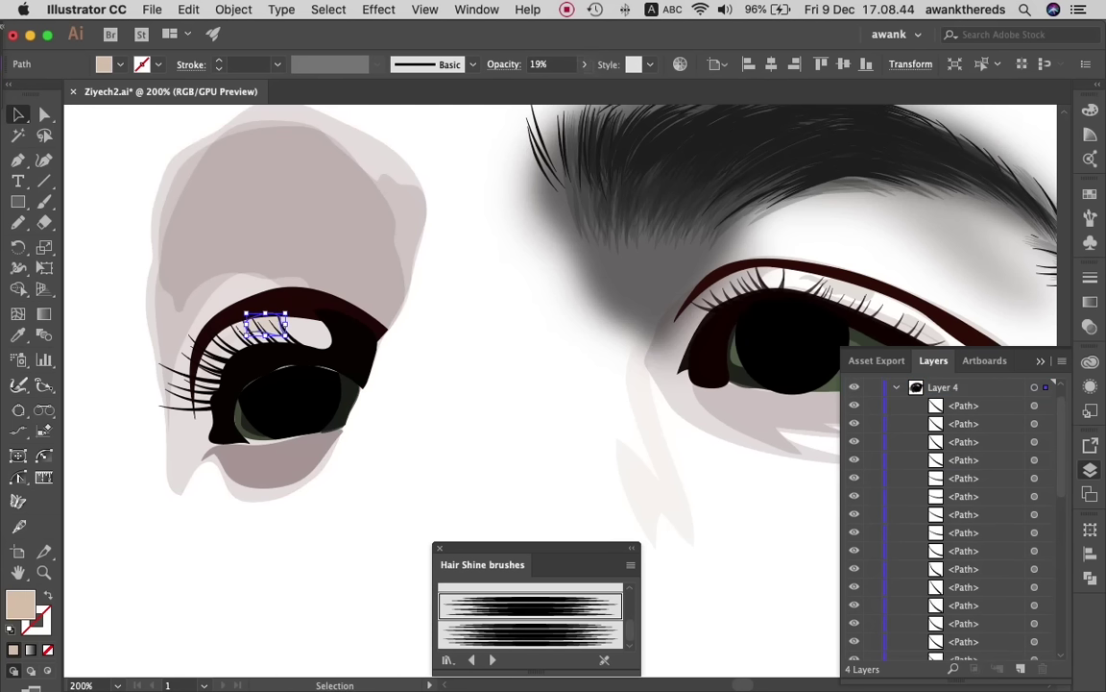
pyautogui.click(584, 64)
pyautogui.moveTo(529, 86); pyautogui.dragTo(551, 85)
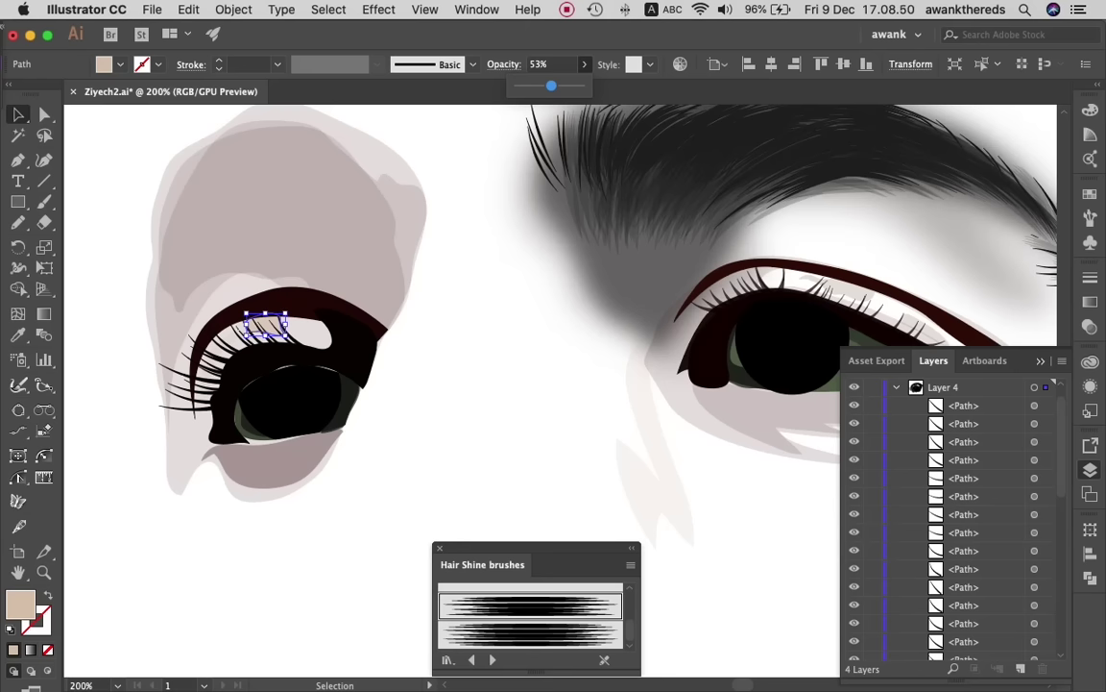
pyautogui.press('super+shift+a')
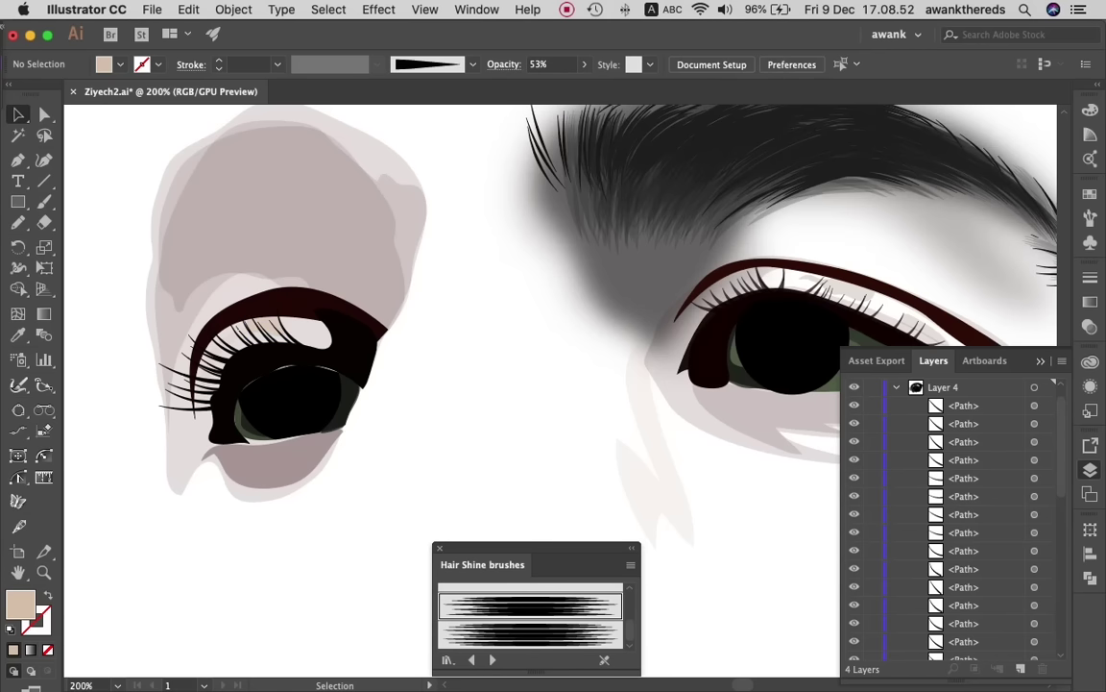
# - Give both socket shadow shapes a sampled mauve-grey 26% fill
pyautogui.click(897, 387)
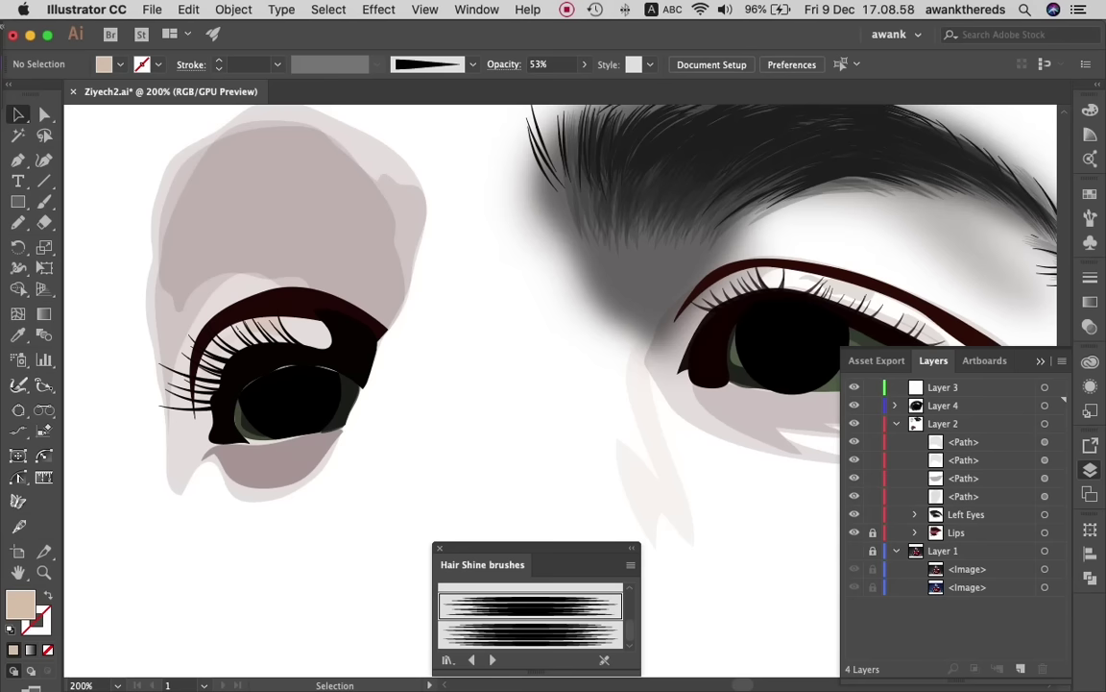
pyautogui.click(278, 192)
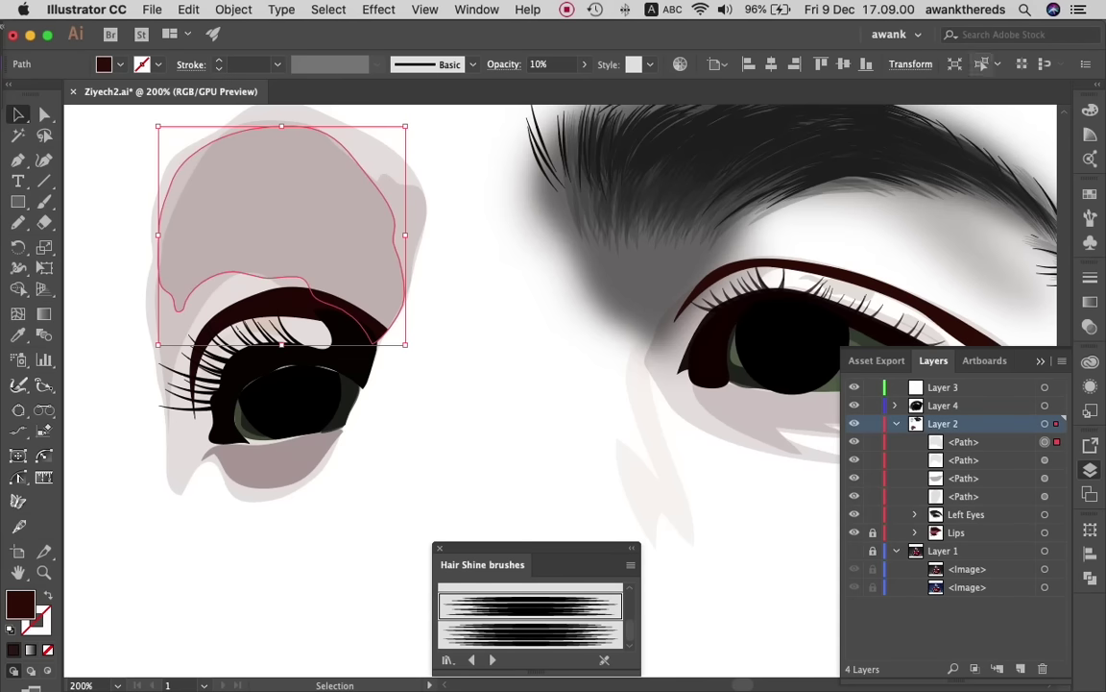
pyautogui.click(981, 64)
pyautogui.press('i')
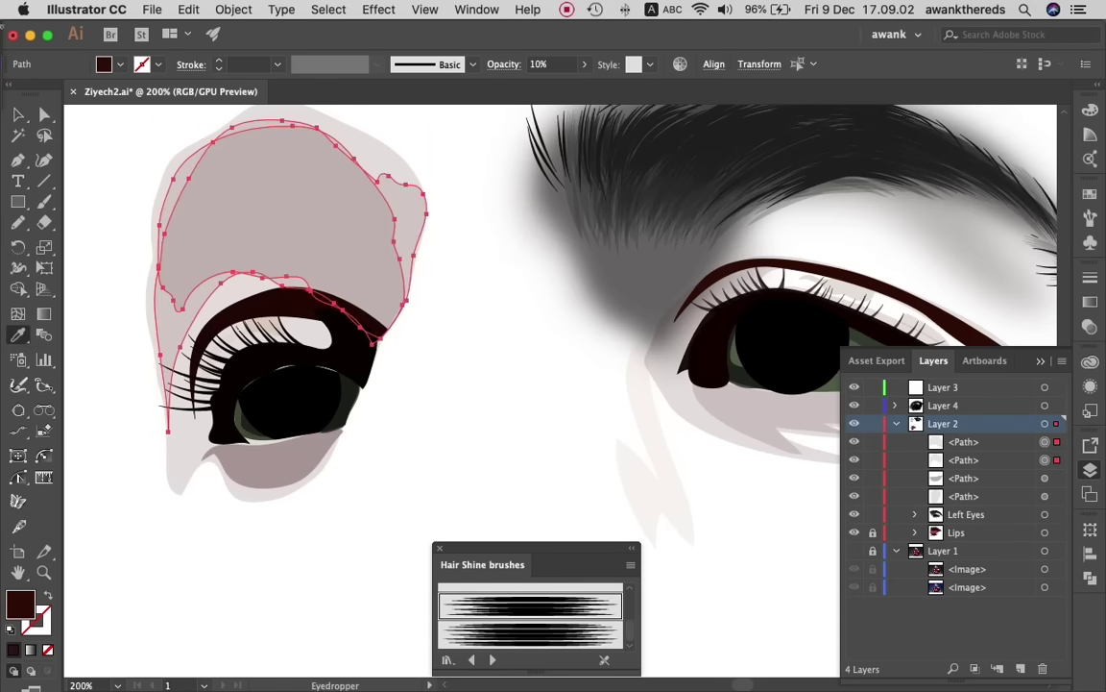
pyautogui.click(605, 240)
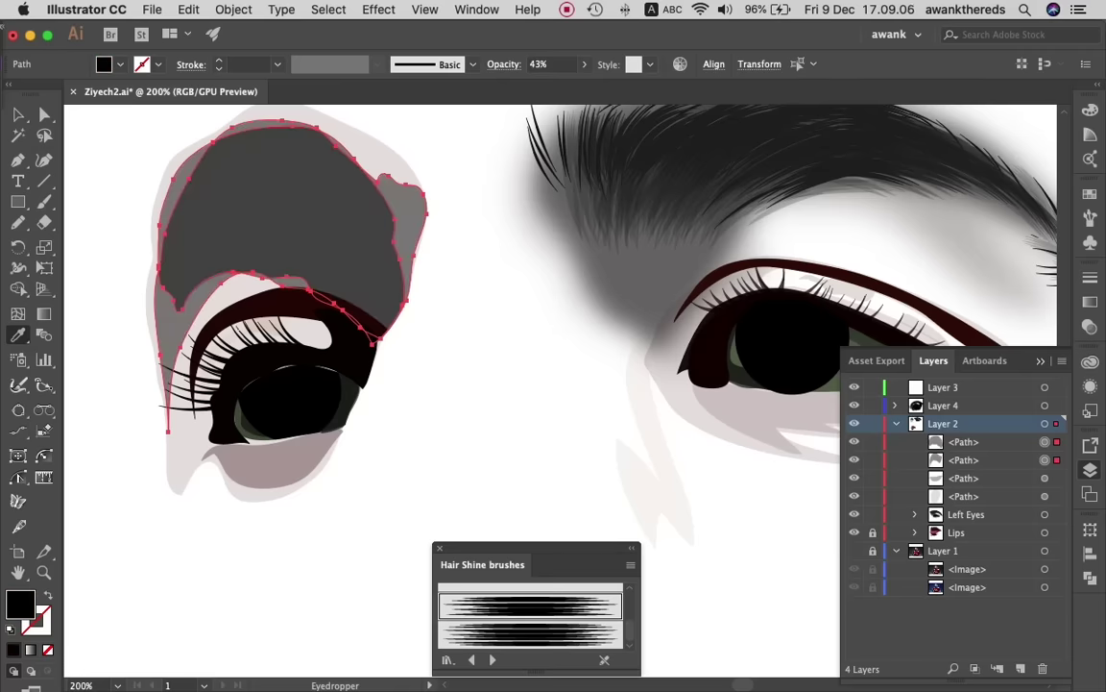
pyautogui.click(279, 471)
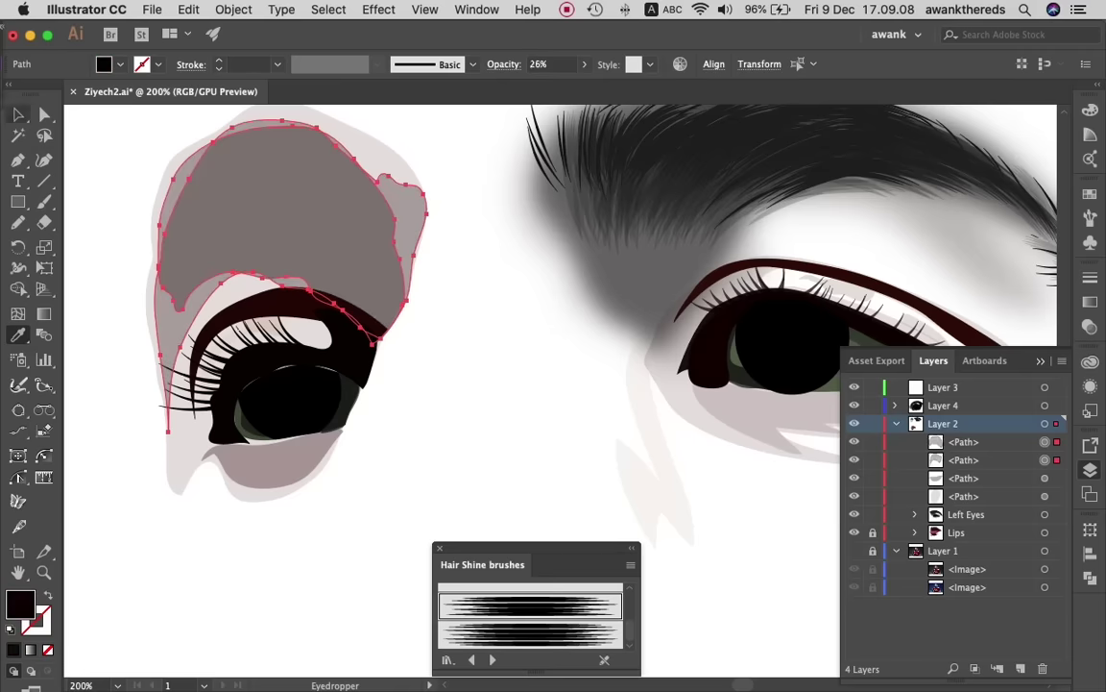
pyautogui.press('v')
pyautogui.press('super+shift+a')
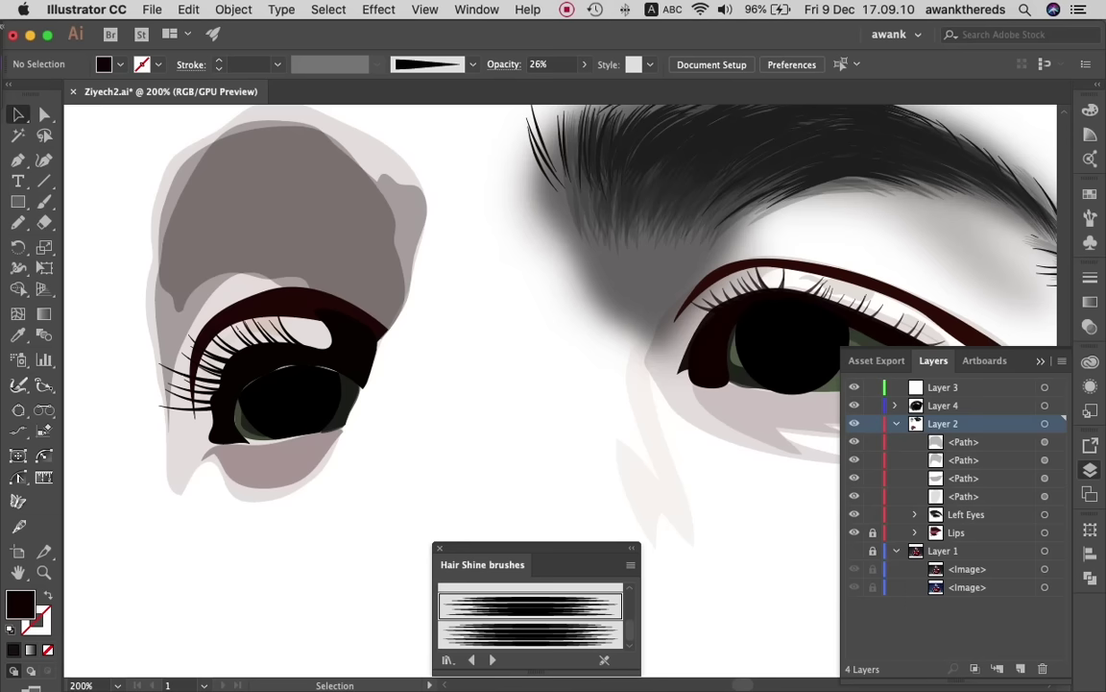
pyautogui.scroll(2, 542, 317)
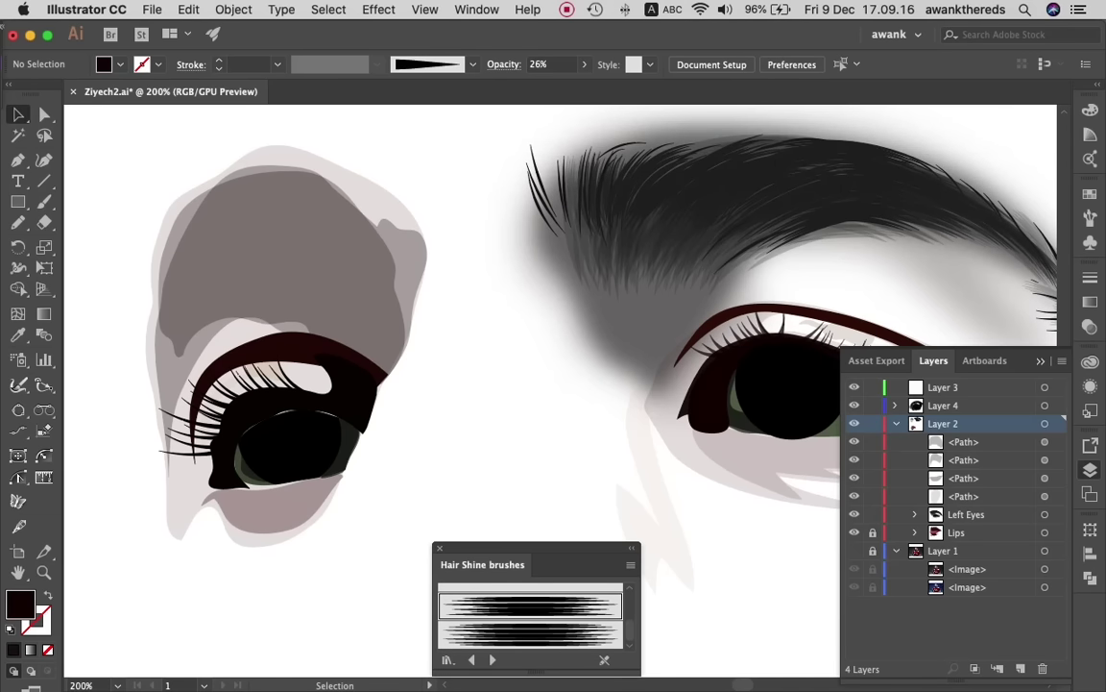
pyautogui.click(278, 249)
# - Apply a 9,2 px Gaussian Blur to the selected socket shadow
pyautogui.click(379, 9)
pyautogui.moveTo(394, 340)
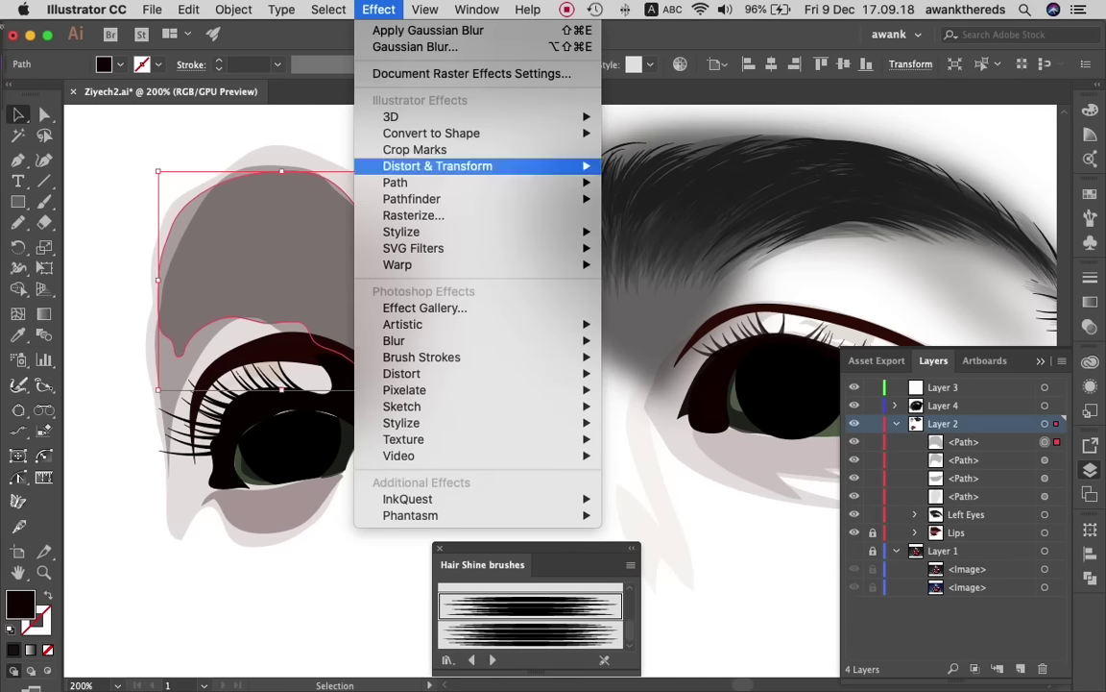
pyautogui.click(663, 340)
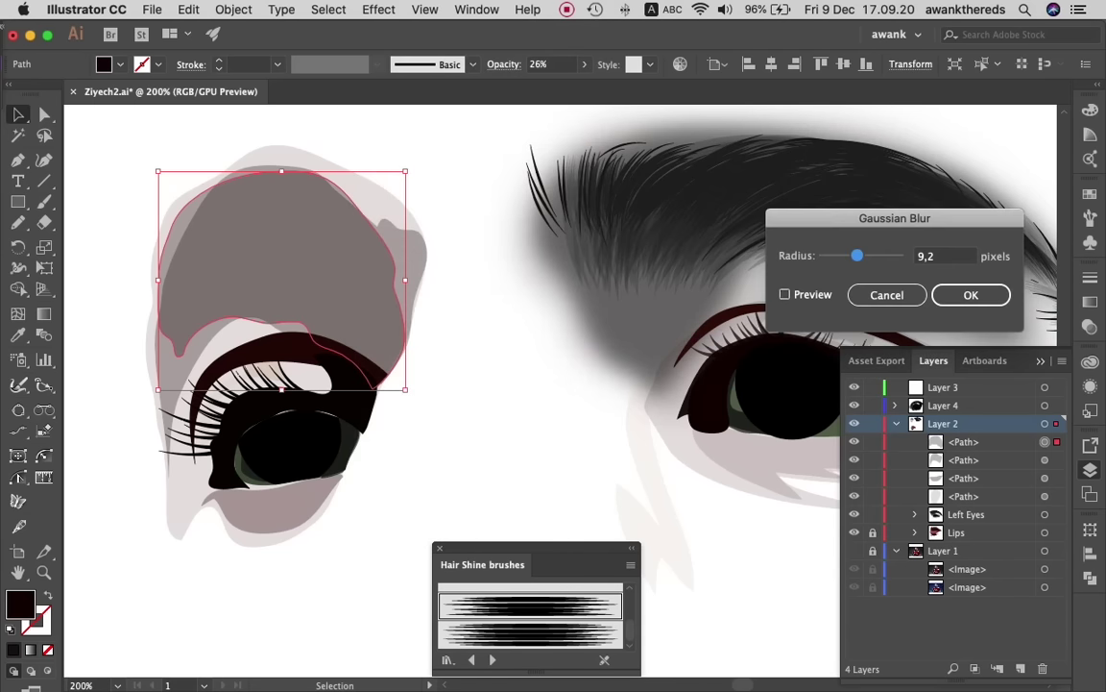
pyautogui.click(785, 294)
pyautogui.press('Return')
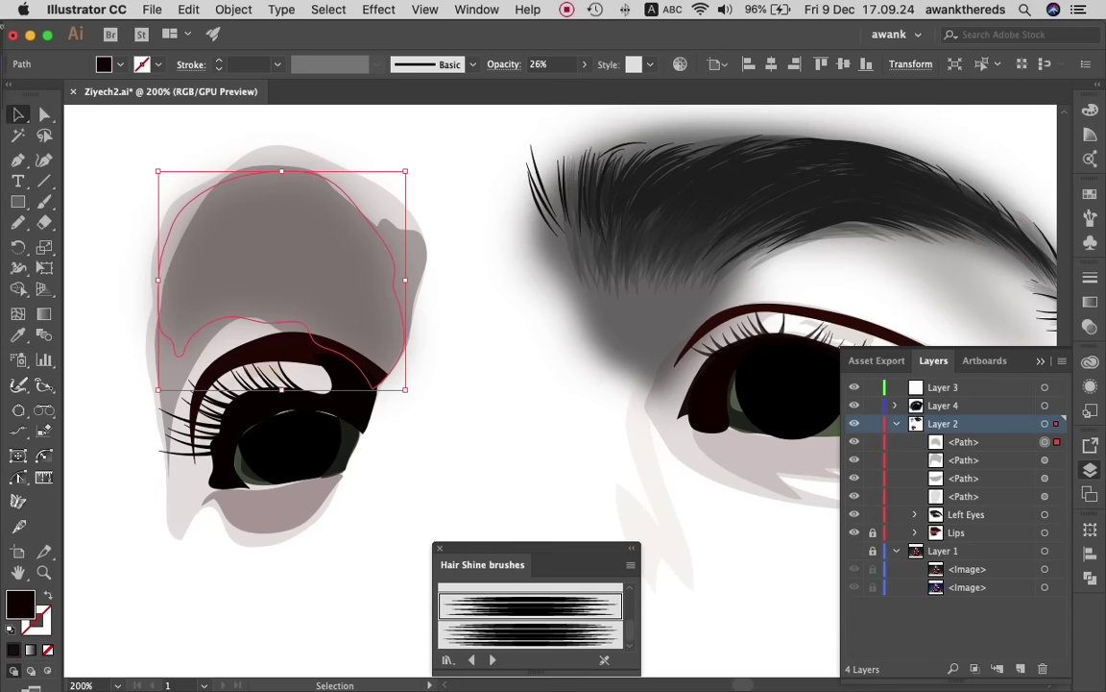
# - Apply the same Gaussian Blur to the larger shadow shape underneath
pyautogui.click(480, 240)
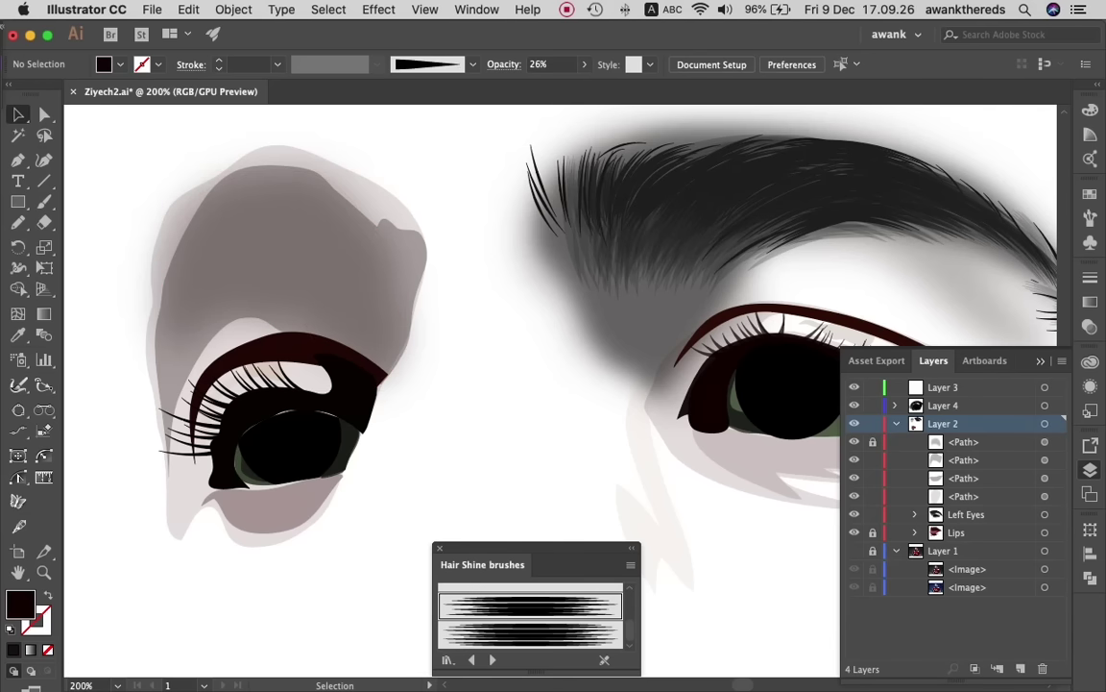
pyautogui.click(418, 254)
pyautogui.click(379, 10)
pyautogui.moveTo(394, 340)
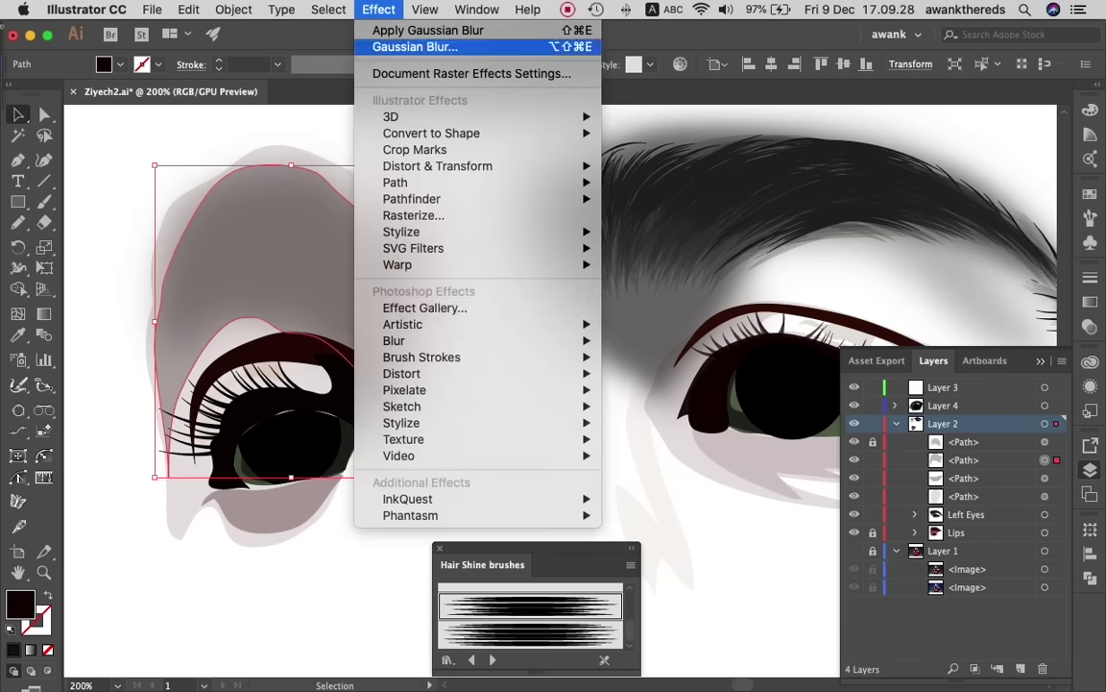
pyautogui.click(662, 340)
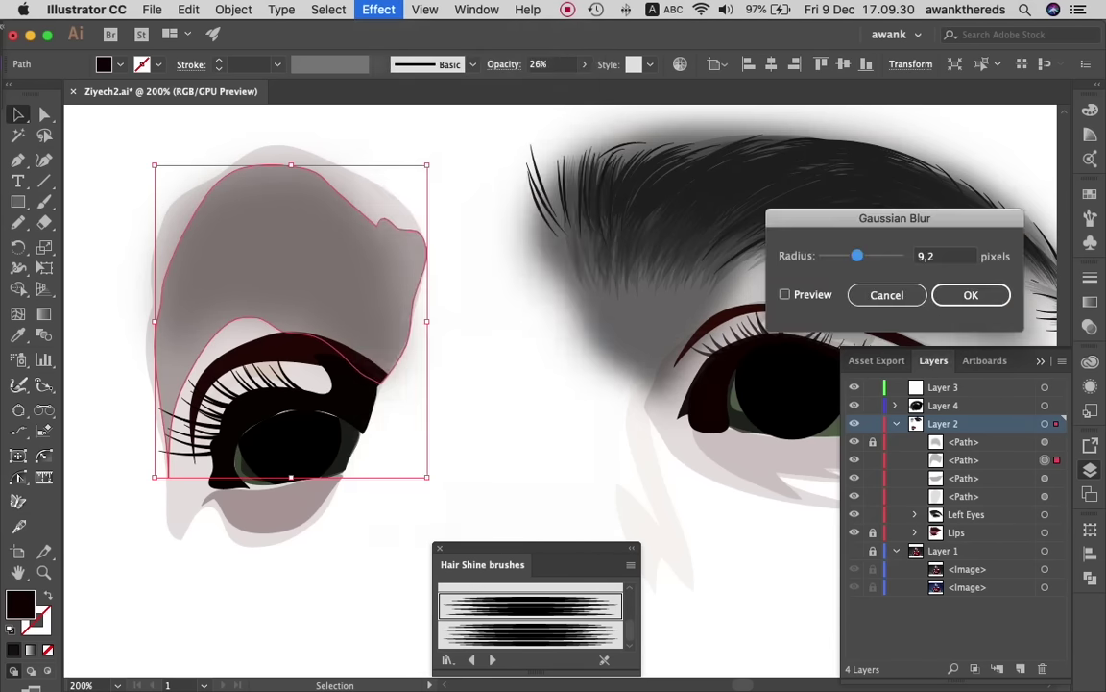
pyautogui.click(785, 294)
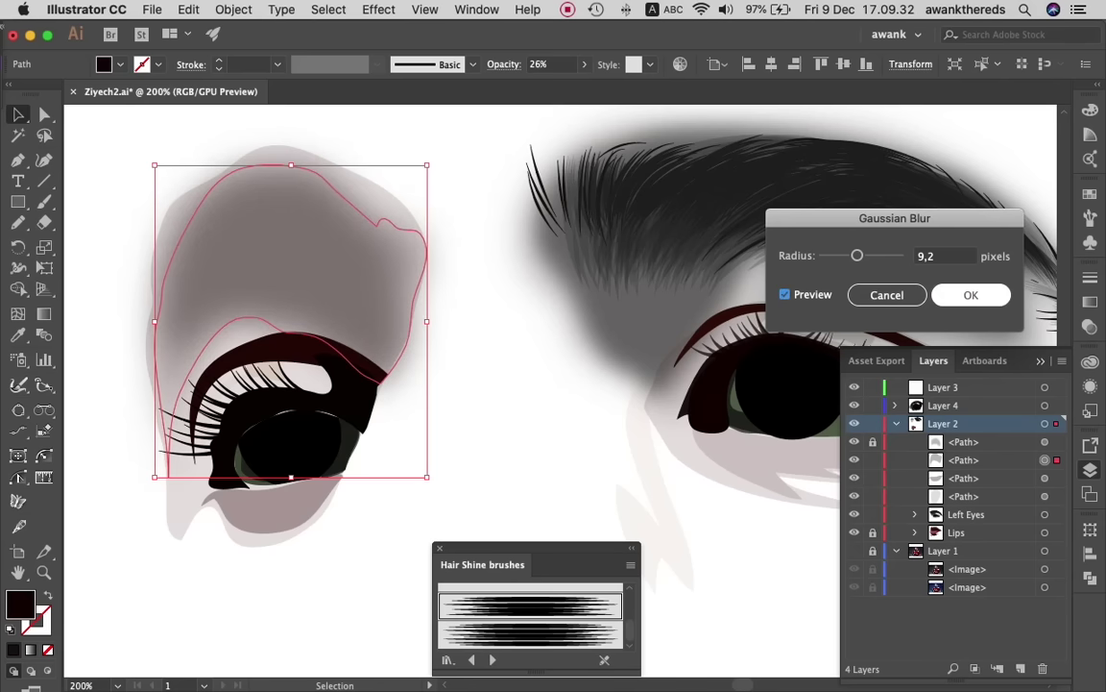
pyautogui.press('Return')
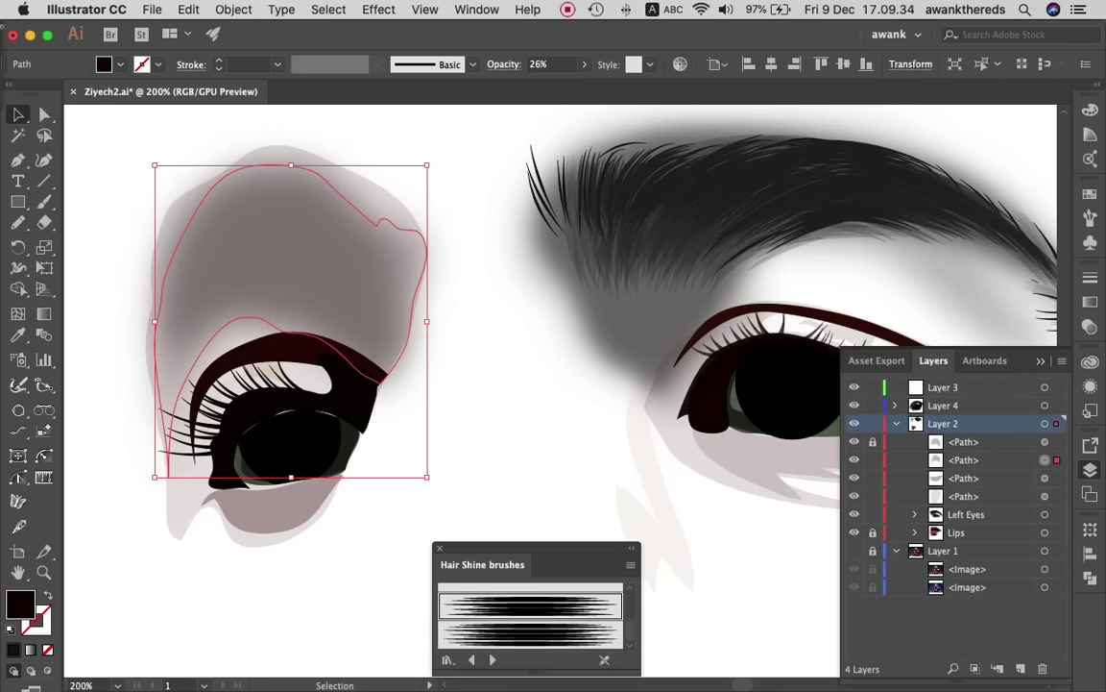
pyautogui.press('super+shift+a')
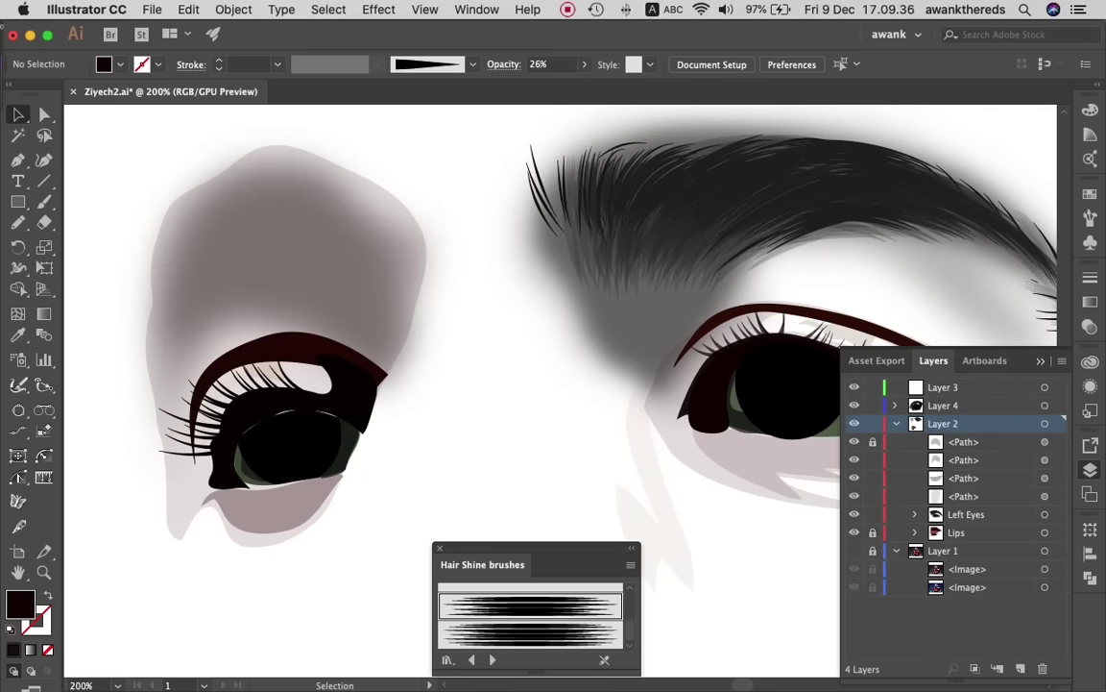
# - Blur the outer pale socket shape at about 4,3 px and show the reference photo
pyautogui.click(279, 240)
pyautogui.click(378, 9)
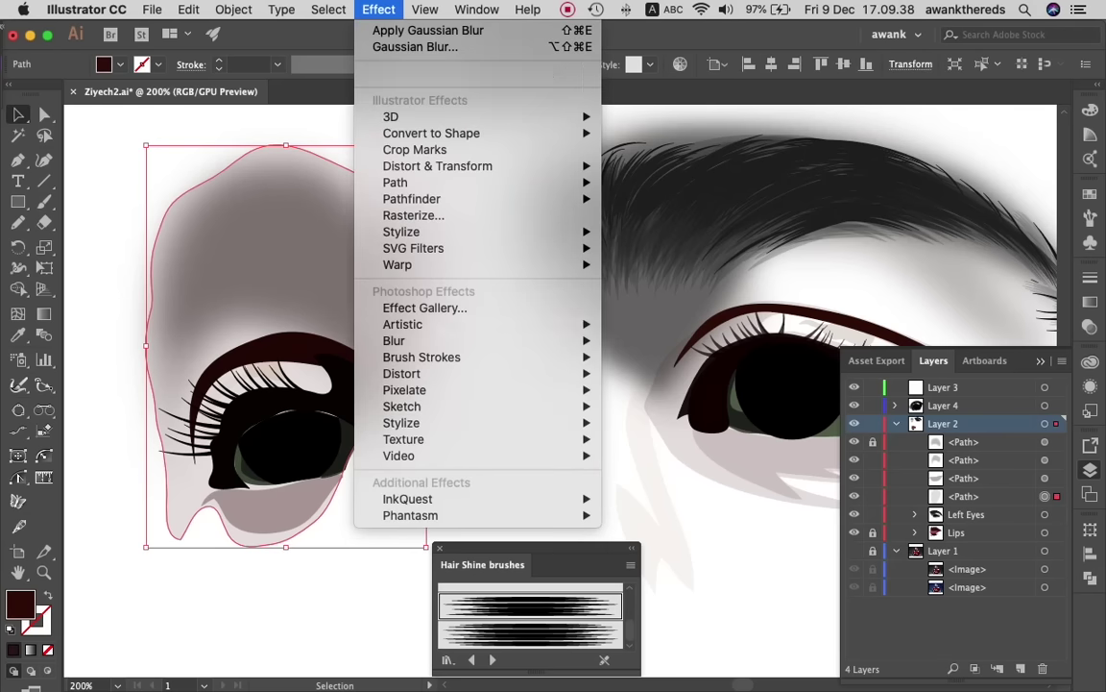
pyautogui.click(644, 340)
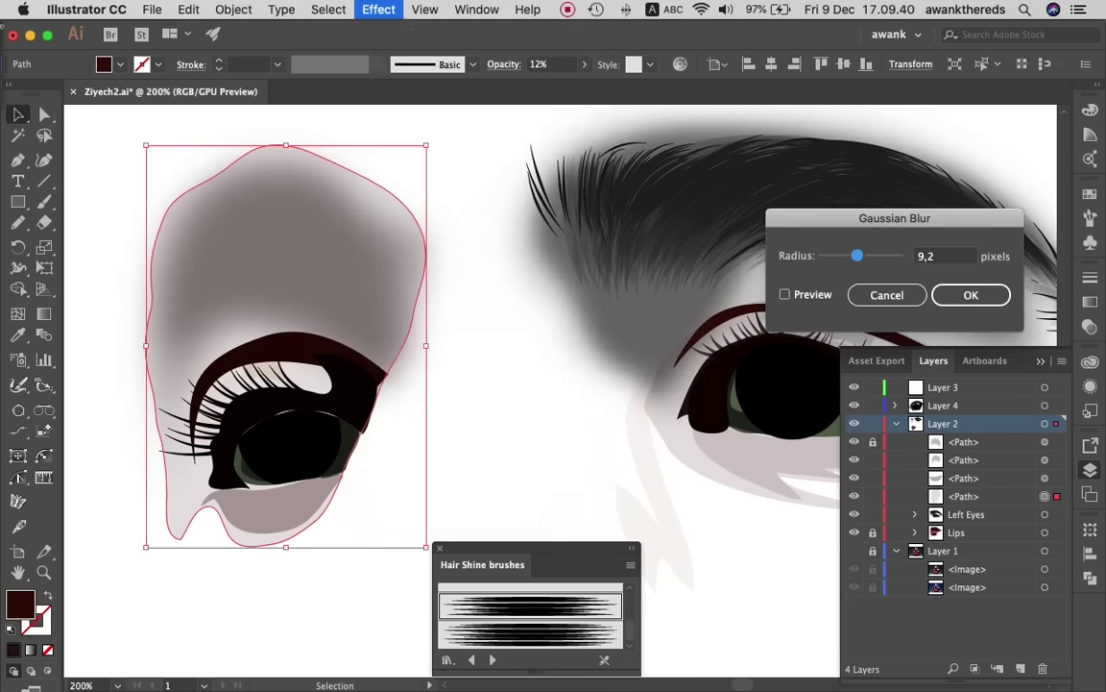
pyautogui.click(785, 294)
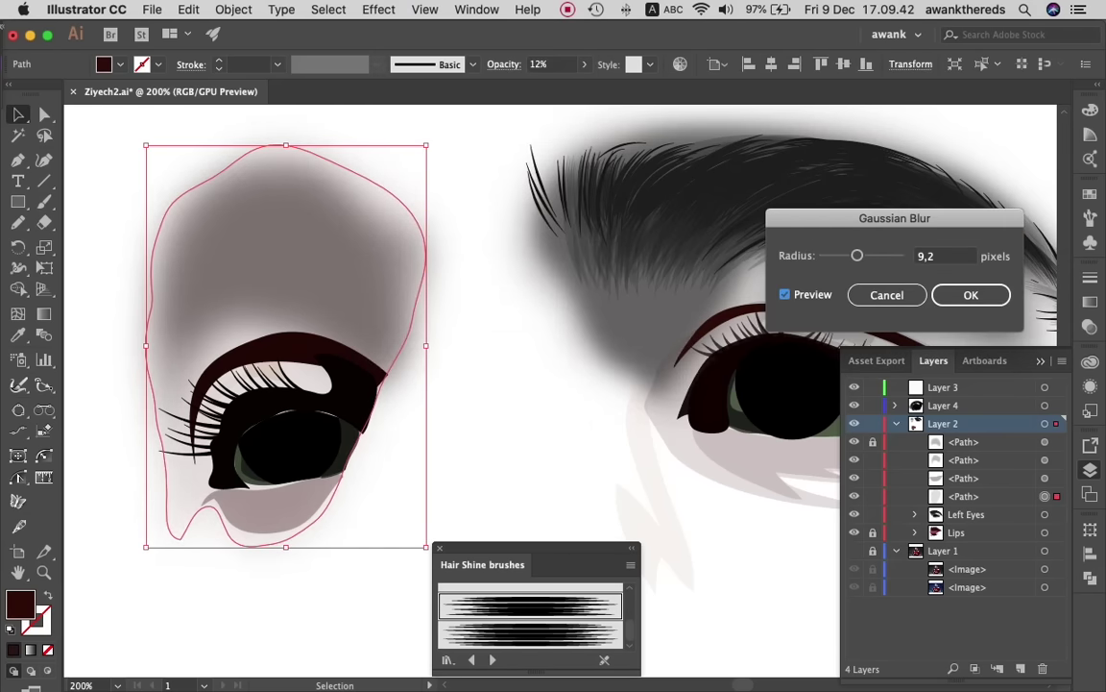
pyautogui.moveTo(856, 255); pyautogui.dragTo(841, 255)
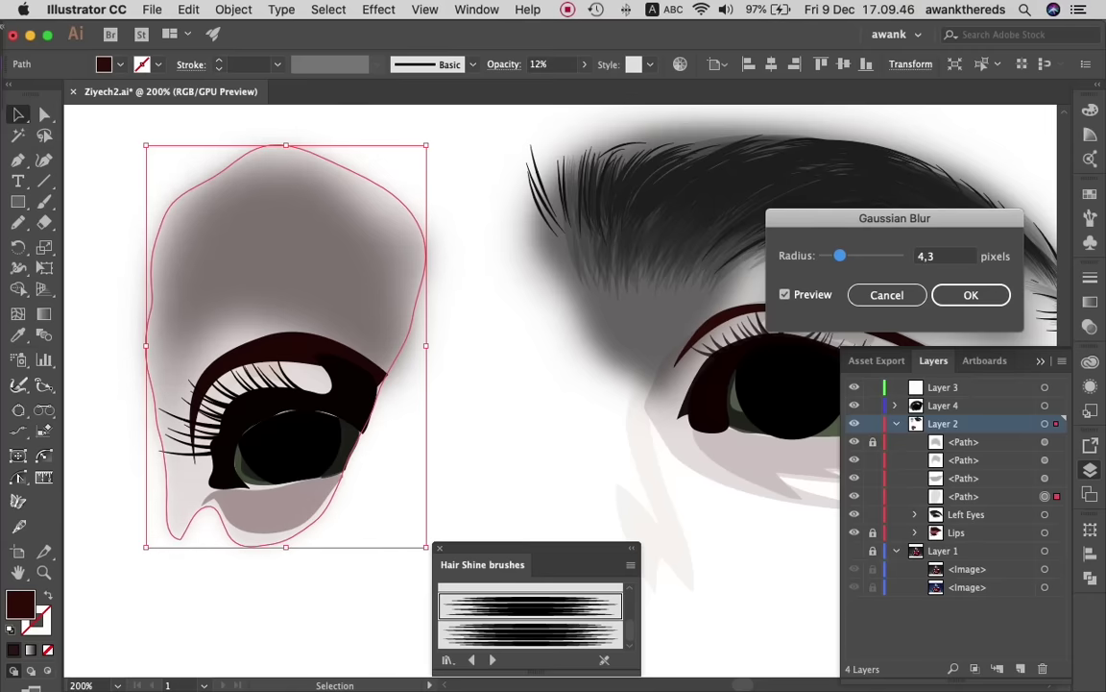
pyautogui.press('Return')
pyautogui.press('super+shift+a')
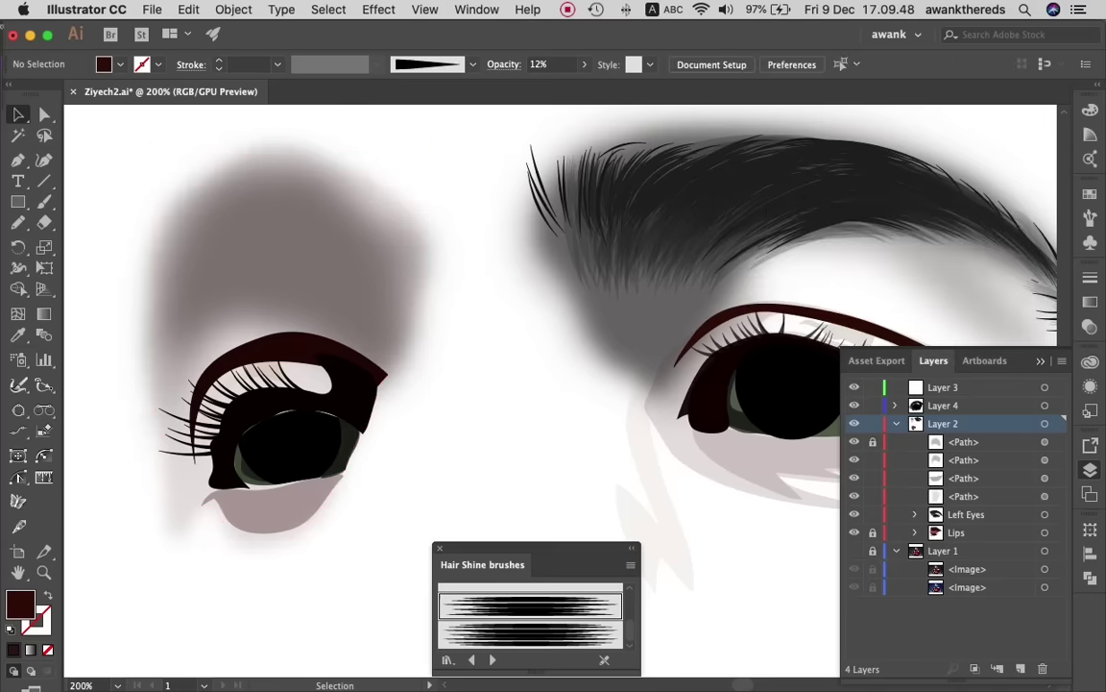
pyautogui.click(854, 569)
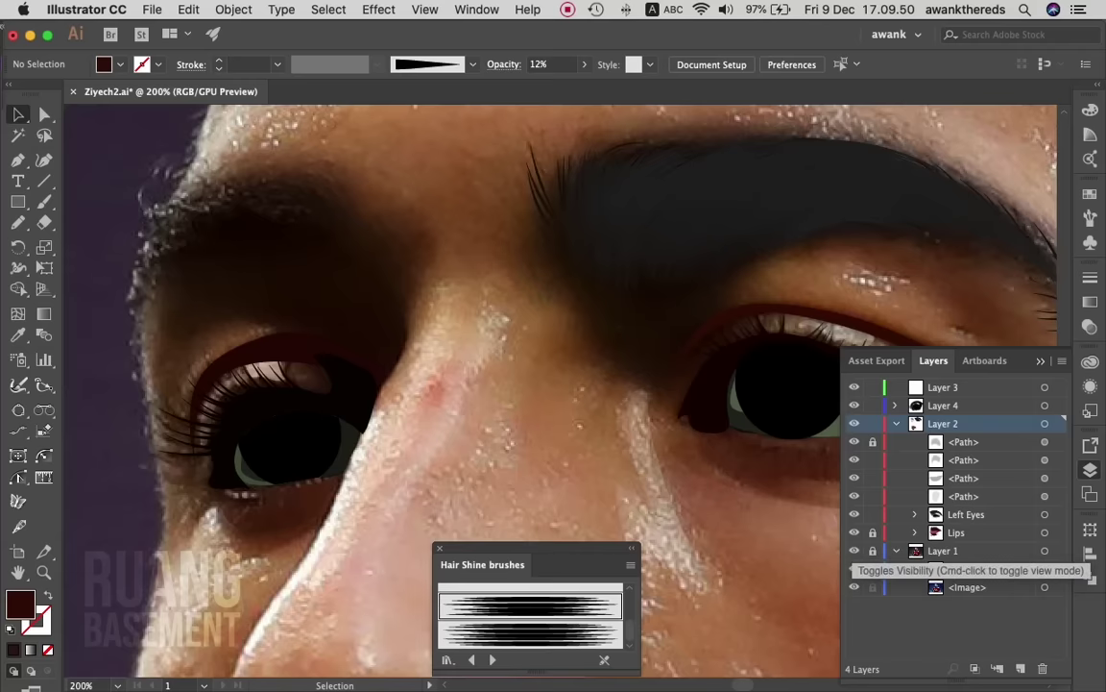
# - Hide the photo, shrink the brow shadow slightly, and raise its opacity to 91%
pyautogui.click(854, 569)
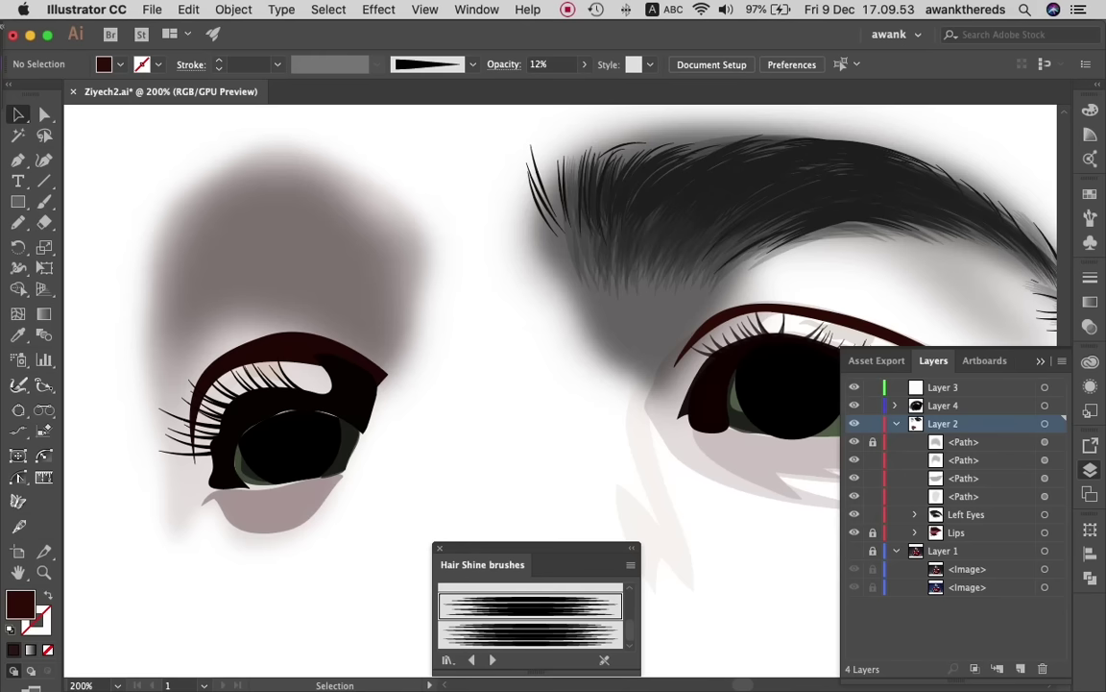
pyautogui.click(279, 250)
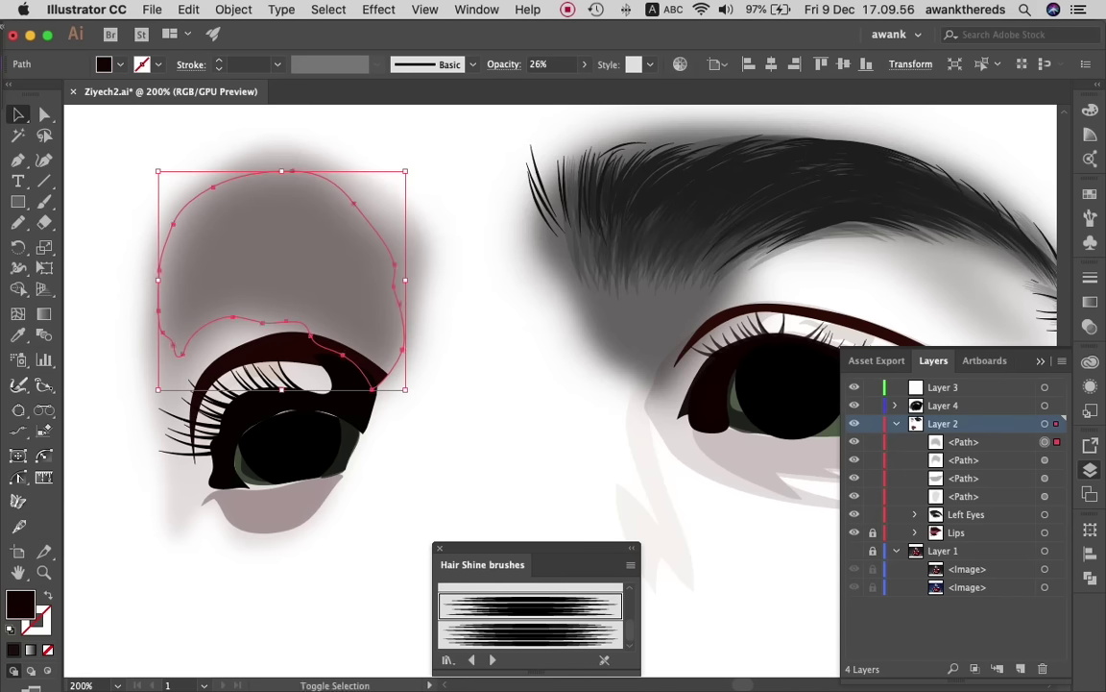
pyautogui.moveTo(405, 389); pyautogui.dragTo(391, 377)
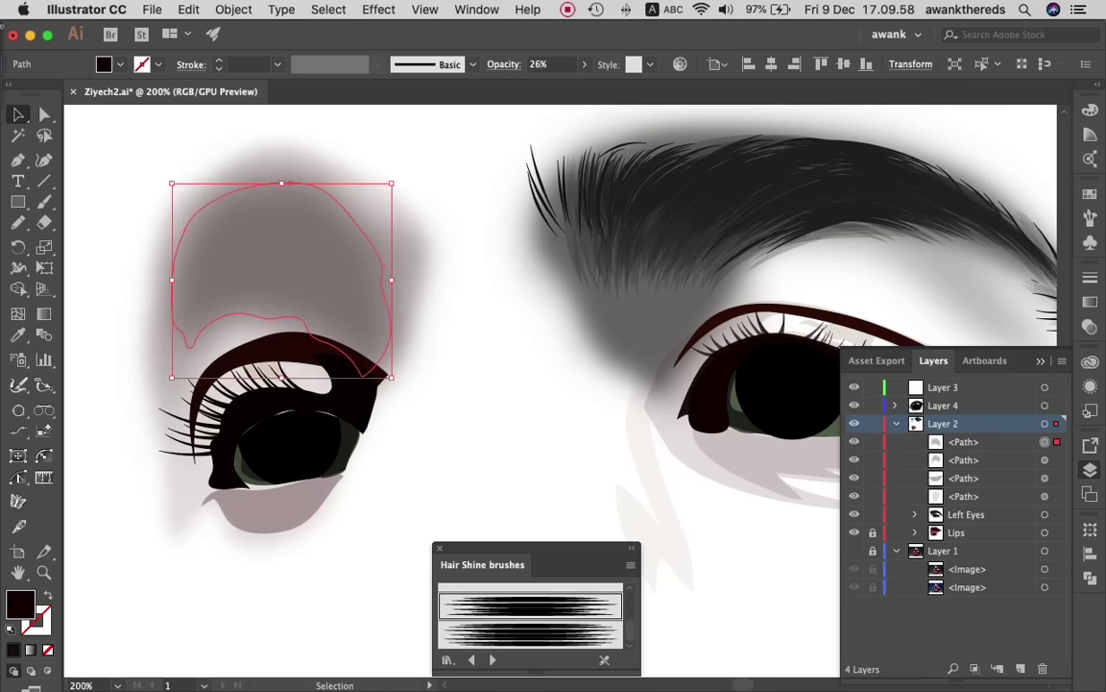
pyautogui.click(584, 64)
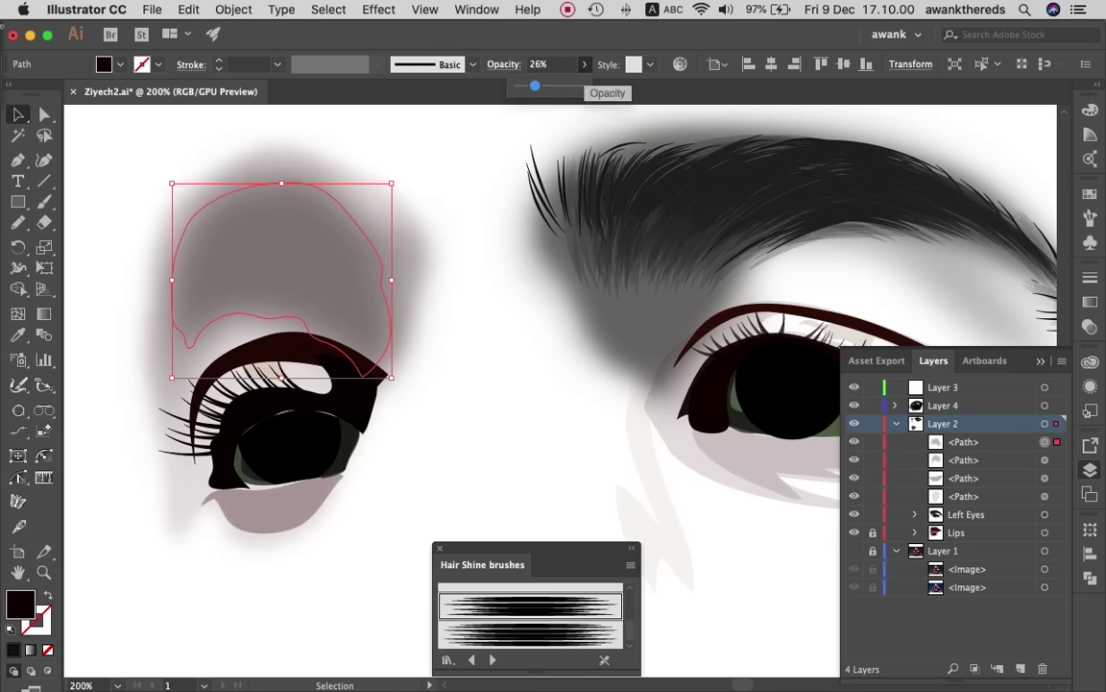
pyautogui.click(547, 63)
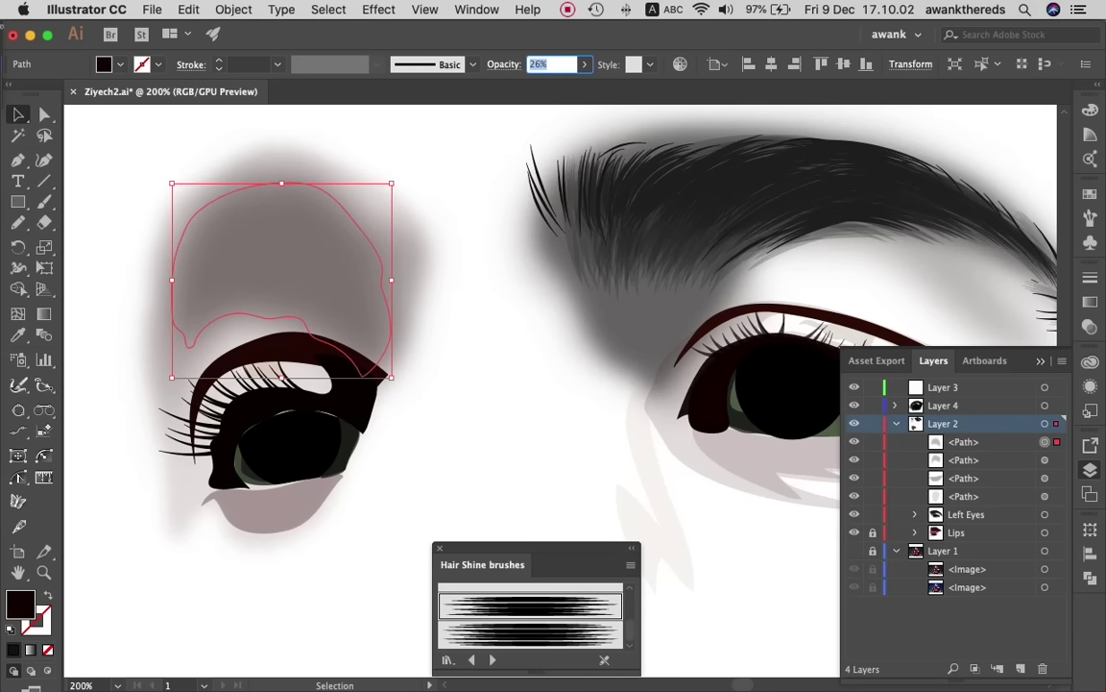
pyautogui.click(584, 64)
pyautogui.moveTo(532, 85); pyautogui.dragTo(575, 85)
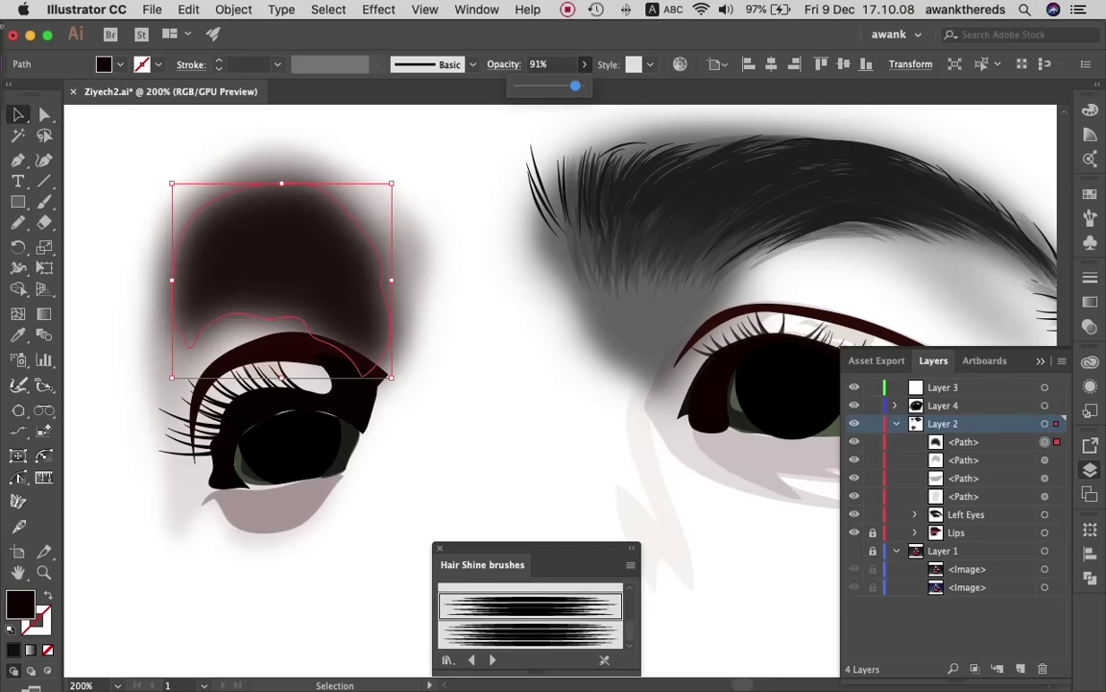
pyautogui.press('super+shift+a')
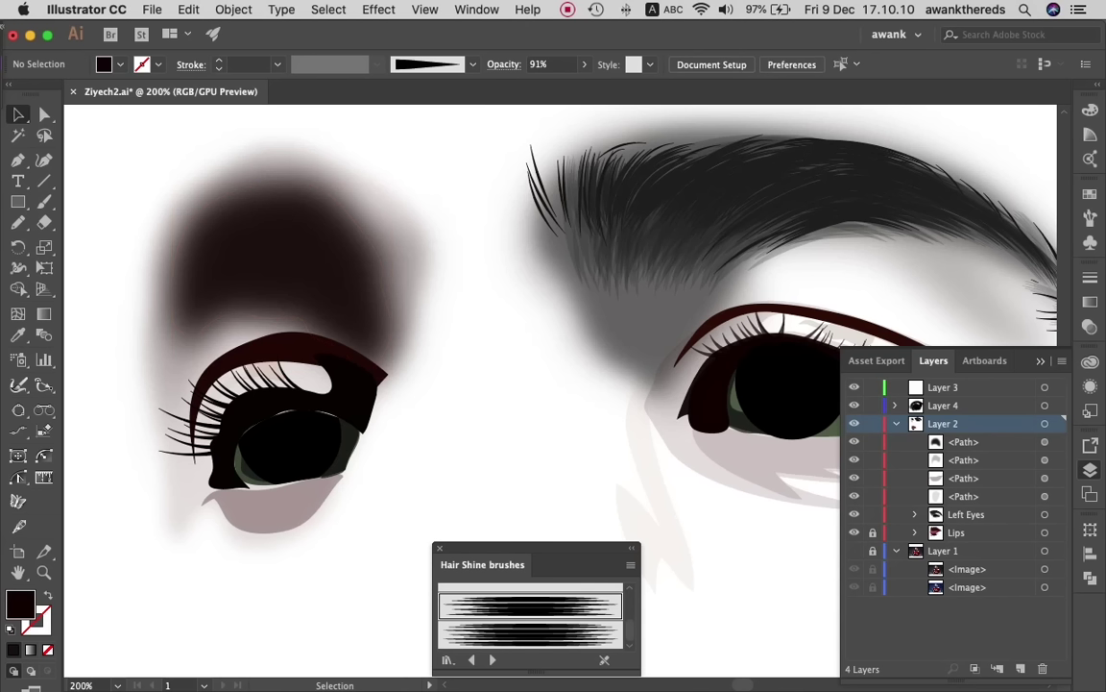
# - Raise the larger socket shadow's opacity to 76%
pyautogui.click(854, 568)
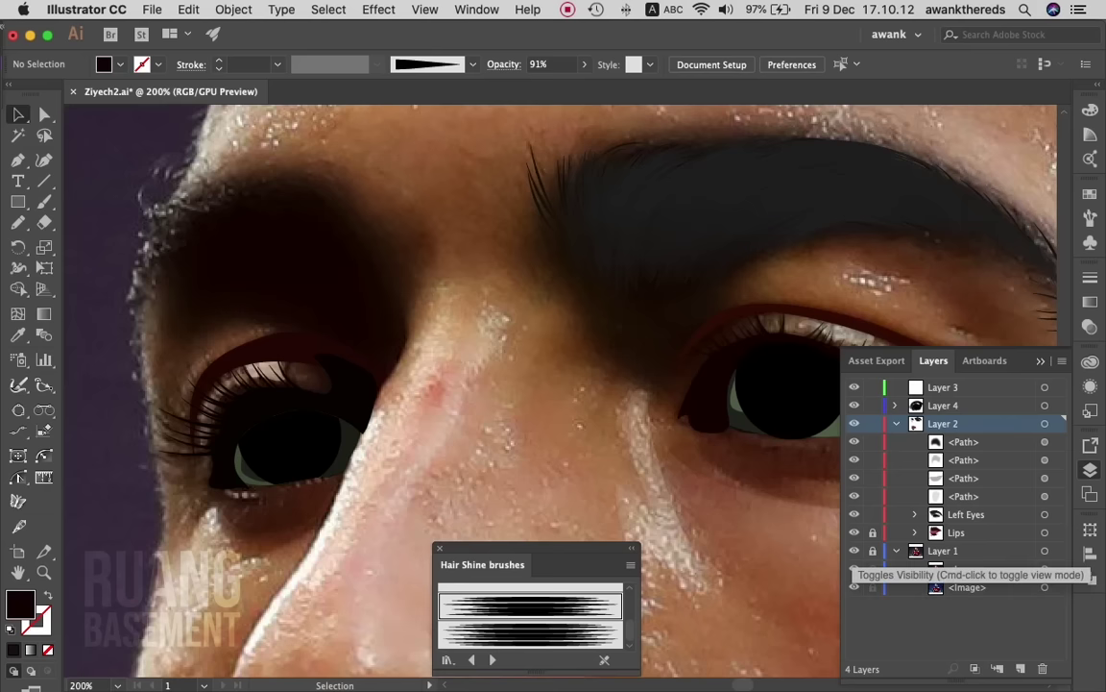
pyautogui.click(854, 568)
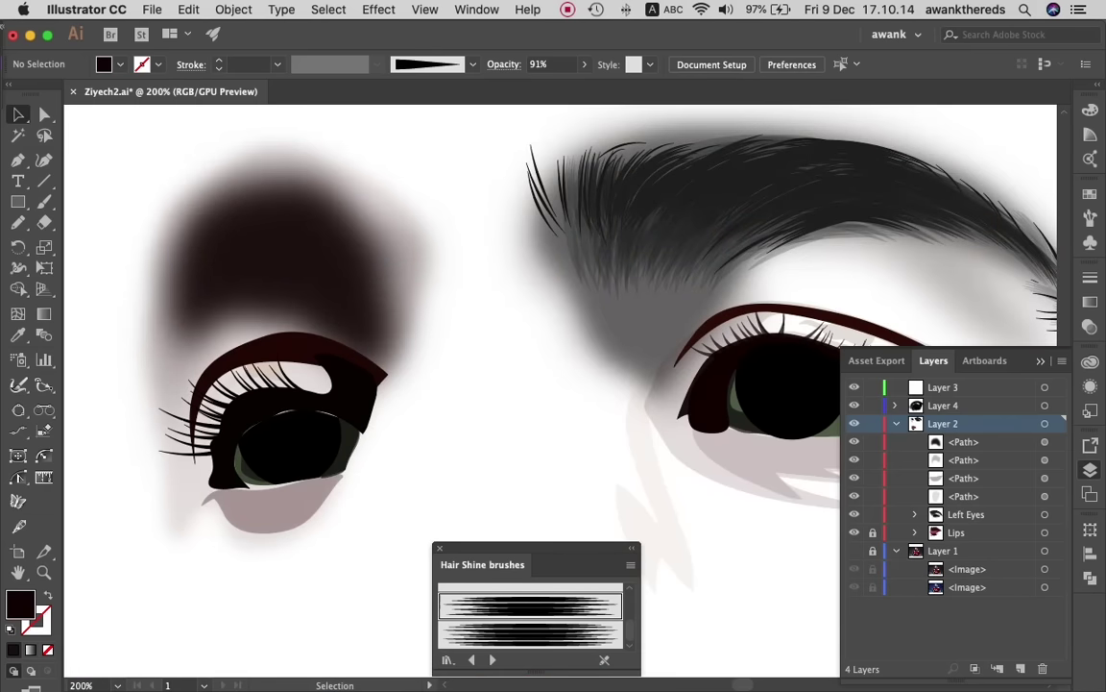
pyautogui.click(1045, 441)
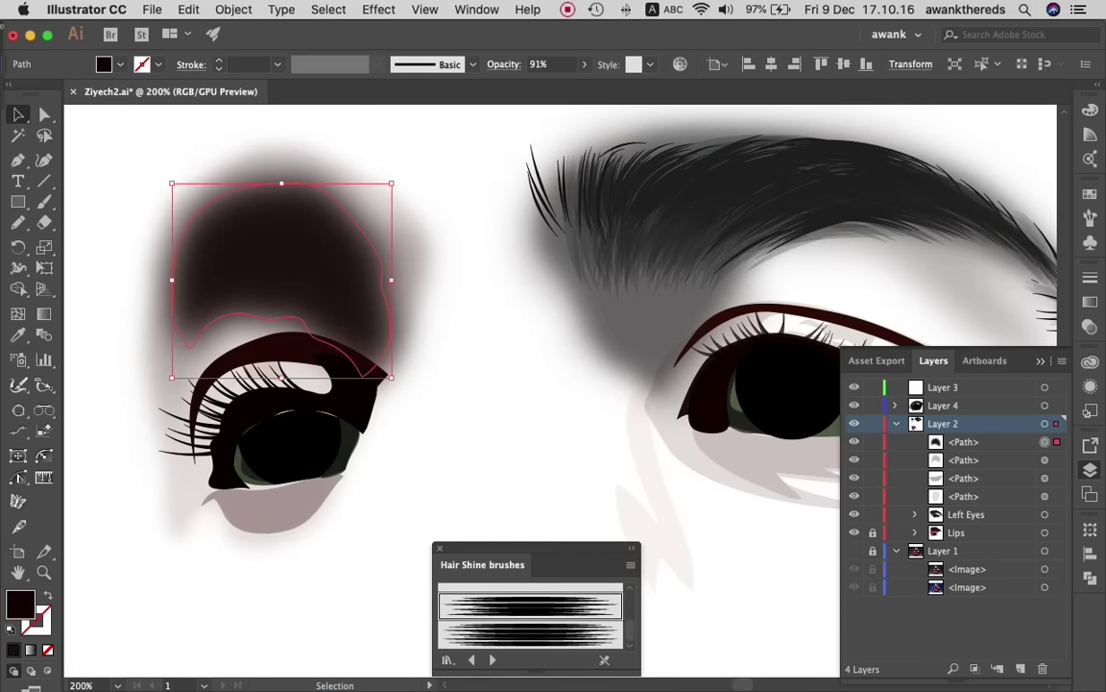
pyautogui.click(1045, 459)
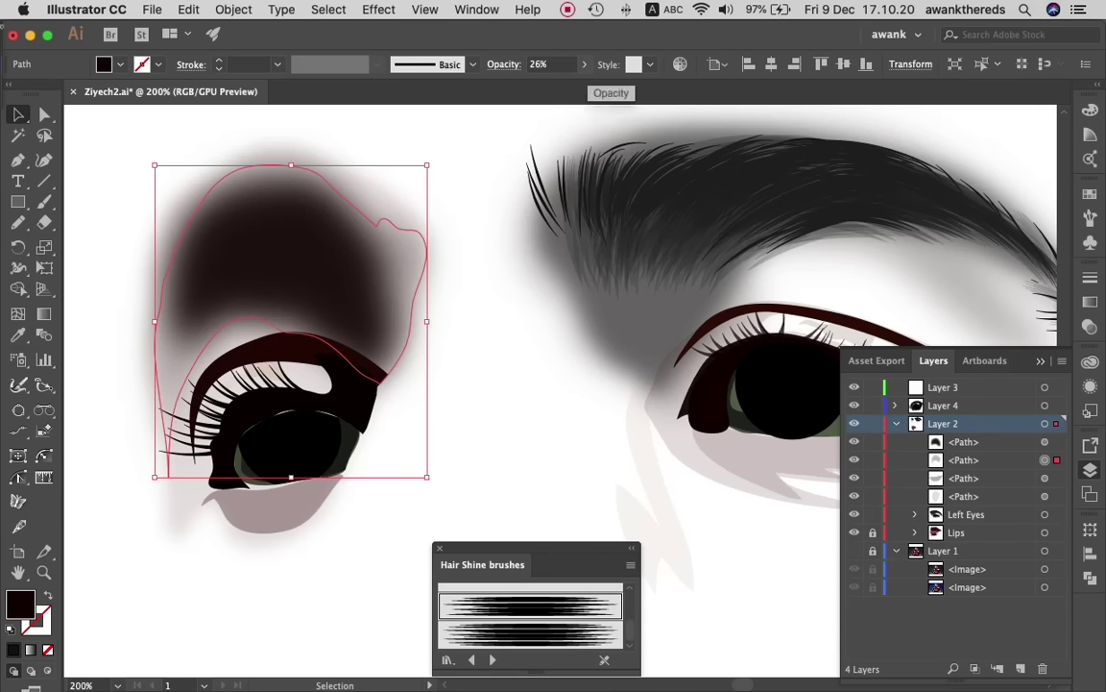
pyautogui.click(584, 64)
pyautogui.moveTo(535, 86); pyautogui.dragTo(564, 85)
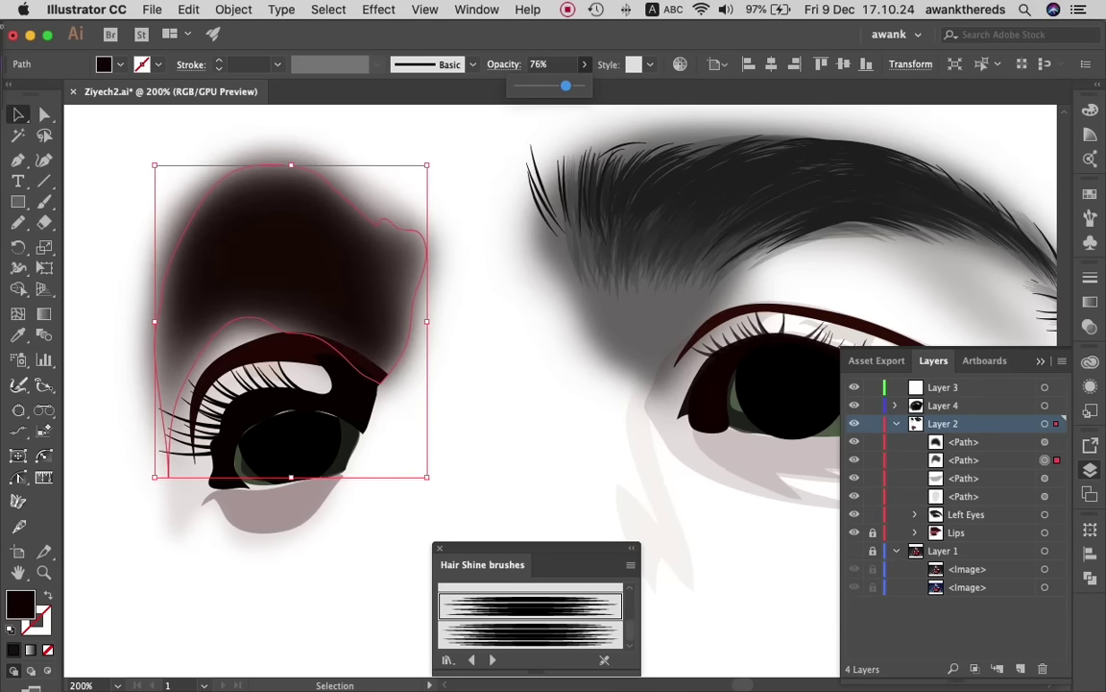
pyautogui.click(1045, 514)
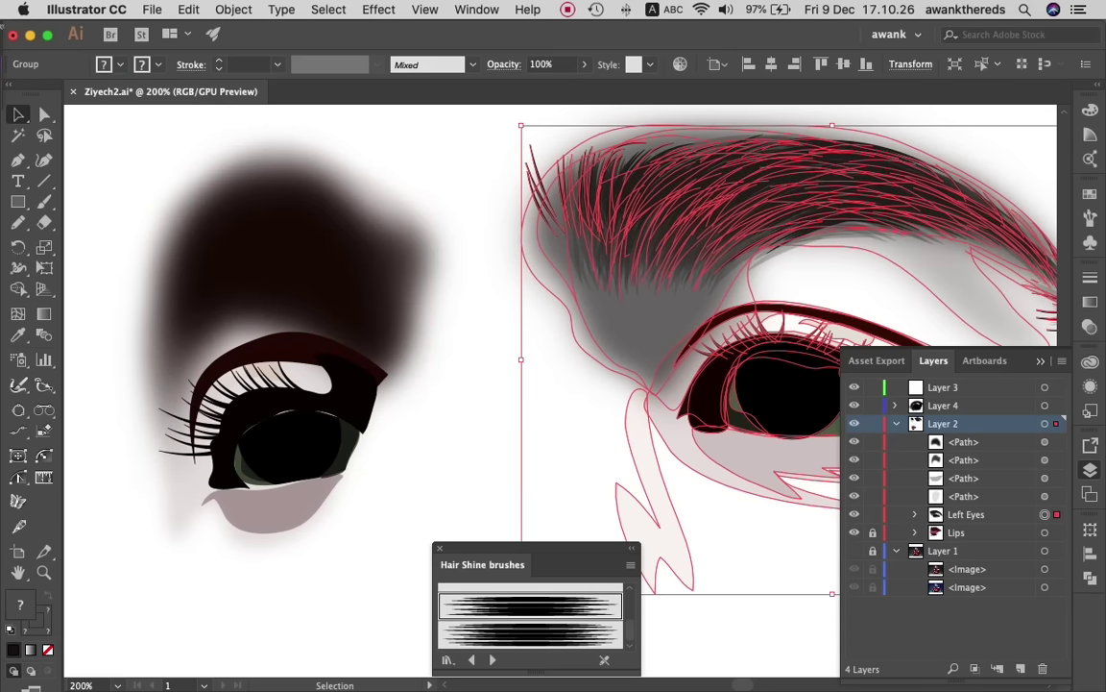
# - Select an eyebrow hair path, hide Layer 2's right-eye artwork, and target Layer 4
pyautogui.press('super+shift+a')
pyautogui.press('a')
pyautogui.click(818, 192)
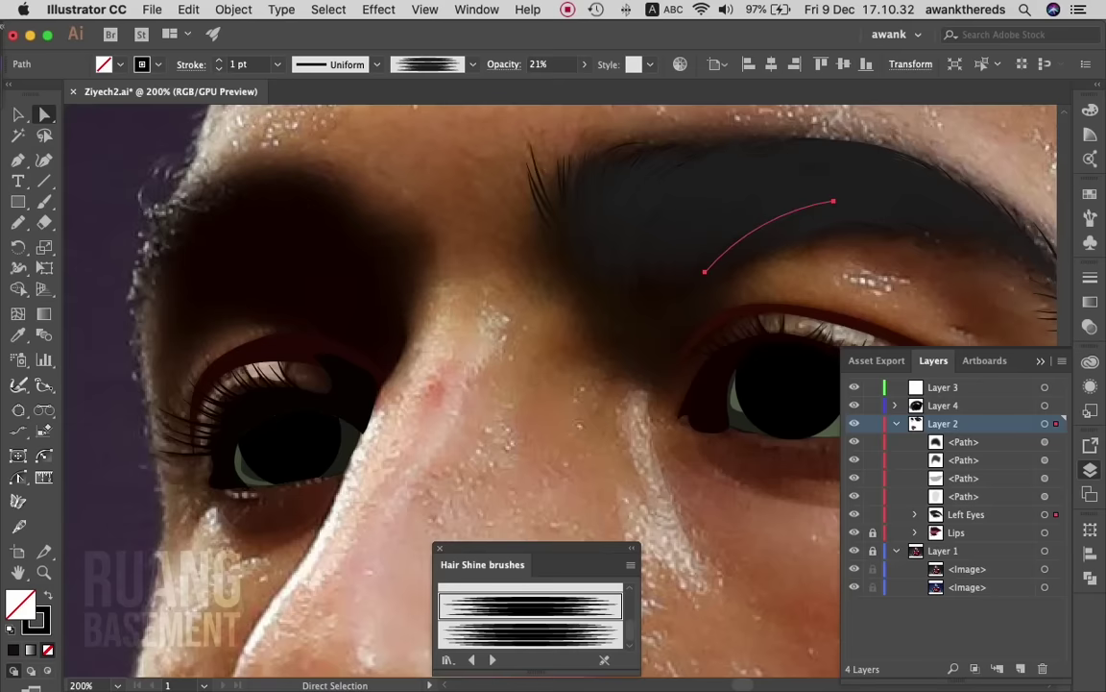
pyautogui.click(854, 423)
pyautogui.click(943, 405)
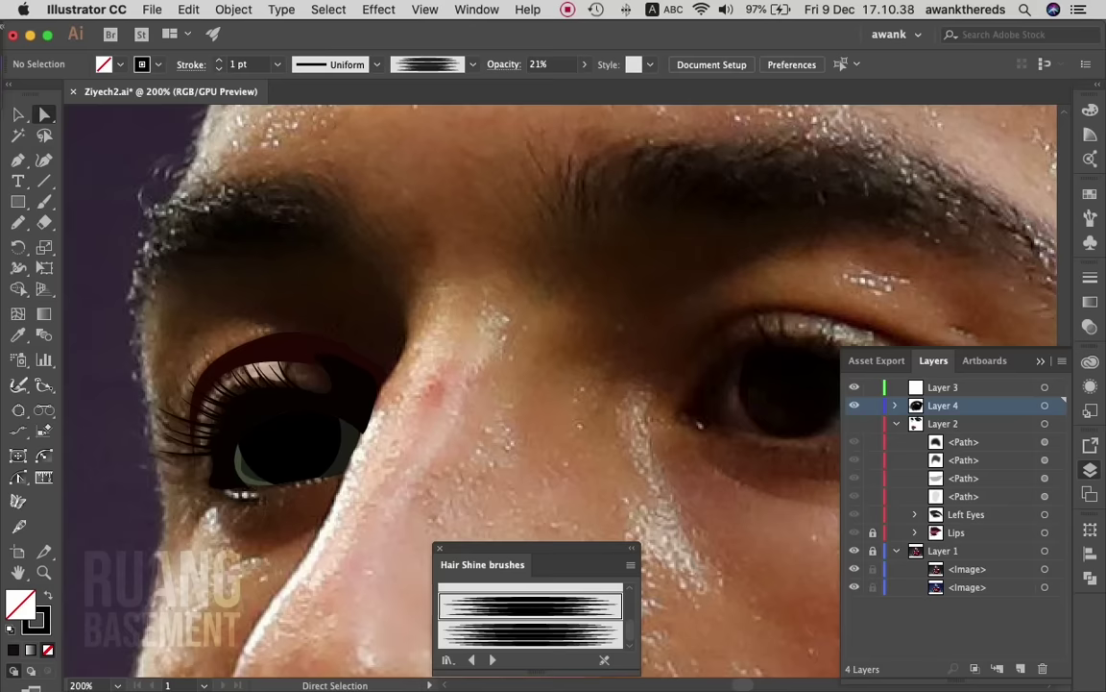
# - Set the Paintbrush to the lens-shaped brush at 100% opacity
pyautogui.click(473, 65)
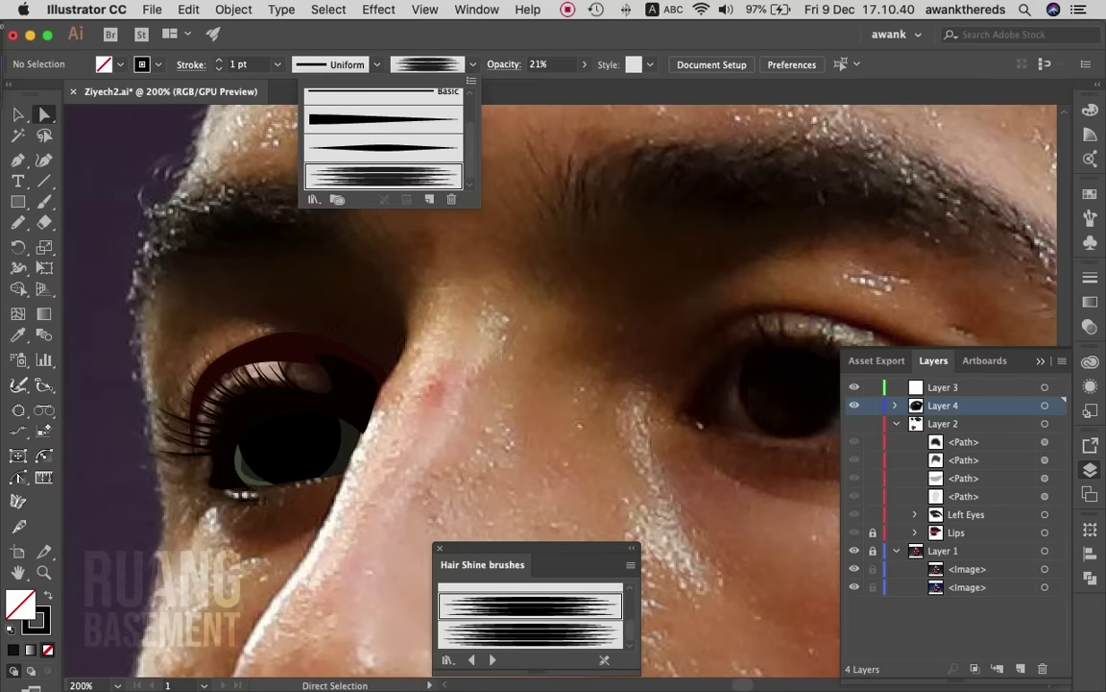
pyautogui.click(384, 147)
pyautogui.press('b')
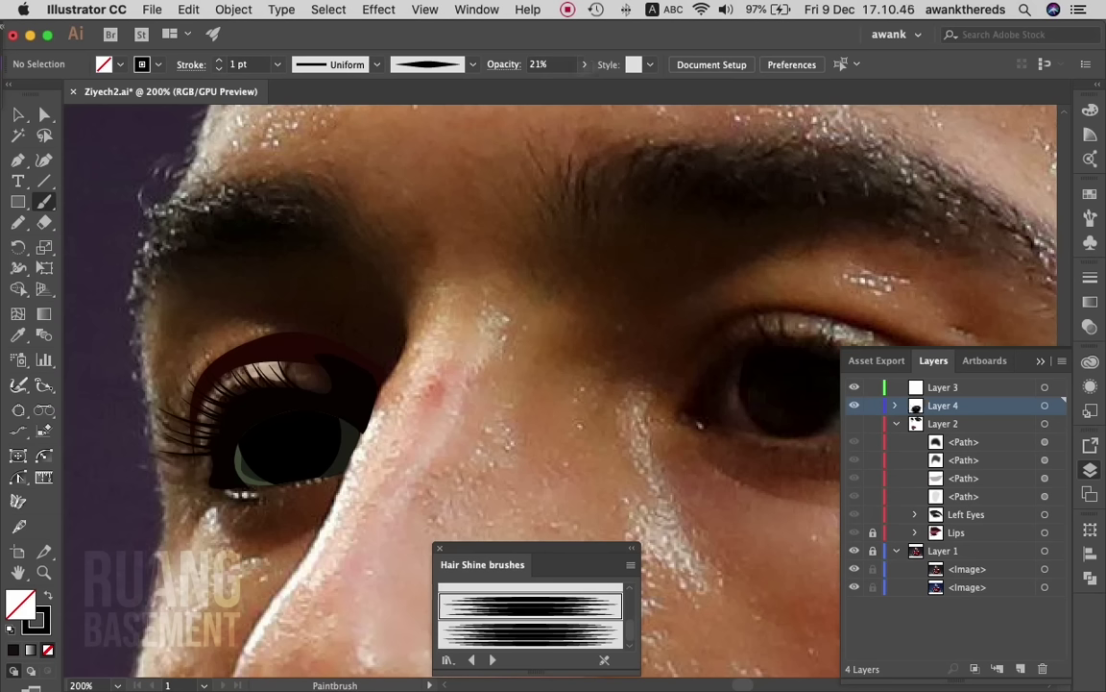
pyautogui.click(584, 64)
pyautogui.moveTo(518, 86); pyautogui.dragTo(580, 85)
pyautogui.press('Return')
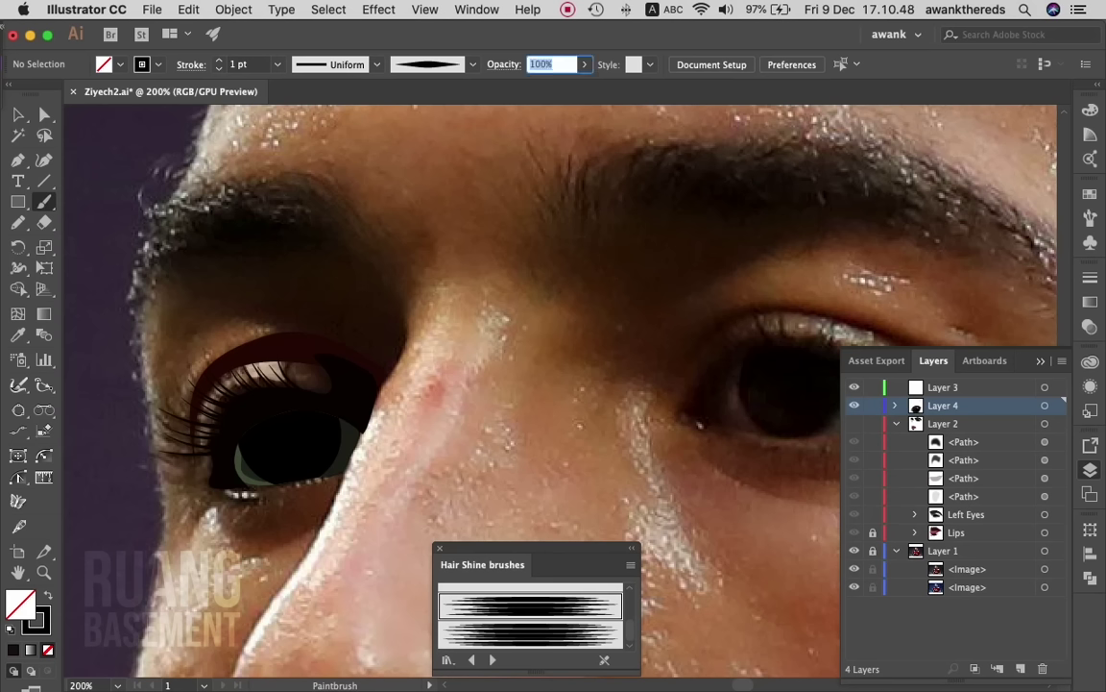
# - Paint thin dark eyebrow hairs along the left eye's brow out to its outer end
pyautogui.moveTo(305, 174); pyautogui.dragTo(366, 229)
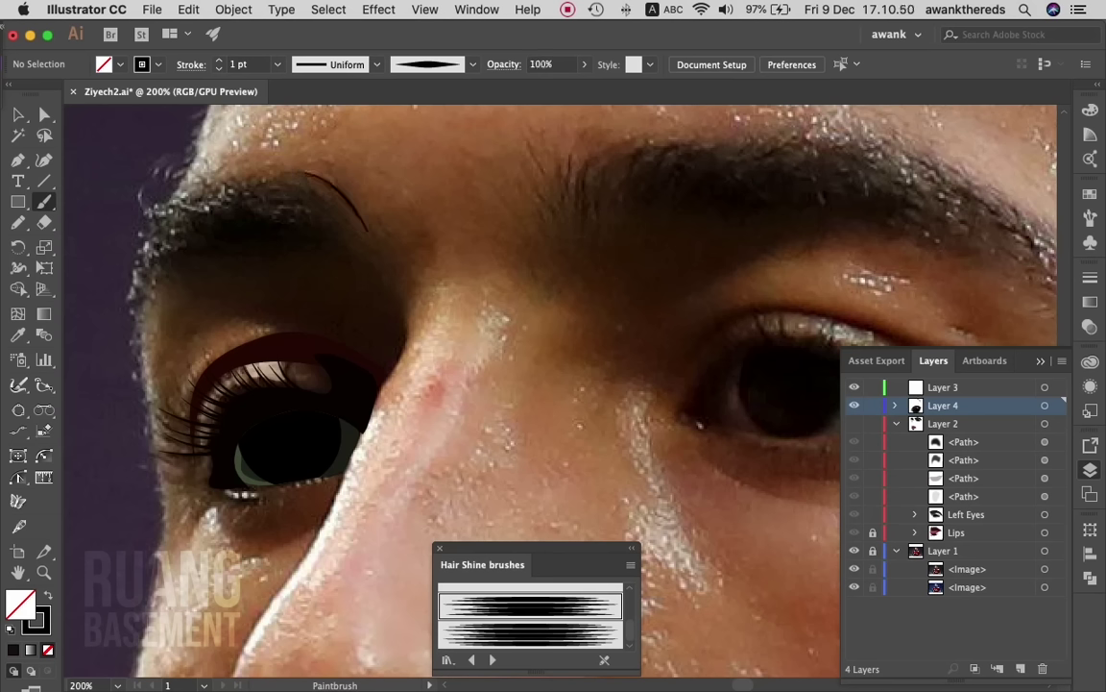
pyautogui.moveTo(273, 154); pyautogui.dragTo(315, 203)
pyautogui.scroll(4, 480, 385)
pyautogui.hscroll(-4, 480, 384)
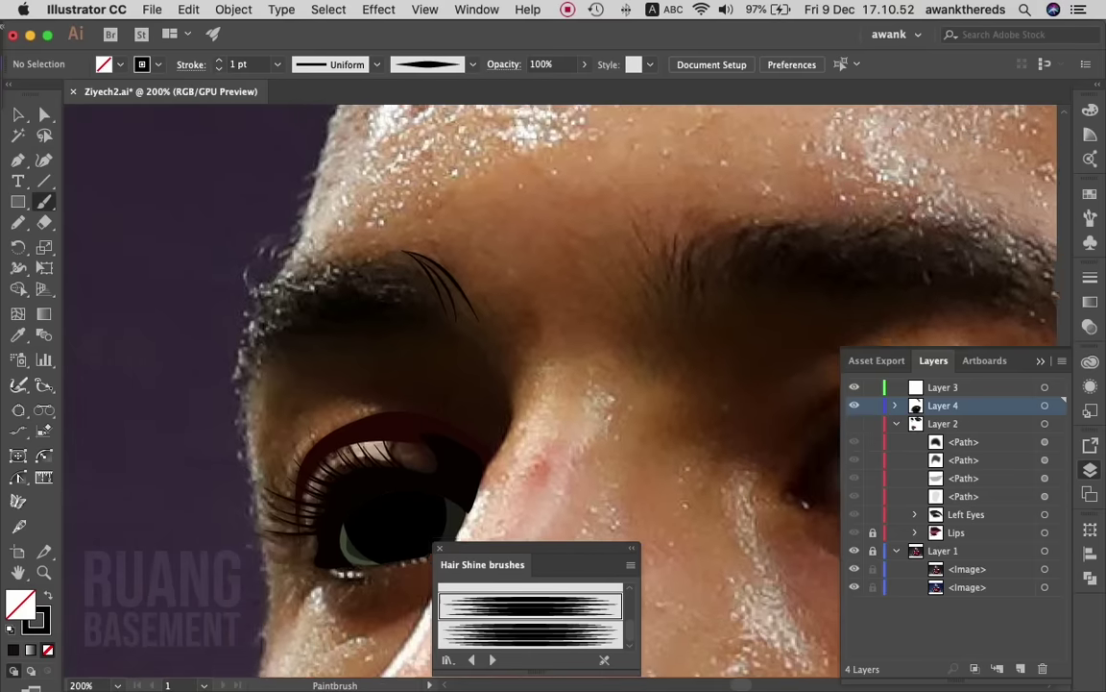
pyautogui.hscroll(2, 557, 384)
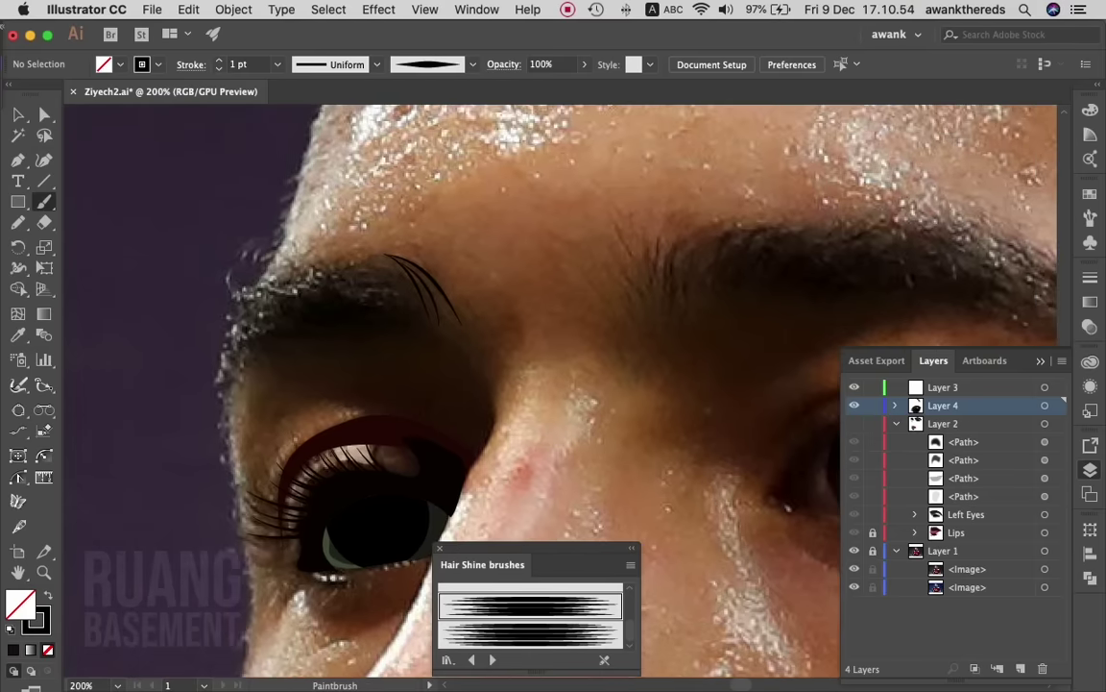
pyautogui.moveTo(235, 289)
pyautogui.mouseDown()
pyautogui.moveTo(297, 292)
pyautogui.moveTo(346, 261)
pyautogui.mouseUp()
pyautogui.scroll(2, 571, 355)
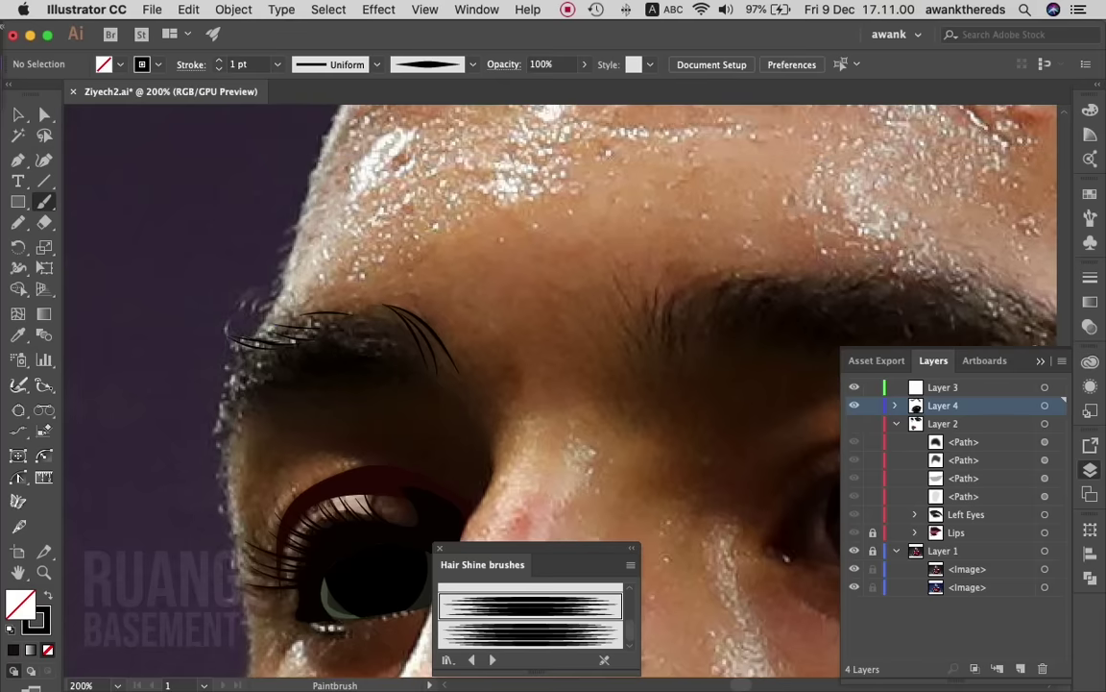
pyautogui.moveTo(264, 411); pyautogui.dragTo(232, 380)
pyautogui.moveTo(243, 336)
pyautogui.mouseDown()
pyautogui.moveTo(223, 320)
pyautogui.moveTo(244, 338)
pyautogui.mouseUp()
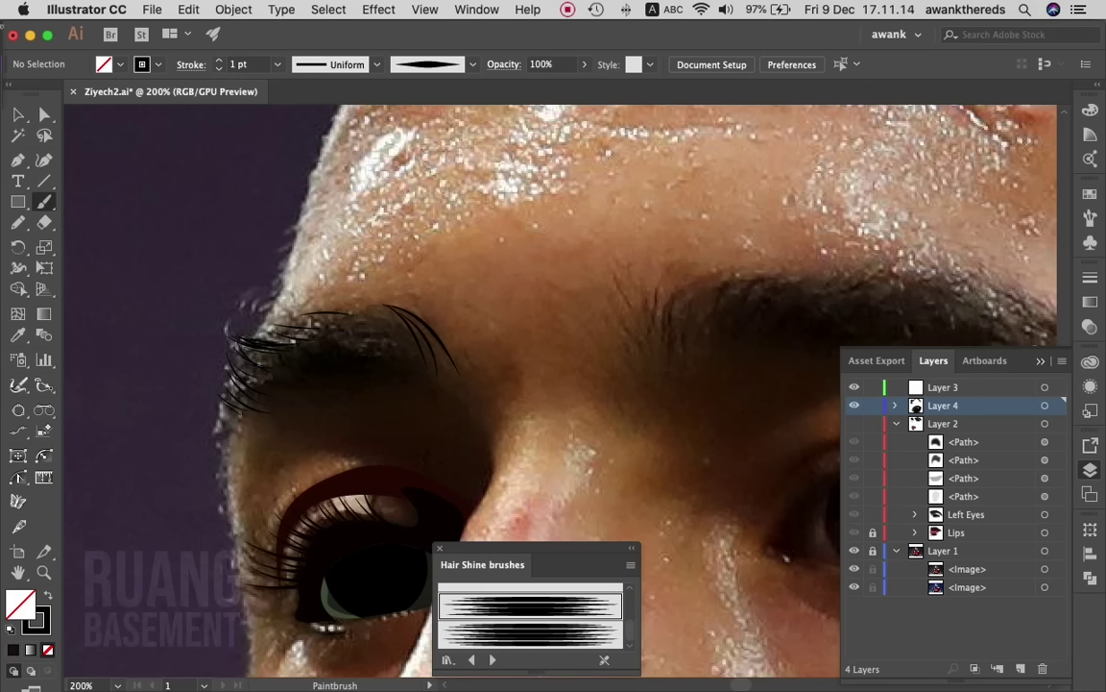
# - Trace the eyebrow base shape with the Pencil and fill it solid black
pyautogui.press('n')
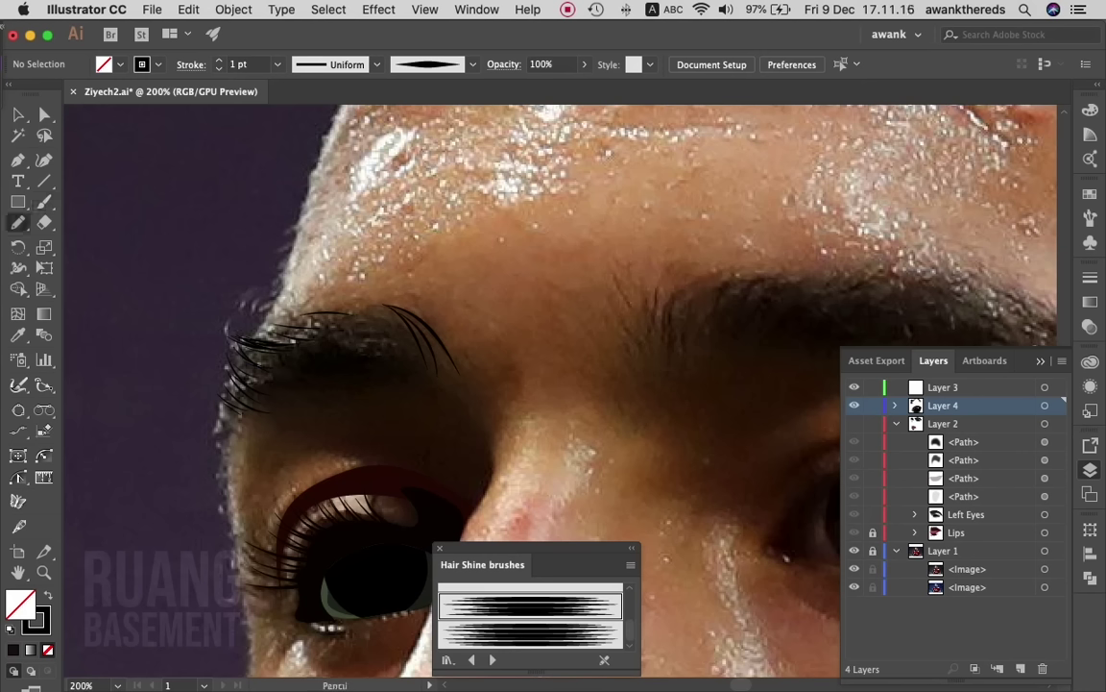
pyautogui.moveTo(423, 357); pyautogui.dragTo(307, 332)
pyautogui.moveTo(277, 391); pyautogui.dragTo(415, 376)
pyautogui.moveTo(258, 338); pyautogui.dragTo(252, 342)
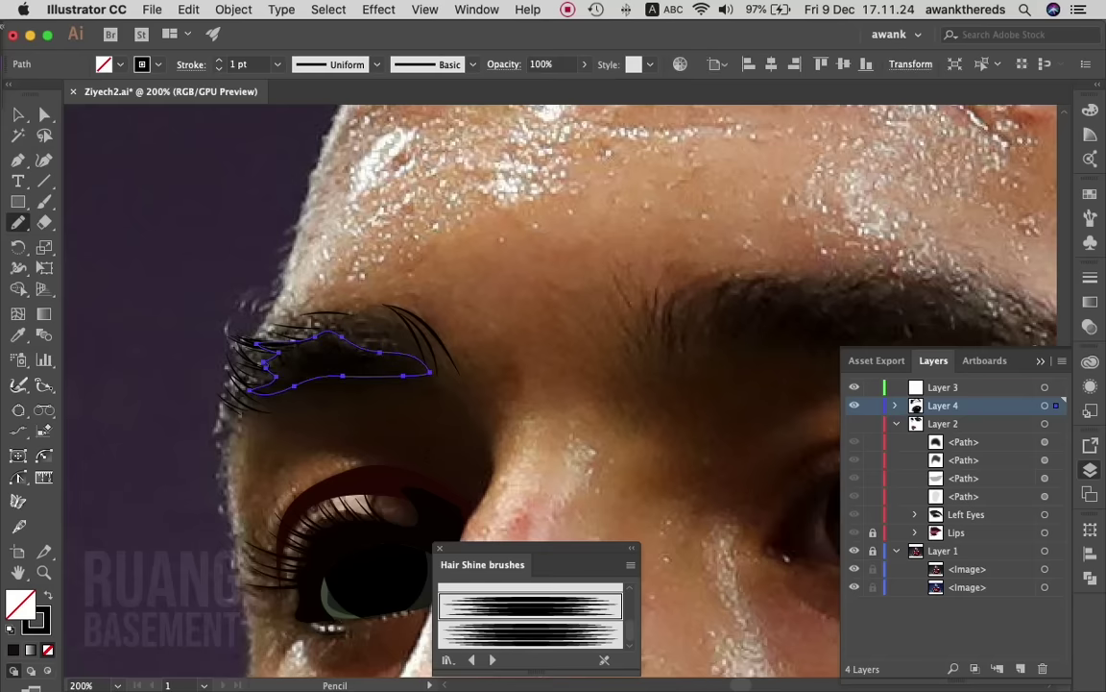
pyautogui.hotkey('shift', 'x')
pyautogui.press('v')
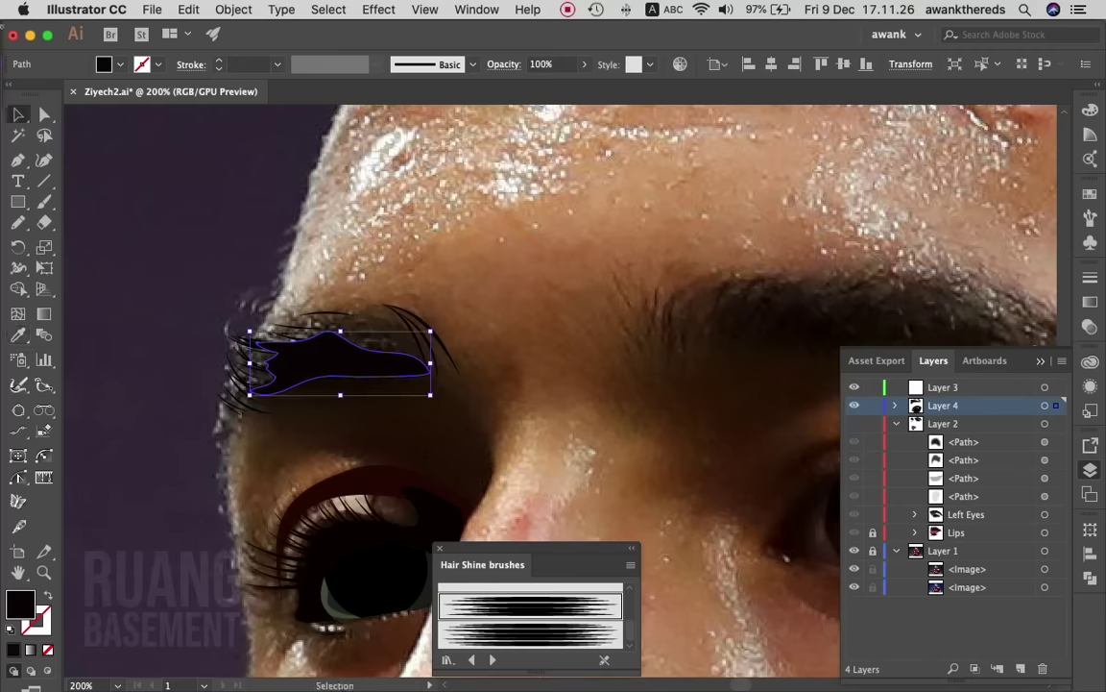
pyautogui.press('super+shift+a')
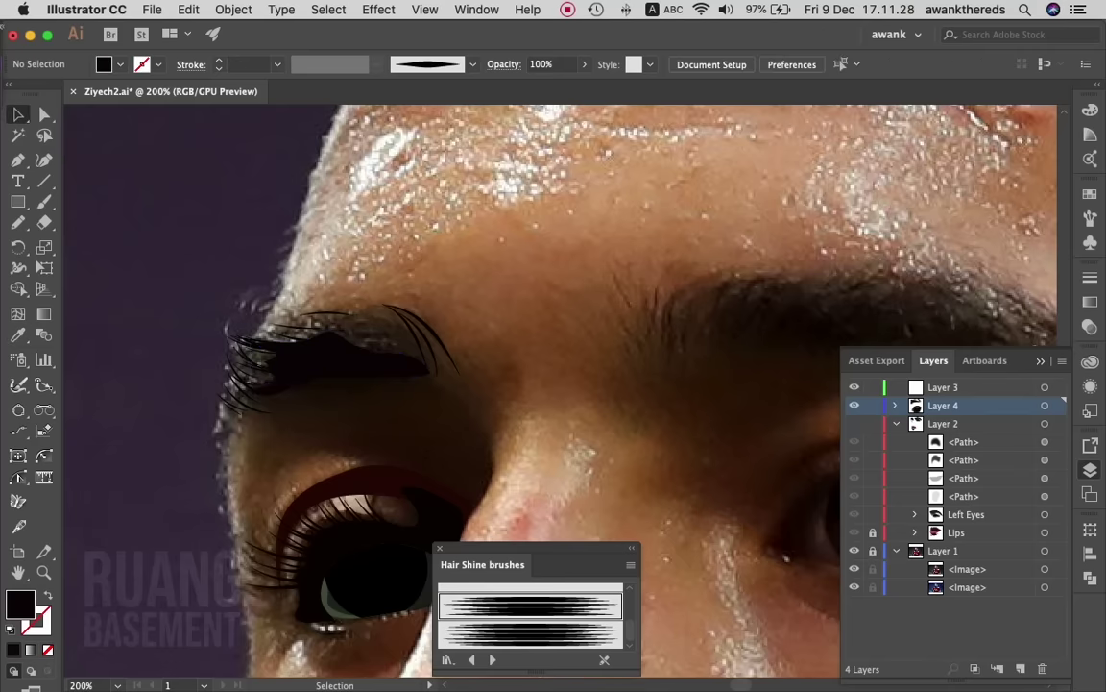
# - Choose the hair-like brush from the brush list and check the artwork without the photo
pyautogui.click(326, 315)
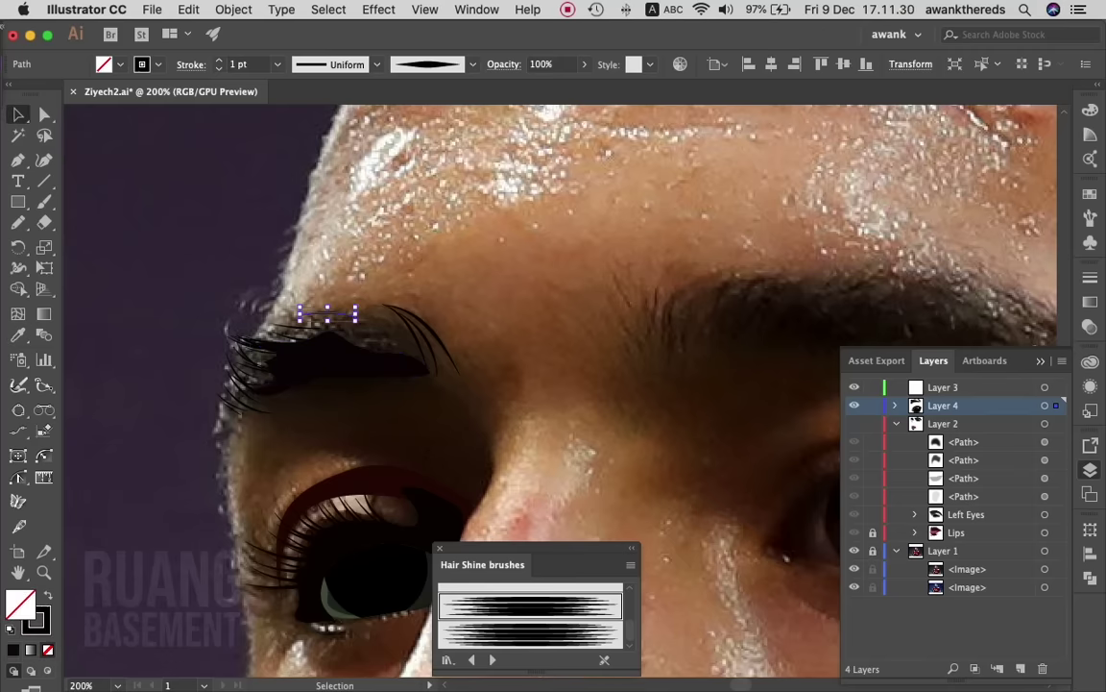
pyautogui.press('super+shift+a')
pyautogui.click(471, 64)
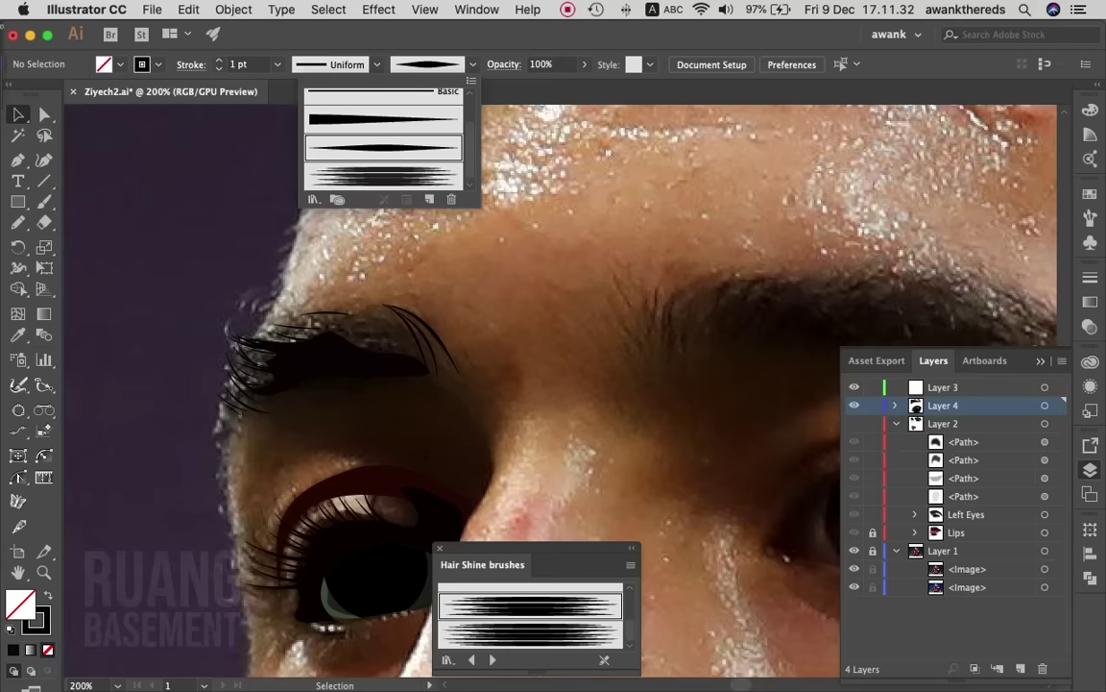
pyautogui.click(383, 176)
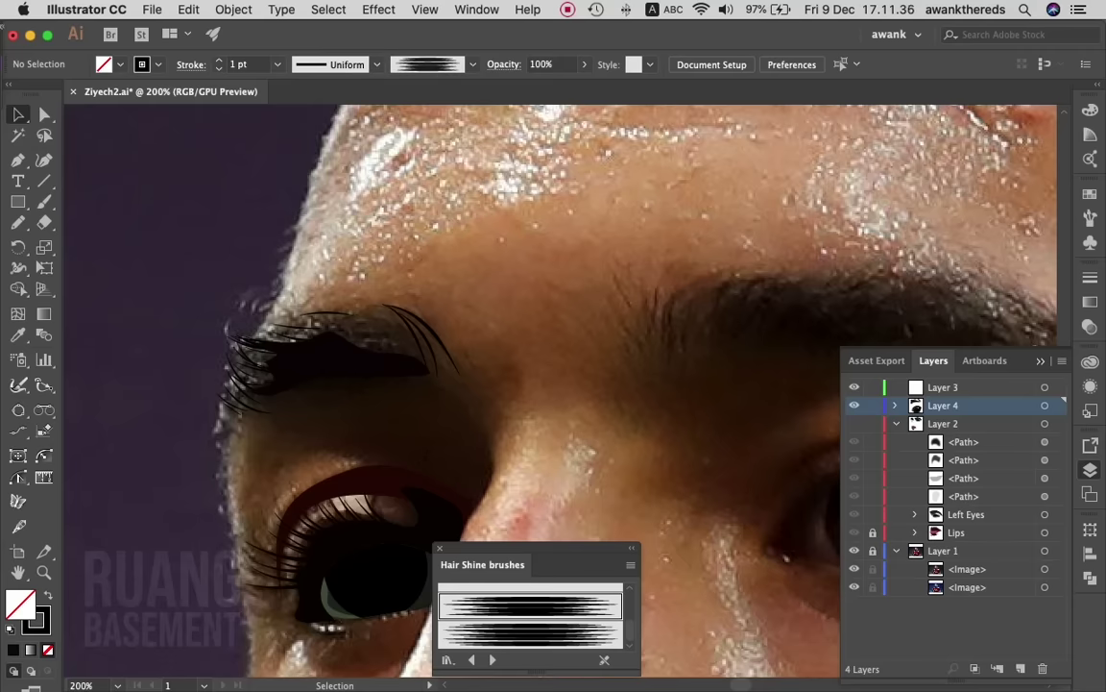
pyautogui.click(854, 550)
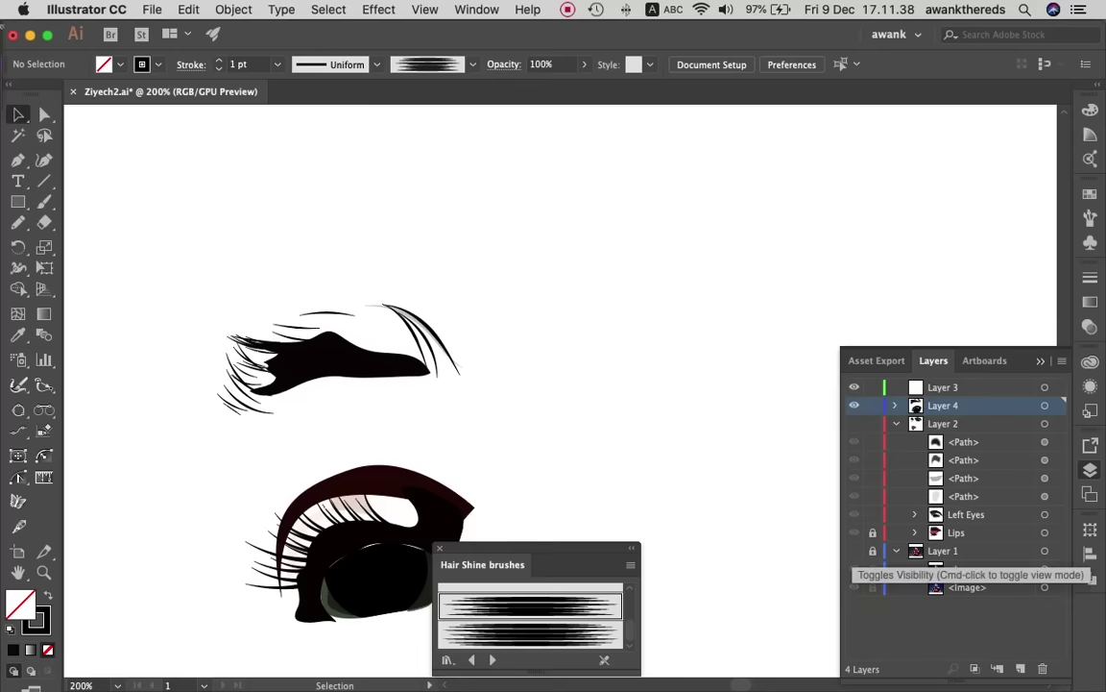
pyautogui.click(854, 551)
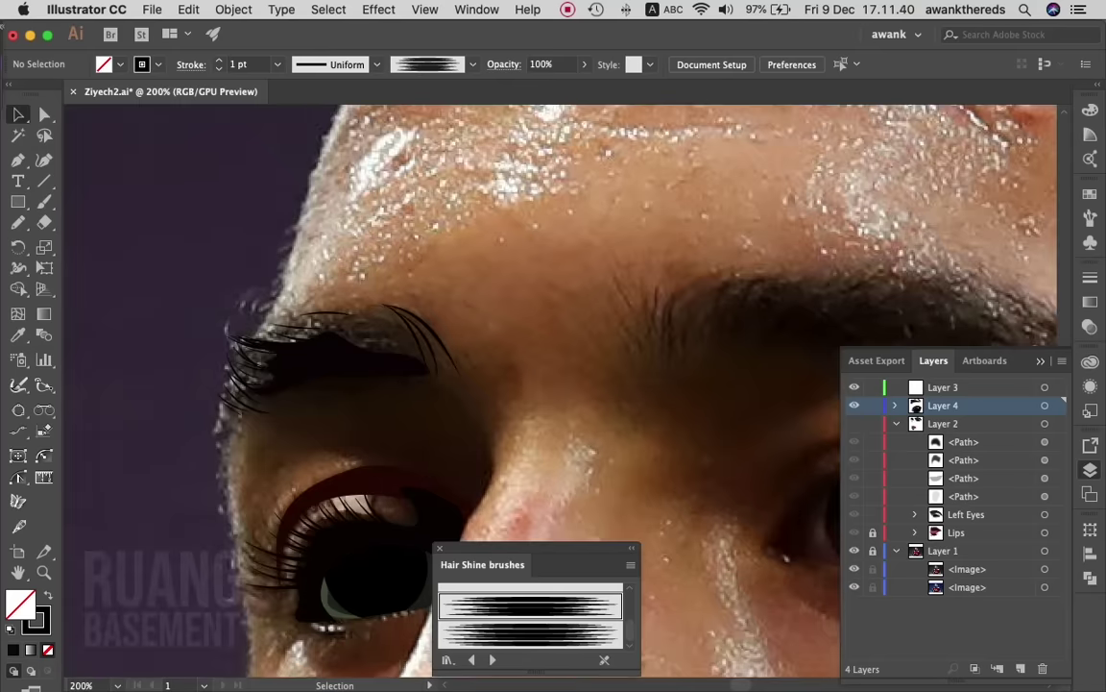
pyautogui.press('b')
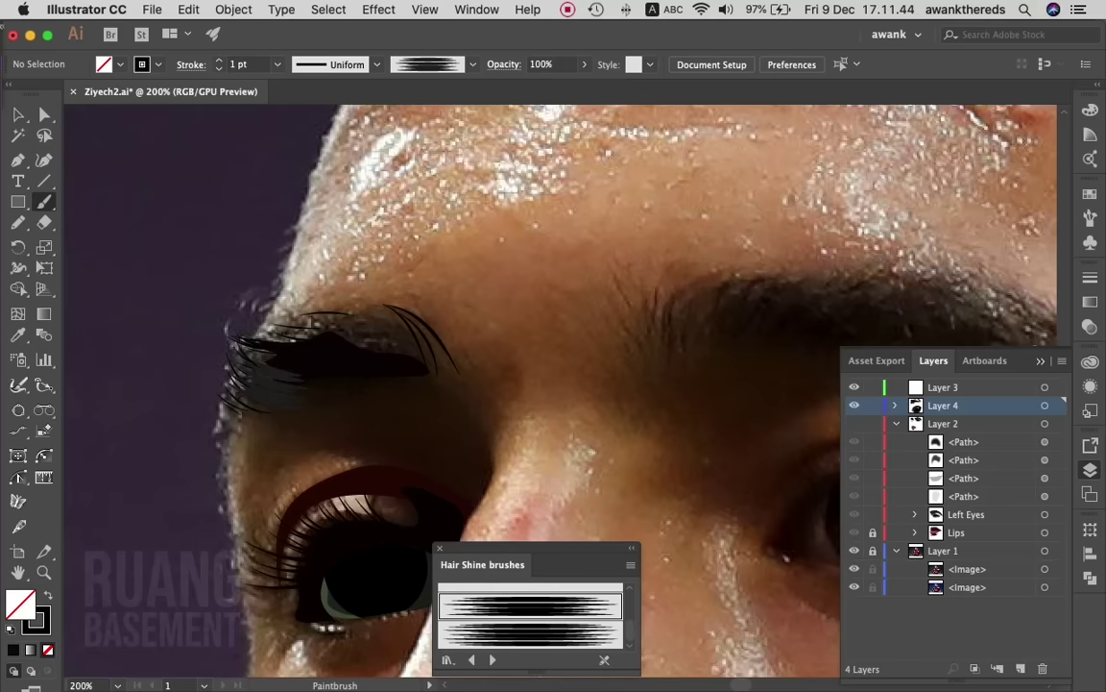
# - Give the left eyebrow hair stroke a black colour and 0,5 pt weight
pyautogui.press('v')
pyautogui.click(273, 379)
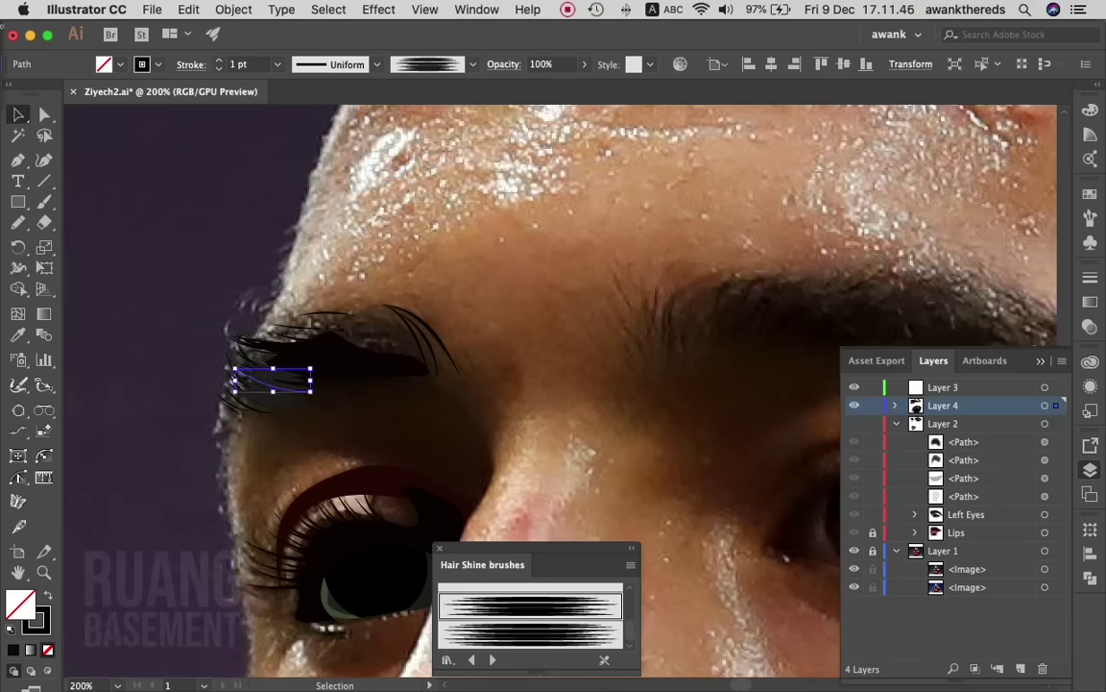
pyautogui.doubleClick(37, 619)
pyautogui.moveTo(719, 503); pyautogui.dragTo(741, 503)
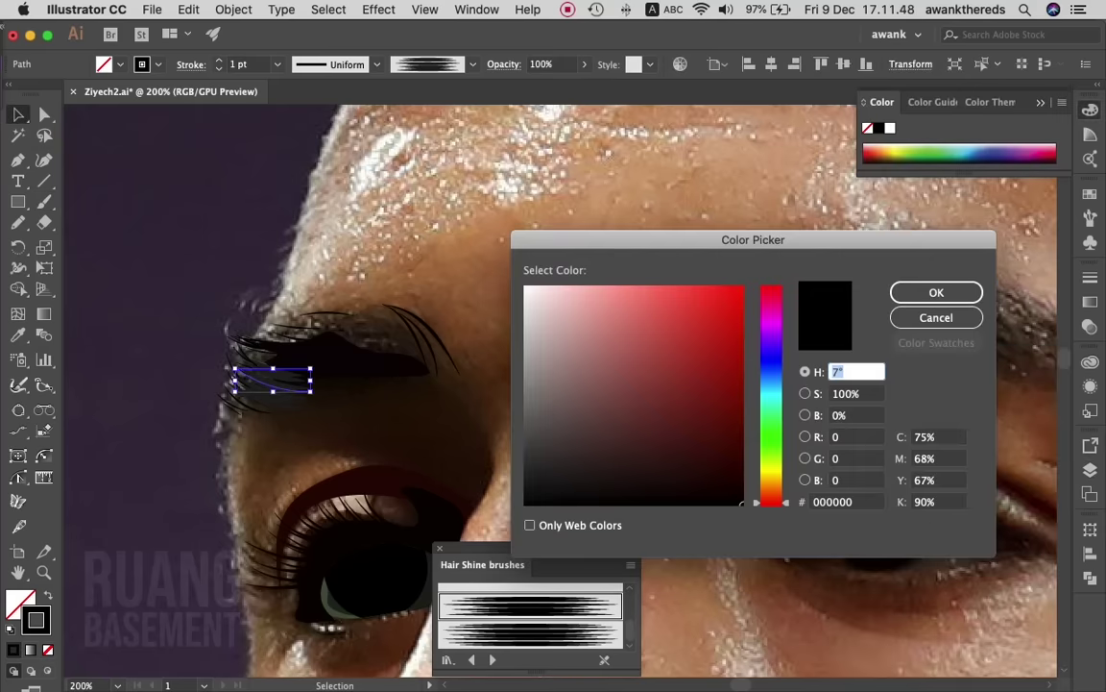
pyautogui.press('Return')
pyautogui.click(219, 69)
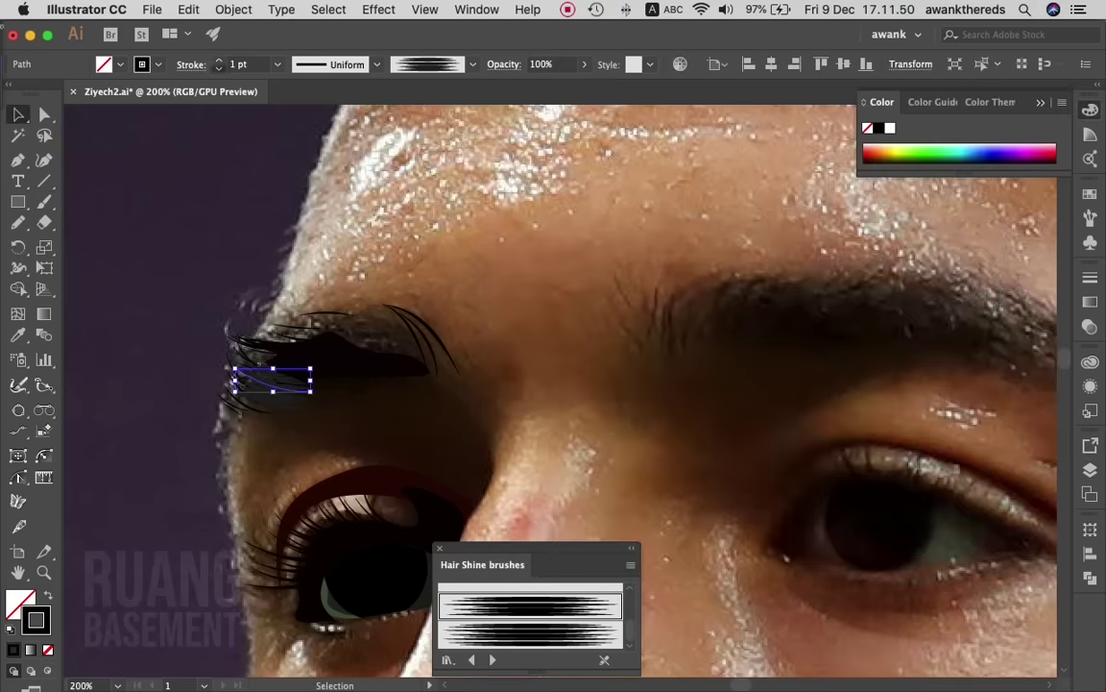
pyautogui.click(219, 69)
# - Paint thin grey hair strokes across the eyebrow with the Paintbrush
pyautogui.press('b')
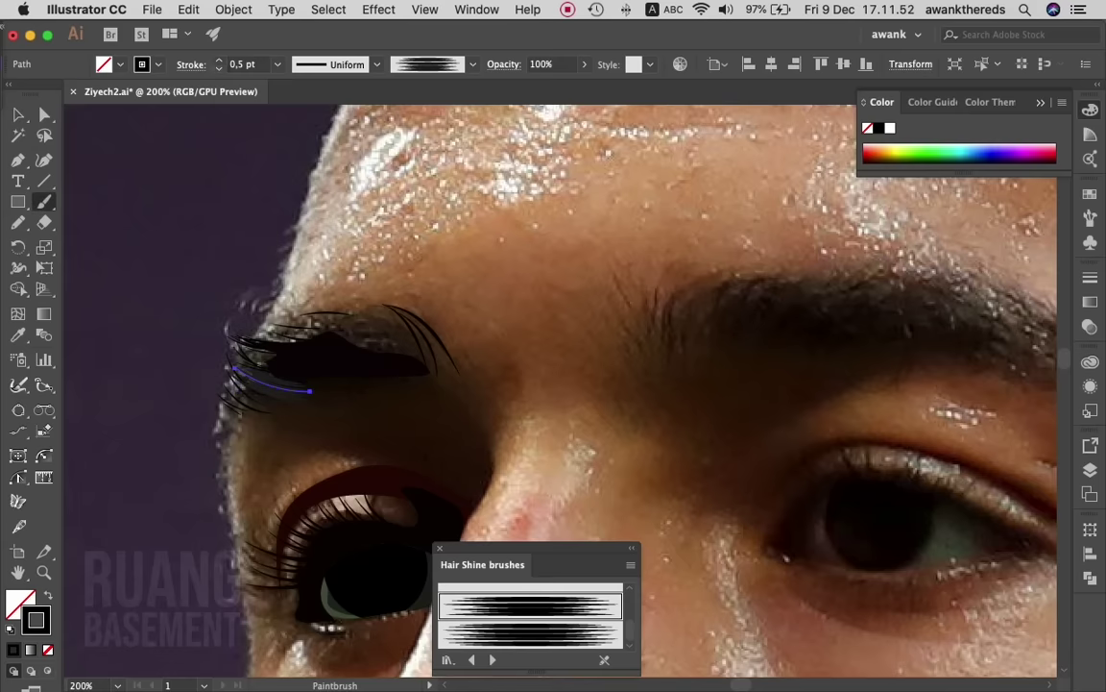
pyautogui.hotkey('ctrl', 'shift', 'a')
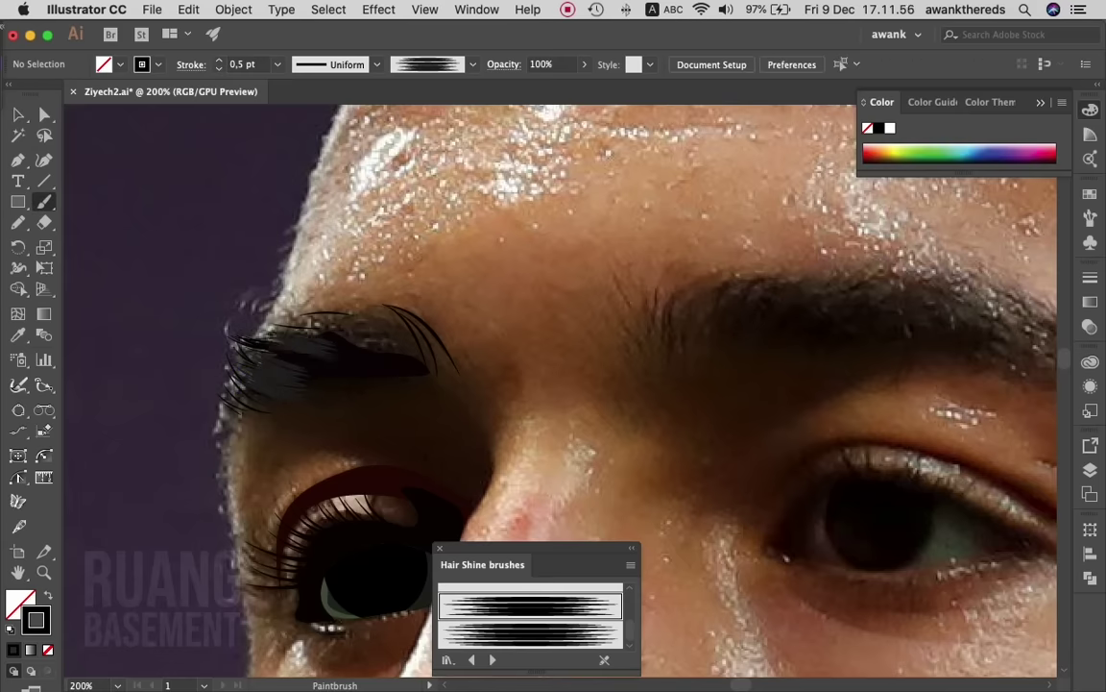
pyautogui.moveTo(319, 332)
pyautogui.mouseDown()
pyautogui.moveTo(348, 345)
pyautogui.moveTo(415, 329)
pyautogui.mouseUp()
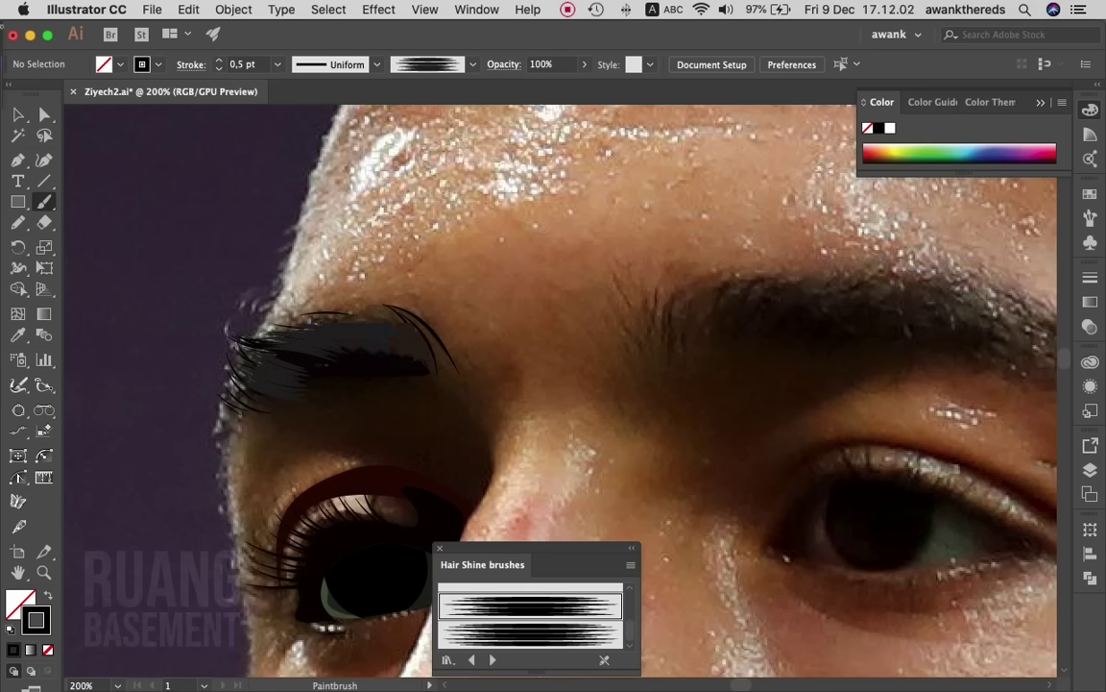
pyautogui.moveTo(288, 336); pyautogui.dragTo(248, 318)
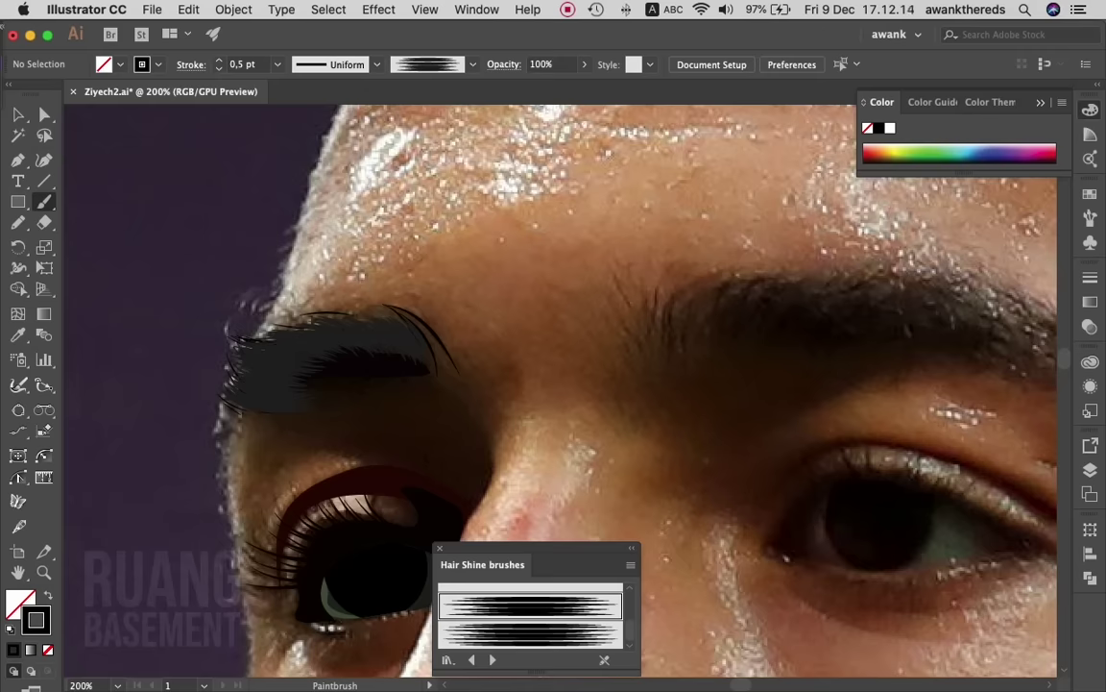
# - Make the tapered brush active and hide the reference photo layer
pyautogui.click(472, 65)
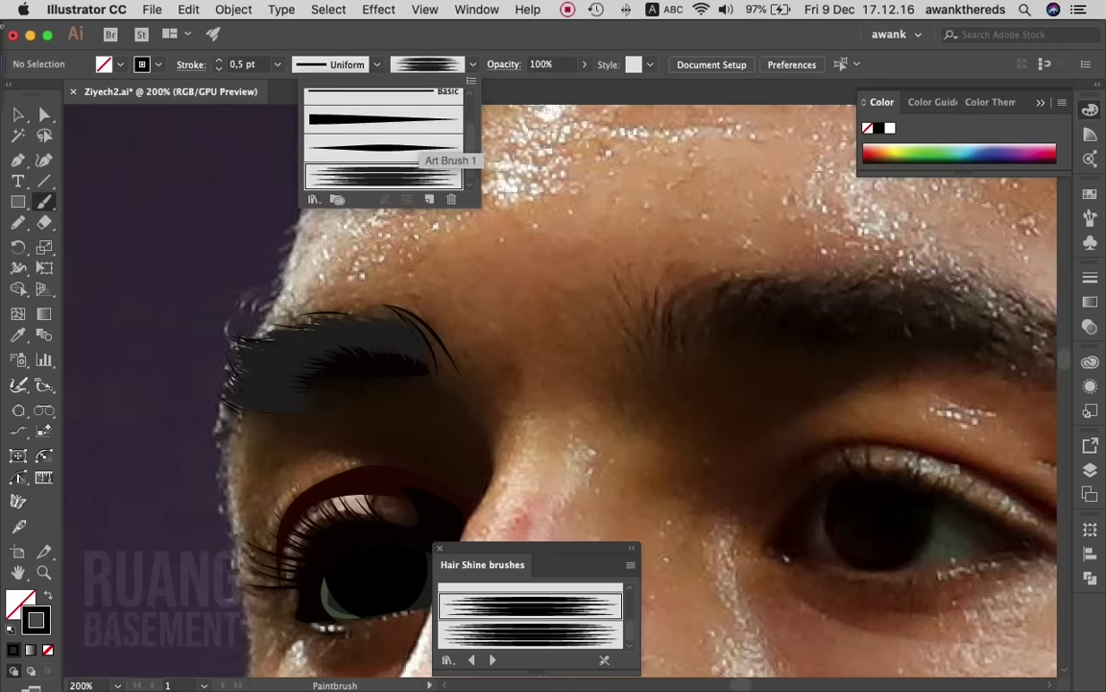
pyautogui.click(408, 96)
pyautogui.press('F7')
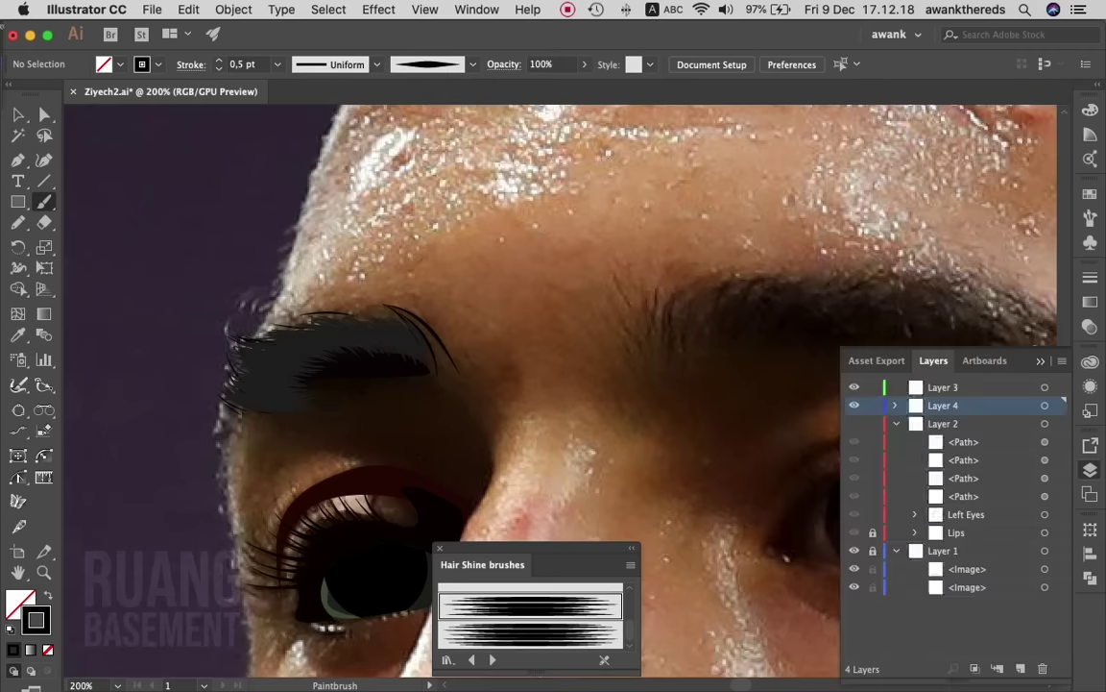
pyautogui.click(854, 551)
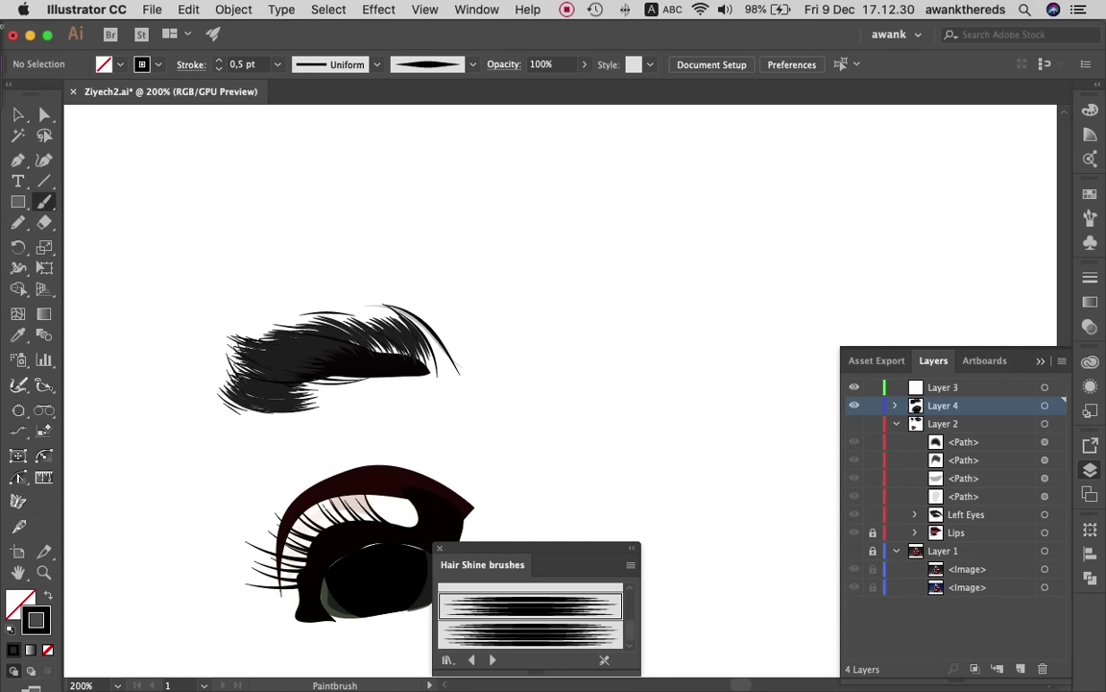
# - Set up the Hair Shine brush with 0,5 pt stroke and 62% opacity
pyautogui.click(219, 60)
pyautogui.click(219, 59)
pyautogui.click(530, 605)
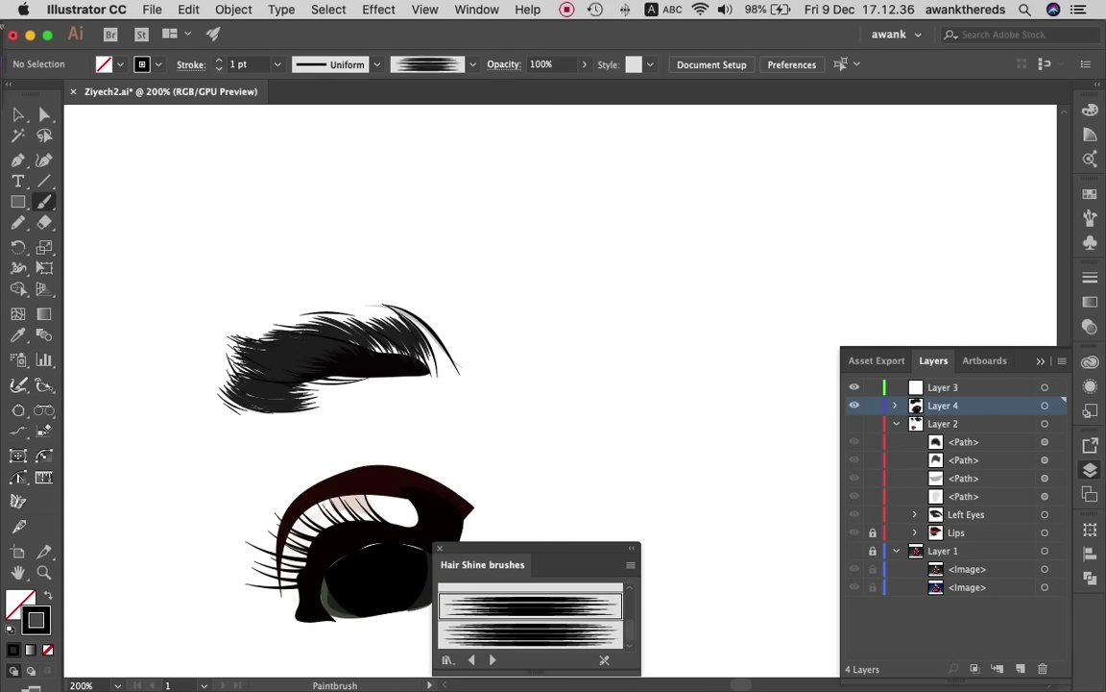
pyautogui.click(219, 68)
pyautogui.click(219, 68)
pyautogui.click(584, 64)
pyautogui.moveTo(580, 87); pyautogui.dragTo(558, 86)
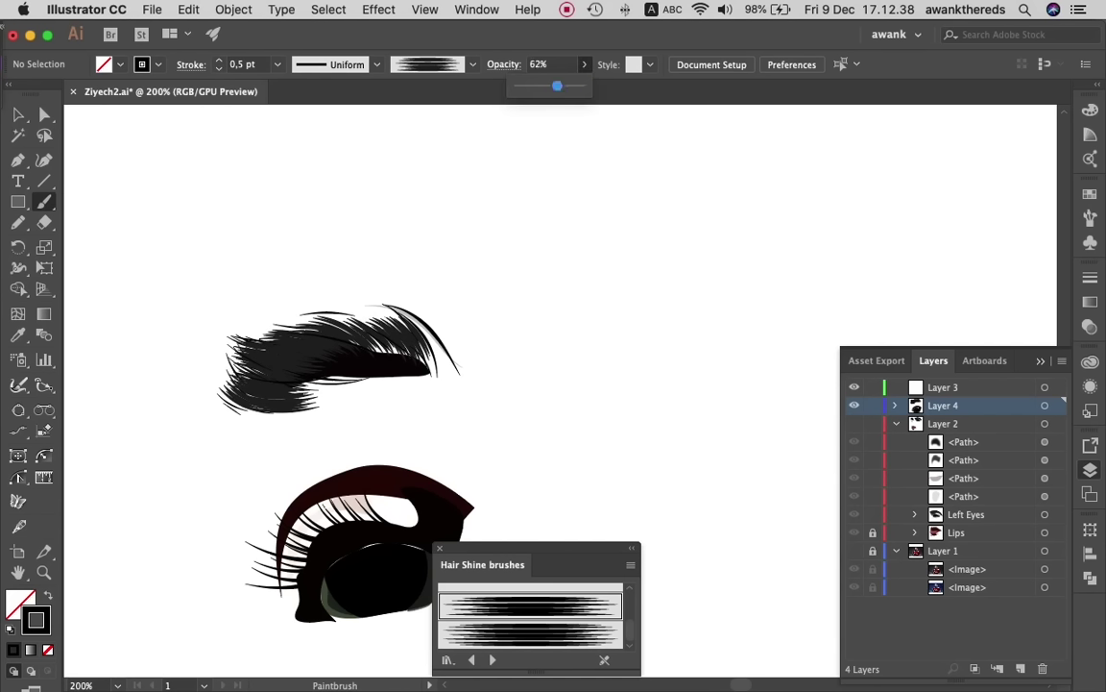
pyautogui.press('Return')
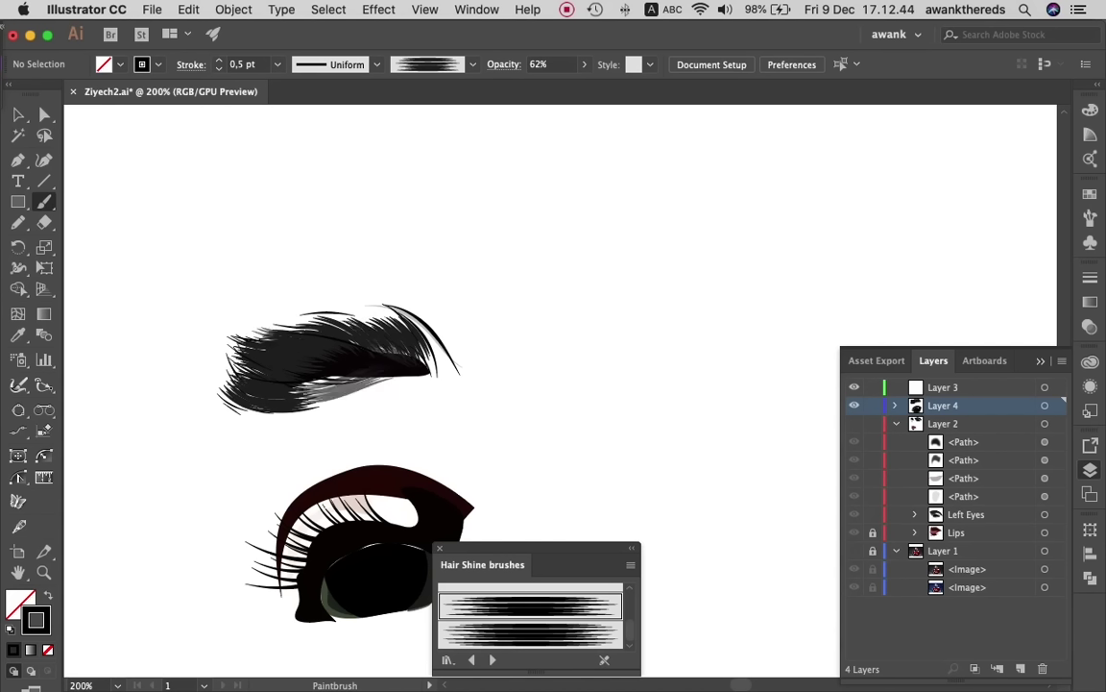
# - Paint darker hair strands through the eyebrow and show the reference photo again
pyautogui.moveTo(302, 402); pyautogui.dragTo(394, 384)
pyautogui.moveTo(265, 351)
pyautogui.mouseDown()
pyautogui.moveTo(373, 335)
pyautogui.moveTo(413, 348)
pyautogui.moveTo(383, 344)
pyautogui.moveTo(341, 313)
pyautogui.mouseUp()
pyautogui.moveTo(413, 376); pyautogui.dragTo(385, 392)
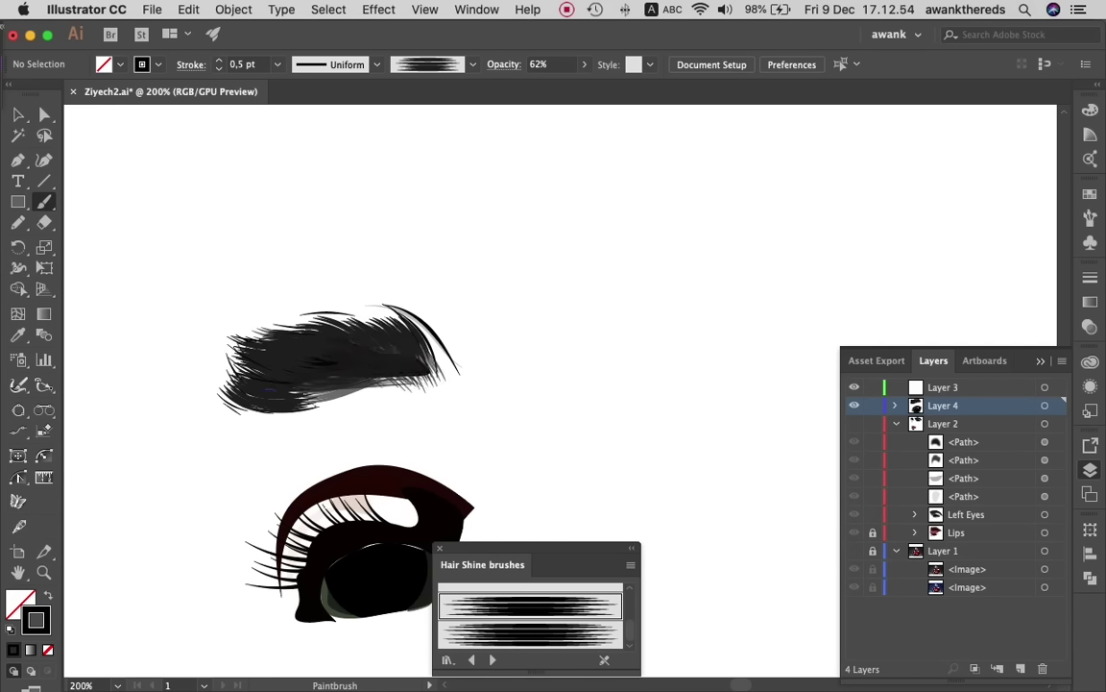
pyautogui.moveTo(271, 389); pyautogui.dragTo(308, 402)
pyautogui.moveTo(271, 360)
pyautogui.mouseDown()
pyautogui.moveTo(399, 334)
pyautogui.moveTo(400, 322)
pyautogui.mouseUp()
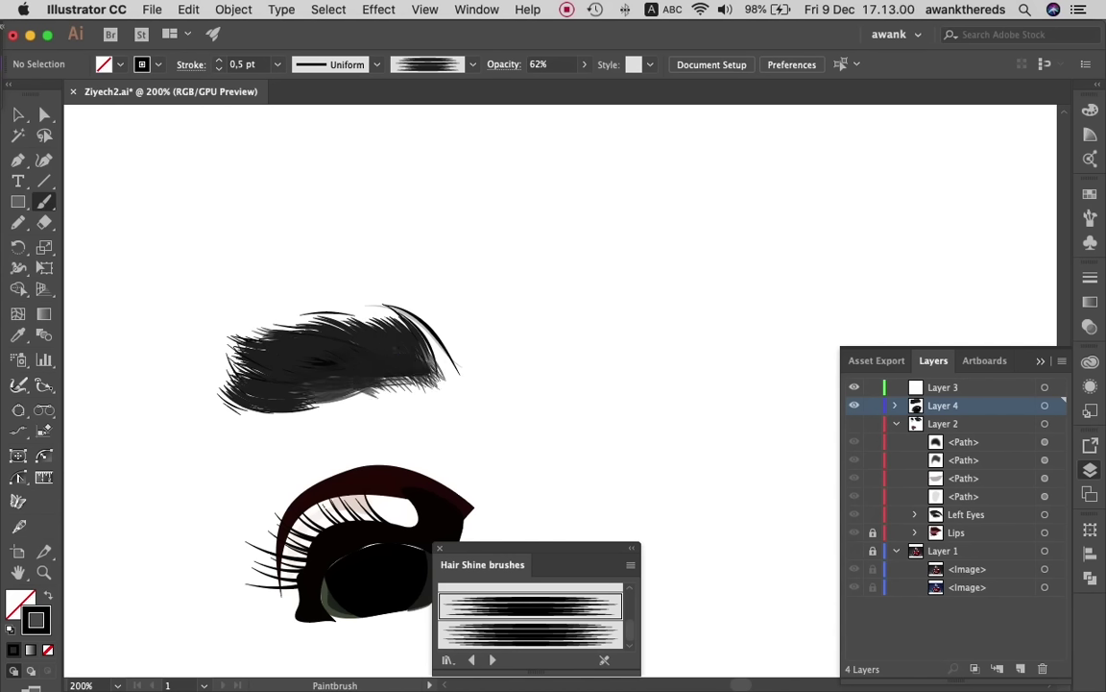
pyautogui.moveTo(342, 353)
pyautogui.mouseDown()
pyautogui.moveTo(380, 338)
pyautogui.moveTo(367, 339)
pyautogui.mouseUp()
pyautogui.click(854, 550)
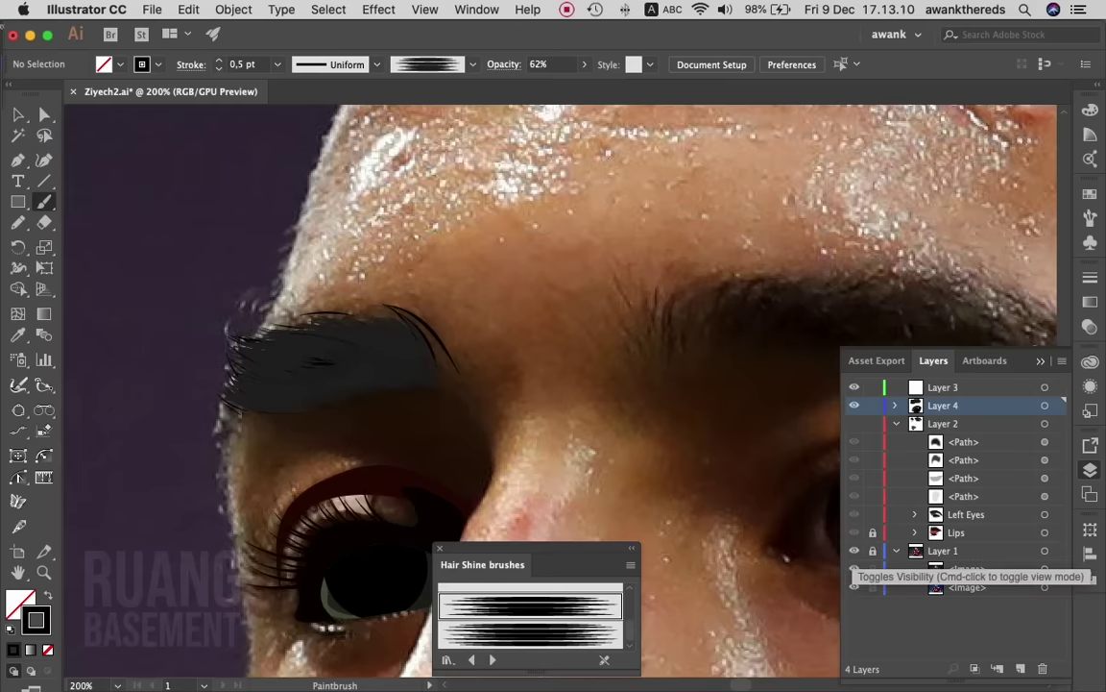
# - Paint tapered-brush strands along the eyebrow's left edge, raising the stroke weight to 1 pt
pyautogui.click(854, 569)
pyautogui.click(854, 569)
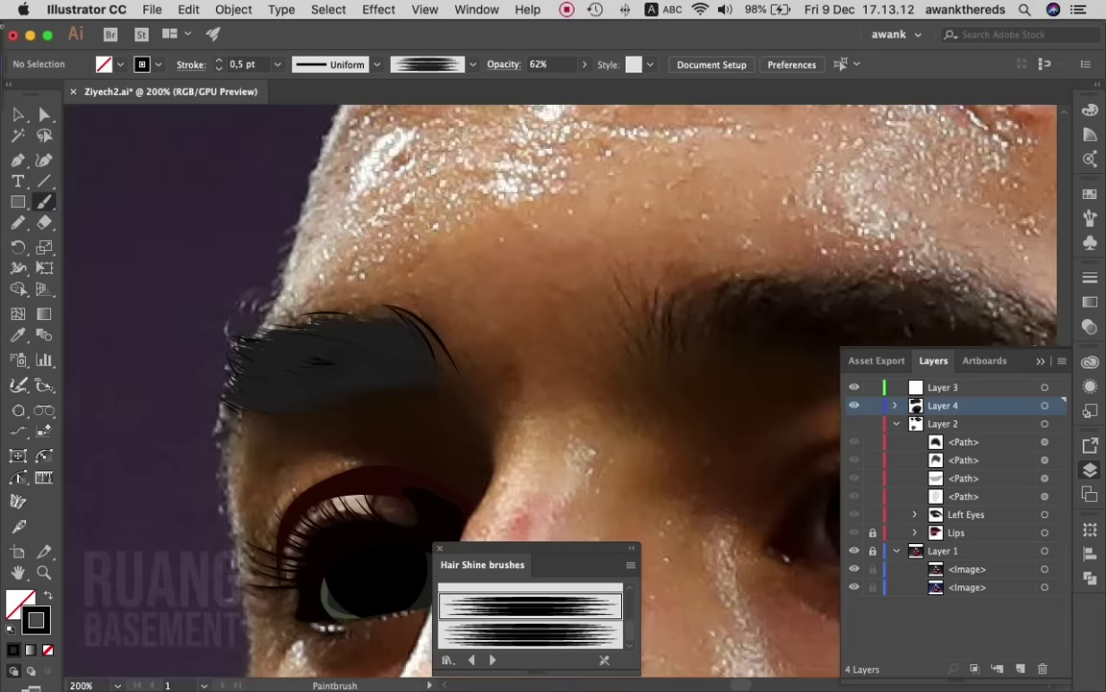
pyautogui.click(472, 65)
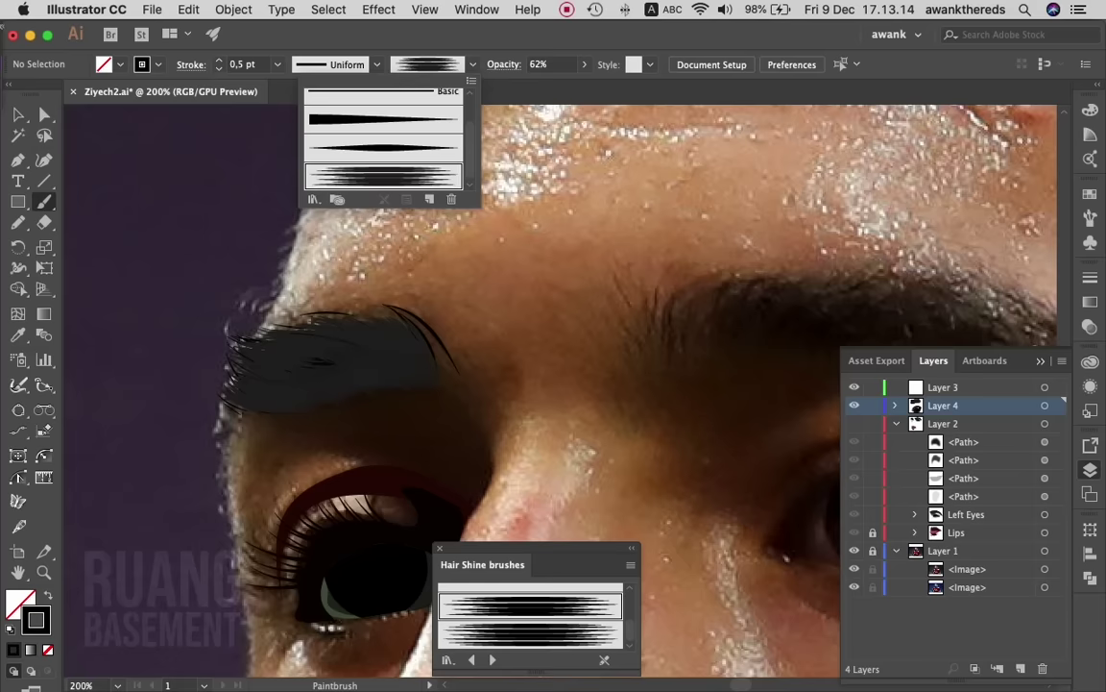
pyautogui.click(384, 147)
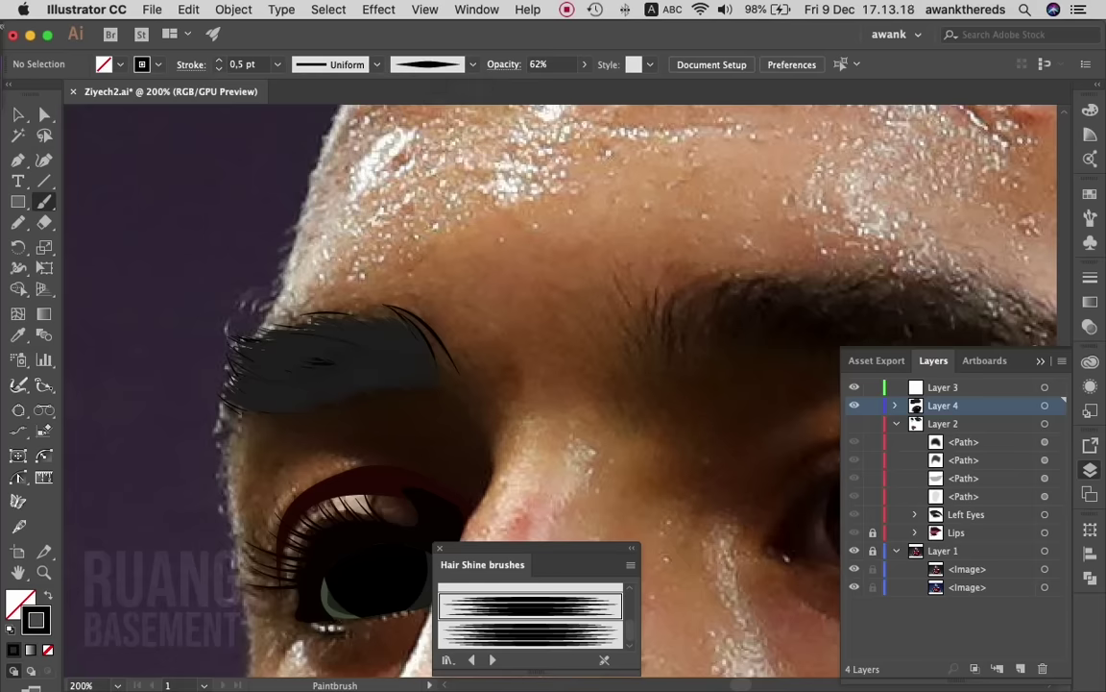
pyautogui.moveTo(219, 405); pyautogui.dragTo(258, 418)
pyautogui.click(219, 60)
pyautogui.click(219, 59)
pyautogui.moveTo(245, 408); pyautogui.dragTo(220, 421)
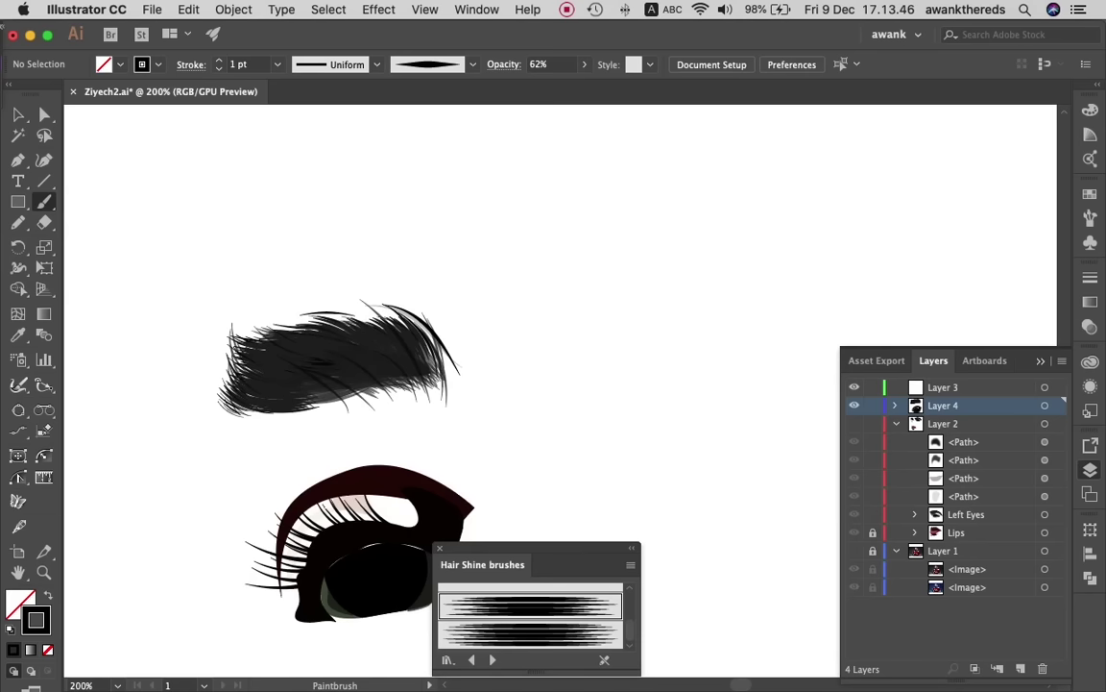
# - Expand the appearance of all eyebrow brush strokes into plain artwork
pyautogui.press('a')
pyautogui.click(327, 389)
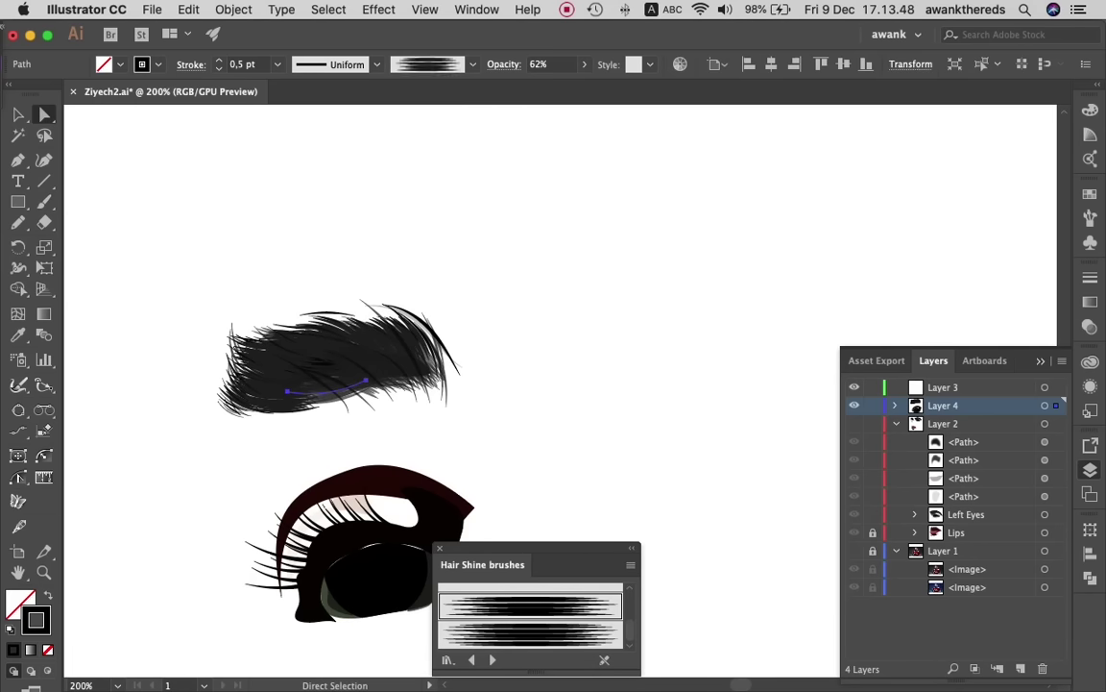
pyautogui.hotkey('ctrl', 'a')
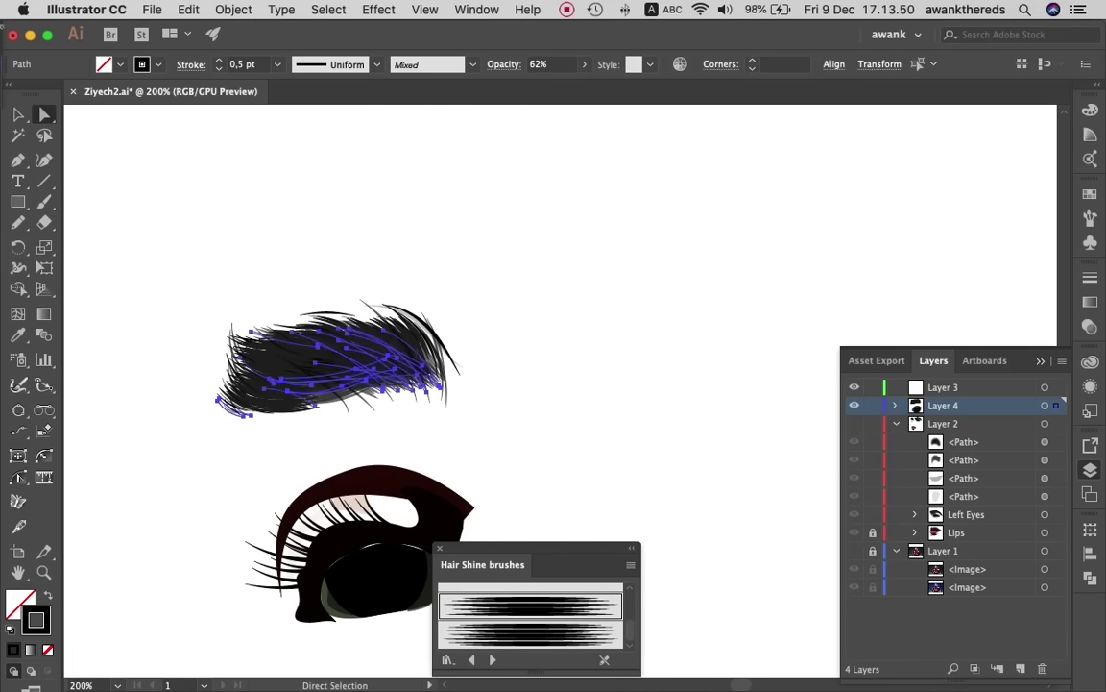
pyautogui.click(234, 10)
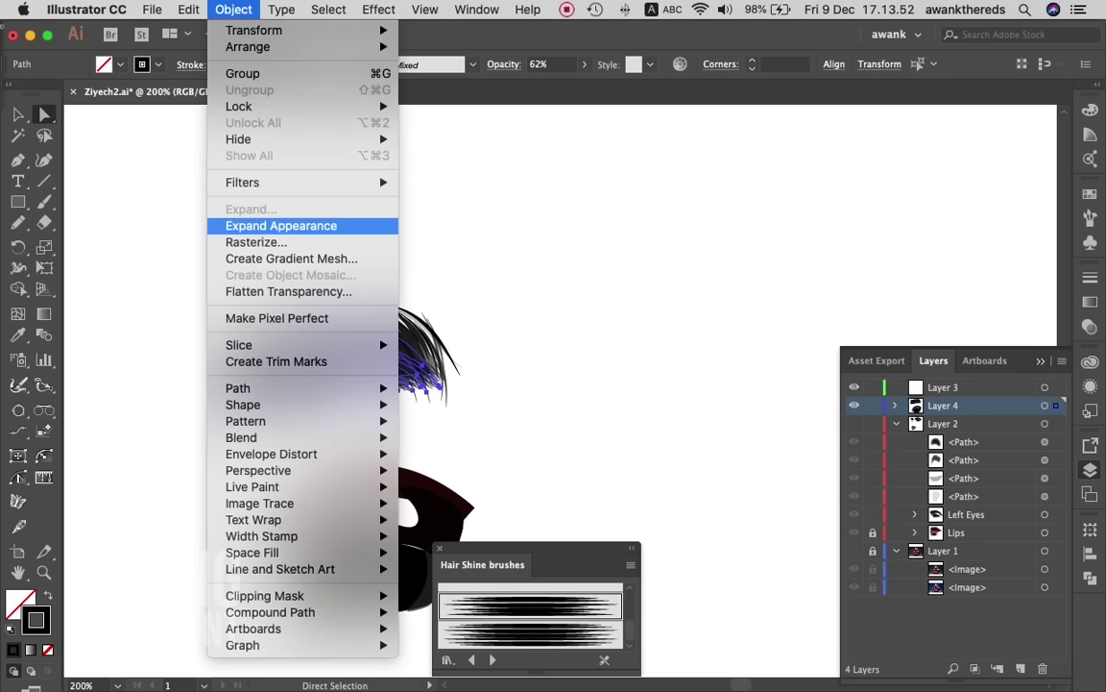
pyautogui.click(280, 225)
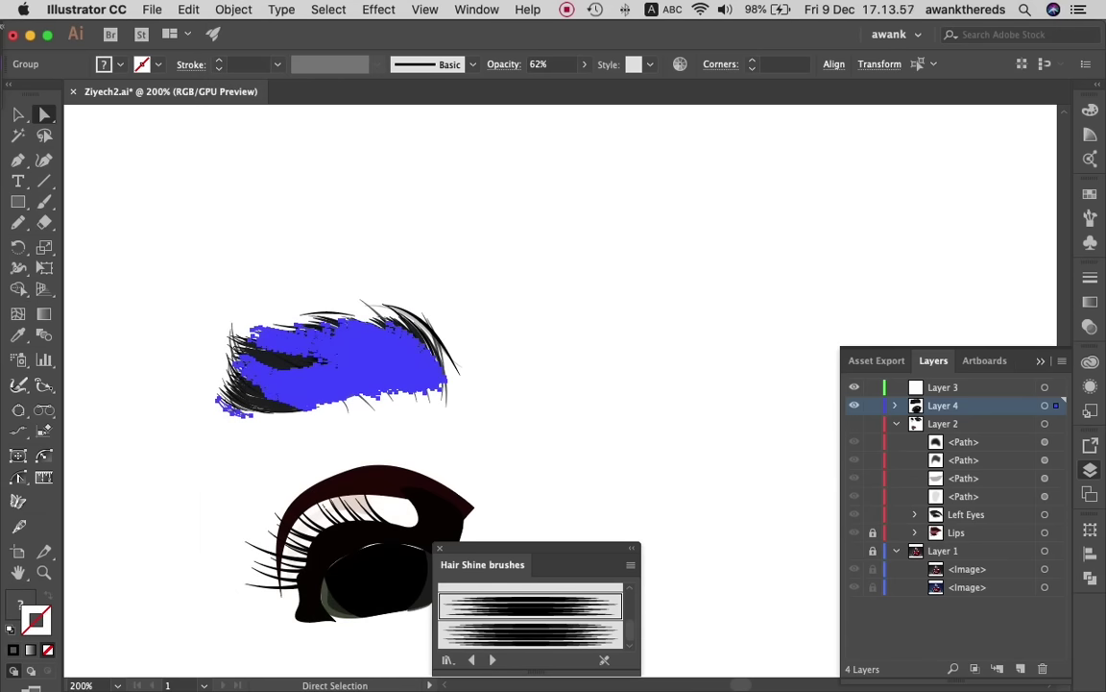
pyautogui.press('F6')
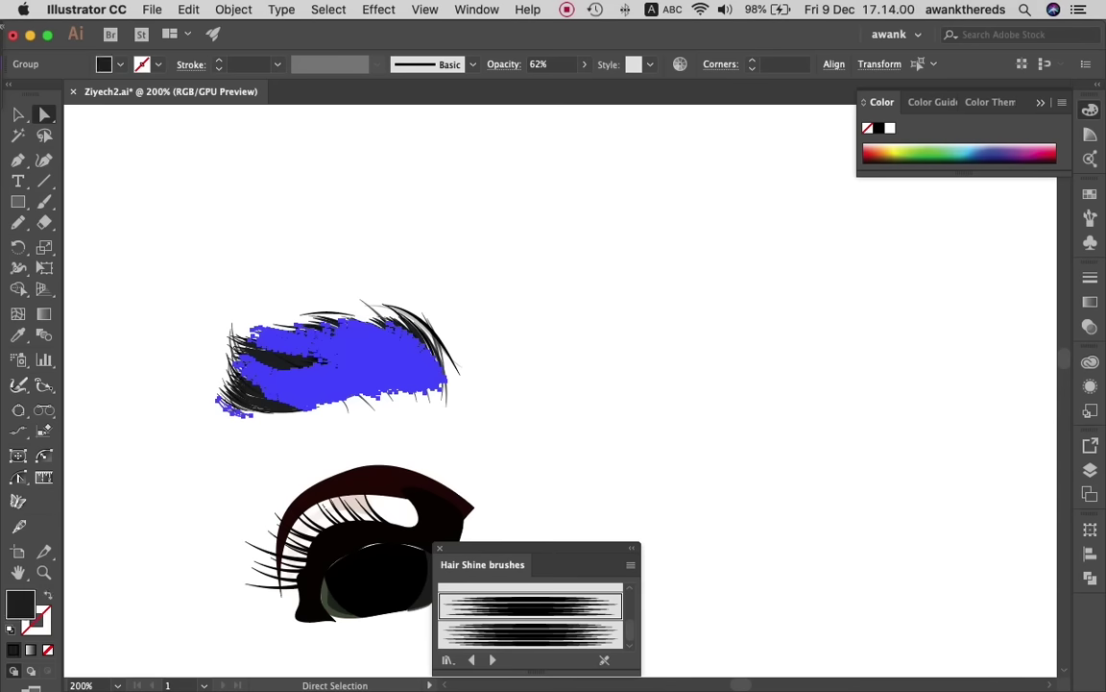
pyautogui.click(18, 114)
# - Move the eyebrow's centre stroke group up and to the right
pyautogui.press('super+shift+a')
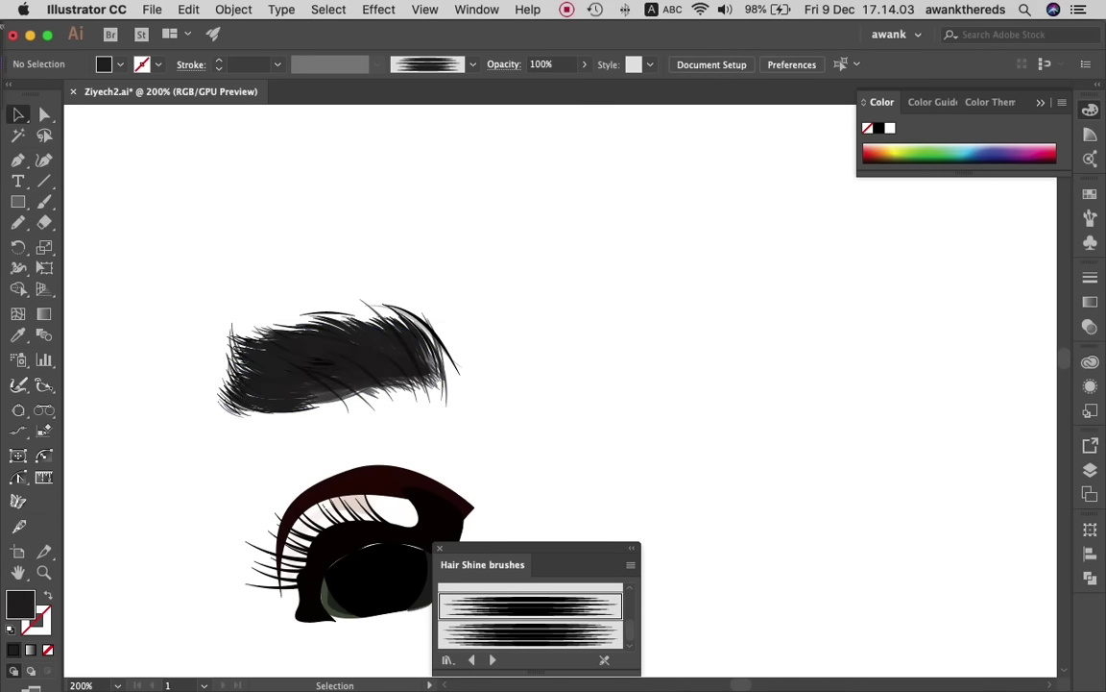
pyautogui.click(329, 391)
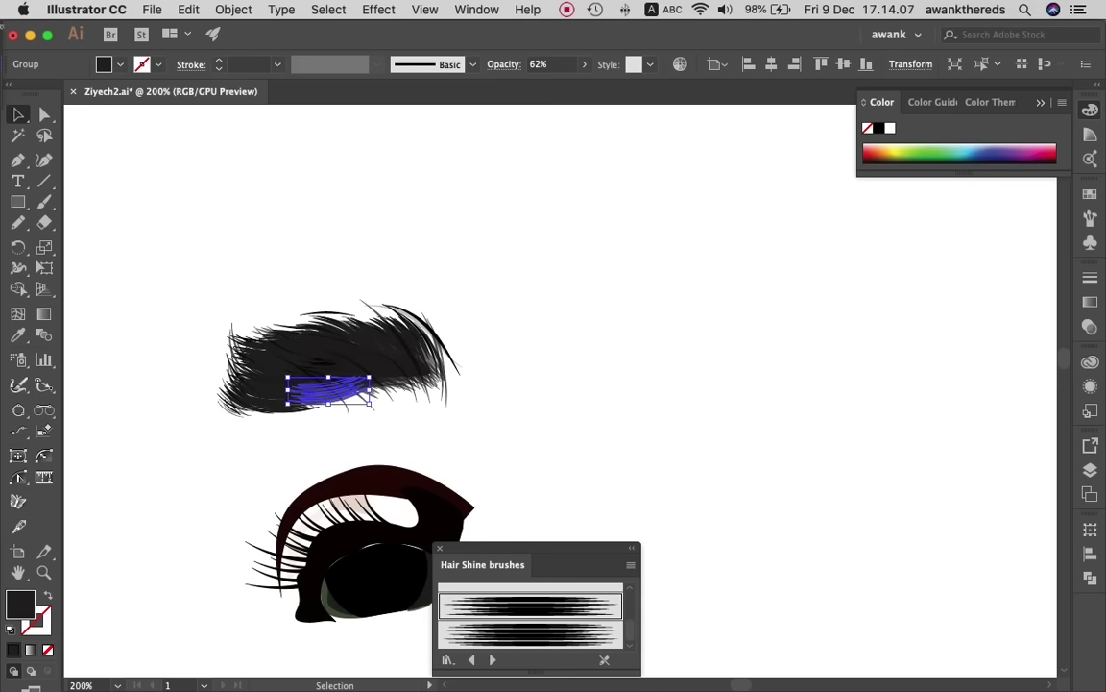
pyautogui.moveTo(328, 391); pyautogui.dragTo(362, 372)
pyautogui.click(413, 356)
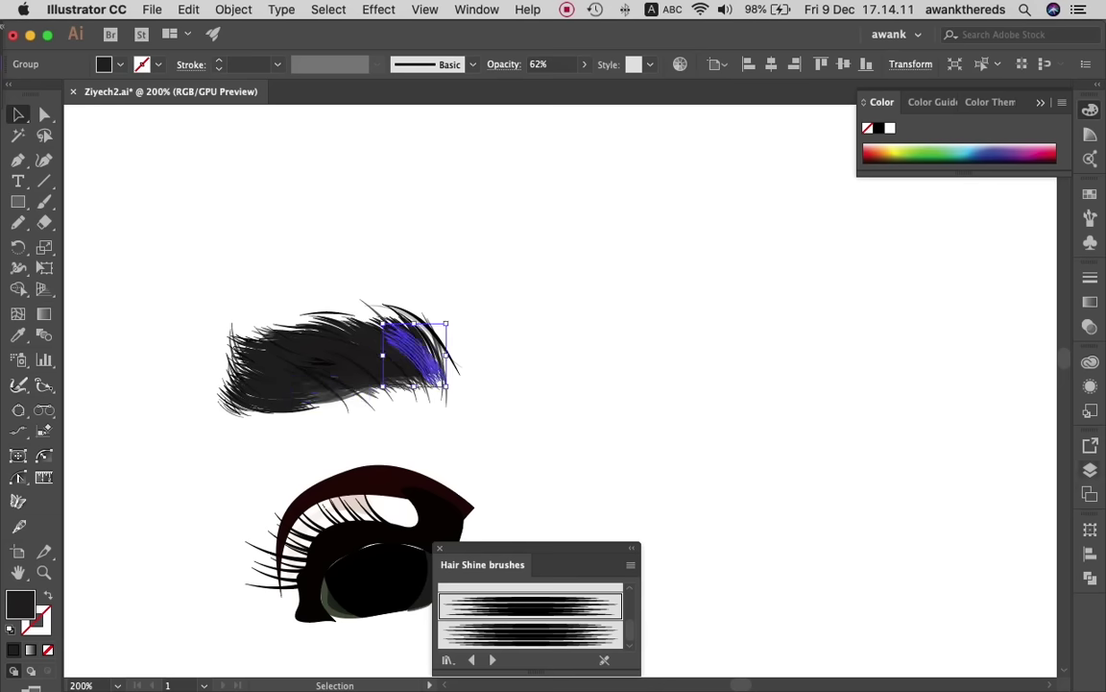
# - Expand Layer 4 in the Layers panel to browse its hair paths
pyautogui.press('F7')
pyautogui.click(896, 406)
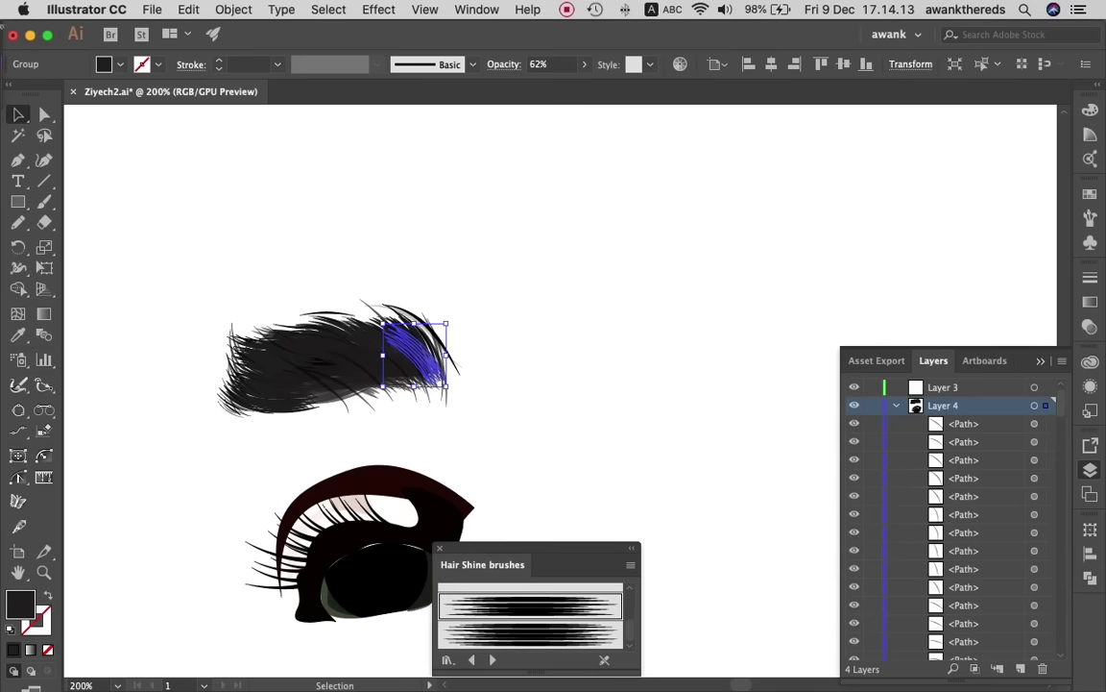
pyautogui.scroll(-5, 951, 518)
pyautogui.scroll(-5, 951, 518)
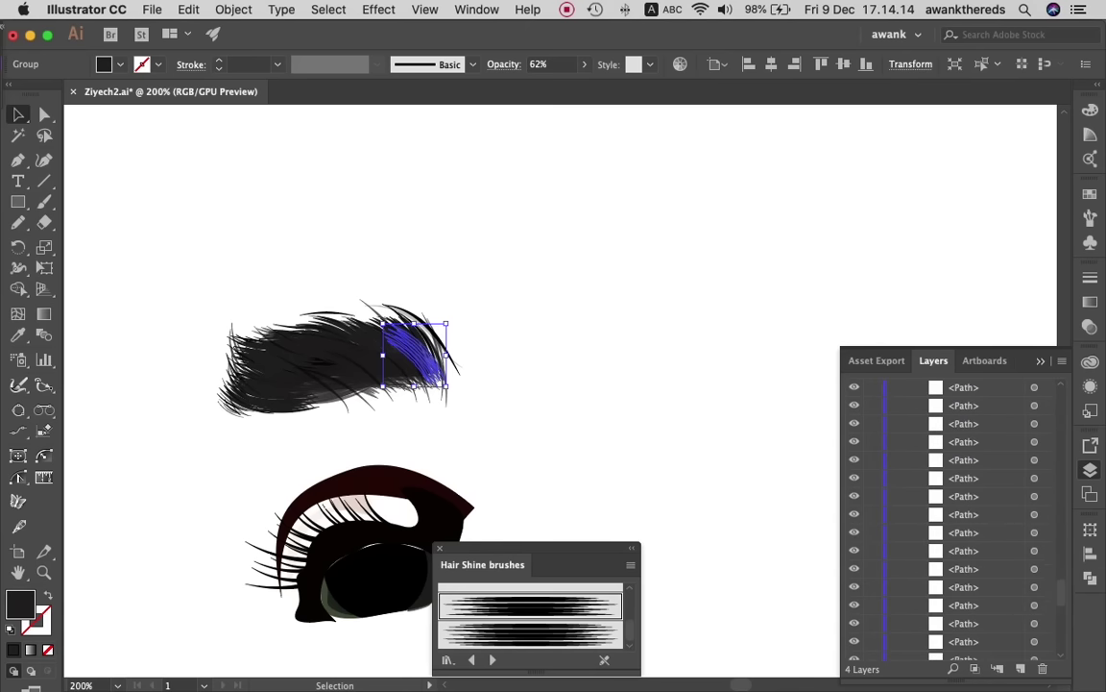
pyautogui.scroll(-5, 950, 519)
pyautogui.scroll(-2, 951, 518)
pyautogui.scroll(3, 950, 519)
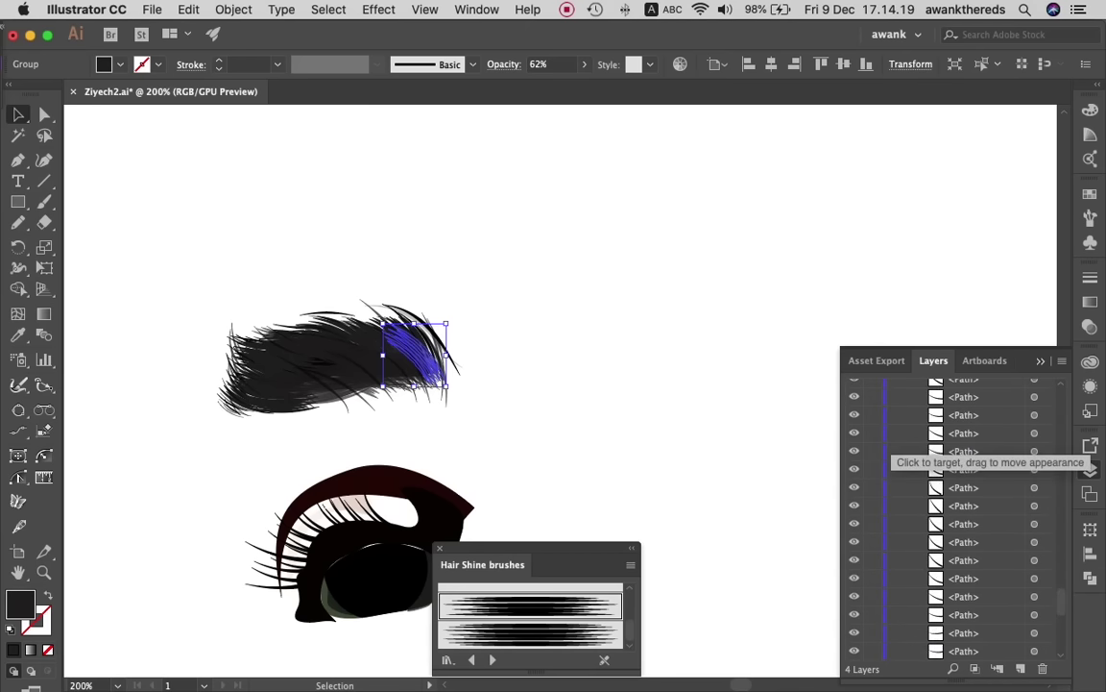
pyautogui.scroll(2, 950, 519)
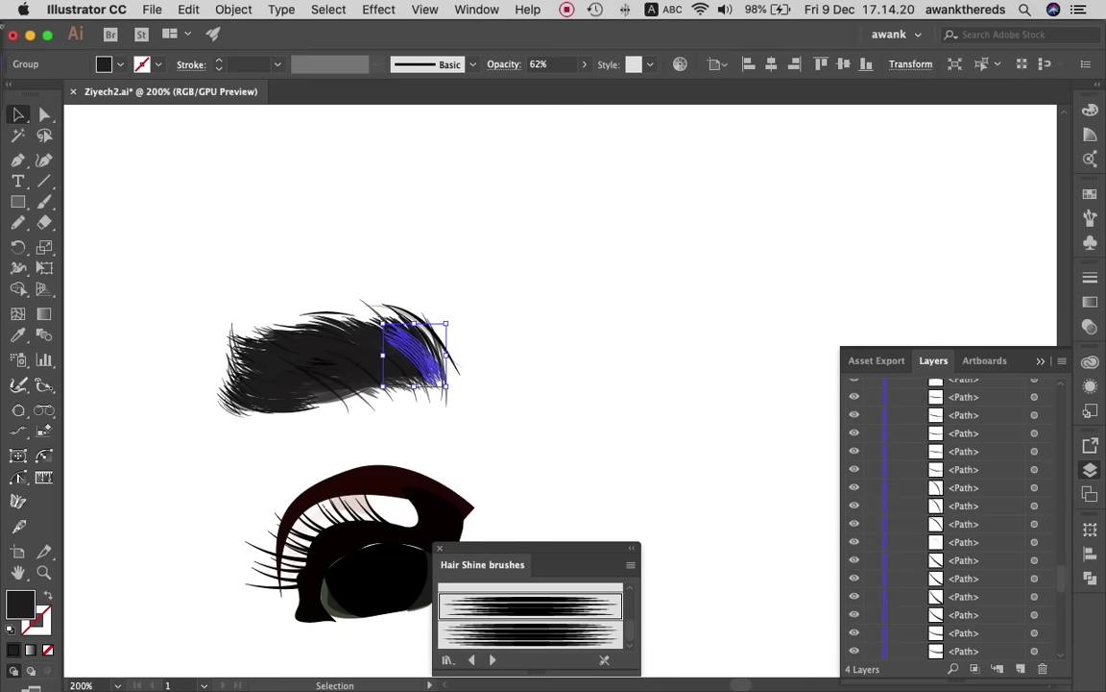
# - Select similar brow paths, group them, and give them a black fill
pyautogui.click(1034, 396)
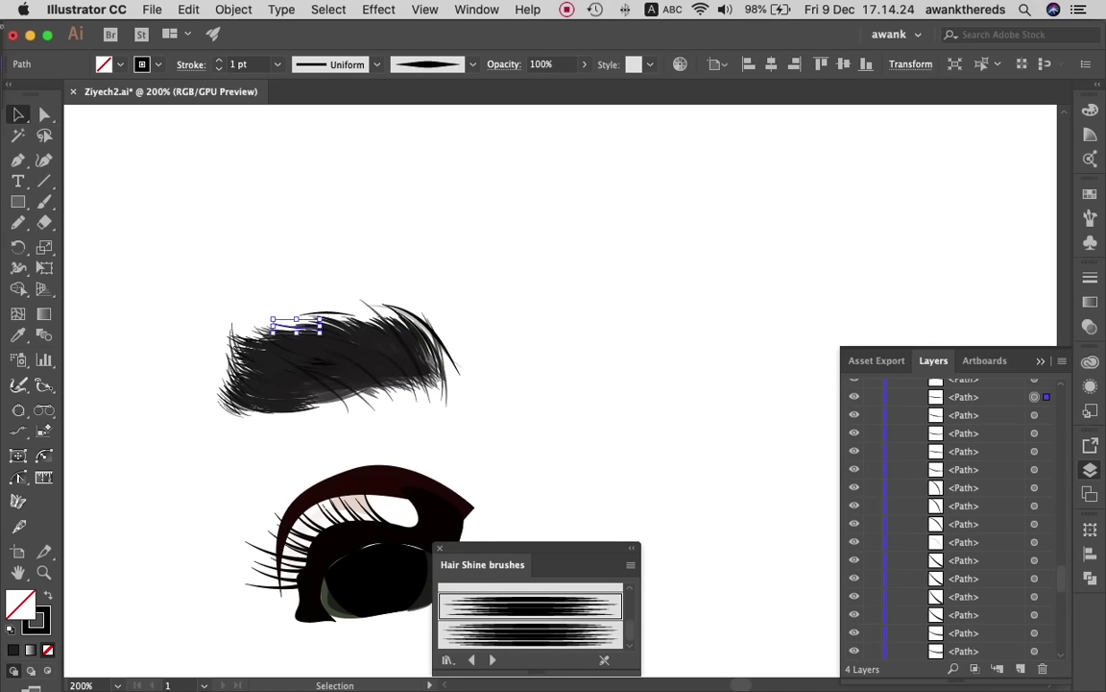
pyautogui.click(884, 57)
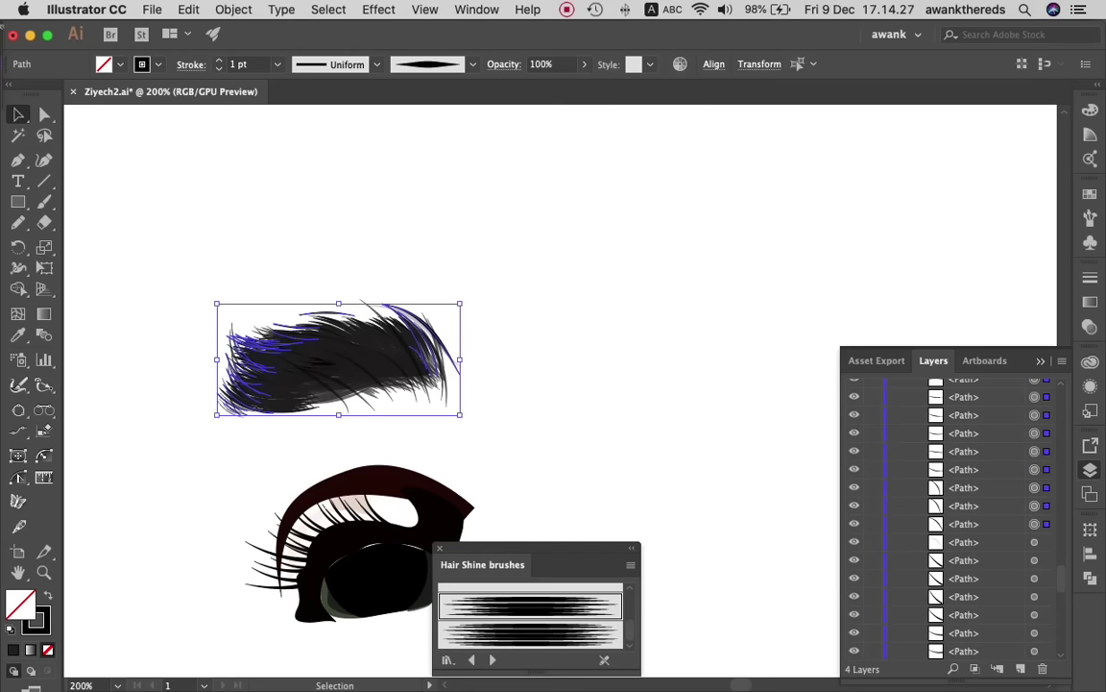
pyautogui.click(233, 9)
pyautogui.click(242, 73)
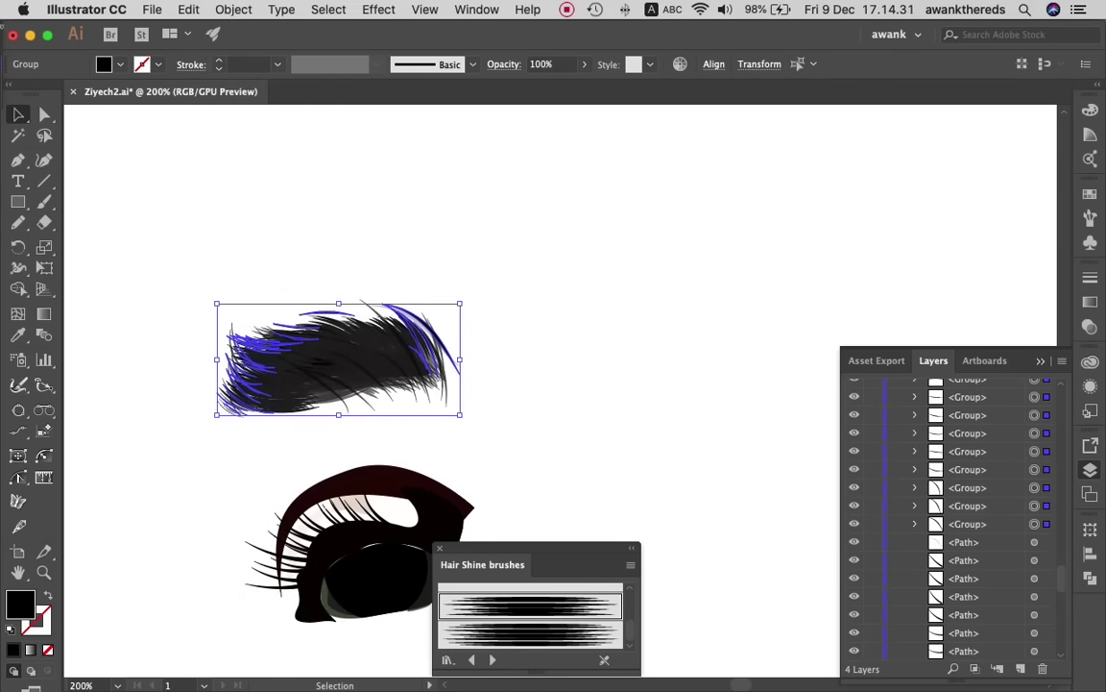
pyautogui.doubleClick(22, 603)
pyautogui.moveTo(718, 503); pyautogui.dragTo(741, 501)
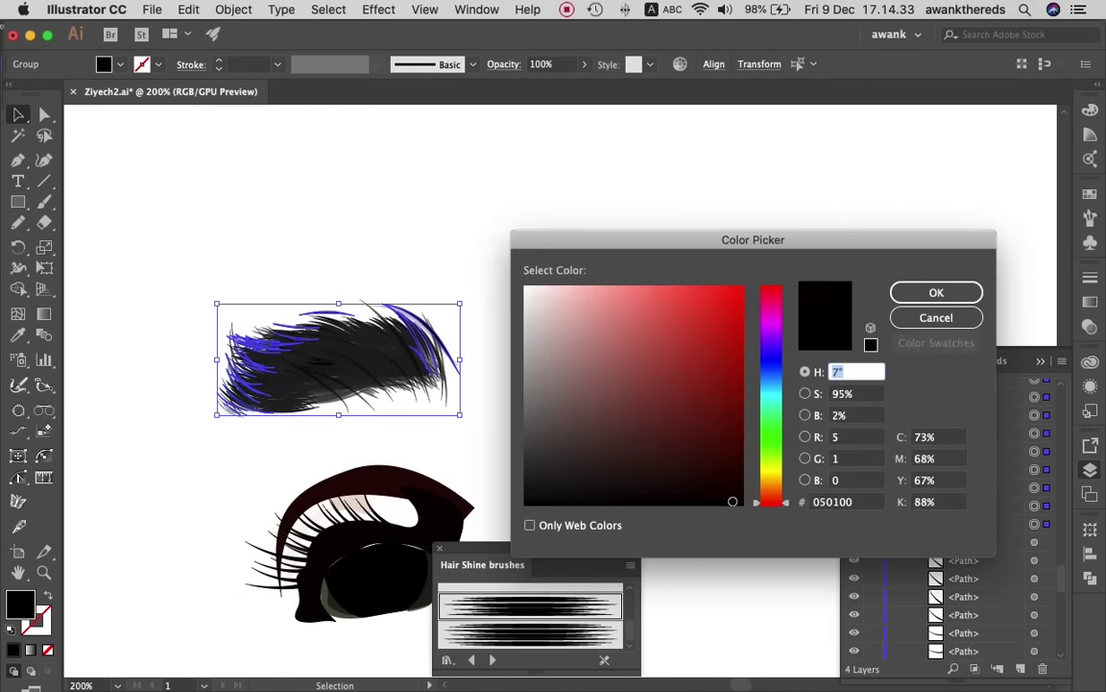
pyautogui.press('Return')
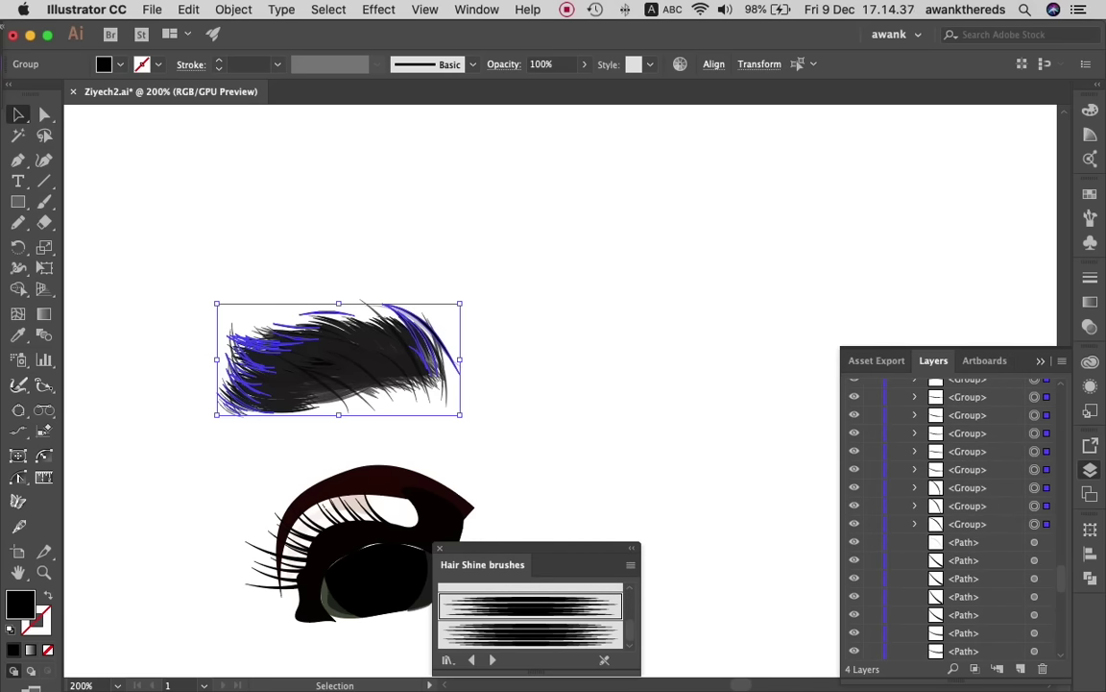
# - Expand the remaining brow strokes into grouped artwork and fill them black
pyautogui.click(1035, 542)
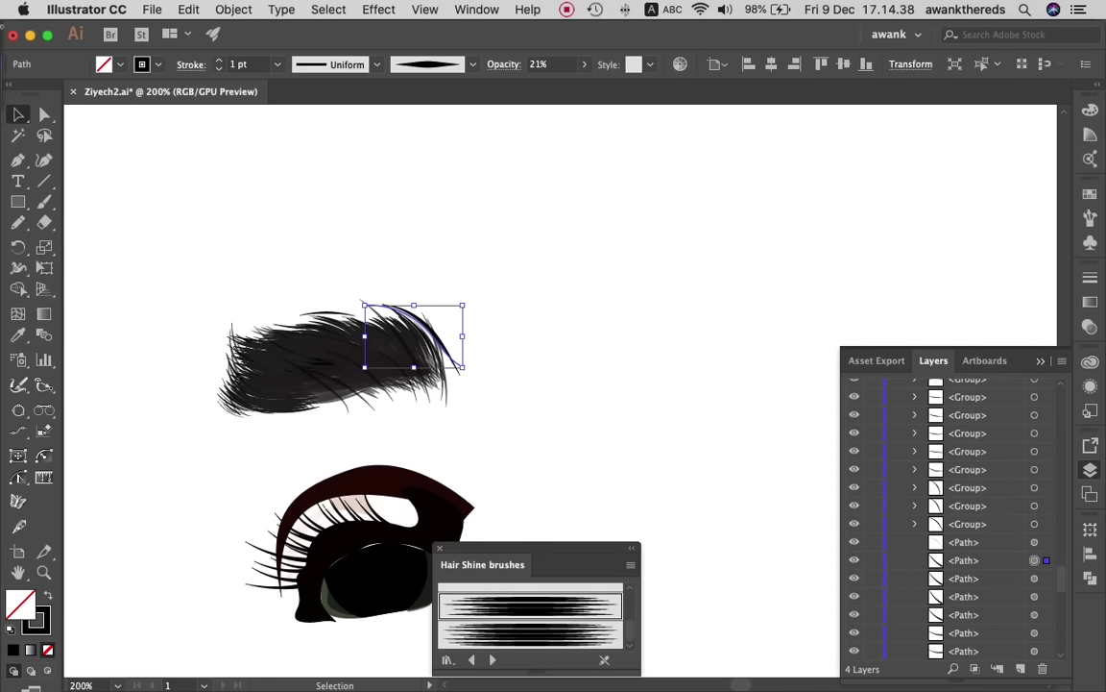
pyautogui.click(372, 509)
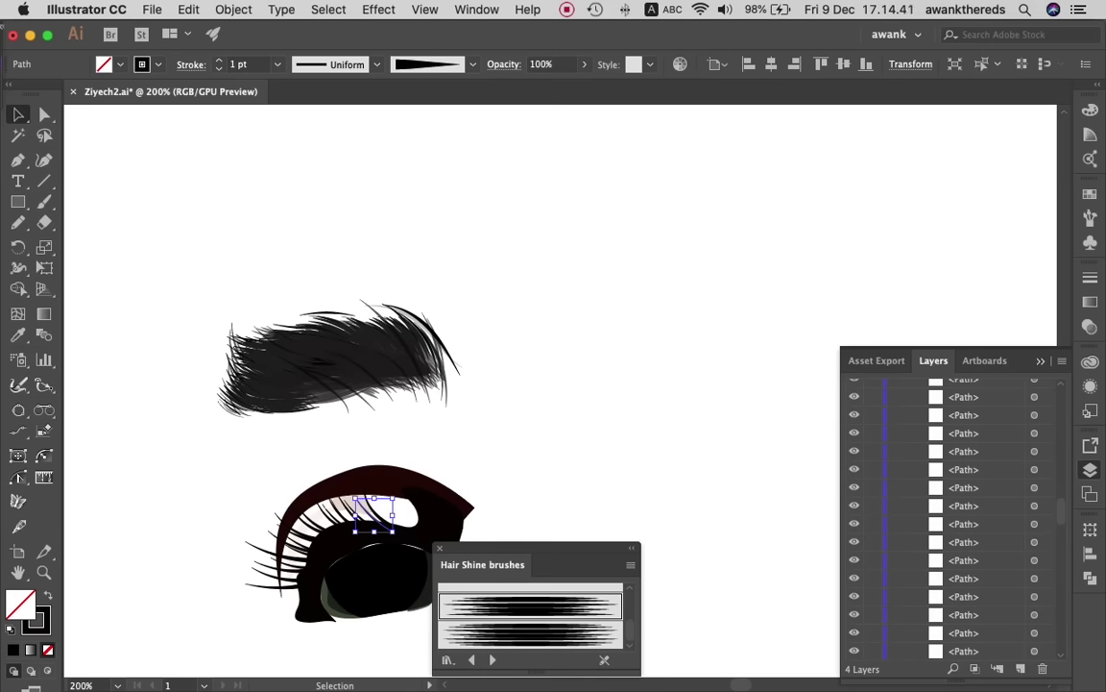
pyautogui.click(1034, 487)
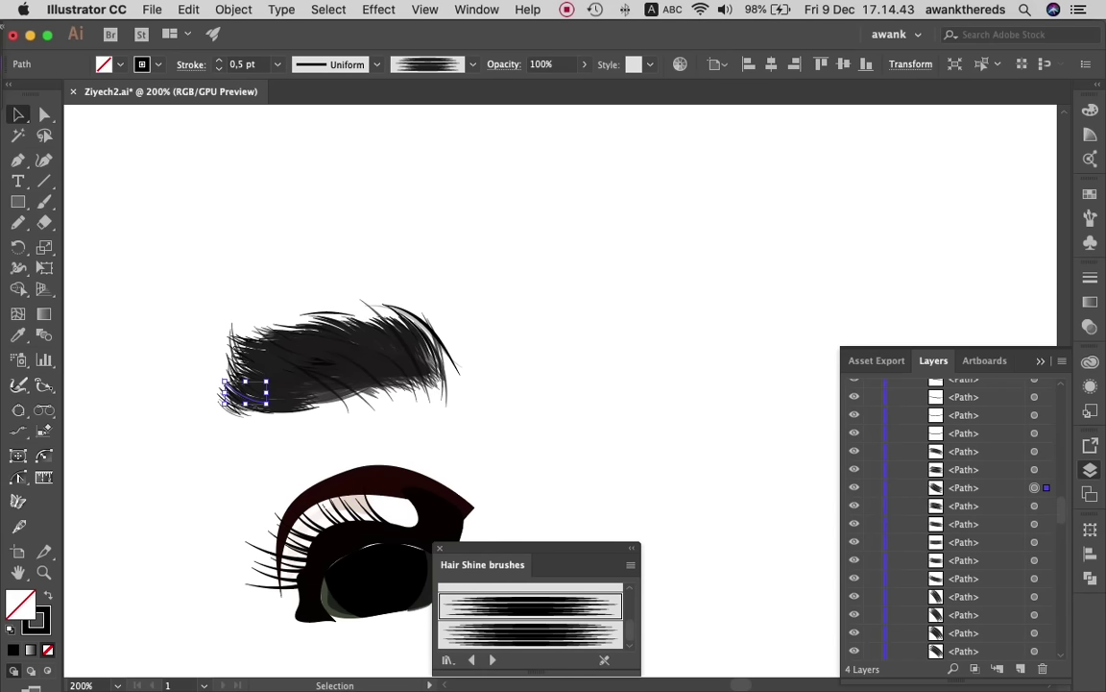
pyautogui.press('super+a')
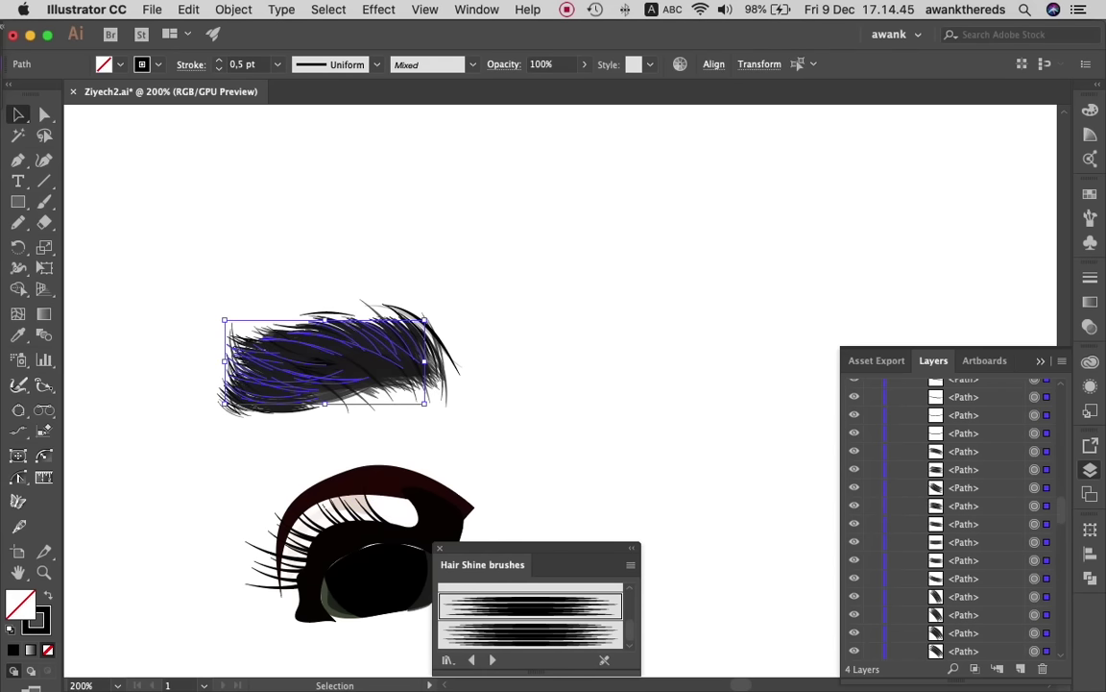
pyautogui.click(233, 9)
pyautogui.click(280, 226)
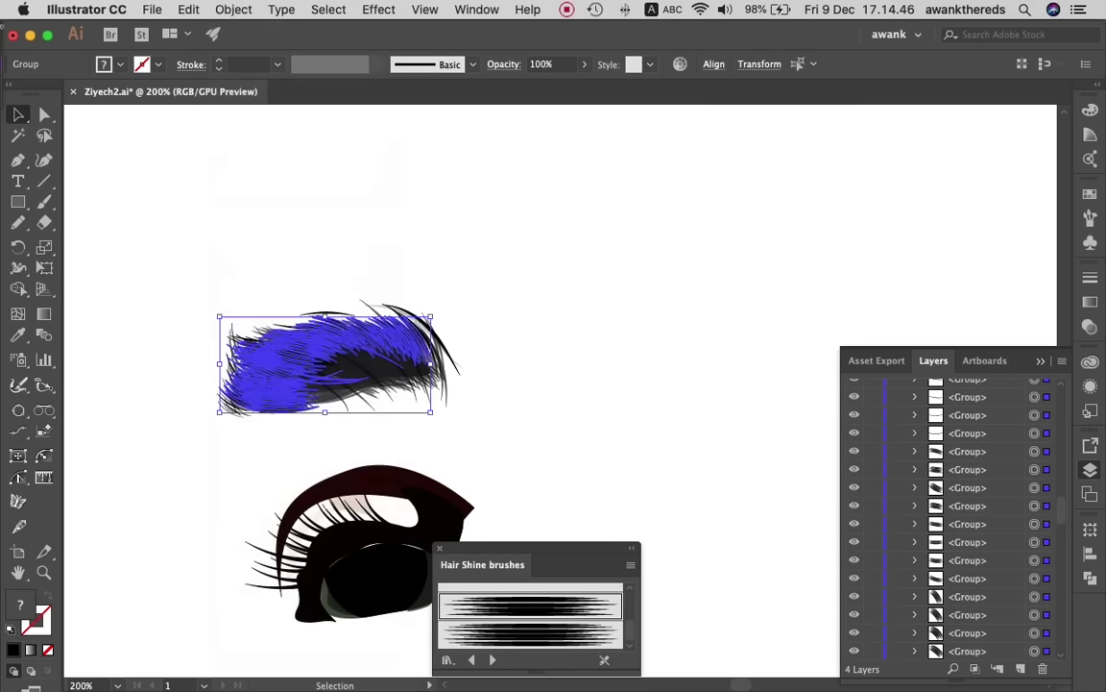
pyautogui.doubleClick(21, 606)
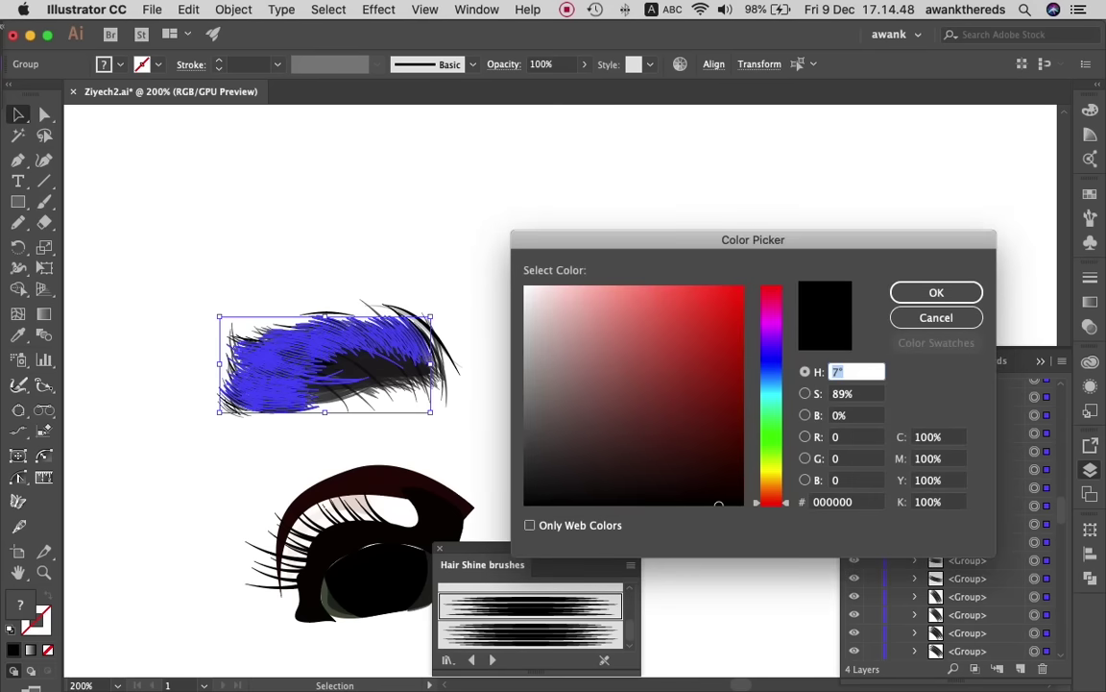
pyautogui.moveTo(718, 503); pyautogui.dragTo(742, 502)
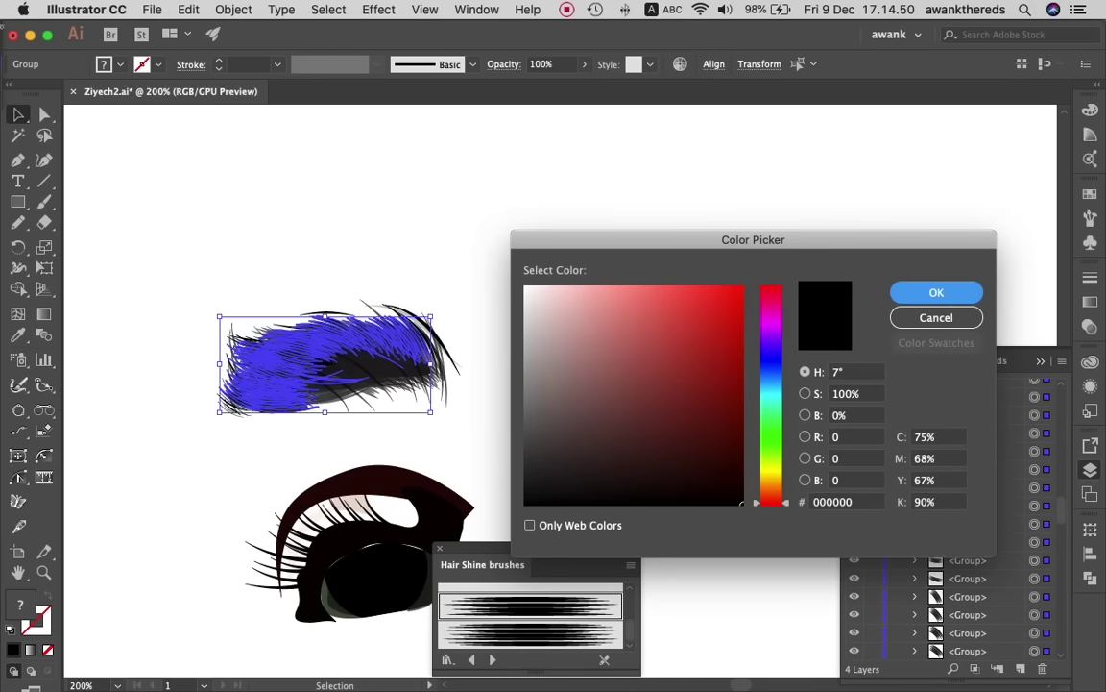
pyautogui.press('Return')
# - Select all the eyebrow groups, set their fill to solid black, and deselect
pyautogui.press('super+shift+a')
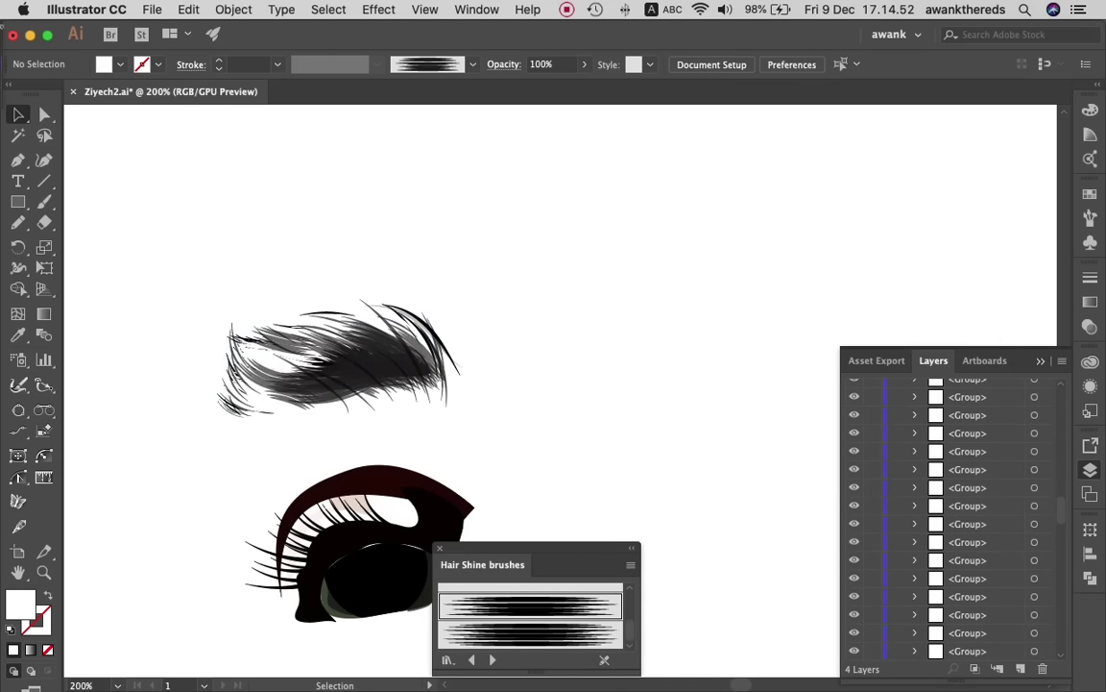
pyautogui.moveTo(194, 281); pyautogui.dragTo(389, 374)
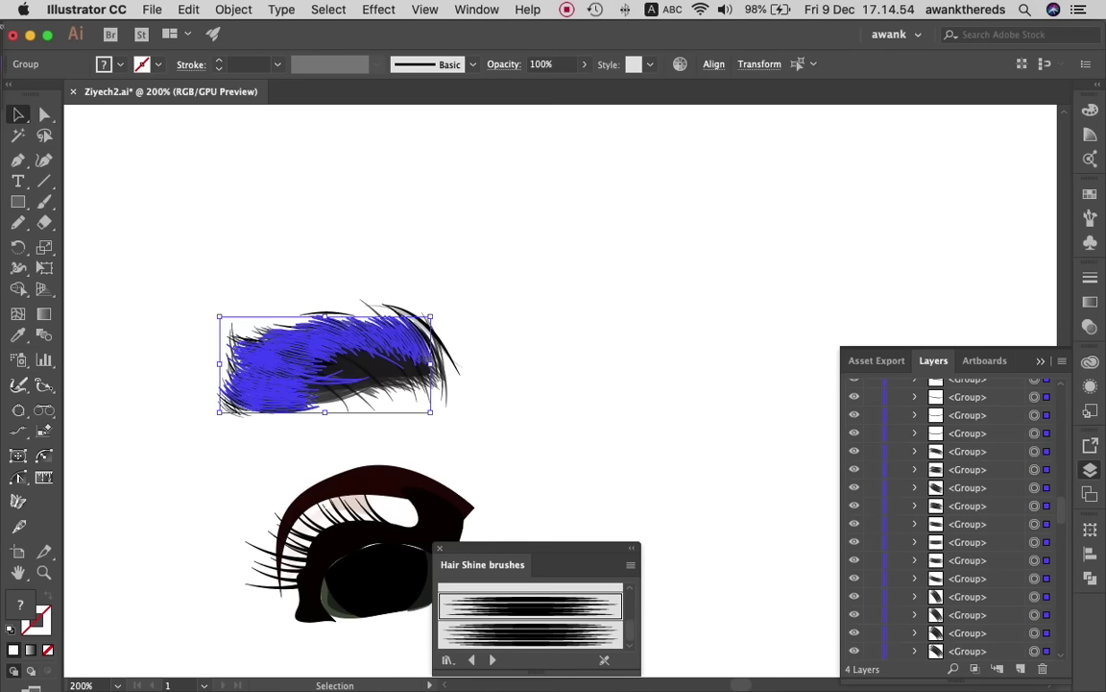
pyautogui.doubleClick(21, 611)
pyautogui.moveTo(719, 504)
pyautogui.mouseDown()
pyautogui.moveTo(731, 488)
pyautogui.moveTo(742, 503)
pyautogui.mouseUp()
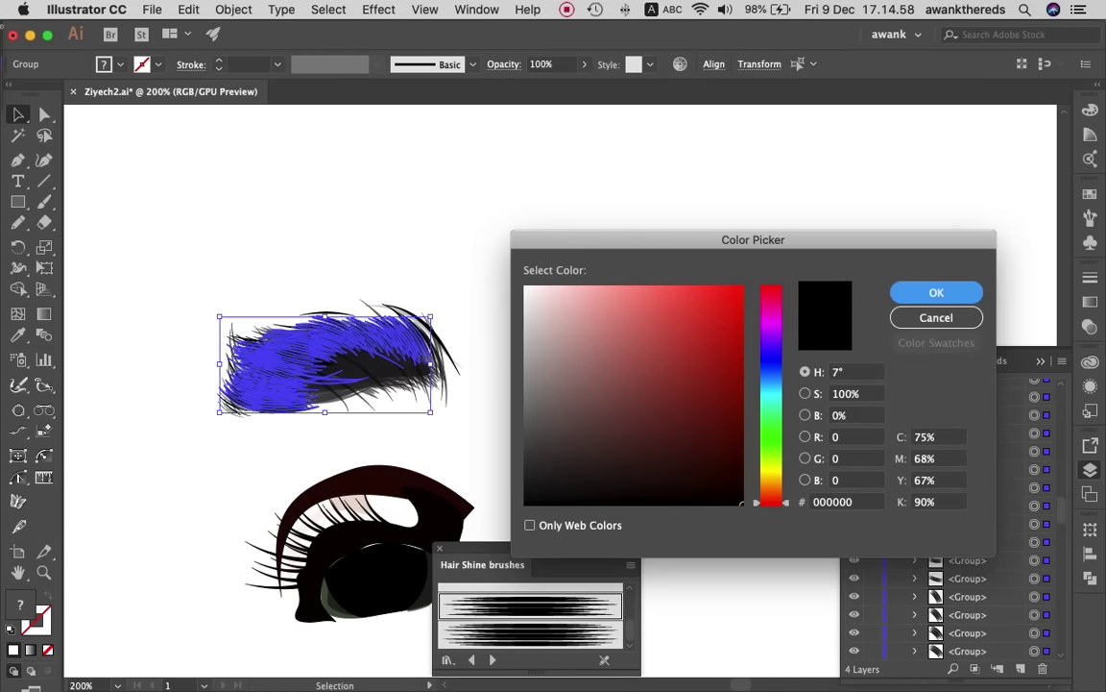
pyautogui.press('Return')
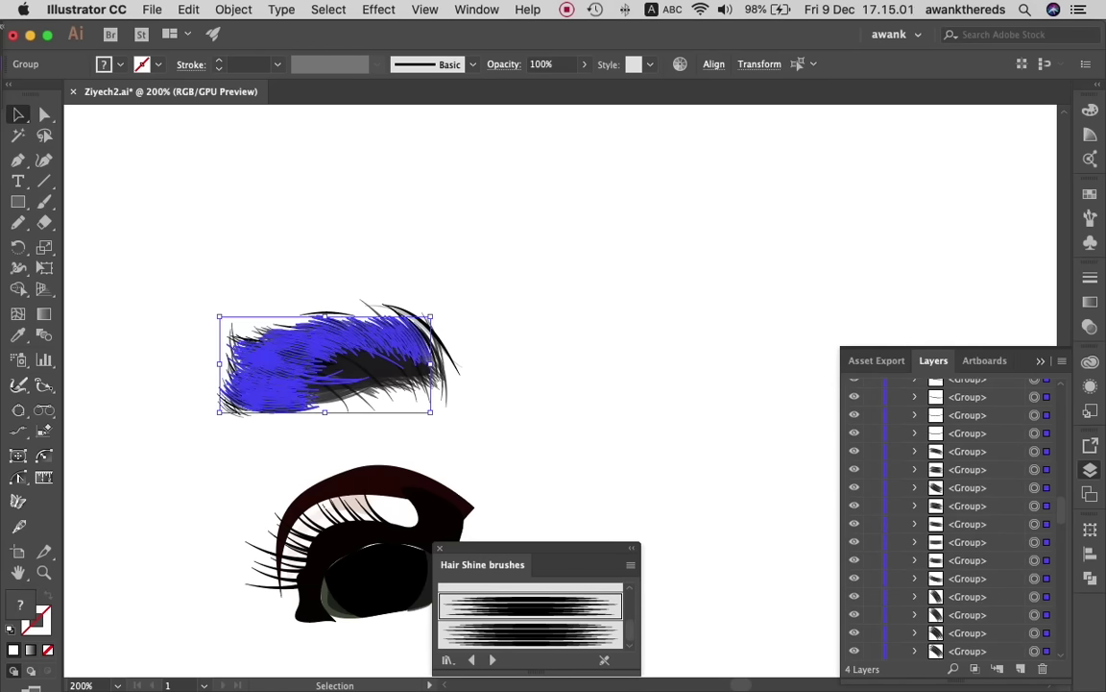
pyautogui.doubleClick(28, 615)
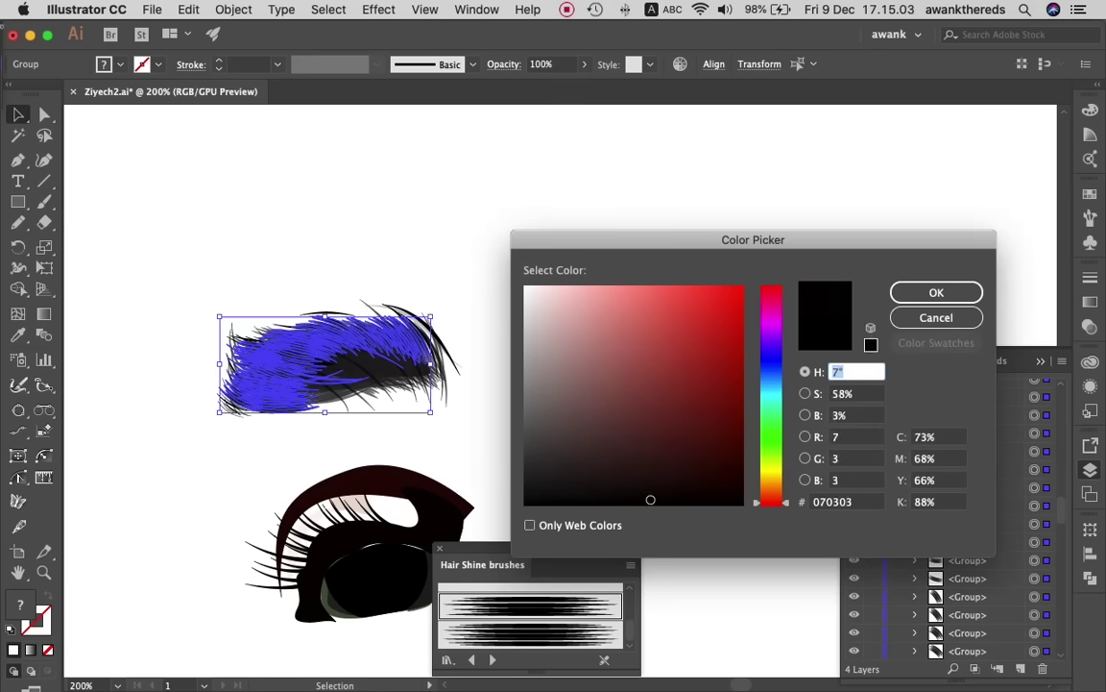
pyautogui.moveTo(650, 500); pyautogui.dragTo(742, 502)
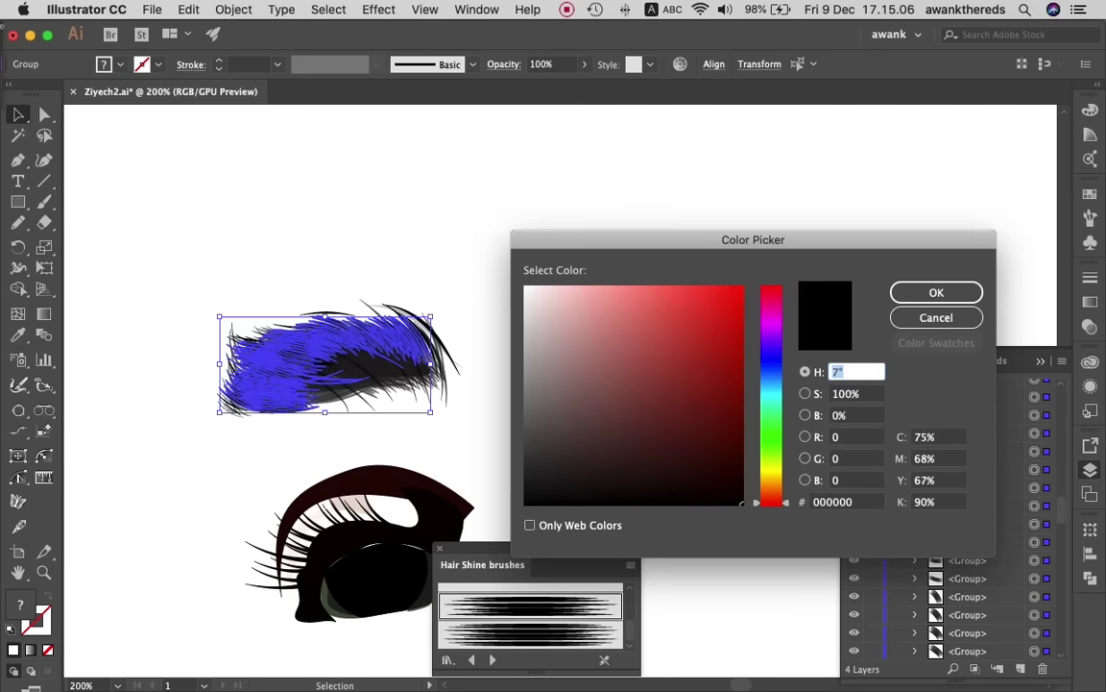
pyautogui.press('Return')
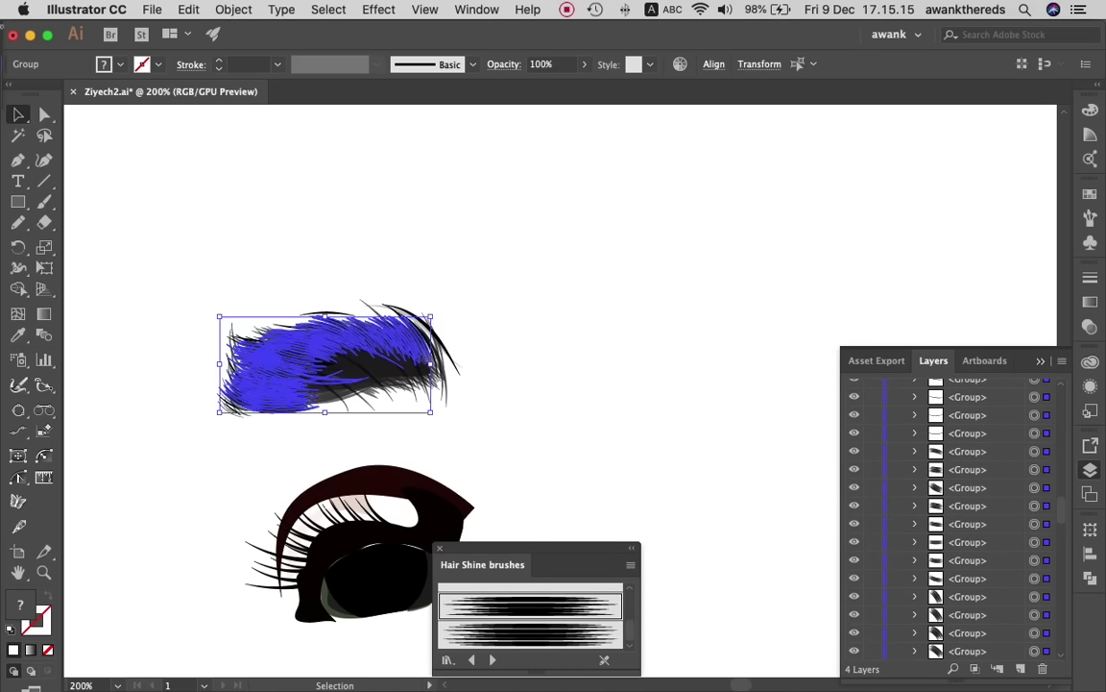
pyautogui.doubleClick(31, 615)
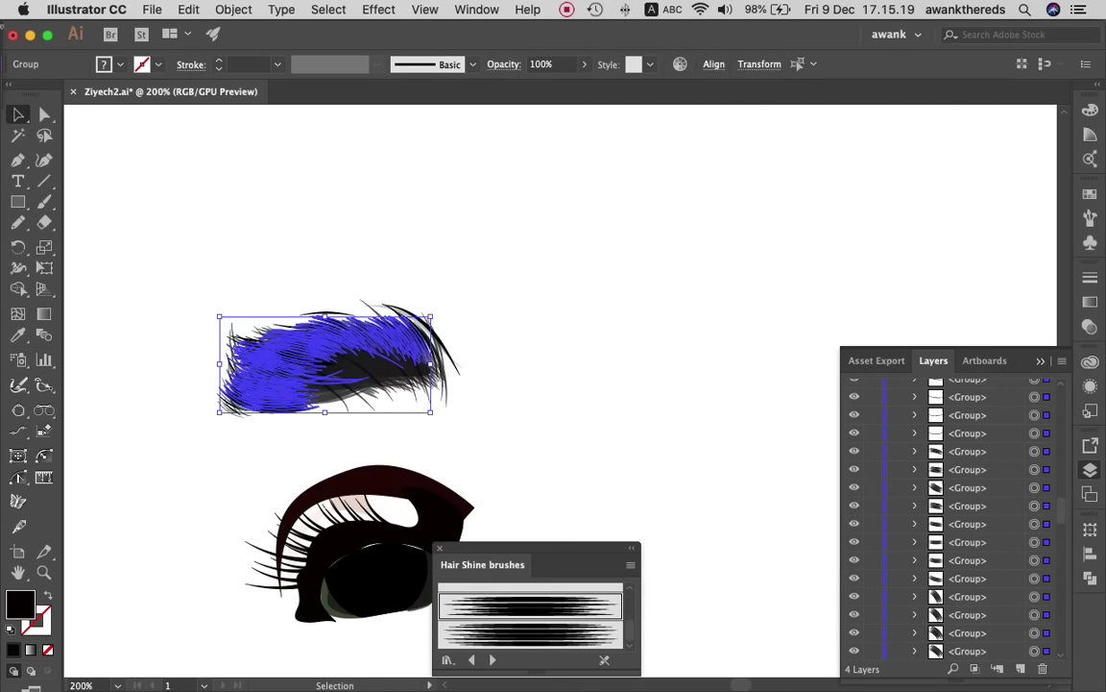
pyautogui.press('Return')
pyautogui.press('super+shift+a')
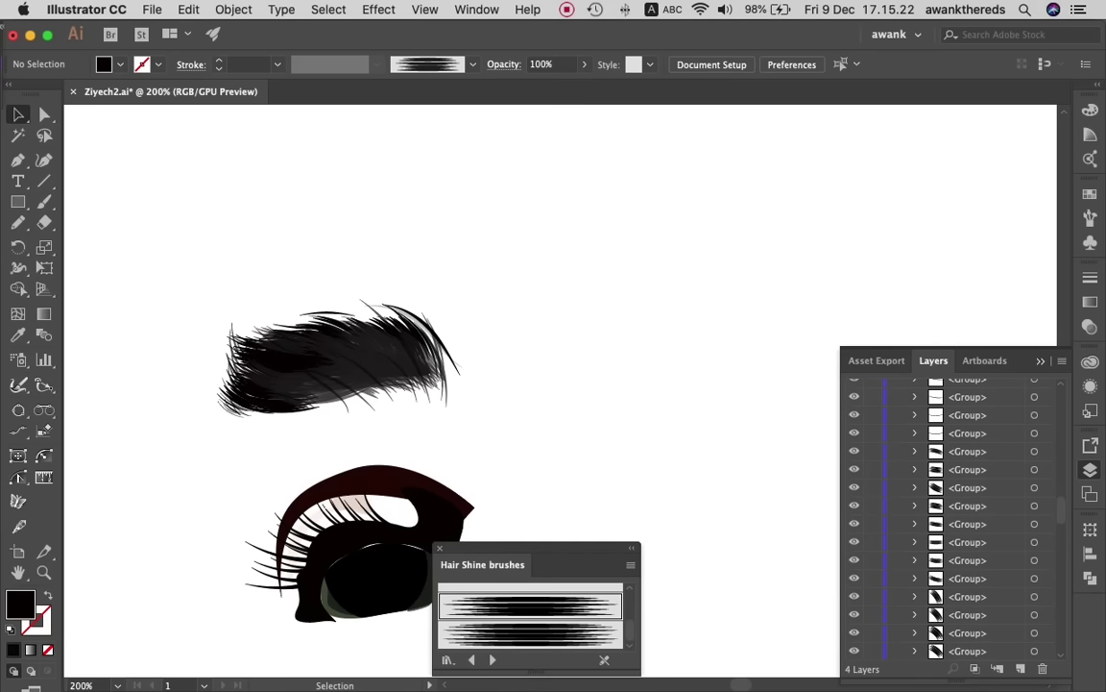
pyautogui.scroll(10, 950, 519)
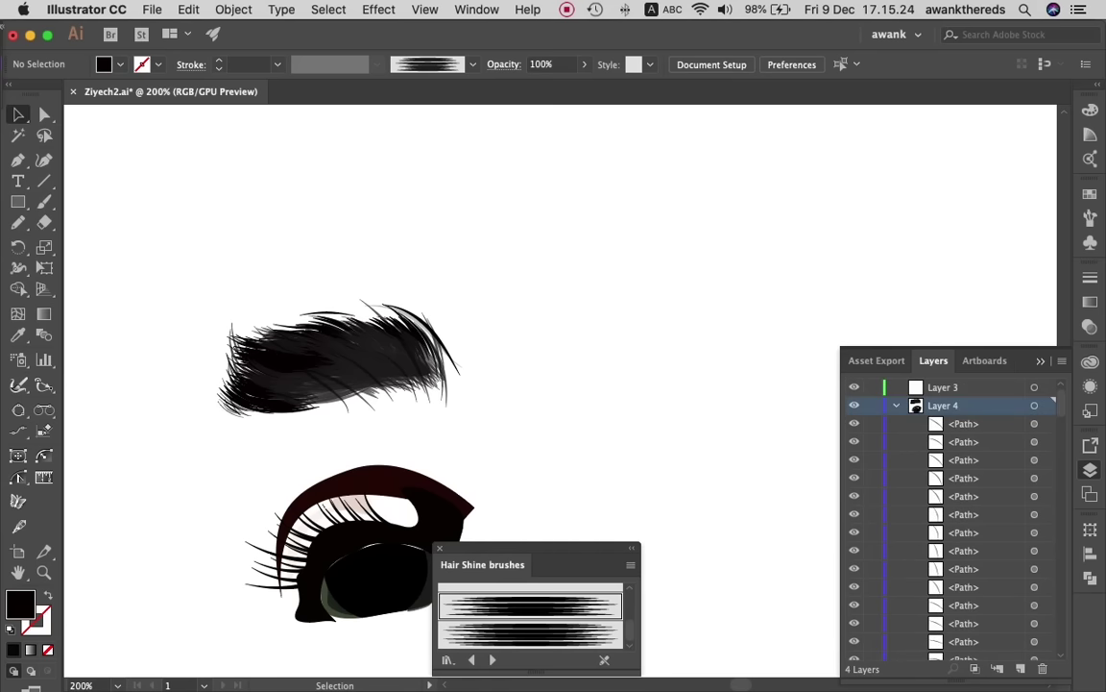
# - Show Layer 2 and bring a left-brow hair group to 100% opacity
pyautogui.click(896, 405)
pyautogui.click(854, 423)
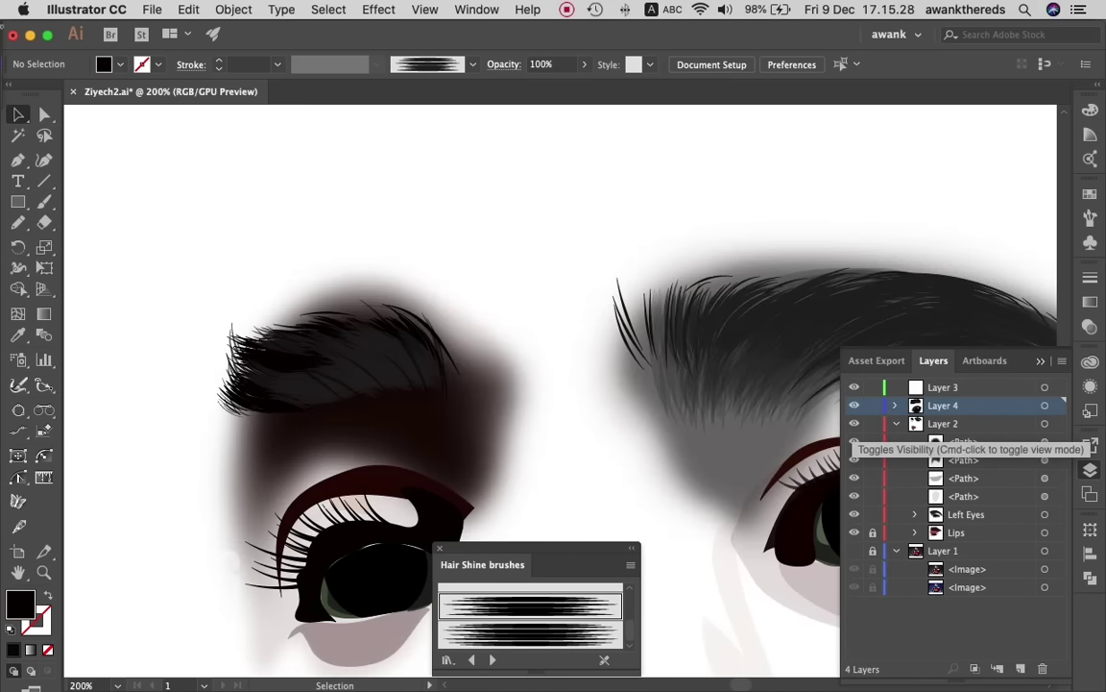
pyautogui.click(363, 373)
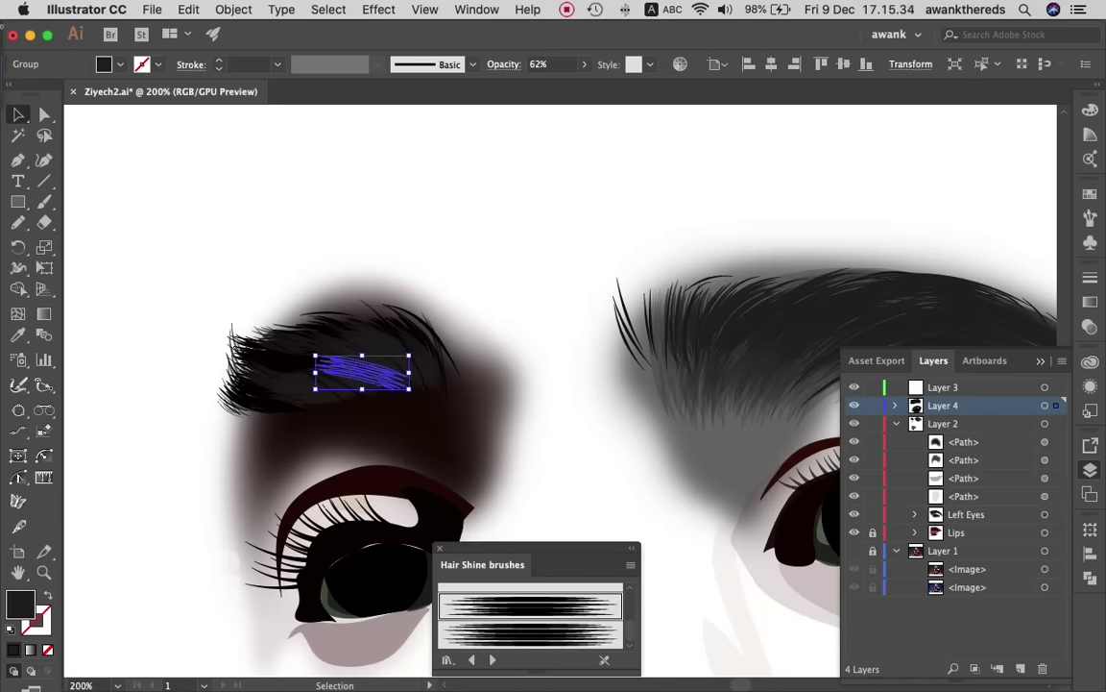
pyautogui.click(584, 65)
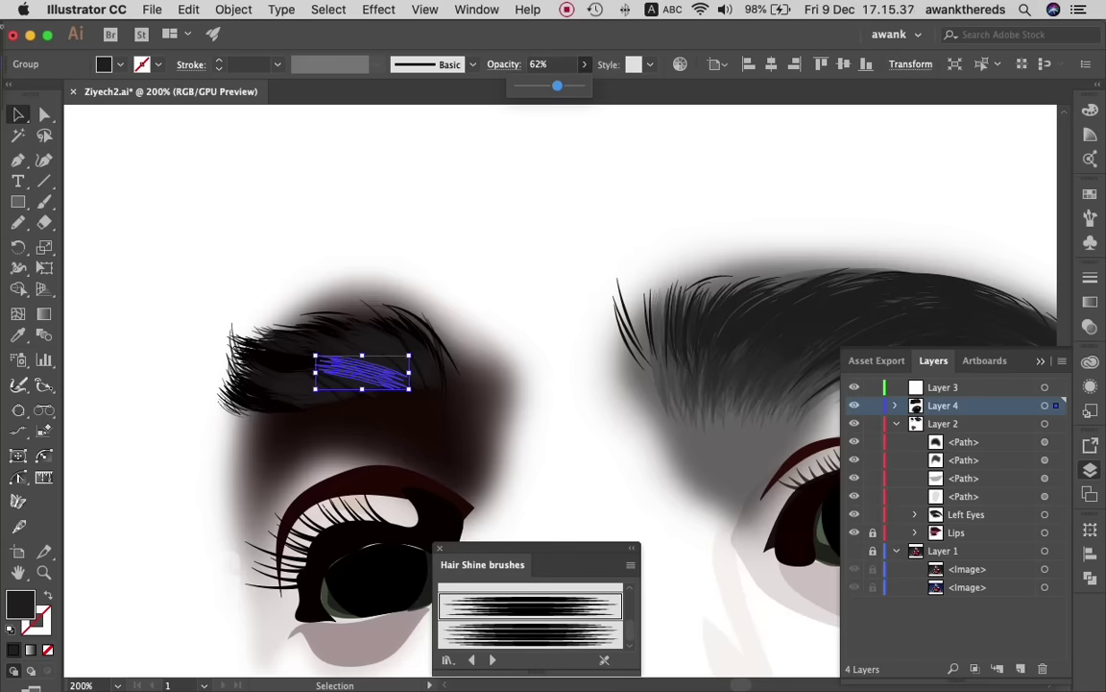
pyautogui.moveTo(557, 86); pyautogui.dragTo(580, 85)
pyautogui.hotkey('ctrl', 'z')
pyautogui.hotkey('ctrl', 'z')
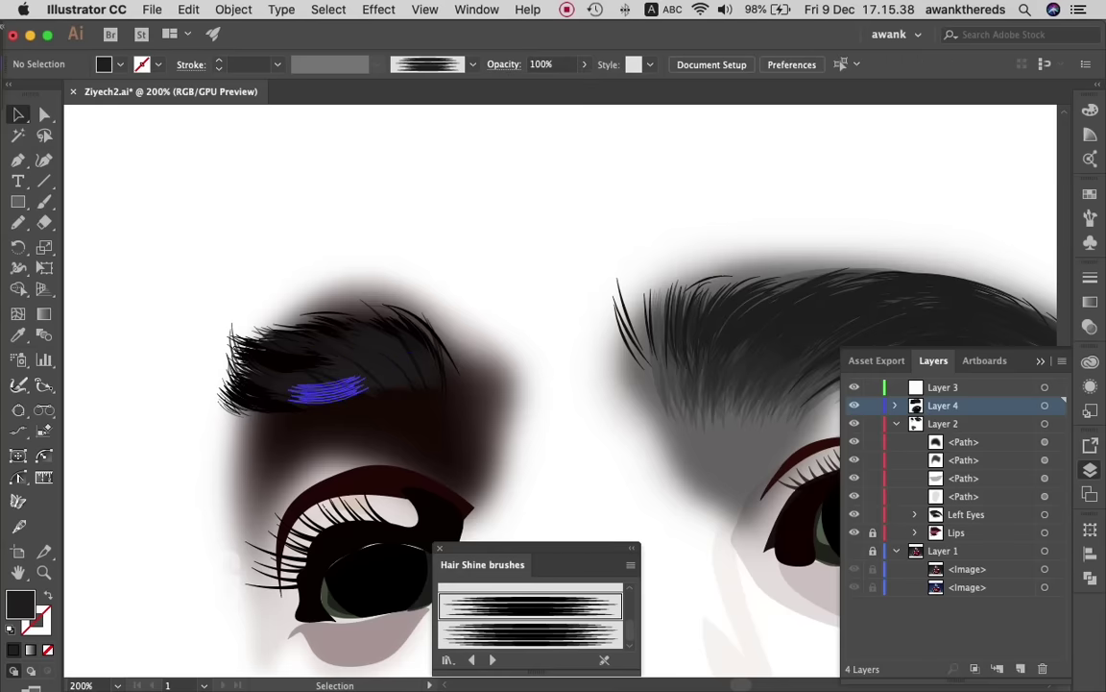
pyautogui.hotkey('ctrl', 'z')
pyautogui.hotkey('ctrl', 'shift', 'z')
pyautogui.hotkey('ctrl', 'shift', 'z')
pyautogui.hotkey('ctrl', 'shift', 'z')
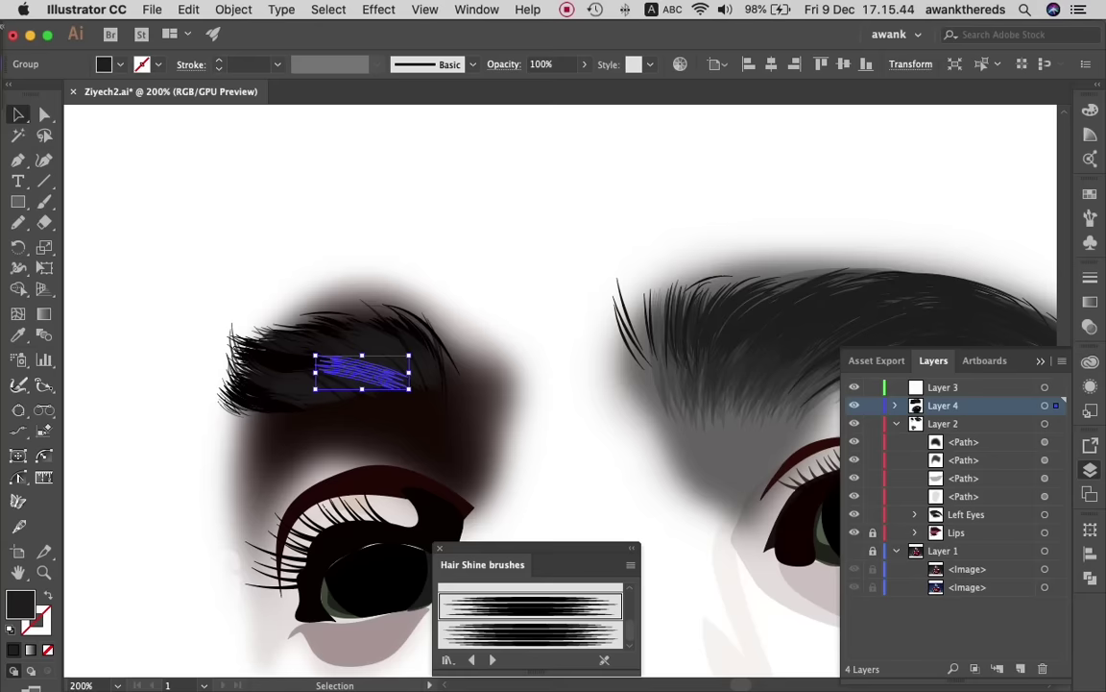
# - Select all similar left-brow strokes and sample a dark brown onto them with the Eyedropper
pyautogui.click(813, 63)
pyautogui.click(797, 83)
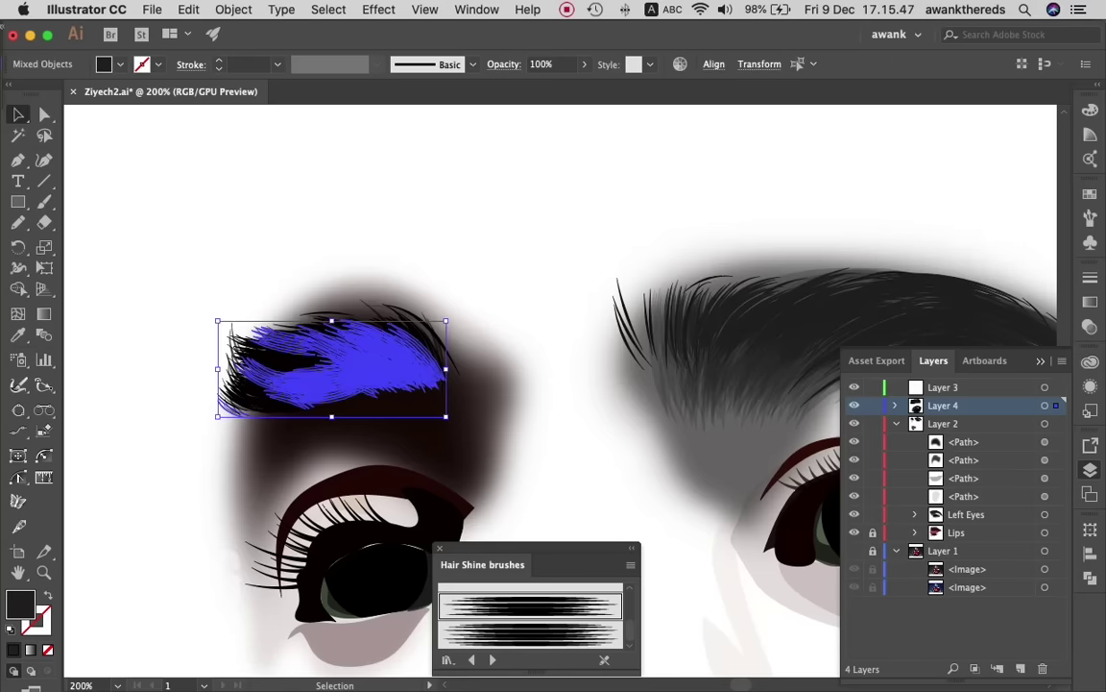
pyautogui.click(17, 334)
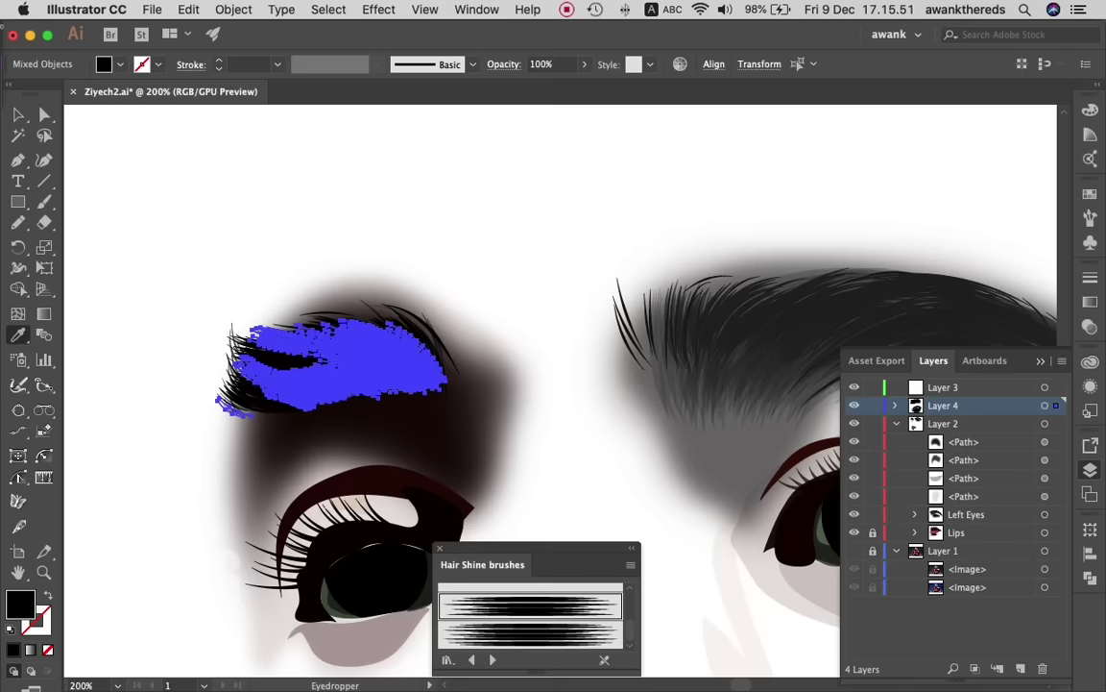
pyautogui.click(18, 114)
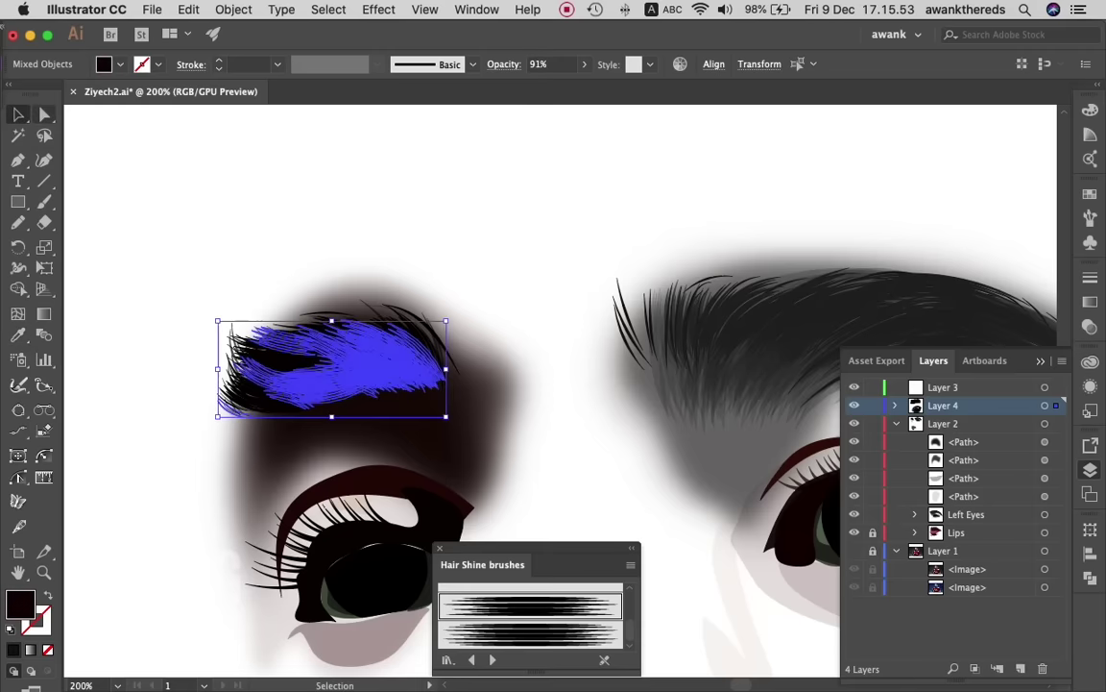
pyautogui.hotkey('ctrl', 'shift', 'a')
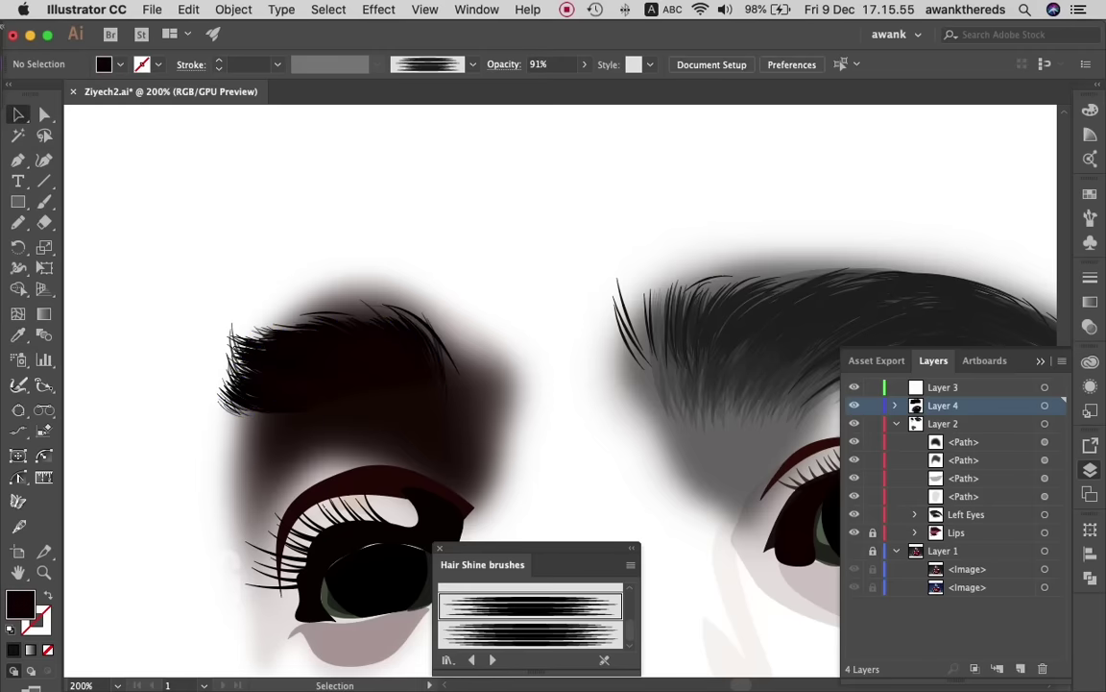
# - Zoom out to both eyes, then zoom in on the left eye
pyautogui.press('z')
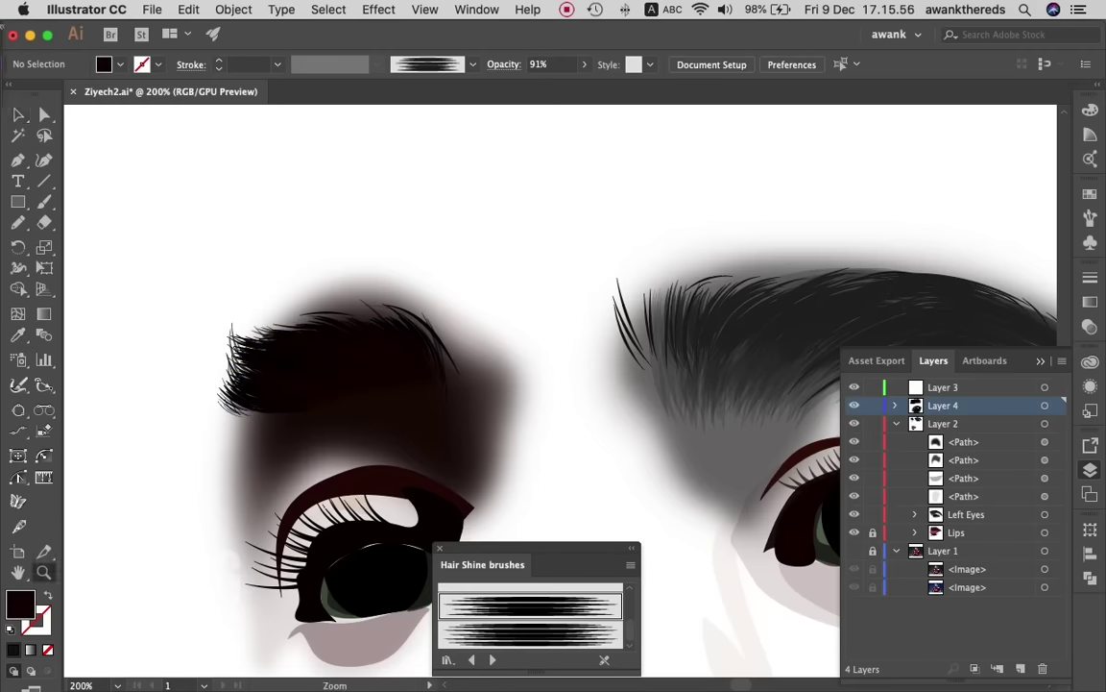
pyautogui.keyDown('alt'); pyautogui.click(709, 451); pyautogui.keyUp('alt')
pyautogui.keyDown('alt'); pyautogui.click(634, 384); pyautogui.keyUp('alt')
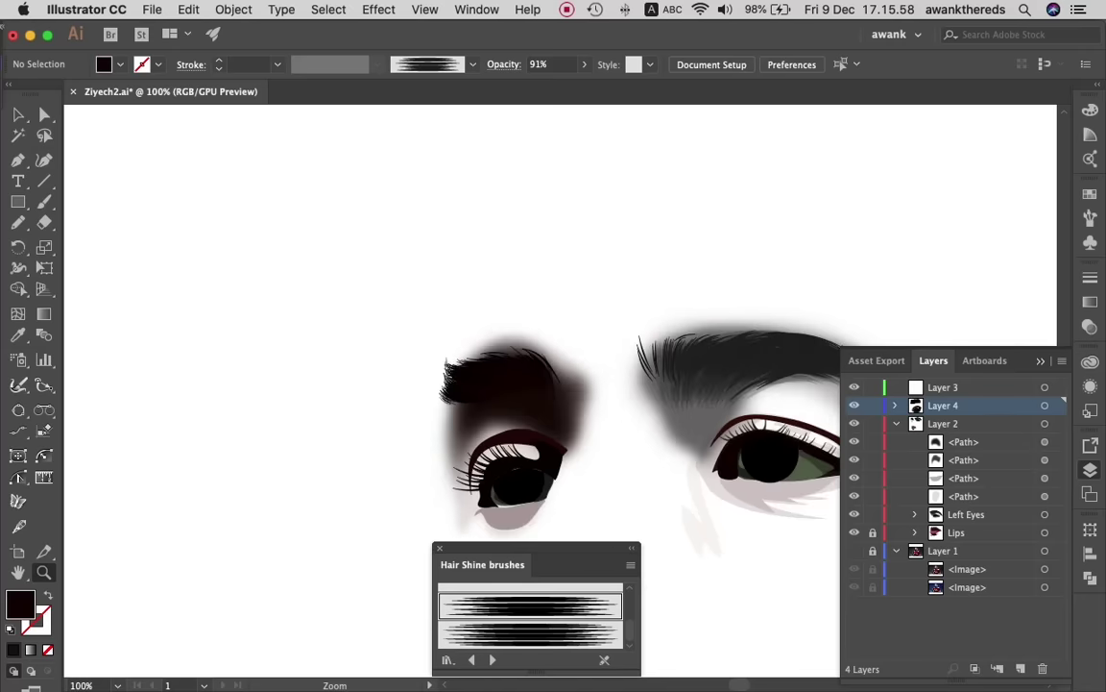
pyautogui.scroll(-2, 576, 384)
pyautogui.hscroll(2, 576, 384)
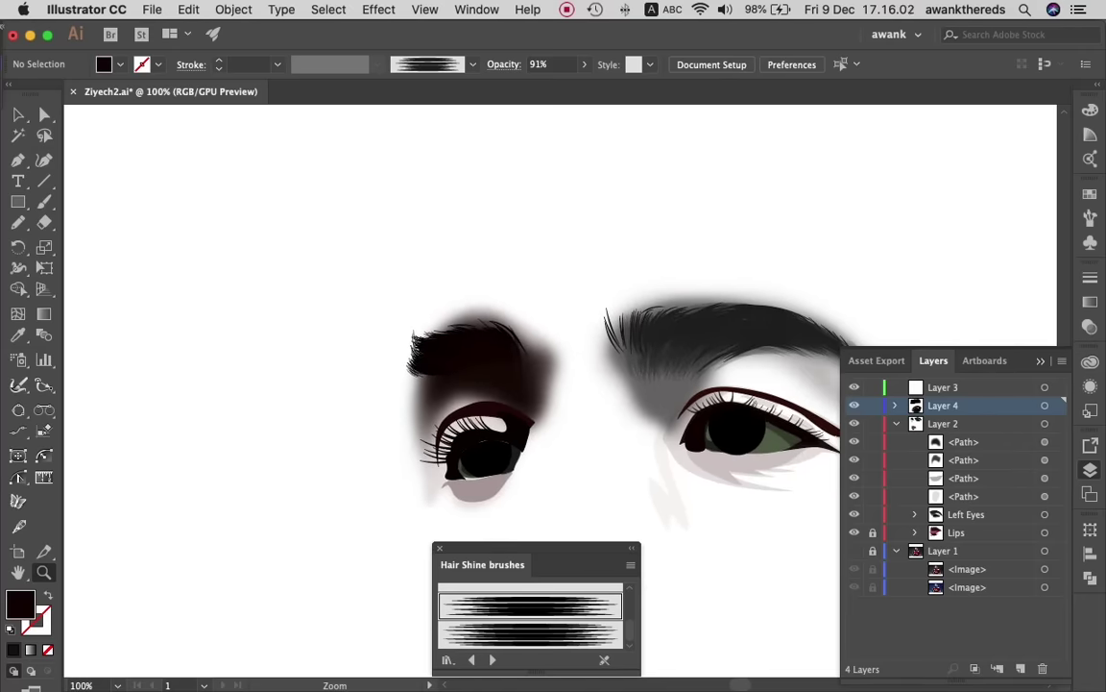
pyautogui.press('a')
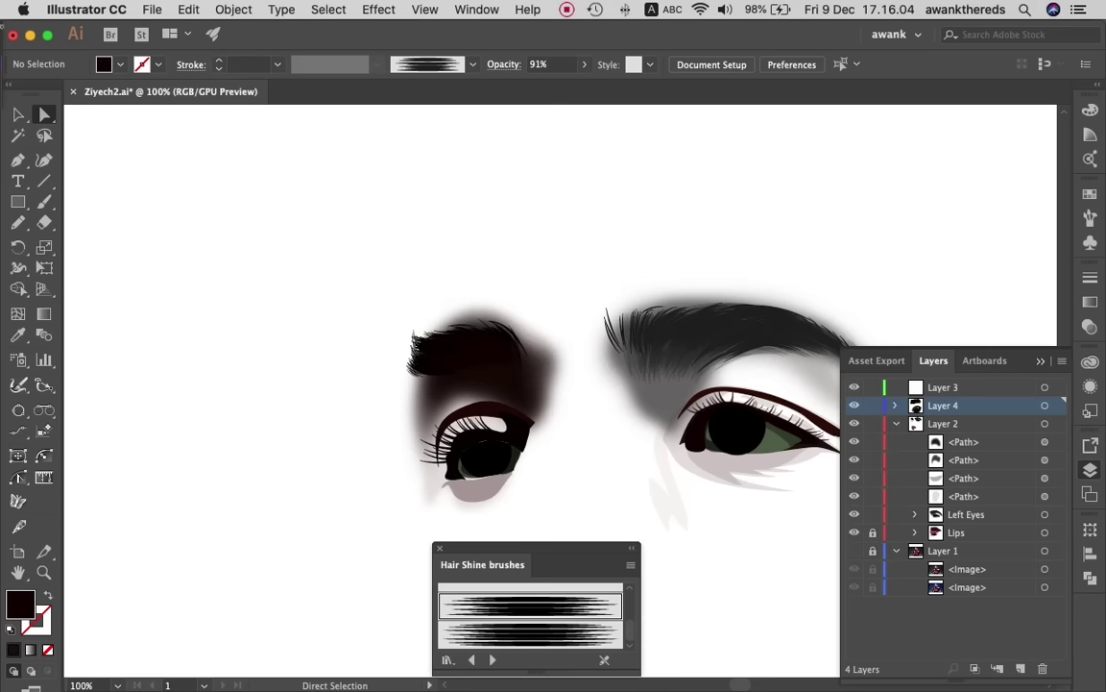
pyautogui.press('z')
pyautogui.press('super+equal')
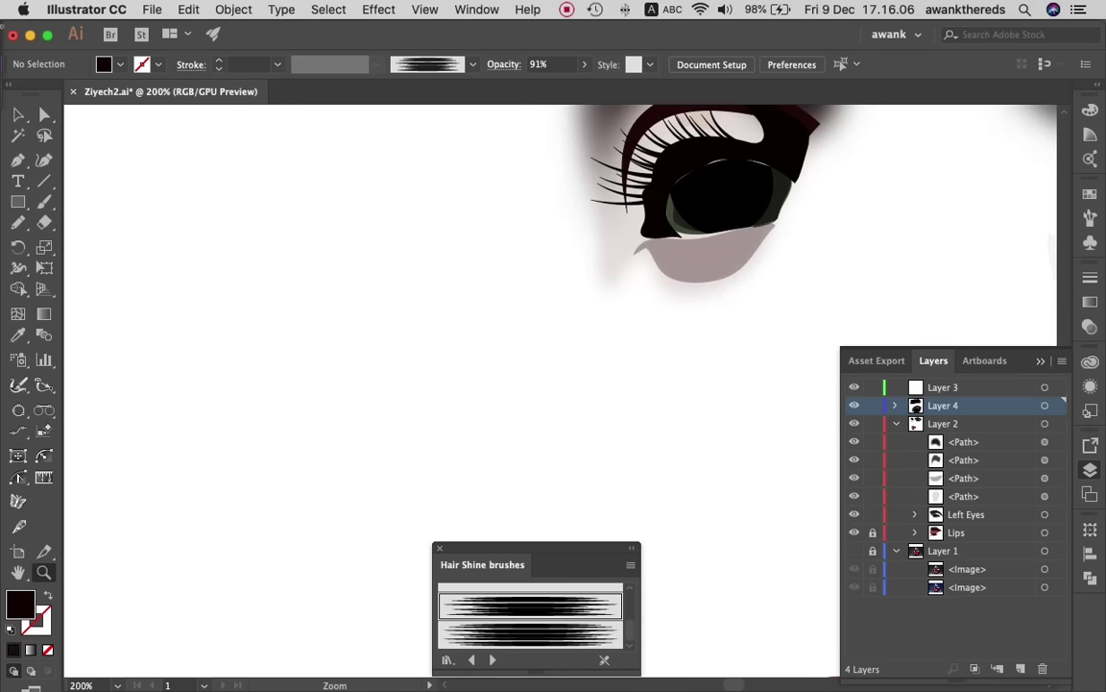
# - Pull the lower-lid shading's top anchor up against the eye
pyautogui.press('super+equal')
pyautogui.press('super+equal')
pyautogui.press('a')
pyautogui.click(205, 496)
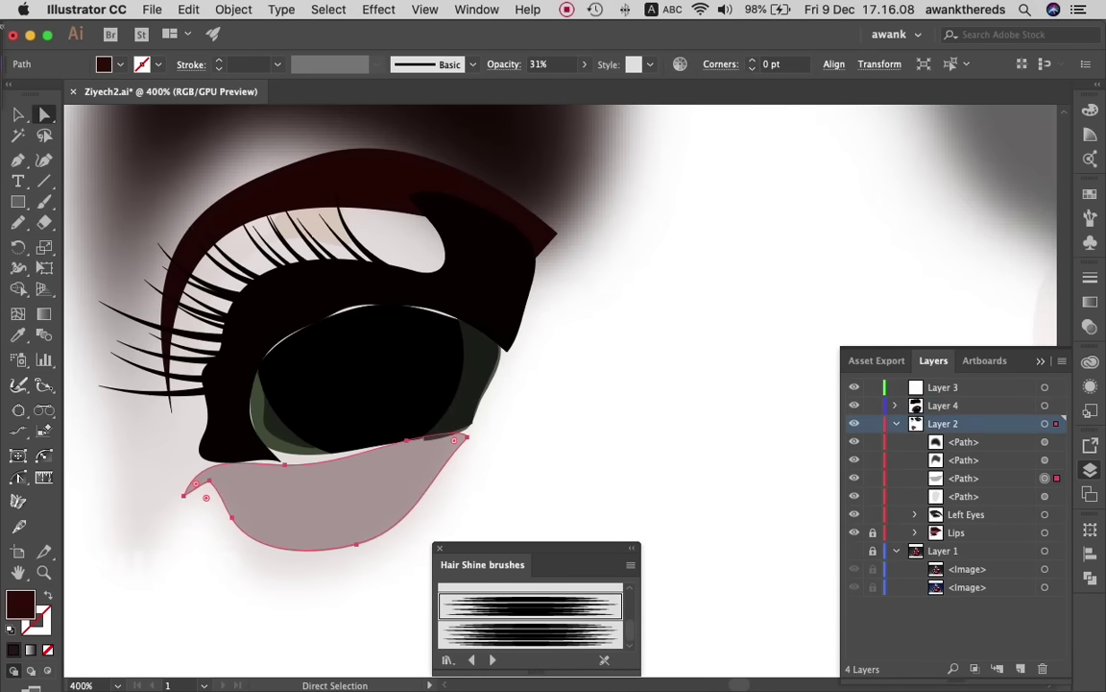
pyautogui.click(284, 465)
pyautogui.moveTo(284, 465); pyautogui.dragTo(279, 459)
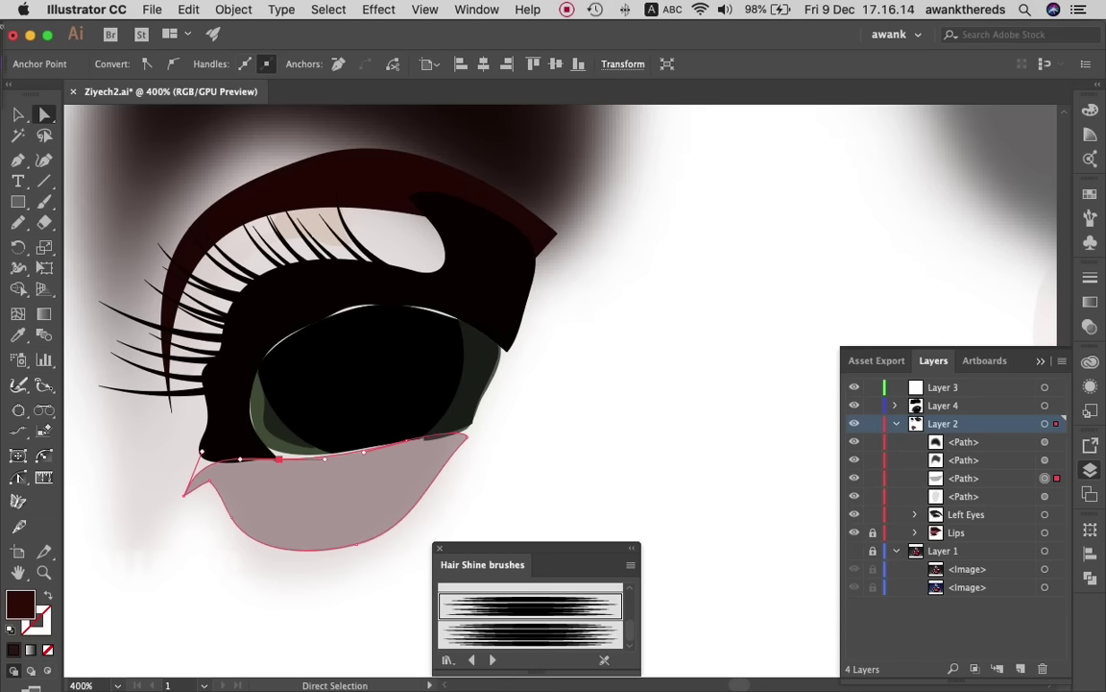
# - Adjust the dark upper-eye shape's anchors along the lid curve and lower corner
pyautogui.click(295, 330)
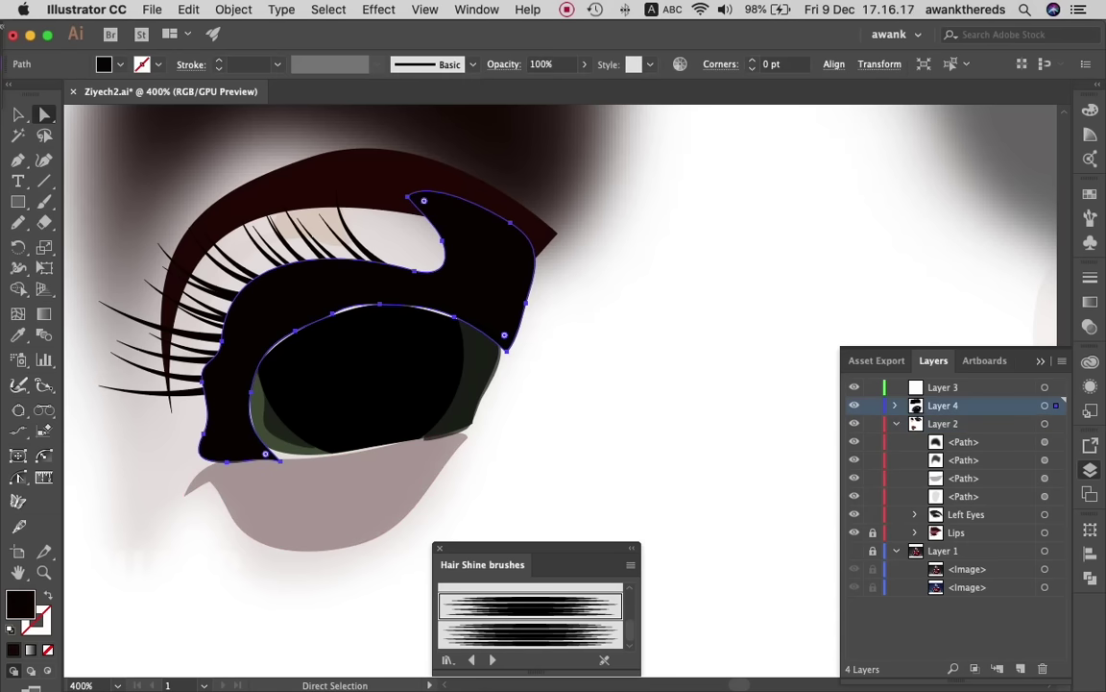
pyautogui.moveTo(295, 331); pyautogui.dragTo(385, 309)
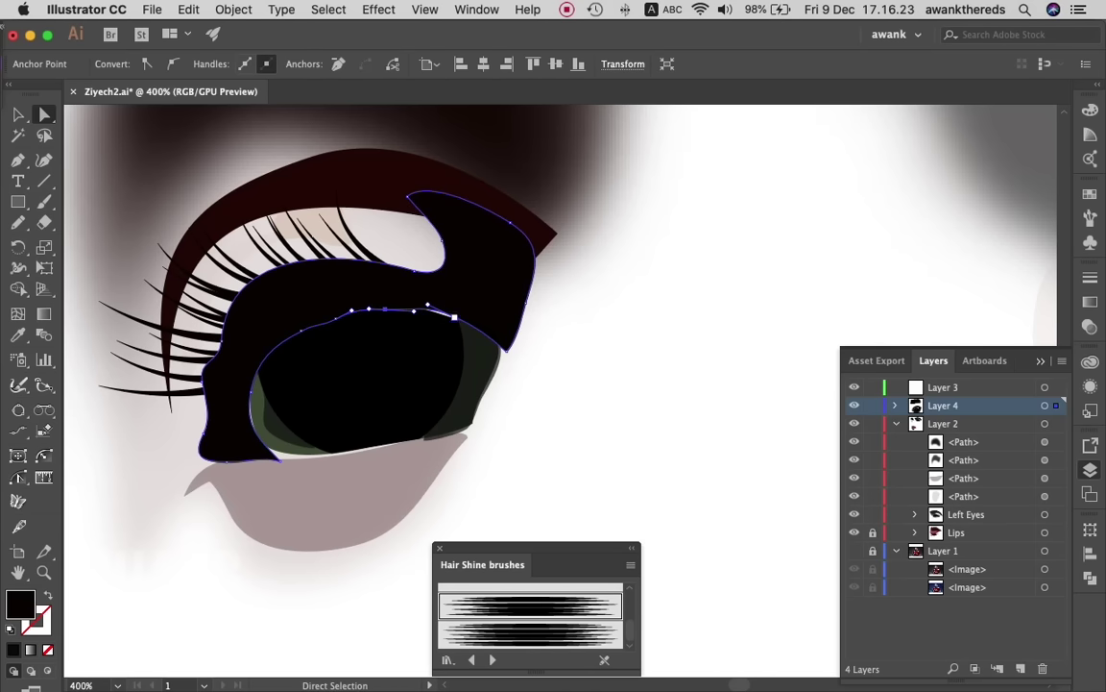
pyautogui.click(408, 284)
pyautogui.click(406, 290)
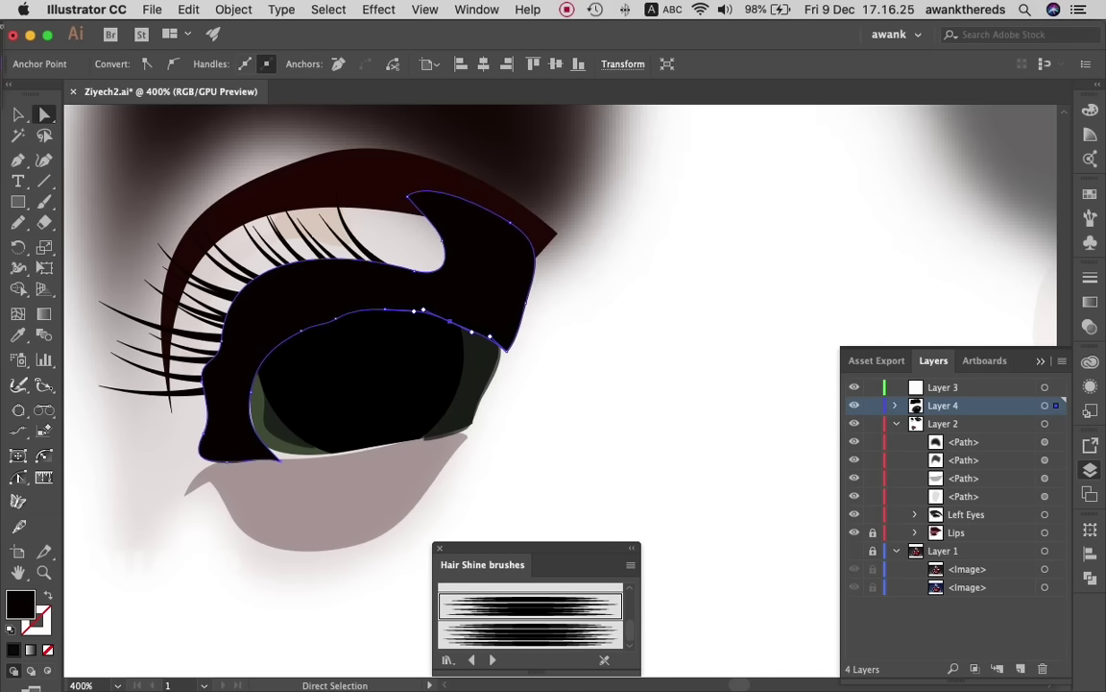
pyautogui.press('super+shift+a')
pyautogui.click(240, 422)
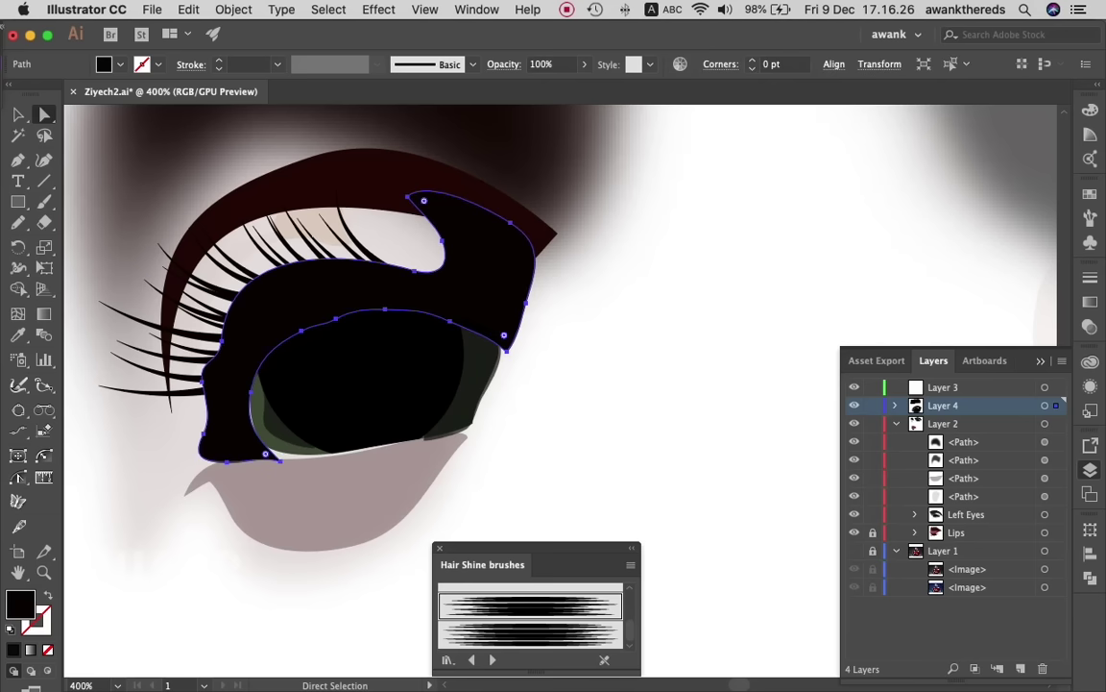
pyautogui.click(280, 462)
pyautogui.moveTo(281, 462); pyautogui.dragTo(285, 459)
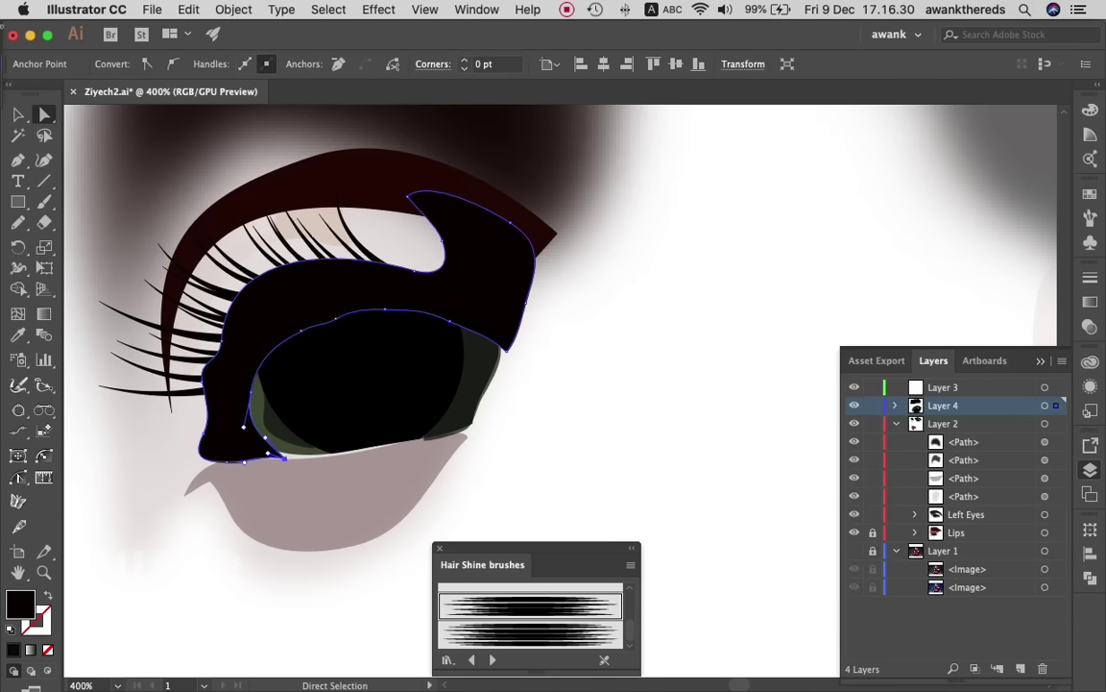
# - Raise the lower-lid shading's top-right and upper-left corners to hug the eye outline
pyautogui.press('super+shift+a')
pyautogui.click(205, 497)
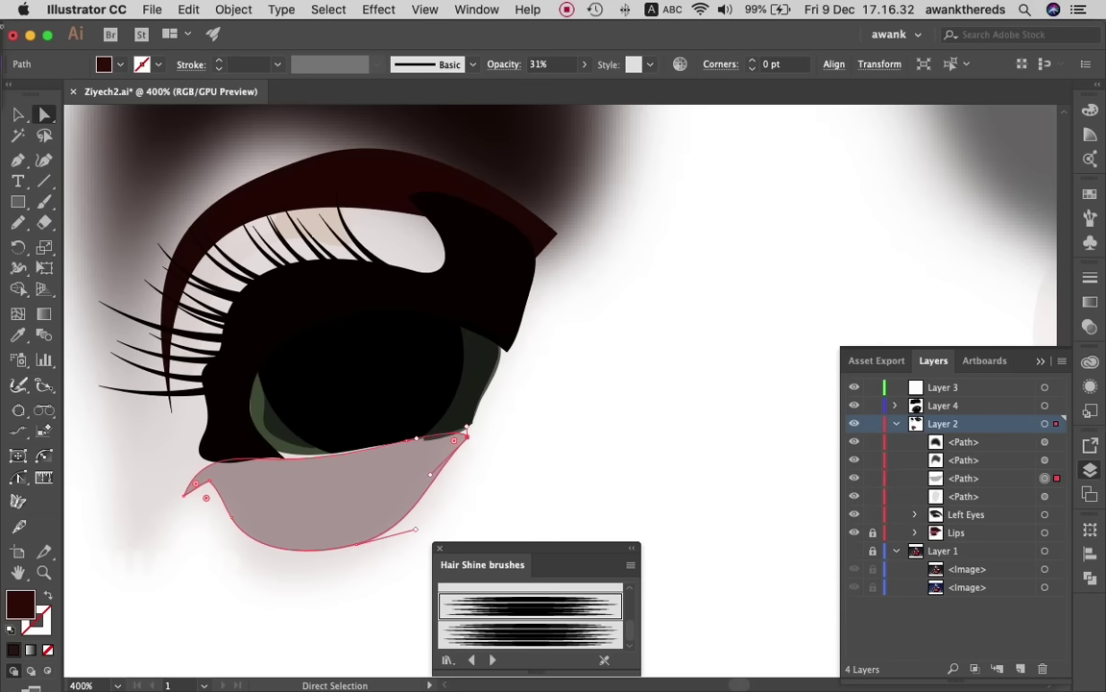
pyautogui.moveTo(467, 437); pyautogui.dragTo(407, 440)
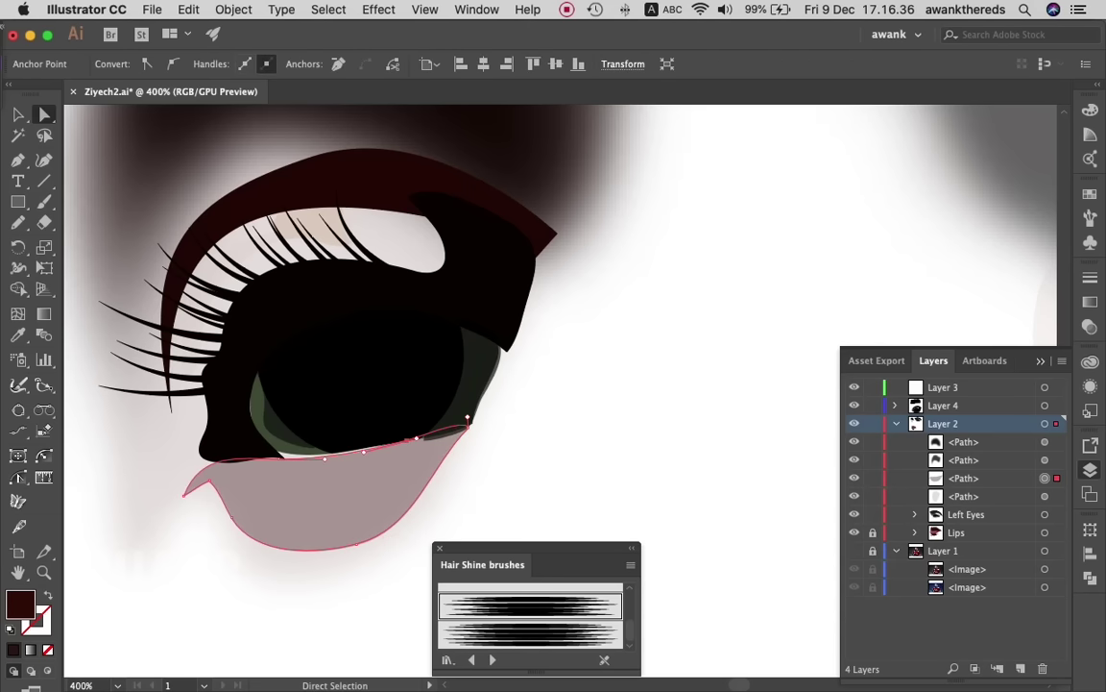
pyautogui.moveTo(213, 464); pyautogui.dragTo(202, 452)
pyautogui.click(288, 455)
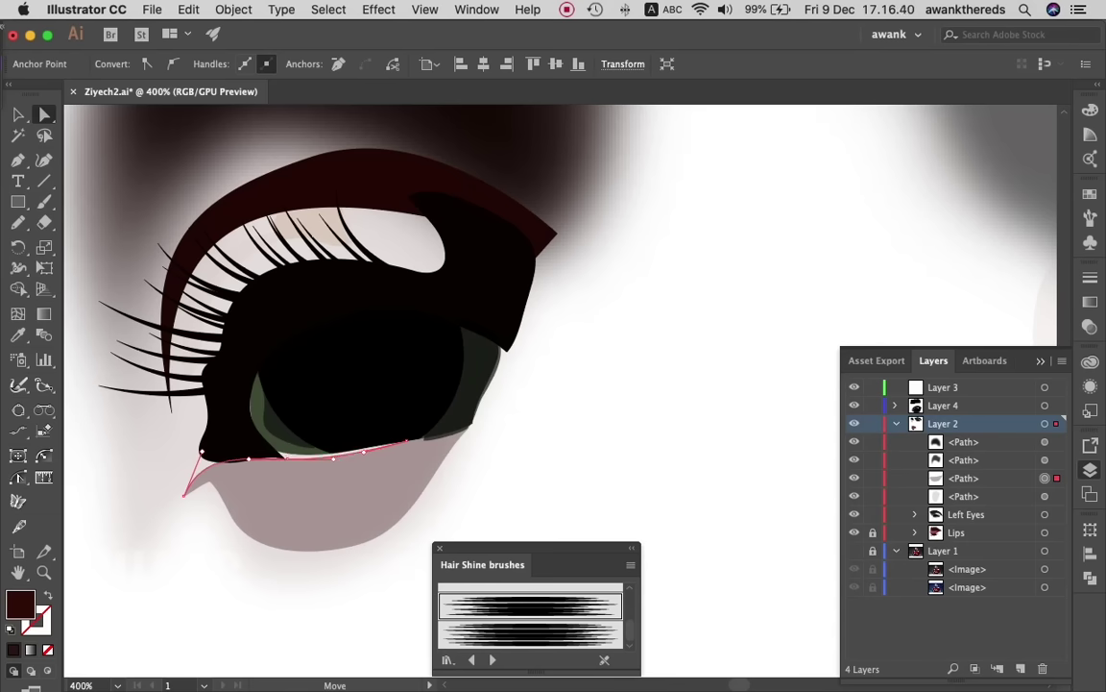
pyautogui.press('super+shift+a')
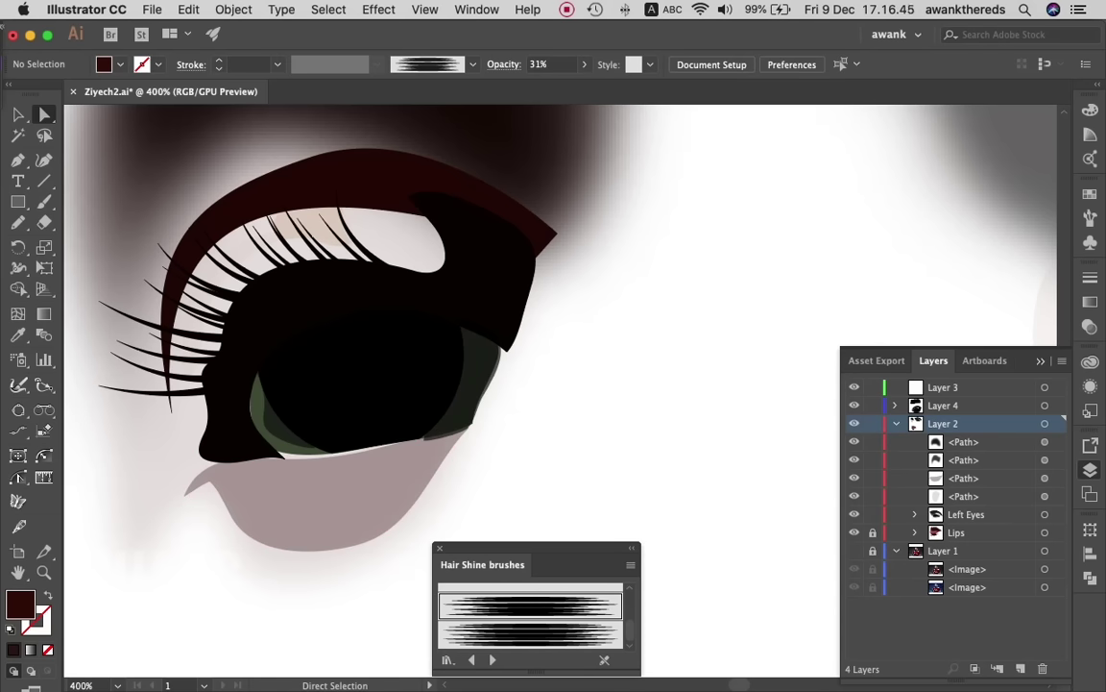
# - Zoom in on the right eyebrow and eyedropper the dark brow colour onto its path
pyautogui.press('z')
pyautogui.press('super+minus')
pyautogui.press('super+minus')
pyautogui.press('super+minus')
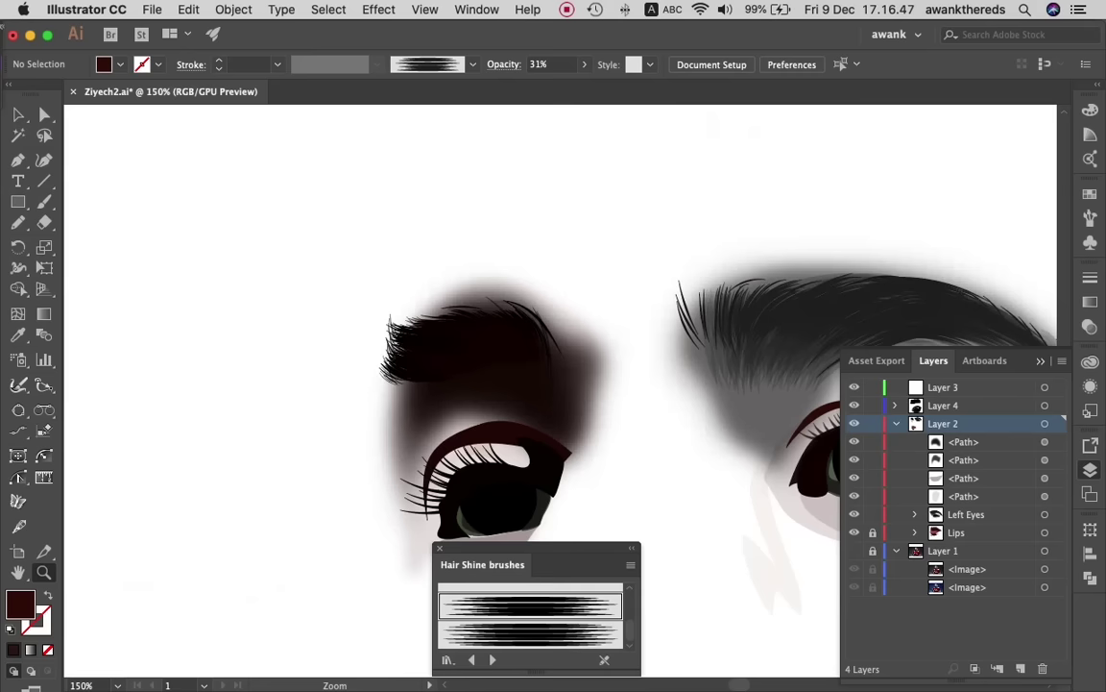
pyautogui.press('super+minus')
pyautogui.press('super+minus')
pyautogui.press('super+0')
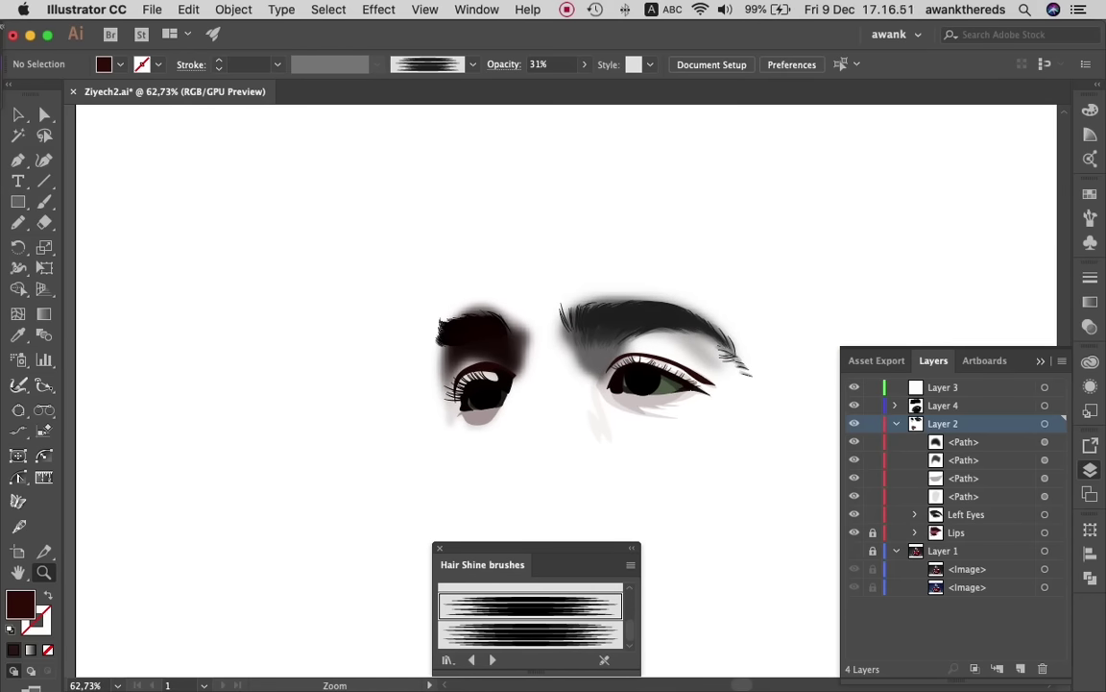
pyautogui.press('super+equal')
pyautogui.press('super+equal')
pyautogui.press('super+equal')
pyautogui.press('a')
pyautogui.click(611, 414)
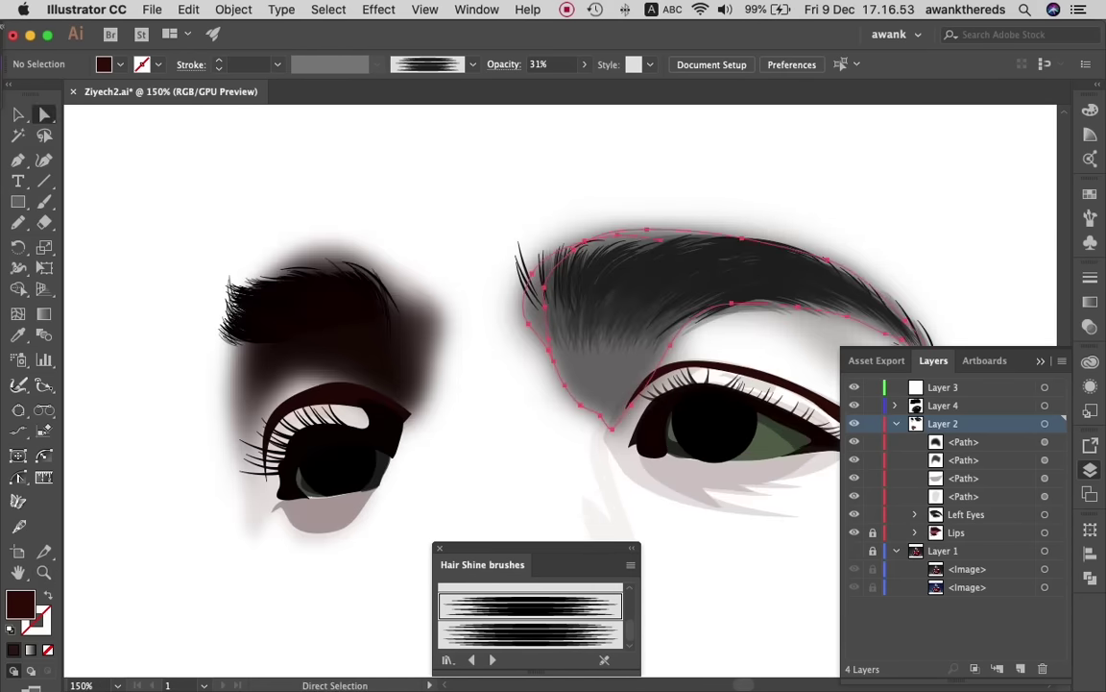
pyautogui.press('i')
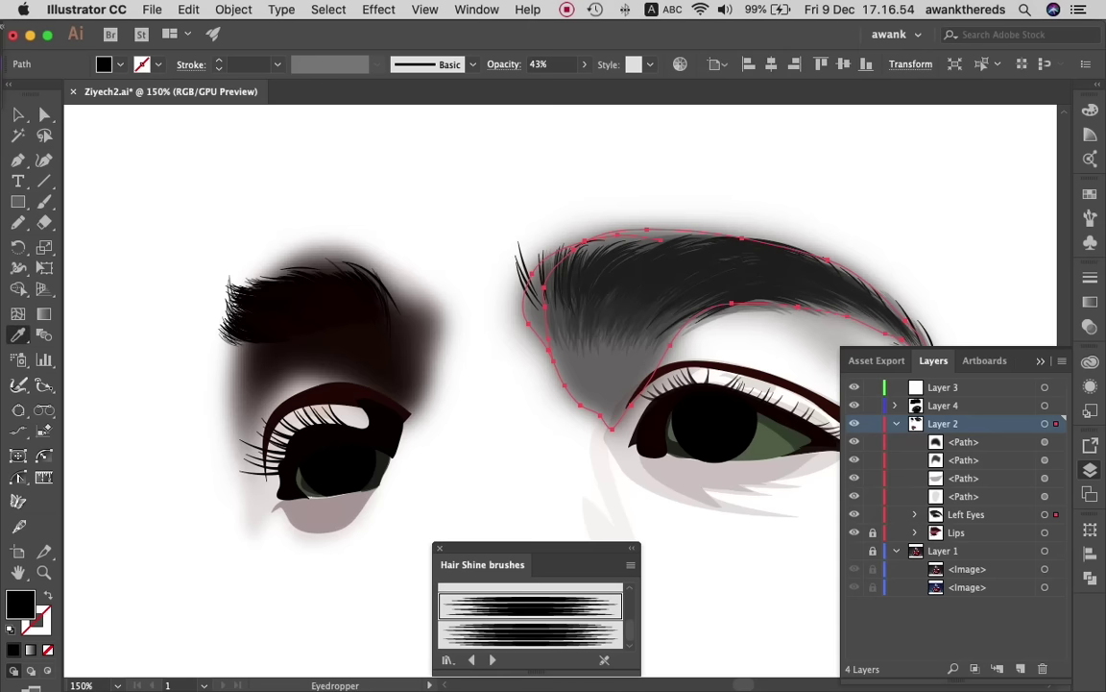
pyautogui.click(317, 308)
# - Select the faint eyebrow shadow shape and sample the dark brow colour onto it
pyautogui.press('v')
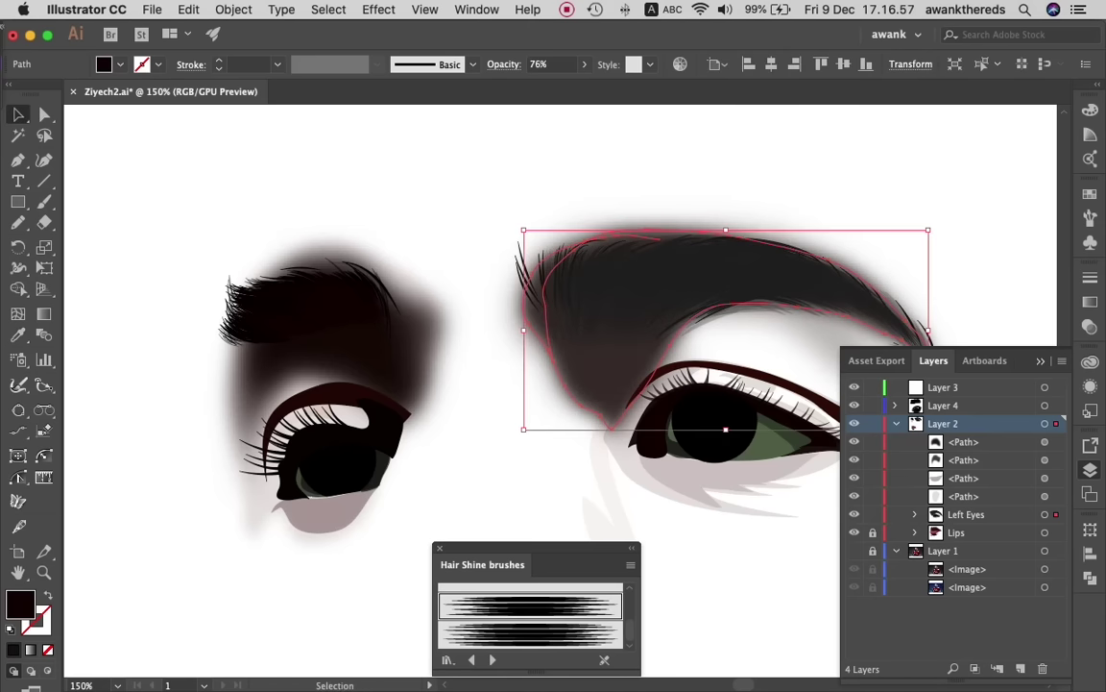
pyautogui.scroll(-3, 557, 384)
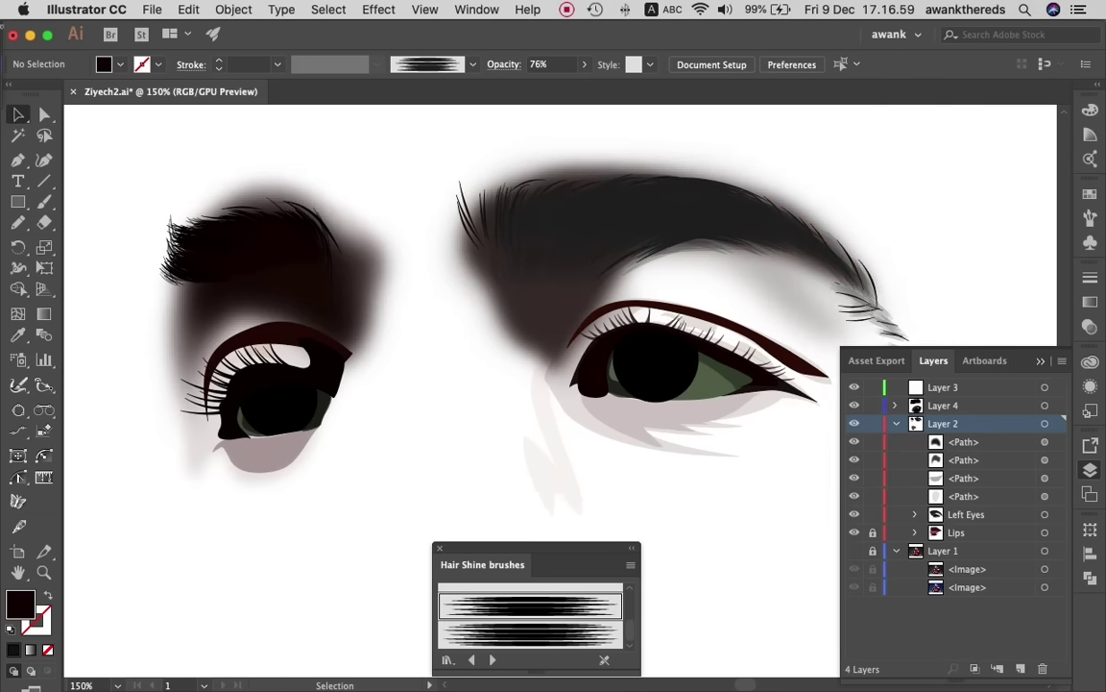
pyautogui.click(653, 365)
pyautogui.press('a')
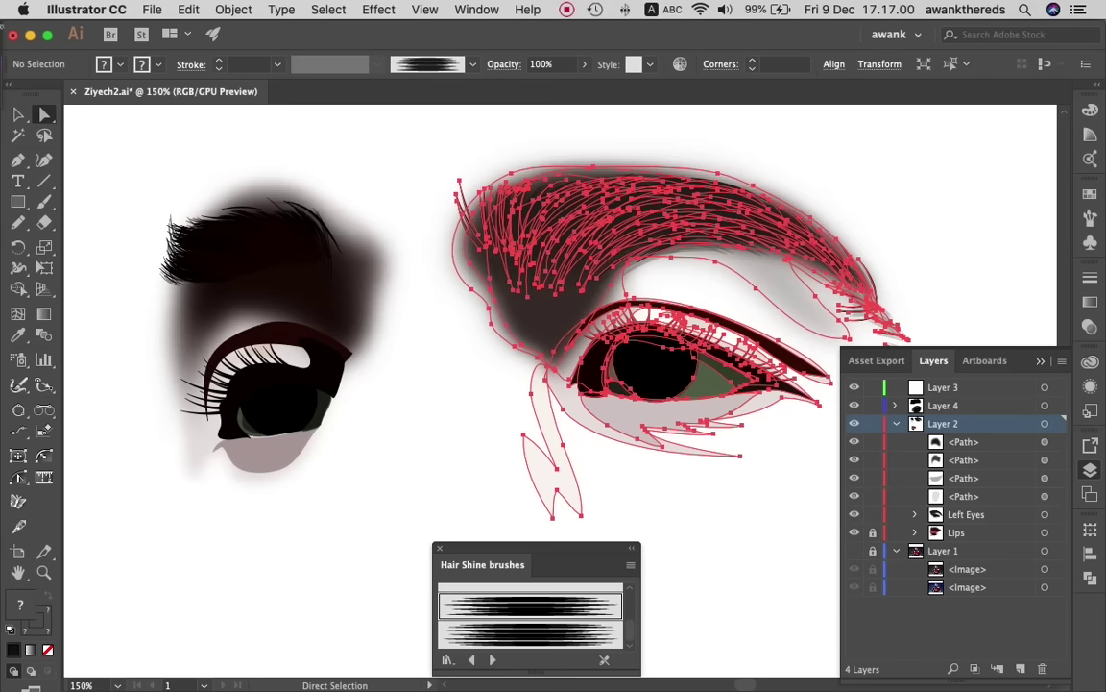
pyautogui.hotkey('ctrl', 'shift', 'a')
pyautogui.click(678, 337)
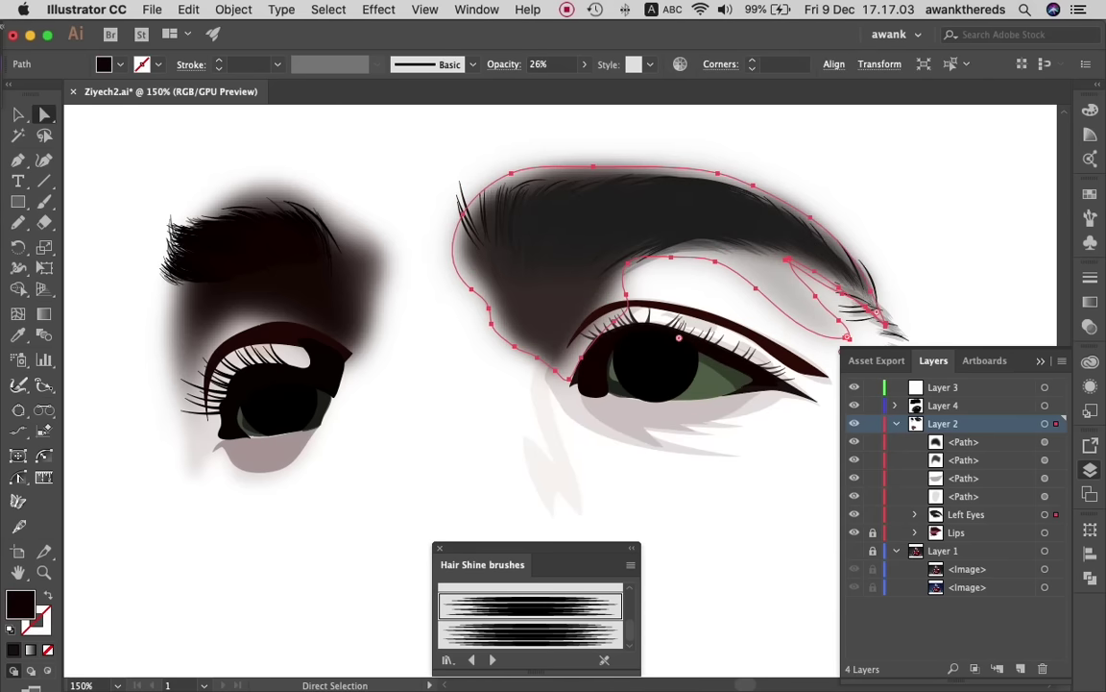
pyautogui.press('i')
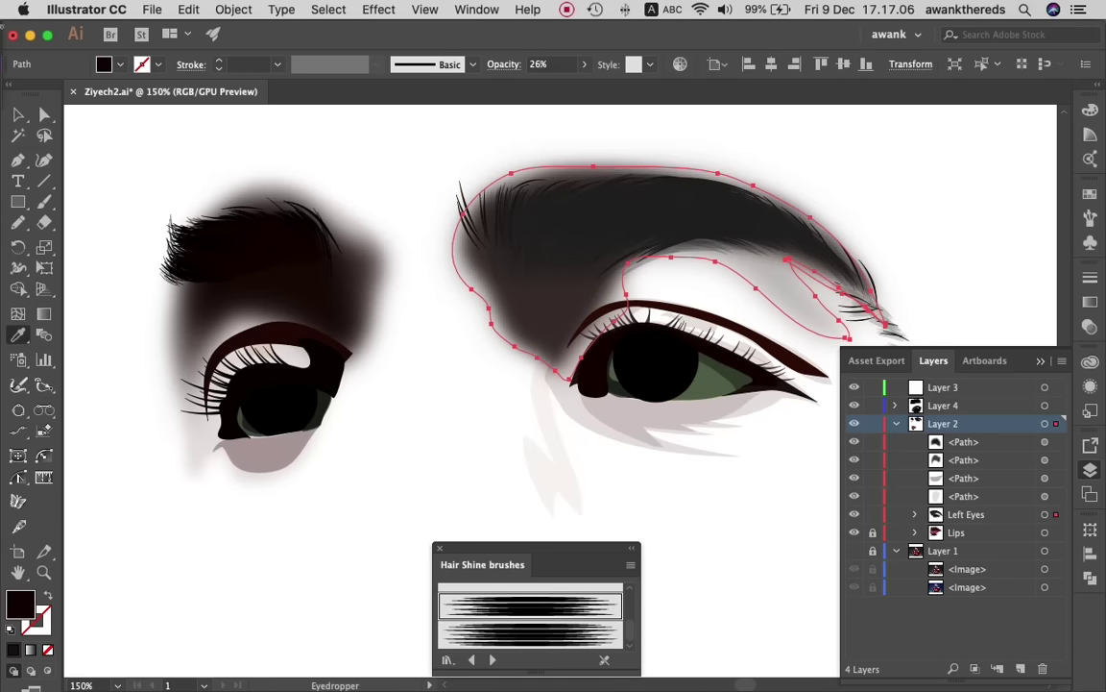
pyautogui.click(269, 240)
# - Fade the eyebrow shadow to 27% opacity and fill it with the near-black colour
pyautogui.click(584, 64)
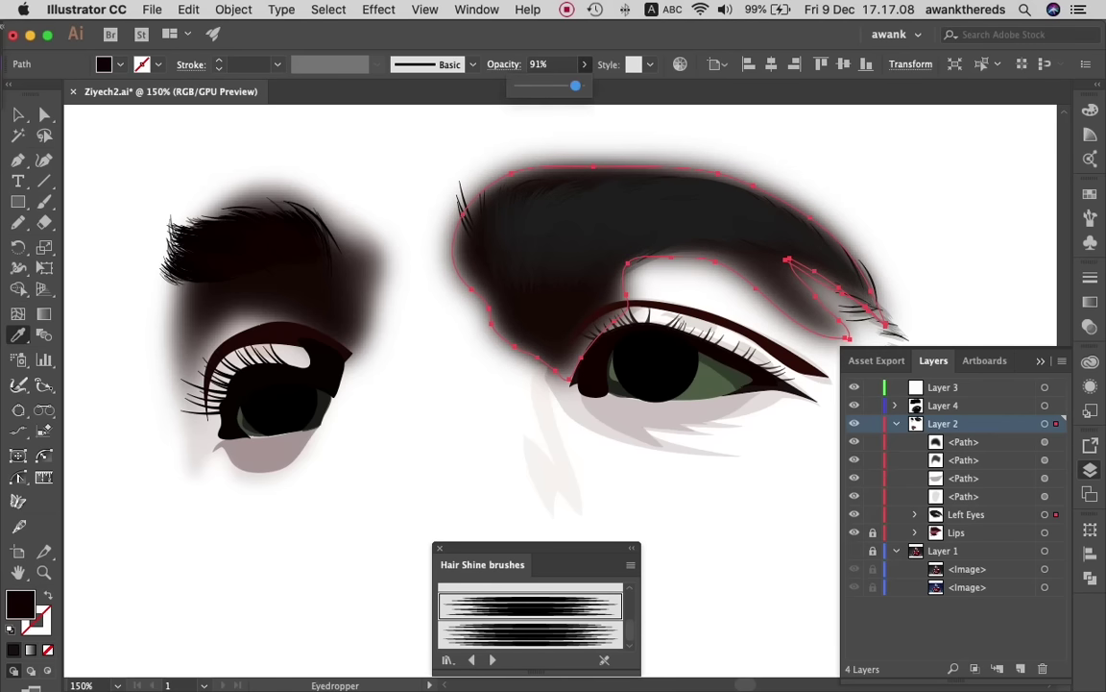
pyautogui.moveTo(575, 86); pyautogui.dragTo(535, 86)
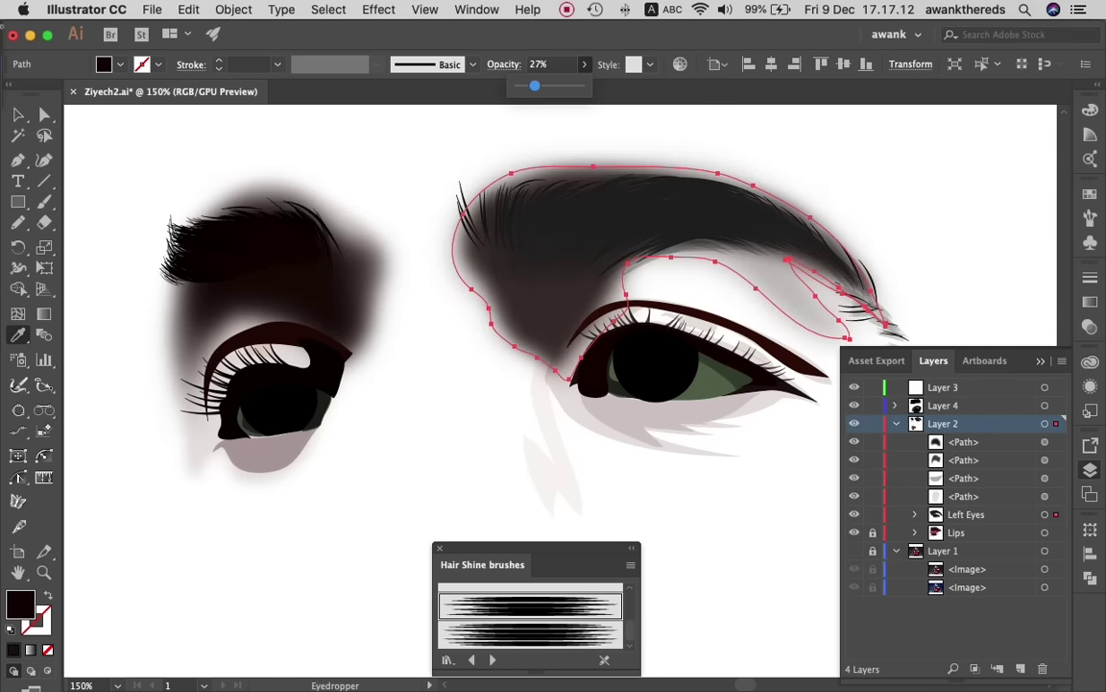
pyautogui.click(403, 240)
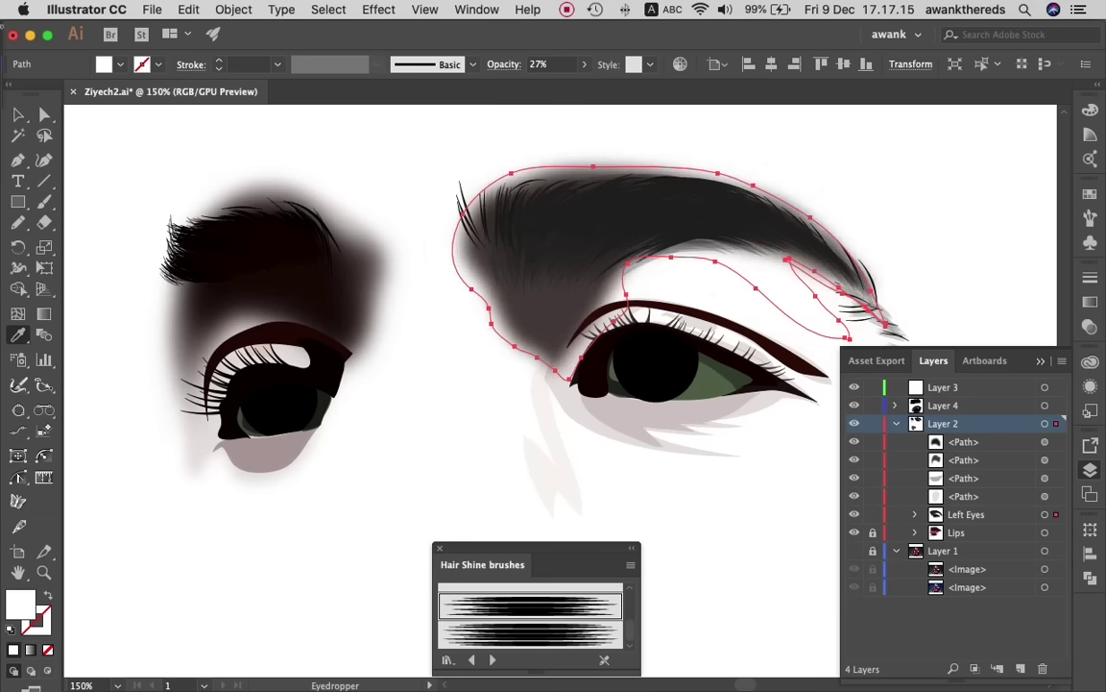
pyautogui.click(611, 304)
pyautogui.press('a')
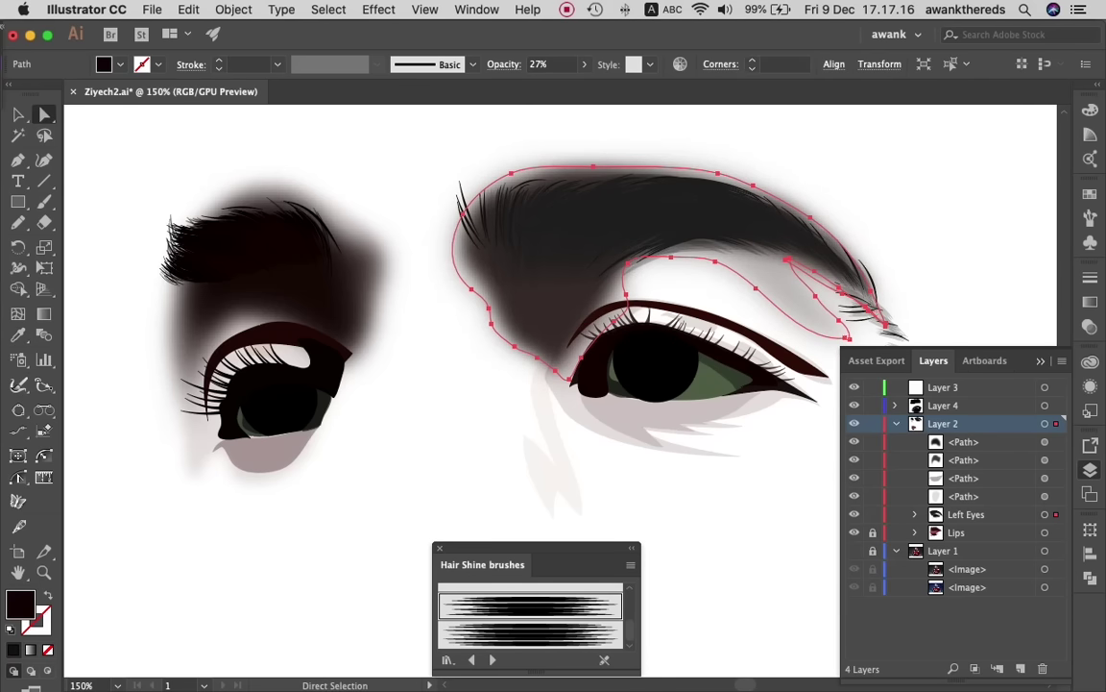
pyautogui.hotkey('ctrl', 'shift', 'a')
pyautogui.scroll(-2, 458, 280)
pyautogui.hscroll(2, 459, 281)
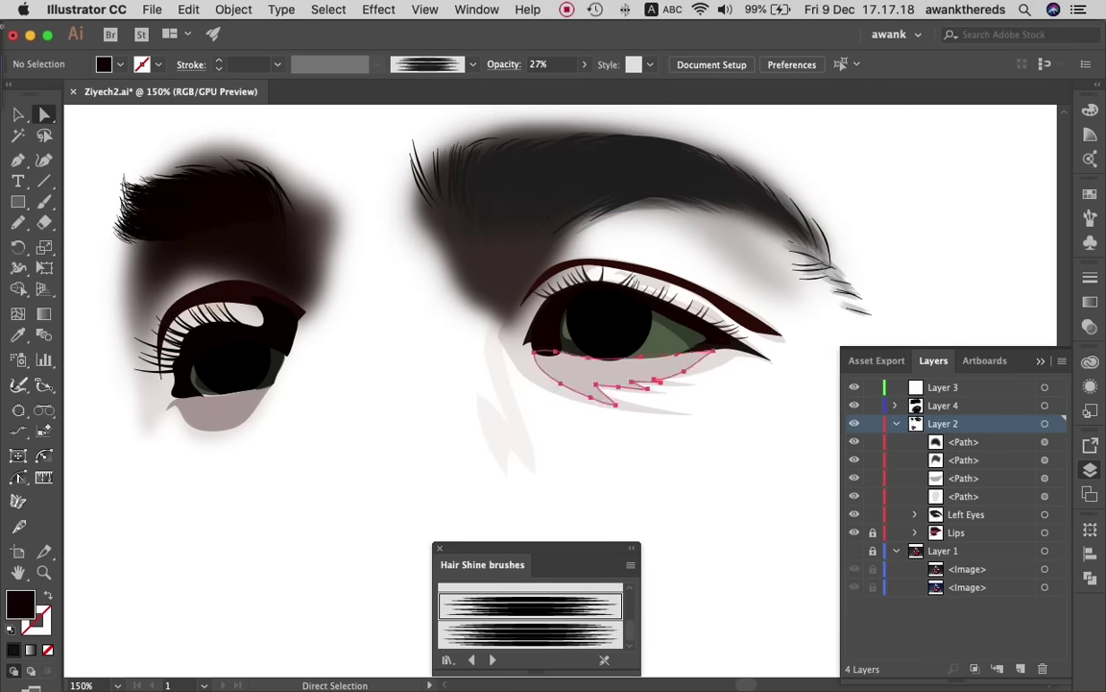
# - Apply a Gaussian Blur with a lowered radius to the right eye's outline path
pyautogui.click(595, 369)
pyautogui.click(378, 9)
pyautogui.moveTo(393, 340)
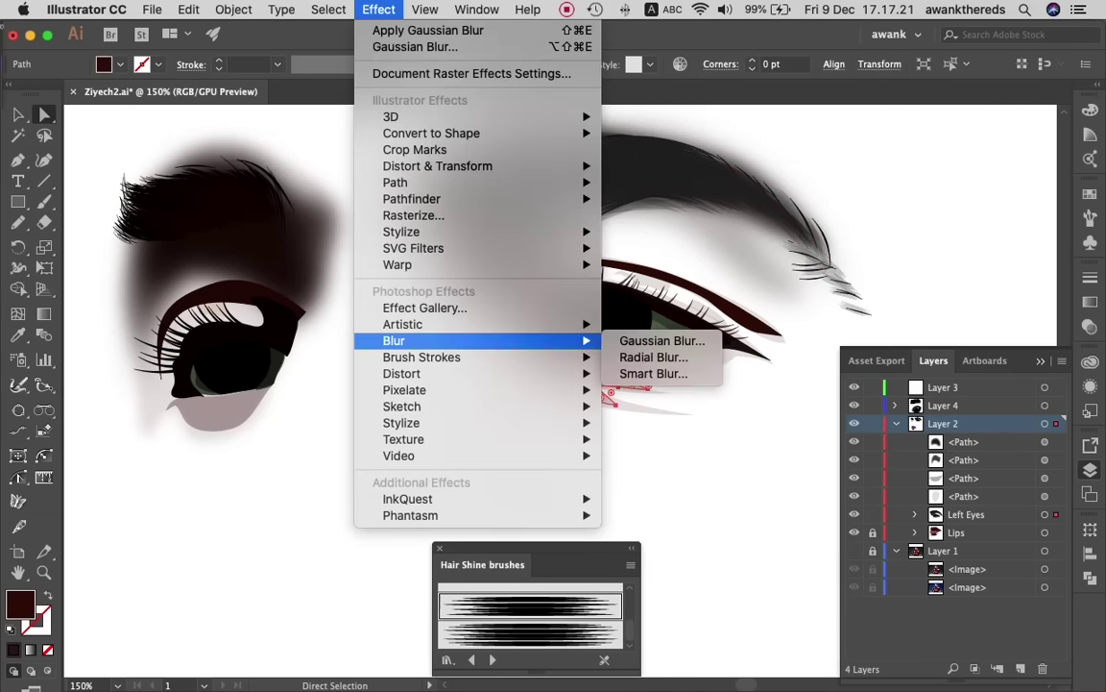
pyautogui.press('Escape')
pyautogui.click(615, 404)
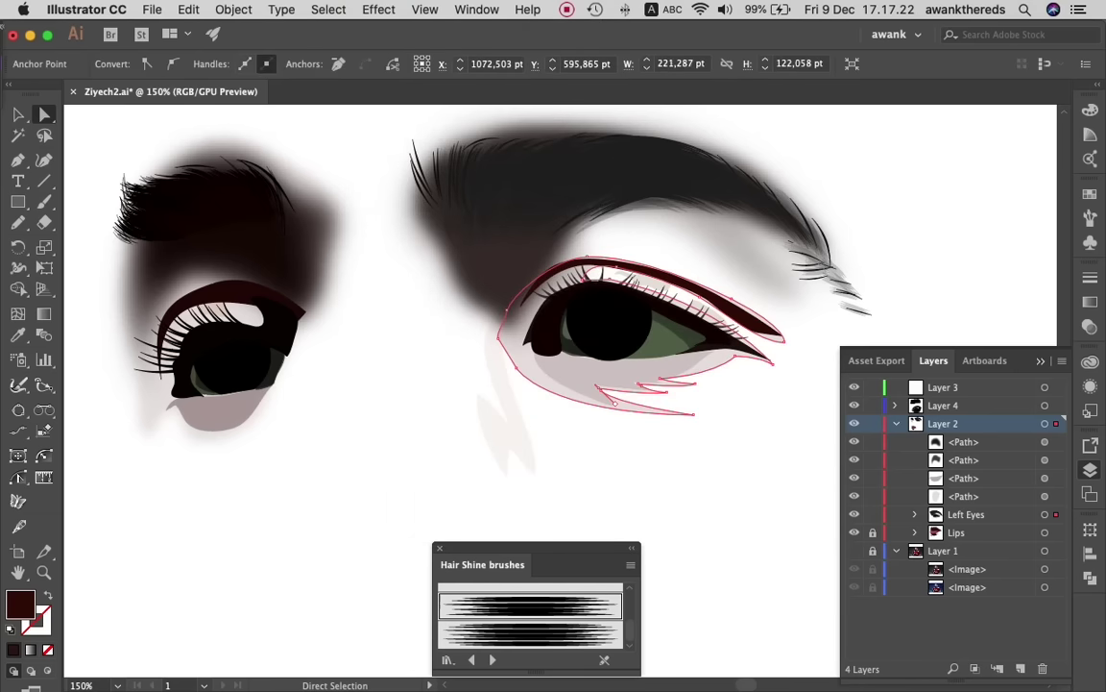
pyautogui.click(379, 10)
pyautogui.moveTo(394, 340)
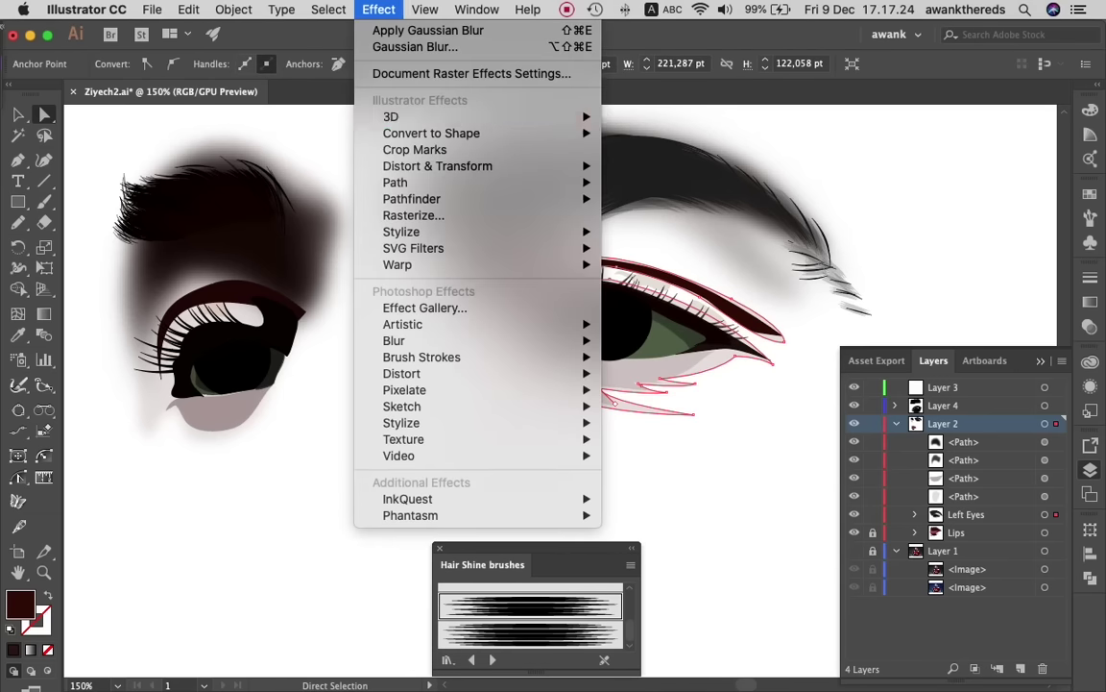
pyautogui.click(661, 340)
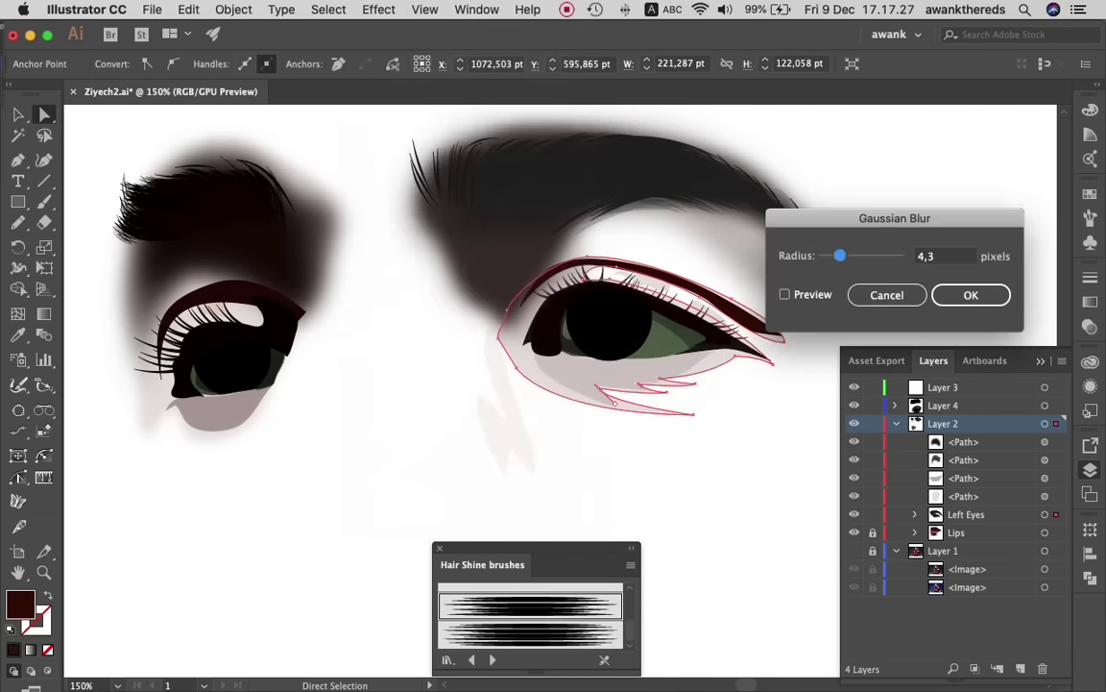
pyautogui.moveTo(841, 256); pyautogui.dragTo(834, 255)
pyautogui.click(785, 294)
pyautogui.press('Return')
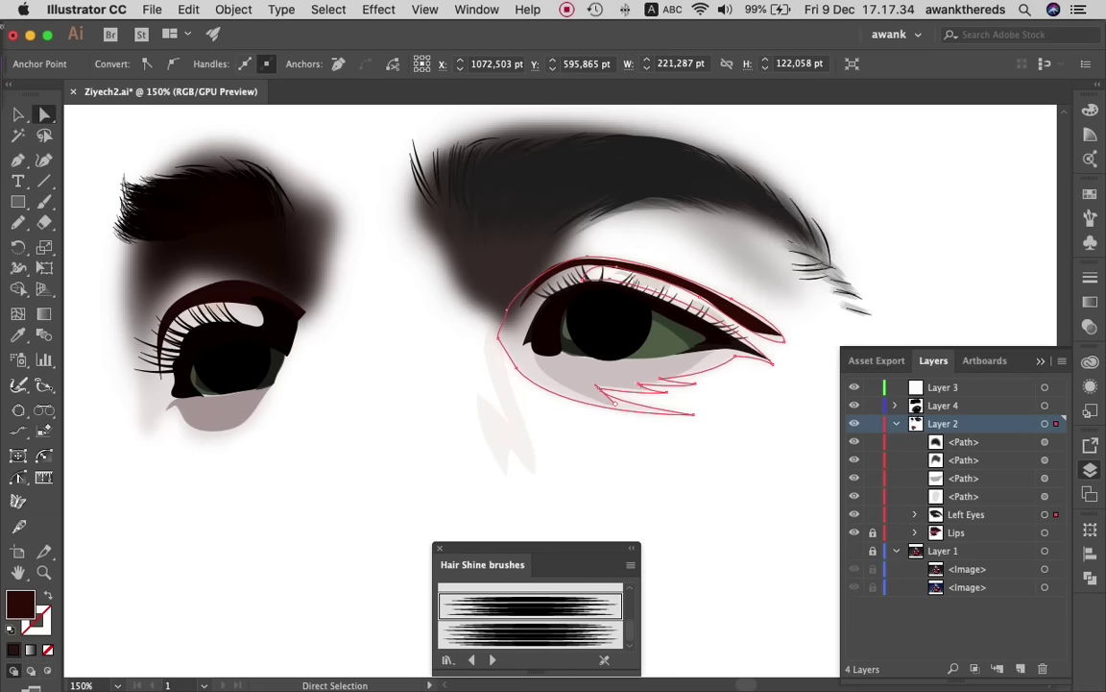
pyautogui.press('super+shift+a')
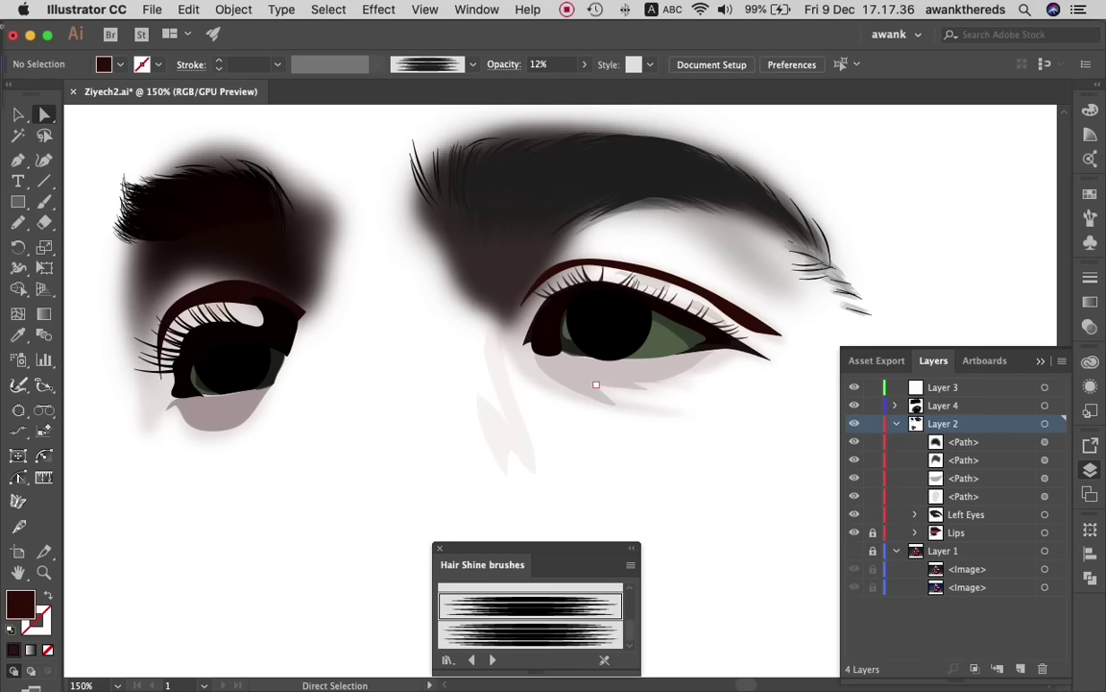
# - Blur the shadow beneath the right eye with a 3-pixel Gaussian Blur
pyautogui.click(593, 382)
pyautogui.click(378, 9)
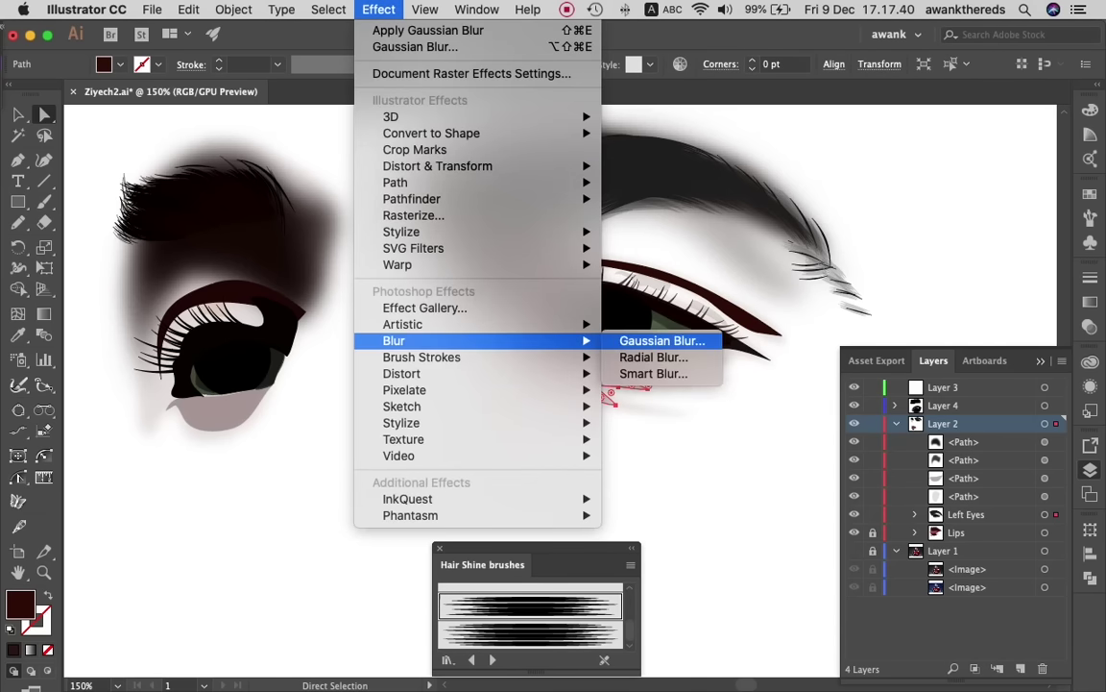
pyautogui.click(662, 340)
pyautogui.click(785, 294)
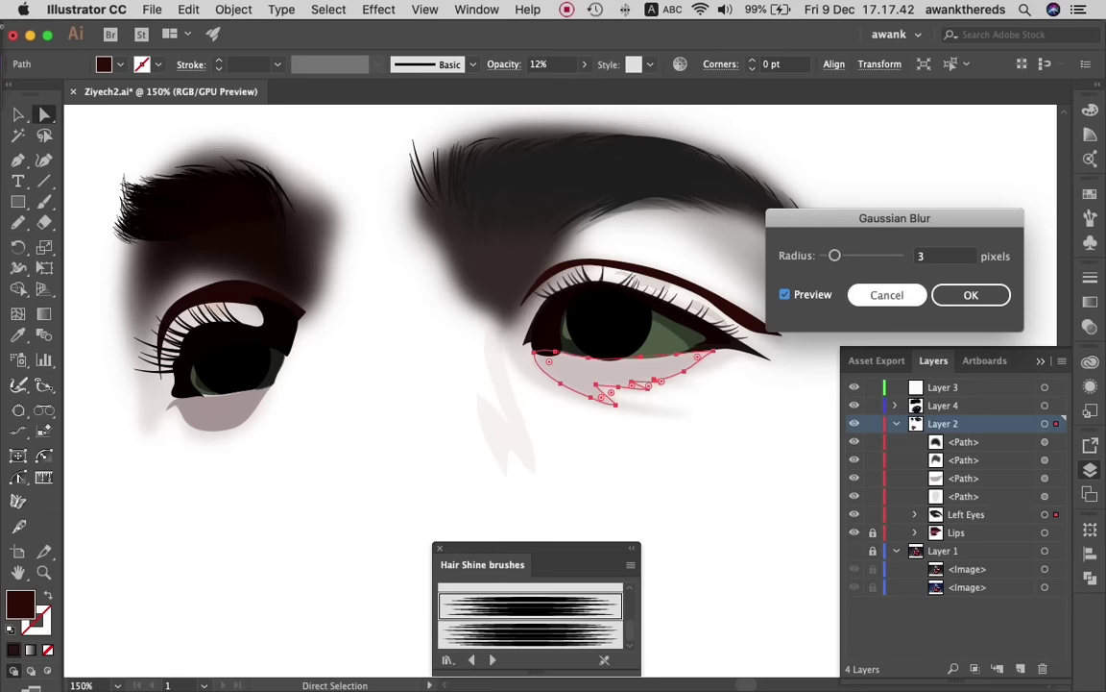
pyautogui.click(971, 295)
# - Blur the shadow beneath the left eye more strongly, with a 6,4-pixel Gaussian Blur
pyautogui.click(171, 416)
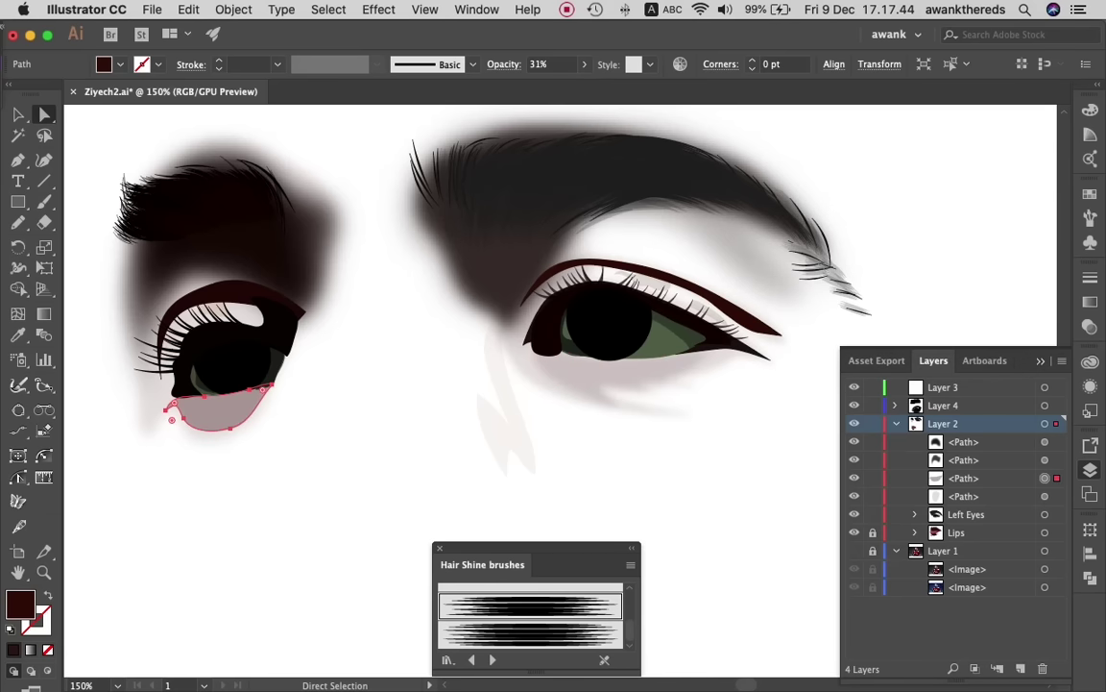
pyautogui.click(379, 9)
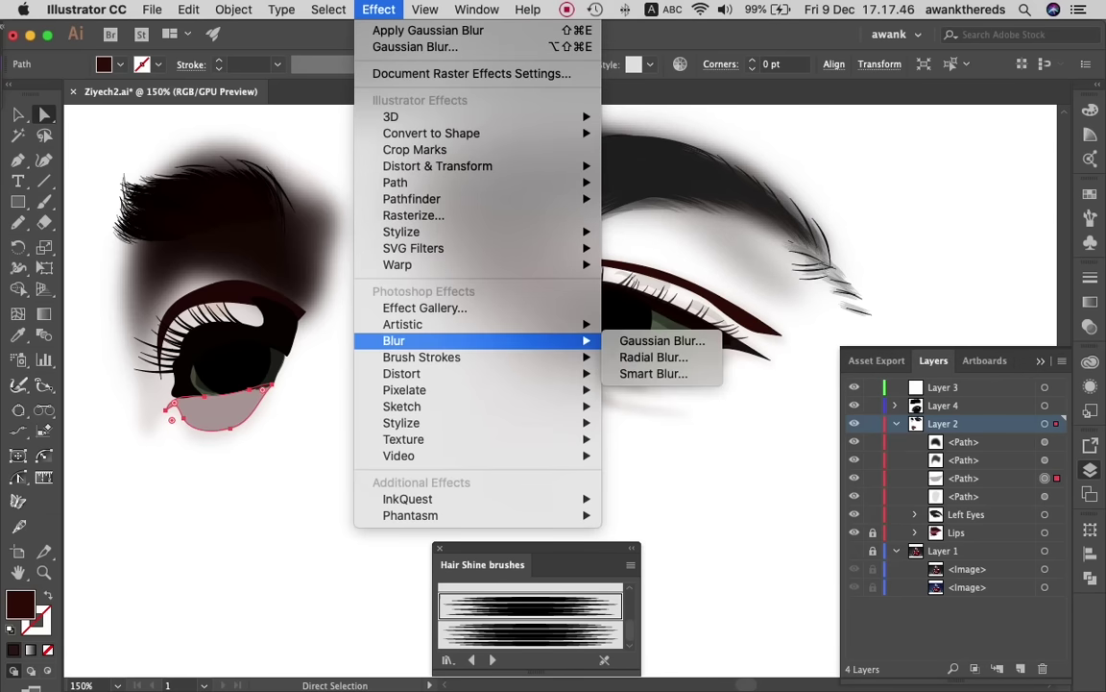
pyautogui.click(662, 340)
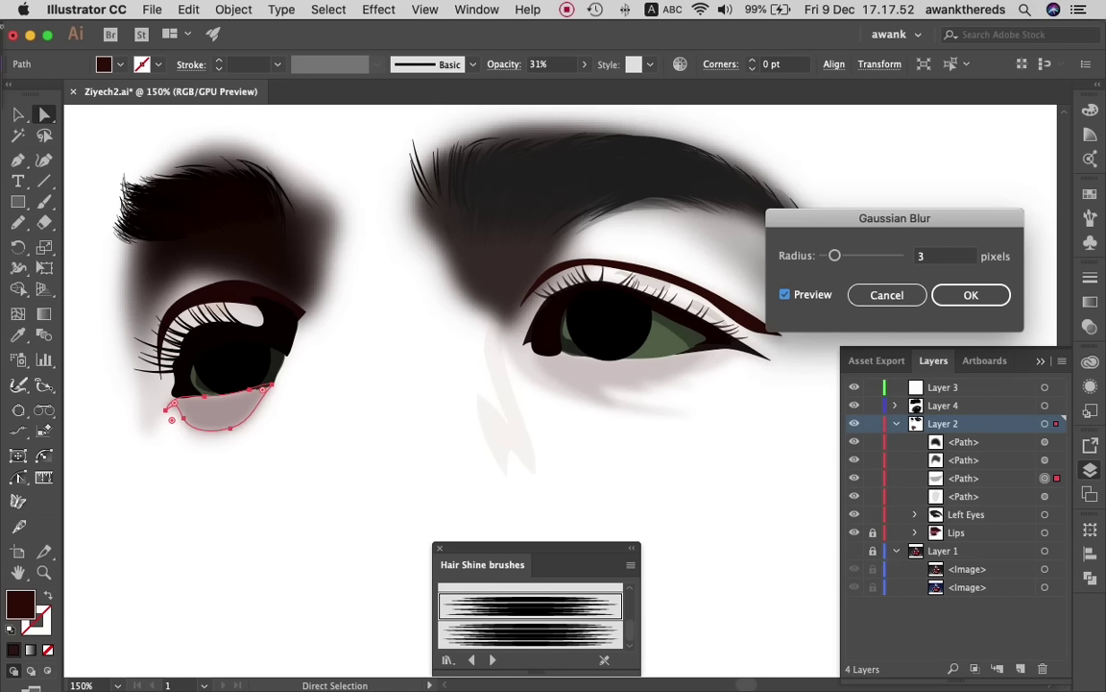
pyautogui.moveTo(835, 255)
pyautogui.mouseDown()
pyautogui.moveTo(846, 255)
pyautogui.moveTo(832, 256)
pyautogui.mouseUp()
pyautogui.press('Return')
# - Zoom out to the whole face, save the portrait, then zoom in on the lips
pyautogui.hotkey('ctrl', 'shift', 'a')
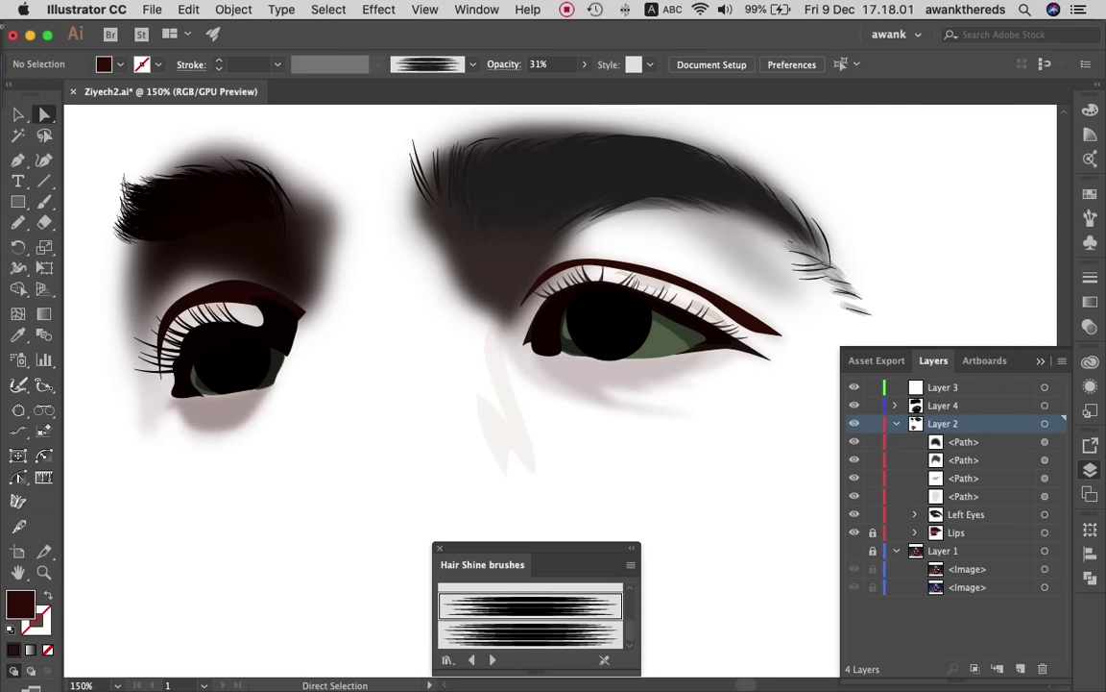
pyautogui.hotkey('ctrl', '-')
pyautogui.hotkey('ctrl', '-')
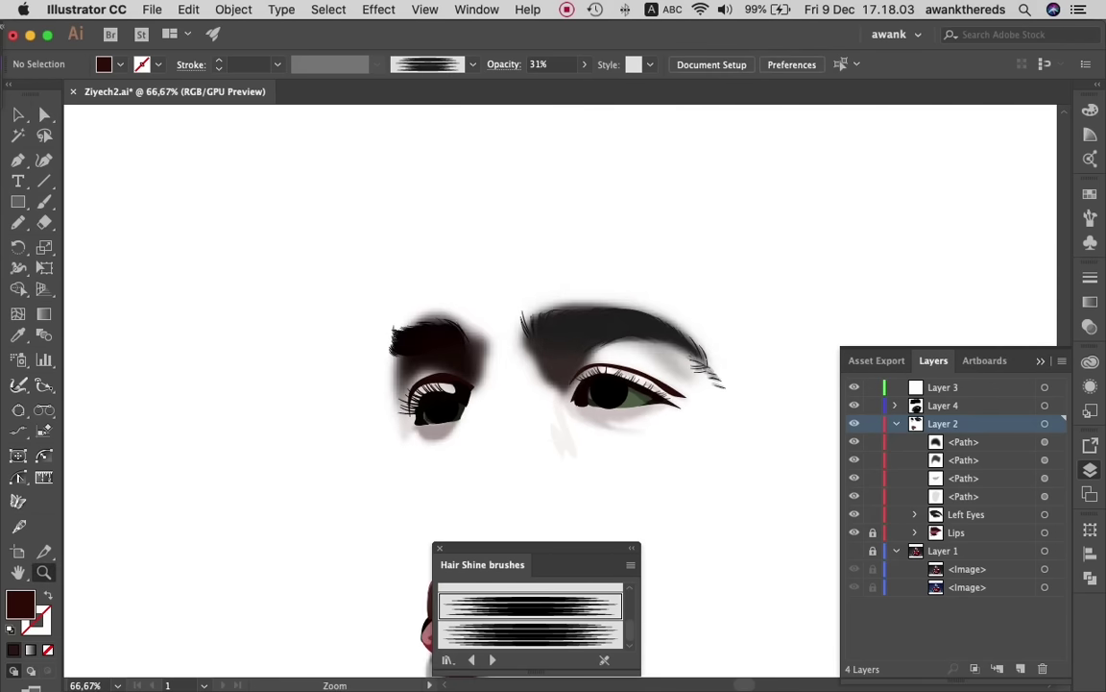
pyautogui.hotkey('ctrl', '-')
pyautogui.scroll(-3, 576, 384)
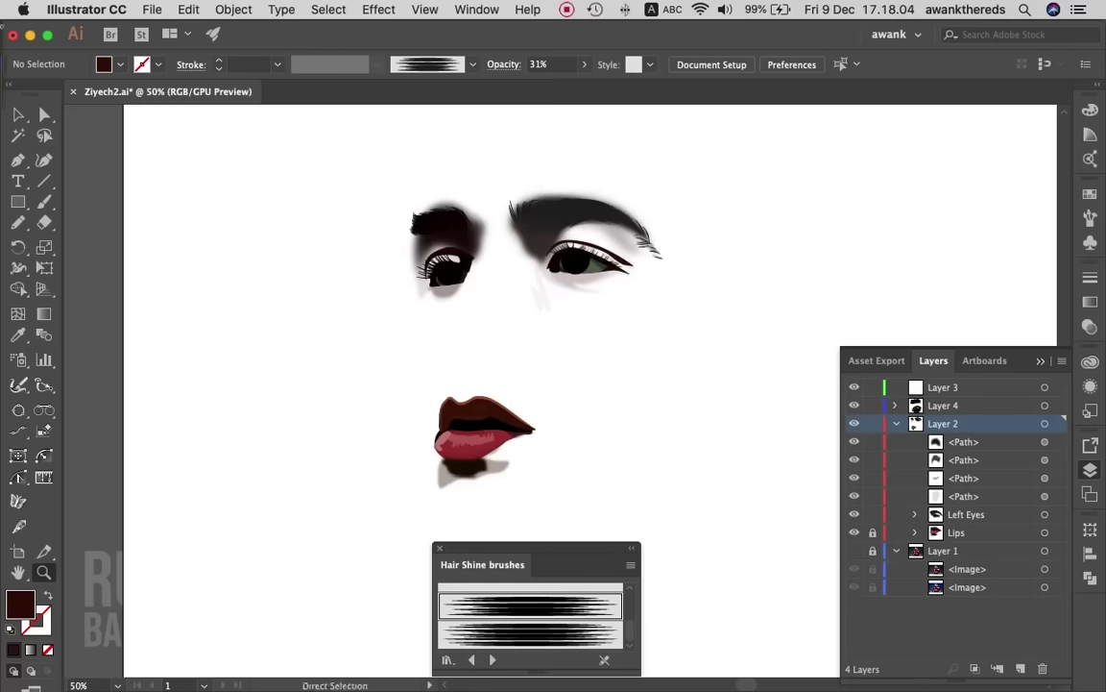
pyautogui.hotkey('ctrl', 's')
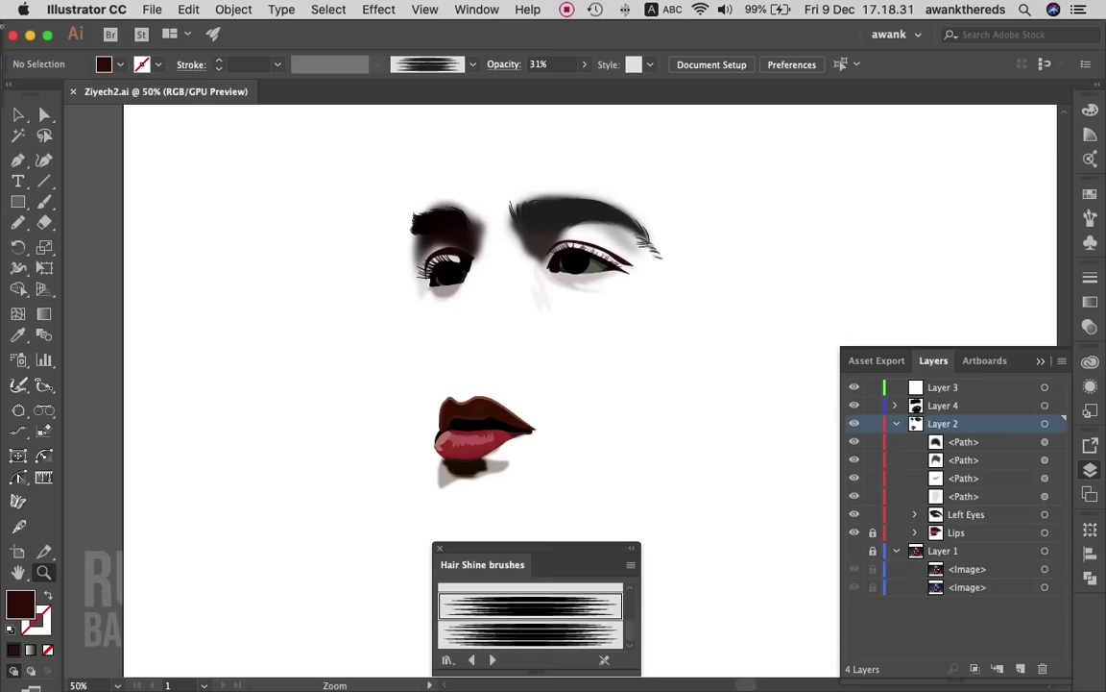
pyautogui.press('super+equal')
pyautogui.press('super+equal')
pyautogui.press('super+equal')
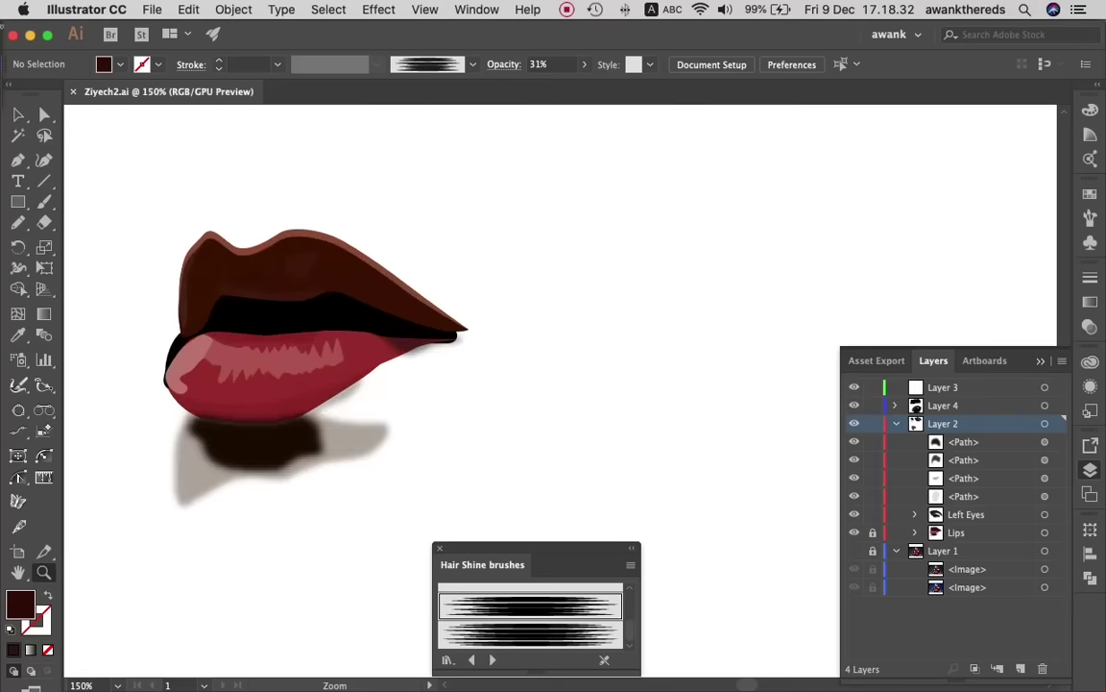
pyautogui.press('super+equal')
# - Unlock the Lips layer and give the lower lip fill a darker red colour
pyautogui.click(43, 116)
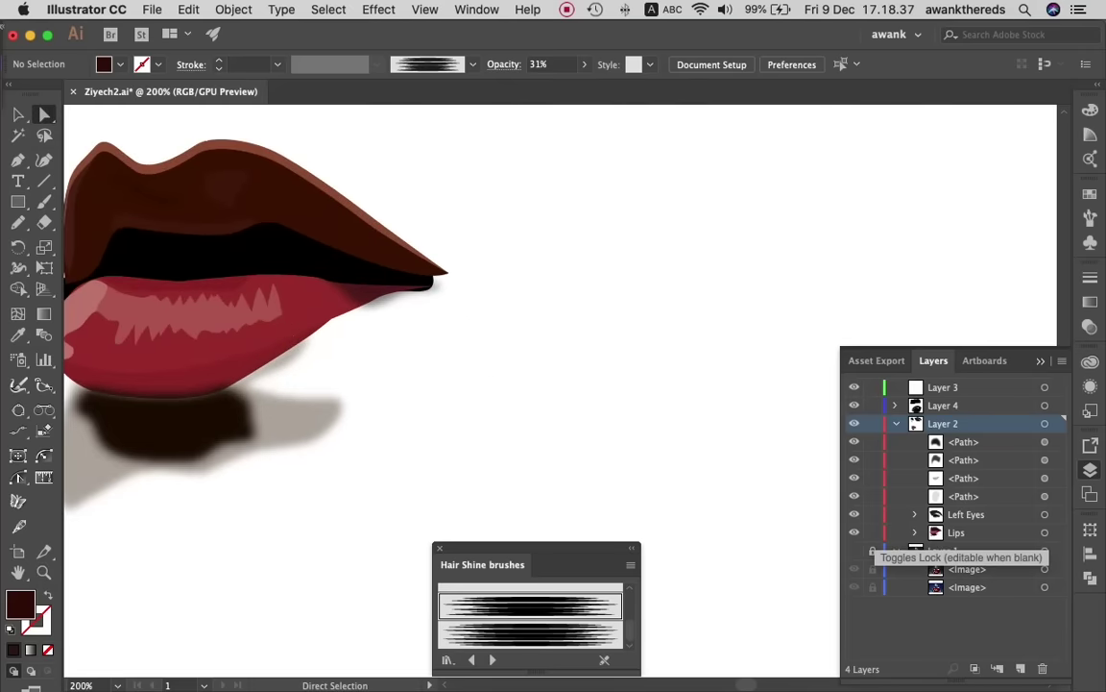
pyautogui.click(872, 532)
pyautogui.click(240, 355)
pyautogui.click(413, 286)
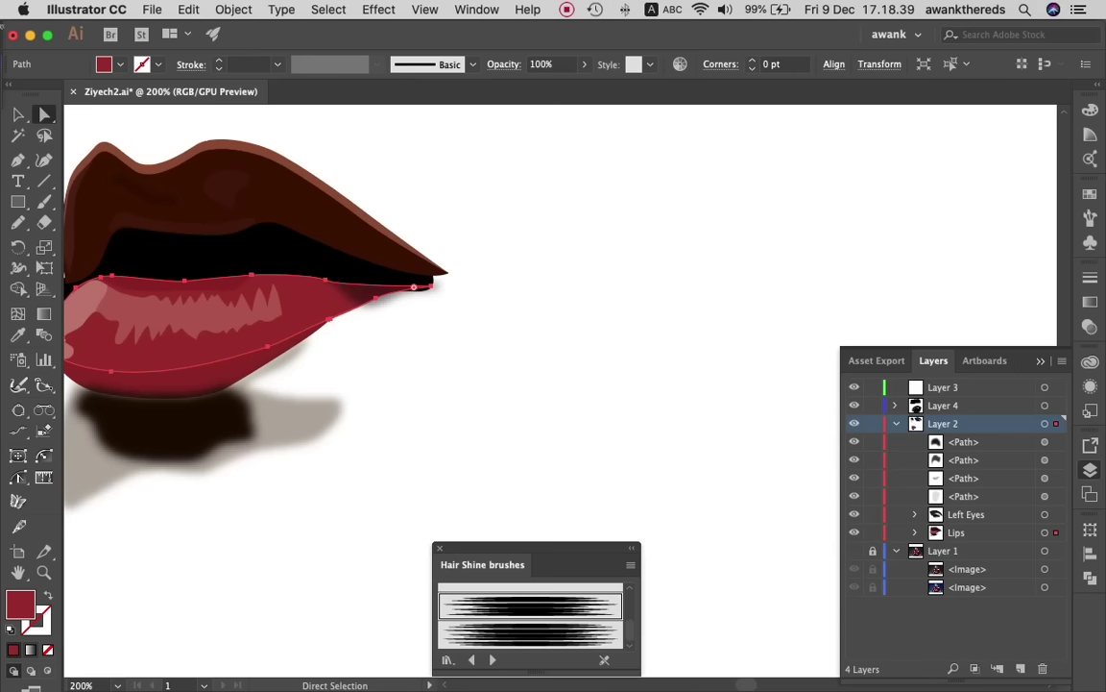
pyautogui.doubleClick(20, 603)
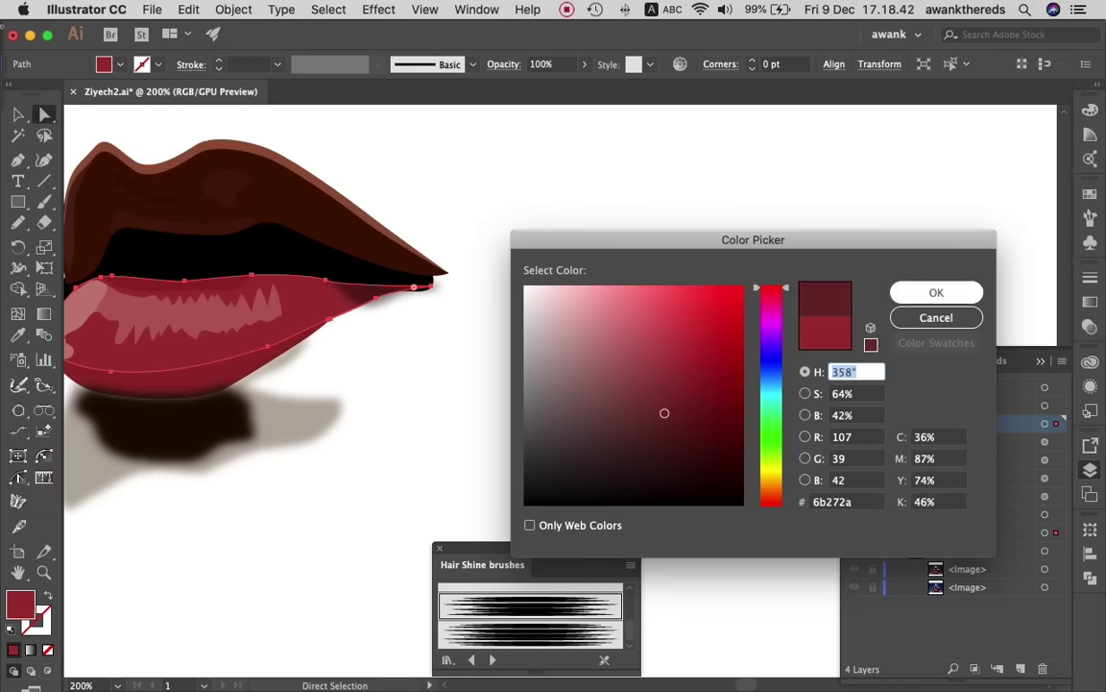
pyautogui.press('Return')
pyautogui.press('super+shift+a')
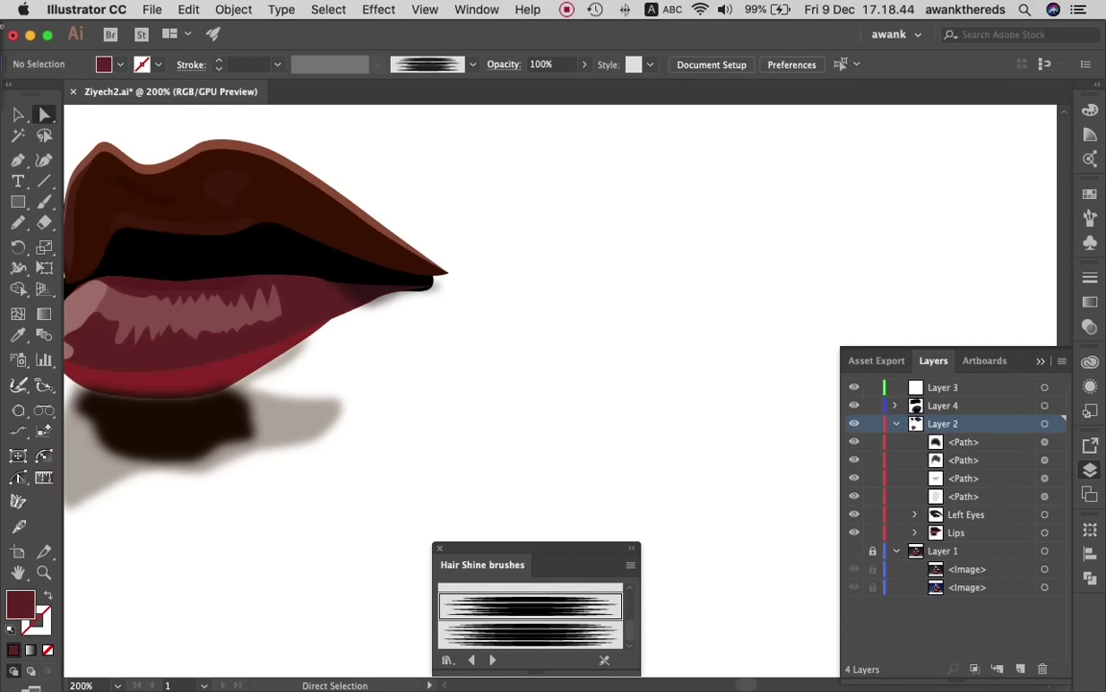
# - Recolour the bright red strip along the lower lip to dark maroon
pyautogui.click(193, 375)
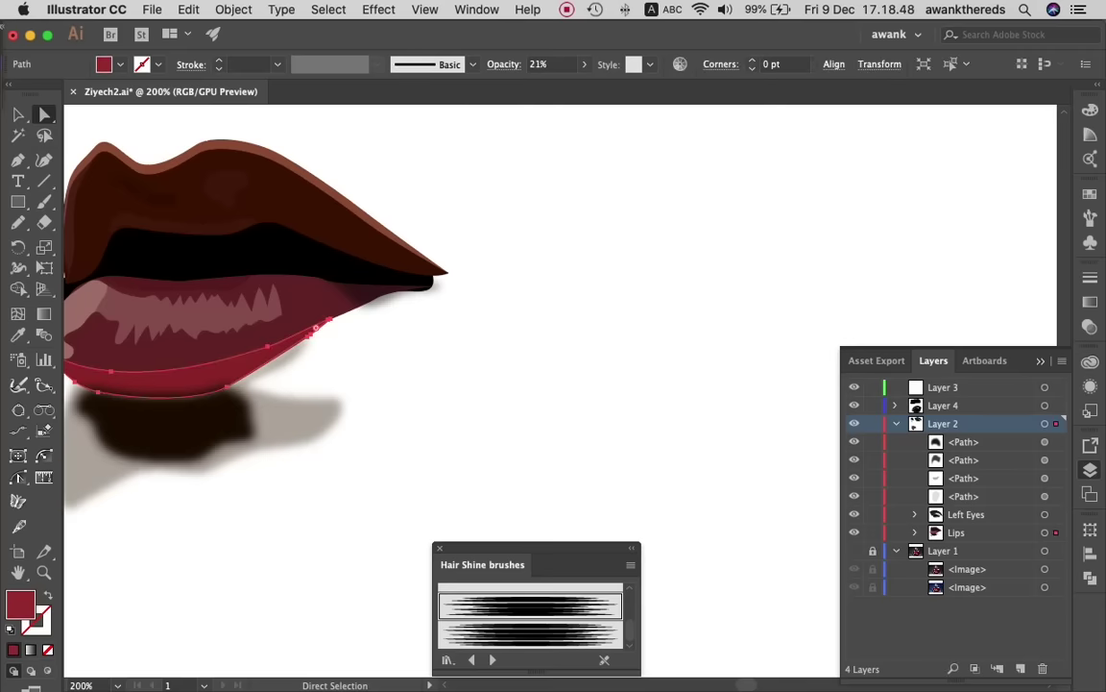
pyautogui.click(915, 532)
pyautogui.scroll(-5, 951, 499)
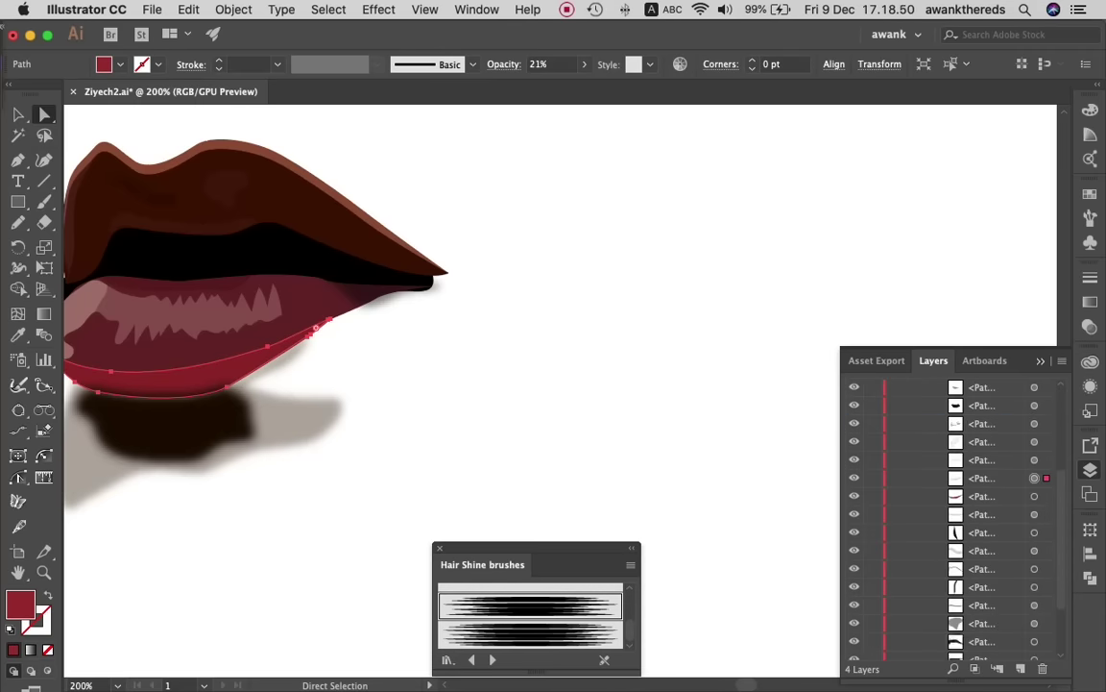
pyautogui.click(1034, 496)
pyautogui.press('i')
pyautogui.click(173, 346)
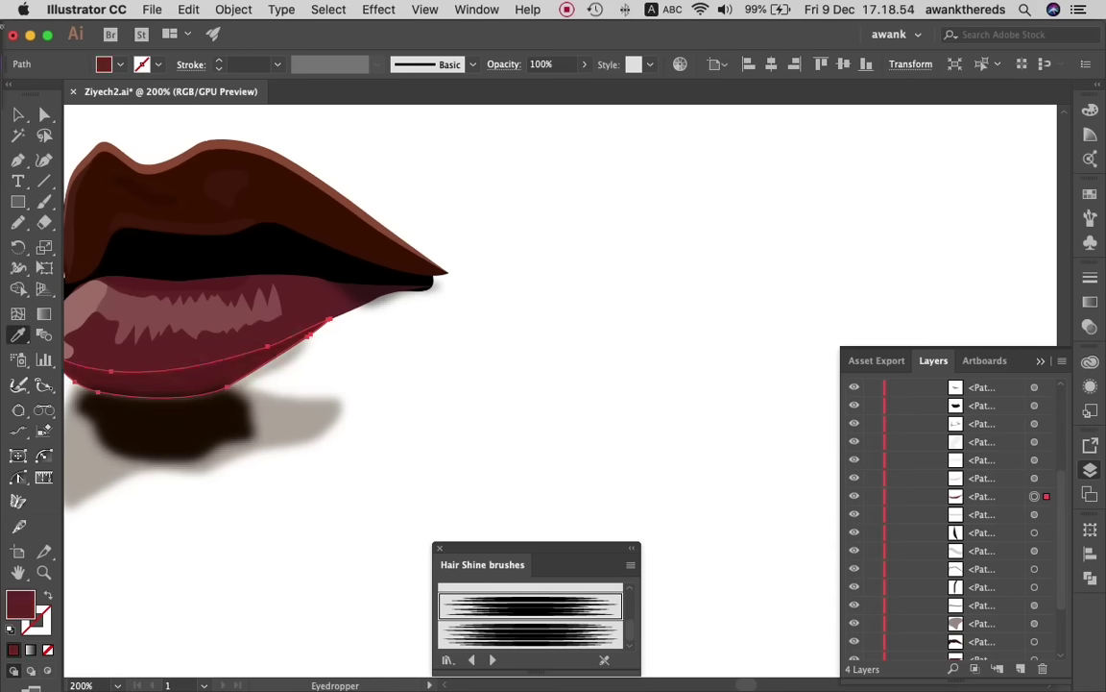
pyautogui.press('v')
pyautogui.press('super+shift+a')
pyautogui.hscroll(-5, 384, 317)
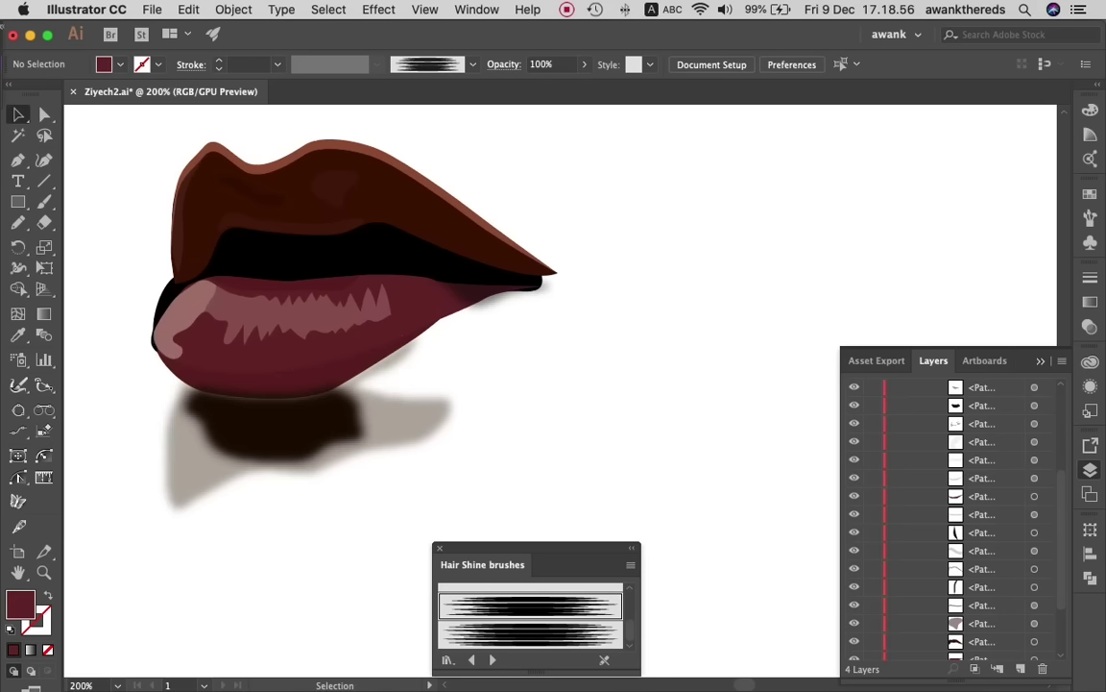
# - Lower the left lip highlight's opacity slightly and blur it about 7.7 pixels
pyautogui.press('super+a')
pyautogui.press('a')
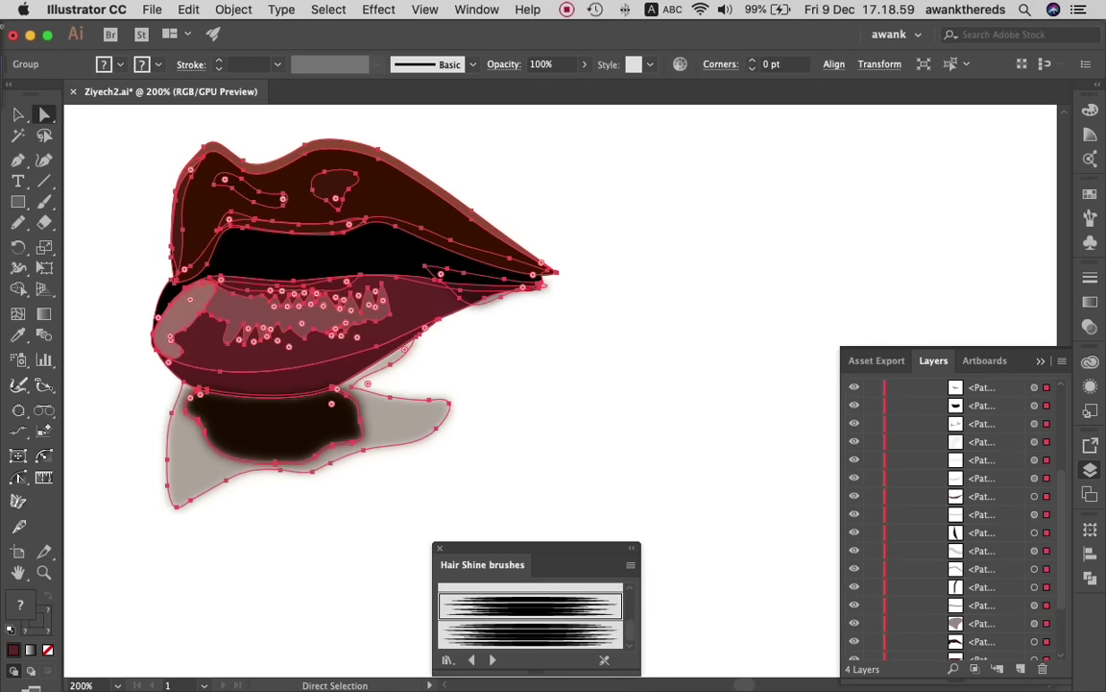
pyautogui.press('super+shift+a')
pyautogui.click(183, 317)
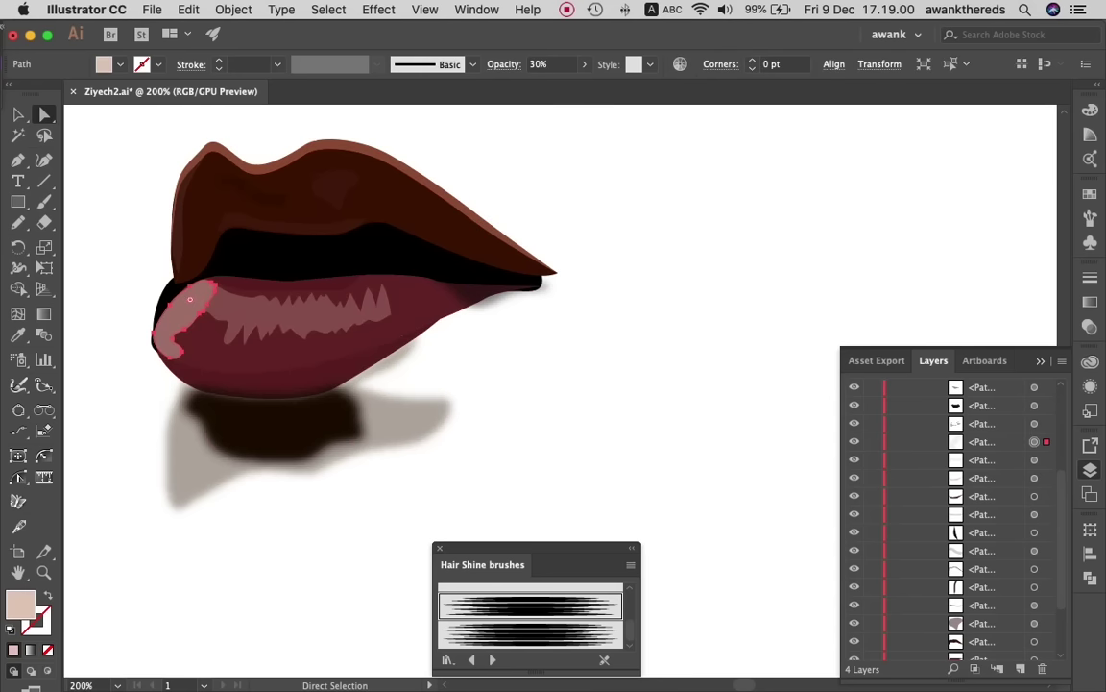
pyautogui.click(584, 63)
pyautogui.moveTo(537, 85); pyautogui.dragTo(535, 85)
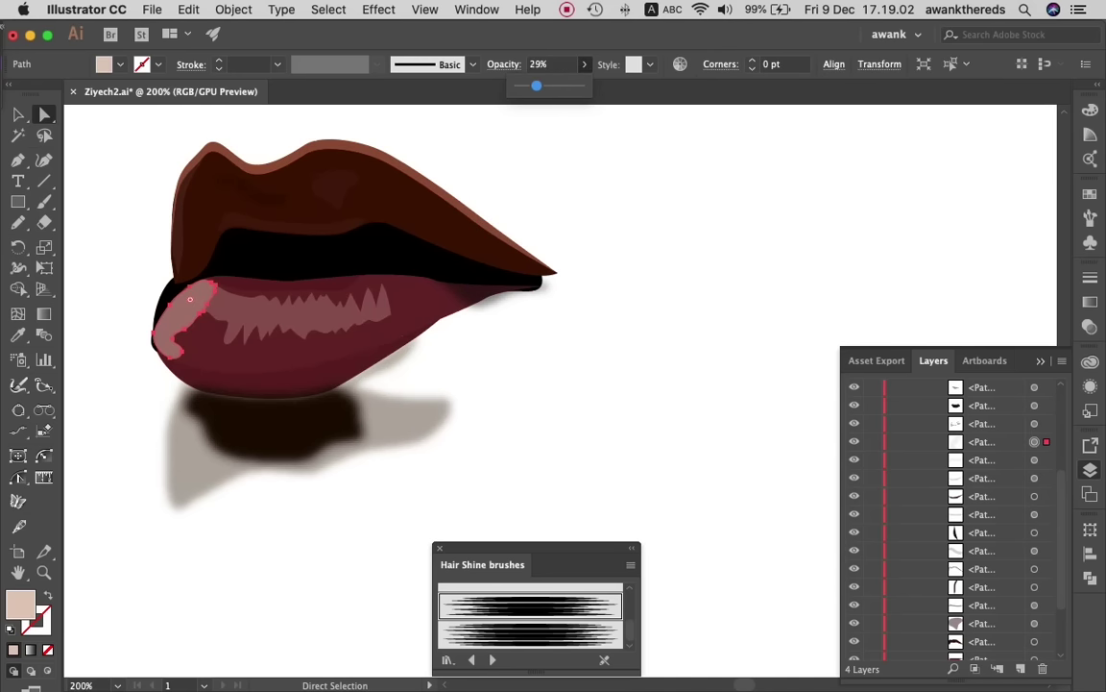
pyautogui.click(328, 9)
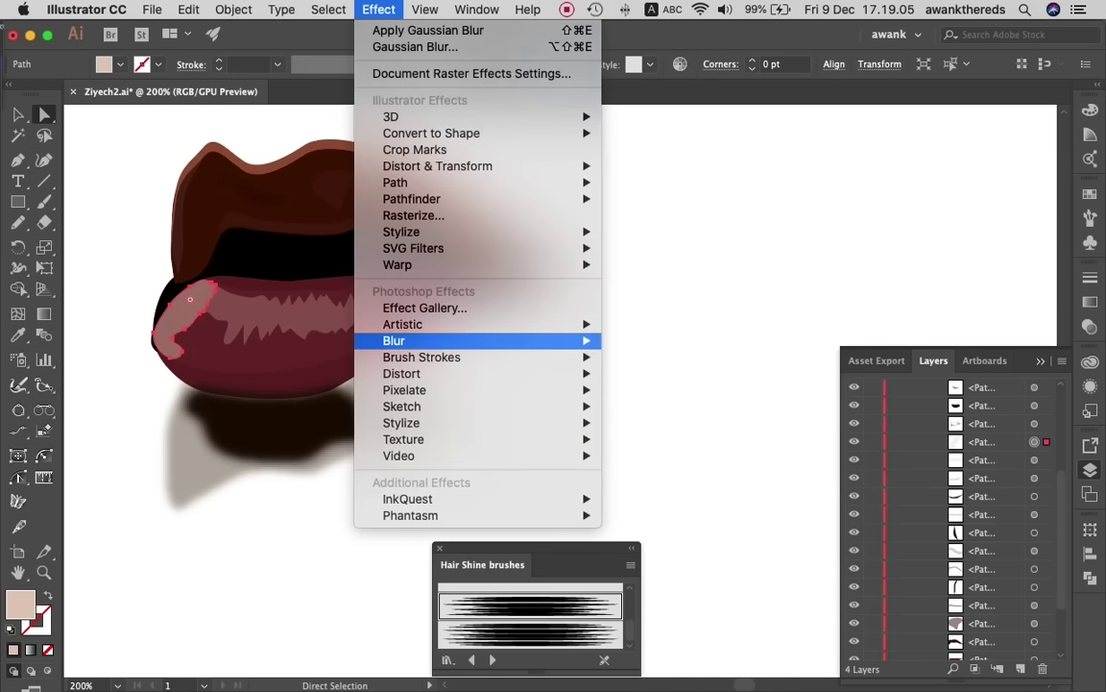
pyautogui.moveTo(477, 340)
pyautogui.click(666, 338)
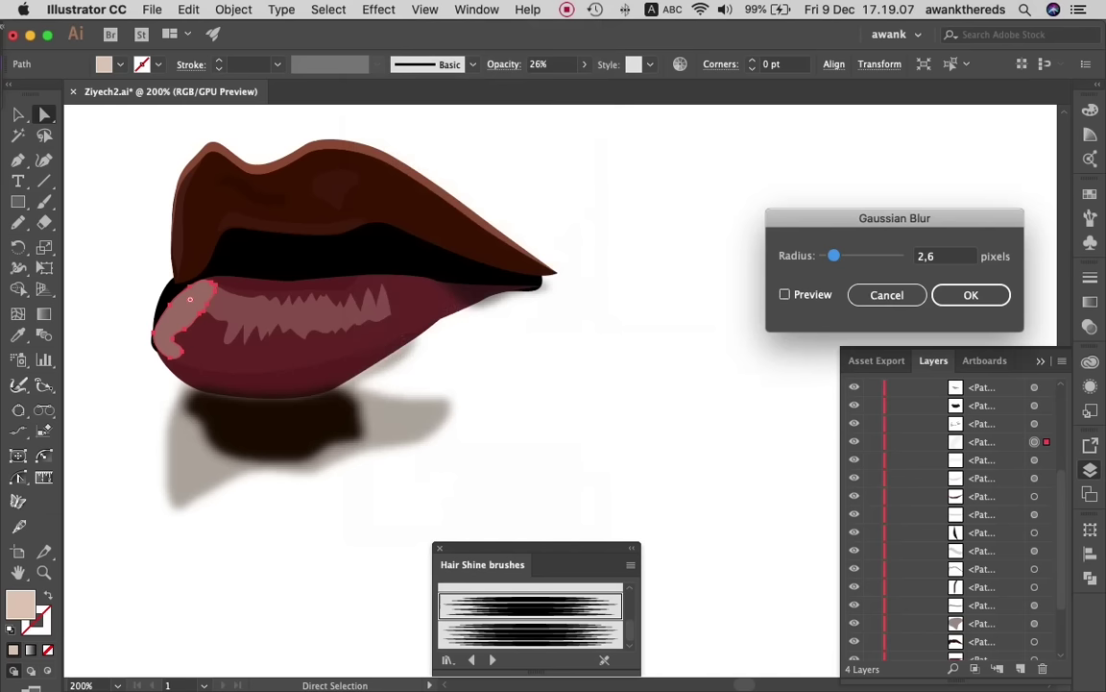
pyautogui.click(785, 294)
pyautogui.moveTo(834, 256); pyautogui.dragTo(852, 256)
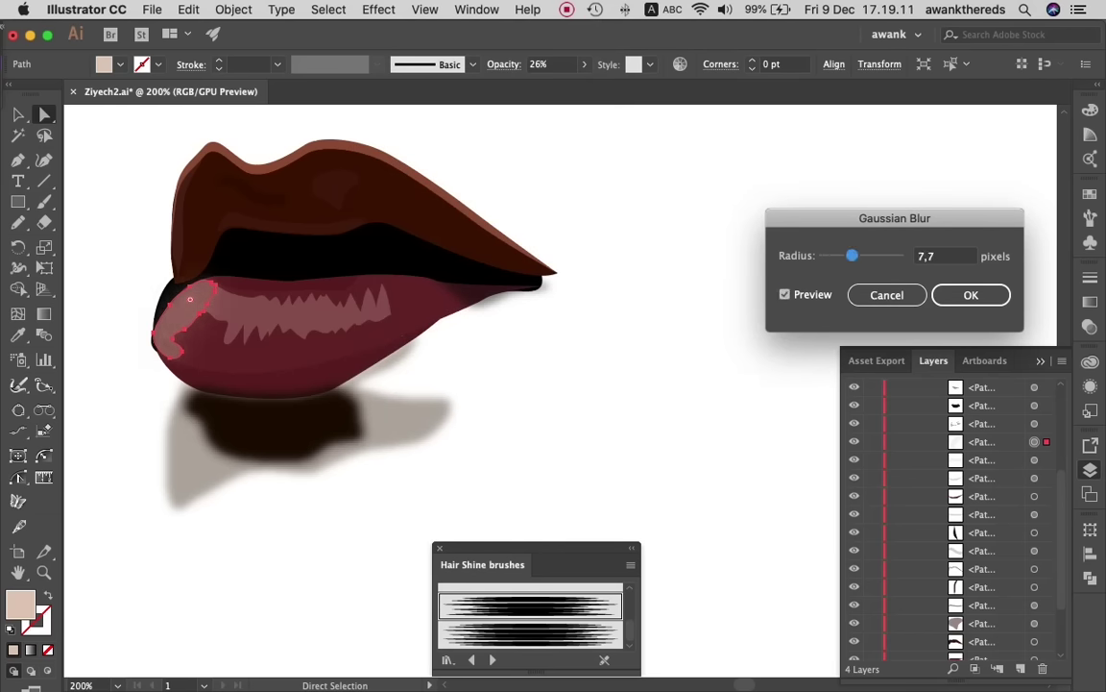
pyautogui.press('Return')
# - Fade the zig-zag lower-lip highlight to 21% opacity with a 7-pixel Gaussian Blur
pyautogui.click(308, 309)
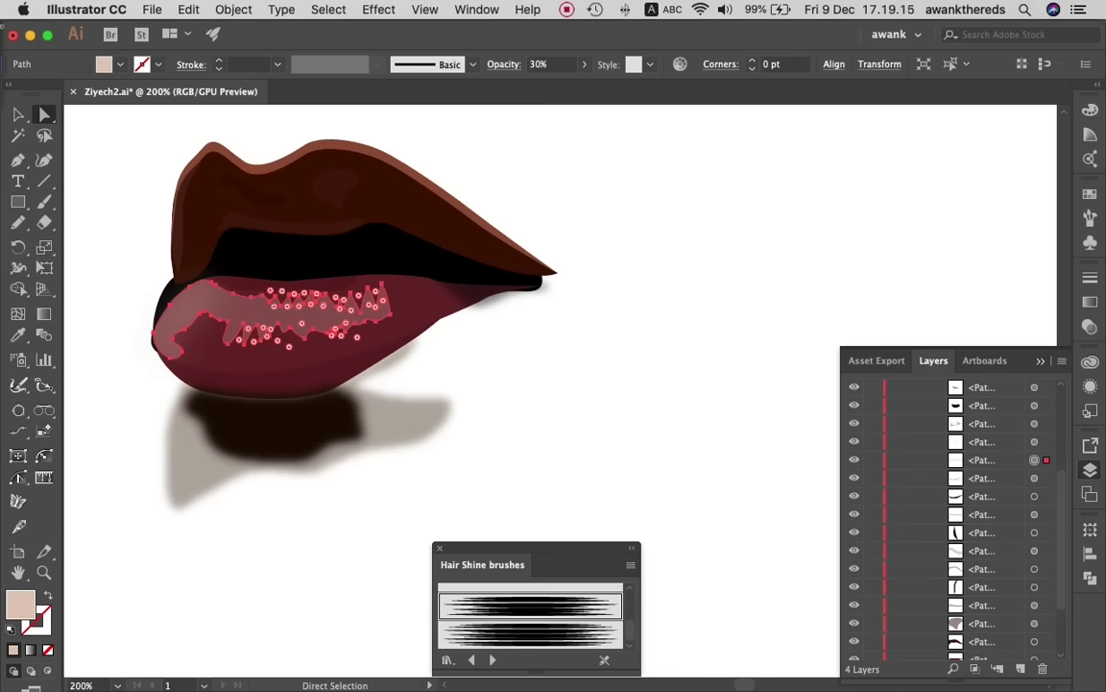
pyautogui.moveTo(584, 65); pyautogui.dragTo(533, 85)
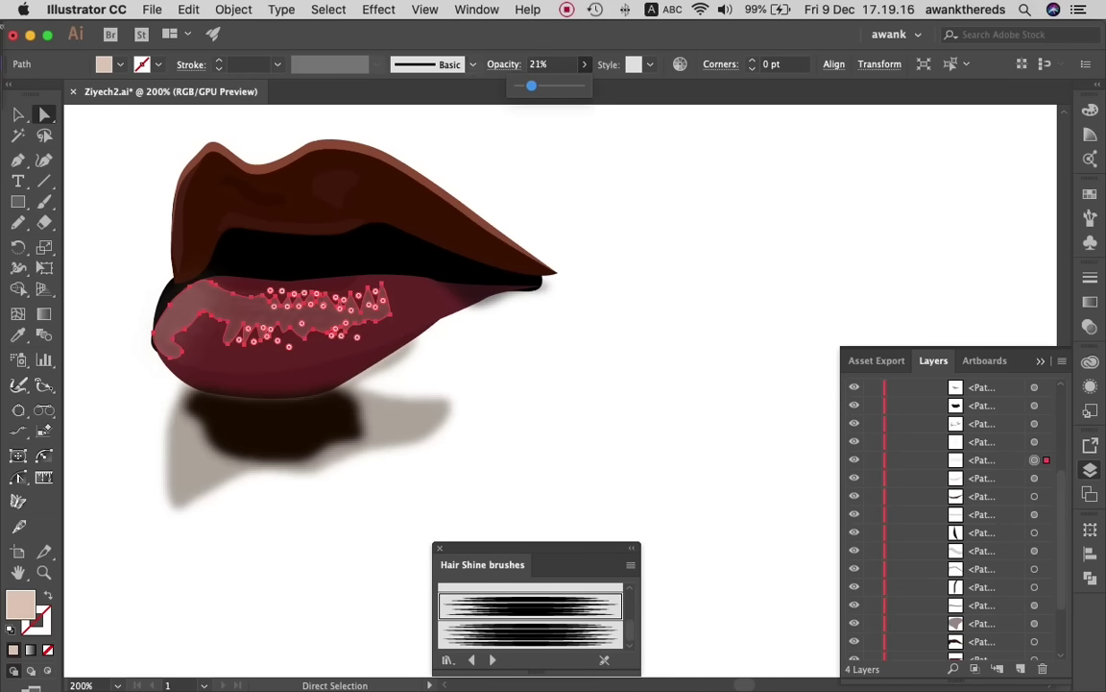
pyautogui.click(379, 8)
pyautogui.moveTo(393, 340)
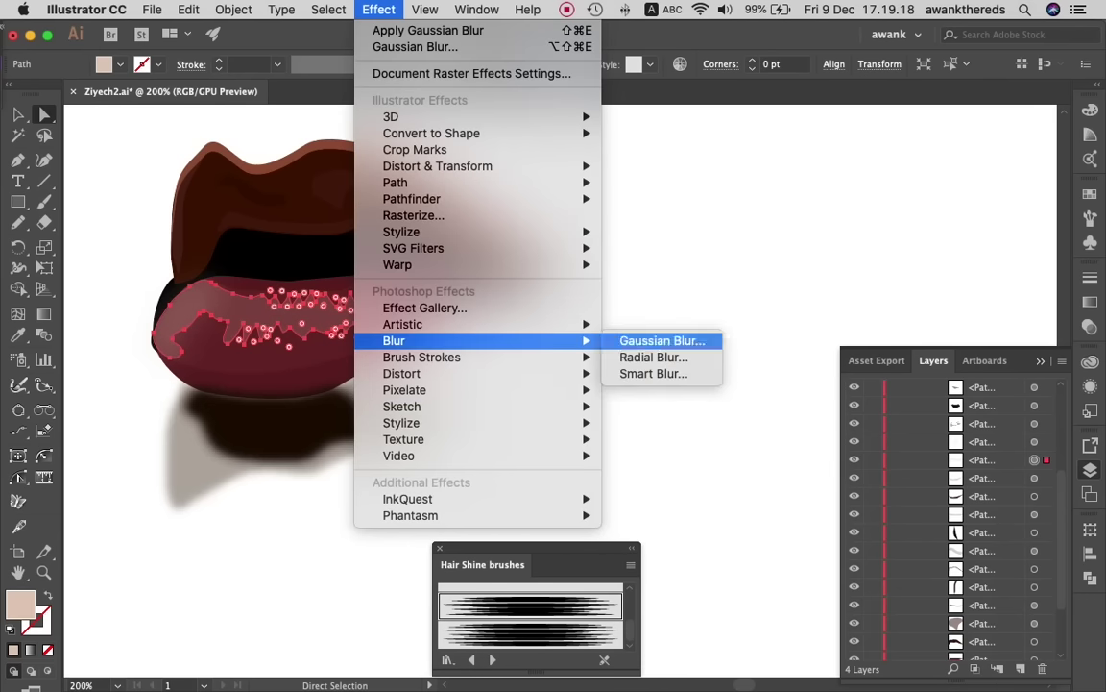
pyautogui.click(662, 340)
pyautogui.click(784, 294)
pyautogui.moveTo(852, 255); pyautogui.dragTo(842, 256)
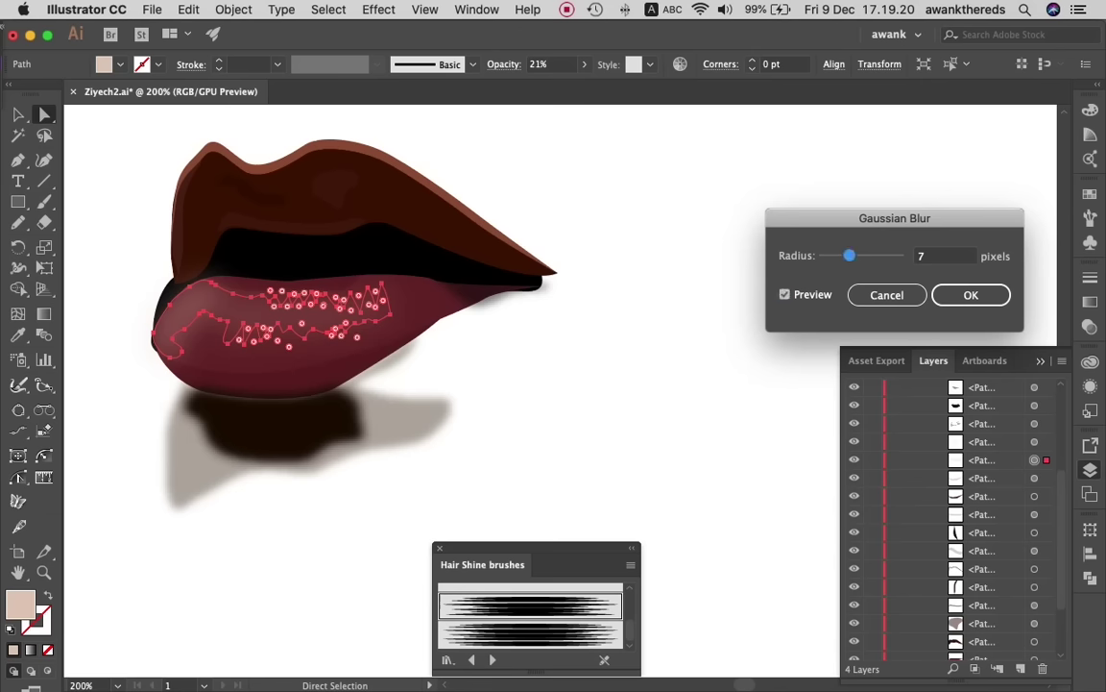
pyautogui.press('Return')
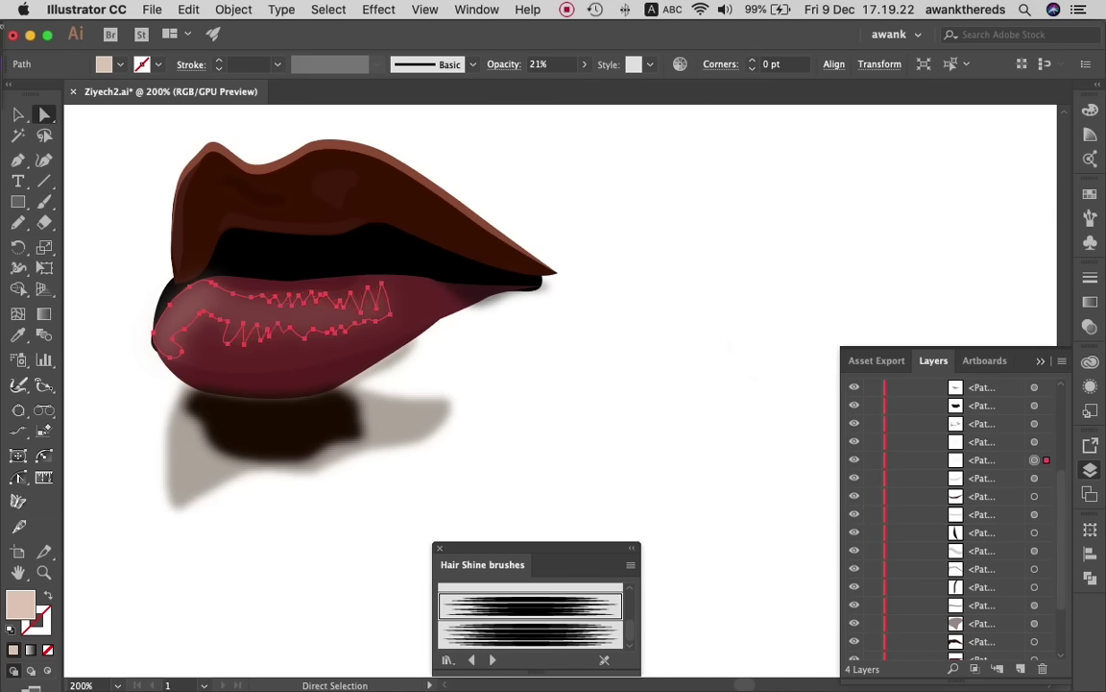
pyautogui.press('super+shift+a')
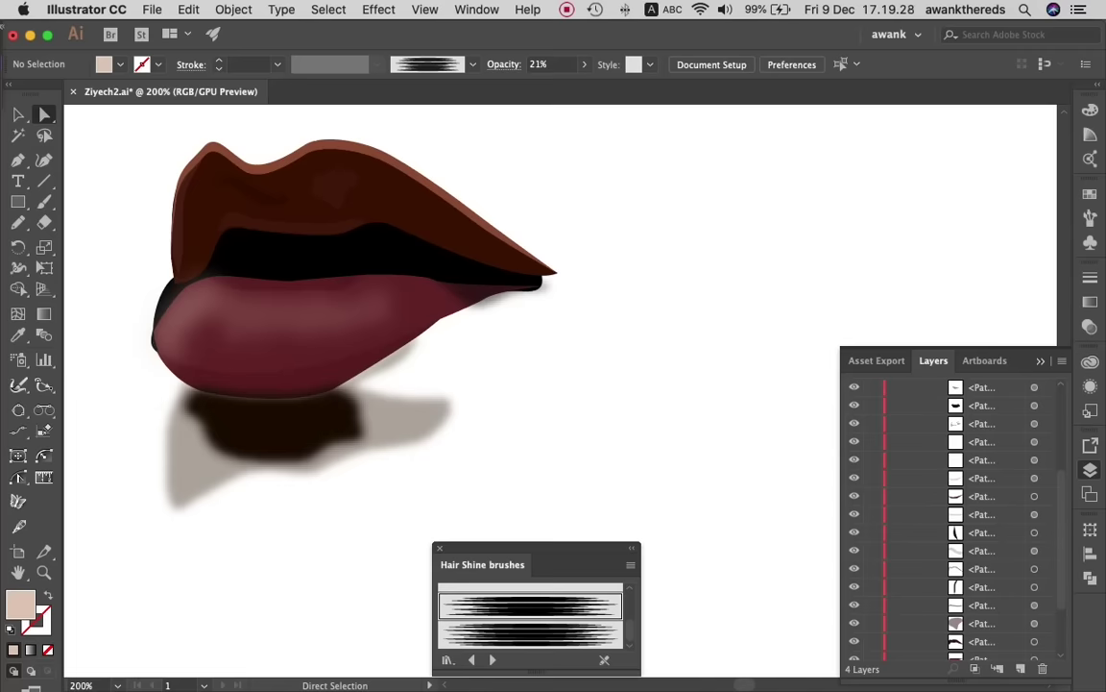
# - Deselect the lip path, zoom out over the face, and save the portrait with Cmd+S
pyautogui.click(416, 338)
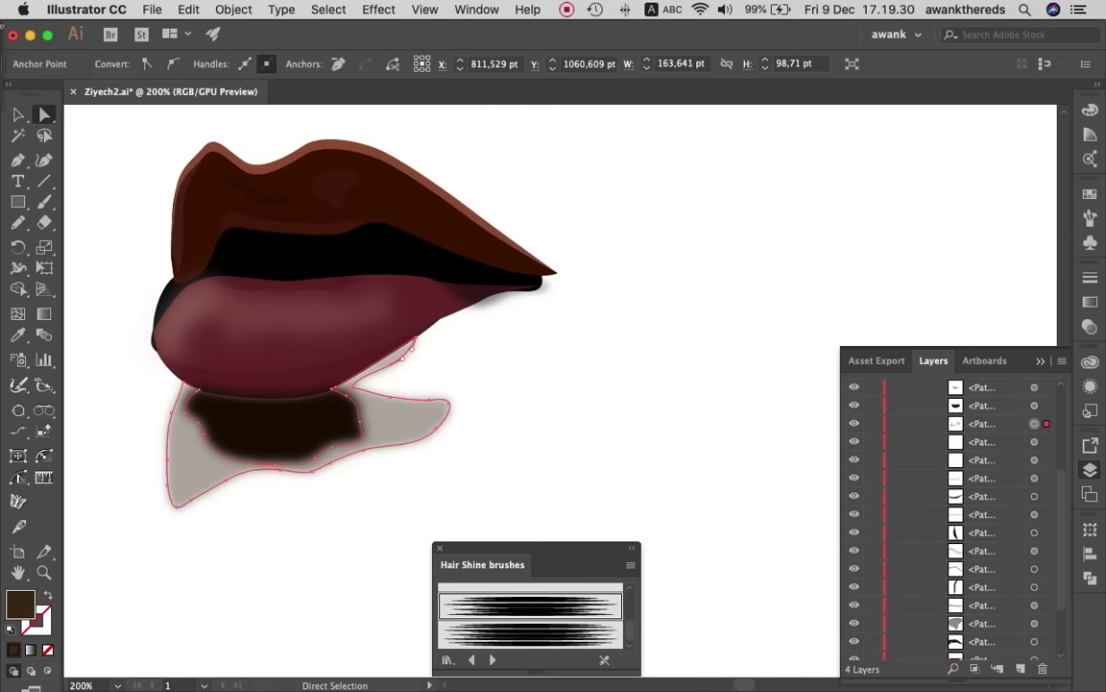
pyautogui.click(415, 346)
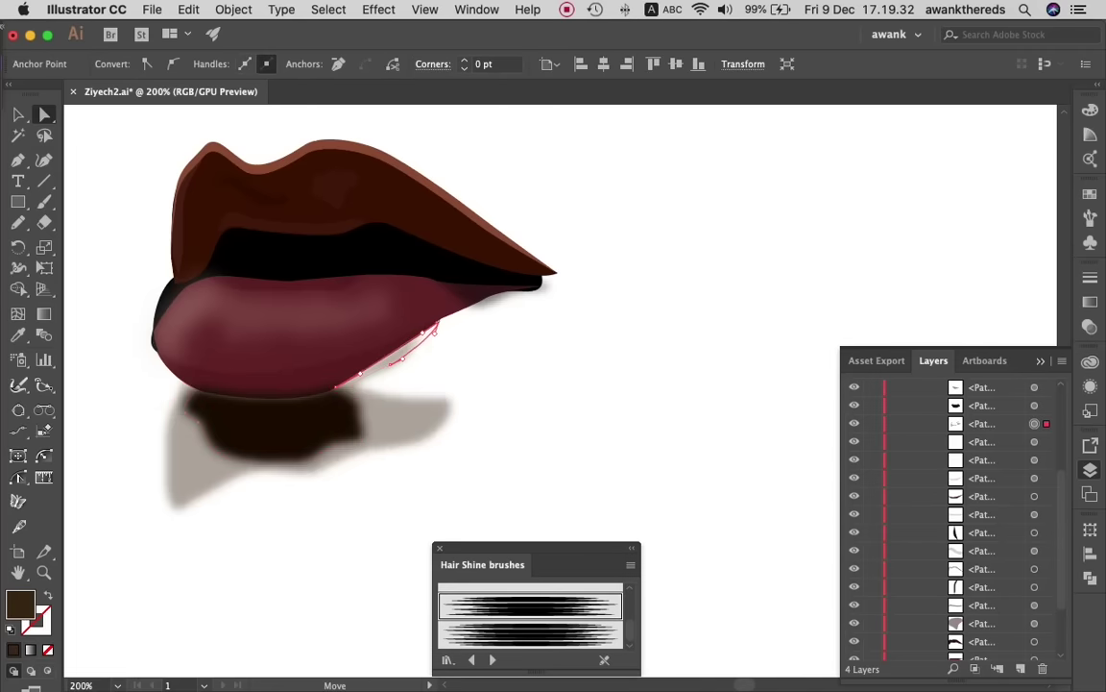
pyautogui.press('super+shift+a')
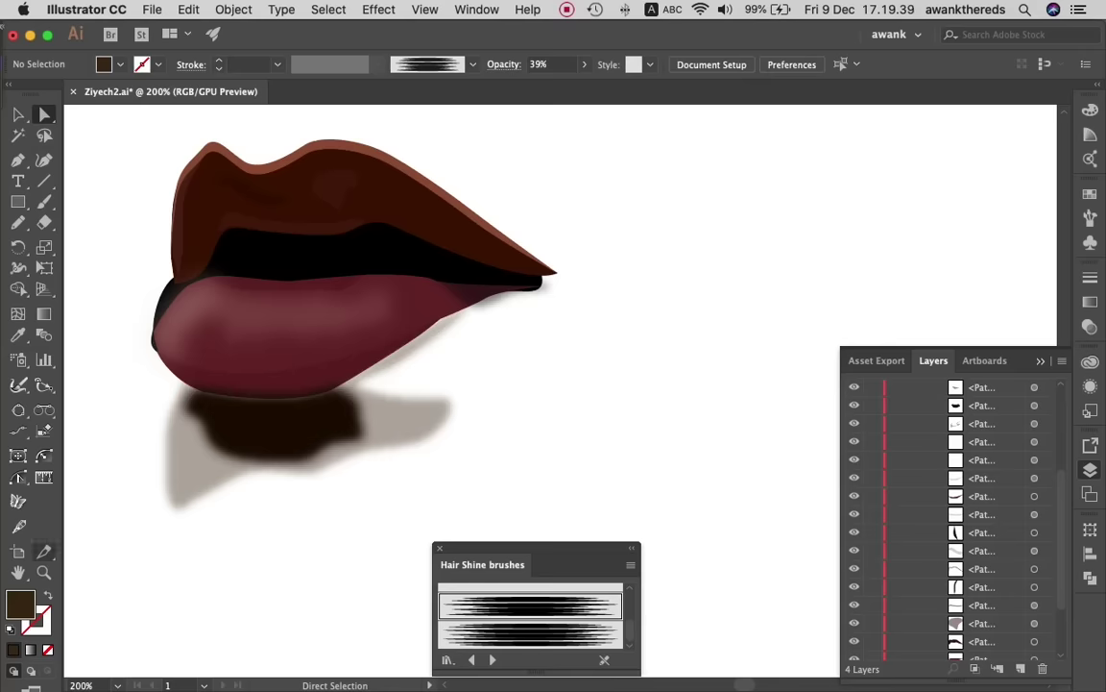
pyautogui.press('z')
pyautogui.press('super+minus')
pyautogui.press('super+minus')
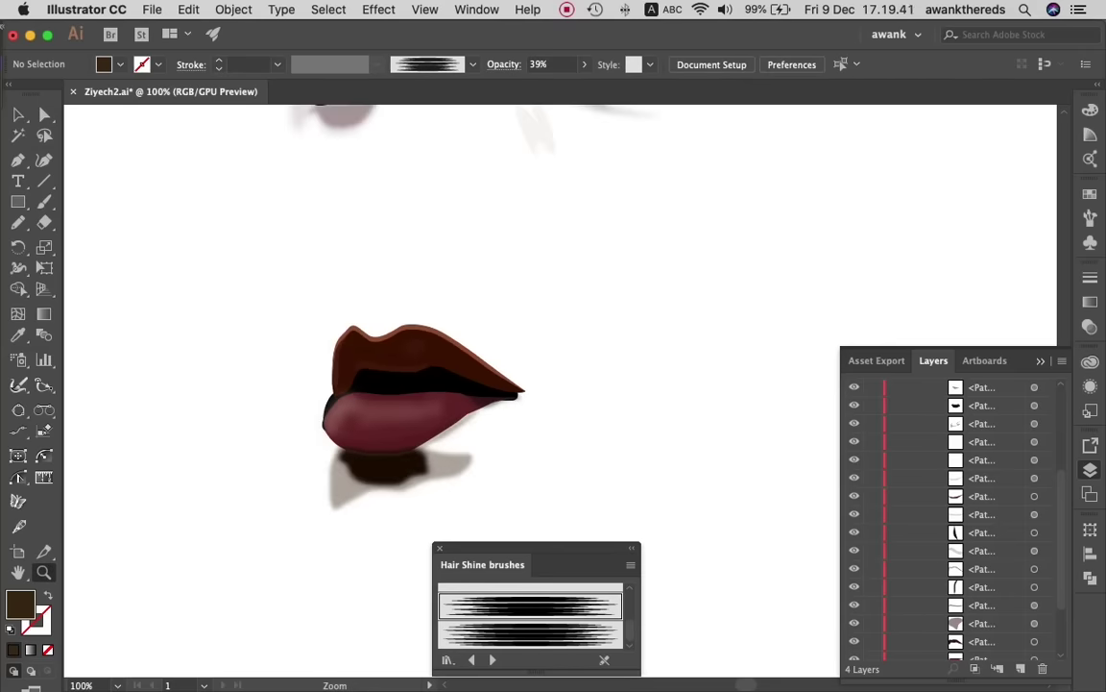
pyautogui.scroll(-2, 372, 260)
pyautogui.scroll(-1, 372, 260)
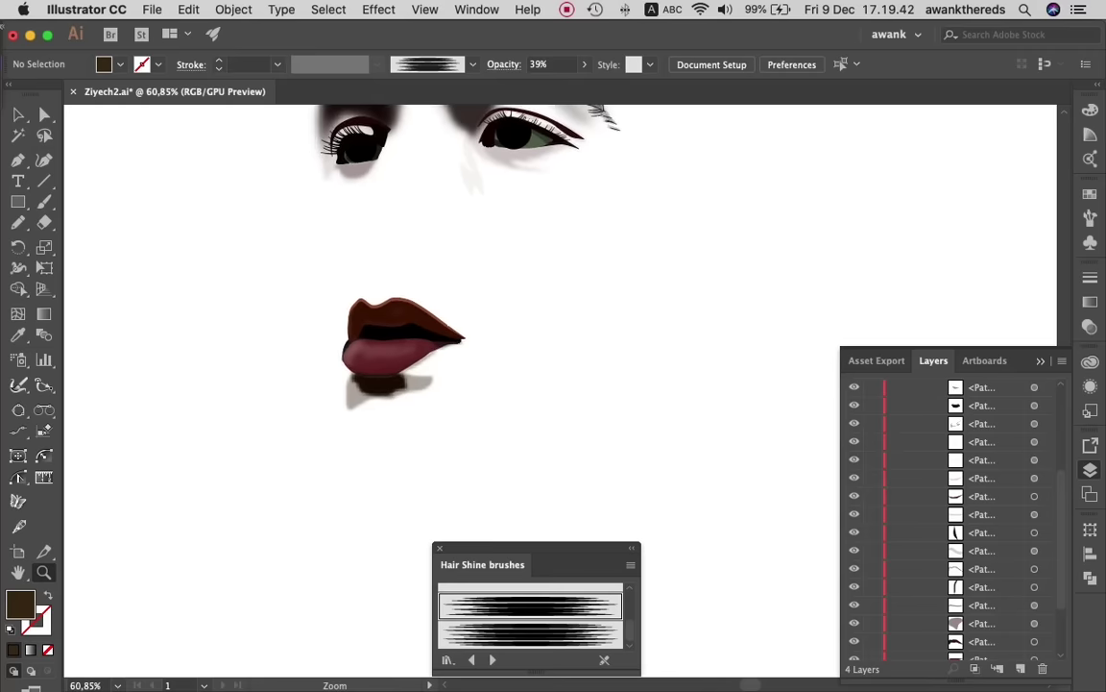
pyautogui.scroll(-1, 423, 567)
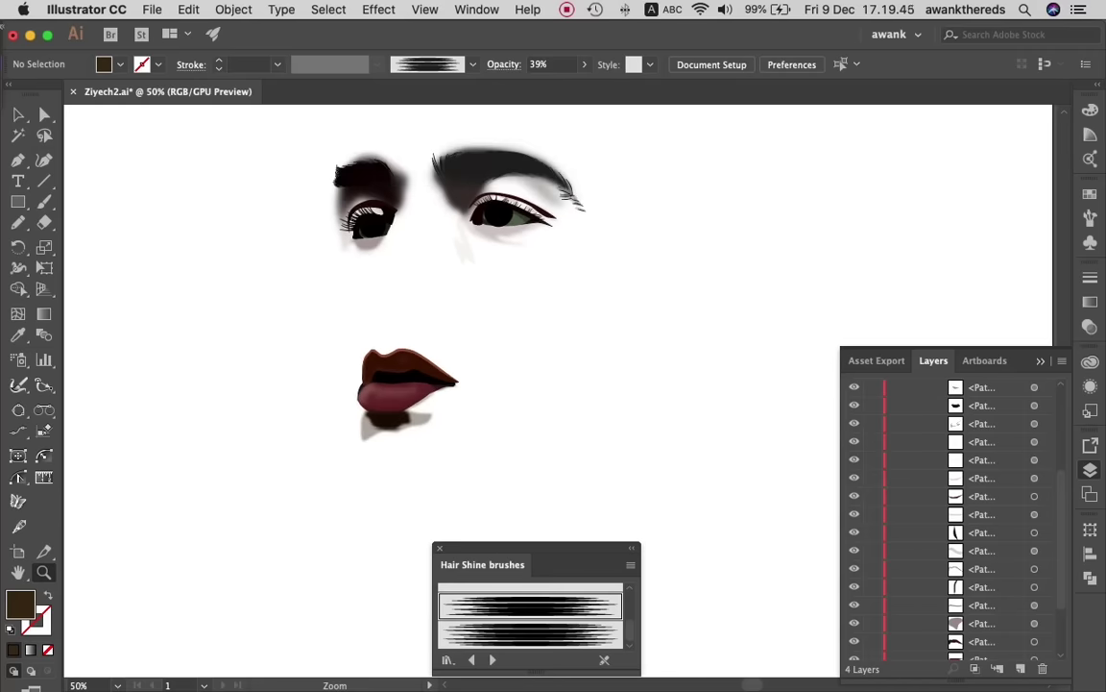
pyautogui.press('a')
pyautogui.hotkey('ctrl', 's')
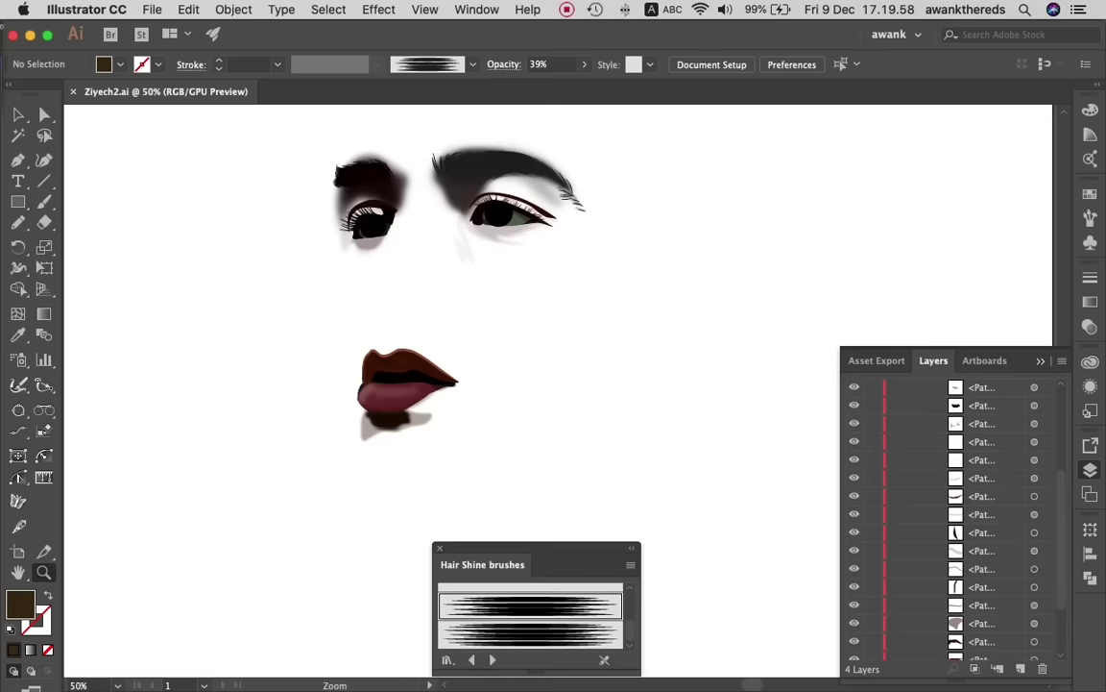
pyautogui.press('a')
pyautogui.press('z')
# - Rename the eye group 'Right Eyes', move it into Layer 2, and make Layer 4 active
pyautogui.click(566, 9)
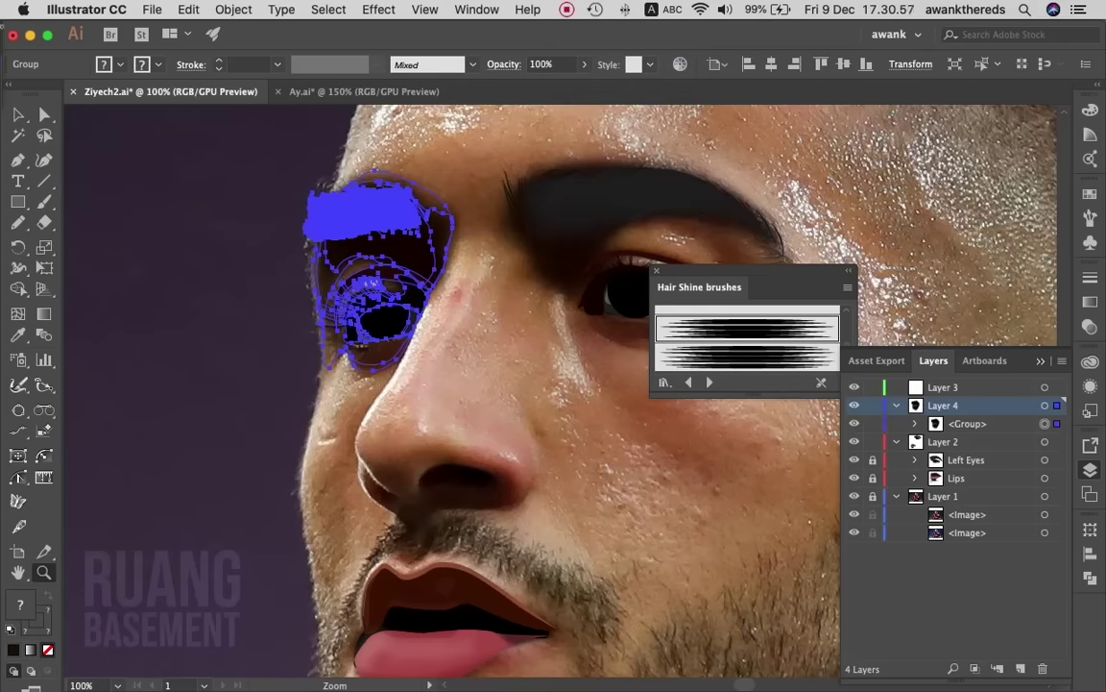
pyautogui.click(967, 424)
pyautogui.doubleClick(967, 423)
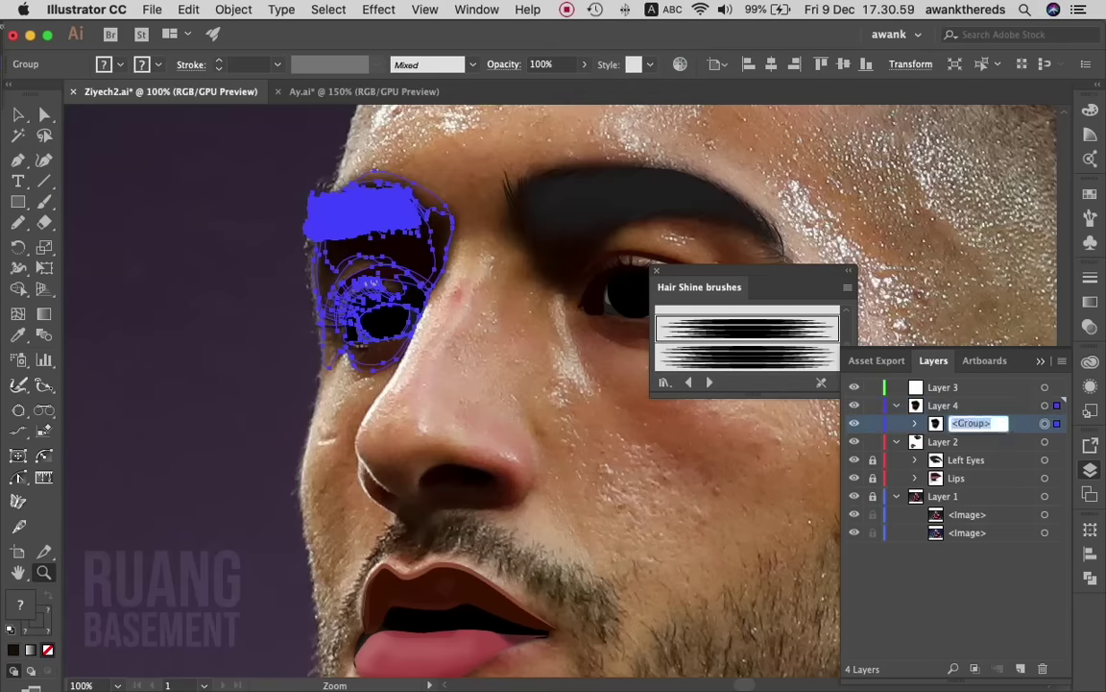
pyautogui.write('Right Eye')
pyautogui.write('s')
pyautogui.press('Return')
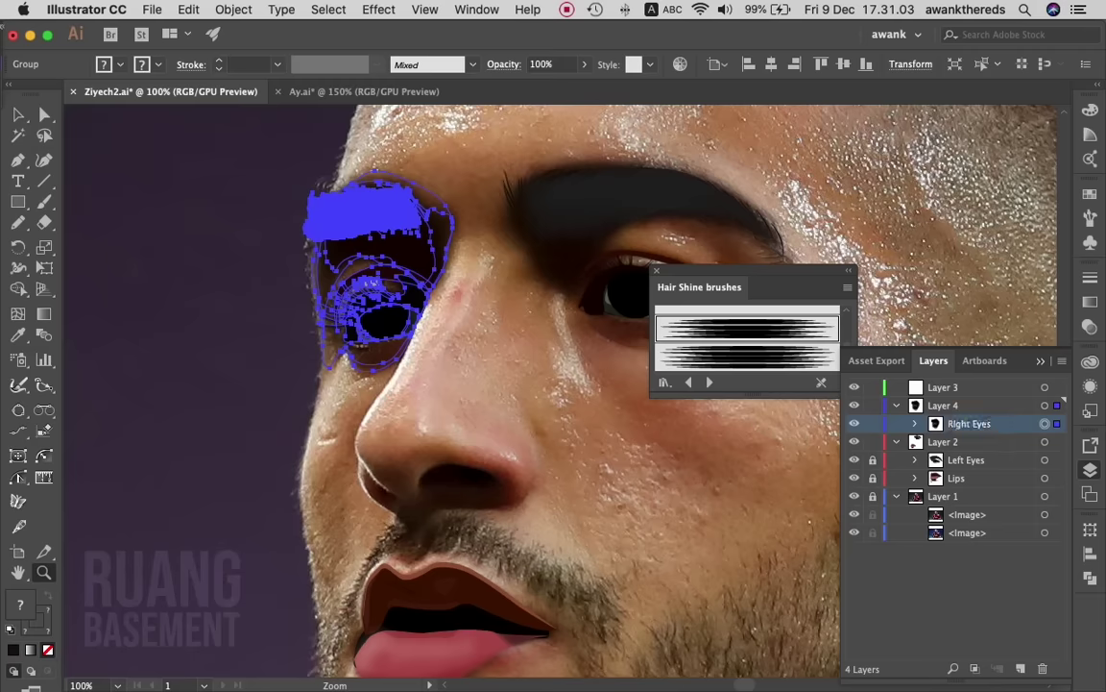
pyautogui.moveTo(969, 423); pyautogui.dragTo(922, 441)
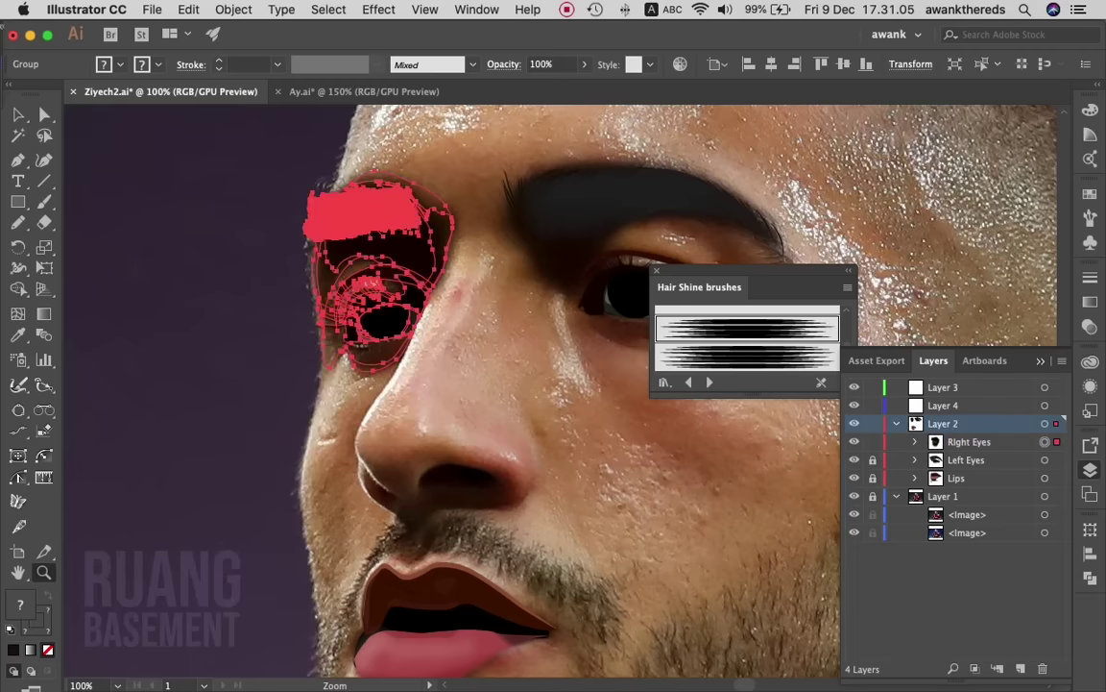
pyautogui.press('v')
pyautogui.hotkey('ctrl', 'shift', 'a')
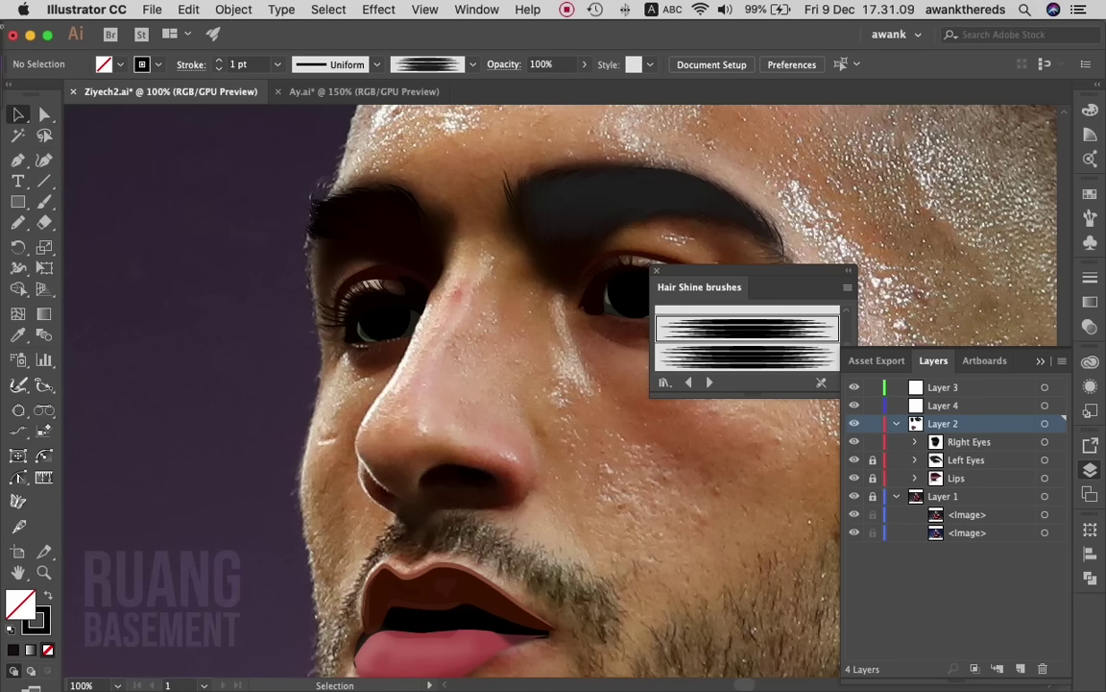
pyautogui.click(990, 405)
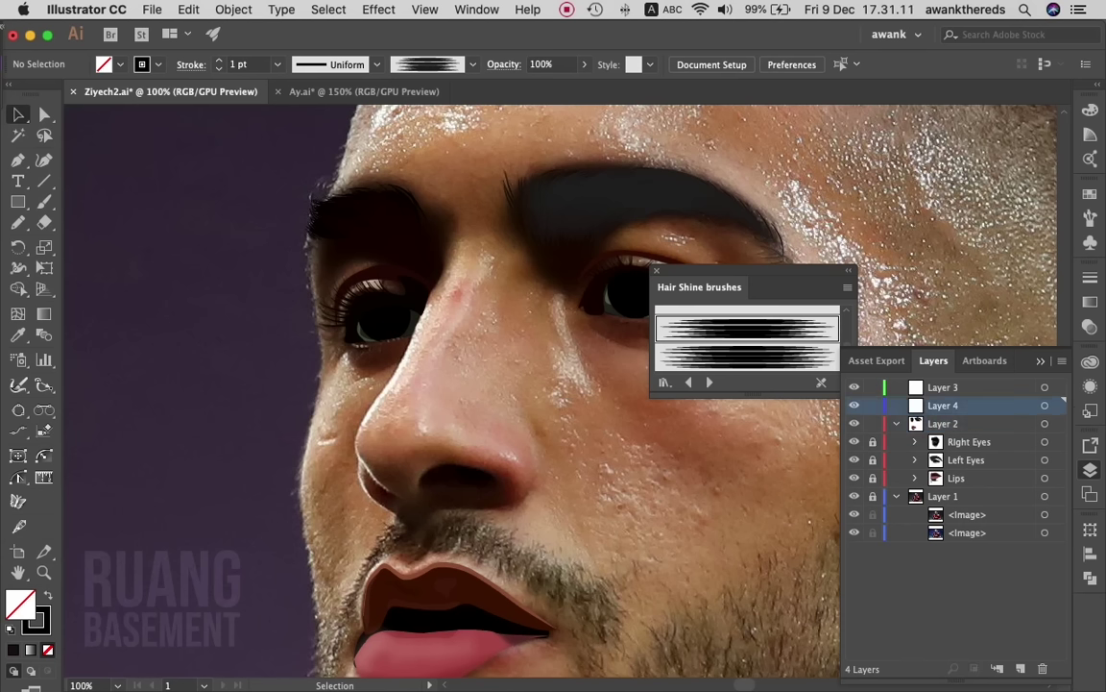
# - Draw the nostril opening's outline freehand with the Pencil tool
pyautogui.press('z')
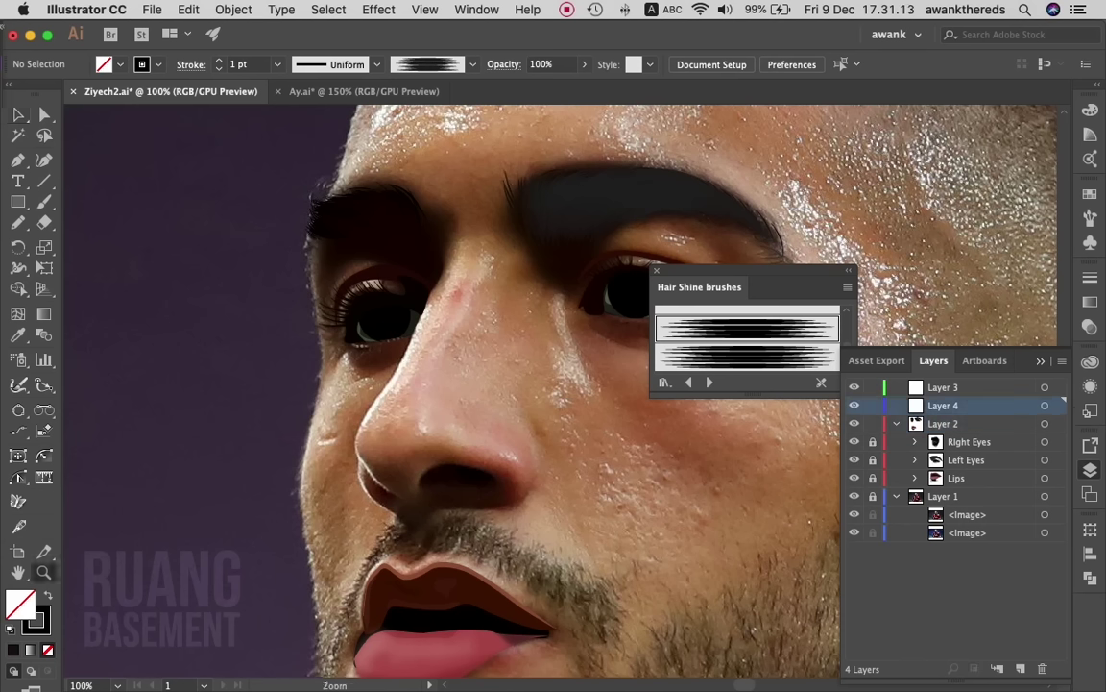
pyautogui.click(442, 577)
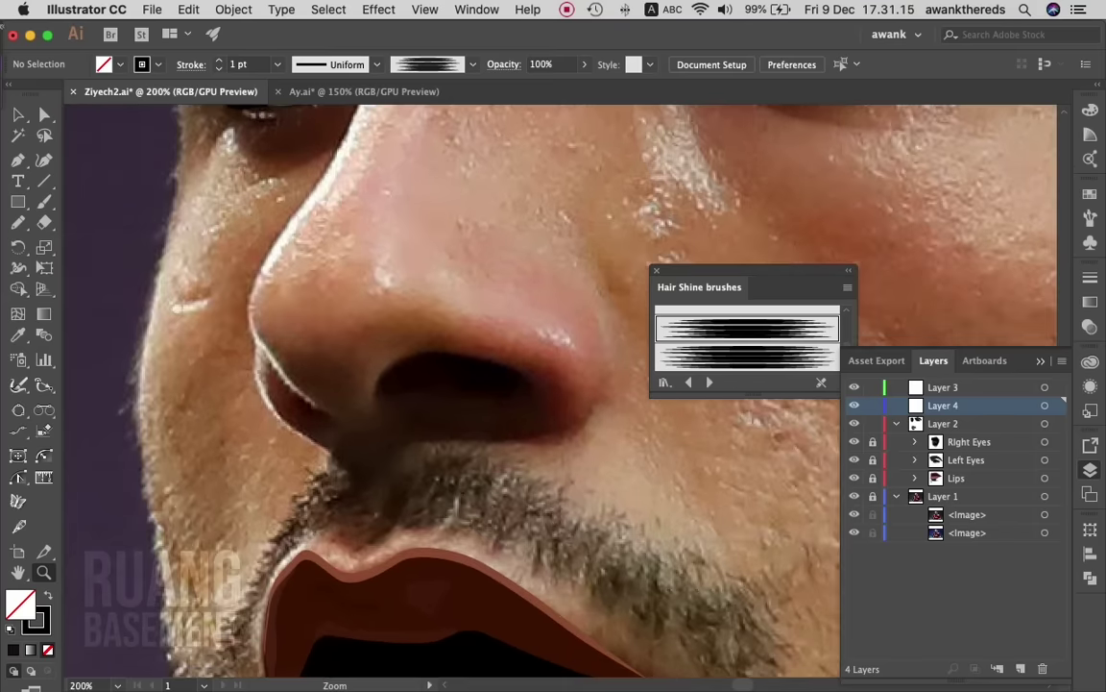
pyautogui.press('n')
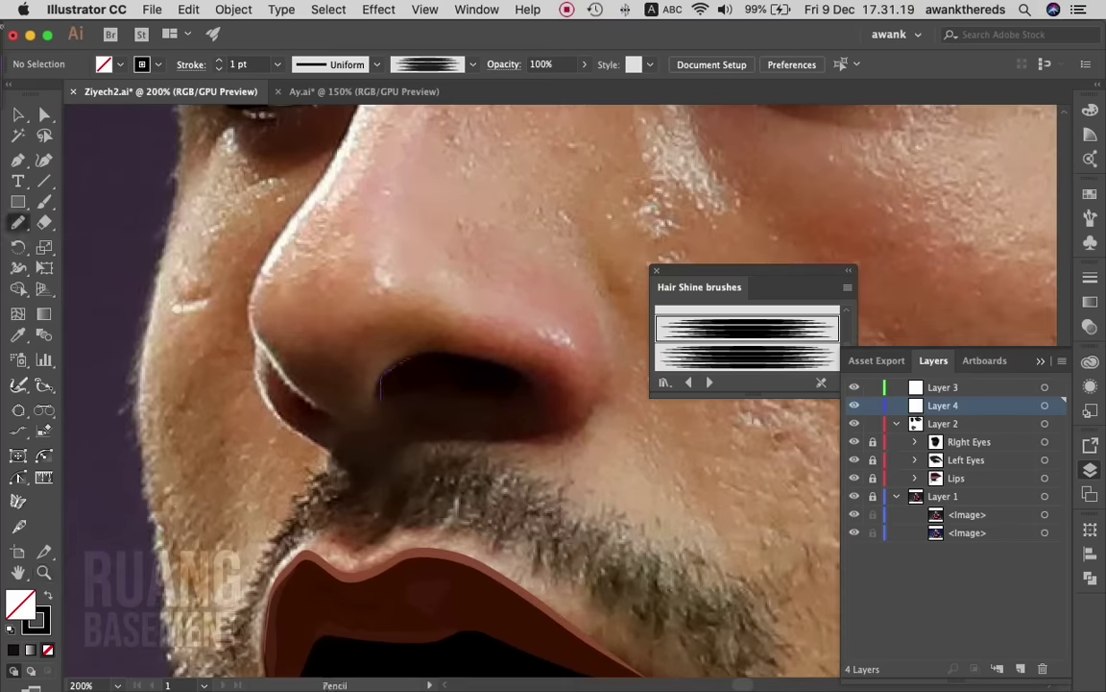
pyautogui.moveTo(381, 394)
pyautogui.mouseDown()
pyautogui.moveTo(471, 356)
pyautogui.moveTo(528, 390)
pyautogui.moveTo(383, 397)
pyautogui.mouseUp()
pyautogui.press('a')
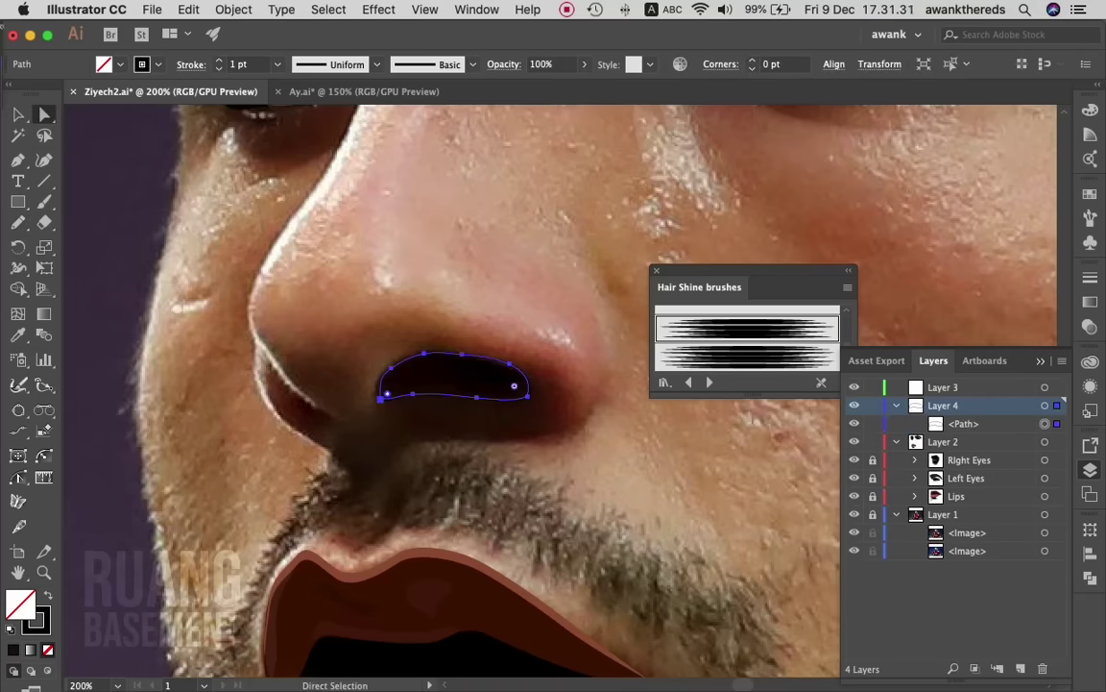
pyautogui.click(385, 393)
pyautogui.click(381, 393)
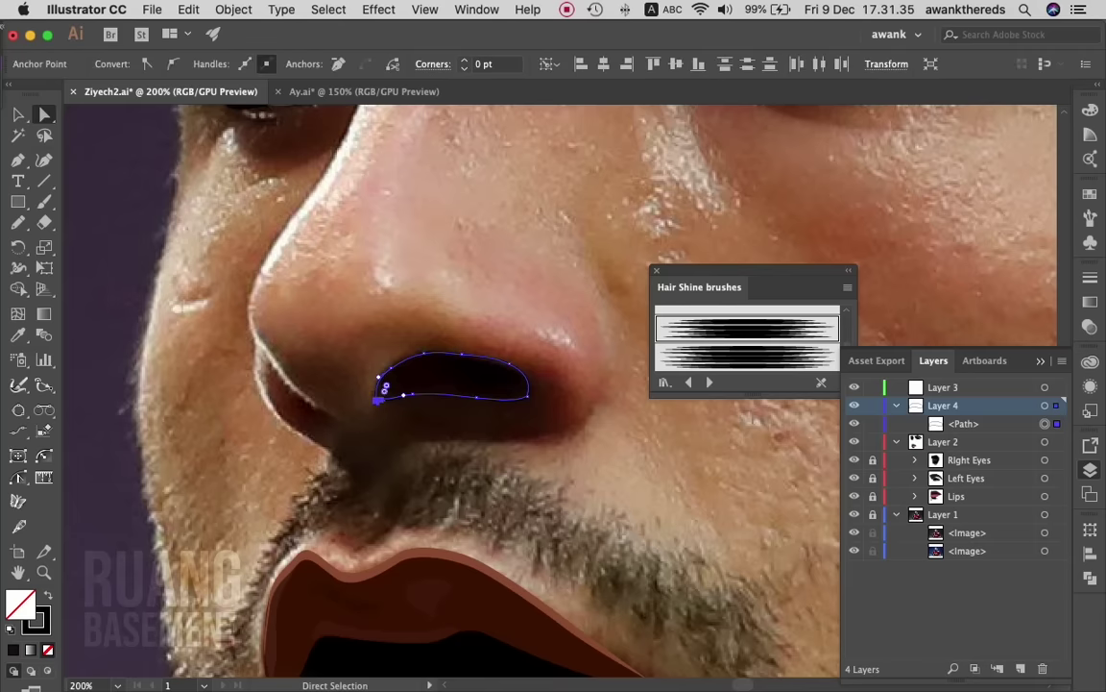
pyautogui.hotkey('ctrl', 'shift', 'a')
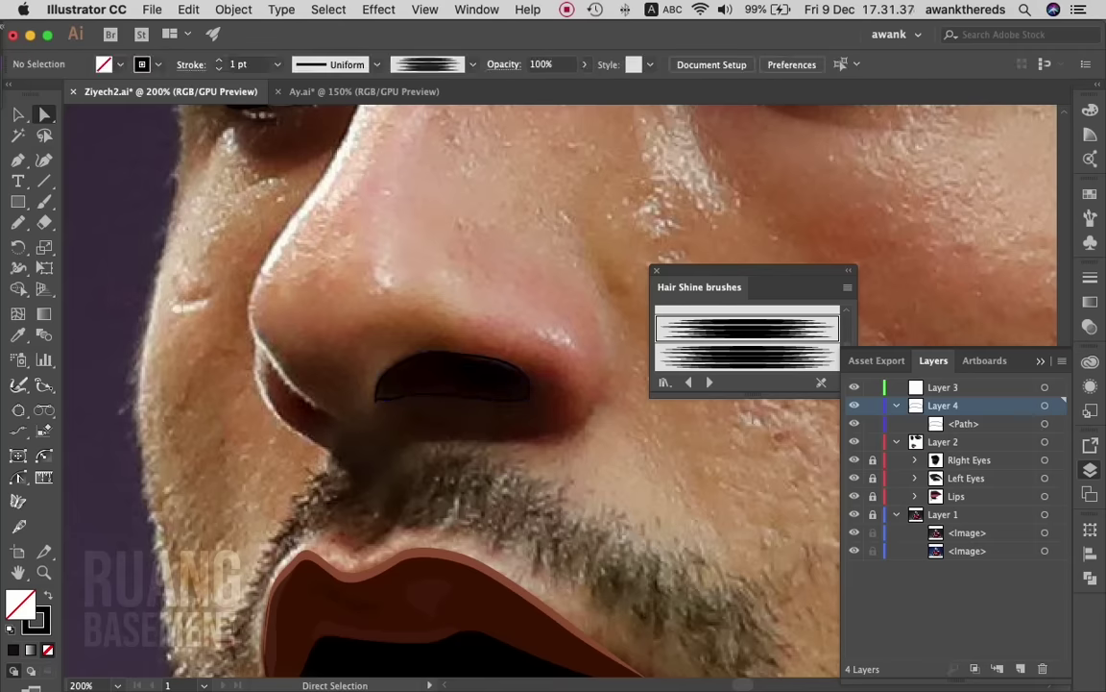
# - Zoom to 400% around the nostril and select its lower-left anchor
pyautogui.press('z')
pyautogui.click(430, 346)
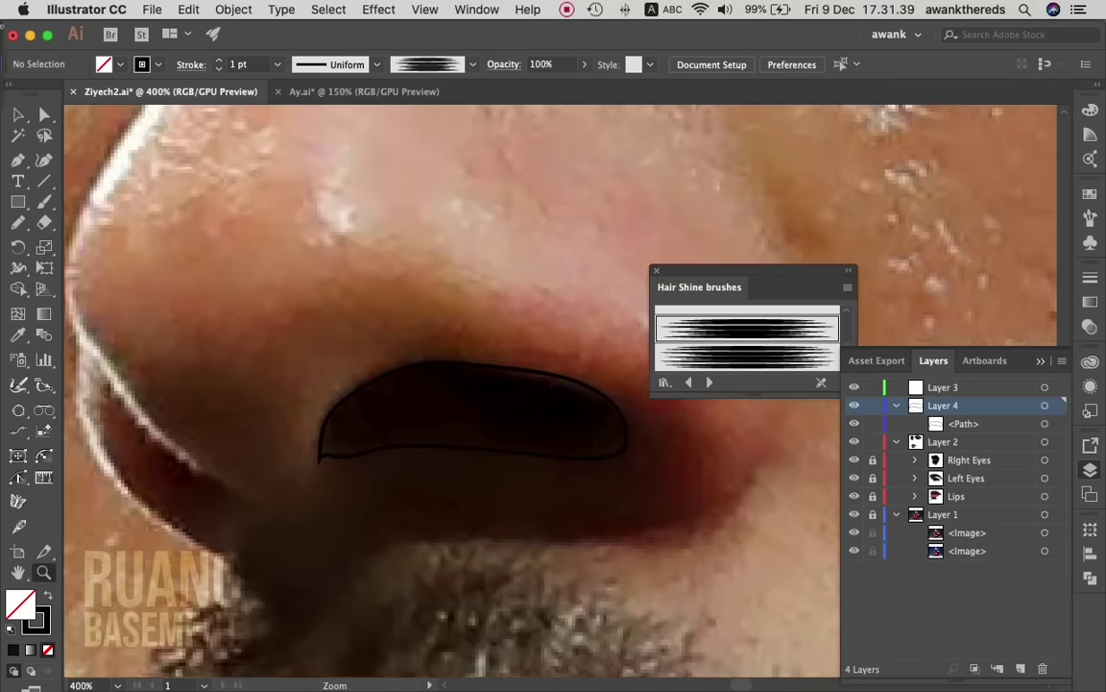
pyautogui.press('a')
pyautogui.click(331, 456)
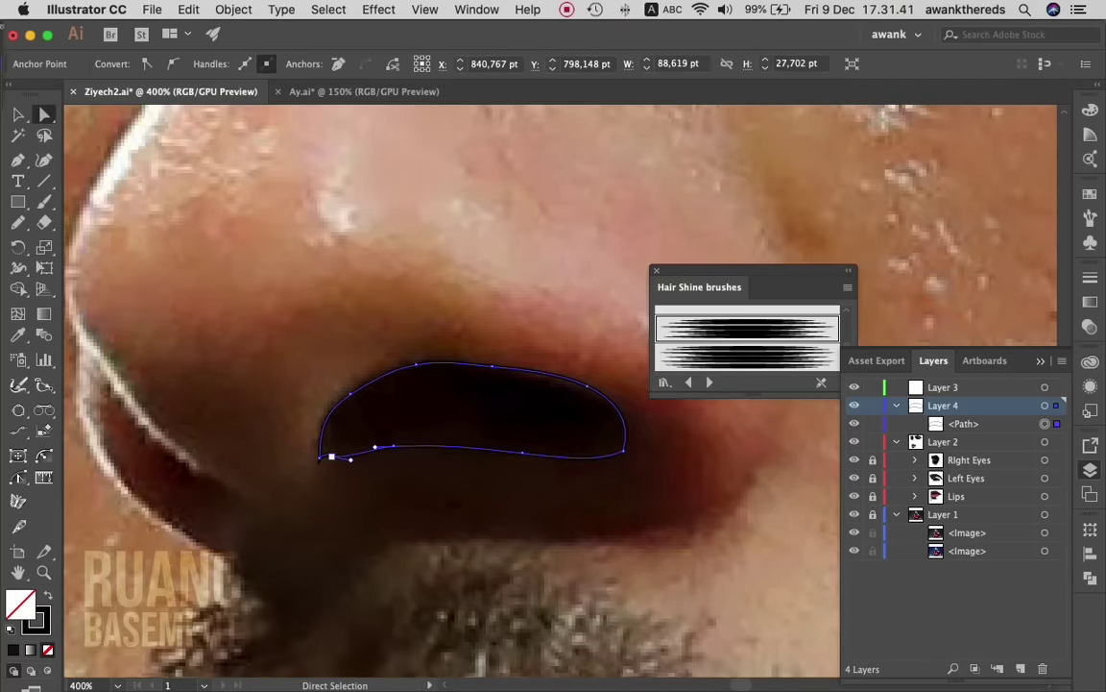
pyautogui.click(331, 455)
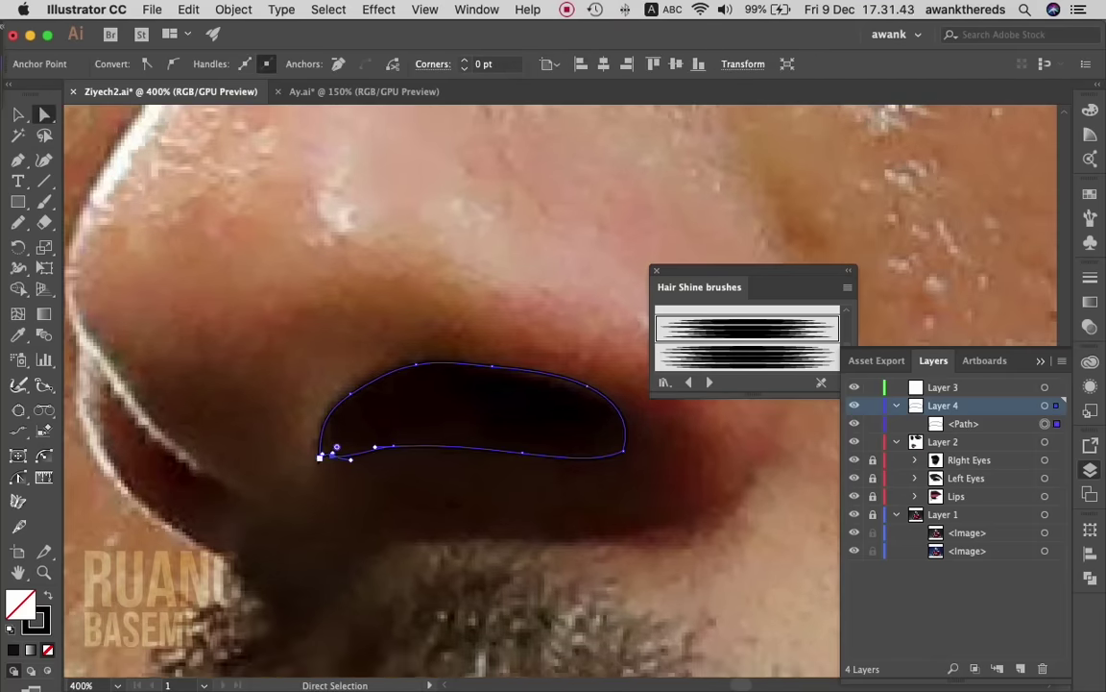
# - Try removing the extra lower-left anchor, then reselect the nostril's anchors to refine its edge
pyautogui.press('-')
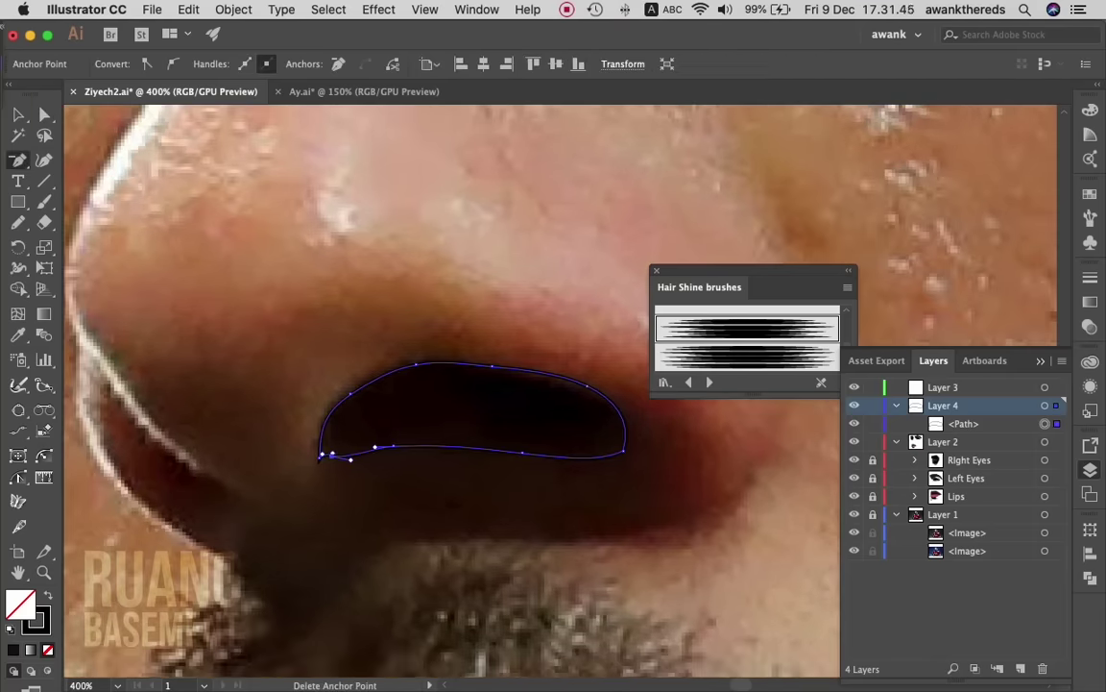
pyautogui.click(320, 456)
pyautogui.press('Return')
pyautogui.click(597, 343)
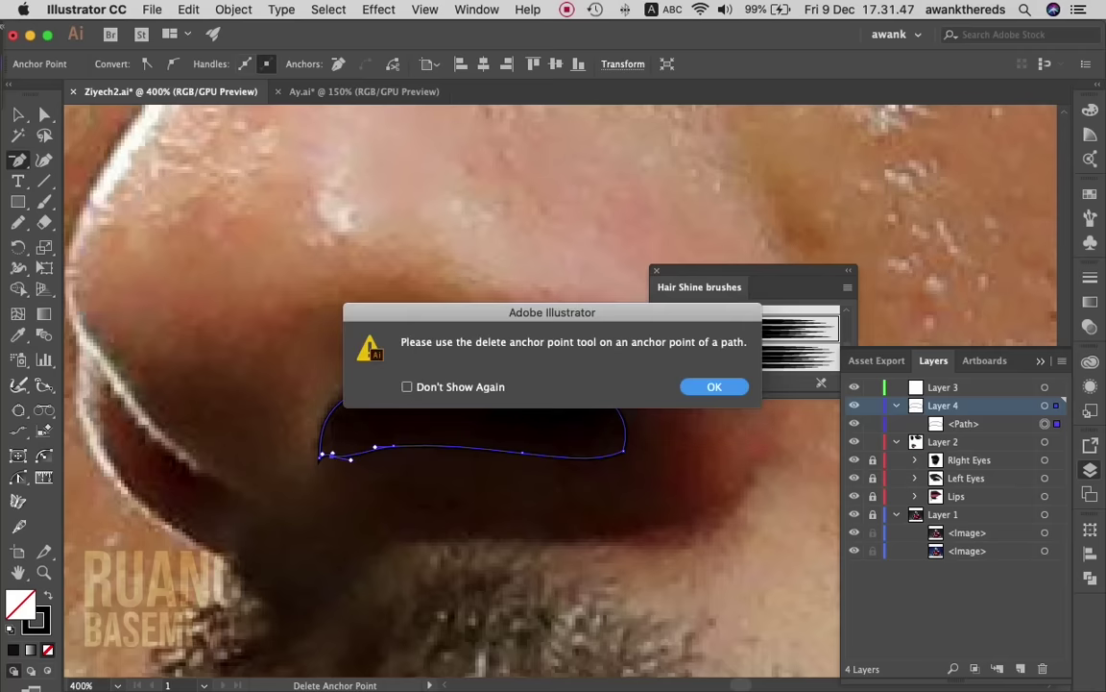
pyautogui.press('Return')
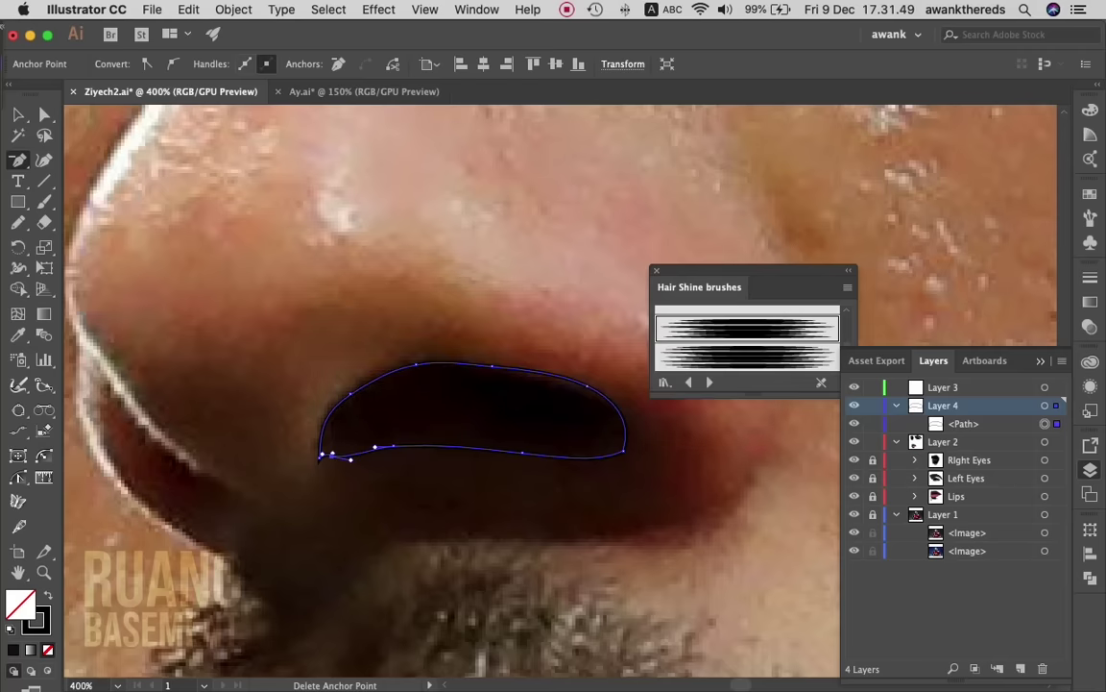
pyautogui.press('a')
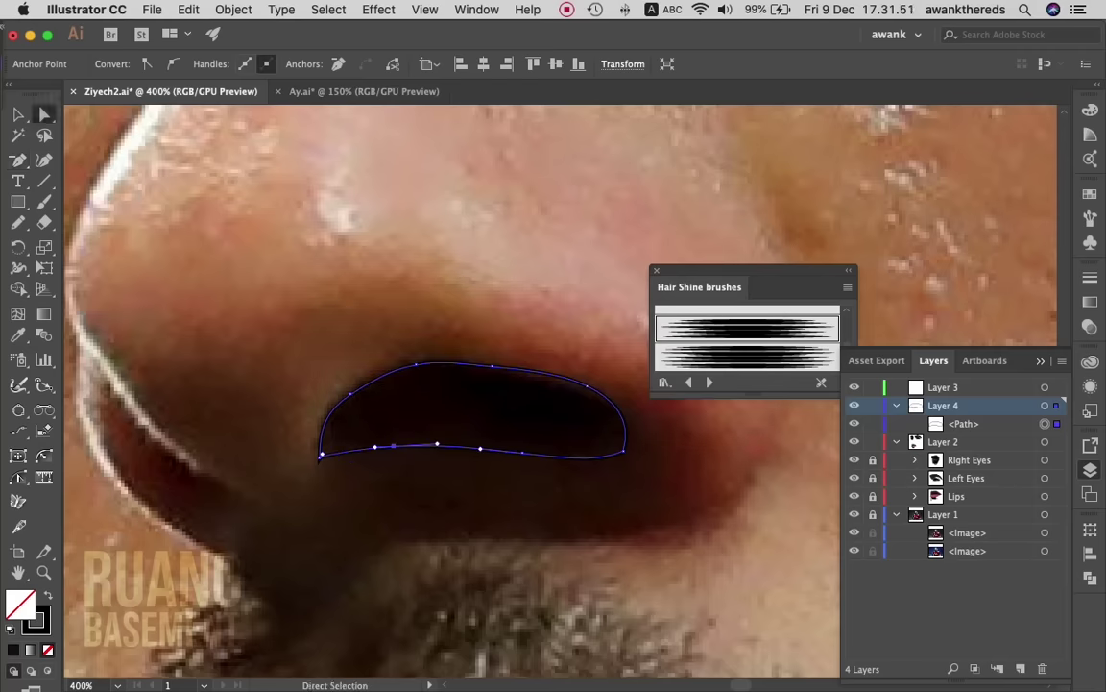
pyautogui.click(635, 336)
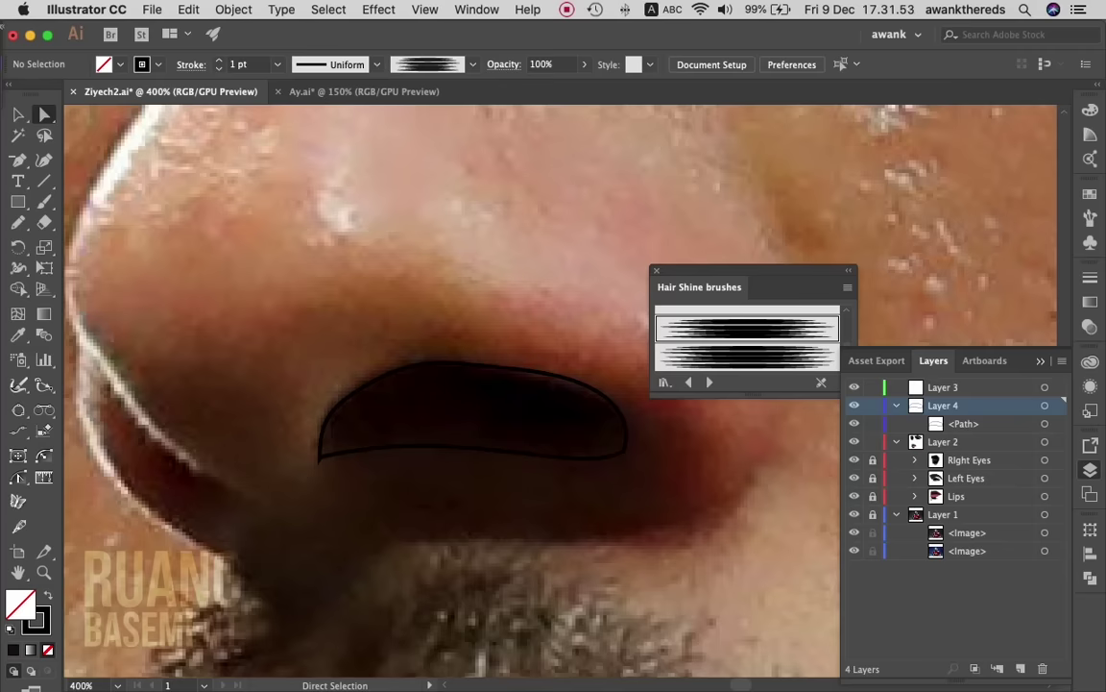
pyautogui.click(330, 457)
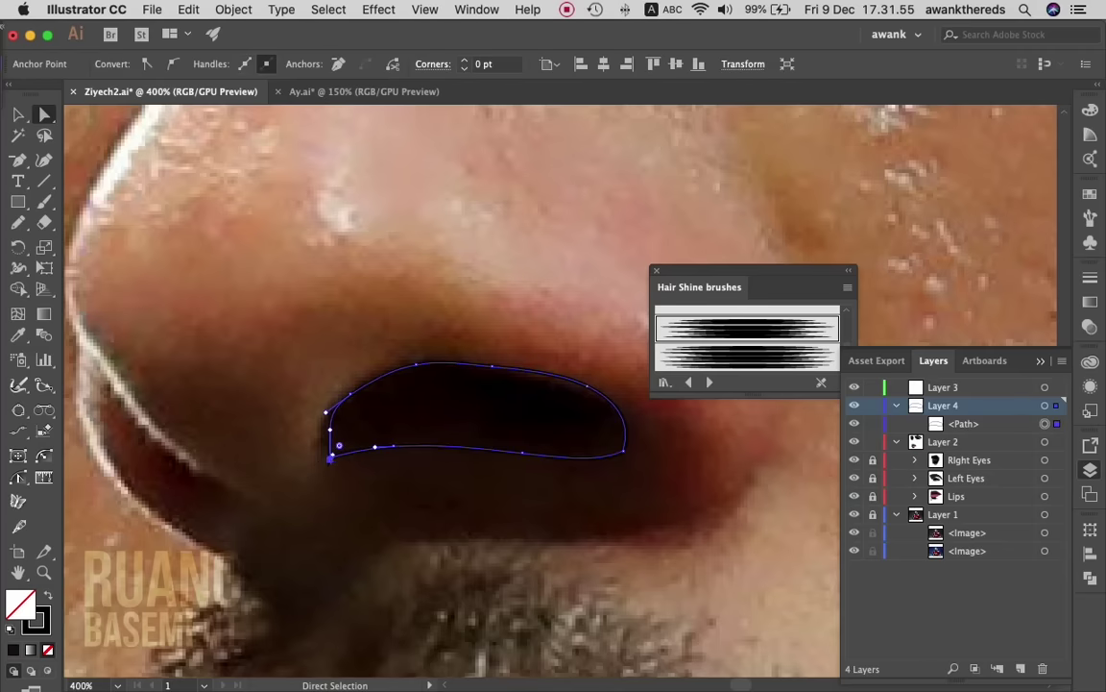
pyautogui.click(567, 379)
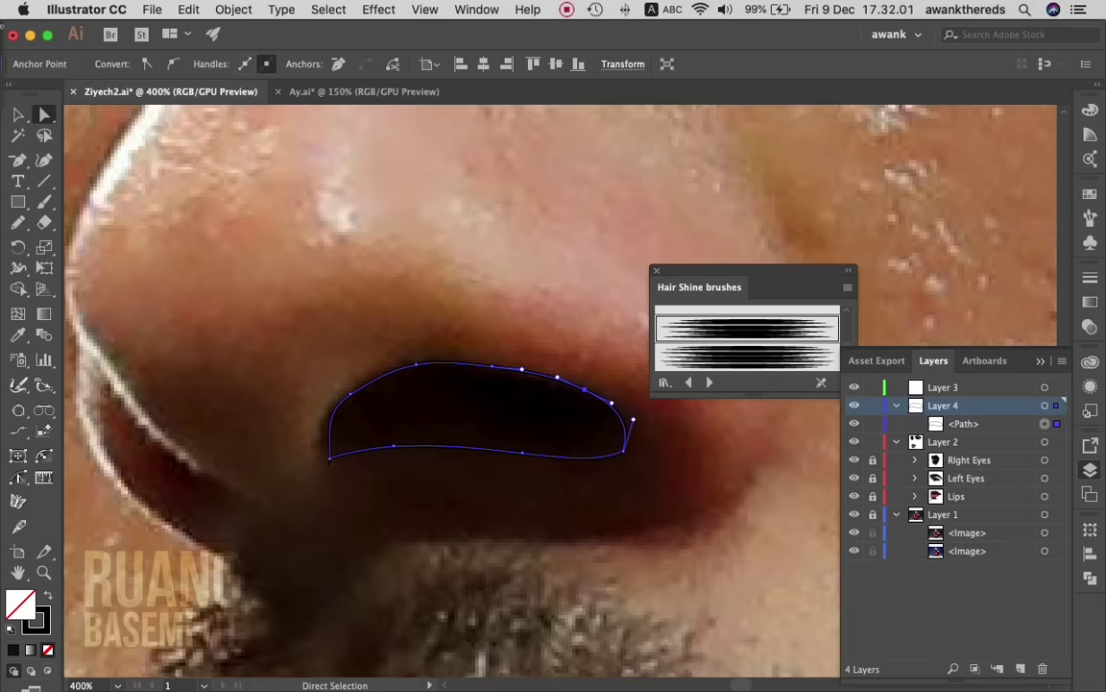
# - Draw a closed, curved Pen shadow shape along the left nostril wing
pyautogui.press('p')
pyautogui.click(99, 377)
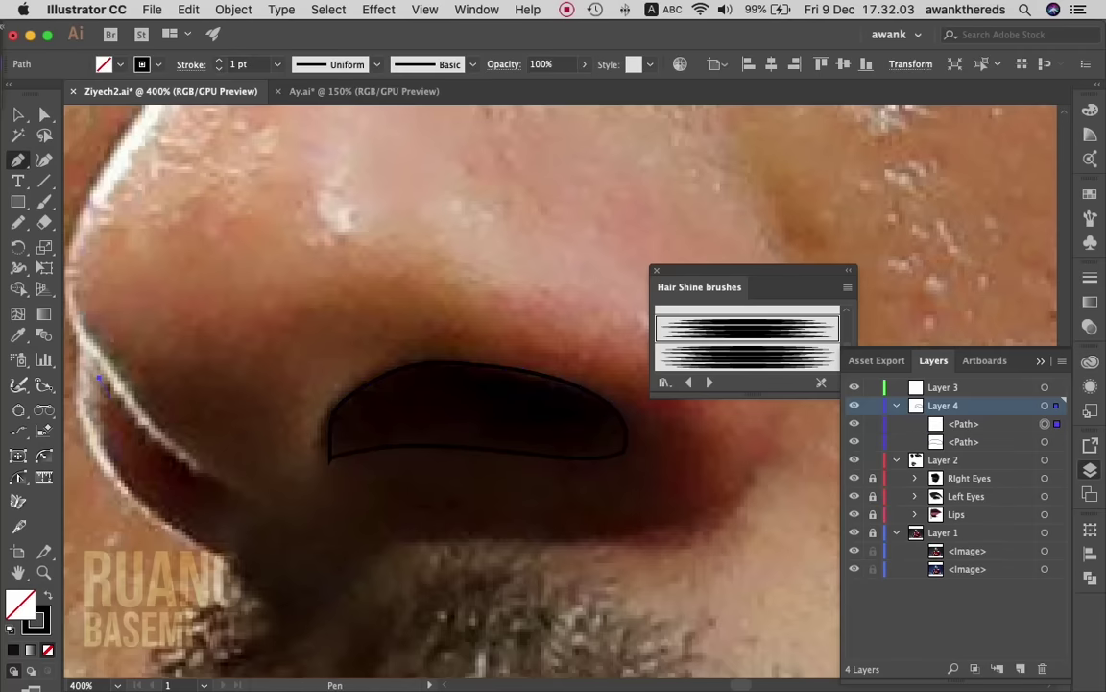
pyautogui.click(123, 488)
pyautogui.click(227, 552)
pyautogui.click(329, 616)
pyautogui.moveTo(330, 616); pyautogui.dragTo(378, 611)
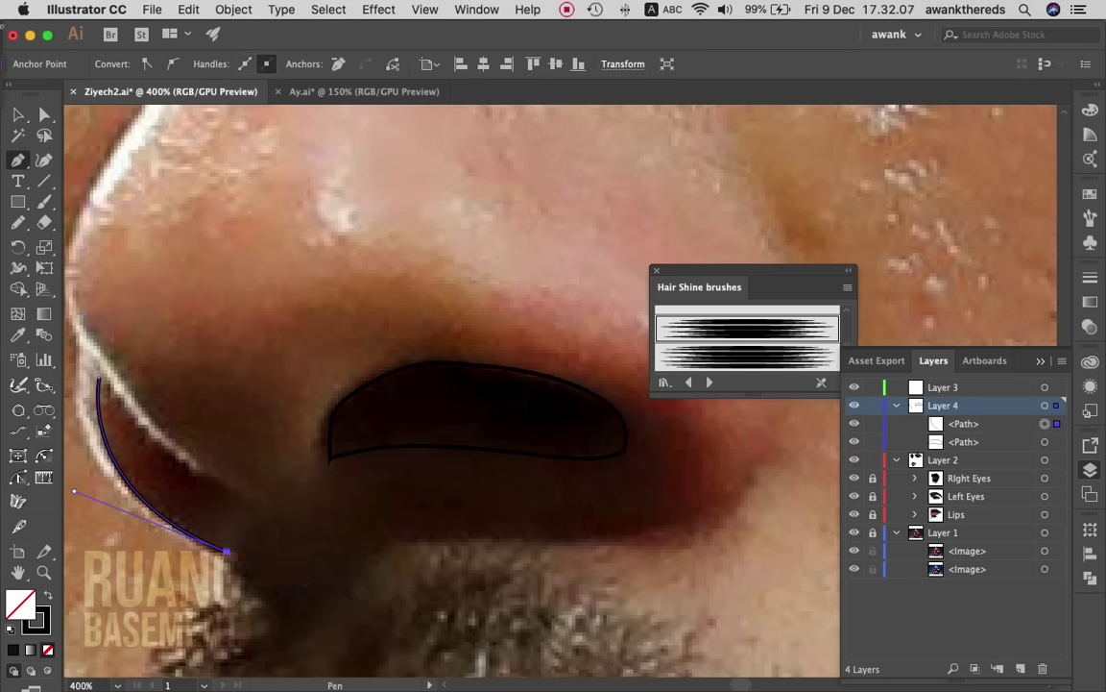
pyautogui.moveTo(227, 553)
pyautogui.mouseDown()
pyautogui.moveTo(217, 504)
pyautogui.moveTo(232, 490)
pyautogui.moveTo(74, 492)
pyautogui.mouseUp()
pyautogui.click(99, 378)
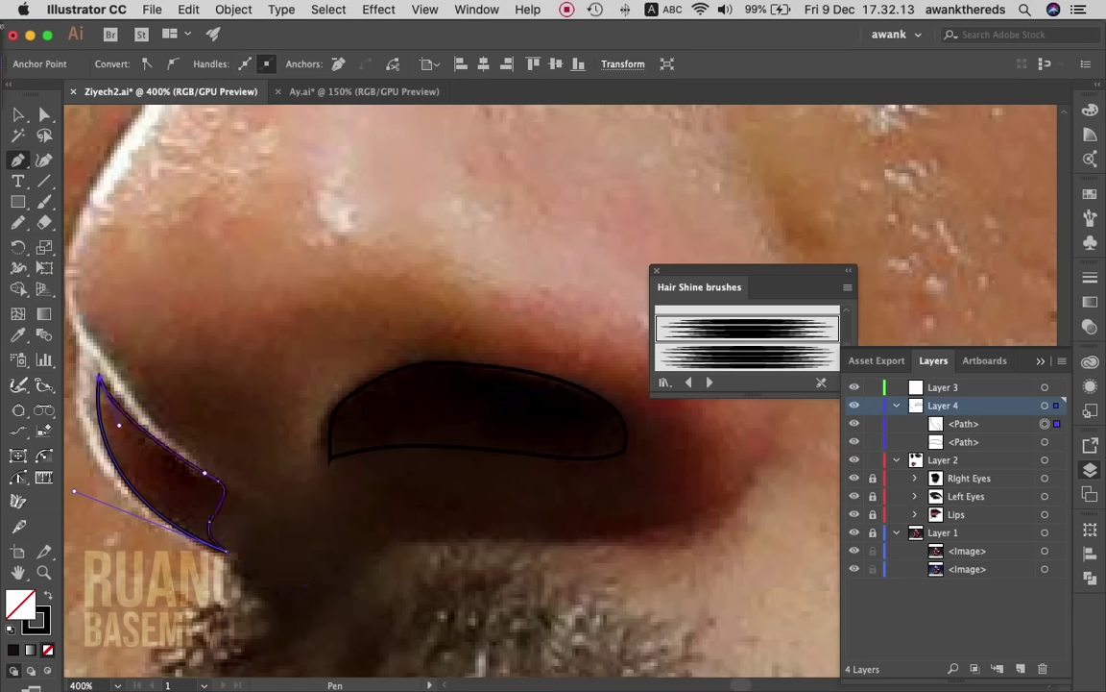
# - Reshape the shadow shape's top tip and lower-right curve with Direct Selection
pyautogui.press('a')
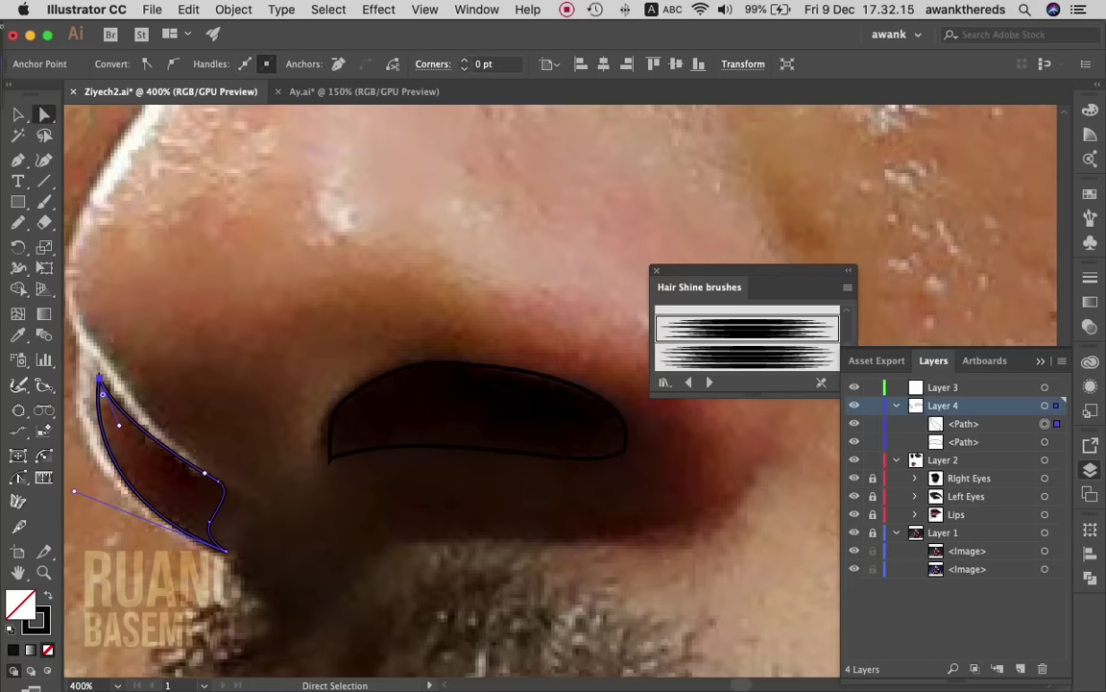
pyautogui.moveTo(119, 424); pyautogui.dragTo(117, 417)
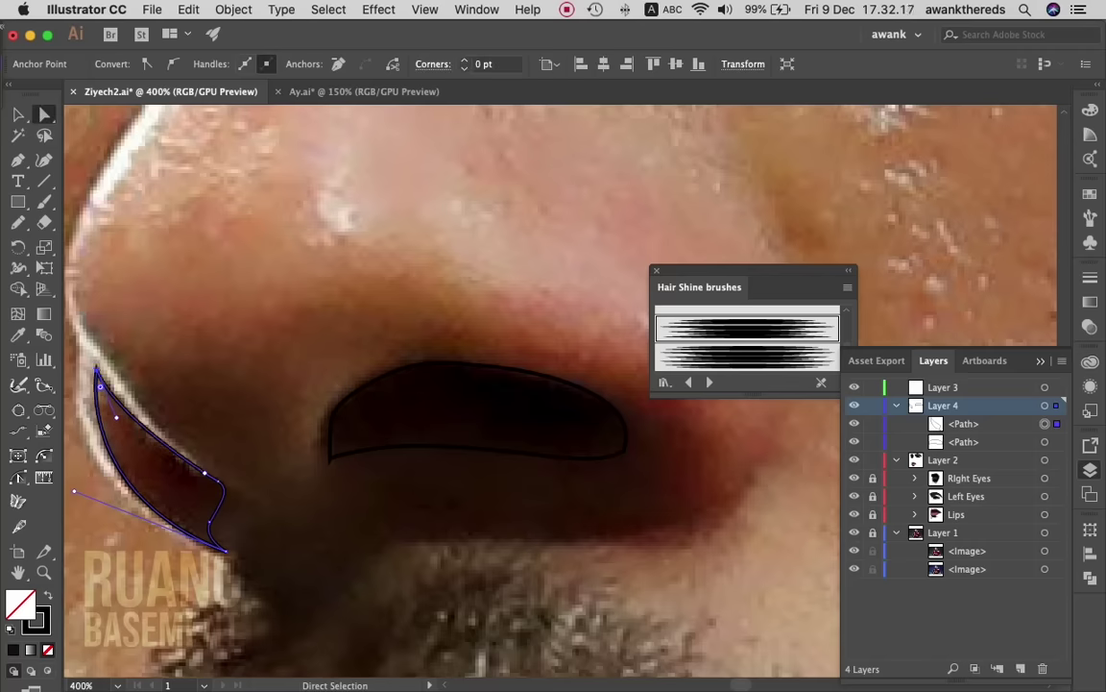
pyautogui.click(202, 438)
pyautogui.moveTo(231, 490); pyautogui.dragTo(230, 497)
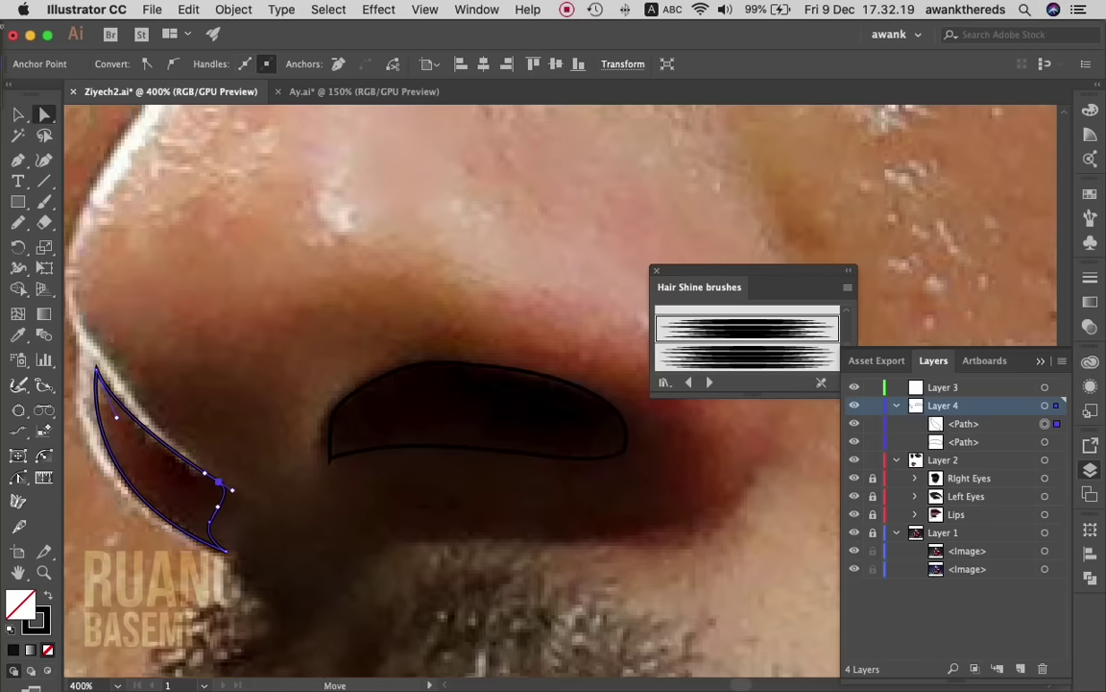
pyautogui.press('super+shift+a')
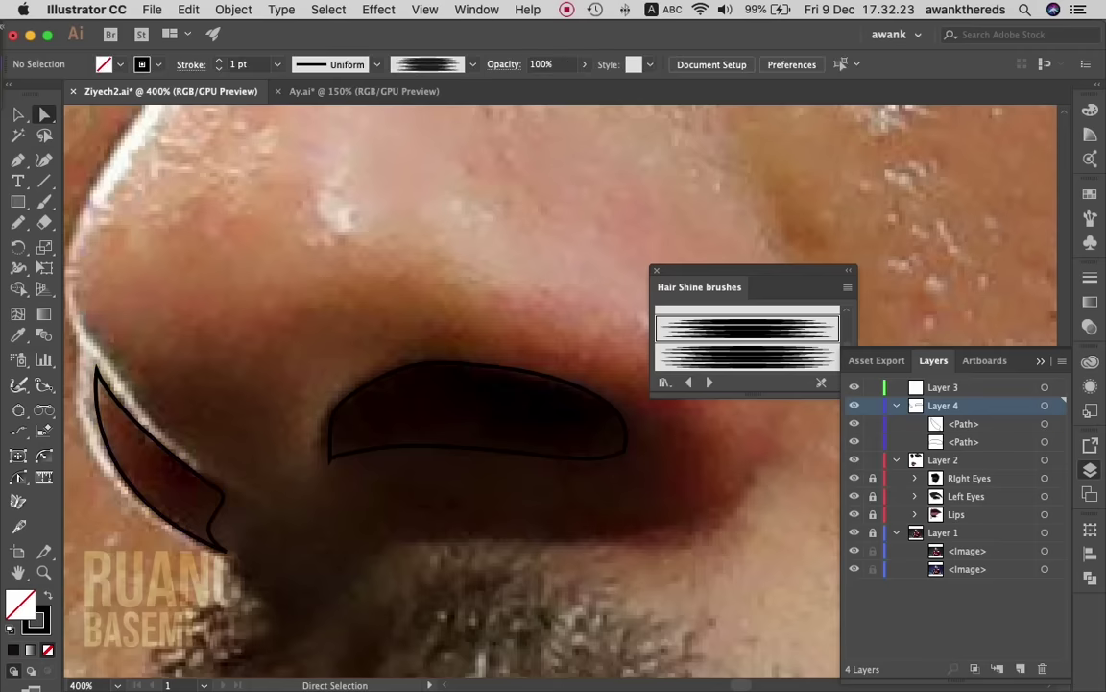
# - Draw a Pencil loop inside the shadow shape, then delete the round region with Shape Builder, leaving a thin sliver
pyautogui.press('n')
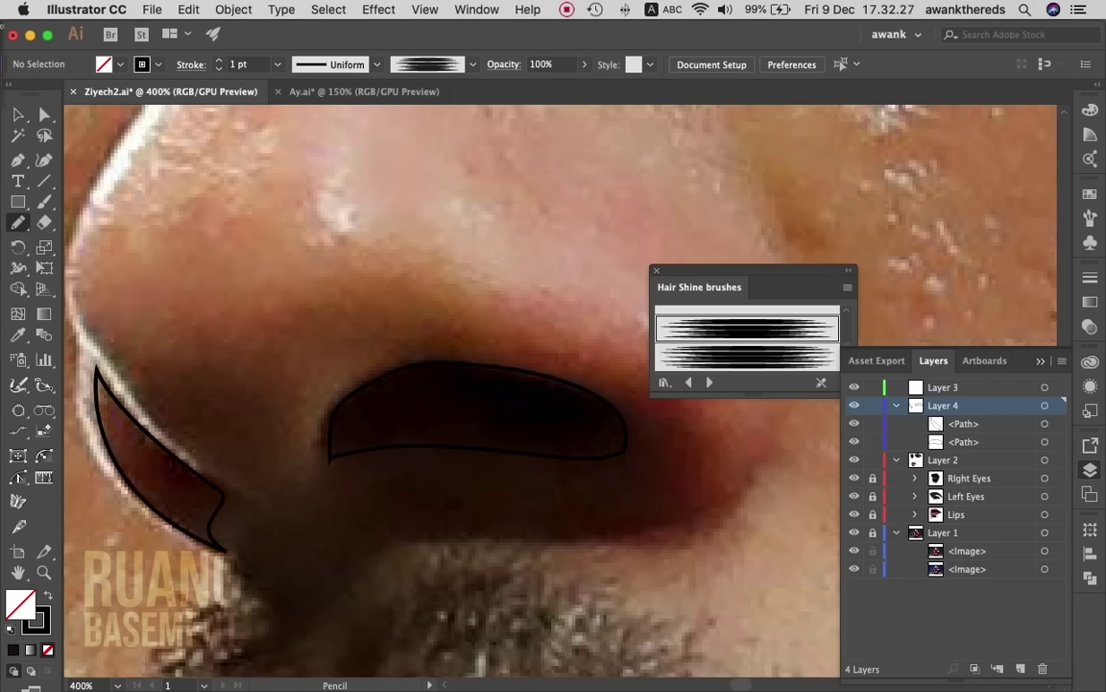
pyautogui.moveTo(132, 409); pyautogui.dragTo(152, 455)
pyautogui.moveTo(215, 535); pyautogui.dragTo(253, 433)
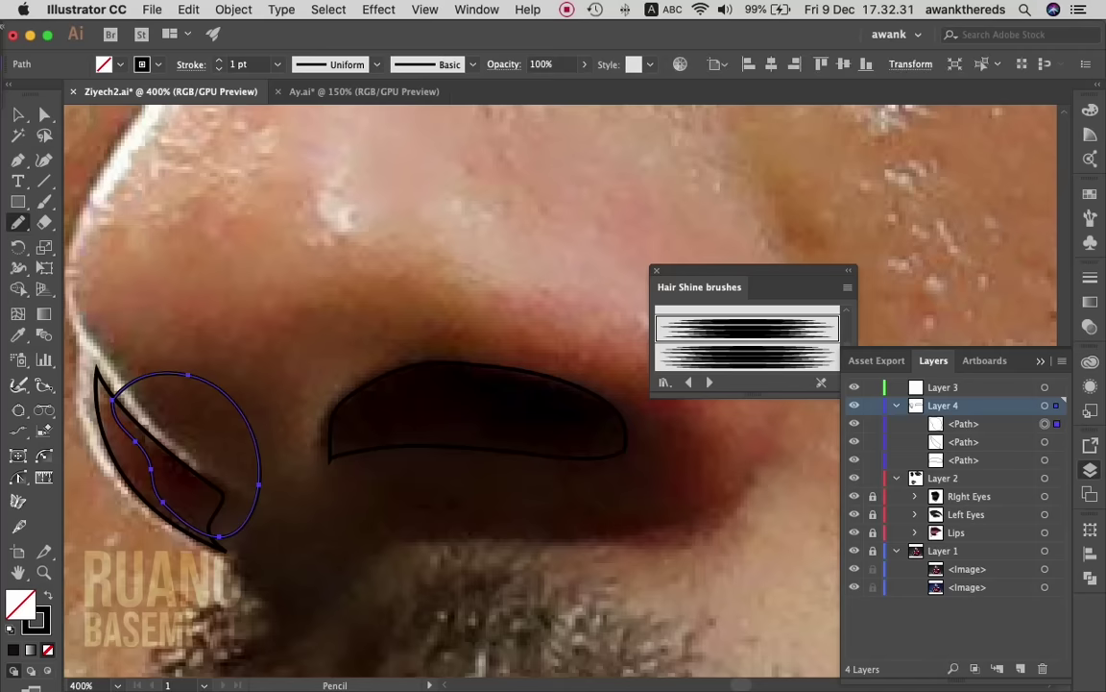
pyautogui.press('v')
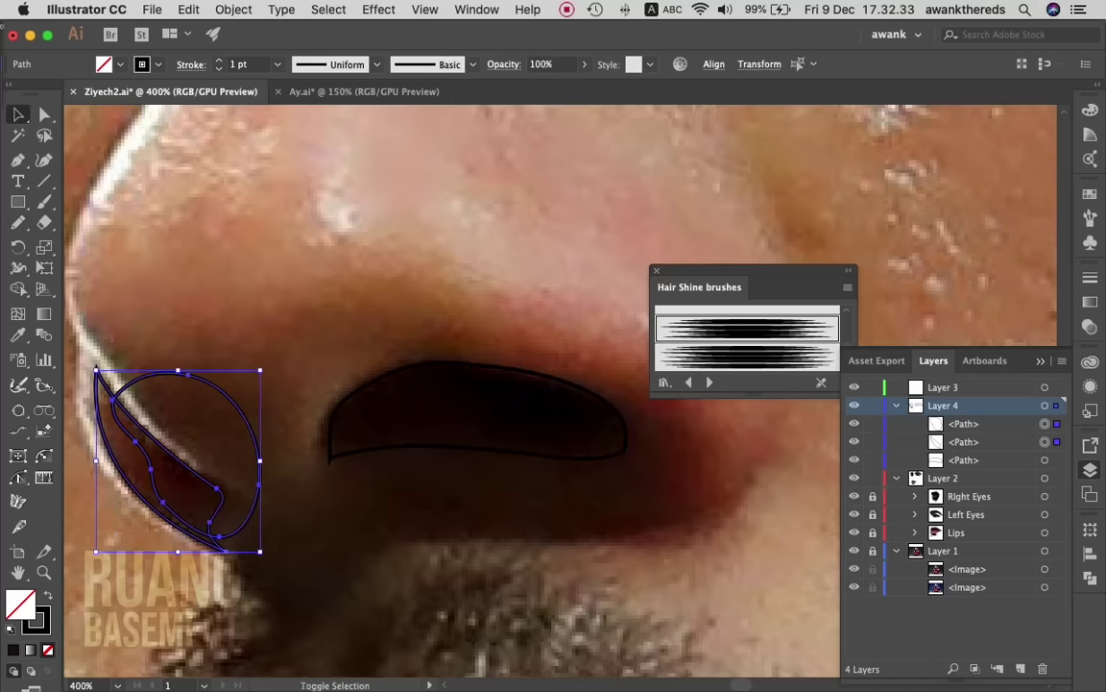
pyautogui.hotkey('shift', 'm')
pyautogui.keyDown('alt'); pyautogui.click(231, 423); pyautogui.keyUp('alt')
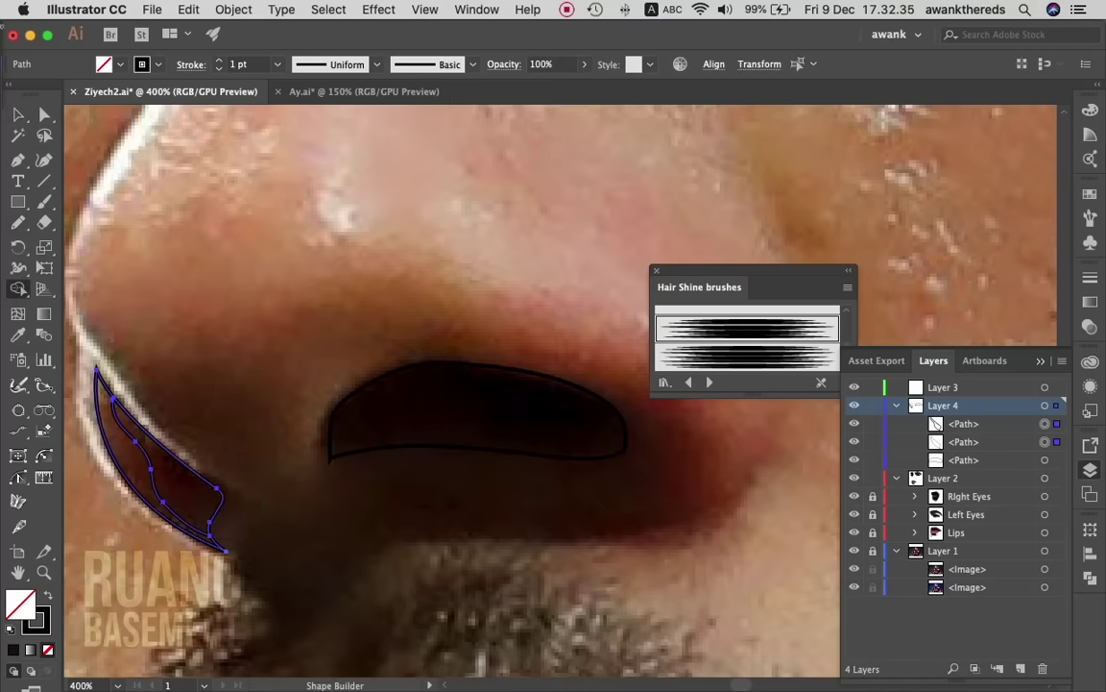
pyautogui.press('v')
pyautogui.press('super+shift+a')
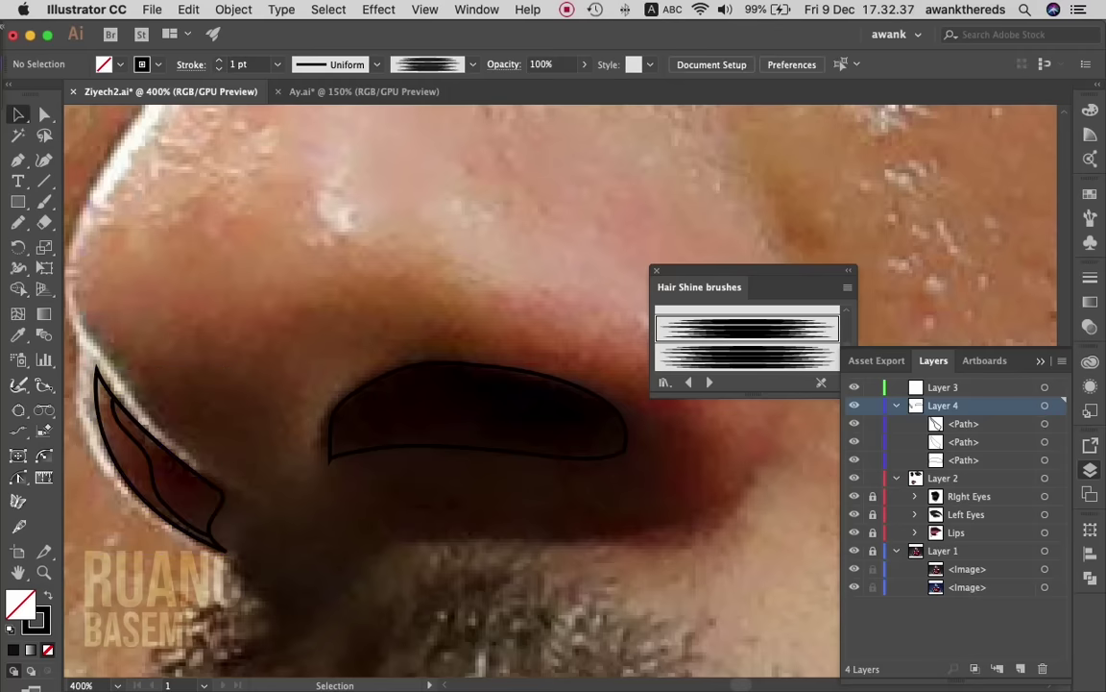
pyautogui.scroll(-2, 635, 336)
pyautogui.scroll(-2, 636, 336)
# - Zoom out to 300% and start a Pen path along the nostril's lower rim
pyautogui.press('z')
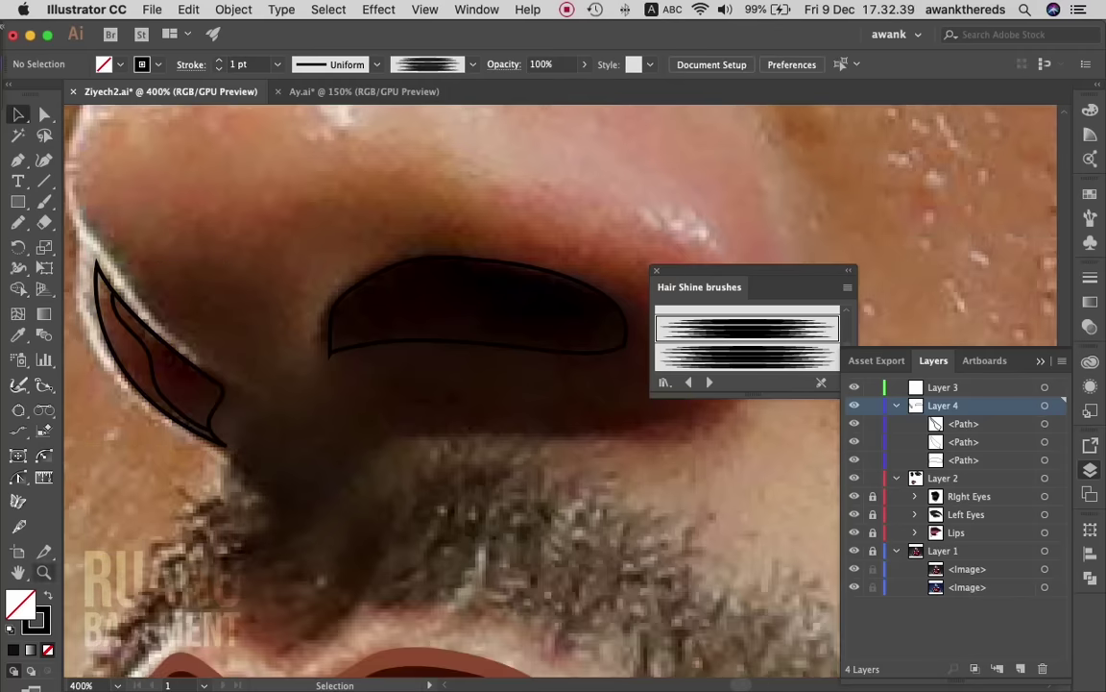
pyautogui.keyDown('alt'); pyautogui.click(800, 265); pyautogui.keyUp('alt')
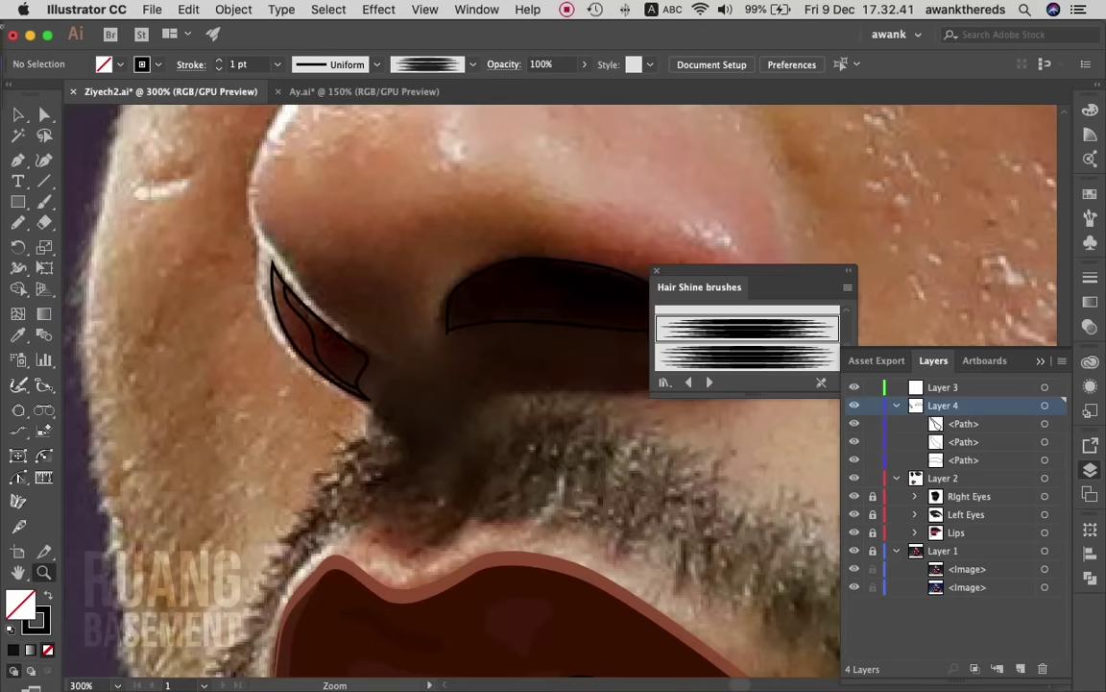
pyautogui.moveTo(710, 286); pyautogui.dragTo(908, 224)
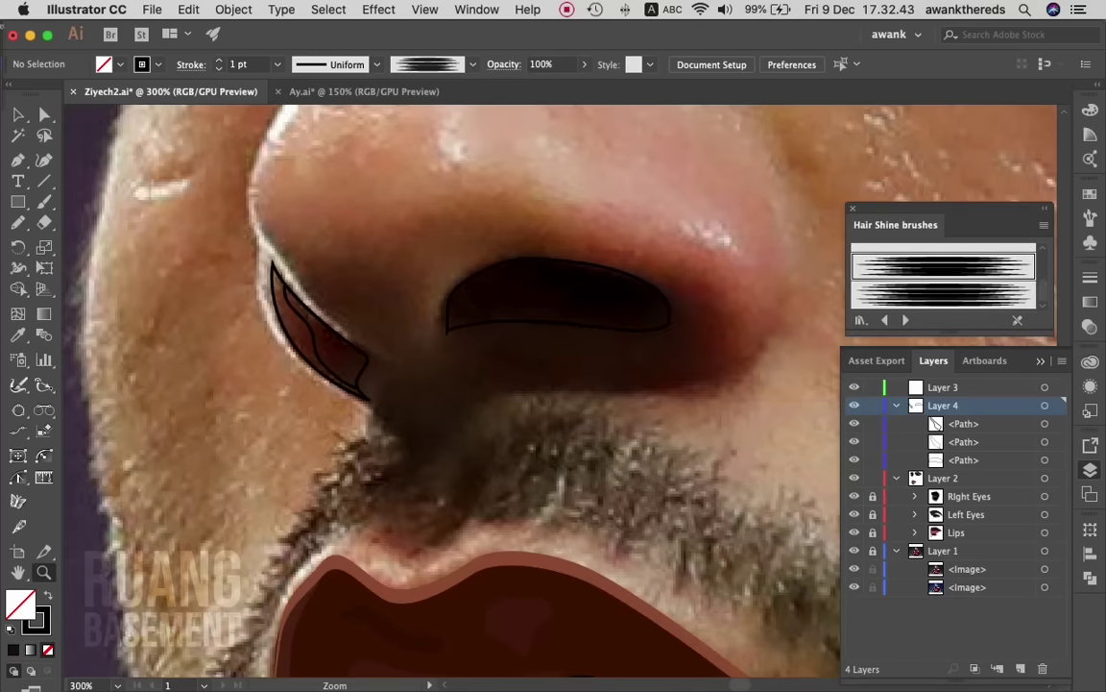
pyautogui.press('p')
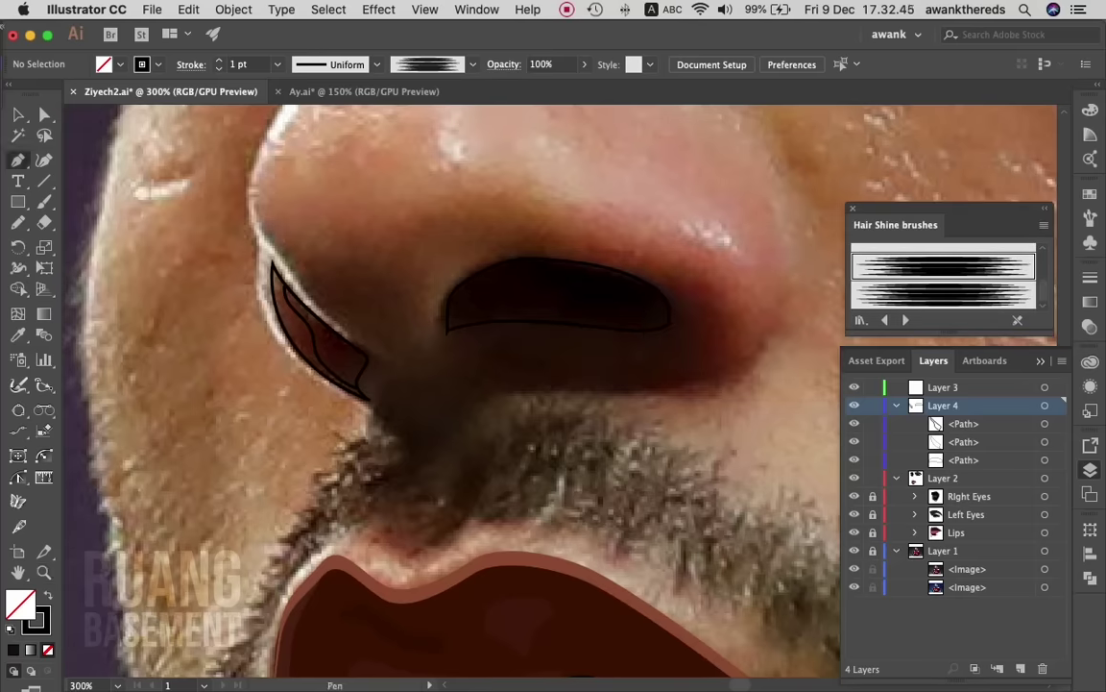
pyautogui.click(649, 396)
pyautogui.click(697, 388)
pyautogui.click(745, 380)
pyautogui.click(784, 318)
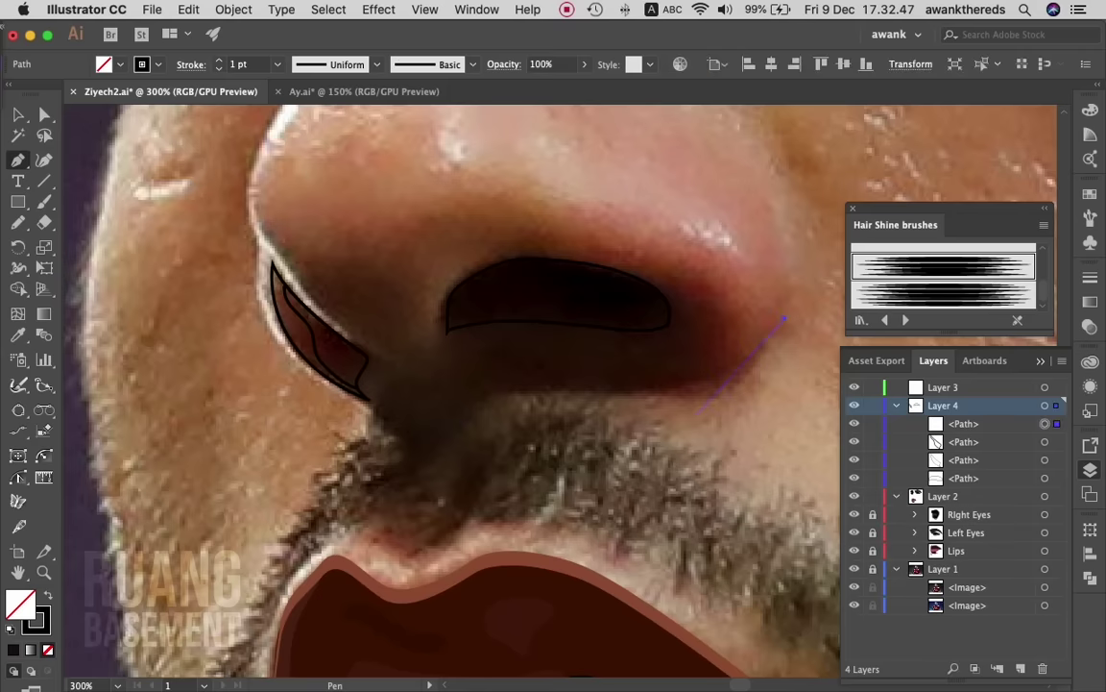
pyautogui.moveTo(649, 397); pyautogui.dragTo(614, 392)
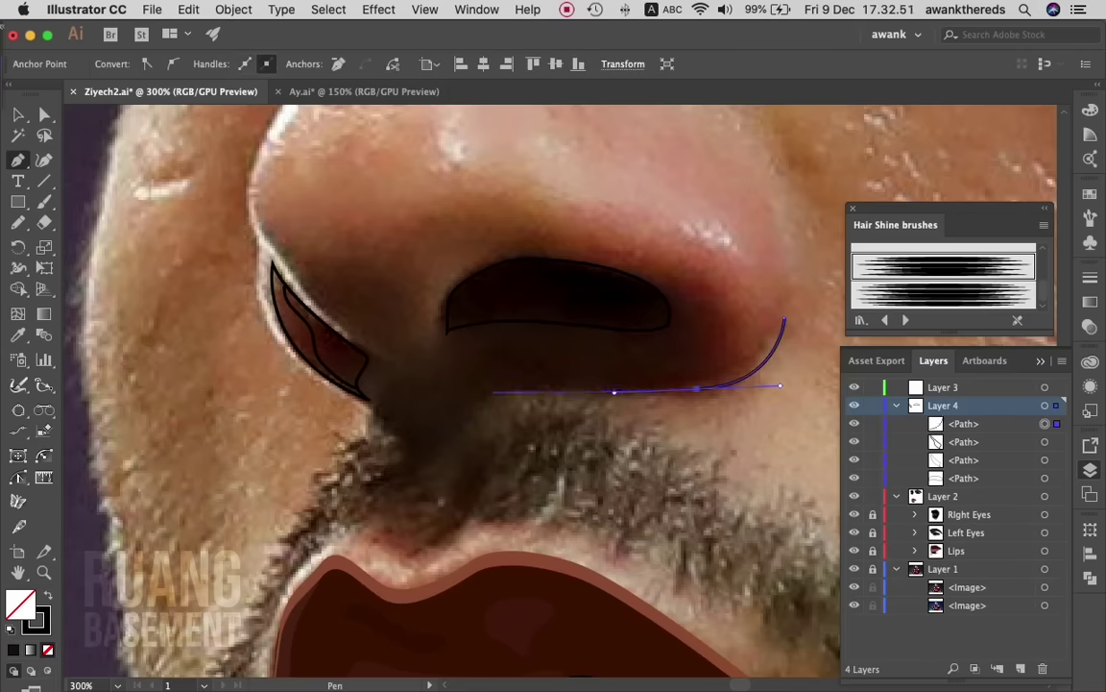
# - Extend the outline left along the nostril base, down to the upper lip and around the stem
pyautogui.moveTo(490, 393)
pyautogui.mouseDown()
pyautogui.moveTo(465, 408)
pyautogui.moveTo(480, 429)
pyautogui.moveTo(486, 481)
pyautogui.mouseUp()
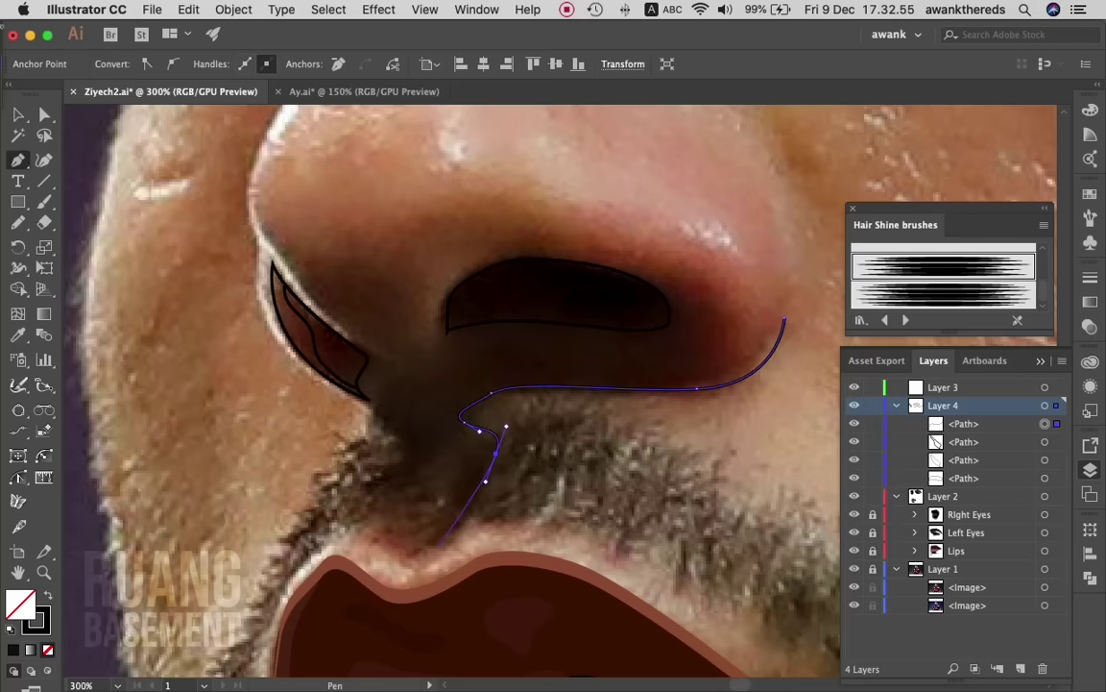
pyautogui.moveTo(434, 545)
pyautogui.mouseDown()
pyautogui.moveTo(419, 551)
pyautogui.moveTo(445, 507)
pyautogui.mouseUp()
pyautogui.moveTo(455, 453); pyautogui.dragTo(449, 439)
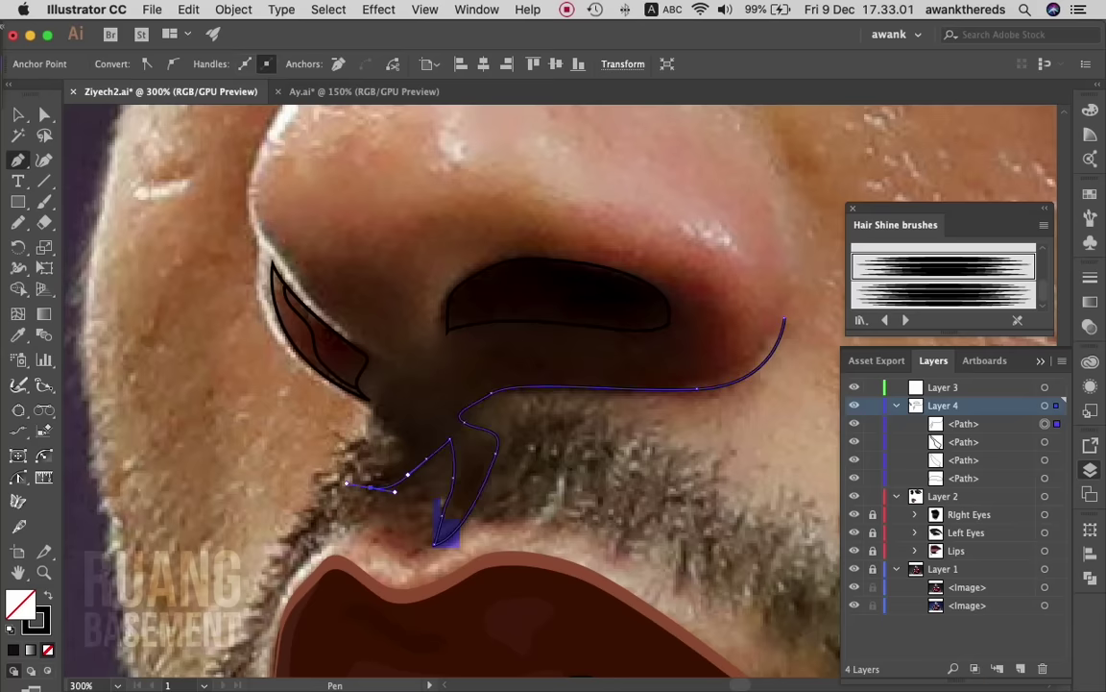
pyautogui.moveTo(365, 485)
pyautogui.mouseDown()
pyautogui.moveTo(347, 482)
pyautogui.moveTo(403, 451)
pyautogui.mouseUp()
pyautogui.moveTo(401, 438); pyautogui.dragTo(413, 447)
pyautogui.hotkey('ctrl', 'z')
# - Continue the path up the nose's left edge and over the wing, closing it at the right nostril end
pyautogui.click(273, 264)
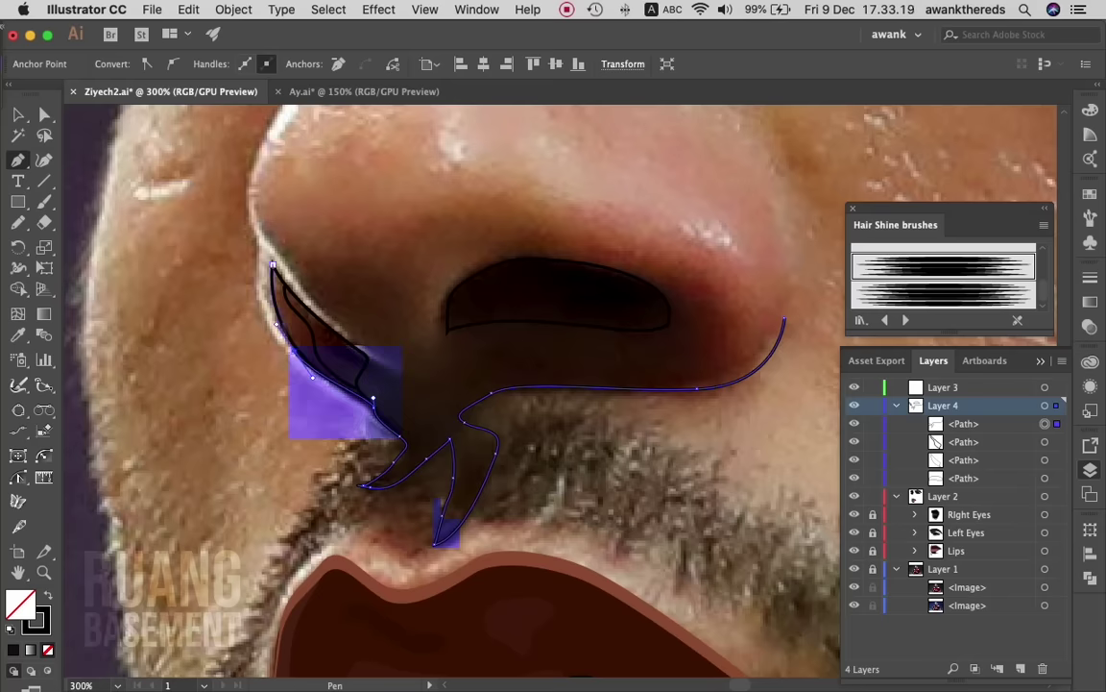
pyautogui.click(272, 254)
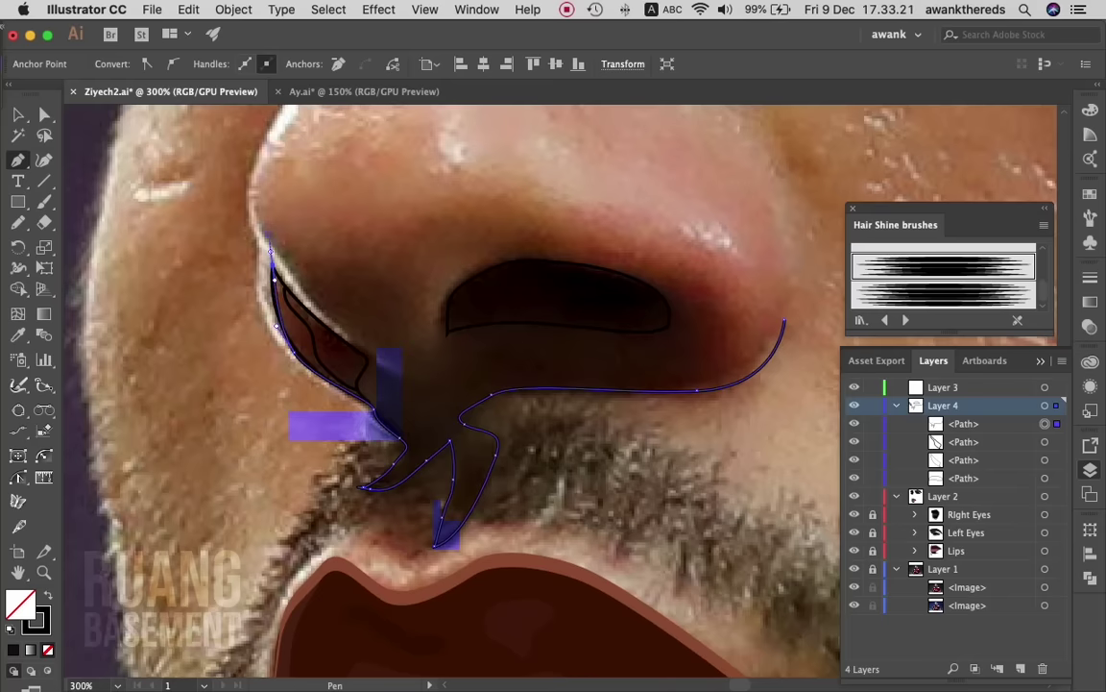
pyautogui.moveTo(262, 219); pyautogui.dragTo(382, 229)
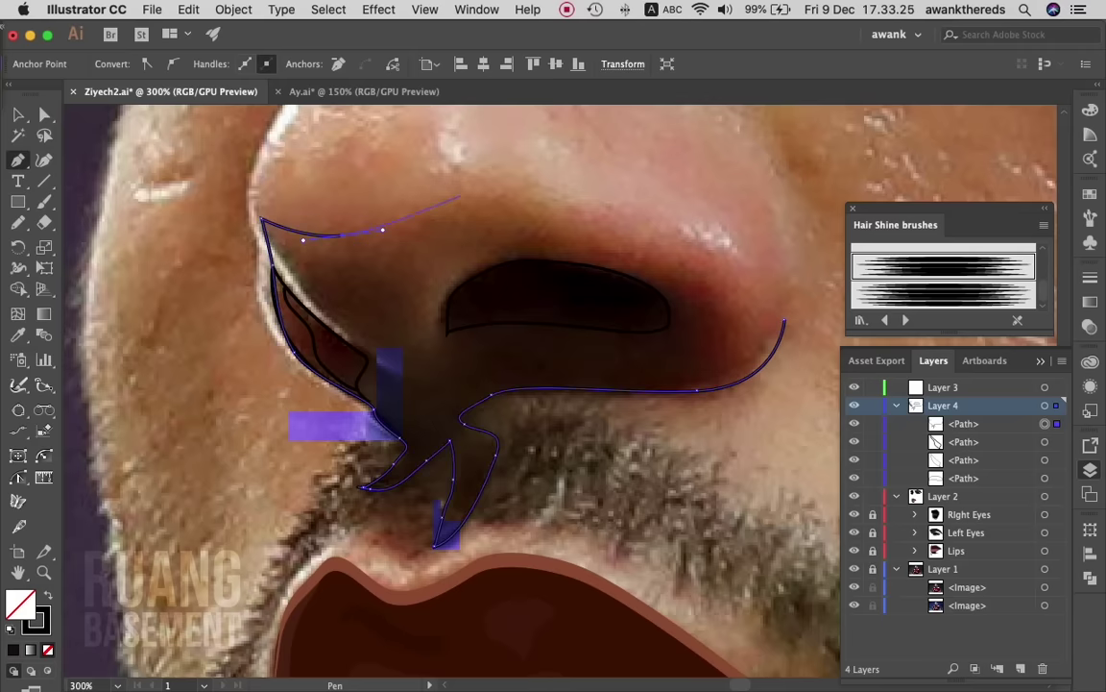
pyautogui.moveTo(489, 196); pyautogui.dragTo(544, 200)
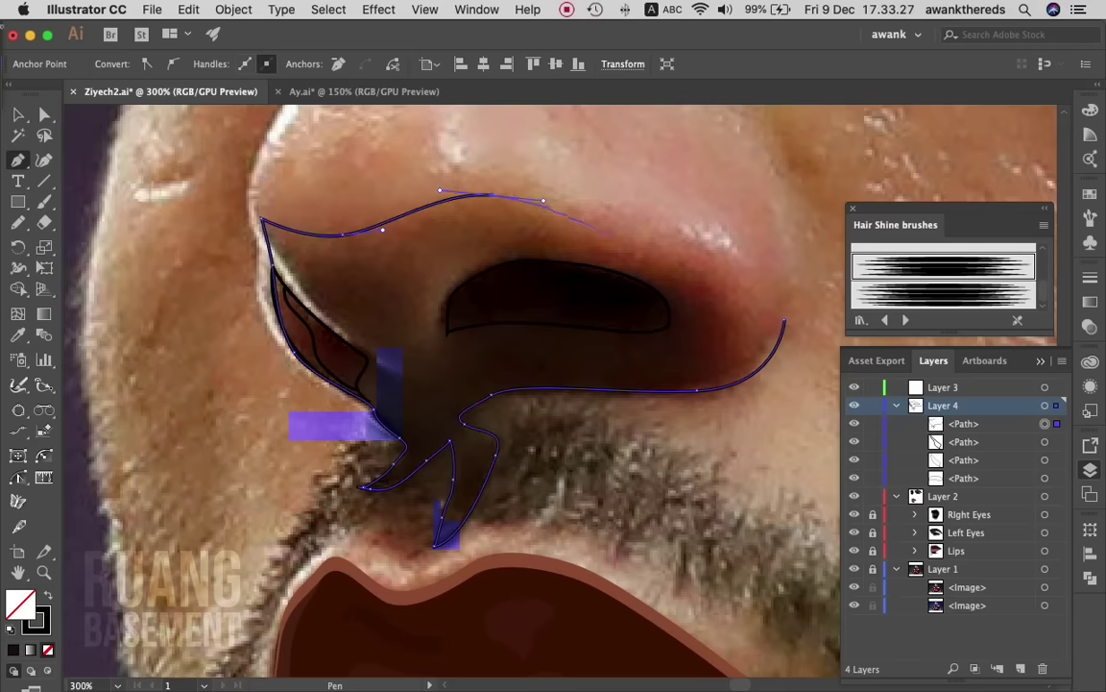
pyautogui.moveTo(600, 227); pyautogui.dragTo(664, 247)
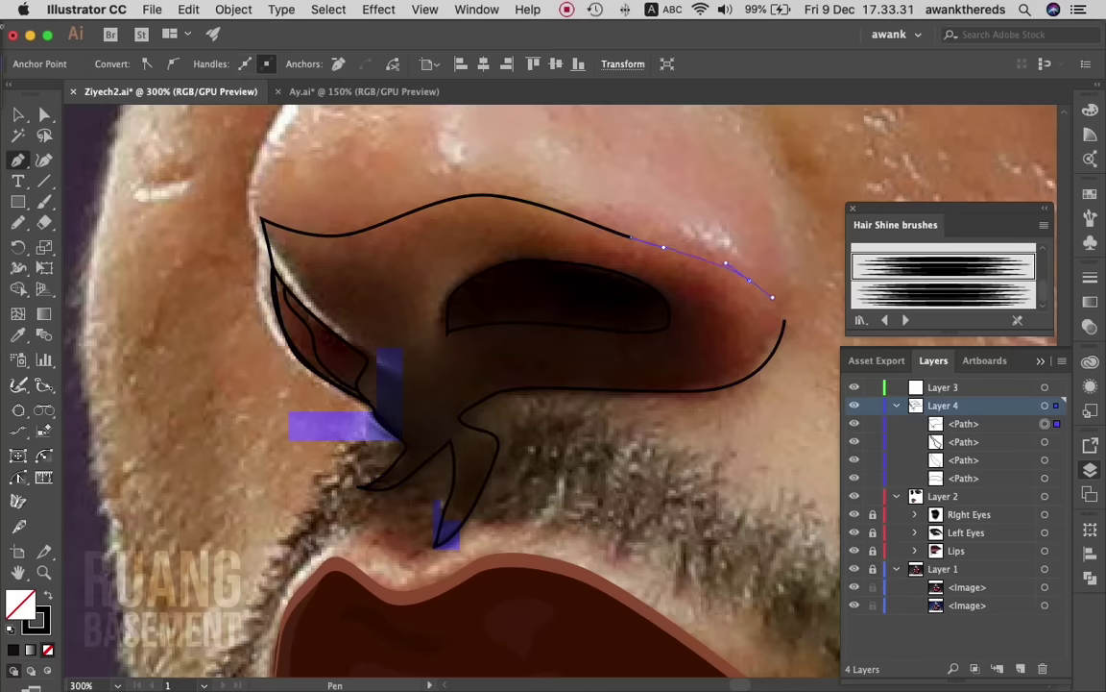
pyautogui.moveTo(784, 321); pyautogui.dragTo(780, 387)
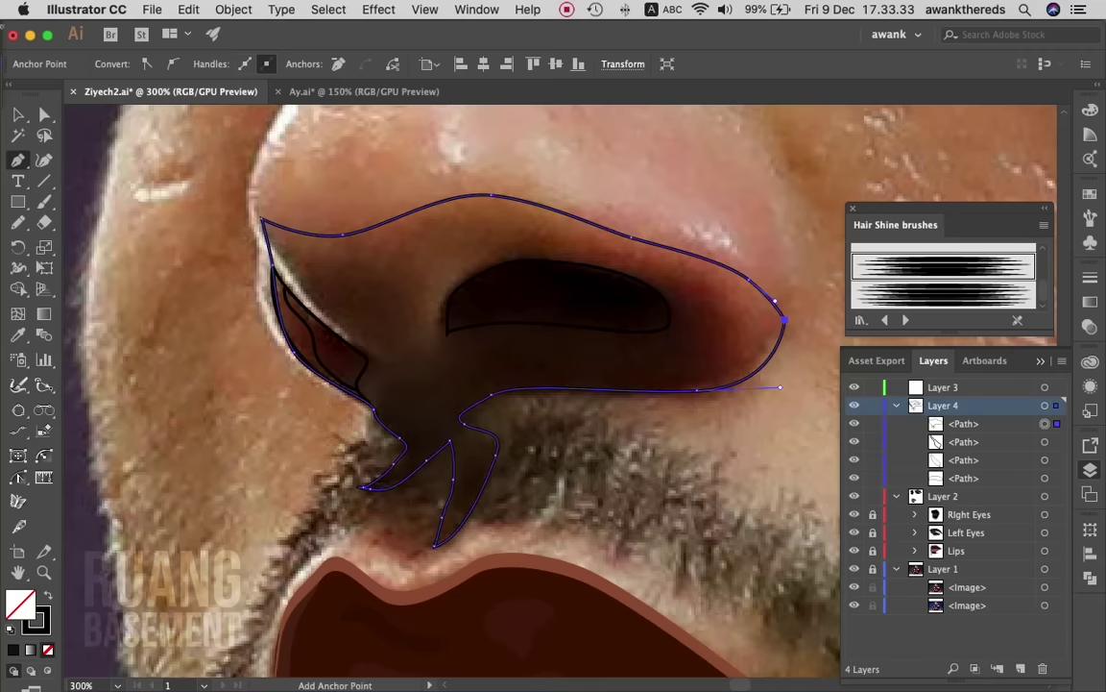
pyautogui.press('v')
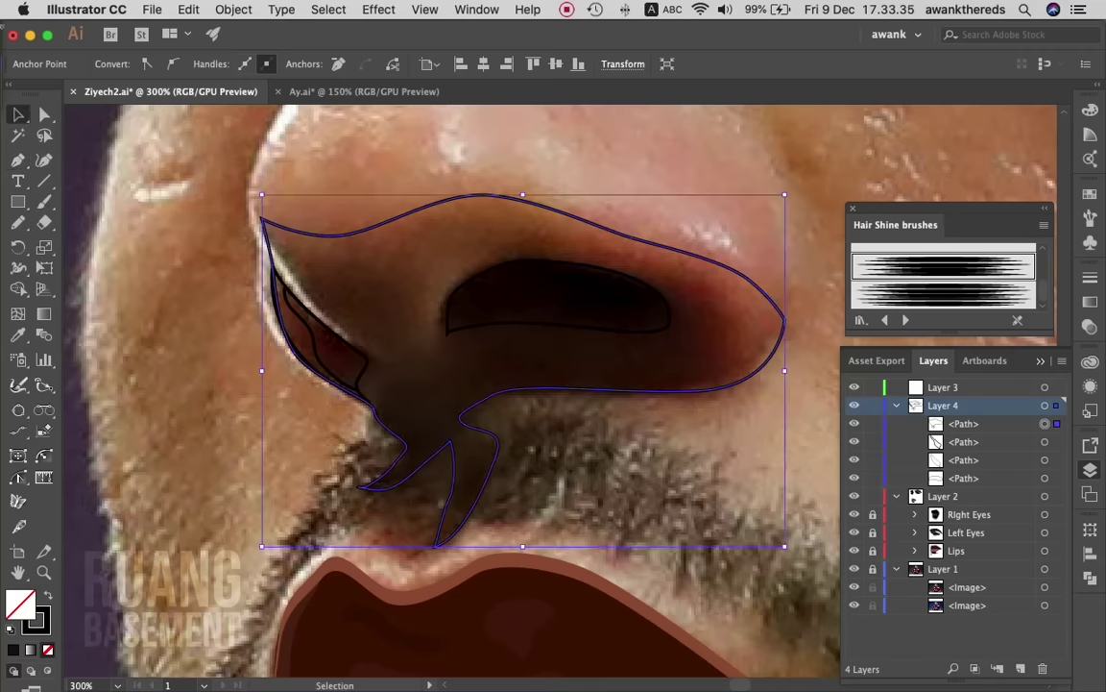
pyautogui.hotkey('ctrl', 'shift', 'a')
# - Draw a Pencil loop around the nose and merge the band between it and the outer outline with Shape Builder
pyautogui.press('n')
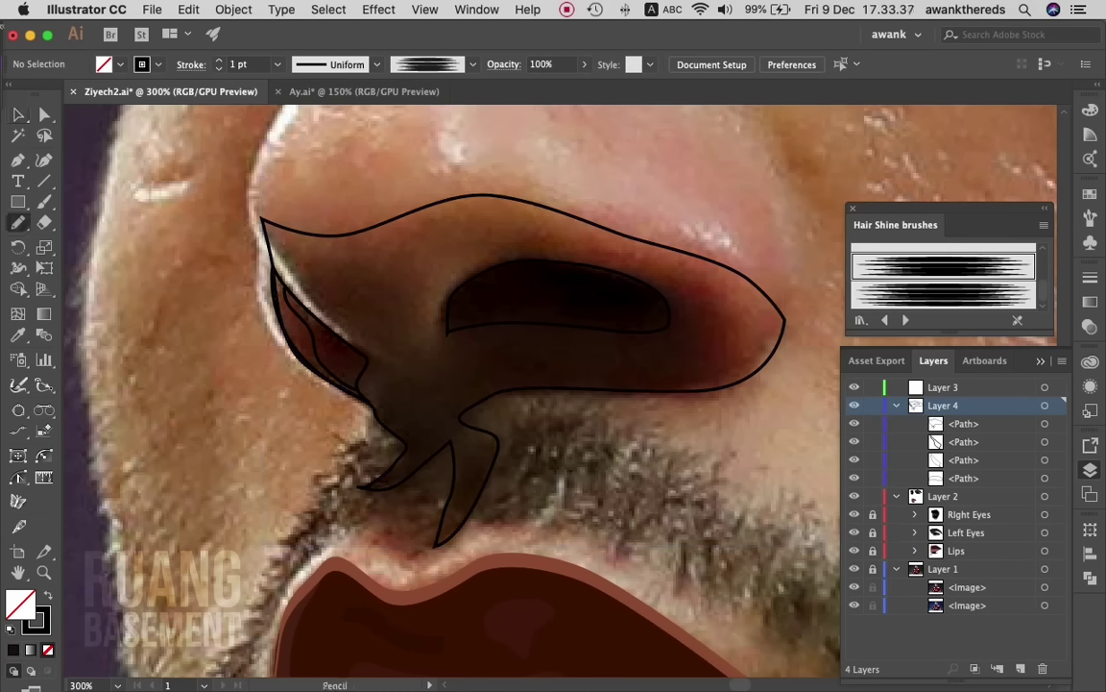
pyautogui.moveTo(526, 231); pyautogui.dragTo(566, 240)
pyautogui.moveTo(728, 300)
pyautogui.mouseDown()
pyautogui.moveTo(677, 384)
pyautogui.moveTo(326, 545)
pyautogui.moveTo(277, 419)
pyautogui.mouseUp()
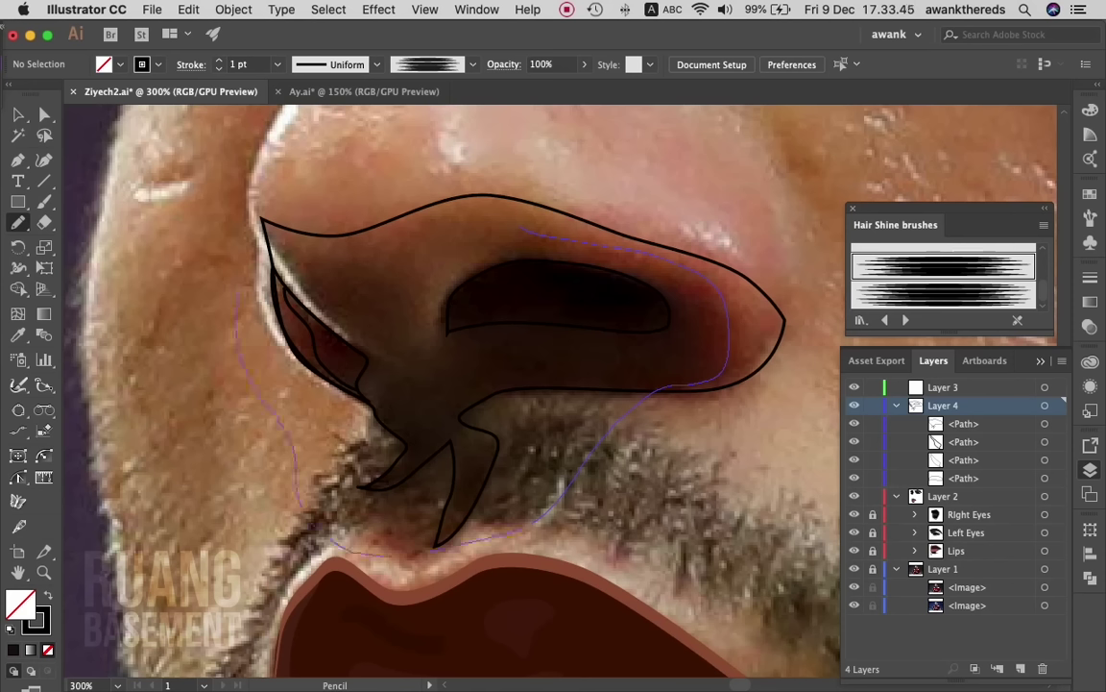
pyautogui.moveTo(327, 257); pyautogui.dragTo(368, 251)
pyautogui.moveTo(428, 333)
pyautogui.mouseDown()
pyautogui.moveTo(444, 289)
pyautogui.moveTo(519, 231)
pyautogui.mouseUp()
pyautogui.press('v')
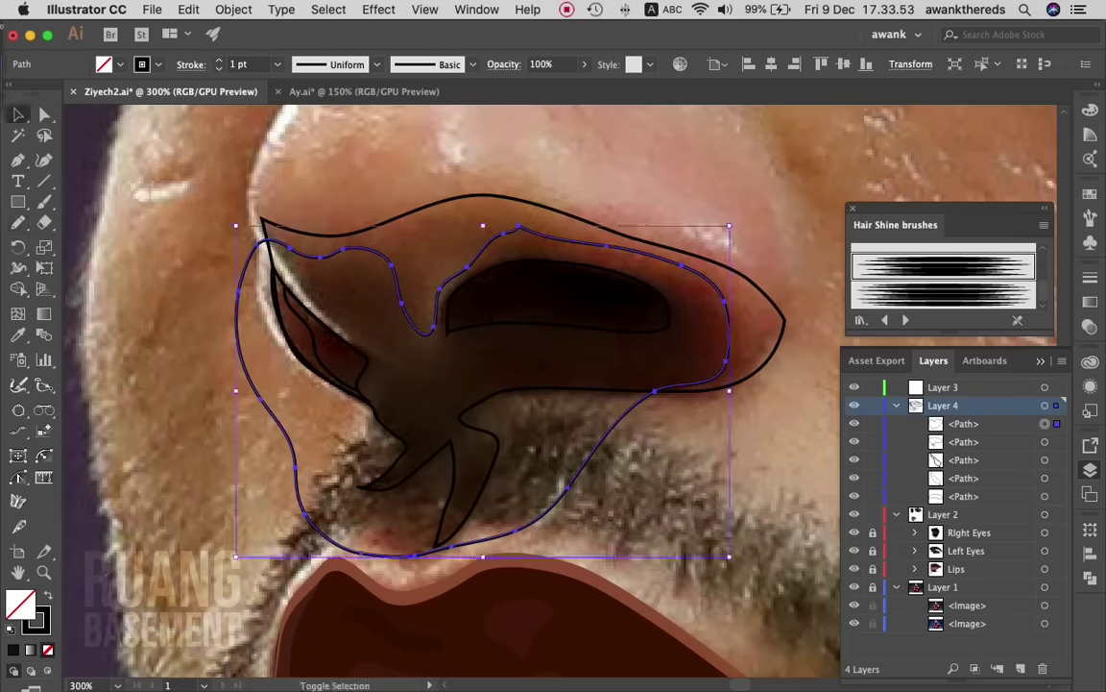
pyautogui.keyDown('shift'); pyautogui.click(330, 439); pyautogui.keyUp('shift')
pyautogui.hotkey('shift', 'm')
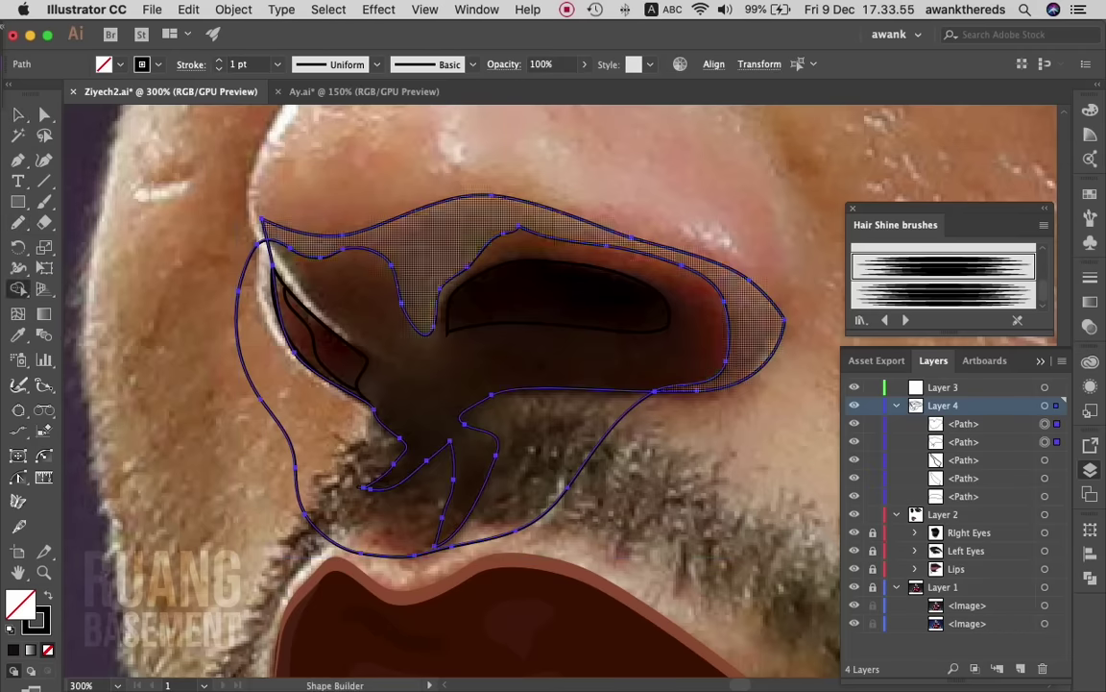
pyautogui.moveTo(316, 404); pyautogui.dragTo(538, 451)
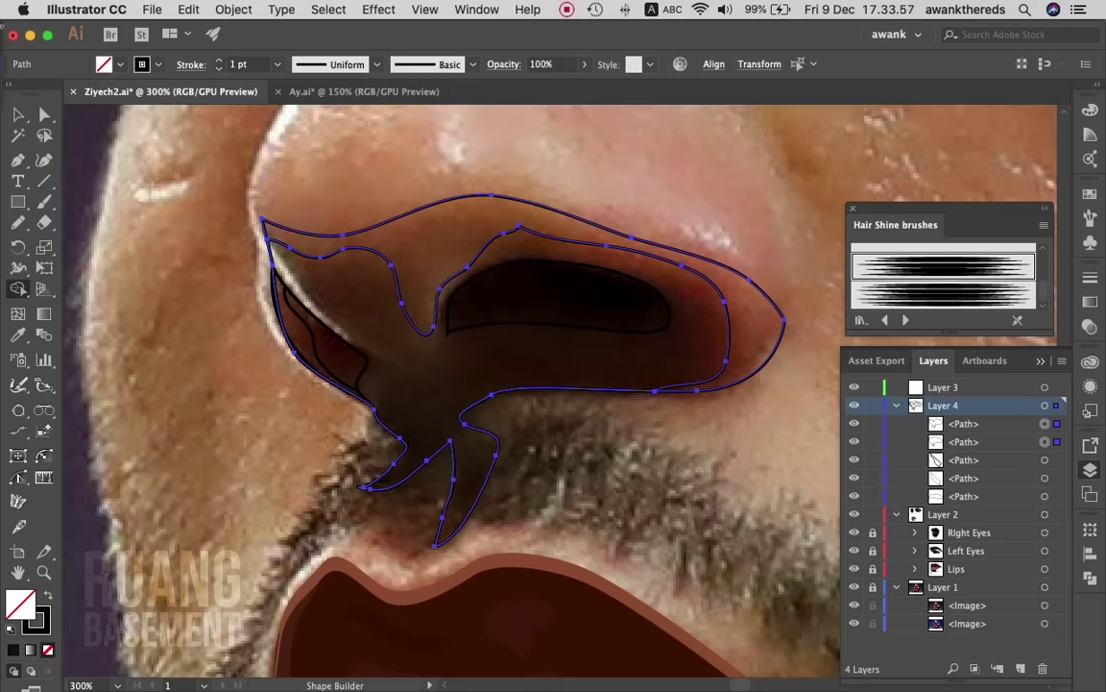
pyautogui.press('v')
pyautogui.press('super+shift+a')
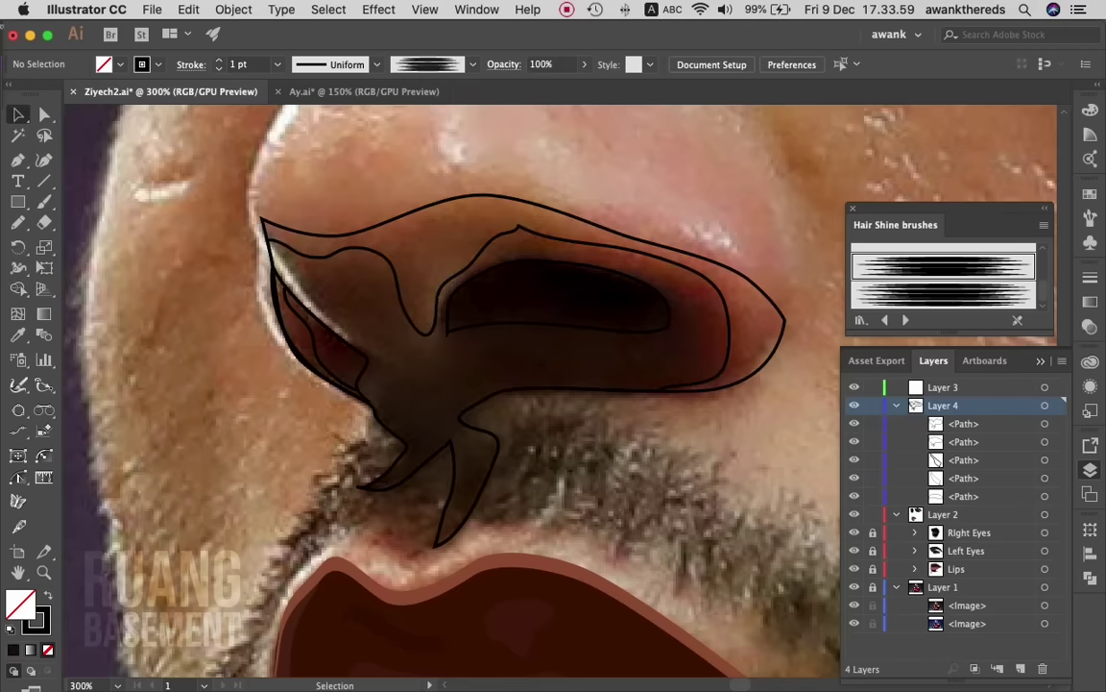
# - Draw a Pencil loop around the nostril stem and delete its region below the stem, then zoom out to 200%
pyautogui.press('n')
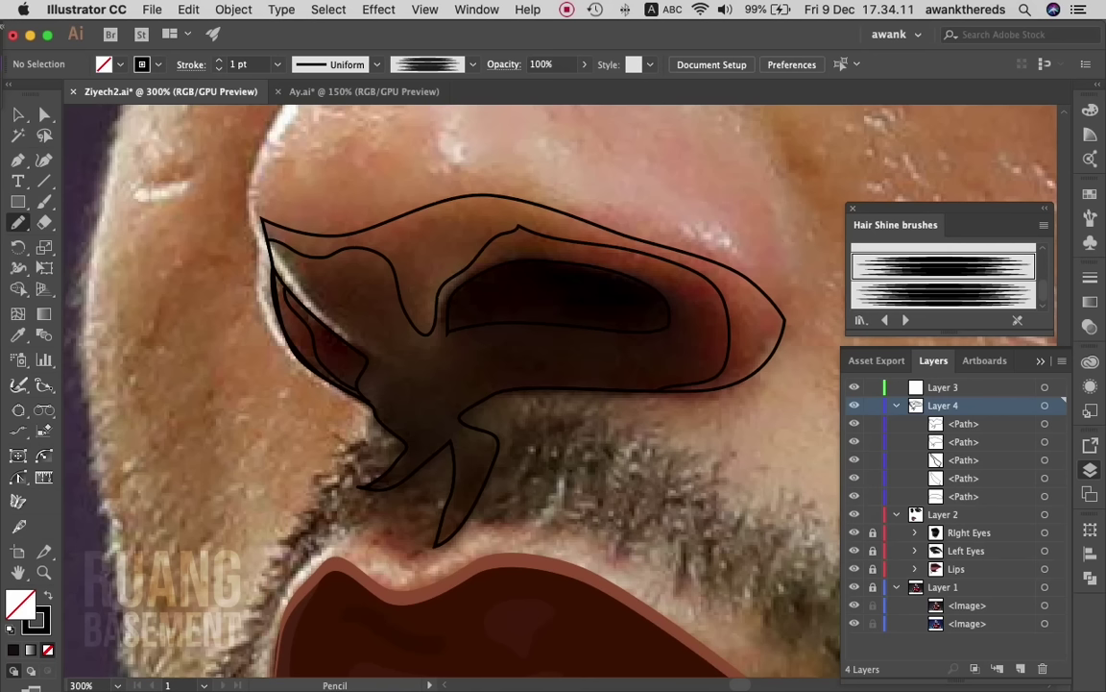
pyautogui.moveTo(434, 331)
pyautogui.mouseDown()
pyautogui.moveTo(411, 376)
pyautogui.moveTo(531, 523)
pyautogui.moveTo(534, 445)
pyautogui.mouseUp()
pyautogui.moveTo(610, 405)
pyautogui.mouseDown()
pyautogui.moveTo(615, 271)
pyautogui.moveTo(530, 249)
pyautogui.mouseUp()
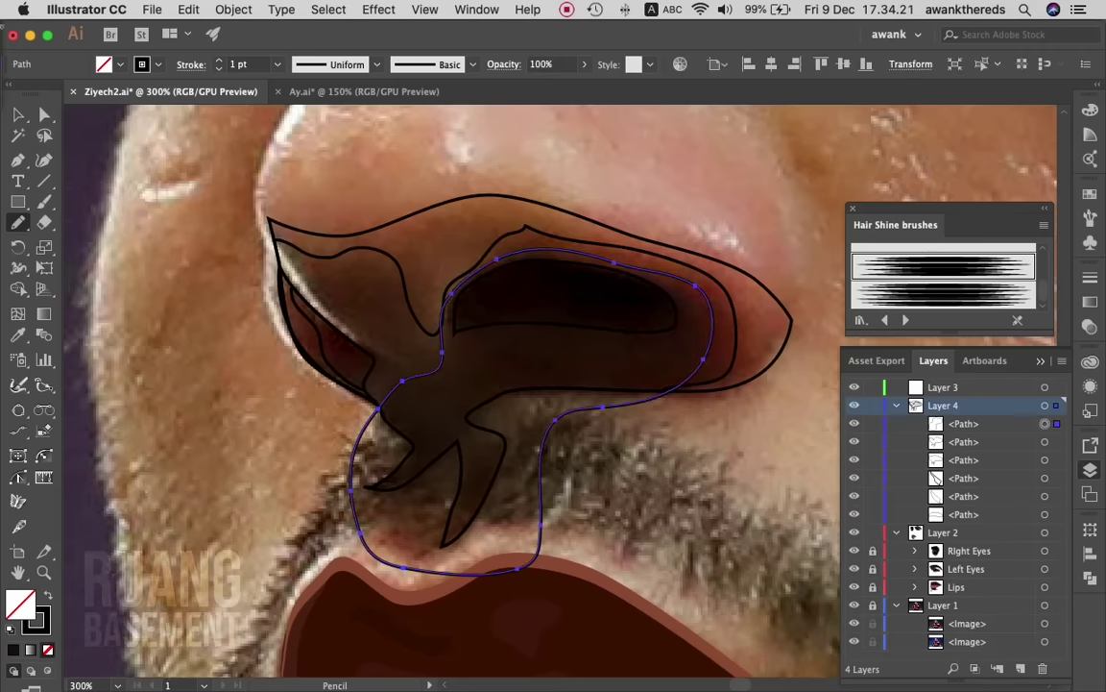
pyautogui.press('v')
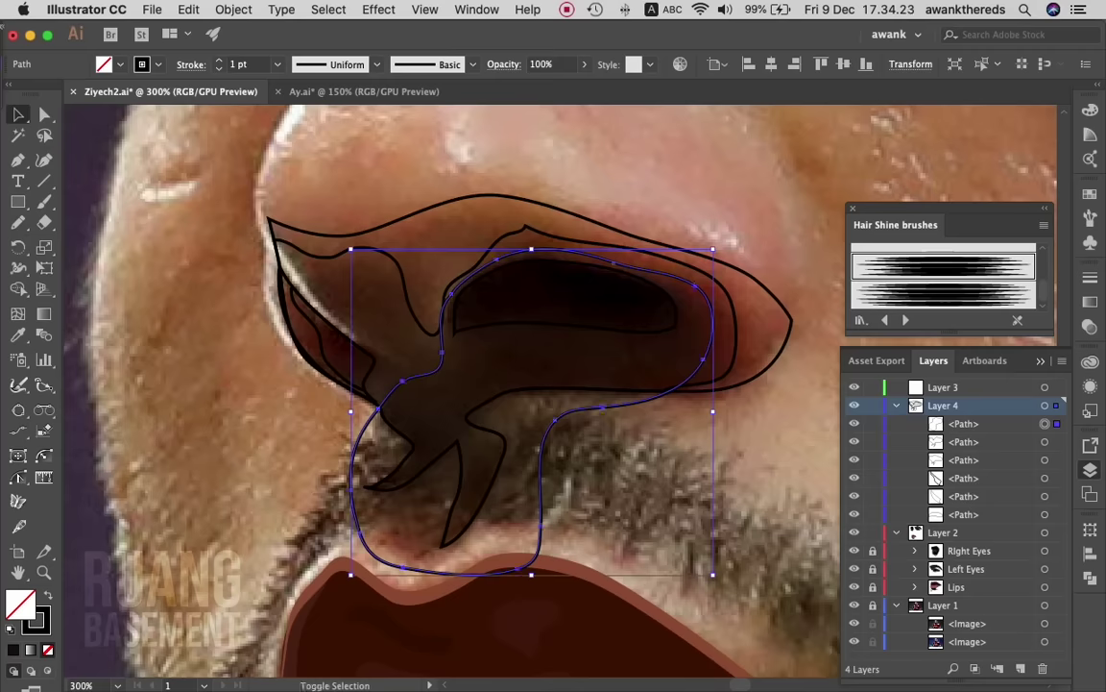
pyautogui.keyDown('shift'); pyautogui.click(352, 249); pyautogui.keyUp('shift')
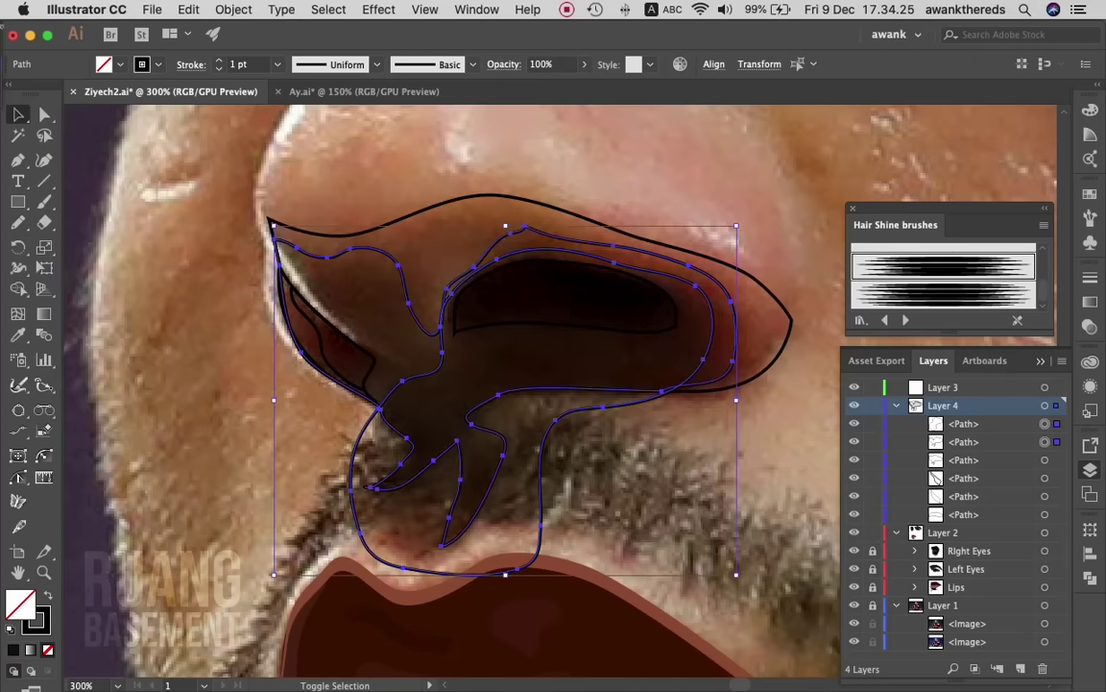
pyautogui.hotkey('shift', 'm')
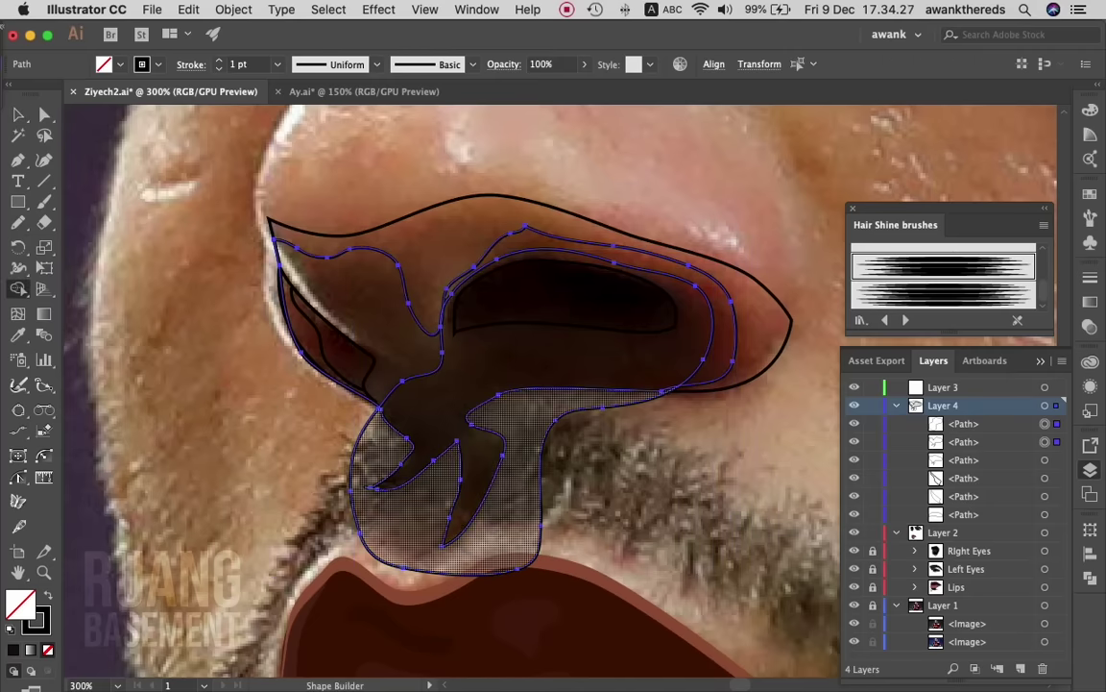
pyautogui.keyDown('alt'); pyautogui.click(413, 528); pyautogui.keyUp('alt')
pyautogui.press('v')
pyautogui.hotkey('ctrl', 'shift', 'a')
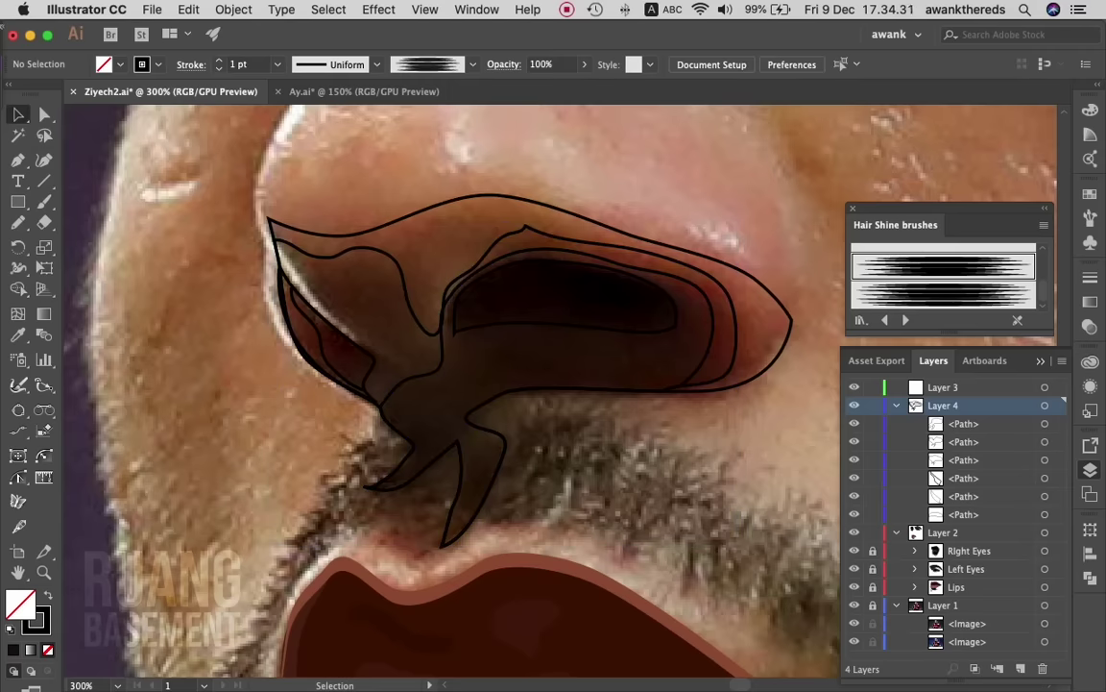
pyautogui.press('z')
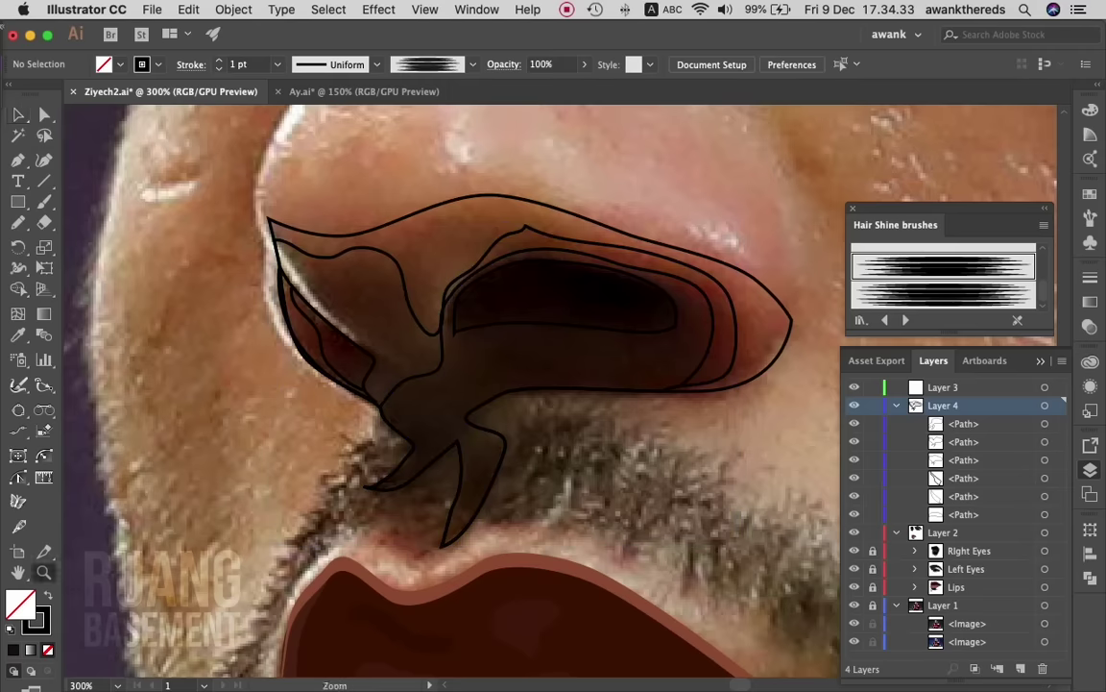
pyautogui.keyDown('alt'); pyautogui.click(505, 542); pyautogui.keyUp('alt')
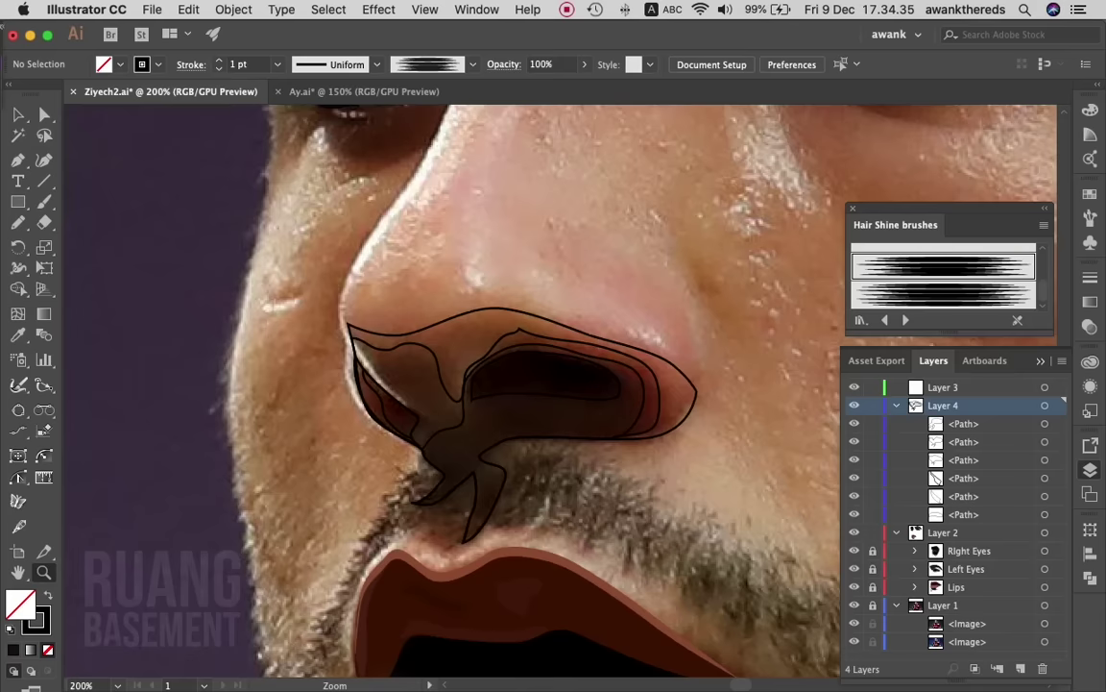
# - Send the outer nose outline to the back and give it a sampled dark brown fill
pyautogui.press('v')
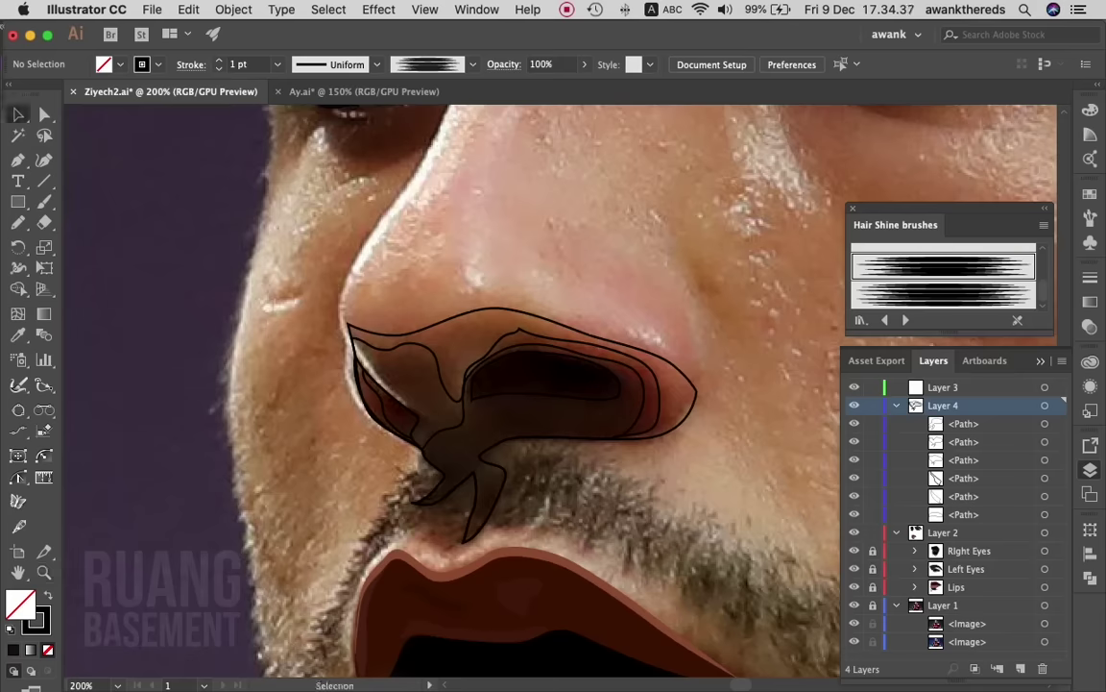
pyautogui.click(451, 461)
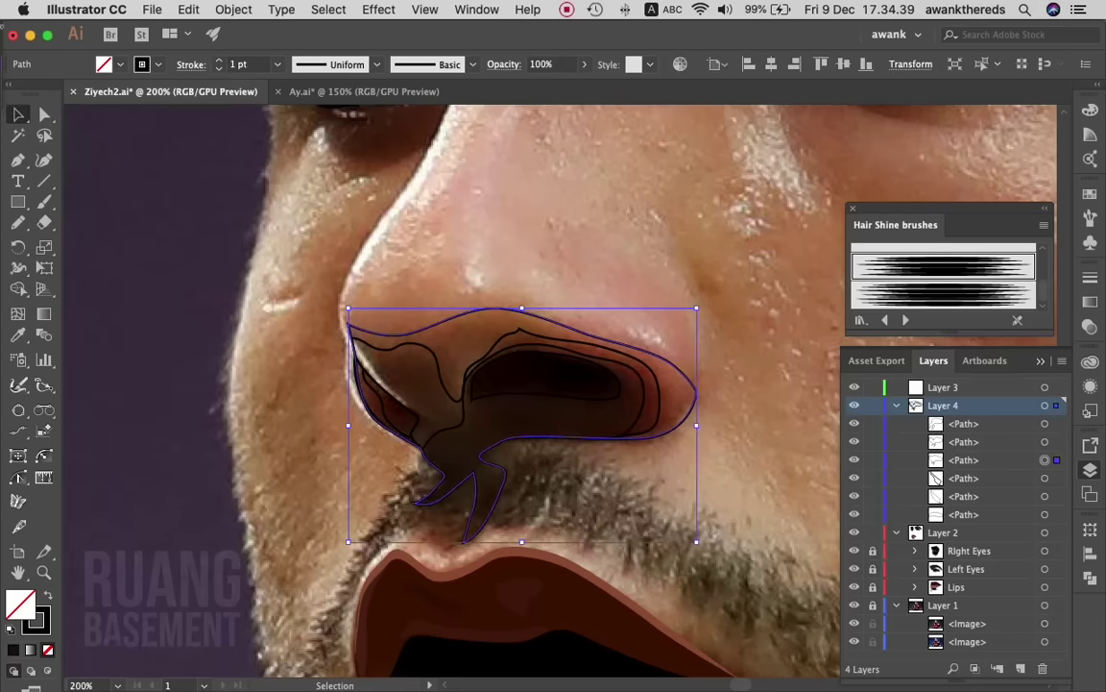
pyautogui.rightClick(577, 336)
pyautogui.moveTo(615, 594)
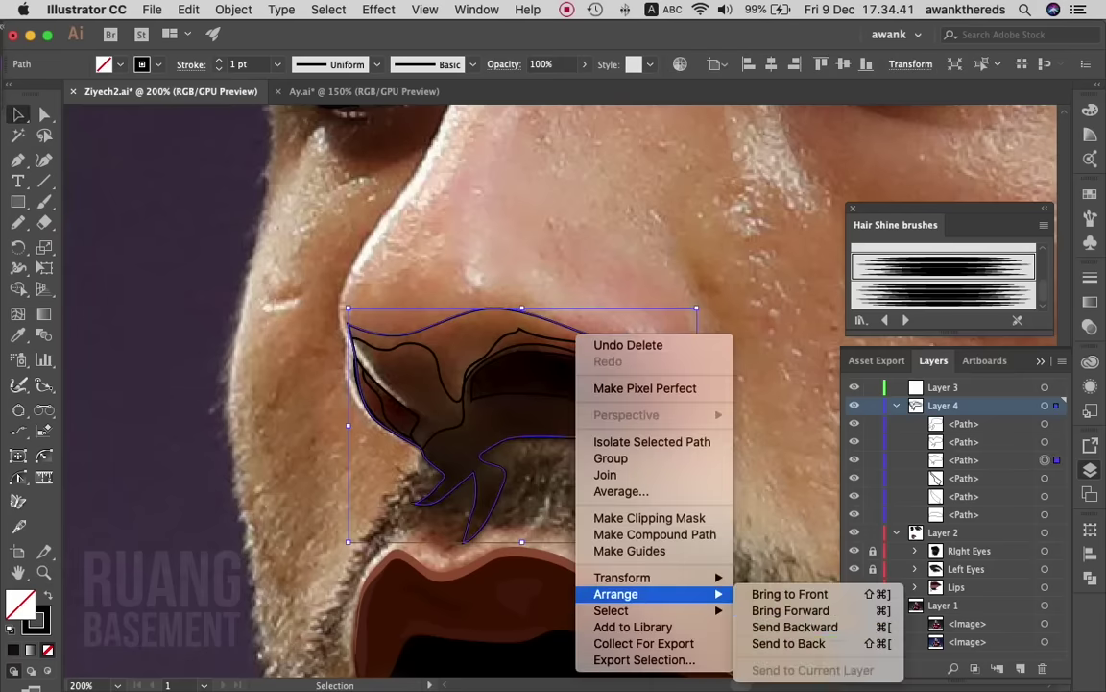
pyautogui.click(789, 643)
pyautogui.press('i')
pyautogui.scroll(5, 518, 384)
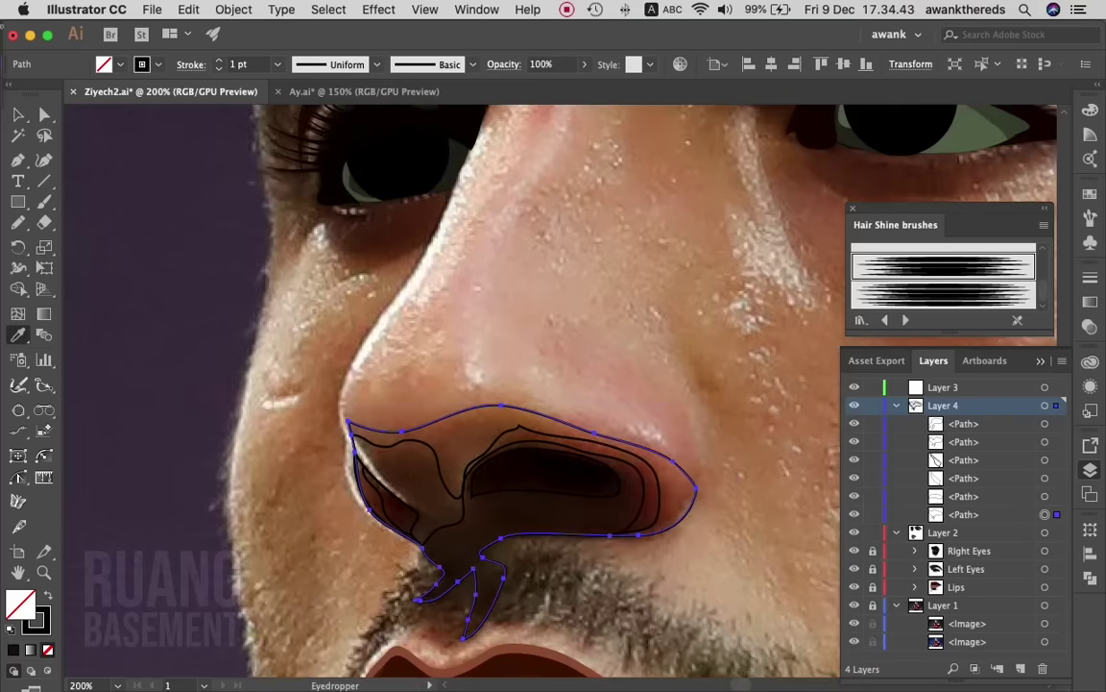
pyautogui.click(557, 475)
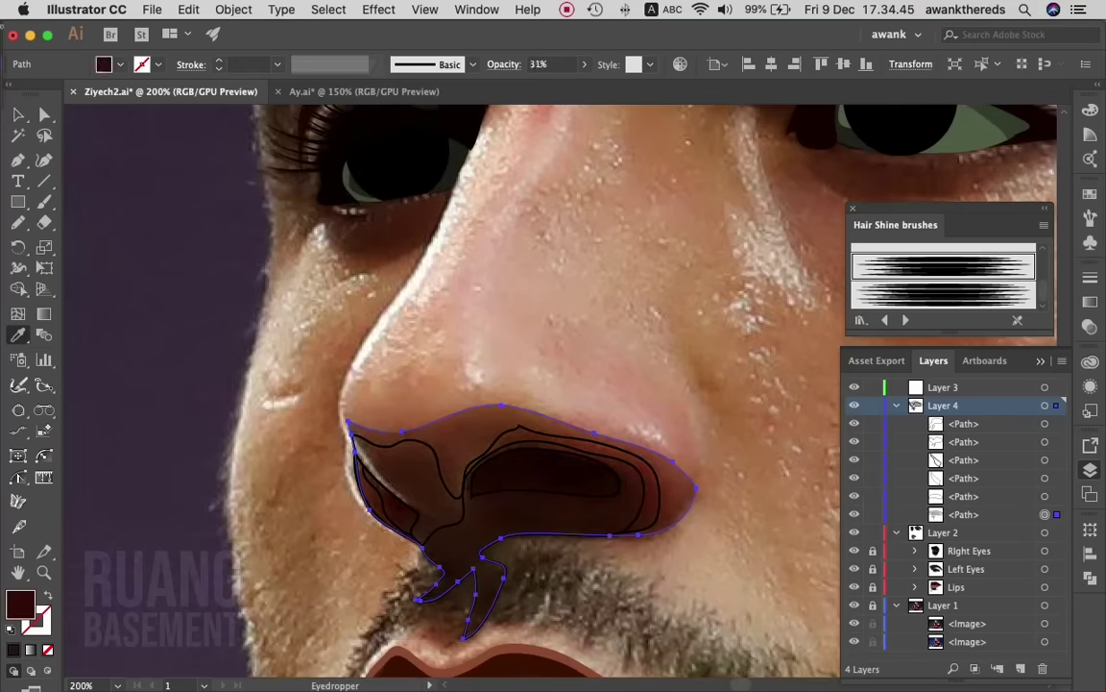
# - Copy the dark brown 31% fill onto the inner contour and nostril paths with the Eyedropper
pyautogui.press('v')
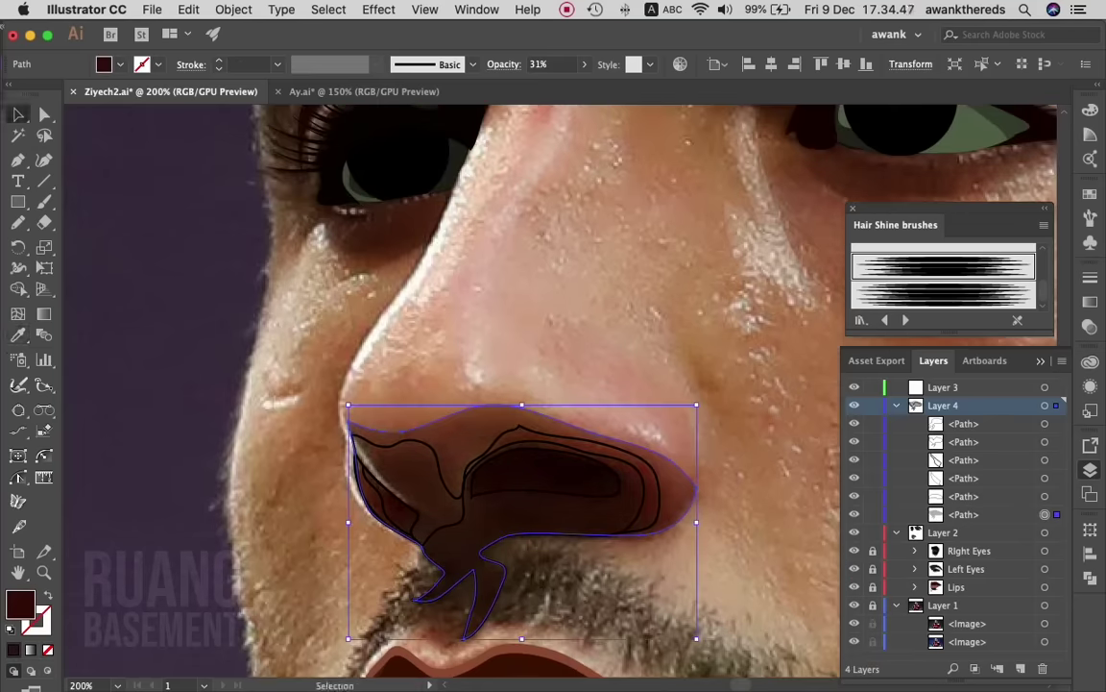
pyautogui.click(1045, 440)
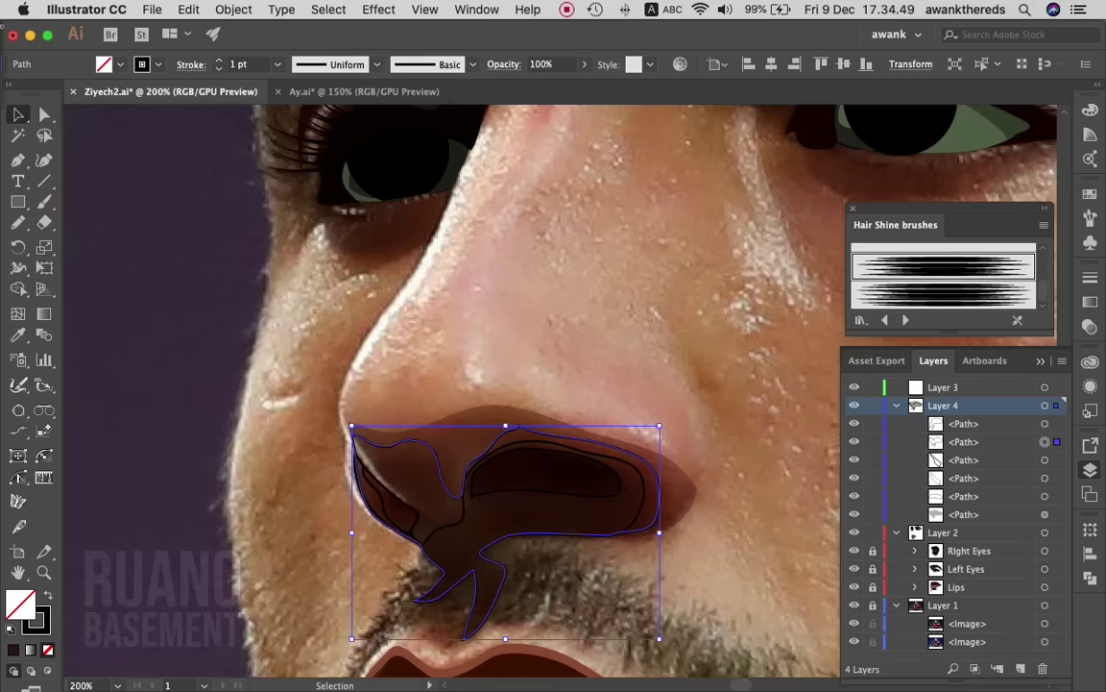
pyautogui.press('i')
pyautogui.click(673, 490)
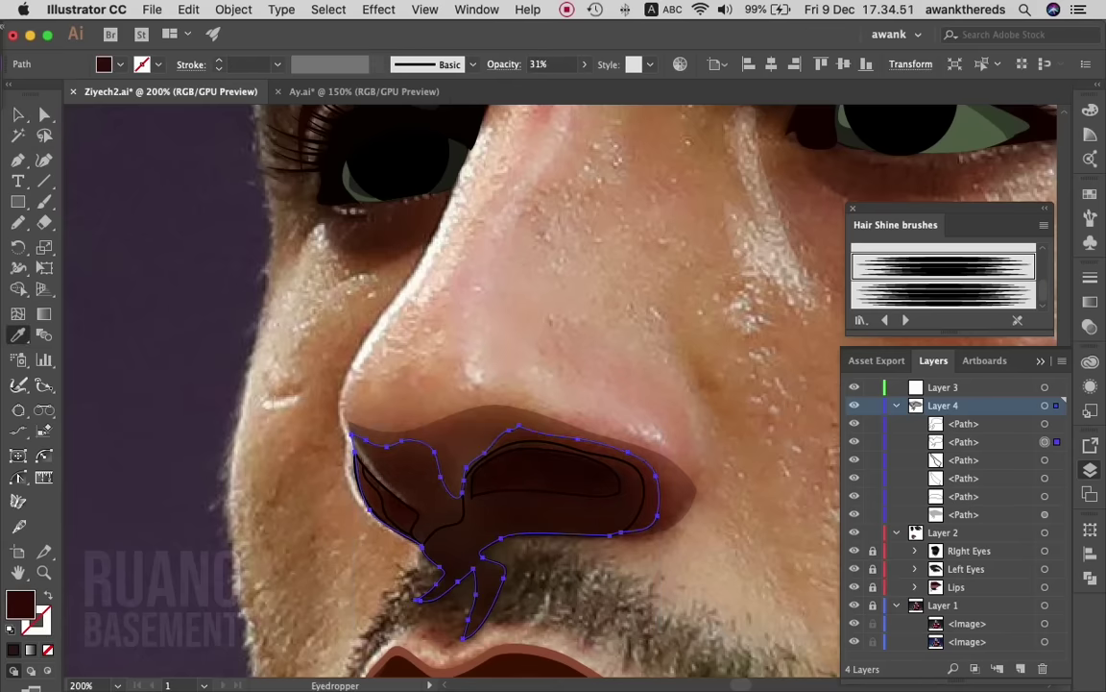
pyautogui.press('v')
pyautogui.click(1045, 423)
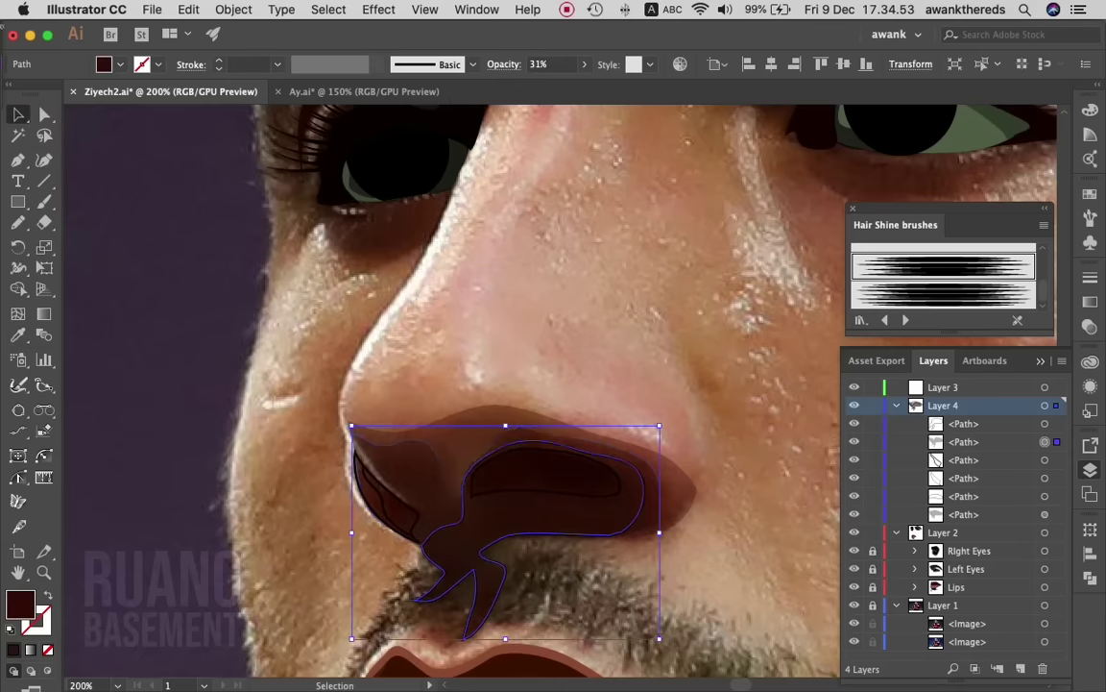
pyautogui.press('i')
pyautogui.click(668, 492)
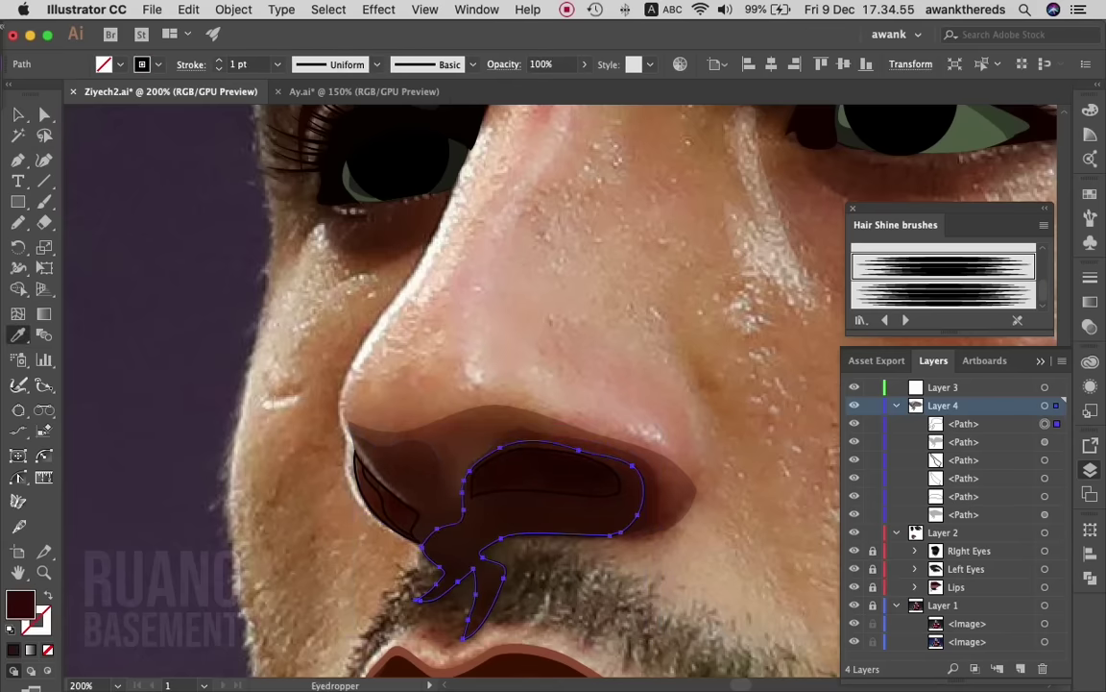
# - Move the inner nostril path to the top of Layer 4 and fill it solid black
pyautogui.press('v')
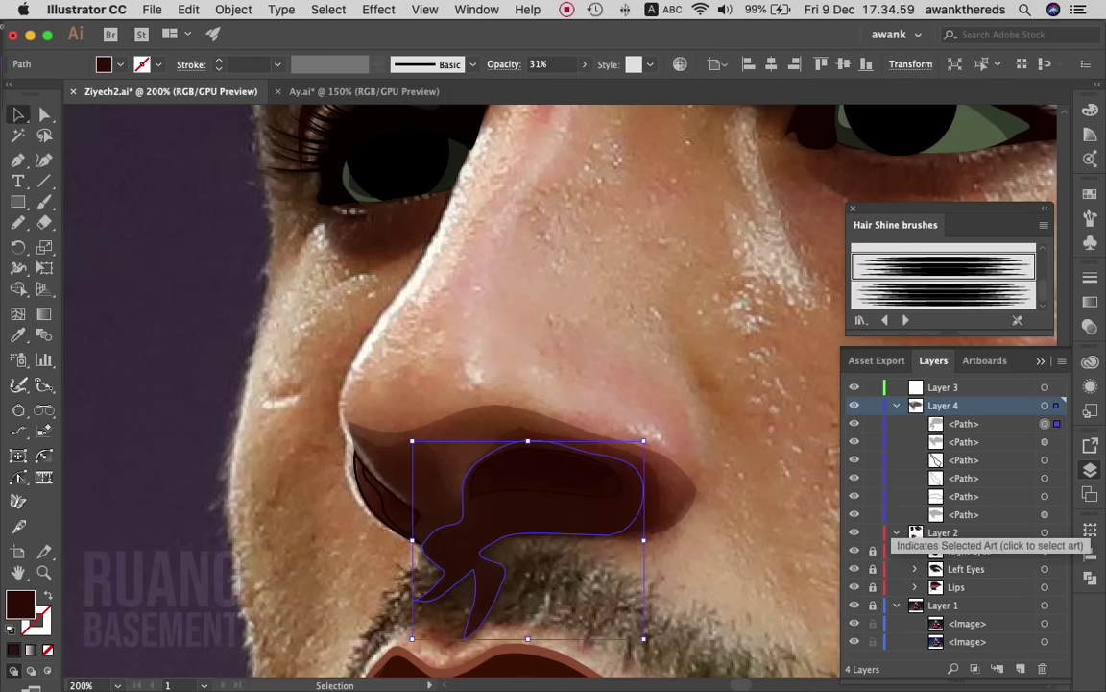
pyautogui.click(1045, 514)
pyautogui.click(1045, 495)
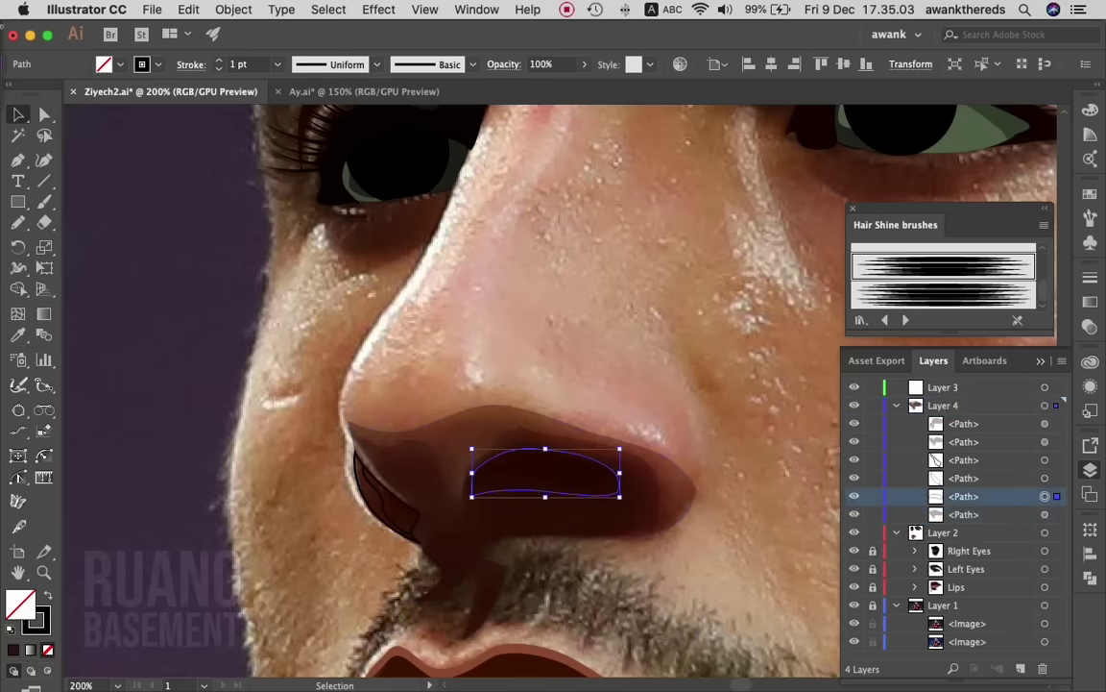
pyautogui.click(964, 495)
pyautogui.moveTo(965, 496); pyautogui.dragTo(964, 417)
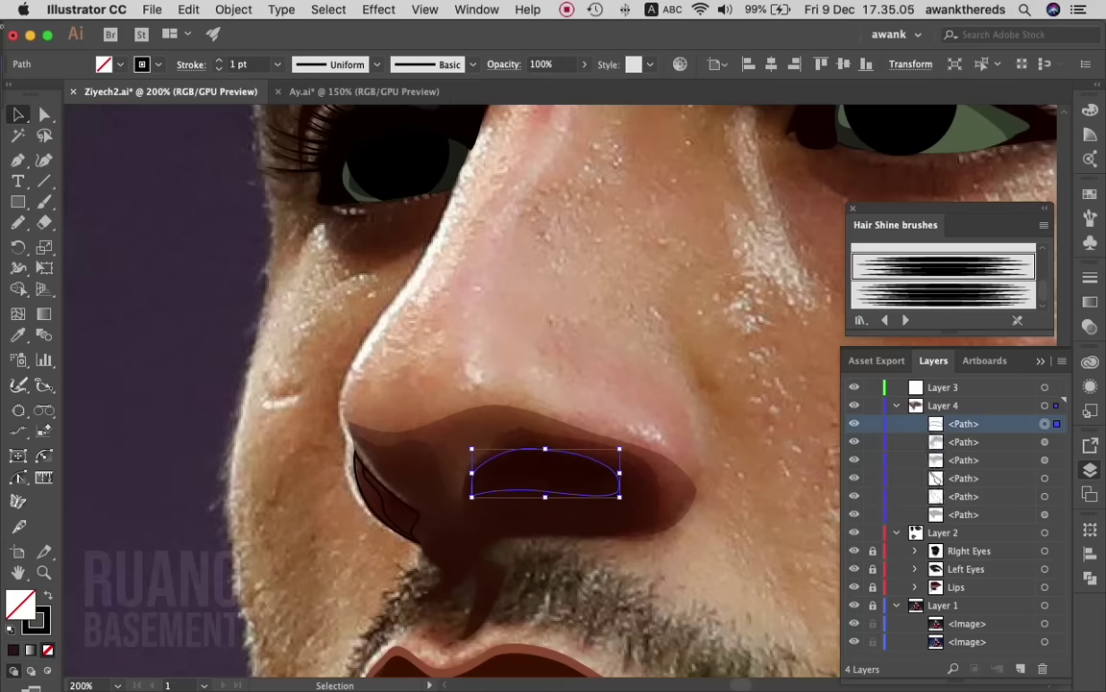
pyautogui.hotkey('shift', 'x')
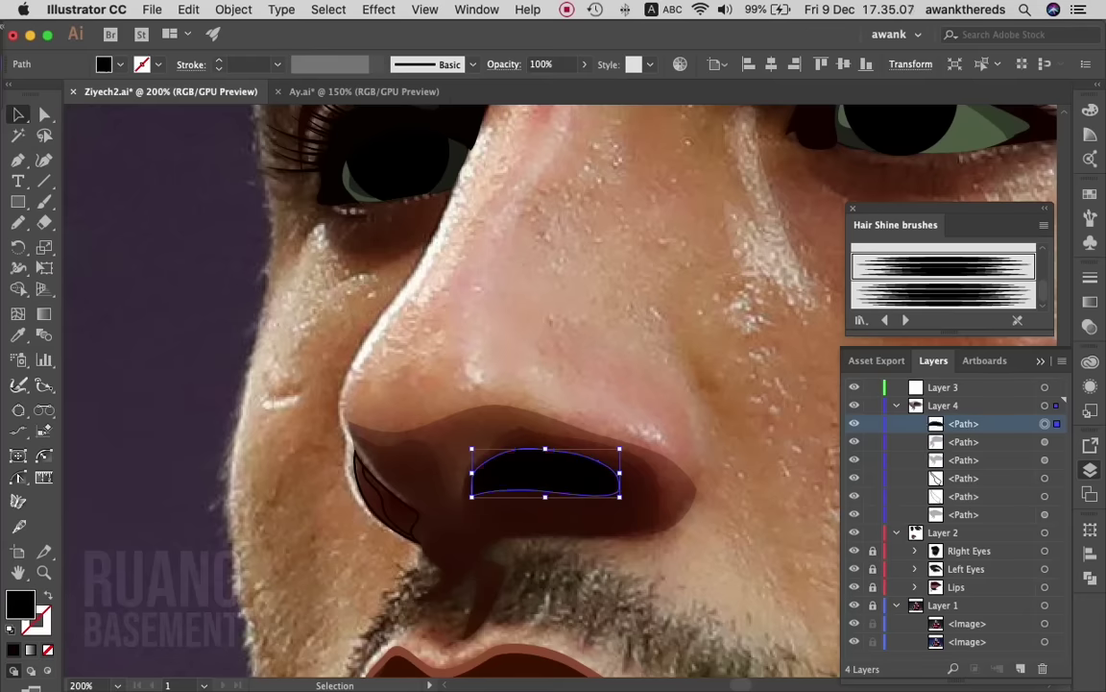
pyautogui.press('super+shift+a')
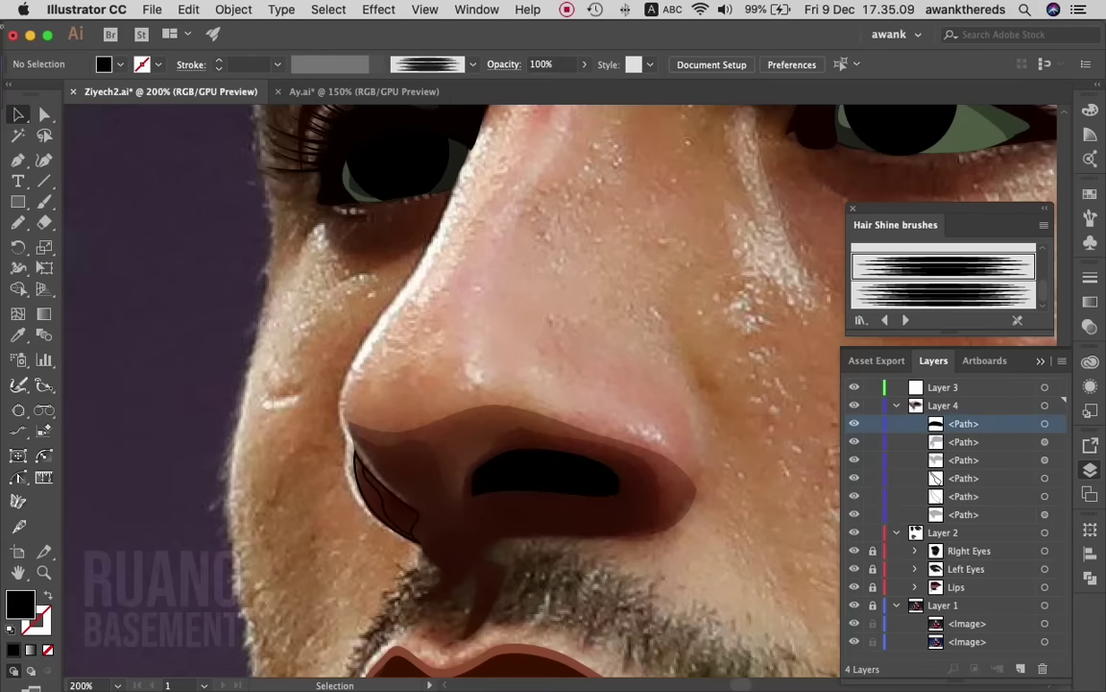
# - Zoom in, hide the five lower nose shading paths, and start a Pen path down the nostril rim
pyautogui.press('z')
pyautogui.moveTo(315, 605); pyautogui.dragTo(403, 605)
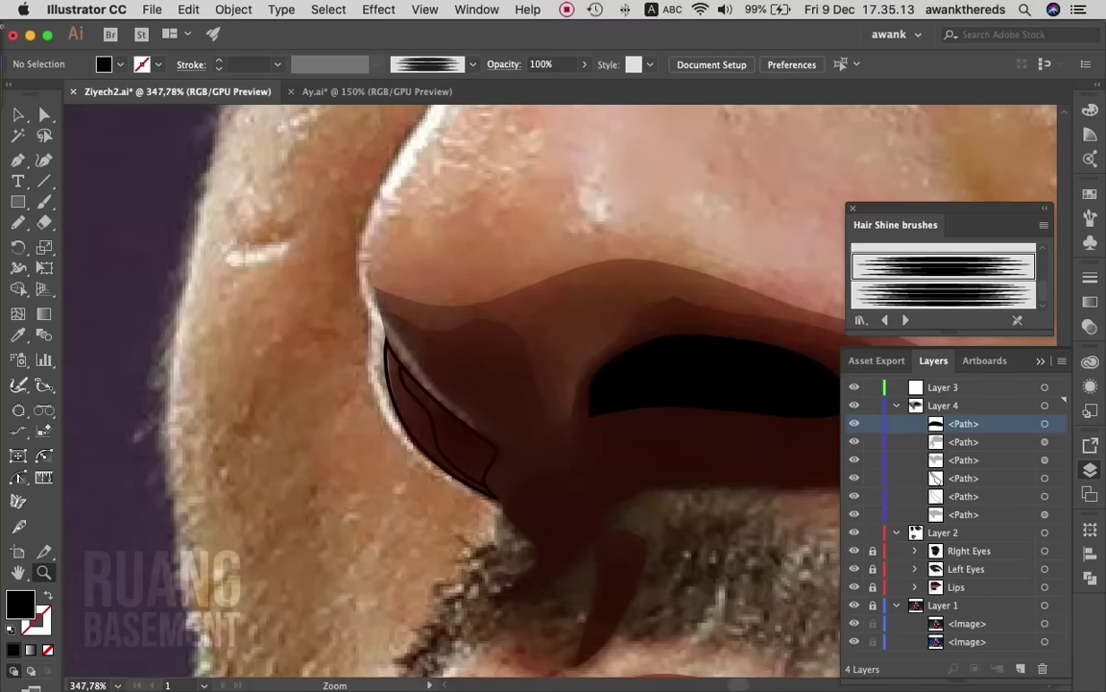
pyautogui.moveTo(854, 515); pyautogui.dragTo(854, 442)
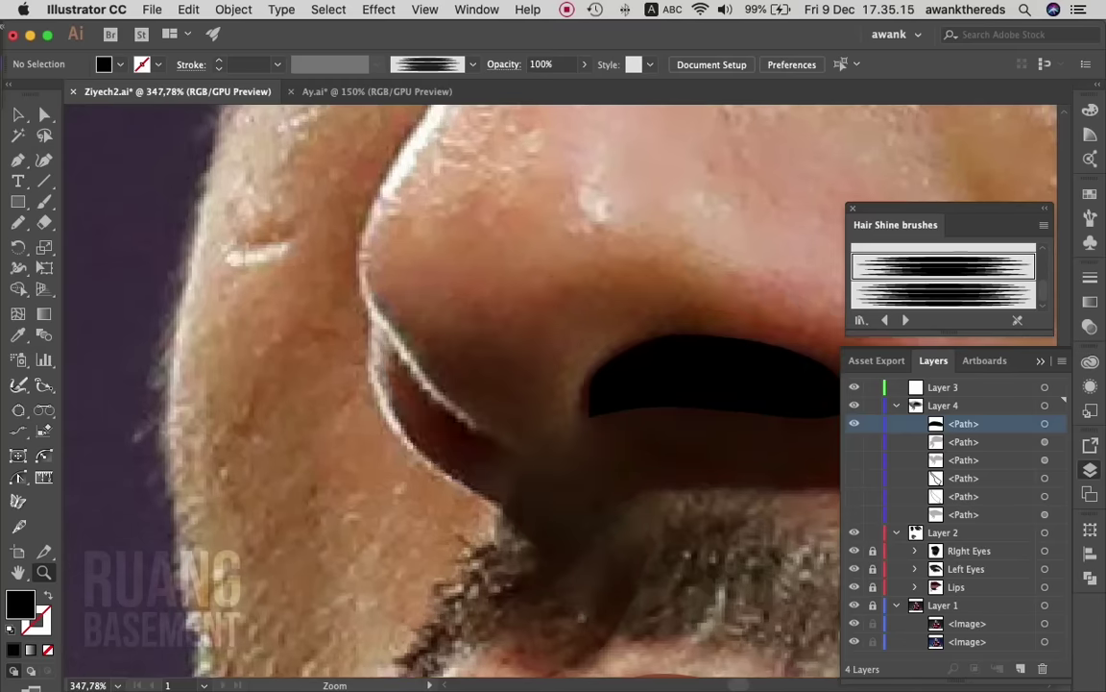
pyautogui.press('p')
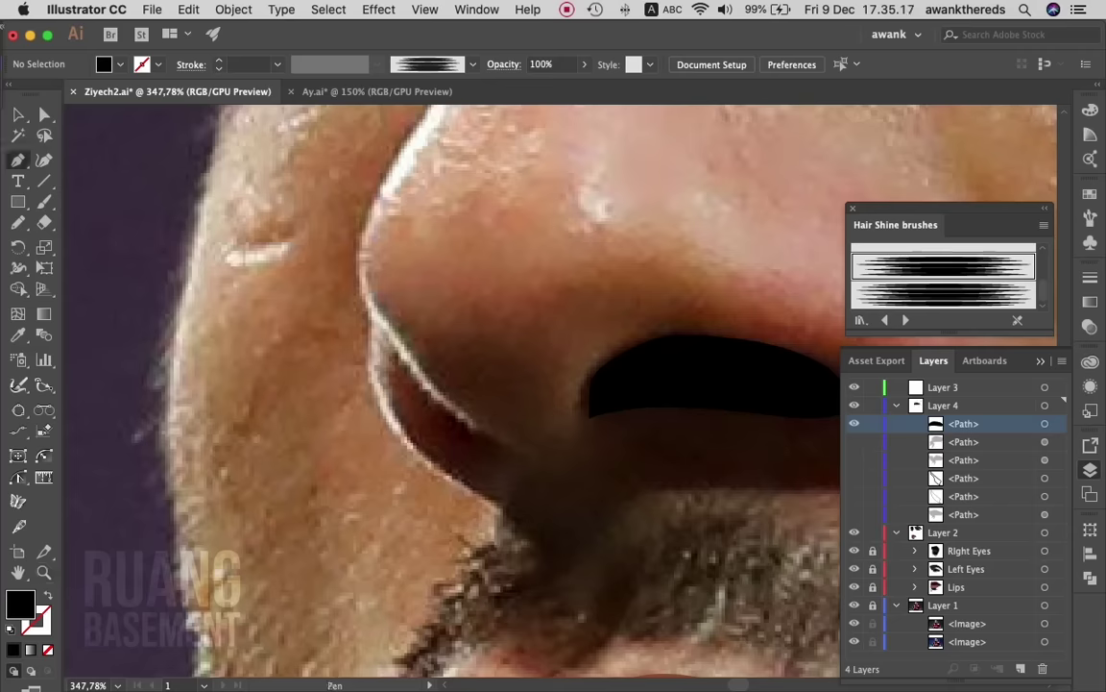
pyautogui.click(363, 269)
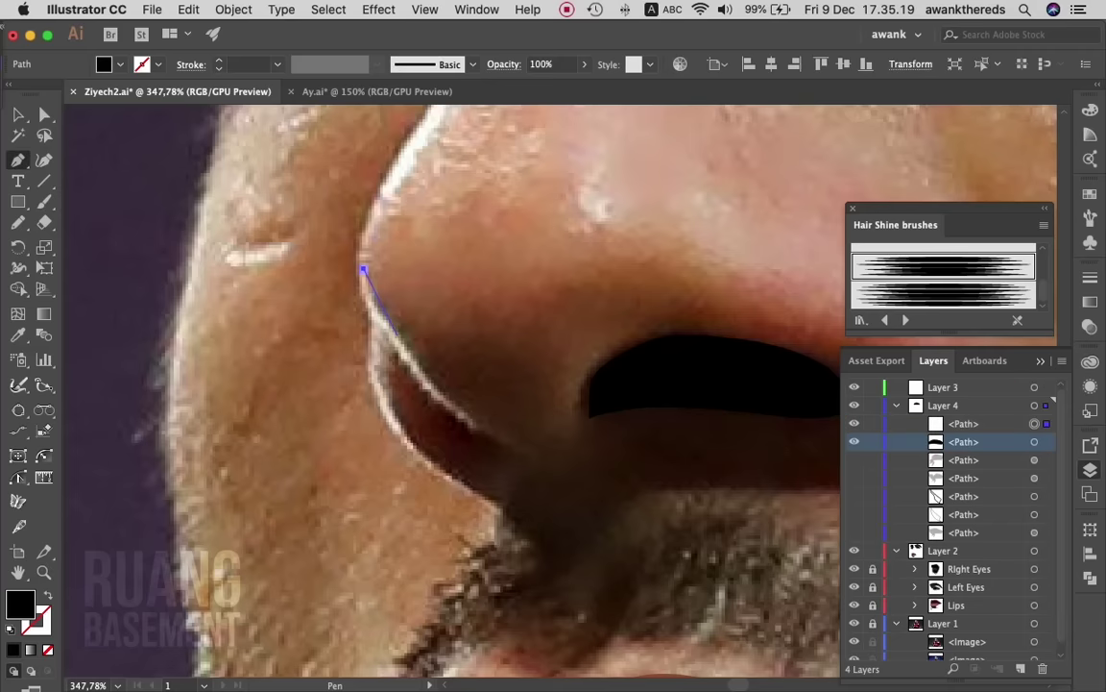
pyautogui.moveTo(399, 336); pyautogui.dragTo(411, 351)
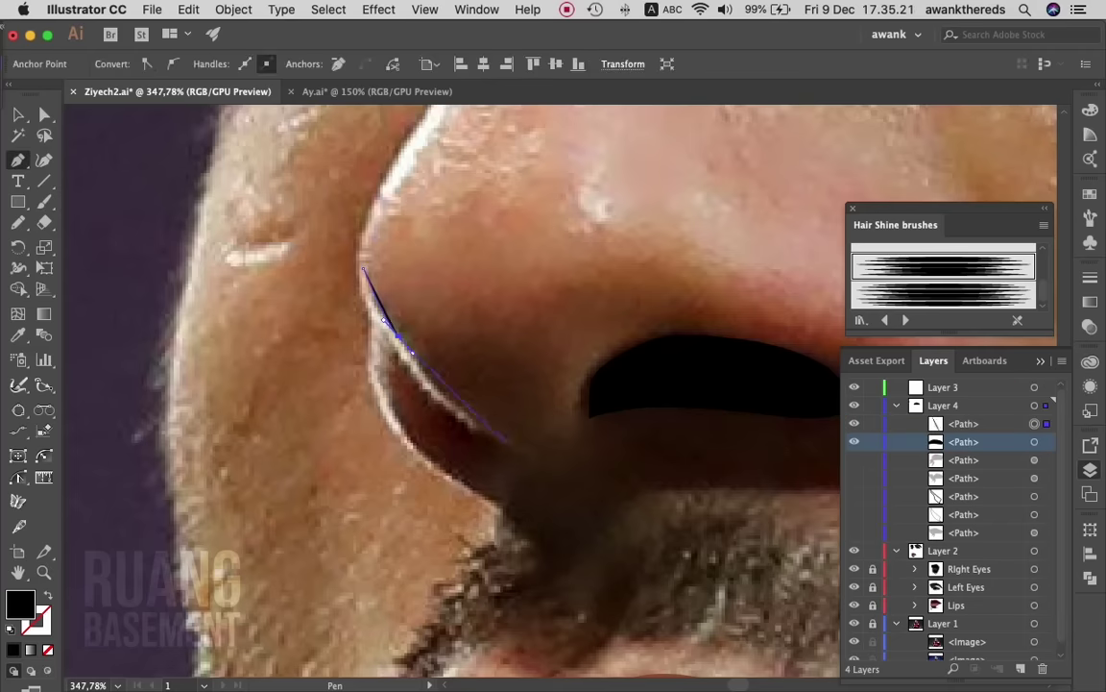
pyautogui.click(507, 443)
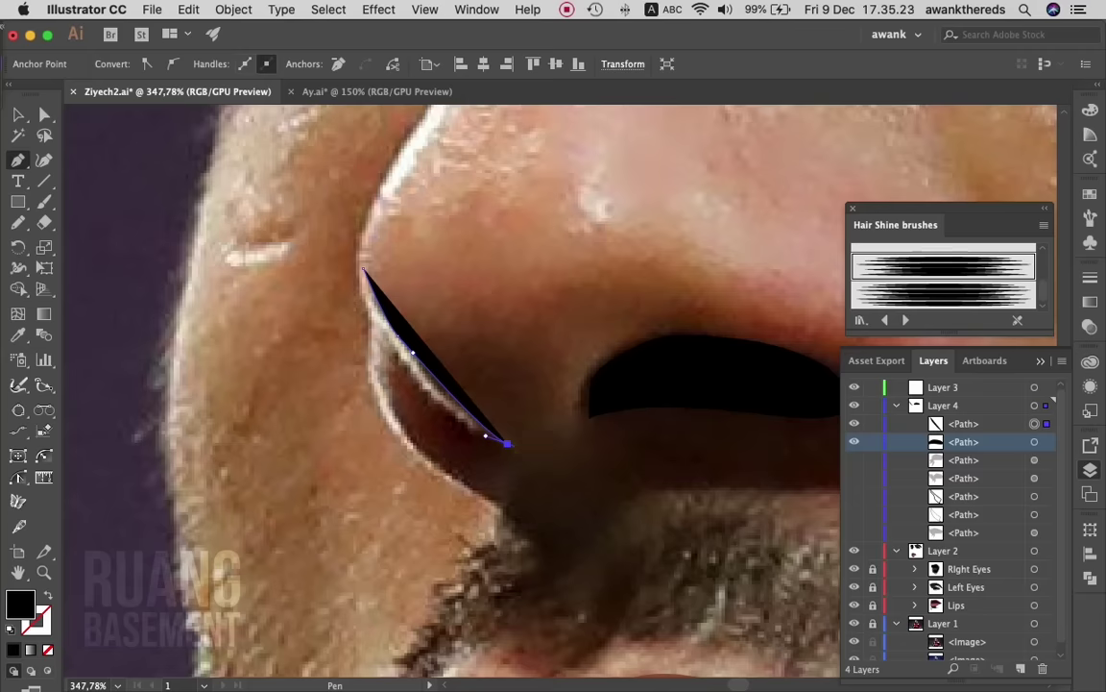
# - Close the slender rim highlight outline and fill it with a sampled light pink colour
pyautogui.hotkey('shift', 'x')
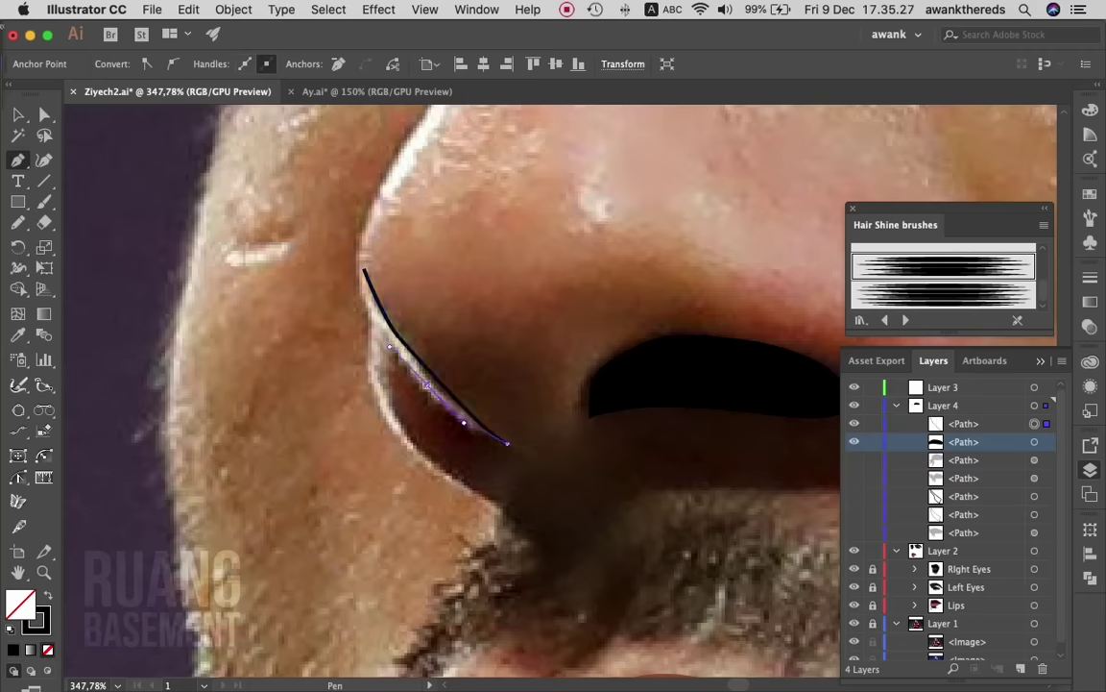
pyautogui.click(382, 332)
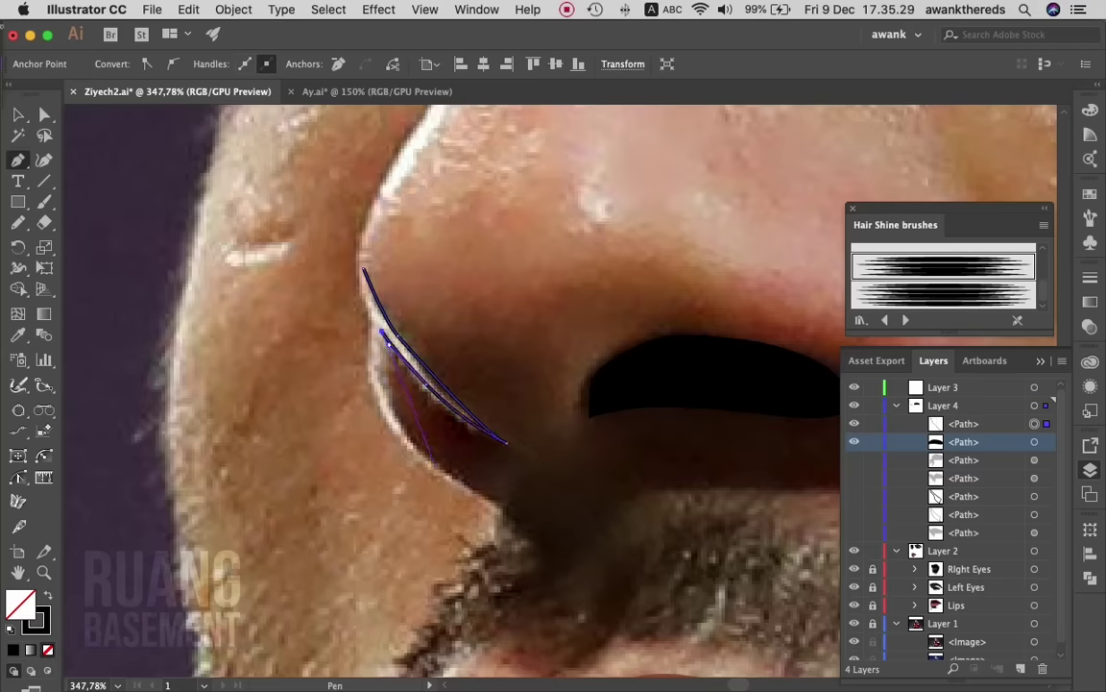
pyautogui.moveTo(432, 461); pyautogui.dragTo(492, 505)
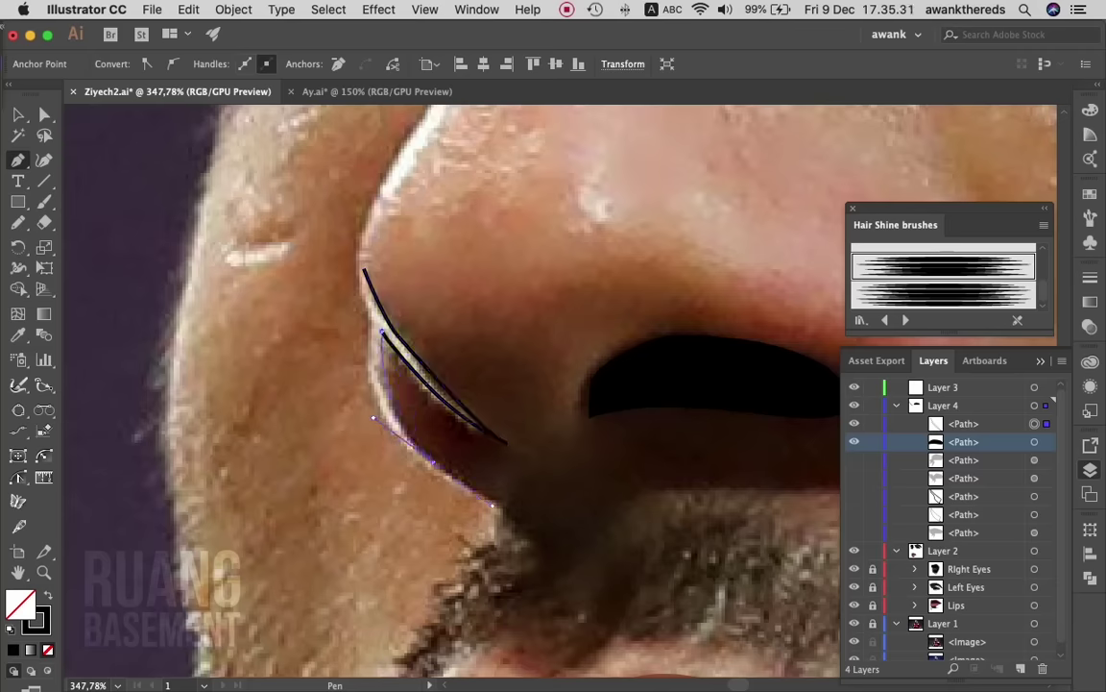
pyautogui.click(507, 517)
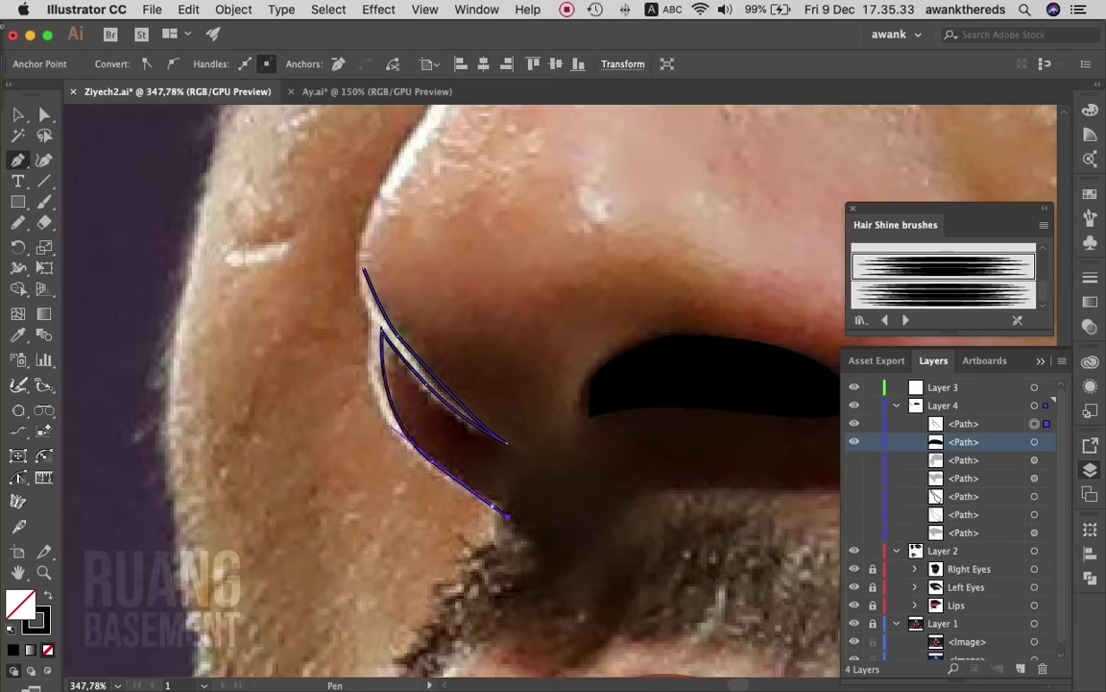
pyautogui.moveTo(382, 418); pyautogui.dragTo(524, 528)
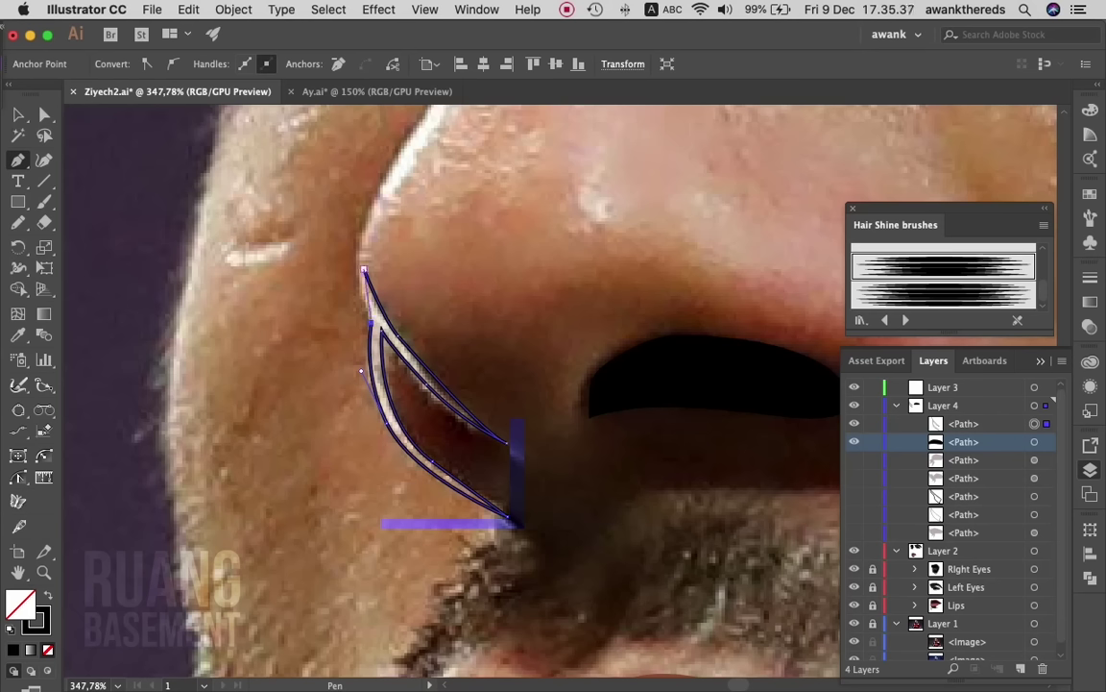
pyautogui.click(364, 270)
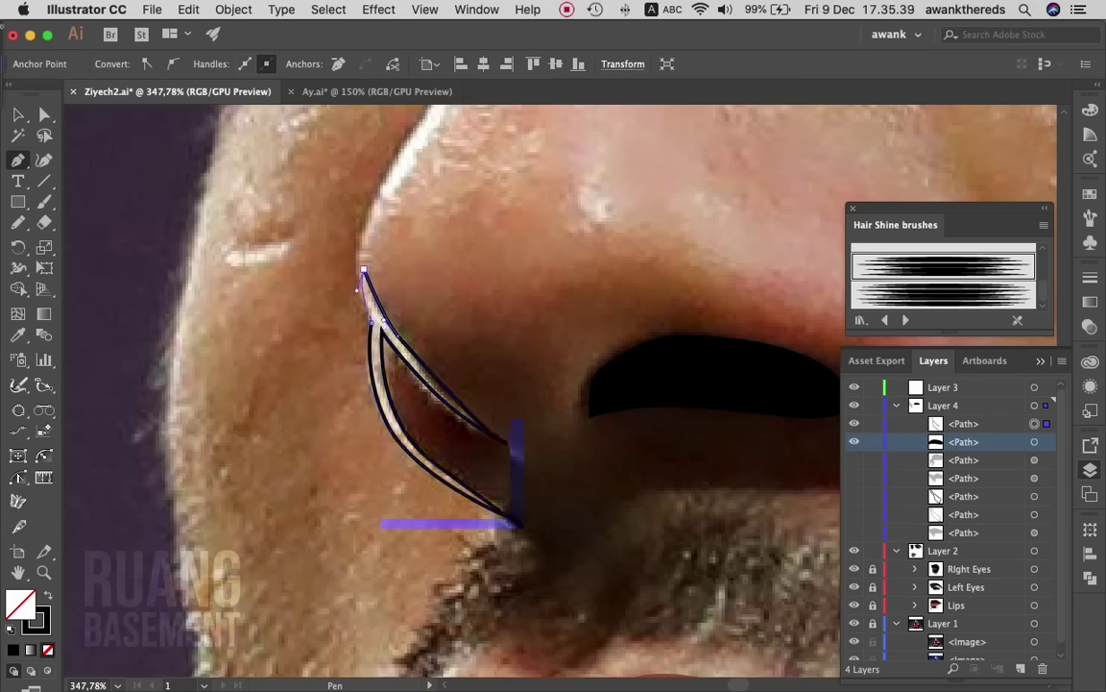
pyautogui.press('i')
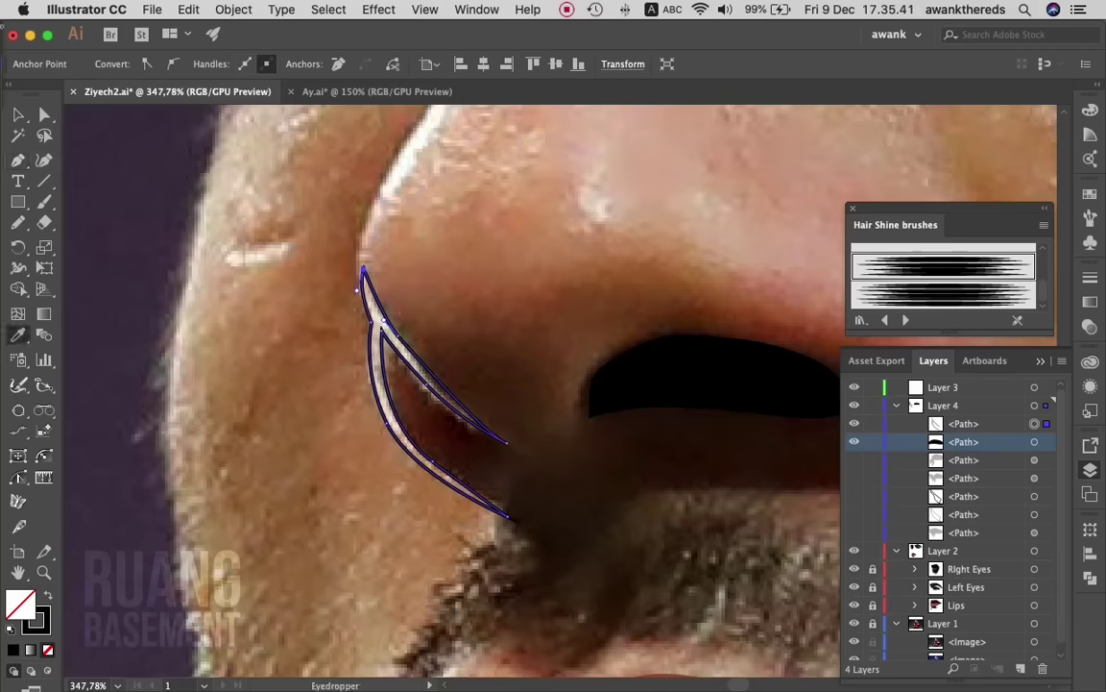
pyautogui.click(413, 144)
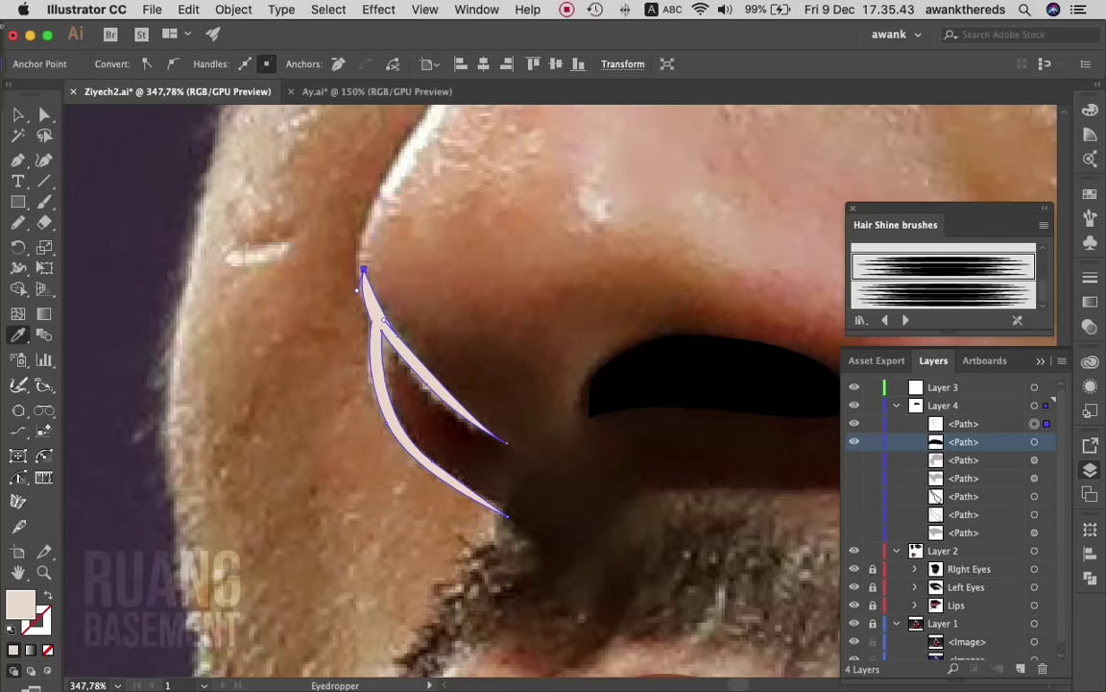
pyautogui.press('v')
pyautogui.press('super+shift+a')
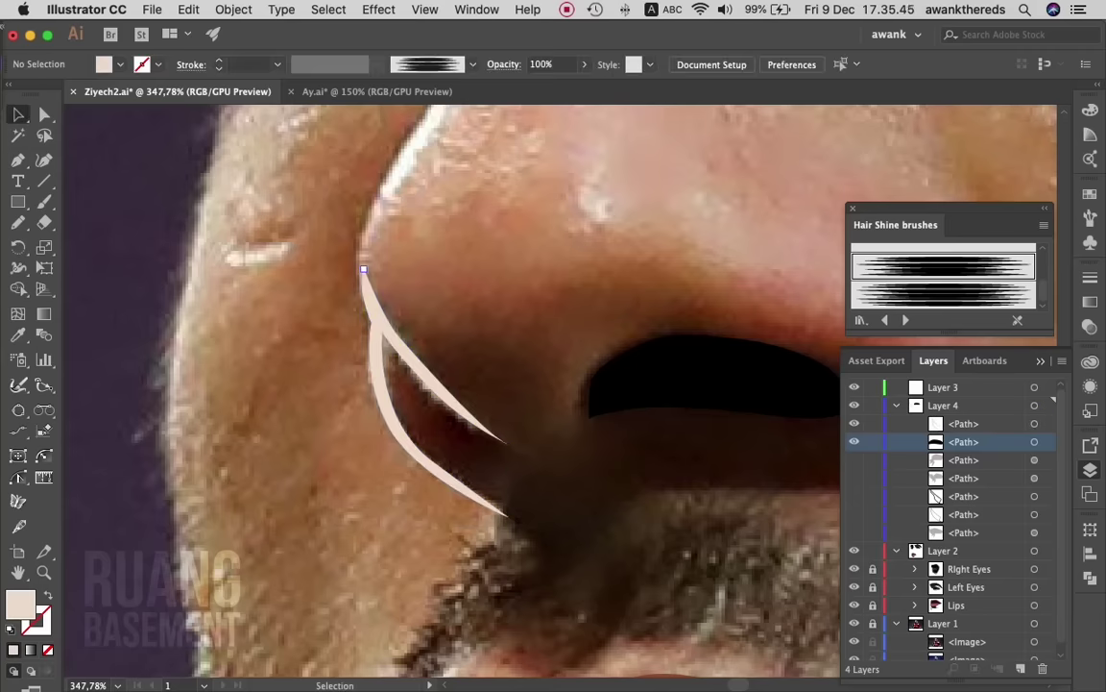
# - Show the hidden nose shading paths again and zoom to 600% on the nostril
pyautogui.press('super+alt+3')
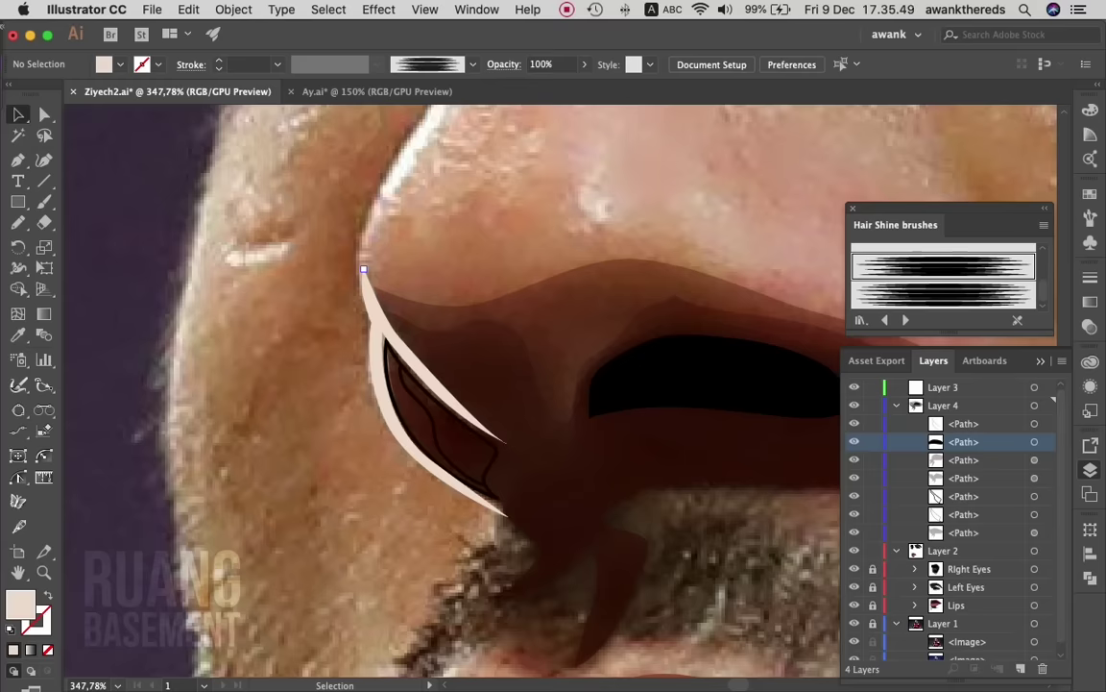
pyautogui.press('z')
pyautogui.click(380, 409)
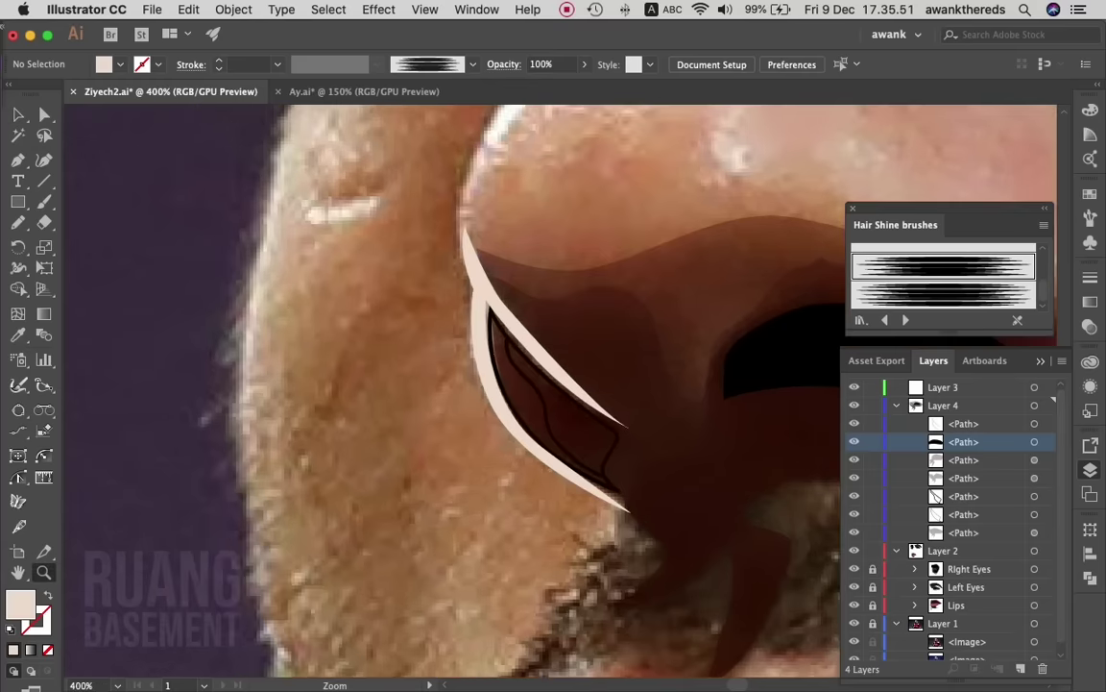
pyautogui.click(380, 409)
# - Adjust the highlight's anchors and curves into a slim, pointed crescent hugging the rim
pyautogui.press('a')
pyautogui.click(372, 317)
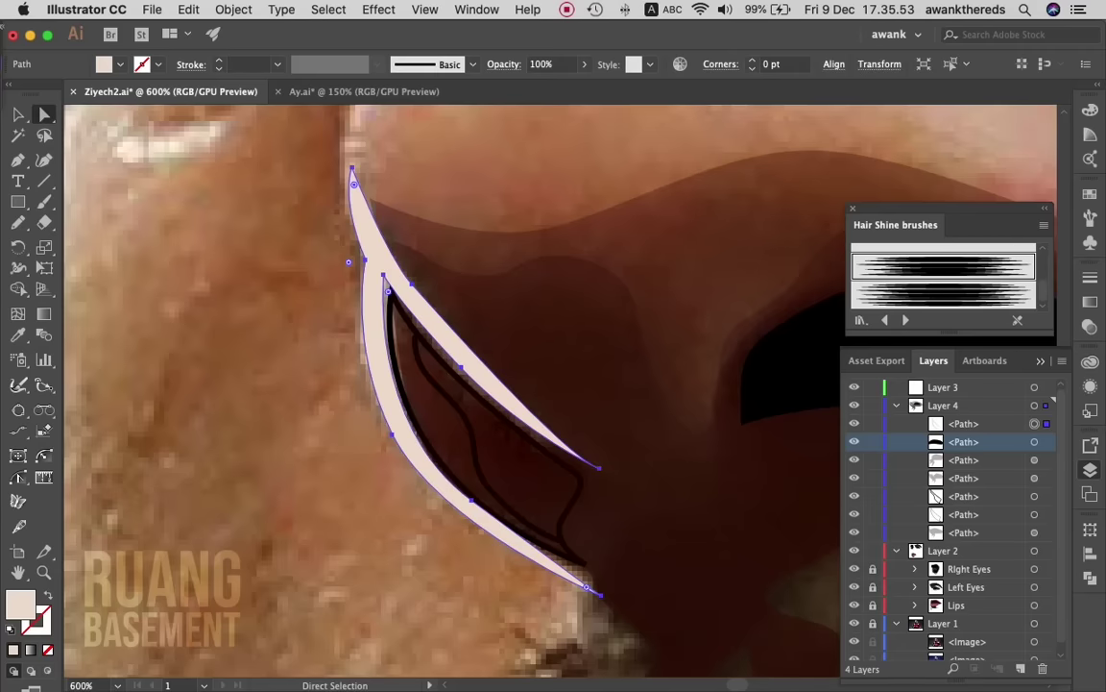
pyautogui.click(383, 276)
pyautogui.moveTo(391, 433); pyautogui.dragTo(441, 523)
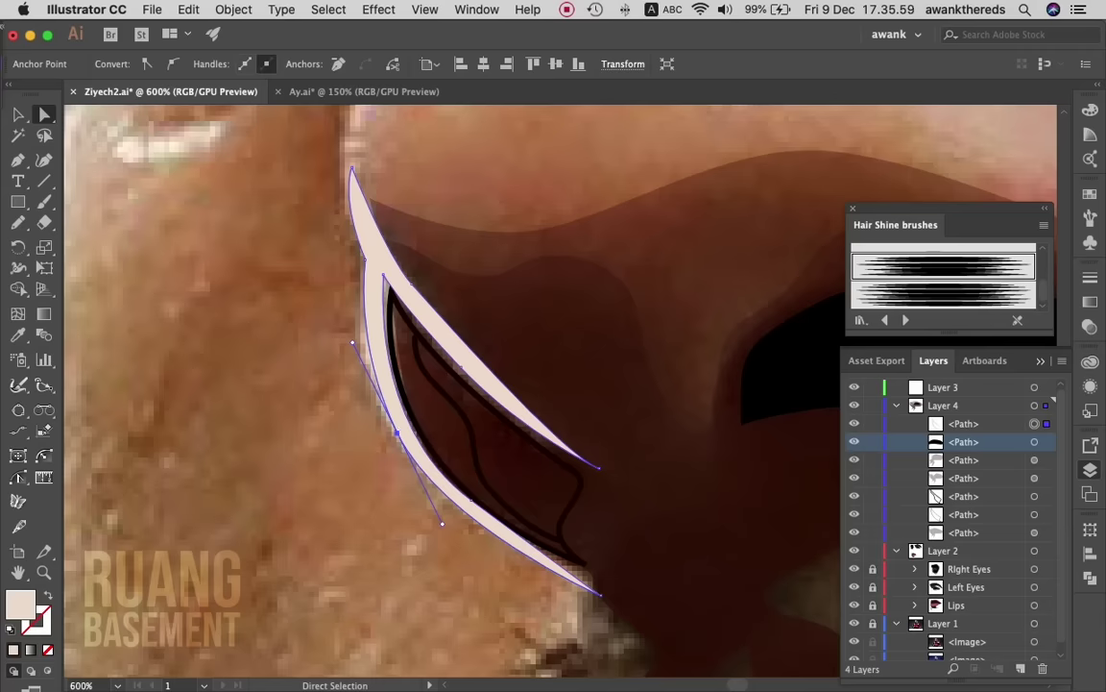
pyautogui.moveTo(365, 260); pyautogui.dragTo(384, 276)
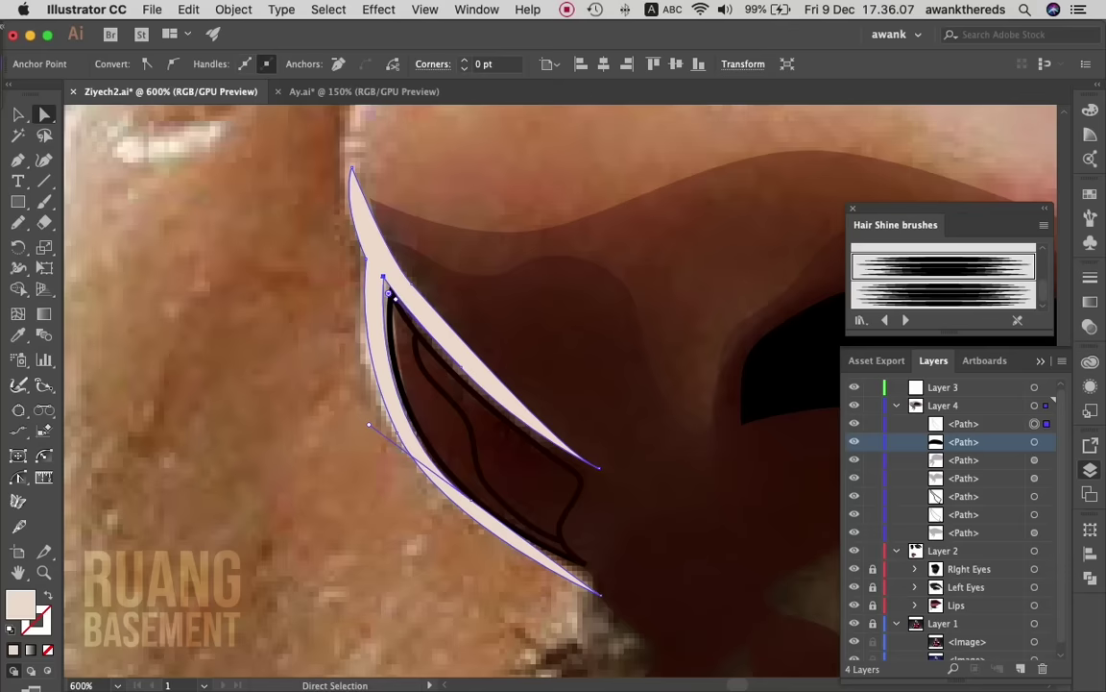
pyautogui.moveTo(557, 446); pyautogui.dragTo(562, 455)
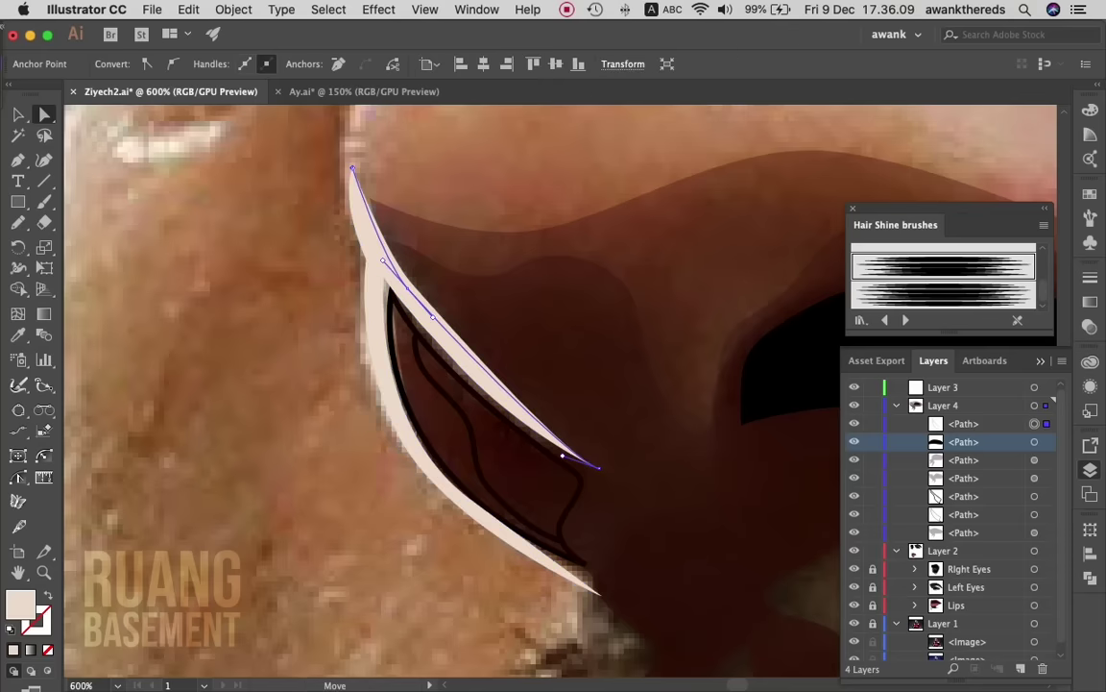
pyautogui.moveTo(385, 261); pyautogui.dragTo(383, 276)
pyautogui.click(352, 170)
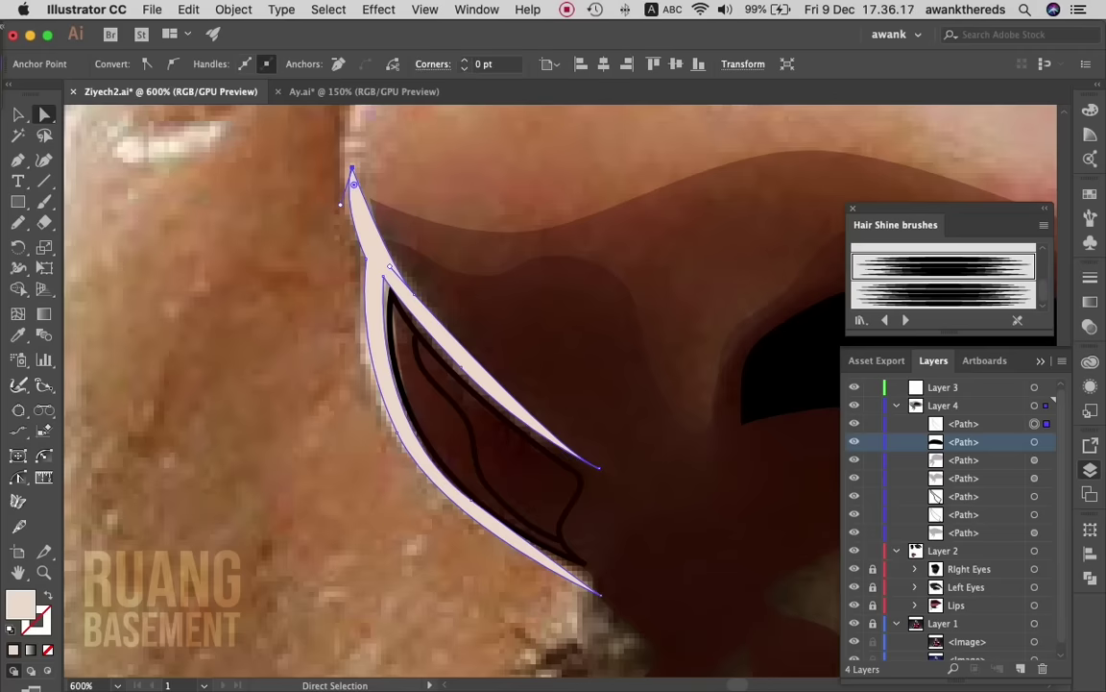
# - Reshape the top of the pale nostril highlight and move the dark nostril shape lower in the stack
pyautogui.hotkey('shift', 'c')
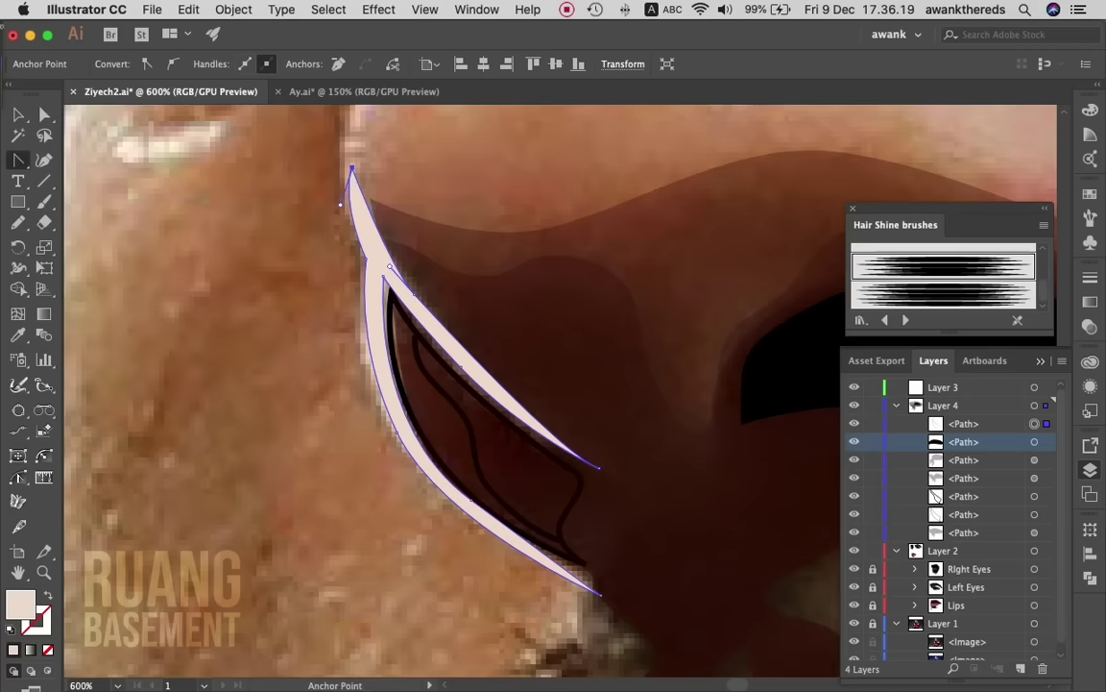
pyautogui.moveTo(389, 266); pyautogui.dragTo(361, 231)
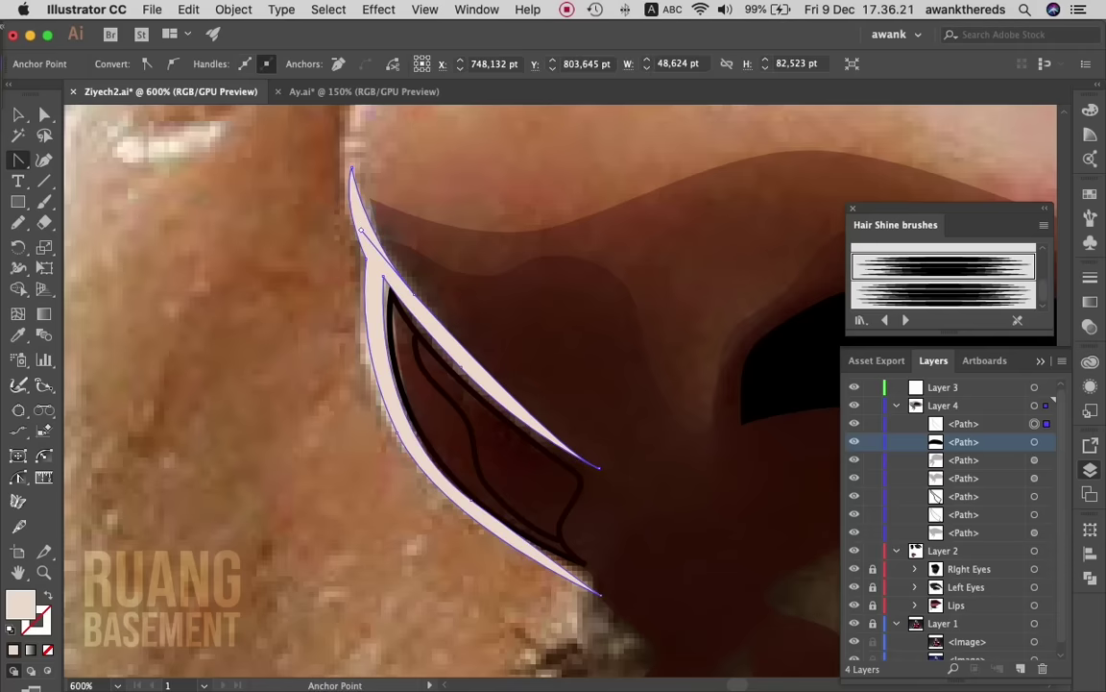
pyautogui.press('a')
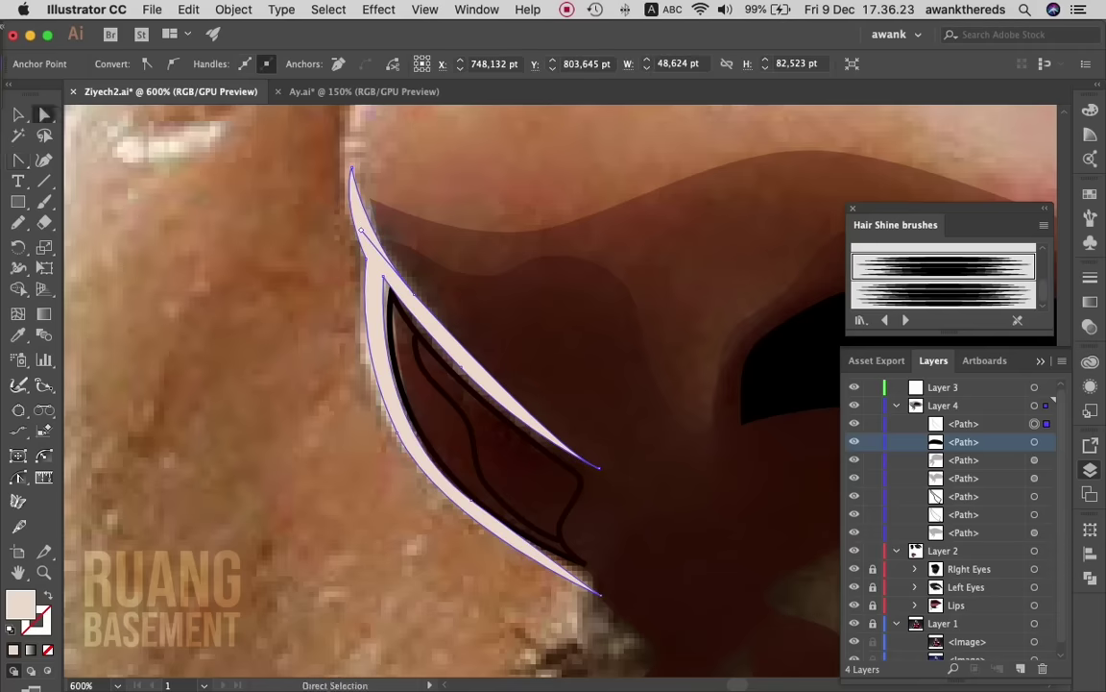
pyautogui.hotkey('ctrl', 'shift', 'a')
pyautogui.click(1034, 477)
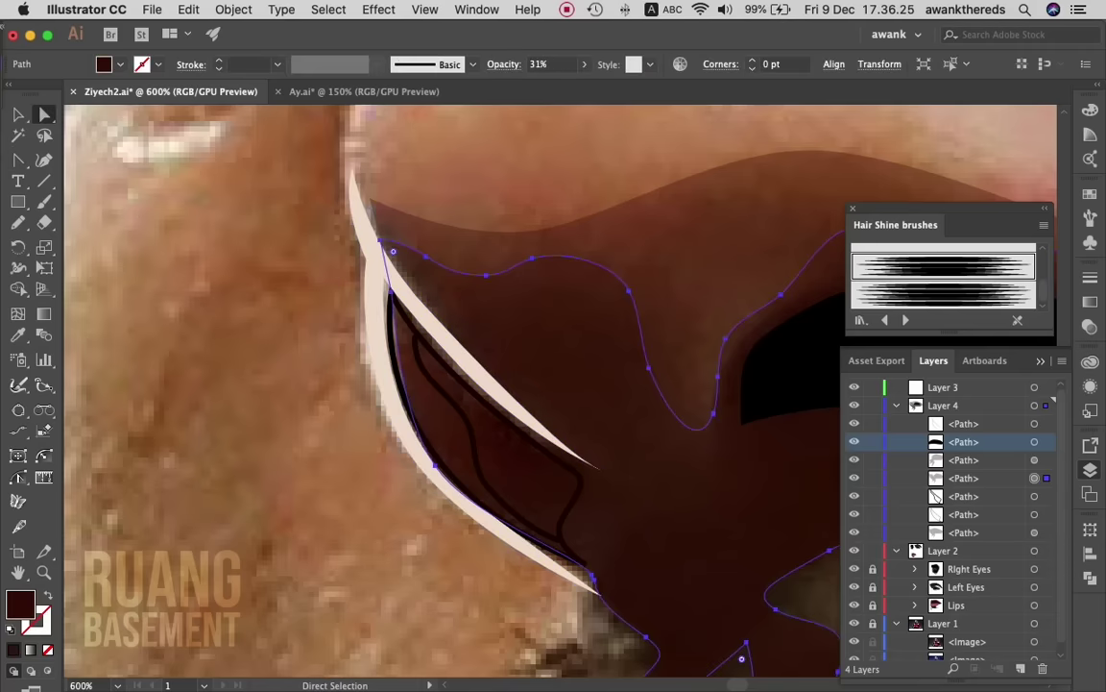
pyautogui.moveTo(964, 477); pyautogui.dragTo(964, 524)
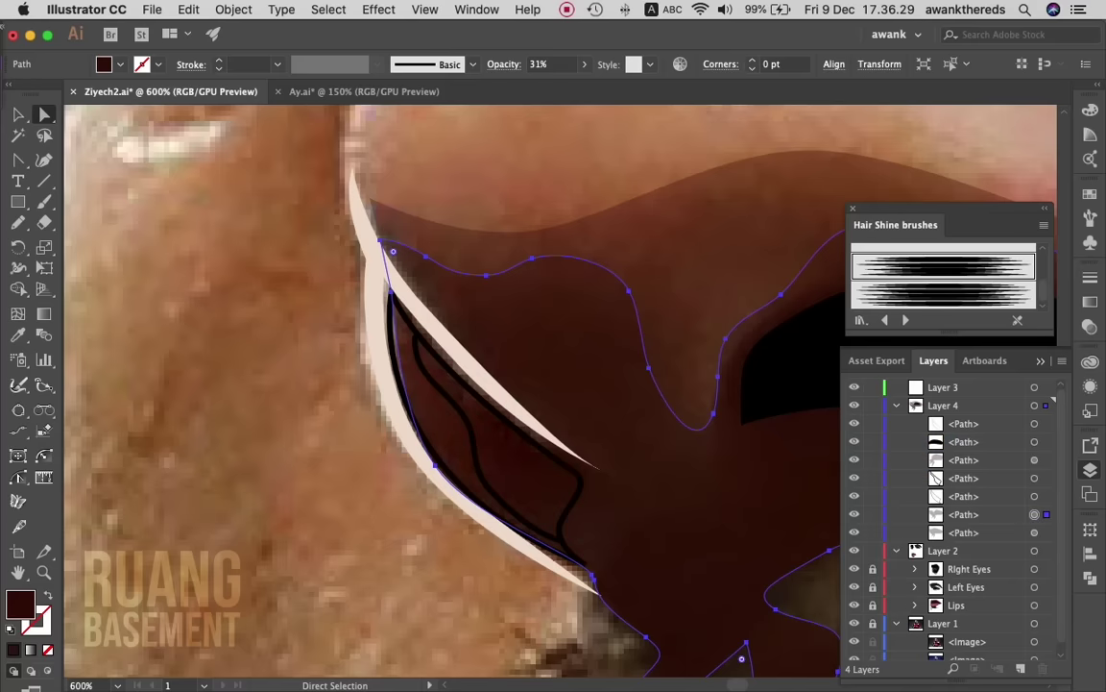
# - Give the inner outlined shape the dark translucent fill at 76% opacity
pyautogui.click(240, 384)
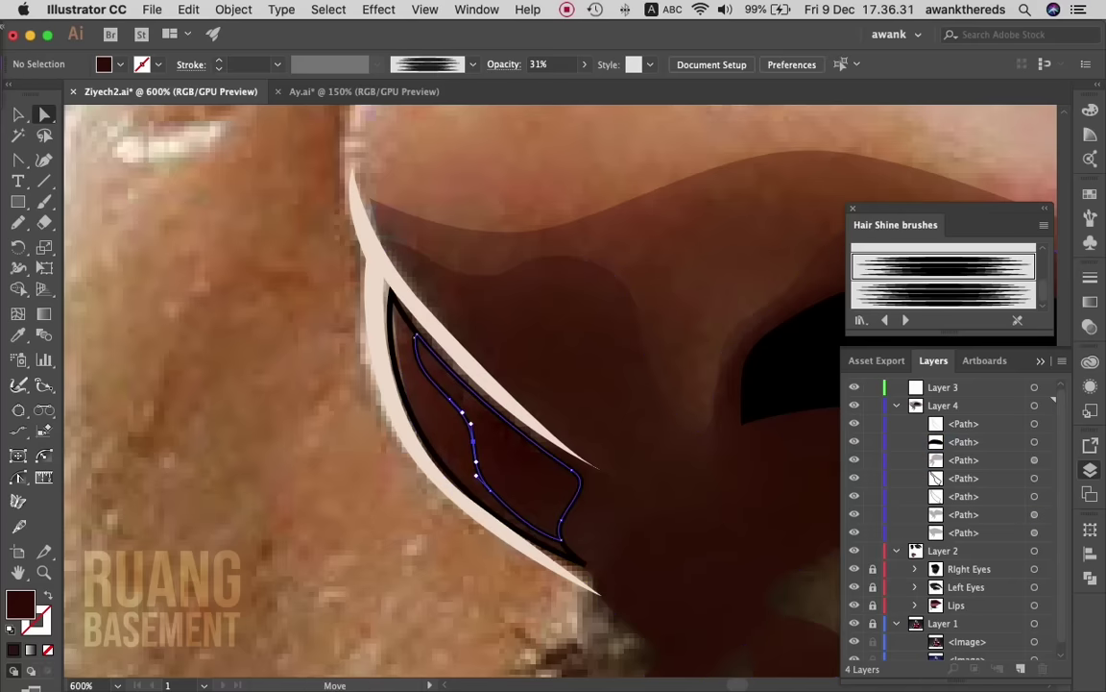
pyautogui.click(473, 442)
pyautogui.press('i')
pyautogui.click(624, 461)
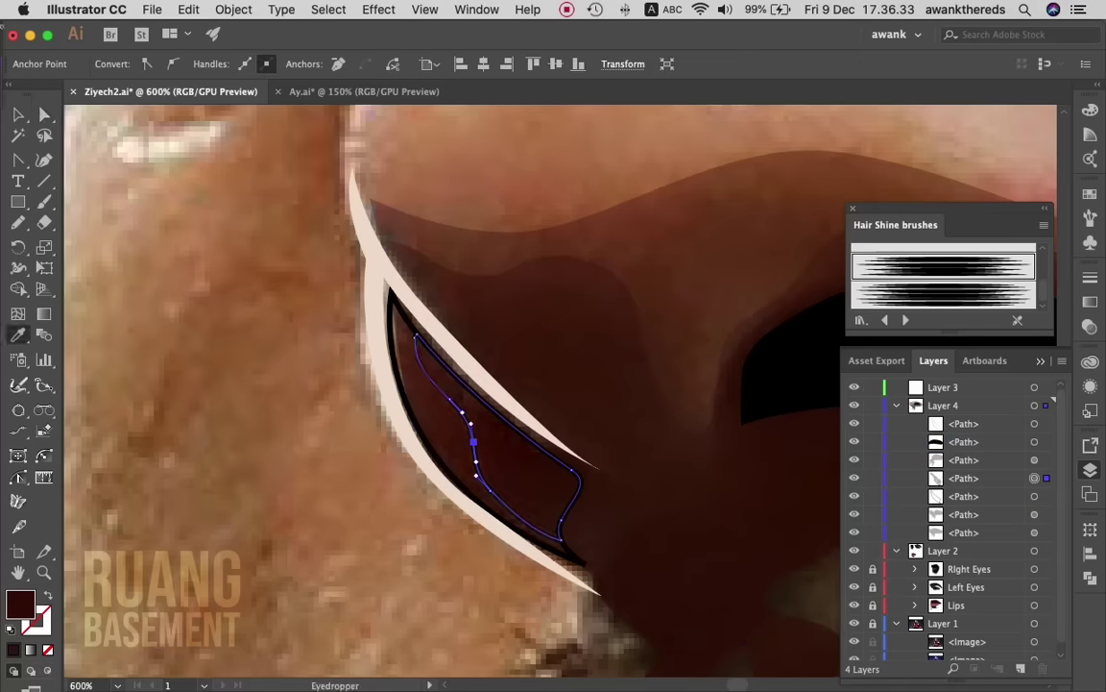
pyautogui.press('v')
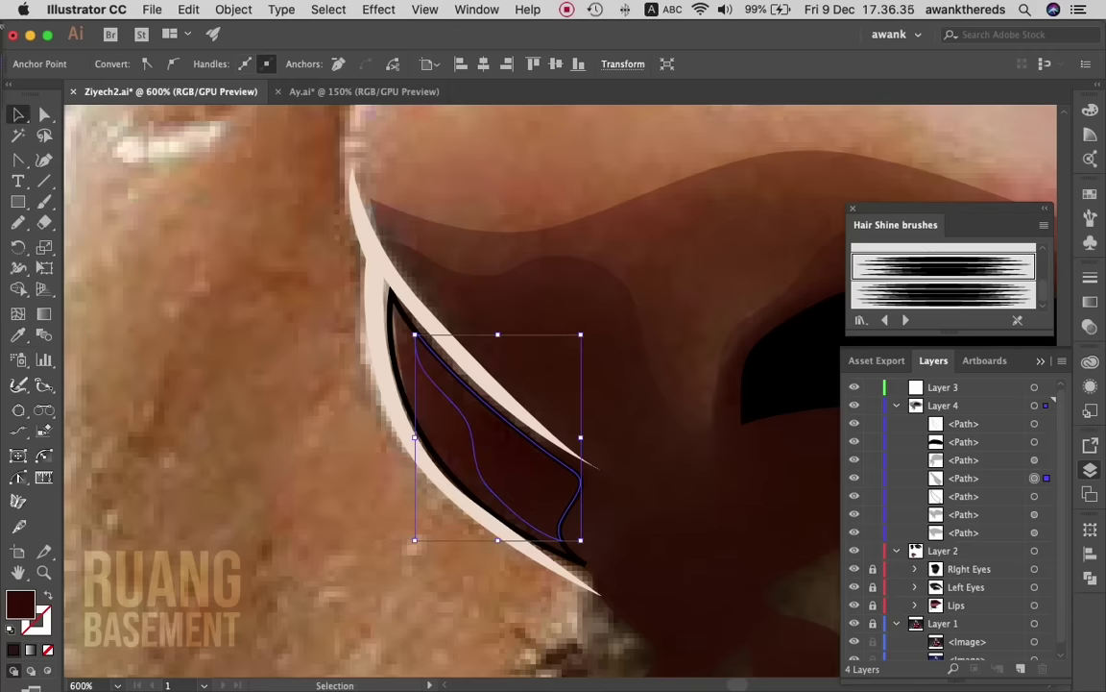
pyautogui.hotkey('ctrl', 'shift', 'a')
pyautogui.click(471, 440)
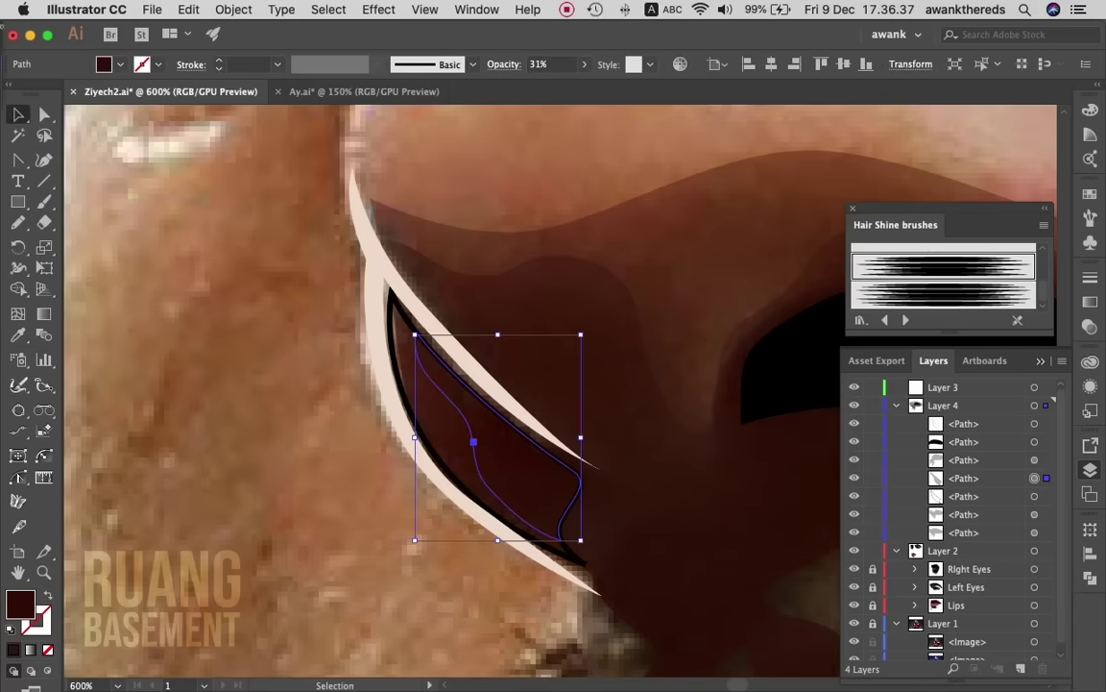
pyautogui.click(584, 64)
pyautogui.moveTo(535, 85); pyautogui.dragTo(565, 85)
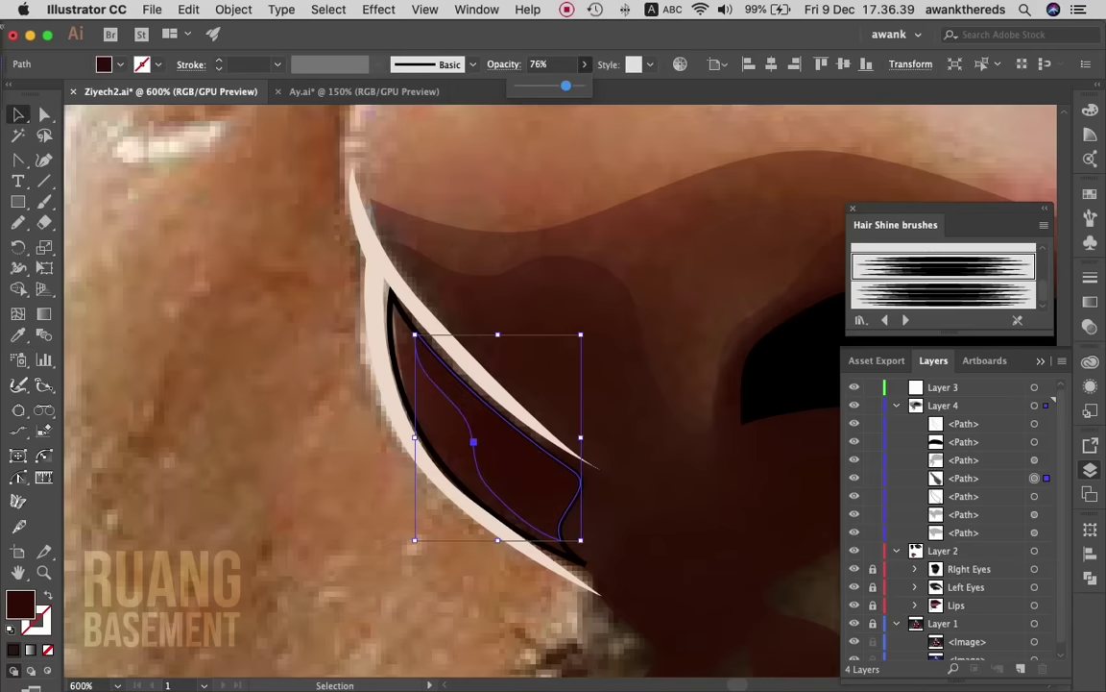
pyautogui.hotkey('ctrl', 'shift', 'a')
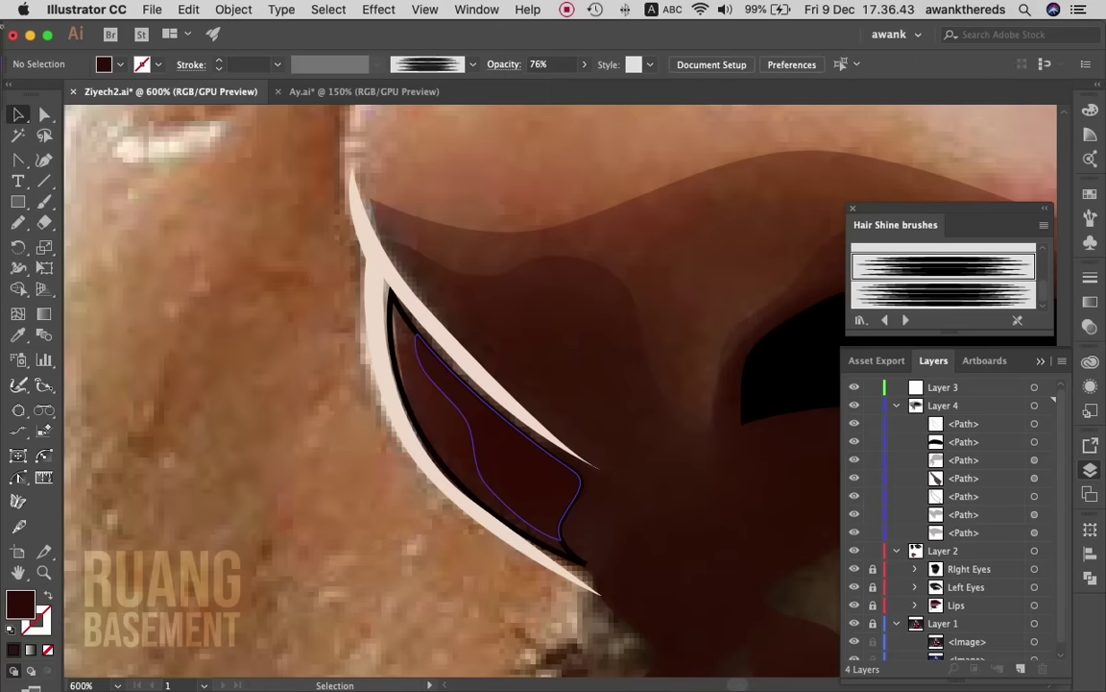
# - Hide that shape and give the black-outlined shape beneath the dark fill at 57% opacity
pyautogui.click(472, 440)
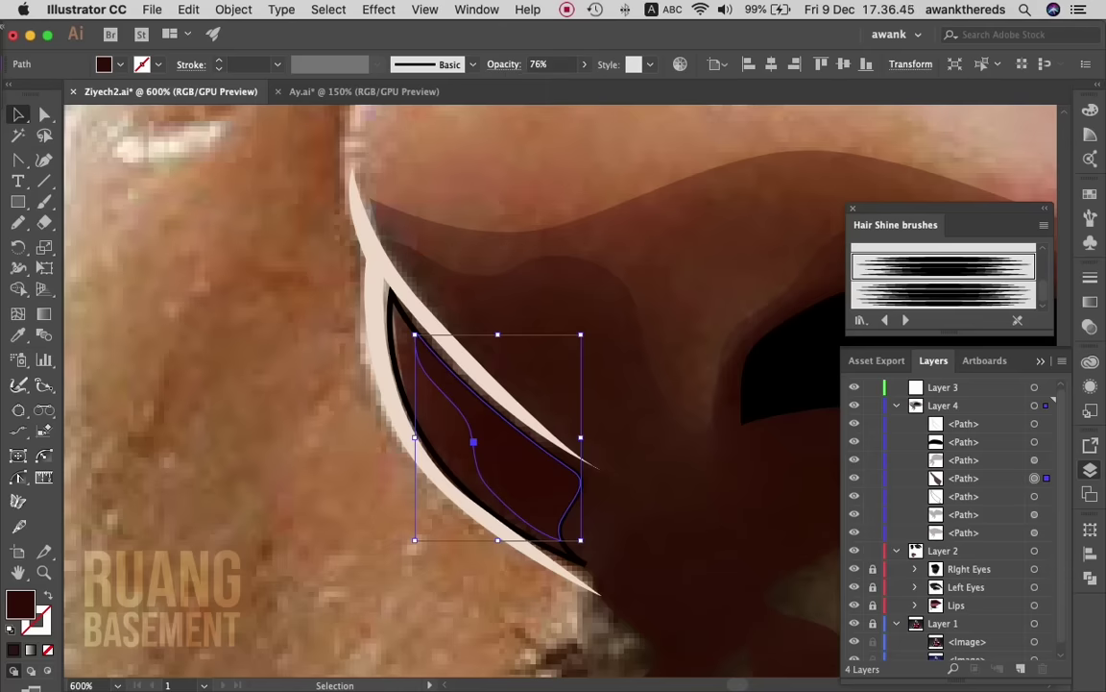
pyautogui.hotkey('ctrl', '3')
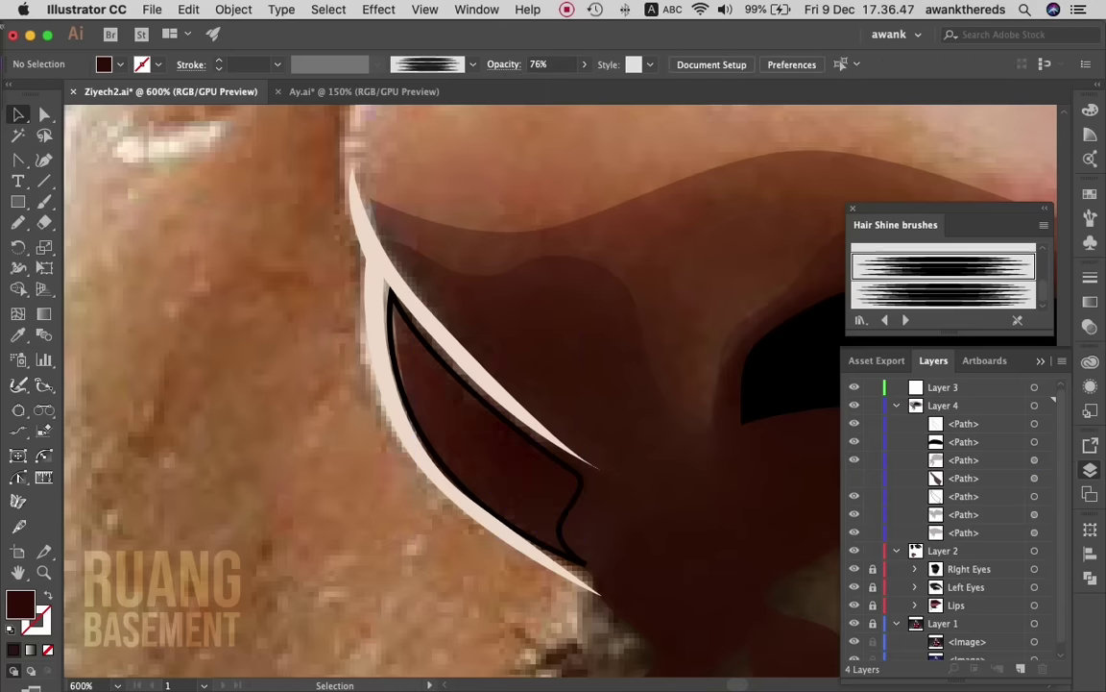
pyautogui.click(472, 441)
pyautogui.click(476, 437)
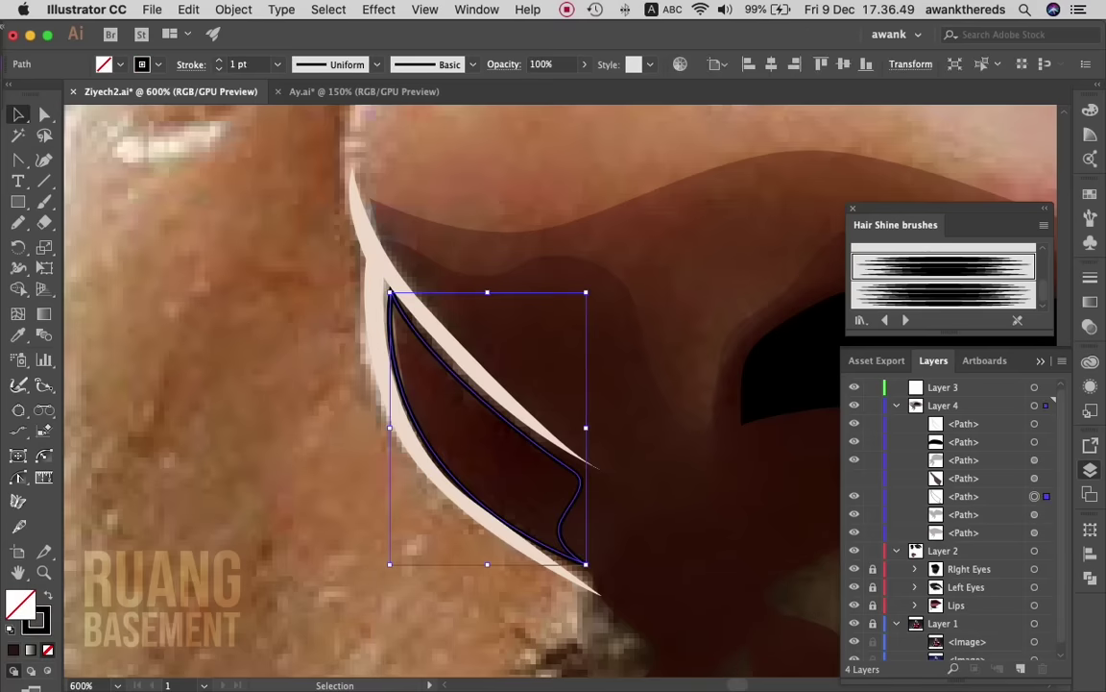
pyautogui.press('i')
pyautogui.click(615, 403)
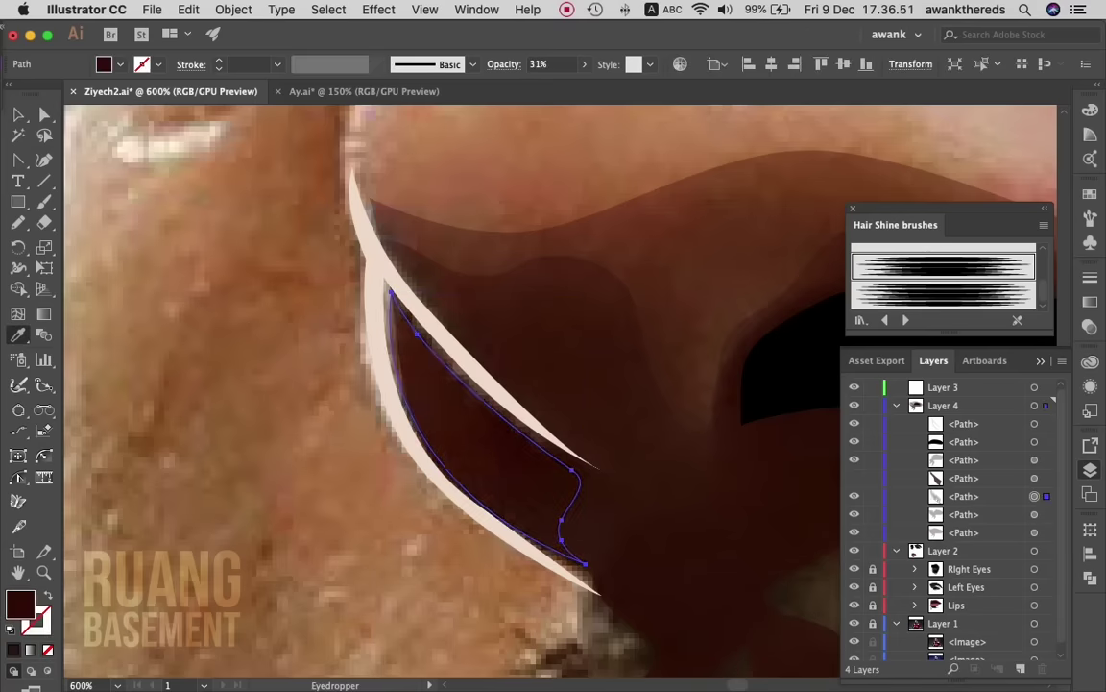
pyautogui.press('v')
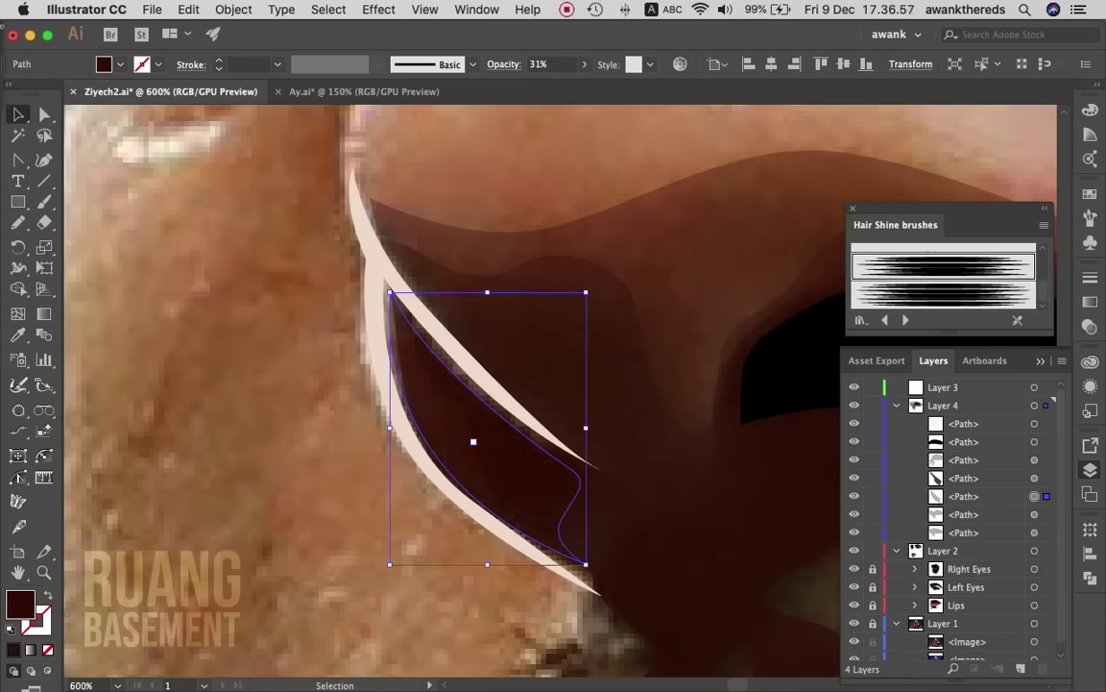
pyautogui.click(584, 64)
pyautogui.moveTo(537, 86); pyautogui.dragTo(555, 85)
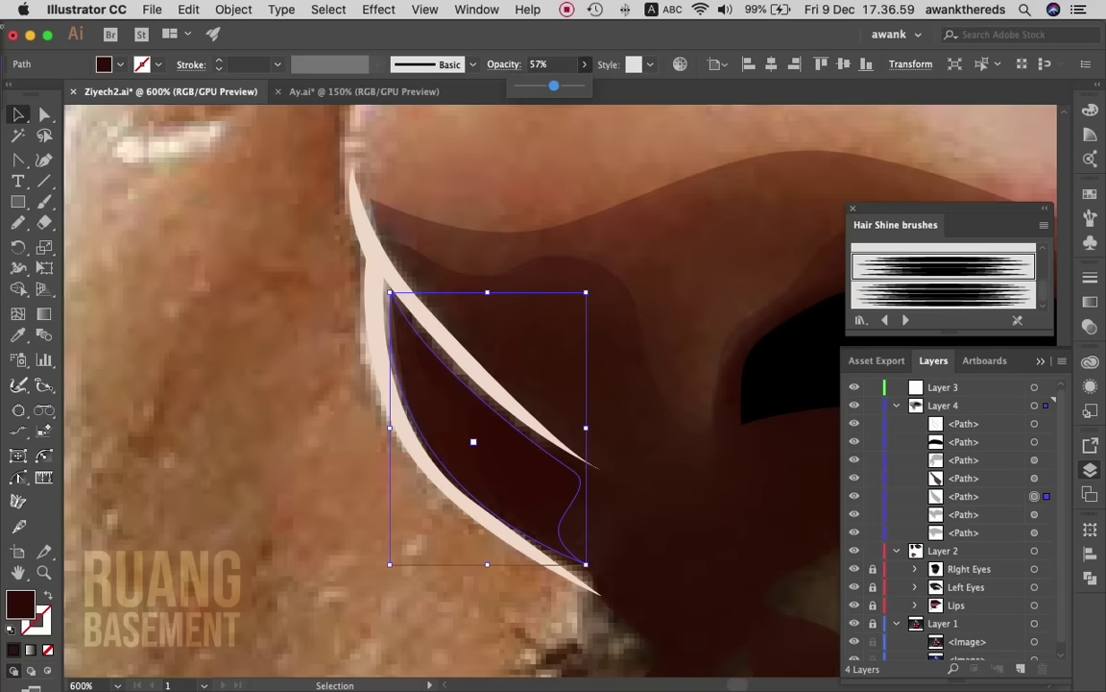
pyautogui.press('super+shift+a')
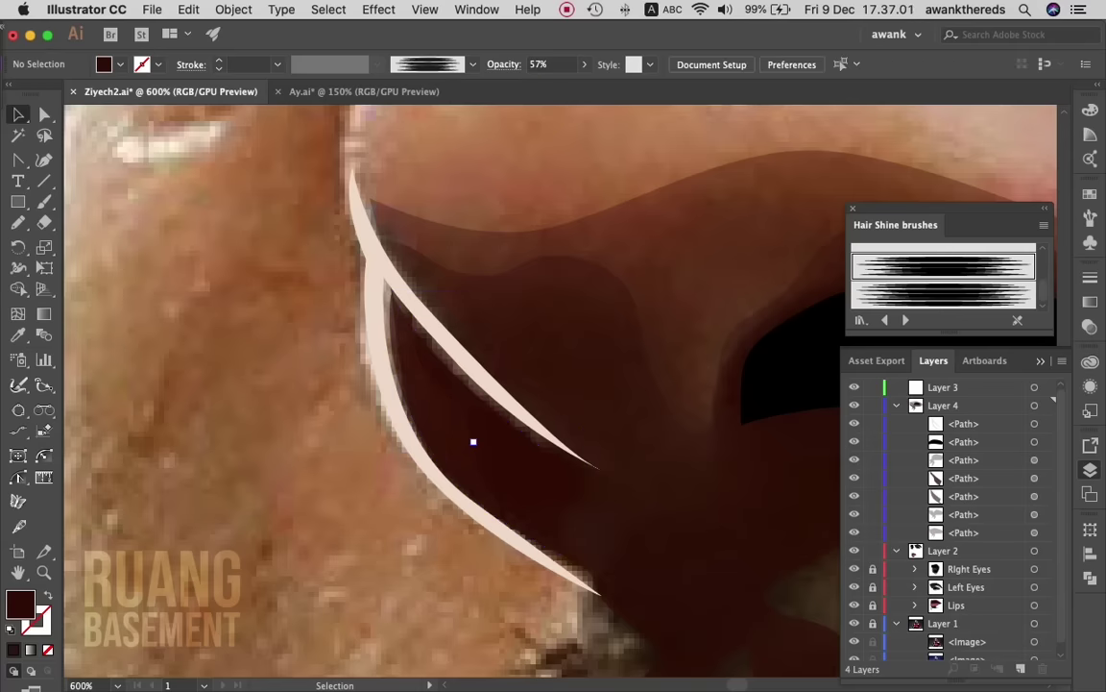
pyautogui.press('z')
pyautogui.keyDown('alt'); pyautogui.click(341, 459); pyautogui.keyUp('alt')
# - Zoom out over the face, collapse Layer 4's path list and hide the reference photo
pyautogui.keyDown('alt'); pyautogui.click(355, 351); pyautogui.keyUp('alt')
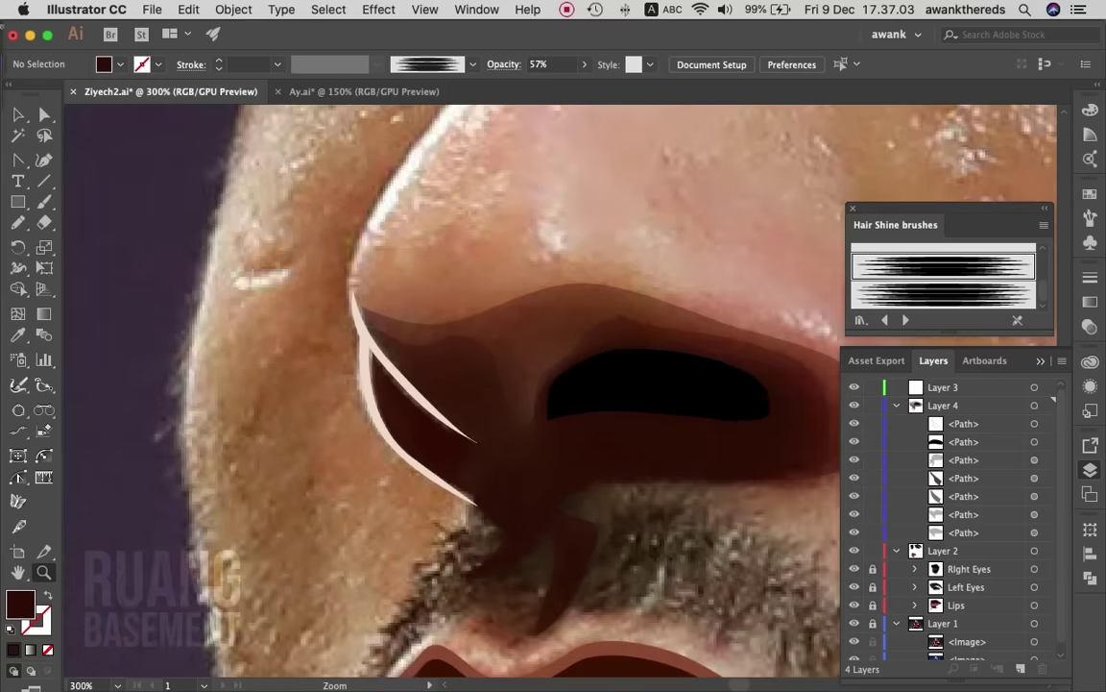
pyautogui.keyDown('alt'); pyautogui.click(635, 347); pyautogui.keyUp('alt')
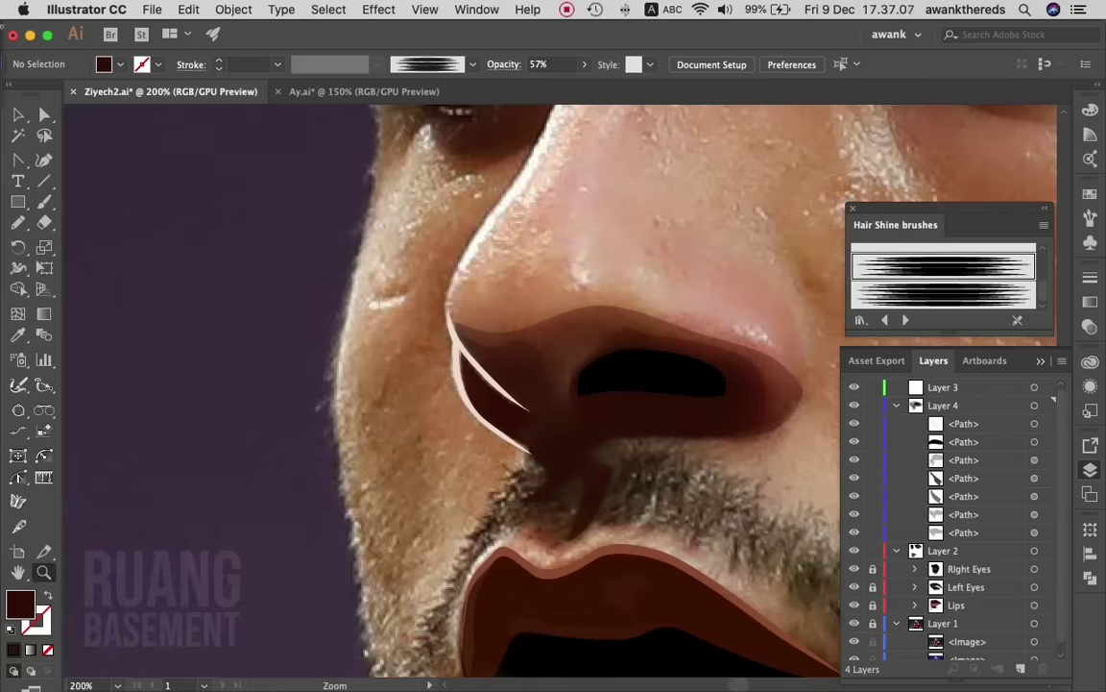
pyautogui.keyDown('alt'); pyautogui.click(440, 384); pyautogui.keyUp('alt')
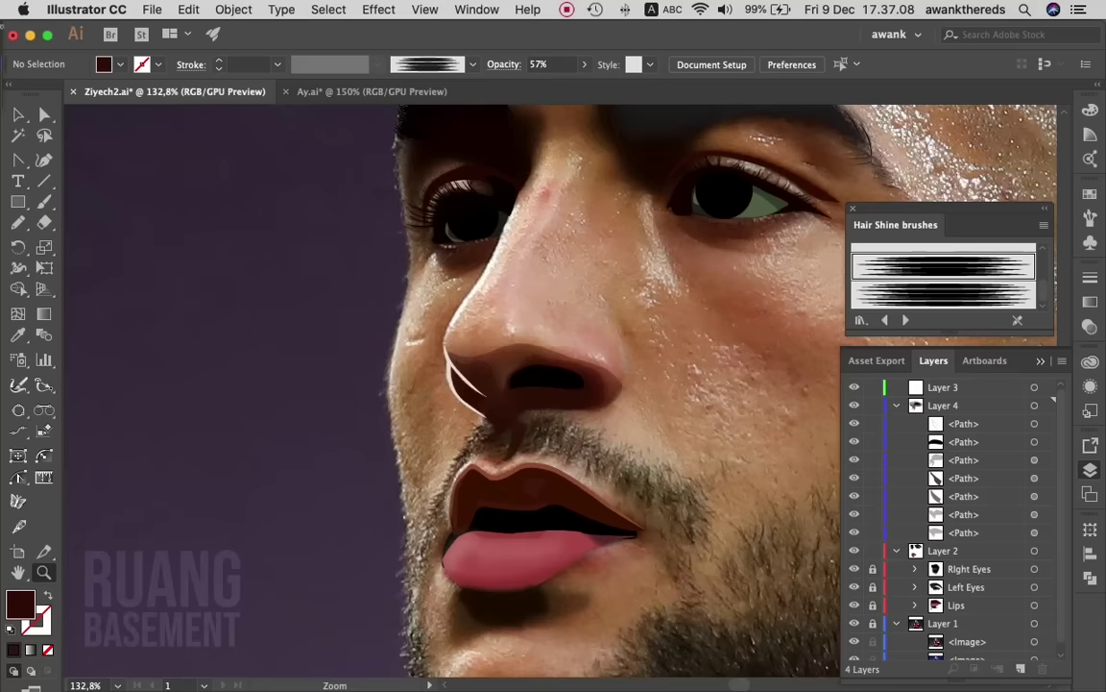
pyautogui.keyDown('alt'); pyautogui.click(499, 355); pyautogui.keyUp('alt')
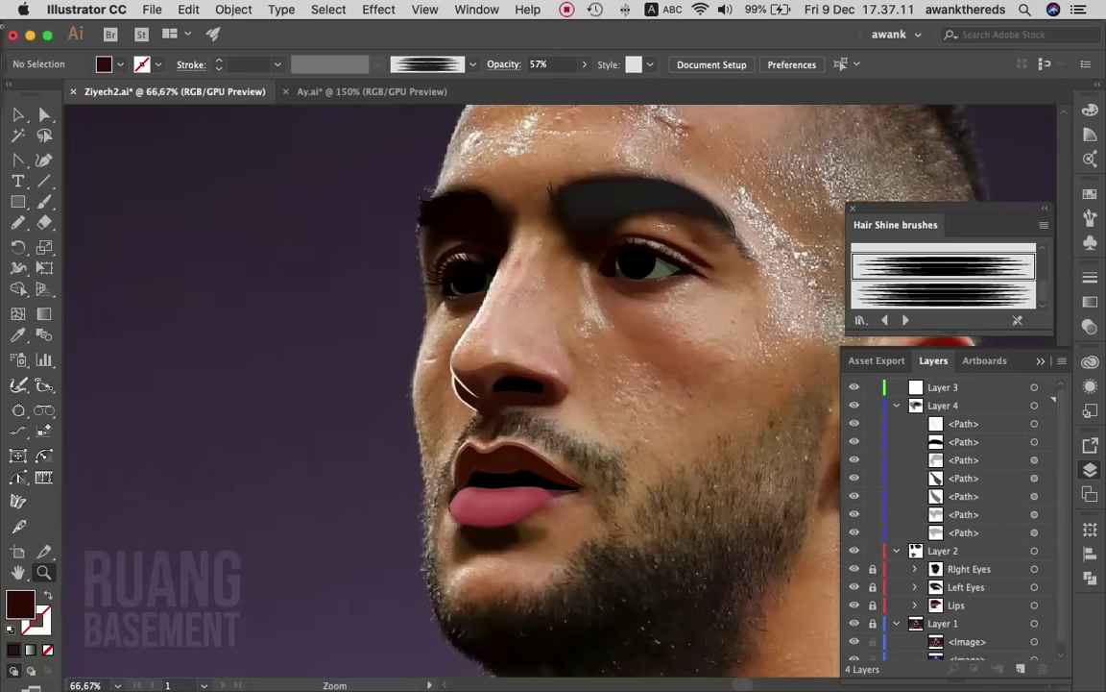
pyautogui.click(593, 355)
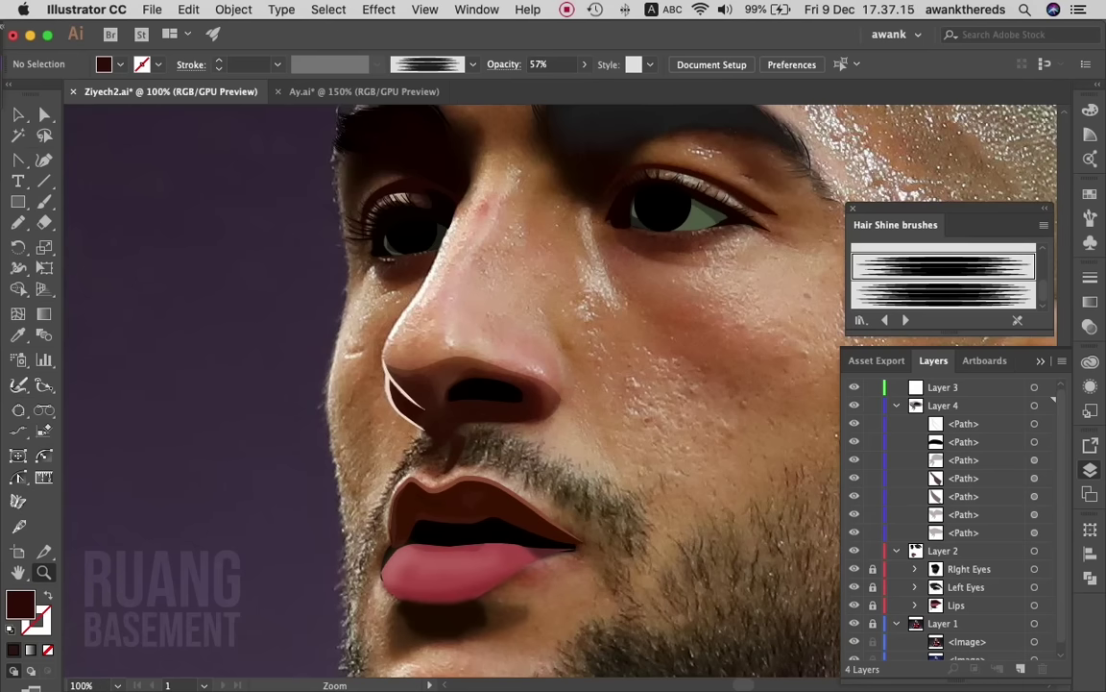
pyautogui.click(896, 405)
pyautogui.click(854, 496)
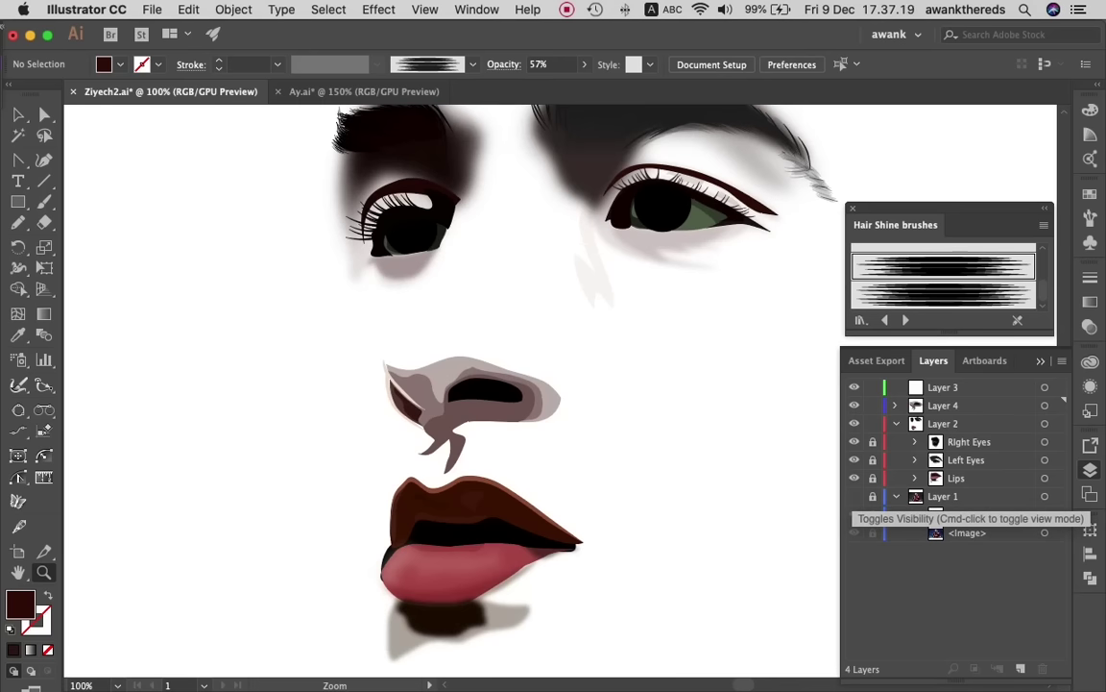
# - Give the inner brown nostril shape the dark fill at about 32% opacity
pyautogui.press('a')
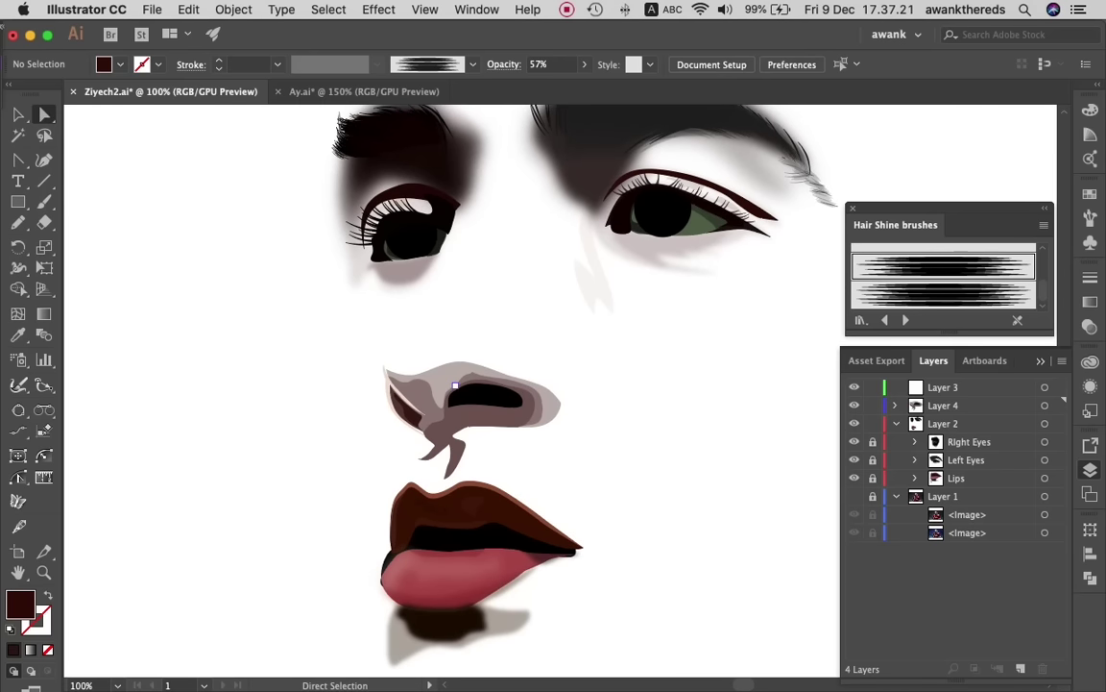
pyautogui.click(385, 369)
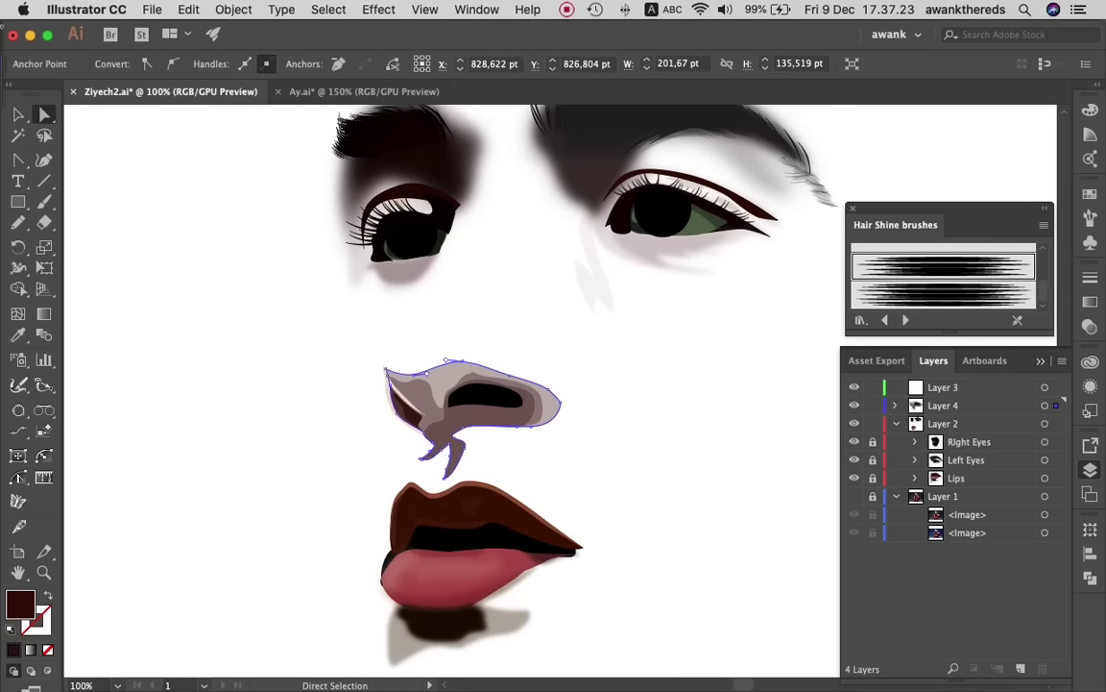
pyautogui.press('i')
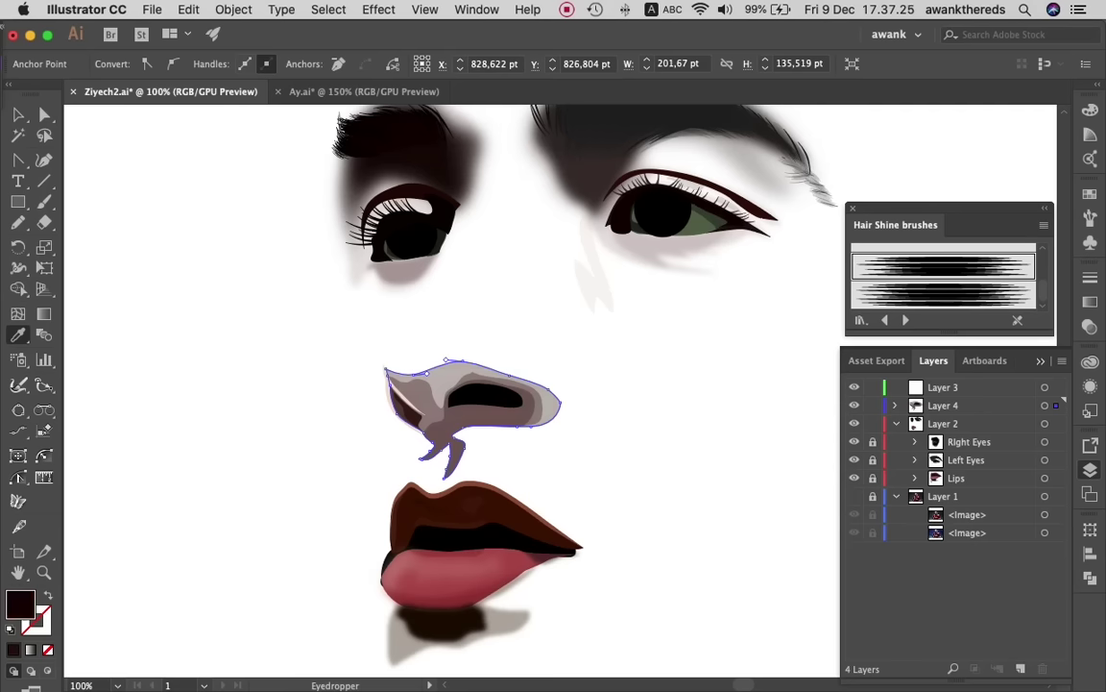
pyautogui.press('a')
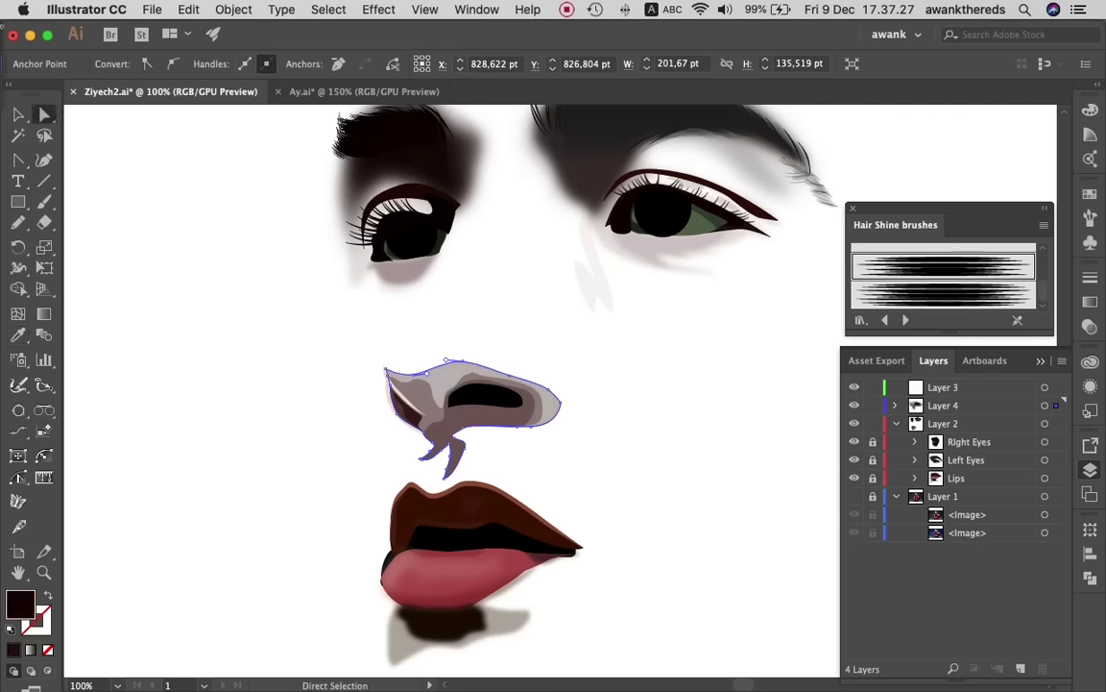
pyautogui.click(480, 415)
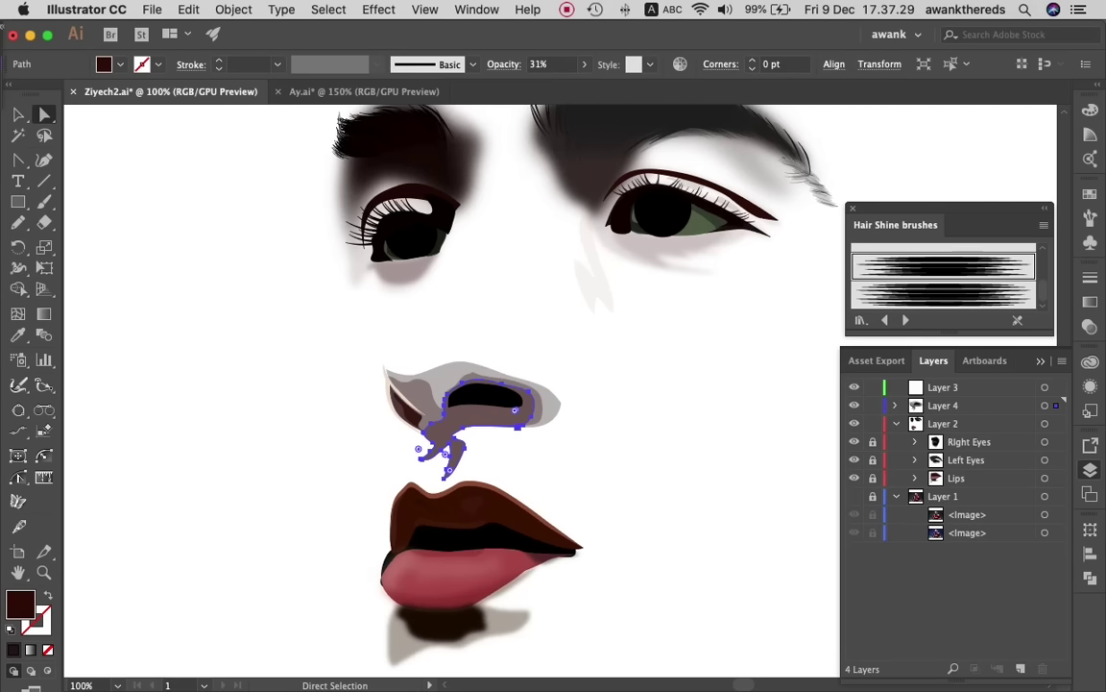
pyautogui.press('i')
pyautogui.click(480, 396)
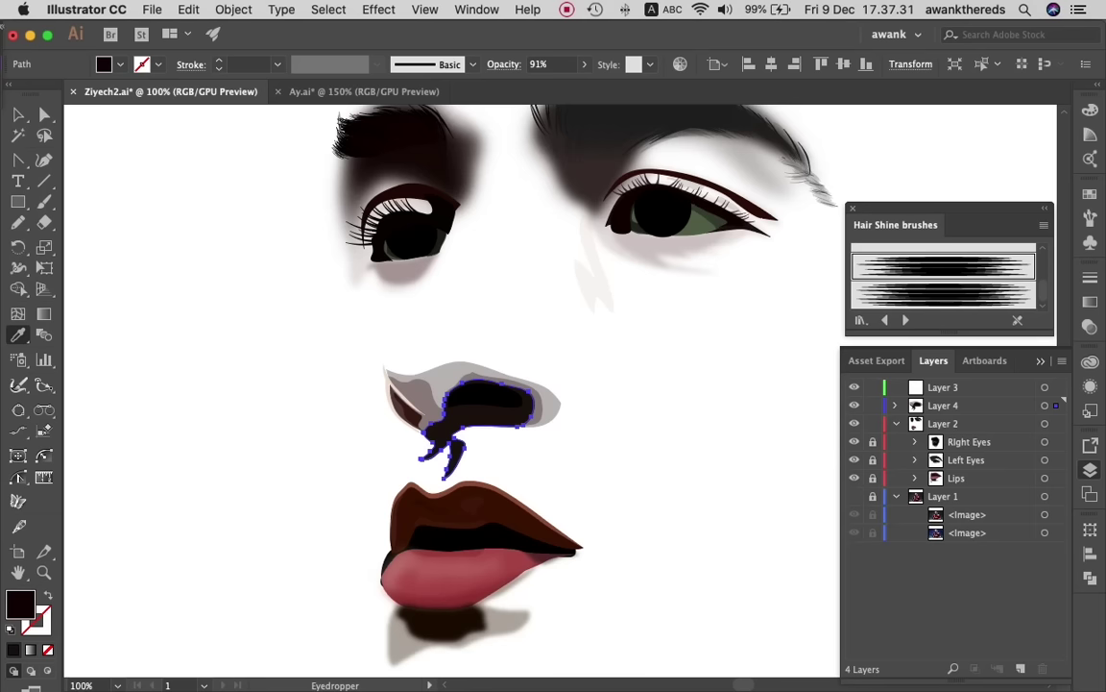
pyautogui.press('v')
pyautogui.click(584, 64)
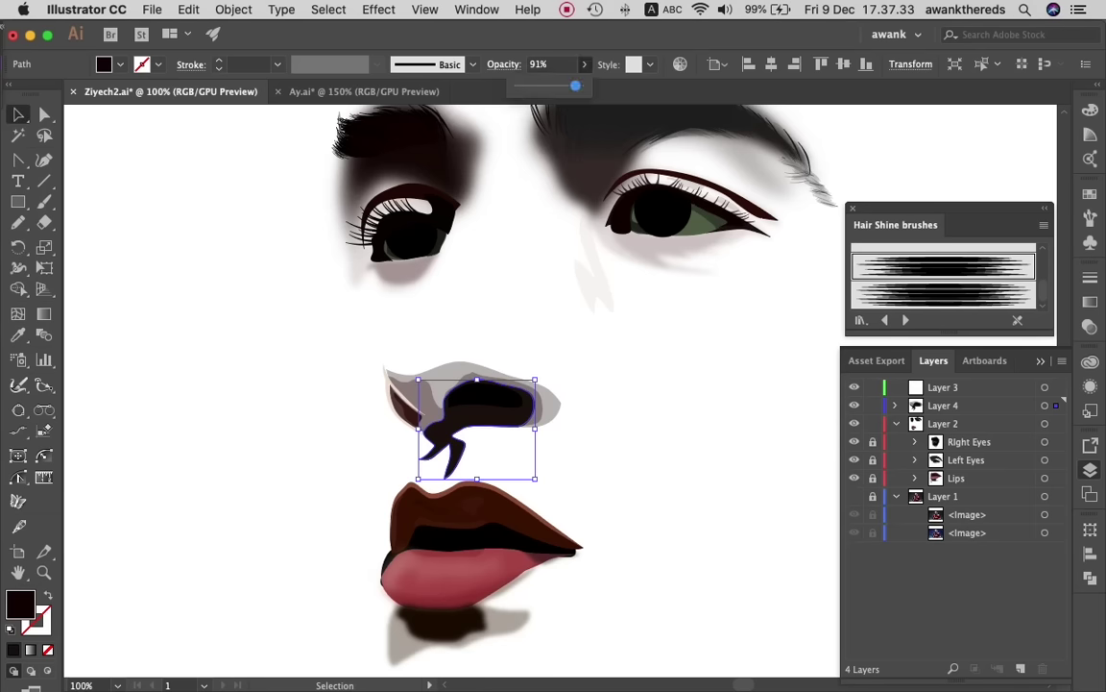
pyautogui.moveTo(580, 86); pyautogui.dragTo(542, 85)
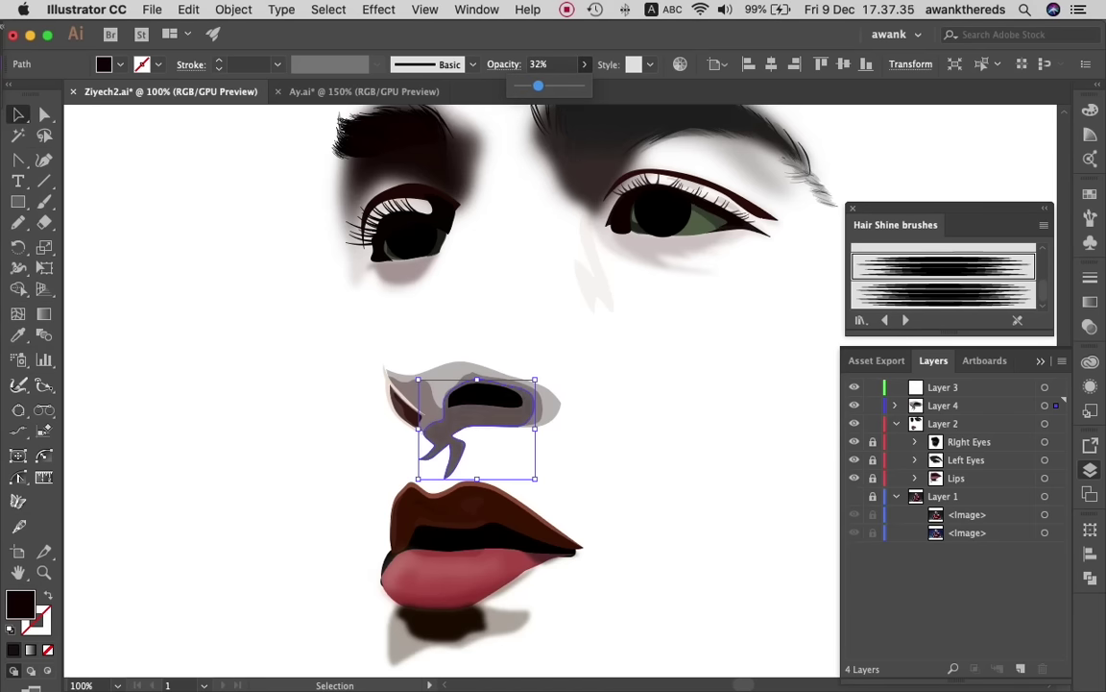
# - Raise the grey nose shading shape's opacity from 27% to 51%
pyautogui.click(672, 317)
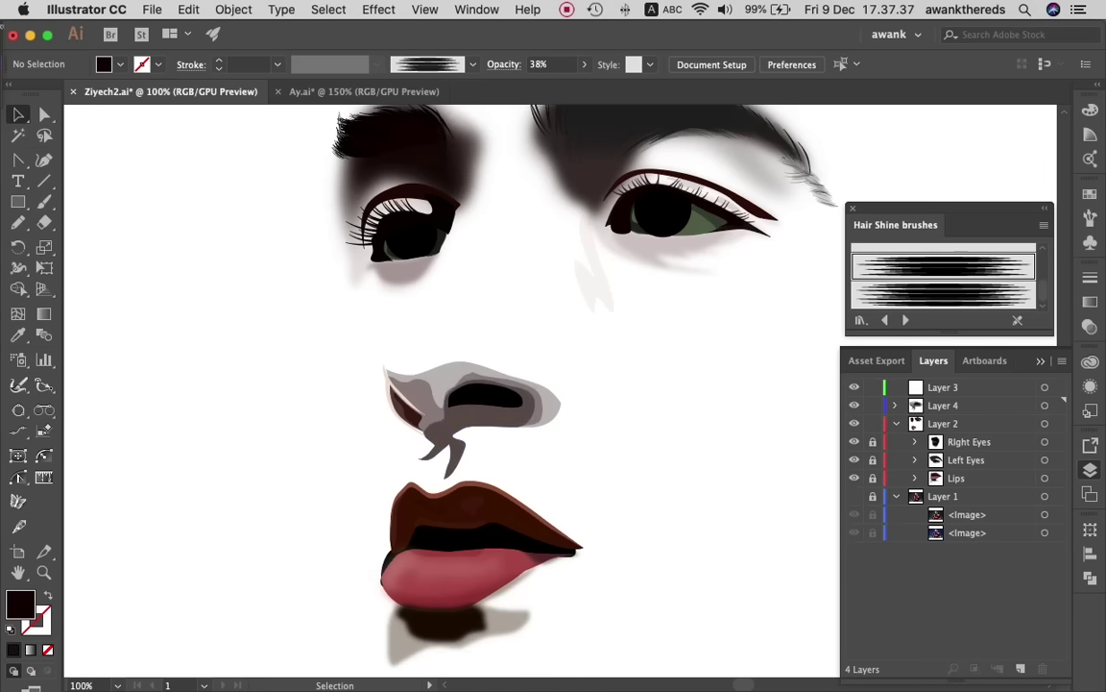
pyautogui.click(408, 404)
pyautogui.press('i')
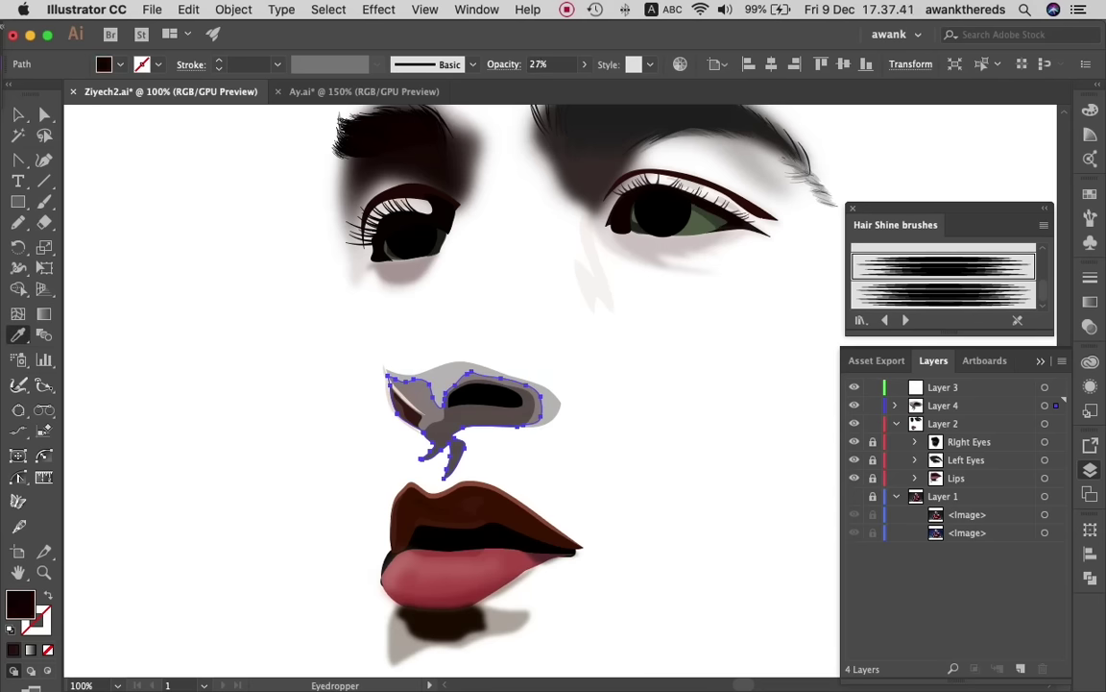
pyautogui.press('v')
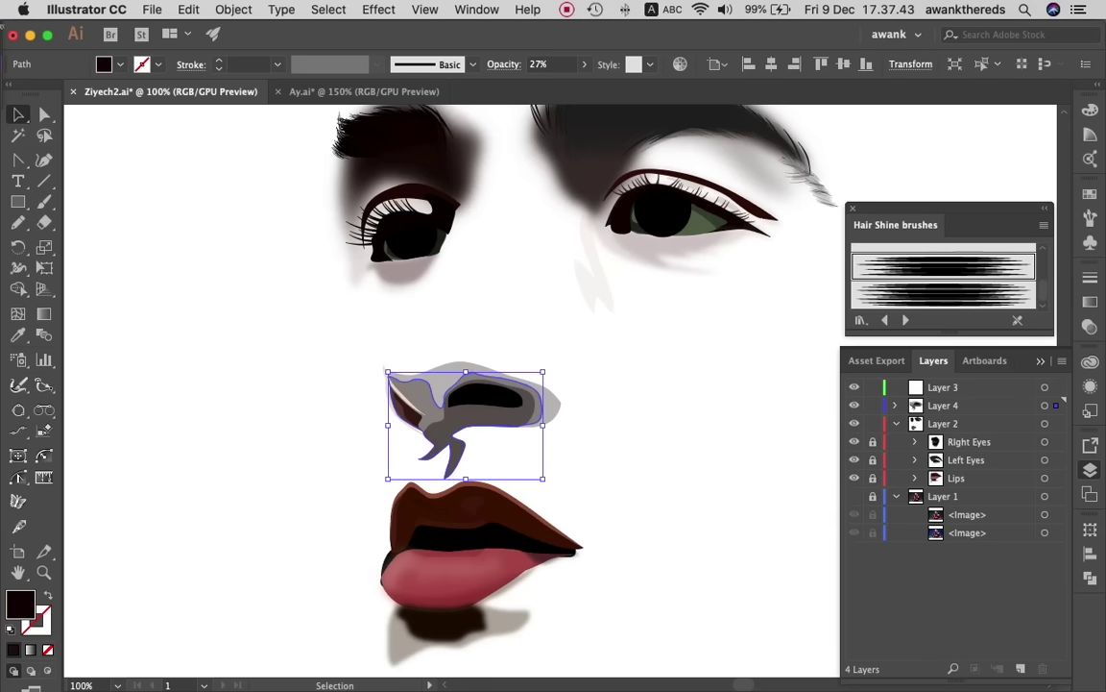
pyautogui.click(584, 64)
pyautogui.moveTo(496, 85); pyautogui.dragTo(551, 85)
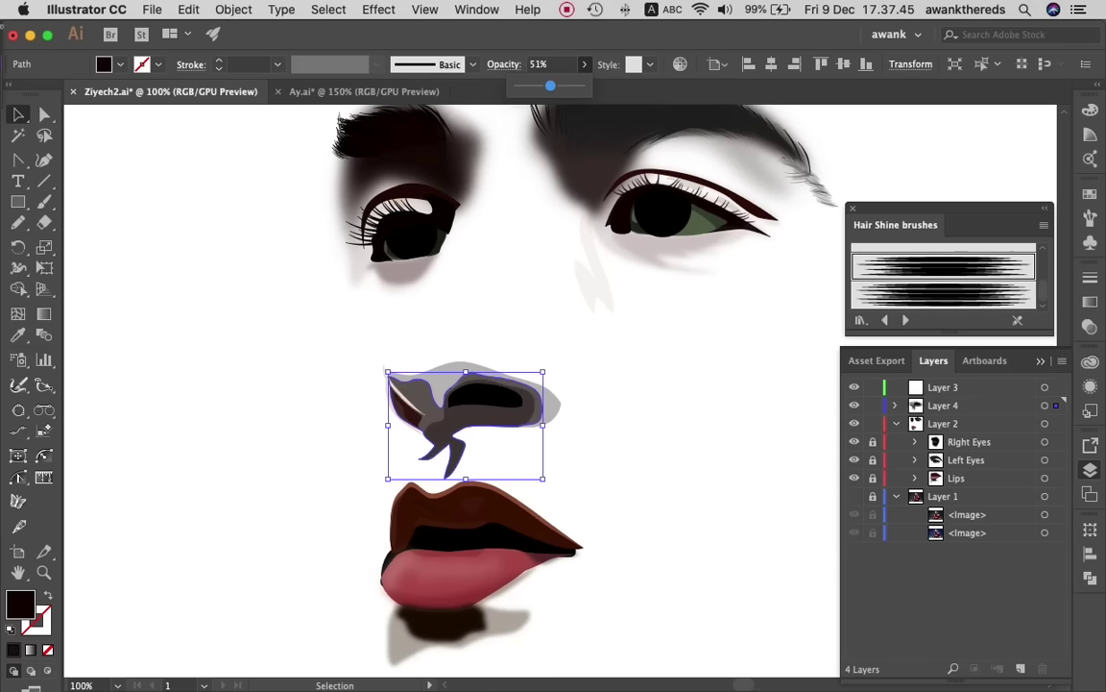
pyautogui.press('super+shift+a')
pyautogui.scroll(3, 576, 385)
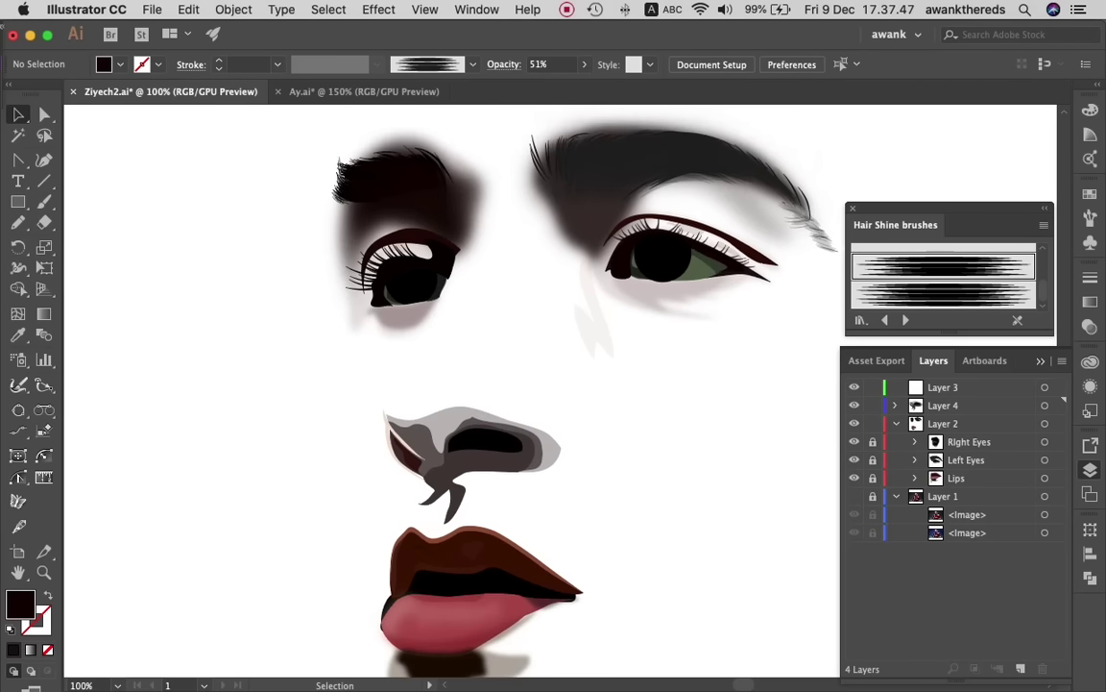
pyautogui.click(403, 454)
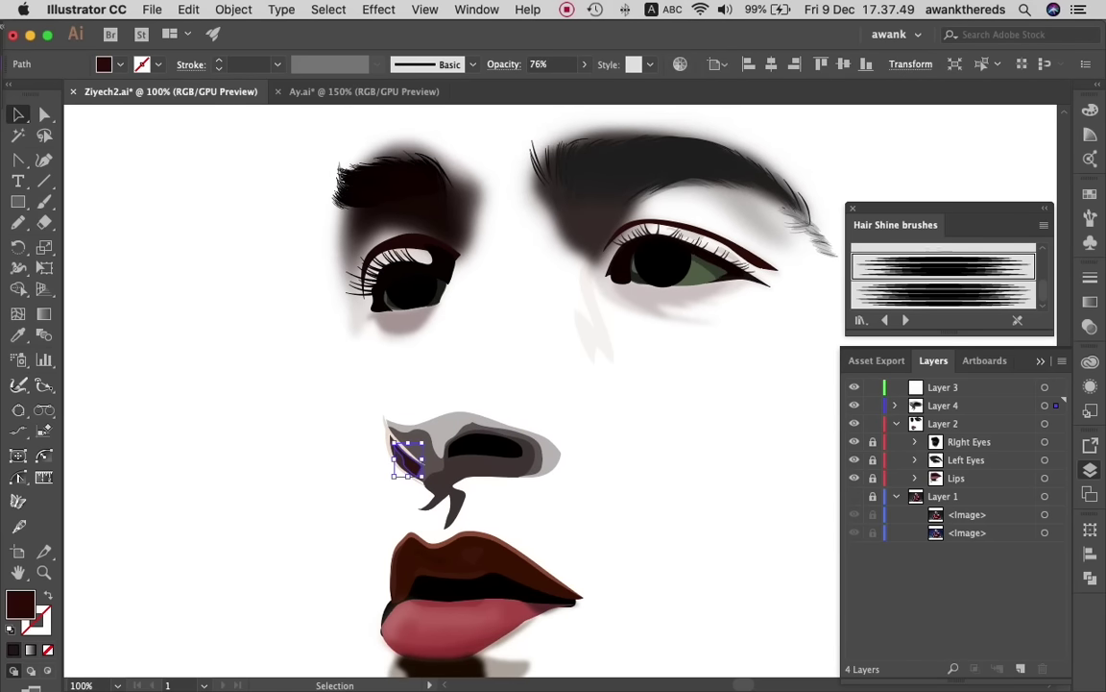
# - Zoom into the nostril and sample the 51% shading onto the small and larger dark nostril shapes
pyautogui.press('z')
pyautogui.click(404, 453)
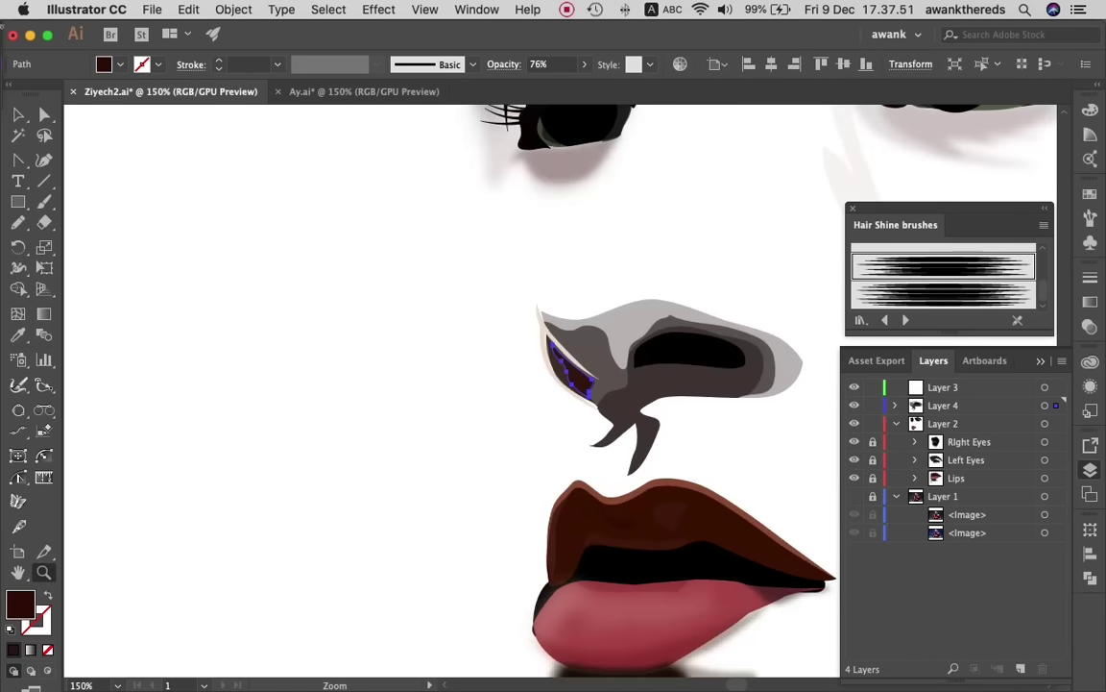
pyautogui.moveTo(572, 388); pyautogui.dragTo(653, 388)
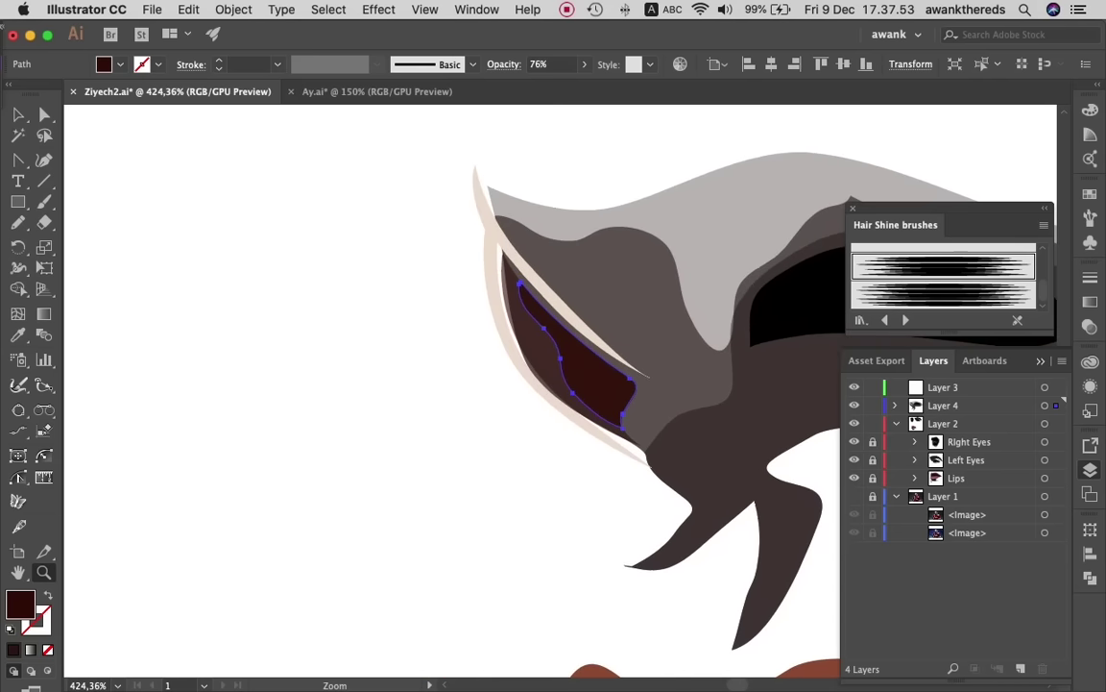
pyautogui.press('i')
pyautogui.press('a')
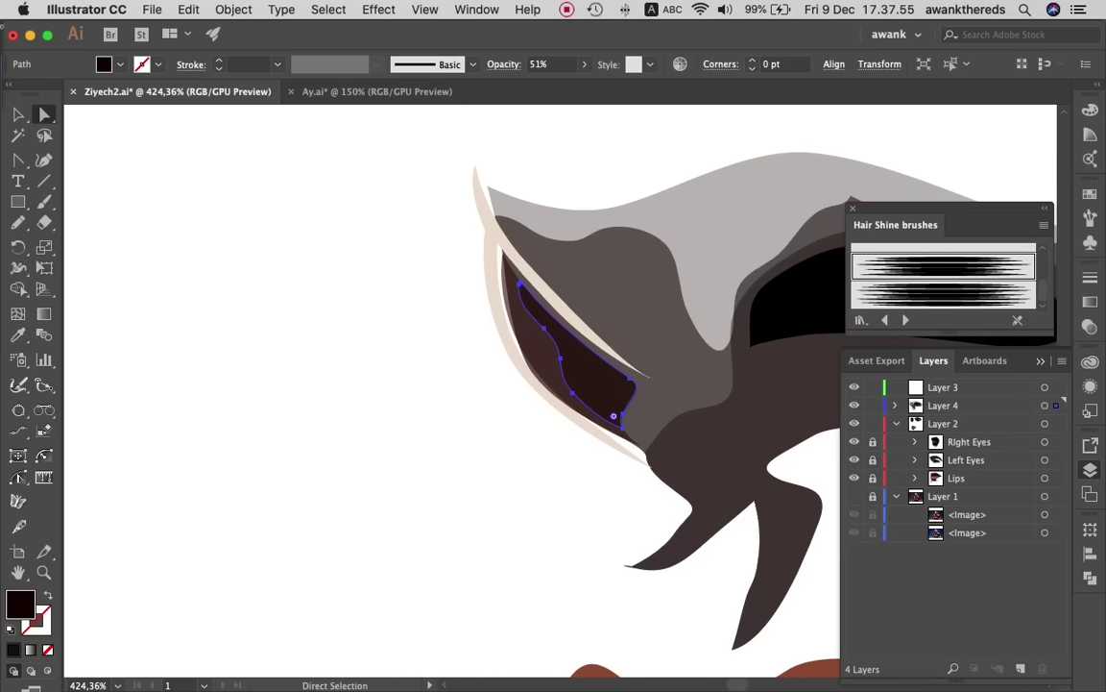
pyautogui.click(506, 269)
pyautogui.press('i')
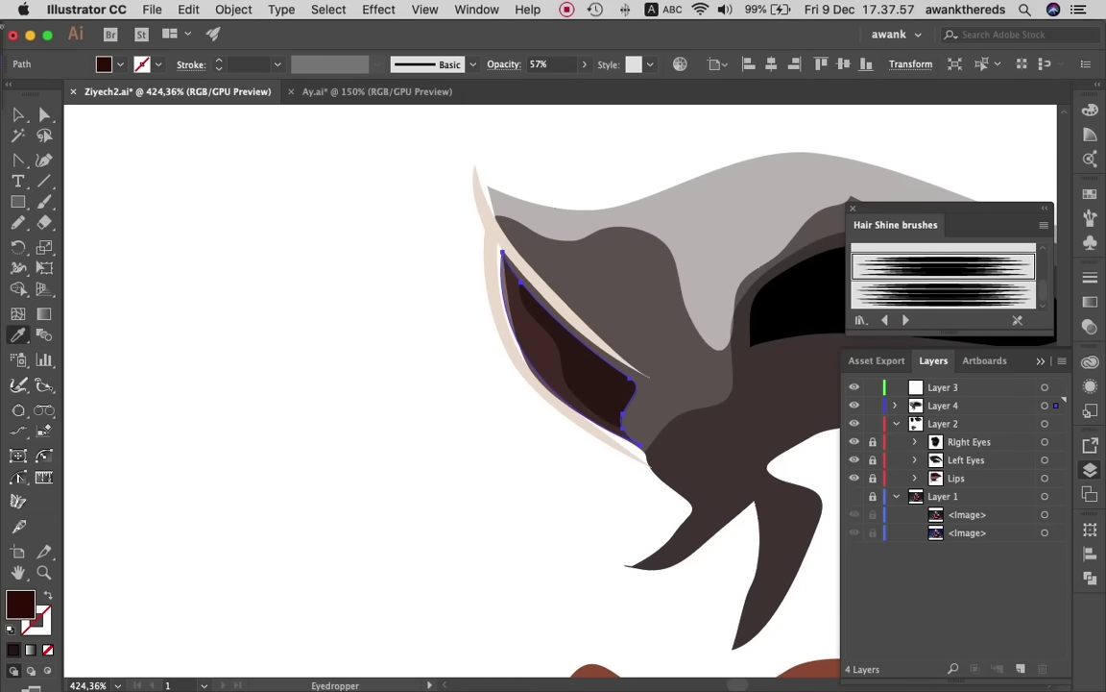
pyautogui.click(564, 393)
pyautogui.press('v')
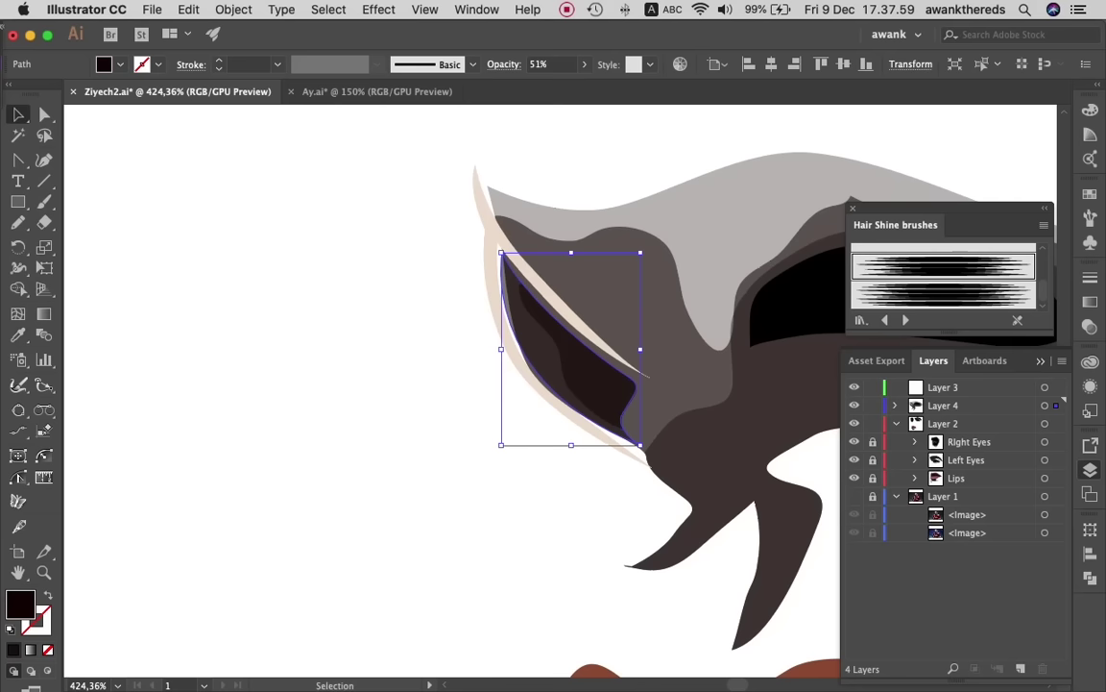
pyautogui.hotkey('ctrl', 'shift', 'a')
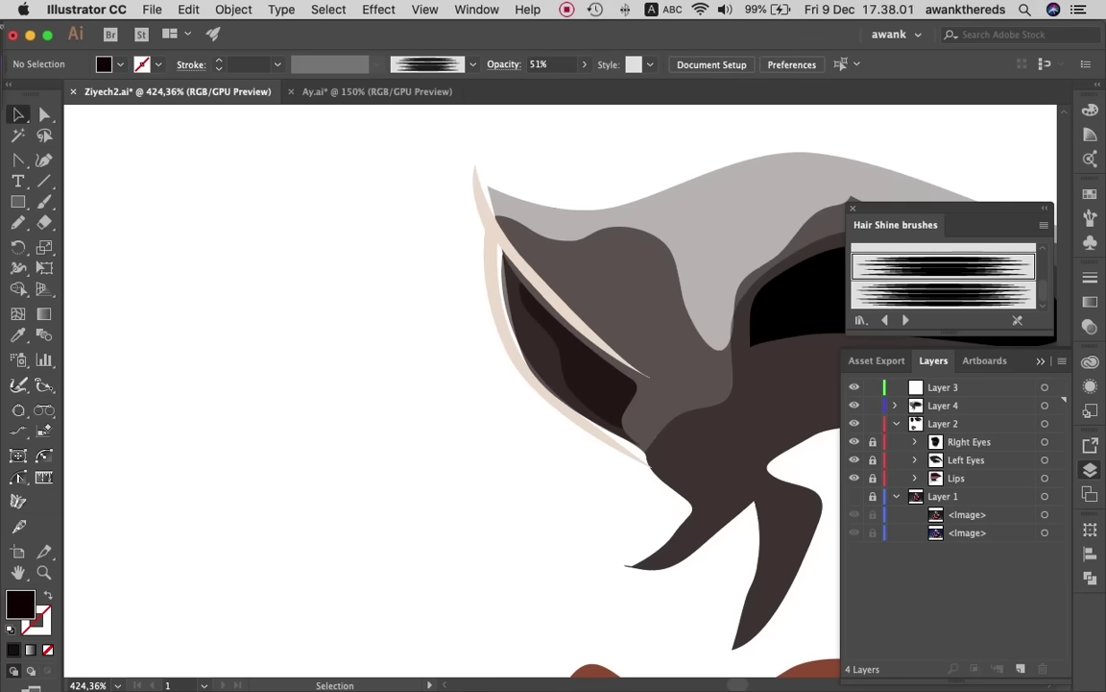
# - Scroll across and select the dark nose body shape
pyautogui.hscroll(2, 576, 384)
pyautogui.hscroll(4, 576, 385)
pyautogui.click(663, 384)
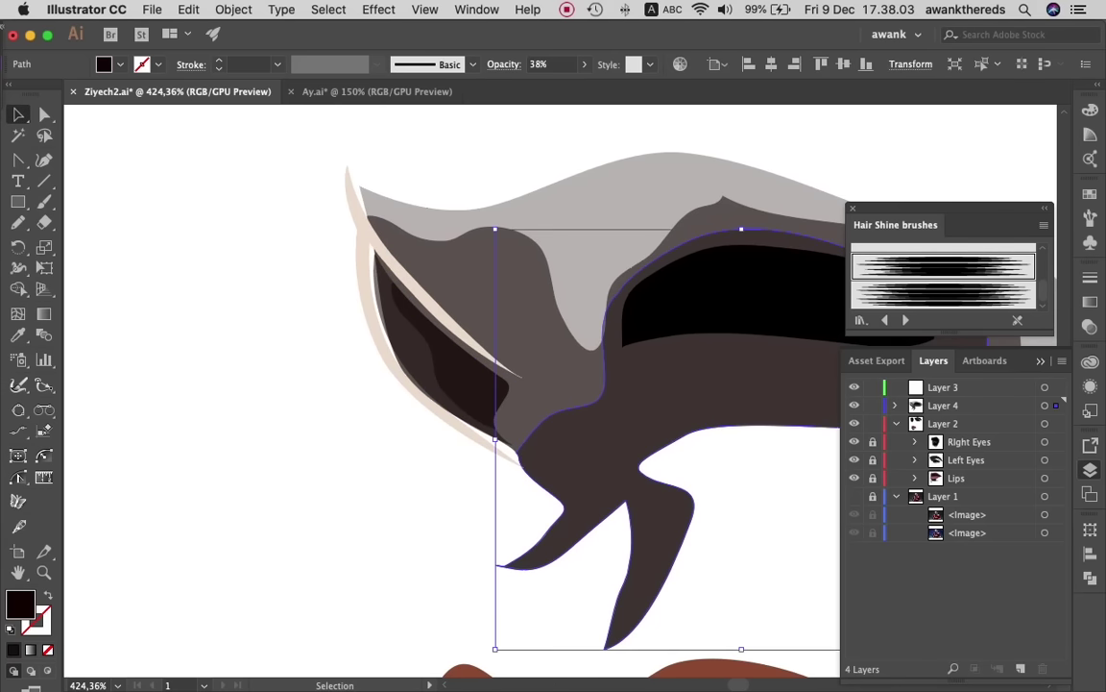
pyautogui.click(476, 9)
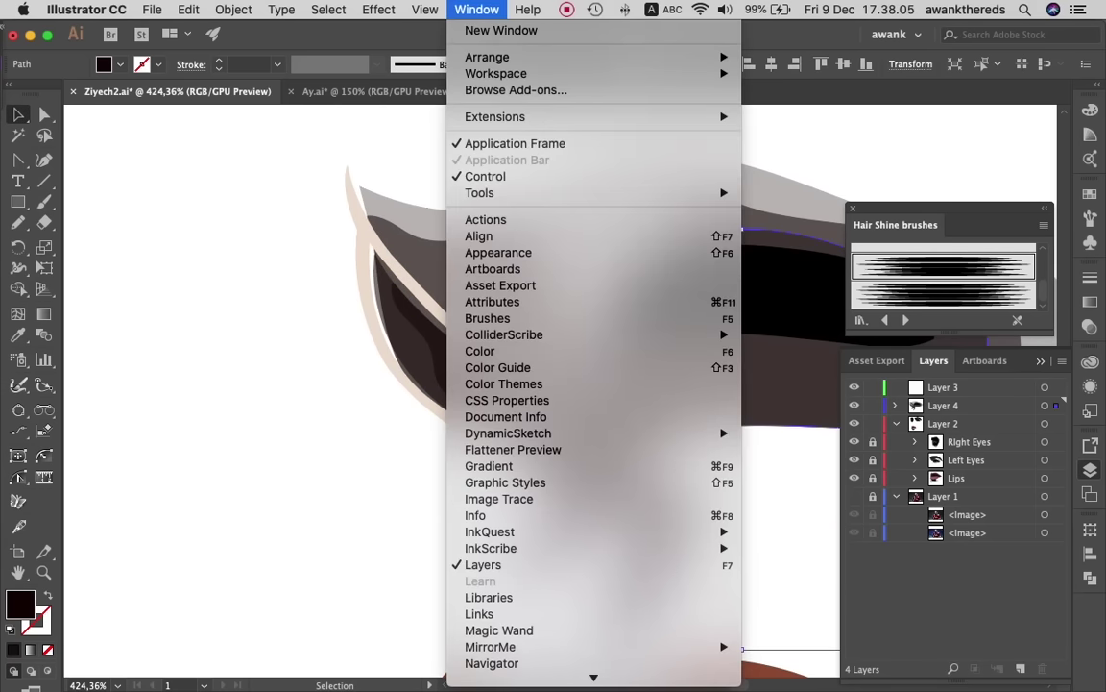
# - Apply a 4.5-pixel Gaussian Blur to the dark nose body shape
pyautogui.click(662, 340)
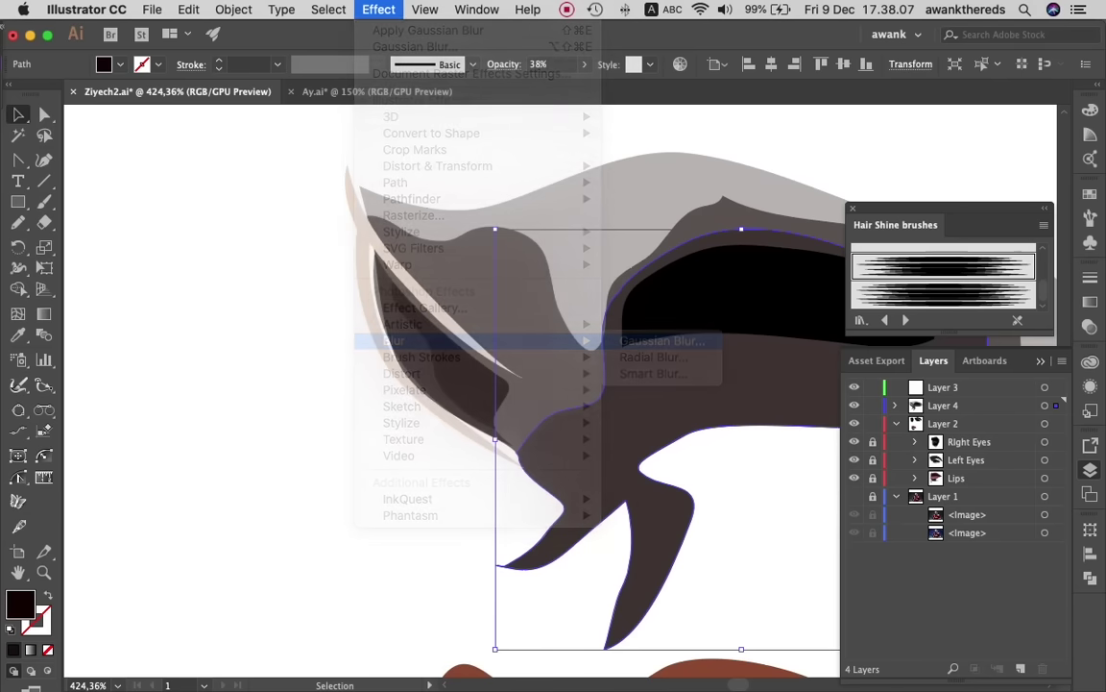
pyautogui.click(784, 294)
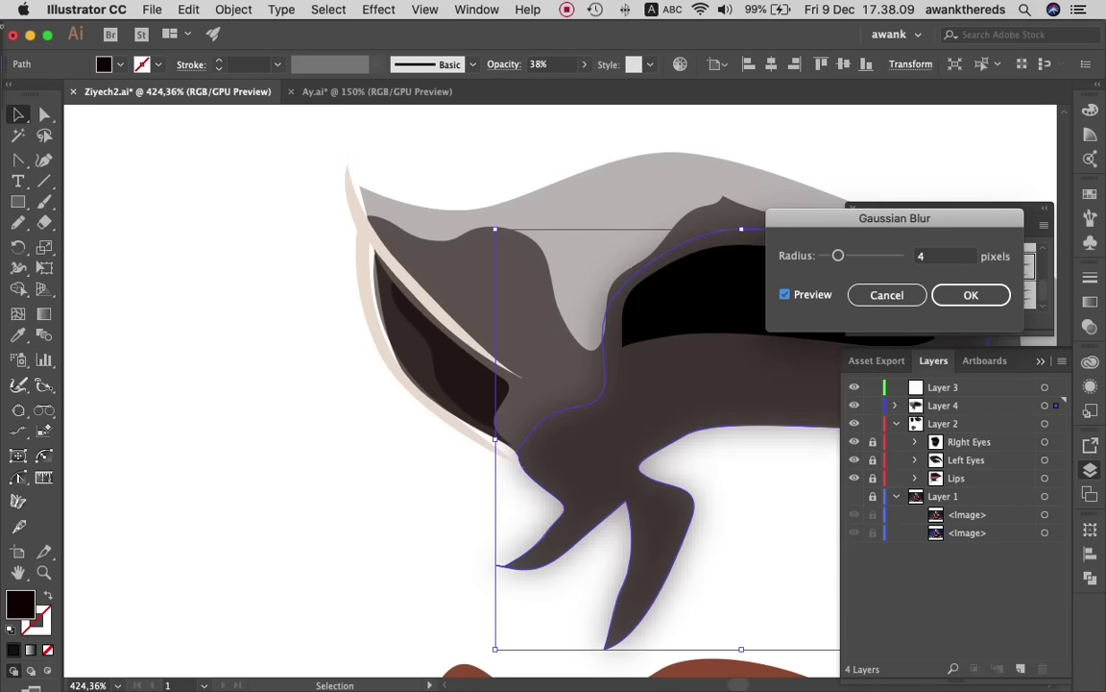
pyautogui.write('4,5')
pyautogui.press('Return')
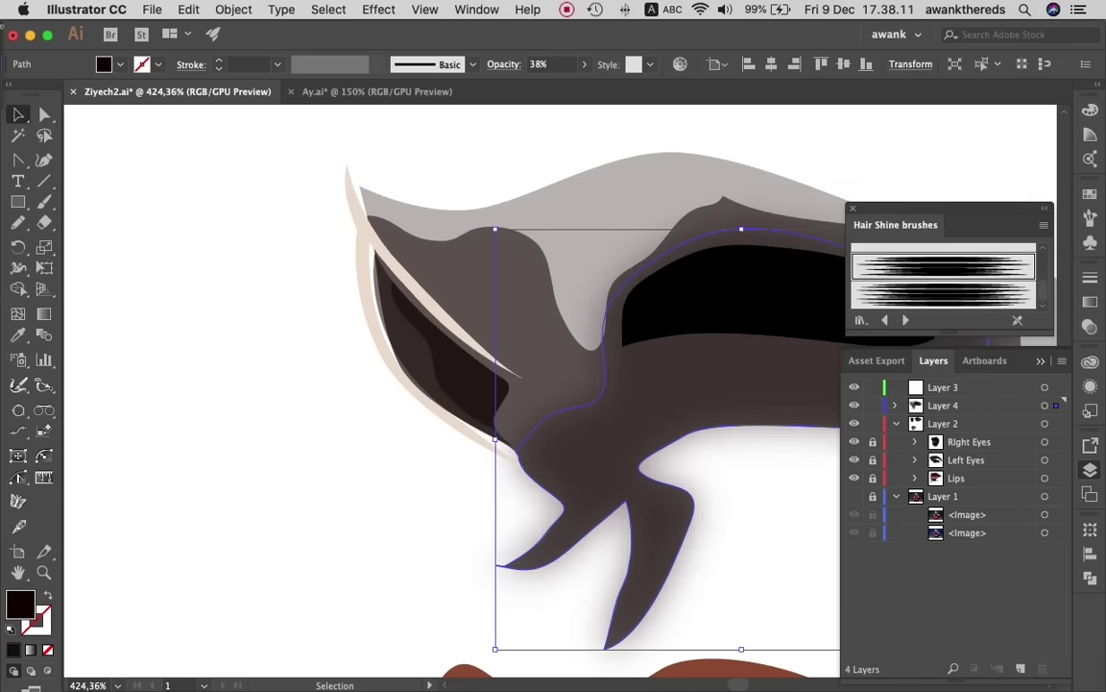
# - Blur the larger dark nose shading shape with a Gaussian Blur of about 1.8 pixels
pyautogui.click(452, 279)
pyautogui.click(379, 8)
pyautogui.moveTo(394, 340)
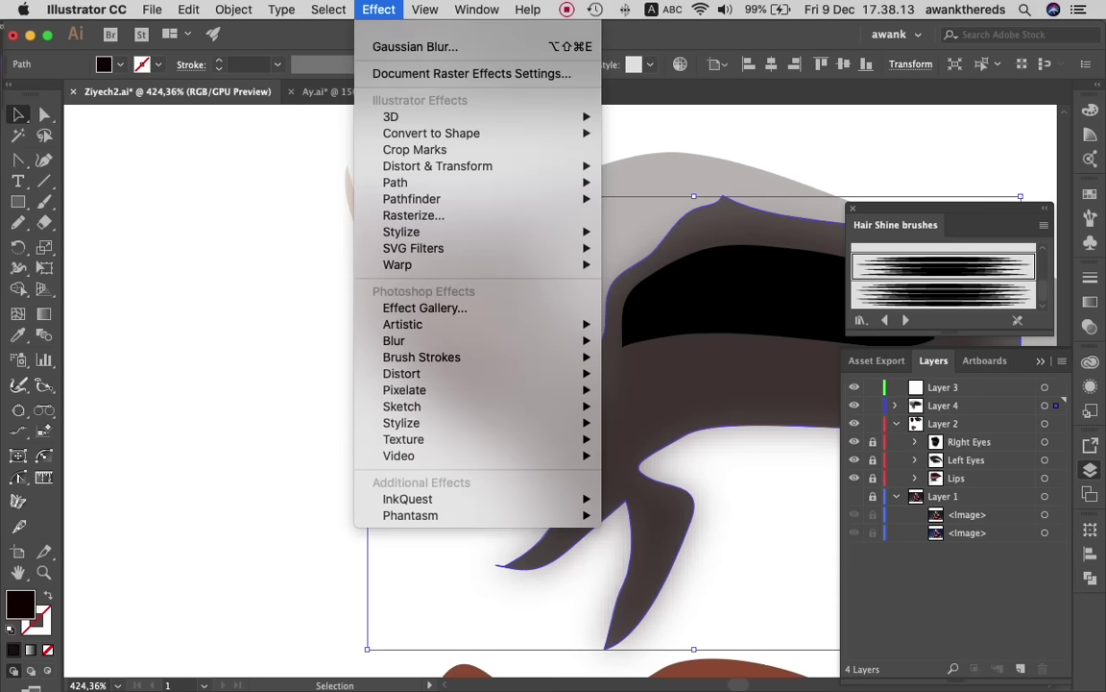
pyautogui.click(662, 340)
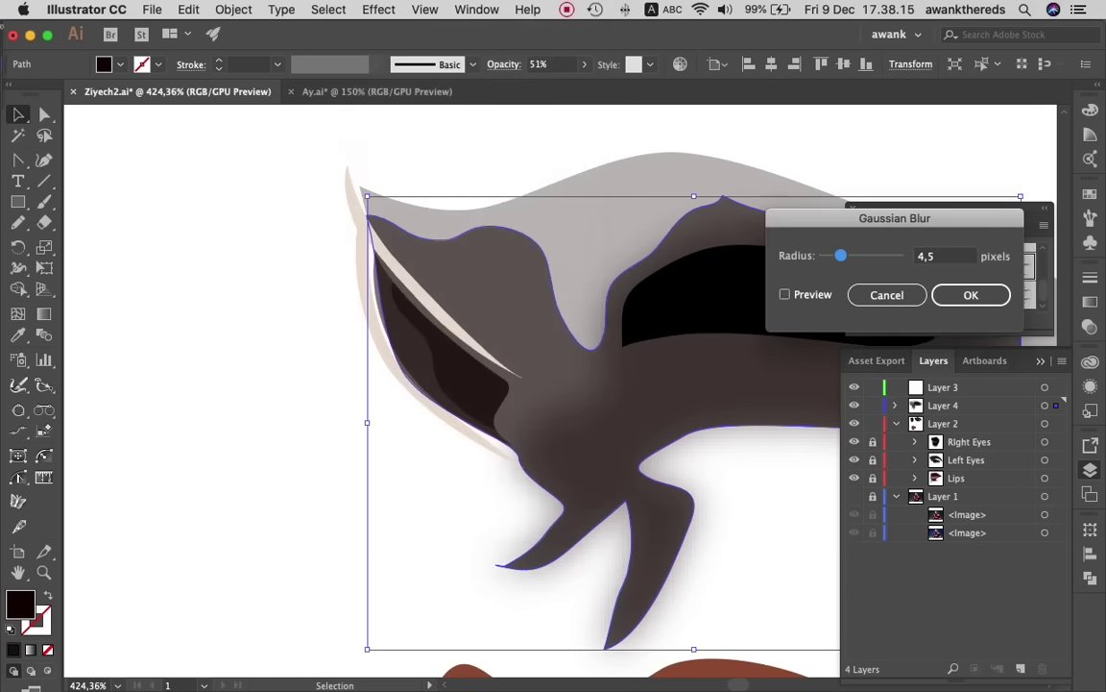
pyautogui.click(785, 294)
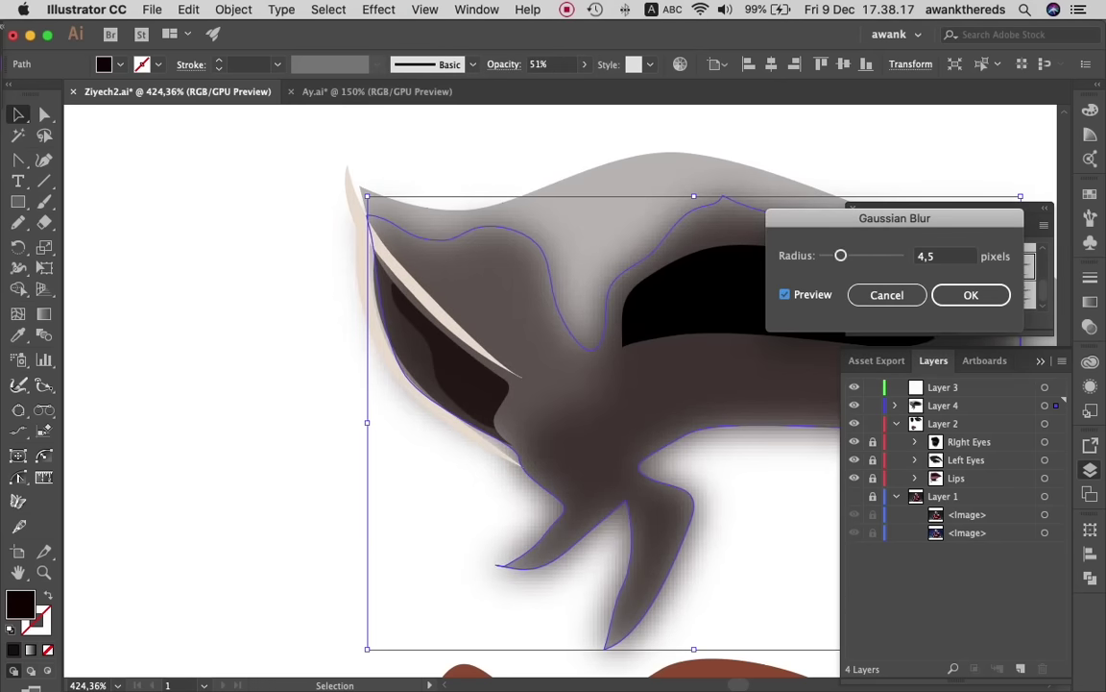
pyautogui.moveTo(841, 255); pyautogui.dragTo(831, 256)
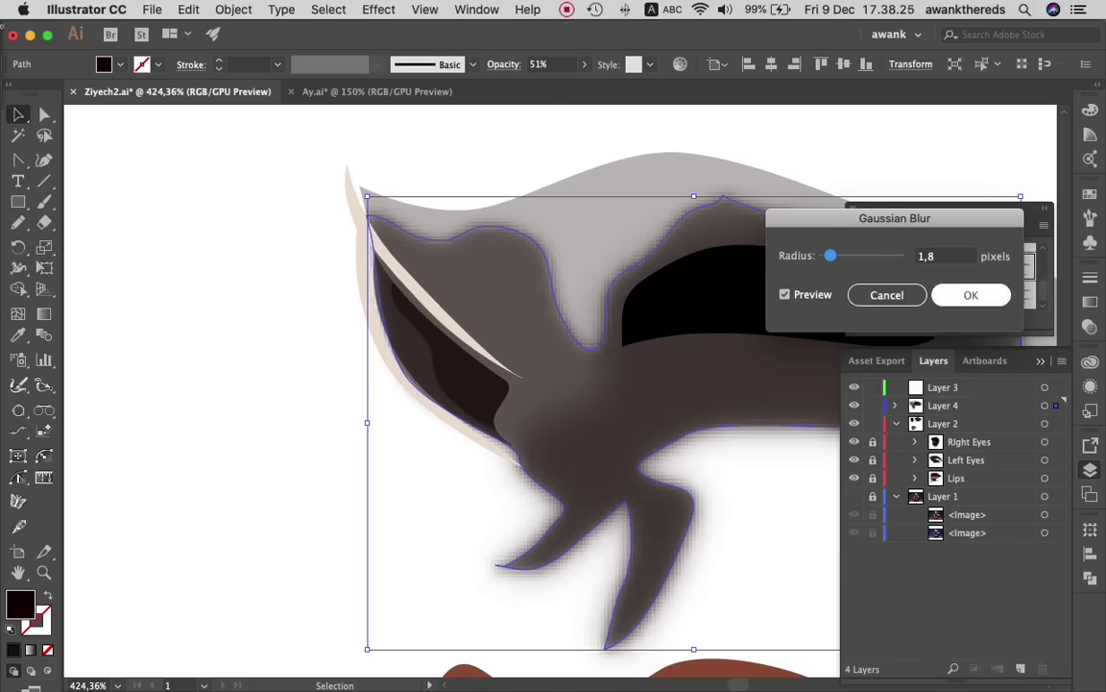
pyautogui.press('Return')
pyautogui.press('super+shift+a')
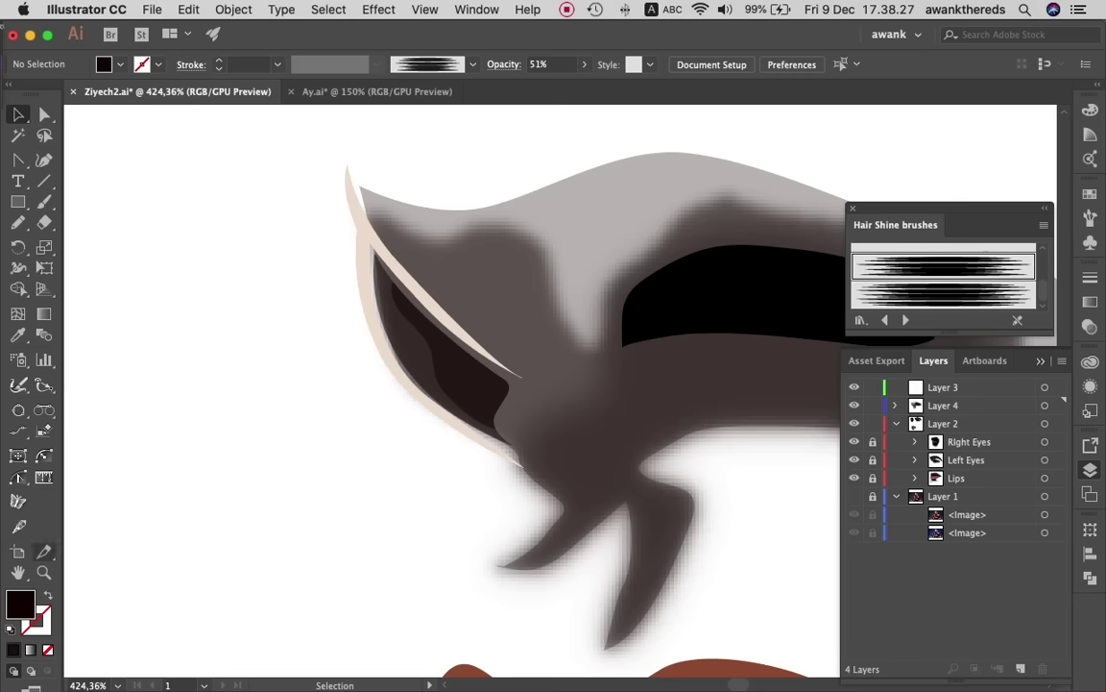
# - Give the grey outer nose shape a stronger Gaussian Blur of about 5.4 pixels
pyautogui.press('z')
pyautogui.press('super+minus')
pyautogui.press('super+minus')
pyautogui.press('super+minus')
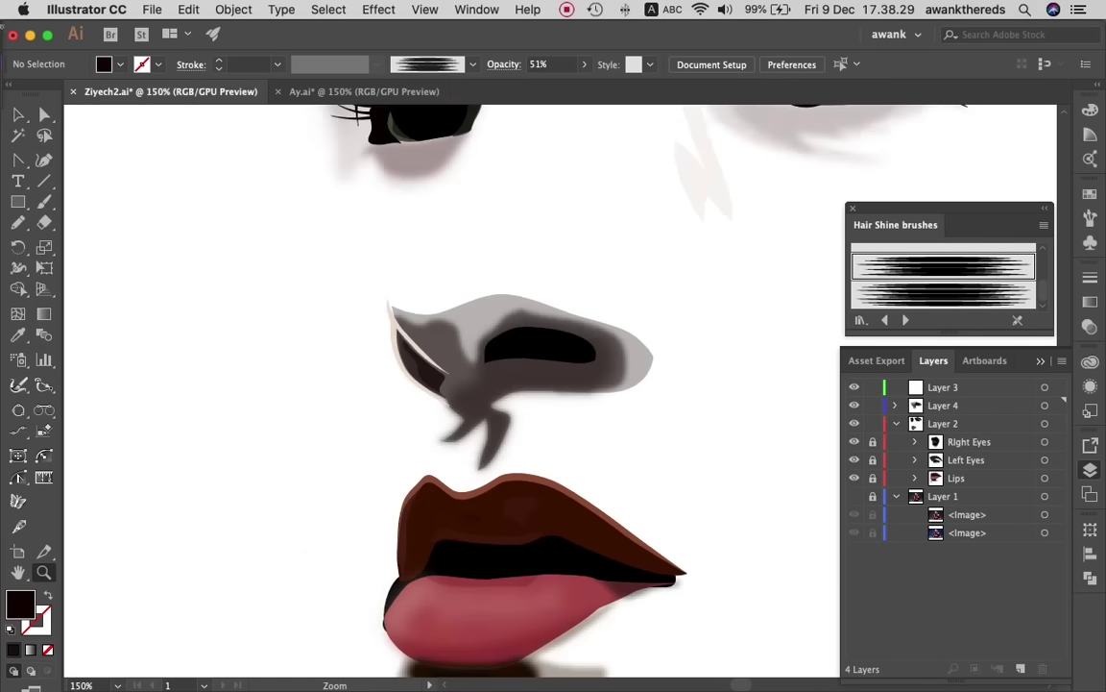
pyautogui.press('a')
pyautogui.click(588, 320)
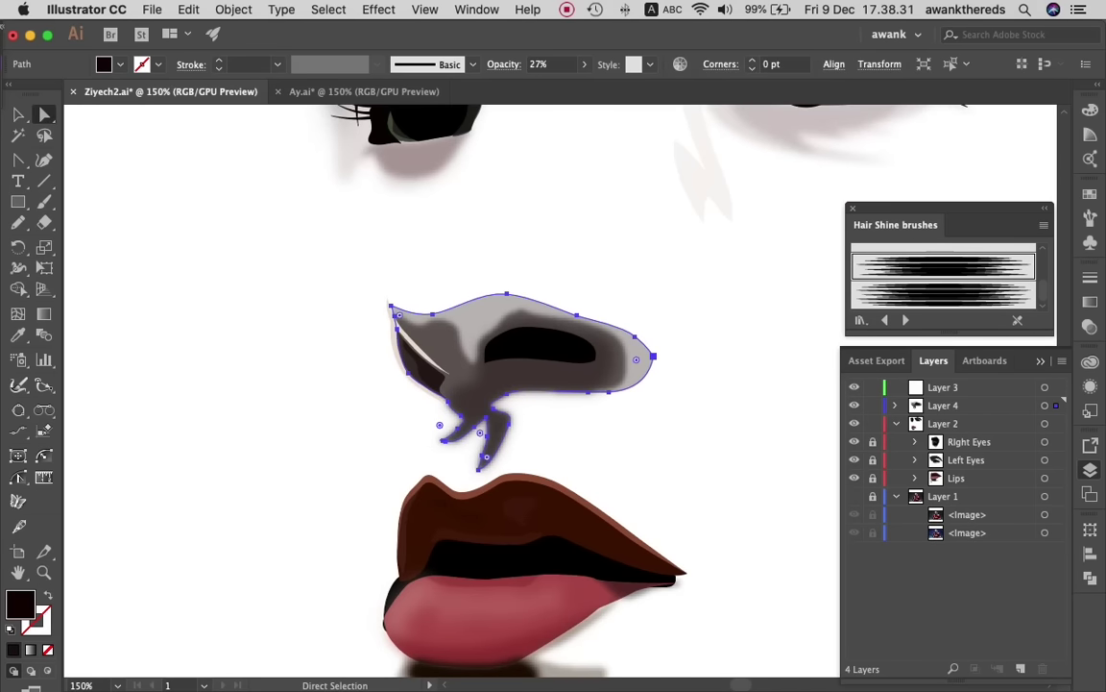
pyautogui.click(378, 9)
pyautogui.moveTo(394, 340)
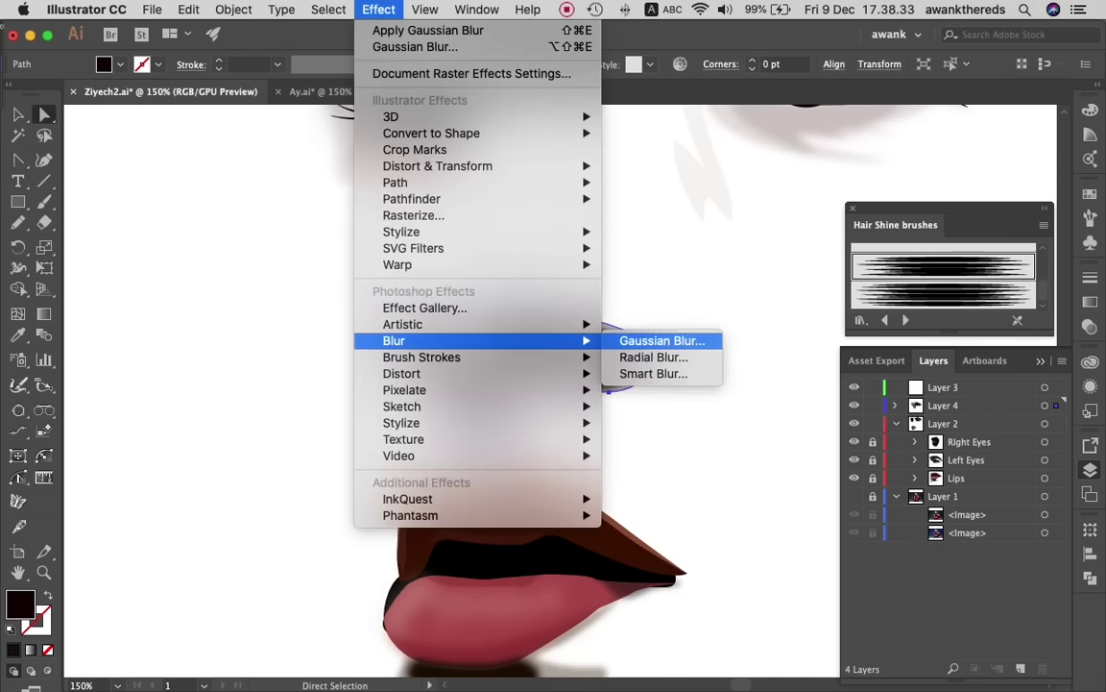
pyautogui.click(663, 340)
pyautogui.click(785, 294)
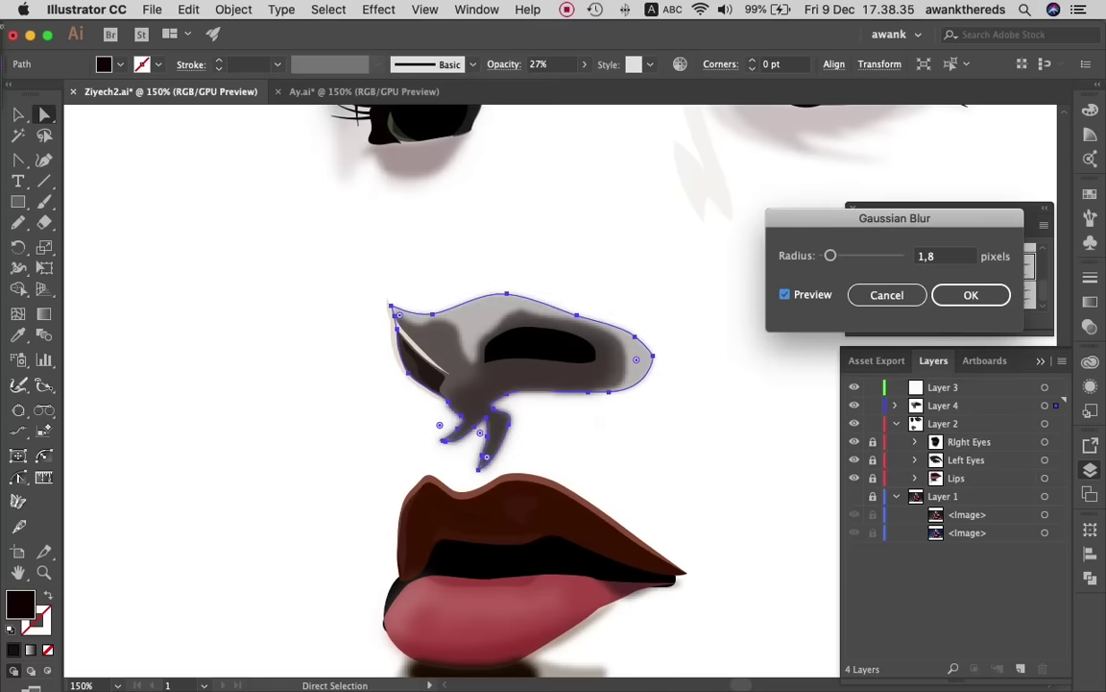
pyautogui.moveTo(831, 255); pyautogui.dragTo(845, 255)
pyautogui.press('Return')
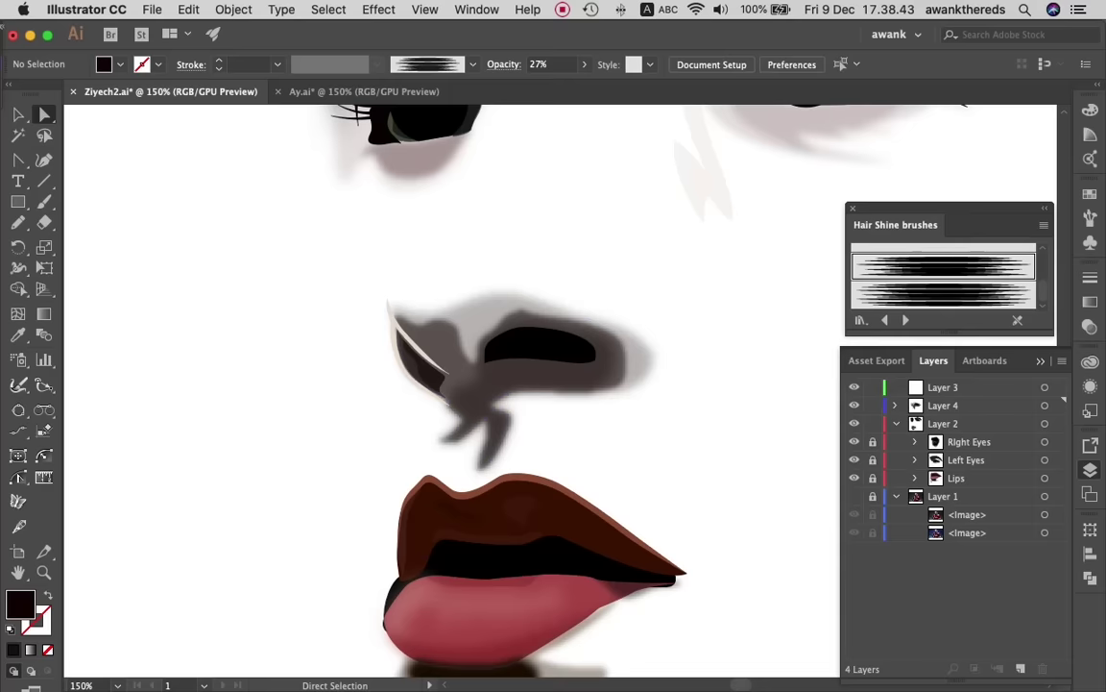
# - Make the nose edge highlight white, then show the reference photo and zoom to the nose
pyautogui.click(409, 346)
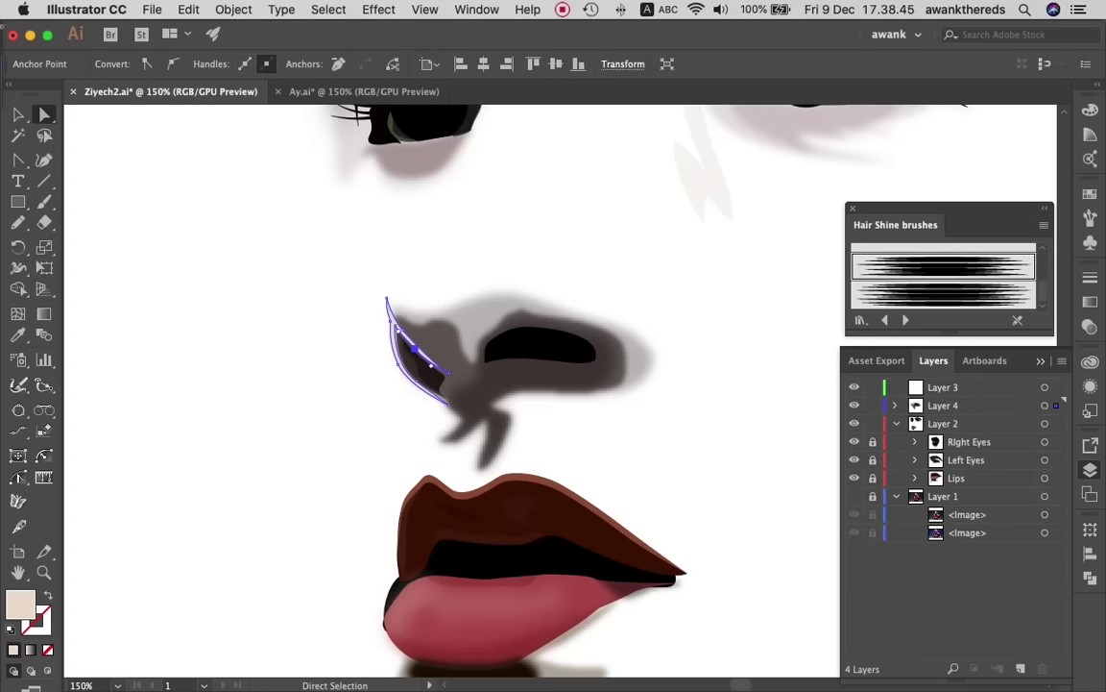
pyautogui.press('i')
pyautogui.click(365, 321)
pyautogui.press('v')
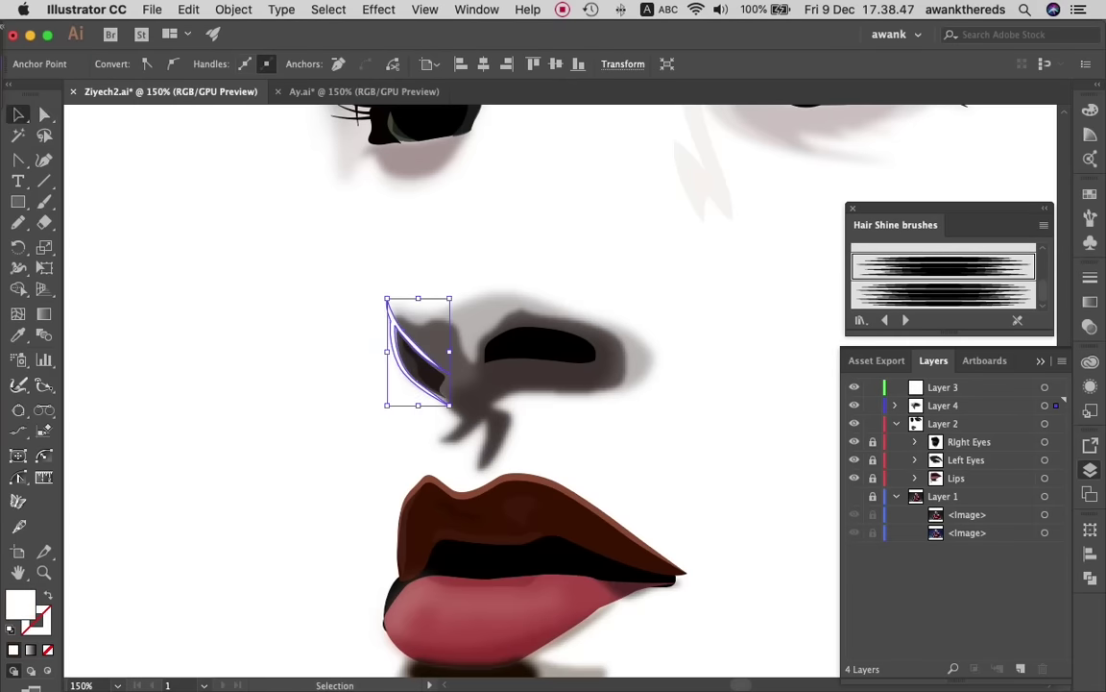
pyautogui.press('super+shift+a')
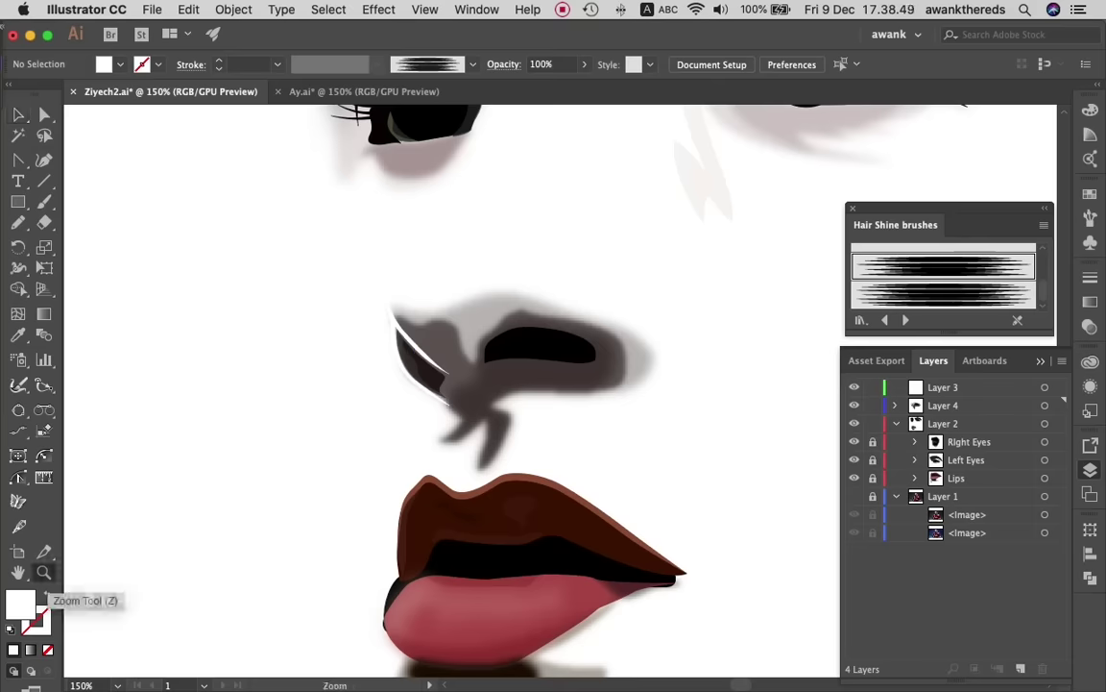
pyautogui.click(43, 571)
pyautogui.press('super+minus')
pyautogui.press('super+minus')
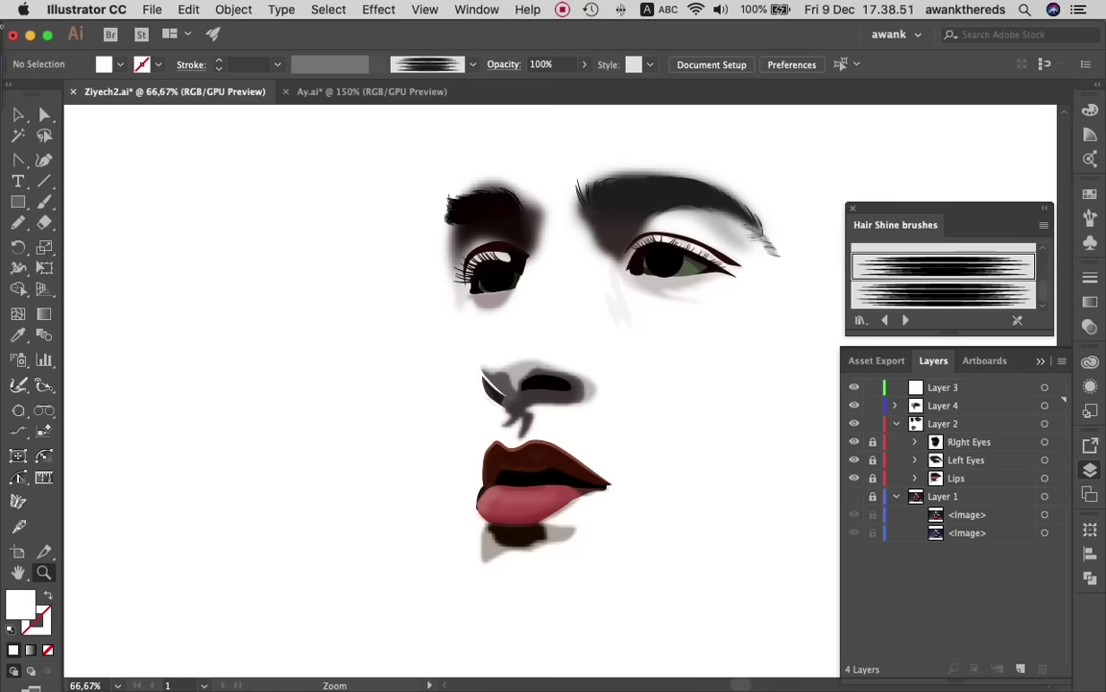
pyautogui.click(854, 495)
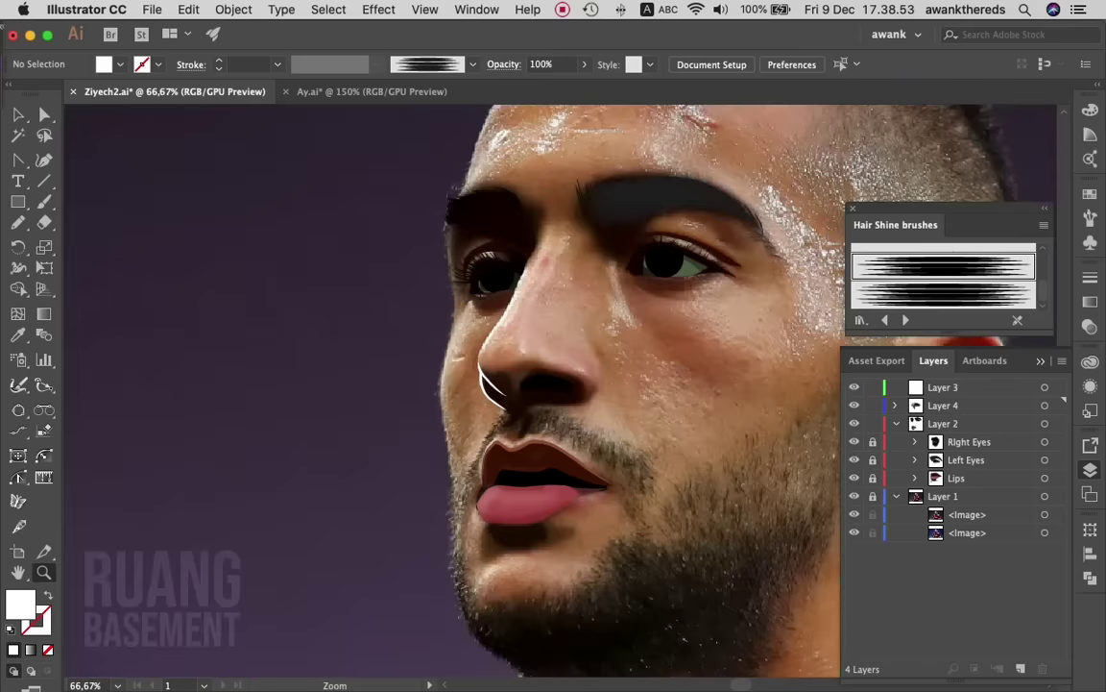
pyautogui.click(504, 262)
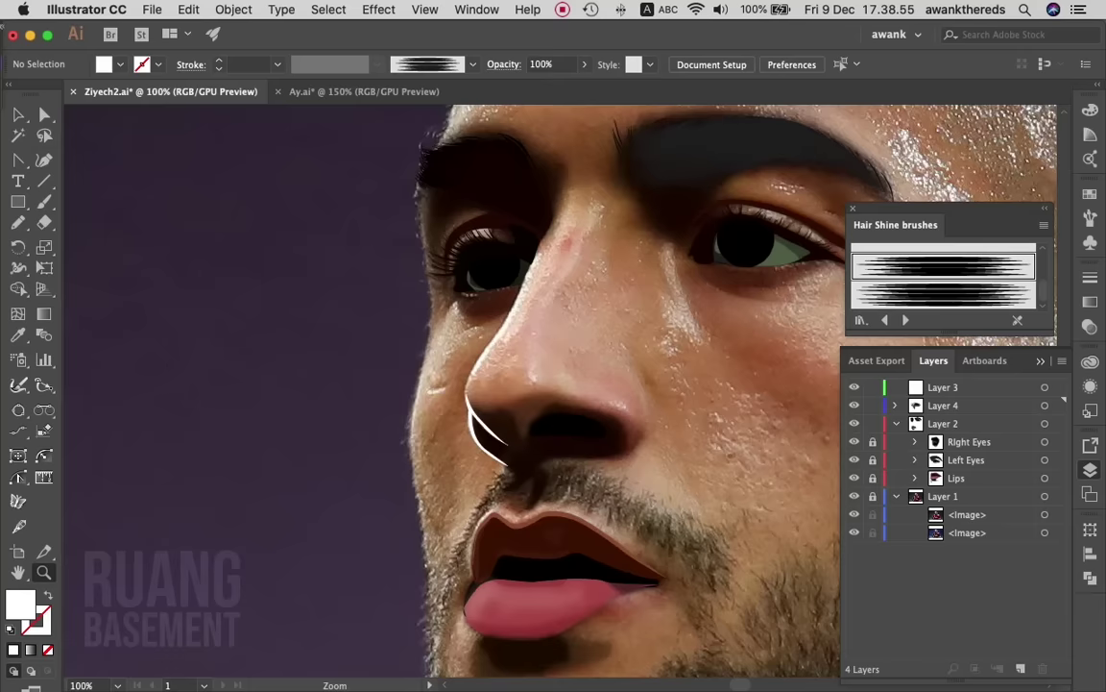
pyautogui.click(504, 261)
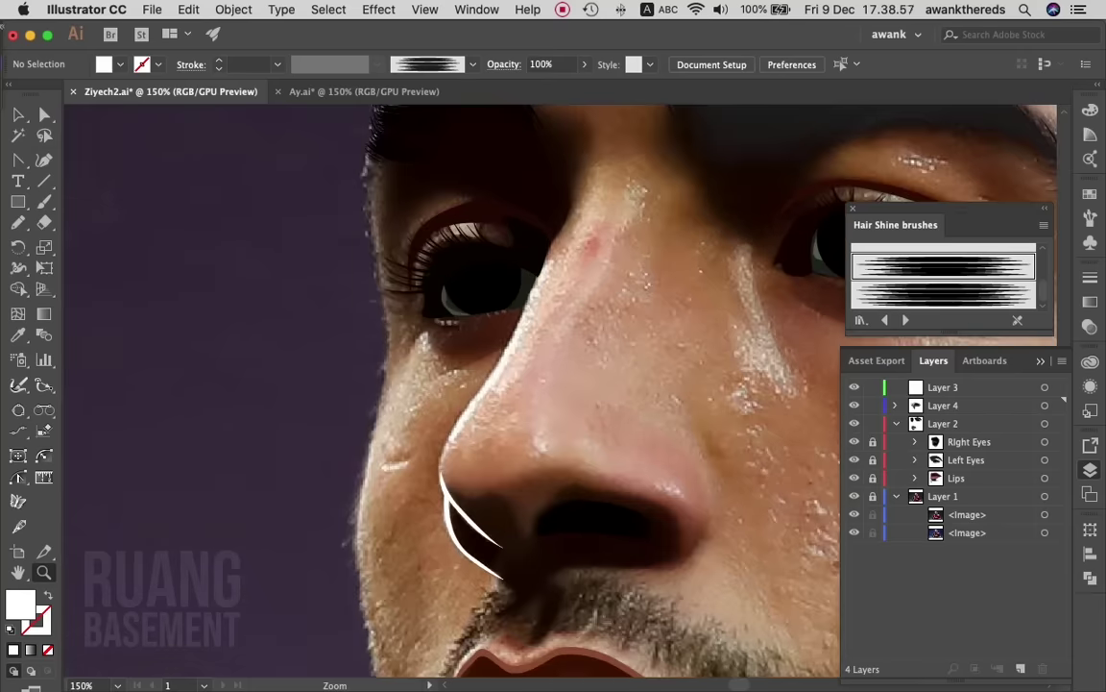
# - Draw a curved Pen path from the top of the nose bridge down to the tip
pyautogui.press('p')
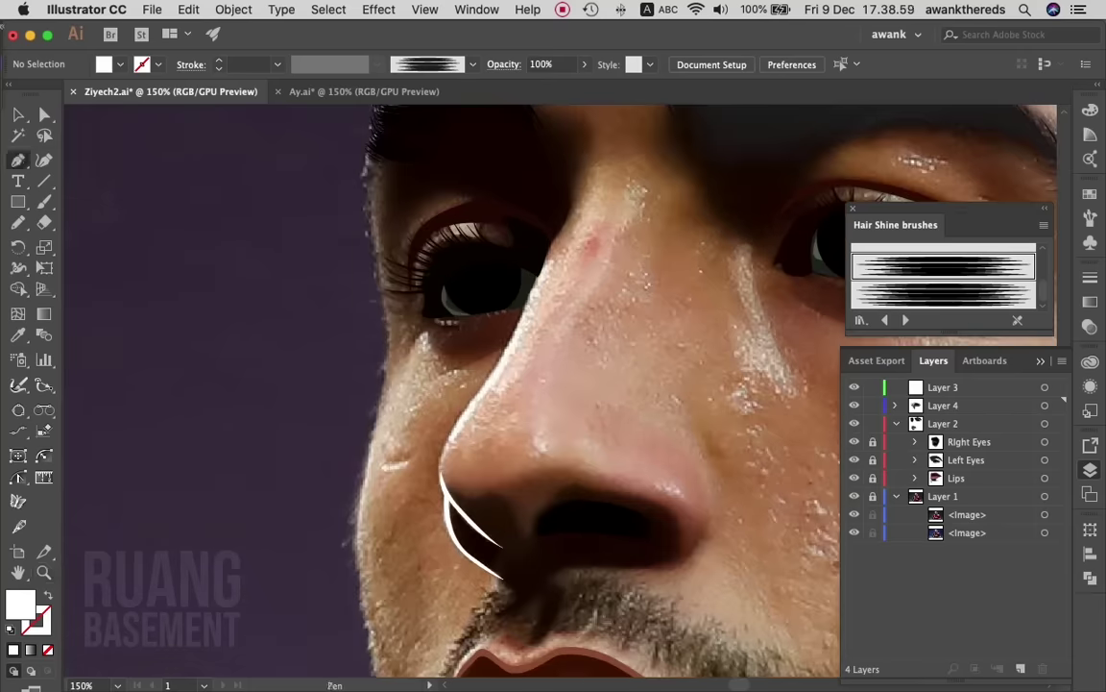
pyautogui.click(547, 261)
pyautogui.click(524, 310)
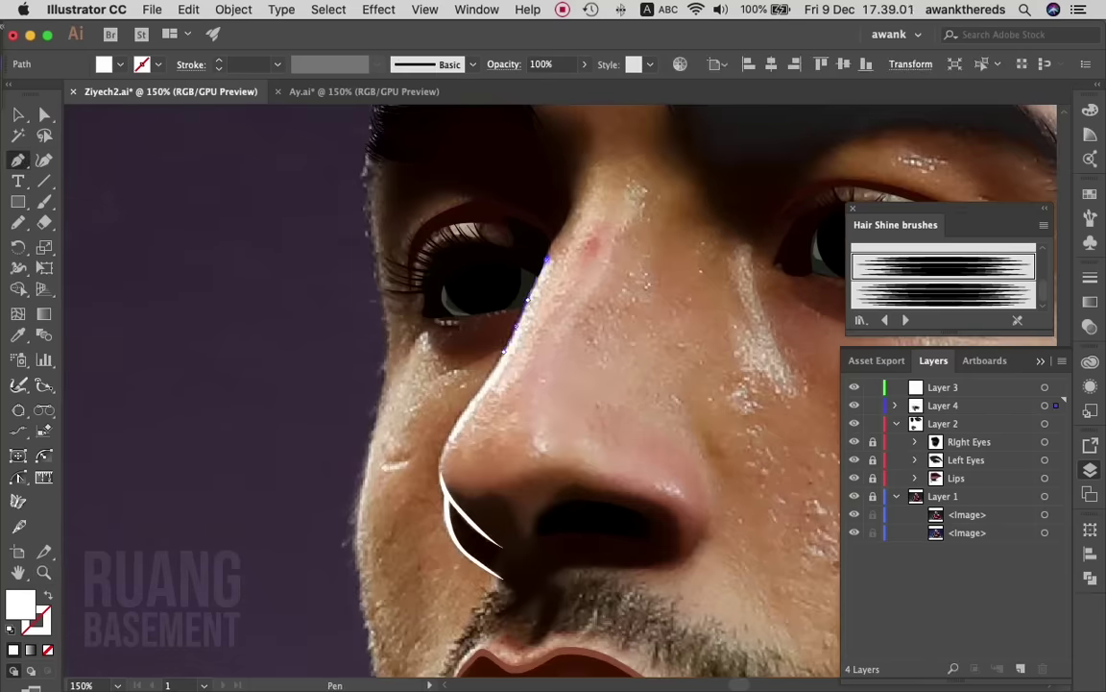
pyautogui.click(451, 443)
pyautogui.moveTo(452, 444); pyautogui.dragTo(422, 360)
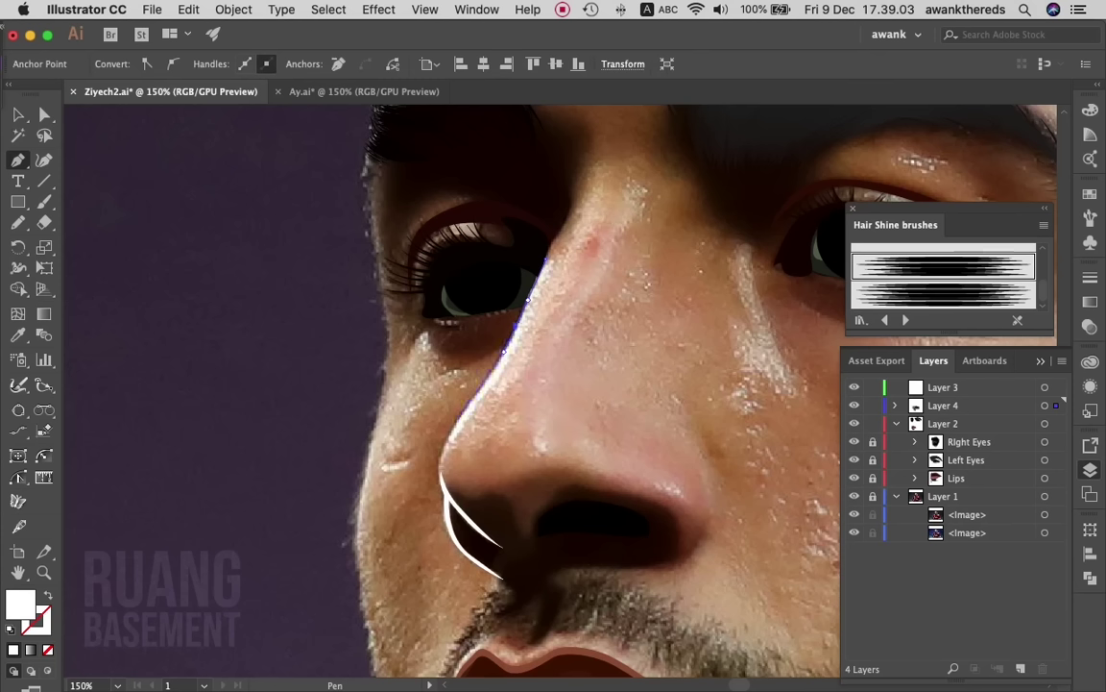
pyautogui.moveTo(402, 408); pyautogui.dragTo(400, 413)
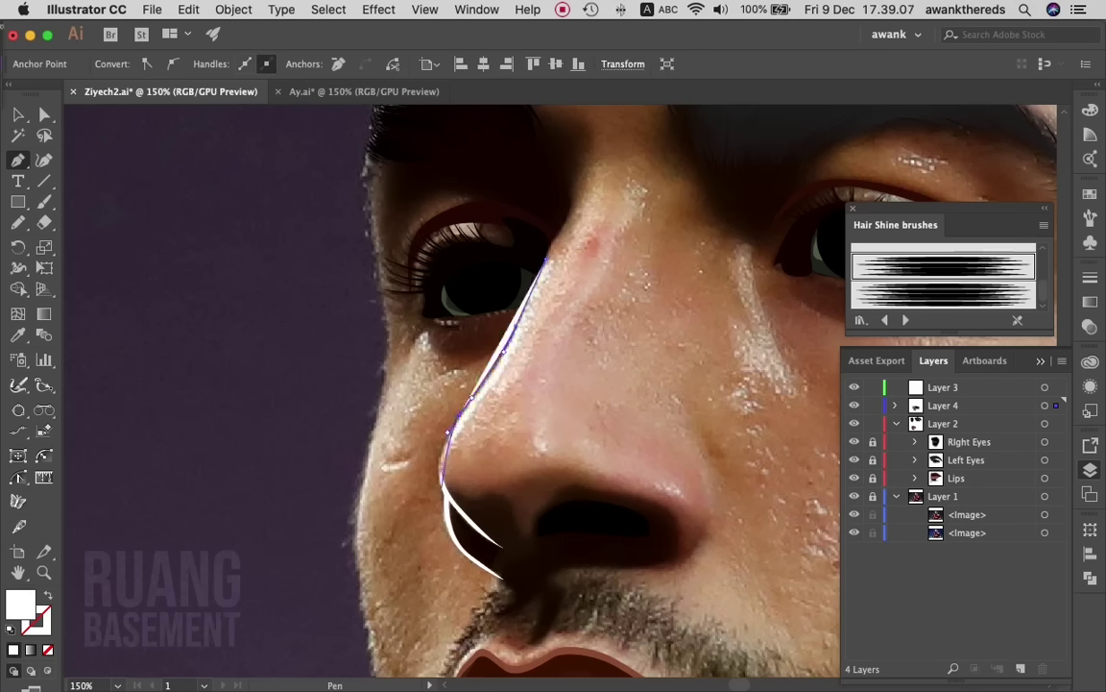
pyautogui.keyDown('ctrl'); pyautogui.click(429, 457); pyautogui.keyUp('ctrl')
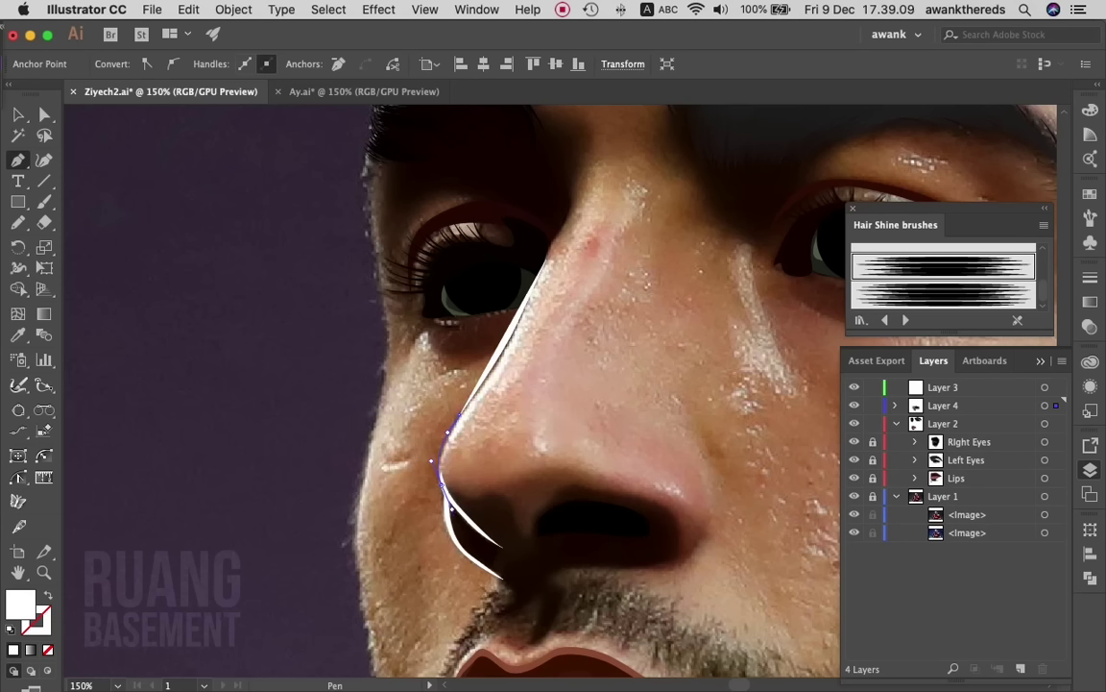
pyautogui.keyDown('ctrl'); pyautogui.click(433, 464); pyautogui.keyUp('ctrl')
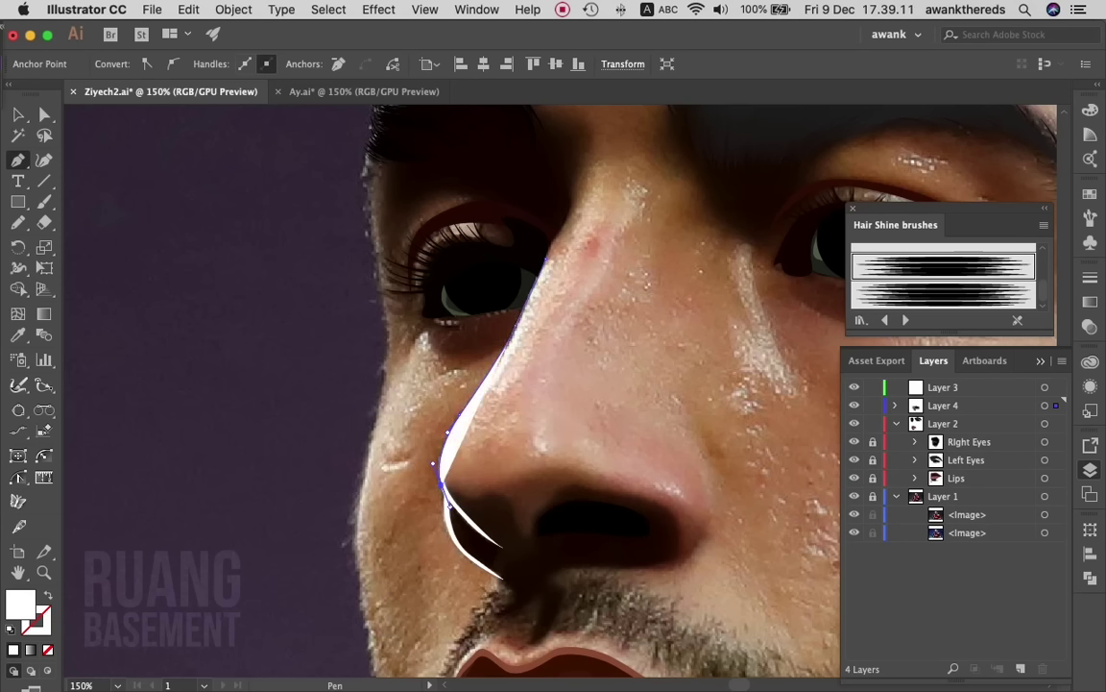
# - Give the nose bridge path a tapered width profile and the Hair Shine brush
pyautogui.press('v')
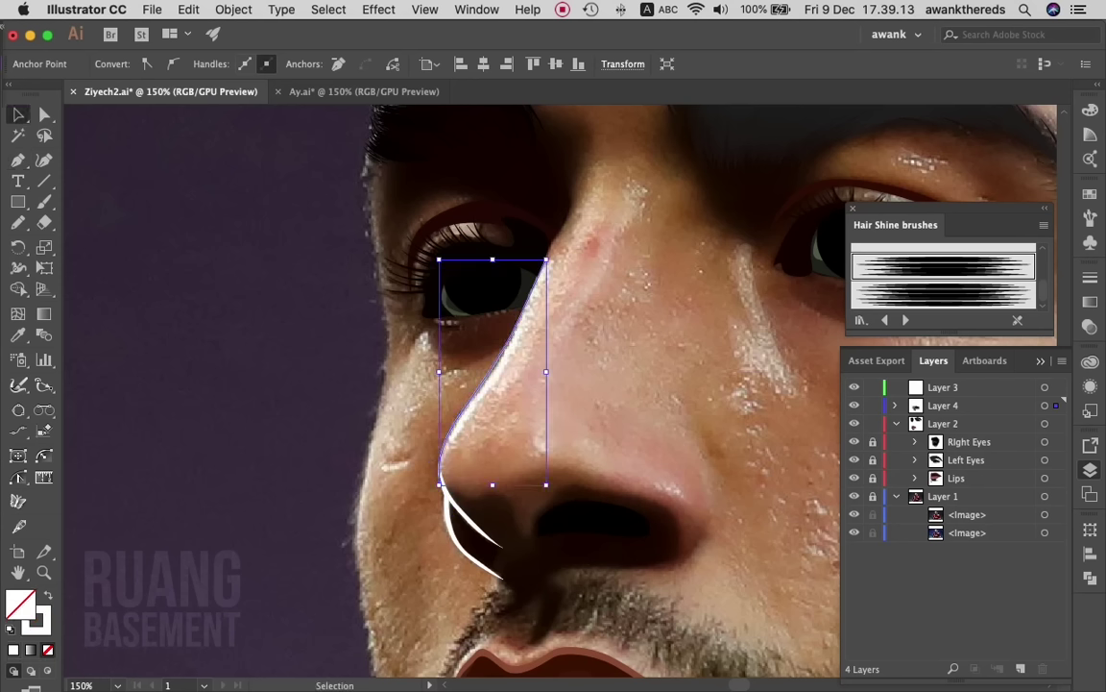
pyautogui.click(406, 452)
pyautogui.click(450, 502)
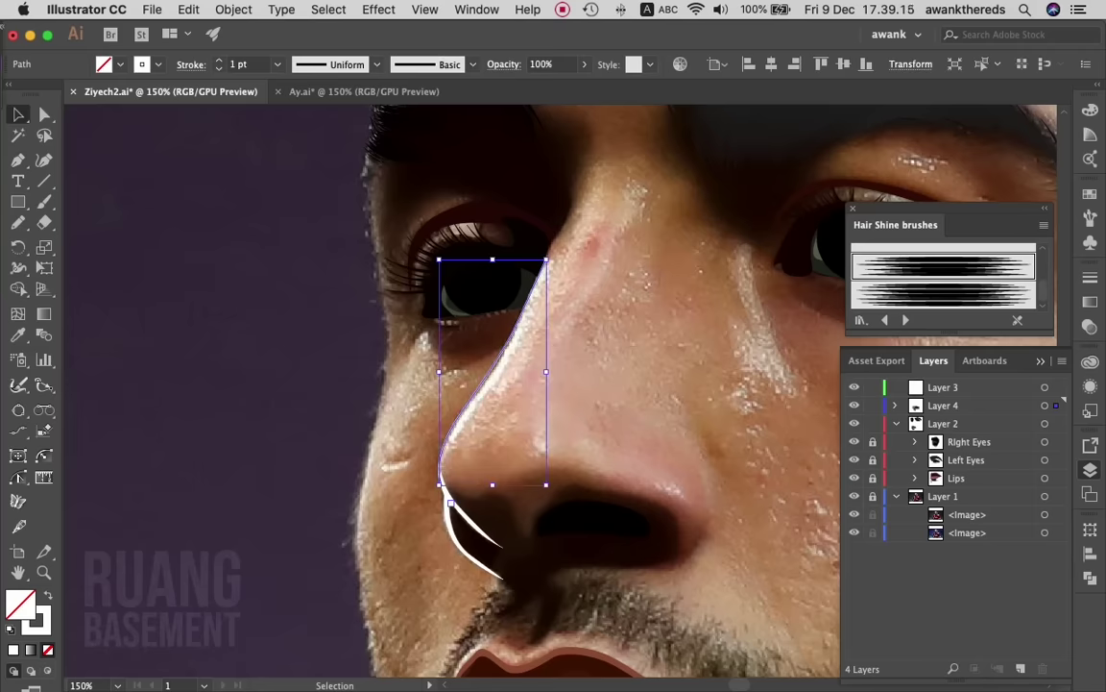
pyautogui.click(377, 64)
pyautogui.click(323, 117)
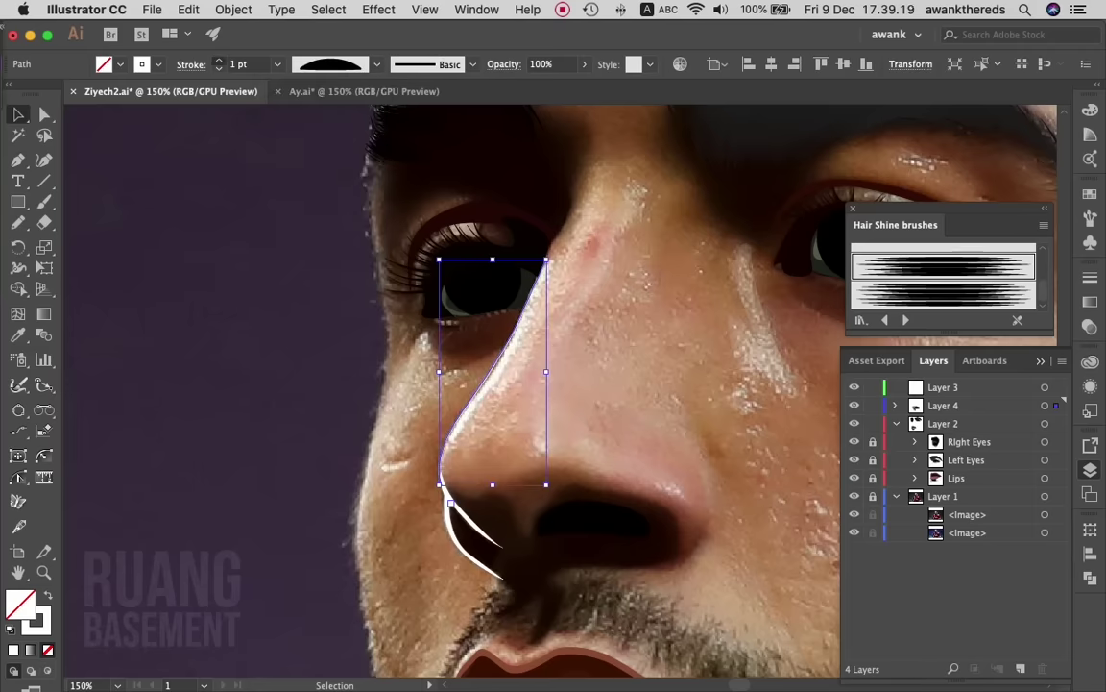
pyautogui.click(943, 265)
pyautogui.hotkey('ctrl', 'shift', 'a')
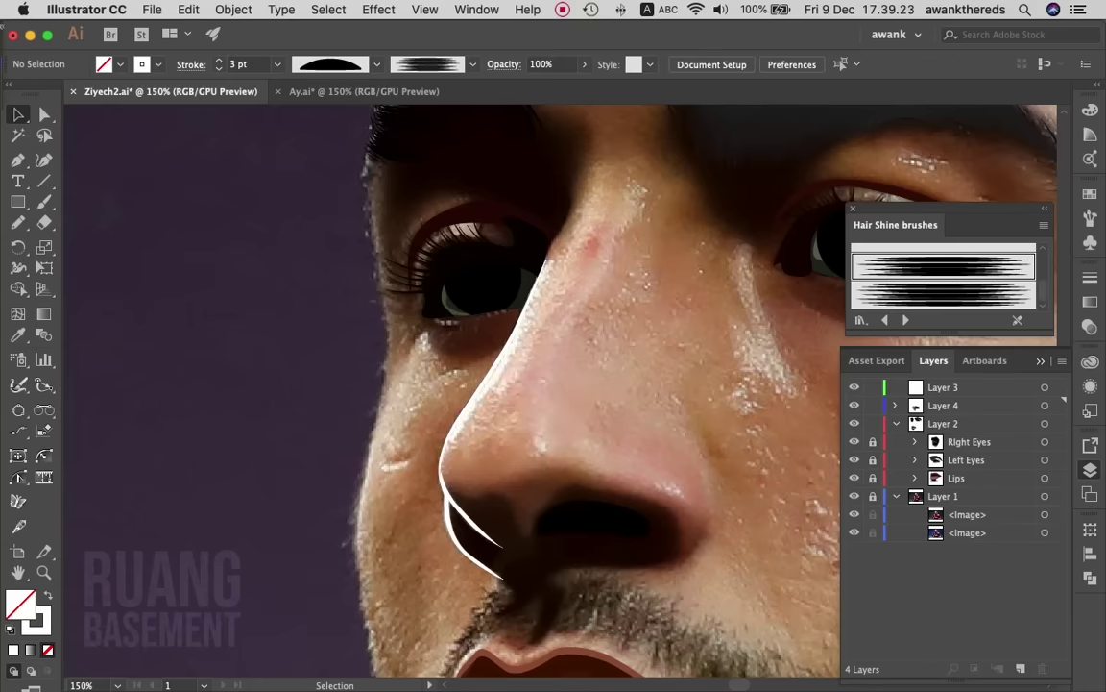
pyautogui.click(854, 496)
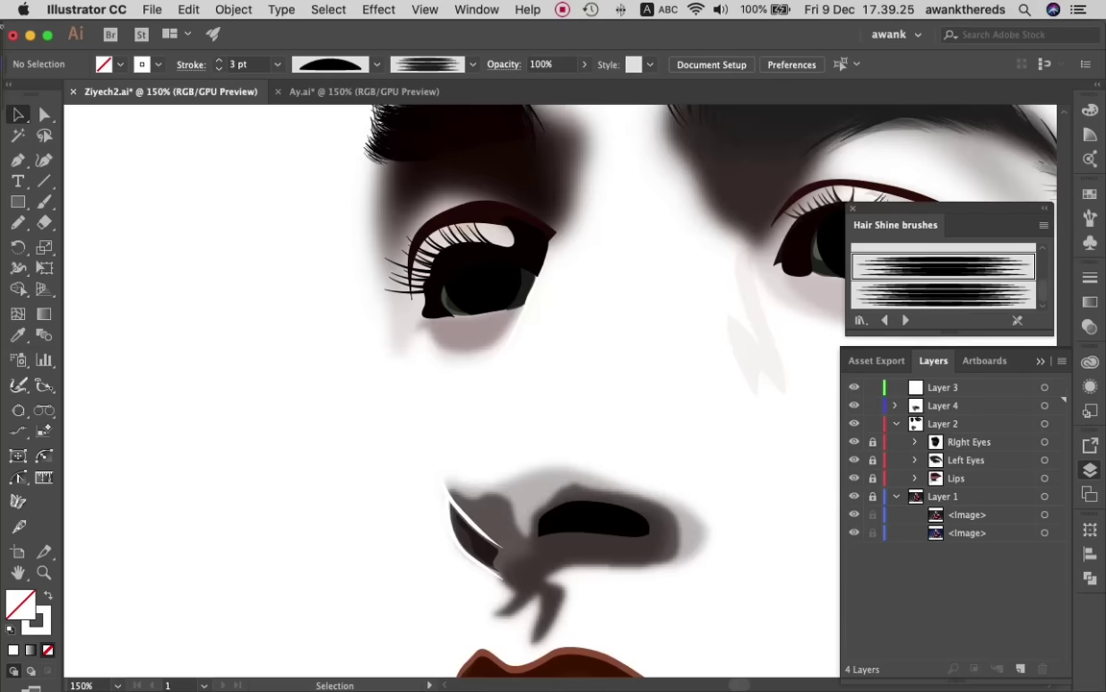
pyautogui.click(854, 495)
pyautogui.click(854, 496)
pyautogui.click(854, 496)
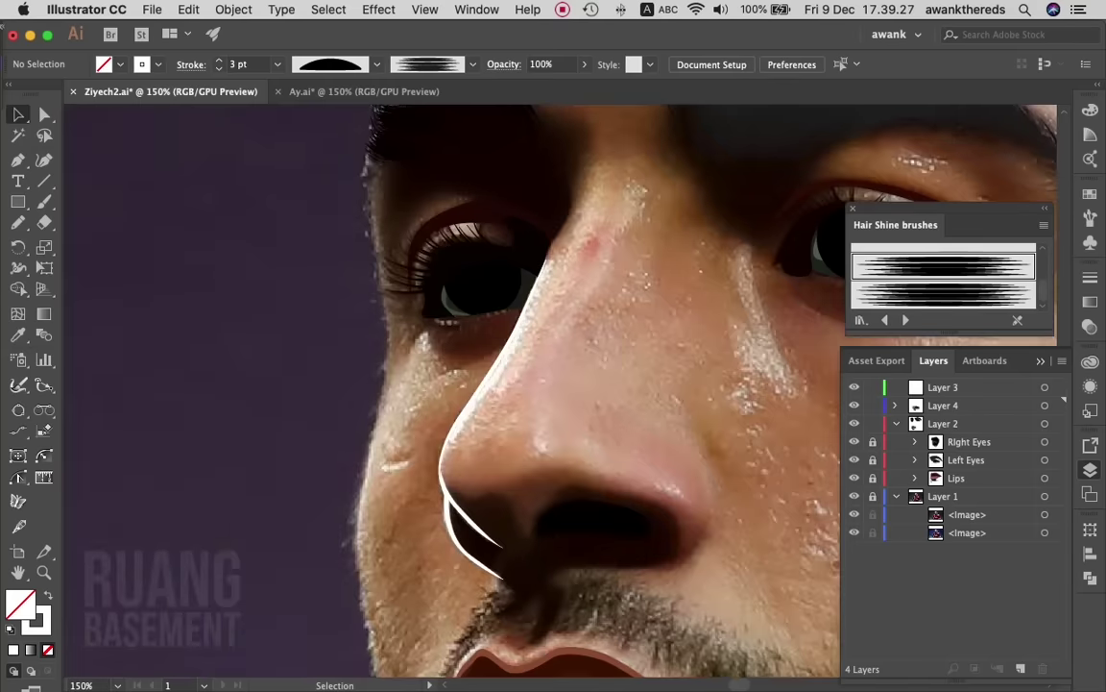
# - Extend the highlight's top end further up the nose bridge and review it against the photo
pyautogui.press('a')
pyautogui.click(552, 252)
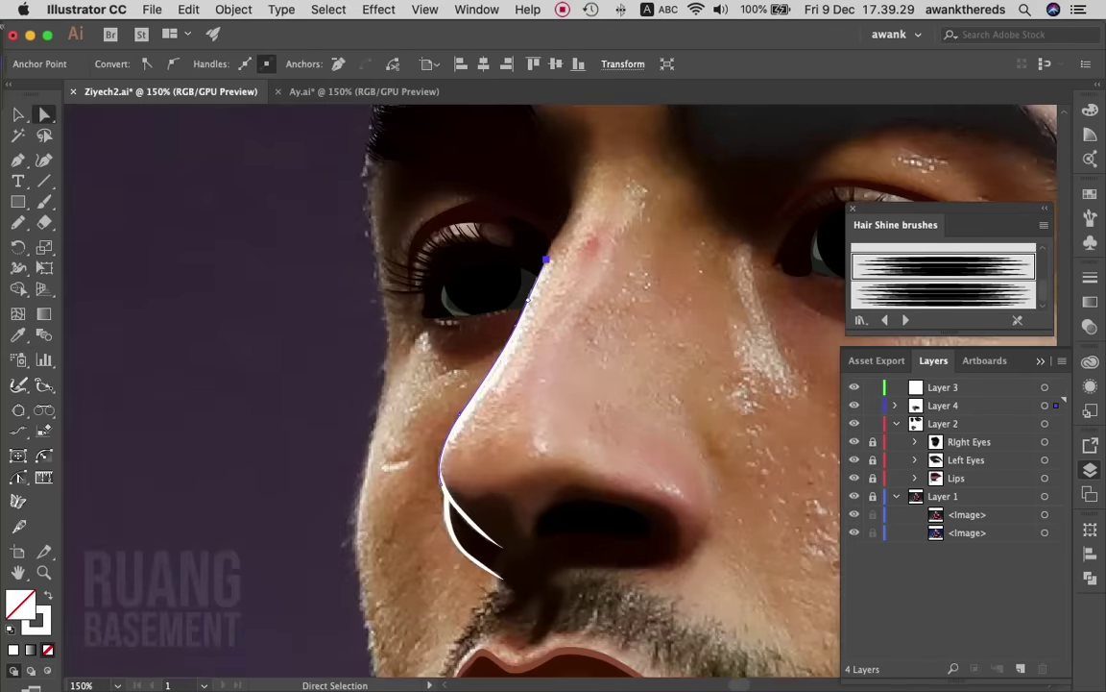
pyautogui.moveTo(553, 246); pyautogui.dragTo(557, 237)
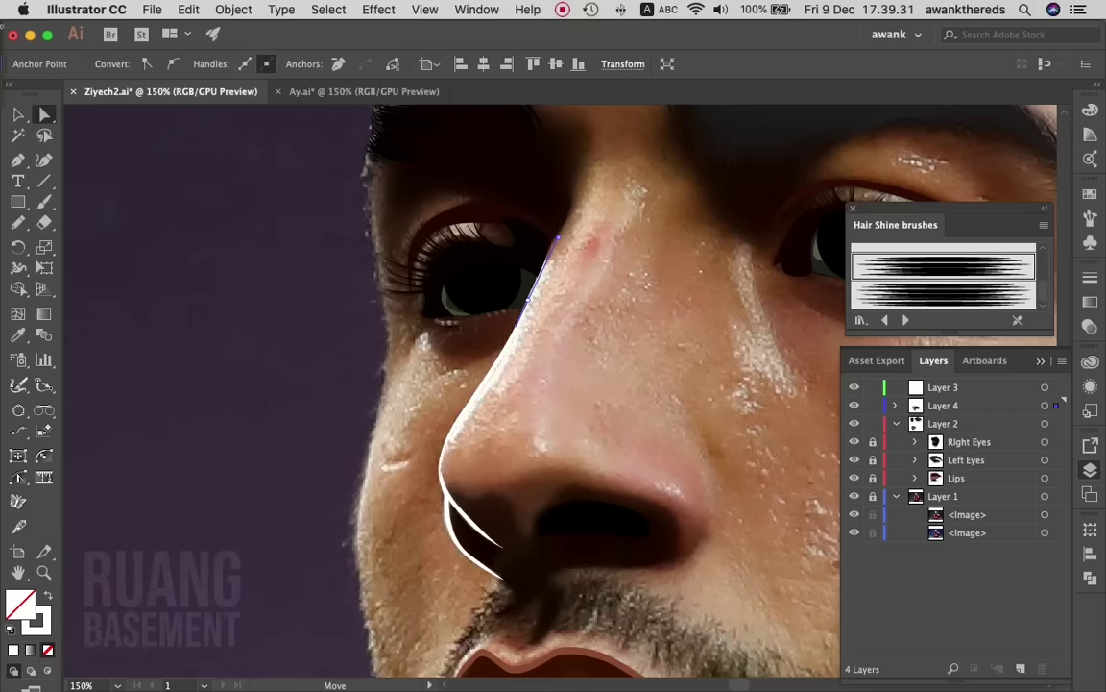
pyautogui.click(442, 461)
pyautogui.press('super+shift+a')
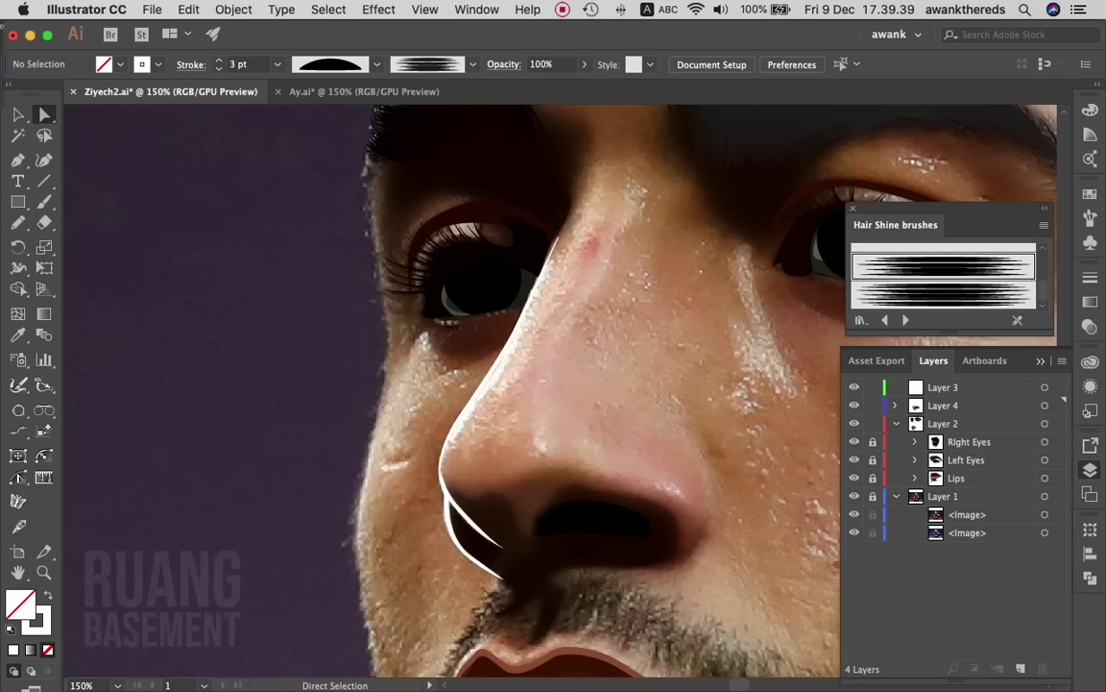
pyautogui.click(854, 513)
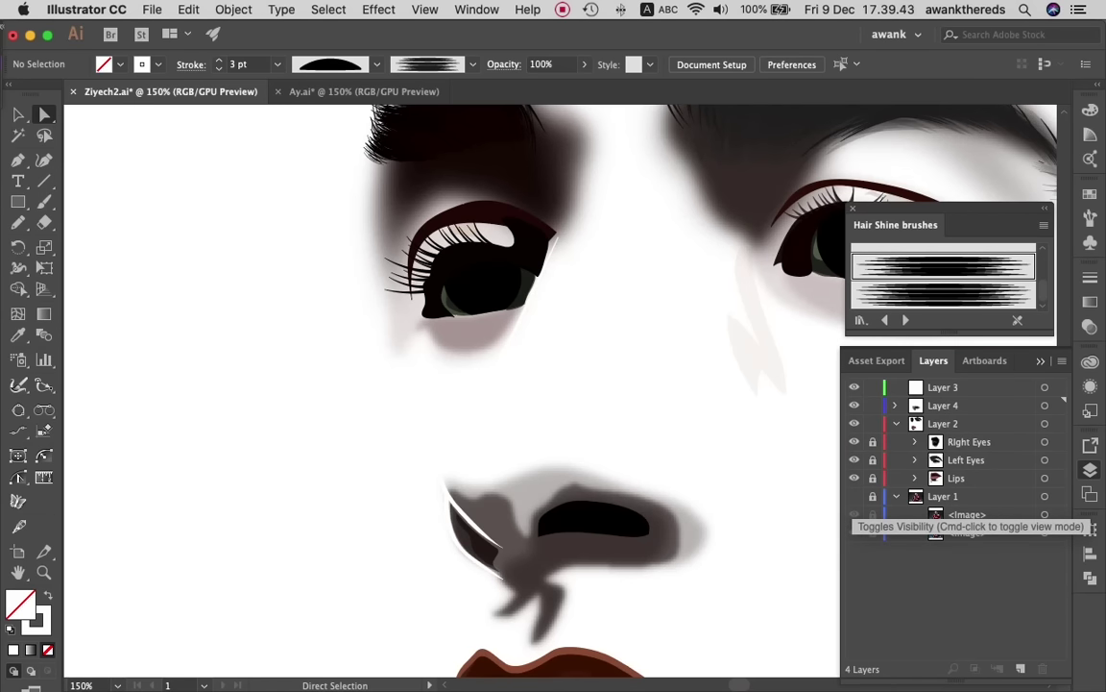
pyautogui.click(854, 515)
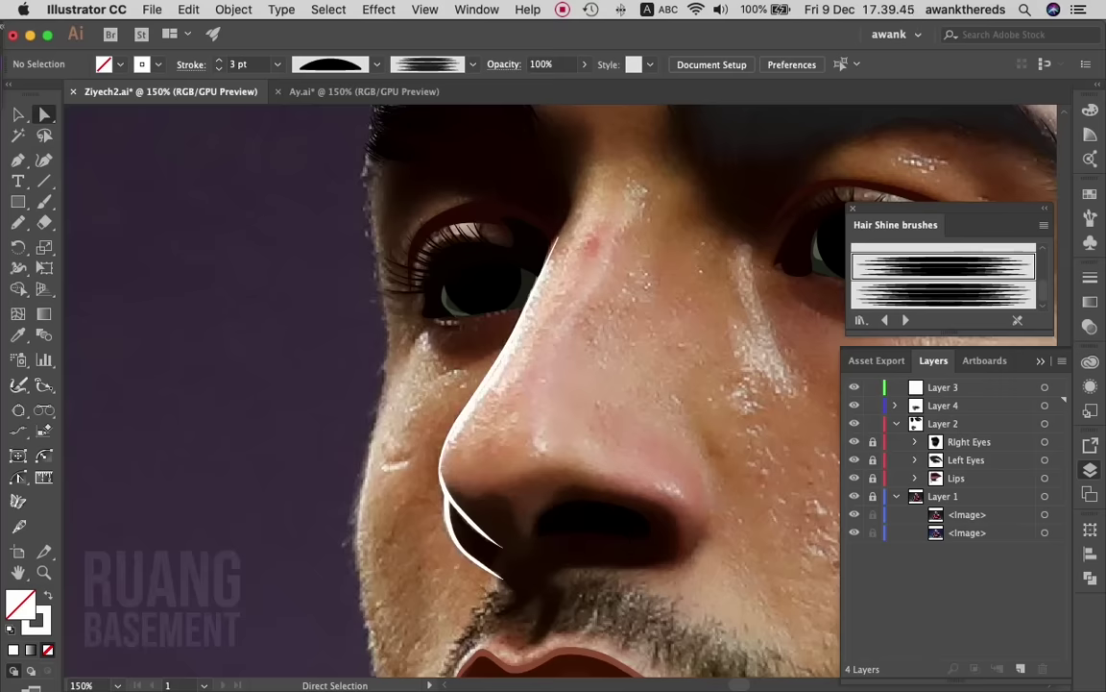
# - Pencil a closed shadow outline from the upper lip up around the nostril
pyautogui.press('z')
pyautogui.hotkey('ctrl', '1')
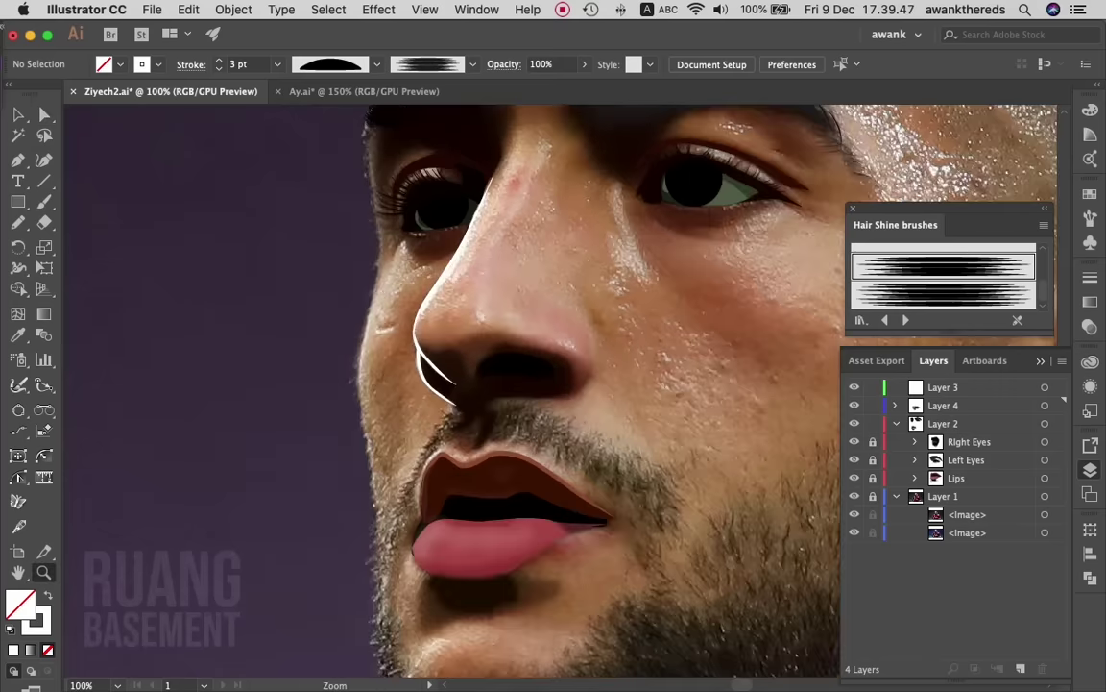
pyautogui.click(553, 509)
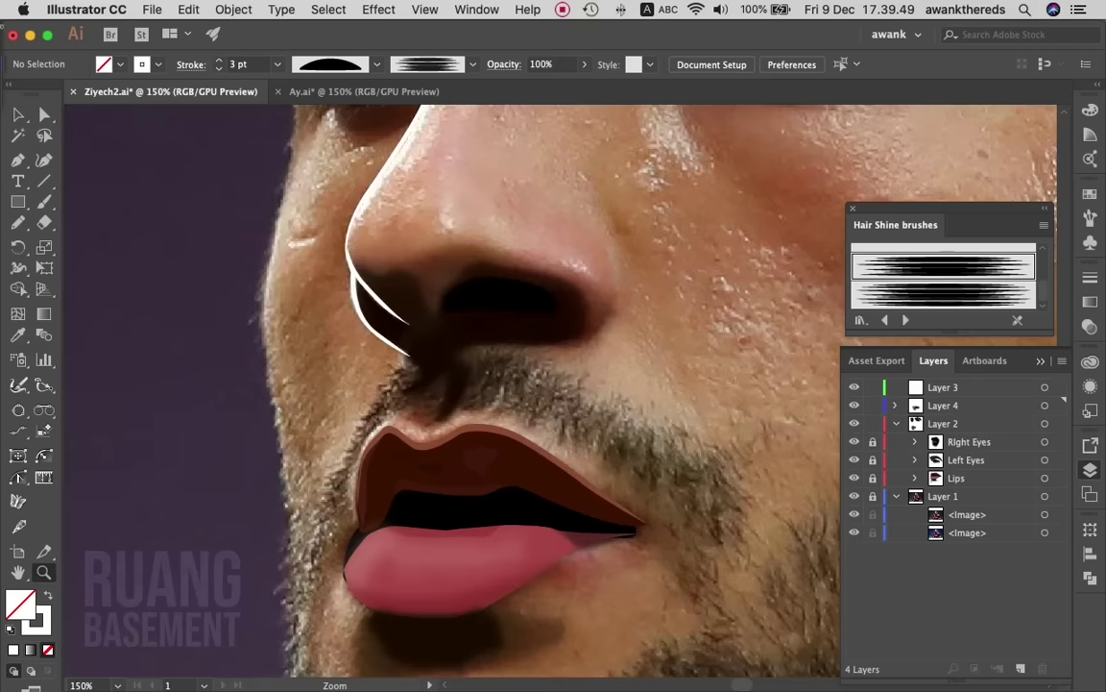
pyautogui.press('n')
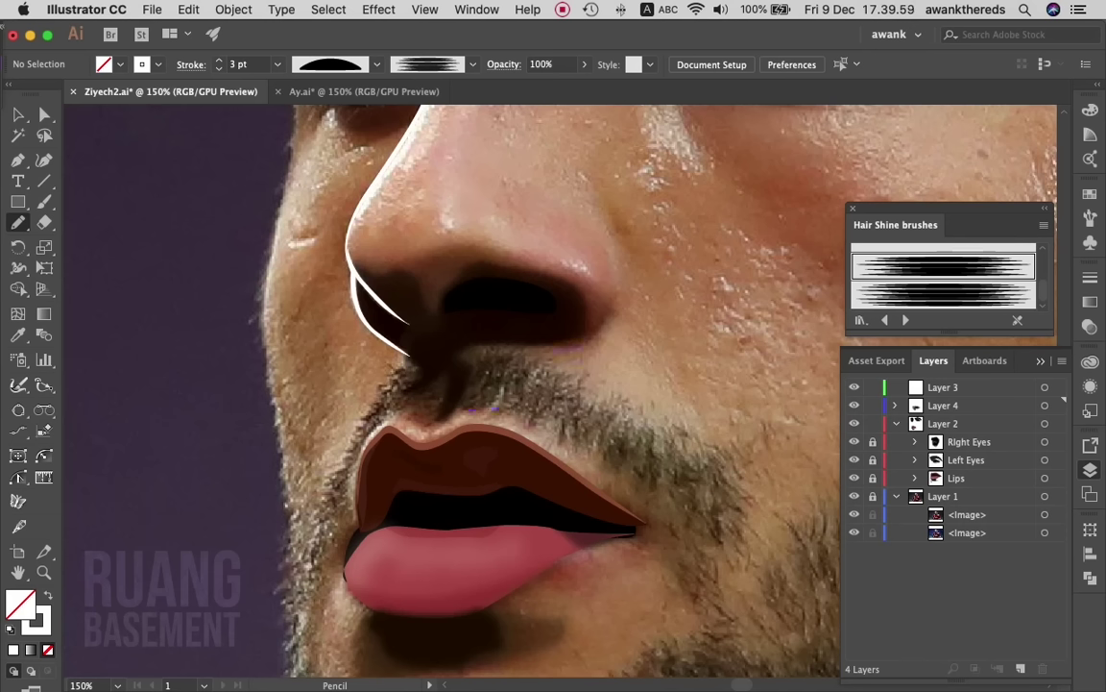
pyautogui.moveTo(384, 415); pyautogui.dragTo(615, 317)
pyautogui.moveTo(427, 345); pyautogui.dragTo(570, 333)
pyautogui.moveTo(591, 278); pyautogui.dragTo(584, 277)
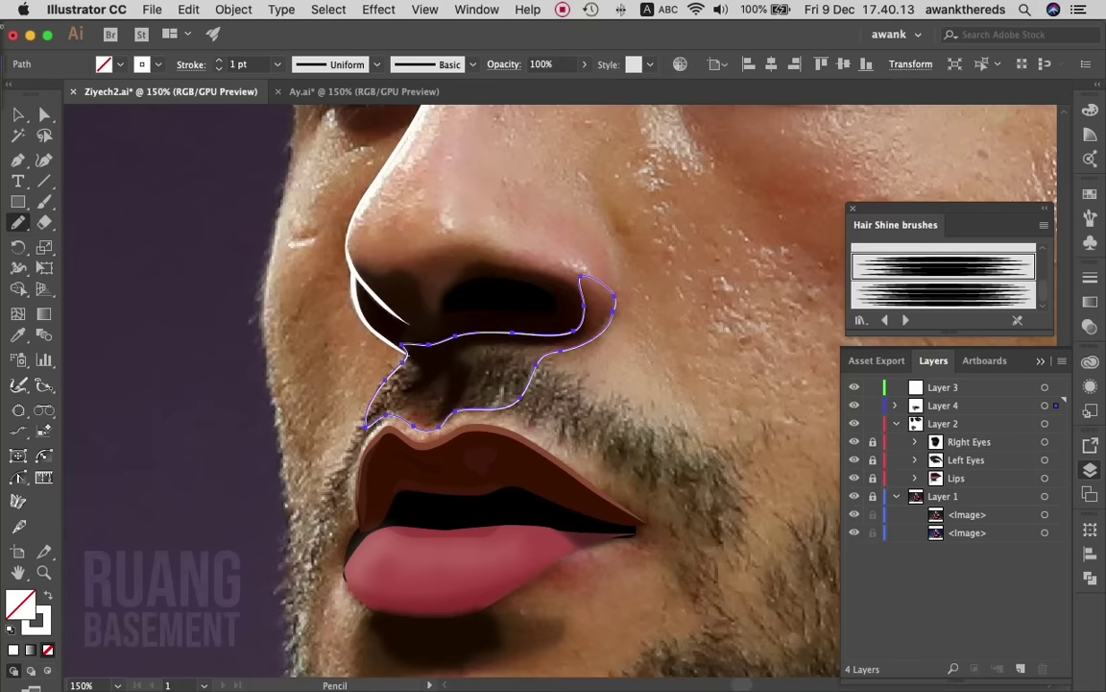
# - Reshape the shadow's top near the nostril and fill it with sampled dark brown
pyautogui.press('a')
pyautogui.moveTo(560, 271); pyautogui.dragTo(620, 354)
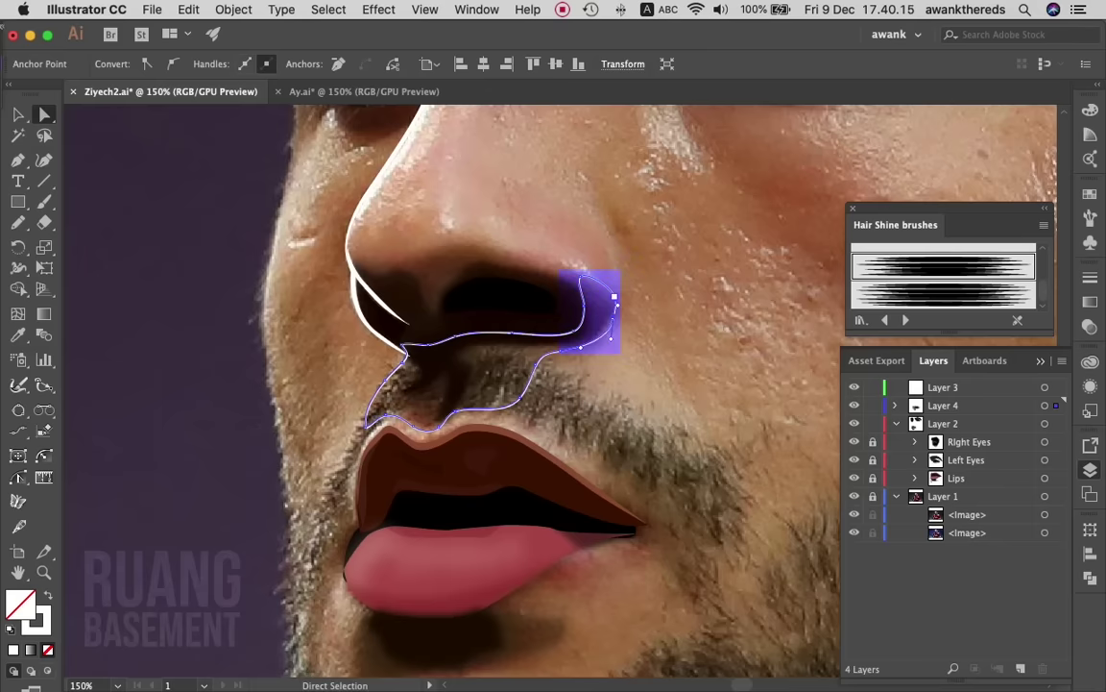
pyautogui.moveTo(615, 296); pyautogui.dragTo(609, 291)
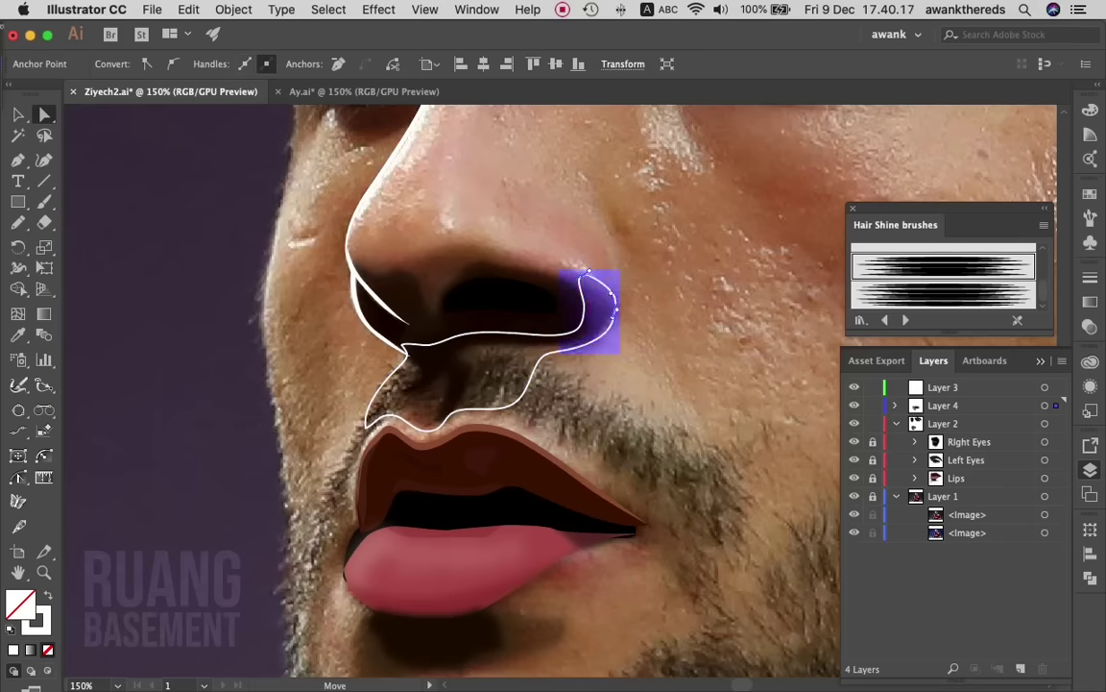
pyautogui.press('i')
pyautogui.click(509, 297)
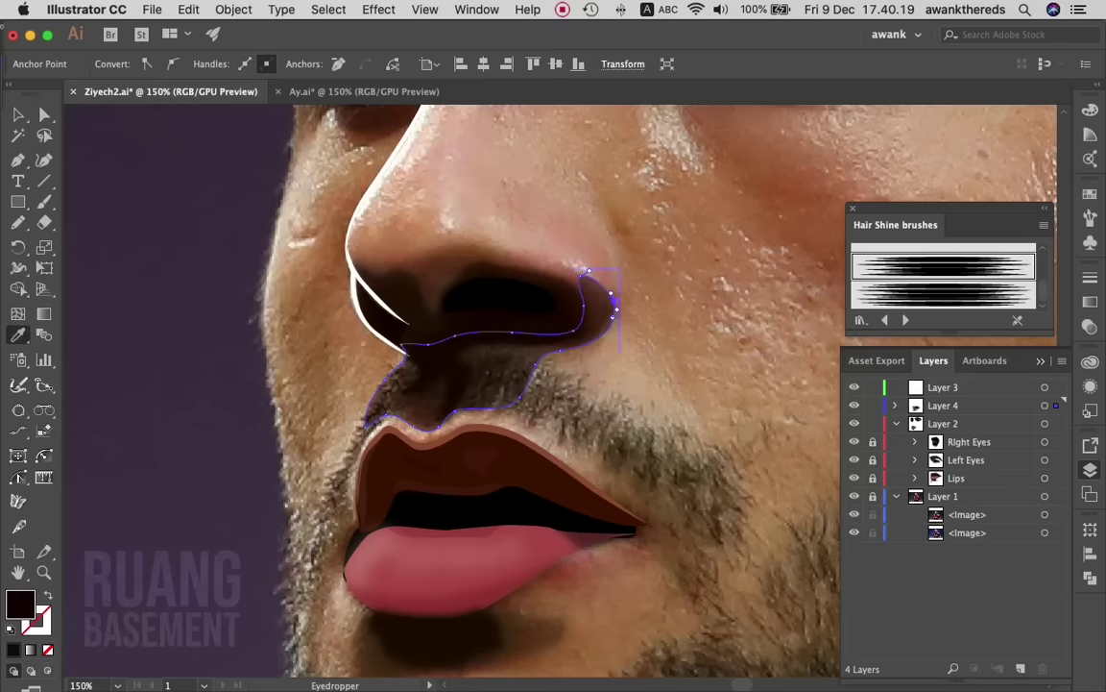
# - Zoom in on the nostril shadow and nudge its top anchor to smooth the curve
pyautogui.press('v')
pyautogui.press('super+shift+a')
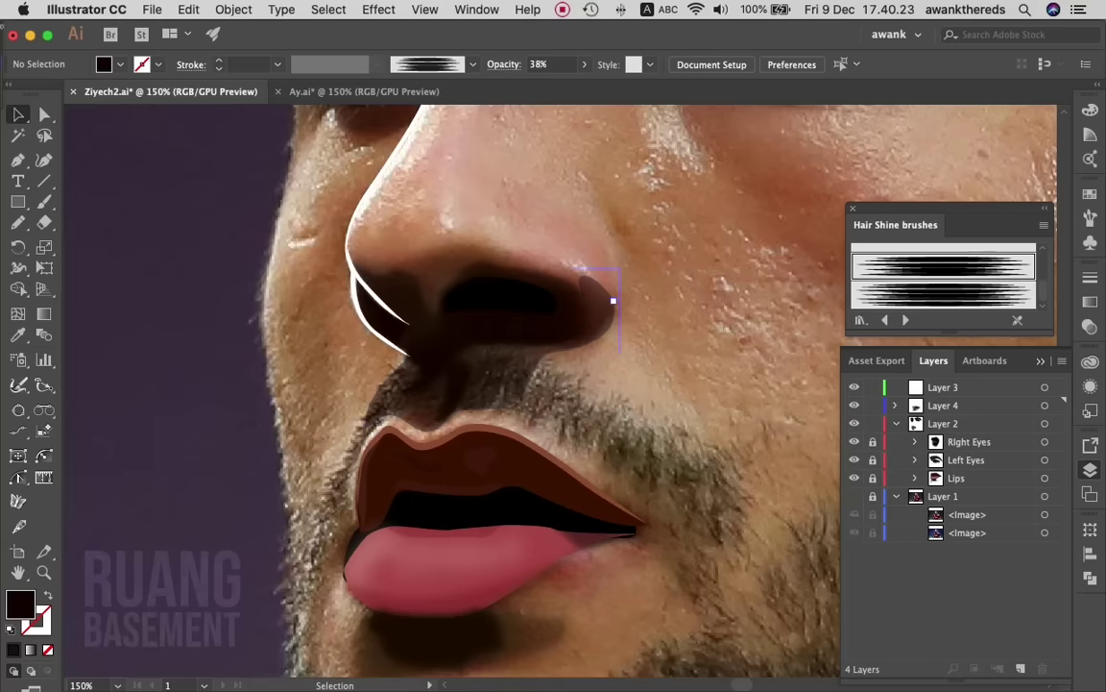
pyautogui.press('z')
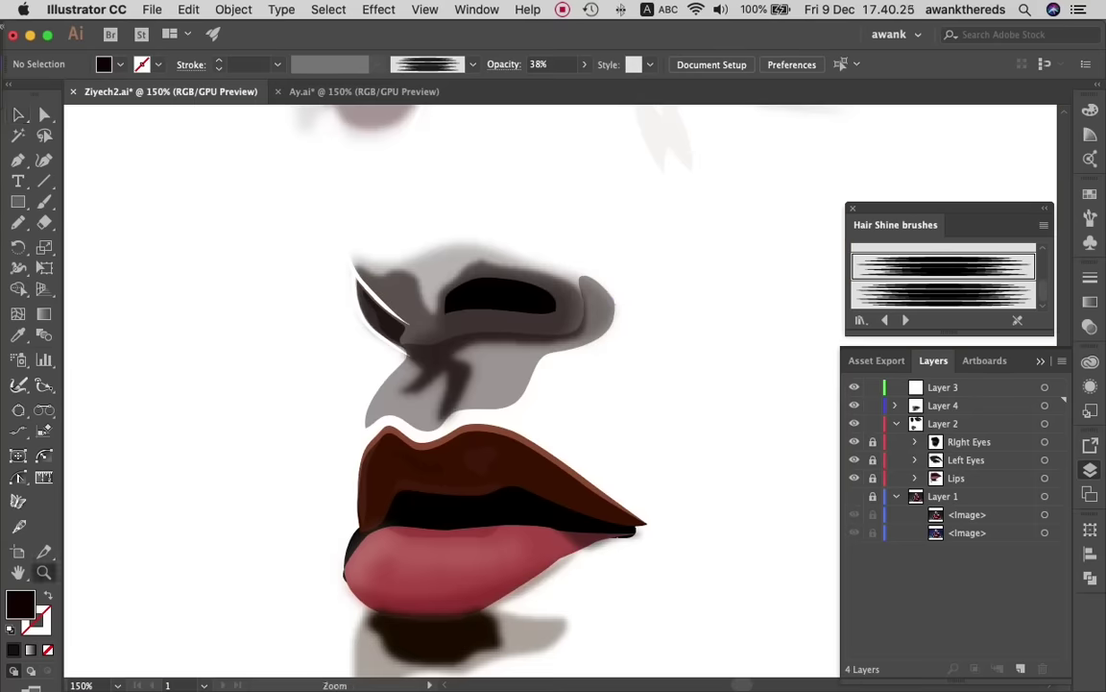
pyautogui.click(663, 259)
pyautogui.click(663, 259)
pyautogui.click(663, 259)
pyautogui.click(385, 432)
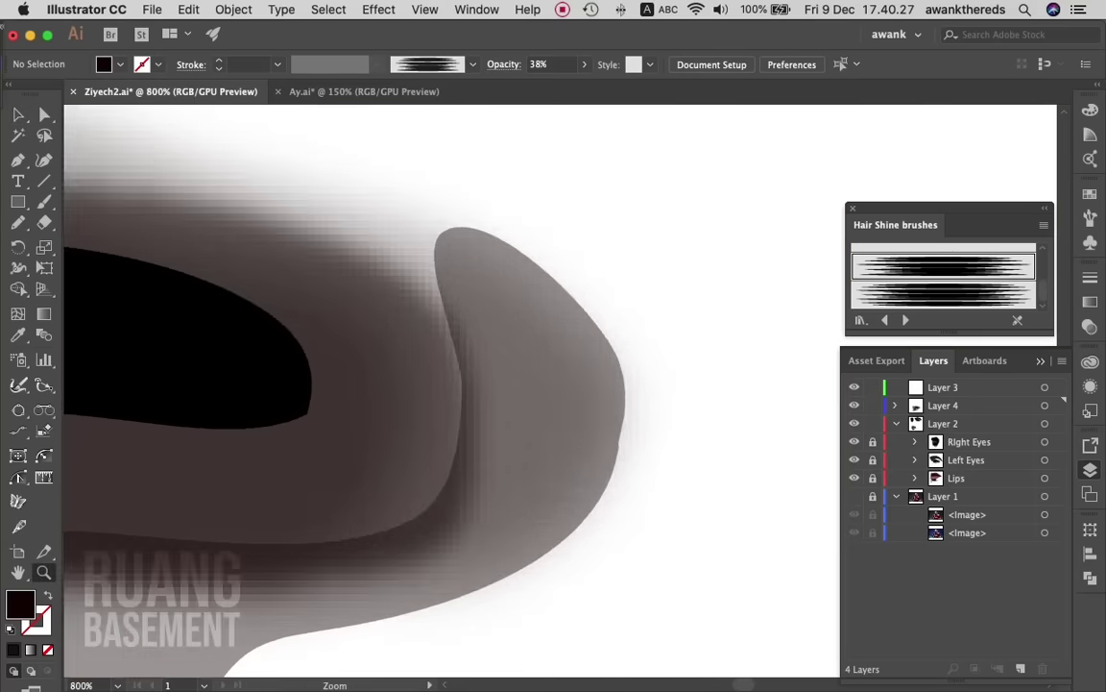
pyautogui.press('a')
pyautogui.click(461, 317)
pyautogui.moveTo(443, 231); pyautogui.dragTo(424, 241)
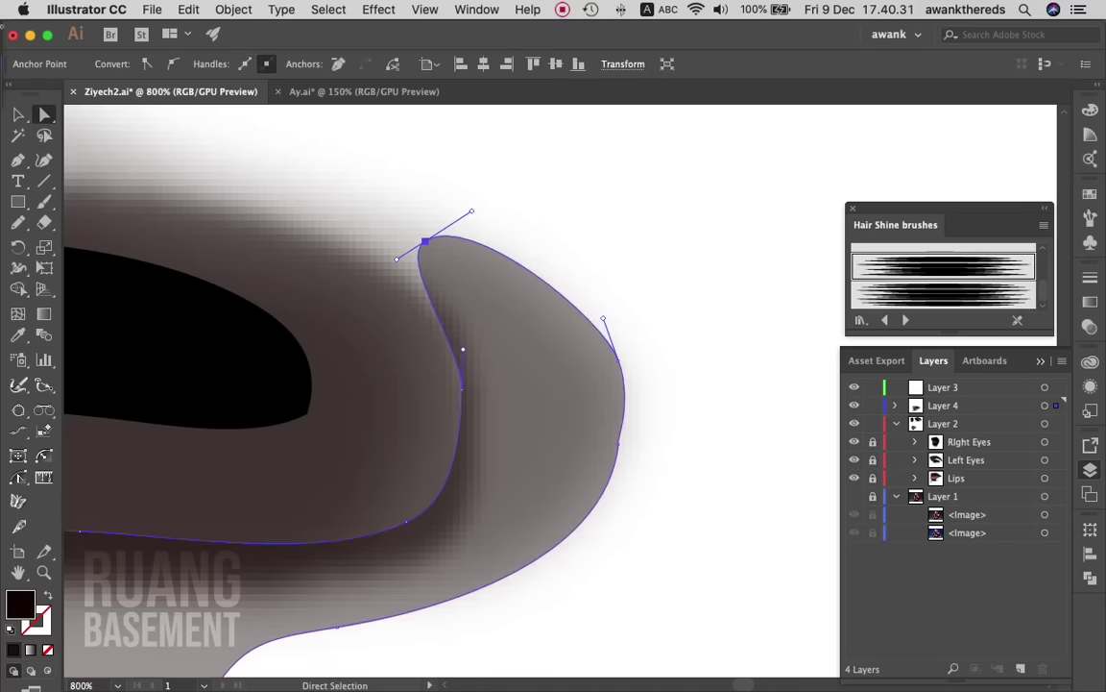
pyautogui.press('z')
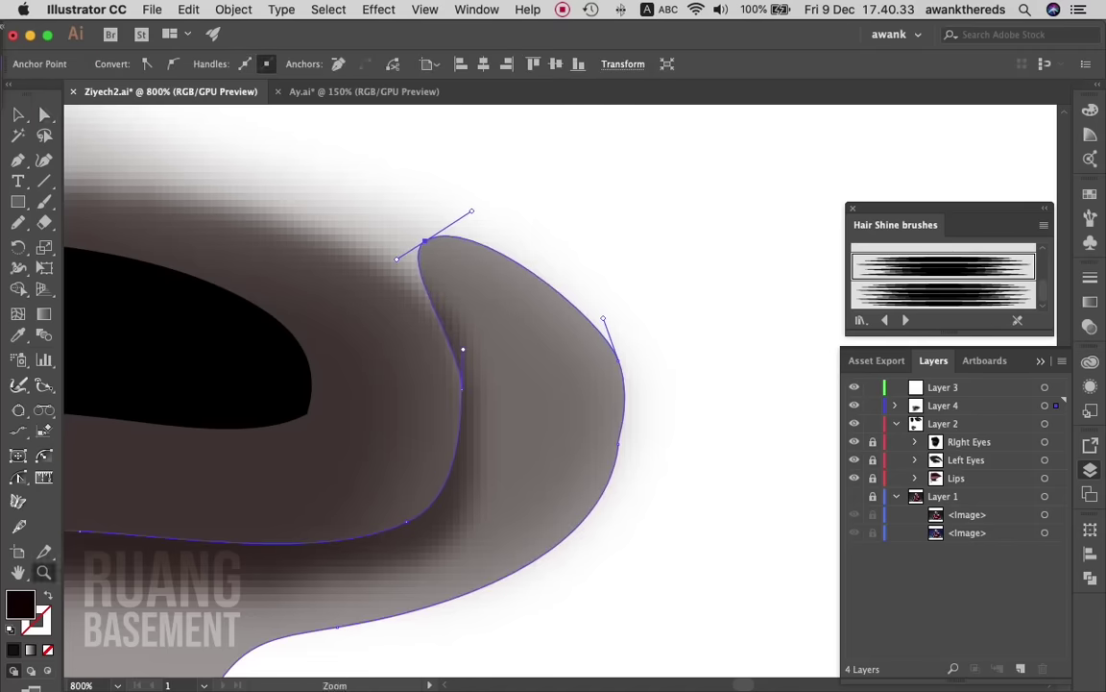
pyautogui.press('super+minus')
pyautogui.press('super+minus')
pyautogui.press('super+minus')
pyautogui.press('super+minus')
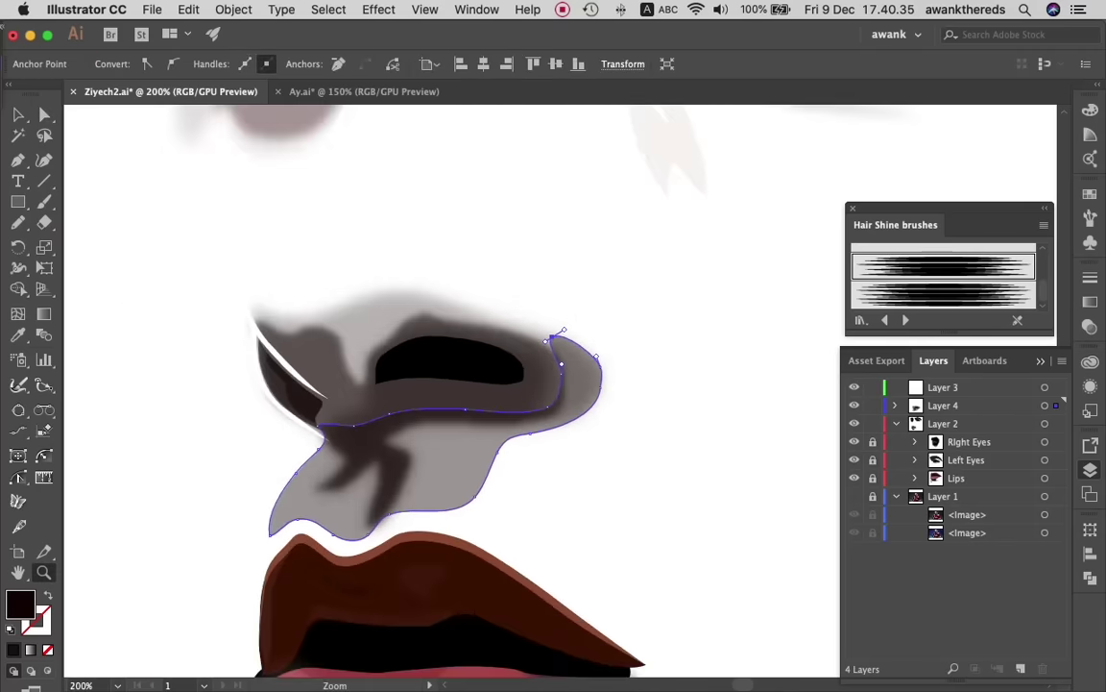
pyautogui.press('super+minus')
pyautogui.press('i')
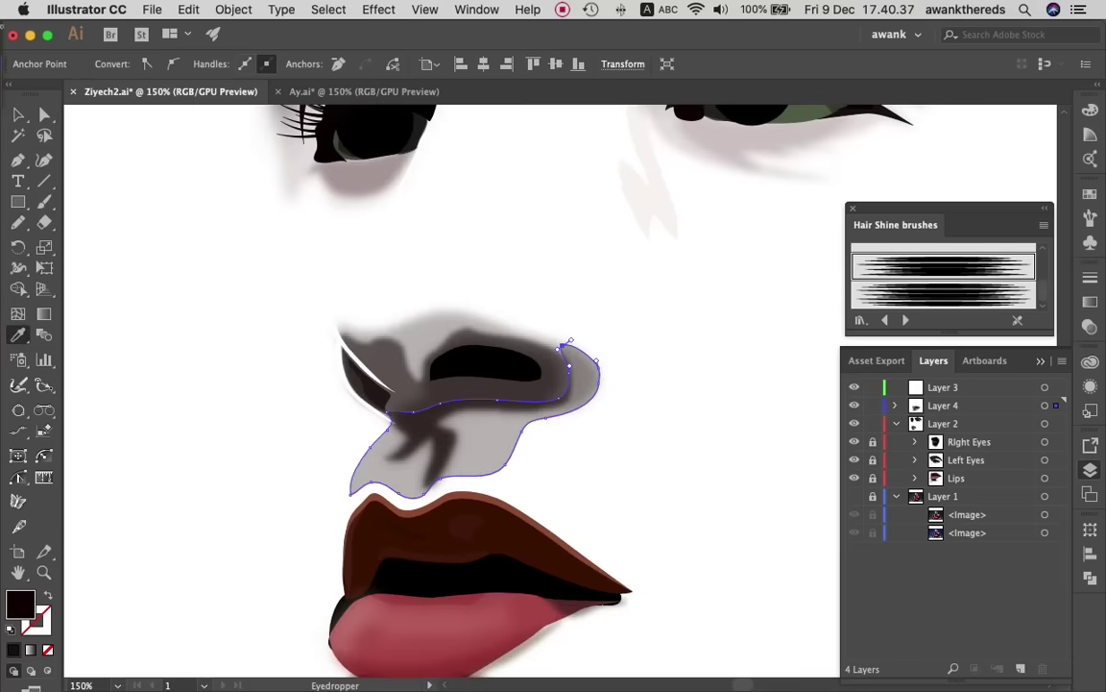
pyautogui.press('v')
pyautogui.press('super+shift+a')
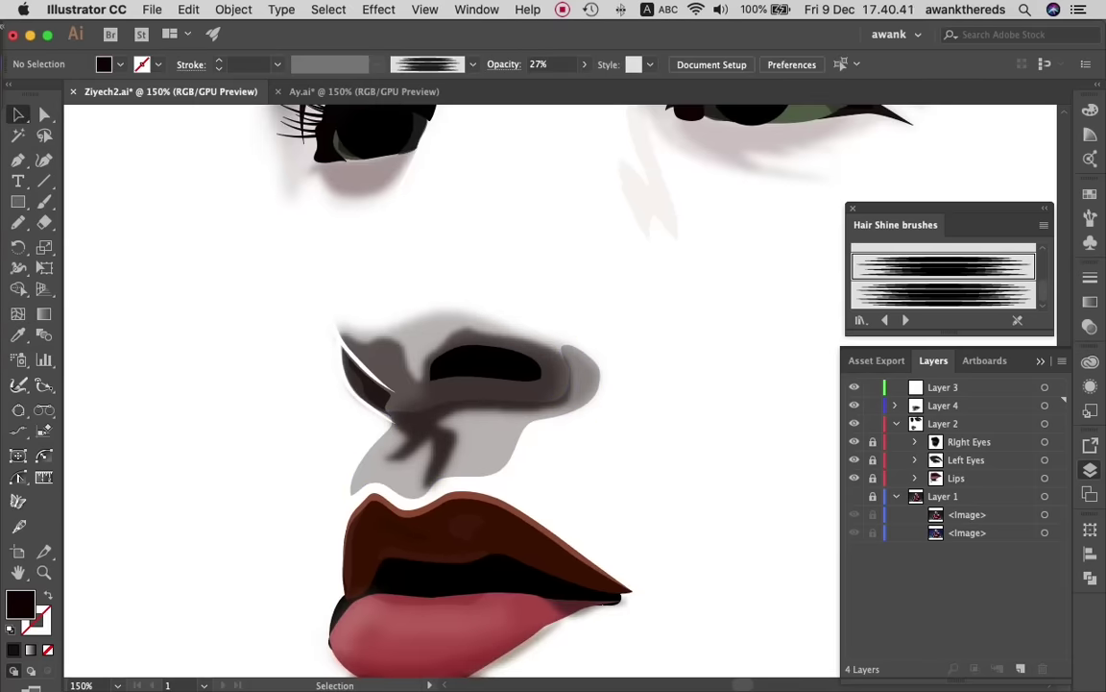
# - Zoom in on the shadow's tip and pull its top anchor left and down
pyautogui.press('z')
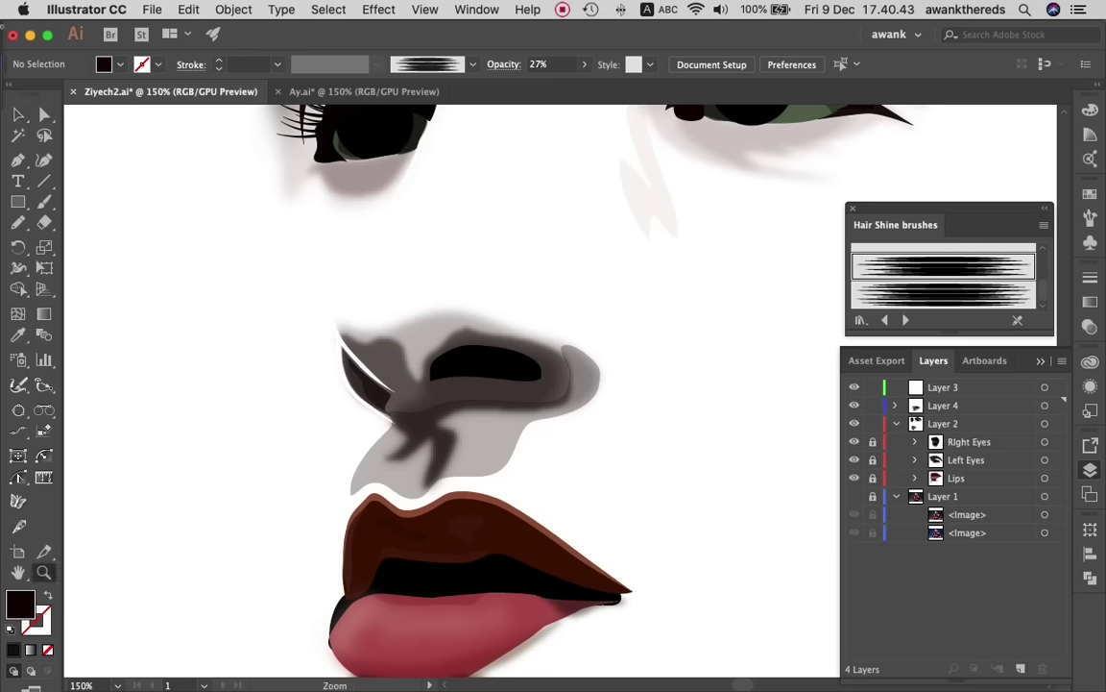
pyautogui.click(844, 310)
pyautogui.click(451, 413)
pyautogui.click(452, 413)
pyautogui.press('a')
pyautogui.click(474, 280)
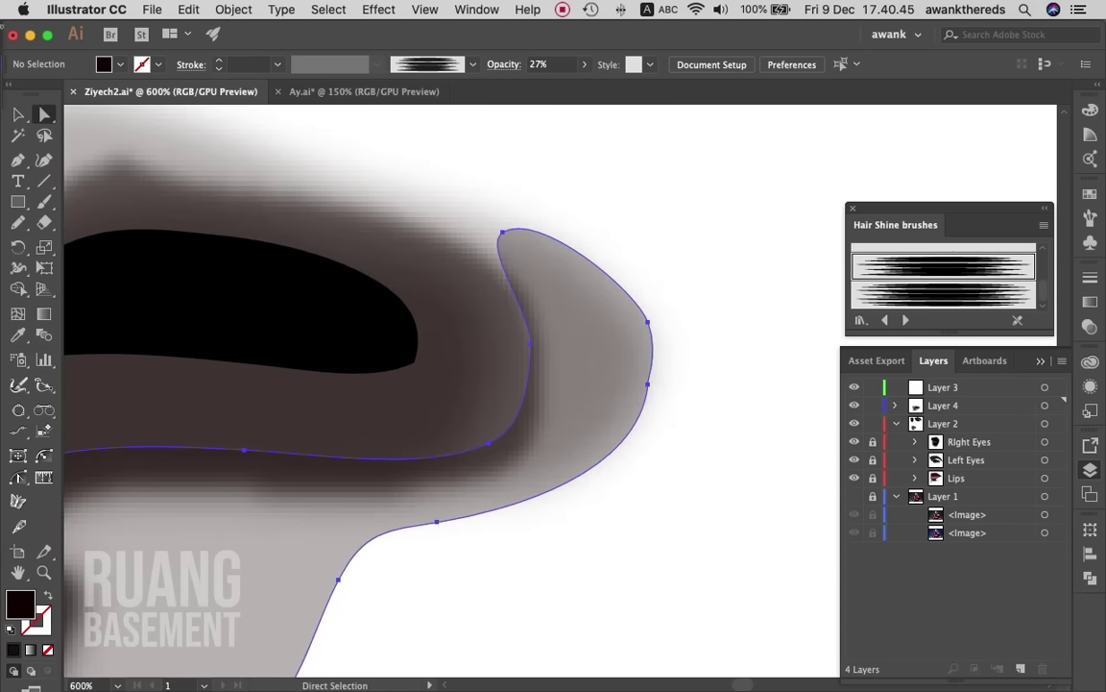
pyautogui.moveTo(502, 233); pyautogui.dragTo(479, 244)
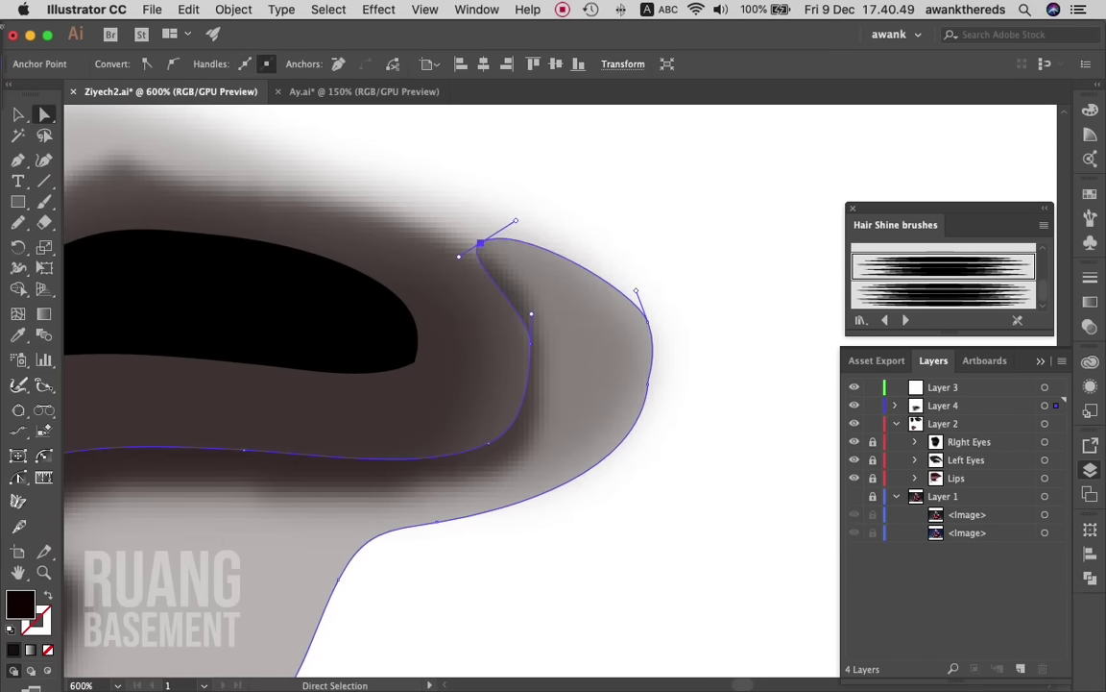
# - Make the top anchor a sharp corner and reshape the shadow's right edge
pyautogui.click(479, 244)
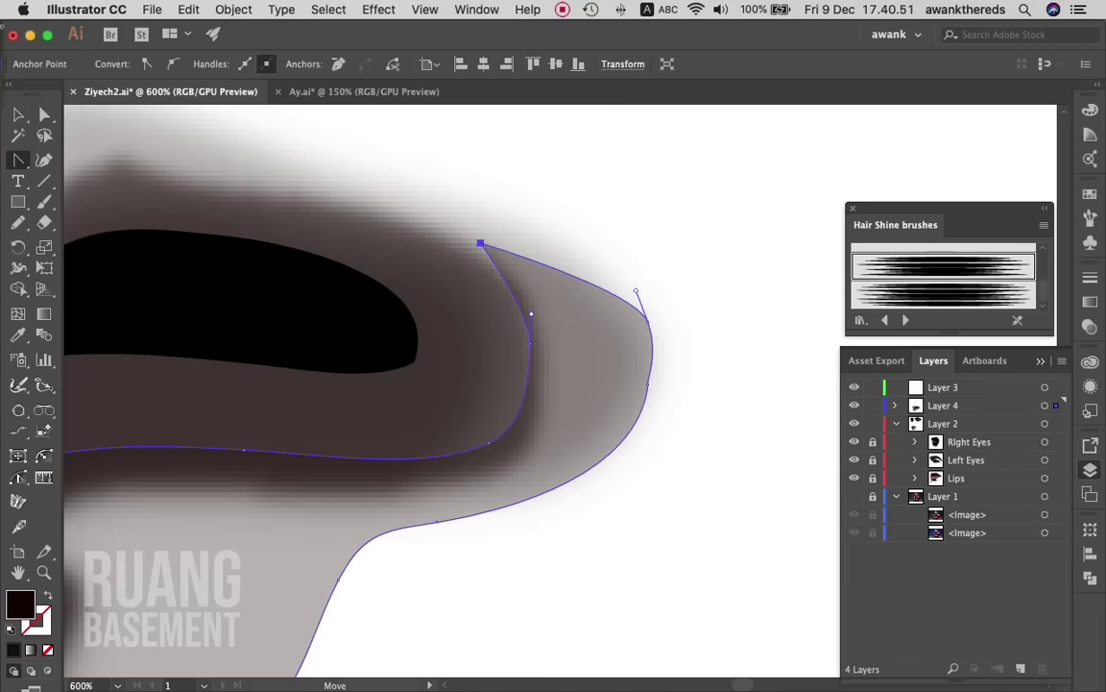
pyautogui.press('a')
pyautogui.moveTo(479, 244); pyautogui.dragTo(466, 233)
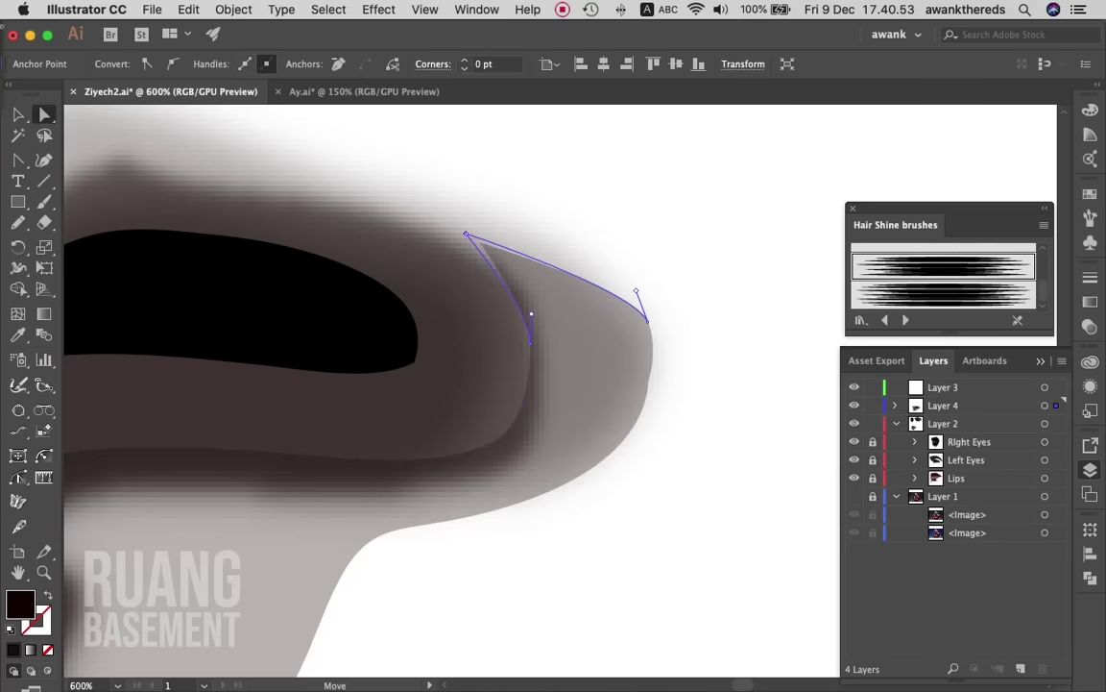
pyautogui.moveTo(636, 290); pyautogui.dragTo(625, 243)
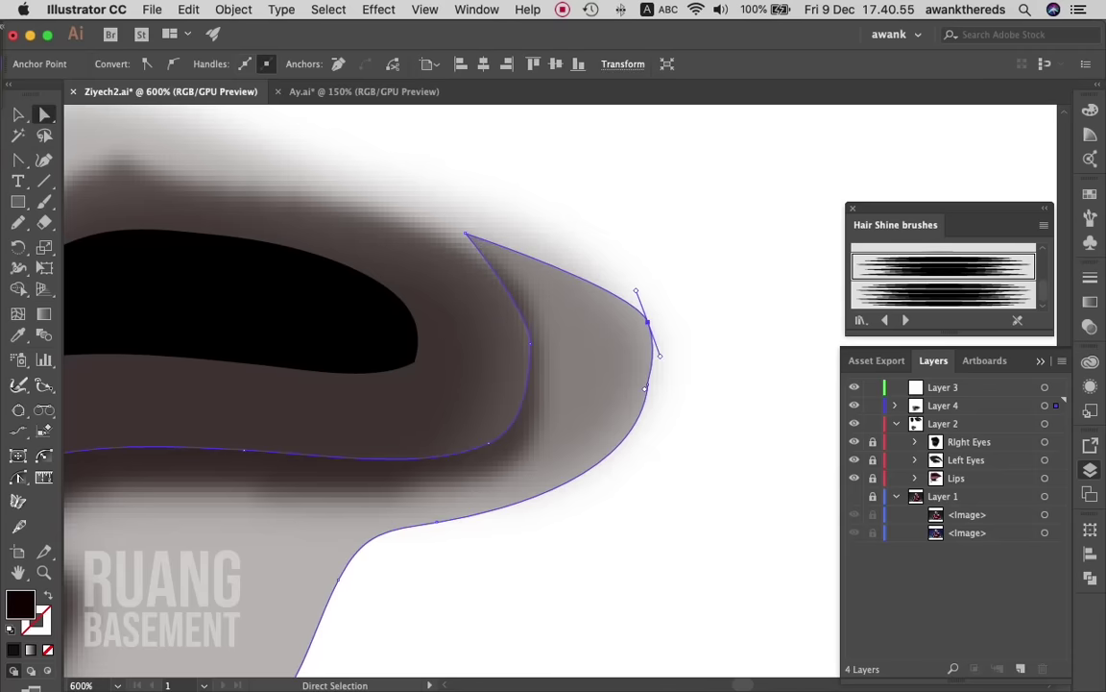
pyautogui.press('super+shift+a')
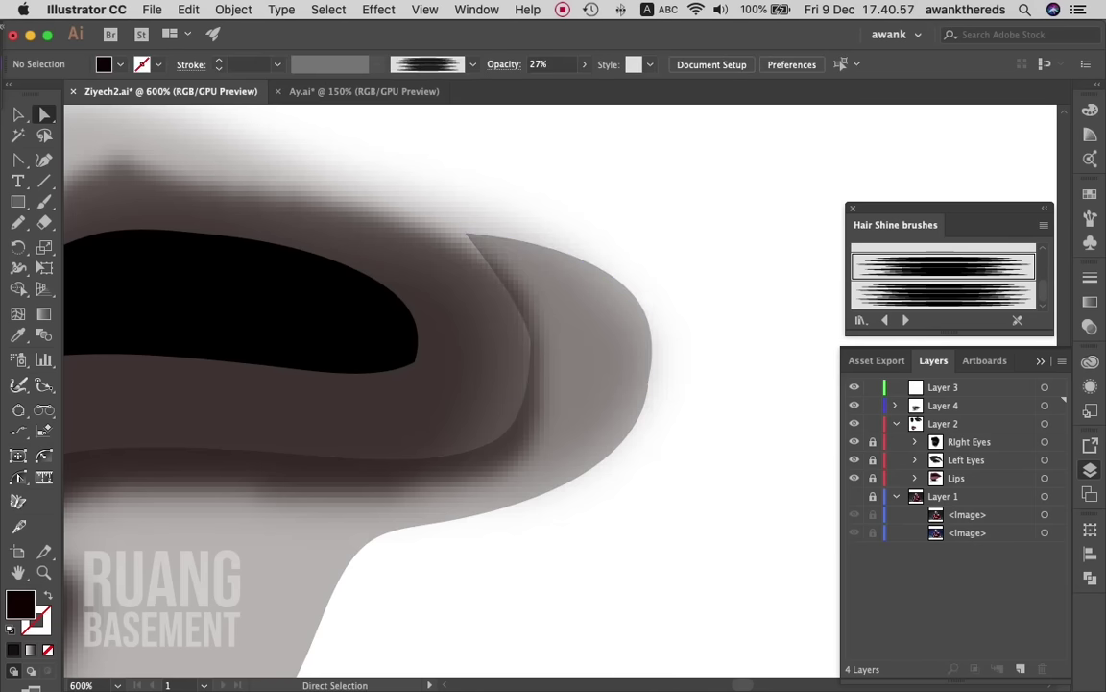
pyautogui.press('super+minus')
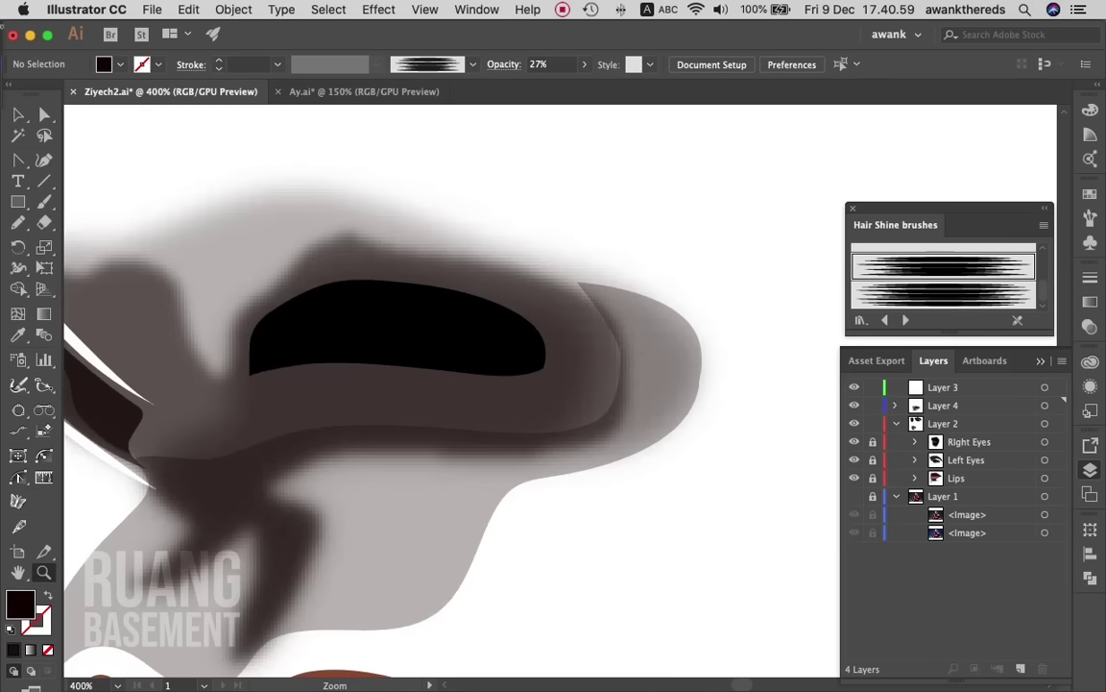
pyautogui.press('super+minus')
pyautogui.press('super+minus')
pyautogui.press('super+minus')
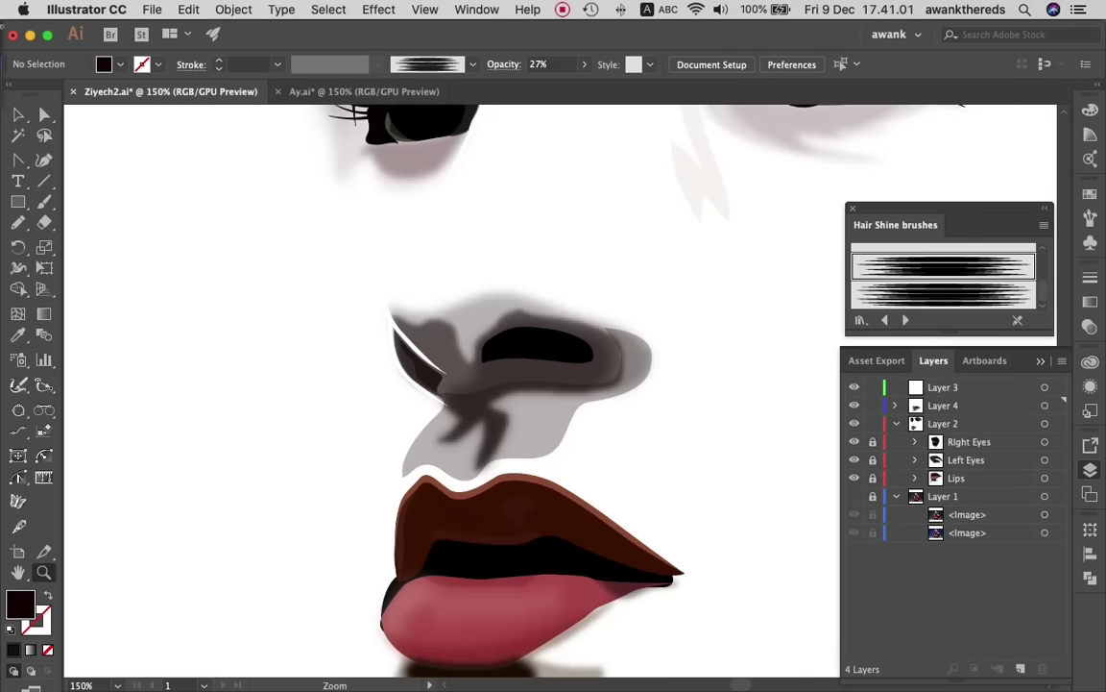
pyautogui.press('super+minus')
pyautogui.press('super+minus')
pyautogui.press('super+minus')
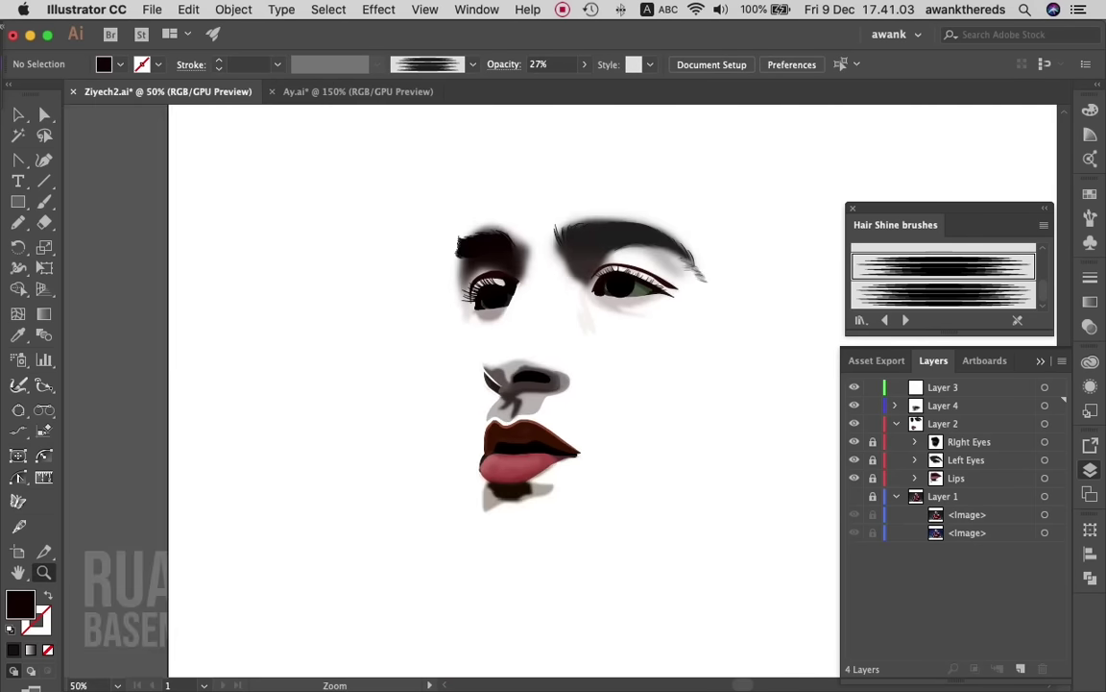
# - Lower the white nose-edge highlight's opacity to 35%
pyautogui.keyDown('super'); pyautogui.click(491, 379); pyautogui.keyUp('super')
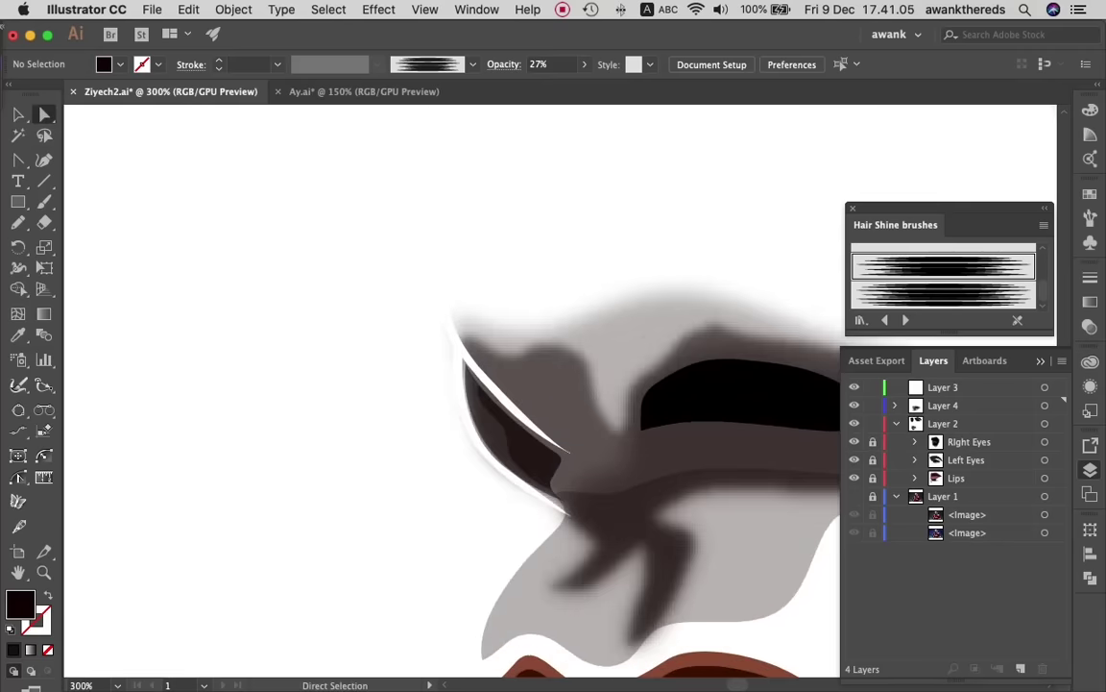
pyautogui.click(491, 380)
pyautogui.press('v')
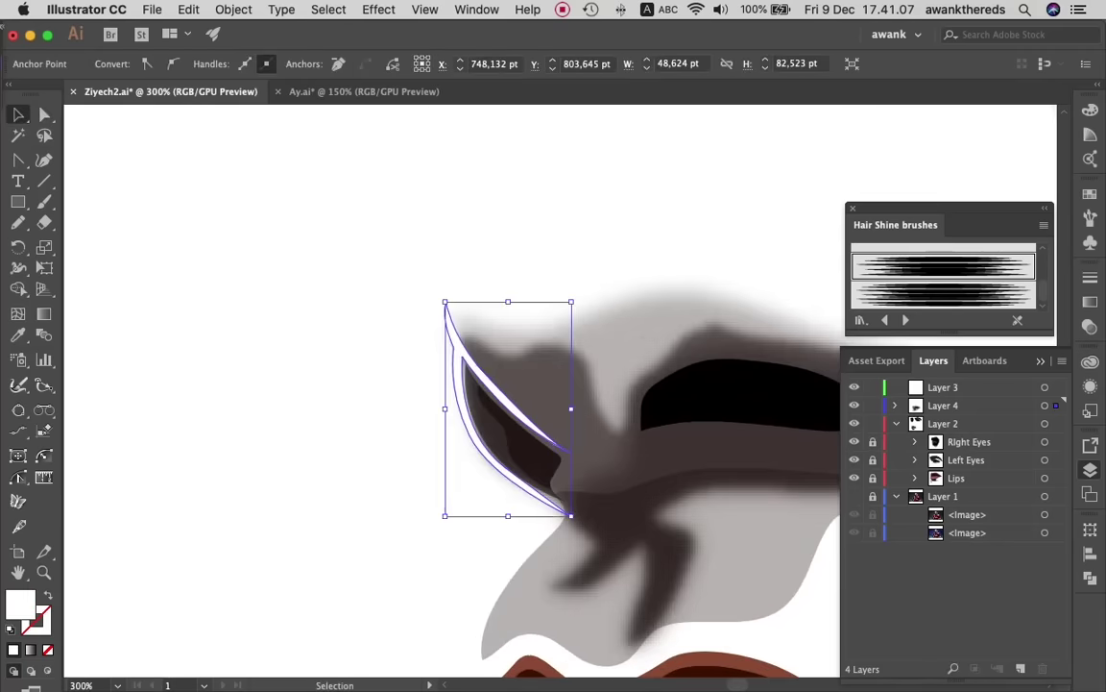
pyautogui.press('super+shift+a')
pyautogui.press('super+z')
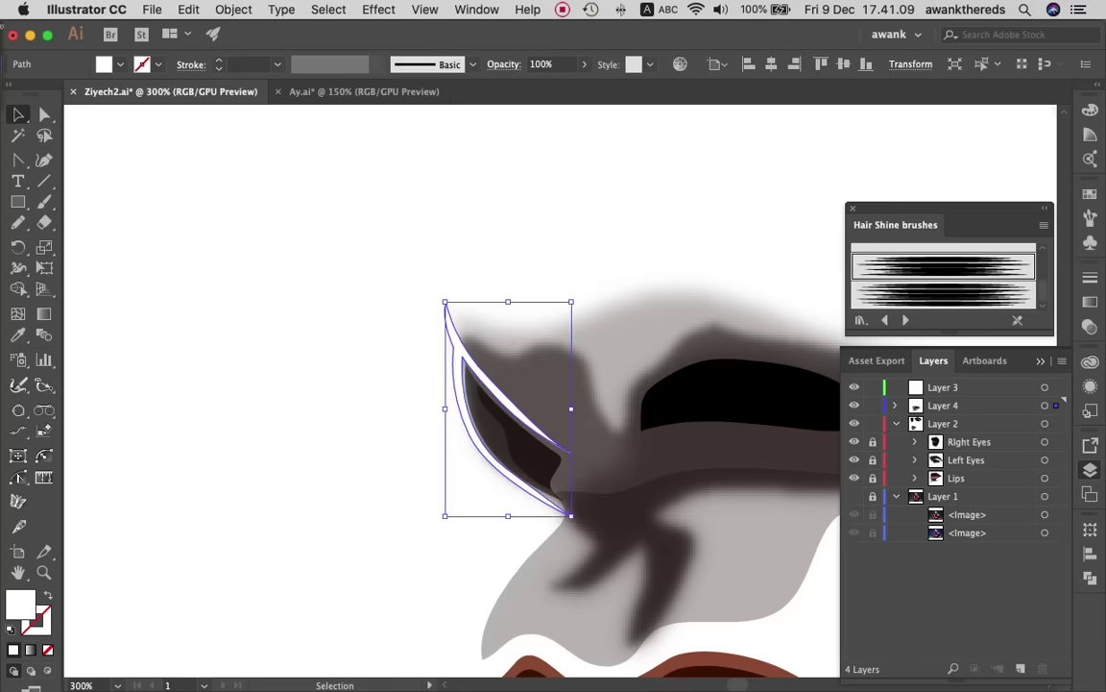
pyautogui.click(584, 64)
pyautogui.moveTo(526, 86); pyautogui.dragTo(540, 85)
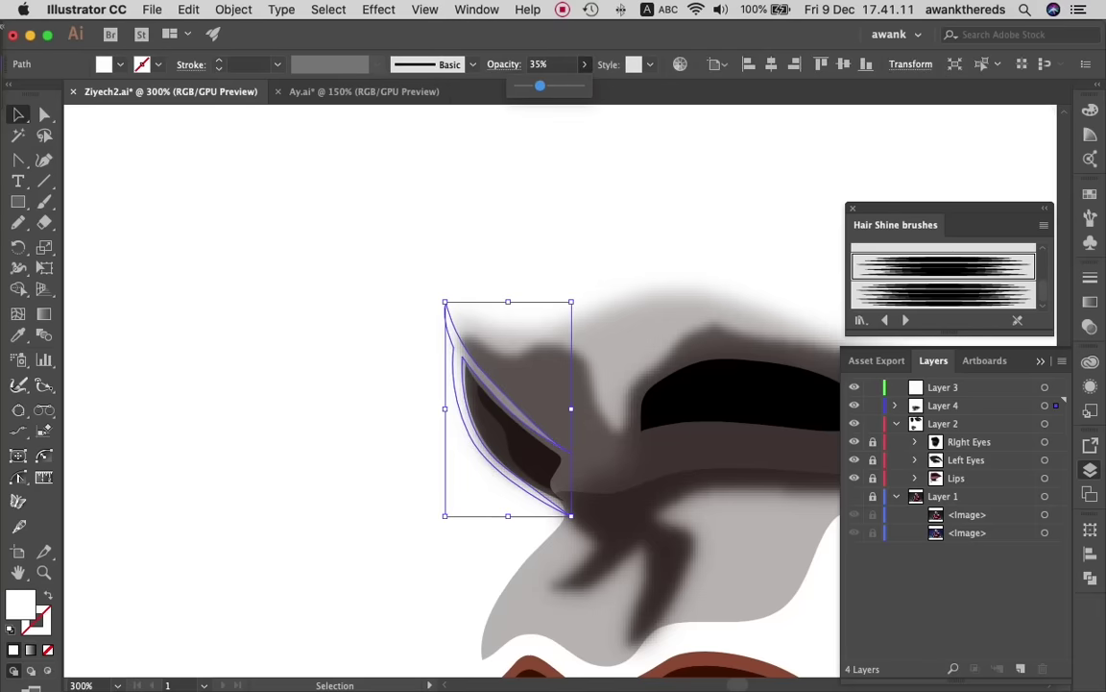
pyautogui.press('Return')
pyautogui.press('super+shift+a')
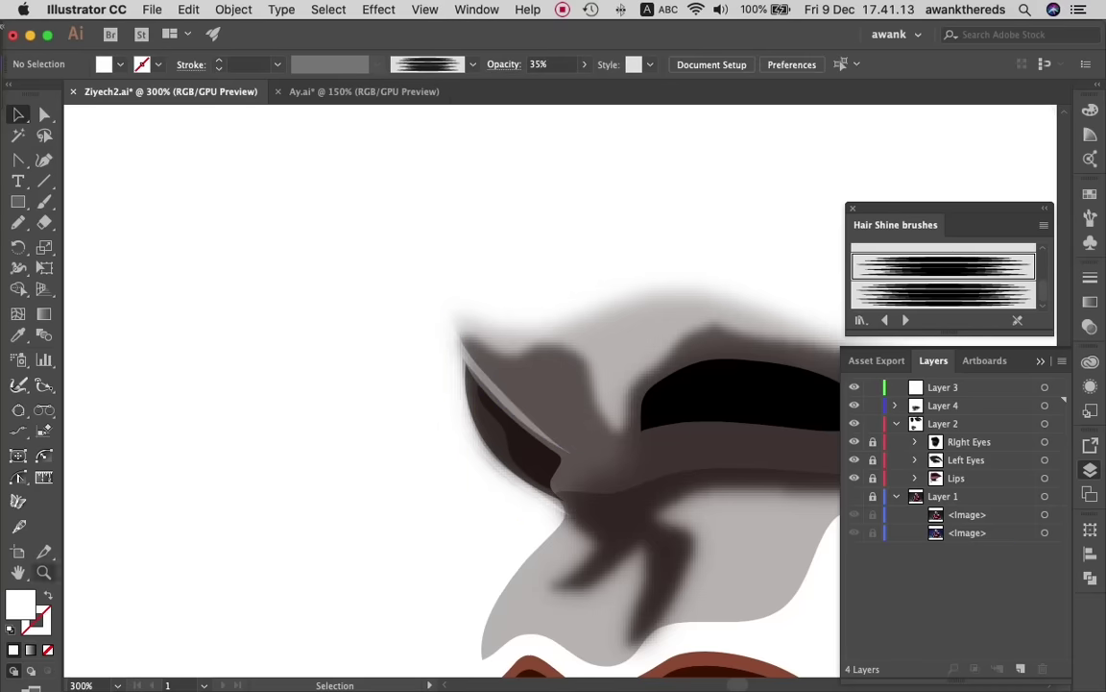
# - Check the nostril shadow, then make the reference photo visible beneath the artwork
pyautogui.press('z')
pyautogui.press('super+minus')
pyautogui.press('super+minus')
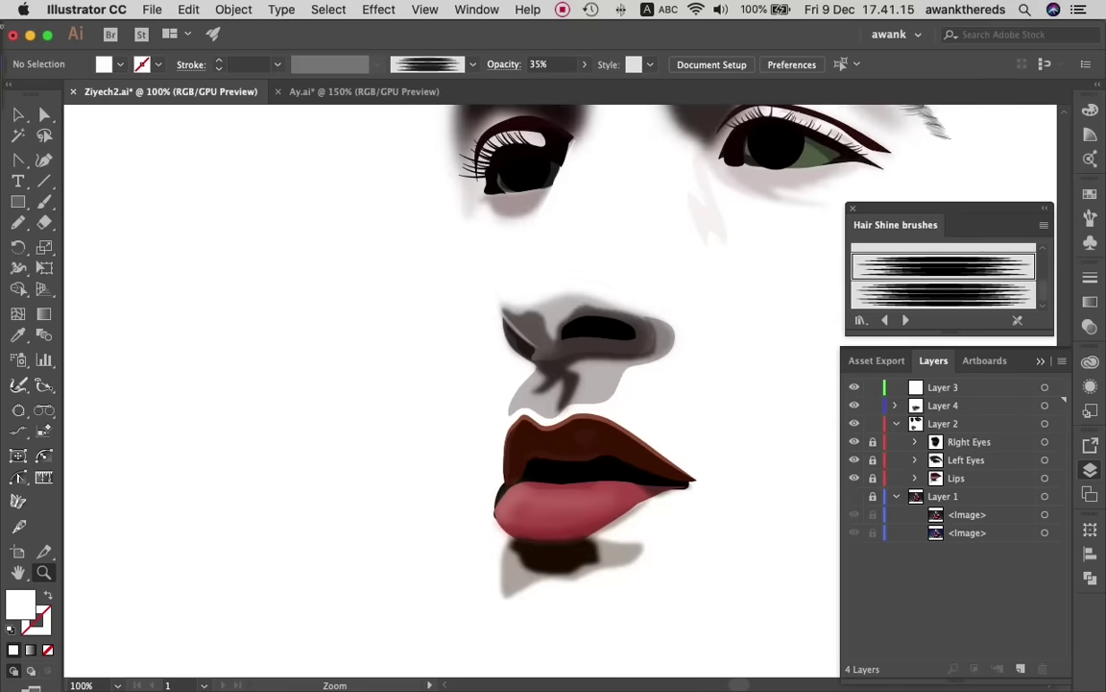
pyautogui.press('a')
pyautogui.click(567, 371)
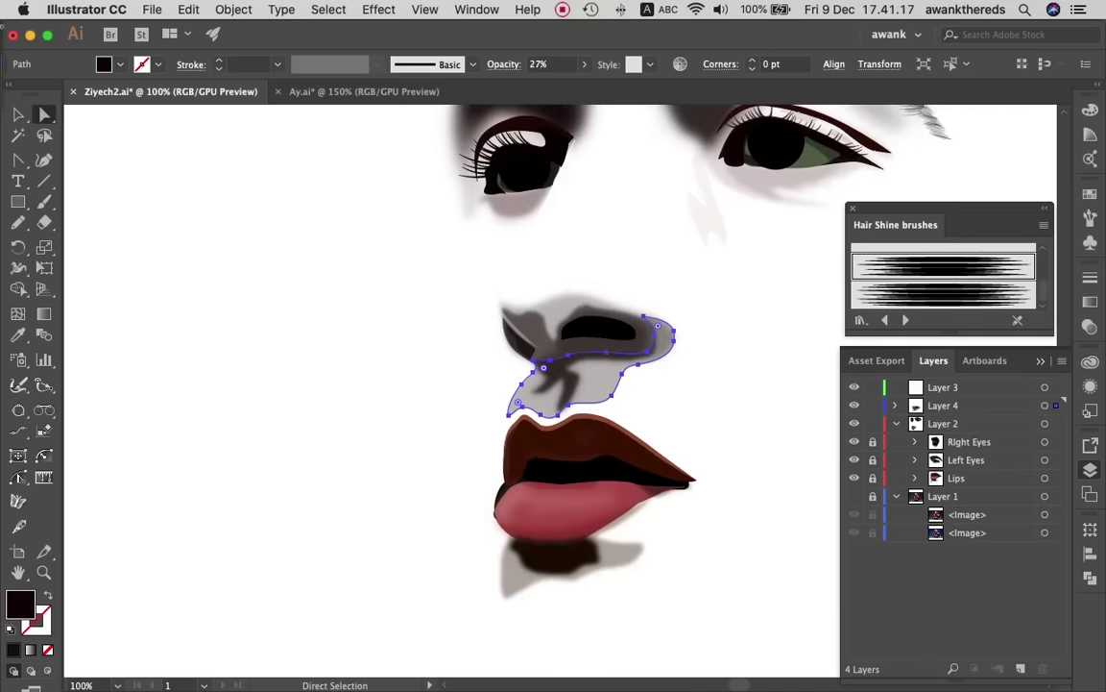
pyautogui.click(467, 362)
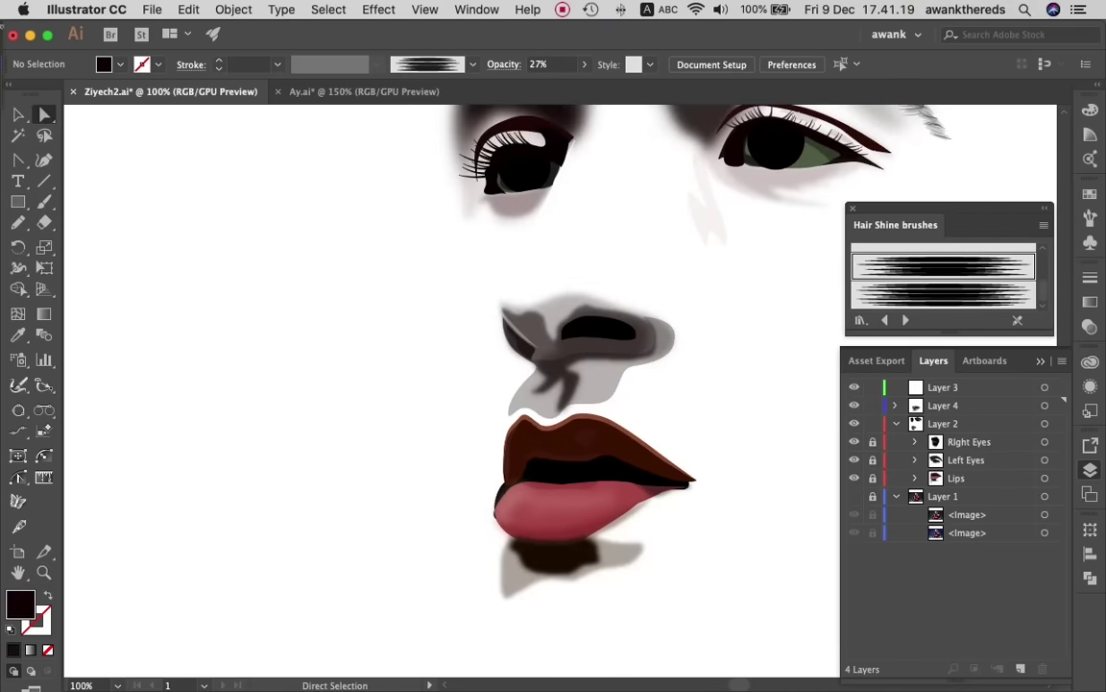
pyautogui.click(854, 514)
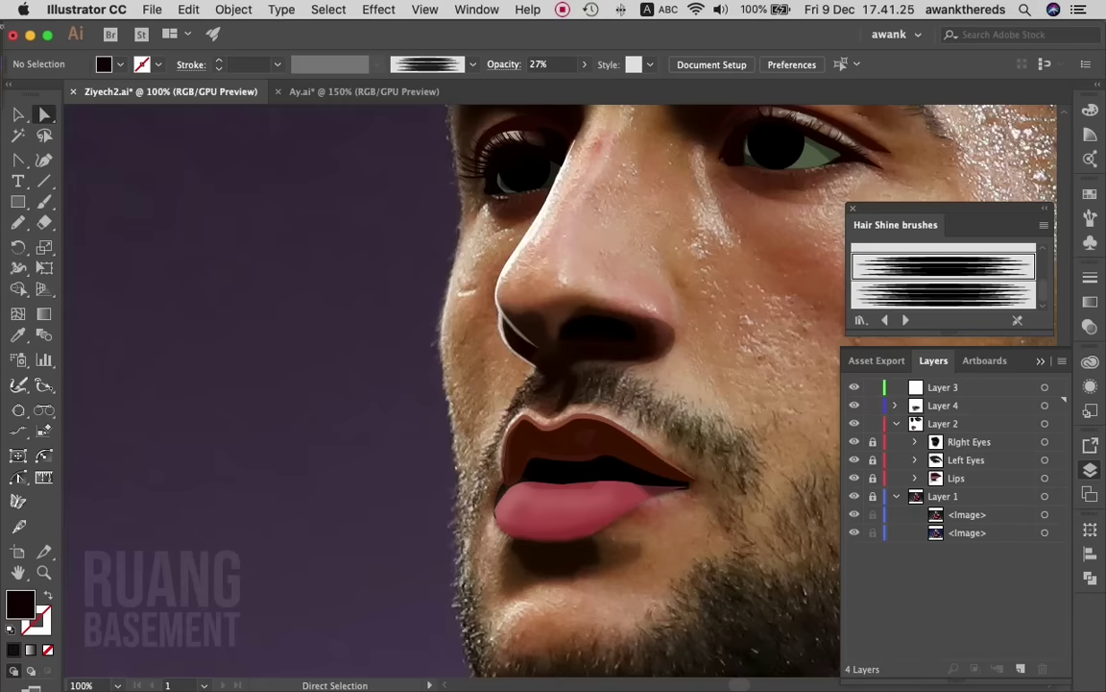
# - Unlock Layer 1 and hide its original photo after a quick comparison, then zoom on the nose
pyautogui.hscroll(3, 595, 384)
pyautogui.hscroll(1, 596, 384)
pyautogui.scroll(1, 595, 385)
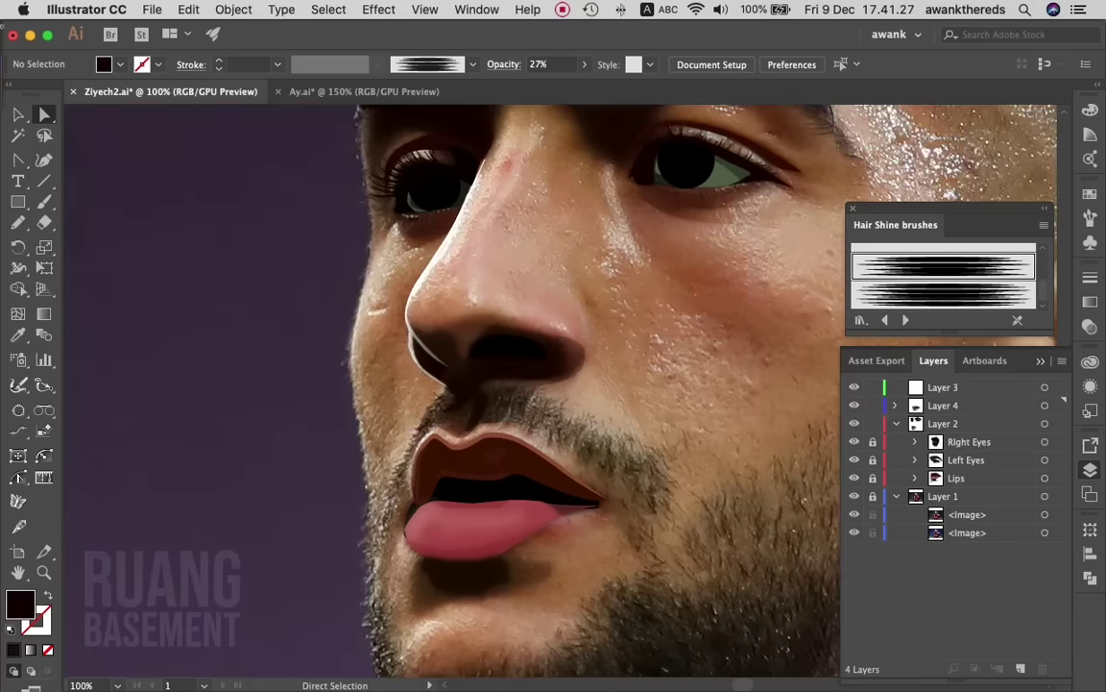
pyautogui.press('z')
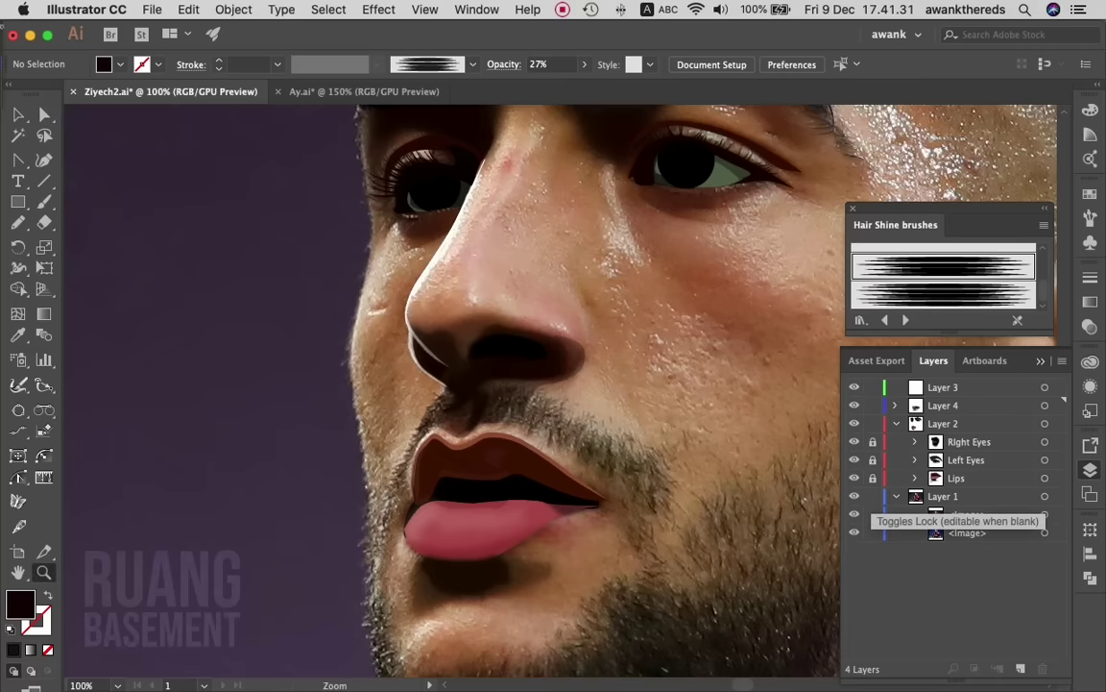
pyautogui.click(872, 496)
pyautogui.click(854, 514)
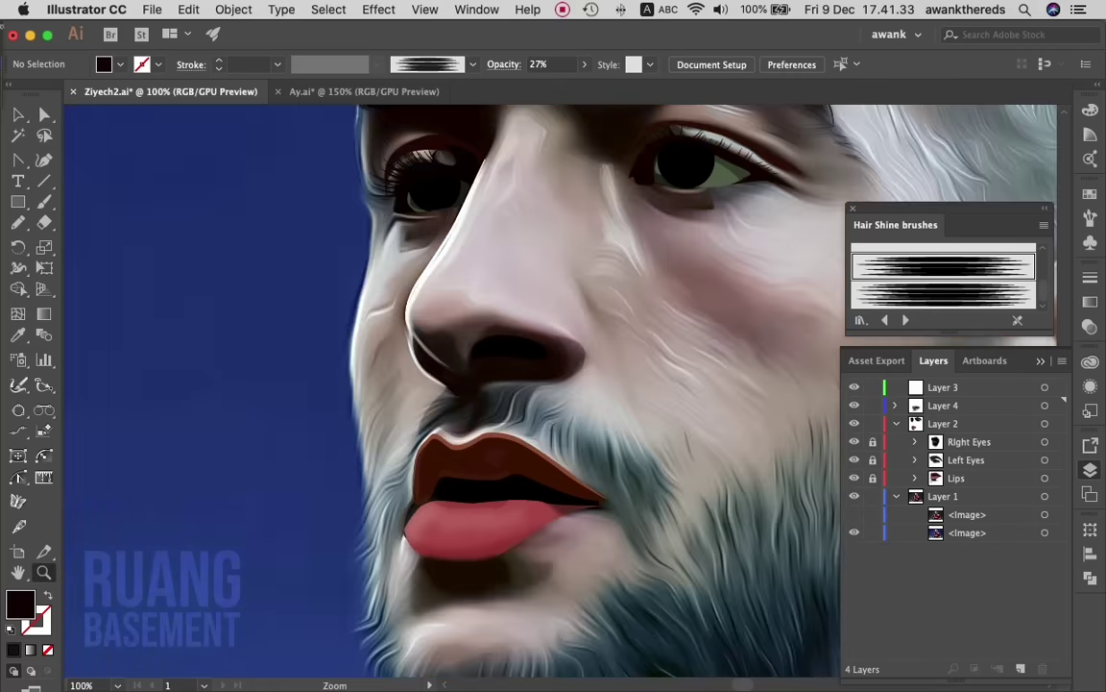
pyautogui.click(854, 514)
pyautogui.click(854, 514)
pyautogui.click(375, 182)
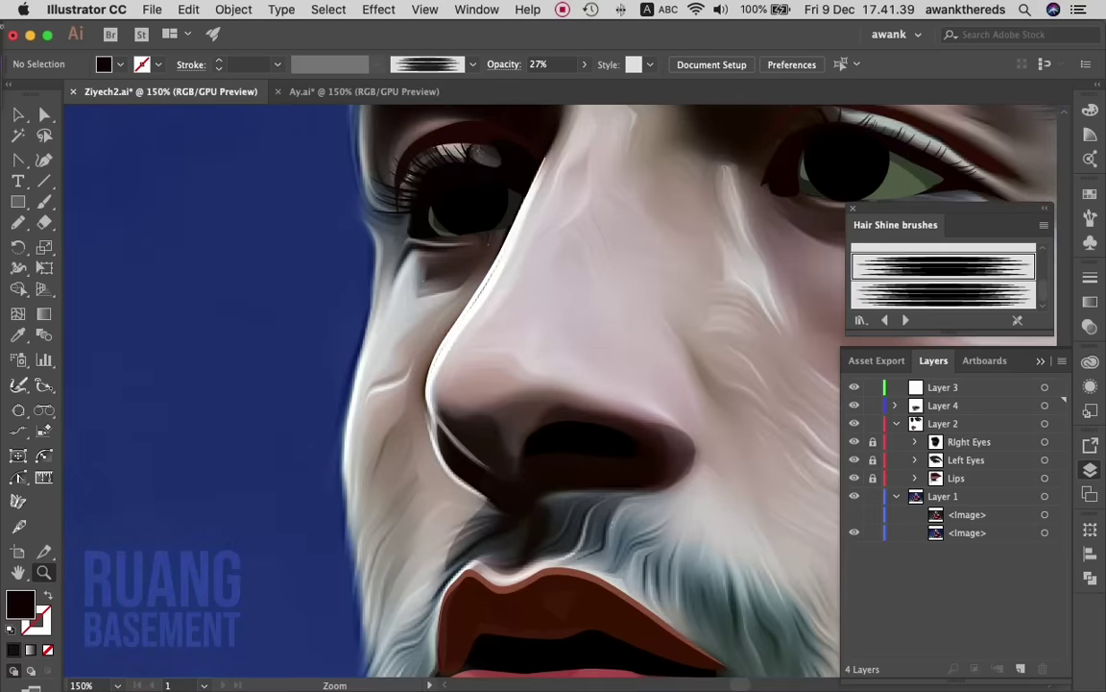
pyautogui.hscroll(5, 554, 385)
pyautogui.scroll(-1, 553, 385)
# - Pencil-trace a closed shape around the nose tip and fill it with a sampled brownish skin tone
pyautogui.press('n')
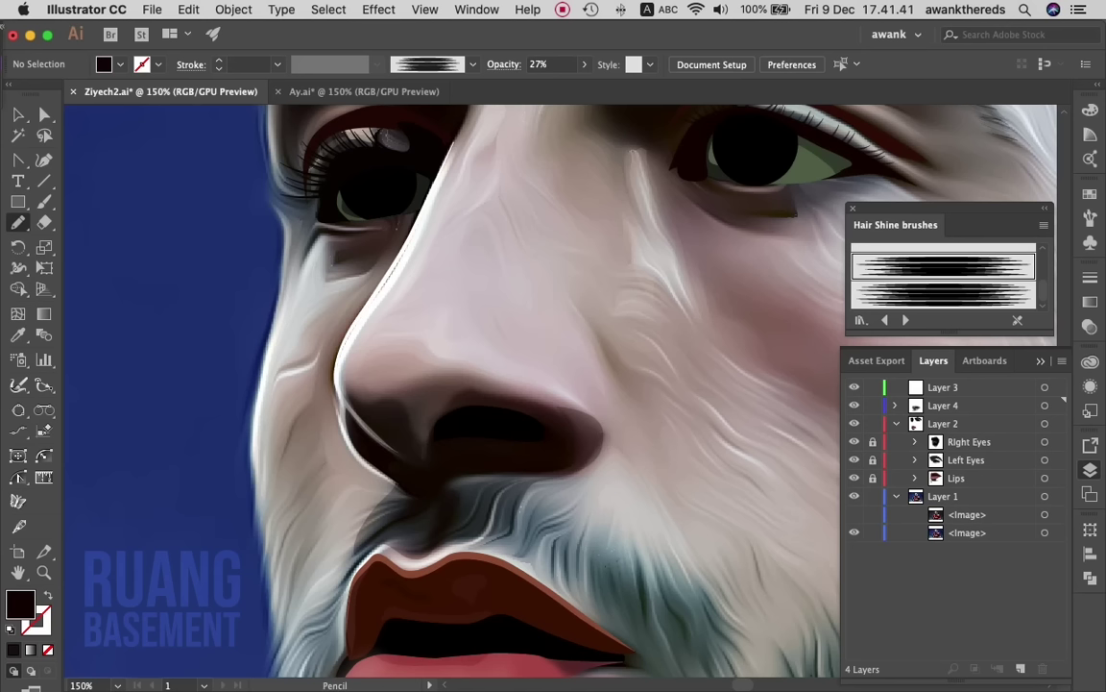
pyautogui.moveTo(365, 334)
pyautogui.mouseDown()
pyautogui.moveTo(588, 408)
pyautogui.moveTo(576, 473)
pyautogui.mouseUp()
pyautogui.moveTo(492, 473)
pyautogui.mouseDown()
pyautogui.moveTo(404, 474)
pyautogui.moveTo(350, 415)
pyautogui.moveTo(313, 320)
pyautogui.mouseUp()
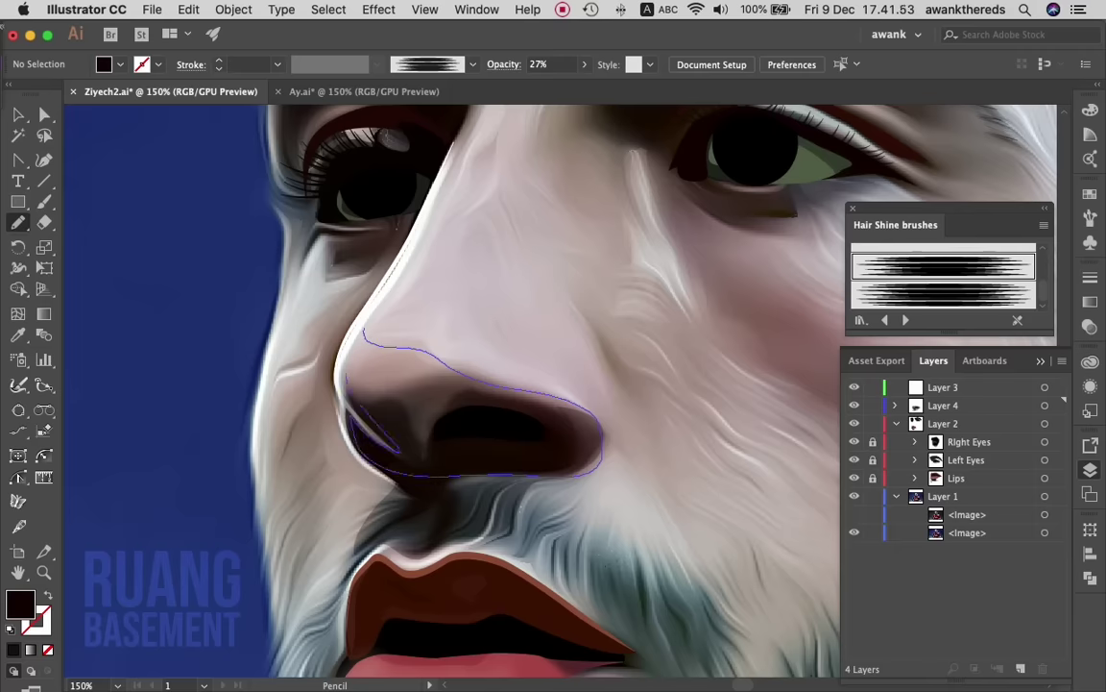
pyautogui.moveTo(348, 375); pyautogui.dragTo(364, 331)
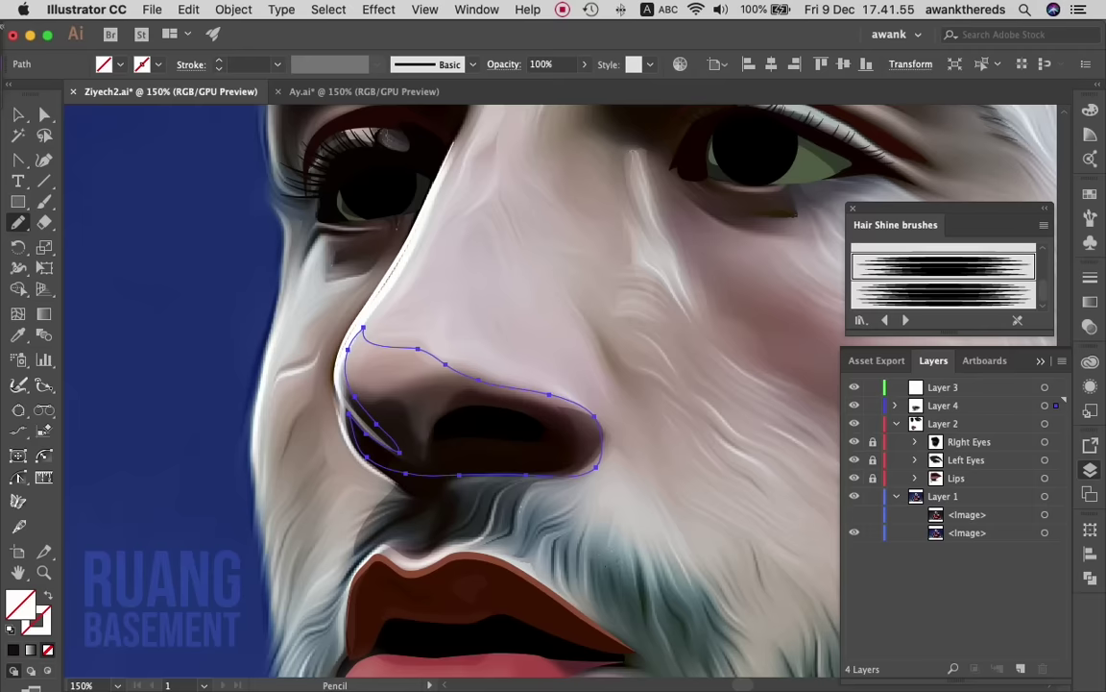
pyautogui.press('i')
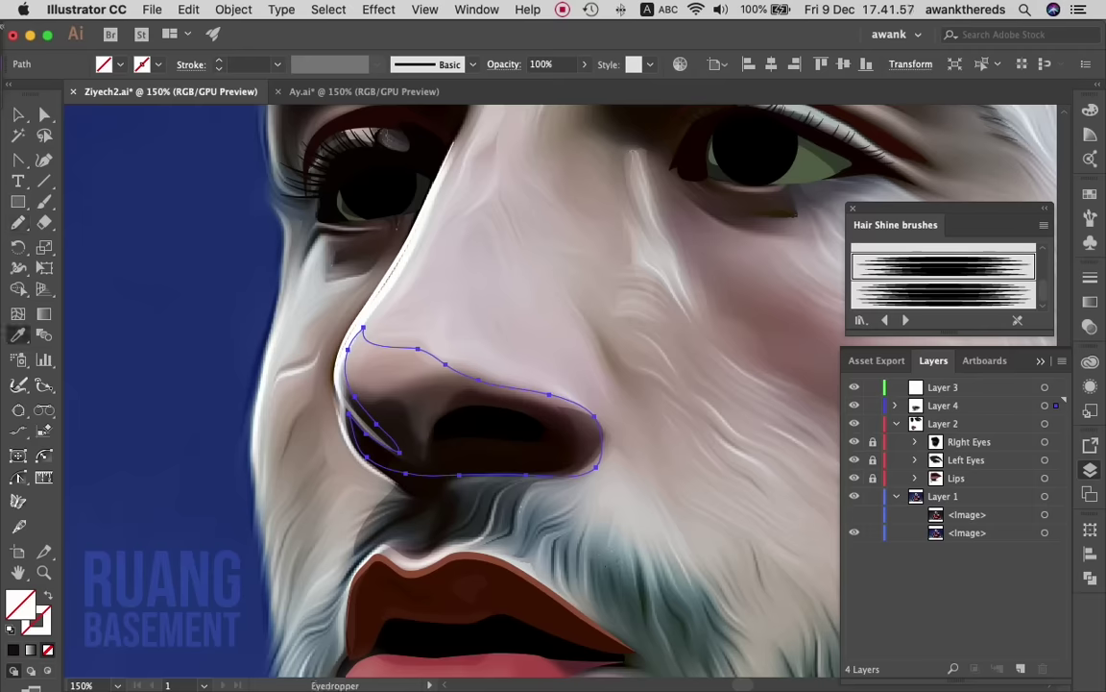
pyautogui.click(356, 312)
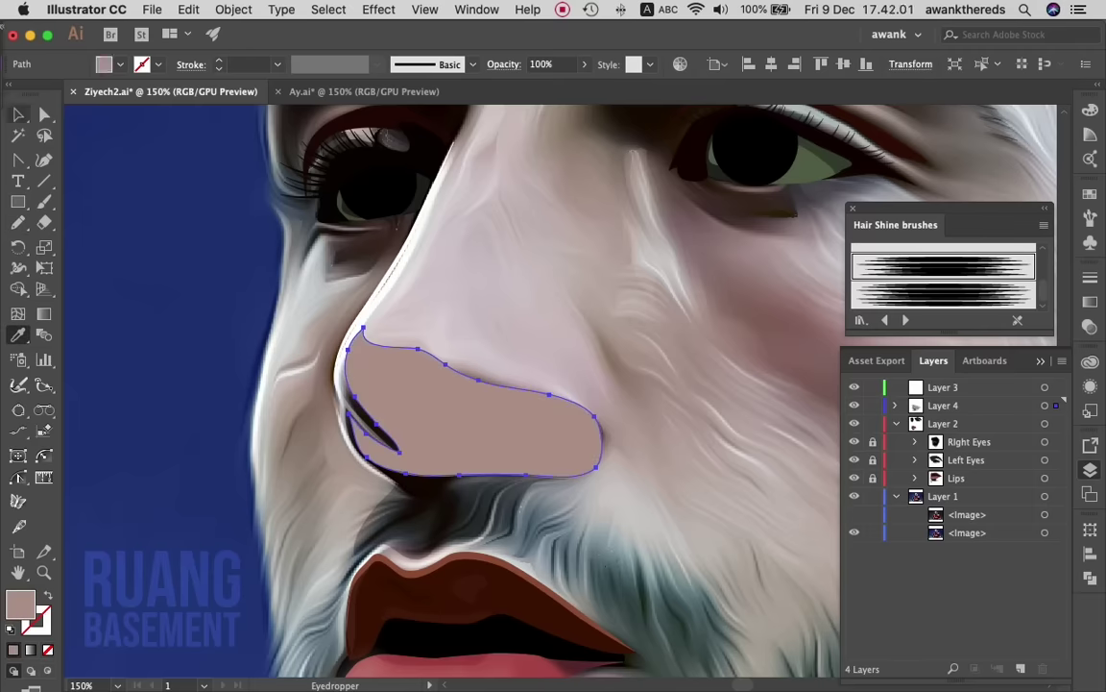
pyautogui.click(17, 114)
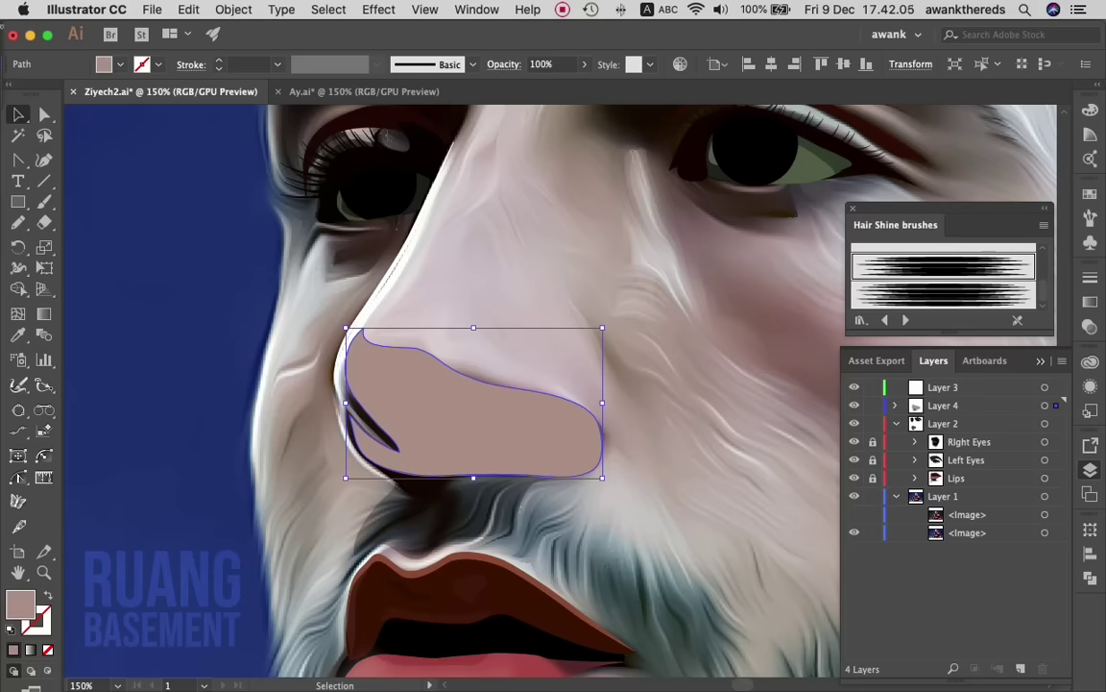
# - Redraw the nose shape's top edge along the nostril, keeping a brown fill with no stroke
pyautogui.press('n')
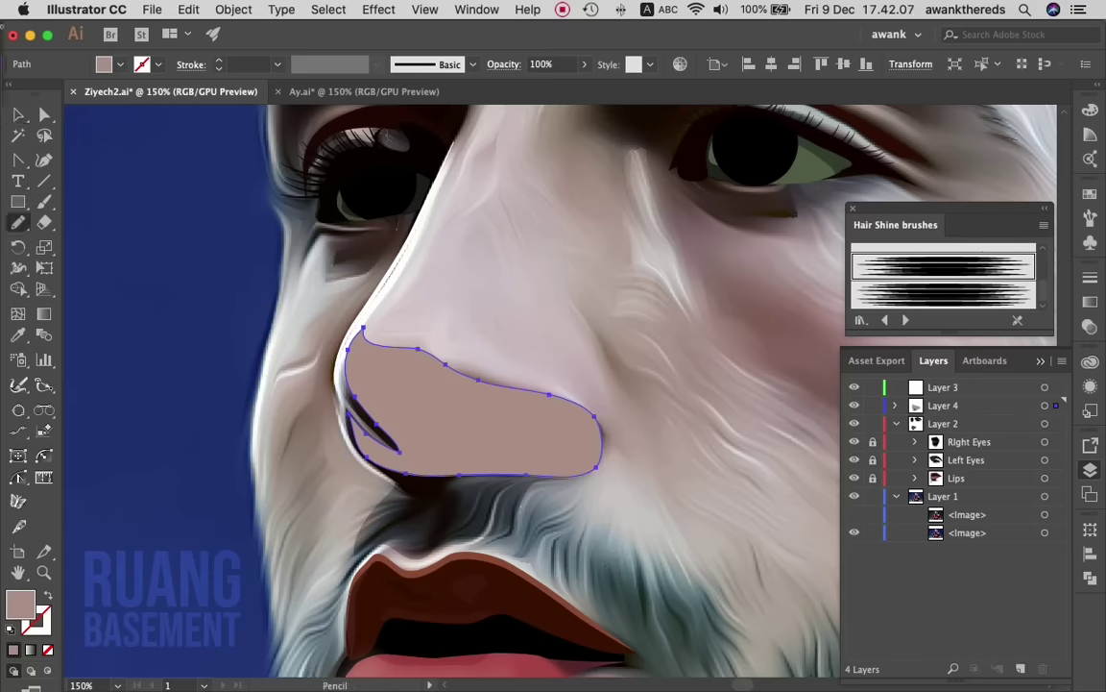
pyautogui.moveTo(445, 364); pyautogui.dragTo(478, 379)
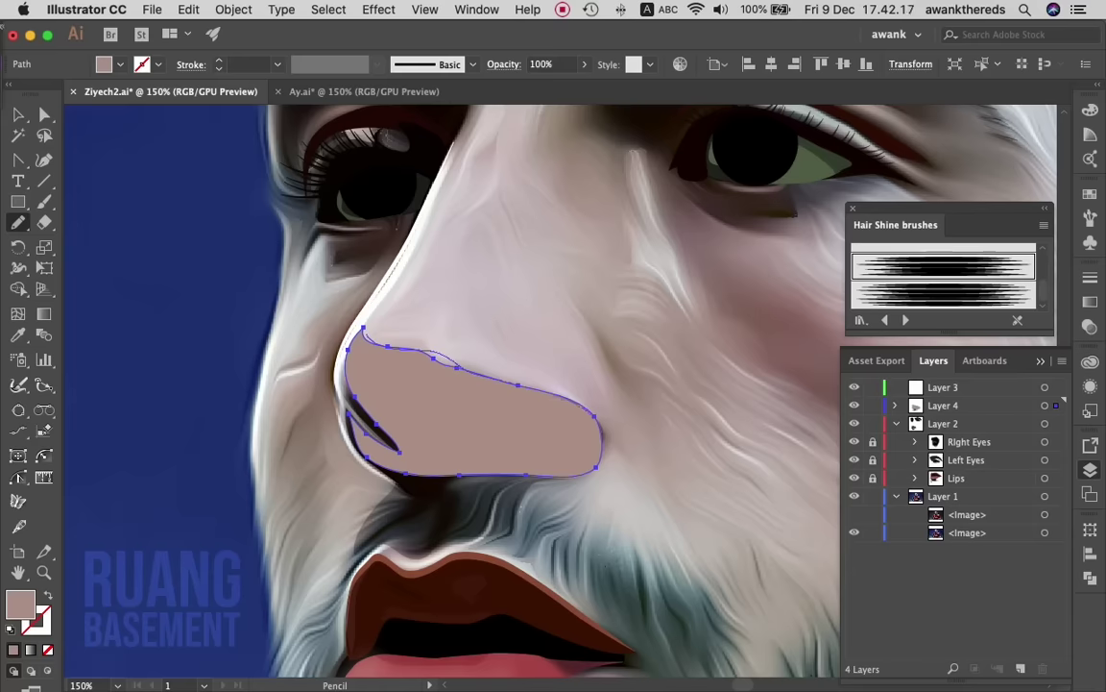
pyautogui.moveTo(456, 367); pyautogui.dragTo(604, 434)
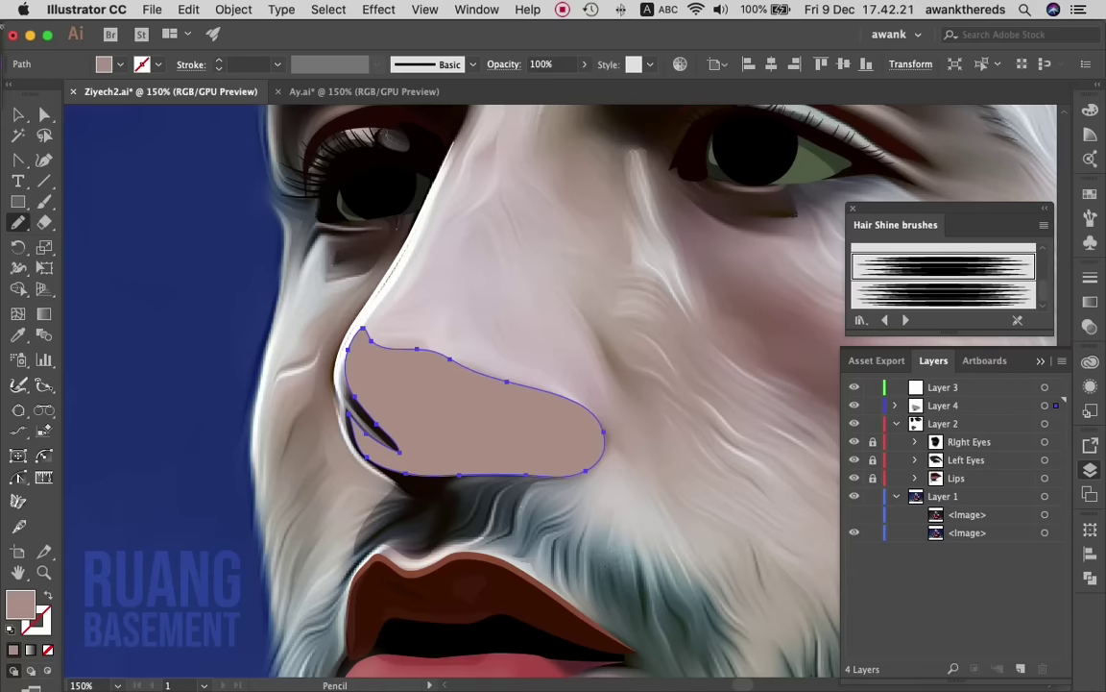
pyautogui.hotkey('shift', 'x')
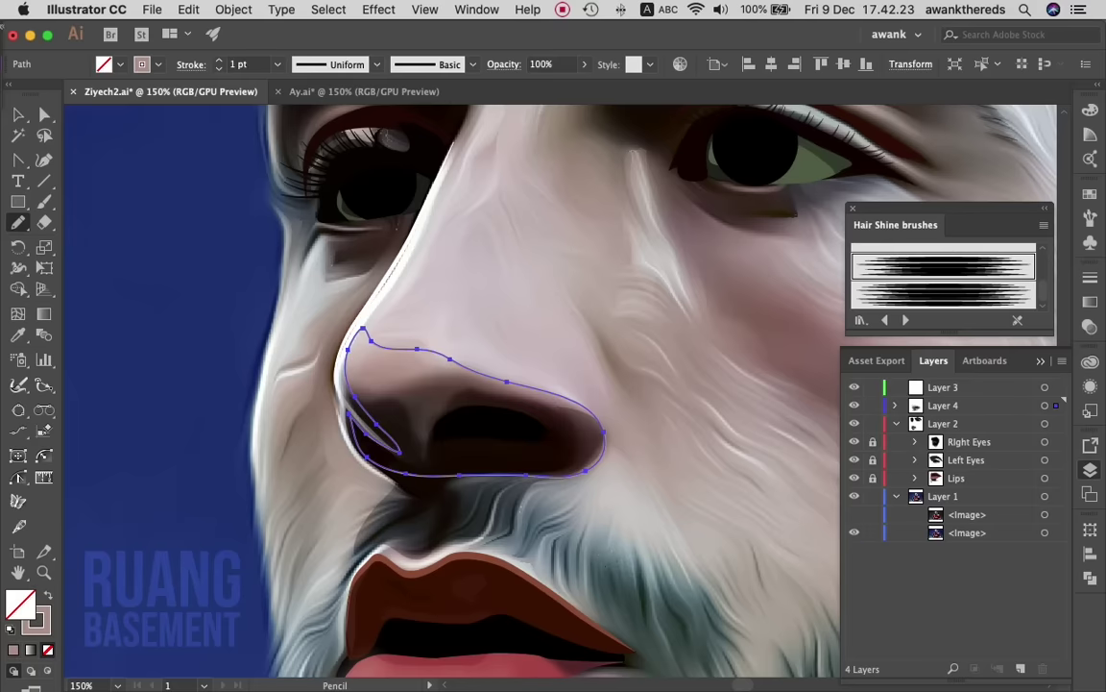
pyautogui.press('v')
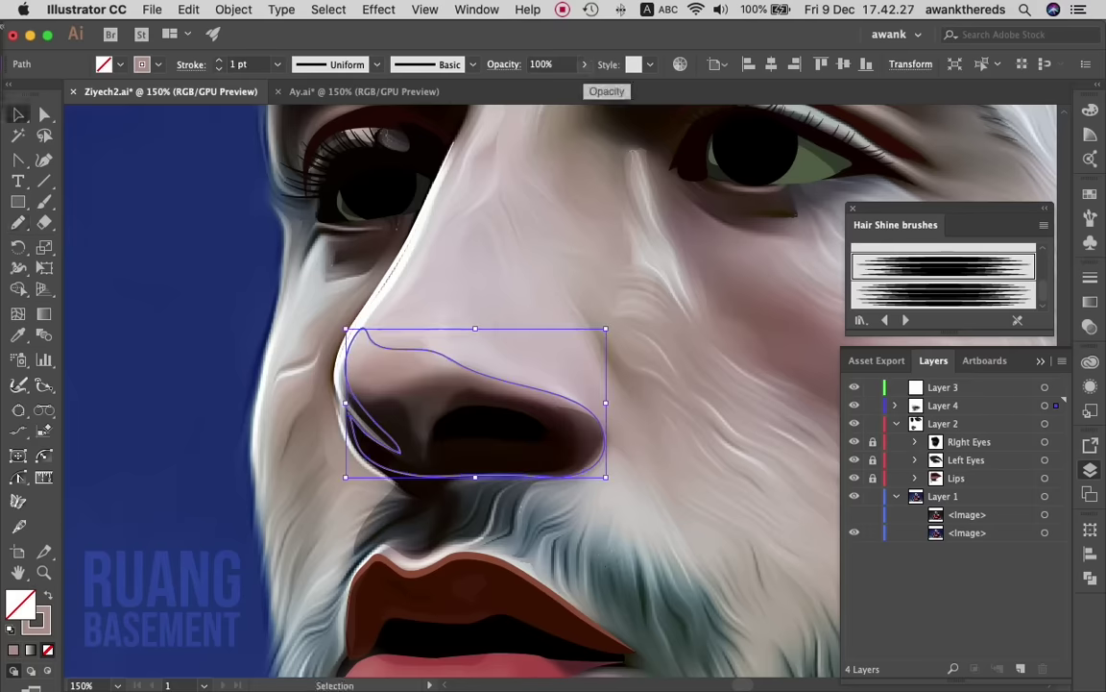
pyautogui.hotkey('shift', 'x')
# - Set the nose shape's opacity to 23% and hide the reference photo
pyautogui.click(584, 65)
pyautogui.moveTo(581, 85); pyautogui.dragTo(533, 86)
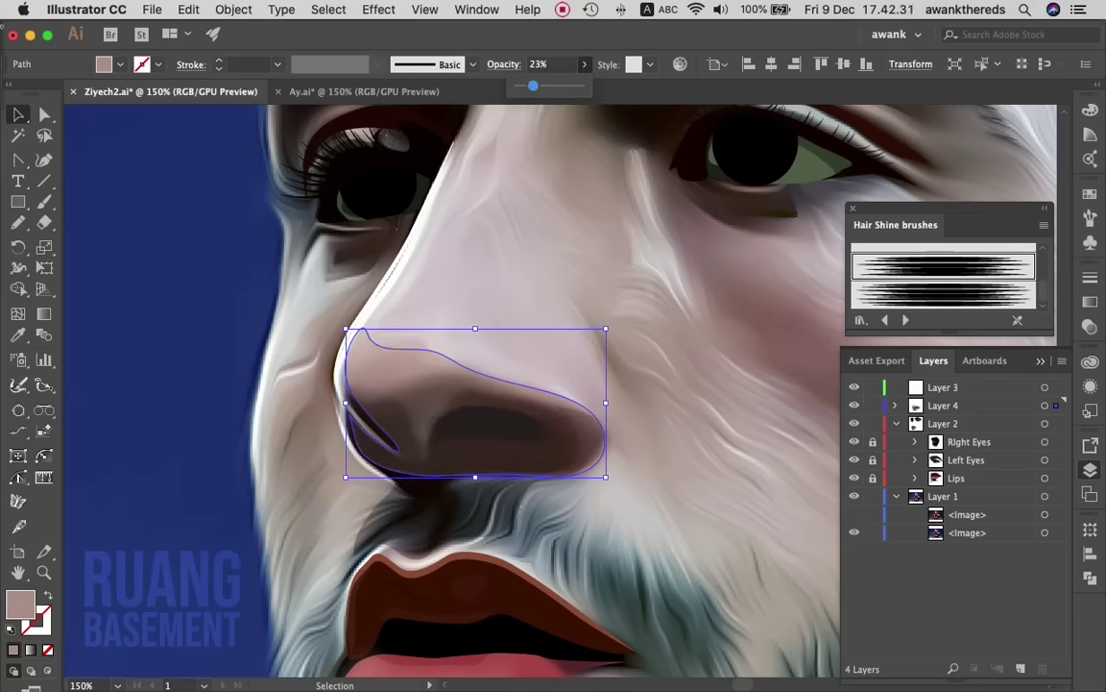
pyautogui.click(854, 514)
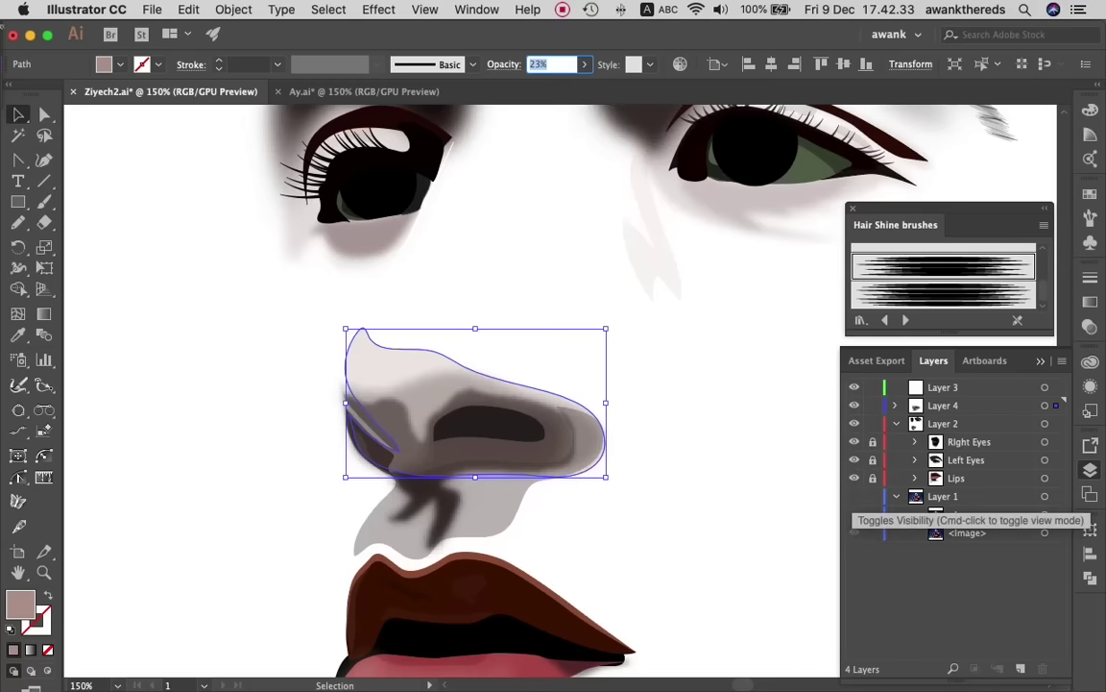
pyautogui.press('super+shift+a')
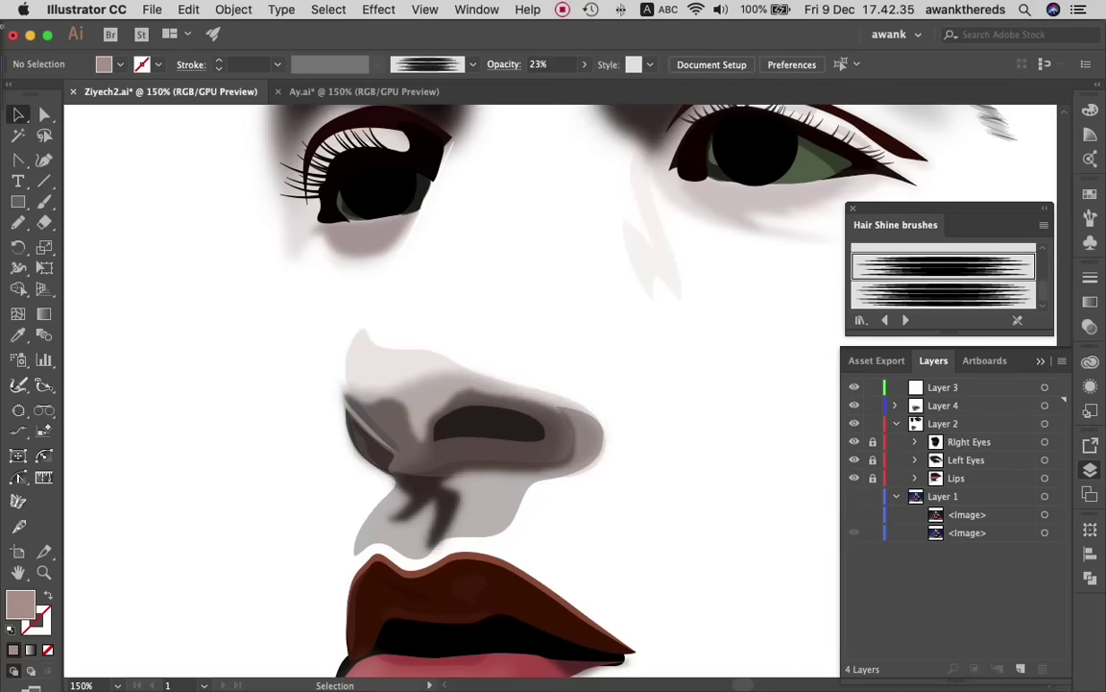
# - Refine the nose shape's left edge anchors, then hide the reference photo again
pyautogui.press('z')
pyautogui.click(240, 418)
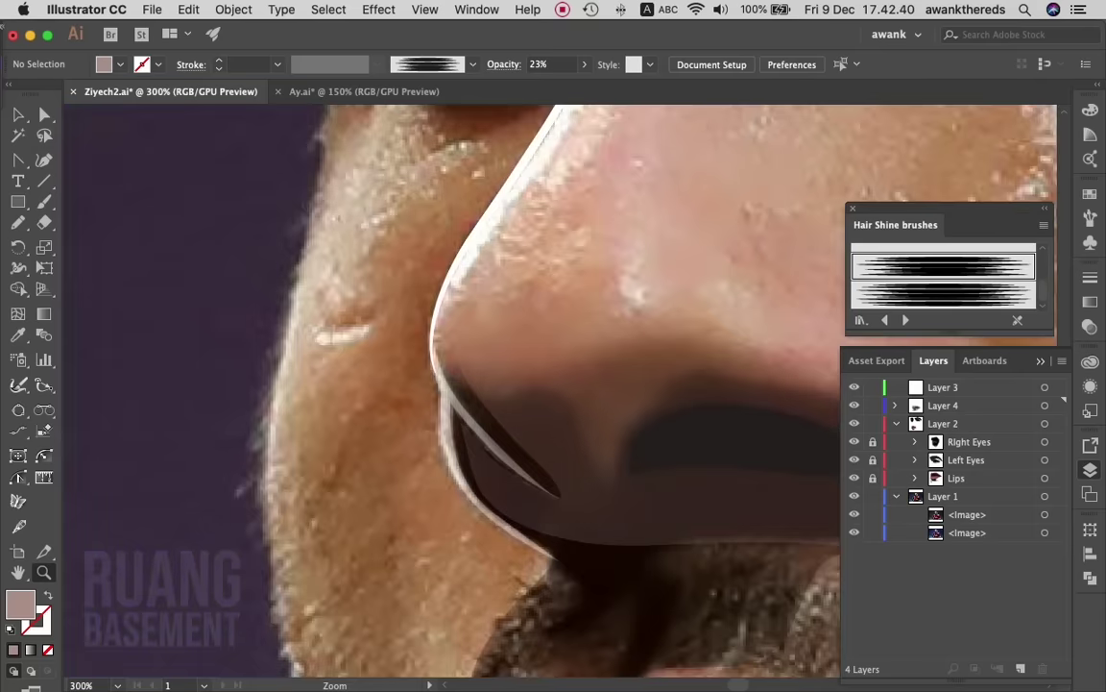
pyautogui.press('a')
pyautogui.click(472, 391)
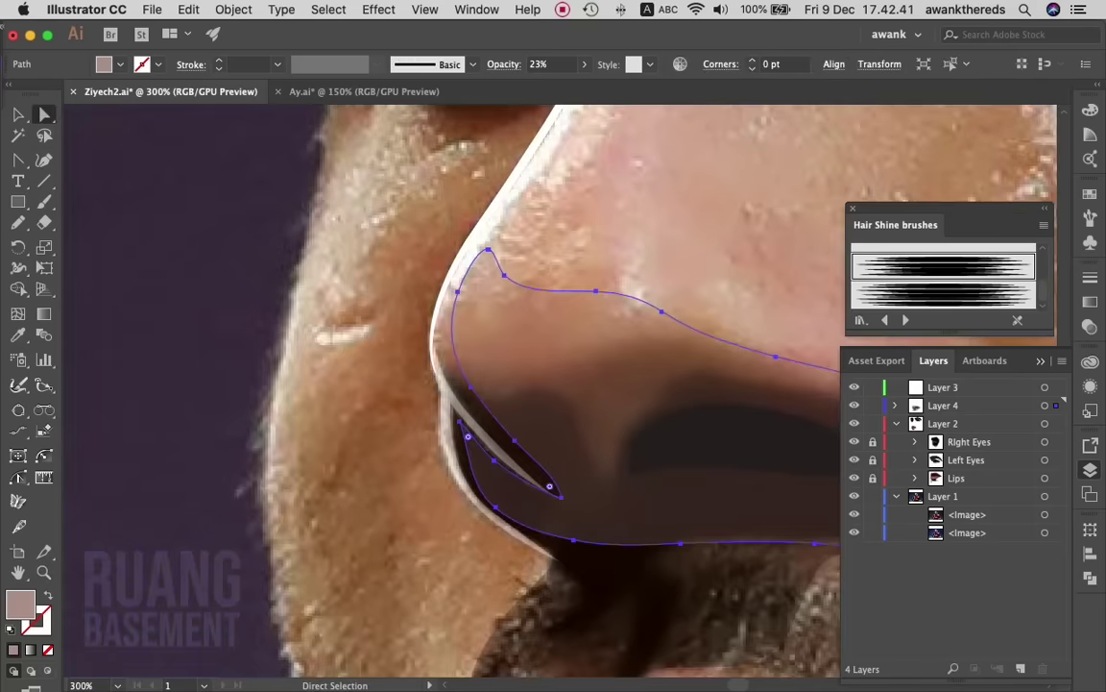
pyautogui.click(471, 388)
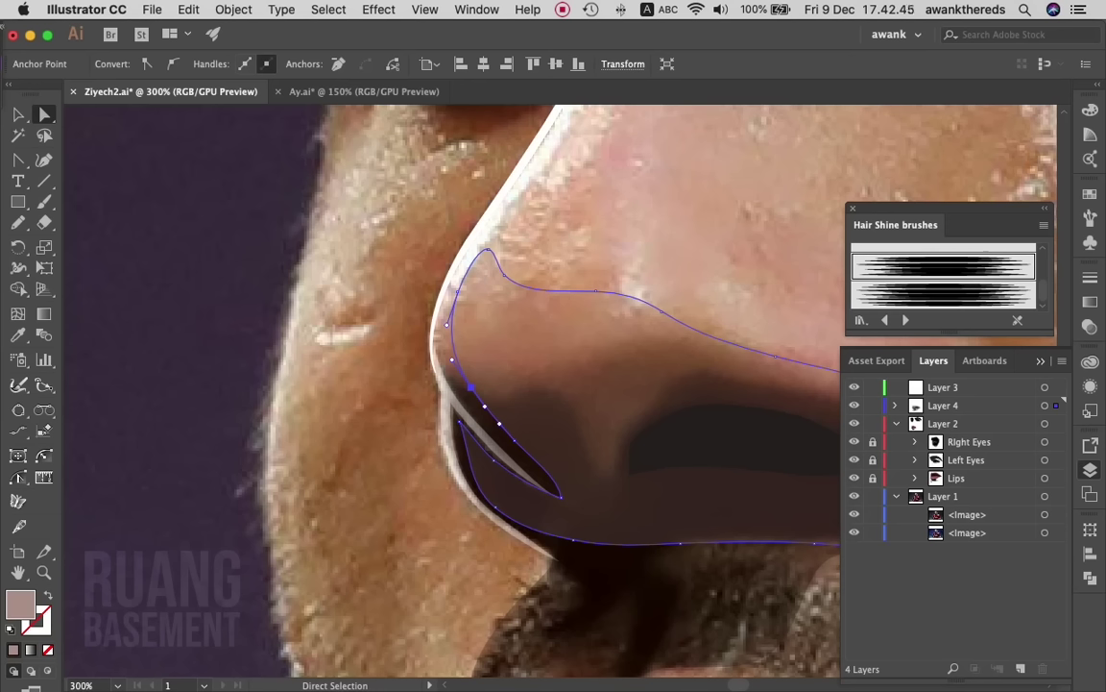
pyautogui.press('n')
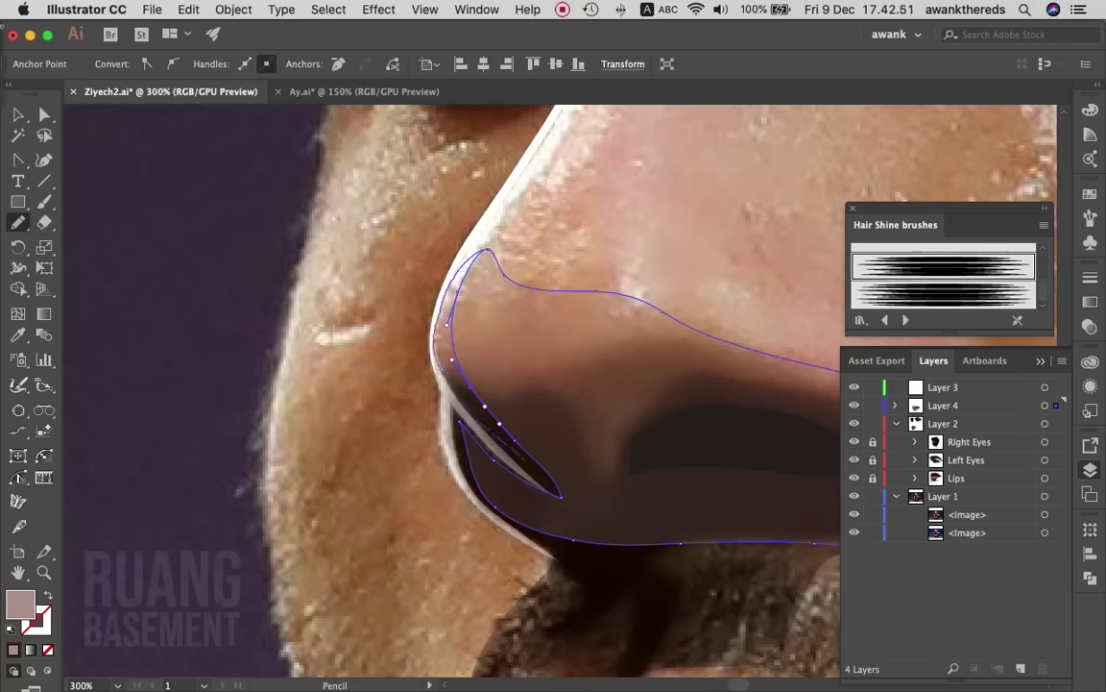
pyautogui.keyDown('super'); pyautogui.click(471, 391); pyautogui.keyUp('super')
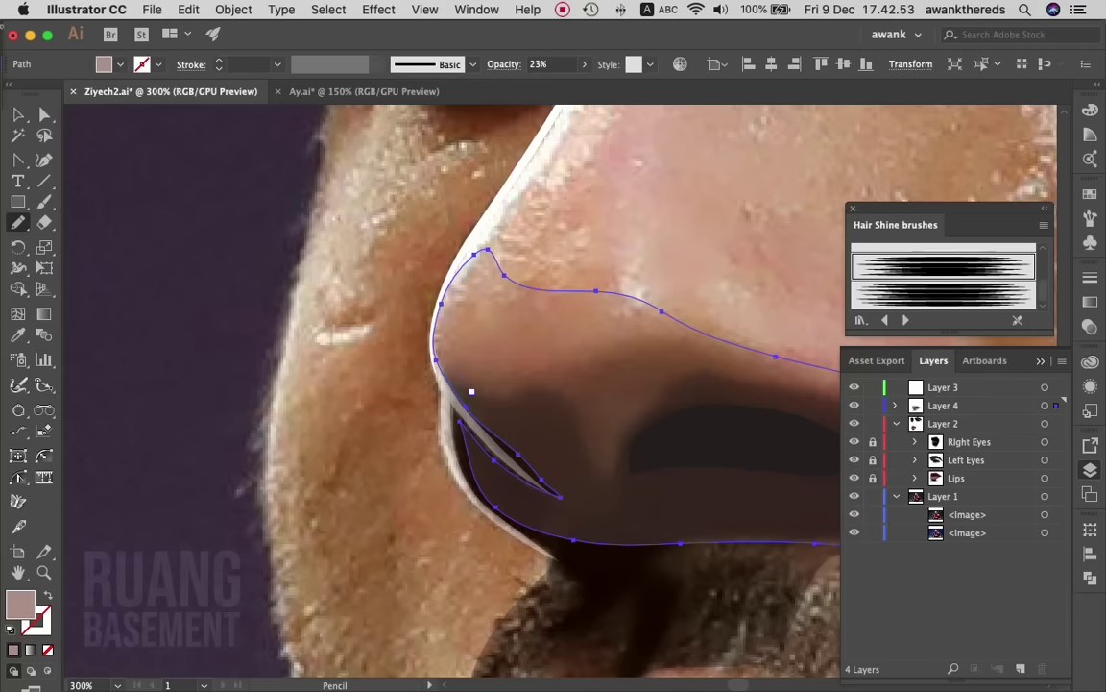
pyautogui.press('v')
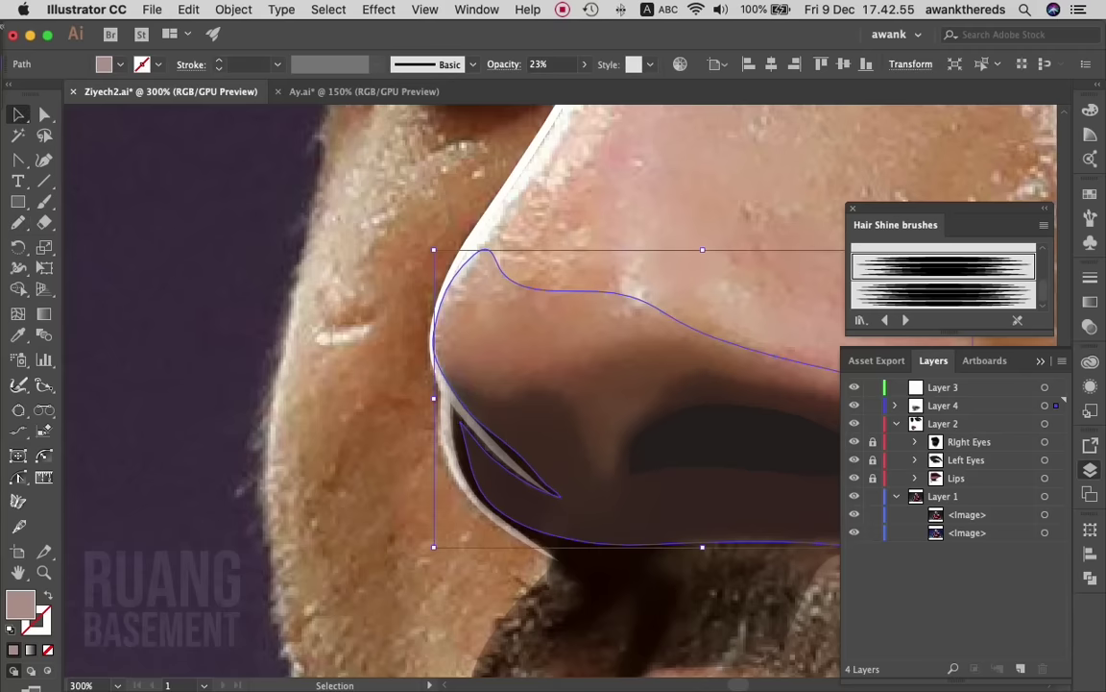
pyautogui.click(471, 391)
pyautogui.click(854, 514)
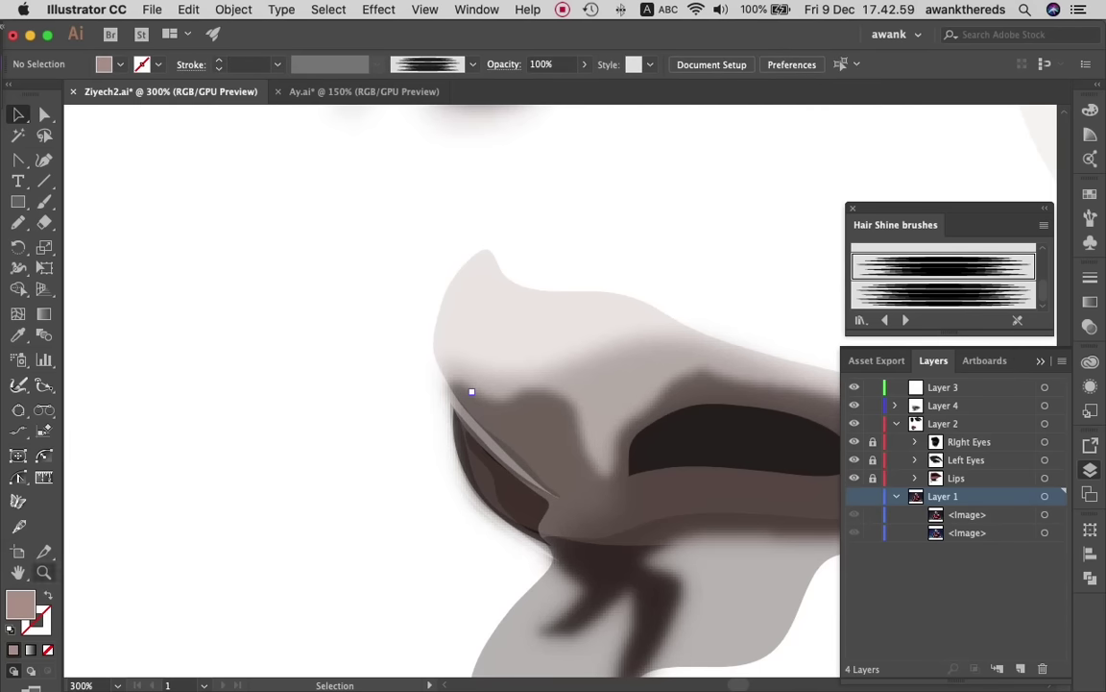
# - Select the dark nostril path from Layer 4's expanded path list
pyautogui.press('z')
pyautogui.press('super+1')
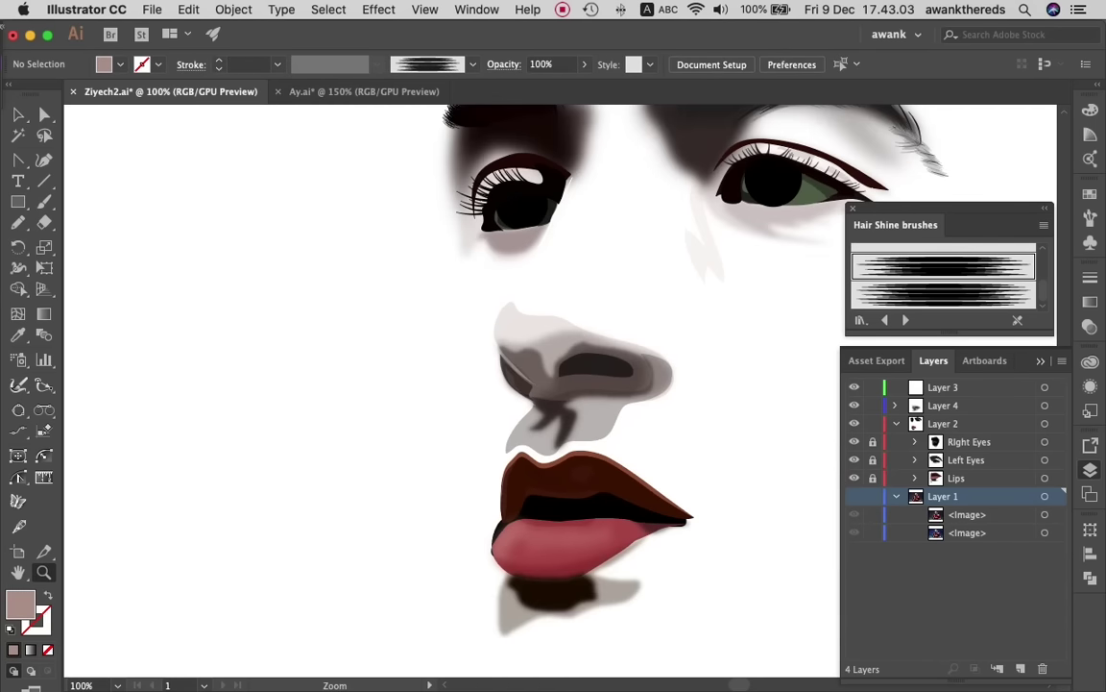
pyautogui.click(572, 335)
pyautogui.click(538, 384)
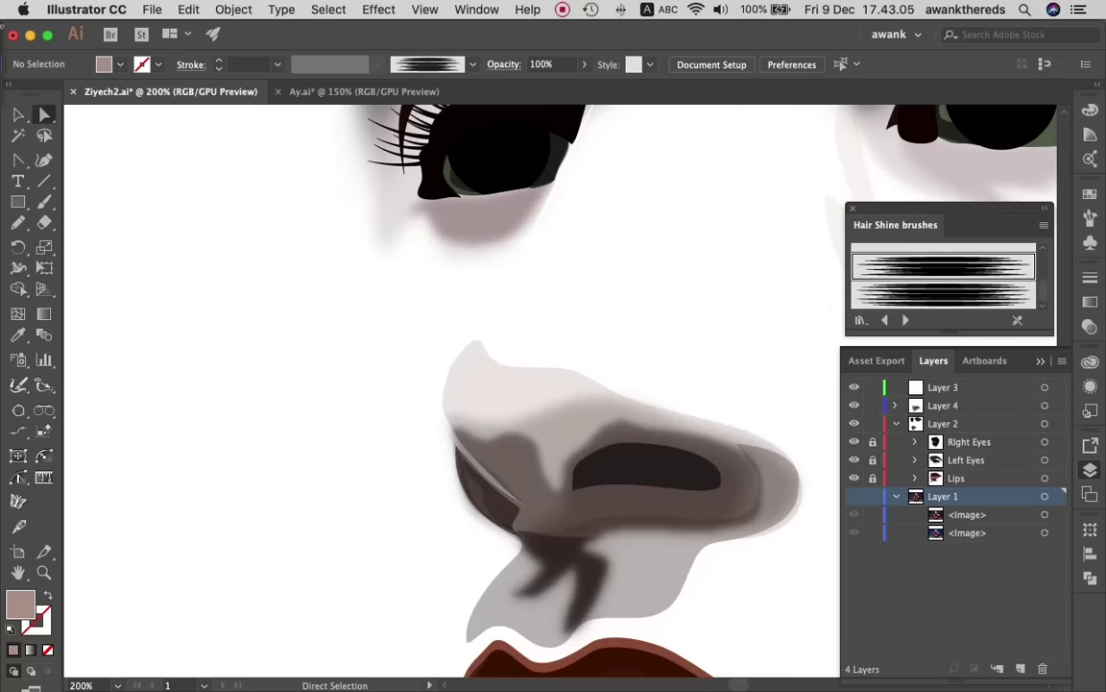
pyautogui.press('a')
pyautogui.click(512, 496)
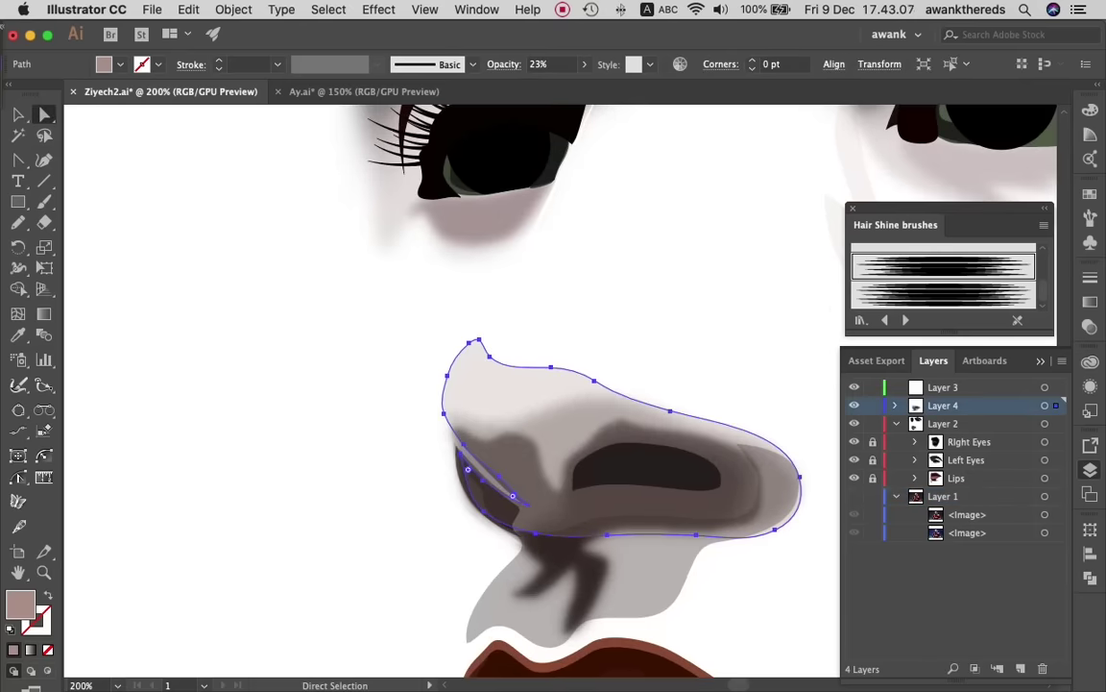
pyautogui.click(895, 405)
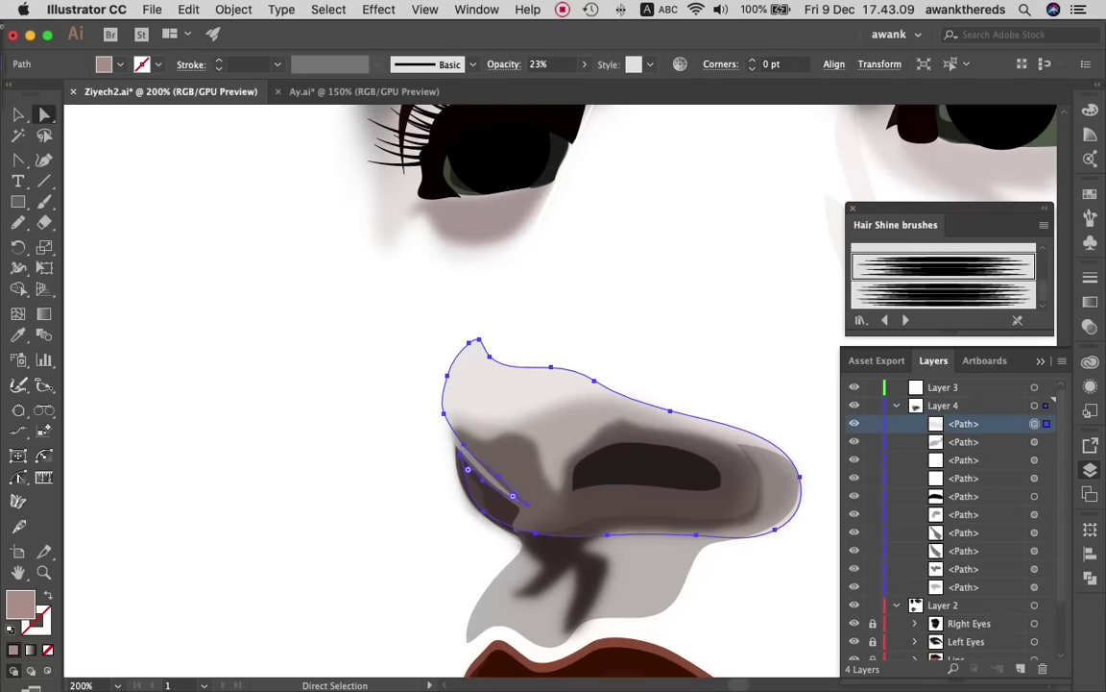
pyautogui.click(963, 423)
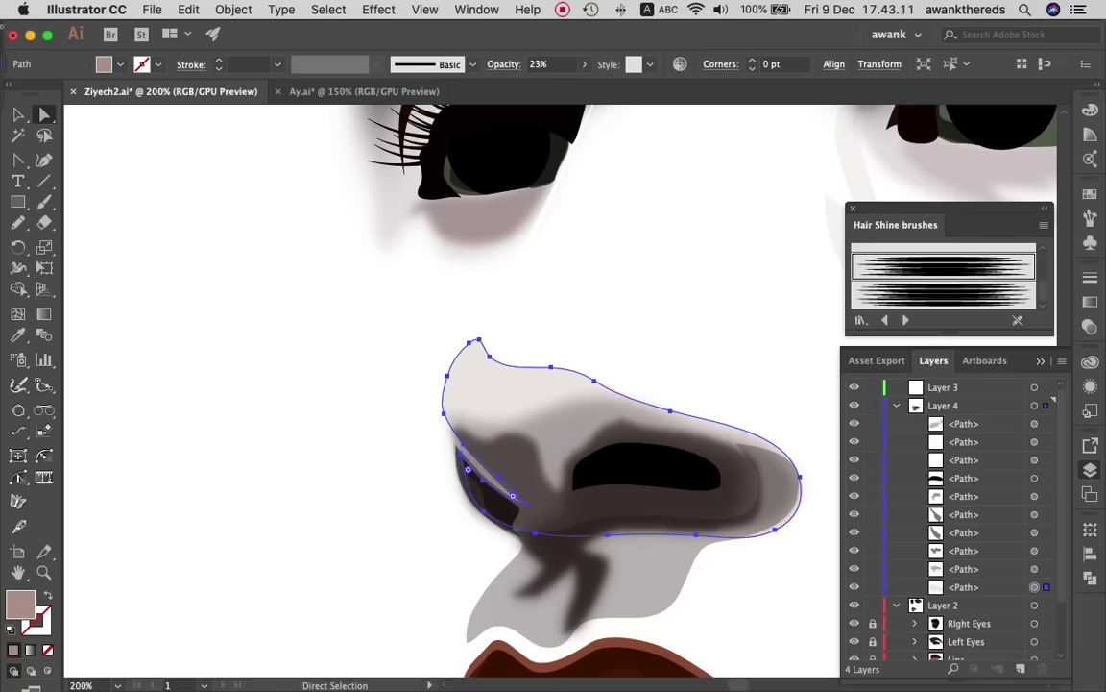
pyautogui.click(1035, 569)
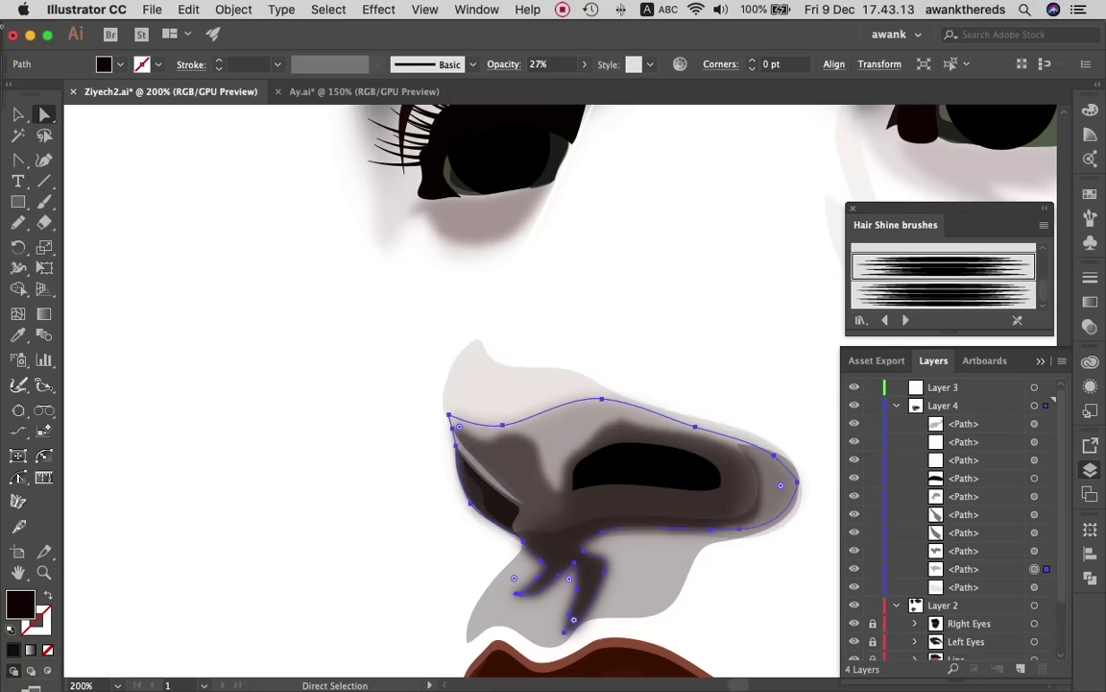
# - Try and undo a Paintbrush stroke, then Pencil-redraw the nostril's top edge higher toward the bridge
pyautogui.press('b')
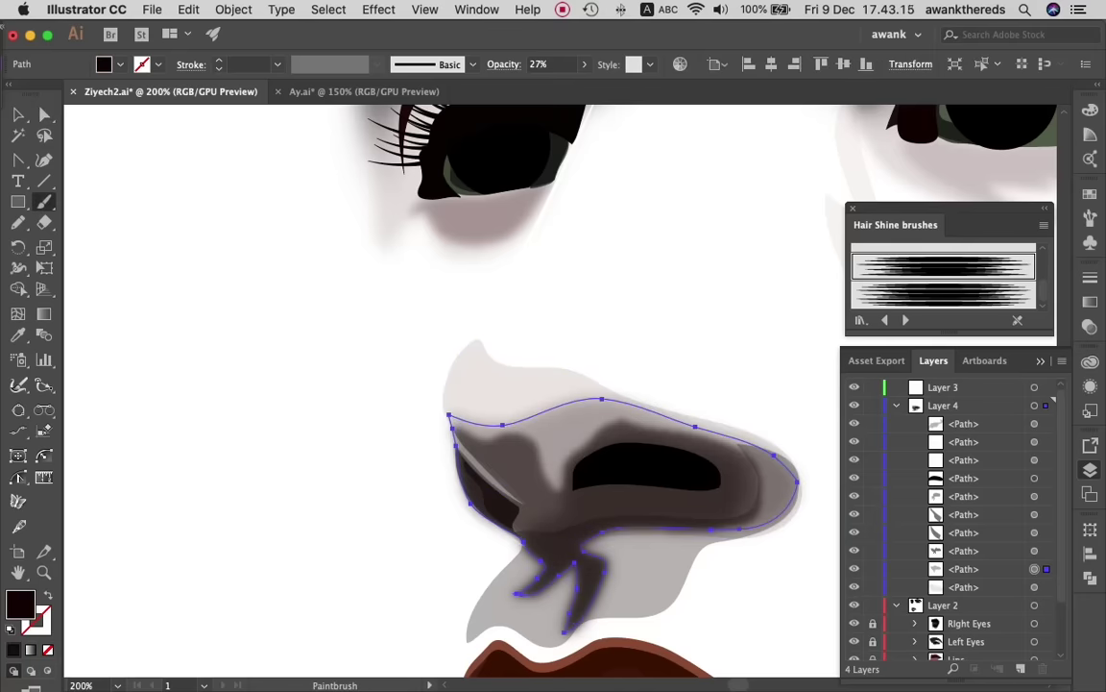
pyautogui.moveTo(523, 420); pyautogui.dragTo(455, 374)
pyautogui.moveTo(449, 371); pyautogui.dragTo(432, 422)
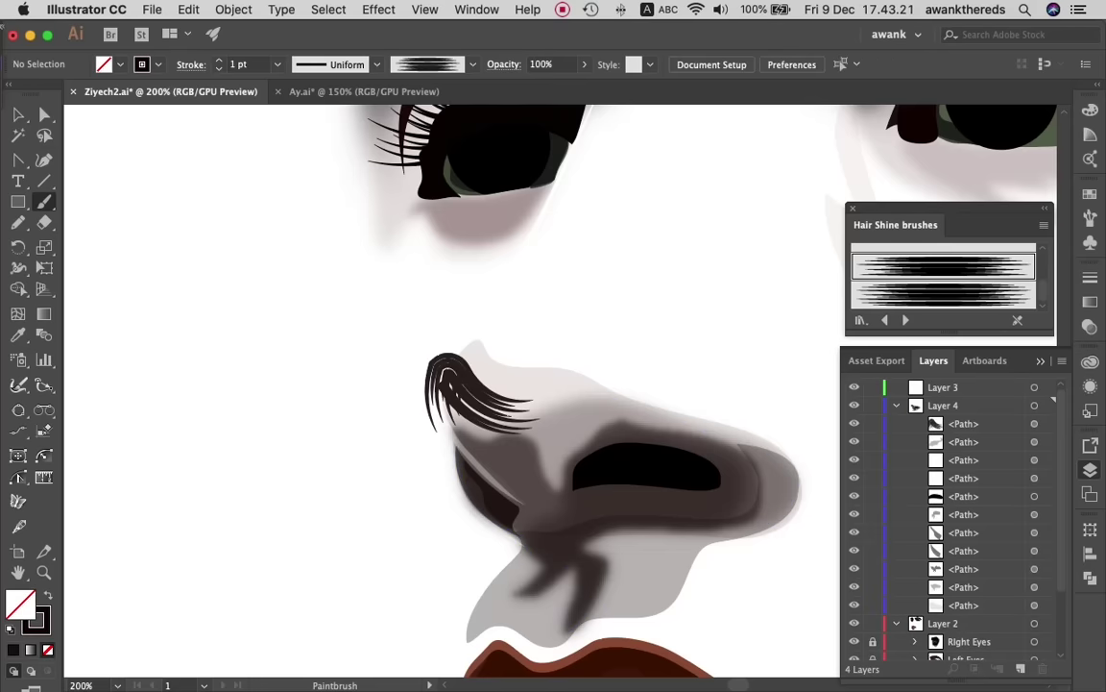
pyautogui.press('super+z')
pyautogui.press('v')
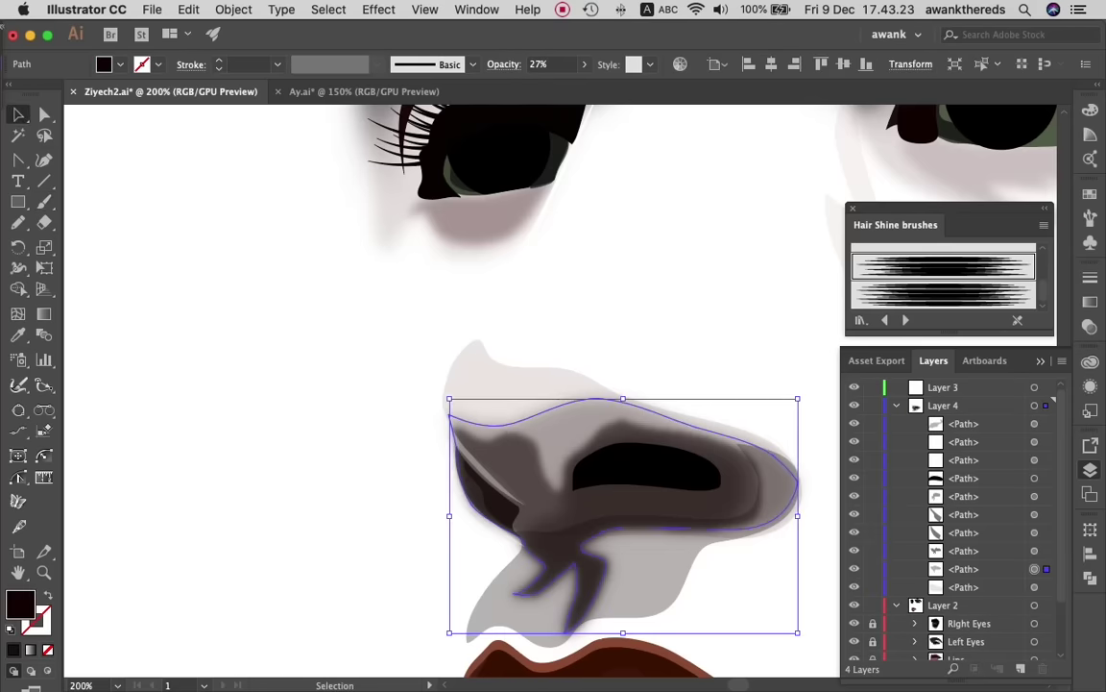
pyautogui.press('n')
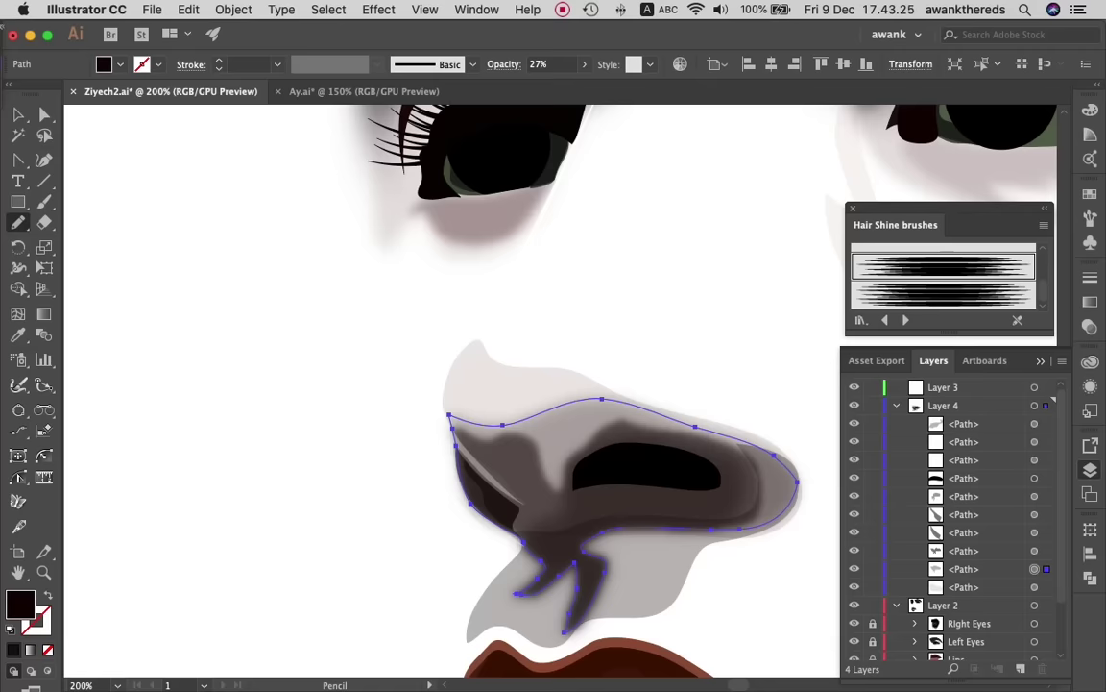
pyautogui.moveTo(534, 412); pyautogui.dragTo(446, 379)
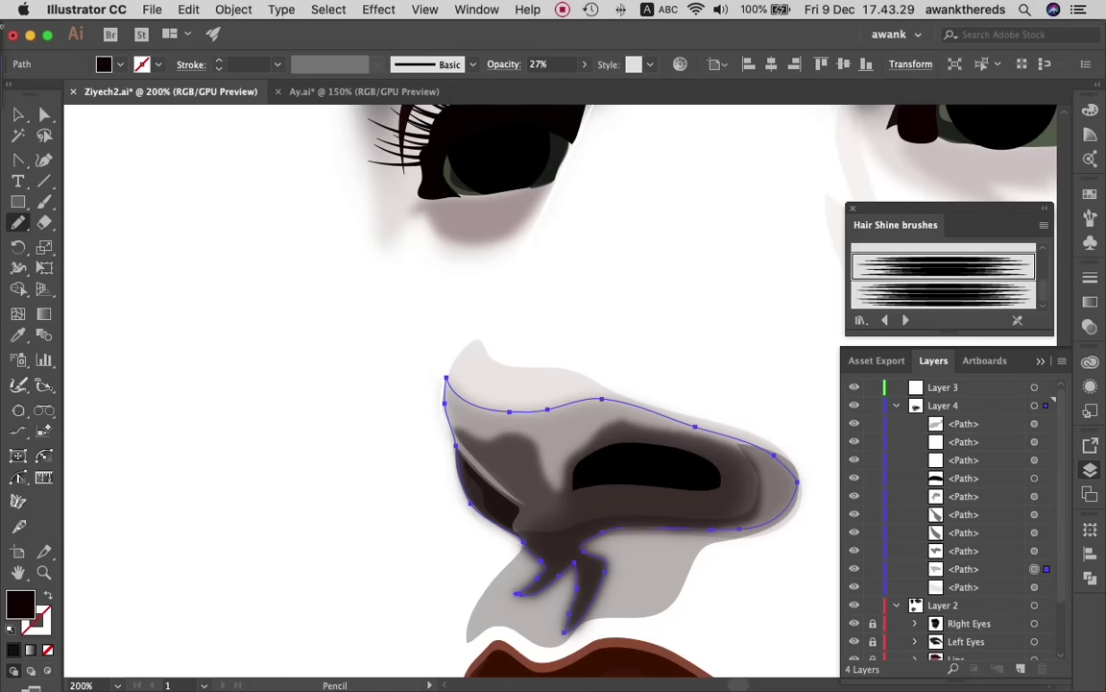
pyautogui.press('v')
pyautogui.hotkey('ctrl', 'shift', 'a')
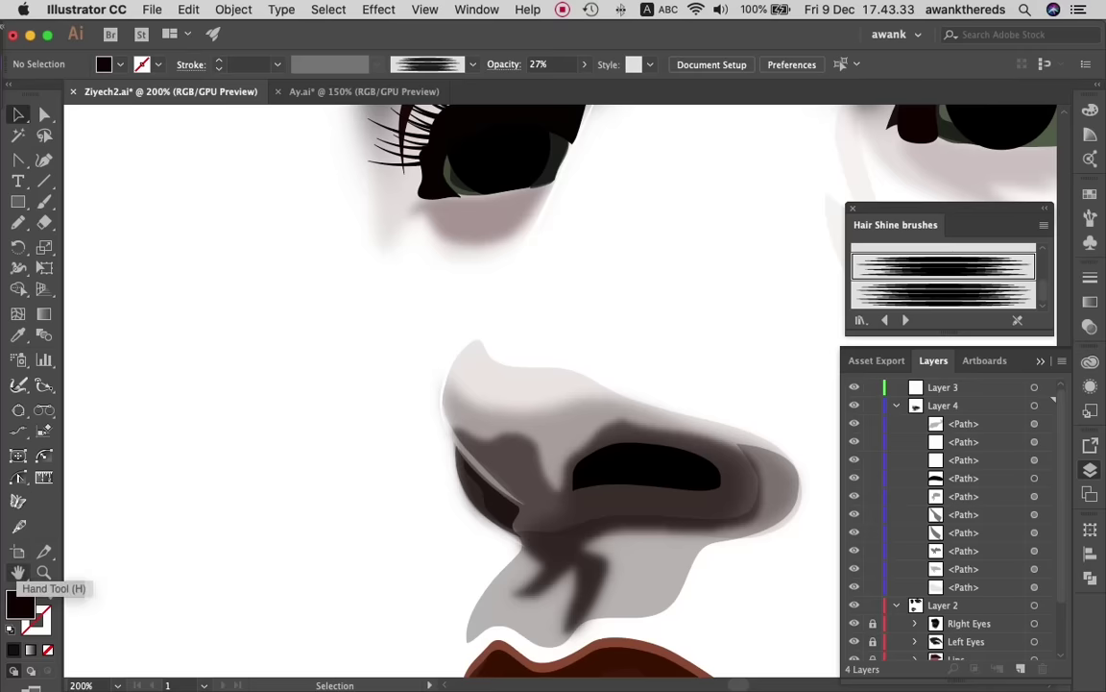
# - Save Ziyech2.ai and make the Layer 1 reference photo visible again
pyautogui.click(44, 573)
pyautogui.hotkey('ctrl', '-')
pyautogui.hotkey('ctrl', '-')
pyautogui.hotkey('ctrl', '-')
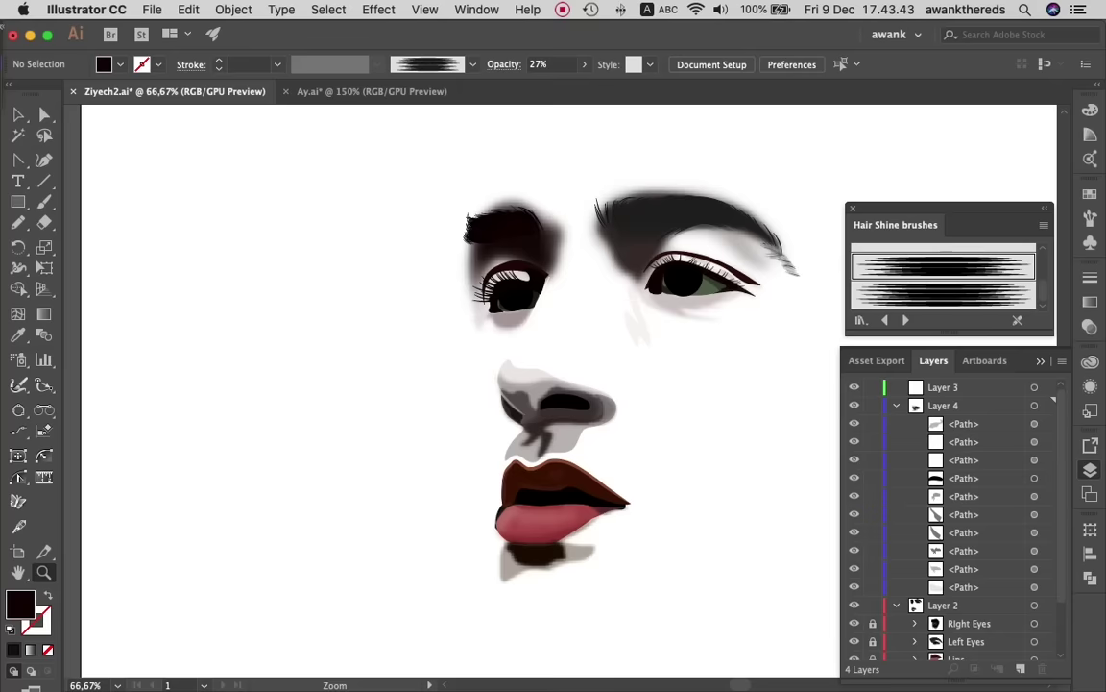
pyautogui.press('super+minus')
pyautogui.press('super+minus')
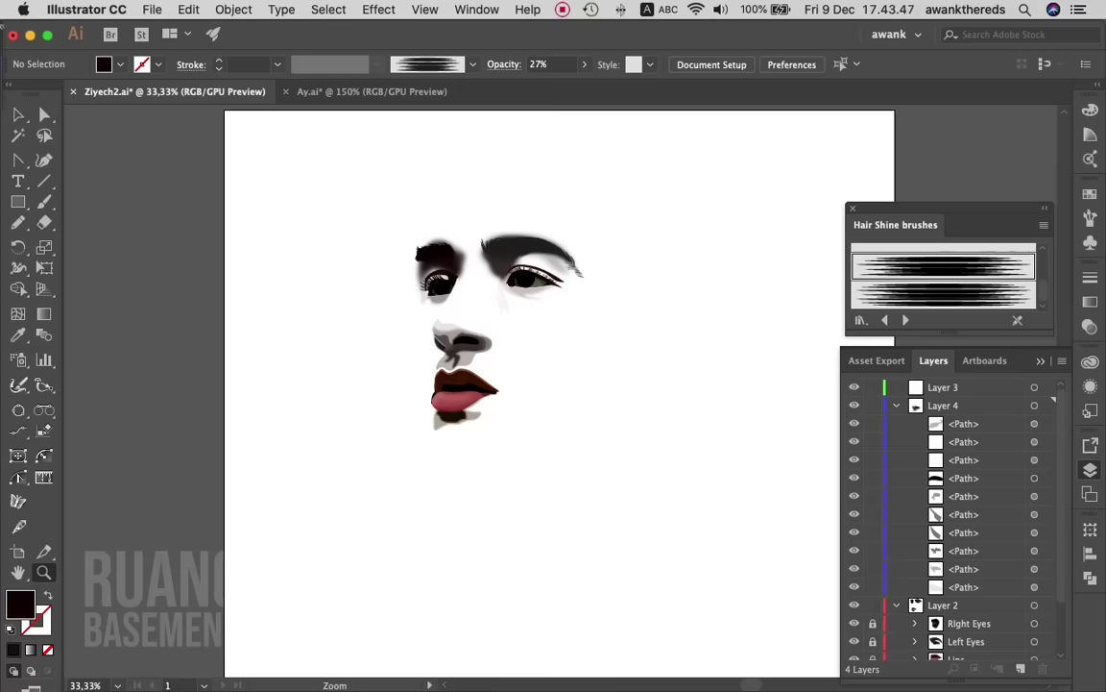
pyautogui.press('super')
pyautogui.press('super+s')
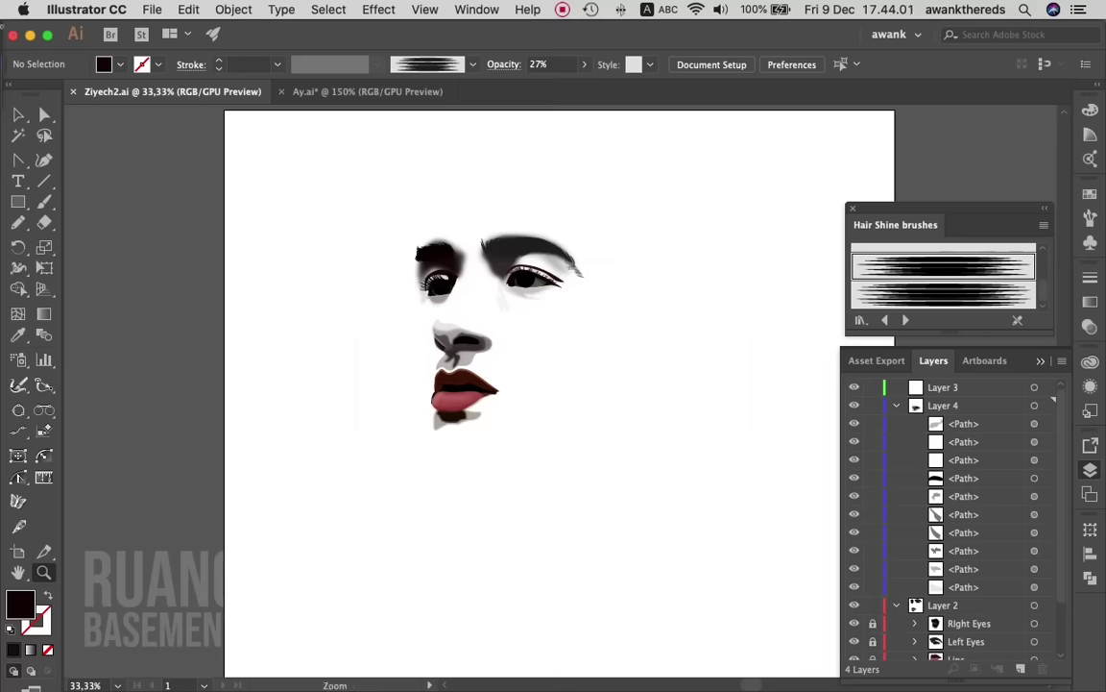
pyautogui.scroll(-3, 946, 519)
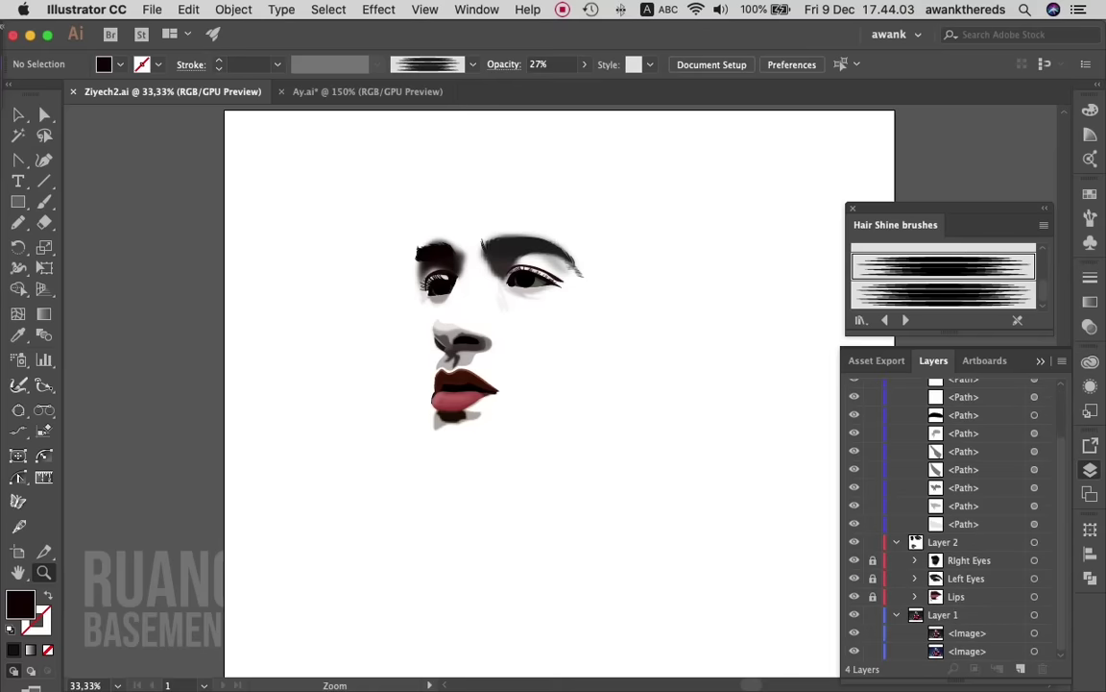
pyautogui.click(854, 632)
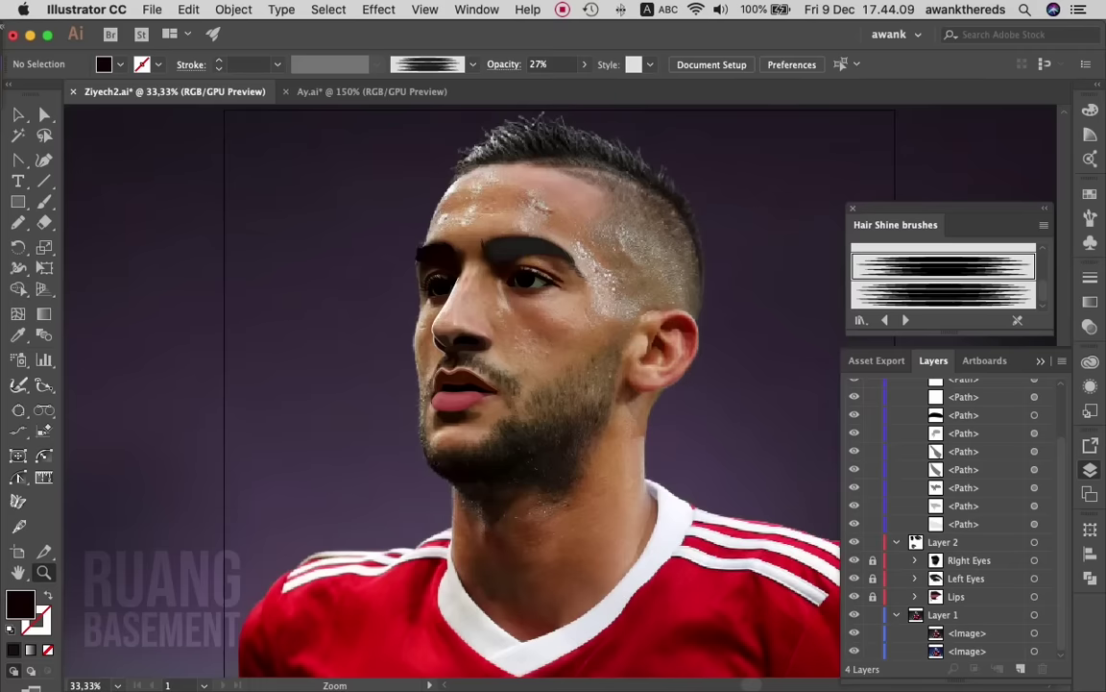
# - Switch to a black stroke with no fill and pen-trace the ear's top curve
pyautogui.click(706, 298)
pyautogui.click(706, 297)
pyautogui.click(706, 298)
pyautogui.click(662, 375)
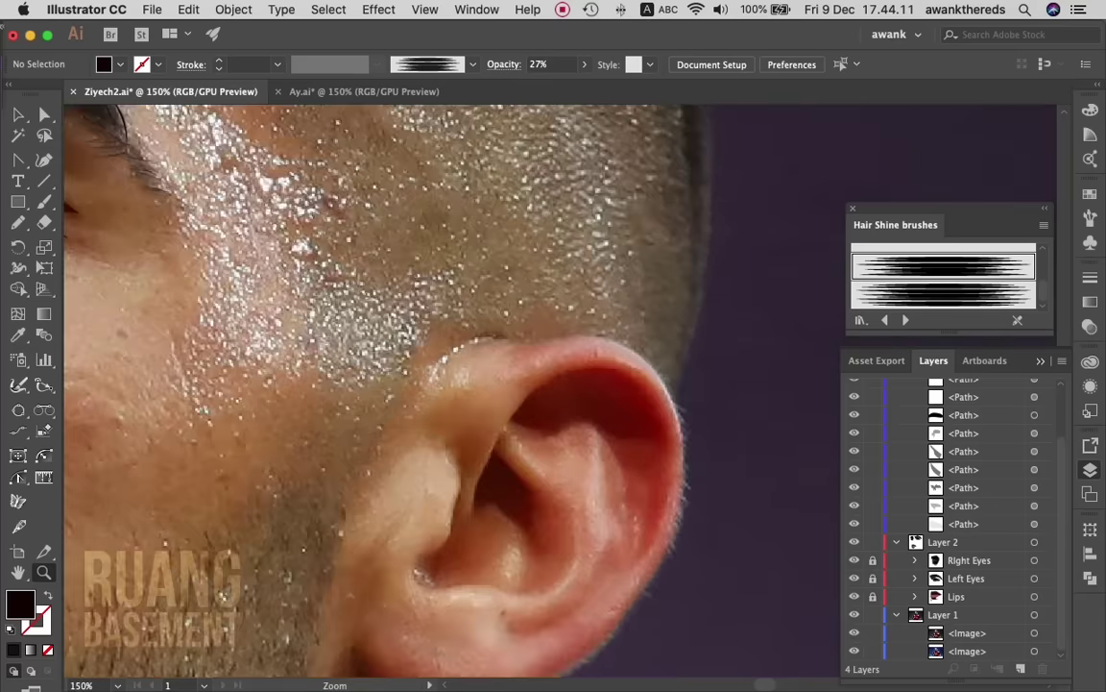
pyautogui.hotkey('shift', 'x')
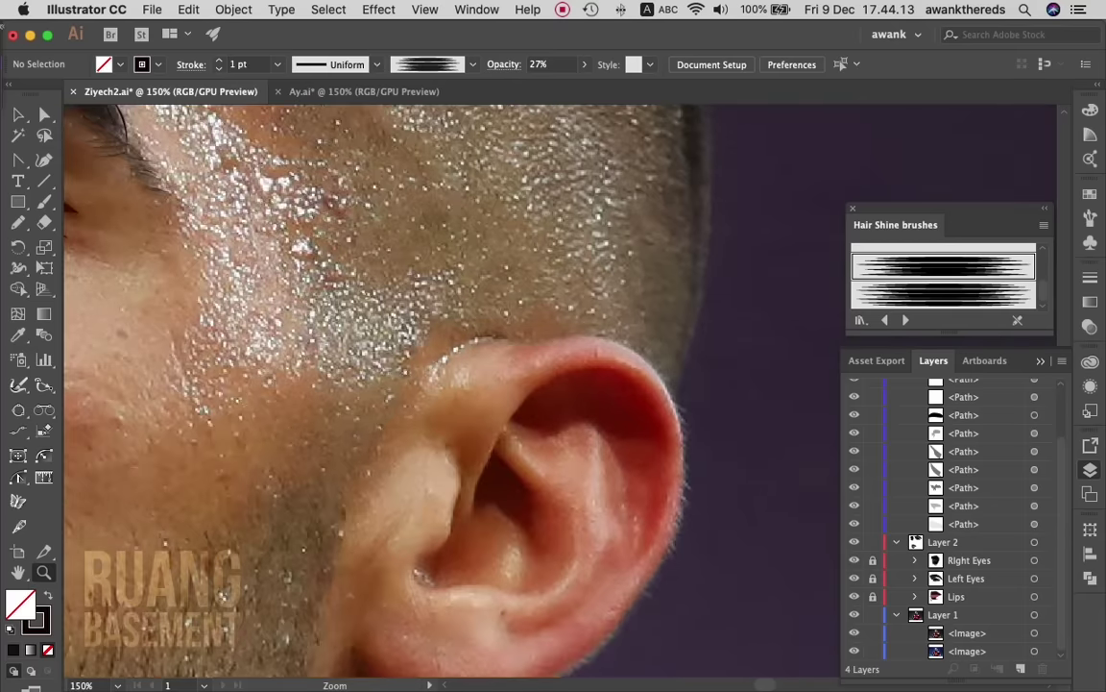
pyautogui.press('p')
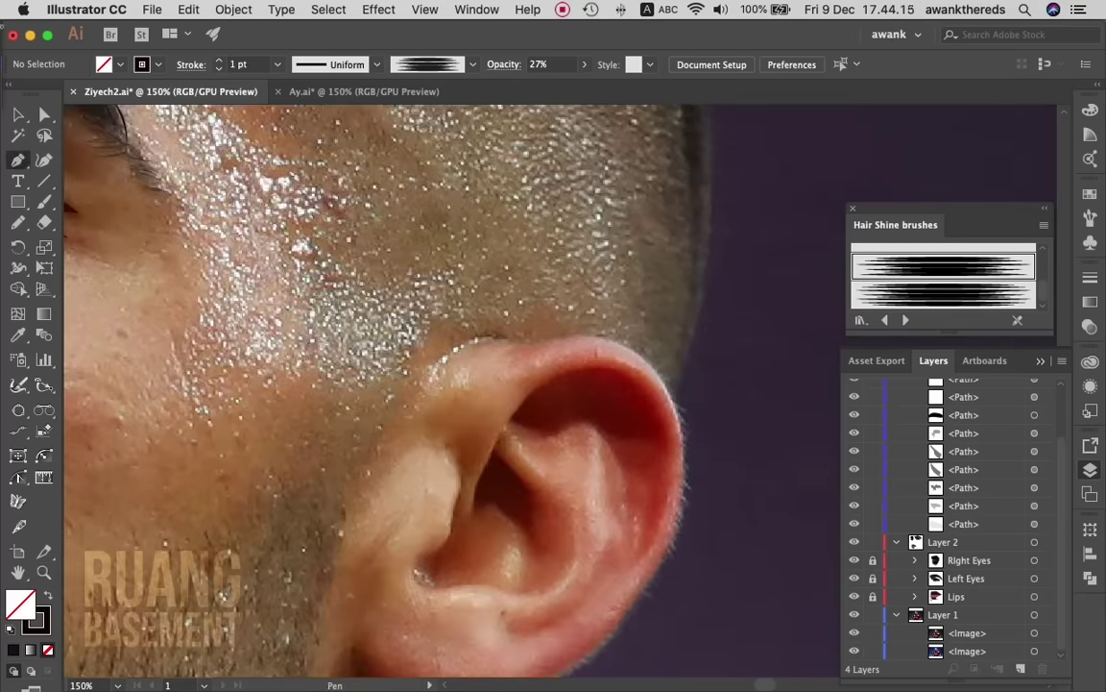
pyautogui.click(507, 351)
pyautogui.moveTo(638, 352); pyautogui.dragTo(653, 368)
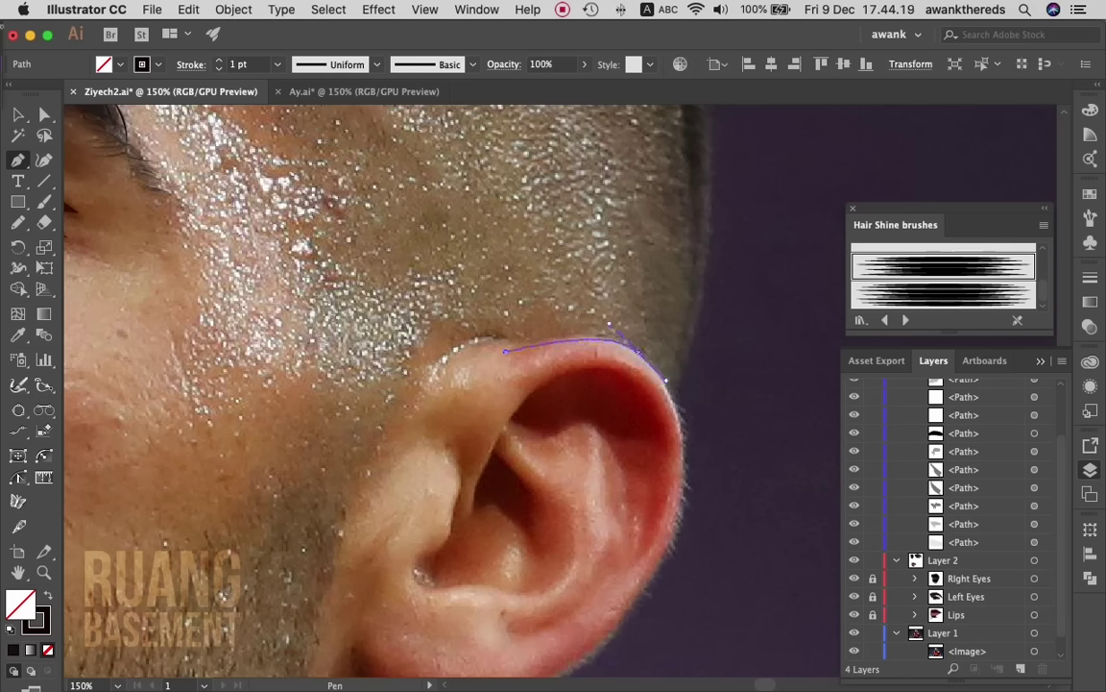
pyautogui.moveTo(666, 382); pyautogui.dragTo(672, 394)
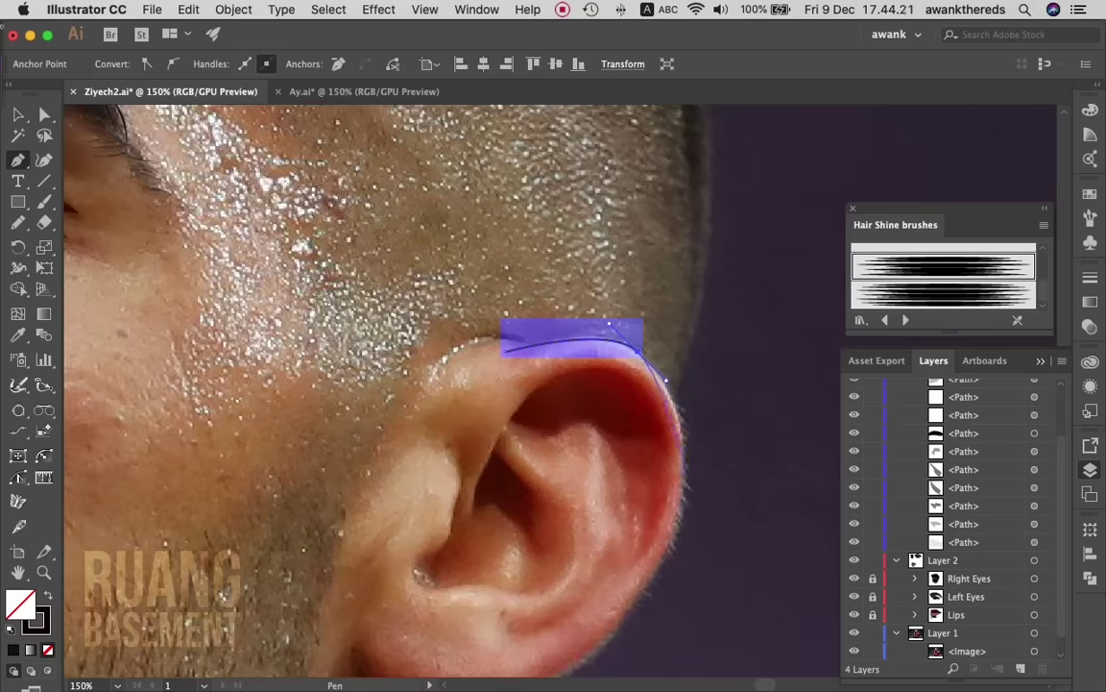
# - Continue the pen outline down the ear rim and along the bottom to the lobe
pyautogui.moveTo(686, 476); pyautogui.dragTo(681, 541)
pyautogui.moveTo(612, 631); pyautogui.dragTo(590, 654)
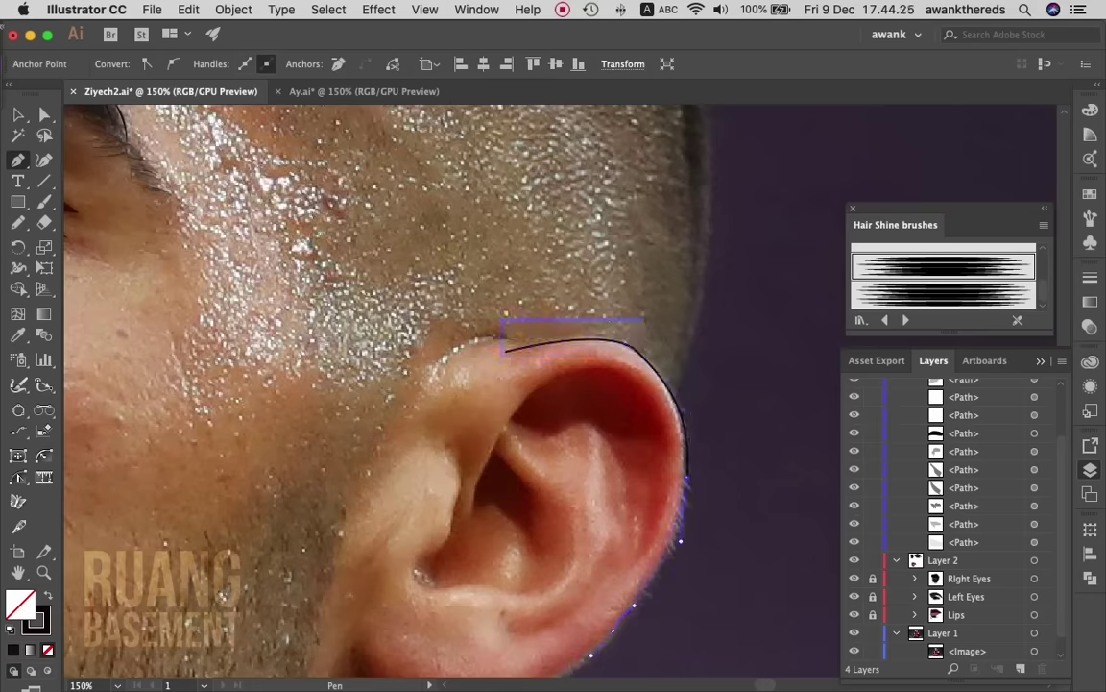
pyautogui.scroll(-3, 615, 432)
pyautogui.hscroll(-2, 614, 432)
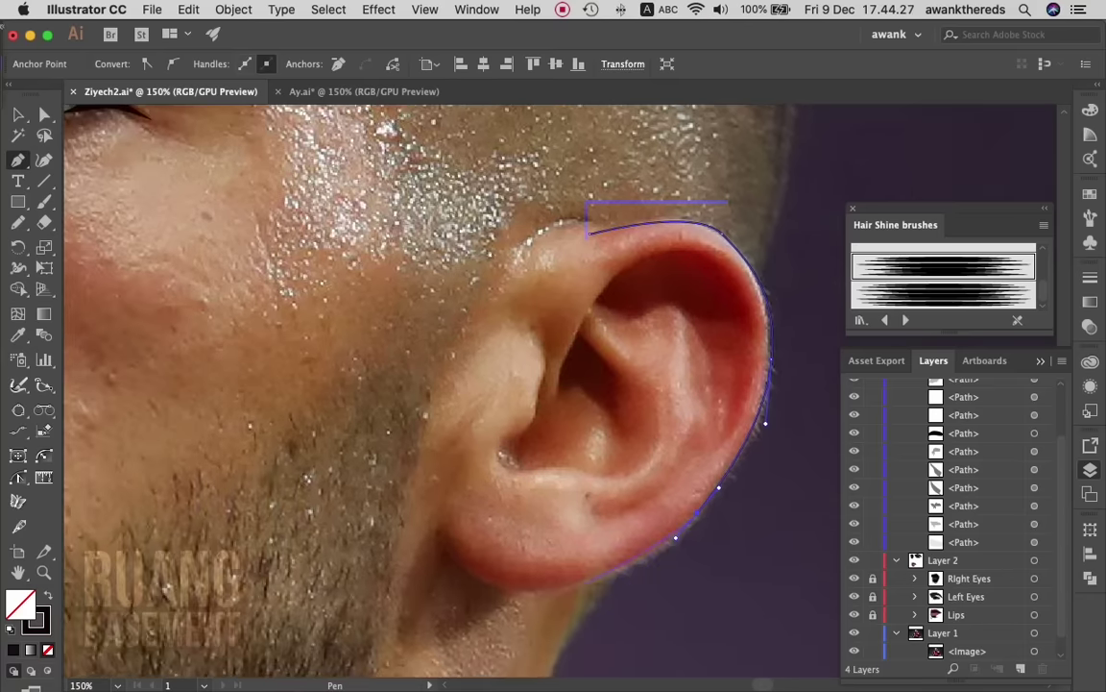
pyautogui.moveTo(574, 584); pyautogui.dragTo(499, 593)
pyautogui.moveTo(436, 540); pyautogui.dragTo(415, 497)
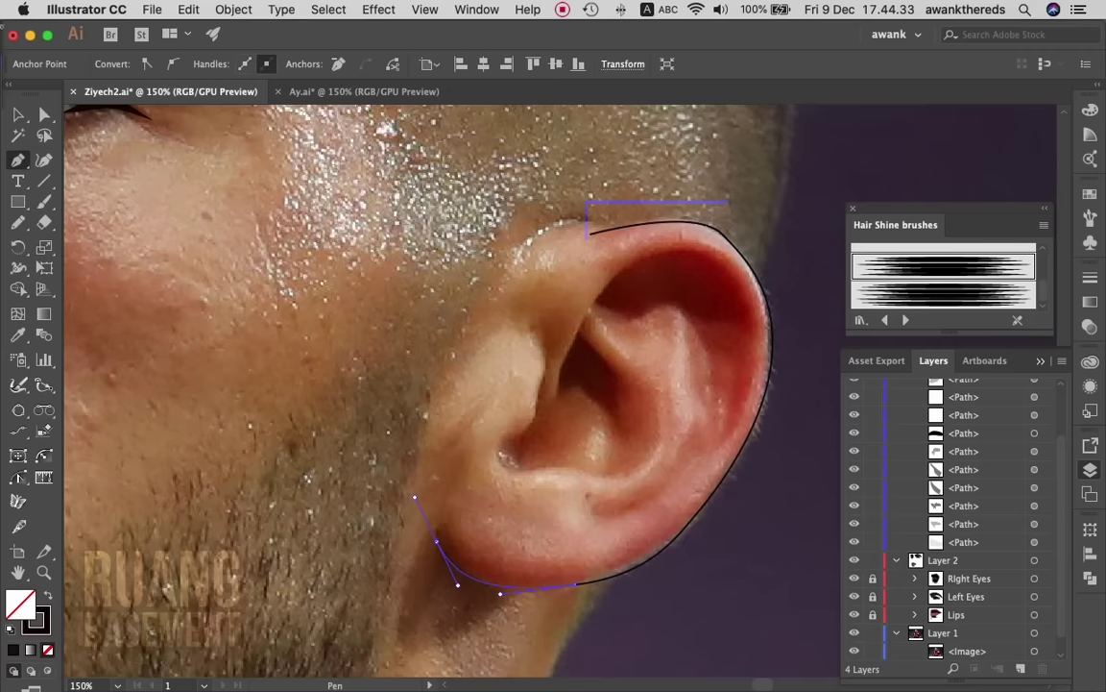
pyautogui.press('v')
pyautogui.click(436, 541)
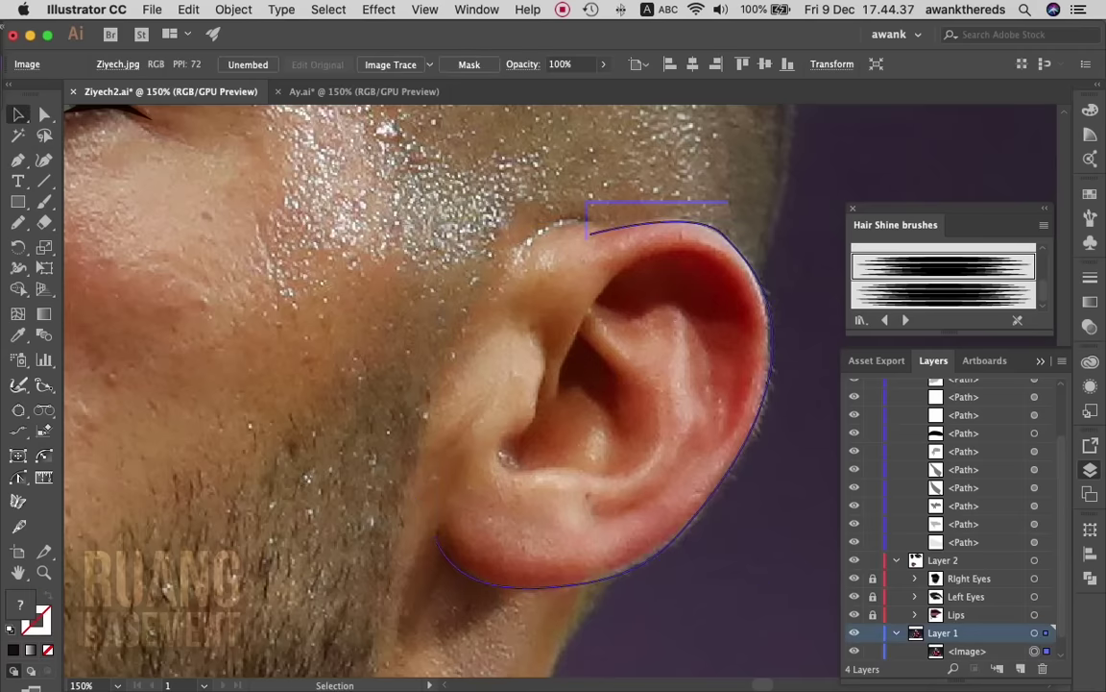
# - Give the ear outline the tapered Art Brush 1 stroke at 0.75 pt
pyautogui.click(437, 544)
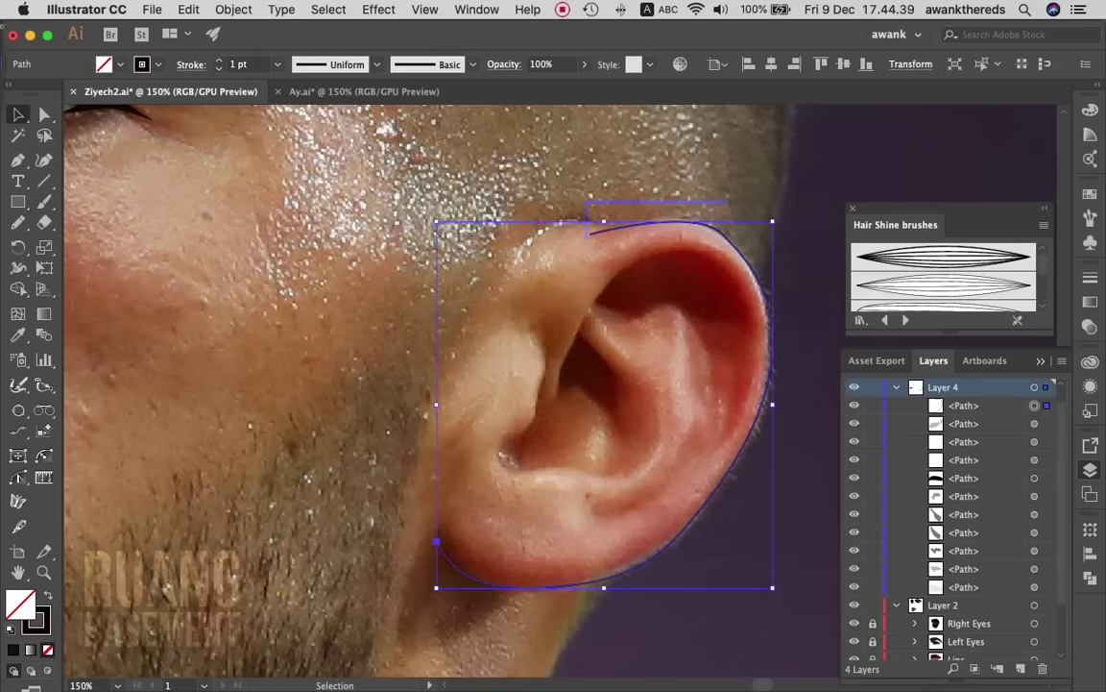
pyautogui.click(473, 64)
pyautogui.click(384, 147)
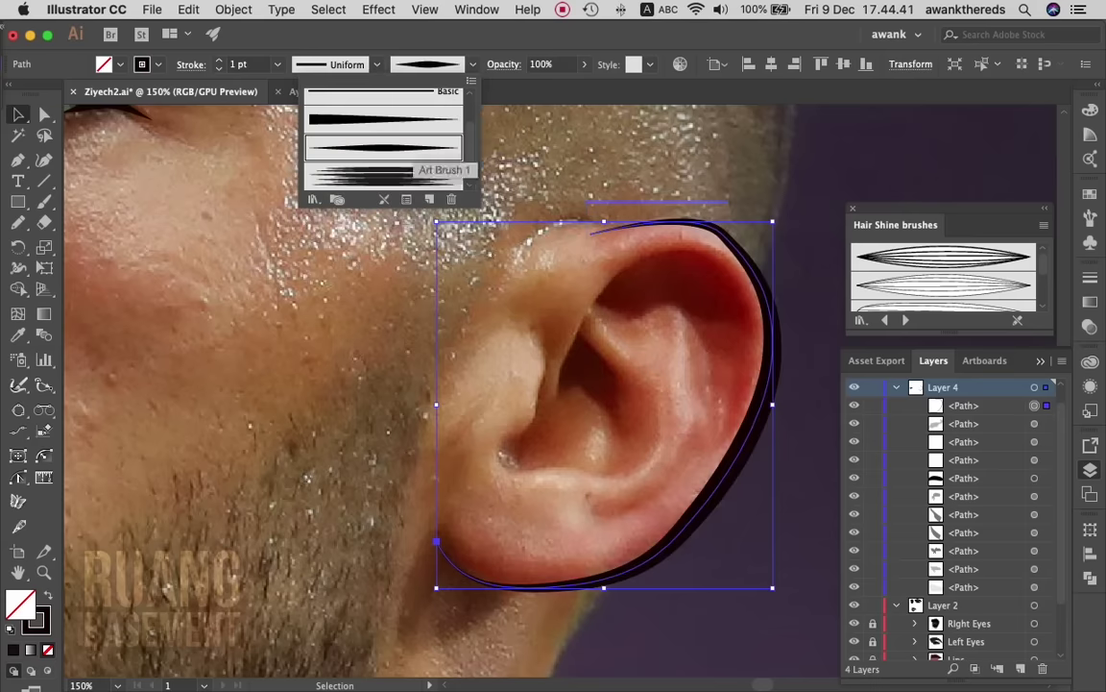
pyautogui.click(219, 68)
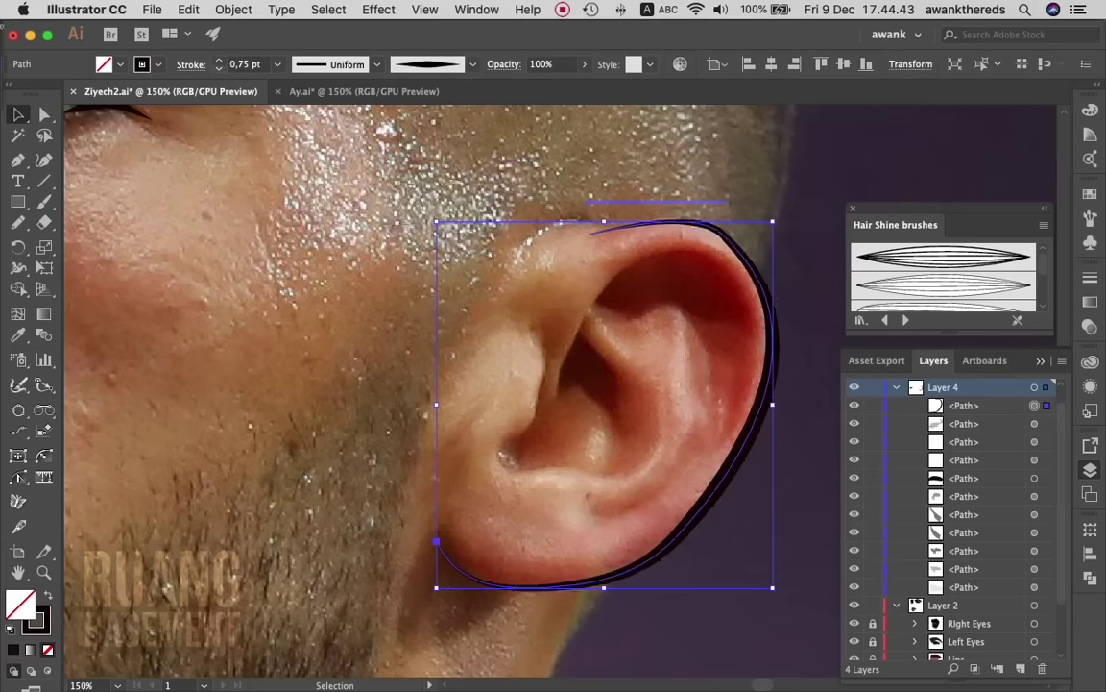
pyautogui.click(219, 68)
pyautogui.click(720, 614)
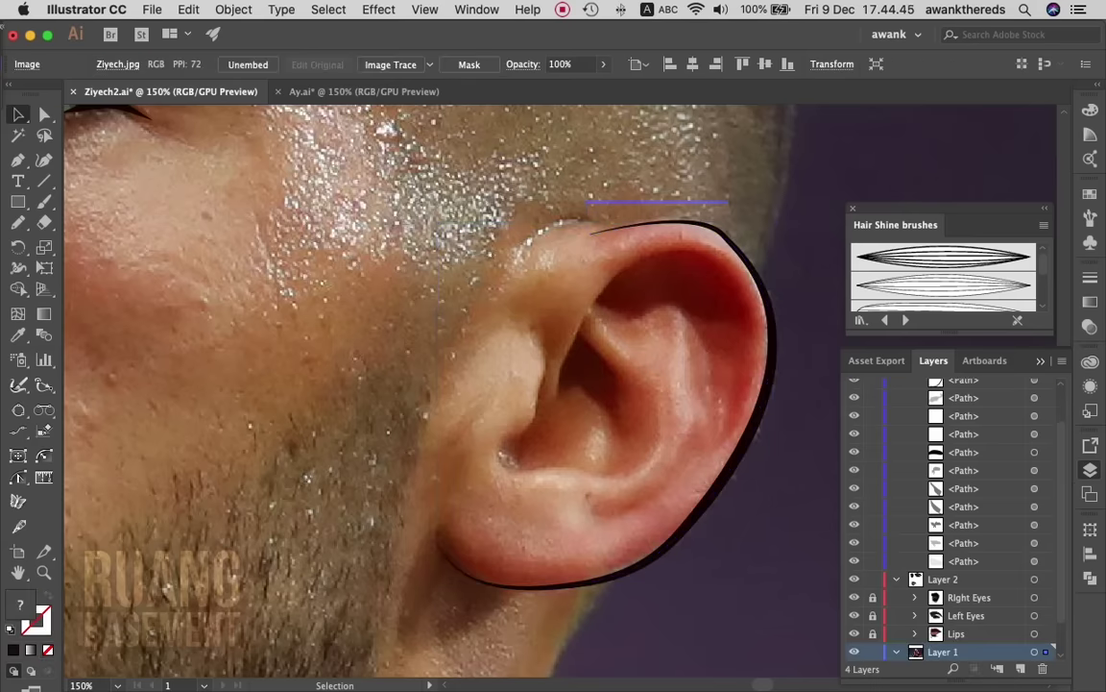
# - Pen-draw the inner-ear outline across the upper ear and down its right edge
pyautogui.press('p')
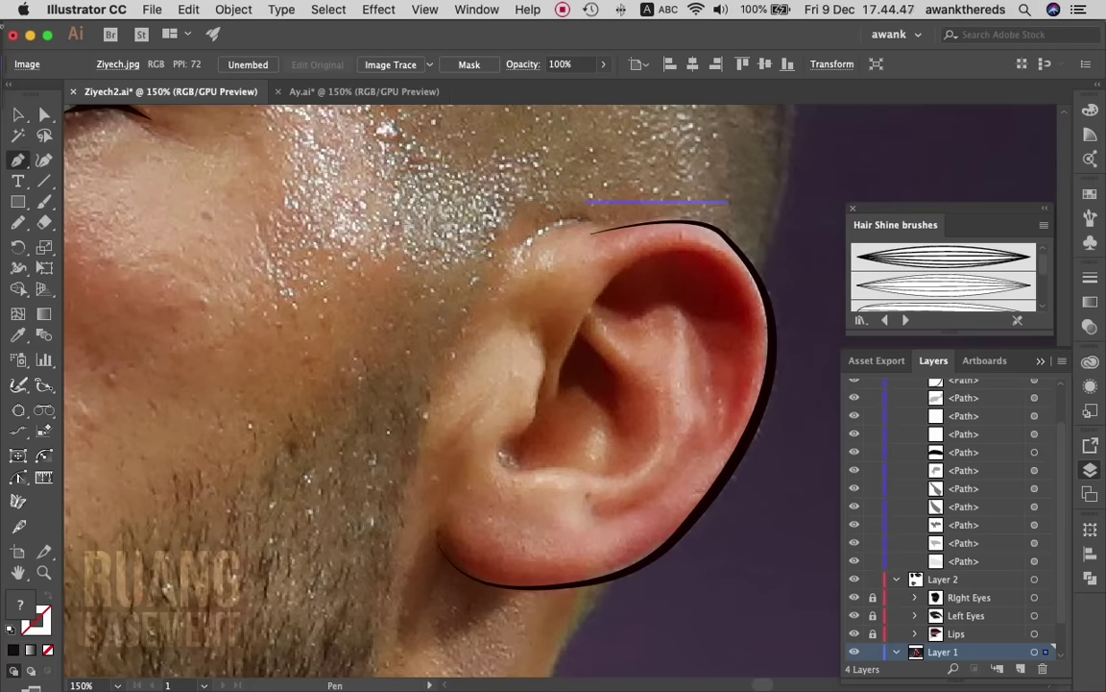
pyautogui.click(596, 300)
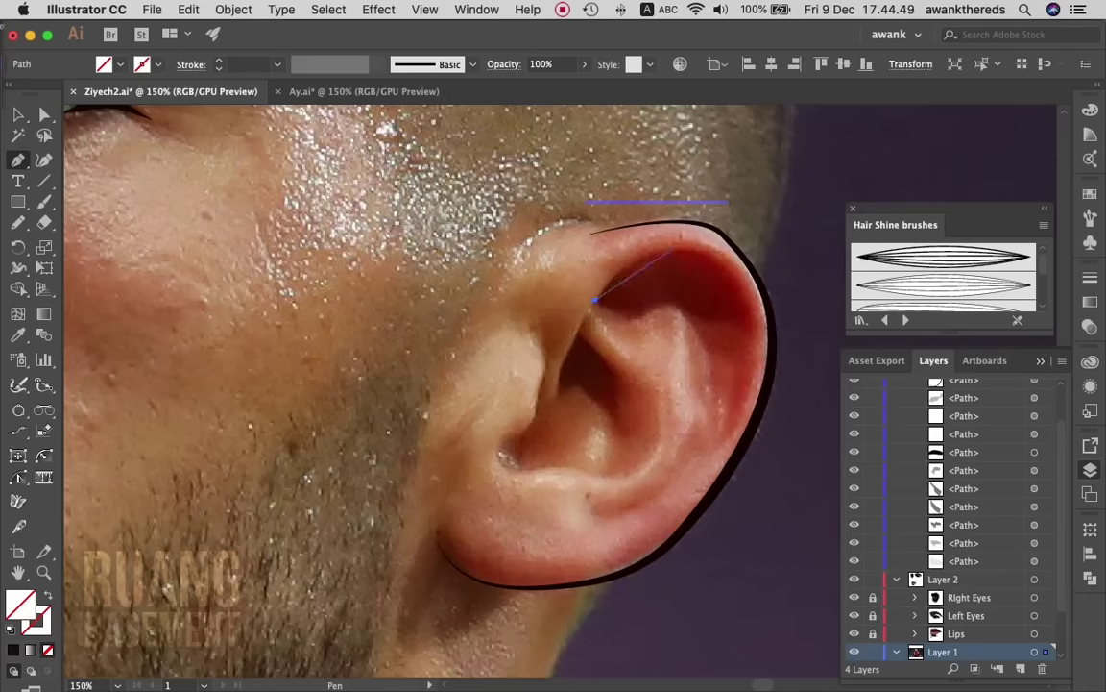
pyautogui.moveTo(677, 249); pyautogui.dragTo(718, 250)
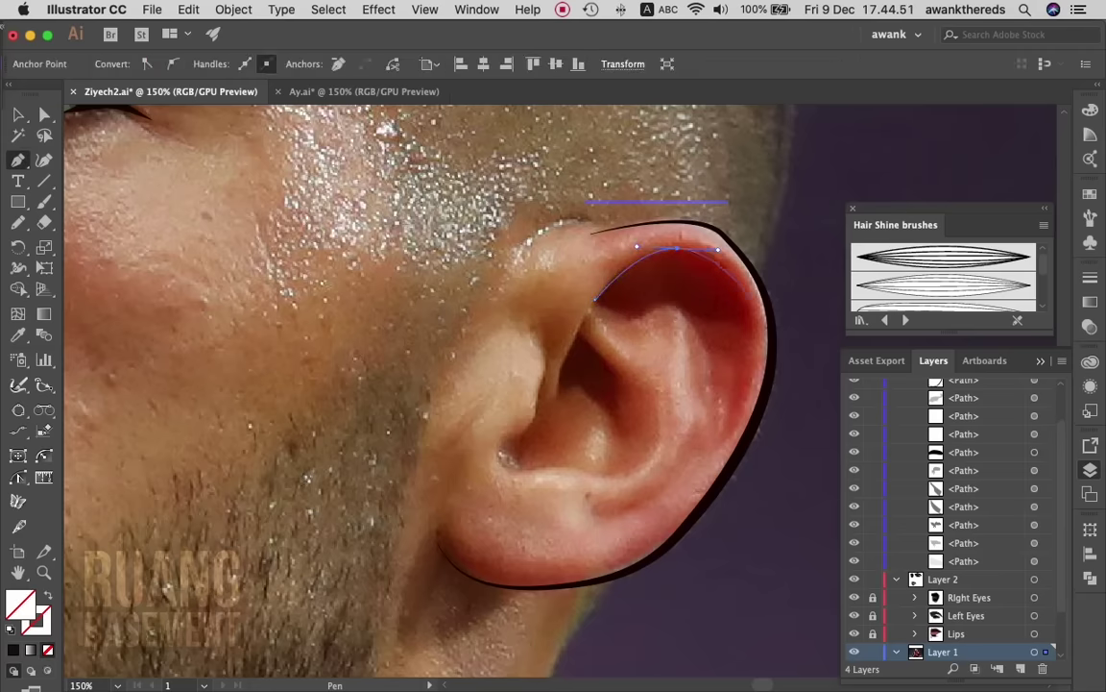
pyautogui.moveTo(759, 304); pyautogui.dragTo(759, 353)
pyautogui.moveTo(728, 434); pyautogui.dragTo(704, 462)
pyautogui.hotkey('ctrl', 'z')
pyautogui.moveTo(720, 393)
pyautogui.mouseDown()
pyautogui.moveTo(682, 312)
pyautogui.moveTo(649, 308)
pyautogui.moveTo(557, 254)
pyautogui.mouseUp()
pyautogui.press('v')
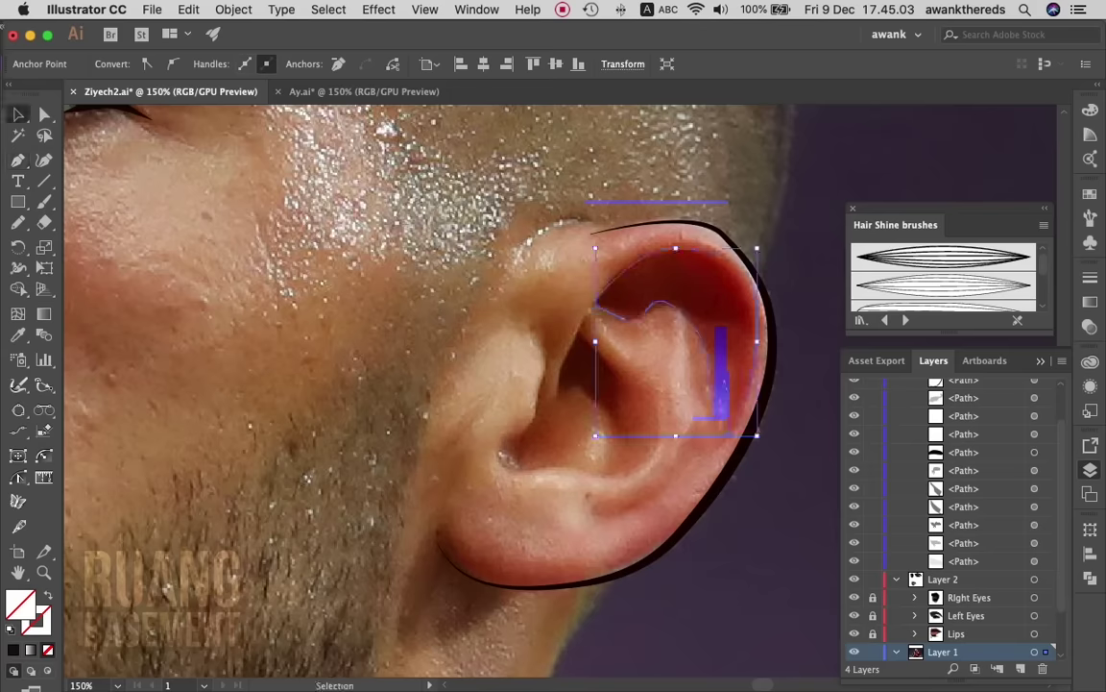
pyautogui.click(596, 306)
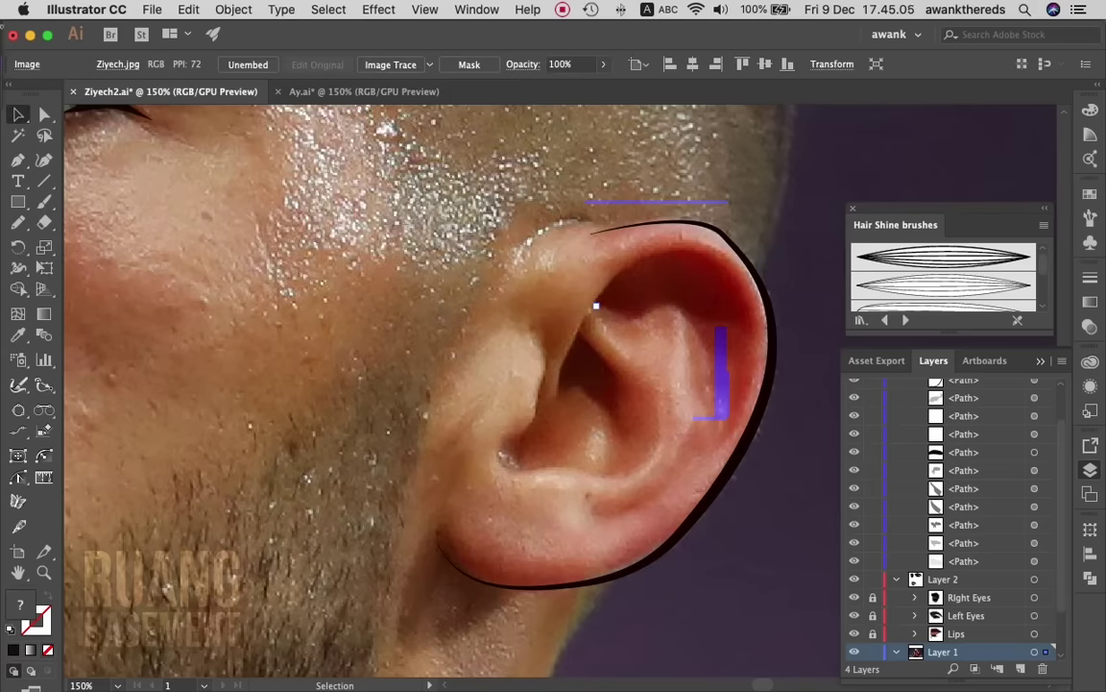
# - Move the inner-ear path into Layer 4 and reselect it on the canvas
pyautogui.scroll(-3, 951, 519)
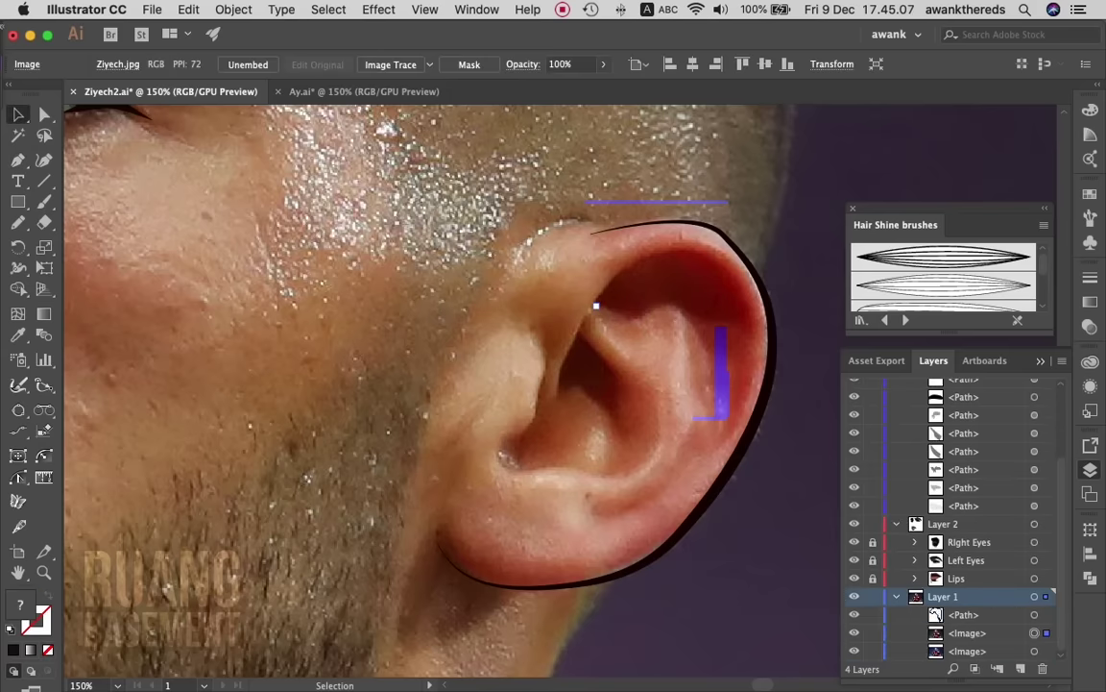
pyautogui.click(963, 615)
pyautogui.moveTo(963, 615); pyautogui.dragTo(963, 513)
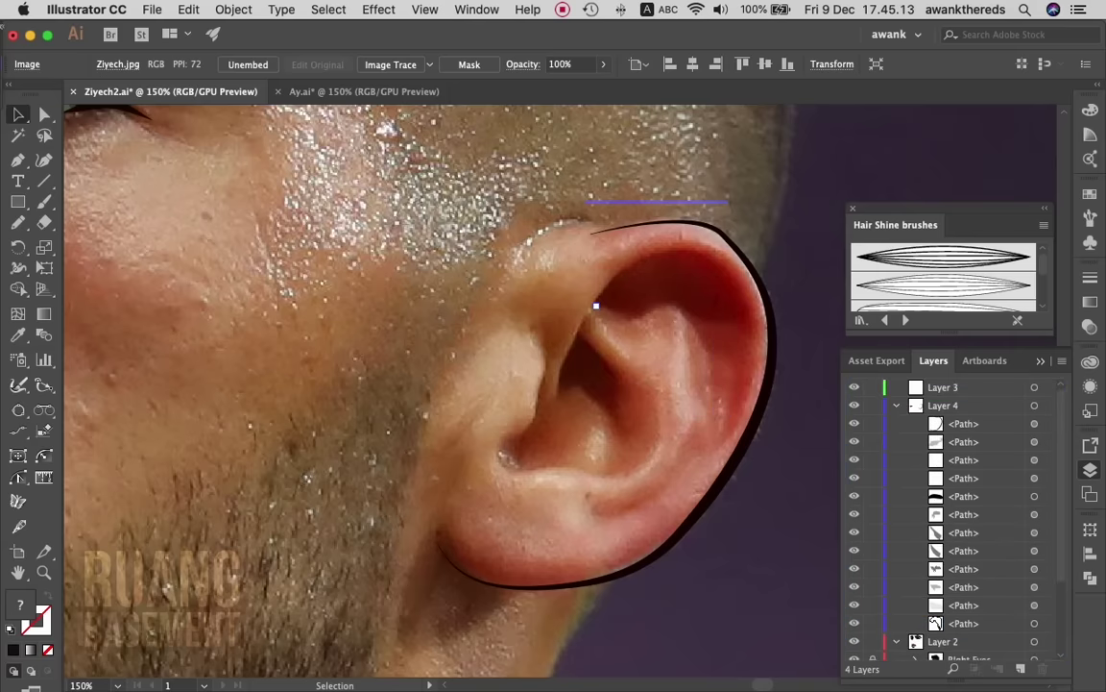
pyautogui.click(595, 305)
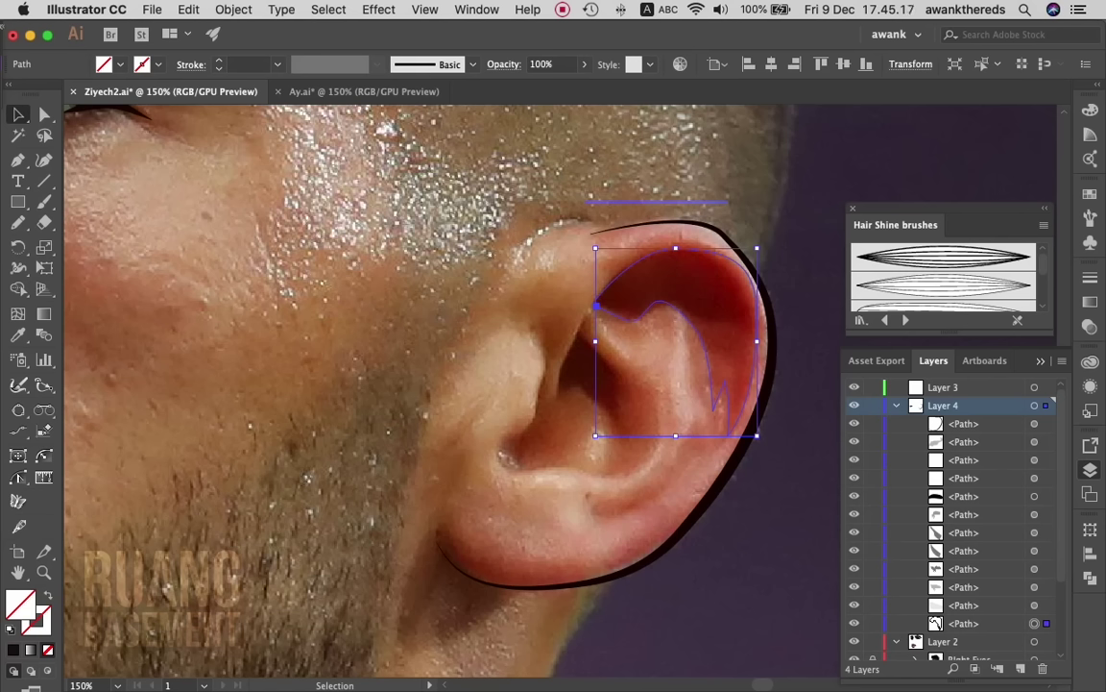
# - Sketch a Pencil loop along the ear's upper hollow, then select both inner-ear paths
pyautogui.press('n')
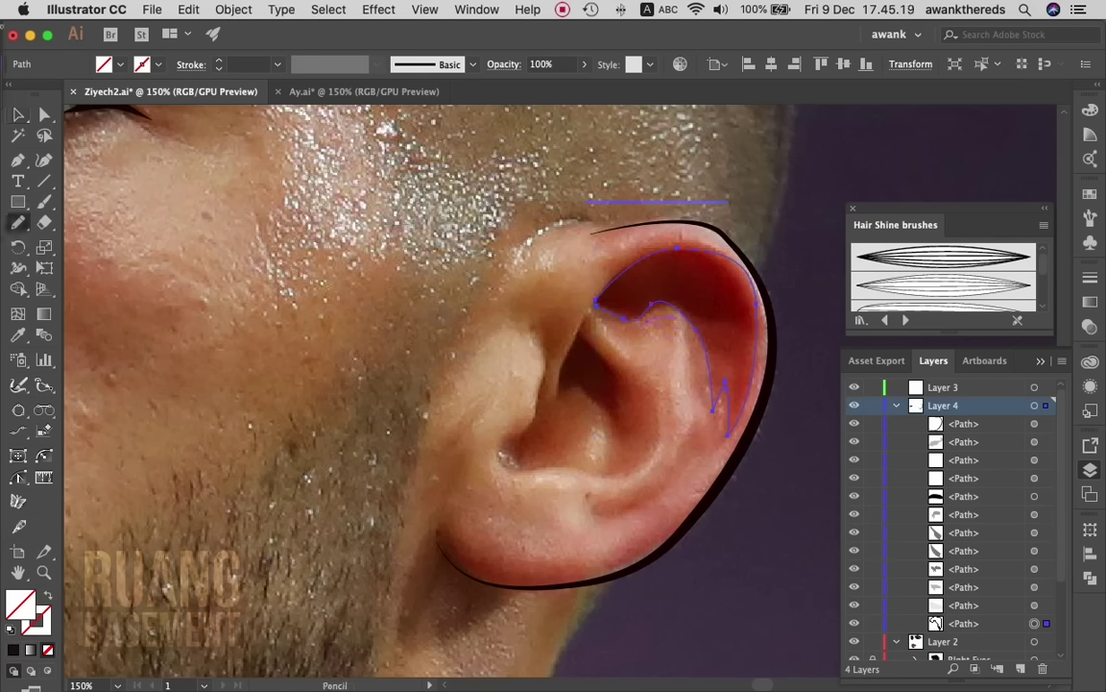
pyautogui.moveTo(570, 305); pyautogui.dragTo(639, 324)
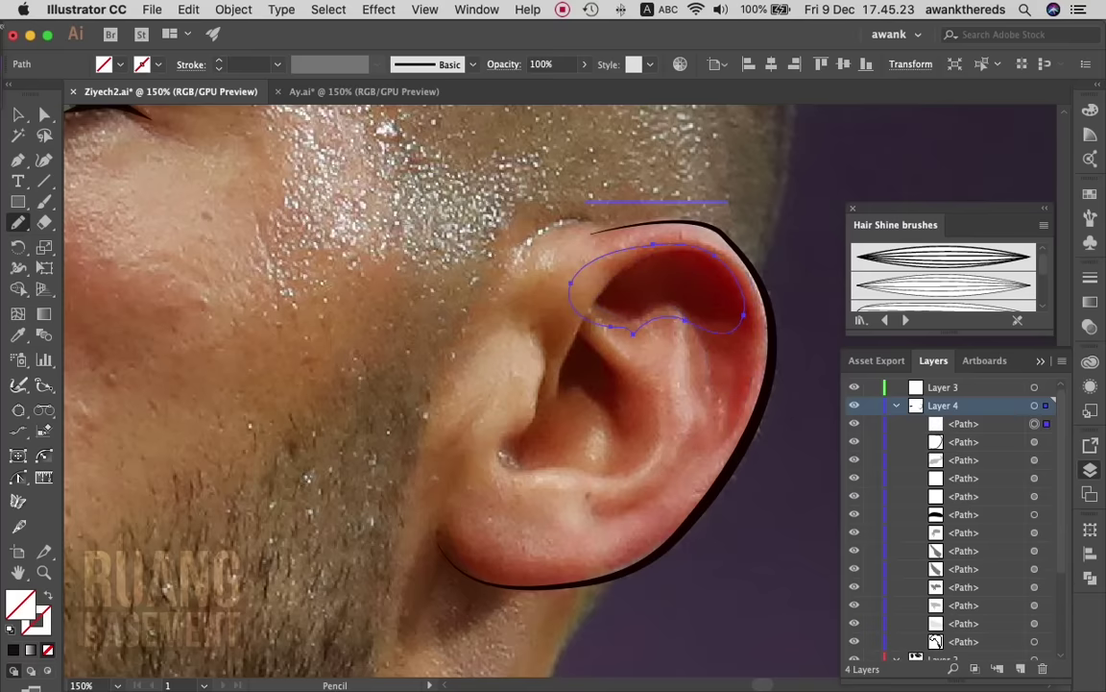
pyautogui.press('v')
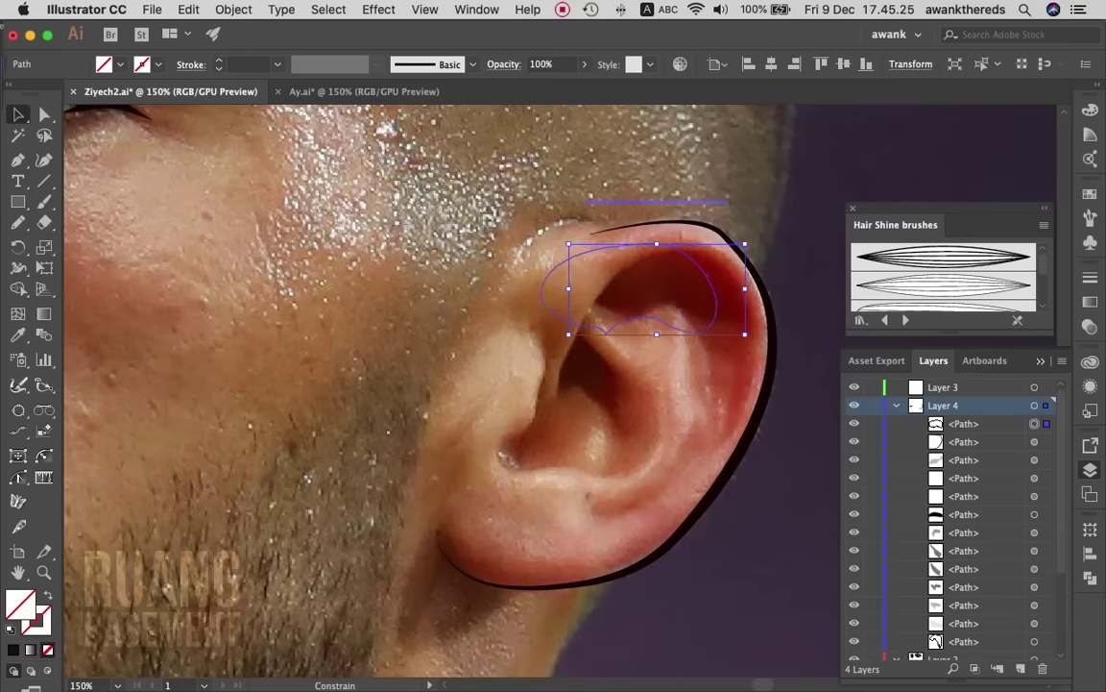
pyautogui.press('super+a')
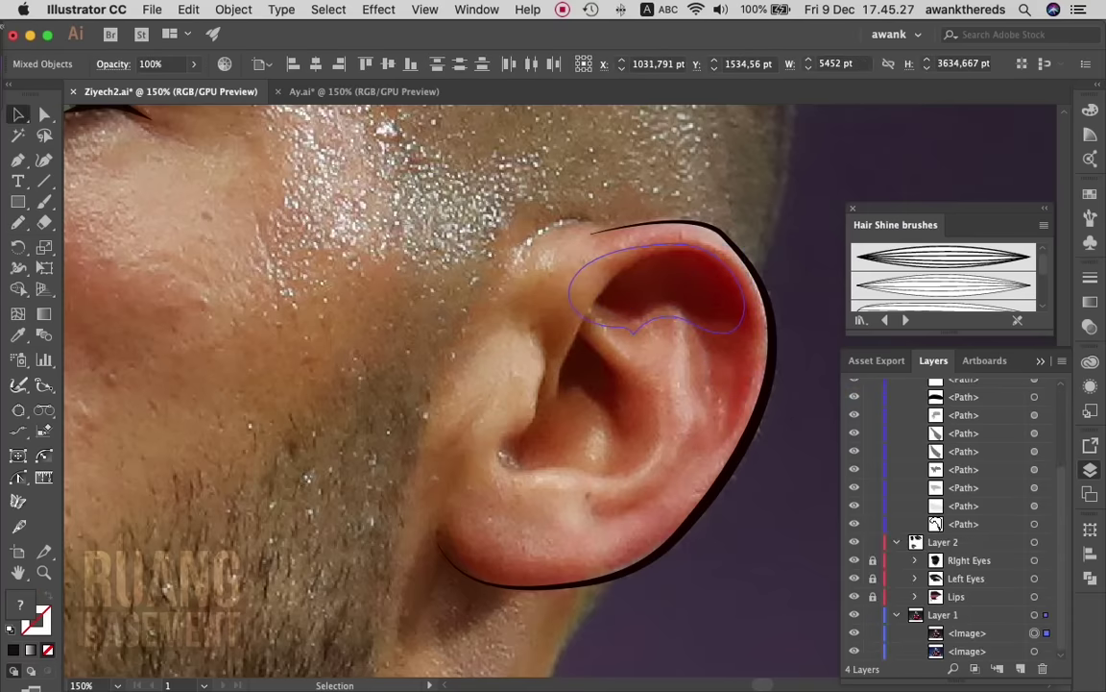
pyautogui.press('super+z')
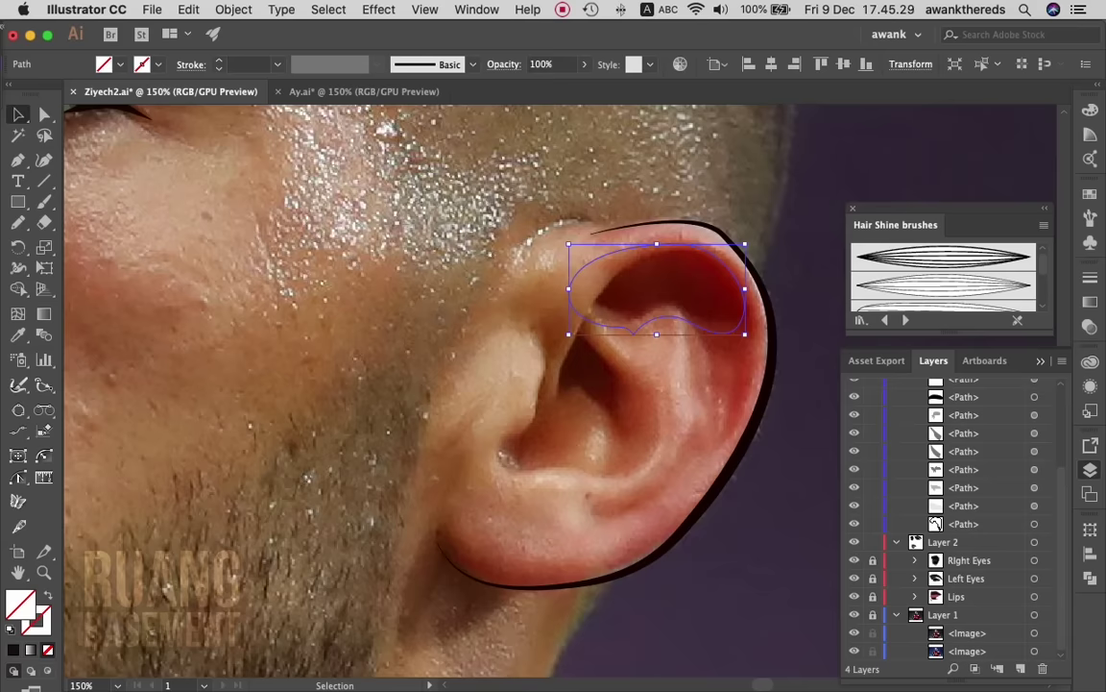
pyautogui.keyDown('shift'); pyautogui.click(715, 394); pyautogui.keyUp('shift')
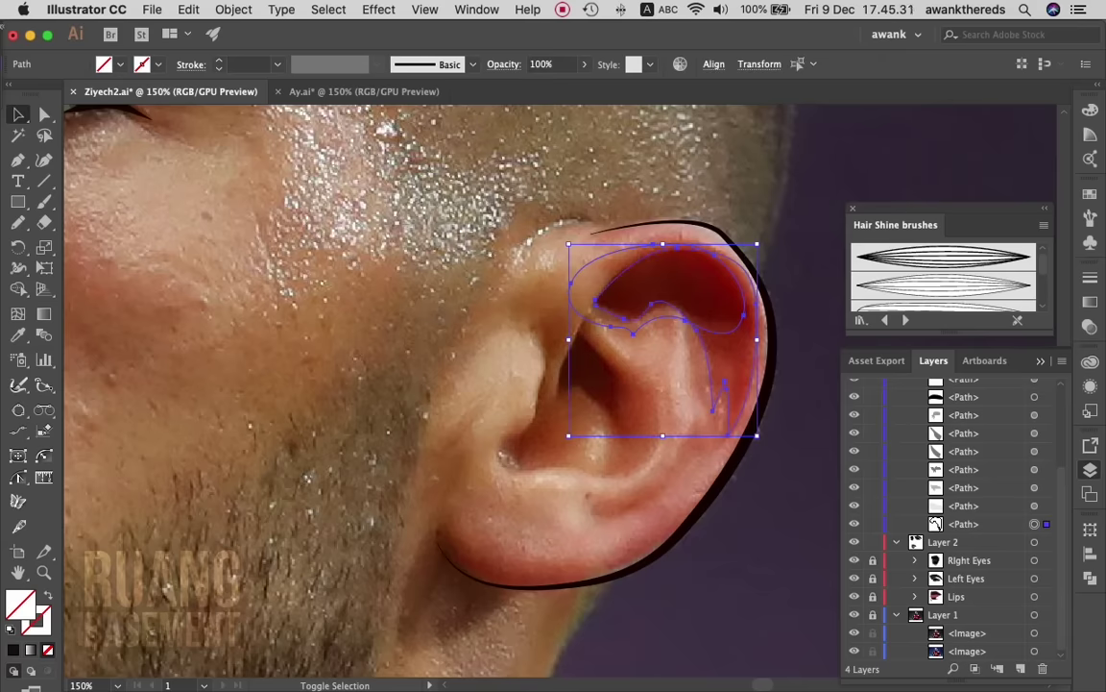
# - Reselect the inner-ear path with its anchor points shown and zoom in closely
pyautogui.hotkey('shift', 'm')
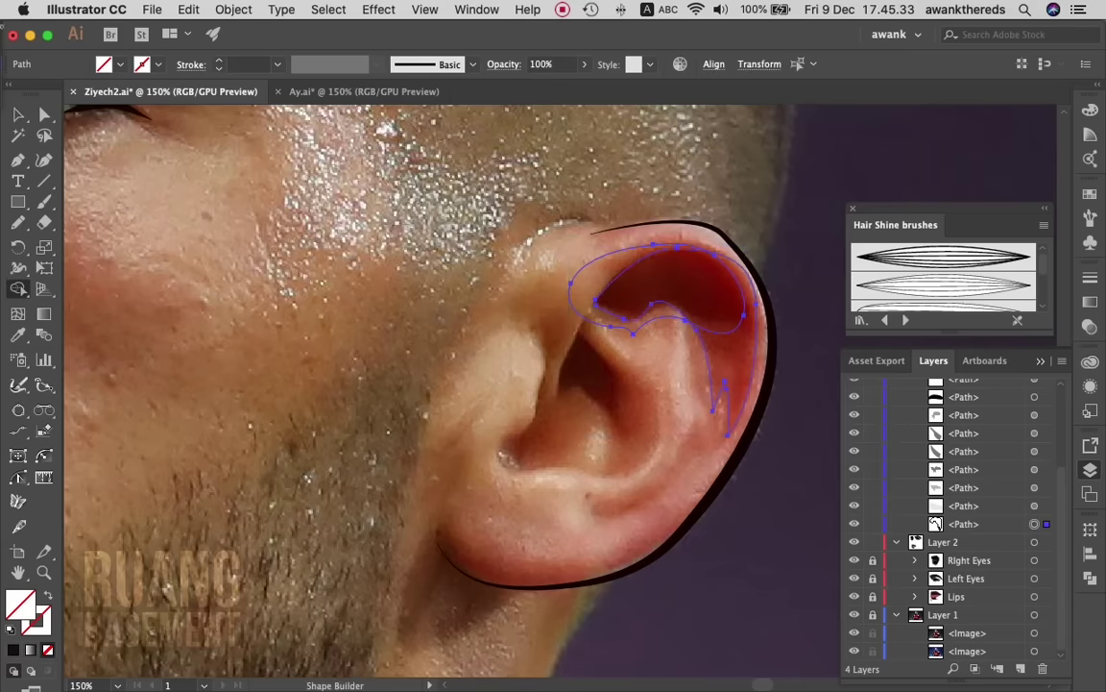
pyautogui.press('v')
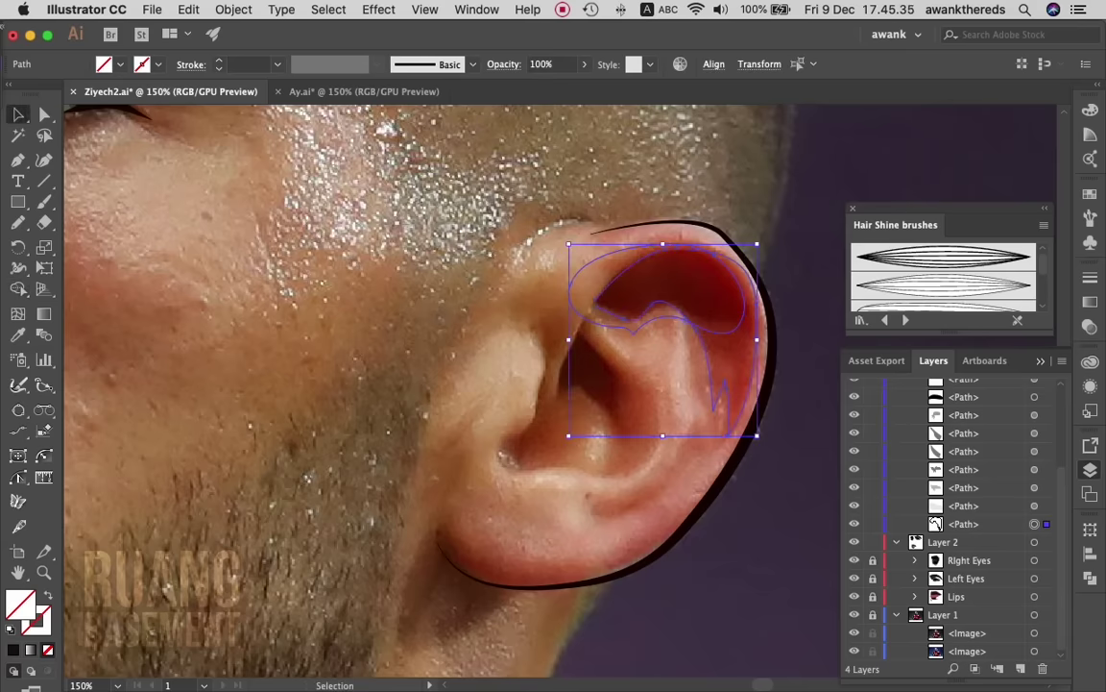
pyautogui.press('super+shift+a')
pyautogui.press('super+z')
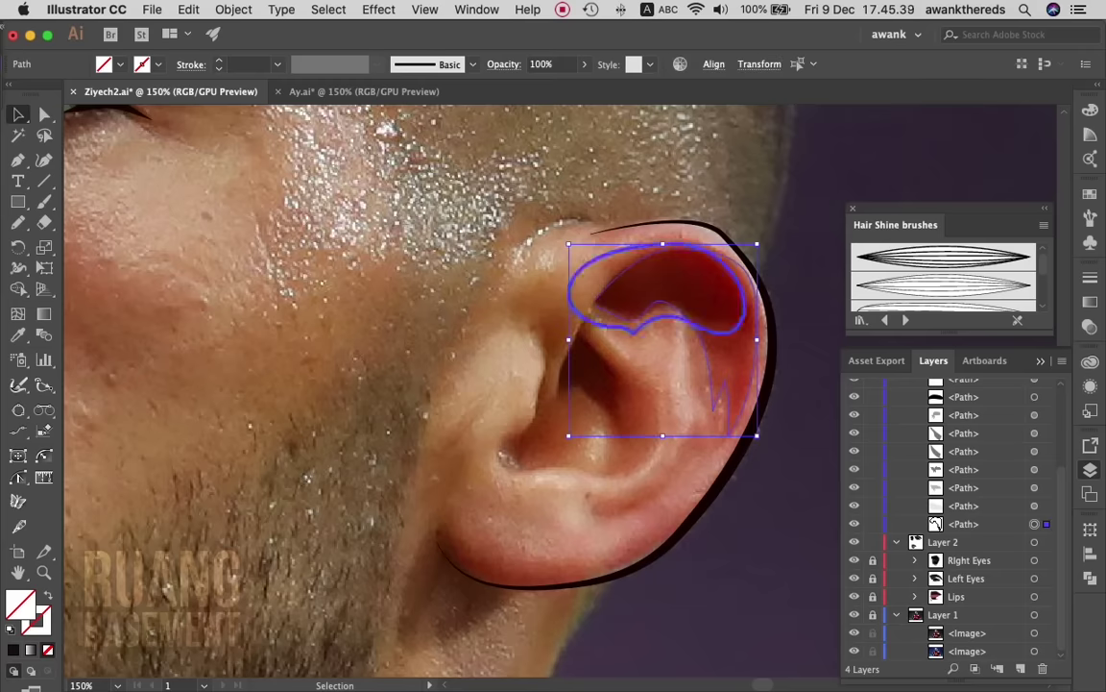
pyautogui.press('super+shift+a')
pyautogui.press('super+z')
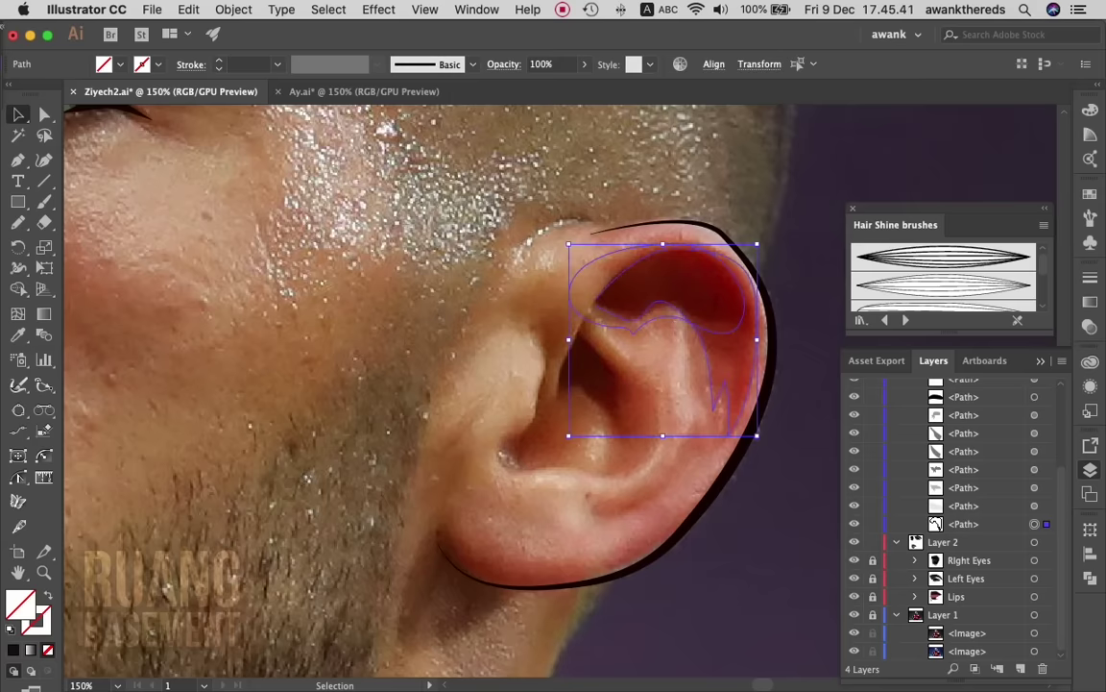
pyautogui.press('a')
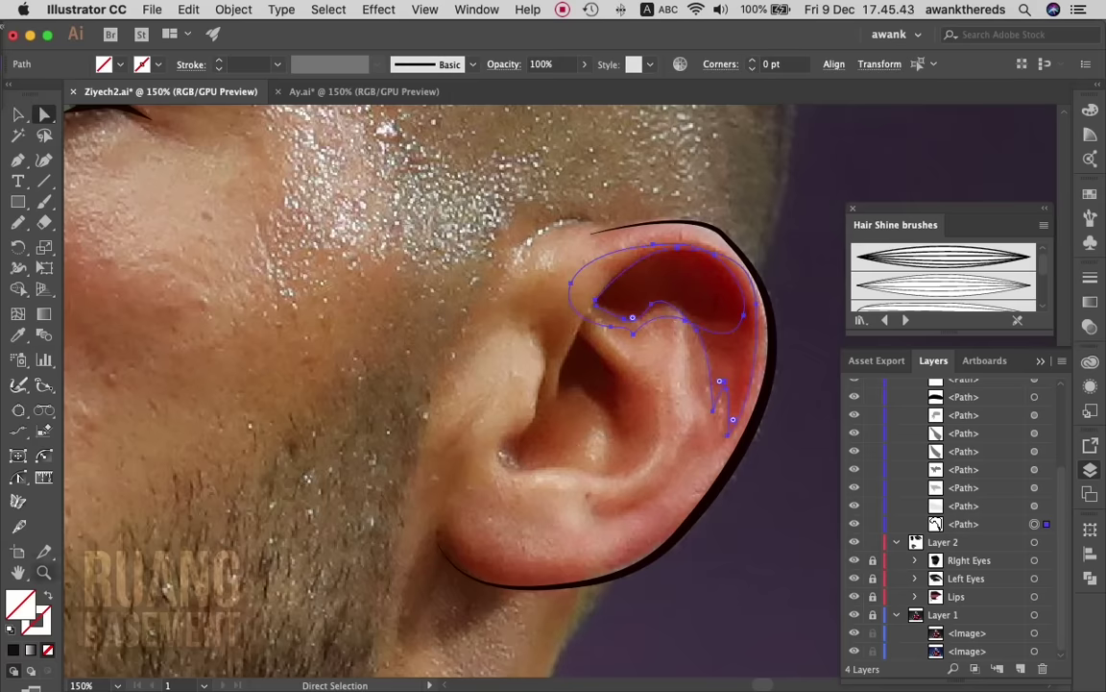
pyautogui.press('super+equal')
pyautogui.press('super+equal')
pyautogui.press('super+equal')
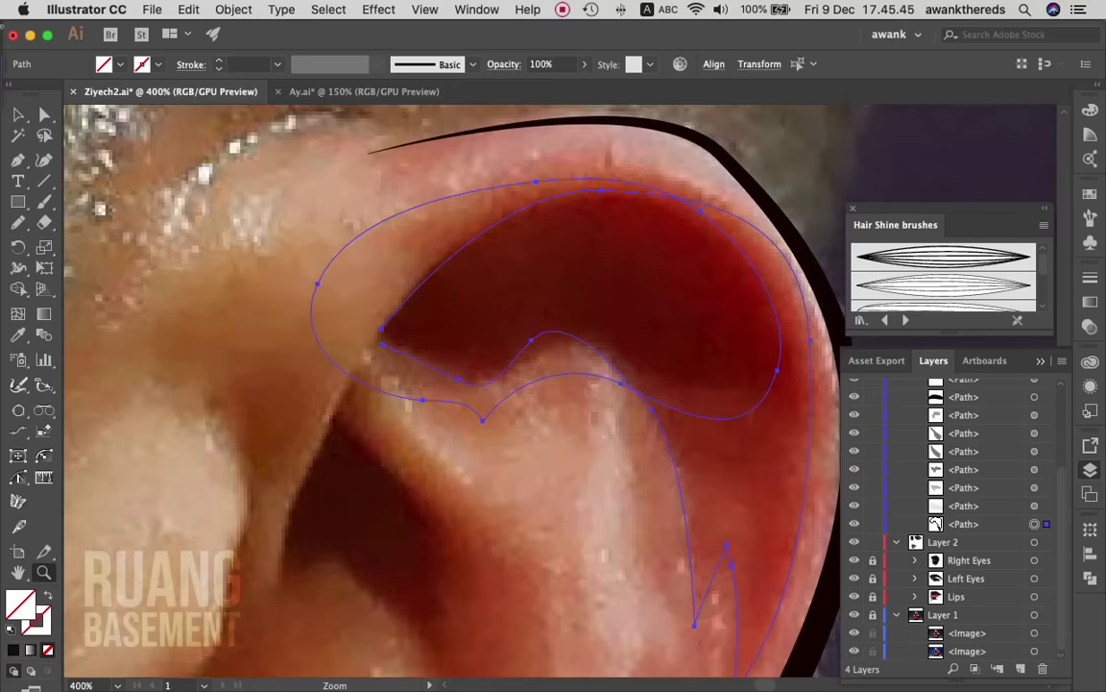
# - Select the long ear path and the outer loop path together
pyautogui.press('v')
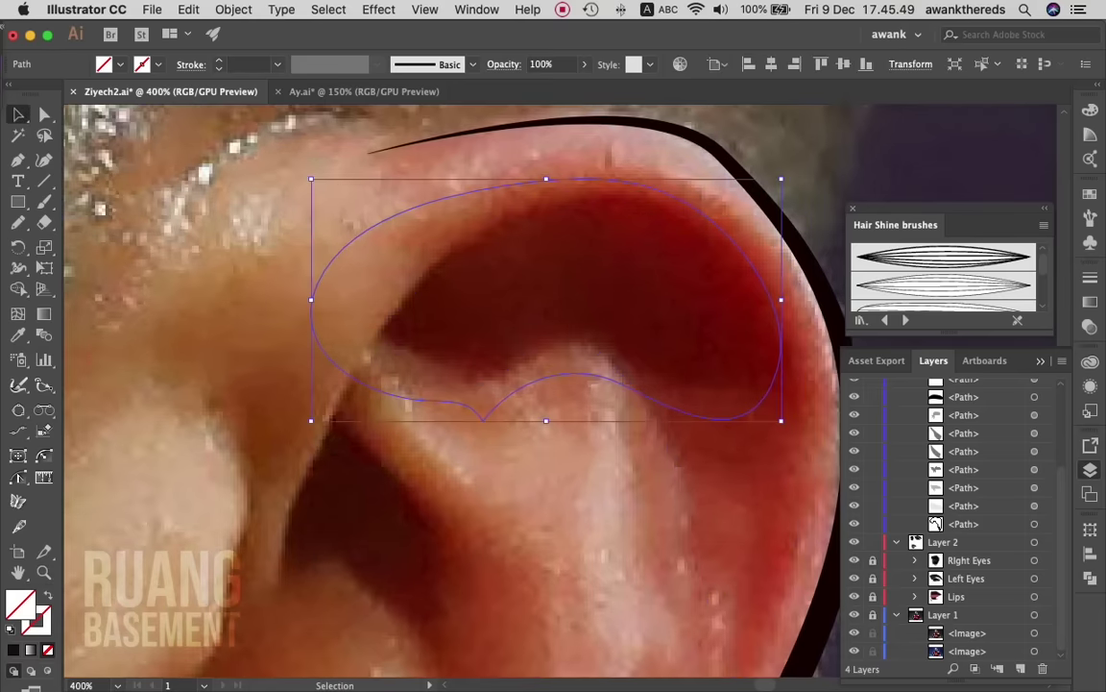
pyautogui.press('shift')
pyautogui.keyDown('shift'); pyautogui.click(532, 338); pyautogui.keyUp('shift')
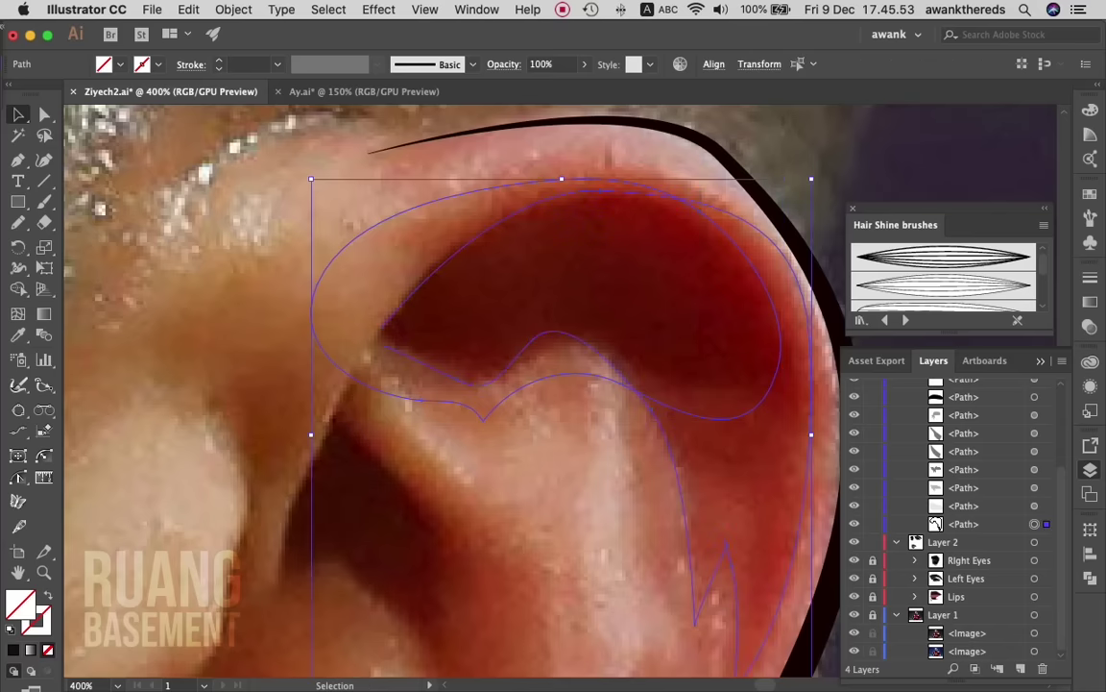
pyautogui.press('a')
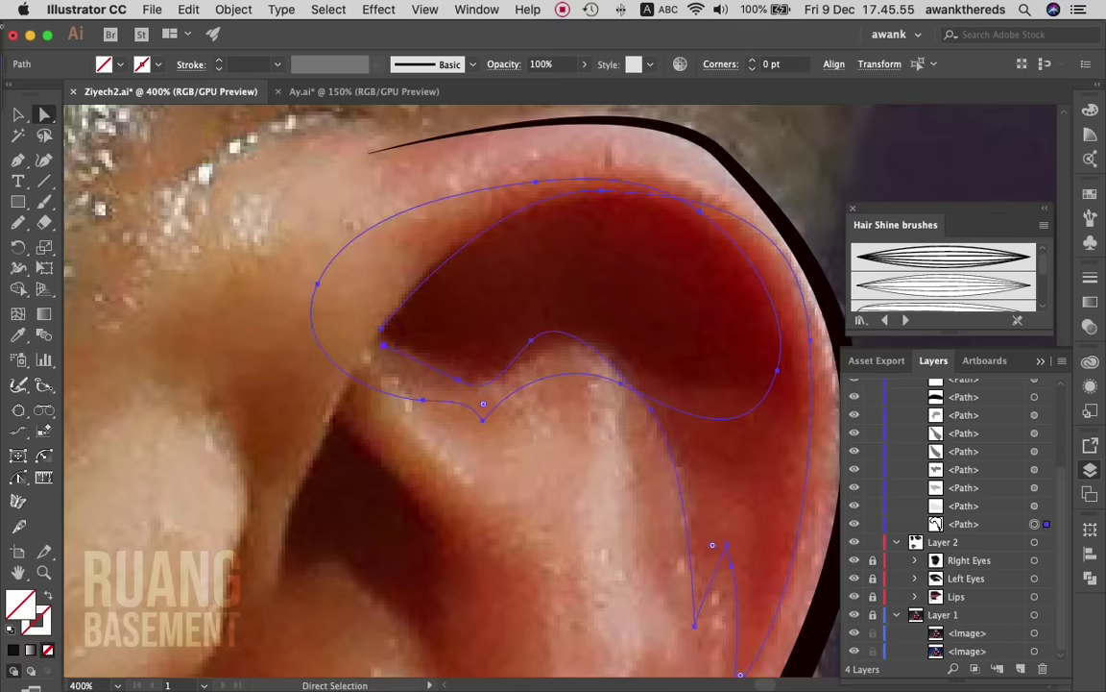
pyautogui.click(421, 361)
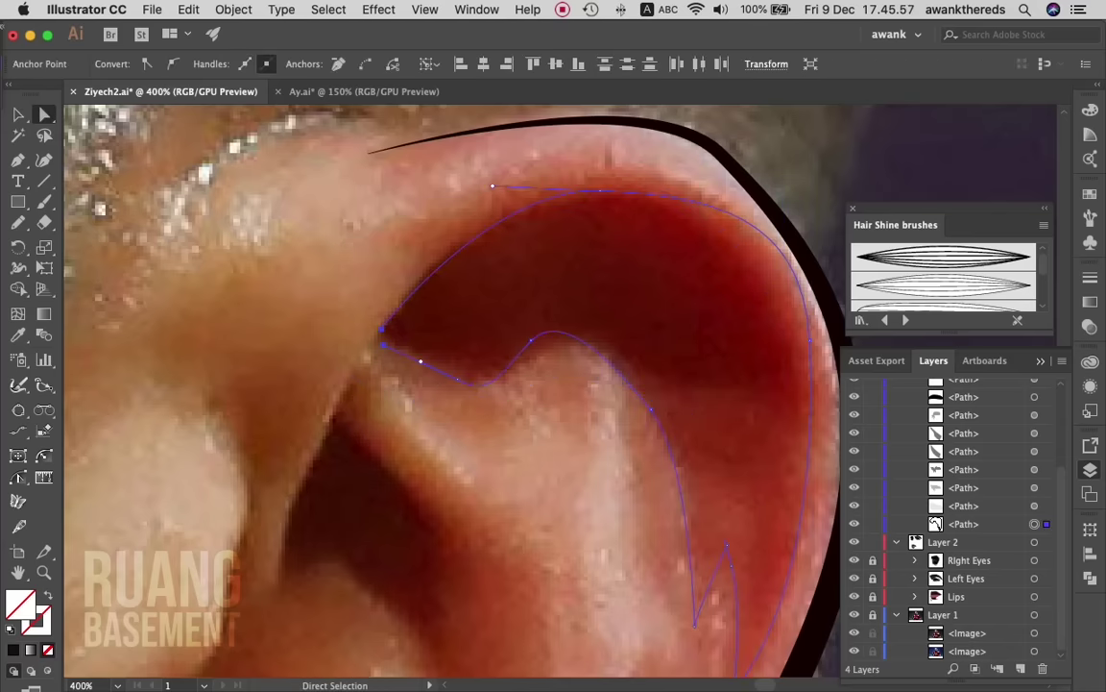
pyautogui.click(382, 331)
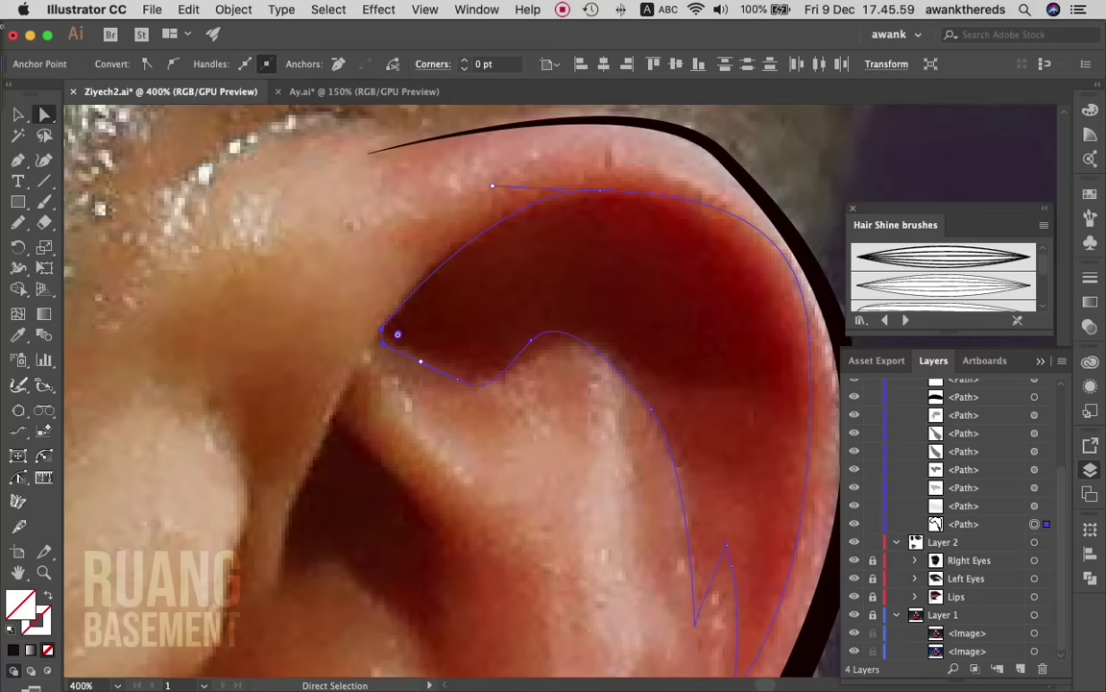
pyautogui.press('v')
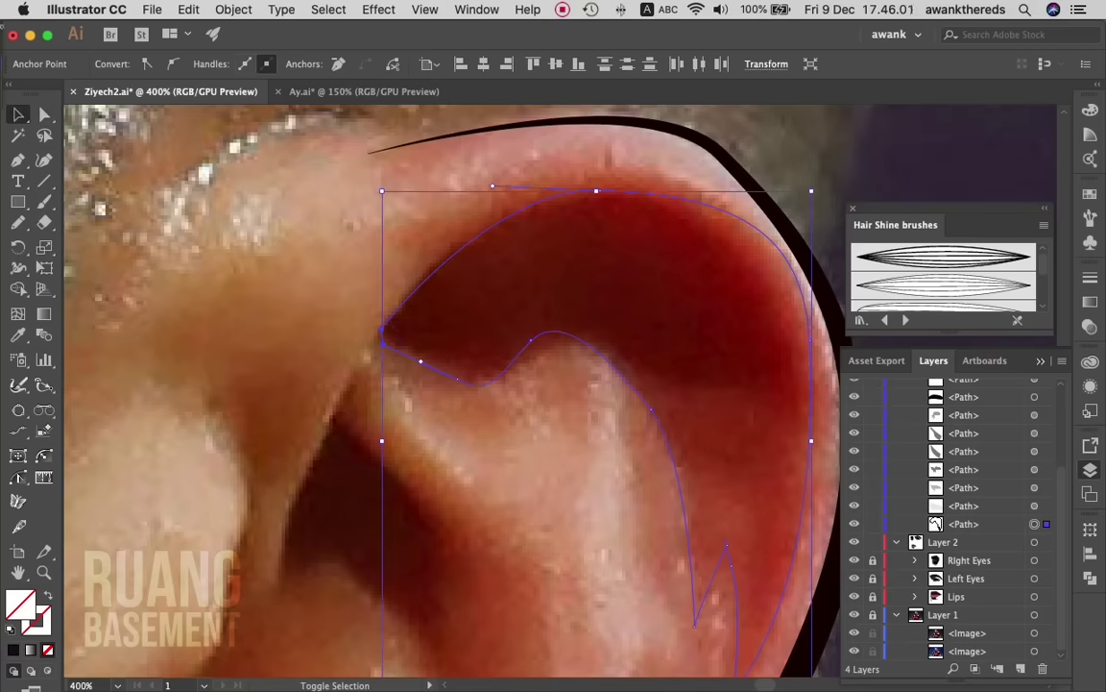
pyautogui.click(325, 343)
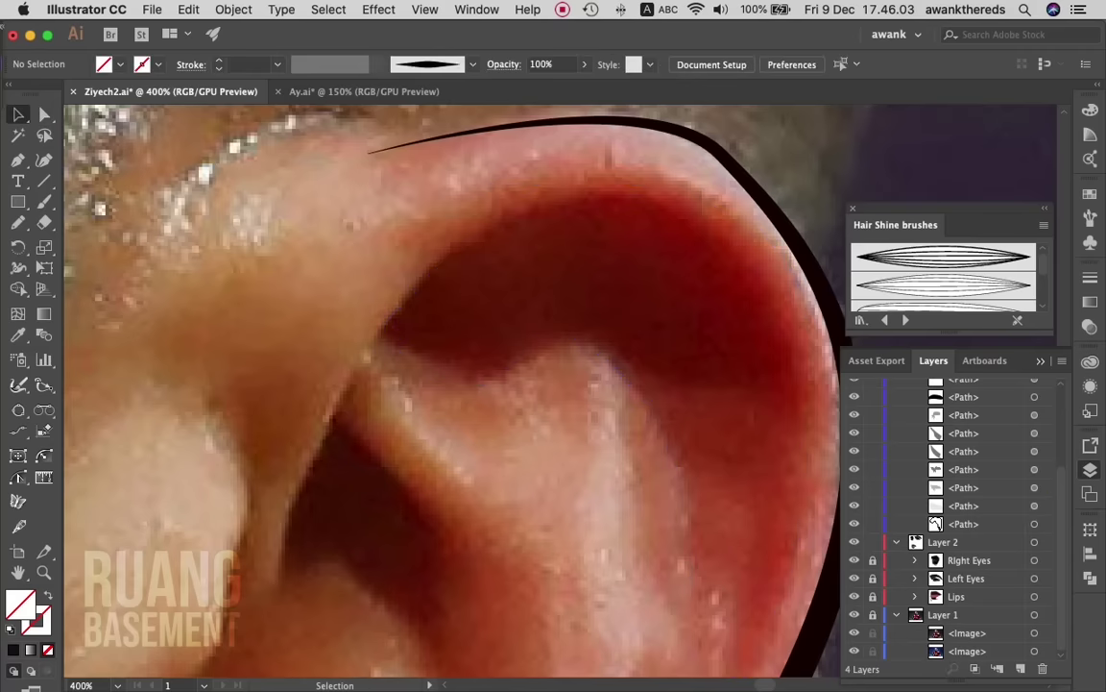
# - Remove the outer ring region of the overlap with the Shape Builder
pyautogui.hotkey('shift', 'm')
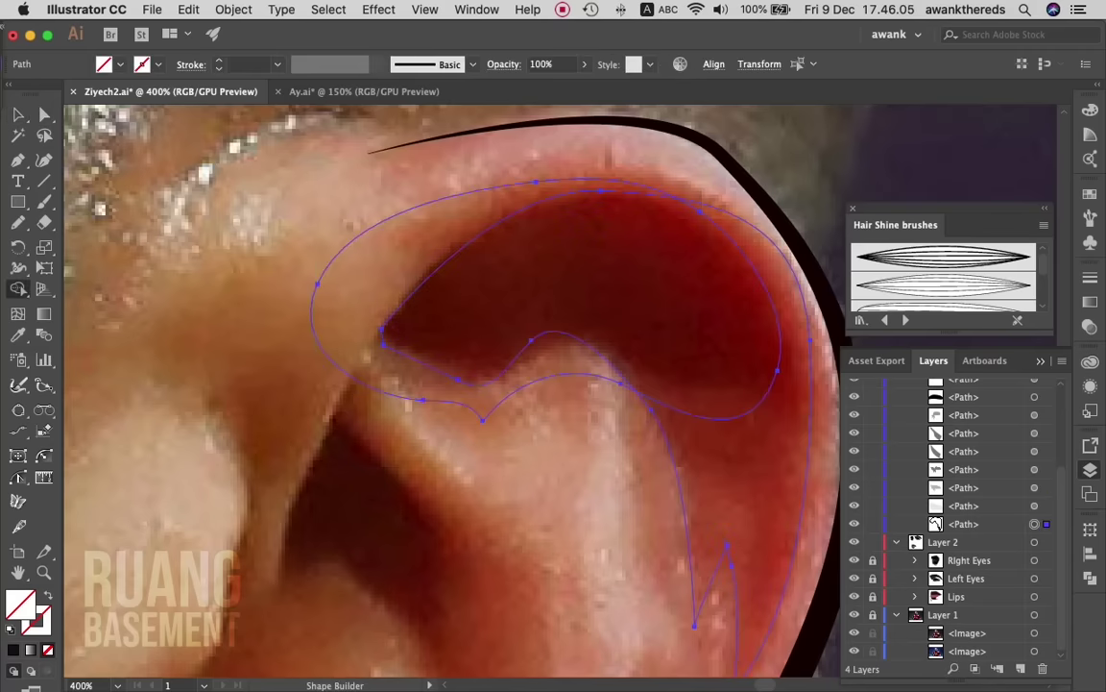
pyautogui.keyDown('alt'); pyautogui.click(355, 317); pyautogui.keyUp('alt')
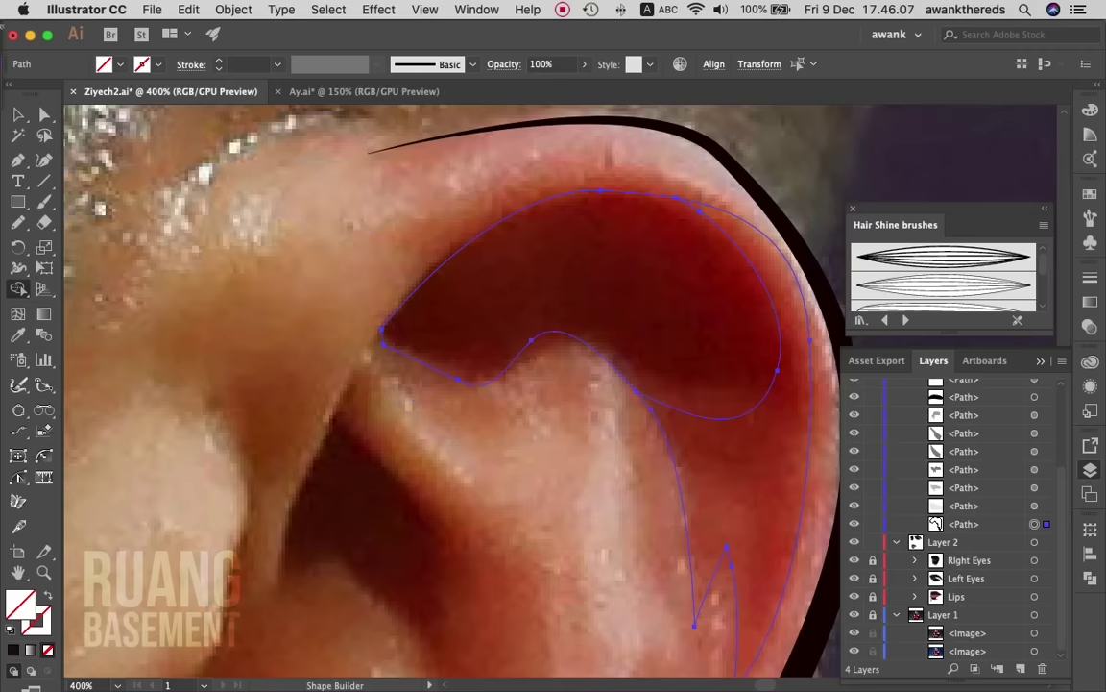
pyautogui.press('v')
# - Redraw the crescent's right and lower-right edge with the Pencil for a smoother curve
pyautogui.press('a')
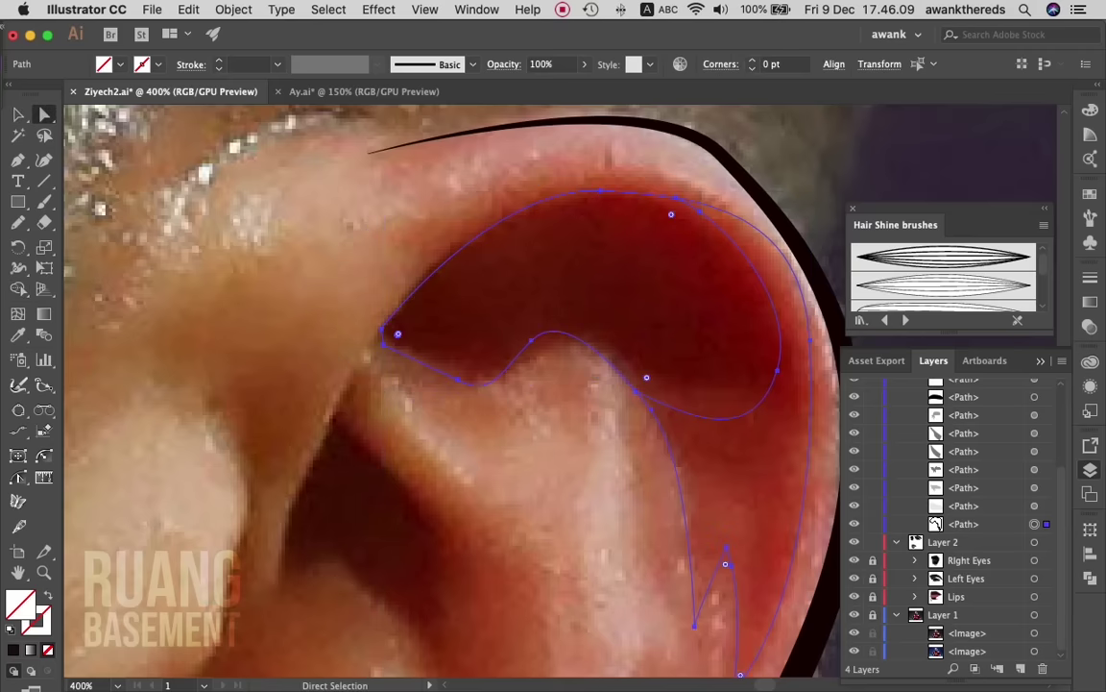
pyautogui.click(358, 301)
pyautogui.click(686, 416)
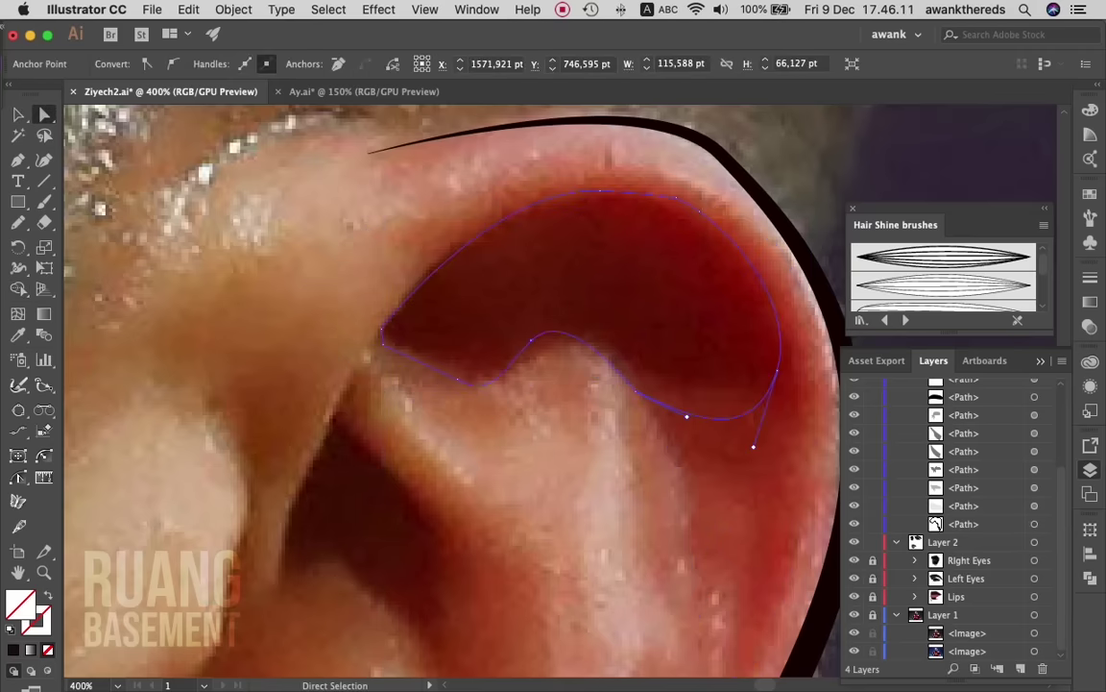
pyautogui.press('Delete')
pyautogui.moveTo(592, 346)
pyautogui.mouseDown()
pyautogui.moveTo(586, 322)
pyautogui.moveTo(746, 243)
pyautogui.mouseUp()
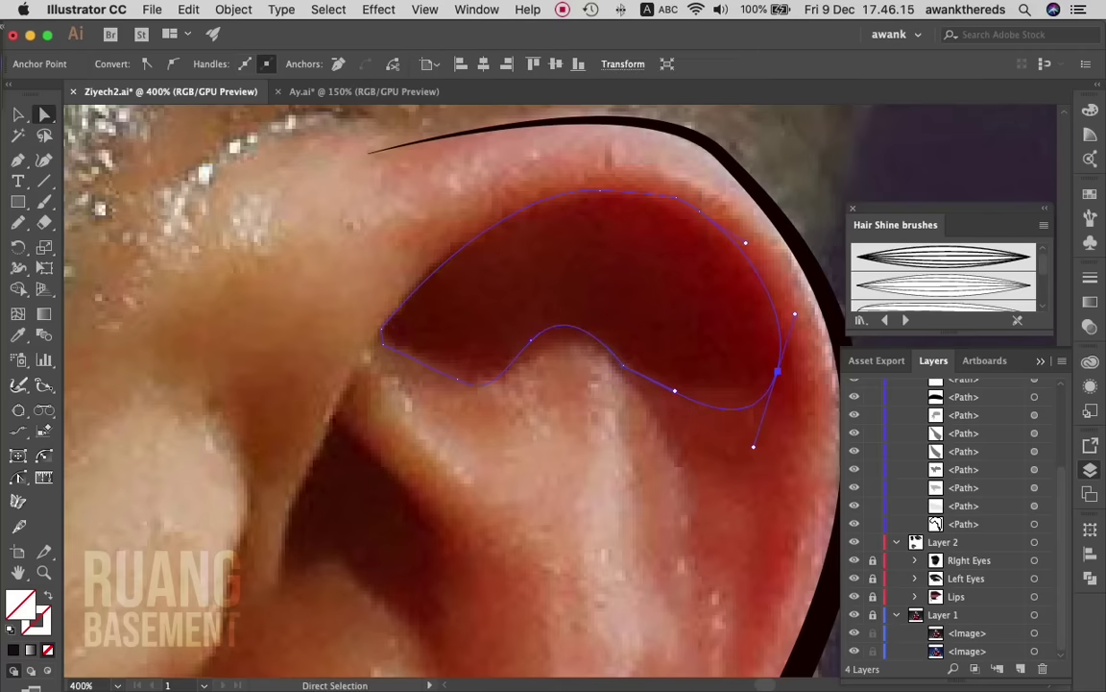
pyautogui.press('super+z')
pyautogui.press('super+z')
pyautogui.press('super+z')
pyautogui.press('n')
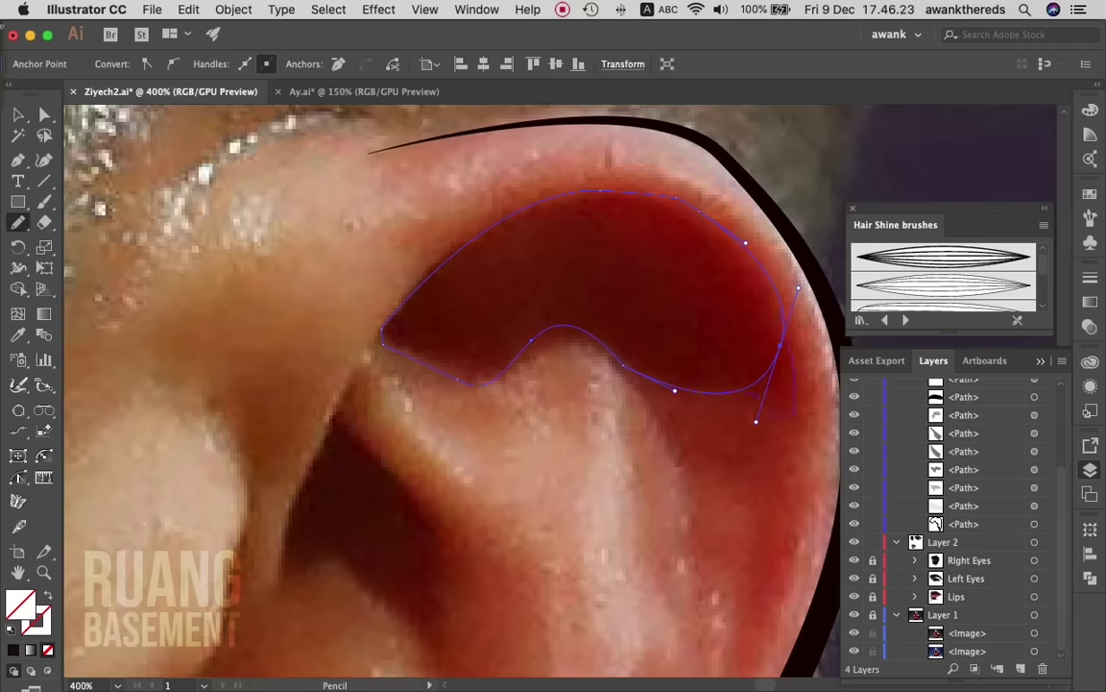
pyautogui.moveTo(749, 245); pyautogui.dragTo(673, 389)
# - Fill the upper hollow shape with dark red sampled from the photo
pyautogui.press('v')
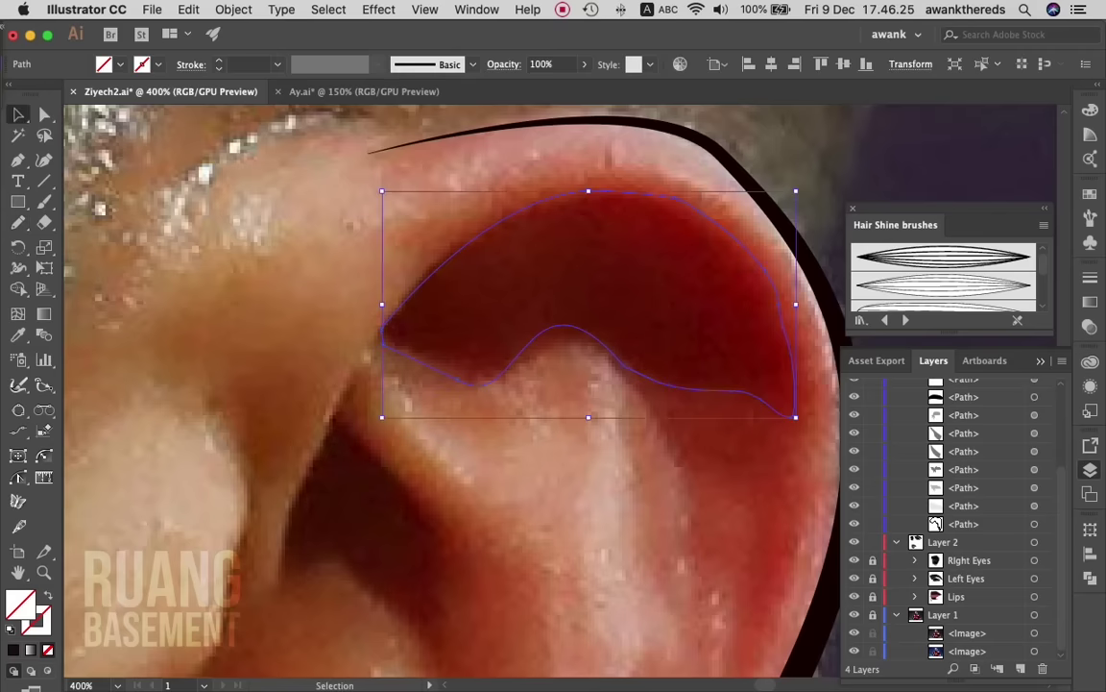
pyautogui.press('i')
pyautogui.click(499, 288)
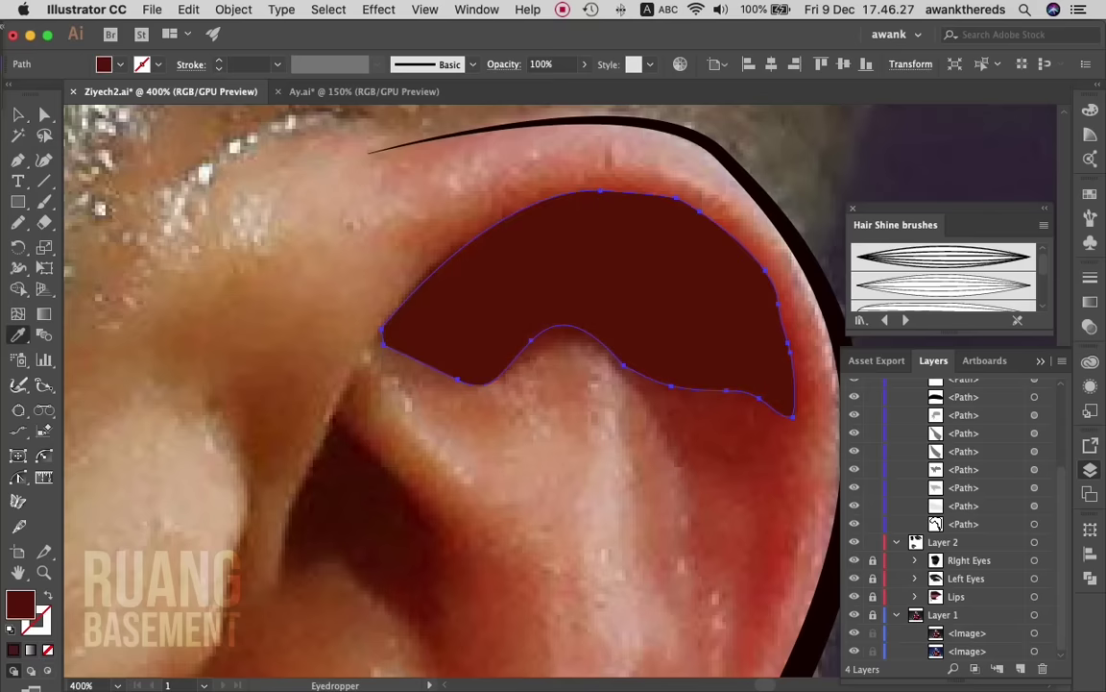
pyautogui.press('v')
pyautogui.click(240, 432)
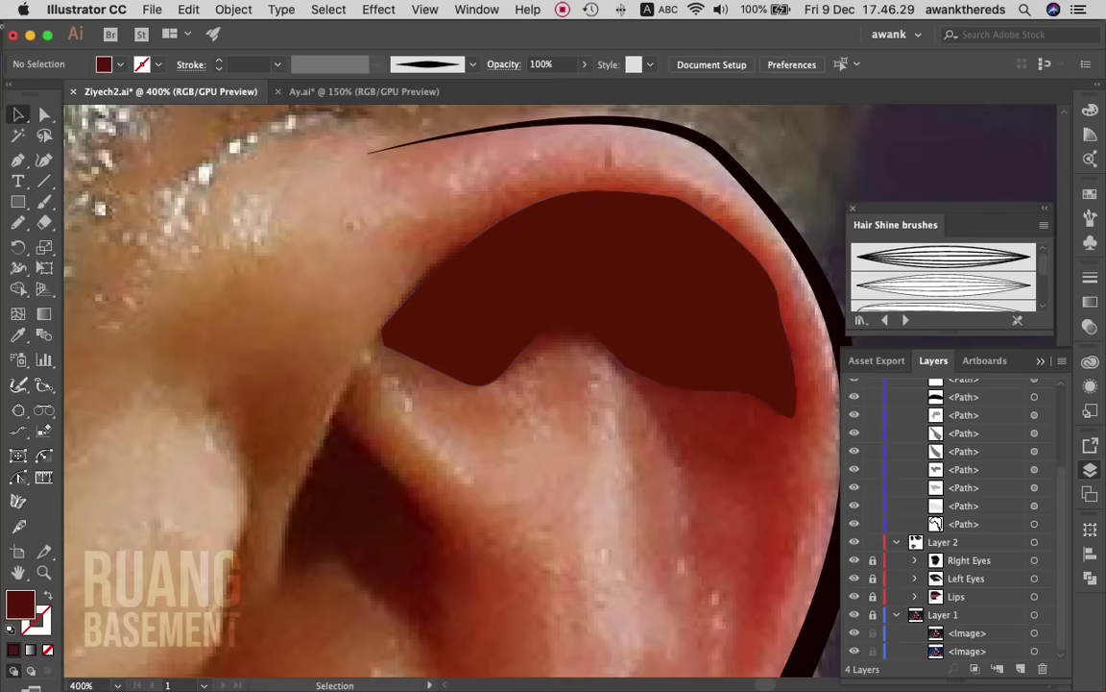
# - Fill the larger inner-ear shape with red sampled from the photo
pyautogui.click(811, 346)
pyautogui.press('i')
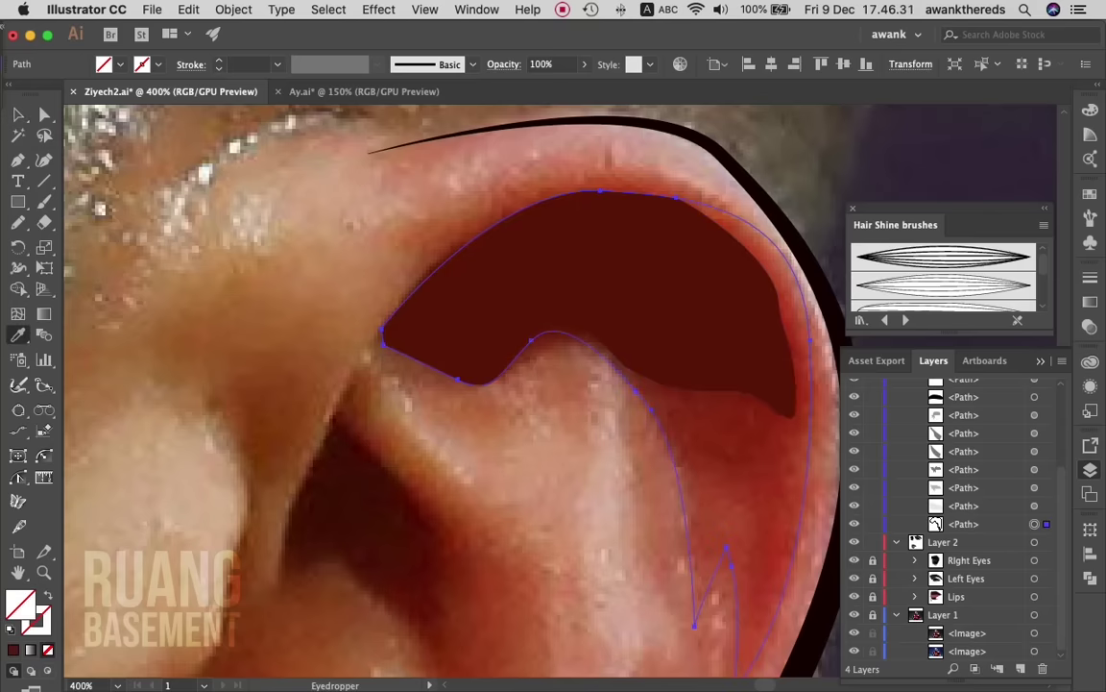
pyautogui.click(768, 461)
pyautogui.press('v')
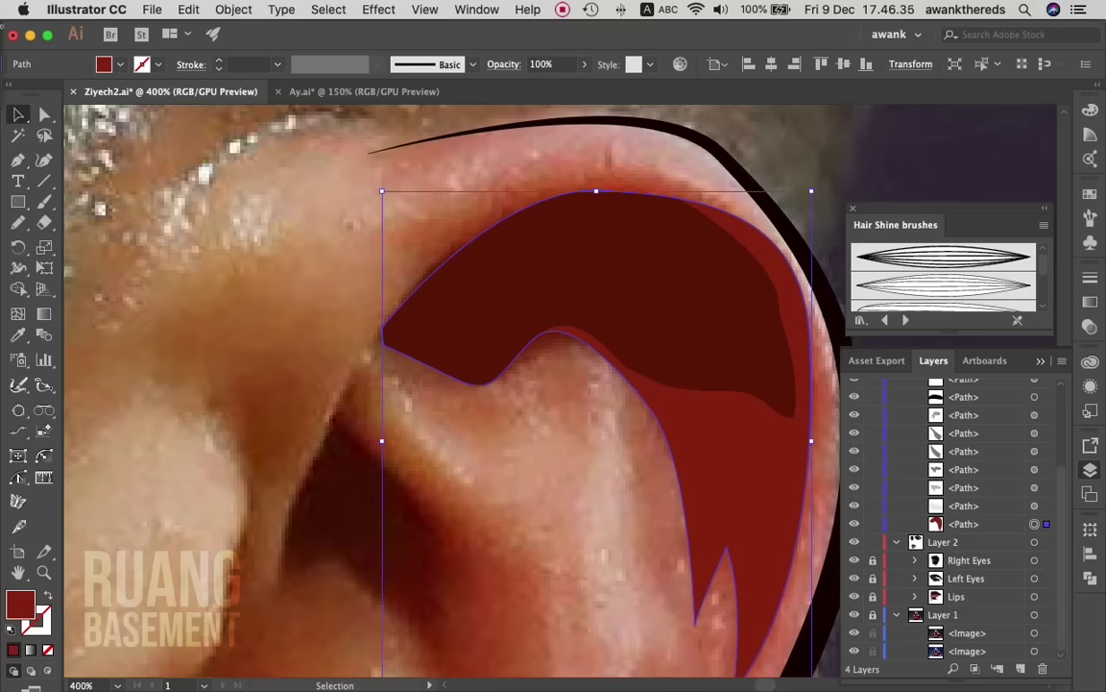
pyautogui.hotkey('ctrl', 'shift', 'a')
# - Set the dark red hollow shape's opacity to 45%
pyautogui.click(576, 288)
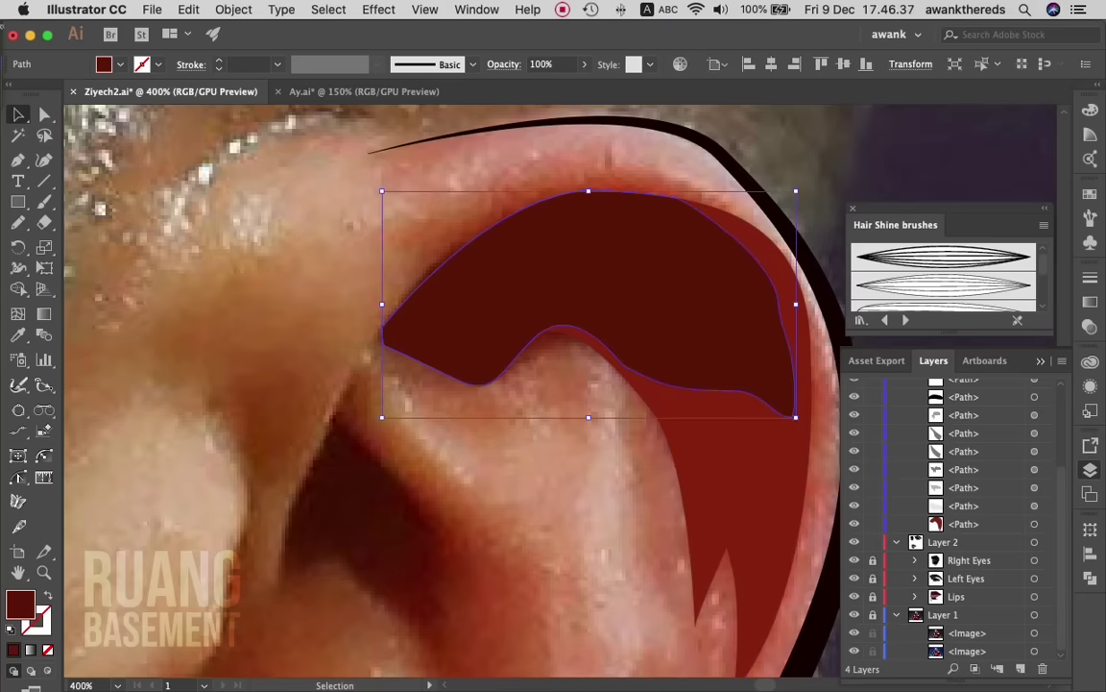
pyautogui.click(584, 64)
pyautogui.moveTo(574, 86)
pyautogui.mouseDown()
pyautogui.moveTo(529, 86)
pyautogui.moveTo(546, 85)
pyautogui.mouseUp()
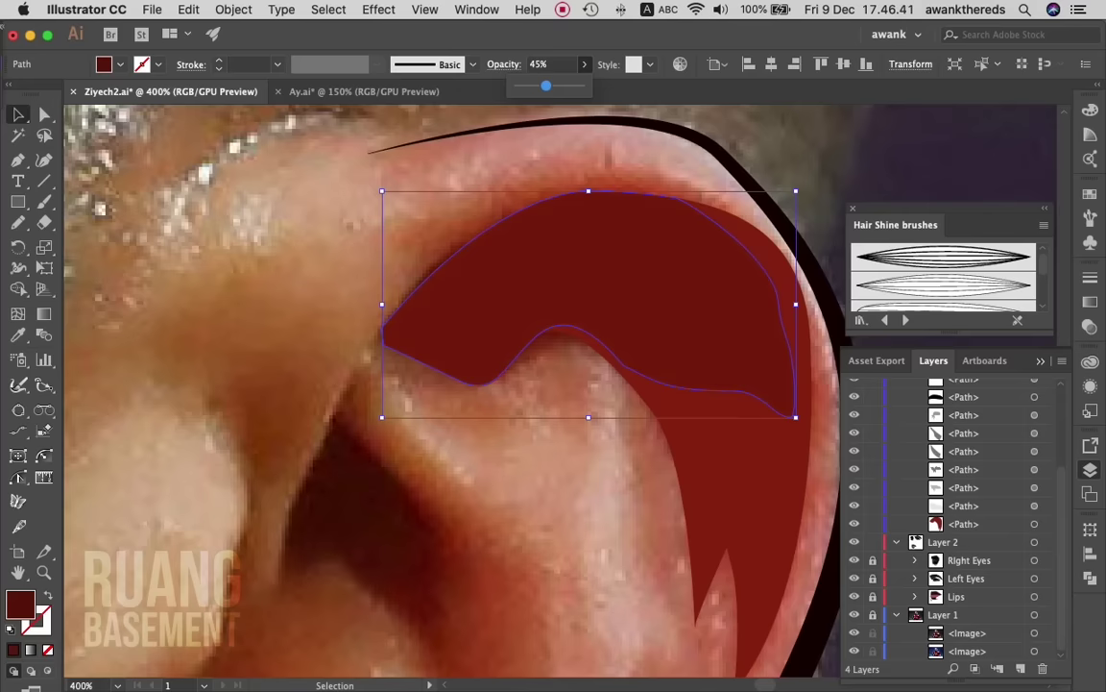
pyautogui.press('super+shift+a')
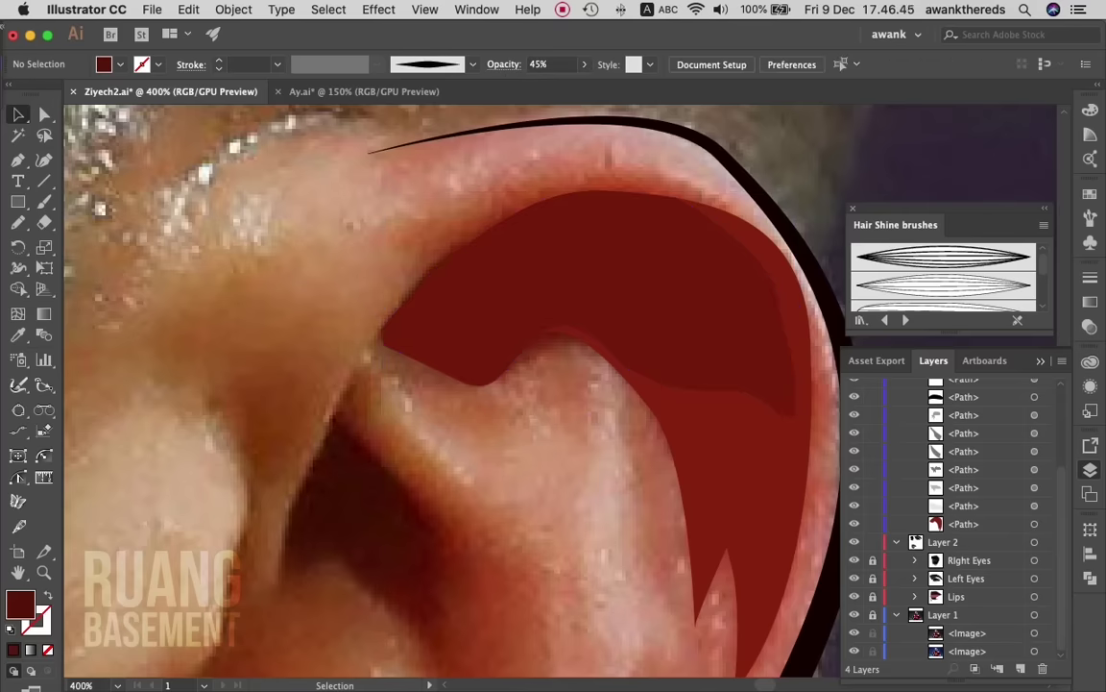
pyautogui.press('n')
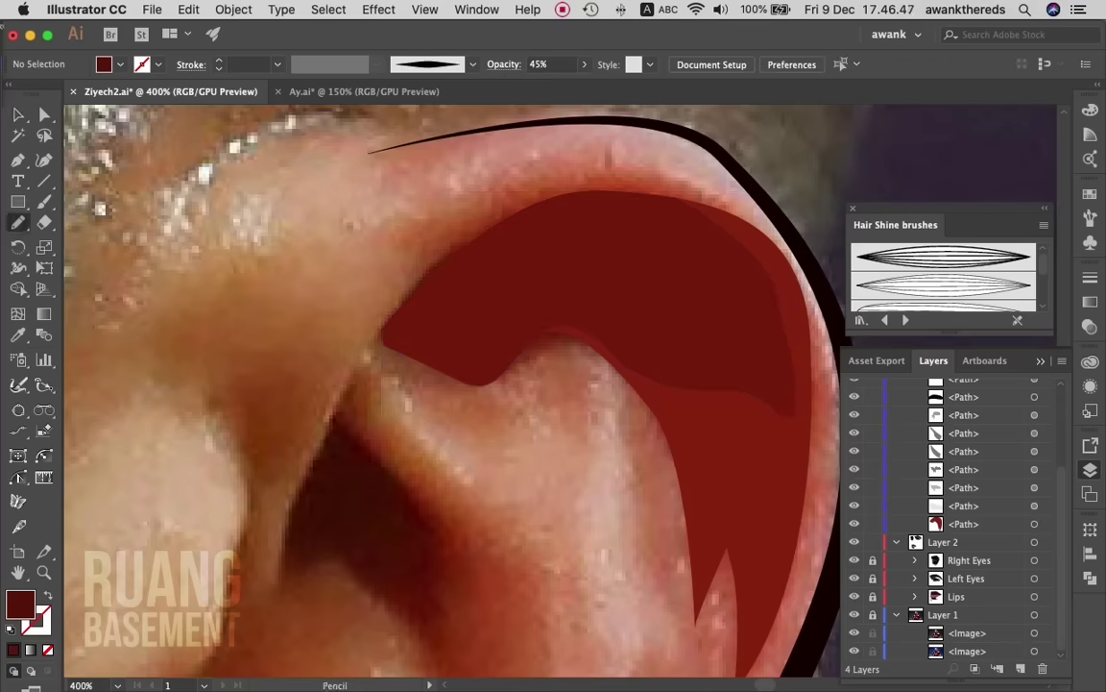
# - Draw the lower ear hollow with the Pencil and fill it with sampled dark red-brown
pyautogui.moveTo(335, 419)
pyautogui.mouseDown()
pyautogui.moveTo(285, 576)
pyautogui.moveTo(351, 570)
pyautogui.mouseUp()
pyautogui.moveTo(393, 610)
pyautogui.mouseDown()
pyautogui.moveTo(428, 641)
pyautogui.moveTo(435, 527)
pyautogui.moveTo(338, 415)
pyautogui.mouseUp()
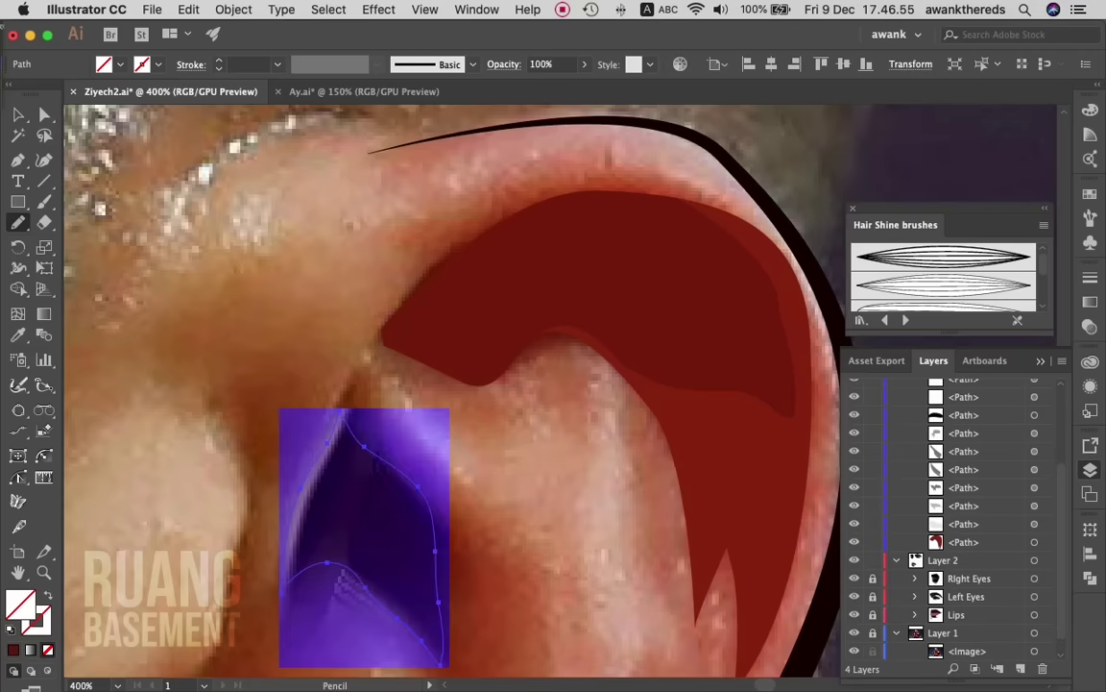
pyautogui.press('i')
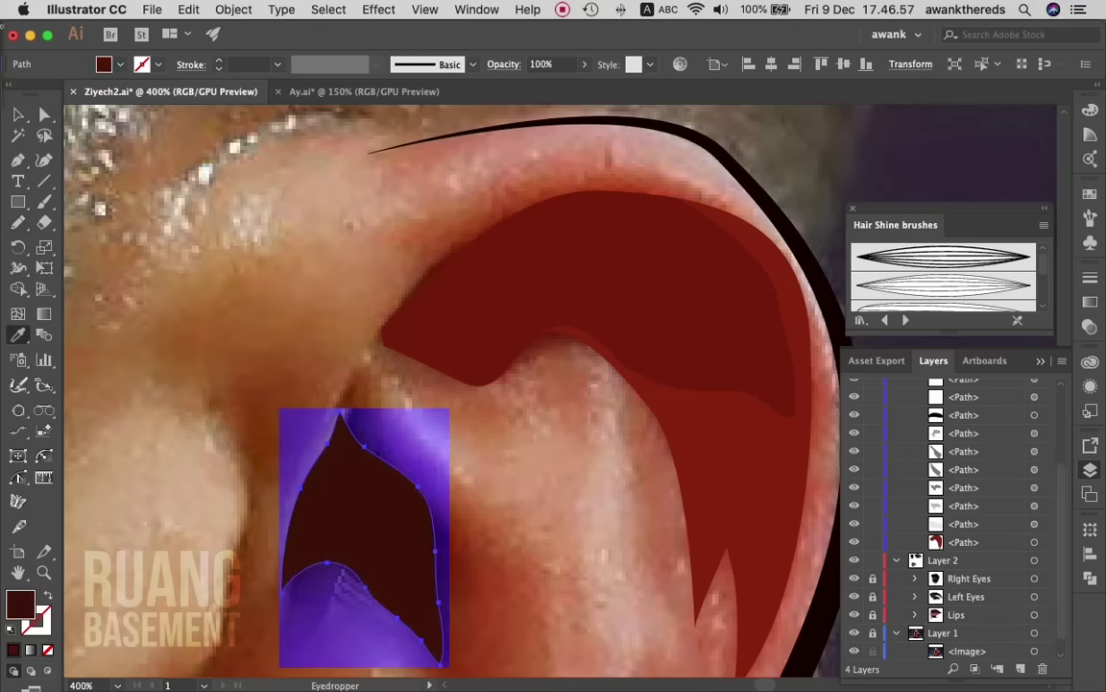
pyautogui.press('v')
pyautogui.click(653, 453)
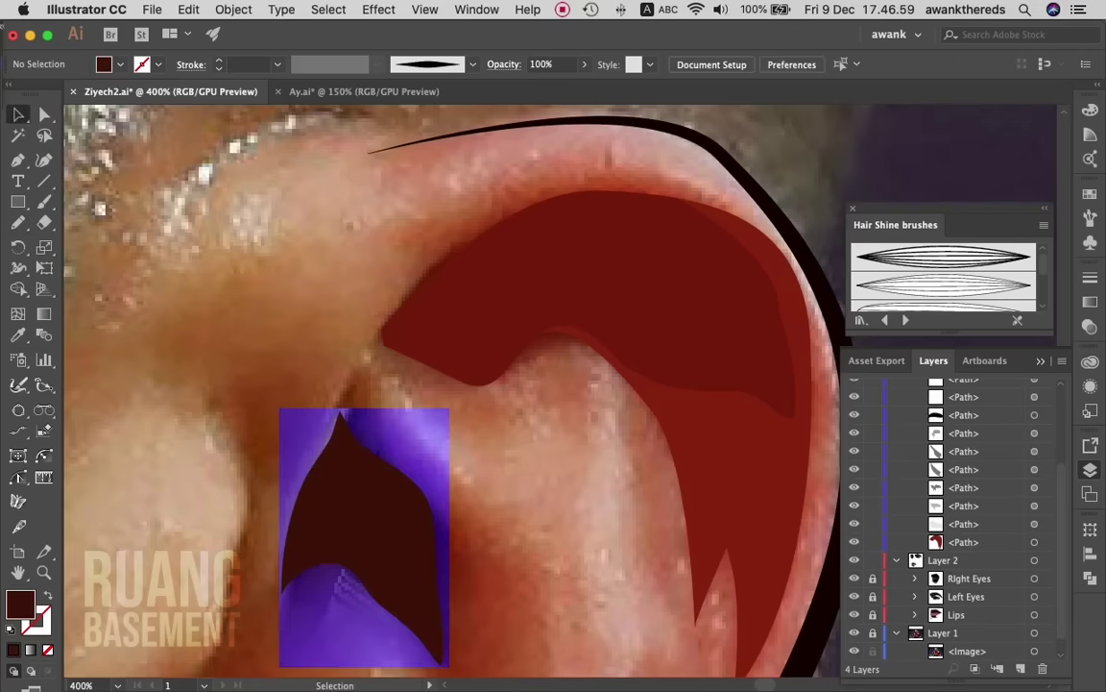
# - Zoom out to the whole ear and trace the curve around the ear opening with the Pencil
pyautogui.scroll(-10, 653, 453)
pyautogui.scroll(-10, 654, 453)
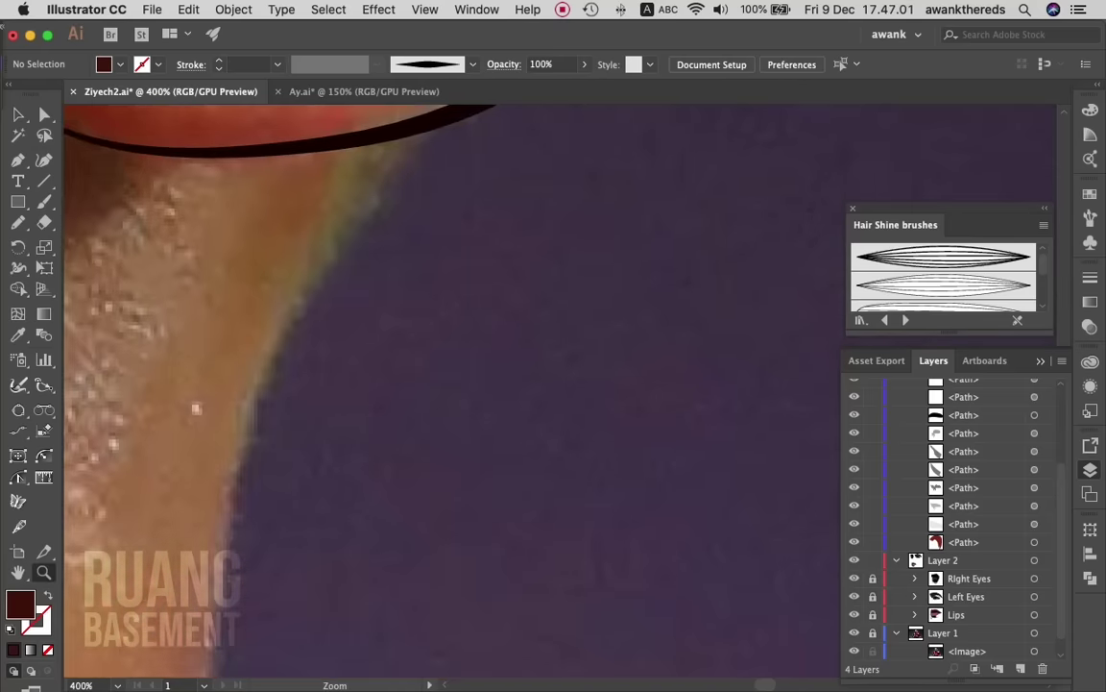
pyautogui.press('z')
pyautogui.keyDown('alt'); pyautogui.click(653, 453); pyautogui.keyUp('alt')
pyautogui.hotkey('ctrl', '-')
pyautogui.scroll(3, 404, 350)
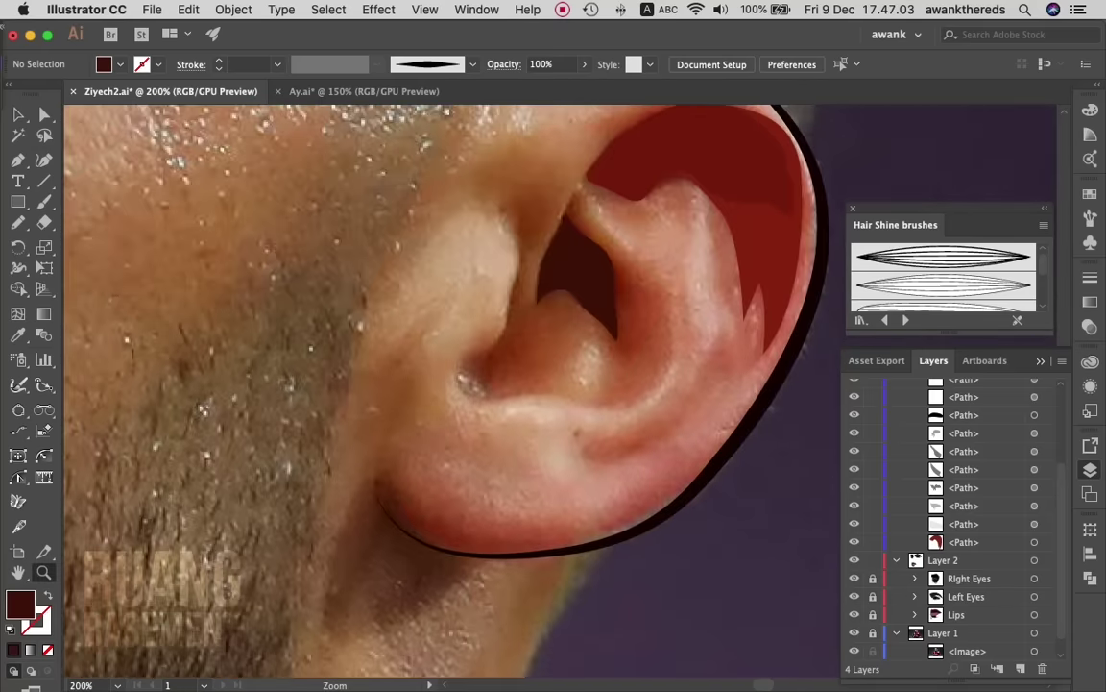
pyautogui.scroll(2, 642, 317)
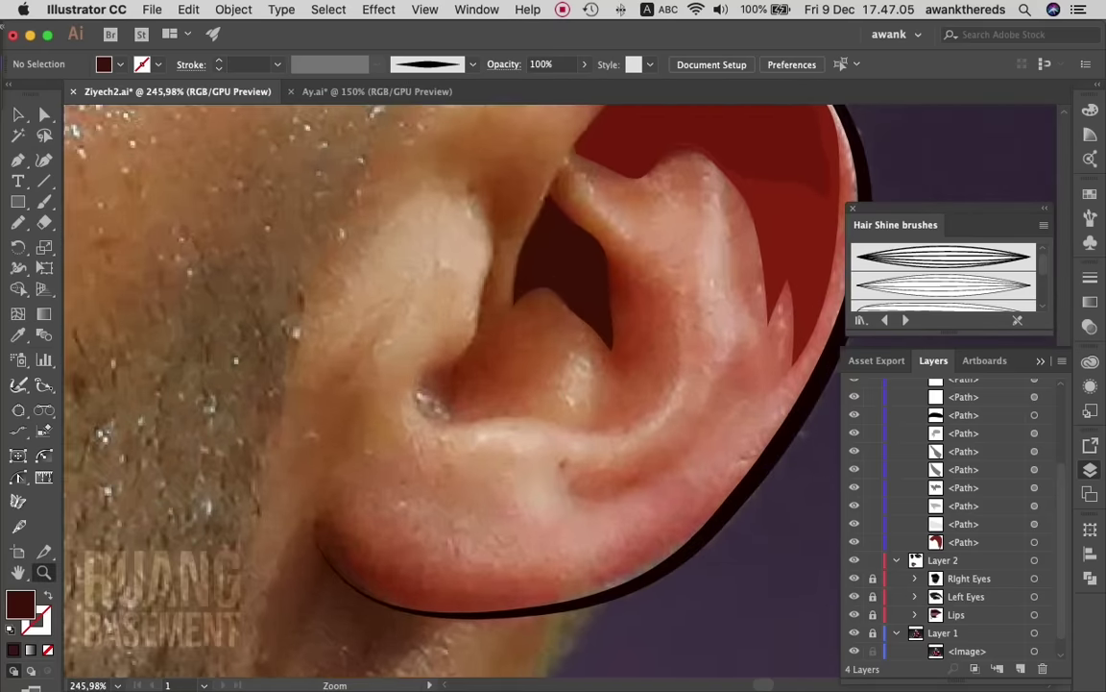
pyautogui.press('n')
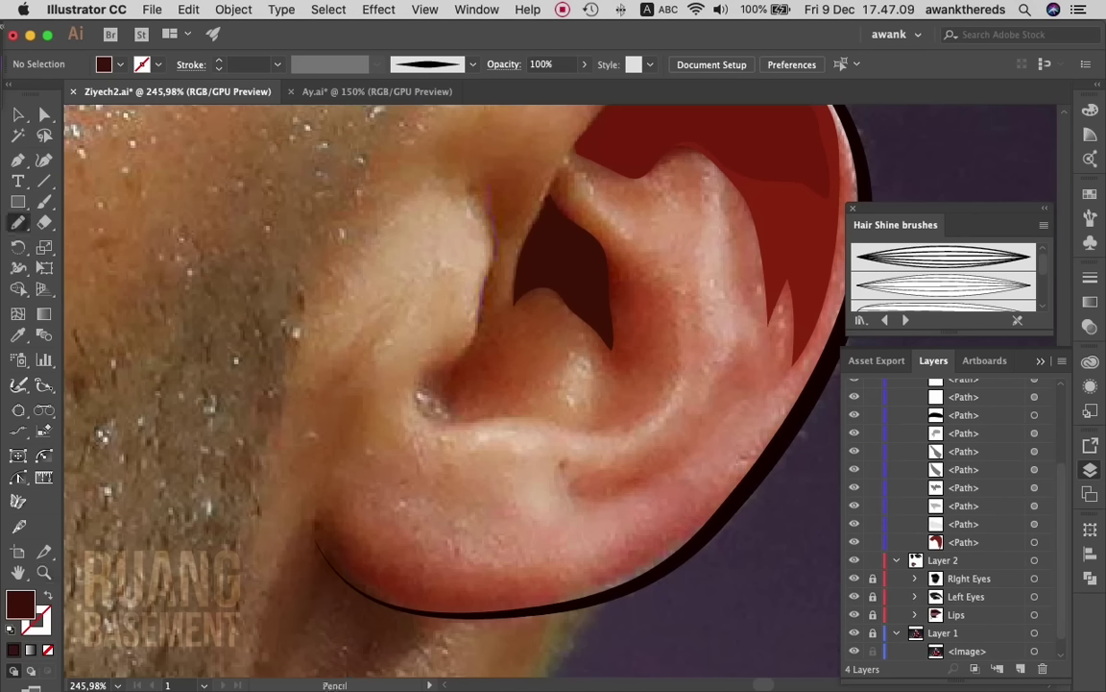
pyautogui.moveTo(420, 396); pyautogui.dragTo(513, 421)
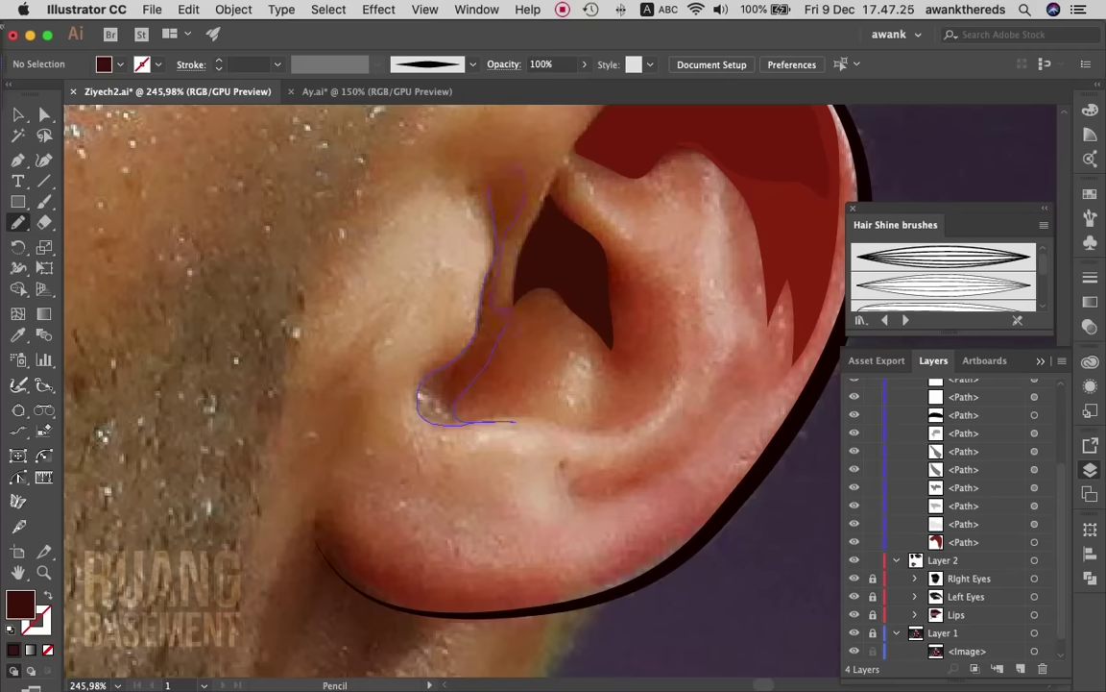
# - Finish the inner-ear fold shape, fill it dark red and set its opacity to 22%
pyautogui.moveTo(516, 420); pyautogui.dragTo(519, 420)
pyautogui.press('i')
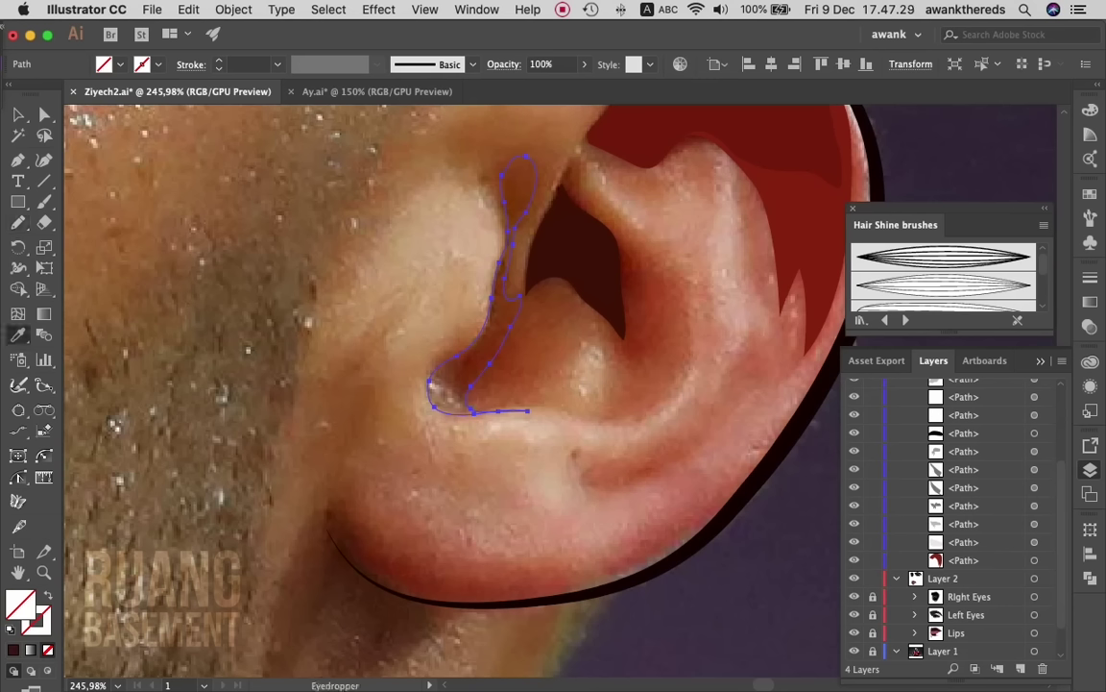
pyautogui.click(576, 250)
pyautogui.press('v')
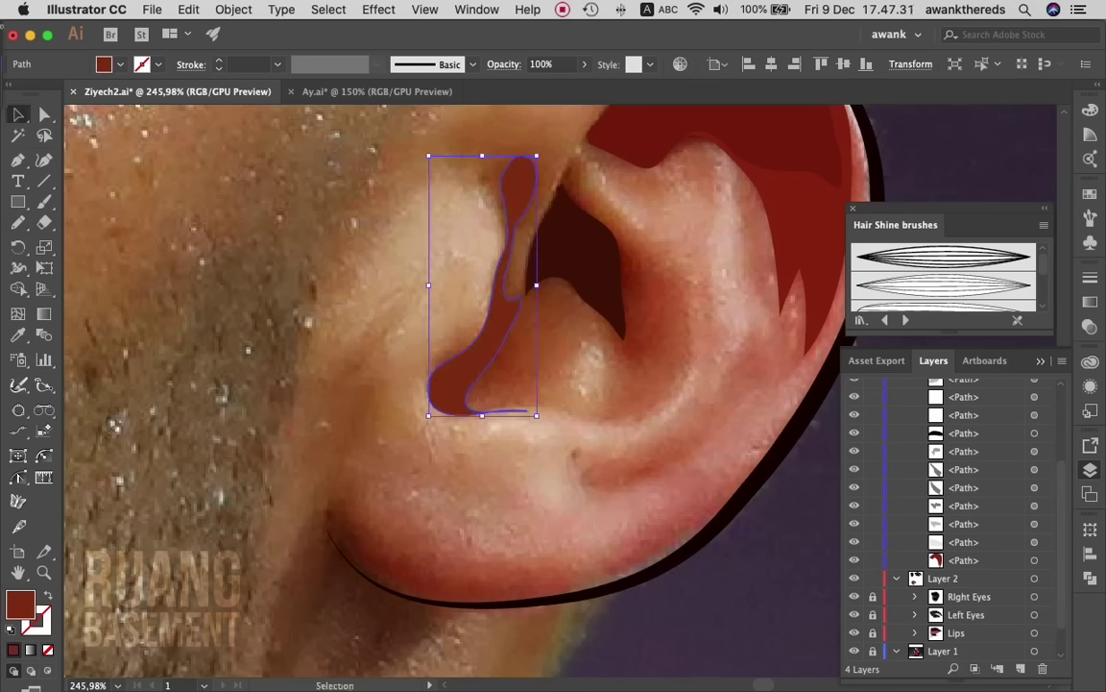
pyautogui.click(583, 65)
pyautogui.moveTo(581, 85); pyautogui.dragTo(532, 86)
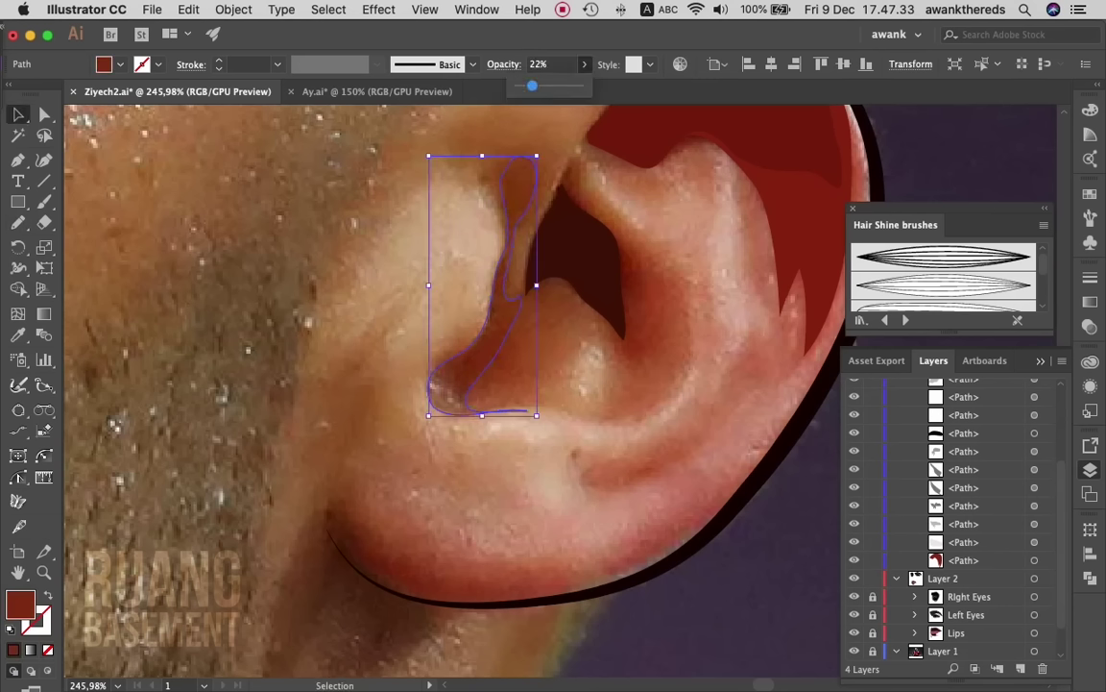
pyautogui.hotkey('ctrl', 'shift', 'a')
# - Trace a closed outline around the ear's inner bowl and give it the translucent dark-red fill
pyautogui.hscroll(2, 427, 352)
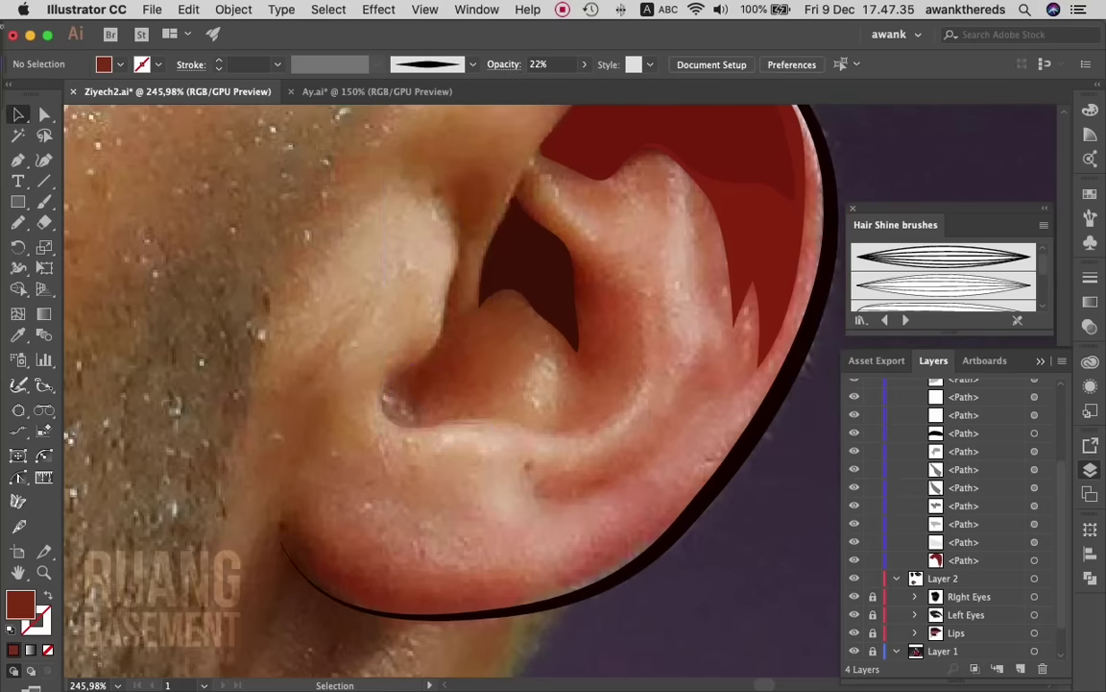
pyautogui.press('n')
pyautogui.scroll(1, 428, 351)
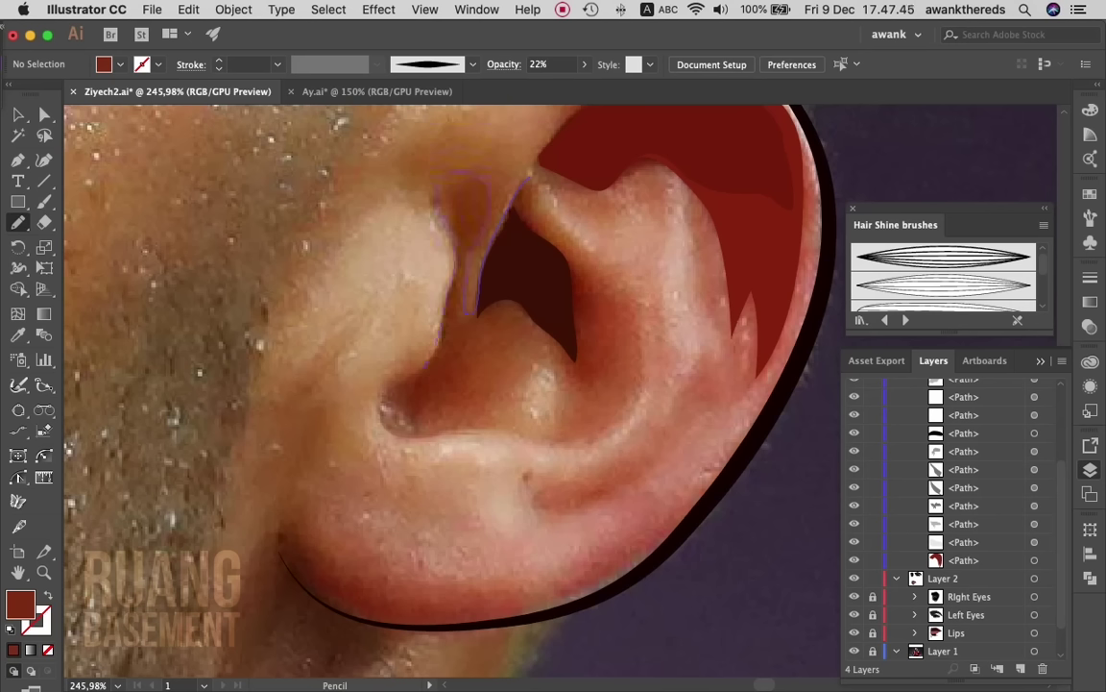
pyautogui.moveTo(382, 403)
pyautogui.mouseDown()
pyautogui.moveTo(612, 443)
pyautogui.moveTo(618, 266)
pyautogui.mouseUp()
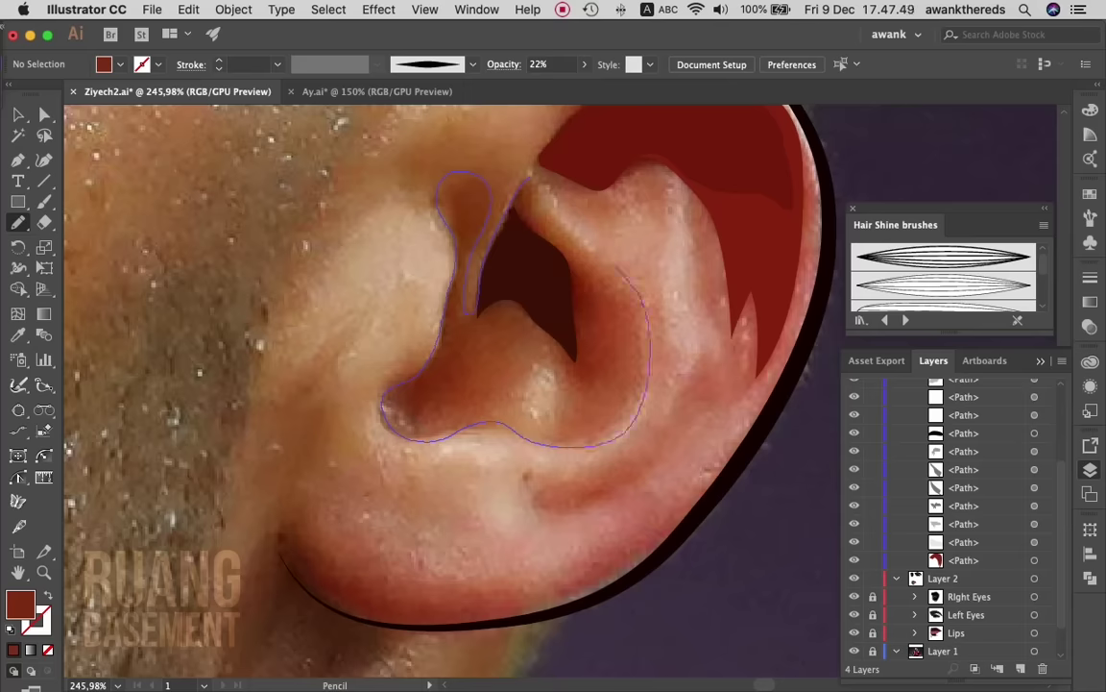
pyautogui.moveTo(528, 177); pyautogui.dragTo(528, 177)
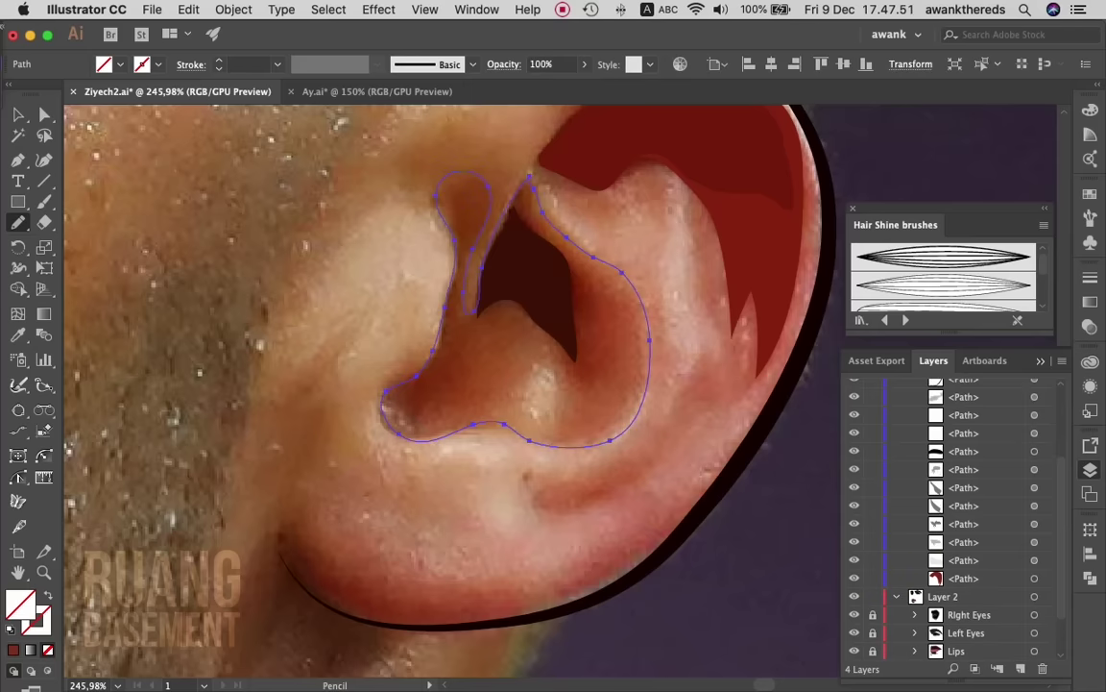
pyautogui.press('i')
pyautogui.click(528, 269)
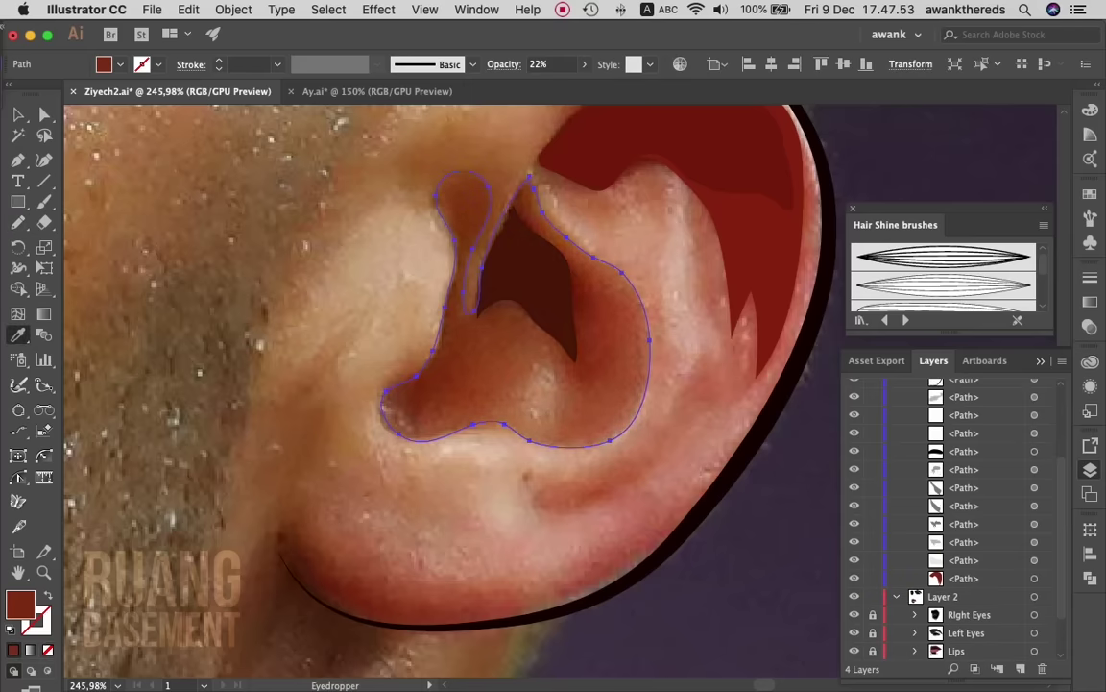
# - Send the ear bowl shape to the back, behind the ear artwork
pyautogui.press('v')
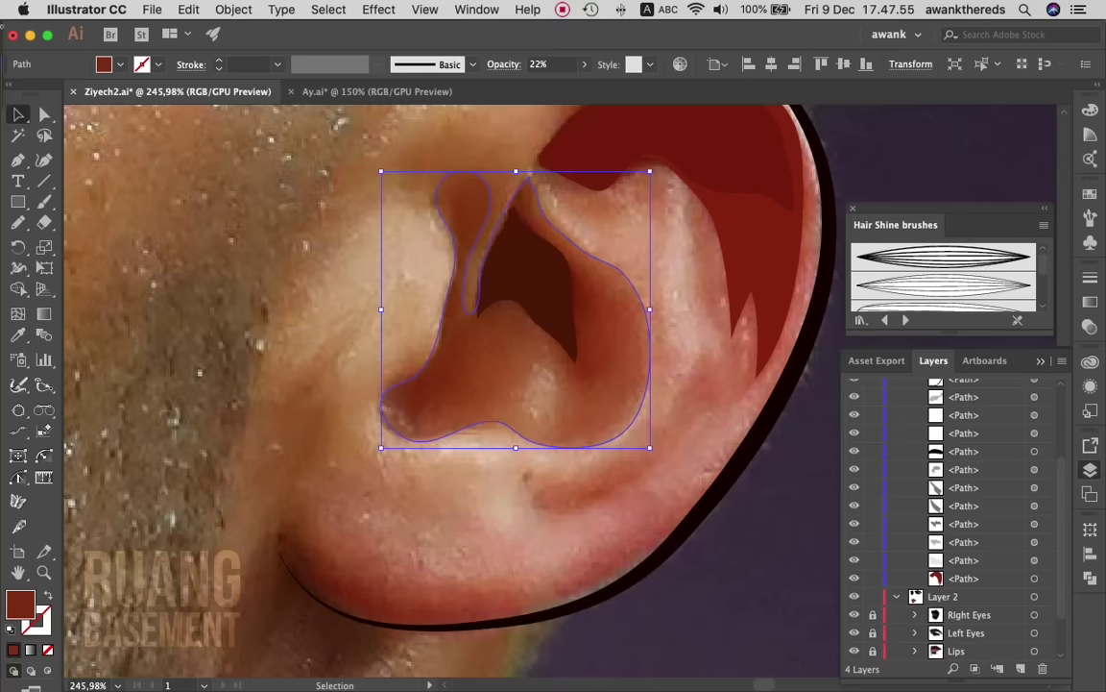
pyautogui.press('super+shift+a')
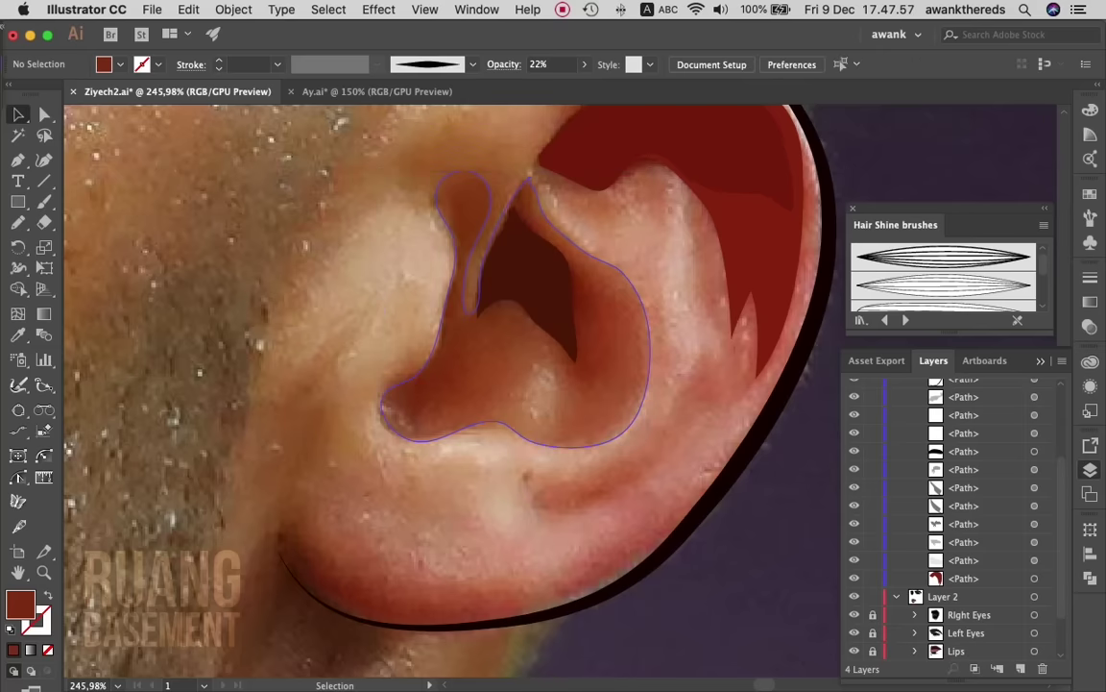
pyautogui.click(523, 307)
pyautogui.rightClick(531, 302)
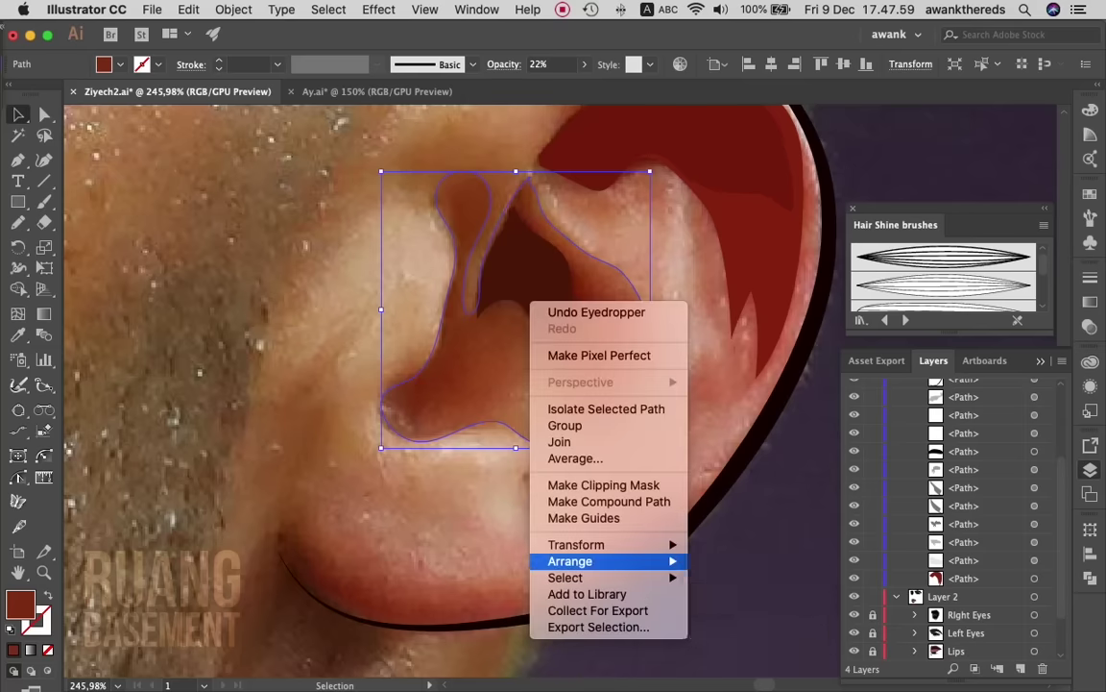
pyautogui.click(740, 605)
pyautogui.press('super+shift+a')
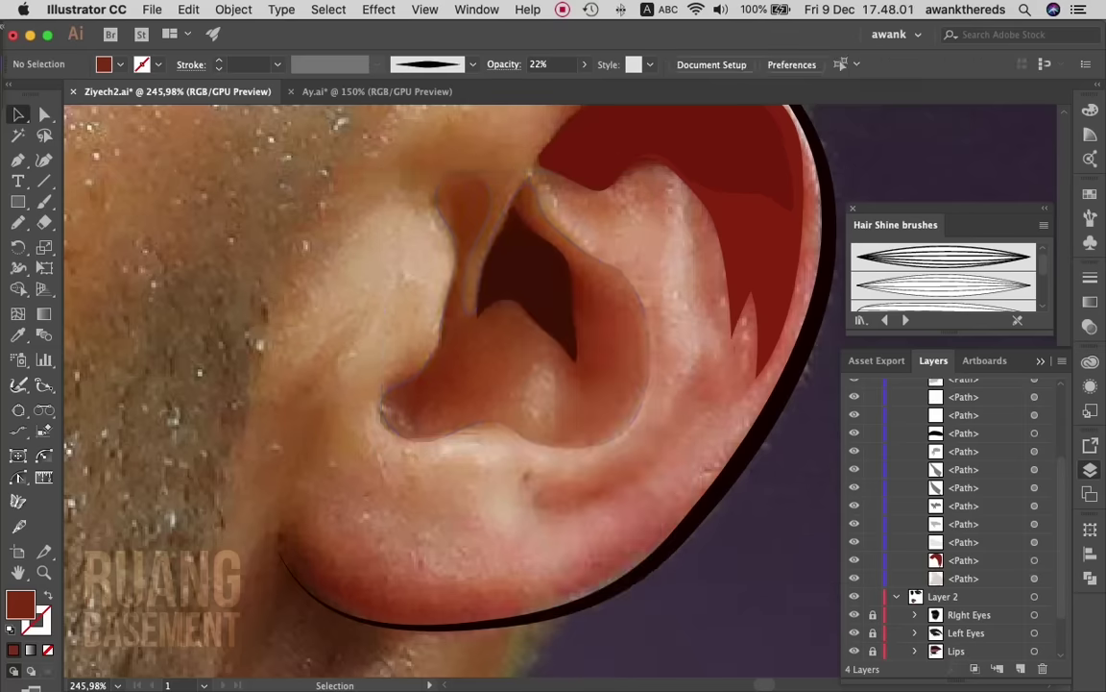
pyautogui.press('n')
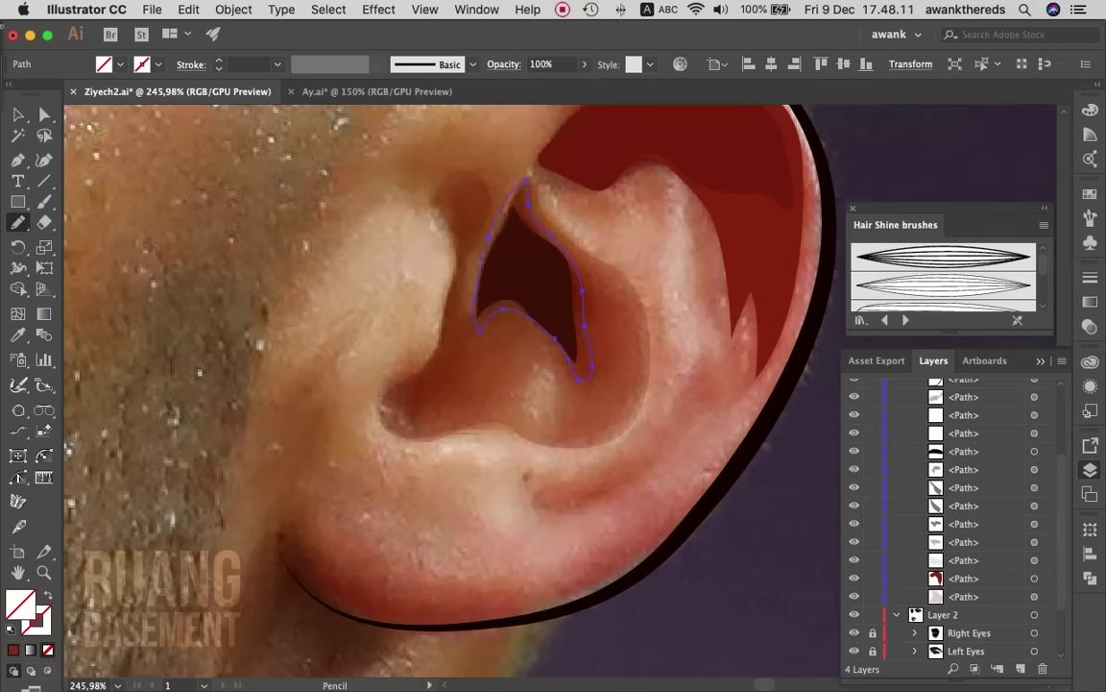
# - Fill the ear hollow outline translucent dark red and tuck it behind the ear artwork, one level up
pyautogui.press('i')
pyautogui.click(538, 413)
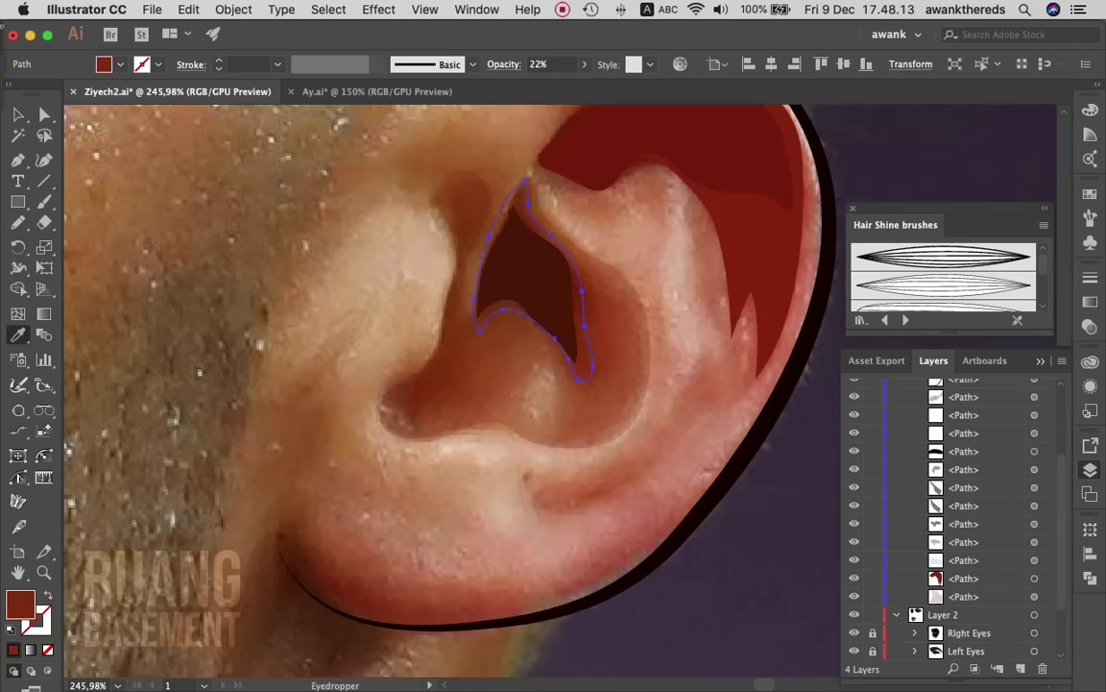
pyautogui.press('v')
pyautogui.rightClick(554, 305)
pyautogui.moveTo(590, 582)
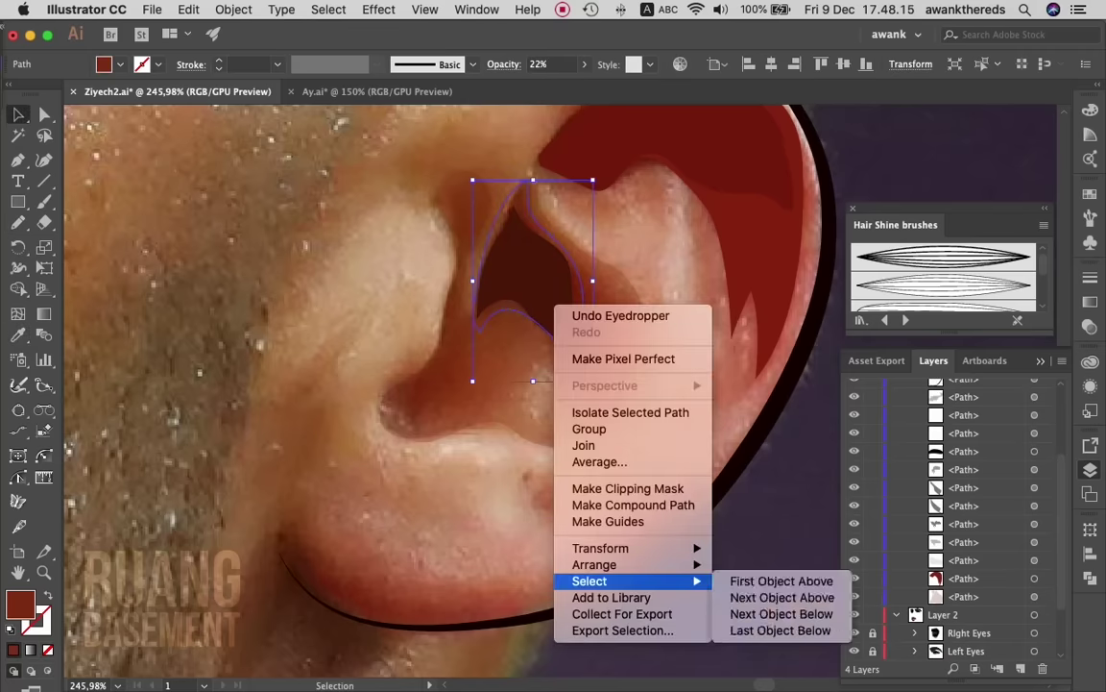
pyautogui.click(766, 614)
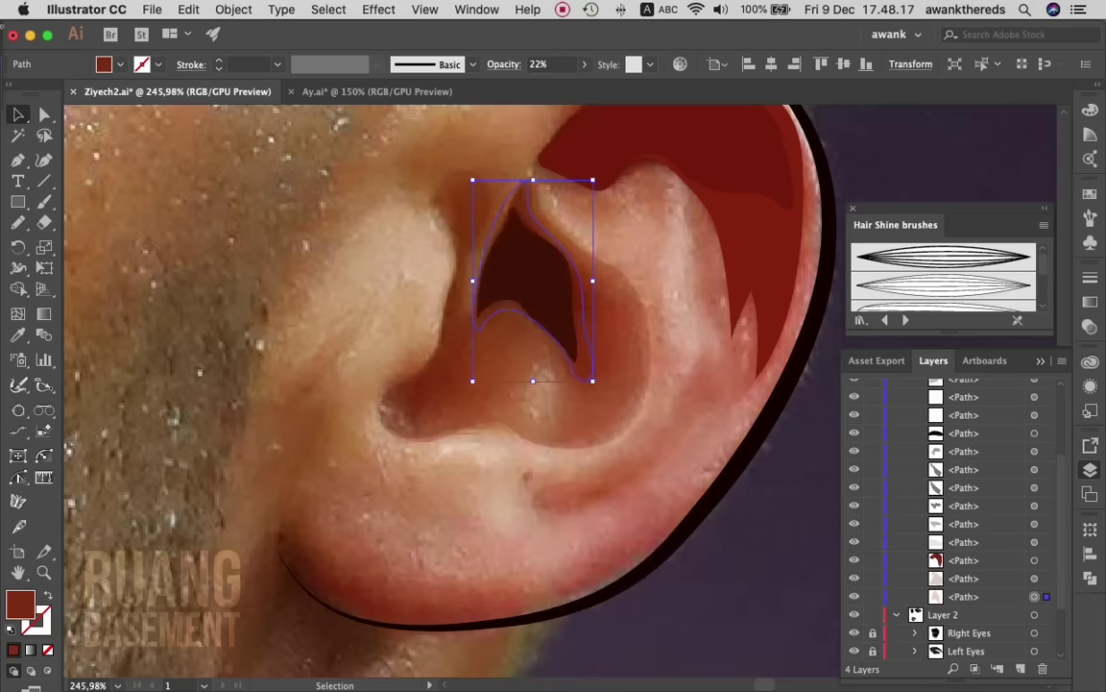
pyautogui.hotkey('ctrl', ']')
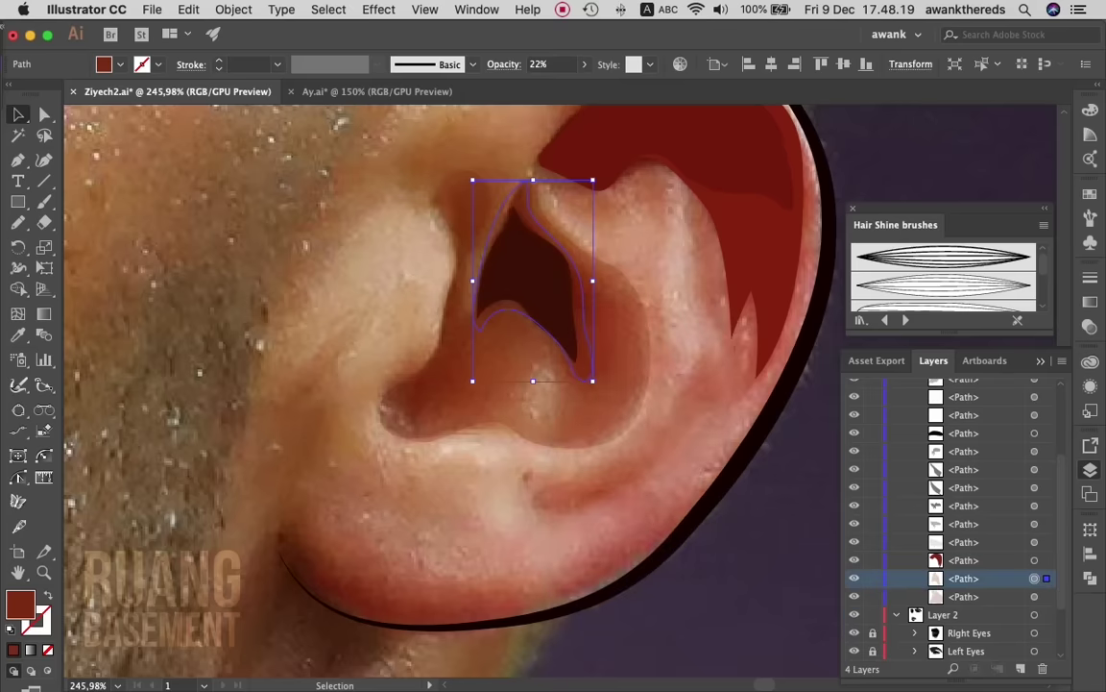
pyautogui.hotkey('ctrl', 'shift', 'a')
# - Trace a strip along the lower ear fold and fill it with translucent dark red
pyautogui.press('n')
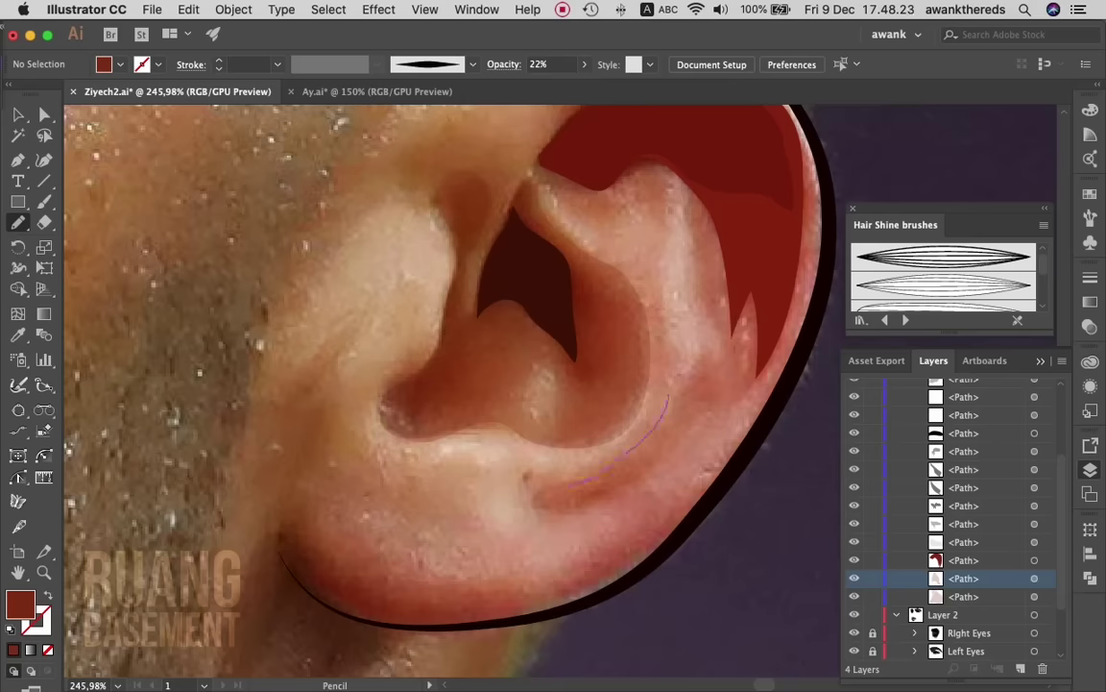
pyautogui.moveTo(667, 396); pyautogui.dragTo(560, 509)
pyautogui.moveTo(622, 492)
pyautogui.mouseDown()
pyautogui.moveTo(693, 375)
pyautogui.moveTo(669, 395)
pyautogui.mouseUp()
pyautogui.click(18, 334)
pyautogui.click(562, 384)
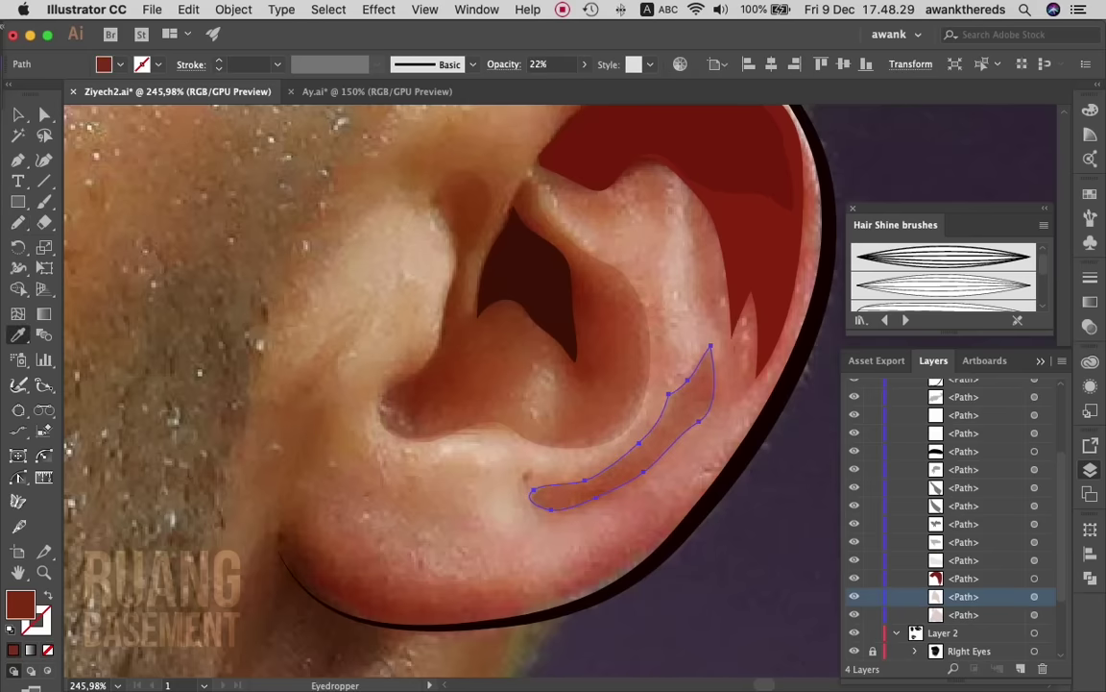
pyautogui.press('b')
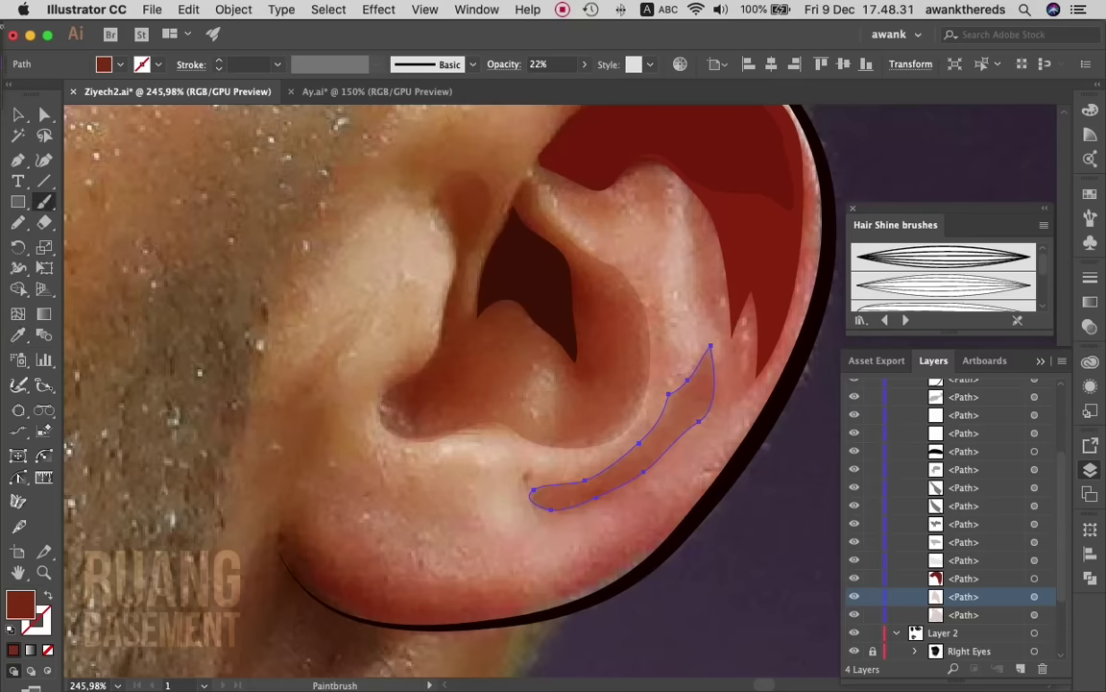
pyautogui.press('v')
pyautogui.hotkey('ctrl', 'shift', 'a')
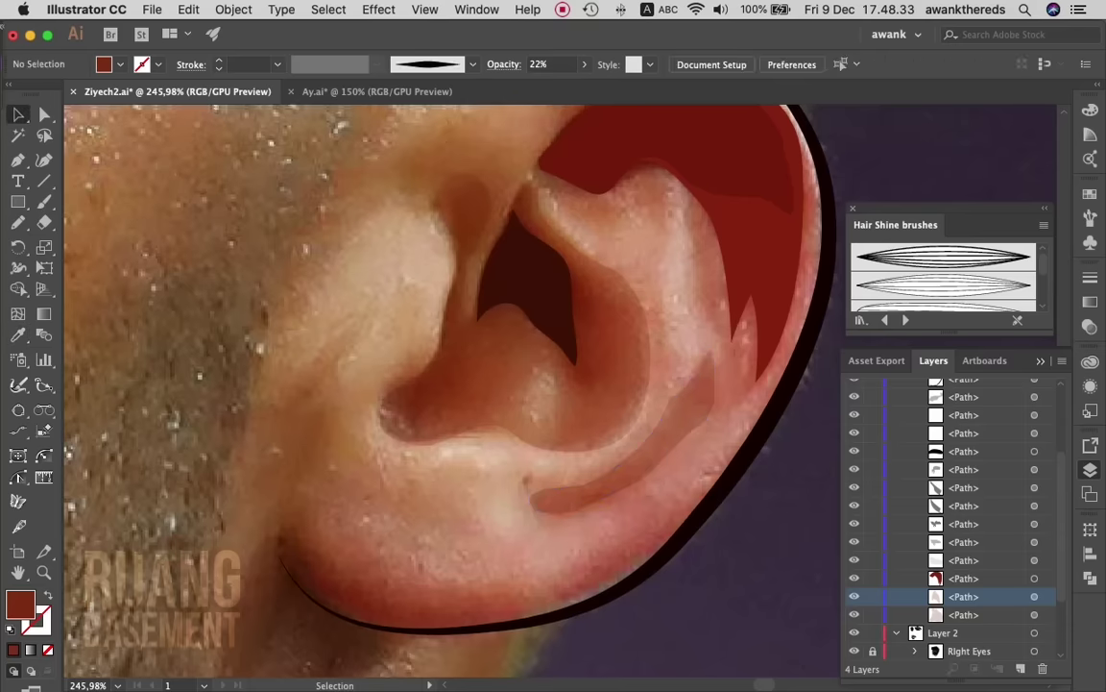
pyautogui.scroll(3, 451, 385)
# - Trace a shape over the upper ear rim fold and fill it translucent dark red
pyautogui.press('n')
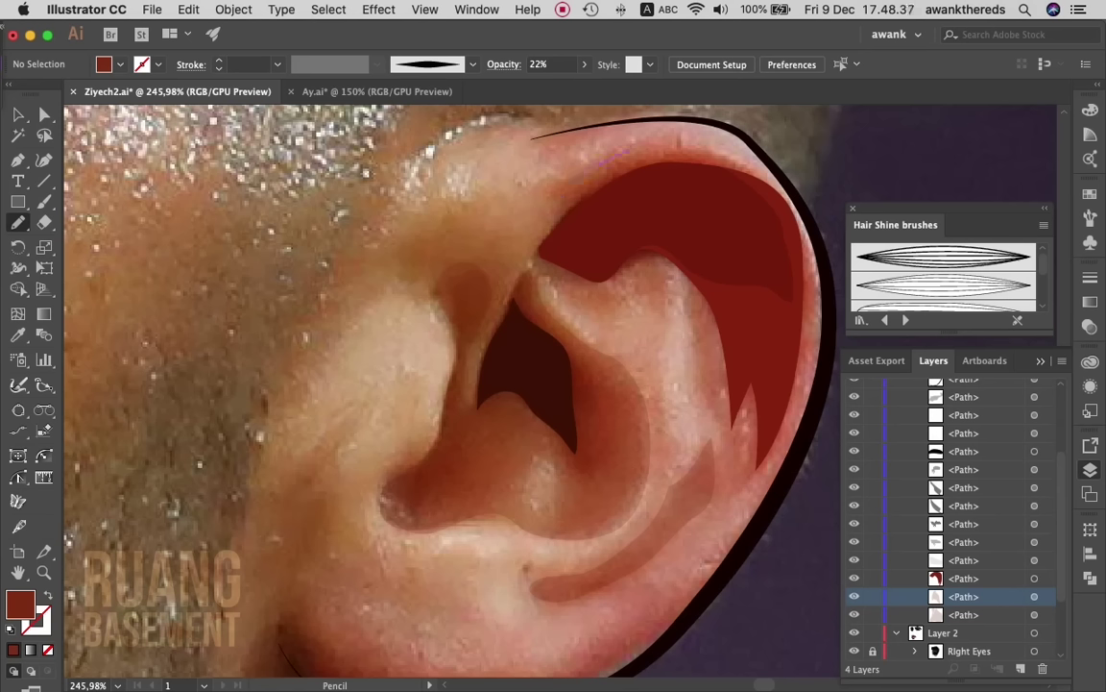
pyautogui.moveTo(590, 159); pyautogui.dragTo(690, 149)
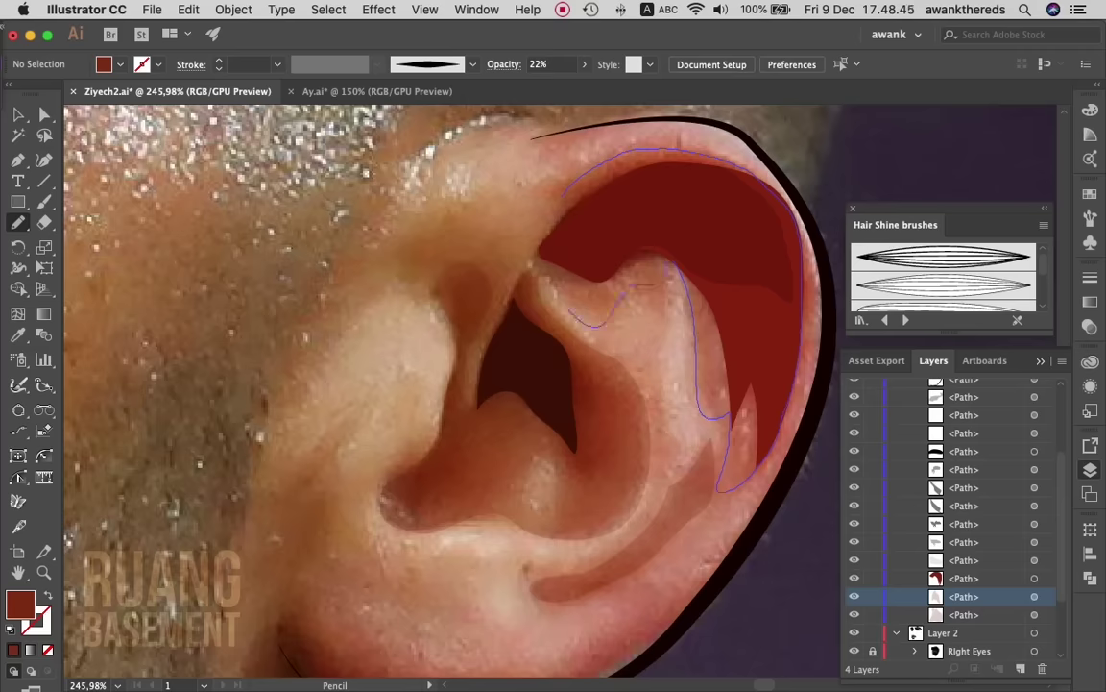
pyautogui.moveTo(653, 285); pyautogui.dragTo(542, 283)
pyautogui.moveTo(639, 285); pyautogui.dragTo(624, 288)
pyautogui.press('i')
pyautogui.click(634, 317)
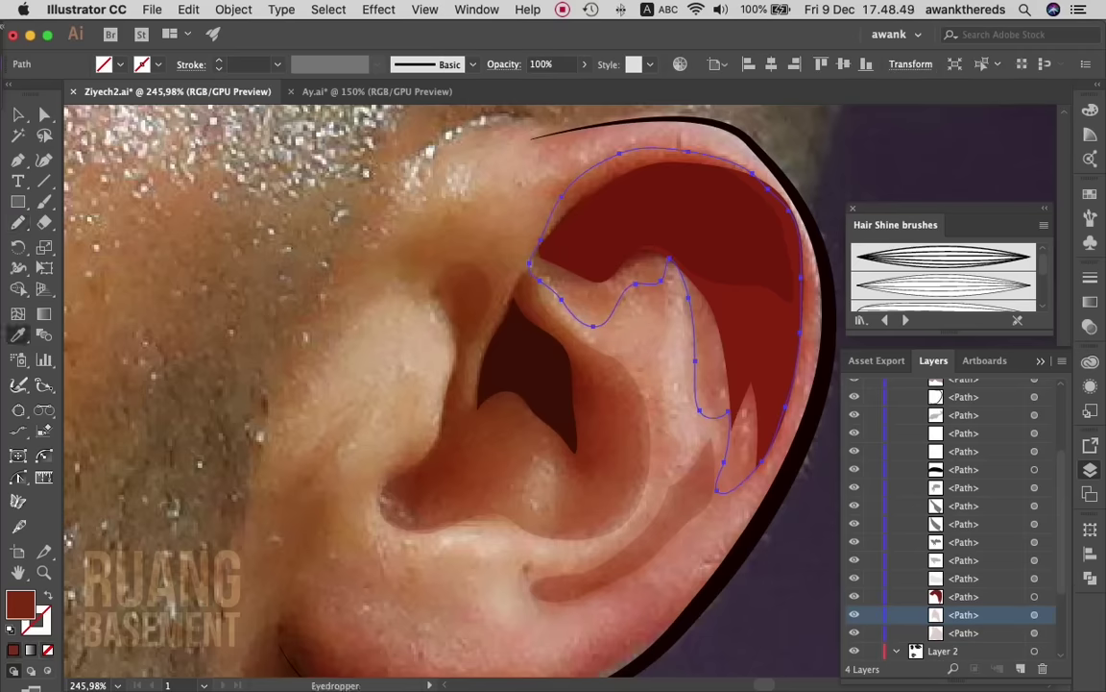
pyautogui.scroll(-5, 452, 384)
pyautogui.scroll(-2, 451, 384)
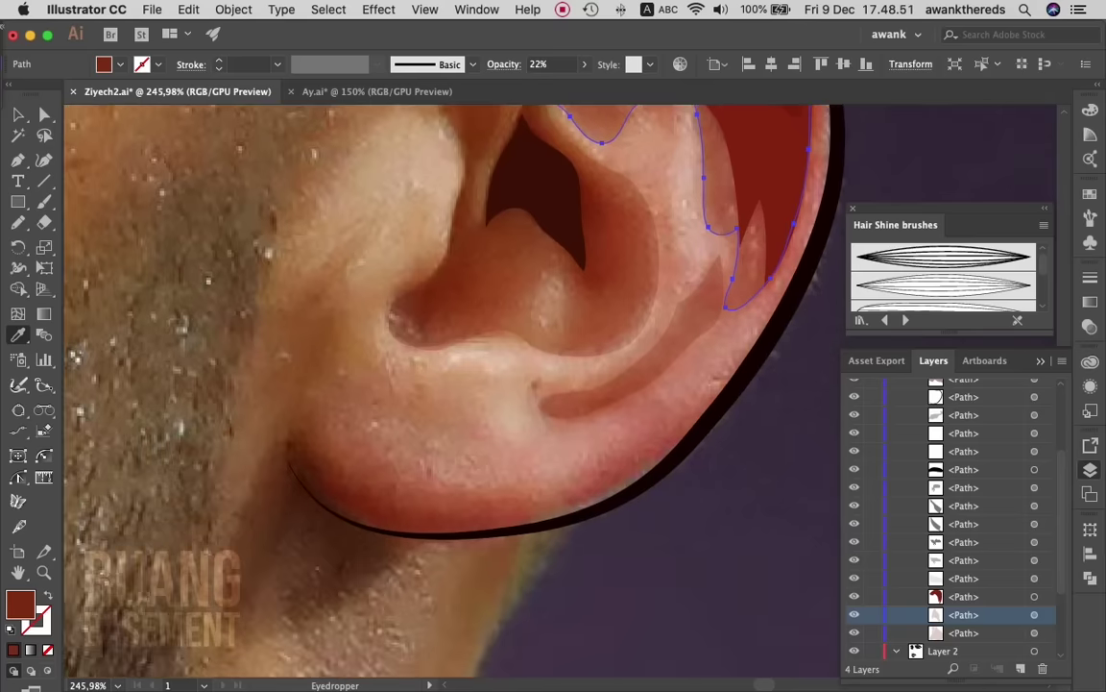
# - Trace a shape along the earlobe's lower edge and fill it translucent dark red
pyautogui.press('n')
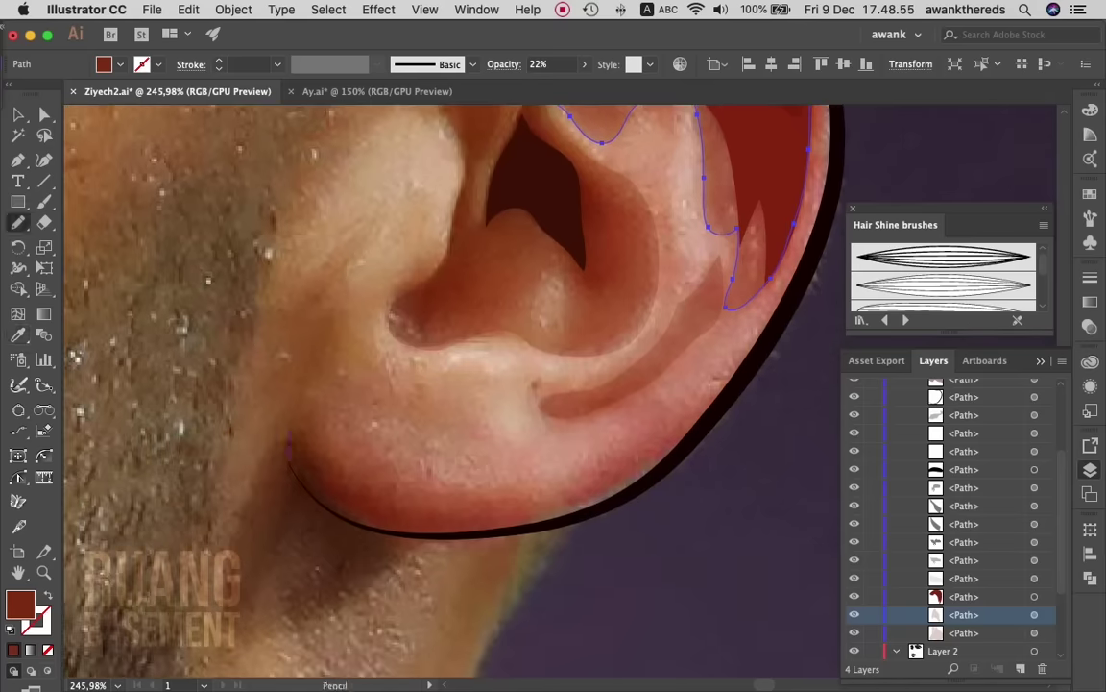
pyautogui.moveTo(288, 437); pyautogui.dragTo(409, 528)
pyautogui.moveTo(365, 500); pyautogui.dragTo(337, 477)
pyautogui.moveTo(300, 414); pyautogui.dragTo(528, 501)
pyautogui.press('i')
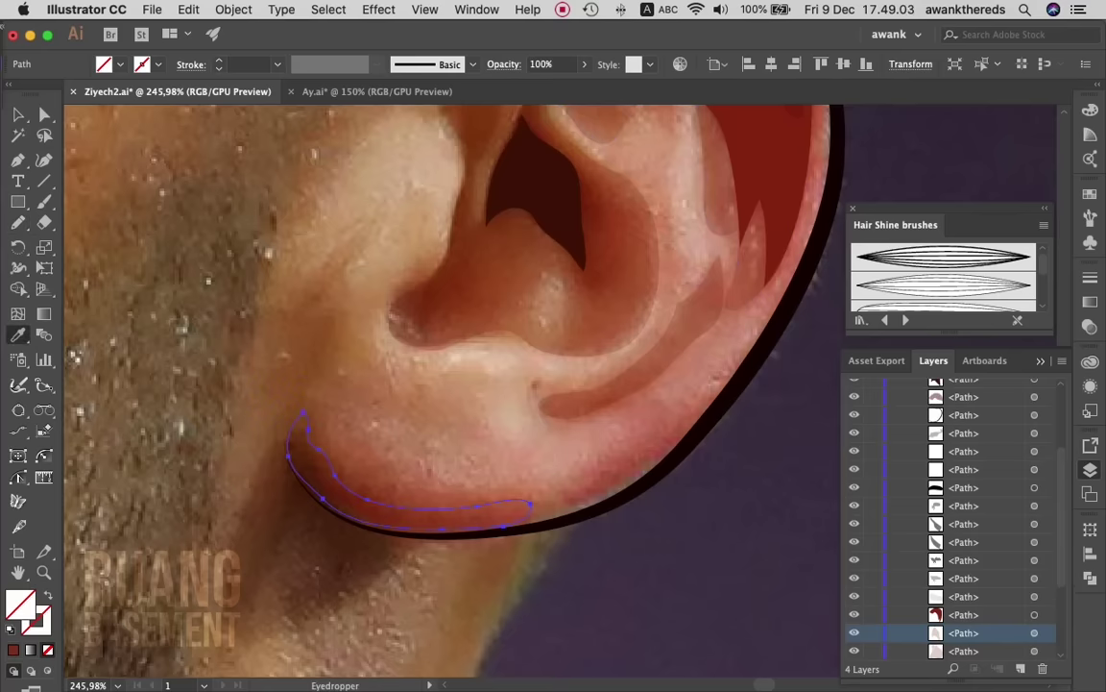
pyautogui.click(457, 459)
pyautogui.press('v')
pyautogui.press('super+shift+a')
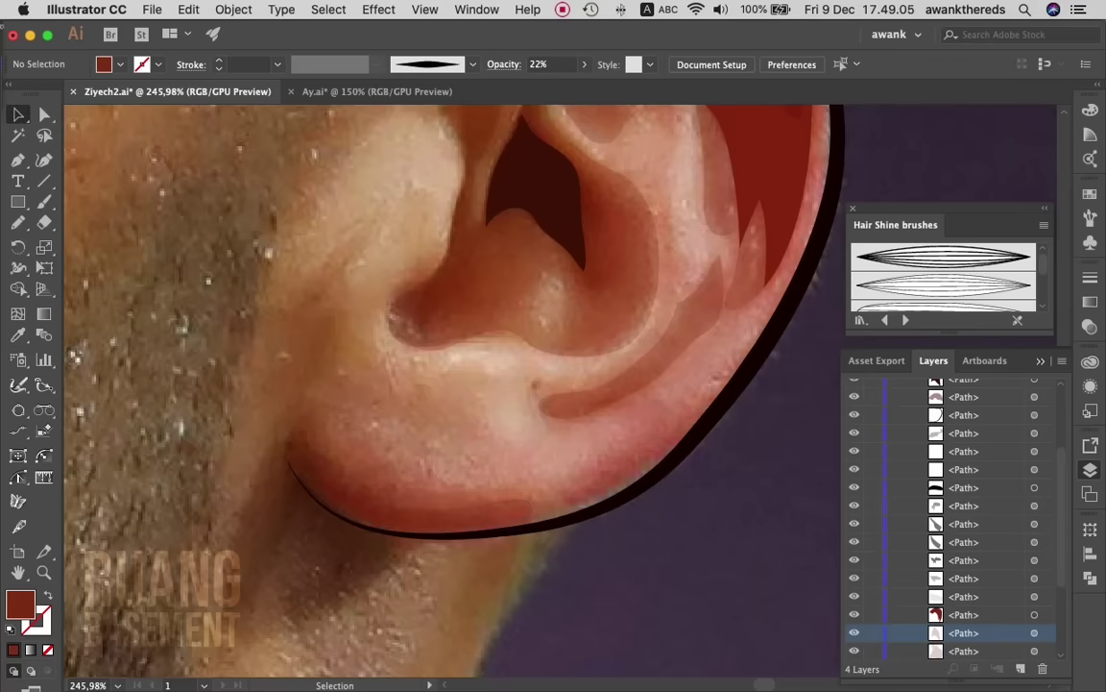
# - Draw a shadow shape under the earlobe with the translucent dark-red 22% fill
pyautogui.press('n')
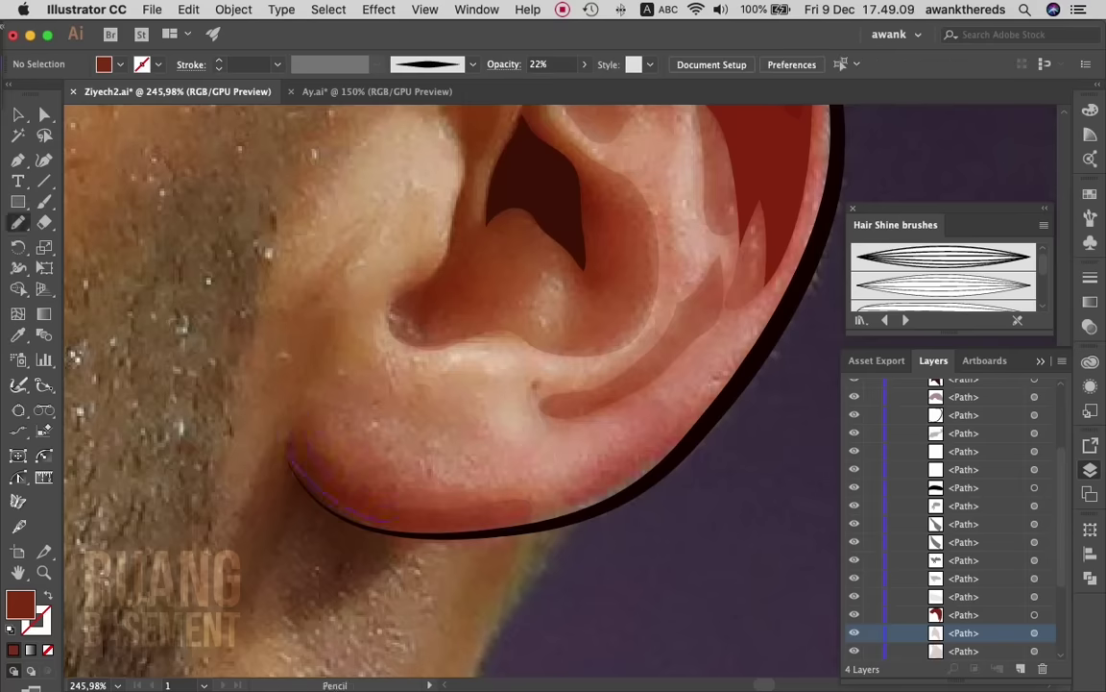
pyautogui.moveTo(395, 519); pyautogui.dragTo(398, 521)
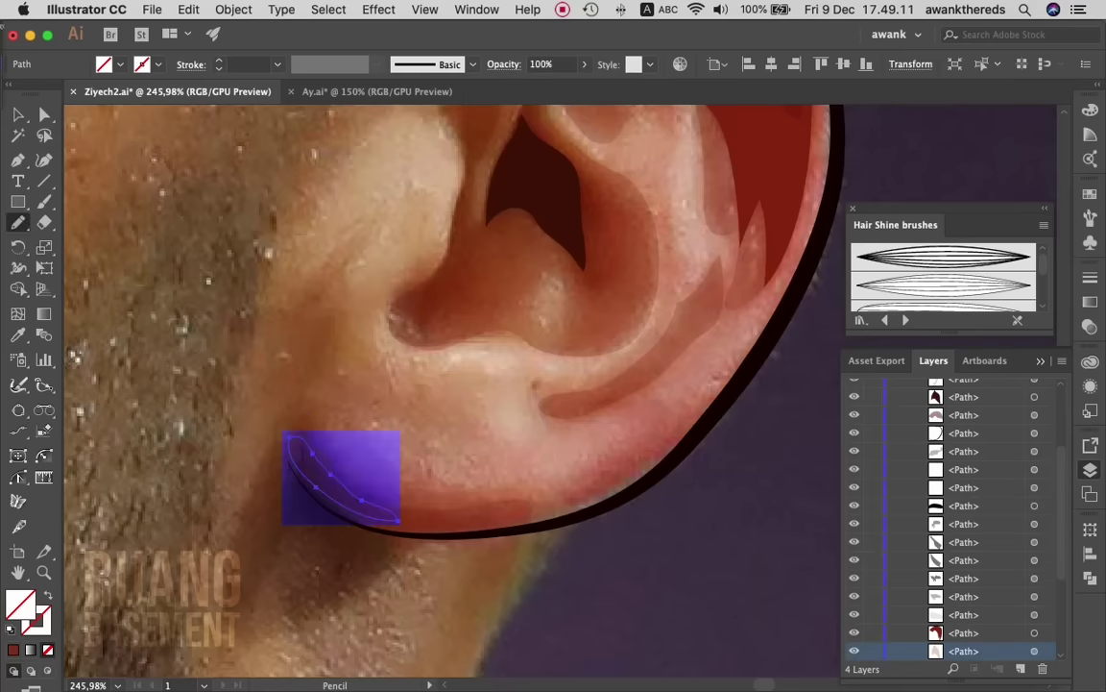
pyautogui.press('i')
pyautogui.click(711, 279)
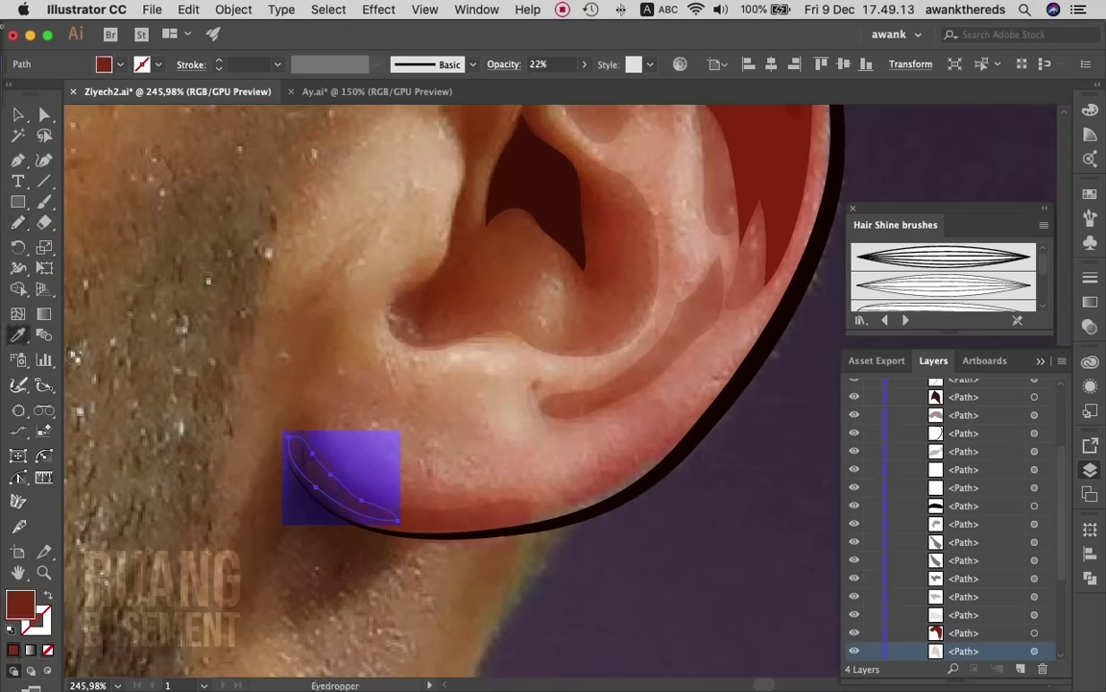
pyautogui.press('v')
pyautogui.hotkey('ctrl', 'shift', 'a')
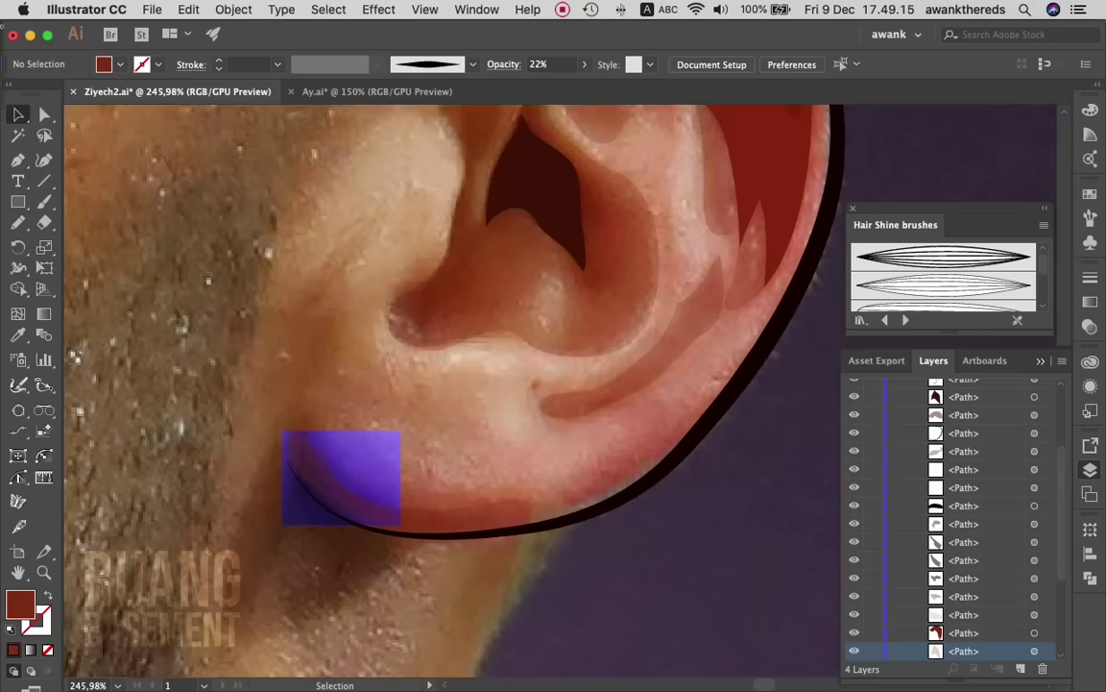
# - Zoom out and trace a large highlight outline over the ear folds and around the earlobe
pyautogui.press('z')
pyautogui.keyDown('alt'); pyautogui.click(728, 445); pyautogui.keyUp('alt')
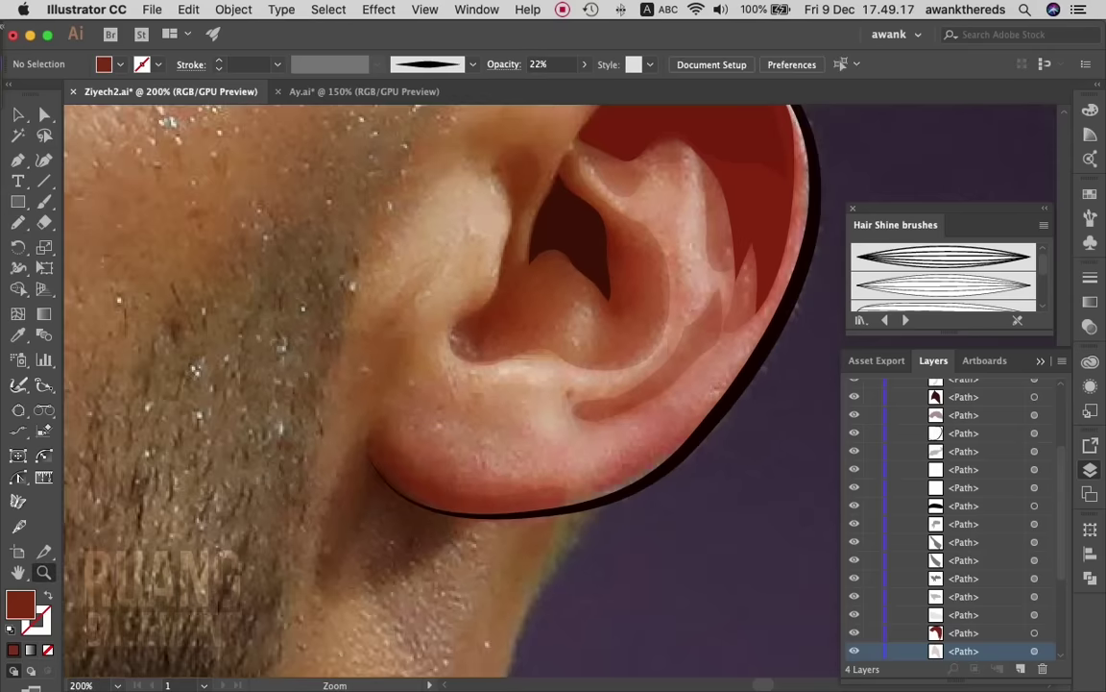
pyautogui.press('n')
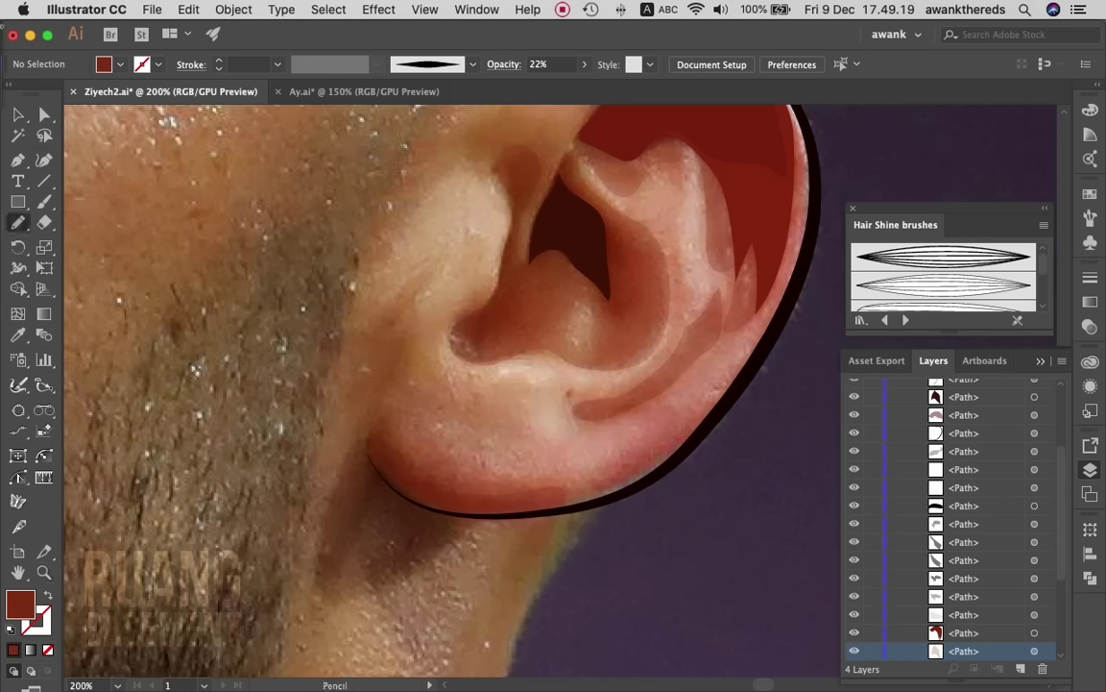
pyautogui.moveTo(353, 288); pyautogui.dragTo(492, 174)
pyautogui.moveTo(509, 225)
pyautogui.mouseDown()
pyautogui.moveTo(500, 273)
pyautogui.moveTo(562, 357)
pyautogui.moveTo(592, 365)
pyautogui.moveTo(567, 411)
pyautogui.moveTo(636, 450)
pyautogui.mouseUp()
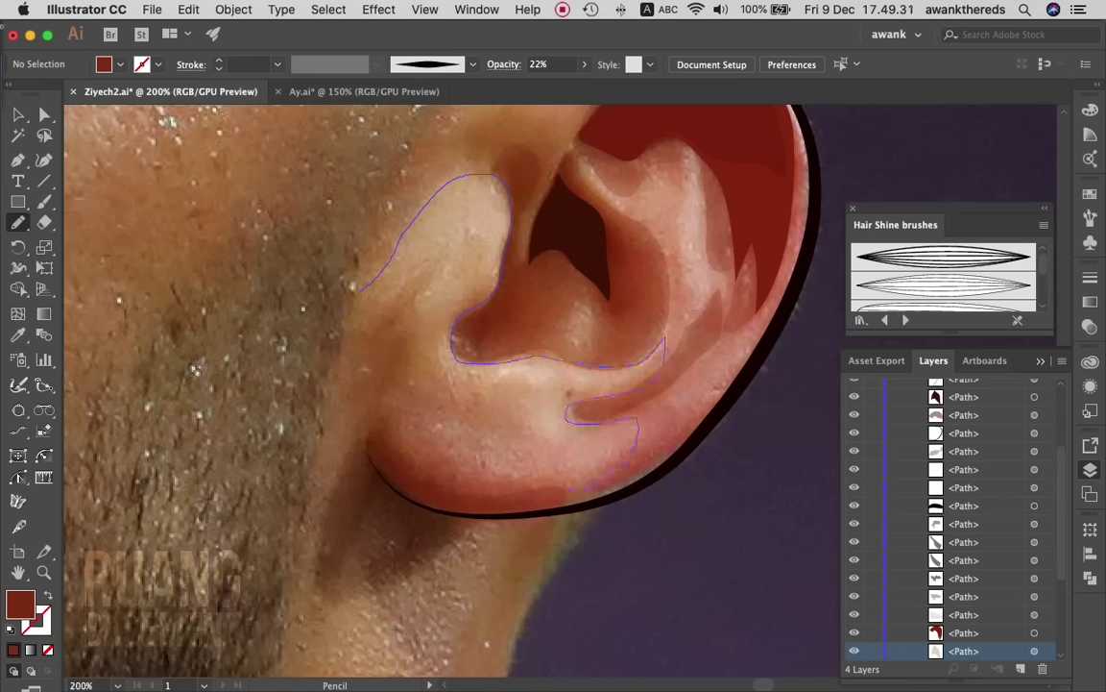
pyautogui.moveTo(574, 487); pyautogui.dragTo(509, 491)
pyautogui.moveTo(413, 469); pyautogui.dragTo(380, 453)
pyautogui.moveTo(419, 293); pyautogui.dragTo(408, 375)
# - Fill the large ear highlight light pink at 28% opacity
pyautogui.press('i')
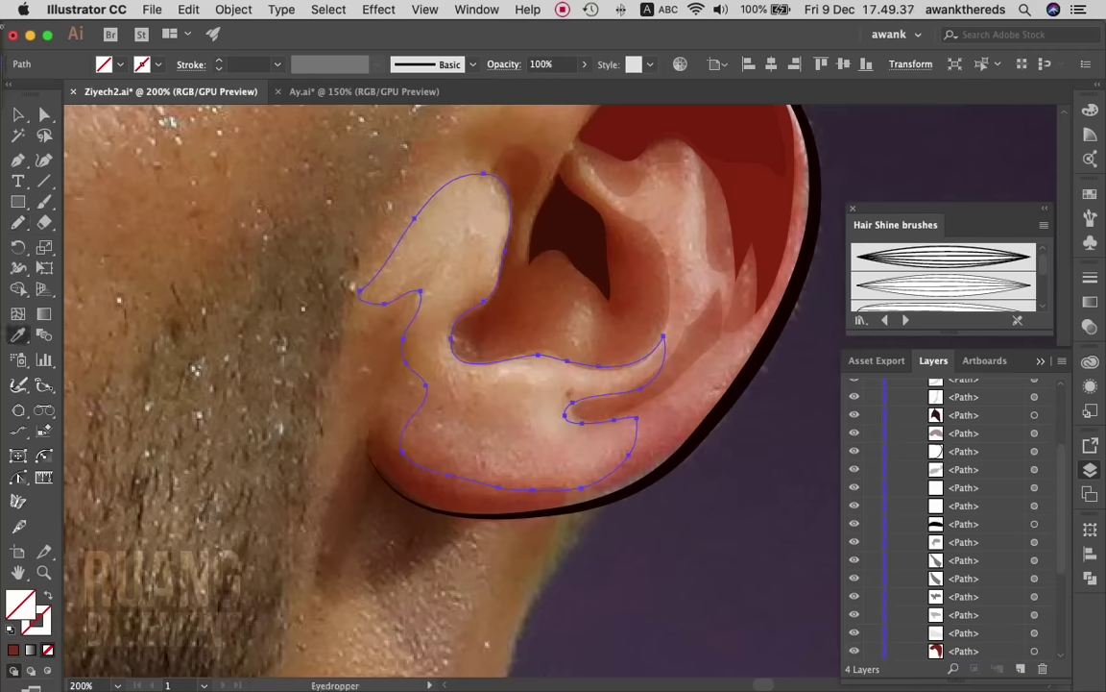
pyautogui.click(451, 221)
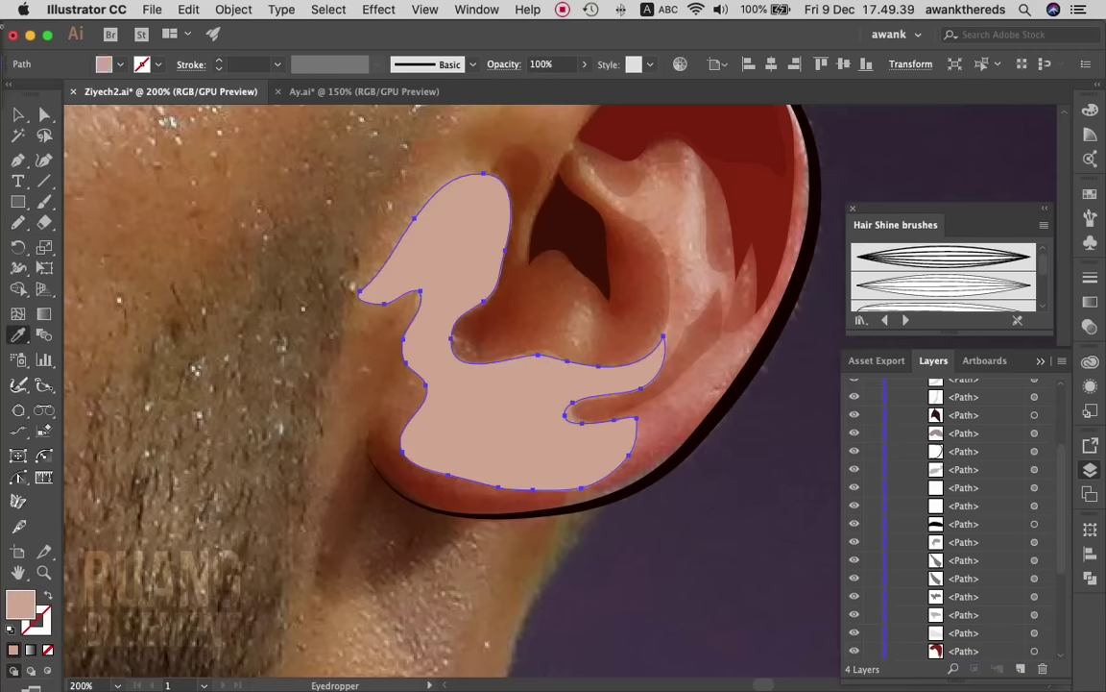
pyautogui.press('v')
pyautogui.click(584, 65)
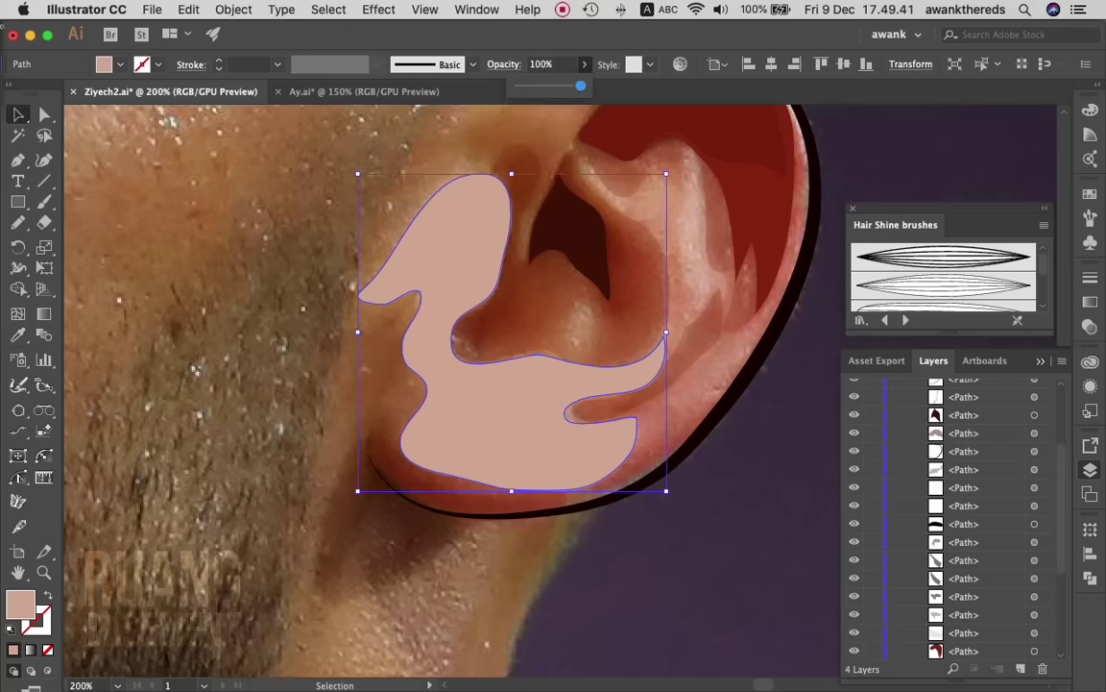
pyautogui.moveTo(584, 86); pyautogui.dragTo(535, 85)
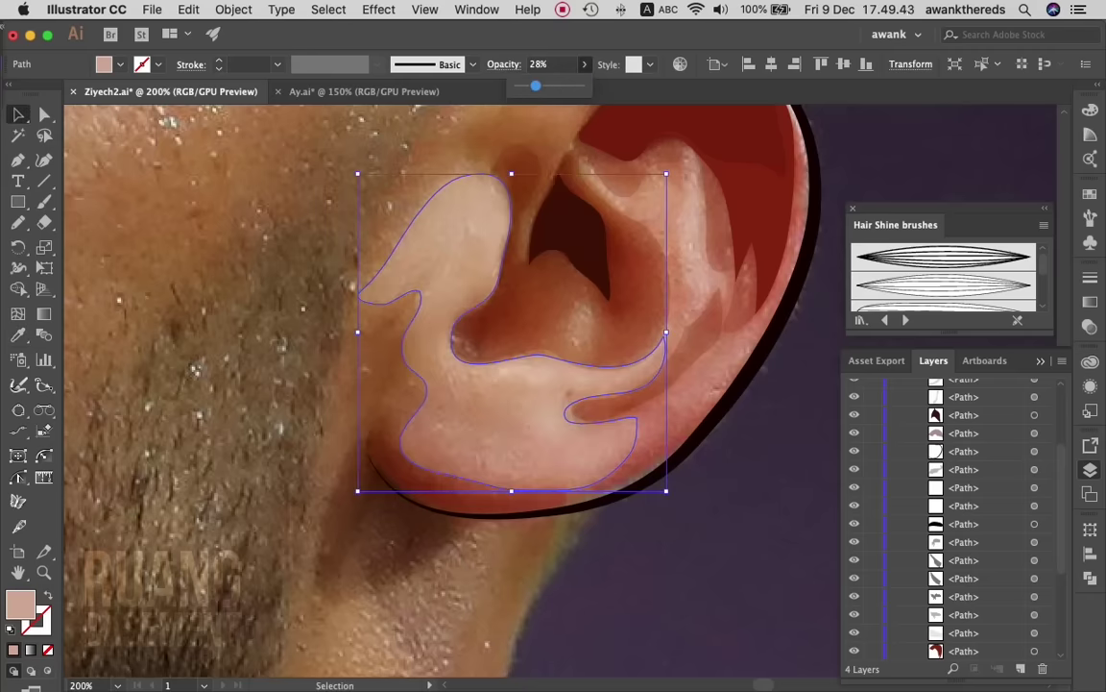
pyautogui.hotkey('ctrl', 'shift', 'a')
# - Add a translucent pink highlight shape on the upper inner ear fold
pyautogui.press('n')
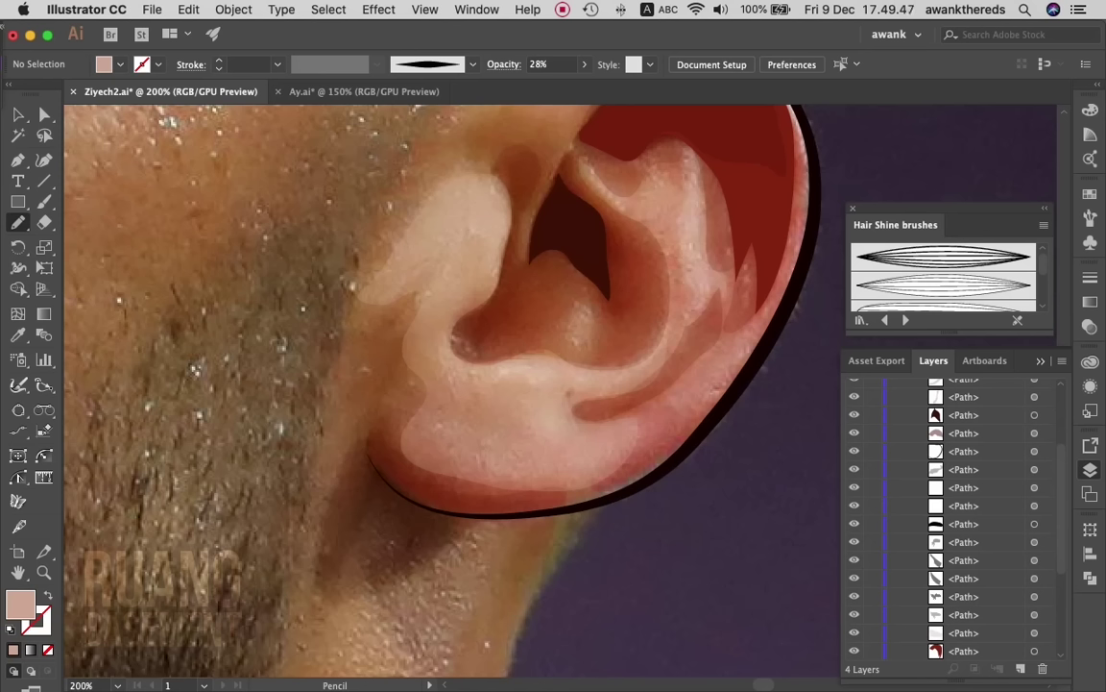
pyautogui.moveTo(581, 154)
pyautogui.mouseDown()
pyautogui.moveTo(704, 262)
pyautogui.moveTo(697, 309)
pyautogui.moveTo(582, 155)
pyautogui.mouseUp()
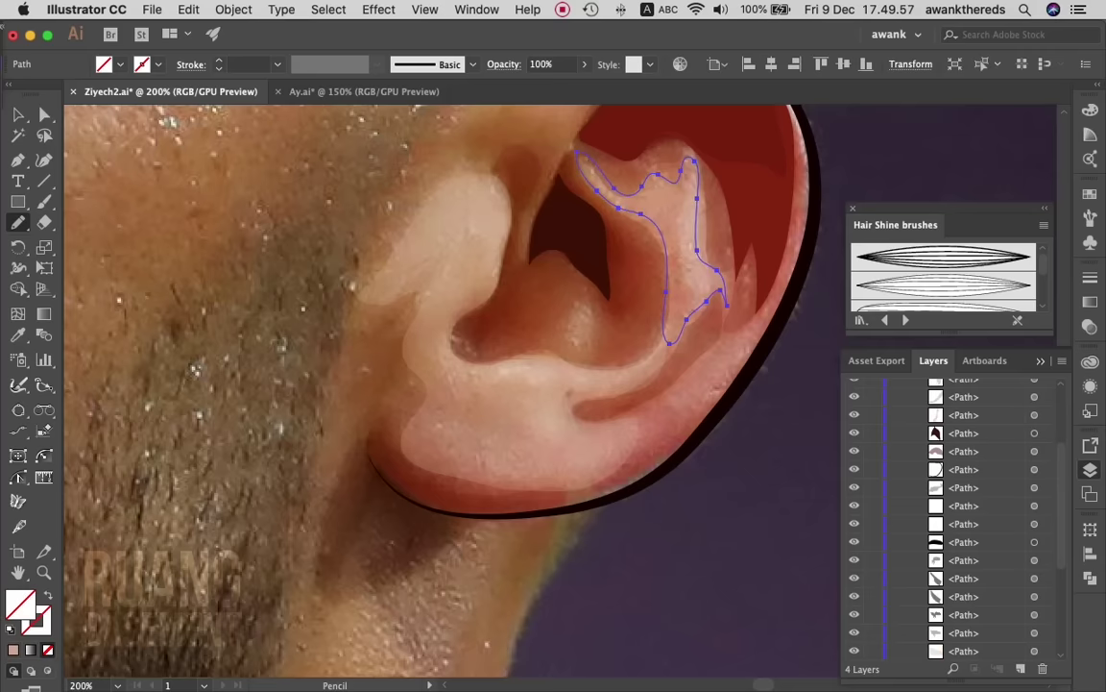
pyautogui.press('o')
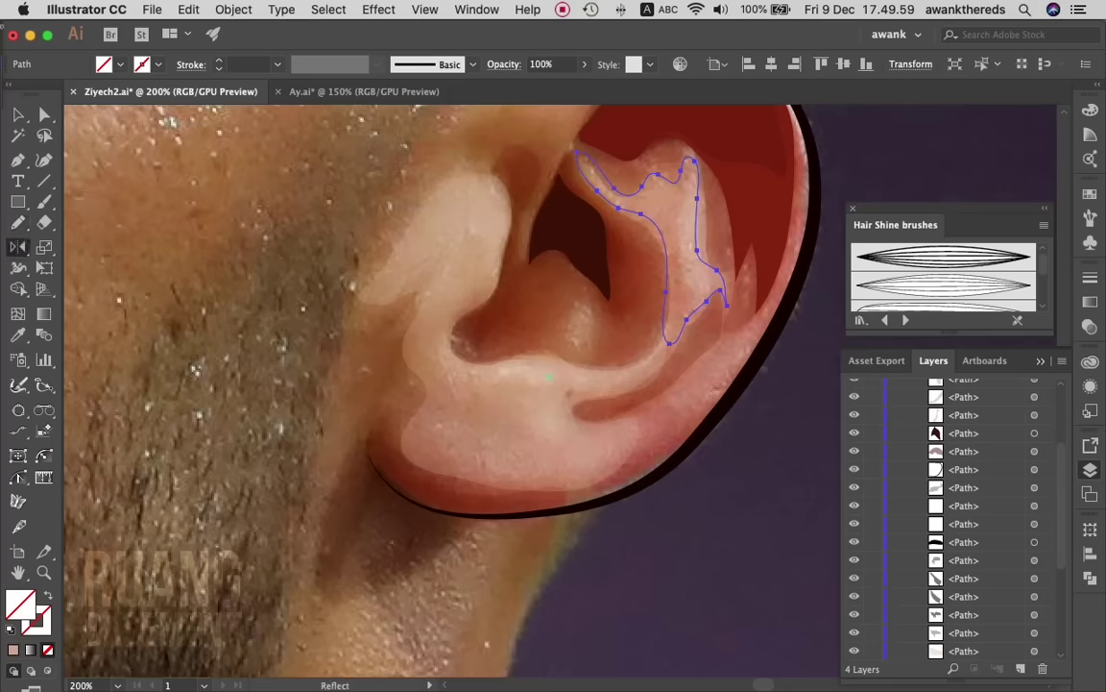
pyautogui.press('i')
pyautogui.click(603, 286)
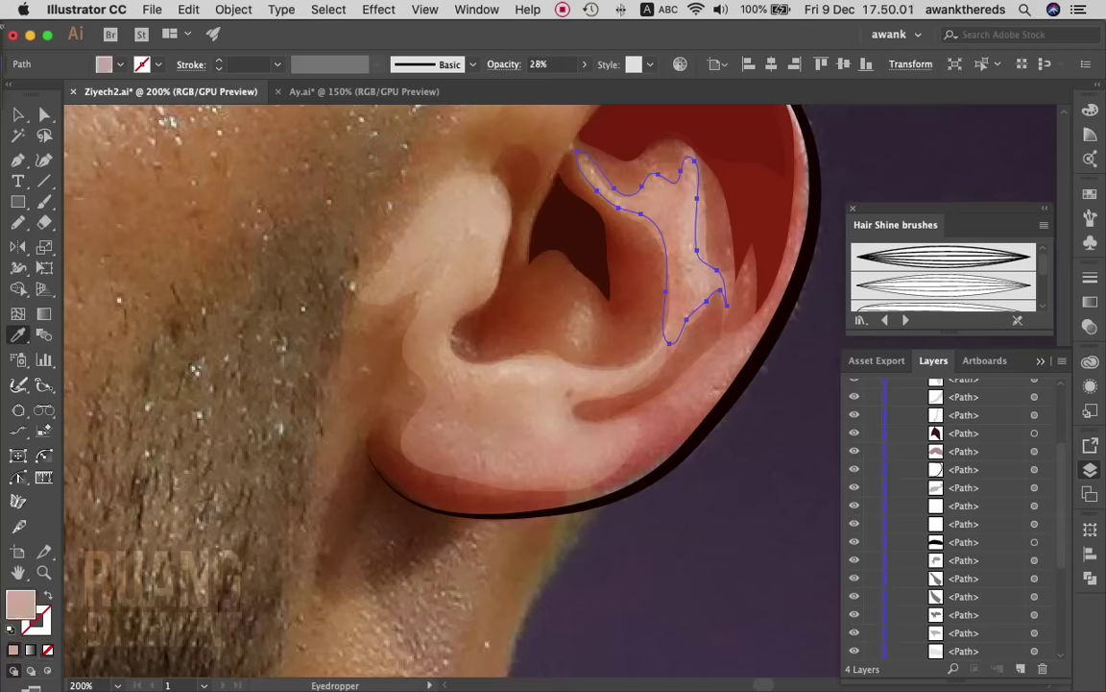
pyautogui.press('v')
pyautogui.hotkey('ctrl', 'shift', 'a')
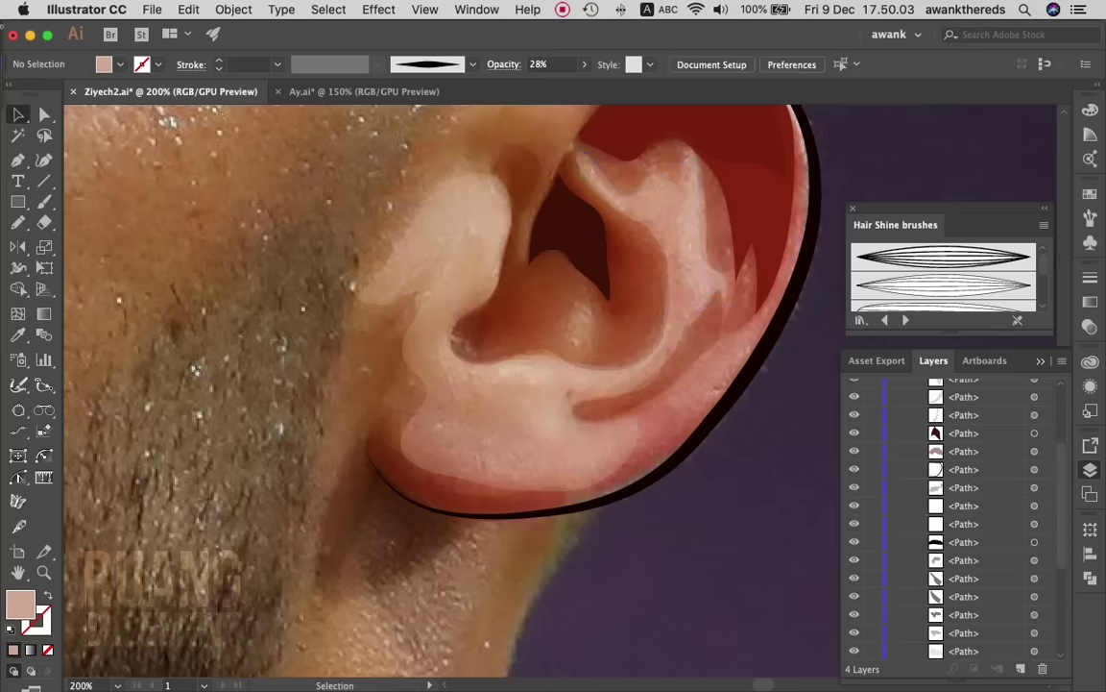
# - Add a small pink highlight inside the ear bowl at 22% opacity
pyautogui.press('n')
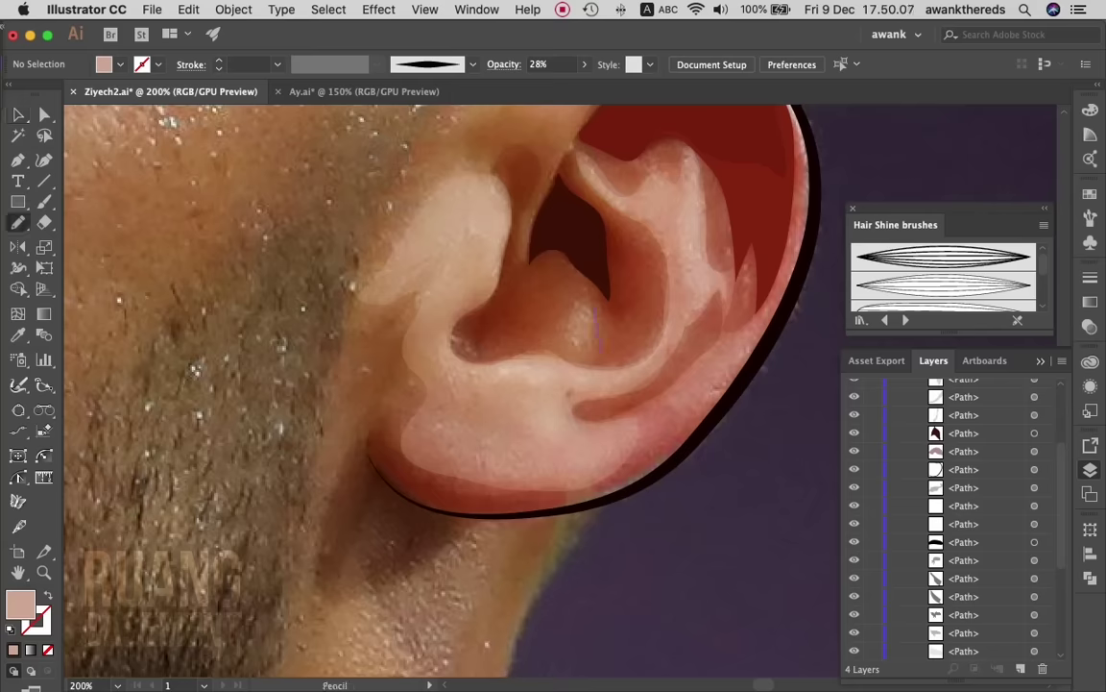
pyautogui.moveTo(562, 338); pyautogui.dragTo(578, 300)
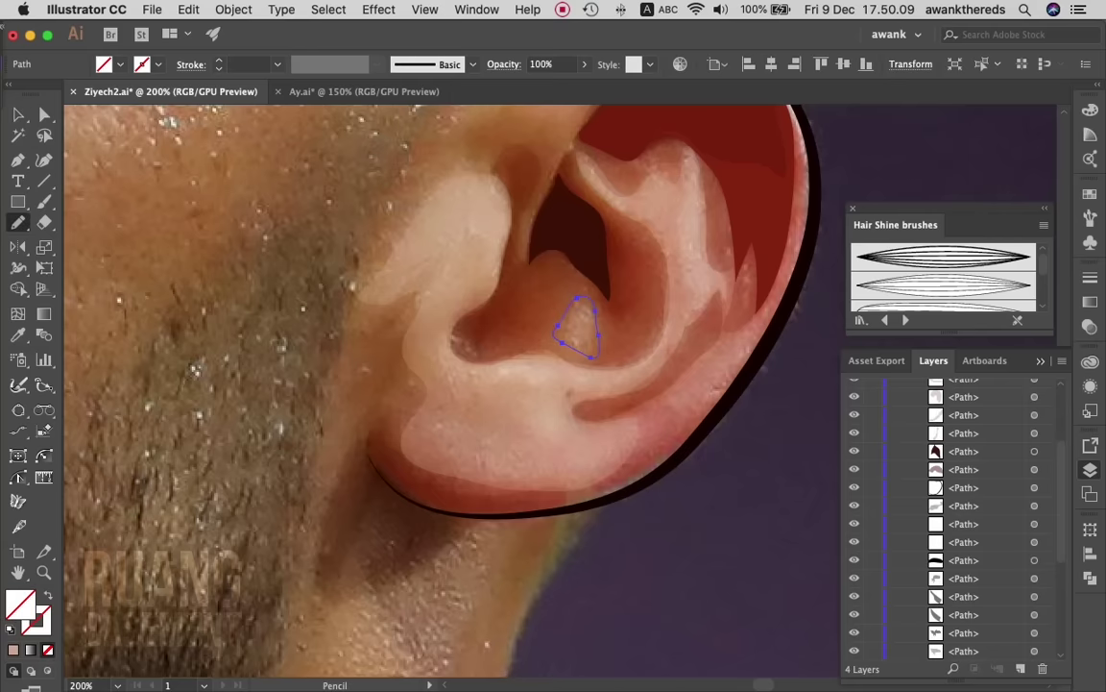
pyautogui.press('i')
pyautogui.click(500, 317)
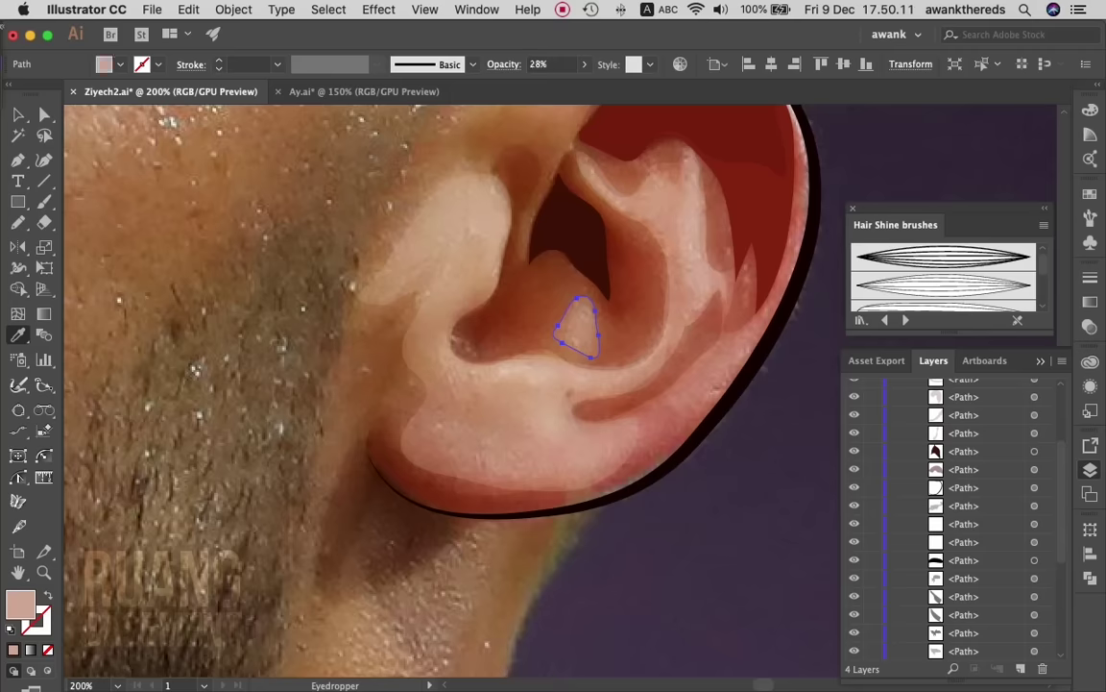
pyautogui.press('v')
pyautogui.click(584, 64)
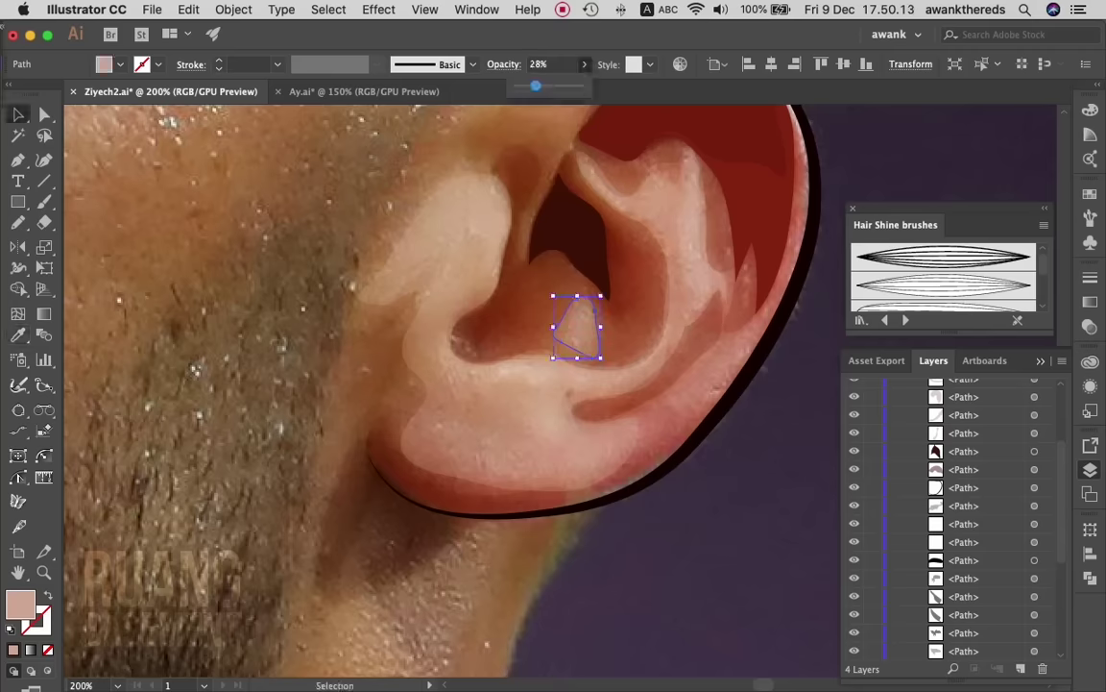
pyautogui.moveTo(535, 85); pyautogui.dragTo(533, 86)
pyautogui.press('super+shift+a')
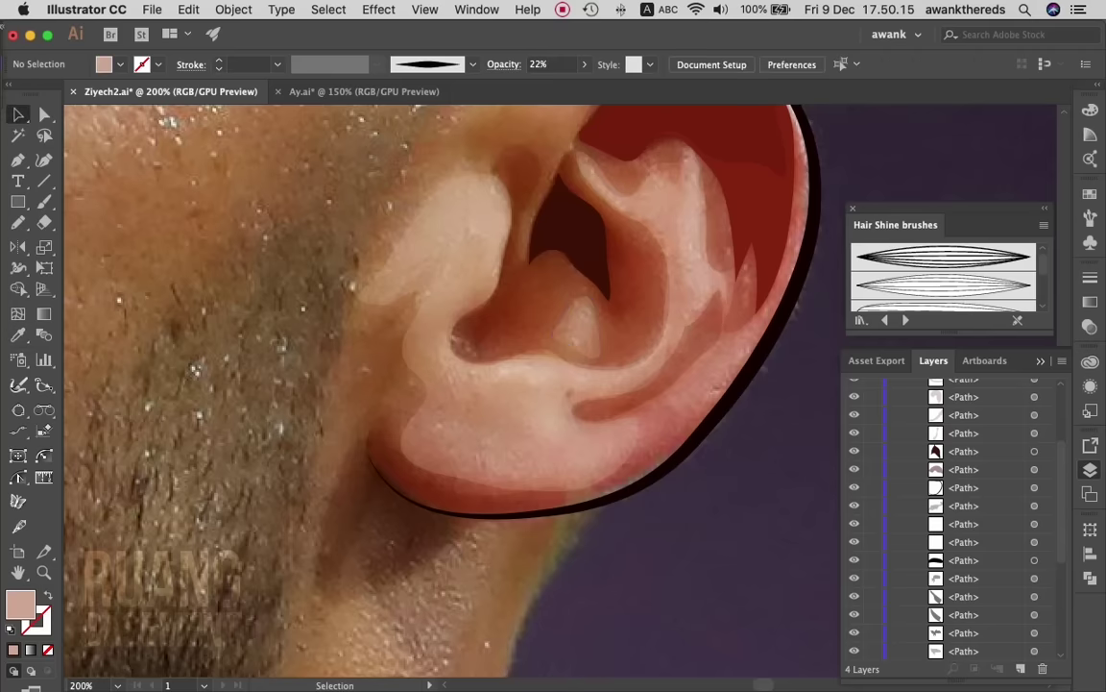
# - Zoom out, then magnify the view on the top rim of the ear
pyautogui.press('z')
pyautogui.press('super+minus')
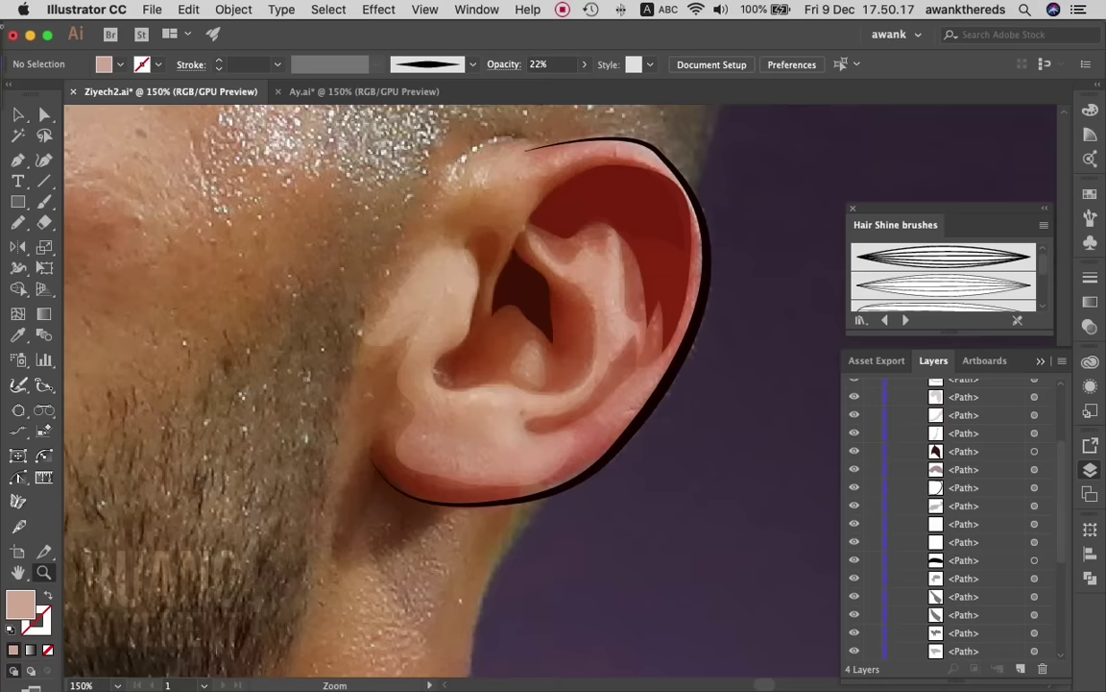
pyautogui.press('super+minus')
pyautogui.click(612, 163)
pyautogui.click(613, 163)
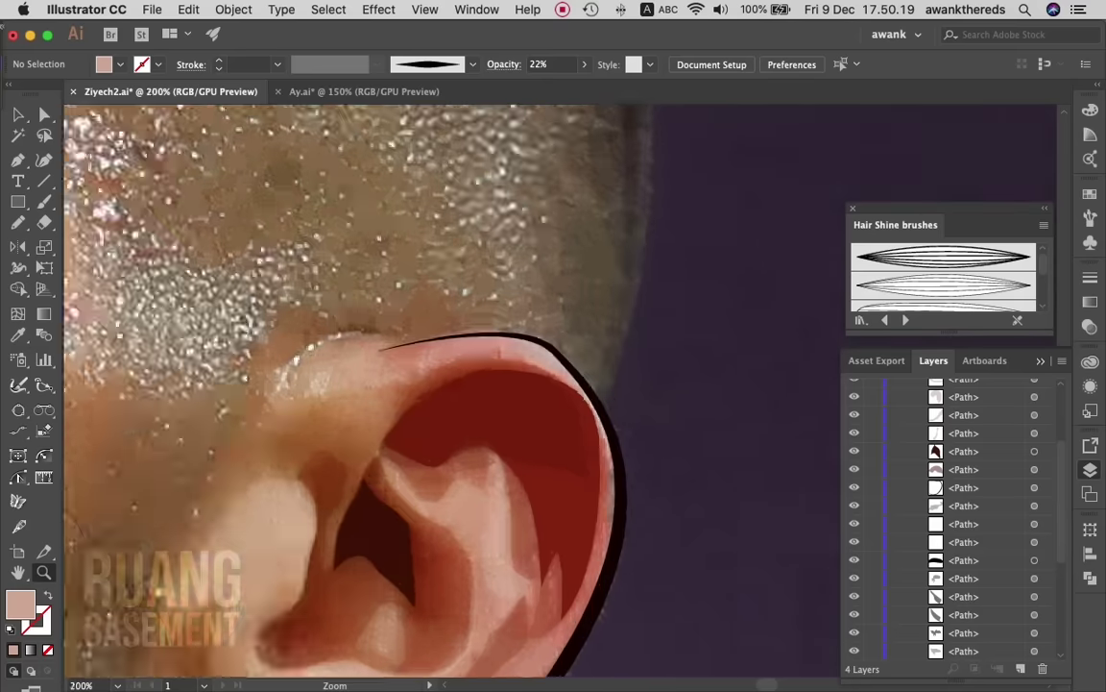
pyautogui.click(613, 163)
pyautogui.press('n')
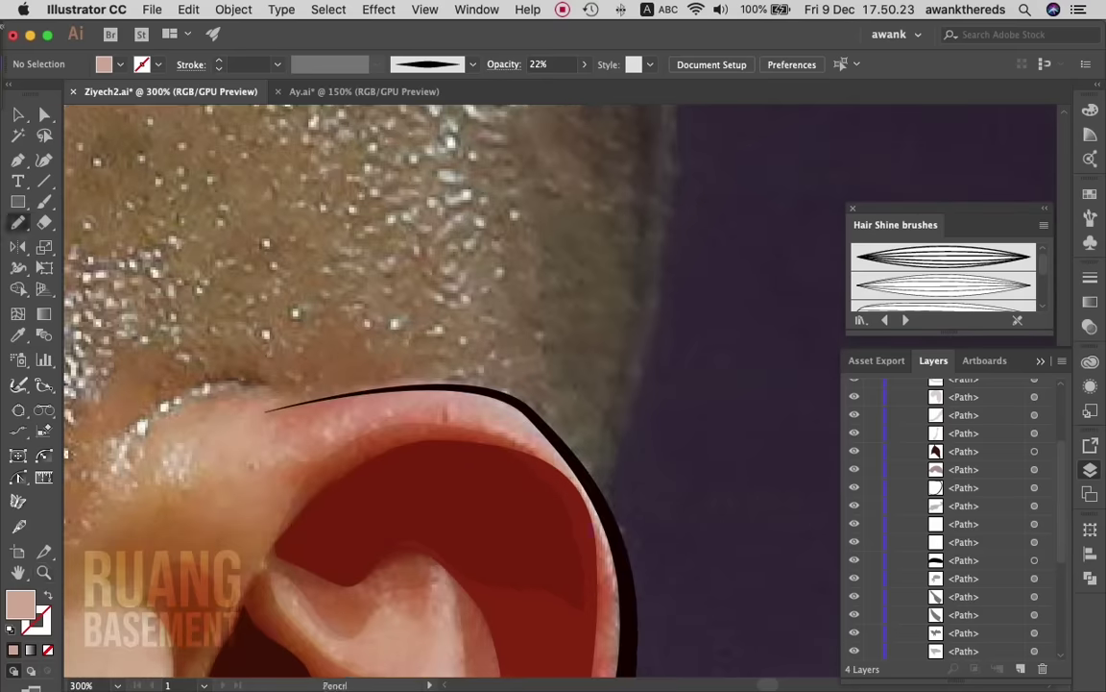
# - Trace a highlight along the ear's upper inner rim with the pink 28% fill, then zoom out
pyautogui.moveTo(543, 452)
pyautogui.mouseDown()
pyautogui.moveTo(281, 449)
pyautogui.moveTo(358, 405)
pyautogui.moveTo(504, 398)
pyautogui.moveTo(480, 389)
pyautogui.moveTo(531, 466)
pyautogui.mouseUp()
pyautogui.moveTo(591, 528); pyautogui.dragTo(596, 540)
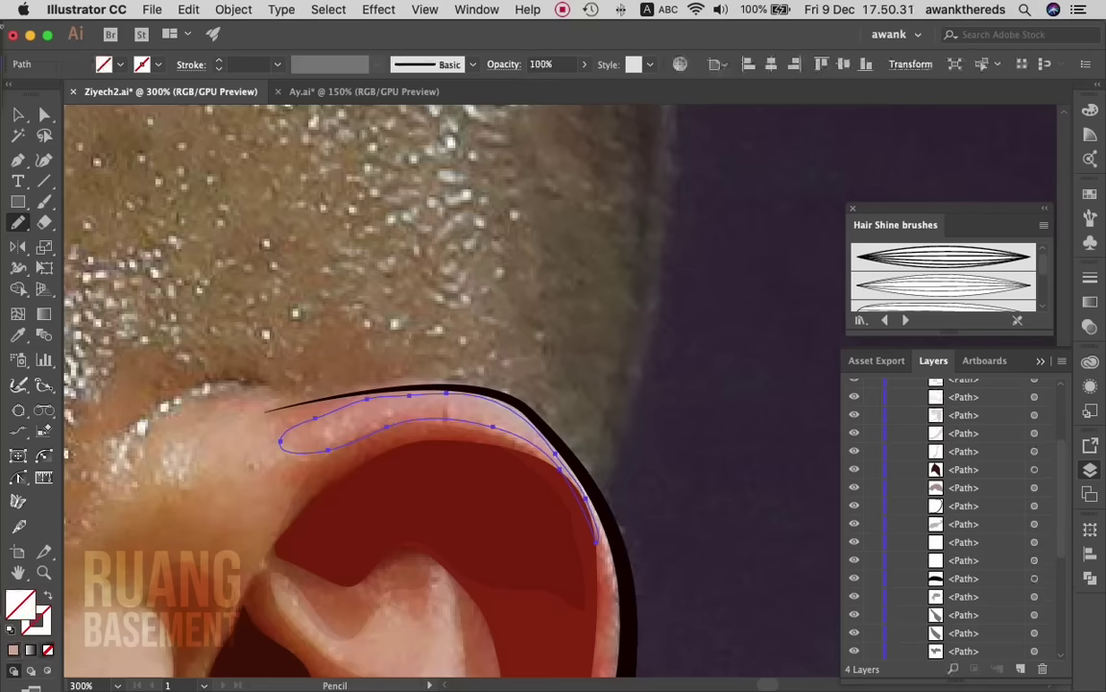
pyautogui.press('i')
pyautogui.click(525, 451)
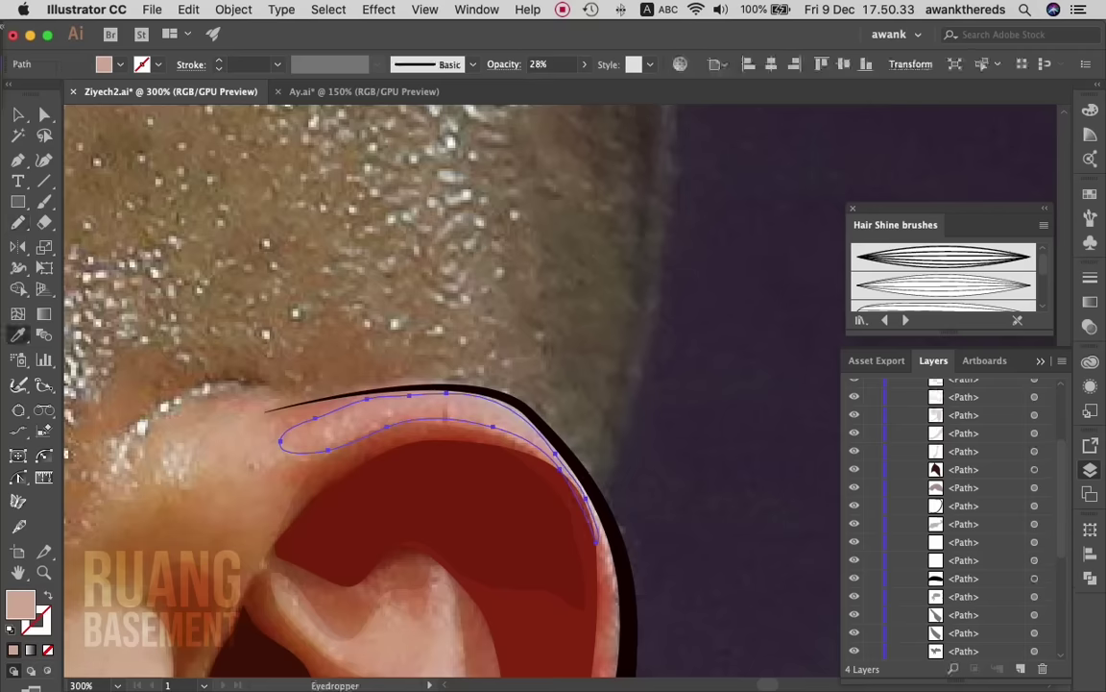
pyautogui.press('v')
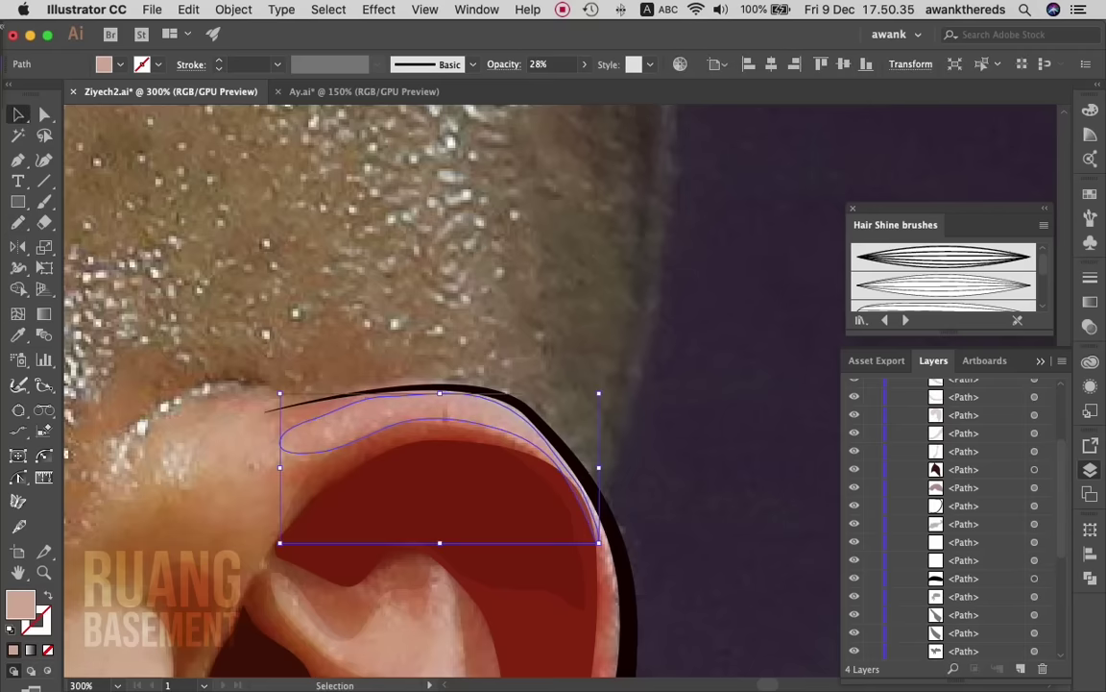
pyautogui.press('super+shift+a')
pyautogui.press('z')
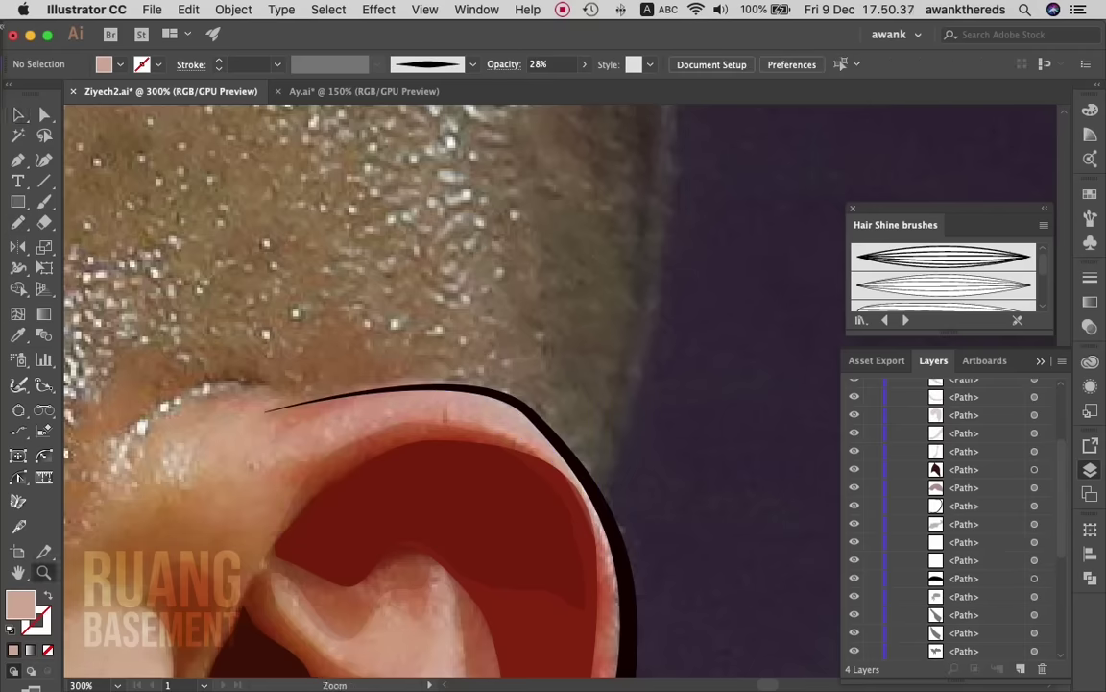
pyautogui.press('super+minus')
pyautogui.press('v')
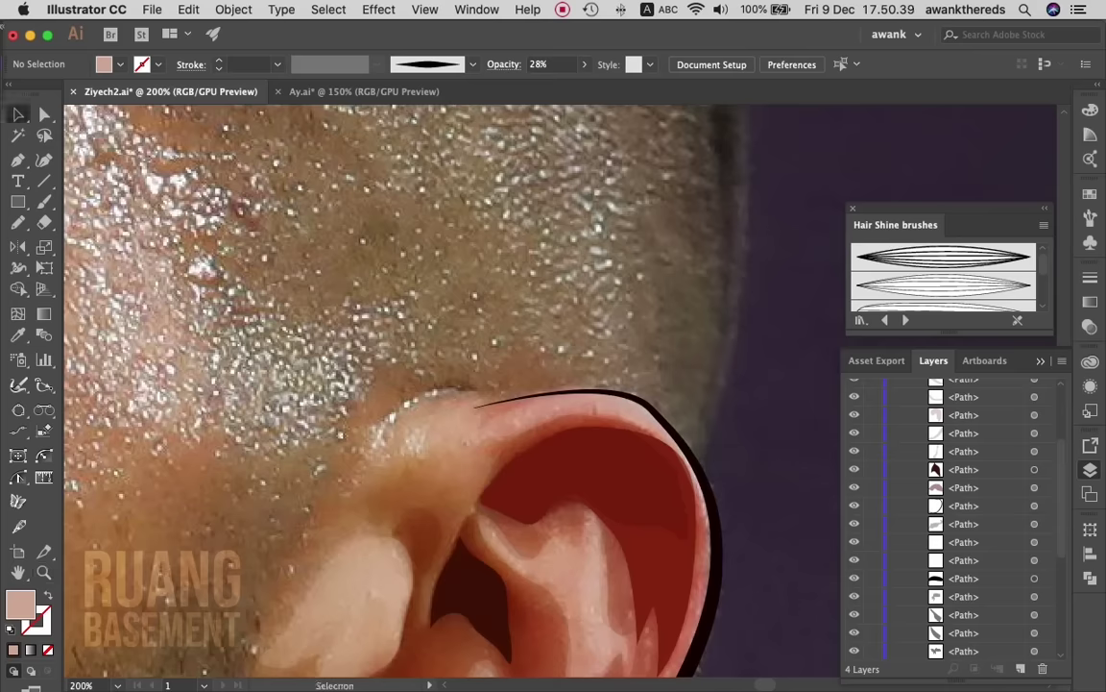
pyautogui.press('super+shift+a')
pyautogui.press('b')
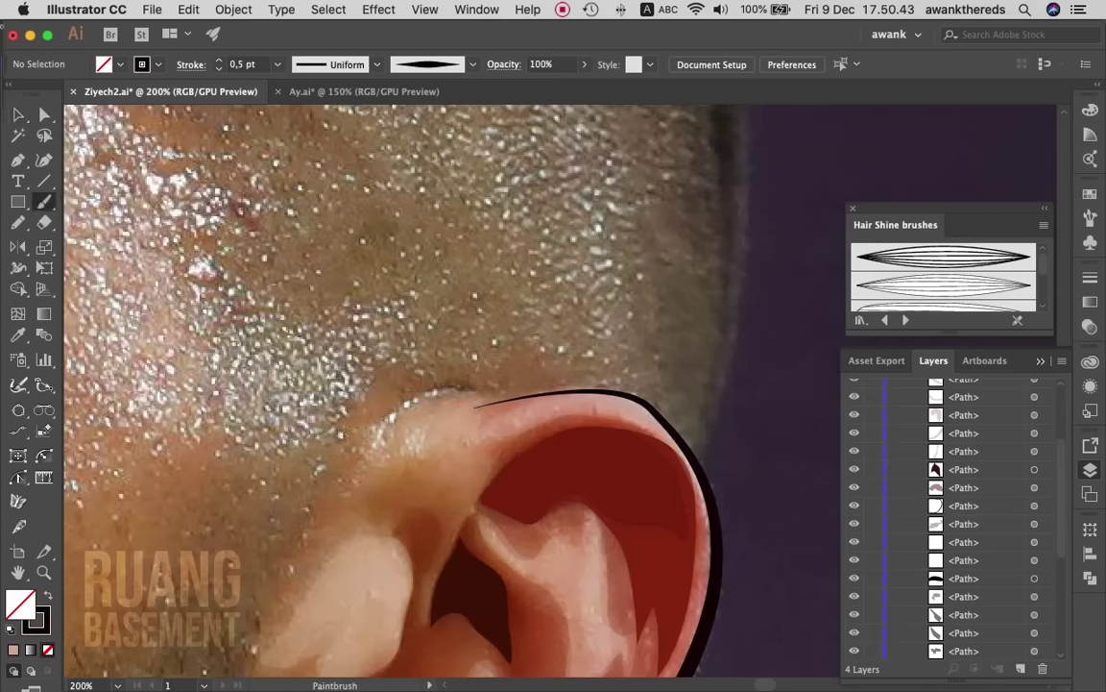
# - Draw a curved stroke over the ear's top front with the tapered 1 pt brush, then zoom out
pyautogui.press('n')
pyautogui.moveTo(482, 396); pyautogui.dragTo(365, 469)
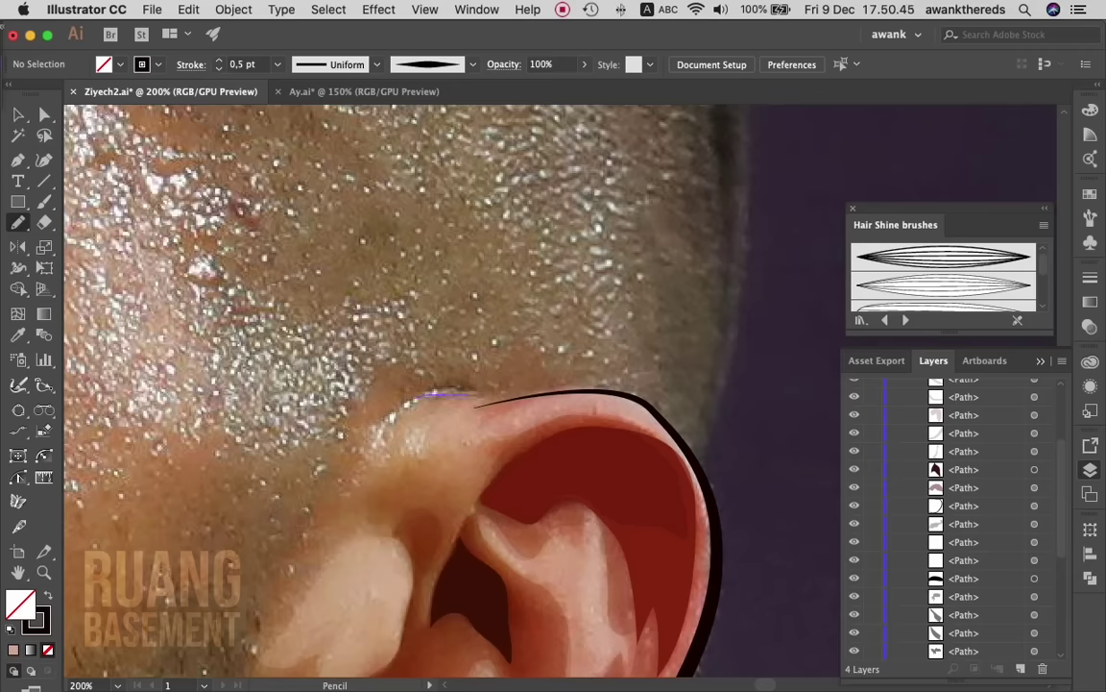
pyautogui.press('v')
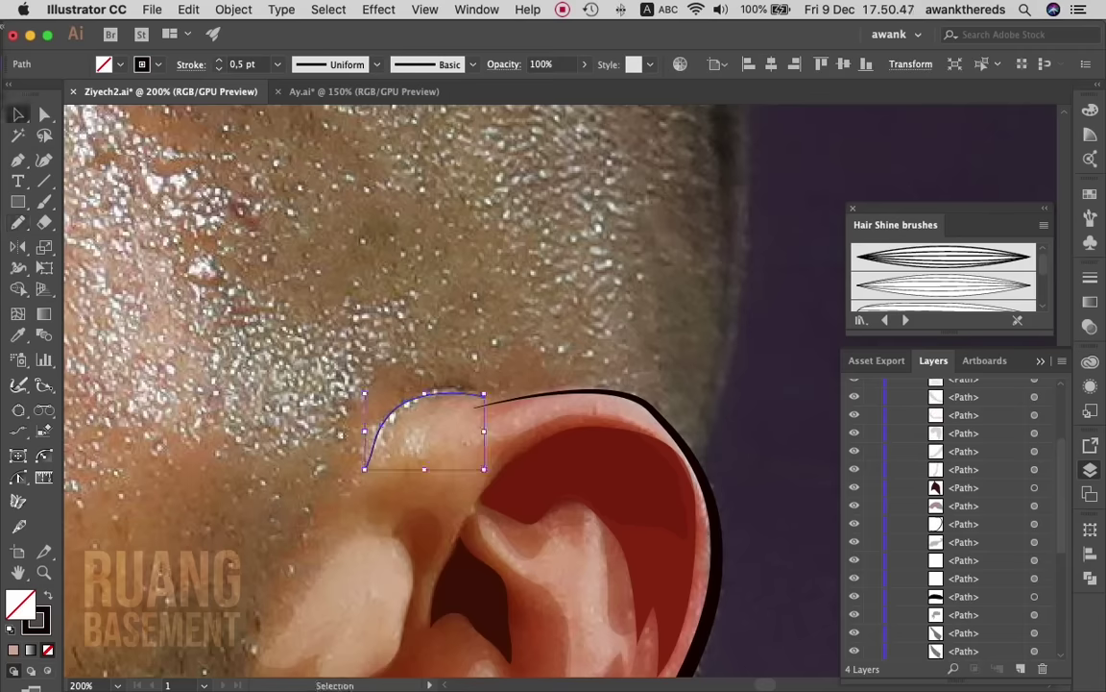
pyautogui.click(473, 65)
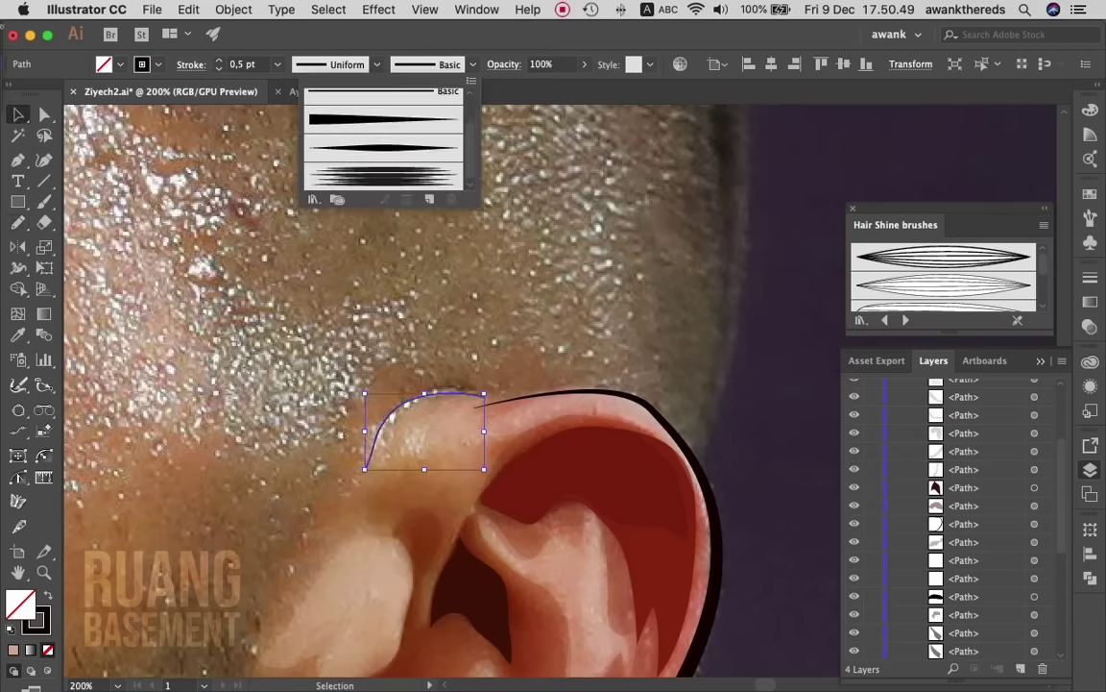
pyautogui.click(384, 119)
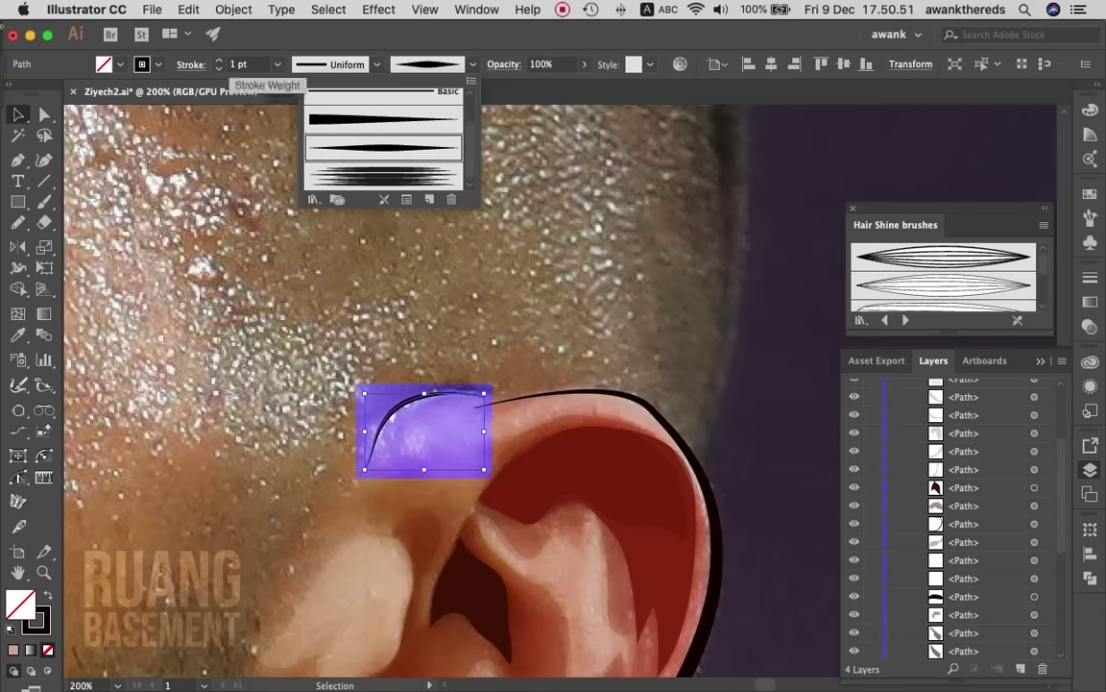
pyautogui.press('super+shift+a')
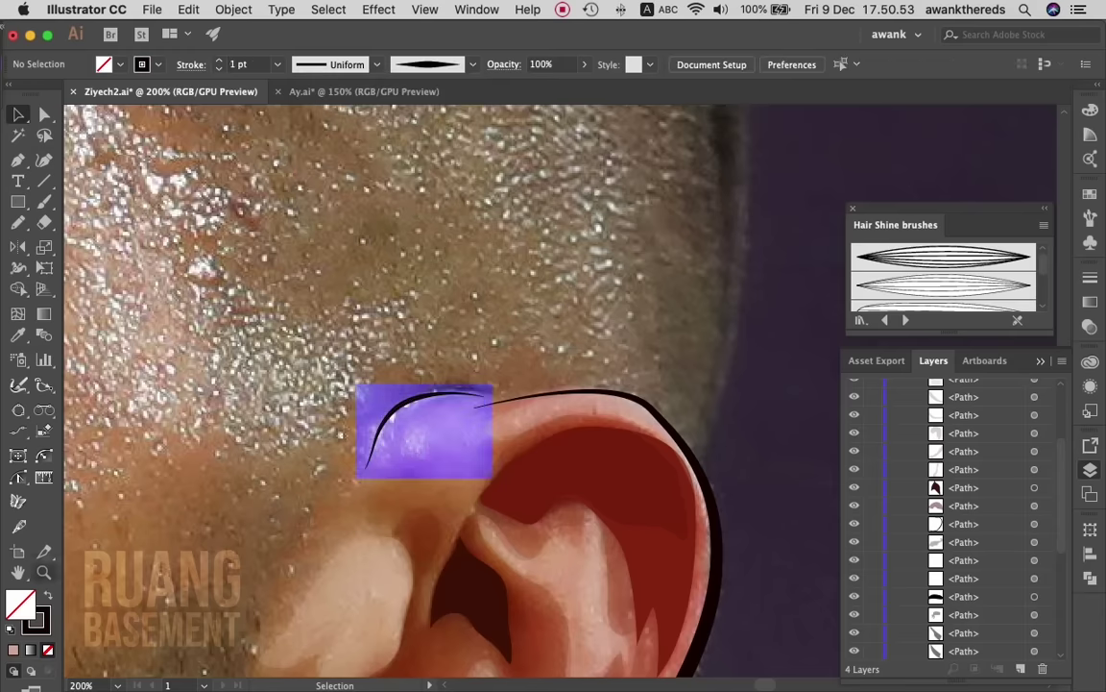
pyautogui.press('z')
pyautogui.press('super+minus')
pyautogui.press('super+minus')
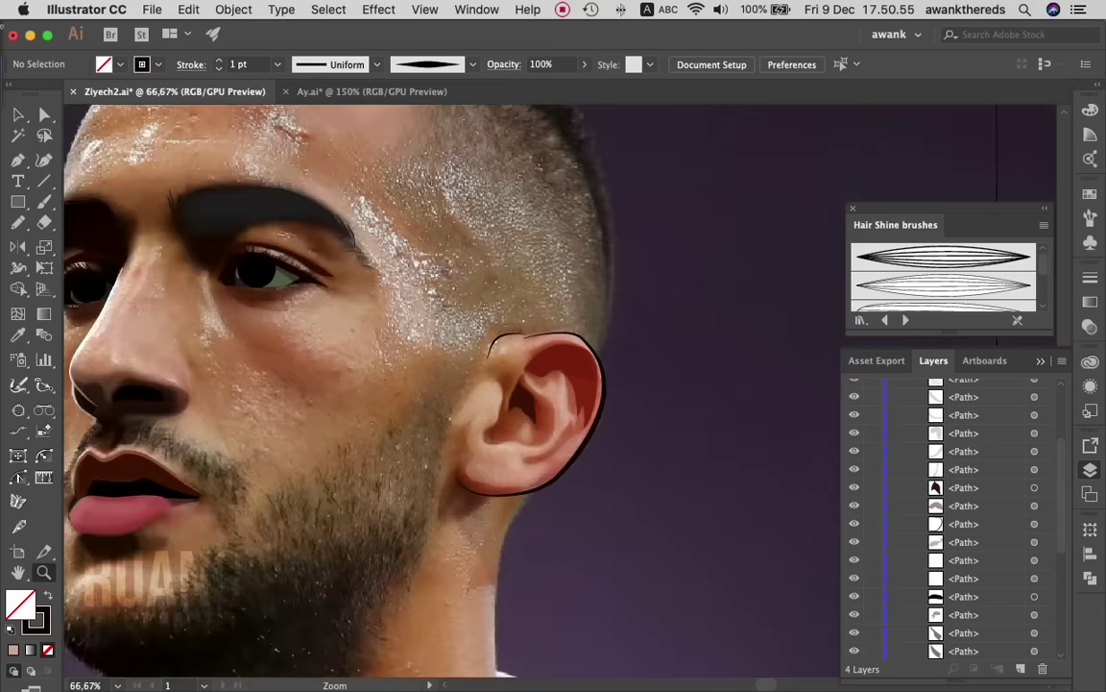
# - Collapse Layer 4, hide the reference photo layer and zoom in on the ear
pyautogui.scroll(10, 951, 481)
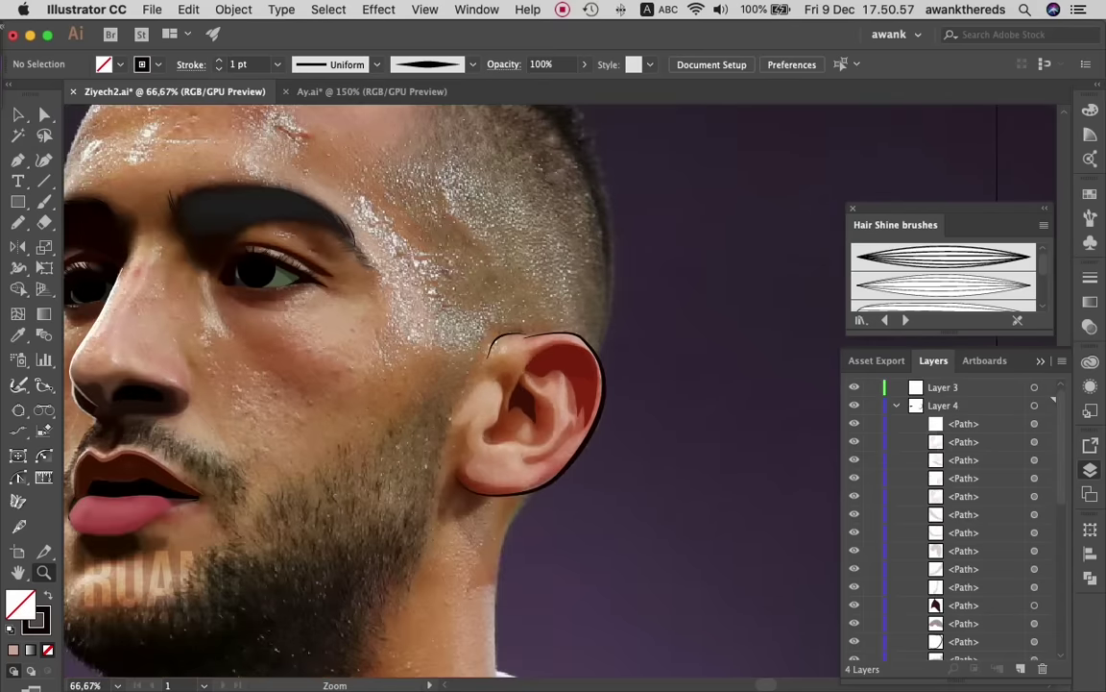
pyautogui.click(895, 406)
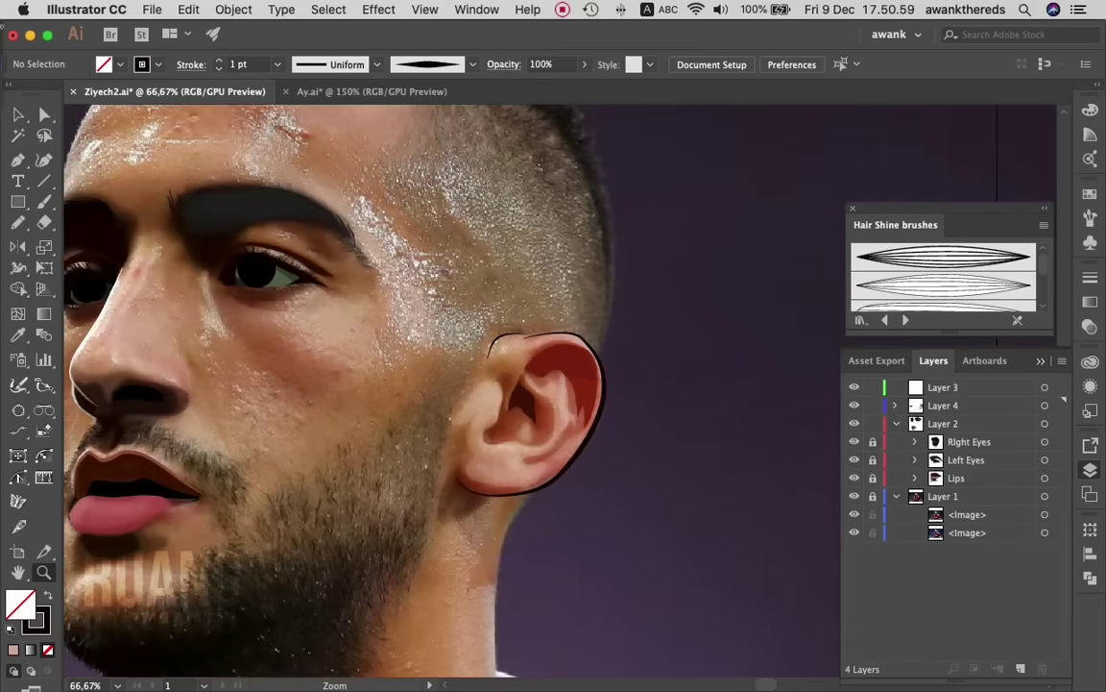
pyautogui.click(854, 496)
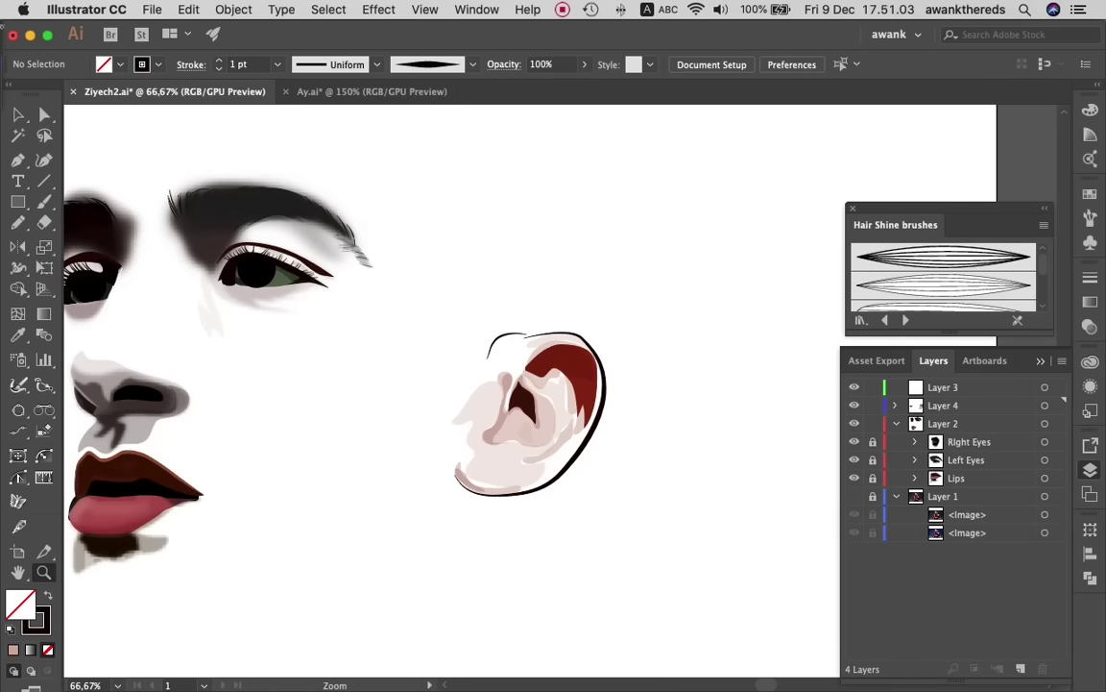
pyautogui.click(663, 336)
pyautogui.moveTo(557, 355); pyautogui.dragTo(614, 355)
# - Select the dark-red ear shape, then deselect and zoom out to show eyes, nose and lips
pyautogui.press('a')
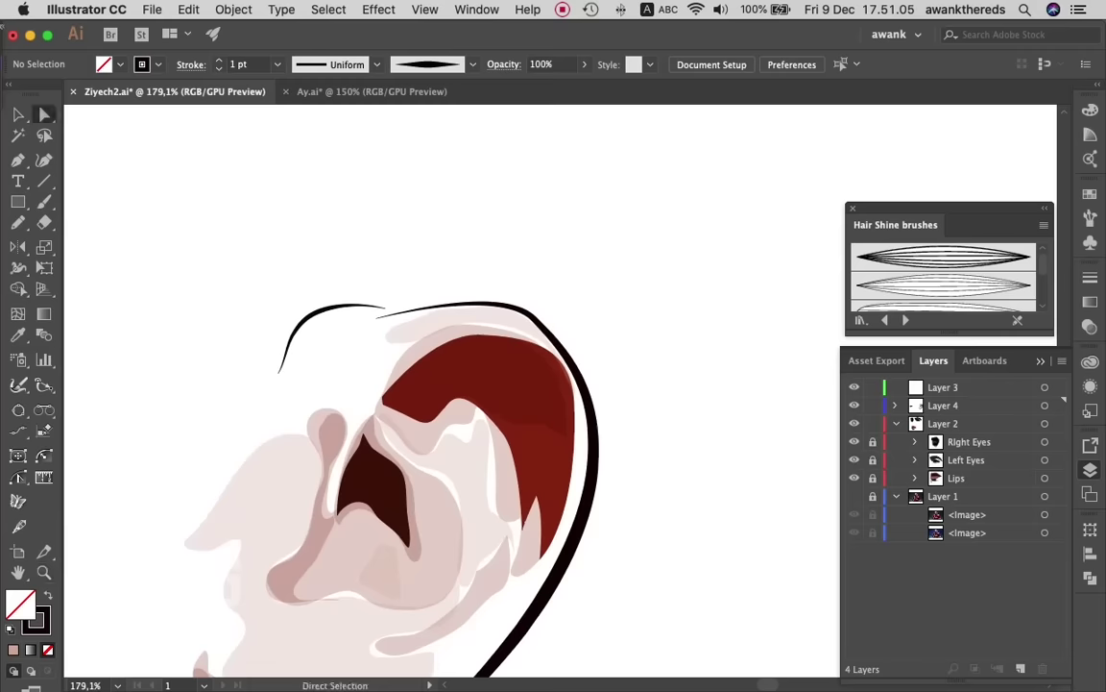
pyautogui.click(489, 384)
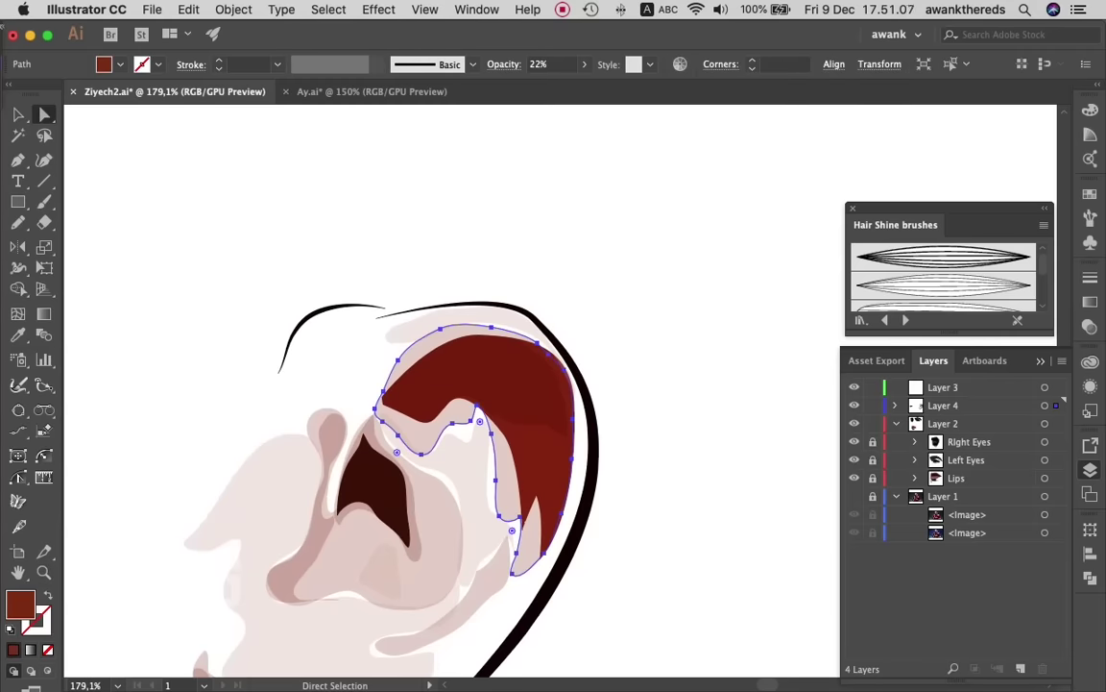
pyautogui.press('super+shift+a')
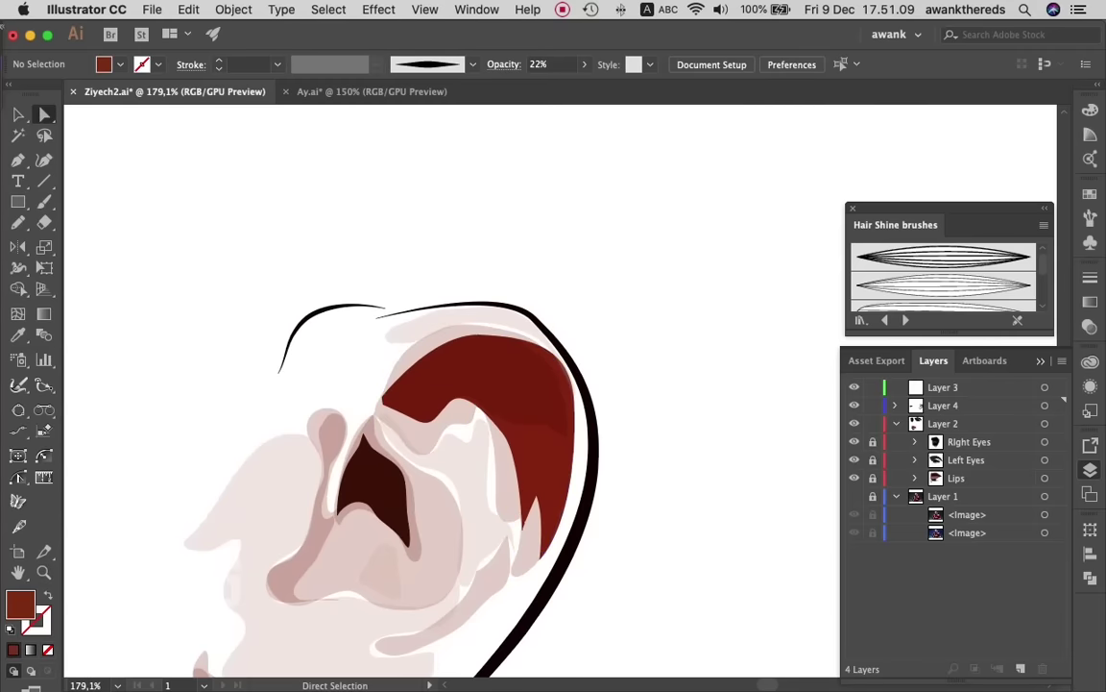
pyautogui.press('z')
pyautogui.press('super+minus')
pyautogui.press('super+minus')
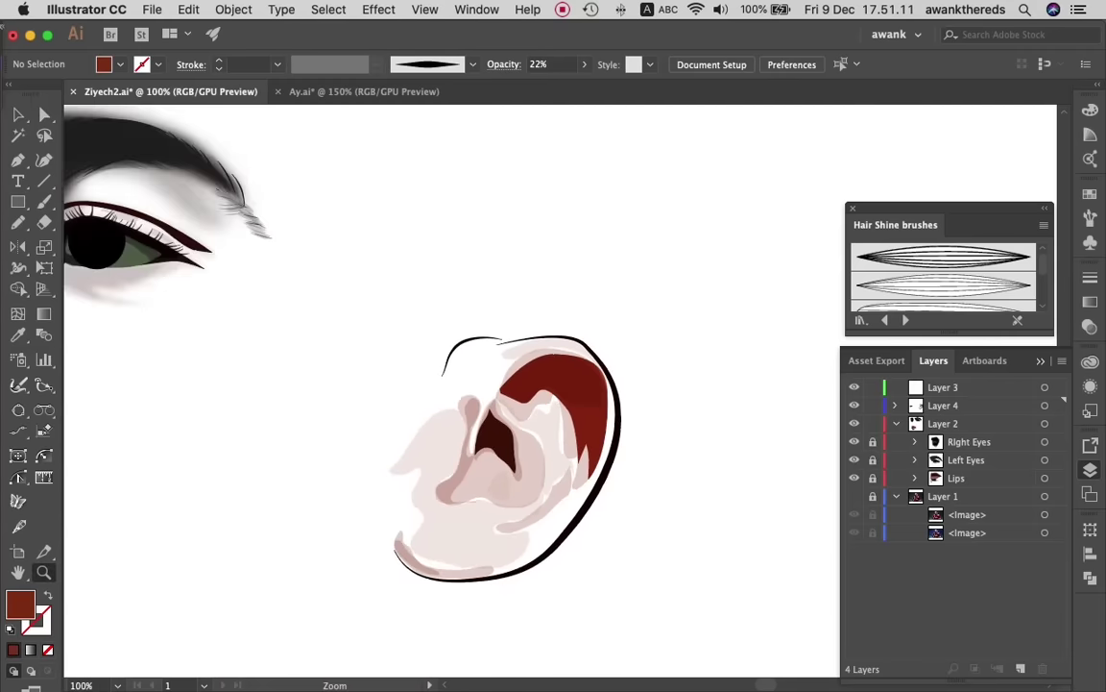
pyautogui.press('super+minus')
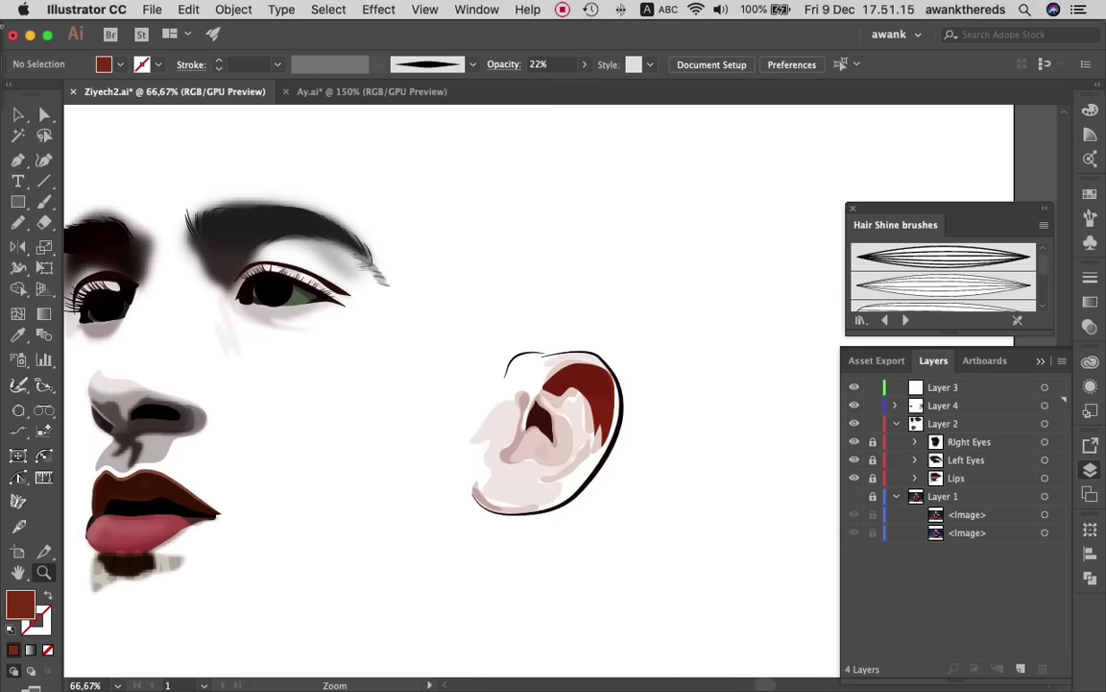
# - Recolour the red upper inner-ear shape with a dark brown-black fill at 76% opacity
pyautogui.press('a')
pyautogui.click(553, 370)
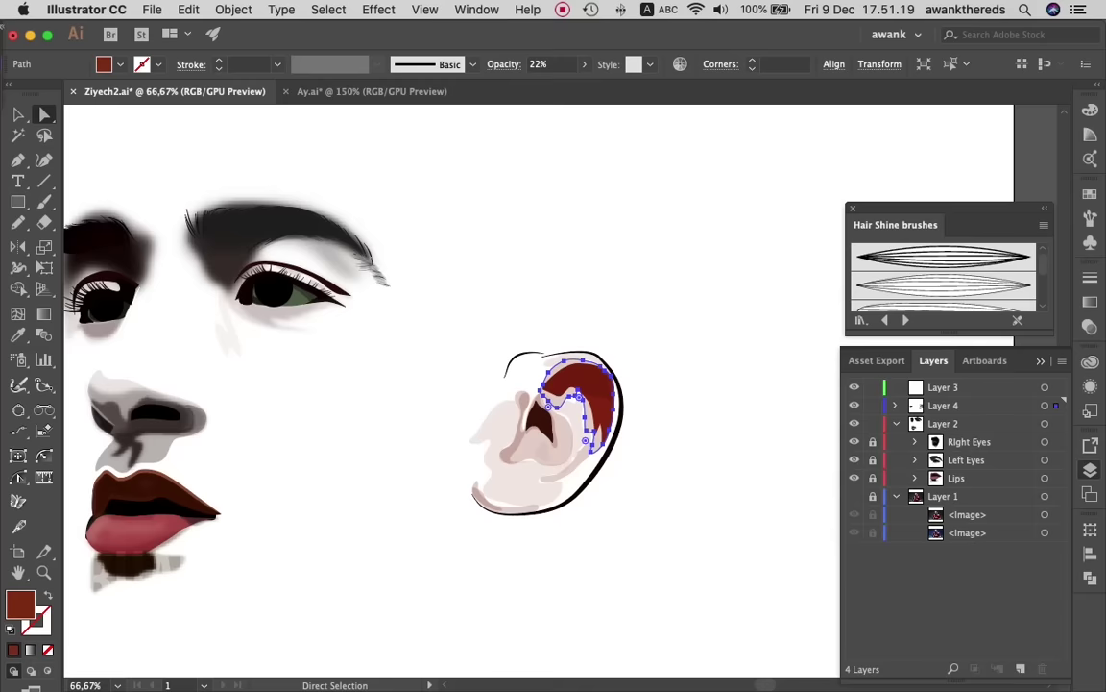
pyautogui.press('i')
pyautogui.click(144, 497)
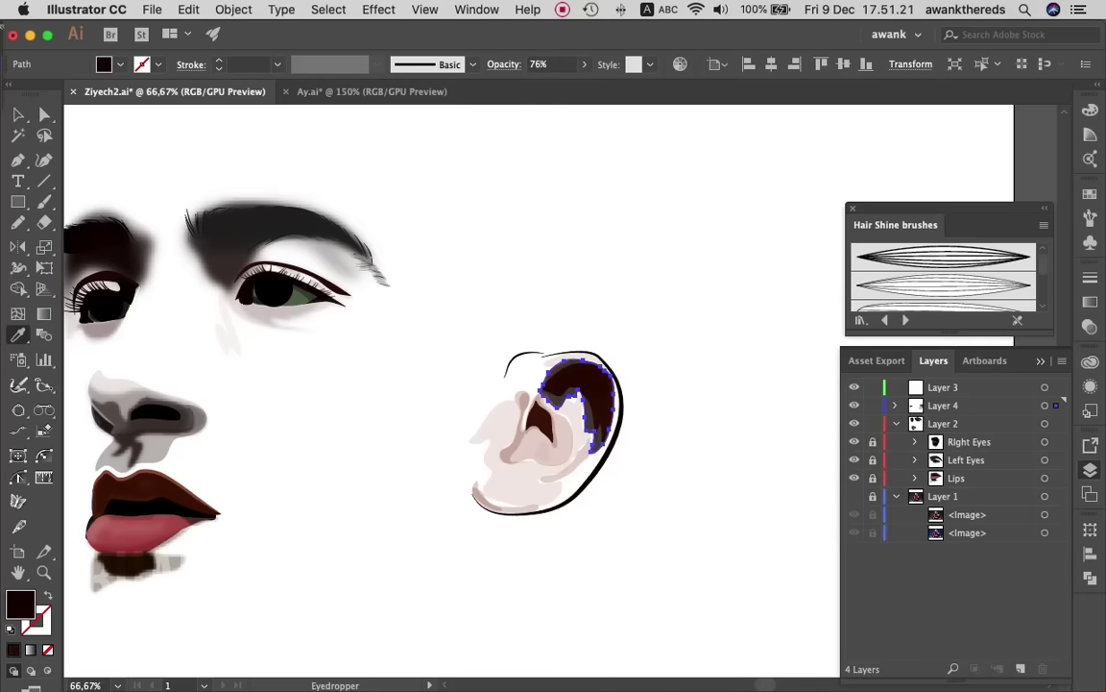
pyautogui.press('a')
pyautogui.hotkey('ctrl', 'shift', 'a')
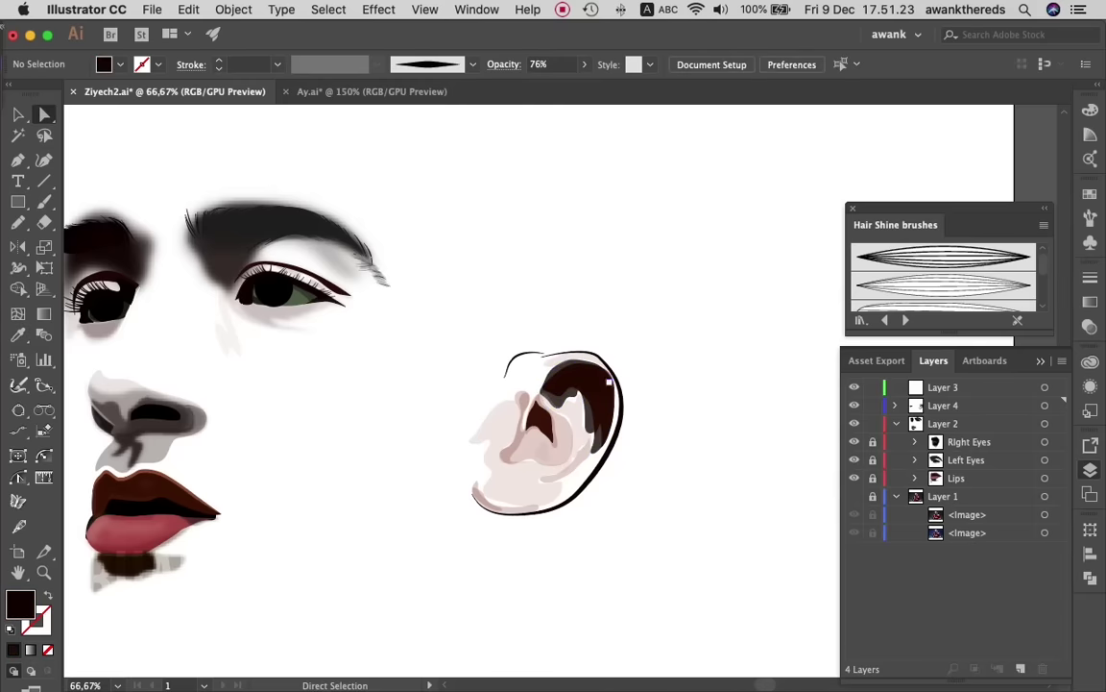
pyautogui.hotkey('ctrl', 'z')
# - Send the dark ear shape backward so it sits behind the red one
pyautogui.rightClick(597, 352)
pyautogui.moveTo(639, 608)
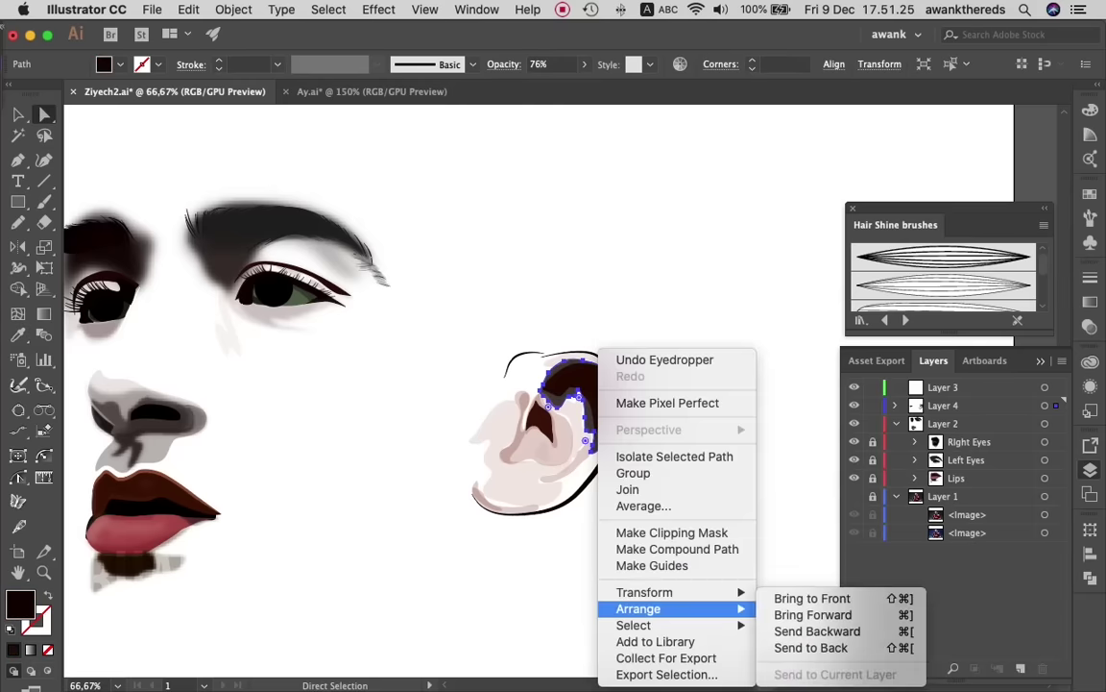
pyautogui.click(818, 631)
pyautogui.hotkey('ctrl', 'shift', 'a')
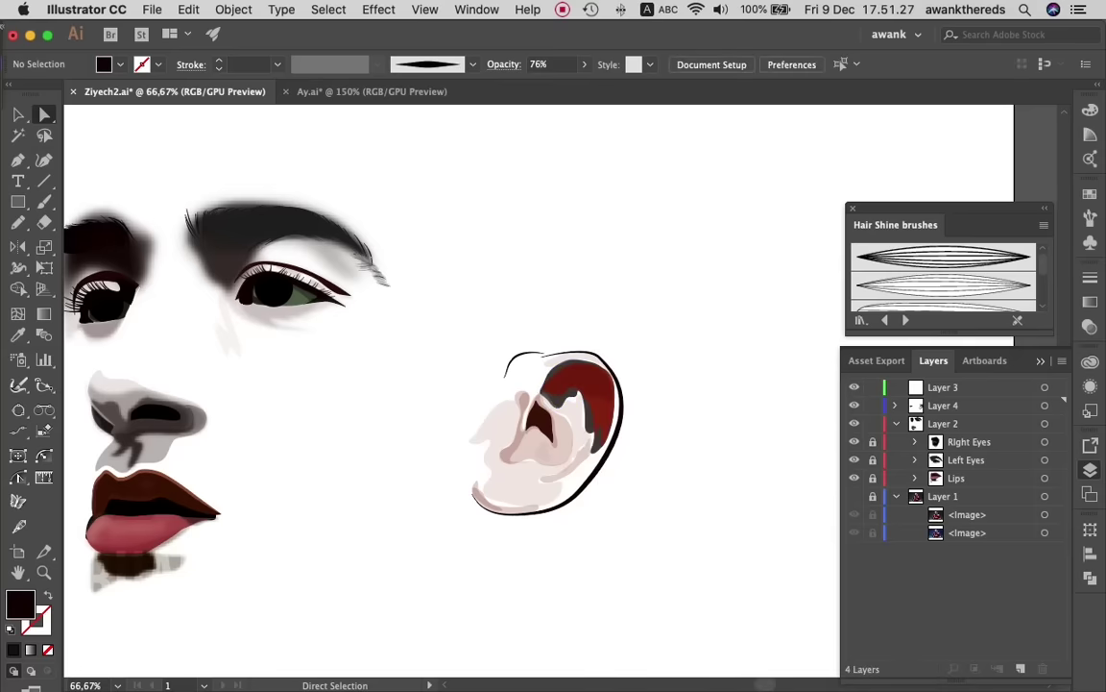
# - Eyedropper the near-black fill onto the two remaining red ear shapes
pyautogui.click(576, 385)
pyautogui.press('i')
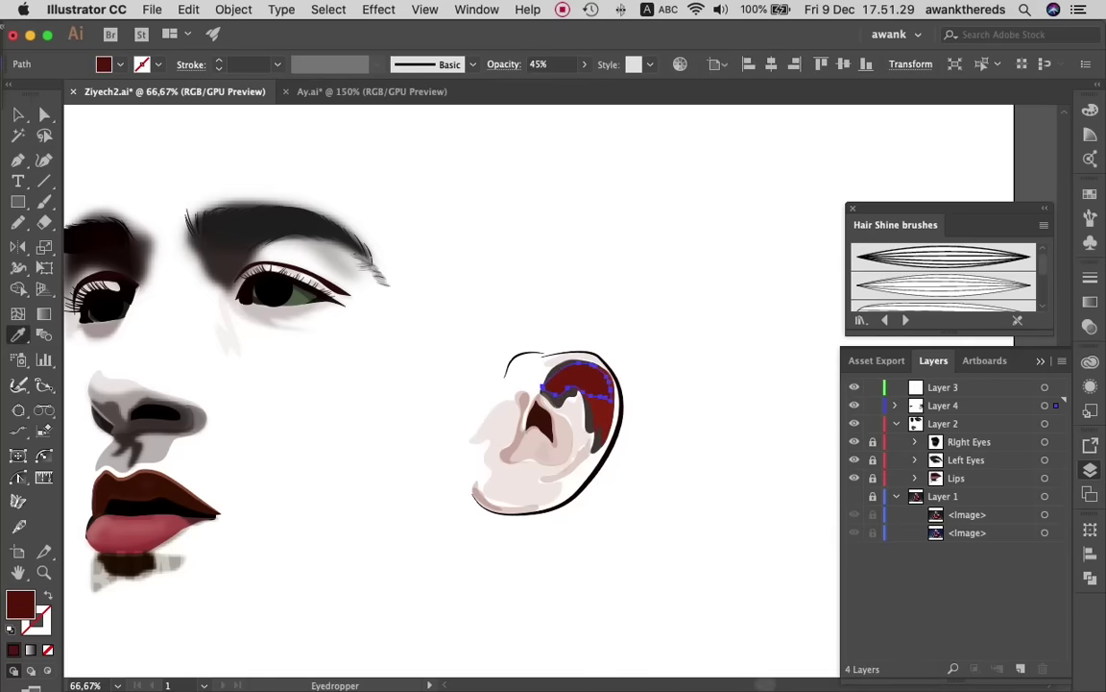
pyautogui.click(507, 358)
pyautogui.press('a')
pyautogui.click(518, 342)
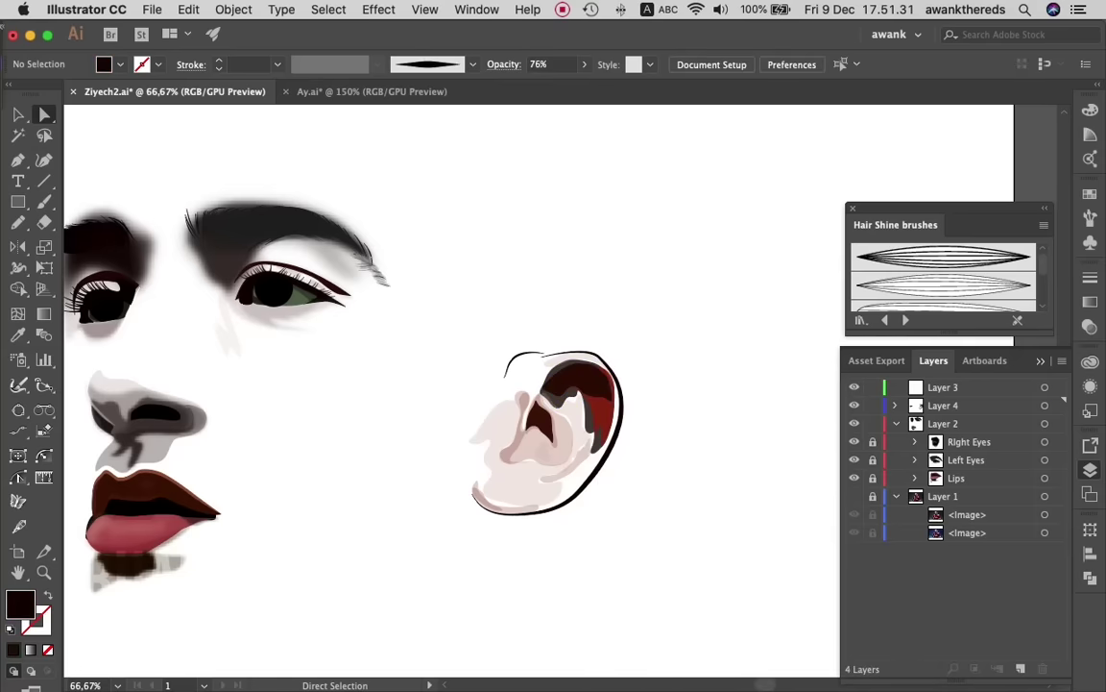
pyautogui.click(576, 389)
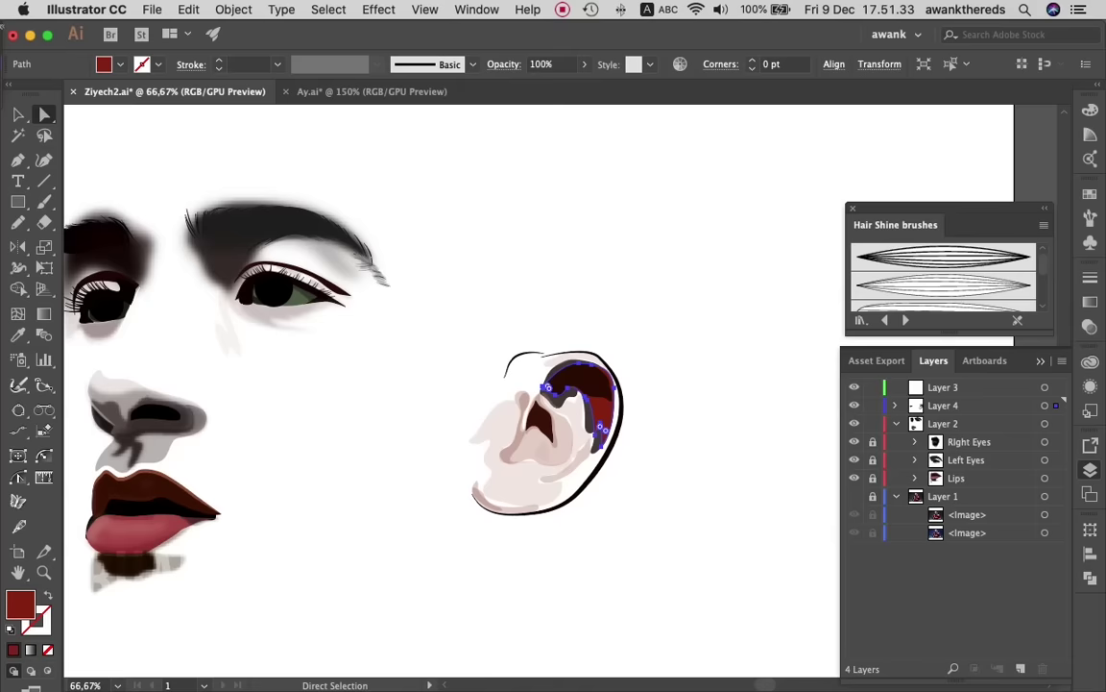
pyautogui.press('i')
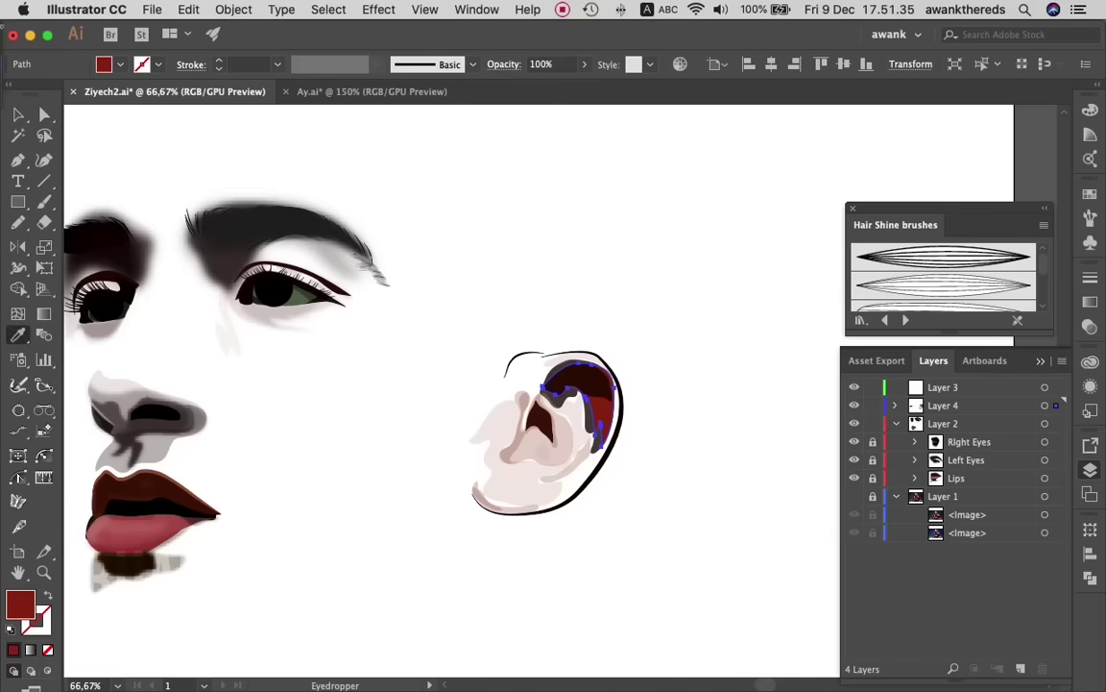
pyautogui.click(536, 423)
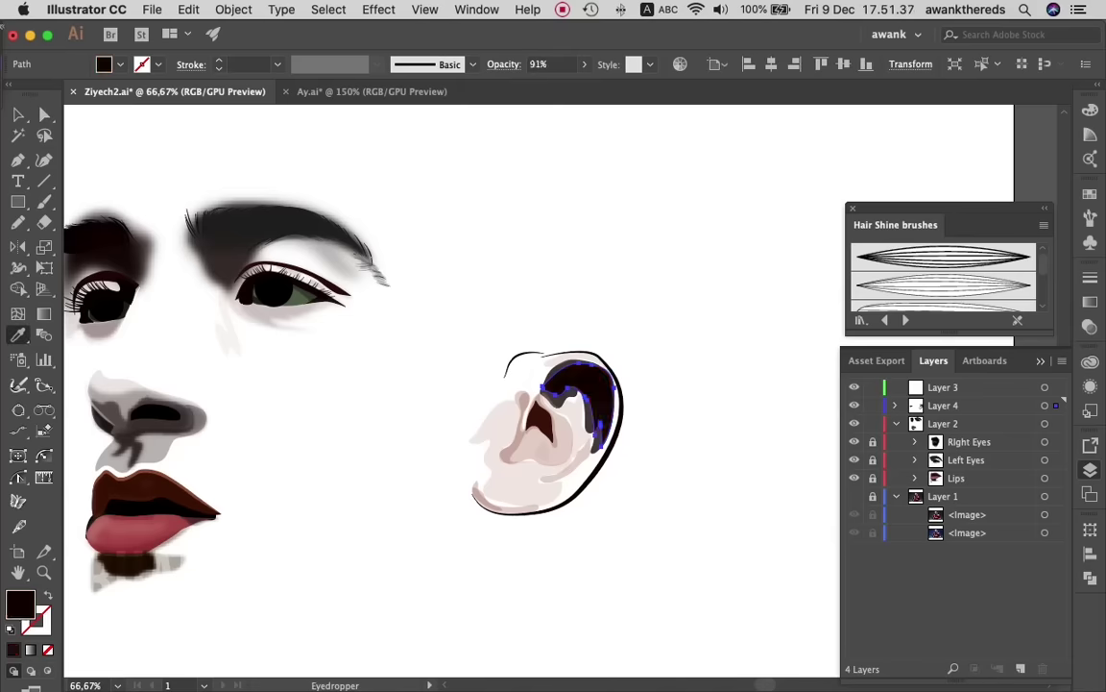
# - Lower one ear shape's opacity to about 26%, then select the dark inner-ear shape
pyautogui.press('v')
pyautogui.click(584, 65)
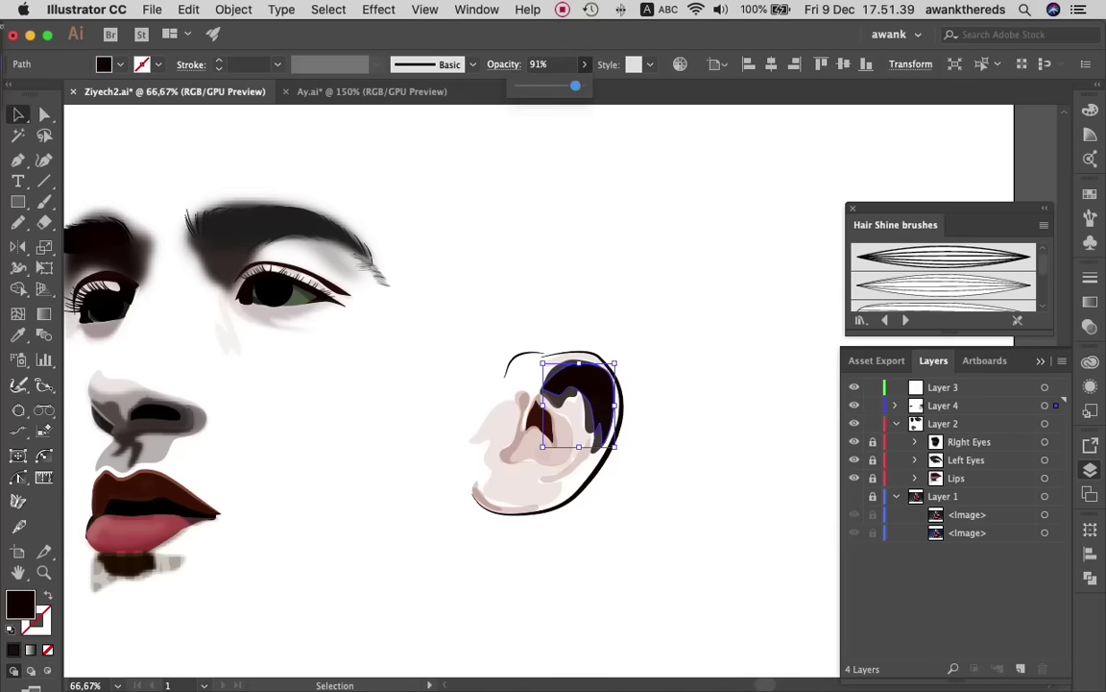
pyautogui.moveTo(578, 85); pyautogui.dragTo(537, 86)
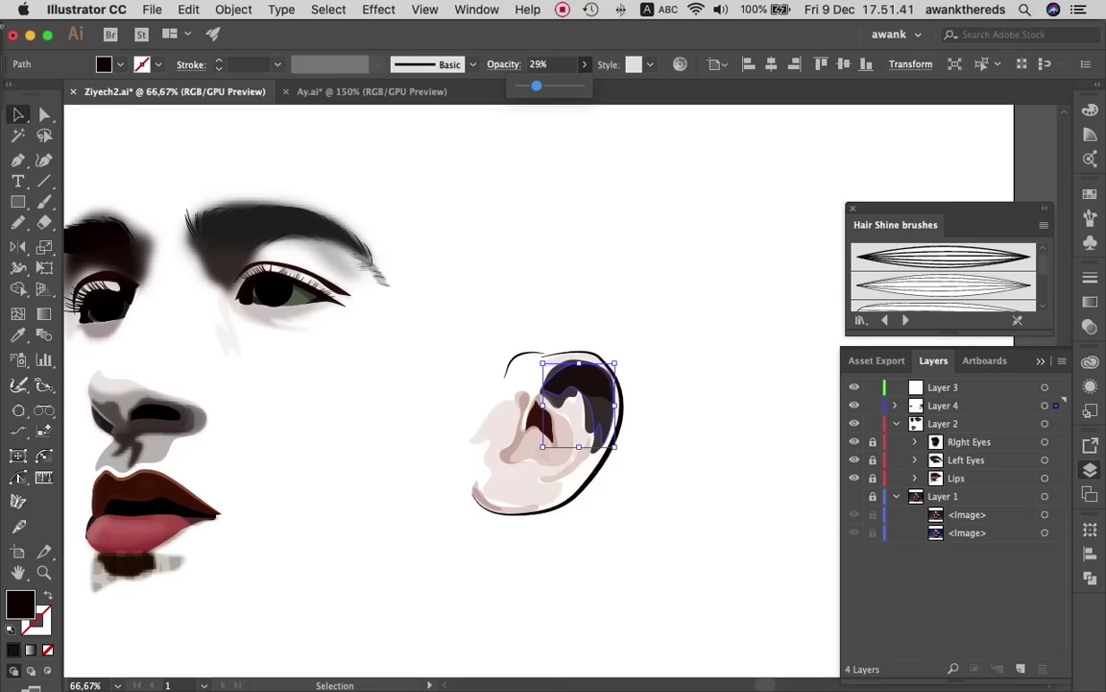
pyautogui.hotkey('ctrl', 'shift', 'a')
pyautogui.click(576, 380)
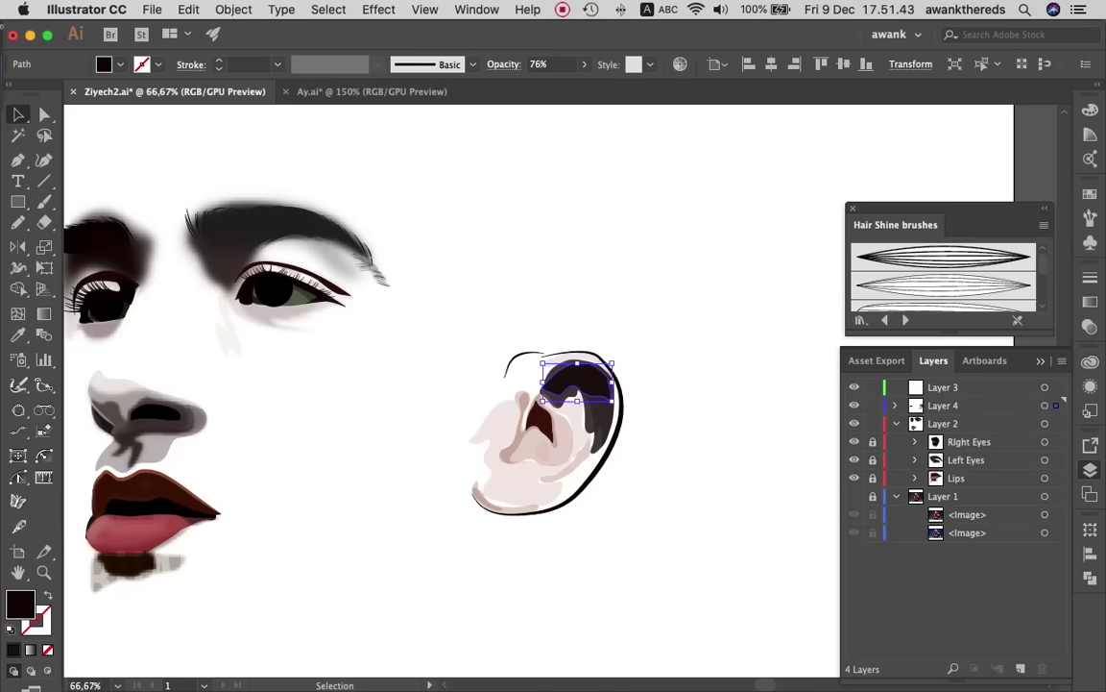
pyautogui.click(379, 9)
pyautogui.moveTo(394, 340)
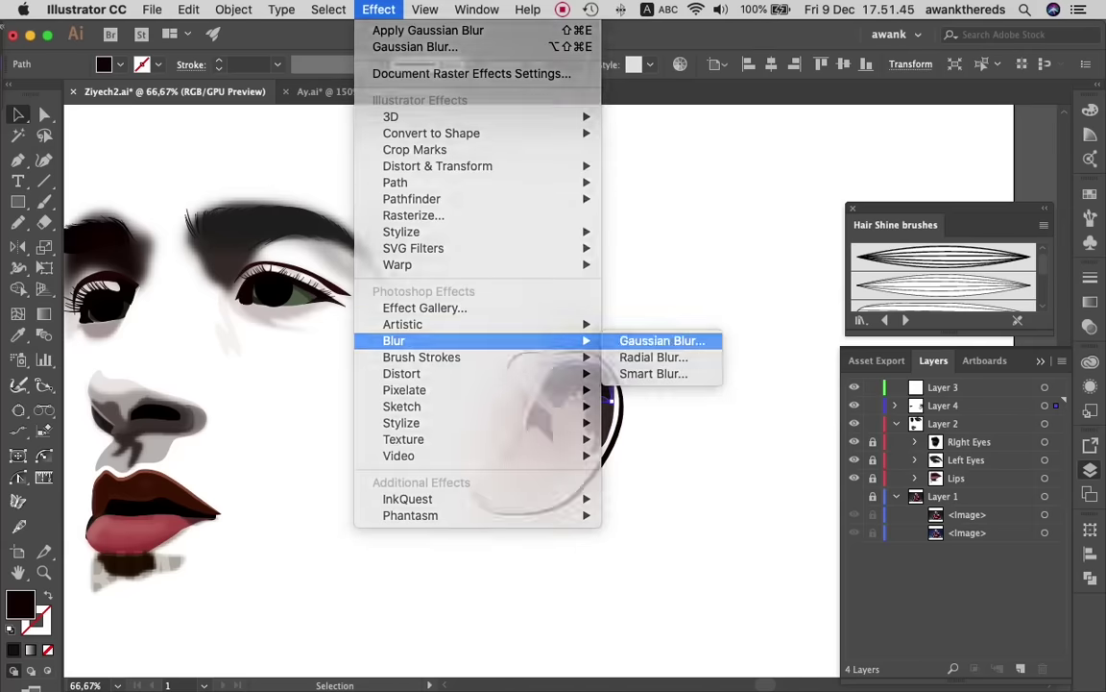
# - Raise the dark inner-ear shape's Gaussian Blur radius from 3,8 to 5,7 pixels
pyautogui.click(663, 341)
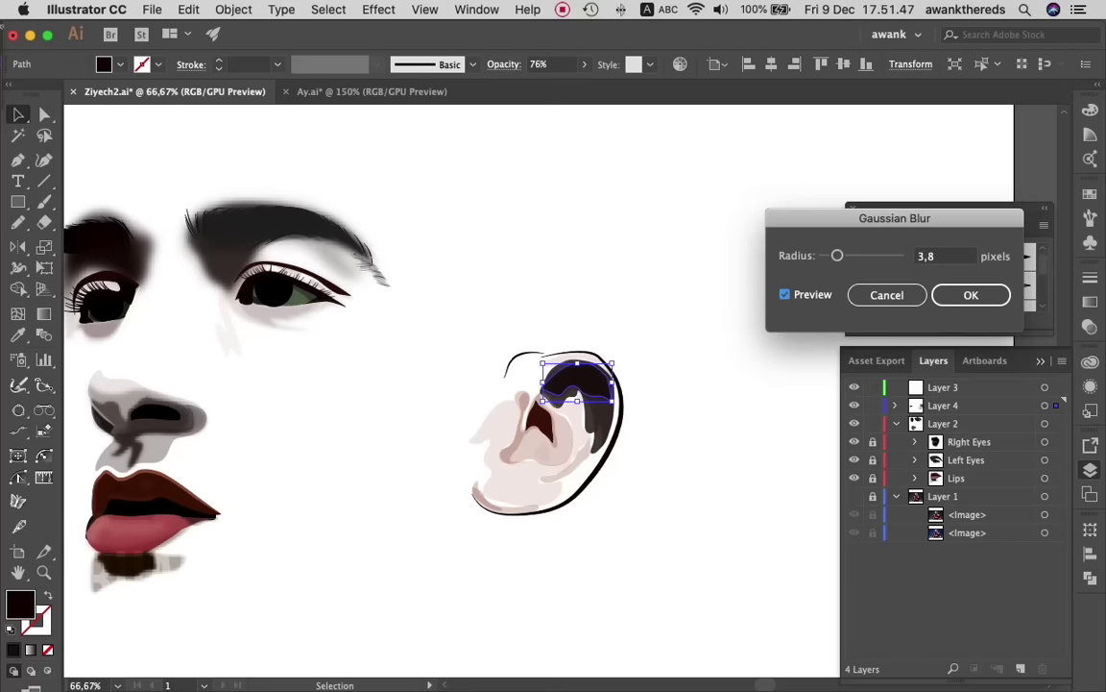
pyautogui.moveTo(836, 256); pyautogui.dragTo(845, 255)
pyautogui.press('Return')
pyautogui.click(519, 342)
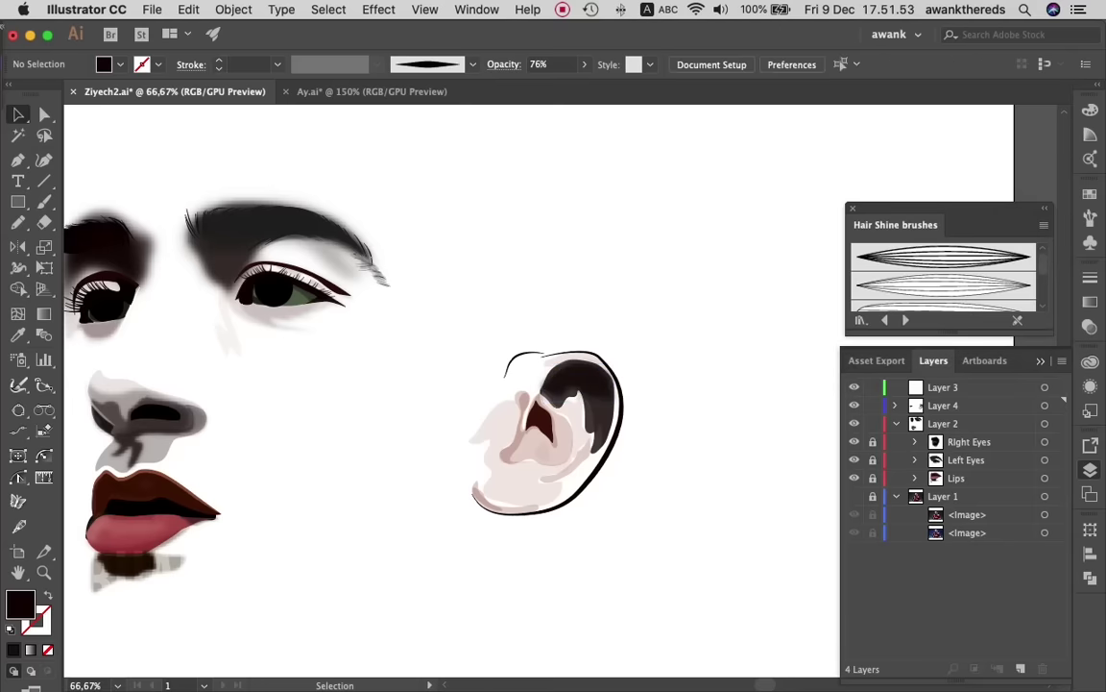
# - Zoom to 400% on the ear bottom, undoing an accidental nudge of the pale shape
pyautogui.press('z')
pyautogui.moveTo(542, 582); pyautogui.dragTo(595, 582)
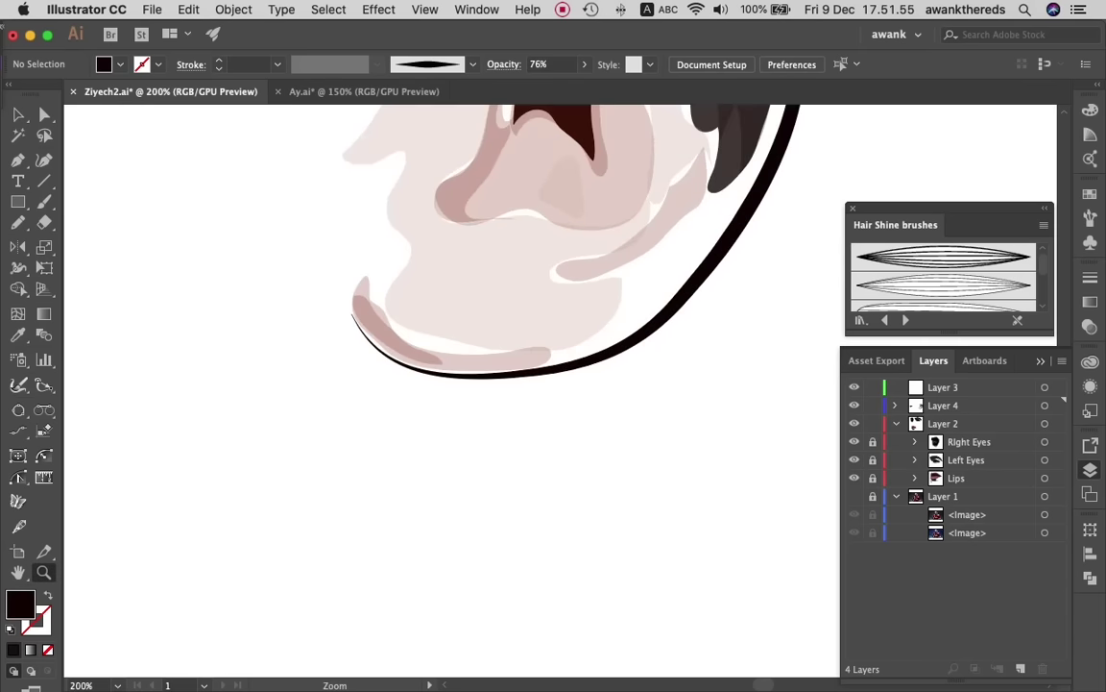
pyautogui.click(497, 235)
pyautogui.click(353, 466)
pyautogui.press('a')
pyautogui.moveTo(456, 376); pyautogui.dragTo(457, 382)
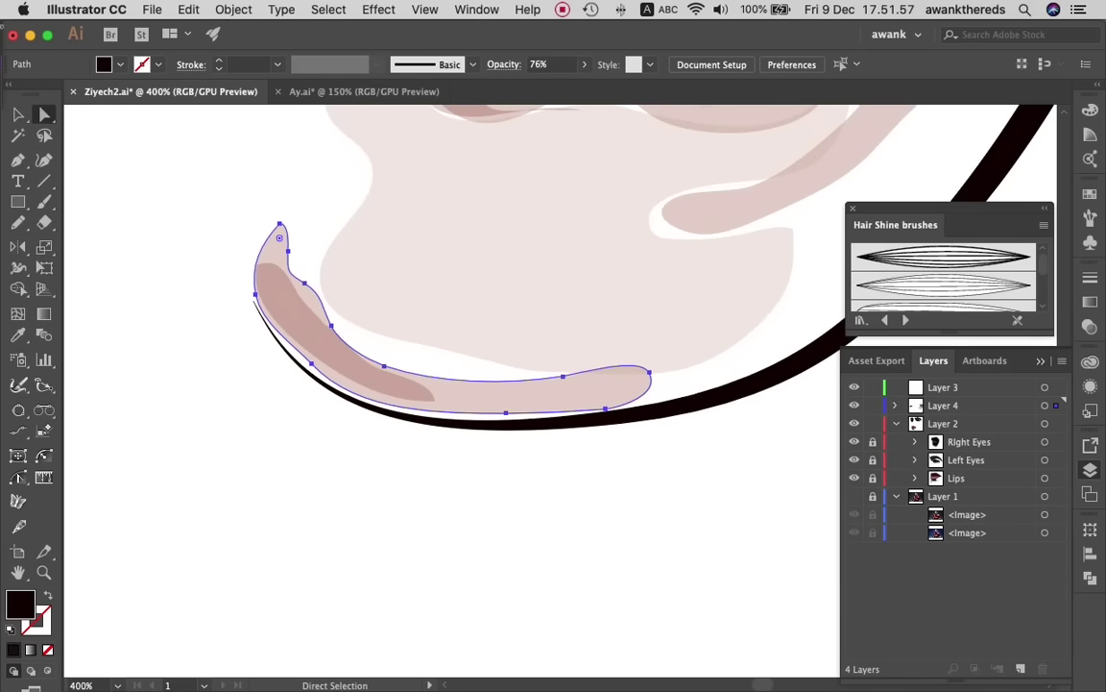
pyautogui.press('cmd+z')
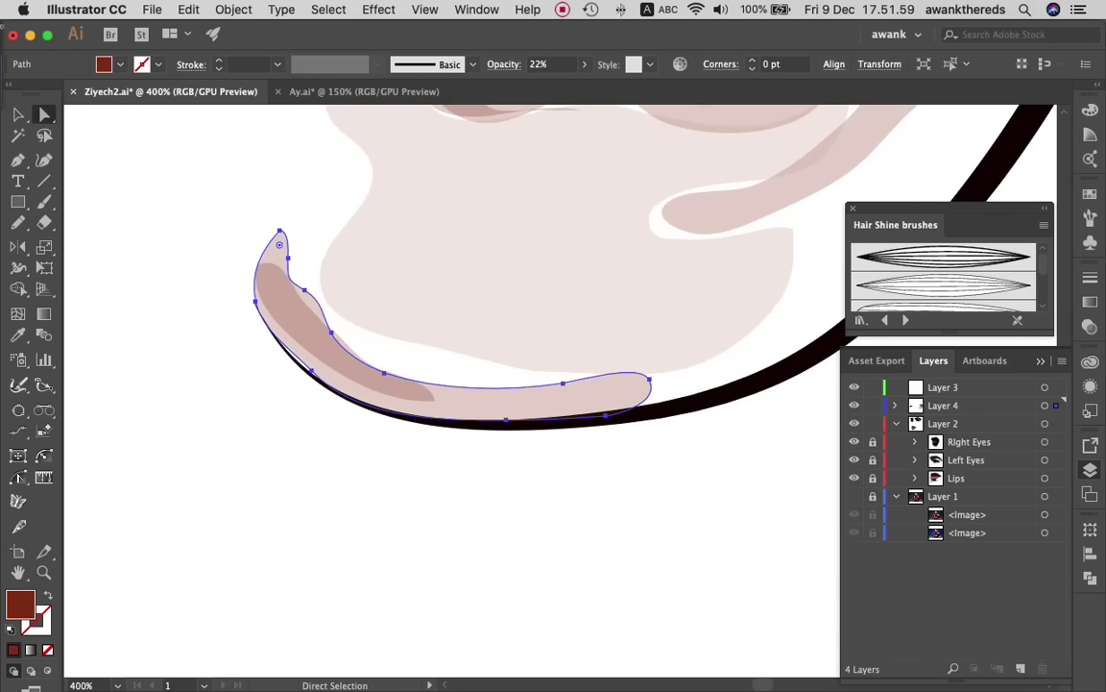
# - Move the darker shading down and Pencil-redraw its lower edge along the black outline
pyautogui.click(336, 346)
pyautogui.moveTo(346, 346); pyautogui.dragTo(344, 357)
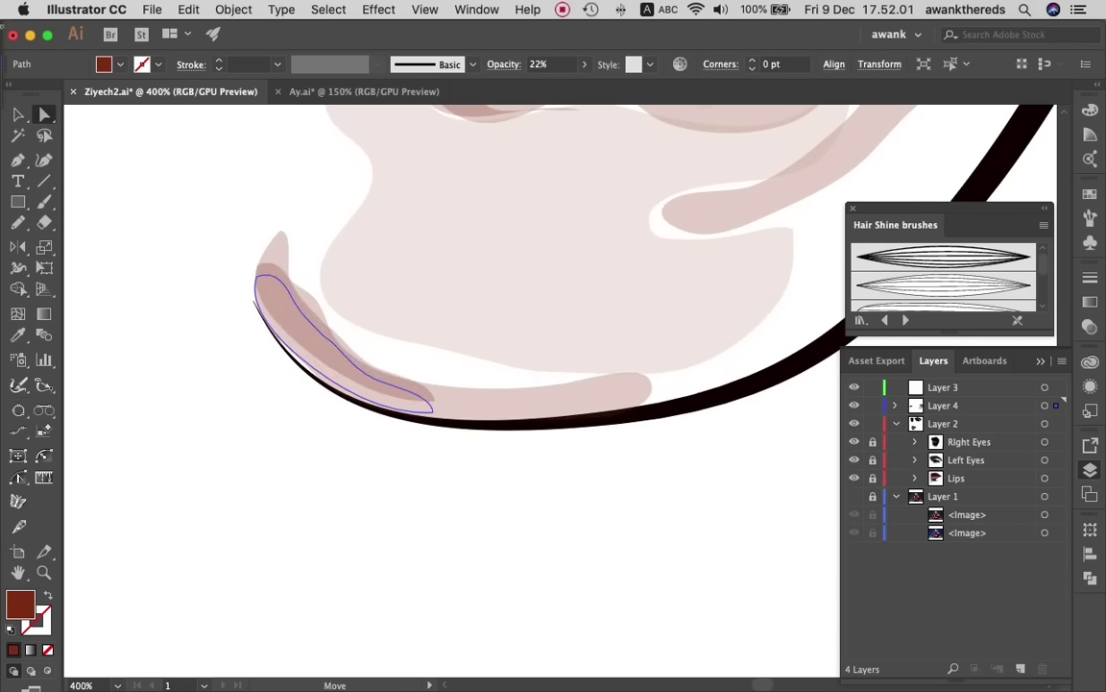
pyautogui.click(538, 537)
pyautogui.click(326, 345)
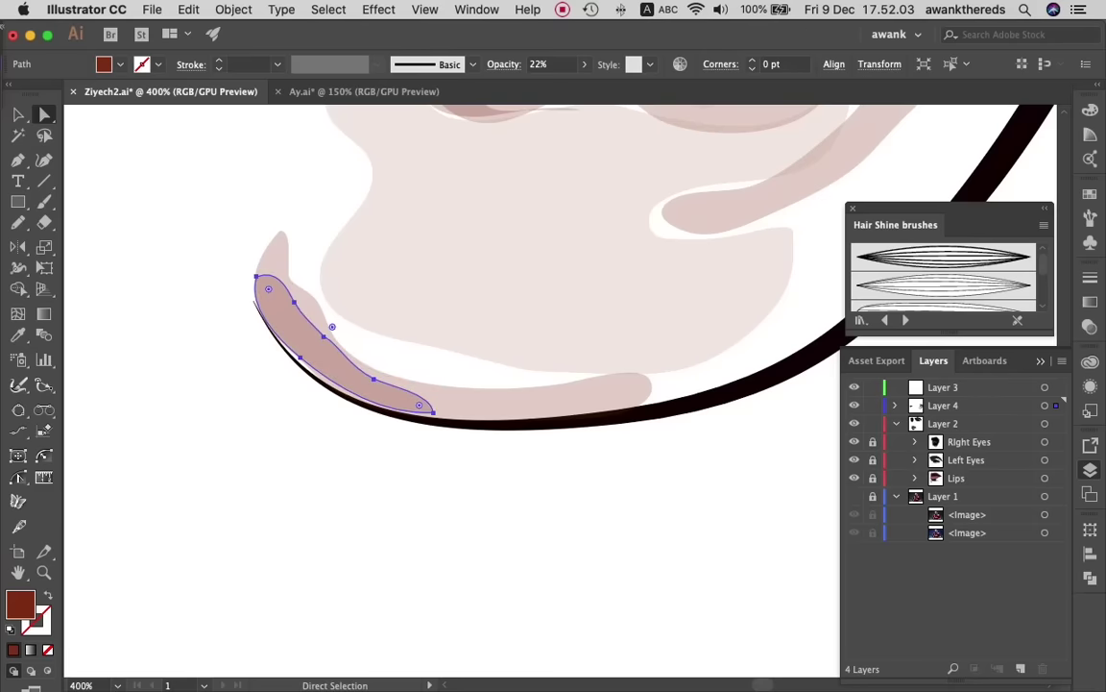
pyautogui.press('n')
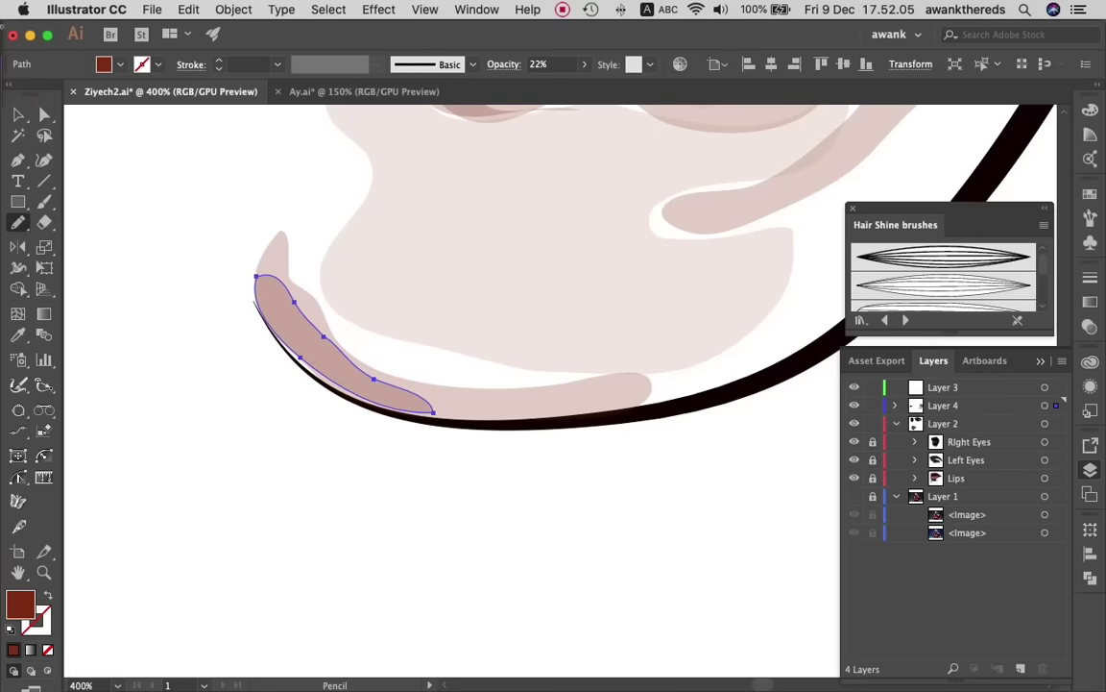
pyautogui.moveTo(336, 368)
pyautogui.mouseDown()
pyautogui.moveTo(265, 326)
pyautogui.moveTo(254, 305)
pyautogui.mouseUp()
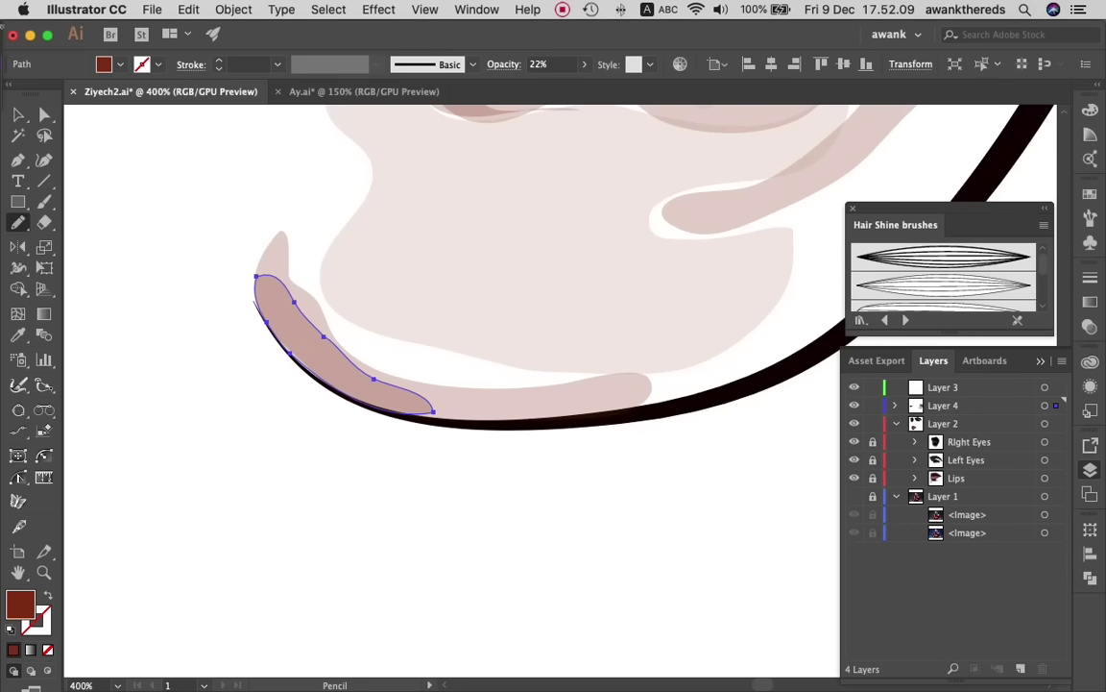
pyautogui.press('v')
pyautogui.press('super+shift+a')
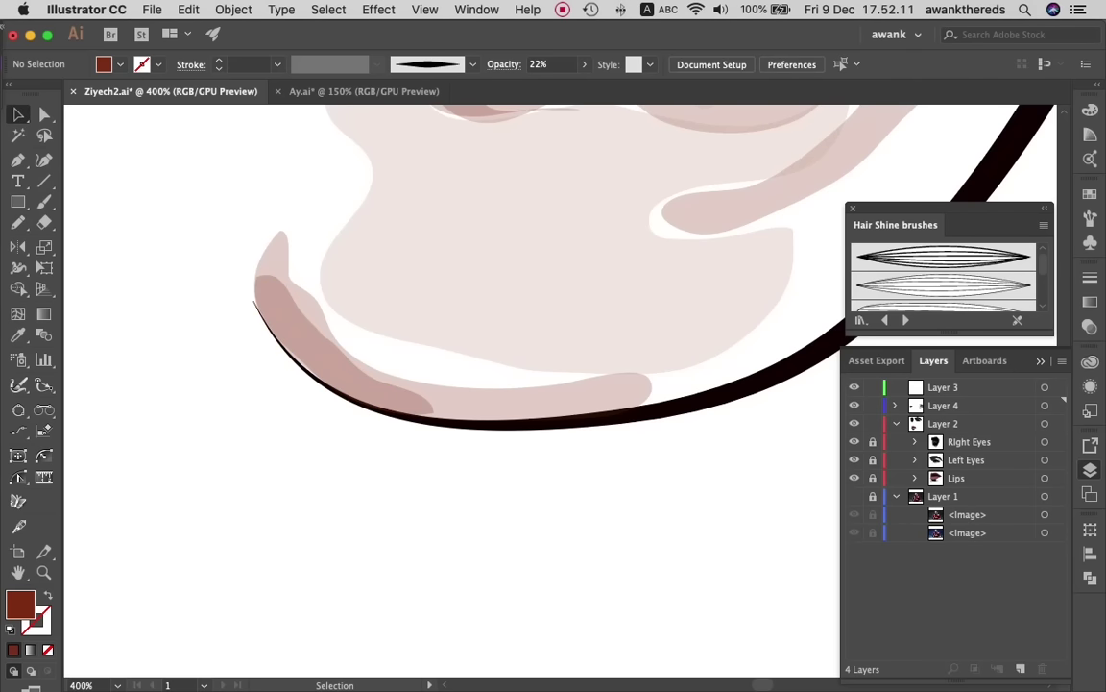
# - Zoom to frame the ear and select the ear artwork
pyautogui.press('z')
pyautogui.keyDown('alt'); pyautogui.click(600, 463); pyautogui.keyUp('alt')
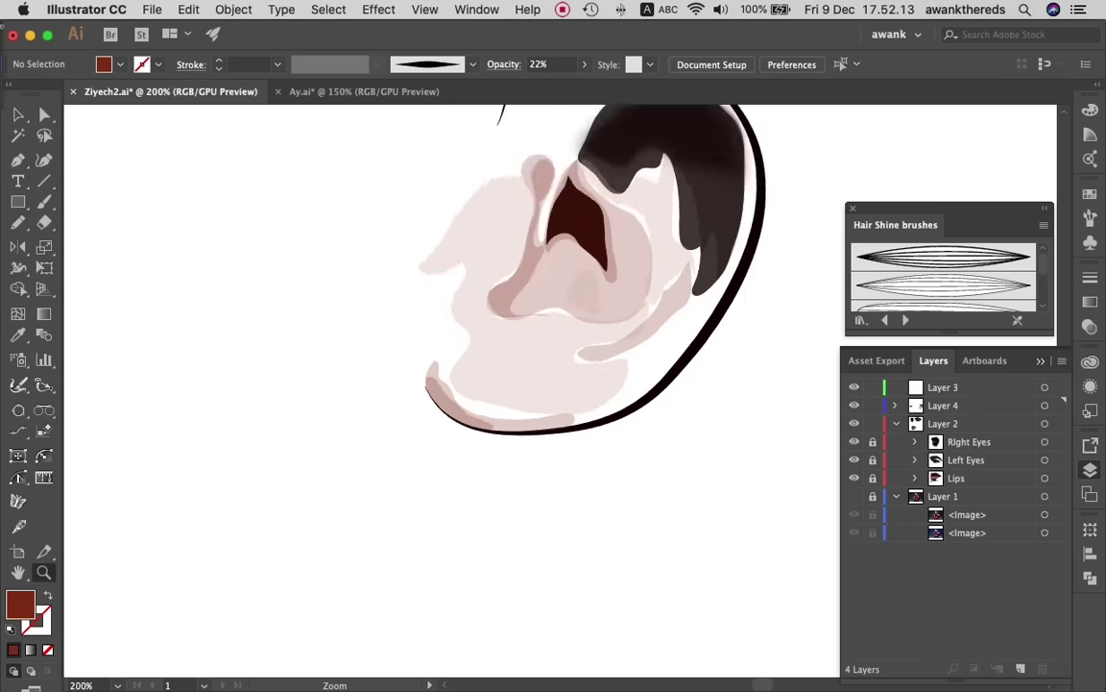
pyautogui.press('super+minus')
pyautogui.press('super+minus')
pyautogui.press('super+minus')
pyautogui.press('super+minus')
pyautogui.press('super+minus')
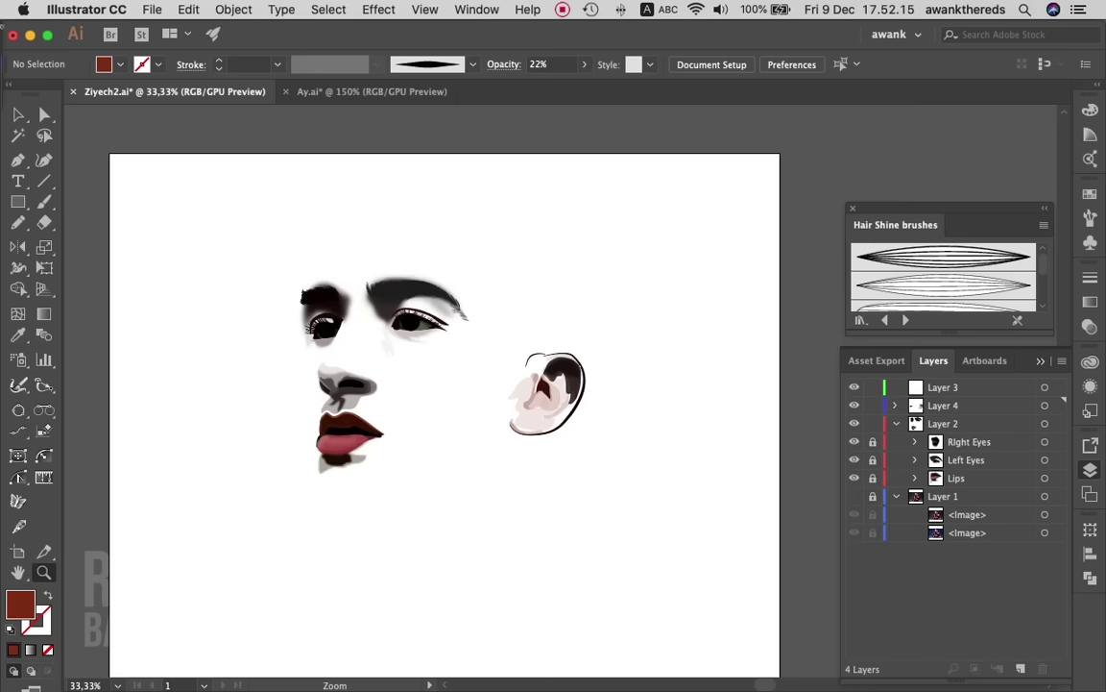
pyautogui.click(585, 440)
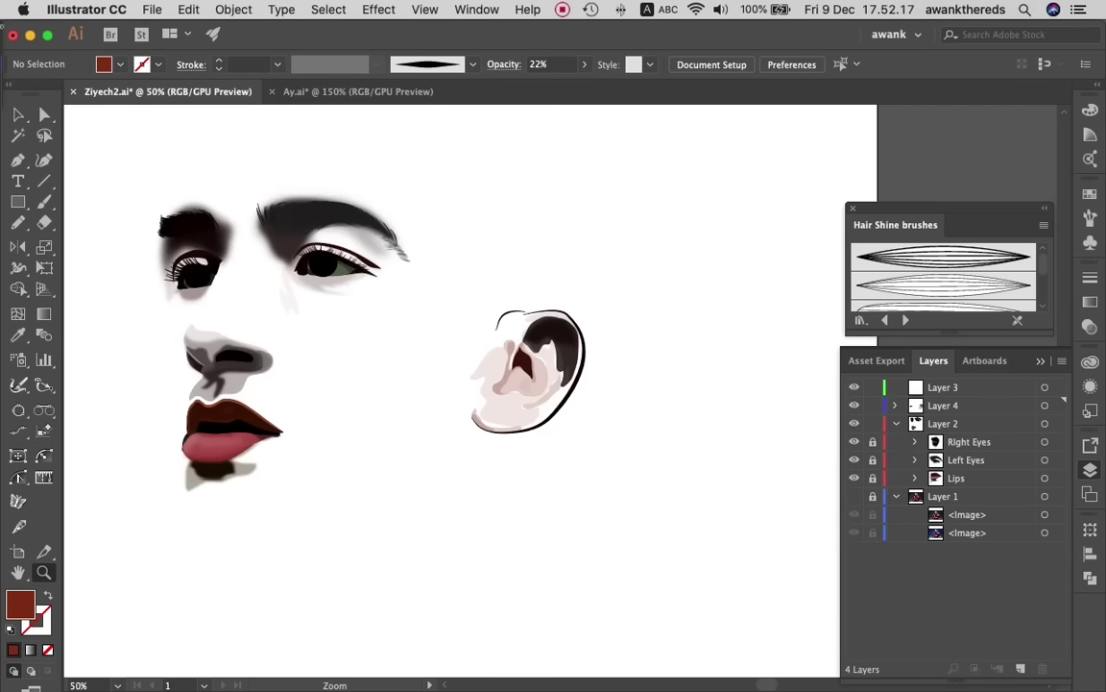
pyautogui.press('v')
pyautogui.click(525, 384)
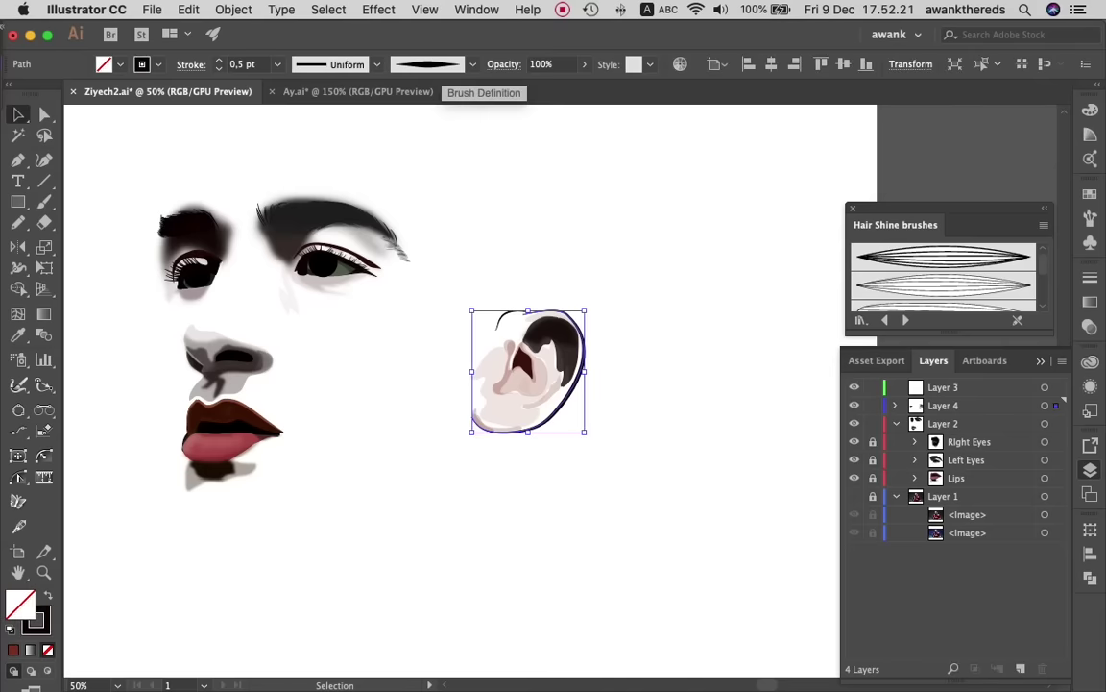
# - Give the ear outline an arc width profile, Basic brush and 4 pt stroke; show the photo
pyautogui.click(472, 64)
pyautogui.click(473, 65)
pyautogui.click(376, 64)
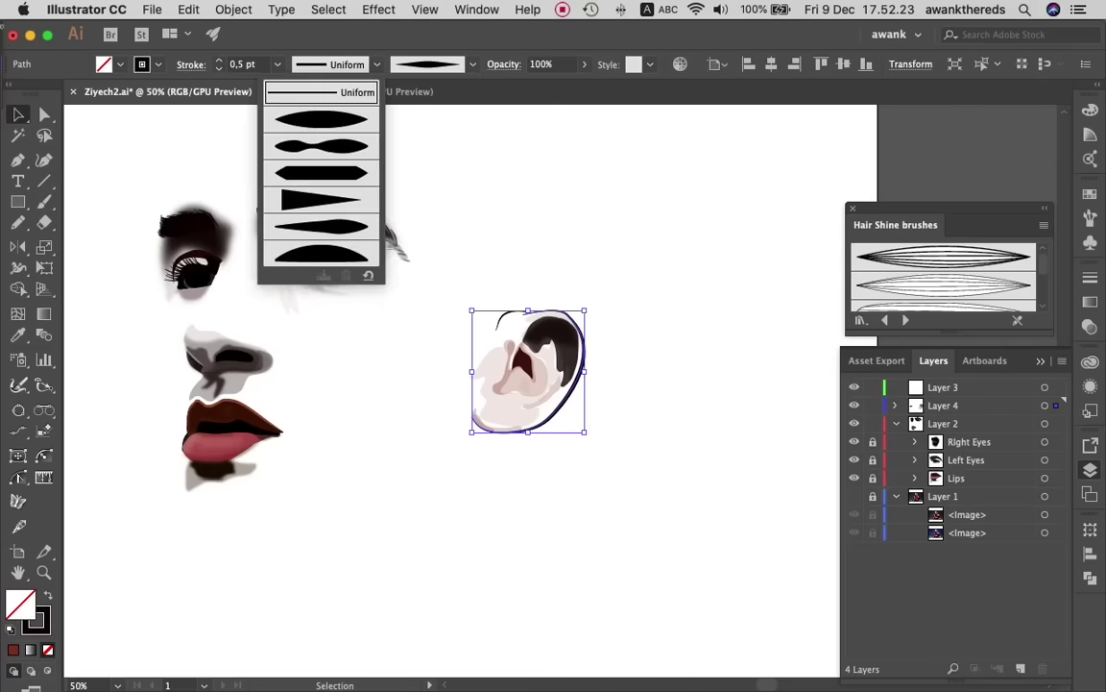
pyautogui.click(322, 254)
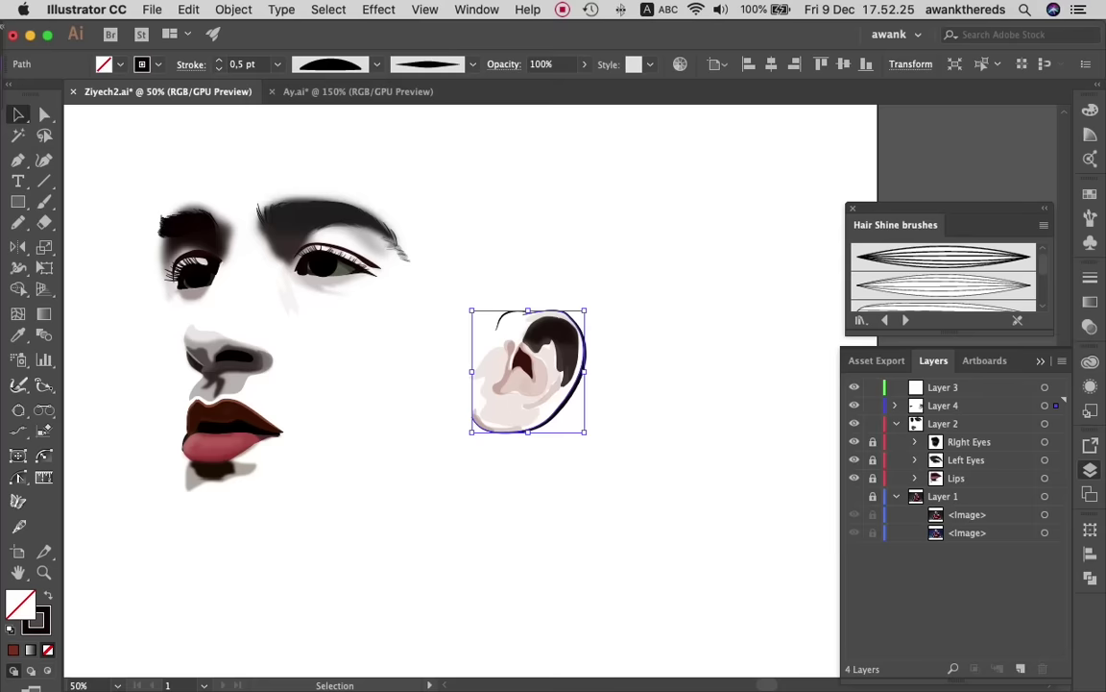
pyautogui.click(219, 60)
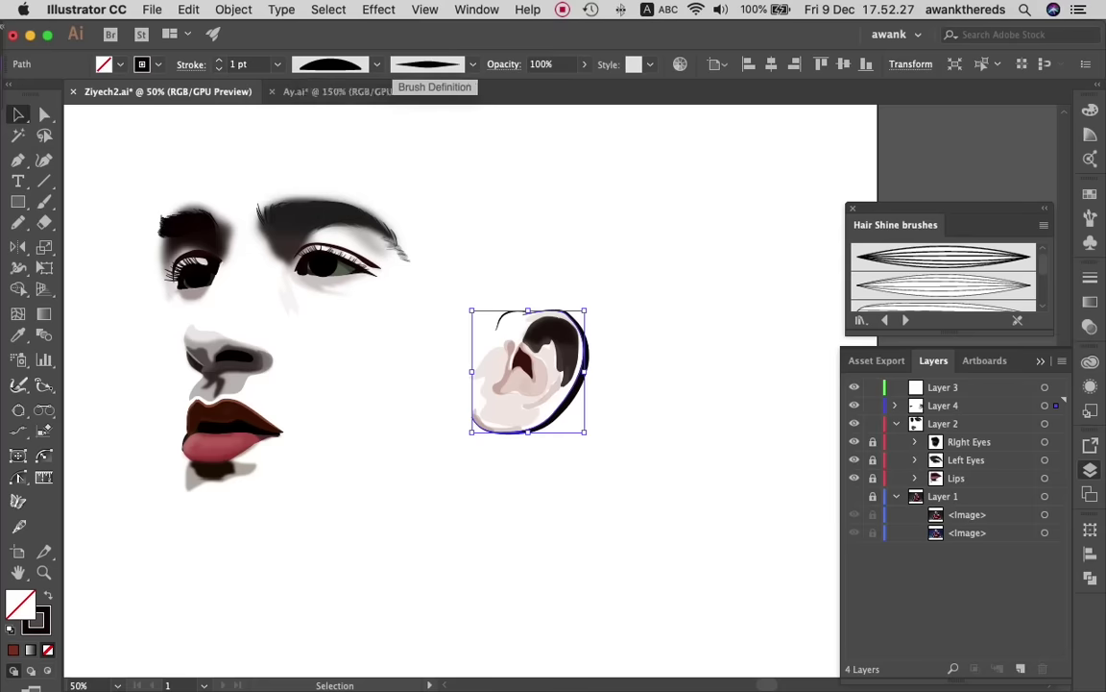
pyautogui.click(473, 65)
pyautogui.click(385, 102)
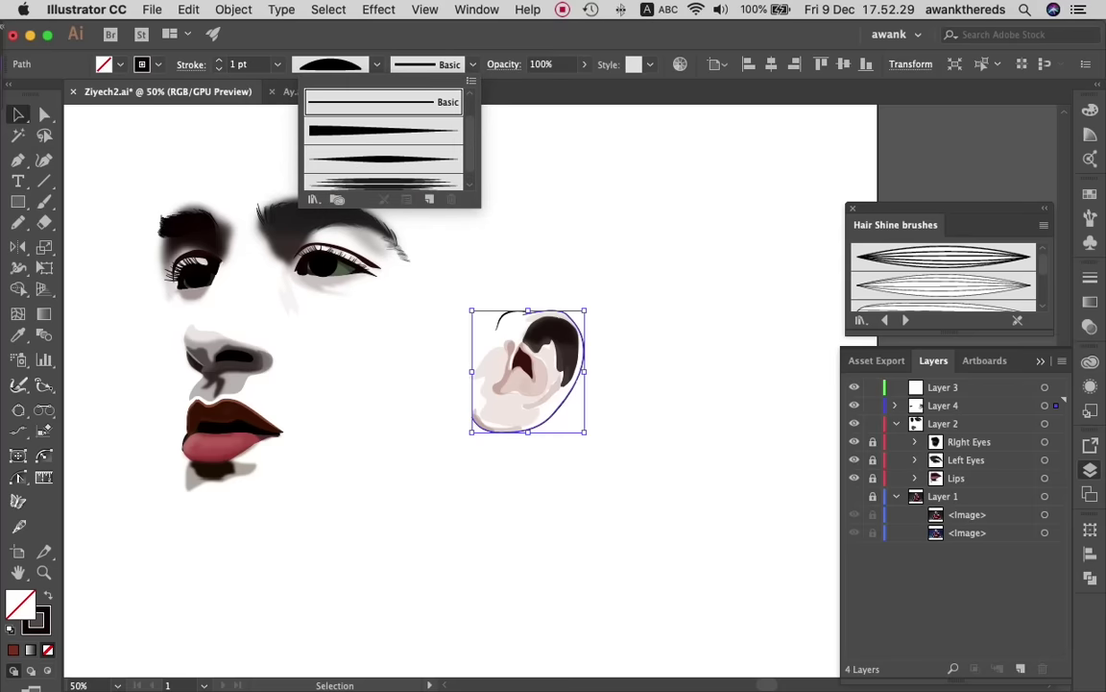
pyautogui.click(219, 60)
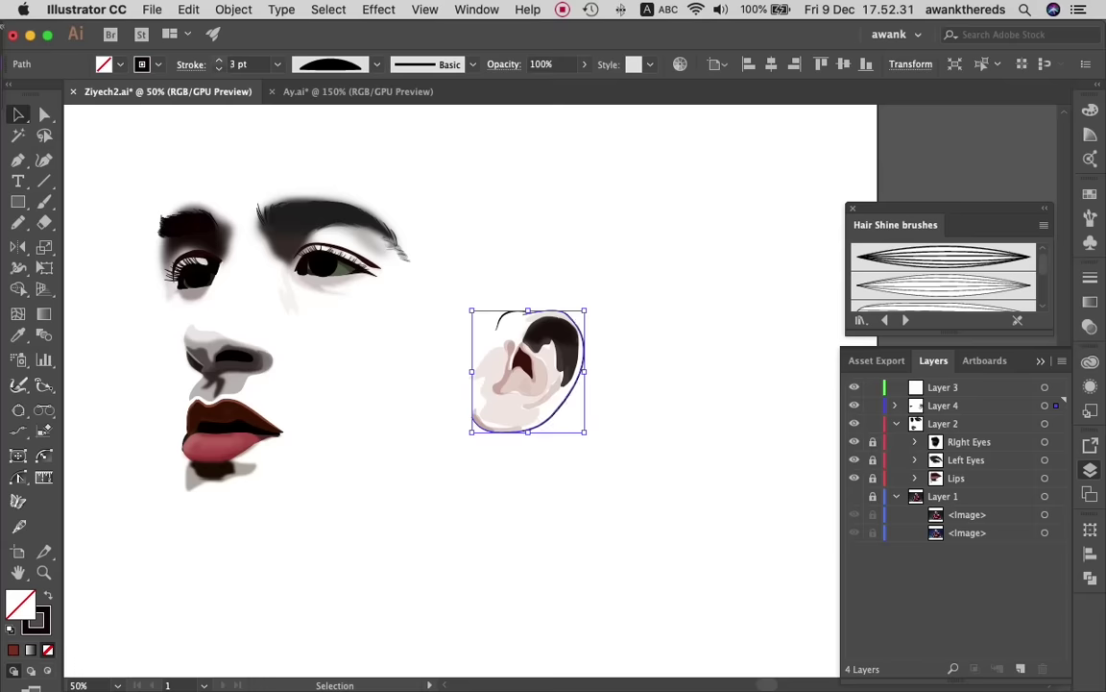
pyautogui.click(219, 60)
pyautogui.click(219, 61)
pyautogui.press('super+shift+a')
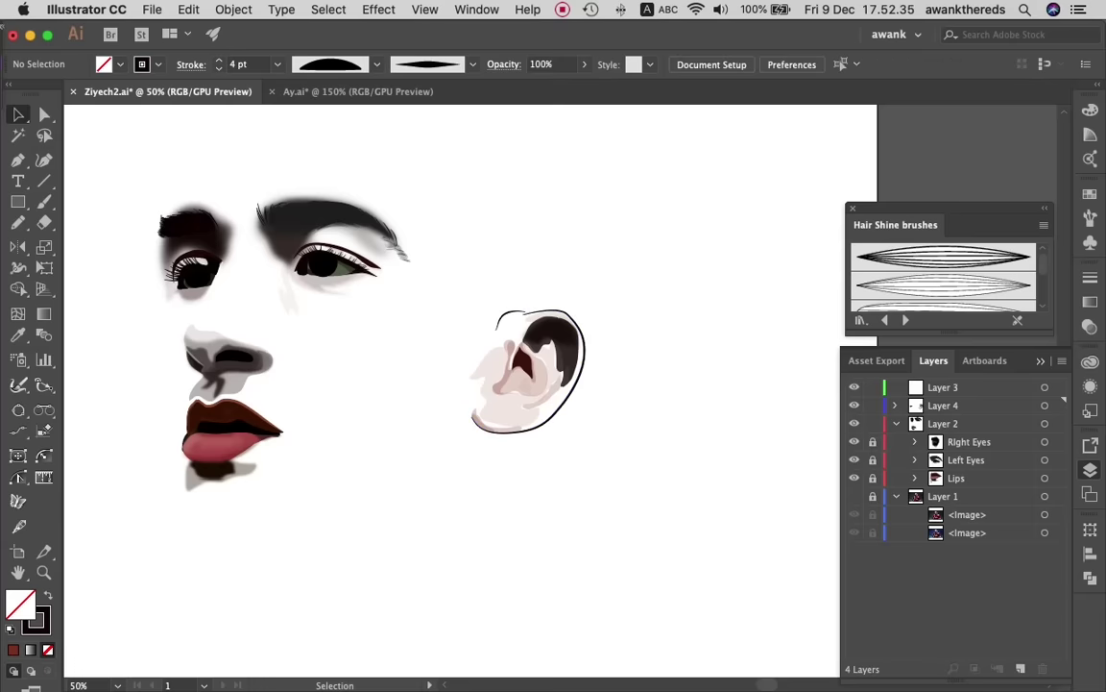
pyautogui.click(854, 514)
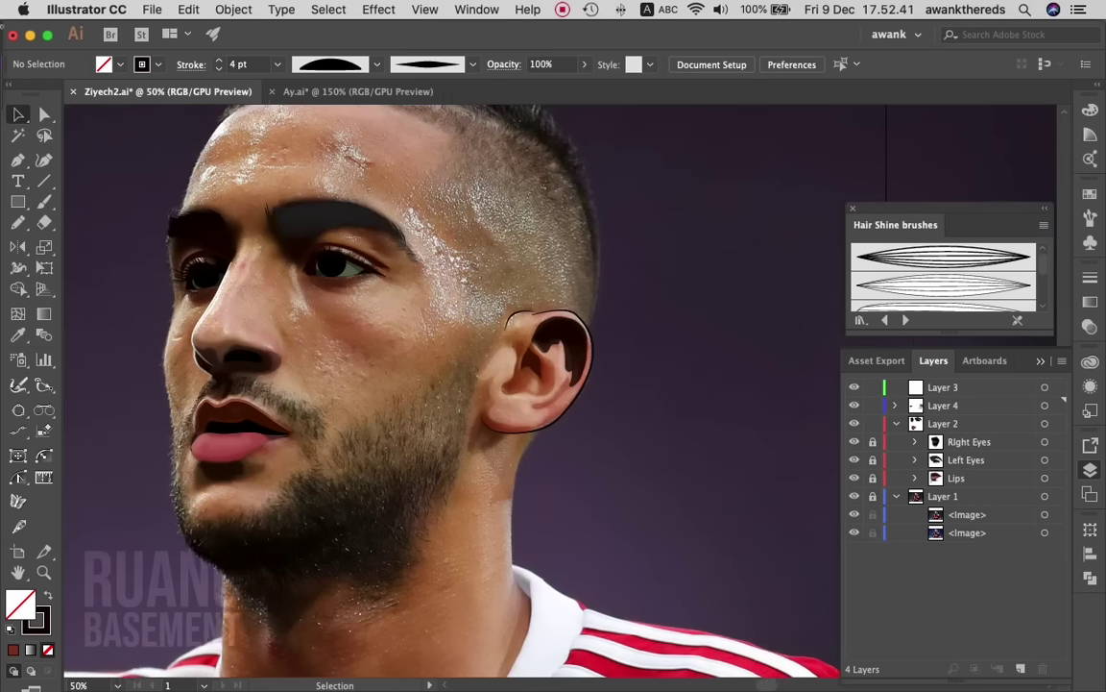
# - On Layer 3, start a Pen path with three points along the hairline
pyautogui.hscroll(-5, 432, 384)
pyautogui.scroll(4, 452, 384)
pyautogui.hscroll(-3, 451, 384)
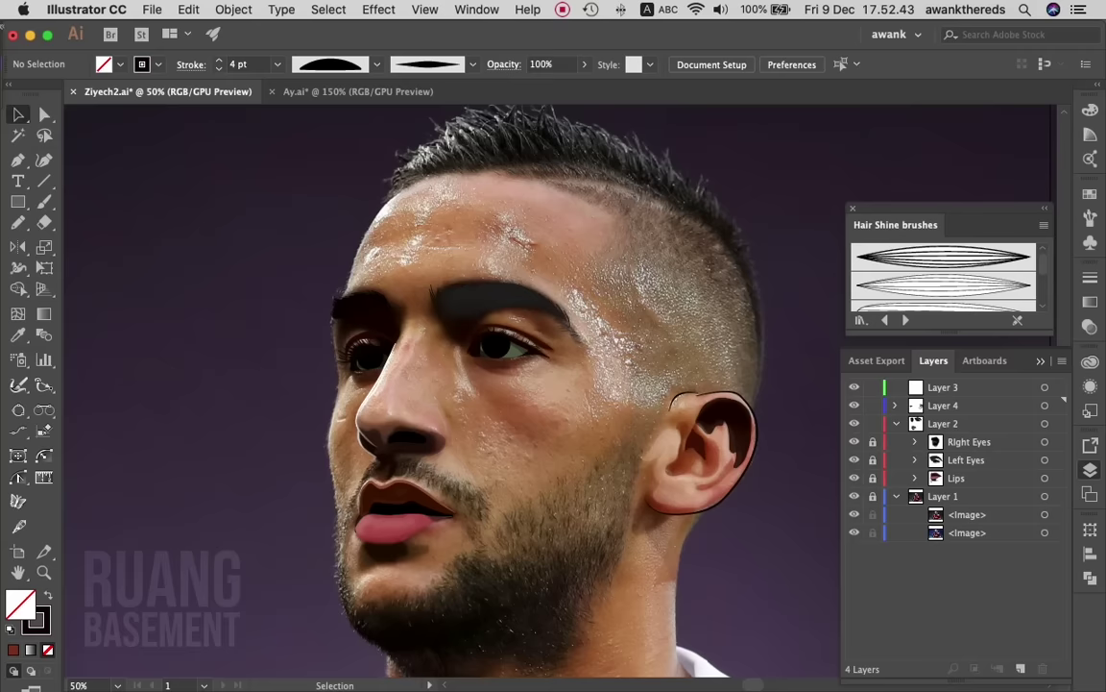
pyautogui.click(943, 387)
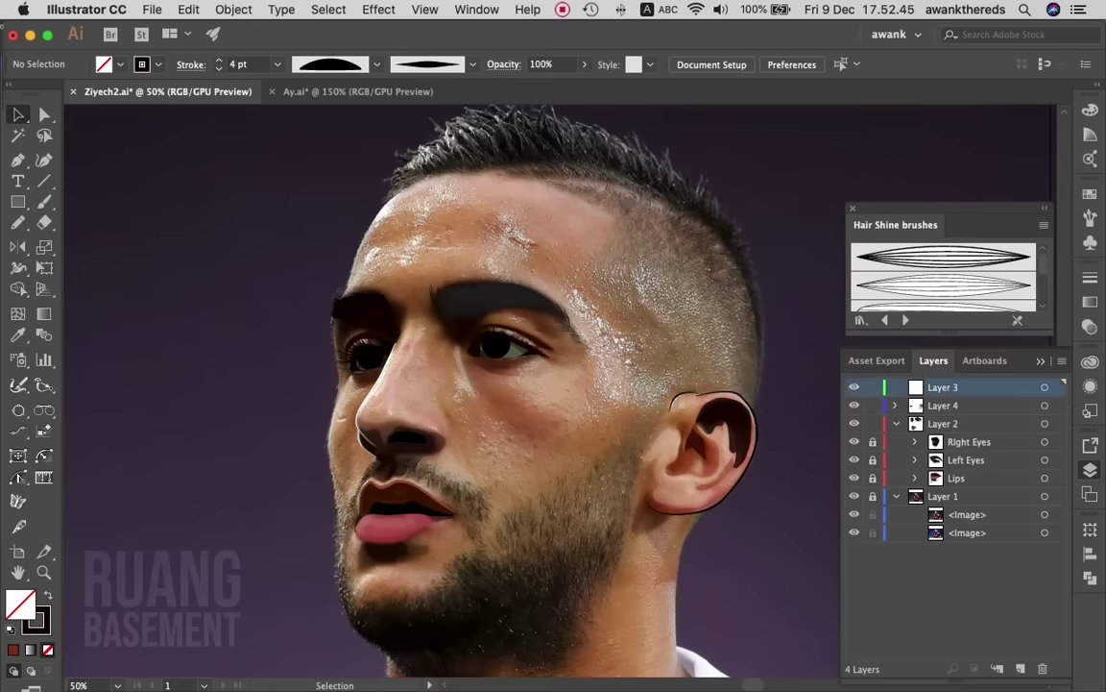
pyautogui.press('p')
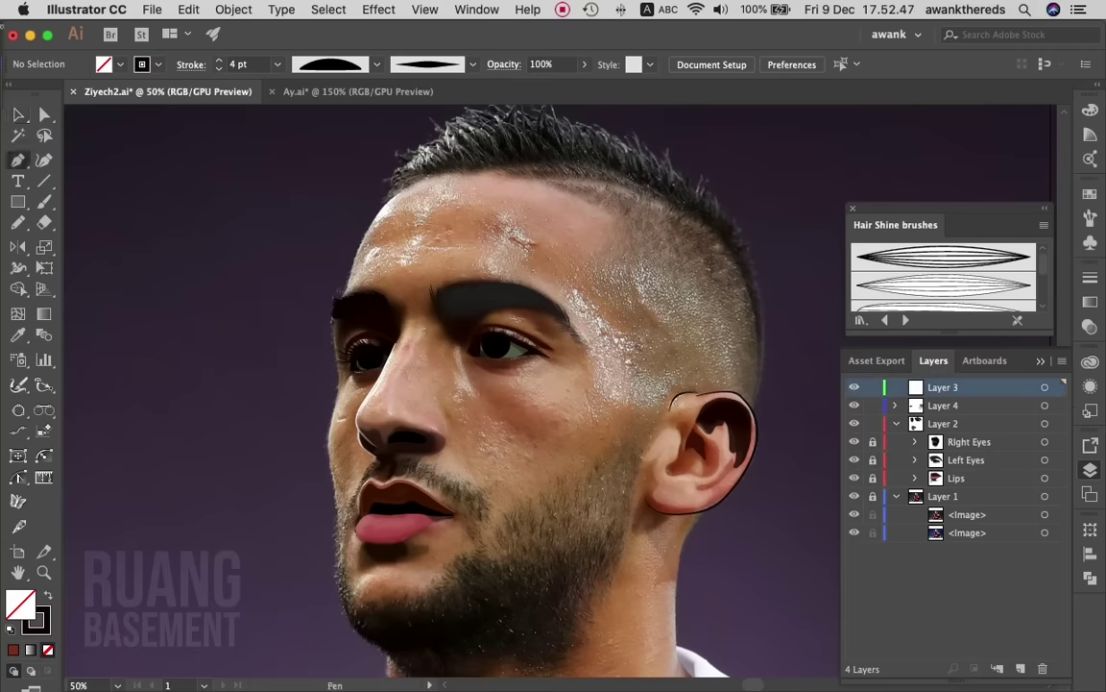
pyautogui.click(358, 250)
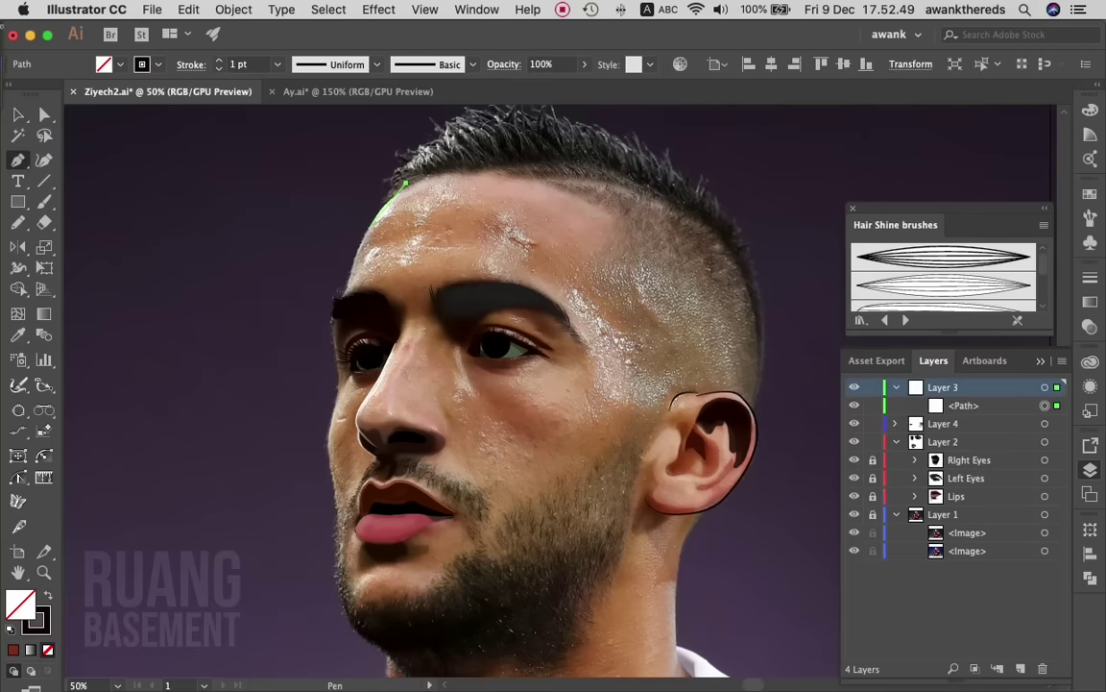
pyautogui.click(380, 207)
pyautogui.click(405, 183)
# - Continue the path down the temple, cheek and jaw, with smooth anchors at the chin
pyautogui.click(346, 286)
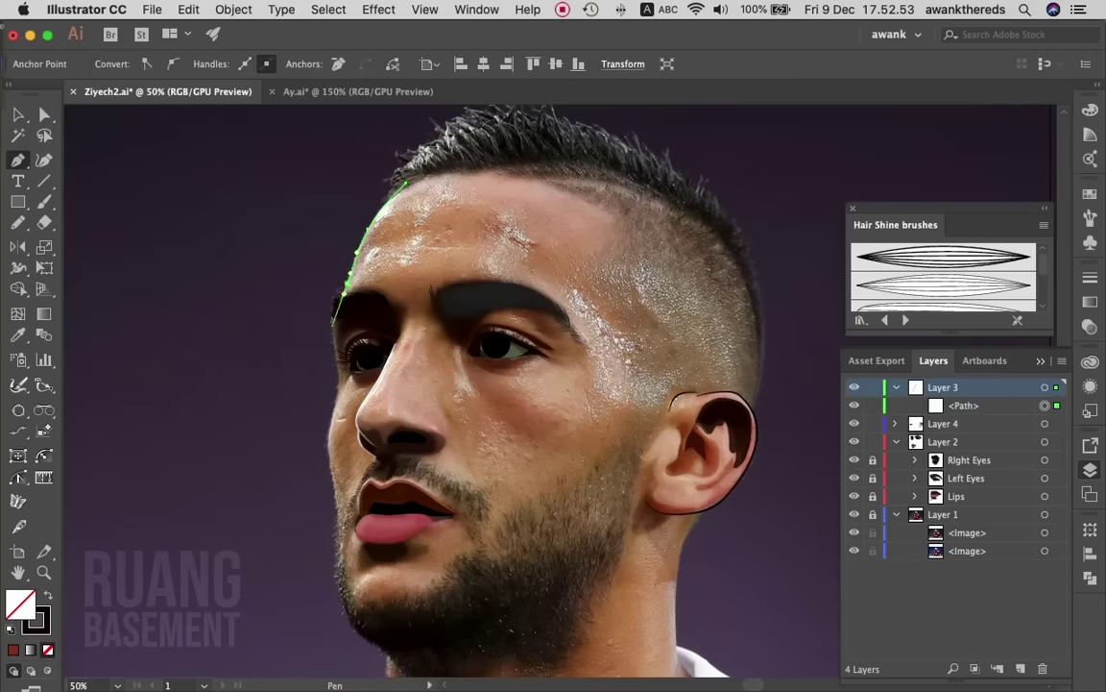
pyautogui.click(335, 330)
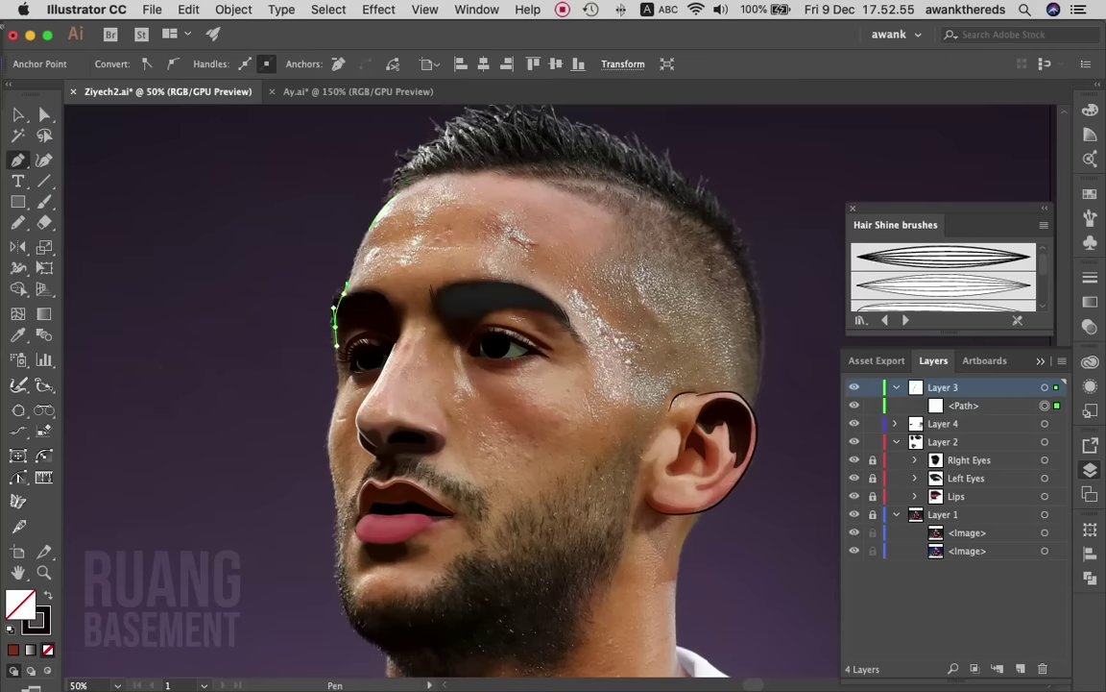
pyautogui.click(335, 330)
pyautogui.click(335, 398)
pyautogui.click(324, 434)
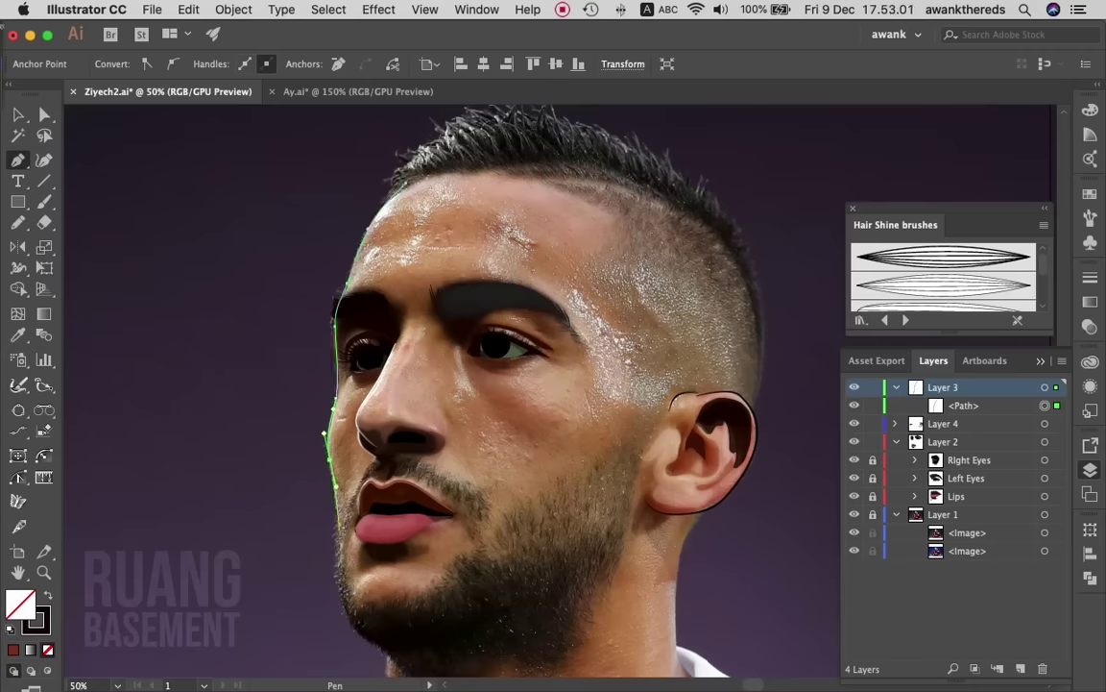
pyautogui.click(338, 550)
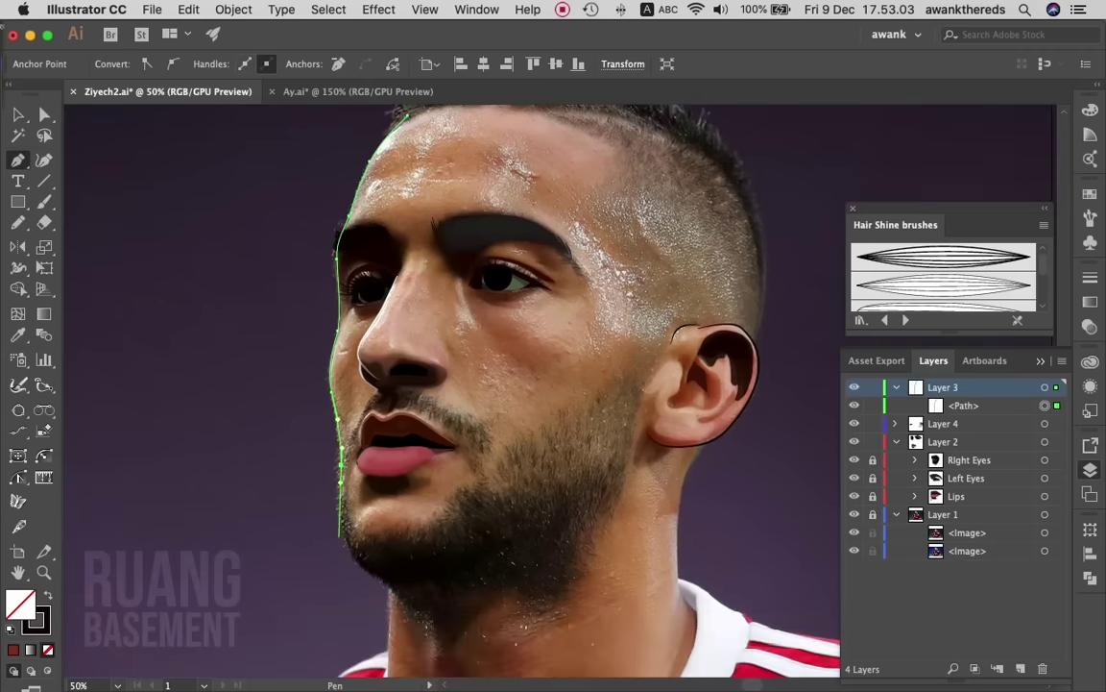
pyautogui.click(351, 552)
pyautogui.click(361, 567)
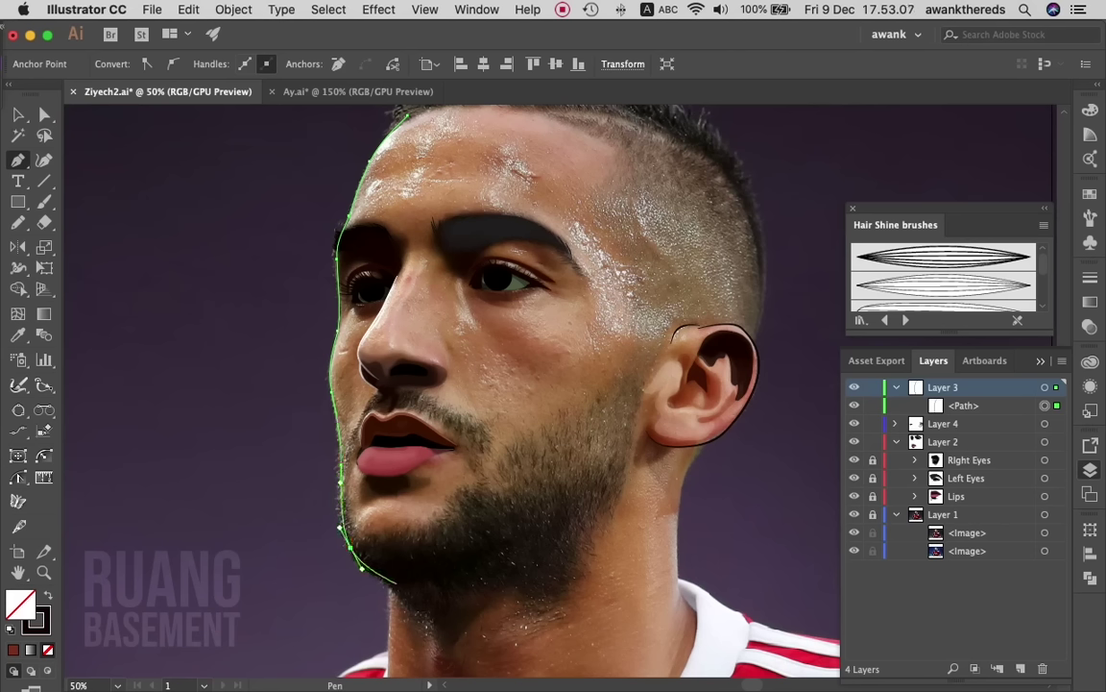
pyautogui.moveTo(396, 582); pyautogui.dragTo(415, 586)
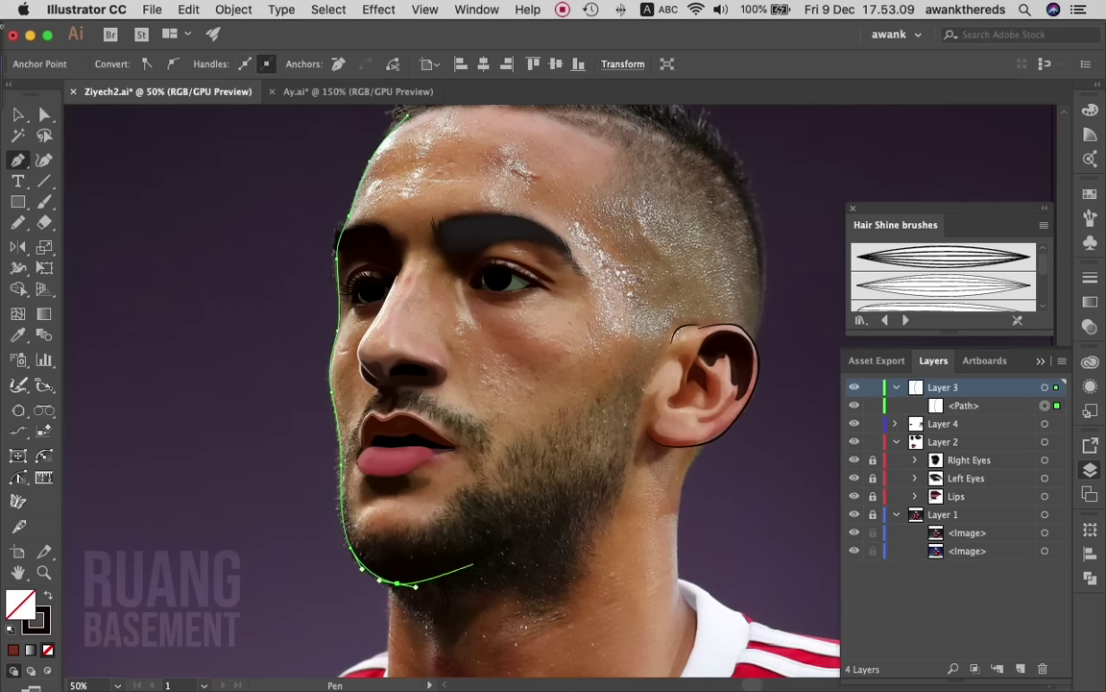
pyautogui.moveTo(481, 570); pyautogui.dragTo(502, 552)
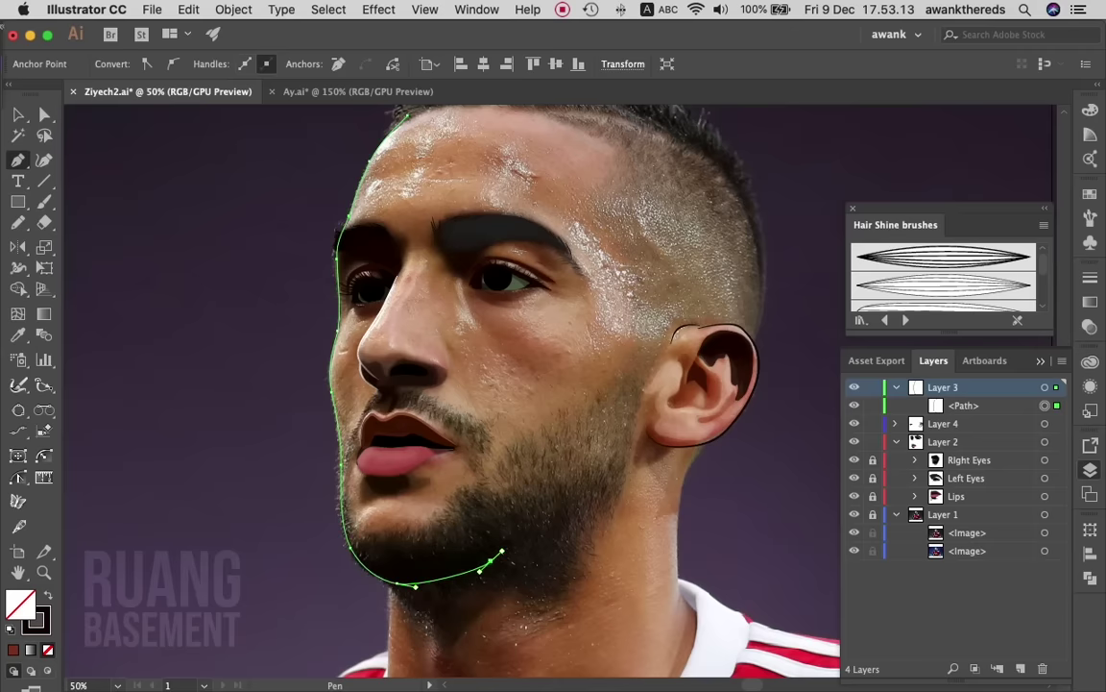
pyautogui.hotkey('ctrl', 'space')
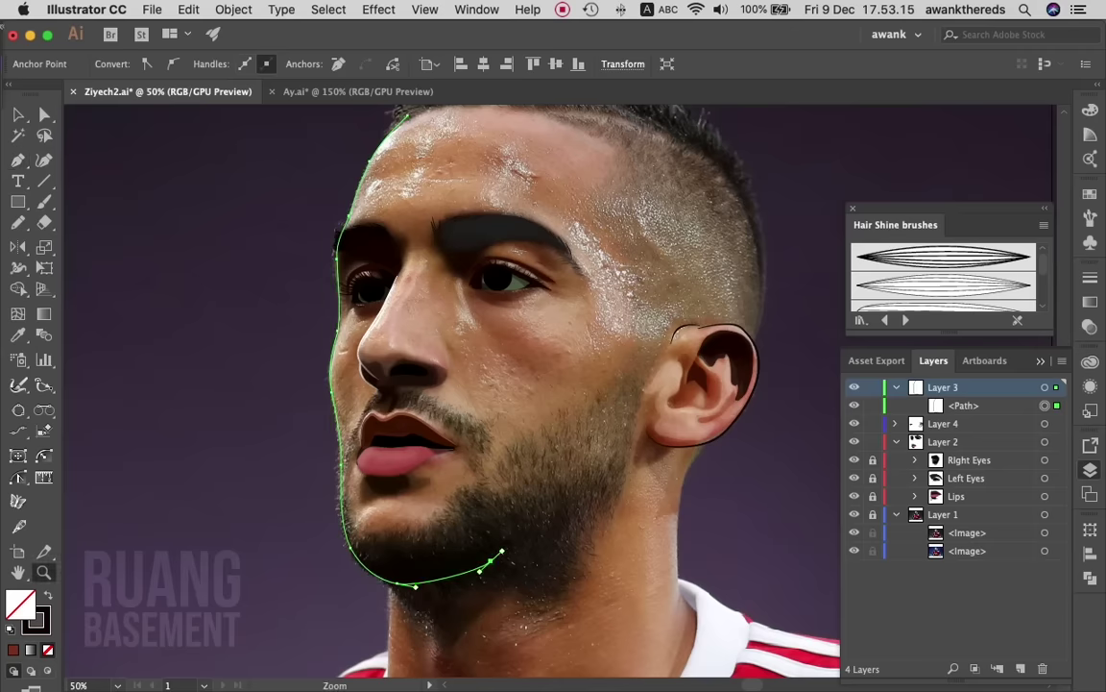
# - Zoom to 200% and reshape the outline curve beside the eye
pyautogui.click(284, 231)
pyautogui.click(284, 230)
pyautogui.click(284, 230)
pyautogui.click(284, 230)
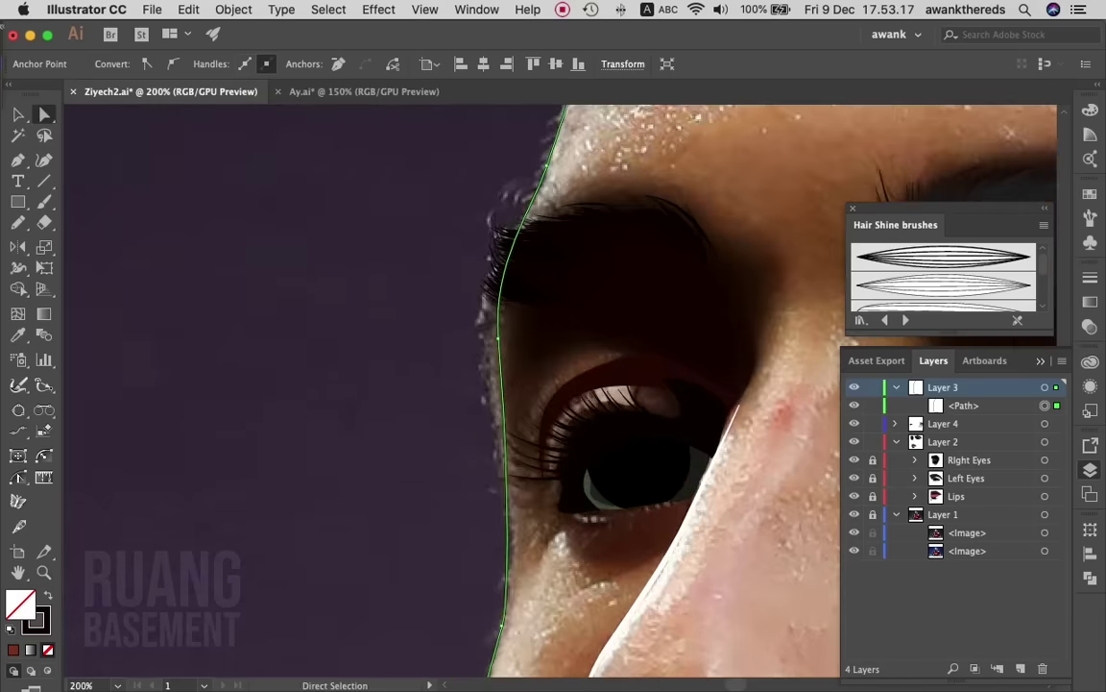
pyautogui.moveTo(497, 339); pyautogui.dragTo(488, 401)
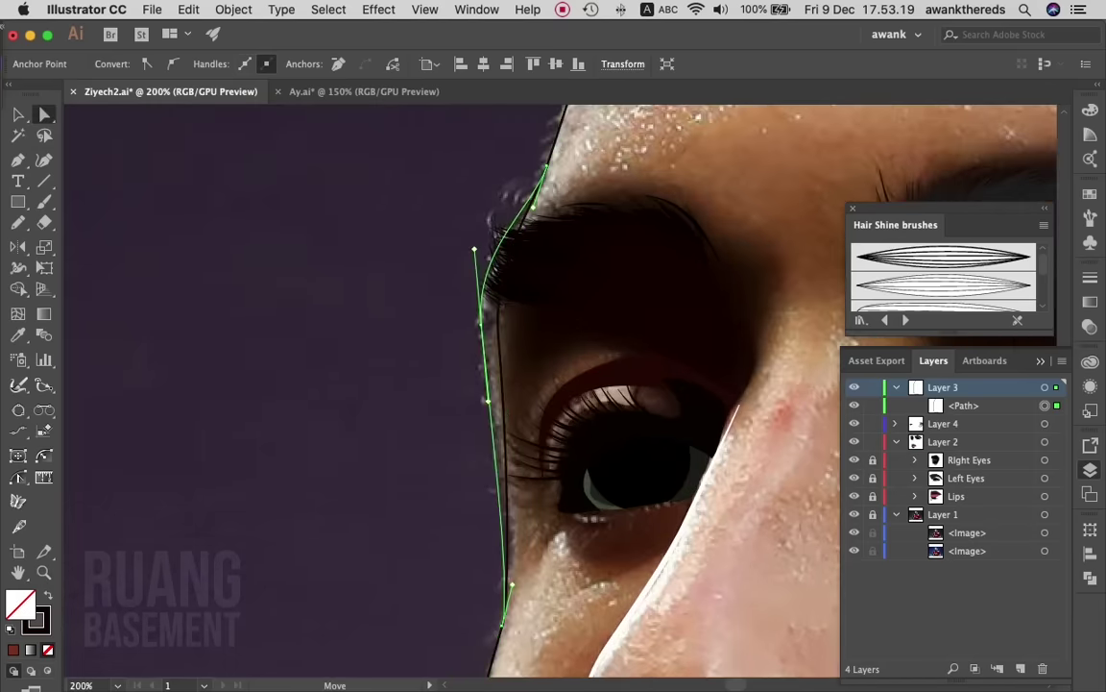
pyautogui.moveTo(480, 324); pyautogui.dragTo(480, 325)
# - Select the forehead part of the outline and nudge its top anchor toward the hairline
pyautogui.scroll(-3, 452, 384)
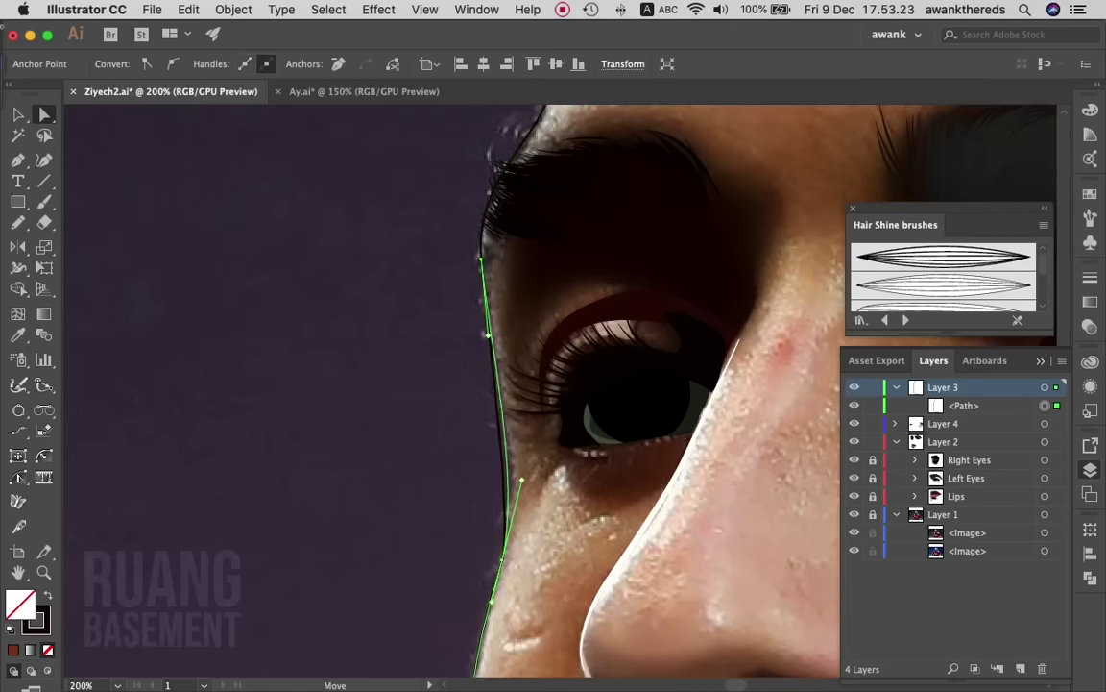
pyautogui.scroll(5, 452, 384)
pyautogui.scroll(1, 451, 384)
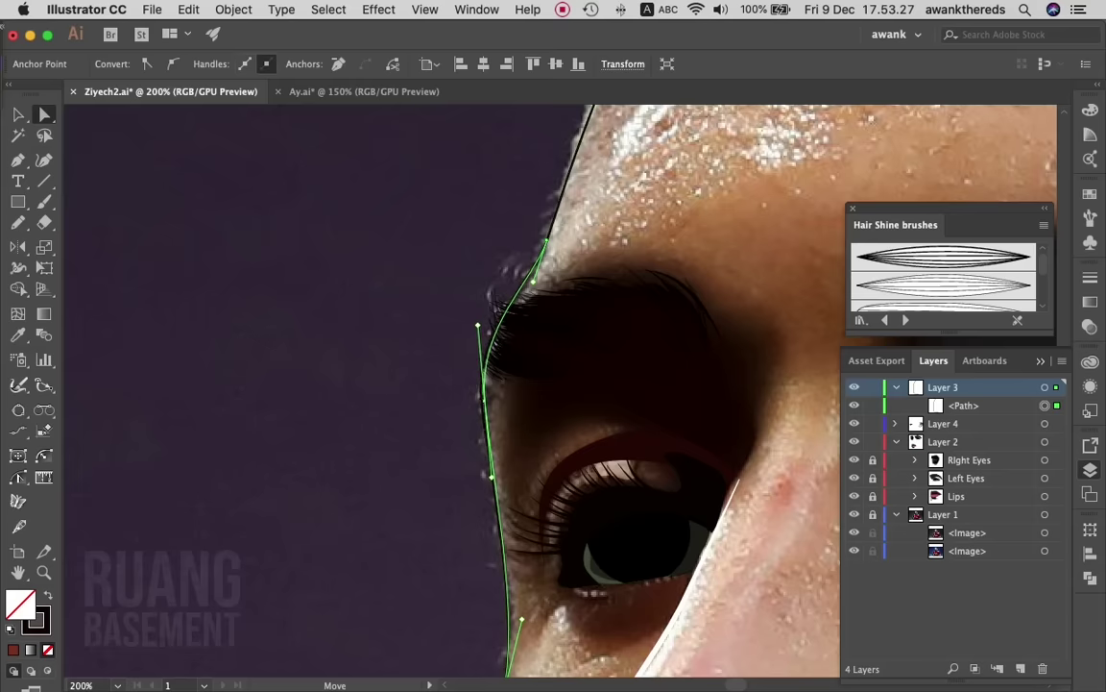
pyautogui.scroll(4, 452, 384)
pyautogui.scroll(1, 452, 384)
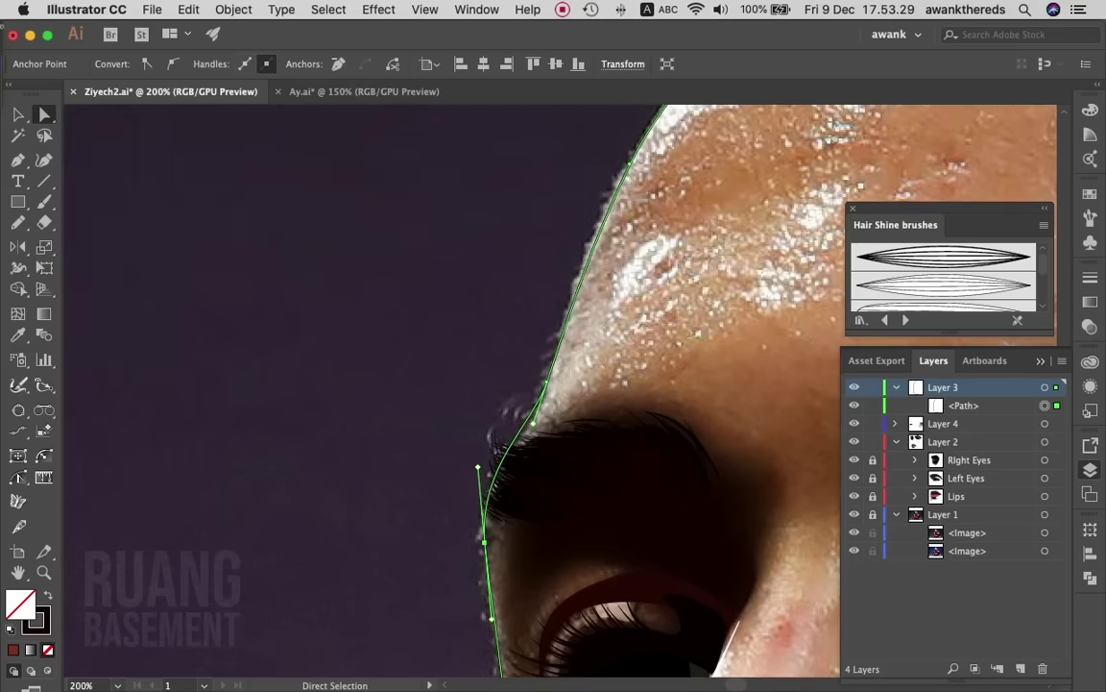
pyautogui.moveTo(597, 96); pyautogui.dragTo(506, 305)
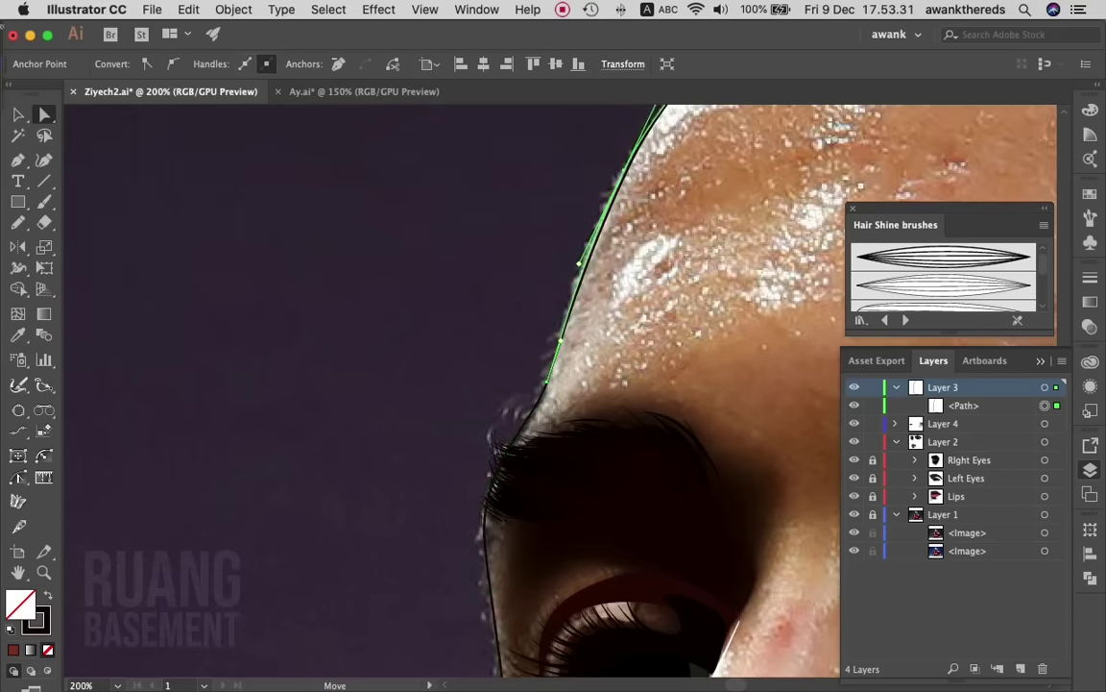
pyautogui.scroll(3, 577, 384)
pyautogui.scroll(3, 576, 384)
pyautogui.scroll(2, 577, 384)
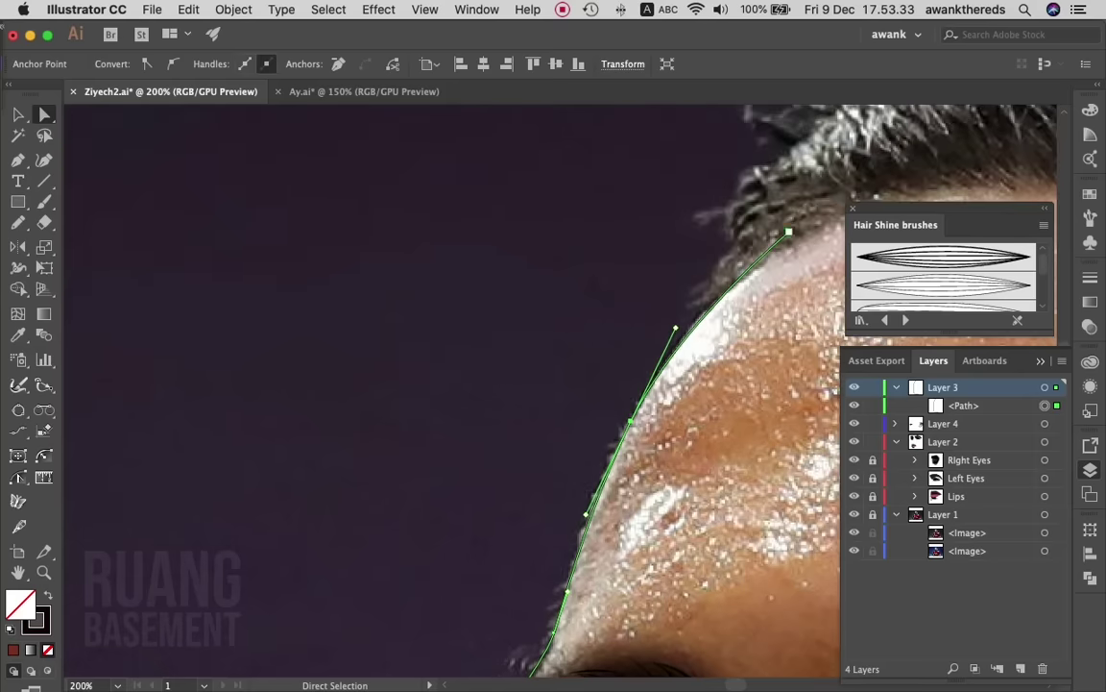
pyautogui.moveTo(788, 232); pyautogui.dragTo(792, 234)
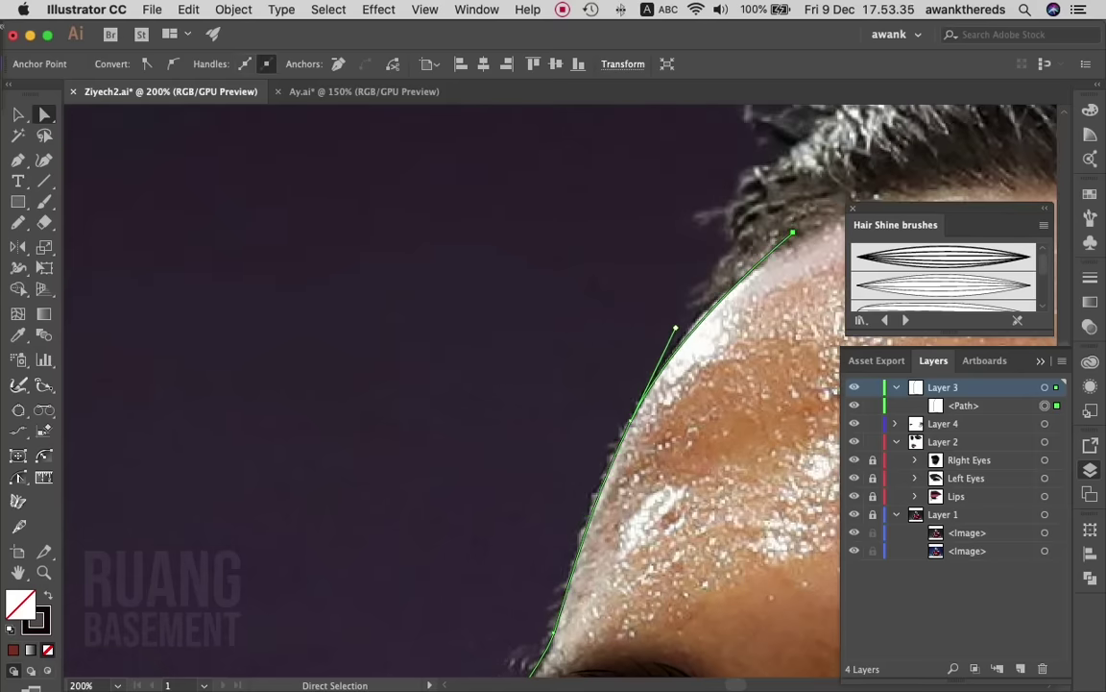
# - Move the cheek and jaw anchors onto the face edge and fit the chin curve to the beard
pyautogui.scroll(-5, 708, 260)
pyautogui.scroll(-5, 708, 260)
pyautogui.scroll(-5, 708, 261)
pyautogui.scroll(-5, 708, 260)
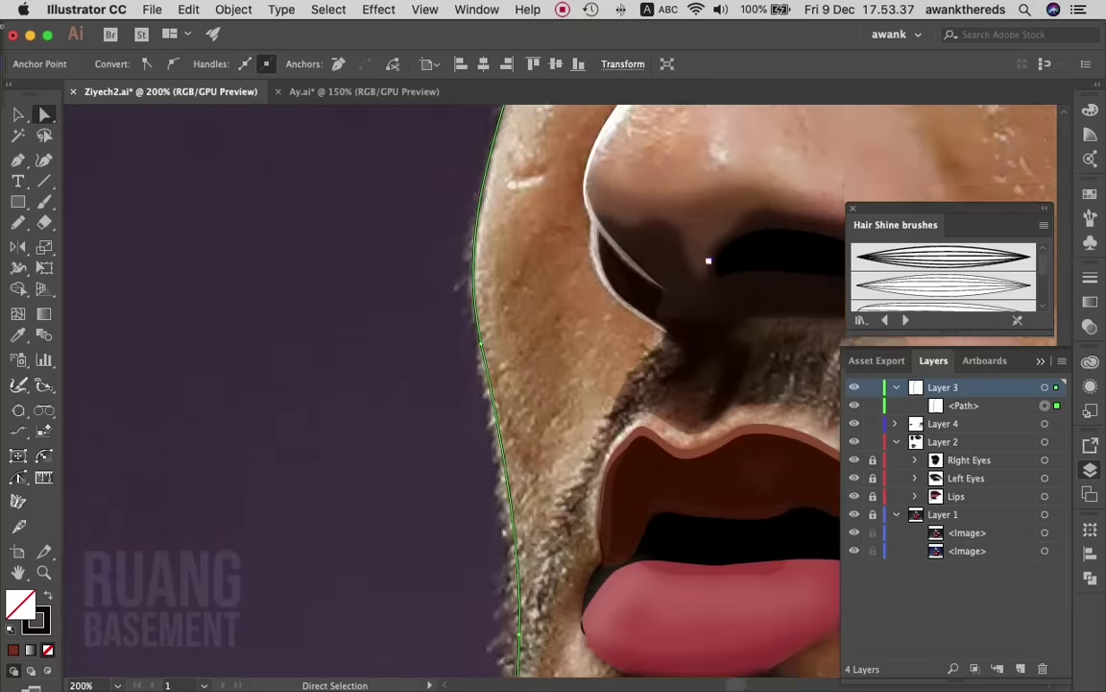
pyautogui.scroll(-5, 708, 260)
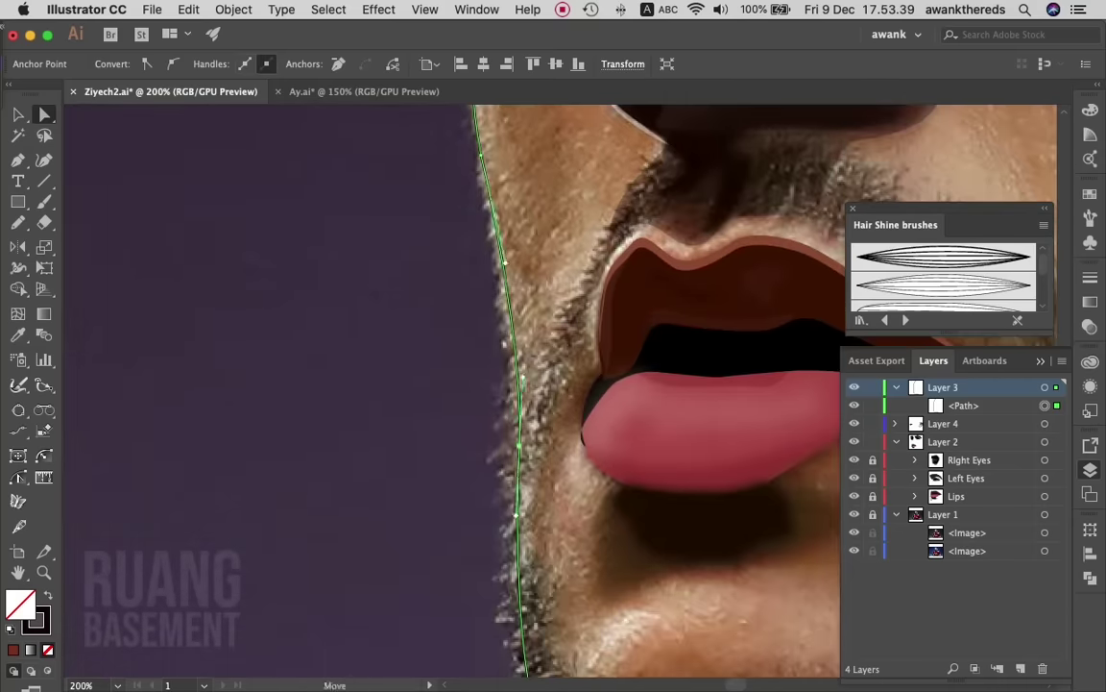
pyautogui.moveTo(519, 445); pyautogui.dragTo(514, 446)
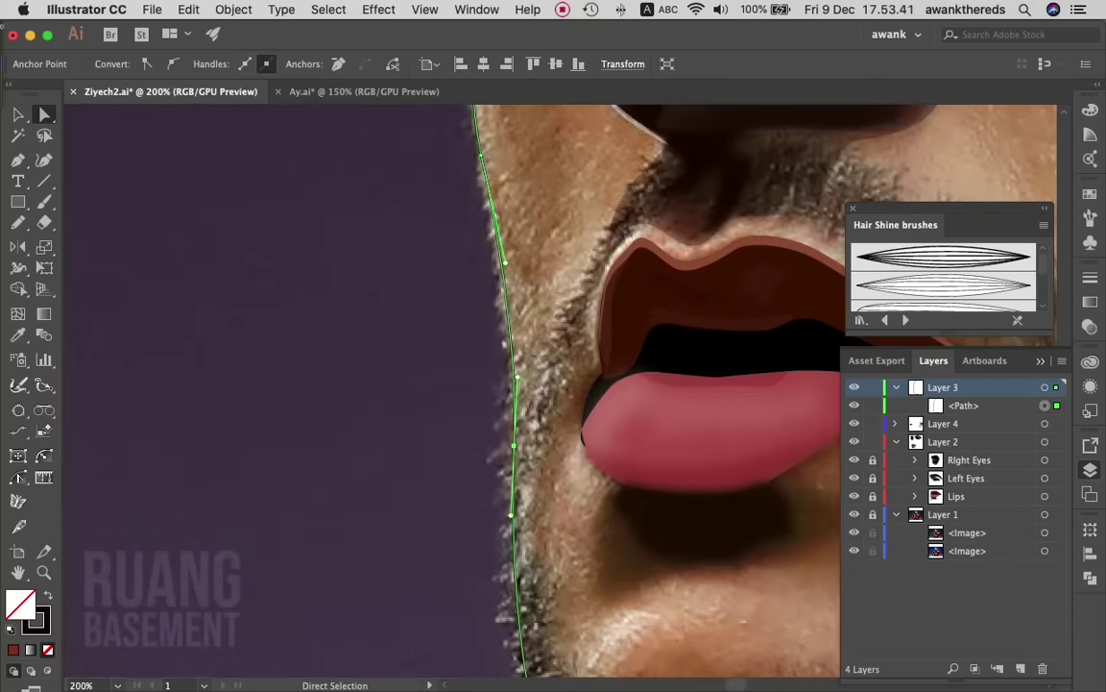
pyautogui.moveTo(493, 201); pyautogui.dragTo(486, 202)
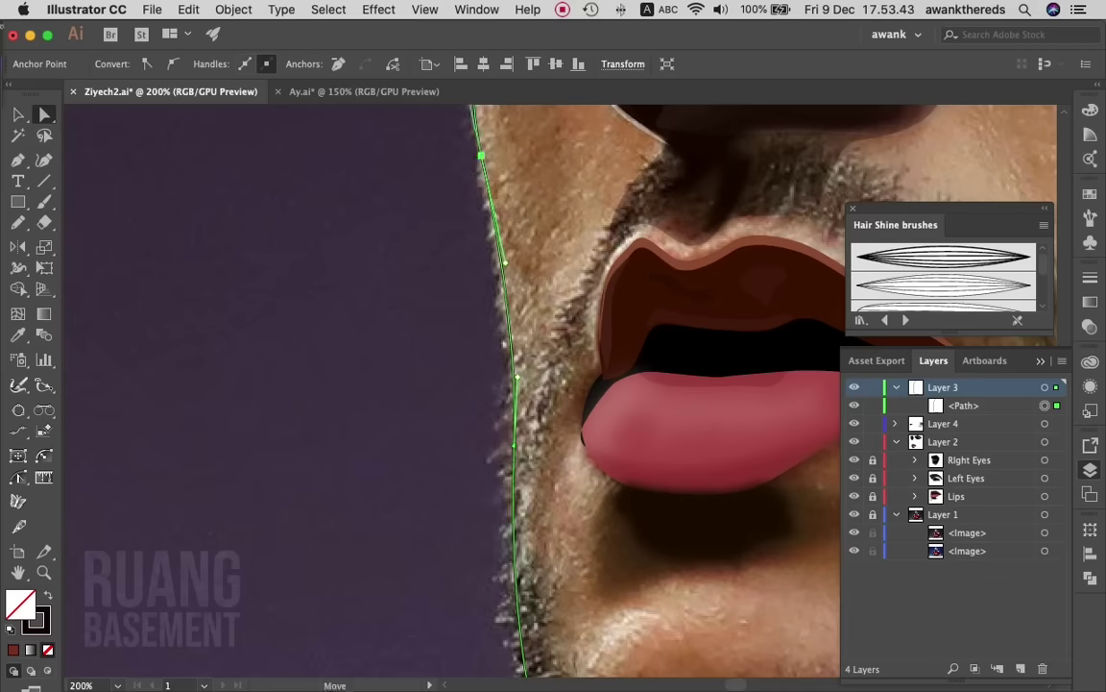
pyautogui.scroll(4, 480, 385)
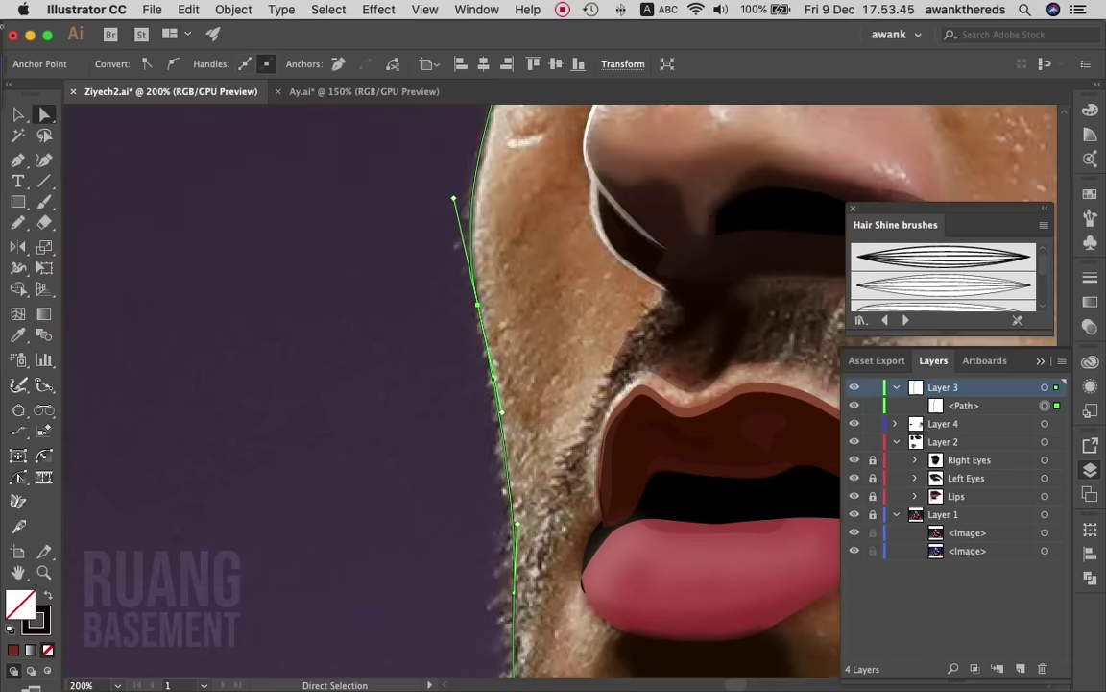
pyautogui.scroll(-5, 576, 385)
pyautogui.scroll(-3, 577, 384)
pyautogui.scroll(-1, 577, 384)
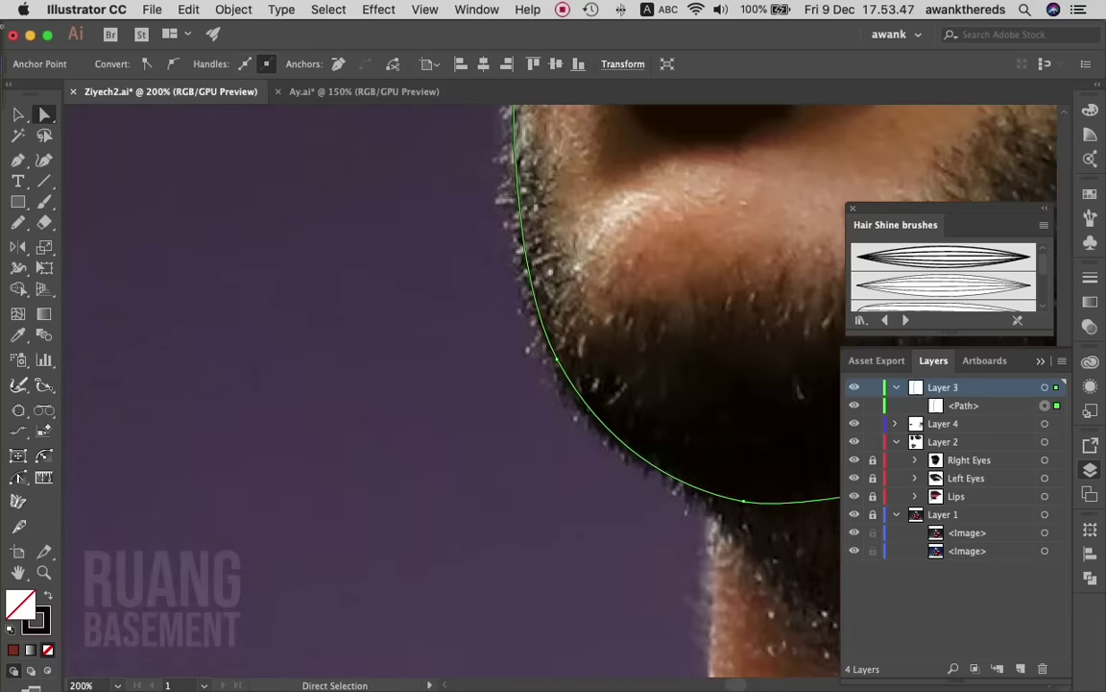
pyautogui.click(556, 359)
pyautogui.moveTo(556, 359); pyautogui.dragTo(559, 368)
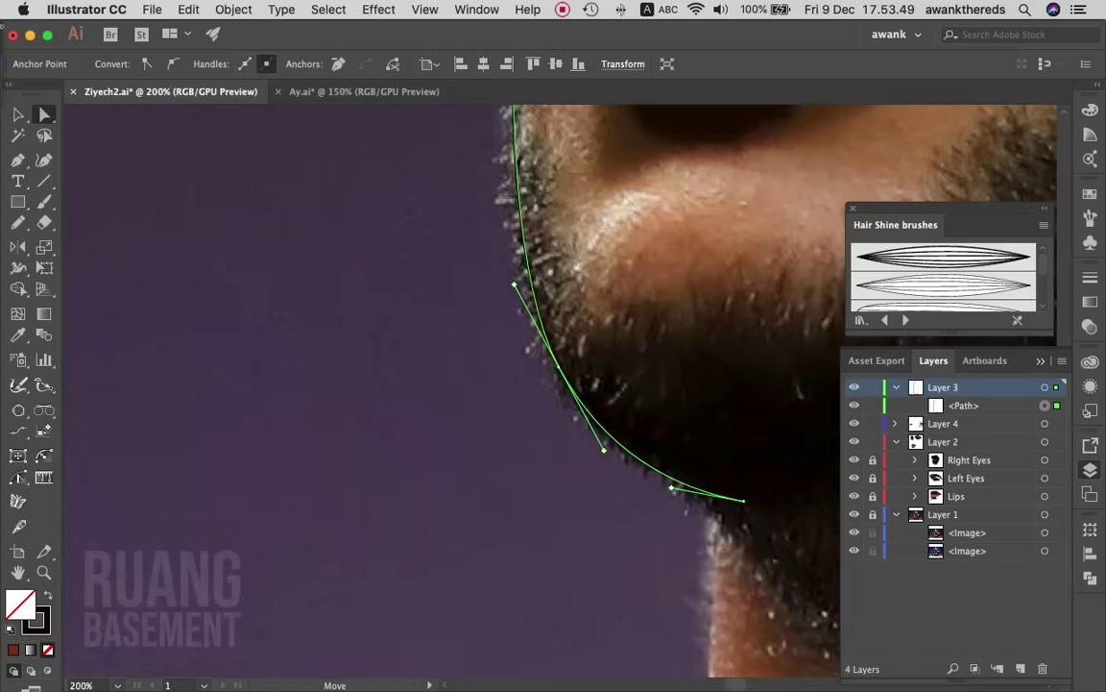
# - Zoom out to the whole portrait and select the face outline path
pyautogui.press('z')
pyautogui.keyDown('alt'); pyautogui.click(192, 438); pyautogui.keyUp('alt')
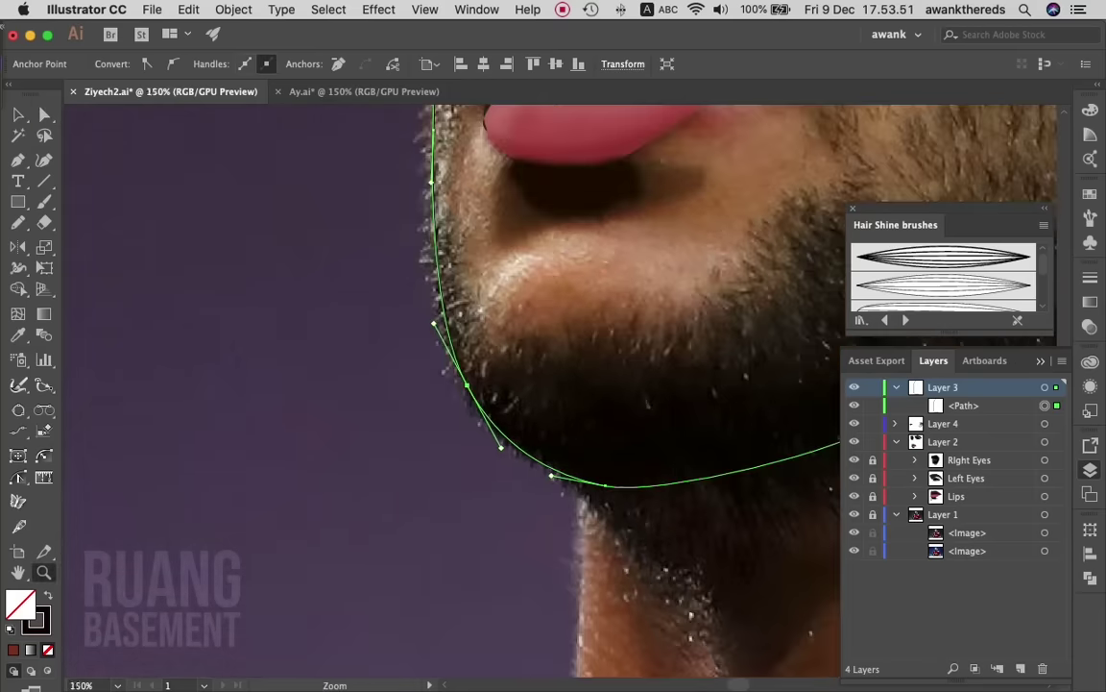
pyautogui.hotkey('ctrl', '-')
pyautogui.hotkey('ctrl', '-')
pyautogui.hotkey('ctrl', '-')
pyautogui.hotkey('ctrl', '-')
pyautogui.hotkey('ctrl', '-')
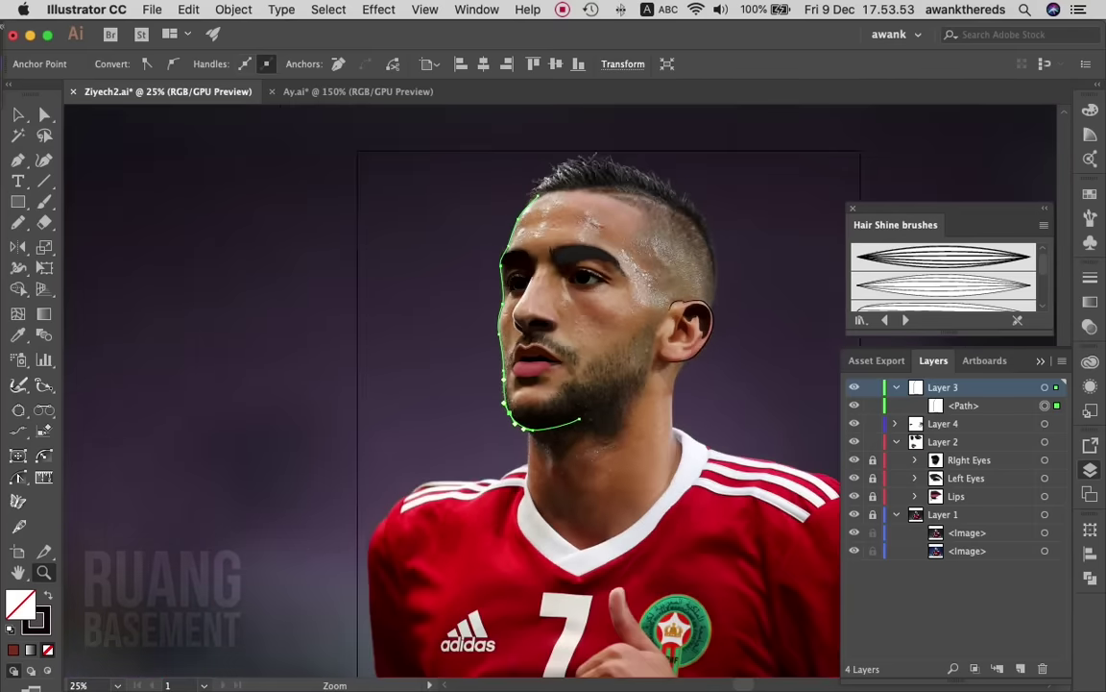
pyautogui.press('v')
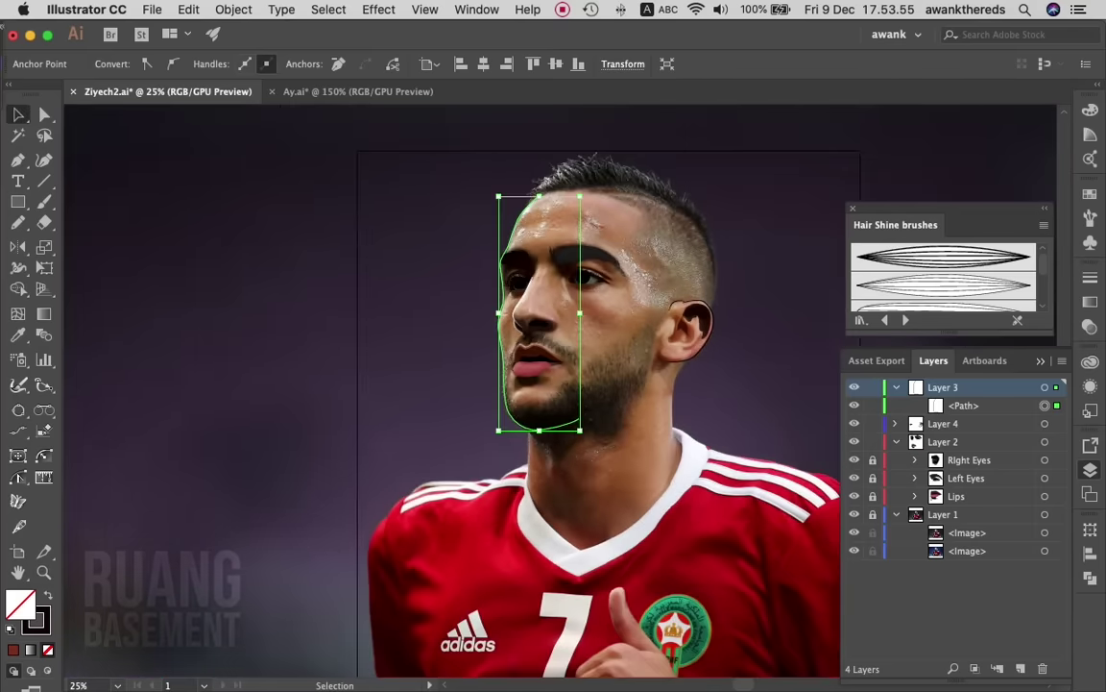
pyautogui.hotkey('ctrl', 'shift', 'a')
pyautogui.scroll(-2, 596, 385)
pyautogui.scroll(3, 596, 384)
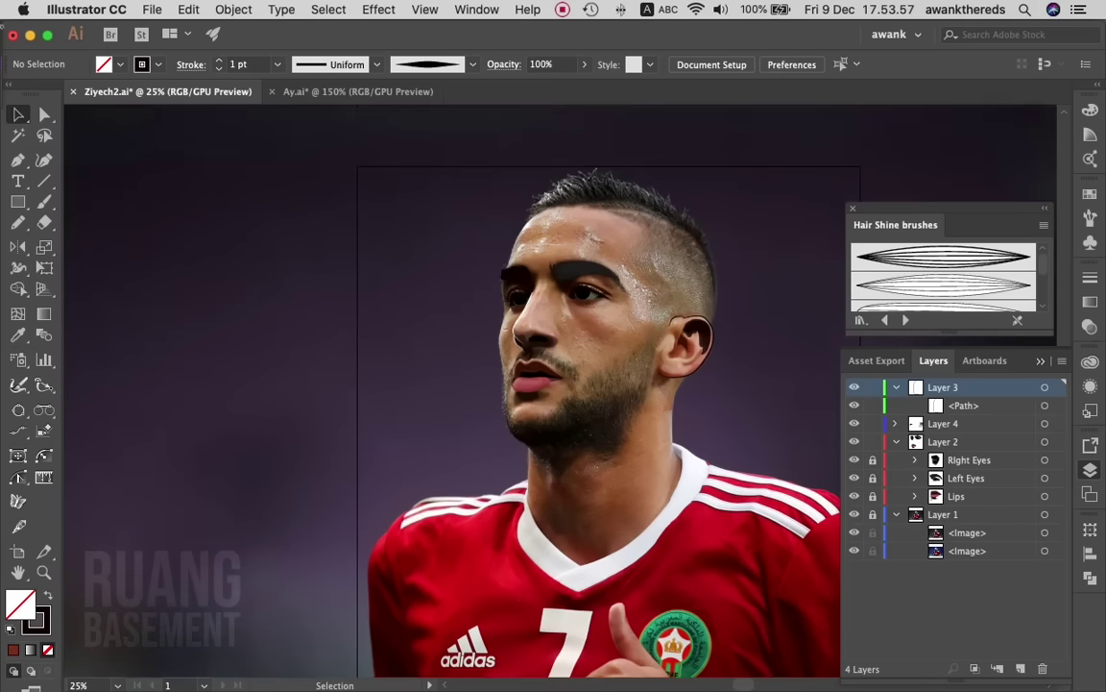
pyautogui.click(500, 241)
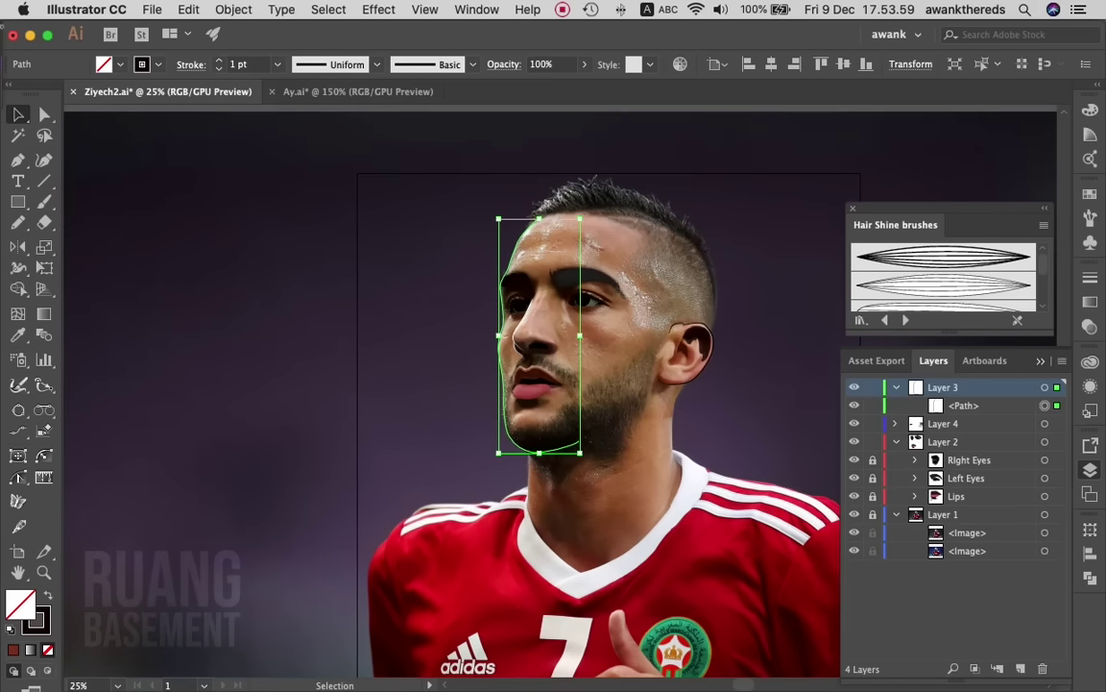
# - Give the face outline a tapered dome width profile and hide the photo to check it
pyautogui.click(376, 64)
pyautogui.click(317, 239)
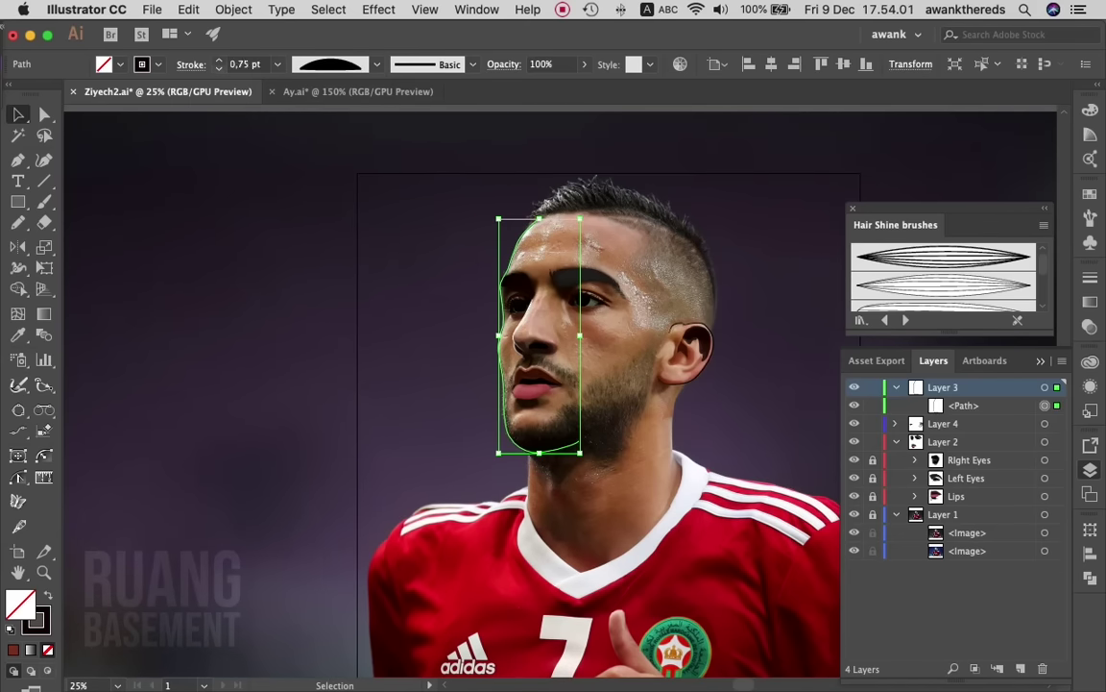
pyautogui.press('super+shift+a')
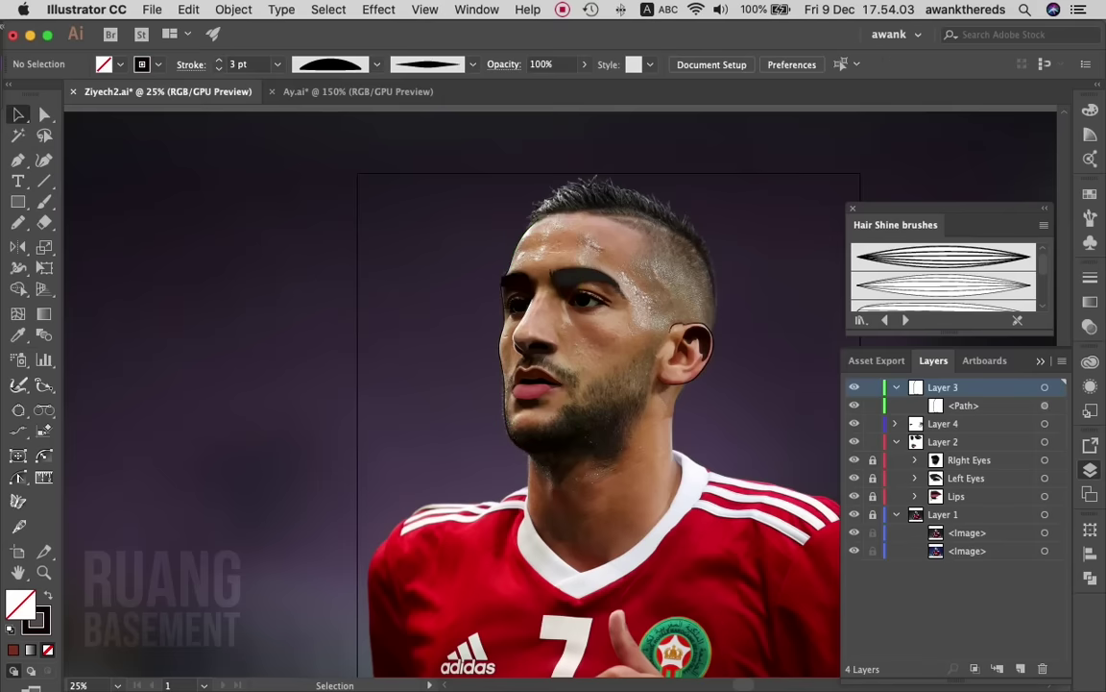
pyautogui.click(854, 514)
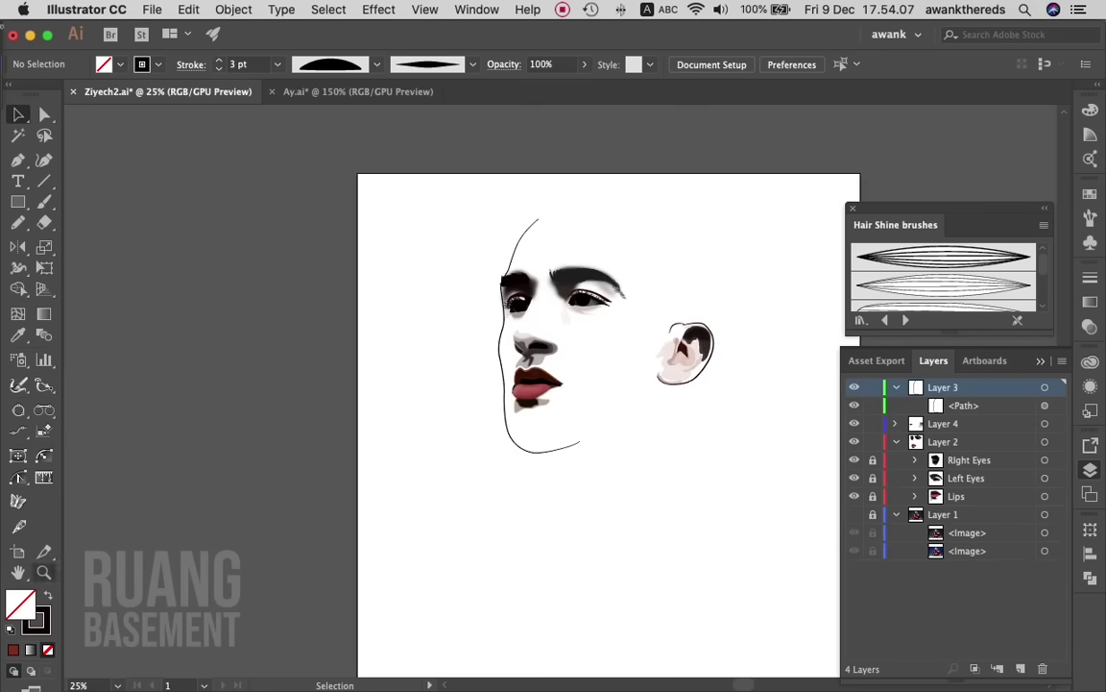
# - Zoom in and raise the face outline's stroke weight to about 8 pt
pyautogui.click(43, 572)
pyautogui.click(835, 123)
pyautogui.click(630, 303)
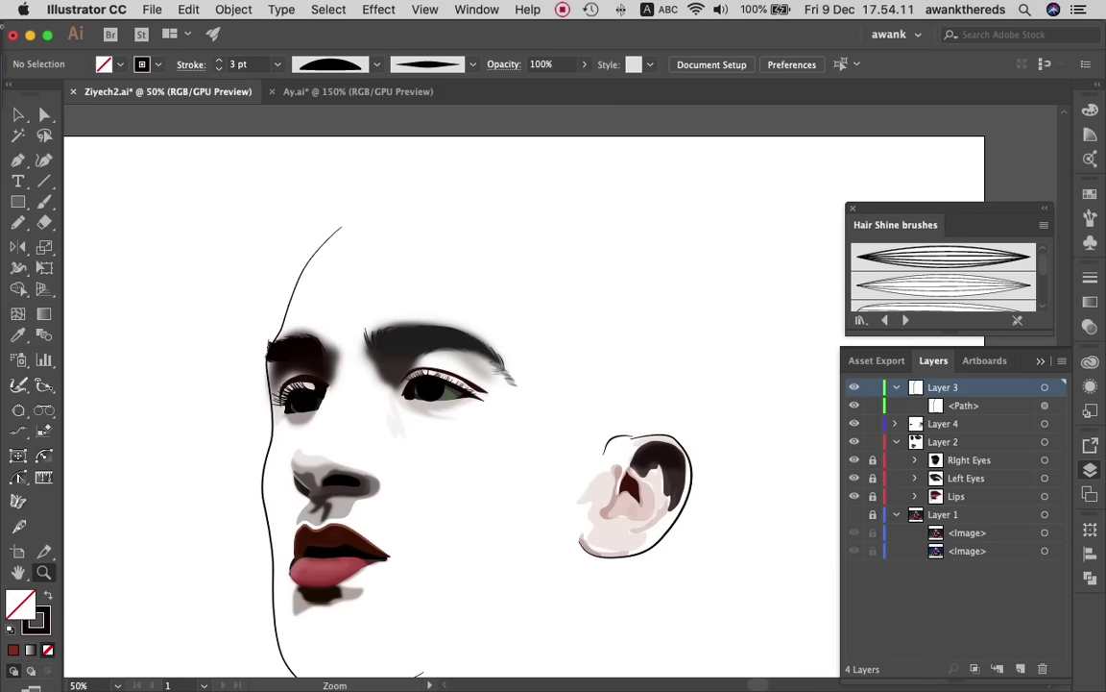
pyautogui.click(19, 114)
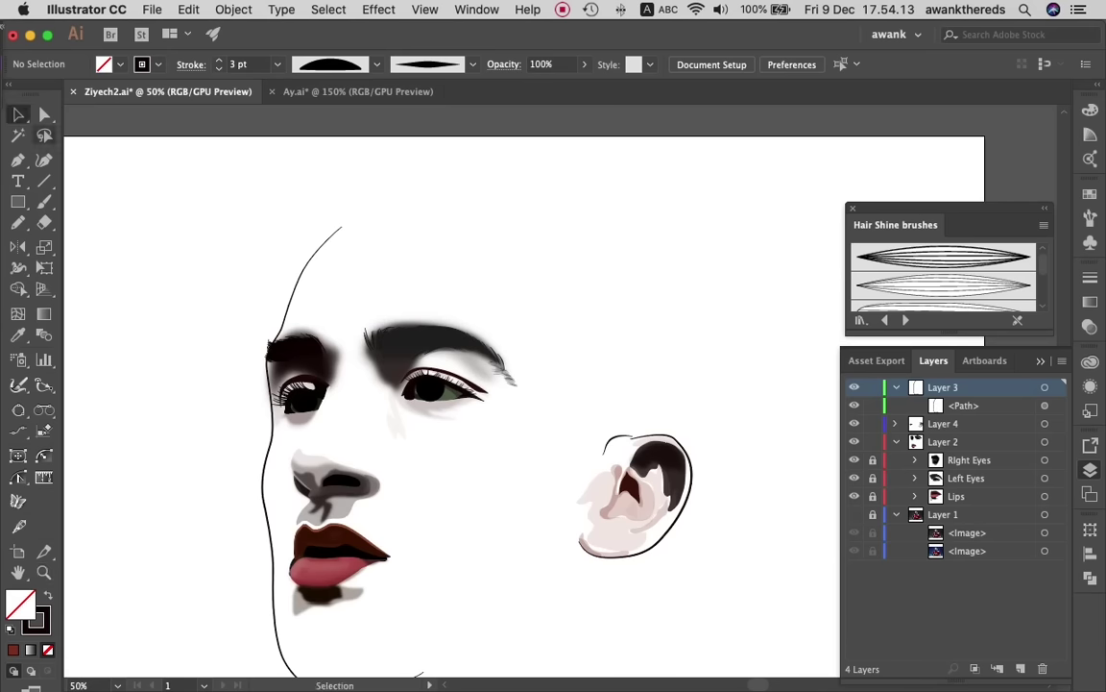
pyautogui.moveTo(288, 197); pyautogui.dragTo(367, 235)
pyautogui.press('Up')
pyautogui.press('Up')
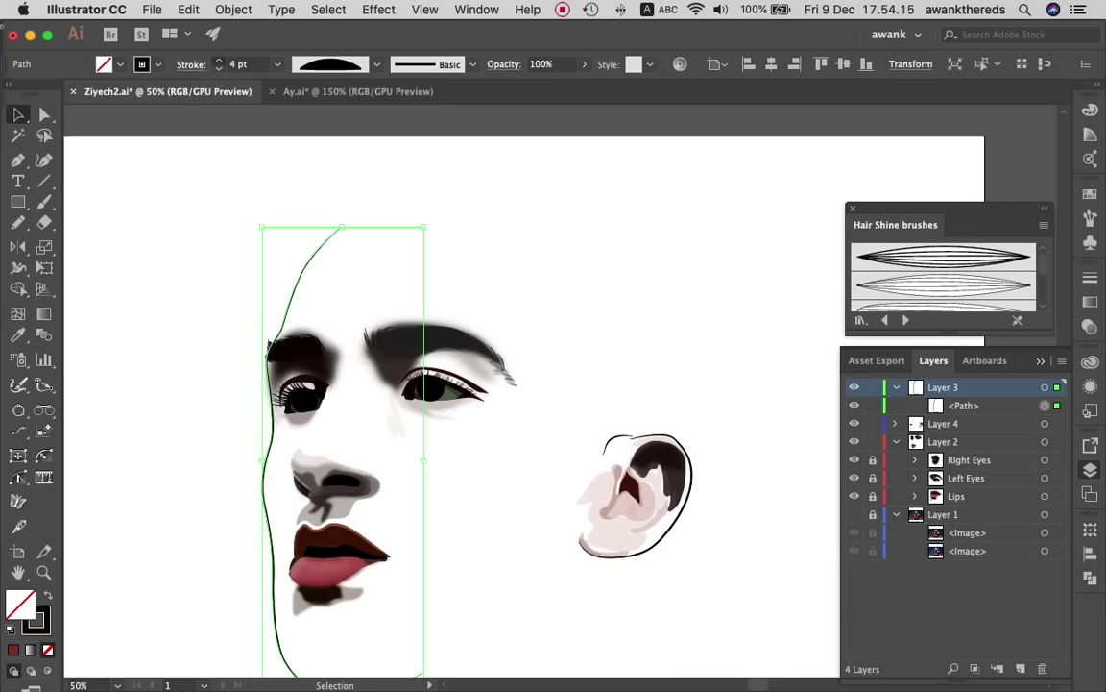
pyautogui.press('Up')
pyautogui.press('Up')
pyautogui.press('Up')
pyautogui.press('super+shift+a')
# - Turn the Layer 1 reference photo back on beneath the tracing
pyautogui.scroll(-2, 451, 384)
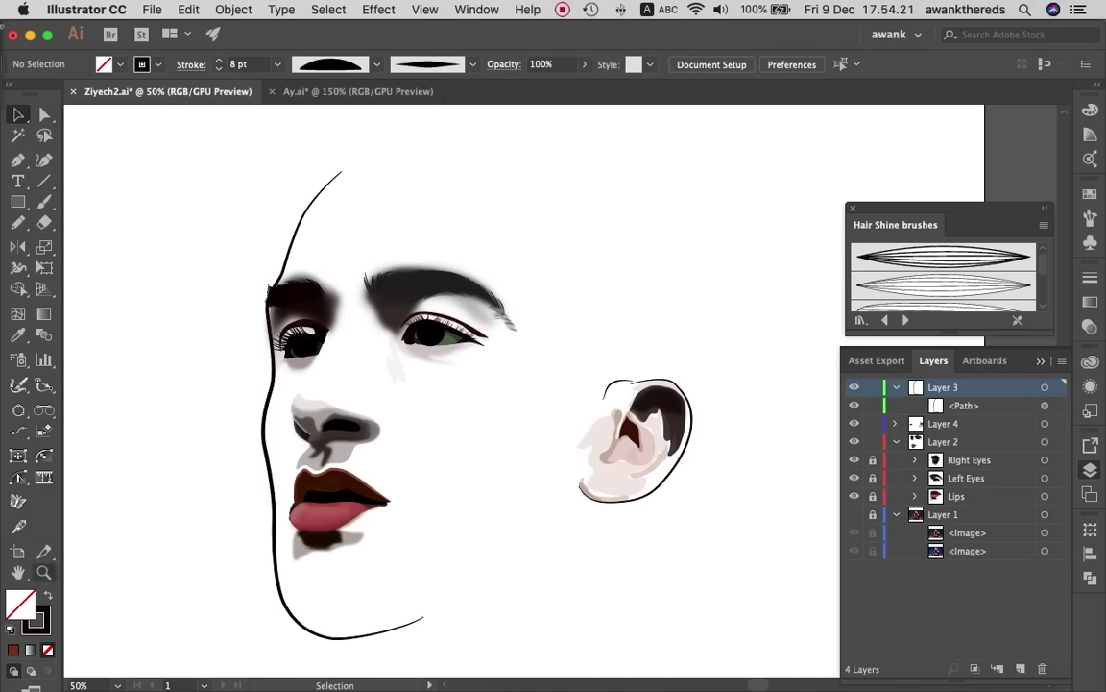
pyautogui.press('z')
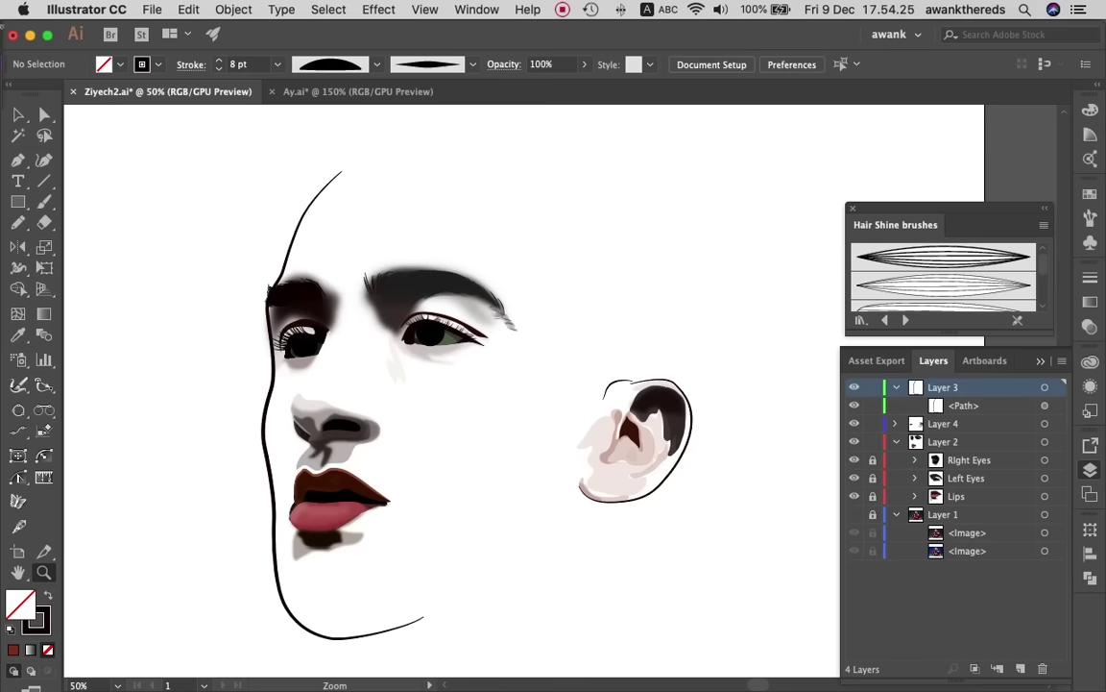
pyautogui.click(854, 514)
pyautogui.scroll(3, 433, 384)
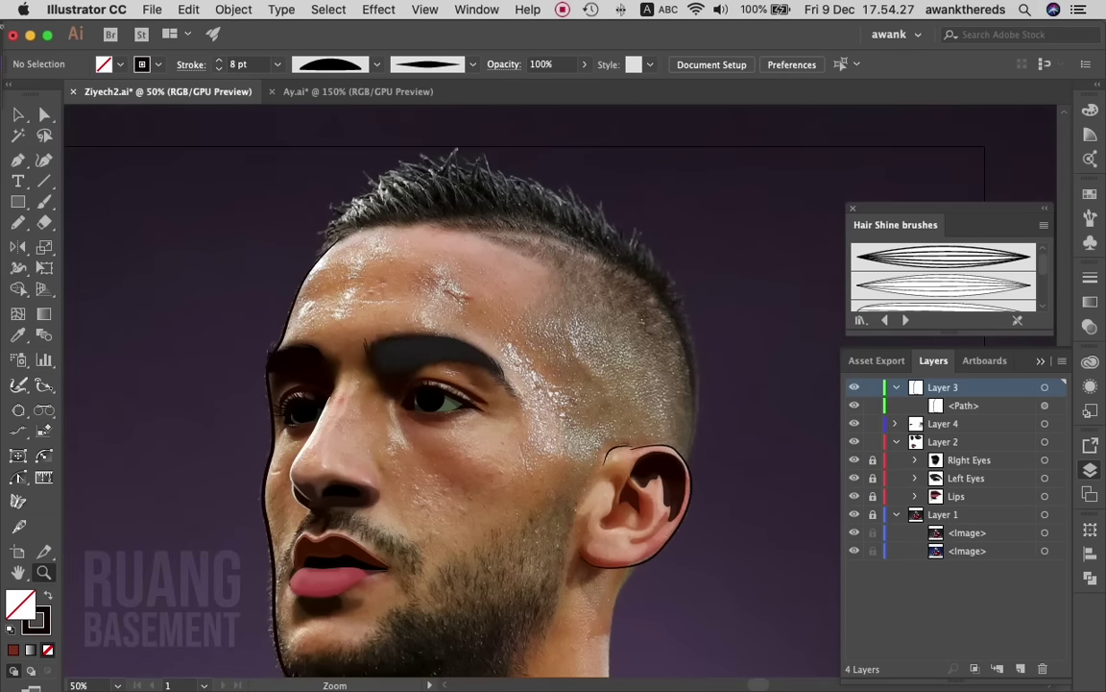
# - Zoom in on the hairline and collapse the contents of Layer 3
pyautogui.click(361, 247)
pyautogui.click(384, 322)
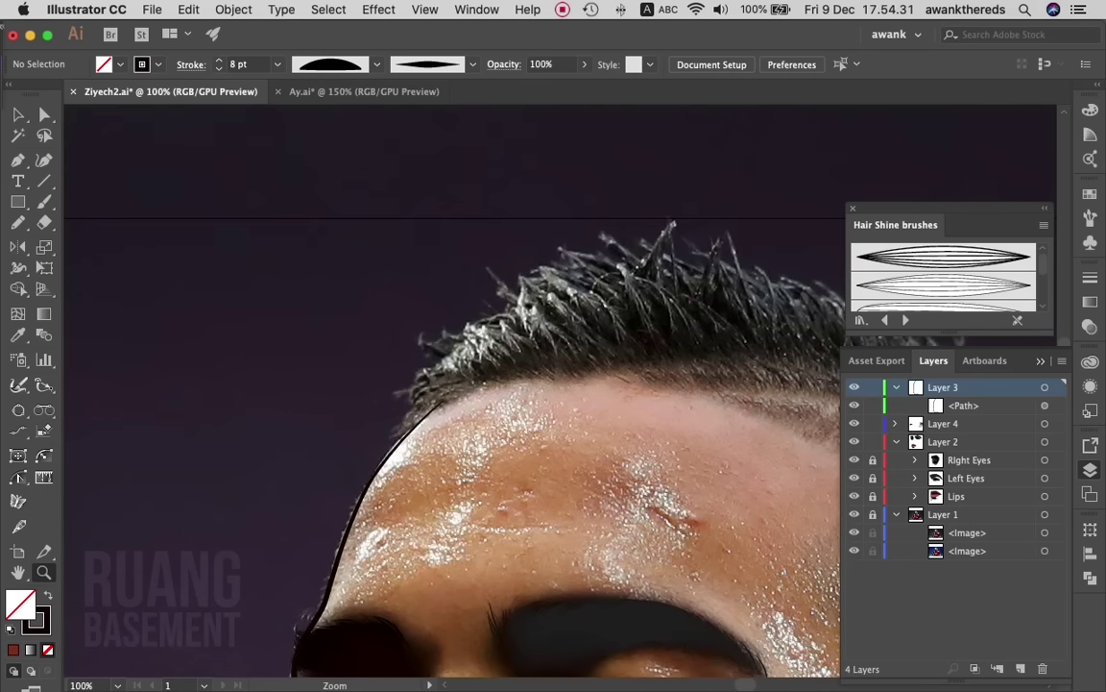
pyautogui.click(964, 405)
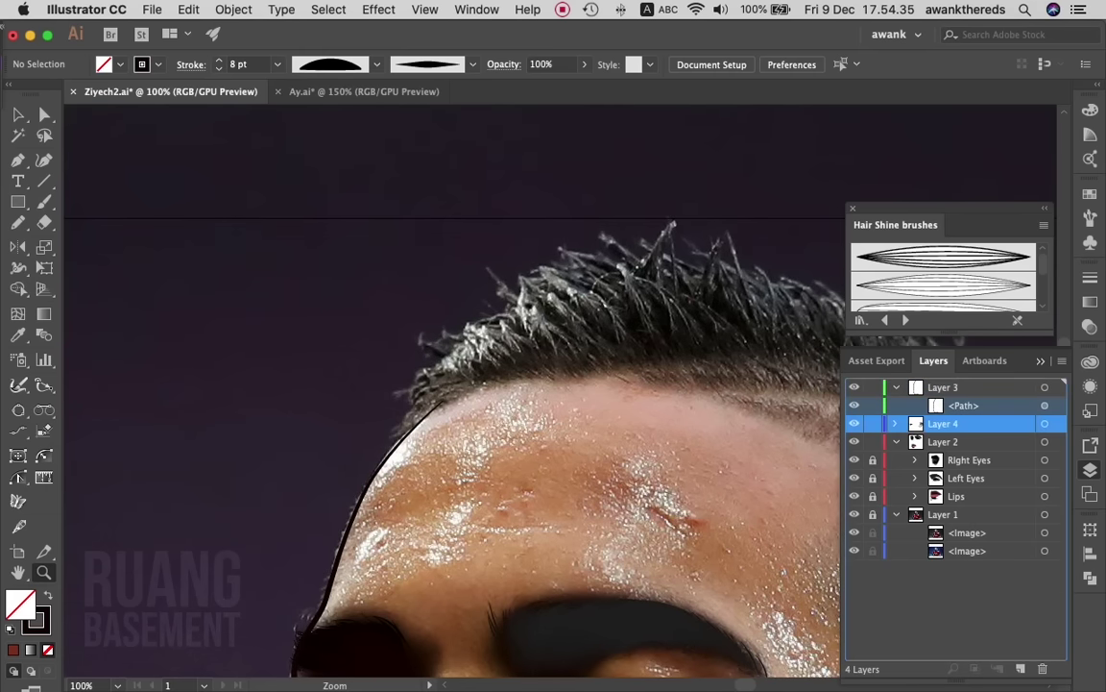
pyautogui.click(896, 387)
pyautogui.hscroll(5, 480, 403)
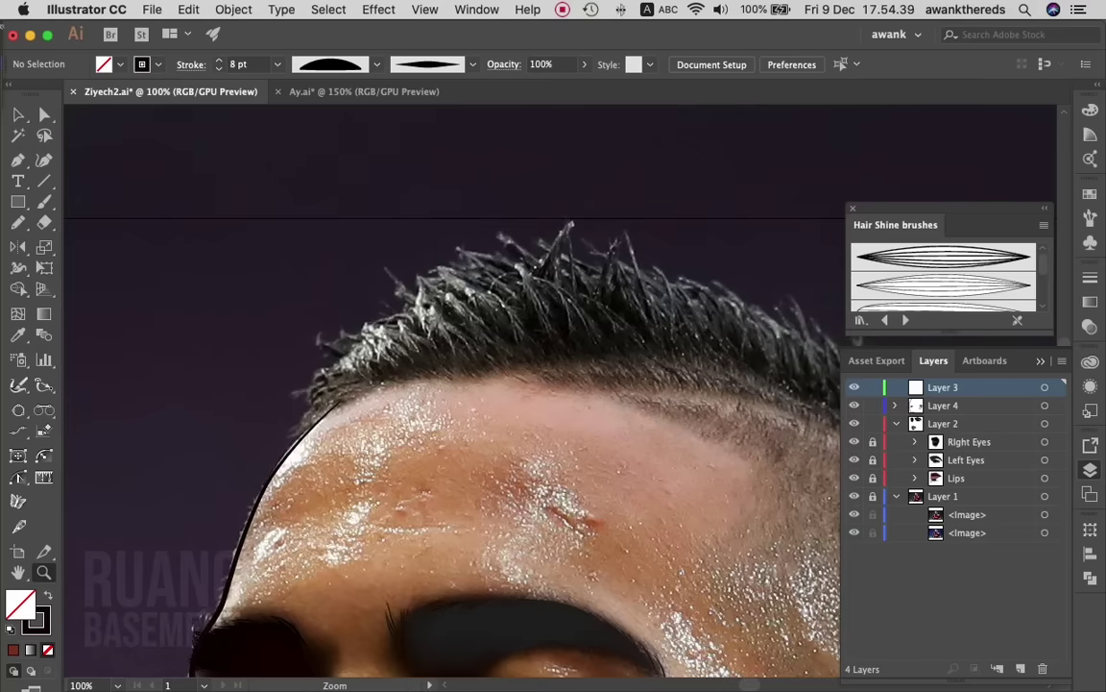
# - Paint the first thin Hair Shine strands along the left hairline and the top of the hair
pyautogui.press('b')
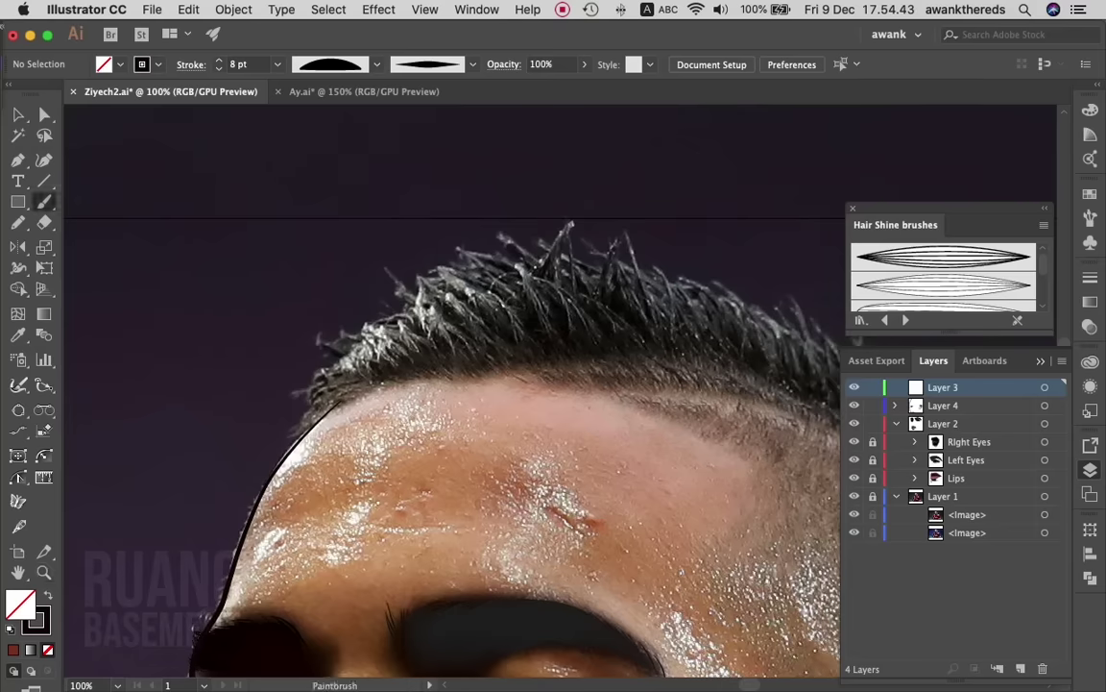
pyautogui.moveTo(360, 404); pyautogui.dragTo(297, 418)
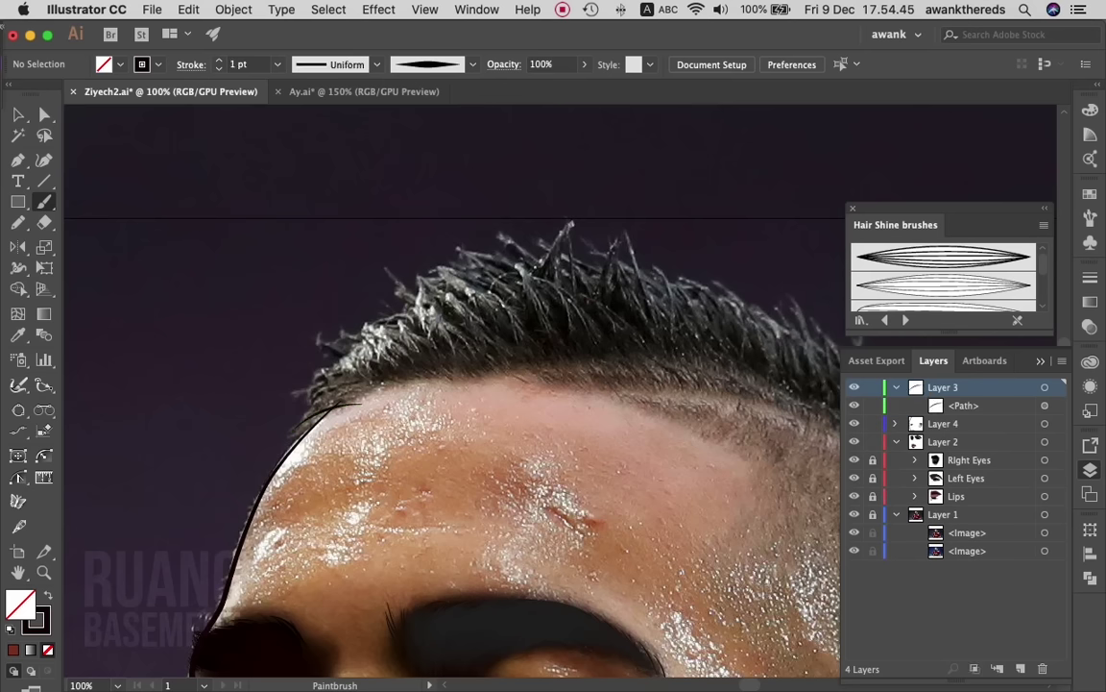
pyautogui.moveTo(365, 397); pyautogui.dragTo(308, 411)
pyautogui.moveTo(370, 389); pyautogui.dragTo(308, 396)
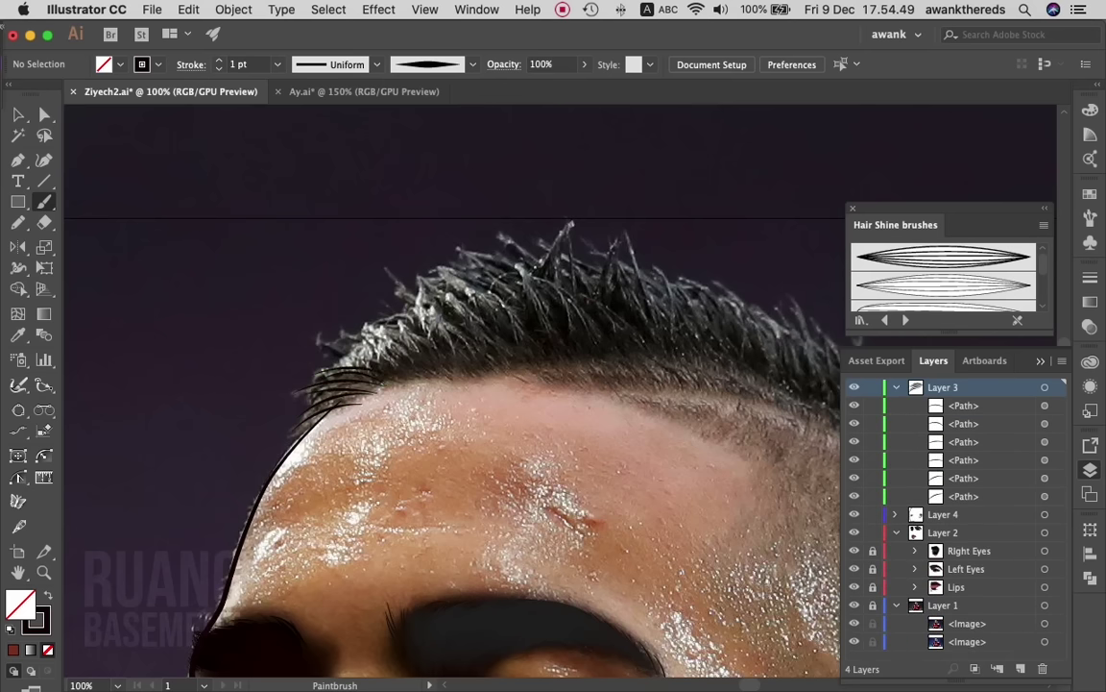
pyautogui.hscroll(3, 451, 403)
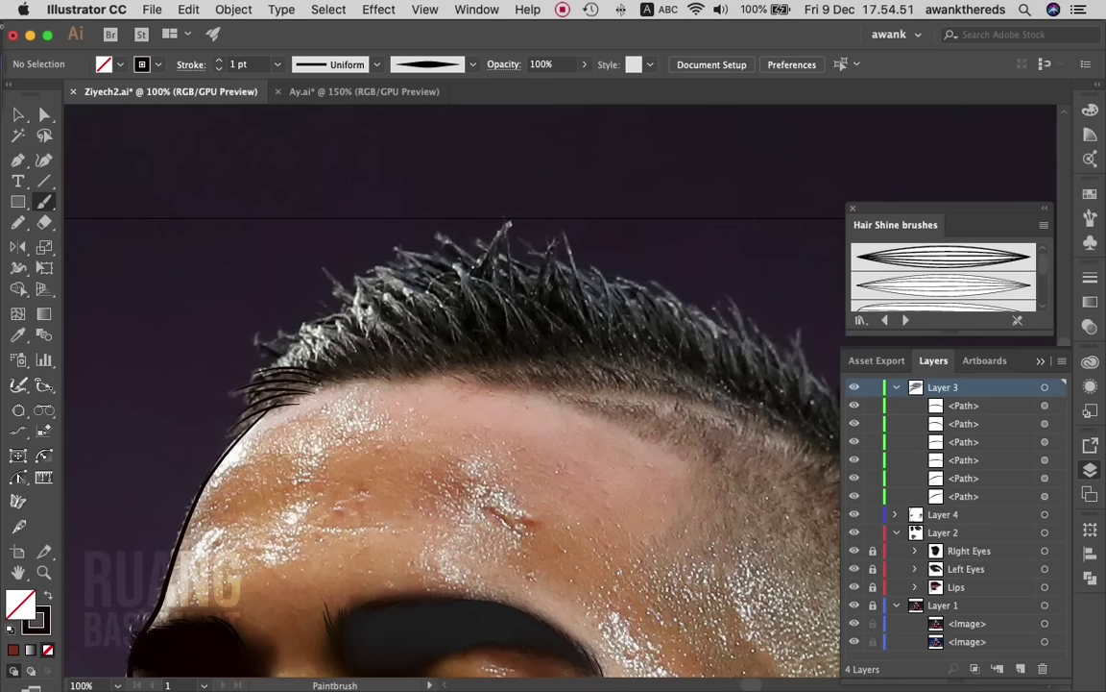
pyautogui.moveTo(439, 231); pyautogui.dragTo(437, 231)
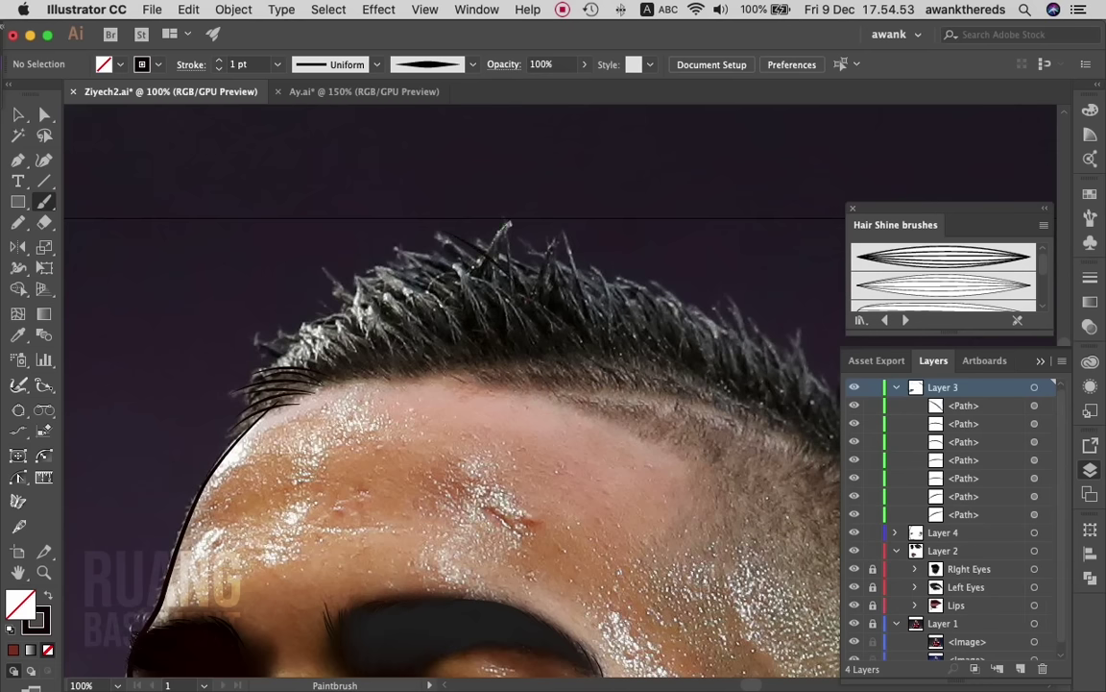
pyautogui.moveTo(509, 225); pyautogui.dragTo(485, 252)
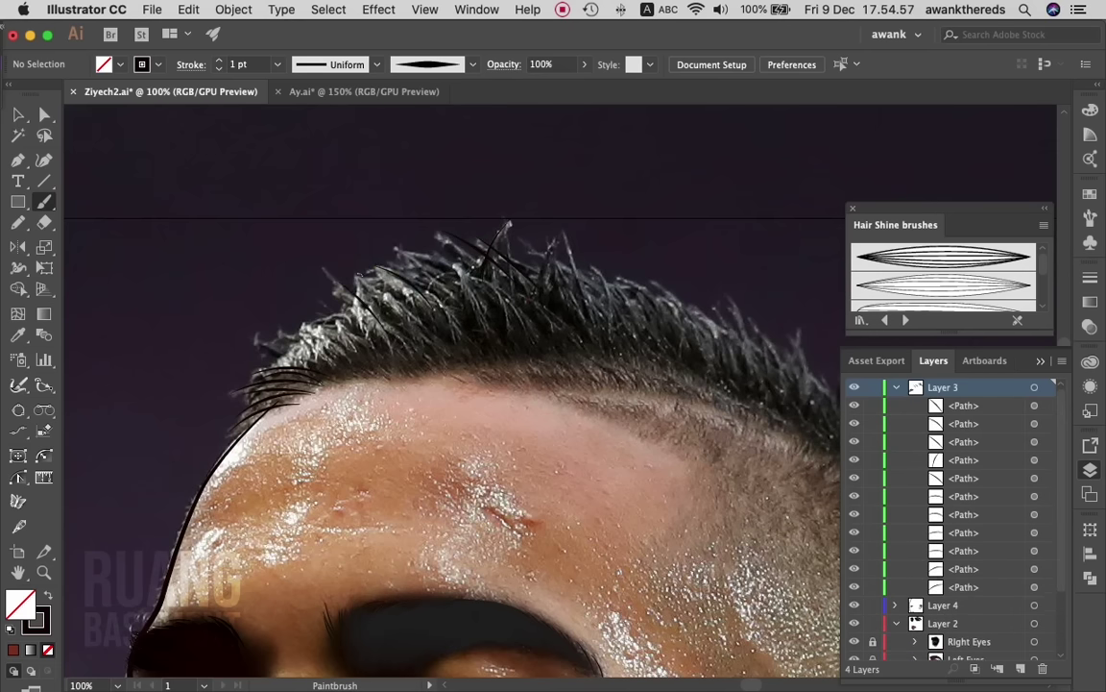
# - Set the brush to 3 pt and paint thicker dark strands across the hair toward the right
pyautogui.click(219, 60)
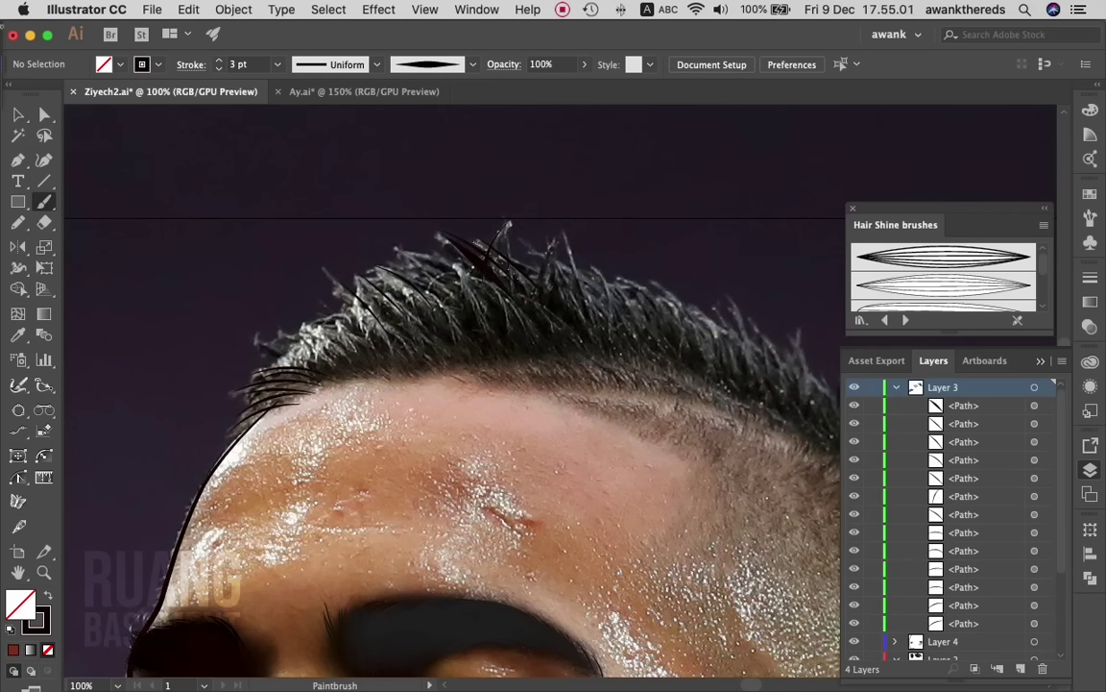
pyautogui.moveTo(530, 291); pyautogui.dragTo(443, 235)
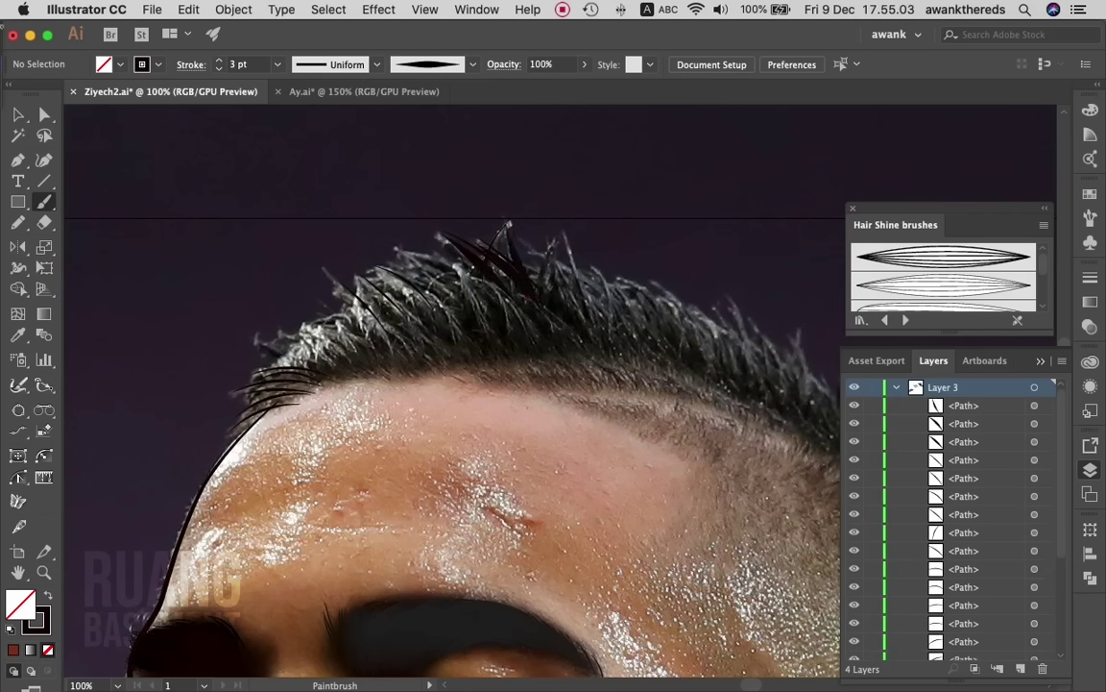
pyautogui.moveTo(530, 273); pyautogui.dragTo(475, 223)
pyautogui.moveTo(542, 279)
pyautogui.mouseDown()
pyautogui.moveTo(504, 207)
pyautogui.moveTo(534, 240)
pyautogui.mouseUp()
pyautogui.moveTo(586, 292); pyautogui.dragTo(551, 242)
pyautogui.moveTo(620, 303); pyautogui.dragTo(575, 257)
pyautogui.moveTo(686, 336); pyautogui.dragTo(586, 250)
pyautogui.moveTo(650, 319); pyautogui.dragTo(615, 270)
# - Paint more strands along the right hairline and through the middle and top of the hair
pyautogui.hscroll(3, 634, 317)
pyautogui.scroll(-1, 634, 317)
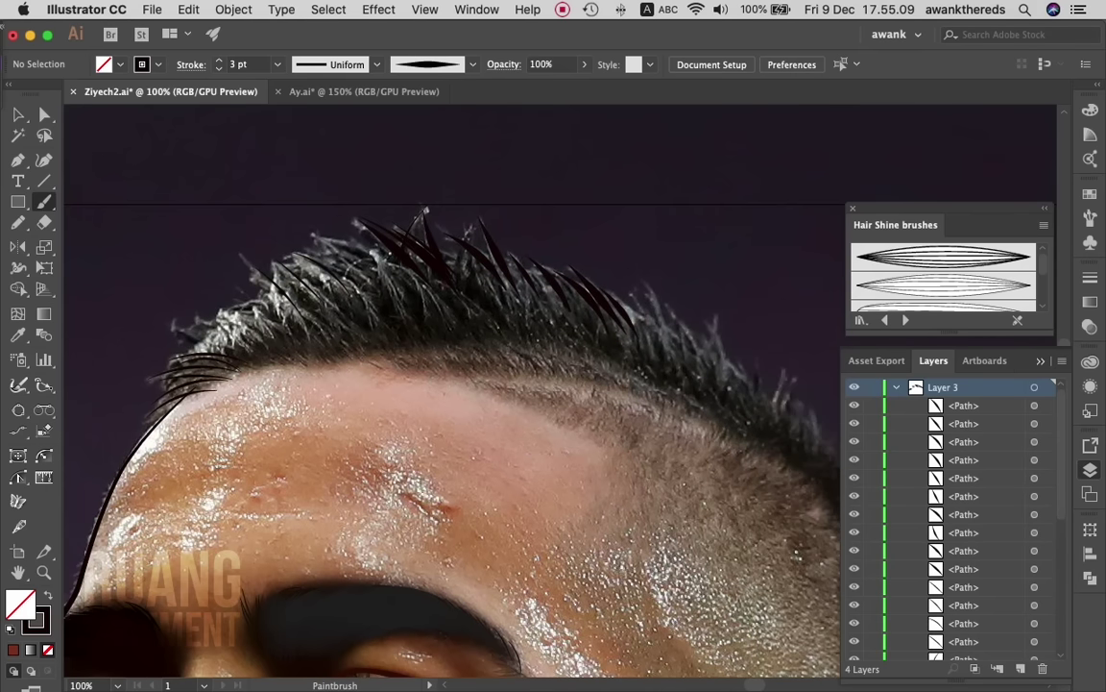
pyautogui.moveTo(679, 364); pyautogui.dragTo(642, 286)
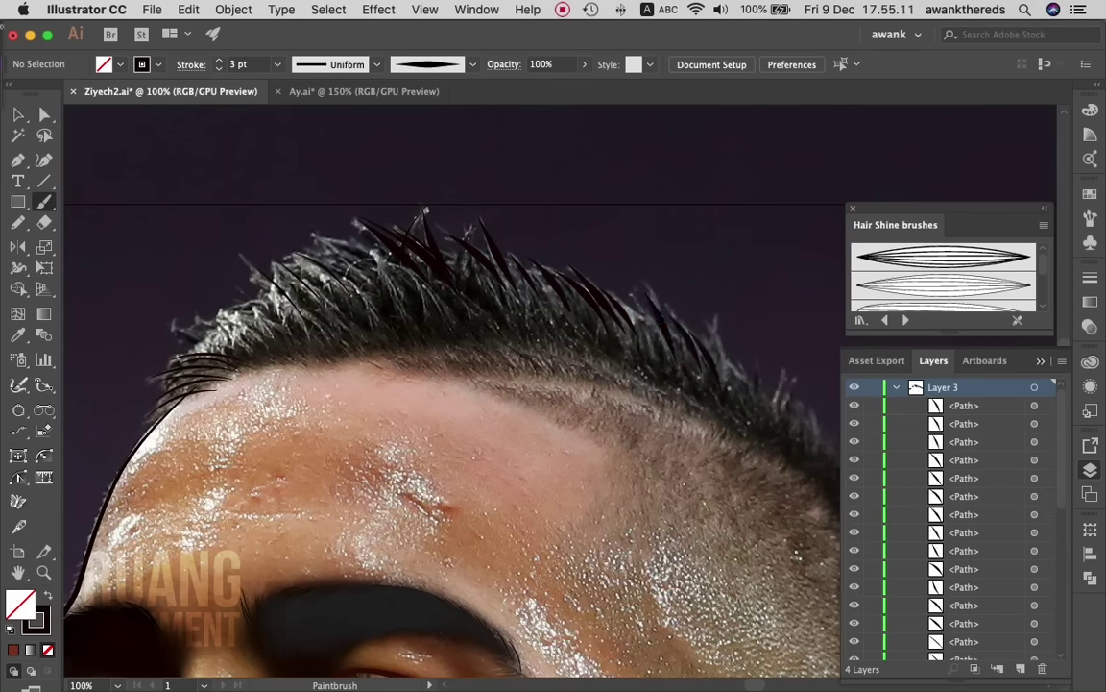
pyautogui.moveTo(677, 370)
pyautogui.mouseDown()
pyautogui.moveTo(638, 296)
pyautogui.moveTo(618, 298)
pyautogui.mouseUp()
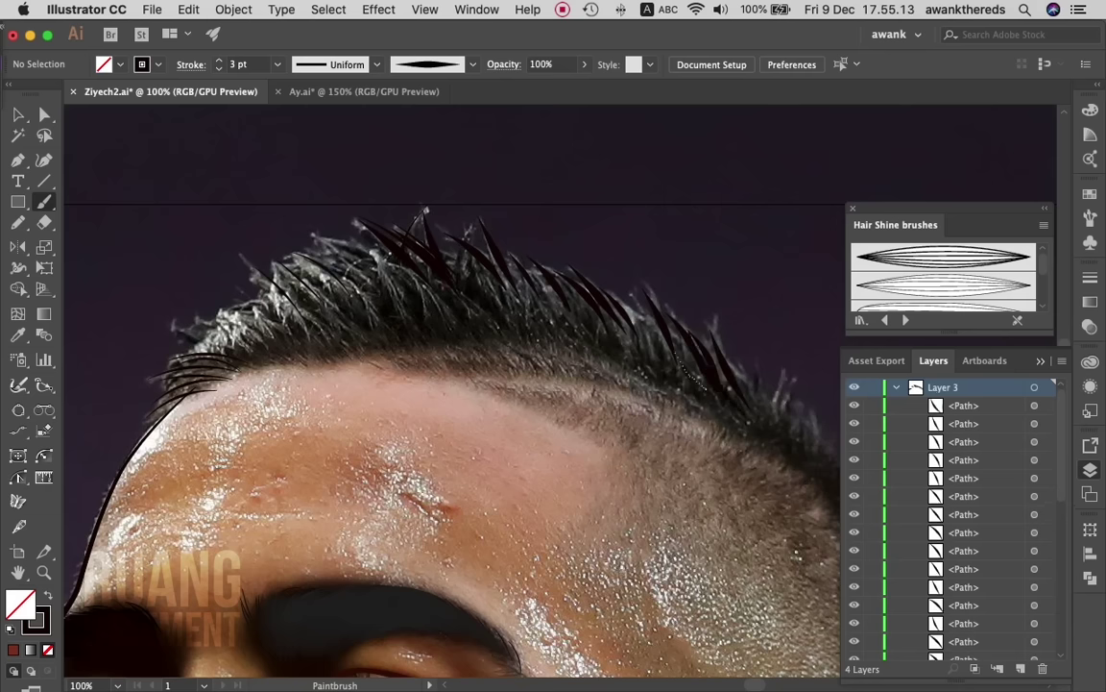
pyautogui.moveTo(636, 352); pyautogui.dragTo(580, 261)
pyautogui.scroll(1, 451, 384)
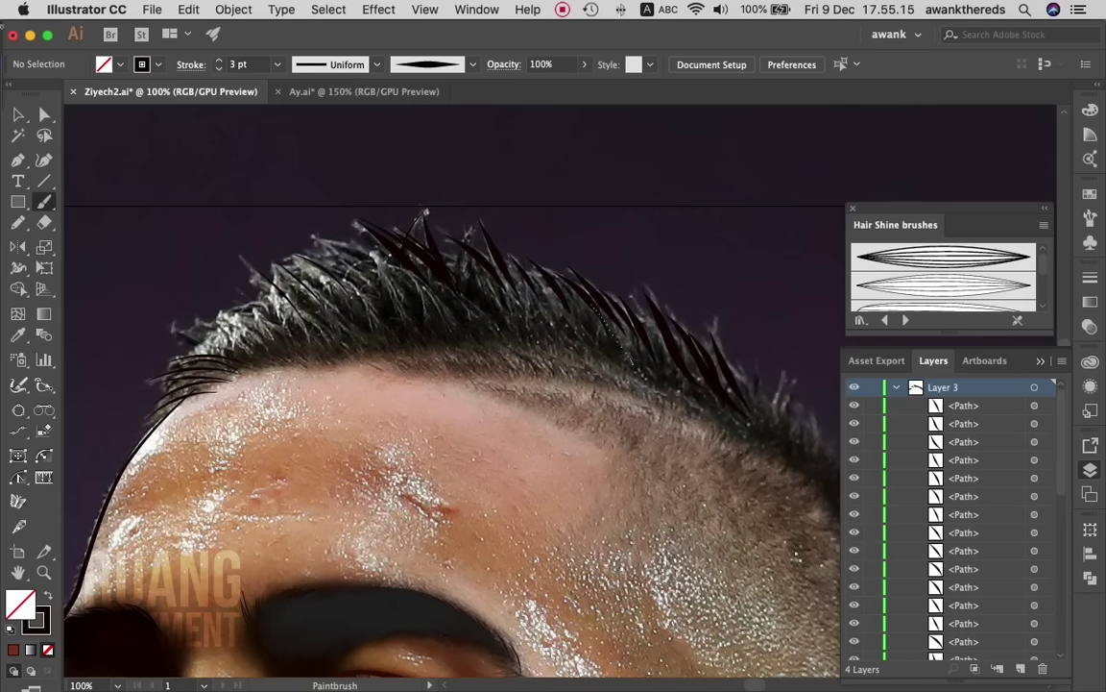
pyautogui.moveTo(538, 325); pyautogui.dragTo(475, 250)
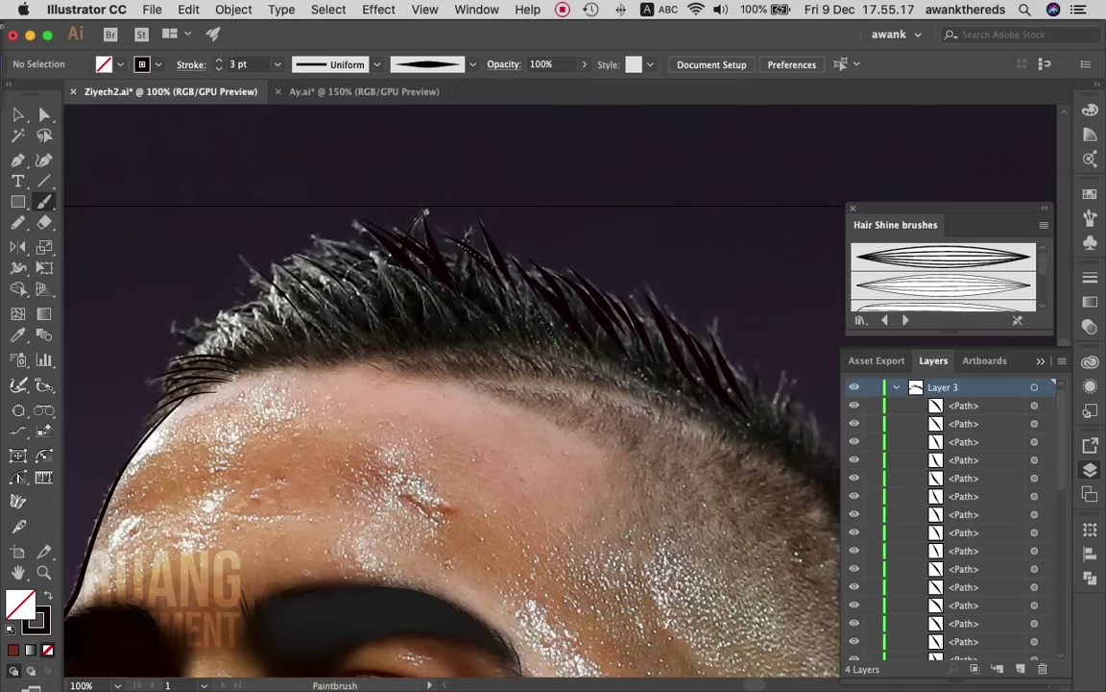
pyautogui.moveTo(493, 296); pyautogui.dragTo(438, 234)
pyautogui.moveTo(449, 277); pyautogui.dragTo(426, 211)
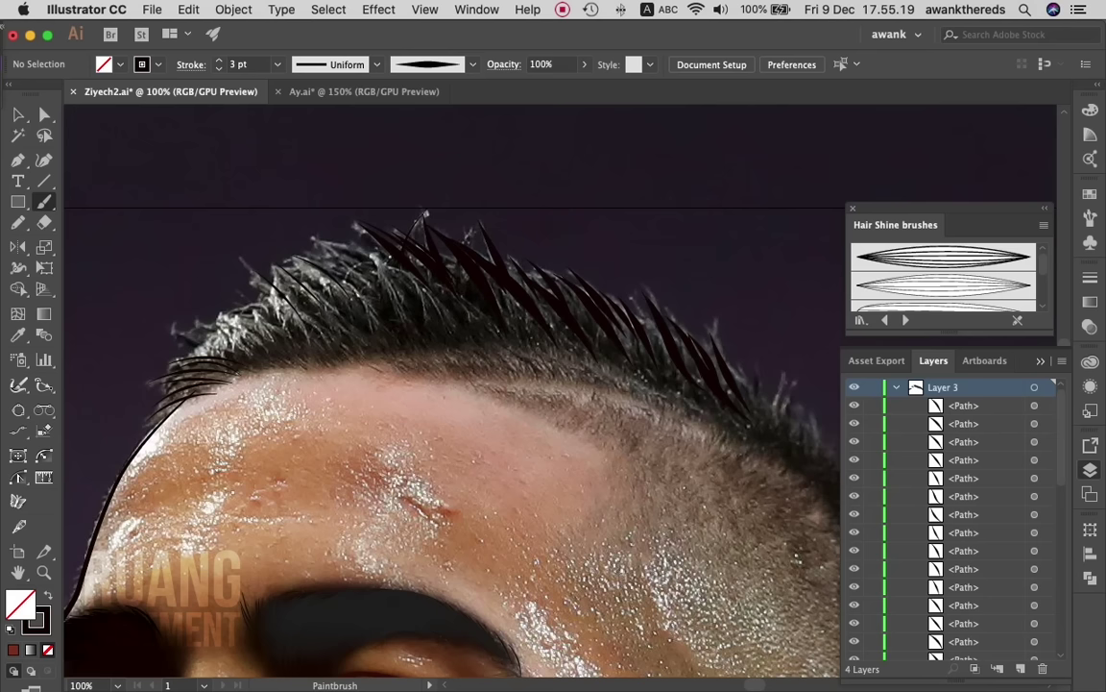
# - Paint strands at the left hairline, using a 2 pt brush for finer ones at the far left
pyautogui.moveTo(325, 314); pyautogui.dragTo(253, 241)
pyautogui.moveTo(288, 305); pyautogui.dragTo(247, 241)
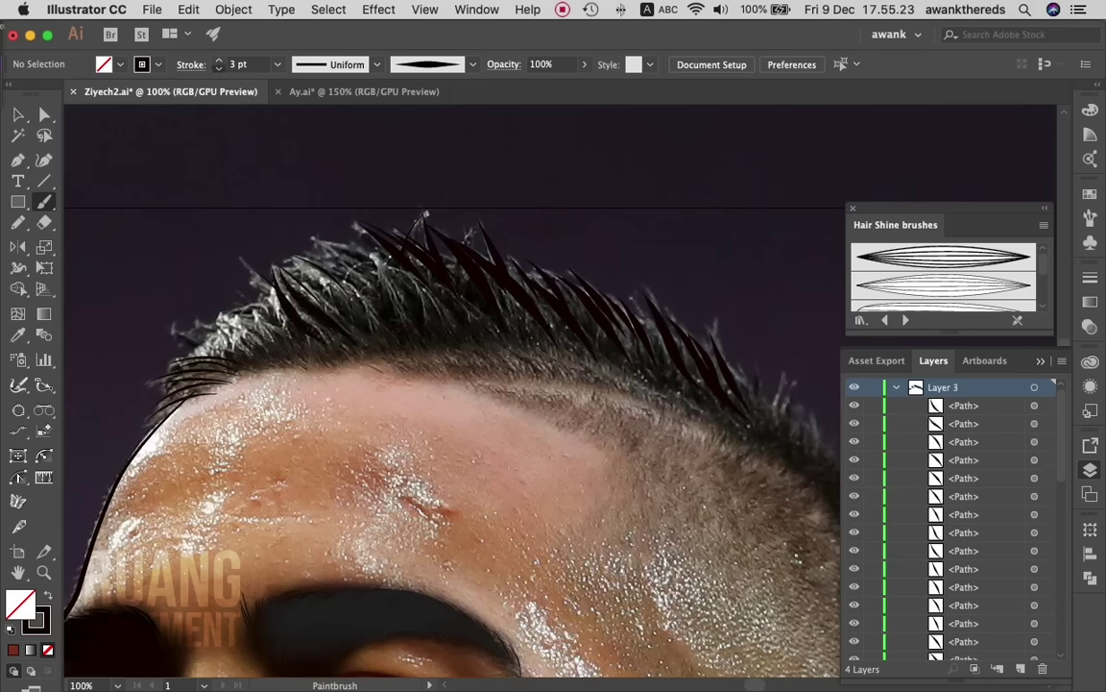
pyautogui.click(219, 68)
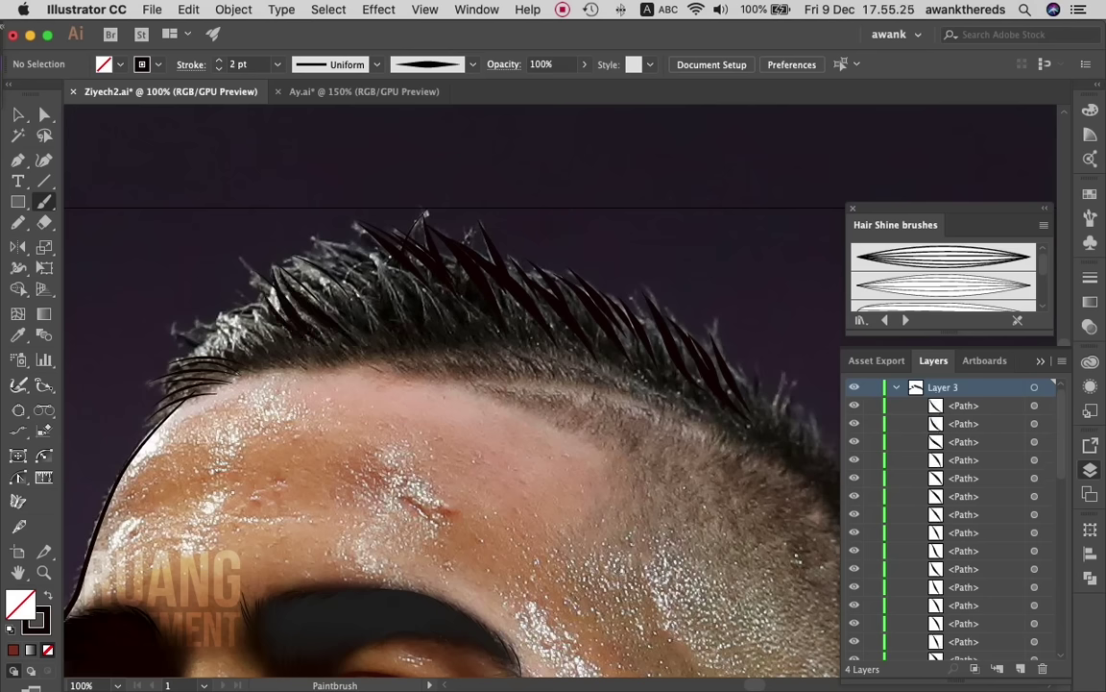
pyautogui.moveTo(274, 315); pyautogui.dragTo(228, 272)
pyautogui.moveTo(253, 311)
pyautogui.mouseDown()
pyautogui.moveTo(191, 282)
pyautogui.moveTo(198, 299)
pyautogui.mouseUp()
# - Paint a fine 0,5 pt bristle Hair Shine strand across the top of the hair
pyautogui.click(944, 264)
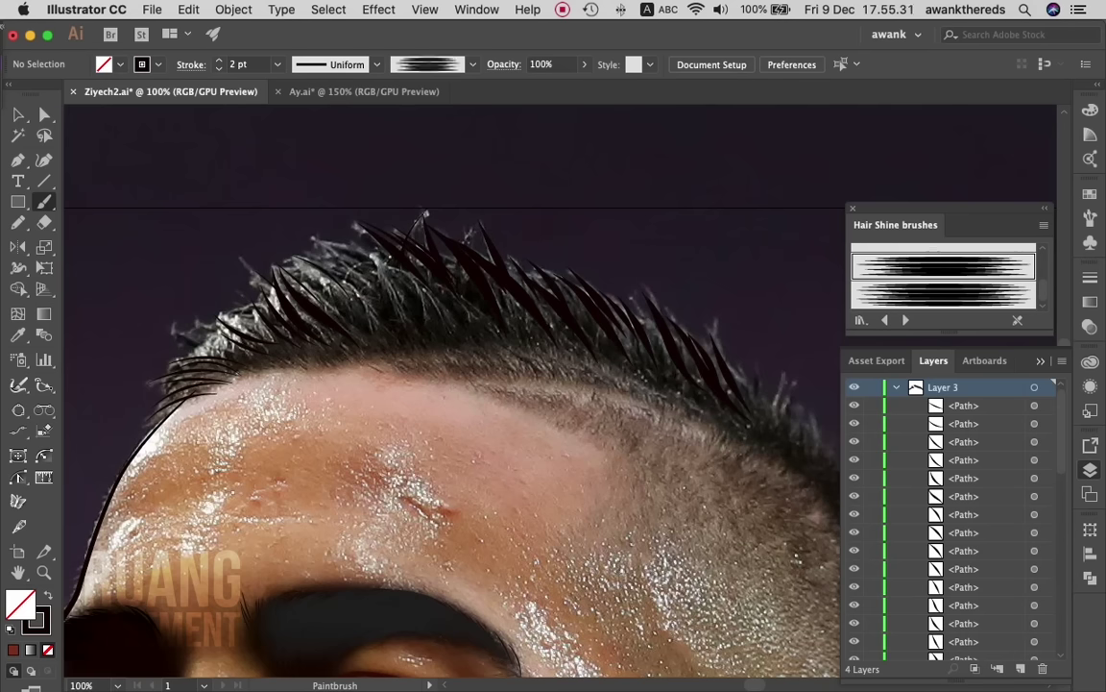
pyautogui.click(219, 69)
pyautogui.moveTo(264, 228); pyautogui.dragTo(364, 315)
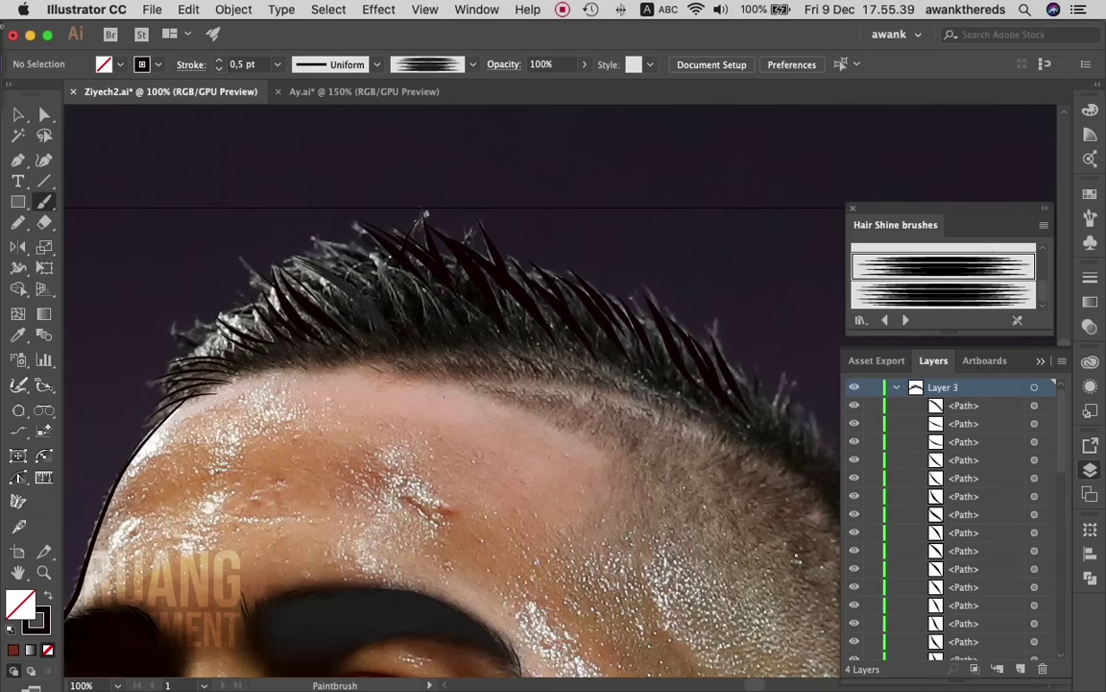
# - Keep the new strand's dark stroke colour, then set the Paintbrush to 0,75 pt
pyautogui.press('v')
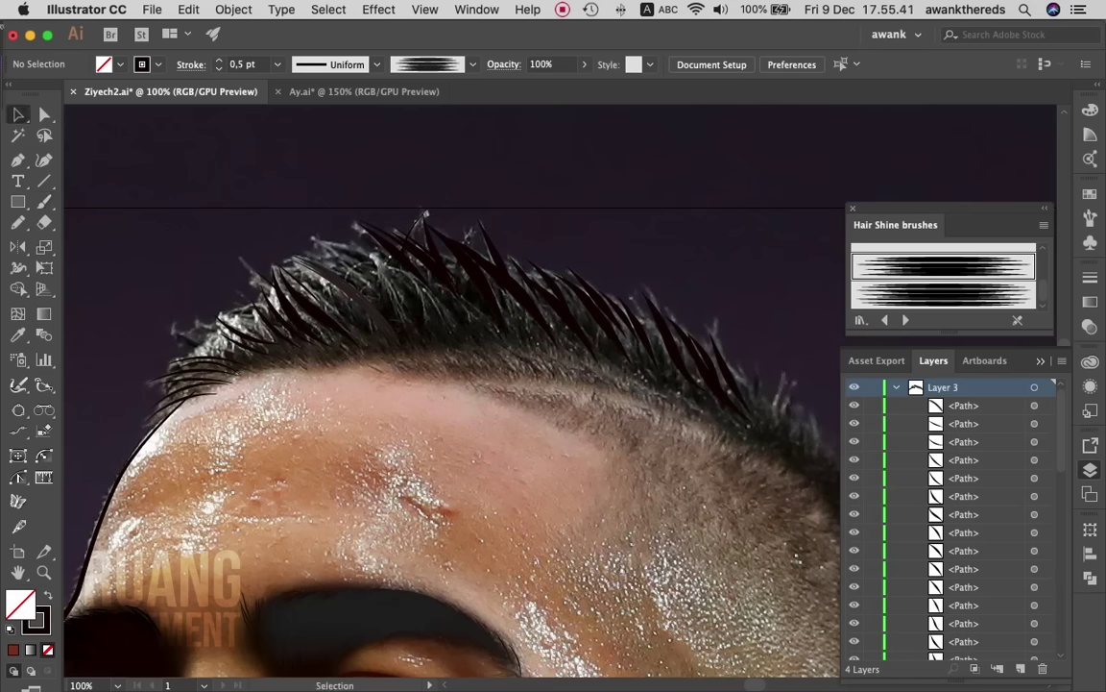
pyautogui.click(336, 282)
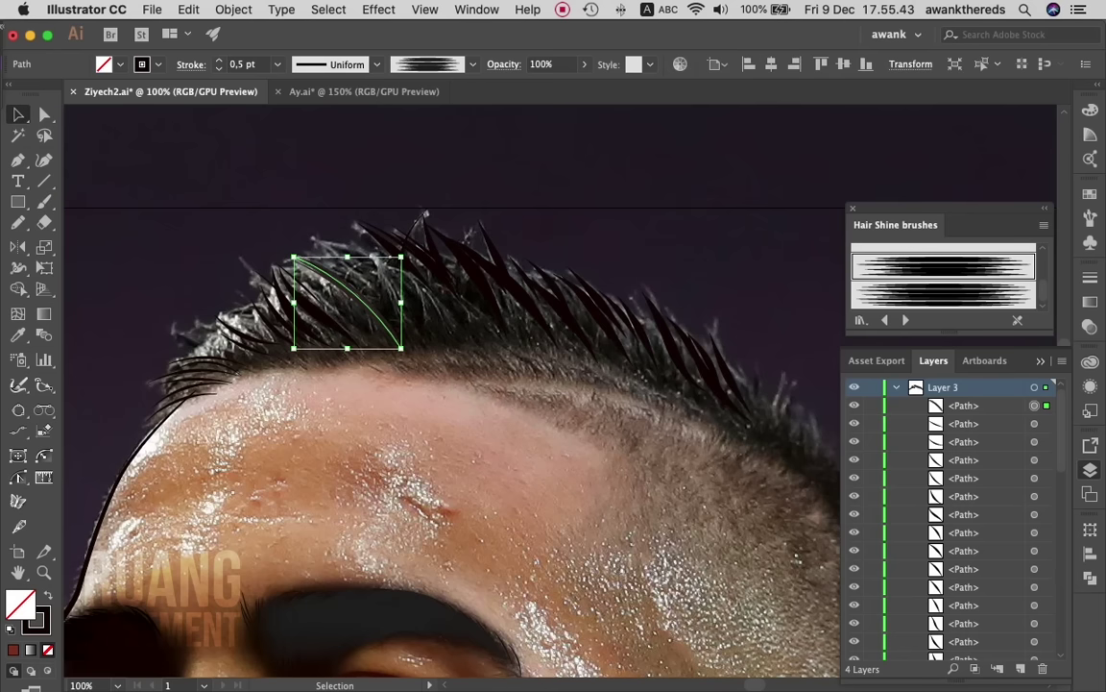
pyautogui.click(1090, 109)
pyautogui.doubleClick(36, 619)
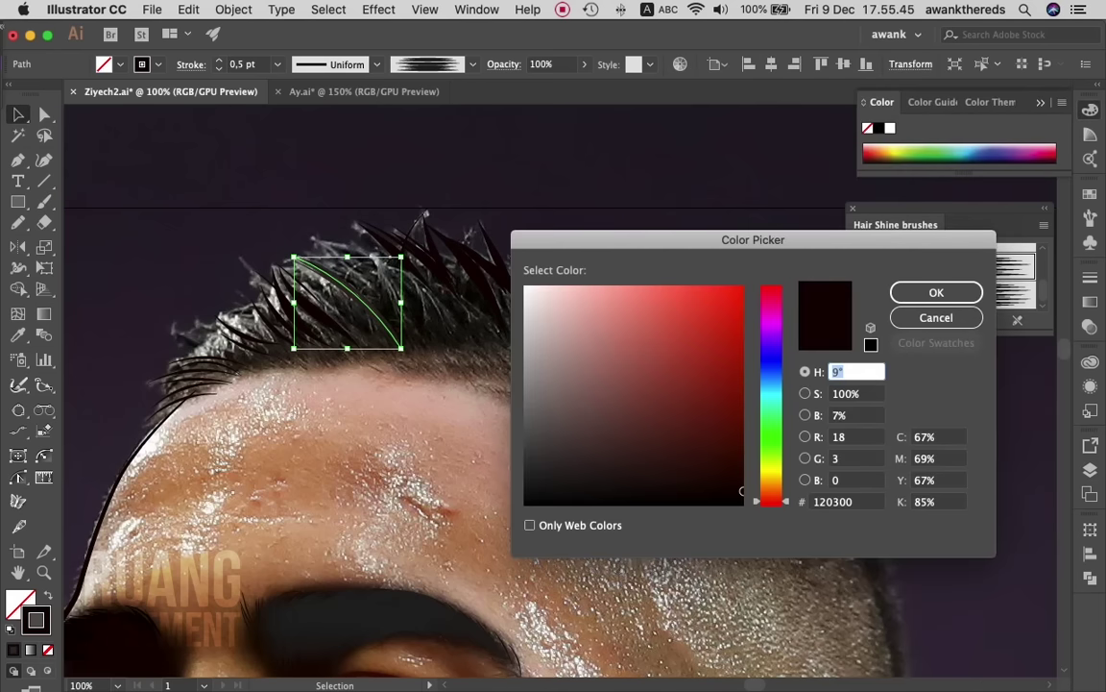
pyautogui.press('Return')
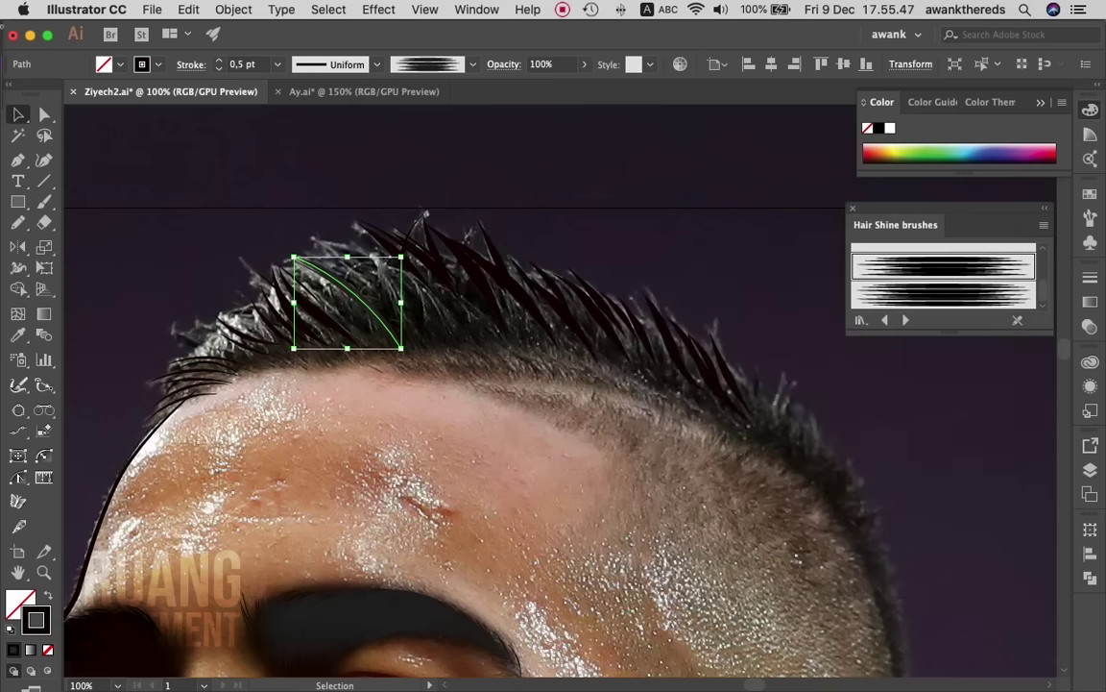
pyautogui.press('b')
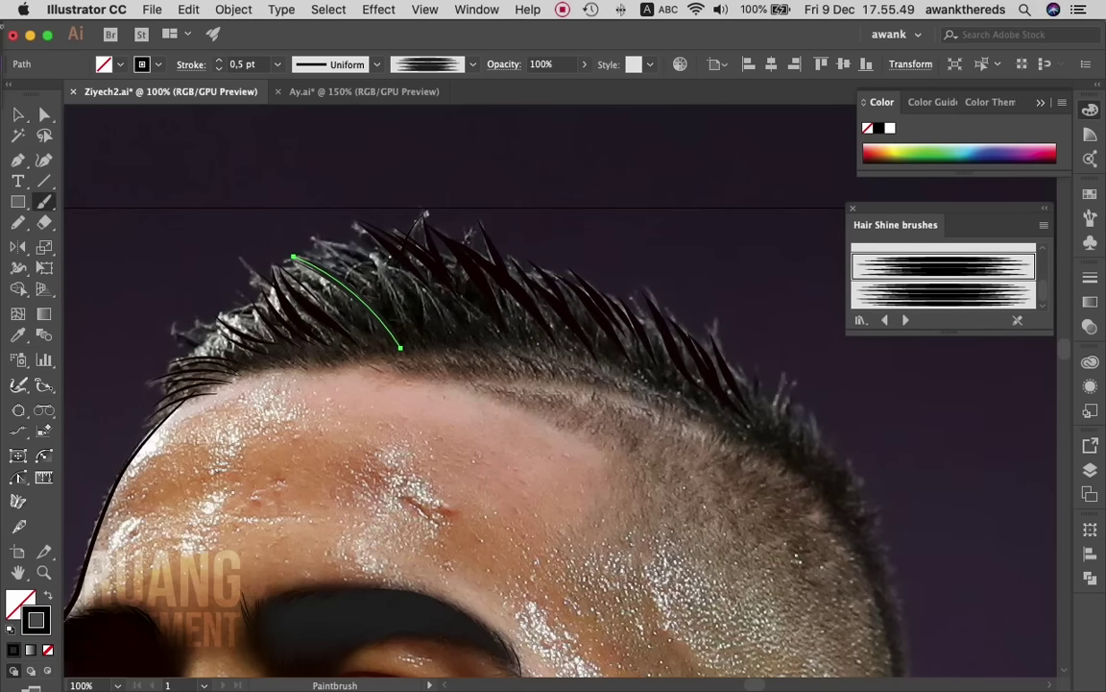
pyautogui.click(219, 60)
# - Paint dark 0.75 pt strands over the crown's spiky hair
pyautogui.moveTo(372, 309); pyautogui.dragTo(292, 222)
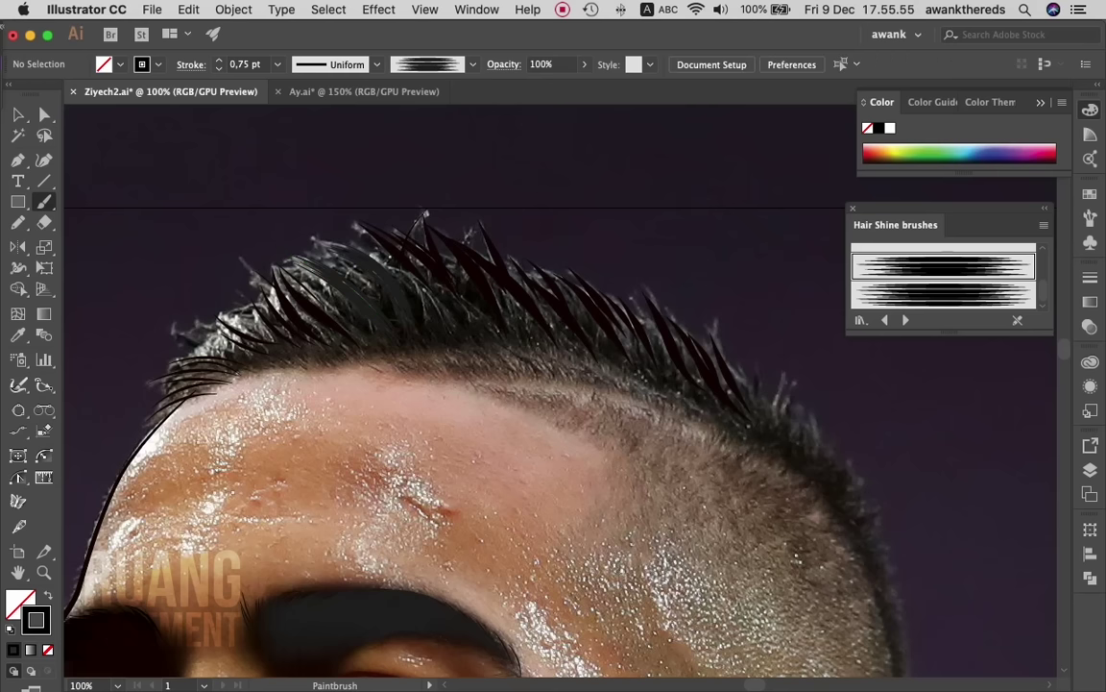
pyautogui.moveTo(389, 305)
pyautogui.mouseDown()
pyautogui.moveTo(336, 219)
pyautogui.moveTo(349, 221)
pyautogui.mouseUp()
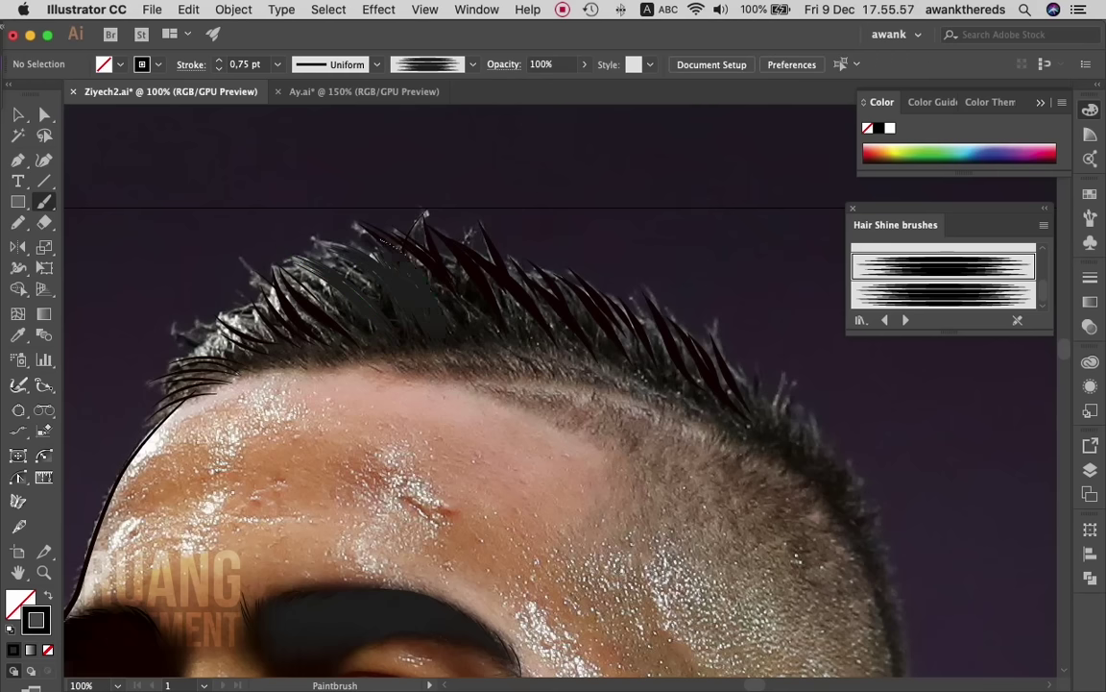
pyautogui.moveTo(413, 292); pyautogui.dragTo(357, 222)
pyautogui.moveTo(429, 291); pyautogui.dragTo(389, 223)
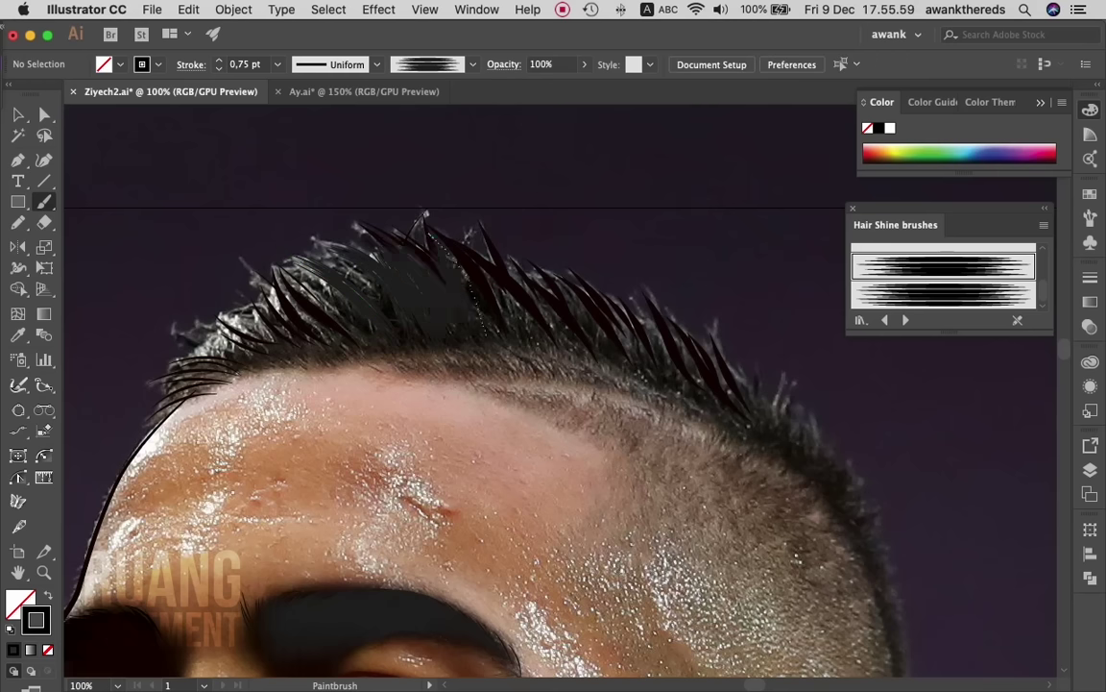
pyautogui.moveTo(504, 317); pyautogui.dragTo(459, 247)
pyautogui.moveTo(467, 301); pyautogui.dragTo(425, 221)
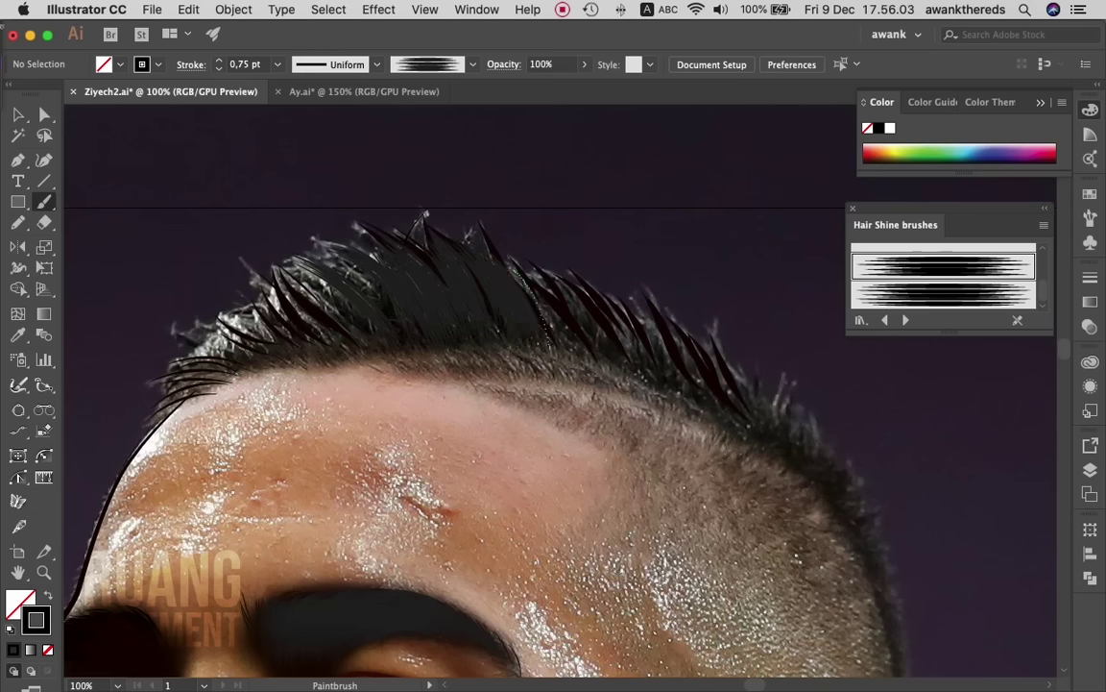
# - Add strands further right across the crown and along the right hairline
pyautogui.moveTo(549, 328); pyautogui.dragTo(509, 257)
pyautogui.moveTo(588, 350); pyautogui.dragTo(562, 274)
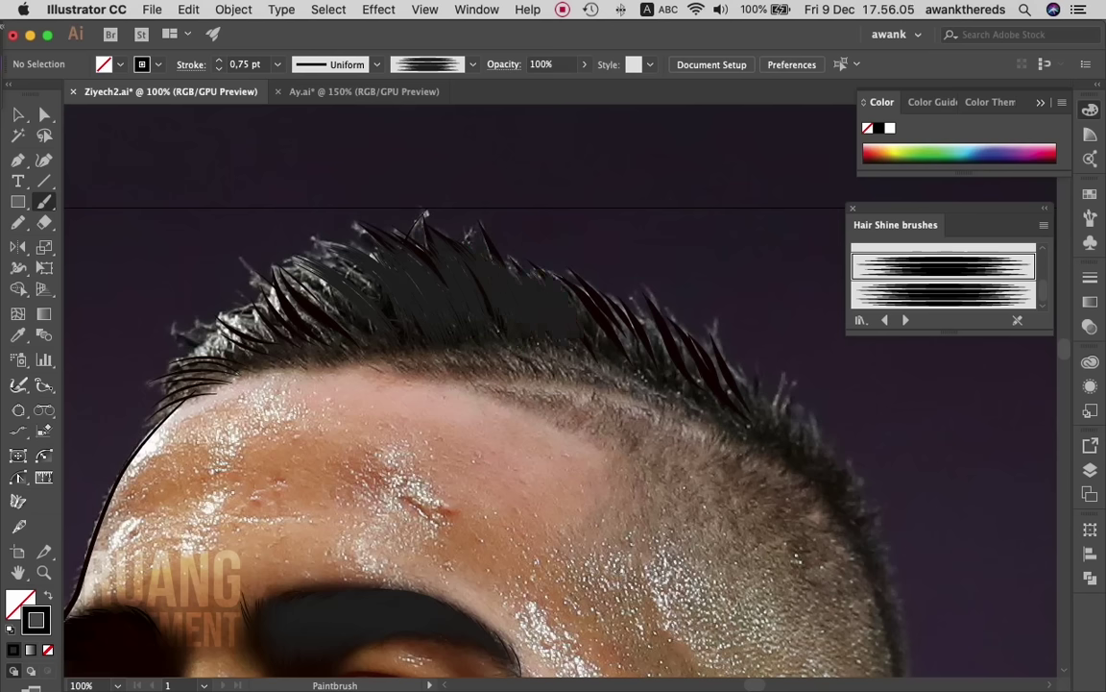
pyautogui.moveTo(543, 324); pyautogui.dragTo(509, 254)
pyautogui.moveTo(567, 323); pyautogui.dragTo(541, 261)
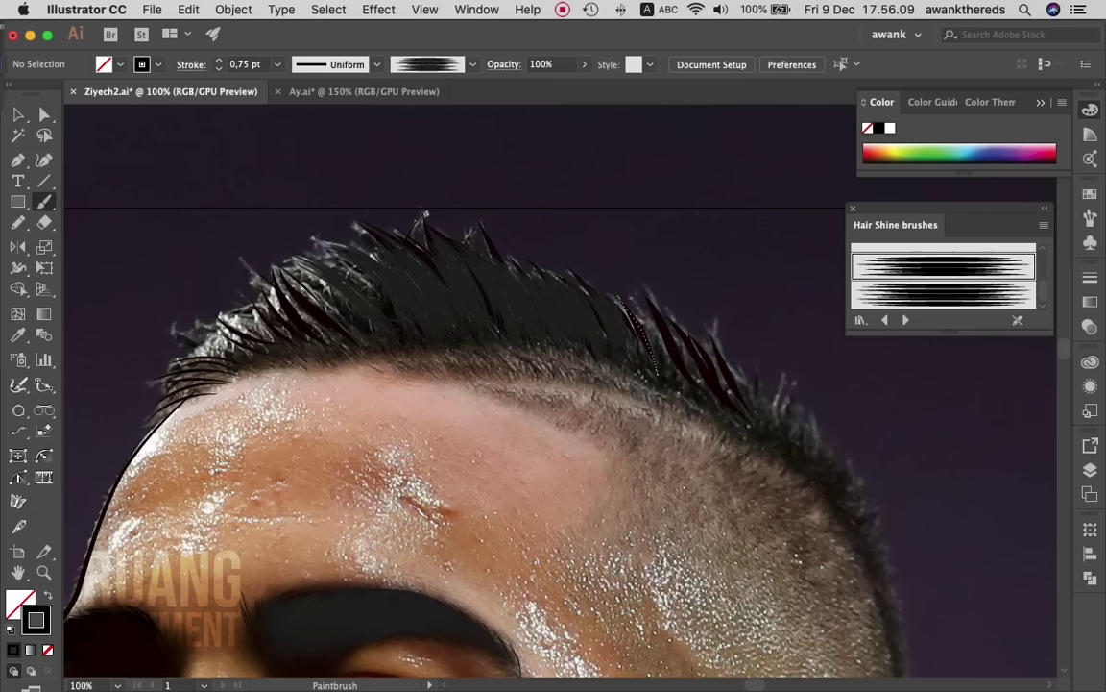
pyautogui.moveTo(622, 343); pyautogui.dragTo(581, 261)
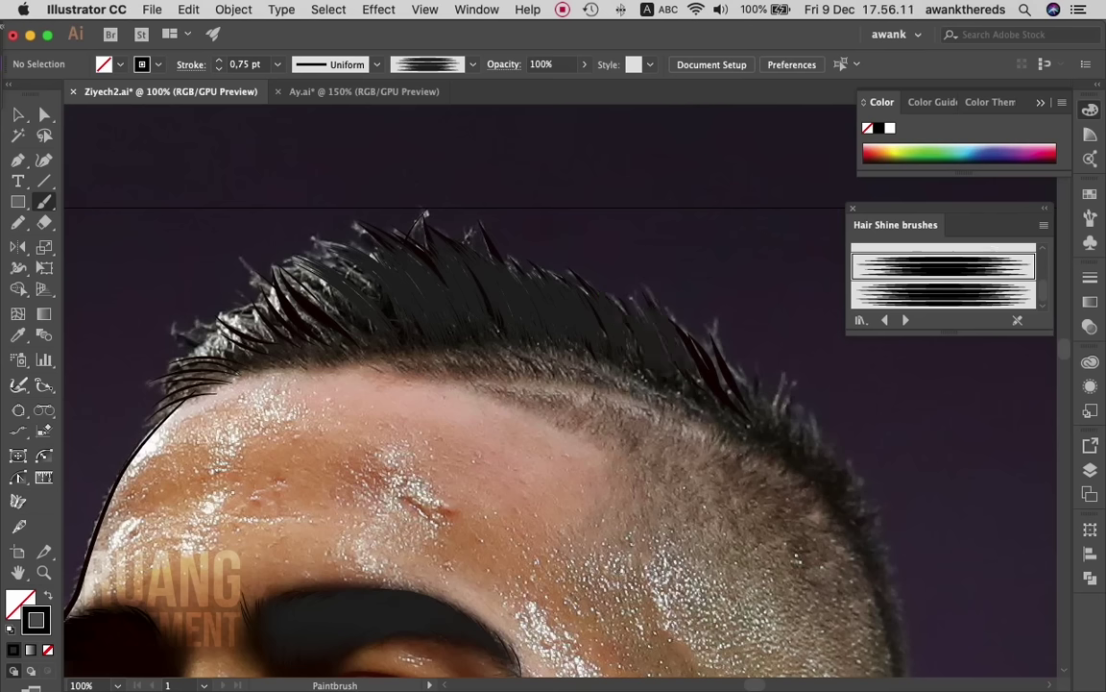
pyautogui.moveTo(634, 354); pyautogui.dragTo(605, 296)
pyautogui.moveTo(672, 375); pyautogui.dragTo(622, 309)
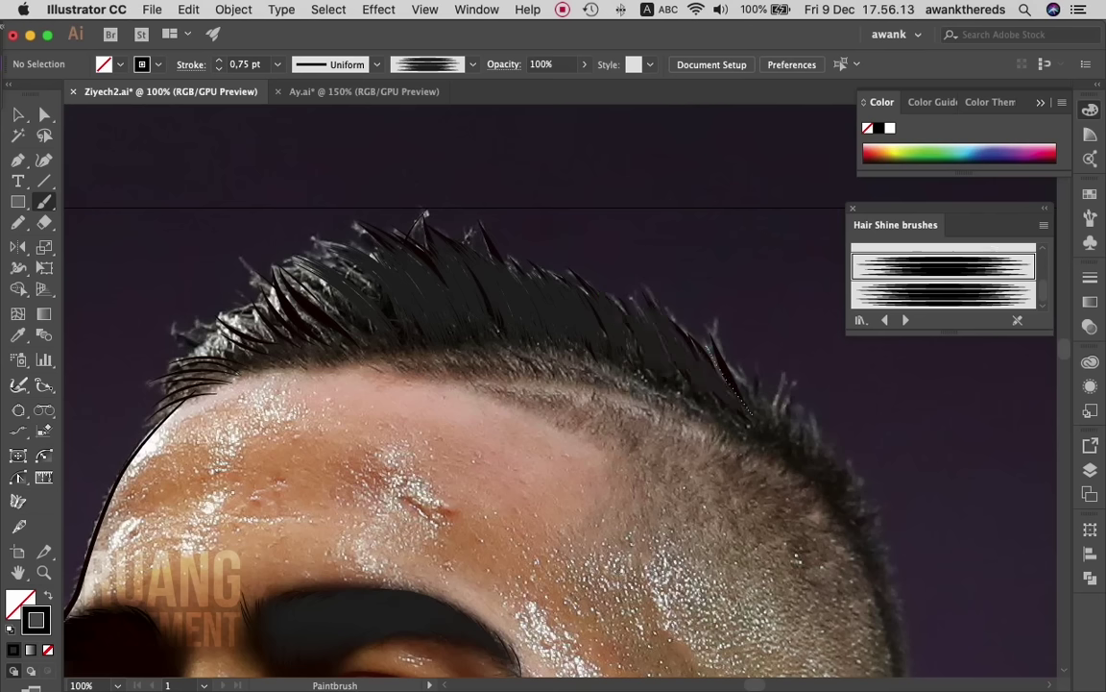
pyautogui.moveTo(672, 347); pyautogui.dragTo(647, 308)
# - Add strands along the left and upper-left hairline
pyautogui.moveTo(303, 312)
pyautogui.mouseDown()
pyautogui.moveTo(251, 250)
pyautogui.moveTo(278, 265)
pyautogui.mouseUp()
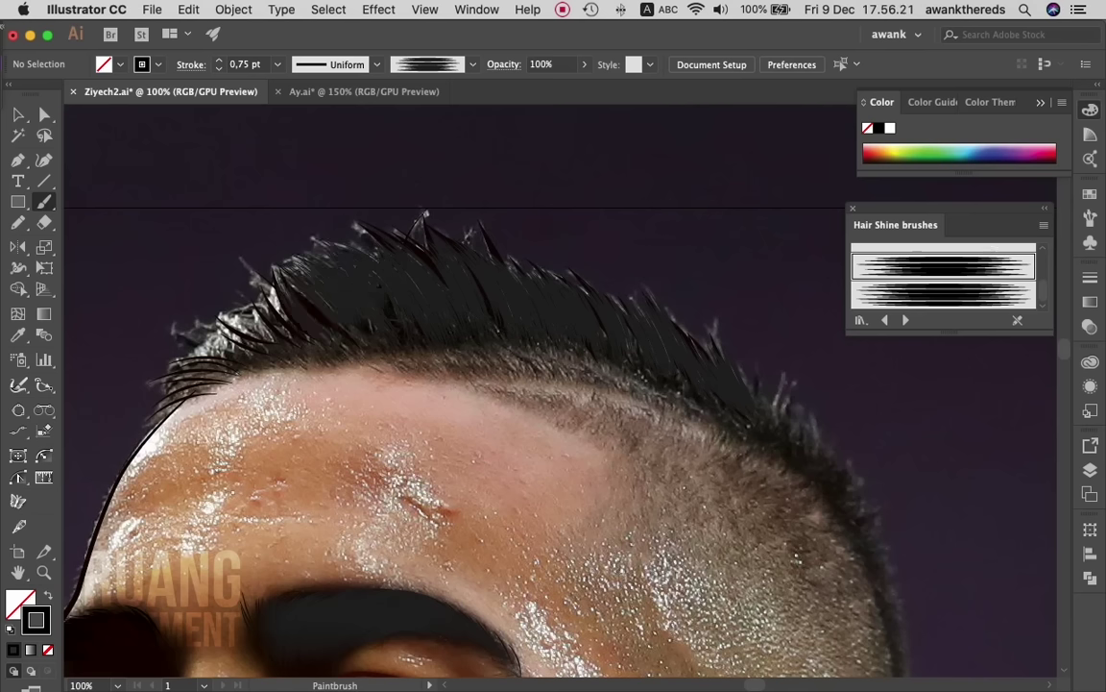
pyautogui.moveTo(198, 366); pyautogui.dragTo(167, 375)
pyautogui.moveTo(229, 348); pyautogui.dragTo(164, 361)
pyautogui.moveTo(249, 345); pyautogui.dragTo(177, 359)
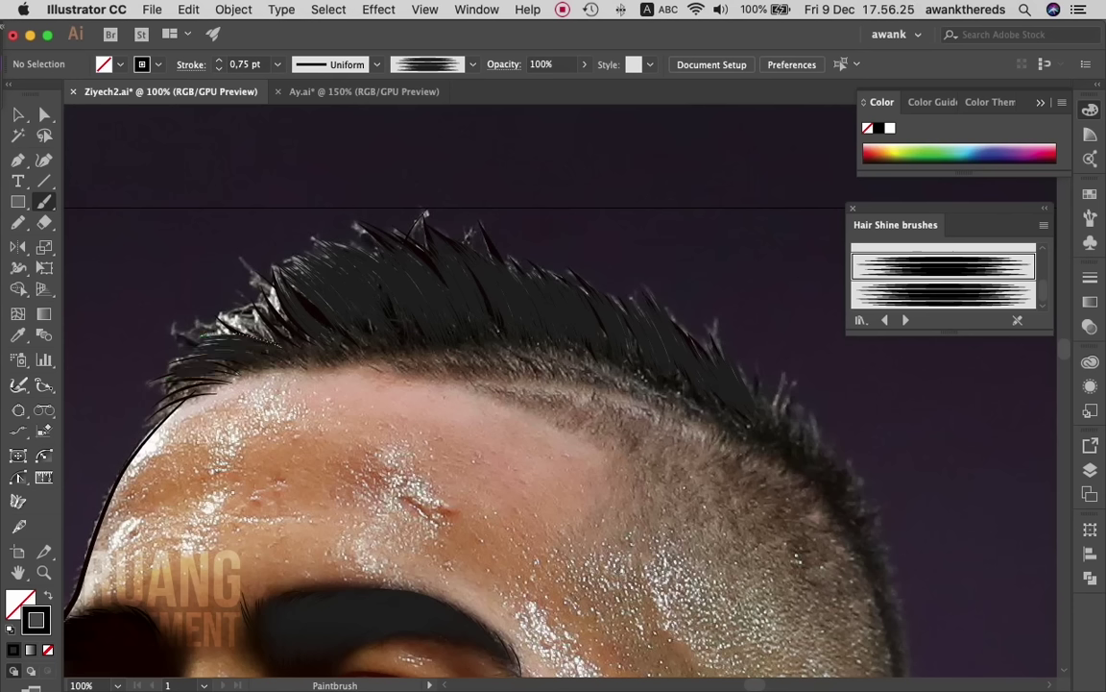
pyautogui.moveTo(252, 309); pyautogui.dragTo(183, 298)
pyautogui.moveTo(270, 313); pyautogui.dragTo(195, 286)
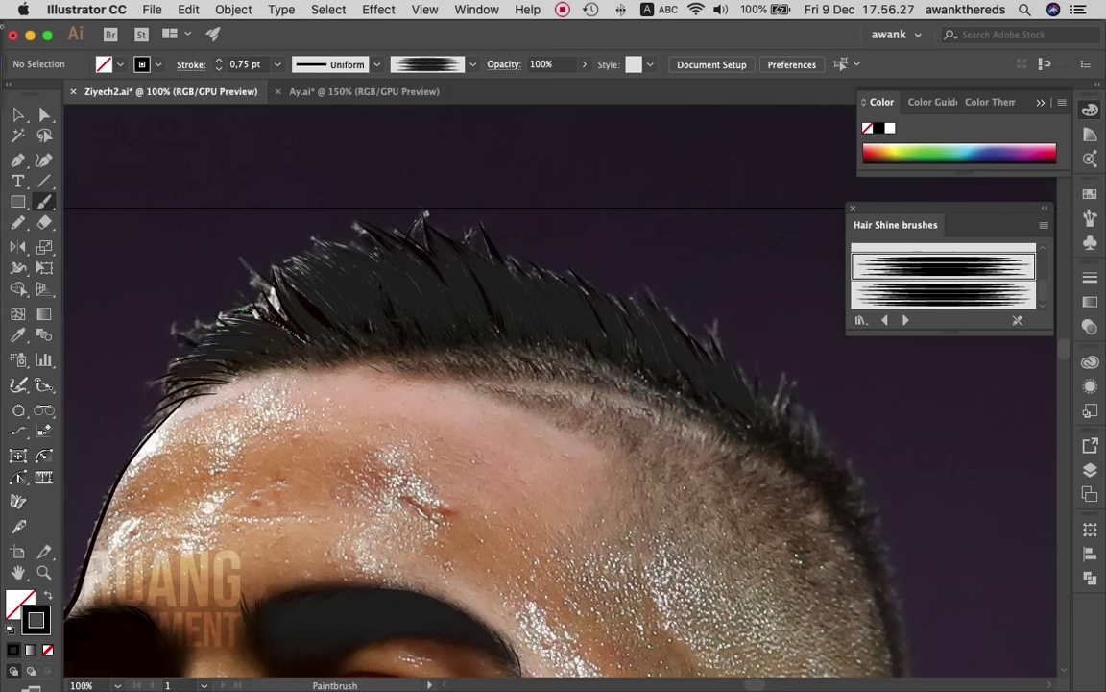
pyautogui.moveTo(275, 309)
pyautogui.mouseDown()
pyautogui.moveTo(216, 276)
pyautogui.moveTo(233, 258)
pyautogui.mouseUp()
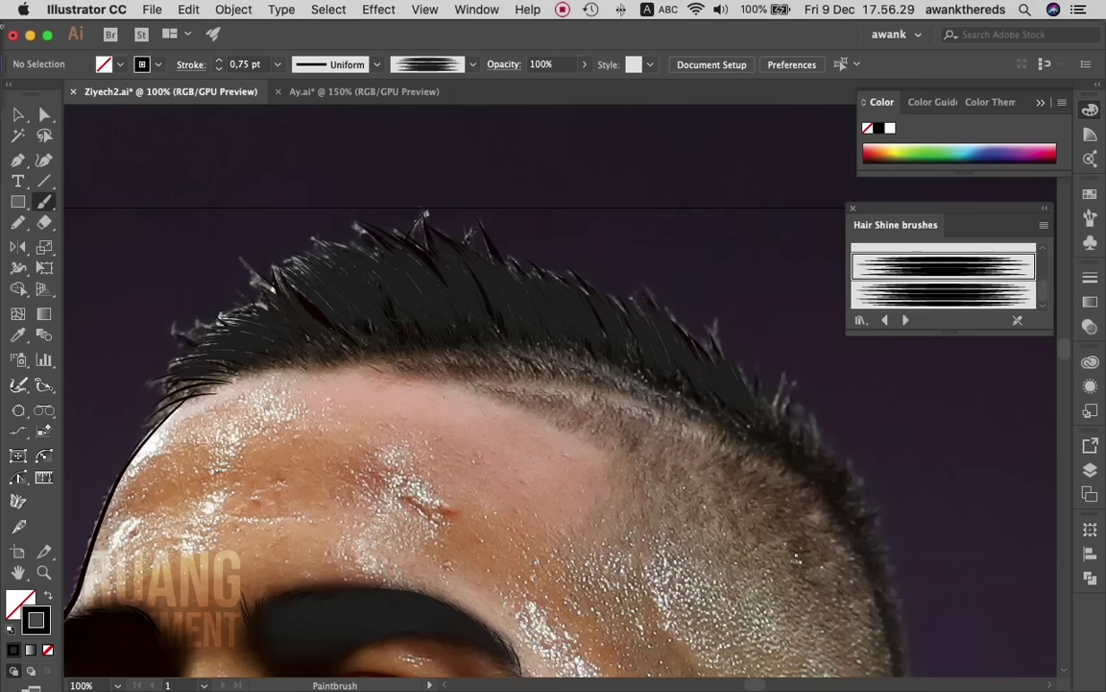
# - Paint two strands down the right side of the hairline
pyautogui.hscroll(5, 438, 405)
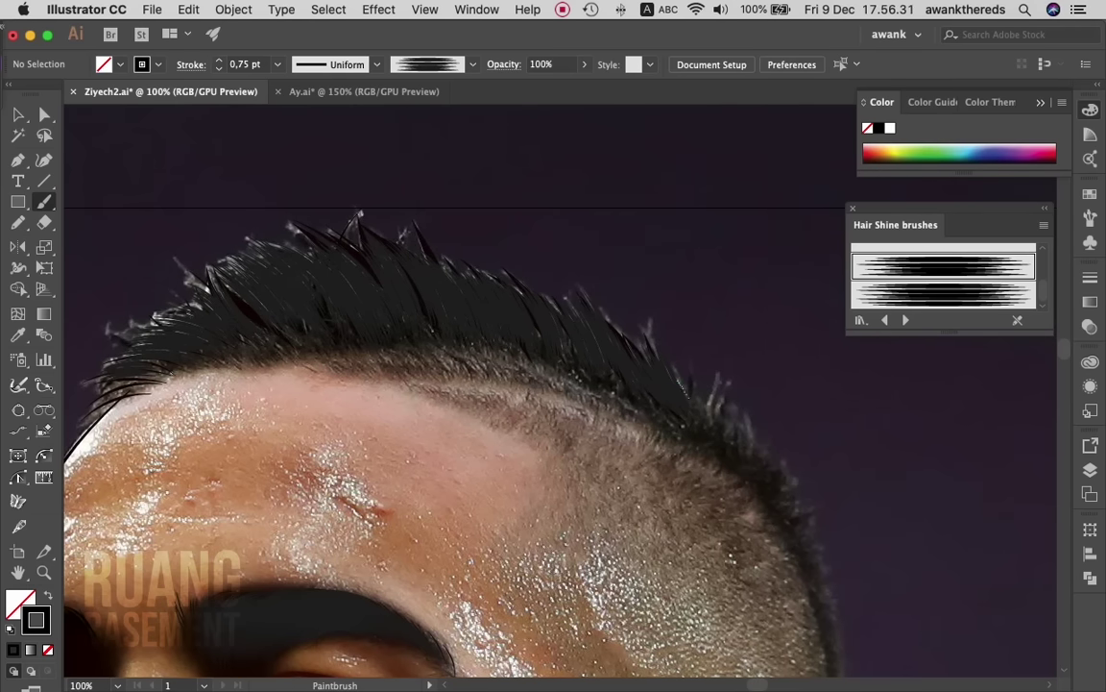
pyautogui.moveTo(709, 432); pyautogui.dragTo(721, 385)
pyautogui.moveTo(658, 423); pyautogui.dragTo(678, 388)
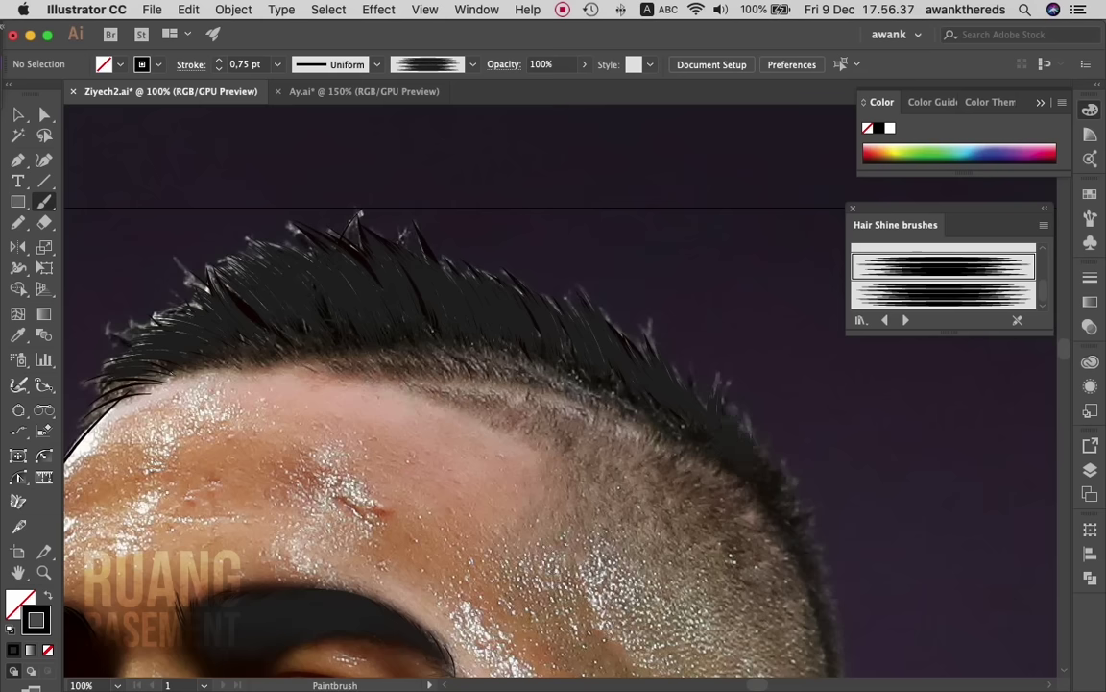
pyautogui.hscroll(3, 404, 403)
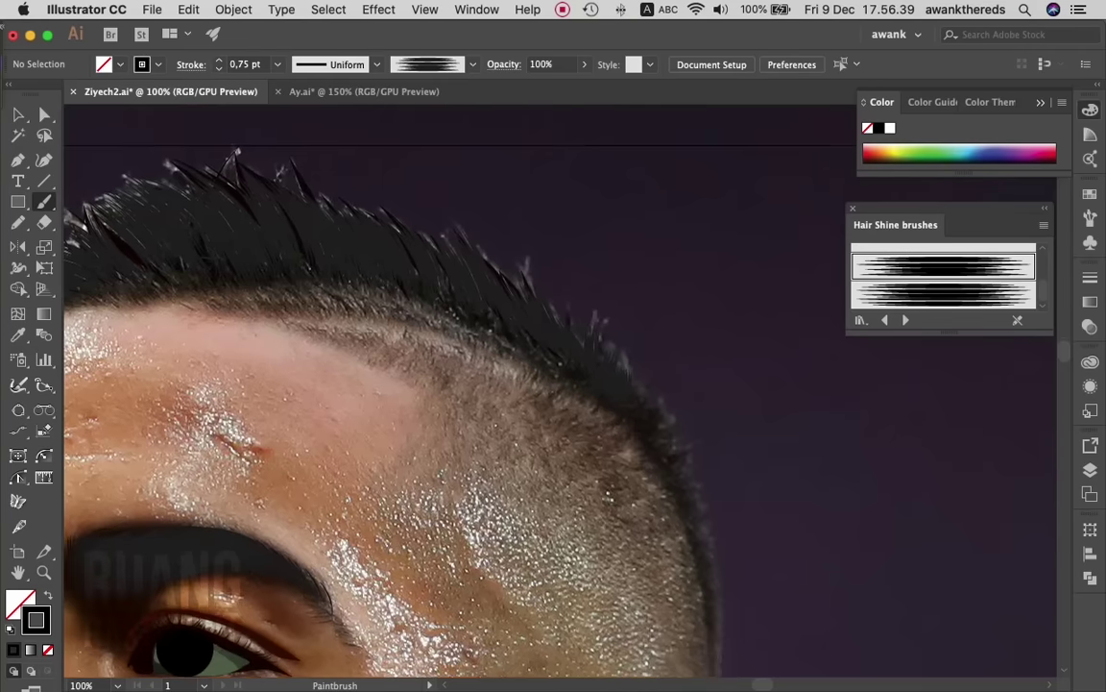
pyautogui.scroll(1, 403, 403)
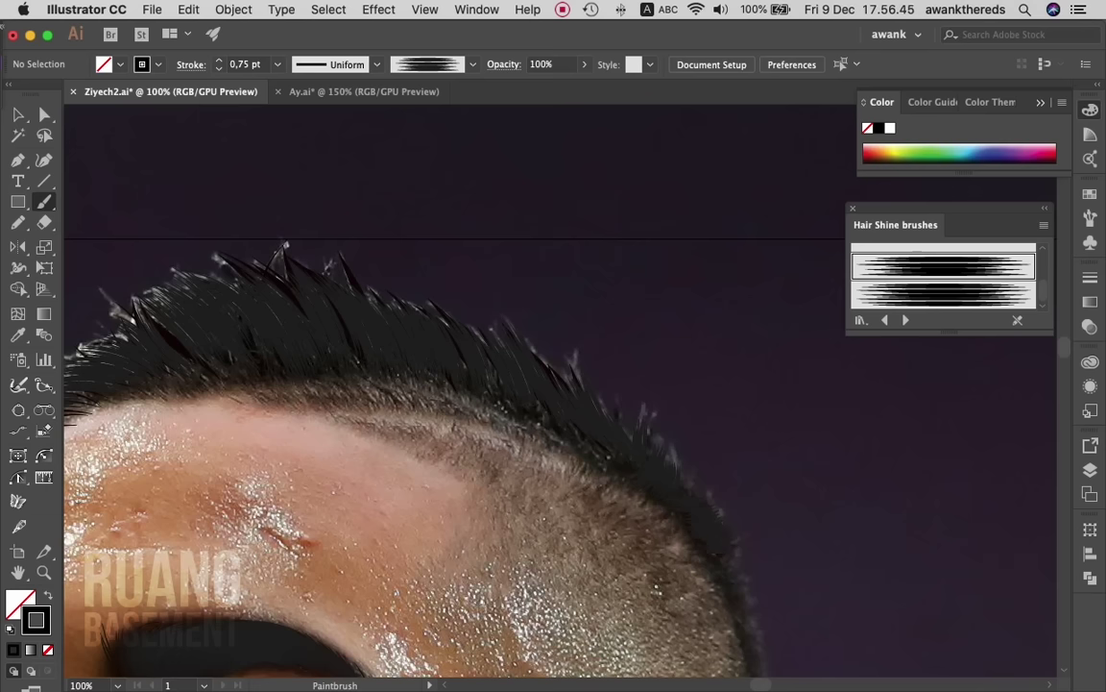
pyautogui.scroll(-3, 403, 442)
pyautogui.hscroll(3, 404, 442)
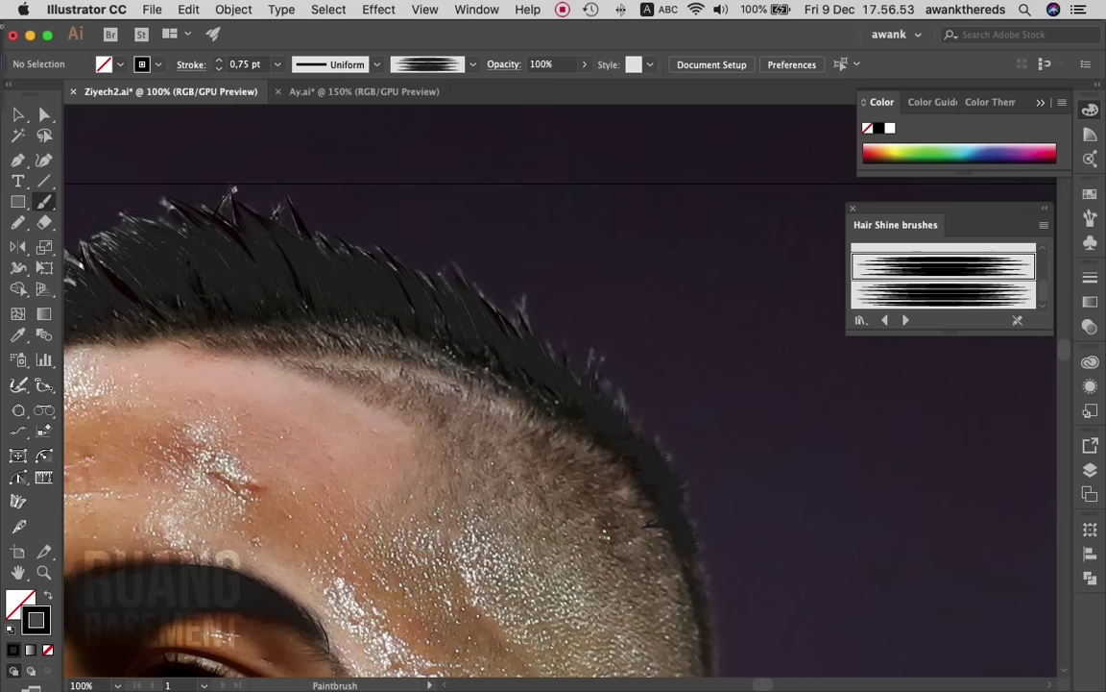
# - Show the Layers panel and hide the reference photo in Layer 1
pyautogui.press('F7')
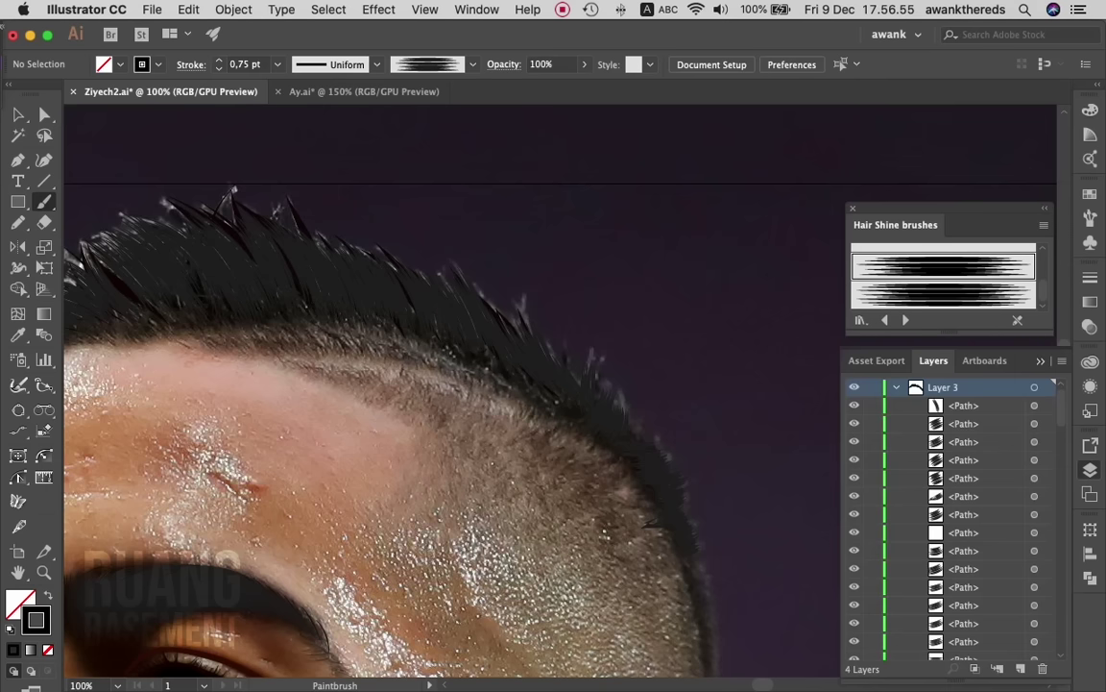
pyautogui.scroll(-5, 951, 519)
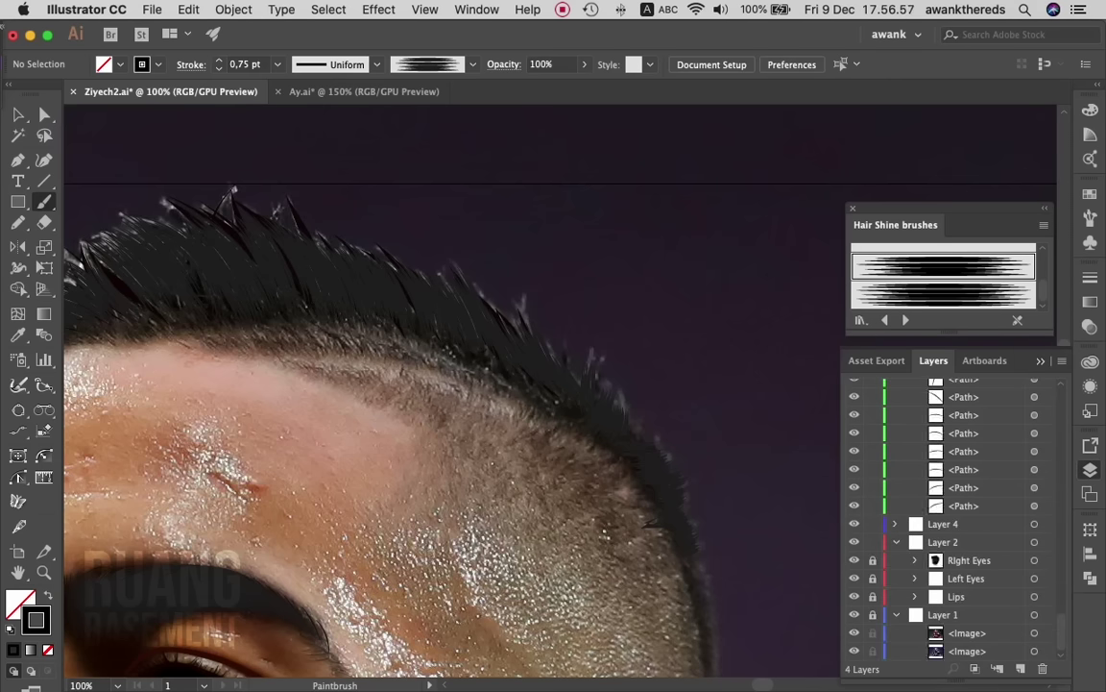
pyautogui.click(853, 614)
pyautogui.hscroll(-3, 480, 384)
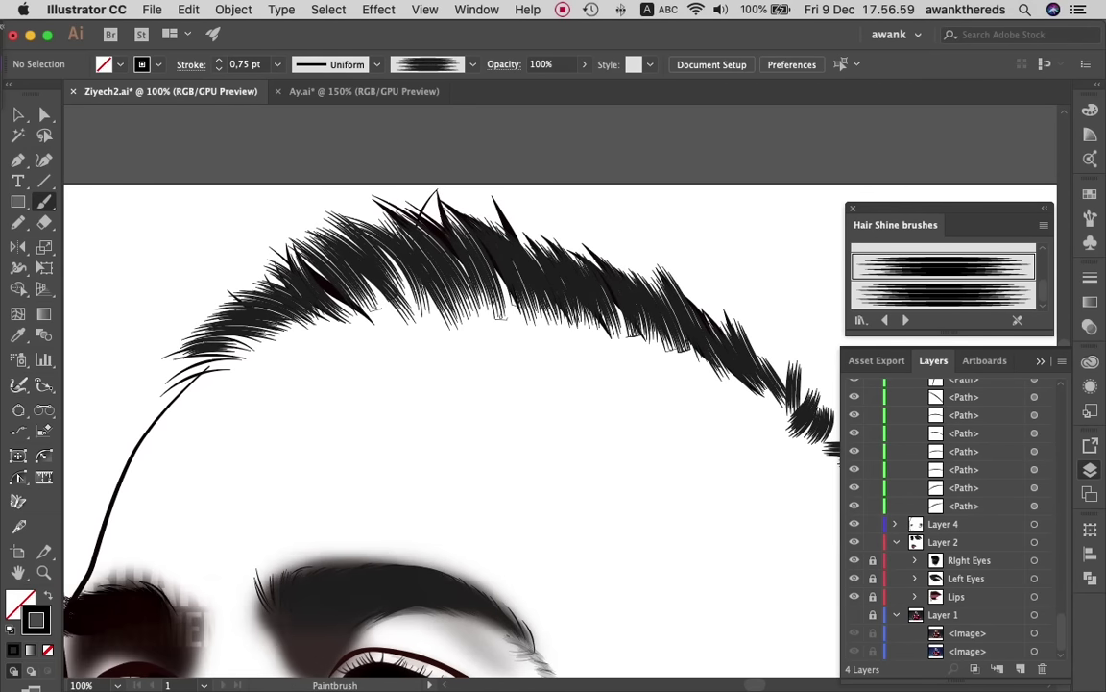
# - Fill gaps with more strands around the crown and down the right side toward the tail
pyautogui.moveTo(408, 303); pyautogui.dragTo(343, 217)
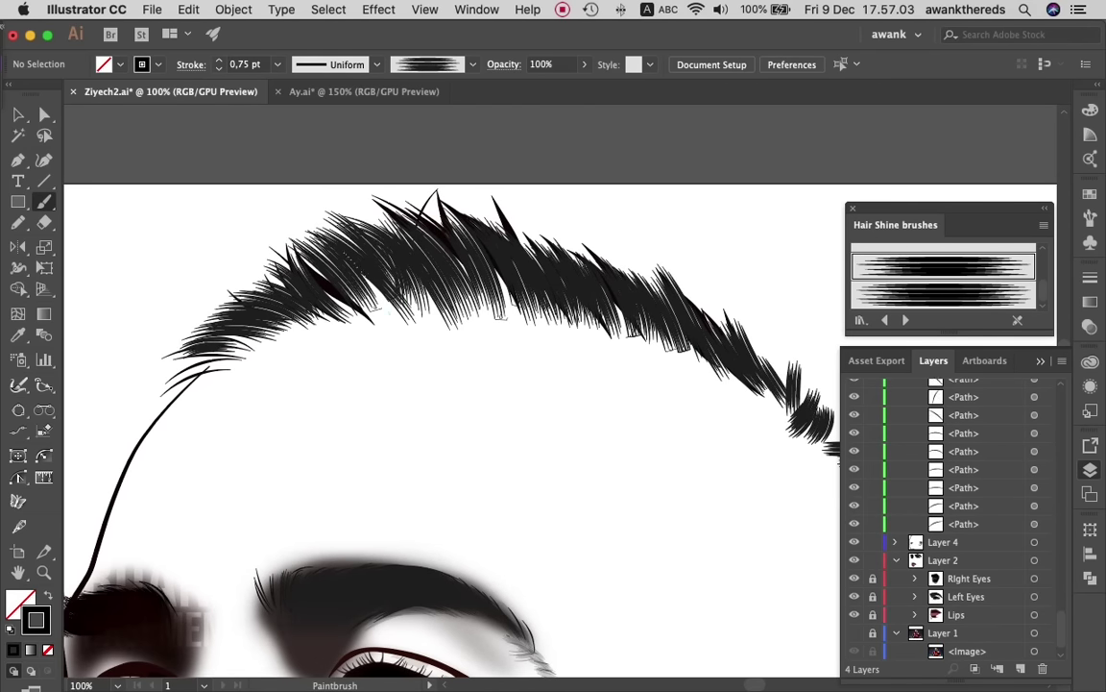
pyautogui.moveTo(355, 282); pyautogui.dragTo(313, 237)
pyautogui.moveTo(460, 281); pyautogui.dragTo(437, 224)
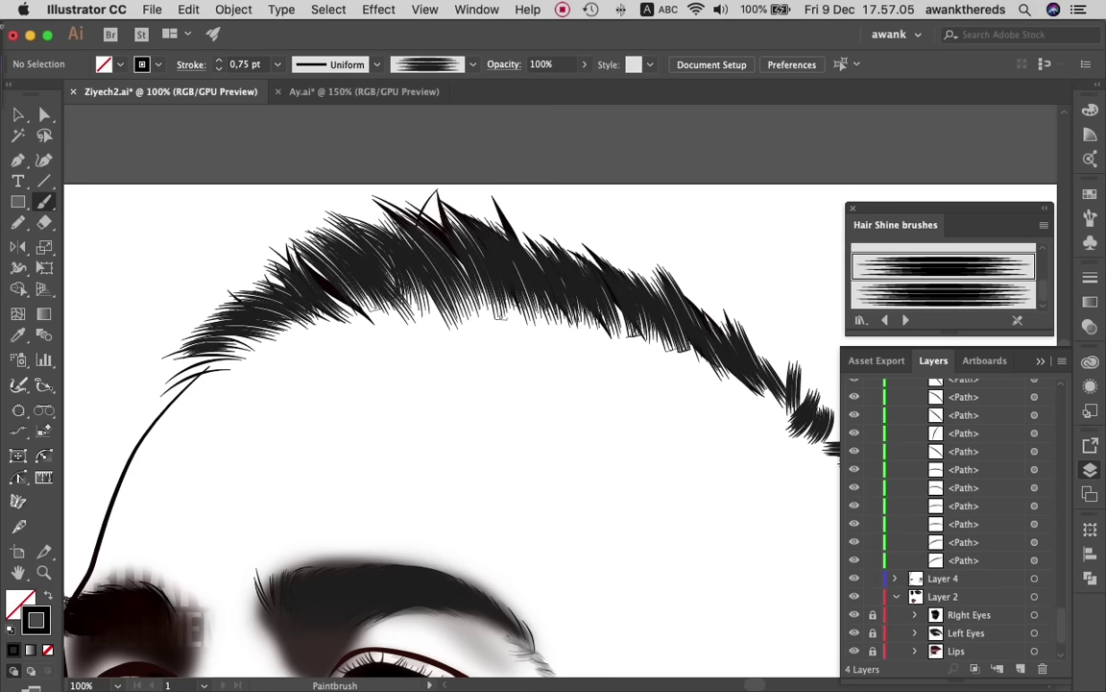
pyautogui.moveTo(434, 273); pyautogui.dragTo(394, 213)
pyautogui.hscroll(5, 432, 384)
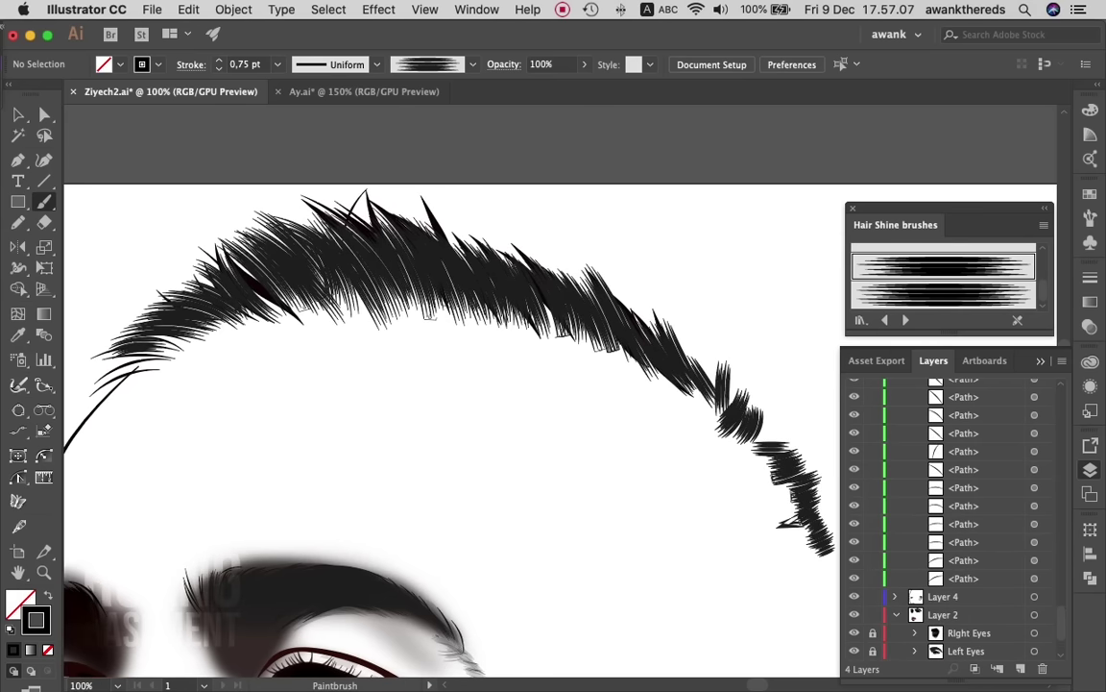
pyautogui.moveTo(561, 322); pyautogui.dragTo(541, 277)
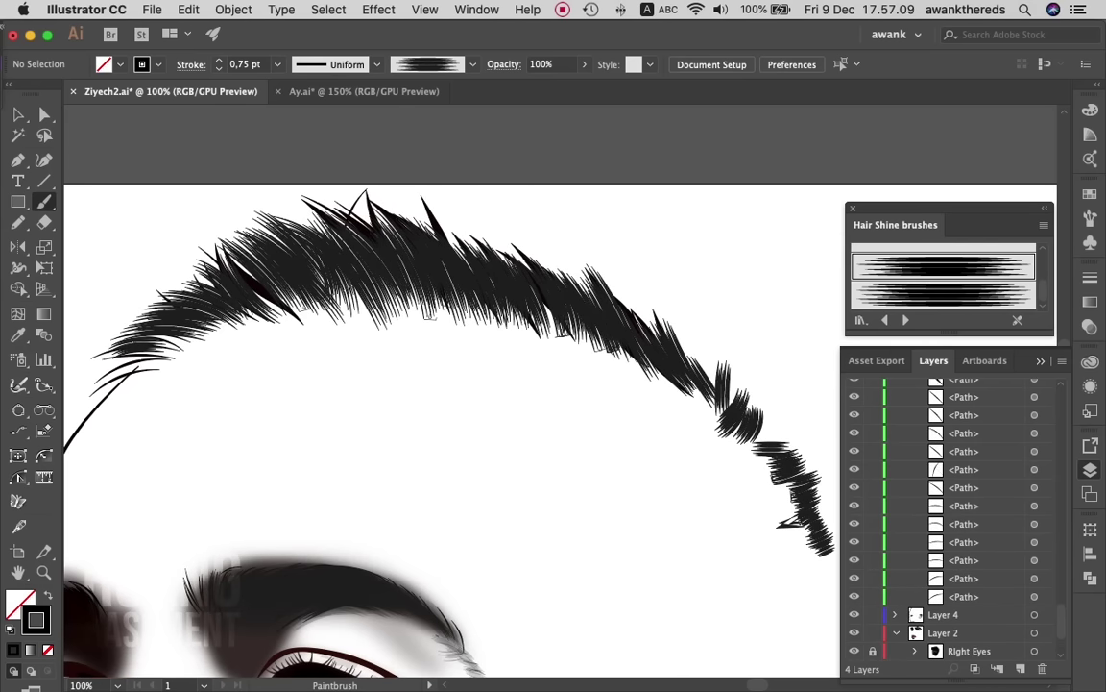
pyautogui.moveTo(555, 339); pyautogui.dragTo(531, 287)
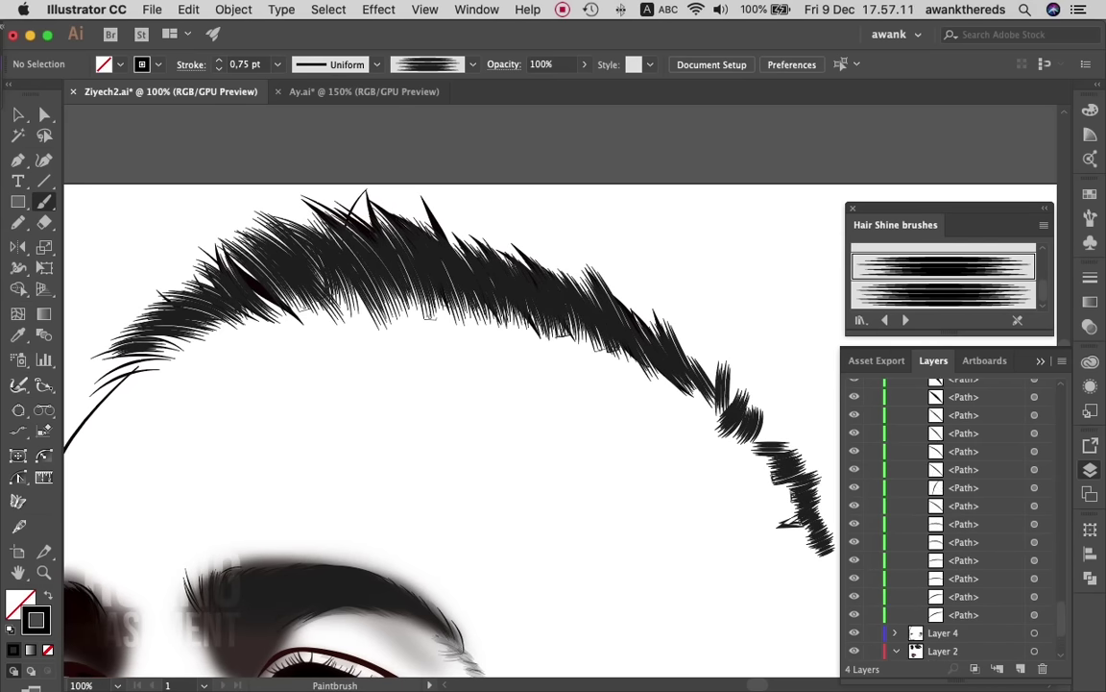
pyautogui.moveTo(642, 375); pyautogui.dragTo(616, 332)
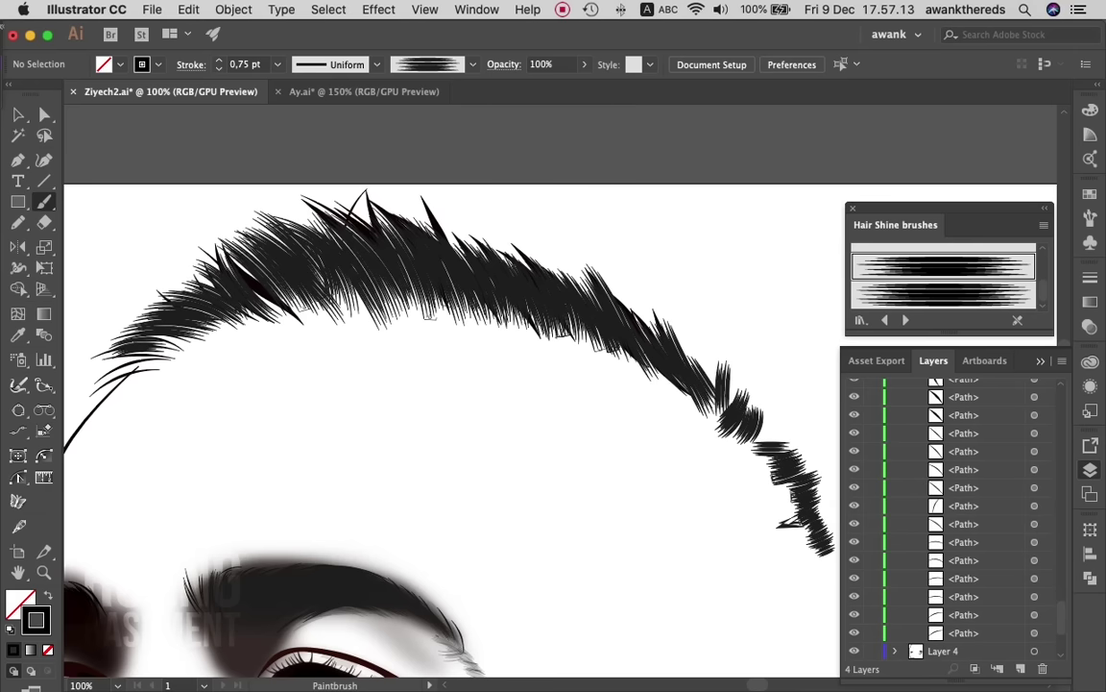
pyautogui.hscroll(8, 432, 384)
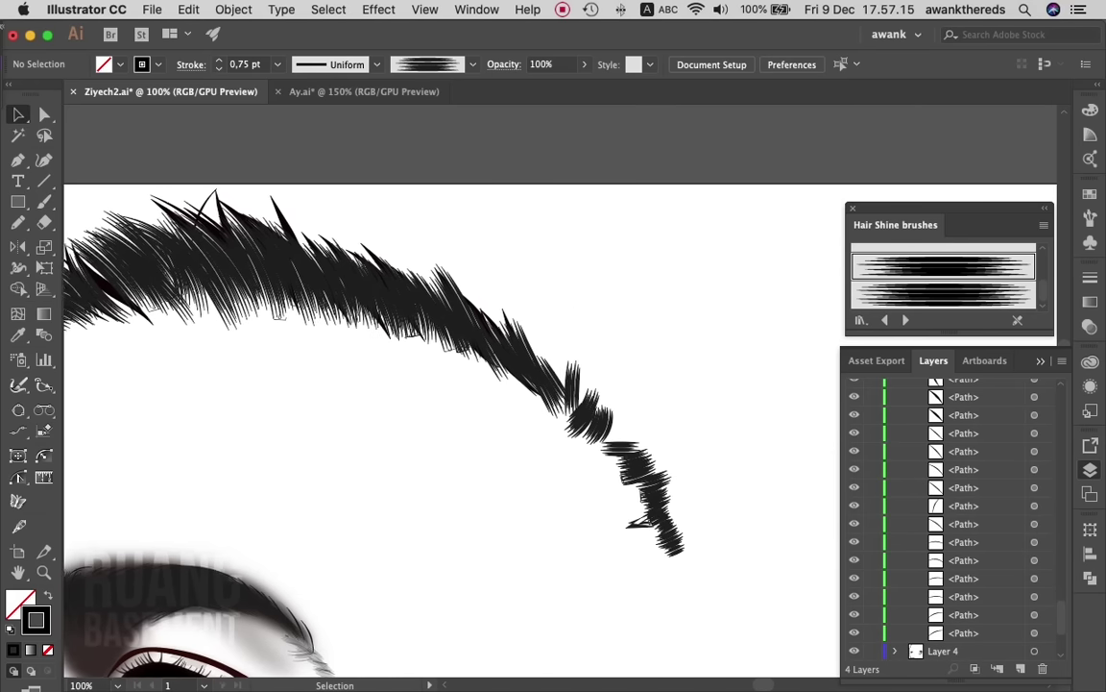
# - Select the strands at the hair's lower tail, thin them to 0.25 pt, then delete them
pyautogui.moveTo(697, 563); pyautogui.dragTo(615, 440)
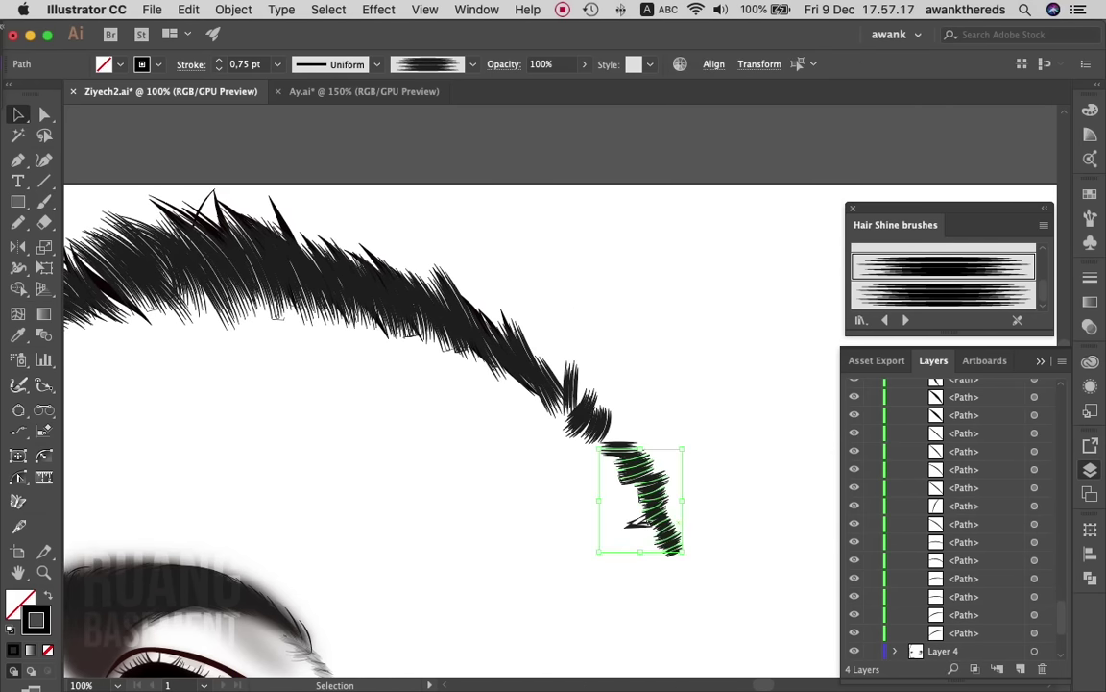
pyautogui.click(219, 68)
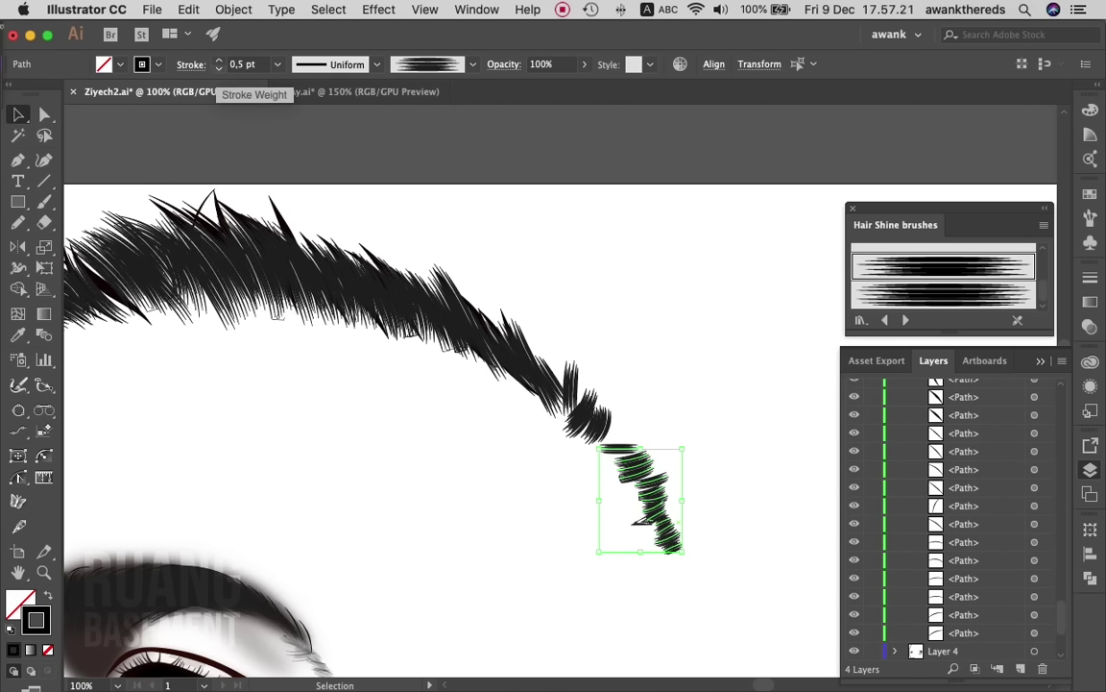
pyautogui.click(219, 69)
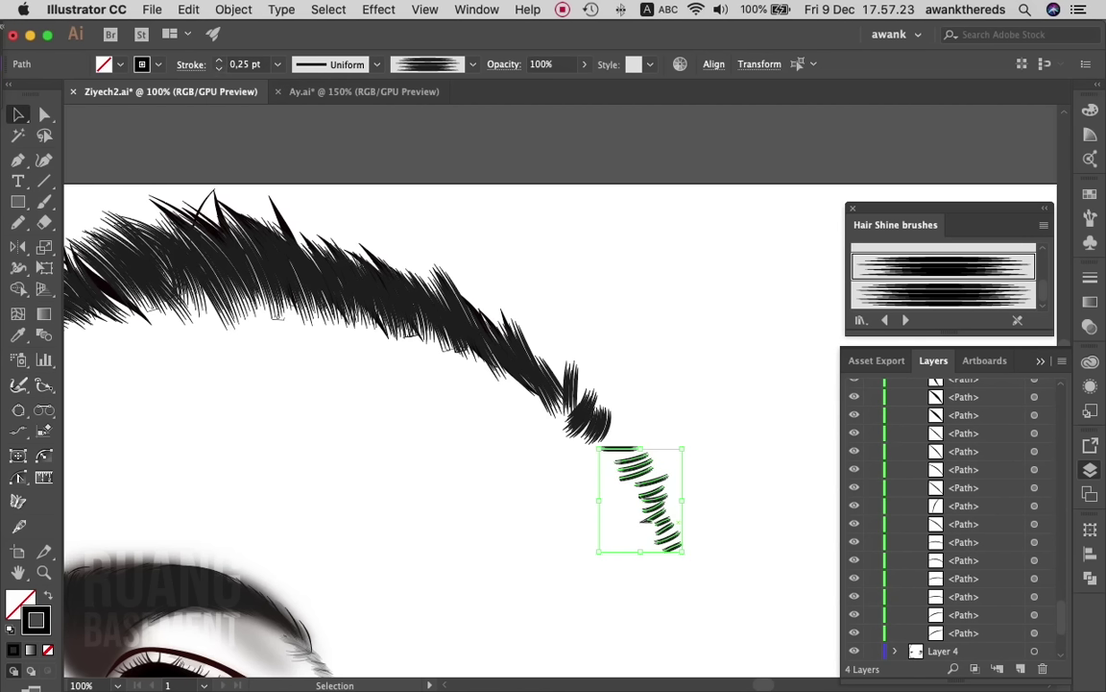
pyautogui.press('Delete')
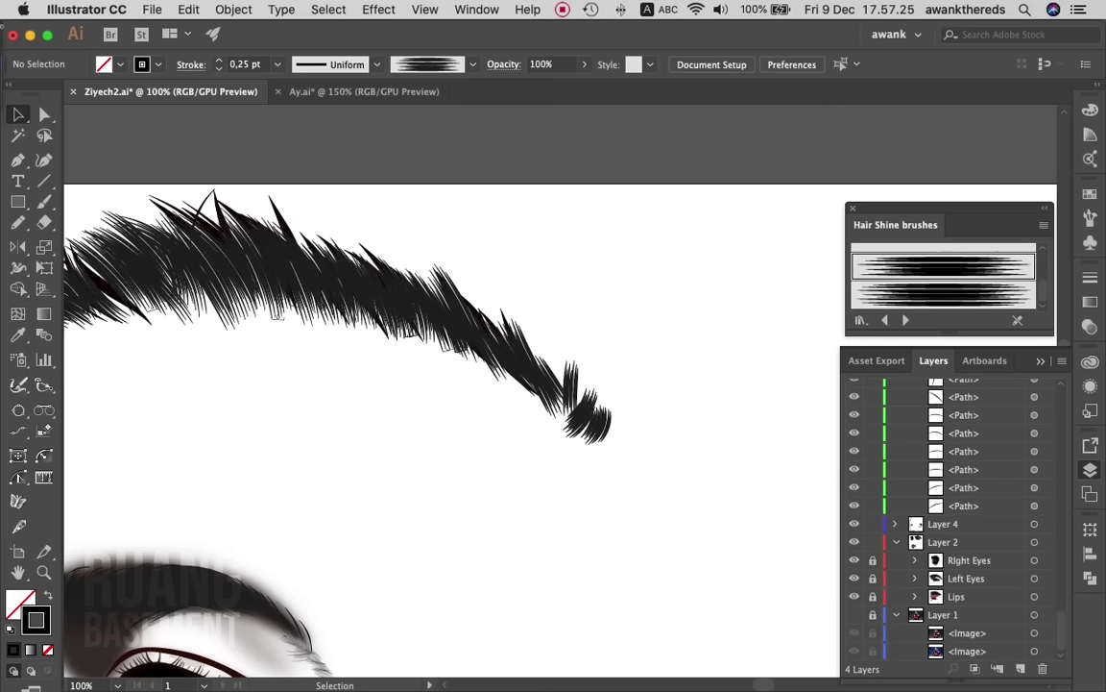
# - Delete the curled and vertical strands at the hairline tip
pyautogui.moveTo(584, 442); pyautogui.dragTo(603, 477)
pyautogui.press('Delete')
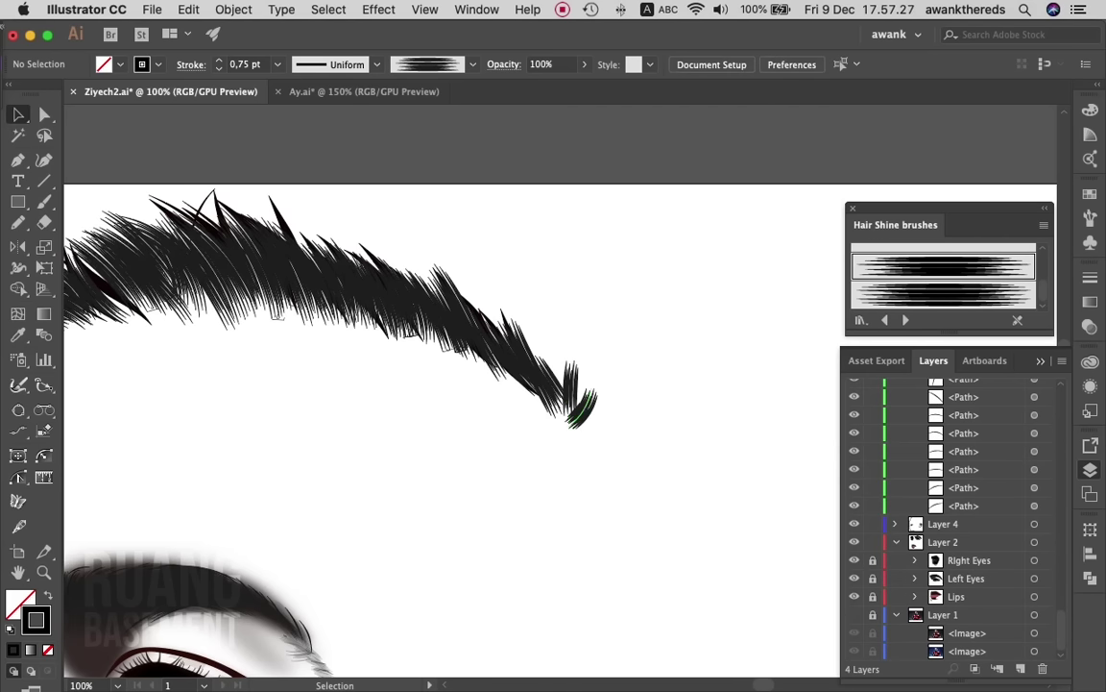
pyautogui.moveTo(560, 354); pyautogui.dragTo(584, 408)
pyautogui.press('Delete')
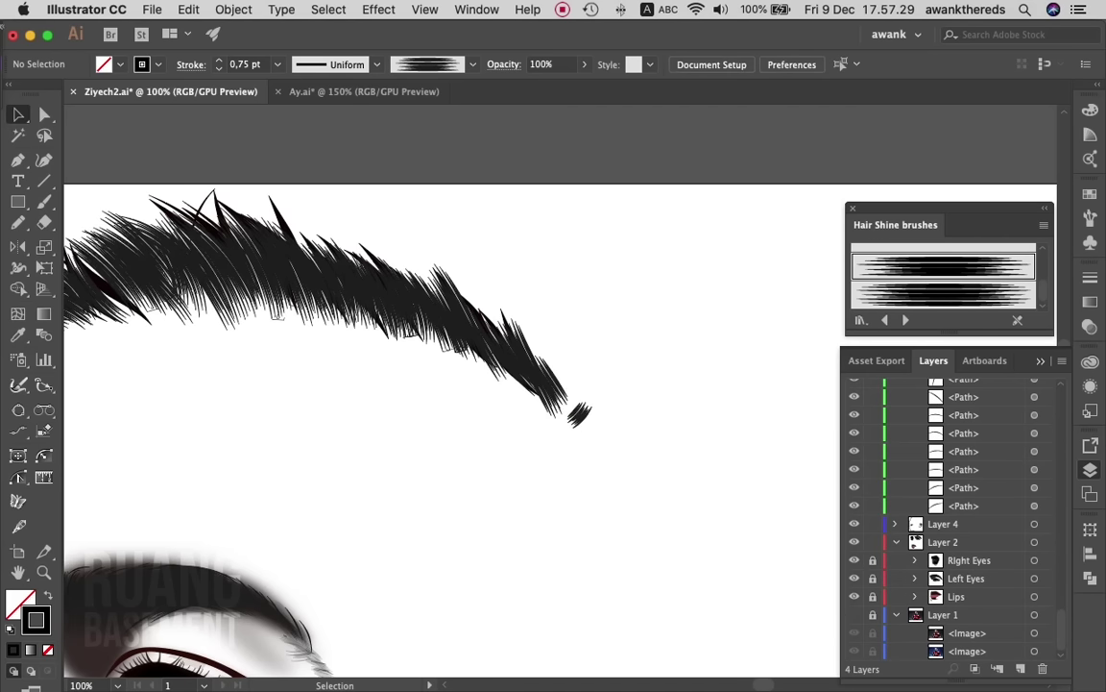
# - Redraw the hairline tip with one fresh strand and show the Layer 1 photo again
pyautogui.click(550, 382)
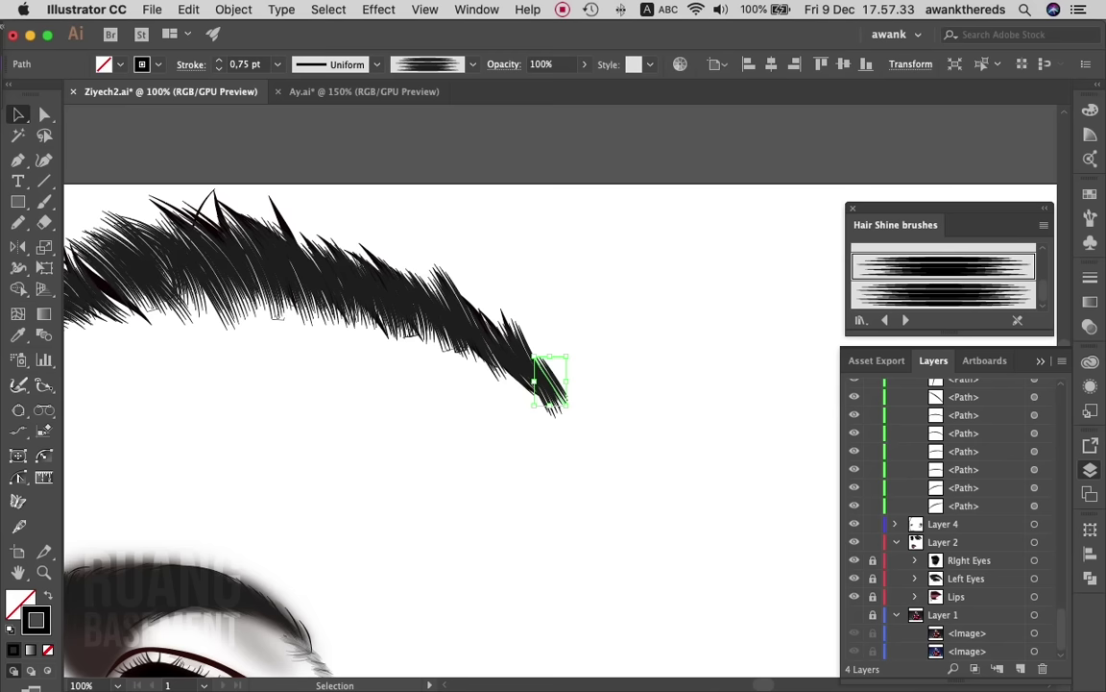
pyautogui.hotkey('ctrl', 'shift', 'a')
pyautogui.press('b')
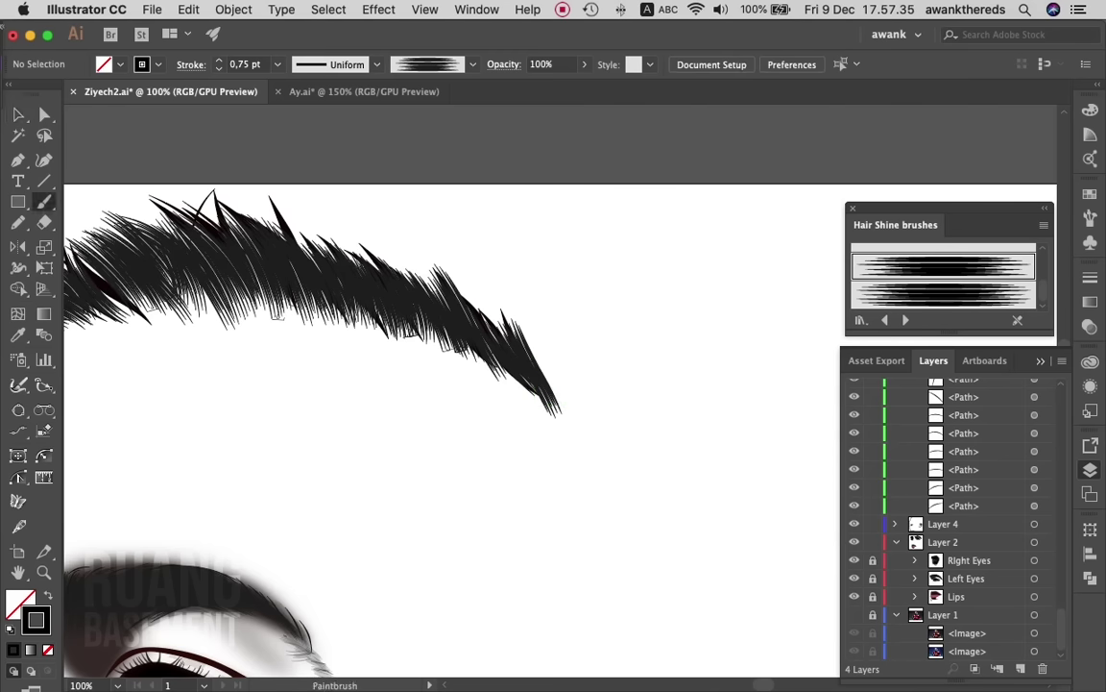
pyautogui.moveTo(531, 347); pyautogui.dragTo(572, 415)
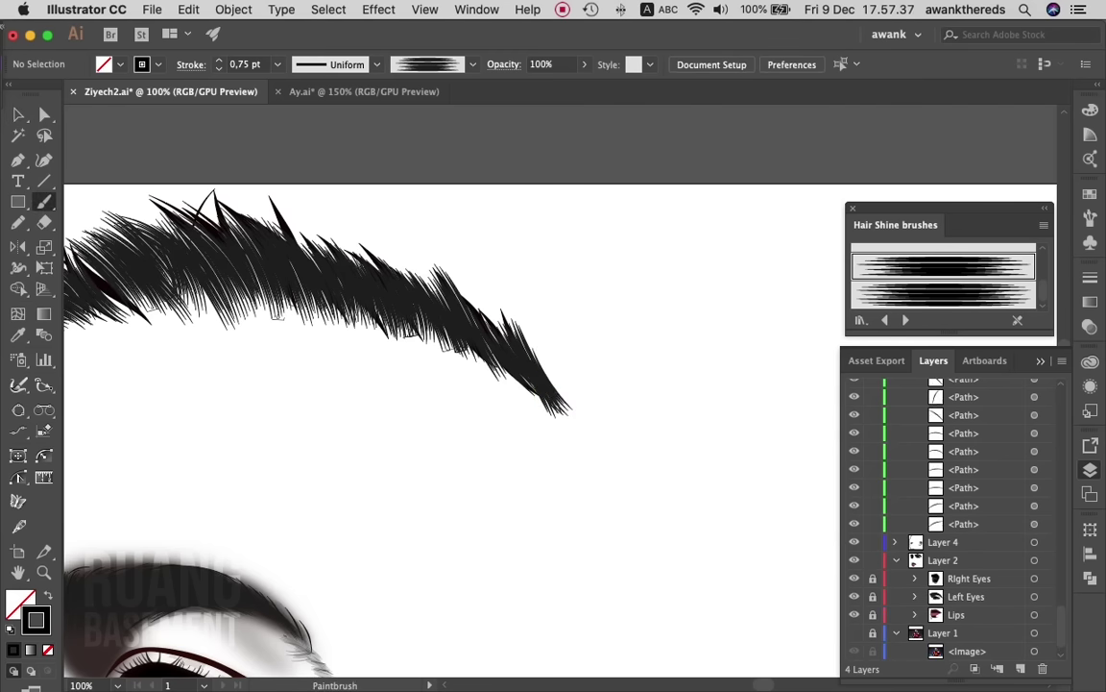
pyautogui.click(854, 632)
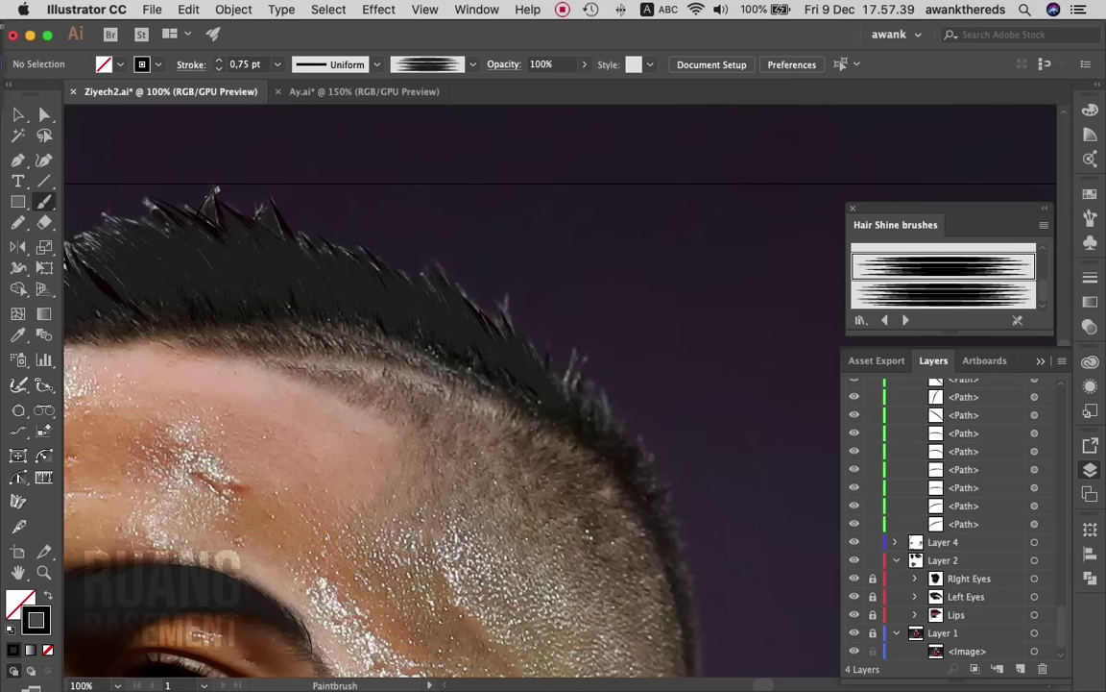
# - Paint short strands along the hairline edge over the photo
pyautogui.moveTo(523, 380)
pyautogui.mouseDown()
pyautogui.moveTo(484, 306)
pyautogui.moveTo(511, 389)
pyautogui.moveTo(528, 358)
pyautogui.mouseUp()
pyautogui.moveTo(574, 445); pyautogui.dragTo(602, 413)
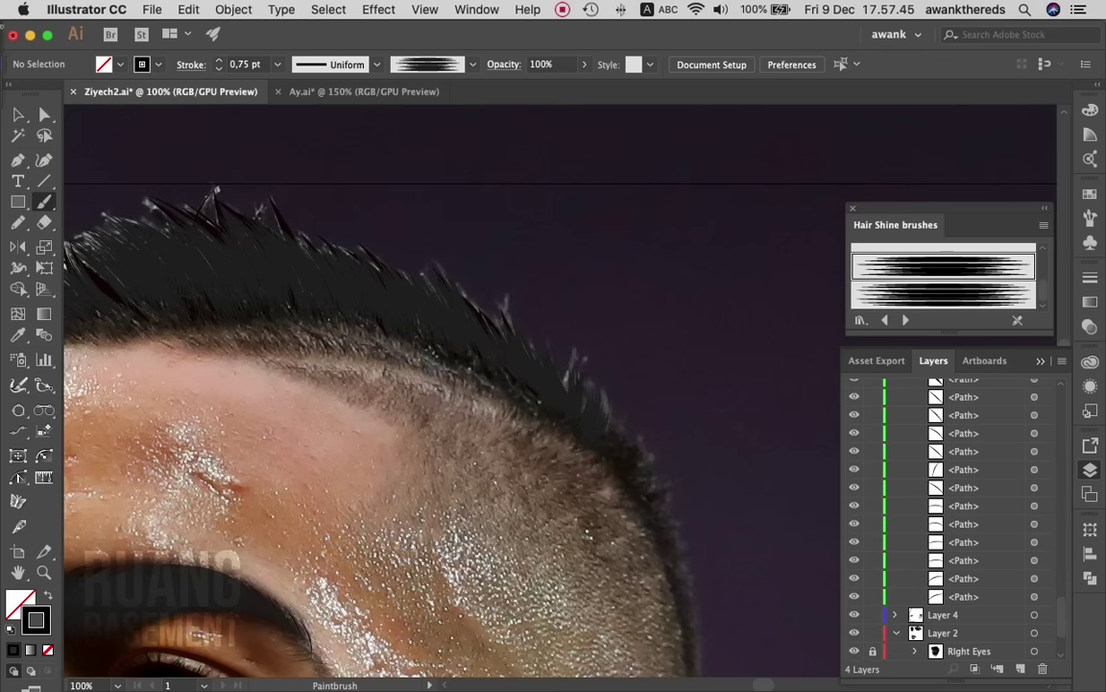
pyautogui.moveTo(577, 451)
pyautogui.mouseDown()
pyautogui.moveTo(606, 423)
pyautogui.moveTo(644, 450)
pyautogui.mouseUp()
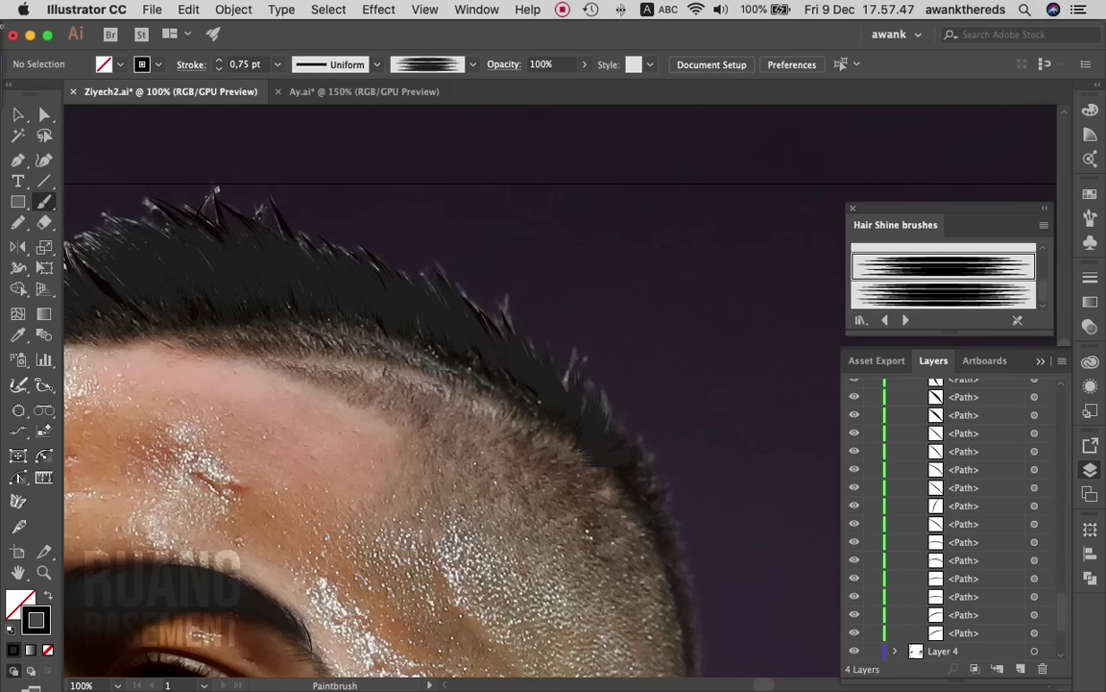
pyautogui.moveTo(549, 424); pyautogui.dragTo(584, 410)
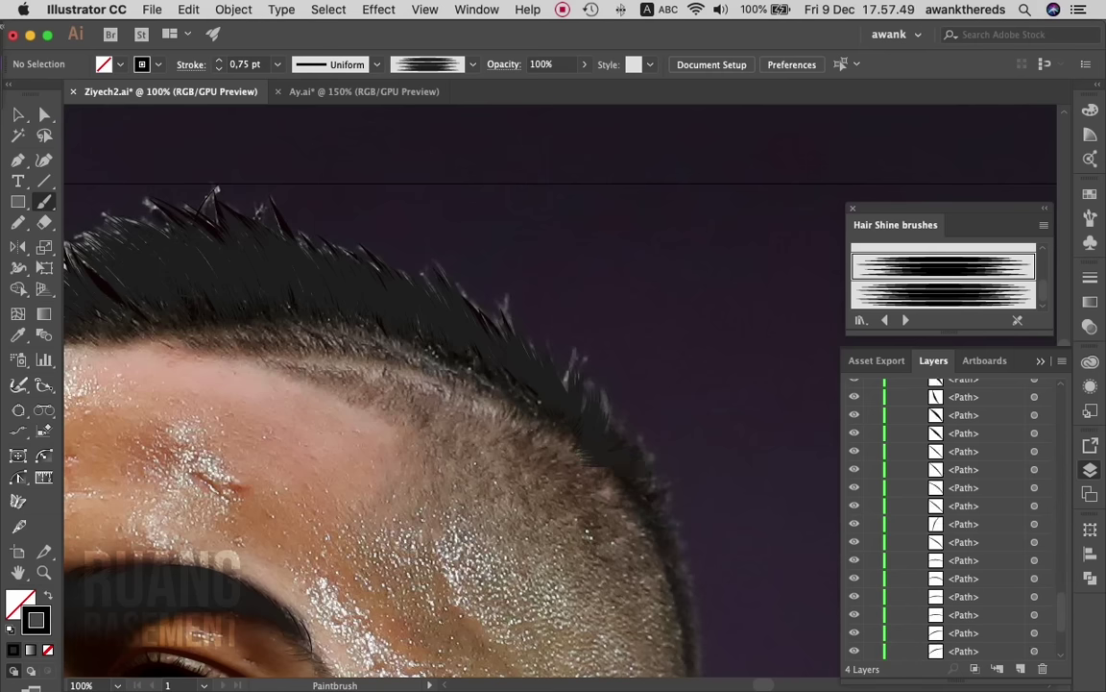
pyautogui.scroll(-2, 503, 361)
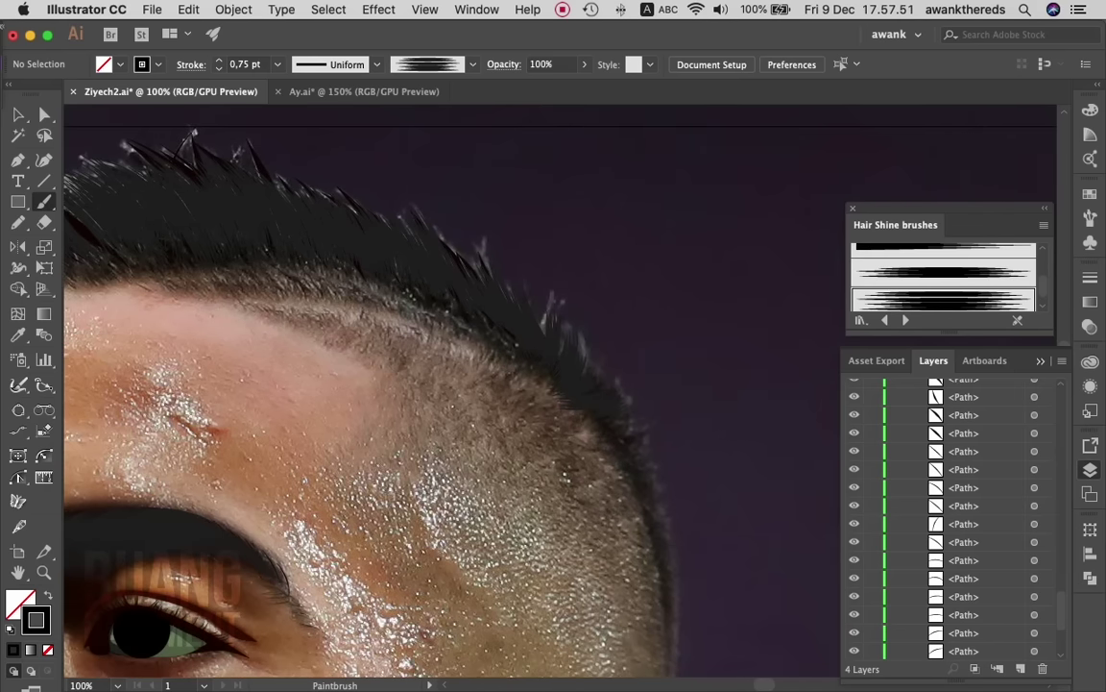
# - Paint more short, faint strands at the hair edge with the second Hair Shine brush
pyautogui.click(945, 291)
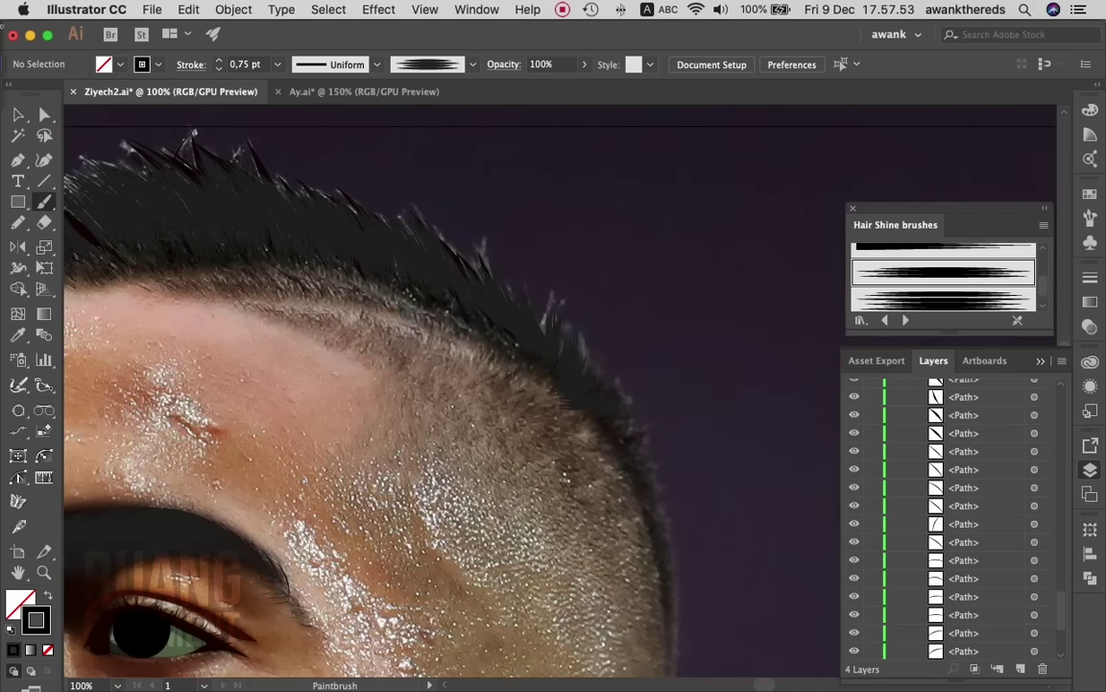
pyautogui.moveTo(548, 404)
pyautogui.mouseDown()
pyautogui.moveTo(582, 399)
pyautogui.moveTo(543, 385)
pyautogui.moveTo(555, 373)
pyautogui.mouseUp()
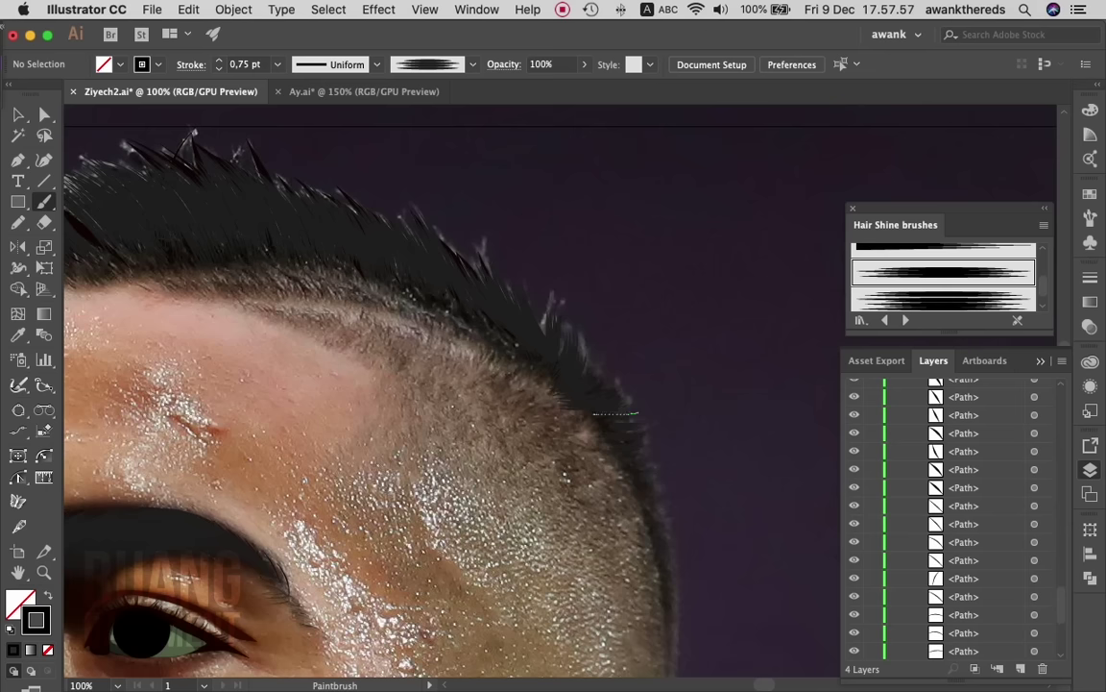
pyautogui.moveTo(585, 420); pyautogui.dragTo(560, 424)
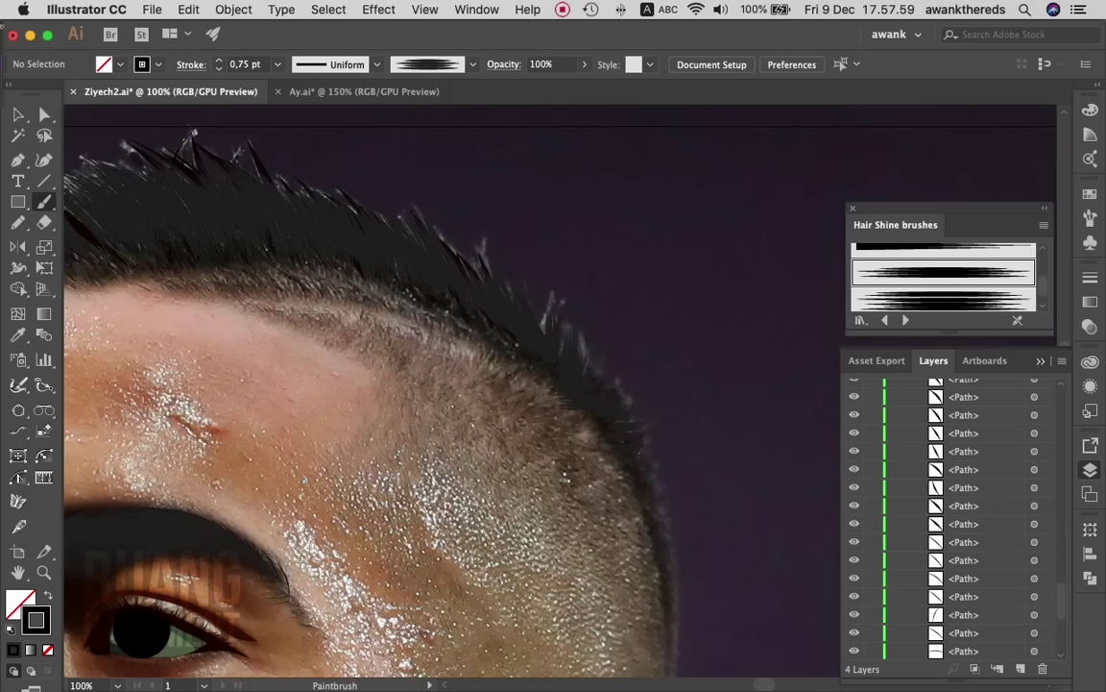
pyautogui.hscroll(-2, 442, 384)
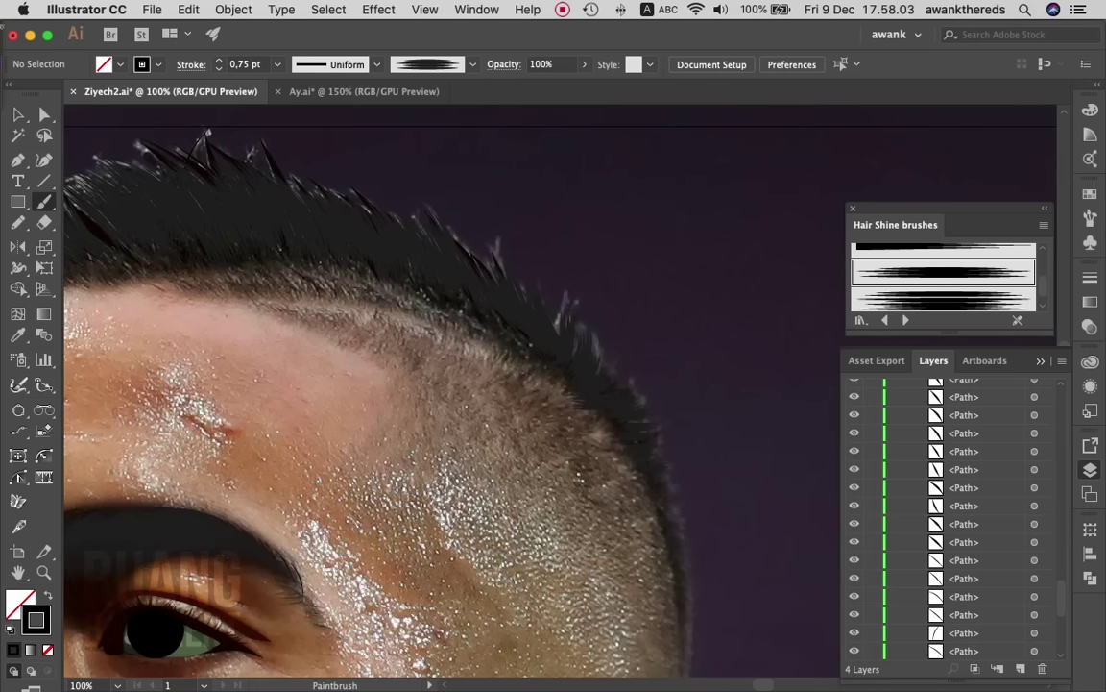
pyautogui.scroll(1, 941, 518)
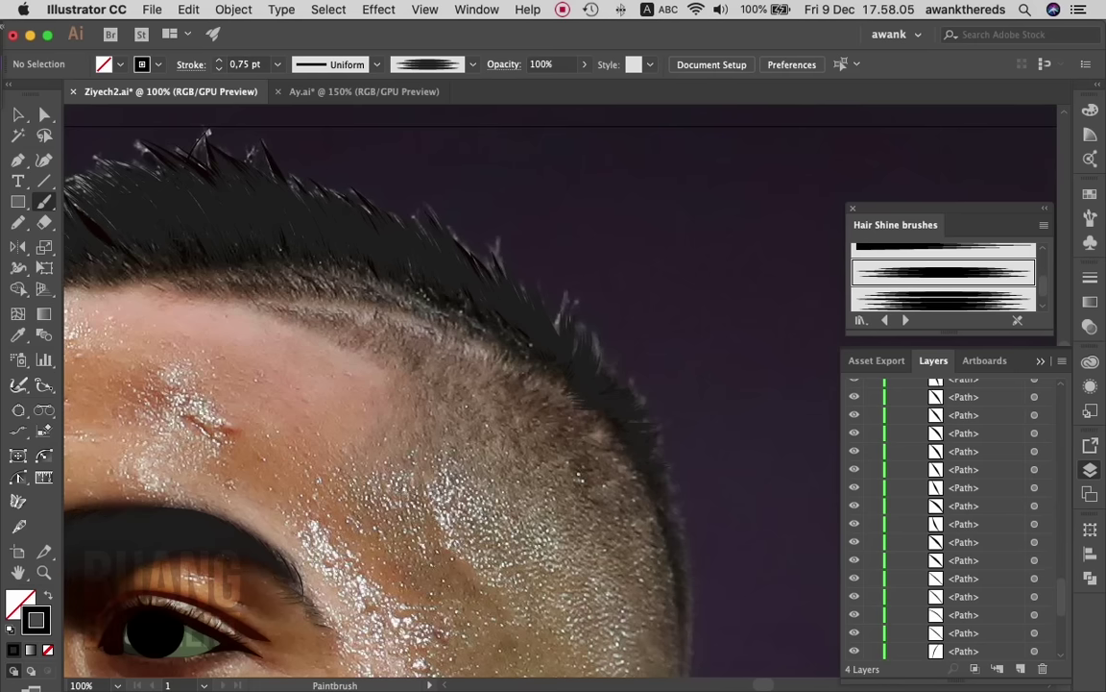
pyautogui.moveTo(655, 472); pyautogui.dragTo(670, 471)
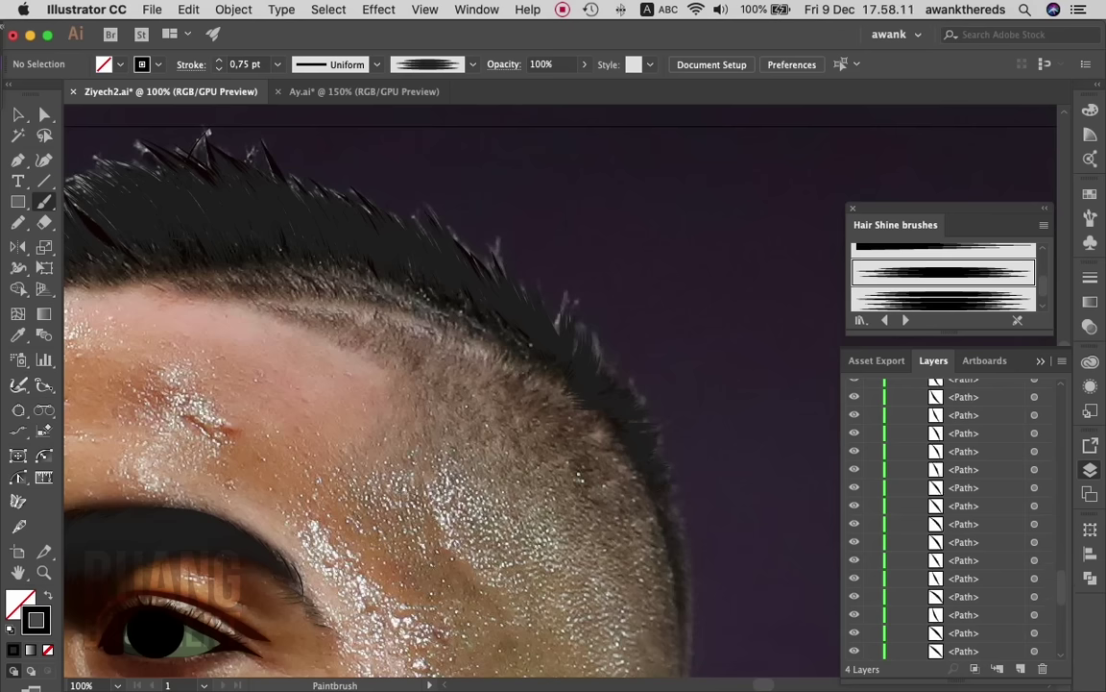
pyautogui.scroll(-5, 946, 518)
# - Paint strands on the hairline and lower hair edge while toggling the photo off and on
pyautogui.press('super+shift+w')
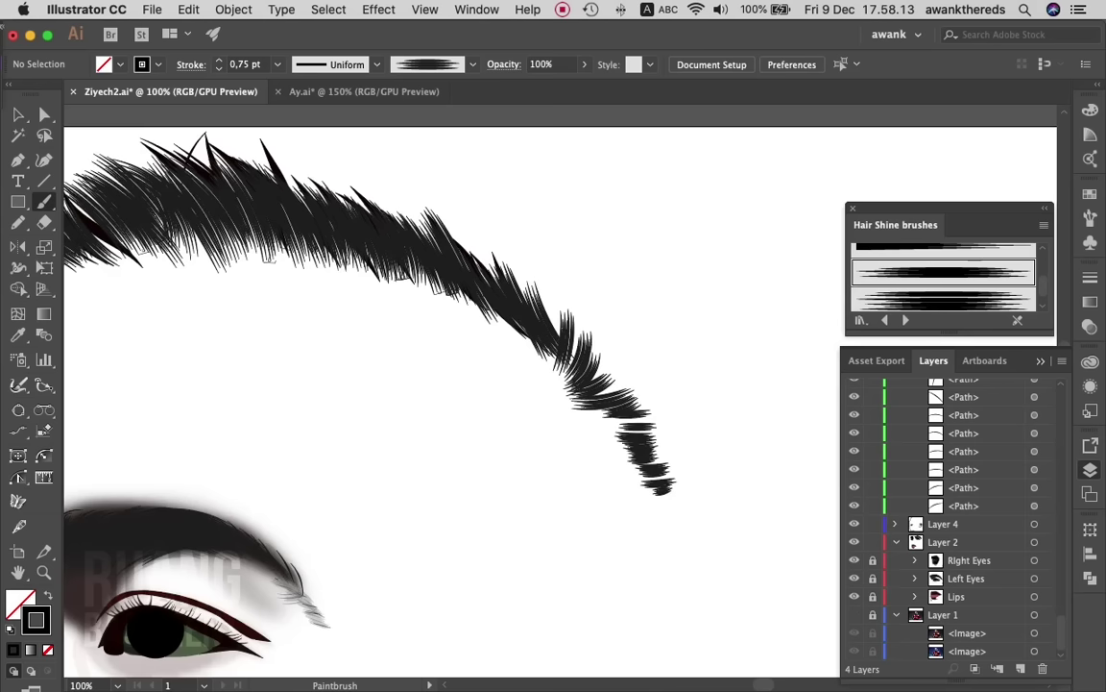
pyautogui.moveTo(579, 379)
pyautogui.mouseDown()
pyautogui.moveTo(550, 381)
pyautogui.moveTo(557, 389)
pyautogui.mouseUp()
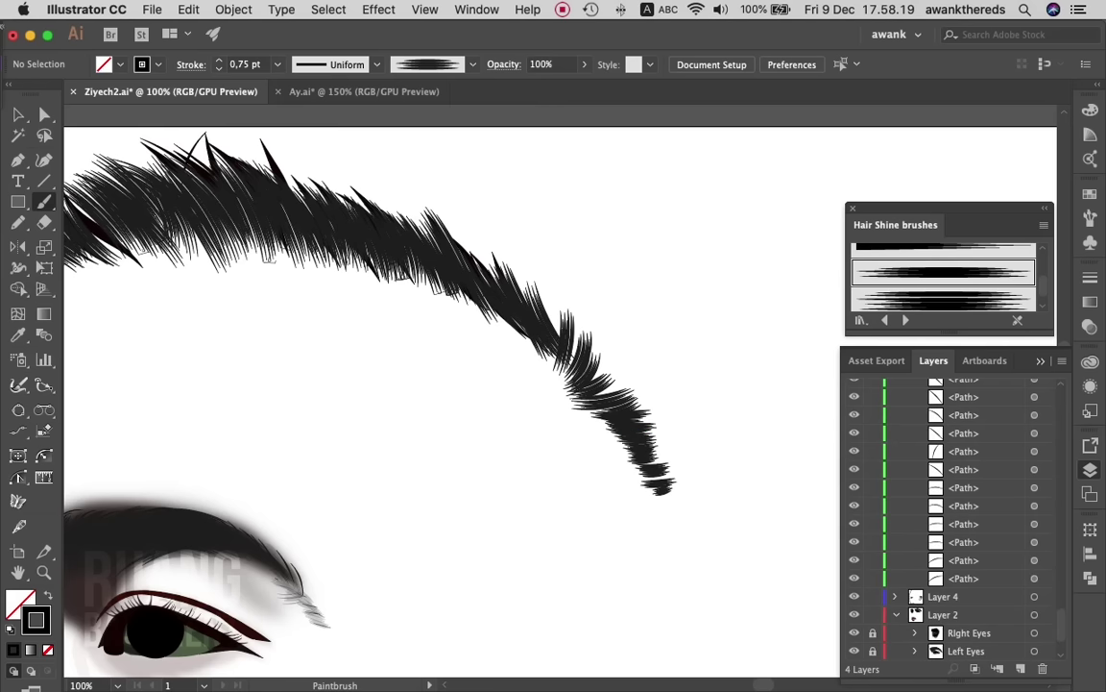
pyautogui.scroll(-2, 942, 528)
pyautogui.click(854, 615)
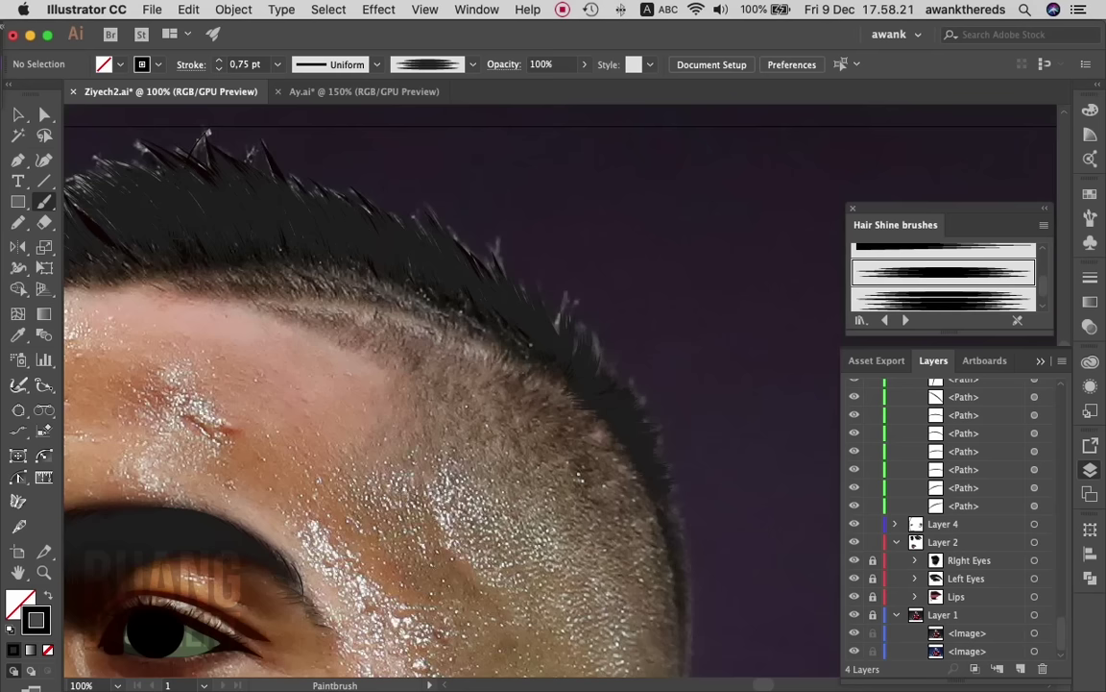
pyautogui.moveTo(684, 520); pyautogui.dragTo(663, 518)
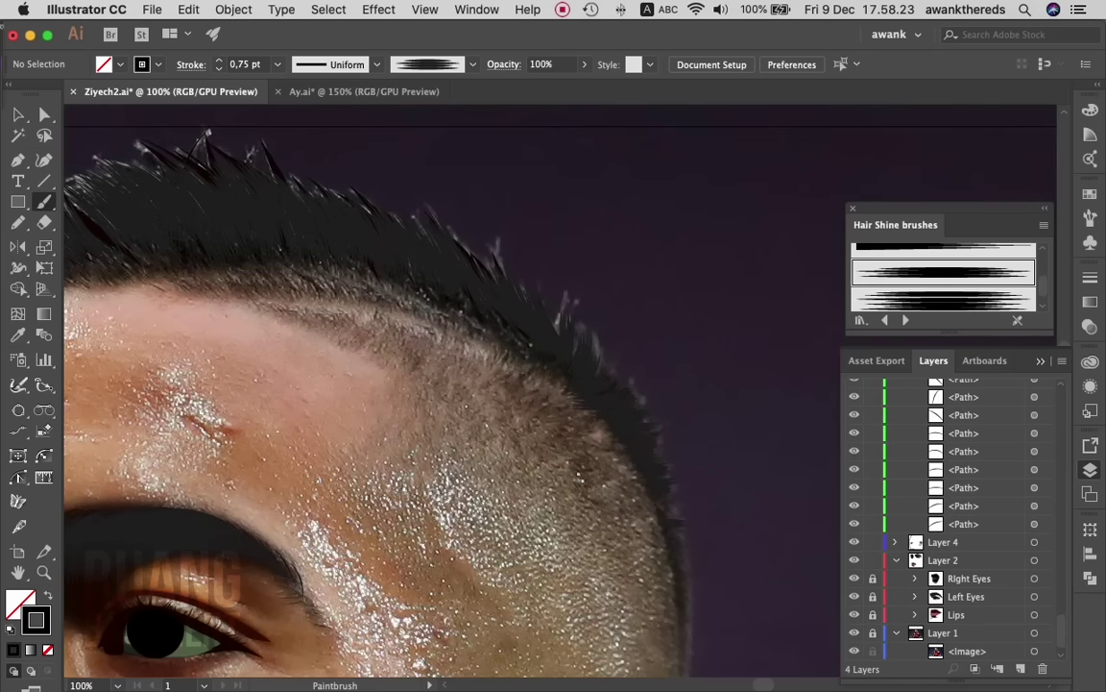
pyautogui.moveTo(617, 465)
pyautogui.mouseDown()
pyautogui.moveTo(589, 450)
pyautogui.moveTo(613, 522)
pyautogui.mouseUp()
# - Hide the photo again and add small strands on the hairline and within the hair mass
pyautogui.scroll(-2, 615, 509)
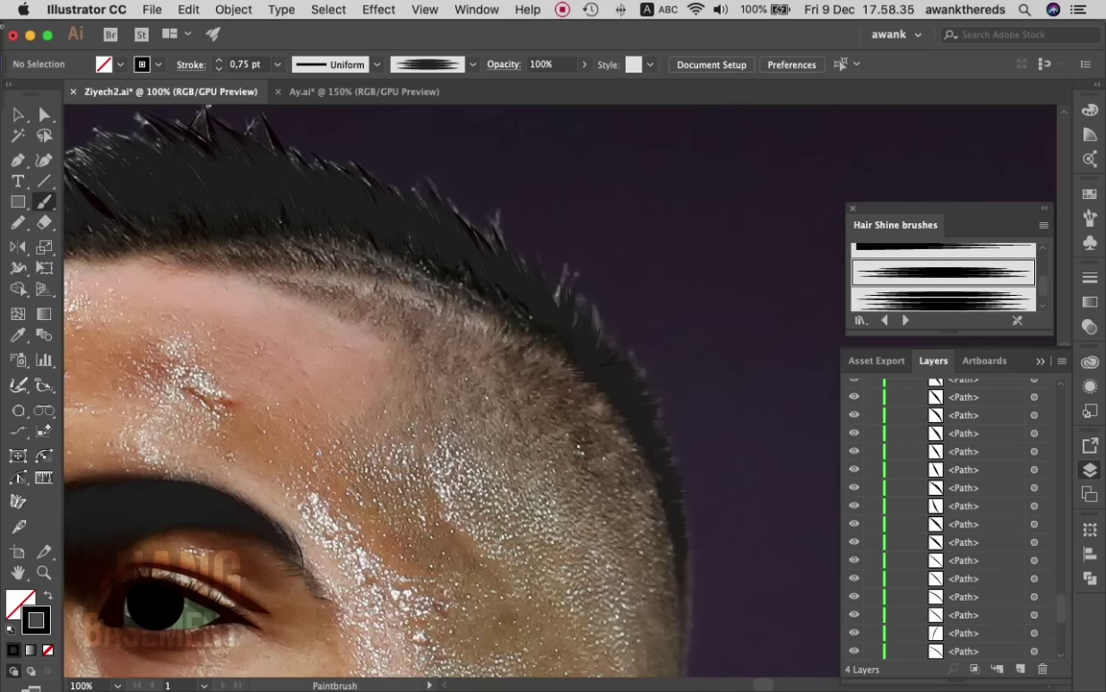
pyautogui.scroll(-5, 864, 470)
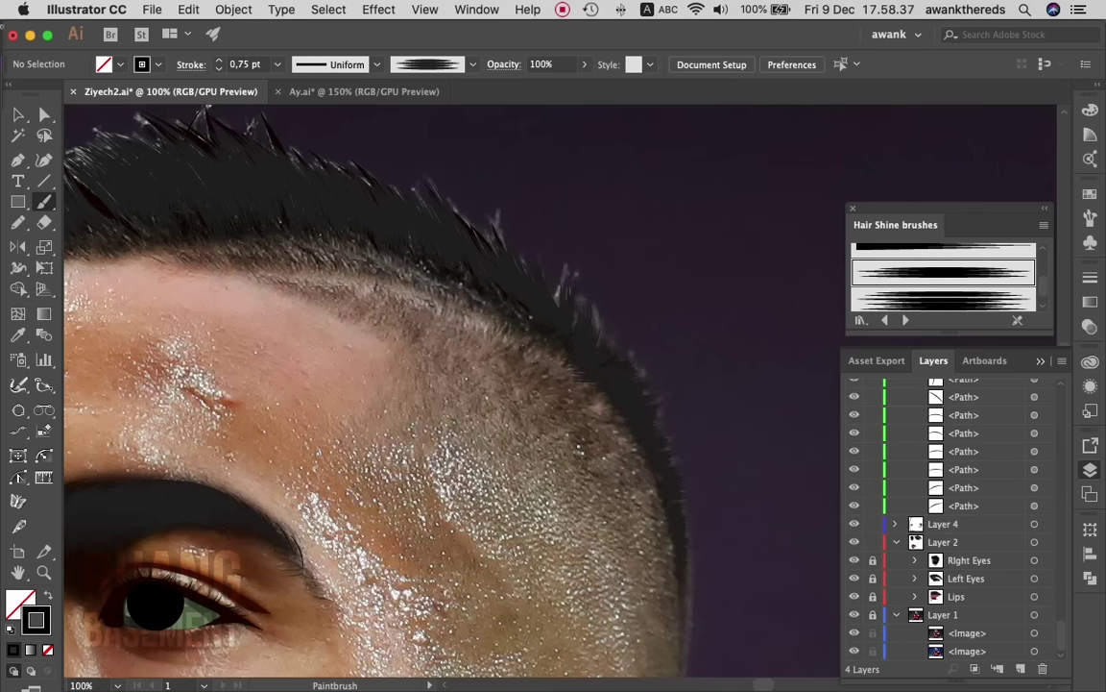
pyautogui.click(854, 613)
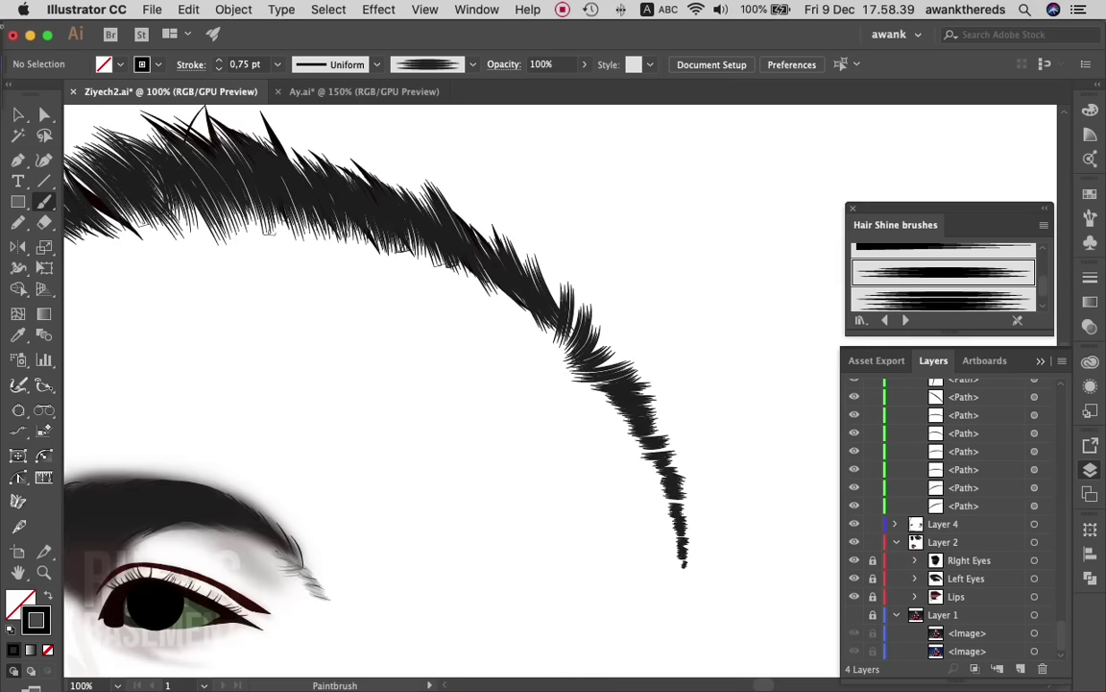
pyautogui.moveTo(592, 389); pyautogui.dragTo(574, 394)
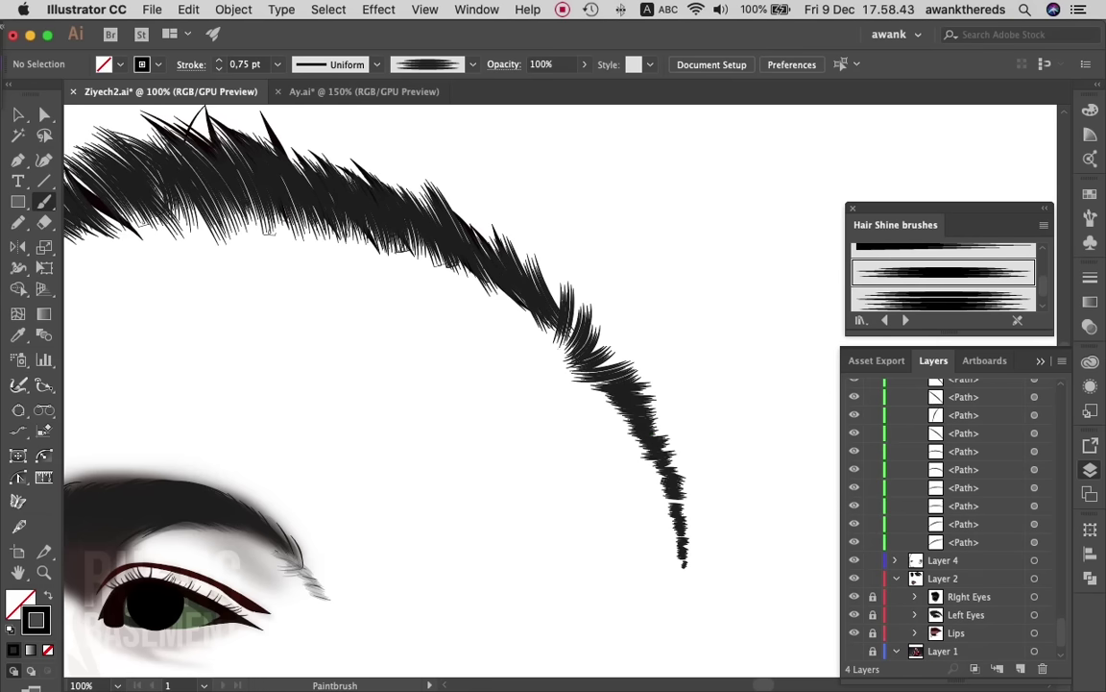
pyautogui.moveTo(514, 294); pyautogui.dragTo(517, 273)
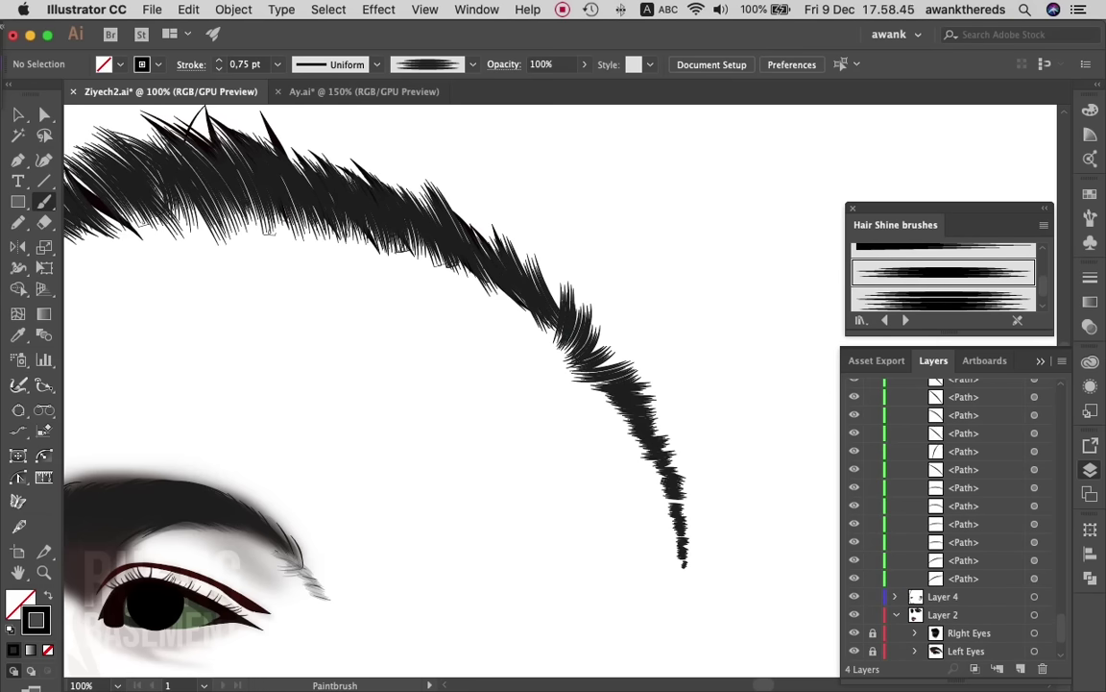
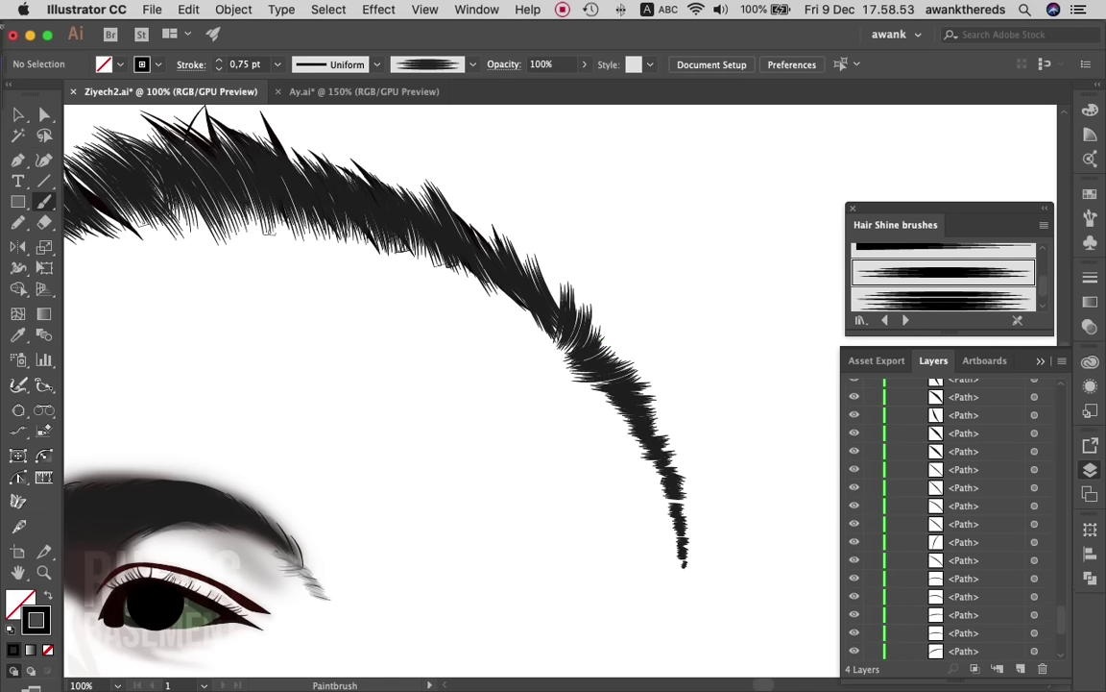
# - Paint four Hair Shine strands at the left hairline and one mid-hairline, then zoom out
pyautogui.hscroll(-10, 432, 384)
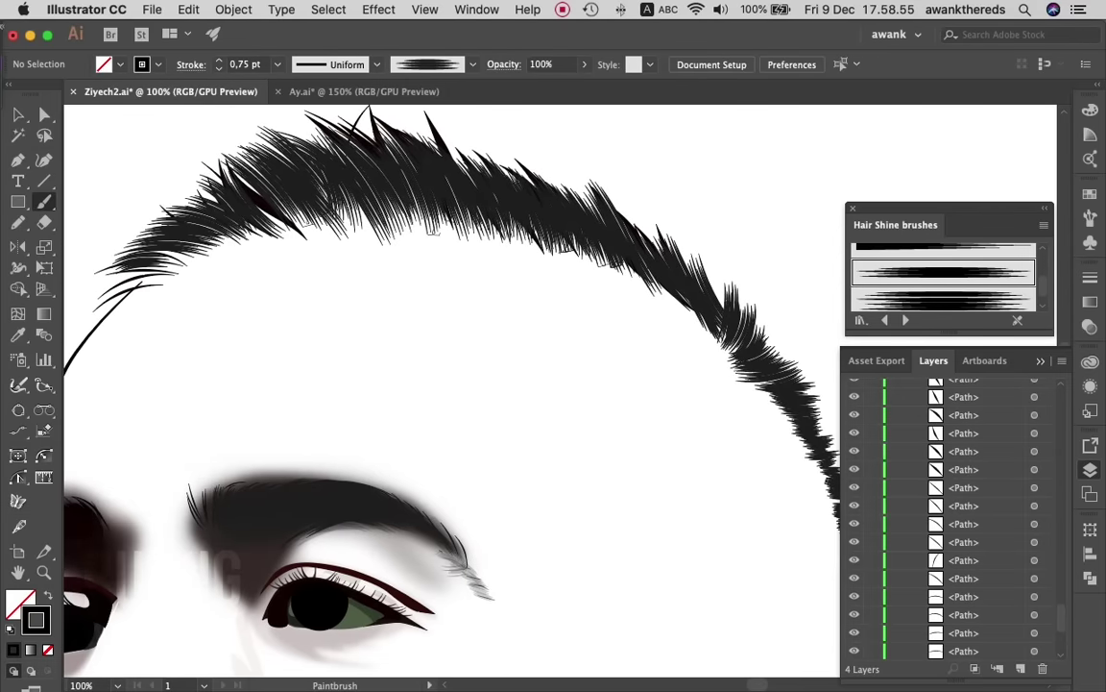
pyautogui.hscroll(-3, 432, 384)
pyautogui.hscroll(-5, 432, 384)
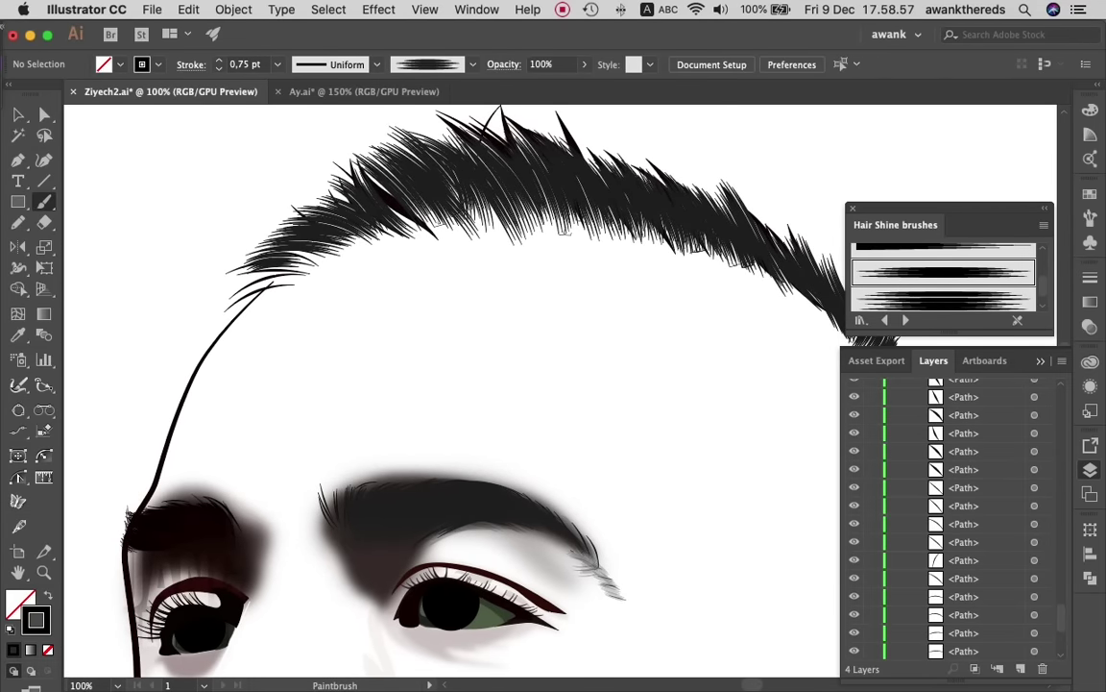
pyautogui.moveTo(227, 303); pyautogui.dragTo(302, 281)
pyautogui.moveTo(215, 265); pyautogui.dragTo(279, 247)
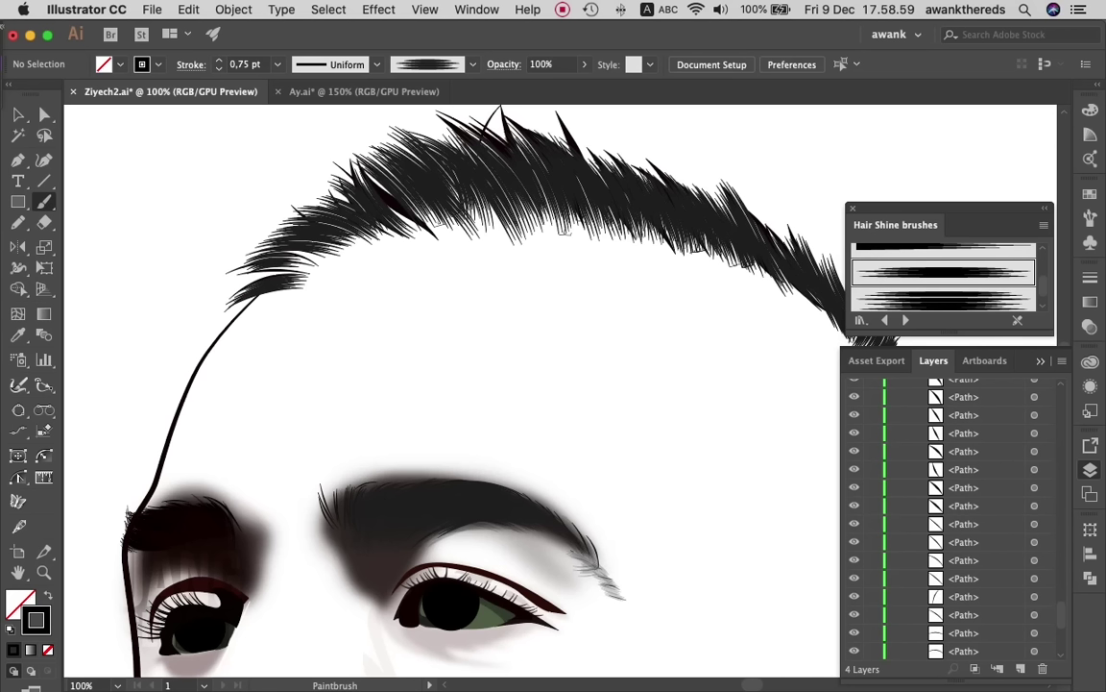
pyautogui.moveTo(214, 260)
pyautogui.mouseDown()
pyautogui.moveTo(287, 239)
pyautogui.moveTo(321, 253)
pyautogui.moveTo(234, 217)
pyautogui.mouseUp()
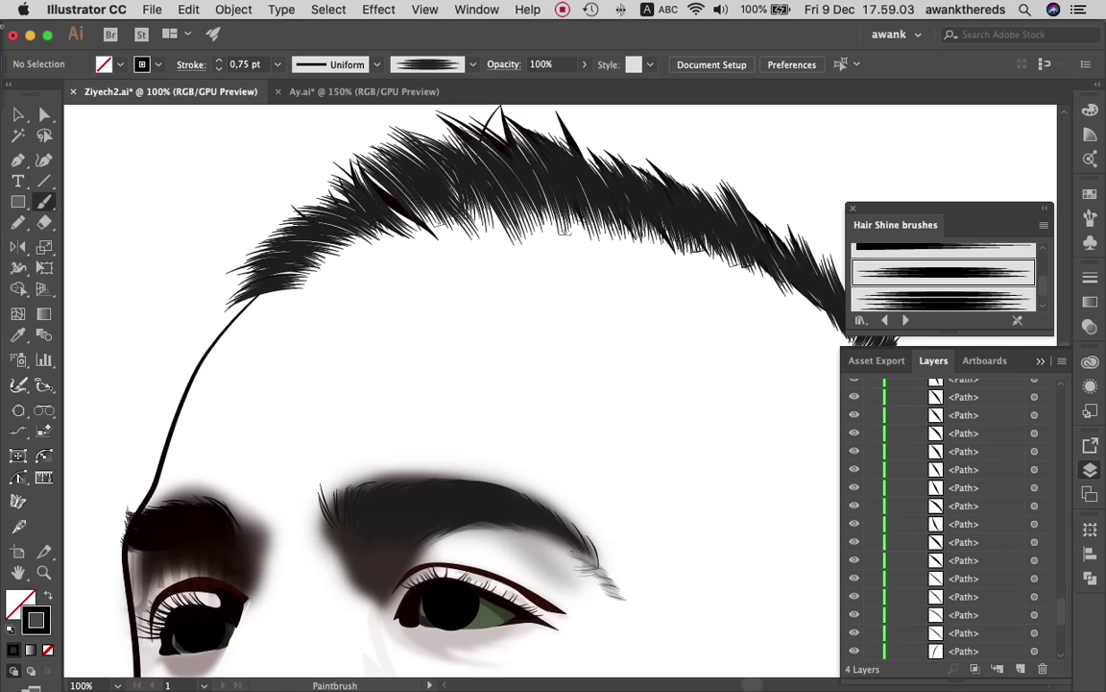
pyautogui.moveTo(259, 288); pyautogui.dragTo(231, 272)
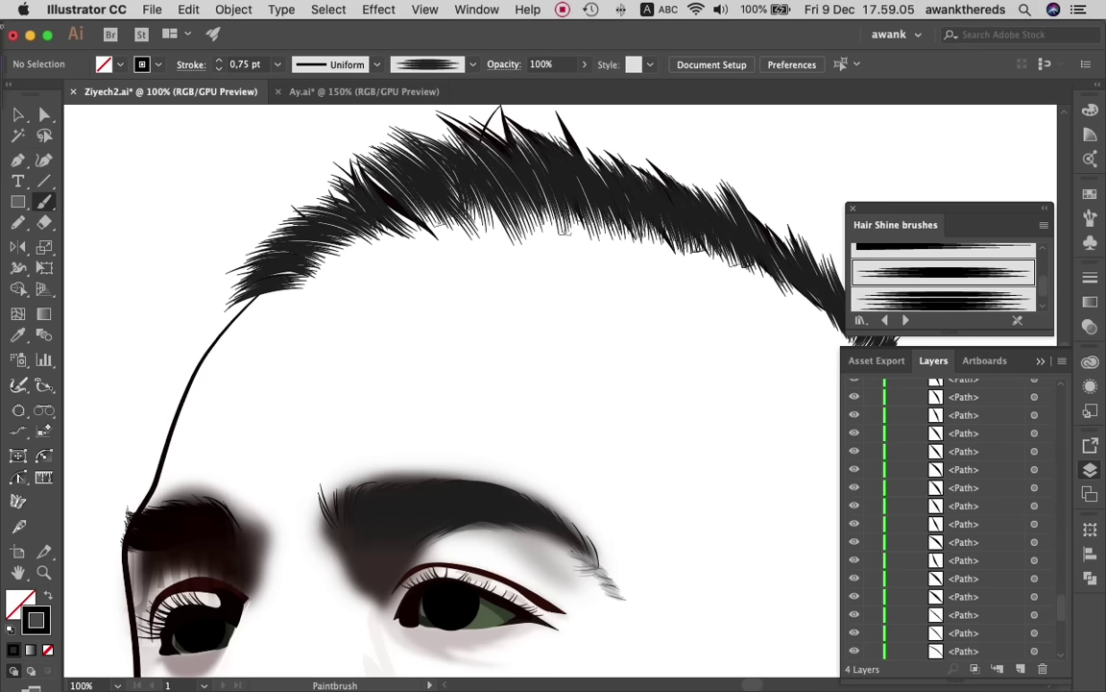
pyautogui.moveTo(423, 234); pyautogui.dragTo(341, 177)
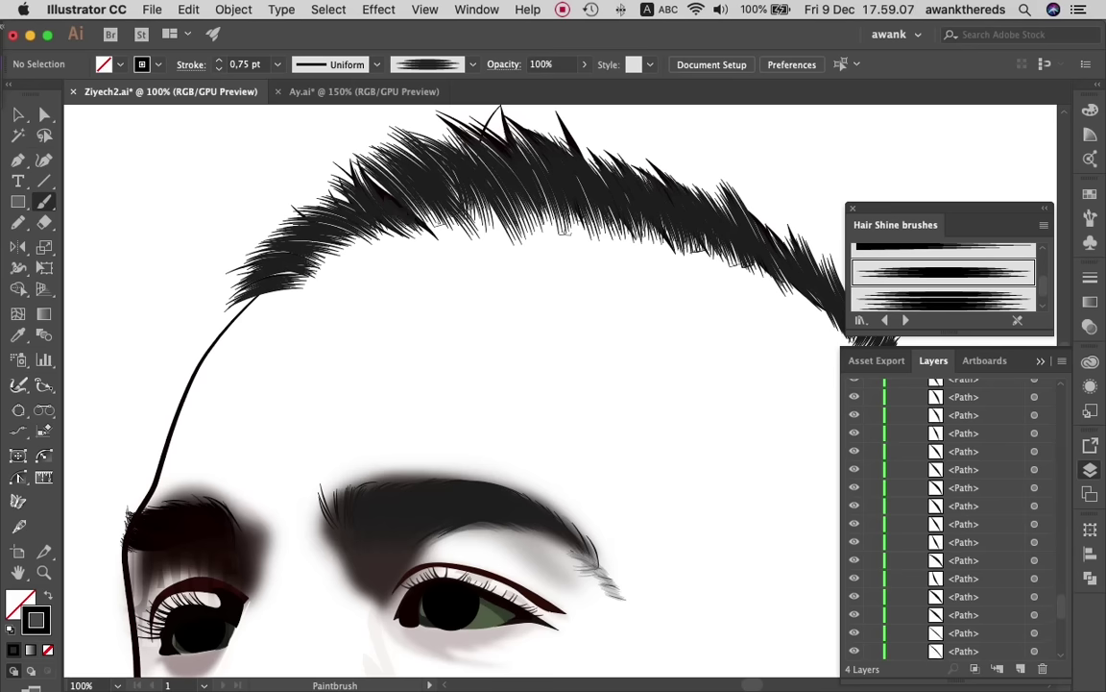
pyautogui.press('z')
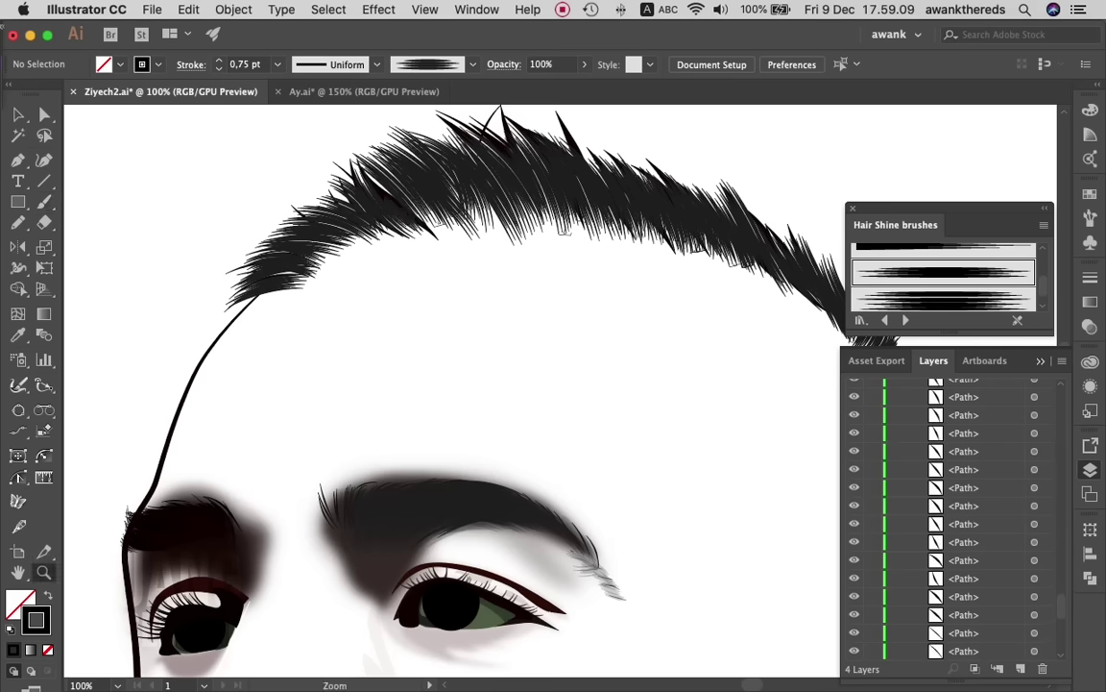
pyautogui.keyDown('alt'); pyautogui.click(614, 567); pyautogui.keyUp('alt')
# - Reveal the reference photo and zoom to 150% on the top of the head
pyautogui.hotkey('ctrl', '-')
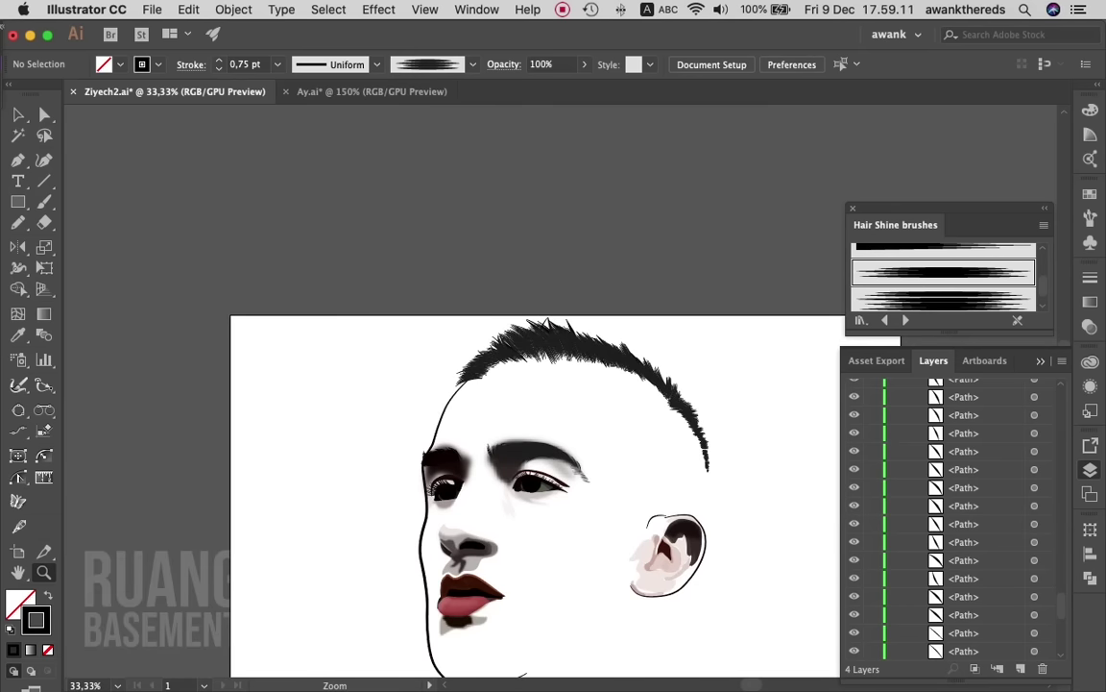
pyautogui.scroll(-5, 951, 519)
pyautogui.hotkey('ctrl', 'alt', '3')
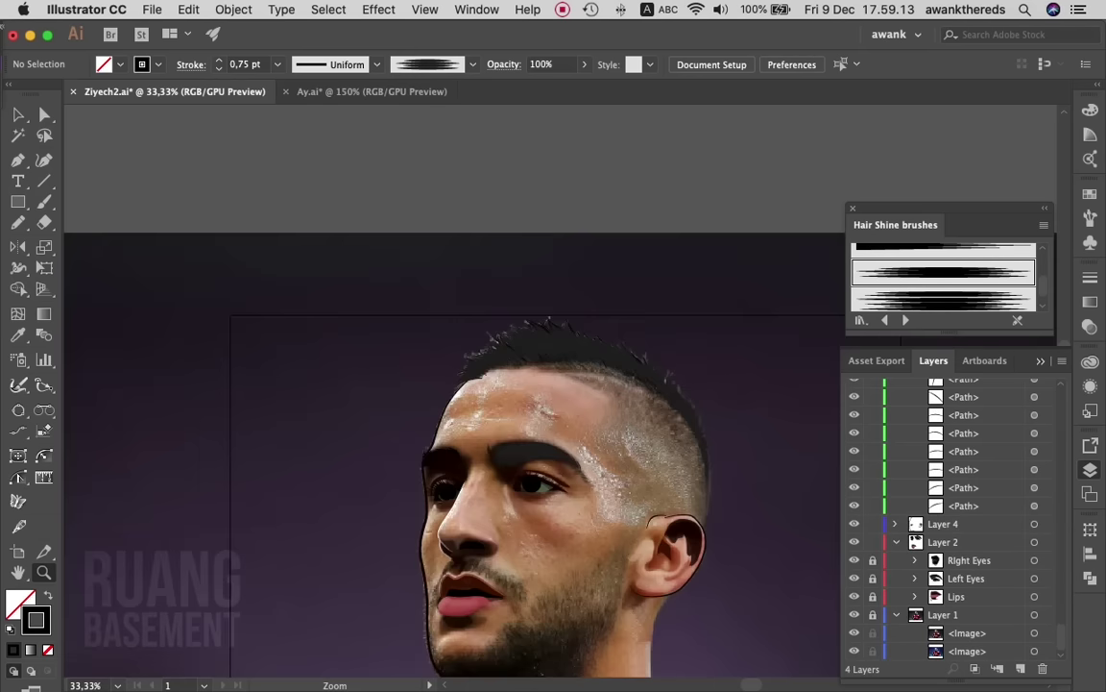
pyautogui.moveTo(528, 350); pyautogui.dragTo(615, 349)
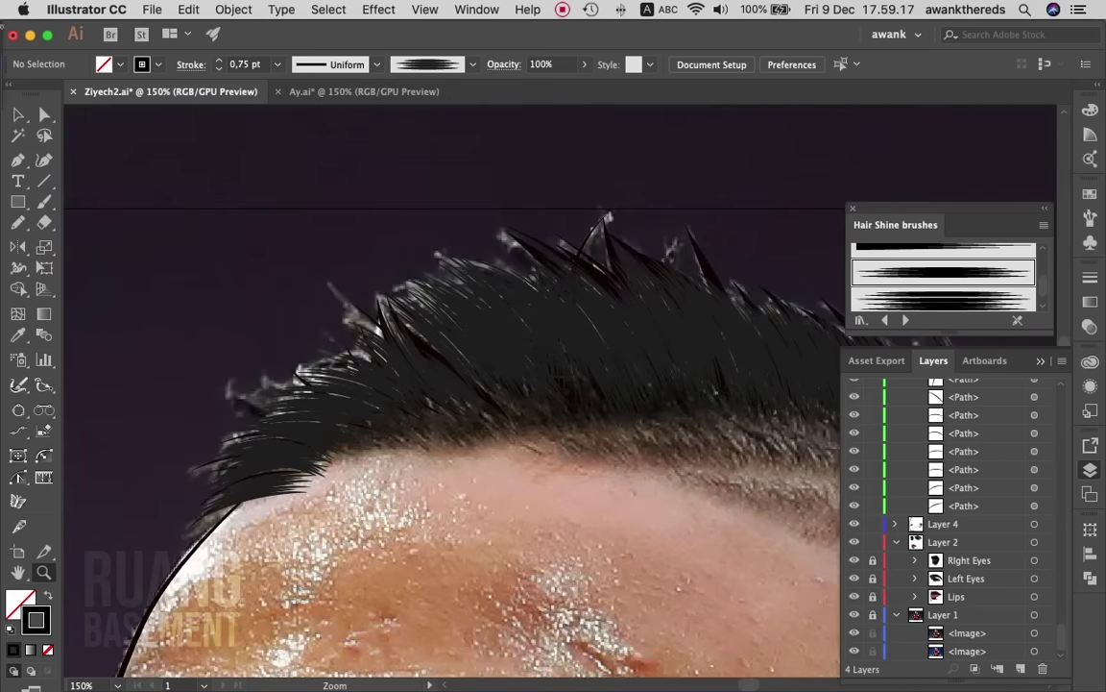
# - Paint nine dark Paintbrush strands across the front hair and left hairline
pyautogui.press('b')
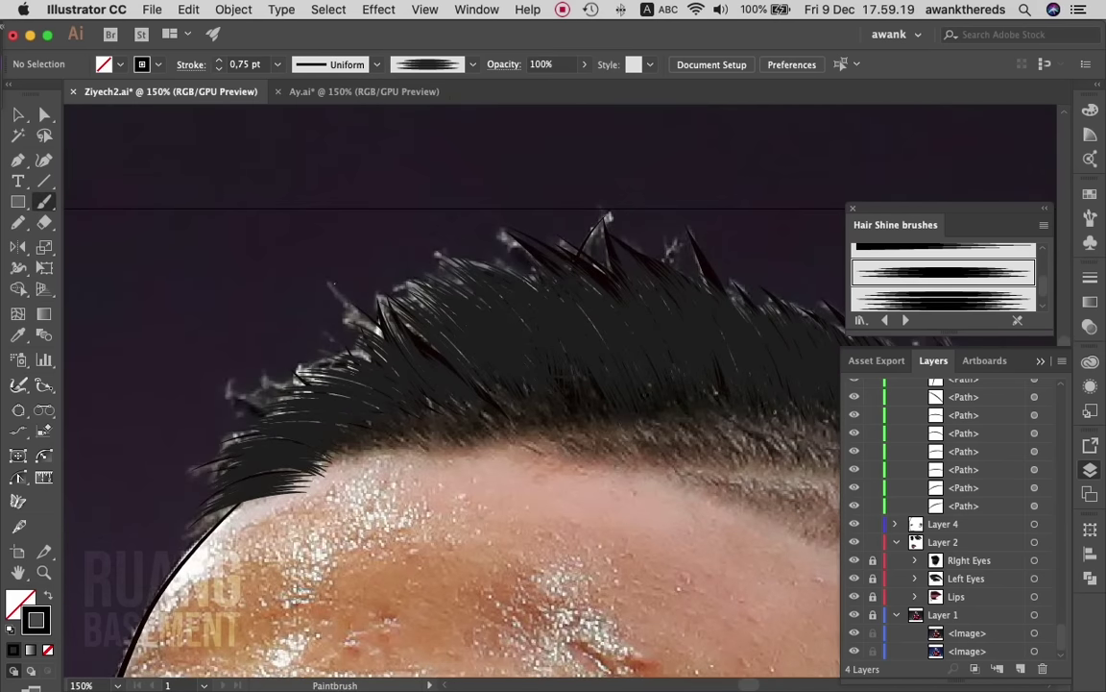
pyautogui.moveTo(461, 394); pyautogui.dragTo(331, 284)
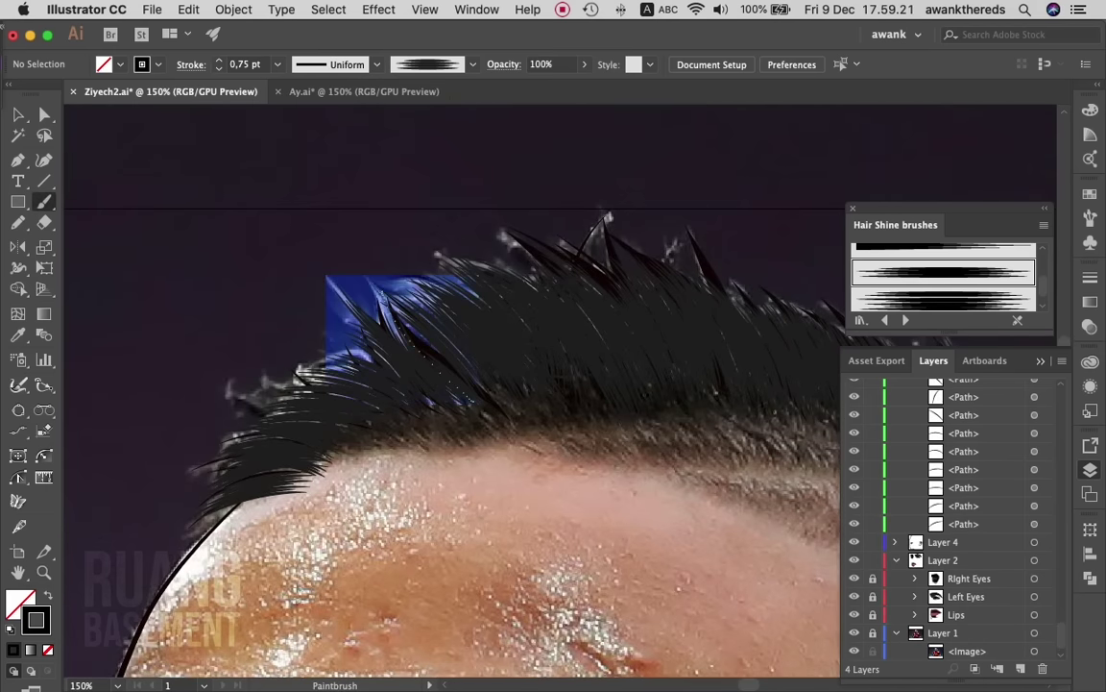
pyautogui.moveTo(428, 346)
pyautogui.mouseDown()
pyautogui.moveTo(379, 287)
pyautogui.moveTo(504, 267)
pyautogui.moveTo(413, 265)
pyautogui.mouseUp()
pyautogui.moveTo(460, 216); pyautogui.dragTo(477, 241)
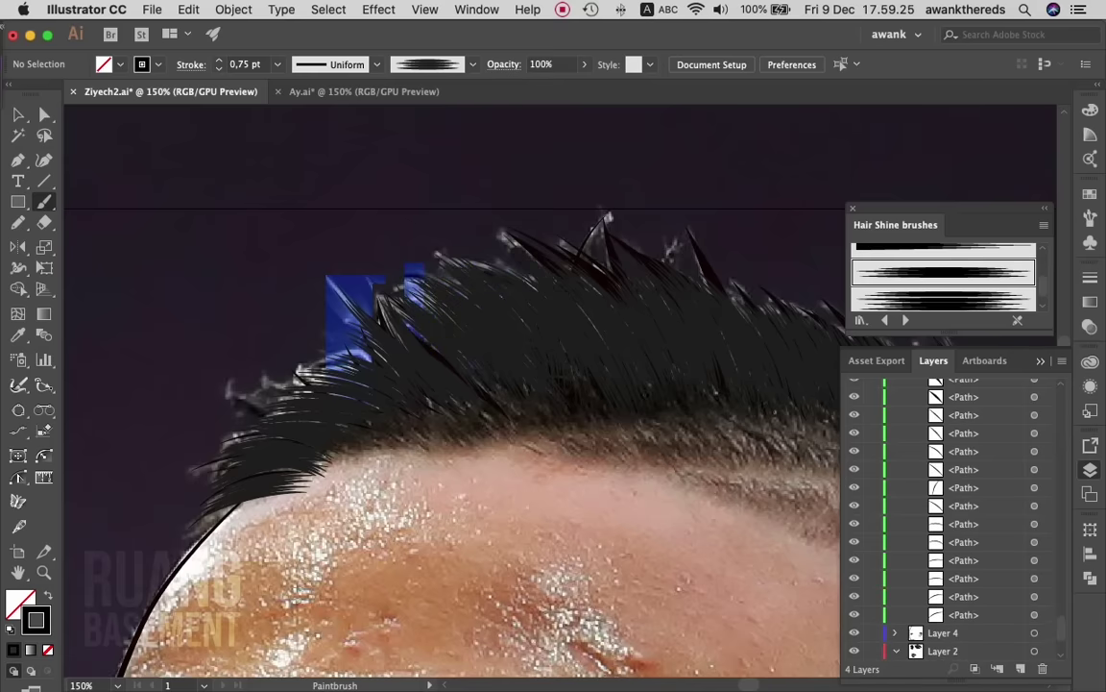
pyautogui.moveTo(323, 328); pyautogui.dragTo(236, 348)
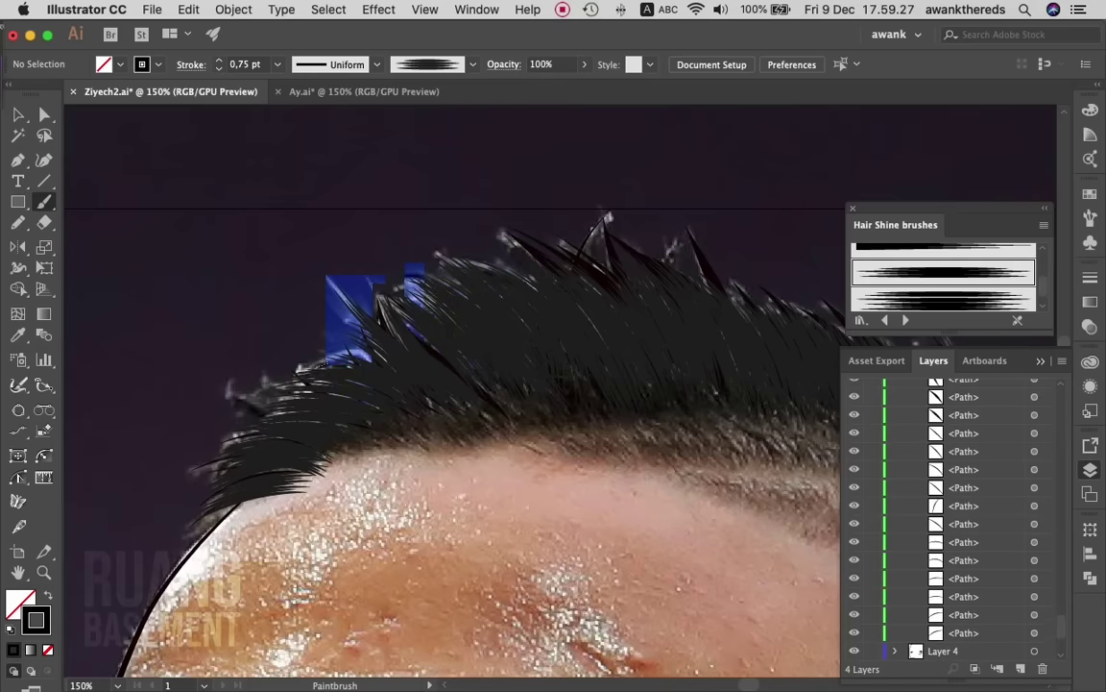
pyautogui.moveTo(337, 312); pyautogui.dragTo(284, 332)
pyautogui.moveTo(408, 327)
pyautogui.mouseDown()
pyautogui.moveTo(351, 308)
pyautogui.moveTo(336, 288)
pyautogui.mouseUp()
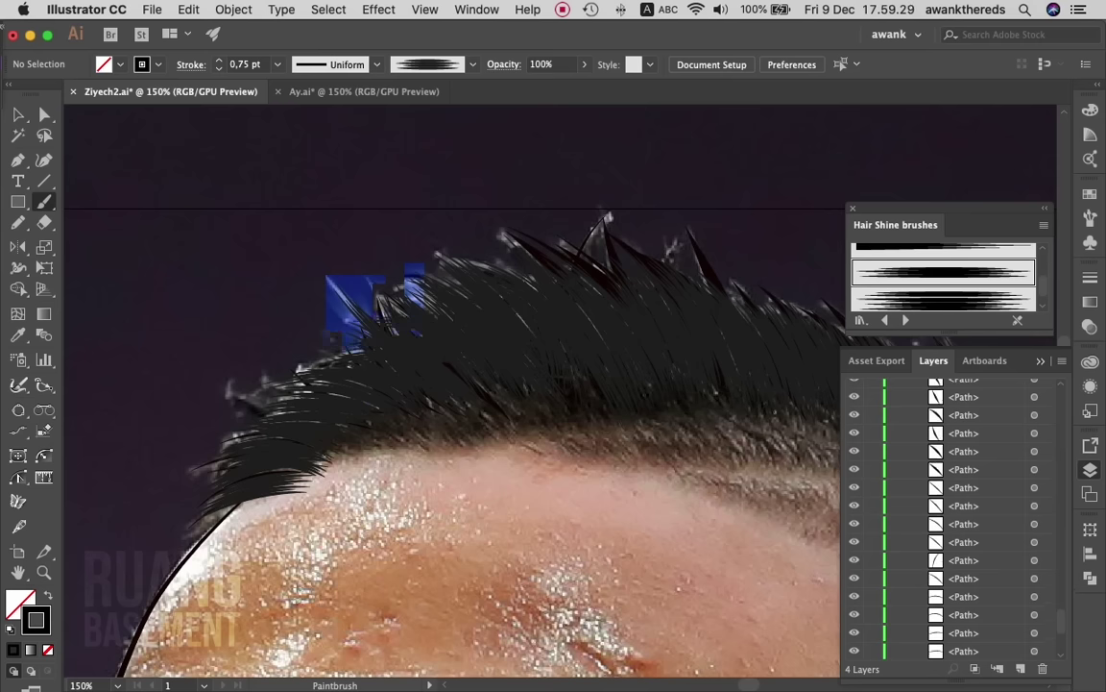
pyautogui.moveTo(581, 385); pyautogui.dragTo(404, 413)
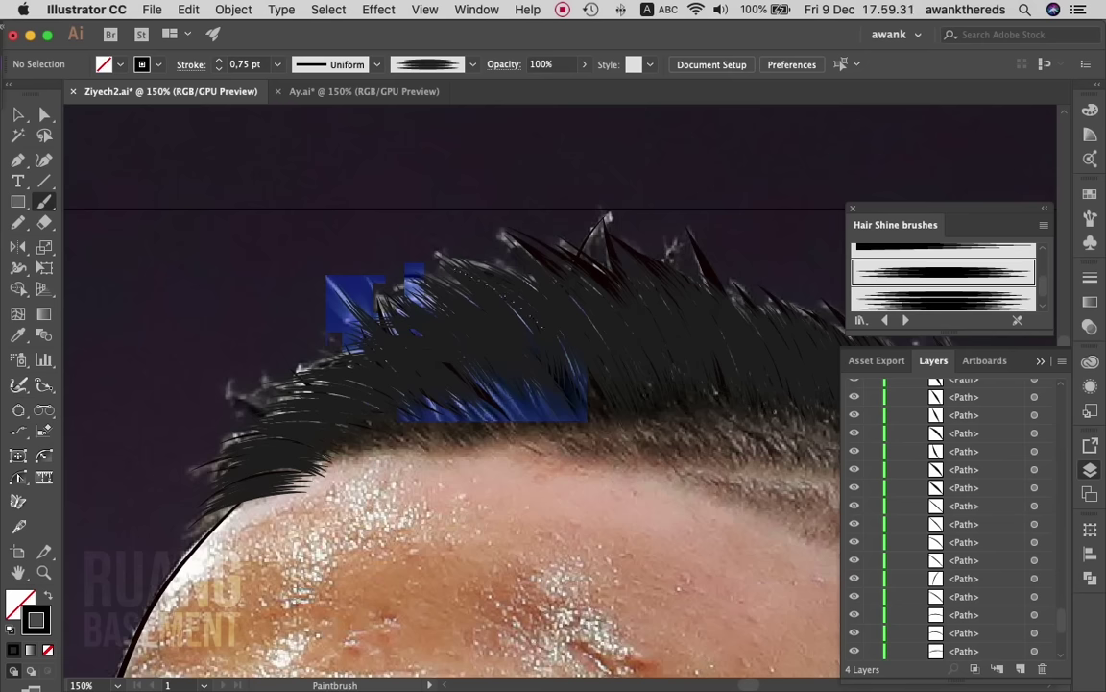
pyautogui.moveTo(480, 298)
pyautogui.mouseDown()
pyautogui.moveTo(458, 274)
pyautogui.moveTo(448, 239)
pyautogui.mouseUp()
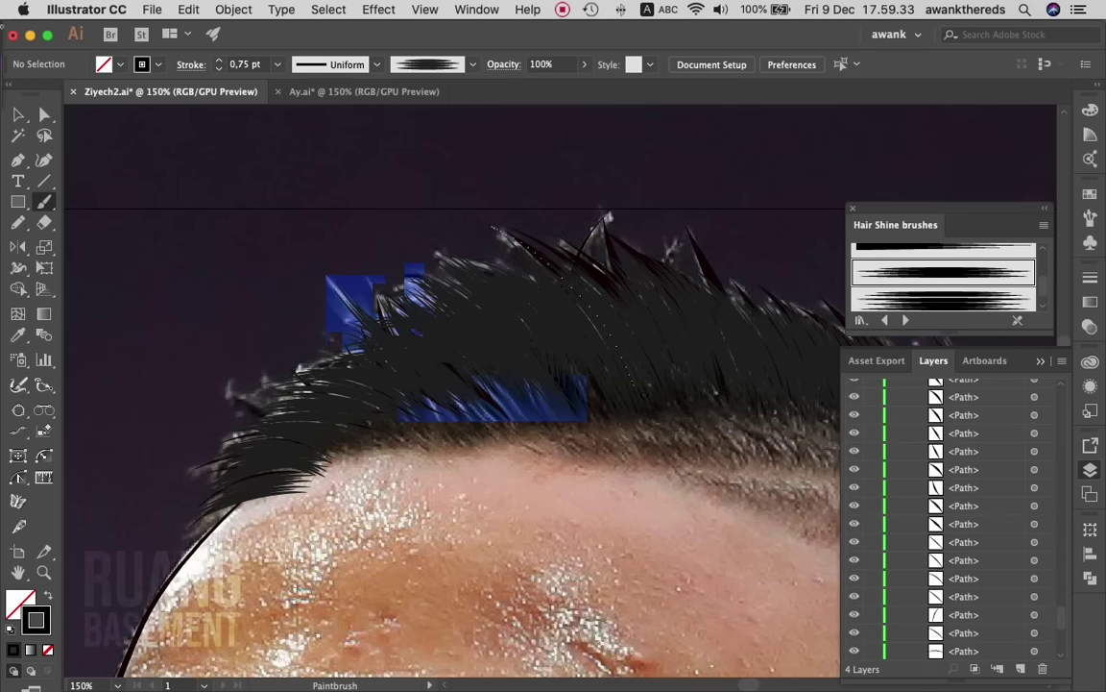
pyautogui.moveTo(625, 384); pyautogui.dragTo(595, 223)
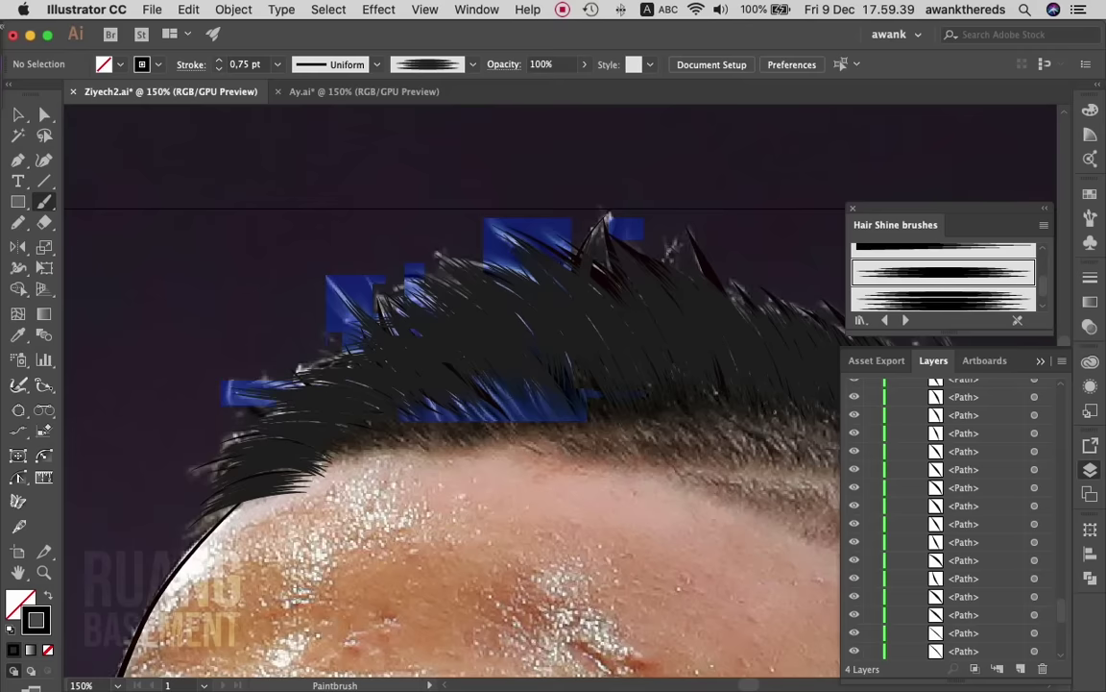
# - Paint seven more dark strands into the gaps at the front-left of the hair
pyautogui.scroll(-5, 951, 519)
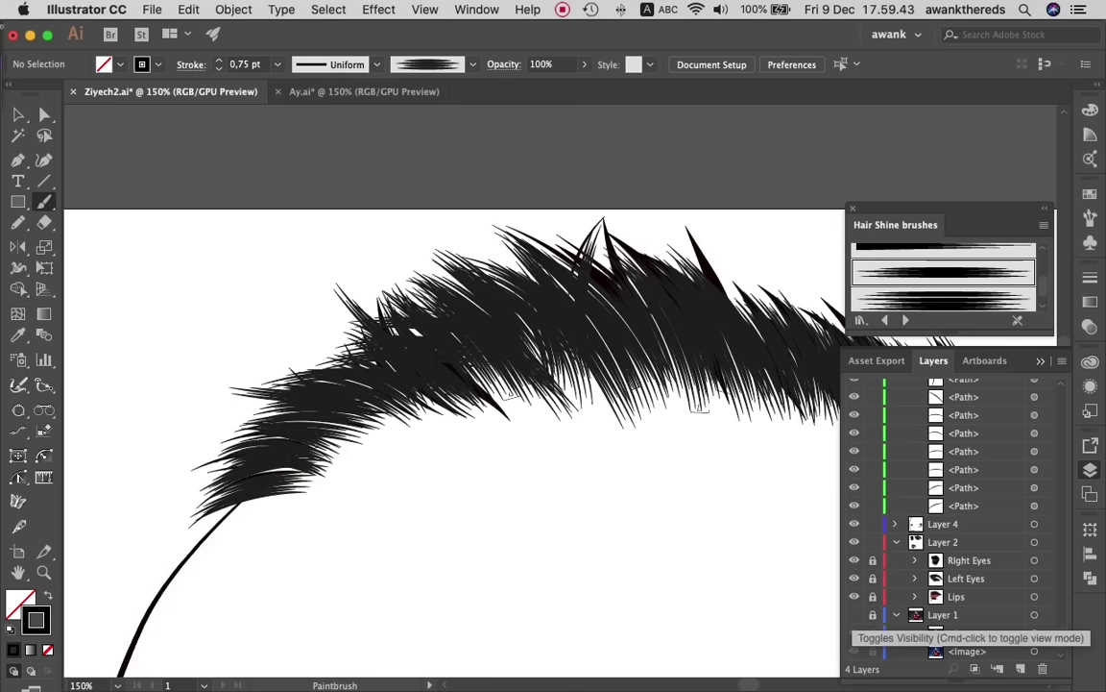
pyautogui.scroll(1, 951, 576)
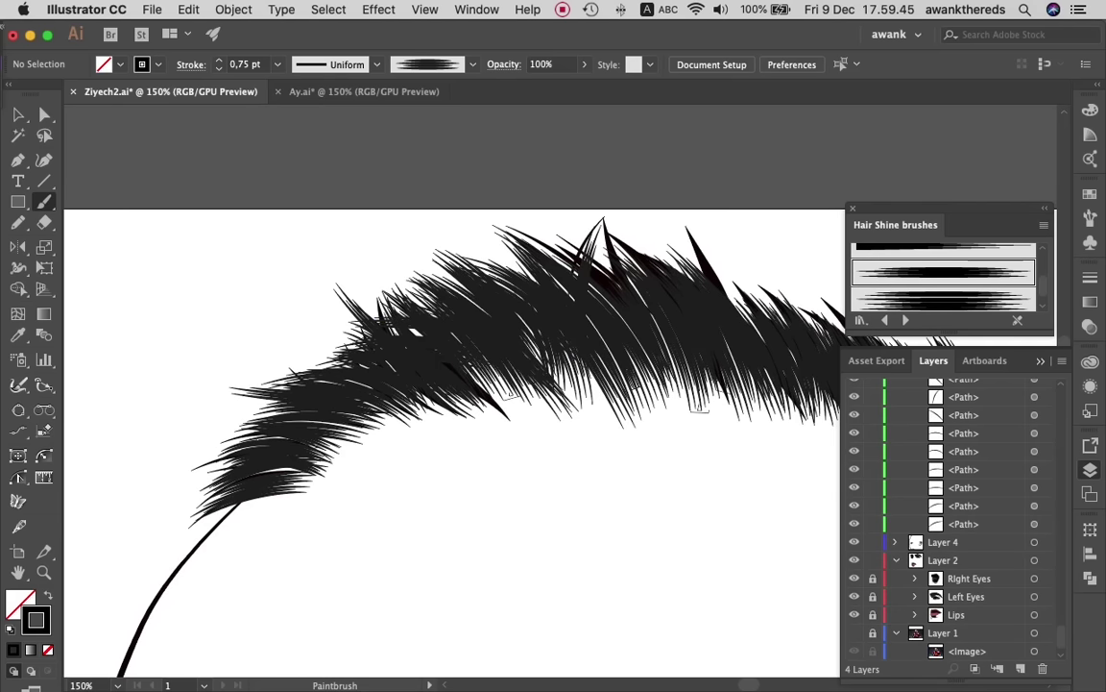
pyautogui.moveTo(413, 341); pyautogui.dragTo(329, 303)
pyautogui.moveTo(403, 331); pyautogui.dragTo(327, 283)
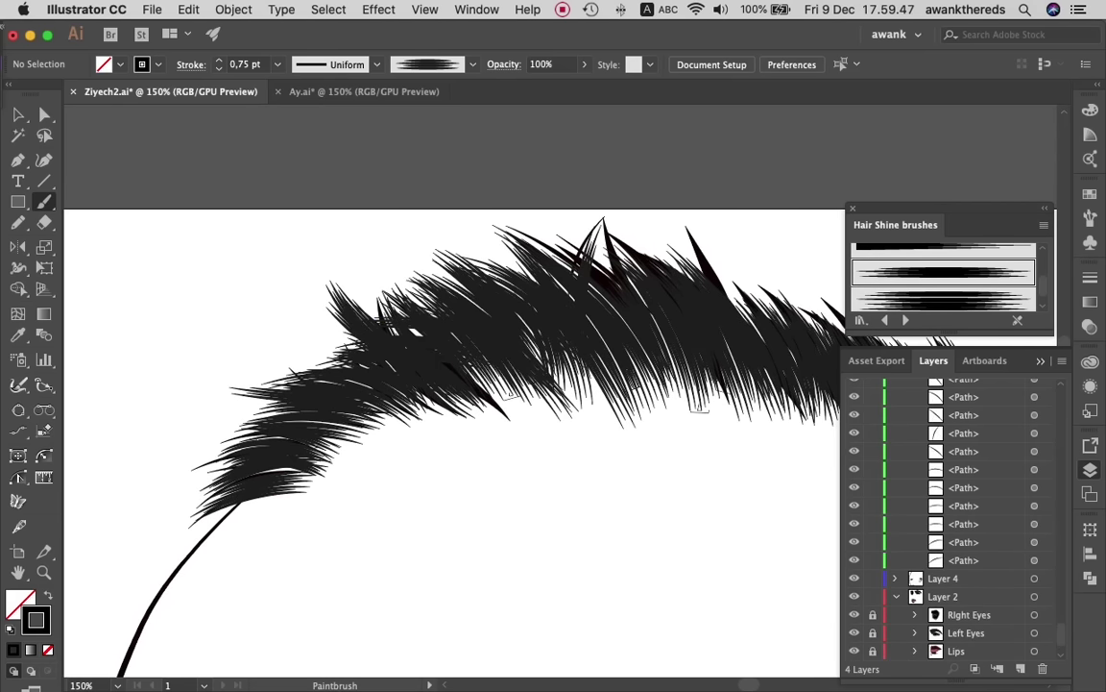
pyautogui.moveTo(363, 348); pyautogui.dragTo(327, 304)
pyautogui.moveTo(353, 361); pyautogui.dragTo(303, 269)
pyautogui.moveTo(359, 302); pyautogui.dragTo(313, 254)
pyautogui.moveTo(368, 279)
pyautogui.mouseDown()
pyautogui.moveTo(321, 258)
pyautogui.moveTo(323, 246)
pyautogui.mouseUp()
pyautogui.moveTo(390, 280)
pyautogui.mouseDown()
pyautogui.moveTo(359, 260)
pyautogui.moveTo(363, 247)
pyautogui.mouseUp()
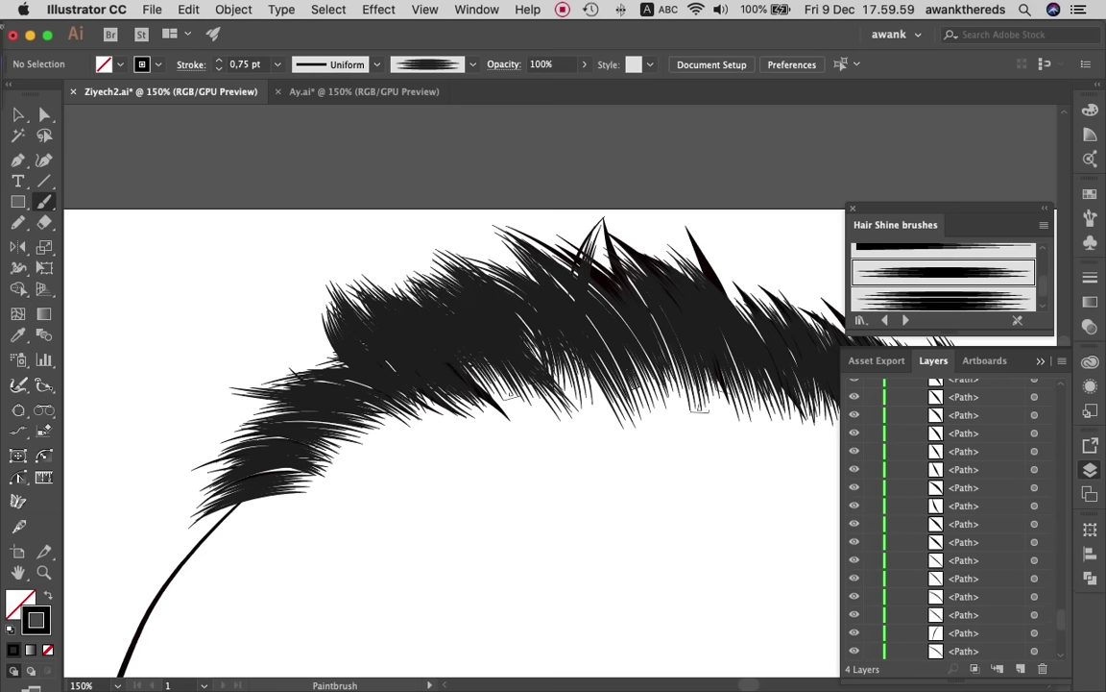
pyautogui.scroll(-5, 860, 533)
# - Show the reference photo, collapse Layer 3, and create Layer 5 above Layer 4
pyautogui.click(854, 614)
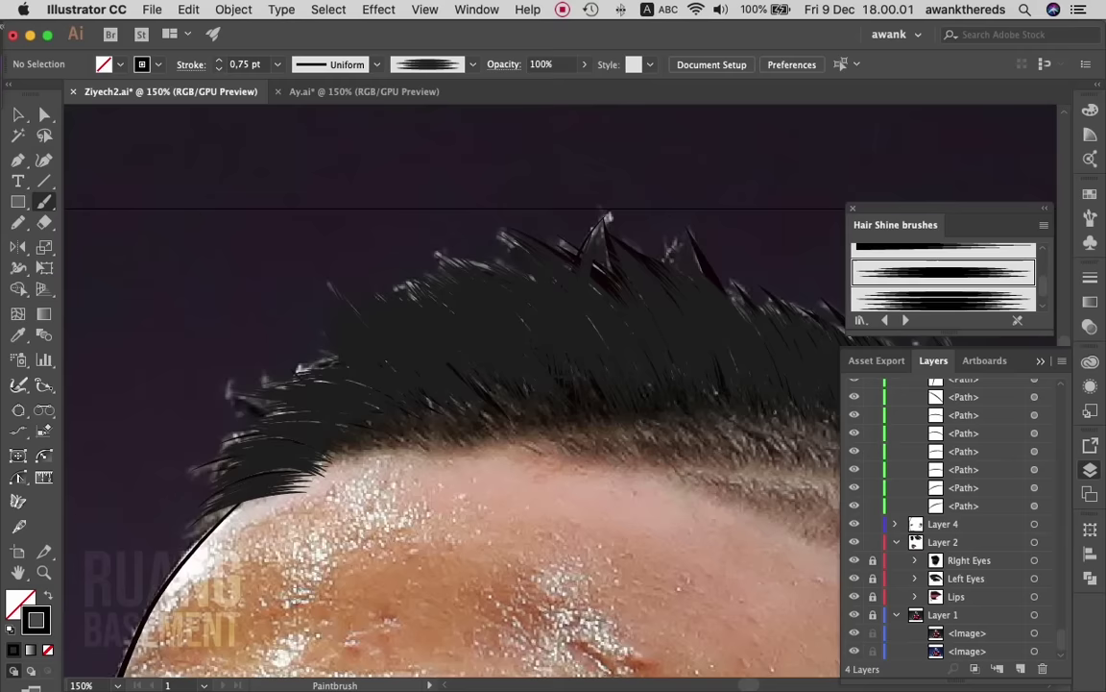
pyautogui.scroll(5, 865, 461)
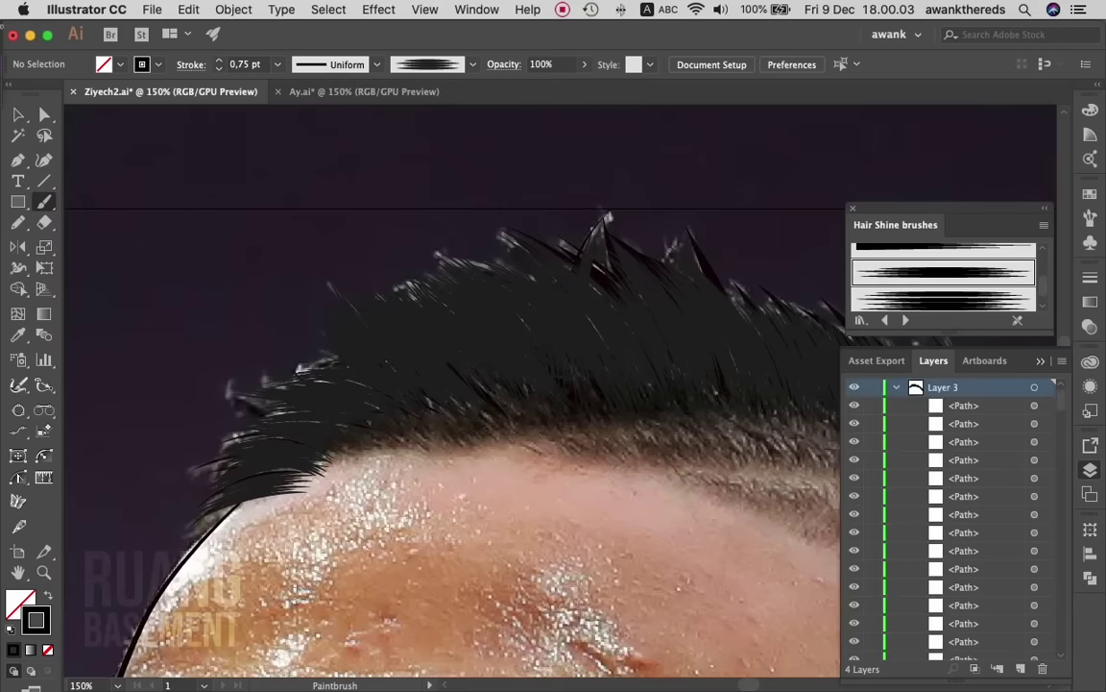
pyautogui.click(895, 387)
pyautogui.click(944, 406)
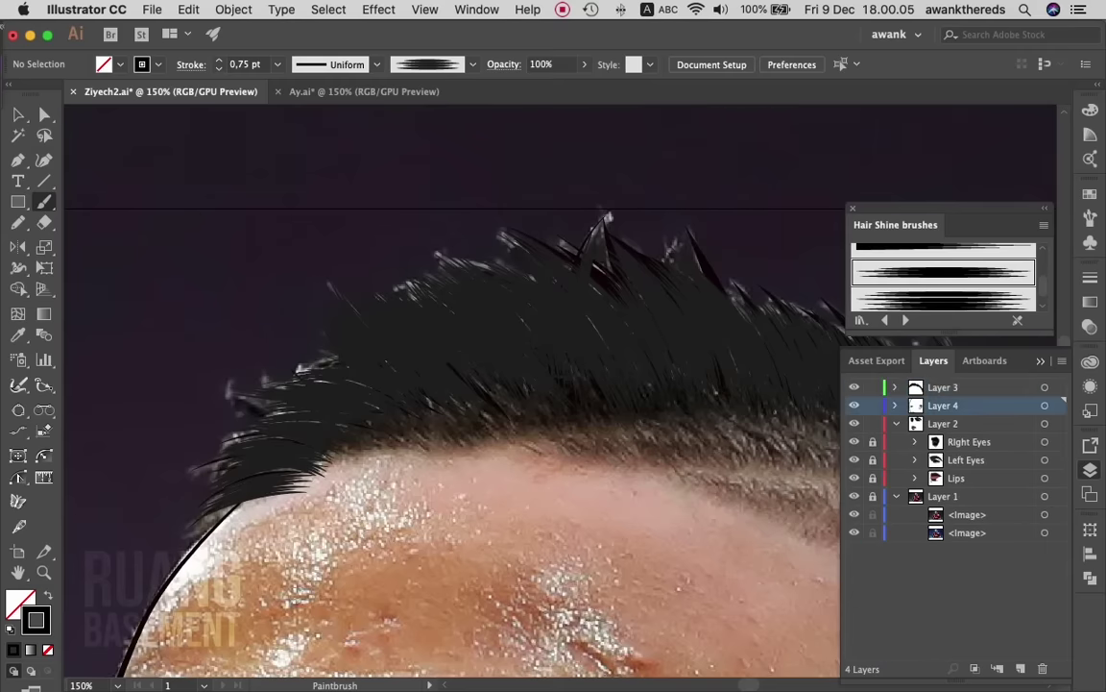
pyautogui.press('super+l')
# - Set the Control bar opacity to 37%
pyautogui.hscroll(3, 451, 384)
pyautogui.hscroll(1, 442, 384)
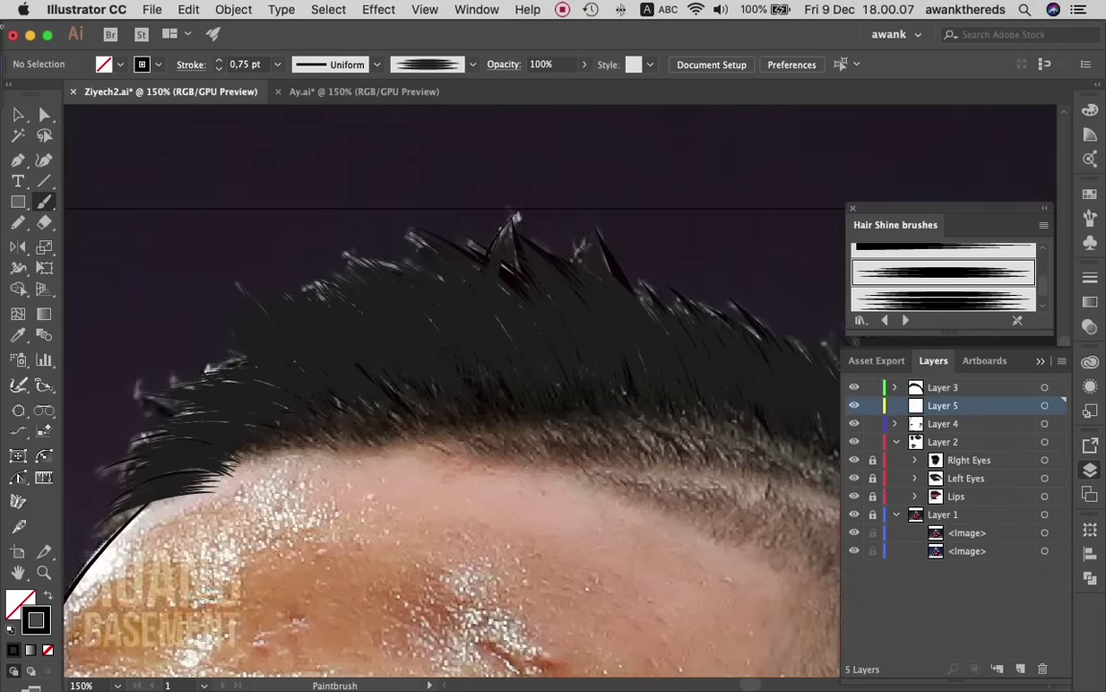
pyautogui.click(584, 64)
pyautogui.moveTo(582, 86); pyautogui.dragTo(541, 85)
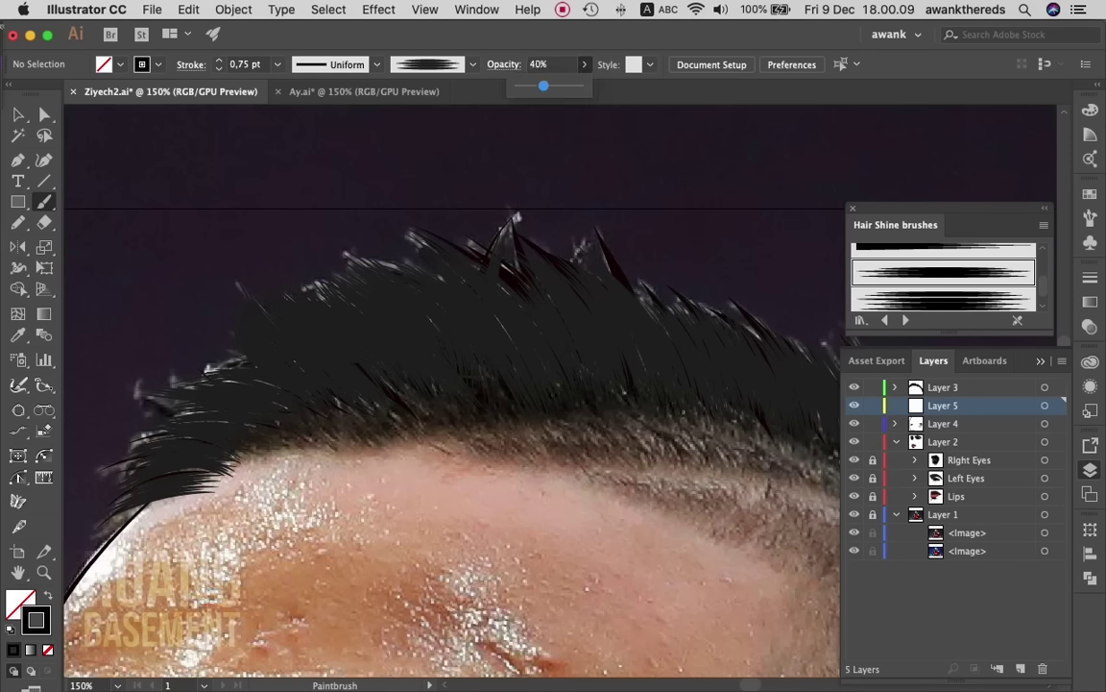
pyautogui.press('Return')
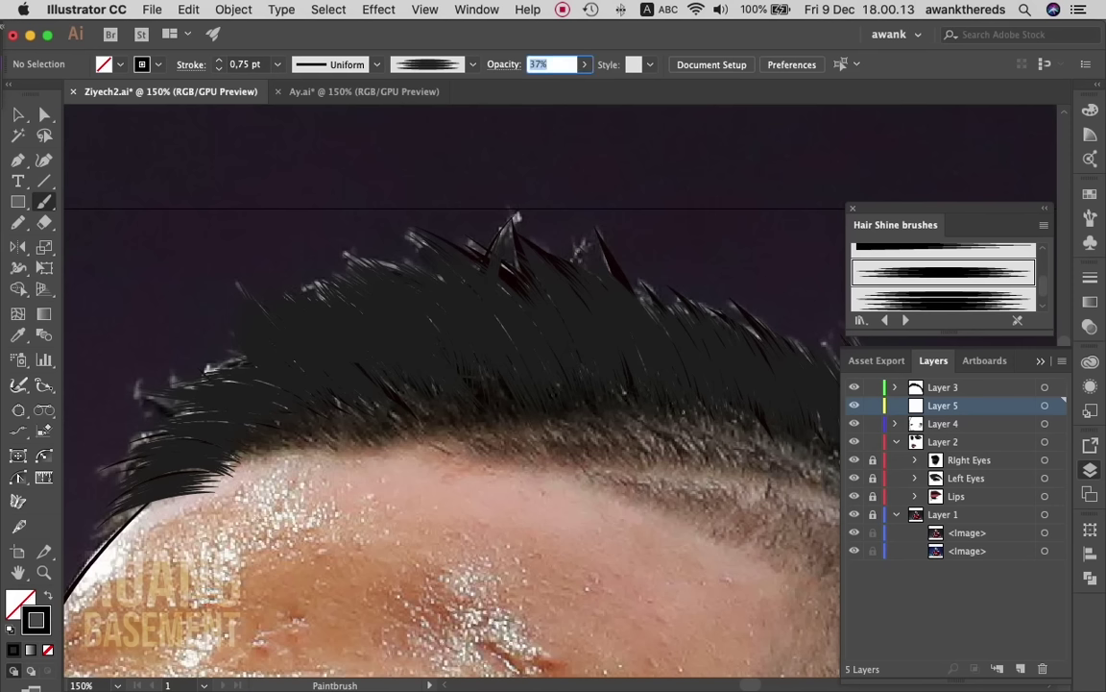
pyautogui.press('Escape')
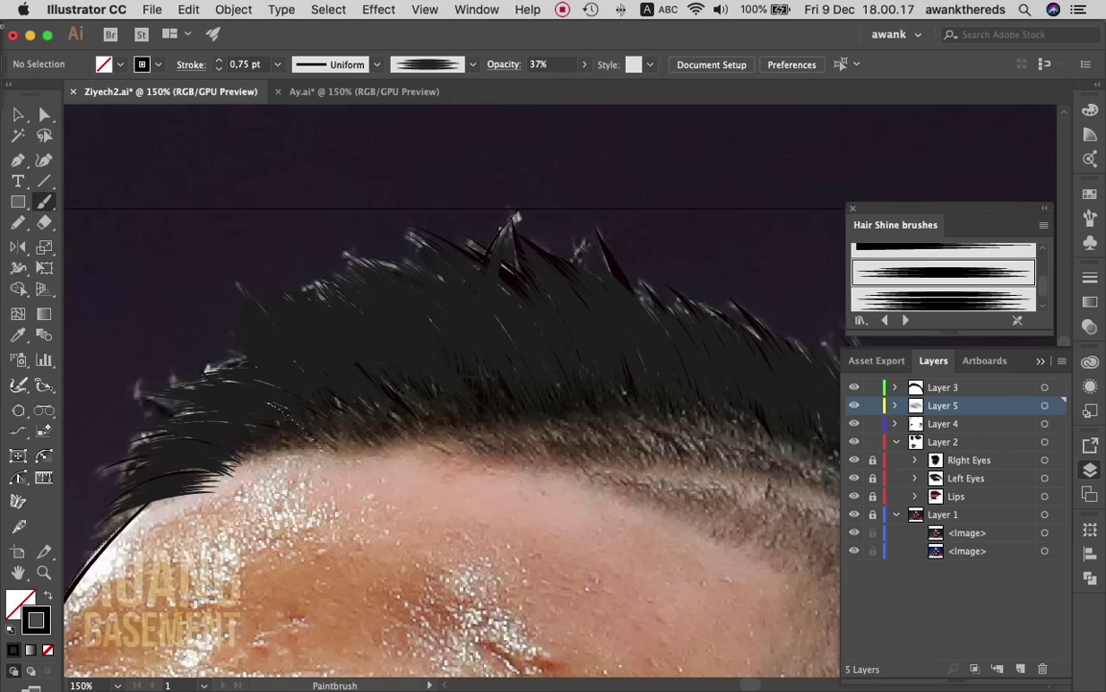
# - Paint four translucent strokes across the hairline and front hair
pyautogui.moveTo(261, 451)
pyautogui.mouseDown()
pyautogui.moveTo(368, 402)
pyautogui.moveTo(288, 369)
pyautogui.mouseUp()
pyautogui.moveTo(485, 469); pyautogui.dragTo(485, 389)
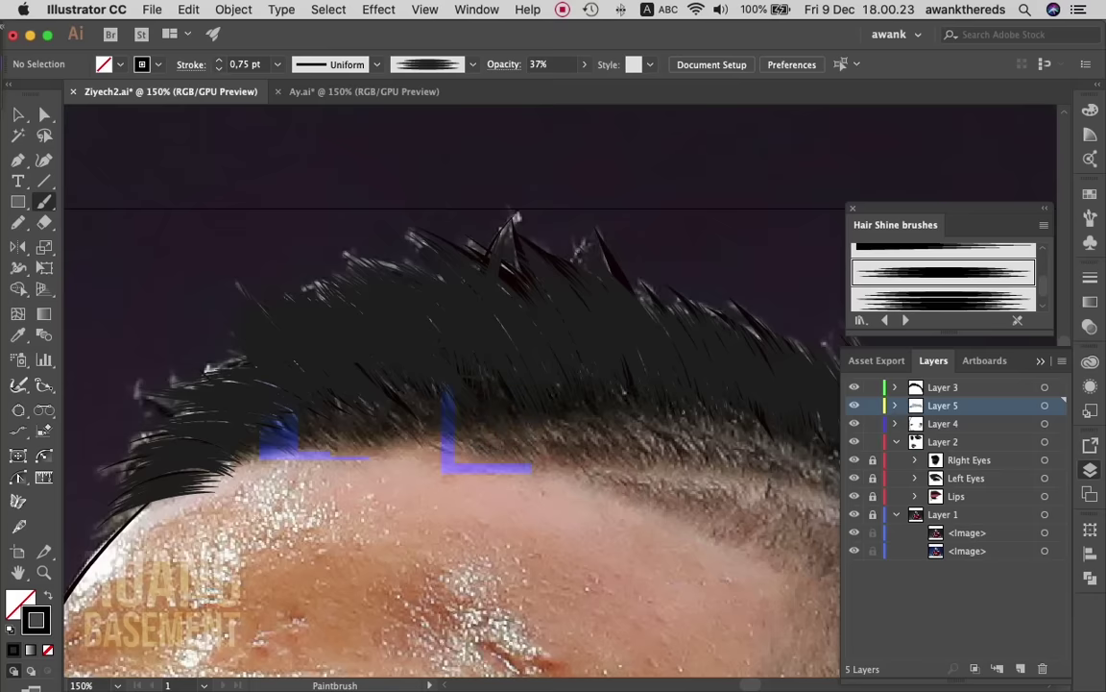
pyautogui.moveTo(480, 469); pyautogui.dragTo(481, 384)
pyautogui.hscroll(5, 451, 403)
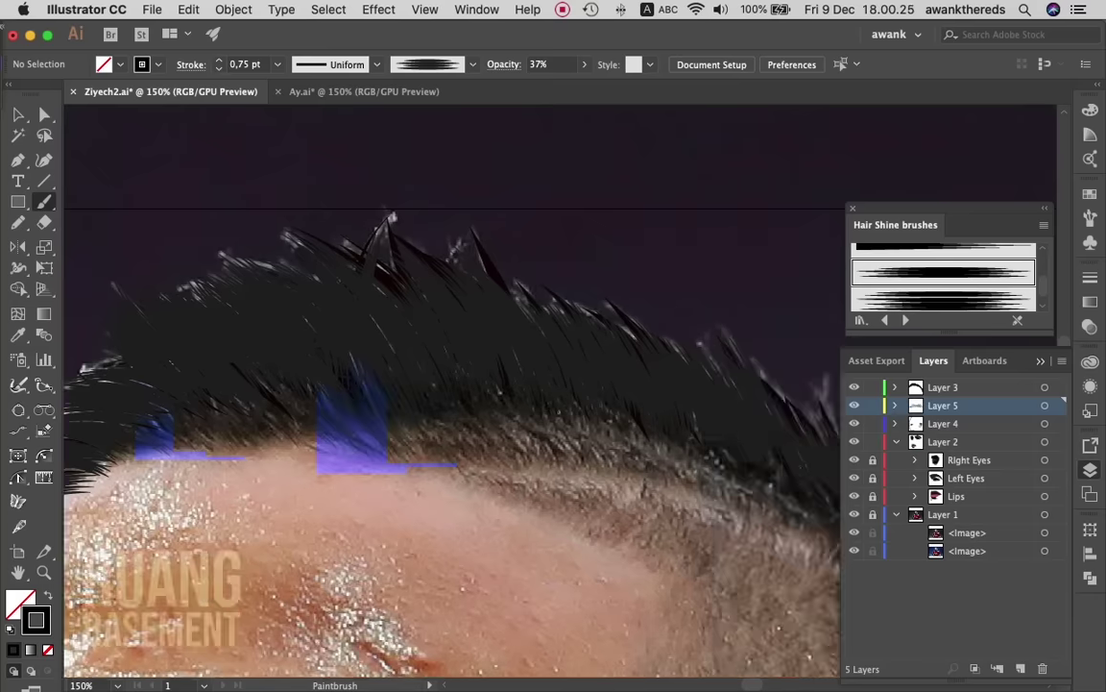
pyautogui.moveTo(404, 467); pyautogui.dragTo(404, 363)
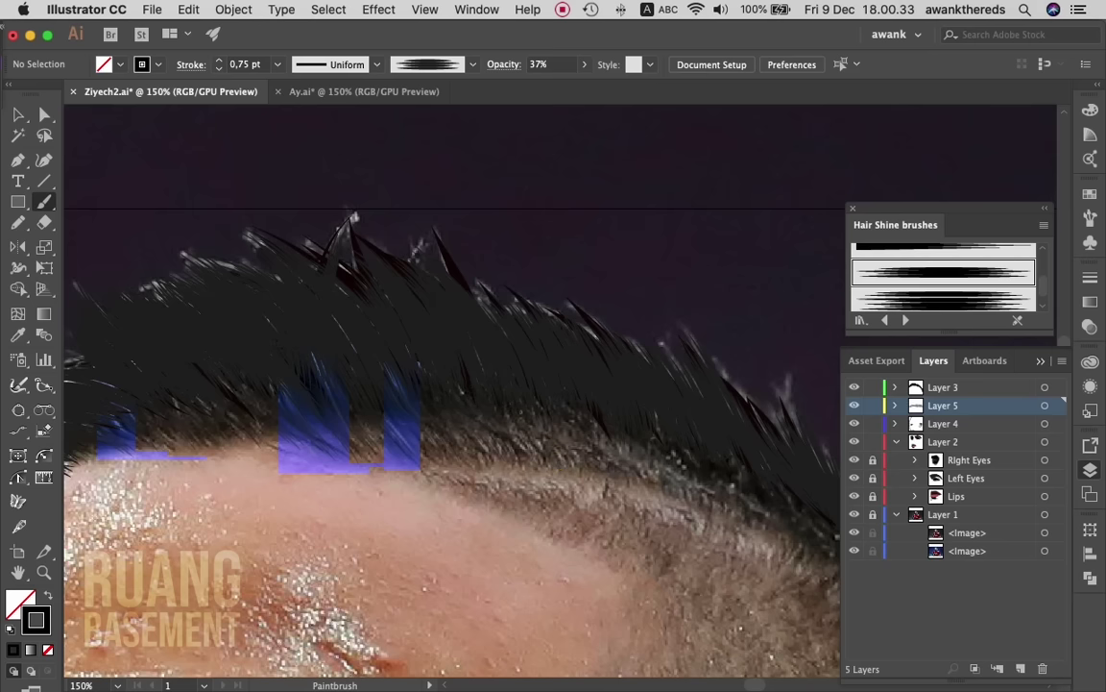
pyautogui.hscroll(3, 633, 474)
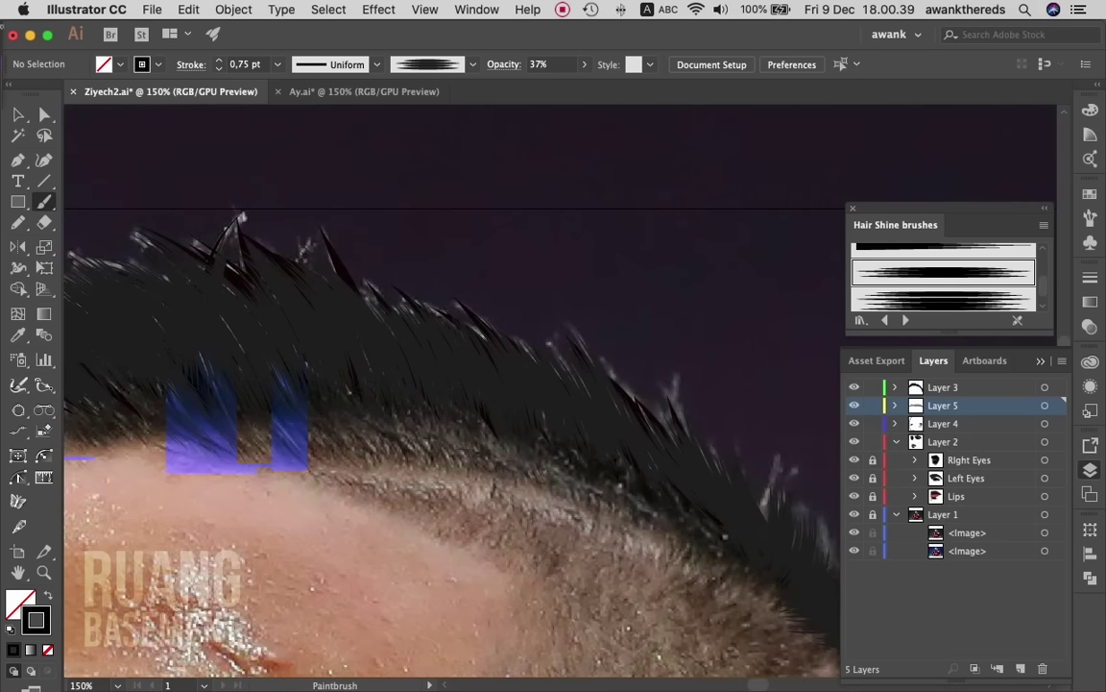
pyautogui.hscroll(2, 452, 384)
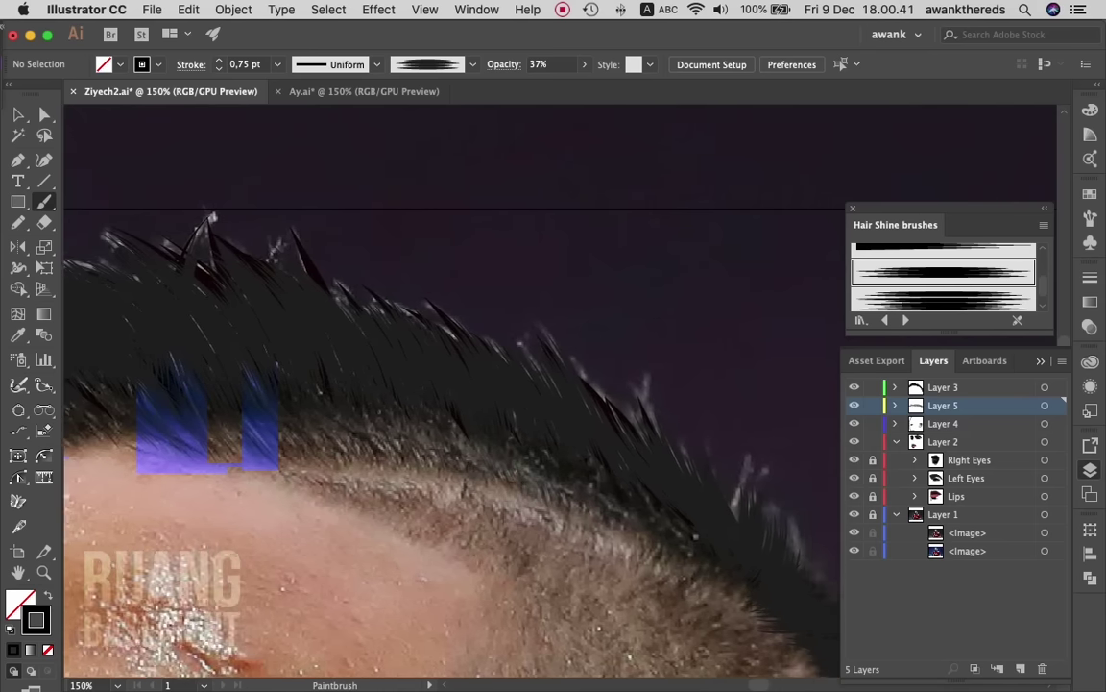
pyautogui.scroll(-3, 452, 384)
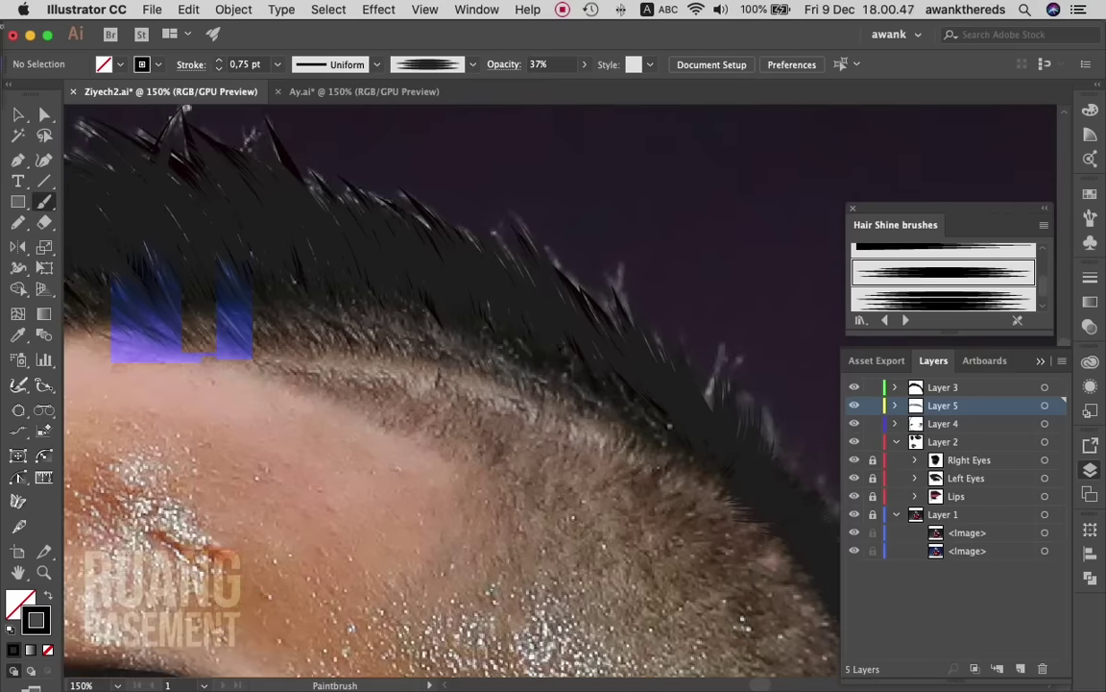
# - Hide the reference photo, set stroke weight to 1 pt, and paint strands on the right lower edge
pyautogui.click(854, 513)
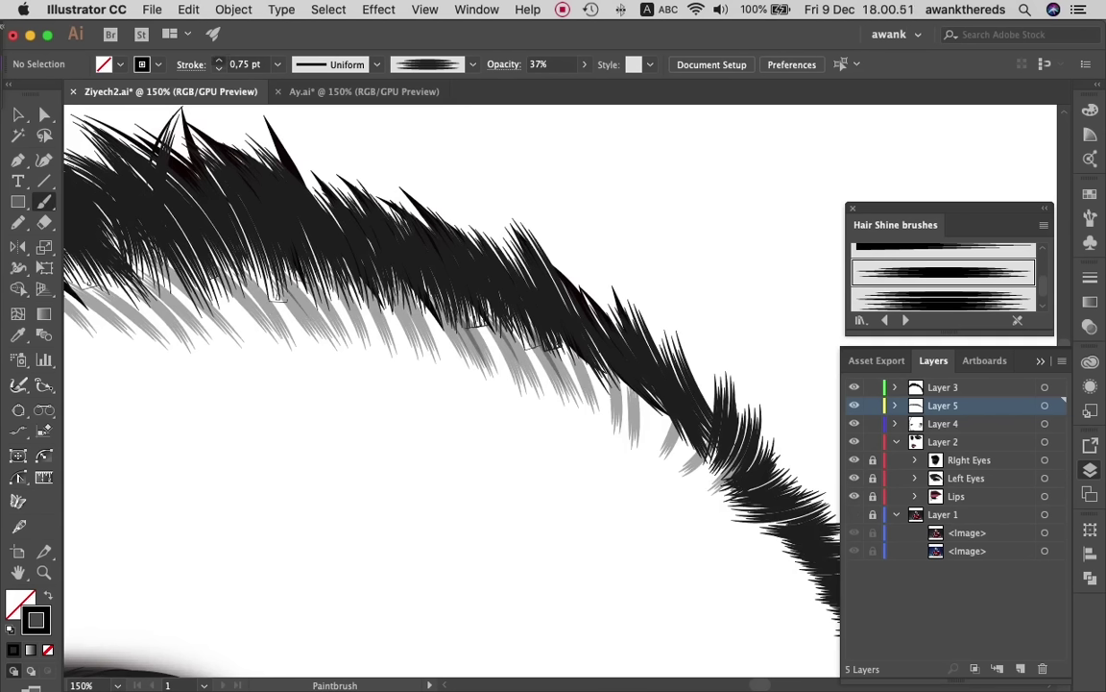
pyautogui.click(219, 59)
pyautogui.moveTo(672, 398); pyautogui.dragTo(653, 443)
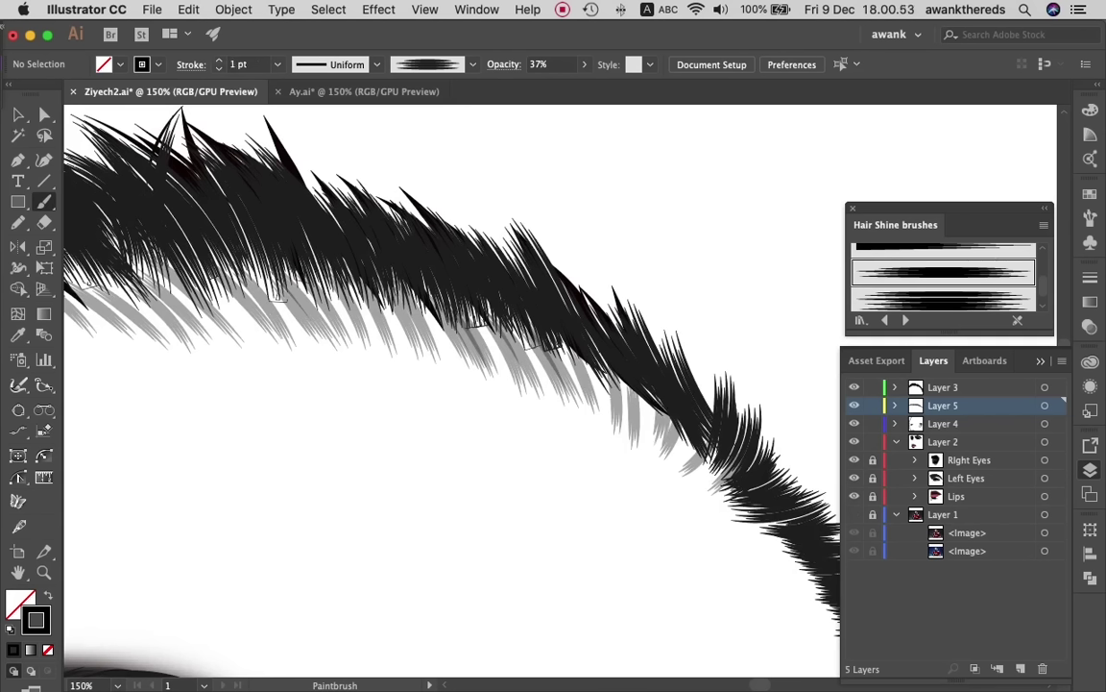
pyautogui.moveTo(573, 346); pyautogui.dragTo(588, 404)
pyautogui.moveTo(552, 334)
pyautogui.mouseDown()
pyautogui.moveTo(565, 384)
pyautogui.moveTo(649, 442)
pyautogui.mouseUp()
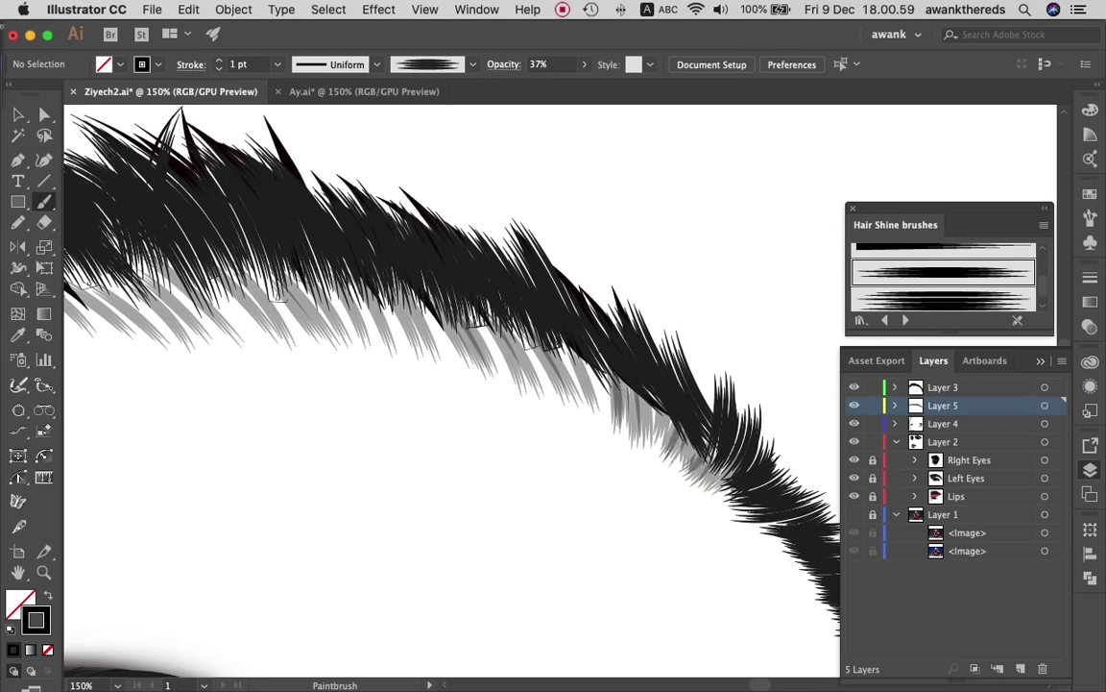
pyautogui.moveTo(578, 356); pyautogui.dragTo(601, 418)
pyautogui.moveTo(537, 322); pyautogui.dragTo(553, 378)
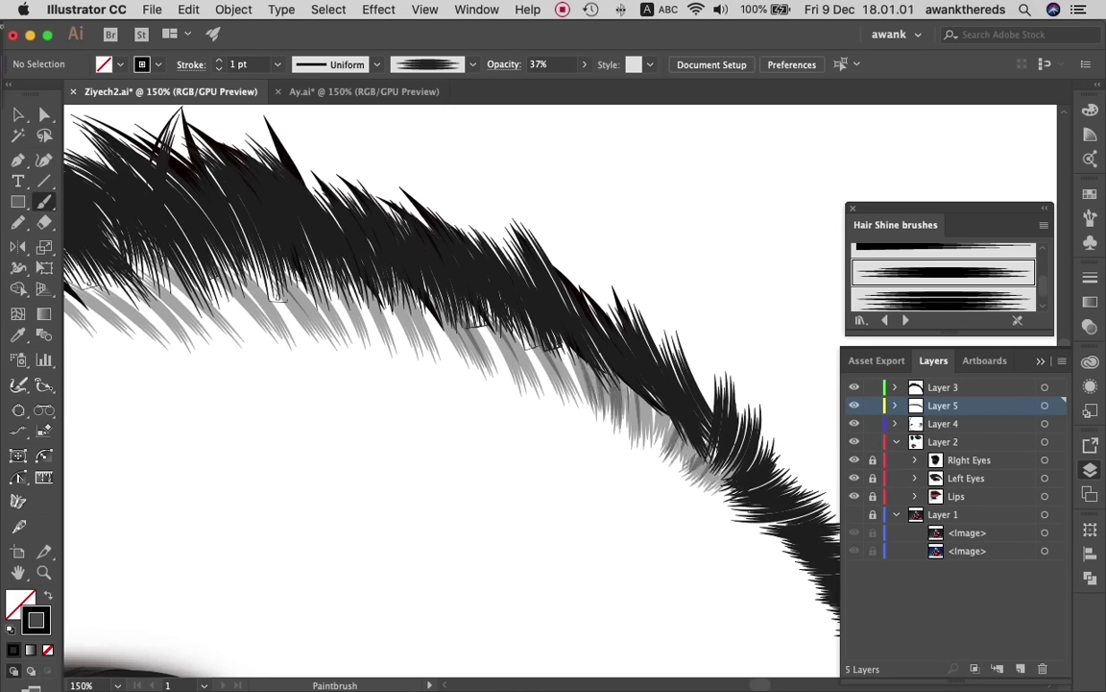
pyautogui.moveTo(500, 300); pyautogui.dragTo(524, 365)
pyautogui.moveTo(459, 279); pyautogui.dragTo(491, 357)
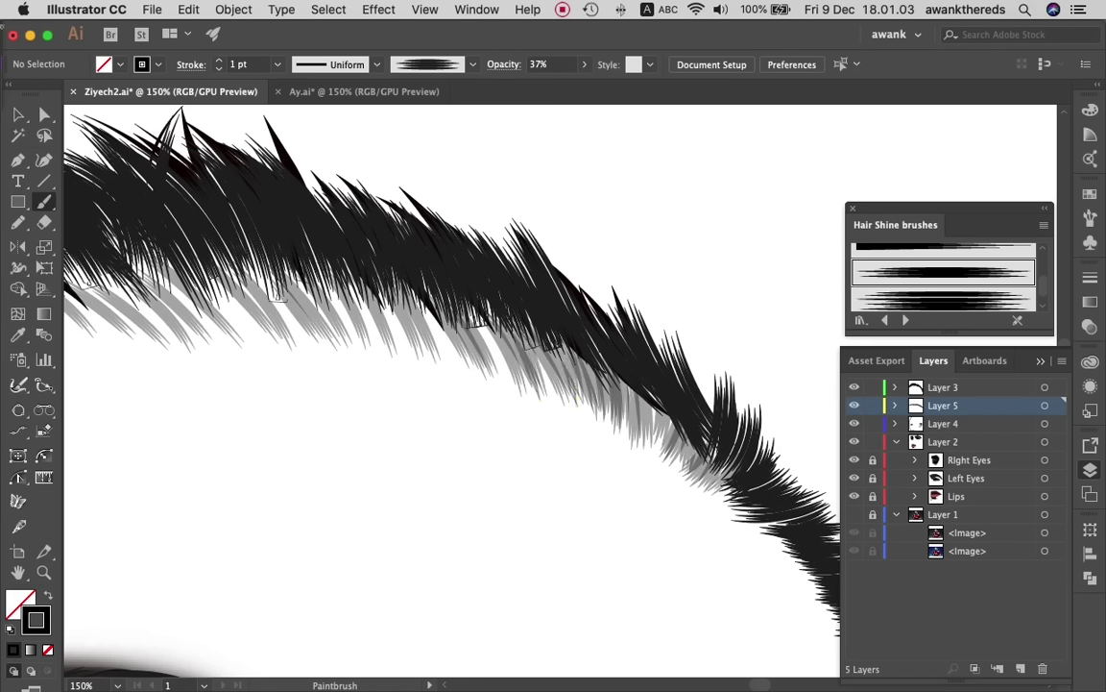
# - Continue 1 pt strands leftward along the middle of the hair's lower edge
pyautogui.moveTo(423, 276); pyautogui.dragTo(454, 341)
pyautogui.moveTo(377, 255); pyautogui.dragTo(403, 328)
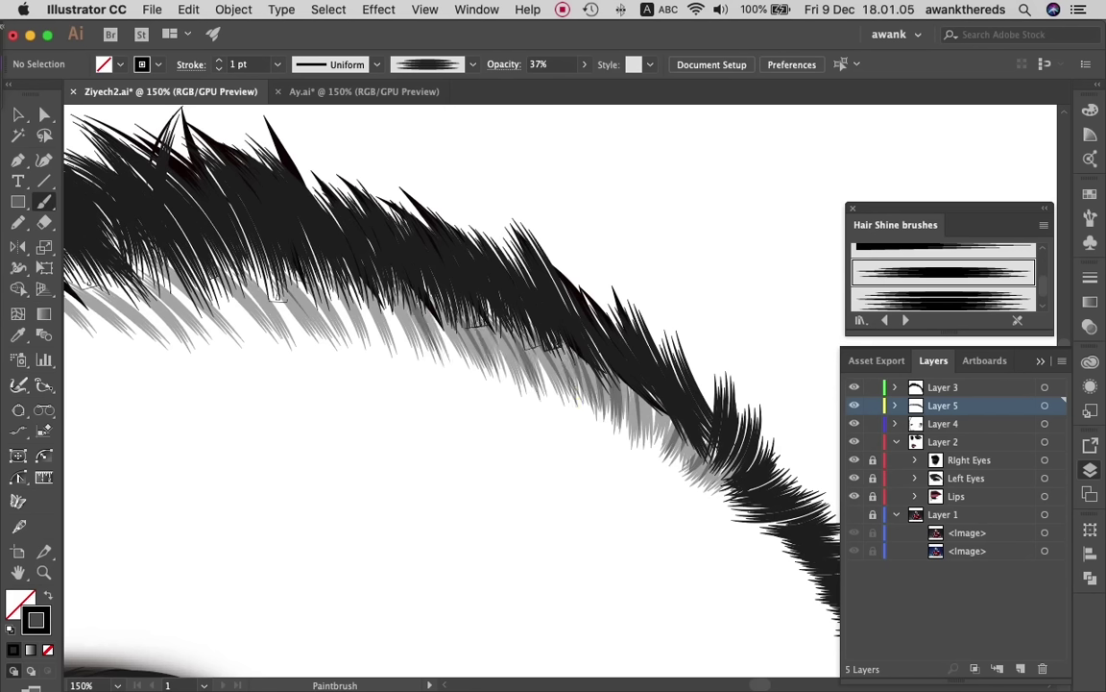
pyautogui.moveTo(342, 248); pyautogui.dragTo(362, 313)
pyautogui.moveTo(307, 240); pyautogui.dragTo(332, 309)
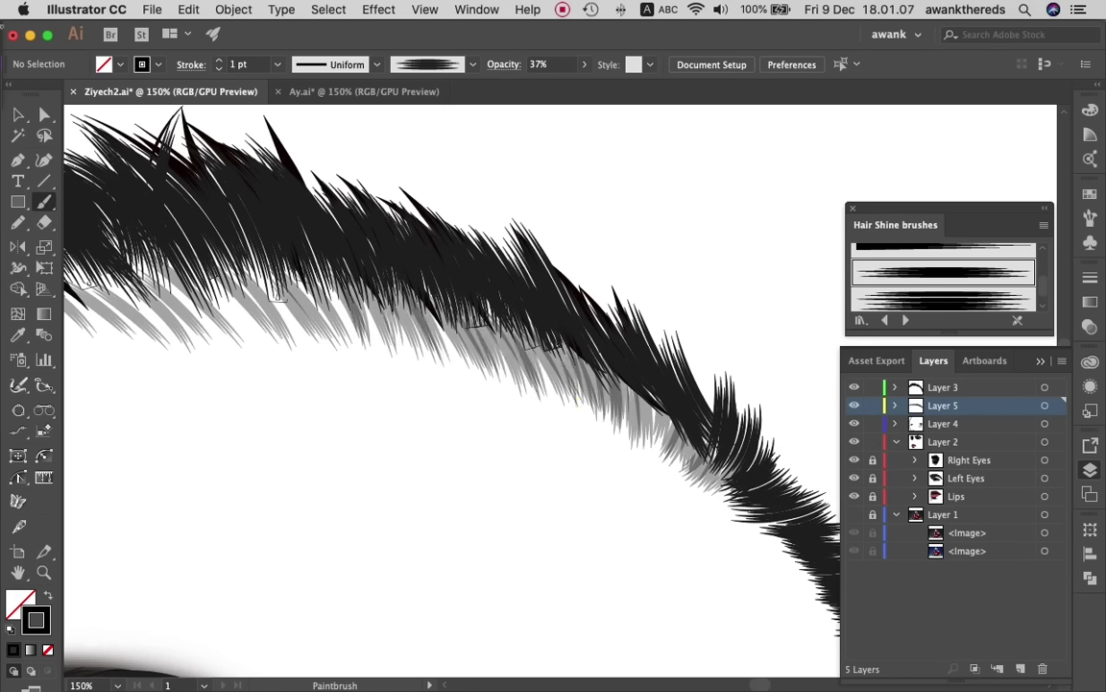
pyautogui.moveTo(281, 234); pyautogui.dragTo(319, 309)
pyautogui.moveTo(312, 237); pyautogui.dragTo(343, 313)
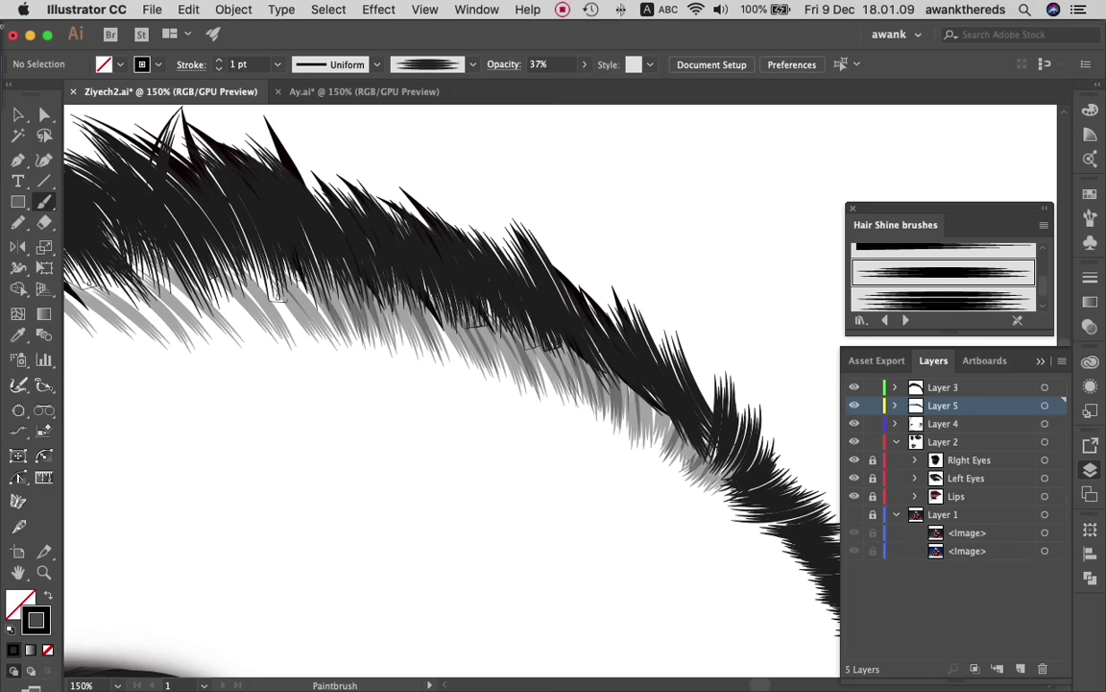
pyautogui.moveTo(378, 255); pyautogui.dragTo(404, 323)
pyautogui.hscroll(-3, 451, 365)
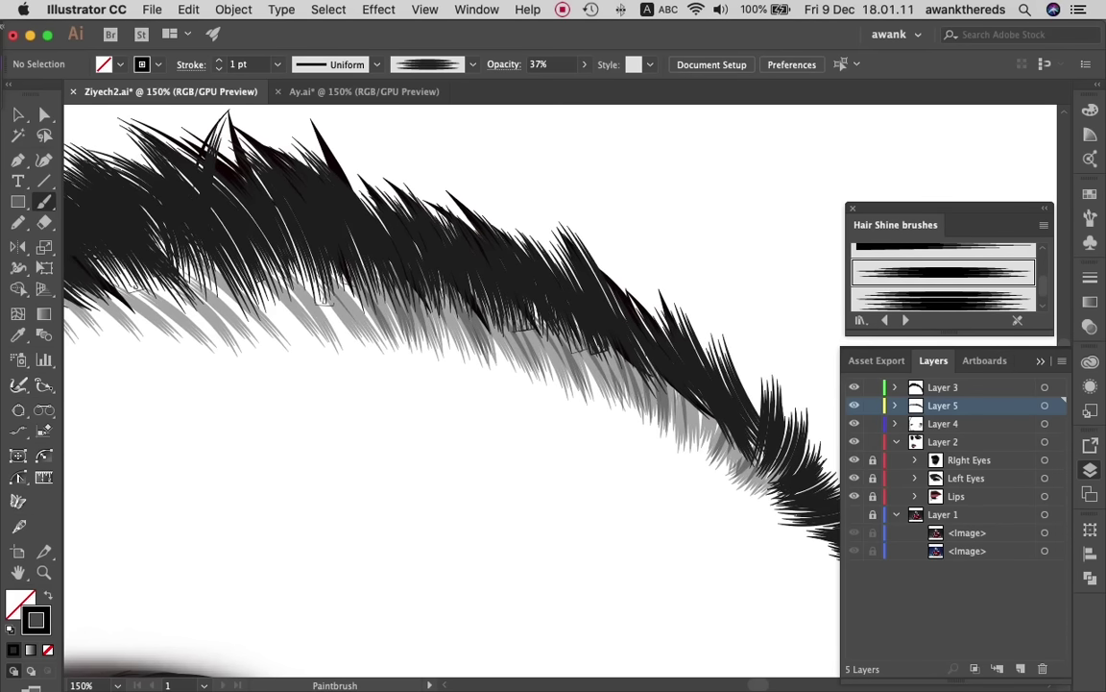
# - Add seven more 1 pt strands further left along the lower edge
pyautogui.moveTo(251, 227); pyautogui.dragTo(309, 307)
pyautogui.moveTo(229, 250); pyautogui.dragTo(279, 311)
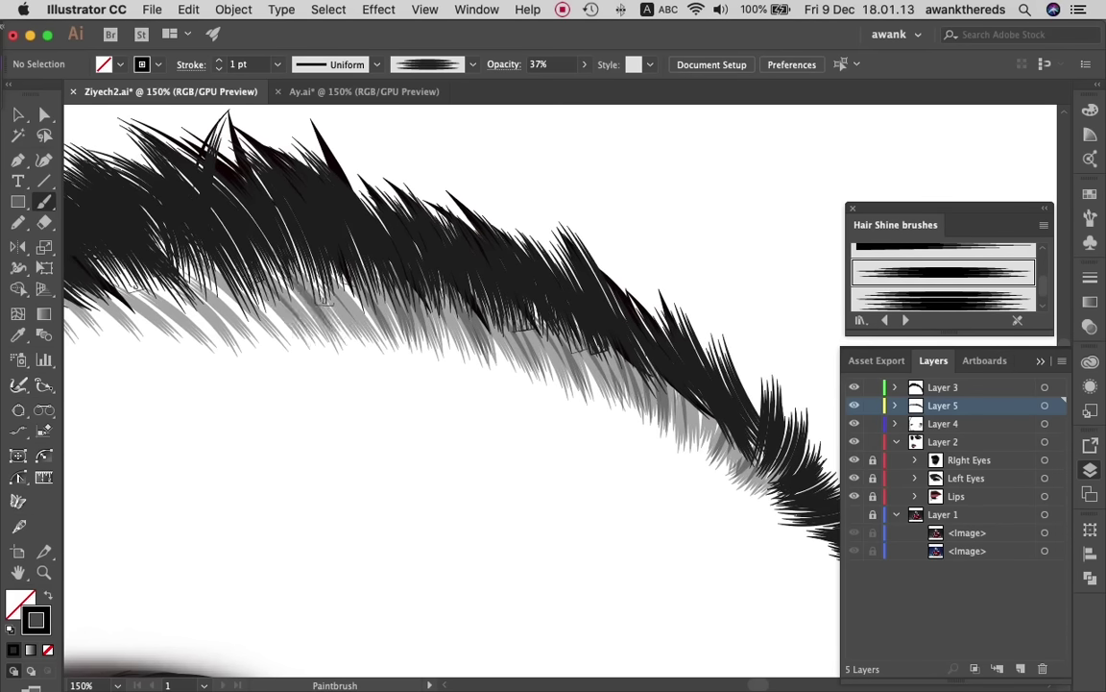
pyautogui.moveTo(208, 241); pyautogui.dragTo(261, 310)
pyautogui.moveTo(162, 231); pyautogui.dragTo(228, 303)
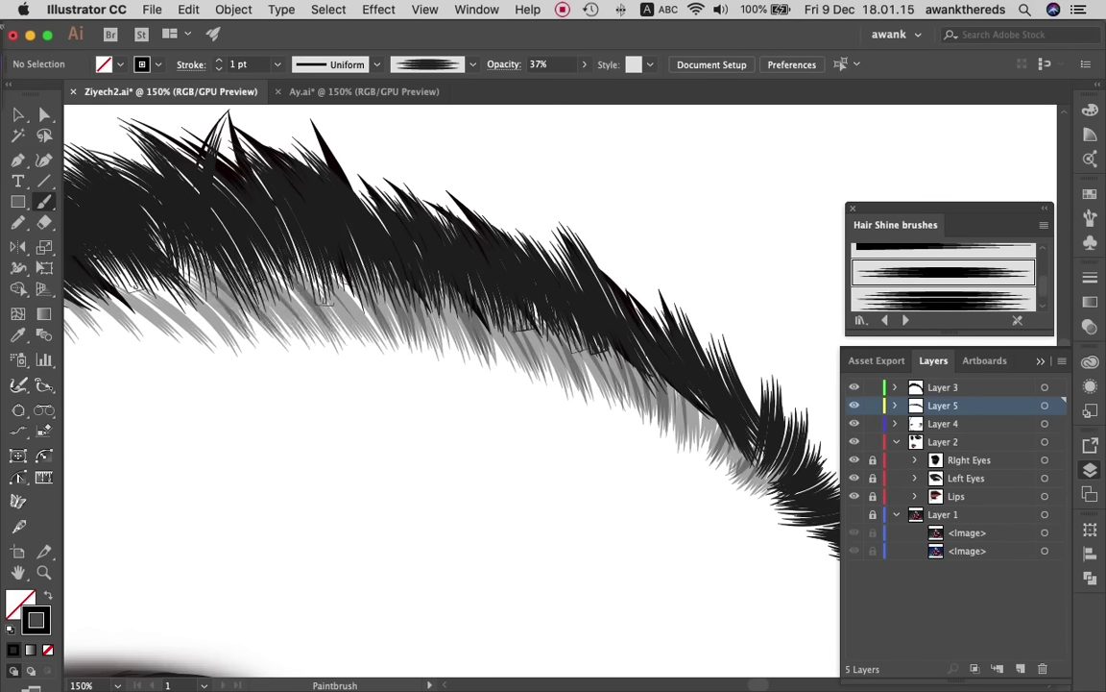
pyautogui.moveTo(163, 223); pyautogui.dragTo(200, 281)
pyautogui.moveTo(227, 221); pyautogui.dragTo(275, 274)
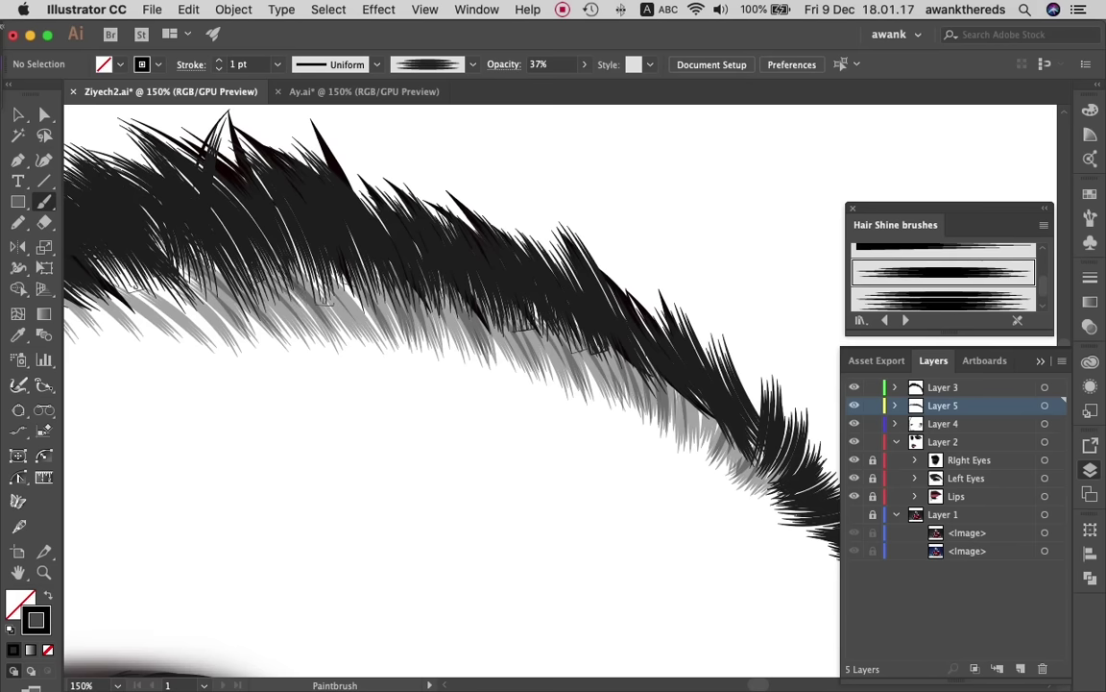
pyautogui.moveTo(267, 222); pyautogui.dragTo(322, 288)
pyautogui.hscroll(-5, 403, 337)
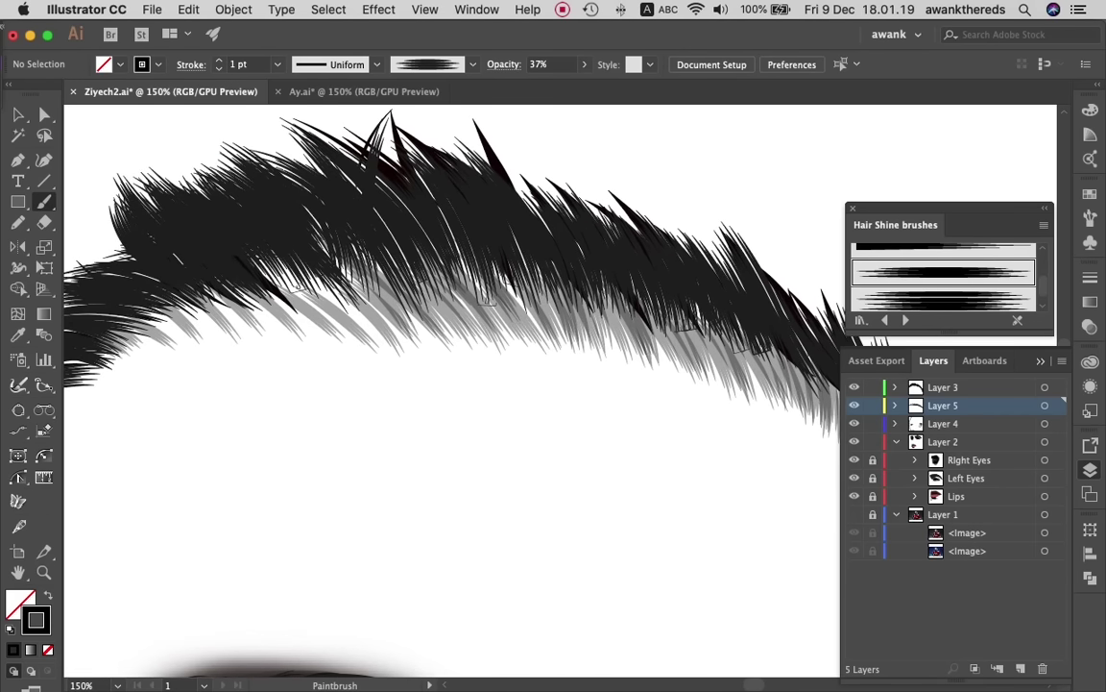
# - Darken the lower-left edge and the hairline's left end with more 1 pt strokes
pyautogui.moveTo(246, 226); pyautogui.dragTo(284, 275)
pyautogui.moveTo(268, 231); pyautogui.dragTo(325, 302)
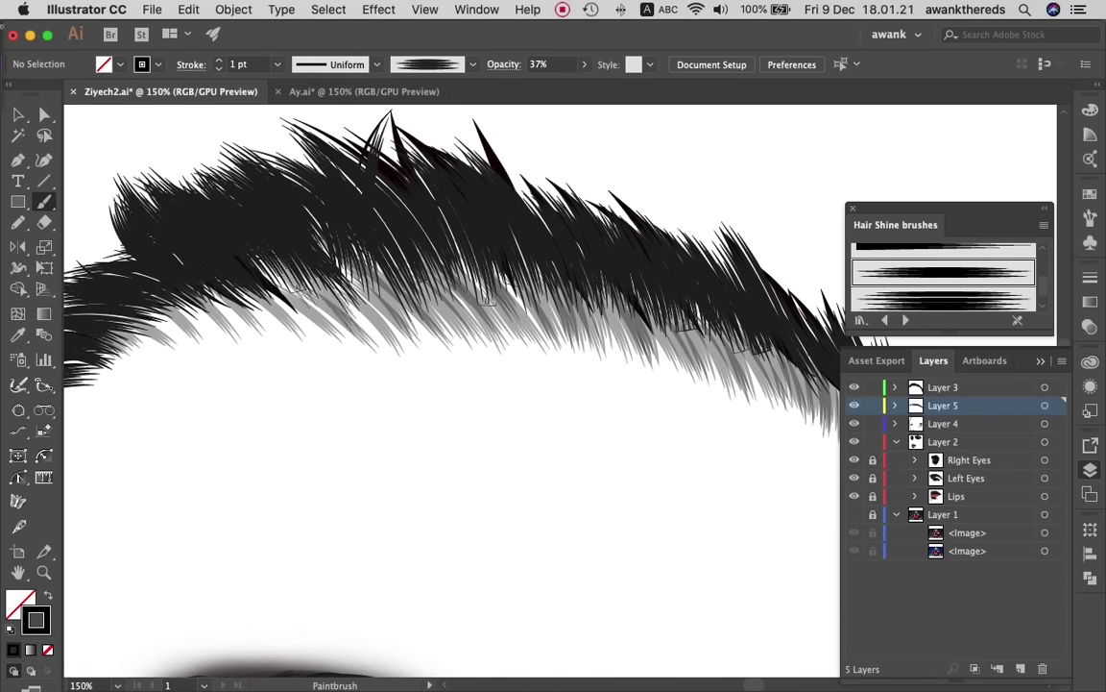
pyautogui.moveTo(294, 251); pyautogui.dragTo(343, 311)
pyautogui.moveTo(256, 262); pyautogui.dragTo(331, 331)
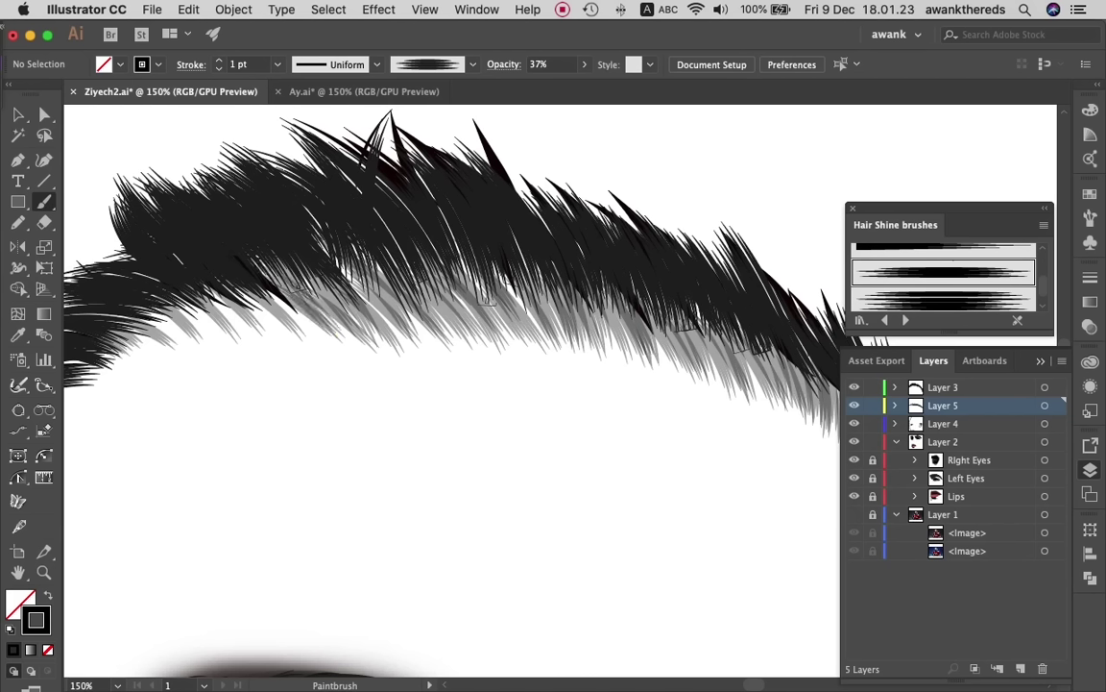
pyautogui.moveTo(230, 238); pyautogui.dragTo(286, 303)
pyautogui.moveTo(207, 255); pyautogui.dragTo(249, 294)
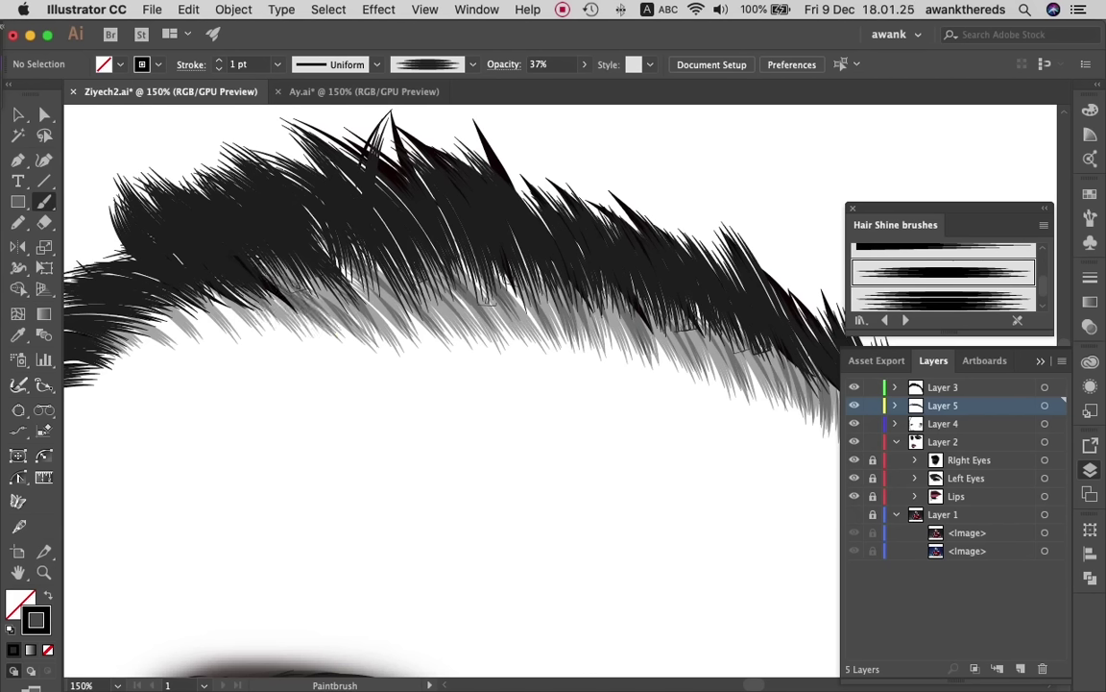
pyautogui.moveTo(184, 259); pyautogui.dragTo(223, 302)
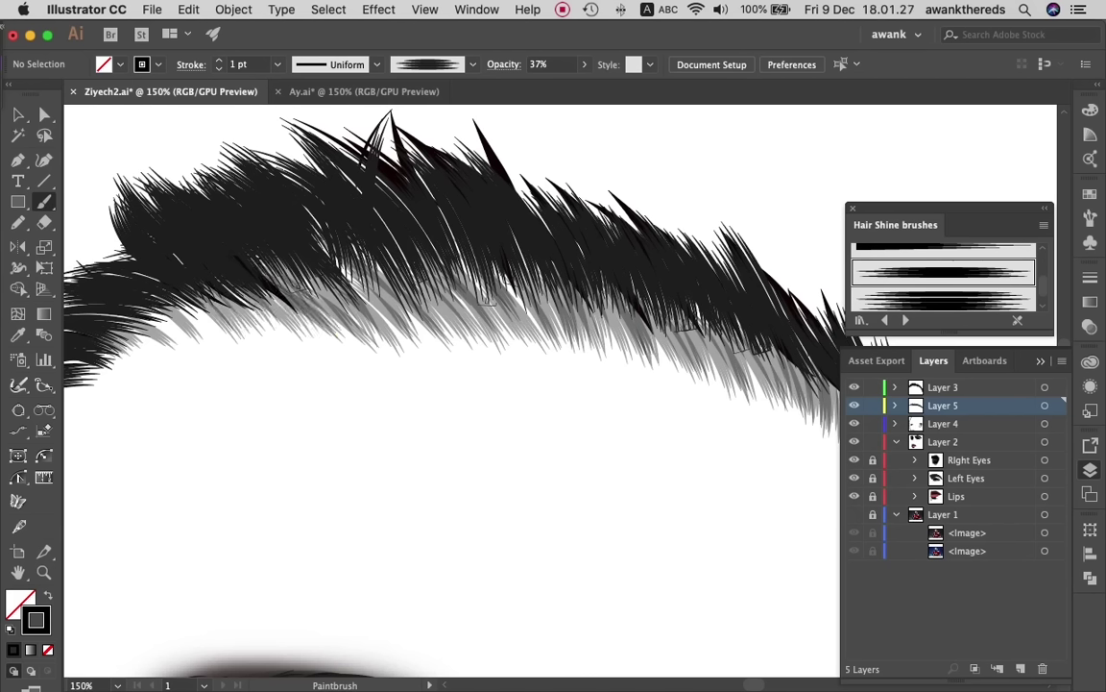
pyautogui.moveTo(138, 267); pyautogui.dragTo(187, 301)
pyautogui.moveTo(121, 277); pyautogui.dragTo(169, 313)
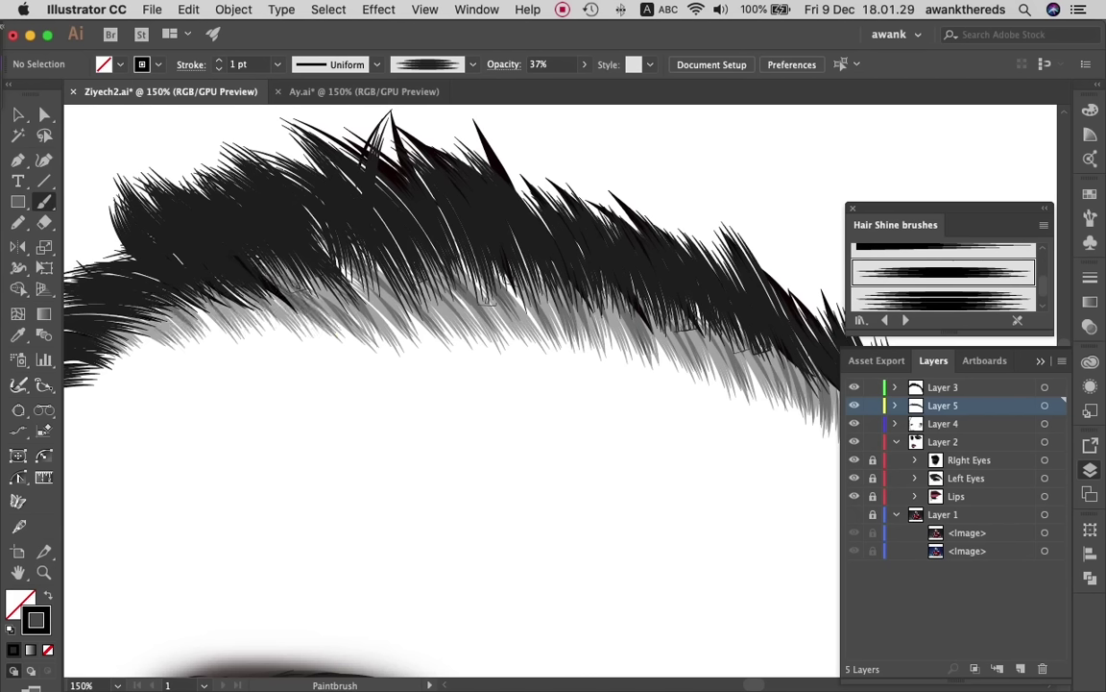
pyautogui.moveTo(158, 264)
pyautogui.mouseDown()
pyautogui.moveTo(193, 299)
pyautogui.moveTo(244, 296)
pyautogui.mouseUp()
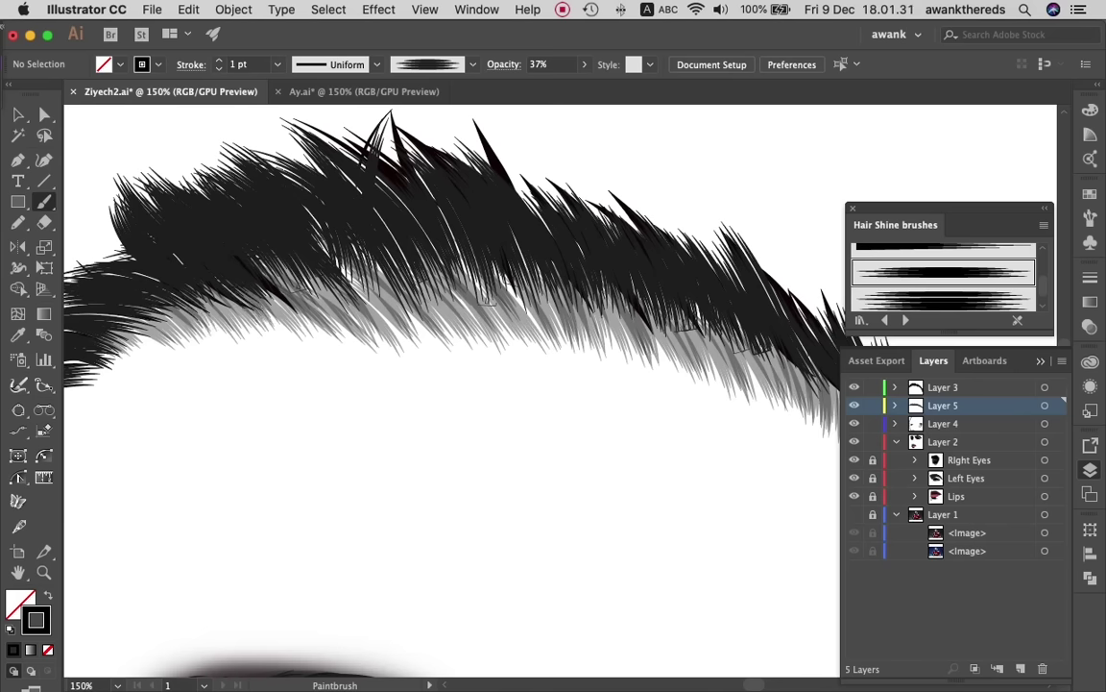
pyautogui.hscroll(-2, 442, 356)
pyautogui.hscroll(-5, 441, 356)
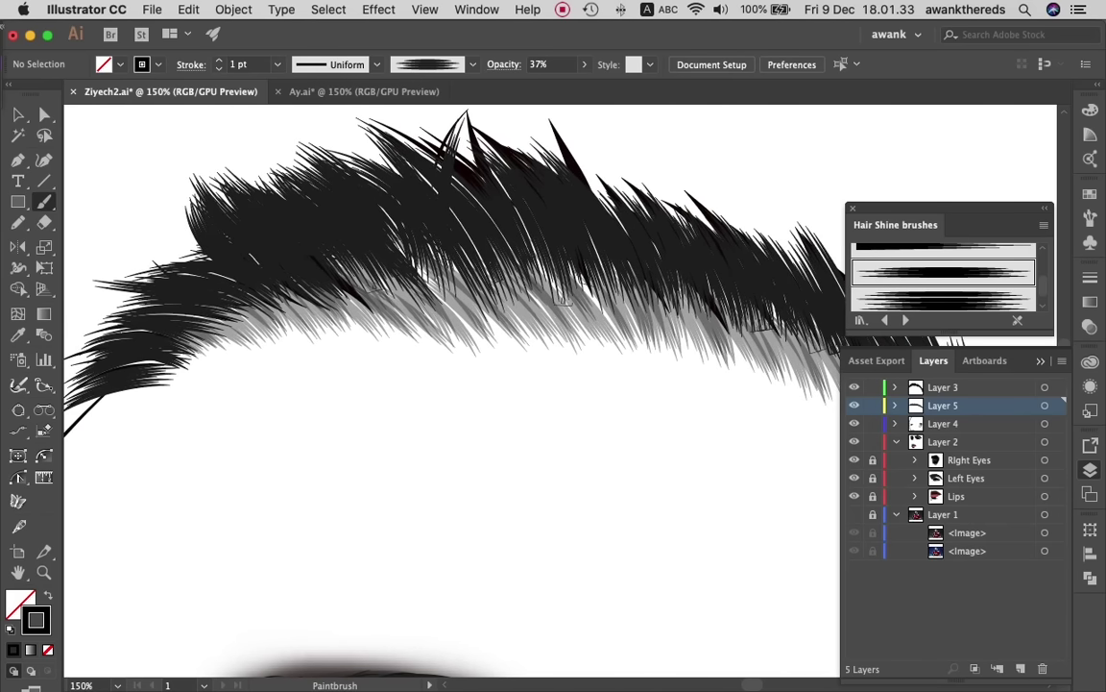
pyautogui.moveTo(112, 320)
pyautogui.mouseDown()
pyautogui.moveTo(172, 332)
pyautogui.moveTo(161, 345)
pyautogui.mouseUp()
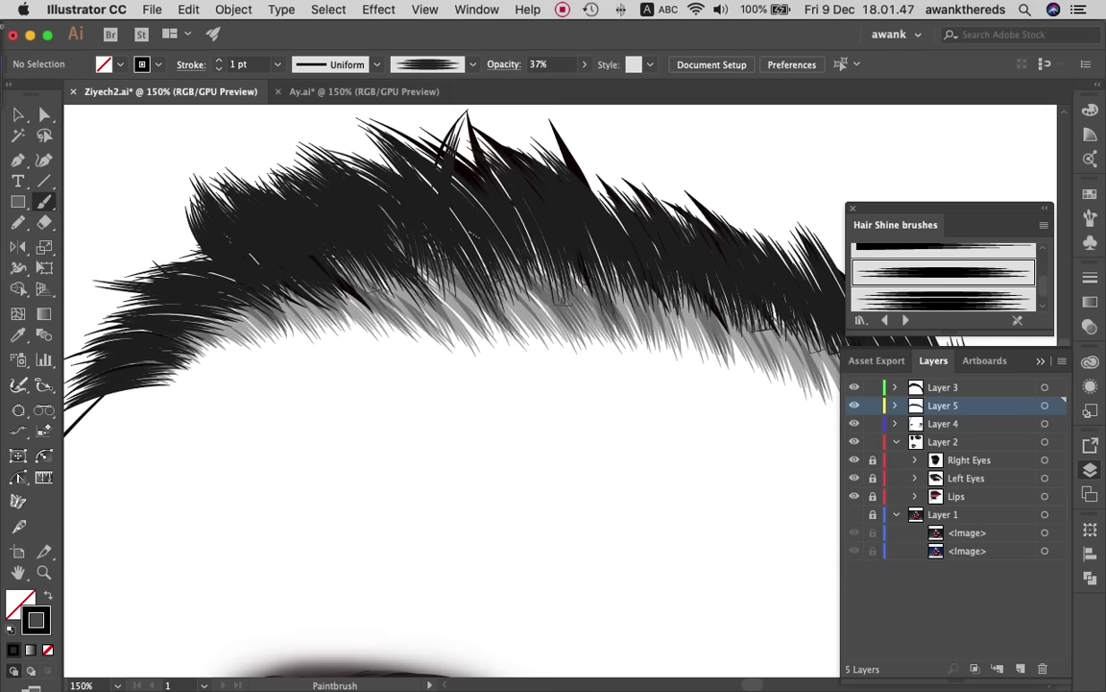
# - Zoom out and add three light-grey strokes along the inner hair edge
pyautogui.click(44, 572)
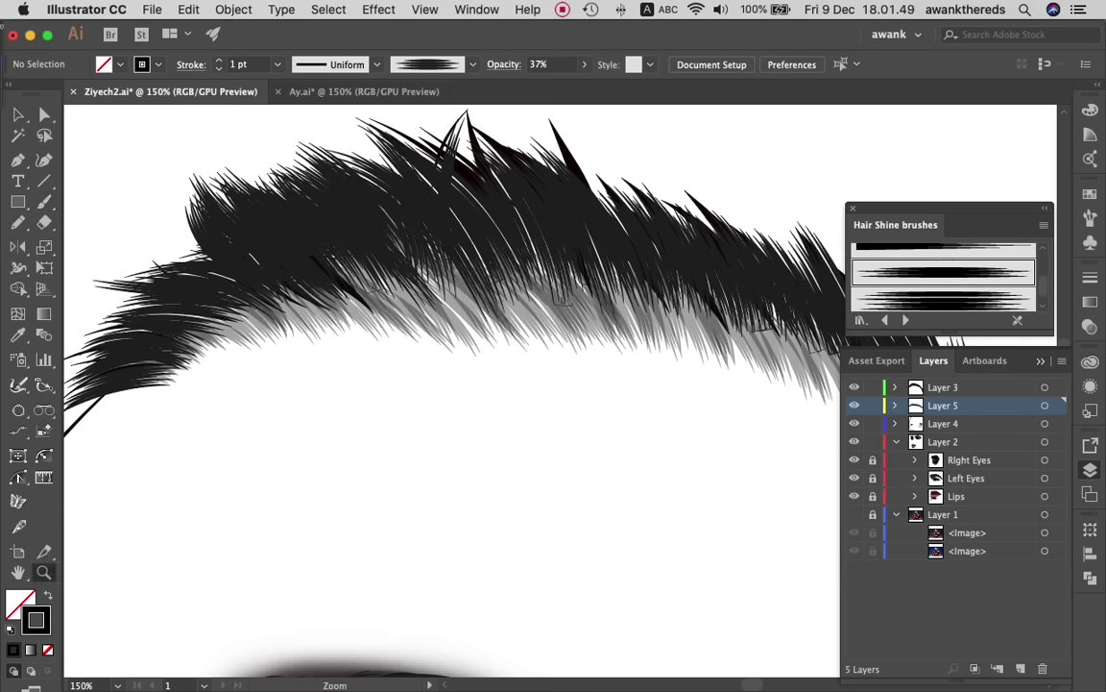
pyautogui.keyDown('alt'); pyautogui.click(522, 486); pyautogui.keyUp('alt')
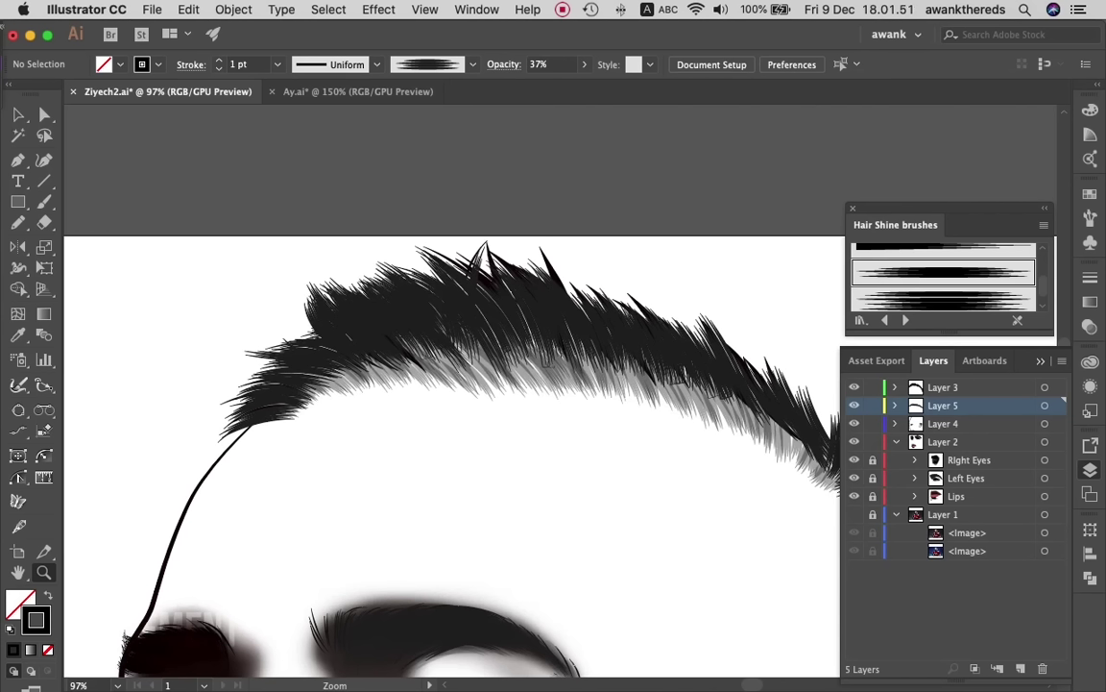
pyautogui.press('b')
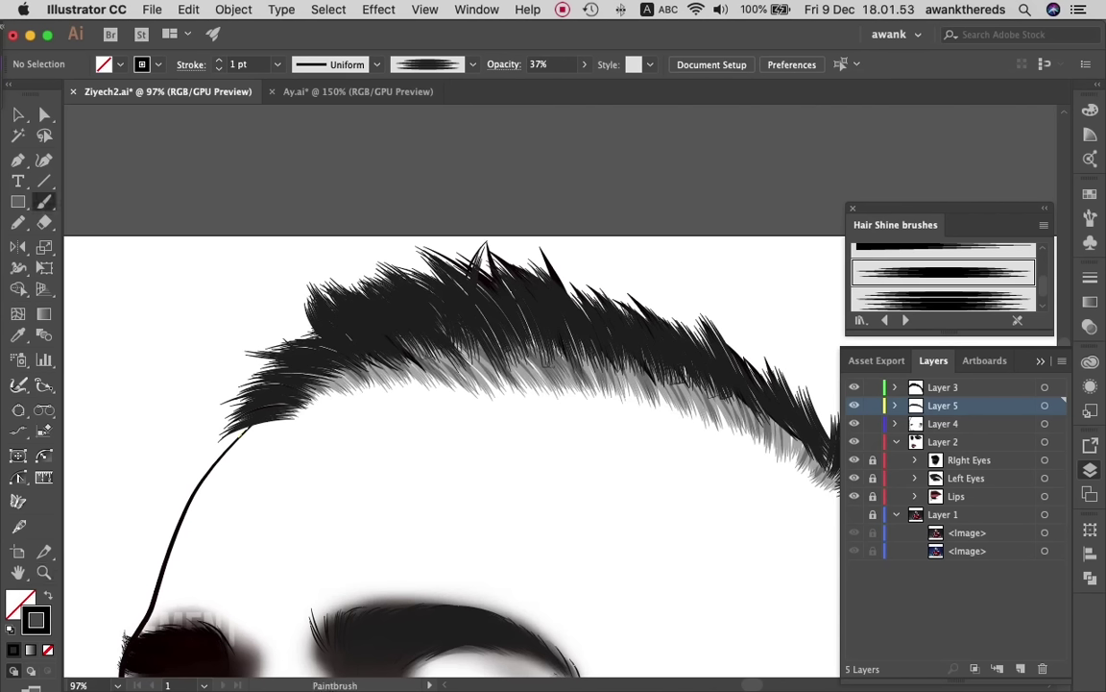
pyautogui.moveTo(310, 402); pyautogui.dragTo(261, 411)
pyautogui.moveTo(298, 421); pyautogui.dragTo(232, 440)
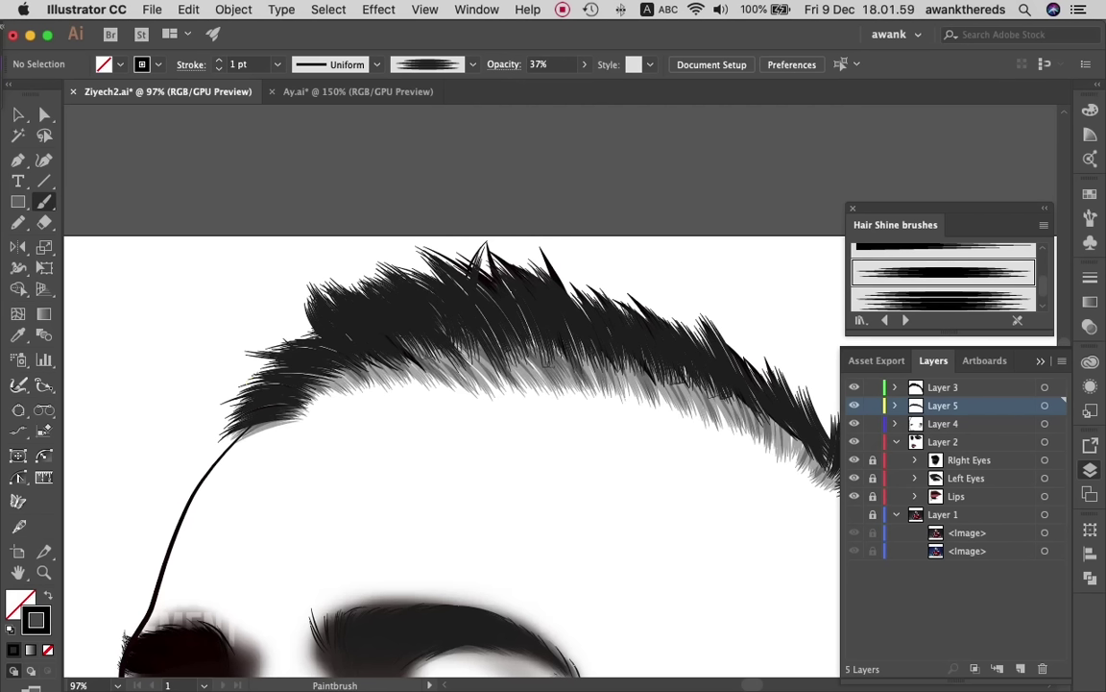
pyautogui.moveTo(322, 331); pyautogui.dragTo(286, 337)
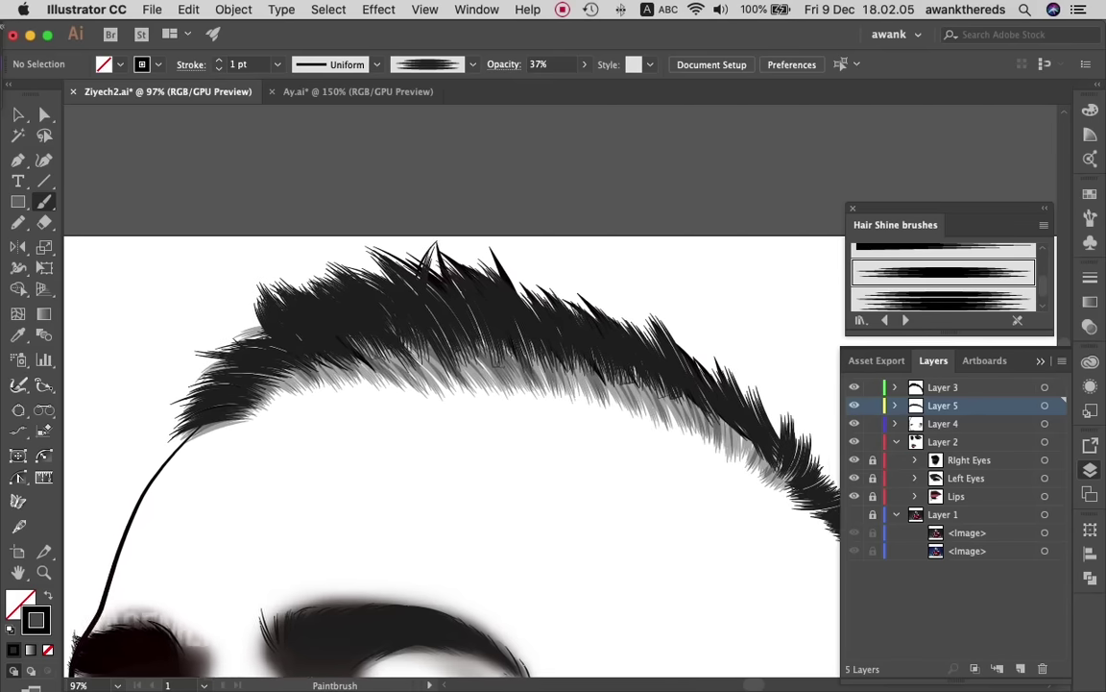
# - Add two faint grey strokes to the hair's right tip, then zoom out to the whole face
pyautogui.hscroll(10, 452, 433)
pyautogui.scroll(-2, 451, 433)
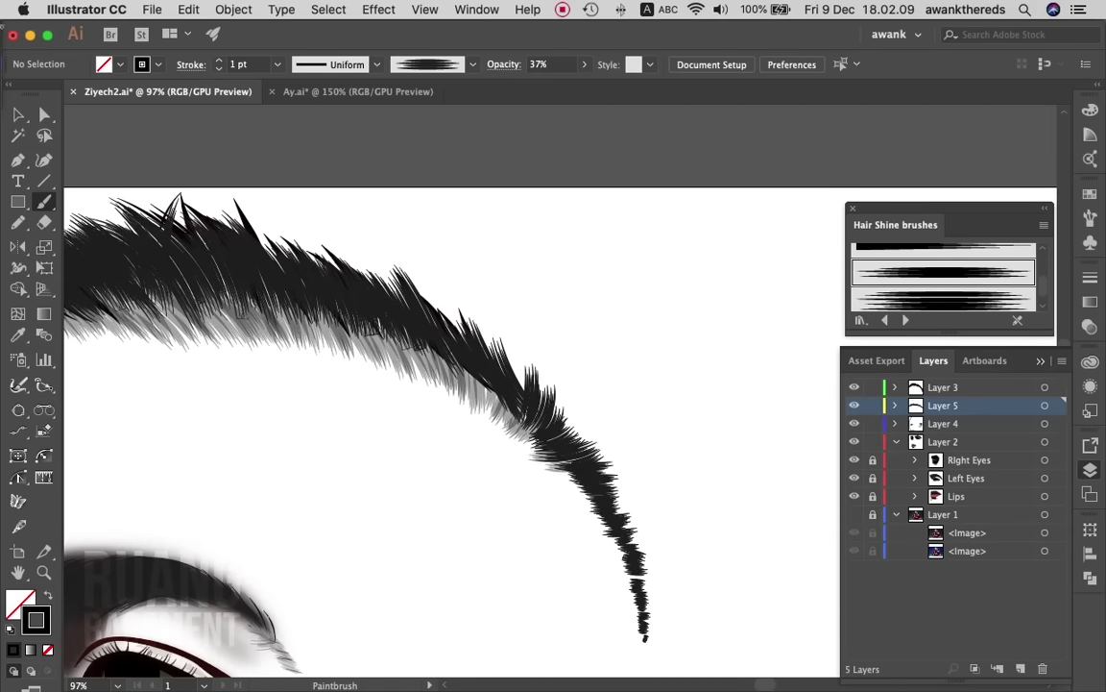
pyautogui.moveTo(561, 479); pyautogui.dragTo(591, 492)
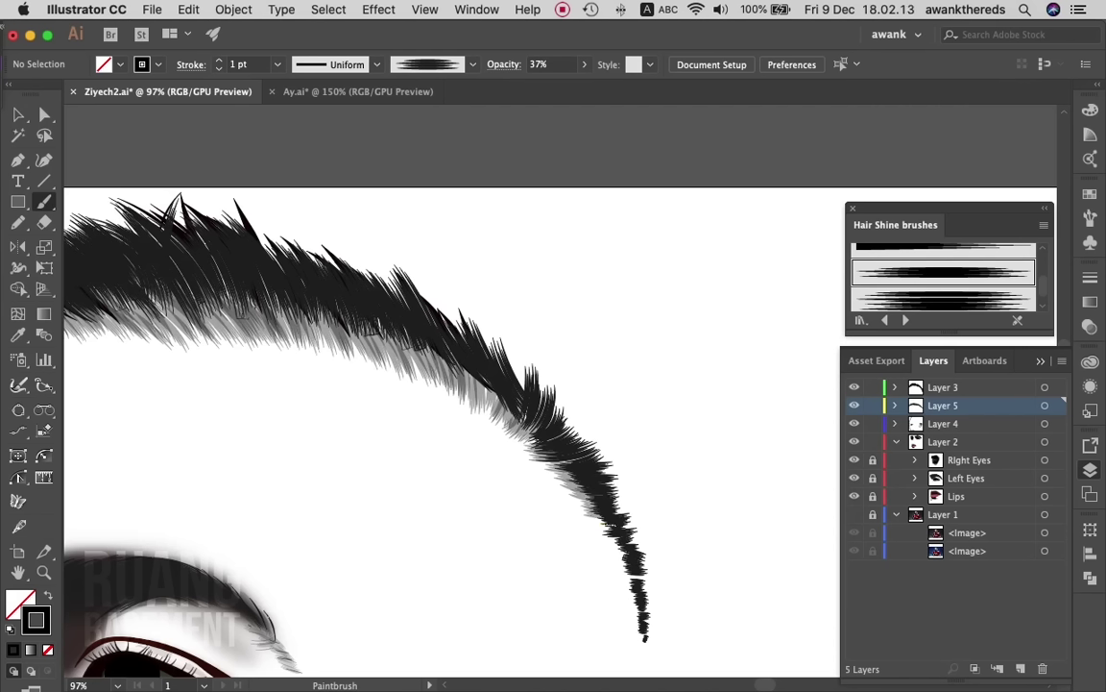
pyautogui.moveTo(600, 544); pyautogui.dragTo(623, 551)
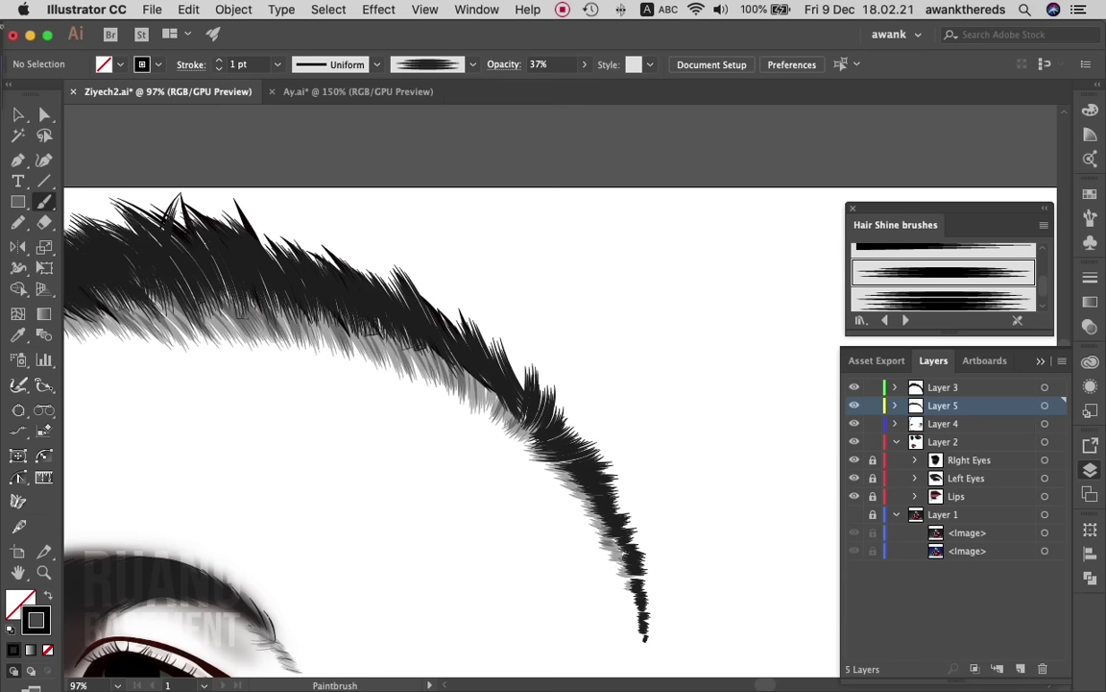
pyautogui.press('z')
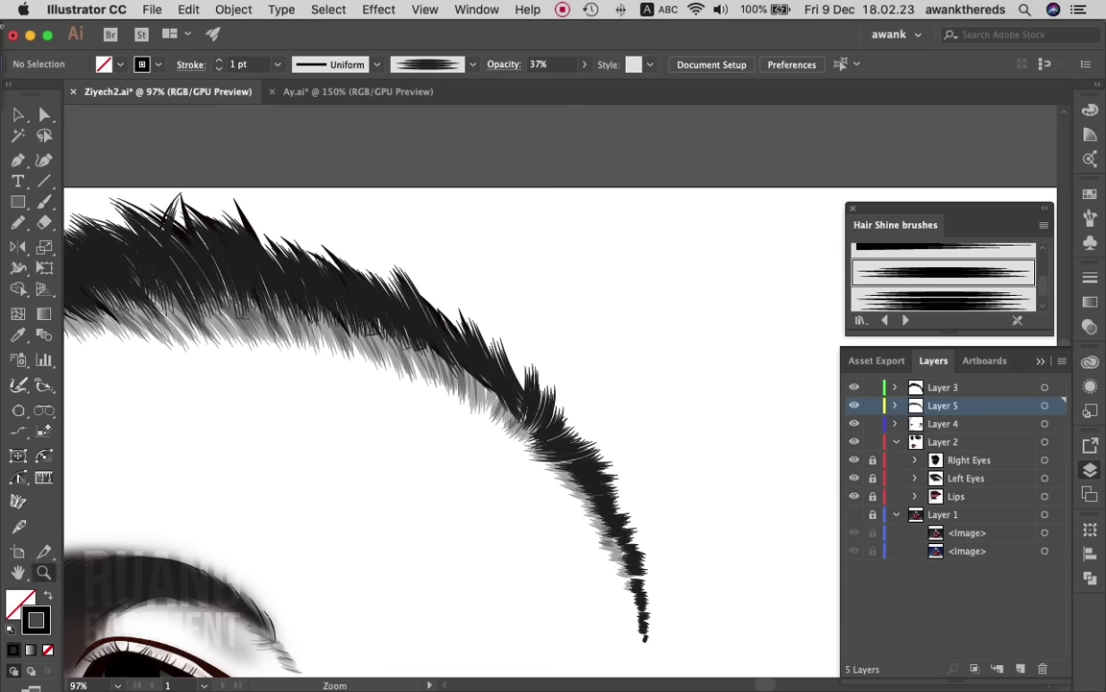
pyautogui.hotkey('ctrl', '-')
pyautogui.hotkey('ctrl', '-')
pyautogui.hotkey('ctrl', '-')
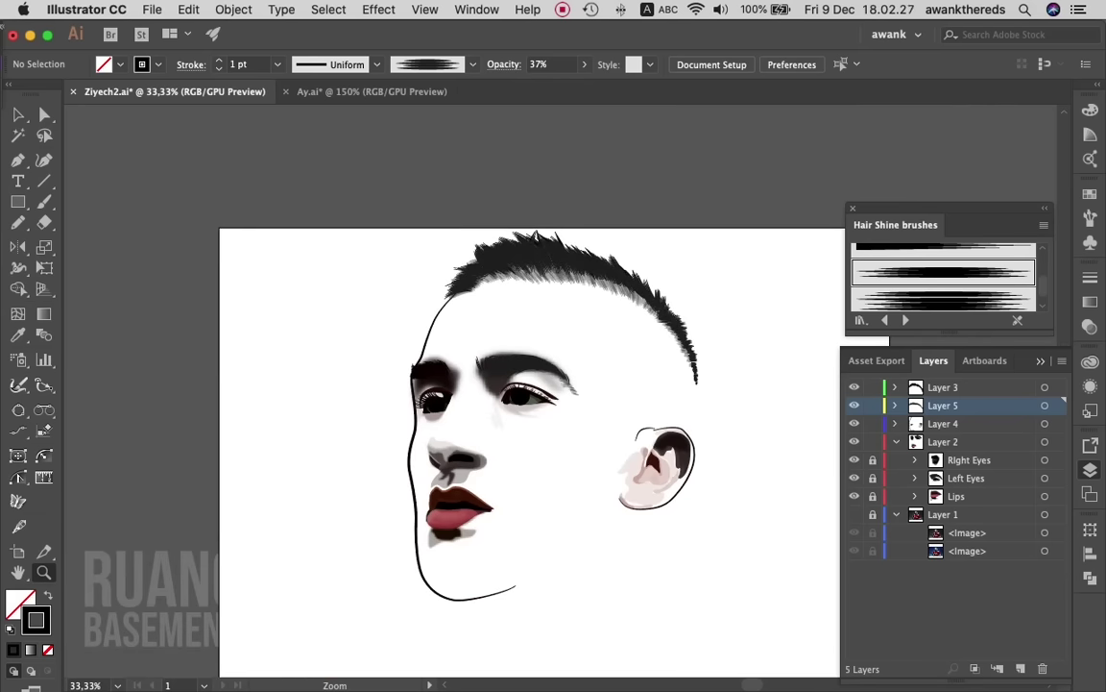
pyautogui.click(854, 514)
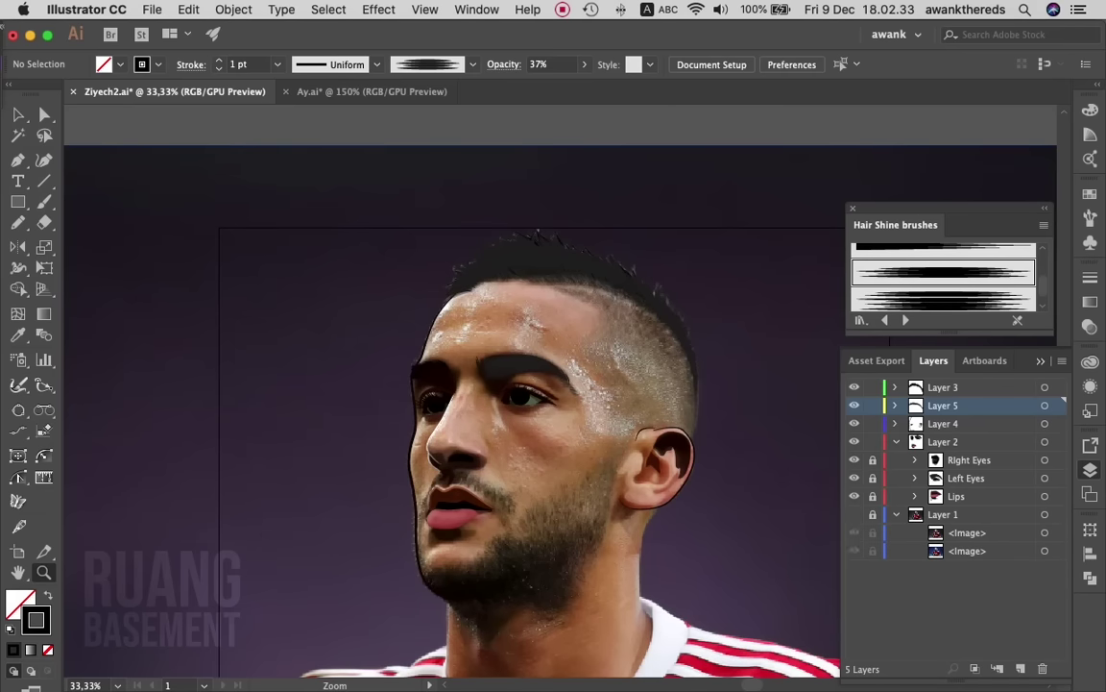
pyautogui.click(854, 513)
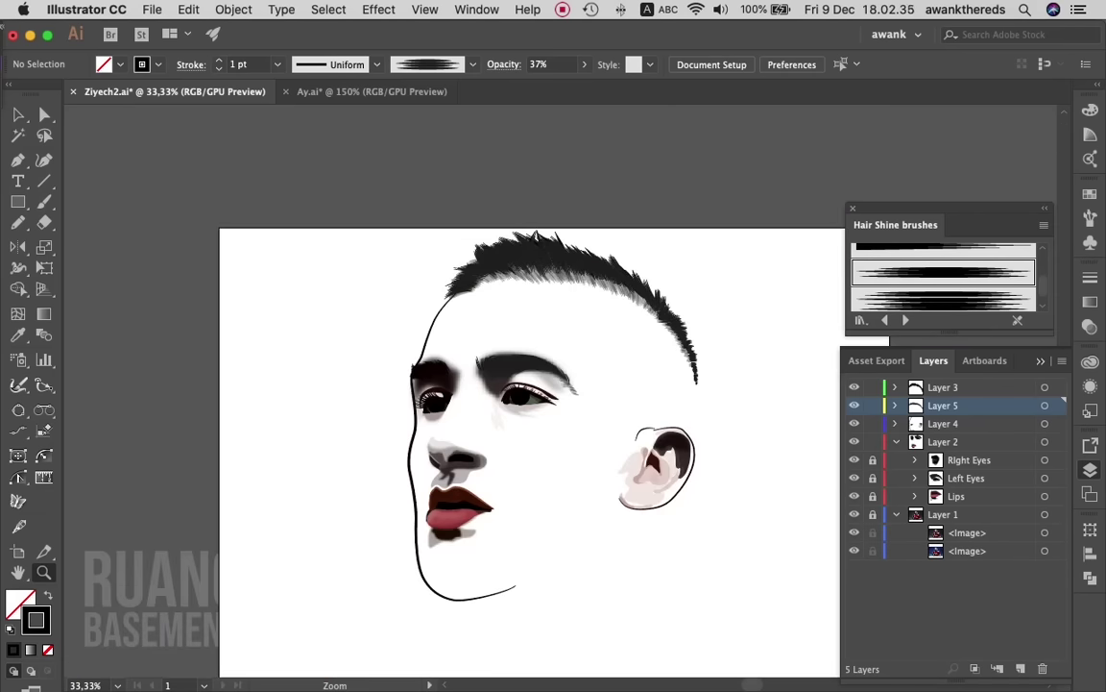
pyautogui.click(854, 514)
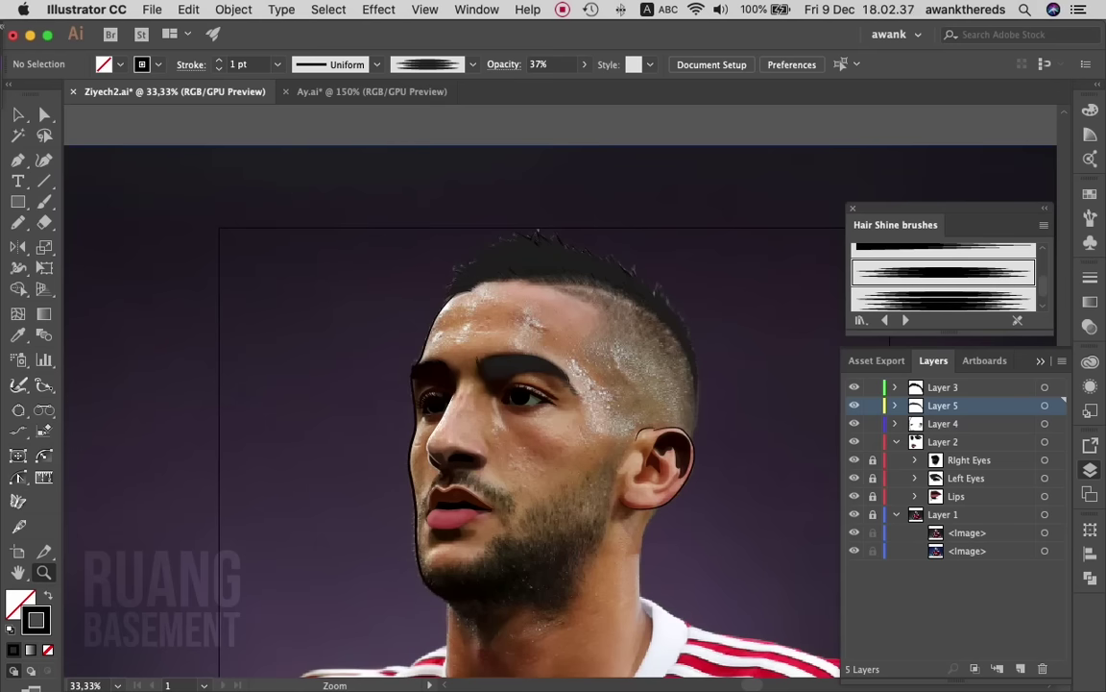
pyautogui.click(854, 514)
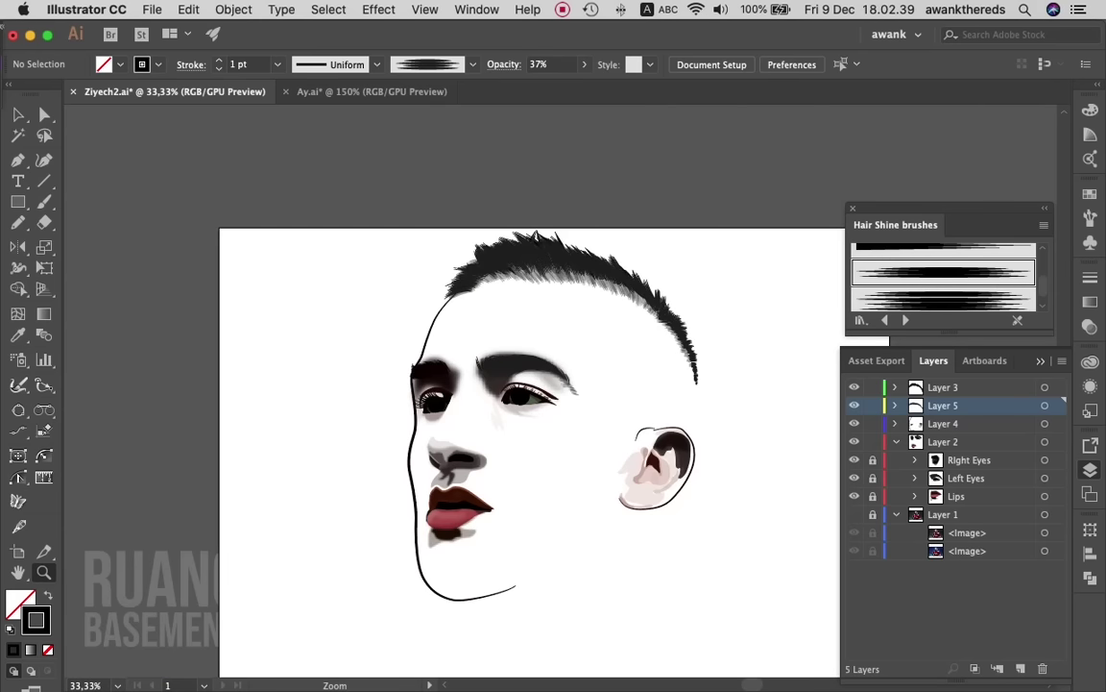
pyautogui.click(854, 514)
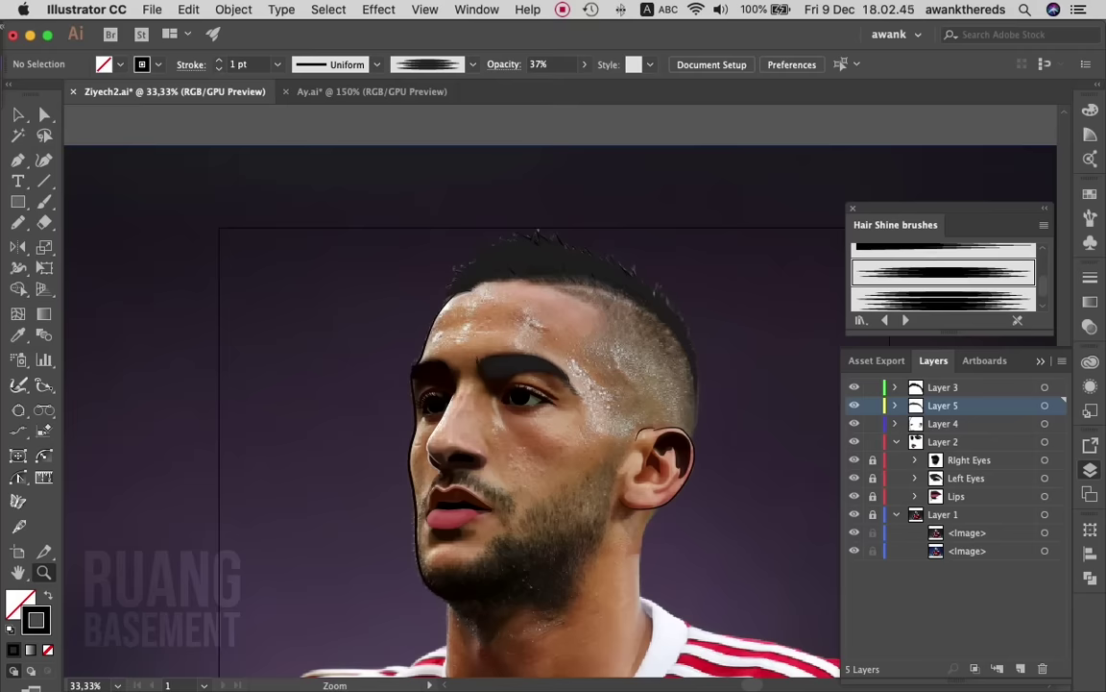
pyautogui.click(562, 10)
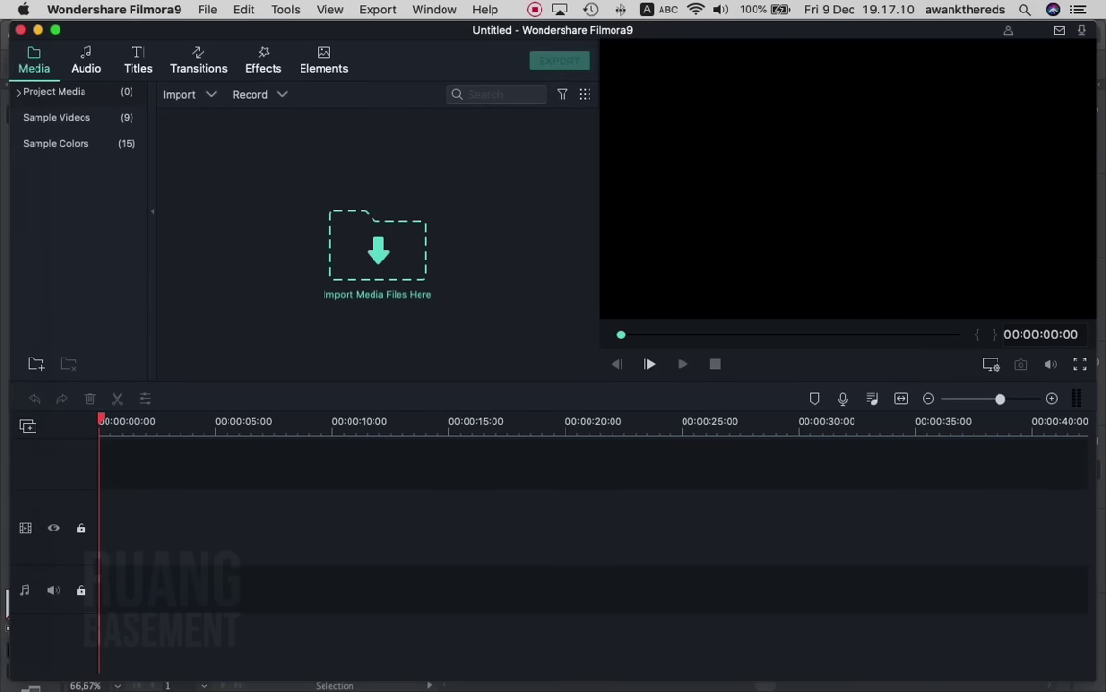
pyautogui.click(15, 492)
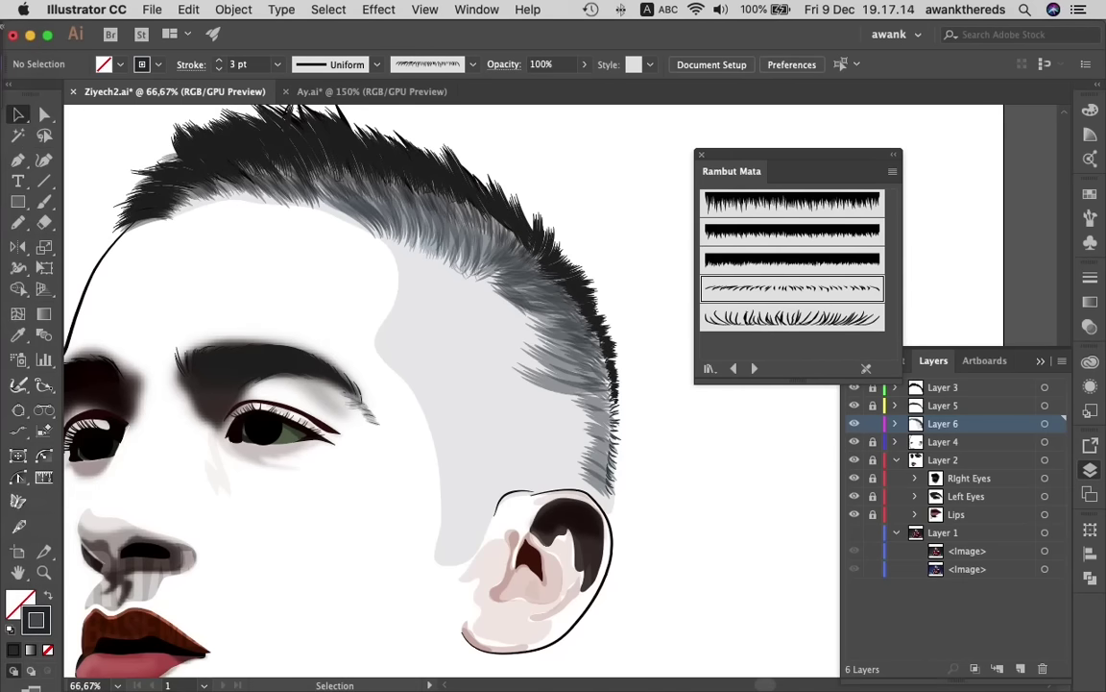
# - Nudge a hair stroke on the side of the head slightly and deselect it
pyautogui.click(562, 374)
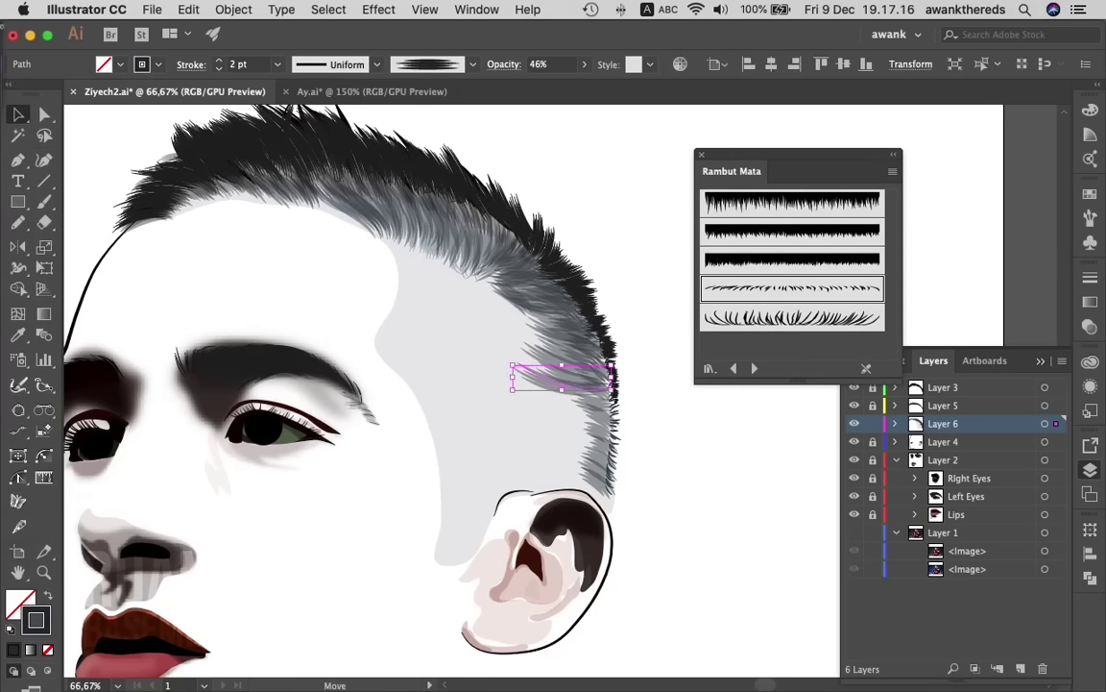
pyautogui.moveTo(562, 377)
pyautogui.mouseDown()
pyautogui.moveTo(570, 375)
pyautogui.moveTo(523, 376)
pyautogui.mouseUp()
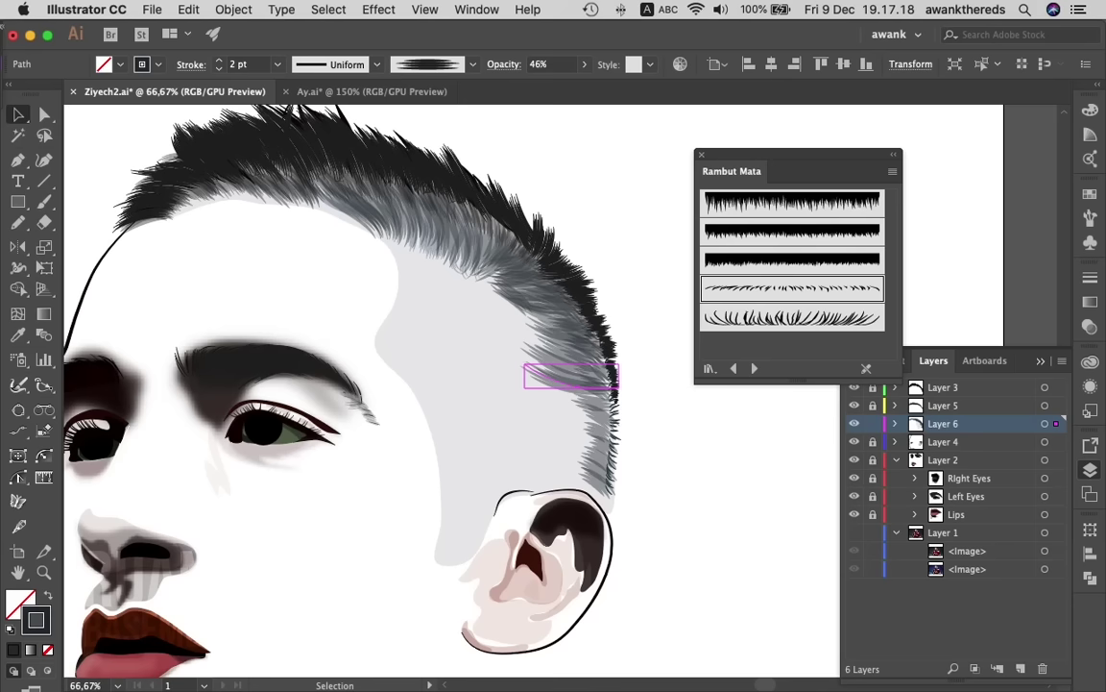
pyautogui.press('super+shift+a')
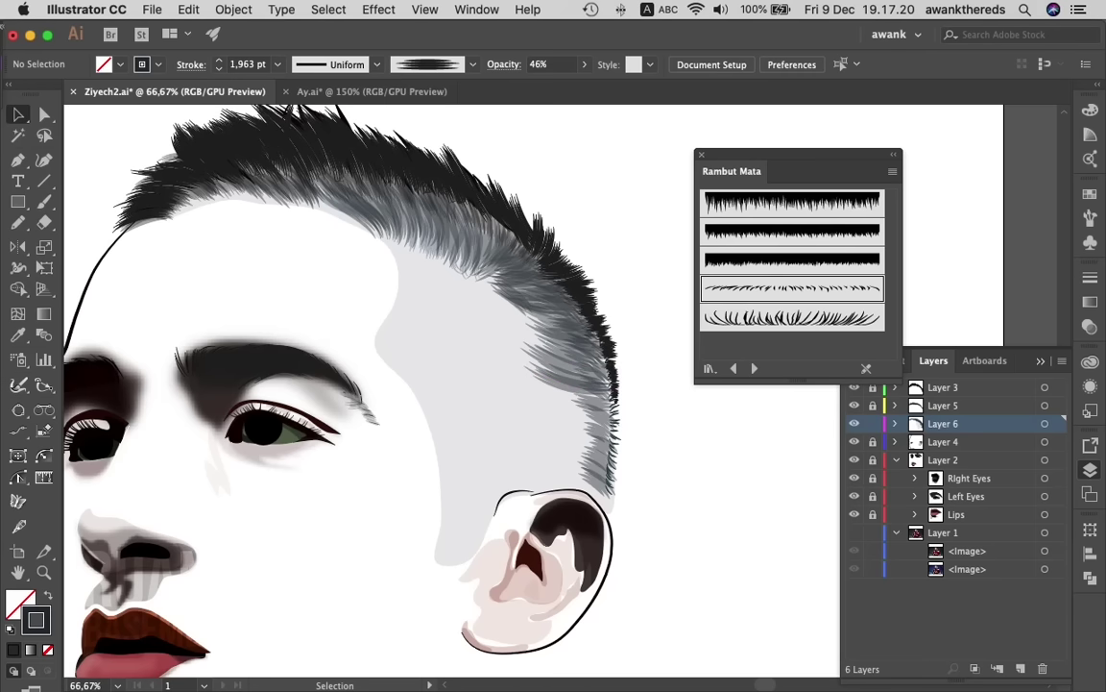
# - Draw a Pencil shape over the grey side hair and give it a faint dark 11% fill
pyautogui.press('n')
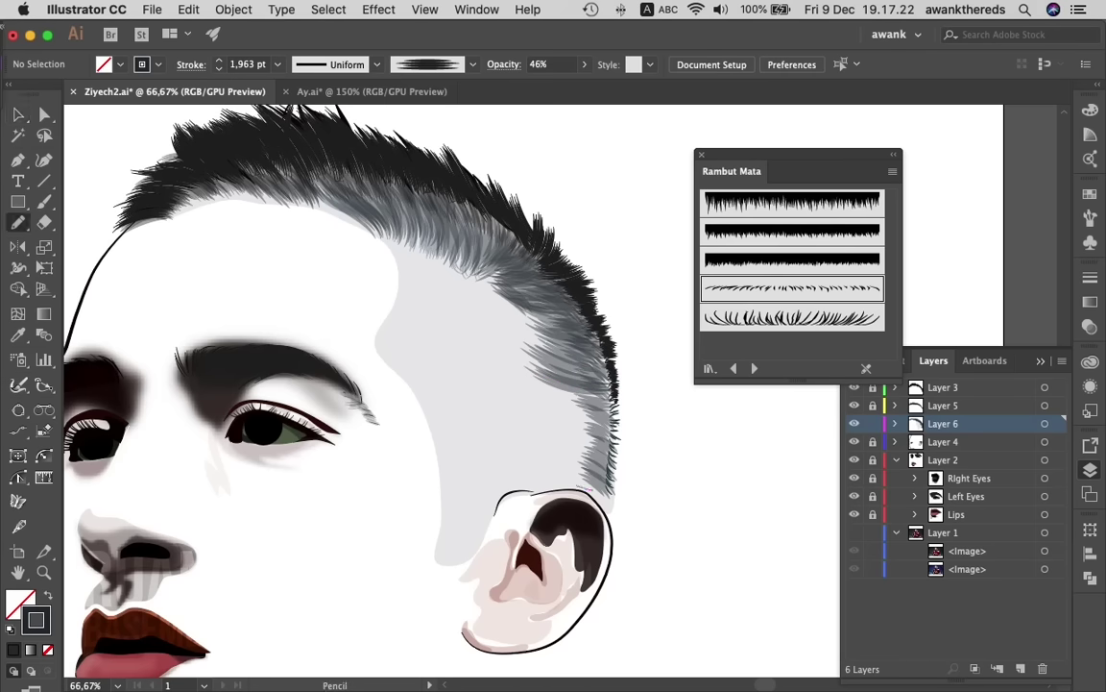
pyautogui.moveTo(570, 447)
pyautogui.mouseDown()
pyautogui.moveTo(555, 392)
pyautogui.moveTo(516, 360)
pyautogui.moveTo(487, 291)
pyautogui.moveTo(293, 202)
pyautogui.moveTo(217, 197)
pyautogui.moveTo(161, 173)
pyautogui.moveTo(209, 144)
pyautogui.moveTo(286, 132)
pyautogui.moveTo(389, 157)
pyautogui.moveTo(523, 236)
pyautogui.moveTo(587, 303)
pyautogui.moveTo(605, 344)
pyautogui.mouseUp()
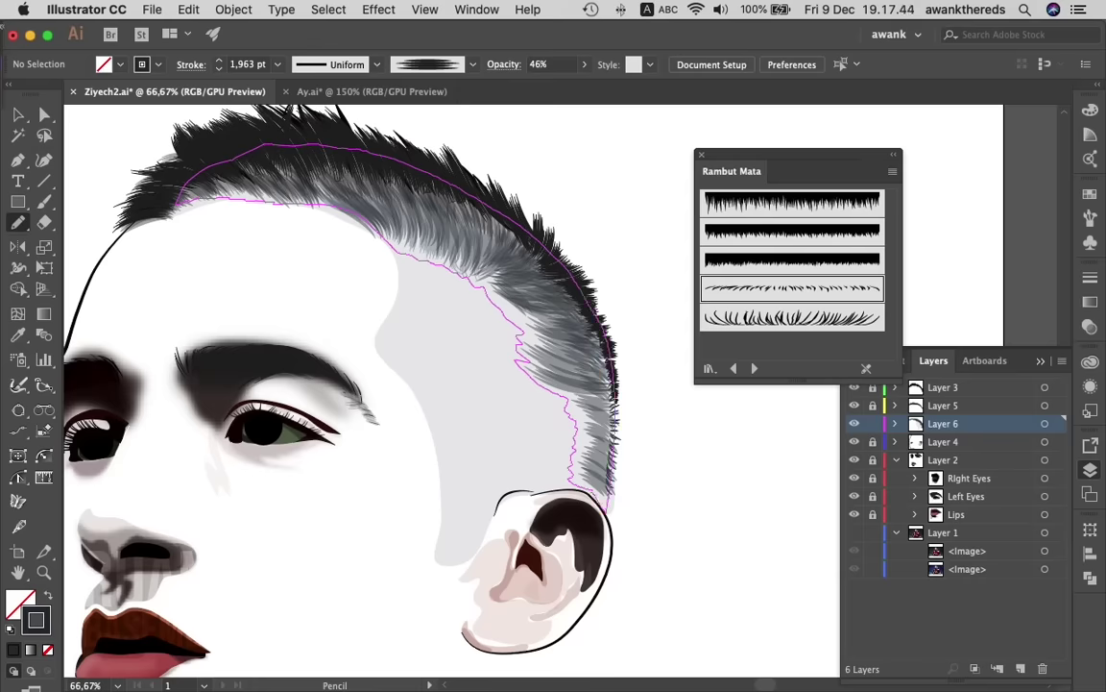
pyautogui.press('i')
pyautogui.click(413, 384)
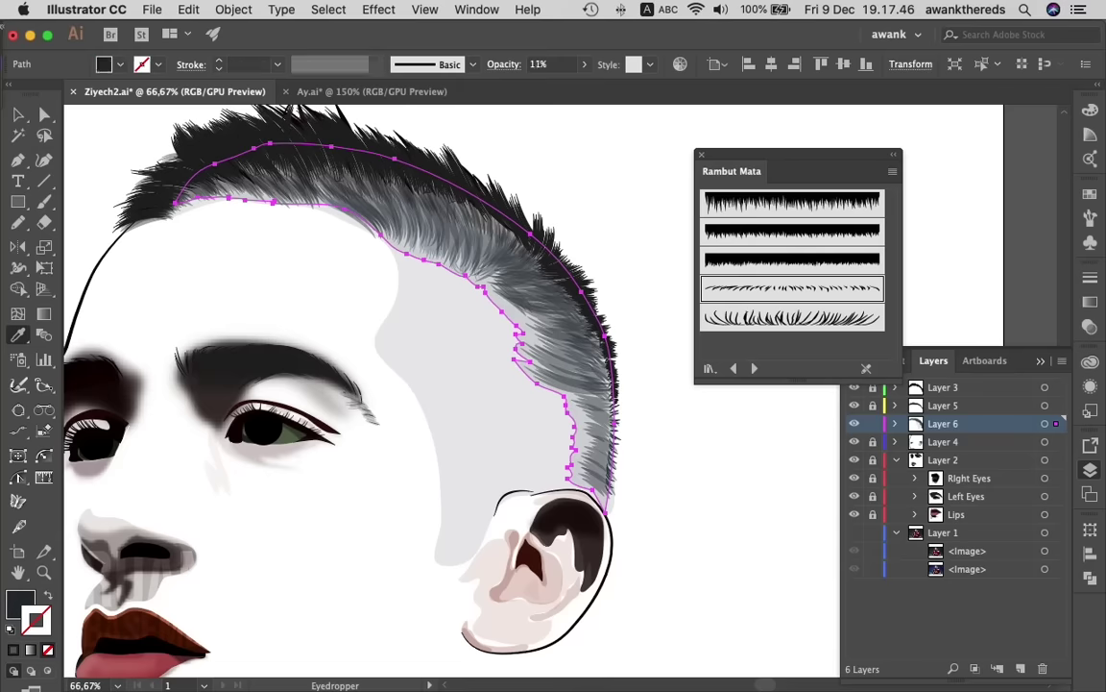
pyautogui.press('v')
pyautogui.hotkey('ctrl', 'shift', 'a')
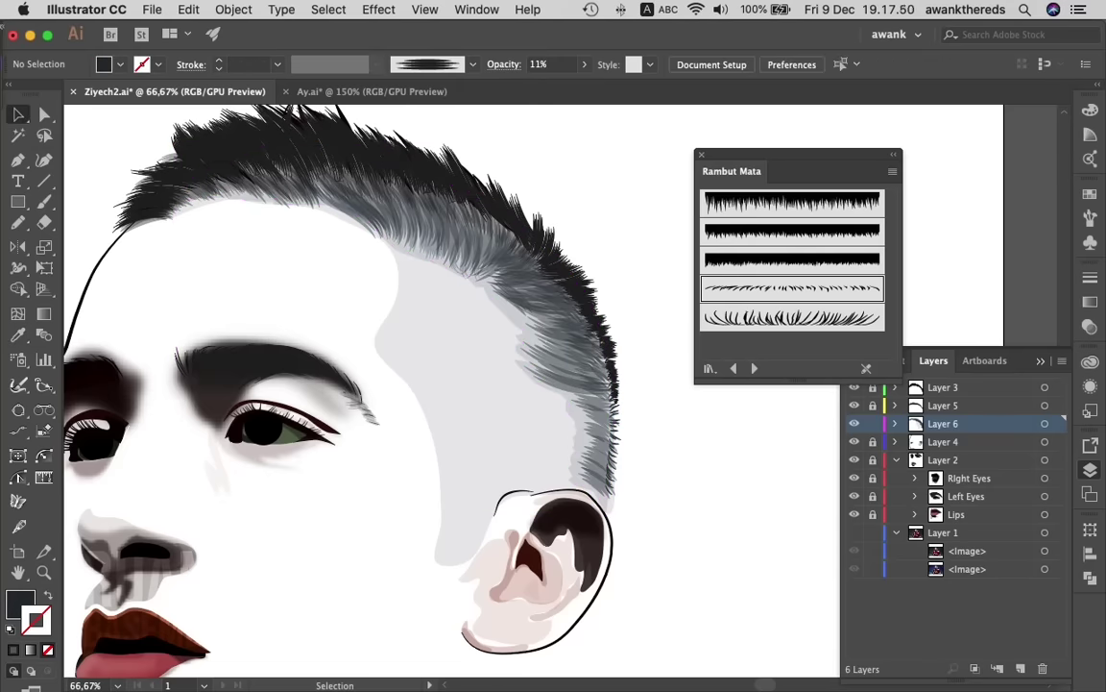
# - Show the reference photo and zoom to 100% onto the lips and moustache
pyautogui.click(854, 533)
pyautogui.scroll(-2, 384, 384)
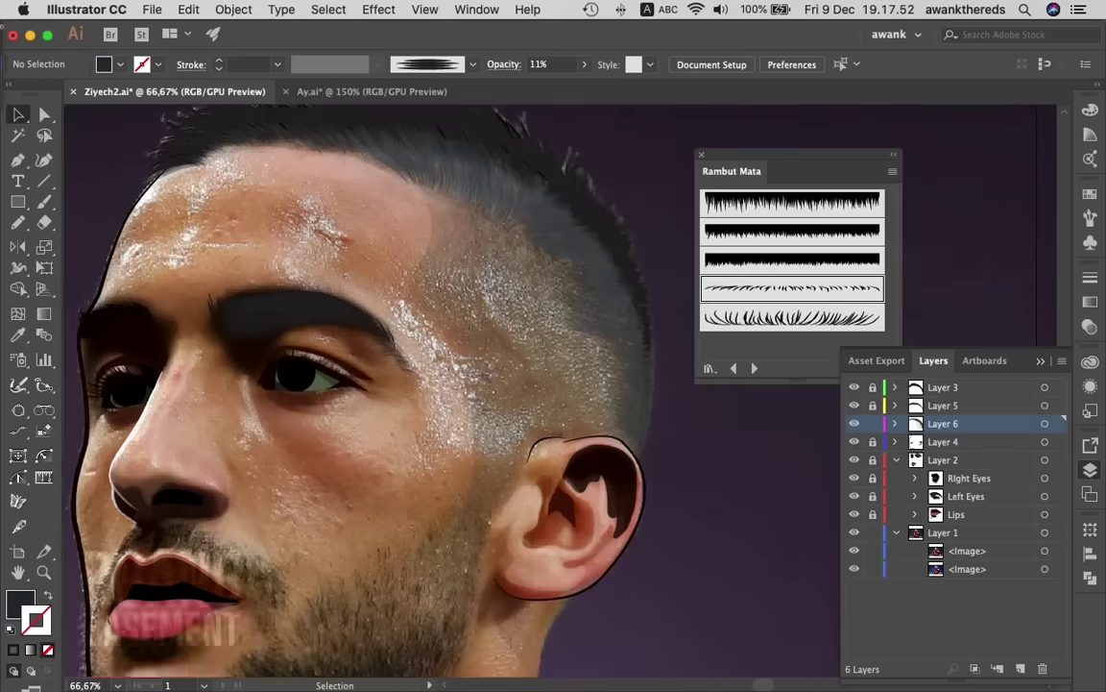
pyautogui.scroll(-5, 384, 385)
pyautogui.press('z')
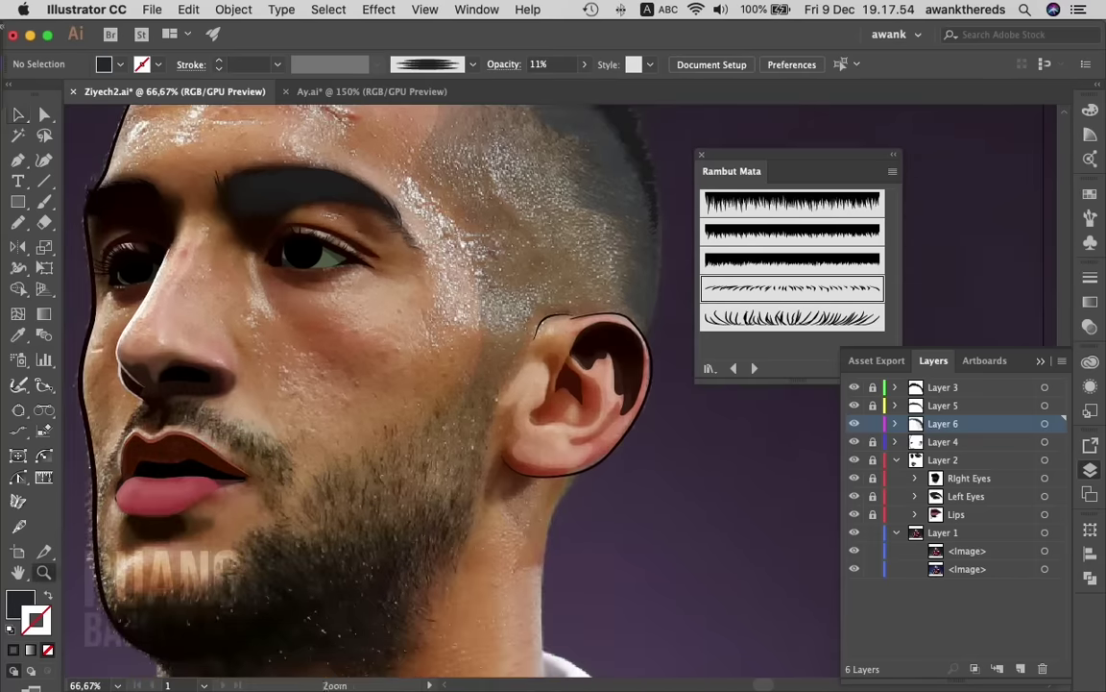
pyautogui.hotkey('ctrl', '1')
pyautogui.moveTo(261, 432); pyautogui.dragTo(365, 434)
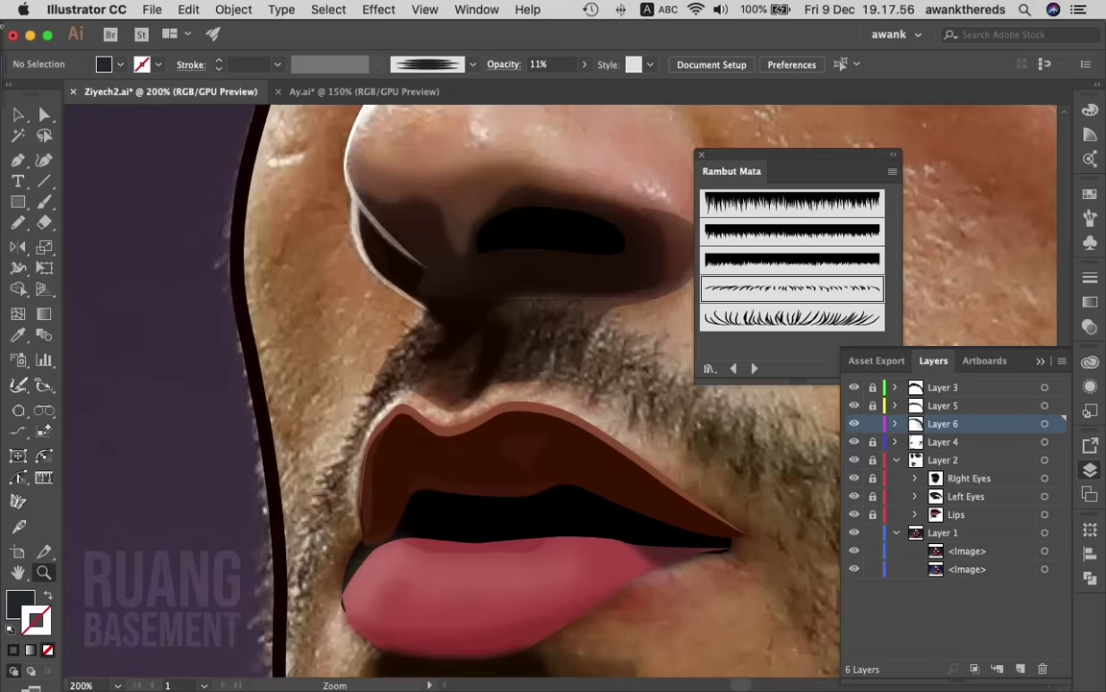
# - Sample a dark colour at 27% opacity as the stroke for a 1 pt hair brush
pyautogui.press('i')
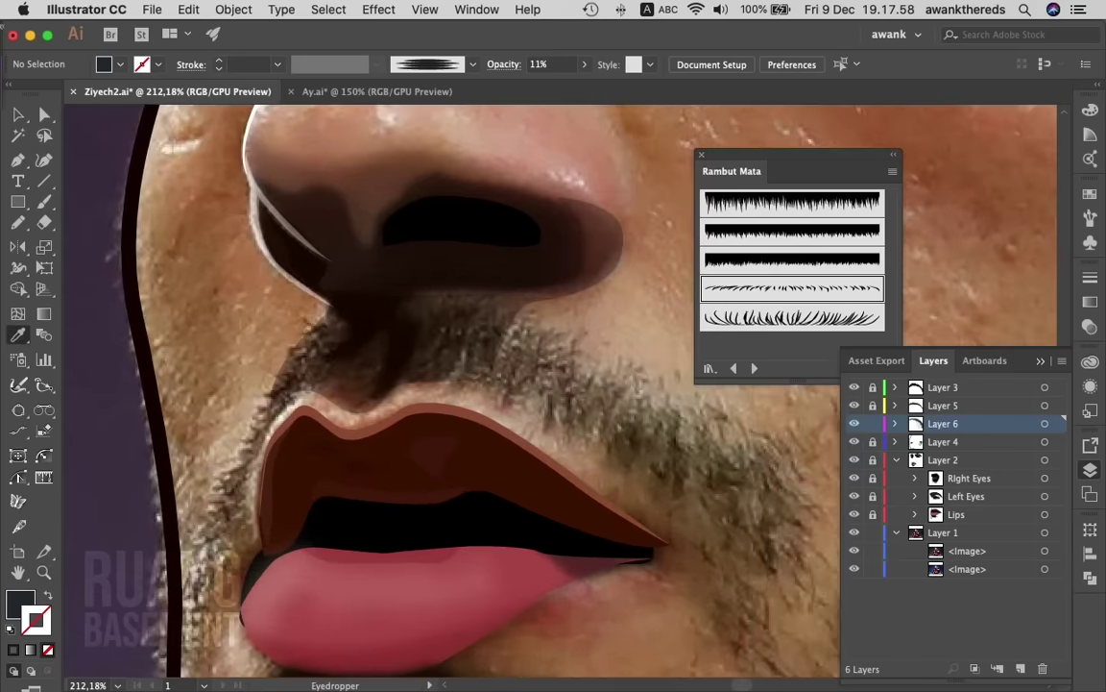
pyautogui.click(518, 345)
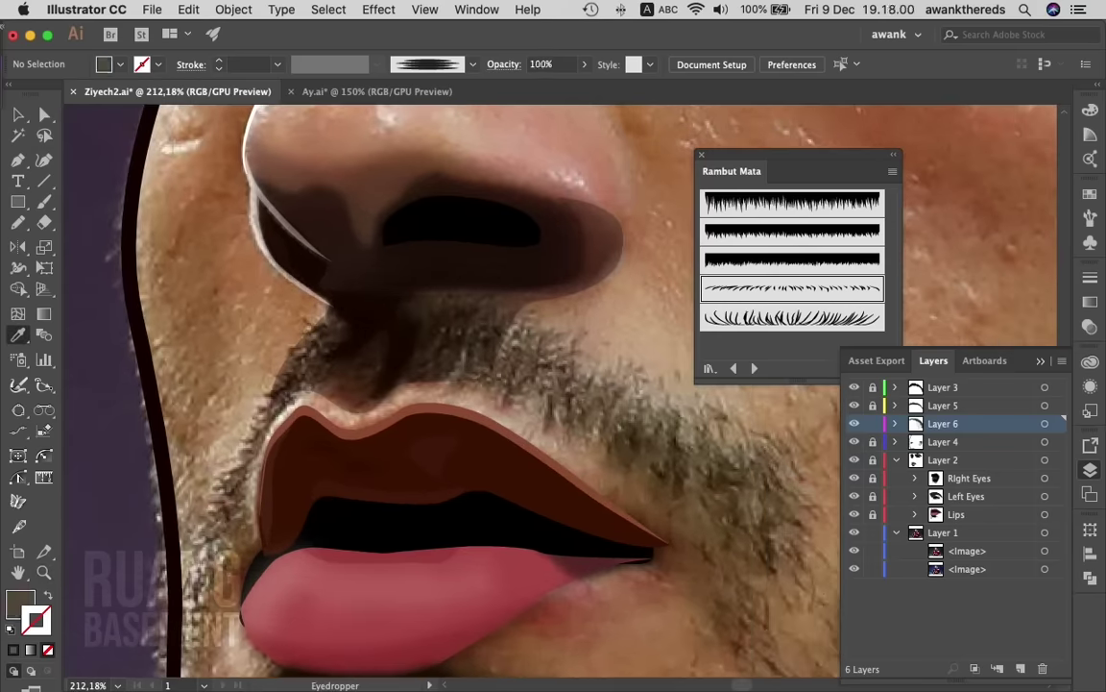
pyautogui.click(461, 289)
pyautogui.hotkey('shift', 'x')
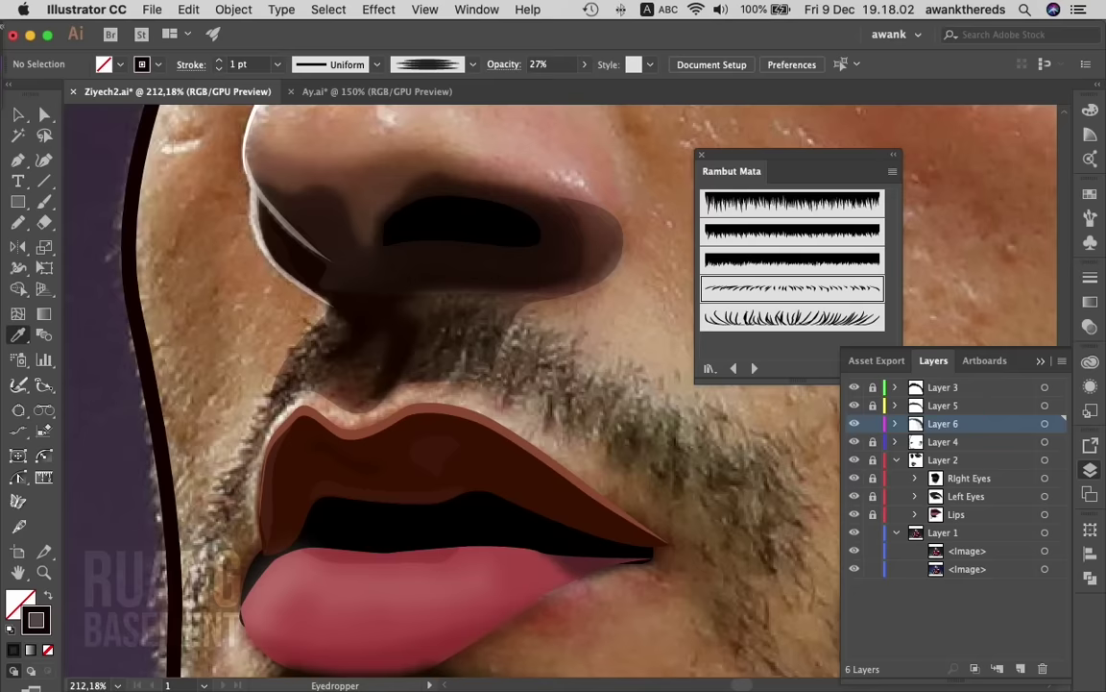
pyautogui.press('b')
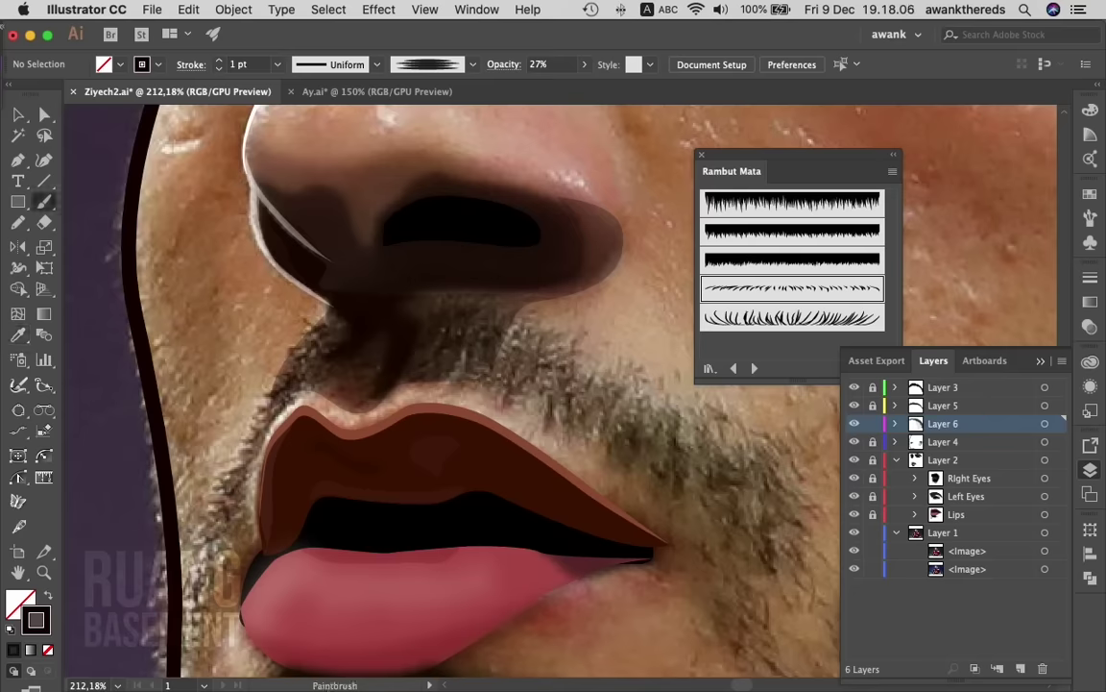
pyautogui.scroll(-2, 461, 385)
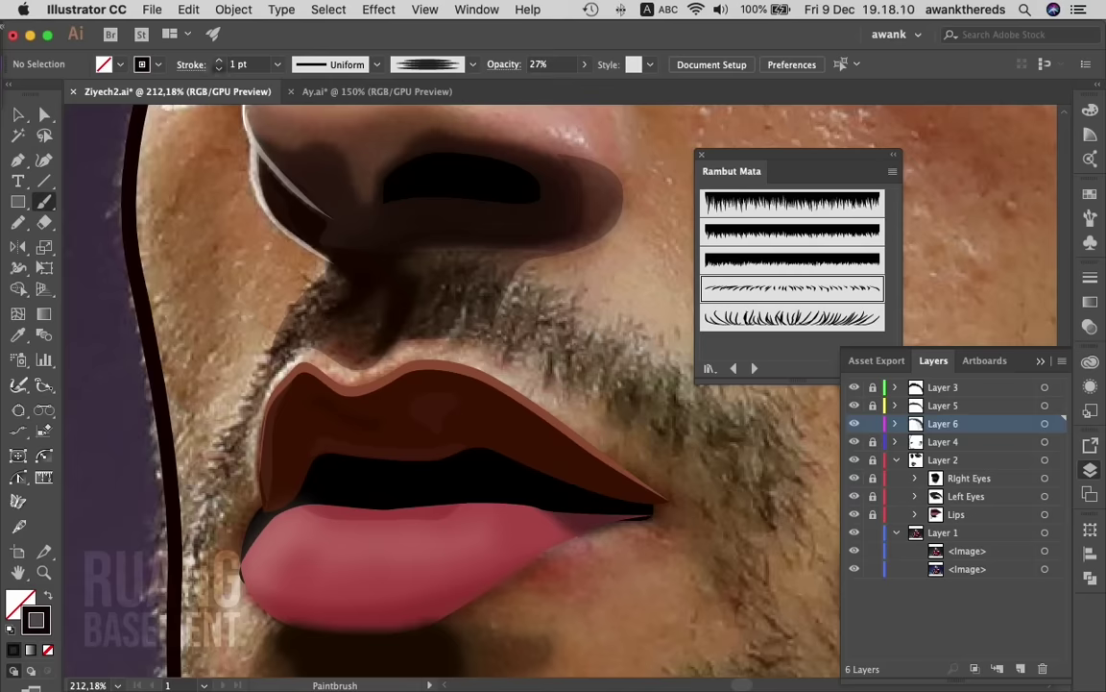
pyautogui.click(219, 69)
pyautogui.click(219, 59)
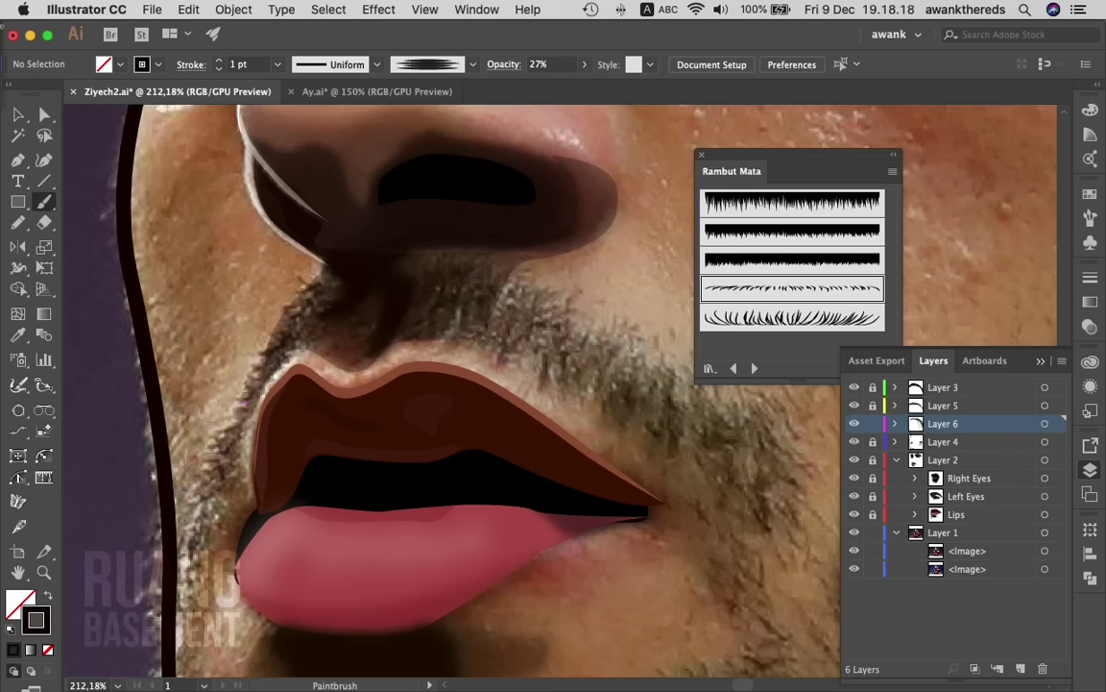
# - Paint translucent stubble strokes left of the lips and over the moustache
pyautogui.moveTo(200, 471)
pyautogui.mouseDown()
pyautogui.moveTo(246, 473)
pyautogui.moveTo(223, 432)
pyautogui.mouseUp()
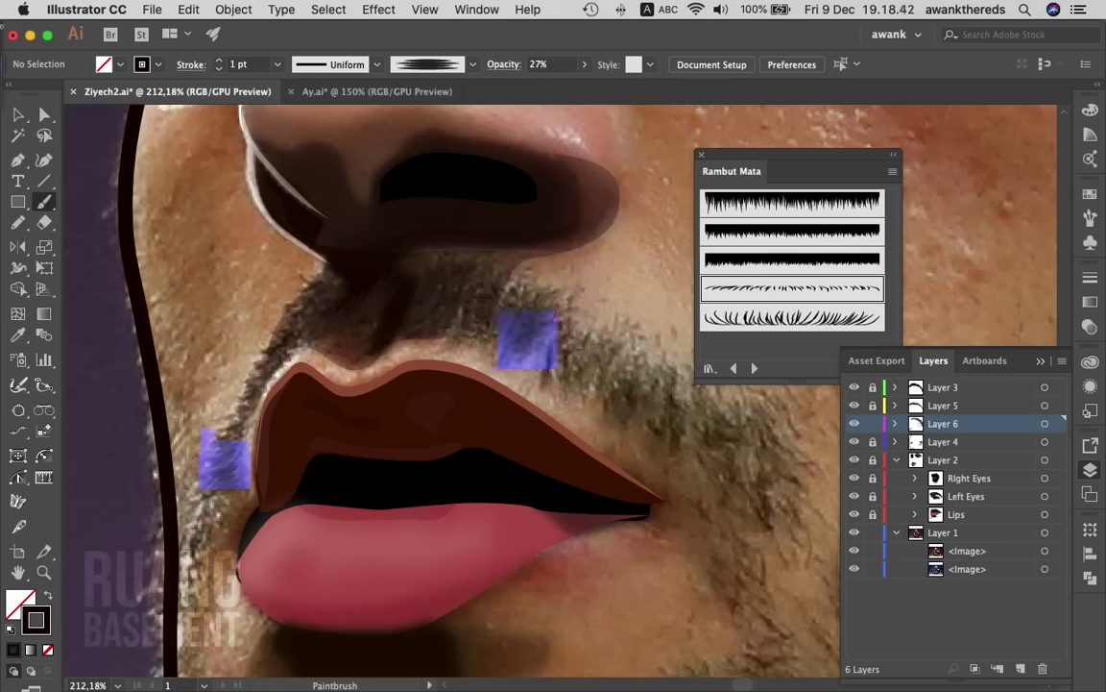
pyautogui.moveTo(523, 299); pyautogui.dragTo(531, 348)
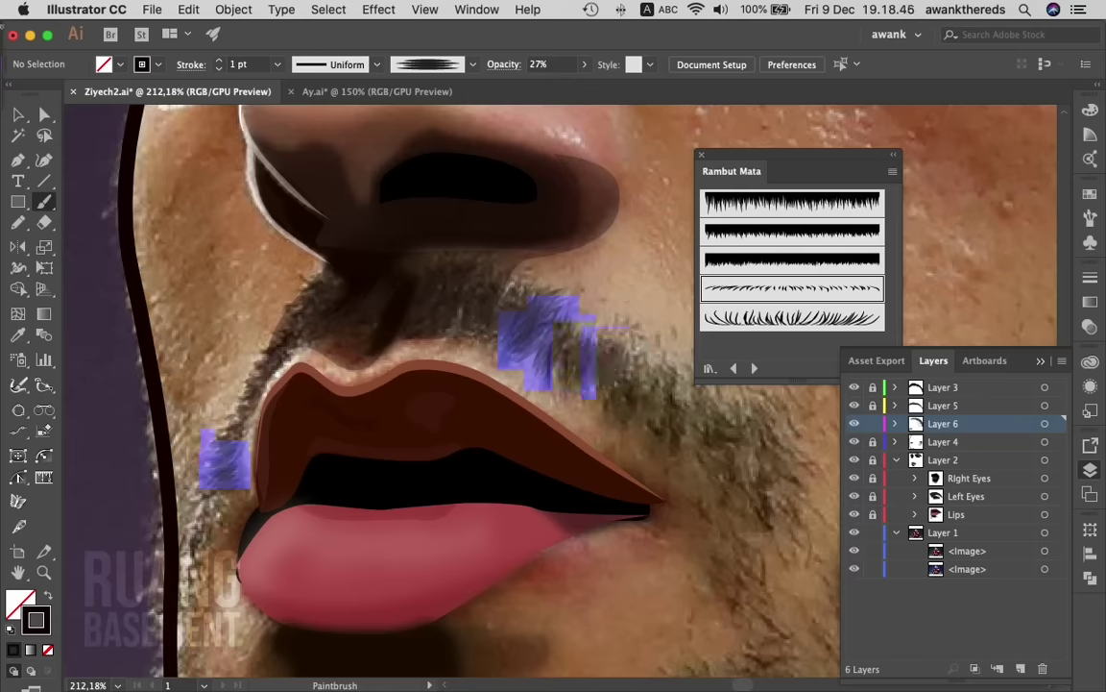
pyautogui.hscroll(5, 451, 384)
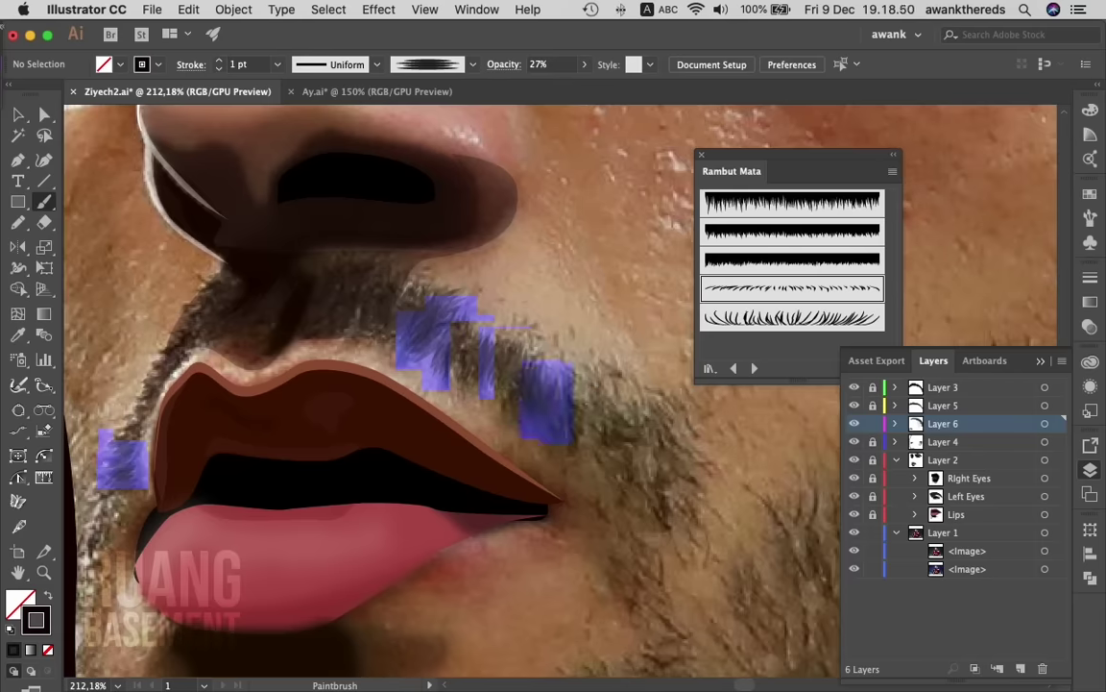
pyautogui.scroll(-3, 451, 384)
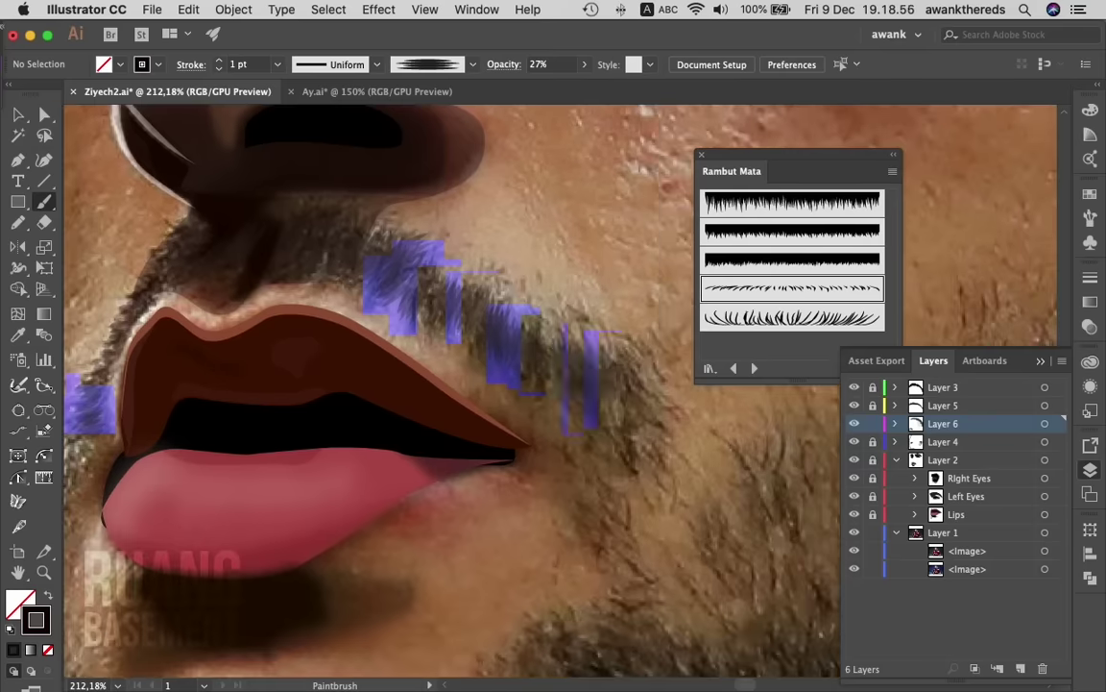
pyautogui.hscroll(3, 451, 384)
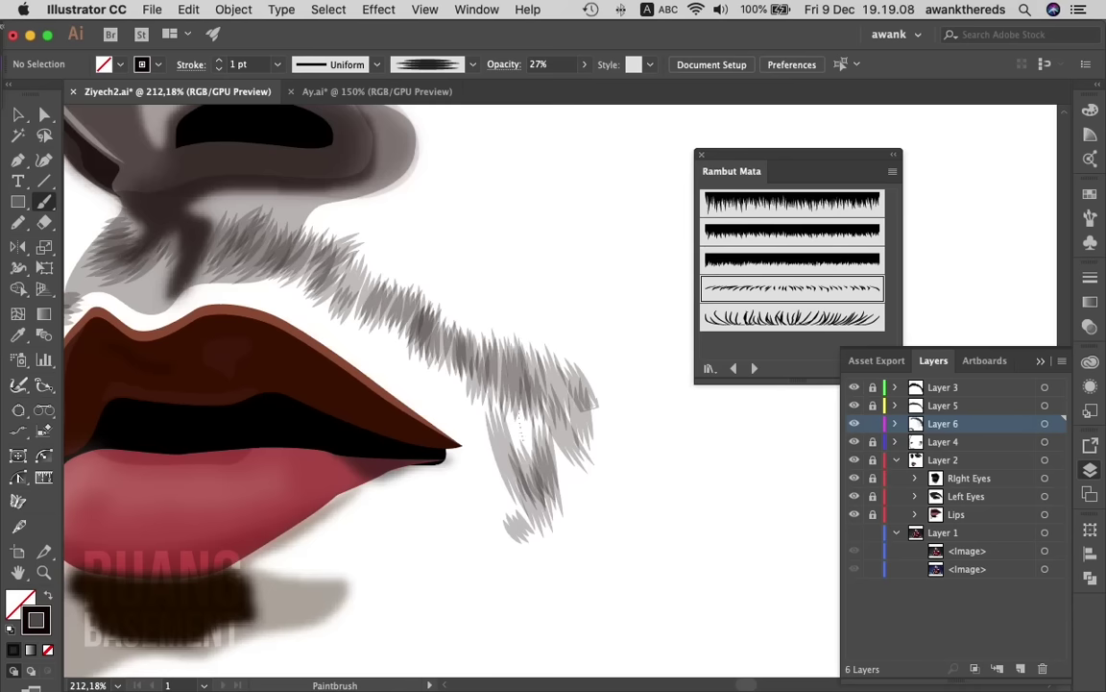
pyautogui.scroll(-2, 384, 384)
pyautogui.hscroll(-4, 384, 384)
pyautogui.hscroll(-2, 385, 384)
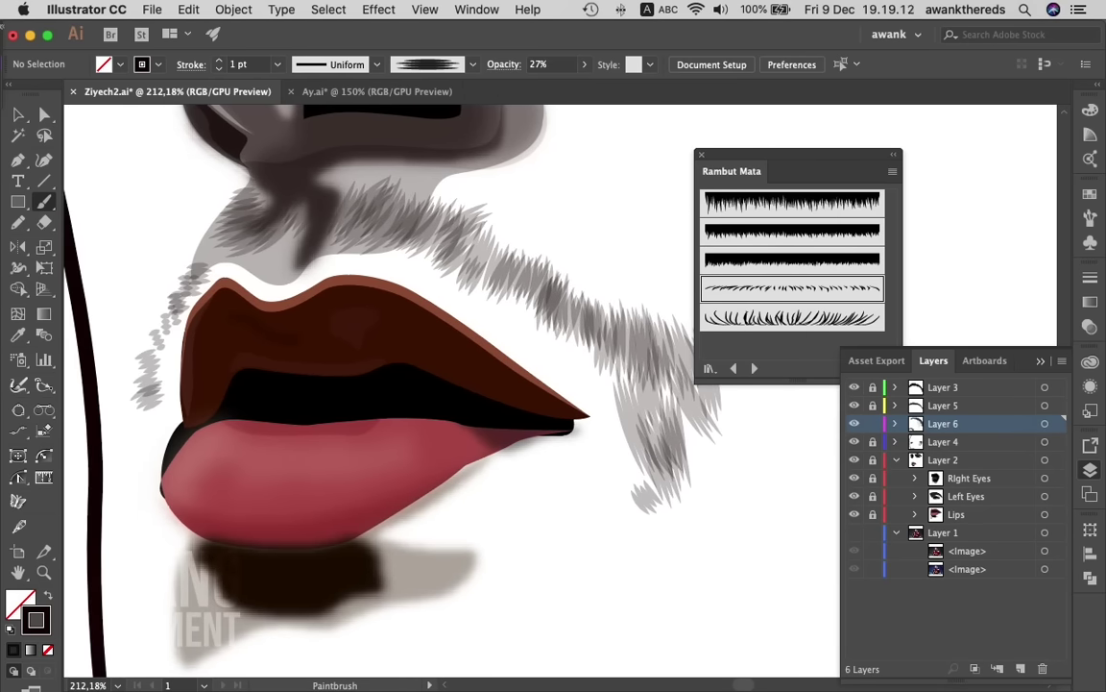
pyautogui.scroll(-1, 384, 337)
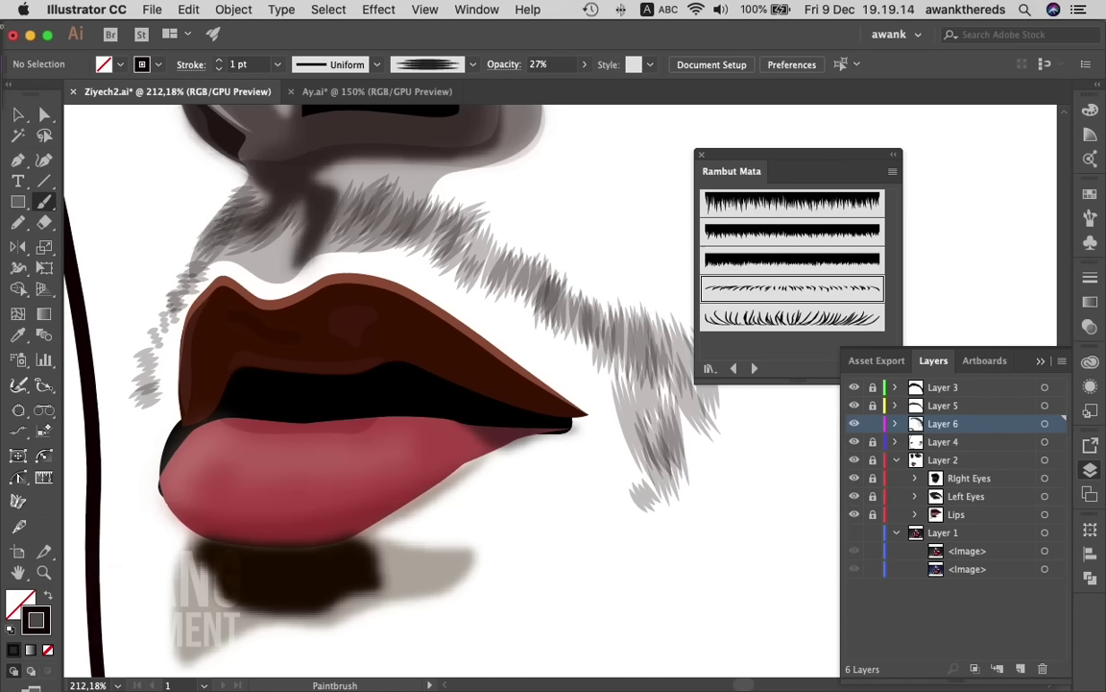
# - Fill the moustache with dark strands, adding grey strands toward its right tip
pyautogui.moveTo(217, 182); pyautogui.dragTo(238, 162)
pyautogui.moveTo(215, 242); pyautogui.dragTo(270, 192)
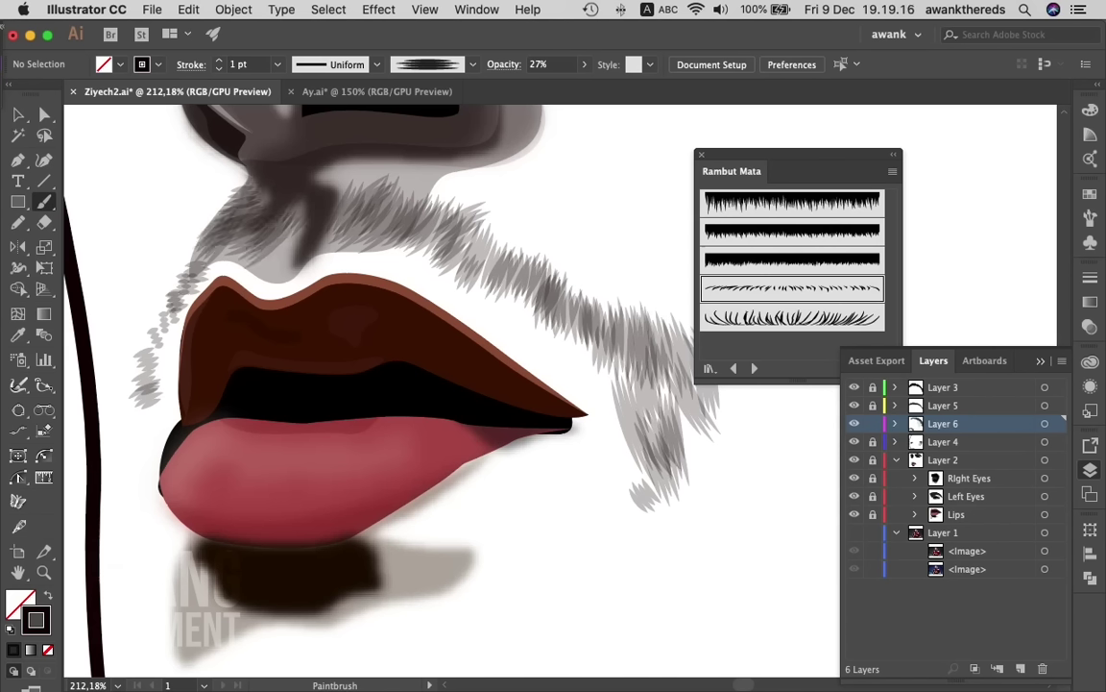
pyautogui.moveTo(199, 238); pyautogui.dragTo(323, 159)
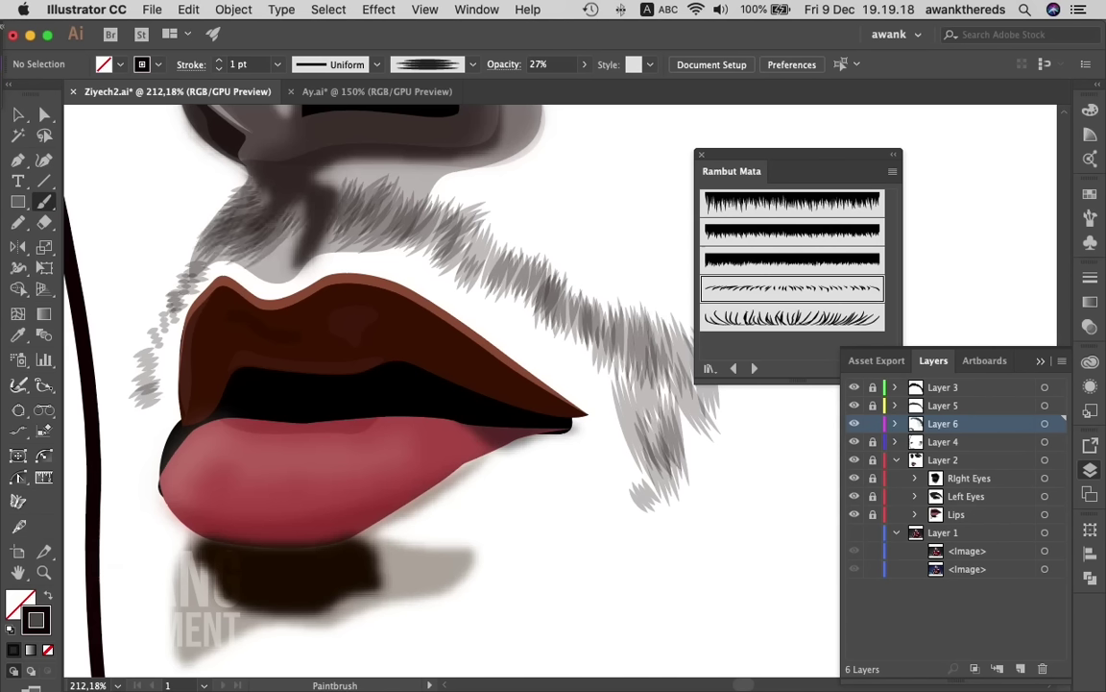
pyautogui.moveTo(341, 209); pyautogui.dragTo(360, 170)
pyautogui.moveTo(379, 232); pyautogui.dragTo(407, 195)
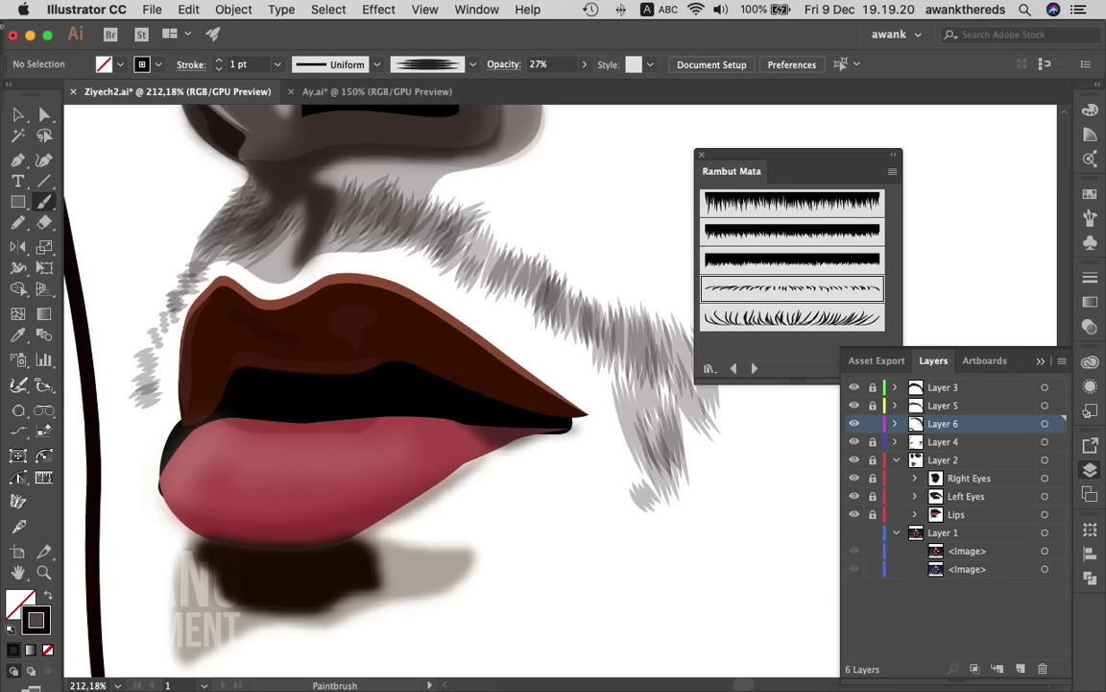
pyautogui.moveTo(411, 247)
pyautogui.mouseDown()
pyautogui.moveTo(430, 209)
pyautogui.moveTo(452, 209)
pyautogui.mouseUp()
pyautogui.moveTo(439, 266)
pyautogui.mouseDown()
pyautogui.moveTo(461, 218)
pyautogui.moveTo(478, 244)
pyautogui.mouseUp()
pyautogui.moveTo(466, 287); pyautogui.dragTo(488, 257)
# - Paint a darker strand on the drooping moustache tip and reveal the reference photo
pyautogui.hscroll(3, 384, 384)
pyautogui.hscroll(2, 384, 384)
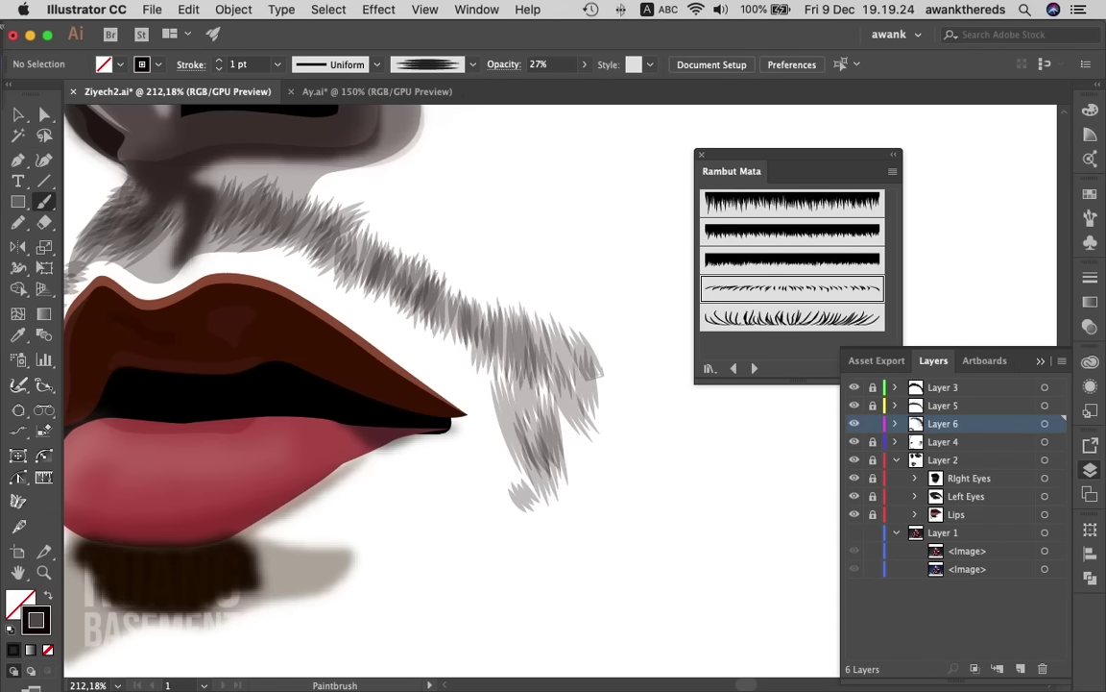
pyautogui.moveTo(490, 326); pyautogui.dragTo(514, 440)
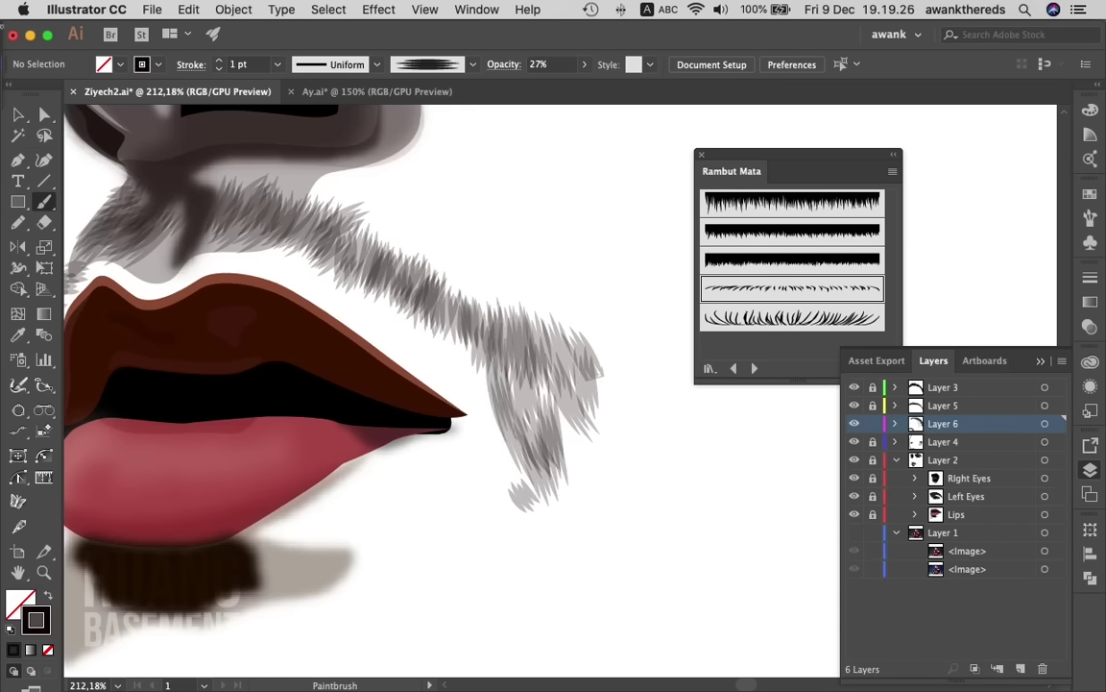
pyautogui.click(854, 532)
# - Zoom to 100% on the chin and raise the brush opacity to 84%
pyautogui.scroll(-3, 432, 384)
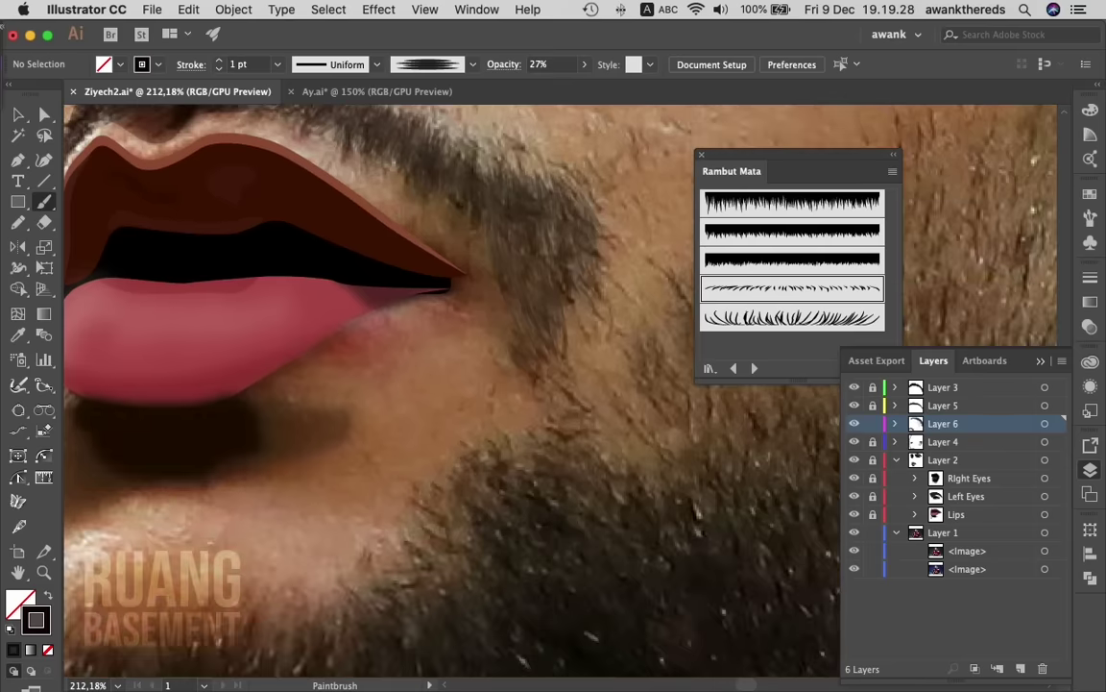
pyautogui.press('z')
pyautogui.hotkey('ctrl', '1')
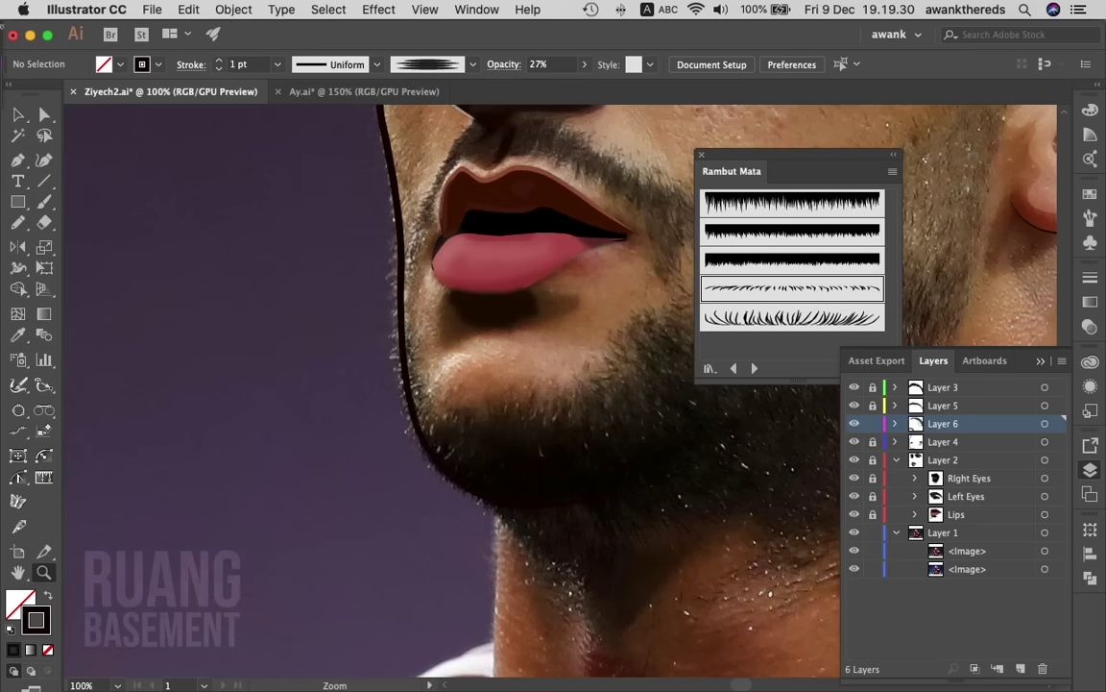
pyautogui.hscroll(3, 625, 385)
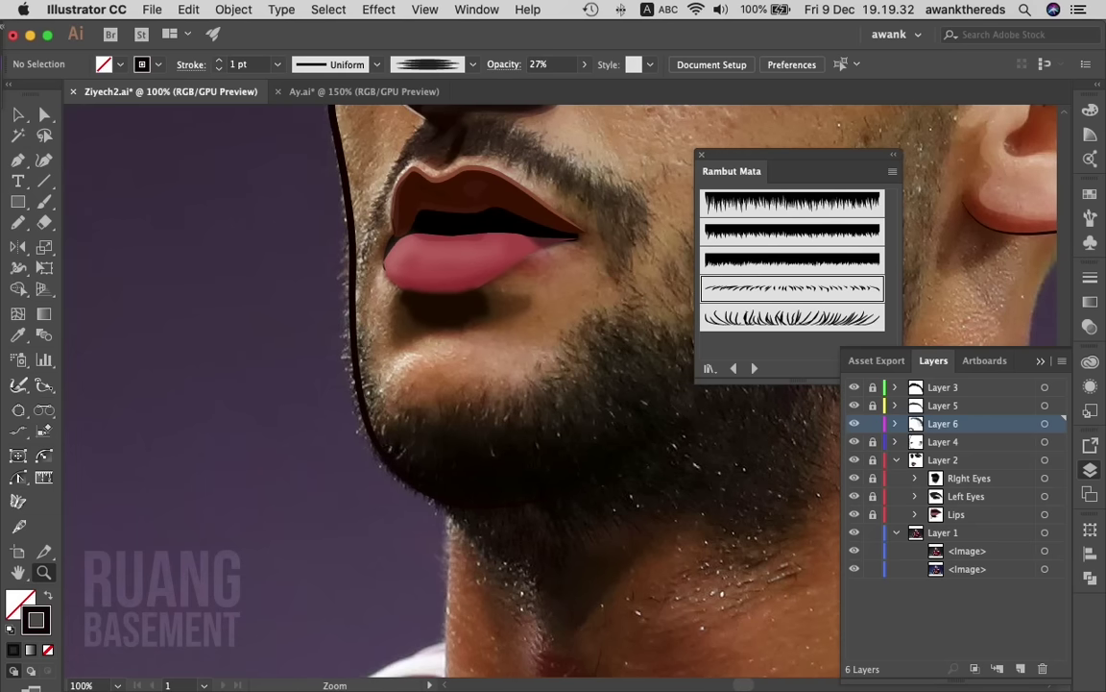
pyautogui.press('b')
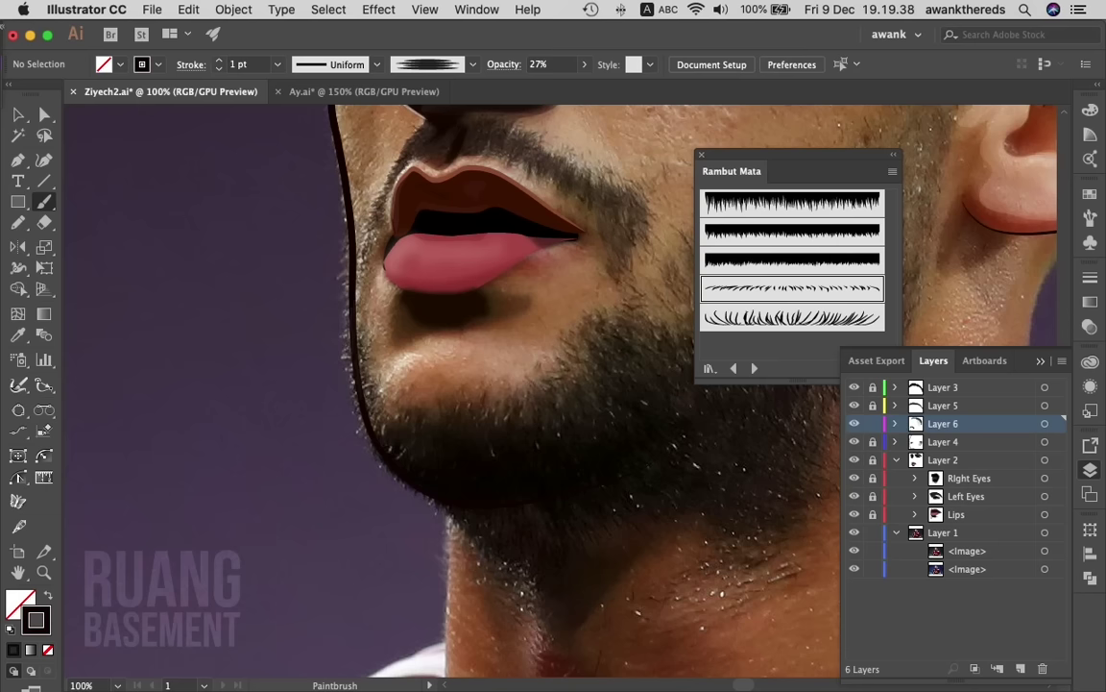
pyautogui.hscroll(3, 451, 384)
pyautogui.hscroll(5, 452, 384)
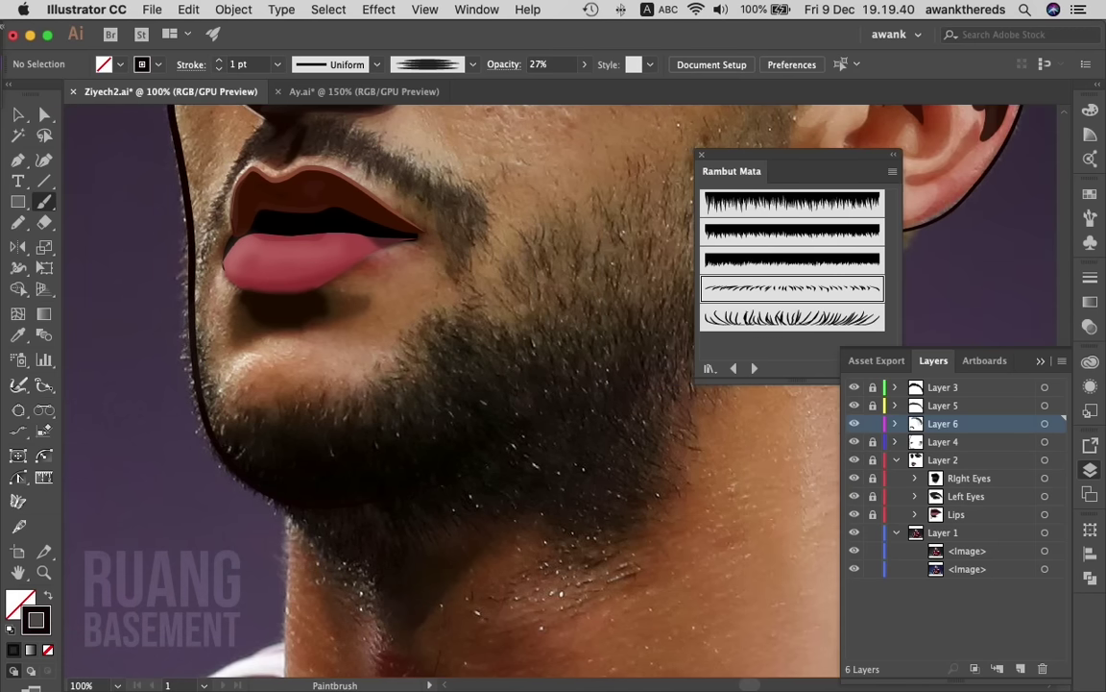
pyautogui.click(584, 64)
pyautogui.moveTo(532, 85); pyautogui.dragTo(571, 86)
# - Paint short dark strands along the jaw and the beard's lower edge
pyautogui.moveTo(217, 390)
pyautogui.mouseDown()
pyautogui.moveTo(212, 423)
pyautogui.moveTo(224, 435)
pyautogui.mouseUp()
pyautogui.moveTo(257, 440); pyautogui.dragTo(248, 482)
pyautogui.moveTo(239, 389)
pyautogui.mouseDown()
pyautogui.moveTo(227, 436)
pyautogui.moveTo(276, 500)
pyautogui.mouseUp()
pyautogui.moveTo(273, 389)
pyautogui.mouseDown()
pyautogui.moveTo(262, 490)
pyautogui.moveTo(254, 445)
pyautogui.moveTo(234, 441)
pyautogui.mouseUp()
pyautogui.moveTo(290, 388); pyautogui.dragTo(279, 428)
pyautogui.moveTo(320, 434); pyautogui.dragTo(310, 475)
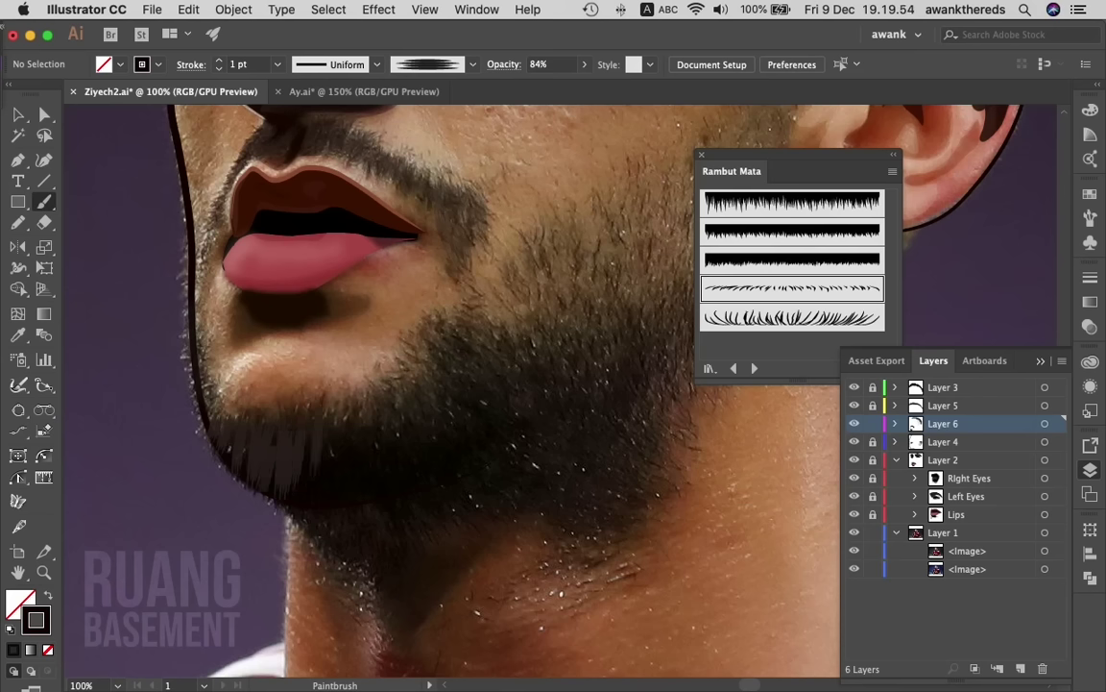
# - Switch to 2 pt strokes and add dark strands across the lower and middle beard
pyautogui.press(']')
pyautogui.moveTo(348, 420); pyautogui.dragTo(338, 485)
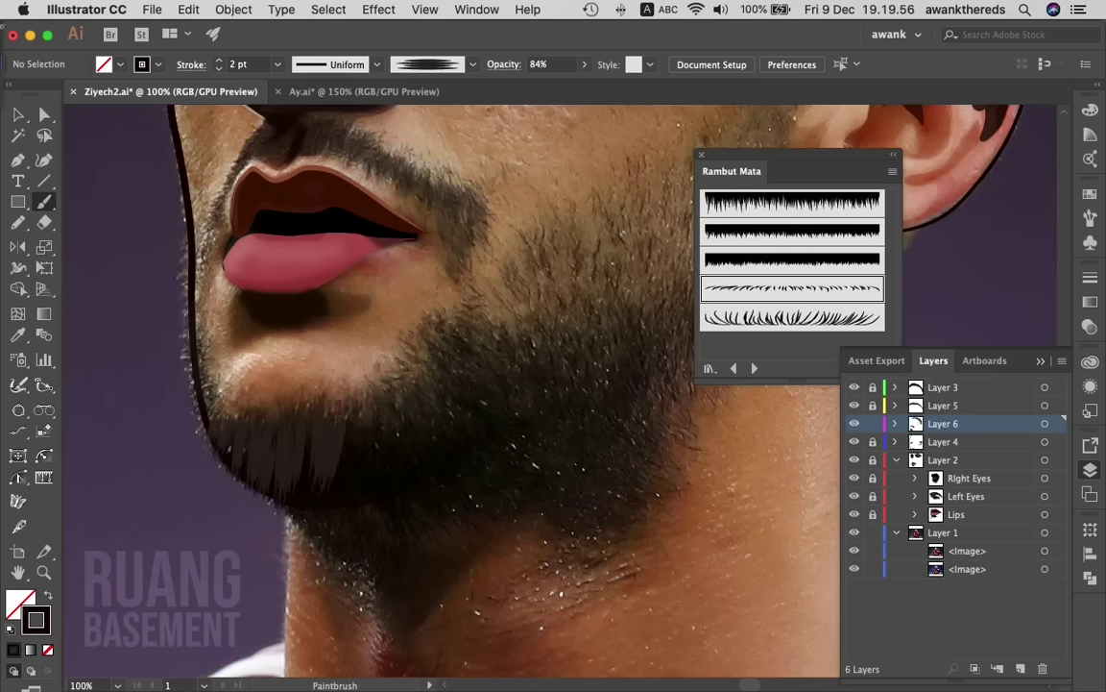
pyautogui.moveTo(366, 423); pyautogui.dragTo(356, 491)
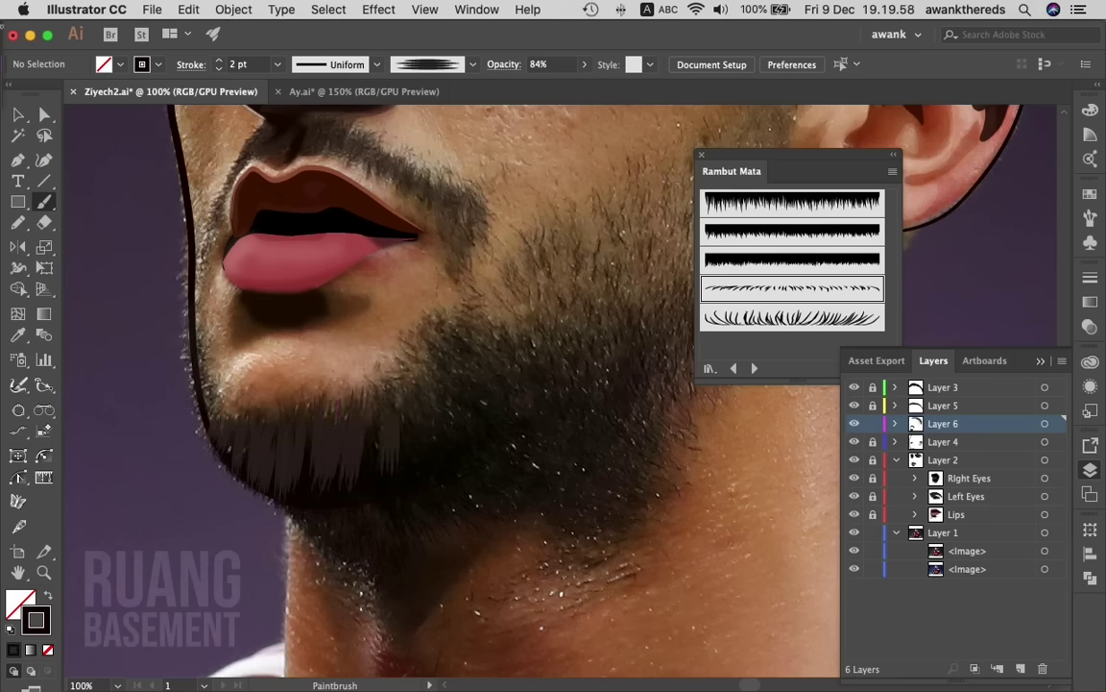
pyautogui.moveTo(396, 424); pyautogui.dragTo(383, 474)
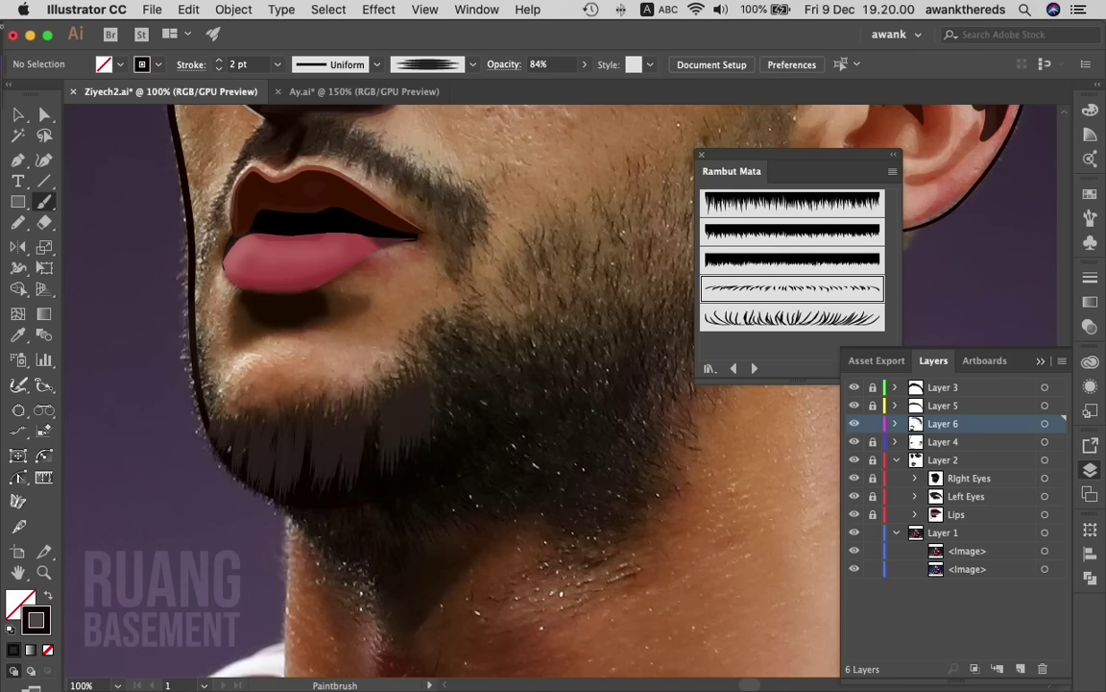
pyautogui.moveTo(439, 339); pyautogui.dragTo(418, 379)
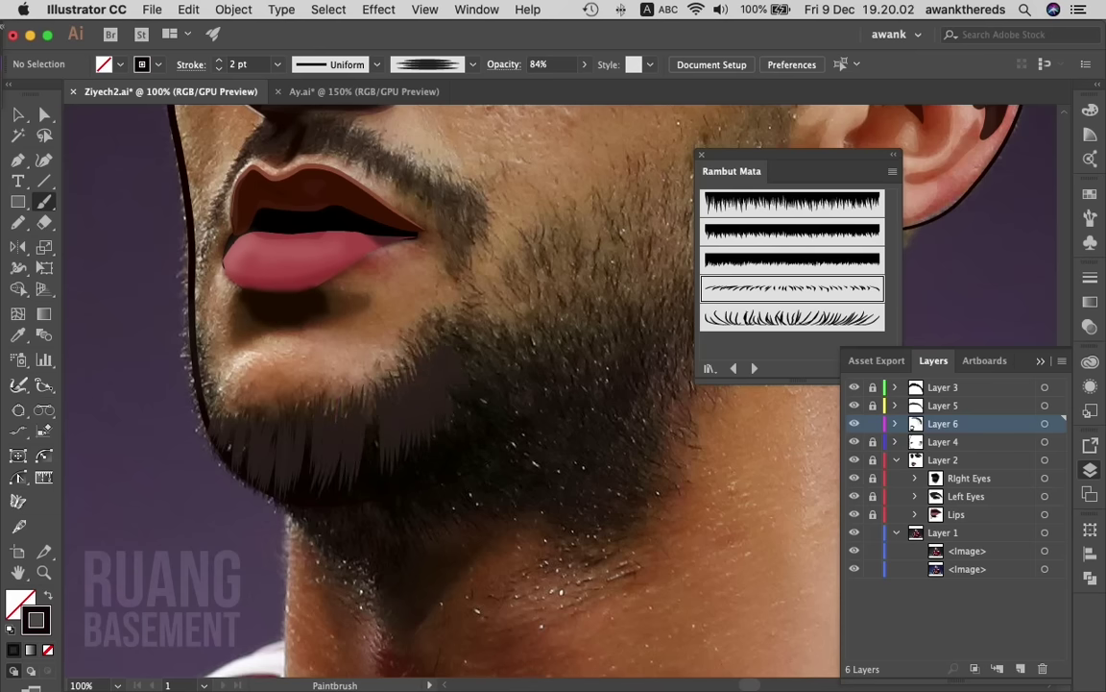
pyautogui.moveTo(490, 306); pyautogui.dragTo(463, 338)
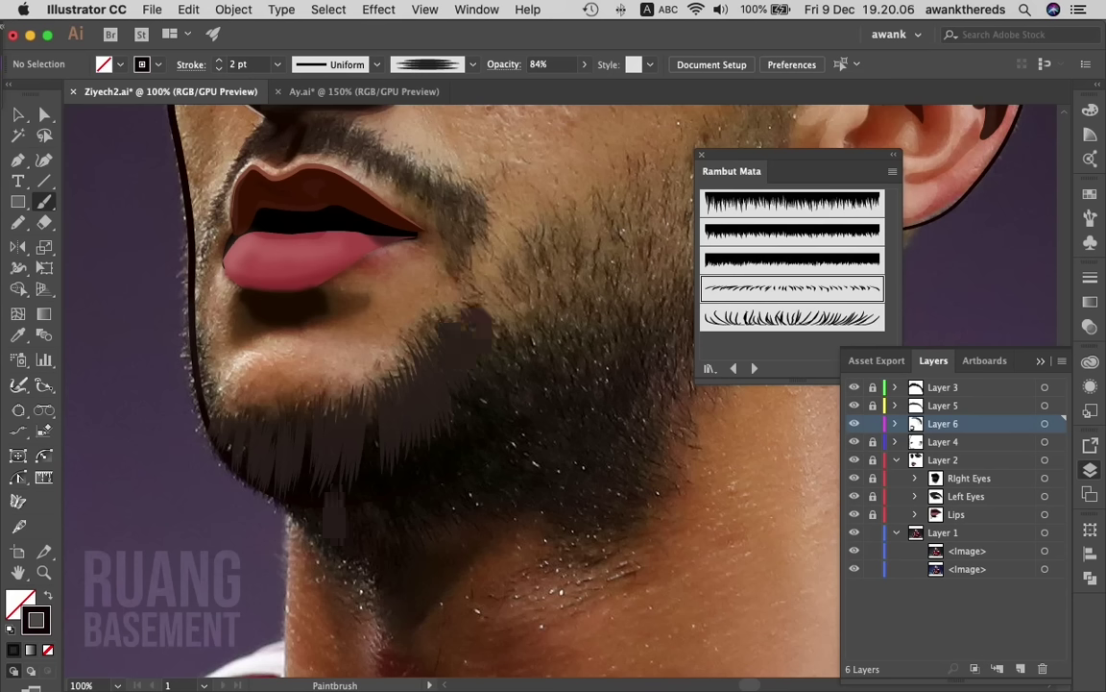
pyautogui.moveTo(338, 483); pyautogui.dragTo(323, 536)
pyautogui.moveTo(309, 470); pyautogui.dragTo(293, 517)
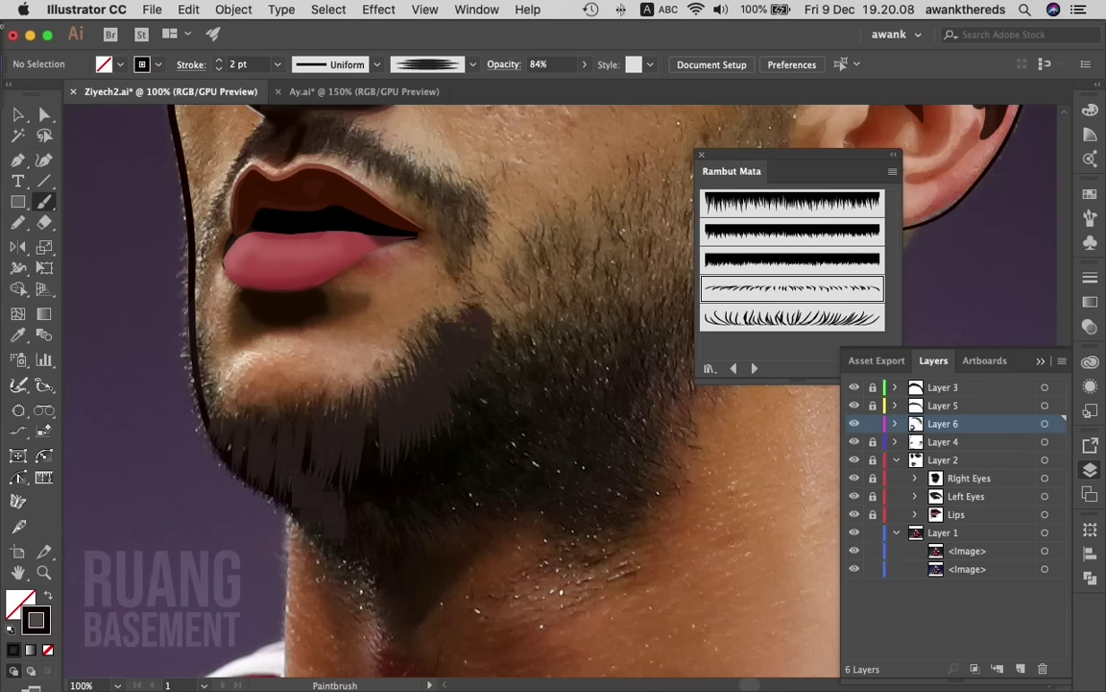
pyautogui.moveTo(309, 434); pyautogui.dragTo(303, 477)
pyautogui.moveTo(247, 447); pyautogui.dragTo(240, 475)
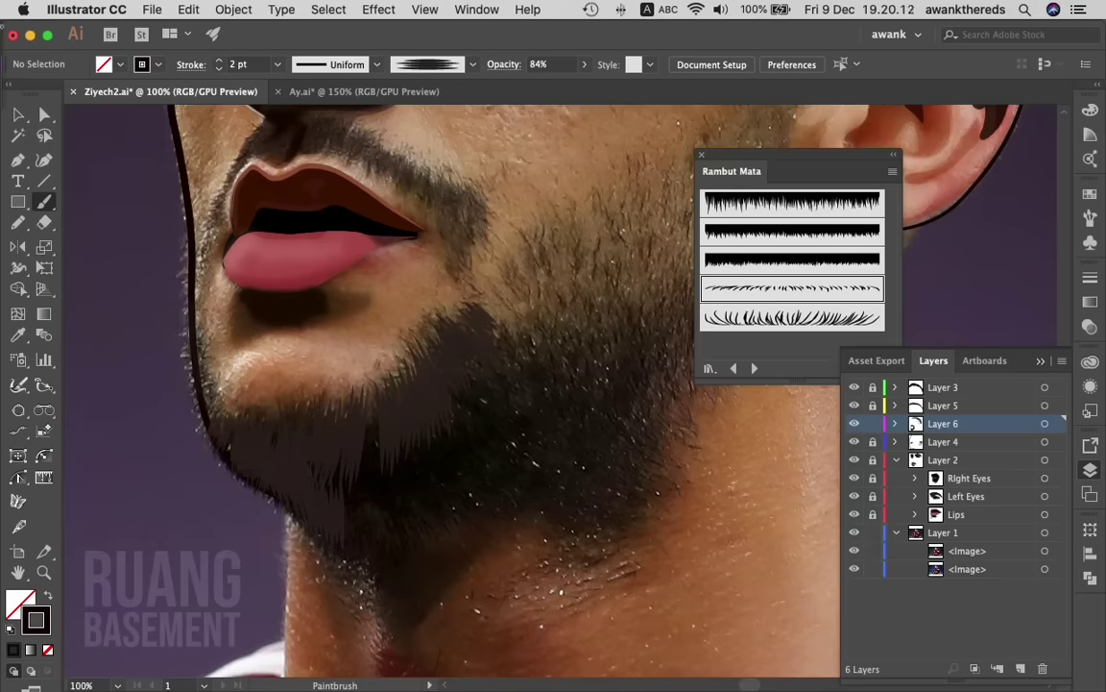
pyautogui.moveTo(377, 434); pyautogui.dragTo(361, 500)
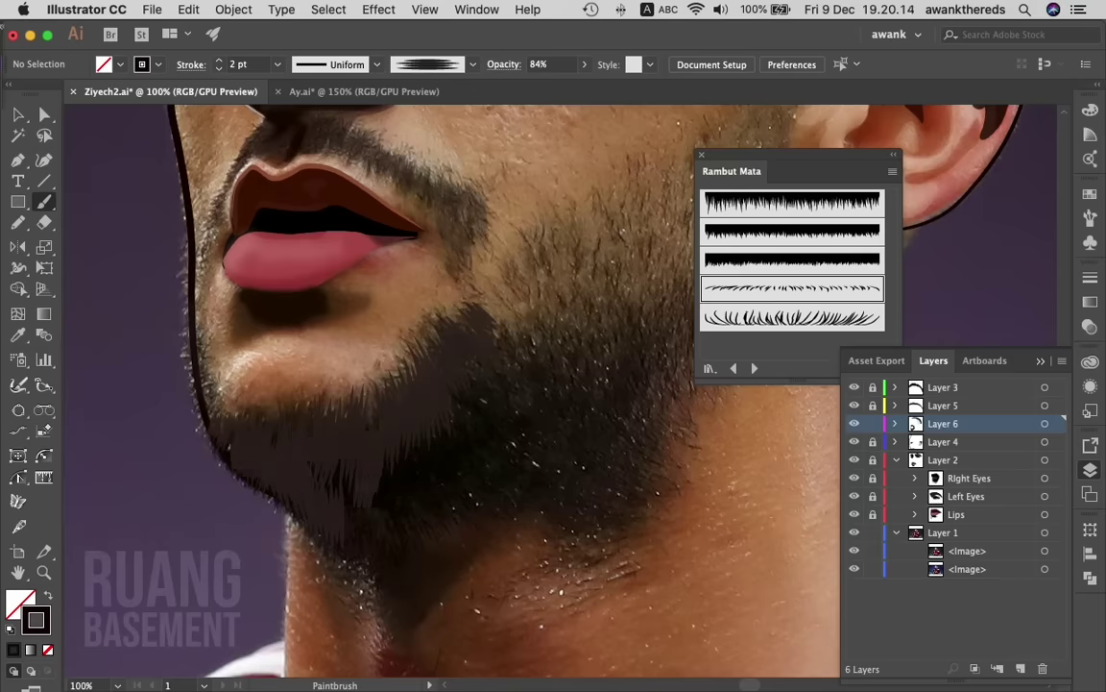
# - Fill the beard along and below the jaw, closing the remaining gaps
pyautogui.hscroll(3, 452, 384)
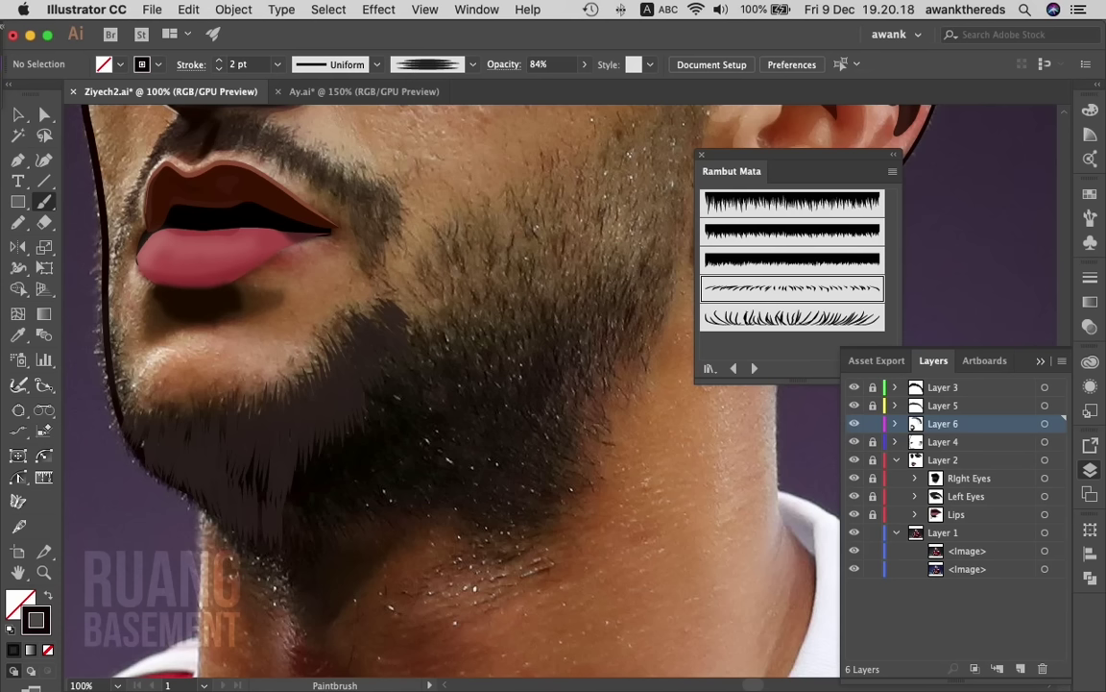
pyautogui.moveTo(342, 348)
pyautogui.mouseDown()
pyautogui.moveTo(338, 384)
pyautogui.moveTo(355, 396)
pyautogui.mouseUp()
pyautogui.moveTo(375, 334); pyautogui.dragTo(369, 413)
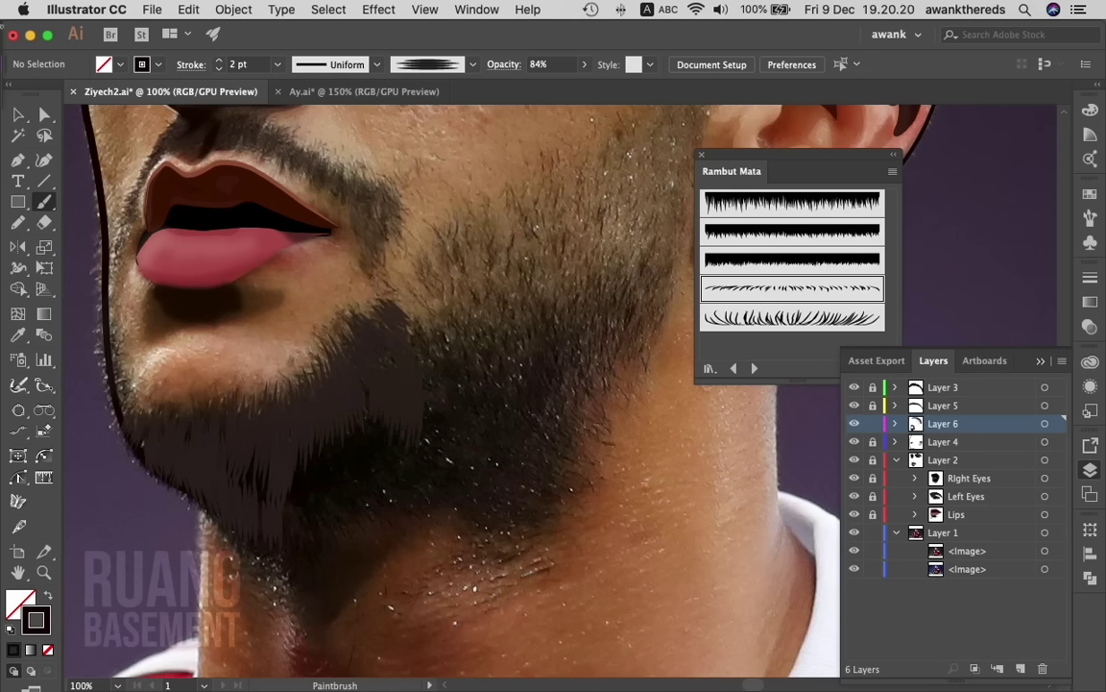
pyautogui.moveTo(342, 373); pyautogui.dragTo(299, 513)
pyautogui.moveTo(294, 411); pyautogui.dragTo(270, 461)
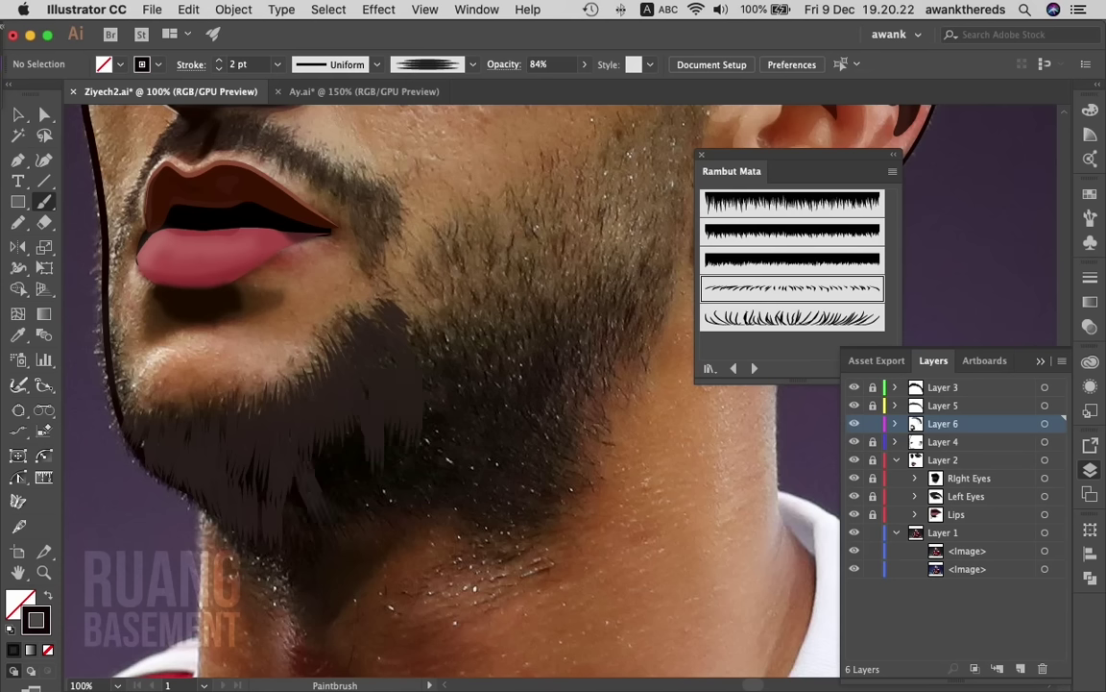
pyautogui.moveTo(300, 396)
pyautogui.mouseDown()
pyautogui.moveTo(284, 451)
pyautogui.moveTo(304, 450)
pyautogui.mouseUp()
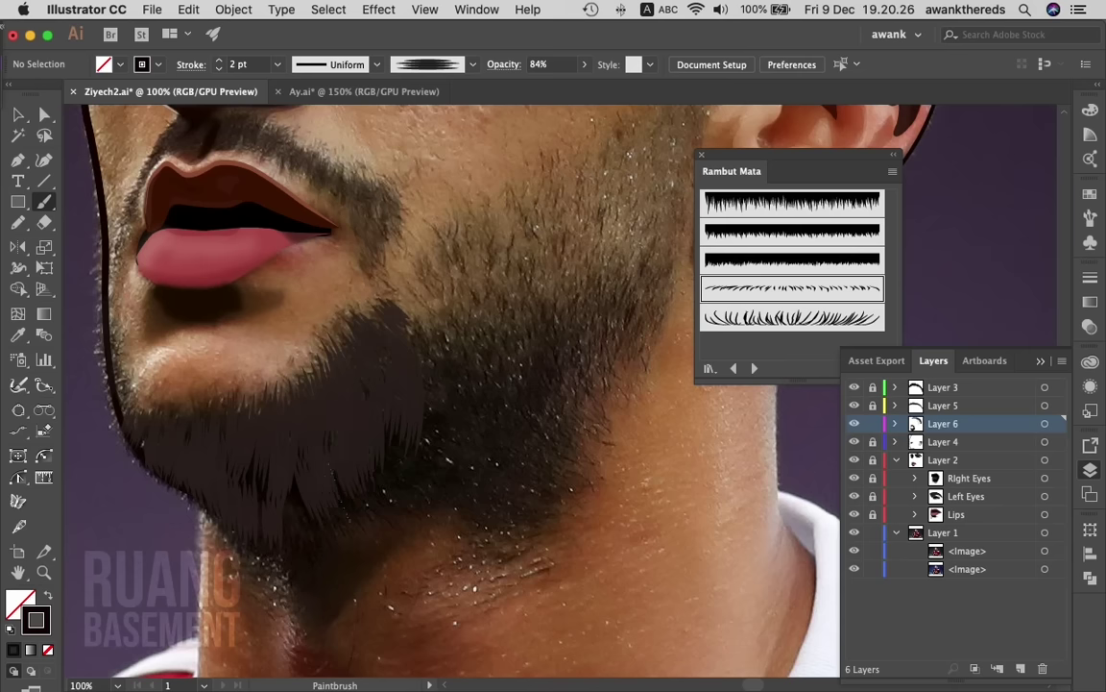
pyautogui.hscroll(1, 461, 384)
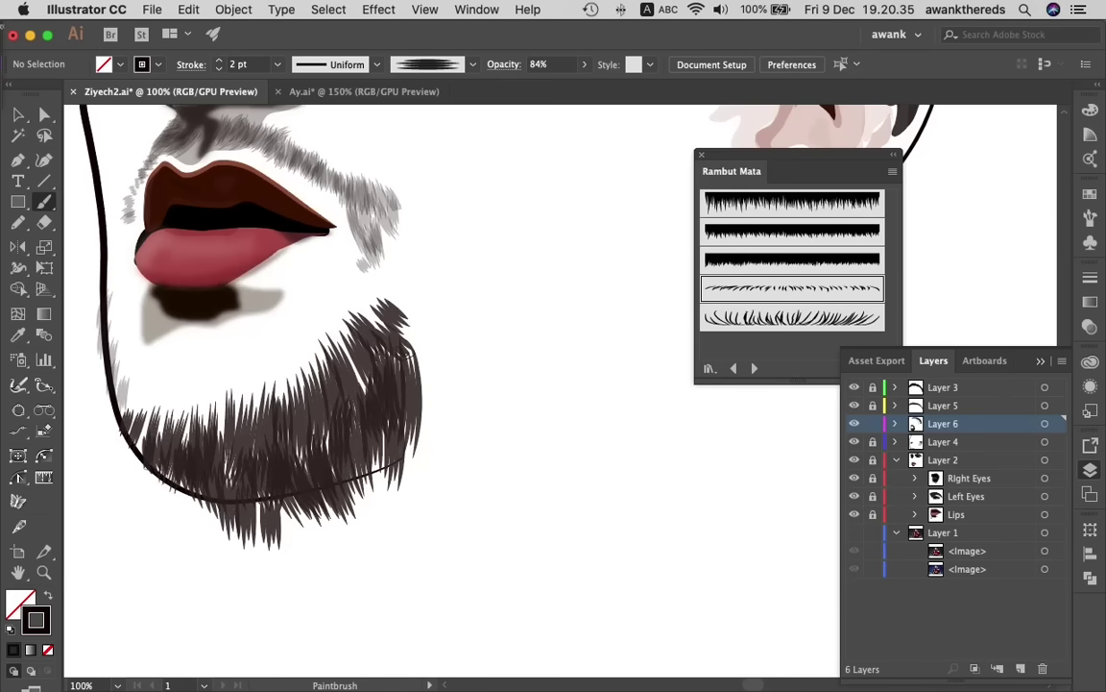
# - Hide the reference photo and add dark strands to the beard's left and middle
pyautogui.click(853, 533)
pyautogui.moveTo(213, 440); pyautogui.dragTo(200, 382)
pyautogui.moveTo(239, 488); pyautogui.dragTo(231, 371)
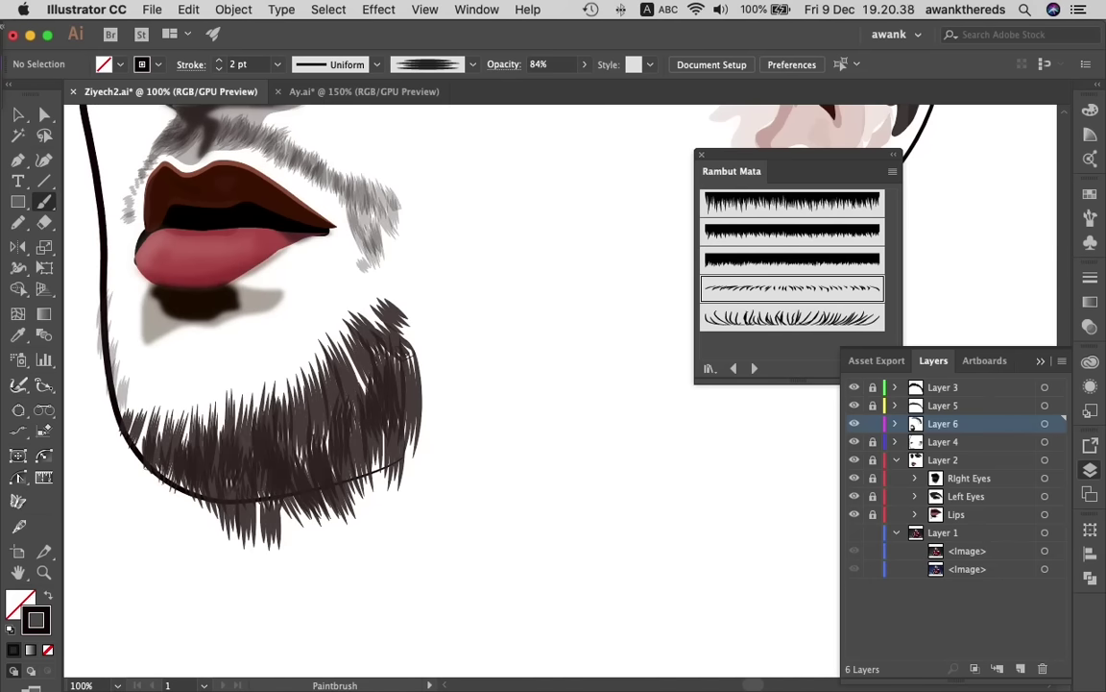
pyautogui.moveTo(269, 428)
pyautogui.mouseDown()
pyautogui.moveTo(261, 369)
pyautogui.moveTo(284, 371)
pyautogui.moveTo(290, 355)
pyautogui.mouseUp()
pyautogui.moveTo(329, 452); pyautogui.dragTo(317, 309)
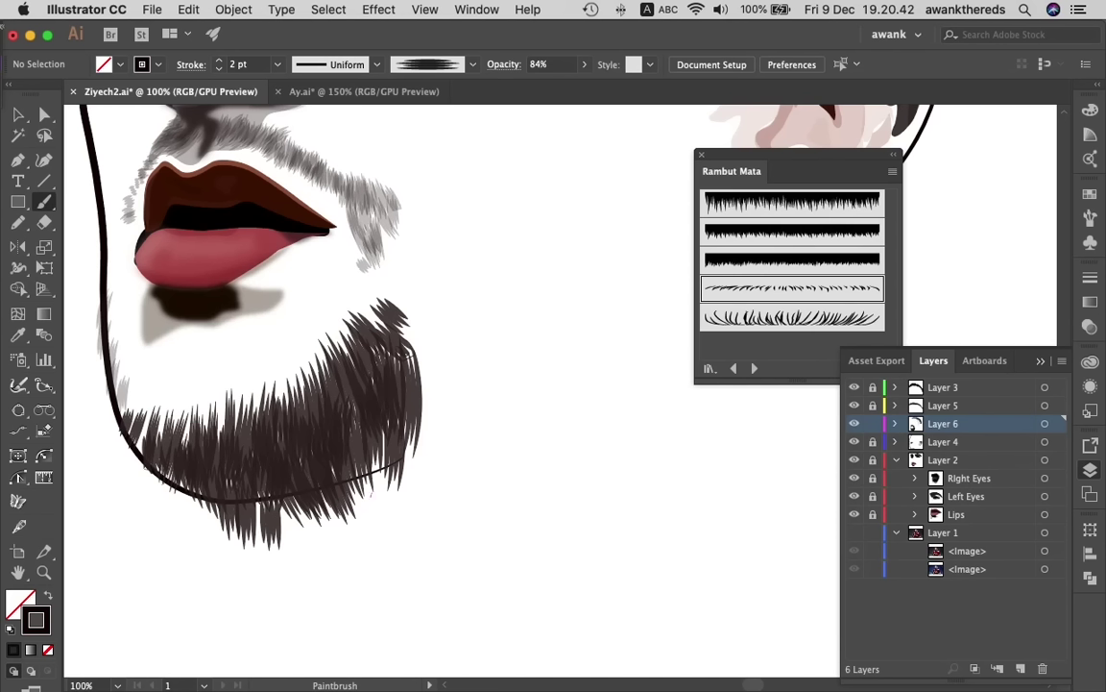
pyautogui.moveTo(343, 446); pyautogui.dragTo(332, 383)
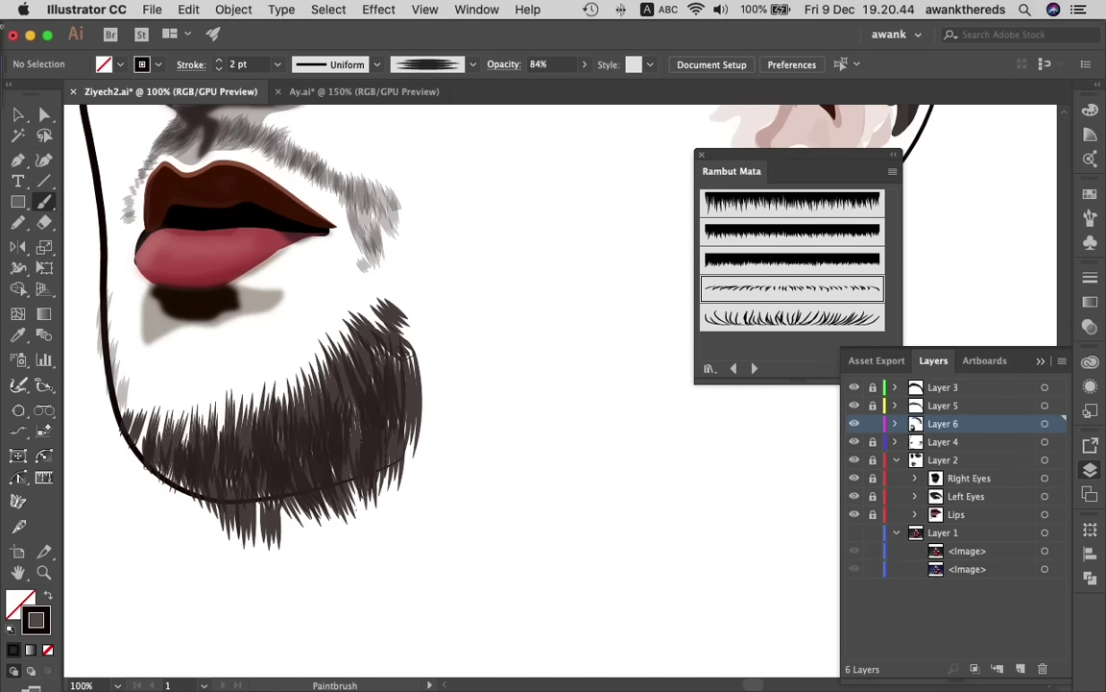
pyautogui.moveTo(318, 461); pyautogui.dragTo(320, 397)
# - Extend the beard's right and left edges with more dark strands
pyautogui.moveTo(363, 428); pyautogui.dragTo(388, 288)
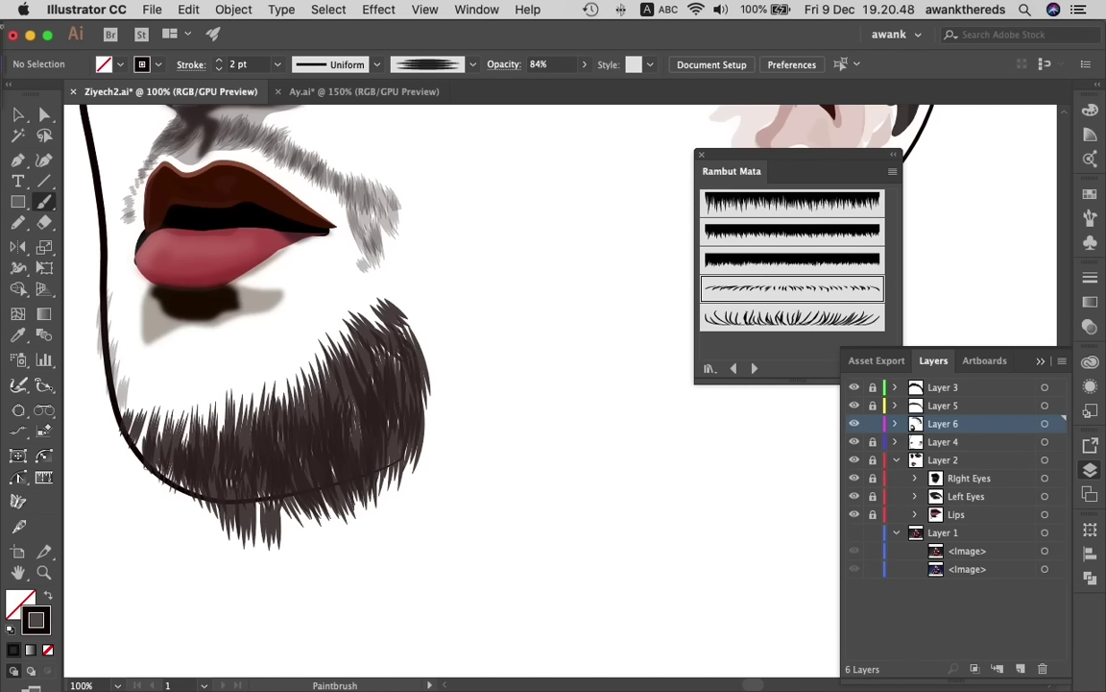
pyautogui.moveTo(139, 476)
pyautogui.mouseDown()
pyautogui.moveTo(127, 423)
pyautogui.moveTo(140, 380)
pyautogui.mouseUp()
pyautogui.moveTo(158, 495); pyautogui.dragTo(194, 394)
pyautogui.moveTo(236, 447); pyautogui.dragTo(221, 396)
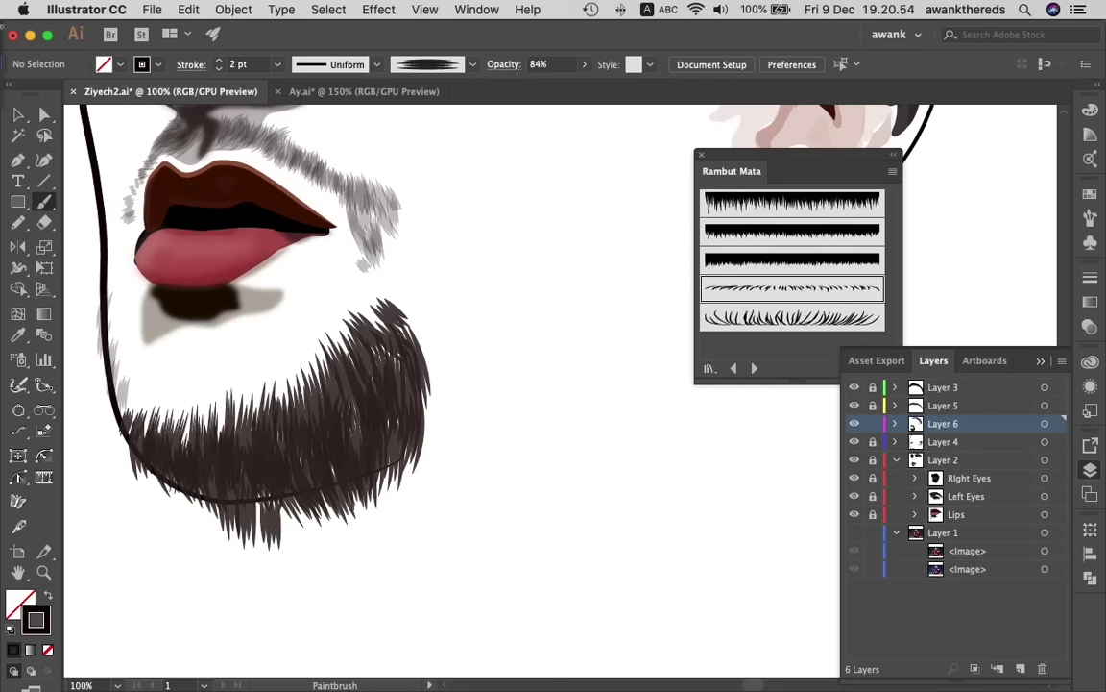
pyautogui.moveTo(269, 471); pyautogui.dragTo(238, 437)
# - With the photo shown, extend the beard down the chin and along the right jaw, then set opacity to 29%
pyautogui.click(854, 532)
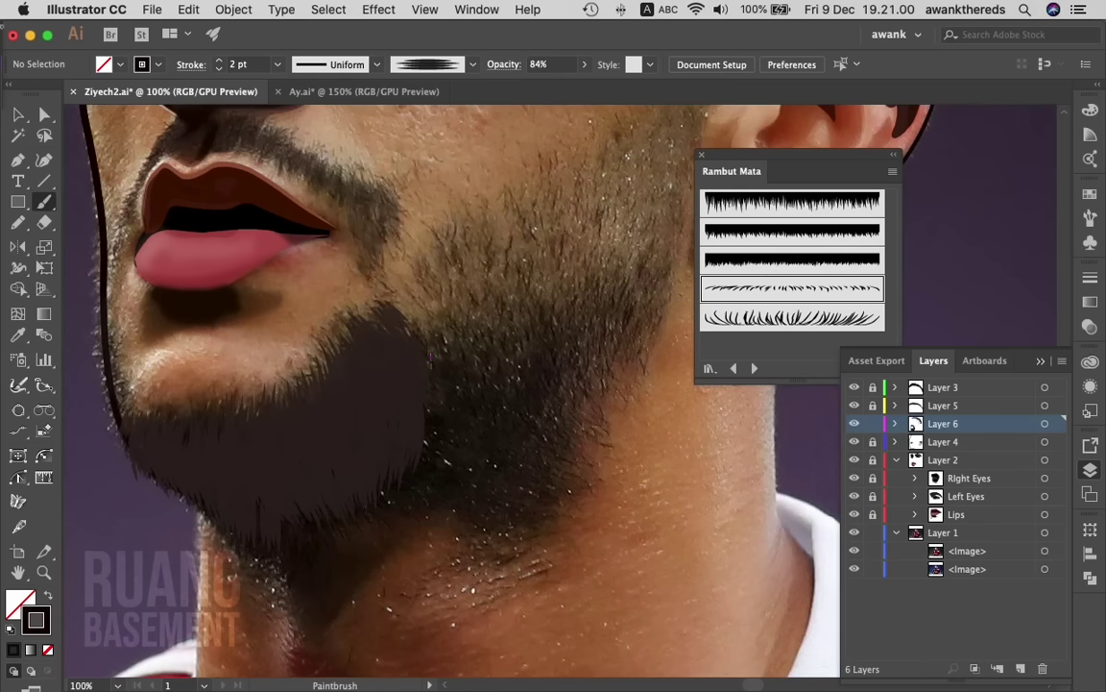
pyautogui.moveTo(428, 389); pyautogui.dragTo(440, 466)
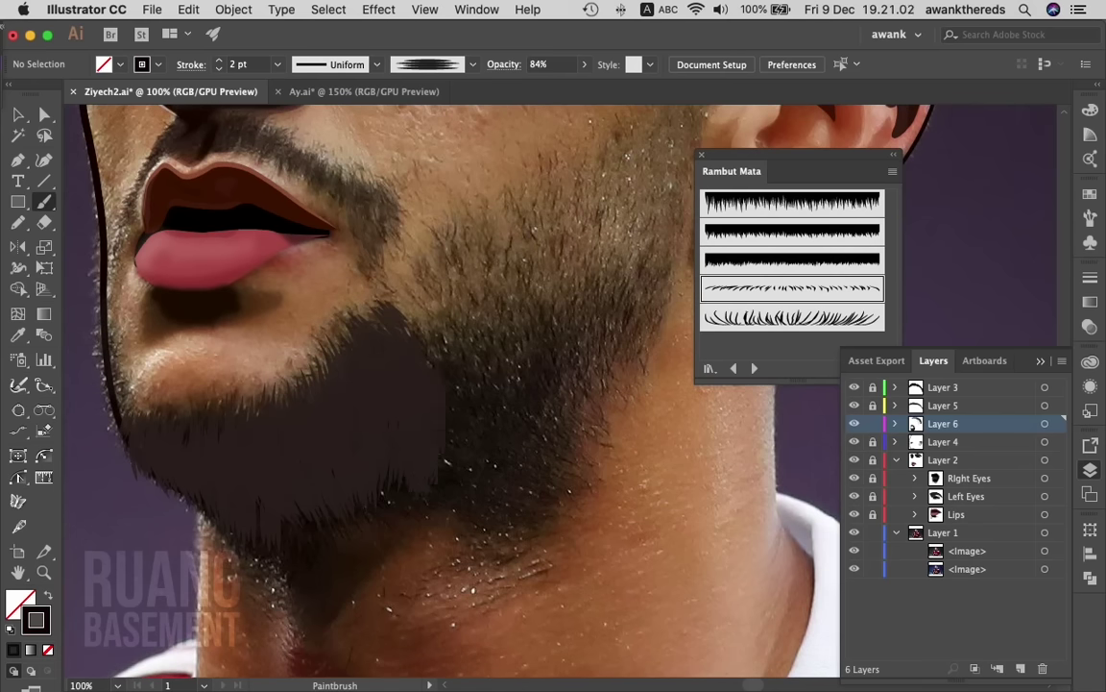
pyautogui.moveTo(298, 504); pyautogui.dragTo(299, 543)
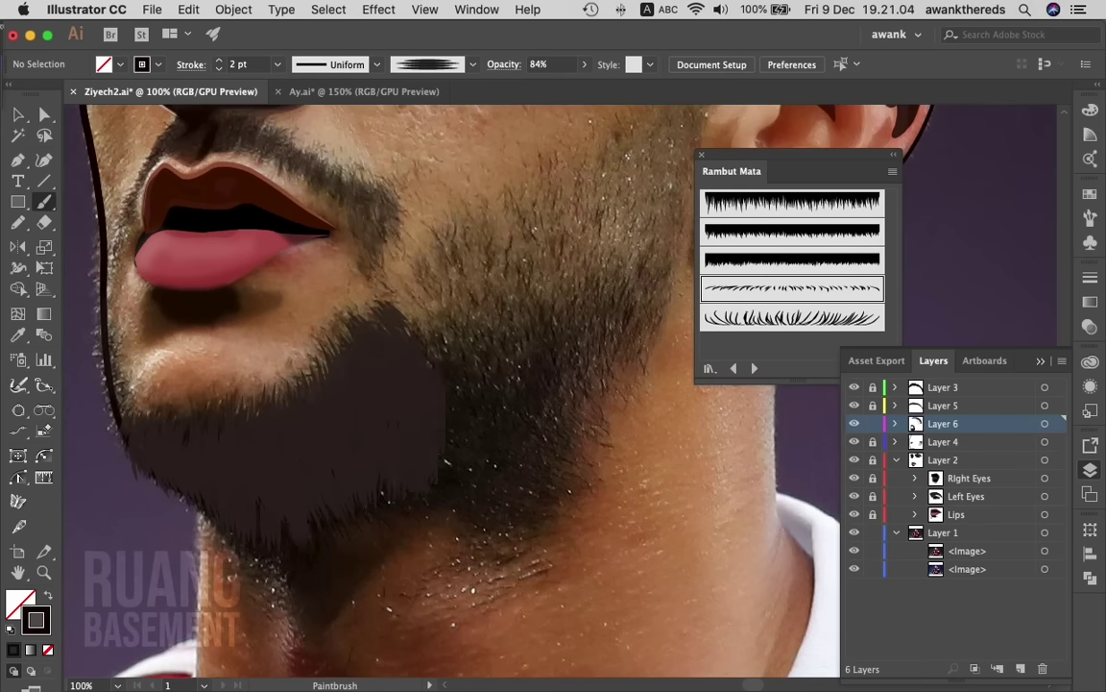
pyautogui.moveTo(256, 497); pyautogui.dragTo(249, 550)
pyautogui.moveTo(453, 379)
pyautogui.mouseDown()
pyautogui.moveTo(453, 480)
pyautogui.moveTo(485, 450)
pyautogui.mouseUp()
pyautogui.moveTo(515, 386); pyautogui.dragTo(514, 417)
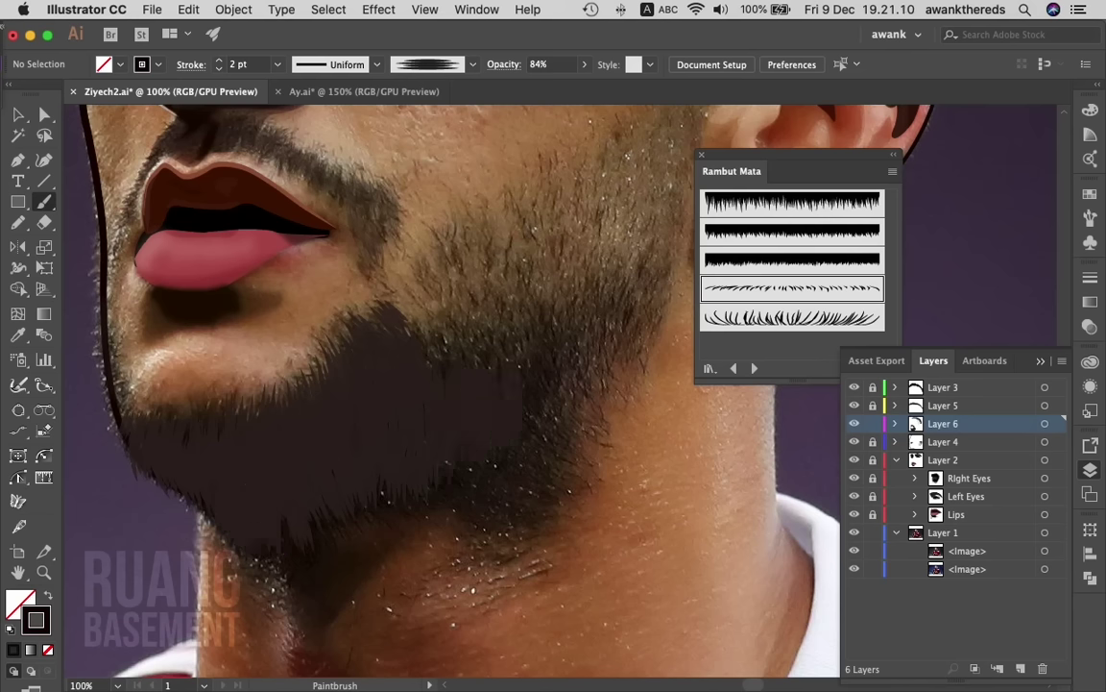
pyautogui.moveTo(546, 358); pyautogui.dragTo(545, 384)
pyautogui.moveTo(459, 461); pyautogui.dragTo(458, 496)
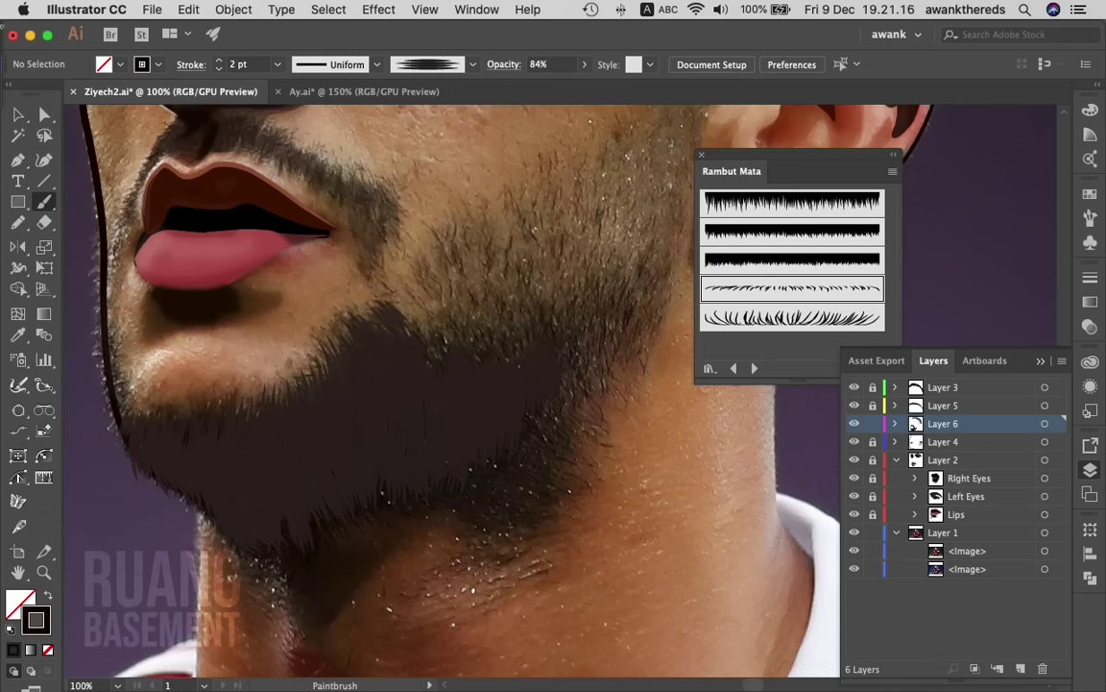
pyautogui.moveTo(500, 361); pyautogui.dragTo(499, 387)
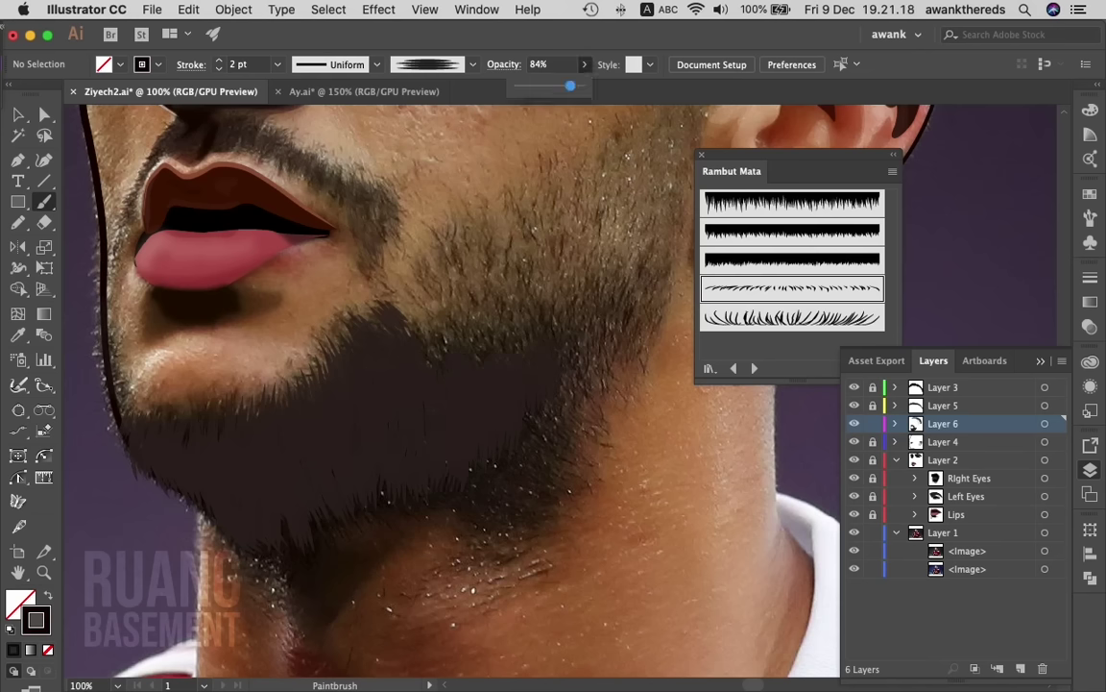
pyautogui.moveTo(584, 64); pyautogui.dragTo(536, 86)
# - Confirm 29% opacity and paint thin hairs along the beard's upper edge
pyautogui.press('Return')
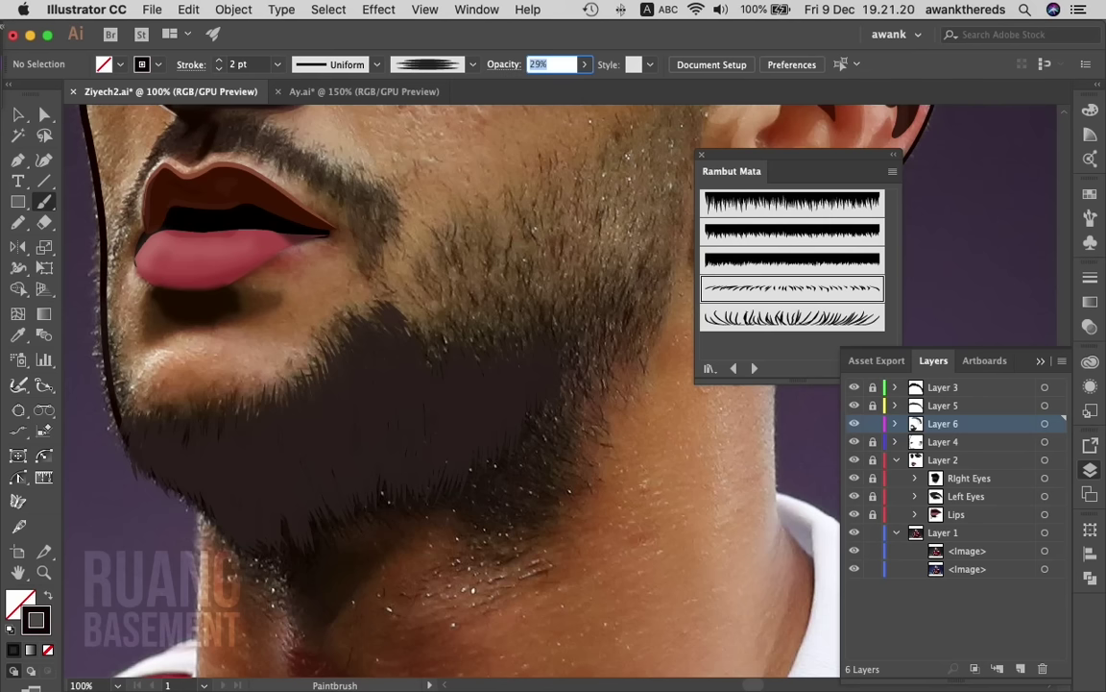
pyautogui.press('Escape')
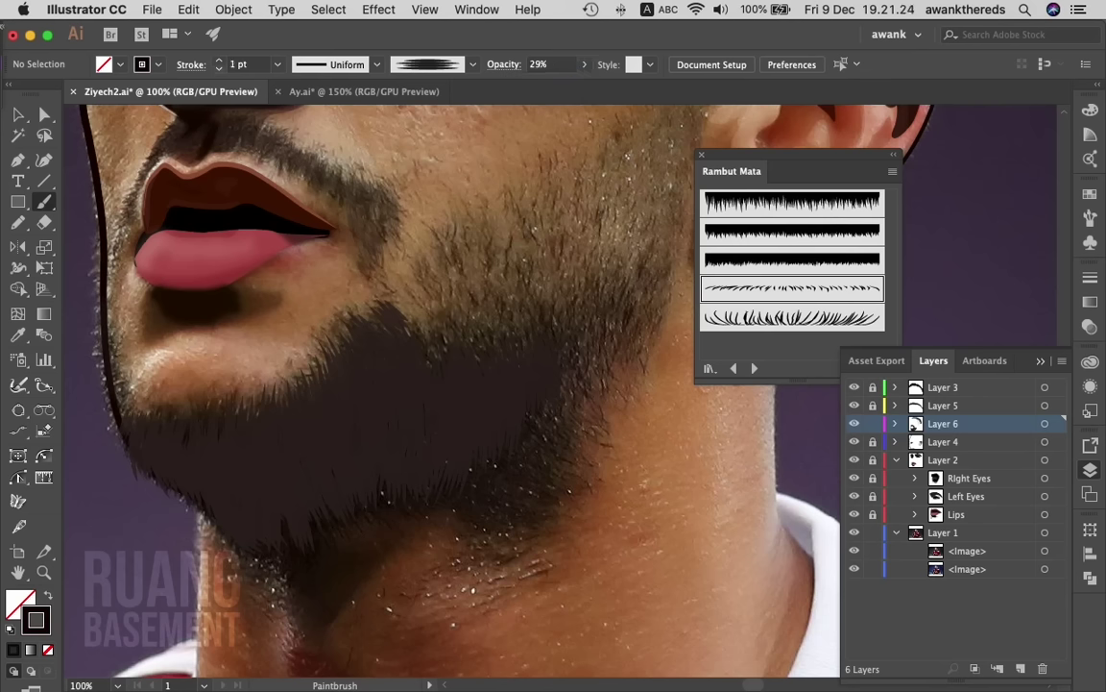
pyautogui.moveTo(453, 262); pyautogui.dragTo(449, 306)
pyautogui.moveTo(411, 239)
pyautogui.mouseDown()
pyautogui.moveTo(406, 275)
pyautogui.moveTo(445, 262)
pyautogui.moveTo(495, 291)
pyautogui.mouseUp()
pyautogui.moveTo(489, 240); pyautogui.dragTo(483, 267)
pyautogui.moveTo(470, 178)
pyautogui.mouseDown()
pyautogui.moveTo(456, 230)
pyautogui.moveTo(437, 234)
pyautogui.moveTo(458, 276)
pyautogui.mouseUp()
# - Add translucent hairs toward the cheek and the ear side of the jaw
pyautogui.moveTo(427, 207); pyautogui.dragTo(413, 252)
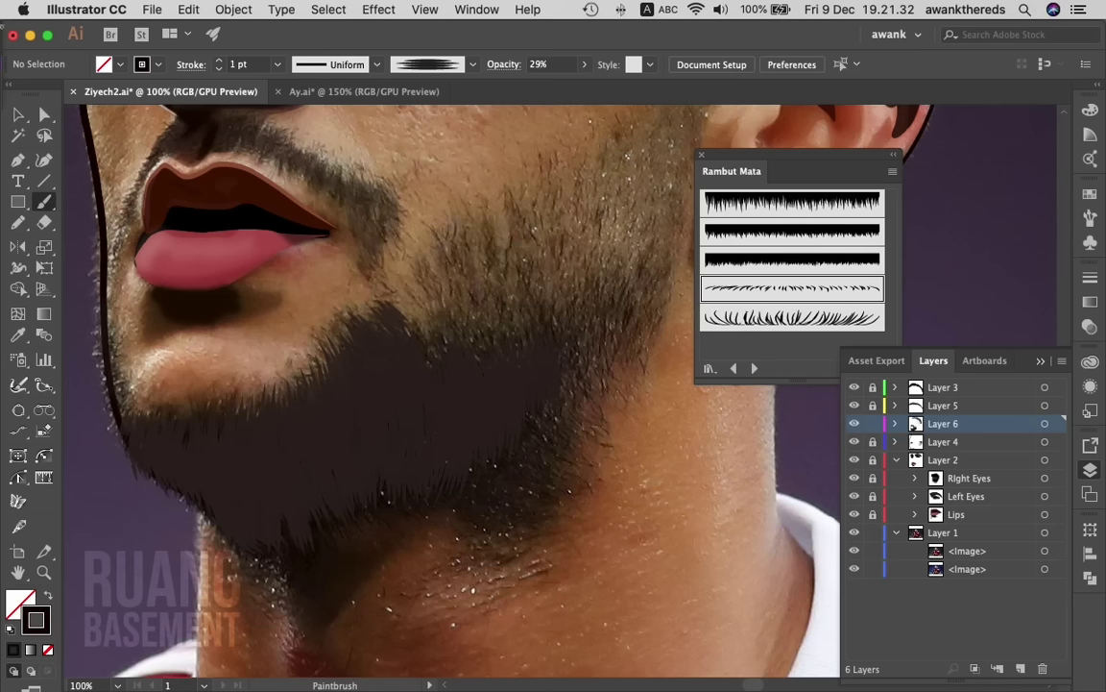
pyautogui.moveTo(501, 168)
pyautogui.mouseDown()
pyautogui.moveTo(490, 228)
pyautogui.moveTo(520, 225)
pyautogui.mouseUp()
pyautogui.moveTo(556, 185); pyautogui.dragTo(544, 254)
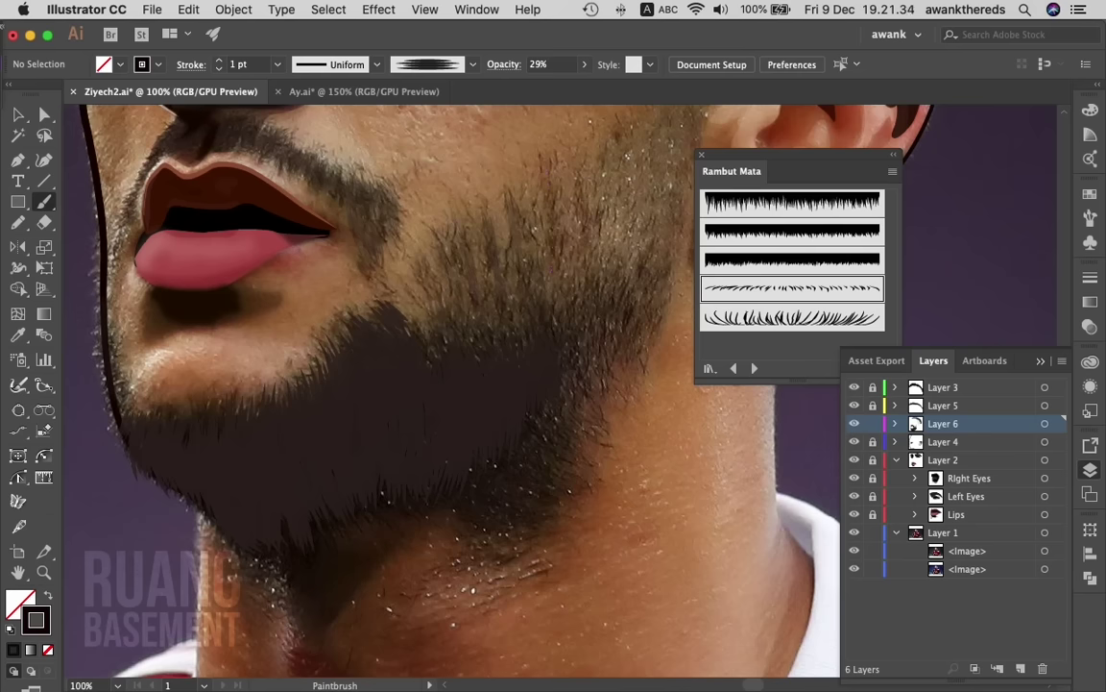
pyautogui.moveTo(520, 176); pyautogui.dragTo(507, 233)
pyautogui.scroll(-1, 432, 384)
pyautogui.moveTo(606, 172); pyautogui.dragTo(596, 222)
pyautogui.moveTo(546, 154); pyautogui.dragTo(536, 199)
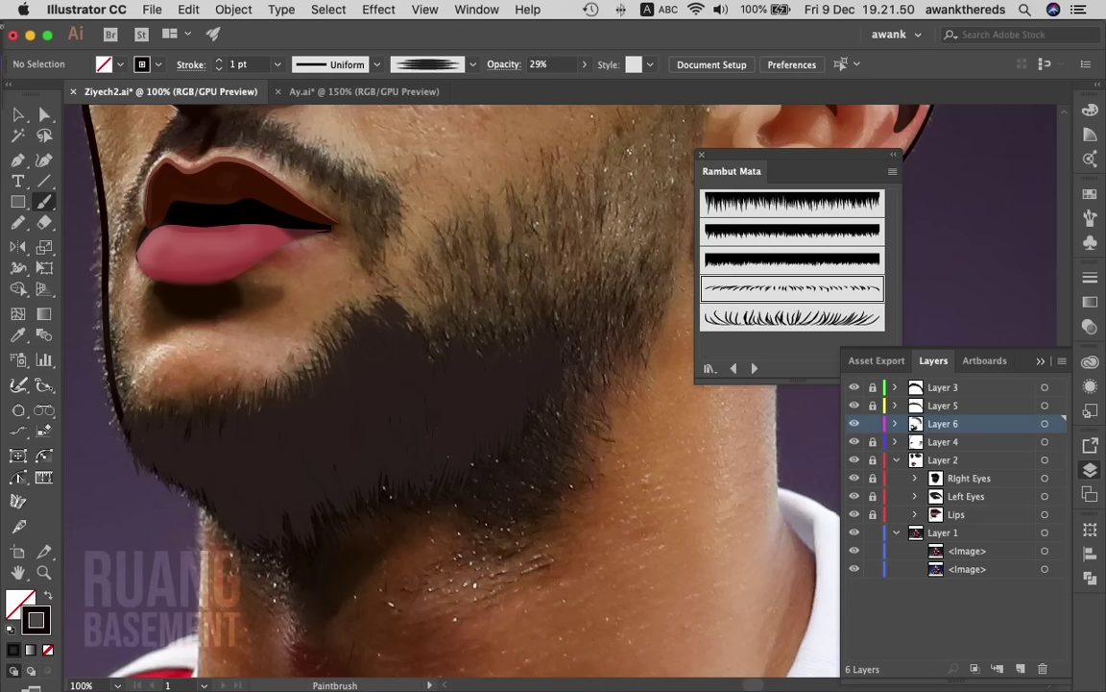
# - Lower the brush opacity to 17%
pyautogui.scroll(2, 448, 353)
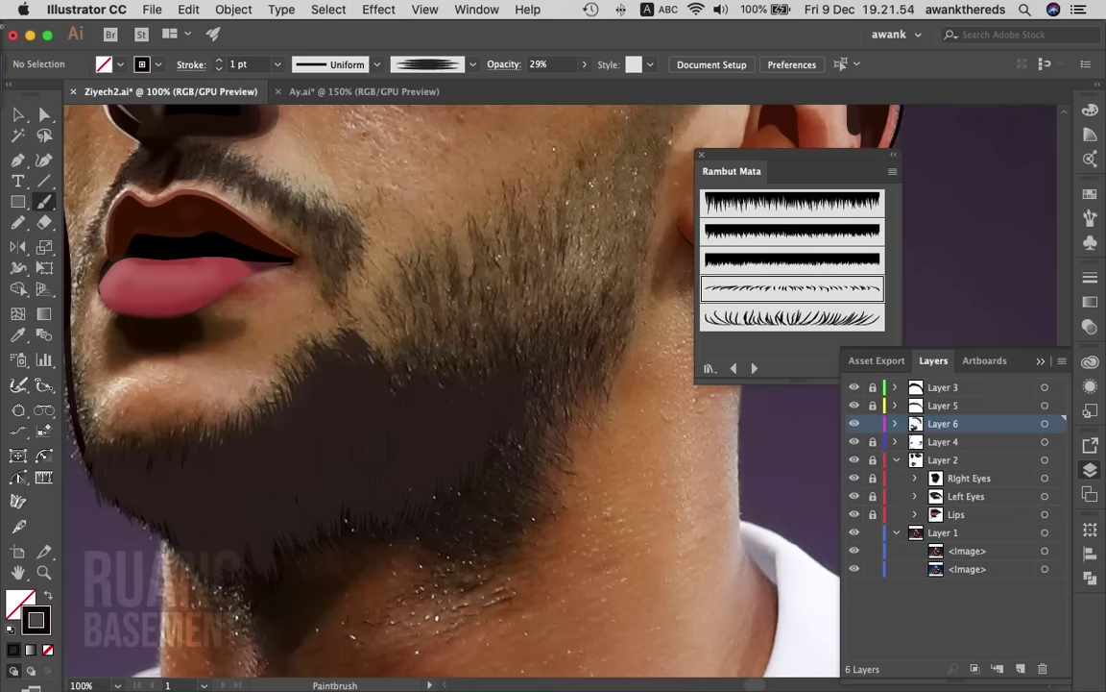
pyautogui.scroll(3, 451, 384)
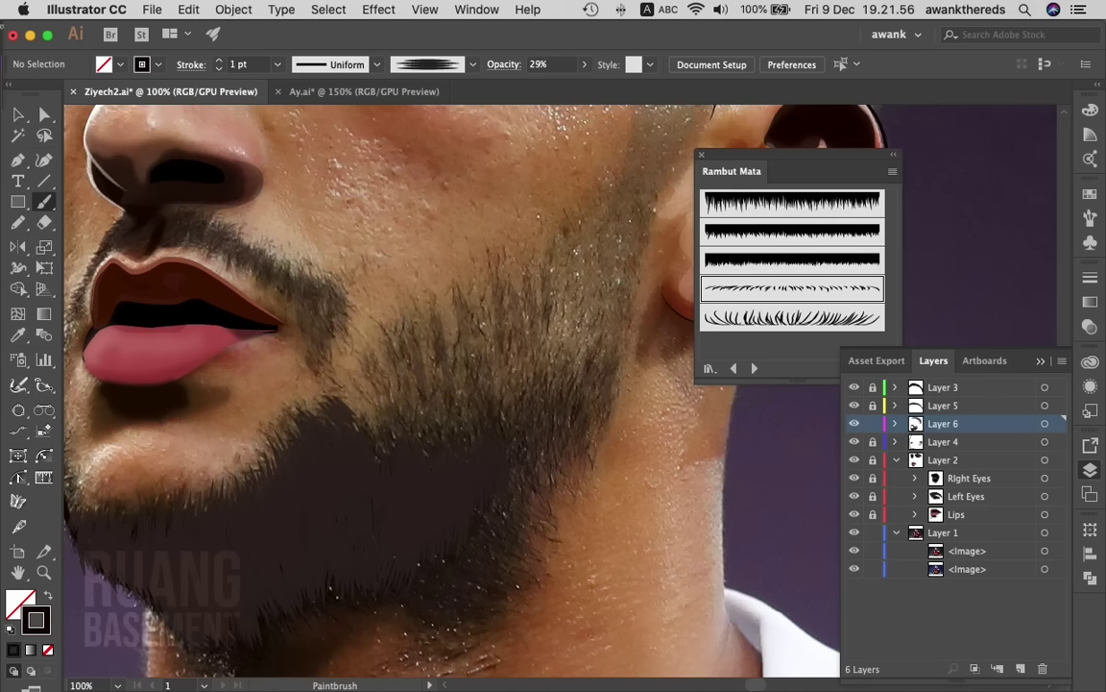
pyautogui.click(584, 65)
pyautogui.moveTo(538, 86); pyautogui.dragTo(529, 85)
pyautogui.press('Return')
# - Paint faint 2 pt hair strokes on the upper beard toward the ear
pyautogui.moveTo(569, 277); pyautogui.dragTo(570, 307)
pyautogui.click(219, 60)
pyautogui.moveTo(525, 237)
pyautogui.mouseDown()
pyautogui.moveTo(526, 277)
pyautogui.moveTo(544, 284)
pyautogui.mouseUp()
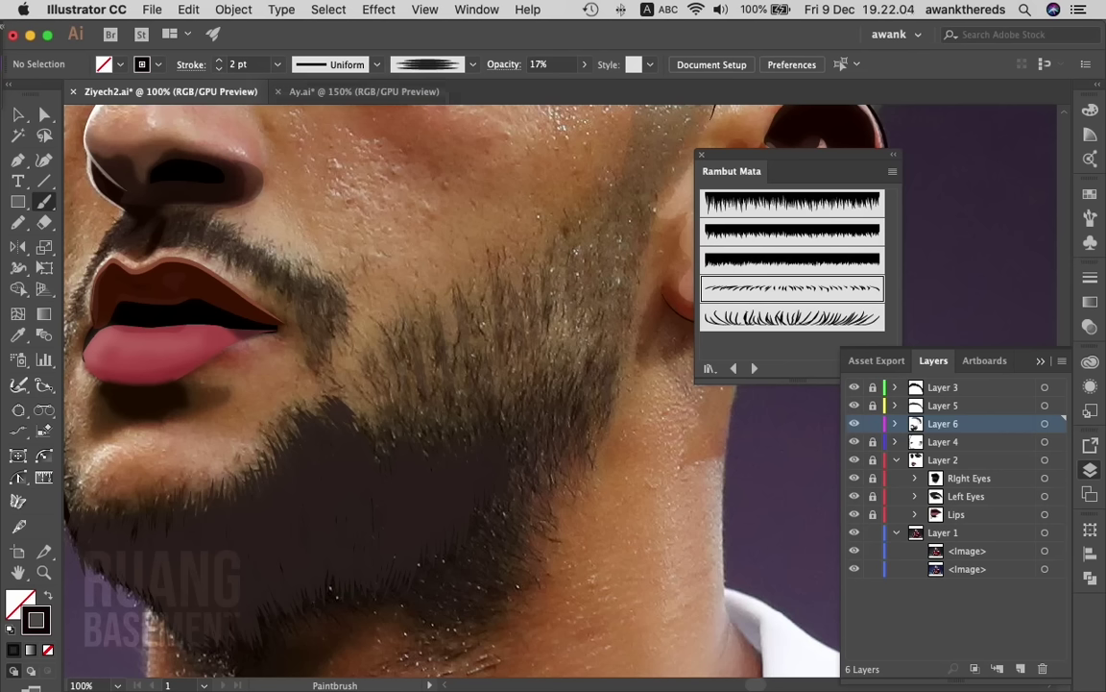
pyautogui.moveTo(556, 213); pyautogui.dragTo(558, 259)
pyautogui.moveTo(636, 245); pyautogui.dragTo(637, 278)
pyautogui.moveTo(574, 221); pyautogui.dragTo(574, 249)
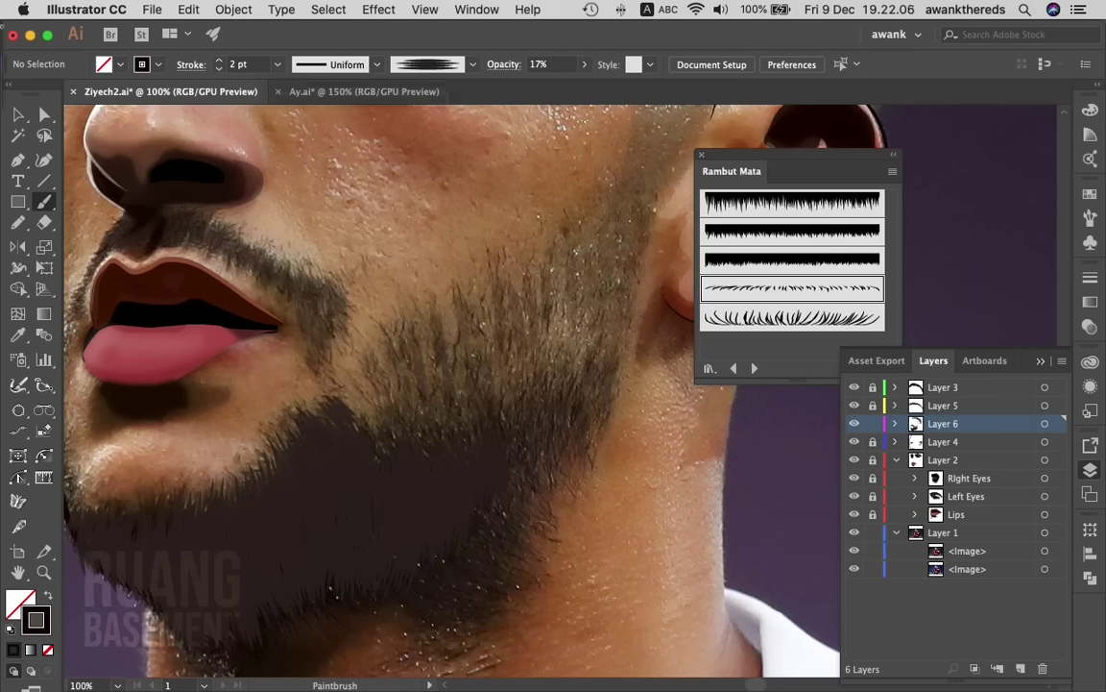
# - Hide the reference photo and paint faint grey hairs on the upper jaw beard
pyautogui.click(854, 532)
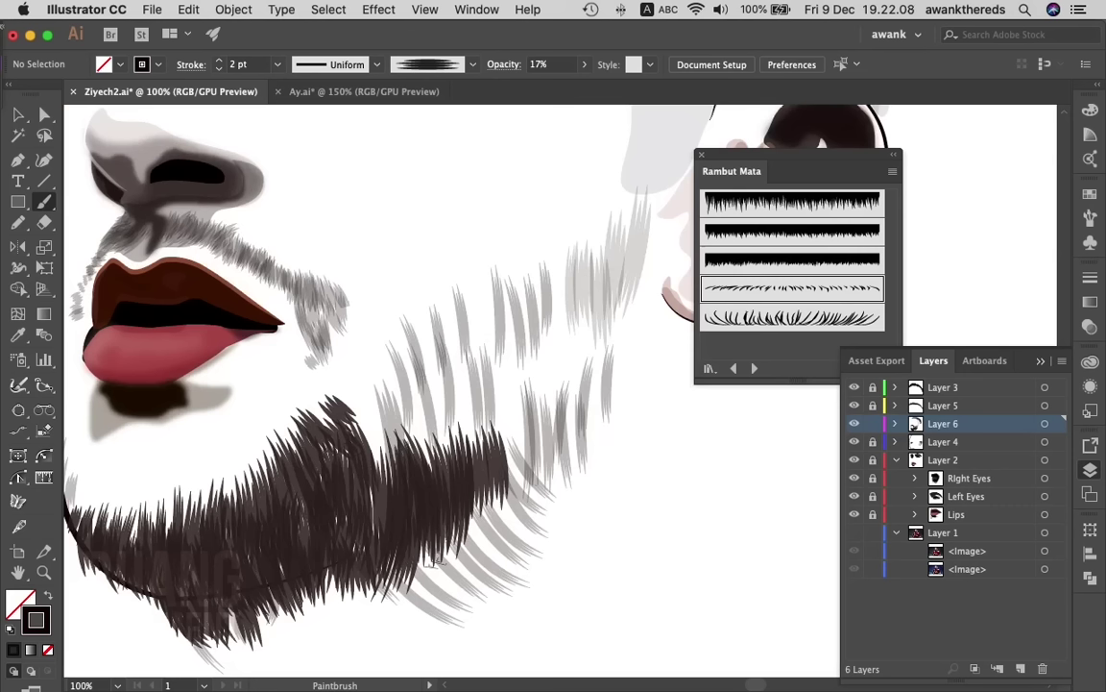
pyautogui.moveTo(555, 265); pyautogui.dragTo(549, 338)
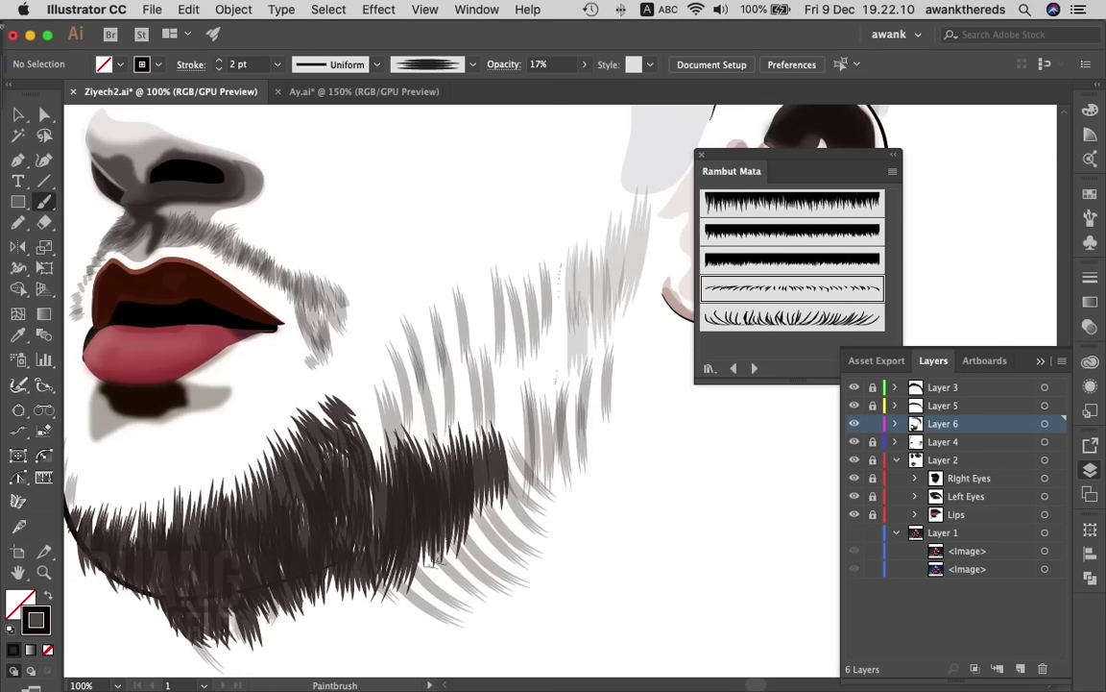
pyautogui.moveTo(567, 269)
pyautogui.mouseDown()
pyautogui.moveTo(553, 382)
pyautogui.moveTo(529, 344)
pyautogui.mouseUp()
pyautogui.moveTo(569, 231); pyautogui.dragTo(550, 317)
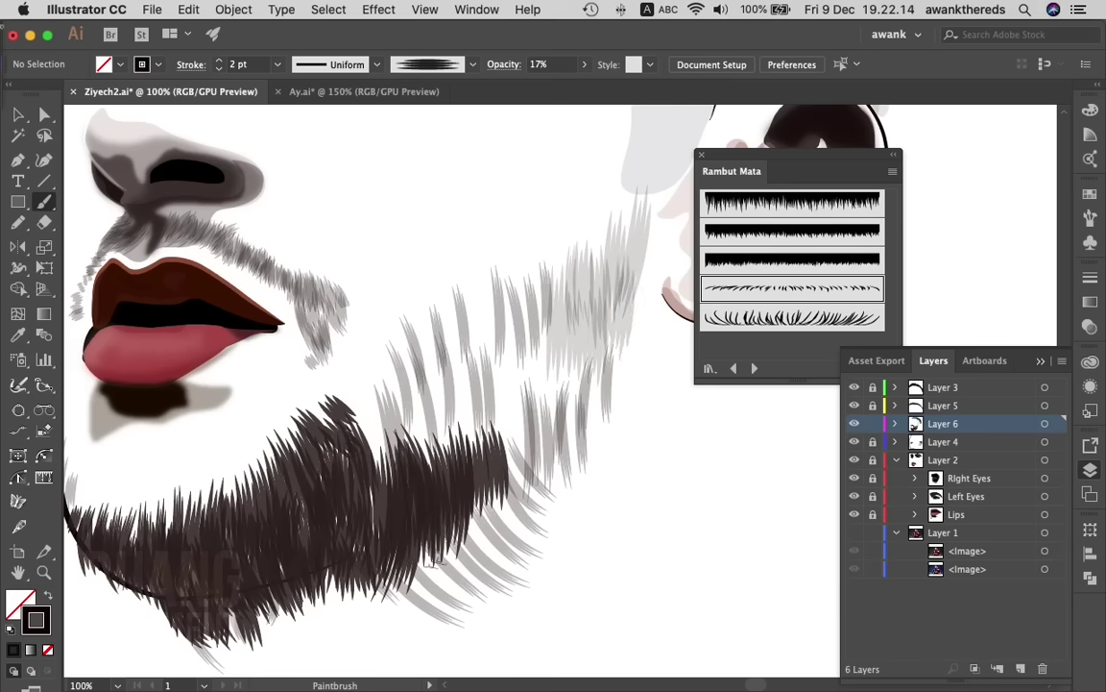
pyautogui.moveTo(527, 377); pyautogui.dragTo(537, 483)
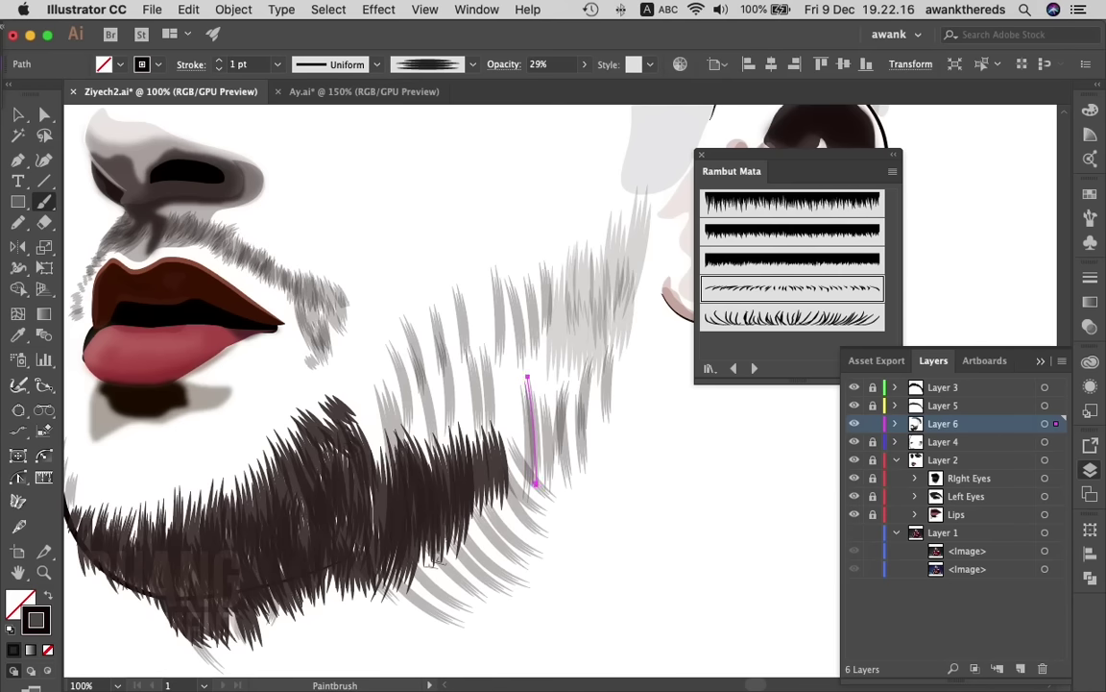
# - Raise stroke weight to 2 pt and fill the lower-left beard with grey hairs
pyautogui.press('super+shift+a')
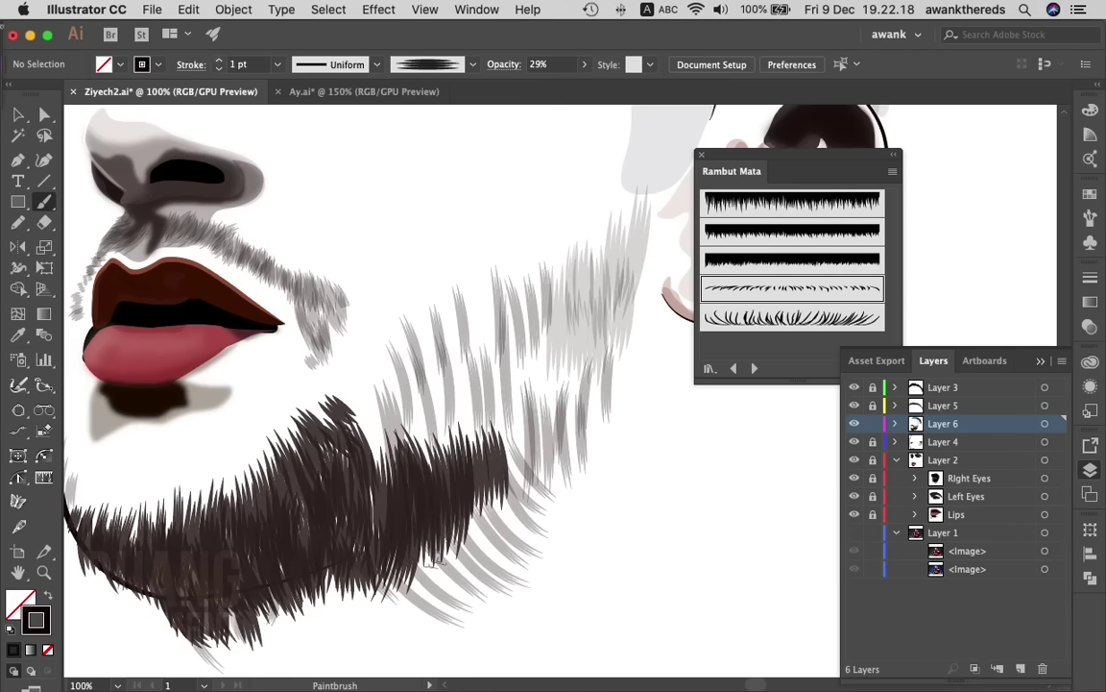
pyautogui.press(']')
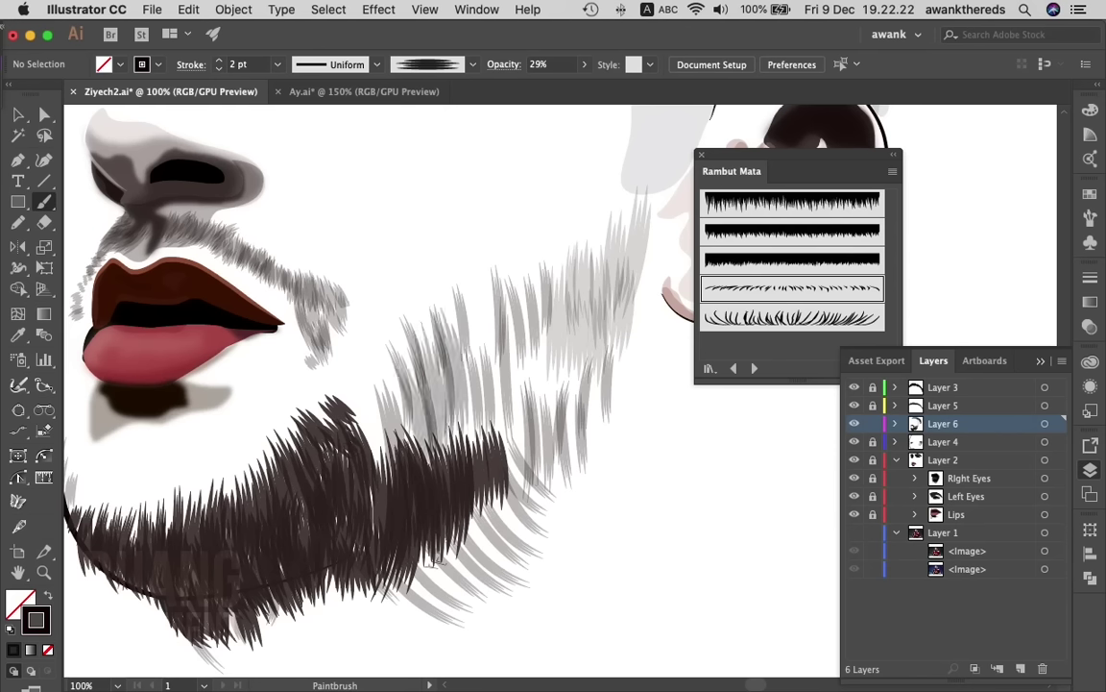
pyautogui.moveTo(471, 311); pyautogui.dragTo(420, 400)
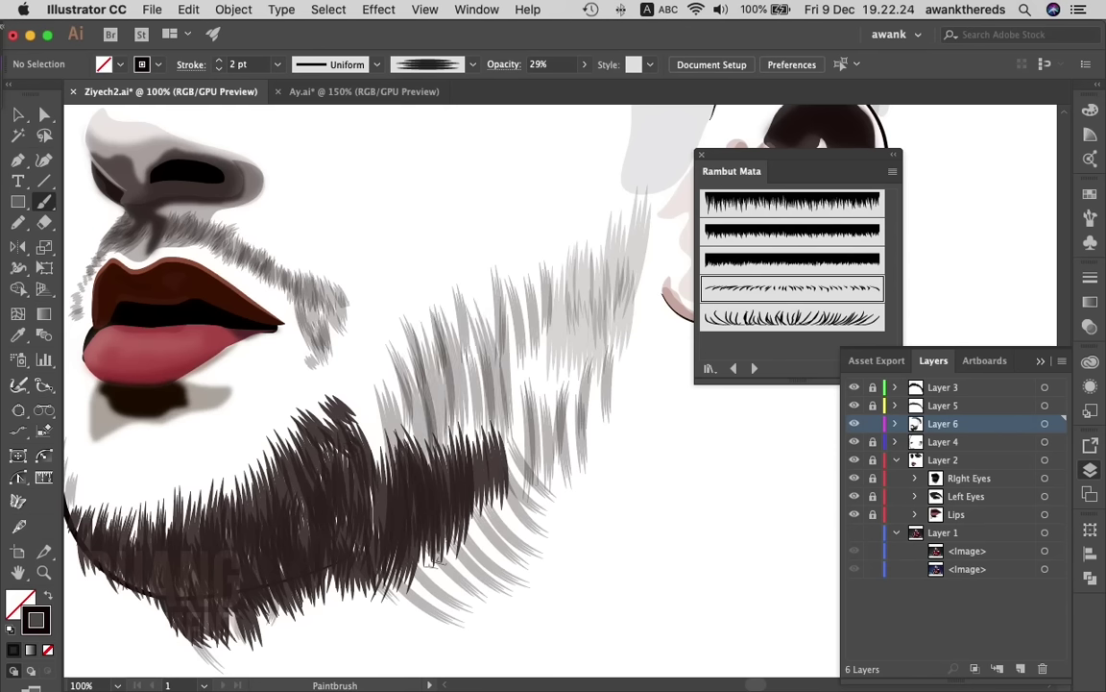
pyautogui.moveTo(463, 271); pyautogui.dragTo(433, 423)
pyautogui.moveTo(475, 302); pyautogui.dragTo(452, 434)
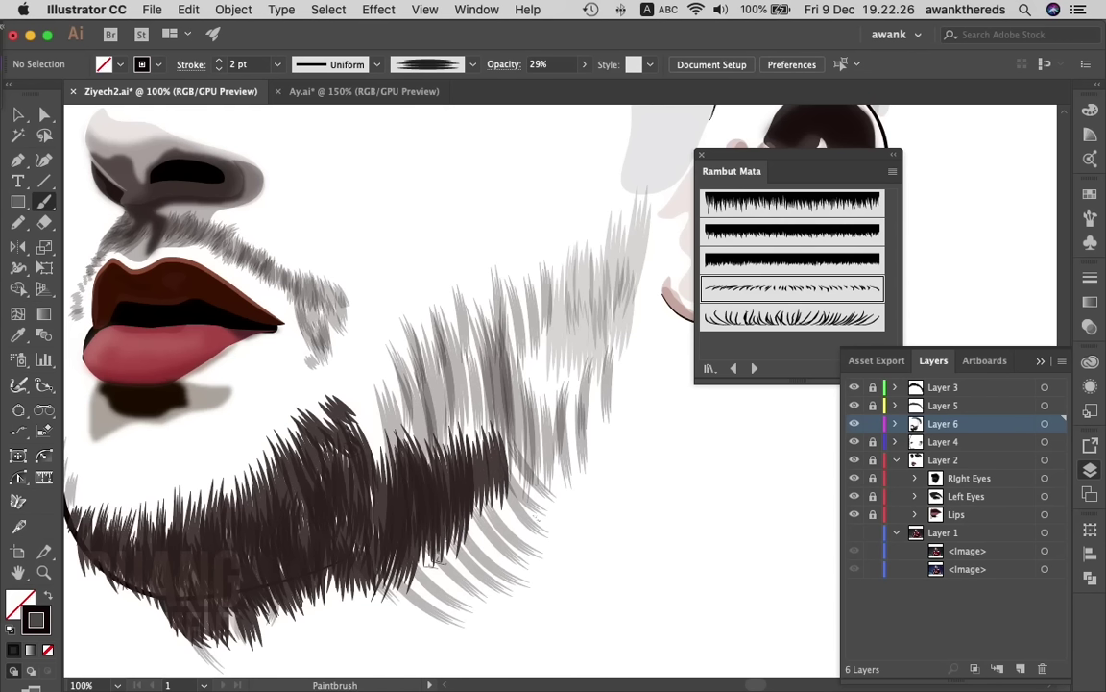
pyautogui.moveTo(531, 496); pyautogui.dragTo(475, 554)
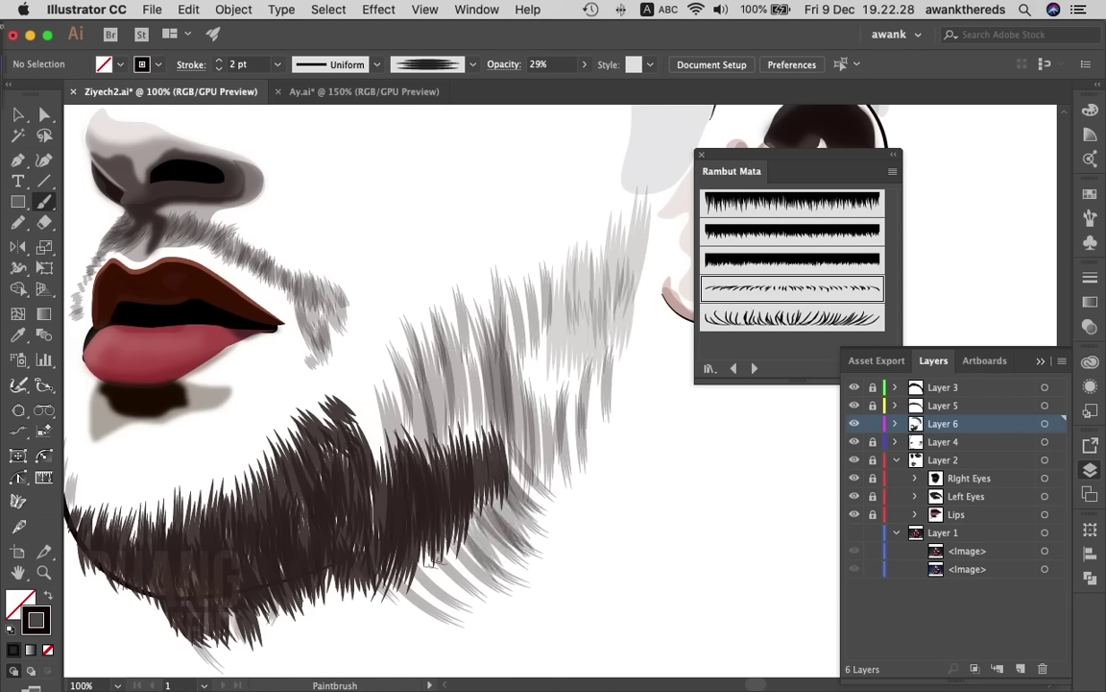
pyautogui.moveTo(459, 465); pyautogui.dragTo(407, 543)
pyautogui.moveTo(438, 486); pyautogui.dragTo(364, 558)
pyautogui.moveTo(400, 507); pyautogui.dragTo(350, 558)
pyautogui.moveTo(362, 511); pyautogui.dragTo(340, 558)
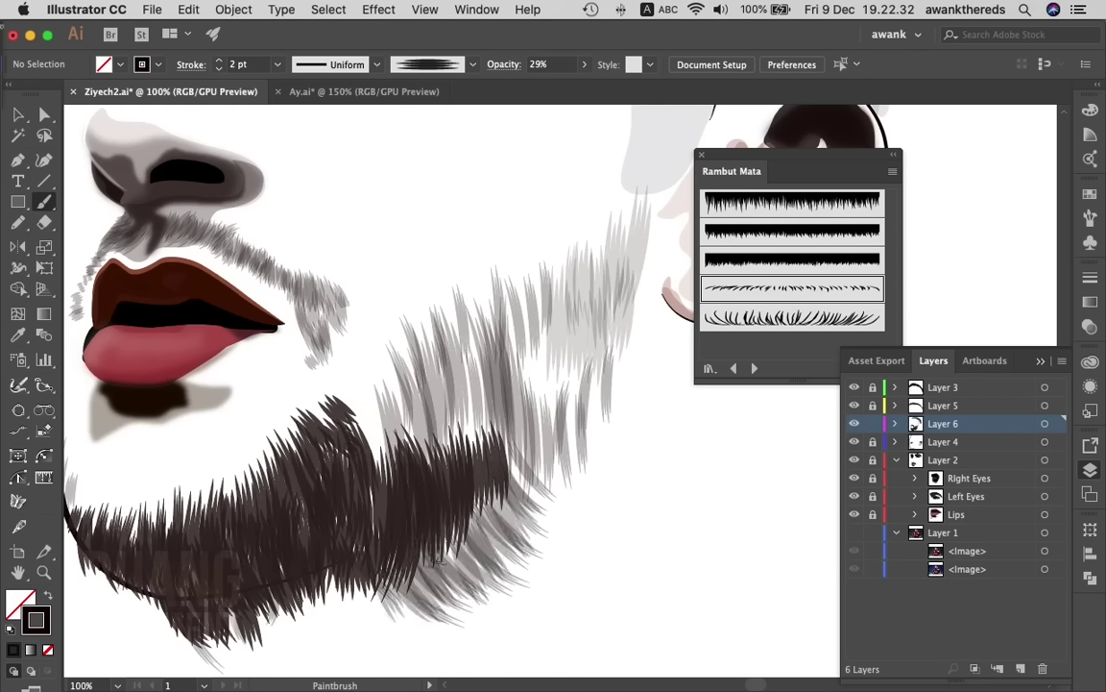
pyautogui.moveTo(411, 488)
pyautogui.mouseDown()
pyautogui.moveTo(375, 548)
pyautogui.moveTo(399, 494)
pyautogui.mouseUp()
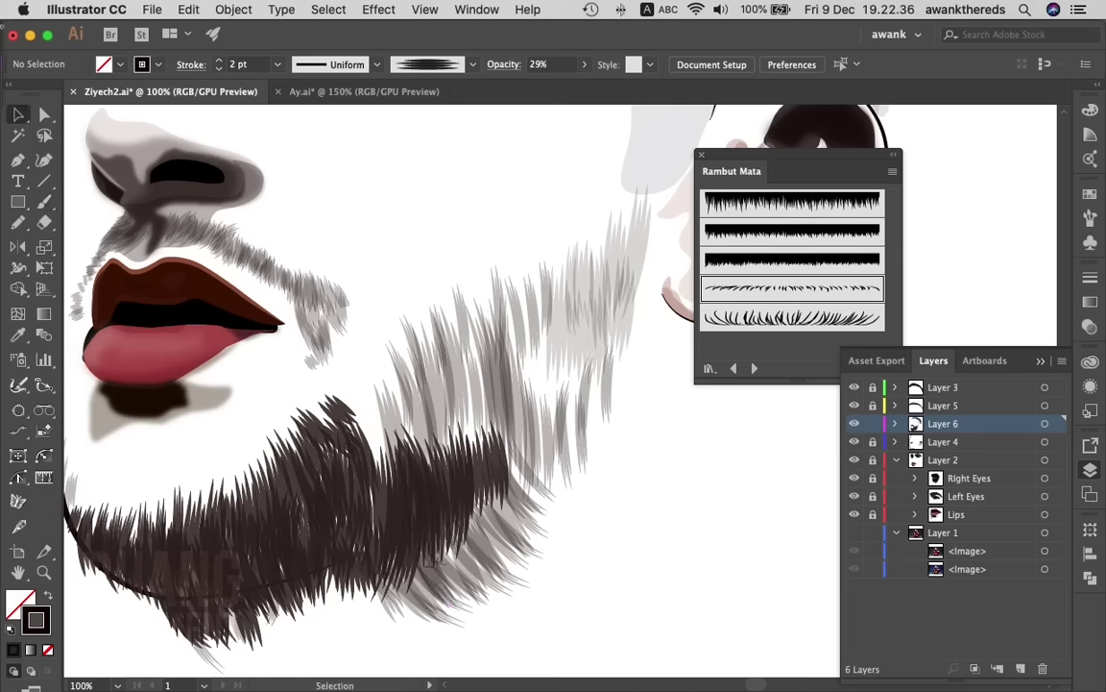
# - Add light-grey stubble strands across the jaw and upper-right beard
pyautogui.moveTo(576, 288); pyautogui.dragTo(577, 379)
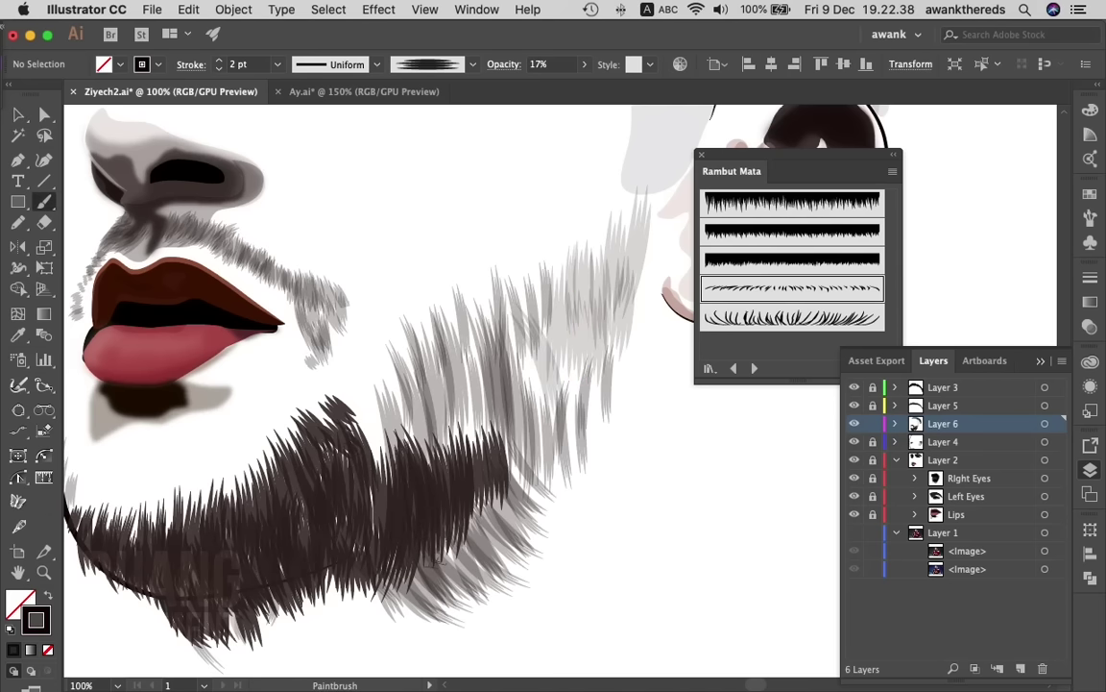
pyautogui.moveTo(543, 312); pyautogui.dragTo(533, 418)
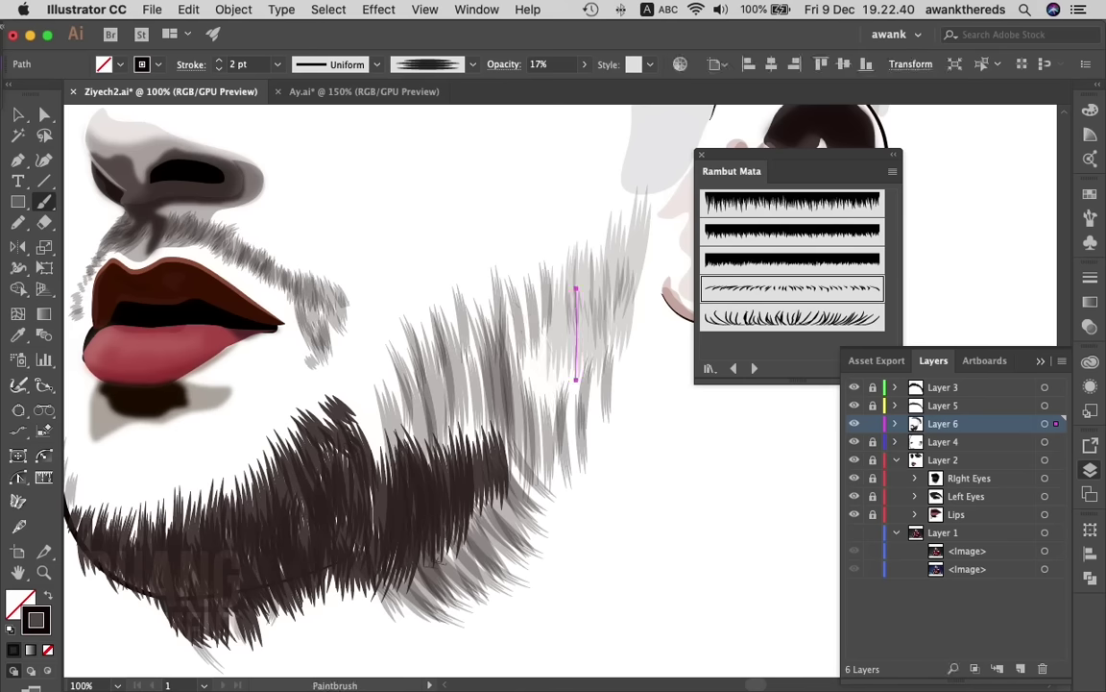
pyautogui.moveTo(507, 264)
pyautogui.mouseDown()
pyautogui.moveTo(471, 396)
pyautogui.moveTo(494, 384)
pyautogui.mouseUp()
pyautogui.moveTo(523, 294); pyautogui.dragTo(504, 411)
pyautogui.moveTo(605, 313); pyautogui.dragTo(587, 423)
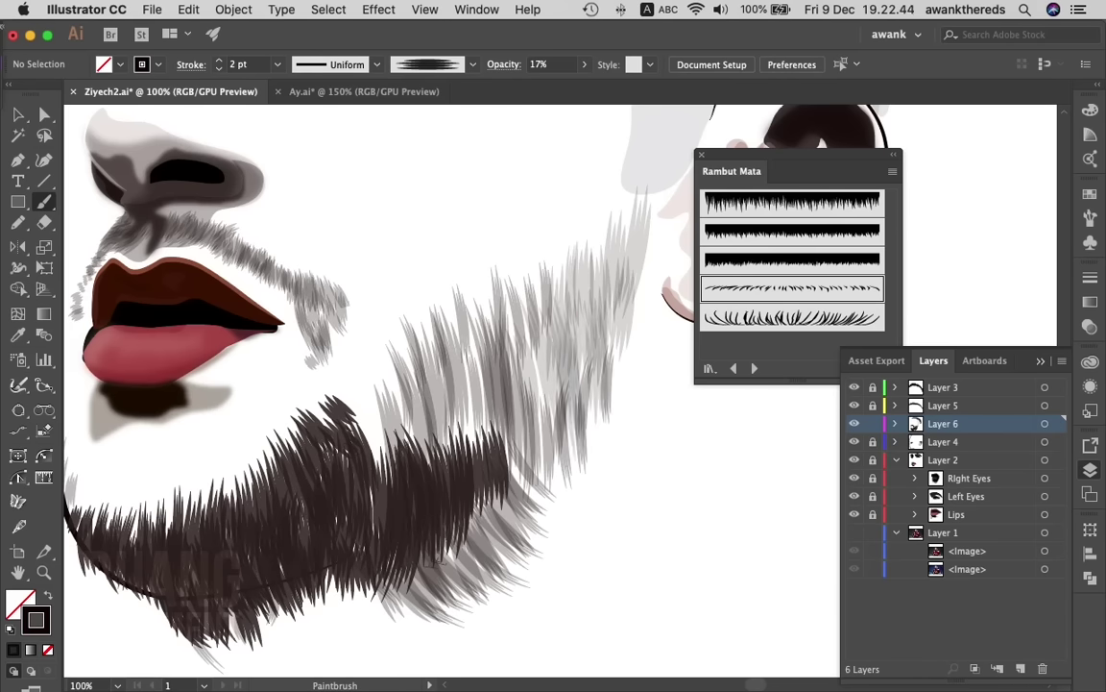
pyautogui.moveTo(629, 188); pyautogui.dragTo(612, 290)
pyautogui.moveTo(653, 196); pyautogui.dragTo(634, 317)
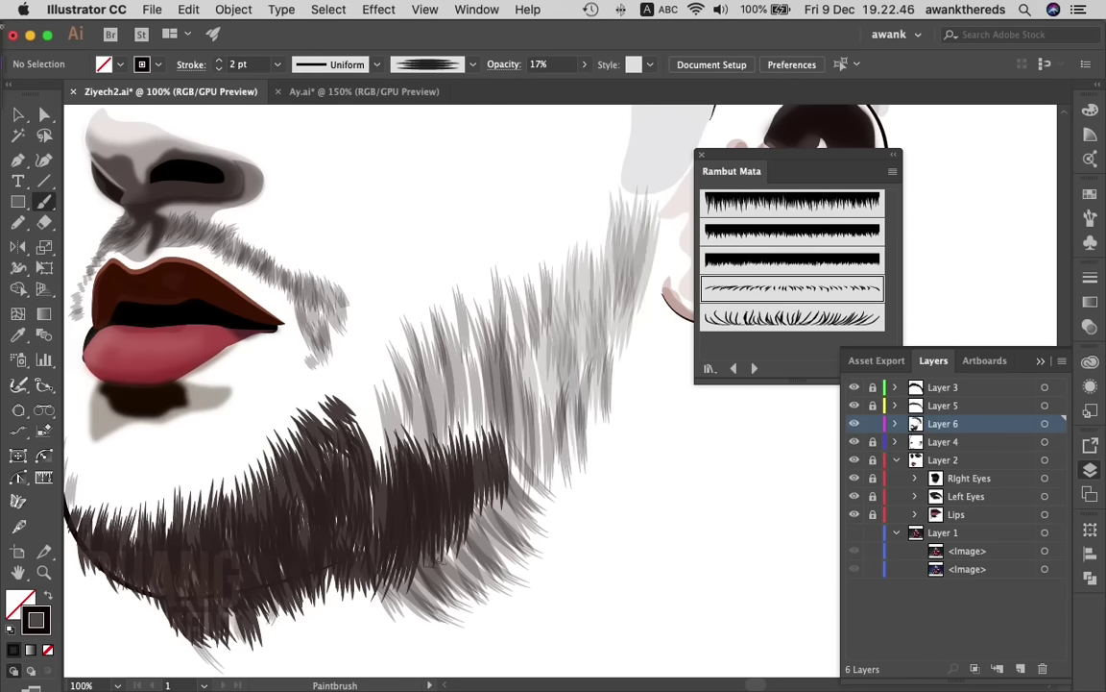
pyautogui.moveTo(620, 387); pyautogui.dragTo(618, 392)
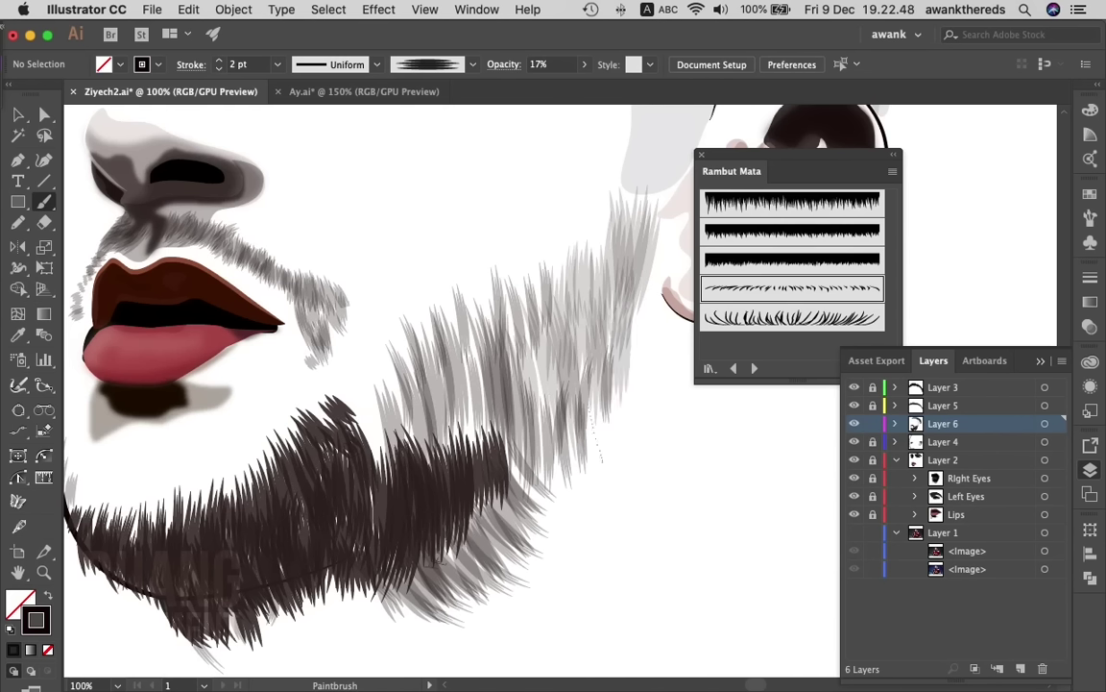
pyautogui.moveTo(603, 463); pyautogui.dragTo(604, 464)
pyautogui.moveTo(525, 445)
pyautogui.mouseDown()
pyautogui.moveTo(502, 361)
pyautogui.moveTo(482, 382)
pyautogui.moveTo(477, 300)
pyautogui.mouseUp()
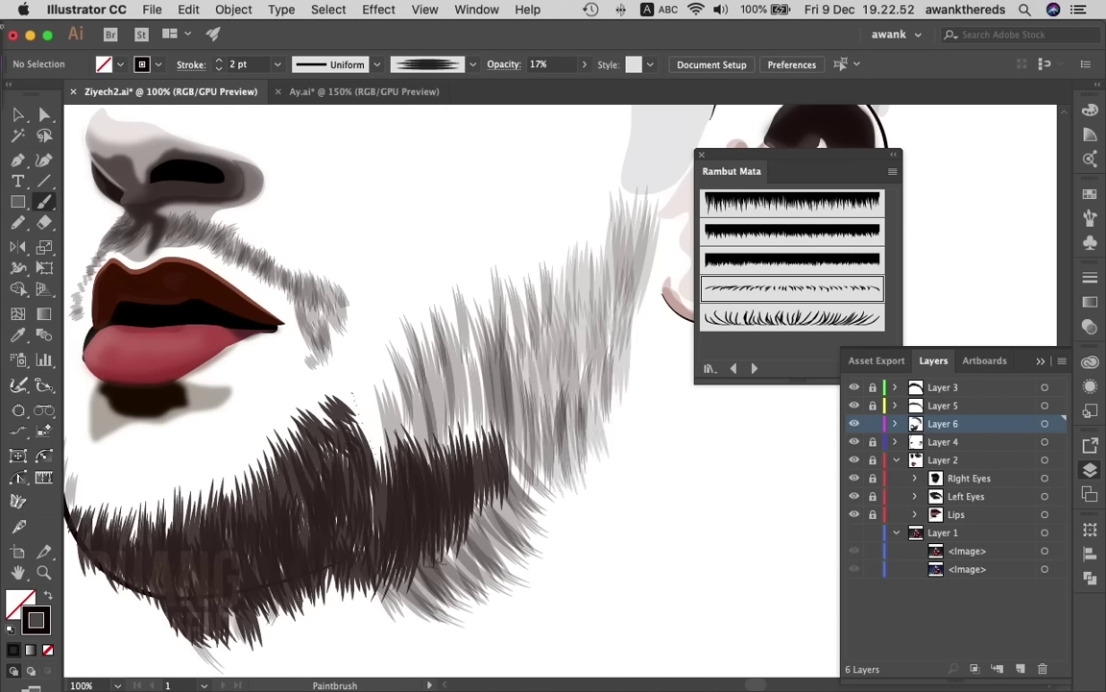
# - Add light-grey hair strands on the cheek
pyautogui.moveTo(353, 474); pyautogui.dragTo(382, 395)
pyautogui.moveTo(374, 444); pyautogui.dragTo(349, 329)
pyautogui.moveTo(391, 380); pyautogui.dragTo(361, 307)
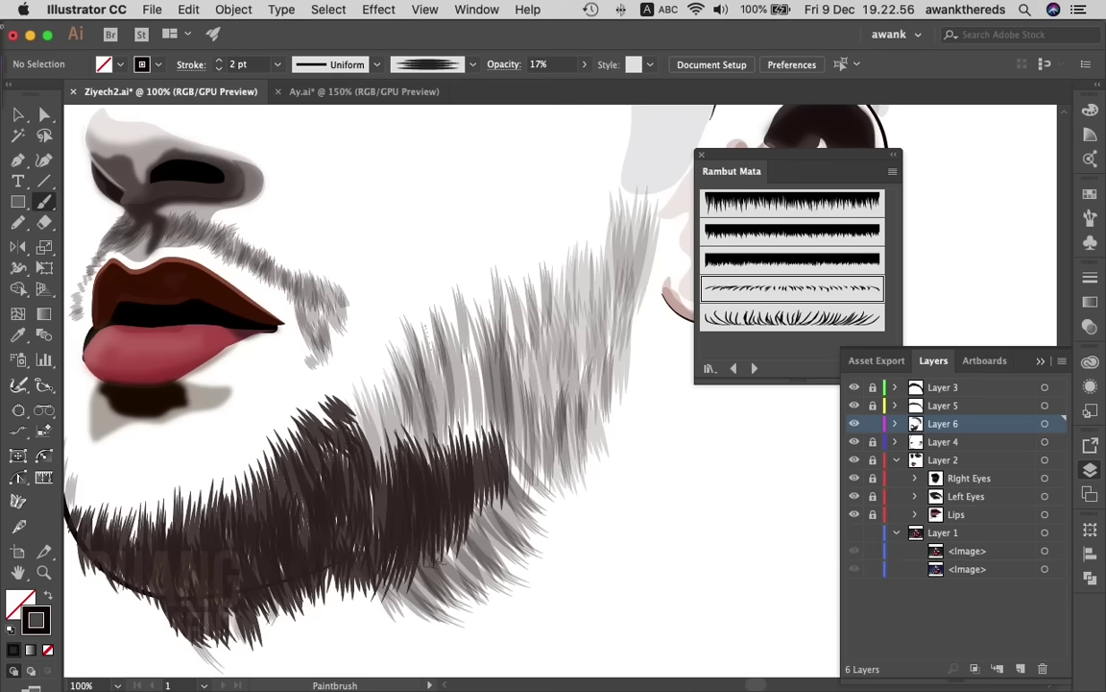
pyautogui.moveTo(378, 367); pyautogui.dragTo(409, 293)
pyautogui.moveTo(406, 397); pyautogui.dragTo(440, 296)
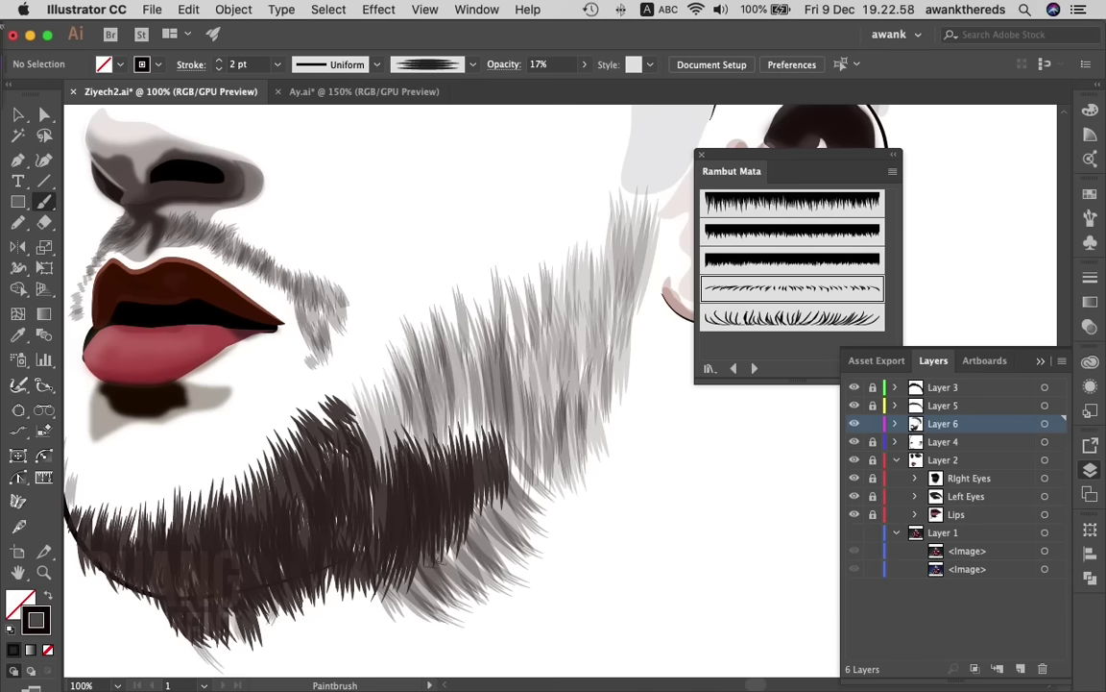
# - Paint faint stubble strands along the left jaw outline, then show the reference photo
pyautogui.hscroll(-3, 451, 384)
pyautogui.moveTo(150, 478)
pyautogui.mouseDown()
pyautogui.moveTo(132, 428)
pyautogui.moveTo(161, 450)
pyautogui.mouseUp()
pyautogui.moveTo(192, 488)
pyautogui.mouseDown()
pyautogui.moveTo(178, 450)
pyautogui.moveTo(214, 456)
pyautogui.moveTo(231, 437)
pyautogui.moveTo(296, 413)
pyautogui.mouseUp()
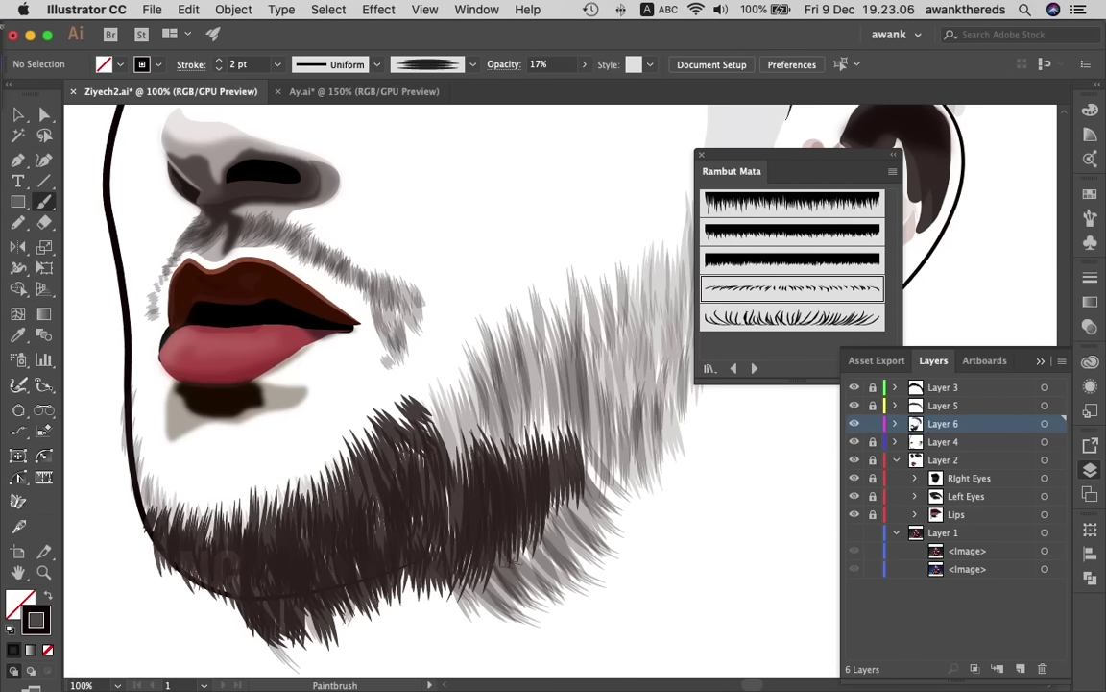
pyautogui.moveTo(362, 455); pyautogui.dragTo(350, 438)
pyautogui.moveTo(144, 509); pyautogui.dragTo(133, 408)
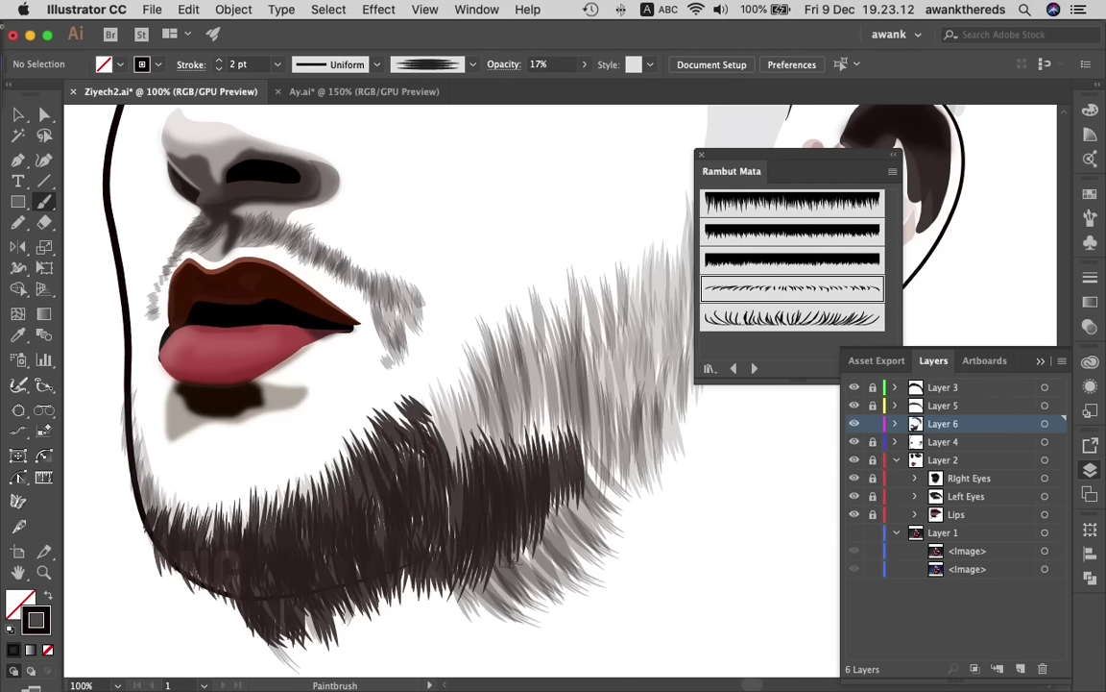
pyautogui.moveTo(134, 495); pyautogui.dragTo(125, 389)
pyautogui.moveTo(137, 501); pyautogui.dragTo(119, 424)
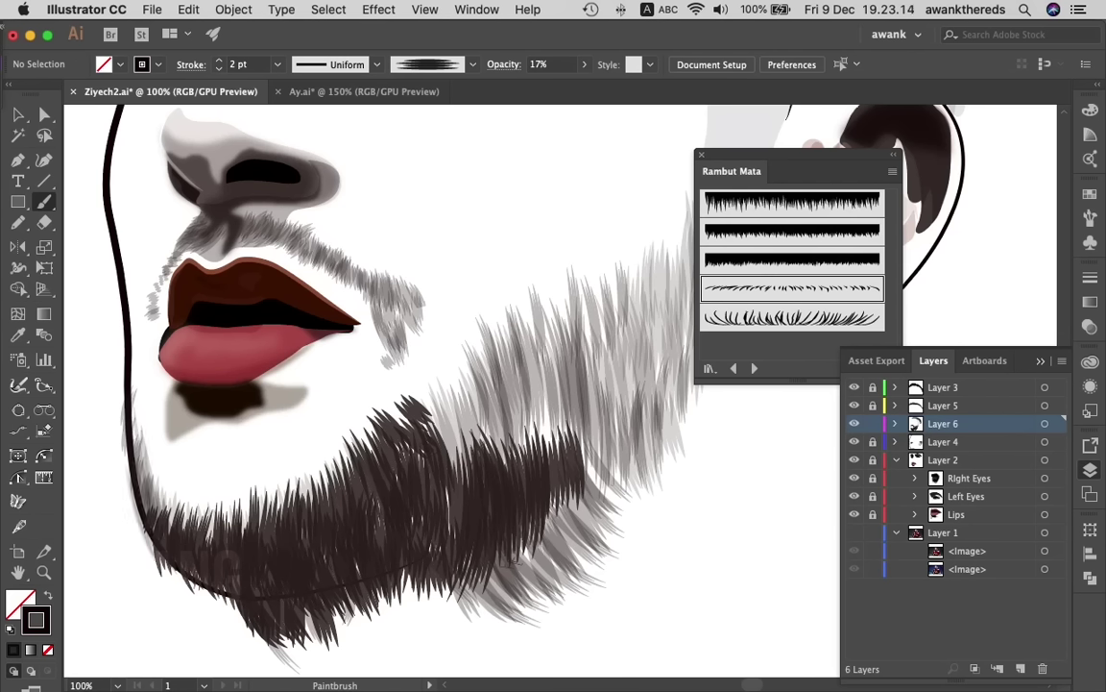
pyautogui.moveTo(182, 548); pyautogui.dragTo(146, 507)
pyautogui.moveTo(206, 615)
pyautogui.mouseDown()
pyautogui.moveTo(177, 526)
pyautogui.moveTo(159, 512)
pyautogui.mouseUp()
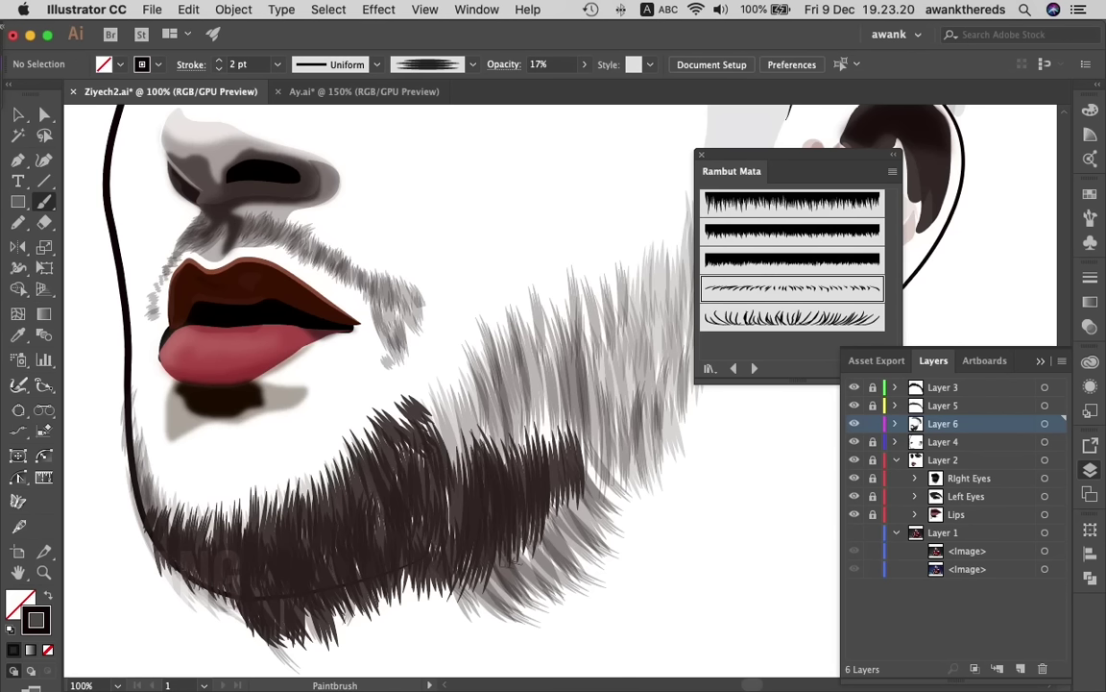
pyautogui.click(854, 533)
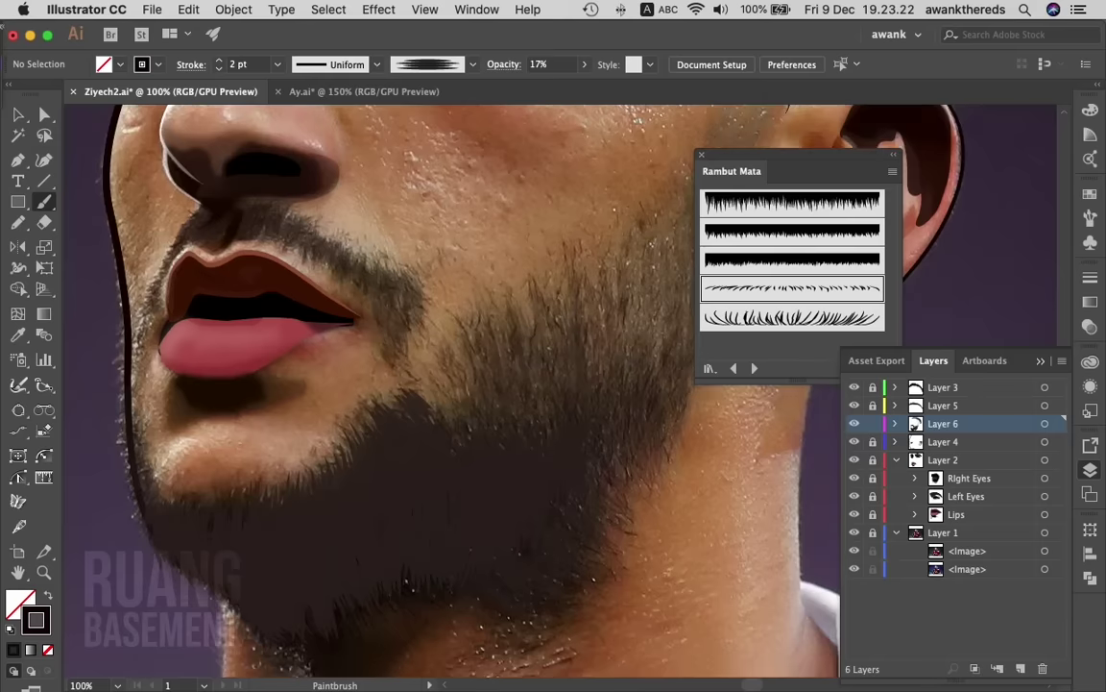
# - Set the brush opacity to 57% in the Control bar
pyautogui.scroll(-3, 461, 384)
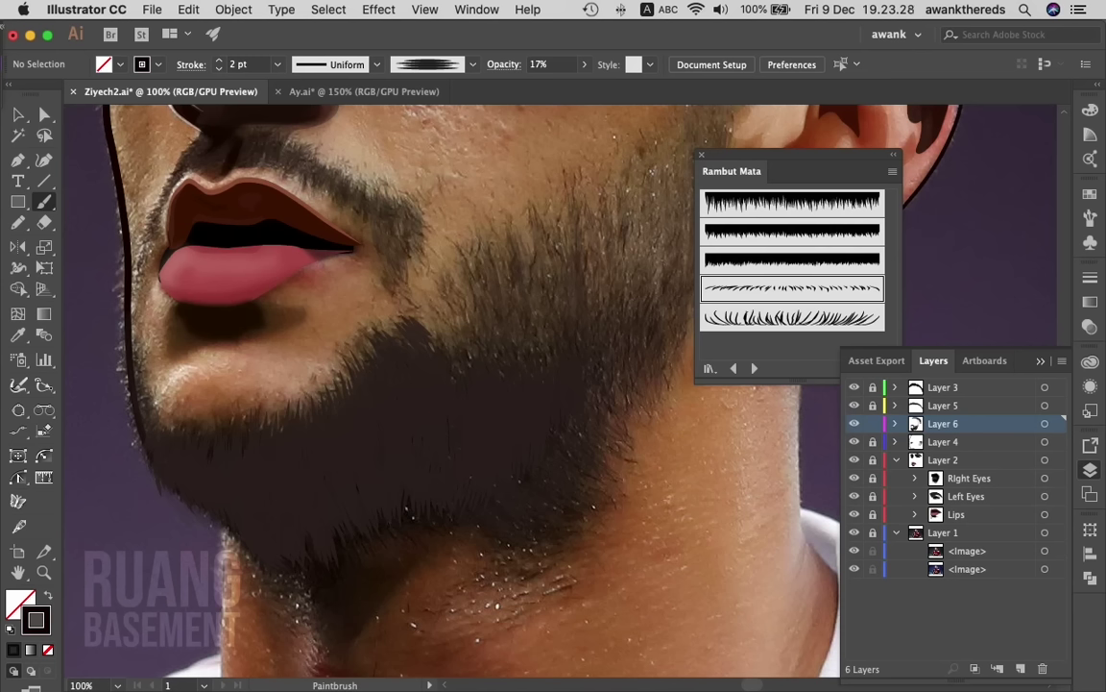
pyautogui.click(584, 64)
pyautogui.moveTo(526, 86); pyautogui.dragTo(553, 86)
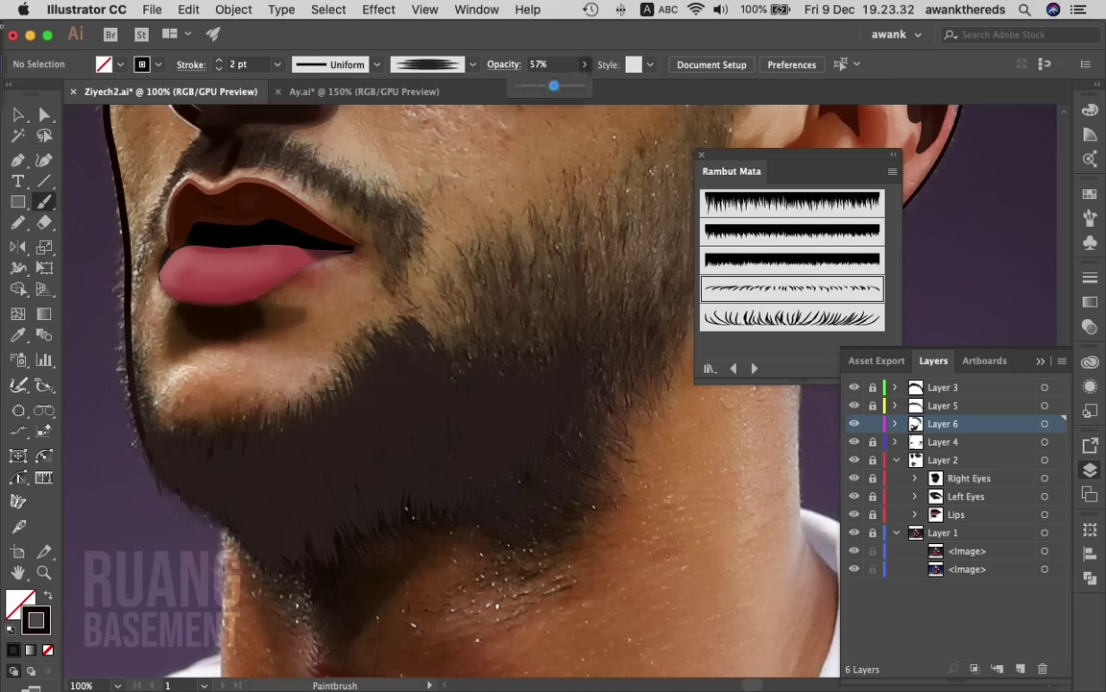
pyautogui.press('Return')
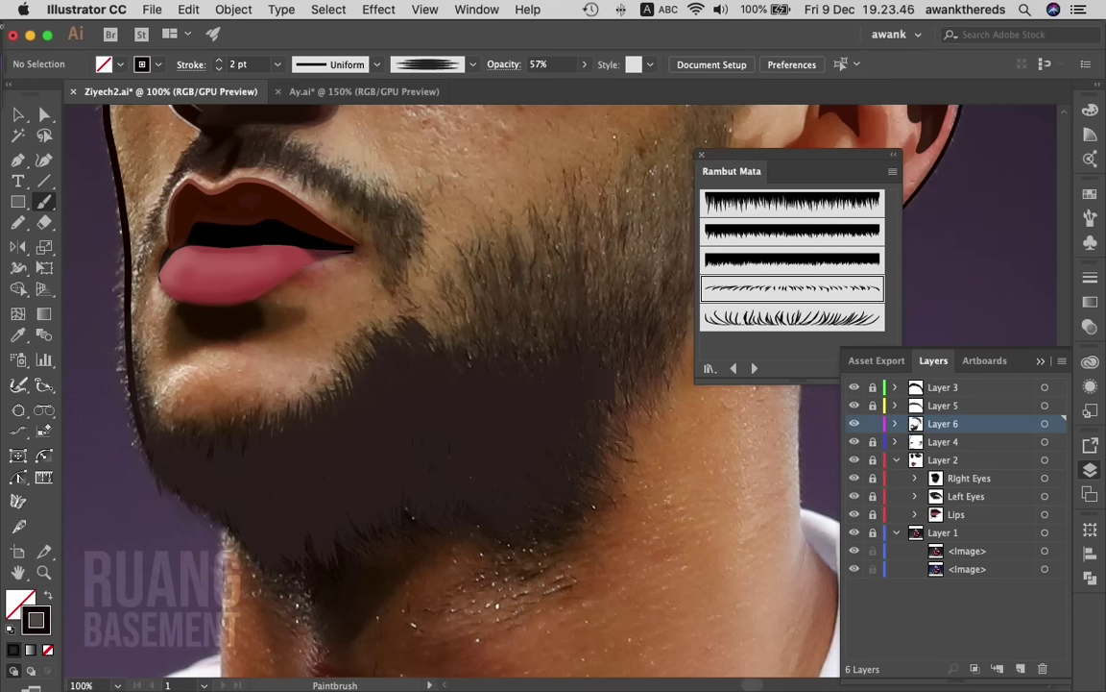
# - Hide the reference photo and paint dark strands into the middle and right beard
pyautogui.click(854, 532)
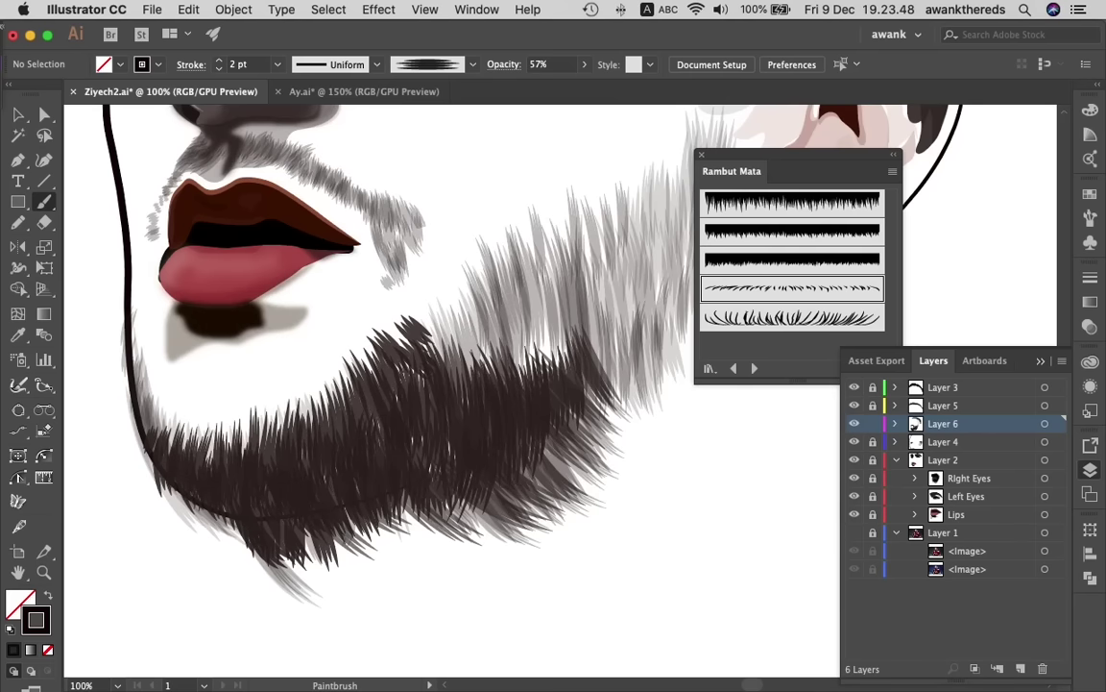
pyautogui.moveTo(427, 362); pyautogui.dragTo(403, 281)
pyautogui.moveTo(450, 344); pyautogui.dragTo(425, 303)
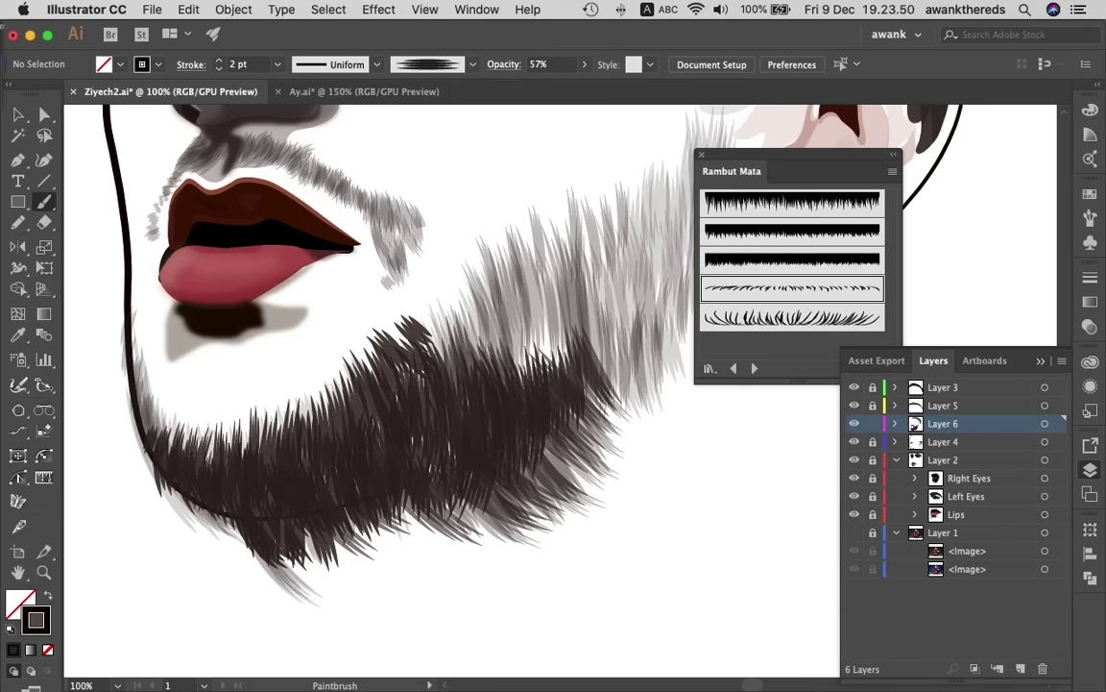
pyautogui.moveTo(471, 347)
pyautogui.mouseDown()
pyautogui.moveTo(446, 307)
pyautogui.moveTo(477, 310)
pyautogui.mouseUp()
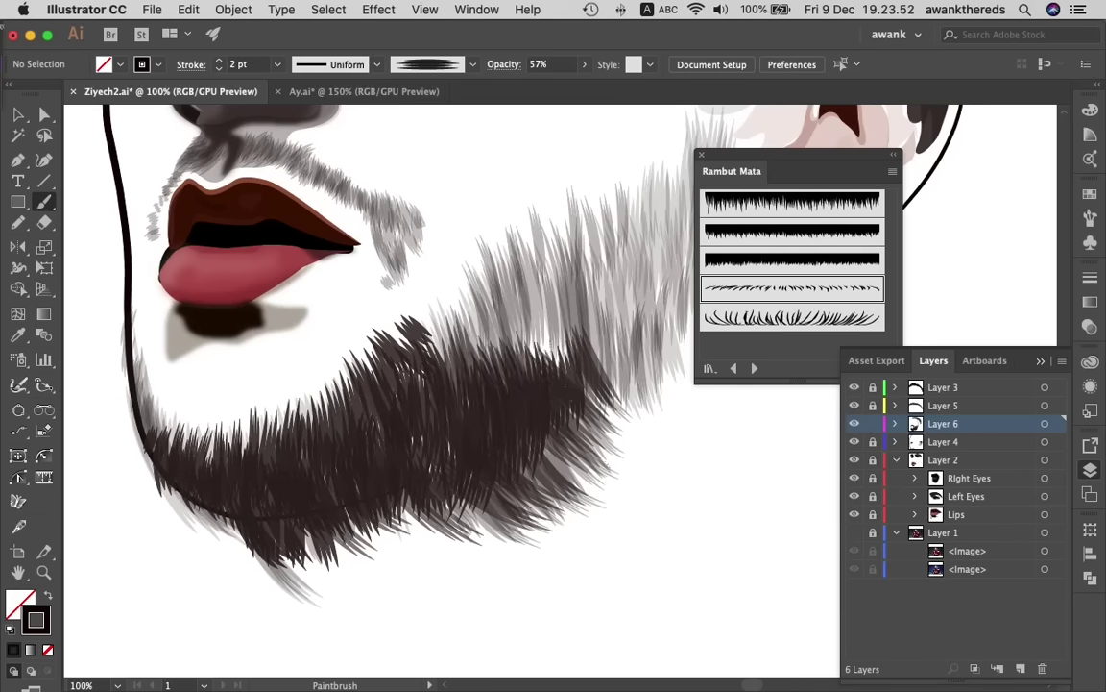
pyautogui.moveTo(549, 425); pyautogui.dragTo(512, 361)
pyautogui.moveTo(611, 471)
pyautogui.mouseDown()
pyautogui.moveTo(572, 401)
pyautogui.moveTo(490, 391)
pyautogui.mouseUp()
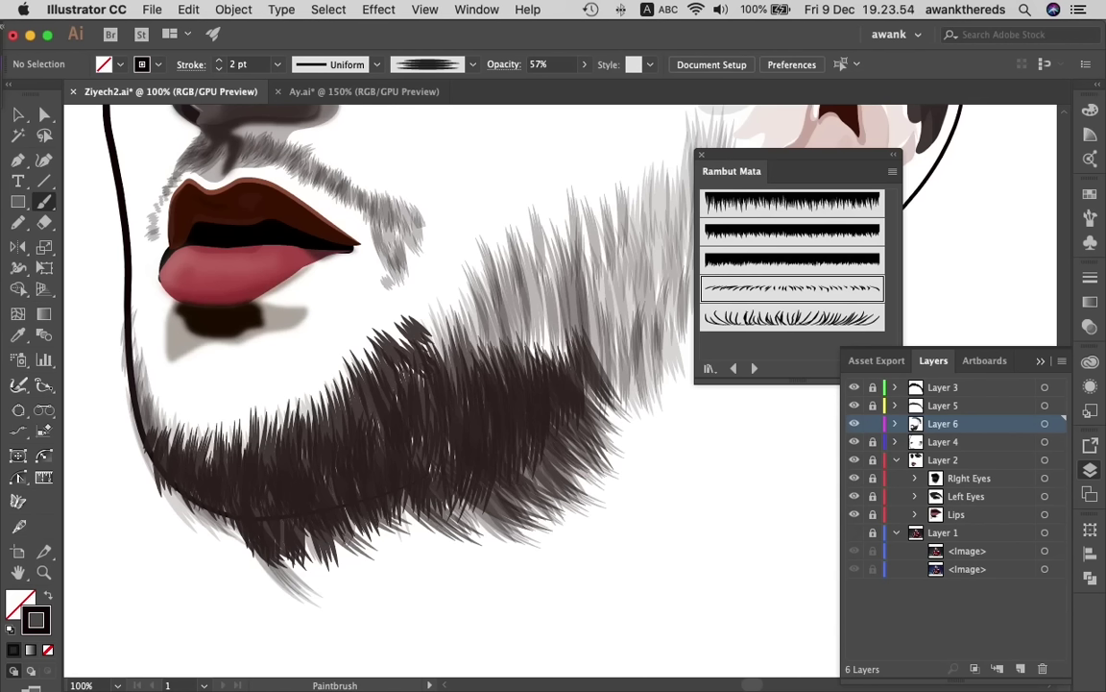
# - Thicken the lower-left beard with dark hair strands
pyautogui.moveTo(410, 491)
pyautogui.mouseDown()
pyautogui.moveTo(352, 451)
pyautogui.moveTo(326, 463)
pyautogui.mouseUp()
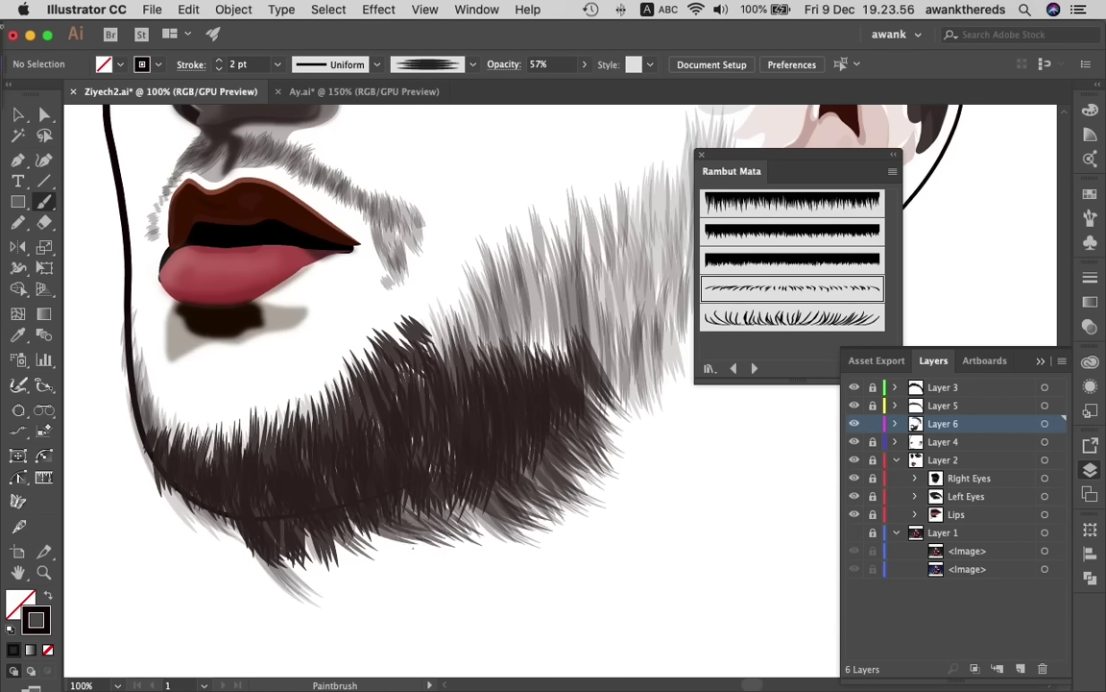
pyautogui.moveTo(371, 495); pyautogui.dragTo(307, 457)
pyautogui.moveTo(365, 507); pyautogui.dragTo(270, 476)
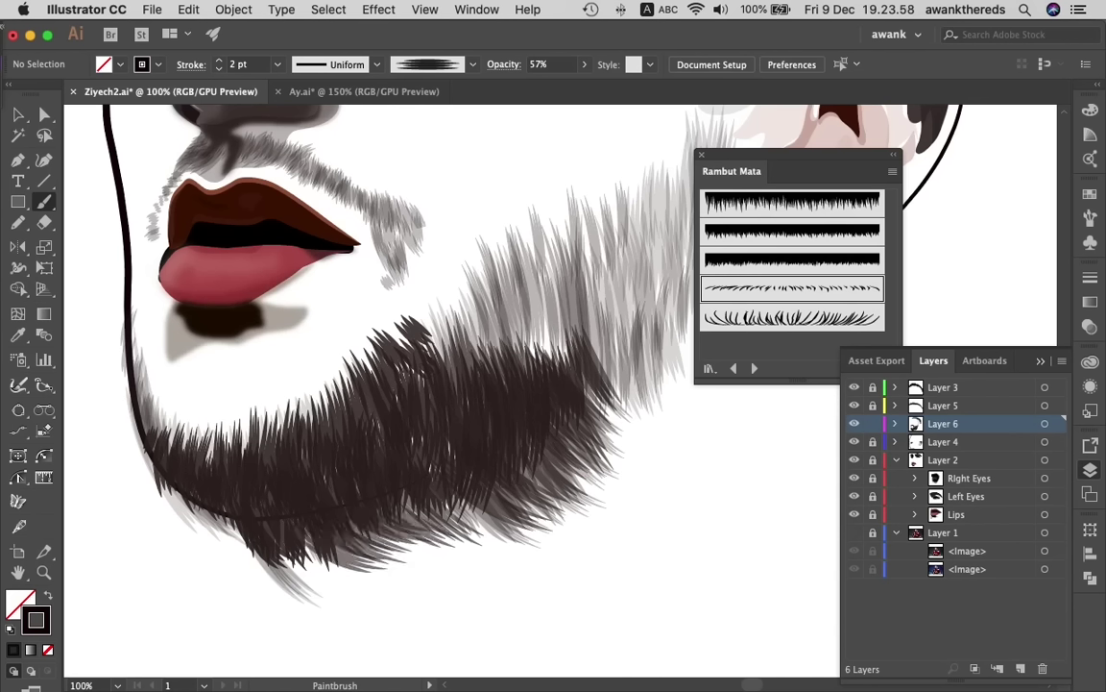
pyautogui.moveTo(313, 519); pyautogui.dragTo(268, 478)
pyautogui.moveTo(336, 577)
pyautogui.mouseDown()
pyautogui.moveTo(279, 546)
pyautogui.moveTo(249, 488)
pyautogui.mouseUp()
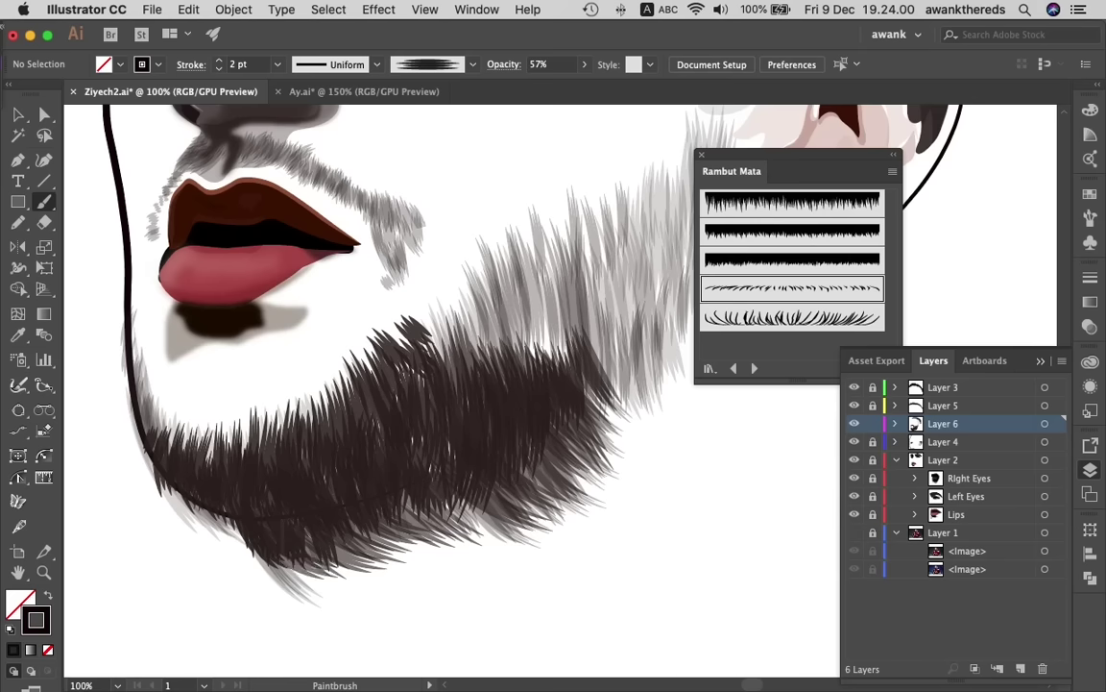
pyautogui.moveTo(288, 525); pyautogui.dragTo(250, 499)
# - Zoom out to view the whole face at 50%
pyautogui.press('z')
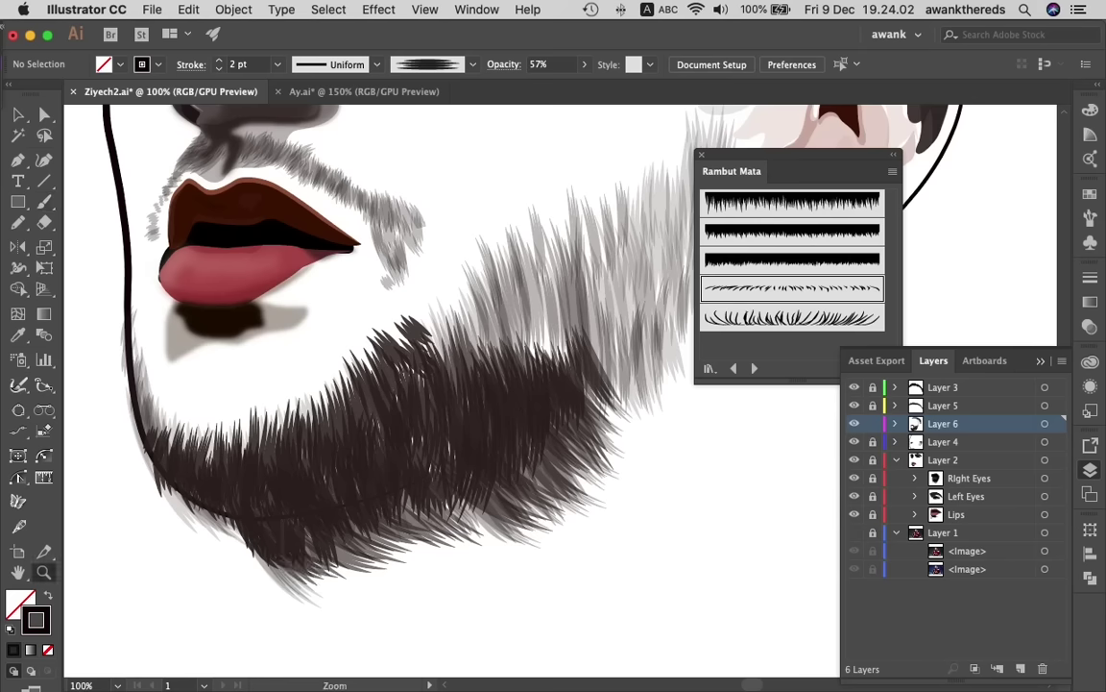
pyautogui.hotkey('ctrl', '-')
pyautogui.hotkey('ctrl', '-')
pyautogui.hscroll(5, 555, 384)
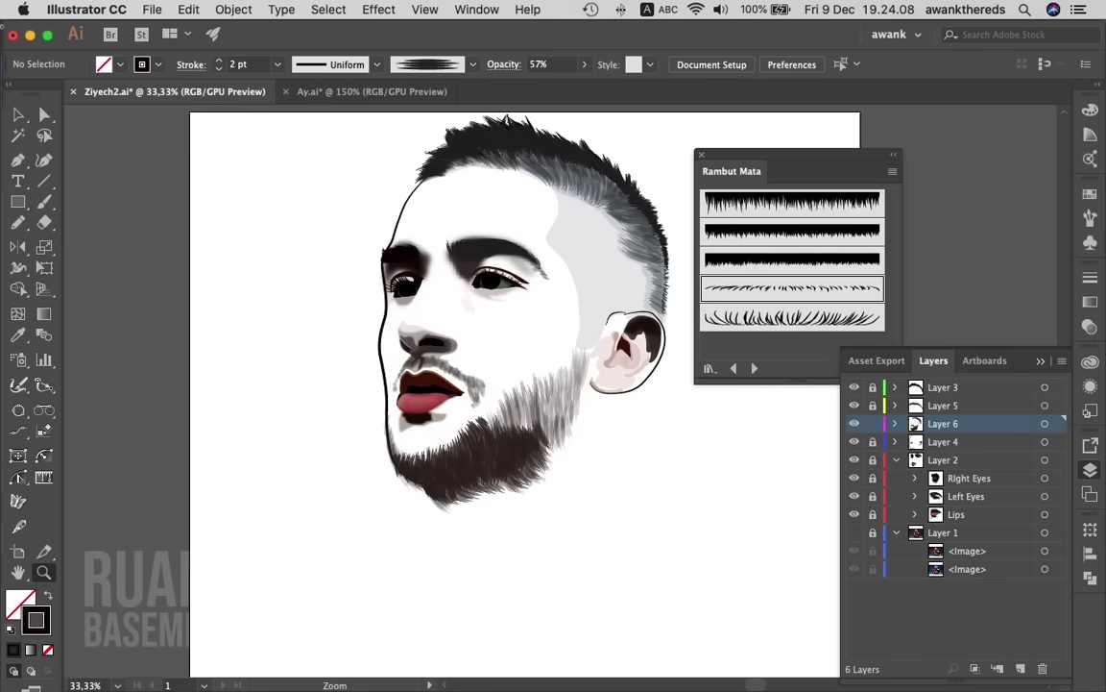
pyautogui.click(485, 480)
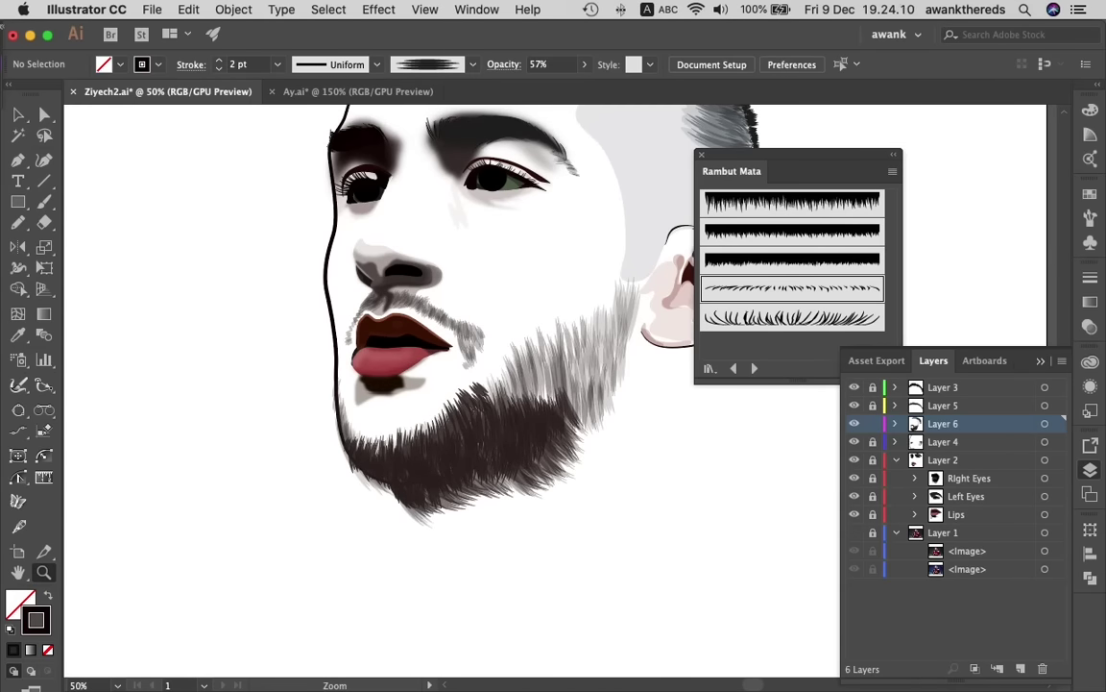
# - Toggle Layer 1 and Layer 6 to compare beard and photo, then zoom into the chin
pyautogui.click(854, 532)
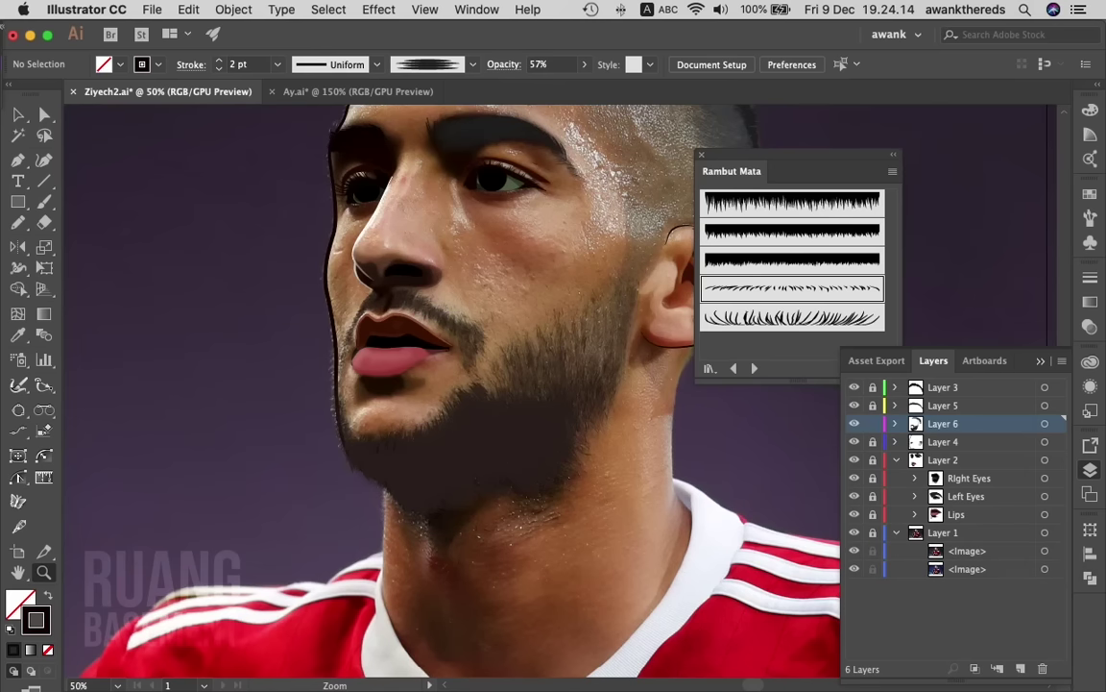
pyautogui.click(853, 424)
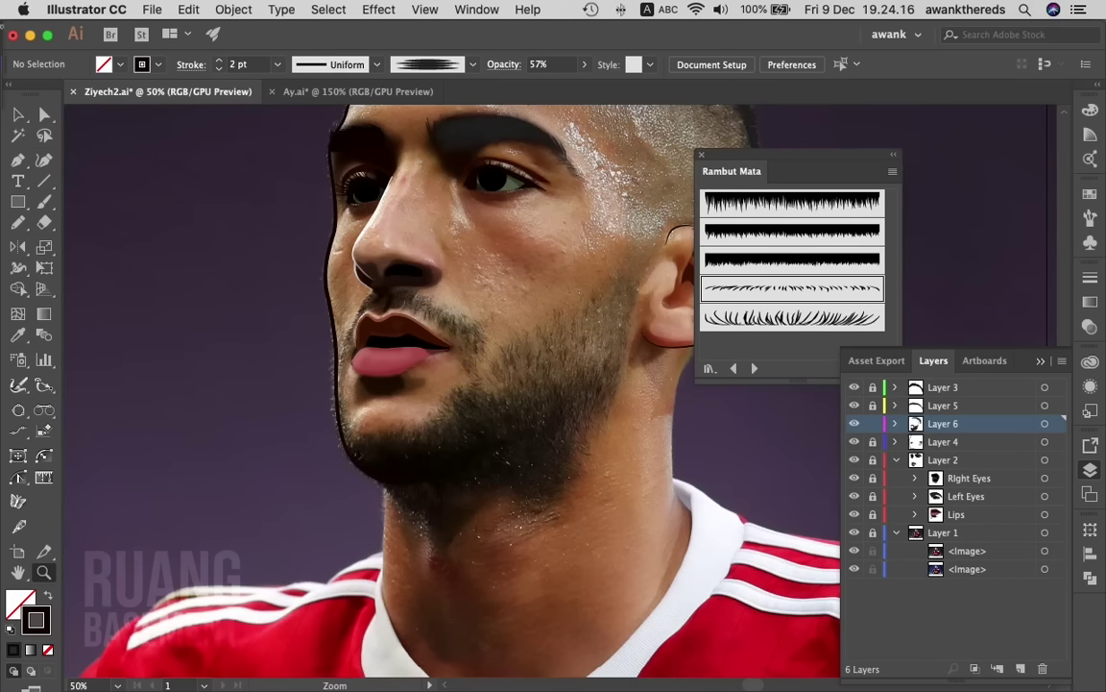
pyautogui.click(854, 424)
pyautogui.click(854, 424)
pyautogui.click(854, 423)
pyautogui.click(854, 532)
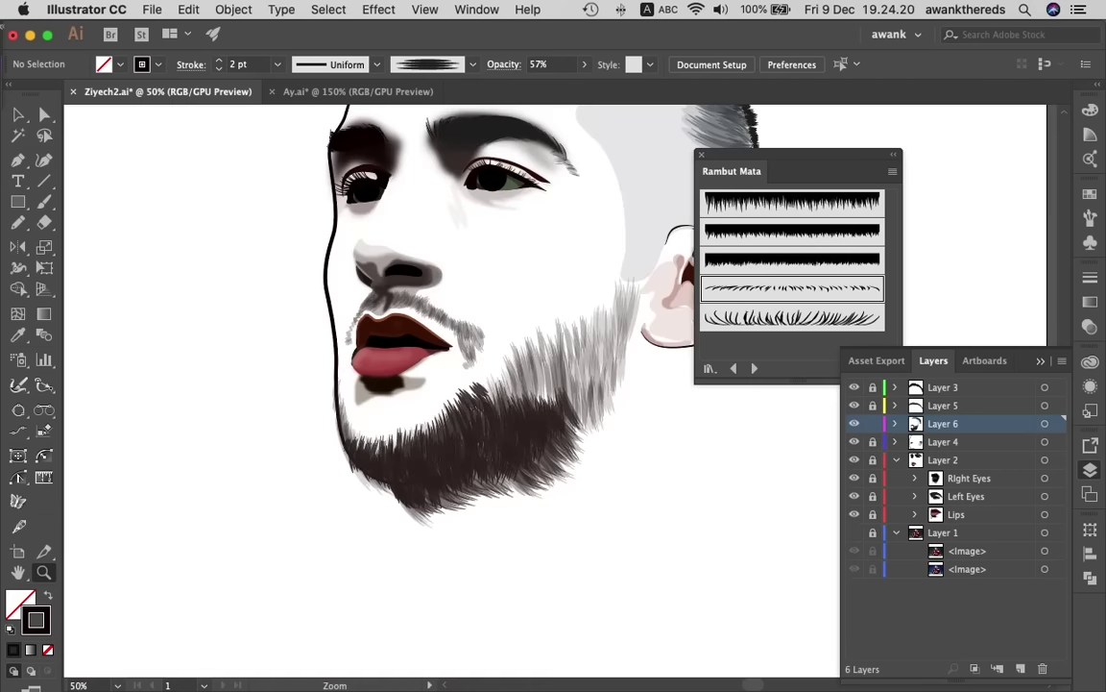
pyautogui.click(854, 532)
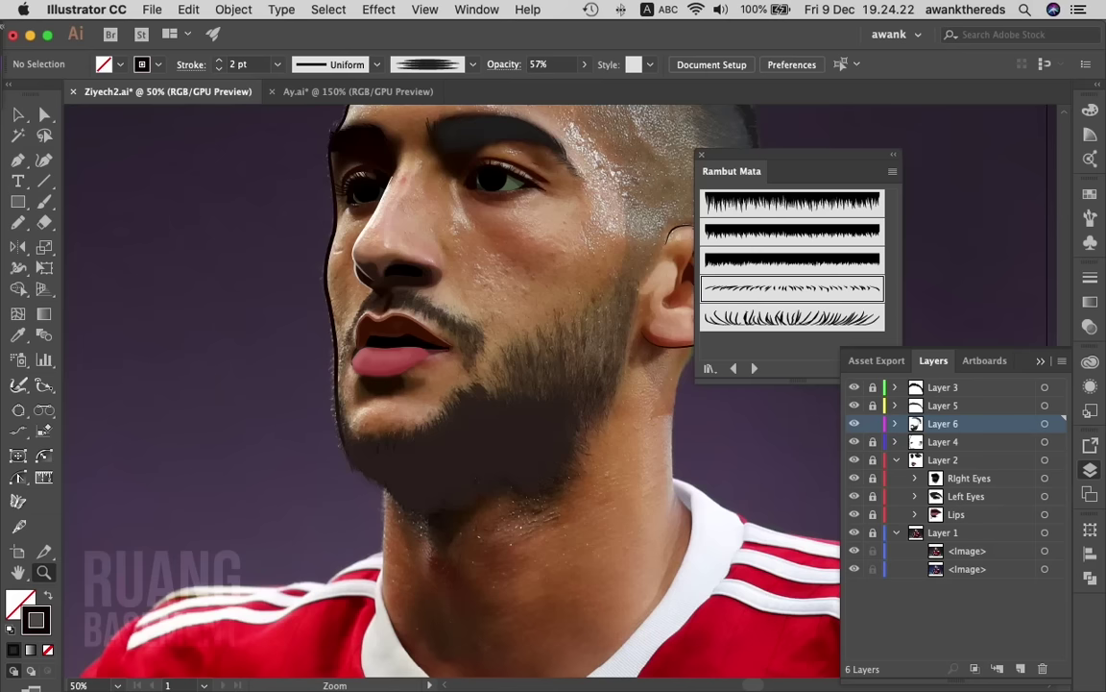
pyautogui.press('super+equal')
pyautogui.press('super+equal')
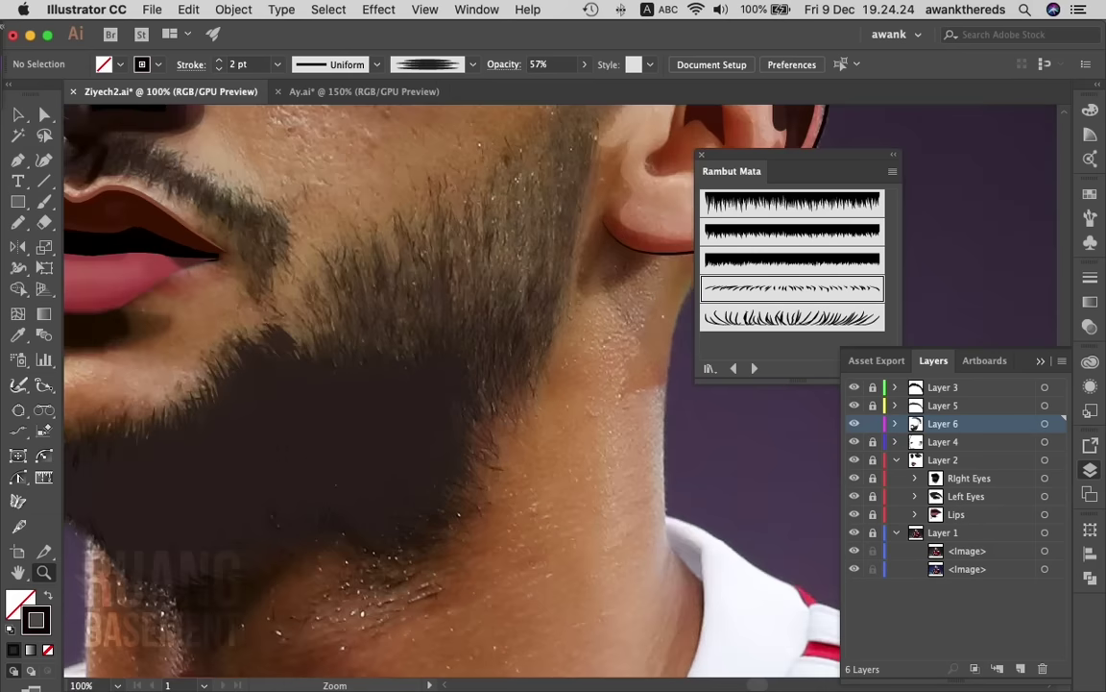
pyautogui.scroll(3, 442, 384)
# - Hide the reference photo and paint dark hair strands into the mid beard
pyautogui.press('b')
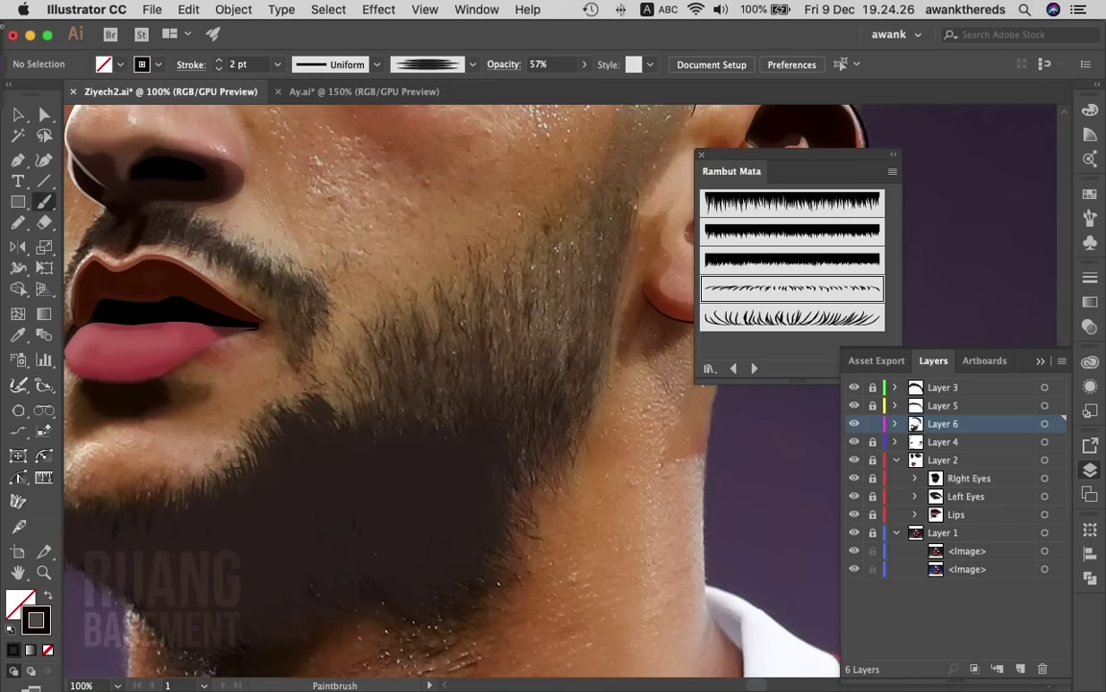
pyautogui.click(854, 532)
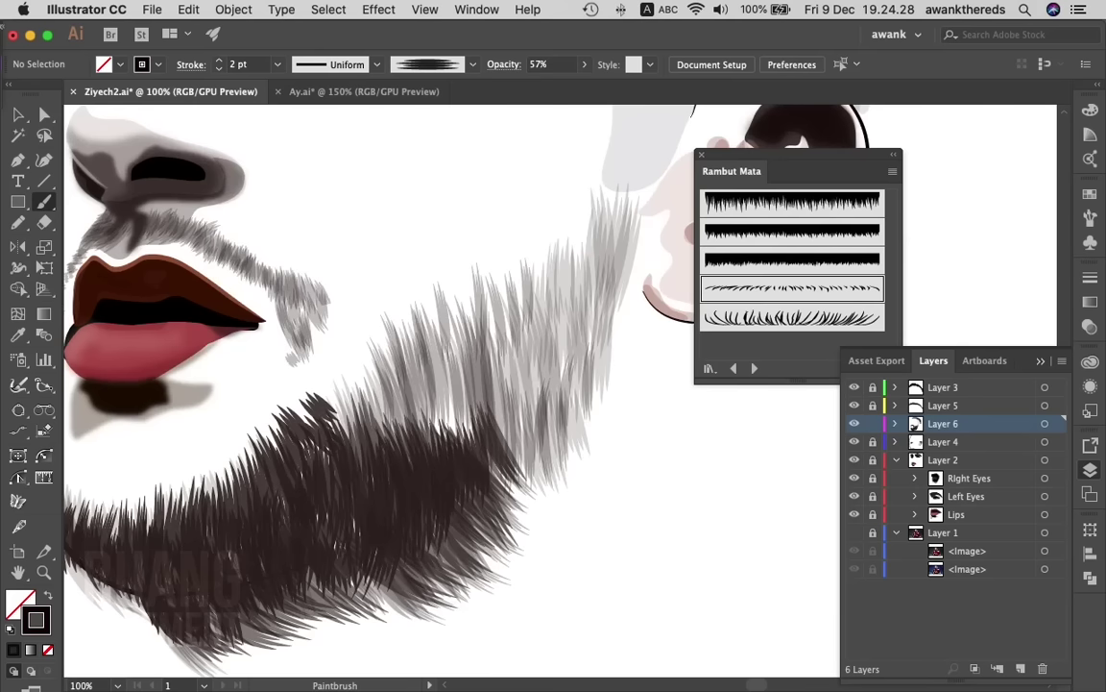
pyautogui.moveTo(455, 437)
pyautogui.mouseDown()
pyautogui.moveTo(490, 356)
pyautogui.moveTo(475, 377)
pyautogui.mouseUp()
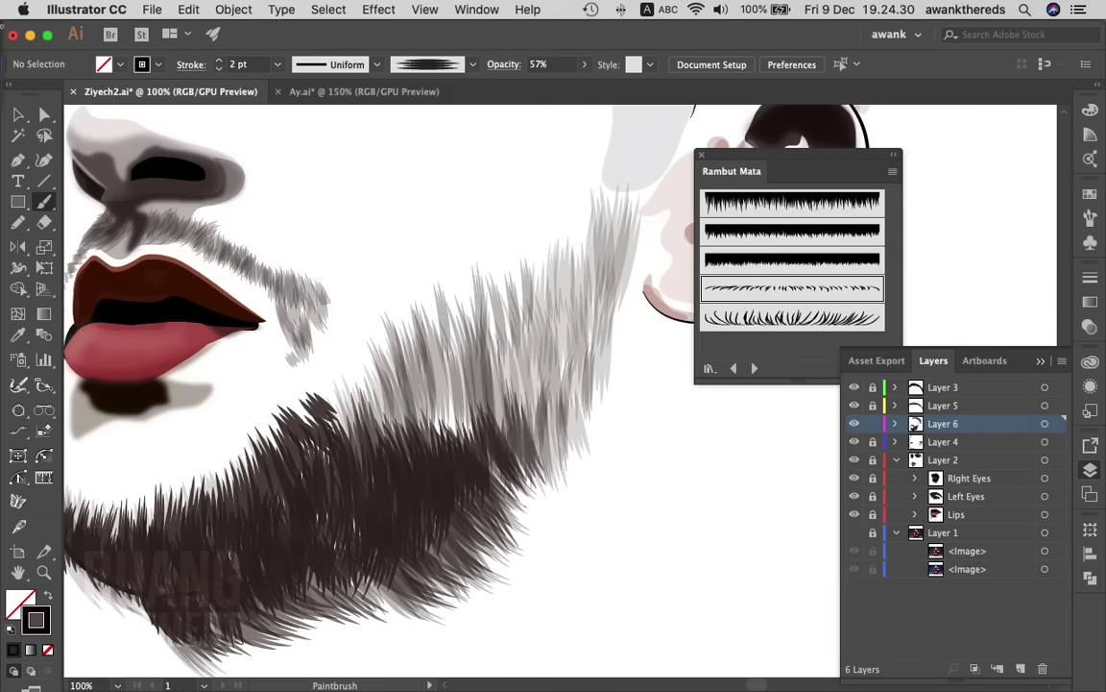
pyautogui.moveTo(433, 456); pyautogui.dragTo(474, 407)
pyautogui.moveTo(557, 457); pyautogui.dragTo(549, 318)
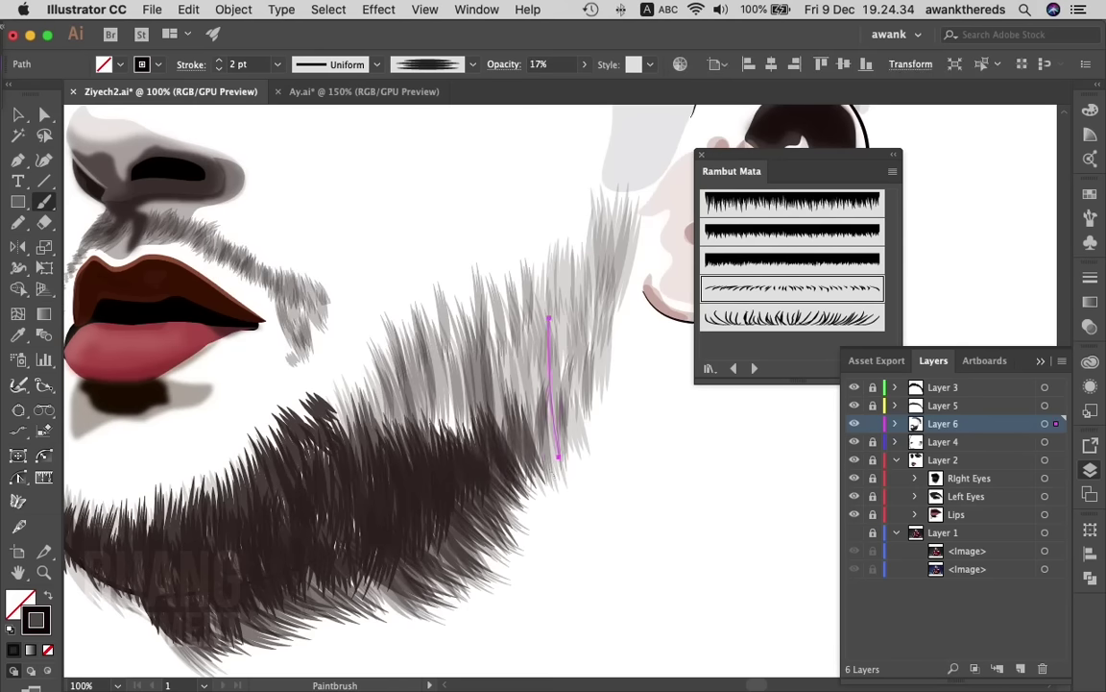
pyautogui.press('super+shift+a')
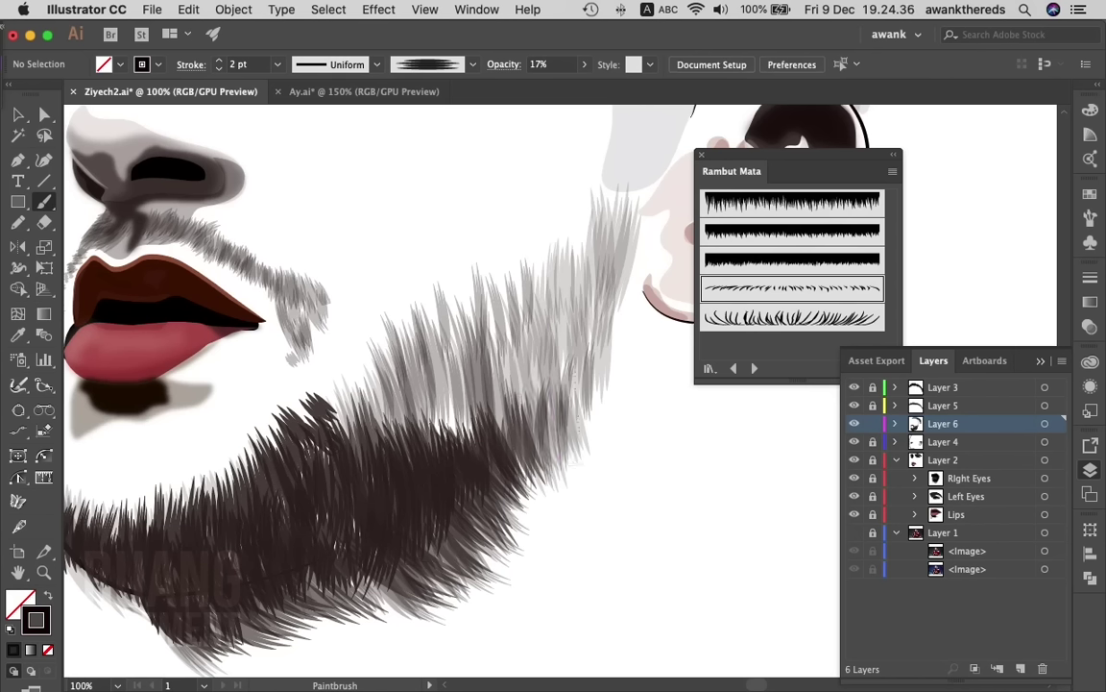
# - Add faint light-grey and short strands across the beard and upper beard
pyautogui.moveTo(548, 300); pyautogui.dragTo(532, 375)
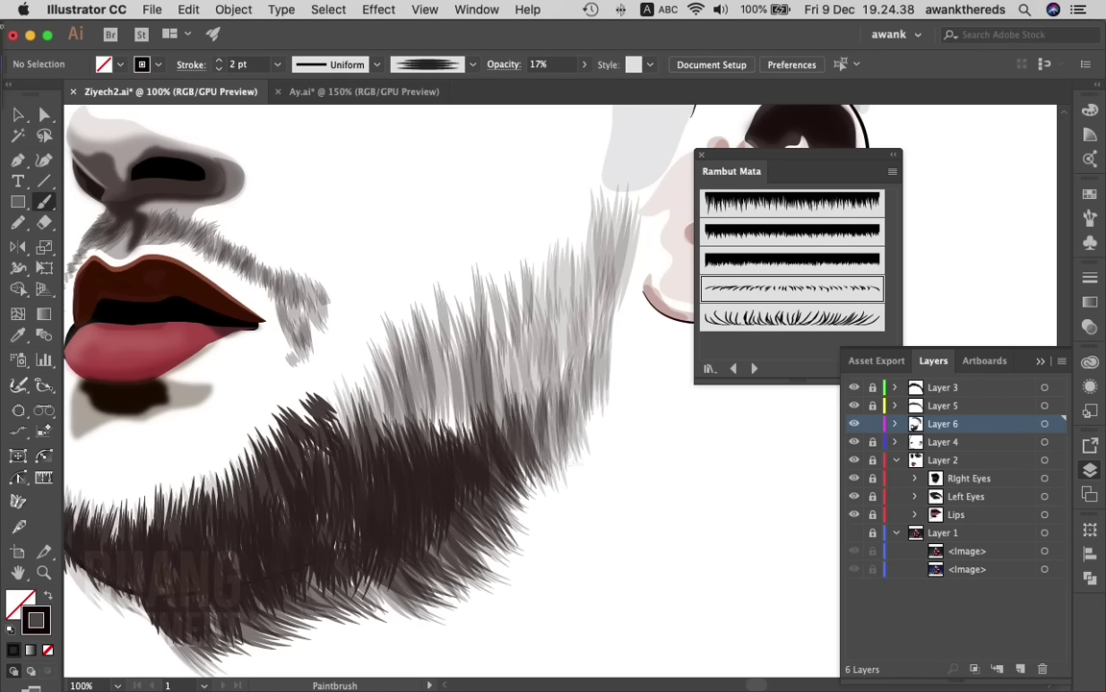
pyautogui.moveTo(527, 316)
pyautogui.mouseDown()
pyautogui.moveTo(511, 394)
pyautogui.moveTo(495, 390)
pyautogui.mouseUp()
pyautogui.moveTo(481, 293)
pyautogui.mouseDown()
pyautogui.moveTo(459, 363)
pyautogui.moveTo(379, 395)
pyautogui.moveTo(398, 397)
pyautogui.mouseUp()
pyautogui.moveTo(432, 341); pyautogui.dragTo(404, 394)
pyautogui.moveTo(348, 343); pyautogui.dragTo(327, 389)
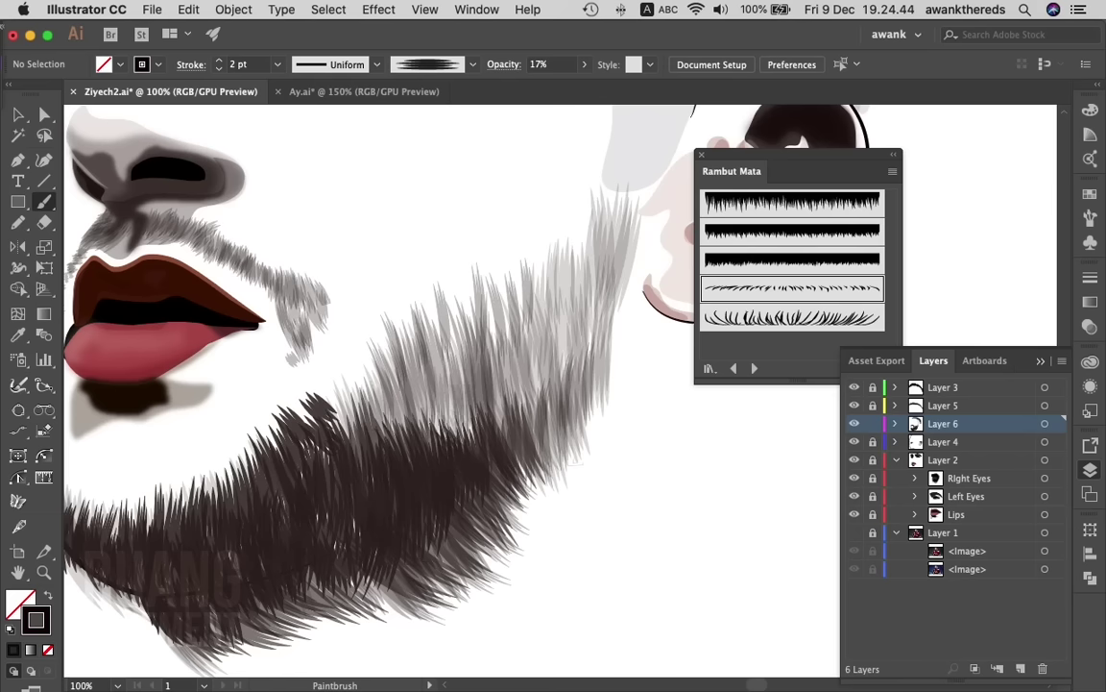
pyautogui.moveTo(469, 234)
pyautogui.mouseDown()
pyautogui.moveTo(439, 315)
pyautogui.moveTo(463, 284)
pyautogui.mouseUp()
pyautogui.moveTo(501, 223); pyautogui.dragTo(480, 288)
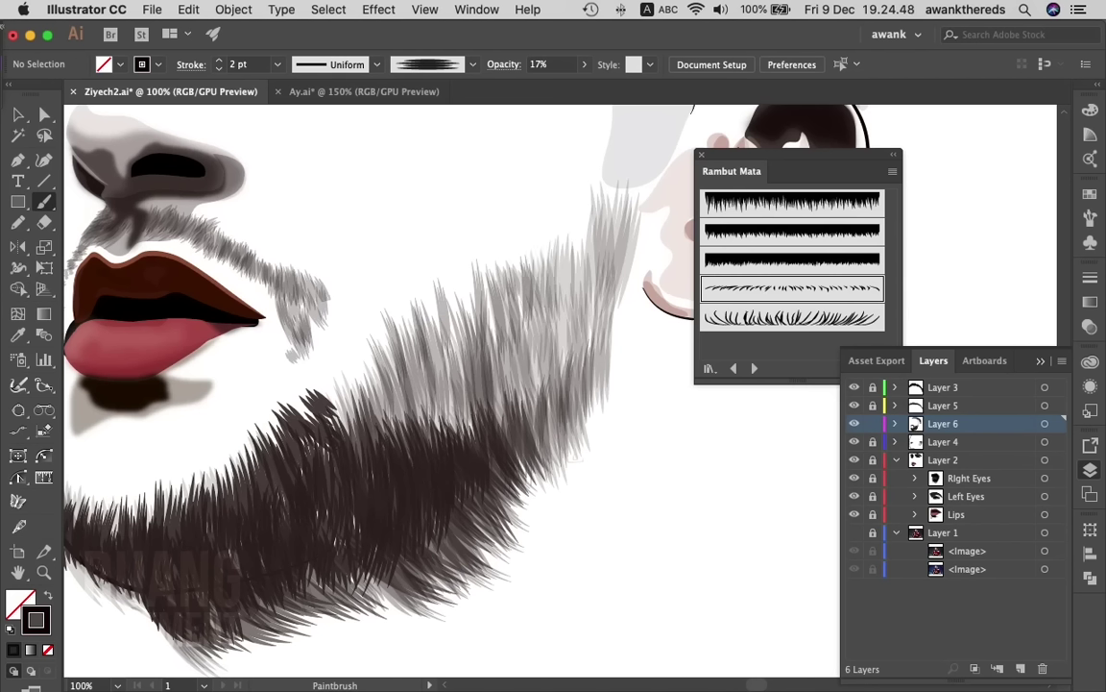
pyautogui.moveTo(529, 200); pyautogui.dragTo(505, 260)
pyautogui.moveTo(524, 177); pyautogui.dragTo(515, 288)
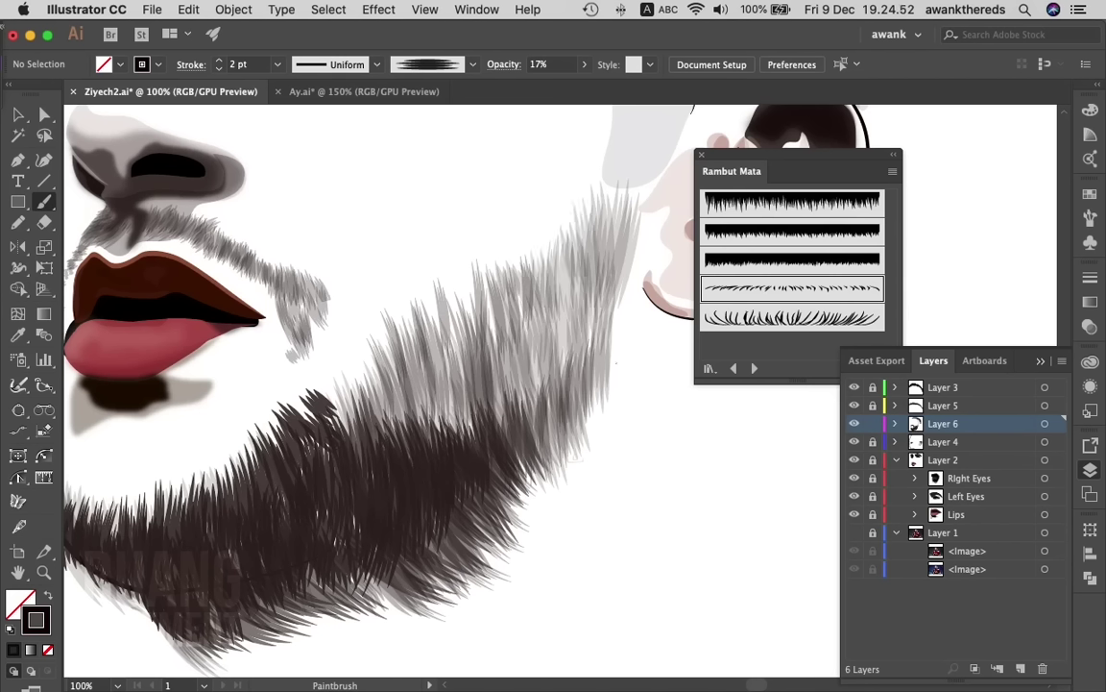
# - Paint darker strands at the beard edge near the ear, redoing one, then show the photo
pyautogui.moveTo(559, 255); pyautogui.dragTo(546, 326)
pyautogui.press('cmd+z')
pyautogui.moveTo(566, 243); pyautogui.dragTo(546, 340)
pyautogui.moveTo(573, 220); pyautogui.dragTo(554, 319)
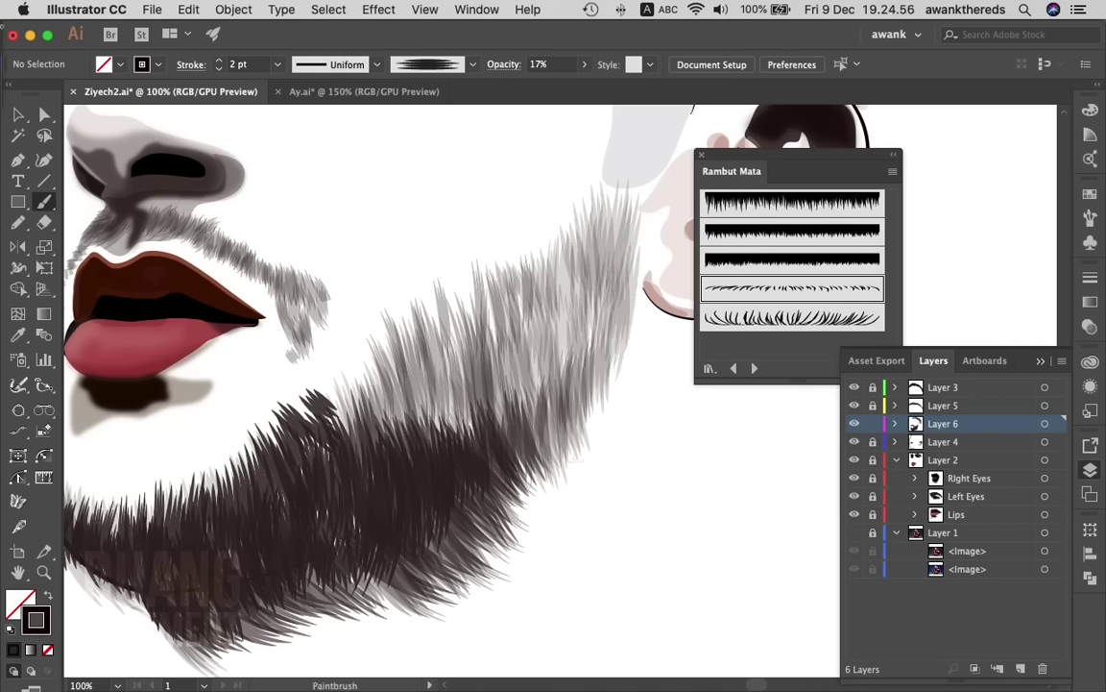
pyautogui.click(854, 532)
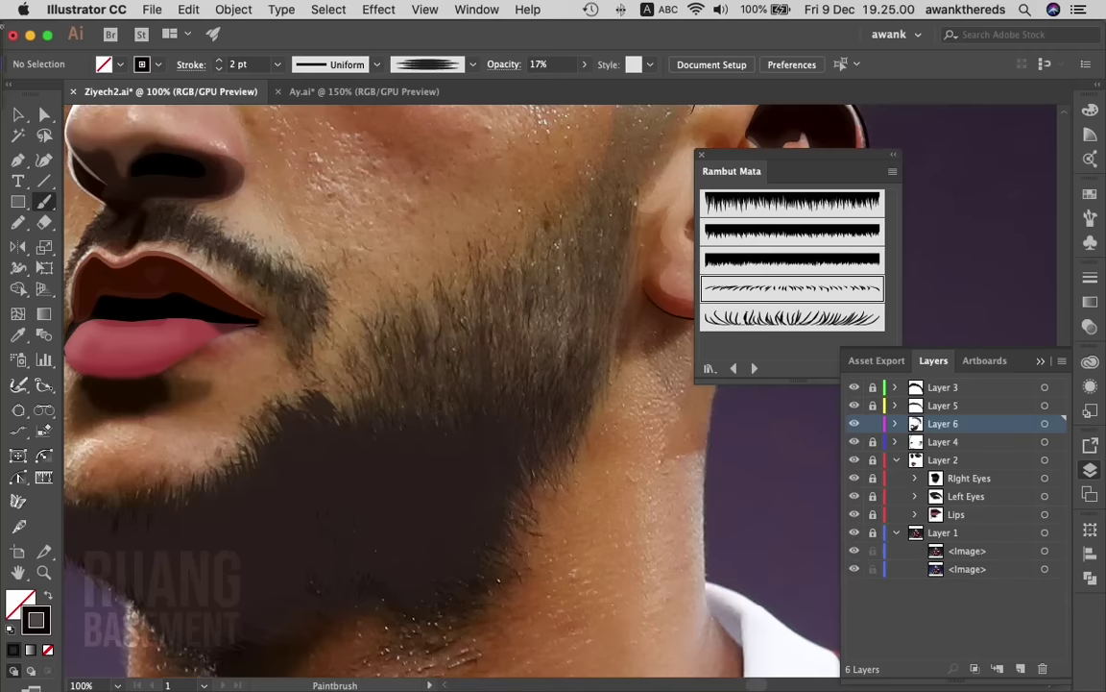
pyautogui.hscroll(5, 384, 384)
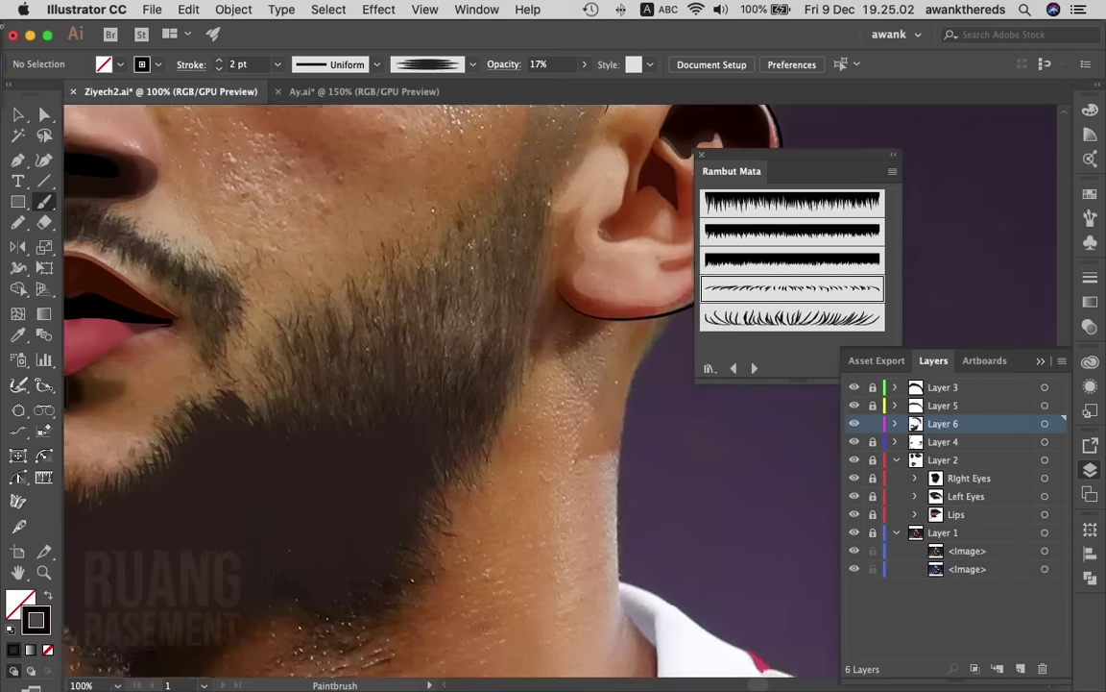
pyautogui.hscroll(1, 384, 384)
# - Pencil a shadow outline below the ear and fill it with a sampled dark brown
pyautogui.press('n')
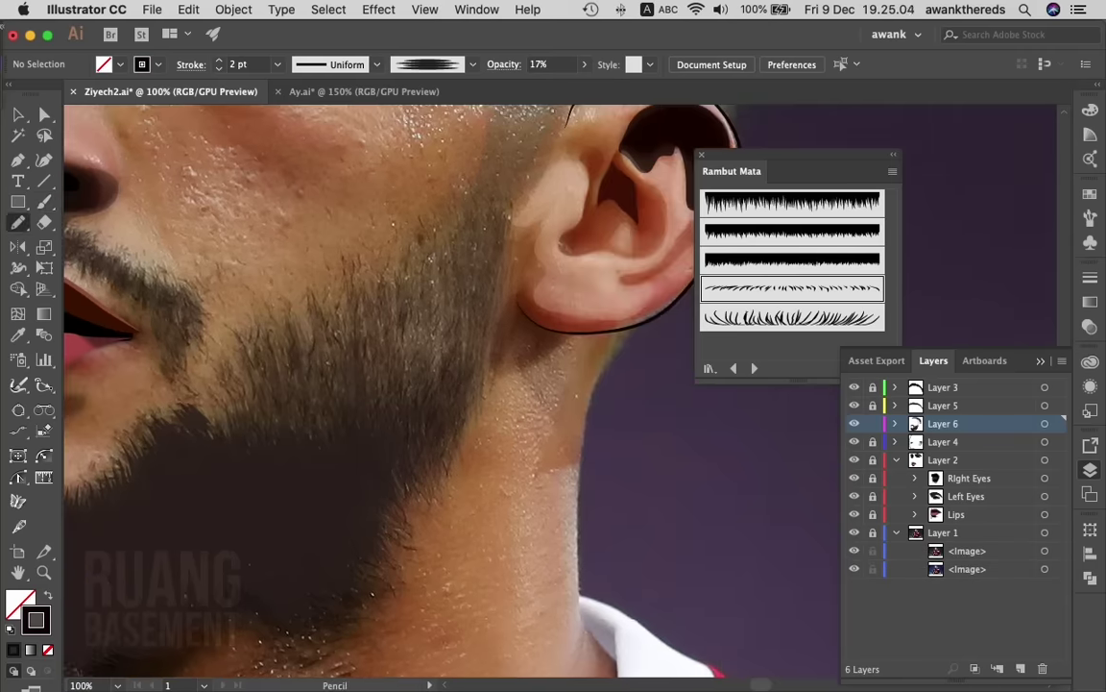
pyautogui.scroll(-3, 385, 384)
pyautogui.scroll(1, 384, 384)
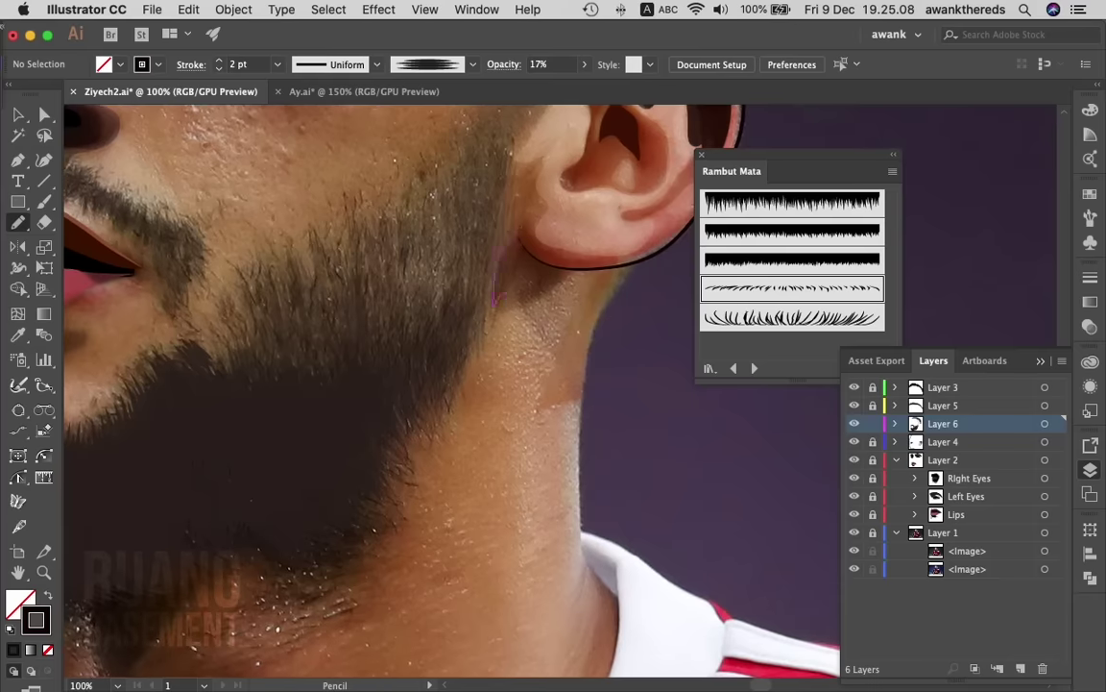
pyautogui.moveTo(495, 300); pyautogui.dragTo(518, 233)
pyautogui.moveTo(566, 274); pyautogui.dragTo(524, 228)
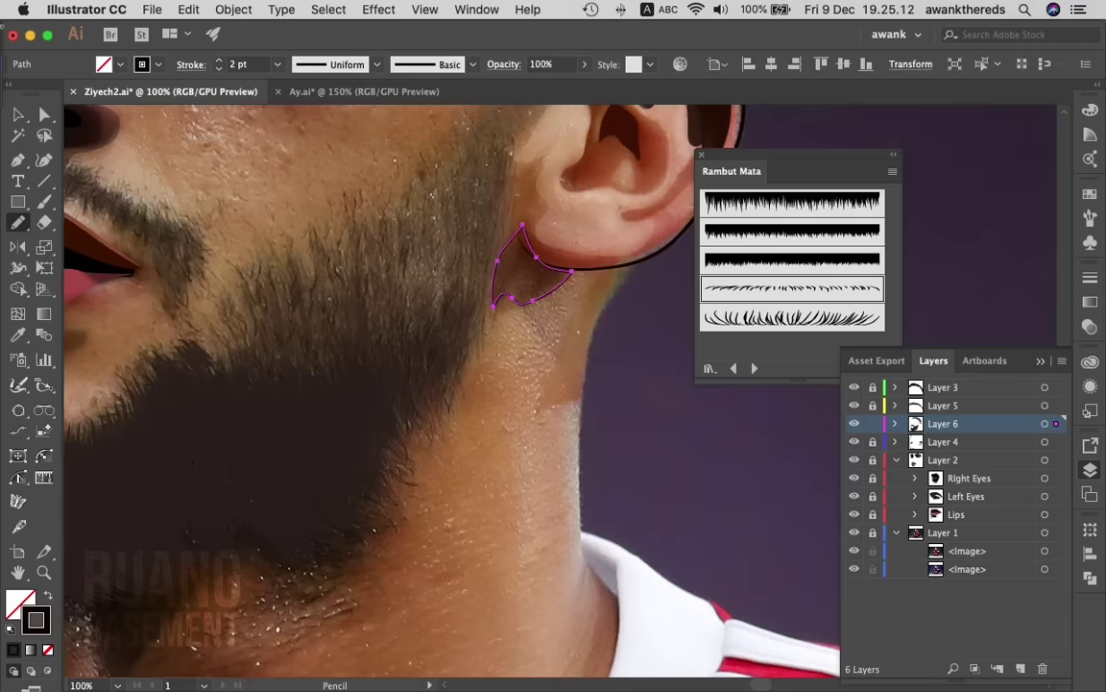
pyautogui.press('i')
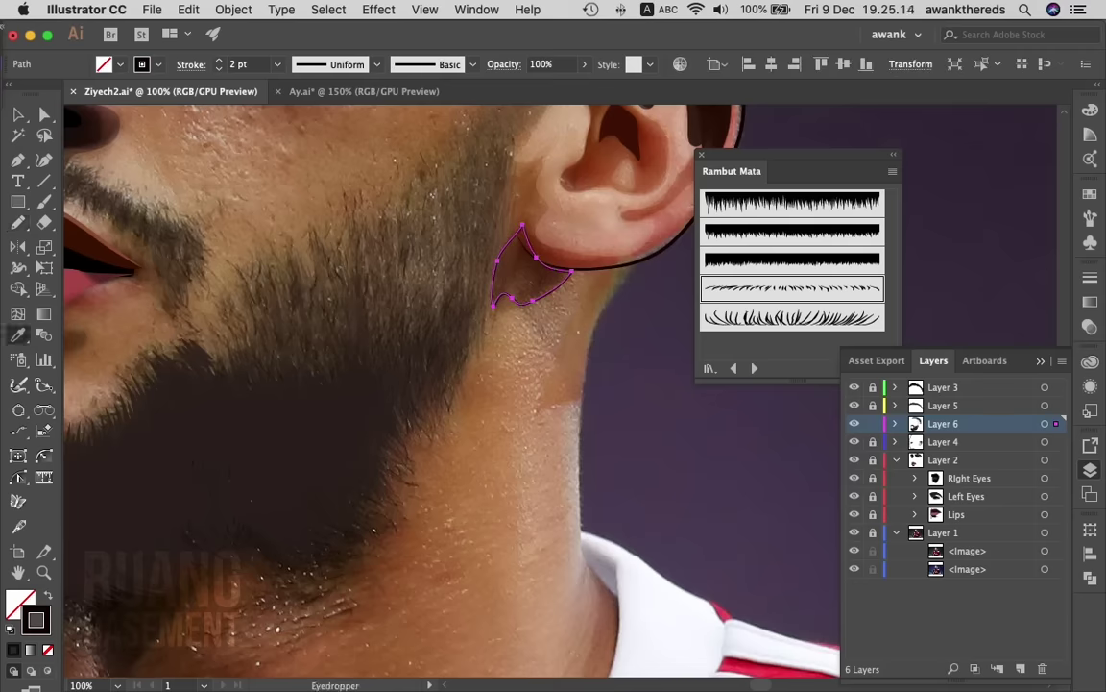
pyautogui.click(288, 461)
pyautogui.hotkey('shift', 'x')
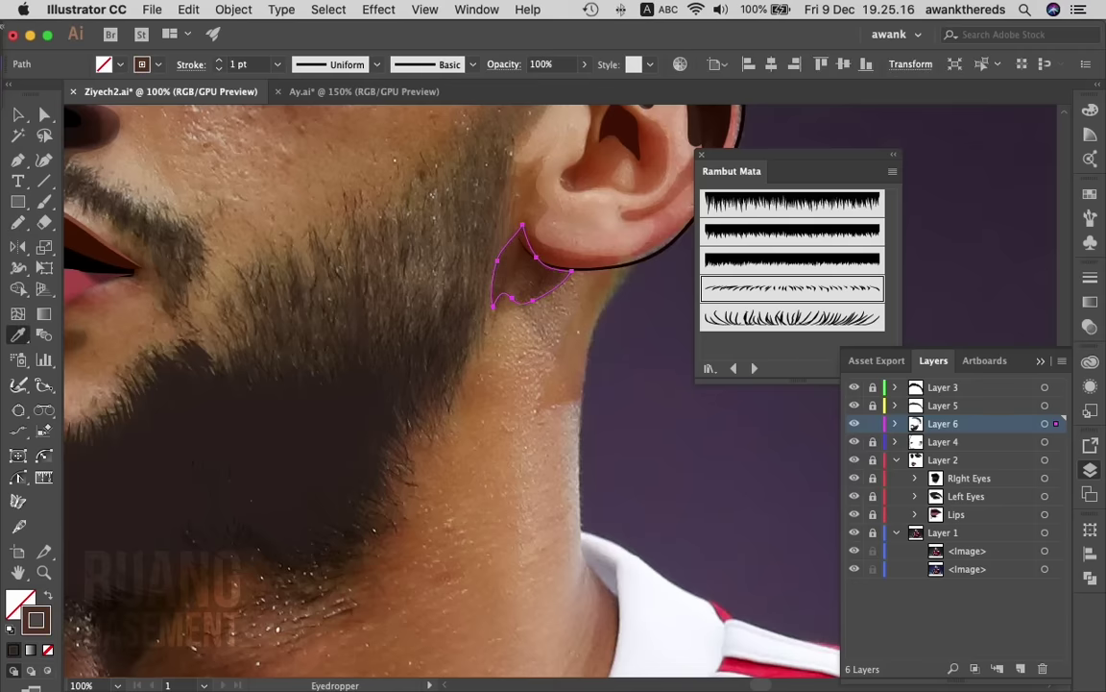
# - Redraw the shadow into a narrower outline and deselect it
pyautogui.press('n')
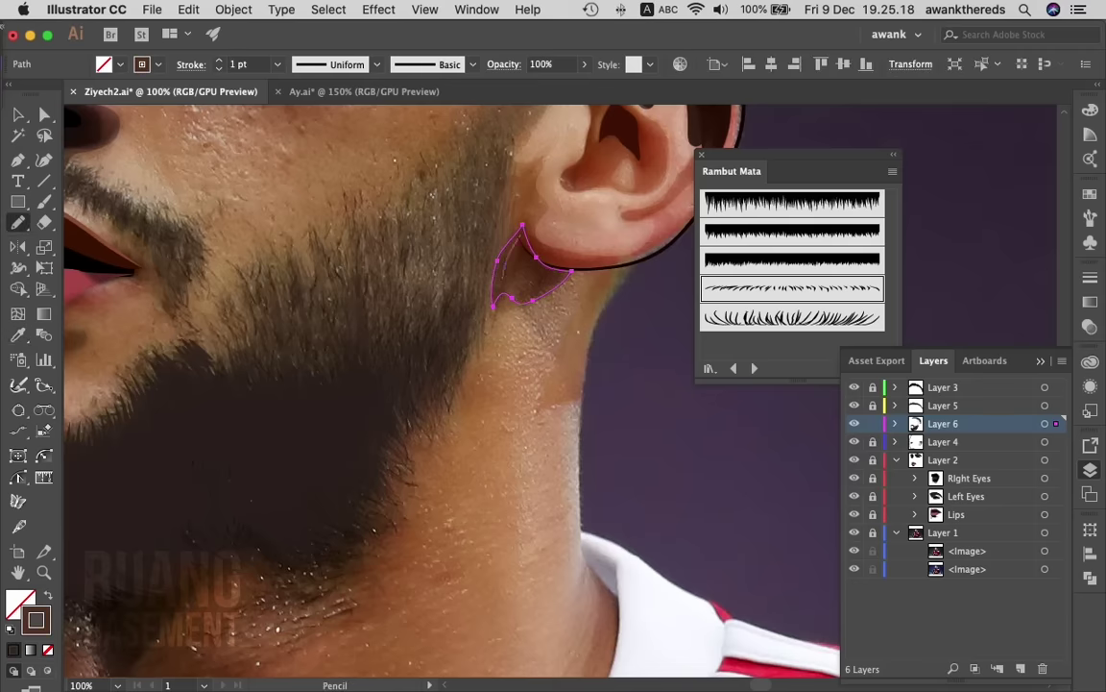
pyautogui.moveTo(521, 230); pyautogui.dragTo(507, 279)
pyautogui.moveTo(520, 235); pyautogui.dragTo(502, 288)
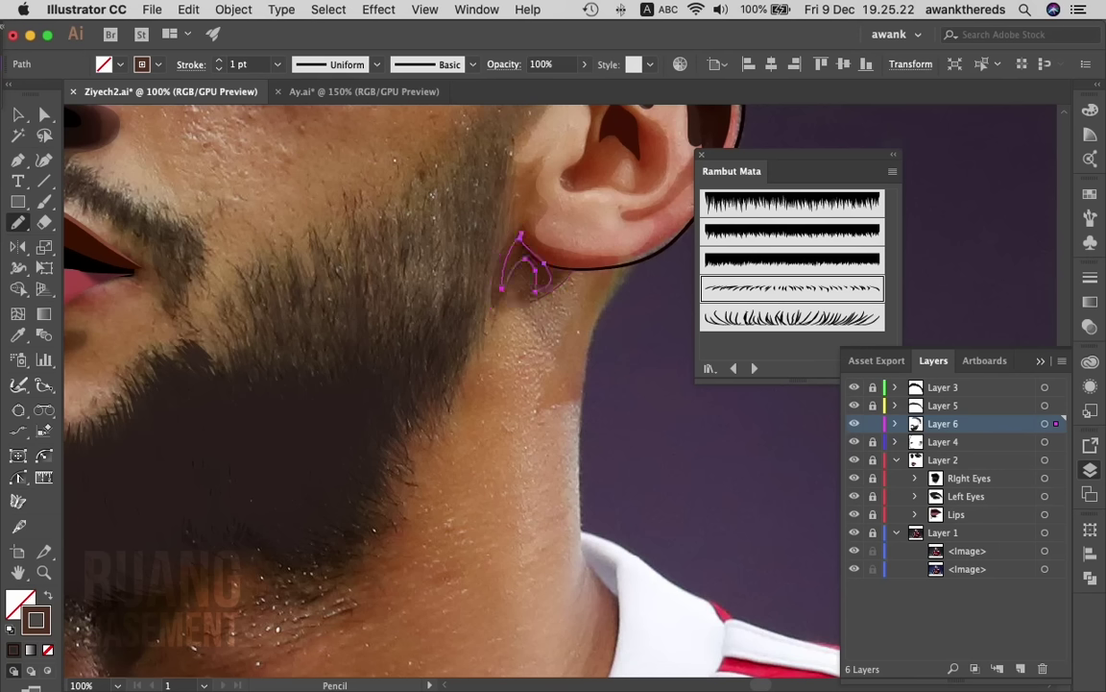
pyautogui.press('v')
pyautogui.press('super+shift+a')
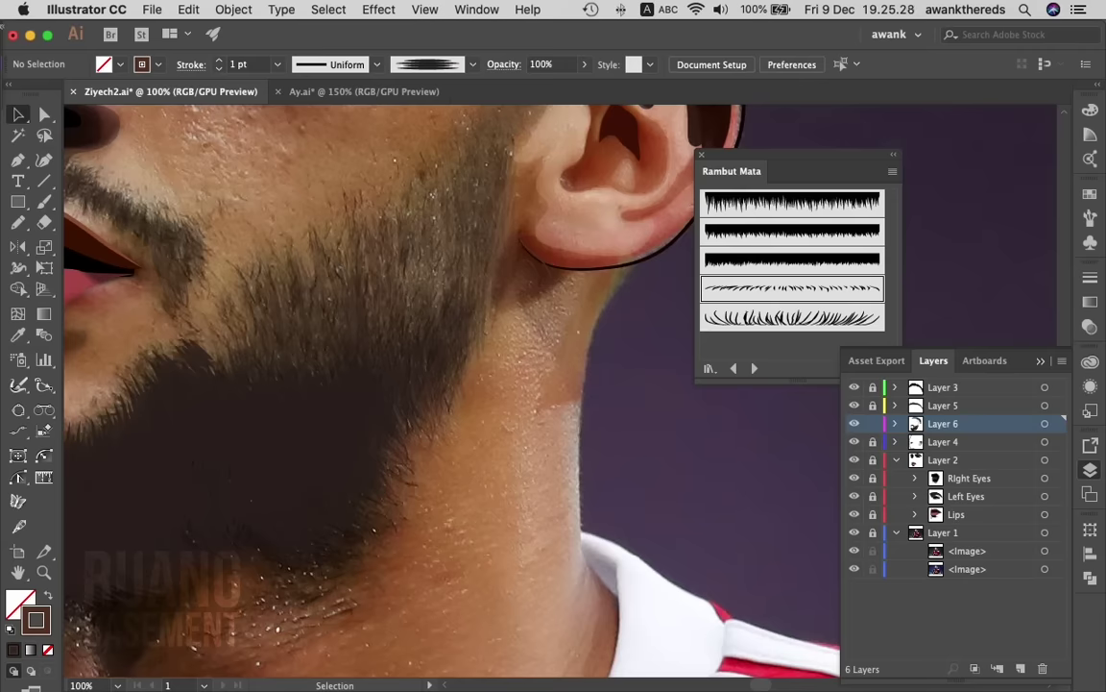
# - Draw a closed shadow shape under the ear and fill it with the beard's 17% opacity tone
pyautogui.press('n')
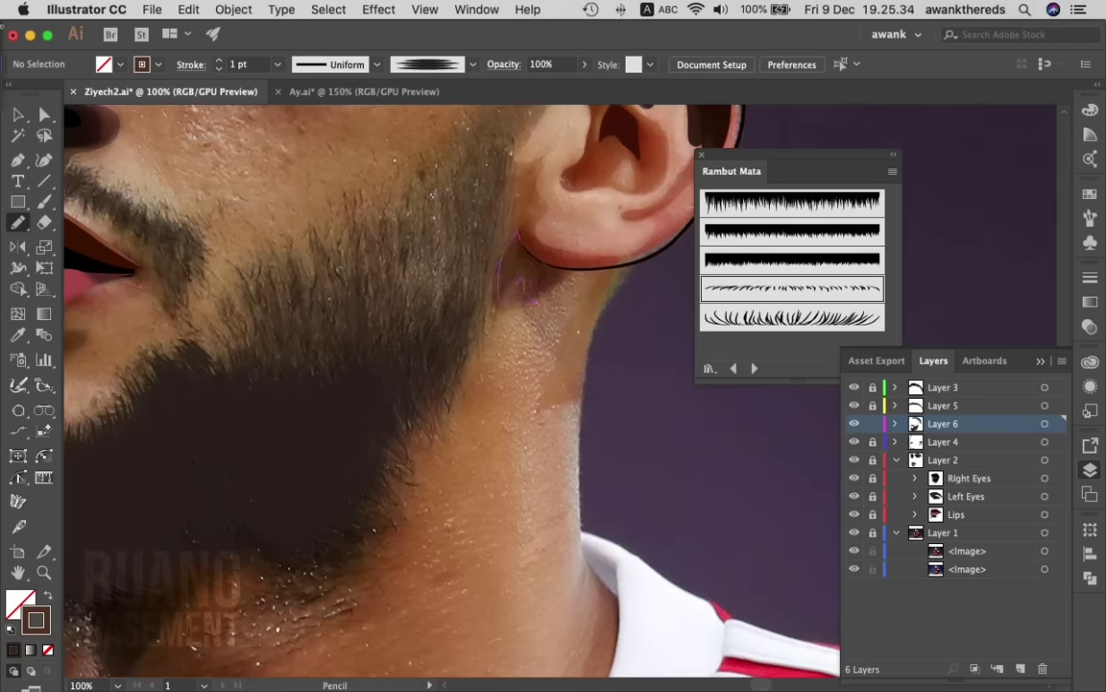
pyautogui.moveTo(567, 276); pyautogui.dragTo(571, 274)
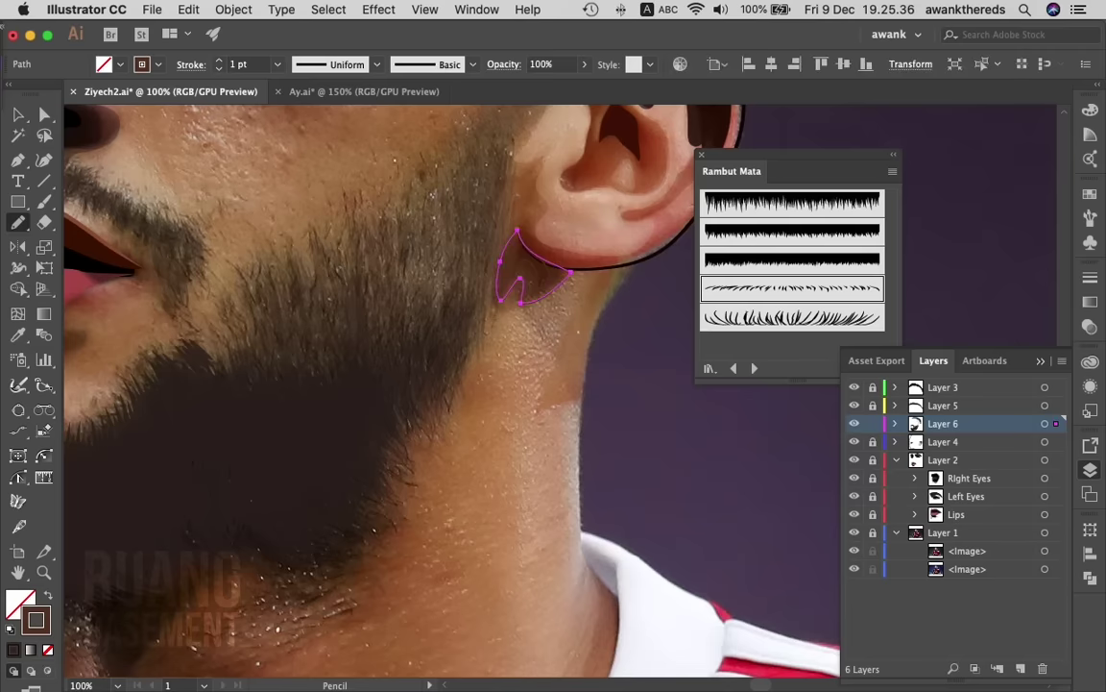
pyautogui.click(854, 533)
pyautogui.press('i')
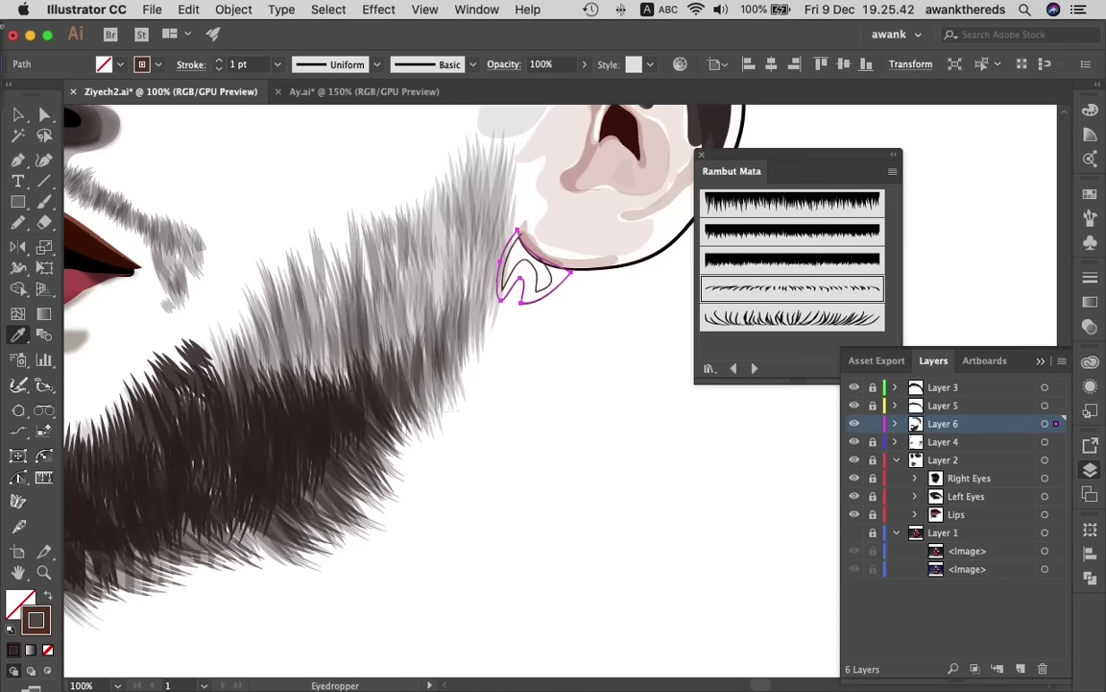
pyautogui.click(485, 262)
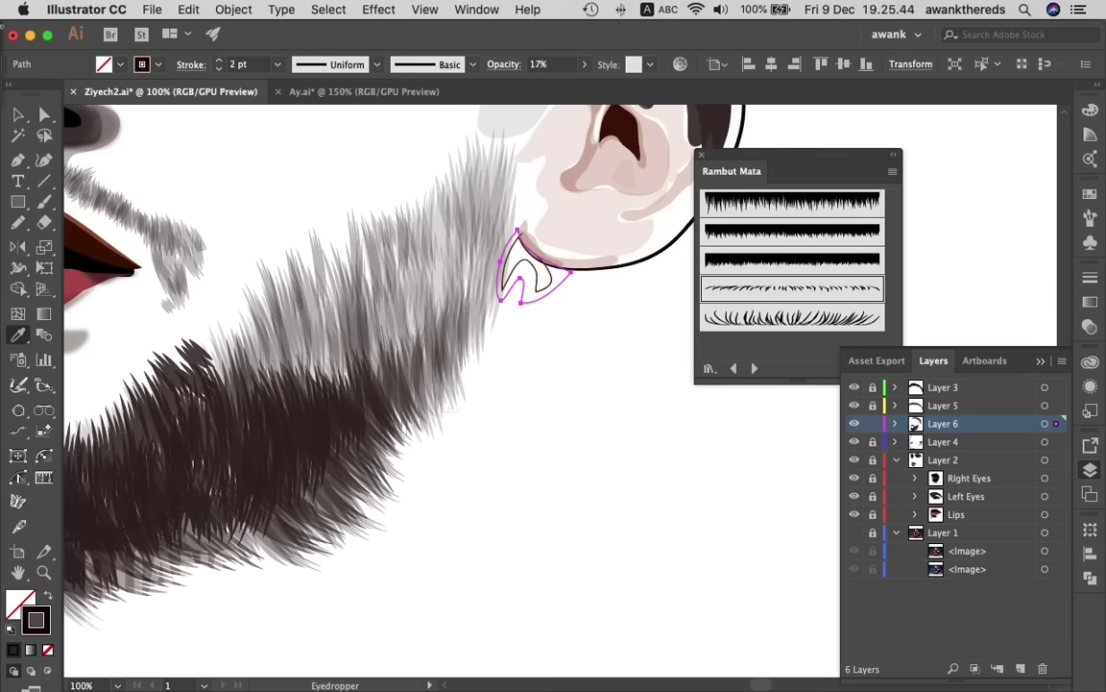
pyautogui.hotkey('shift', 'x')
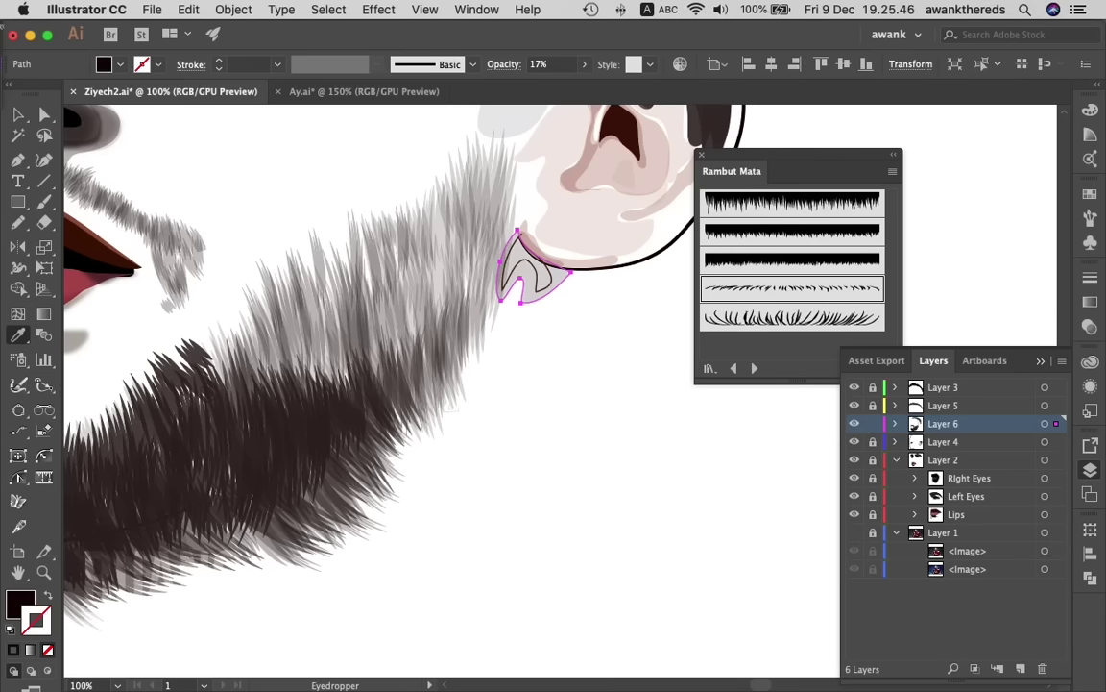
pyautogui.press('v')
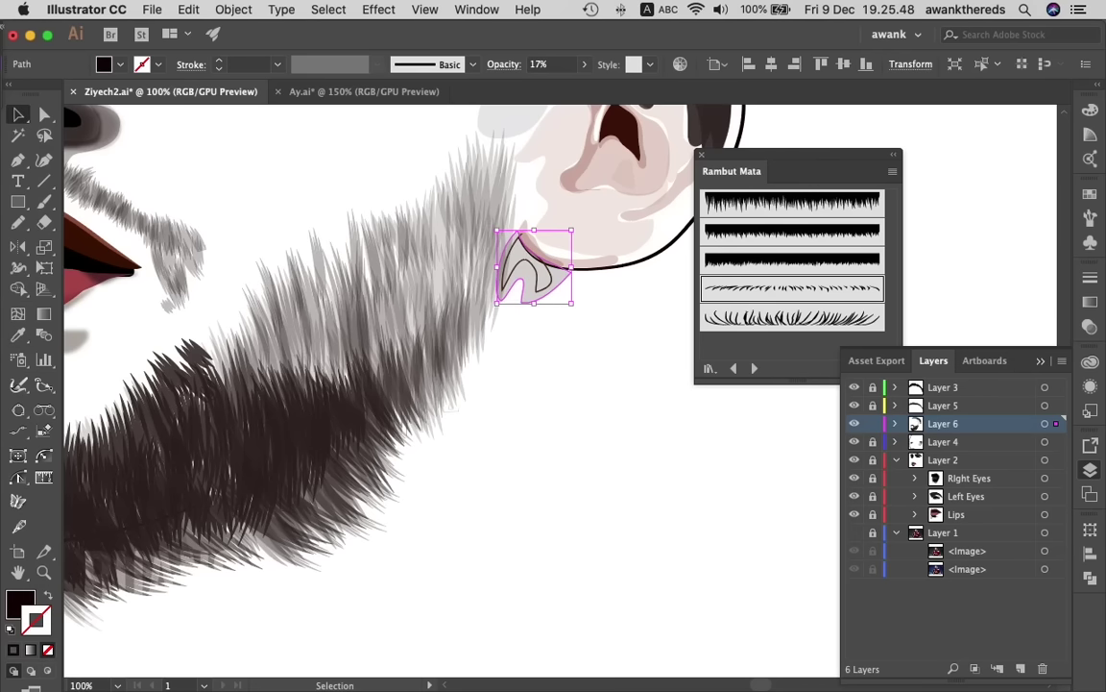
pyautogui.click(894, 423)
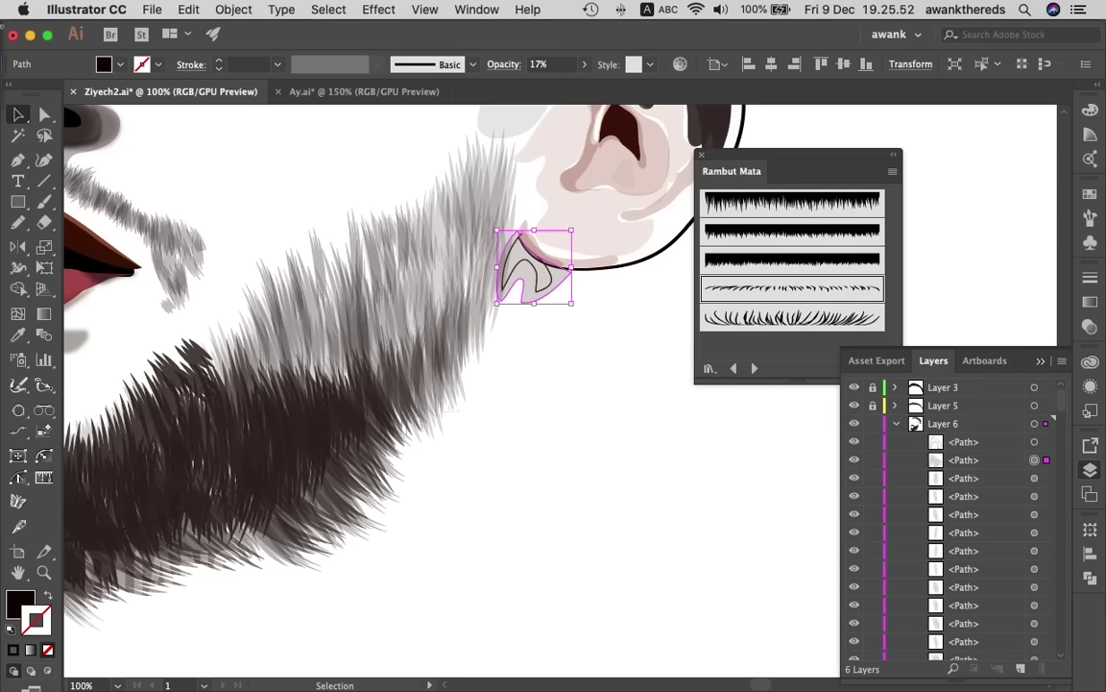
# - Fill the neighbouring outline path with dark brown at 39% opacity and collapse Layer 6
pyautogui.press('super+alt+bracketright')
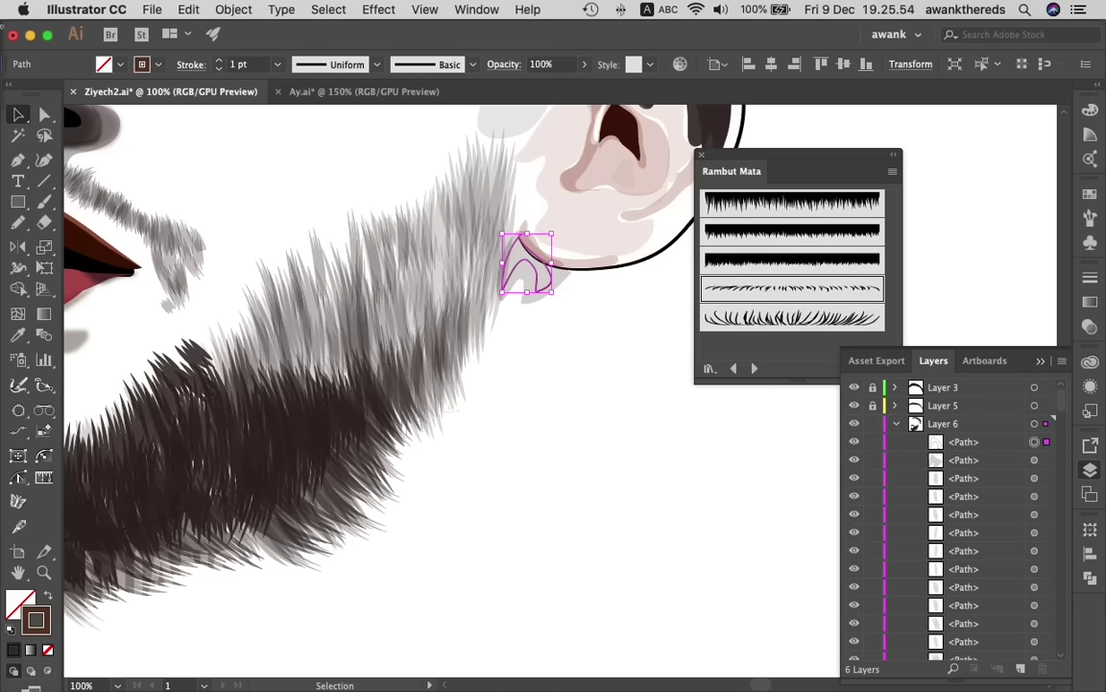
pyautogui.hscroll(-5, 365, 331)
pyautogui.press('i')
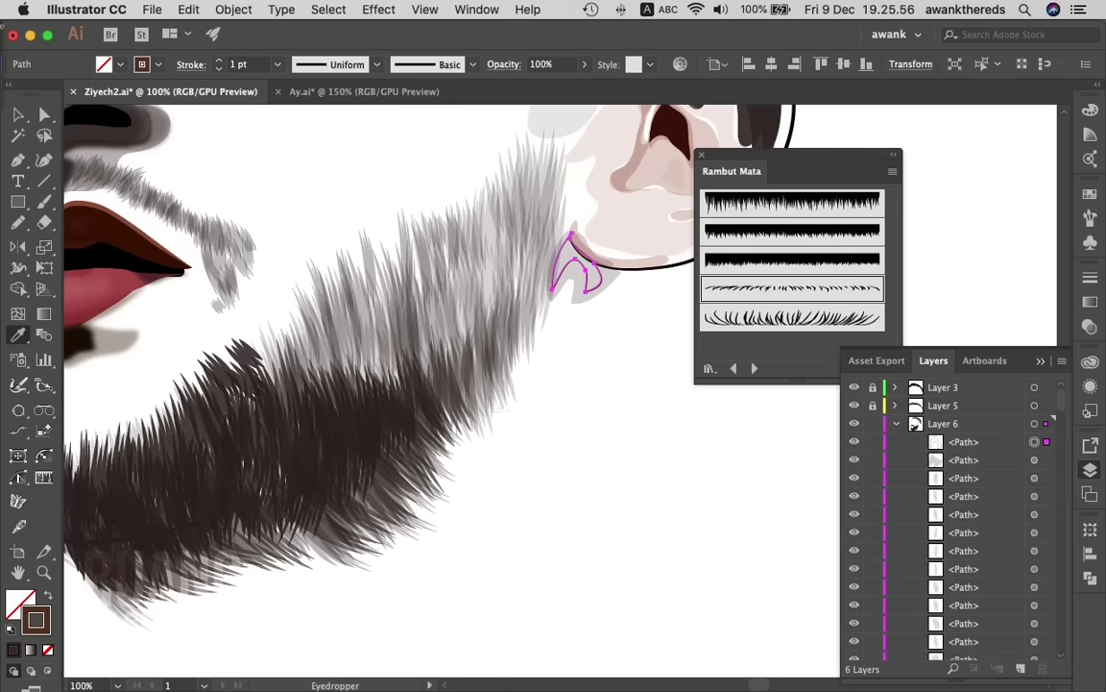
pyautogui.click(514, 245)
pyautogui.press('v')
pyautogui.press('super+shift+a')
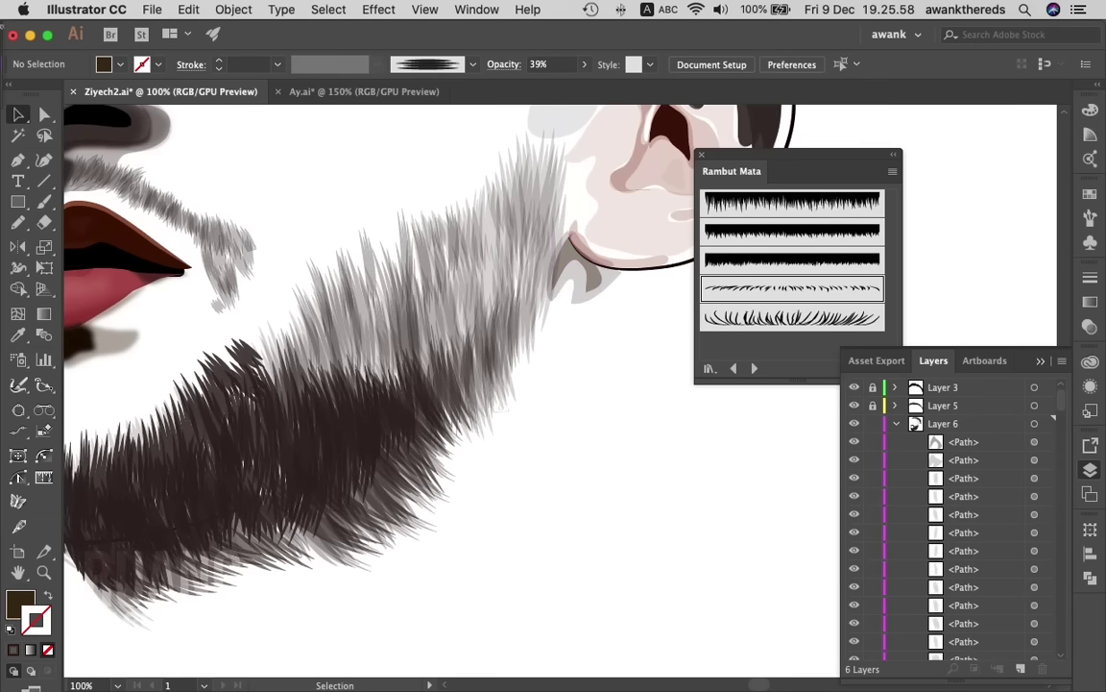
pyautogui.click(895, 424)
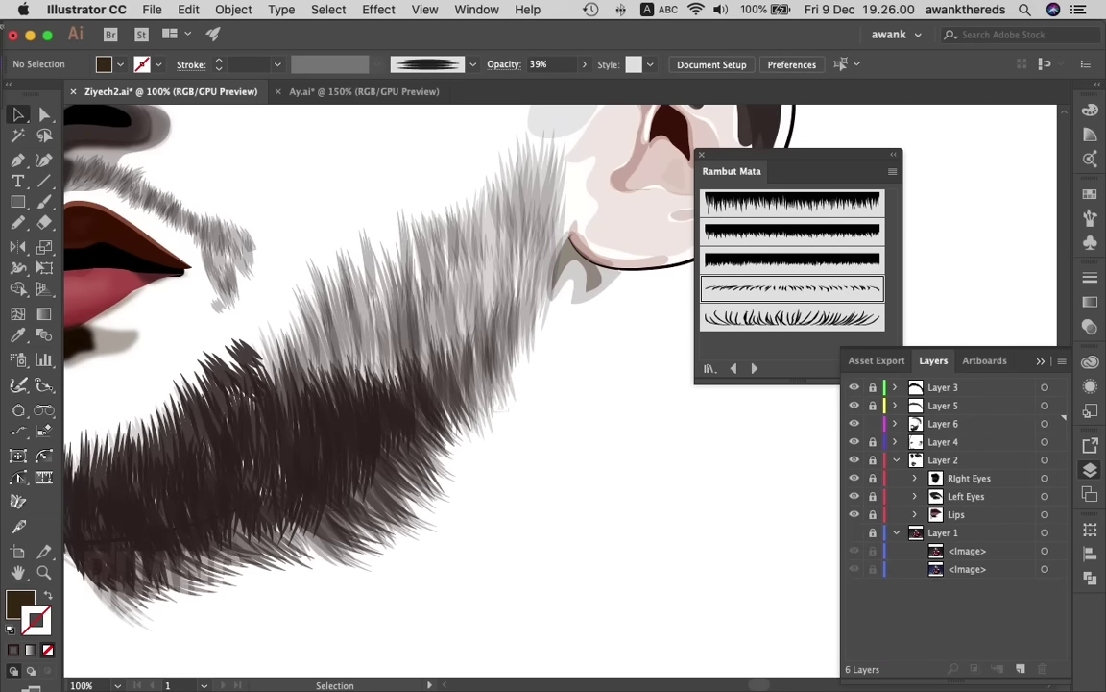
# - Toggle the reference photo to check the vectors, leaving it visible
pyautogui.click(854, 532)
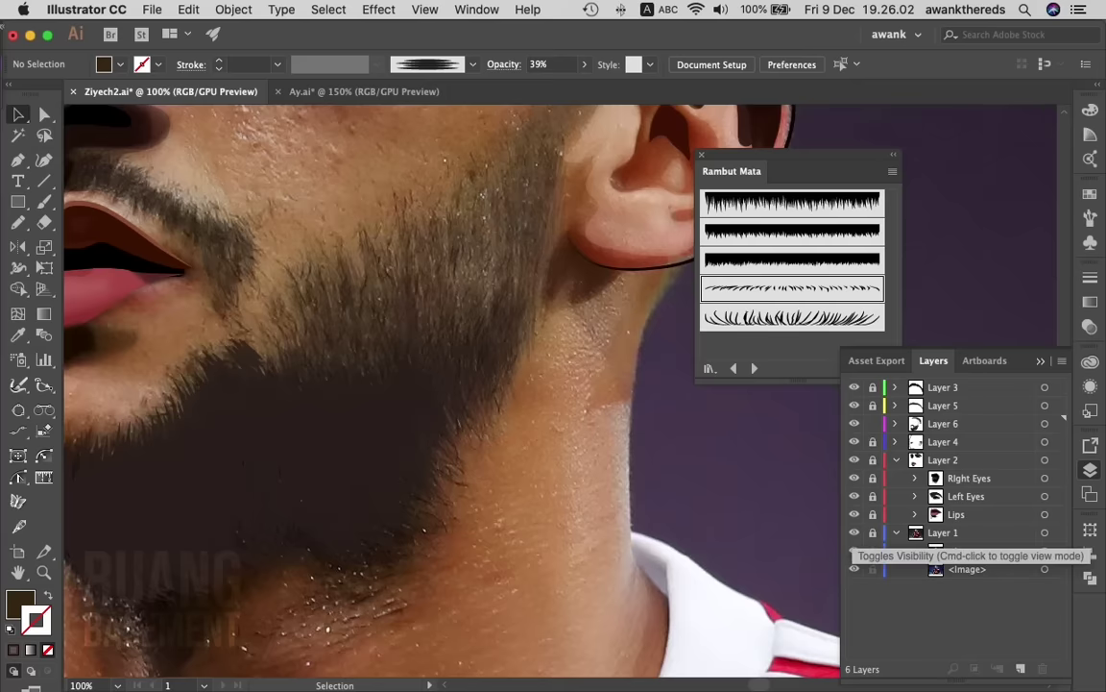
pyautogui.click(854, 532)
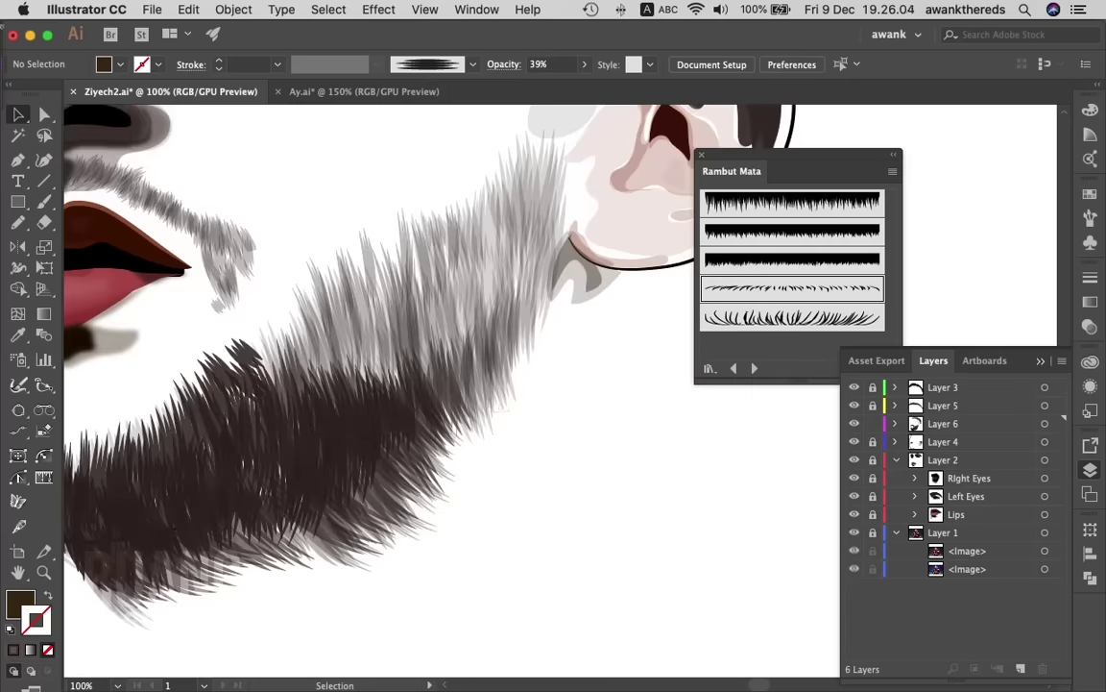
pyautogui.click(853, 533)
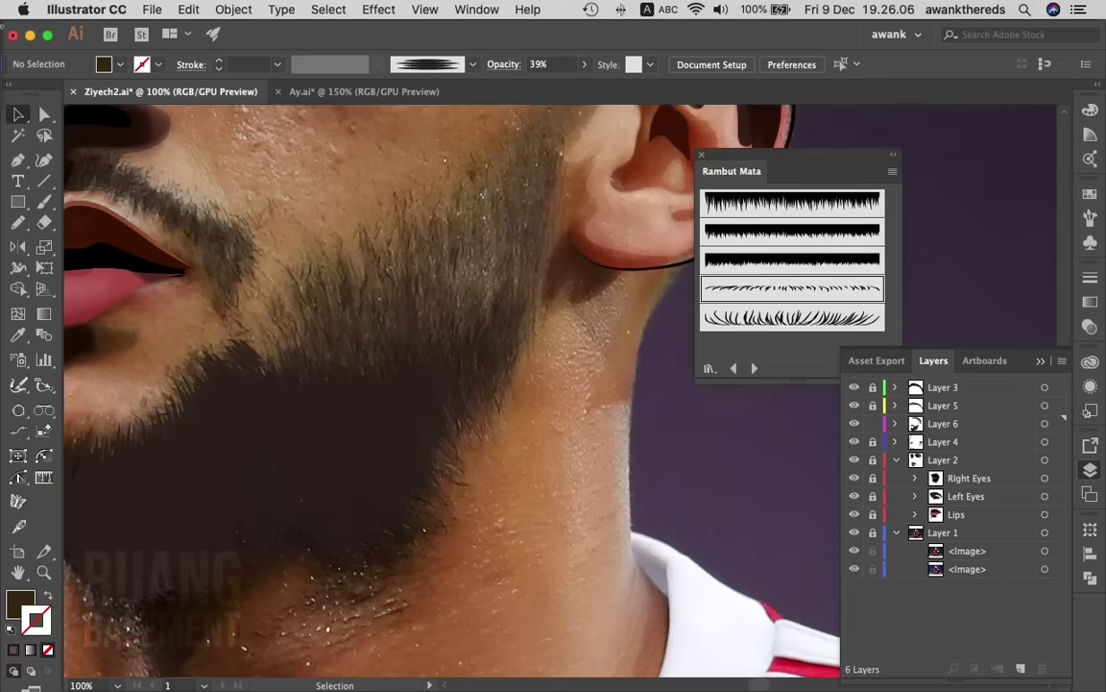
pyautogui.click(854, 532)
pyautogui.click(854, 532)
pyautogui.hscroll(5, 404, 355)
pyautogui.press('n')
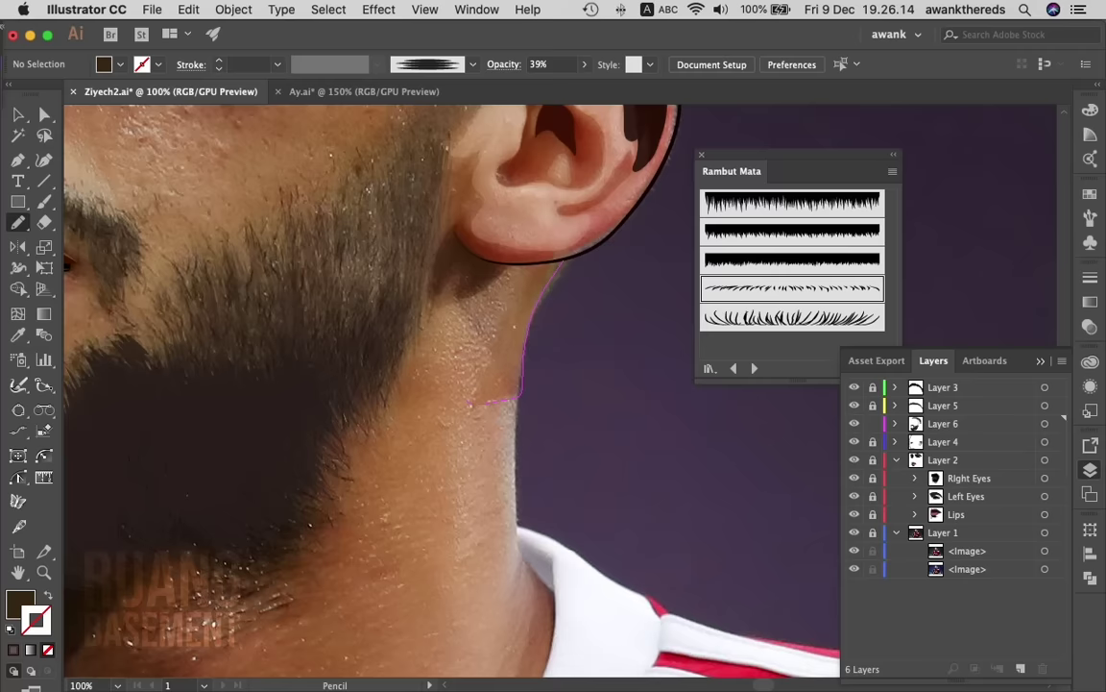
# - Draw a narrow neck-edge shadow filled reddish-brown at 22% opacity, then zoom out to 66.67%
pyautogui.moveTo(557, 274)
pyautogui.mouseDown()
pyautogui.moveTo(471, 405)
pyautogui.moveTo(528, 264)
pyautogui.mouseUp()
pyautogui.press('i')
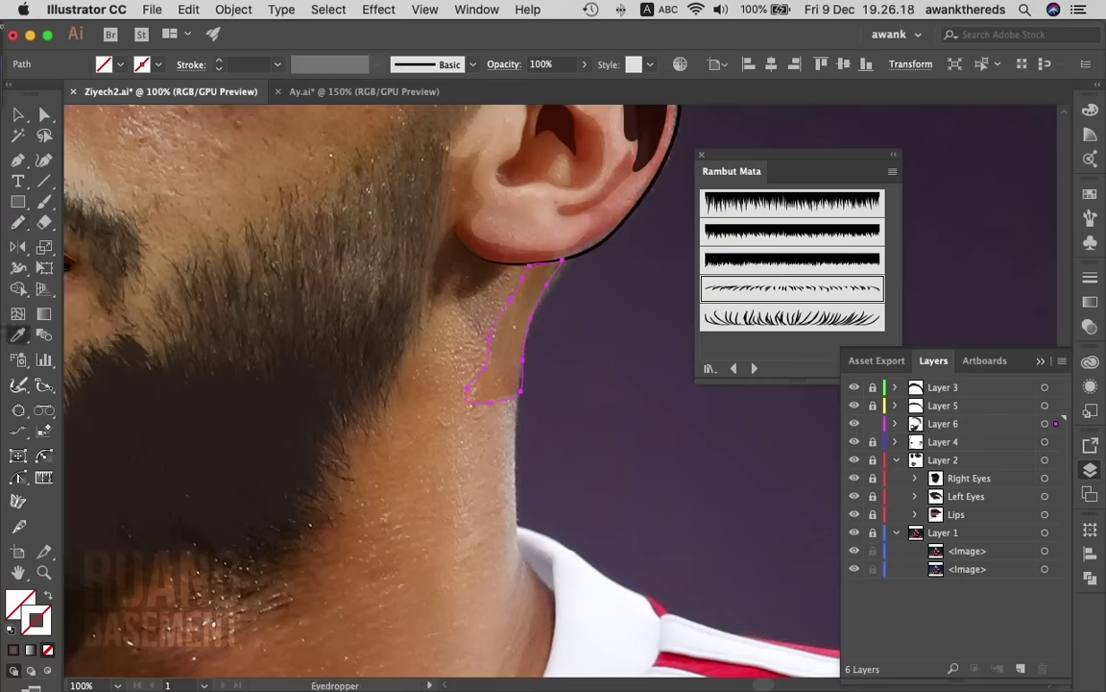
pyautogui.click(451, 288)
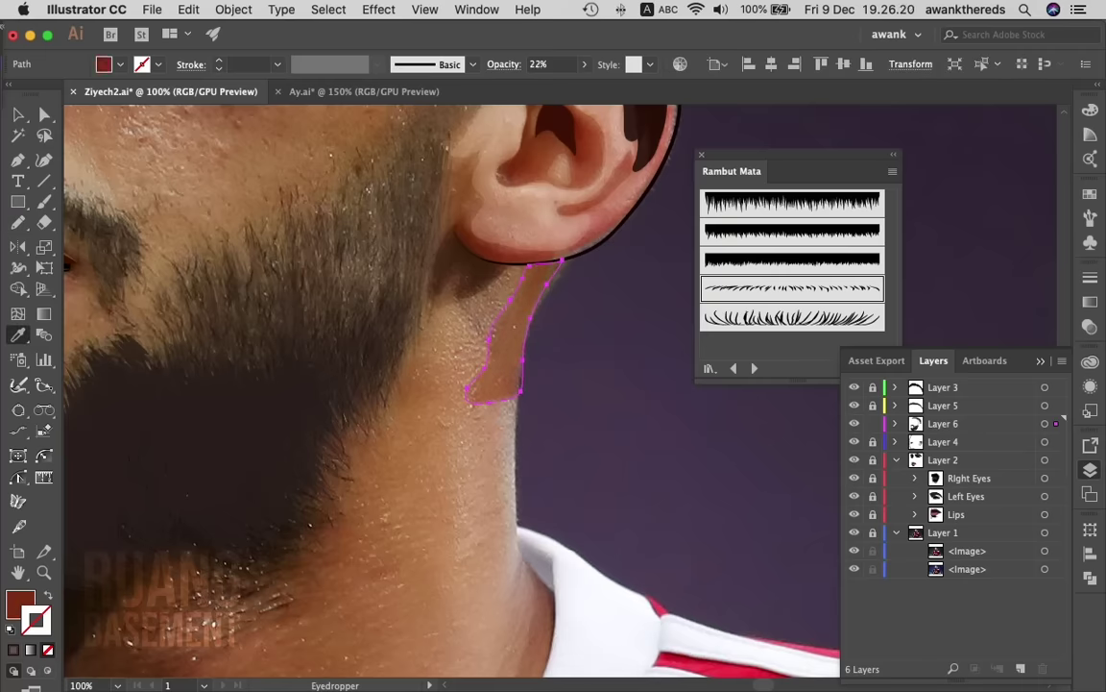
pyautogui.press('v')
pyautogui.hotkey('ctrl', 'shift', 'a')
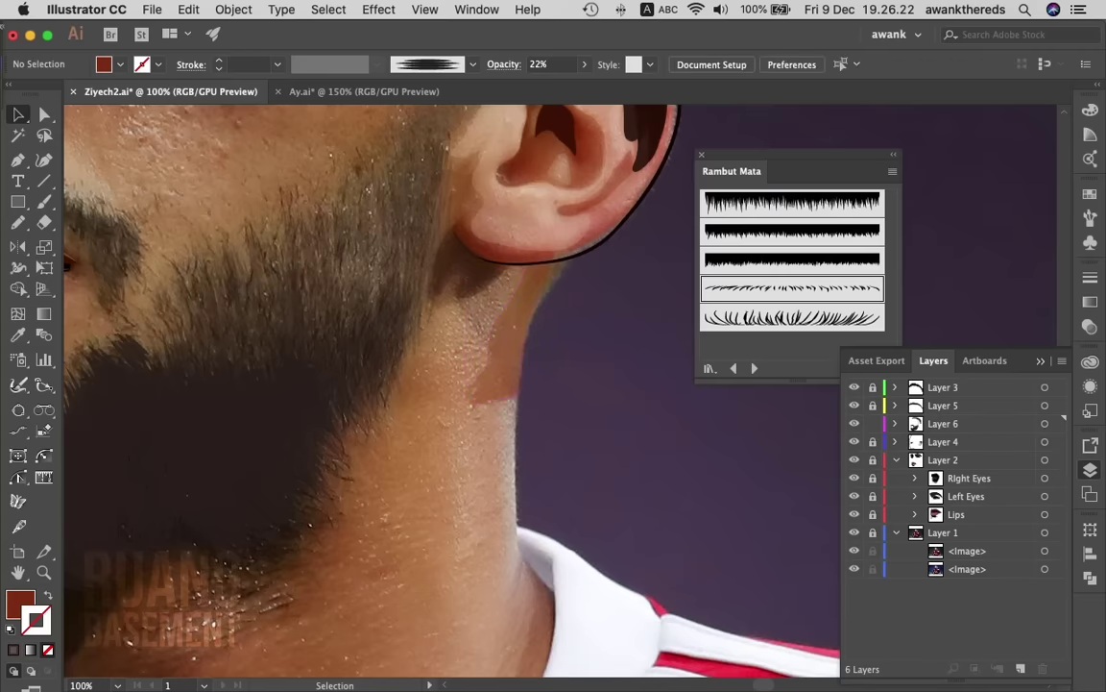
pyautogui.press('z')
pyautogui.hotkey('ctrl', '-')
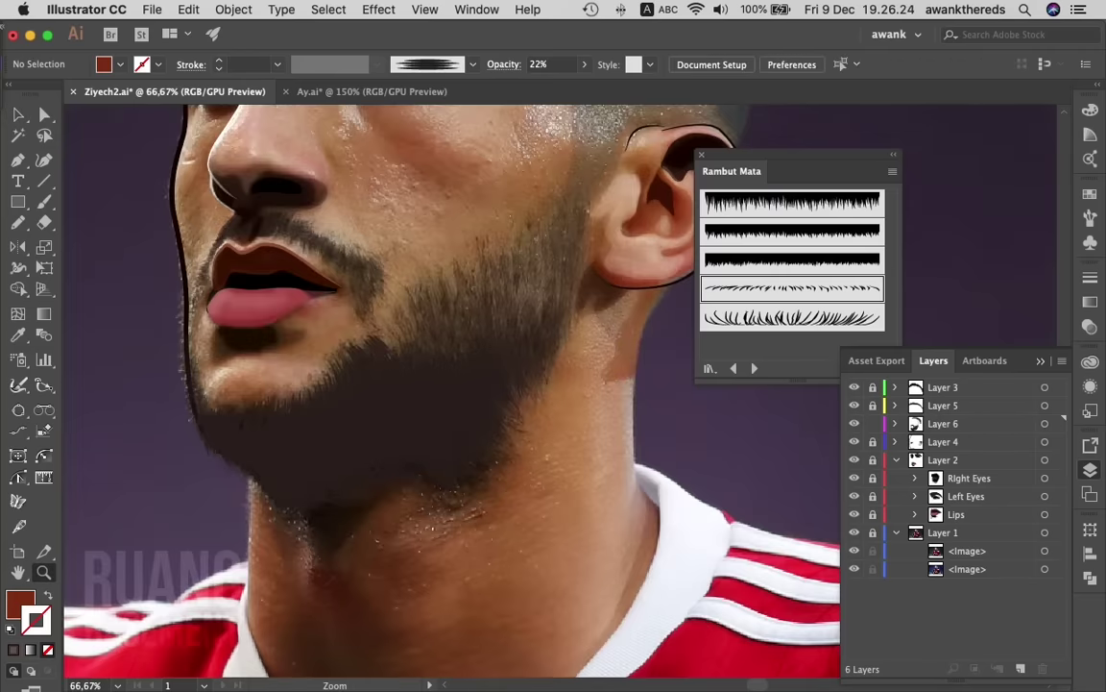
pyautogui.scroll(-2, 451, 384)
pyautogui.hscroll(2, 452, 385)
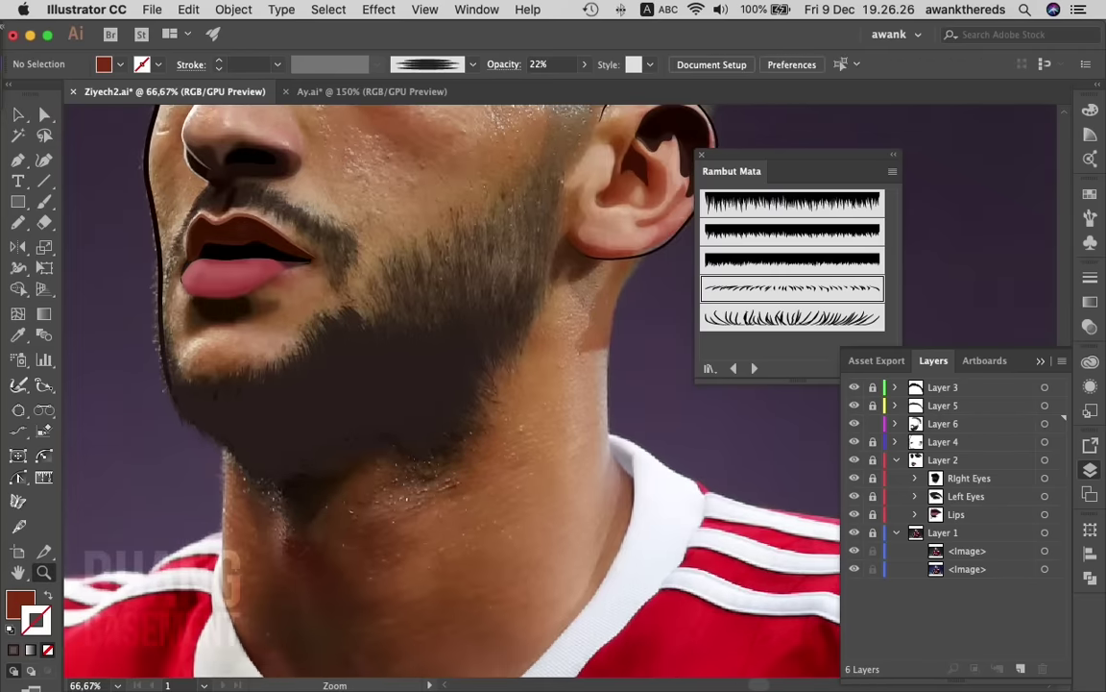
# - Trace a closed Pencil shadow shape along the jaw and down the neck
pyautogui.press('n')
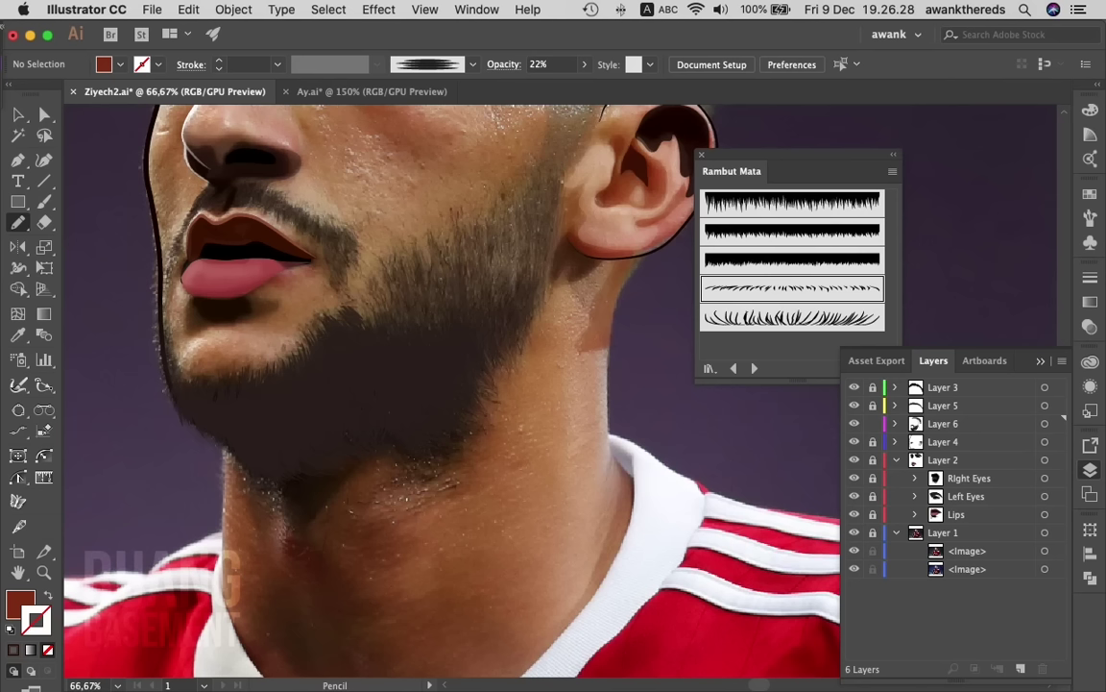
pyautogui.moveTo(159, 356)
pyautogui.mouseDown()
pyautogui.moveTo(240, 492)
pyautogui.moveTo(274, 485)
pyautogui.mouseUp()
pyautogui.moveTo(274, 485)
pyautogui.mouseDown()
pyautogui.moveTo(266, 514)
pyautogui.moveTo(348, 671)
pyautogui.moveTo(365, 586)
pyautogui.moveTo(315, 519)
pyautogui.moveTo(376, 456)
pyautogui.moveTo(408, 477)
pyautogui.mouseUp()
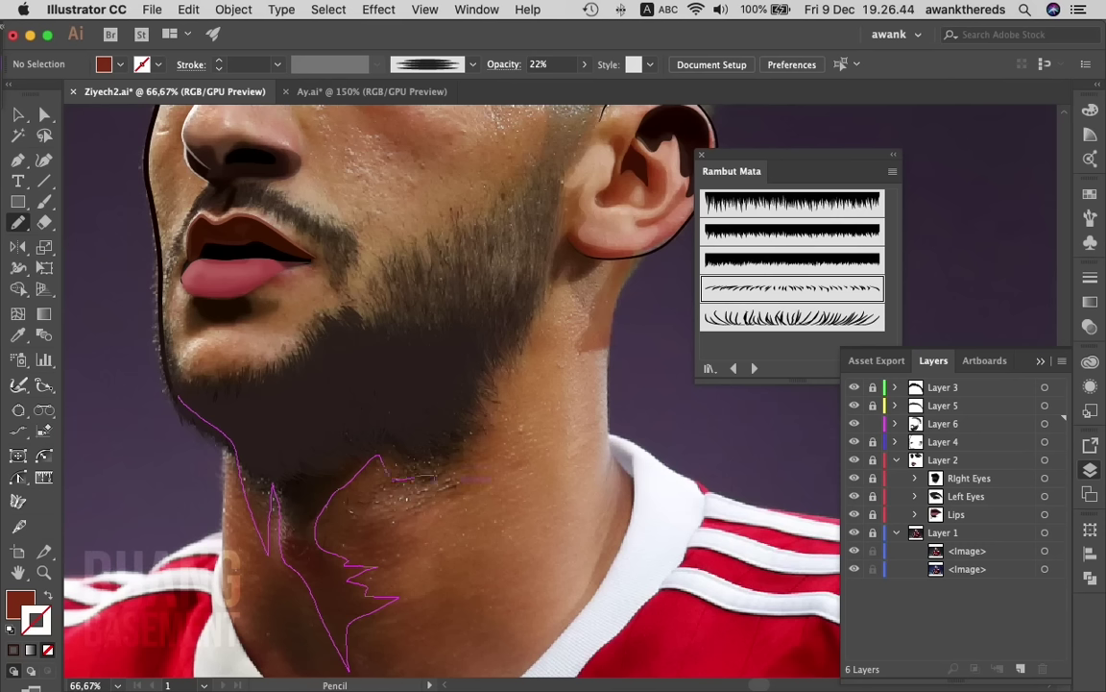
pyautogui.moveTo(490, 478)
pyautogui.mouseDown()
pyautogui.moveTo(460, 317)
pyautogui.moveTo(267, 360)
pyautogui.moveTo(179, 394)
pyautogui.mouseUp()
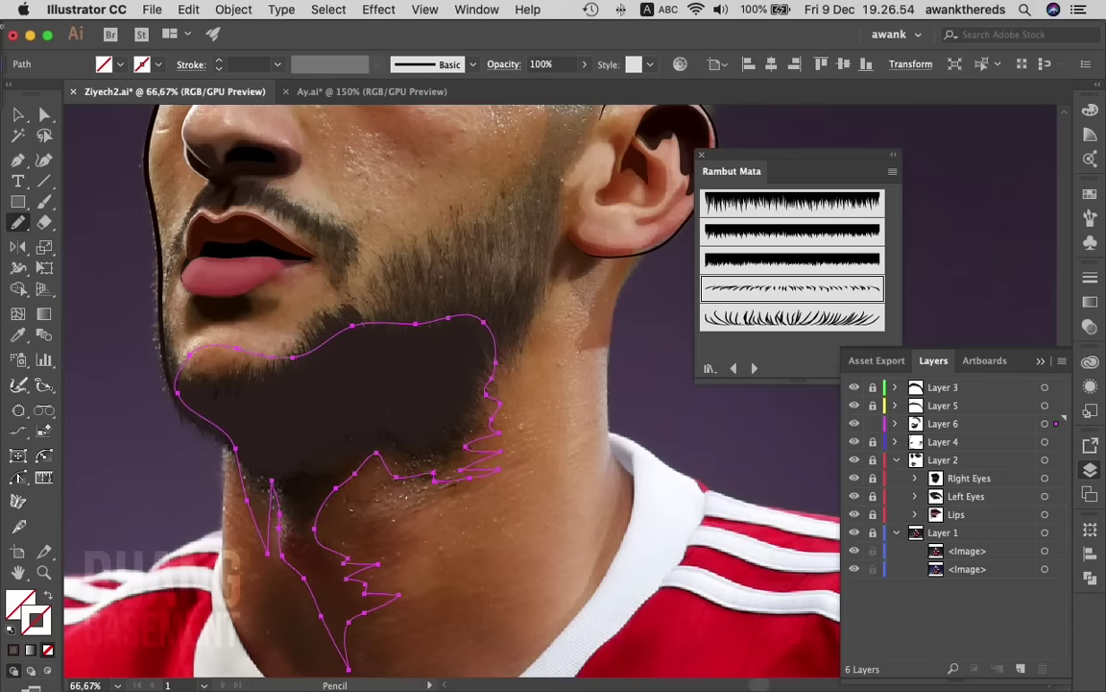
# - Give the shadow the beard's 39% dark-brown fill, send it to back, and hide the reference photo
pyautogui.press('i')
pyautogui.click(236, 192)
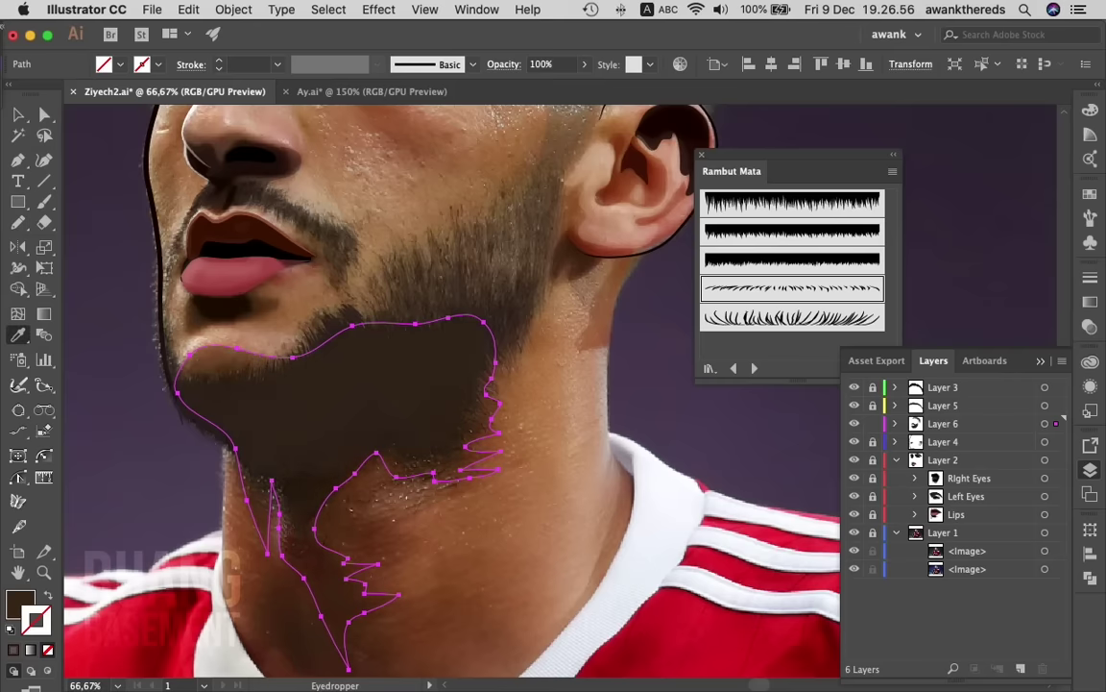
pyautogui.rightClick(494, 360)
pyautogui.moveTo(534, 609)
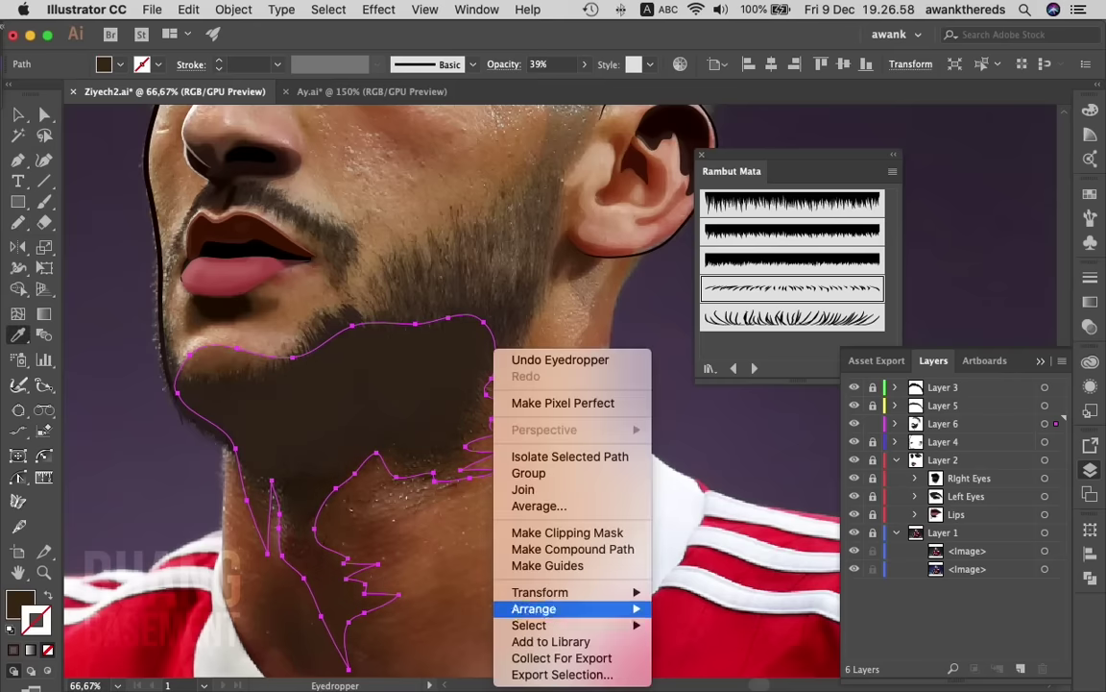
pyautogui.click(707, 648)
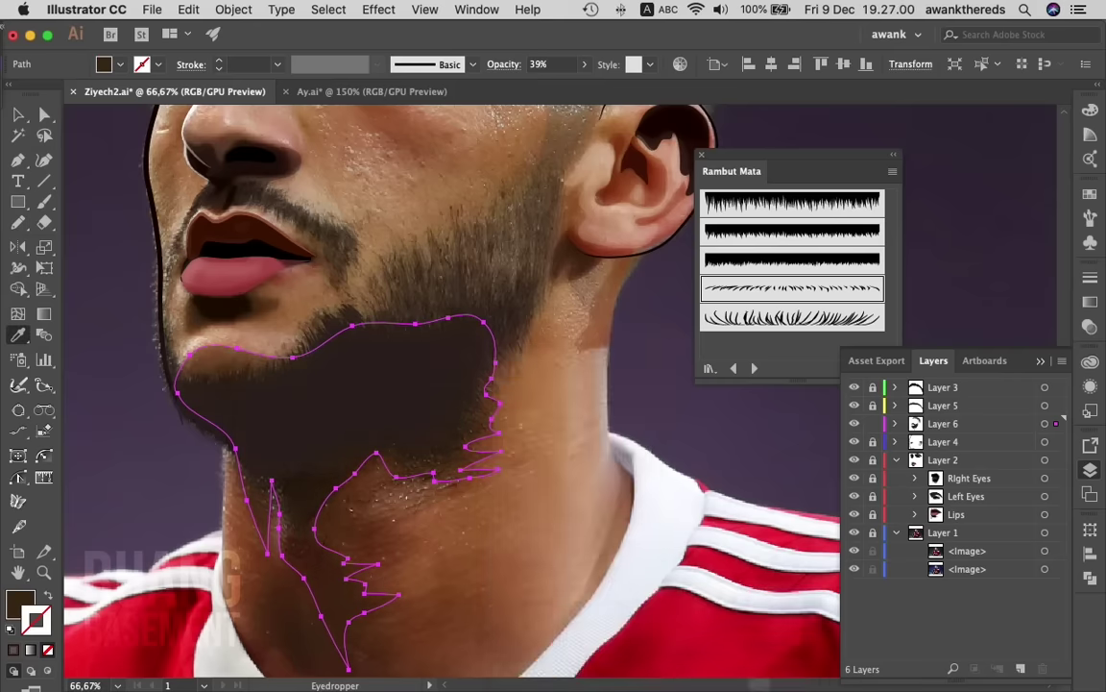
pyautogui.click(854, 533)
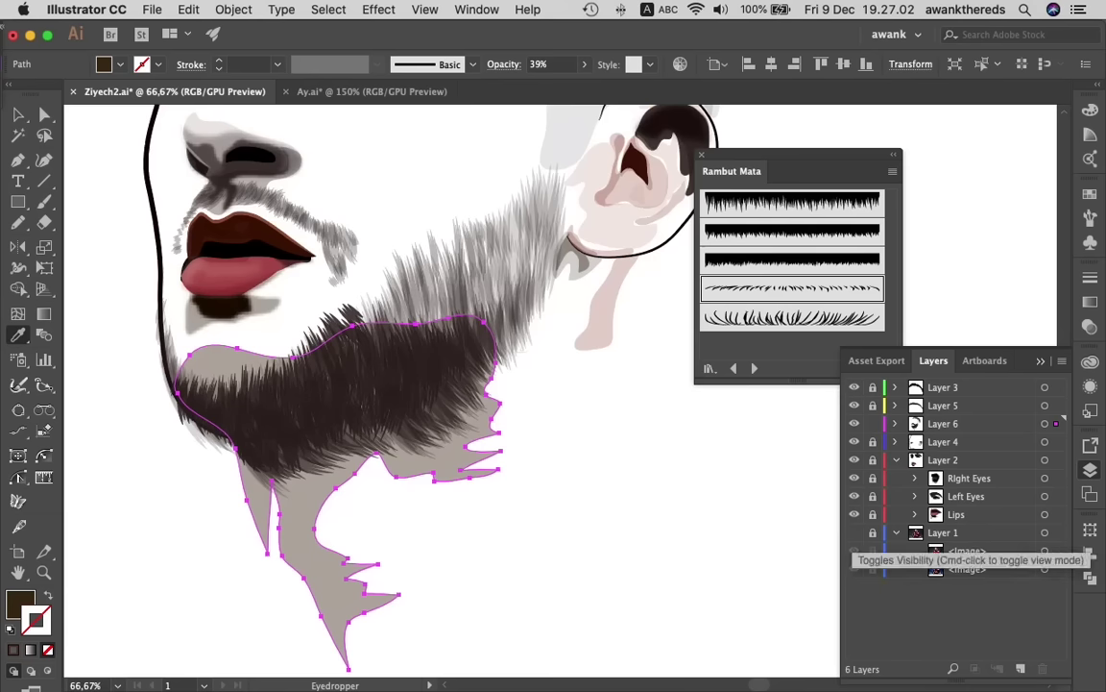
# - Apply a 7.5-pixel Gaussian Blur to the neck shadow, checking it with Preview
pyautogui.click(379, 9)
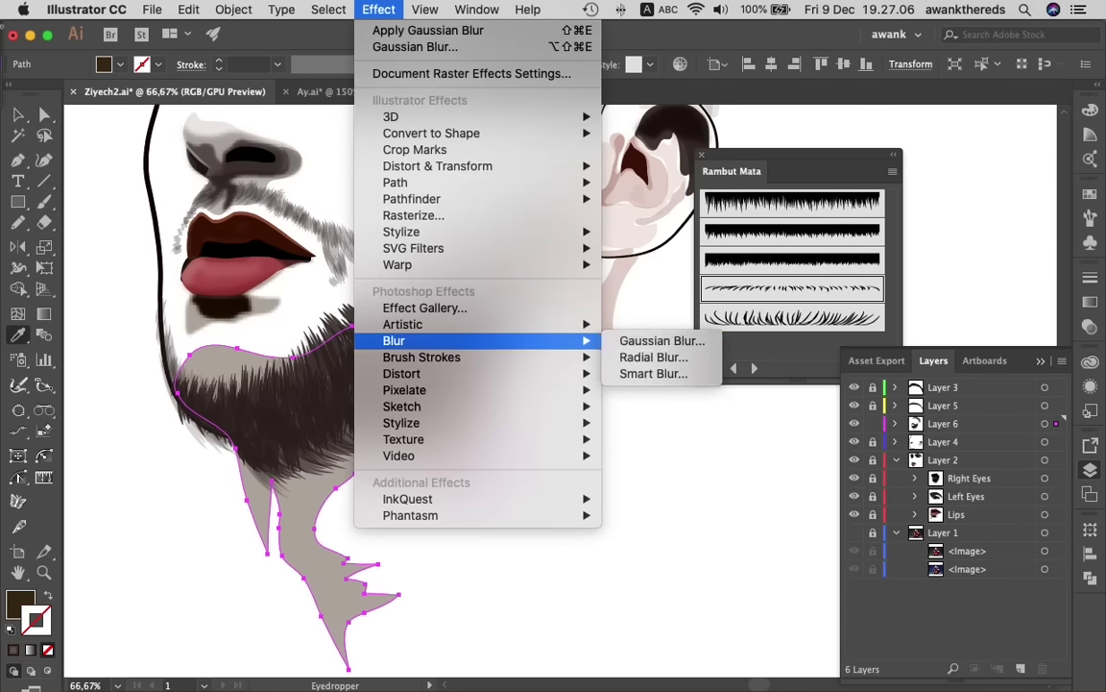
pyautogui.click(662, 341)
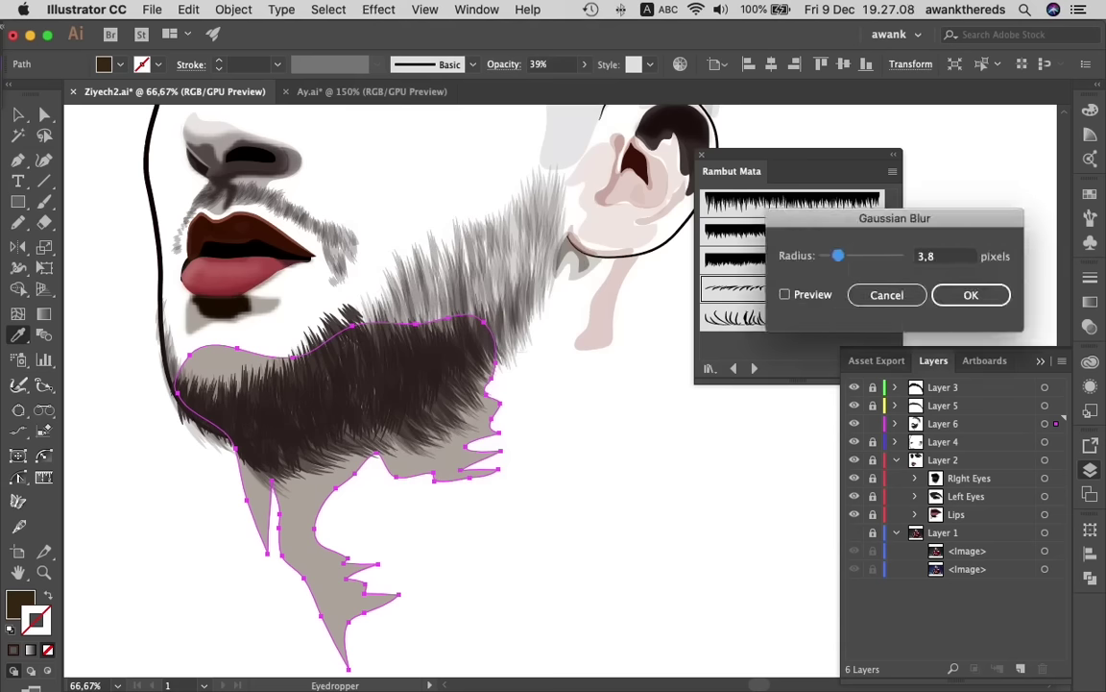
pyautogui.moveTo(845, 255); pyautogui.dragTo(834, 255)
pyautogui.click(785, 294)
pyautogui.click(785, 294)
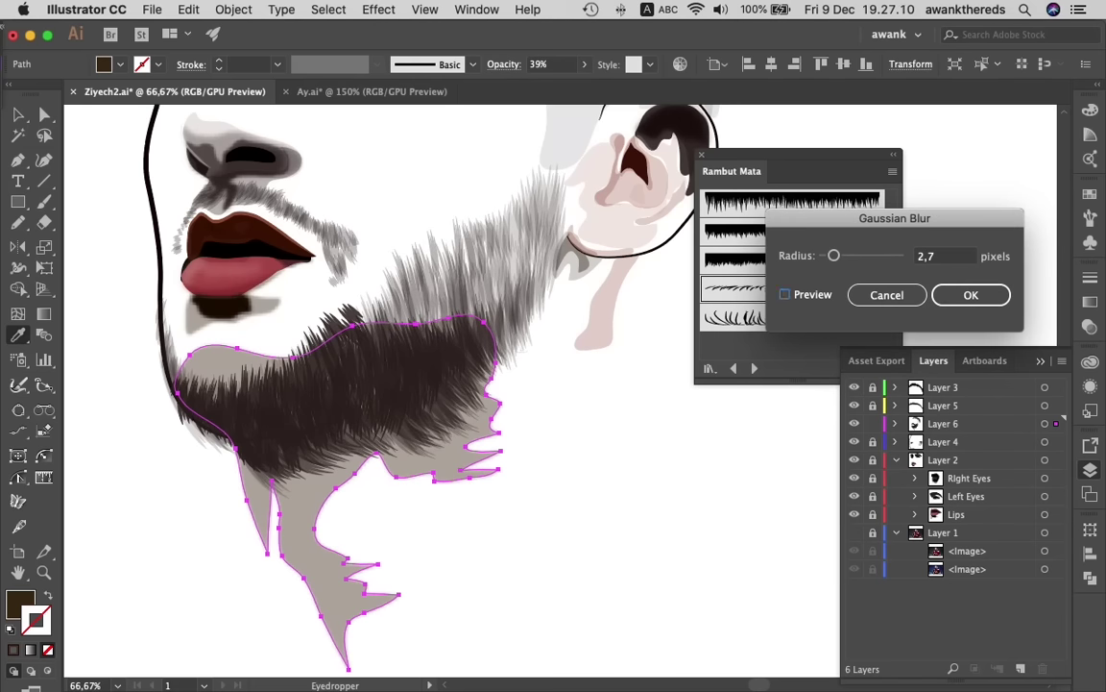
pyautogui.click(785, 294)
pyautogui.moveTo(833, 256); pyautogui.dragTo(848, 256)
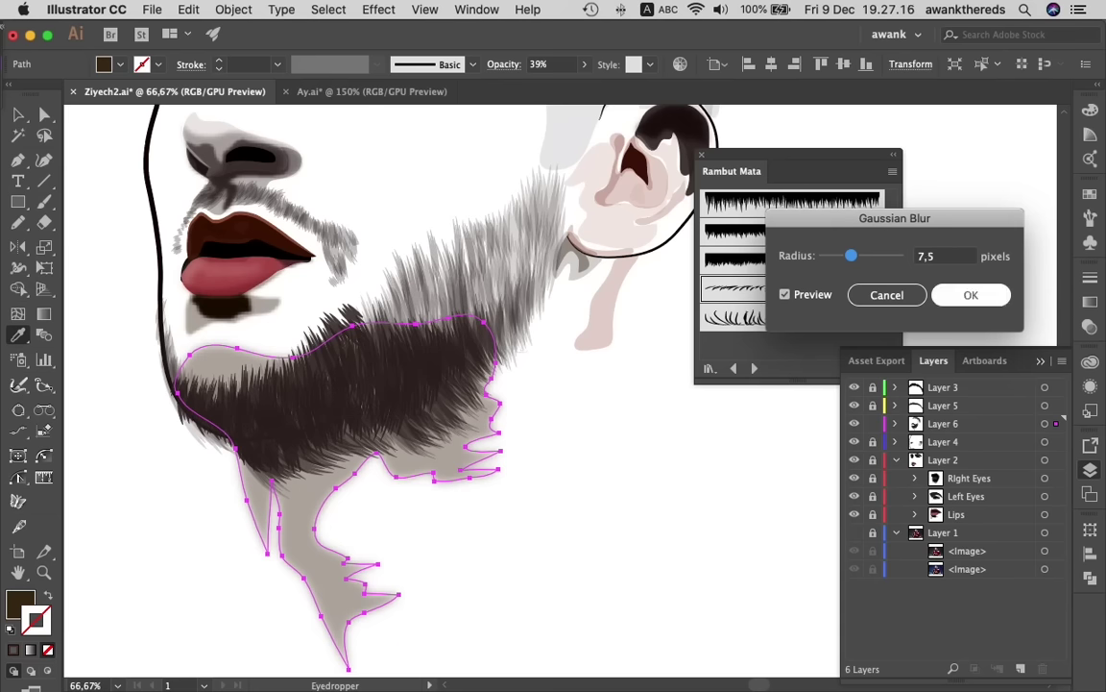
pyautogui.press('Return')
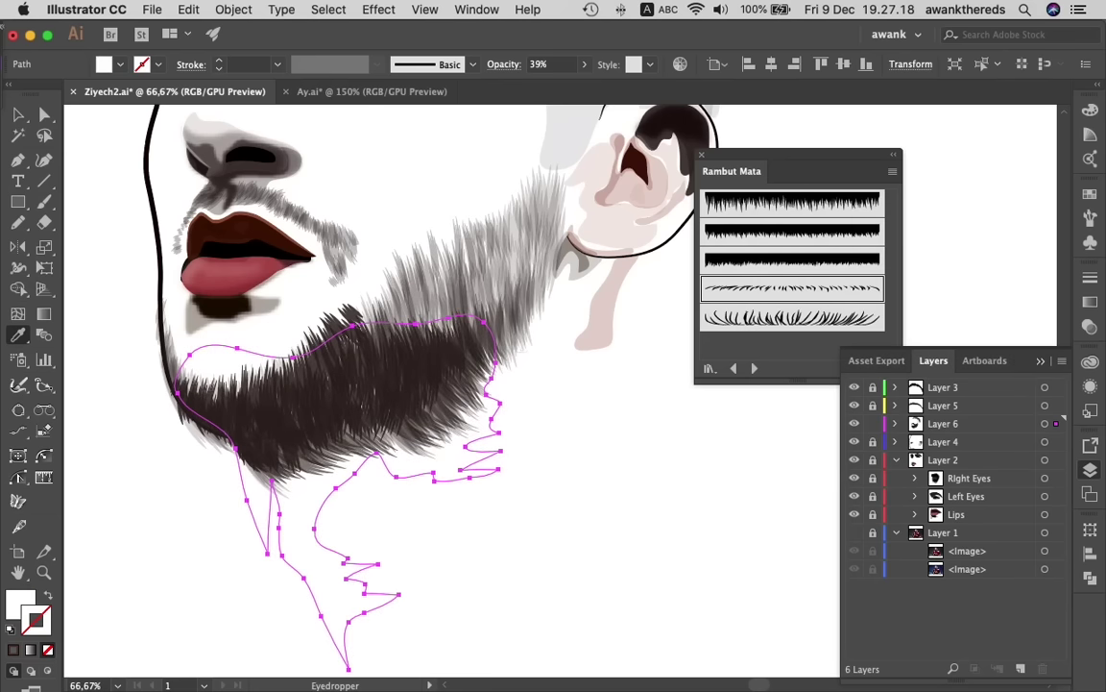
# - Deselect the blurred shadow and show the reference photo layer again
pyautogui.press('v')
pyautogui.press('super+shift+a')
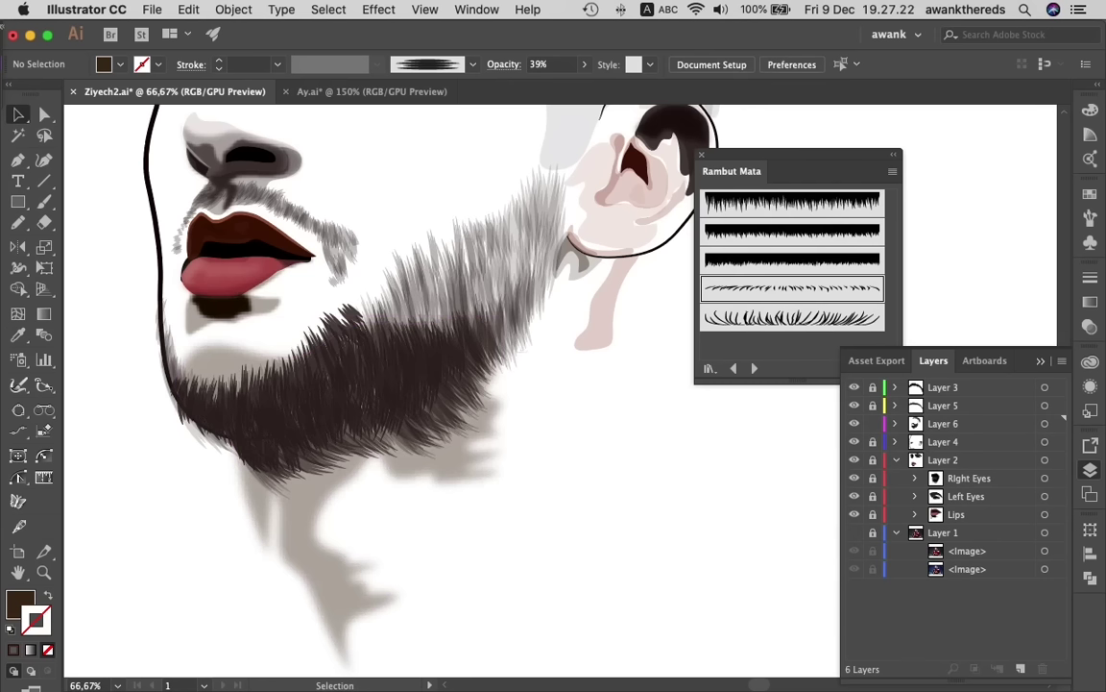
pyautogui.click(854, 551)
# - Trace a second, smaller Pencil shadow outline across the lower beard and jaw
pyautogui.press('n')
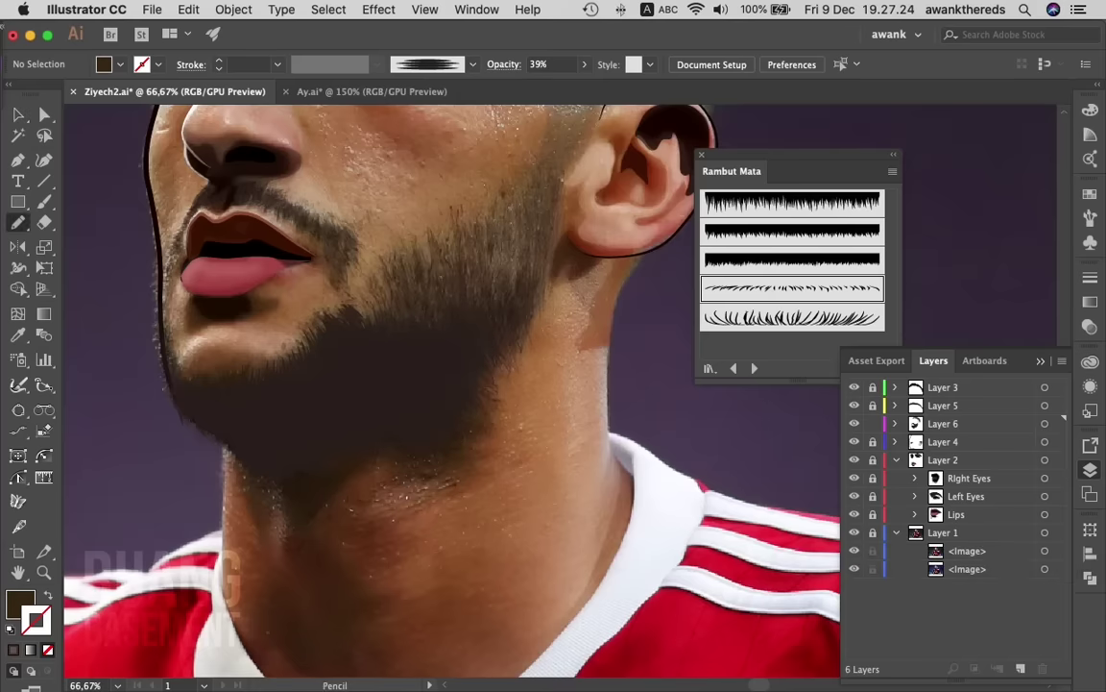
pyautogui.moveTo(192, 409); pyautogui.dragTo(258, 524)
pyautogui.moveTo(267, 459)
pyautogui.mouseDown()
pyautogui.moveTo(287, 543)
pyautogui.moveTo(372, 448)
pyautogui.moveTo(464, 403)
pyautogui.moveTo(317, 371)
pyautogui.moveTo(187, 382)
pyautogui.moveTo(192, 405)
pyautogui.mouseUp()
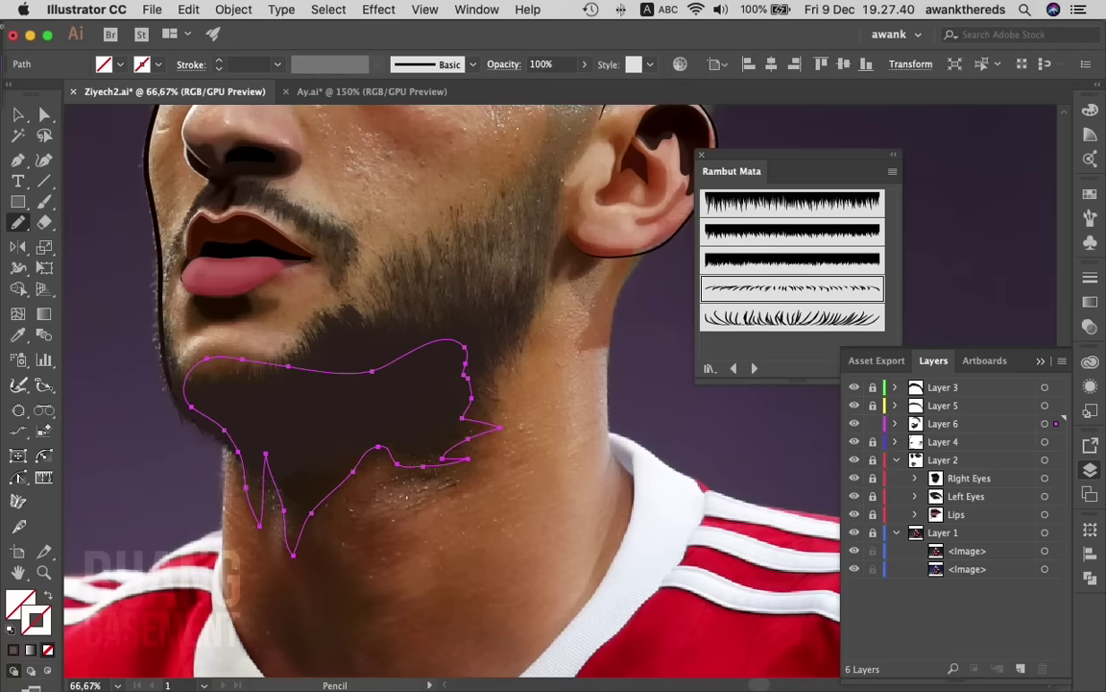
# - Hide the reference photo and give the new shape the 39% dark-brown fill
pyautogui.click(854, 550)
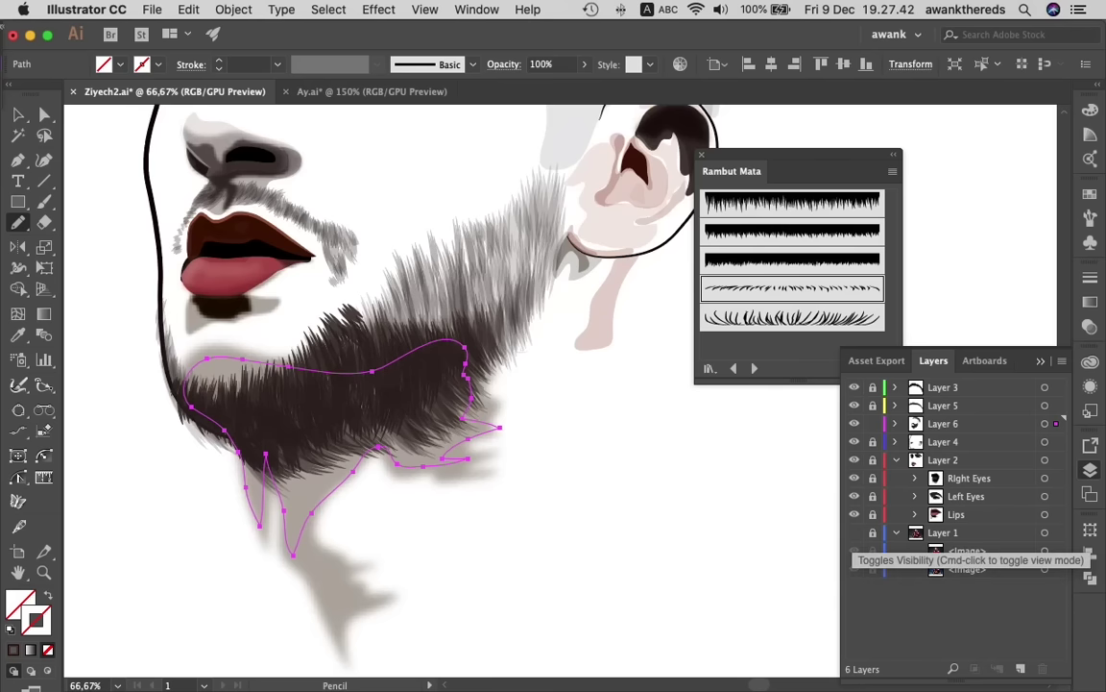
pyautogui.press('i')
pyautogui.click(216, 337)
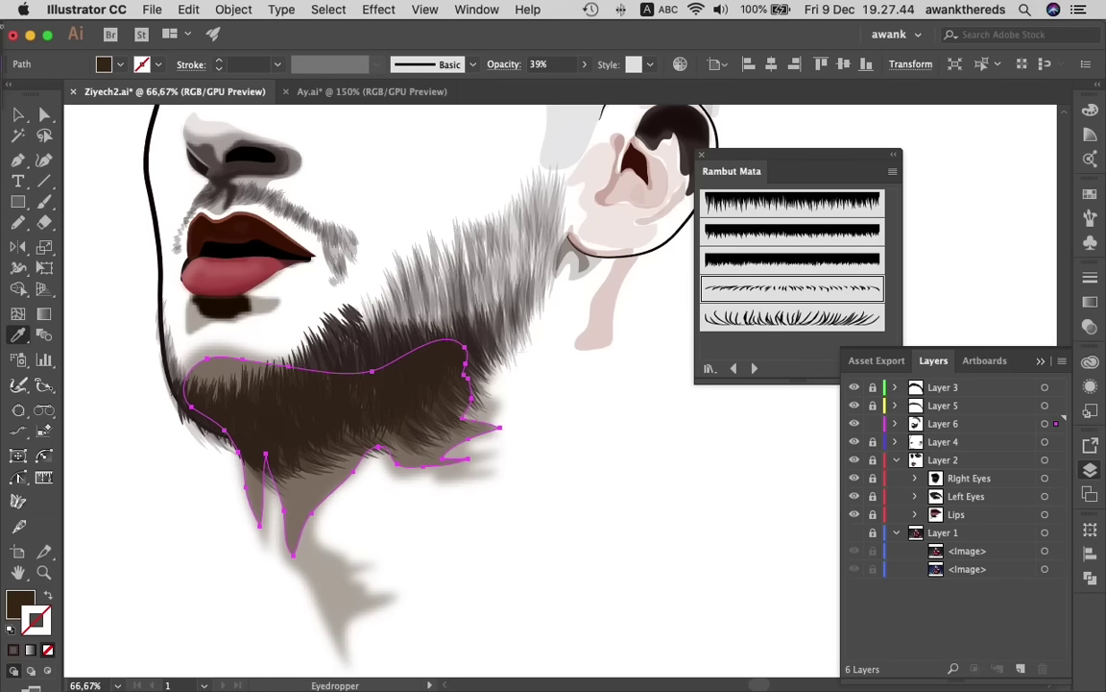
# - Apply a 3.8-pixel Gaussian Blur with Preview to the second shadow
pyautogui.press('v')
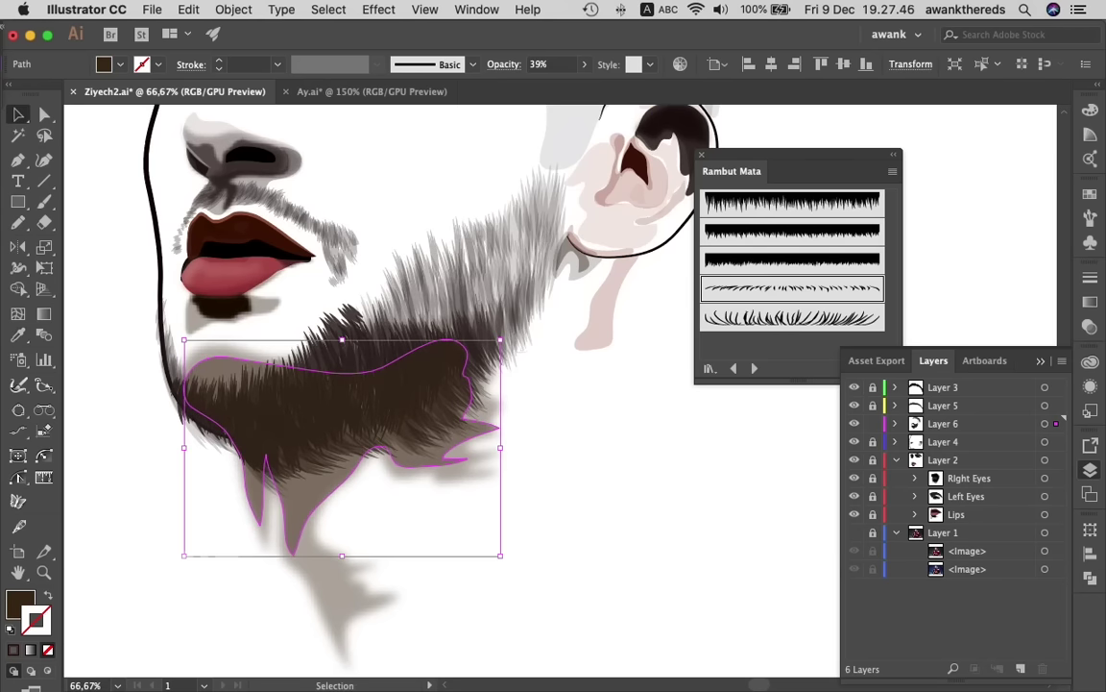
pyautogui.click(378, 9)
pyautogui.moveTo(394, 340)
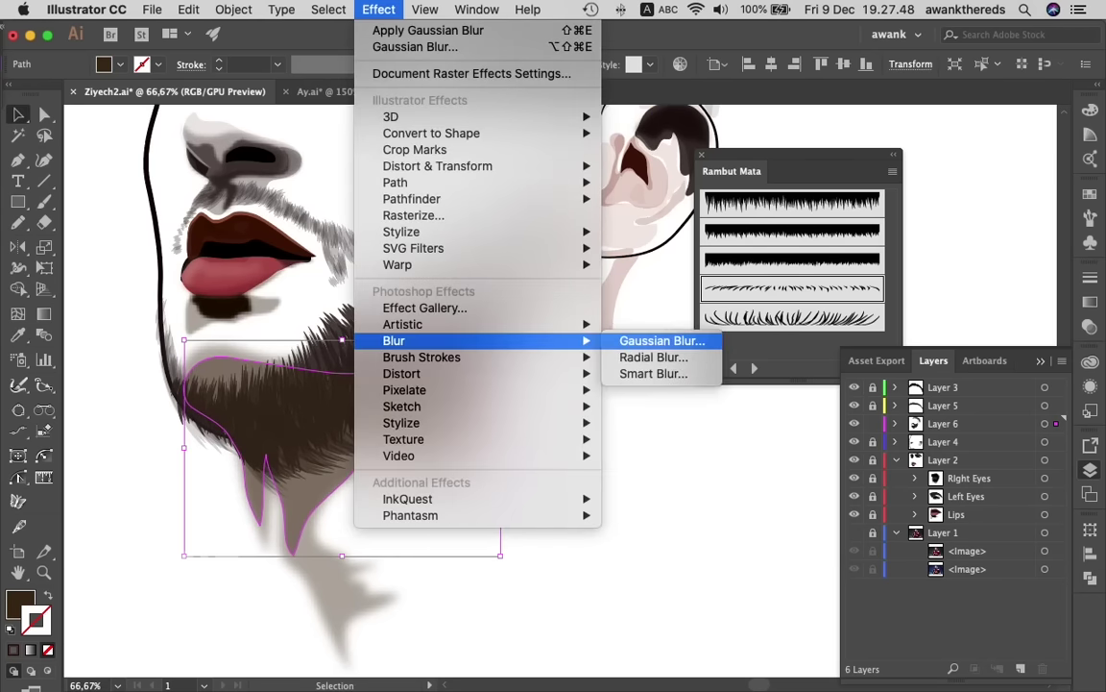
pyautogui.click(662, 340)
pyautogui.click(785, 294)
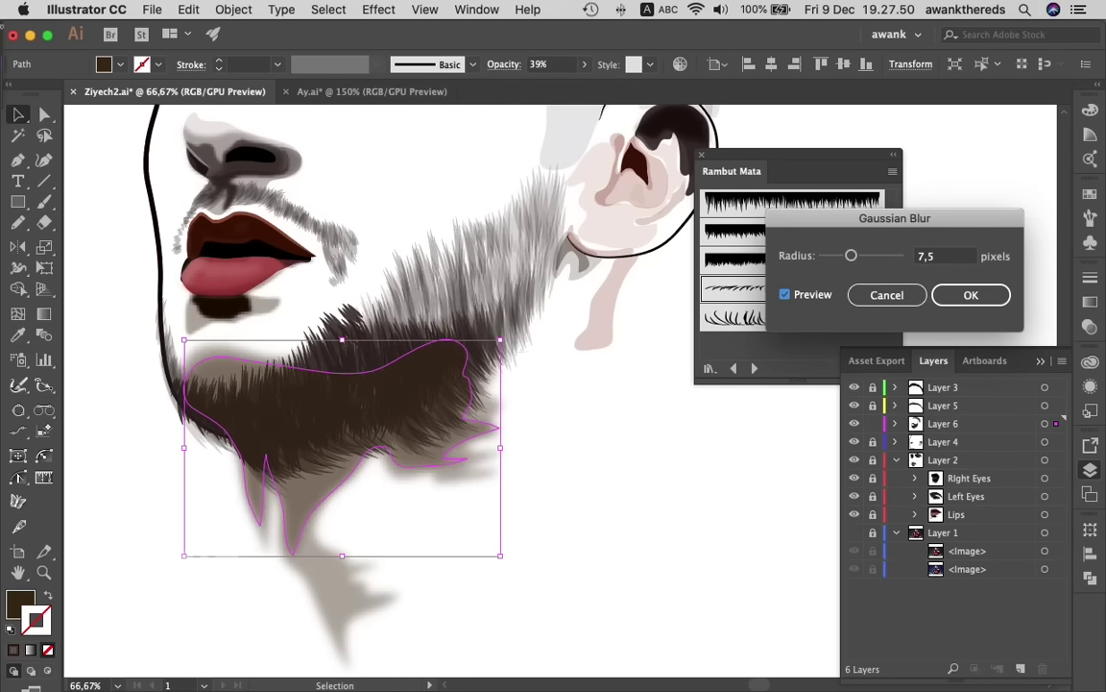
pyautogui.moveTo(851, 256); pyautogui.dragTo(838, 256)
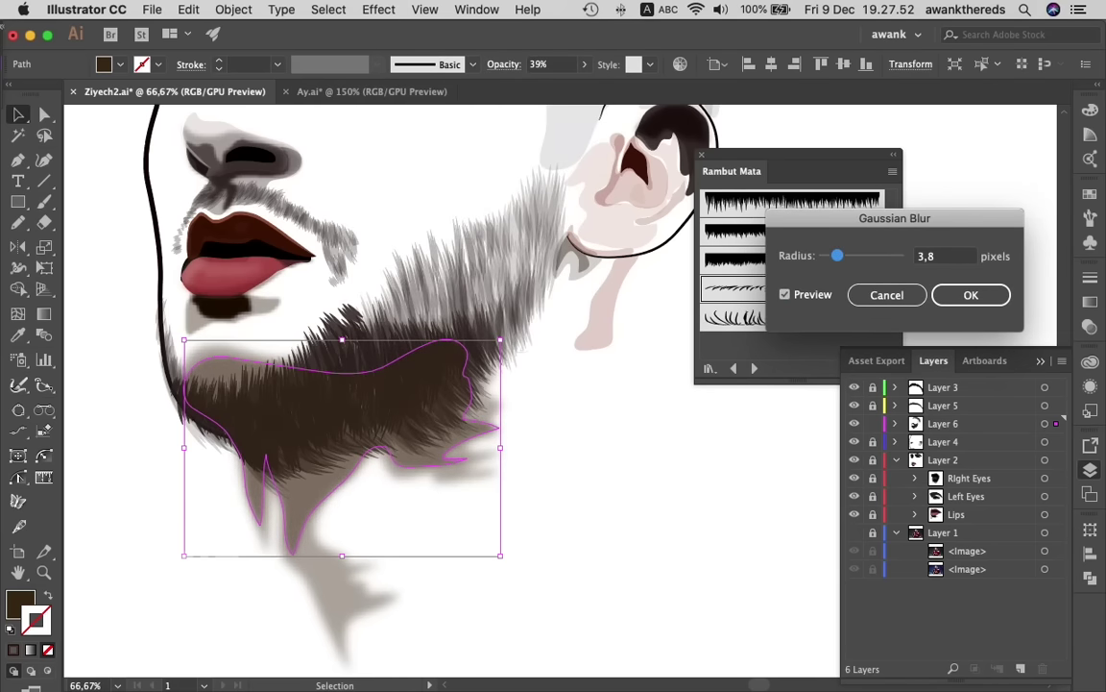
pyautogui.press('Return')
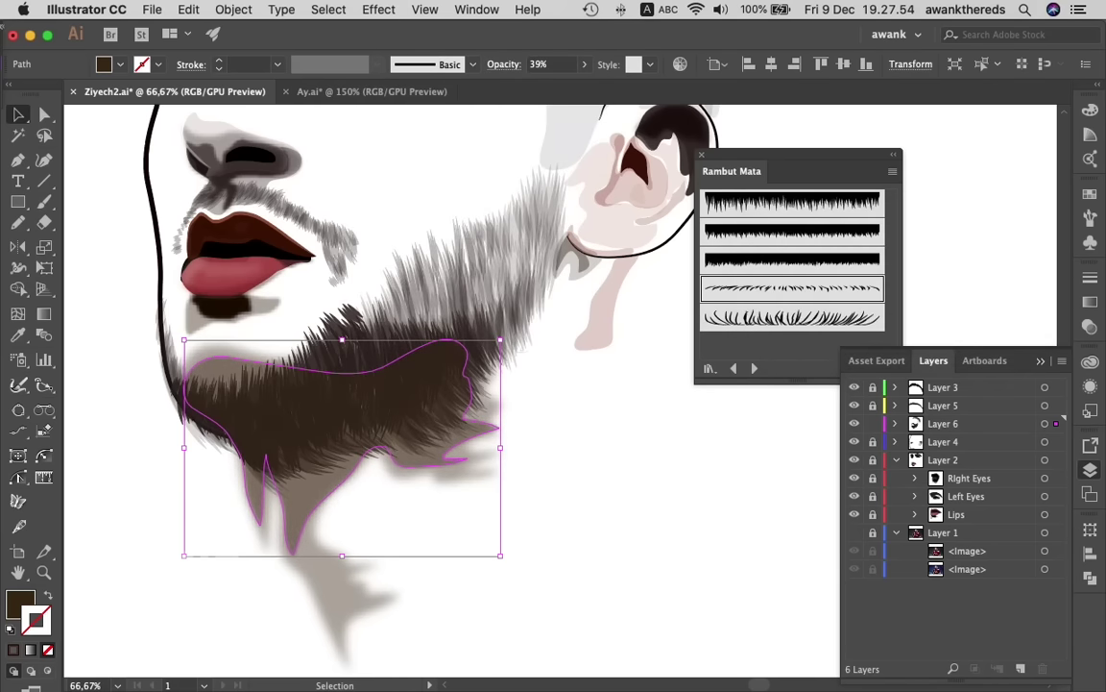
# - Deselect everything and save Ziyech2.ai
pyautogui.hotkey('ctrl', 'shift', 'a')
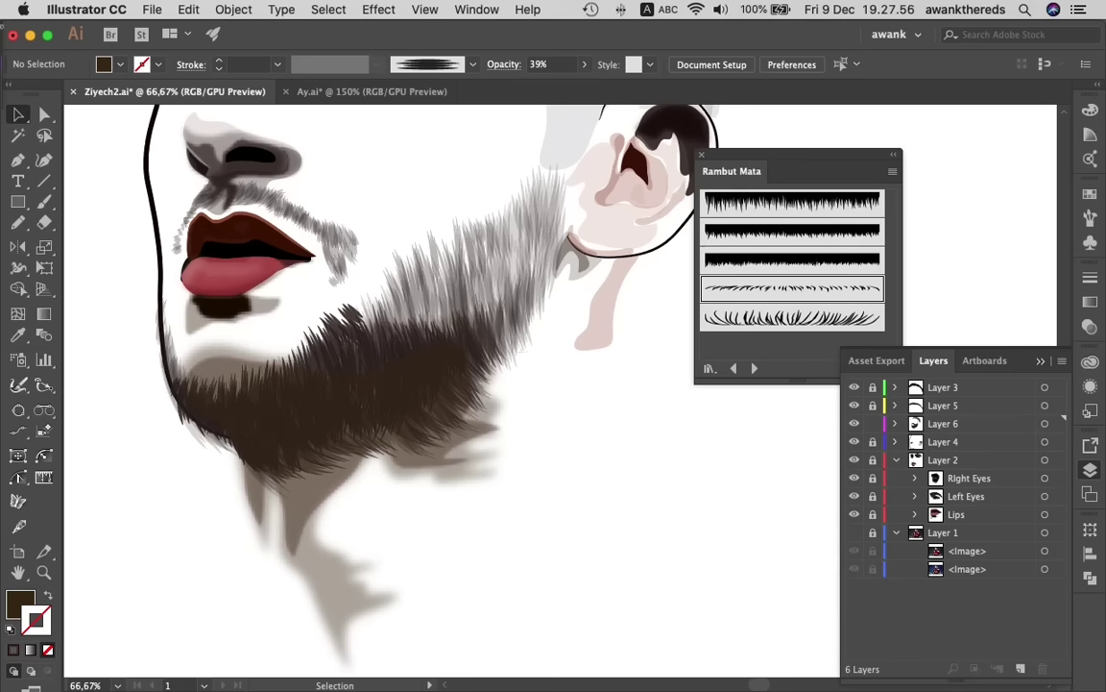
pyautogui.click(151, 9)
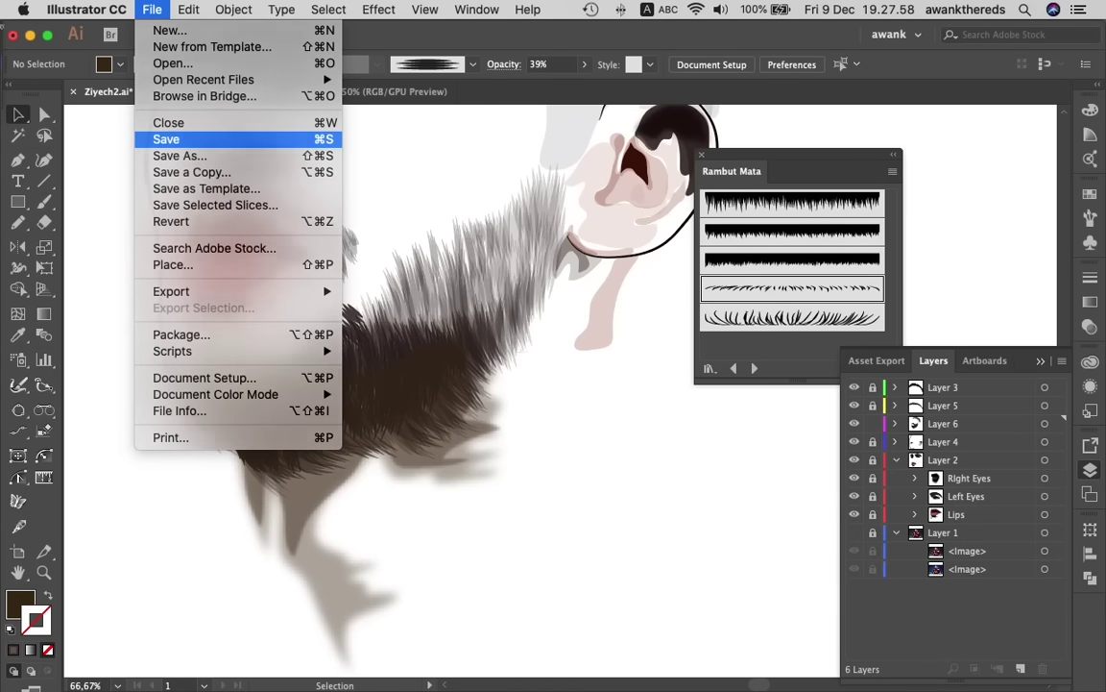
pyautogui.click(167, 140)
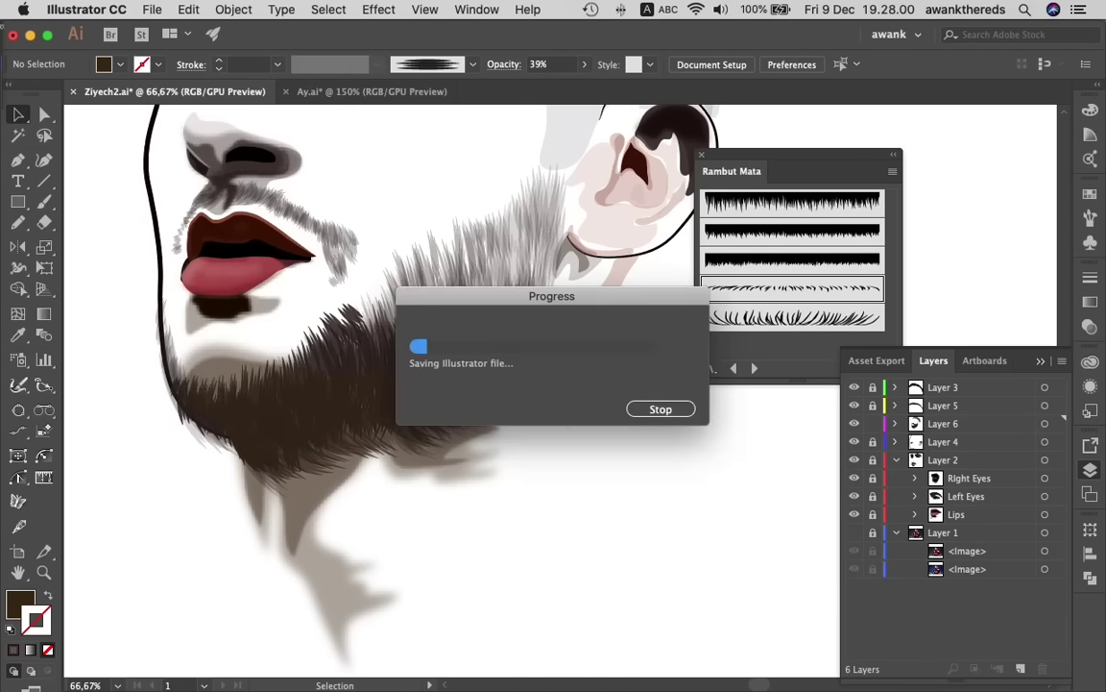
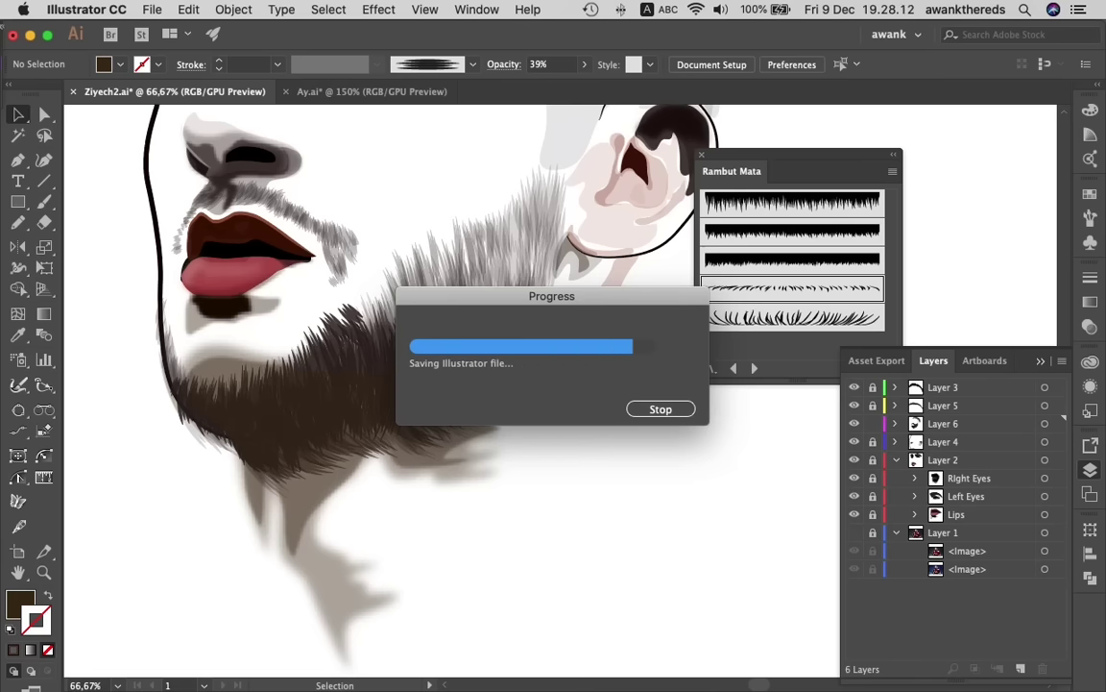
# - Redraw the beard shading edges along the jawline and beard bottom, pulling the right edge toward the ear
pyautogui.scroll(3, 384, 384)
pyautogui.scroll(5, 384, 384)
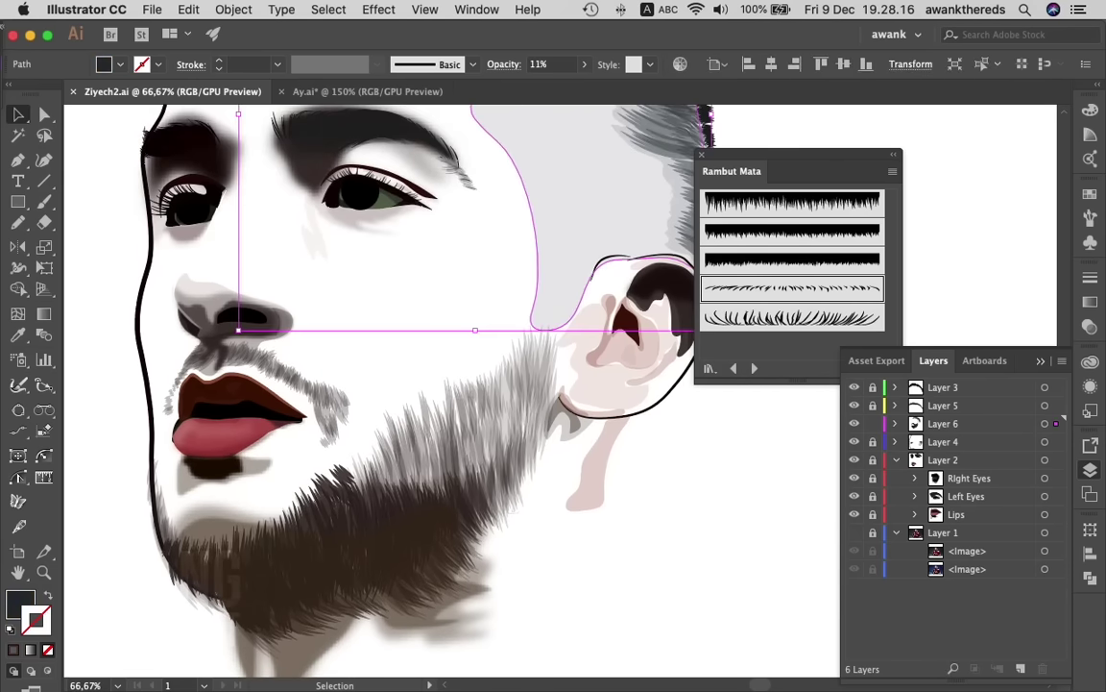
pyautogui.press('n')
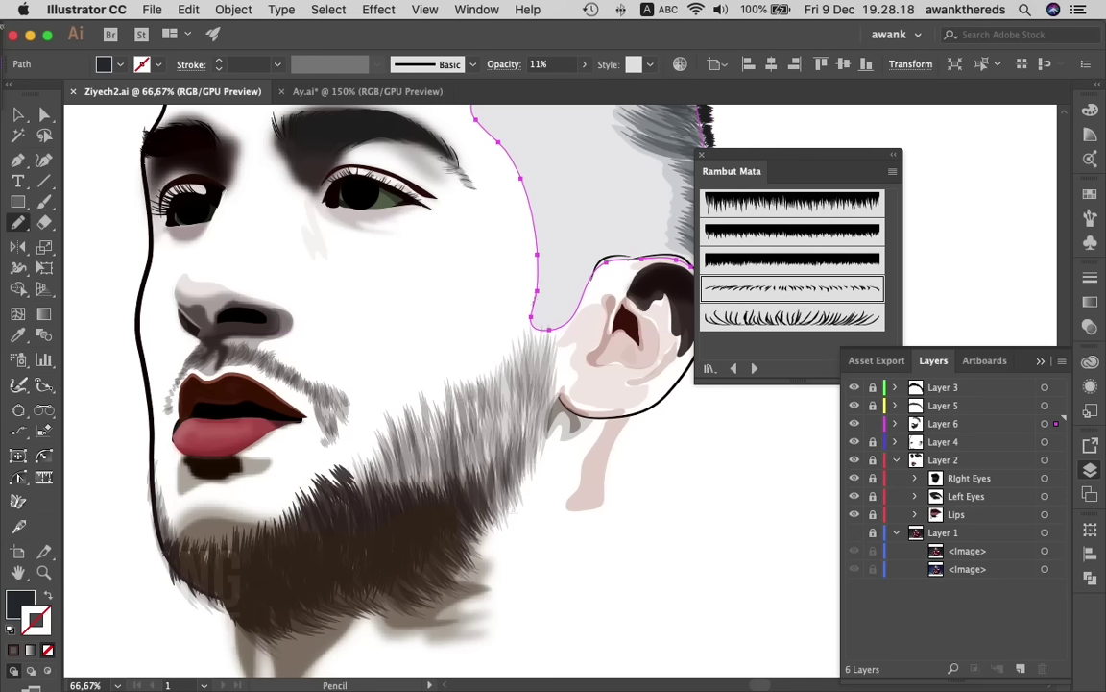
pyautogui.moveTo(532, 331); pyautogui.dragTo(429, 438)
pyautogui.moveTo(367, 498); pyautogui.dragTo(474, 506)
pyautogui.moveTo(473, 420); pyautogui.dragTo(496, 326)
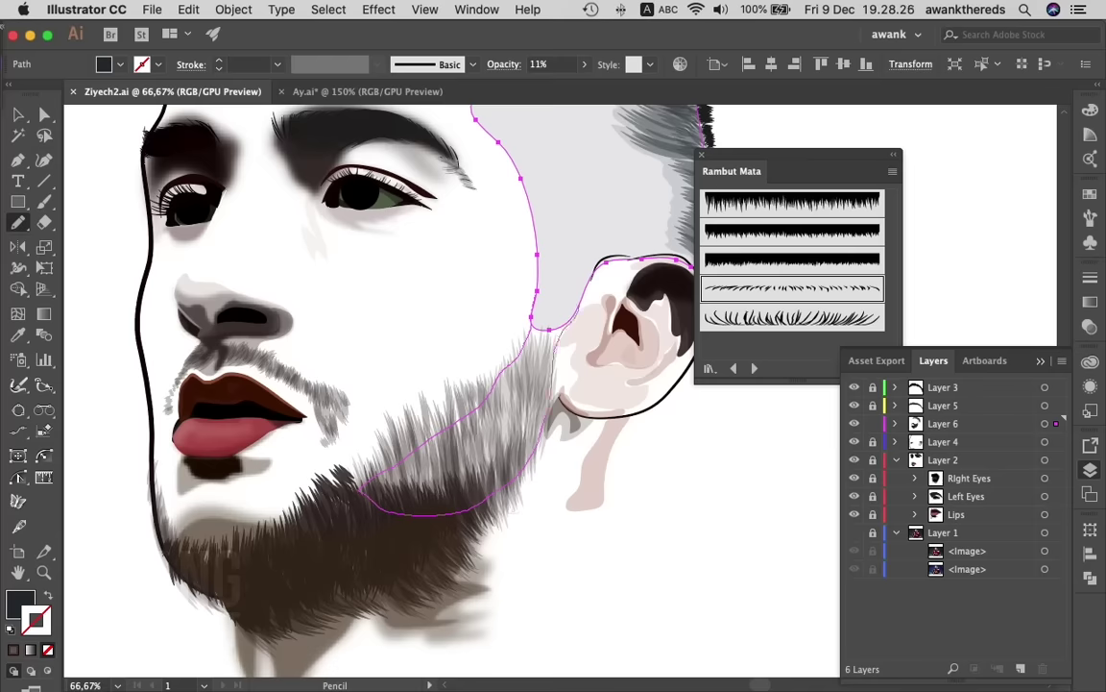
pyautogui.moveTo(569, 321); pyautogui.dragTo(492, 493)
# - Reselect the beard shading shape and redraw its upper edge along the jaw with the Pencil
pyautogui.press('v')
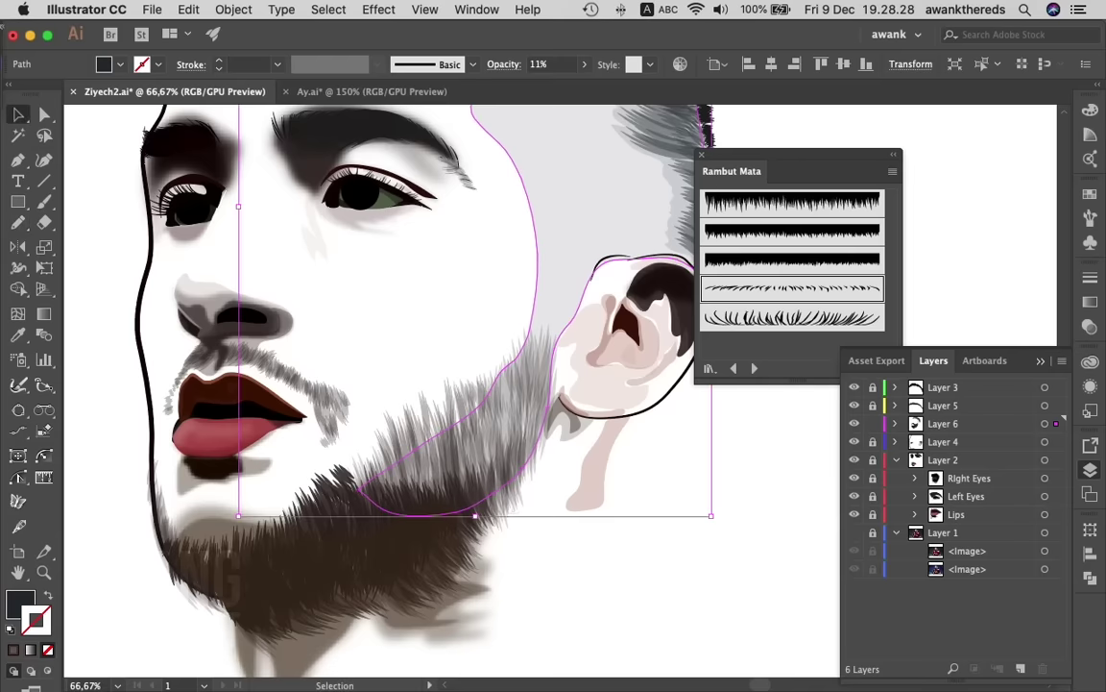
pyautogui.press('super+shift+a')
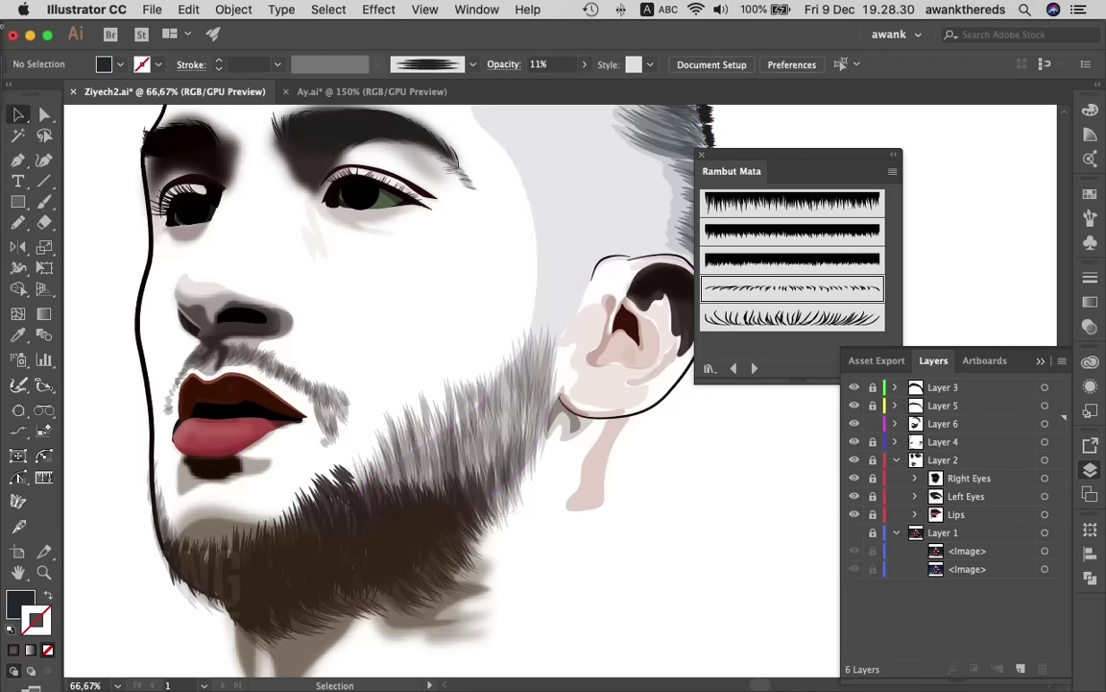
pyautogui.click(534, 288)
pyautogui.press('n')
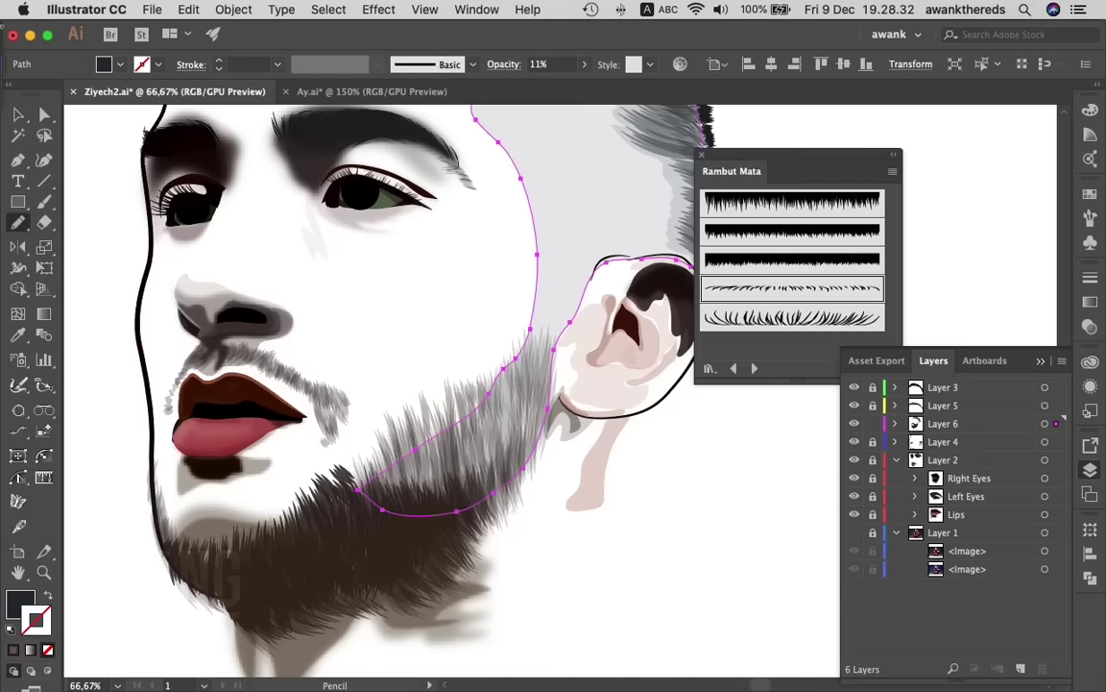
pyautogui.moveTo(416, 361)
pyautogui.mouseDown()
pyautogui.moveTo(319, 431)
pyautogui.moveTo(404, 461)
pyautogui.mouseUp()
pyautogui.moveTo(357, 490); pyautogui.dragTo(350, 492)
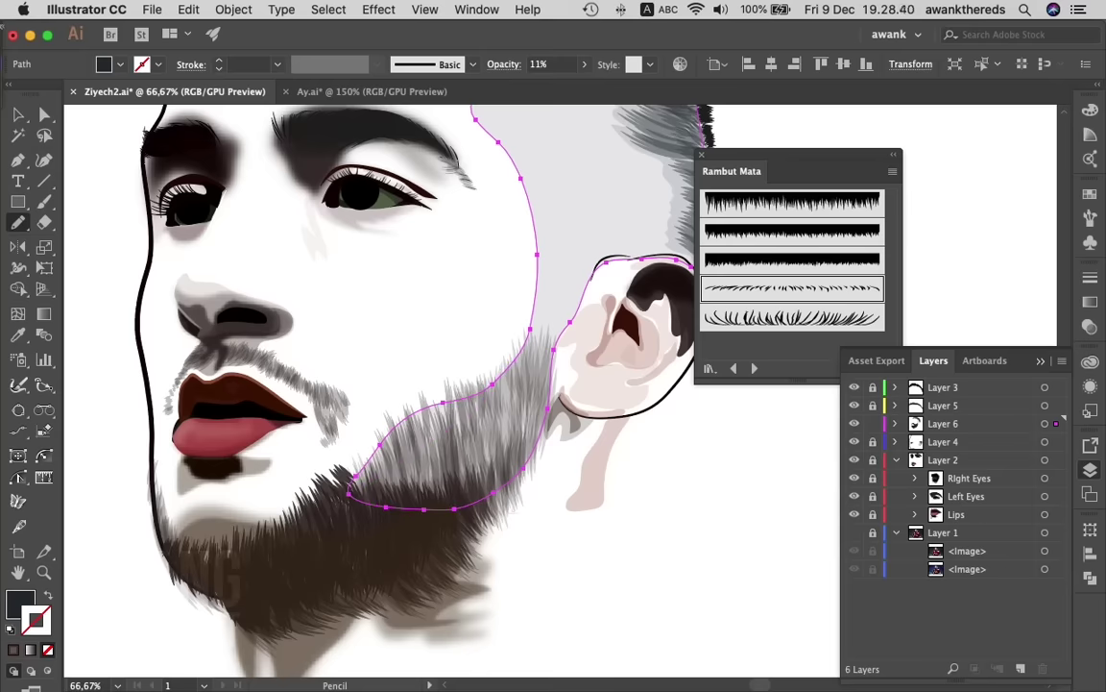
# - Select a small dark beard hair stroke and shrink it upward
pyautogui.press('v')
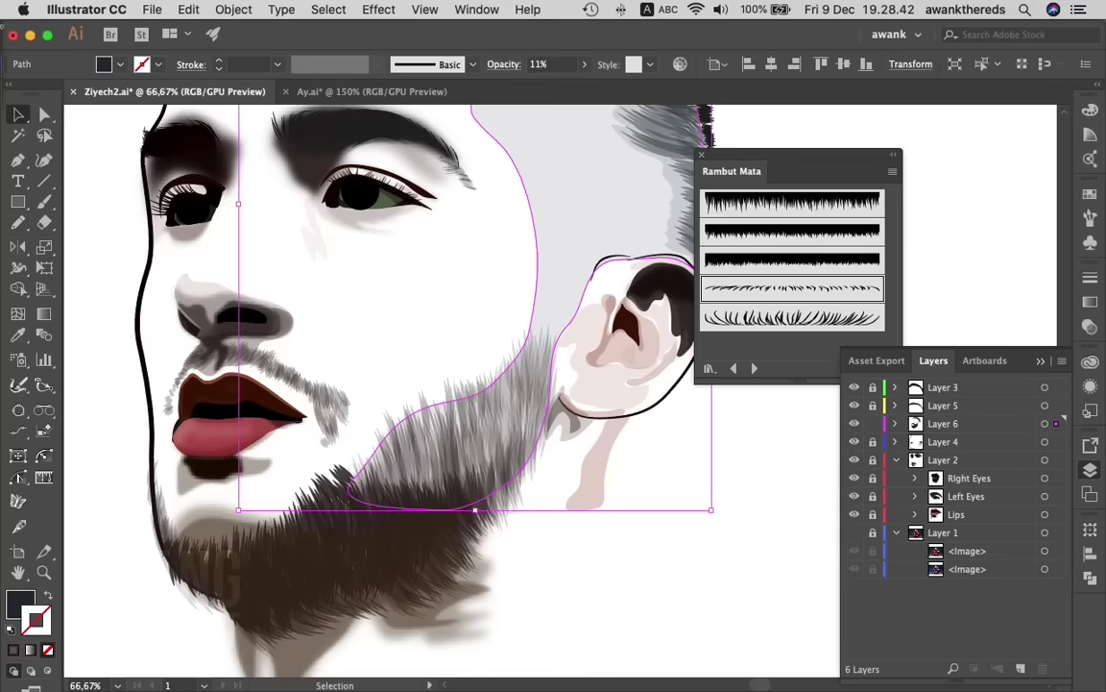
pyautogui.click(355, 502)
pyautogui.moveTo(355, 539); pyautogui.dragTo(344, 470)
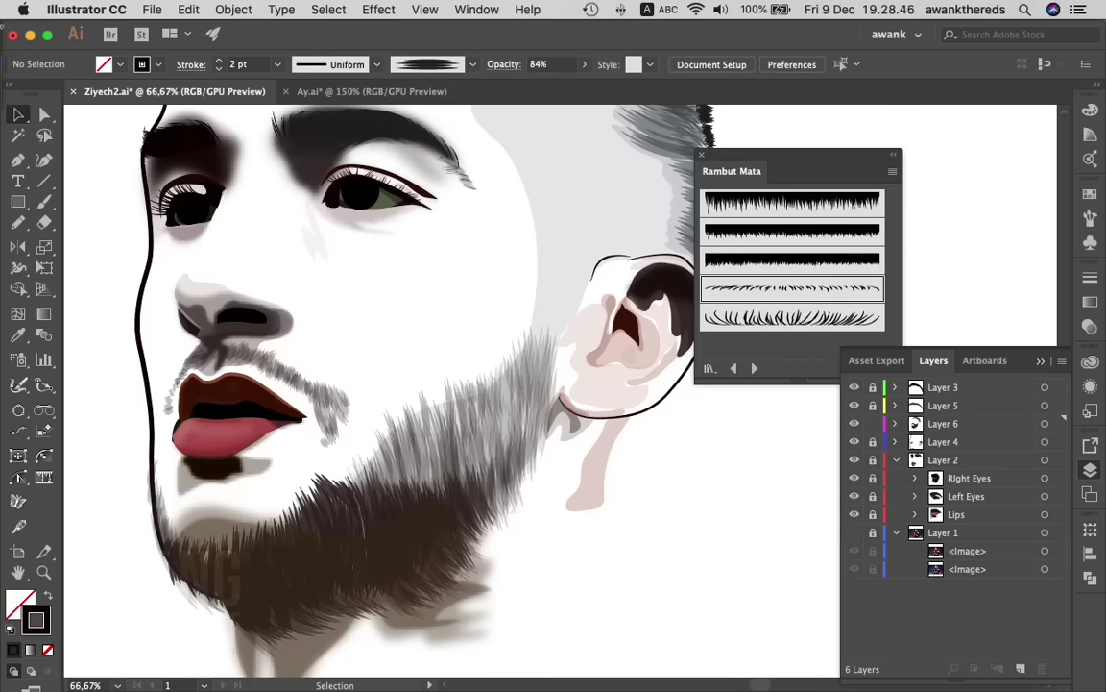
# - Undo the stroke resize, nudge one beard stroke up-right, and place a copy of another
pyautogui.hotkey('ctrl', 'z')
pyautogui.hotkey('ctrl', 'z')
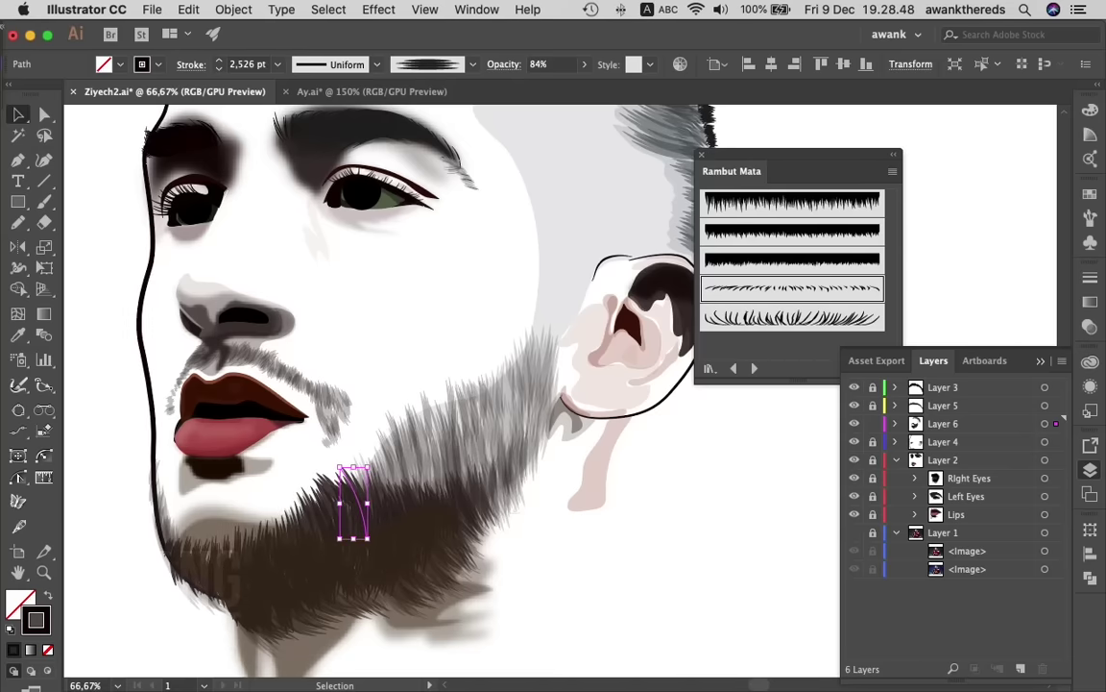
pyautogui.hotkey('ctrl', 'shift', 'a')
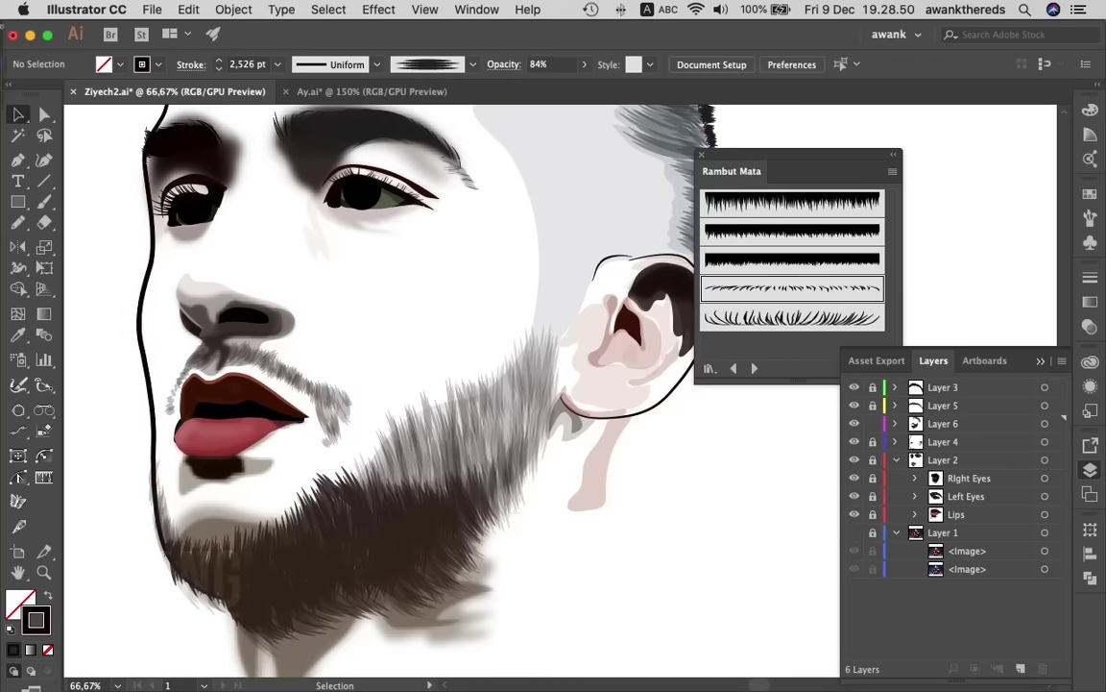
pyautogui.hotkey('ctrl', 'z')
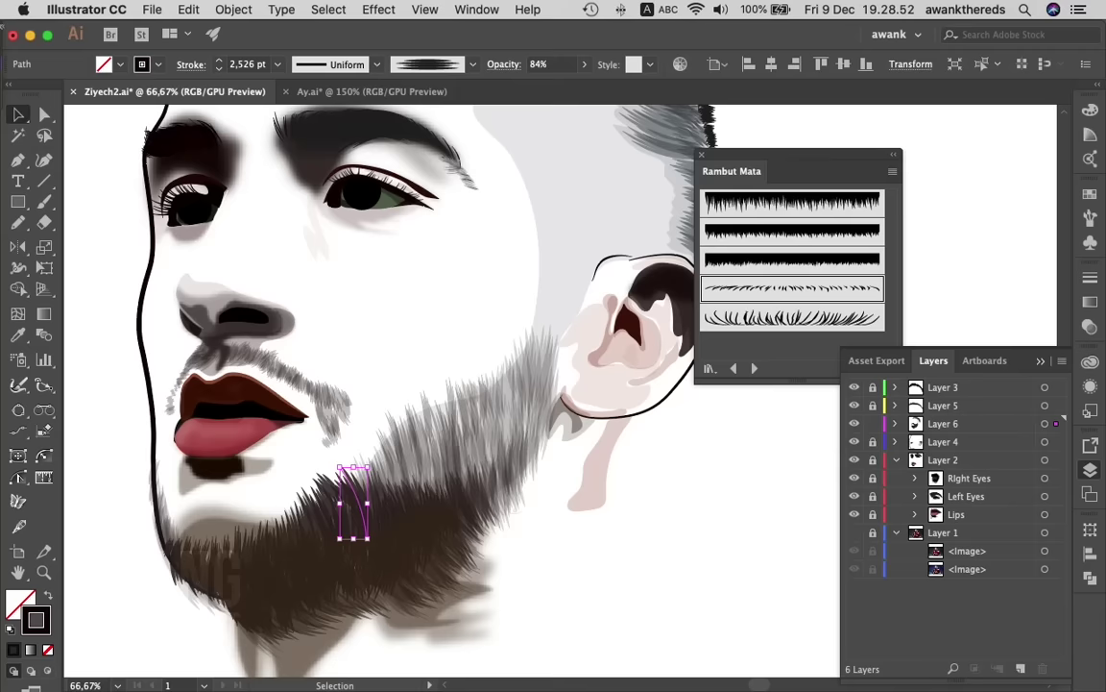
pyautogui.hotkey('shift', 'Right')
pyautogui.hotkey('shift', 'Up')
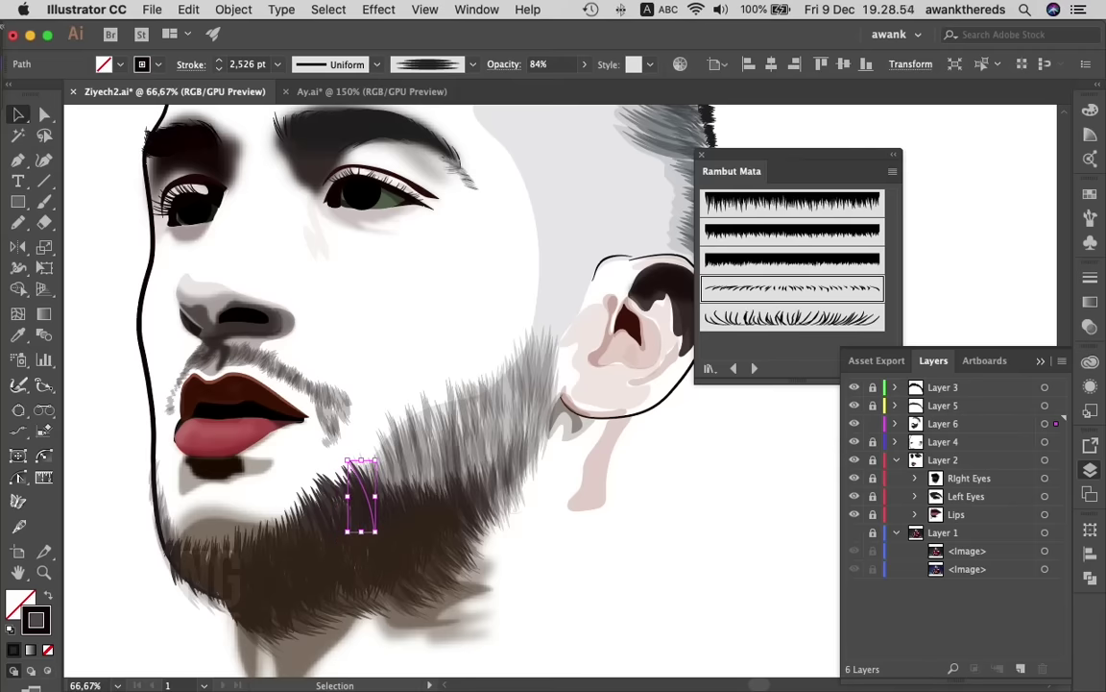
pyautogui.hotkey('ctrl', 'shift', 'a')
pyautogui.click(387, 470)
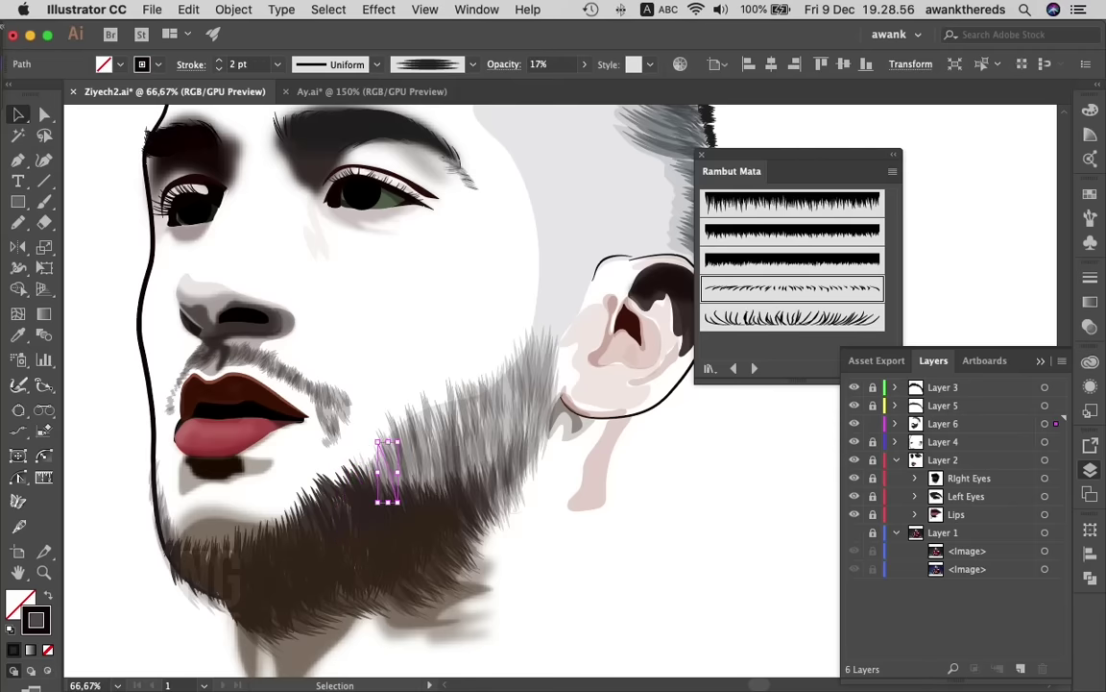
pyautogui.moveTo(387, 470)
pyautogui.mouseDown()
pyautogui.moveTo(379, 478)
pyautogui.moveTo(398, 456)
pyautogui.mouseUp()
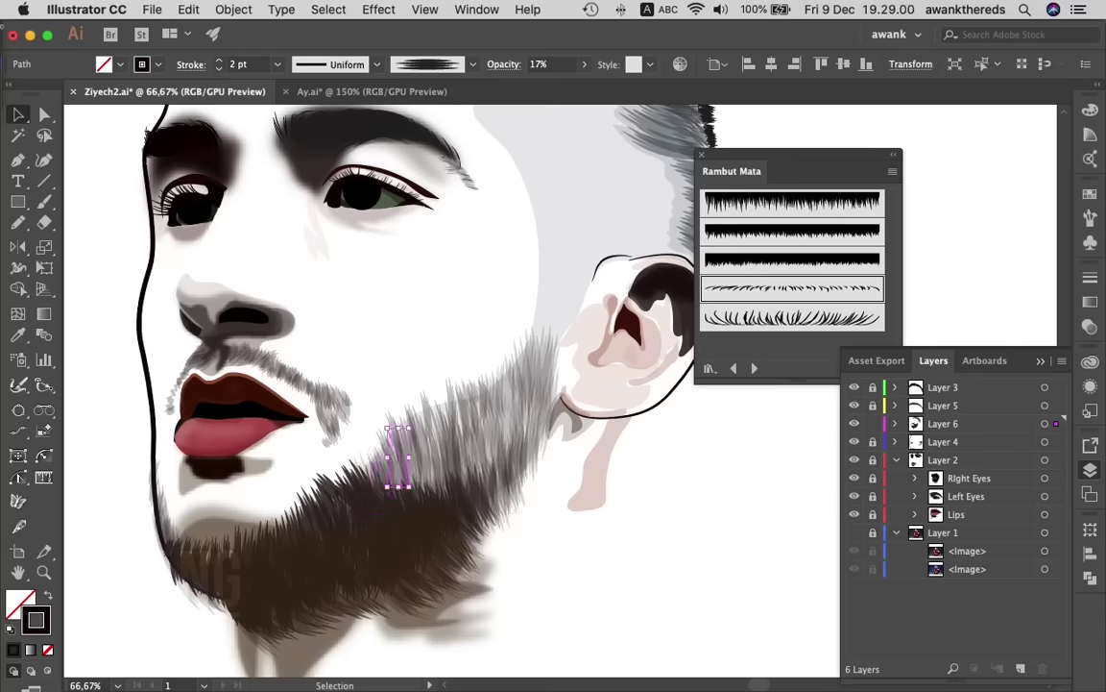
pyautogui.press('super+shift+a')
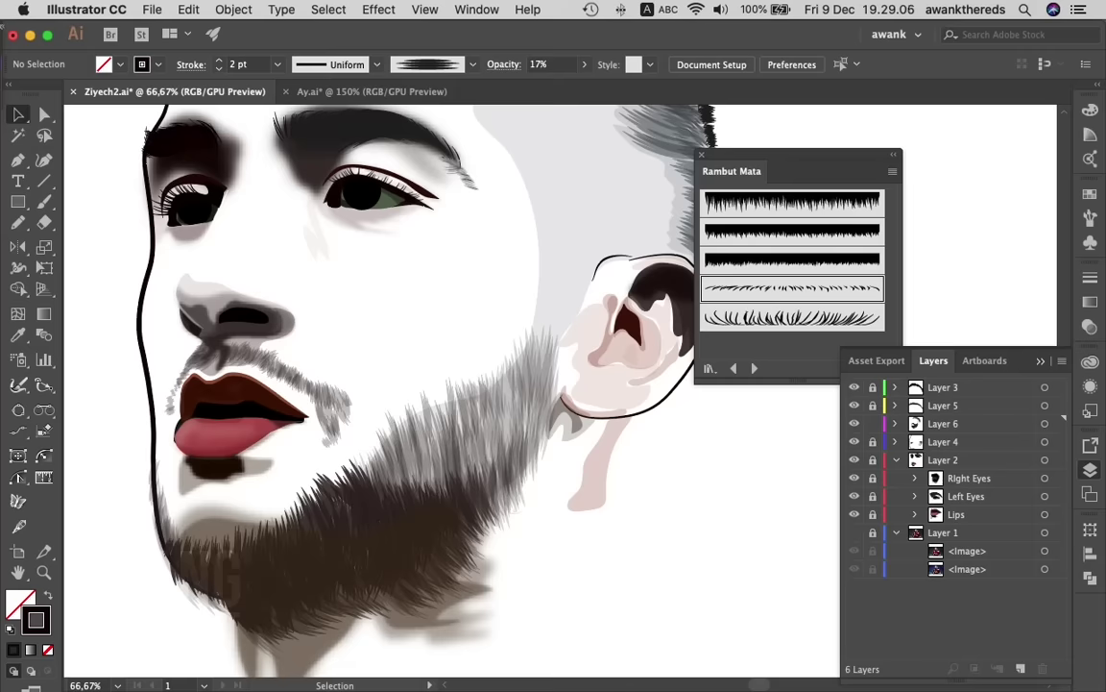
# - Draw faint vertical stubble hairs across the grey beard and along its right edge
pyautogui.moveTo(426, 447); pyautogui.dragTo(425, 389)
pyautogui.press('super+shift+a')
pyautogui.moveTo(404, 521); pyautogui.dragTo(403, 415)
pyautogui.press('super+shift+a')
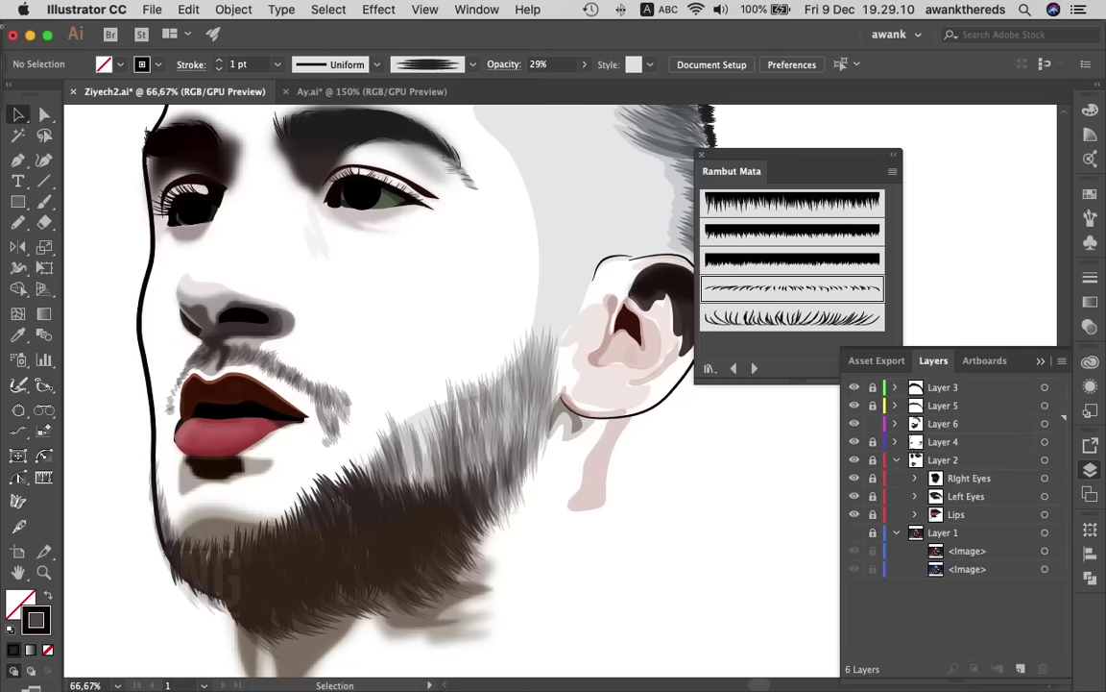
pyautogui.moveTo(395, 461)
pyautogui.mouseDown()
pyautogui.moveTo(395, 408)
pyautogui.moveTo(344, 386)
pyautogui.mouseUp()
pyautogui.press('super+shift+a')
pyautogui.press('super+shift+a')
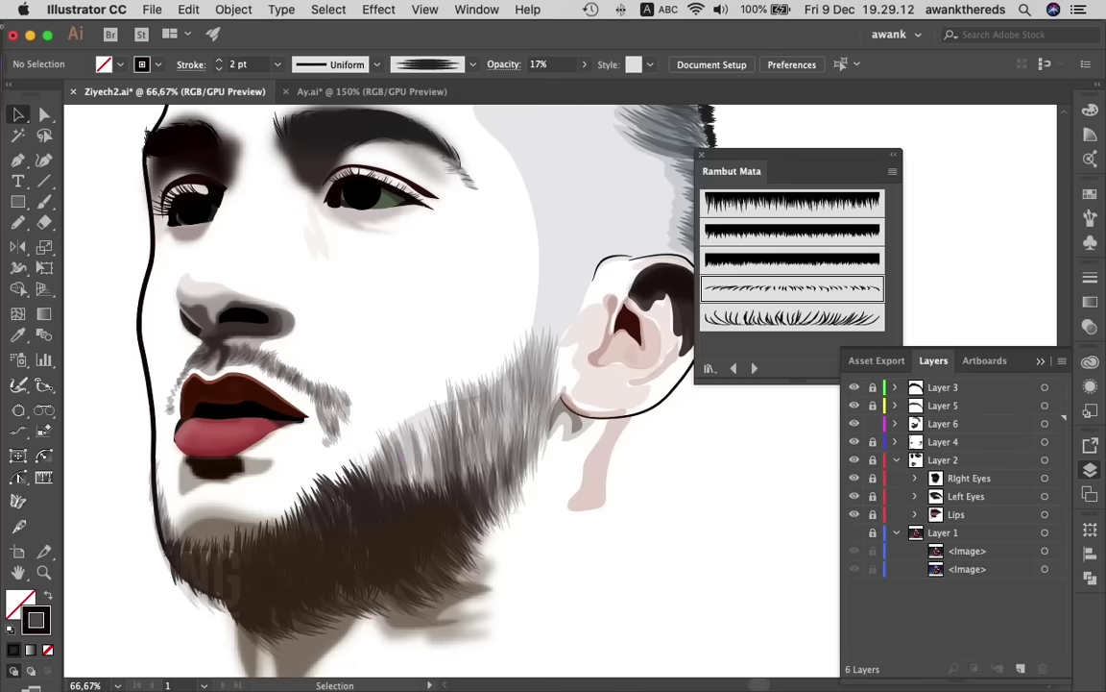
pyautogui.moveTo(411, 404); pyautogui.dragTo(404, 340)
pyautogui.press('super+shift+a')
pyautogui.moveTo(469, 432)
pyautogui.mouseDown()
pyautogui.moveTo(468, 376)
pyautogui.moveTo(482, 379)
pyautogui.mouseUp()
pyautogui.press('super+shift+a')
pyautogui.press('super+shift+a')
pyautogui.press('super+shift+a')
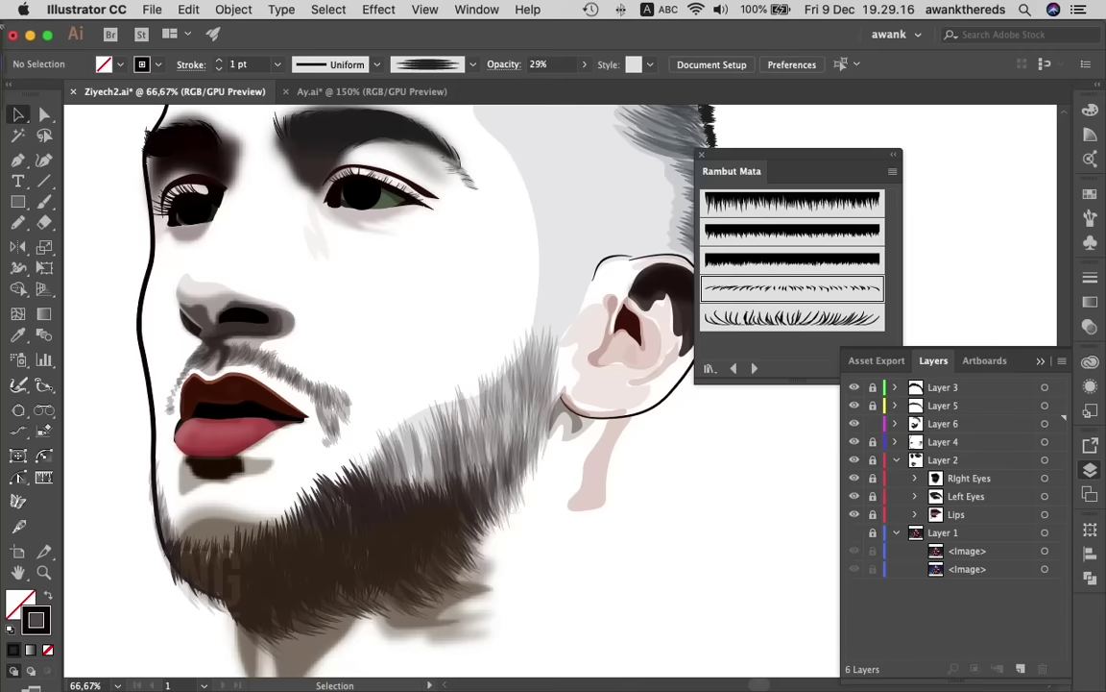
pyautogui.moveTo(463, 452)
pyautogui.mouseDown()
pyautogui.moveTo(462, 384)
pyautogui.moveTo(434, 333)
pyautogui.mouseUp()
# - Add more faint stubble hairs higher up the cheek, on the beard, and near the ear
pyautogui.press('super+shift+a')
pyautogui.press('super+shift+a')
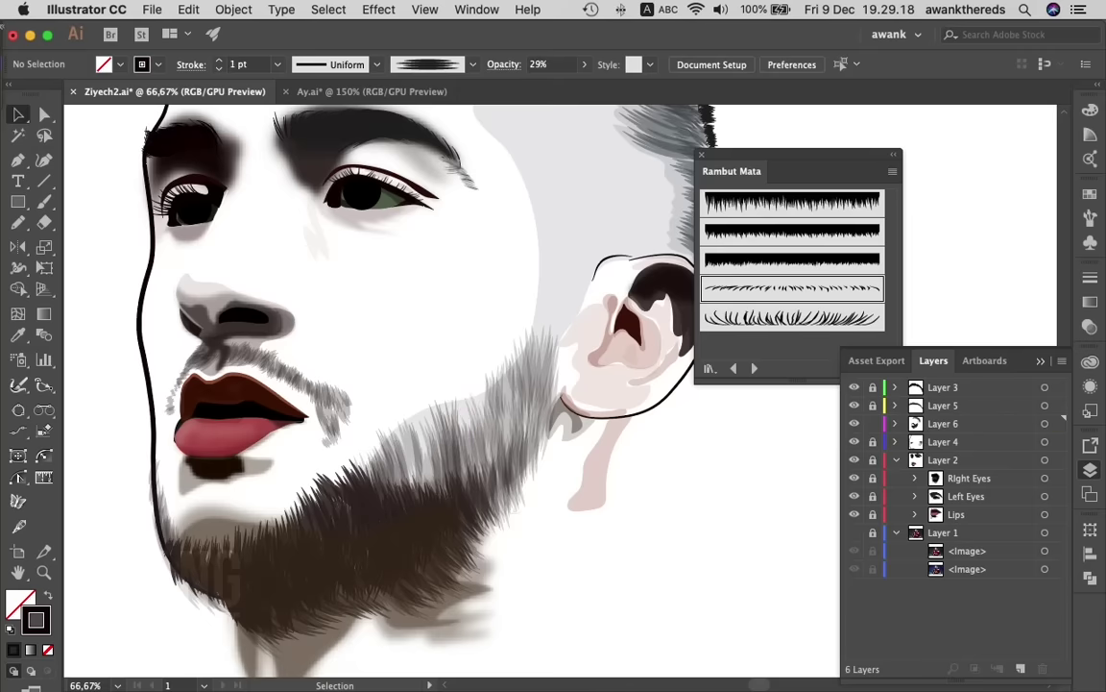
pyautogui.moveTo(446, 381); pyautogui.dragTo(444, 331)
pyautogui.press('super+shift+a')
pyautogui.moveTo(370, 430); pyautogui.dragTo(349, 385)
pyautogui.press('super+shift+a')
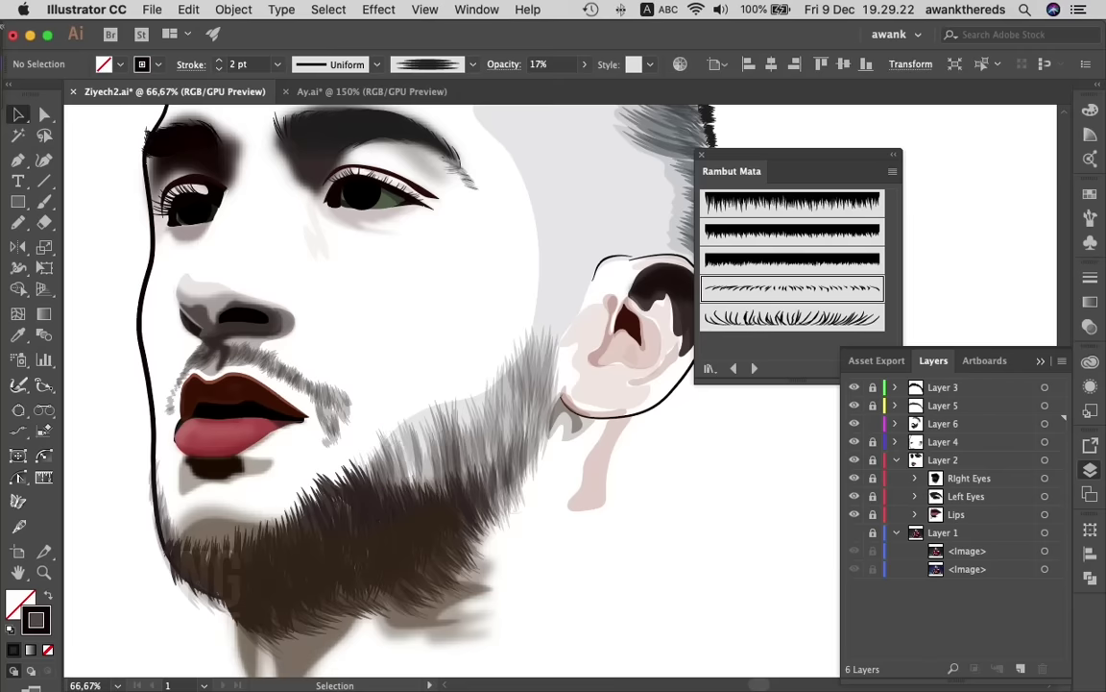
pyautogui.moveTo(351, 442); pyautogui.dragTo(340, 385)
pyautogui.press('super+shift+a')
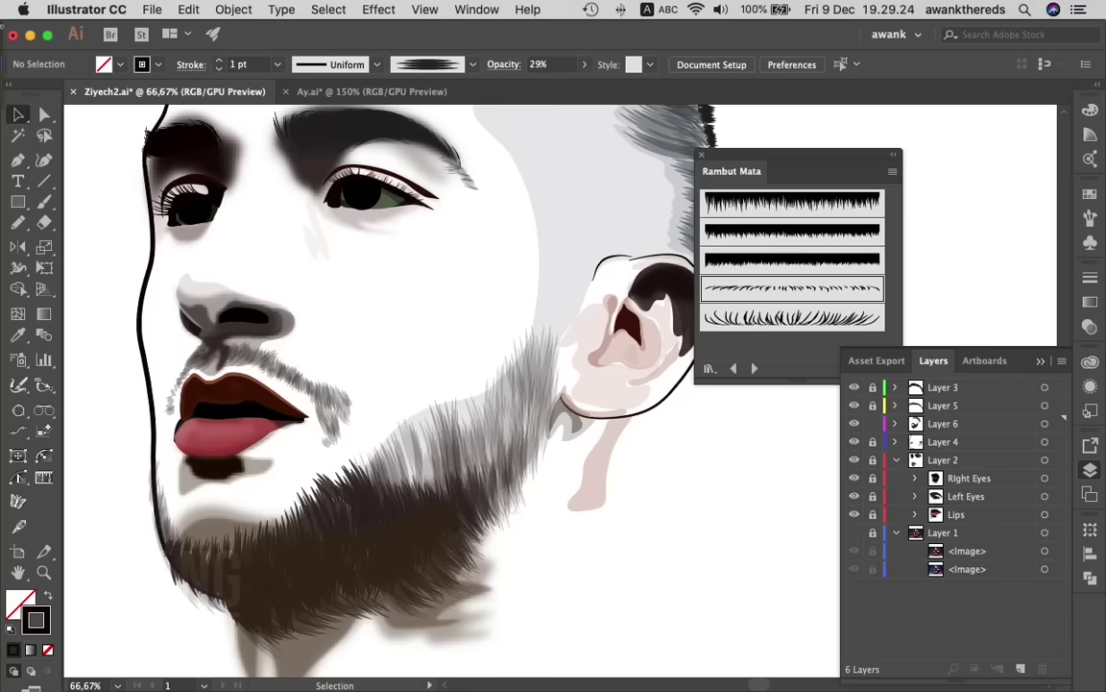
pyautogui.moveTo(525, 423); pyautogui.dragTo(515, 333)
pyautogui.press('super+shift+a')
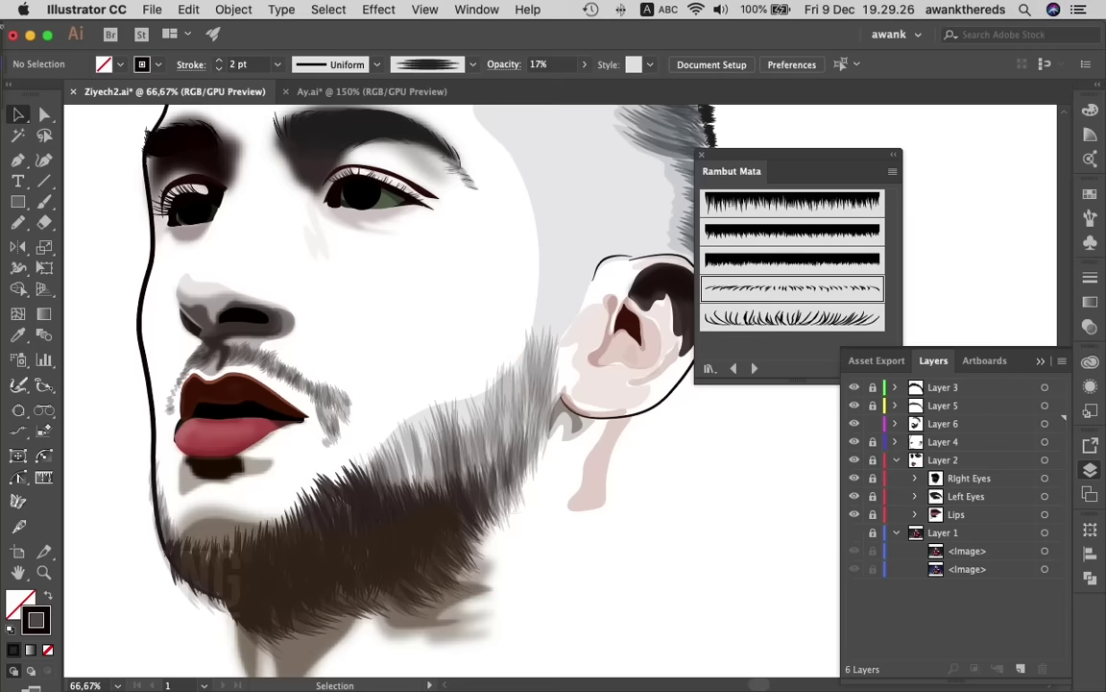
pyautogui.moveTo(511, 422); pyautogui.dragTo(502, 358)
pyautogui.press('super+shift+a')
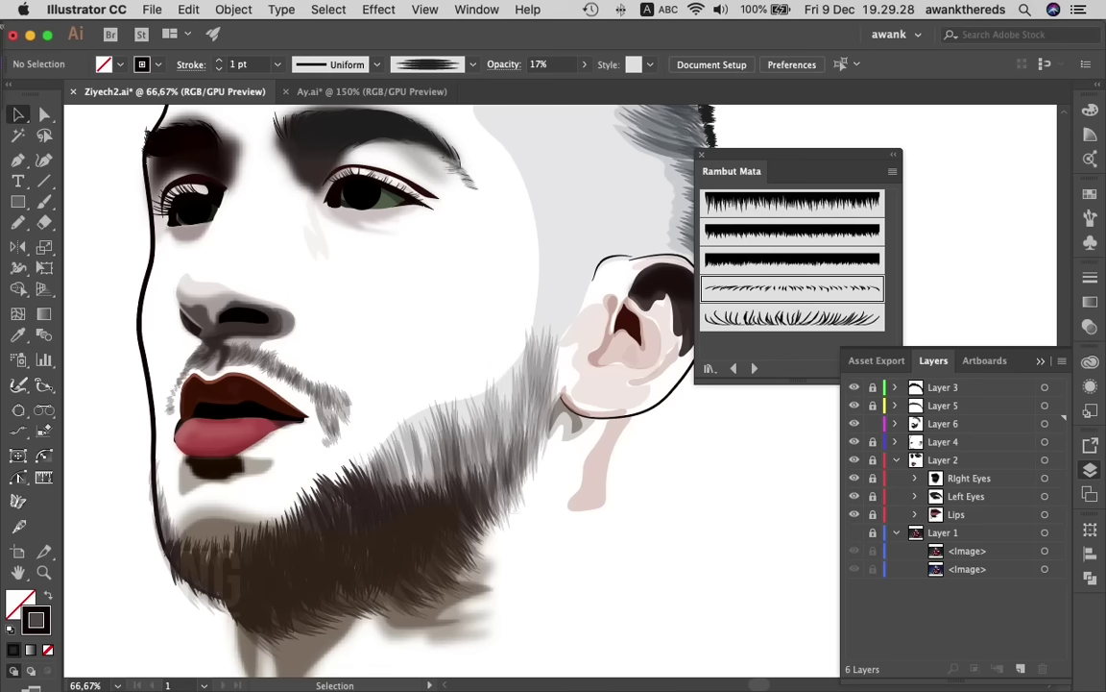
pyautogui.press('n')
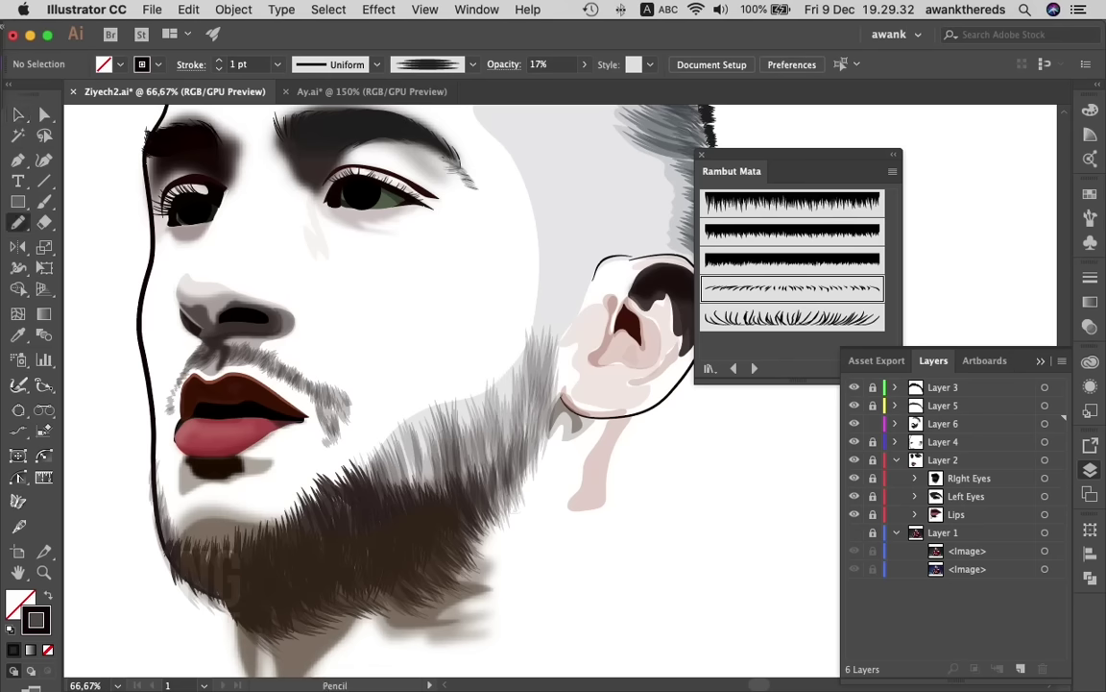
# - Trace a new patch along the beard's side and pick a pattern from Basic Graphics_Textures
pyautogui.moveTo(530, 330)
pyautogui.mouseDown()
pyautogui.moveTo(357, 467)
pyautogui.moveTo(504, 480)
pyautogui.mouseUp()
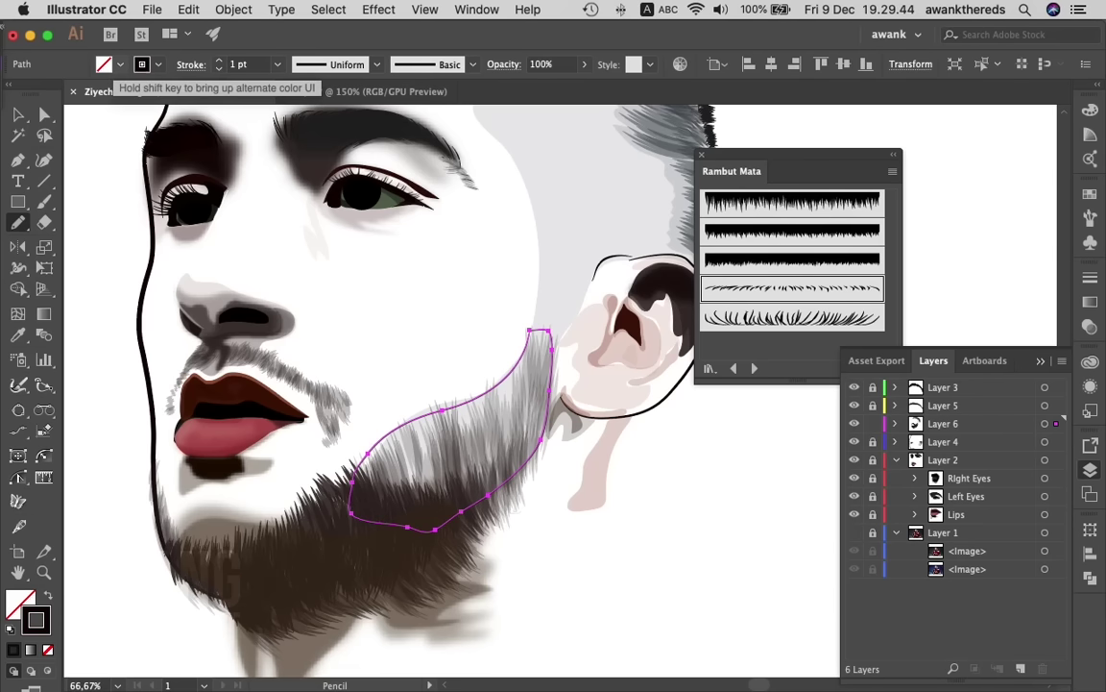
pyautogui.click(104, 64)
pyautogui.click(15, 173)
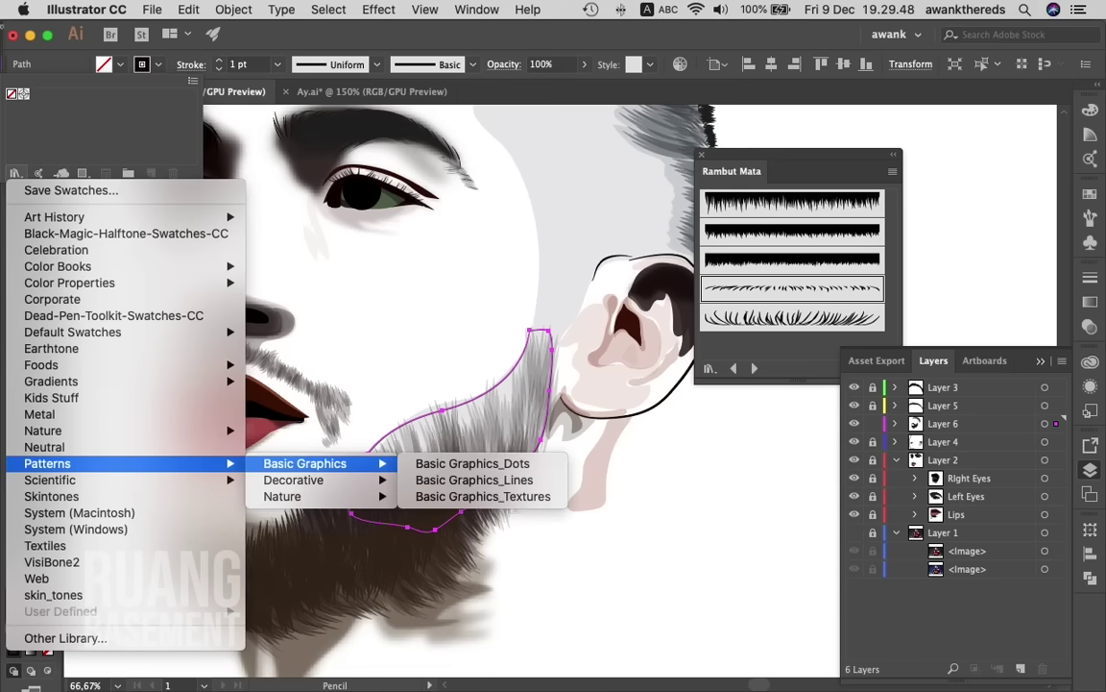
pyautogui.click(472, 463)
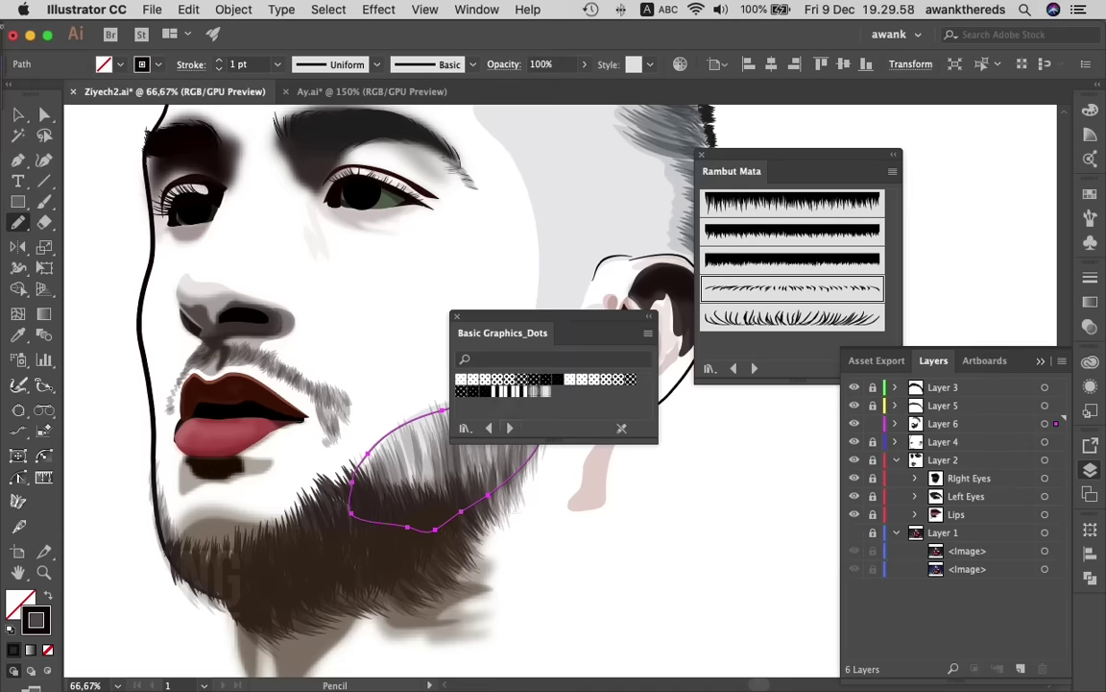
pyautogui.click(510, 428)
pyautogui.click(510, 427)
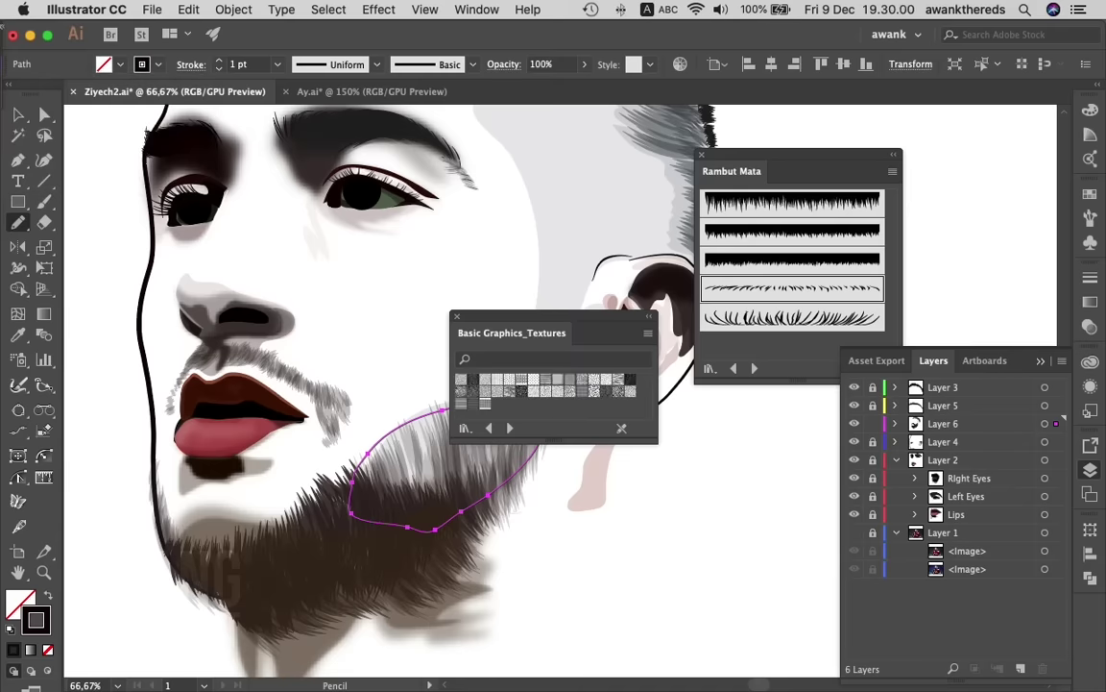
pyautogui.click(497, 391)
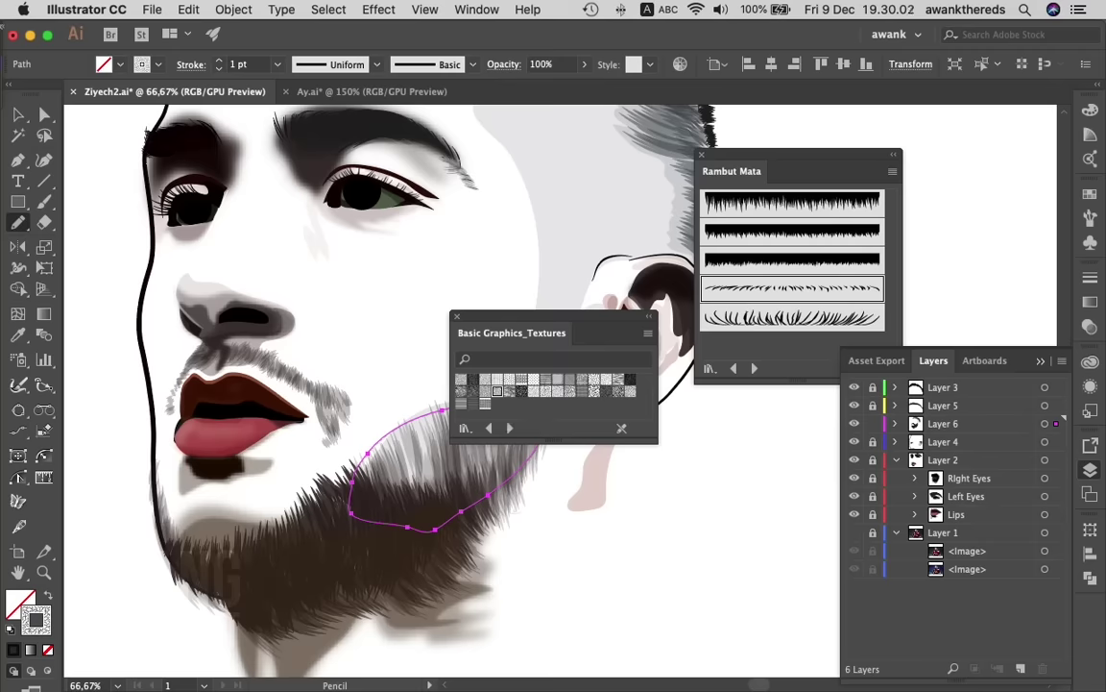
# - Make the texture the patch's fill with stroke None, settling on a vertical-line texture
pyautogui.moveTo(538, 333); pyautogui.dragTo(737, 409)
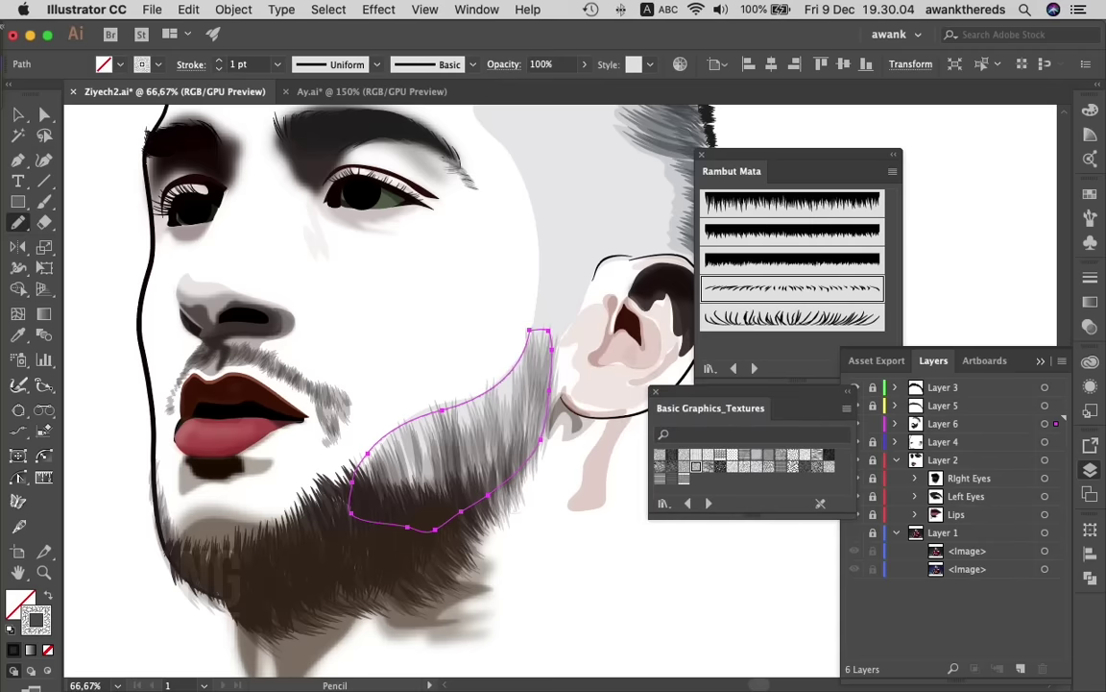
pyautogui.click(48, 596)
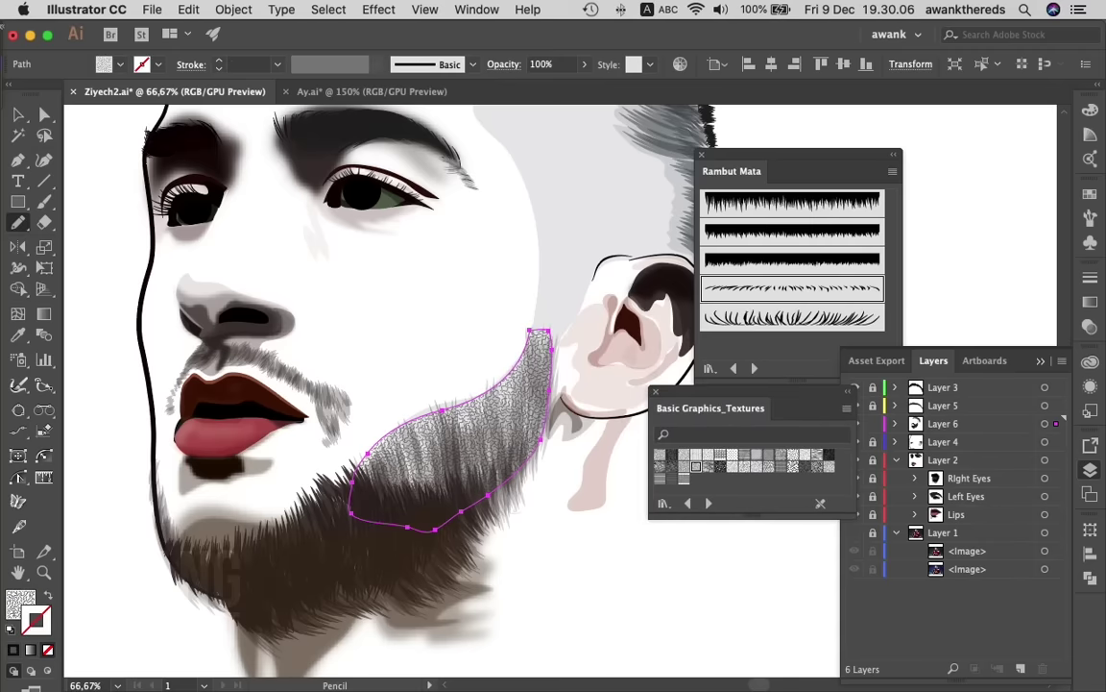
pyautogui.click(673, 478)
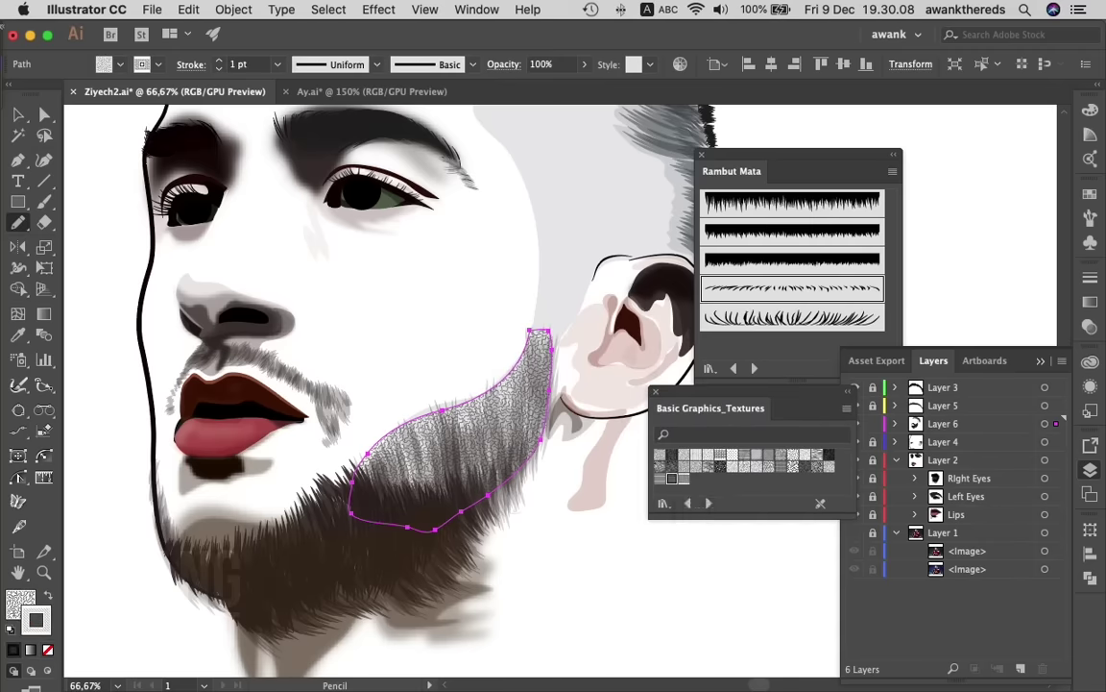
pyautogui.click(659, 466)
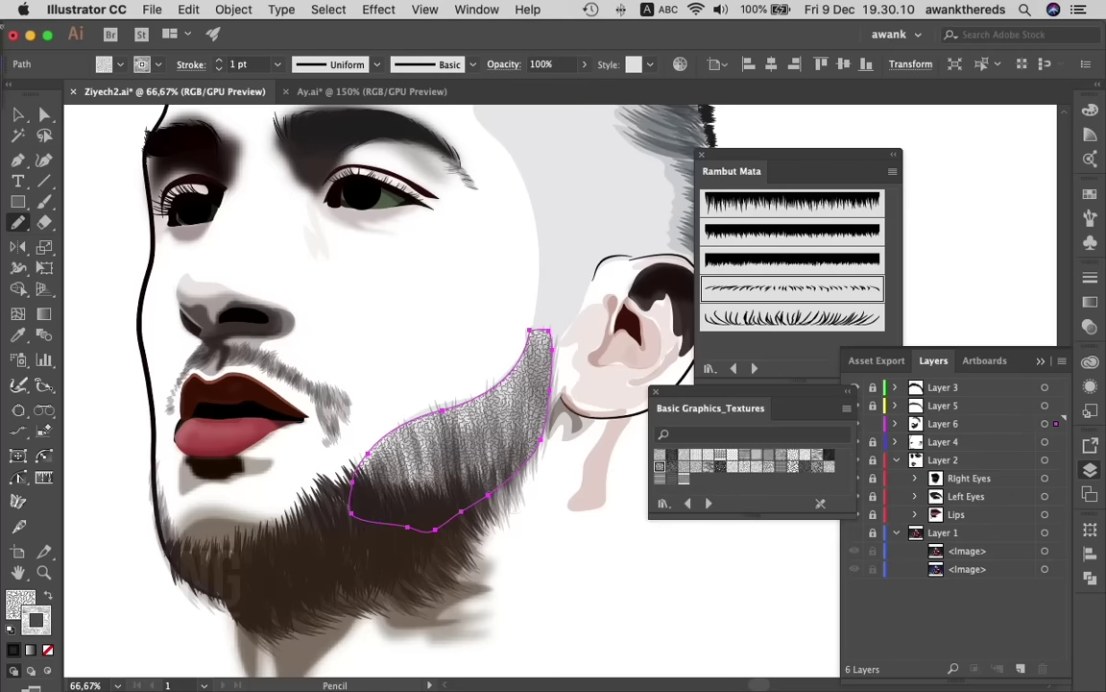
pyautogui.press('/')
pyautogui.press('F6')
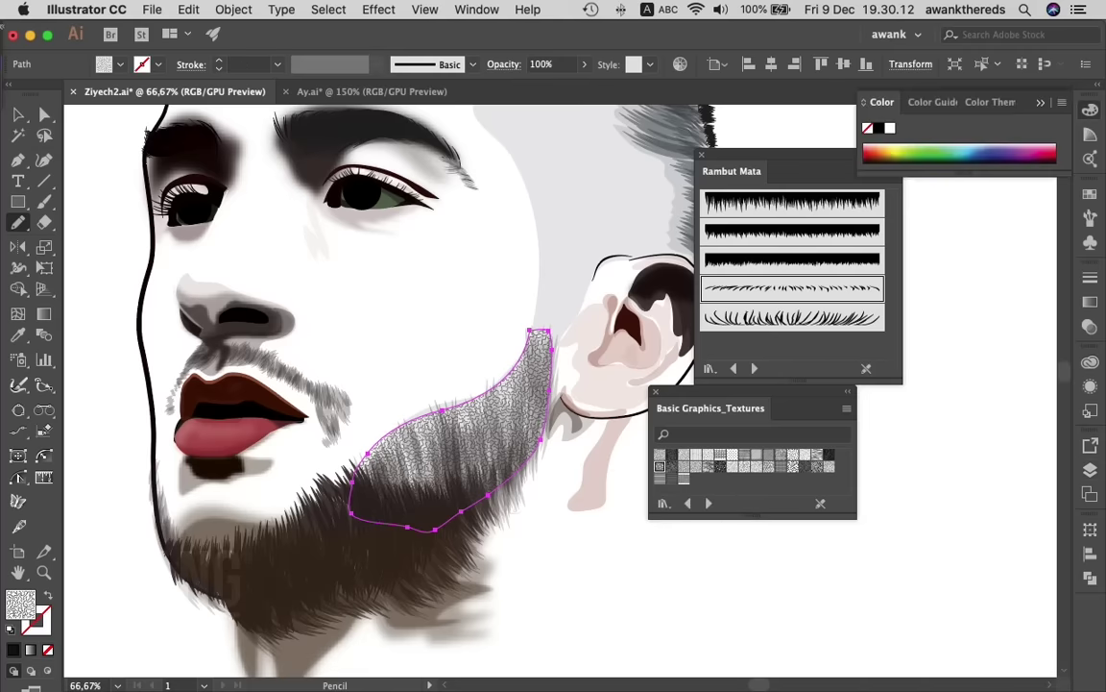
pyautogui.click(683, 466)
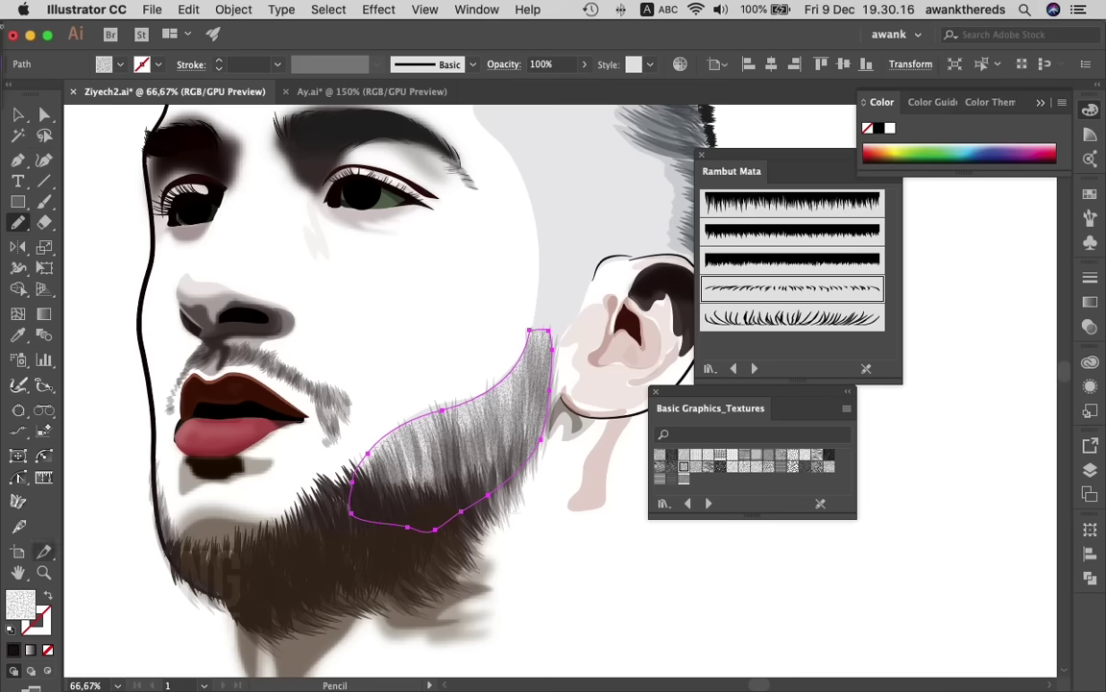
# - Zoom in and drag the patch's top-left corner right and its right-edge anchor outward
pyautogui.press('z')
pyautogui.click(635, 446)
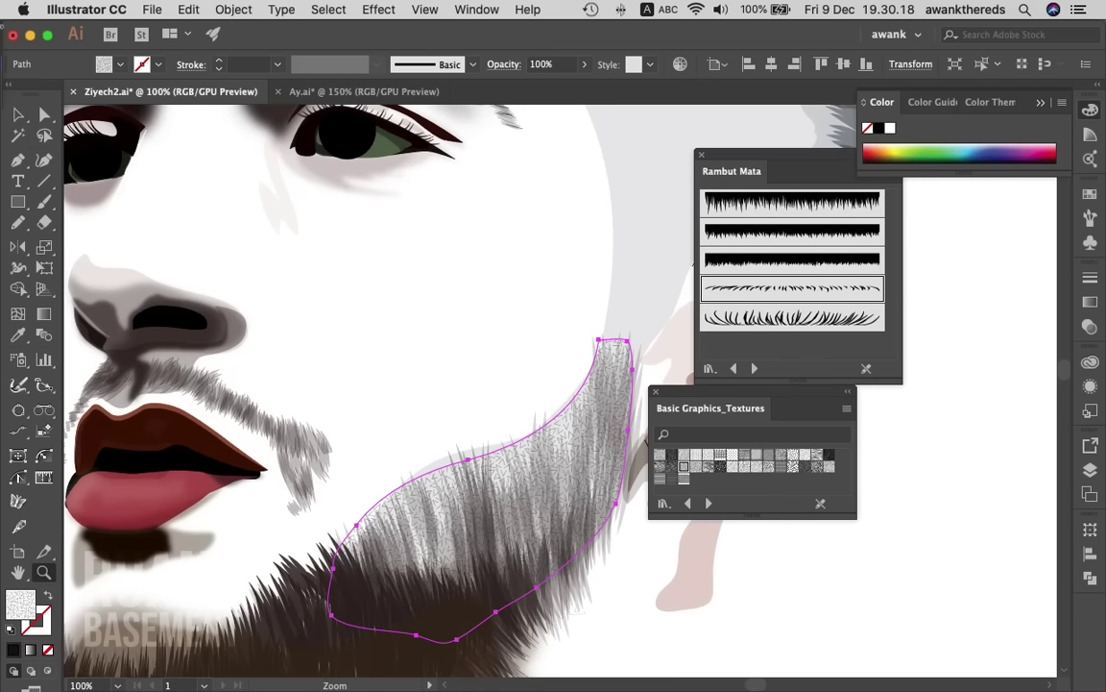
pyautogui.press('super+equal')
pyautogui.press('a')
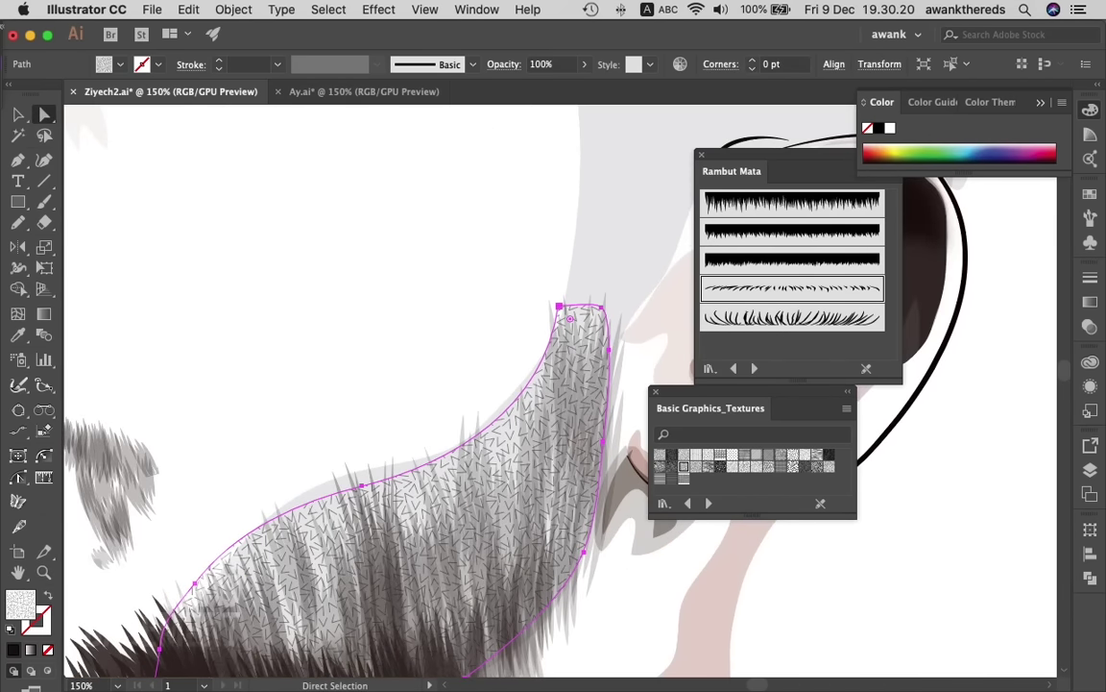
pyautogui.moveTo(560, 306); pyautogui.dragTo(603, 309)
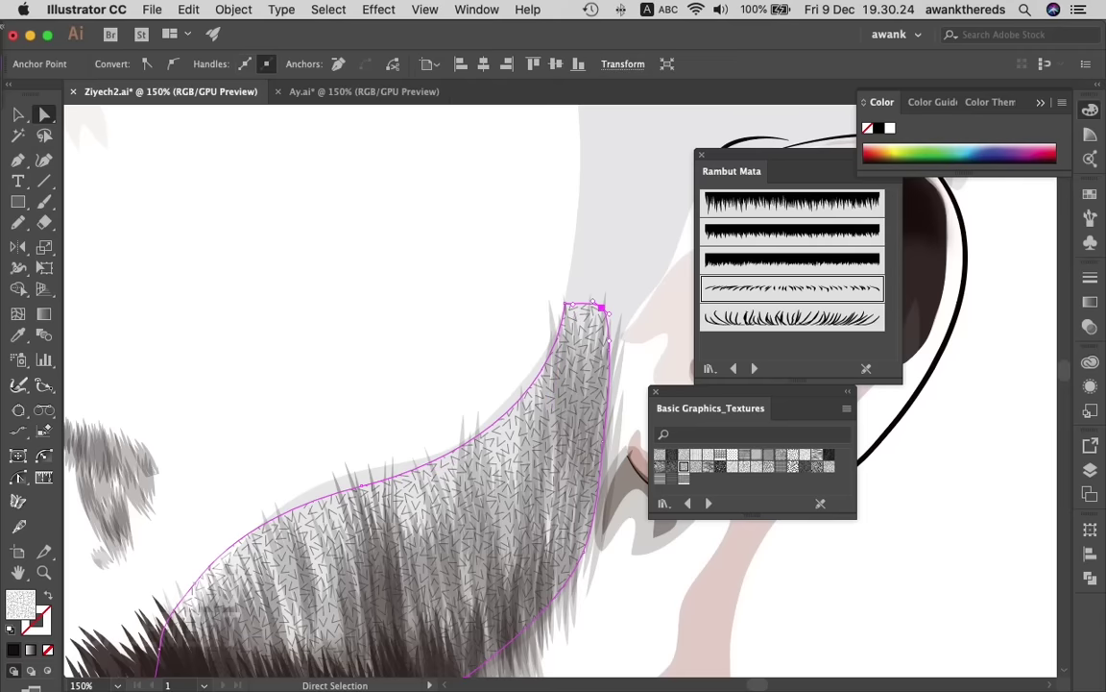
pyautogui.click(595, 308)
pyautogui.click(609, 346)
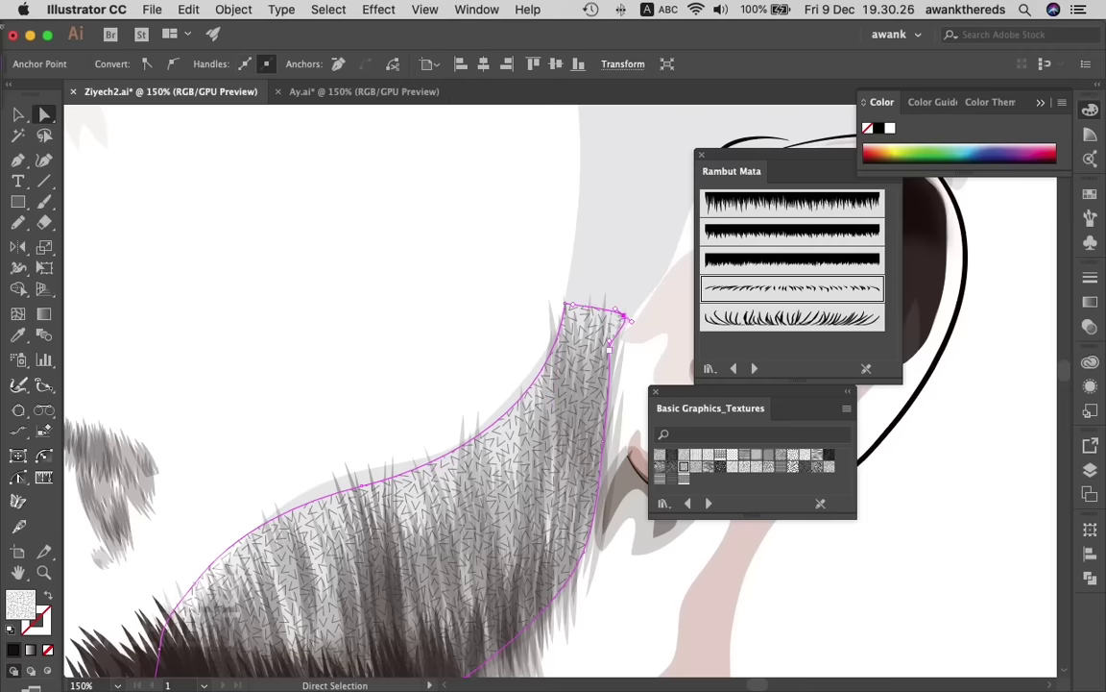
pyautogui.moveTo(609, 347); pyautogui.dragTo(620, 354)
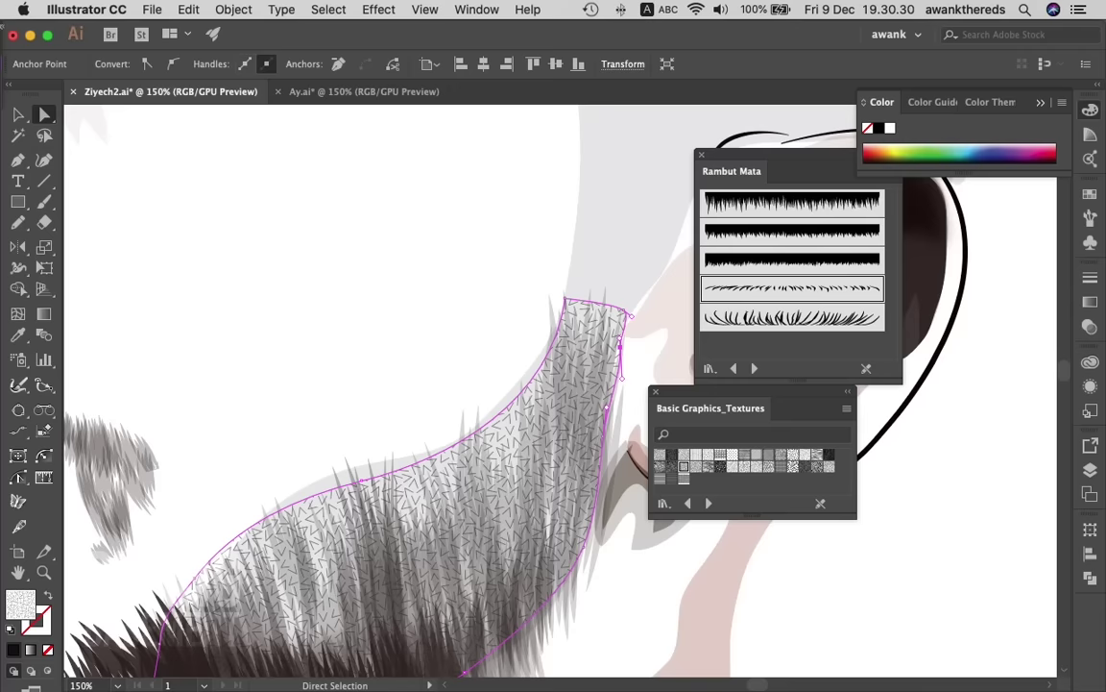
# - Undo a bad top-edge bend and reshape the curve near the patch's top corner instead
pyautogui.click(576, 230)
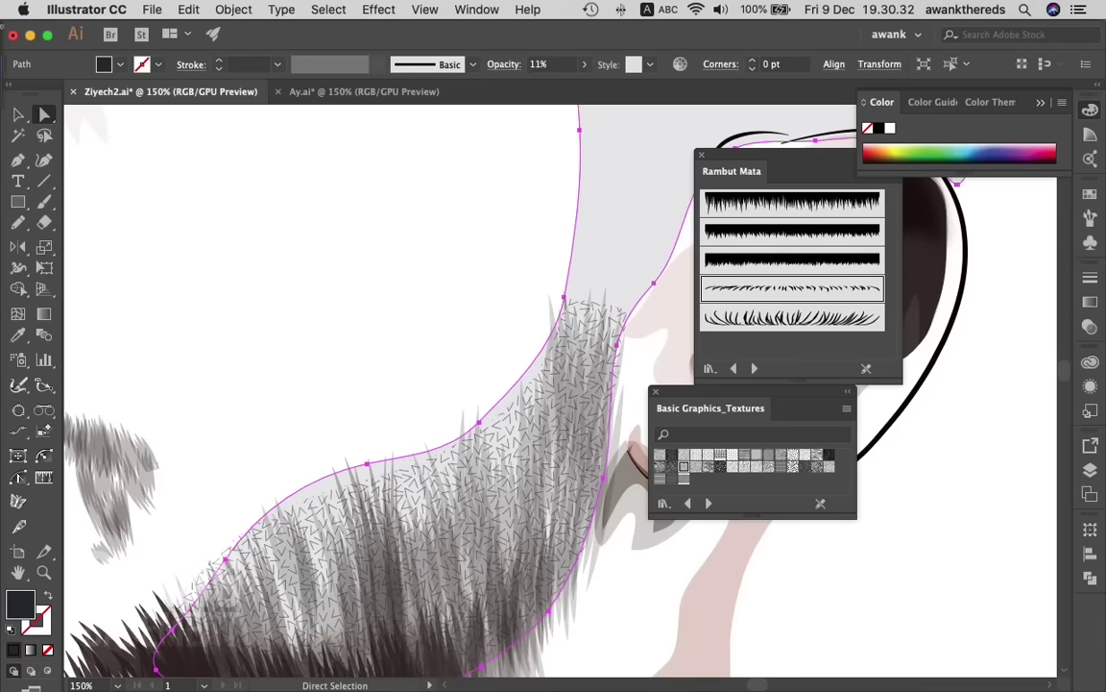
pyautogui.moveTo(366, 464); pyautogui.dragTo(380, 474)
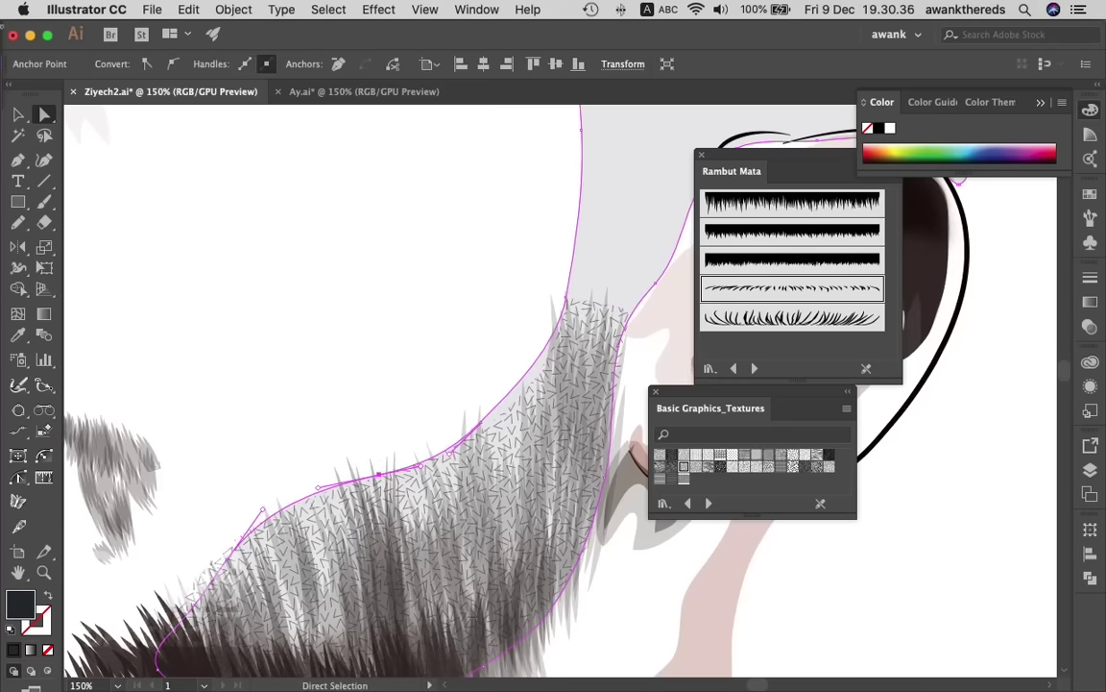
pyautogui.hotkey('ctrl', 'z')
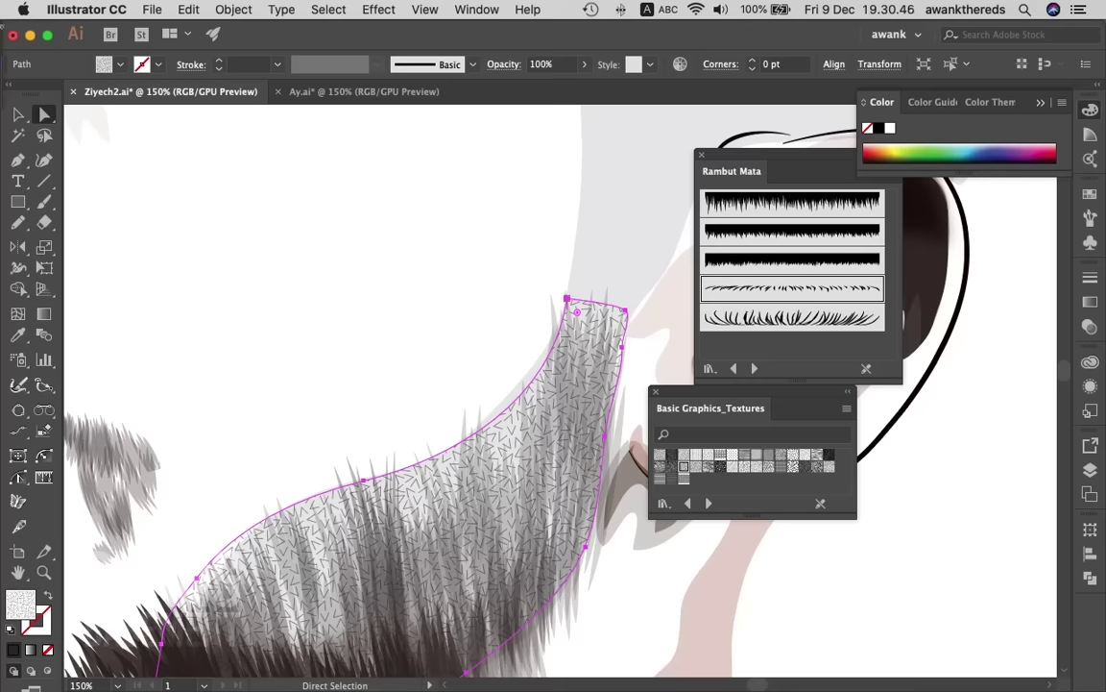
pyautogui.click(567, 298)
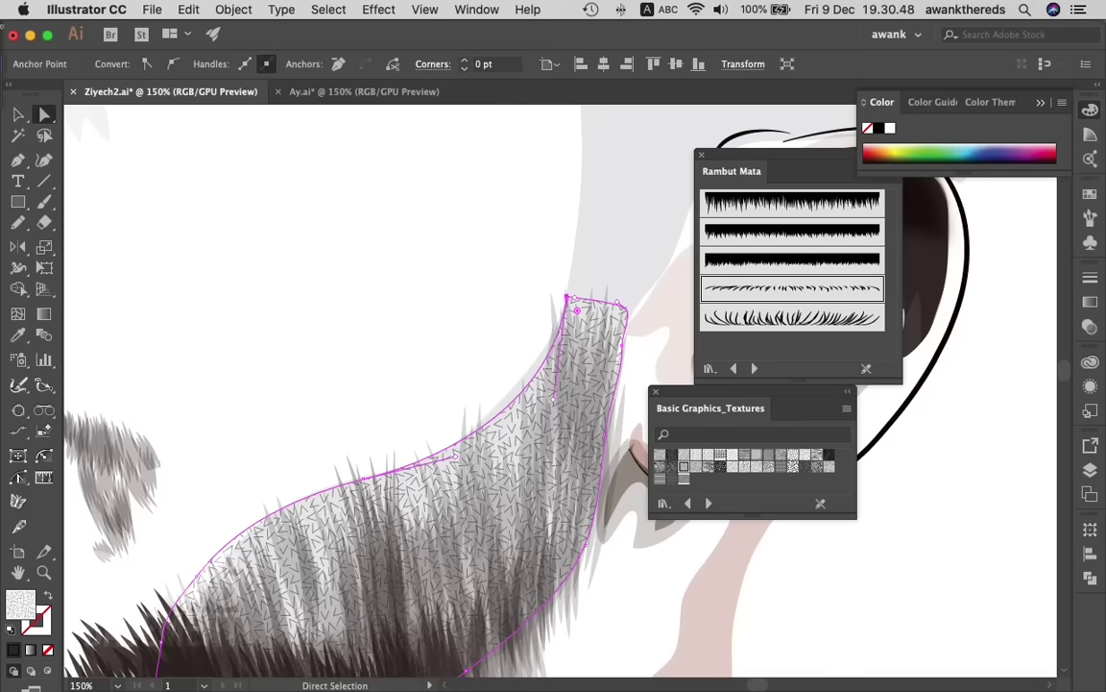
pyautogui.moveTo(576, 310); pyautogui.dragTo(506, 283)
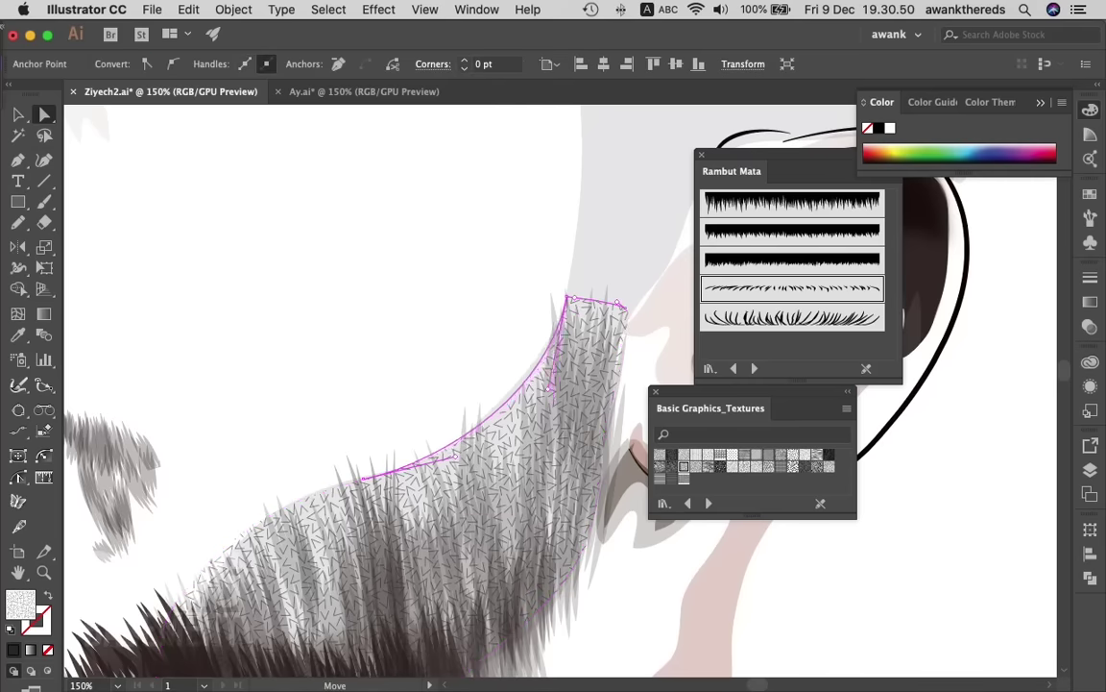
pyautogui.click(519, 280)
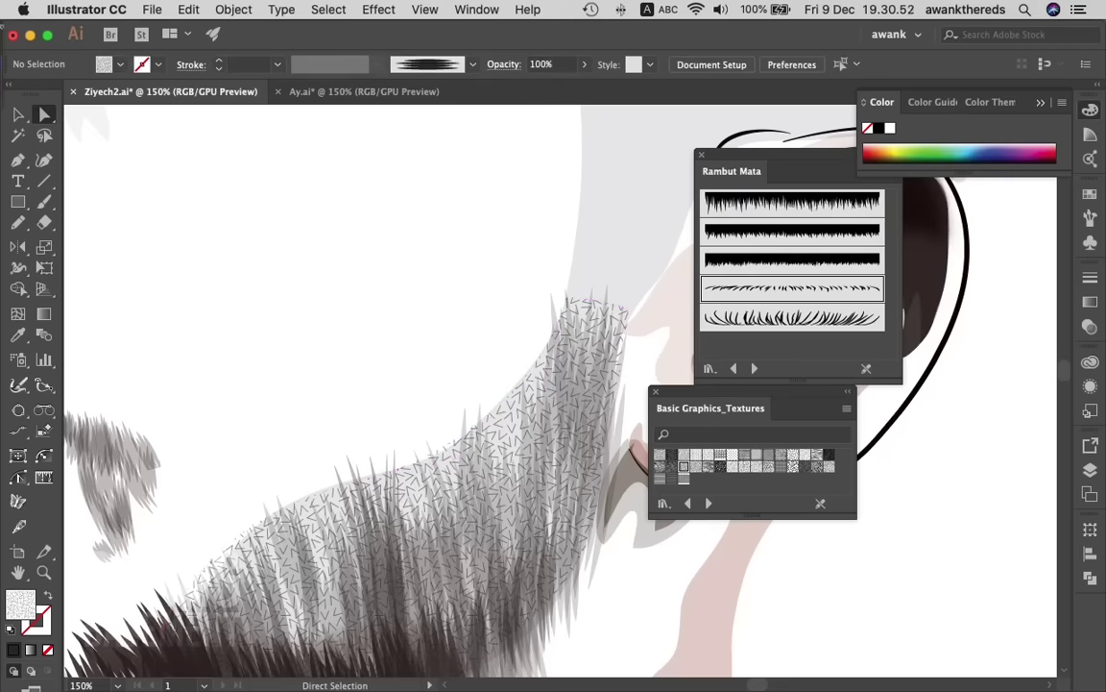
# - Select and deselect individual fur strokes around the beard to inspect them
pyautogui.click(379, 567)
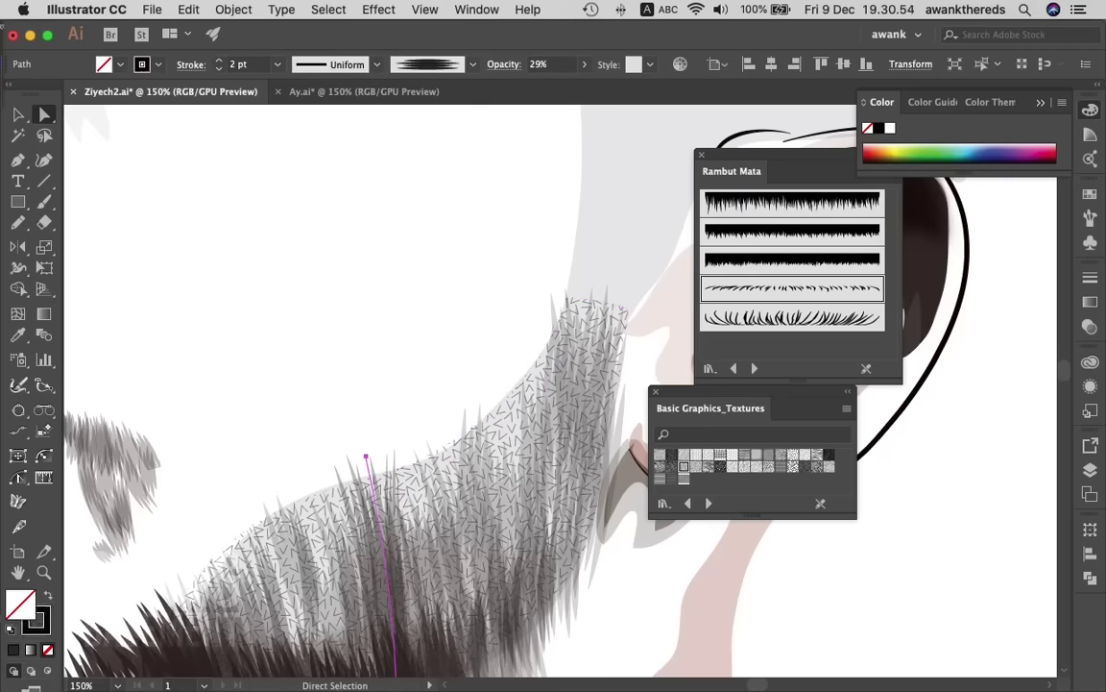
pyautogui.hotkey('ctrl', 'shift', 'a')
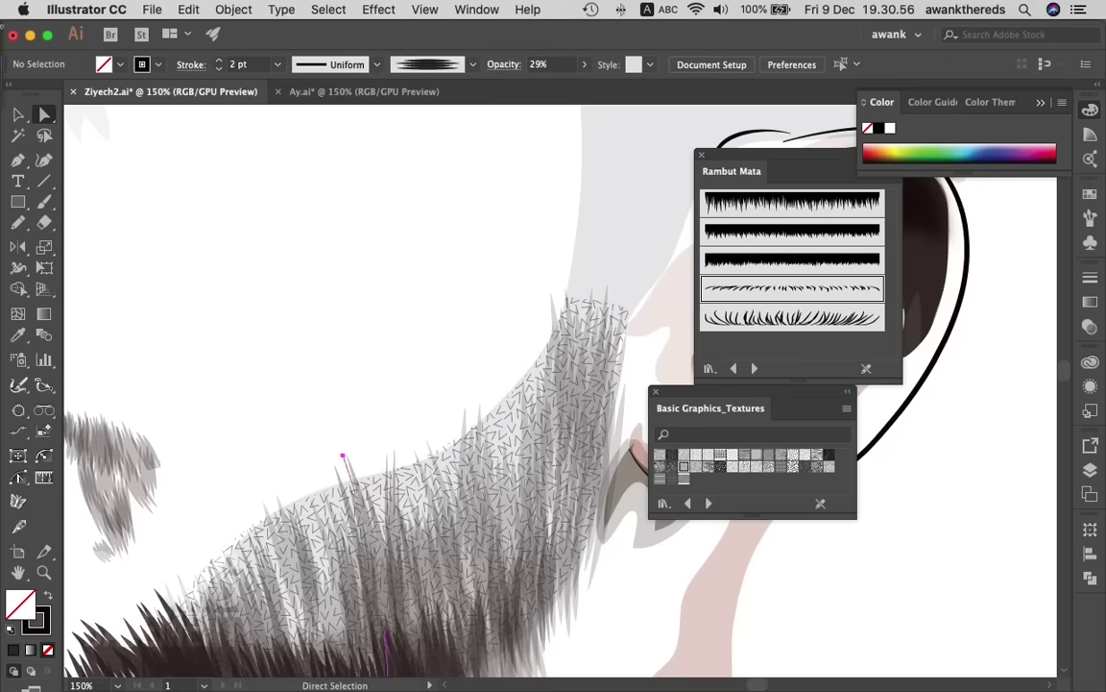
pyautogui.click(390, 519)
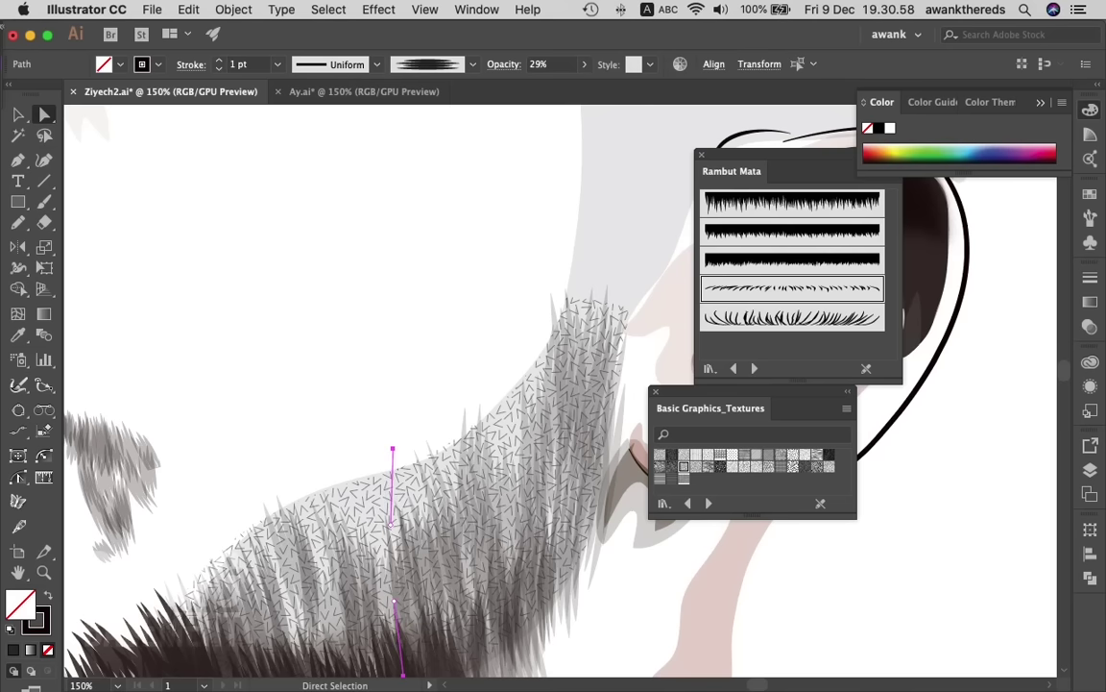
pyautogui.hotkey('ctrl', 'shift', 'a')
pyautogui.click(425, 442)
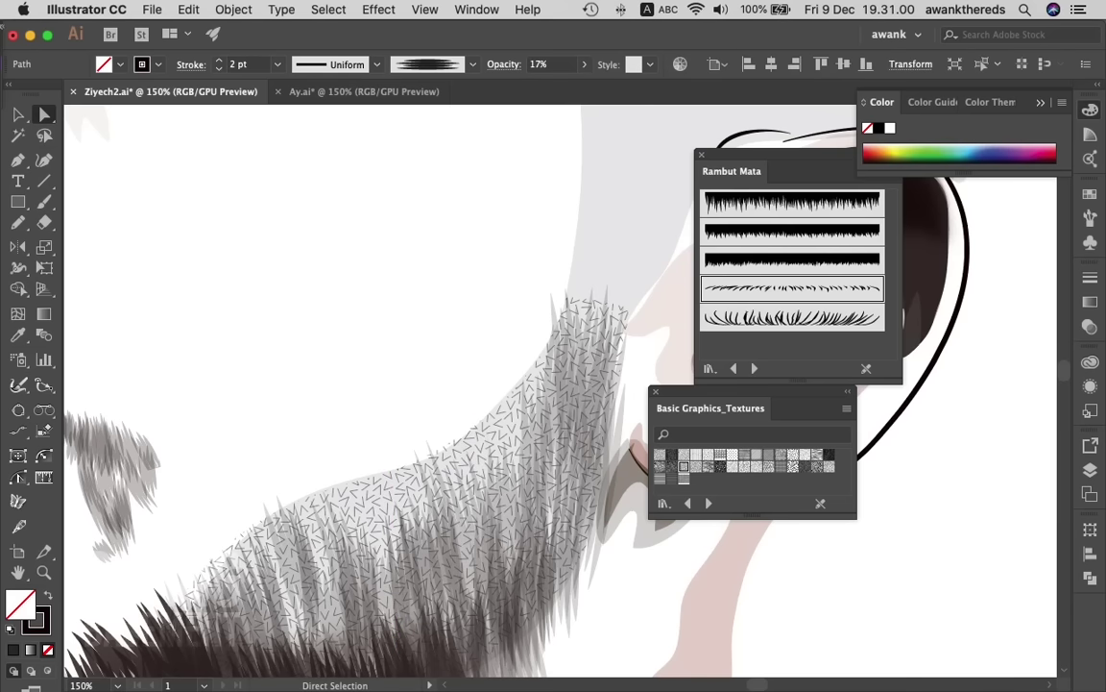
pyautogui.hotkey('ctrl', 'shift', 'a')
pyautogui.click(292, 503)
pyautogui.hotkey('ctrl', 'shift', 'a')
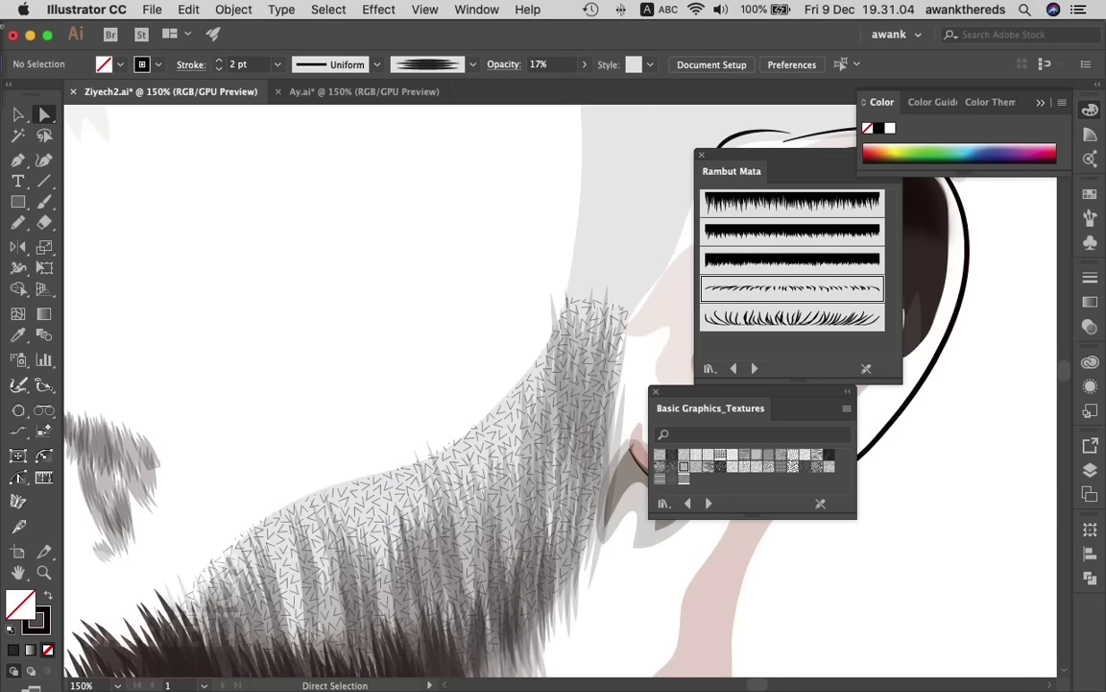
pyautogui.click(566, 365)
pyautogui.hotkey('ctrl', 'shift', 'a')
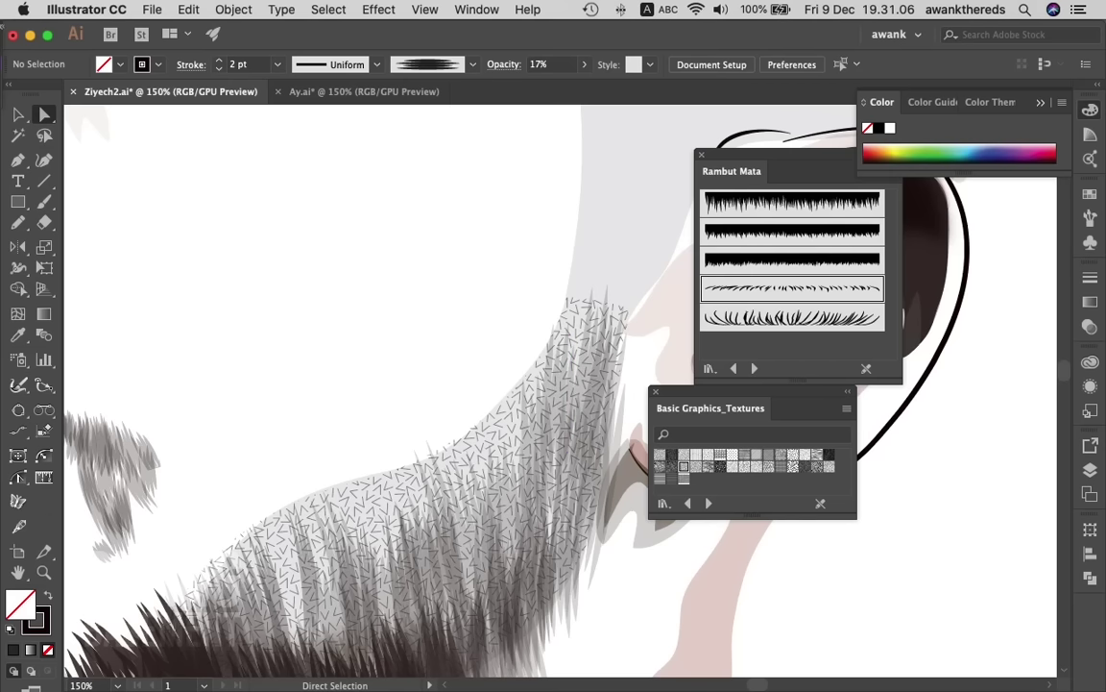
# - Review the beard with nothing selected, then reselect the textured beard patch
pyautogui.click(567, 365)
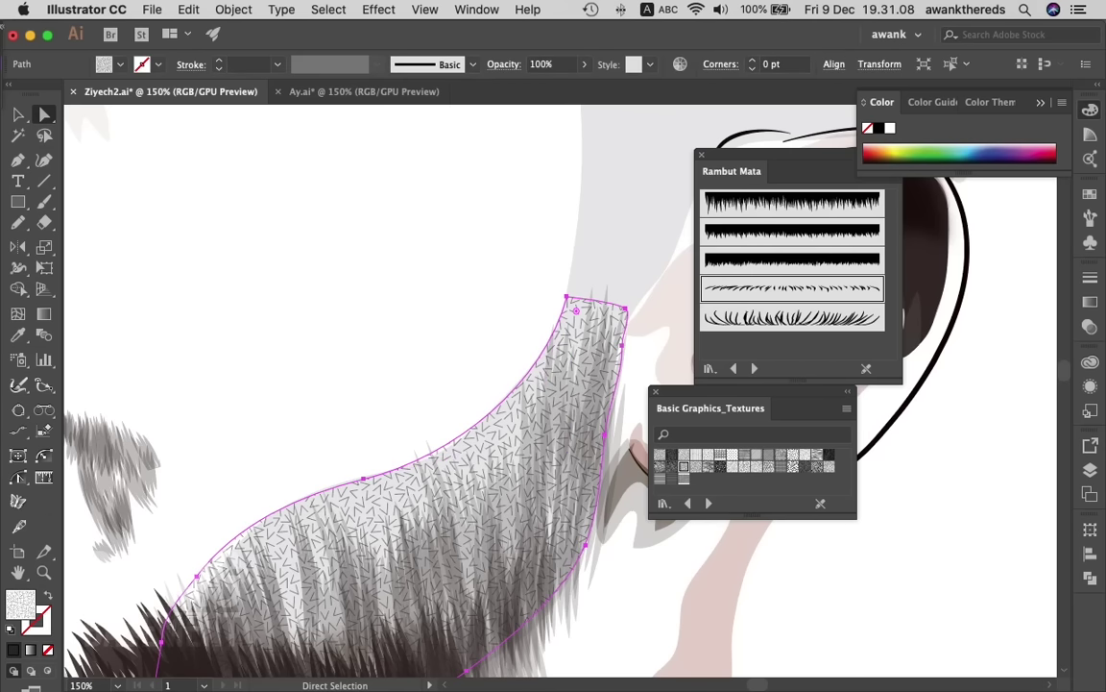
pyautogui.click(518, 279)
pyautogui.click(394, 432)
pyautogui.hotkey('ctrl', 'shift', 'a')
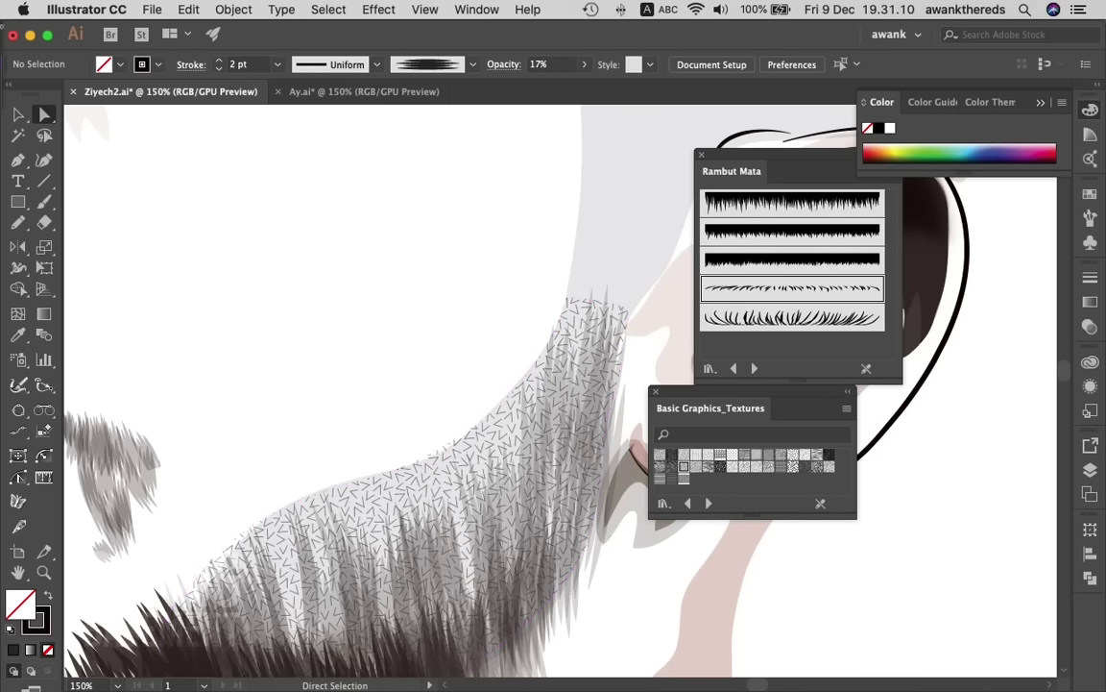
pyautogui.scroll(-5, 384, 384)
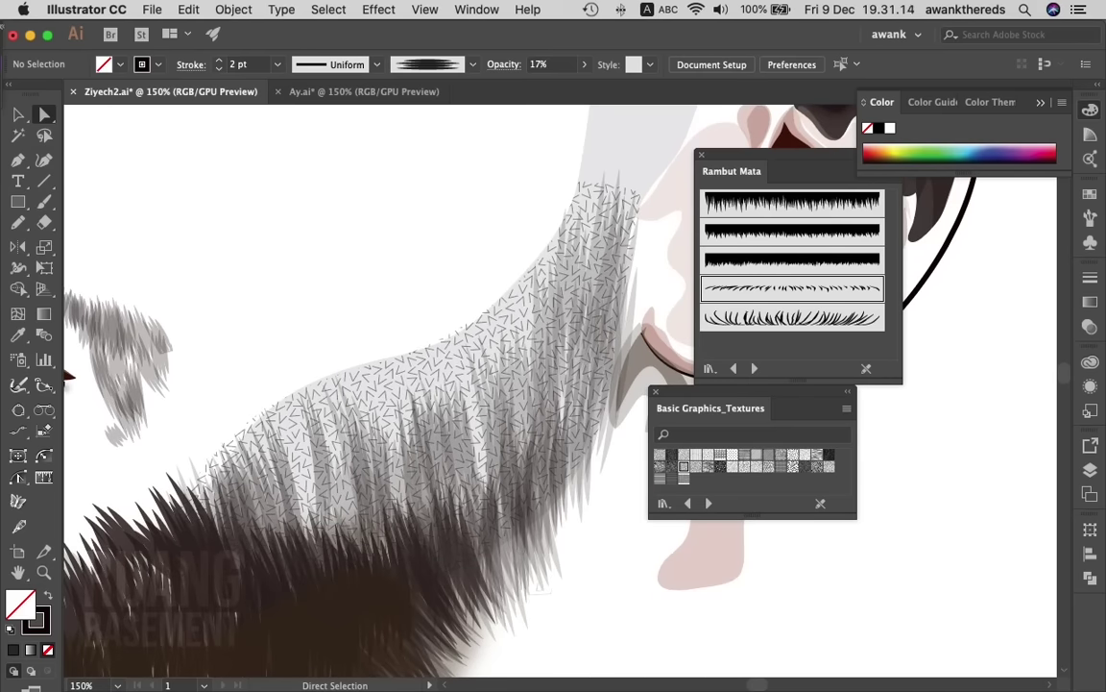
pyautogui.hotkey('ctrl', 'z')
# - Send the textured stubble patch to the back via Arrange
pyautogui.rightClick(325, 351)
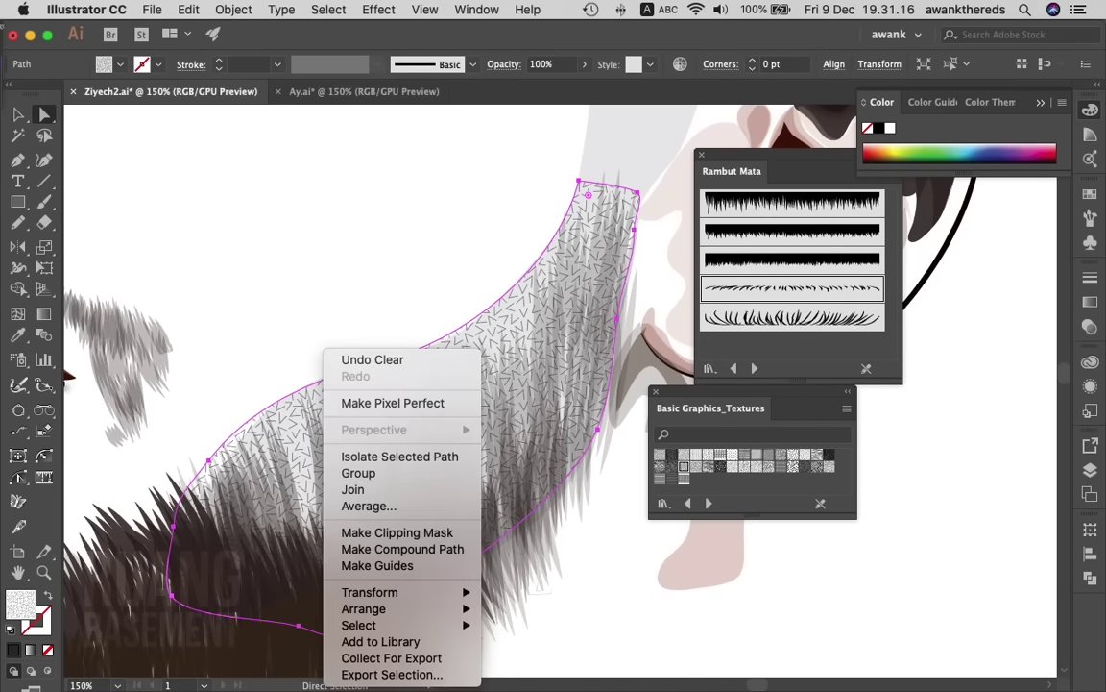
pyautogui.click(536, 648)
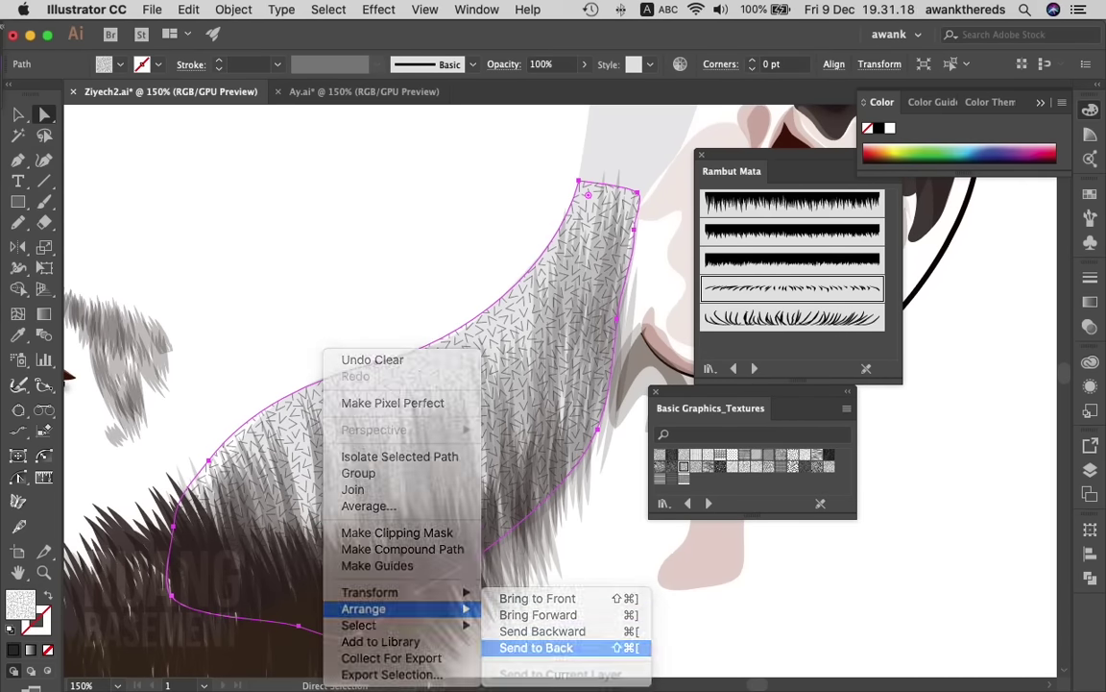
pyautogui.click(634, 445)
# - Thicken a thin beard hair strand to 4 pt and move it further up the beard
pyautogui.click(313, 459)
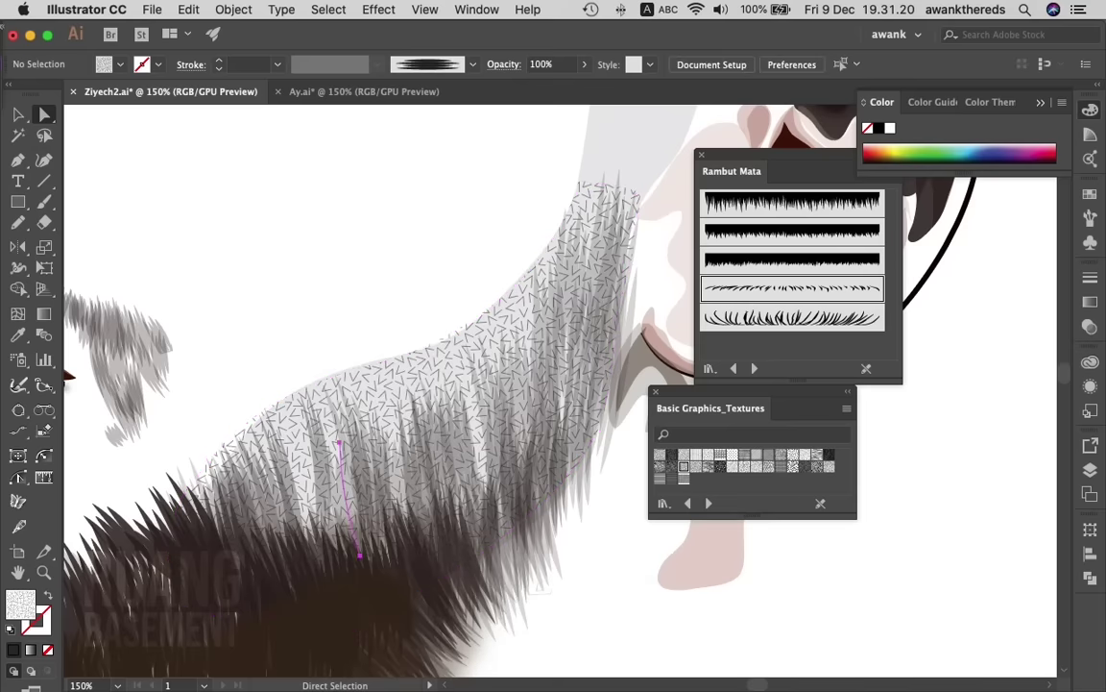
pyautogui.press('v')
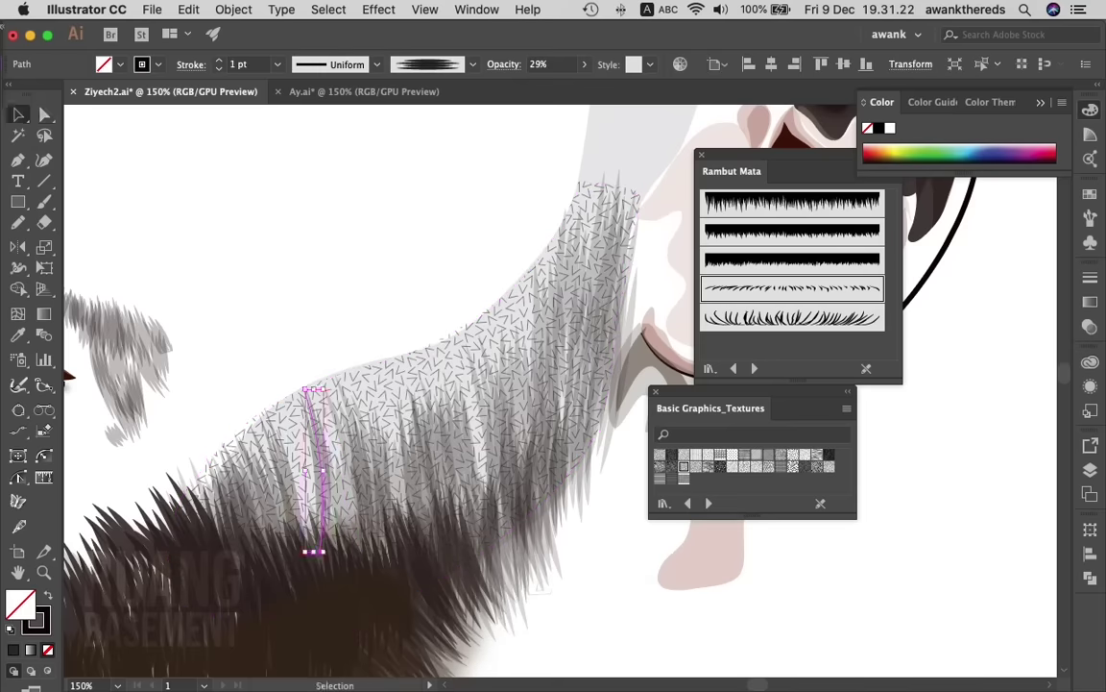
pyautogui.click(299, 471)
pyautogui.click(314, 461)
pyautogui.moveTo(314, 461); pyautogui.dragTo(291, 479)
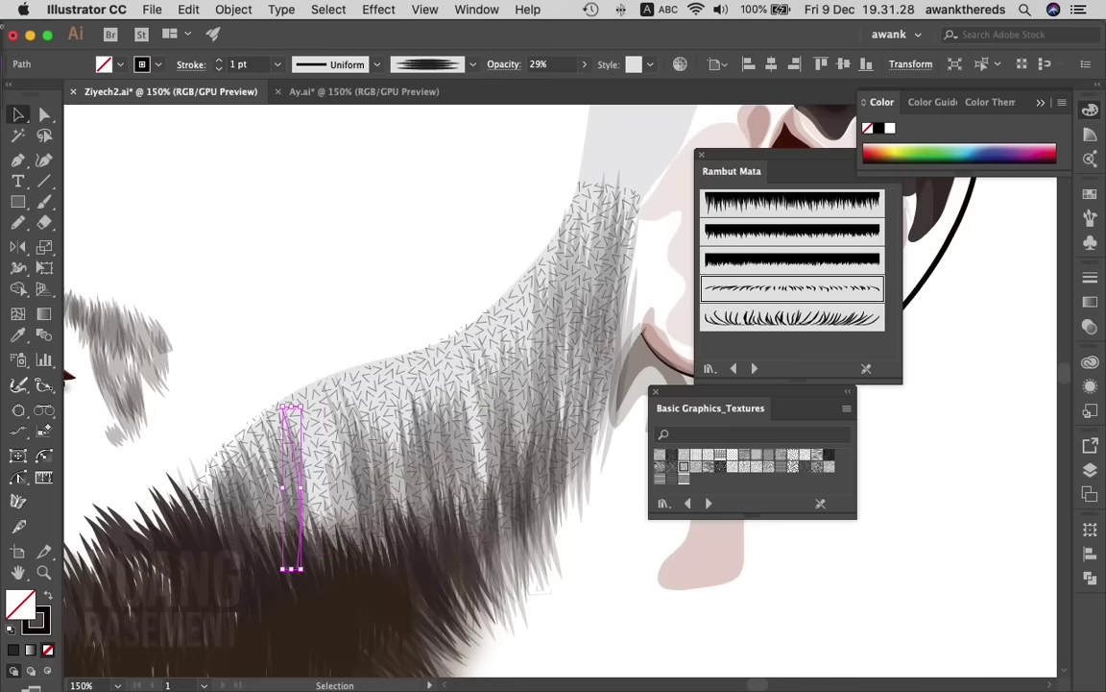
pyautogui.click(219, 61)
pyautogui.click(219, 61)
pyautogui.click(219, 60)
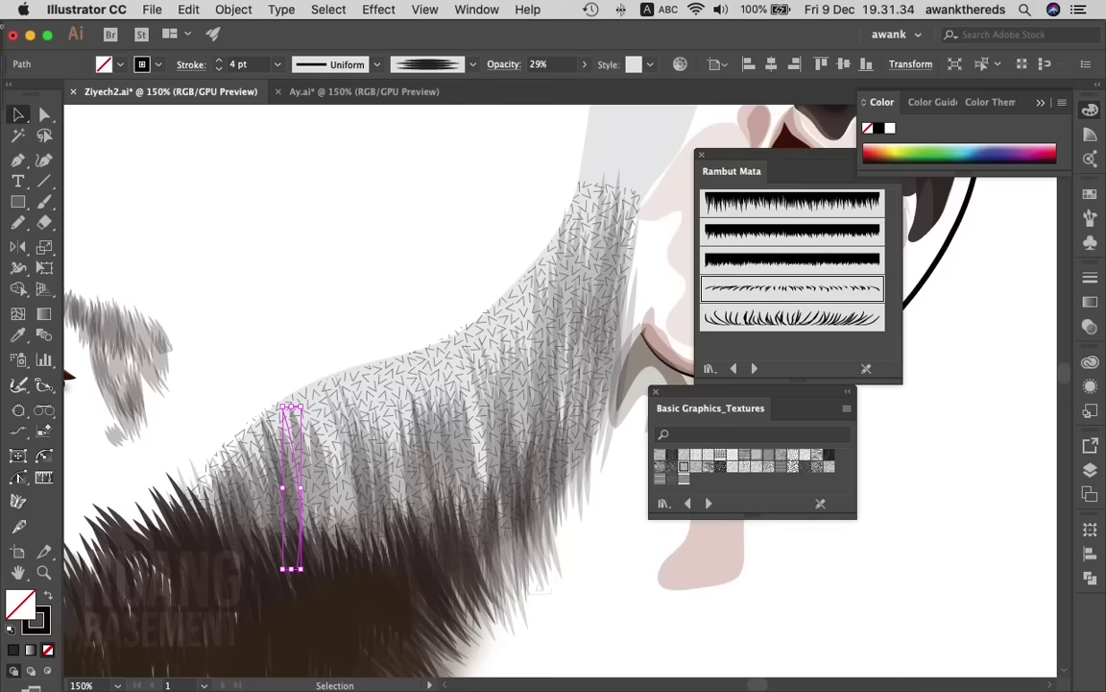
pyautogui.moveTo(291, 485); pyautogui.dragTo(419, 418)
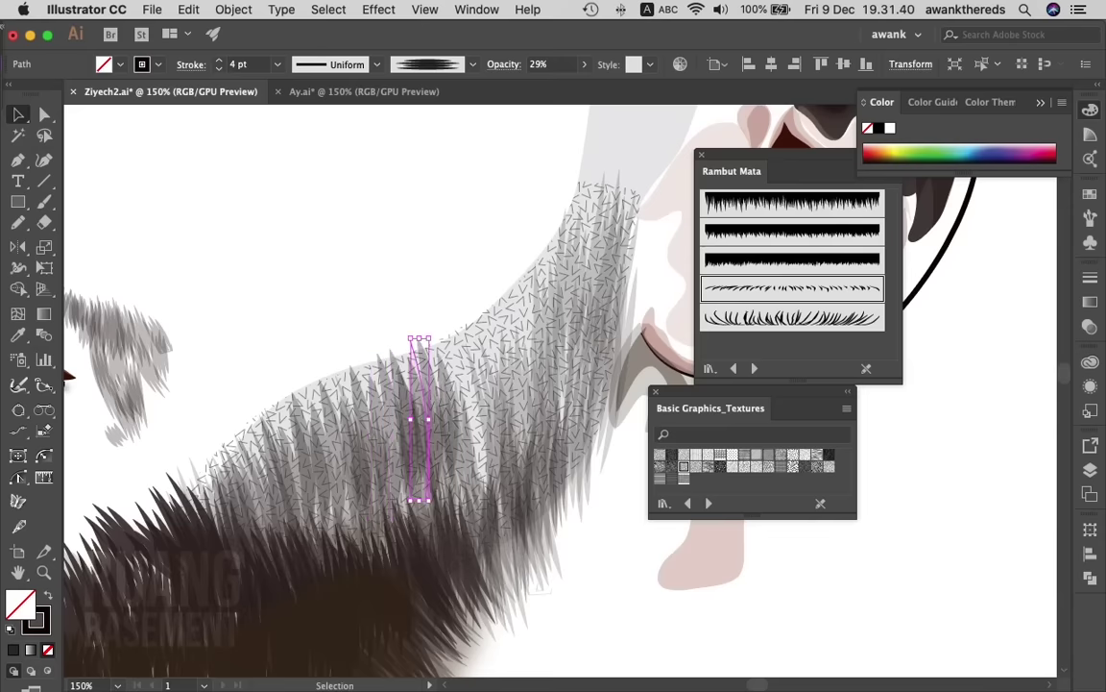
pyautogui.press('cmd+z')
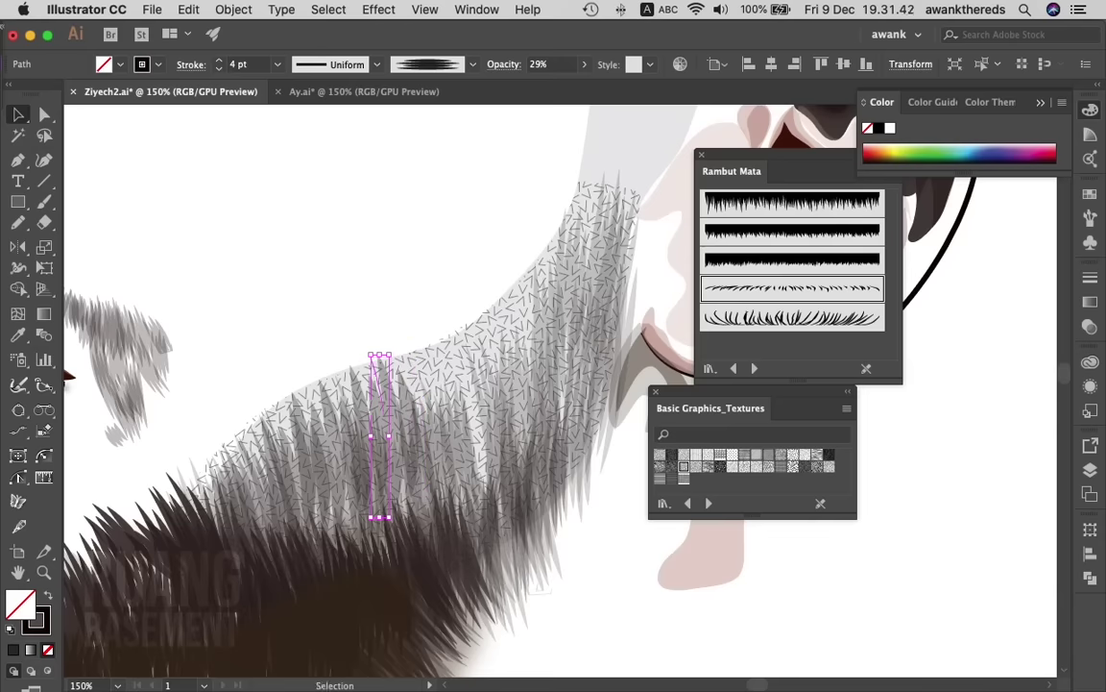
pyautogui.moveTo(379, 434)
pyautogui.mouseDown()
pyautogui.moveTo(487, 398)
pyautogui.moveTo(555, 327)
pyautogui.mouseUp()
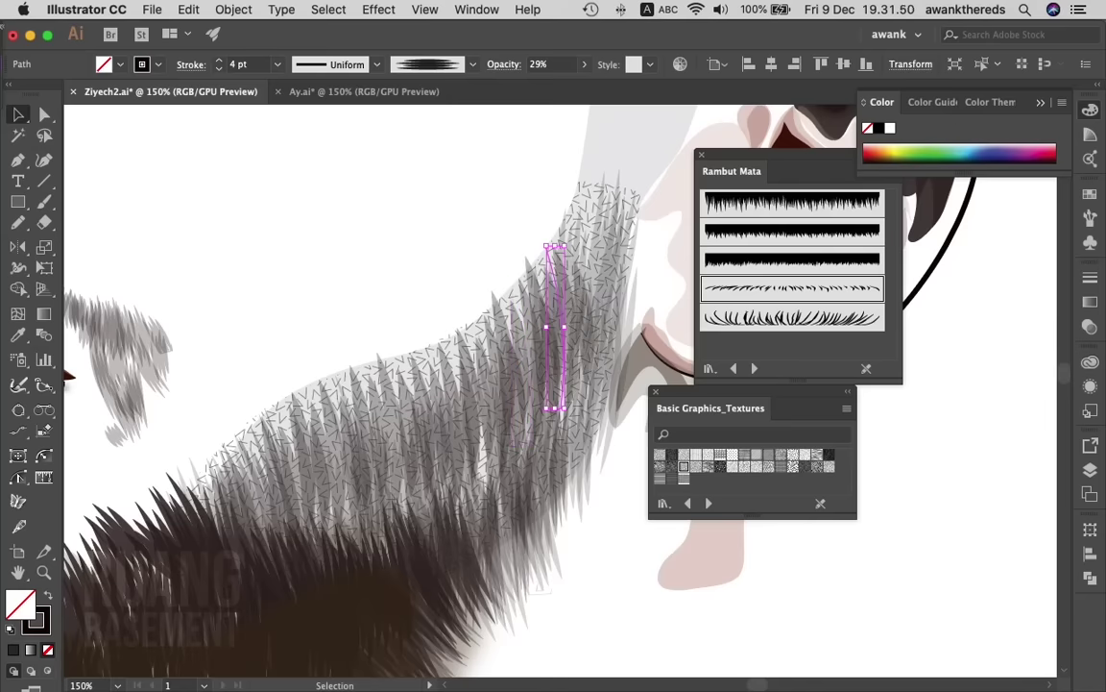
# - Select the other hair strands and lower their opacity to 17%
pyautogui.click(680, 64)
pyautogui.click(584, 64)
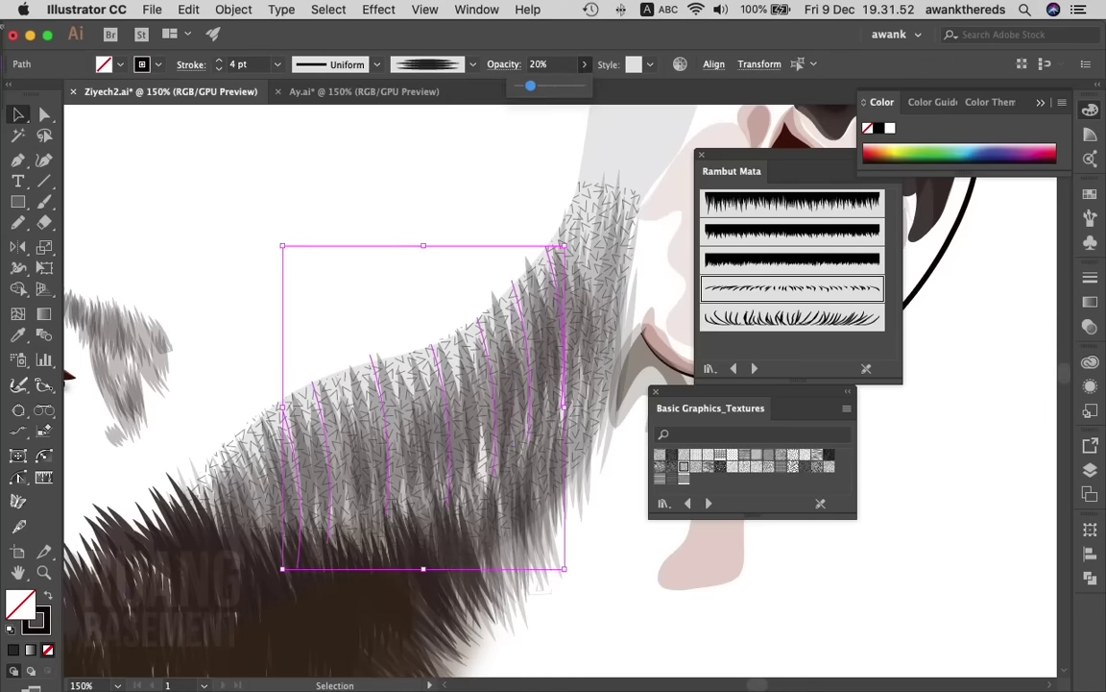
pyautogui.moveTo(534, 86); pyautogui.dragTo(529, 85)
pyautogui.press('super+shift+a')
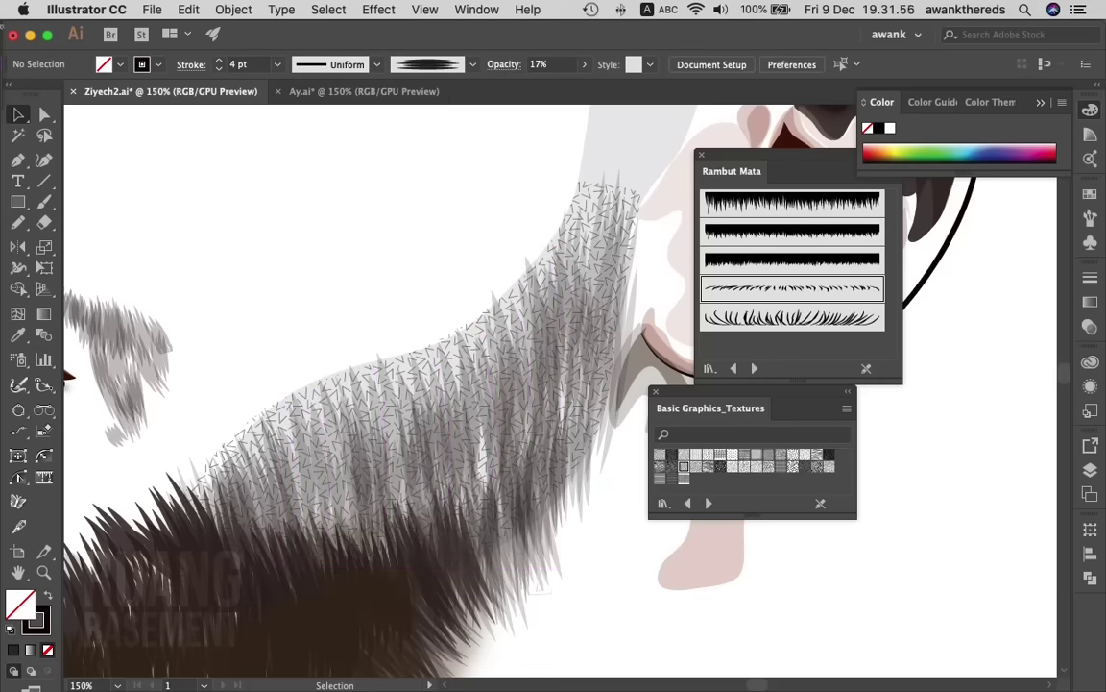
# - Zoom out and eyedrop the speckled texture fill onto the light grey side-of-head shape
pyautogui.press('z')
pyautogui.keyDown('alt'); pyautogui.click(389, 490); pyautogui.keyUp('alt')
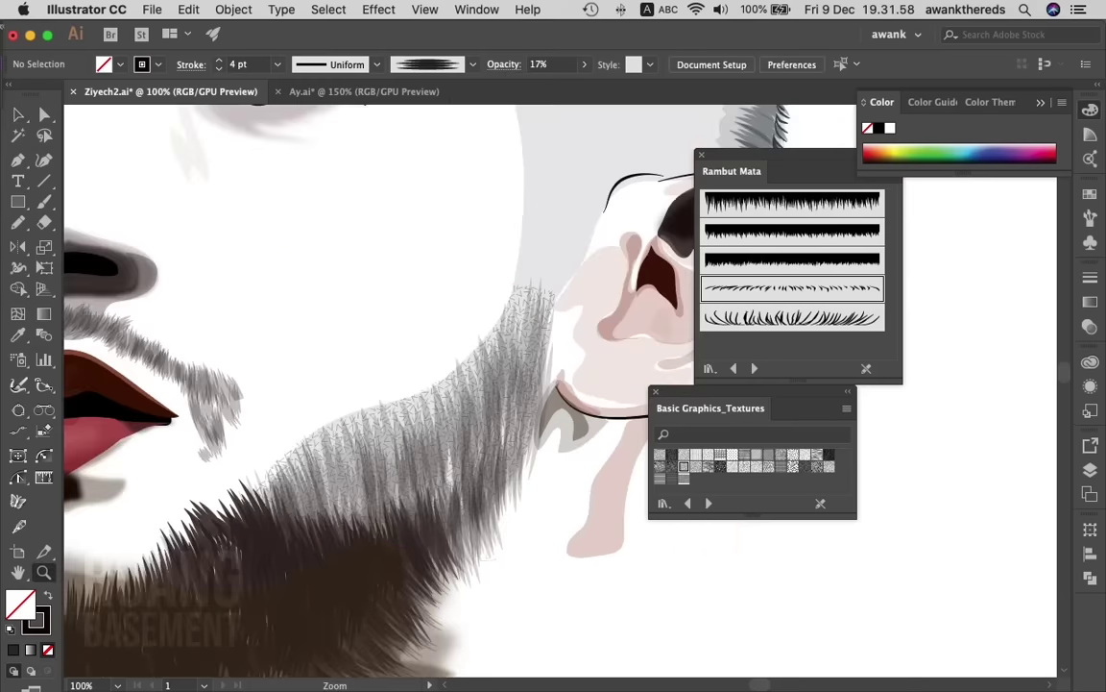
pyautogui.keyDown('alt'); pyautogui.click(533, 495); pyautogui.keyUp('alt')
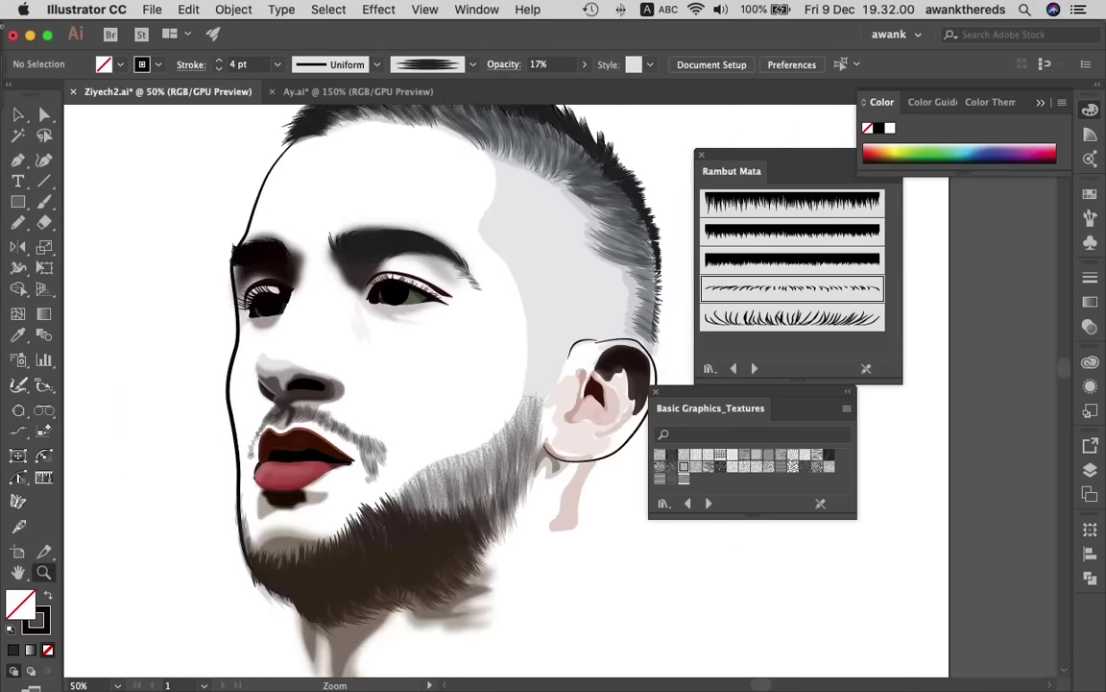
pyautogui.click(44, 114)
pyautogui.click(404, 192)
pyautogui.press('i')
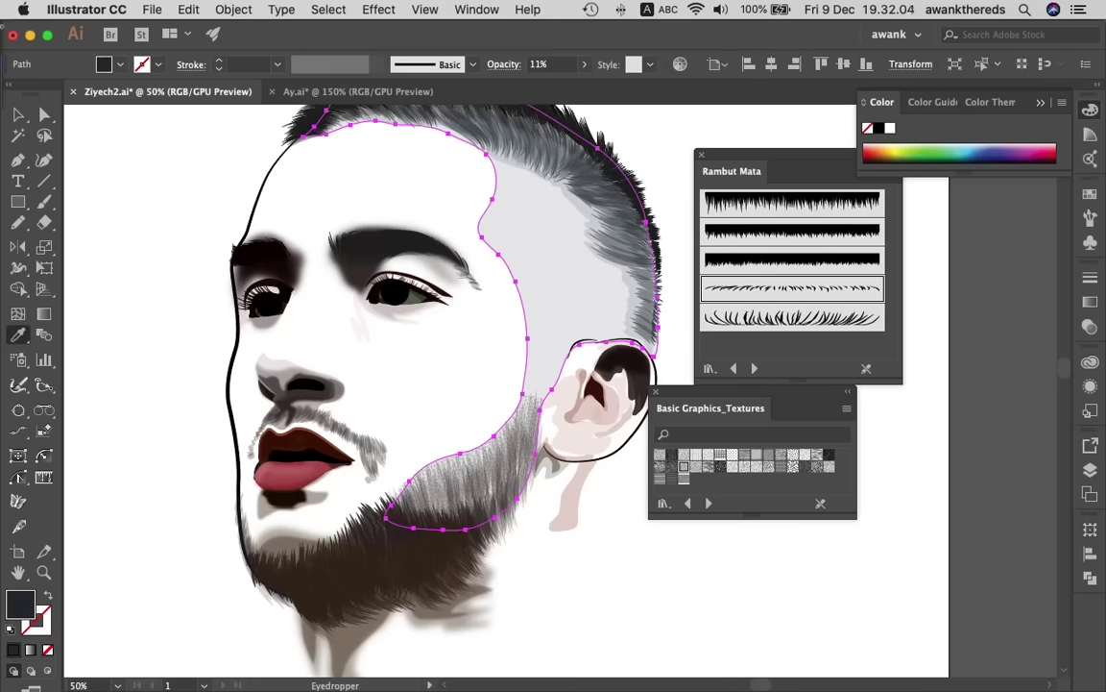
pyautogui.click(683, 466)
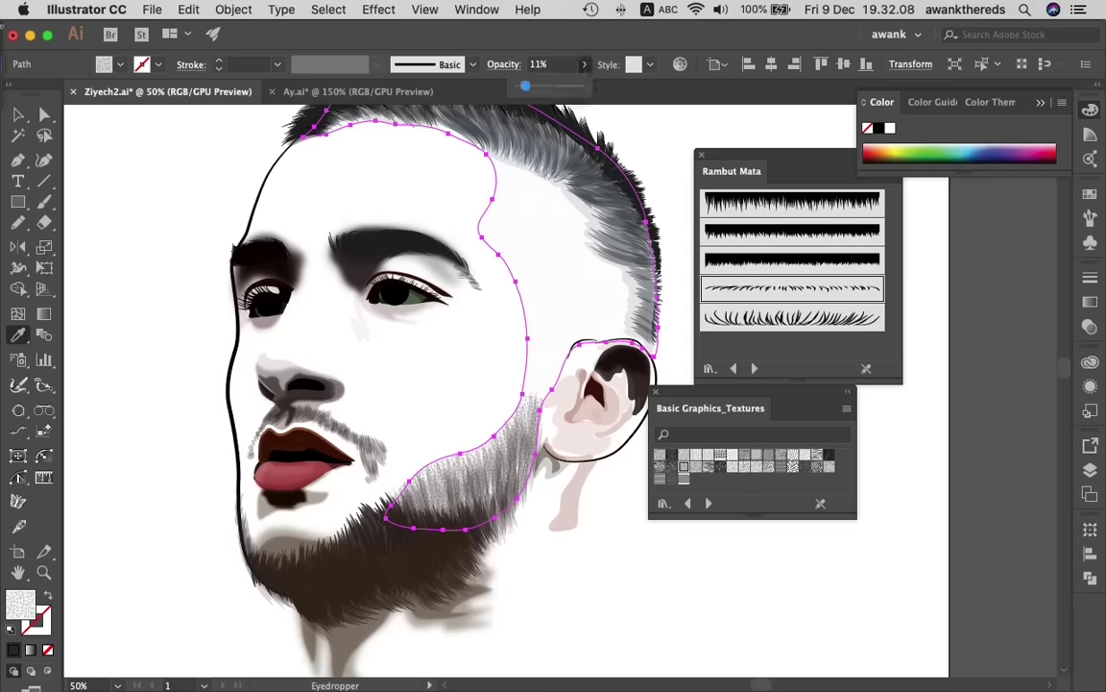
# - Raise the head shape's opacity to 100%, deselect, and zoom in on the temple
pyautogui.click(584, 64)
pyautogui.moveTo(518, 85); pyautogui.dragTo(580, 86)
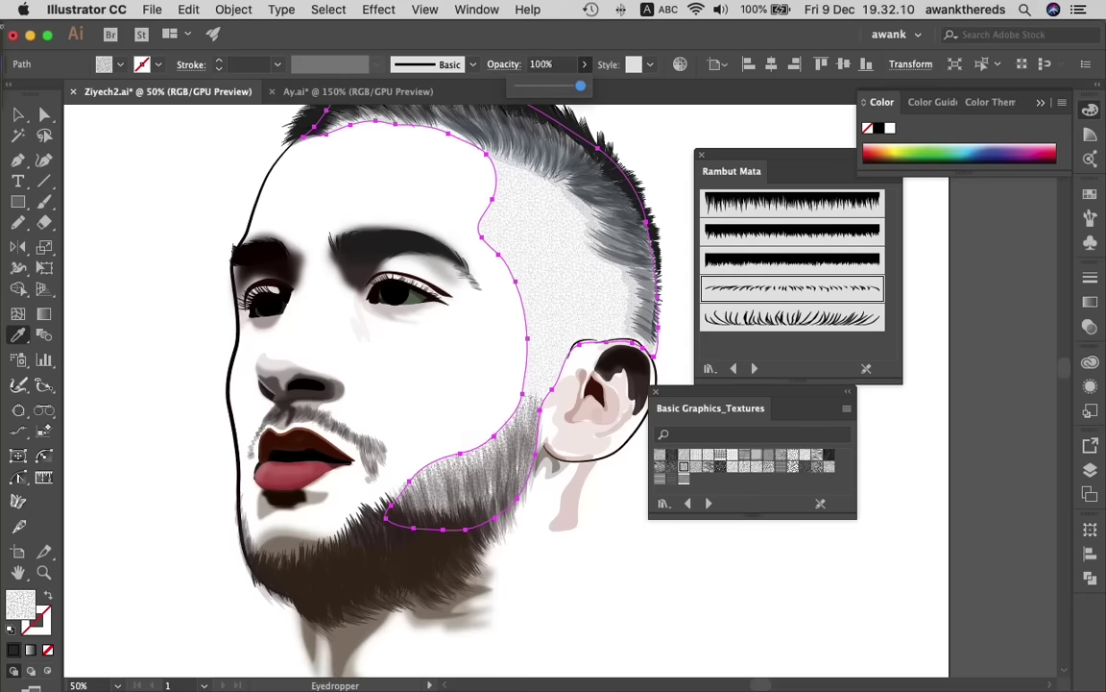
pyautogui.press('v')
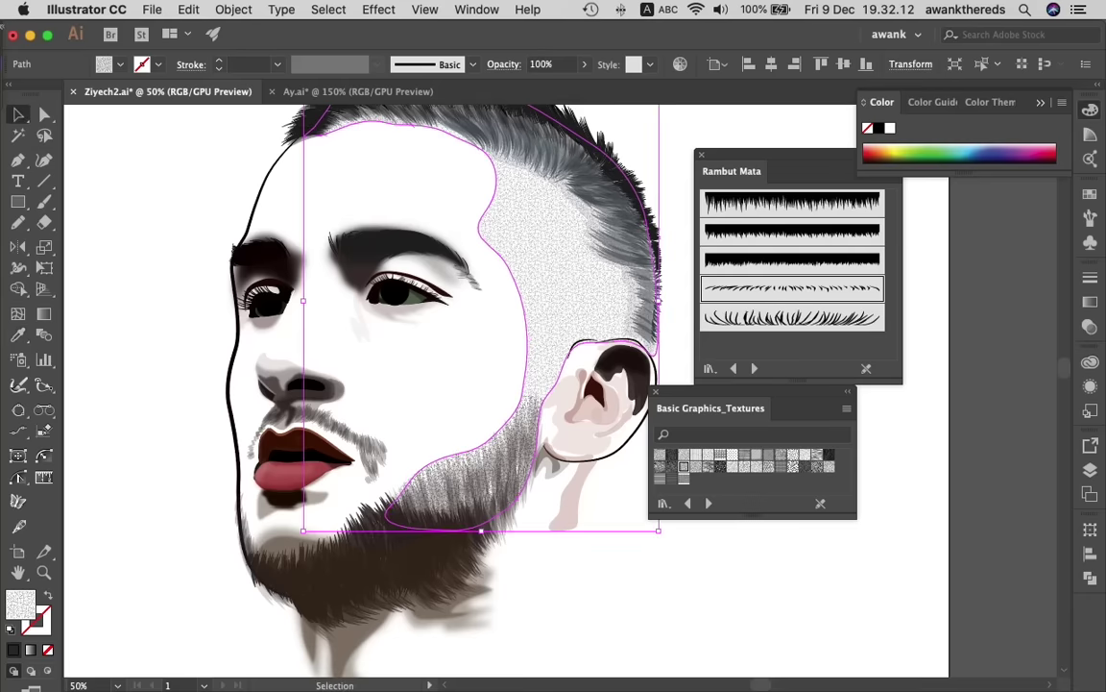
pyautogui.click(635, 446)
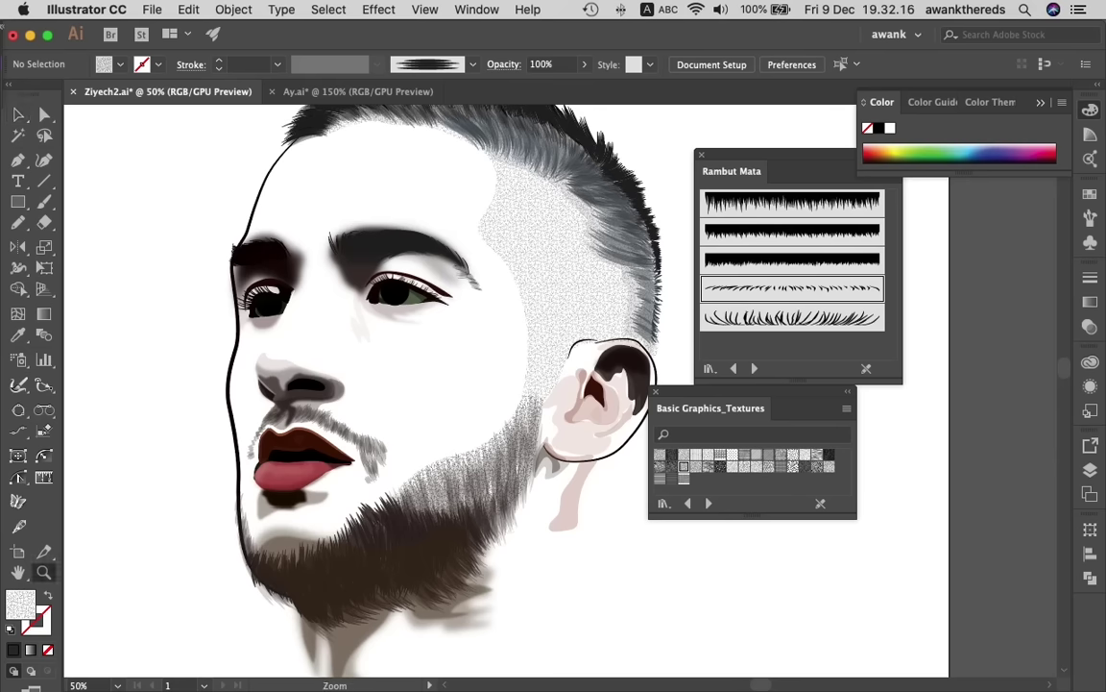
pyautogui.hotkey('ctrl', '+')
pyautogui.hotkey('ctrl', '+')
pyautogui.hotkey('ctrl', '+')
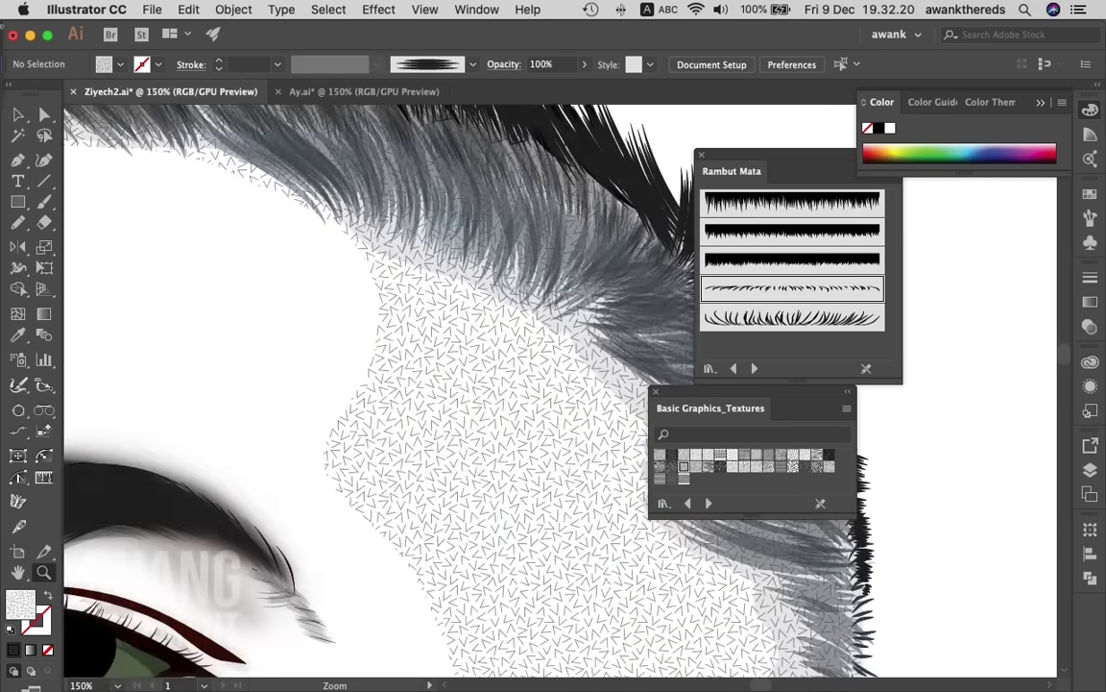
# - Select the textured side-of-head shape and fill it with solid black
pyautogui.press('a')
pyautogui.click(635, 445)
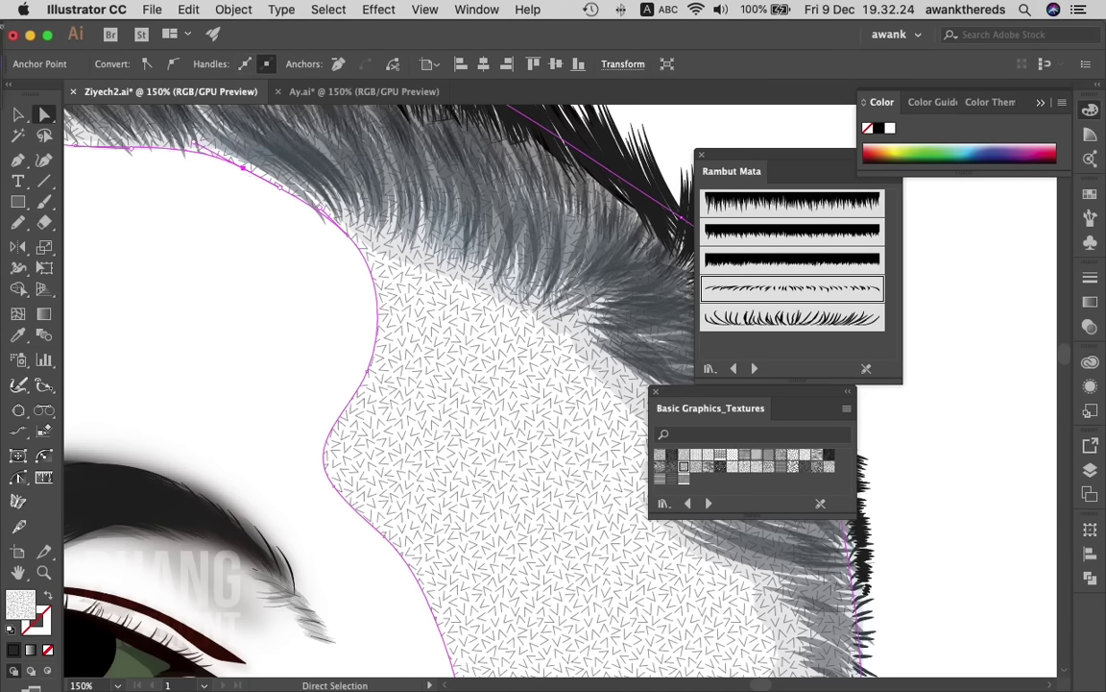
pyautogui.hotkey('ctrl', 'shift', 'a')
pyautogui.hotkey('ctrl', 'space')
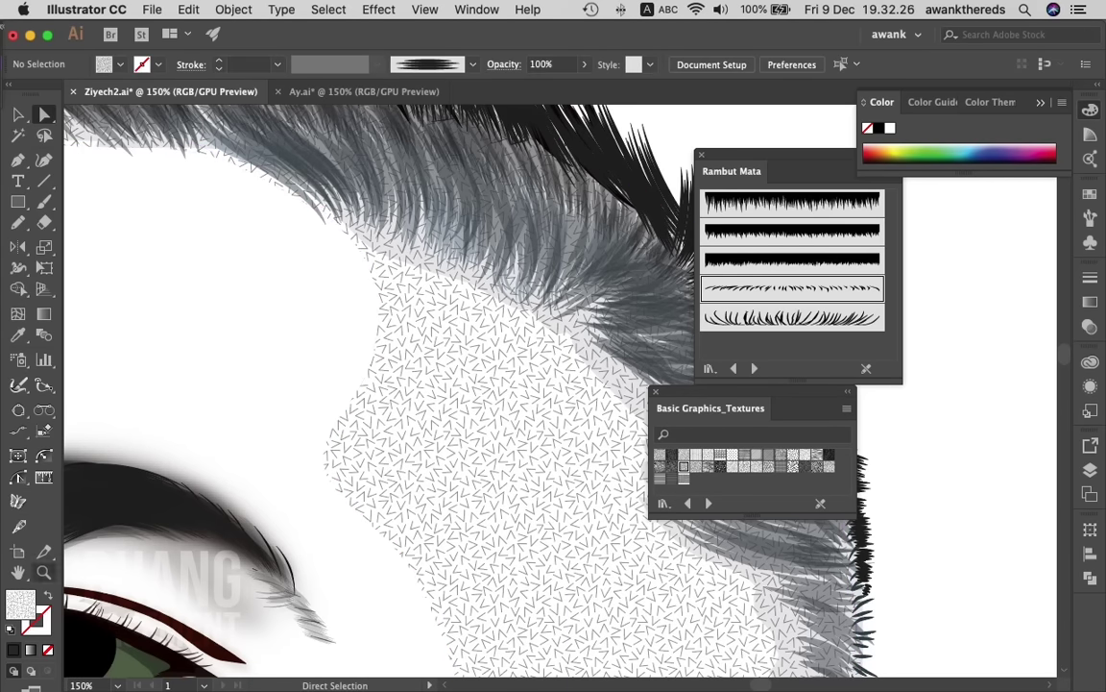
pyautogui.press('v')
pyautogui.click(635, 446)
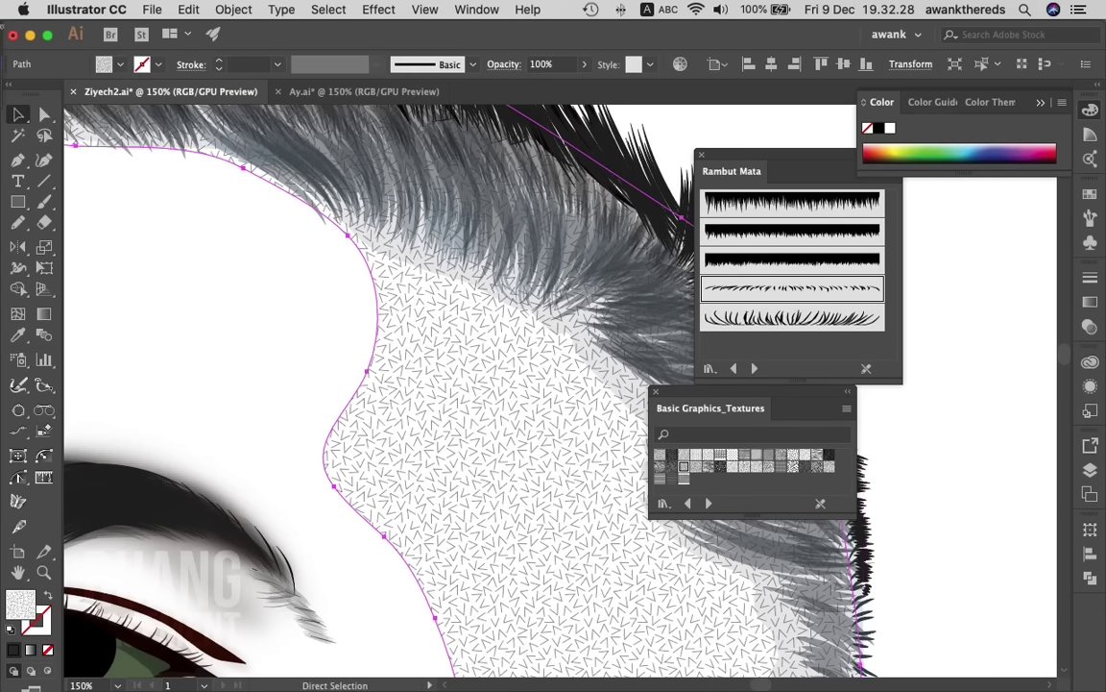
pyautogui.press('v')
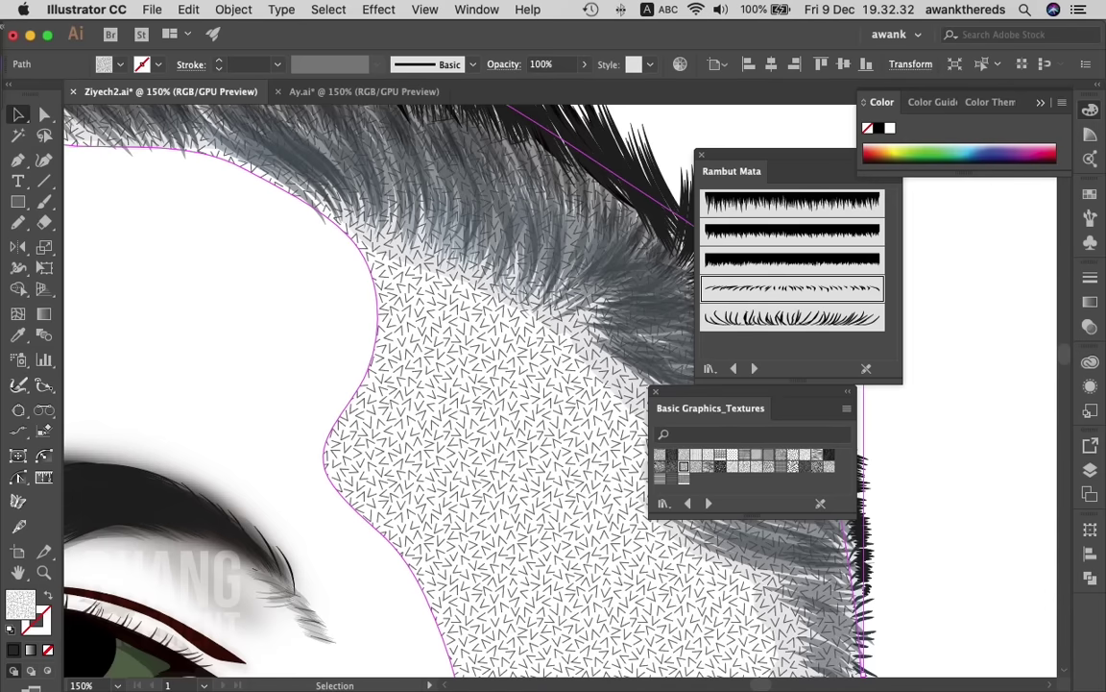
pyautogui.hotkey('ctrl', 'z')
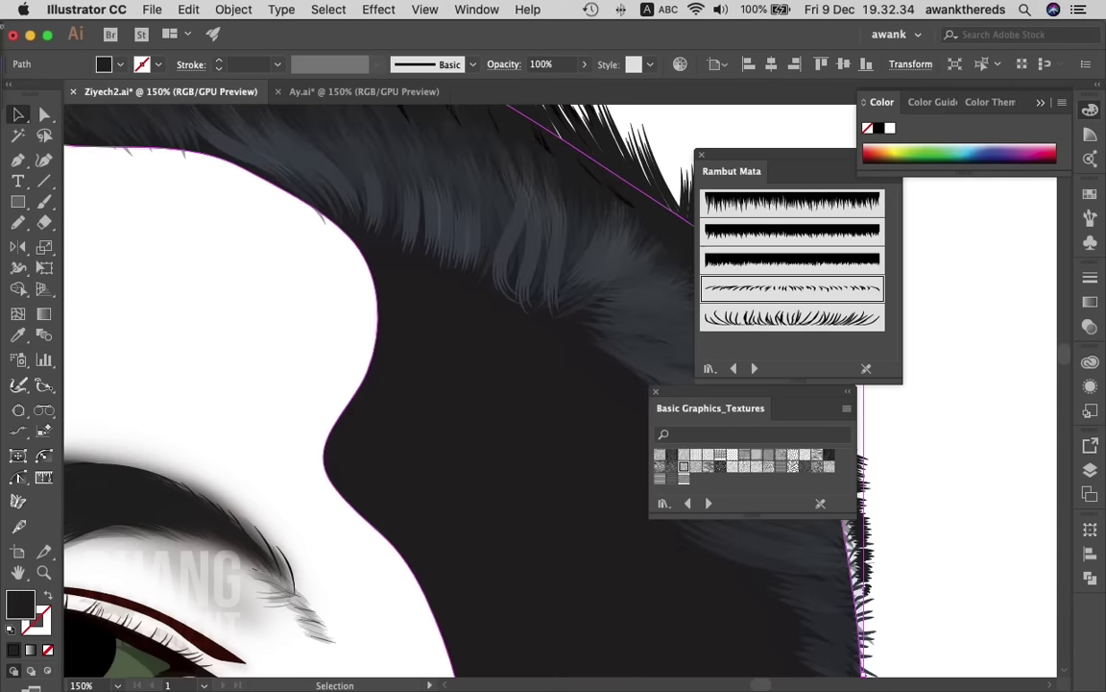
# - Set the black shape's opacity to 8%, adjust it to 13%, and deselect
pyautogui.click(540, 64)
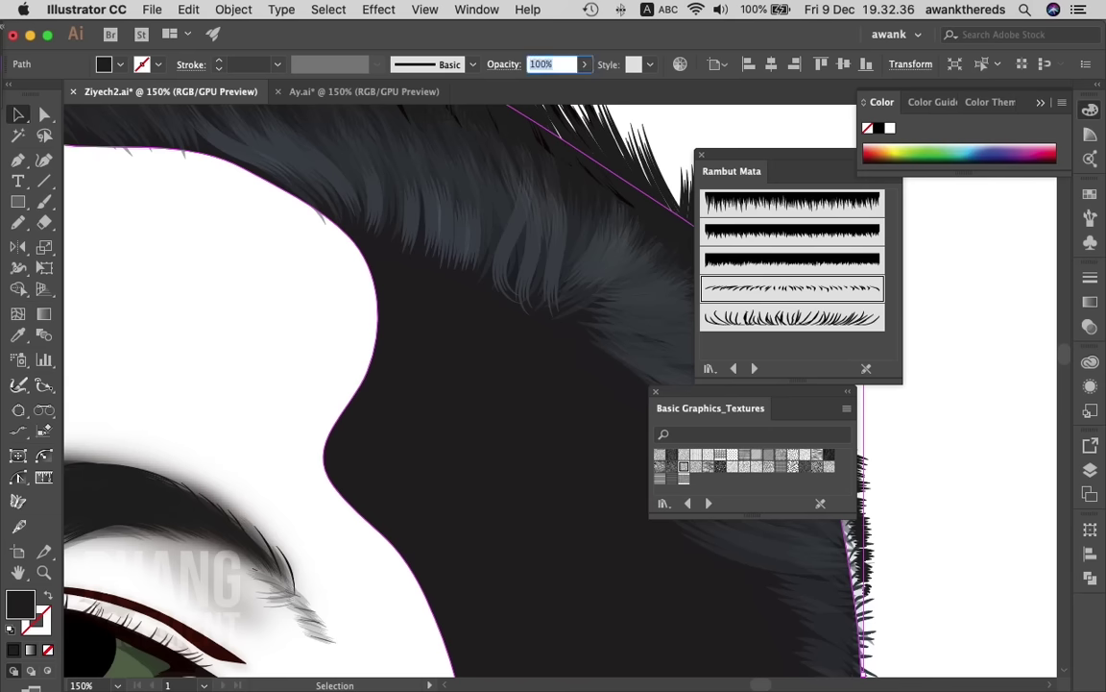
pyautogui.write('8')
pyautogui.press('Return')
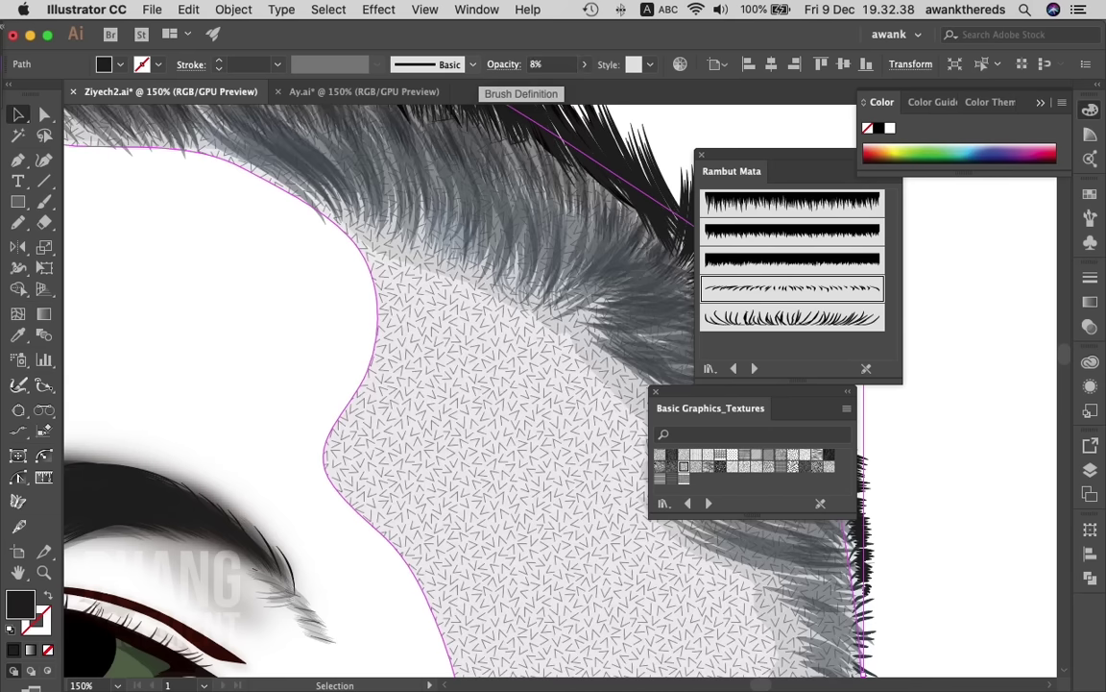
pyautogui.click(584, 64)
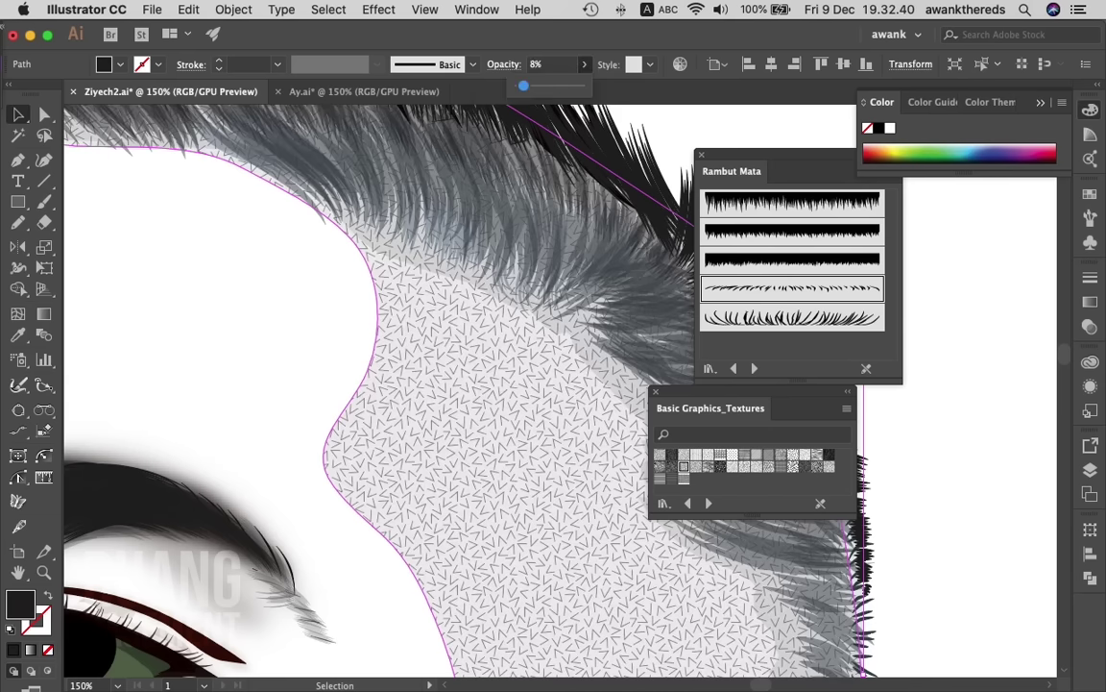
pyautogui.press('Up')
pyautogui.press('Up')
pyautogui.press('Down')
pyautogui.press('Return')
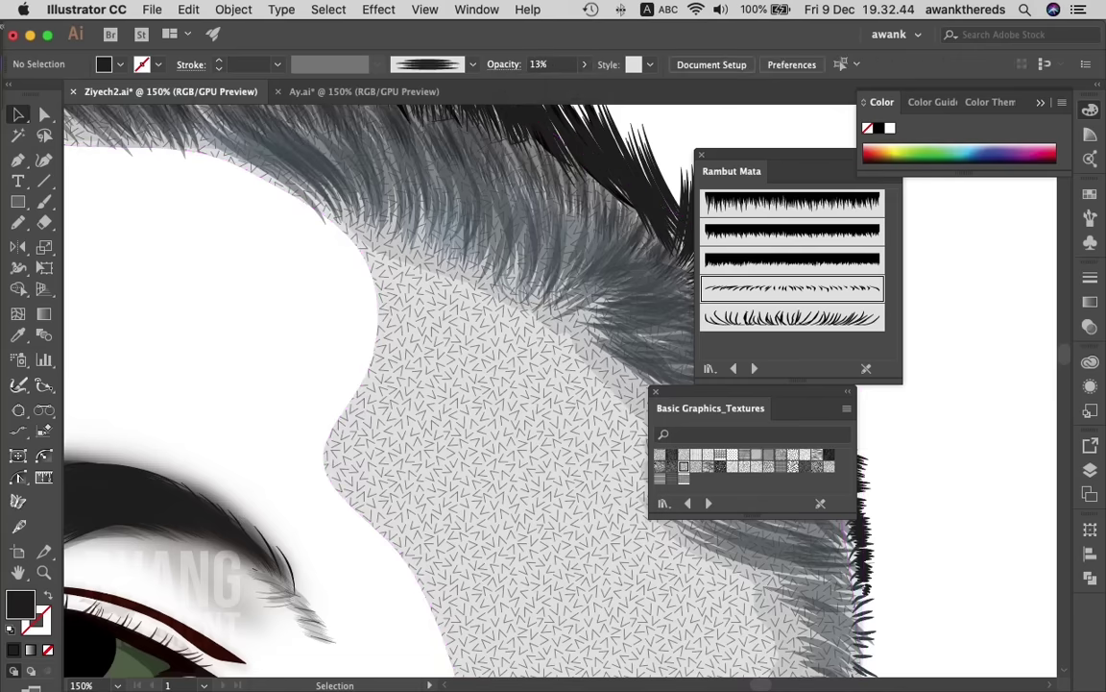
pyautogui.press('super+shift+a')
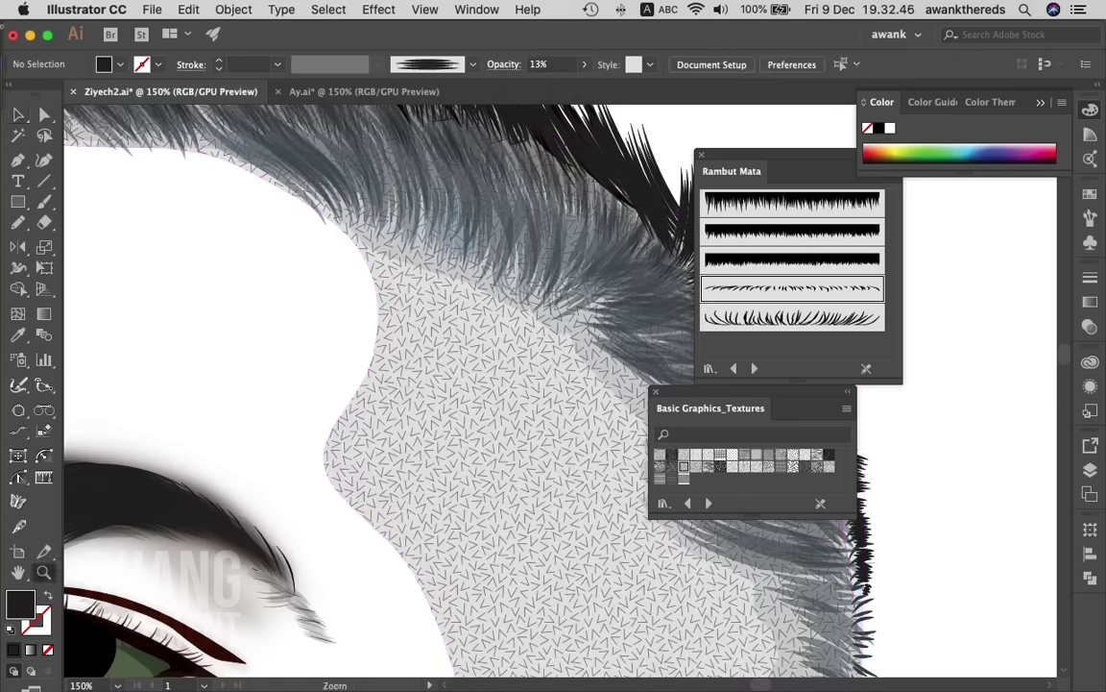
# - Open the Layers panel, toggle Layer 1's reference photo on and off, and zoom in on the eyes and nose
pyautogui.press('z')
pyautogui.keyDown('alt'); pyautogui.click(635, 445); pyautogui.keyUp('alt')
pyautogui.press('super+minus')
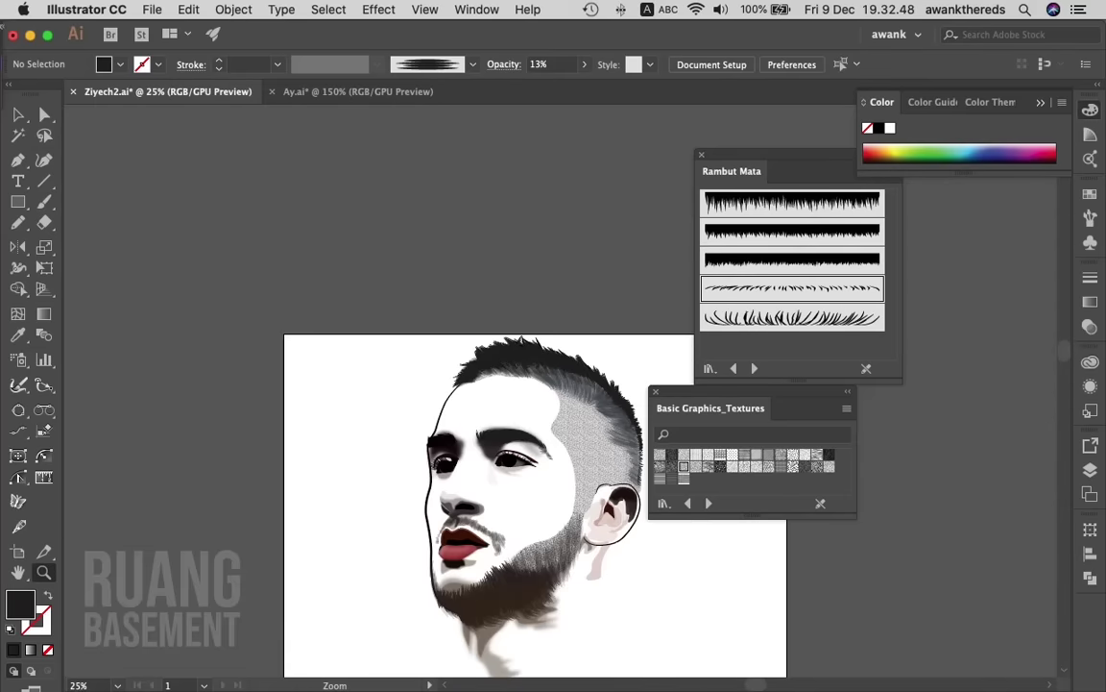
pyautogui.press('super+equal')
pyautogui.press('super+equal')
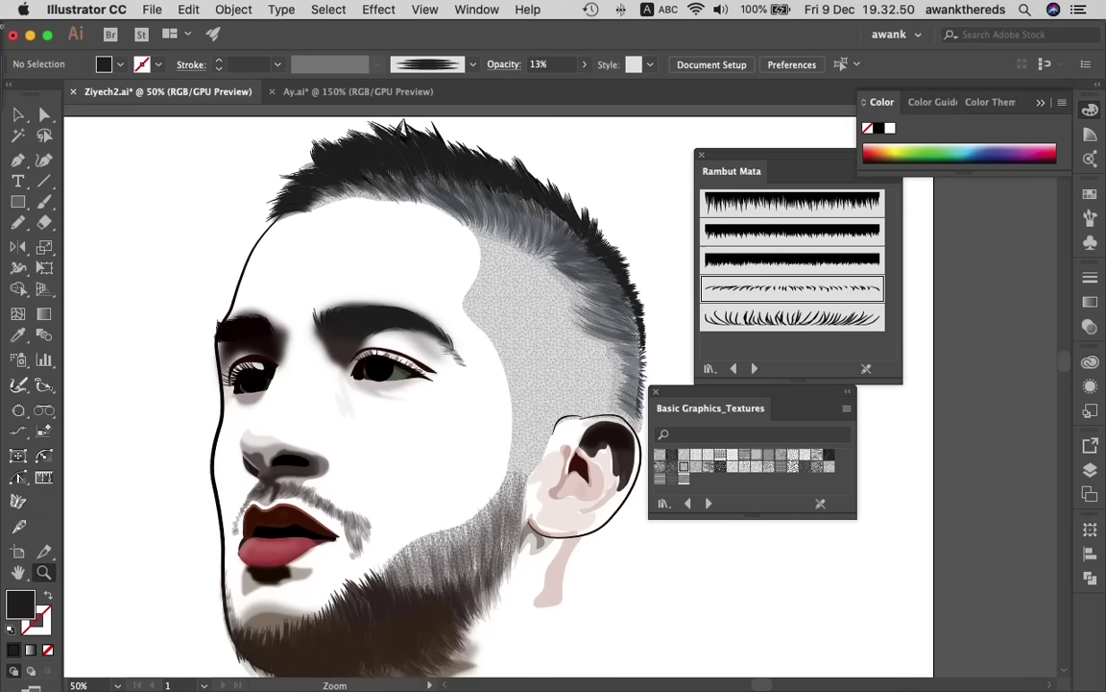
pyautogui.scroll(-3, 461, 384)
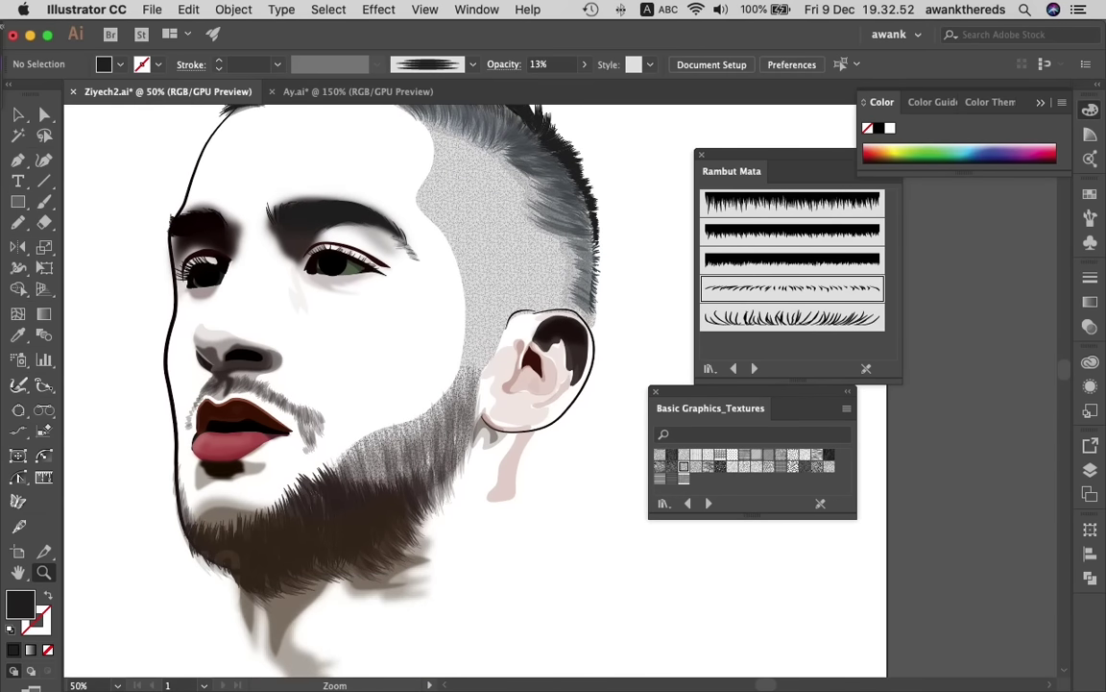
pyautogui.press('F7')
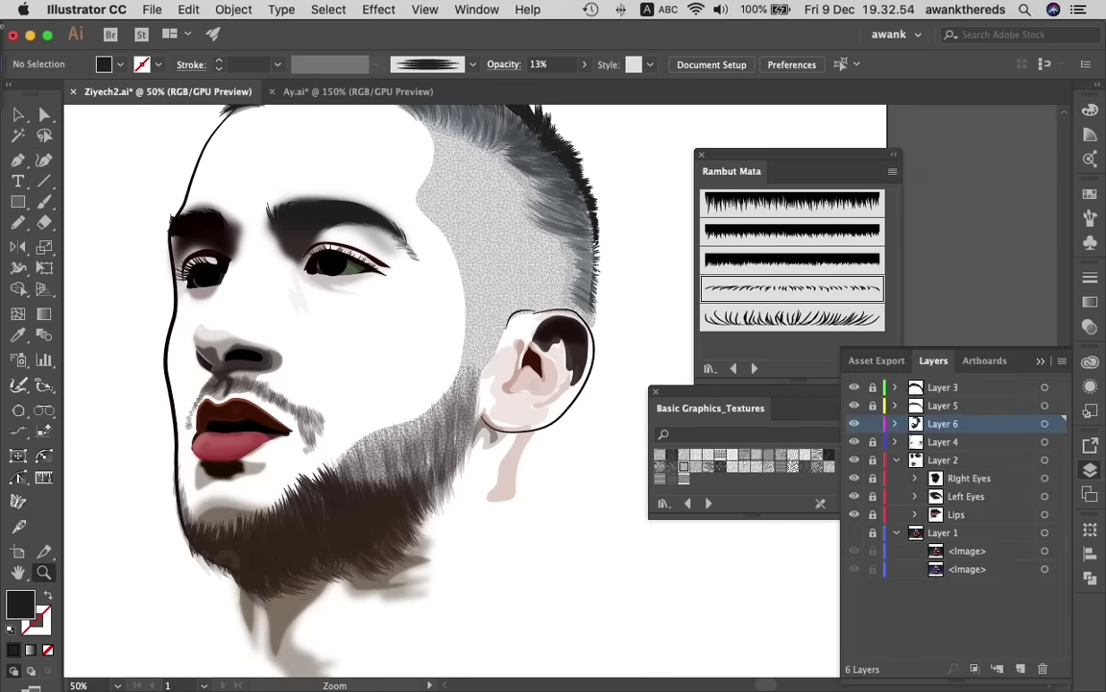
pyautogui.click(854, 532)
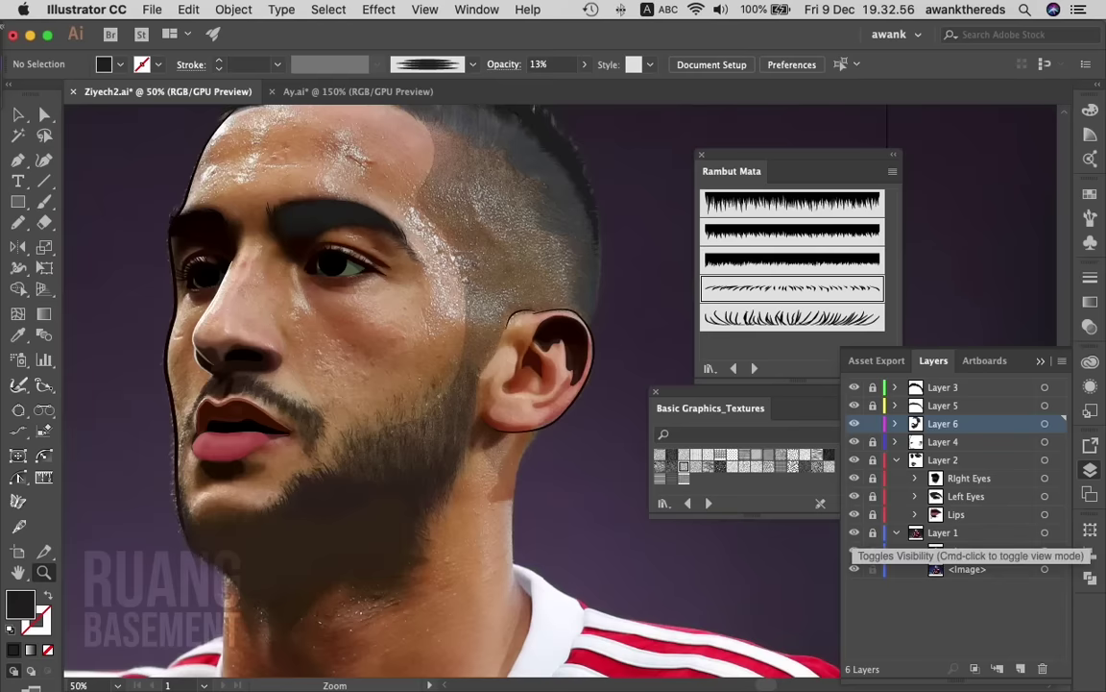
pyautogui.click(854, 532)
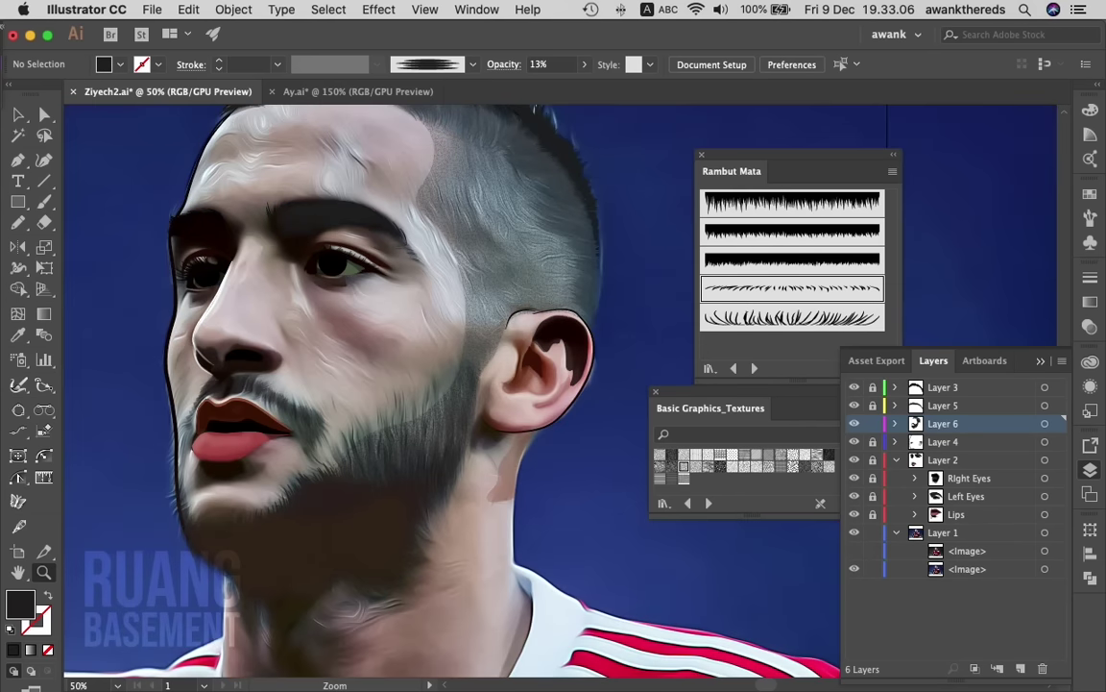
pyautogui.press('super+equal')
pyautogui.press('super+equal')
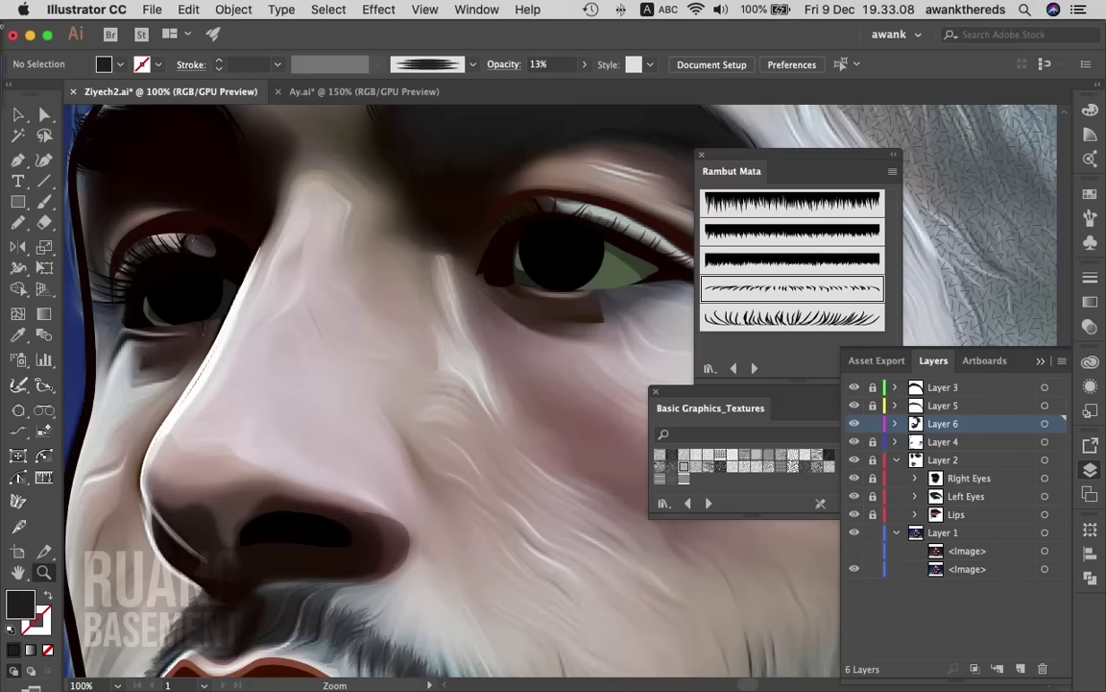
pyautogui.press('super+equal')
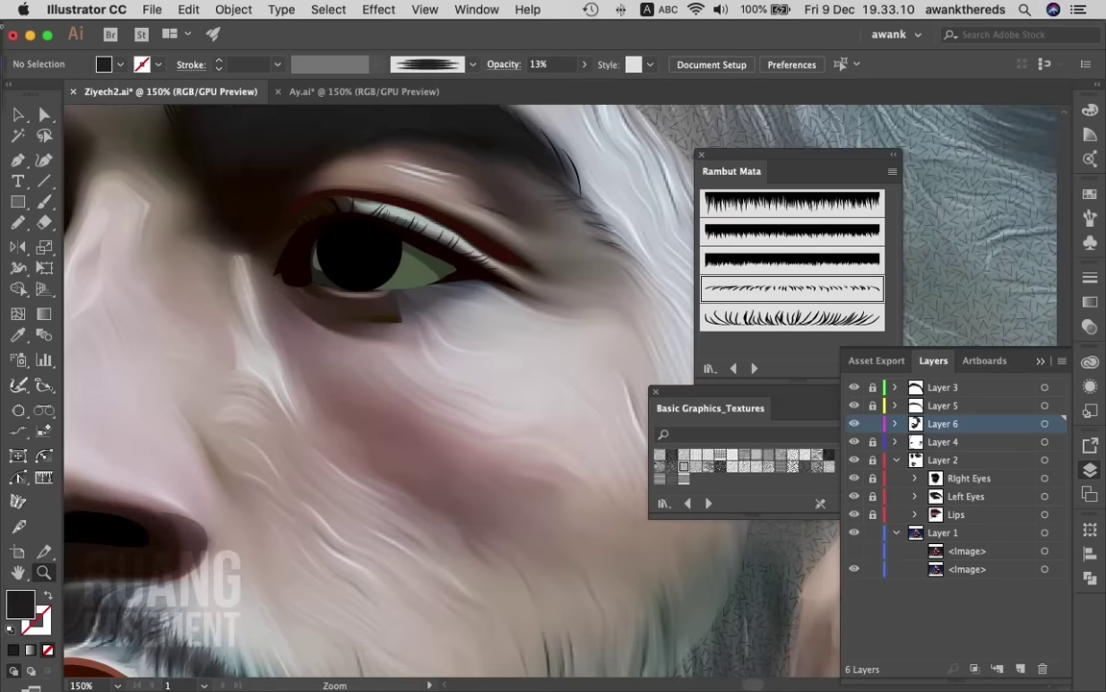
# - Draw a closed Pencil shape under the right-hand eye across the cheek
pyautogui.press('n')
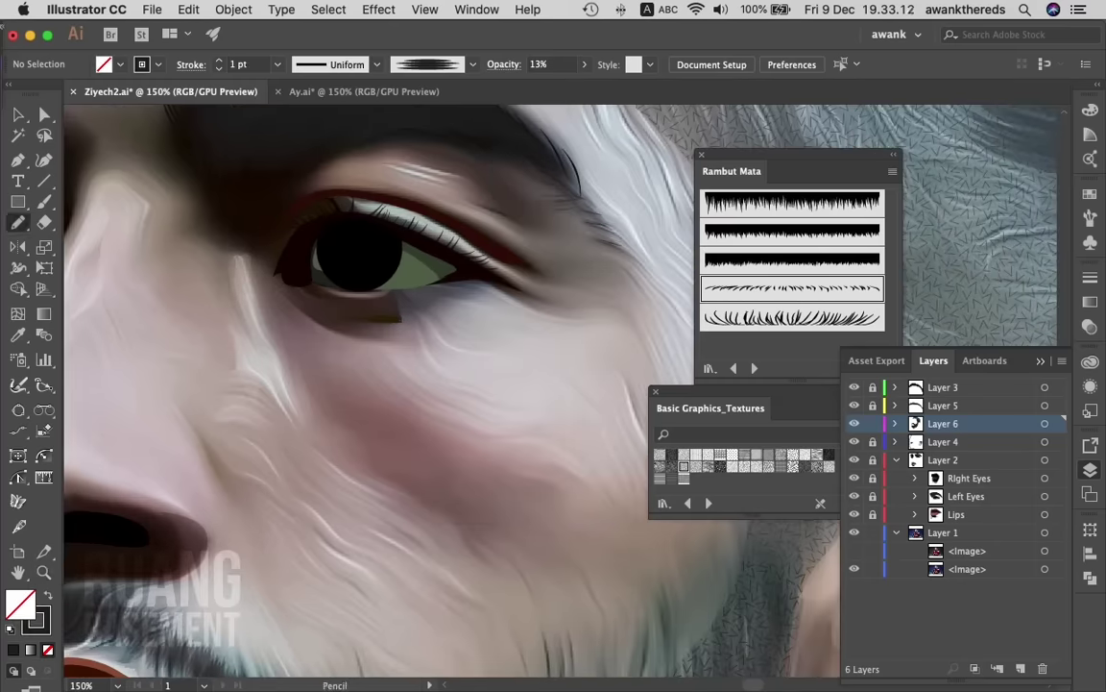
pyautogui.moveTo(246, 251); pyautogui.dragTo(252, 275)
pyautogui.moveTo(284, 368); pyautogui.dragTo(289, 381)
pyautogui.moveTo(493, 534); pyautogui.dragTo(595, 535)
pyautogui.moveTo(554, 500); pyautogui.dragTo(573, 499)
pyautogui.moveTo(547, 459); pyautogui.dragTo(461, 420)
pyautogui.moveTo(446, 285); pyautogui.dragTo(401, 319)
pyautogui.moveTo(447, 285); pyautogui.dragTo(247, 252)
pyautogui.moveTo(597, 534); pyautogui.dragTo(597, 535)
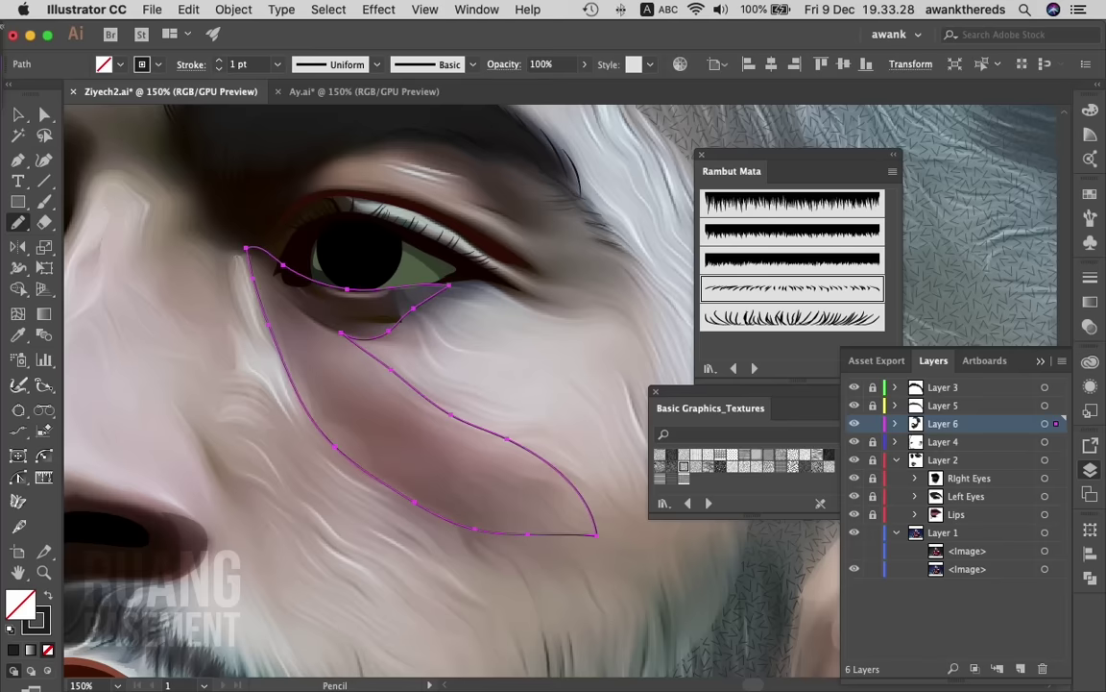
# - Fill the under-eye shape with a skin colour sampled by the Eyedropper
pyautogui.press('i')
pyautogui.click(317, 317)
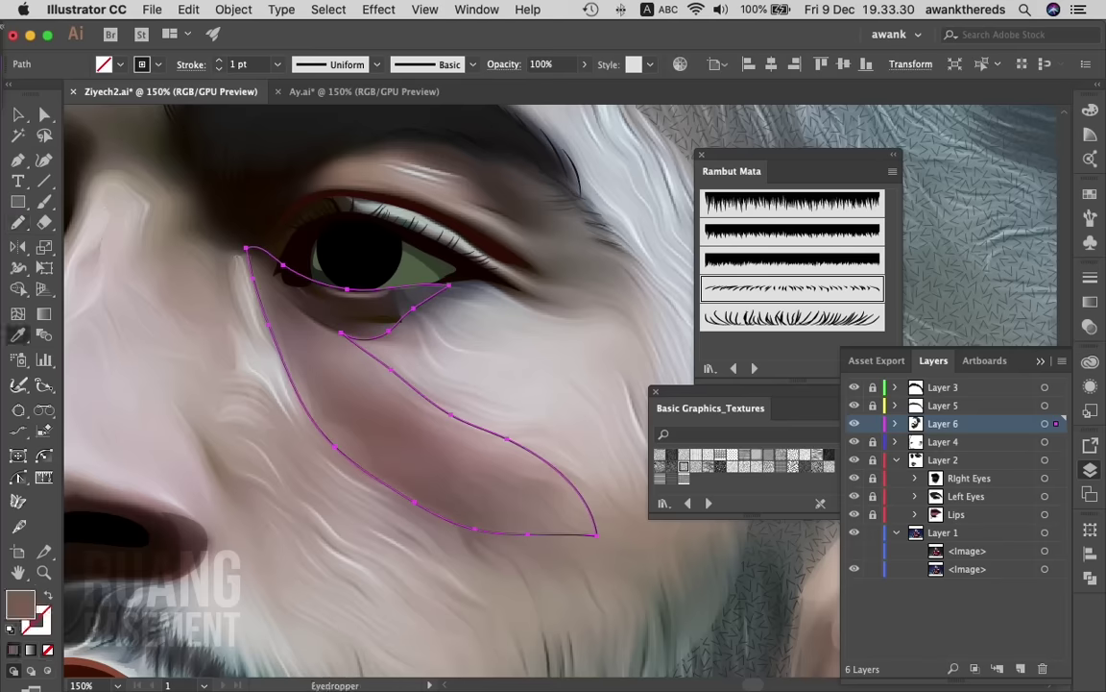
pyautogui.hotkey('shift', 'x')
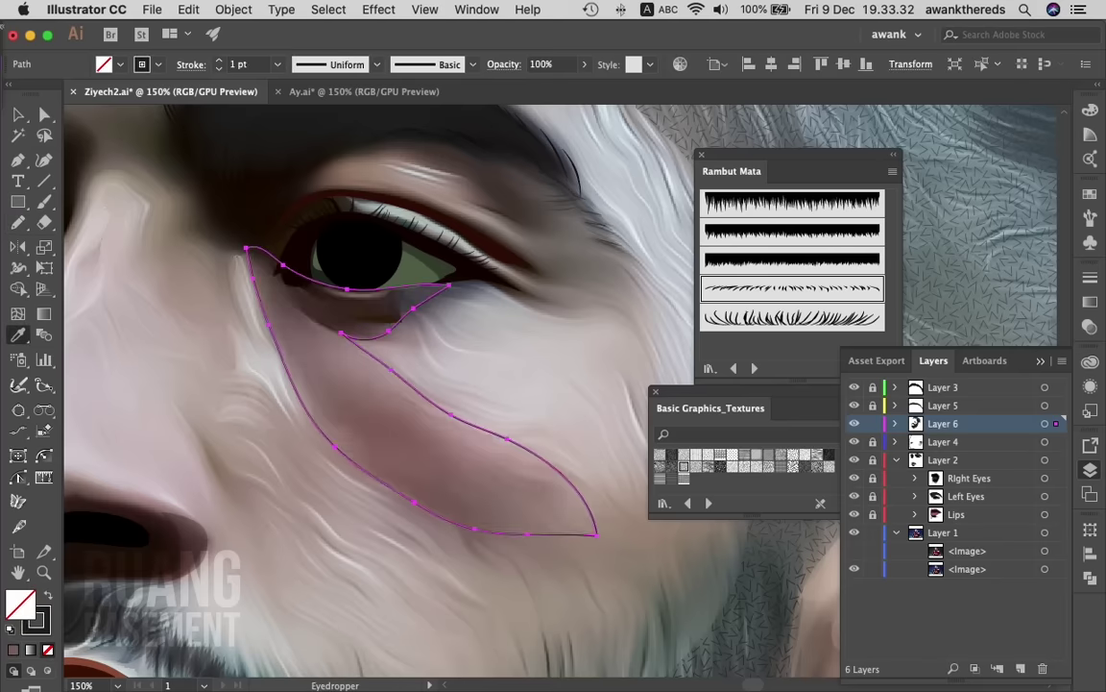
pyautogui.hotkey('shift', 'x')
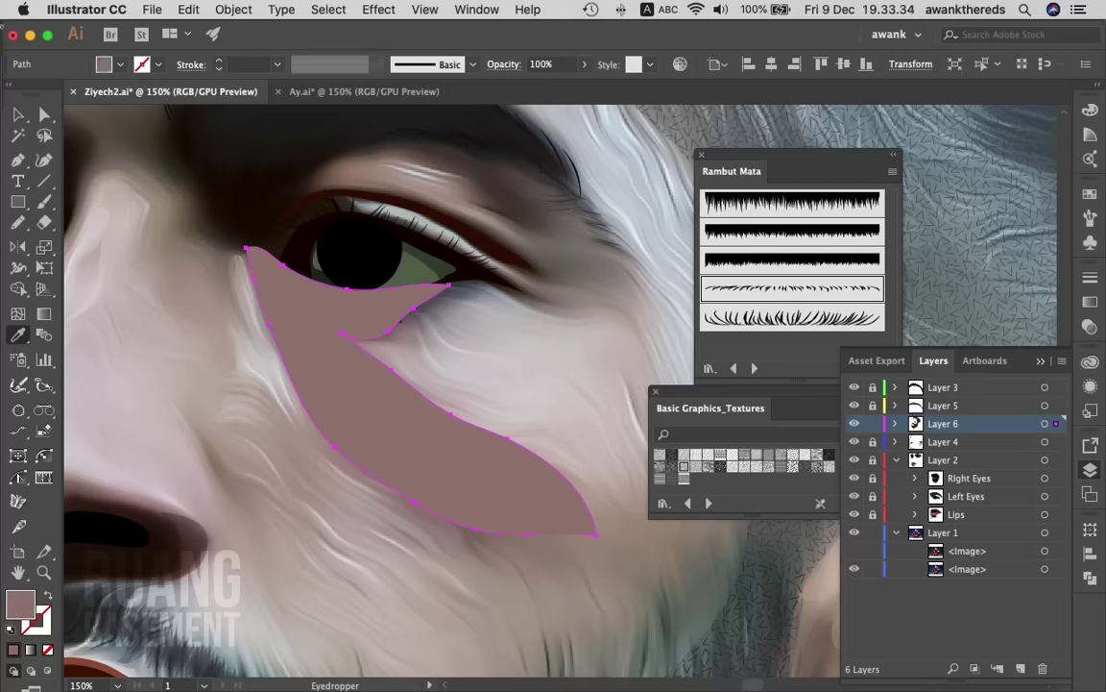
pyautogui.hotkey('shift', 'x')
pyautogui.hotkey('shift', 'x')
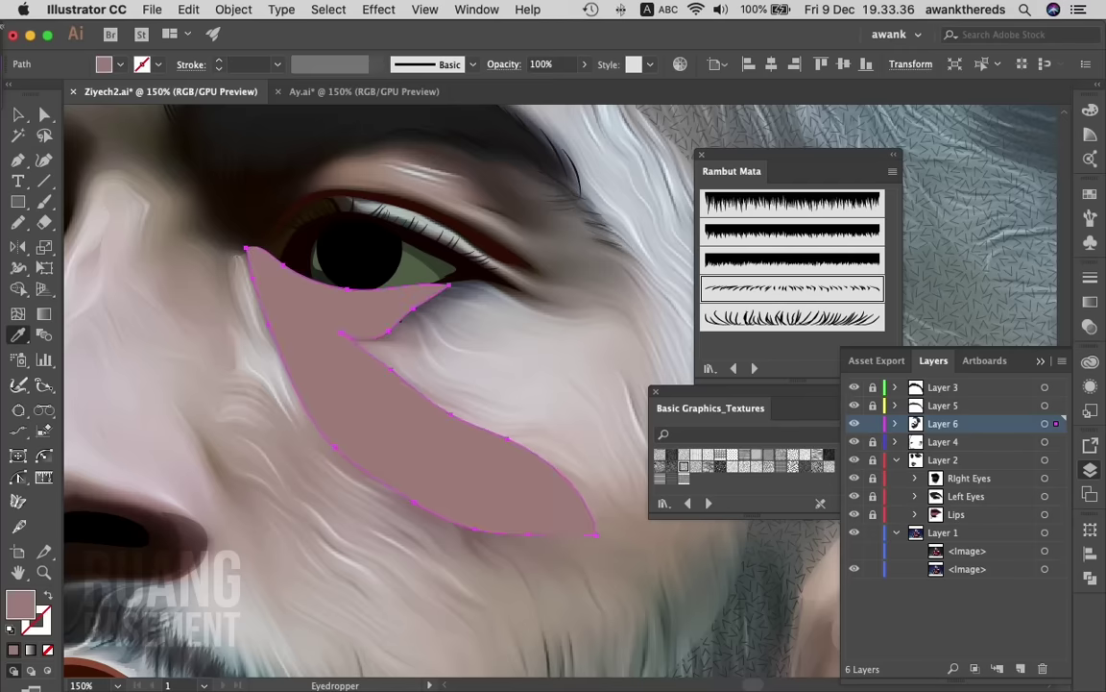
# - Lower the shape's opacity to 20% and hide the reference photo
pyautogui.press('v')
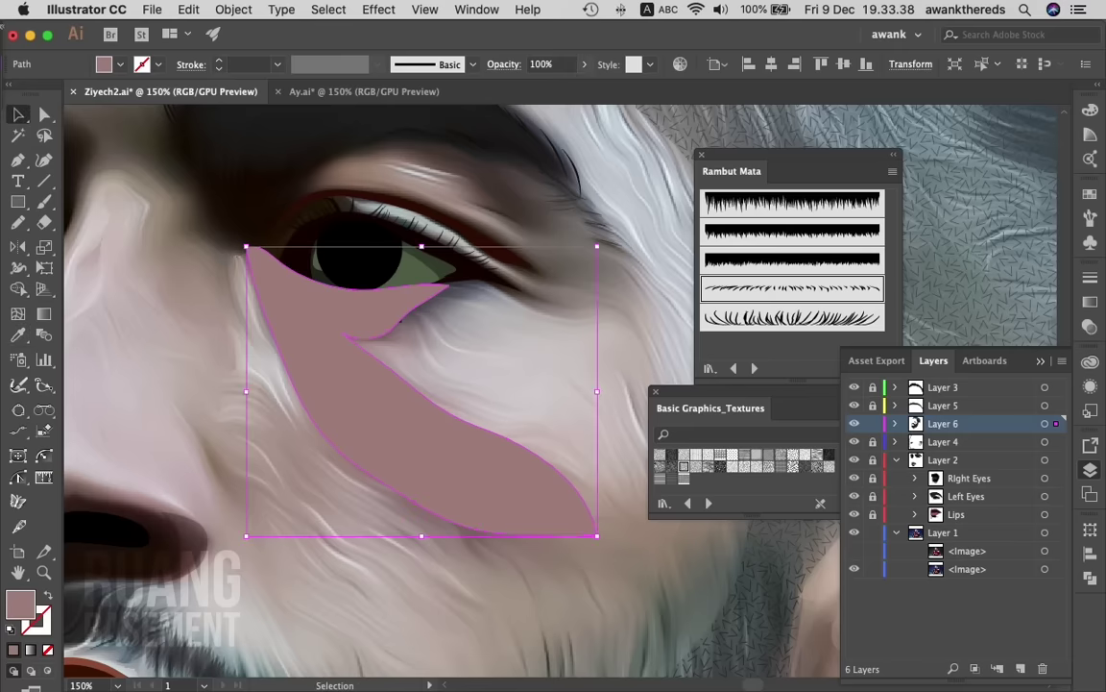
pyautogui.click(583, 64)
pyautogui.moveTo(580, 86); pyautogui.dragTo(530, 85)
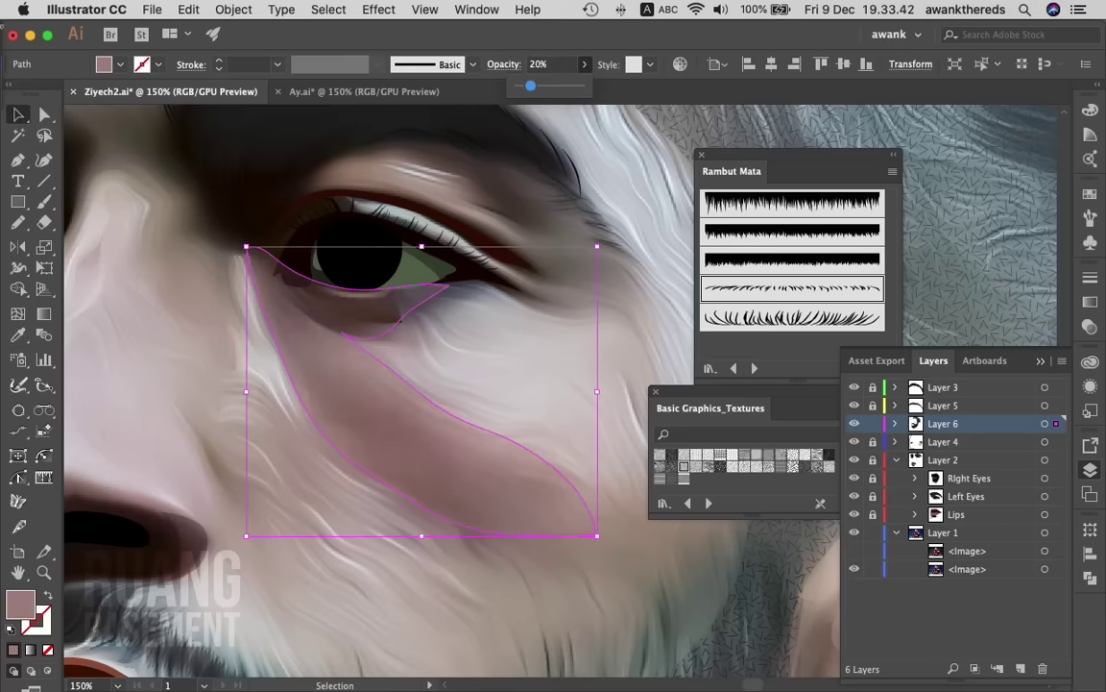
pyautogui.click(854, 569)
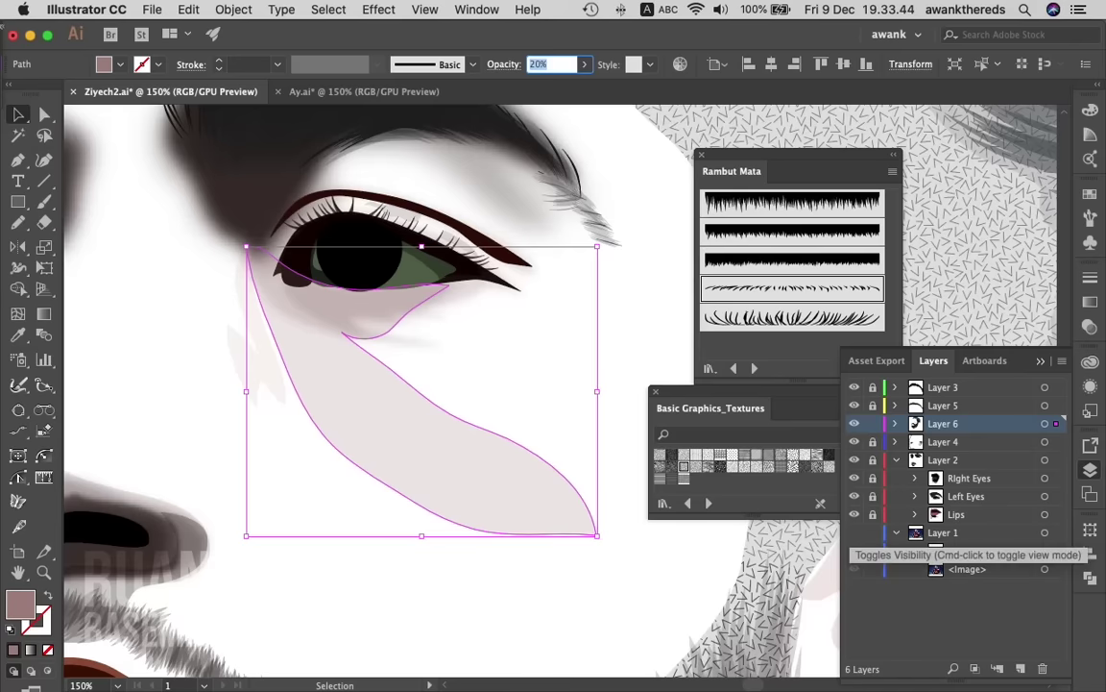
pyautogui.press('super+shift+a')
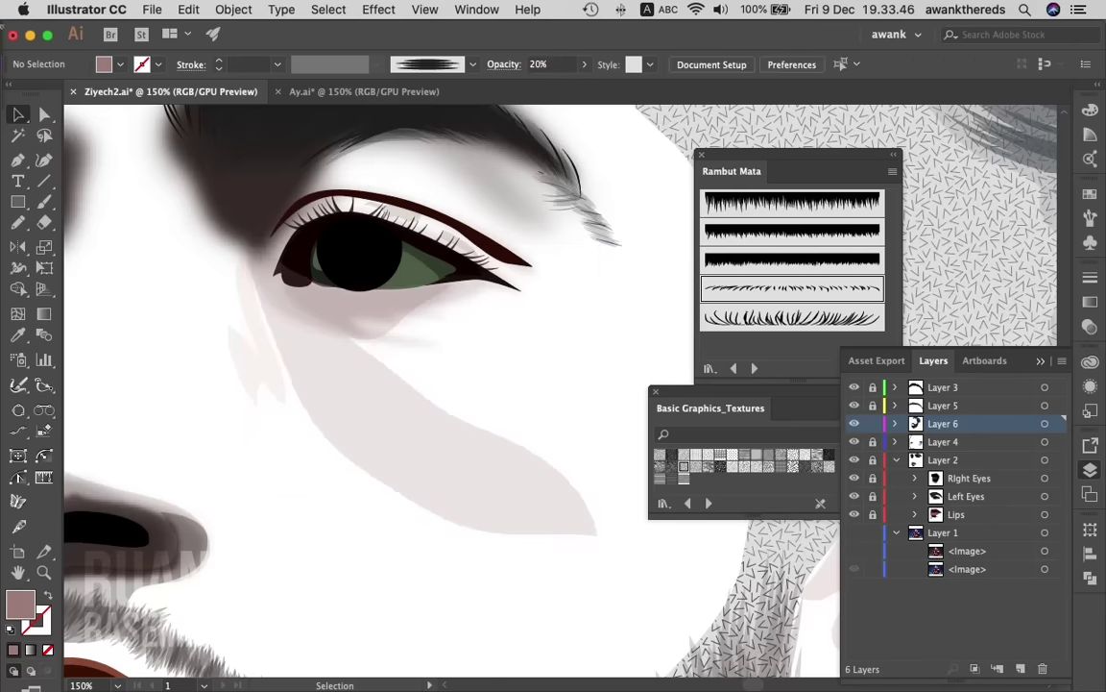
pyautogui.press('super+a')
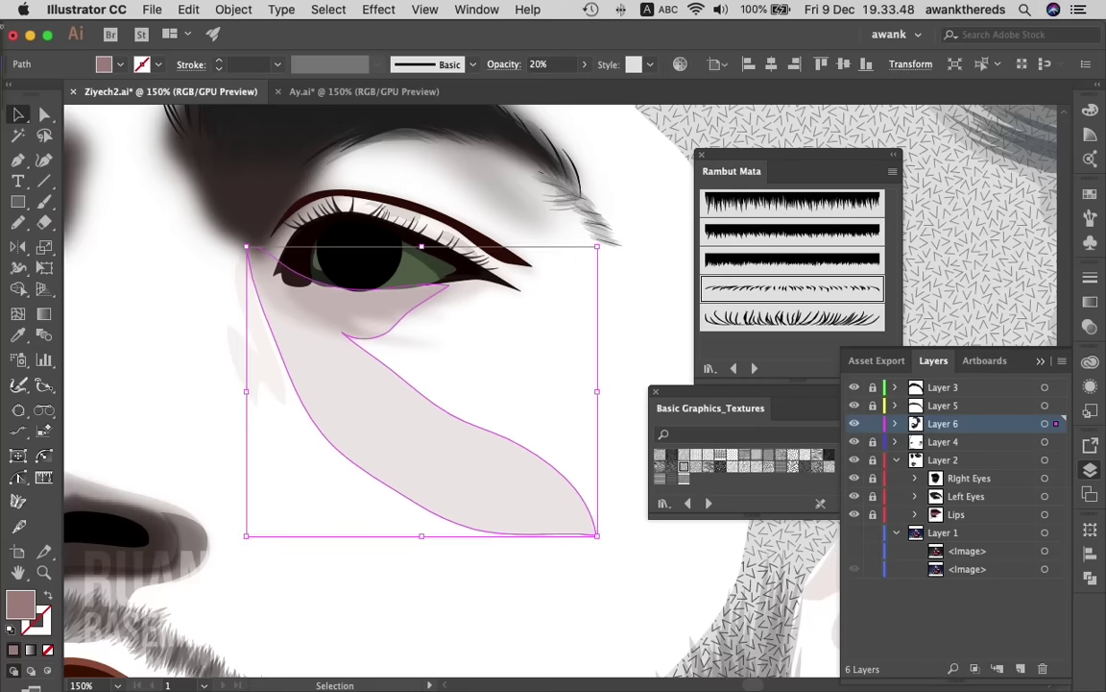
# - Apply a Gaussian Blur with an increased radius to the under-eye shape
pyautogui.click(378, 9)
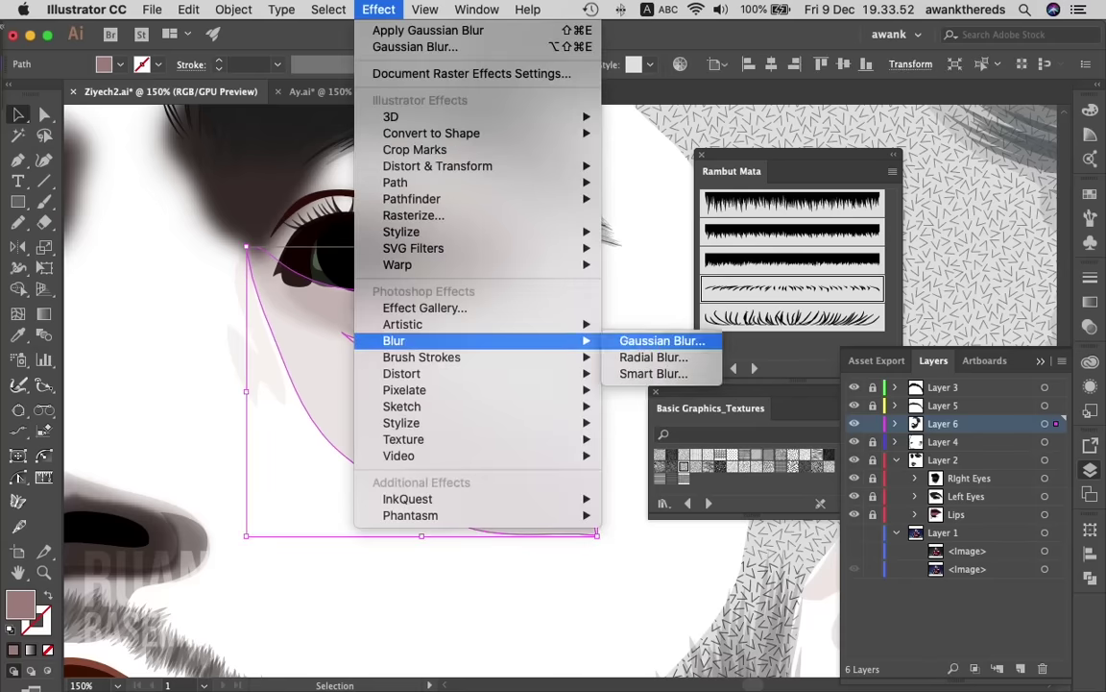
pyautogui.click(662, 340)
pyautogui.click(785, 294)
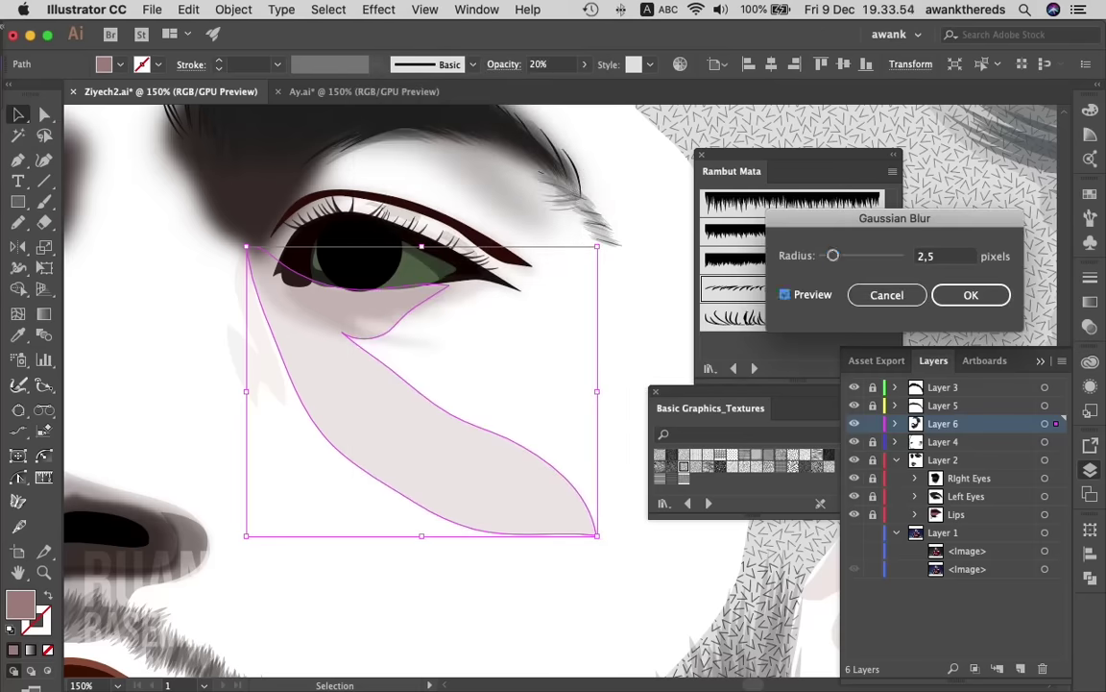
pyautogui.moveTo(833, 255); pyautogui.dragTo(859, 255)
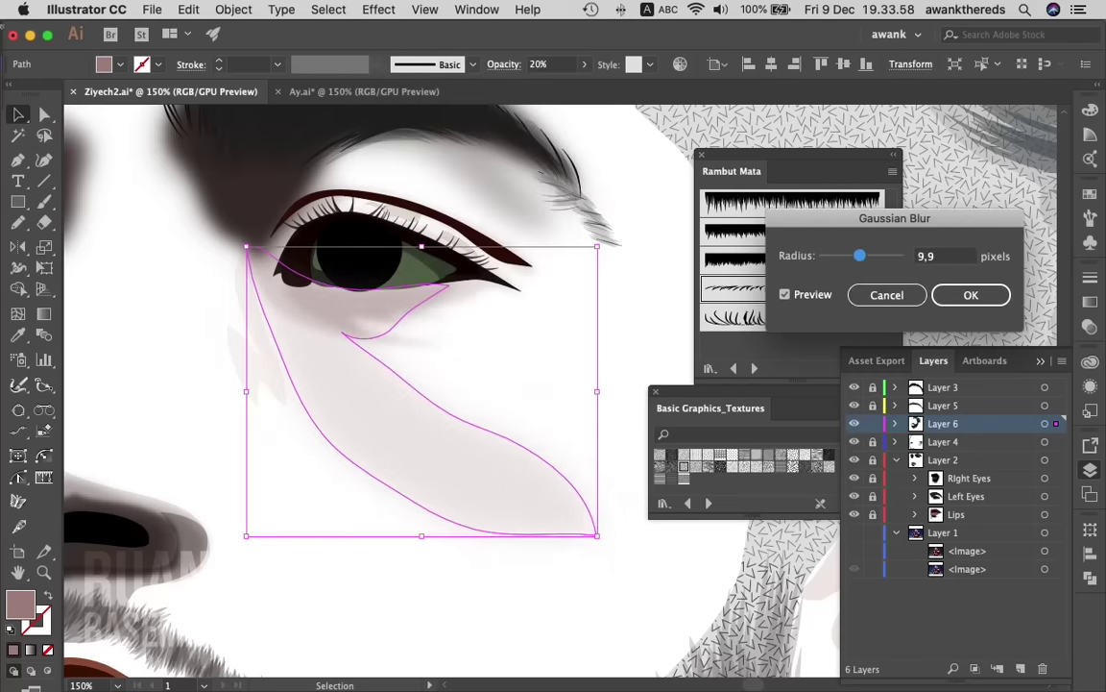
pyautogui.click(971, 295)
pyautogui.click(635, 446)
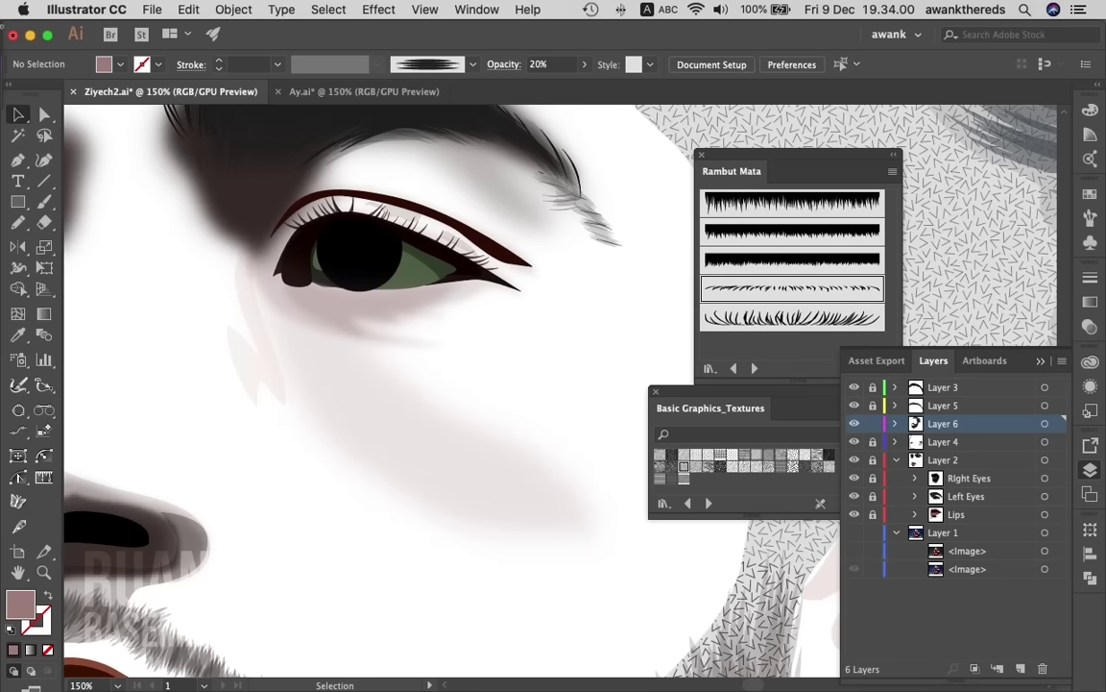
# - Zoom out, toggle the reference photo to compare, then zoom in on the nose and eyes
pyautogui.press('z')
pyautogui.keyDown('alt'); pyautogui.click(635, 446); pyautogui.keyUp('alt')
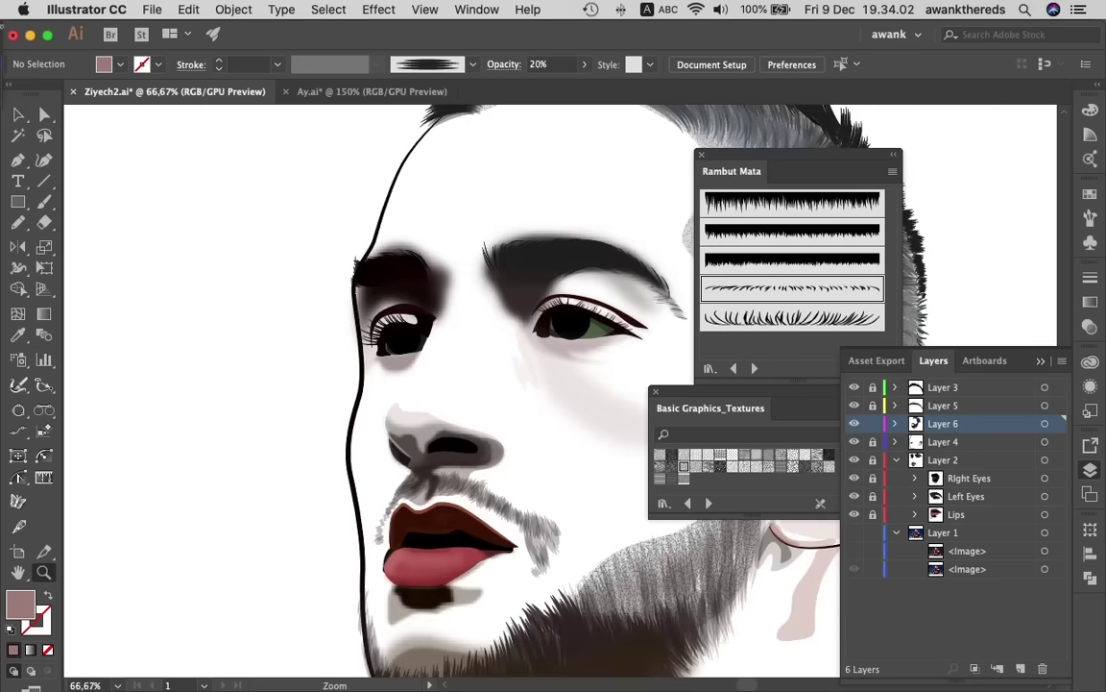
pyautogui.keyDown('alt'); pyautogui.click(682, 432); pyautogui.keyUp('alt')
pyautogui.keyDown('alt'); pyautogui.click(682, 432); pyautogui.keyUp('alt')
pyautogui.press('super+equal')
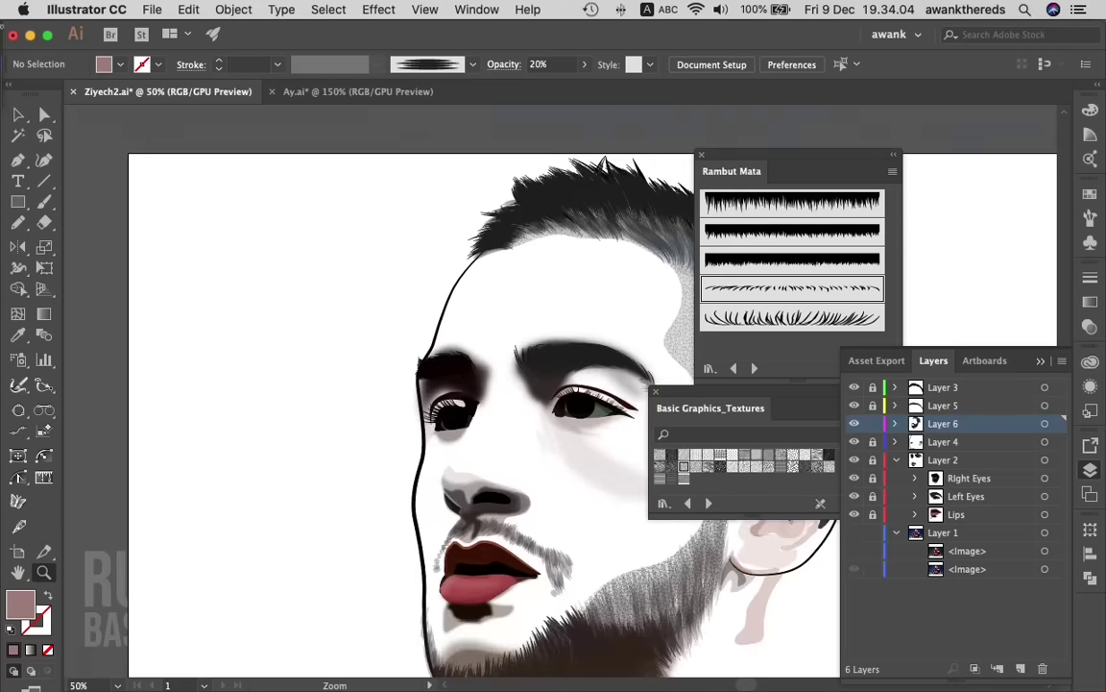
pyautogui.press('super+equal')
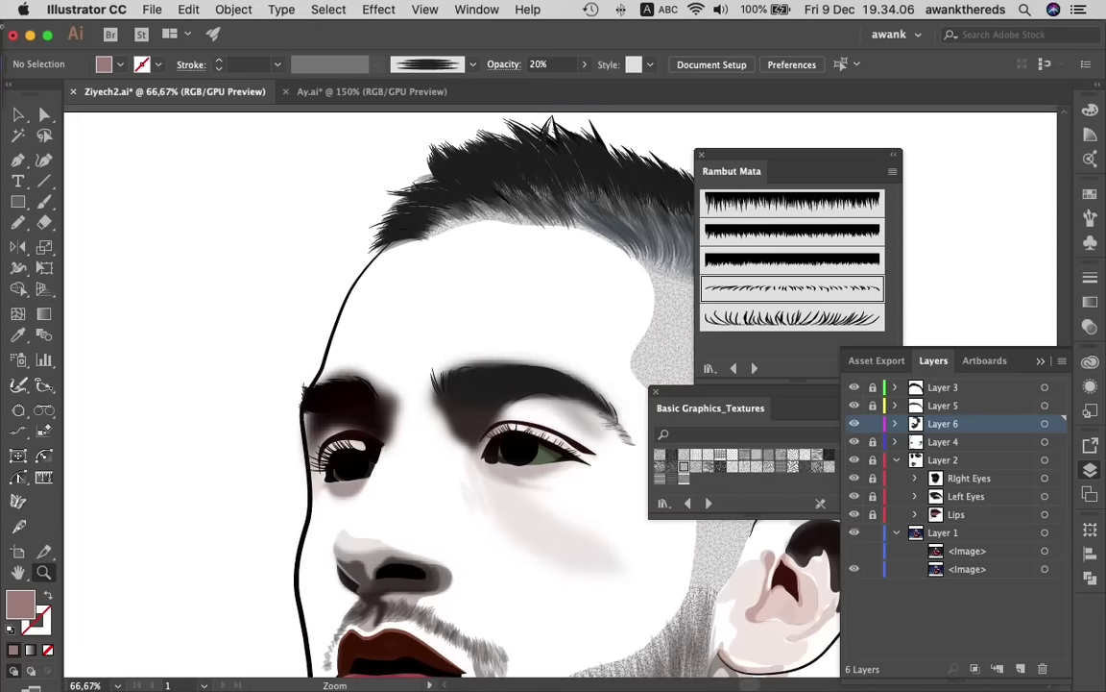
pyautogui.click(853, 551)
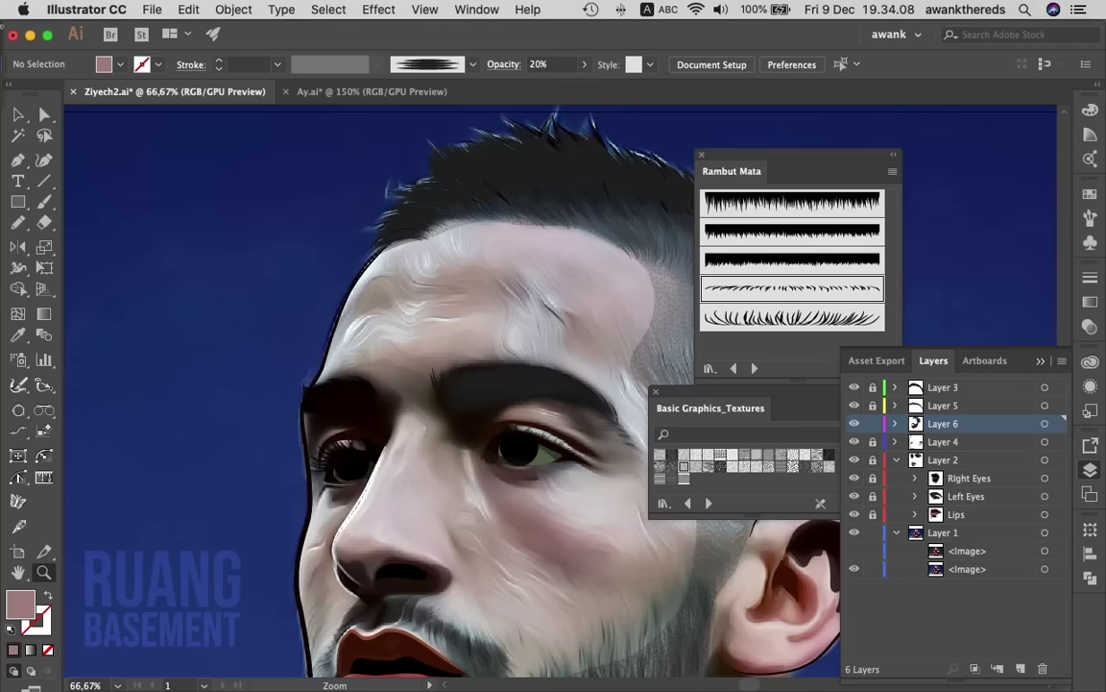
pyautogui.click(854, 550)
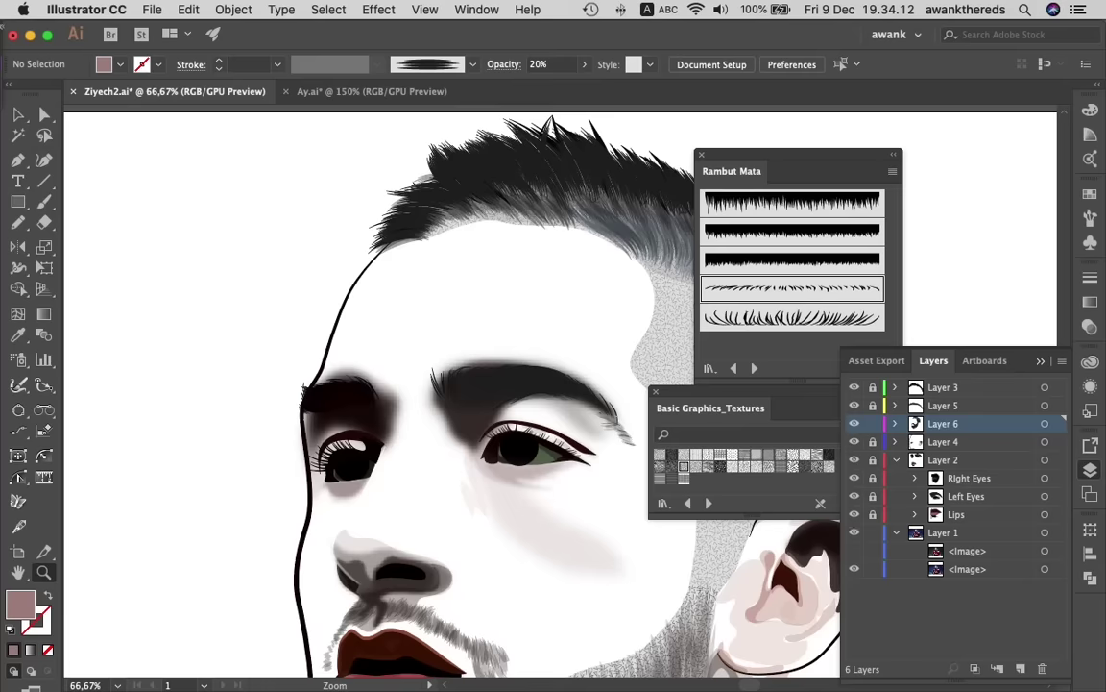
pyautogui.press('super+equal')
pyautogui.press('super+equal')
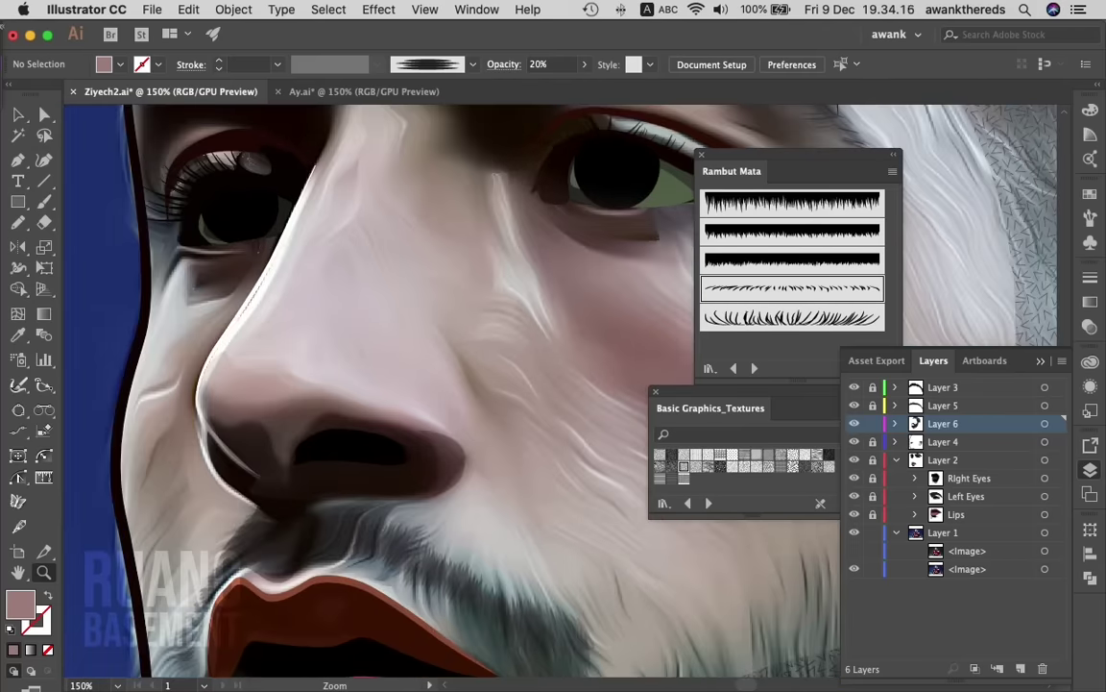
# - Draw a closed curved Pen shape beside the nose bridge
pyautogui.press('p')
pyautogui.click(439, 314)
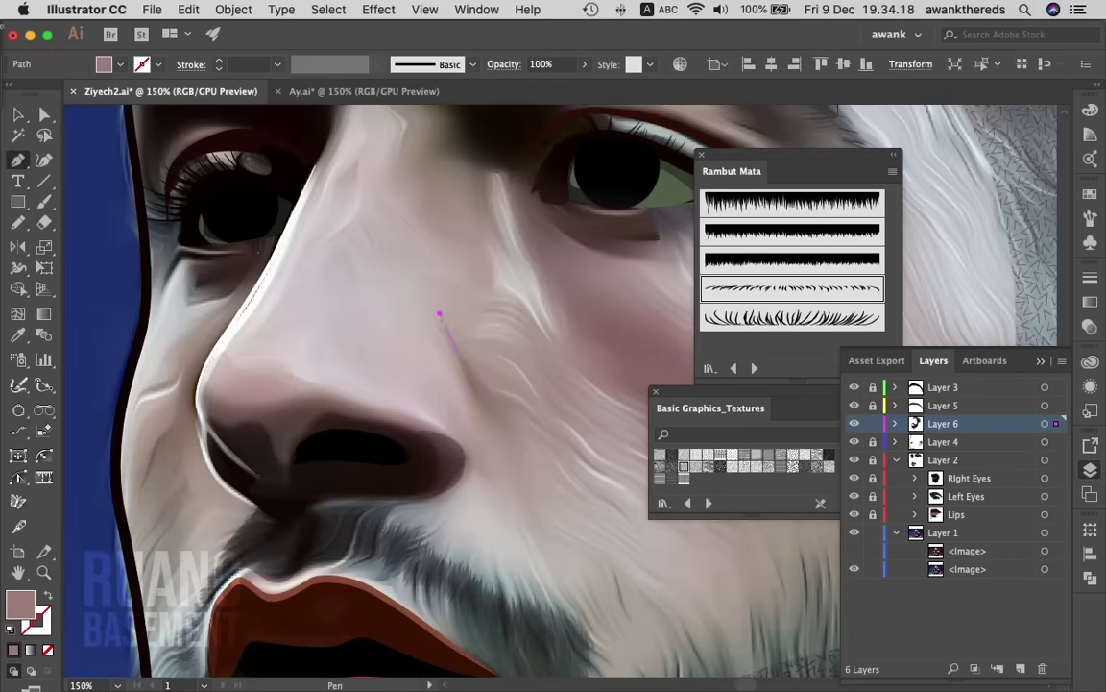
pyautogui.moveTo(514, 455); pyautogui.dragTo(464, 396)
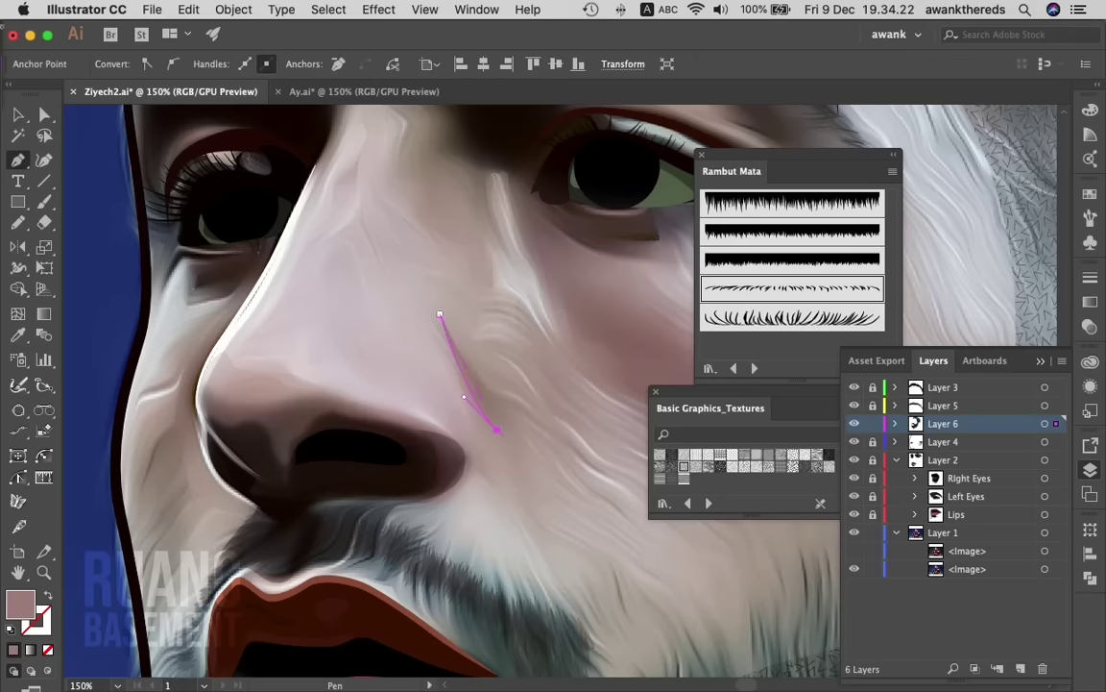
pyautogui.moveTo(439, 314); pyautogui.dragTo(407, 288)
# - Set the nose highlight shape to 20% opacity and deselect it
pyautogui.press('v')
pyautogui.click(635, 445)
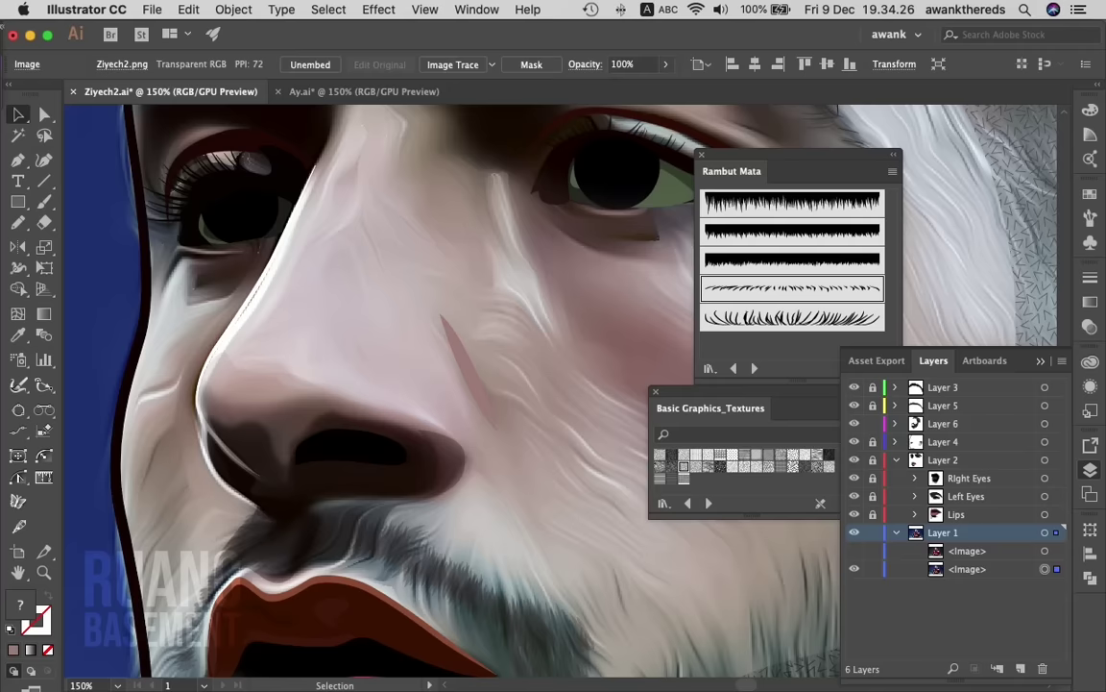
pyautogui.hotkey('ctrl', 'z')
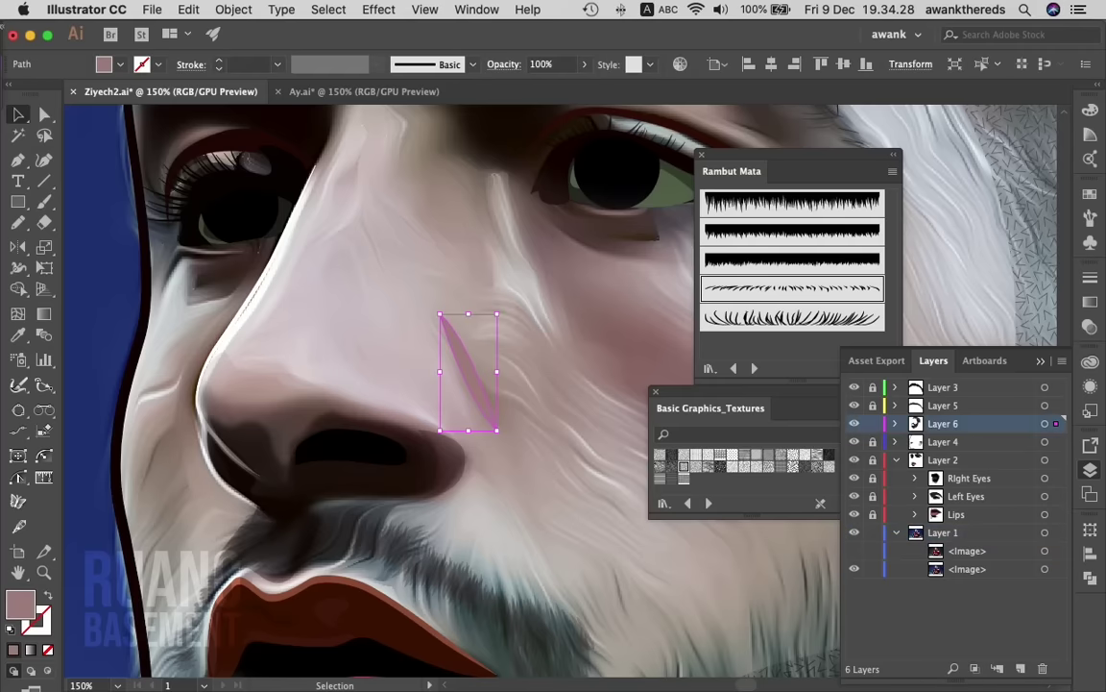
pyautogui.write('20')
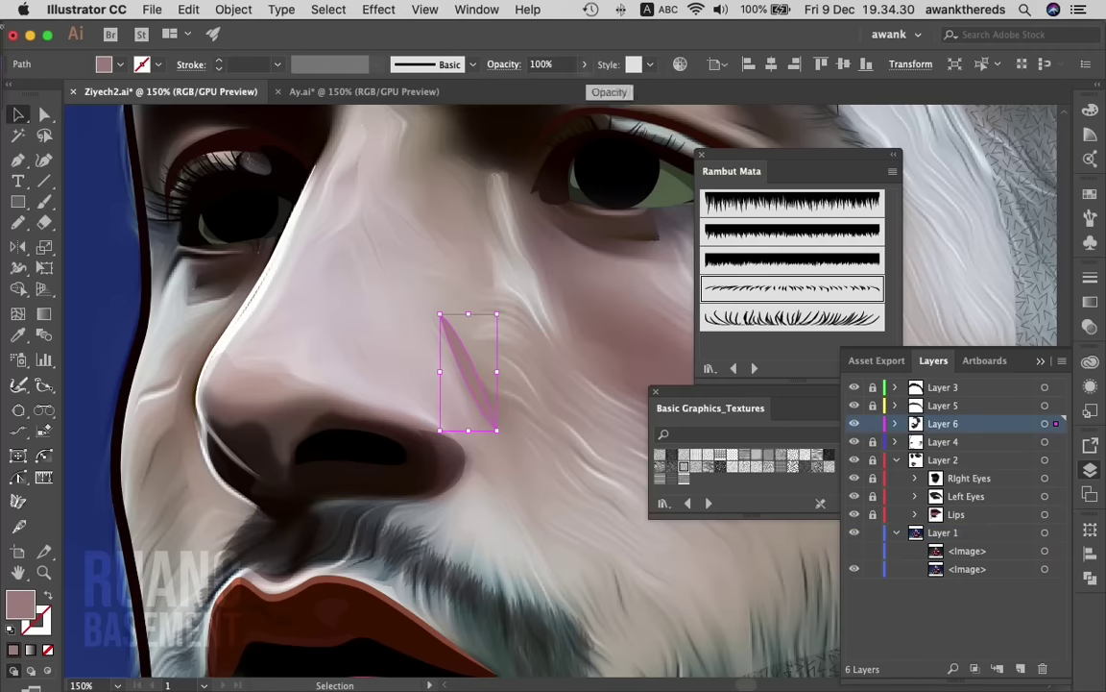
pyautogui.press('Return')
pyautogui.press('i')
pyautogui.press('v')
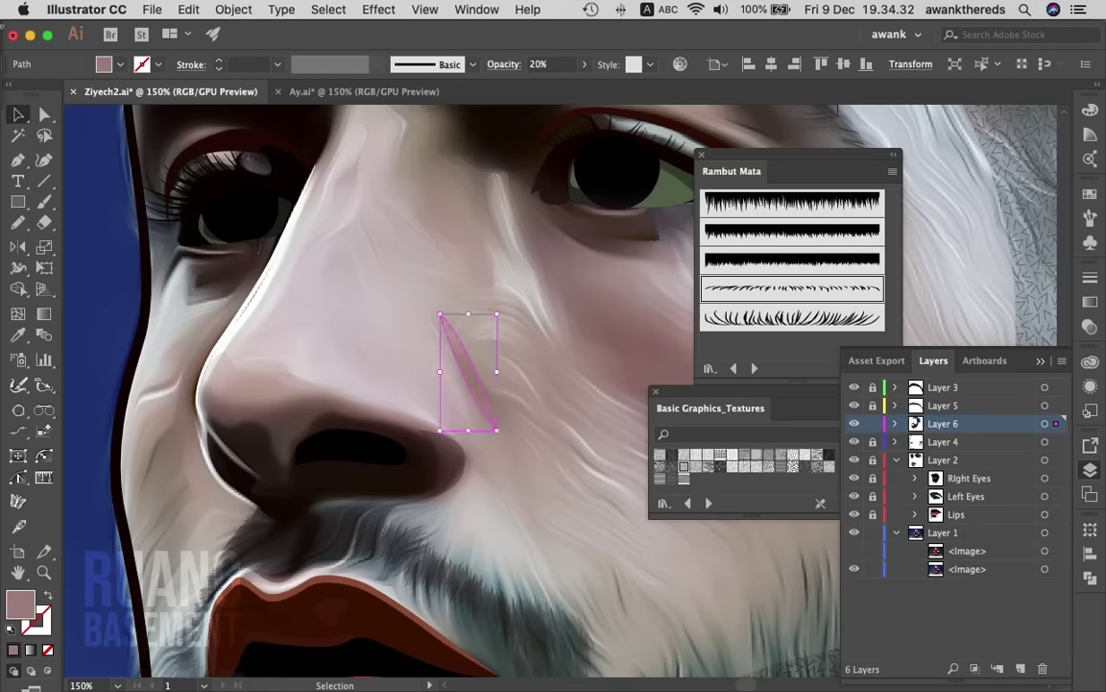
pyautogui.click(635, 445)
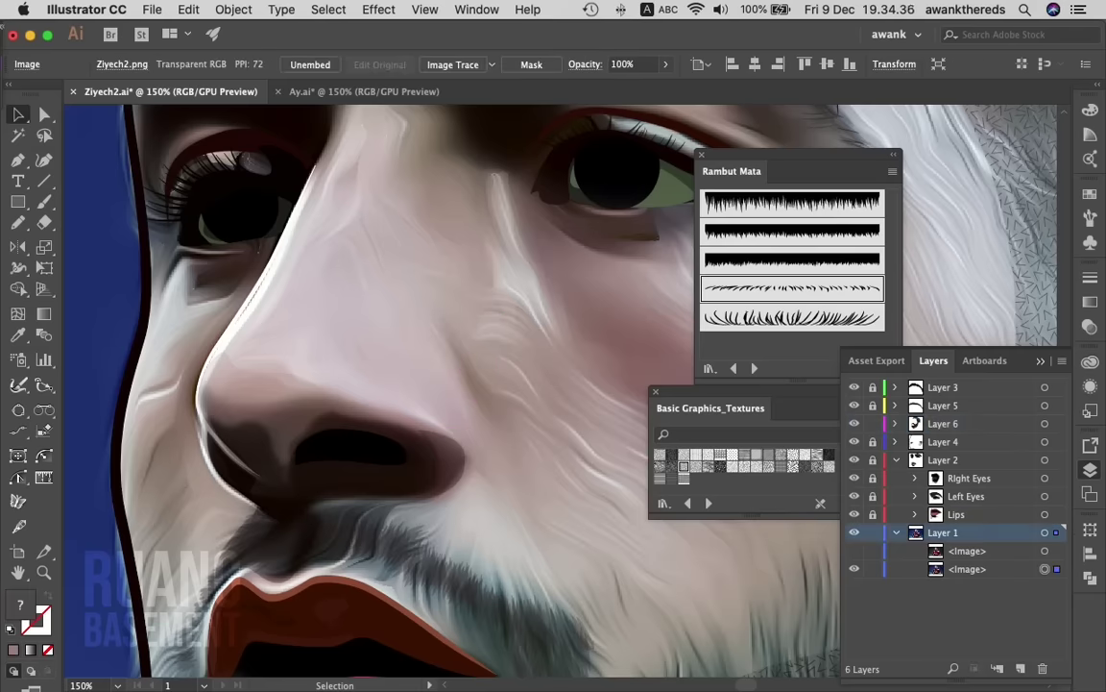
pyautogui.scroll(-5, 634, 446)
pyautogui.scroll(-3, 635, 446)
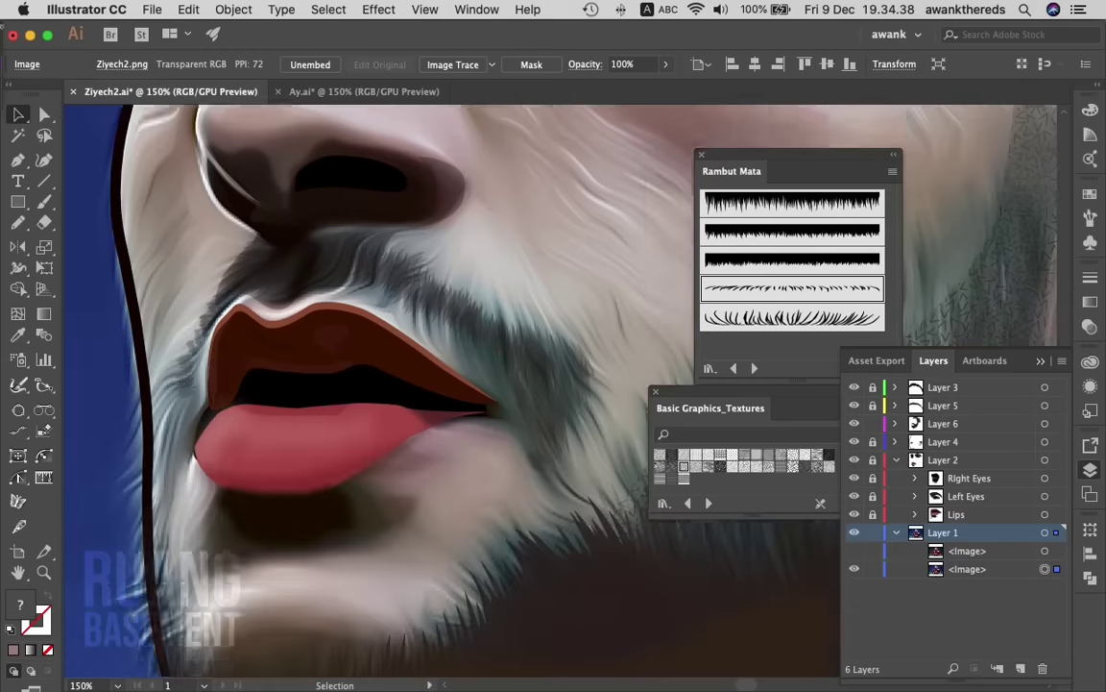
pyautogui.scroll(-3, 635, 446)
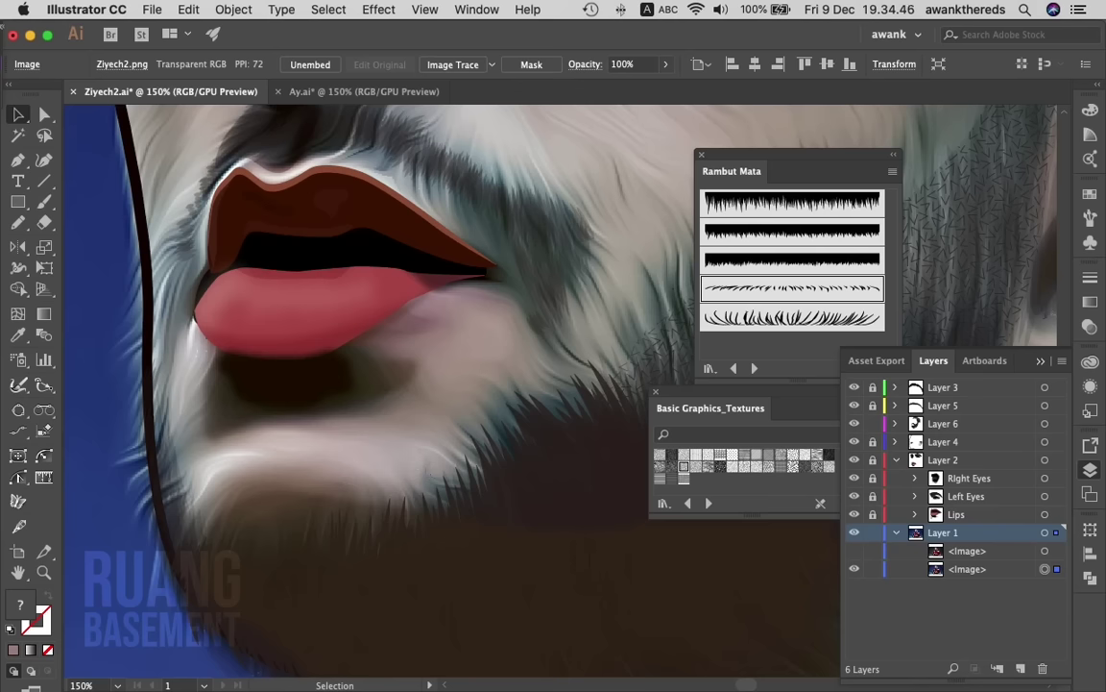
# - Zoom out to 33.33% and hide Layer 1's reference photo
pyautogui.click(854, 569)
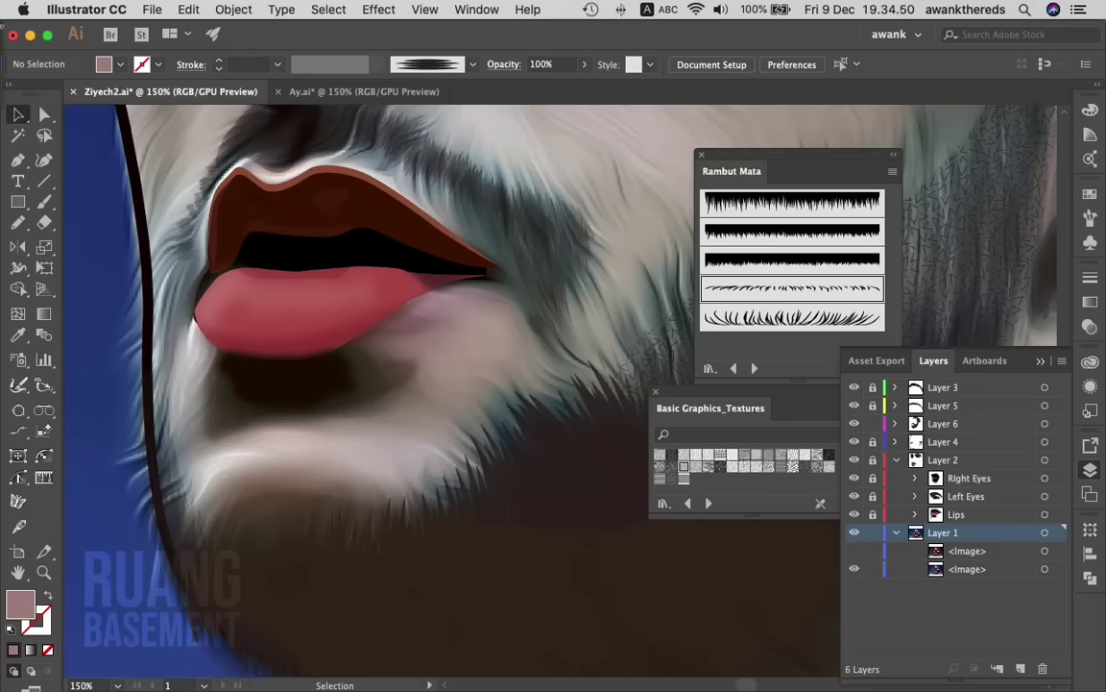
pyautogui.click(43, 572)
pyautogui.doubleClick(43, 571)
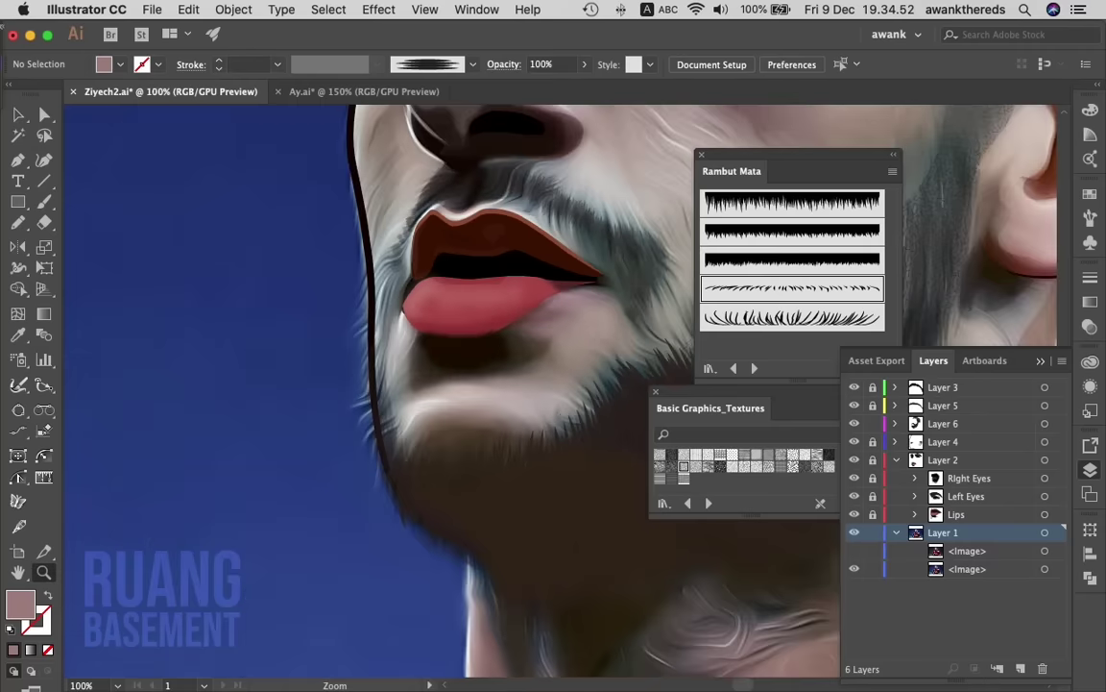
pyautogui.moveTo(426, 382); pyautogui.dragTo(365, 383)
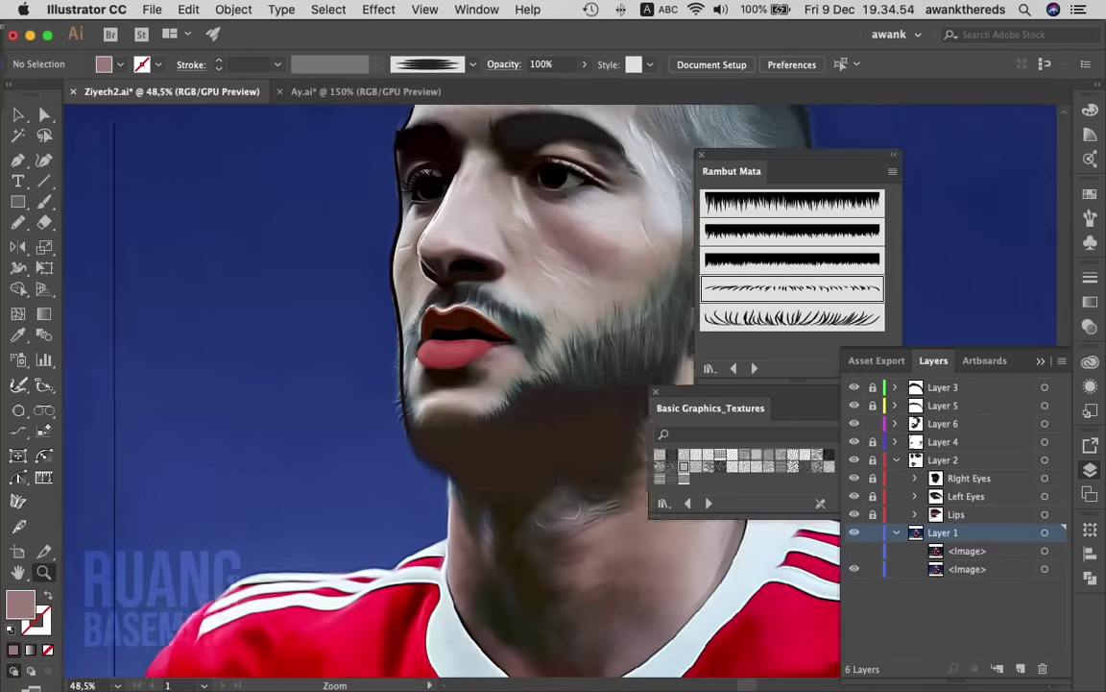
pyautogui.hscroll(2, 635, 446)
pyautogui.hotkey('ctrl', '-')
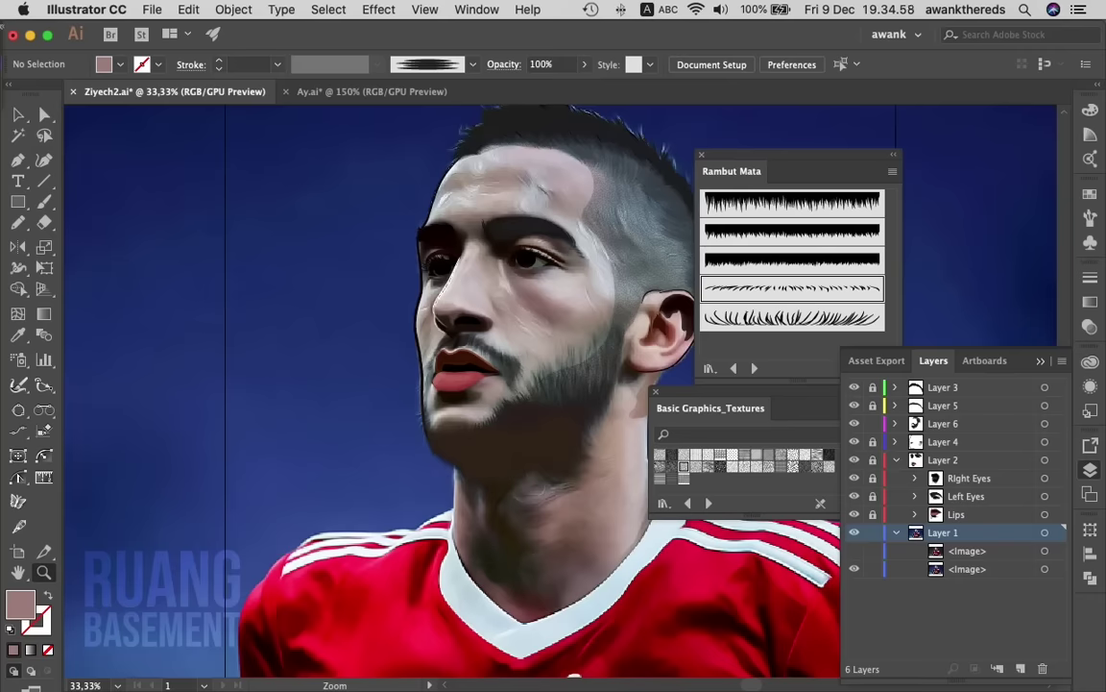
pyautogui.click(854, 532)
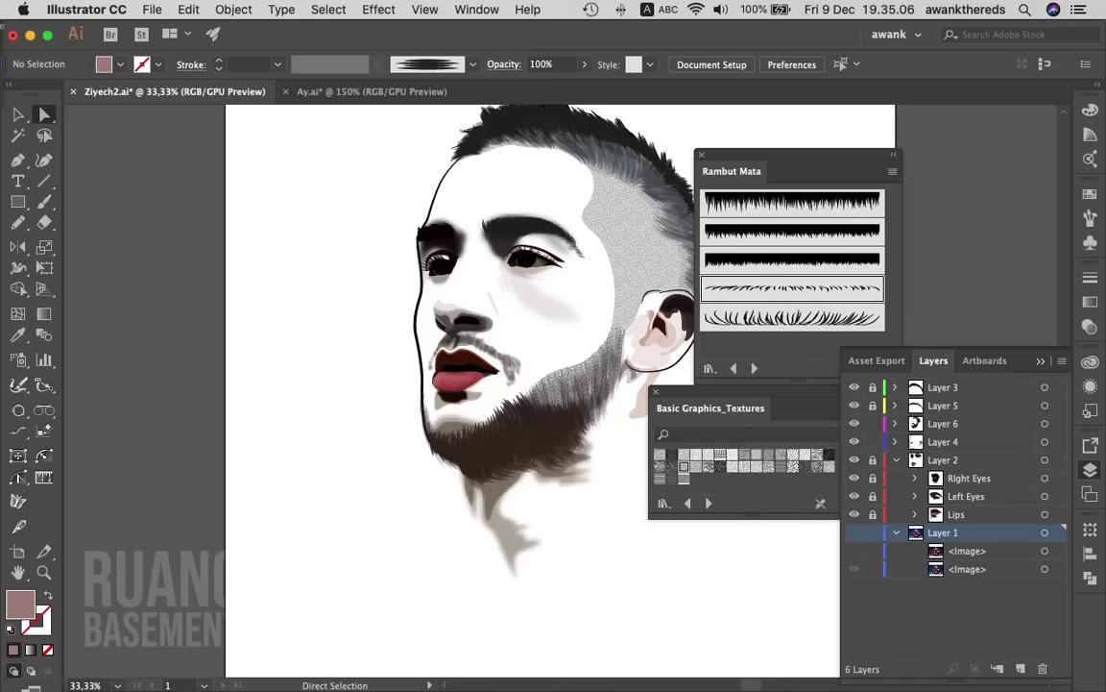
# - Move a short cheek path into Layer 2, show the photo again, then delete that misplaced path
pyautogui.click(412, 318)
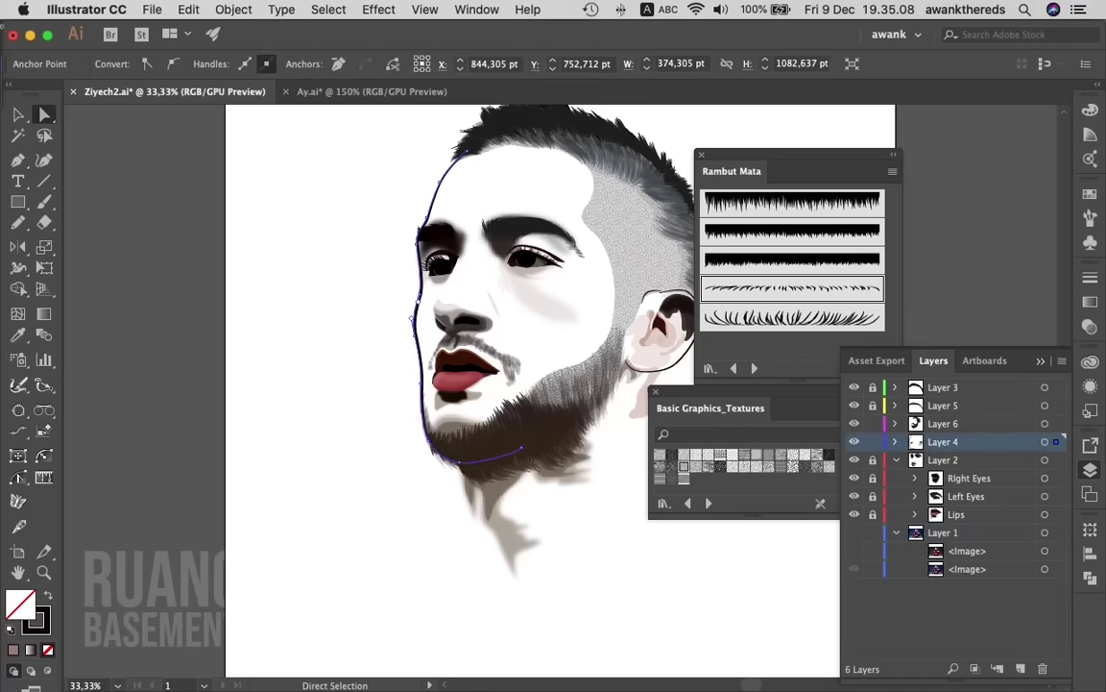
pyautogui.press('v')
pyautogui.click(415, 312)
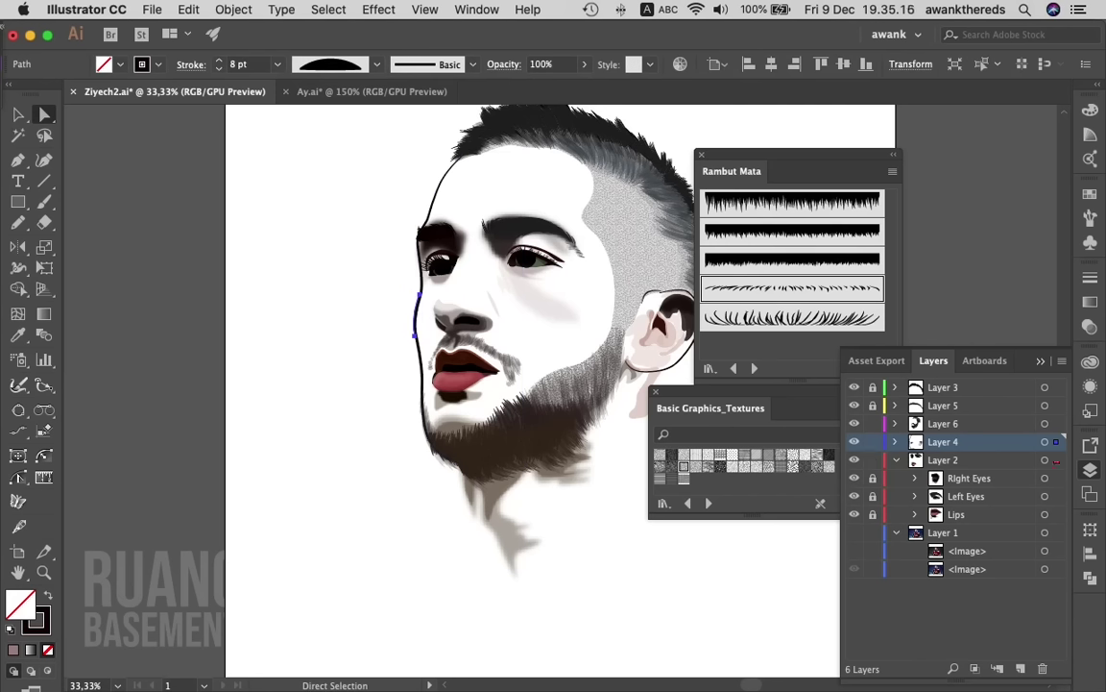
pyautogui.moveTo(1057, 441); pyautogui.dragTo(1057, 459)
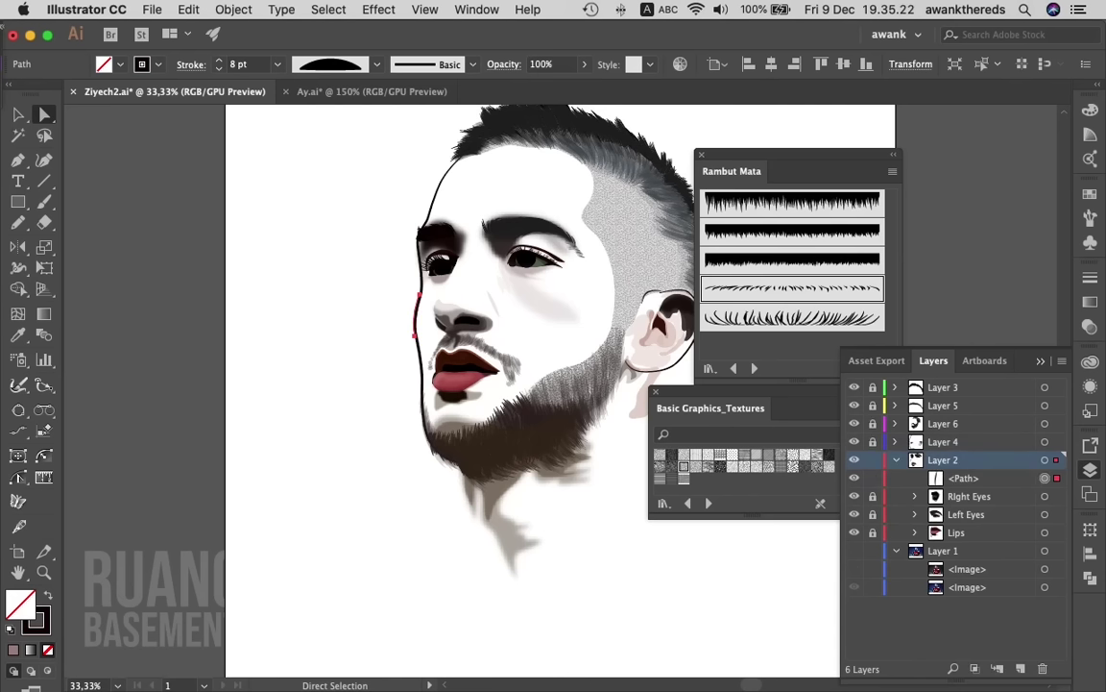
pyautogui.click(854, 587)
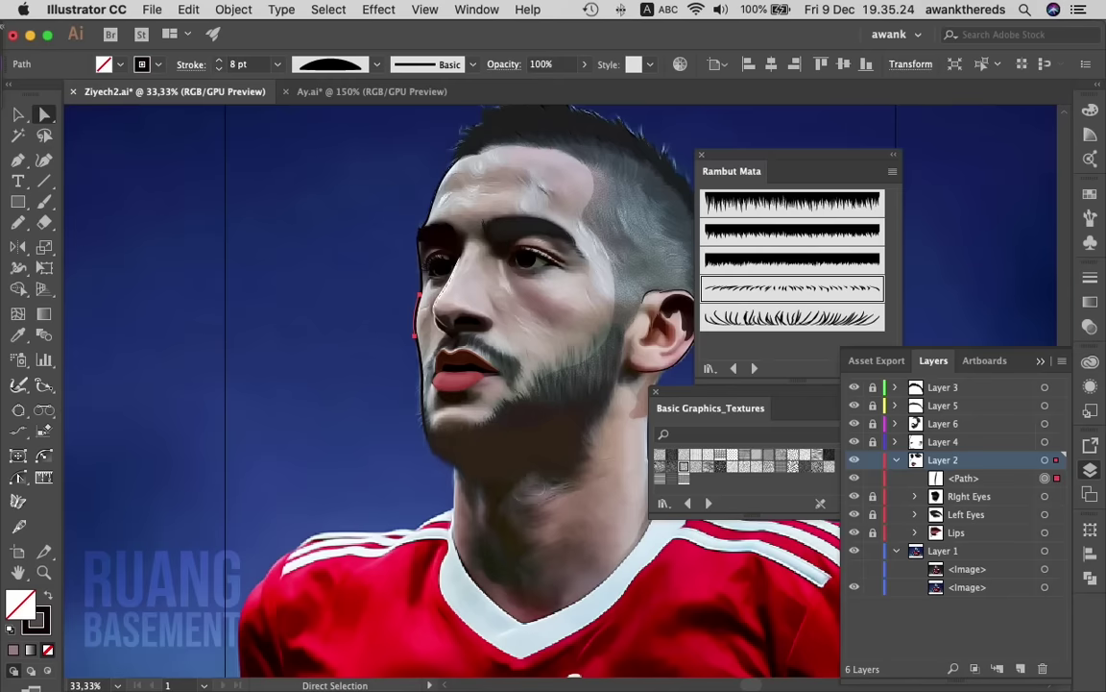
pyautogui.click(964, 477)
pyautogui.press('Delete')
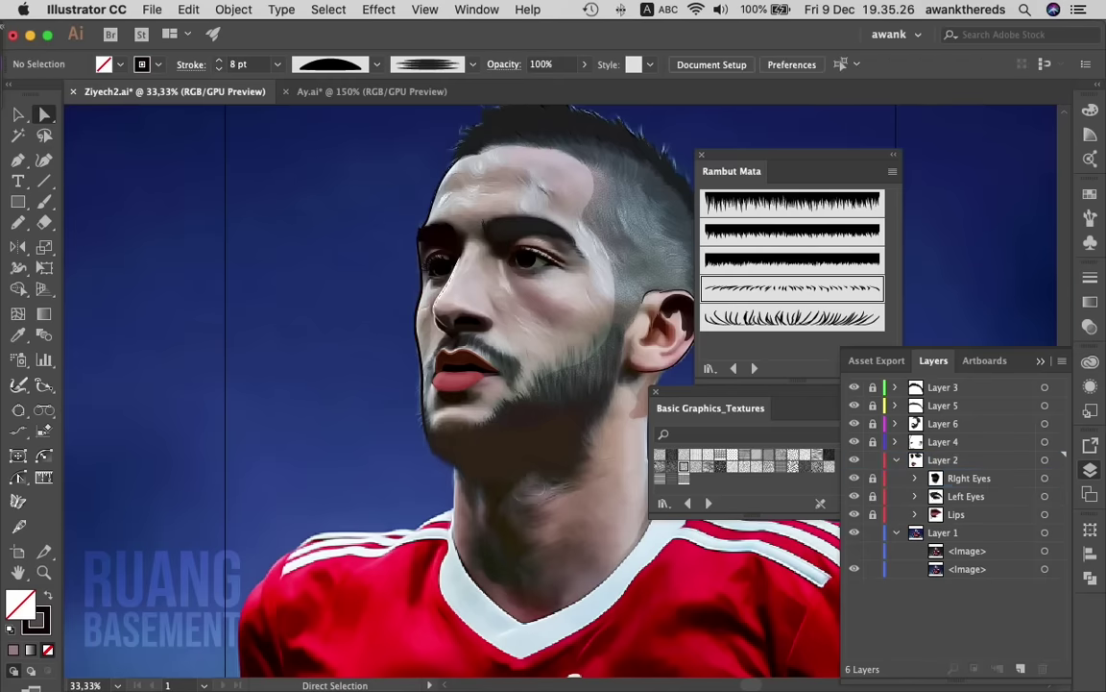
# - Unlock Layer 4 and move the face outline path into Layer 2
pyautogui.press('v')
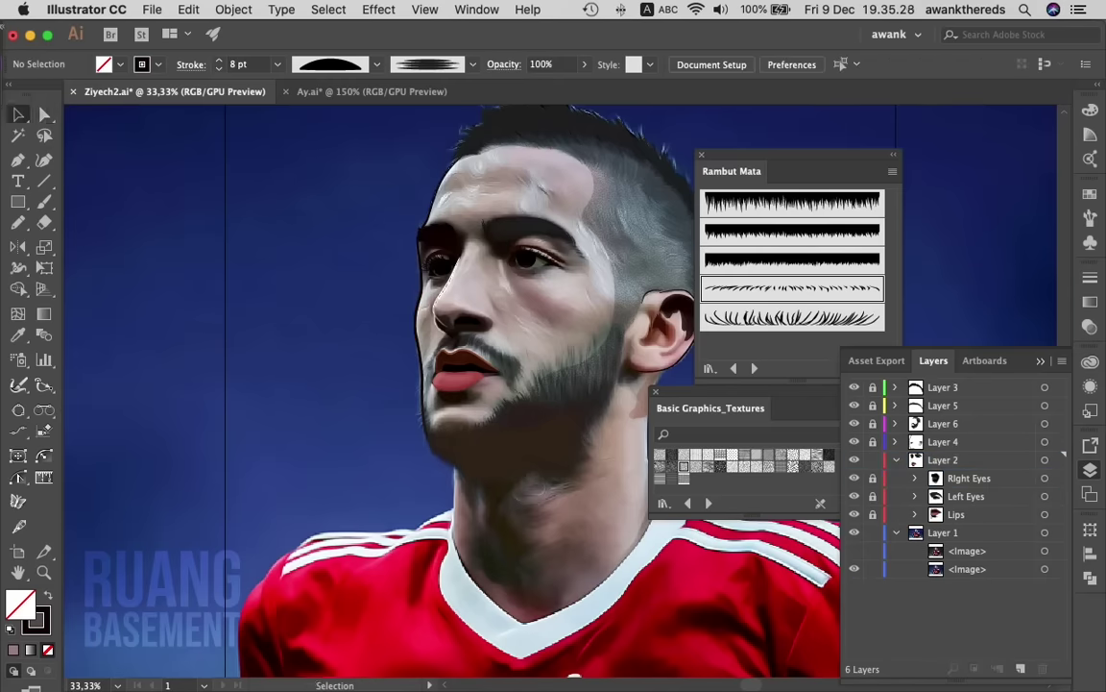
pyautogui.click(873, 441)
pyautogui.click(635, 446)
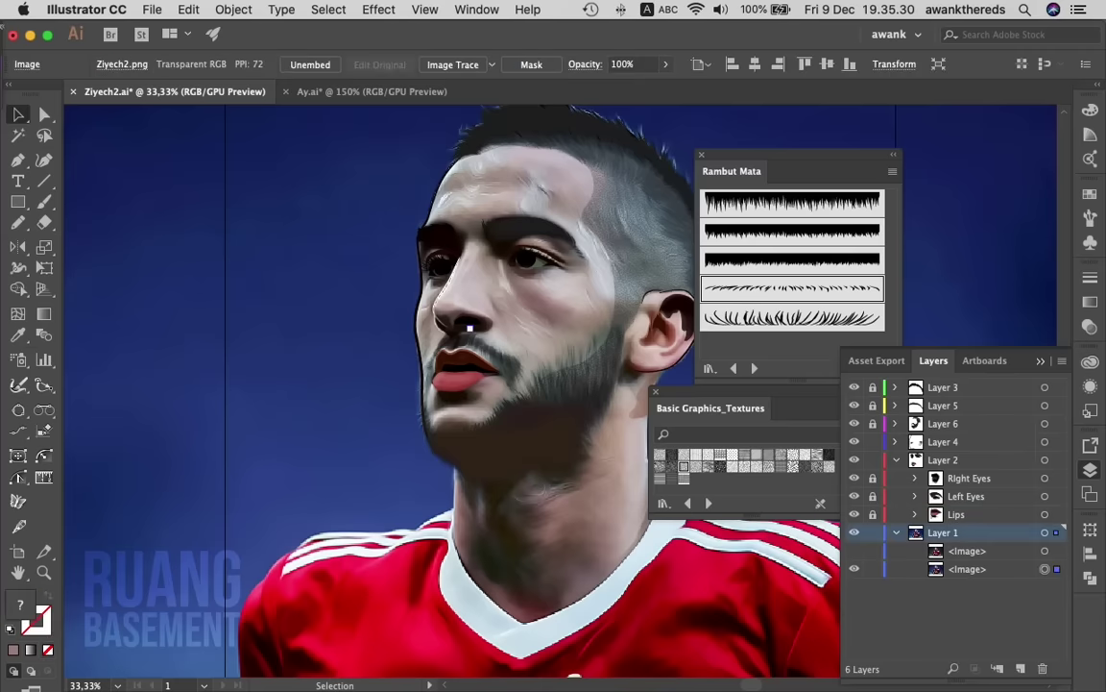
pyautogui.click(427, 279)
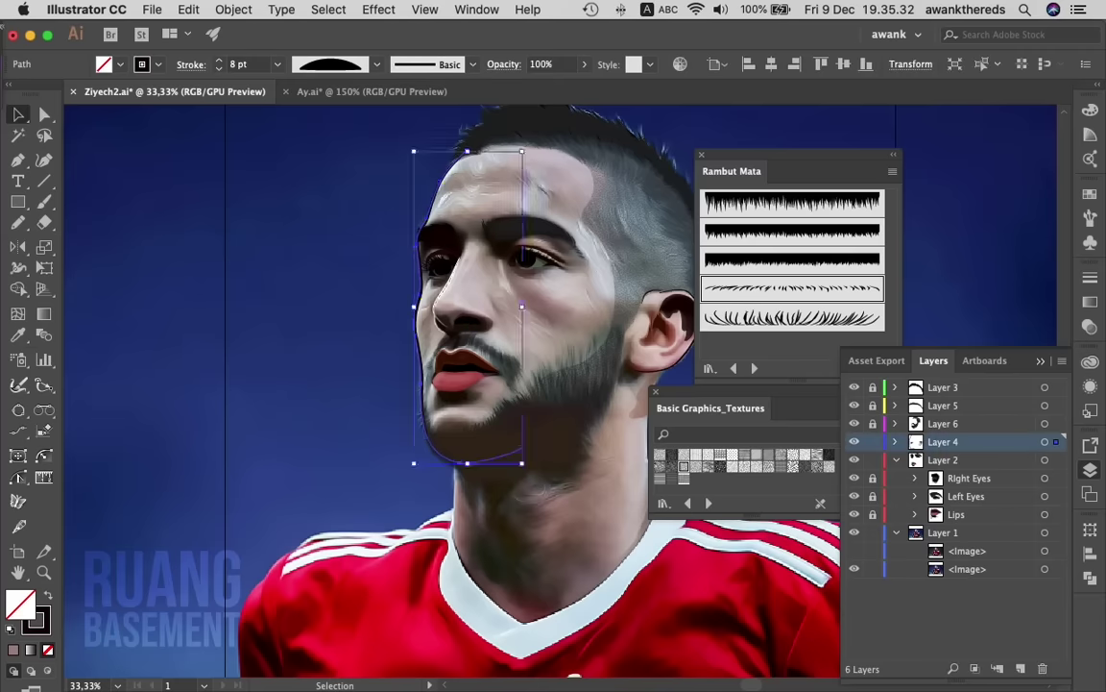
pyautogui.press('a')
pyautogui.press('v')
pyautogui.moveTo(1056, 441); pyautogui.dragTo(1056, 459)
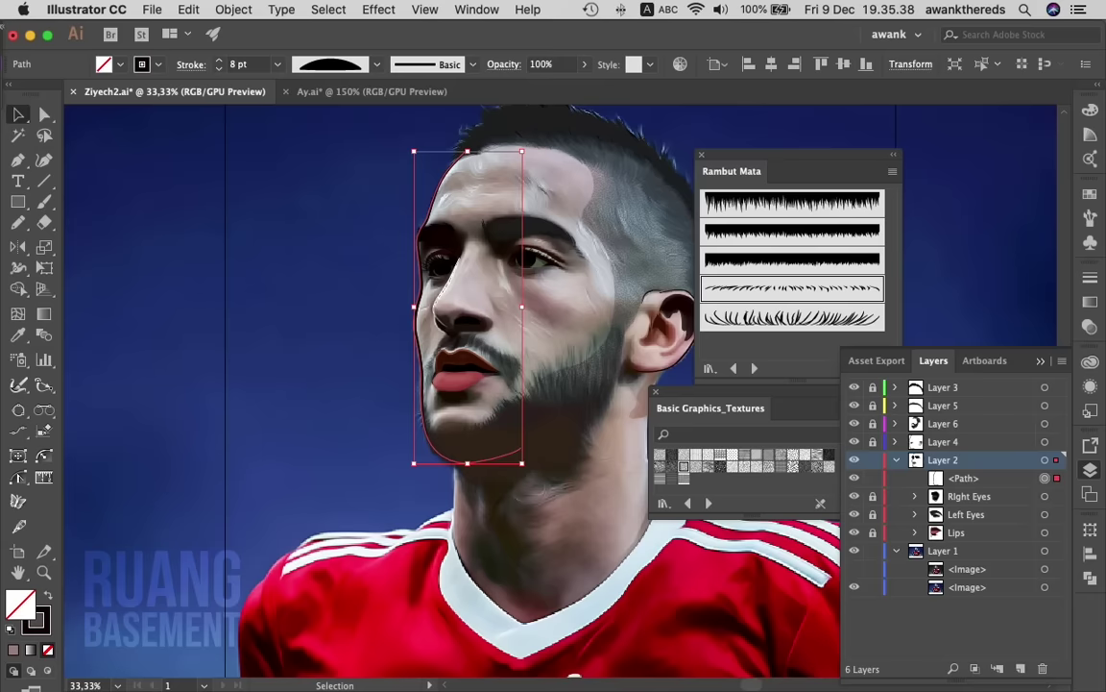
# - Delete the face outline's chin anchor with Direct Selection
pyautogui.press('a')
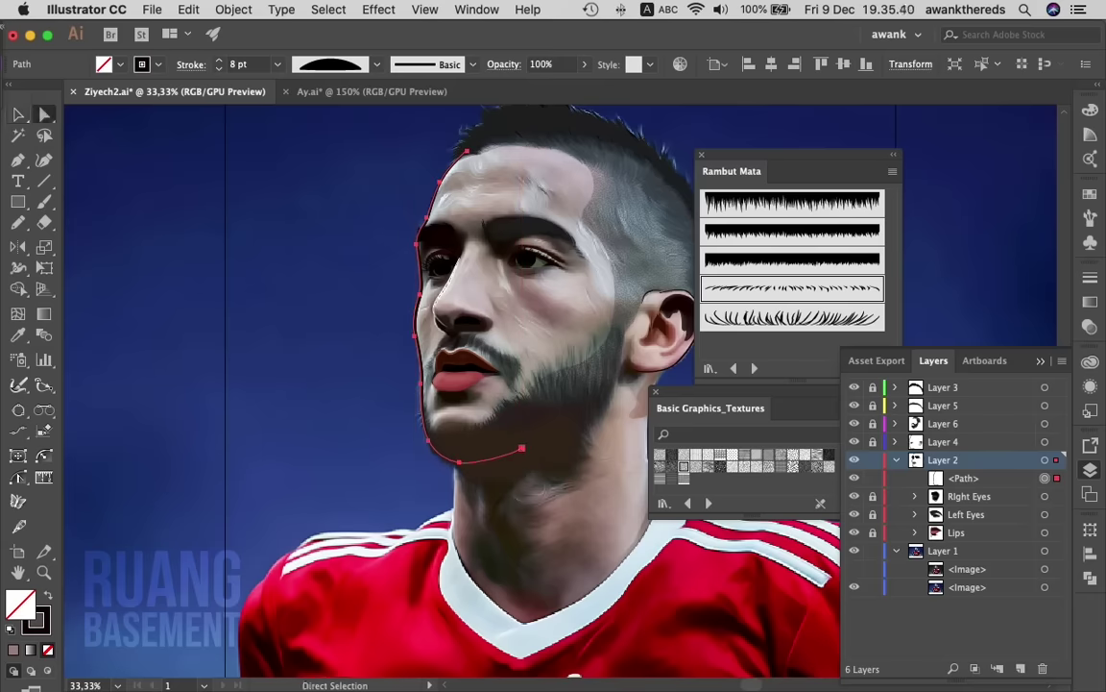
pyautogui.click(522, 447)
pyautogui.press('Delete')
# - Extend the outline from the chin down the neck and along the jersey collar
pyautogui.click(461, 463)
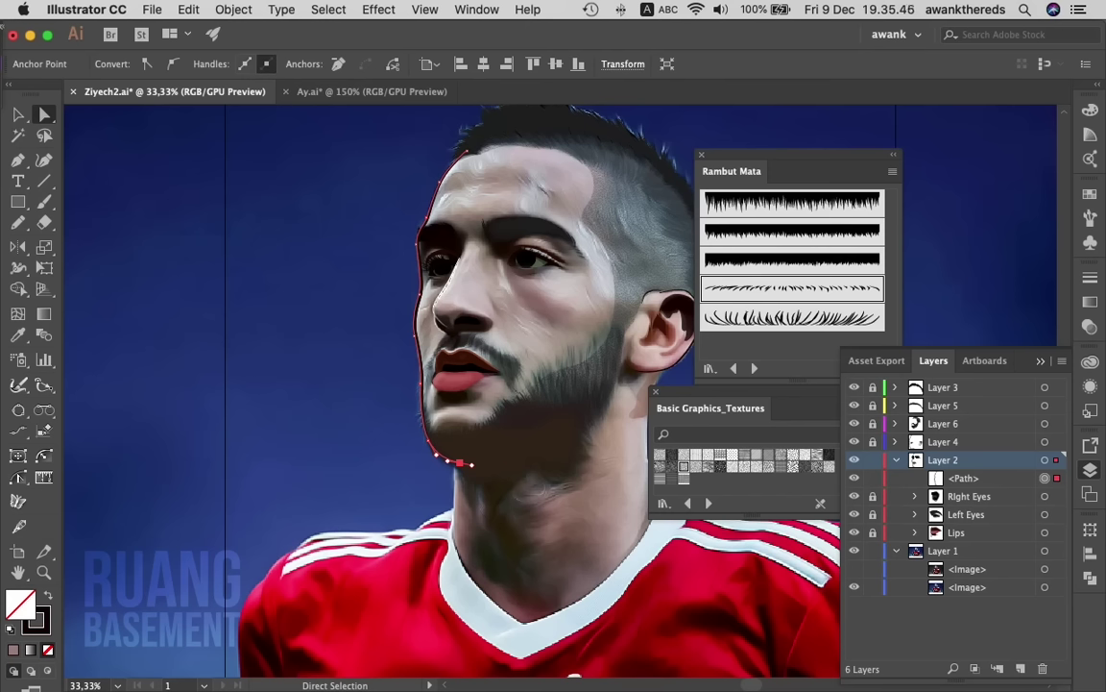
pyautogui.press('p')
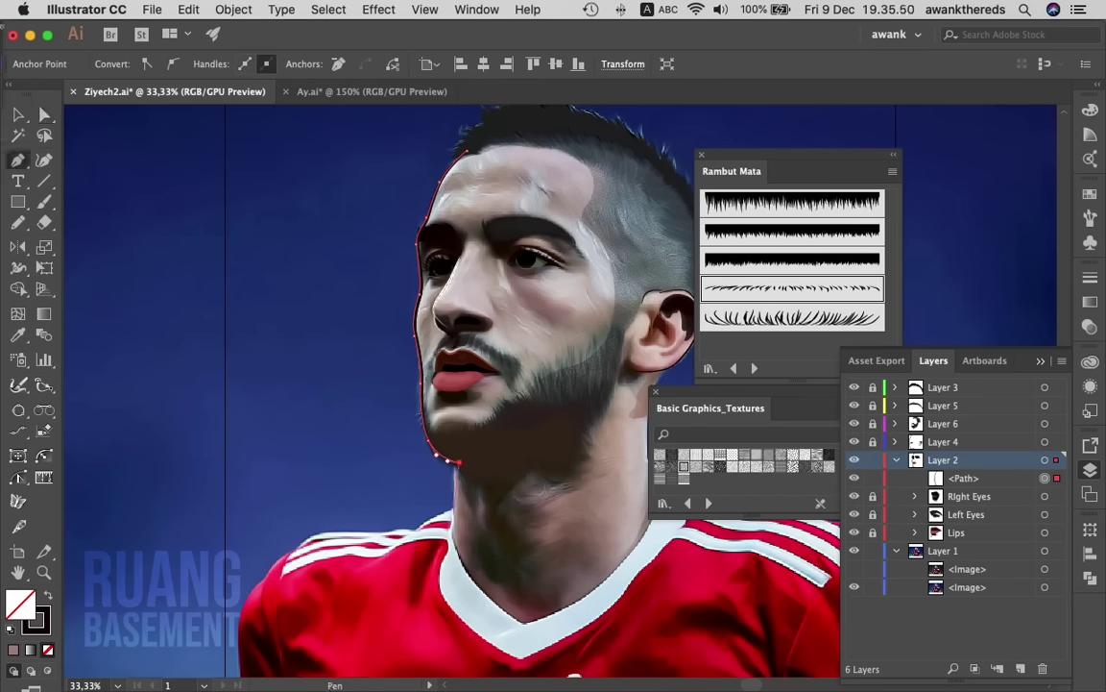
pyautogui.click(454, 526)
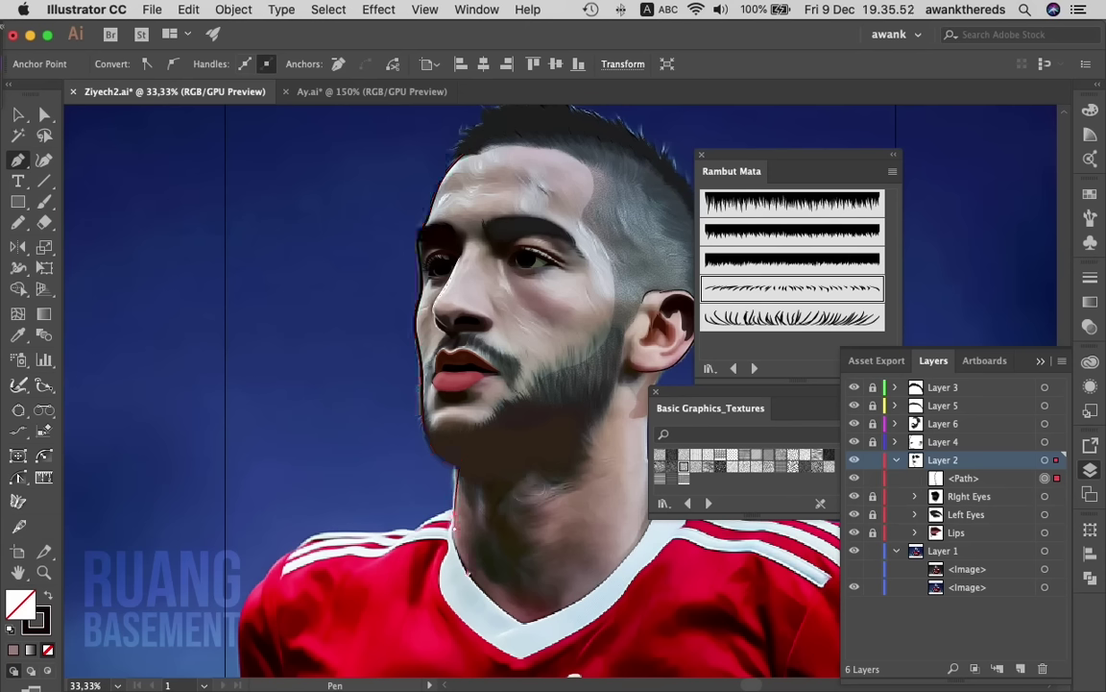
pyautogui.click(478, 587)
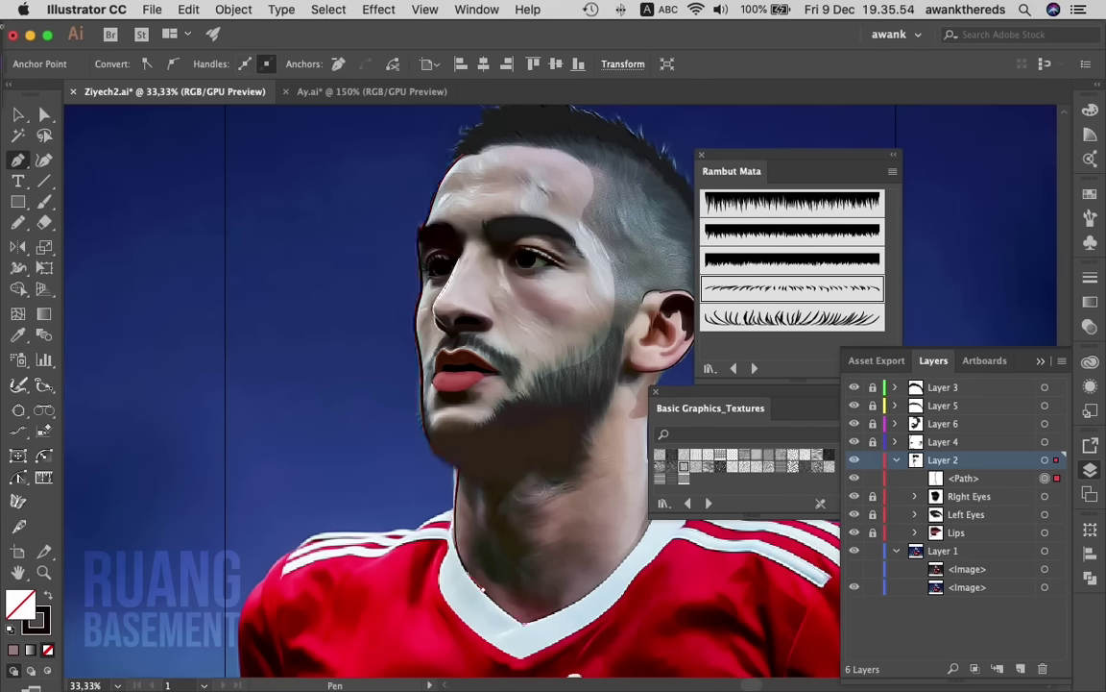
pyautogui.click(521, 621)
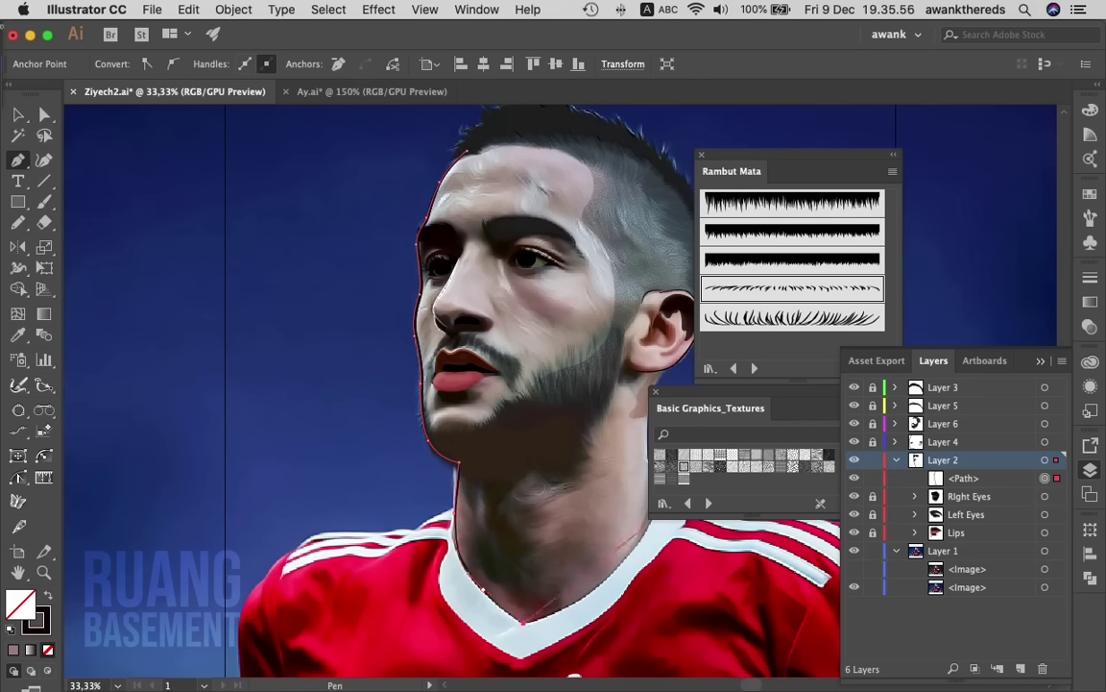
pyautogui.click(622, 596)
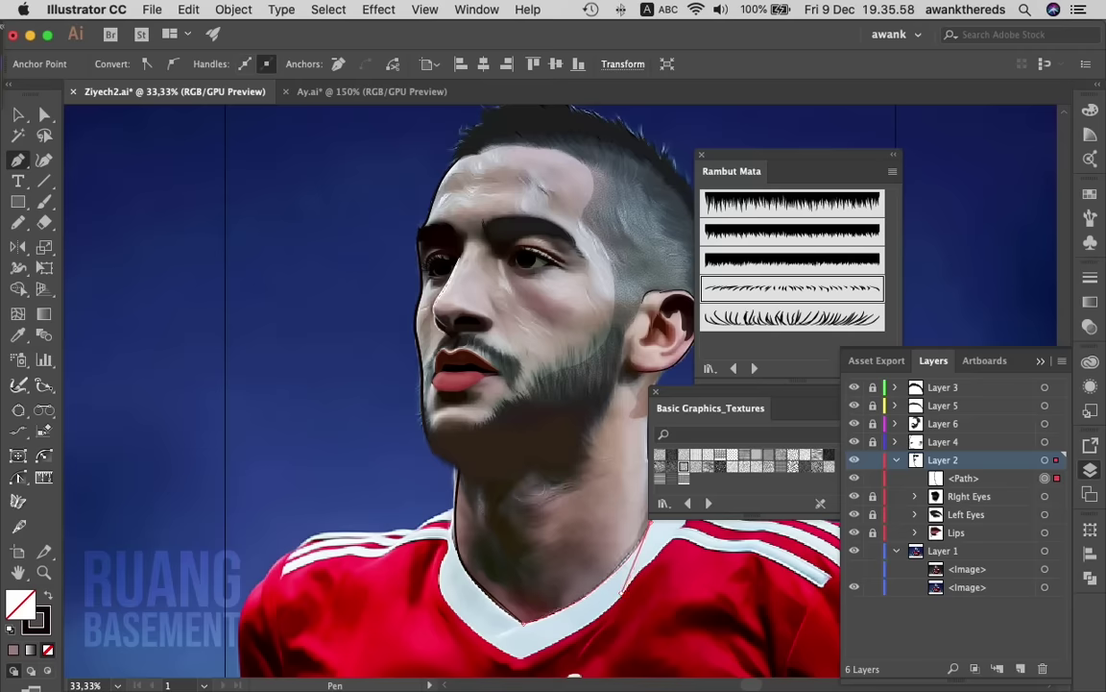
pyautogui.click(645, 531)
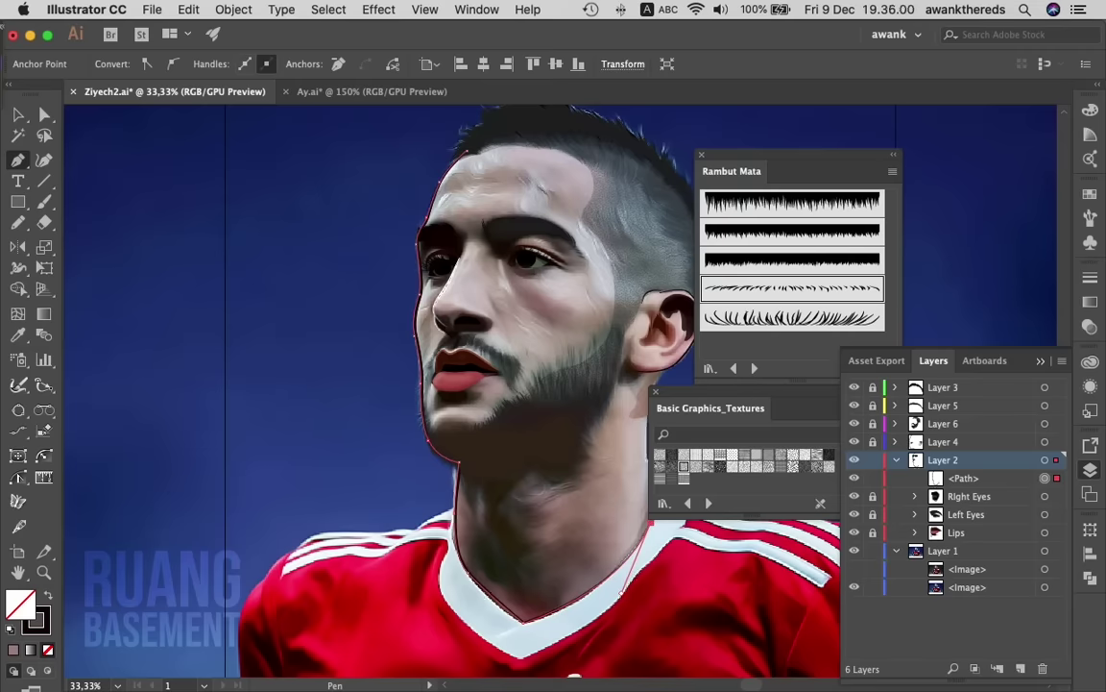
# - Continue the outline up the neck, around the back of the ear and over the head to the forehead
pyautogui.hscroll(5, 635, 446)
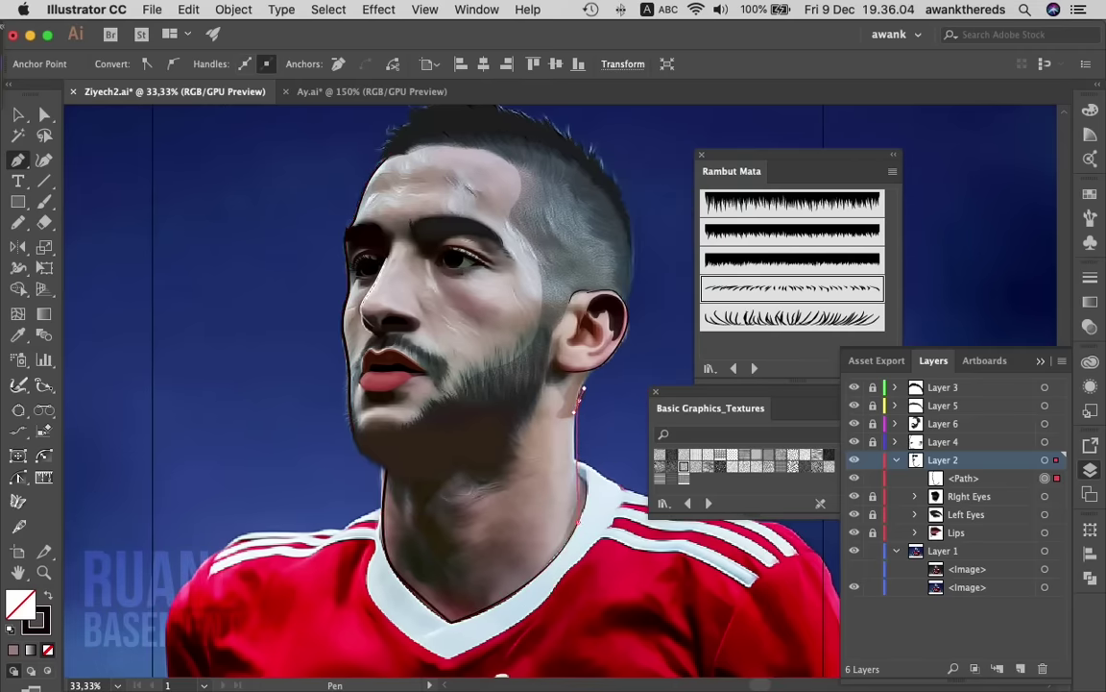
pyautogui.click(585, 385)
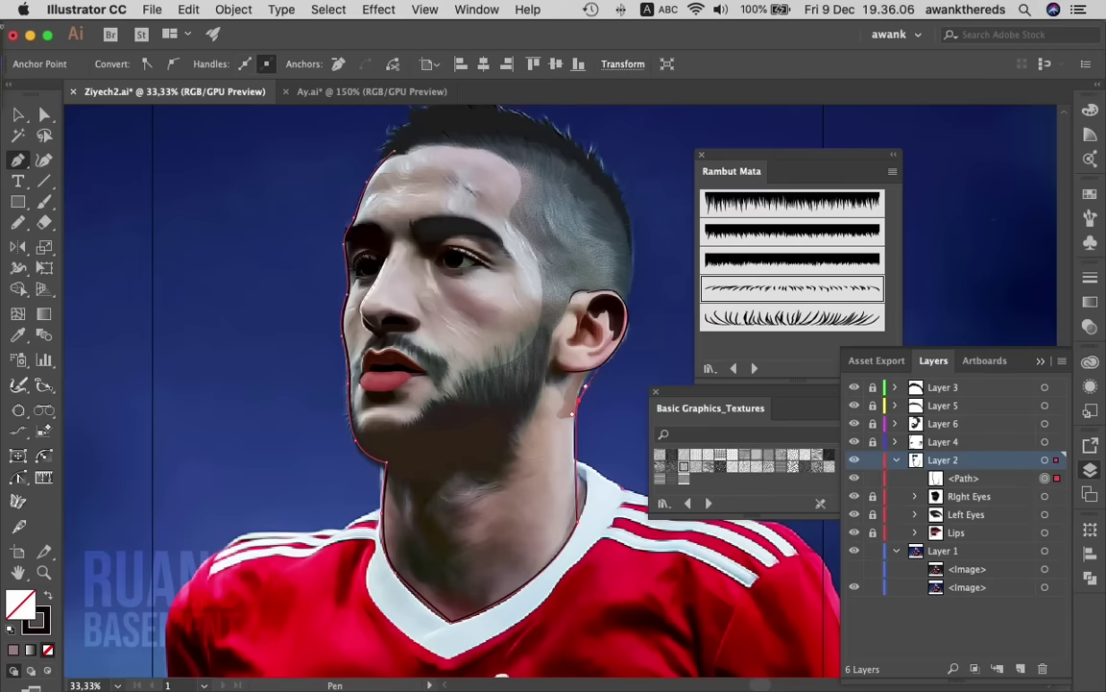
pyautogui.click(592, 370)
pyautogui.moveTo(628, 308); pyautogui.dragTo(620, 273)
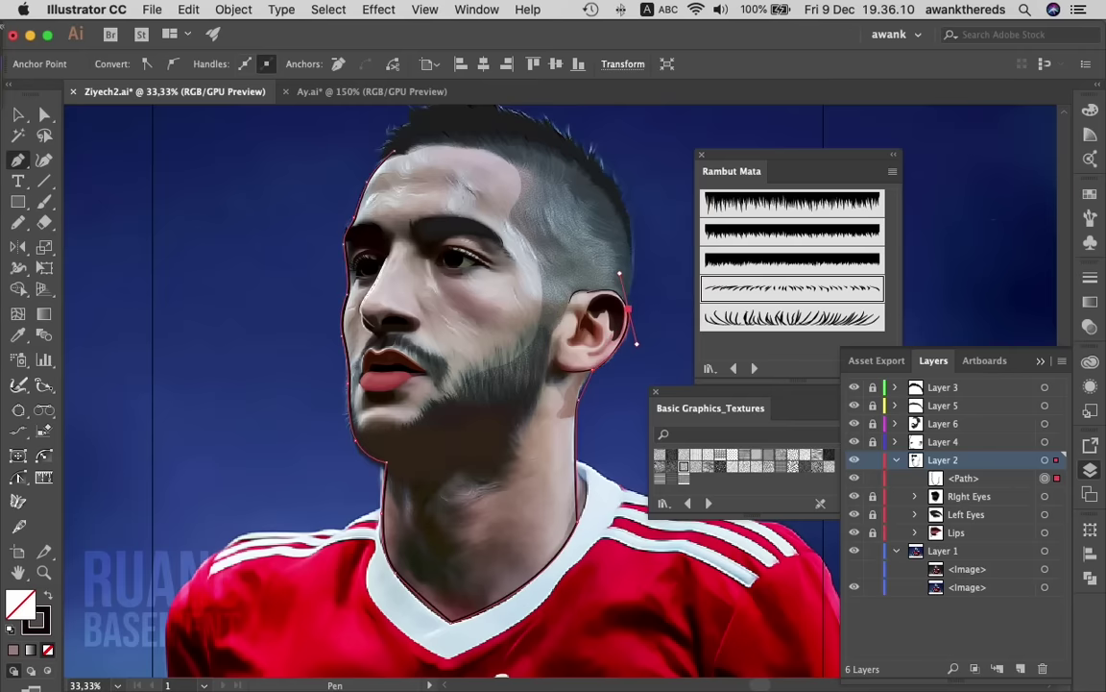
pyautogui.click(628, 308)
pyautogui.moveTo(615, 191)
pyautogui.mouseDown()
pyautogui.moveTo(587, 162)
pyautogui.moveTo(463, 115)
pyautogui.mouseUp()
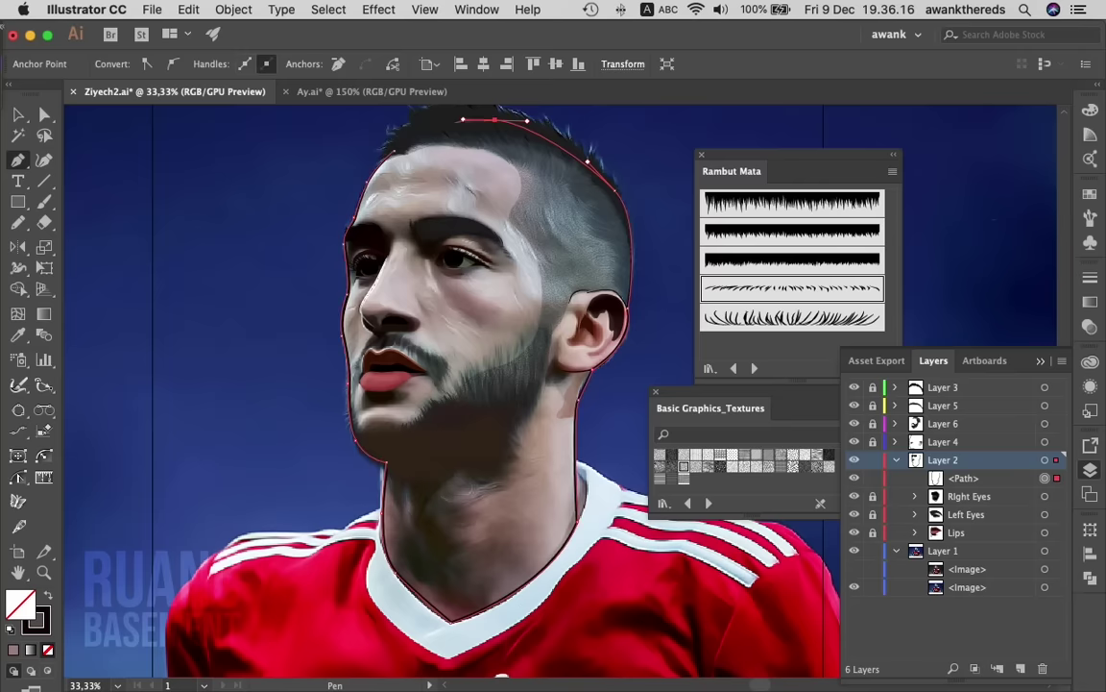
pyautogui.click(393, 151)
pyautogui.moveTo(393, 151); pyautogui.dragTo(375, 168)
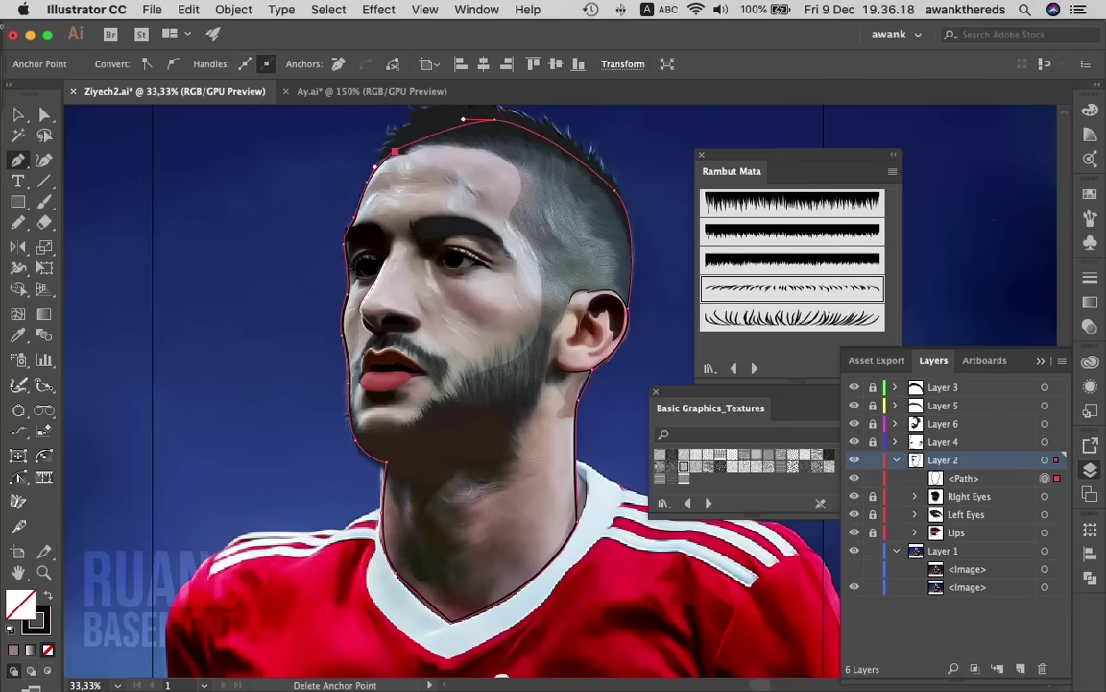
# - Select the head outline with Direct Selection and zoom in on the neck and jaw
pyautogui.press('a')
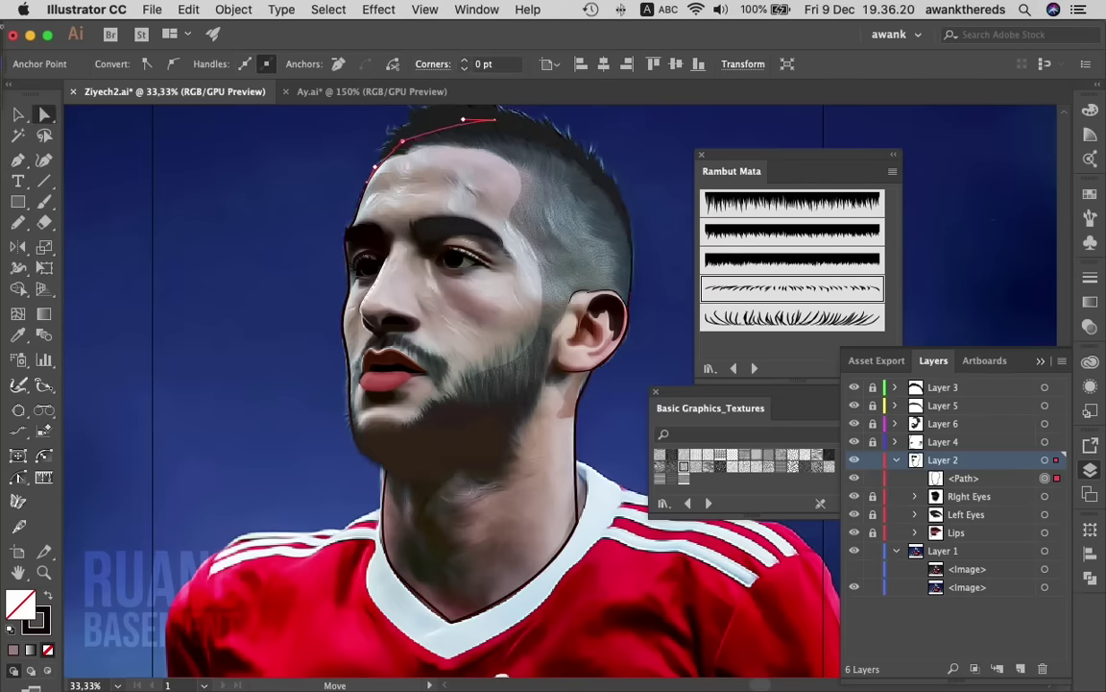
pyautogui.click(379, 158)
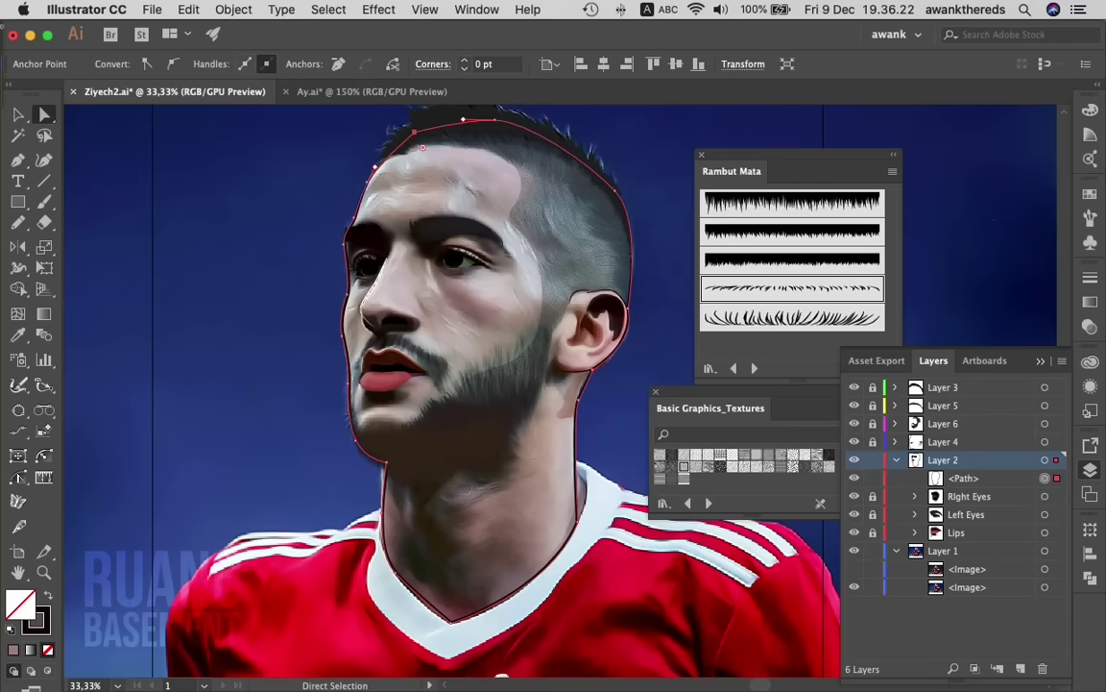
pyautogui.click(44, 572)
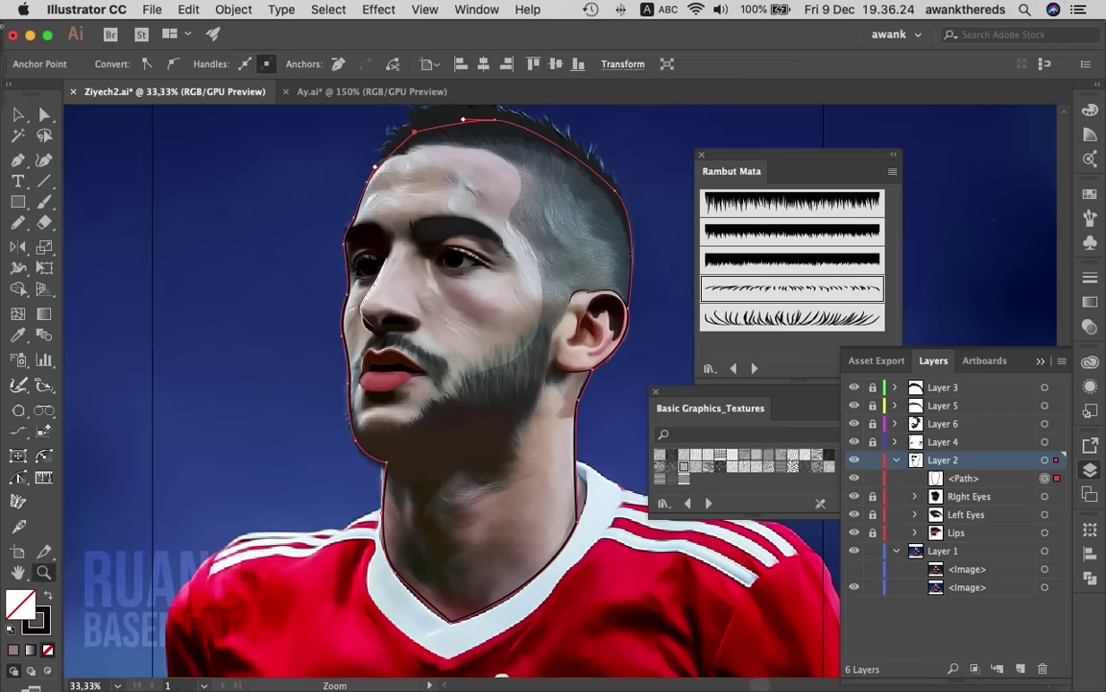
pyautogui.click(84, 624)
pyautogui.press('super+equal')
pyautogui.press('super+equal')
pyautogui.press('super+equal')
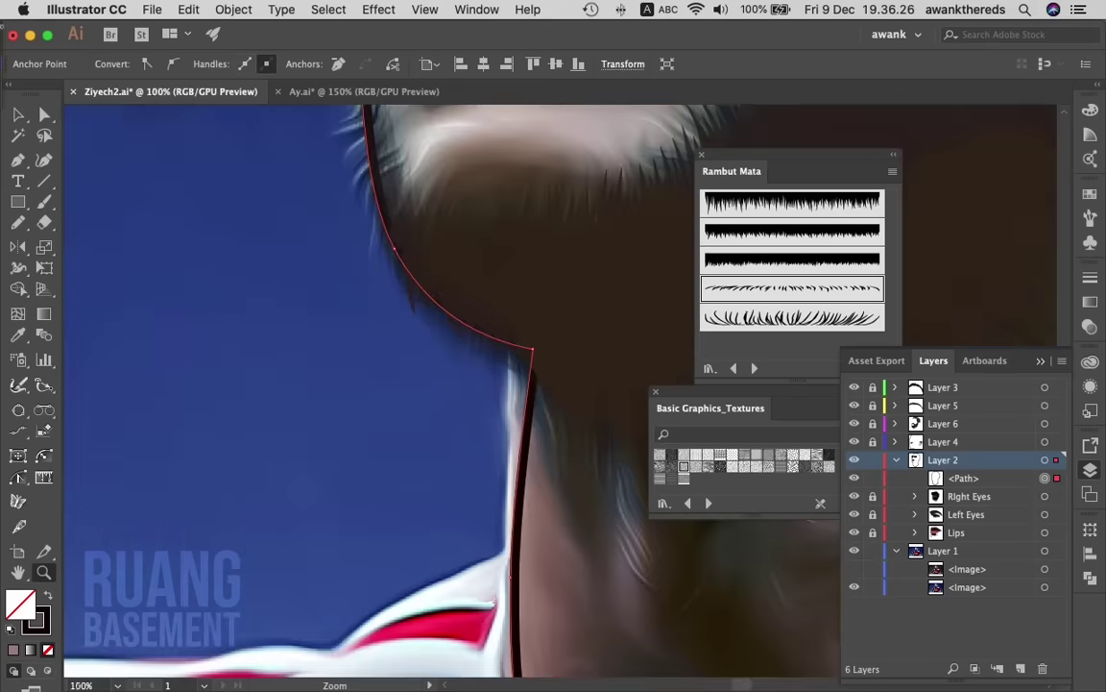
# - Pull the neck anchor up-left to reshape the curve, undoing an accidental segment deletion
pyautogui.press('a')
pyautogui.moveTo(464, 350); pyautogui.dragTo(435, 343)
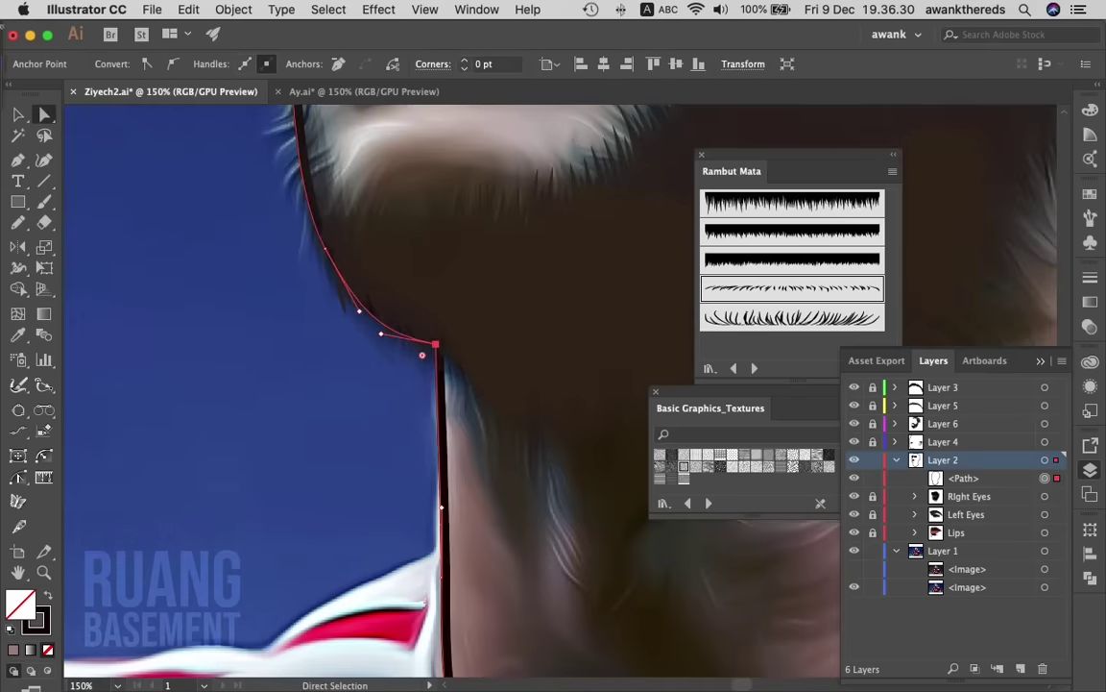
pyautogui.scroll(-5, 384, 385)
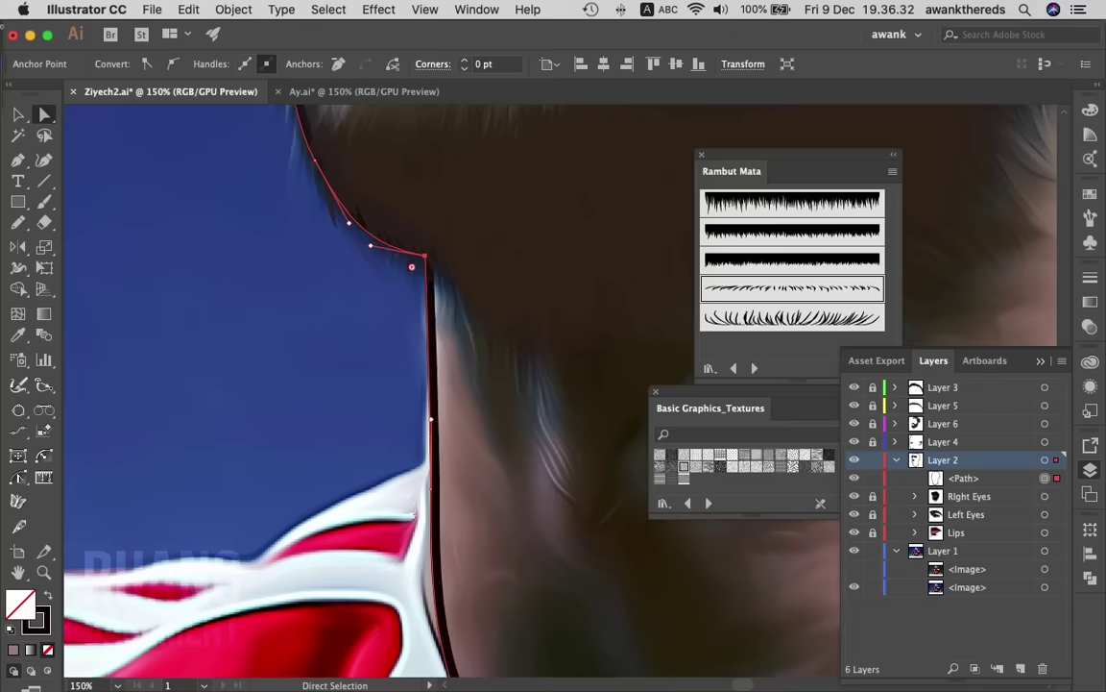
pyautogui.press('Delete')
pyautogui.moveTo(429, 419); pyautogui.dragTo(424, 419)
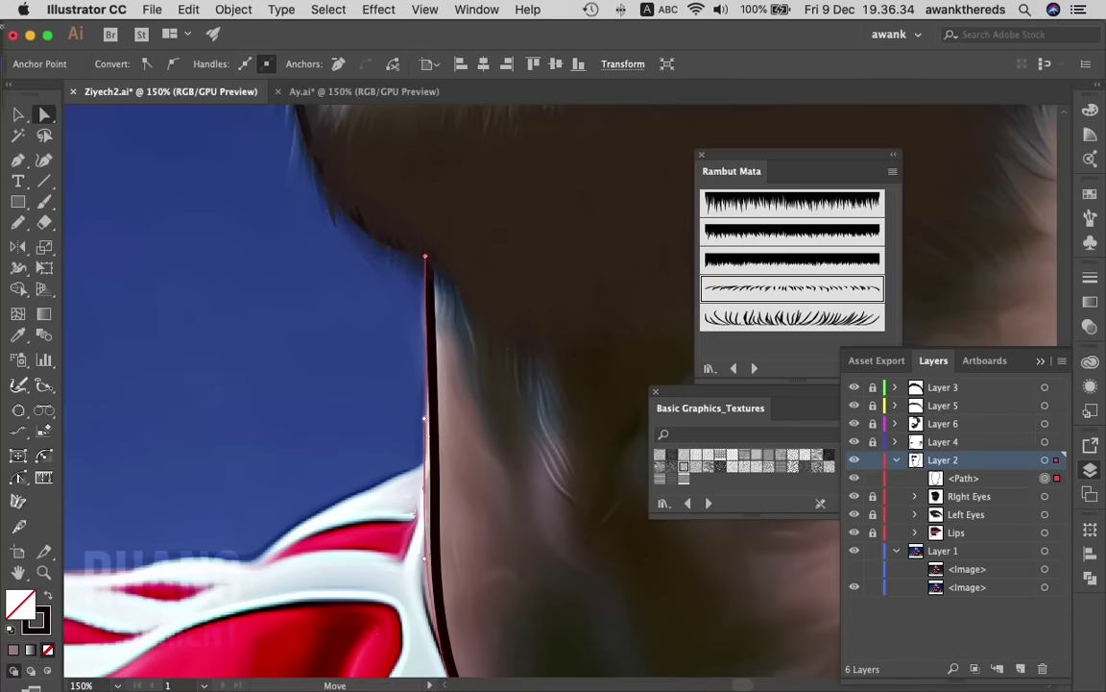
pyautogui.press('cmd+z')
pyautogui.scroll(-3, 384, 384)
pyautogui.hscroll(2, 384, 384)
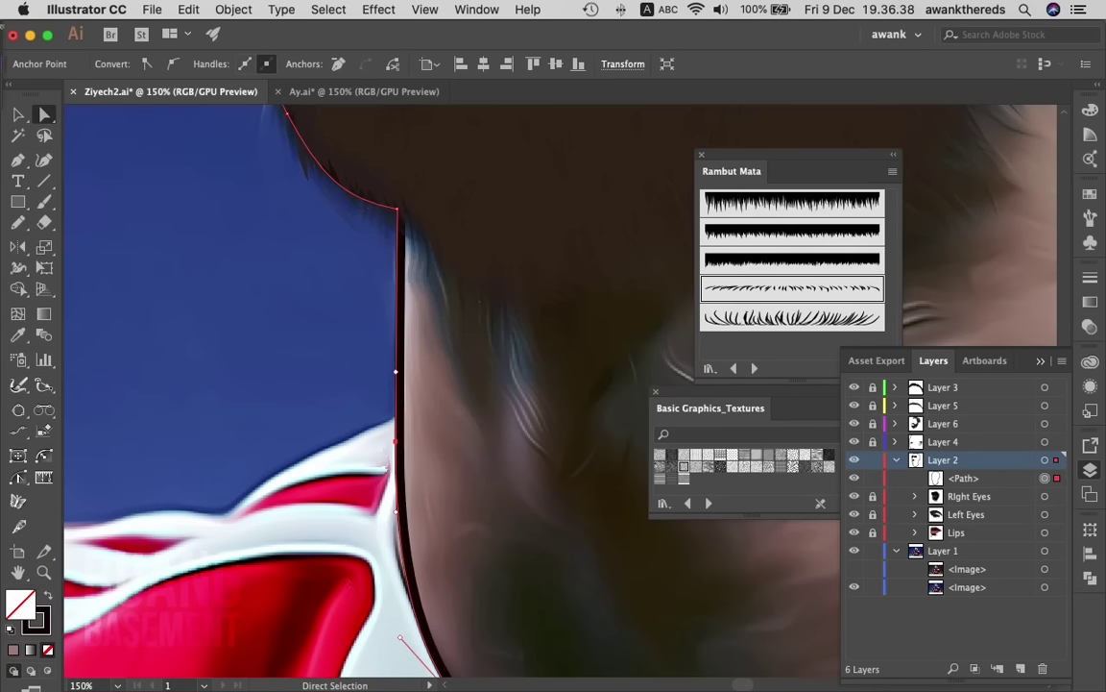
# - Zoom out to 50% and fill the outline with skin tone sampled from the cheek
pyautogui.press('z')
pyautogui.keyDown('alt'); pyautogui.click(635, 445); pyautogui.keyUp('alt')
pyautogui.keyDown('alt'); pyautogui.click(635, 446); pyautogui.keyUp('alt')
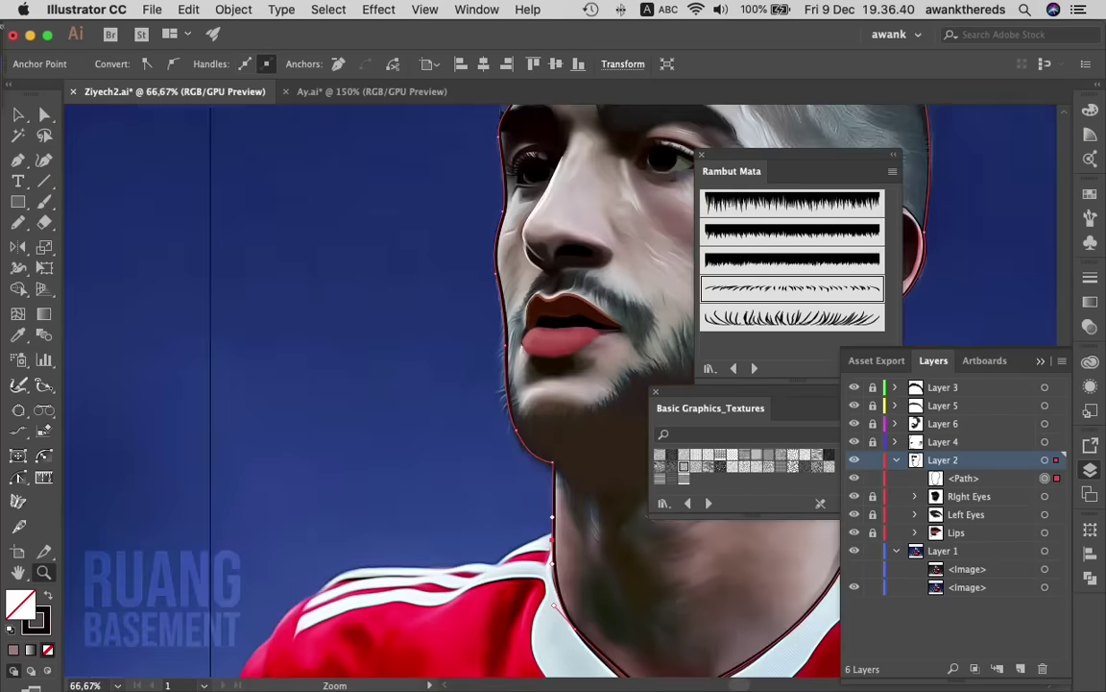
pyautogui.keyDown('alt'); pyautogui.click(635, 446); pyautogui.keyUp('alt')
pyautogui.press('i')
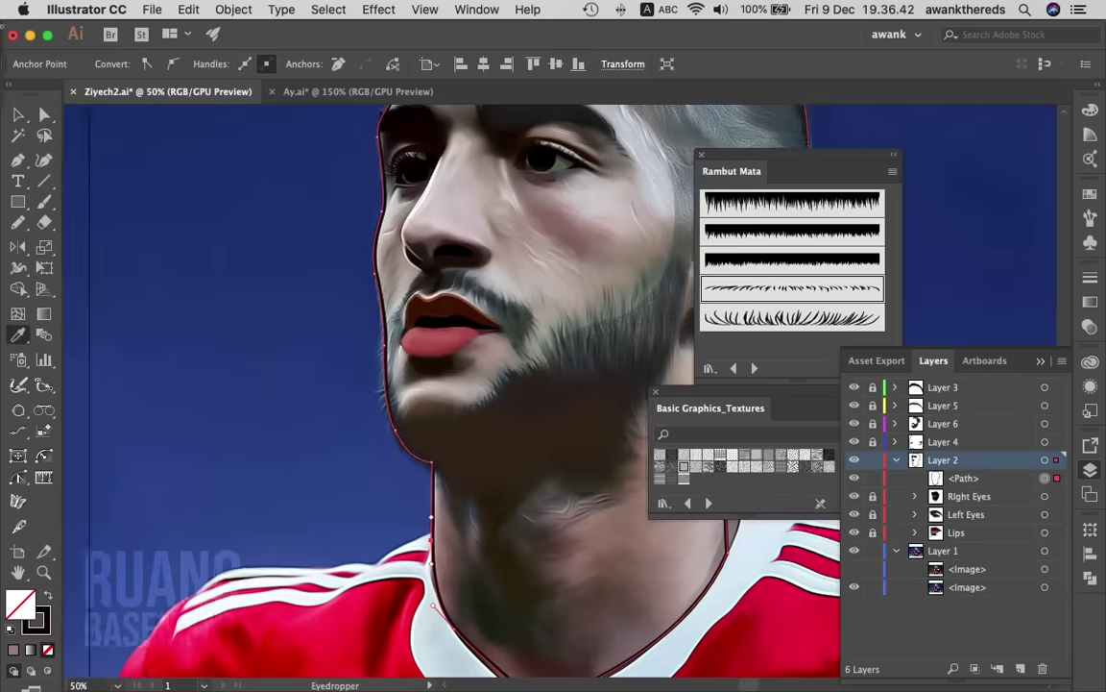
pyautogui.hscroll(3, 451, 384)
pyautogui.click(499, 221)
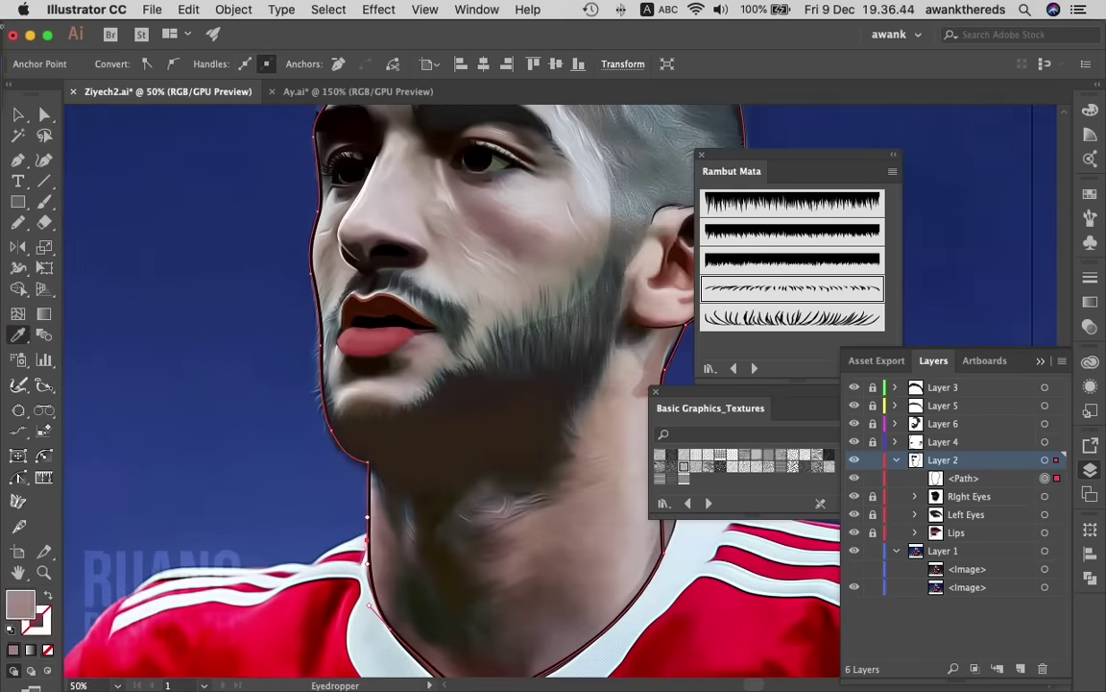
pyautogui.click(17, 114)
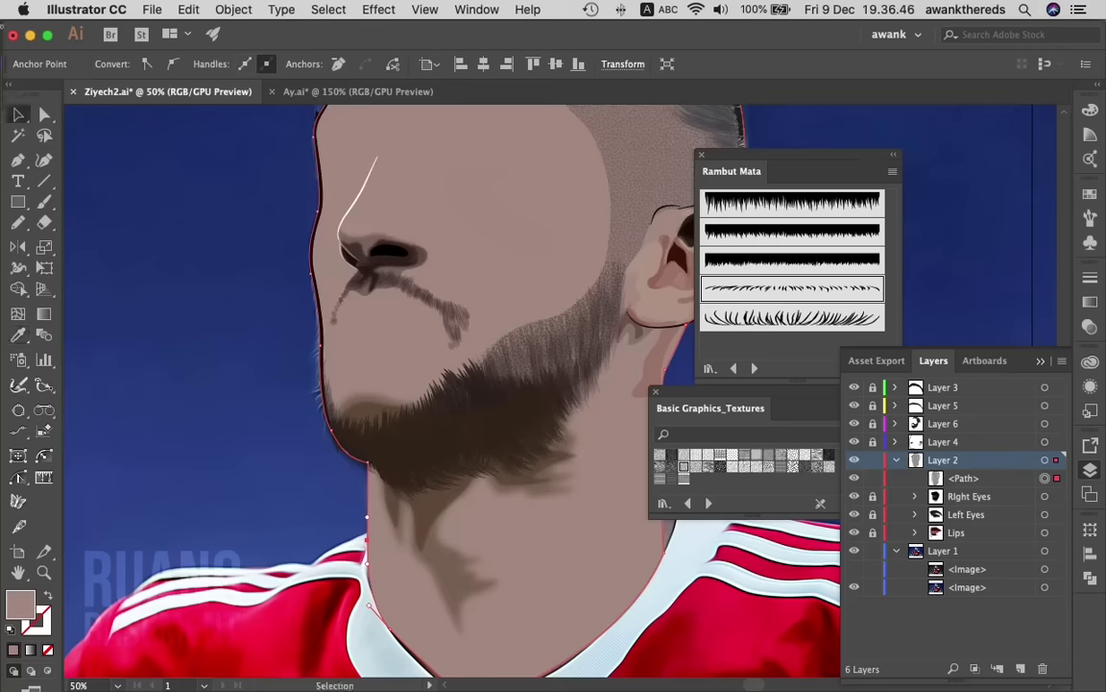
pyautogui.click(963, 477)
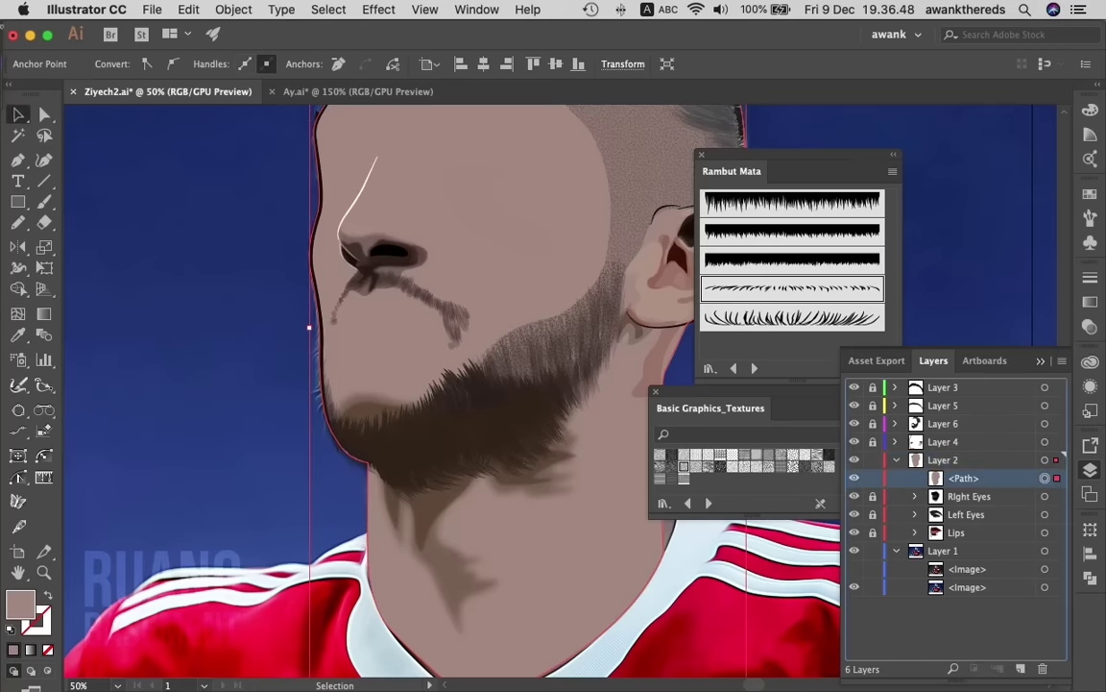
# - Send the skin fill below the eyes and lips, hide the reference photo, and zoom in on the face
pyautogui.hotkey('ctrl', 'shift', '[')
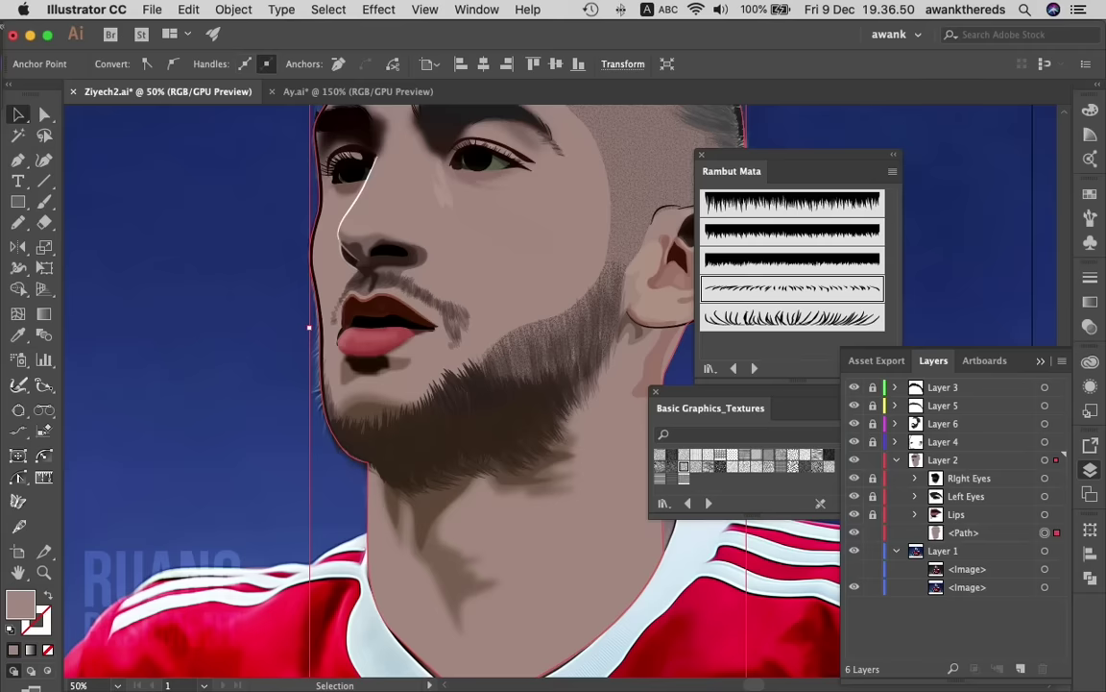
pyautogui.click(1045, 587)
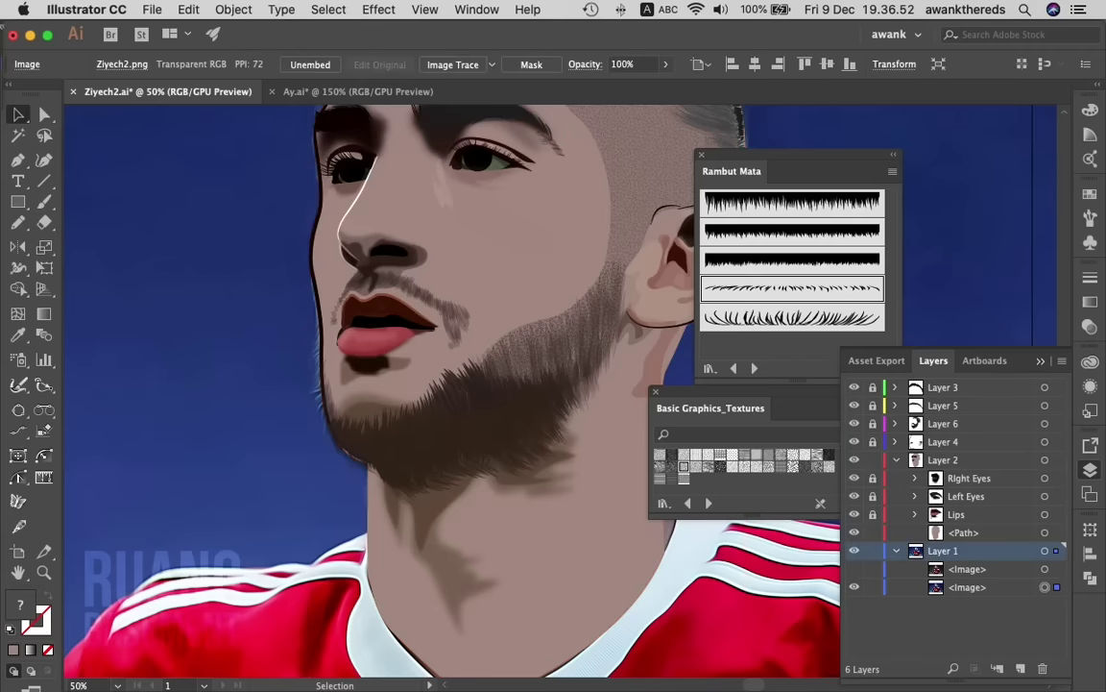
pyautogui.press('z')
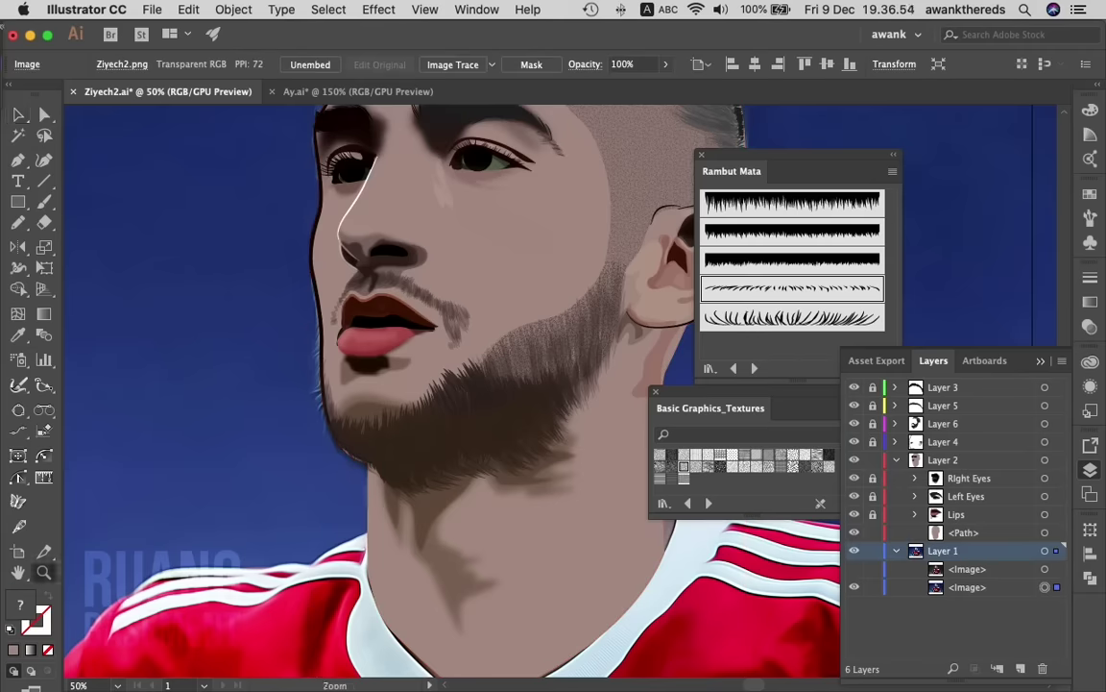
pyautogui.keyDown('alt'); pyautogui.click(635, 446); pyautogui.keyUp('alt')
pyautogui.keyDown('alt'); pyautogui.click(635, 445); pyautogui.keyUp('alt')
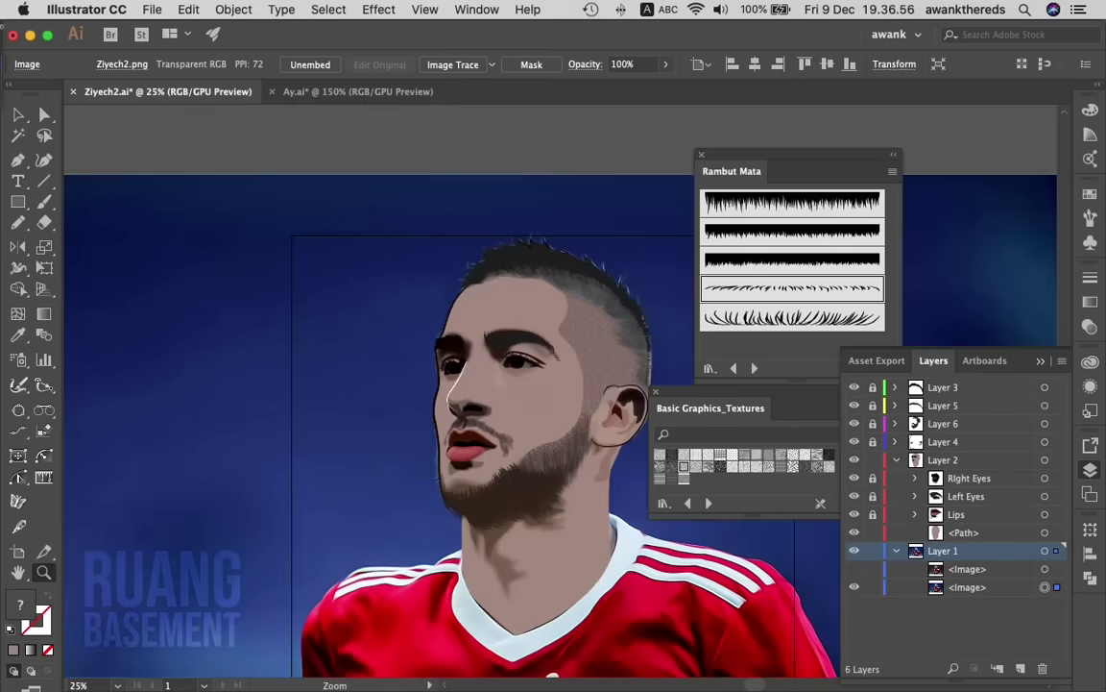
pyautogui.click(853, 550)
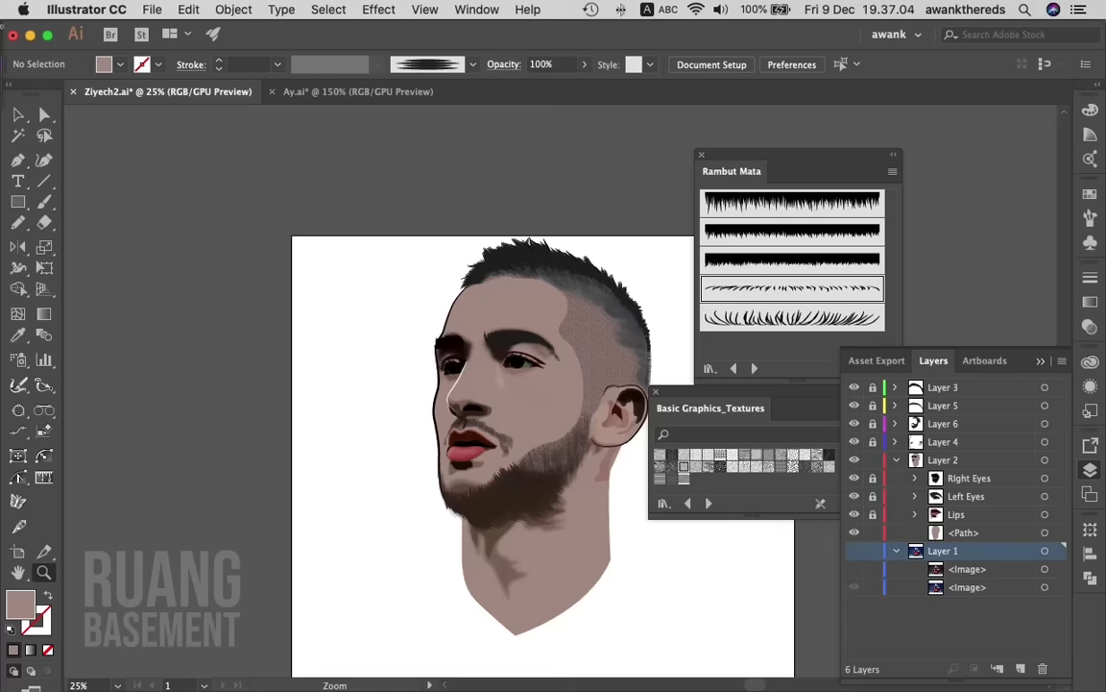
pyautogui.click(461, 432)
pyautogui.click(461, 432)
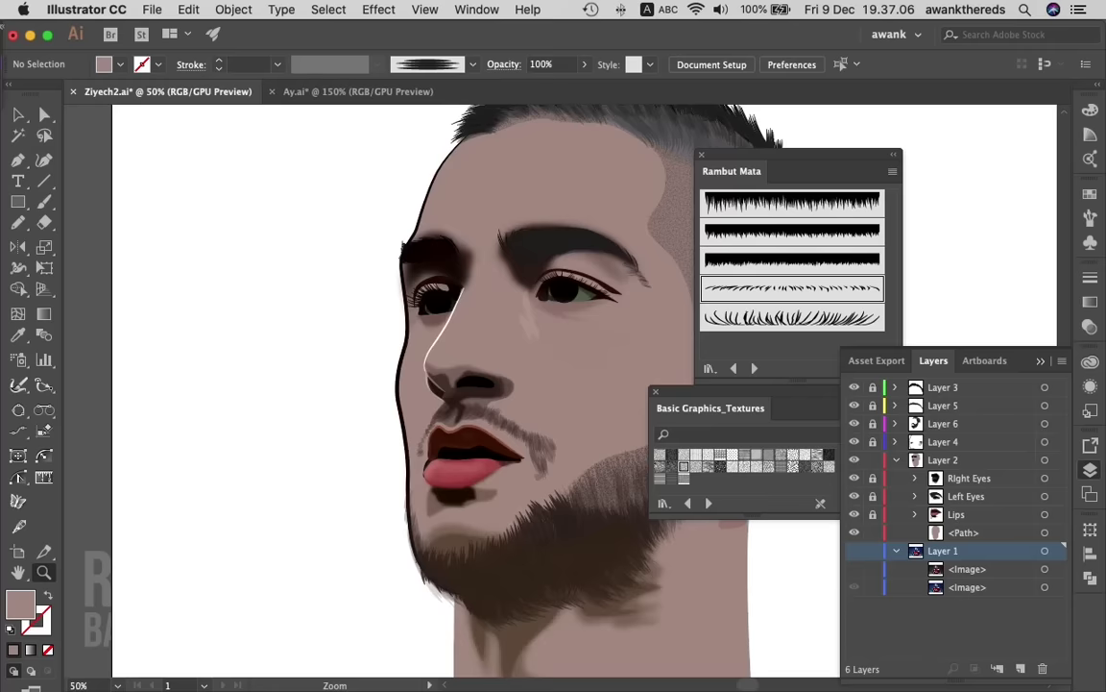
pyautogui.click(553, 317)
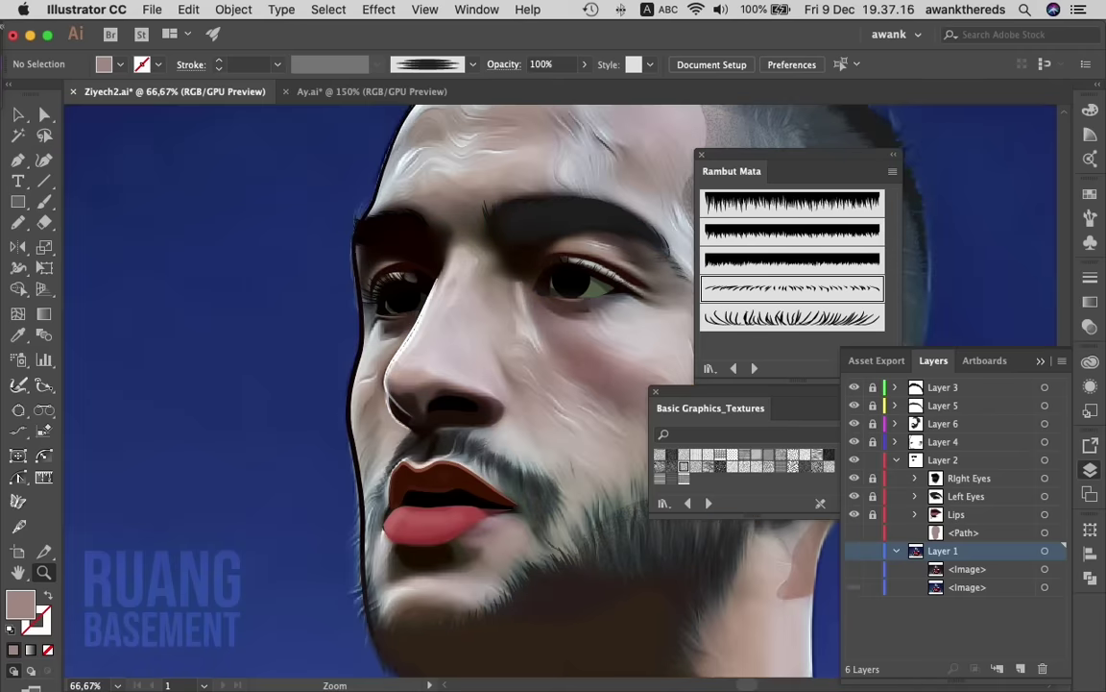
# - Toggle the reference photo to compare, then make Layer 2 the active layer
pyautogui.click(854, 550)
pyautogui.click(854, 550)
pyautogui.hscroll(2, 452, 385)
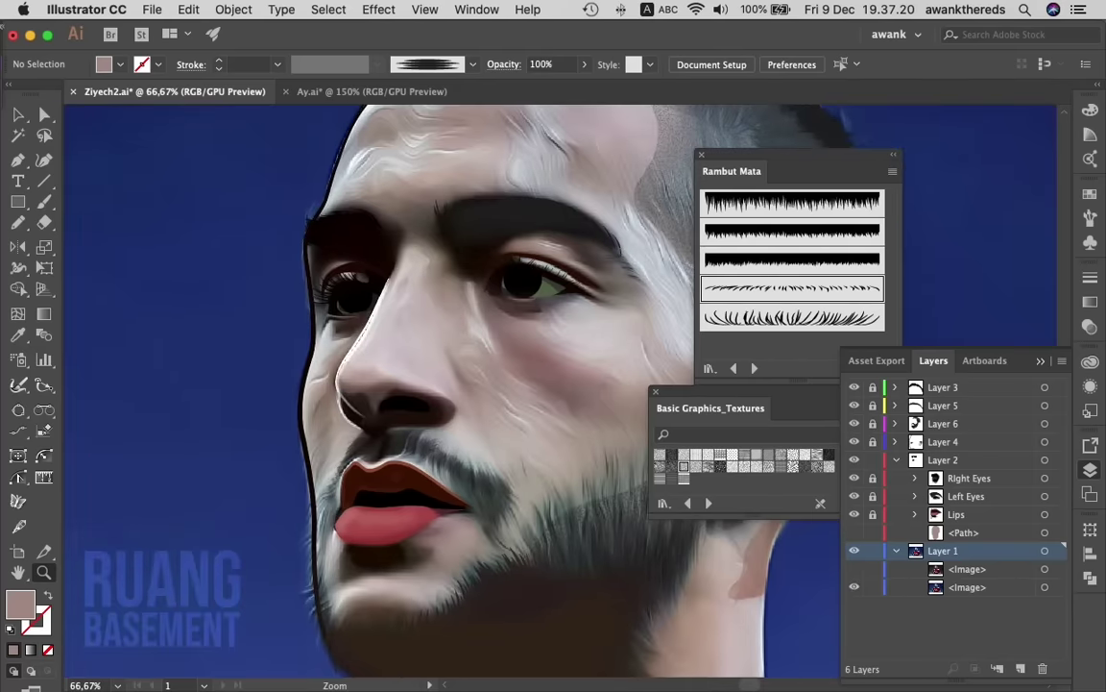
pyautogui.click(942, 460)
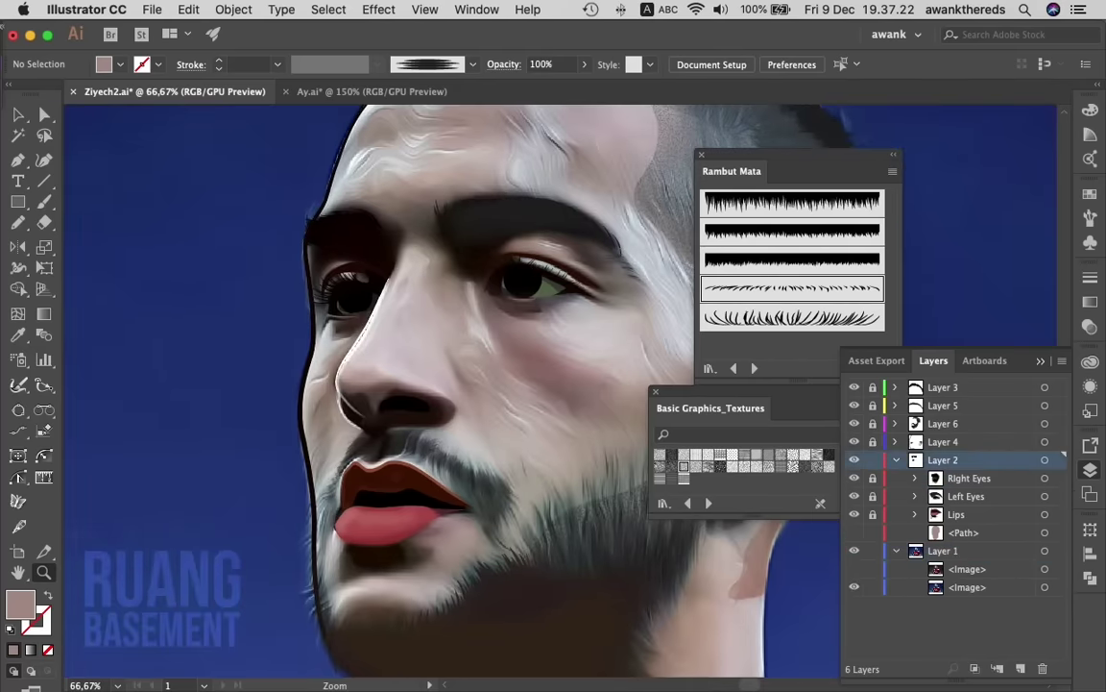
# - Pencil an outline along both eyebrows, down the right side and along the upper eyelid
pyautogui.press('n')
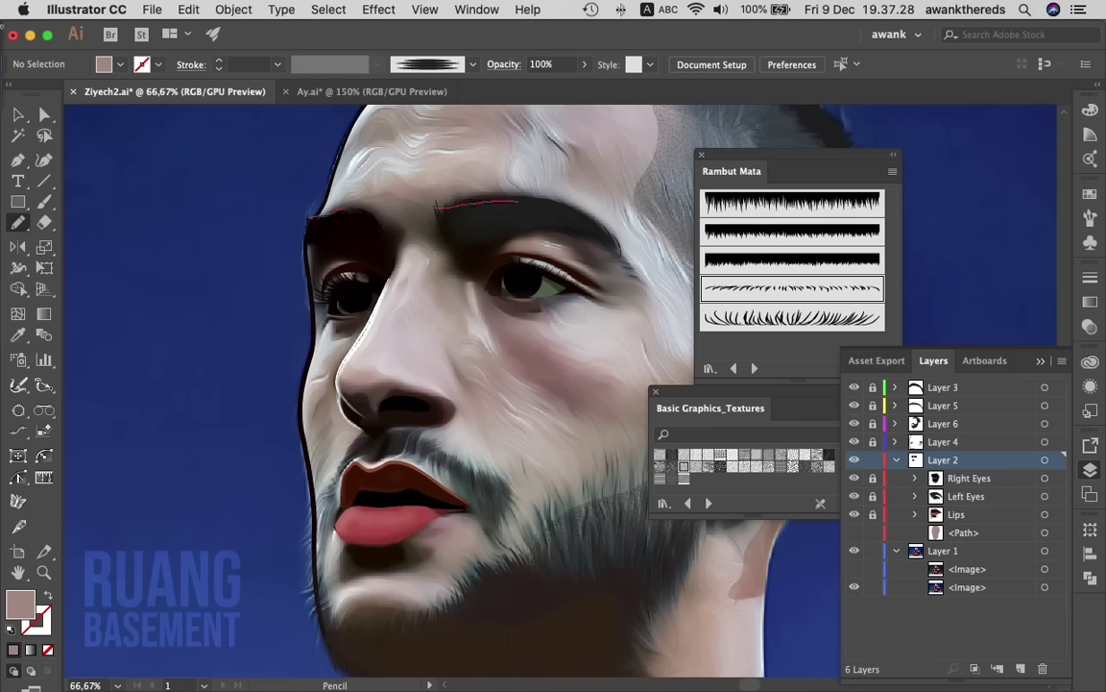
pyautogui.moveTo(435, 205); pyautogui.dragTo(610, 238)
pyautogui.moveTo(309, 217); pyautogui.dragTo(435, 204)
pyautogui.moveTo(624, 258); pyautogui.dragTo(642, 307)
pyautogui.moveTo(642, 307); pyautogui.dragTo(493, 251)
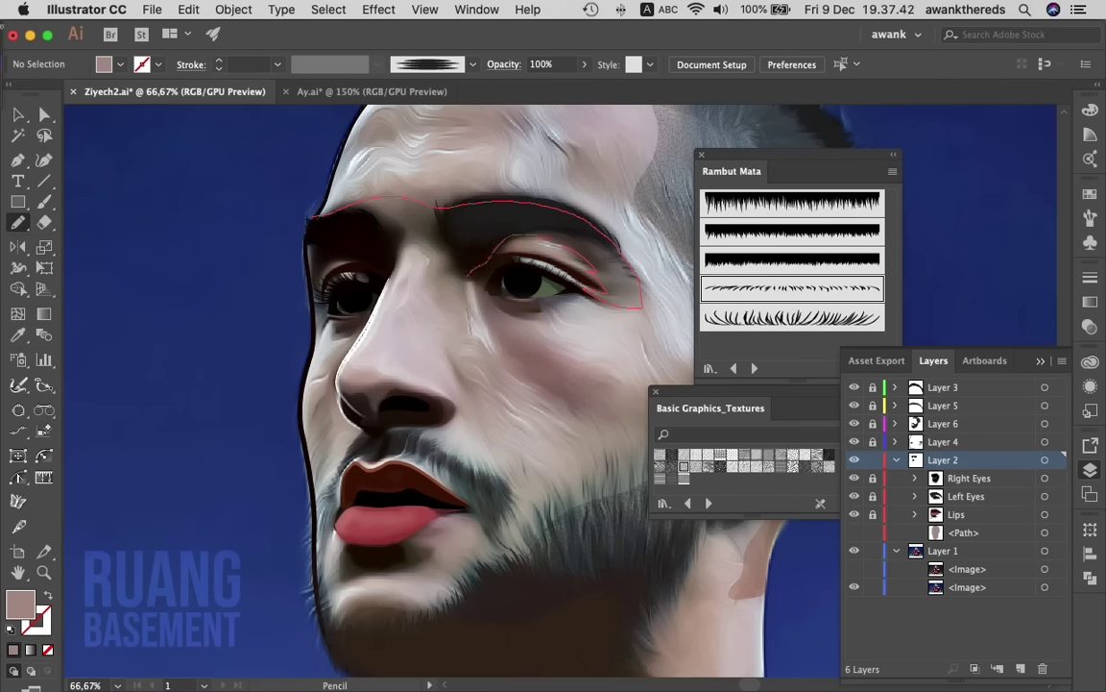
pyautogui.moveTo(470, 332)
pyautogui.mouseDown()
pyautogui.moveTo(426, 281)
pyautogui.moveTo(354, 233)
pyautogui.moveTo(342, 242)
pyautogui.moveTo(287, 214)
pyautogui.moveTo(309, 220)
pyautogui.mouseUp()
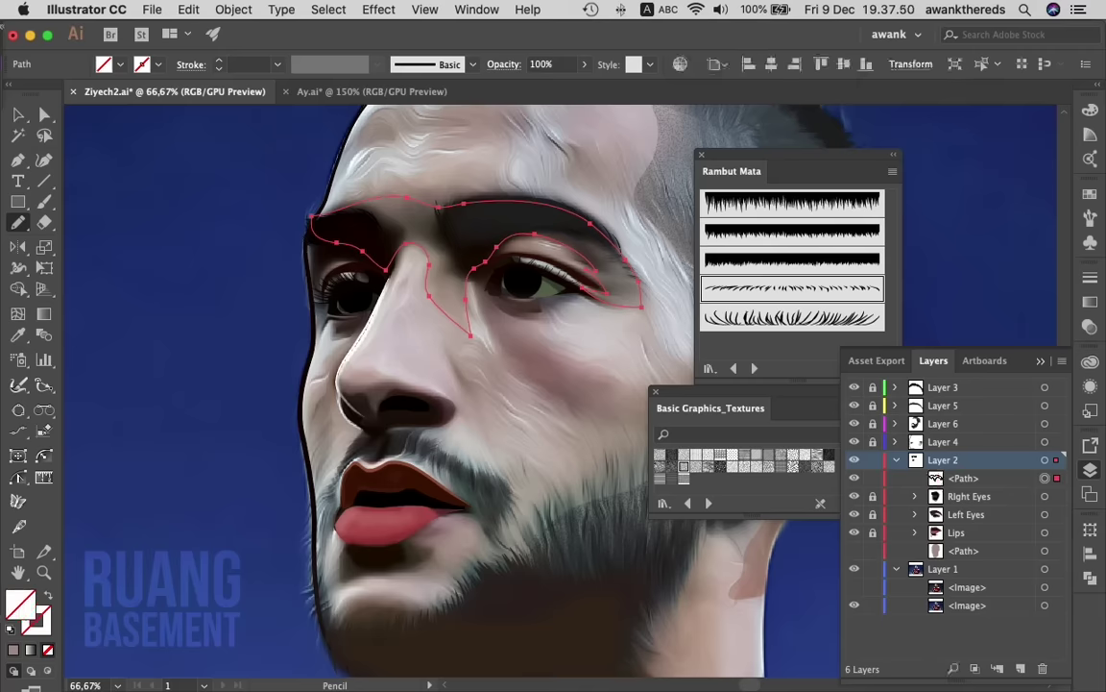
# - Hide the reference photo and eyedrop a translucent mauve fill at 20% opacity onto the brow highlight
pyautogui.click(854, 605)
pyautogui.press('i')
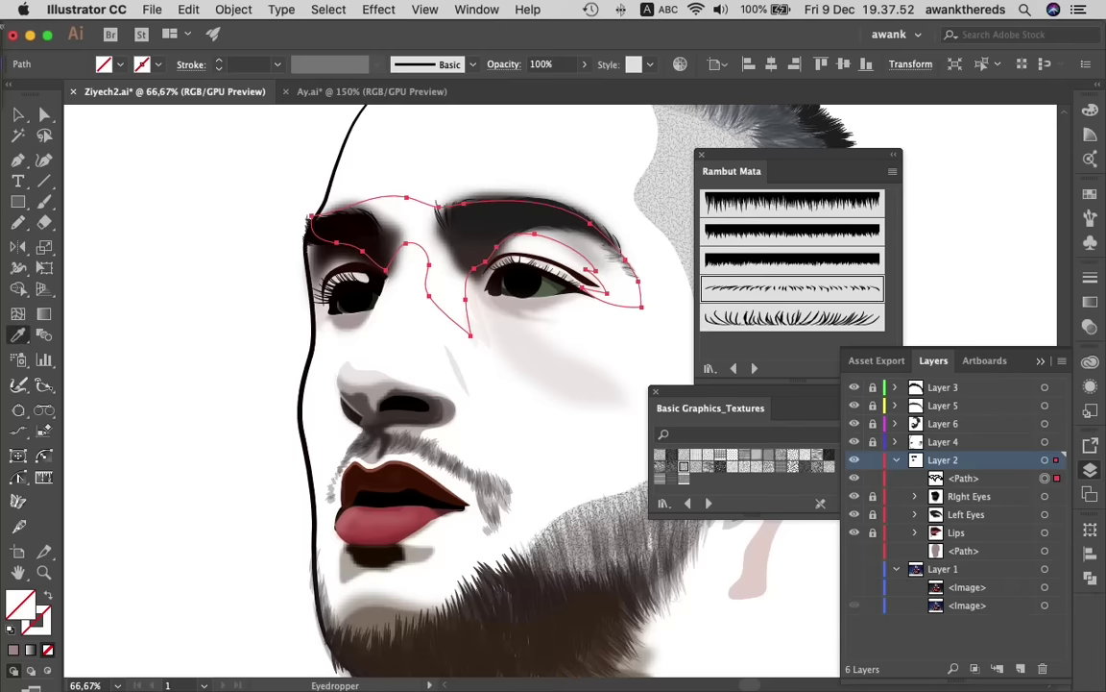
pyautogui.click(754, 572)
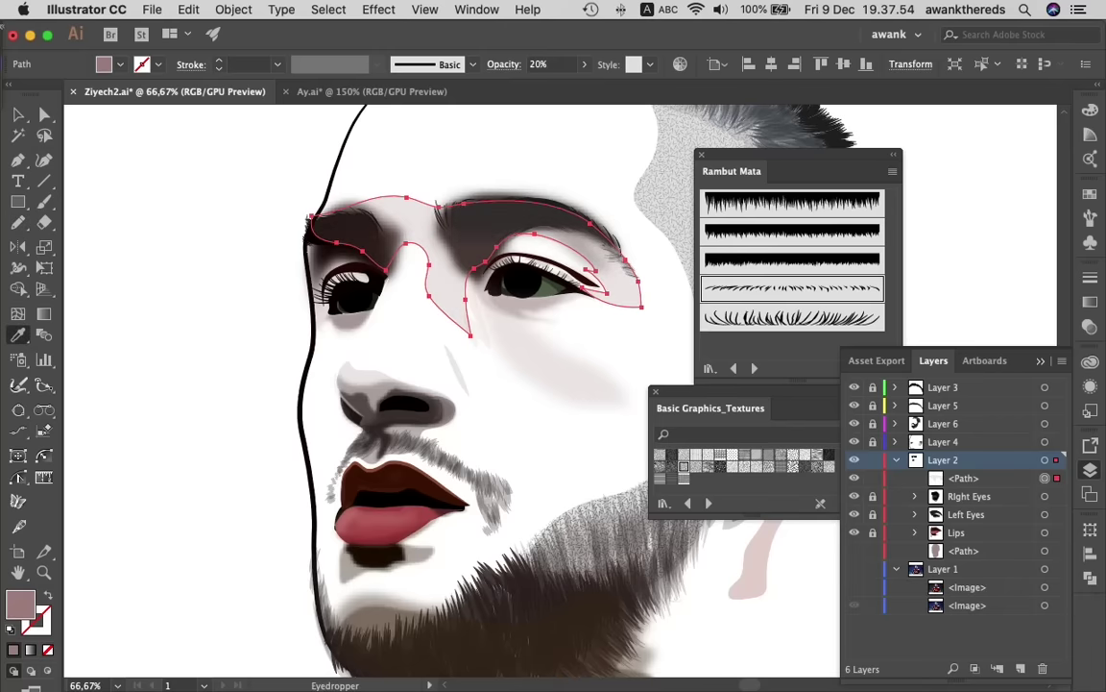
pyautogui.press('v')
pyautogui.press('super+shift+a')
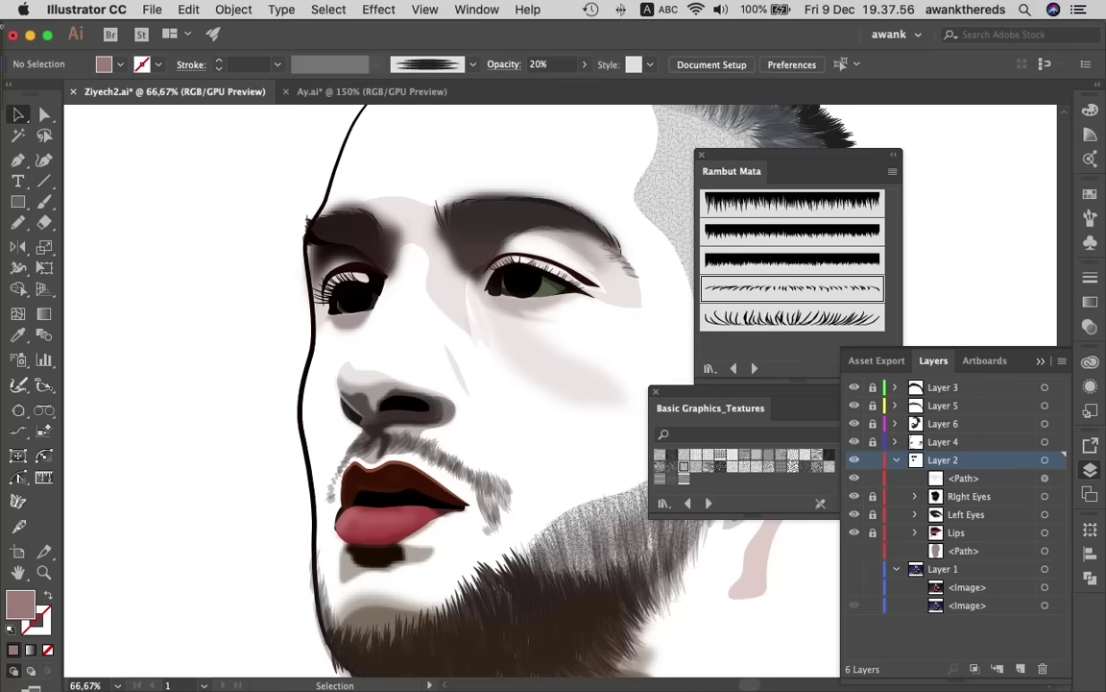
# - Redraw the brow highlight's top edge more smoothly with the Pencil, then show the reference photo again
pyautogui.click(442, 223)
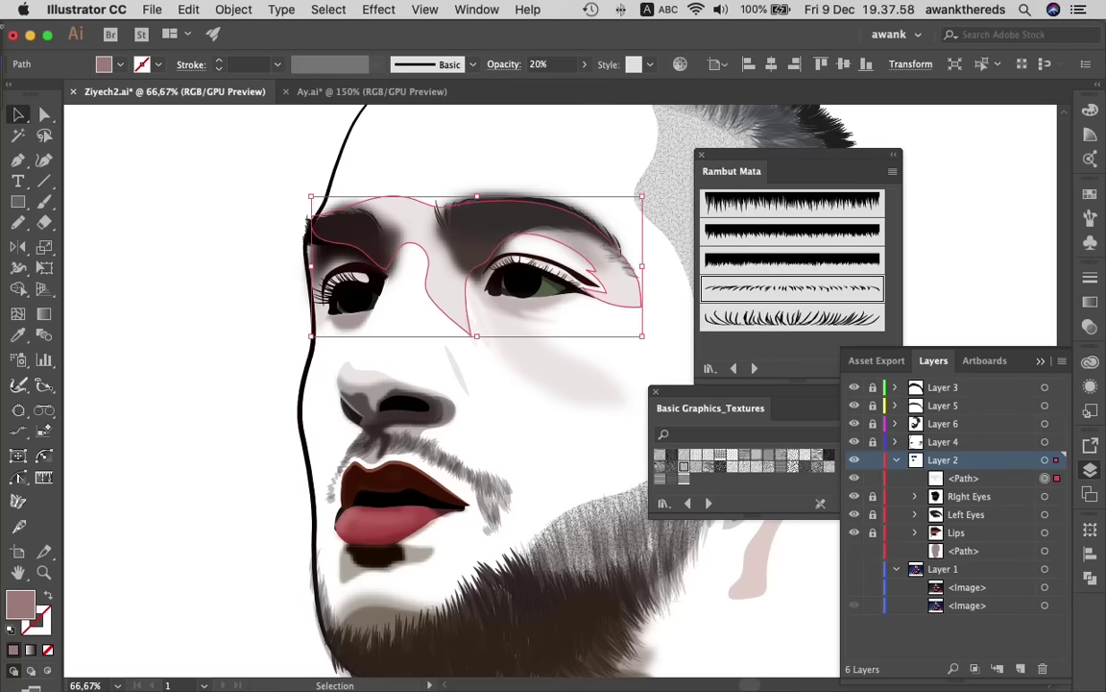
pyautogui.press('n')
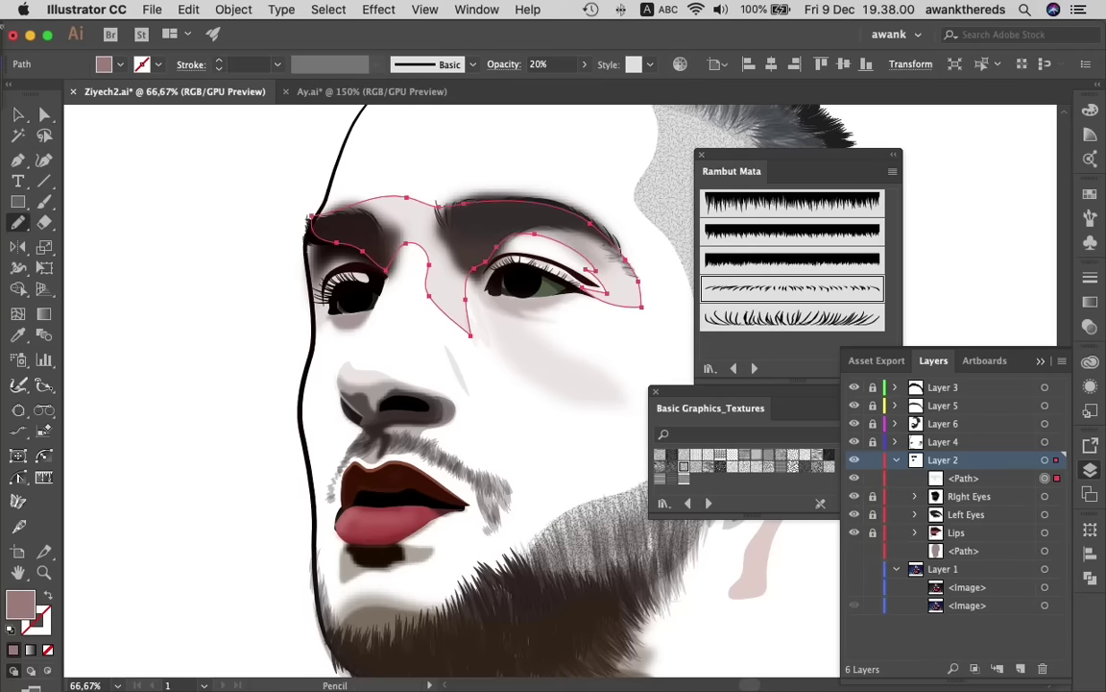
pyautogui.moveTo(380, 197); pyautogui.dragTo(533, 199)
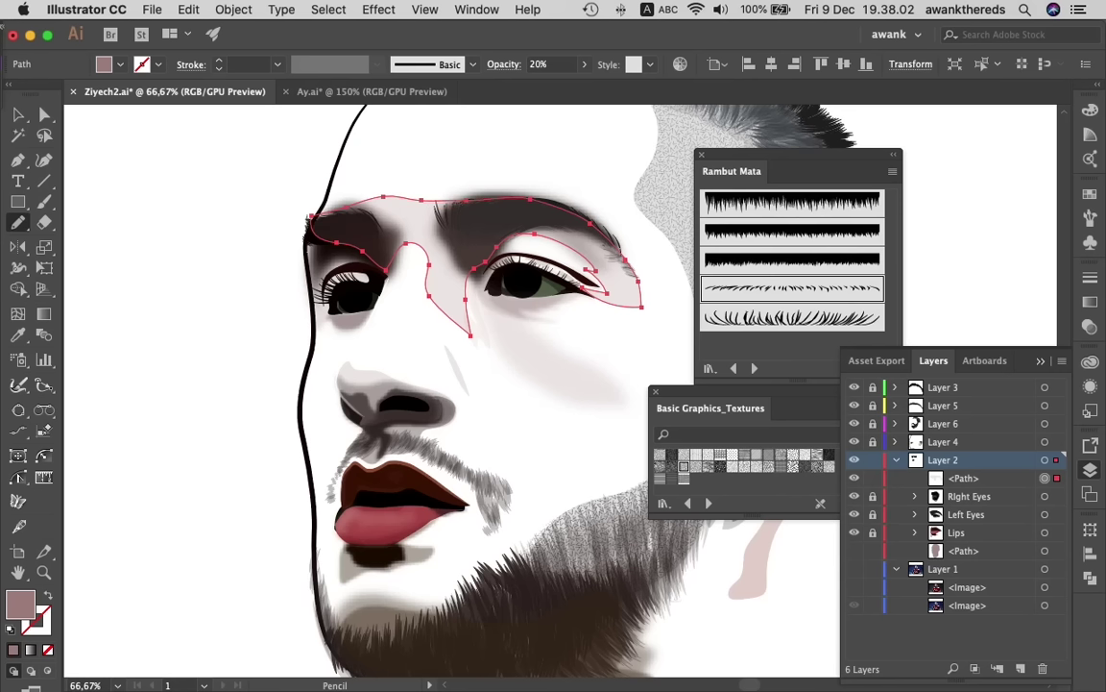
pyautogui.moveTo(459, 195)
pyautogui.mouseDown()
pyautogui.moveTo(296, 188)
pyautogui.moveTo(309, 221)
pyautogui.mouseUp()
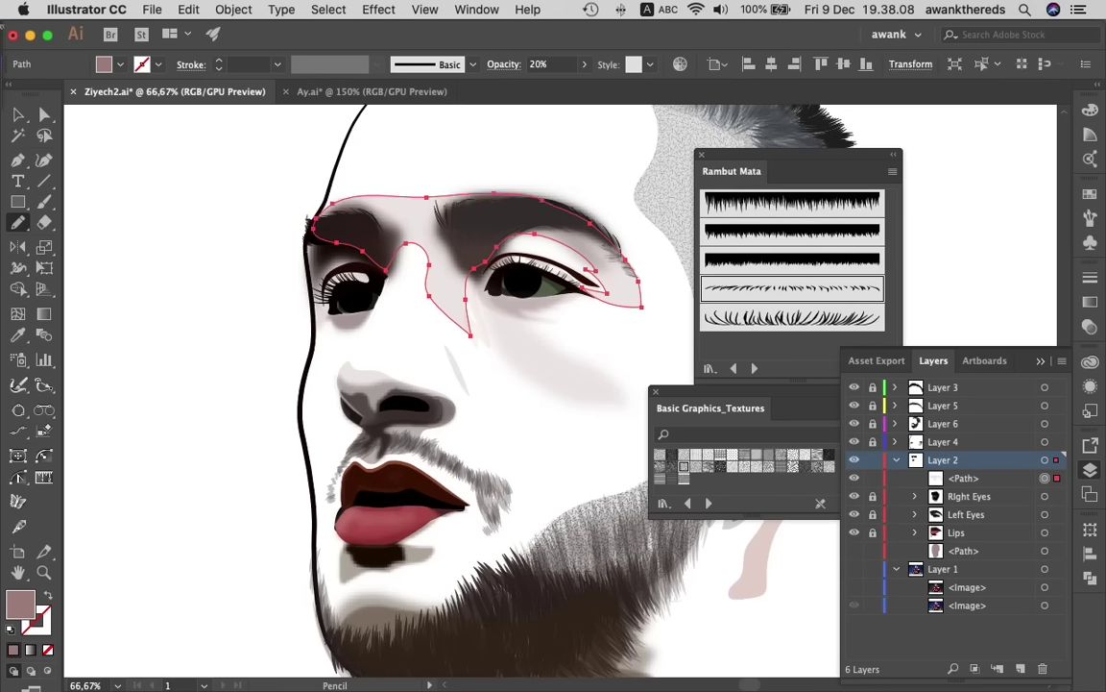
pyautogui.press('v')
pyautogui.press('shift+super+a')
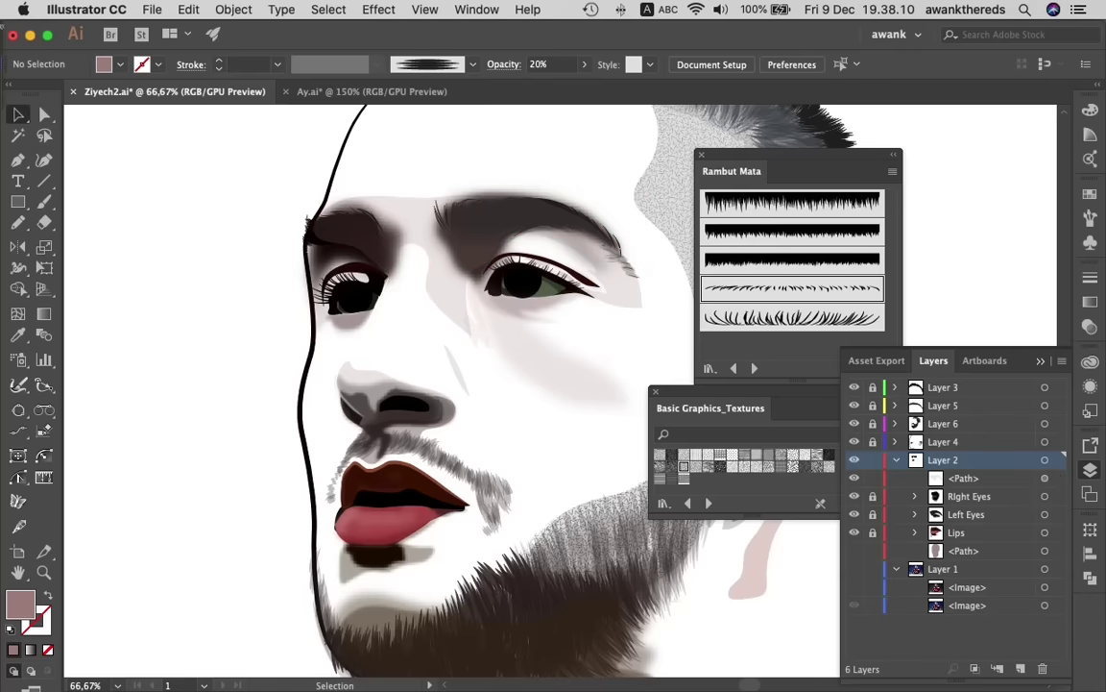
pyautogui.click(854, 569)
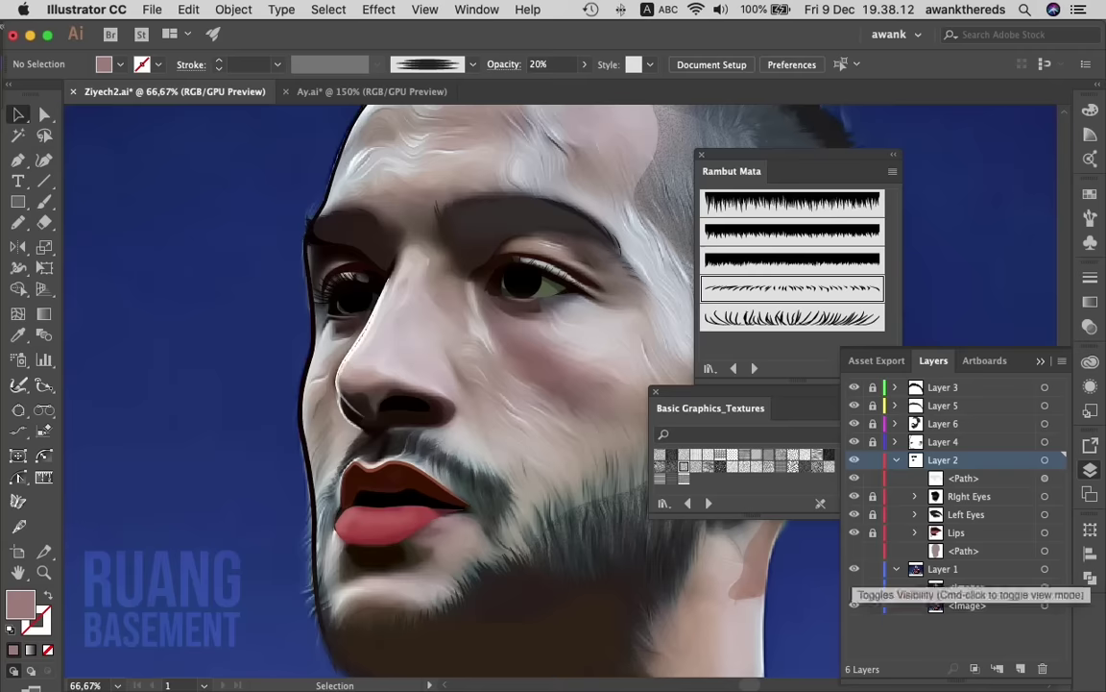
# - Show the purple-background reference photo and pencil-draw a closed highlight shape along the nose bridge
pyautogui.click(853, 569)
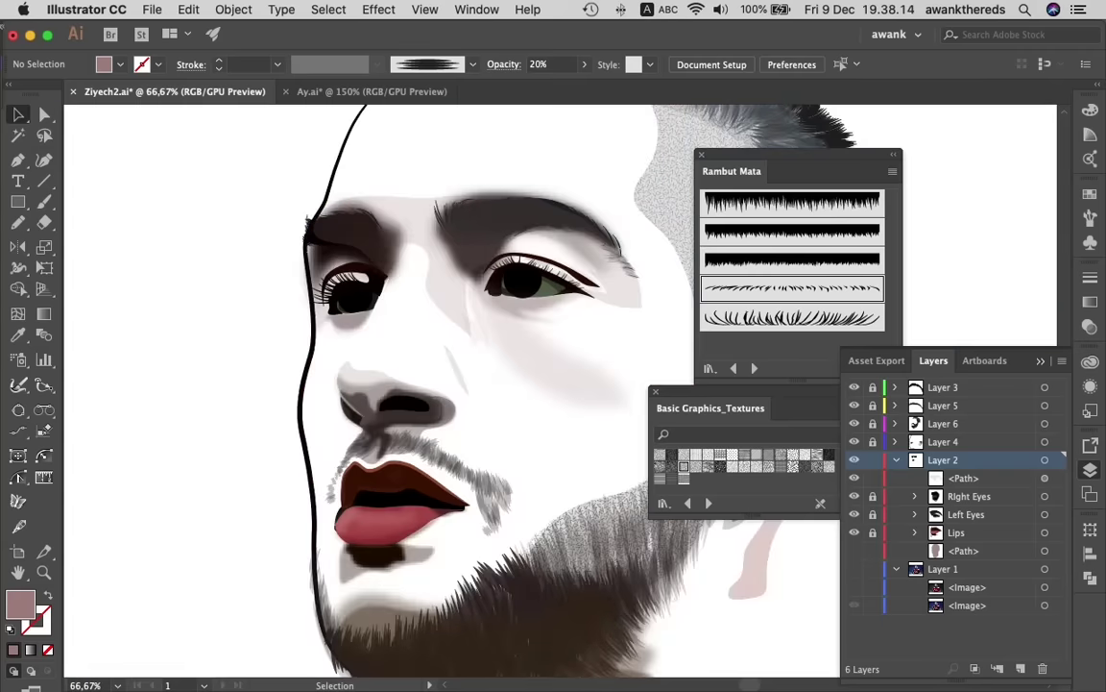
pyautogui.click(854, 587)
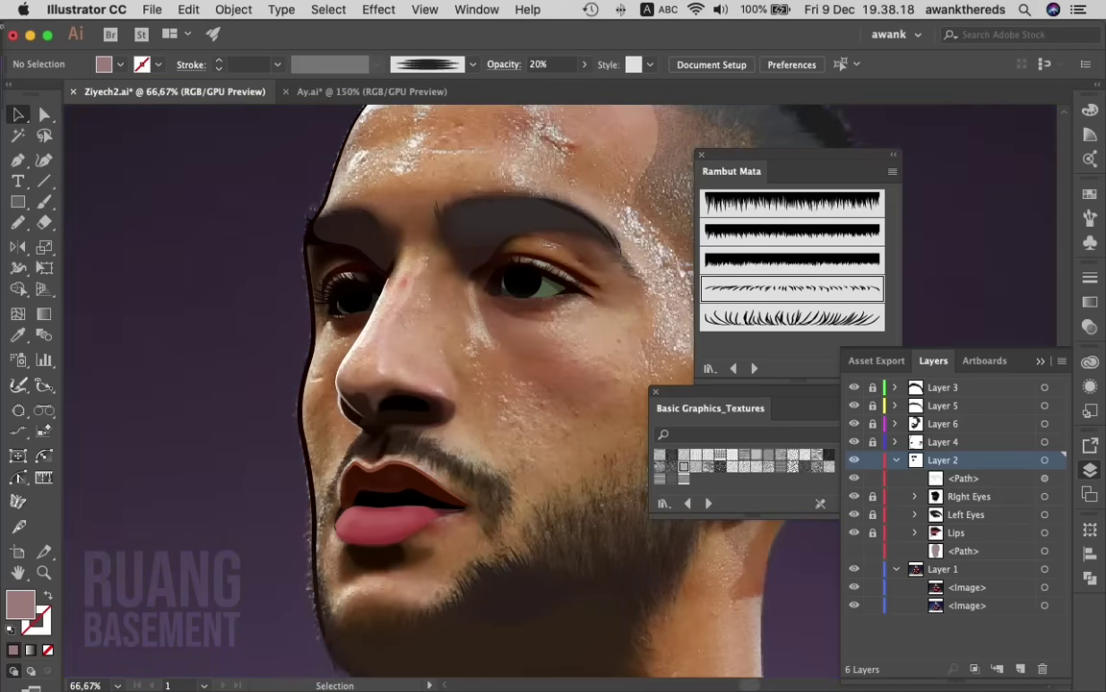
pyautogui.press('n')
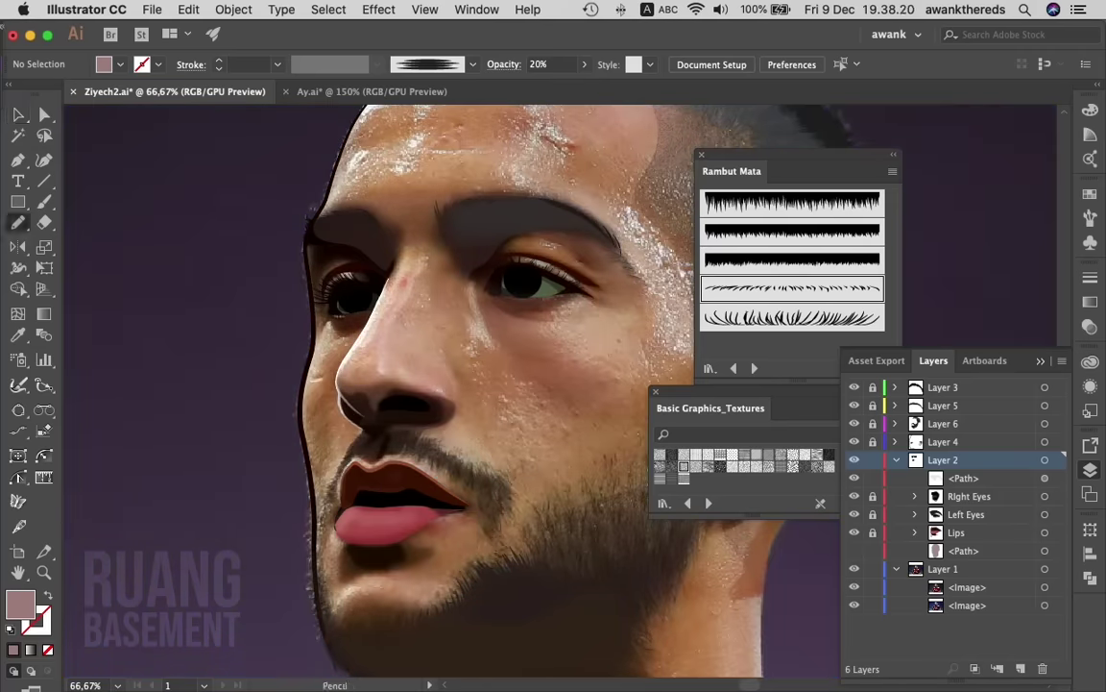
pyautogui.moveTo(374, 243); pyautogui.dragTo(346, 289)
pyautogui.moveTo(354, 356); pyautogui.dragTo(423, 252)
# - Fill the nose highlight with pale peach and lower its opacity to 34%
pyautogui.press('i')
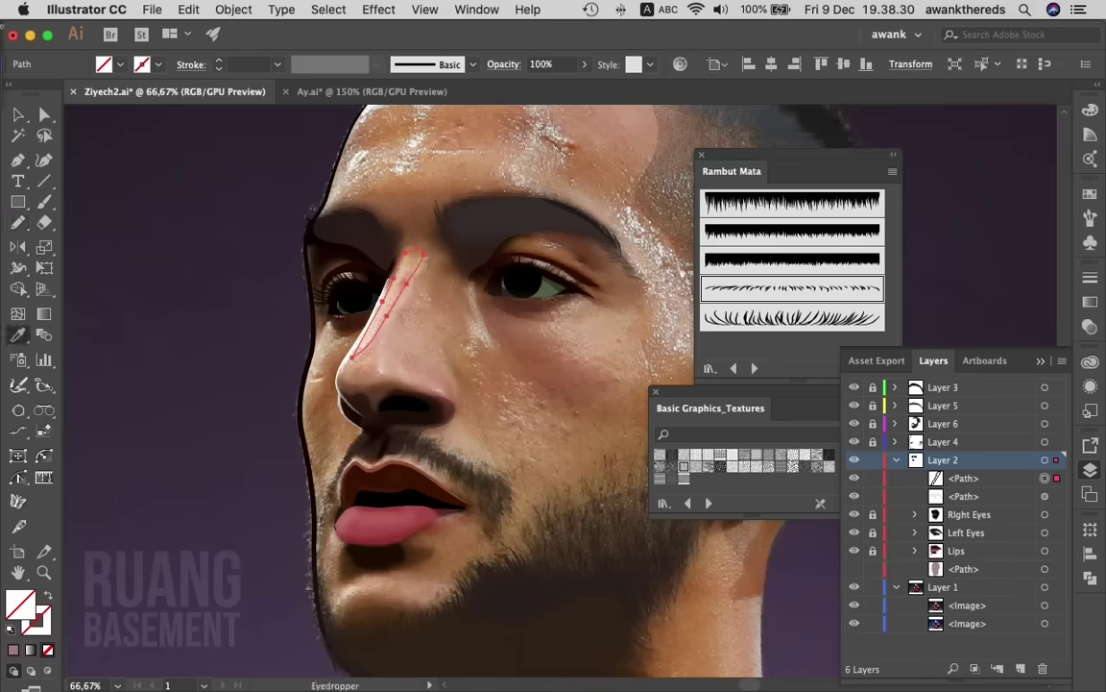
pyautogui.click(375, 279)
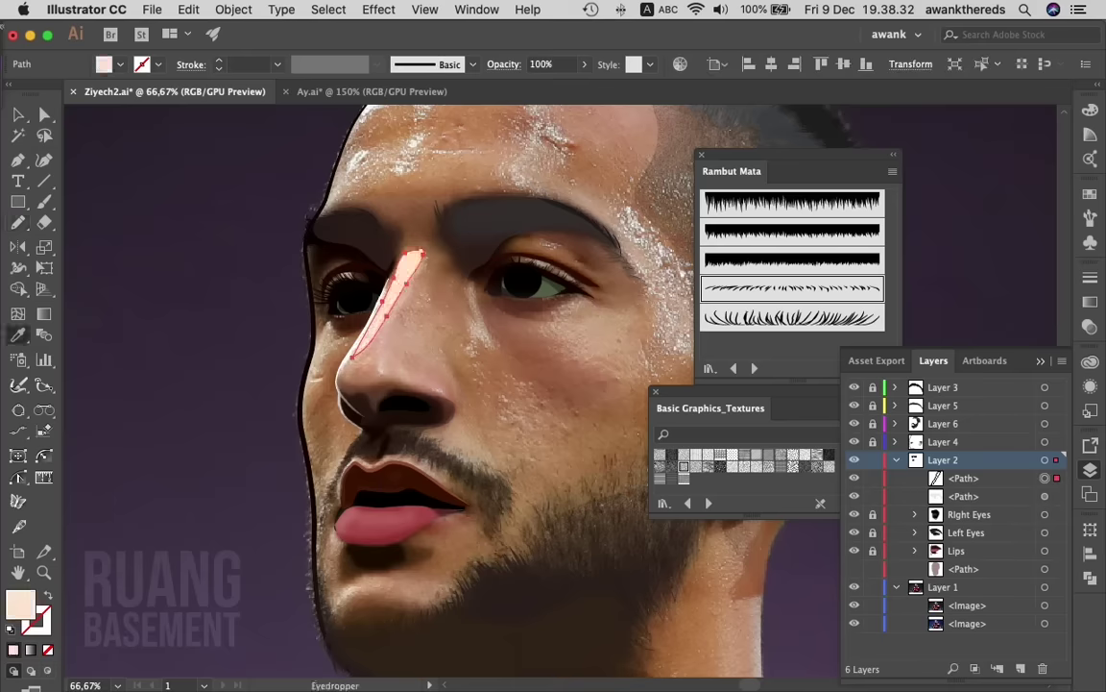
pyautogui.press('v')
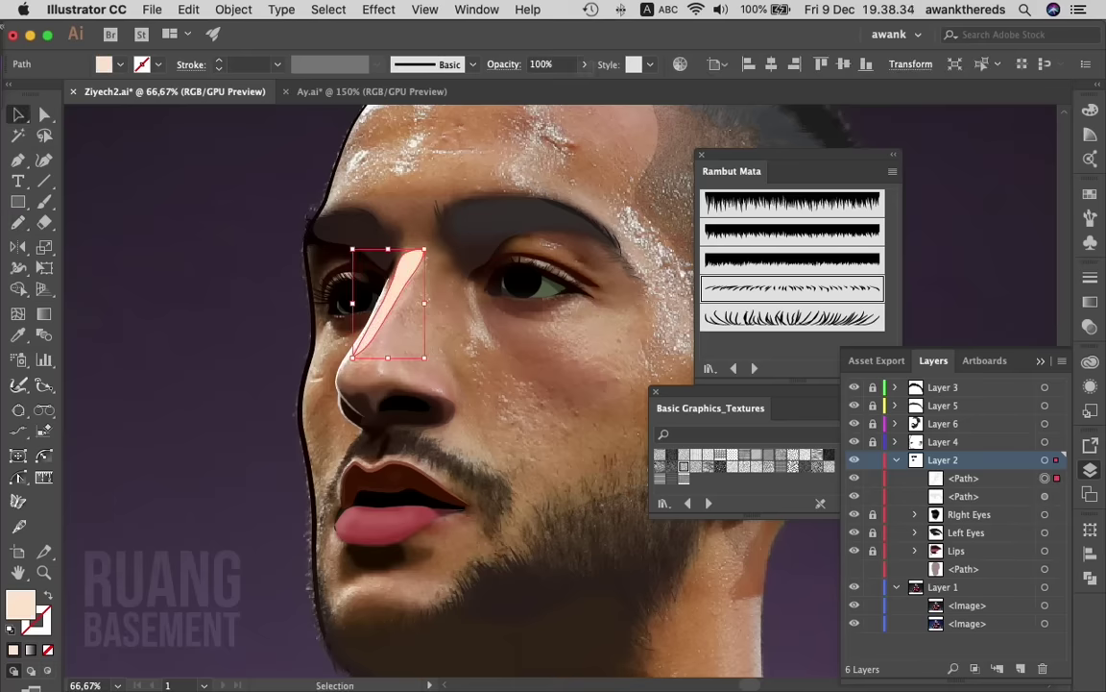
pyautogui.click(584, 64)
pyautogui.moveTo(583, 86); pyautogui.dragTo(535, 85)
pyautogui.click(635, 445)
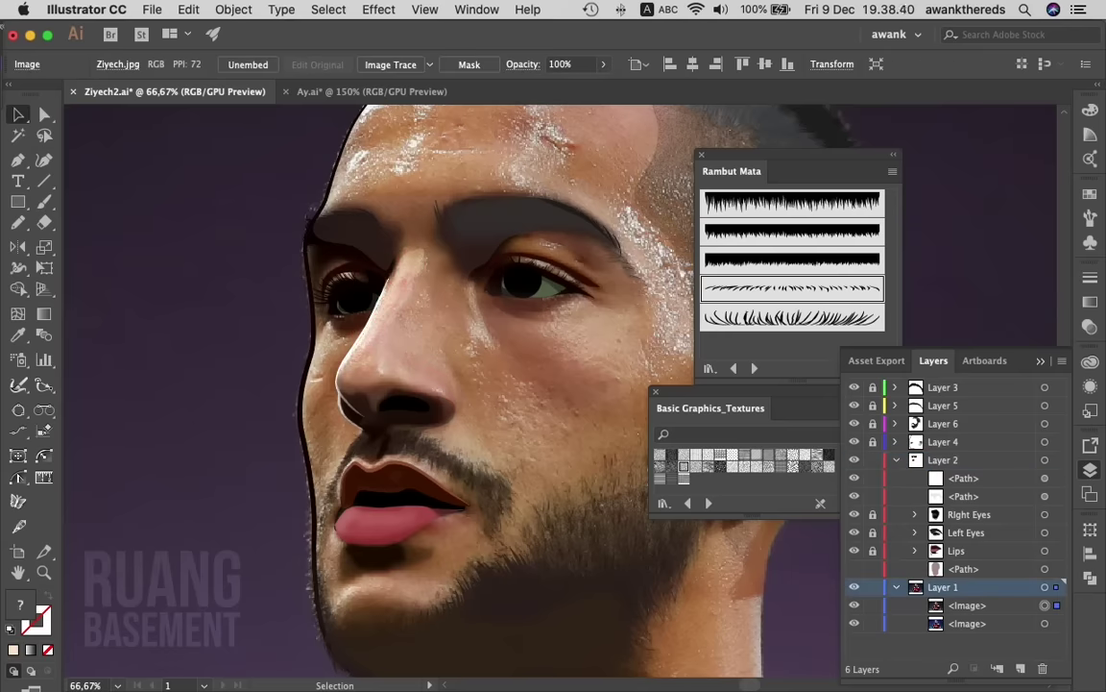
# - Zoom in on the nose area to 150%
pyautogui.press('z')
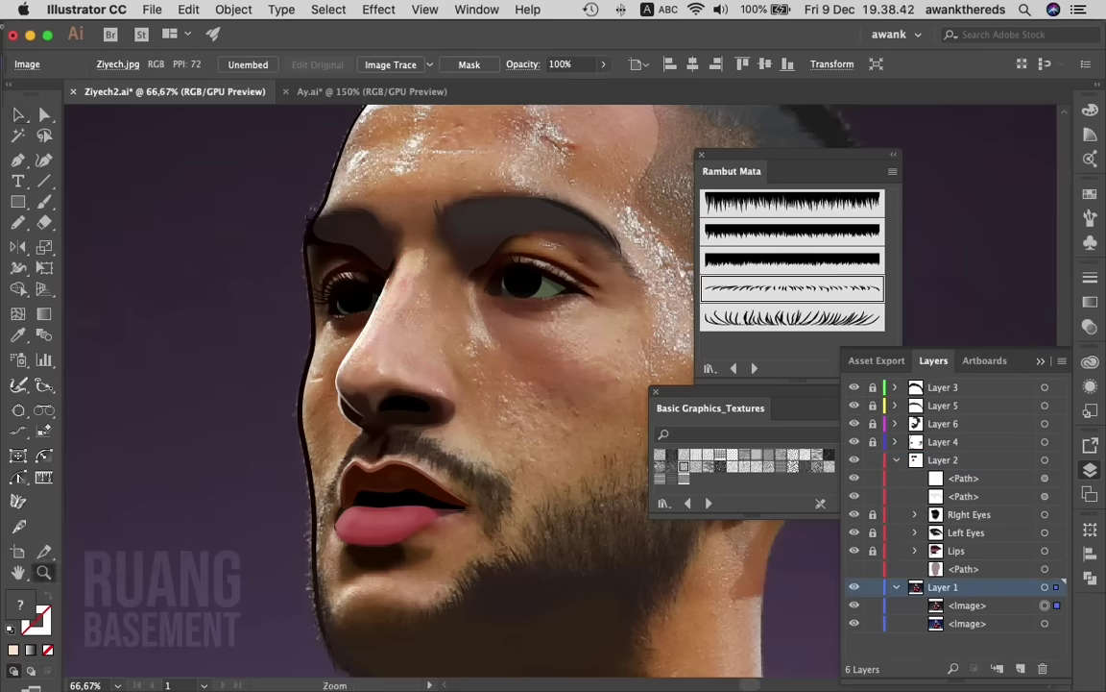
pyautogui.click(250, 255)
pyautogui.click(346, 543)
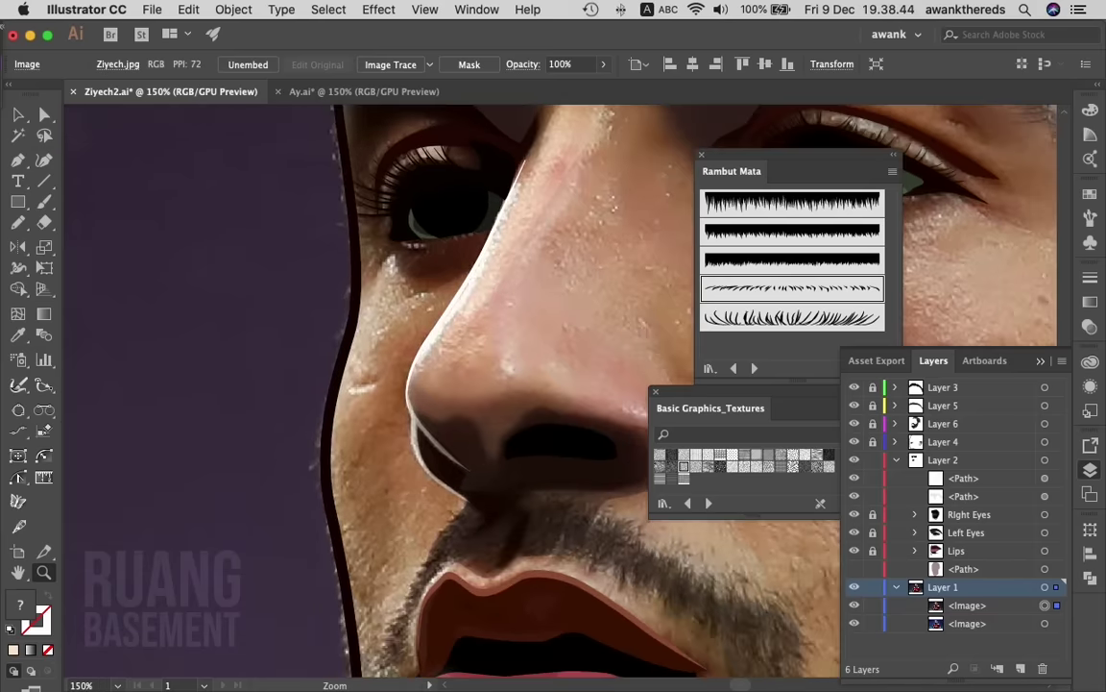
pyautogui.scroll(-3, 452, 384)
# - Draw a cheek highlight beside the nose and fill it with peach at 27% opacity
pyautogui.press('n')
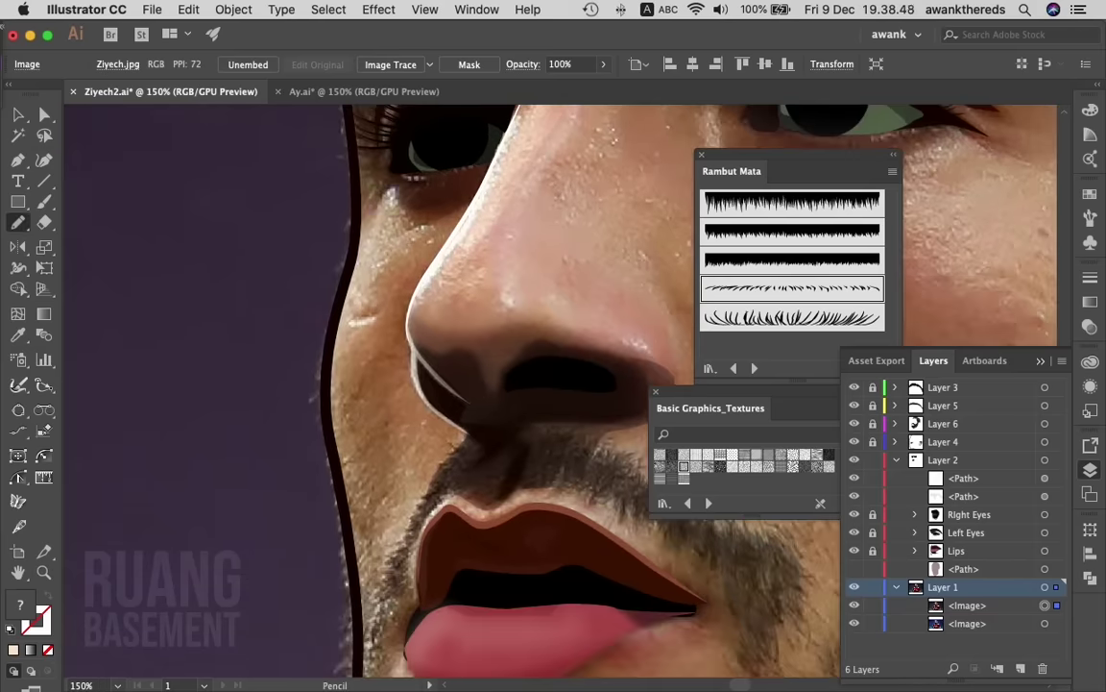
pyautogui.moveTo(365, 233); pyautogui.dragTo(431, 231)
pyautogui.moveTo(347, 519); pyautogui.dragTo(340, 468)
pyautogui.moveTo(340, 468)
pyautogui.mouseDown()
pyautogui.moveTo(365, 236)
pyautogui.moveTo(429, 240)
pyautogui.mouseUp()
pyautogui.press('i')
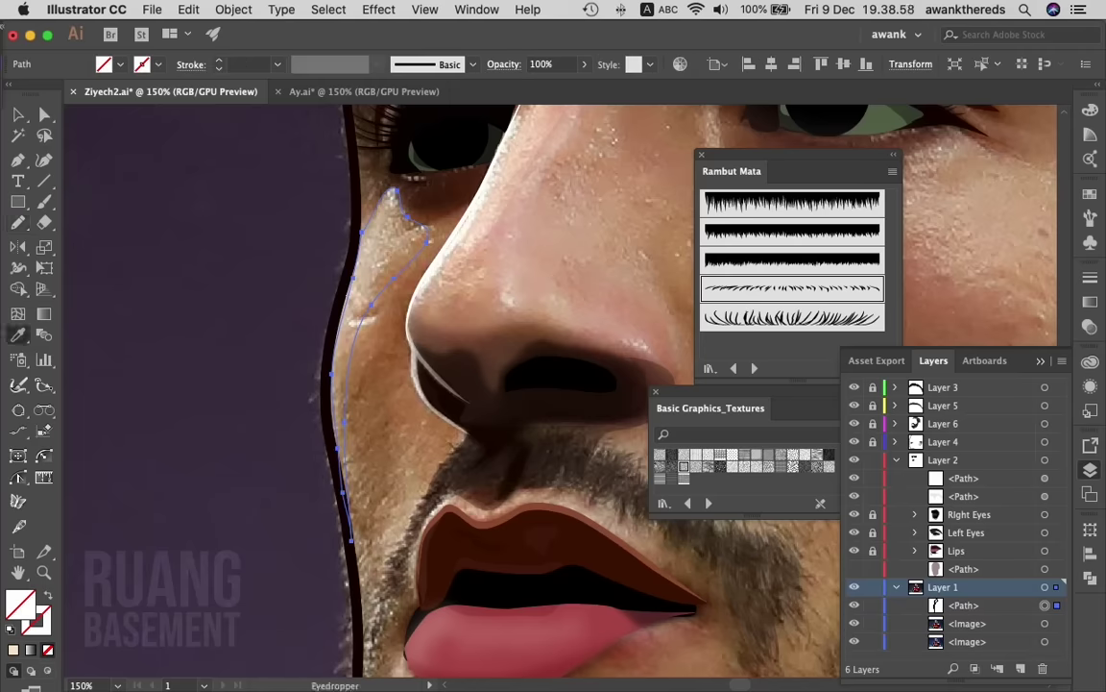
pyautogui.click(428, 238)
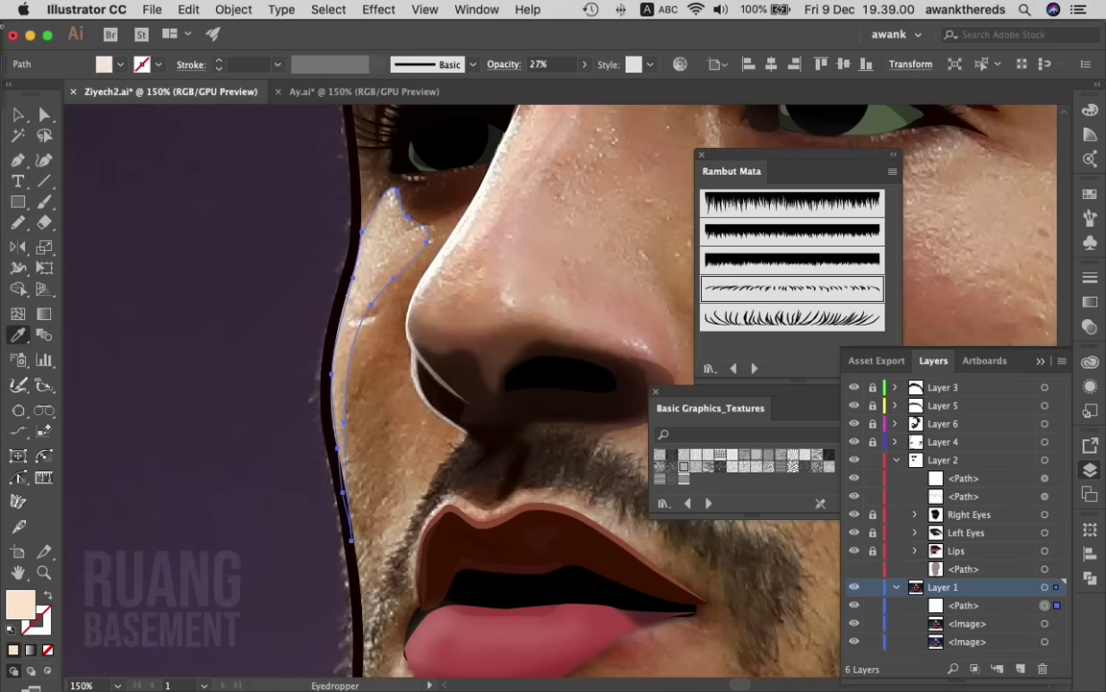
pyautogui.press('v')
pyautogui.click(635, 446)
# - Add a translucent peach highlight shape beside the upper lip
pyautogui.scroll(-3, 634, 446)
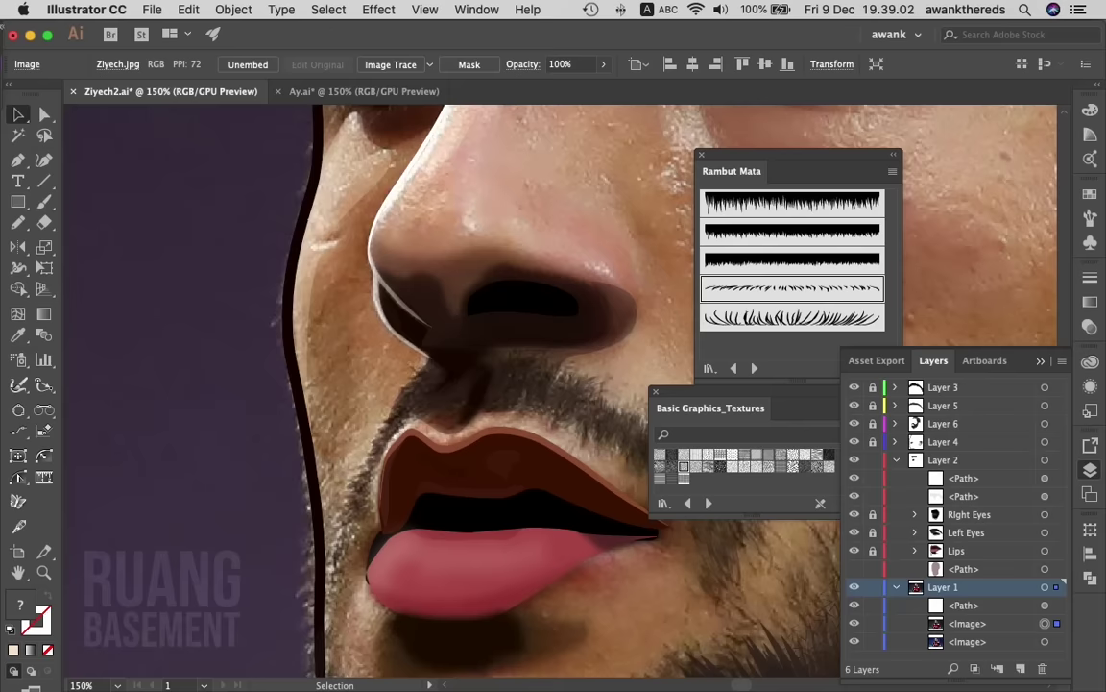
pyautogui.press('n')
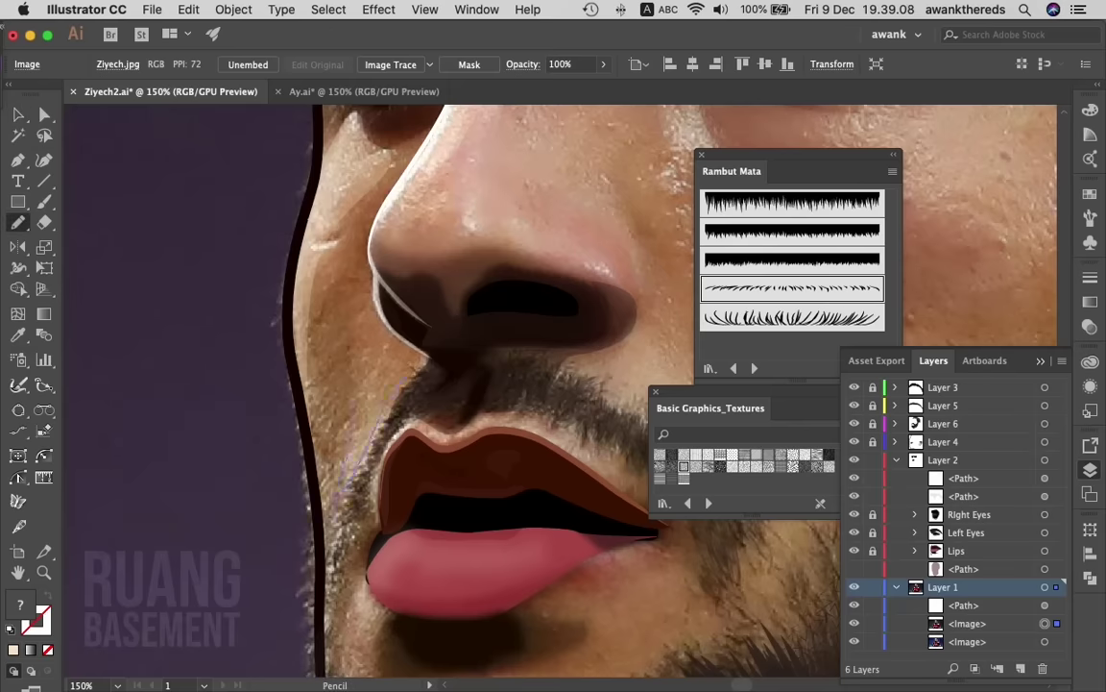
pyautogui.moveTo(346, 480); pyautogui.dragTo(338, 498)
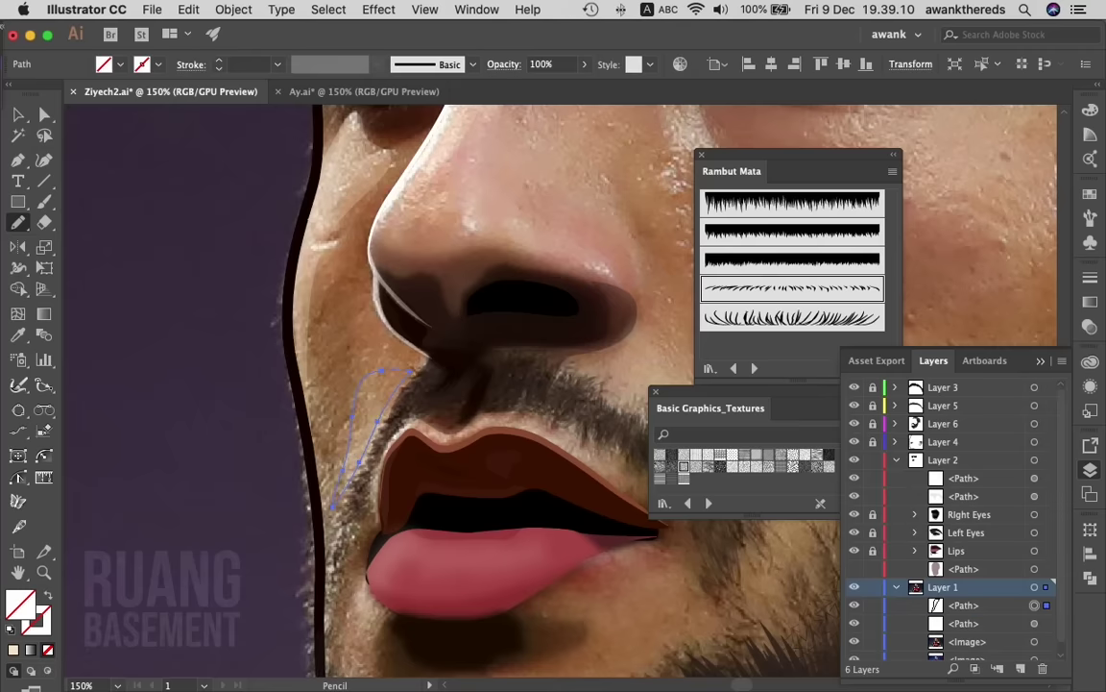
pyautogui.press('i')
pyautogui.click(384, 413)
# - Pencil-draw a highlight path from the lower lip along the chin
pyautogui.scroll(-5, 480, 355)
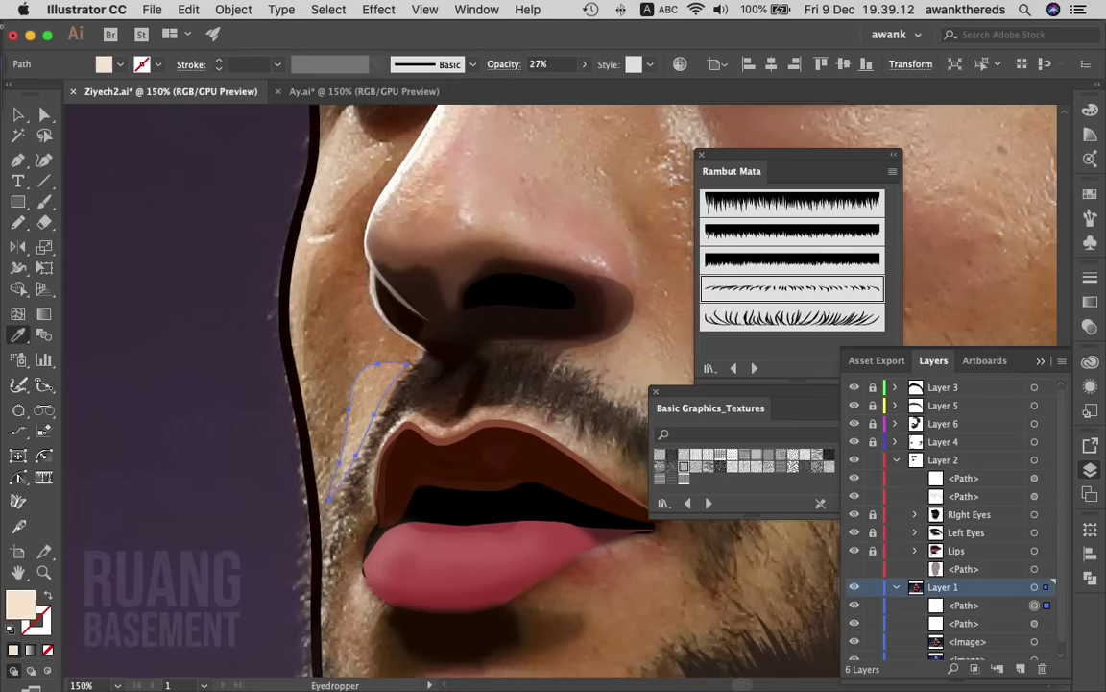
pyautogui.press('n')
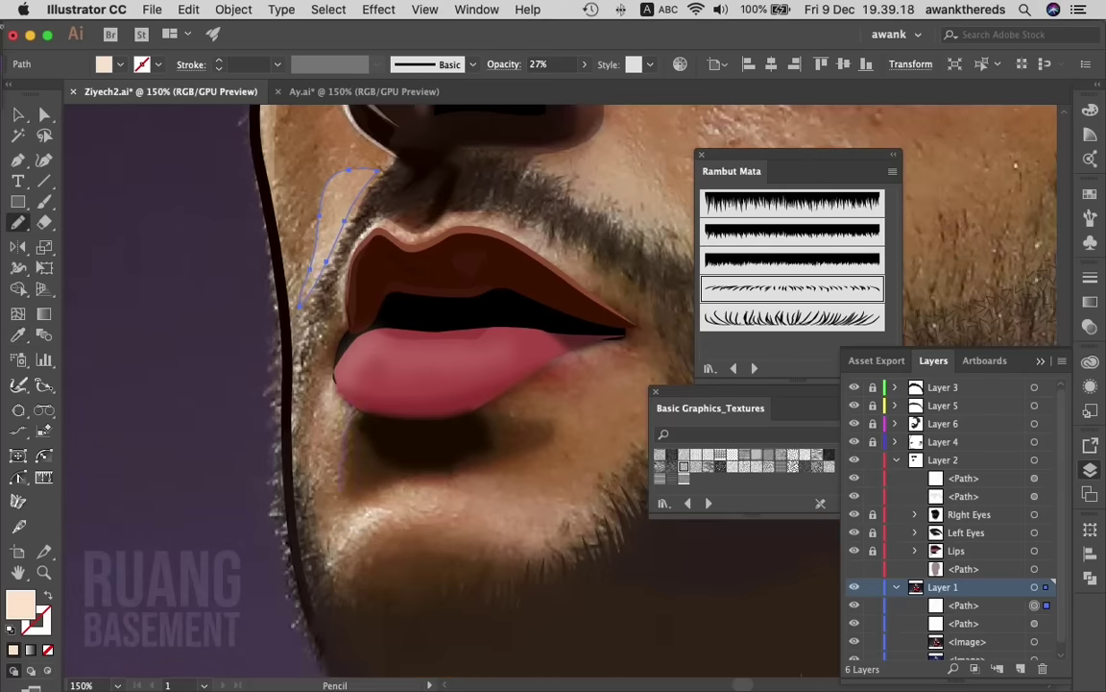
pyautogui.moveTo(341, 425); pyautogui.dragTo(492, 483)
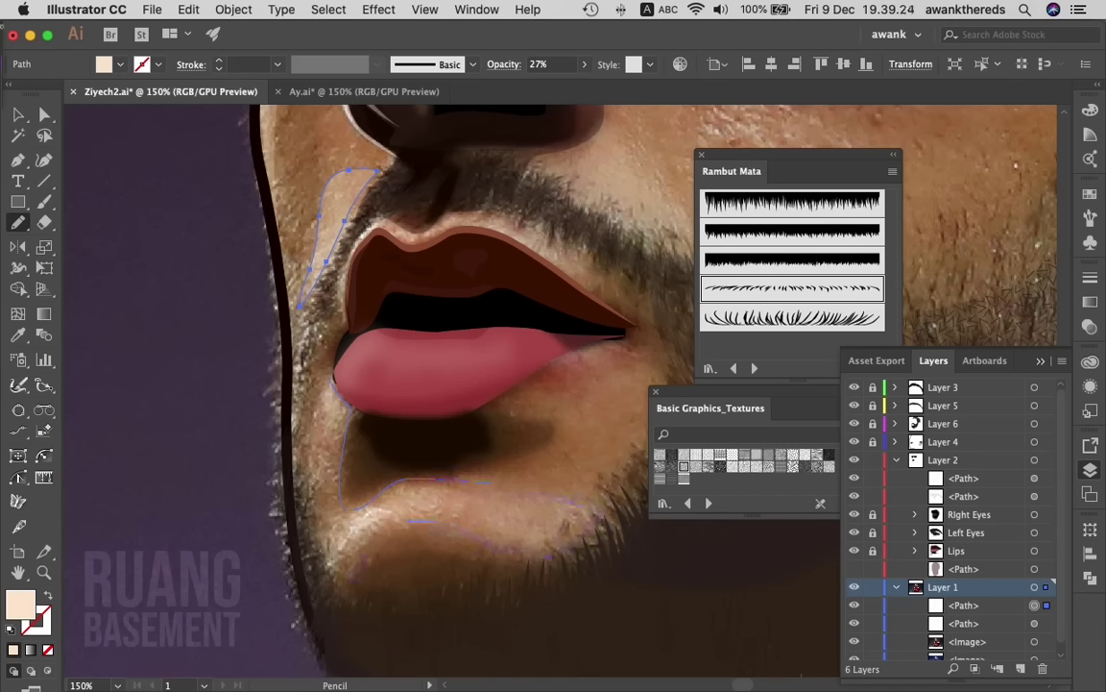
# - Complete the first chin highlight and fill it with sampled skin tone at 13% opacity
pyautogui.moveTo(491, 488); pyautogui.dragTo(513, 492)
pyautogui.press('i')
pyautogui.click(346, 240)
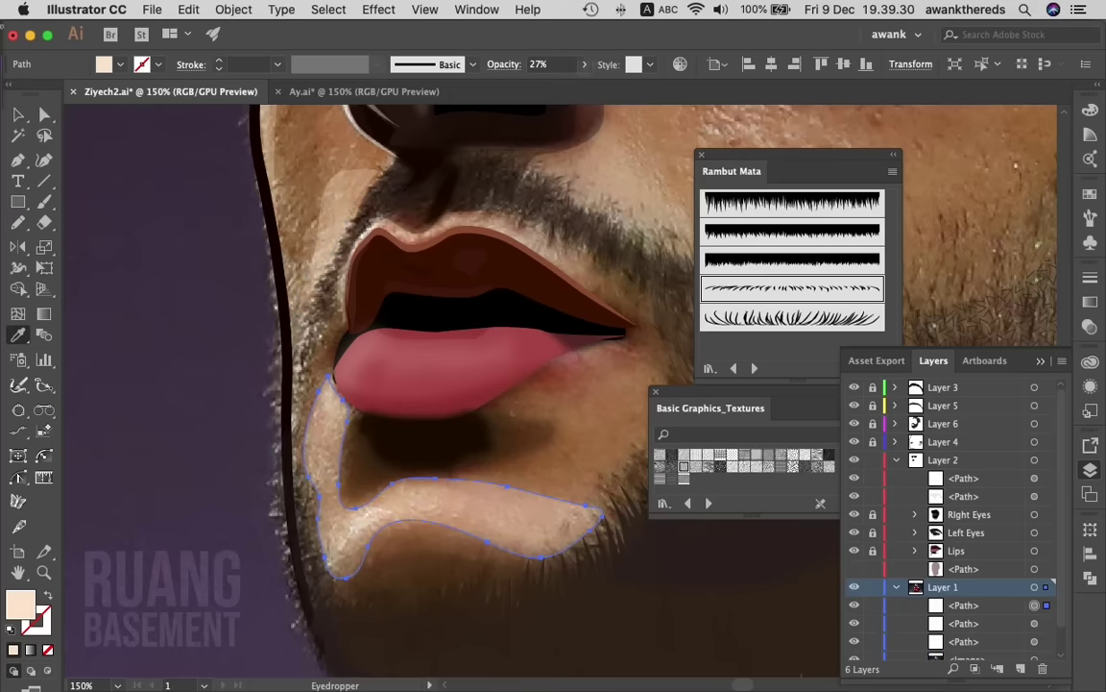
pyautogui.click(584, 64)
pyautogui.moveTo(531, 85); pyautogui.dragTo(527, 86)
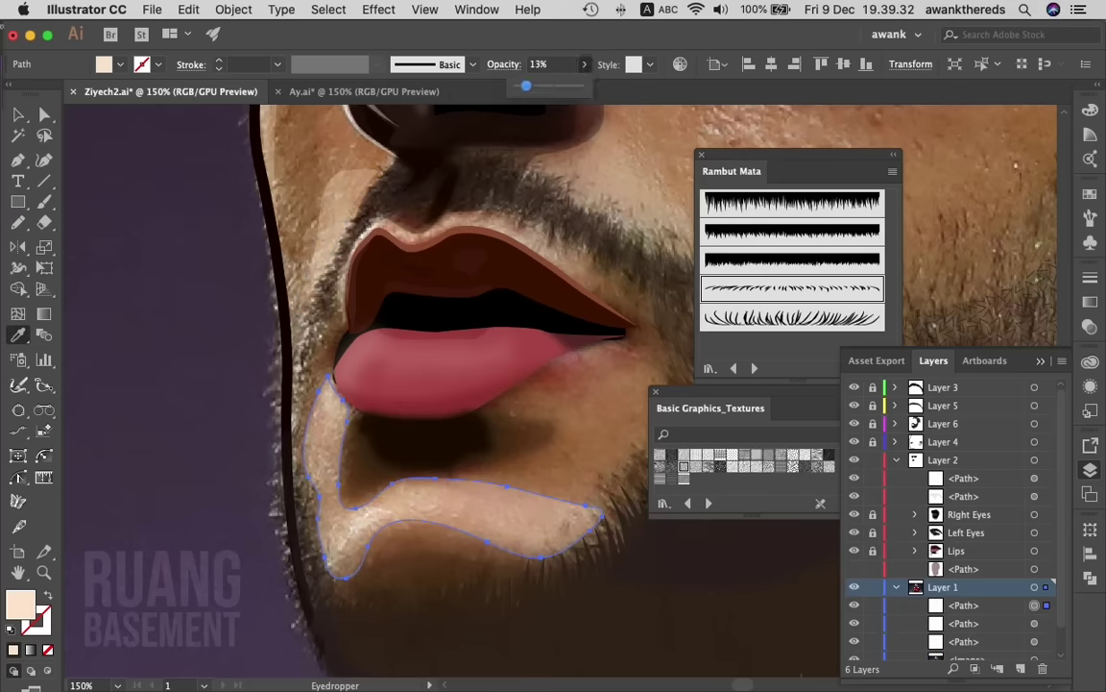
pyautogui.click(452, 375)
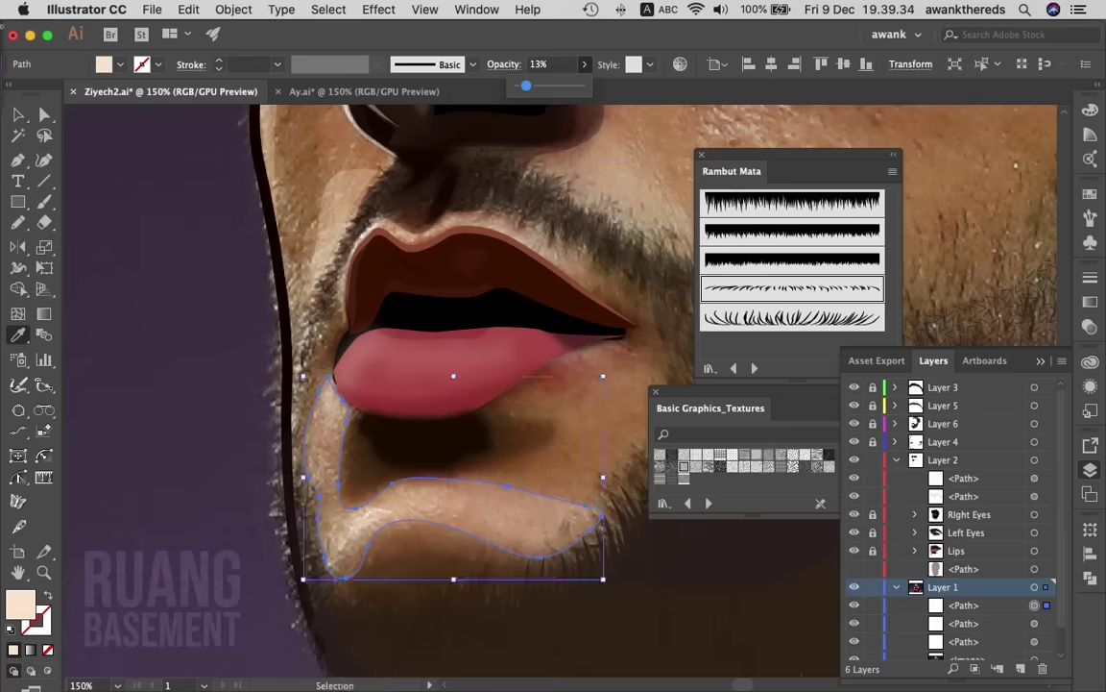
# - Add a second crescent chin highlight in light peach at 13% opacity, then zoom out to 66.67%
pyautogui.press('n')
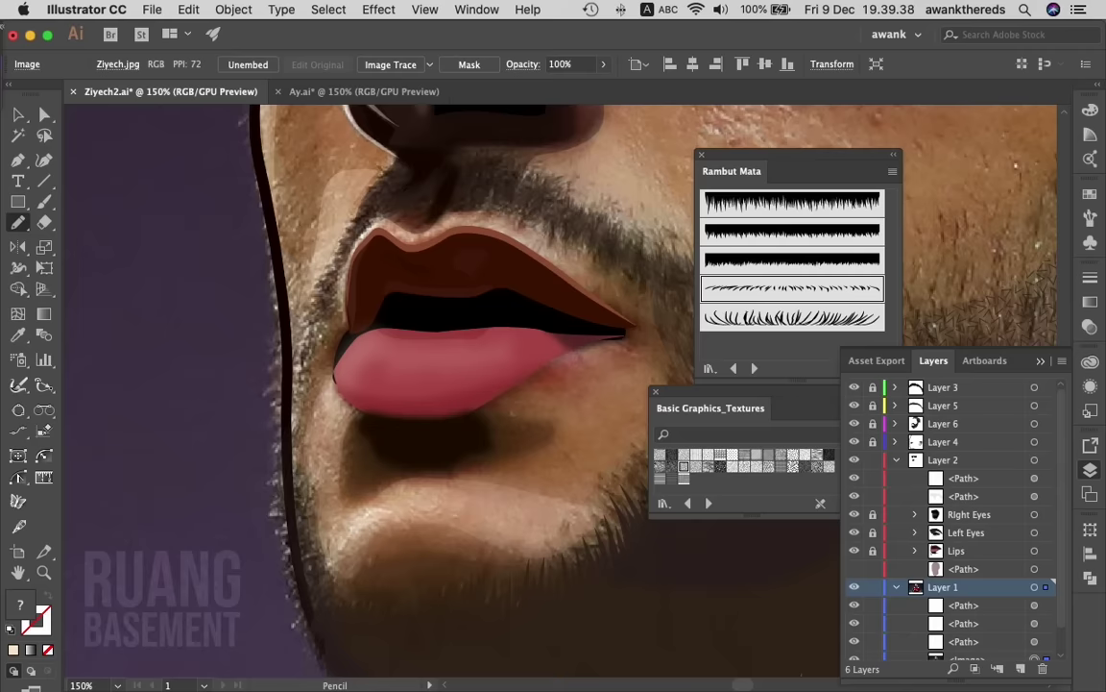
pyautogui.moveTo(360, 524); pyautogui.dragTo(423, 512)
pyautogui.moveTo(370, 522); pyautogui.dragTo(332, 562)
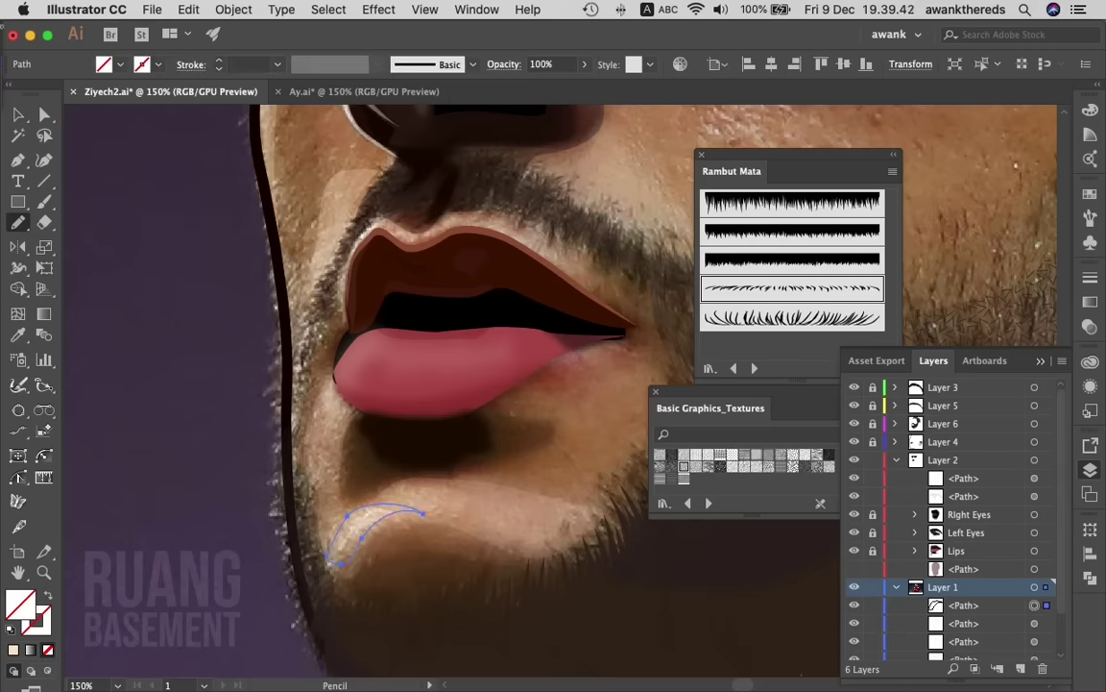
pyautogui.press('i')
pyautogui.click(384, 452)
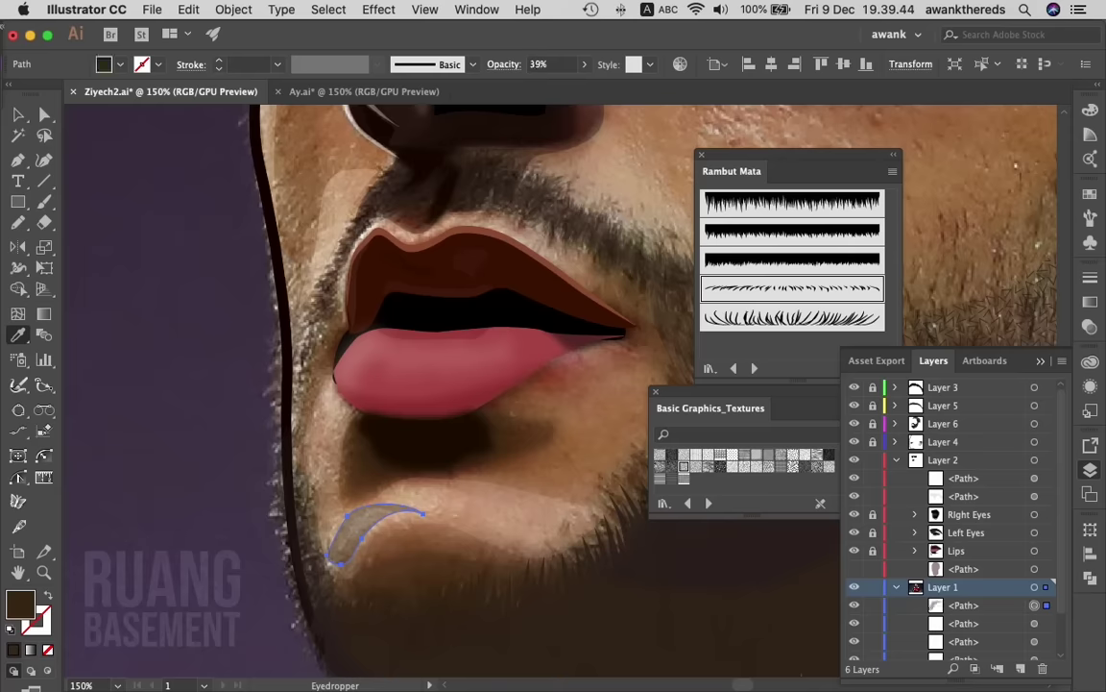
pyautogui.click(346, 481)
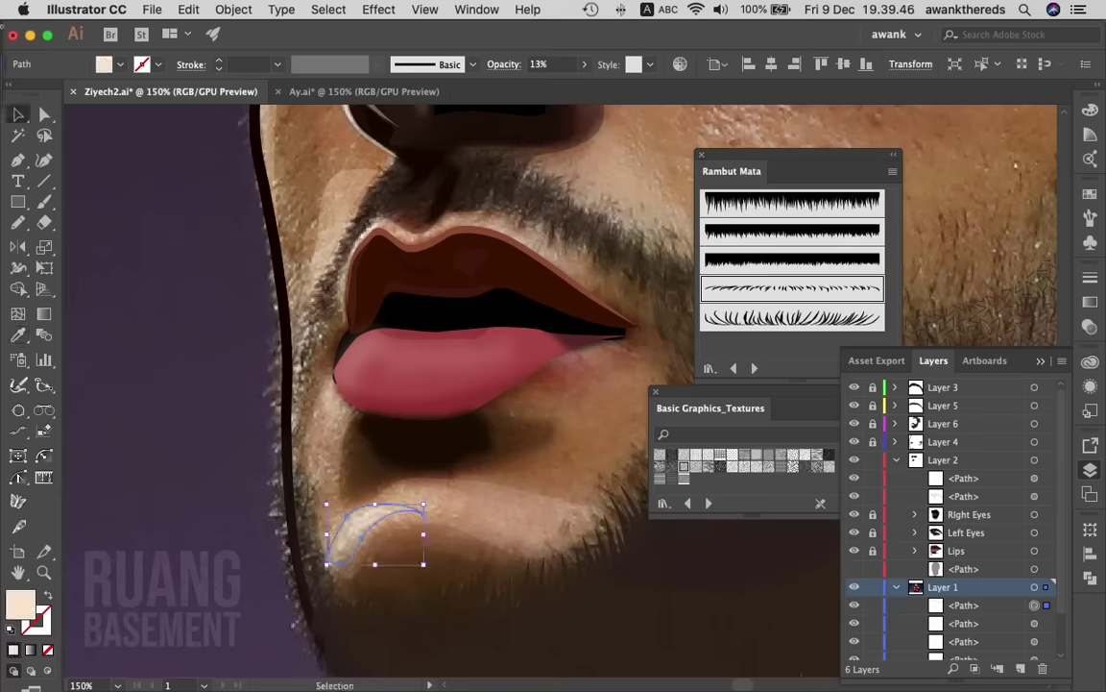
pyautogui.press('v')
pyautogui.click(635, 445)
pyautogui.press('z')
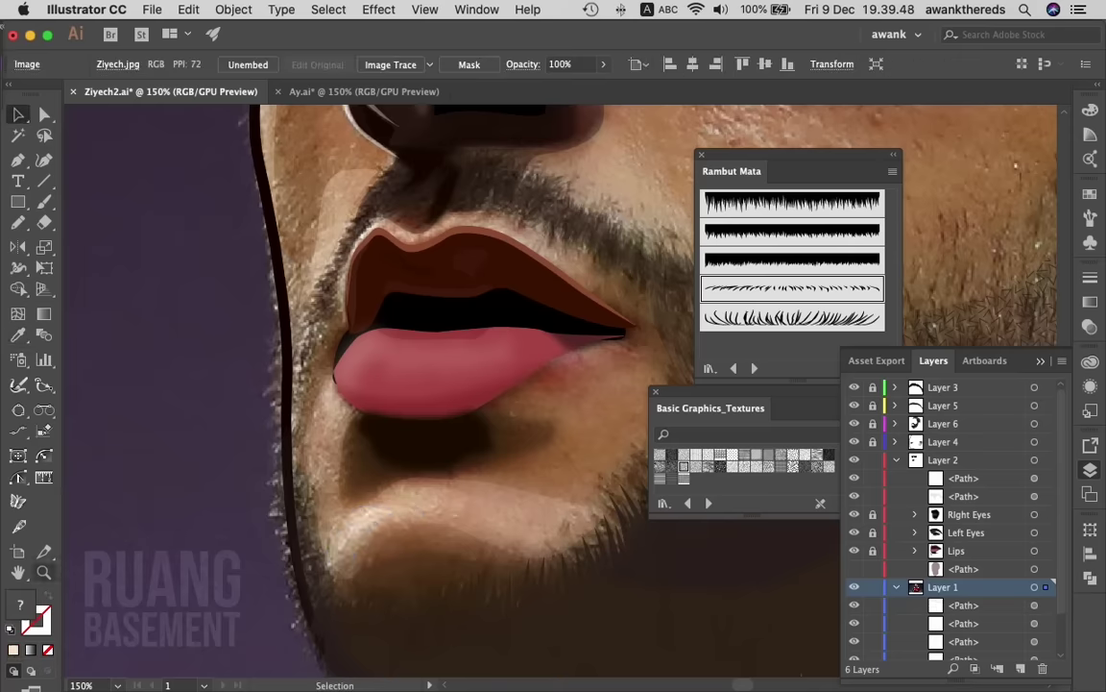
pyautogui.hotkey('ctrl', '-')
pyautogui.hotkey('ctrl', '-')
# - At 100% zoom, trace a moustache highlight below the nose and fill it with skin tone at 12% opacity
pyautogui.hscroll(5, 577, 384)
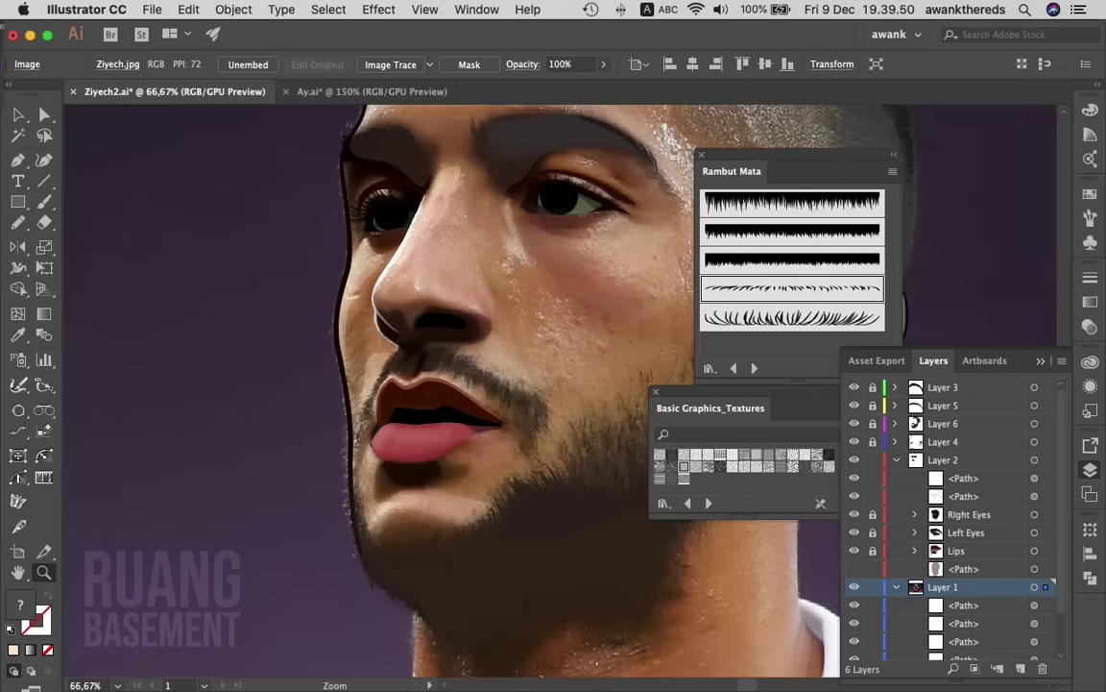
pyautogui.hscroll(2, 576, 384)
pyautogui.hotkey('ctrl', '+')
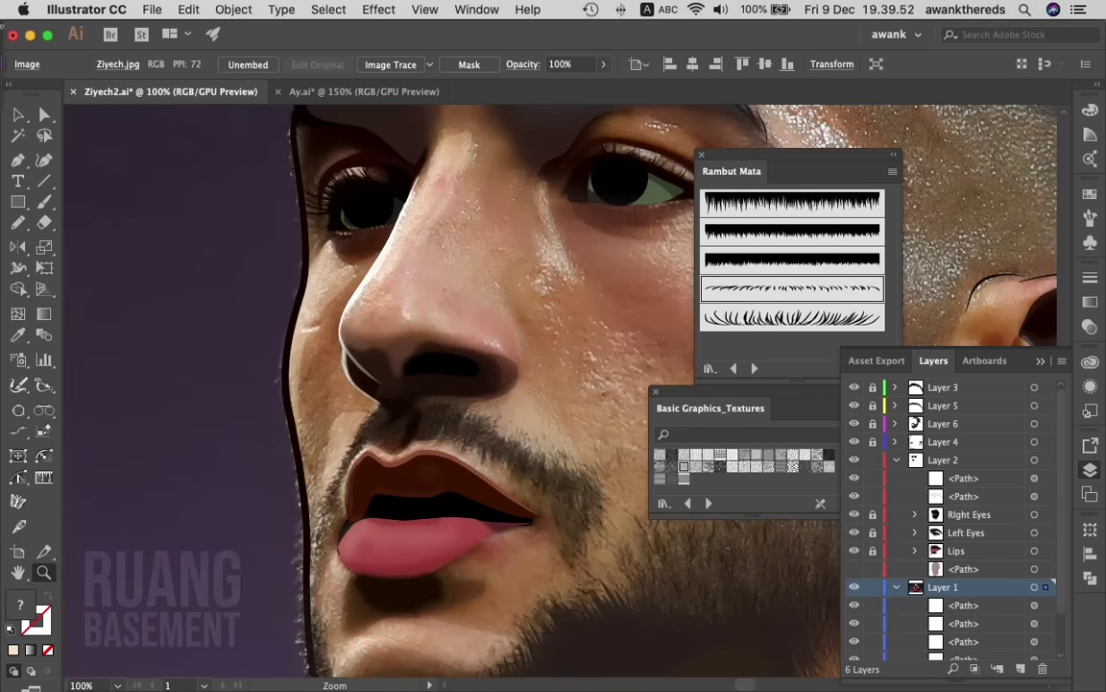
pyautogui.hscroll(3, 480, 384)
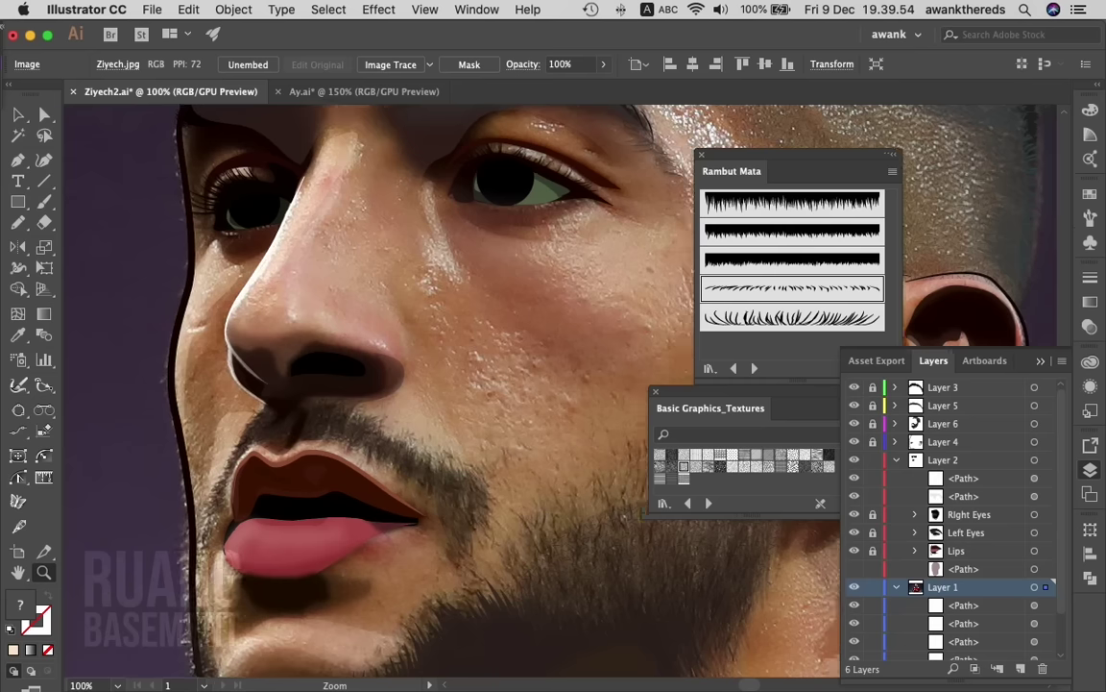
pyautogui.press('n')
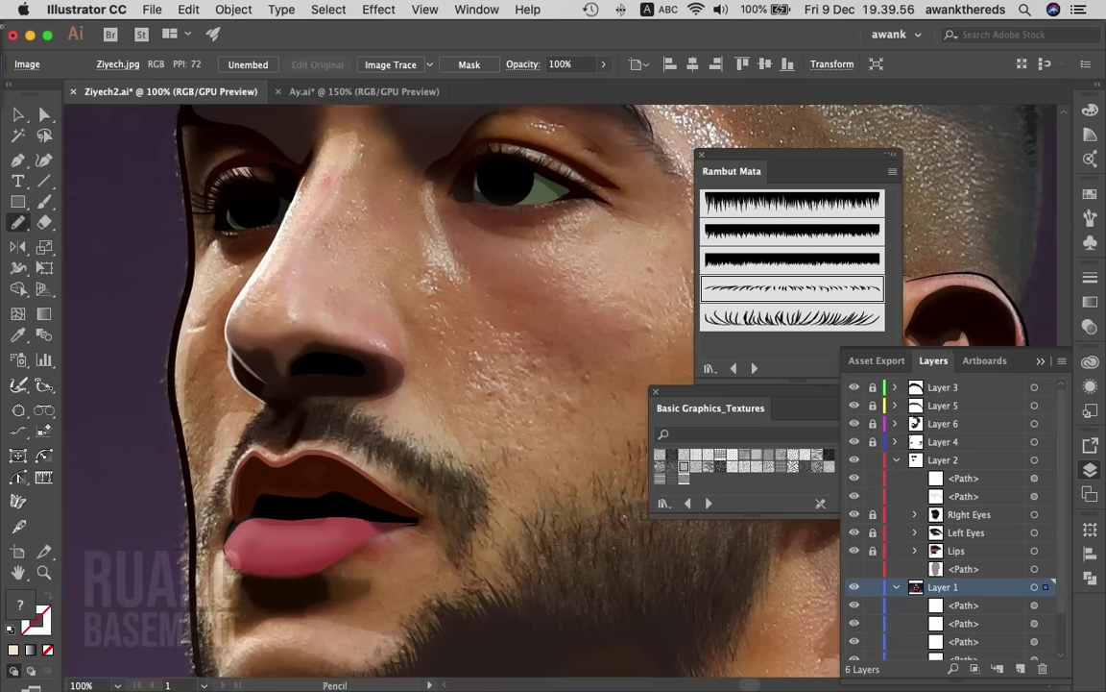
pyautogui.moveTo(377, 398)
pyautogui.mouseDown()
pyautogui.moveTo(408, 393)
pyautogui.moveTo(467, 473)
pyautogui.mouseUp()
pyautogui.press('i')
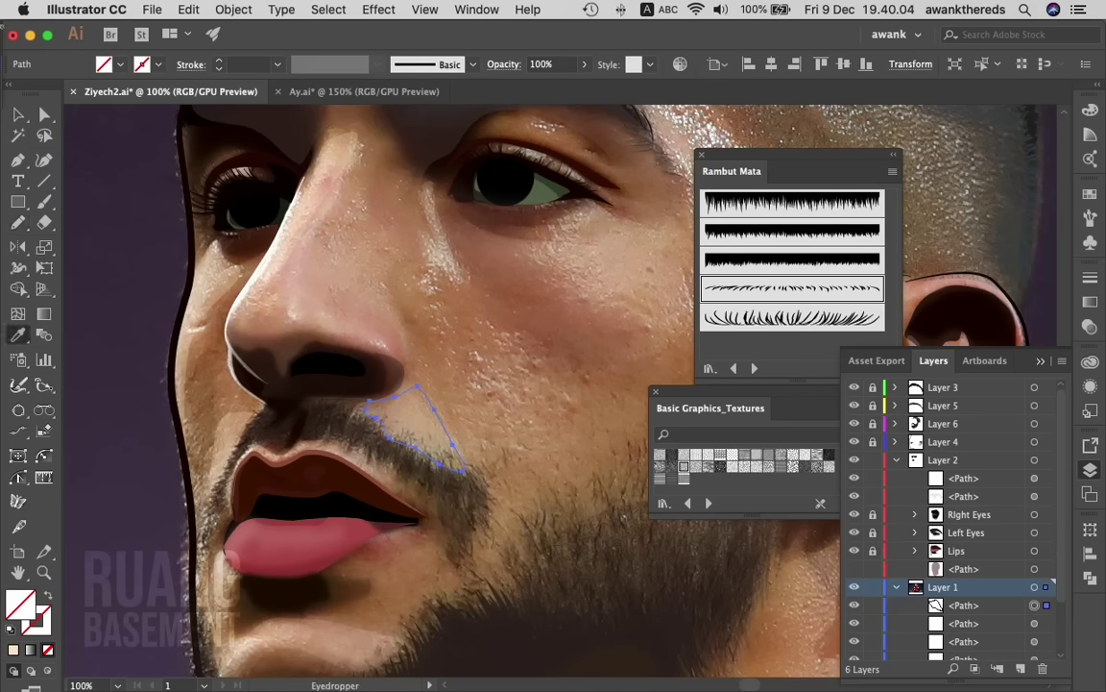
pyautogui.click(635, 446)
pyautogui.press('v')
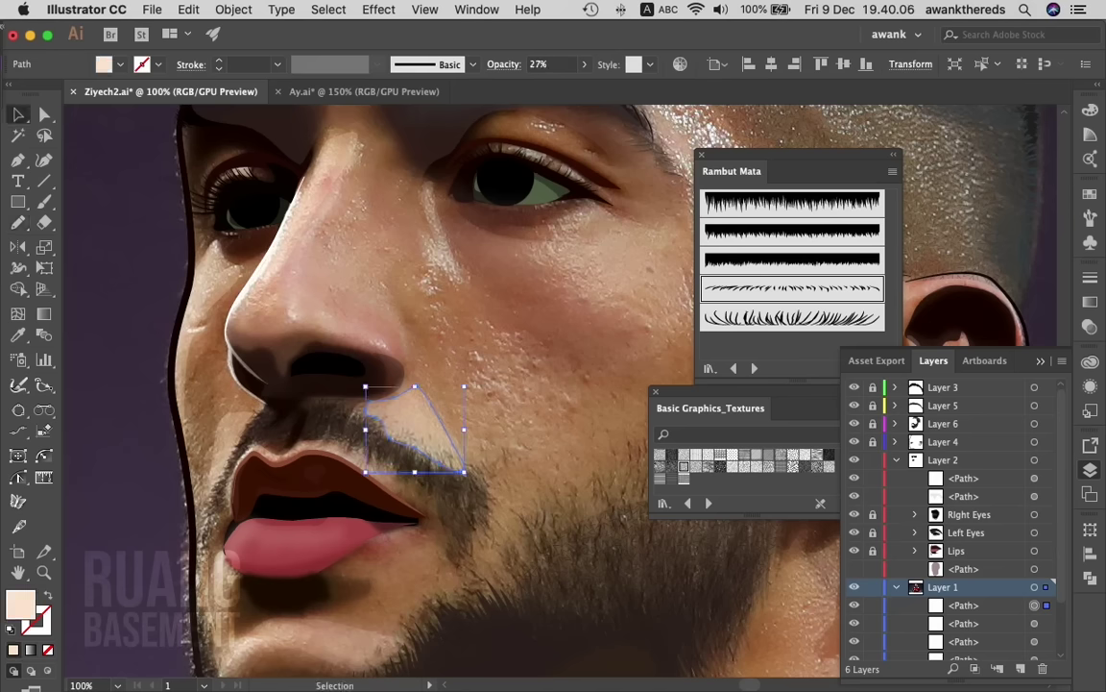
pyautogui.click(584, 64)
pyautogui.moveTo(535, 85); pyautogui.dragTo(526, 85)
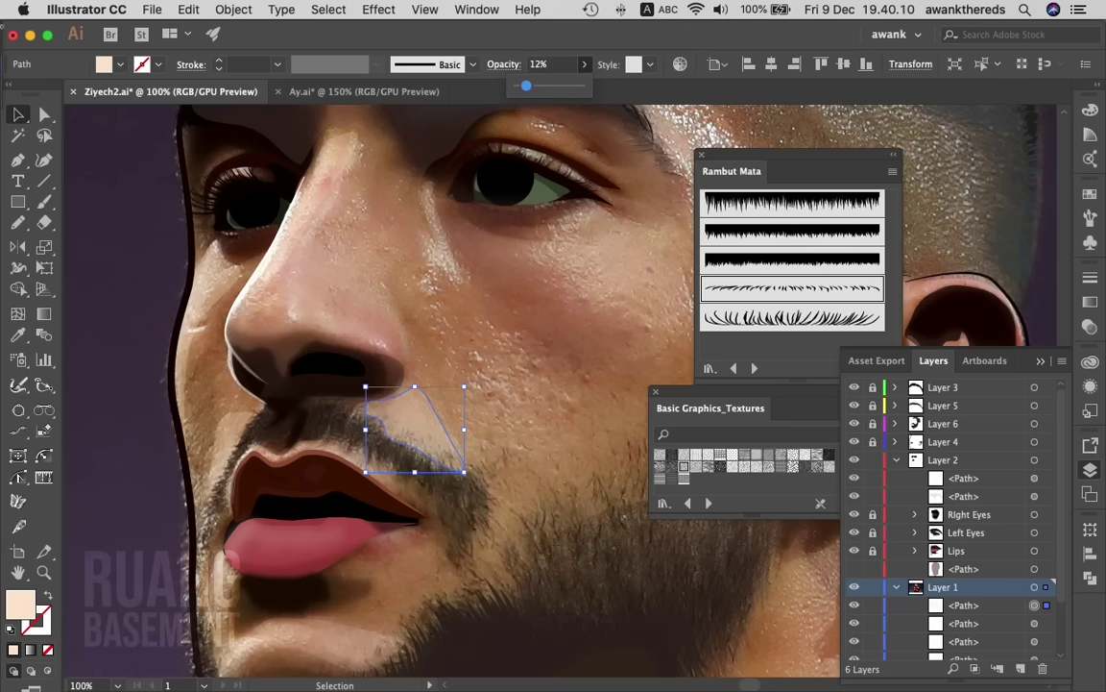
pyautogui.click(635, 445)
# - Trace a highlight shape on the cheek just below the eye
pyautogui.hscroll(5, 635, 446)
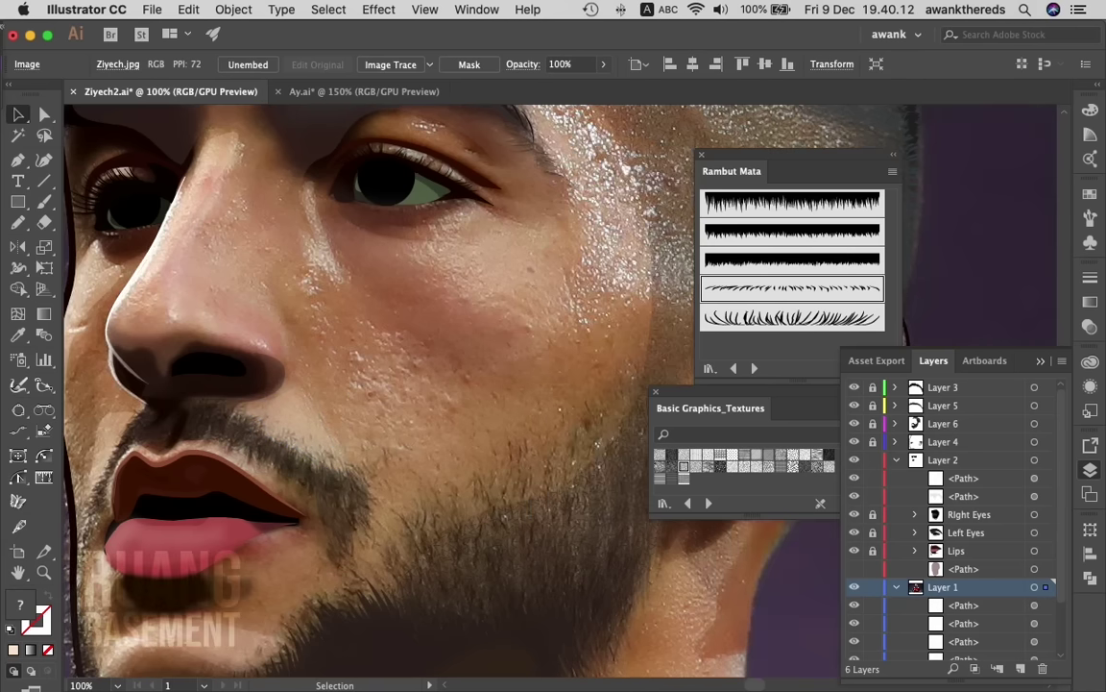
pyautogui.hscroll(3, 449, 384)
pyautogui.hscroll(3, 448, 385)
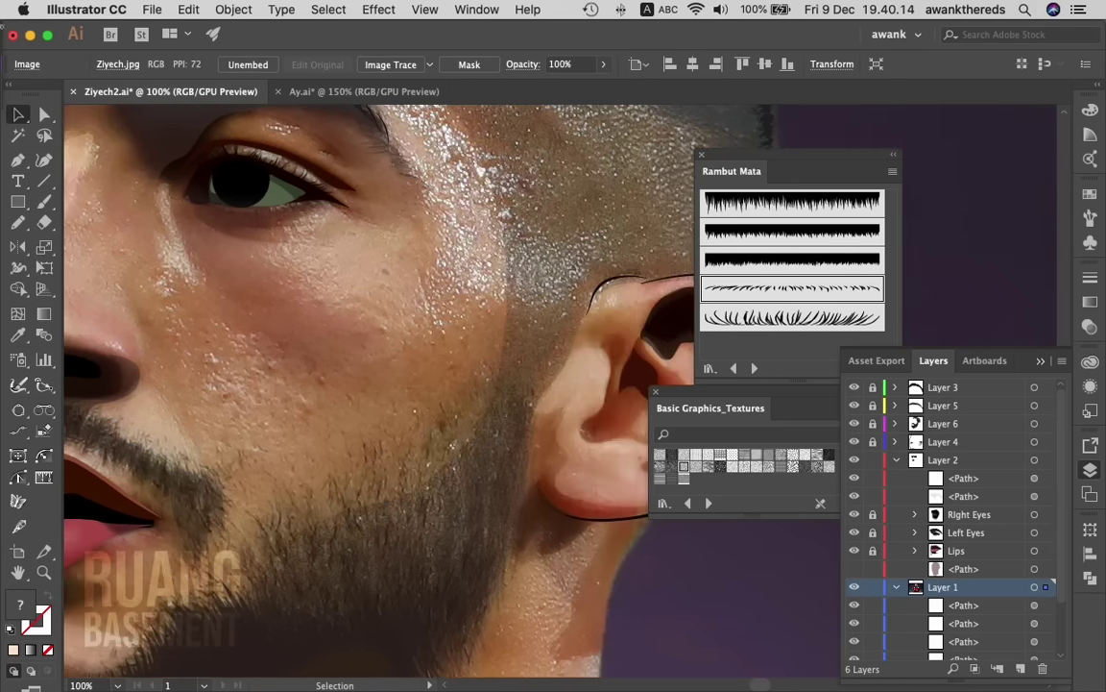
pyautogui.press('n')
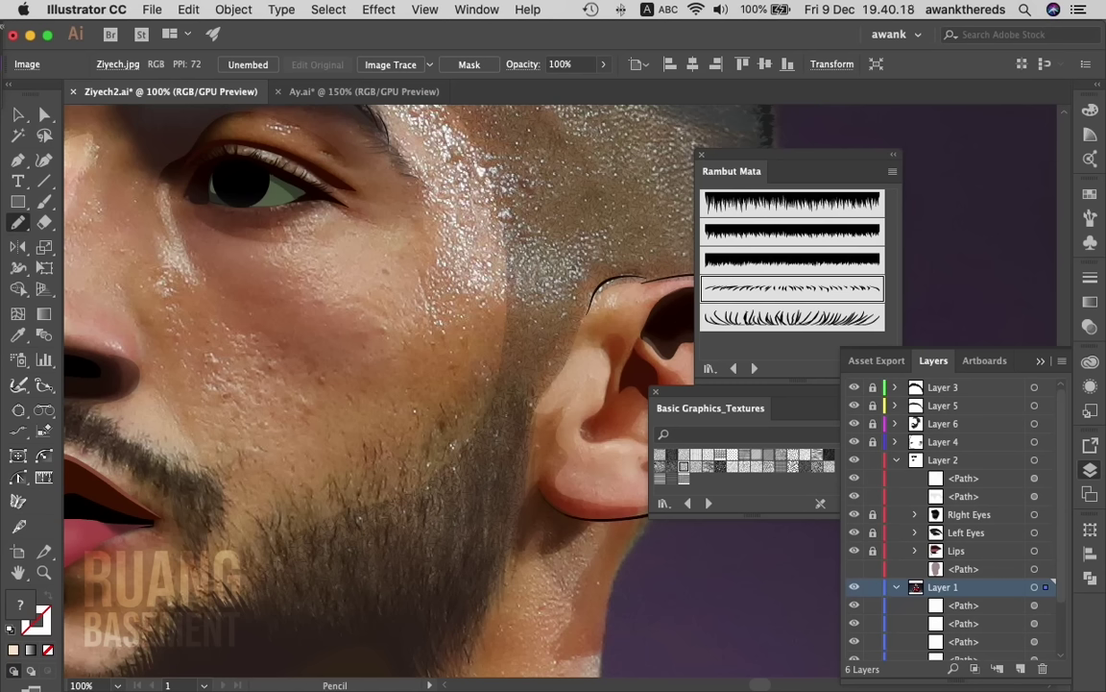
pyautogui.moveTo(384, 231); pyautogui.dragTo(341, 227)
pyautogui.moveTo(407, 307); pyautogui.dragTo(409, 355)
# - Fill the cheek shape with light skin tone and set its opacity to 9%
pyautogui.press('i')
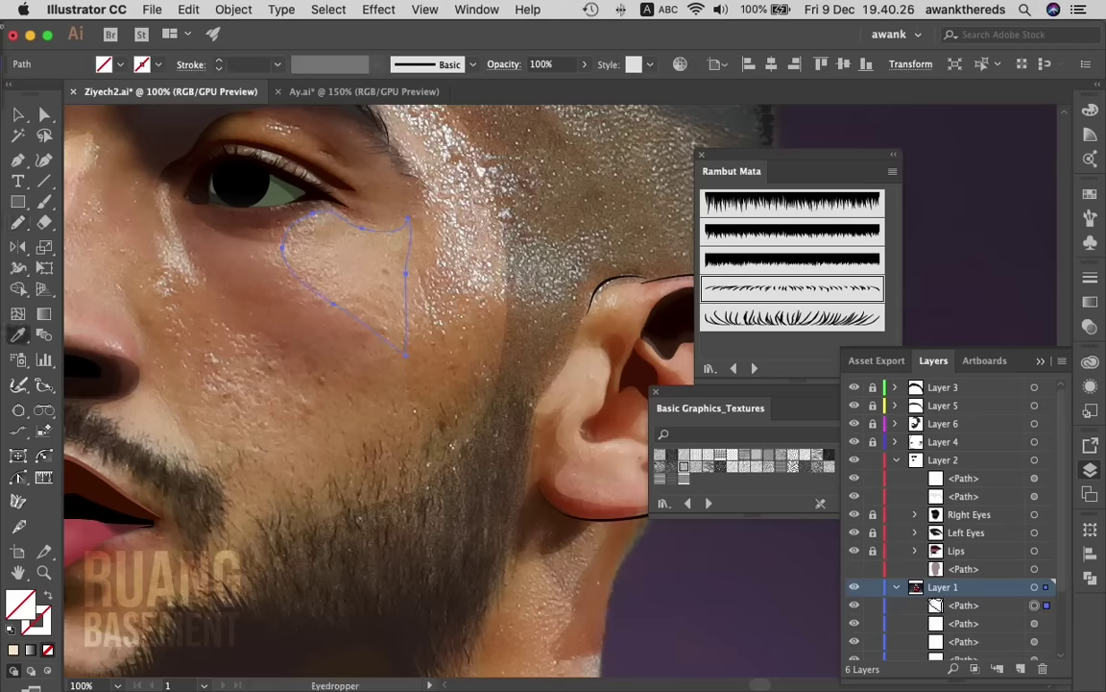
pyautogui.click(375, 307)
pyautogui.press('v')
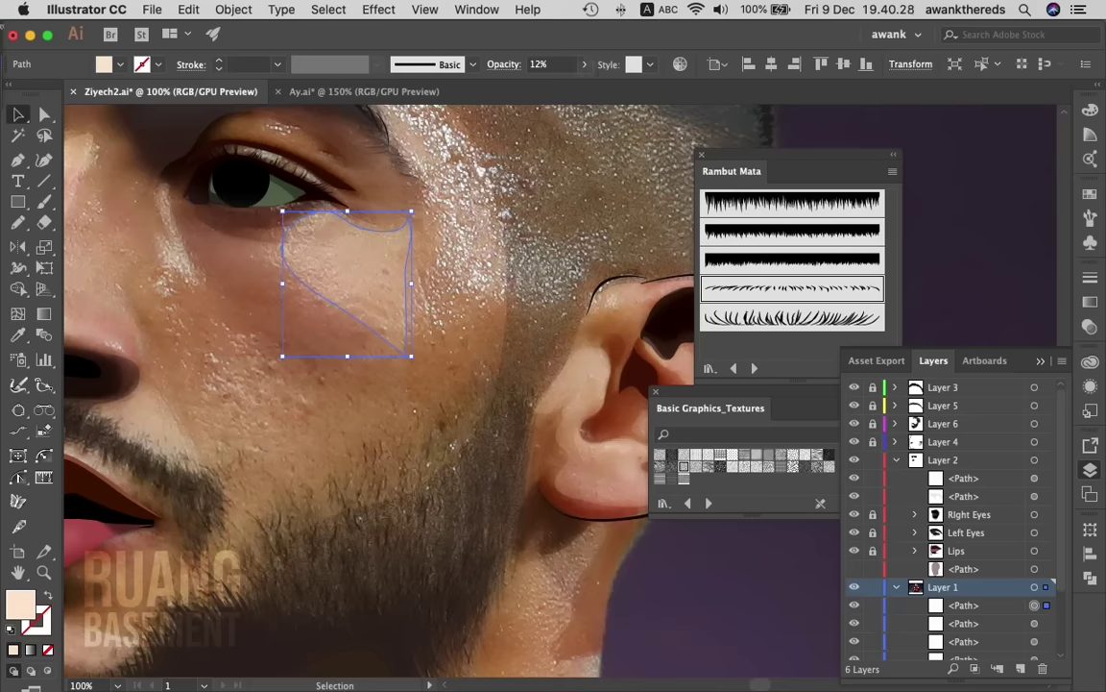
pyautogui.click(534, 64)
pyautogui.write('5')
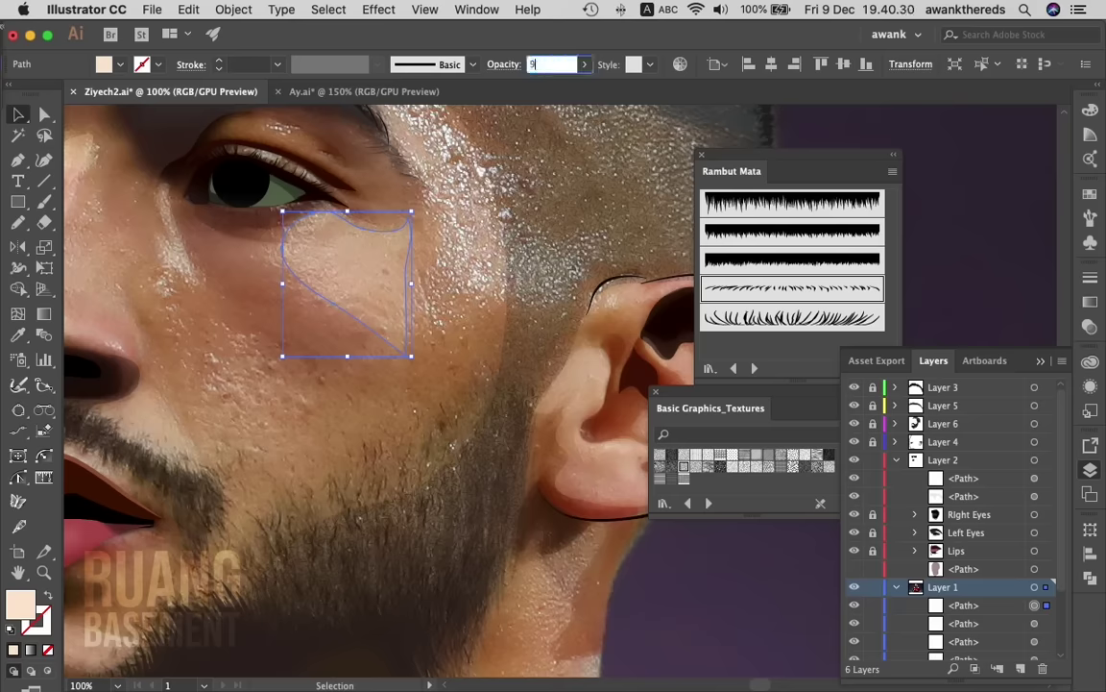
pyautogui.write('9')
pyautogui.press('Return')
pyautogui.click(635, 445)
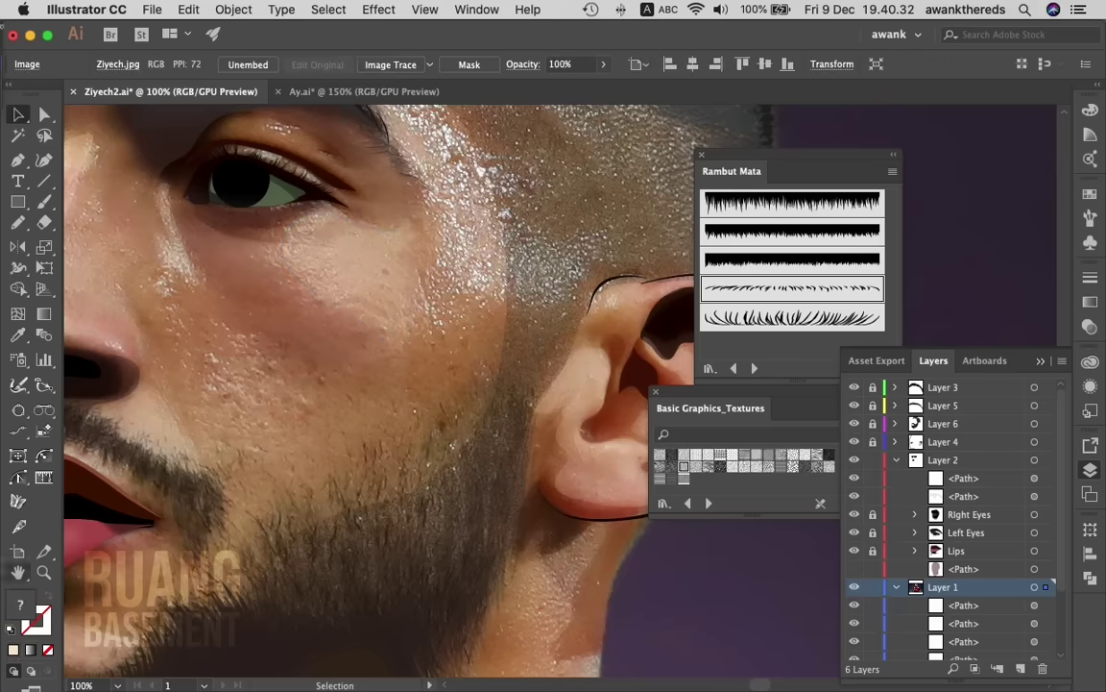
# - Zoom in on the forehead and trace a highlight along its edge
pyautogui.press('z')
pyautogui.keyDown('alt'); pyautogui.click(635, 446); pyautogui.keyUp('alt')
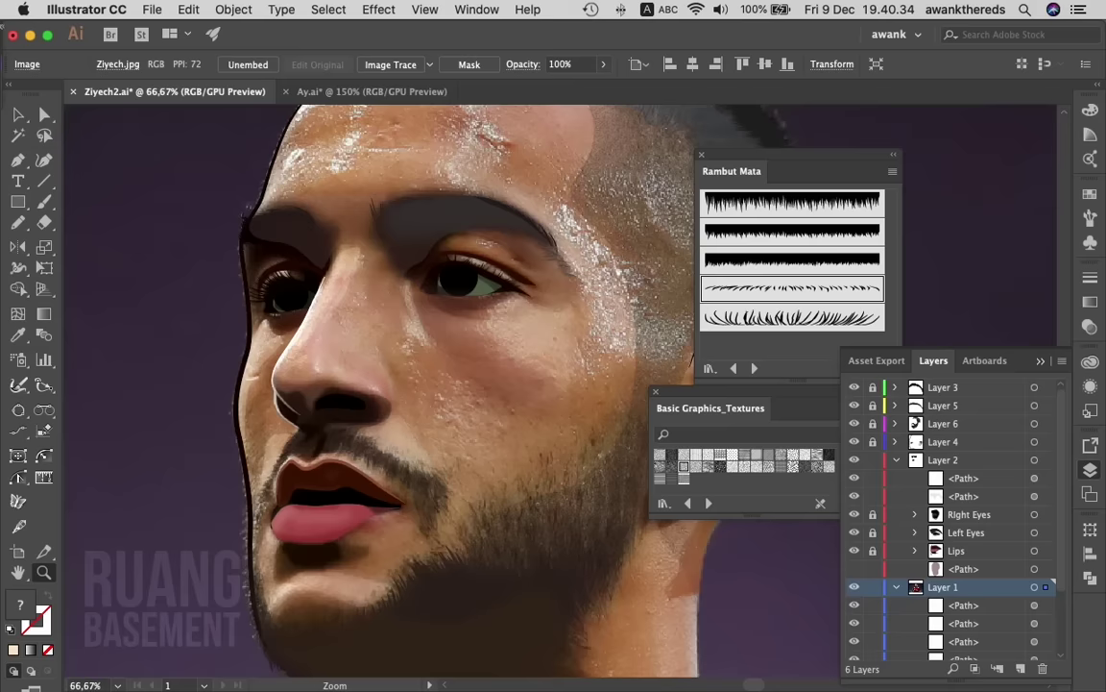
pyautogui.scroll(2, 438, 384)
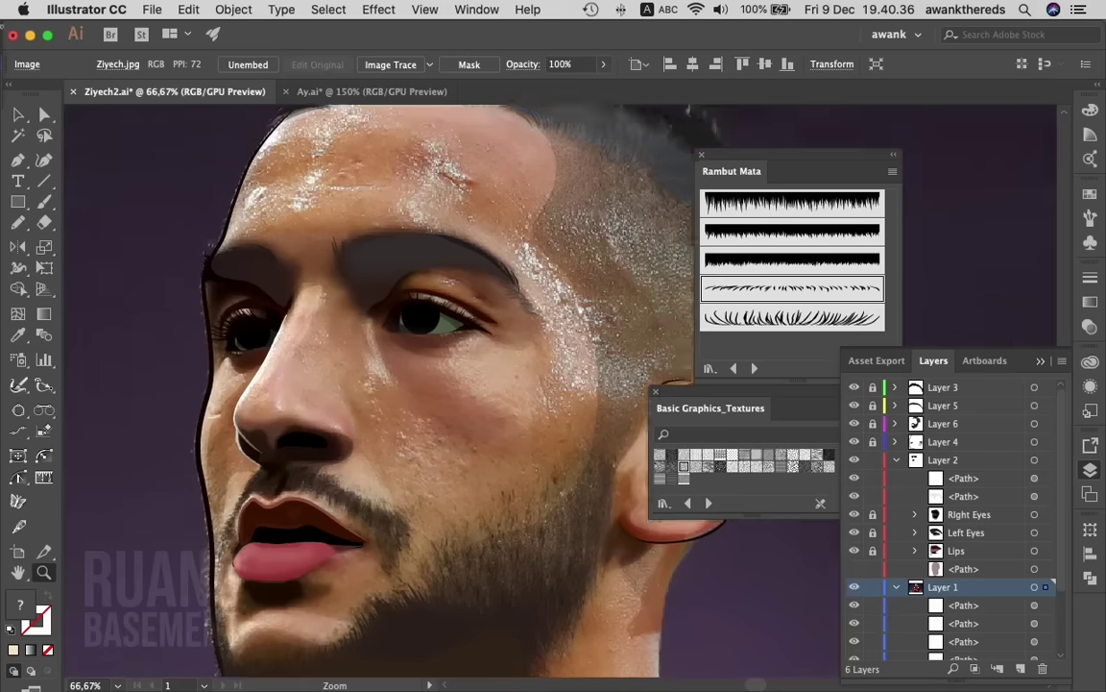
pyautogui.hscroll(2, 438, 384)
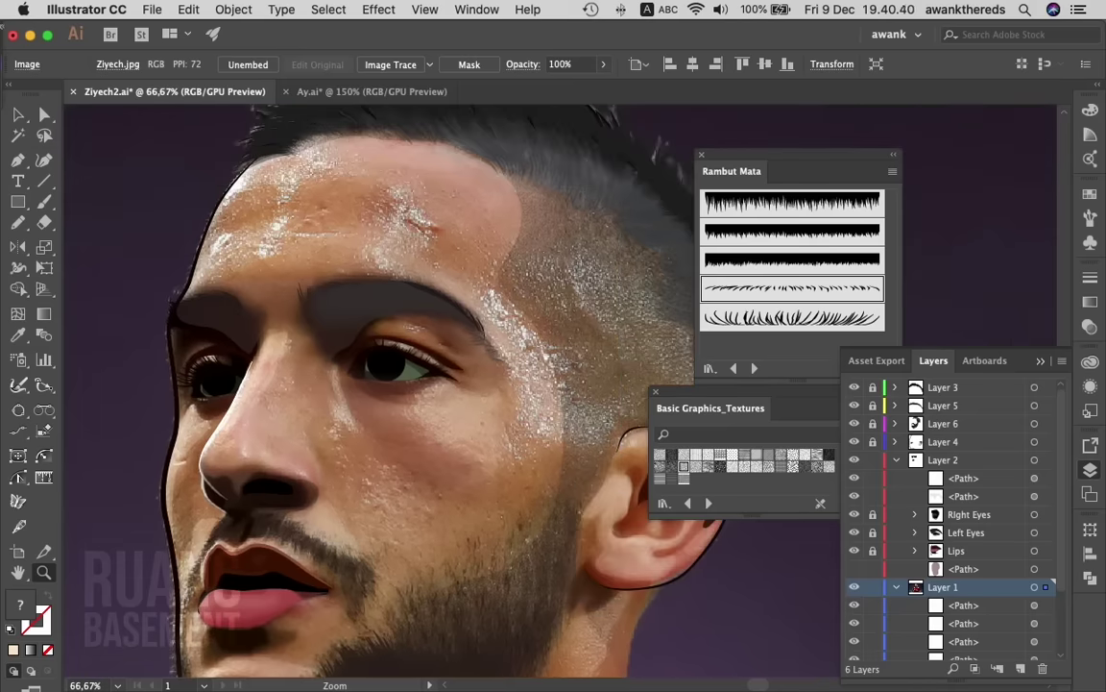
pyautogui.press('super+1')
pyautogui.press('super+equal')
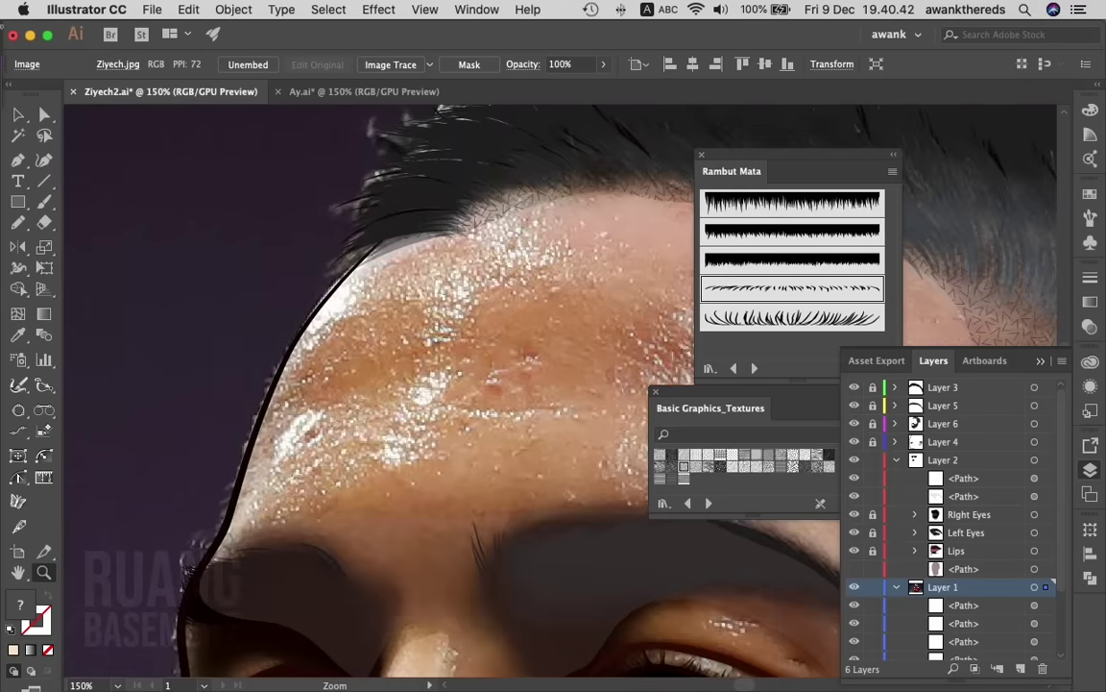
pyautogui.press('n')
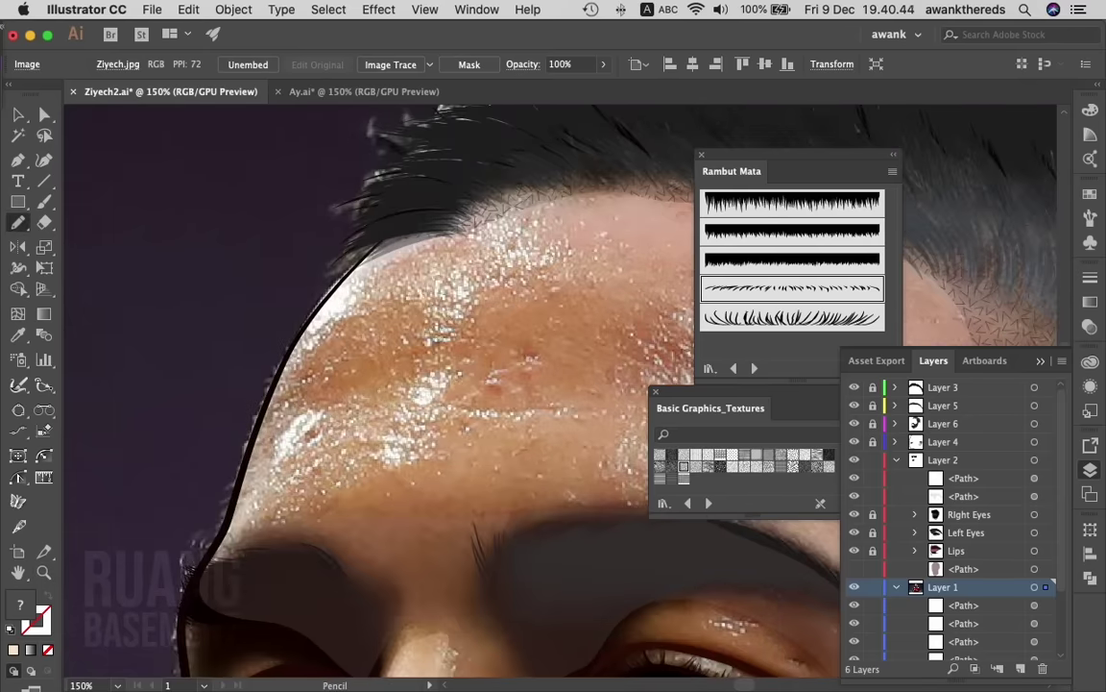
pyautogui.moveTo(384, 227)
pyautogui.mouseDown()
pyautogui.moveTo(317, 283)
pyautogui.moveTo(272, 393)
pyautogui.mouseUp()
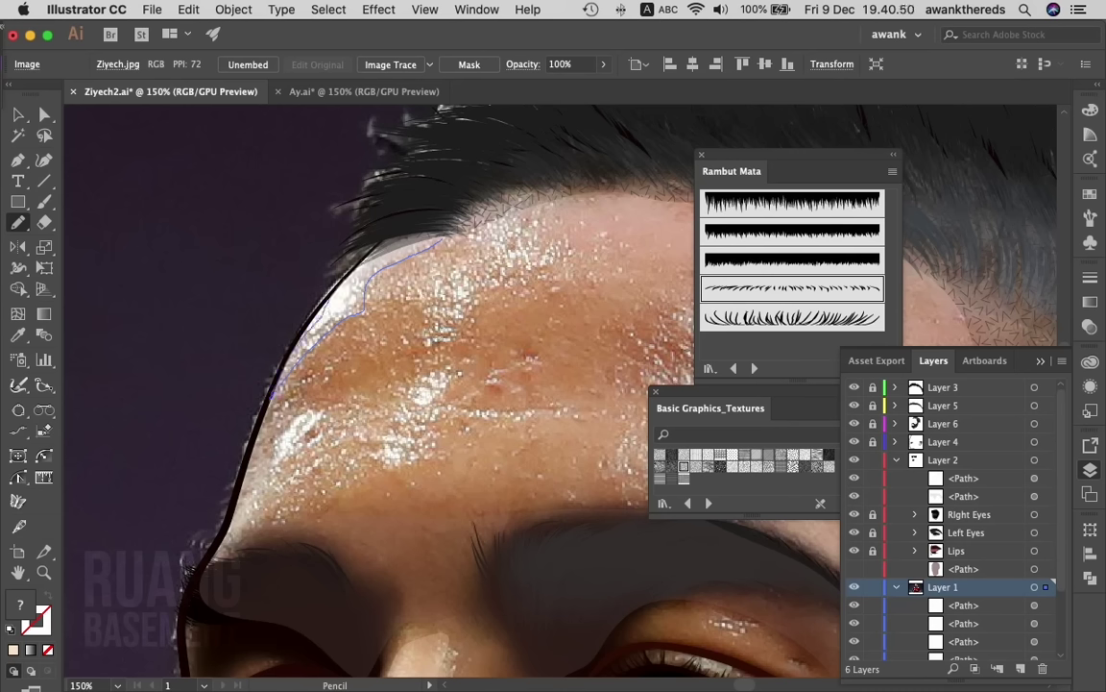
pyautogui.moveTo(440, 239); pyautogui.dragTo(440, 239)
# - Fill the forehead highlight with white and set its opacity to 16%
pyautogui.press('i')
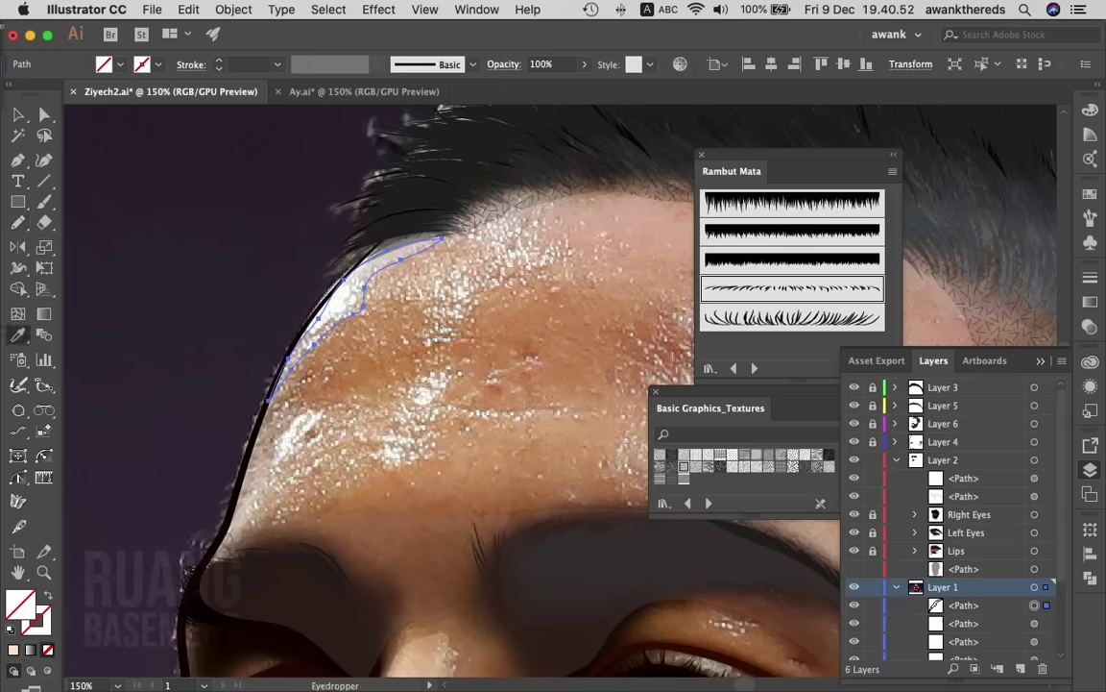
pyautogui.click(331, 300)
pyautogui.press('a')
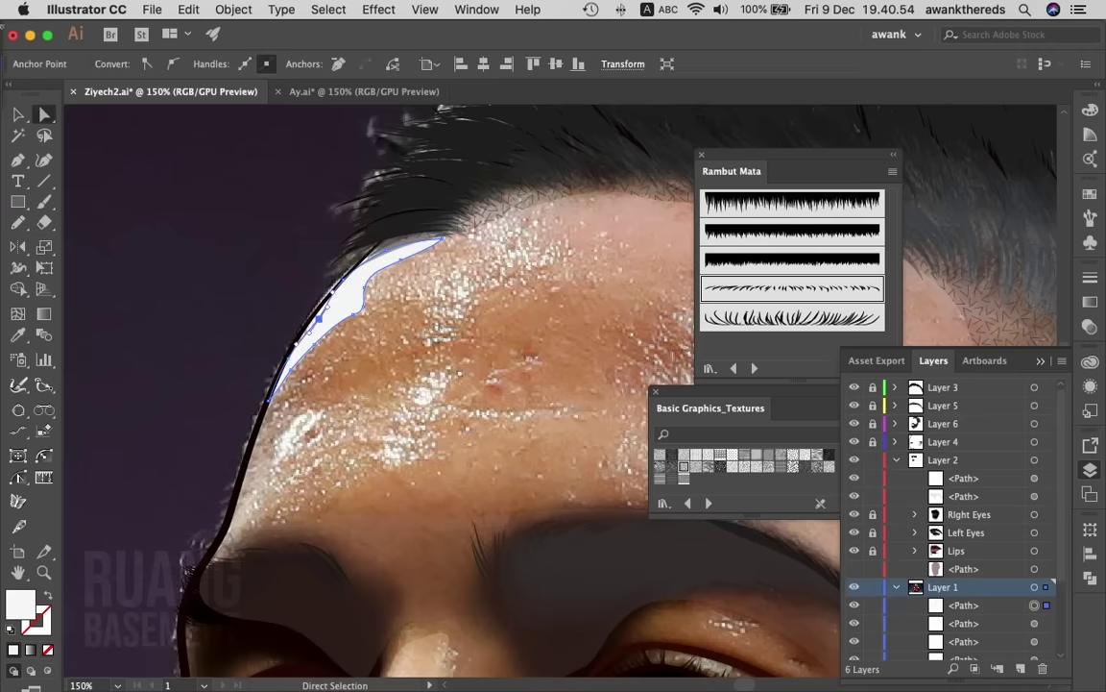
pyautogui.press('v')
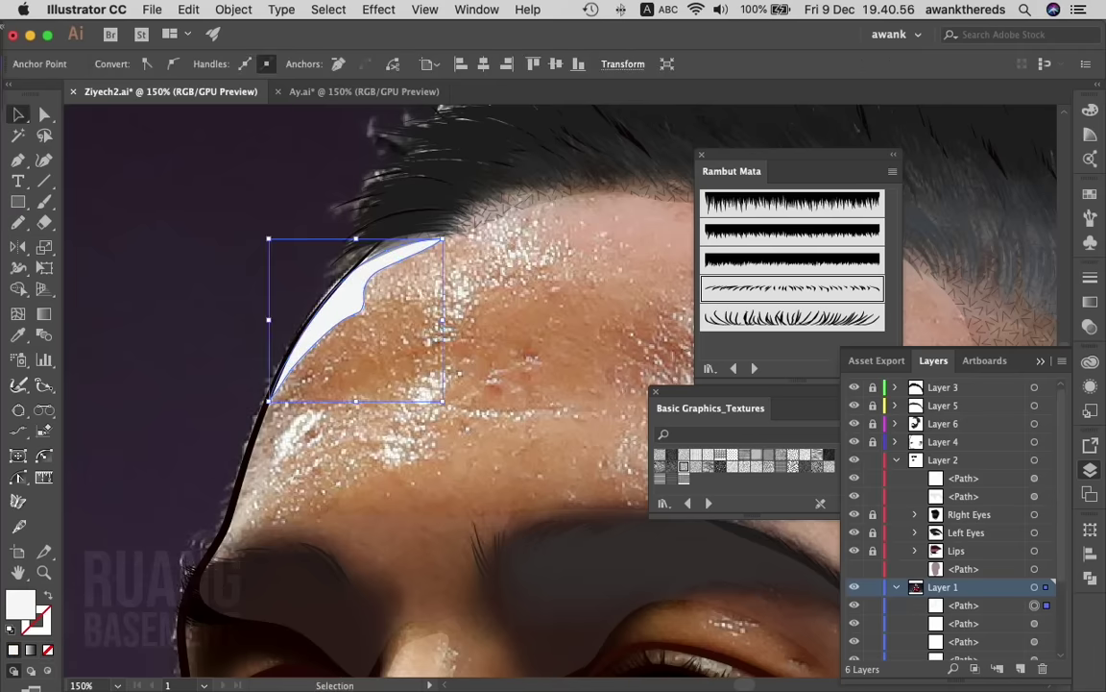
pyautogui.click(444, 332)
pyautogui.click(331, 300)
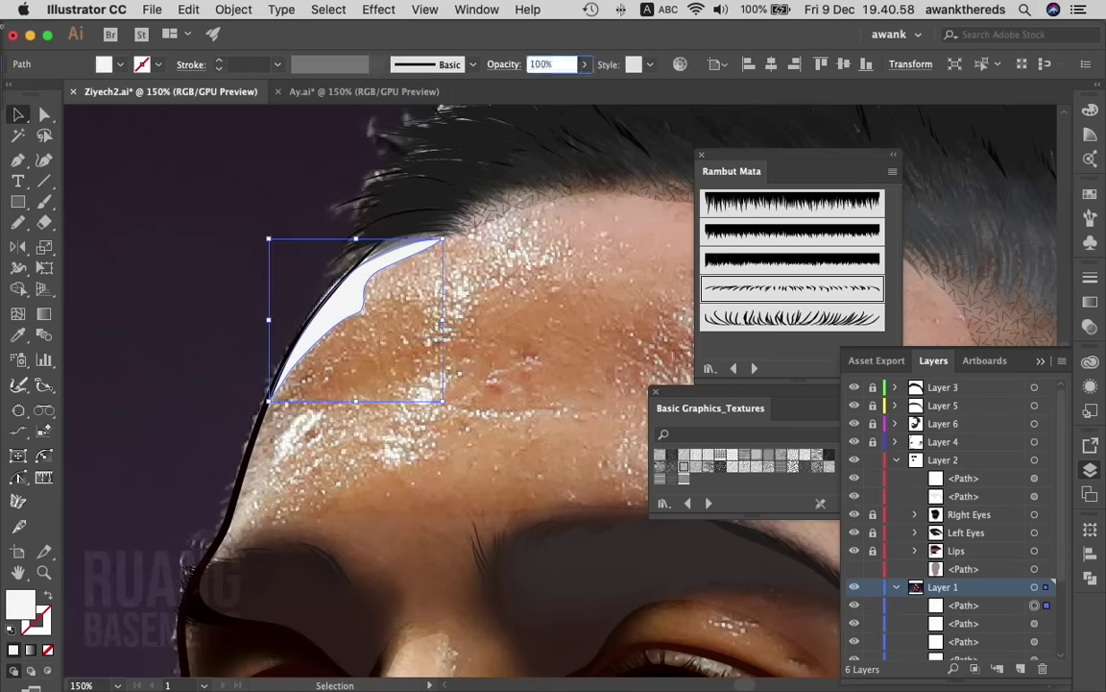
pyautogui.write('16')
pyautogui.press('Return')
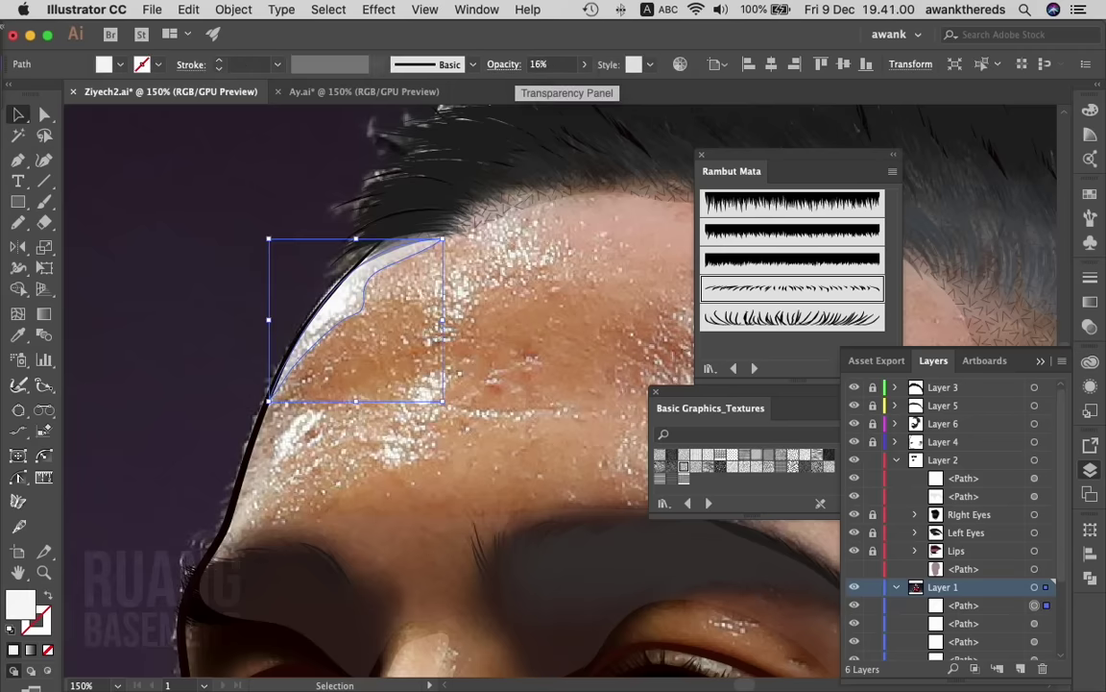
pyautogui.click(635, 446)
# - Draw a second forehead highlight below it with the same white 16% style, then zoom out to 100%
pyautogui.scroll(-5, 635, 446)
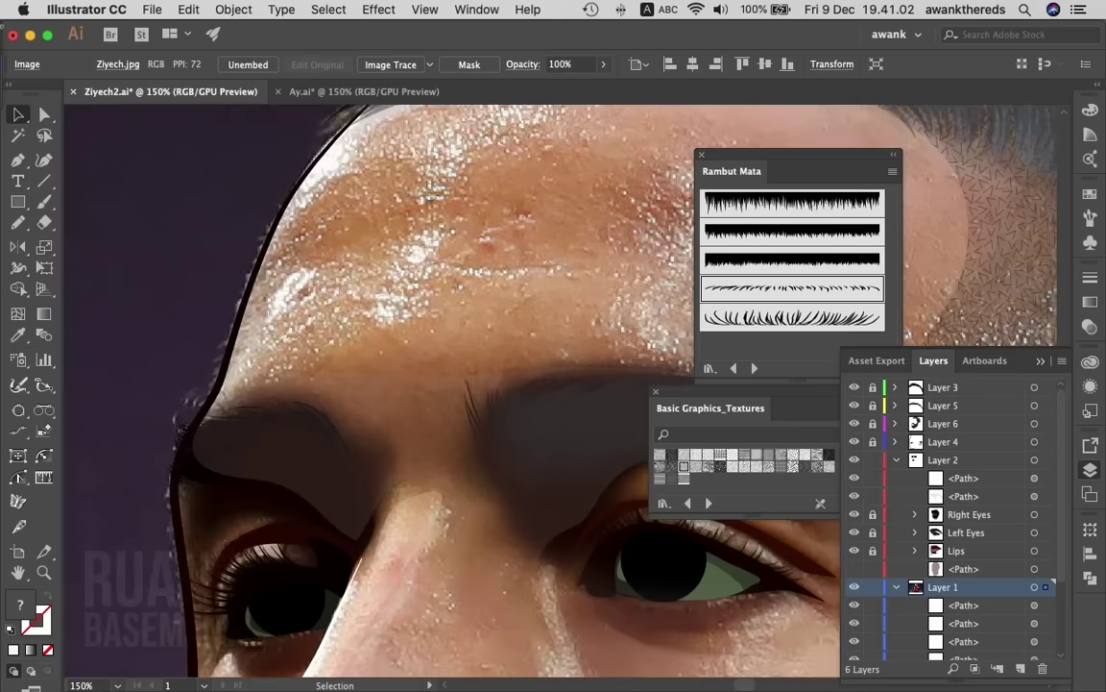
pyautogui.press('n')
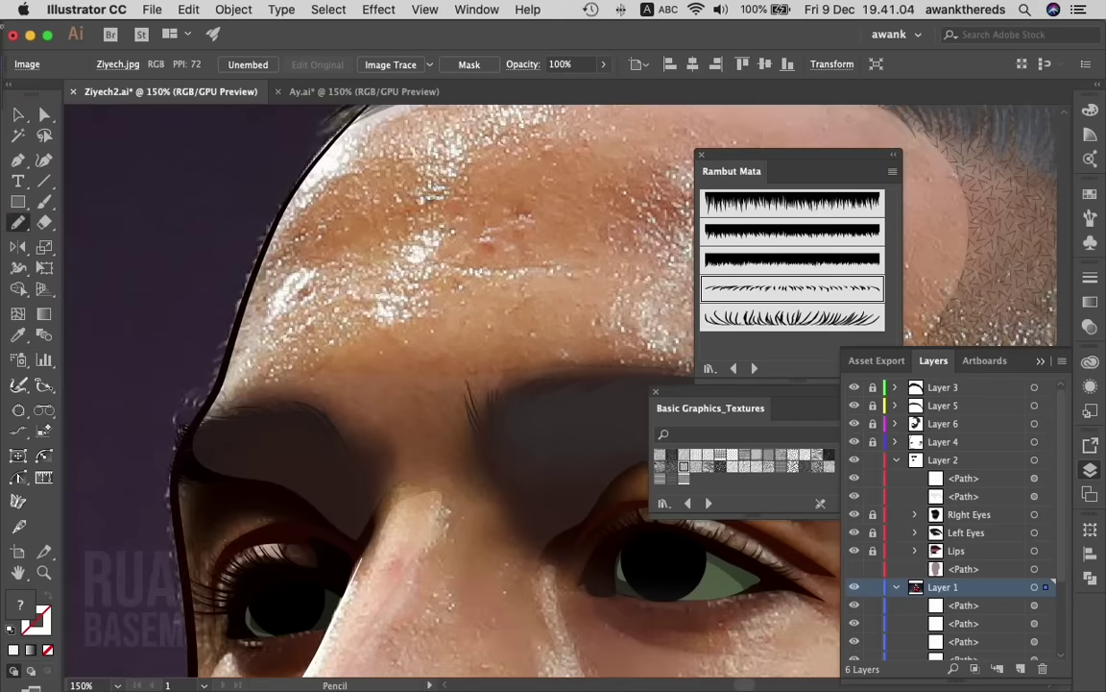
pyautogui.moveTo(310, 275); pyautogui.dragTo(213, 399)
pyautogui.moveTo(213, 399); pyautogui.dragTo(308, 276)
pyautogui.press('i')
pyautogui.click(210, 331)
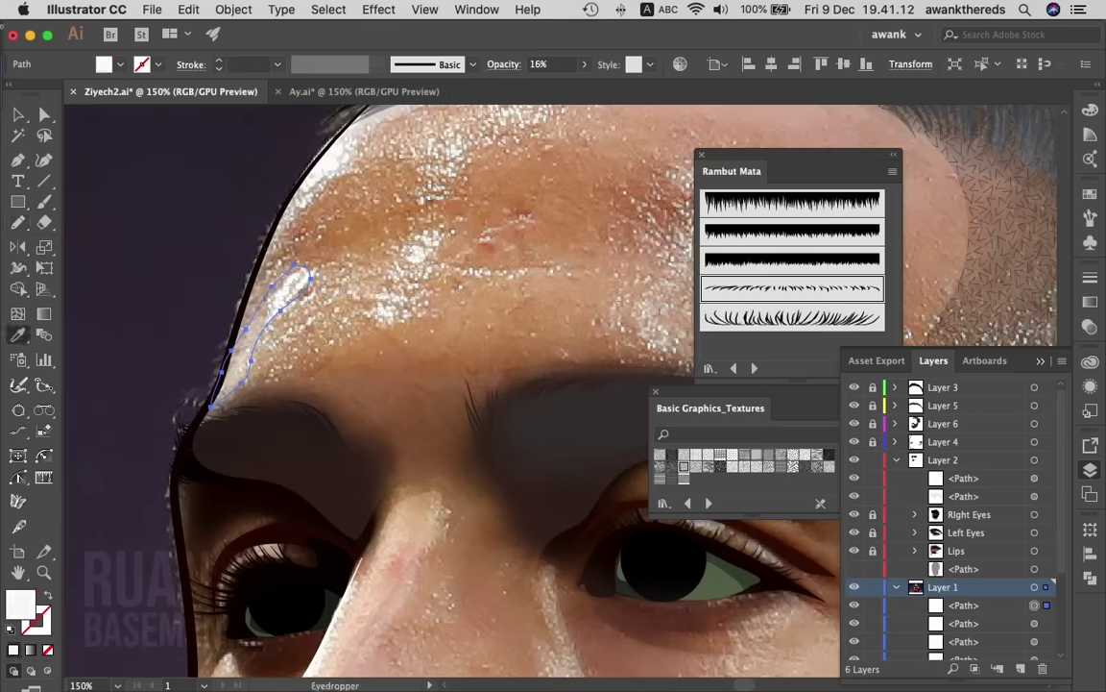
pyautogui.press('v')
pyautogui.click(240, 317)
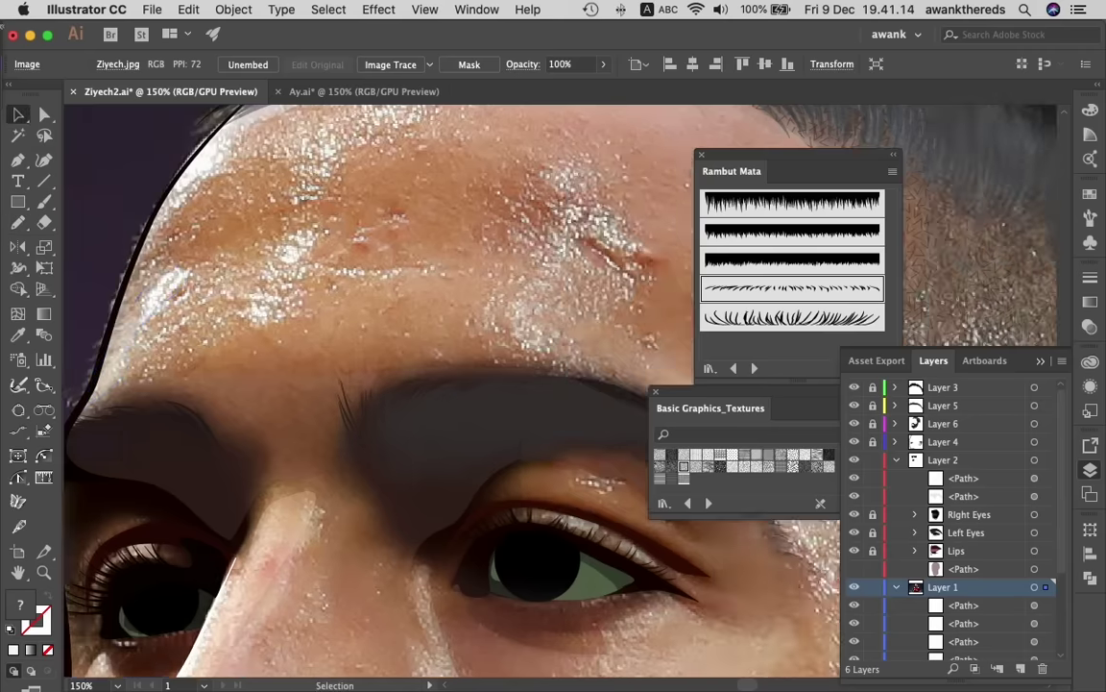
pyautogui.hscroll(5, 240, 317)
pyautogui.hscroll(5, 452, 385)
pyautogui.scroll(-1, 451, 384)
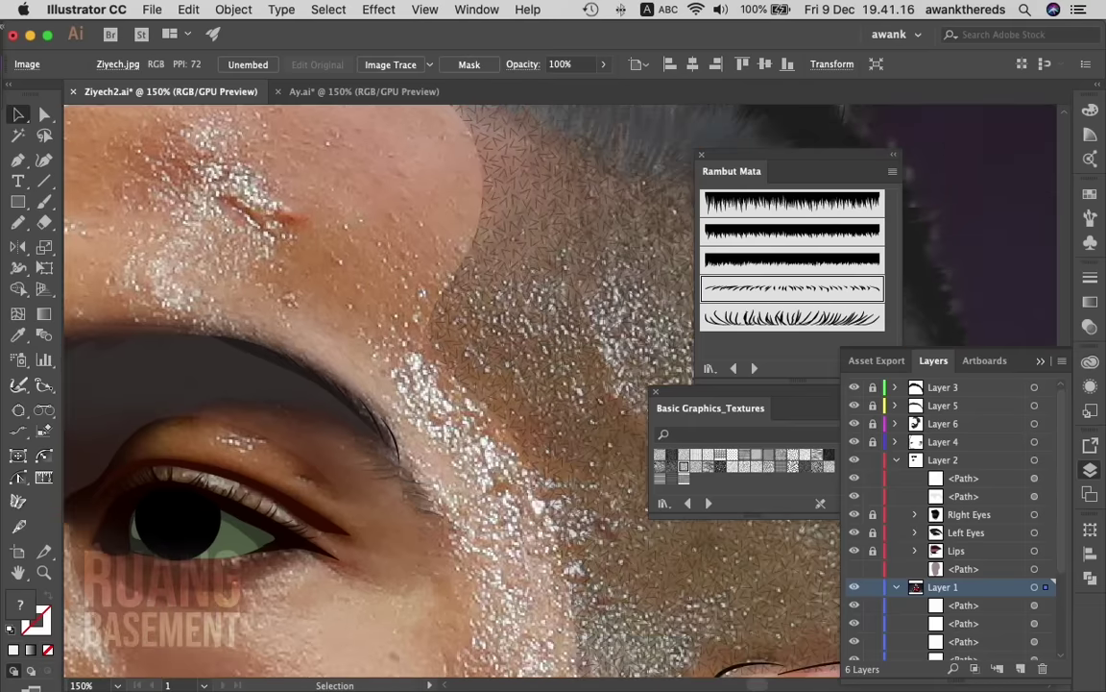
pyautogui.click(43, 571)
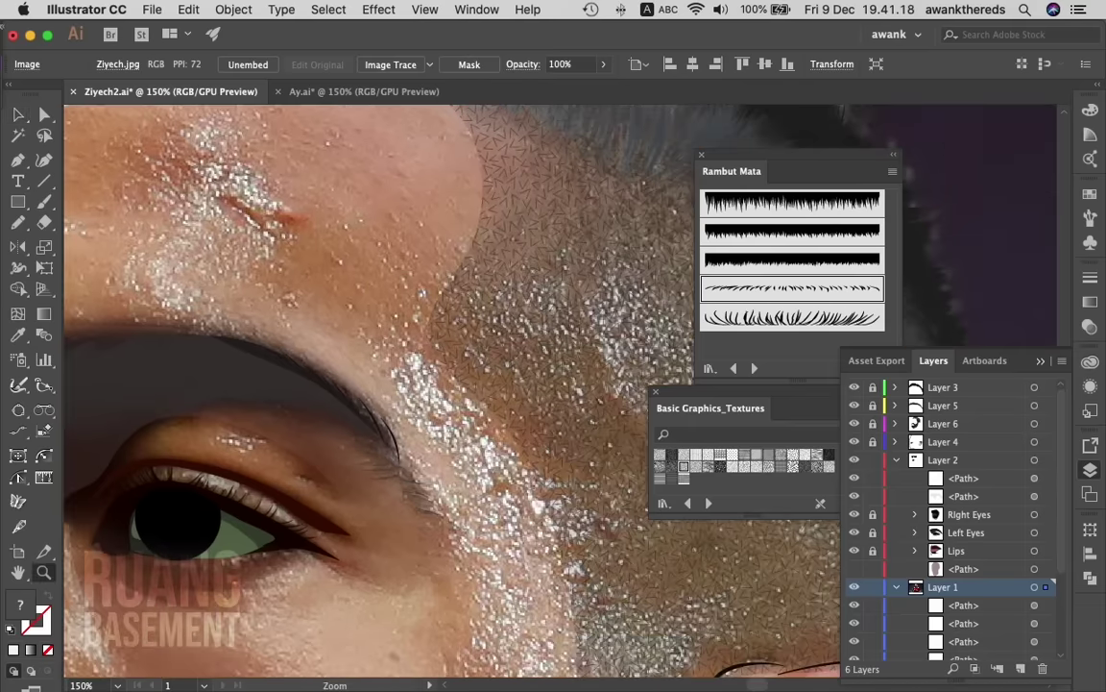
pyautogui.press('super+minus')
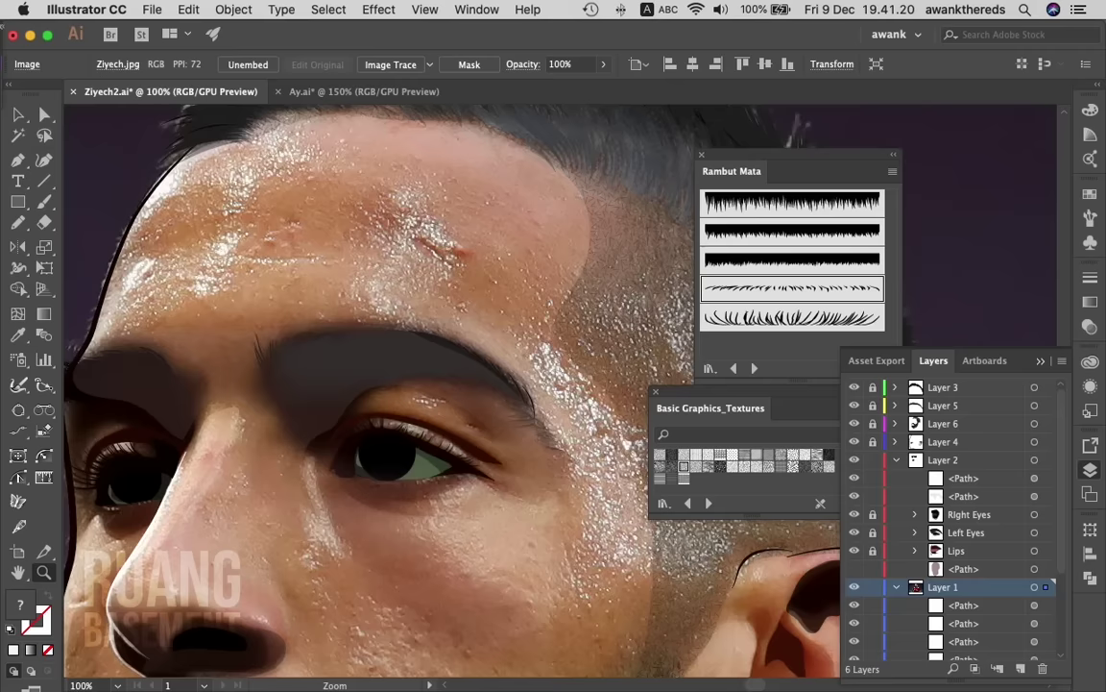
# - Sample the face skin colour, undo the accidental photo change, and check the fill colour ae744e
pyautogui.press('i')
pyautogui.click(432, 240)
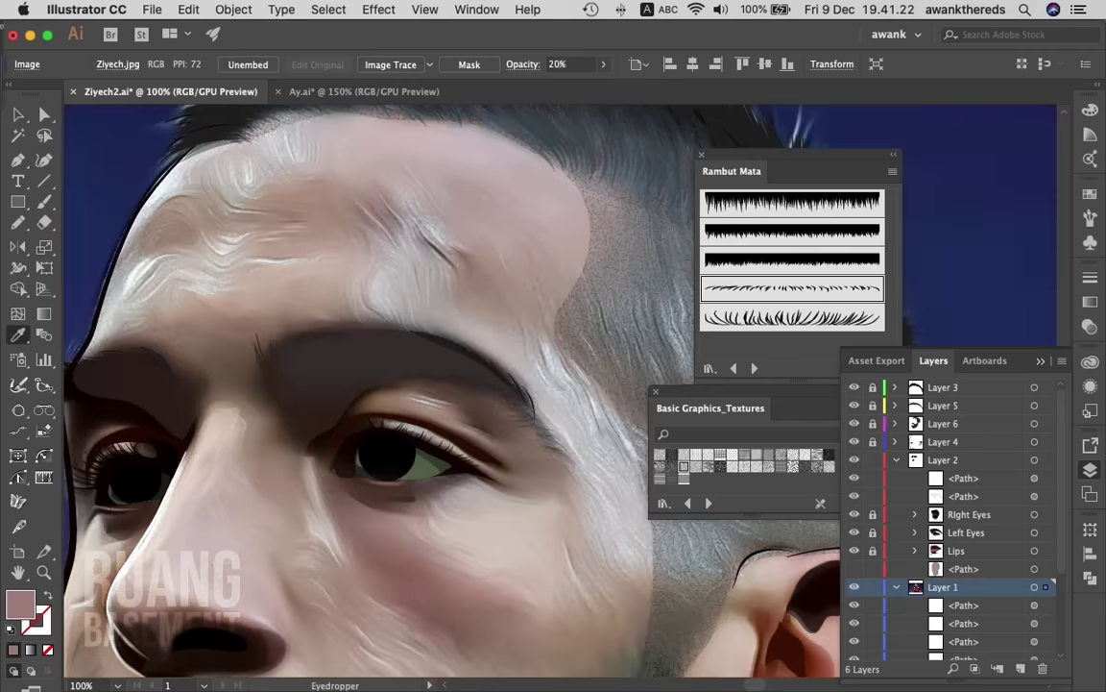
pyautogui.press('super+z')
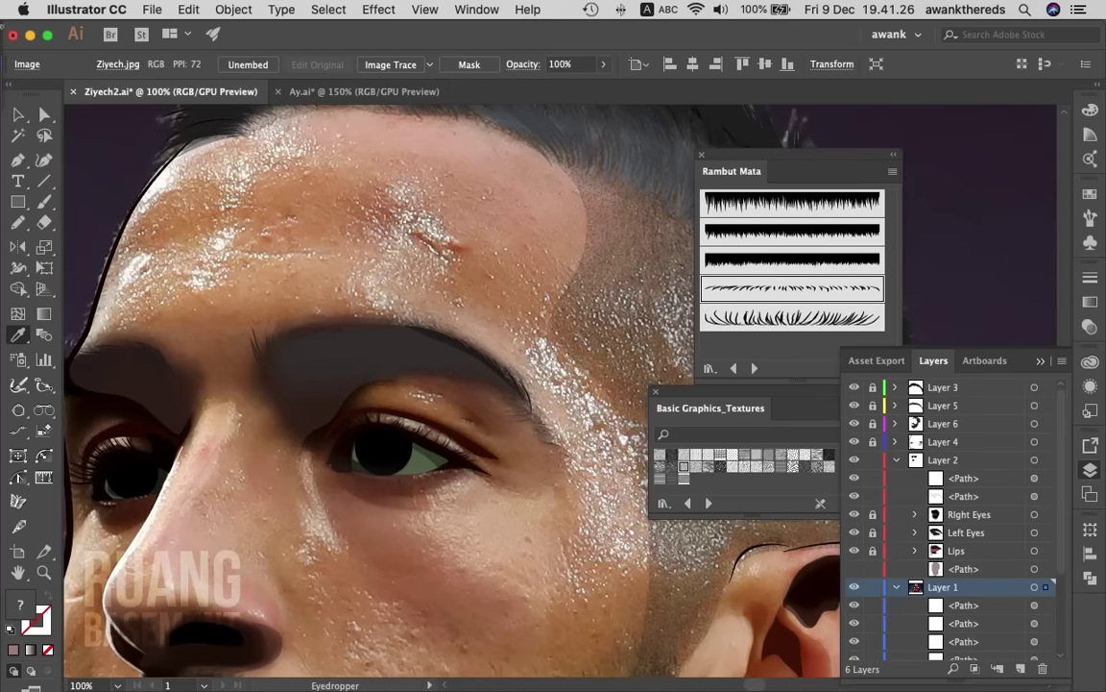
pyautogui.scroll(-3, 951, 519)
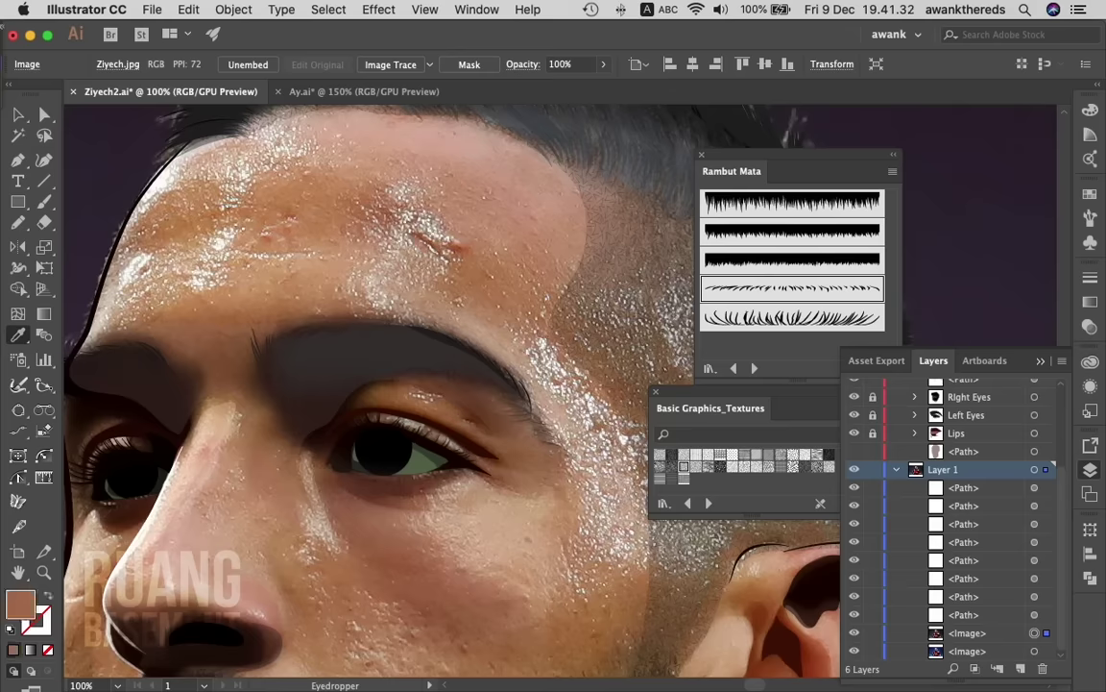
pyautogui.doubleClick(20, 603)
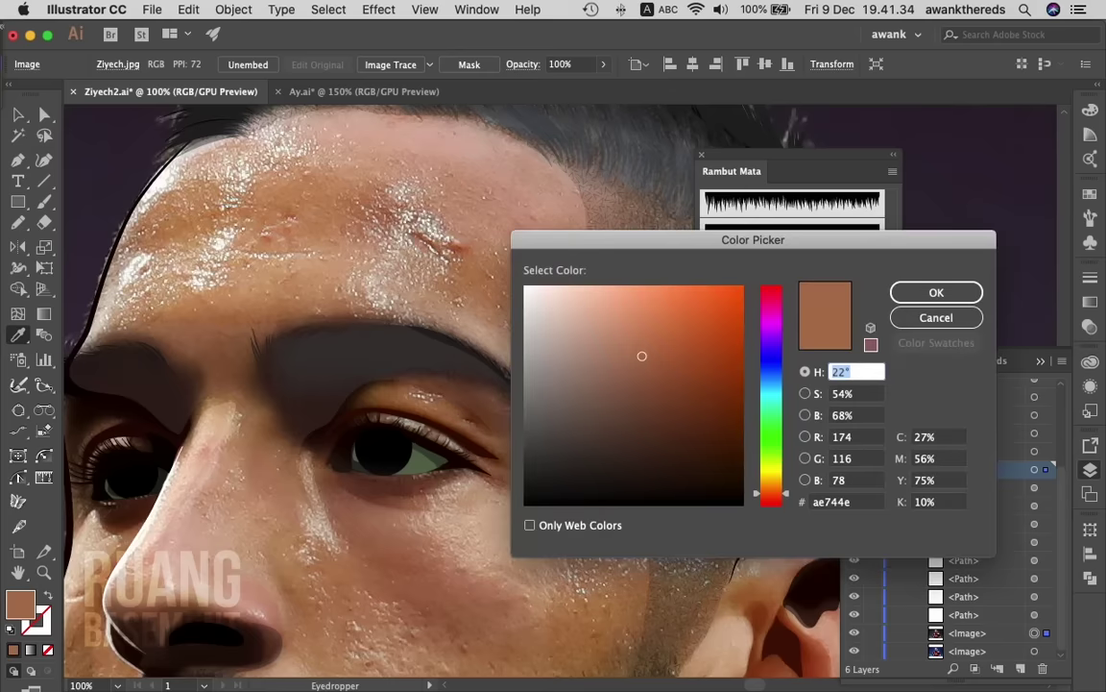
pyautogui.click(845, 502)
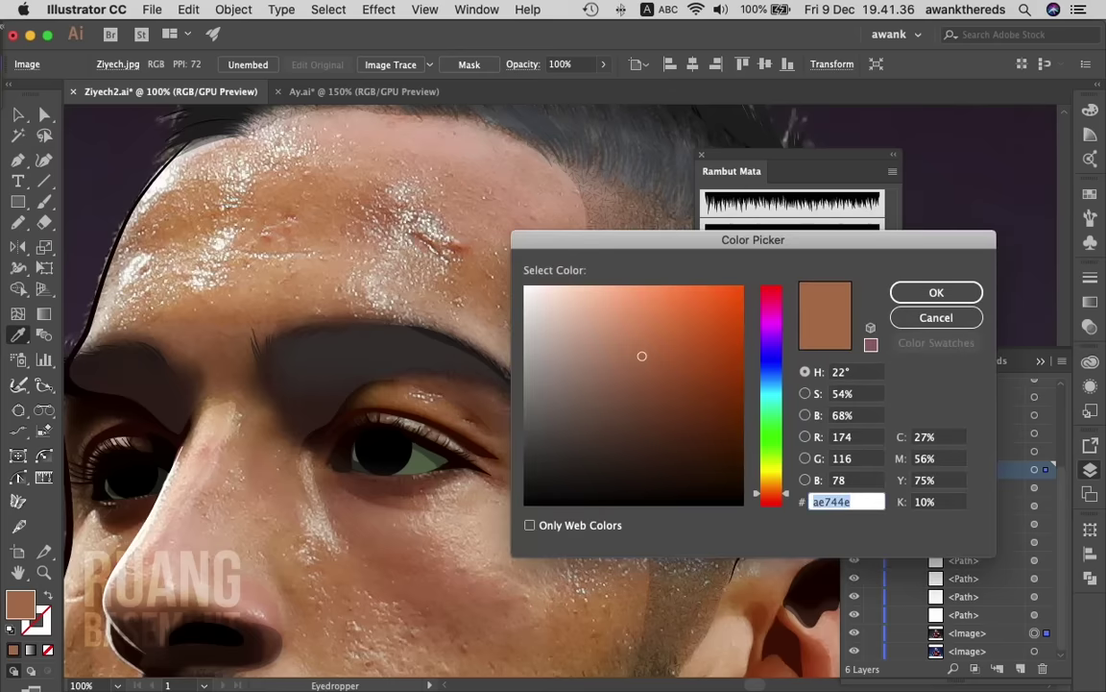
pyautogui.press('Return')
# - Move the eight paths from Layer 1 into the layer above
pyautogui.press('v')
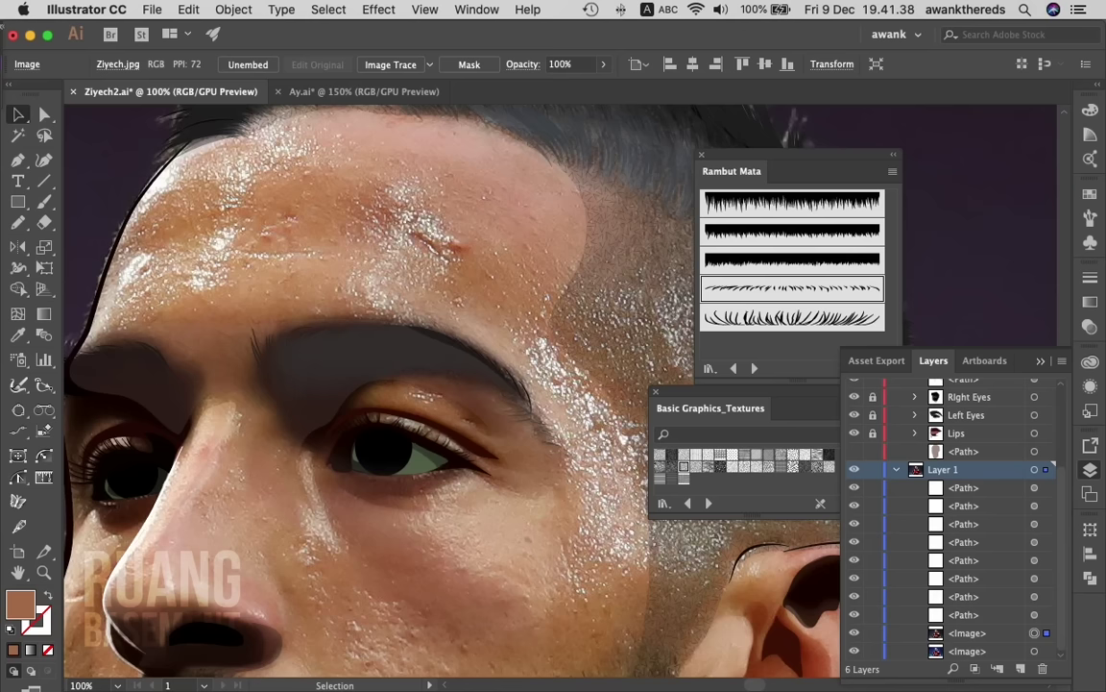
pyautogui.click(963, 487)
pyautogui.keyDown('shift'); pyautogui.click(964, 614); pyautogui.keyUp('shift')
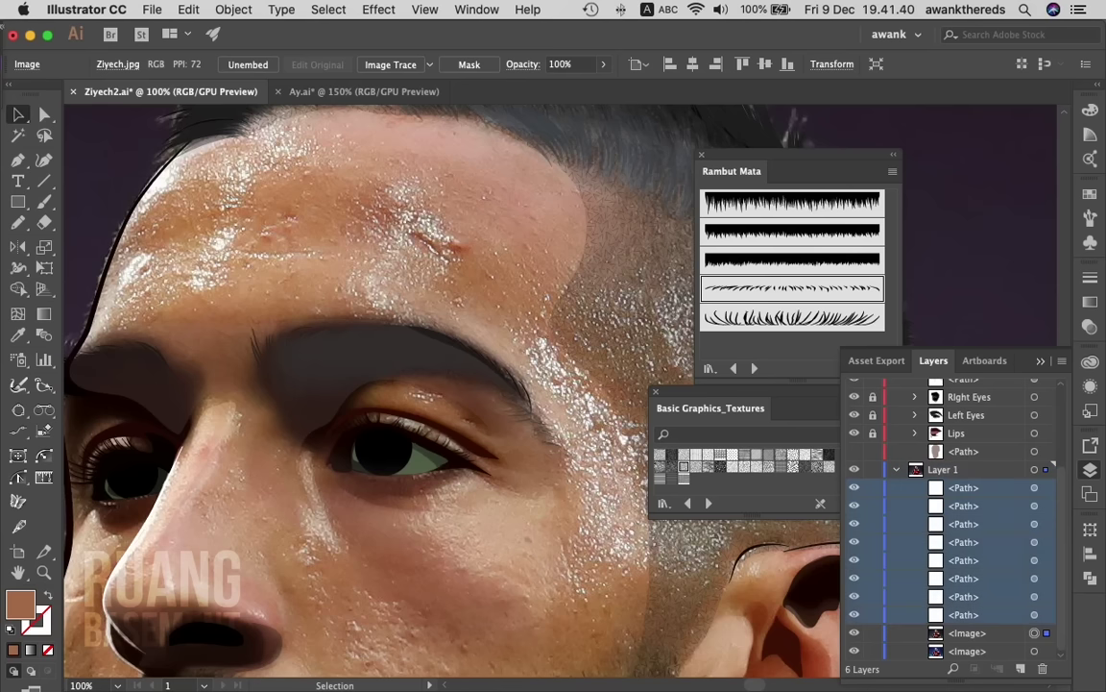
pyautogui.moveTo(964, 577)
pyautogui.mouseDown()
pyautogui.moveTo(963, 463)
pyautogui.moveTo(963, 603)
pyautogui.mouseUp()
# - Recolour the base skin shape to brown #ae744e, then zoom out to the whole face
pyautogui.click(964, 450)
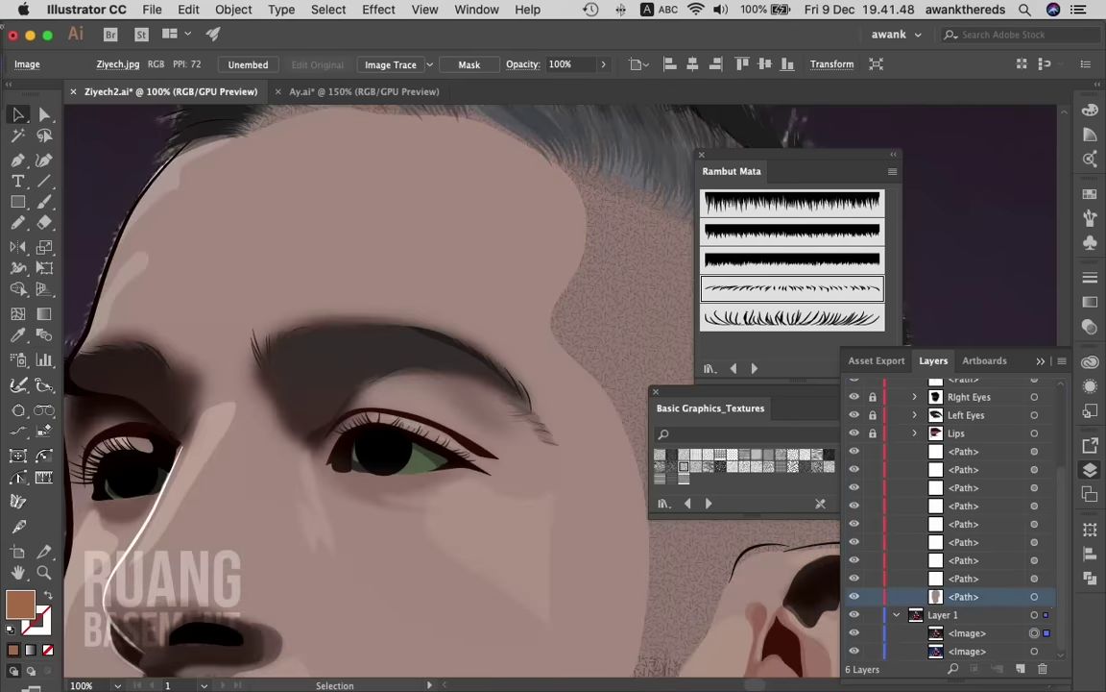
pyautogui.click(1034, 596)
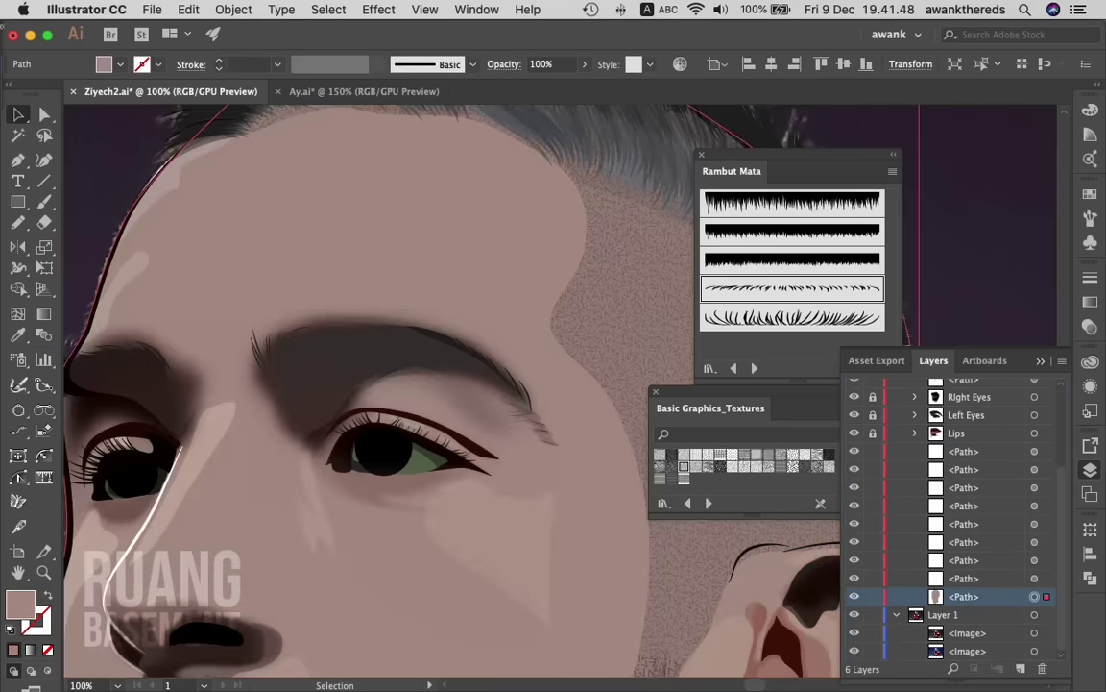
pyautogui.doubleClick(20, 602)
pyautogui.doubleClick(845, 502)
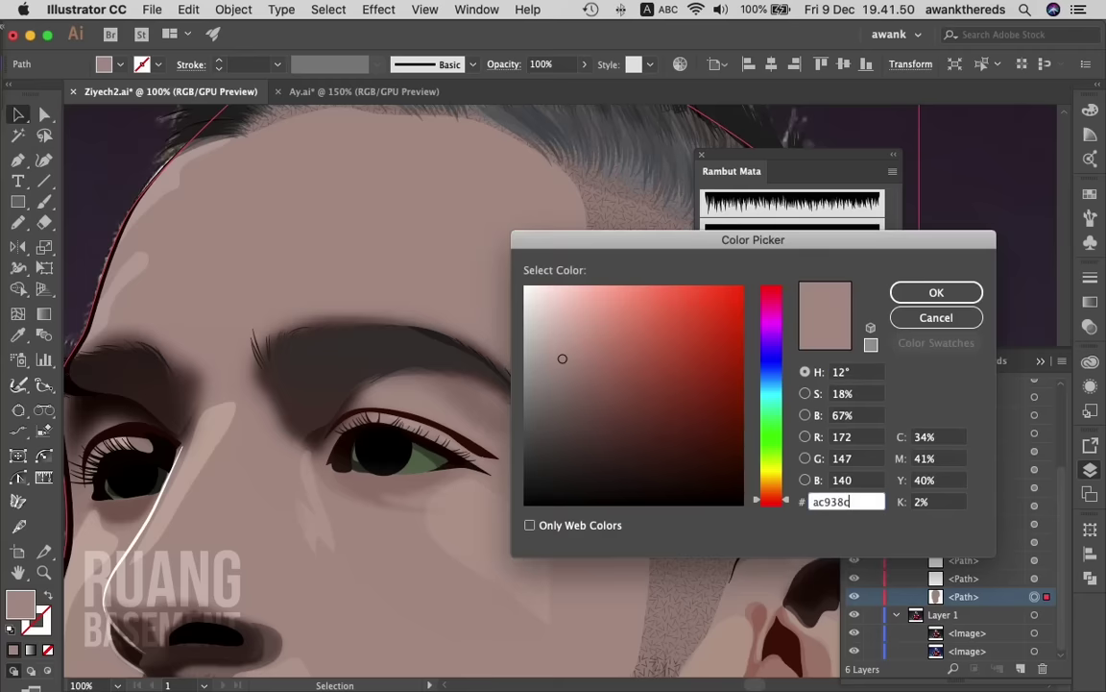
pyautogui.write('ae744e')
pyautogui.press('Tab')
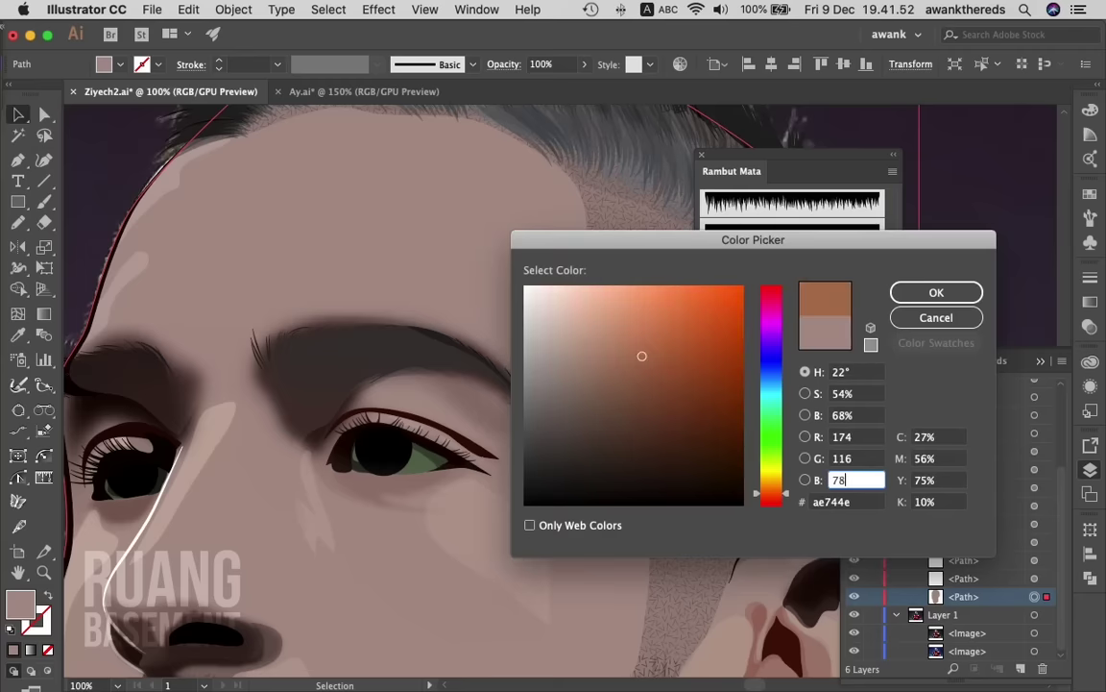
pyautogui.press('Return')
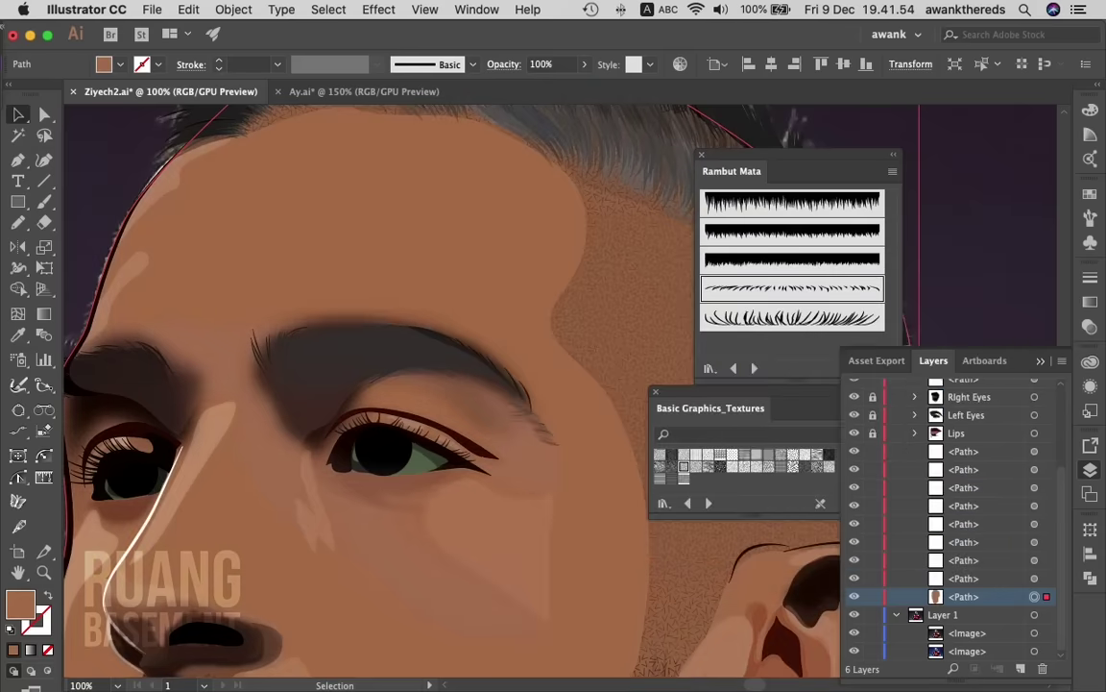
pyautogui.click(1034, 632)
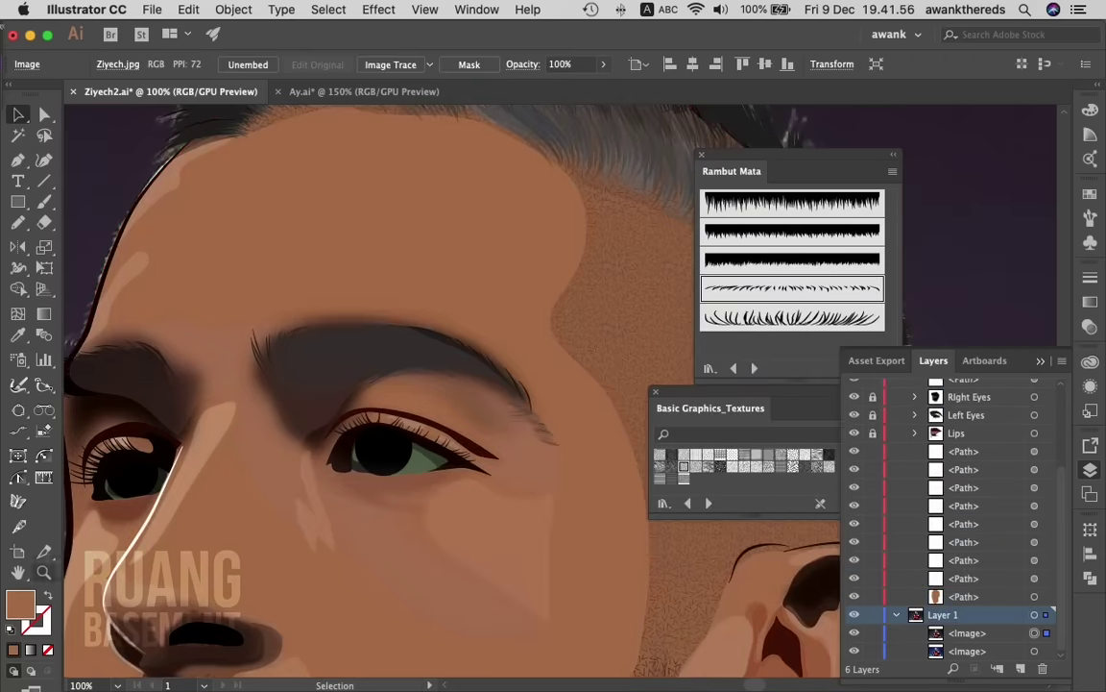
pyautogui.press('z')
pyautogui.hotkey('ctrl', '-')
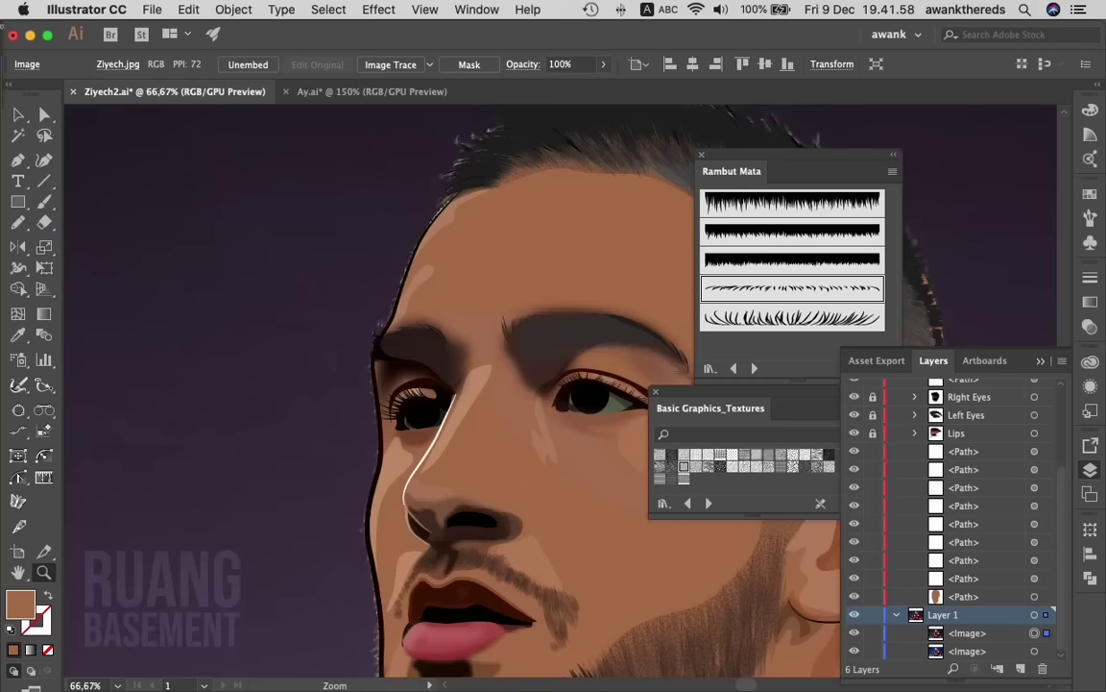
# - Zoom in to 200% on the nose and reshape the lower part of its highlight
pyautogui.click(442, 451)
pyautogui.click(442, 452)
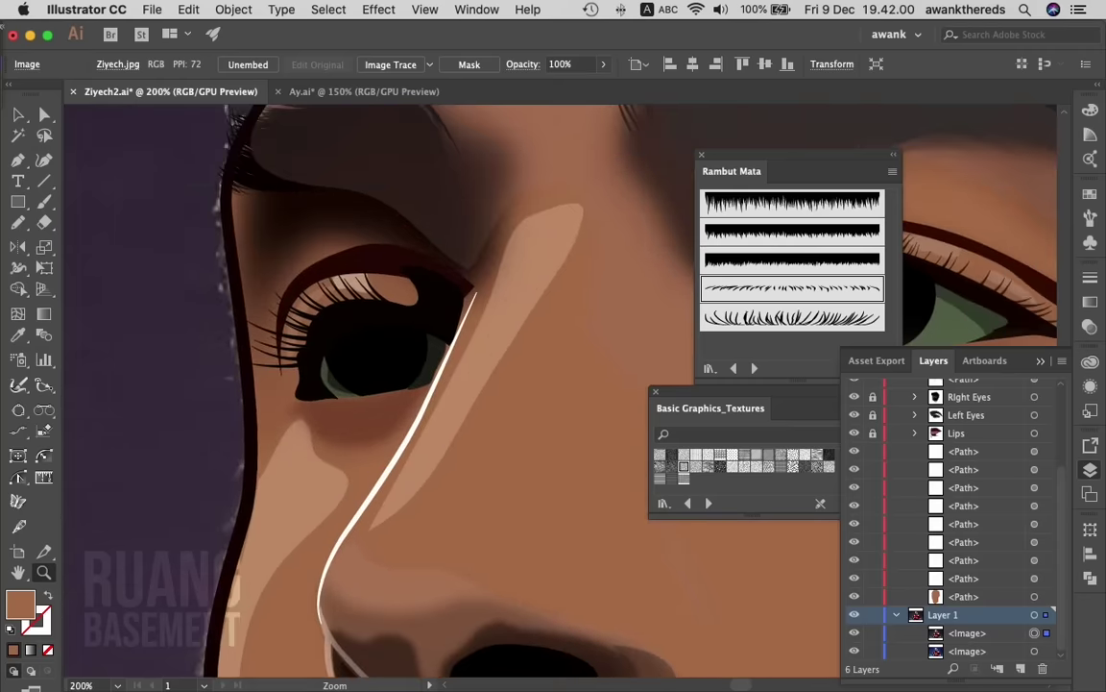
pyautogui.press('a')
pyautogui.click(379, 519)
pyautogui.click(375, 522)
pyautogui.click(480, 307)
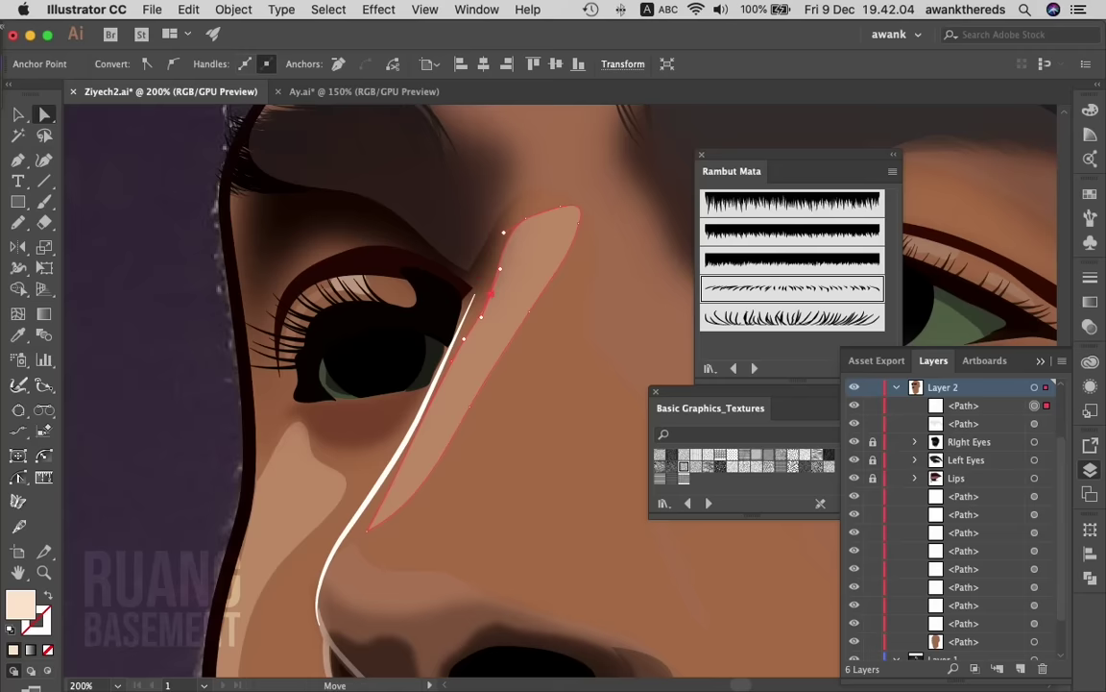
pyautogui.click(492, 266)
pyautogui.click(479, 288)
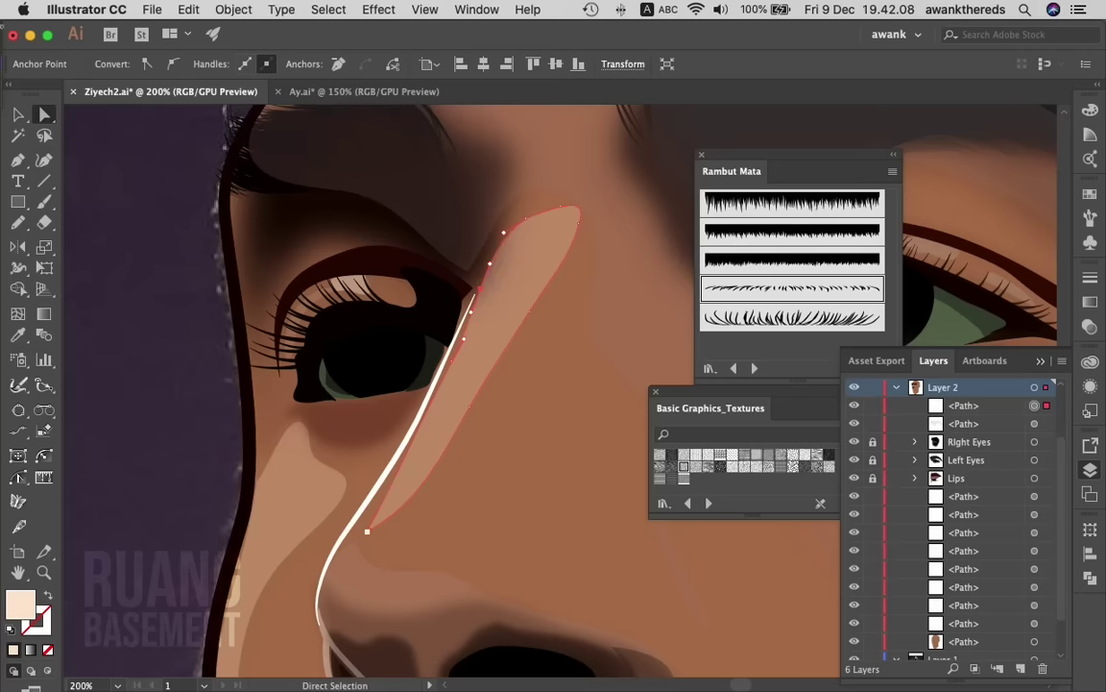
pyautogui.moveTo(403, 442); pyautogui.dragTo(388, 473)
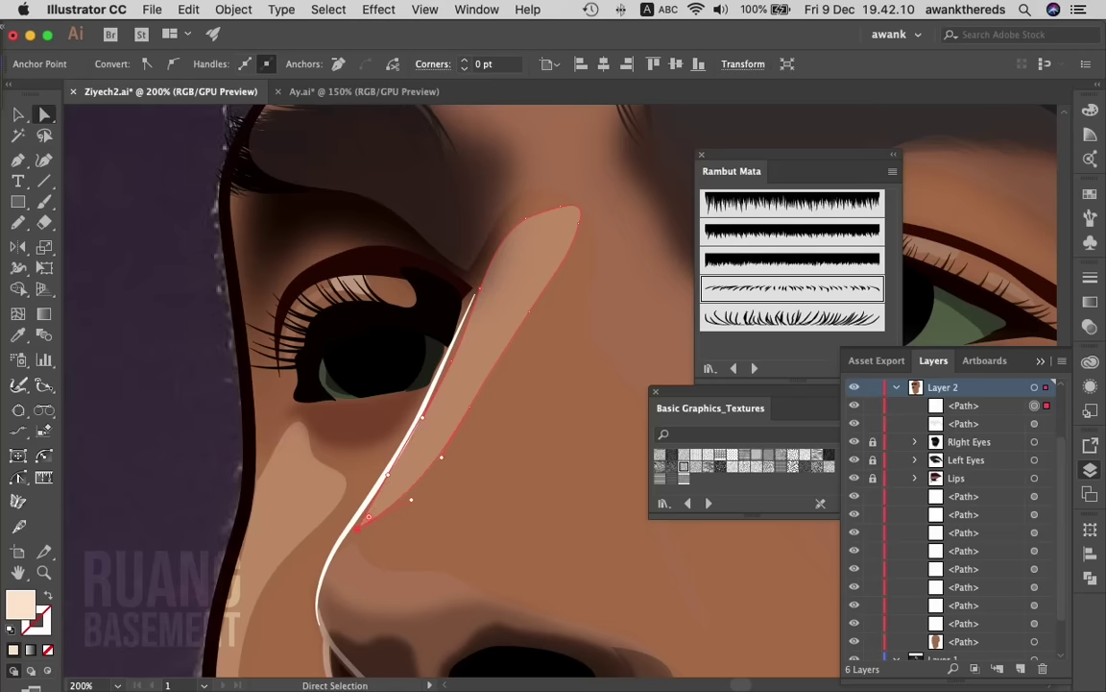
pyautogui.click(529, 312)
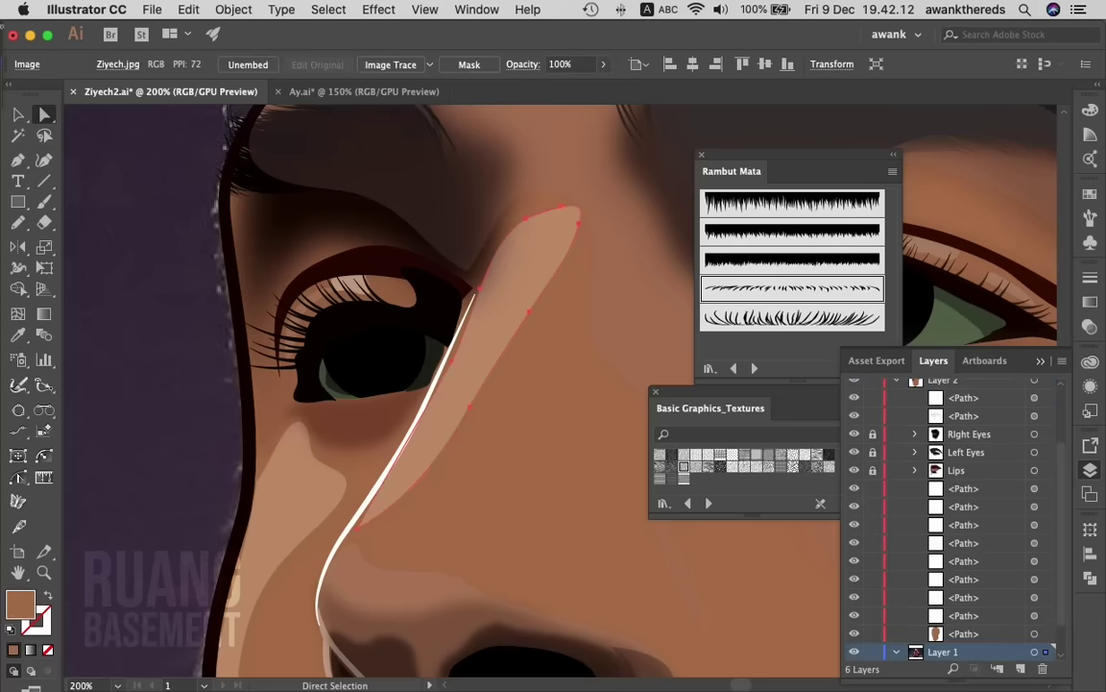
# - Apply a 9 px Gaussian Blur to the nose highlight and raise its opacity to about 38%
pyautogui.click(368, 516)
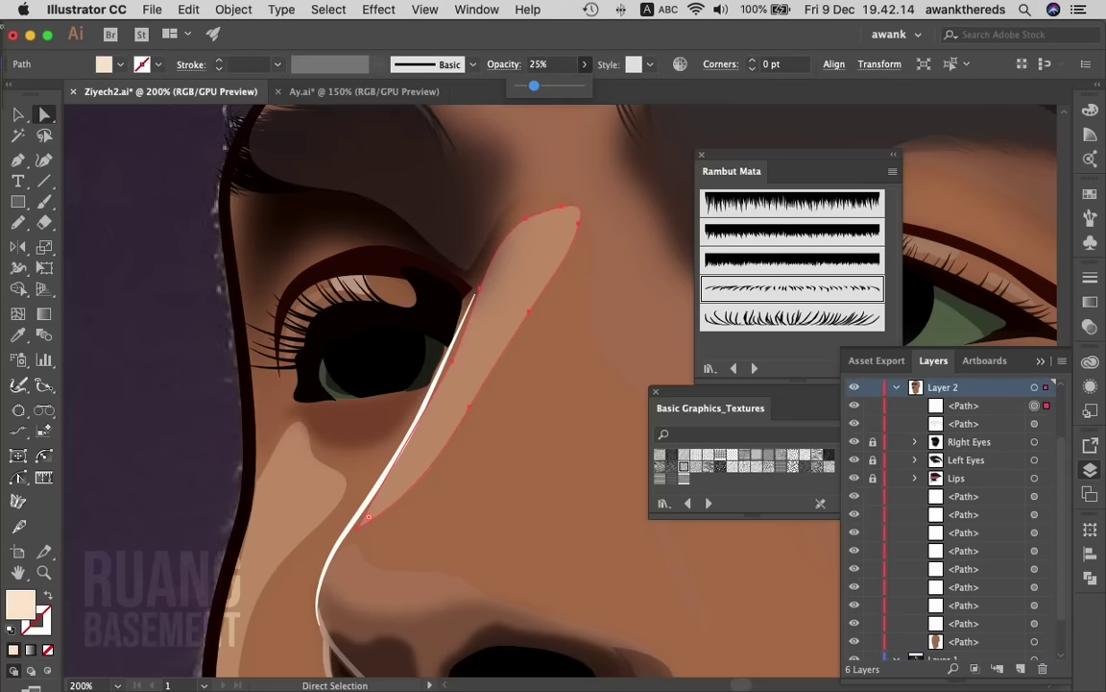
pyautogui.click(452, 236)
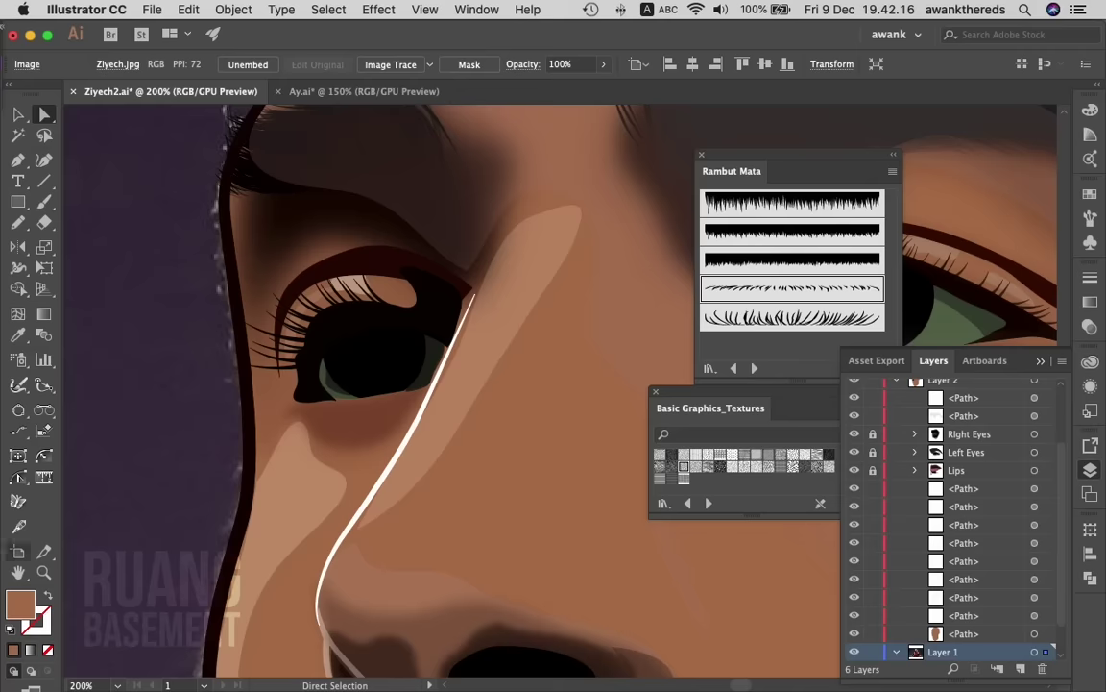
pyautogui.click(368, 516)
pyautogui.click(379, 8)
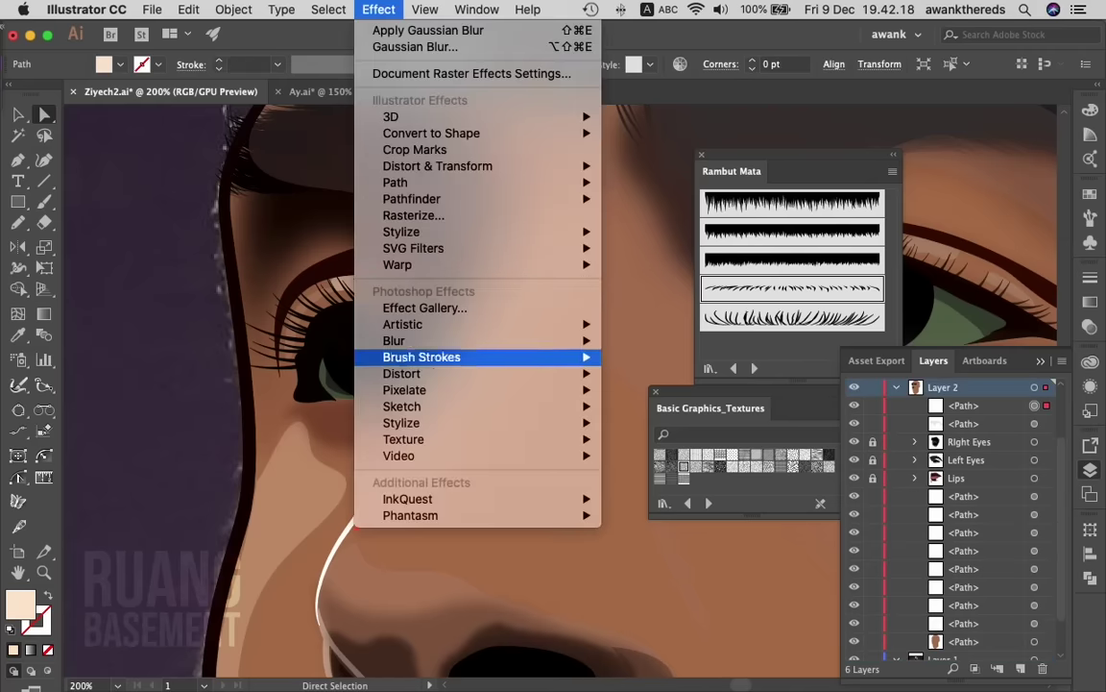
pyautogui.click(658, 340)
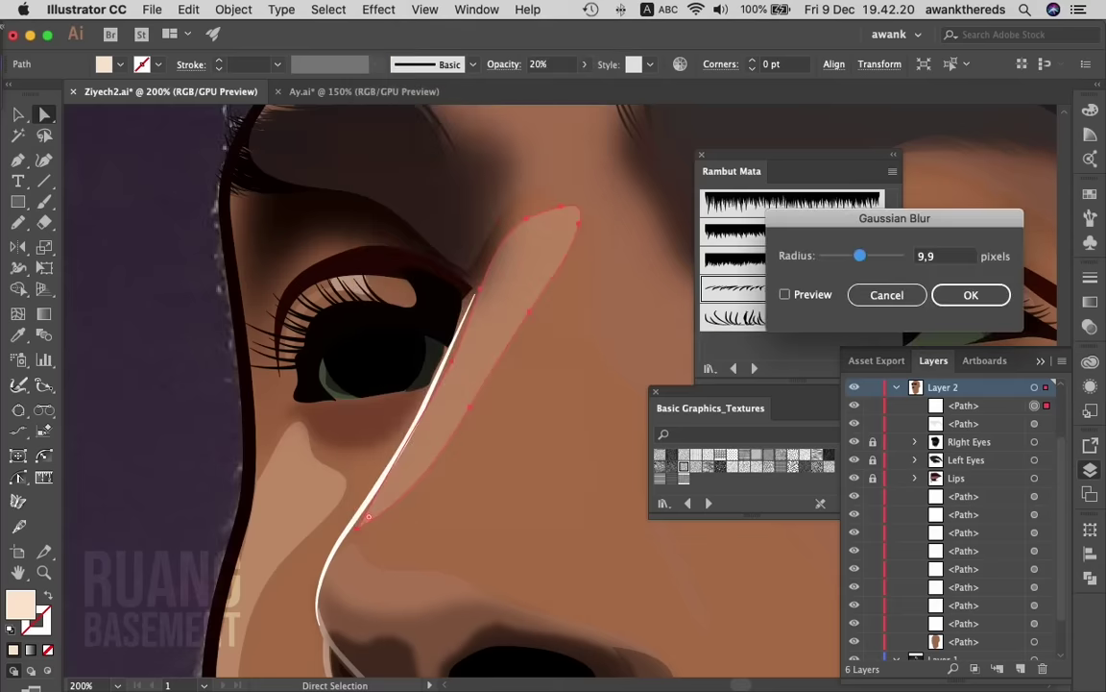
pyautogui.press('Return')
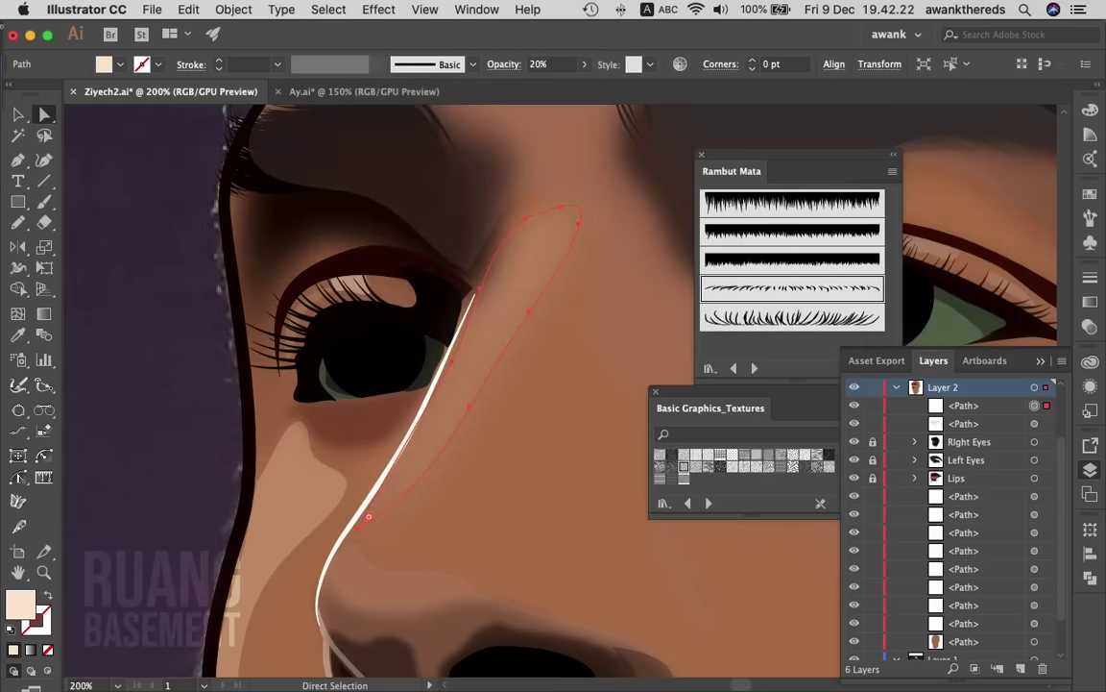
pyautogui.click(584, 63)
pyautogui.moveTo(529, 85); pyautogui.dragTo(542, 86)
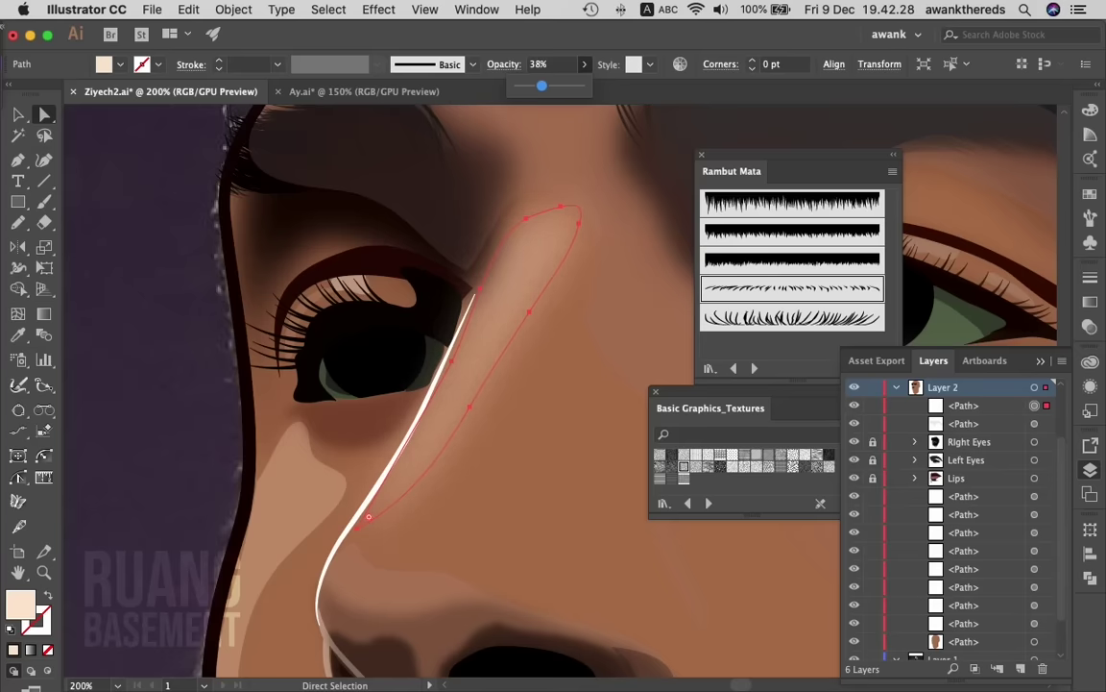
pyautogui.click(1035, 659)
# - Zoom in on the top of the head and lock the selected head outline path
pyautogui.press('z')
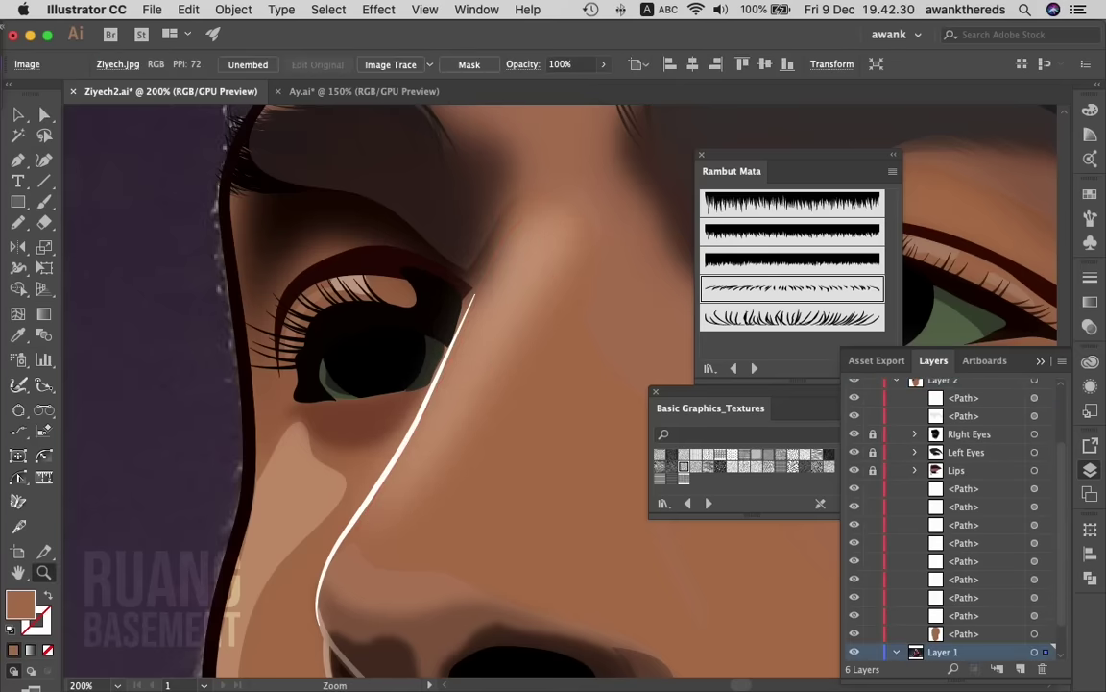
pyautogui.keyDown('alt'); pyautogui.click(942, 197); pyautogui.keyUp('alt')
pyautogui.keyDown('alt'); pyautogui.click(635, 446); pyautogui.keyUp('alt')
pyautogui.keyDown('alt'); pyautogui.click(635, 446); pyautogui.keyUp('alt')
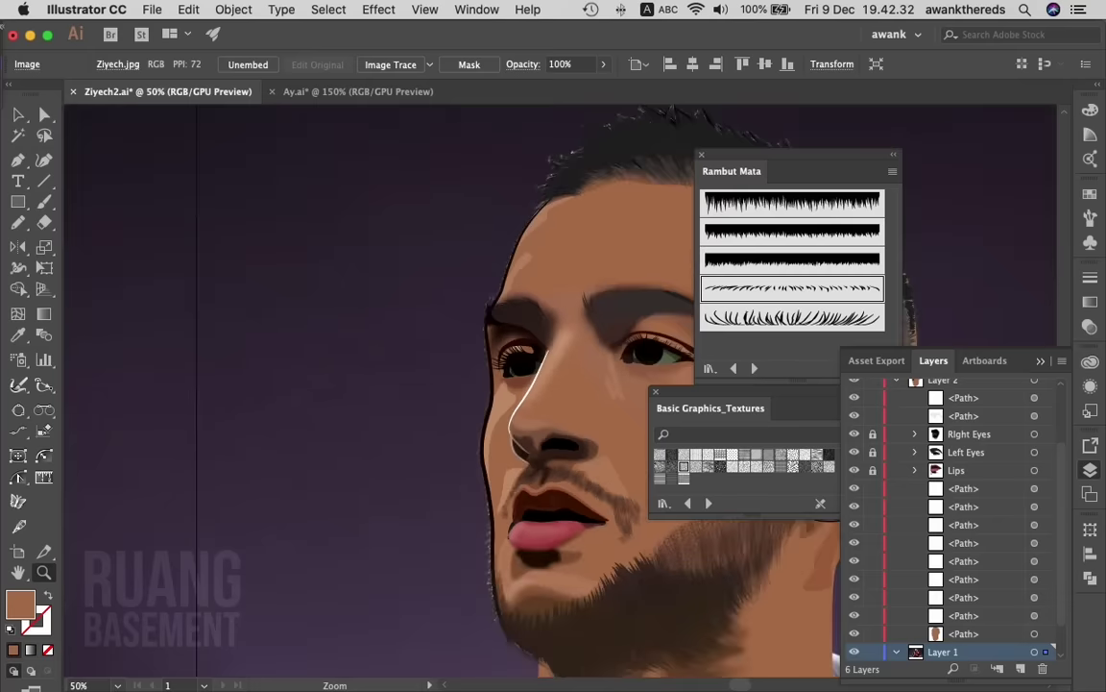
pyautogui.keyDown('alt'); pyautogui.click(635, 446); pyautogui.keyUp('alt')
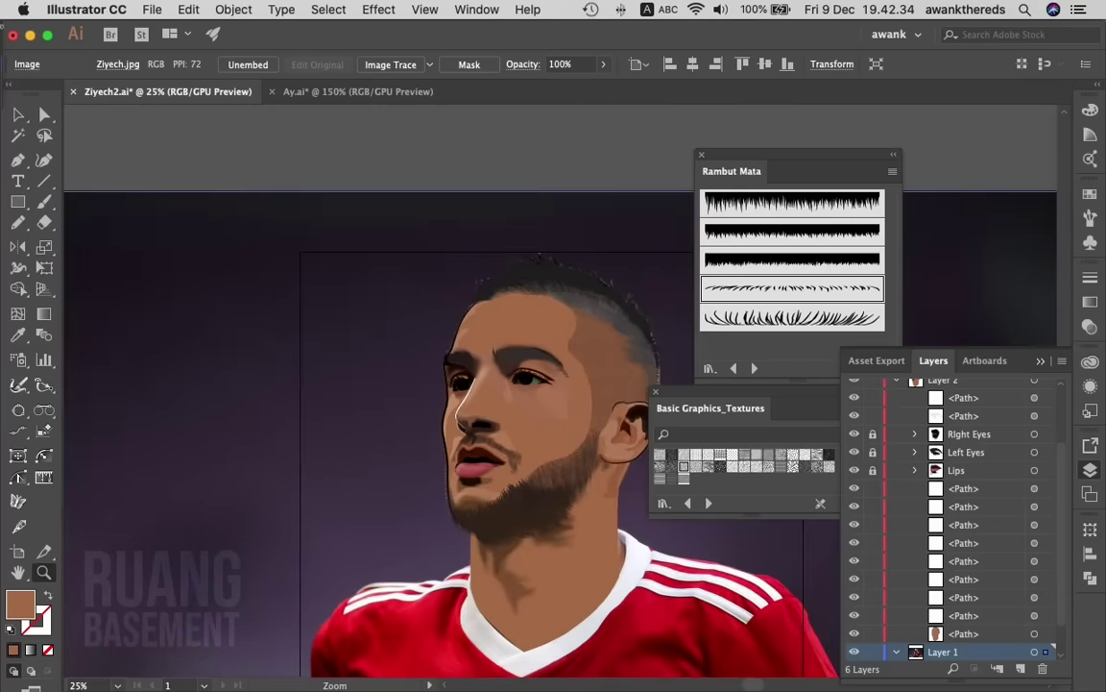
pyautogui.click(480, 288)
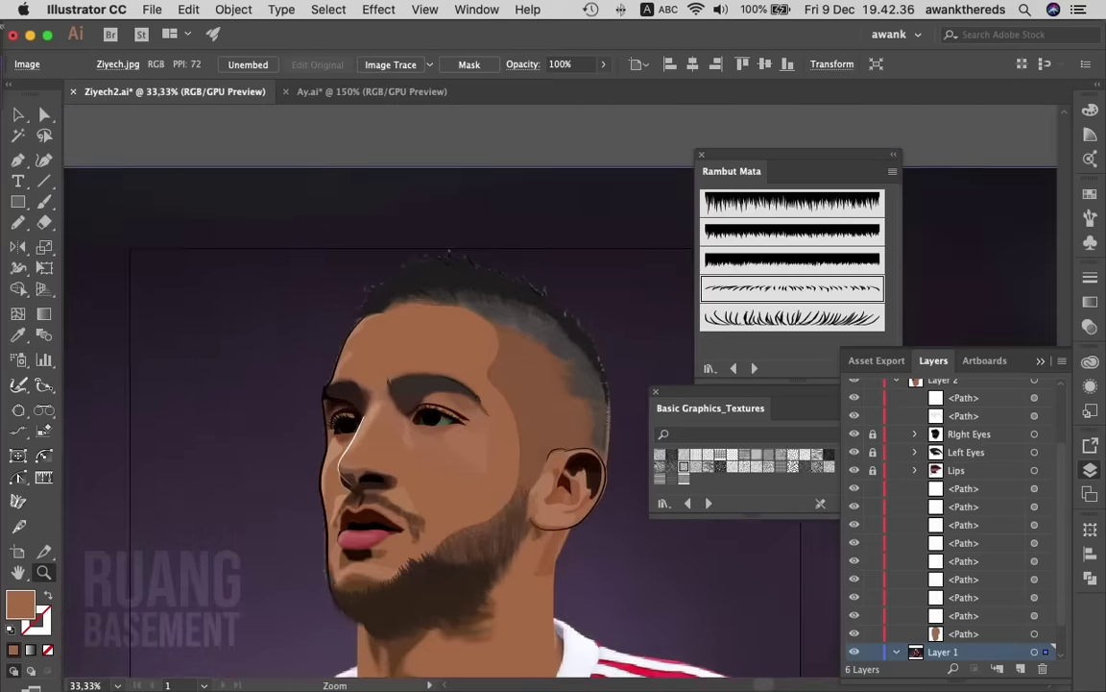
pyautogui.click(480, 289)
pyautogui.click(481, 288)
pyautogui.hscroll(5, 385, 385)
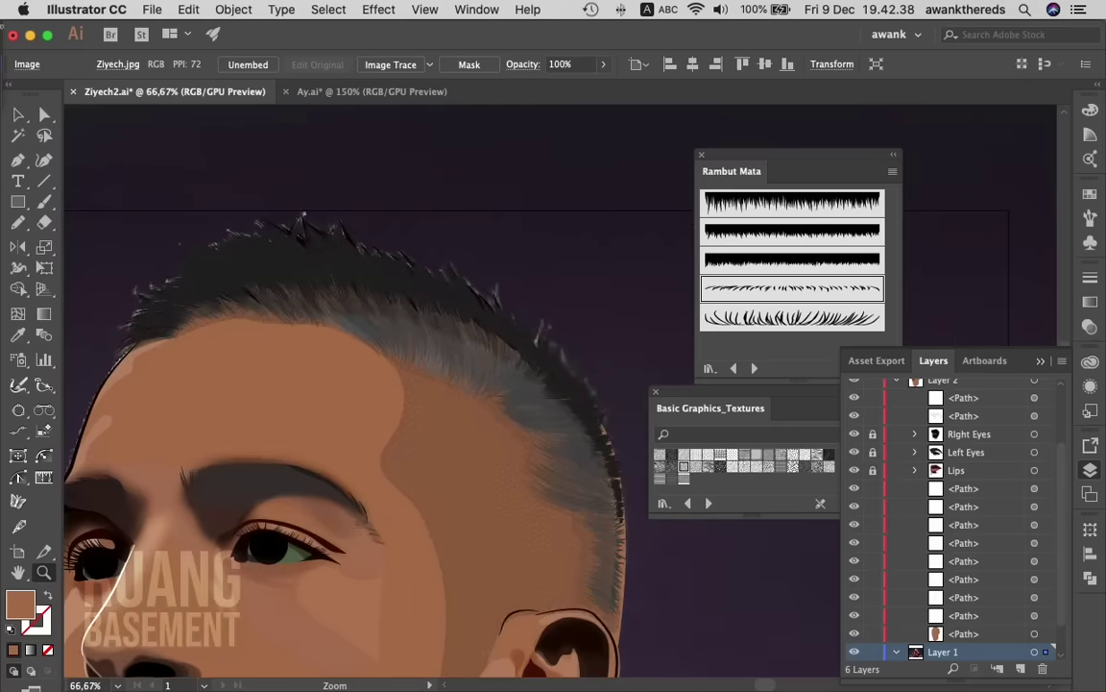
pyautogui.press('v')
pyautogui.click(635, 446)
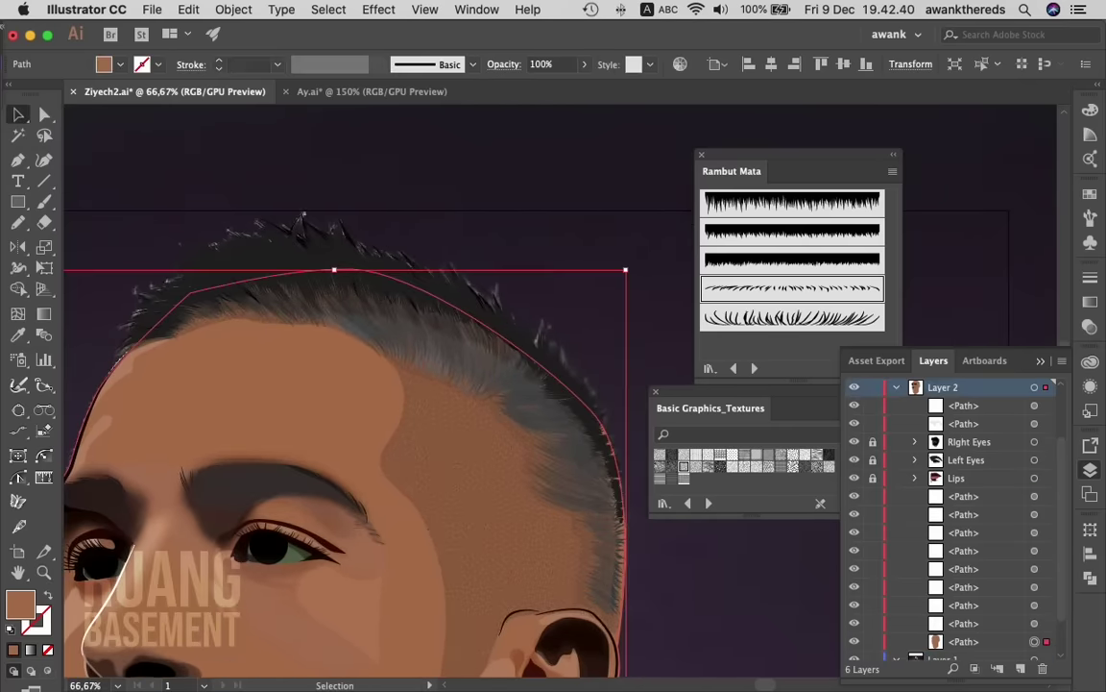
pyautogui.press('super+shift+a')
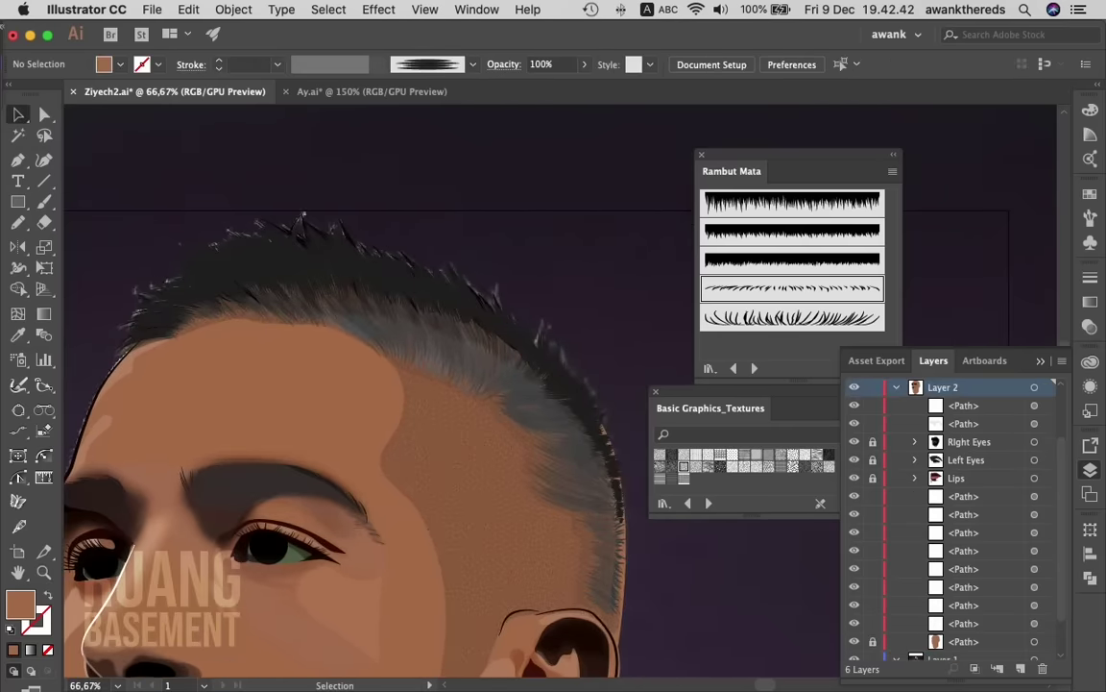
# - Lock the remaining face and head-outline paths in Layer 2, then unlock the other layers
pyautogui.click(635, 446)
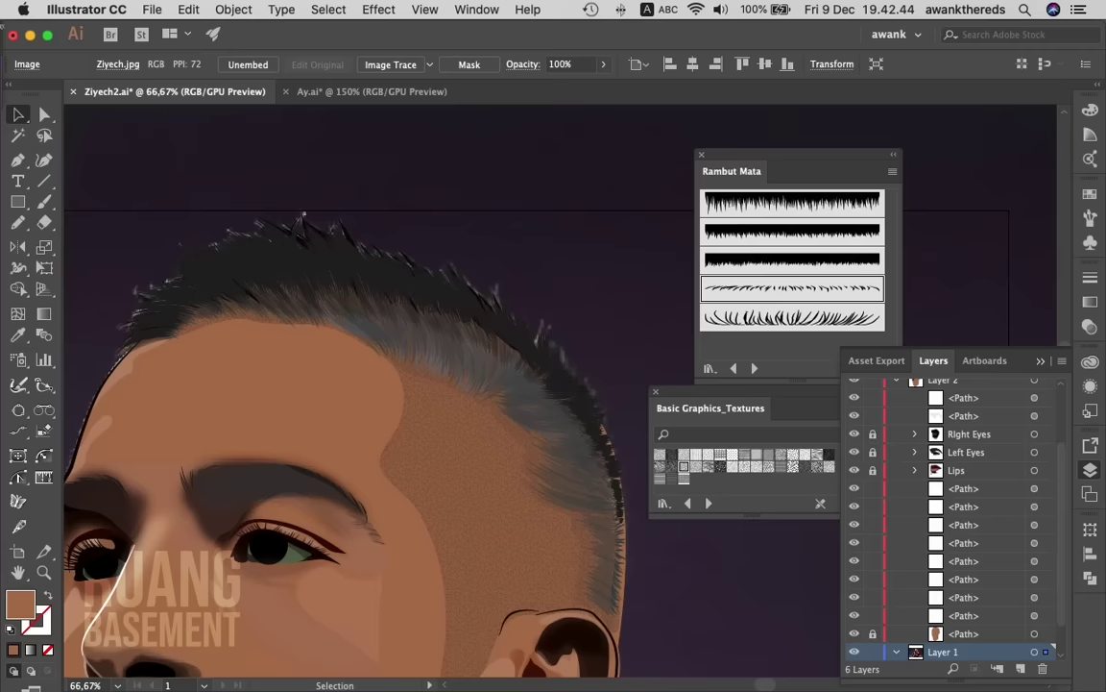
pyautogui.press('super+2')
pyautogui.click(635, 446)
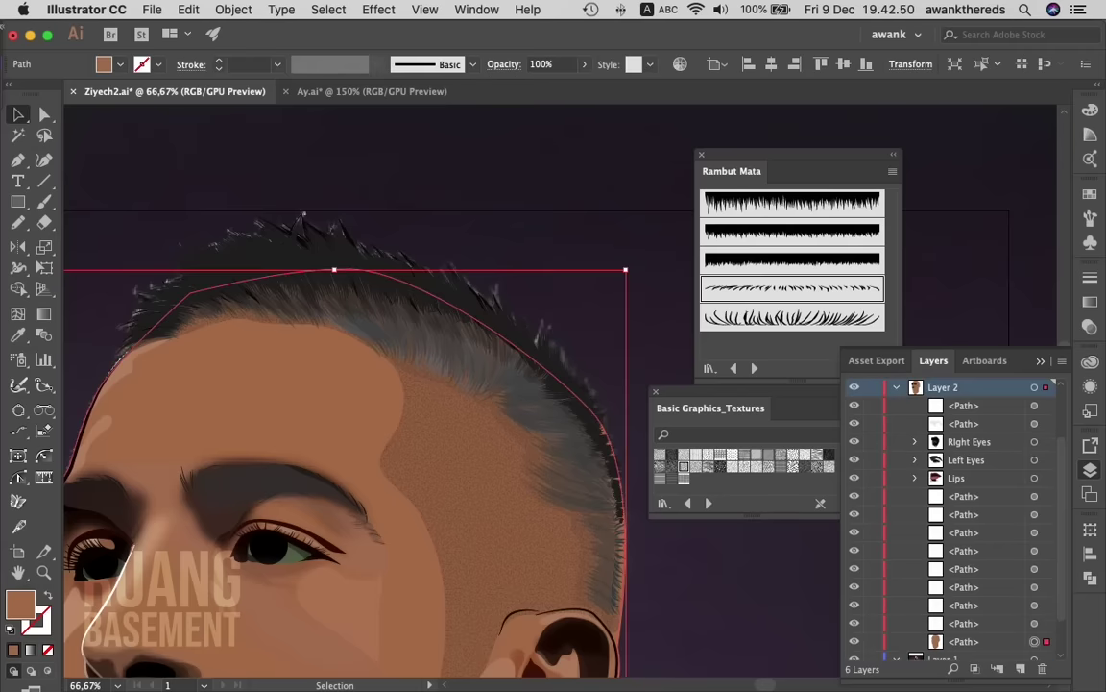
pyautogui.hotkey('ctrl', '2')
pyautogui.click(635, 445)
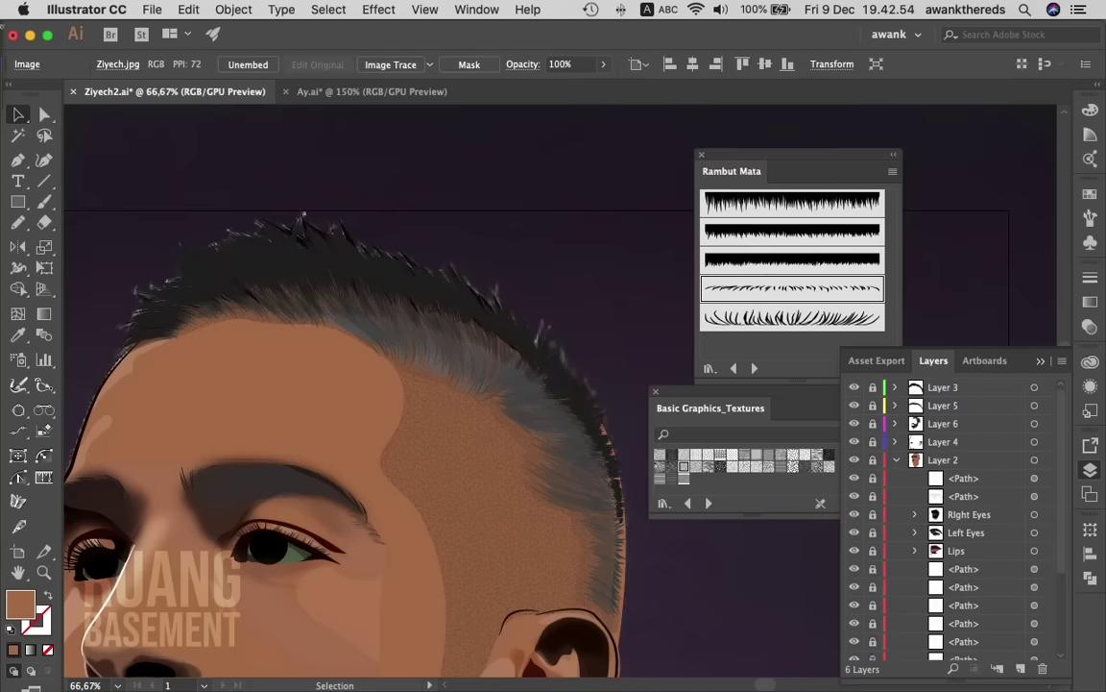
pyautogui.hotkey('ctrl', 'alt', '2')
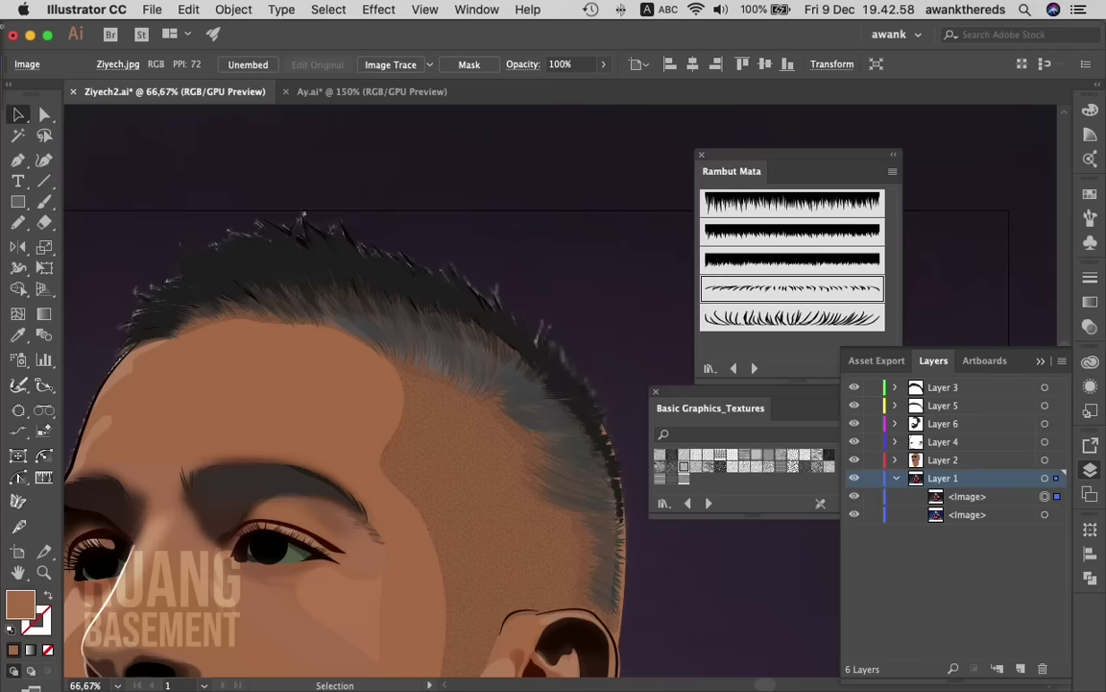
pyautogui.click(629, 445)
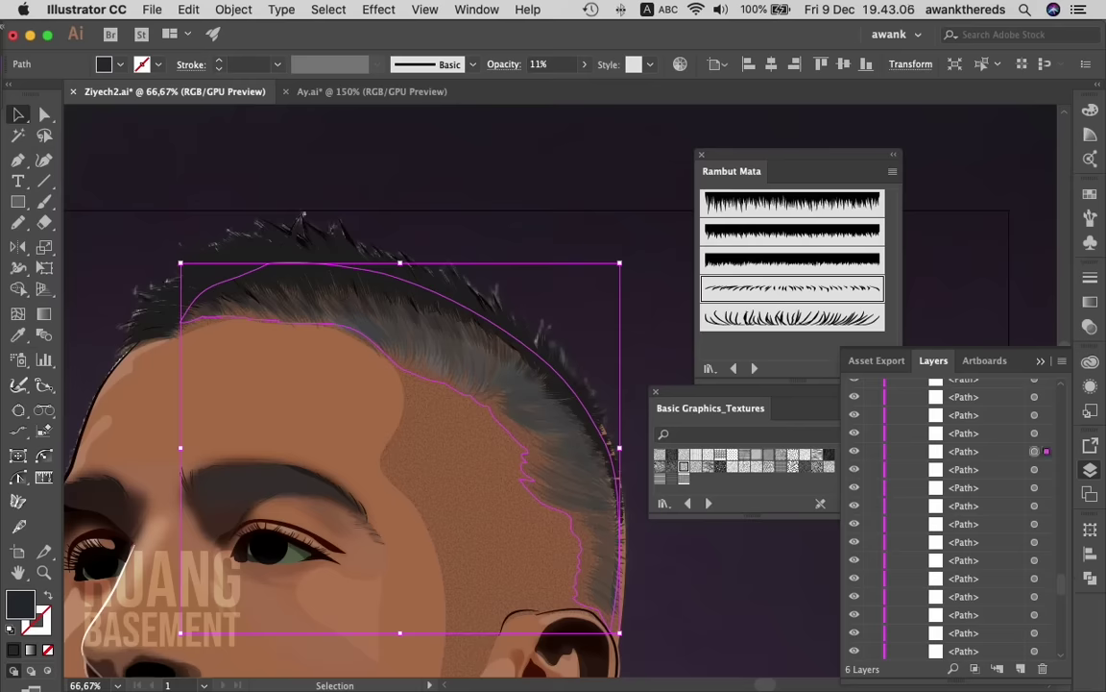
# - Lock the hairline shading shape and select all matching hair strands
pyautogui.hotkey('ctrl', '2')
pyautogui.hotkey('ctrl', 'f')
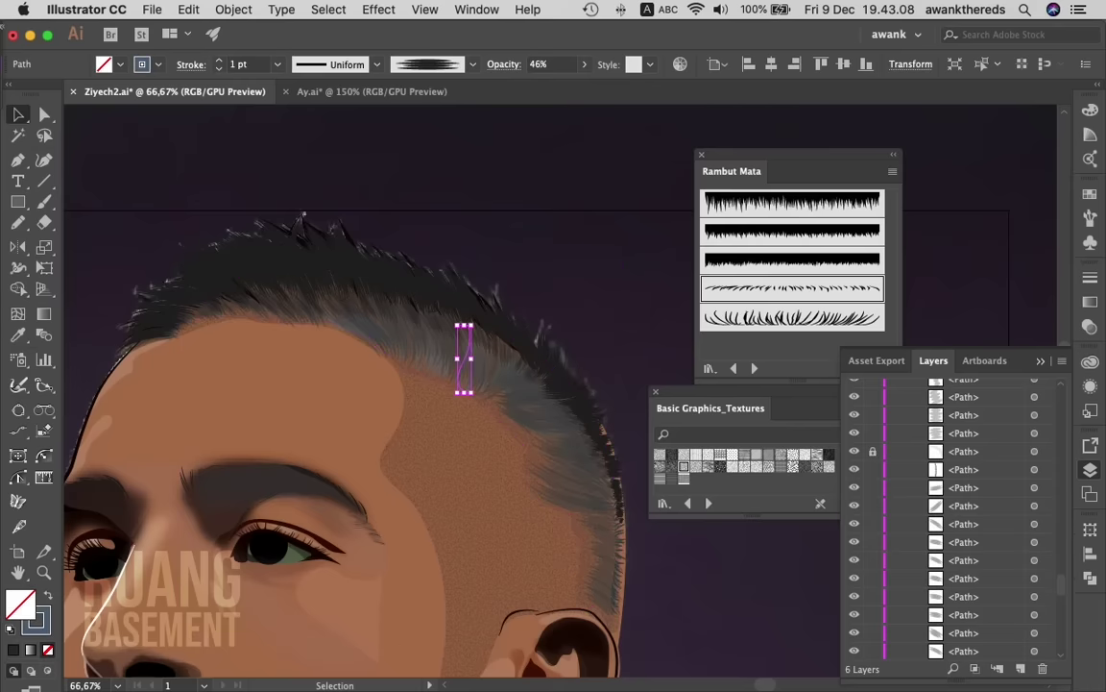
pyautogui.hotkey('ctrl', 'f')
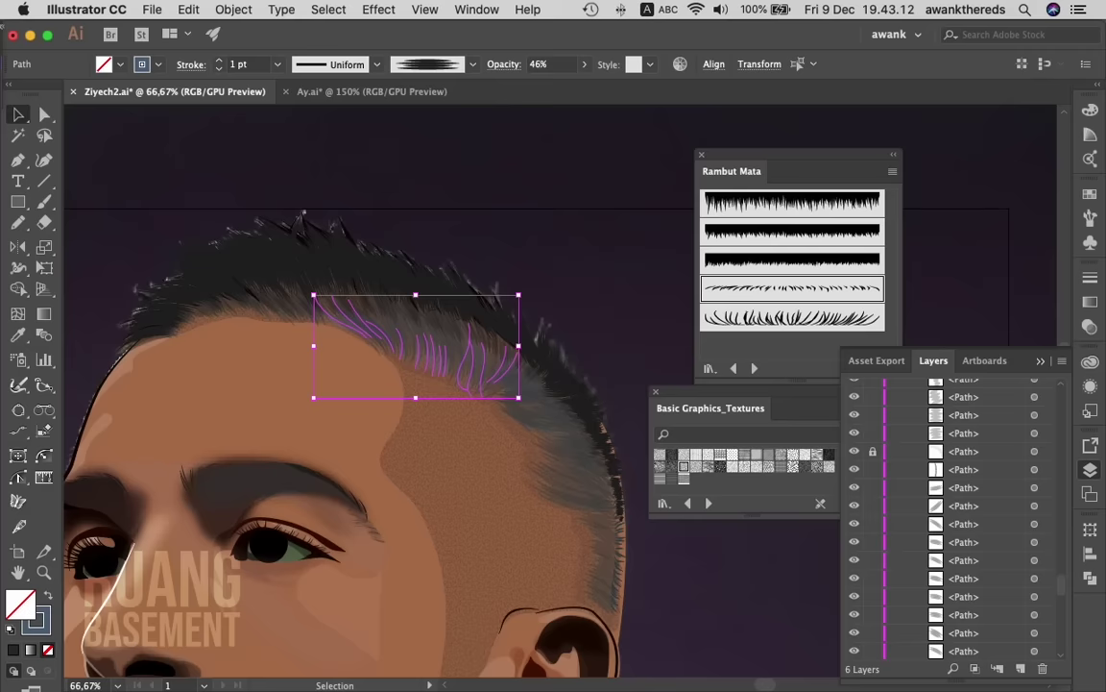
pyautogui.press('F6')
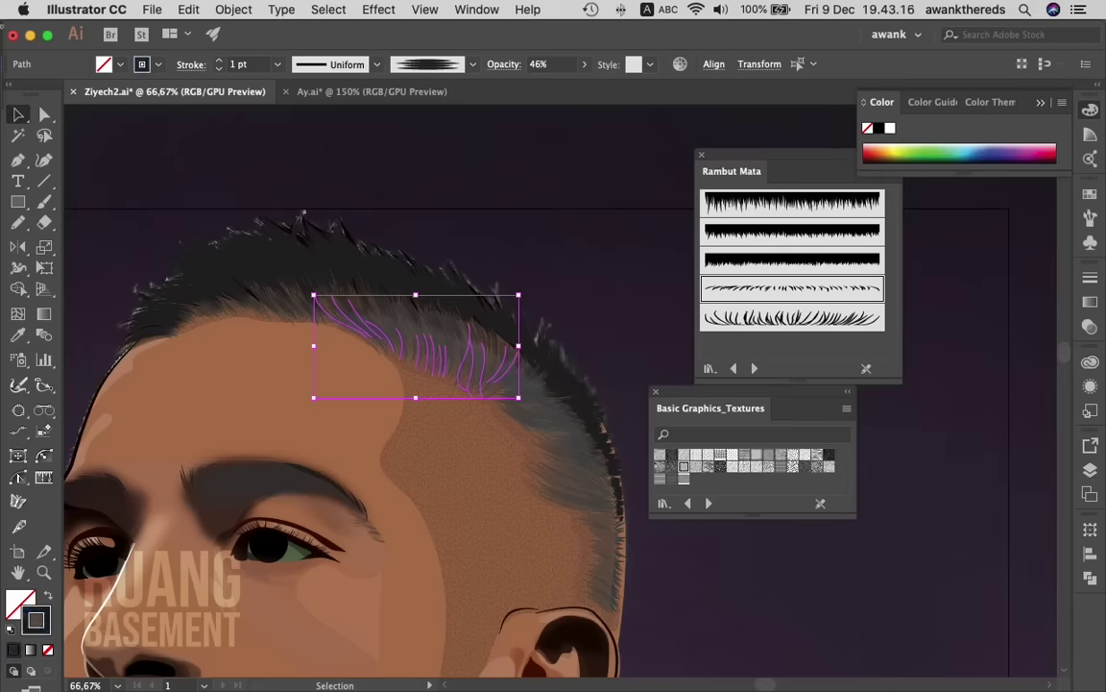
# - Recolour all the short hair strokes to a near-black navy
pyautogui.click(635, 446)
pyautogui.click(521, 391)
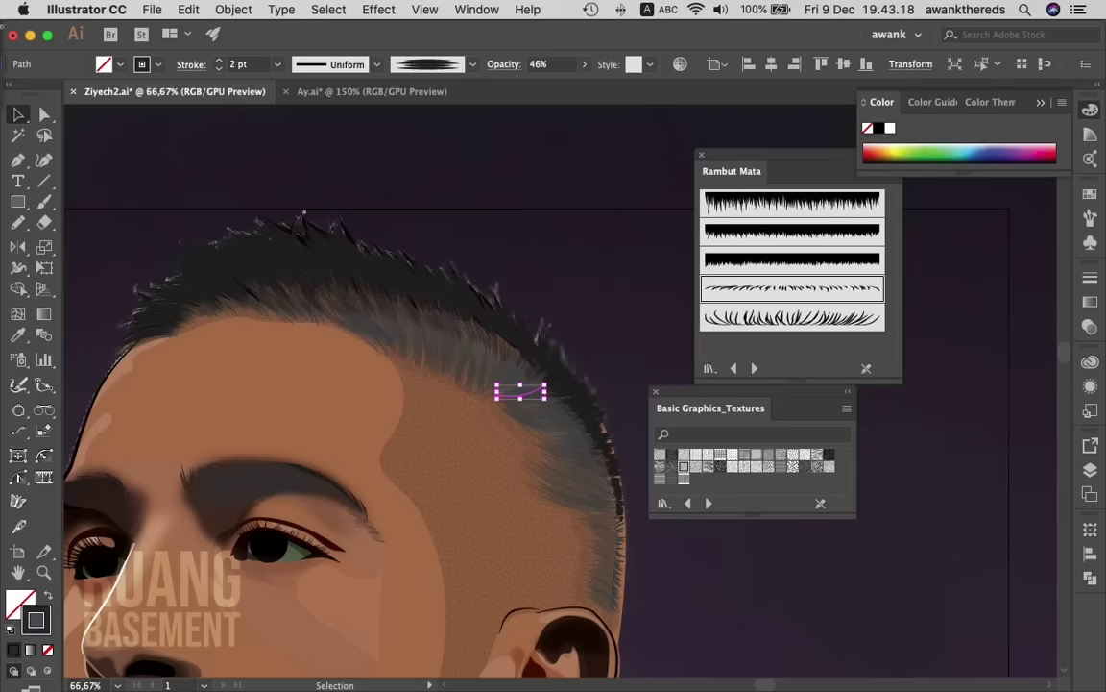
pyautogui.click(878, 59)
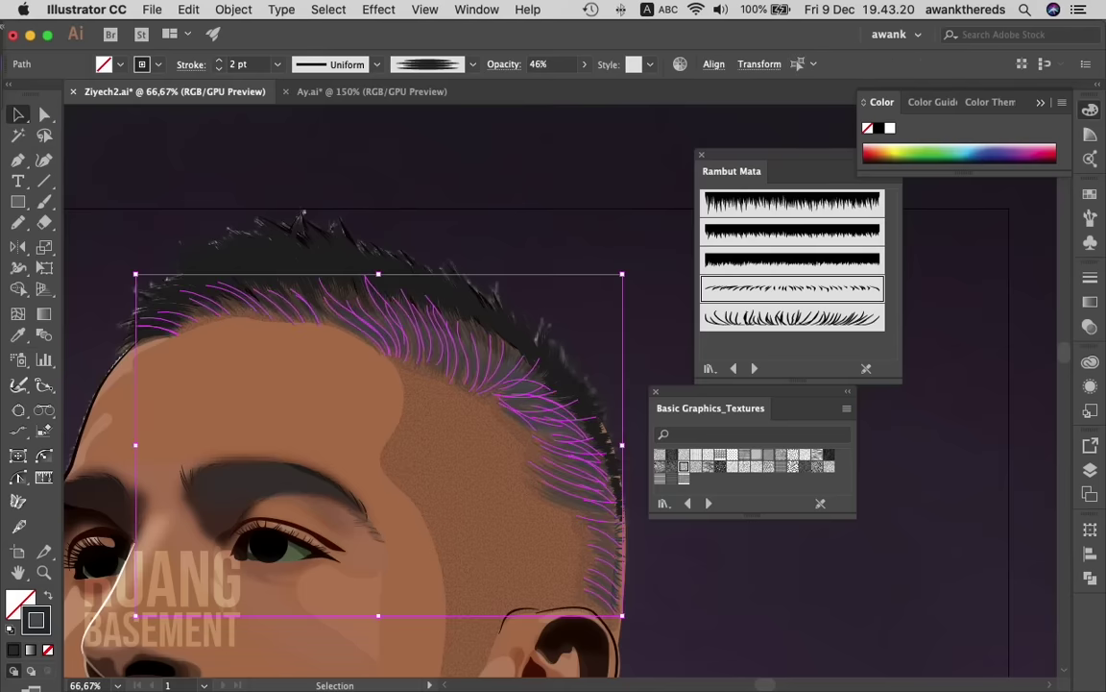
pyautogui.doubleClick(35, 619)
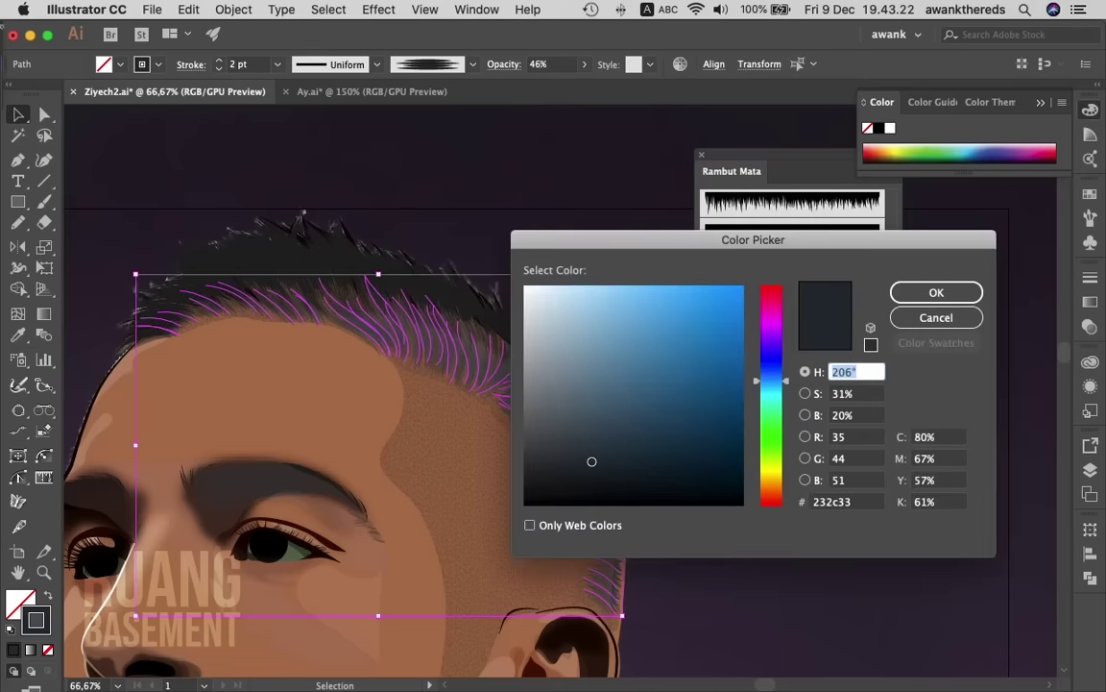
pyautogui.moveTo(700, 479); pyautogui.dragTo(710, 496)
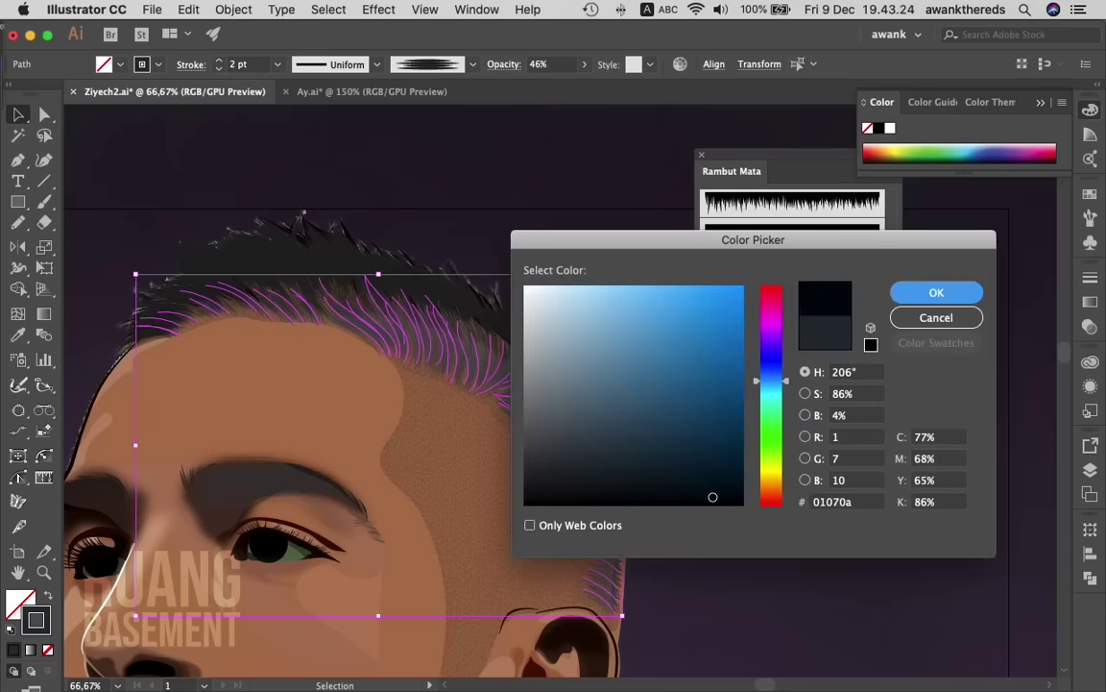
pyautogui.click(937, 292)
pyautogui.click(384, 432)
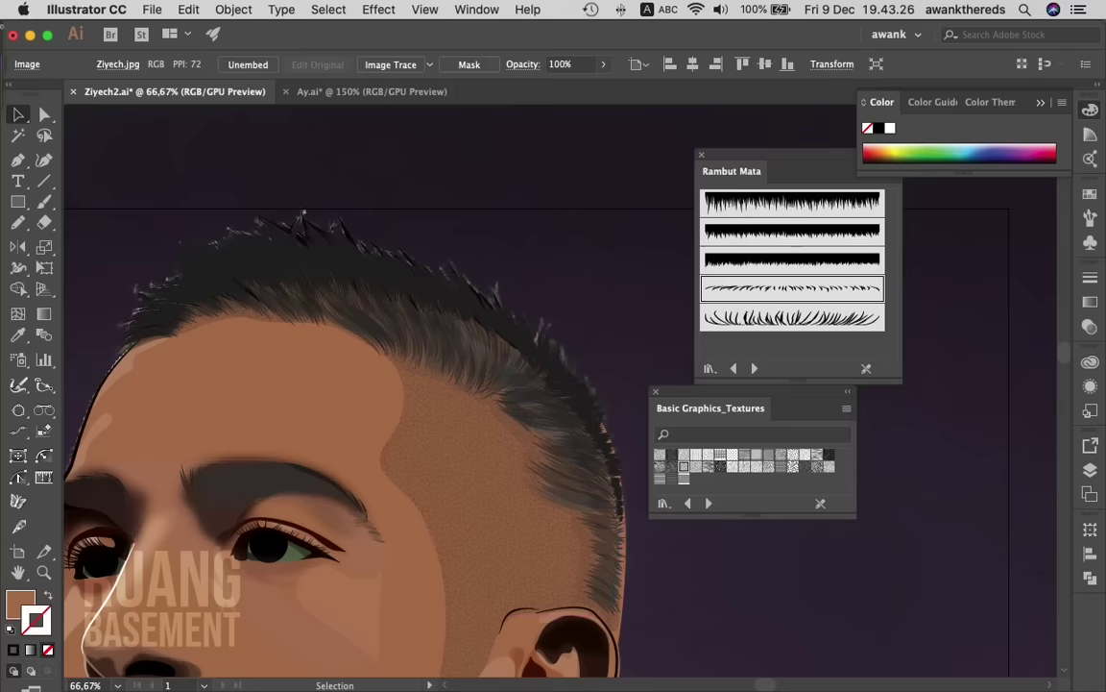
# - Select the small and 1 pt hair strokes near the temple, then deselect them
pyautogui.click(501, 382)
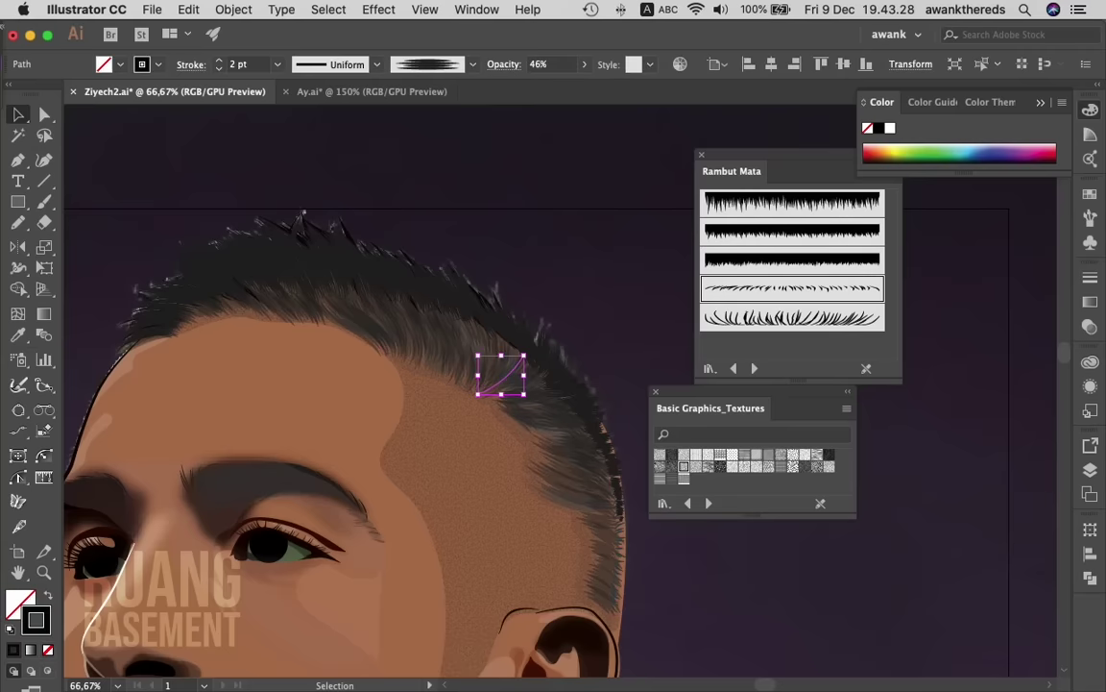
pyautogui.click(468, 338)
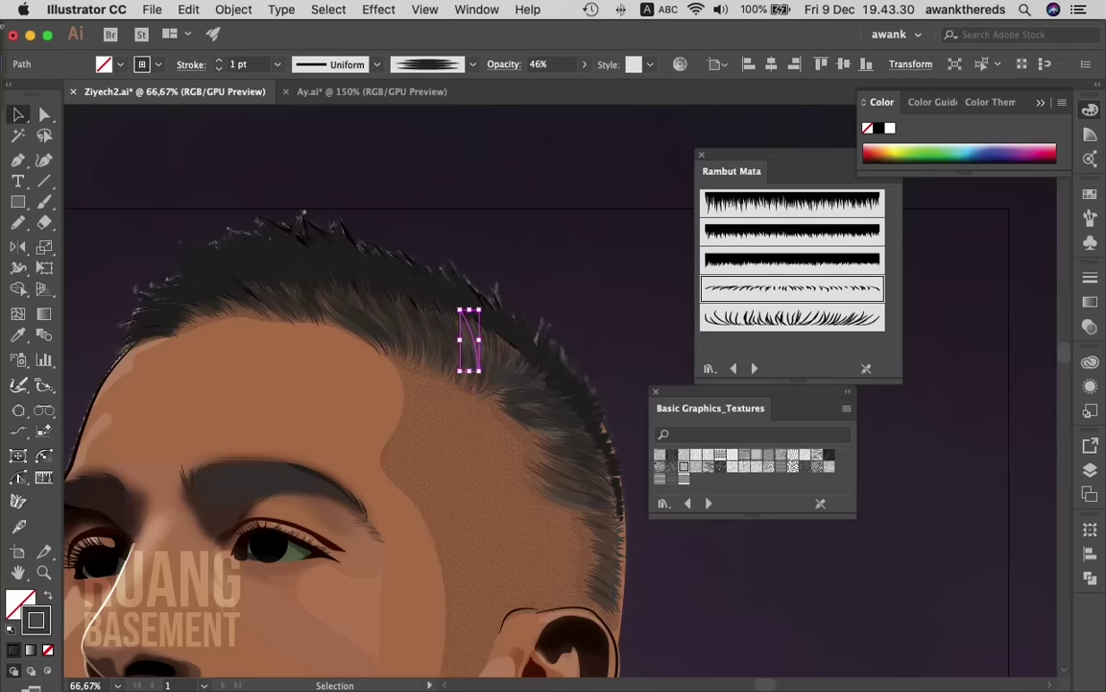
pyautogui.moveTo(635, 446); pyautogui.dragTo(403, 278)
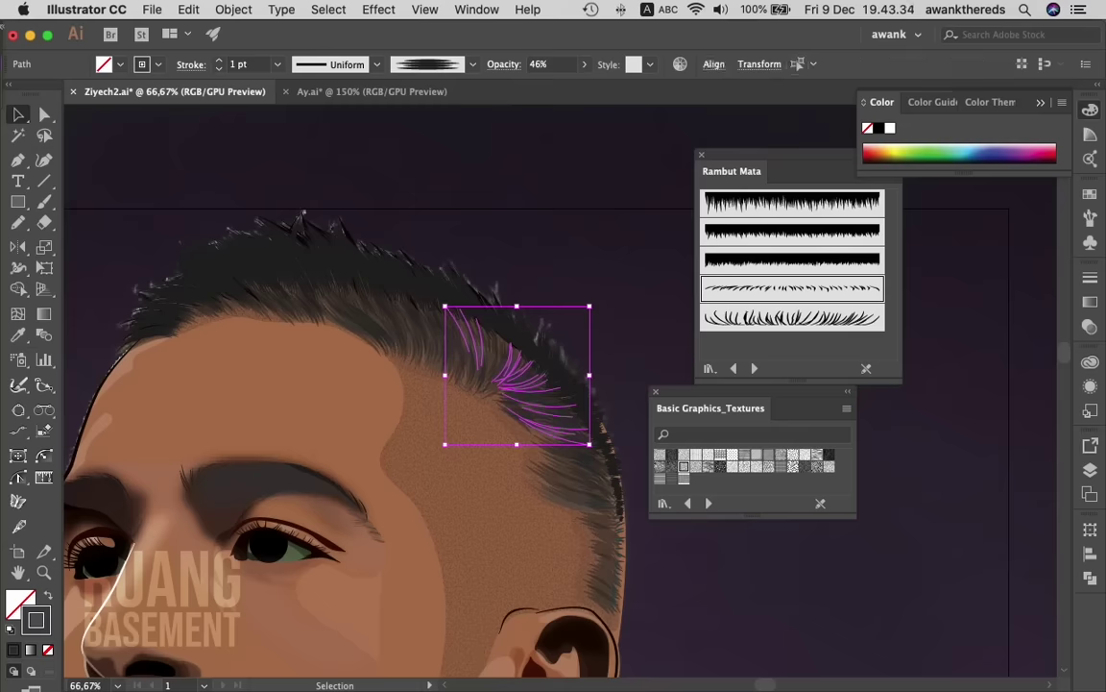
pyautogui.click(403, 279)
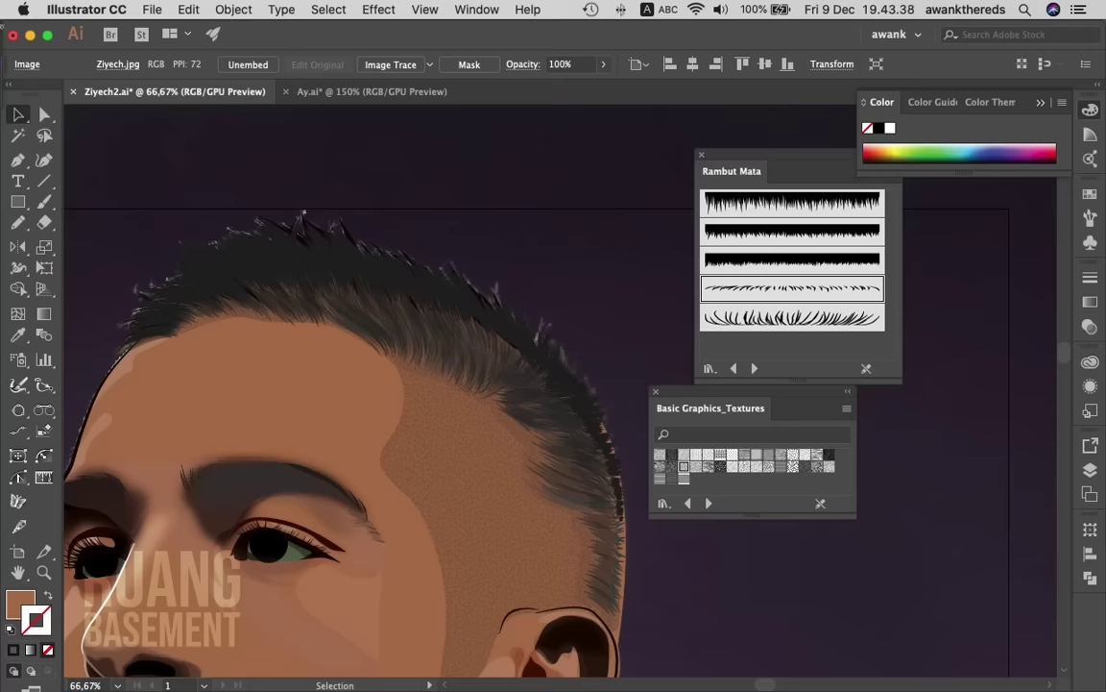
# - Zoom to 300% on the forehead's left edge and show the Layers panel
pyautogui.press('z')
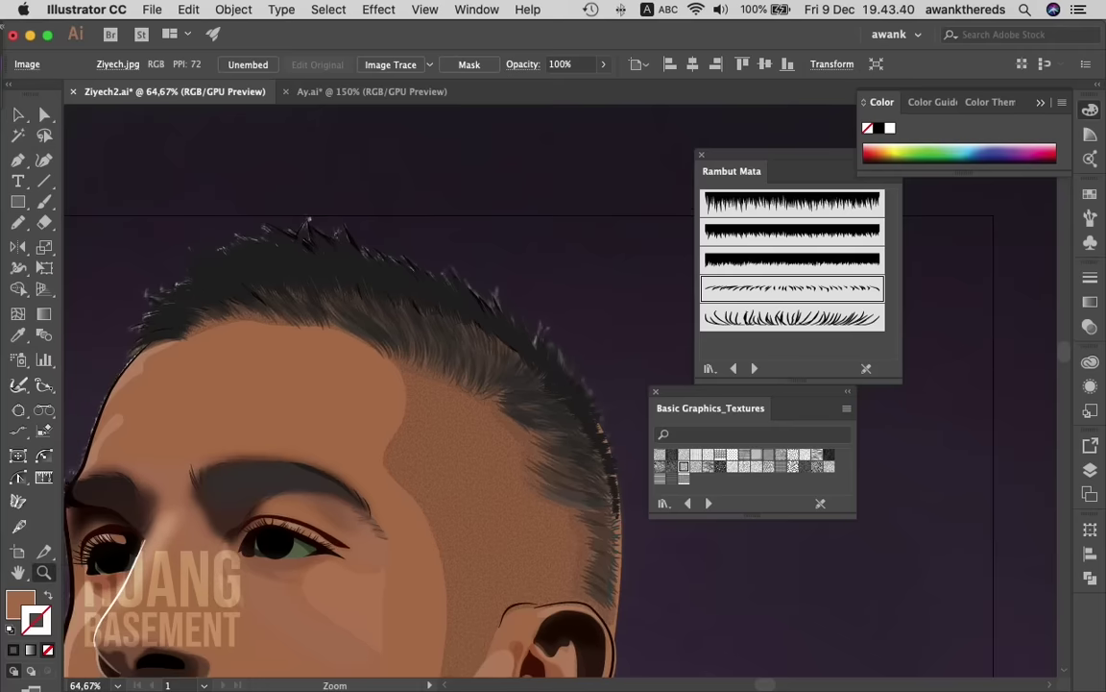
pyautogui.hscroll(-5, 384, 432)
pyautogui.press('v')
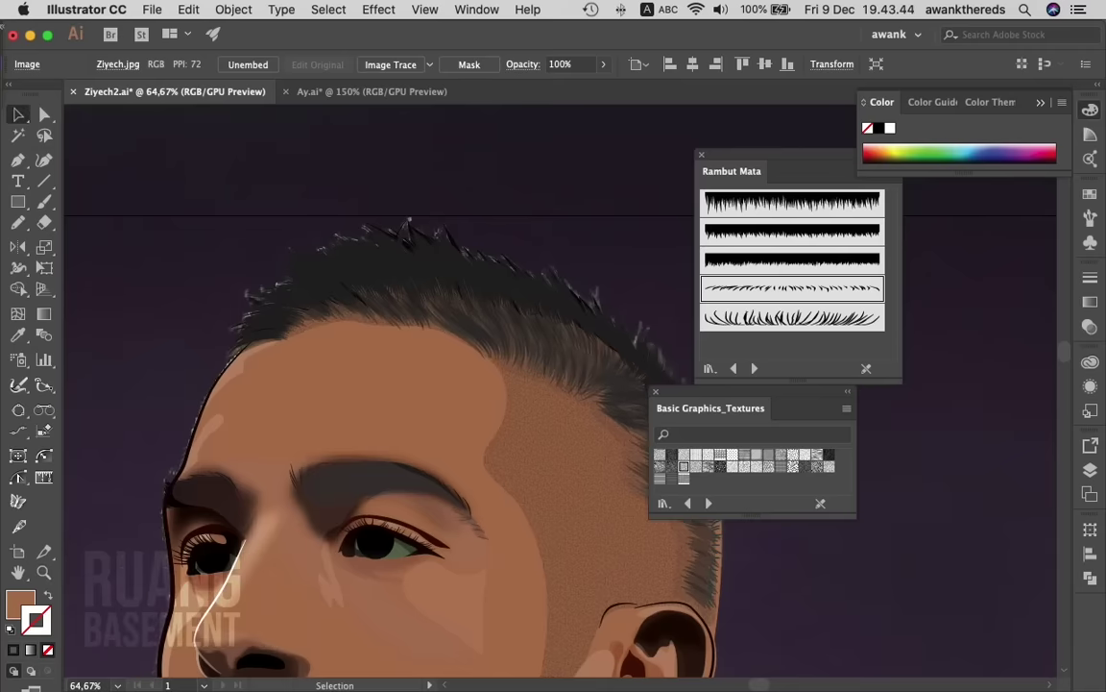
pyautogui.press('z')
pyautogui.click(205, 466)
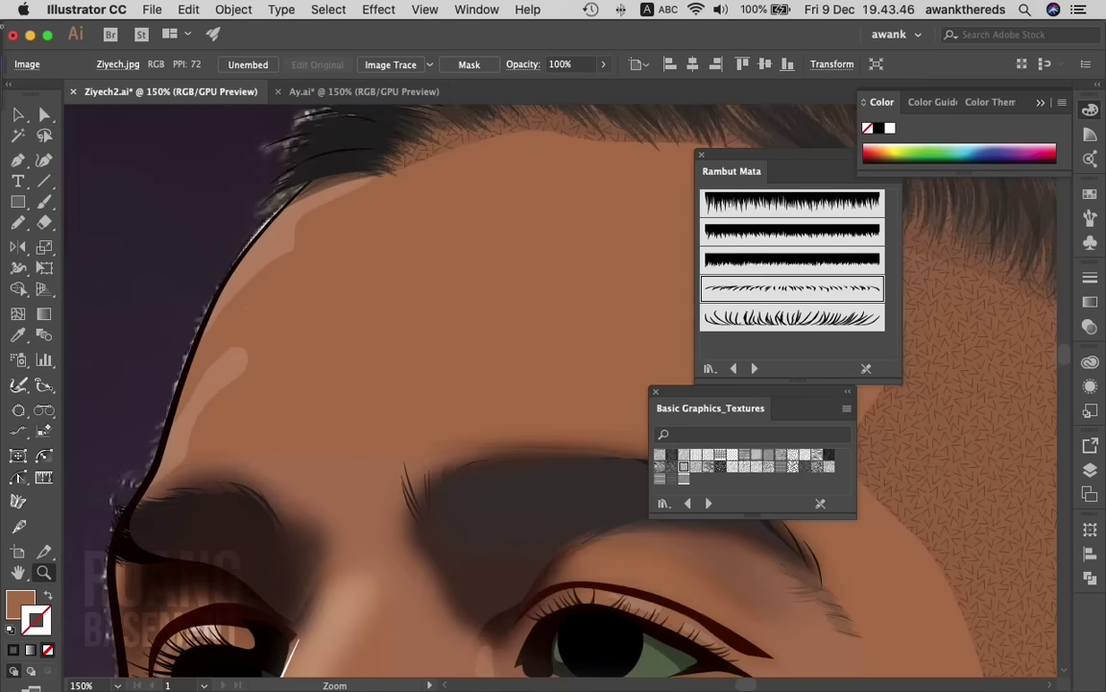
pyautogui.click(57, 245)
pyautogui.click(58, 245)
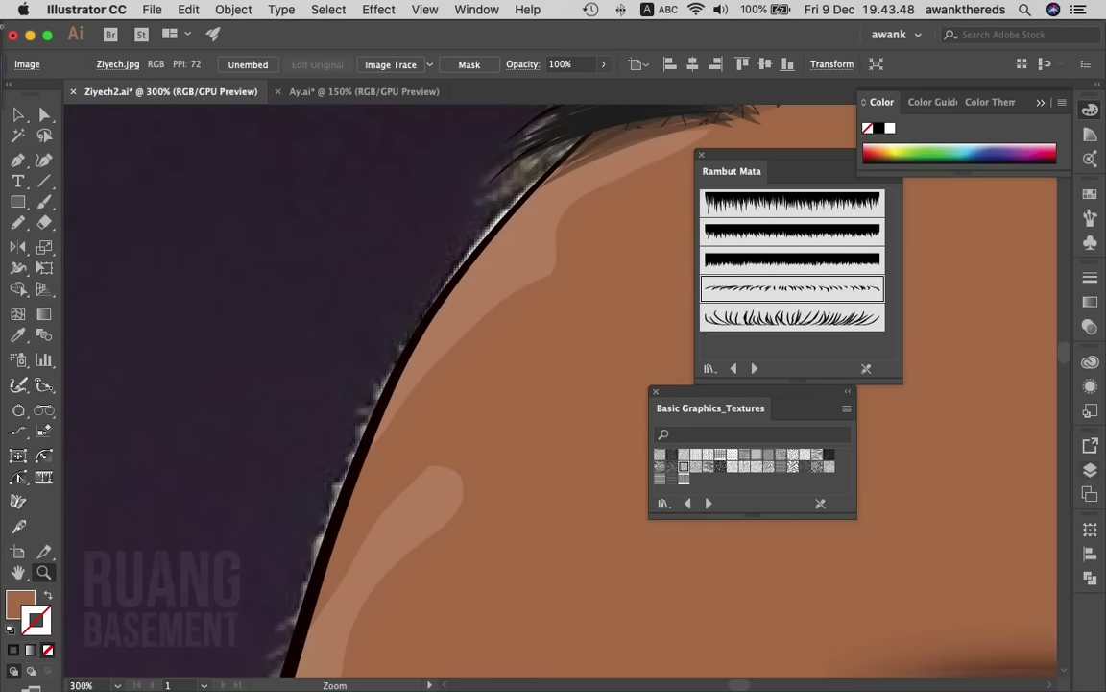
pyautogui.press('F7')
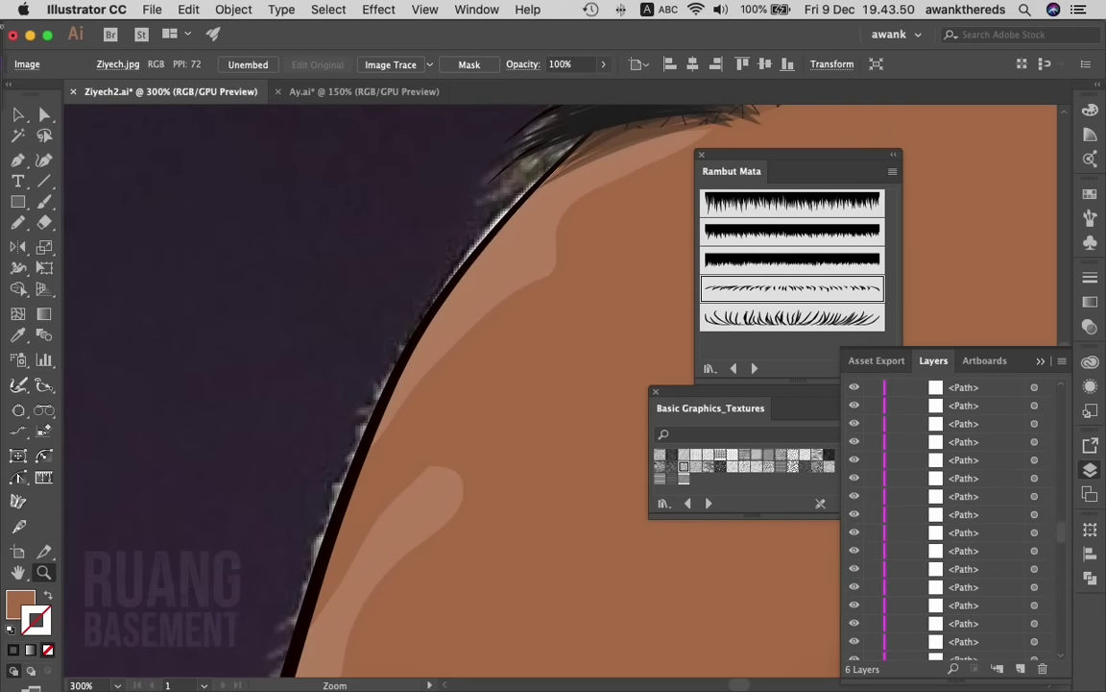
# - Unlock all artwork and lock Layer 1 holding the reference images
pyautogui.scroll(-10, 951, 519)
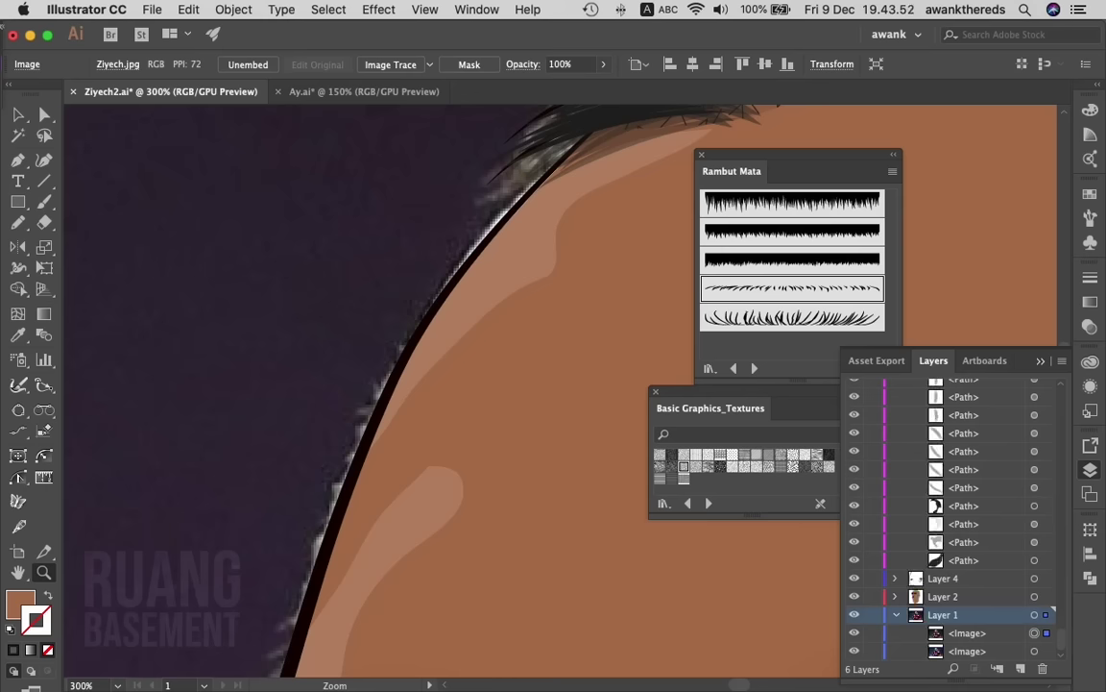
pyautogui.click(233, 9)
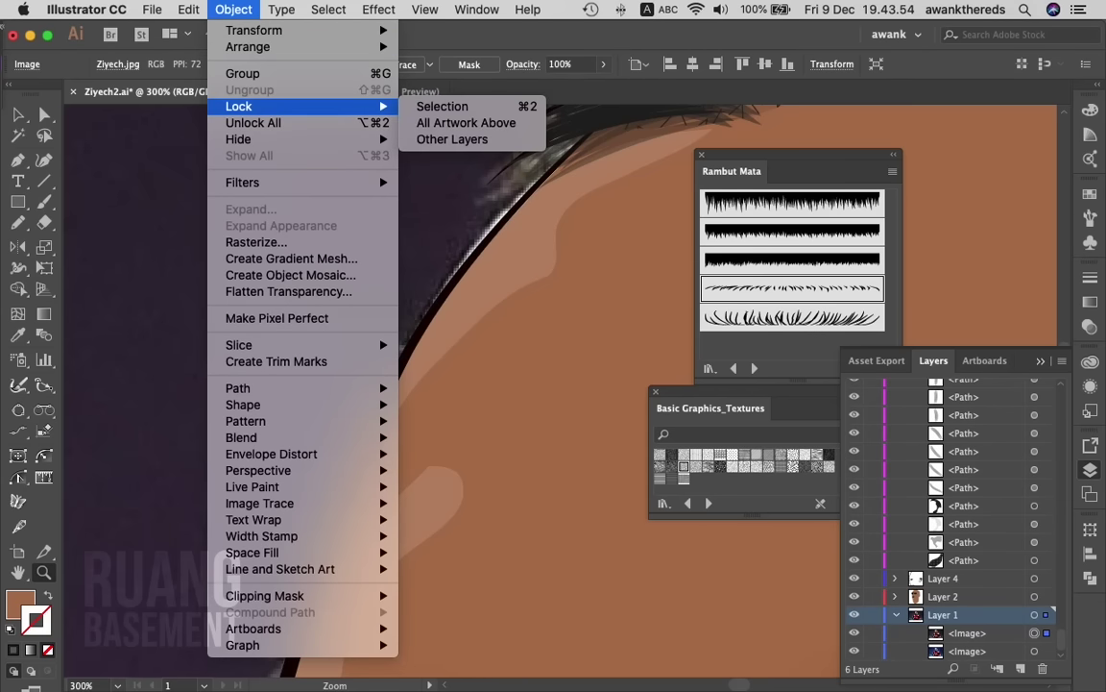
pyautogui.click(253, 122)
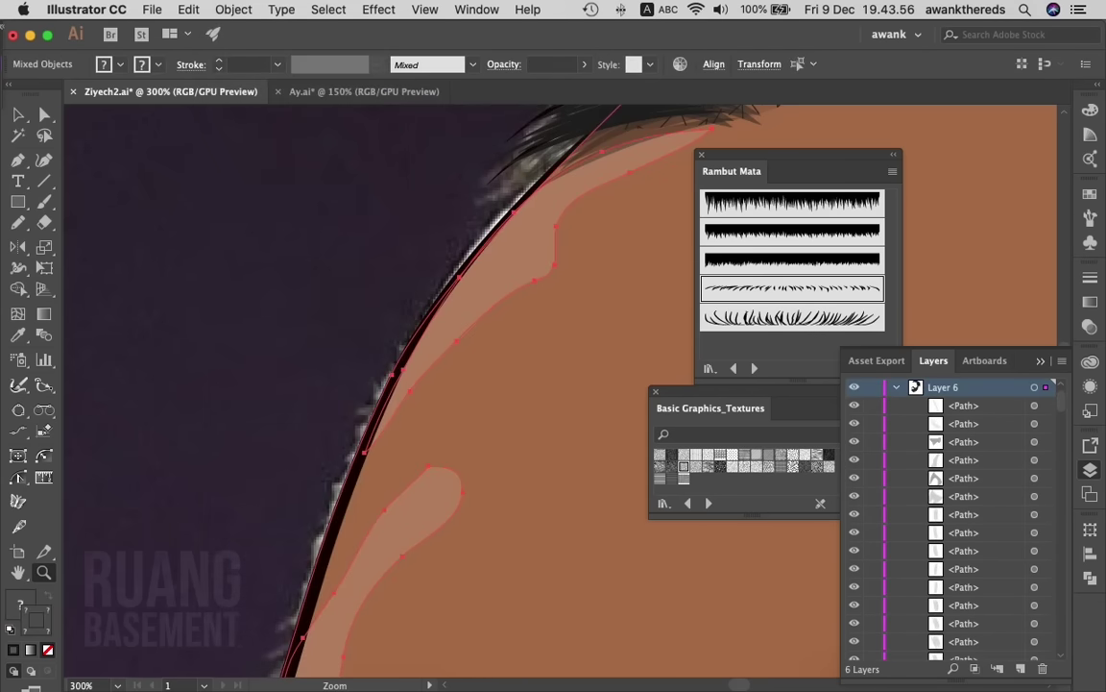
pyautogui.click(897, 387)
pyautogui.click(872, 477)
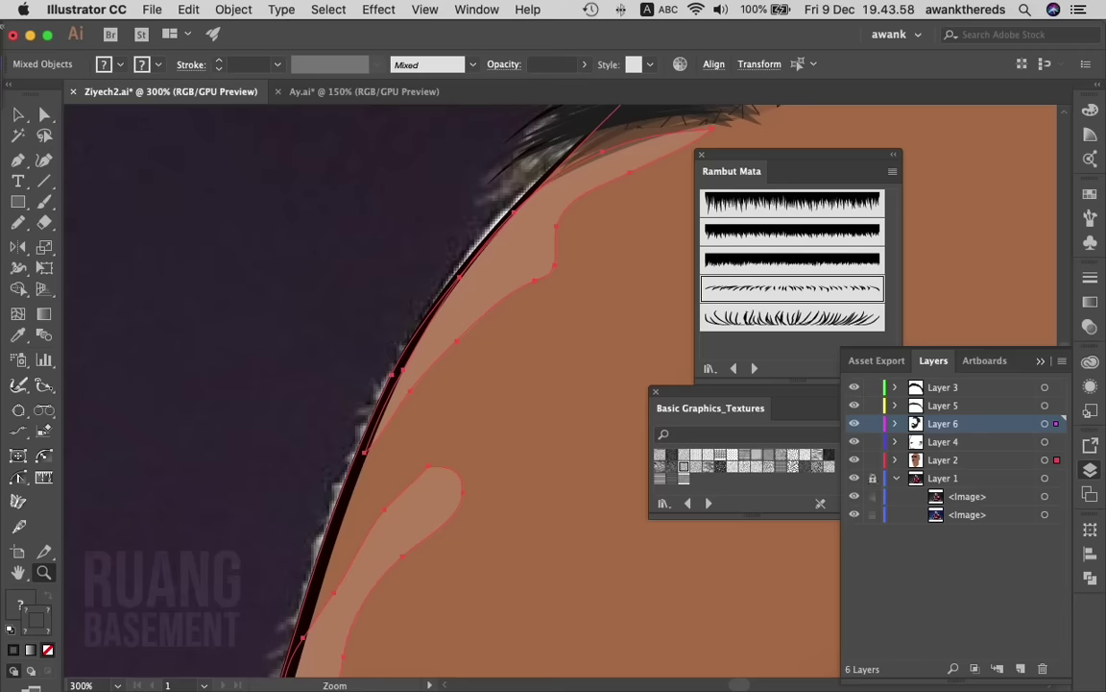
# - Redraw the lower-left edge of the light highlight above the brow with the Pencil
pyautogui.press('a')
pyautogui.hotkey('ctrl', 'shift', 'a')
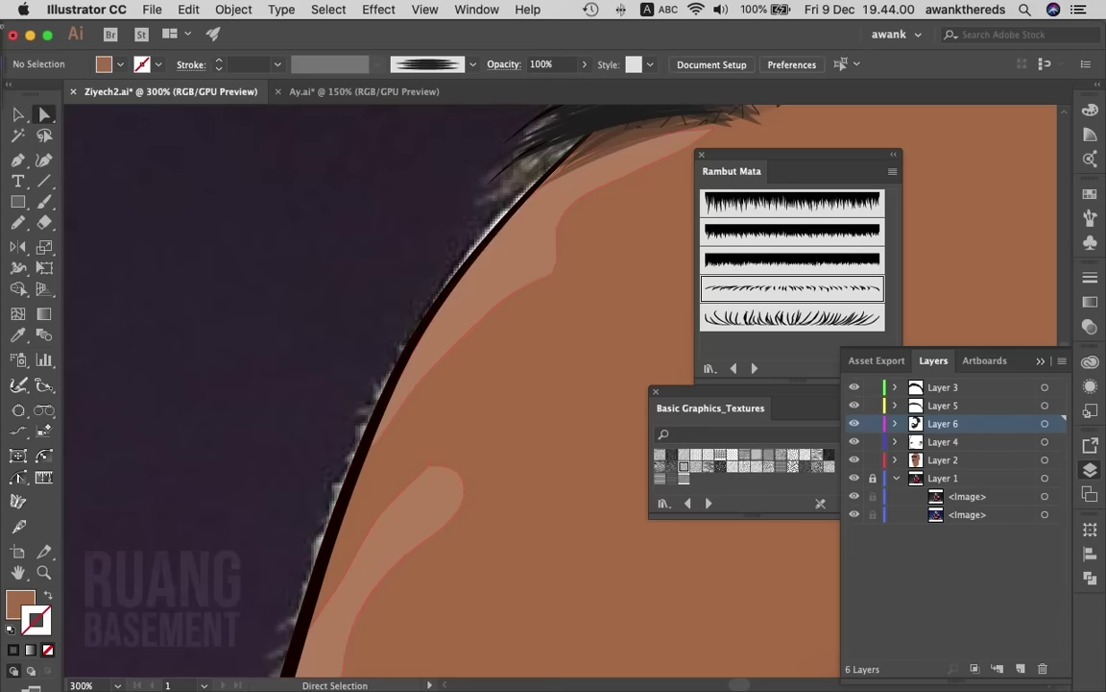
pyautogui.click(435, 480)
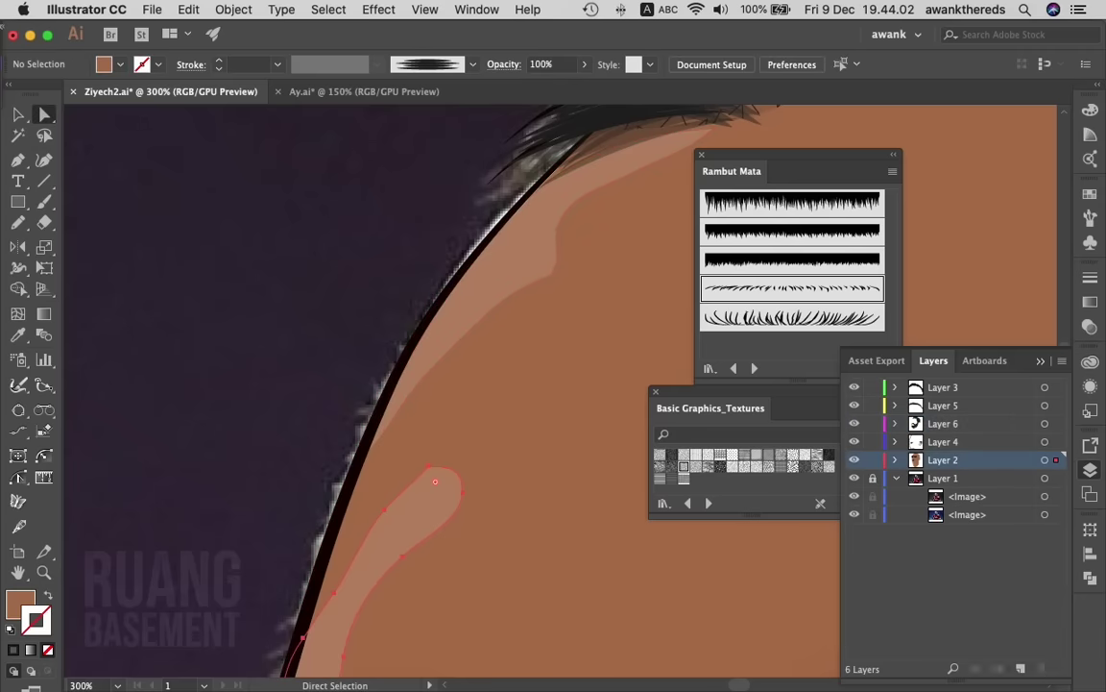
pyautogui.scroll(-5, 413, 384)
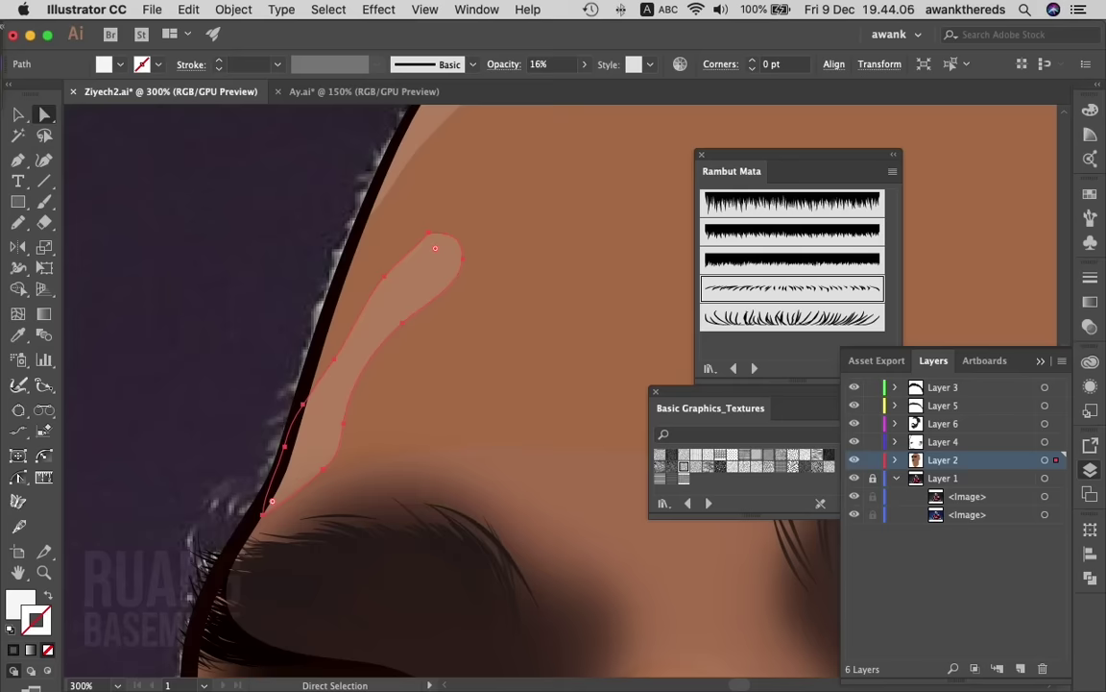
pyautogui.press('n')
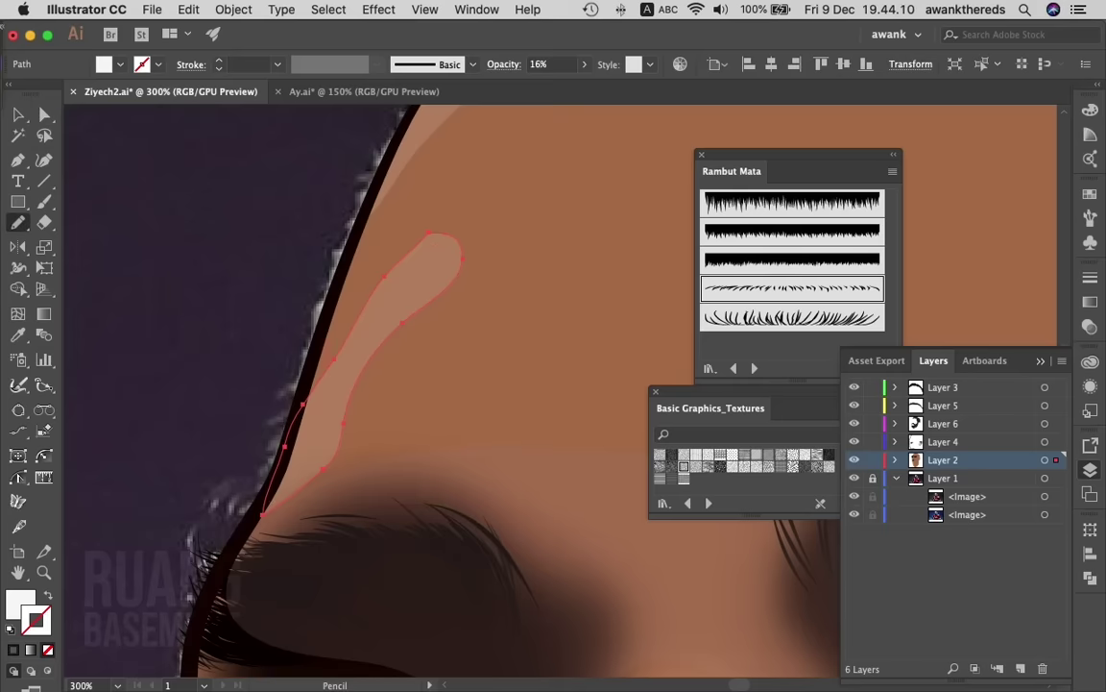
pyautogui.moveTo(270, 372); pyautogui.dragTo(240, 459)
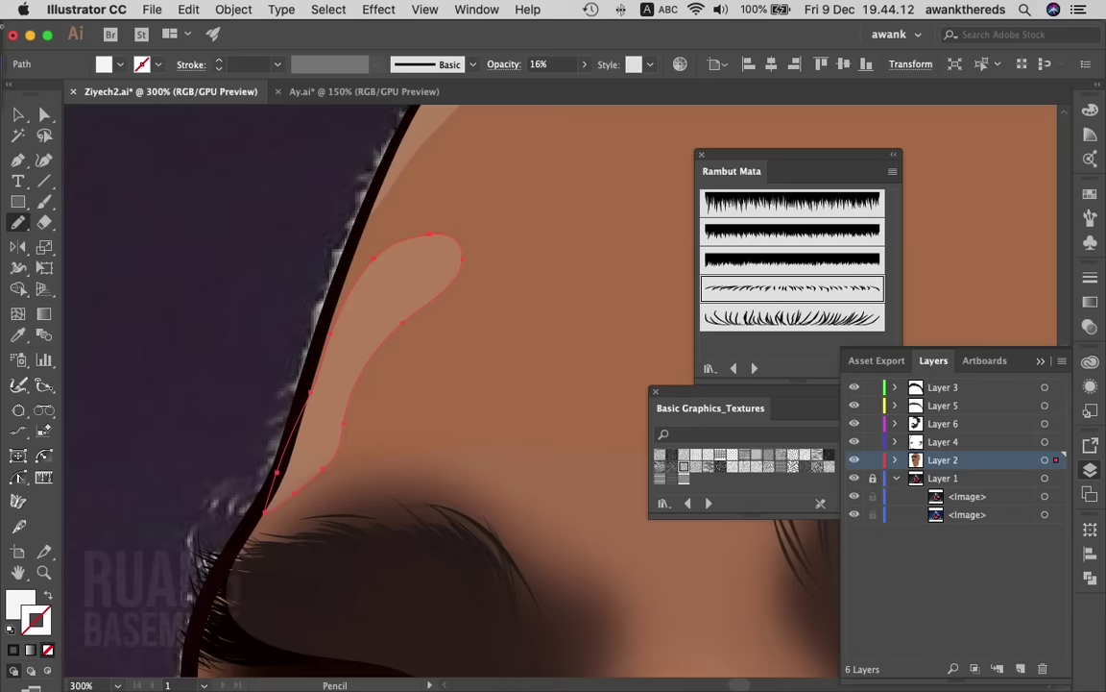
pyautogui.press('a')
pyautogui.click(289, 430)
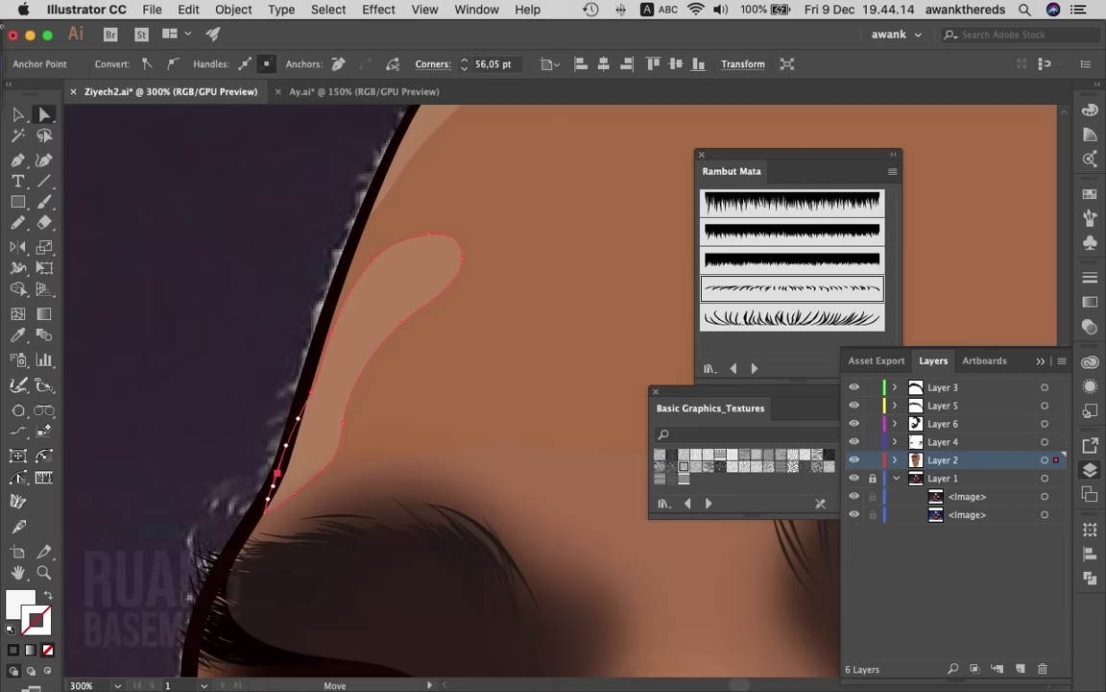
pyautogui.keyDown('shift'); pyautogui.click(365, 317); pyautogui.keyUp('shift')
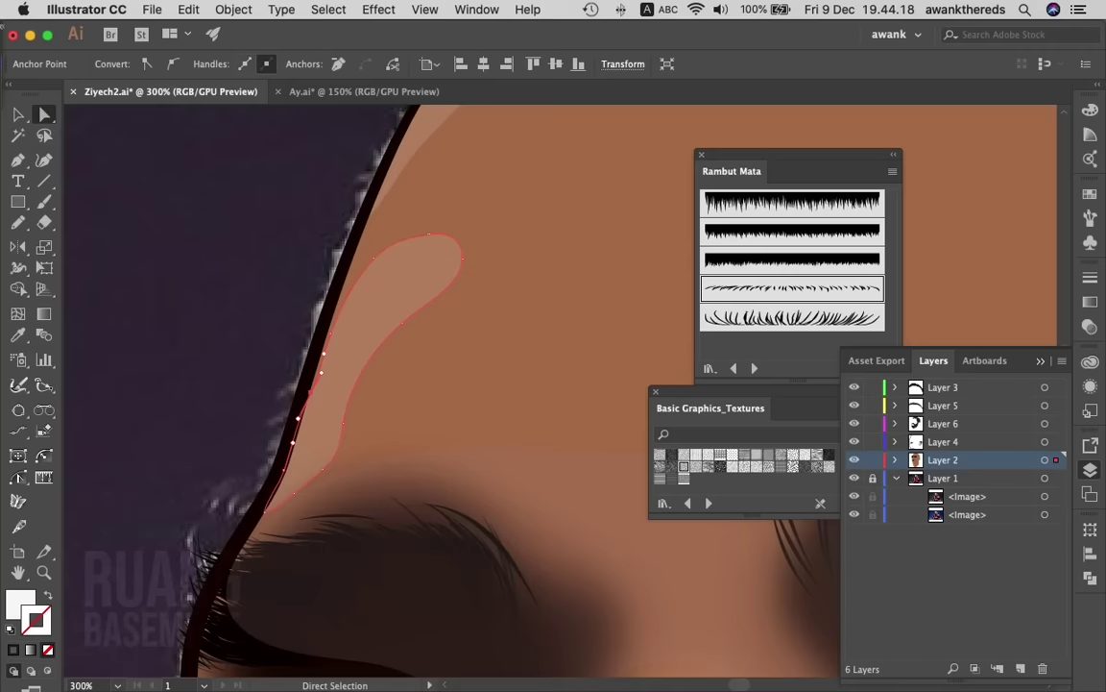
# - Soften the highlight with a 4,9 px Gaussian blur, then zoom out to 100%
pyautogui.click(378, 8)
pyautogui.moveTo(393, 340)
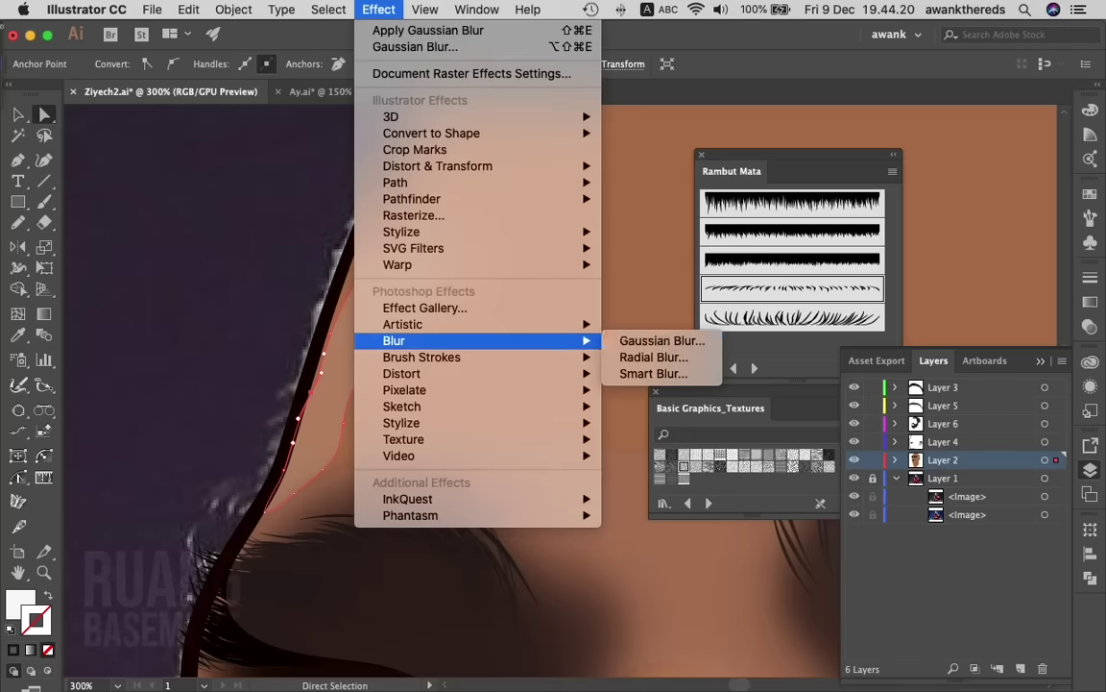
pyautogui.click(662, 340)
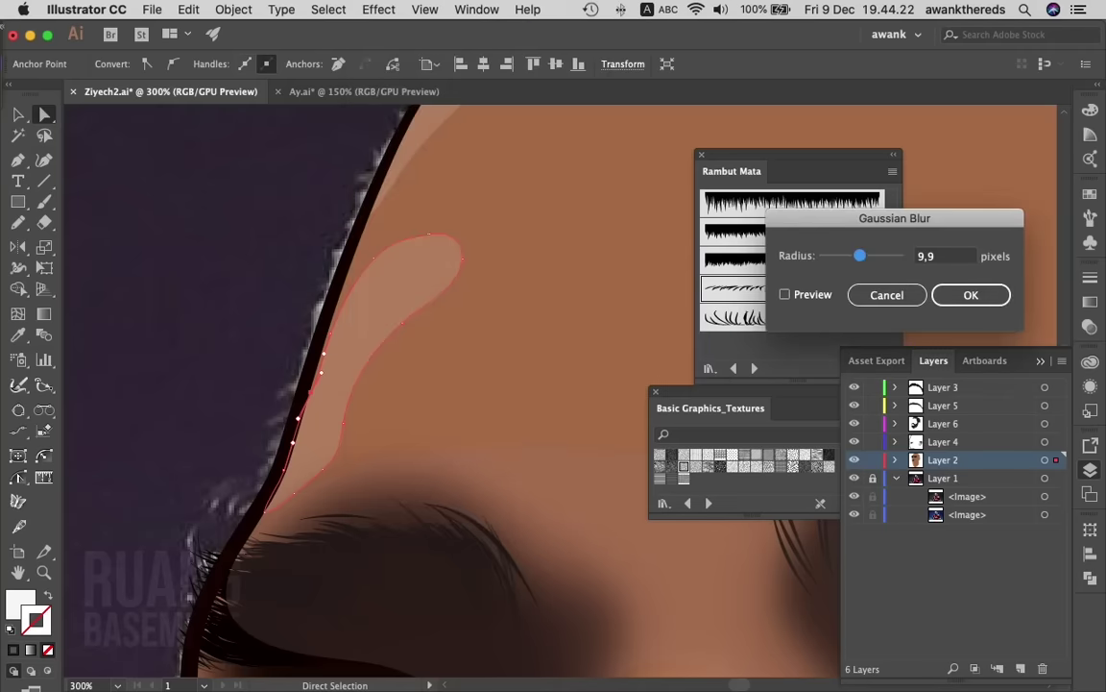
pyautogui.click(784, 294)
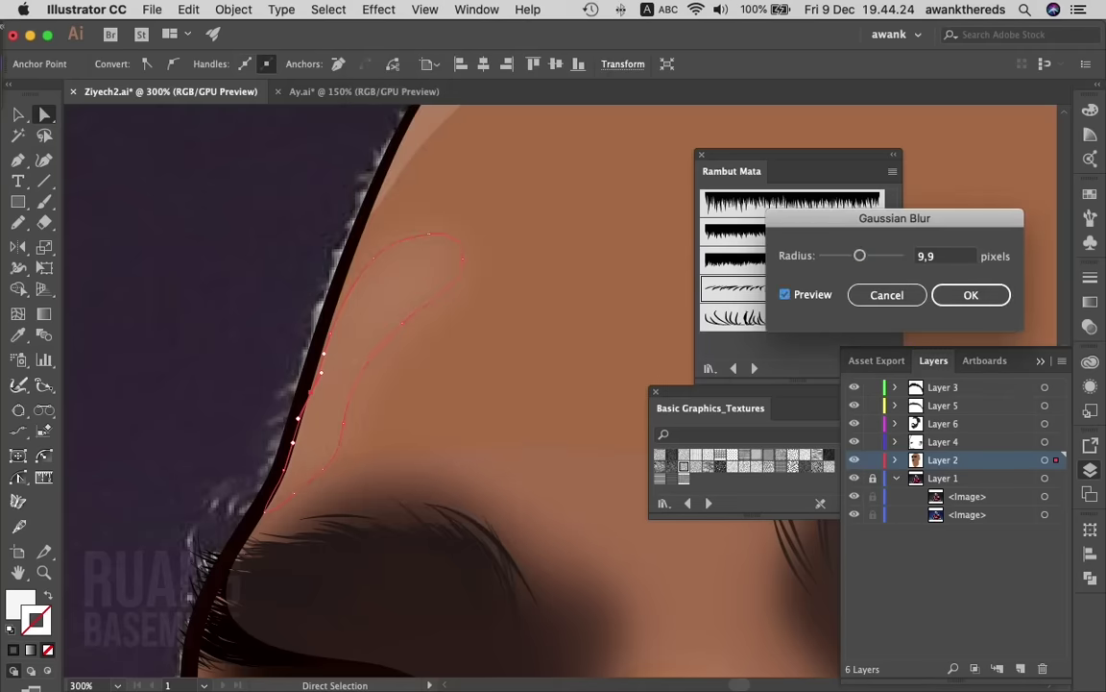
pyautogui.moveTo(859, 256); pyautogui.dragTo(842, 256)
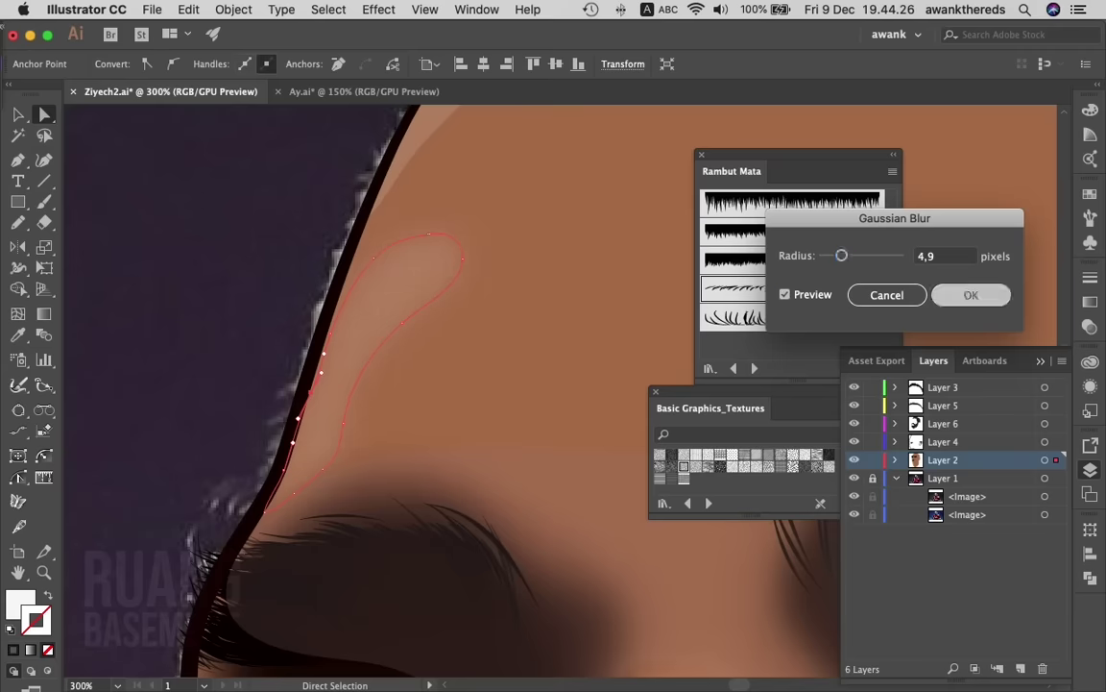
pyautogui.press('Return')
pyautogui.press('super+shift+a')
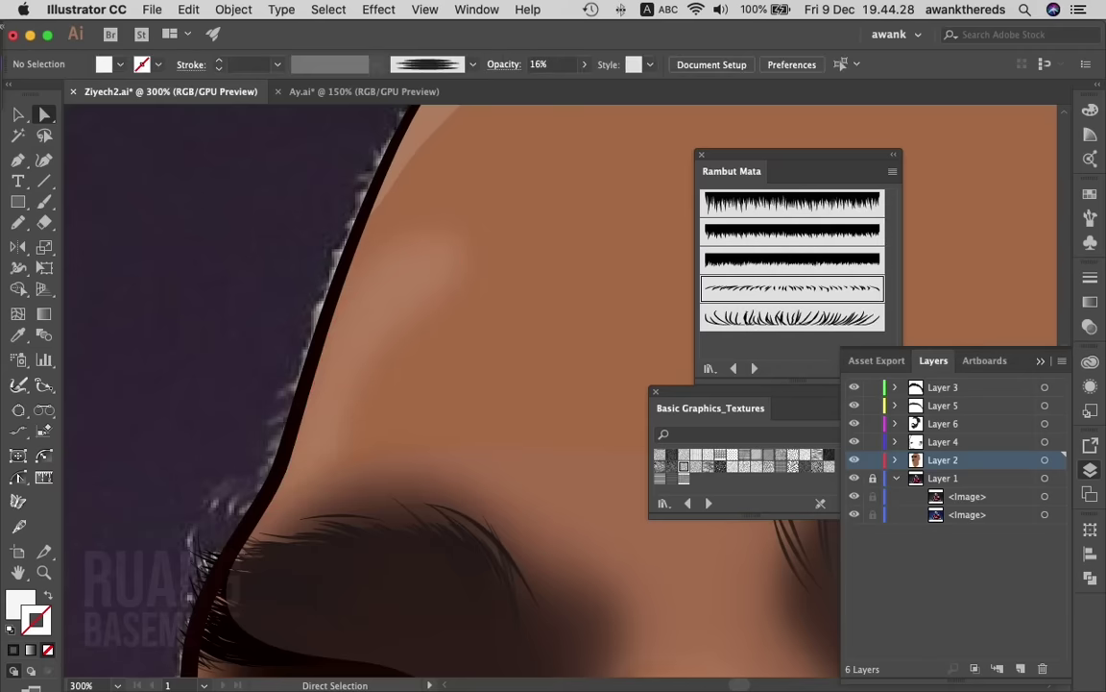
pyautogui.press('z')
pyautogui.press('super+minus')
pyautogui.press('super+minus')
# - Select the dark shadow shape across the brows
pyautogui.press('super+minus')
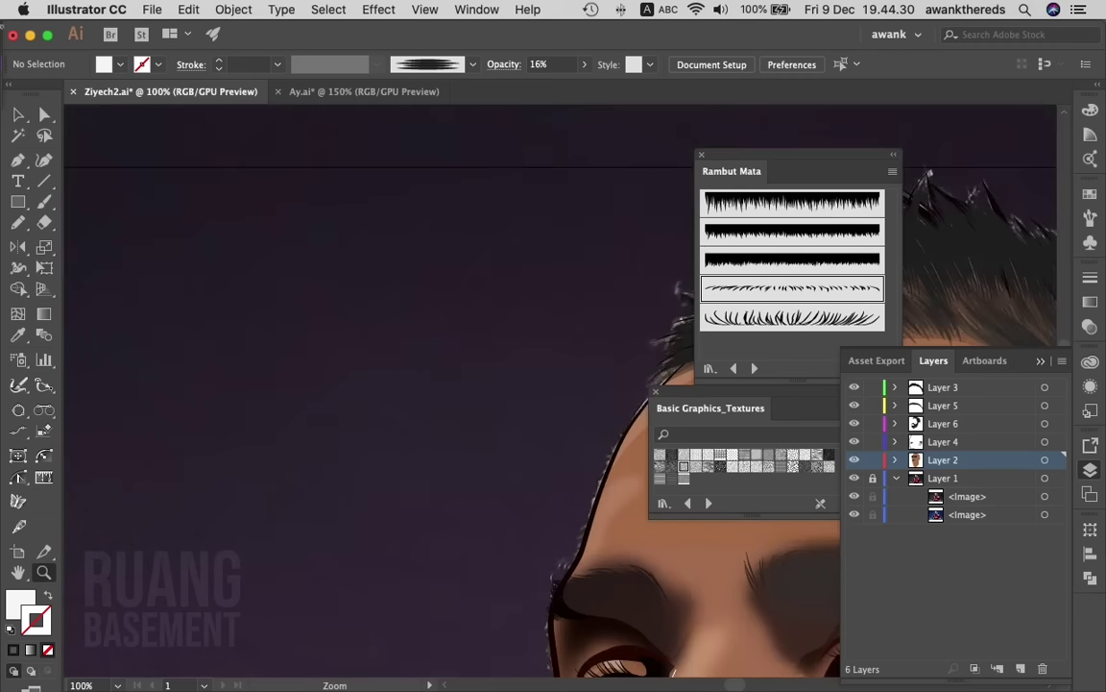
pyautogui.press('super+minus')
pyautogui.press('super+minus')
pyautogui.hscroll(5, 461, 461)
pyautogui.scroll(-3, 461, 461)
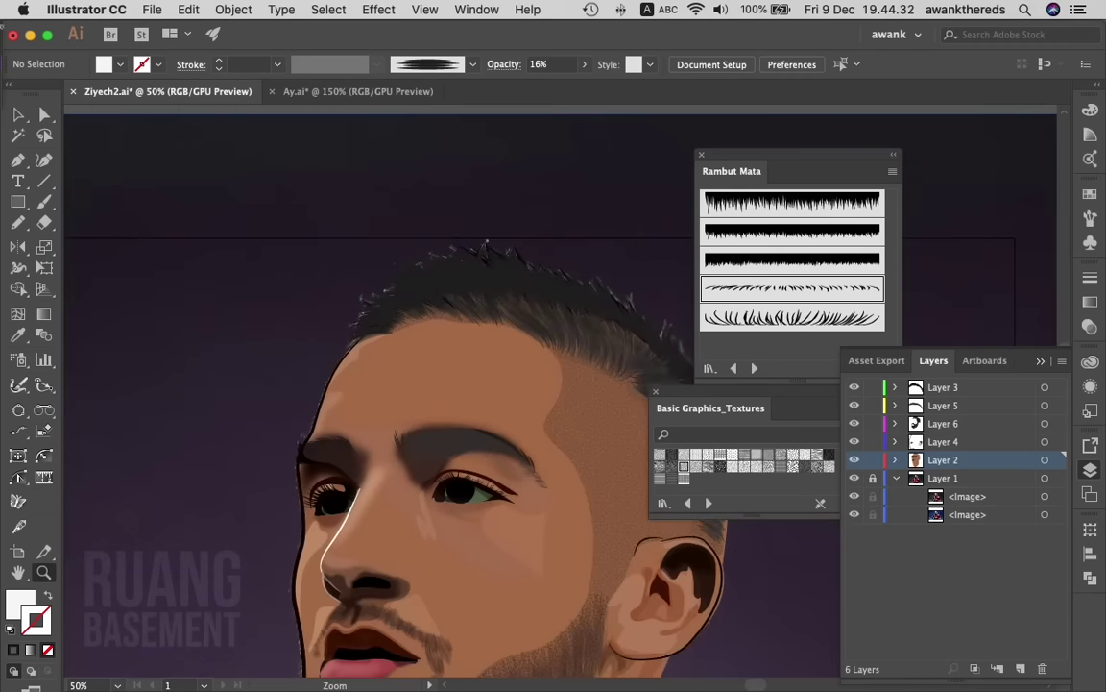
pyautogui.press('super+plus')
pyautogui.press('super+plus')
pyautogui.press('a')
pyautogui.click(538, 538)
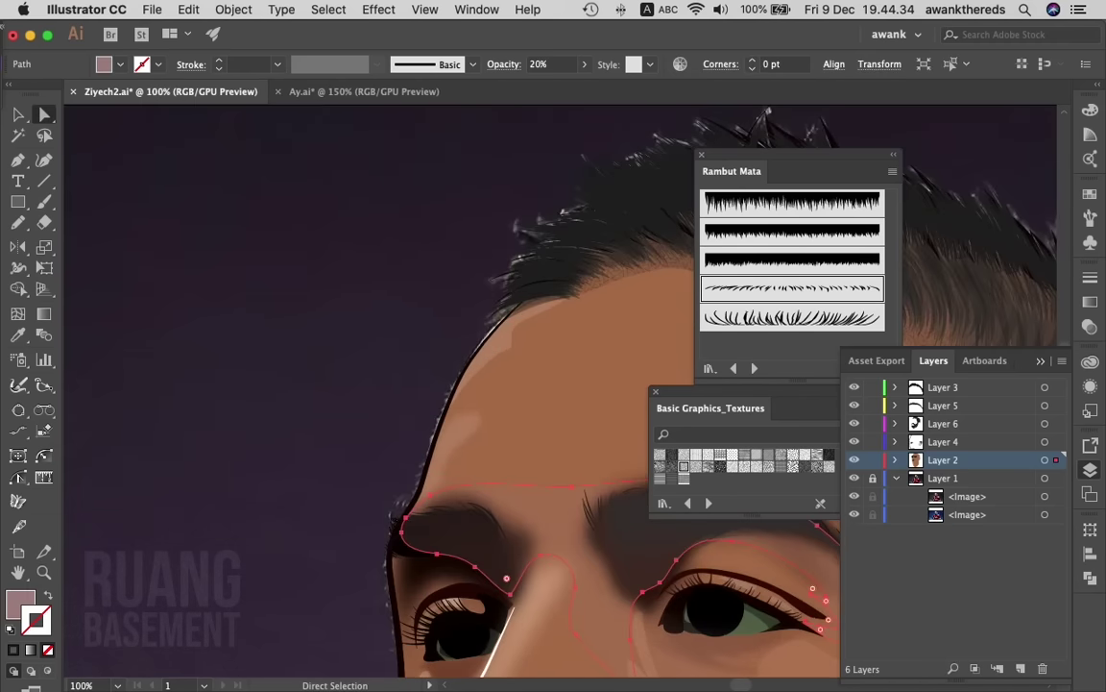
pyautogui.hscroll(3, 461, 384)
# - Sample peach and dark brown into the brow shadow and lower its opacity to 13%
pyautogui.press('i')
pyautogui.scroll(-5, 461, 384)
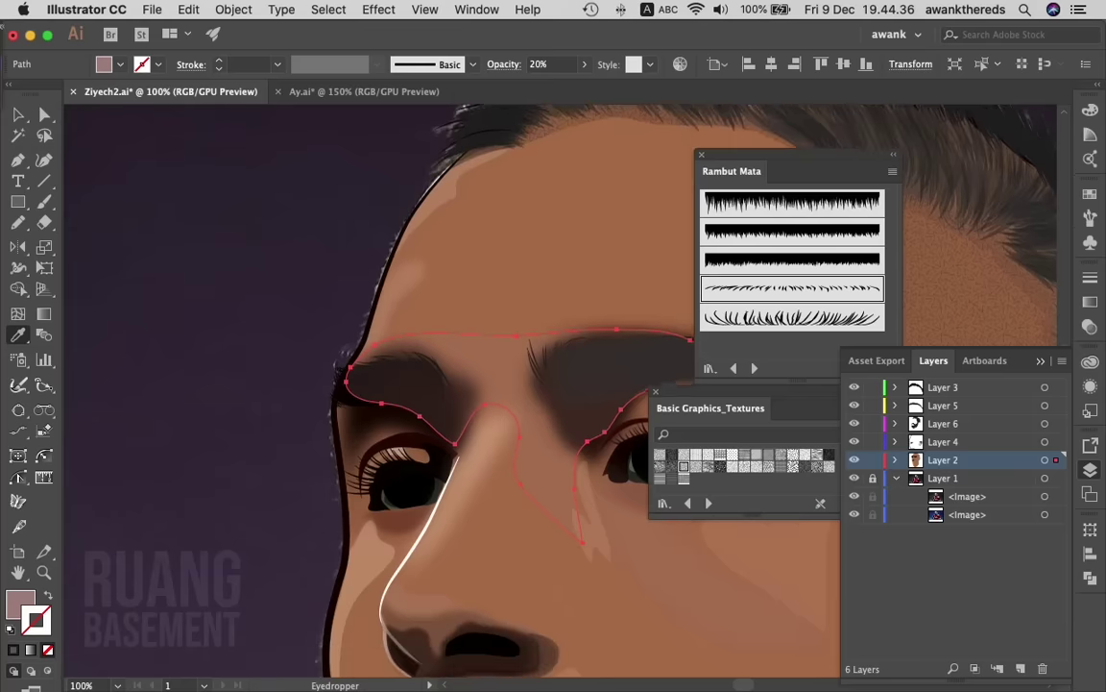
pyautogui.click(442, 240)
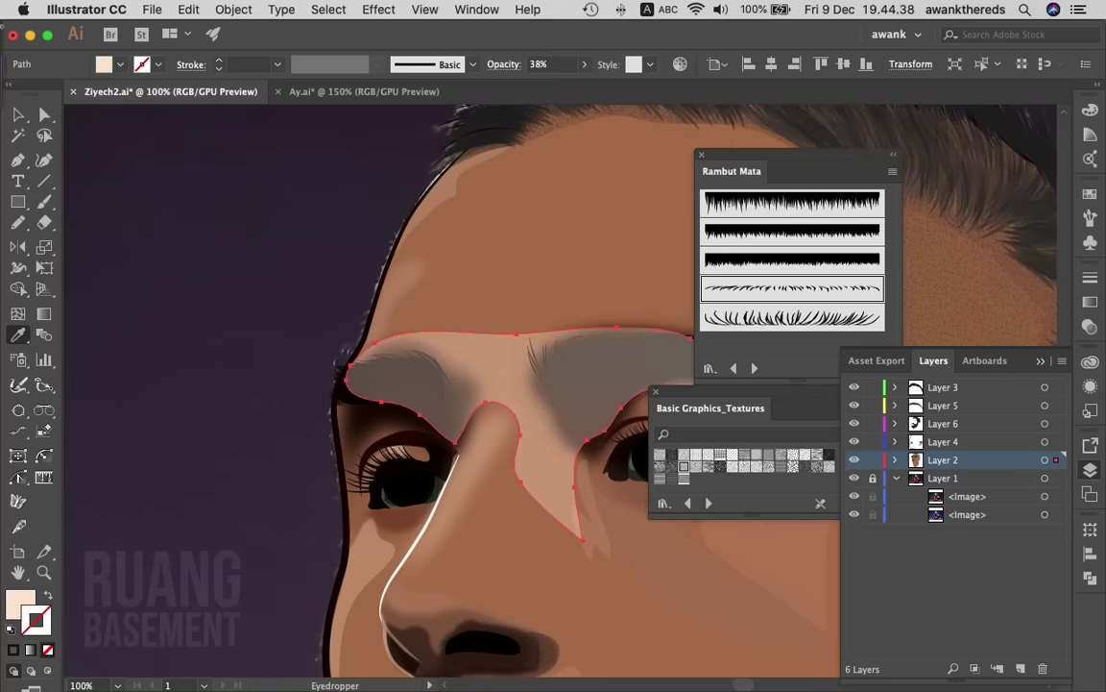
pyautogui.click(403, 485)
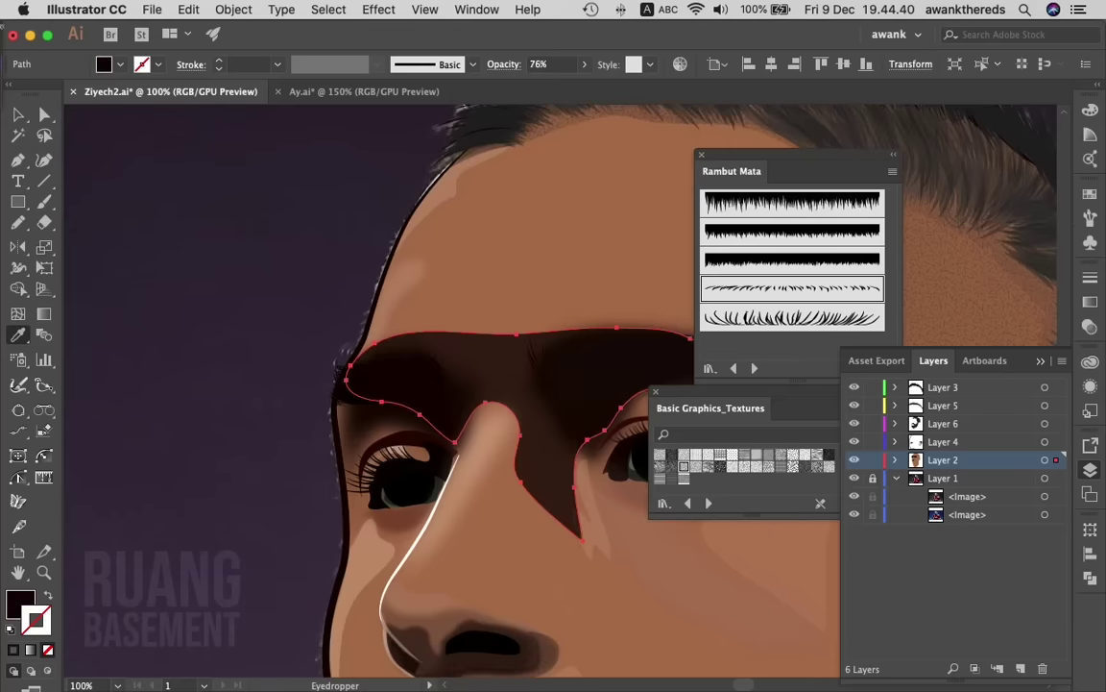
pyautogui.press('v')
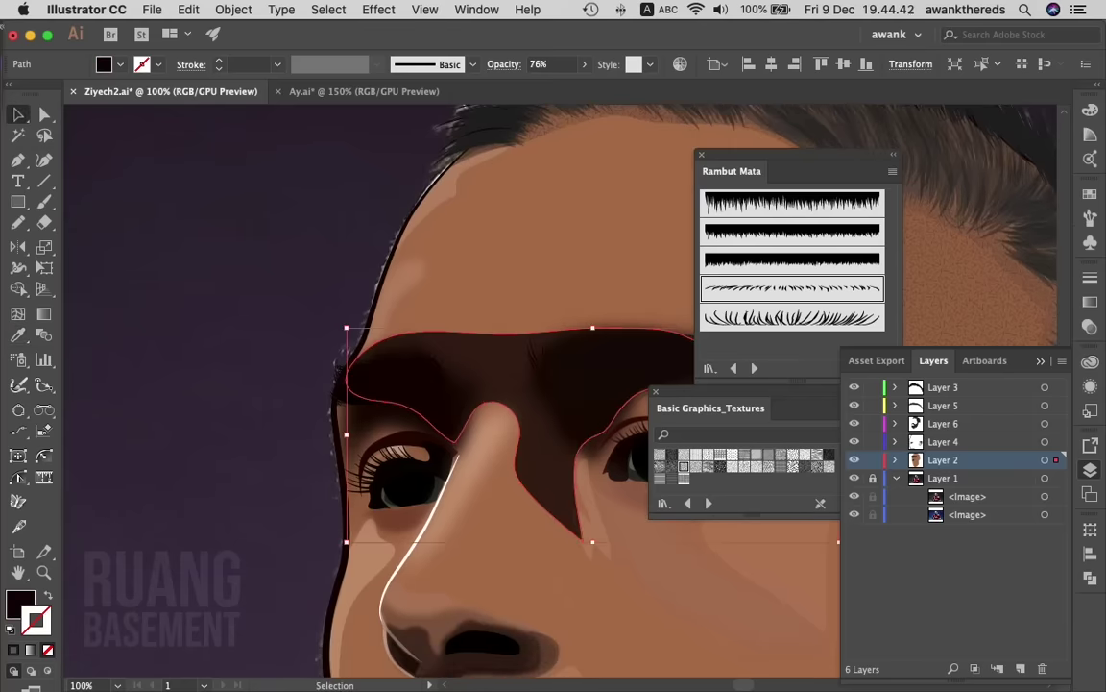
pyautogui.press('F6')
pyautogui.click(584, 64)
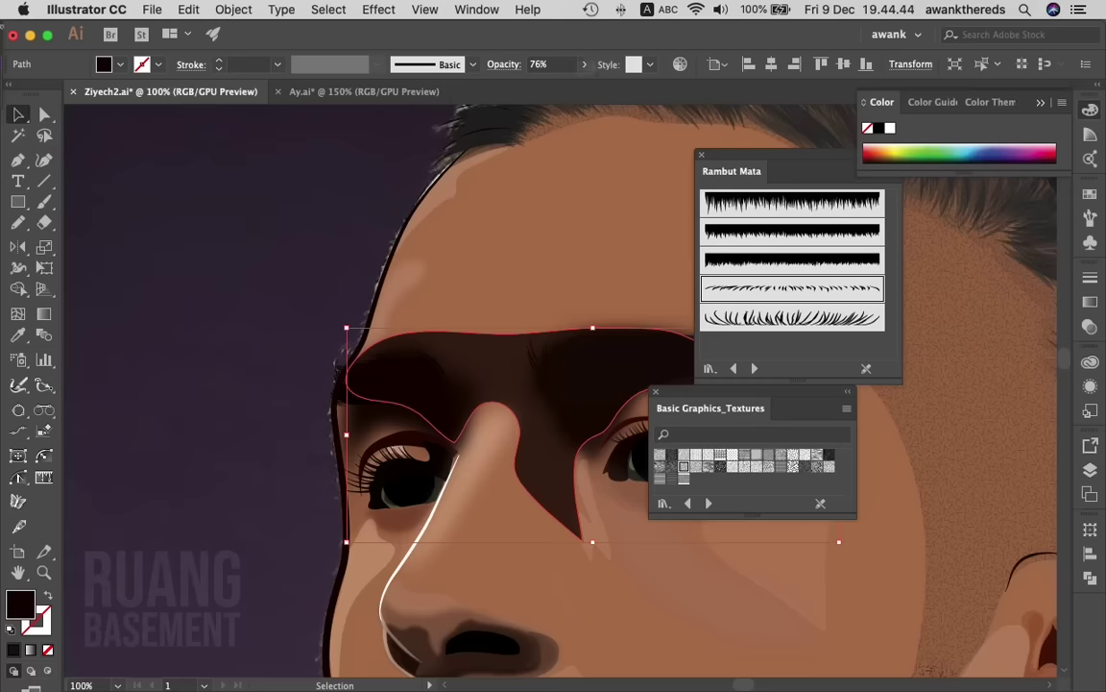
pyautogui.moveTo(569, 86); pyautogui.dragTo(527, 86)
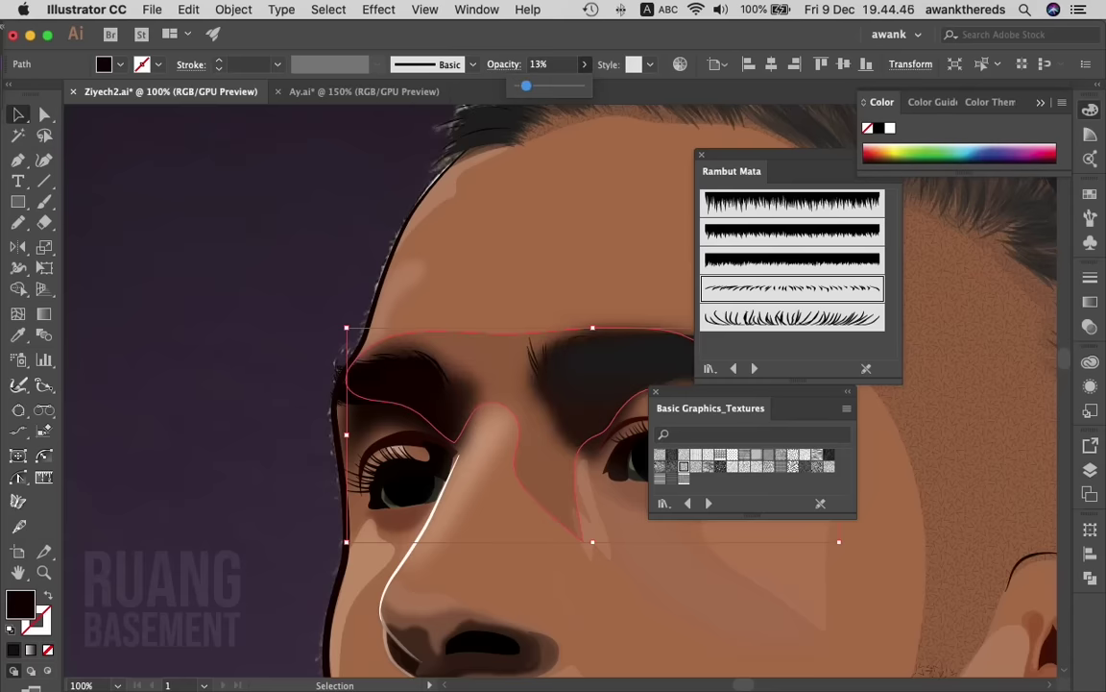
pyautogui.click(634, 445)
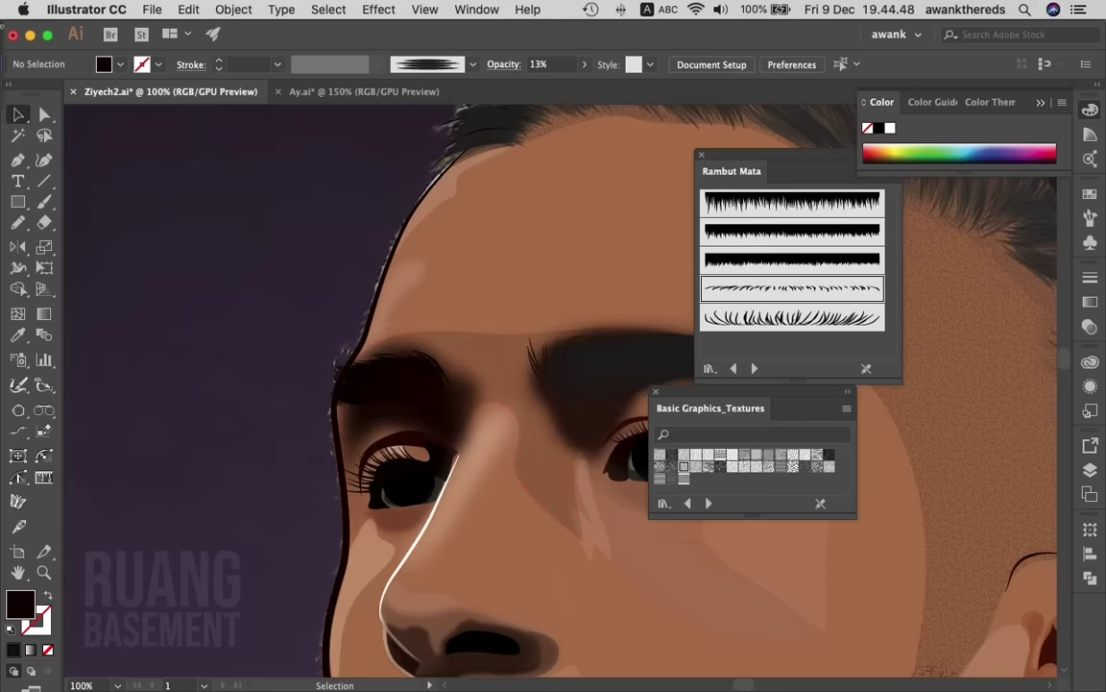
# - Blur the brow shadow with a 7,4 px Gaussian blur
pyautogui.hotkey('ctrl', 'z')
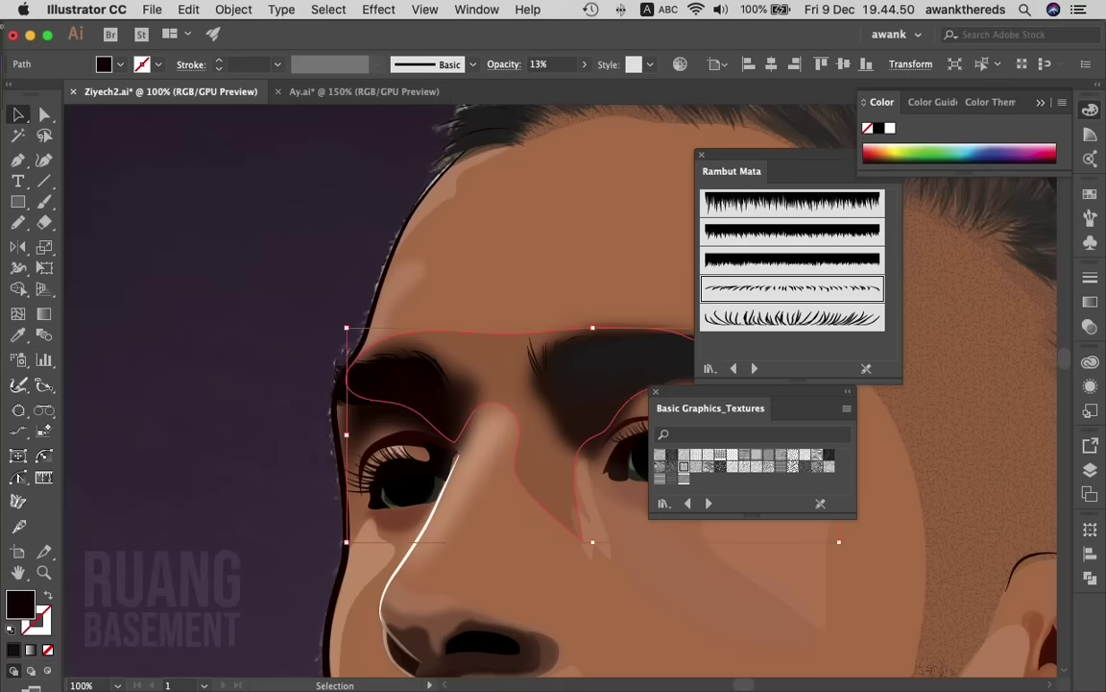
pyautogui.click(378, 8)
pyautogui.moveTo(394, 341)
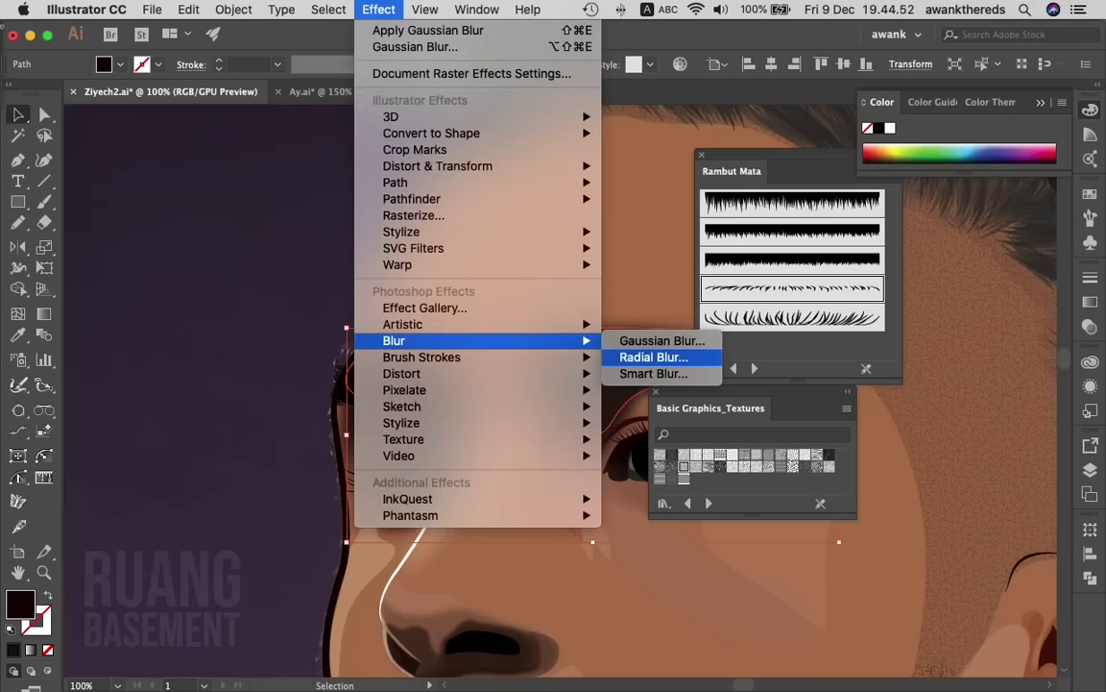
pyautogui.click(662, 341)
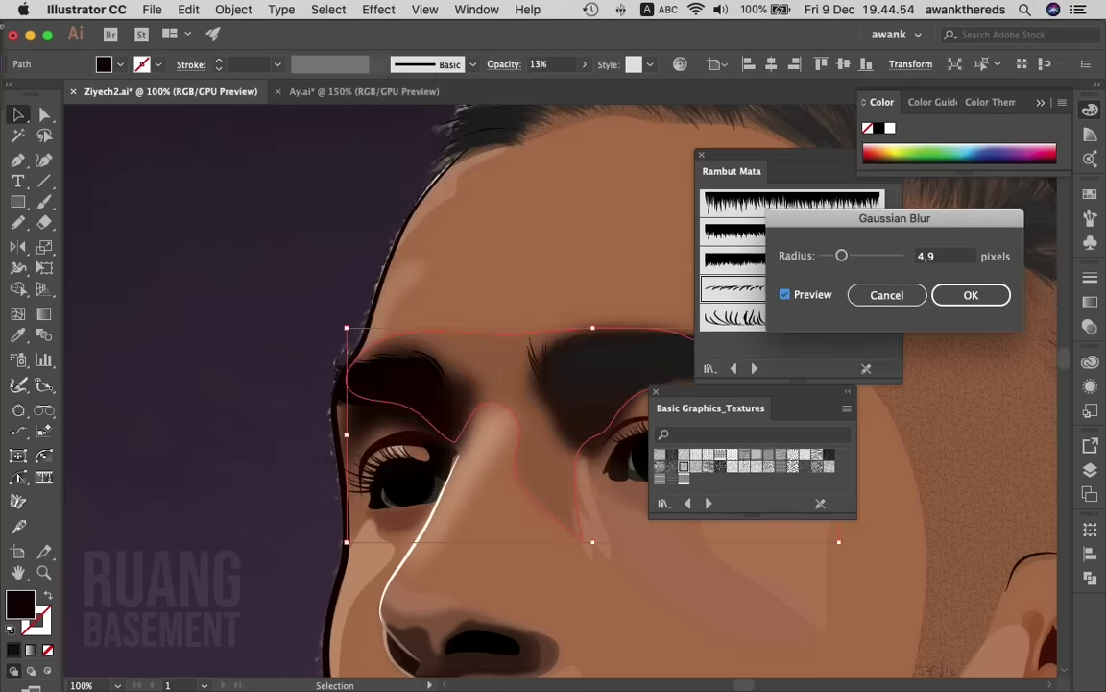
pyautogui.moveTo(841, 255); pyautogui.dragTo(851, 255)
pyautogui.press('Return')
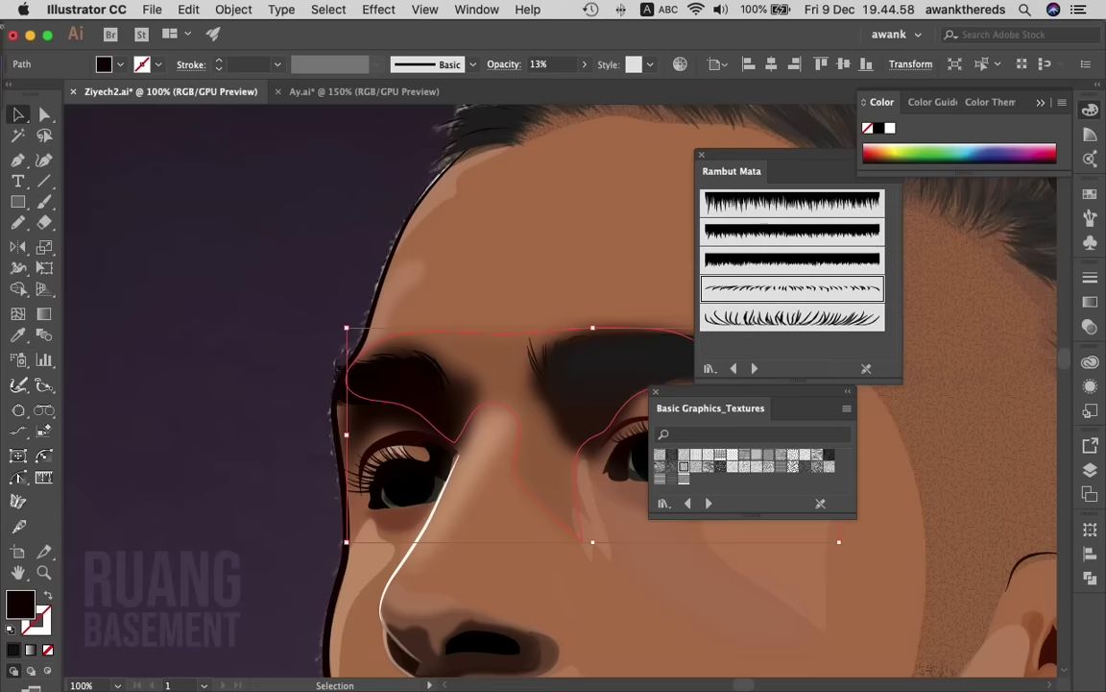
pyautogui.click(635, 446)
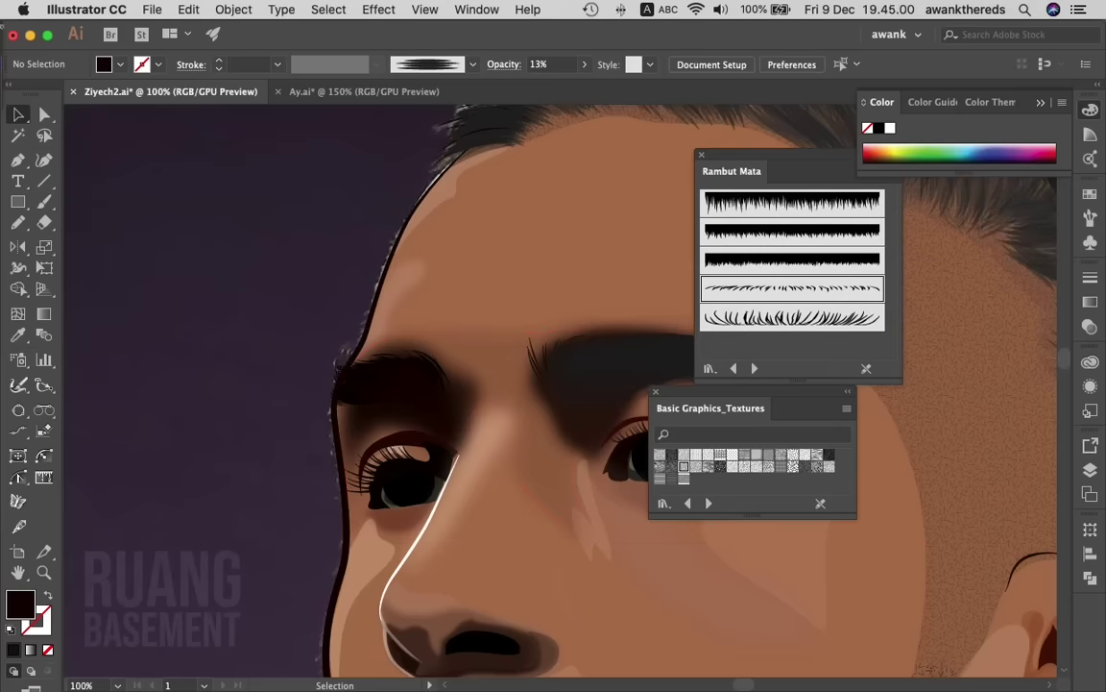
pyautogui.click(660, 477)
# - Zoom out to the whole face and jersey and save the document
pyautogui.hotkey('ctrl', '-')
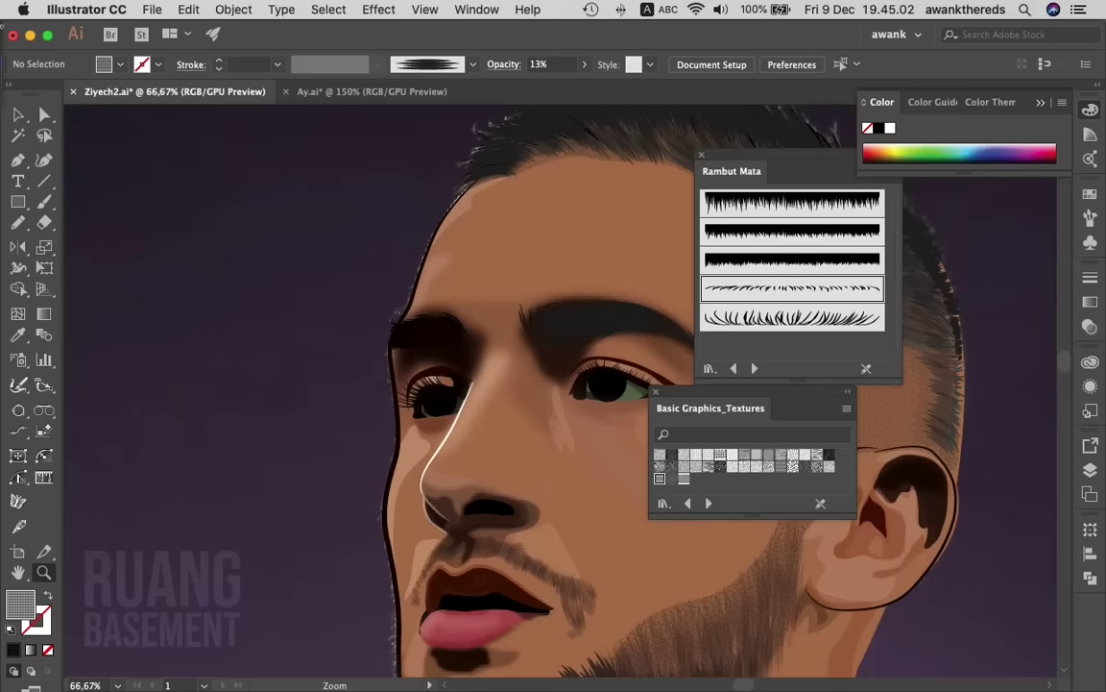
pyautogui.hotkey('ctrl', '-')
pyautogui.hotkey('ctrl', '-')
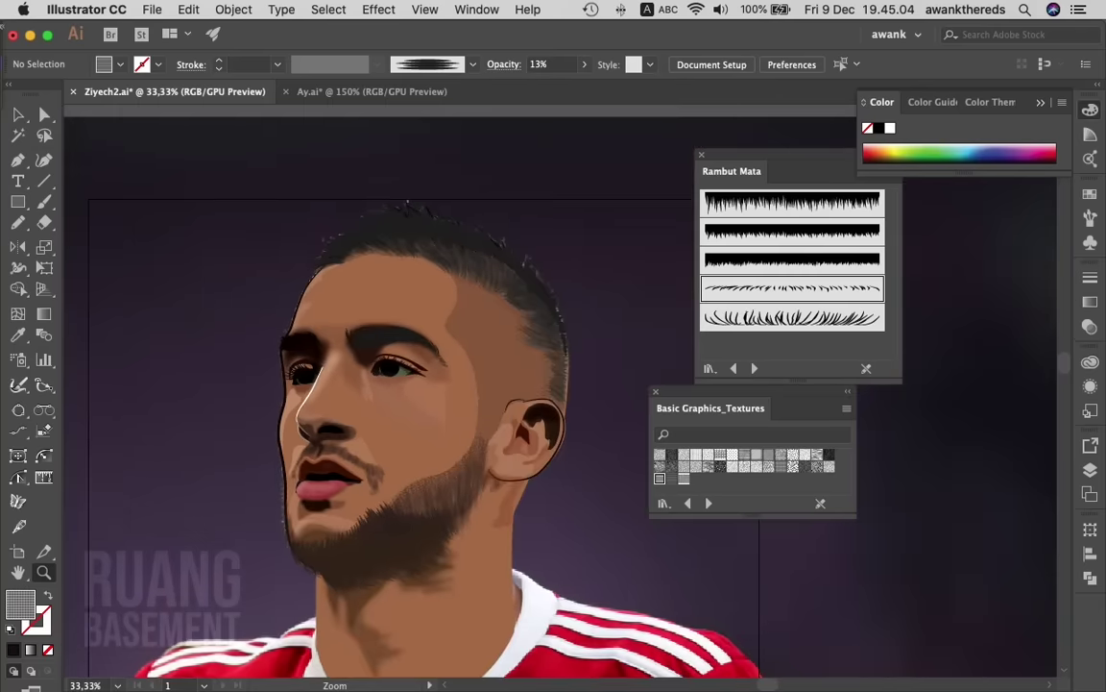
pyautogui.hotkey('ctrl', 's')
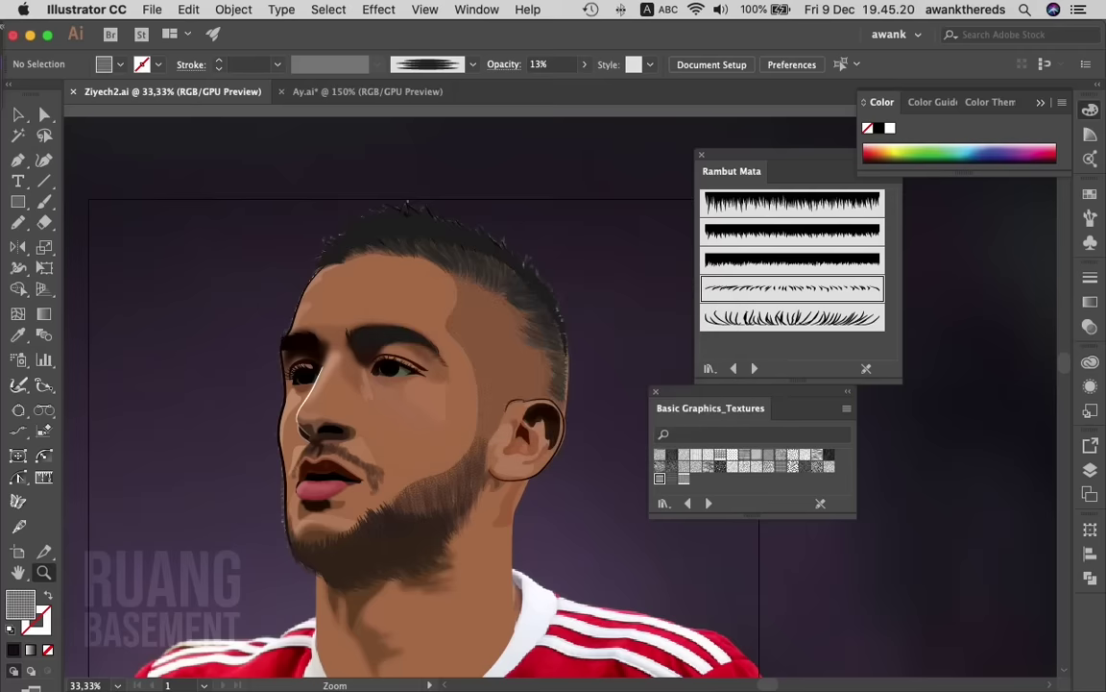
# - Reshape the hair outline above the ear by nudging anchors and adding one
pyautogui.moveTo(624, 276); pyautogui.dragTo(673, 276)
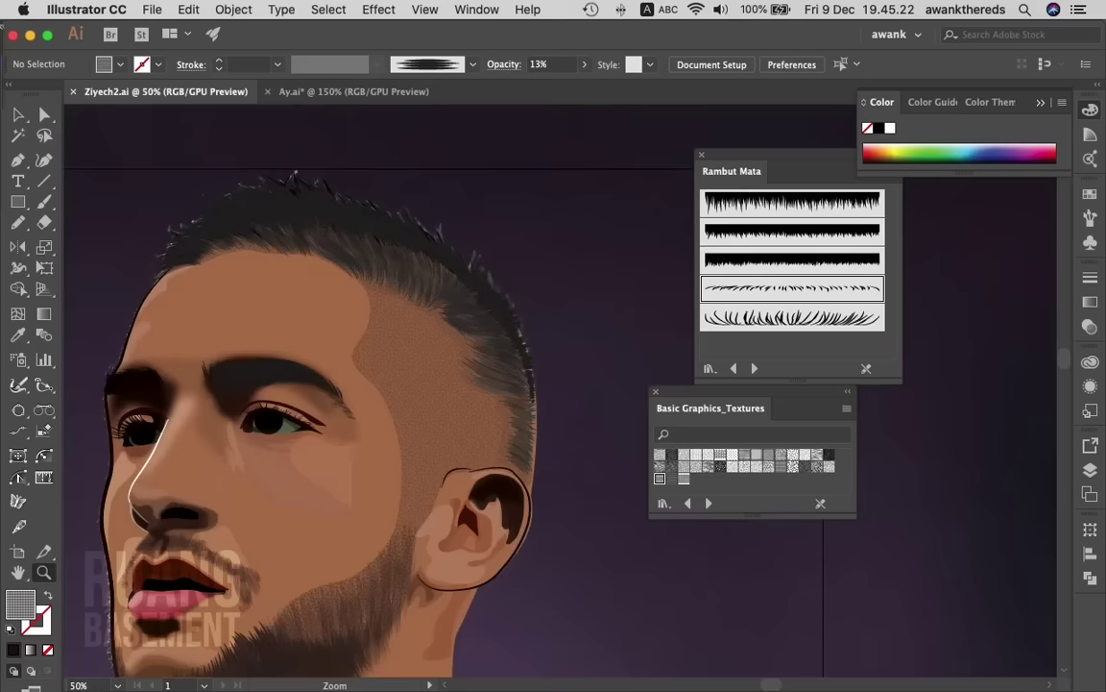
pyautogui.hotkey('ctrl', '=')
pyautogui.hotkey('ctrl', '=')
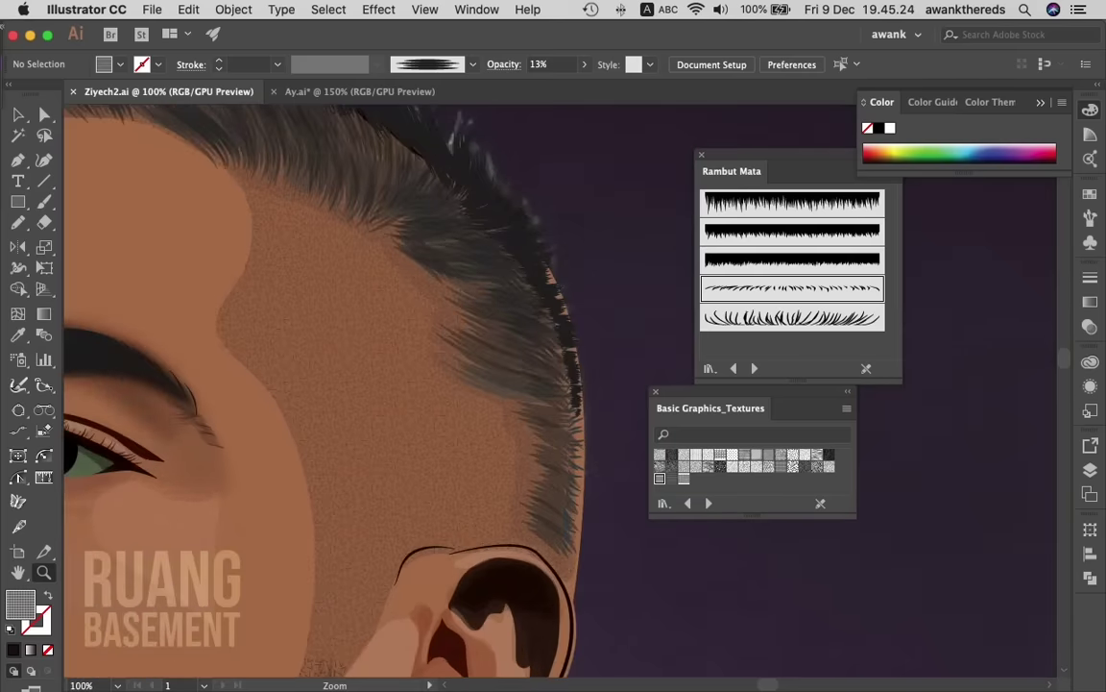
pyautogui.press('a')
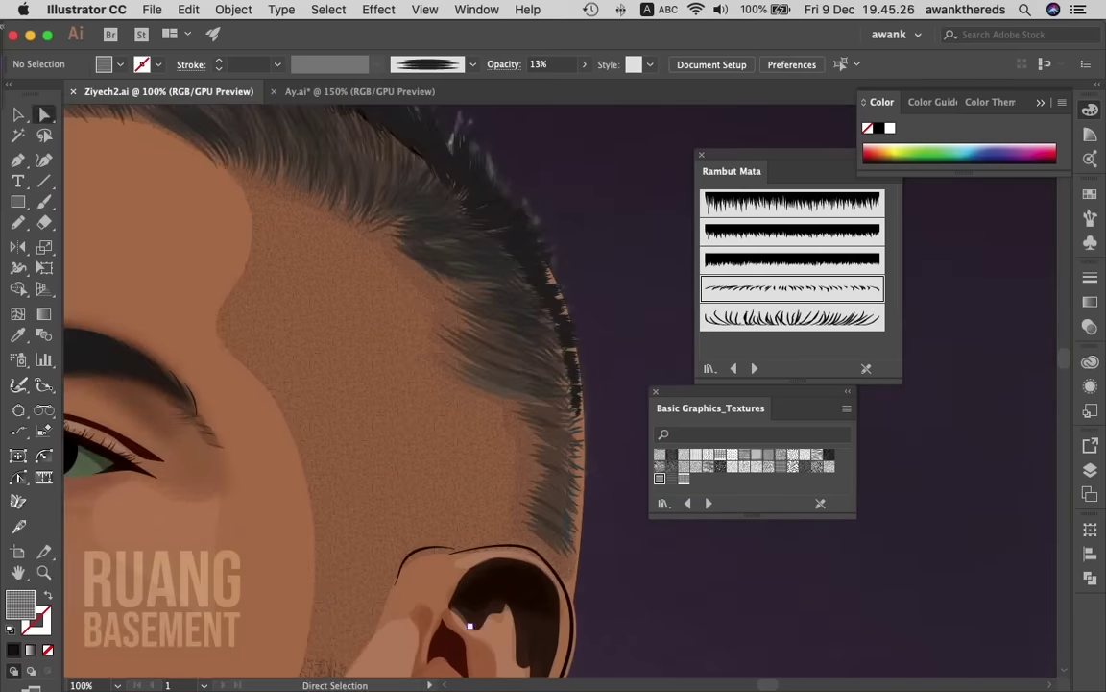
pyautogui.click(213, 545)
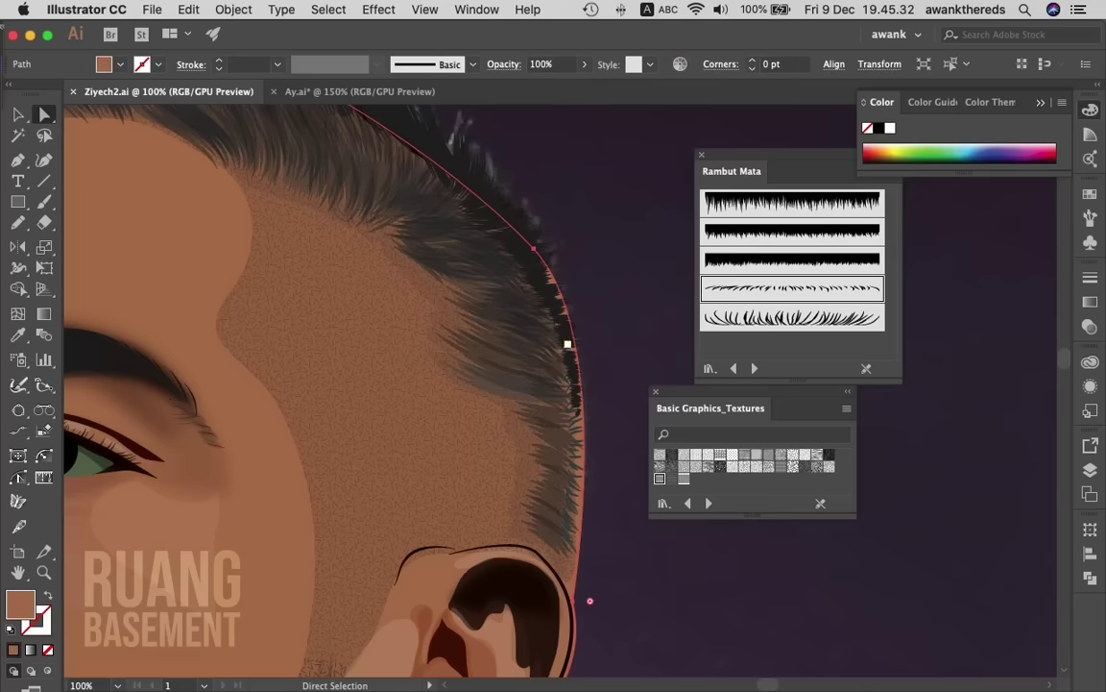
pyautogui.click(534, 249)
pyautogui.moveTo(534, 249); pyautogui.dragTo(524, 249)
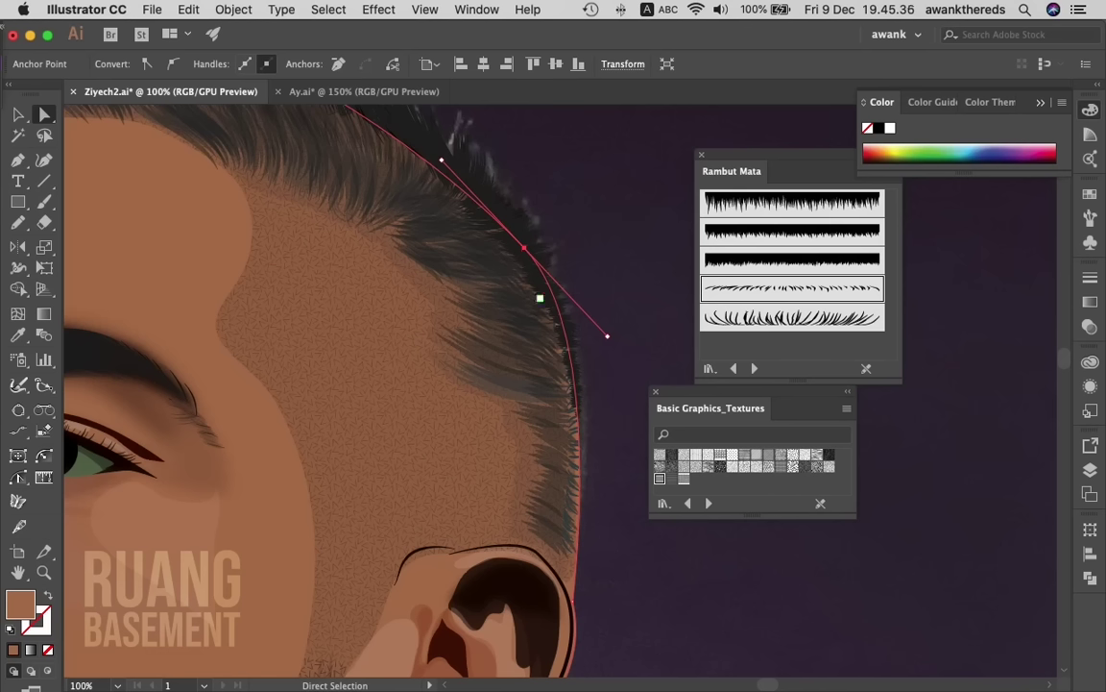
pyautogui.press('+')
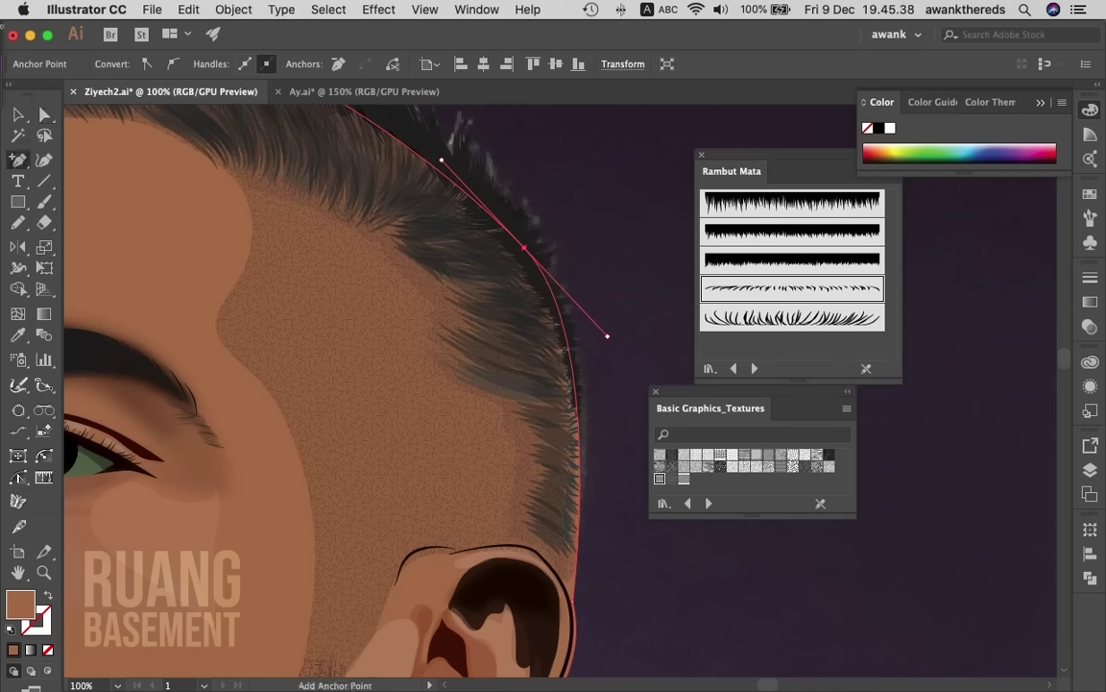
pyautogui.click(572, 297)
pyautogui.press('a')
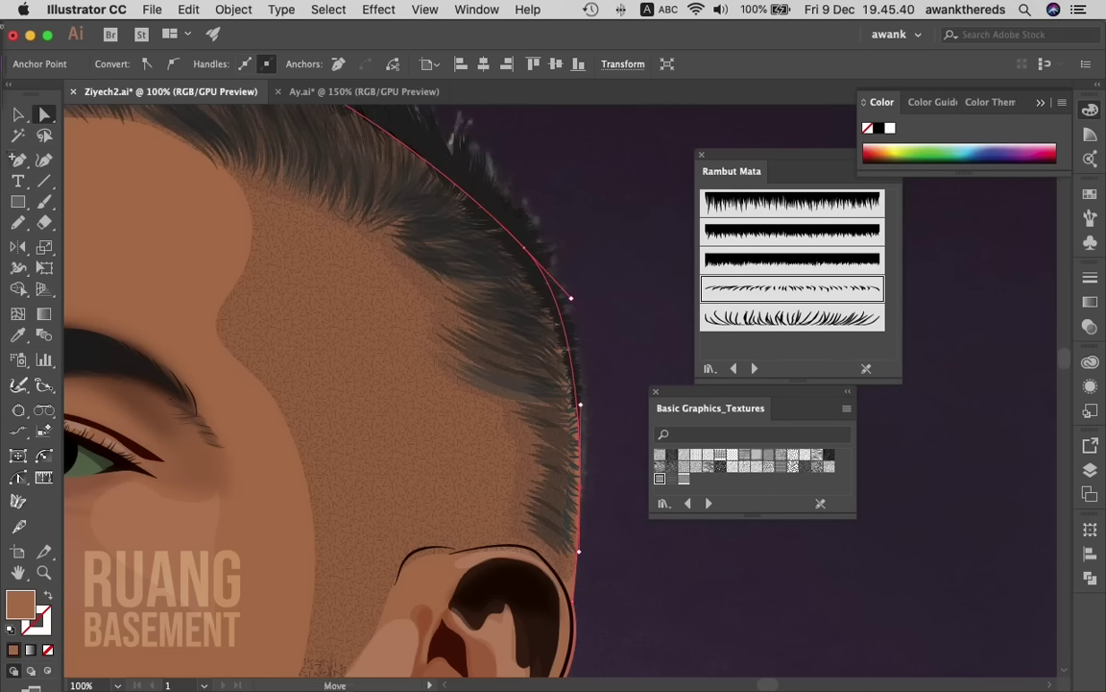
pyautogui.moveTo(579, 485); pyautogui.dragTo(577, 485)
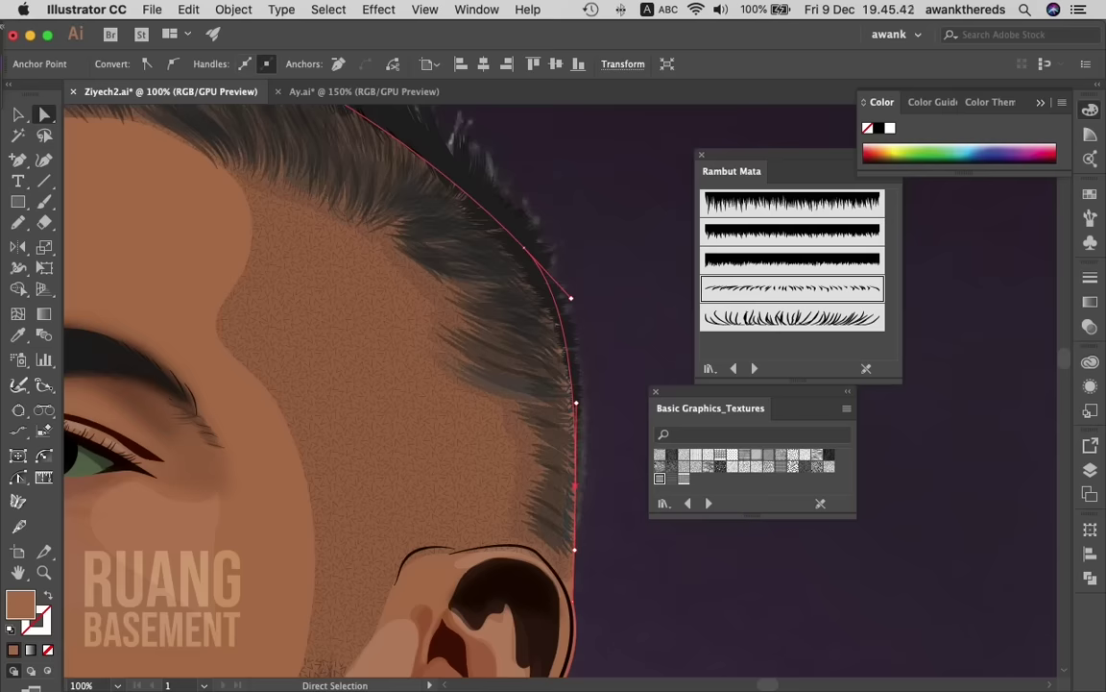
pyautogui.click(635, 446)
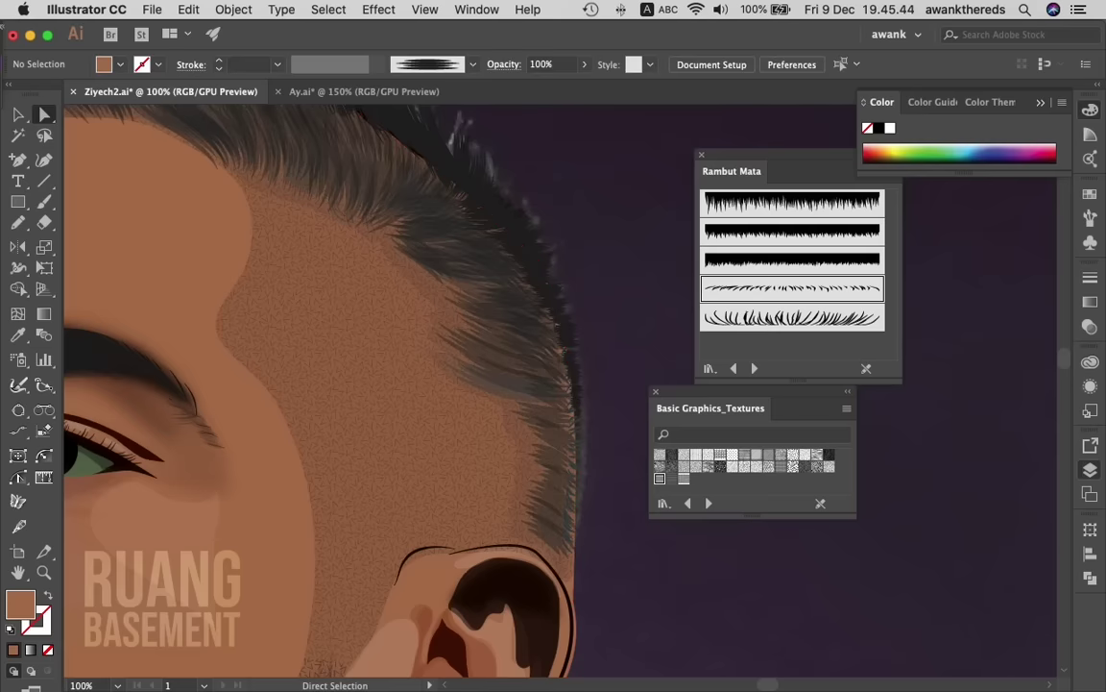
# - Hide Layer 1's background reference images and zoom in on the hair-edge strokes
pyautogui.press('F7')
pyautogui.moveTo(854, 496); pyautogui.dragTo(854, 514)
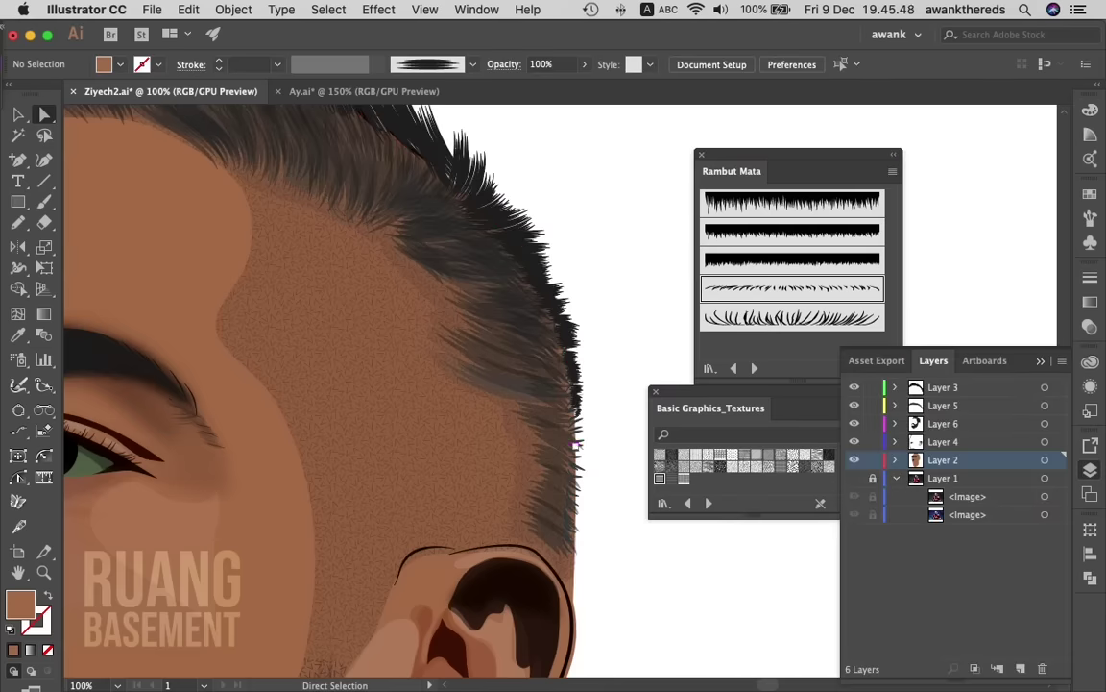
pyautogui.click(519, 401)
pyautogui.click(573, 389)
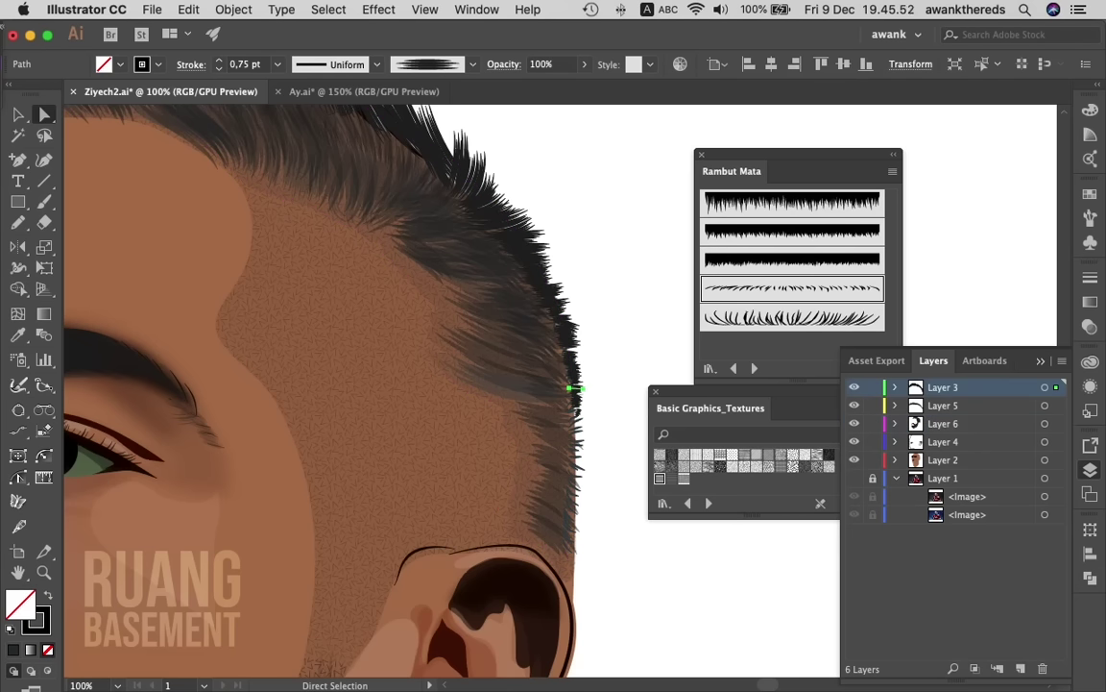
pyautogui.press('z')
pyautogui.moveTo(620, 552); pyautogui.dragTo(692, 552)
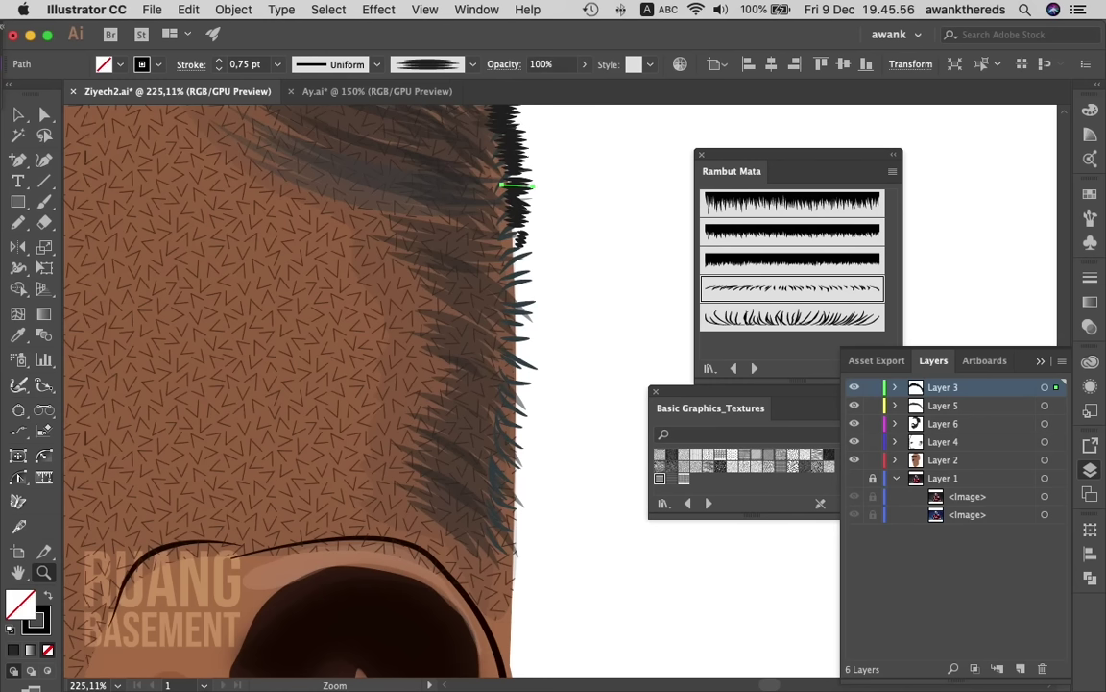
# - Reposition small hair strokes along the head's edge and nudge them lower
pyautogui.press('b')
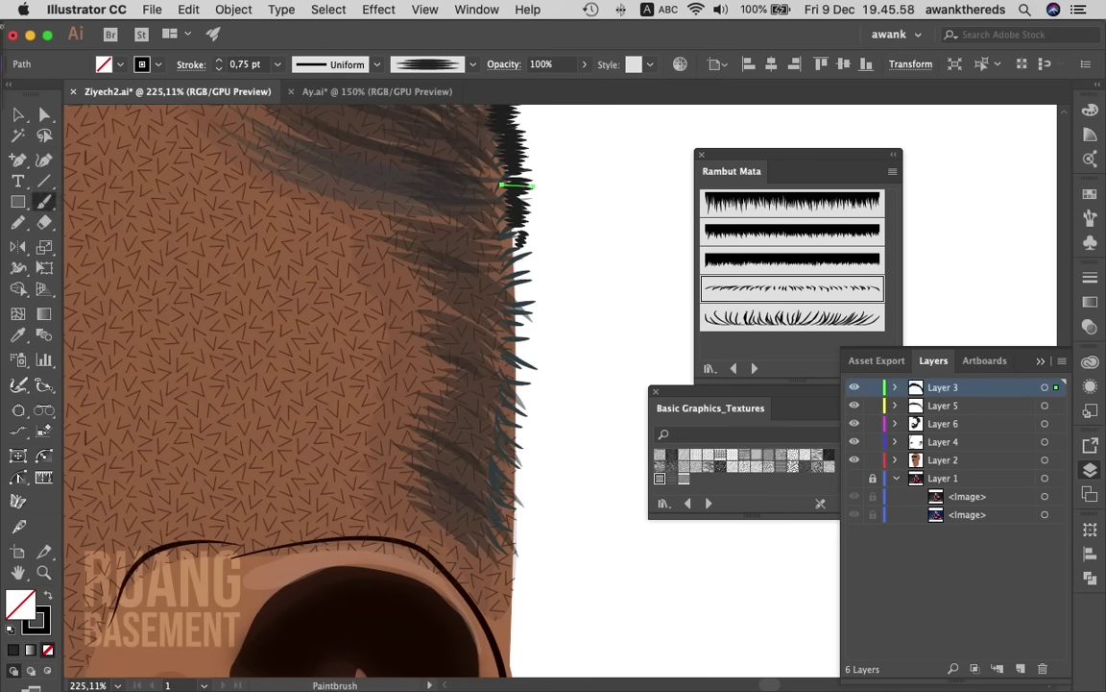
pyautogui.press('v')
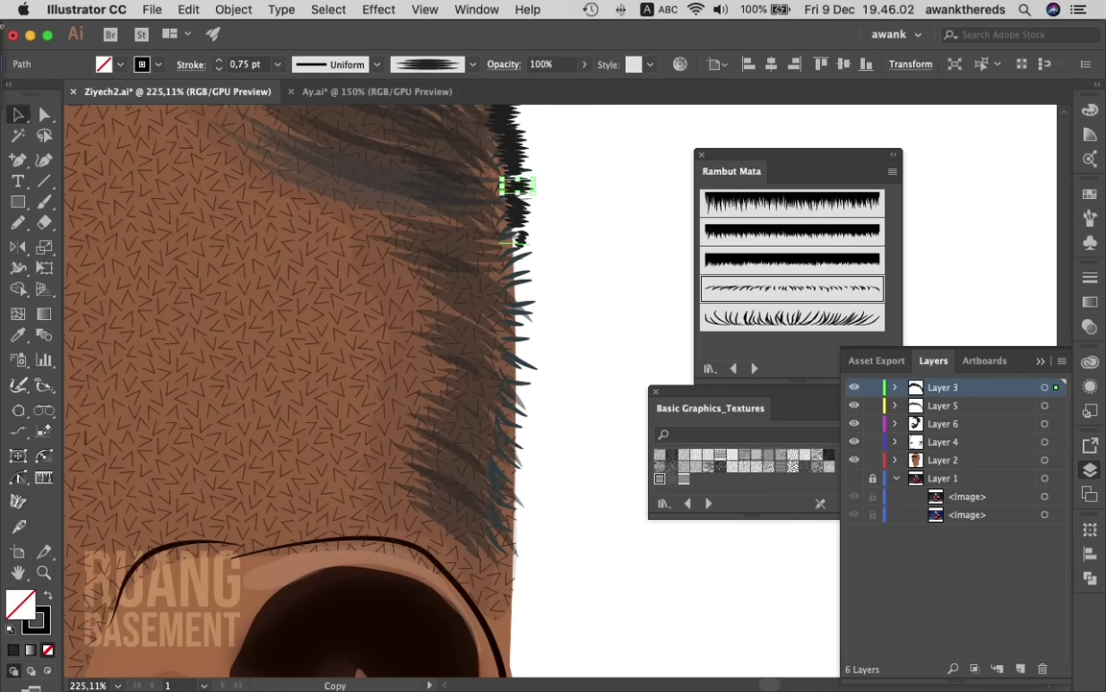
pyautogui.moveTo(517, 185); pyautogui.dragTo(512, 255)
pyautogui.press('a')
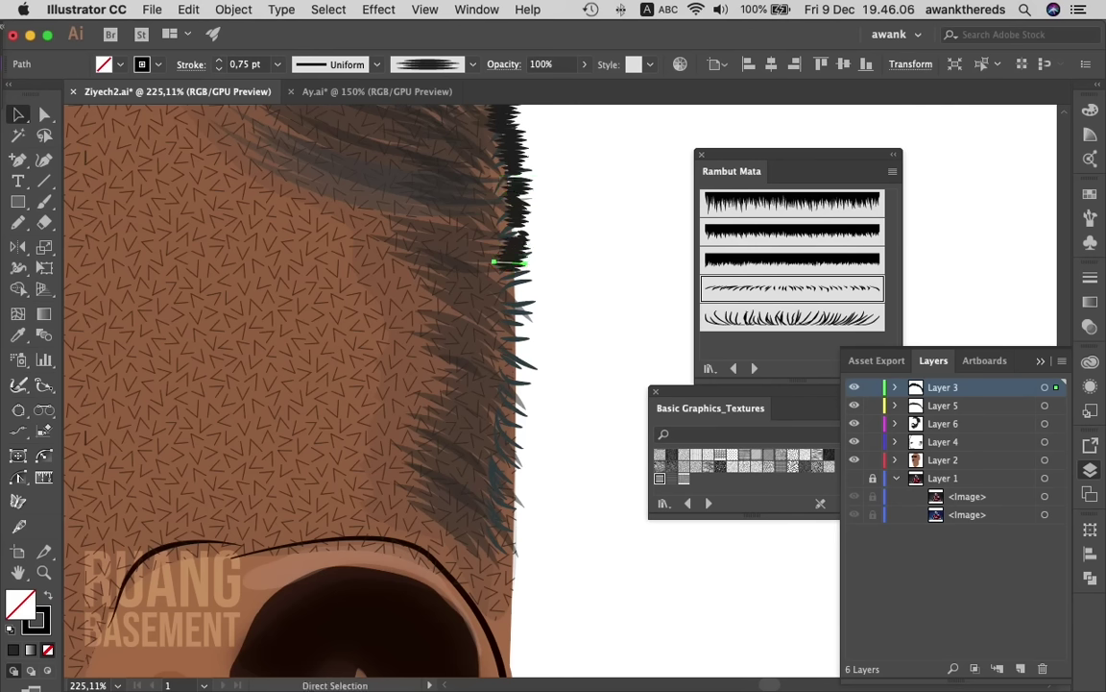
pyautogui.press('v')
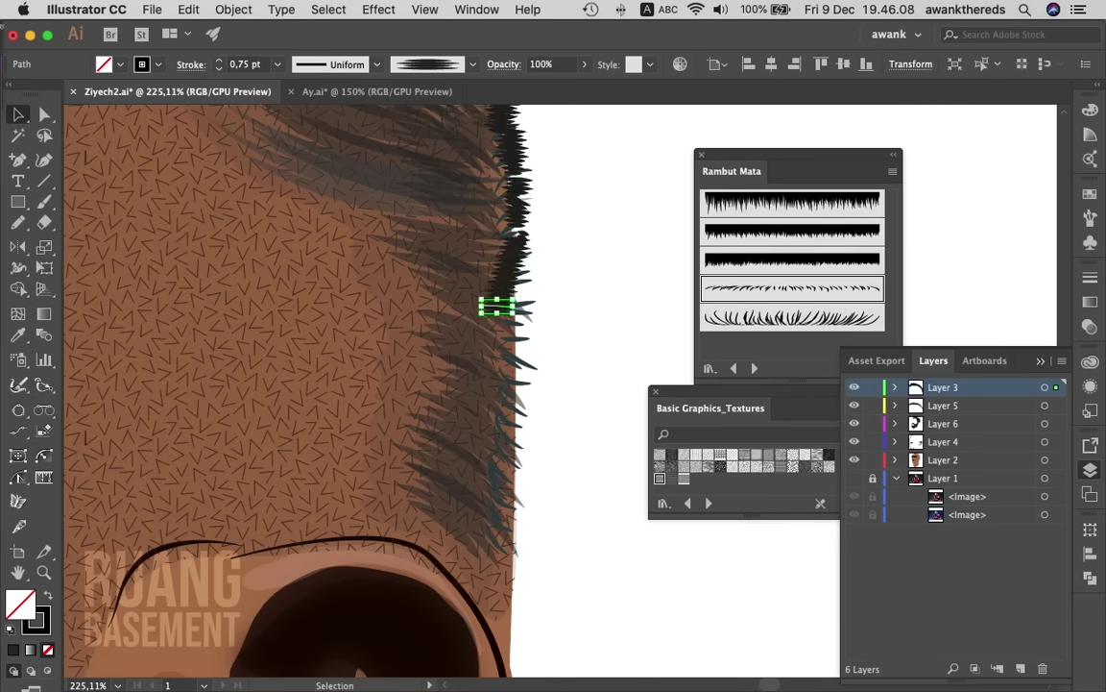
pyautogui.press('a')
pyautogui.moveTo(496, 305); pyautogui.dragTo(507, 272)
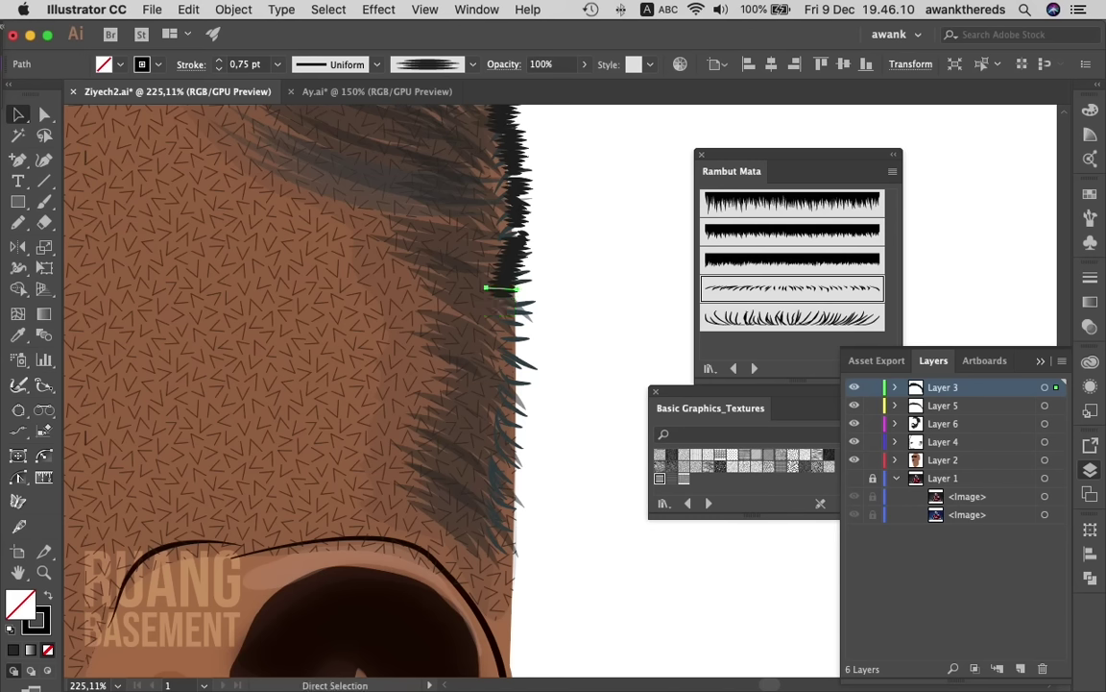
pyautogui.press('v')
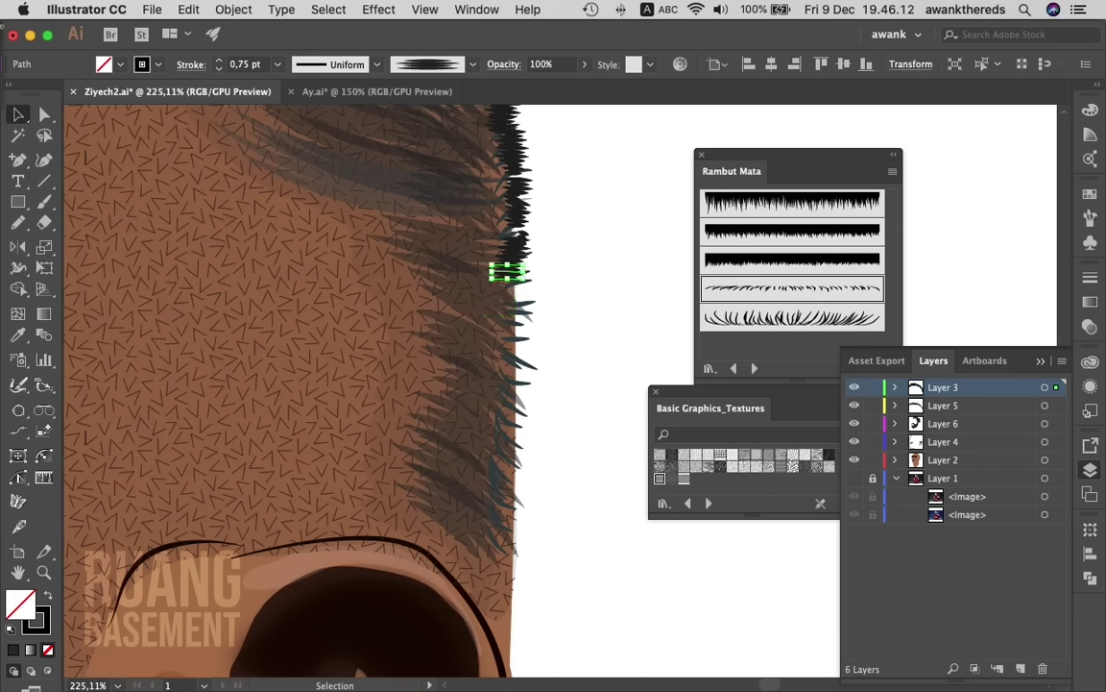
pyautogui.press('Down')
pyautogui.press('Down')
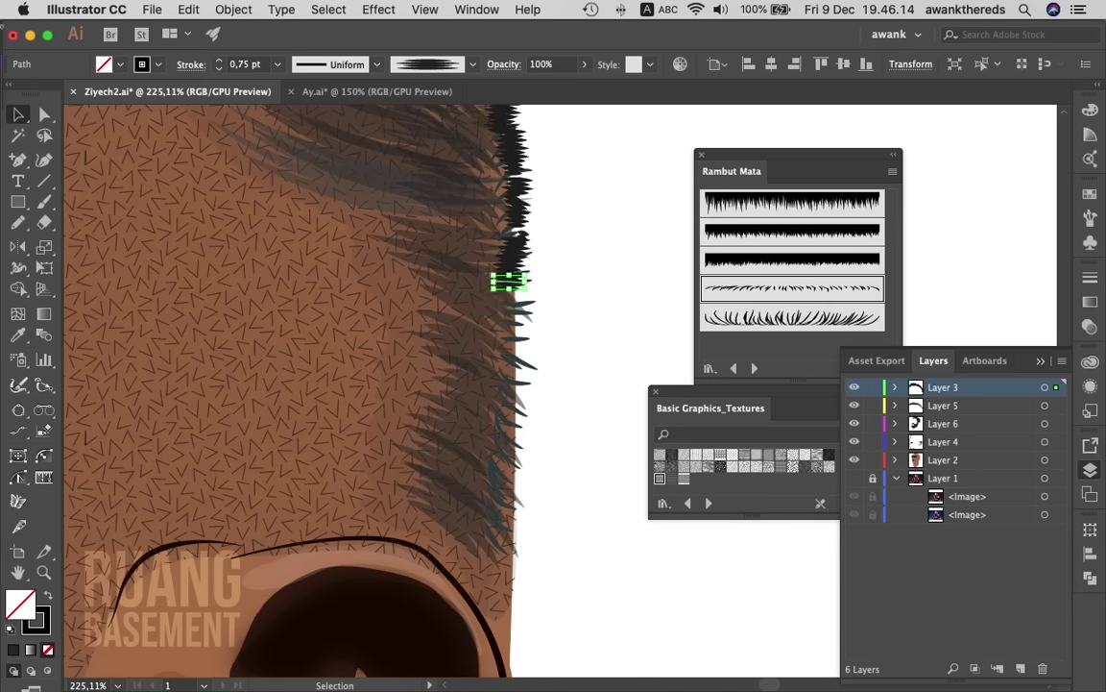
pyautogui.press('Down')
pyautogui.press('Down')
pyautogui.press('Down')
pyautogui.press('Down')
pyautogui.press('Down')
pyautogui.press('Down')
pyautogui.press('Down')
pyautogui.press('Down')
pyautogui.press('Down')
pyautogui.press('Down')
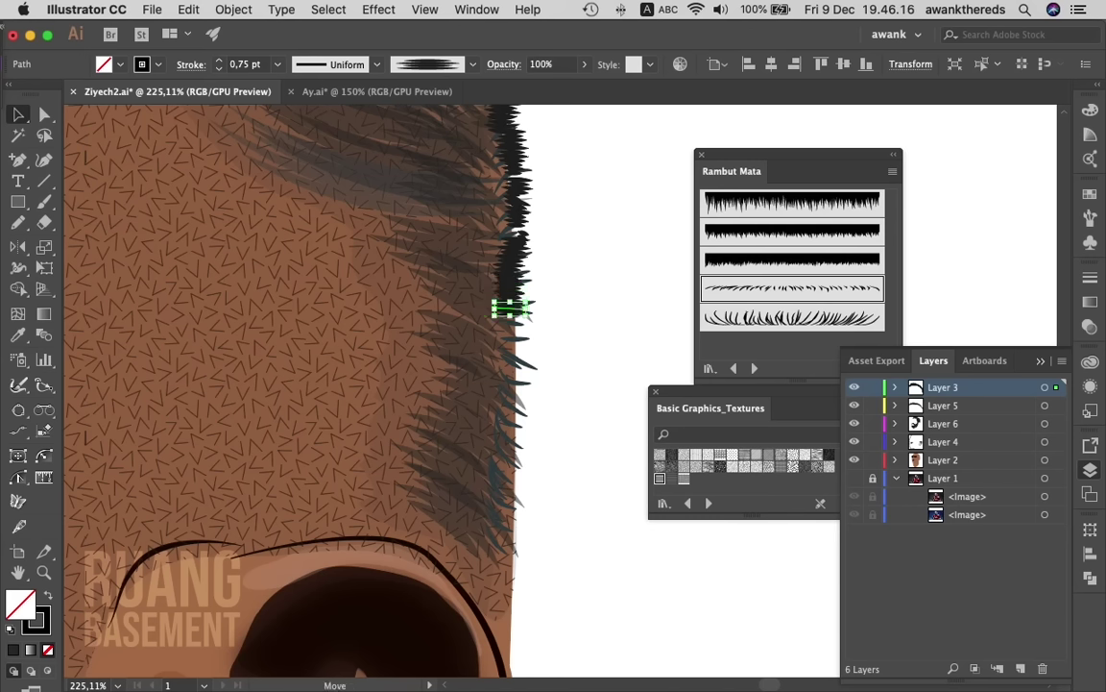
pyautogui.press('Down')
pyautogui.press('Down')
pyautogui.press('Down')
pyautogui.press('Down')
pyautogui.press('Down')
pyautogui.press('Down')
pyautogui.press('Down')
pyautogui.press('Down')
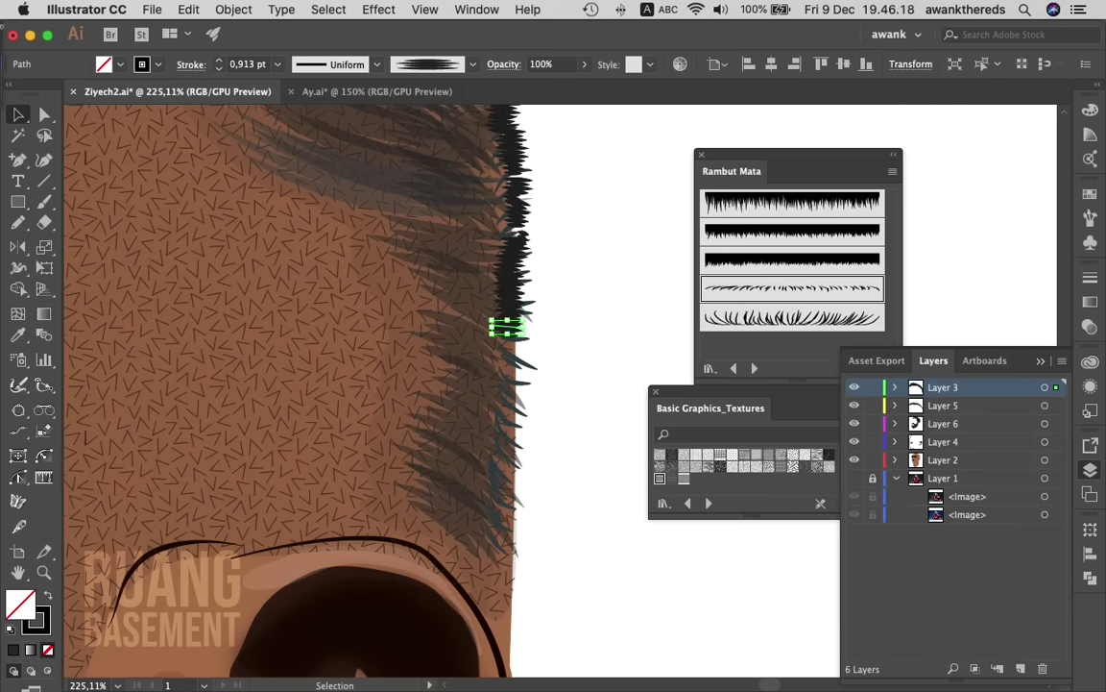
pyautogui.press('Down')
pyautogui.press('Down')
pyautogui.press('Down')
pyautogui.press('Down')
pyautogui.press('Down')
pyautogui.press('Down')
pyautogui.press('Down')
pyautogui.press('Down')
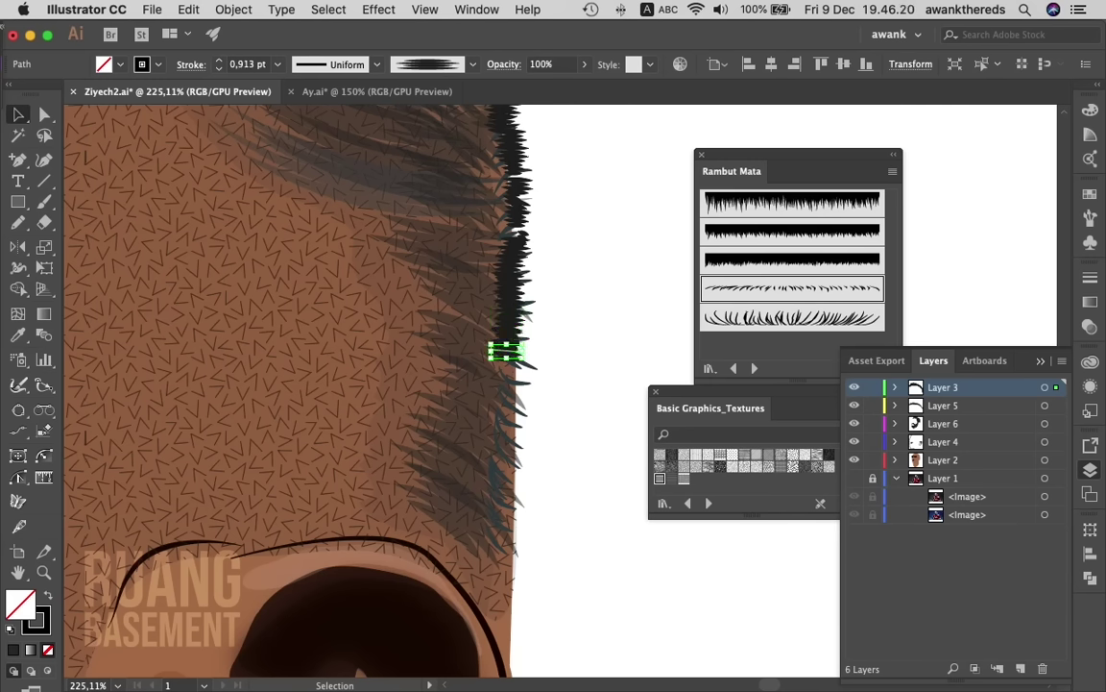
pyautogui.press('Down')
pyautogui.press('super+shift+a')
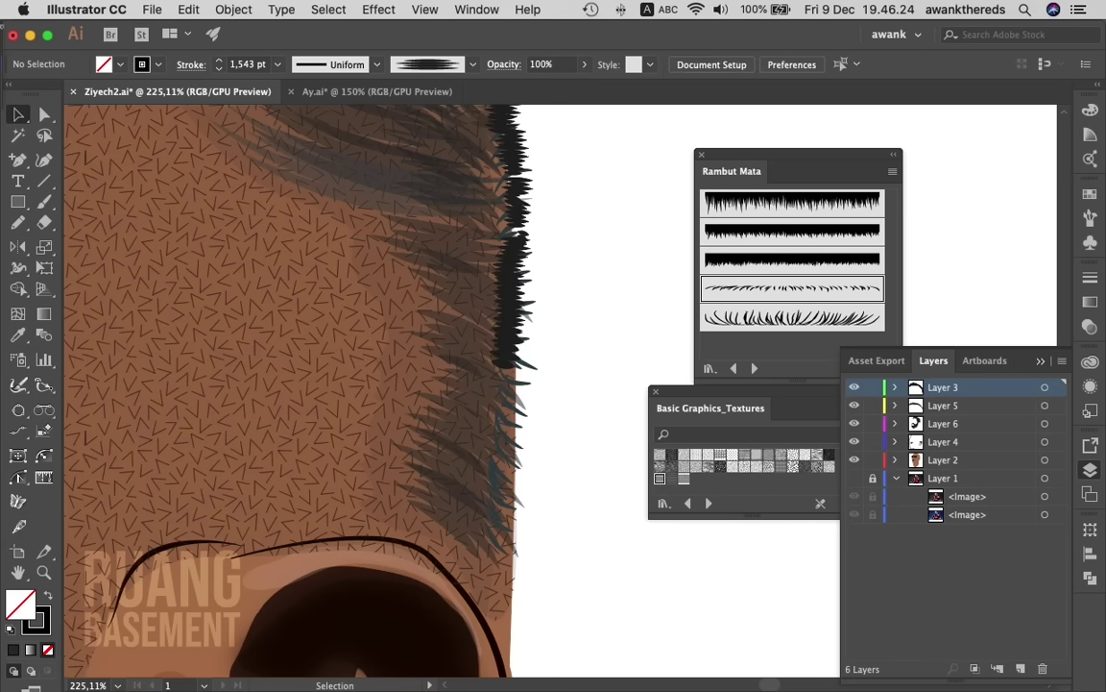
# - Select an edge hair stroke and drag a copy further down toward the ear
pyautogui.keyDown('shift'); pyautogui.click(506, 327); pyautogui.keyUp('shift')
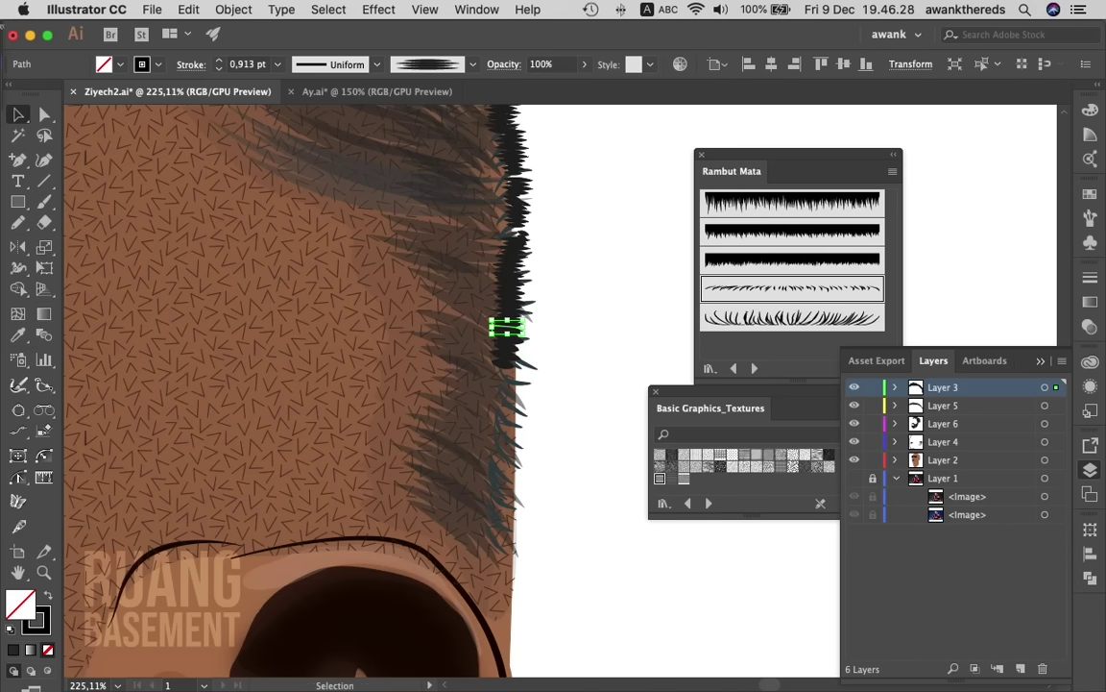
pyautogui.keyDown('shift'); pyautogui.click(507, 349); pyautogui.keyUp('shift')
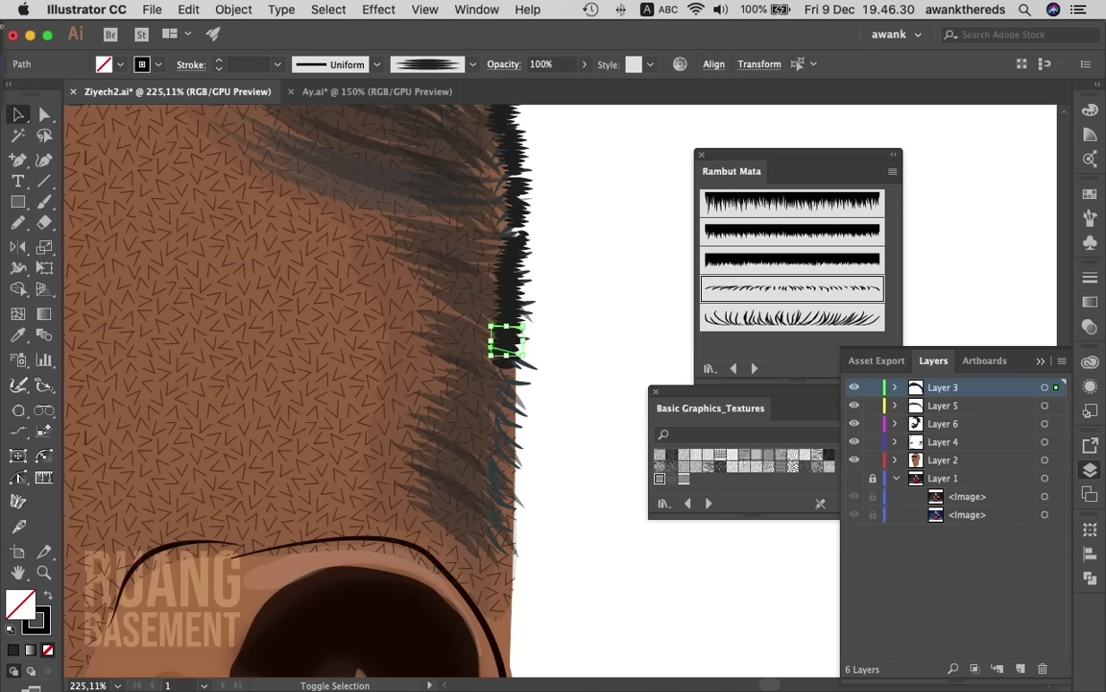
pyautogui.press('super+shift+a')
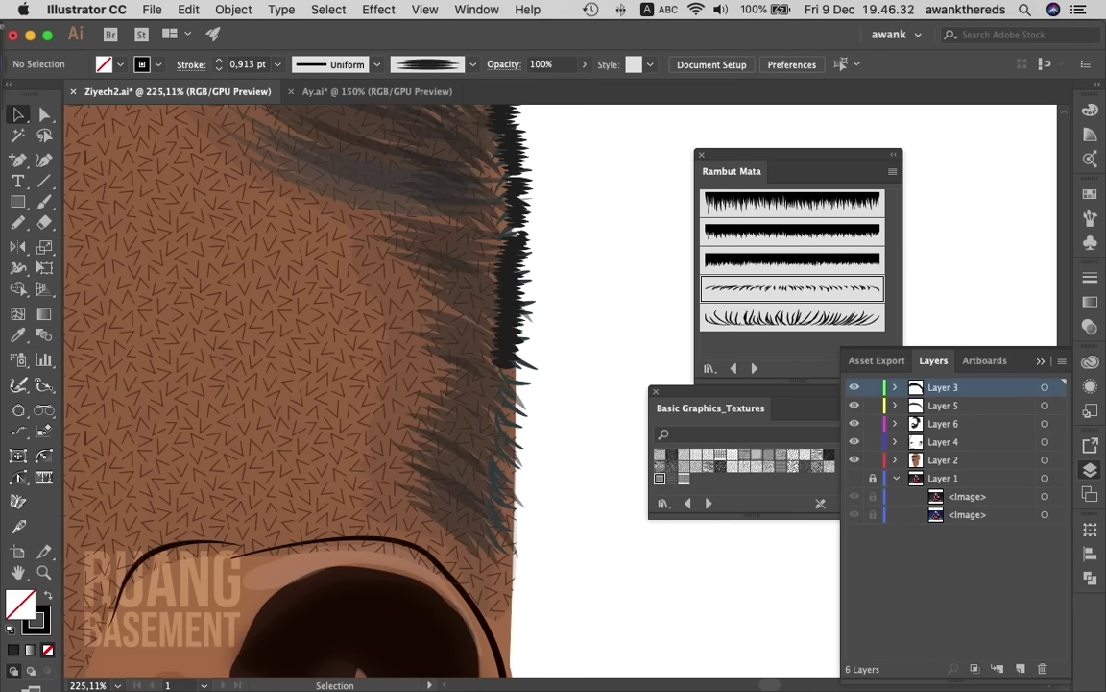
pyautogui.click(508, 351)
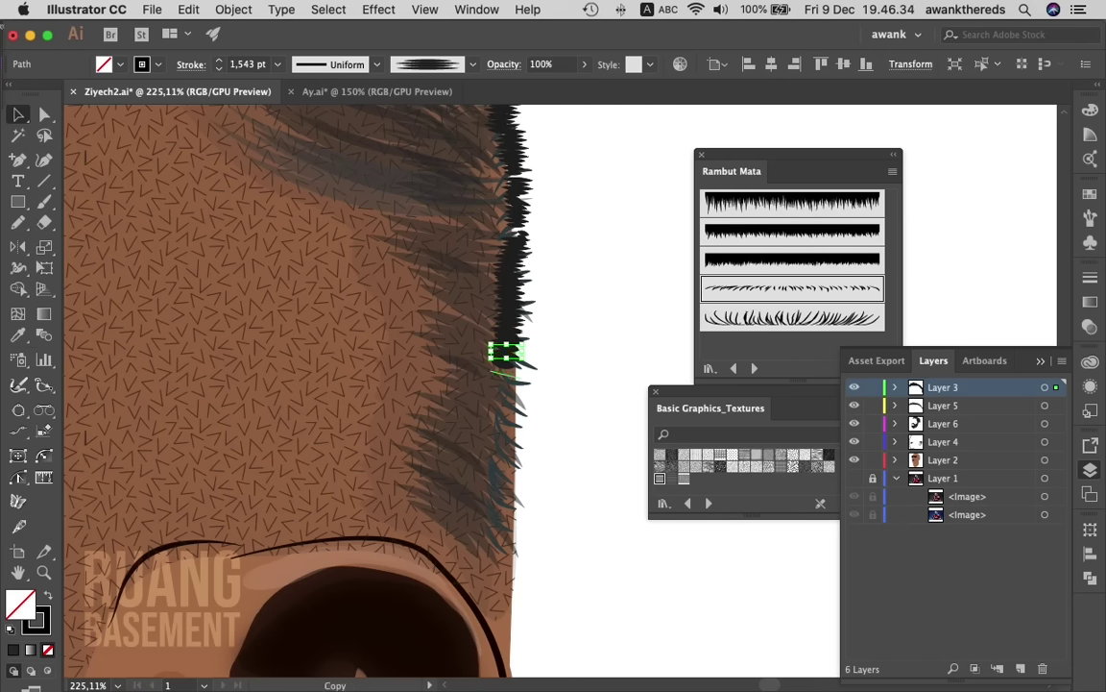
pyautogui.moveTo(507, 352); pyautogui.dragTo(507, 521)
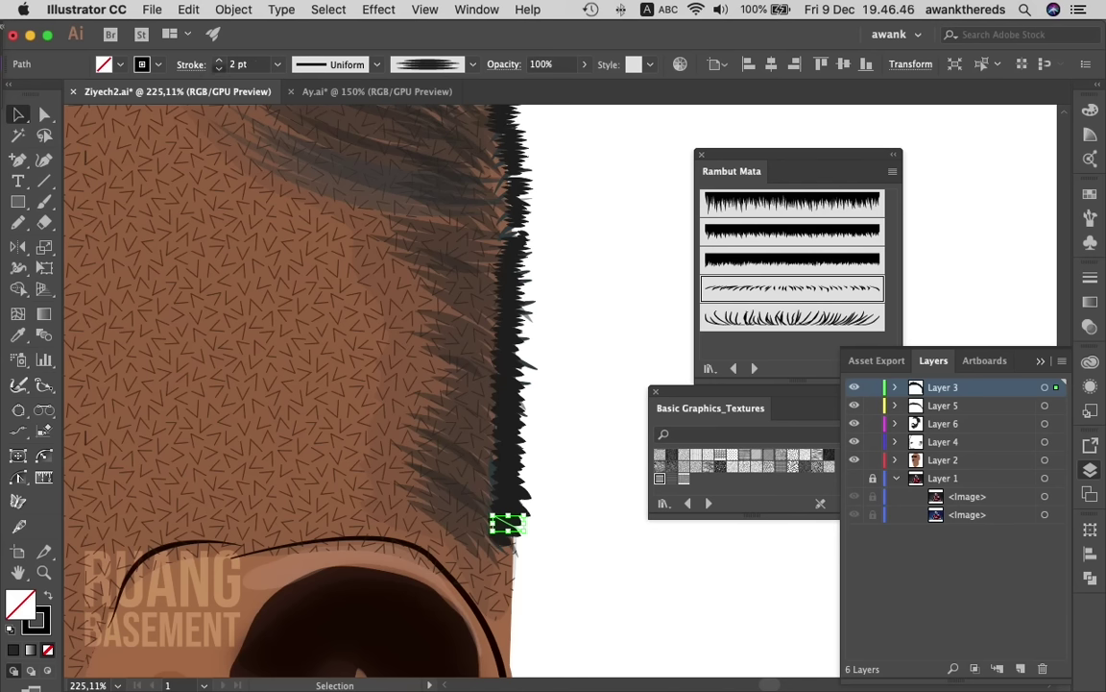
# - Try and undo a 1 pt stroke weight, then place another hair stroke copy lower
pyautogui.tripleClick(240, 65)
pyautogui.write('1')
pyautogui.press('Return')
pyautogui.hotkey('ctrl', 'z')
pyautogui.hotkey('ctrl', 'z')
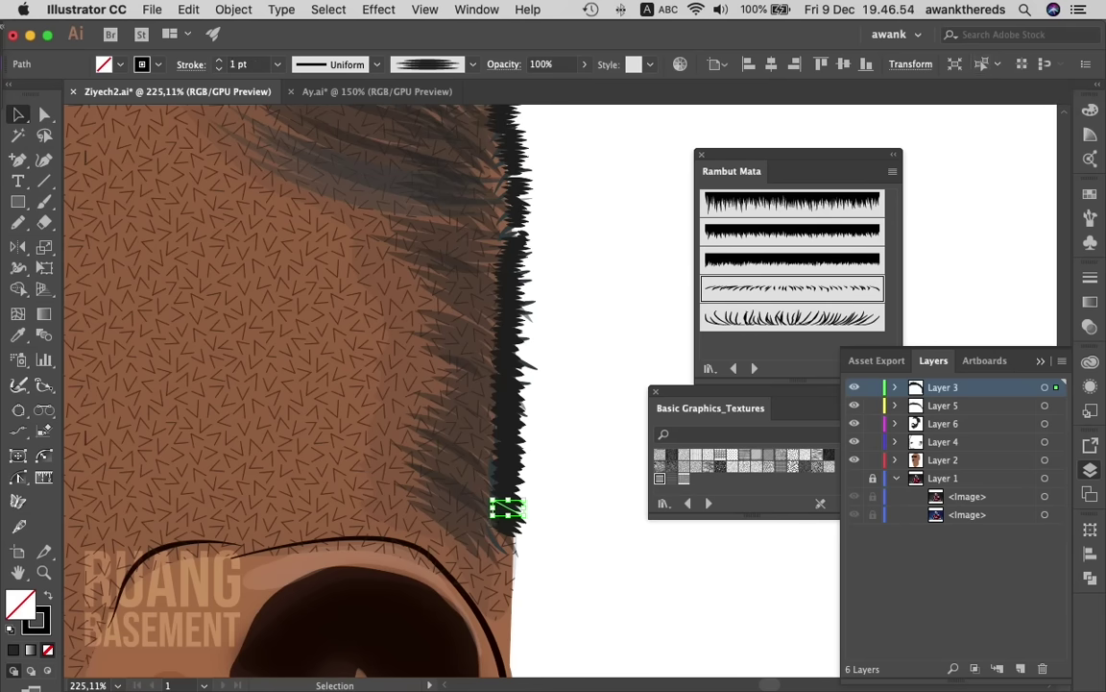
pyautogui.press('Delete')
pyautogui.hotkey('ctrl', 'z')
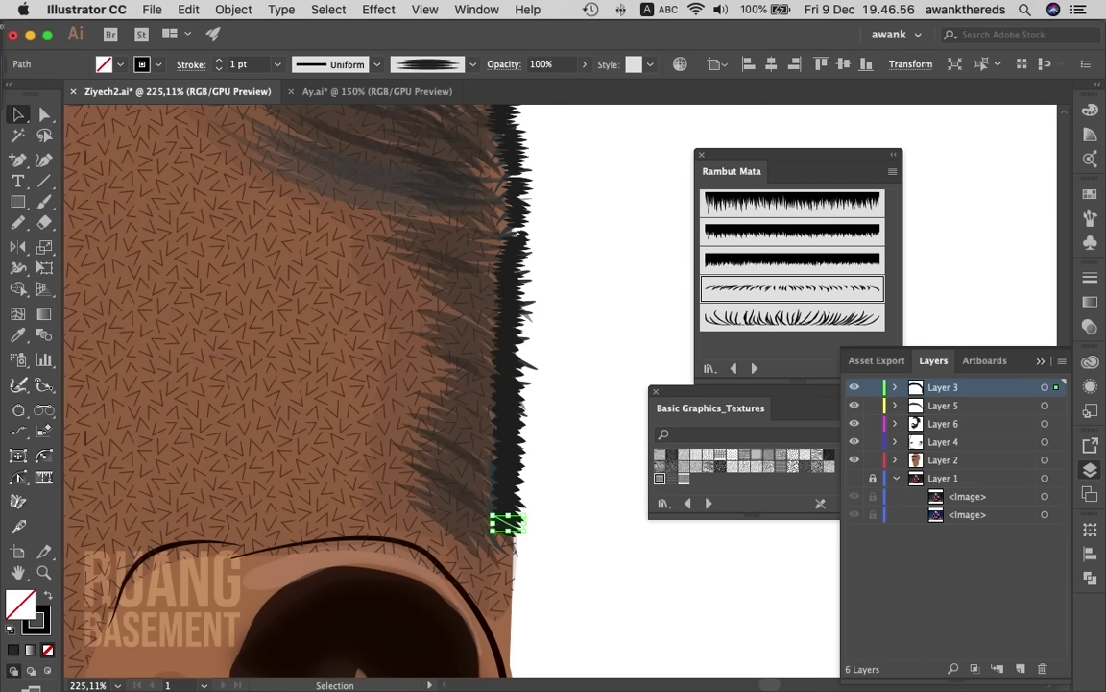
pyautogui.hotkey('shift', 'Down')
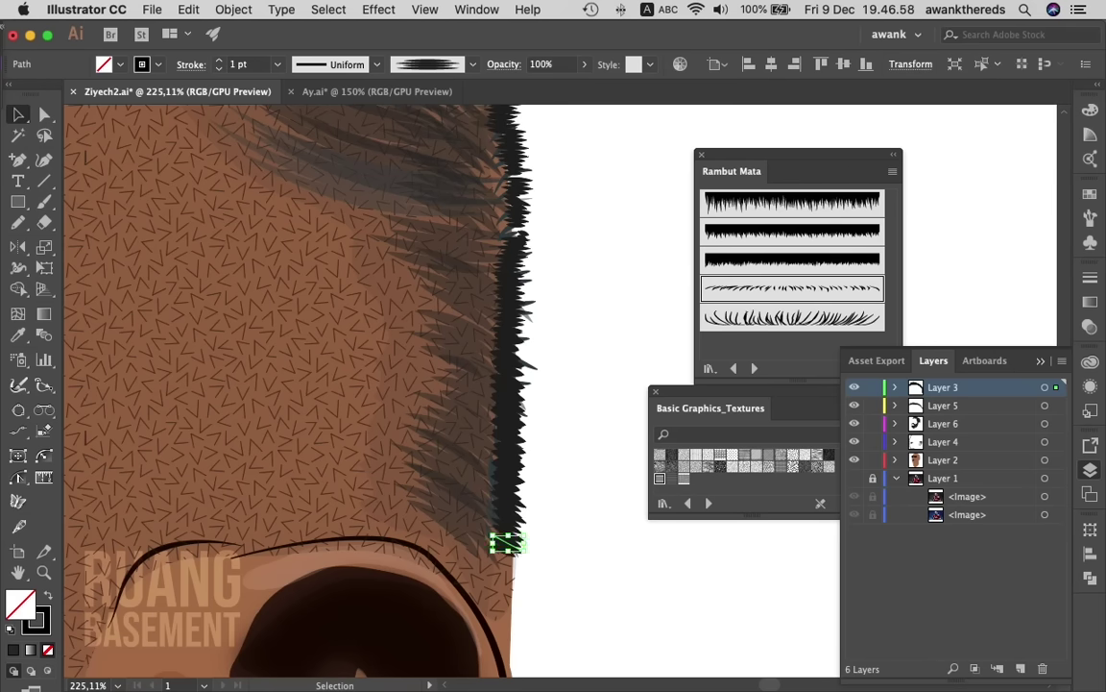
pyautogui.moveTo(507, 544); pyautogui.dragTo(501, 609)
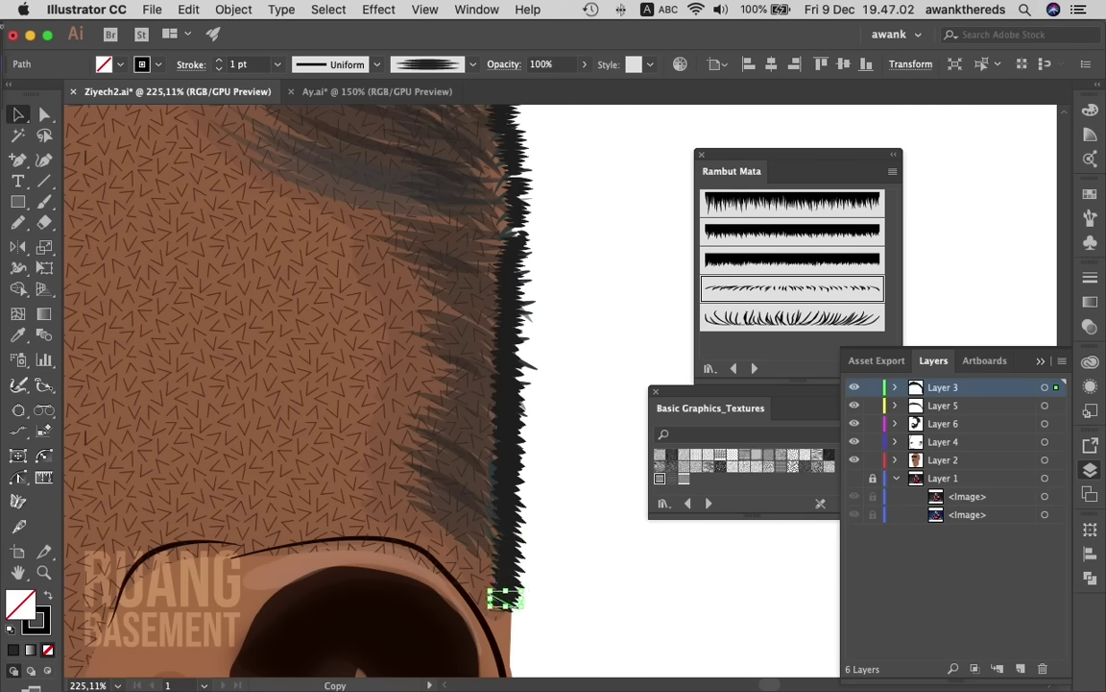
pyautogui.press('super+shift+a')
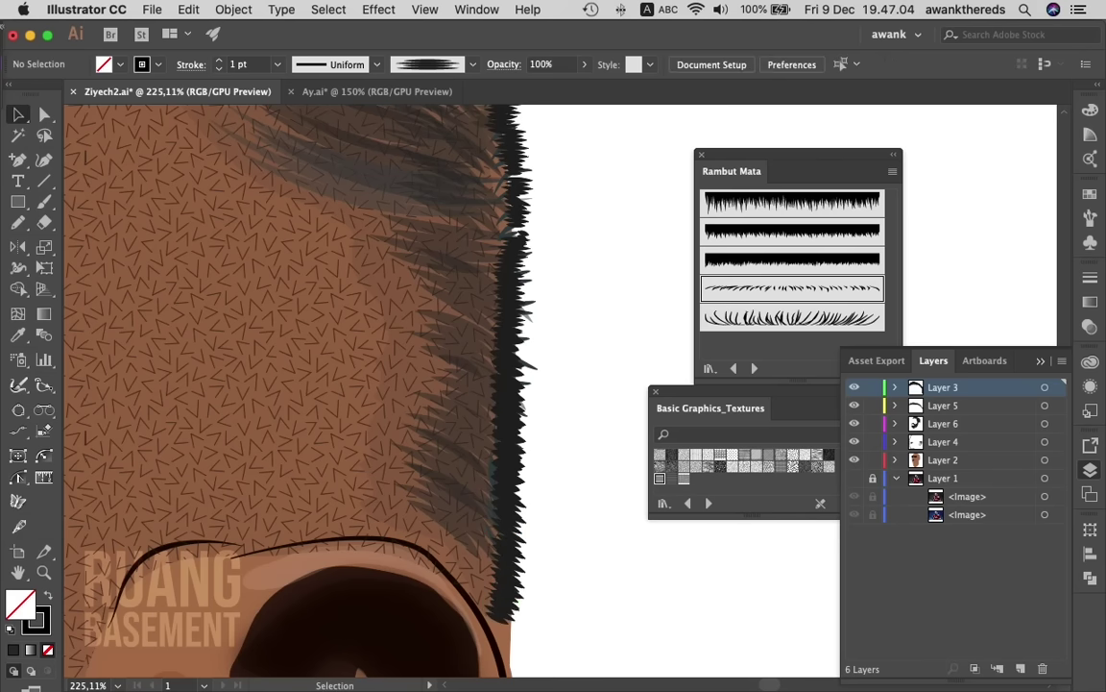
# - Inspect the hair strokes higher up the edge by selecting and deselecting them
pyautogui.click(512, 254)
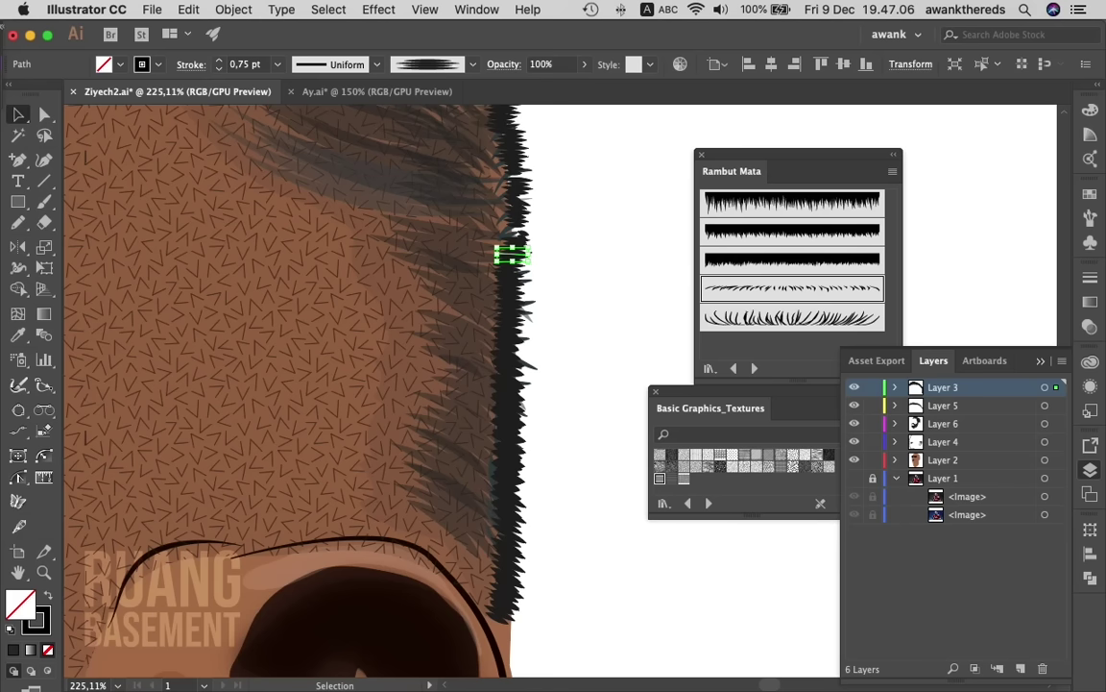
pyautogui.press('super+shift+a')
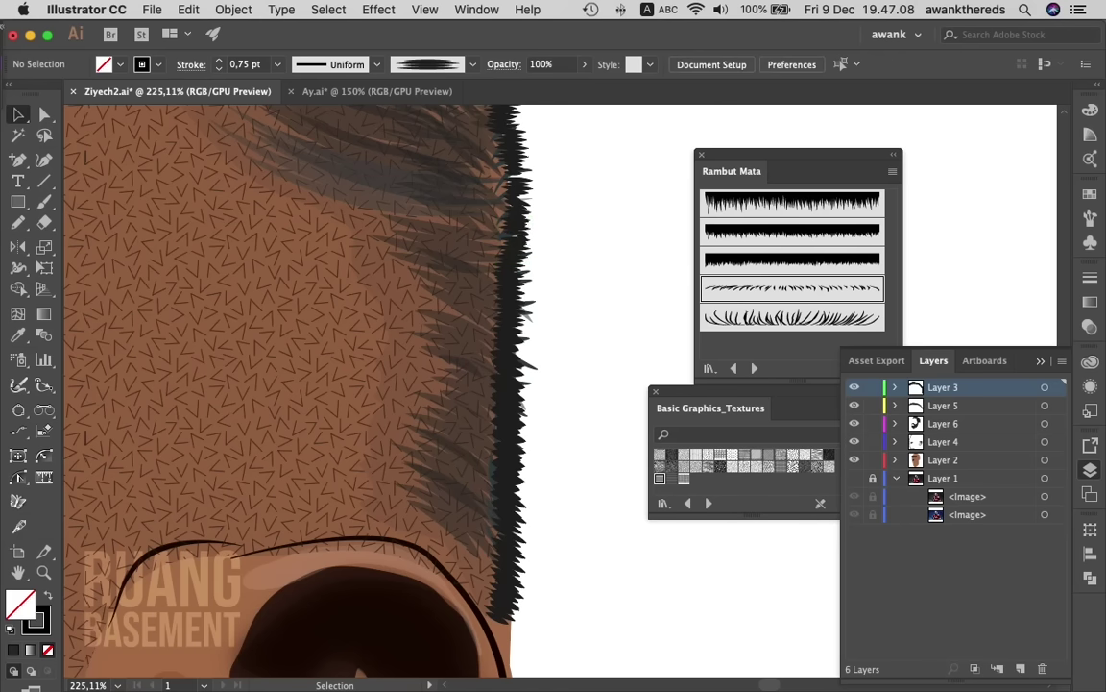
pyautogui.click(512, 195)
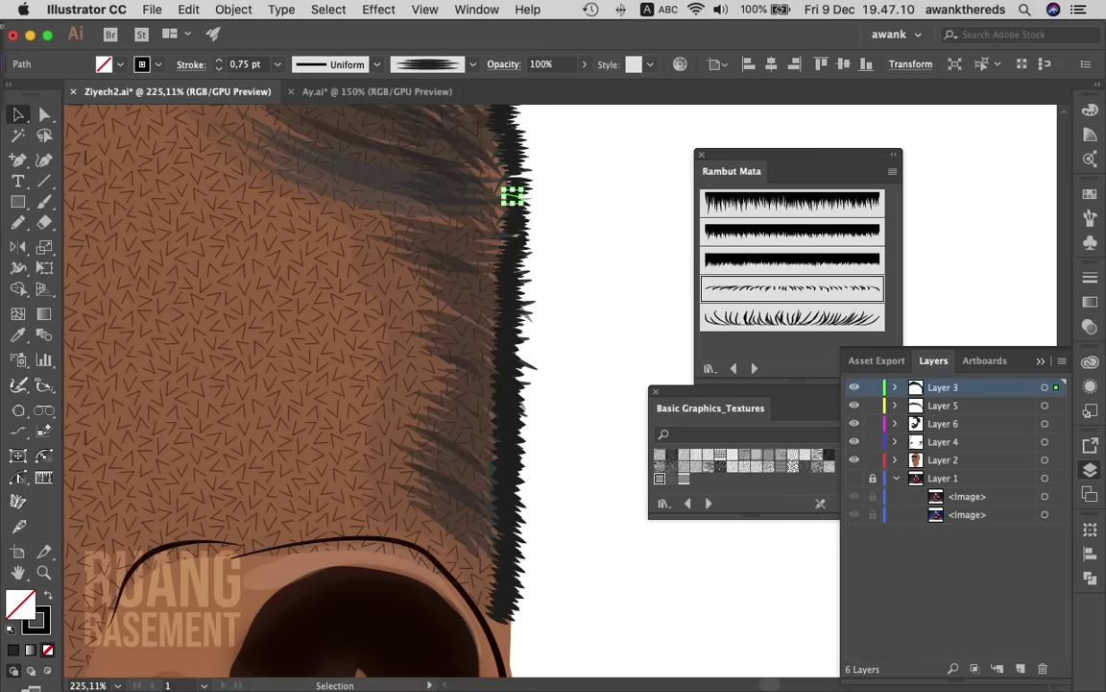
pyautogui.press('super+shift+a')
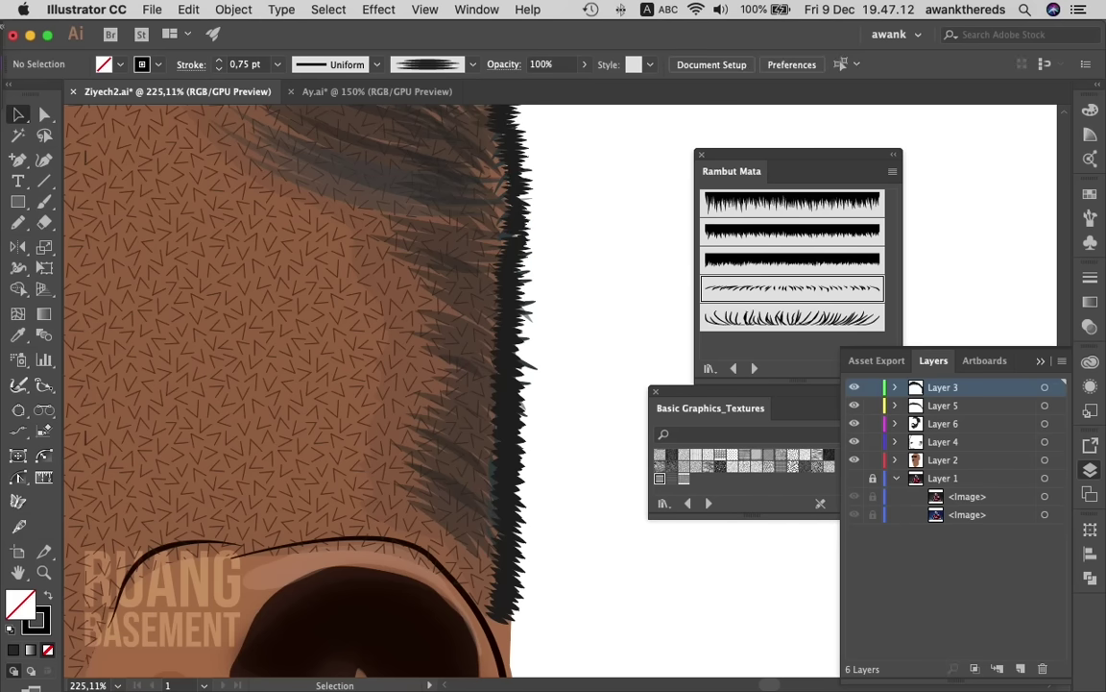
# - Zoom out to 25% and recentre the view on the whole artboard
pyautogui.press('z')
pyautogui.press('super+1')
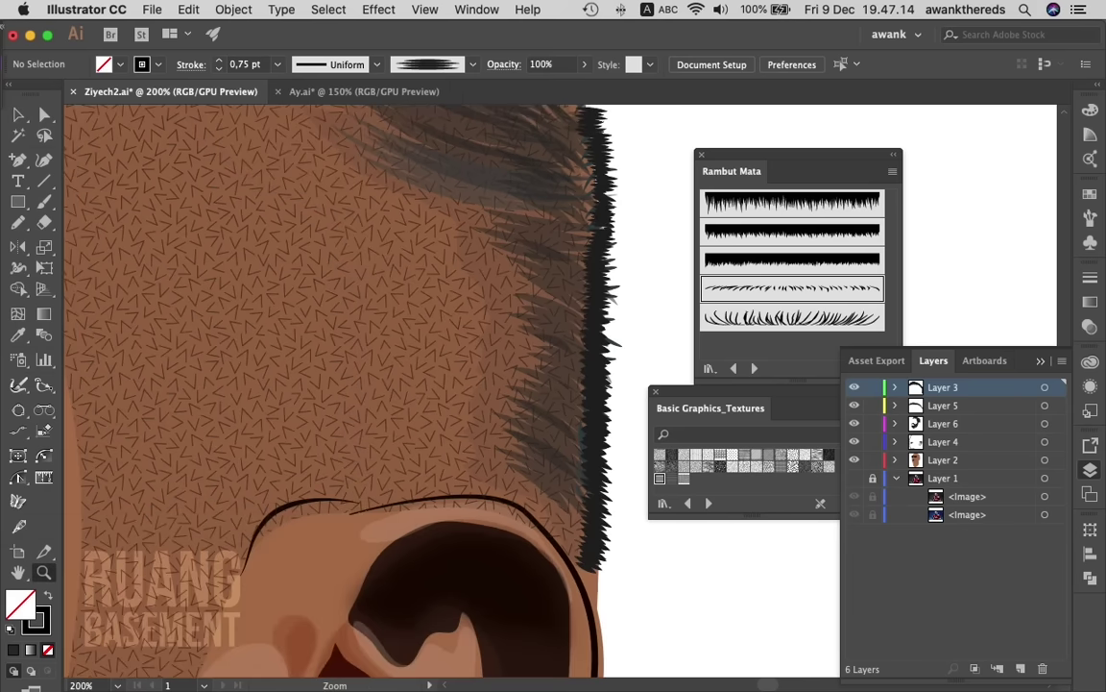
pyautogui.press('super+minus')
pyautogui.press('super+minus')
pyautogui.press('super+minus')
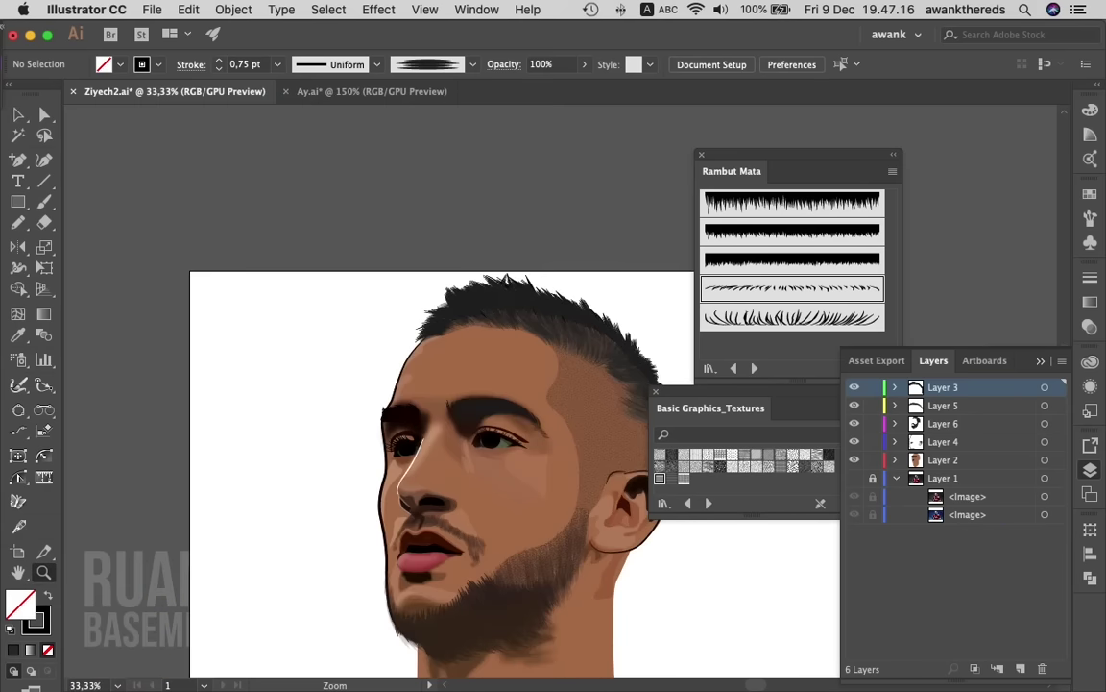
pyautogui.moveTo(503, 280); pyautogui.dragTo(354, 219)
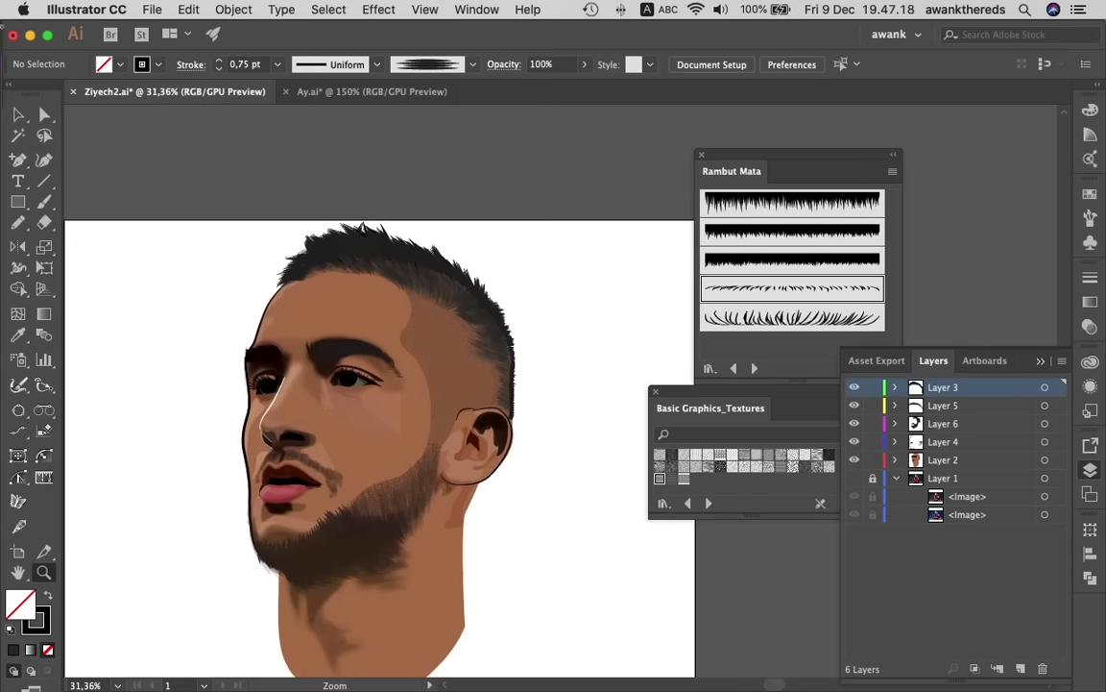
pyautogui.press('super+minus')
pyautogui.scroll(-5, 353, 219)
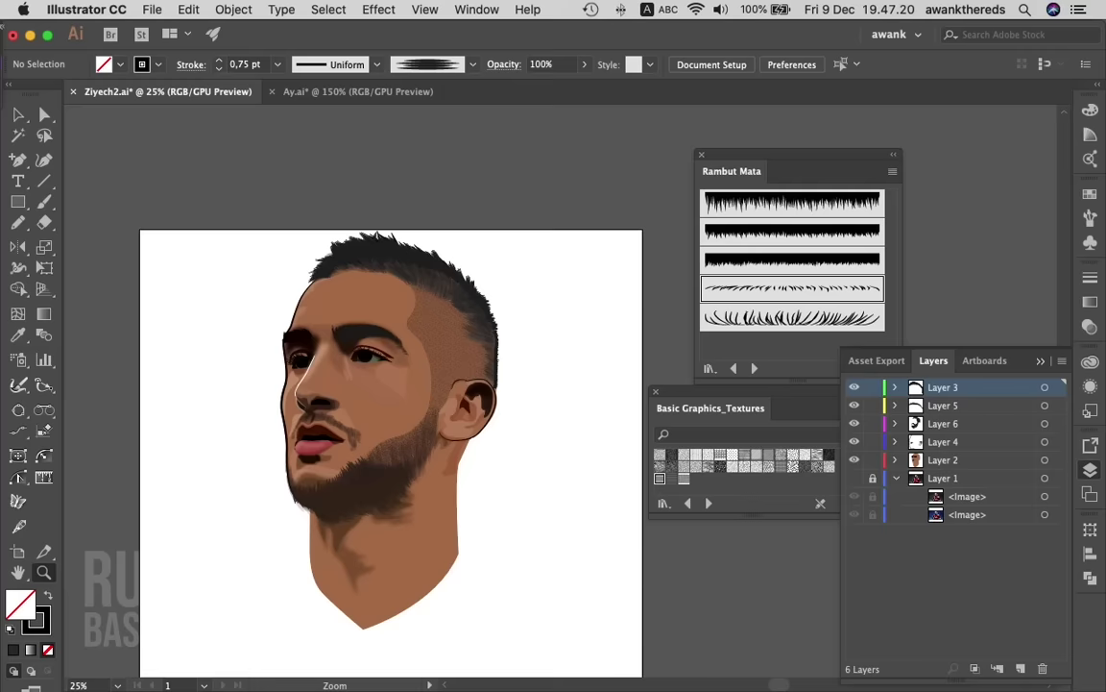
# - Show and unlock Layer 1's reference photo of the player
pyautogui.click(853, 477)
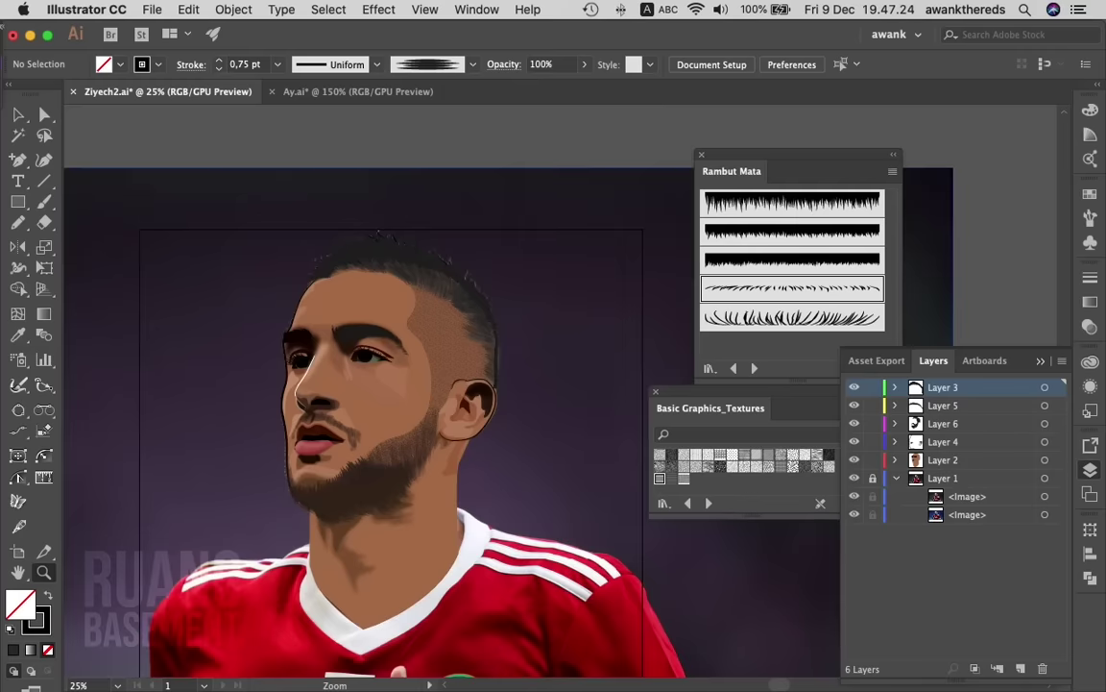
pyautogui.click(872, 477)
pyautogui.click(854, 495)
pyautogui.click(942, 477)
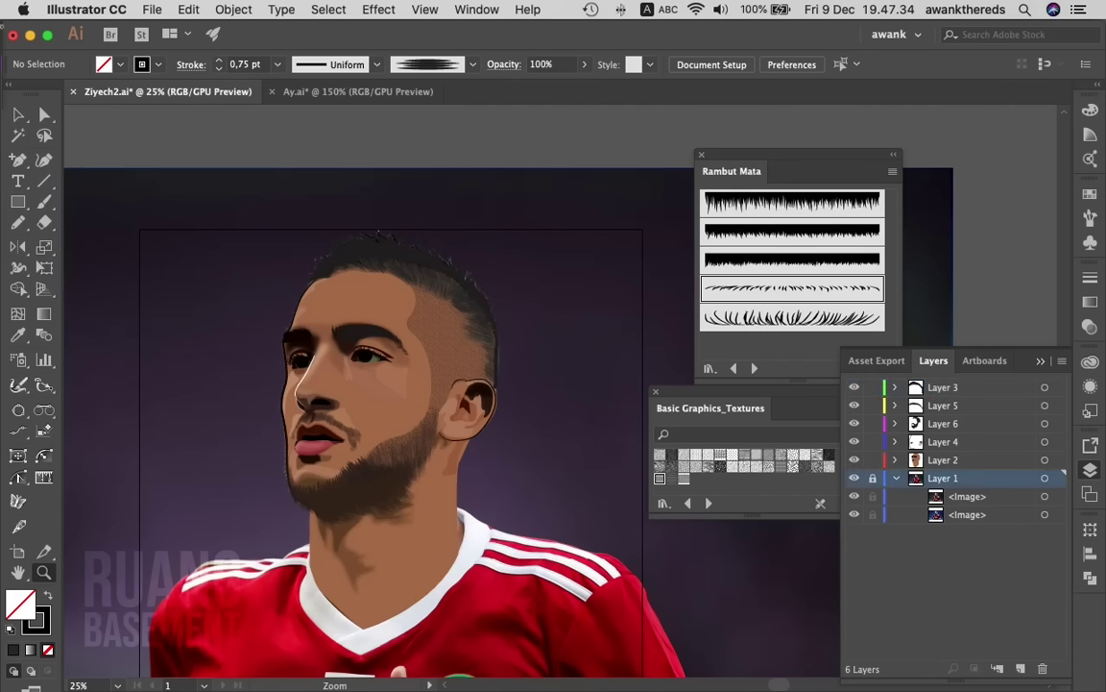
pyautogui.click(942, 387)
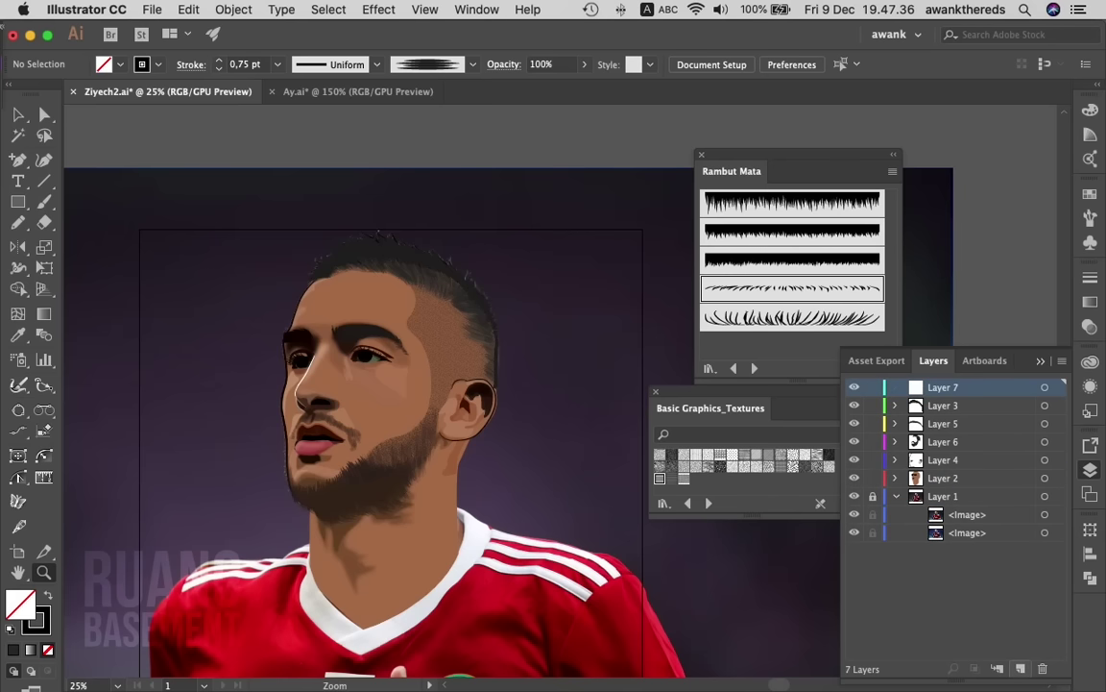
# - Add a new Layer 7 on top and zoom in on the jersey collar
pyautogui.click(1020, 667)
pyautogui.scroll(-5, 384, 384)
pyautogui.scroll(-1, 634, 446)
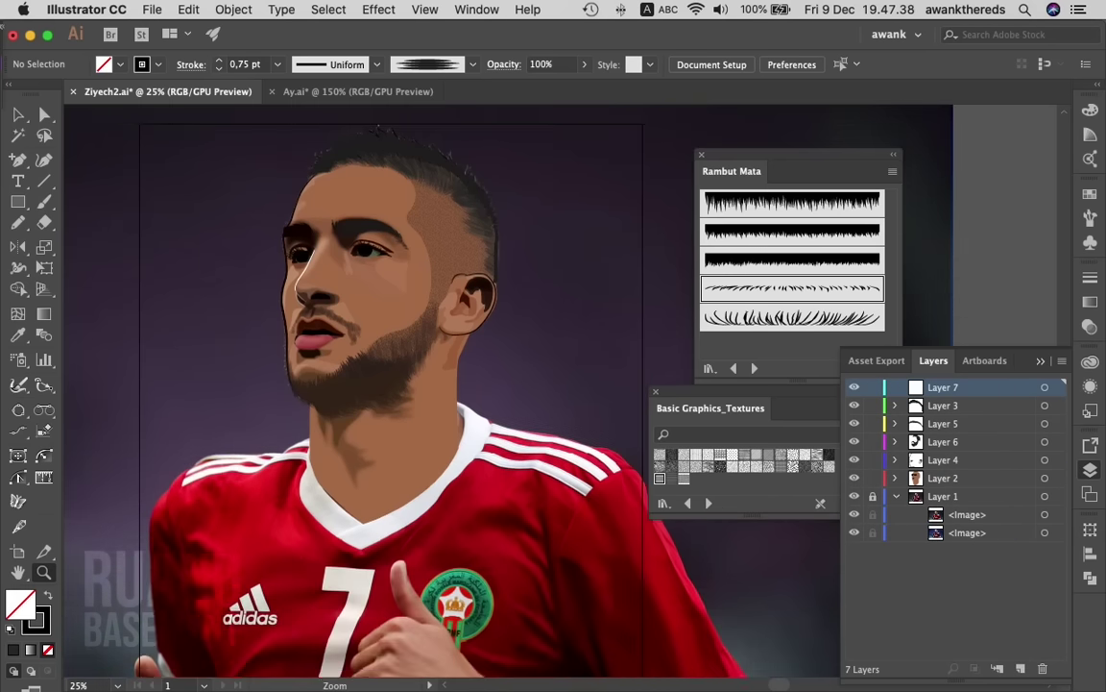
pyautogui.scroll(-4, 635, 445)
pyautogui.click(449, 369)
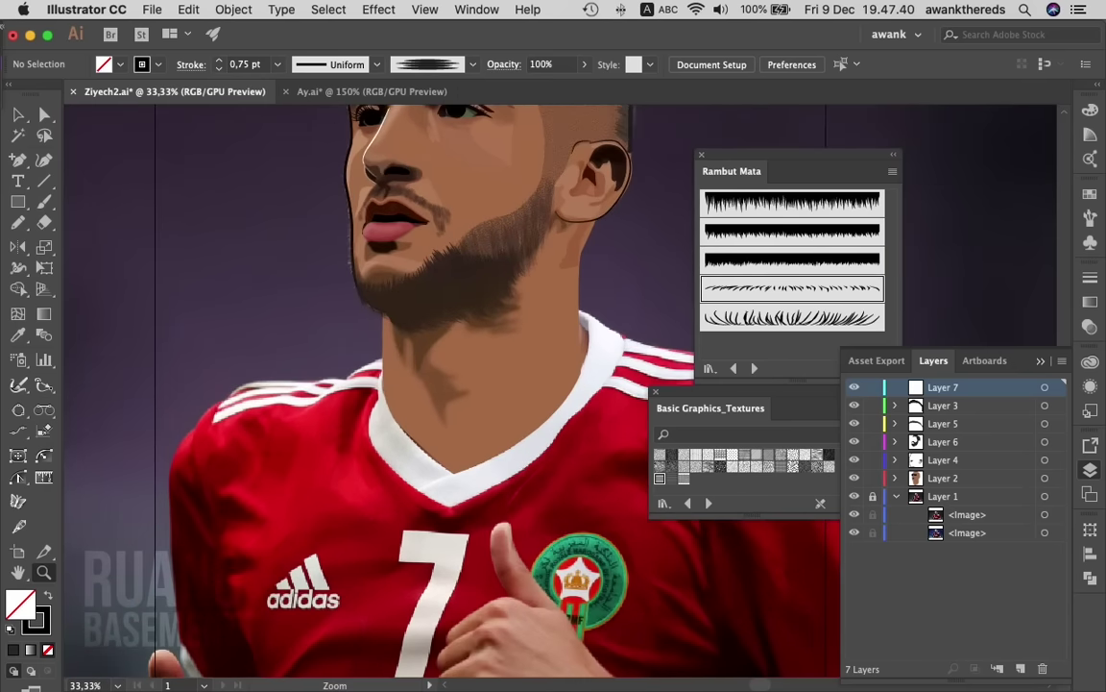
# - Zoom in on the collar and set a white stroke with no fill for the Pen tool
pyautogui.click(634, 446)
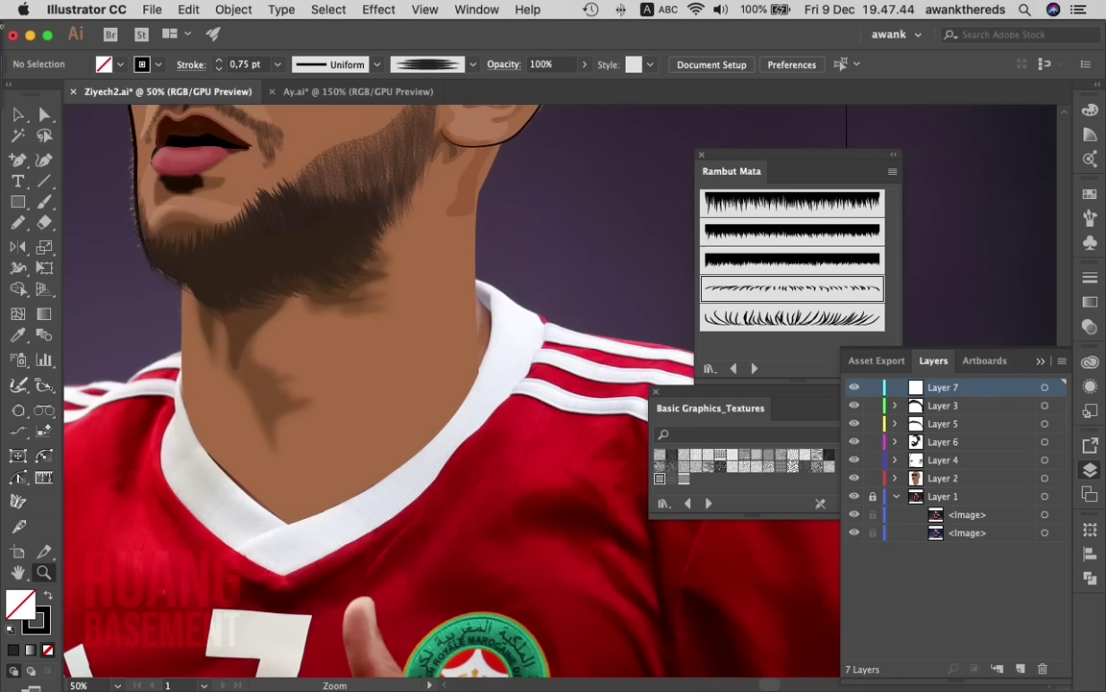
pyautogui.press('p')
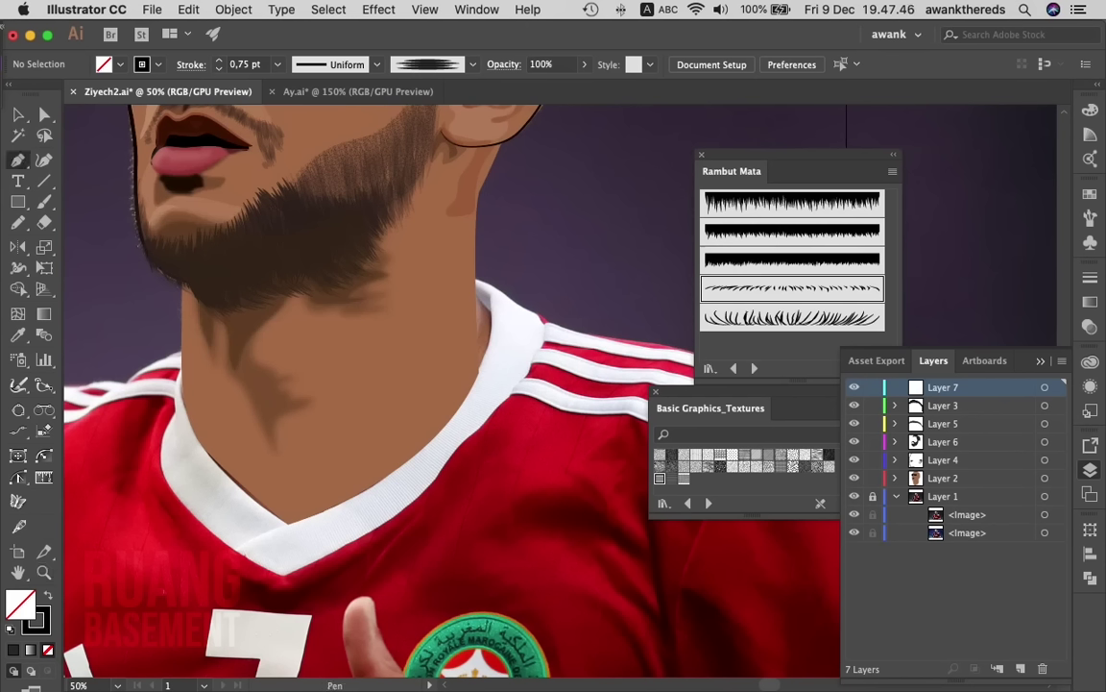
pyautogui.press('i')
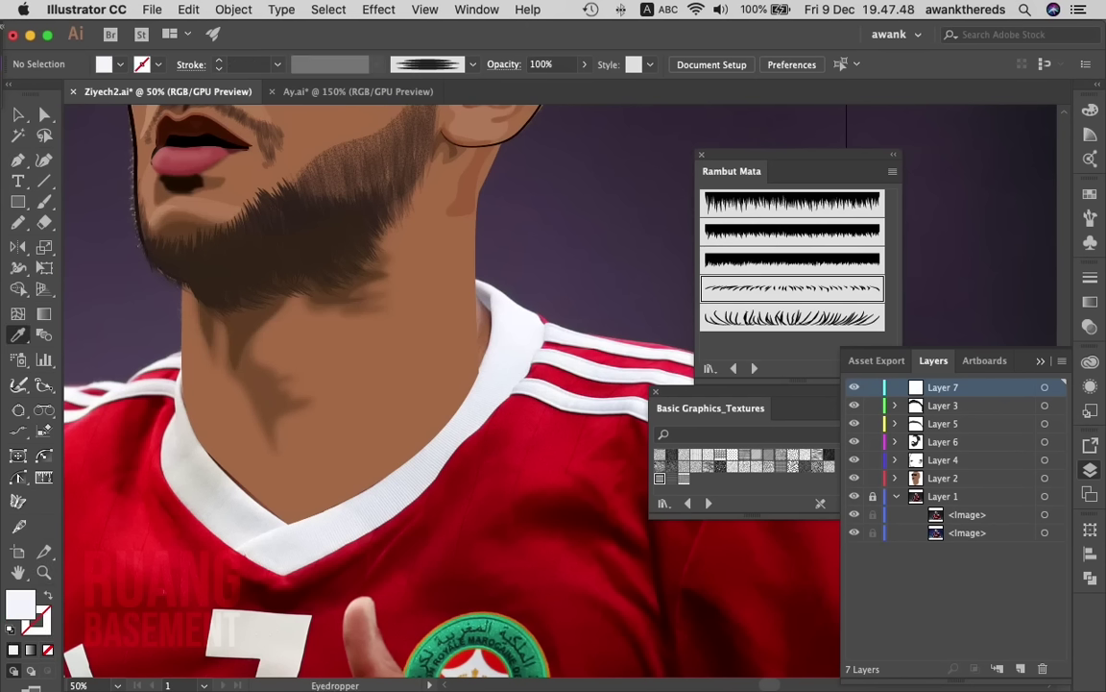
pyautogui.press('p')
pyautogui.hotkey('shift', 'x')
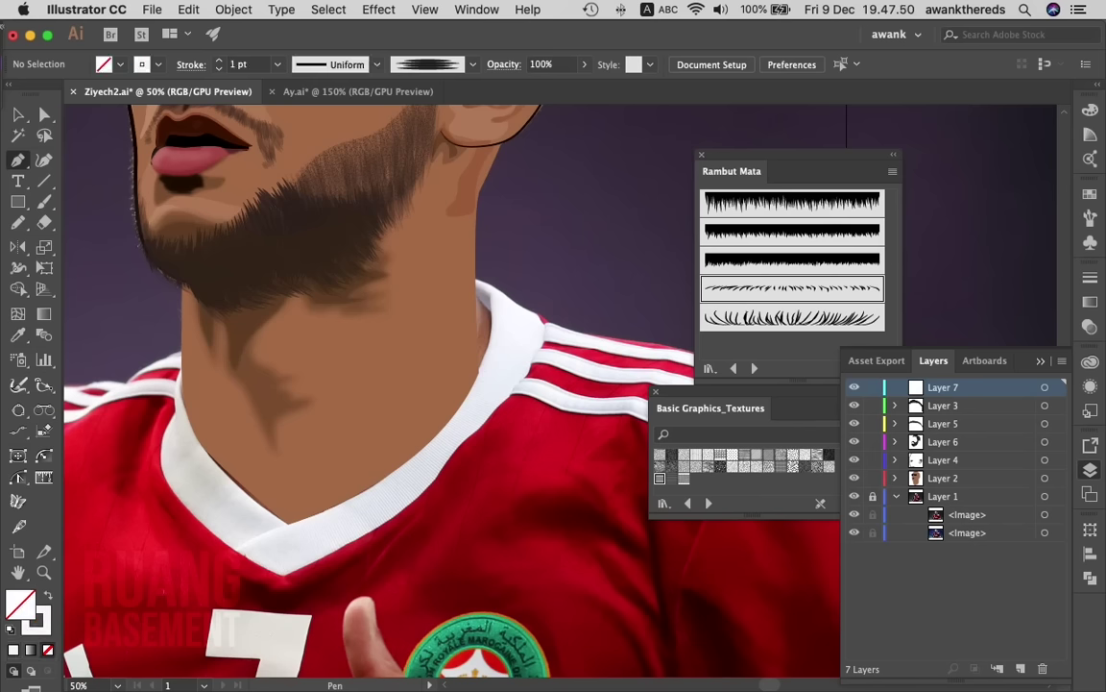
# - Finish the right shoulder outline with curved anchors down the shoulder edge, then deselect it
pyautogui.moveTo(498, 288); pyautogui.dragTo(514, 304)
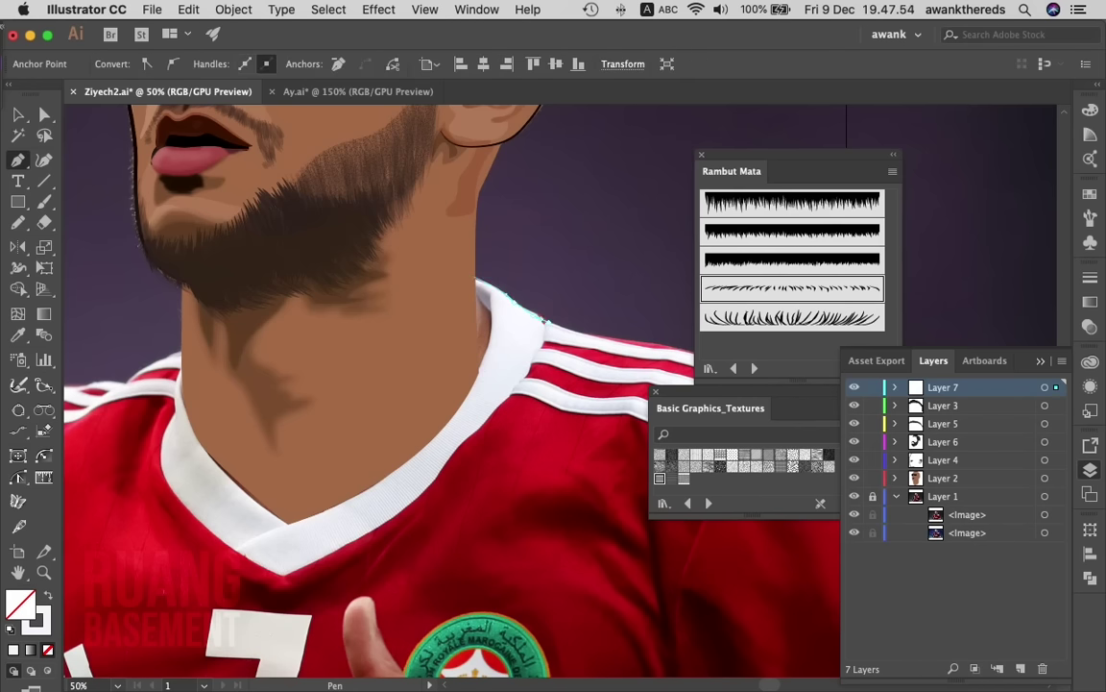
pyautogui.hscroll(5, 442, 317)
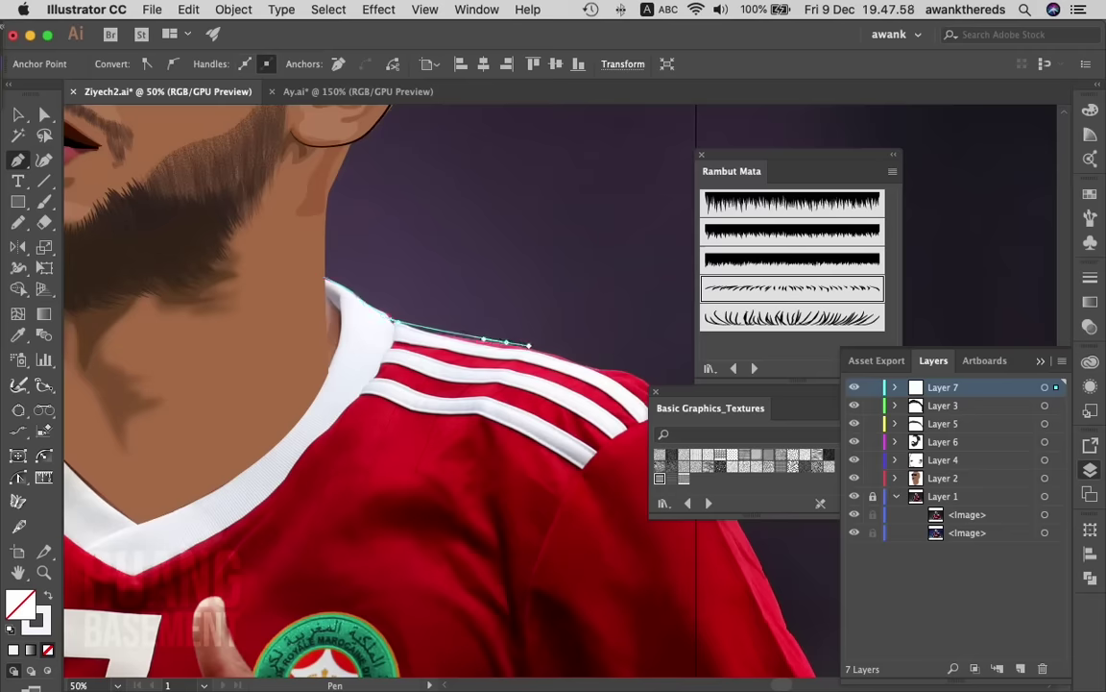
pyautogui.moveTo(505, 342); pyautogui.dragTo(529, 346)
pyautogui.hscroll(3, 530, 346)
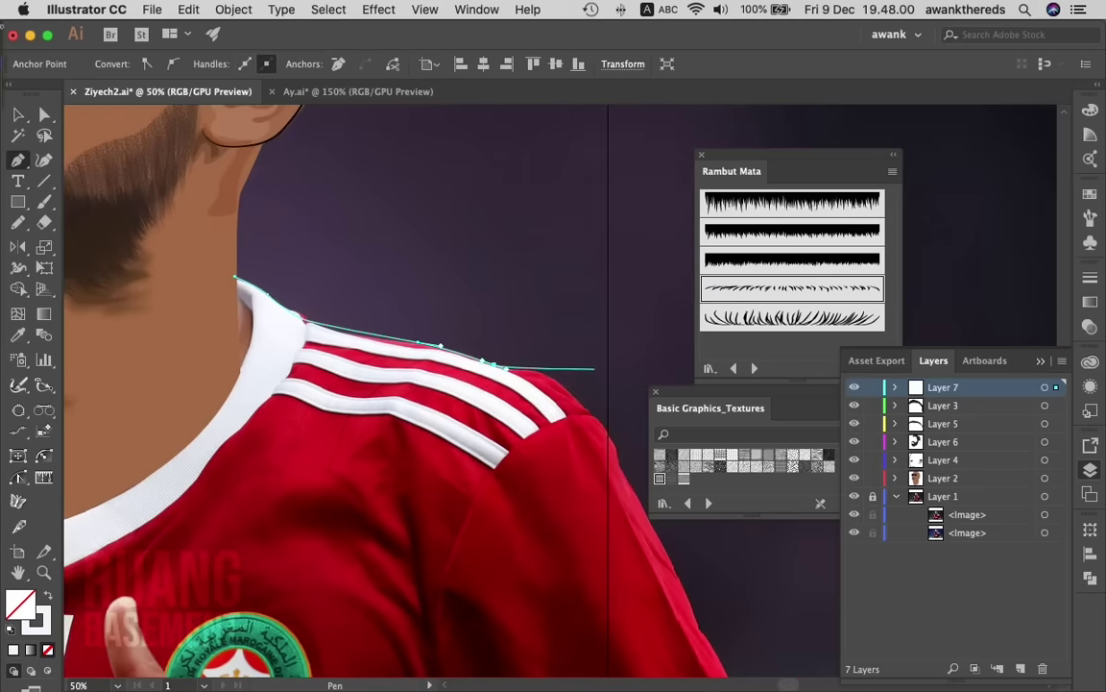
pyautogui.moveTo(558, 378); pyautogui.dragTo(581, 398)
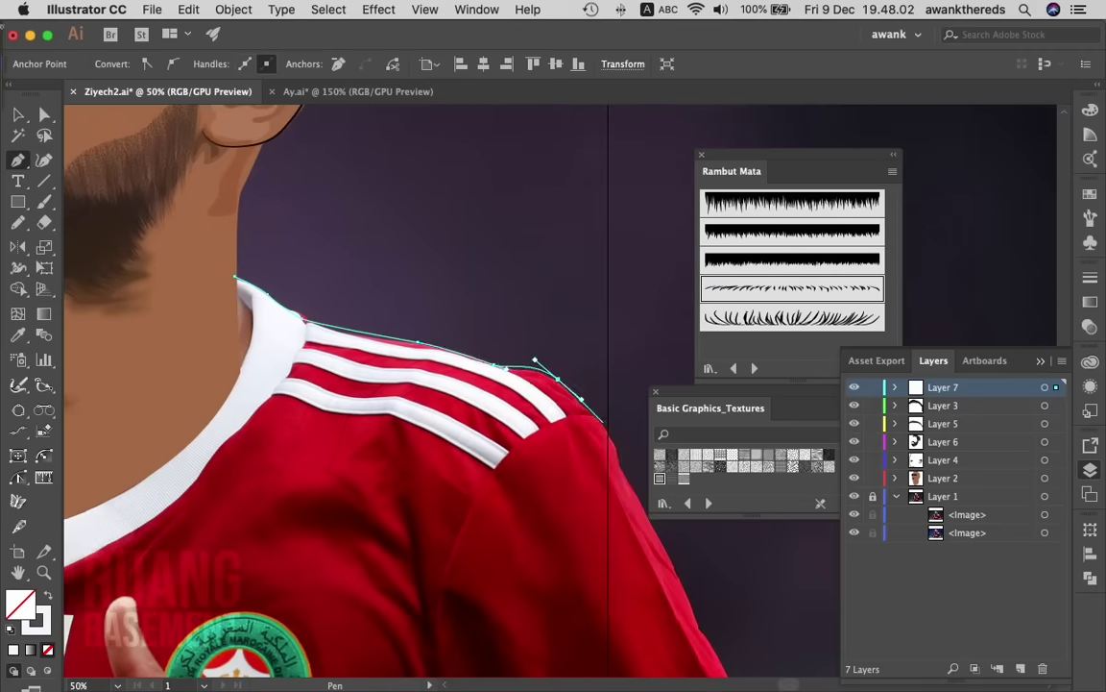
pyautogui.click(606, 430)
pyautogui.press('ctrl')
pyautogui.hotkey('ctrl', 'shift', 'a')
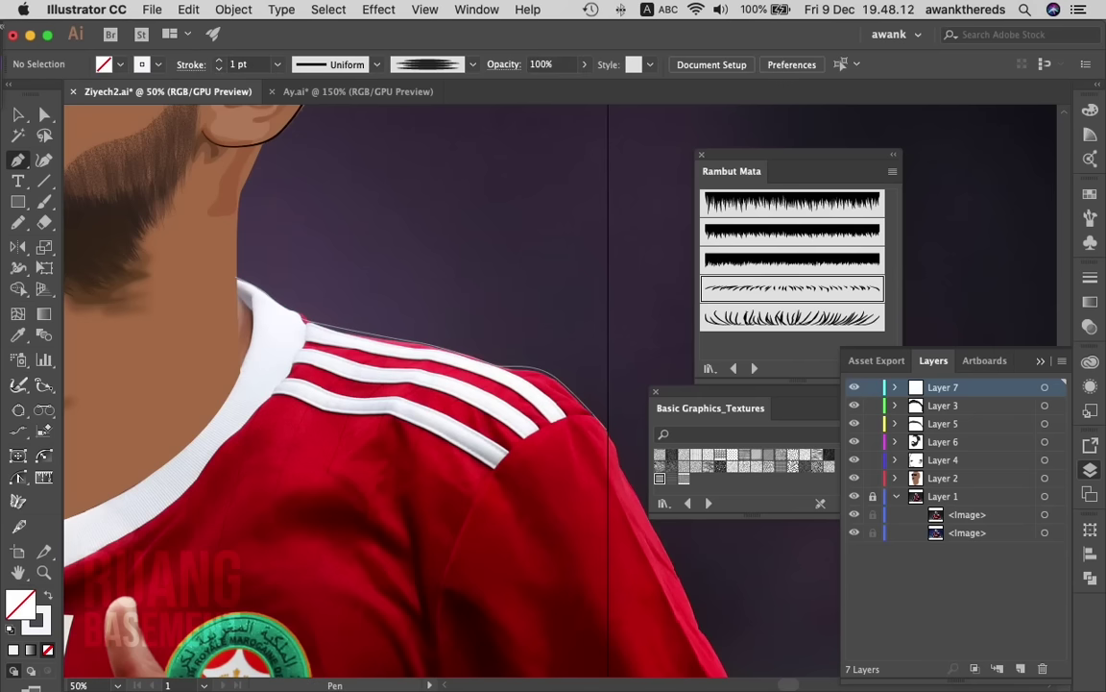
# - Start a new path along the inner collar, bending it through the V and up the left edge
pyautogui.click(238, 285)
pyautogui.click(240, 372)
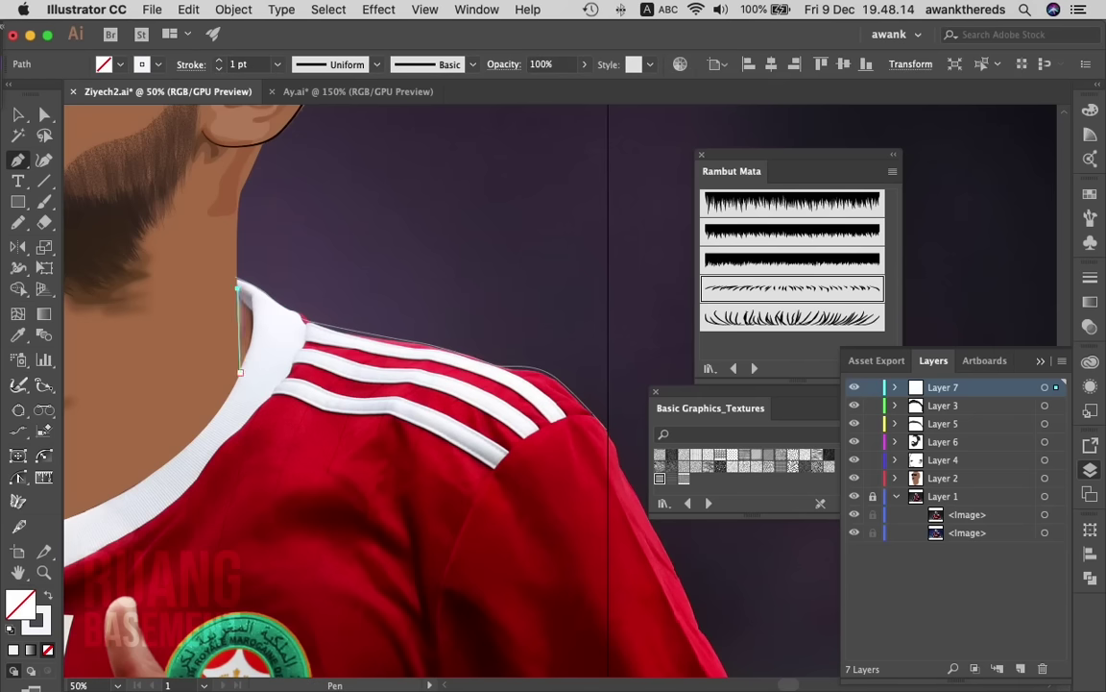
pyautogui.moveTo(240, 372); pyautogui.dragTo(212, 419)
pyautogui.hscroll(-5, 212, 419)
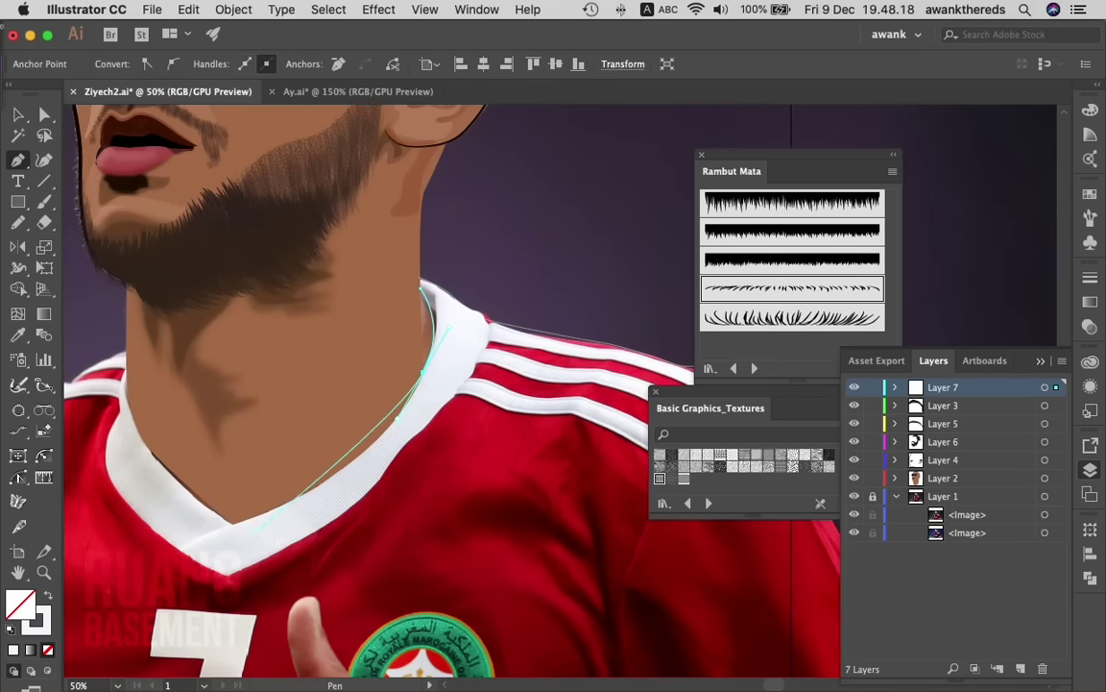
pyautogui.moveTo(231, 524); pyautogui.dragTo(119, 563)
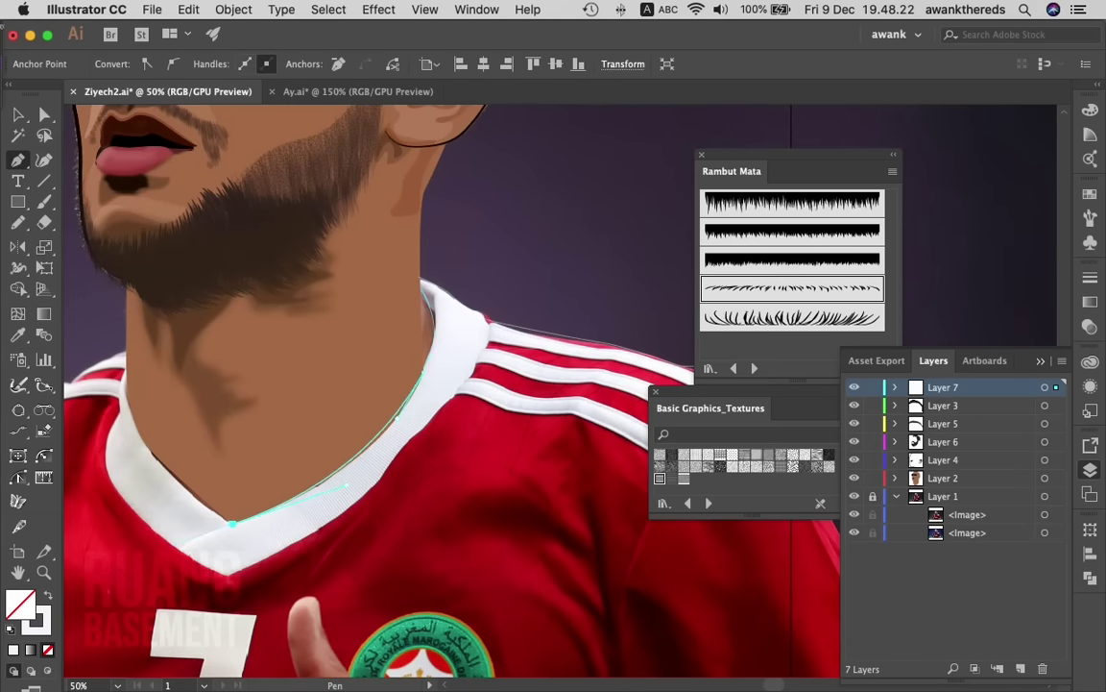
pyautogui.click(148, 449)
pyautogui.click(127, 374)
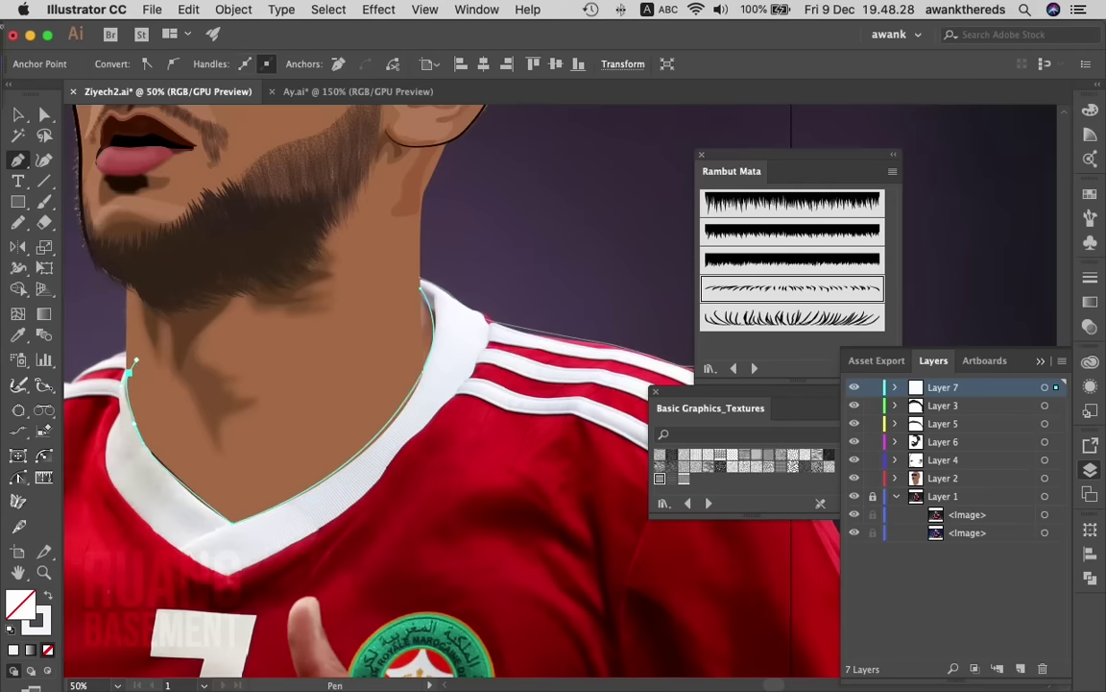
# - Continue the collar path across the left shoulder and down the left arm, then deselect it
pyautogui.hscroll(-5, 115, 320)
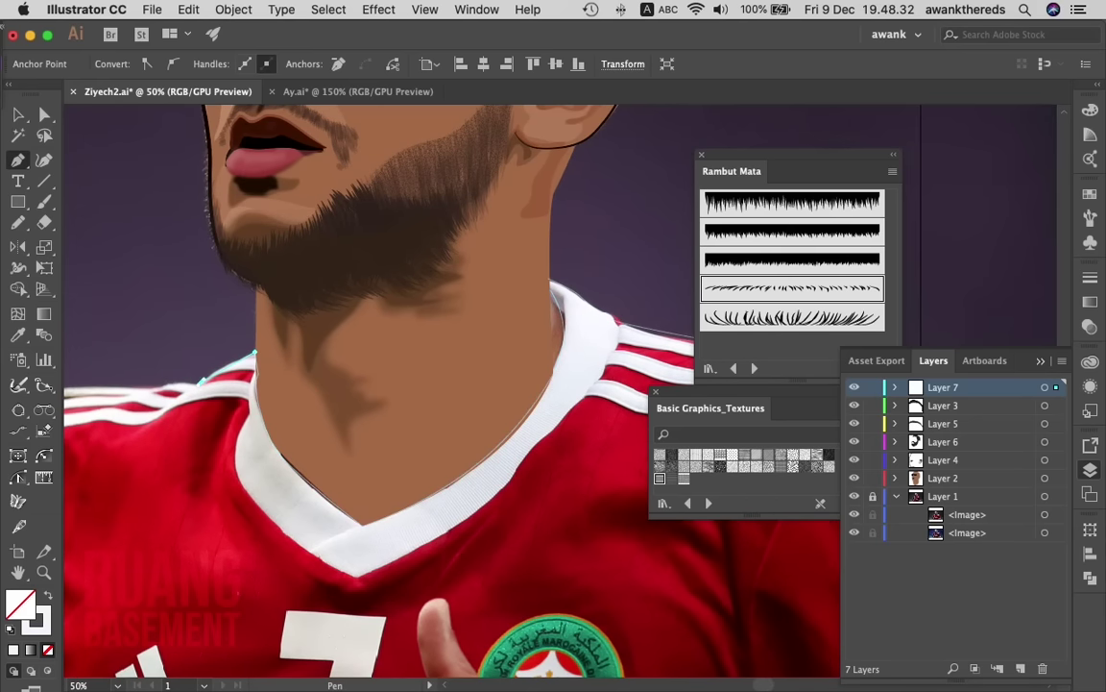
pyautogui.moveTo(197, 382)
pyautogui.mouseDown()
pyautogui.moveTo(183, 394)
pyautogui.moveTo(153, 382)
pyautogui.mouseUp()
pyautogui.hscroll(-7, 153, 382)
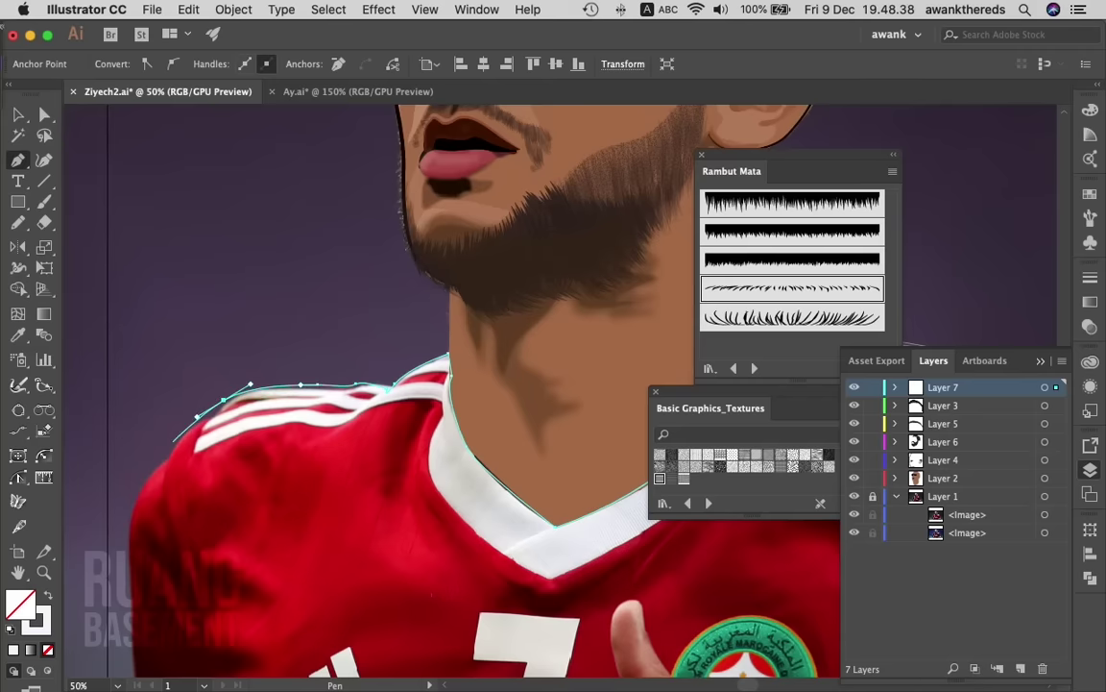
pyautogui.moveTo(161, 459); pyautogui.dragTo(154, 470)
pyautogui.moveTo(128, 534); pyautogui.dragTo(128, 586)
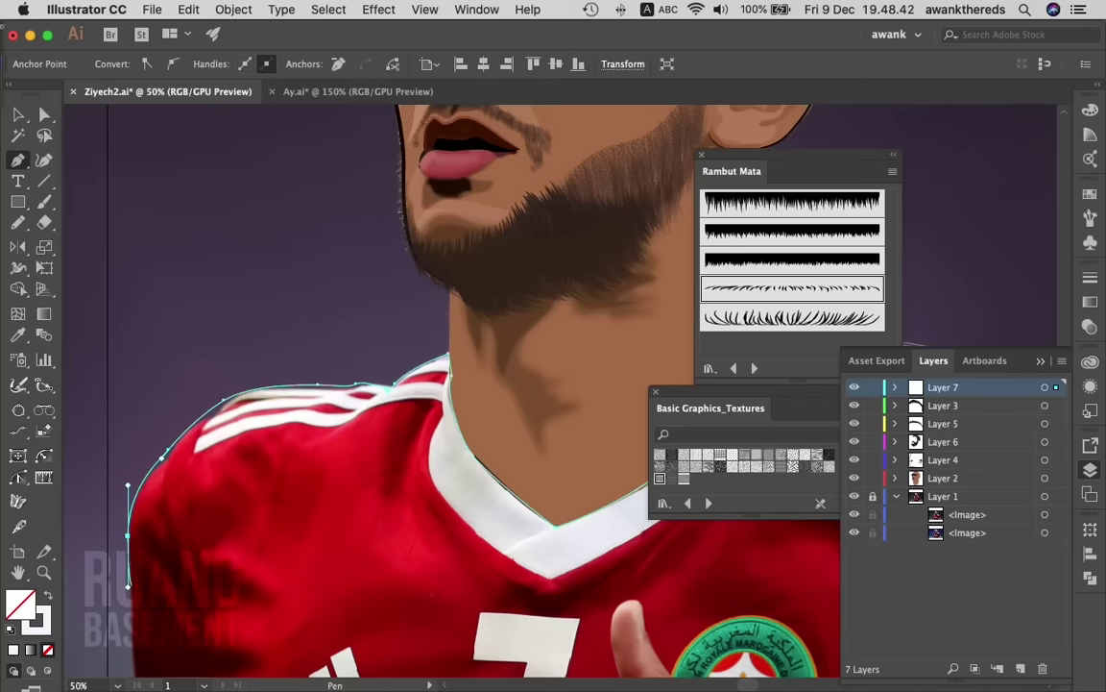
pyautogui.scroll(-5, 132, 579)
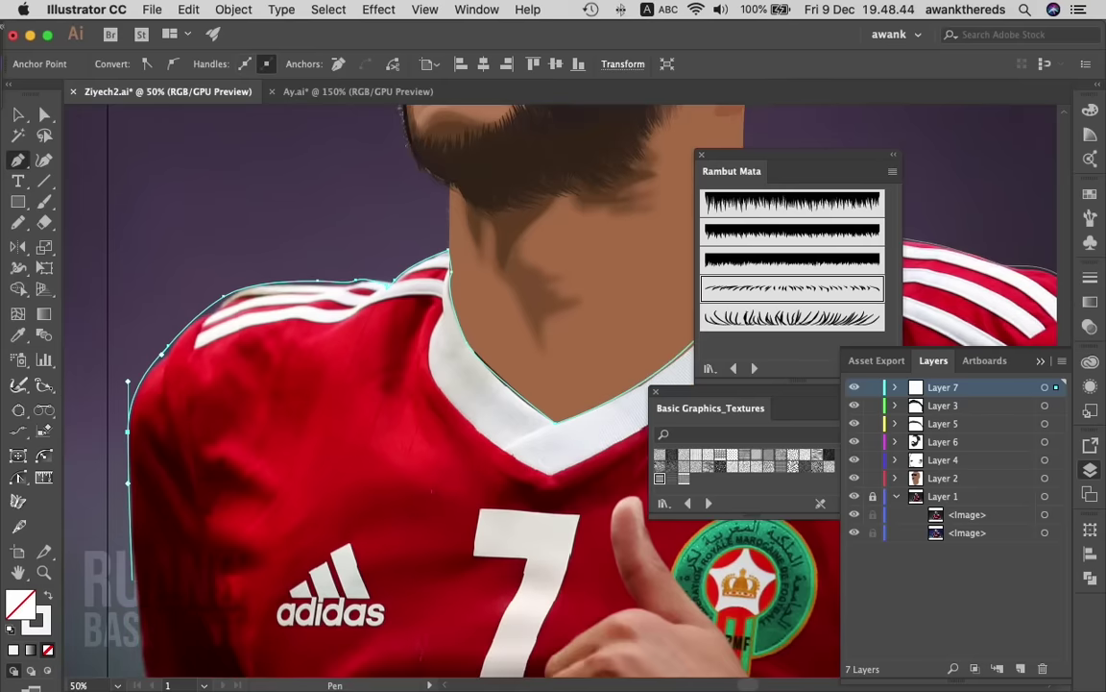
pyautogui.keyDown('super'); pyautogui.click(197, 519); pyautogui.keyUp('super')
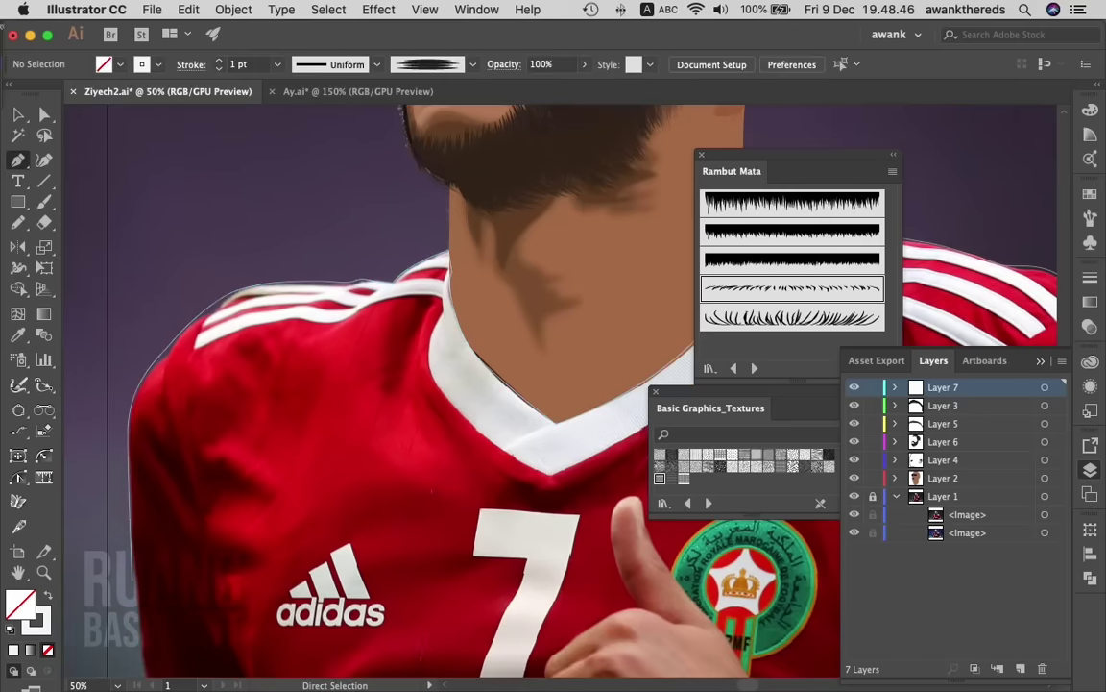
pyautogui.press('n')
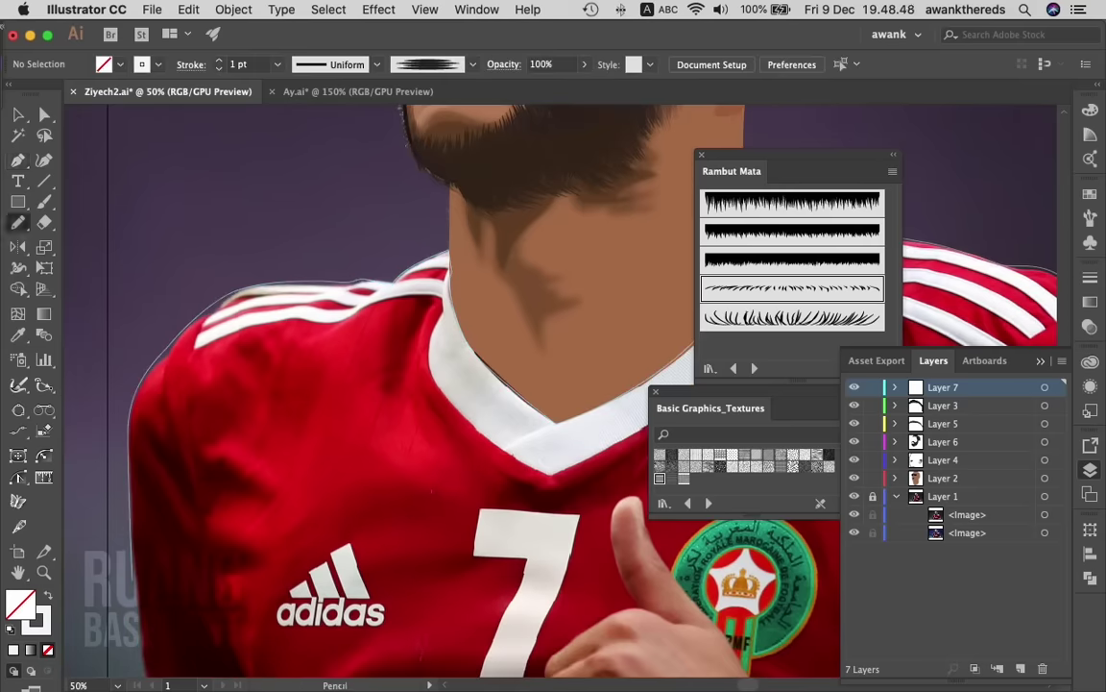
pyautogui.hscroll(5, 442, 384)
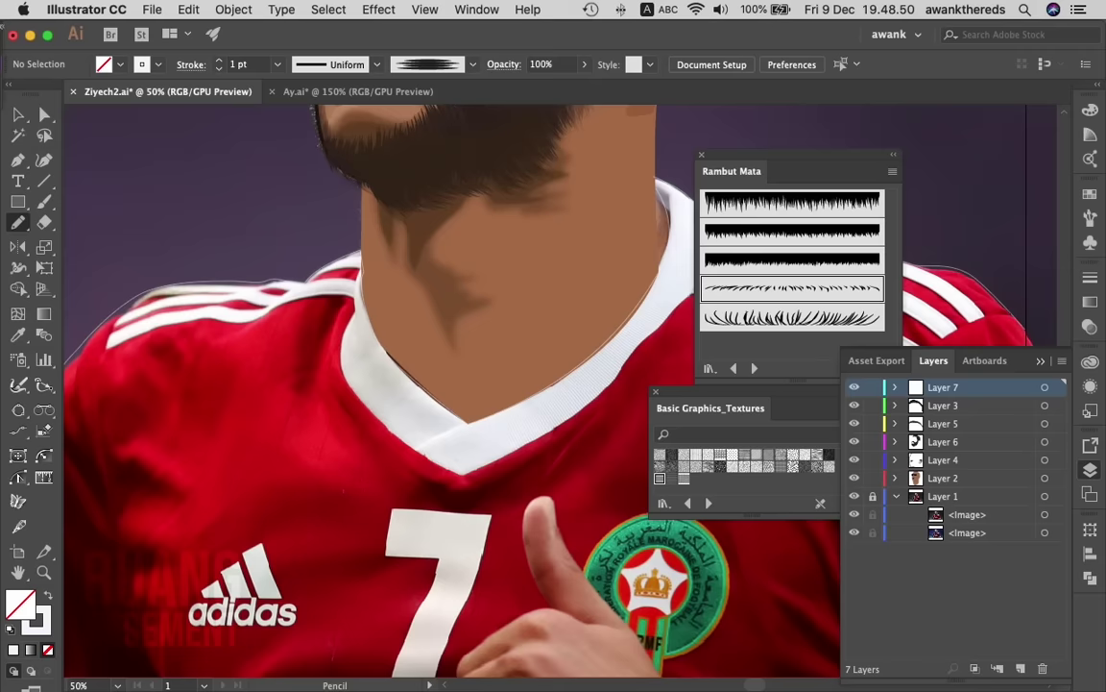
pyautogui.press('p')
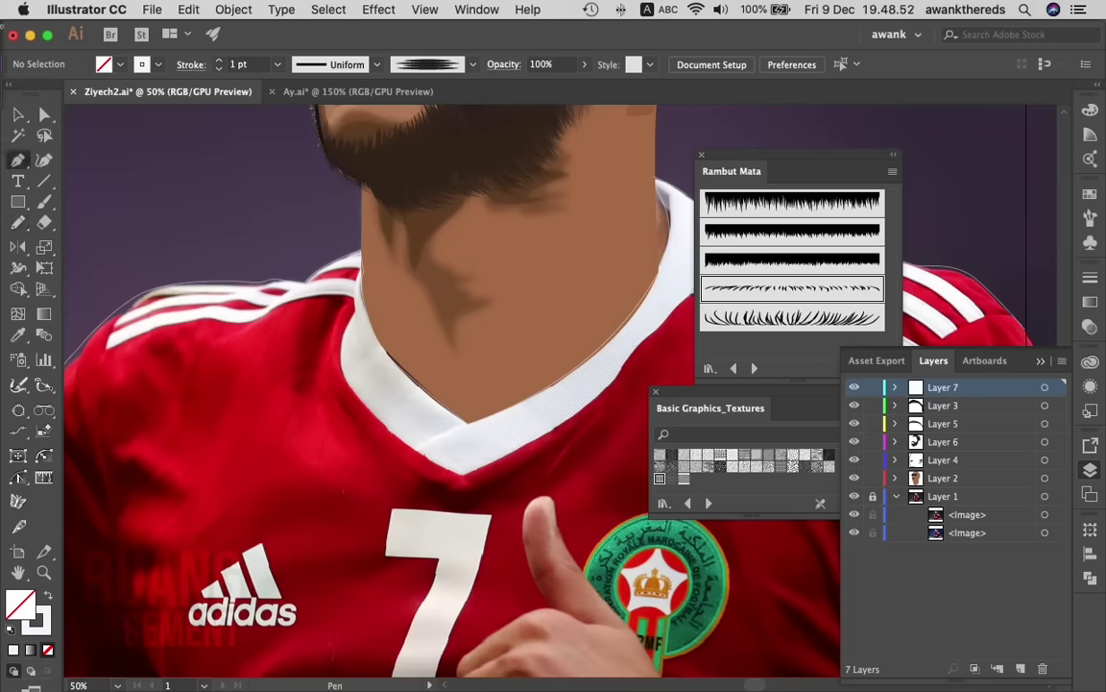
# - Trace the collar's outer edge from the left shoulder down to the bottom of the V
pyautogui.click(305, 279)
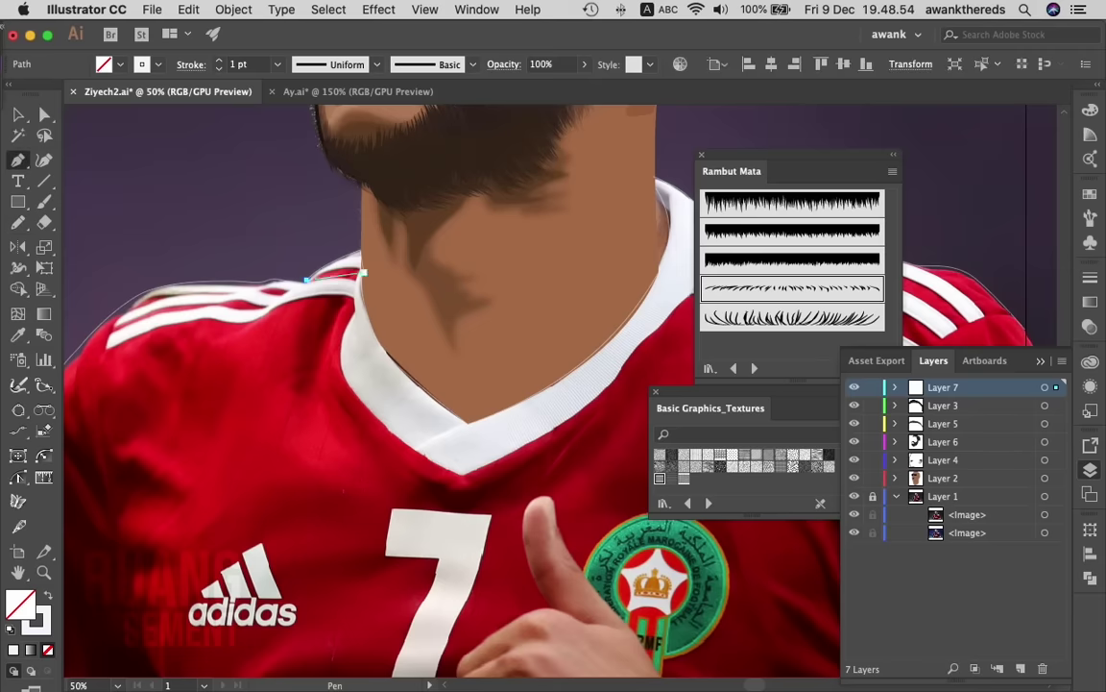
pyautogui.click(367, 272)
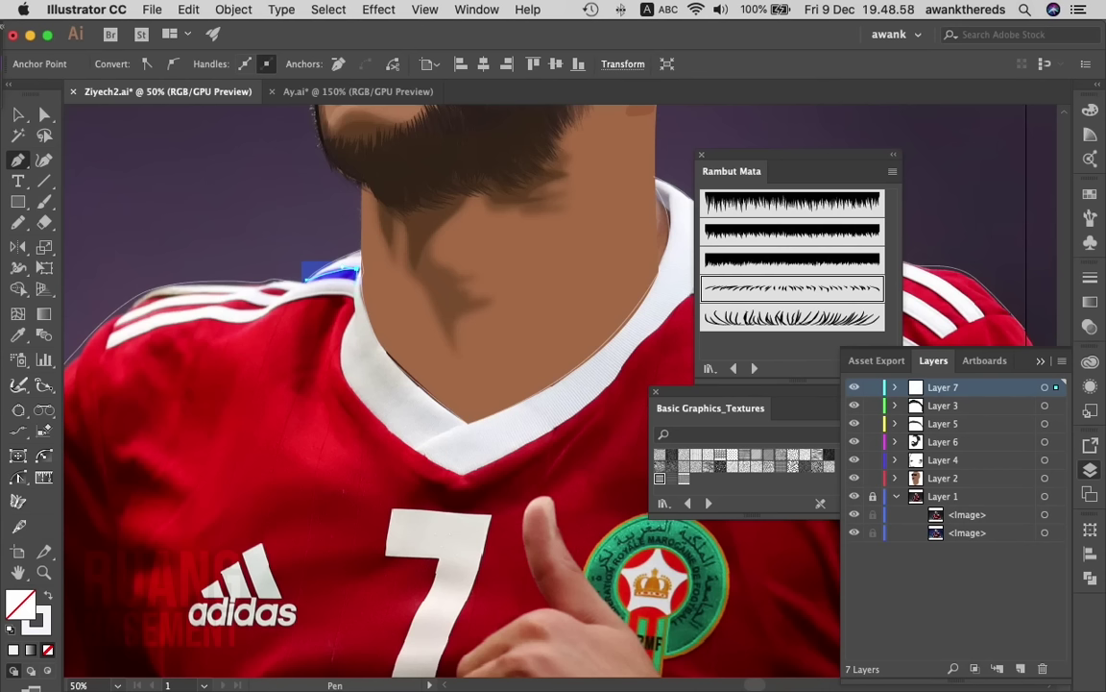
pyautogui.click(353, 304)
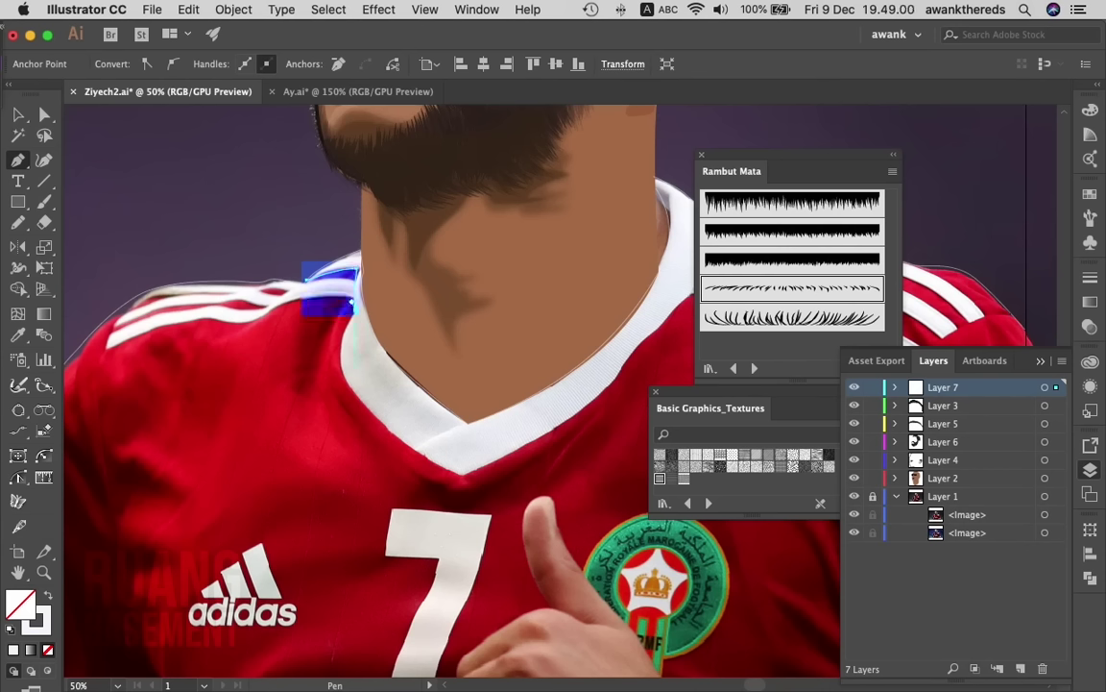
pyautogui.click(318, 349)
pyautogui.click(346, 383)
pyautogui.click(384, 425)
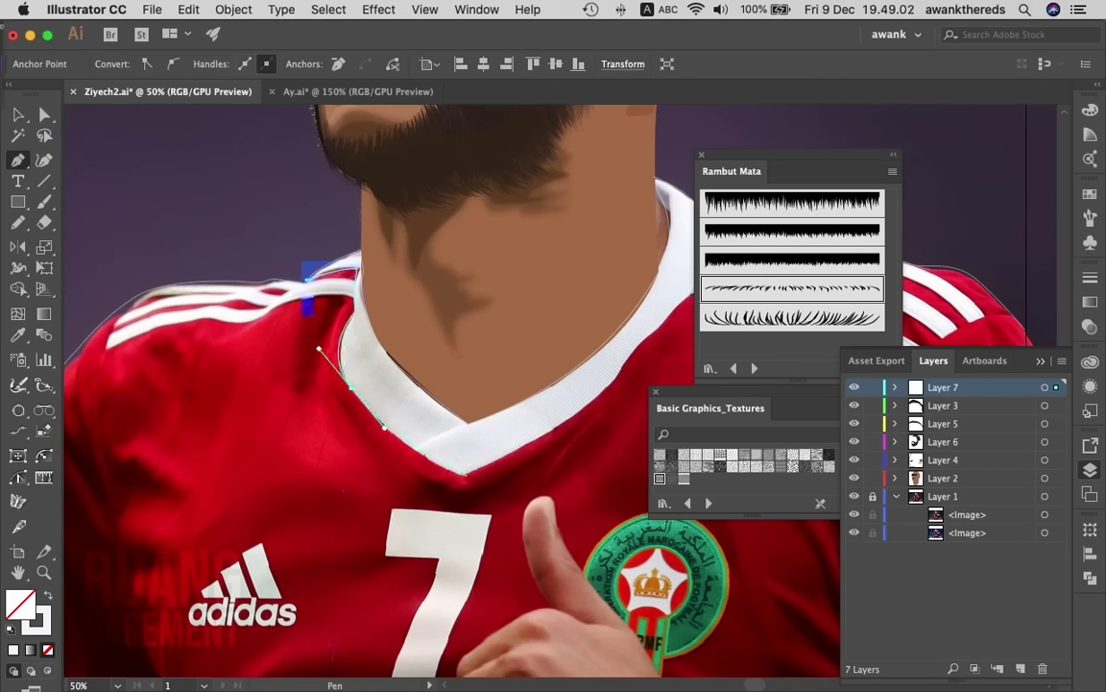
pyautogui.click(467, 472)
# - Carry the outer collar path up the right side and curve it along the shoulder stripe
pyautogui.click(612, 391)
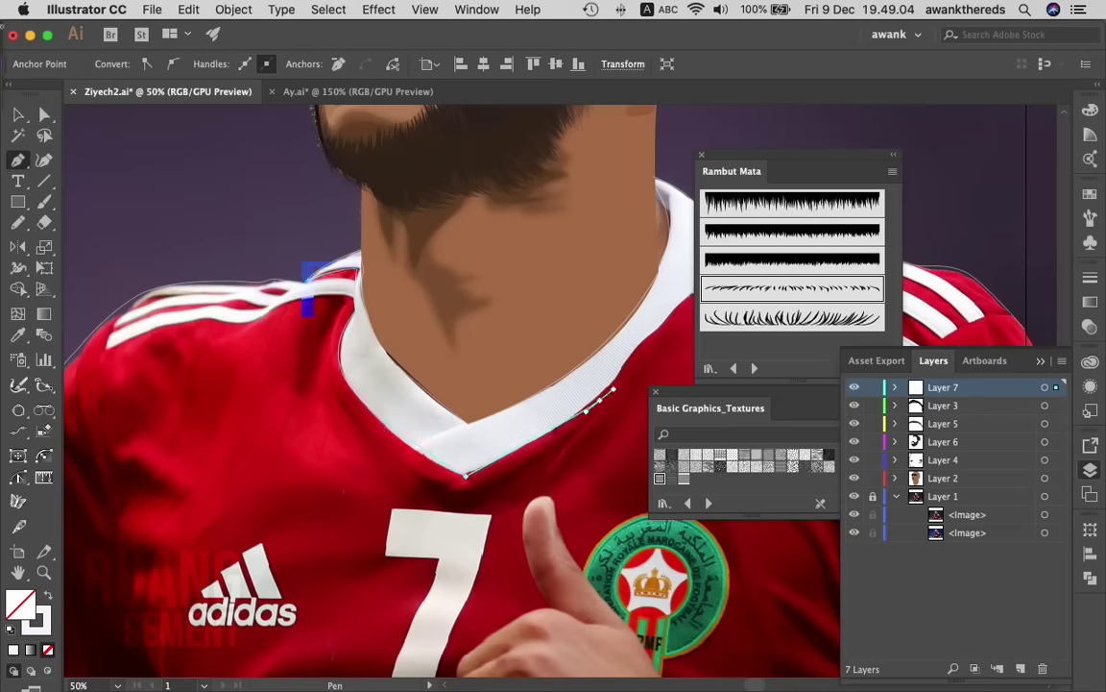
pyautogui.click(637, 355)
pyautogui.click(652, 341)
pyautogui.hscroll(5, 614, 327)
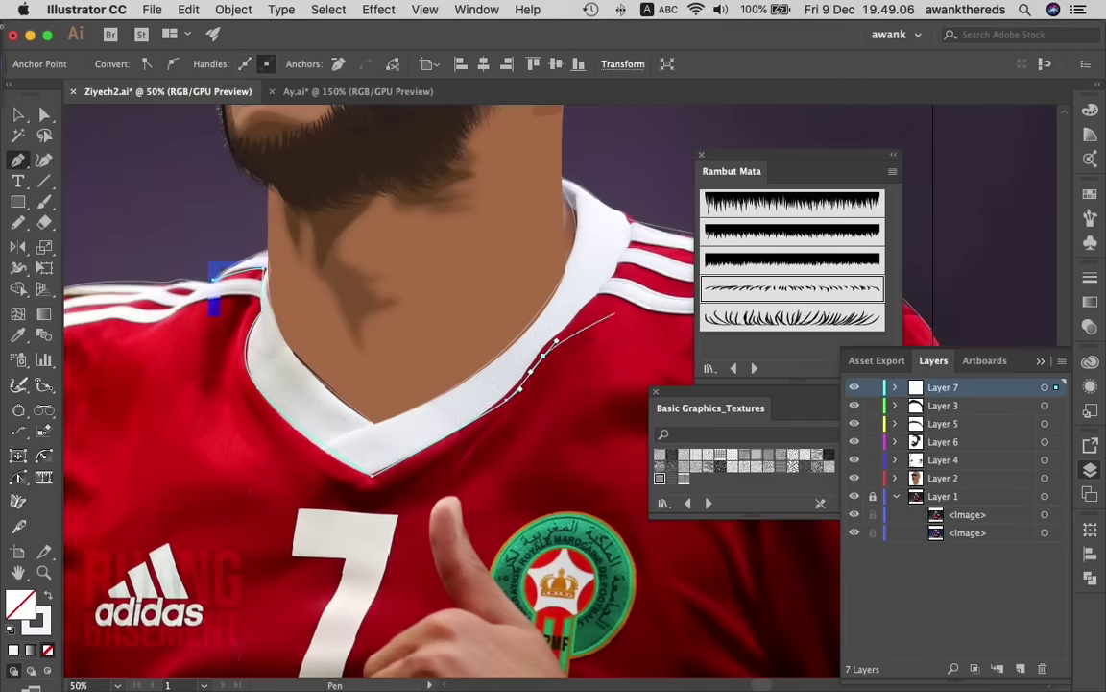
pyautogui.hscroll(1, 570, 296)
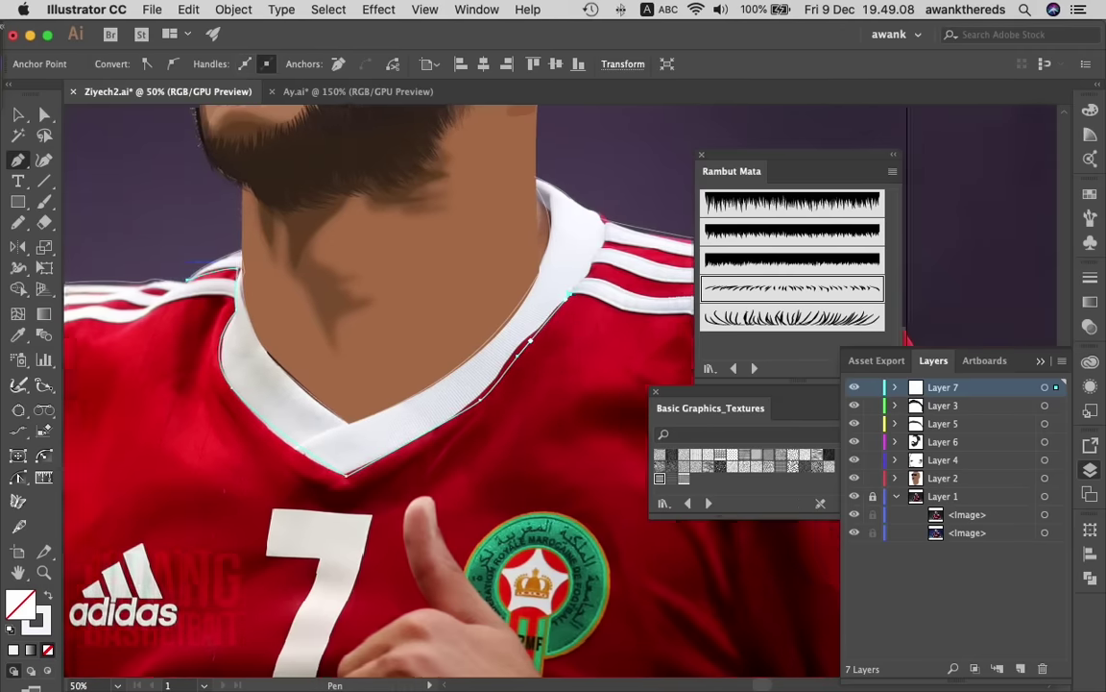
pyautogui.hscroll(4, 441, 268)
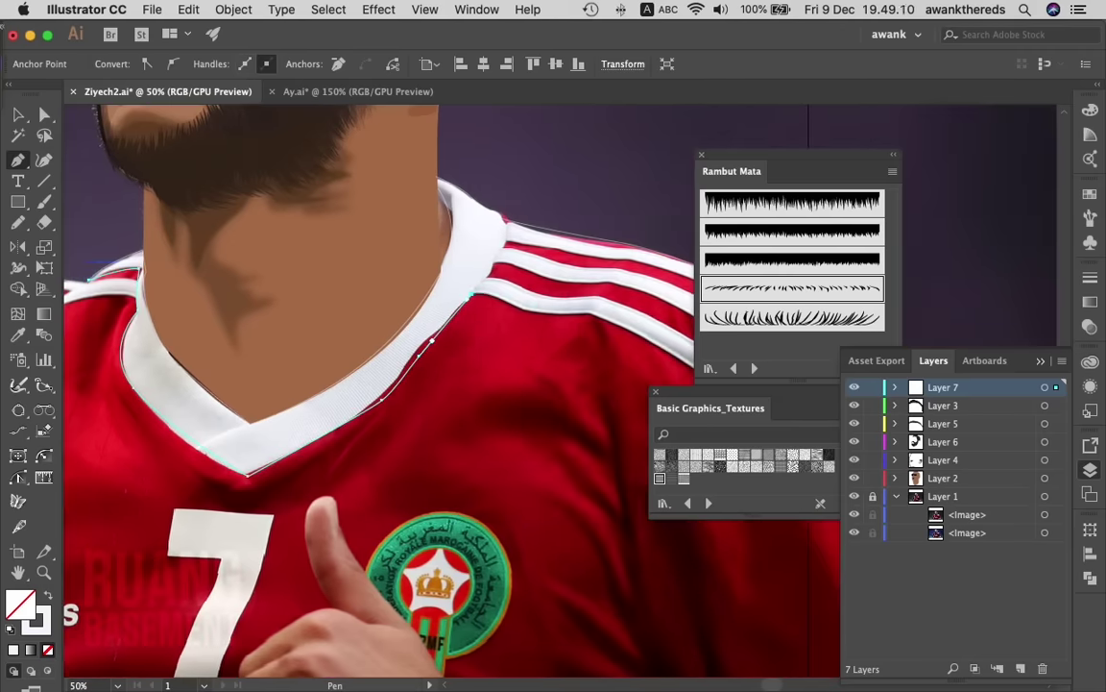
pyautogui.moveTo(526, 310); pyautogui.dragTo(581, 313)
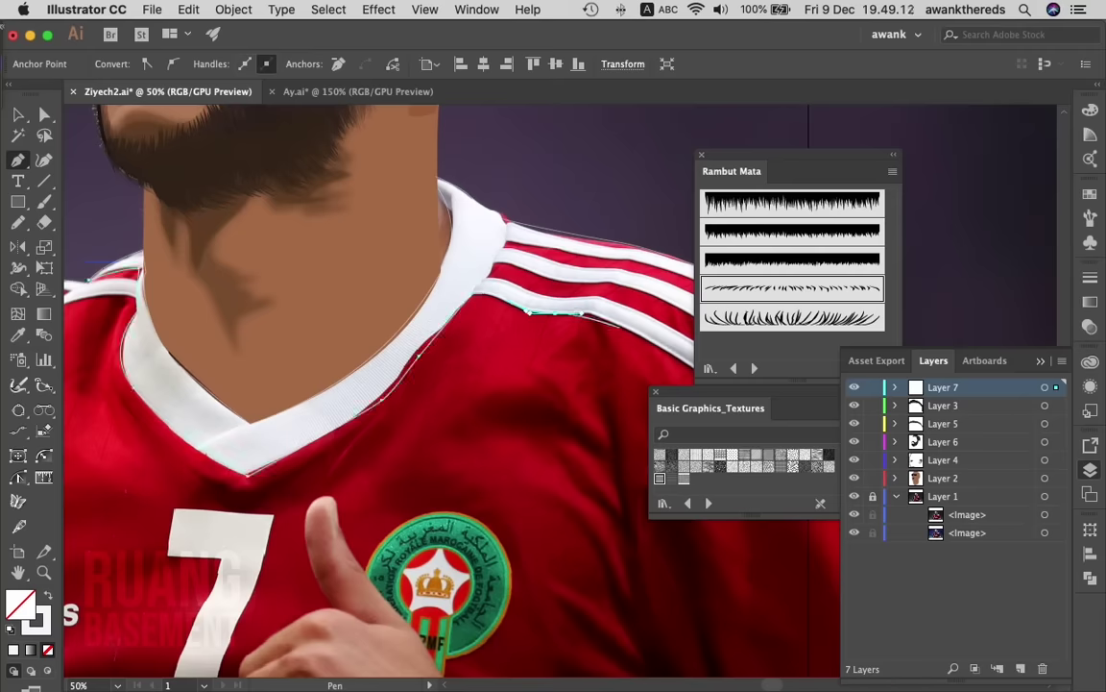
pyautogui.hscroll(3, 581, 313)
pyautogui.hscroll(3, 581, 313)
# - End the collar path at the stripe tip and draw a short path on the lower stripe
pyautogui.moveTo(485, 326); pyautogui.dragTo(518, 347)
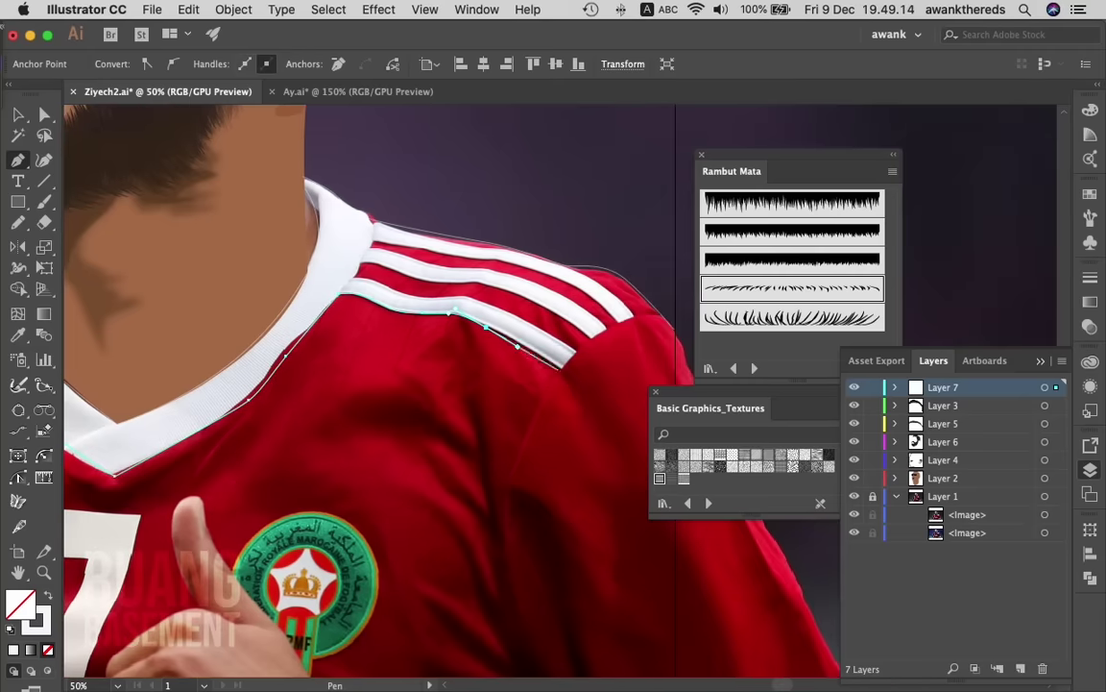
pyautogui.click(563, 365)
pyautogui.press('Escape')
pyautogui.click(421, 294)
pyautogui.click(465, 294)
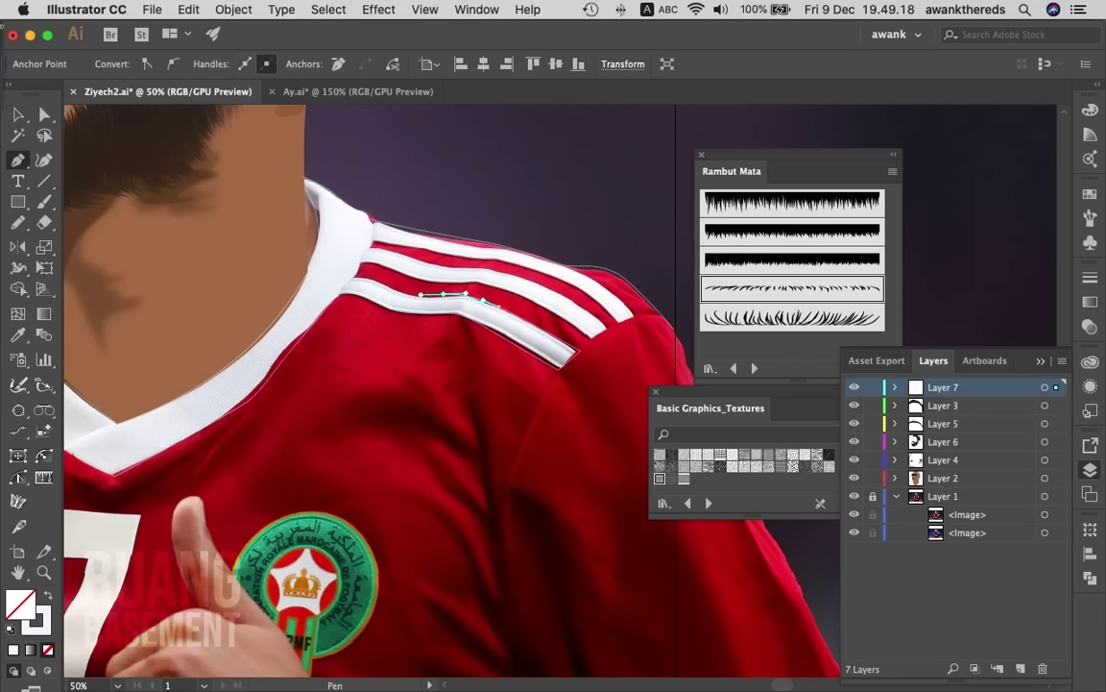
pyautogui.click(360, 260)
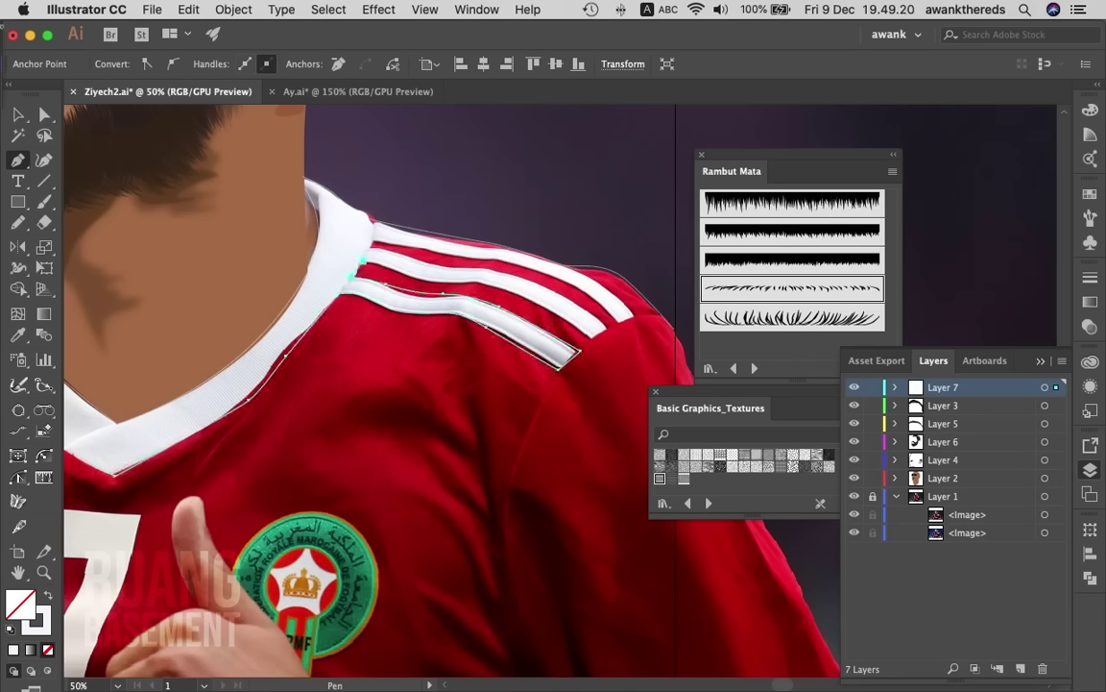
pyautogui.press('Escape')
# - Trace the middle shoulder stripe, undoing a stray short path along the way
pyautogui.click(416, 278)
pyautogui.click(478, 283)
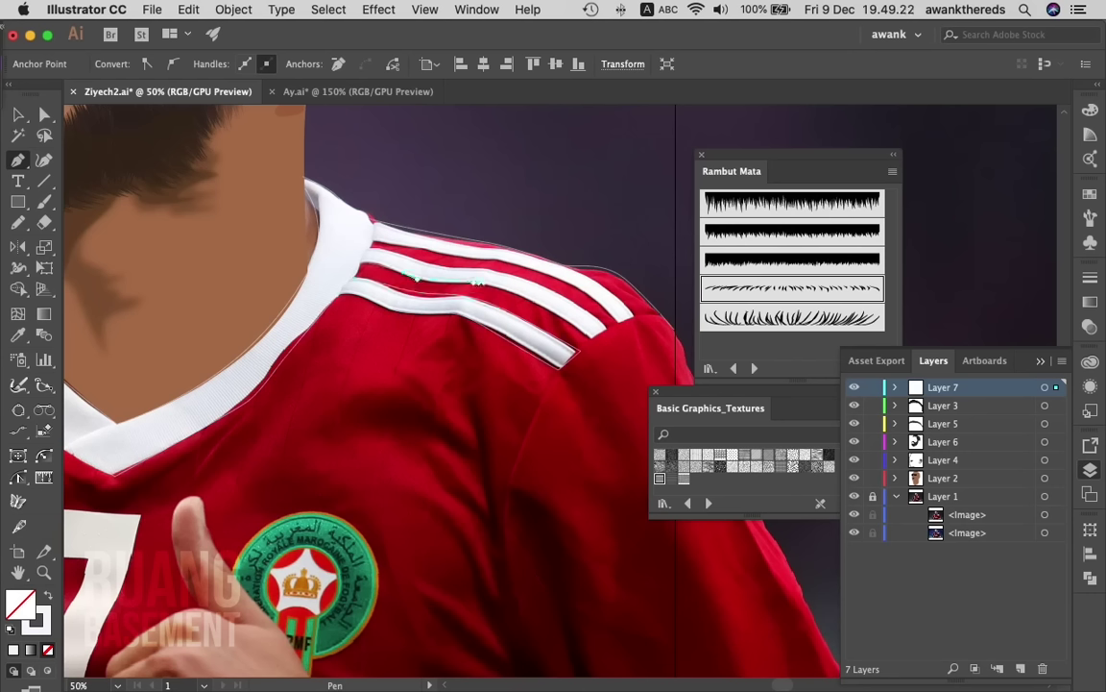
pyautogui.hotkey('ctrl', 'z')
pyautogui.hotkey('ctrl', 'z')
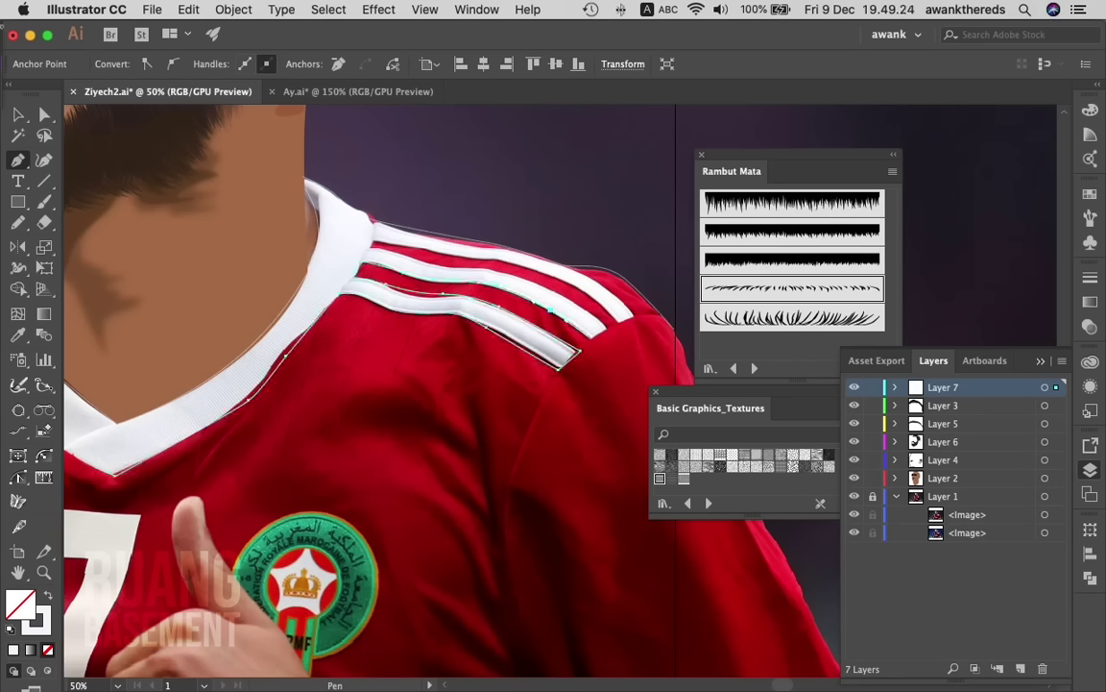
pyautogui.click(607, 327)
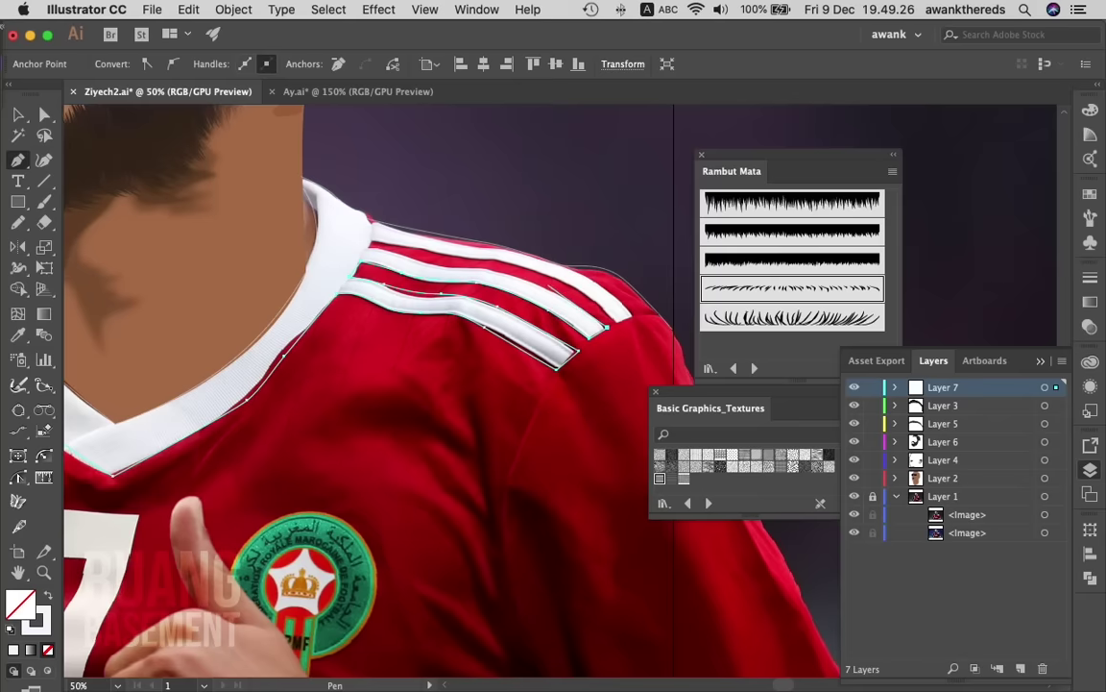
pyautogui.press('Escape')
# - Trace the upper shoulder stripe out to its tip
pyautogui.click(480, 265)
pyautogui.click(526, 279)
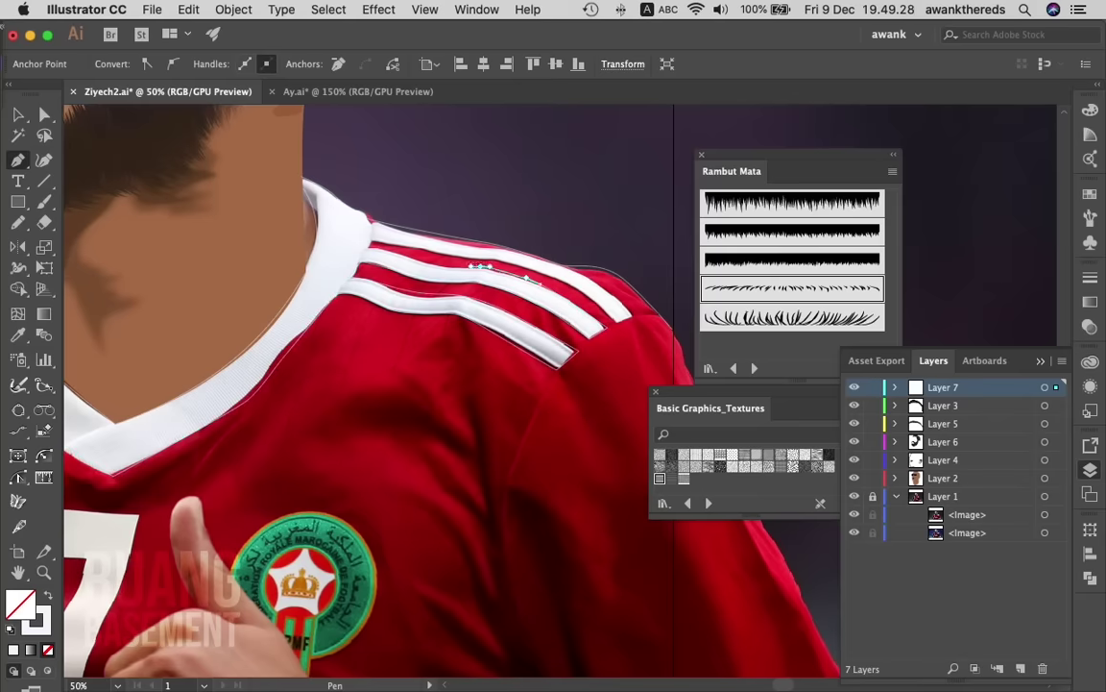
pyautogui.keyDown('ctrl'); pyautogui.click(384, 238); pyautogui.keyUp('ctrl')
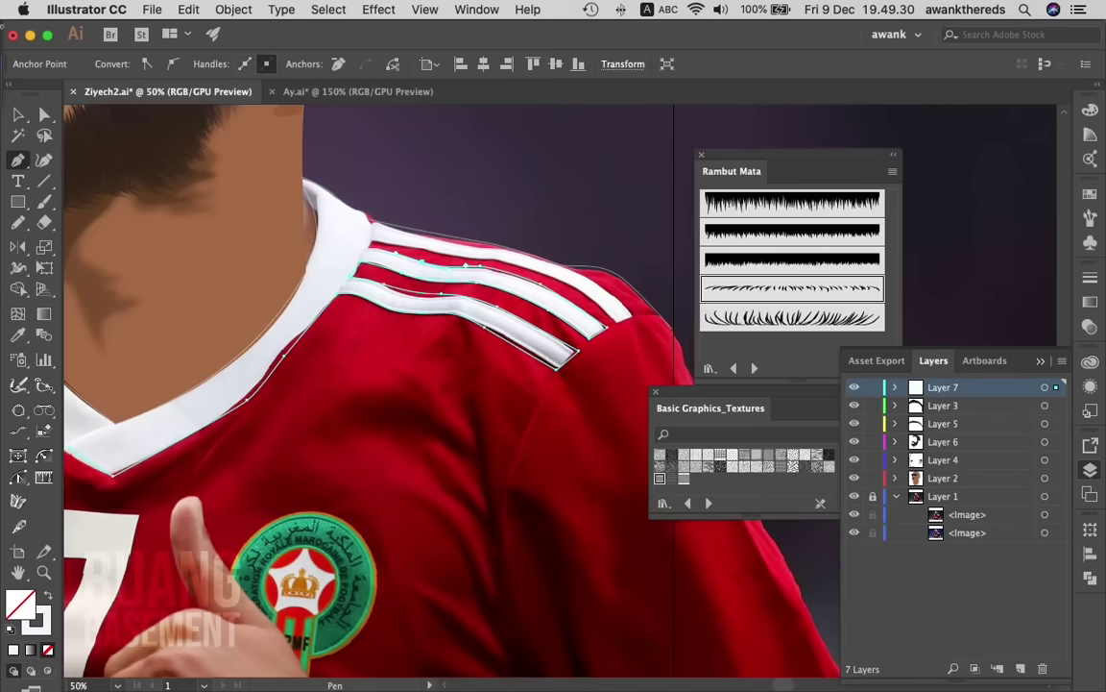
pyautogui.click(422, 243)
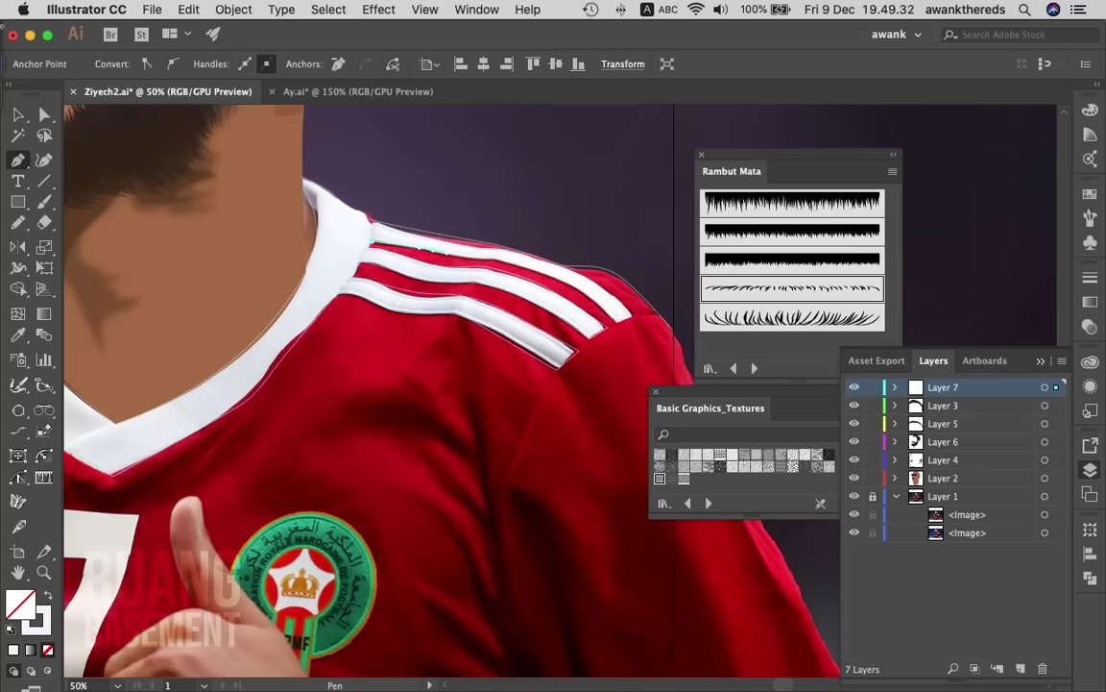
pyautogui.click(565, 280)
pyautogui.click(620, 332)
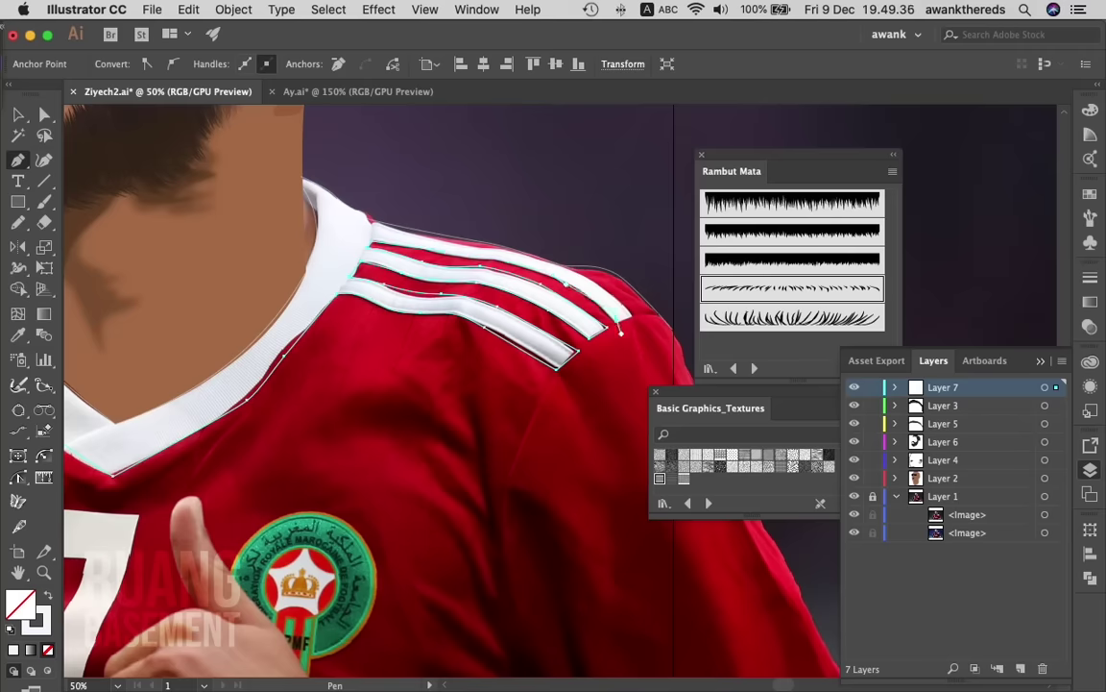
pyautogui.click(636, 316)
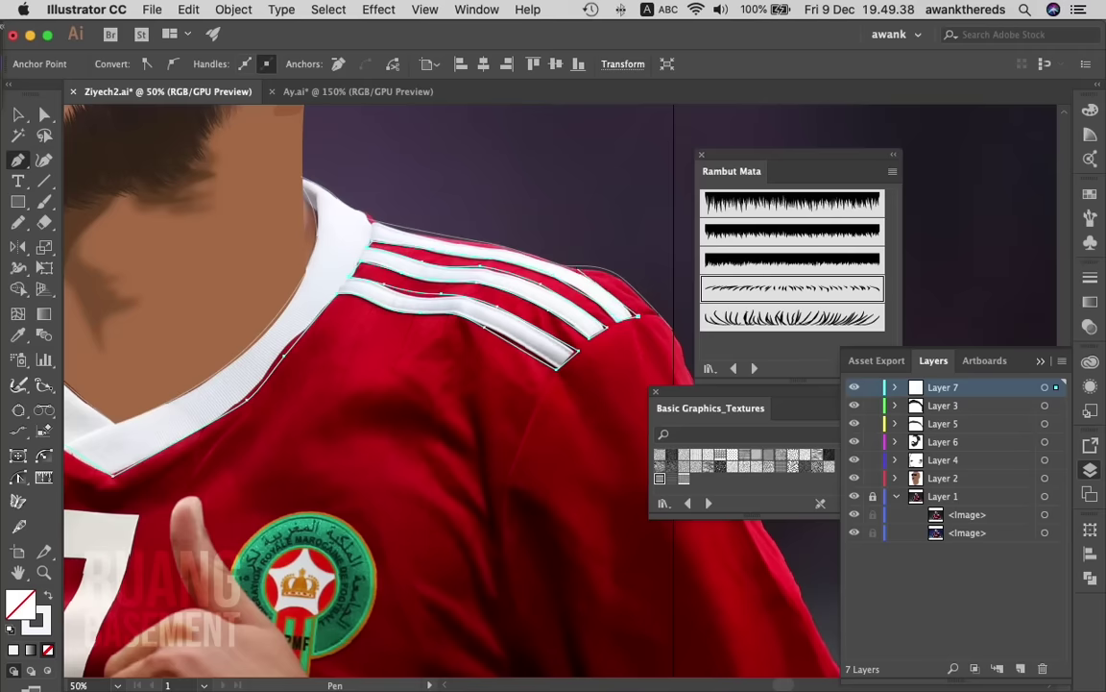
# - Add a curved anchor over the shoulder and a corner anchor at the collar edge
pyautogui.moveTo(564, 261); pyautogui.dragTo(401, 202)
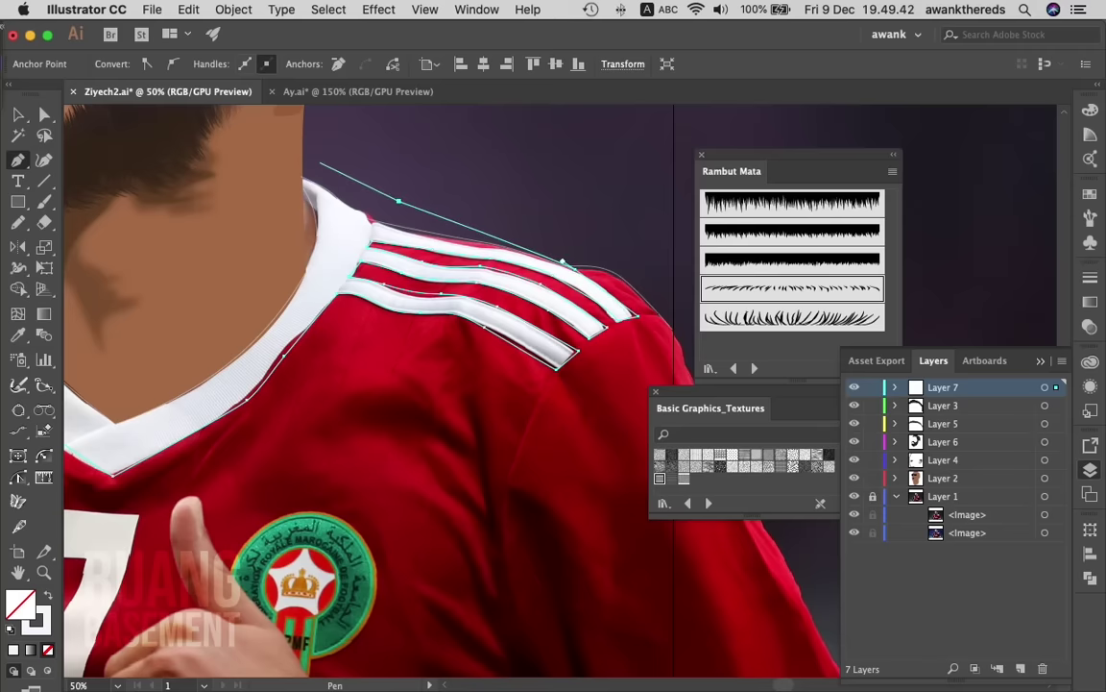
pyautogui.click(318, 163)
pyautogui.moveTo(319, 164); pyautogui.dragTo(252, 164)
pyautogui.hscroll(-5, 375, 384)
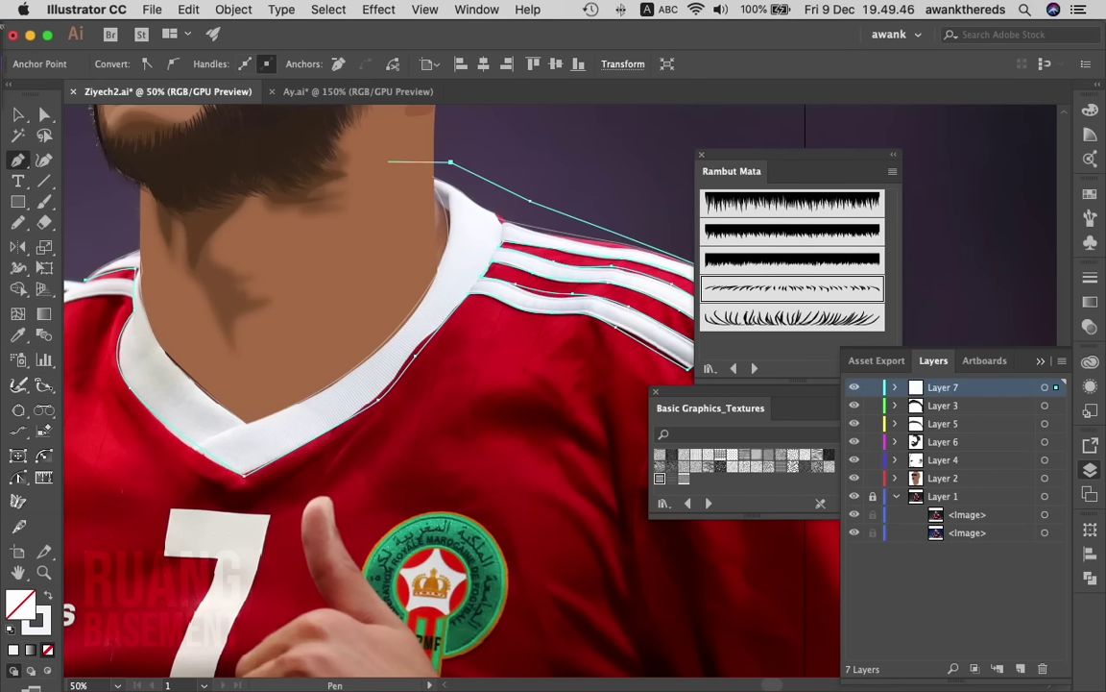
pyautogui.keyDown('alt'); pyautogui.click(451, 164); pyautogui.keyUp('alt')
# - Extend the outline with curved anchors along the right shoulder top to the neck edge
pyautogui.hscroll(2, 634, 245)
pyautogui.hscroll(2, 596, 231)
pyautogui.hscroll(2, 571, 216)
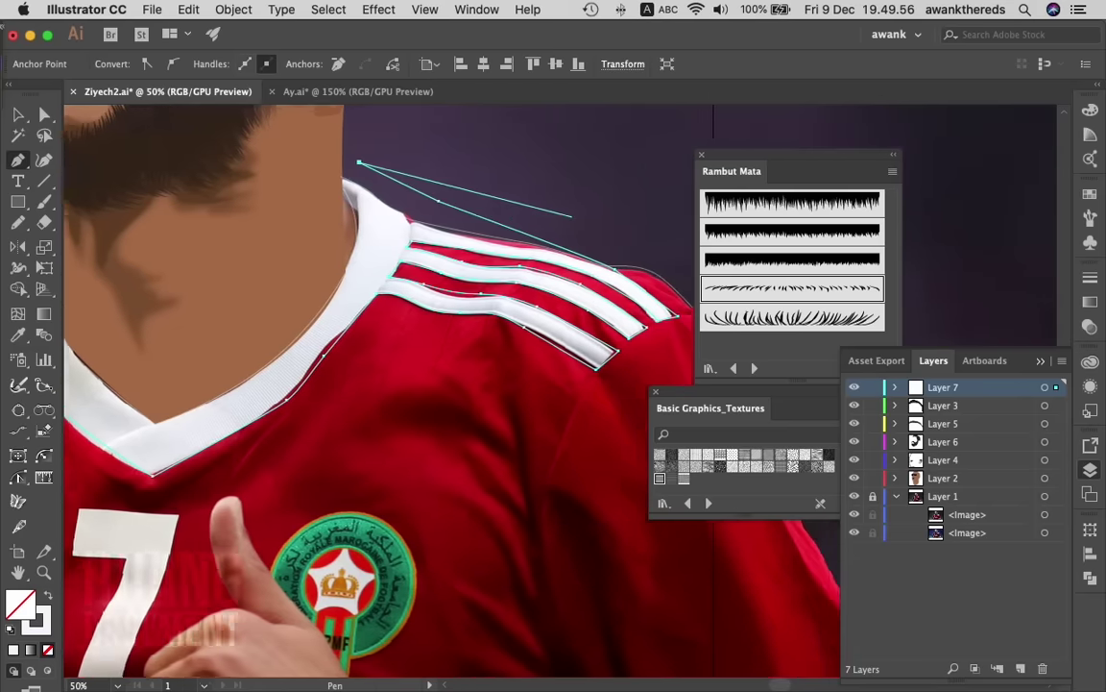
pyautogui.hscroll(5, 572, 216)
pyautogui.moveTo(389, 256); pyautogui.dragTo(411, 265)
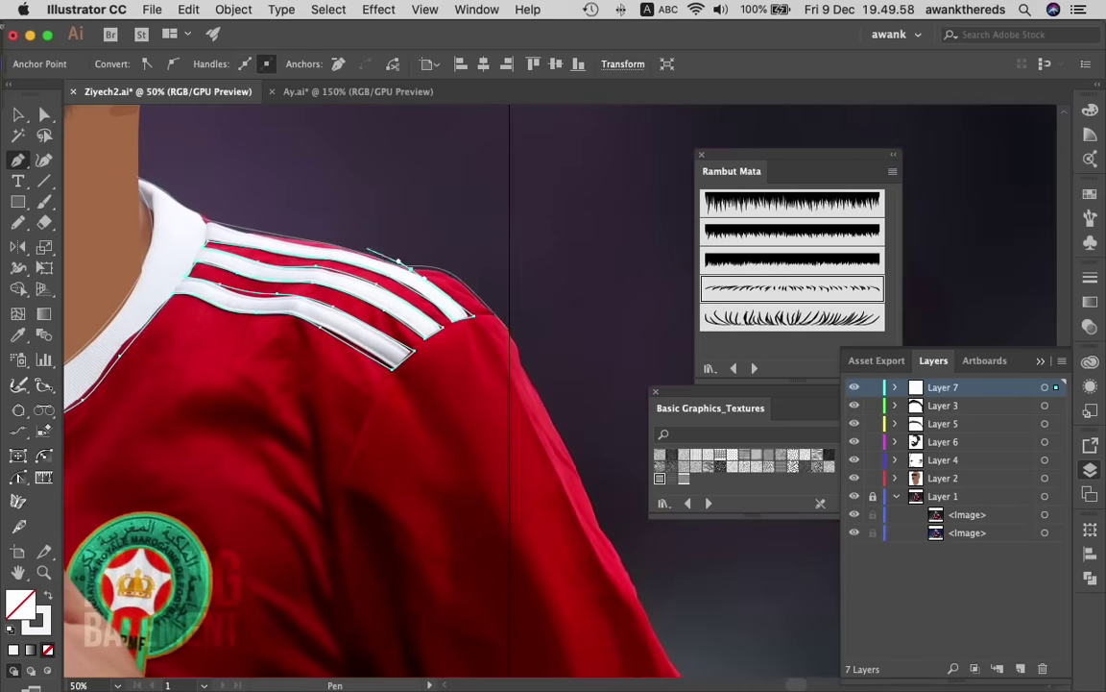
pyautogui.moveTo(350, 249); pyautogui.dragTo(335, 245)
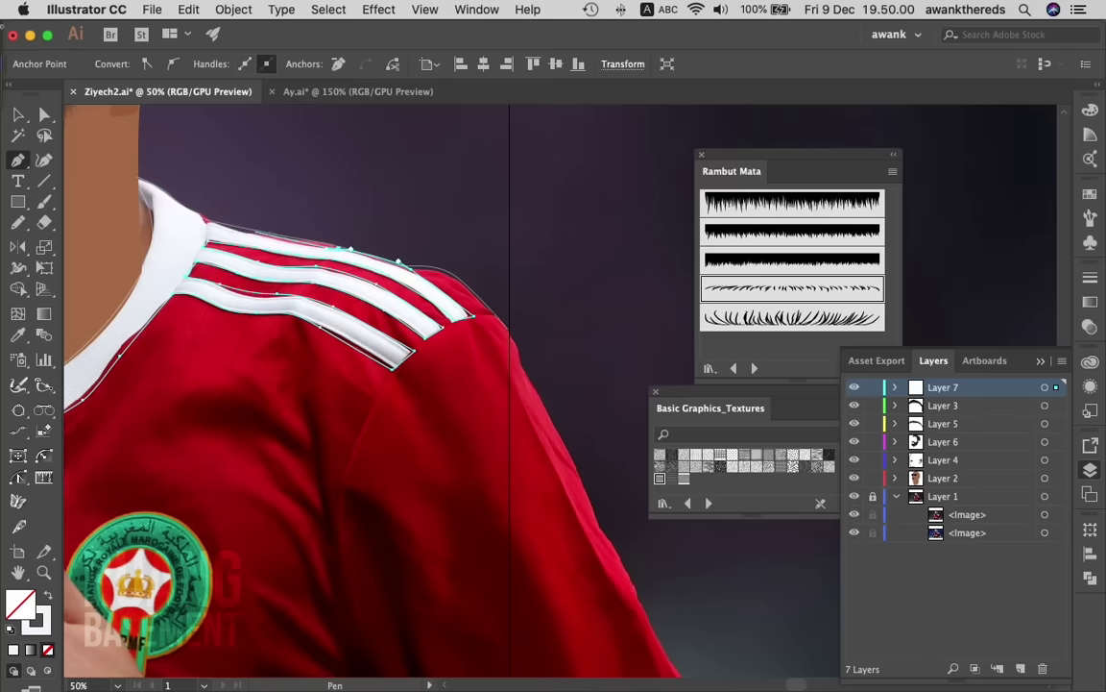
pyautogui.moveTo(204, 219); pyautogui.dragTo(192, 214)
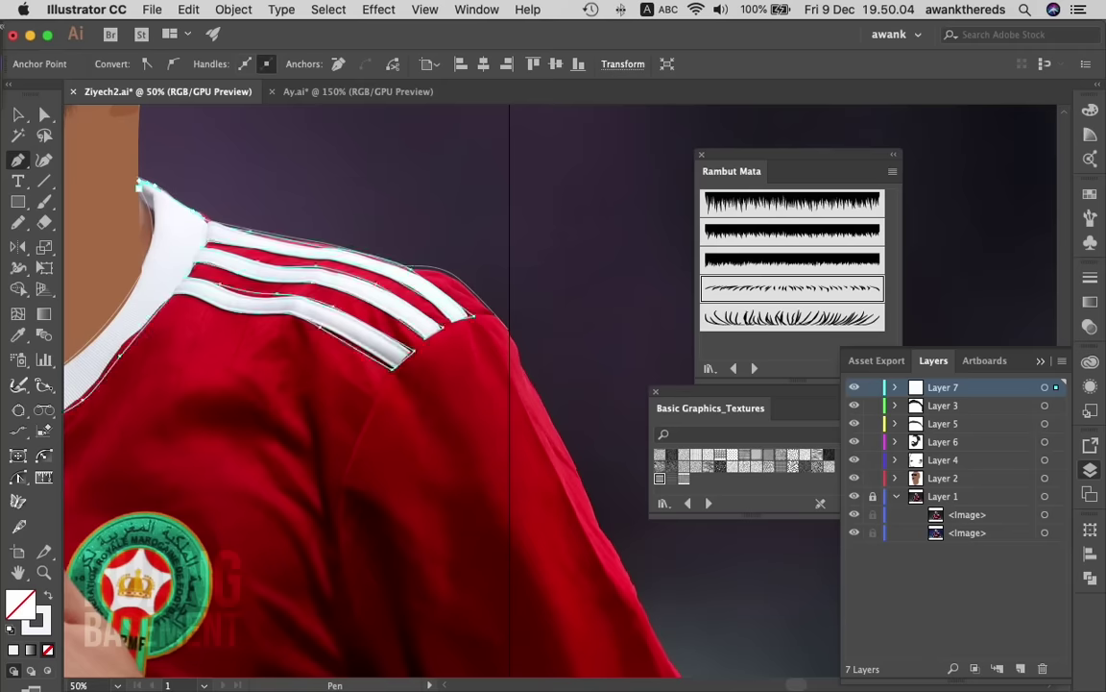
pyautogui.click(134, 180)
pyautogui.hscroll(-1, 134, 180)
pyautogui.hscroll(-5, 134, 180)
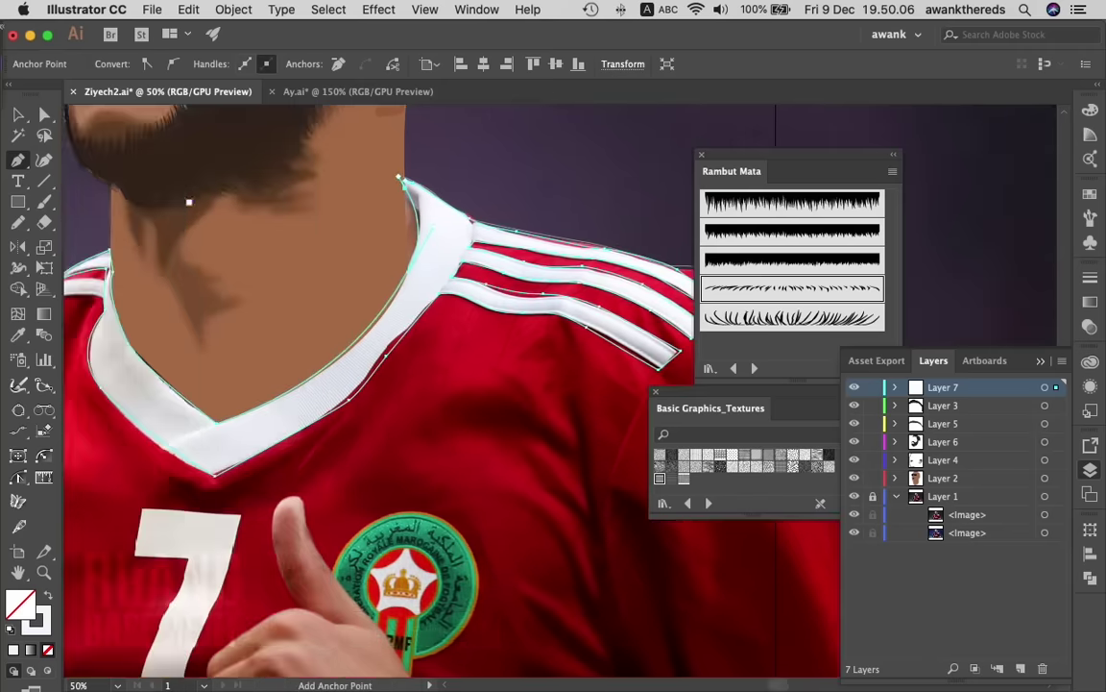
pyautogui.hscroll(-3, 135, 180)
pyautogui.hscroll(-1, 135, 179)
# - Hide Layer 1's reference photo and fill the traced collar-and-shoulder shape to check it
pyautogui.press('v')
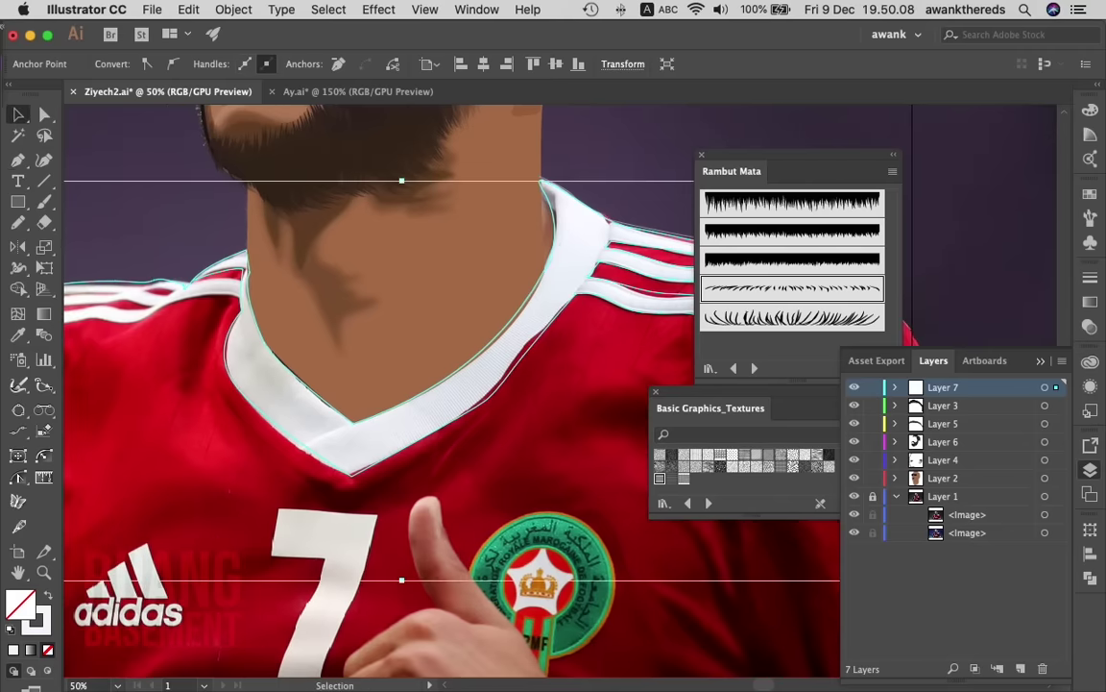
pyautogui.click(854, 495)
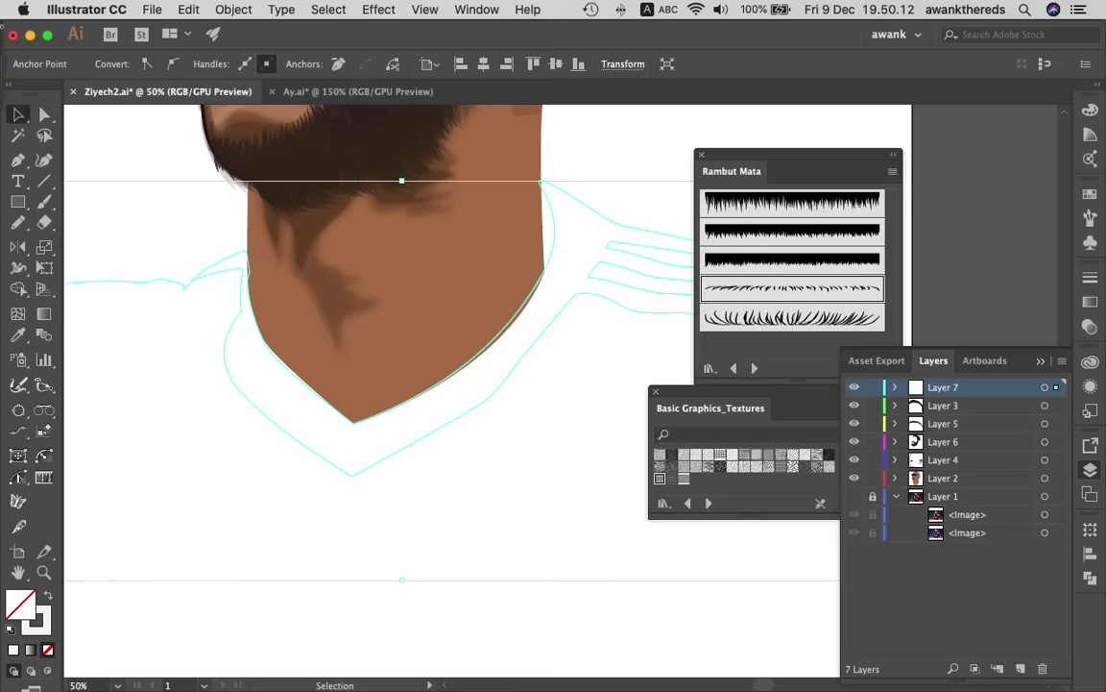
pyautogui.press(',')
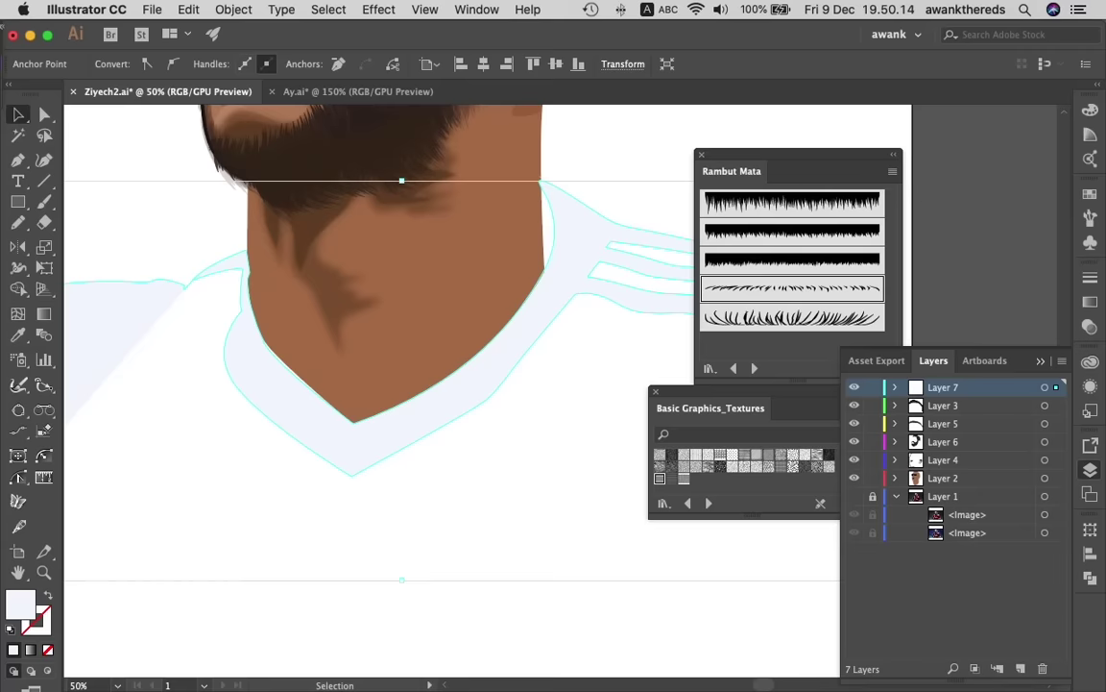
pyautogui.hscroll(-4, 635, 446)
pyautogui.hscroll(-1, 635, 446)
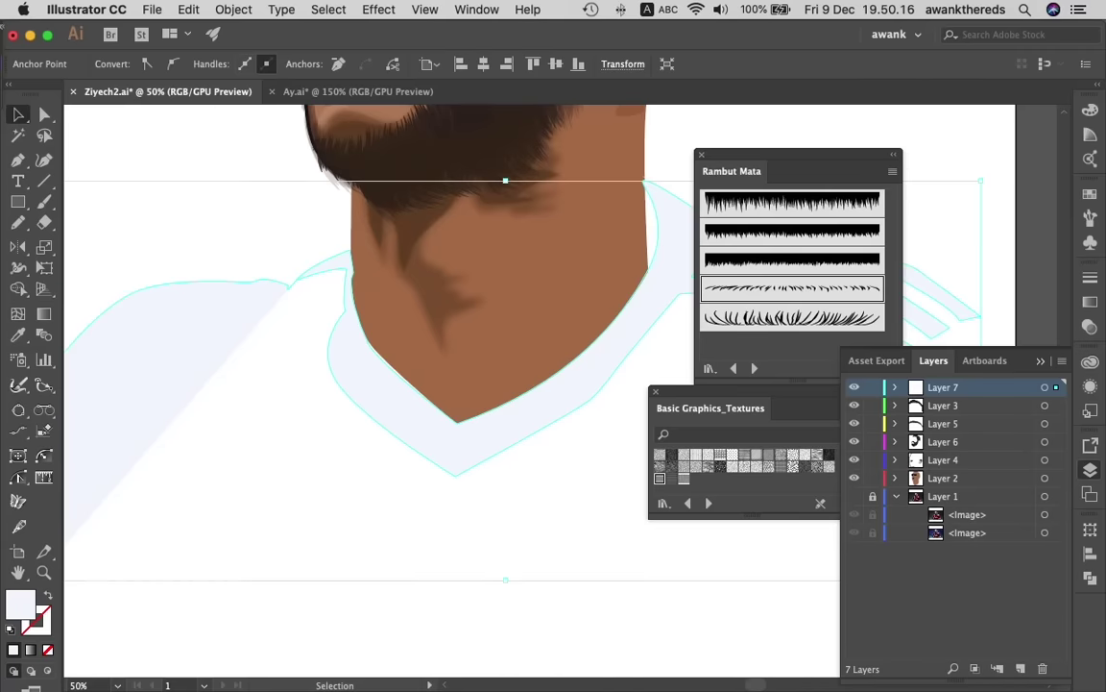
# - Reselect the shape, show the reference photo again, and swap fill and stroke
pyautogui.click(635, 445)
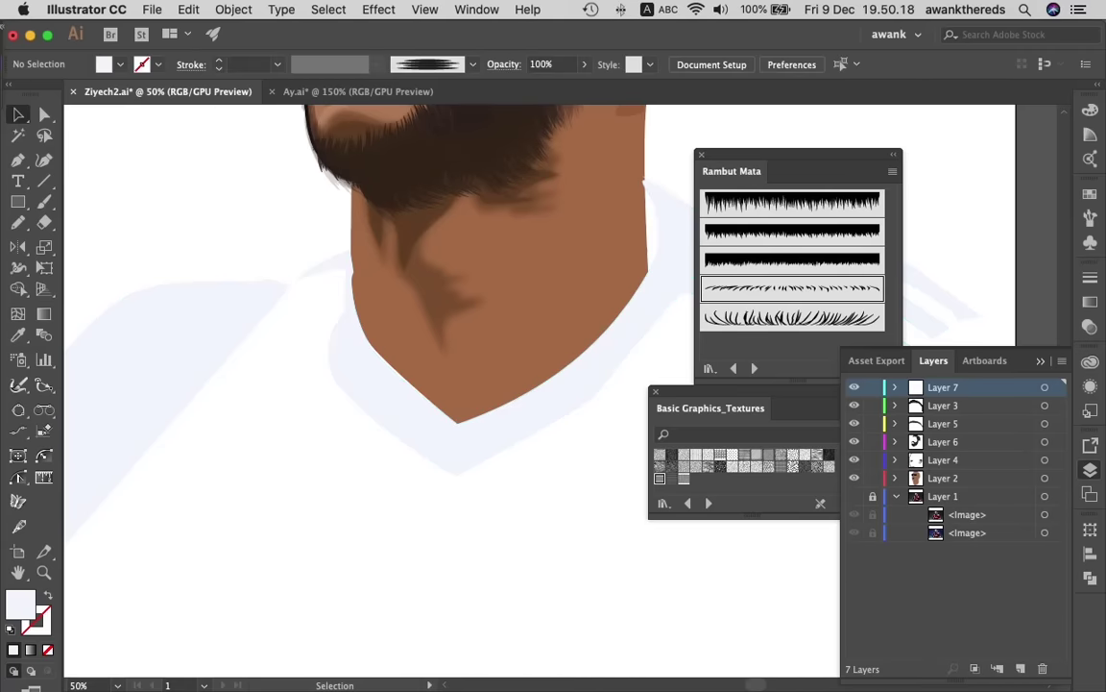
pyautogui.hotkey('ctrl', 'z')
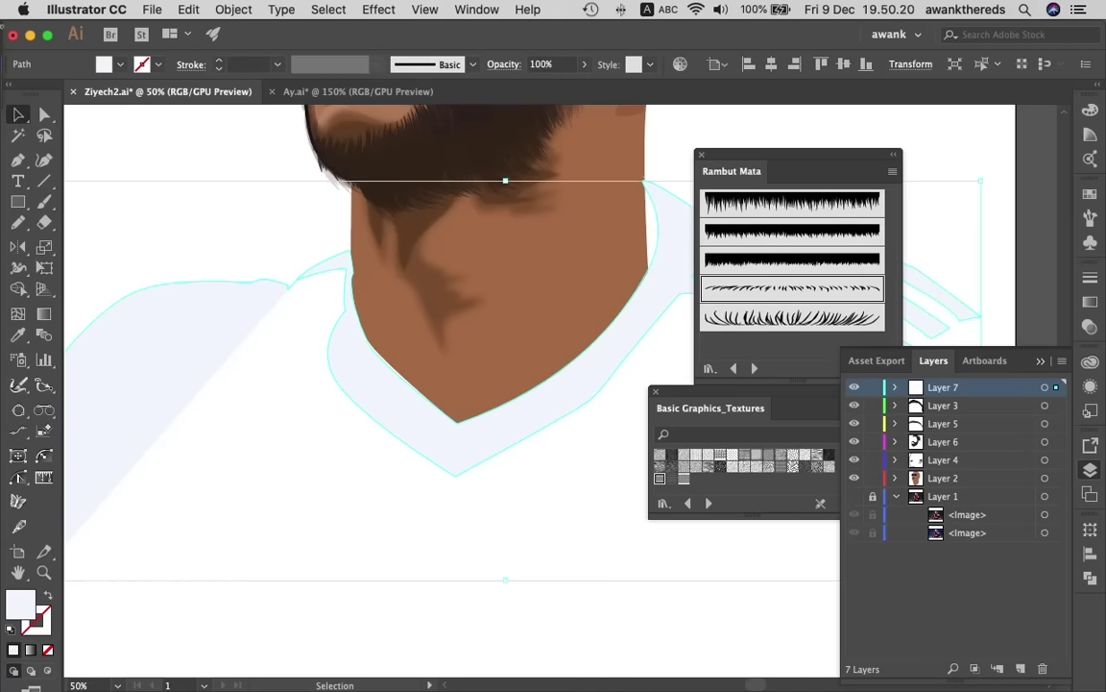
pyautogui.click(853, 496)
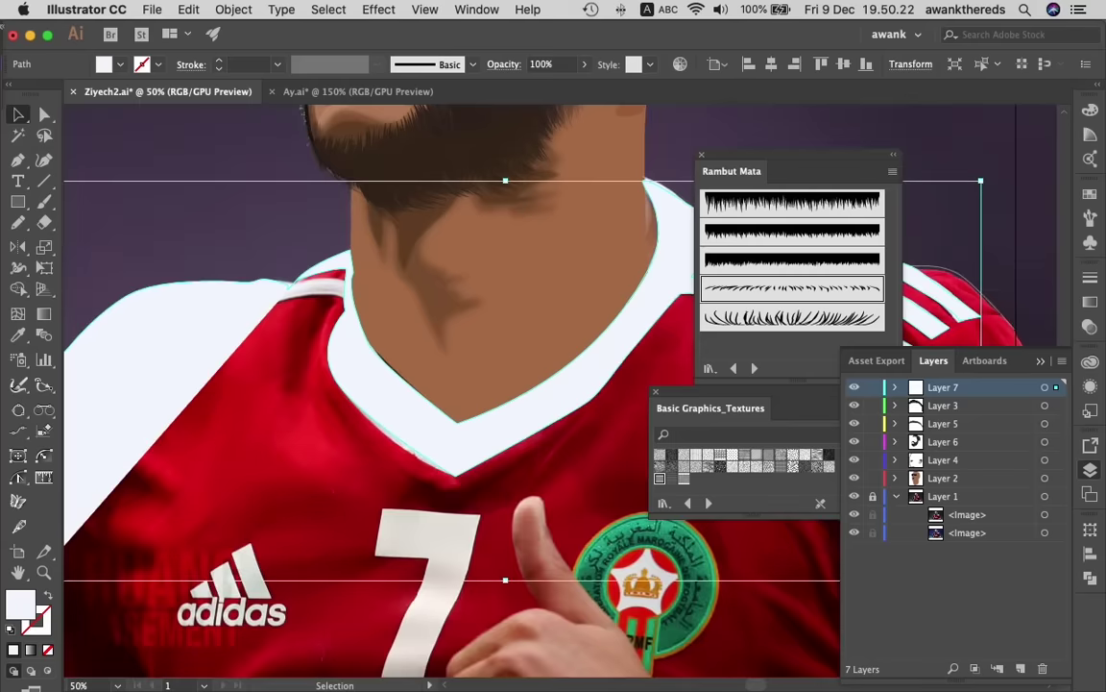
pyautogui.hotkey('shift', 'x')
pyautogui.hscroll(-5, 635, 446)
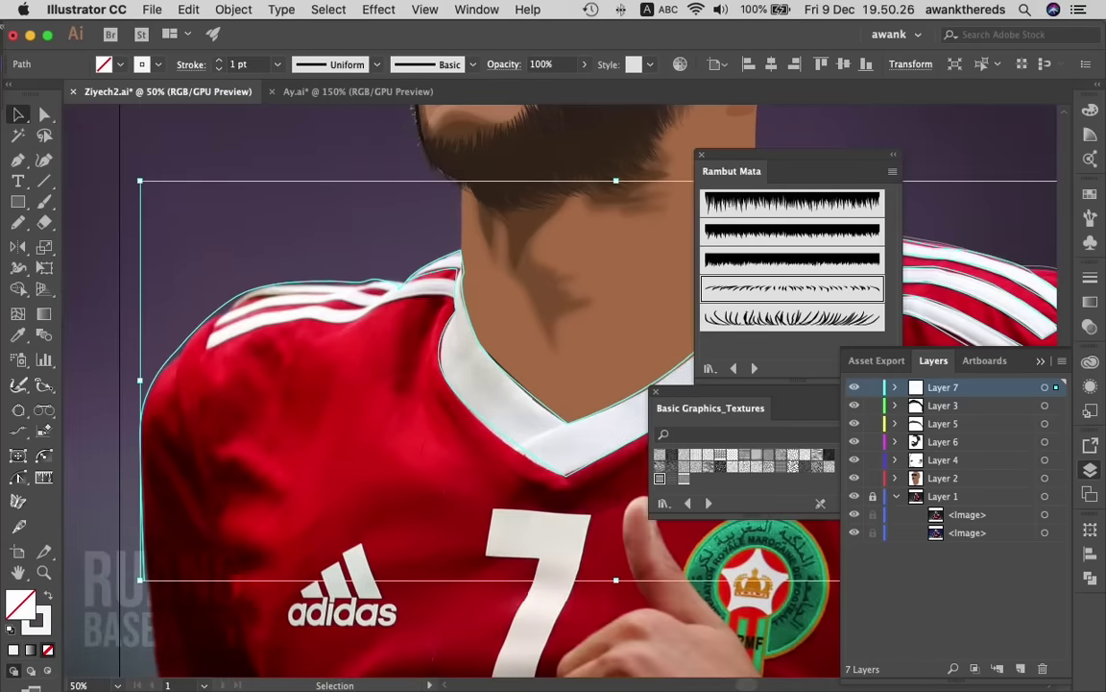
# - Delete three end anchors from the left shoulder path and add a new anchor on the left shoulder
pyautogui.press('p')
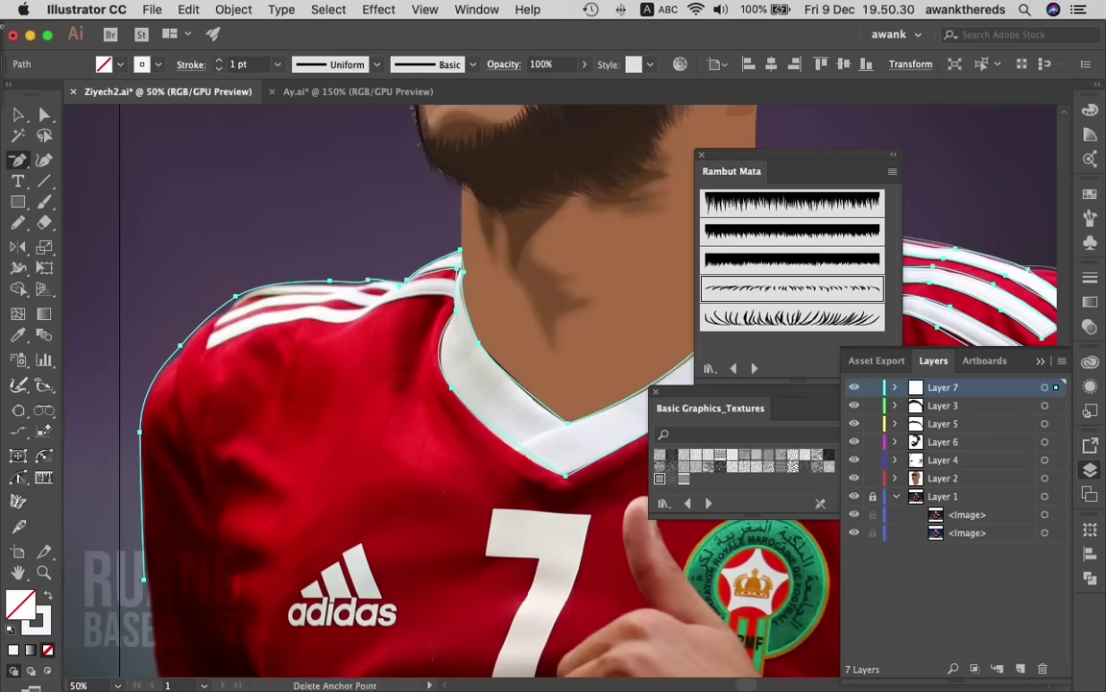
pyautogui.click(139, 433)
pyautogui.press('Delete')
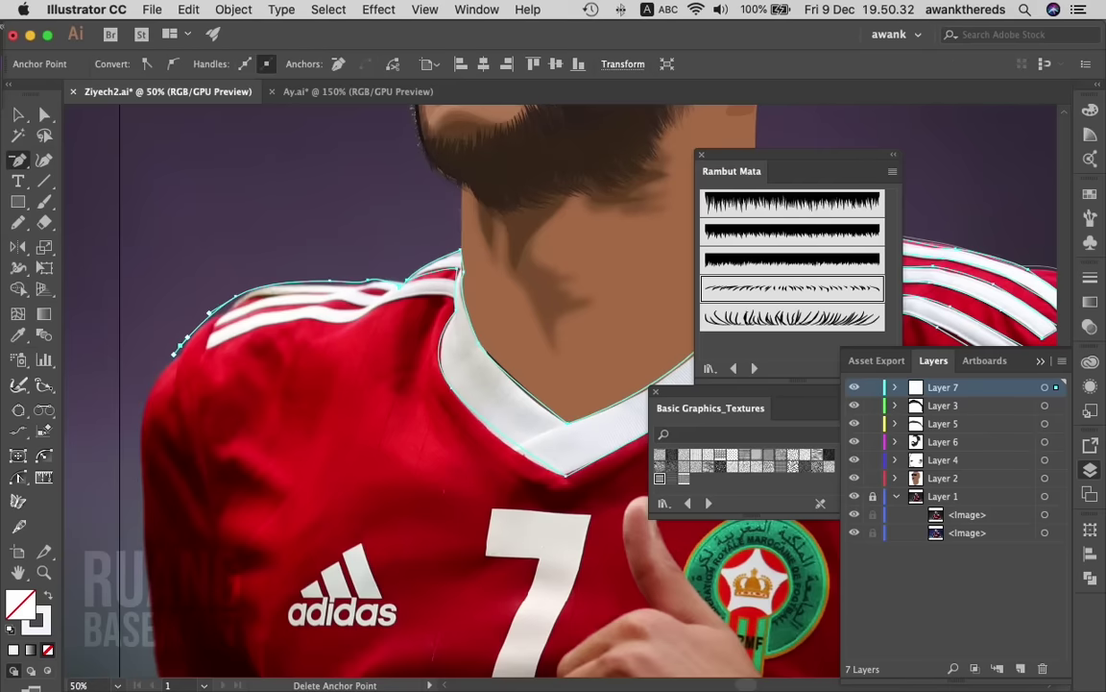
pyautogui.press('Delete')
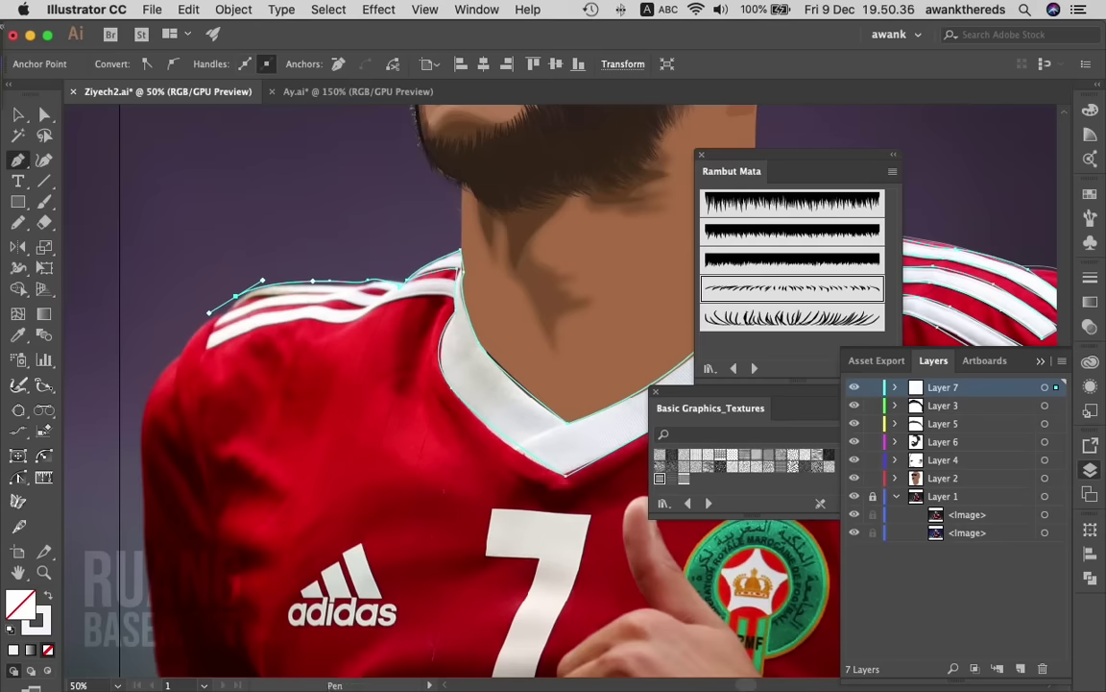
pyautogui.press('Delete')
pyautogui.click(218, 318)
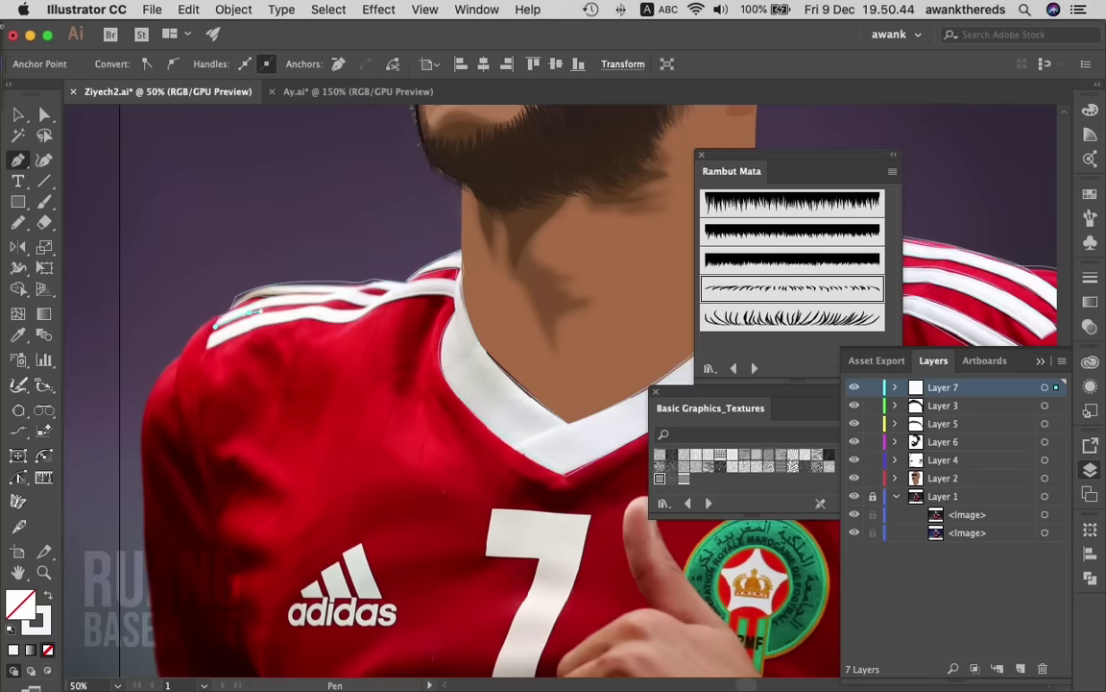
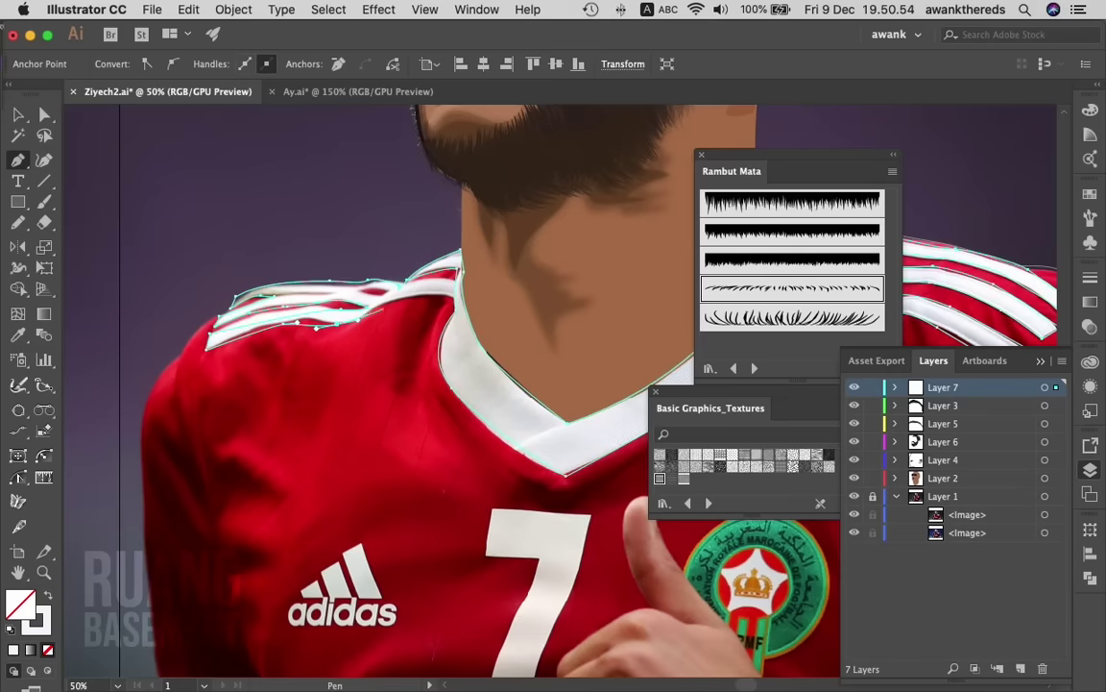
# - Close the left-shoulder stripe path and fill it white with no outline
pyautogui.click(452, 297)
pyautogui.hotkey('shift', 'x')
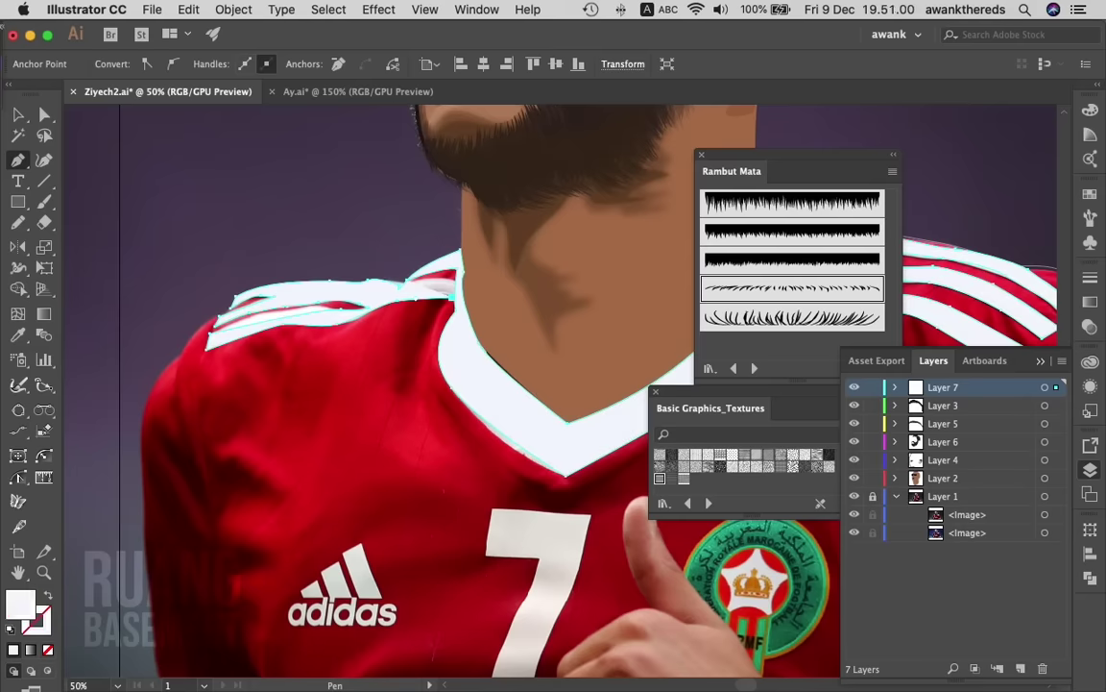
pyautogui.press('v')
pyautogui.click(635, 445)
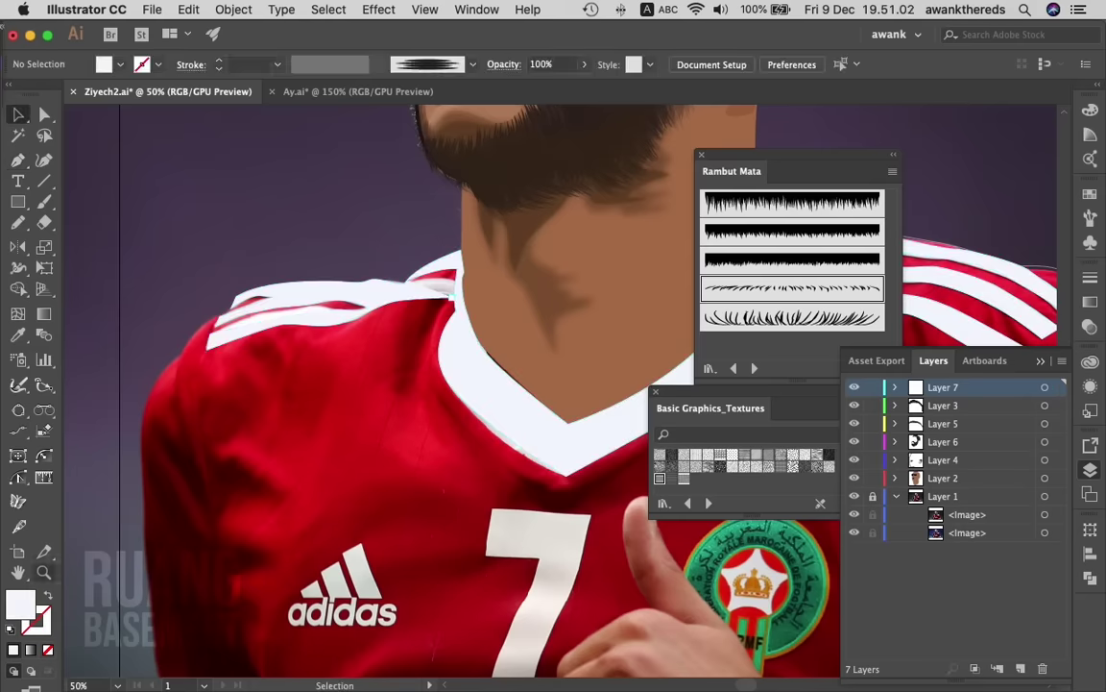
# - Zoom out to show the whole figure and make Layer 1 the active layer
pyautogui.press('z')
pyautogui.moveTo(677, 557); pyautogui.dragTo(624, 557)
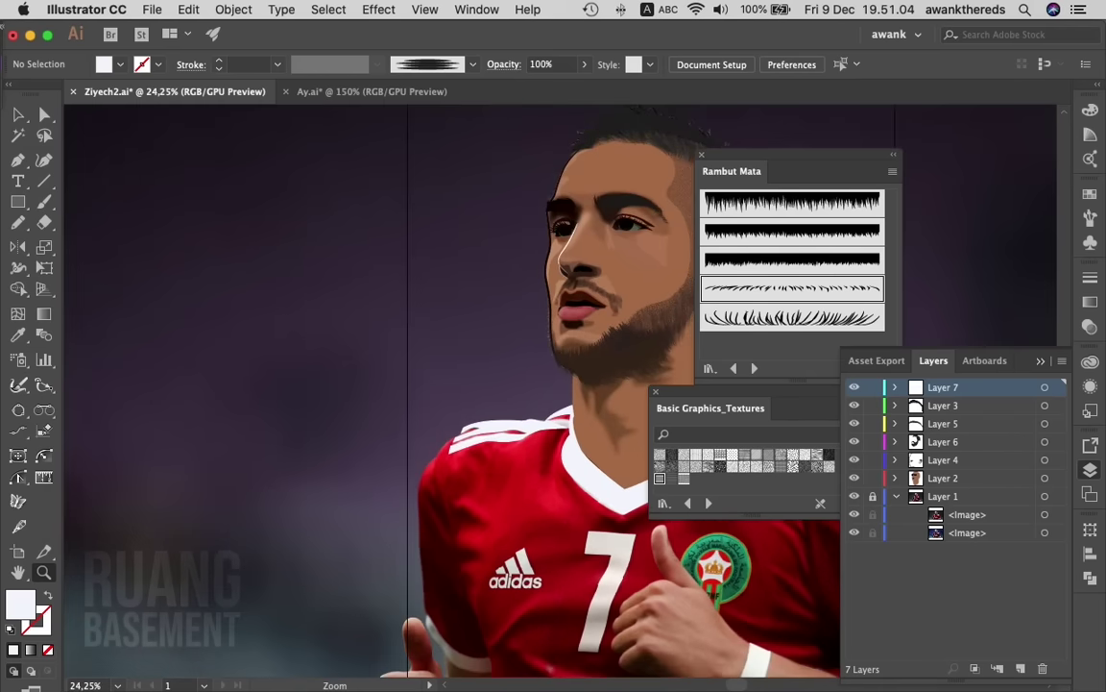
pyautogui.hotkey('ctrl', '-')
pyautogui.click(942, 496)
pyautogui.hscroll(5, 413, 404)
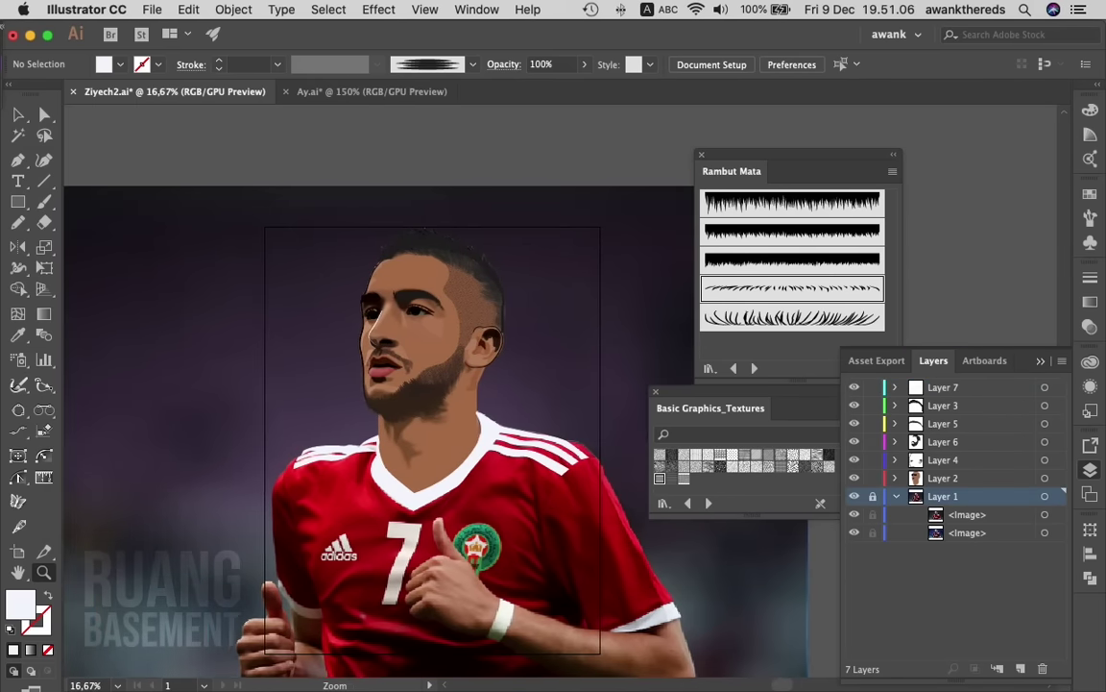
pyautogui.press('m')
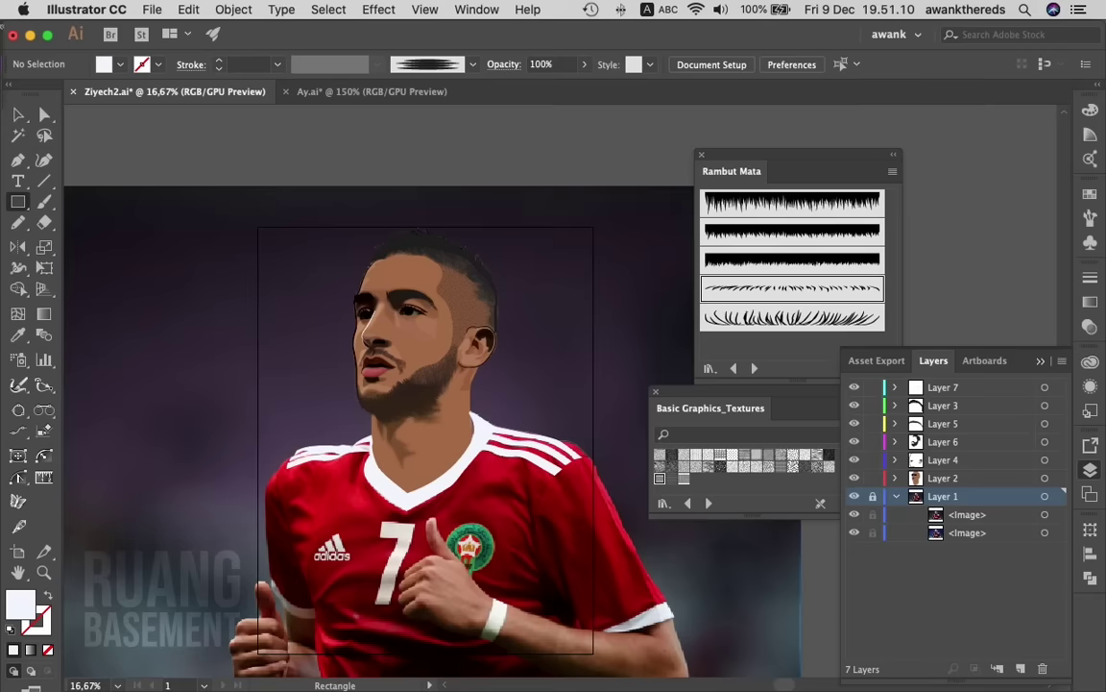
# - Draw an artboard-sized rectangle on Layer 1, fill it with the jersey's dark red, then hide it
pyautogui.click(872, 496)
pyautogui.moveTo(255, 188)
pyautogui.mouseDown()
pyautogui.moveTo(592, 663)
pyautogui.moveTo(597, 646)
pyautogui.mouseUp()
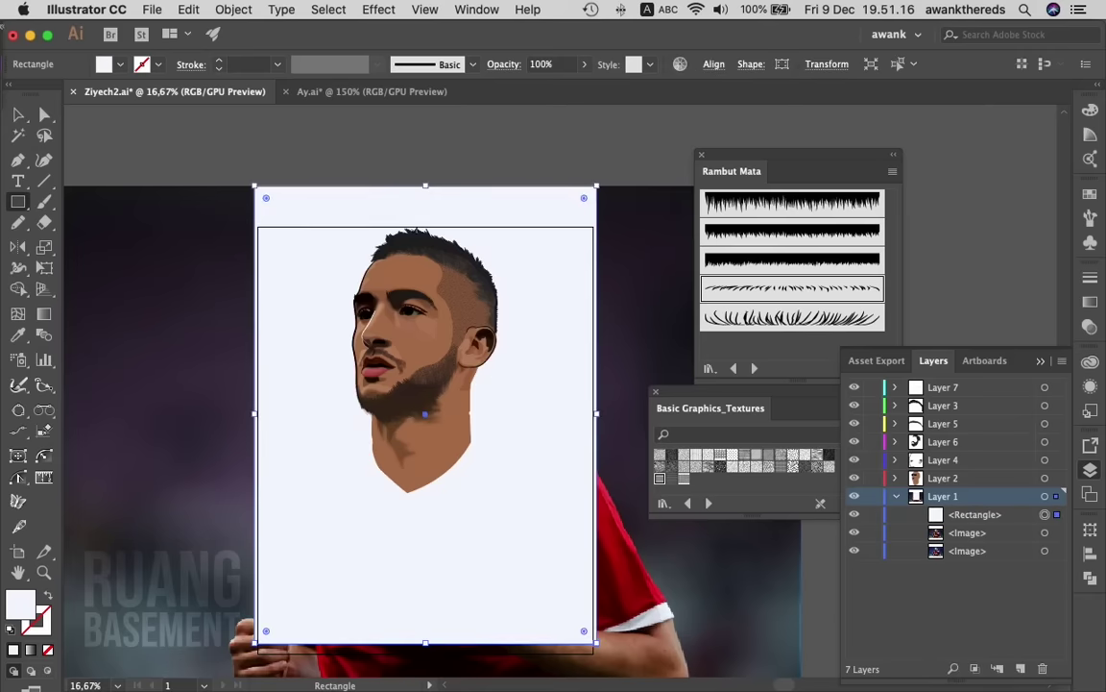
pyautogui.press('v')
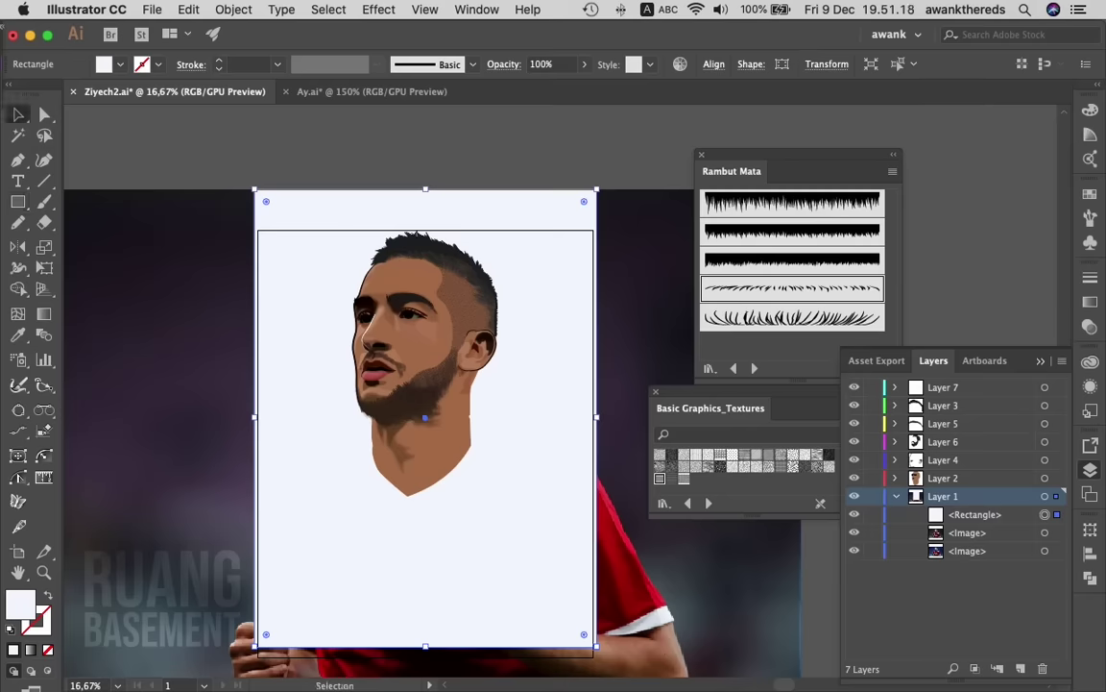
pyautogui.press('i')
pyautogui.click(624, 557)
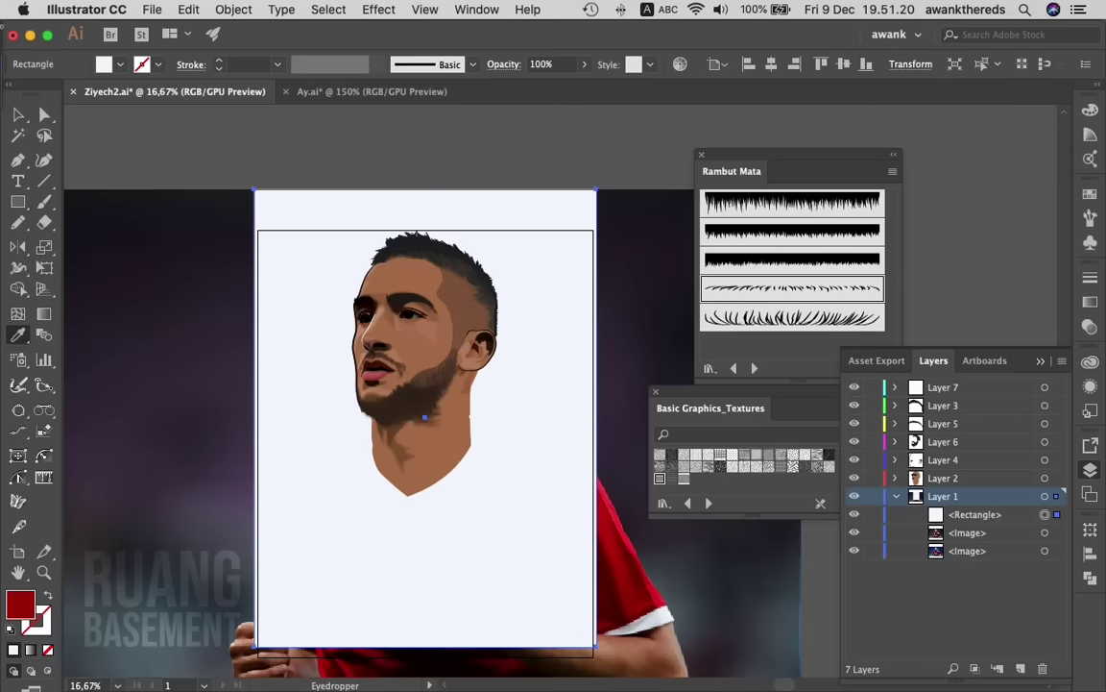
pyautogui.press('v')
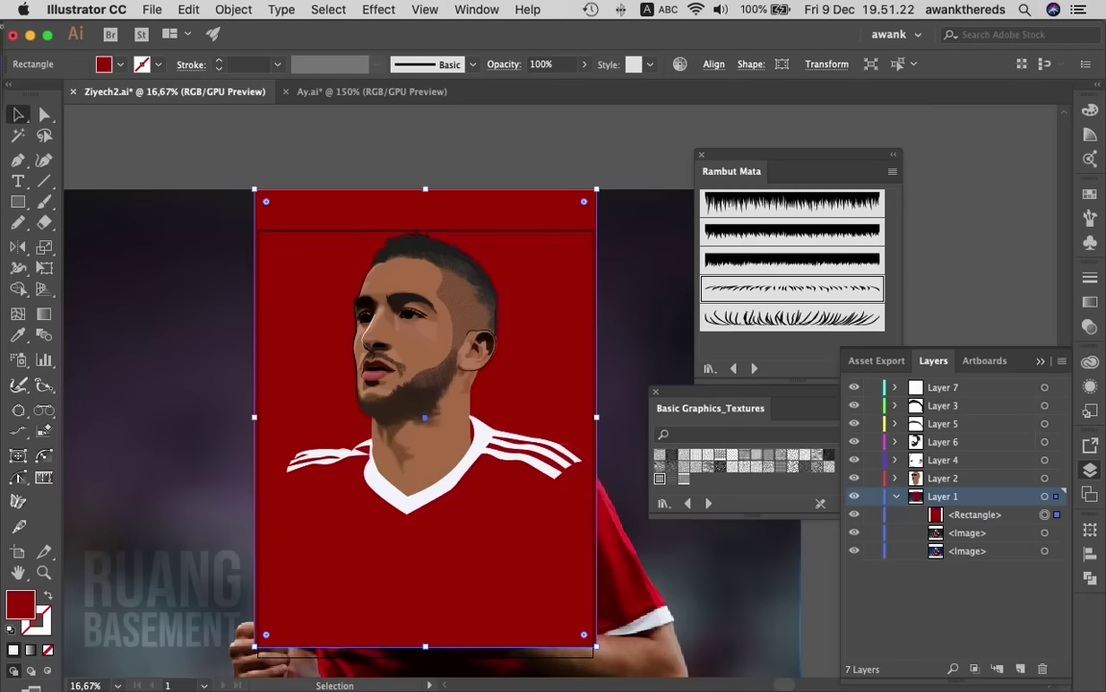
pyautogui.hotkey('ctrl', 'alt', '[')
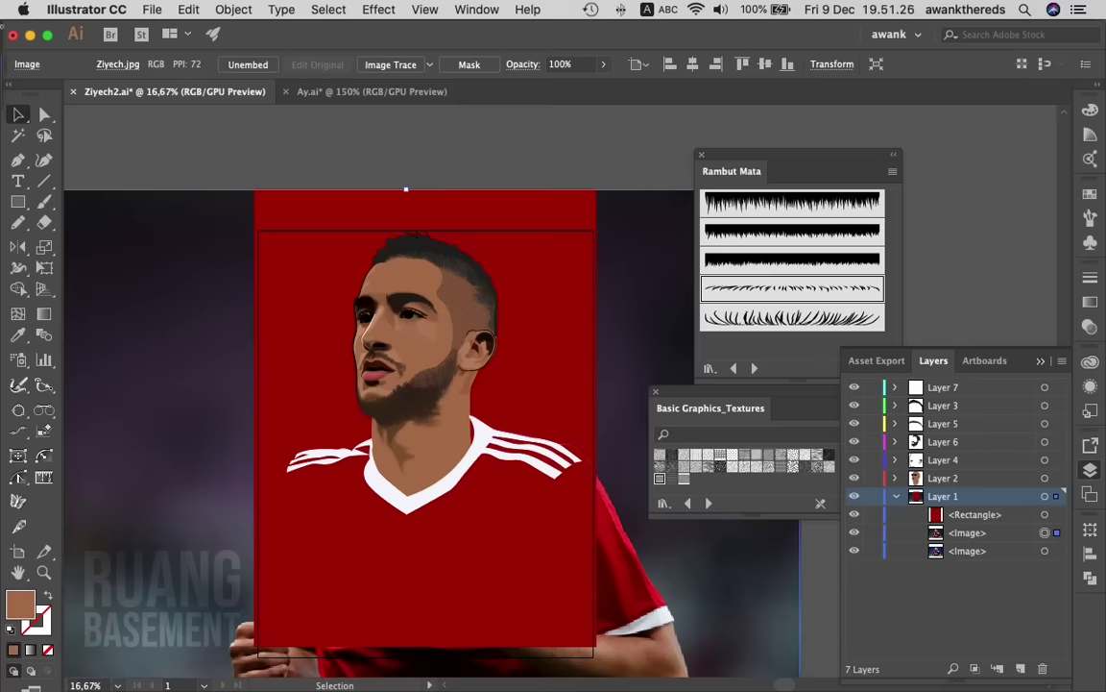
pyautogui.click(854, 514)
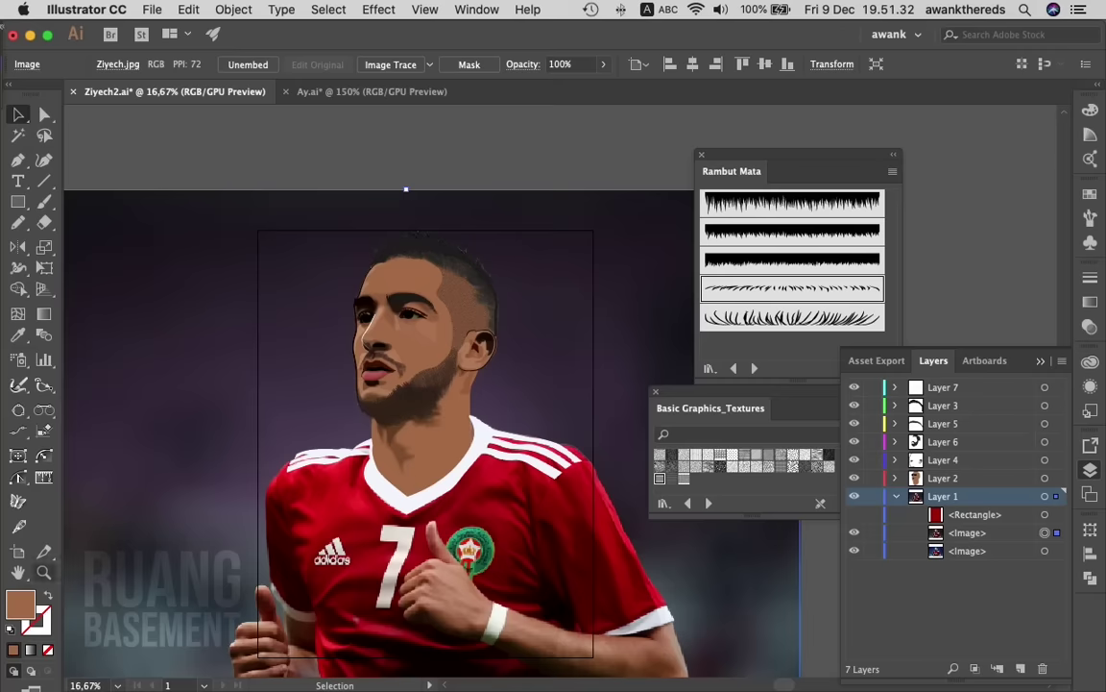
# - Zoom in on the collar and target the second path in Layer 7
pyautogui.press('z')
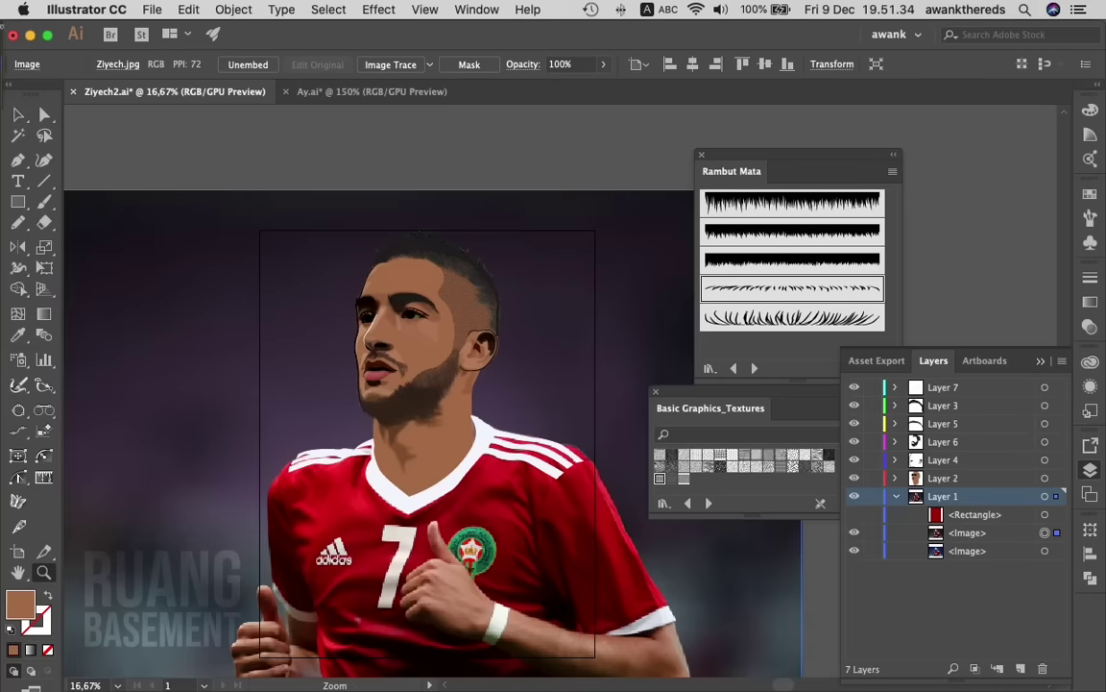
pyautogui.hotkey('ctrl', '+')
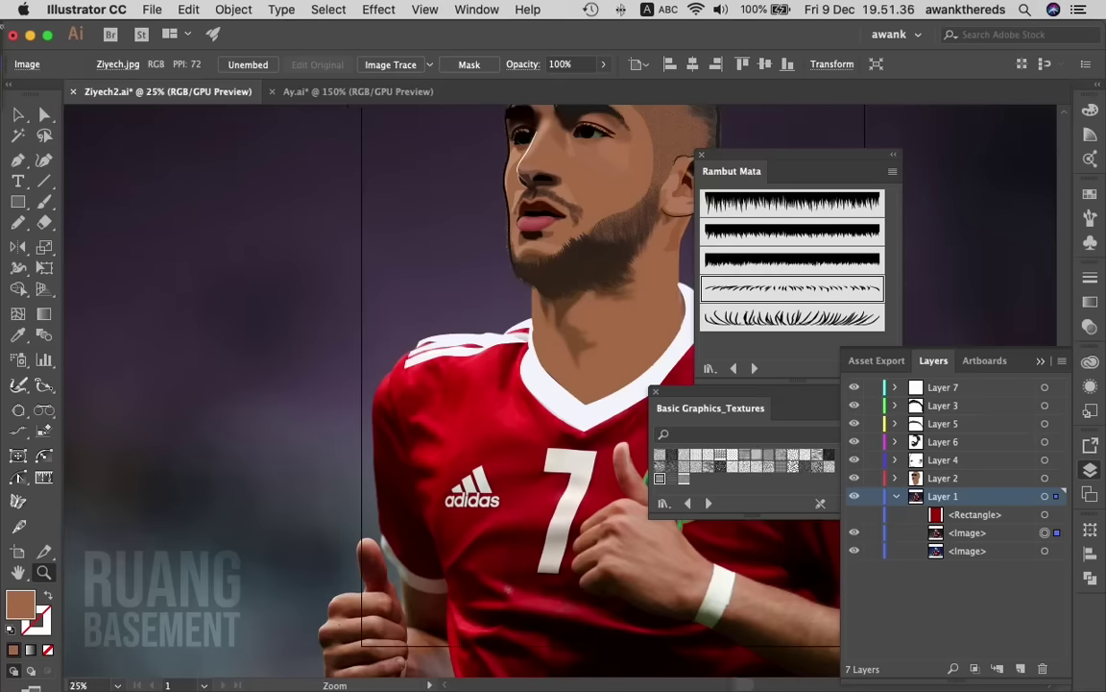
pyautogui.hotkey('ctrl', '+')
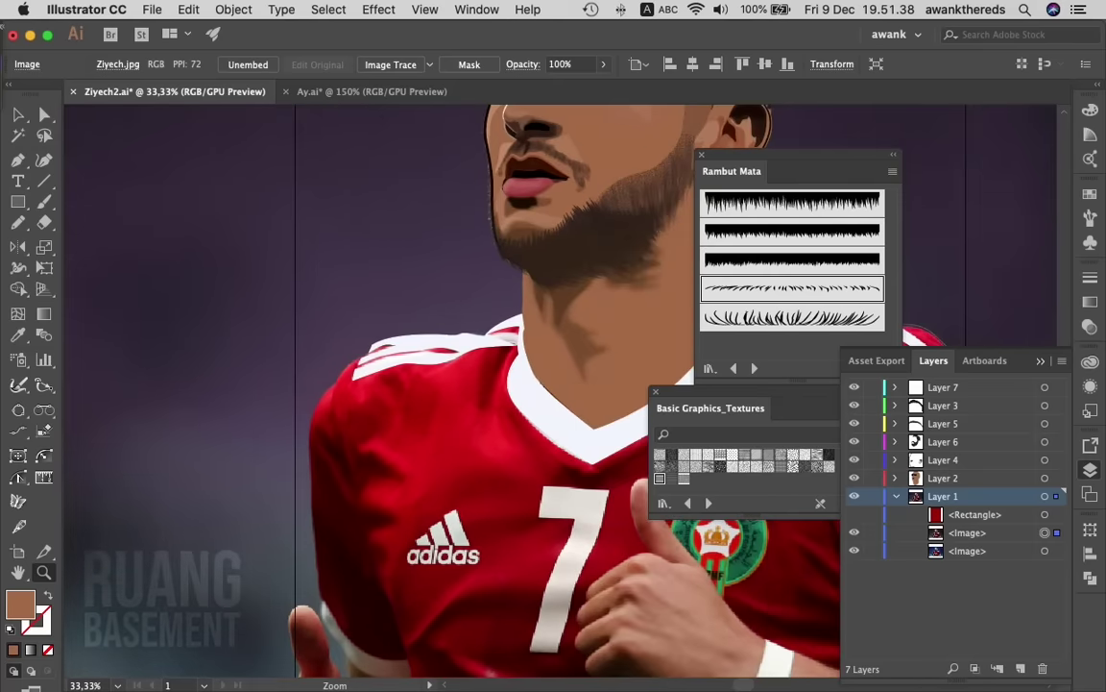
pyautogui.click(896, 477)
pyautogui.click(895, 477)
pyautogui.click(895, 387)
pyautogui.click(1045, 405)
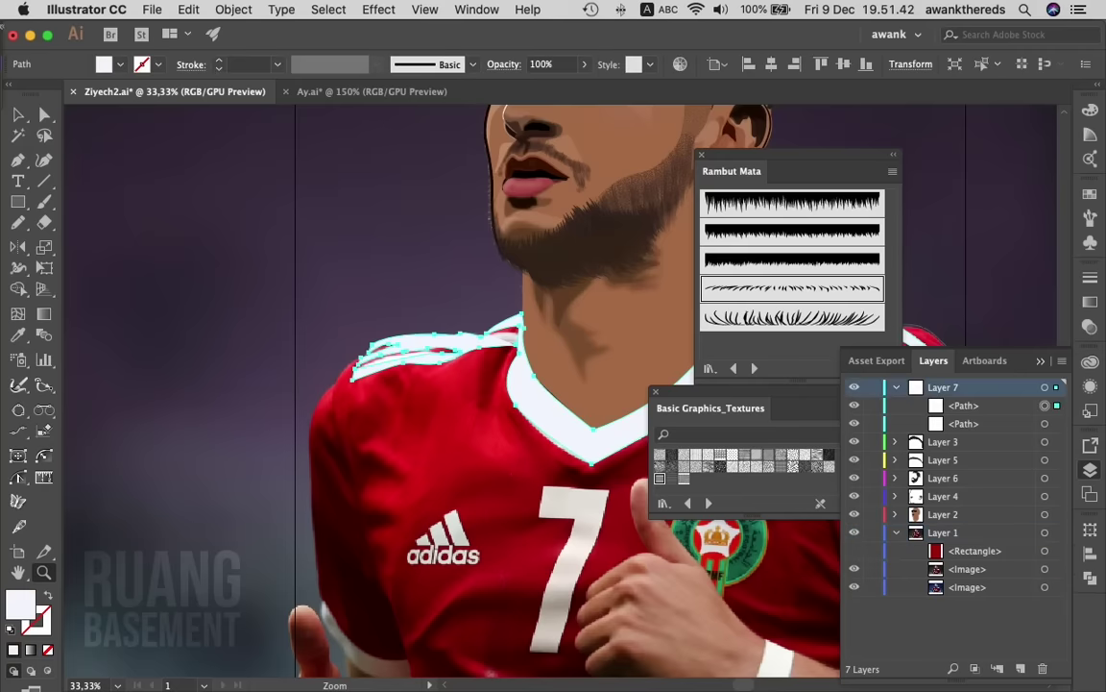
pyautogui.hscroll(5, 452, 384)
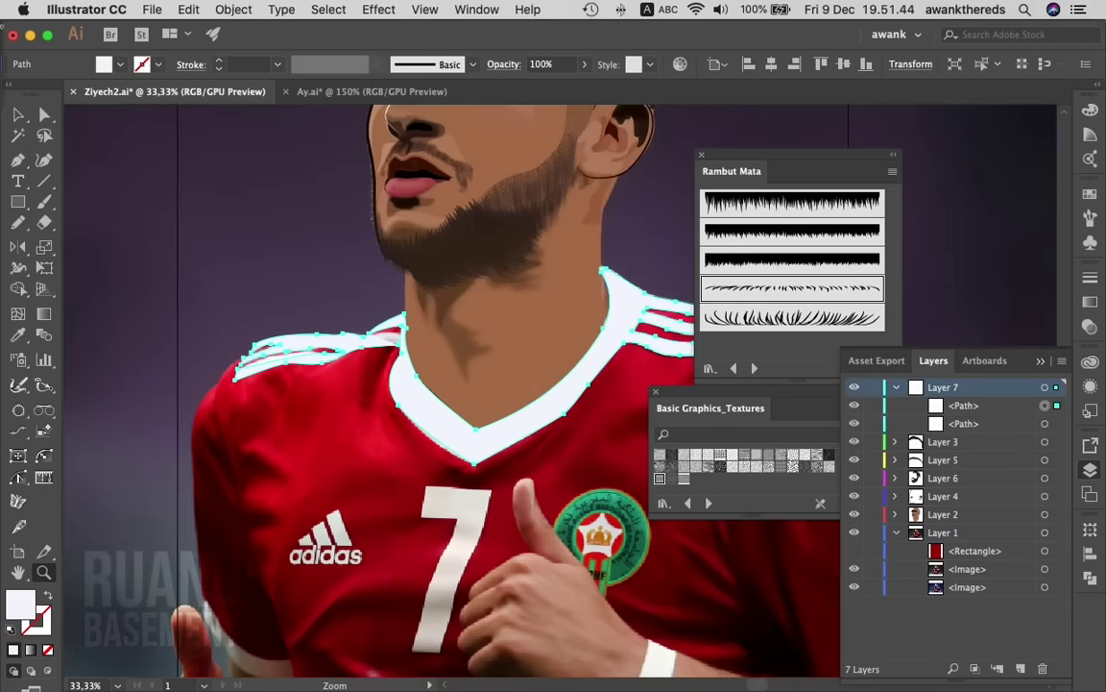
pyautogui.click(1045, 423)
pyautogui.hscroll(2, 451, 384)
pyautogui.hscroll(10, 451, 384)
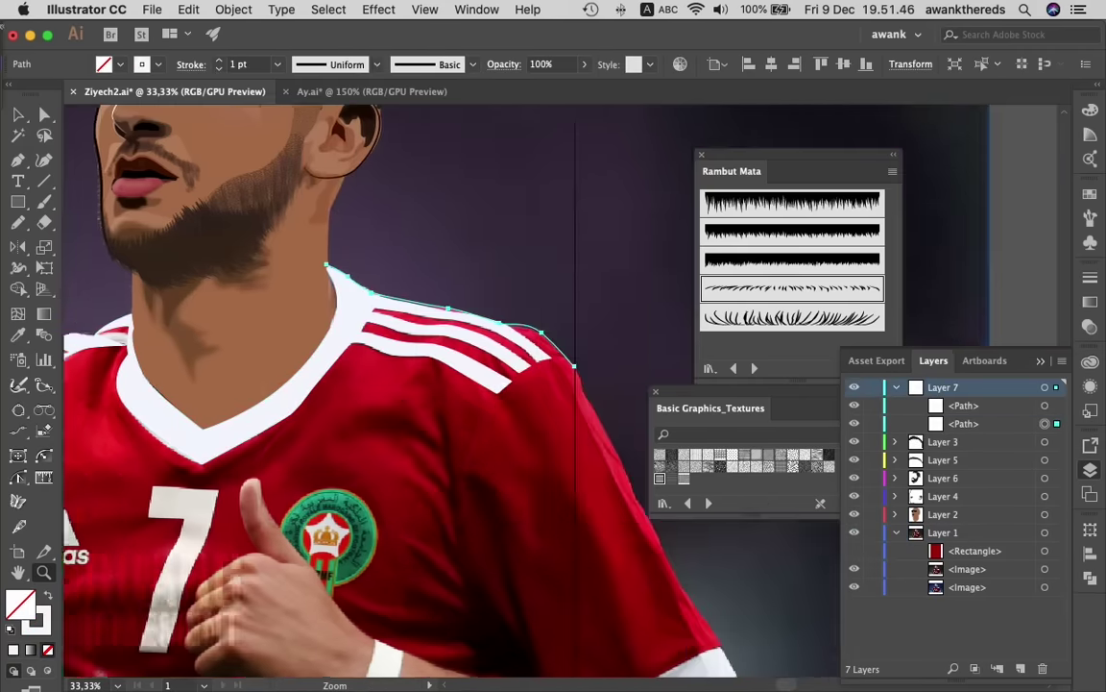
pyautogui.hscroll(3, 451, 384)
pyautogui.hscroll(-4, 635, 446)
pyautogui.hscroll(-2, 635, 445)
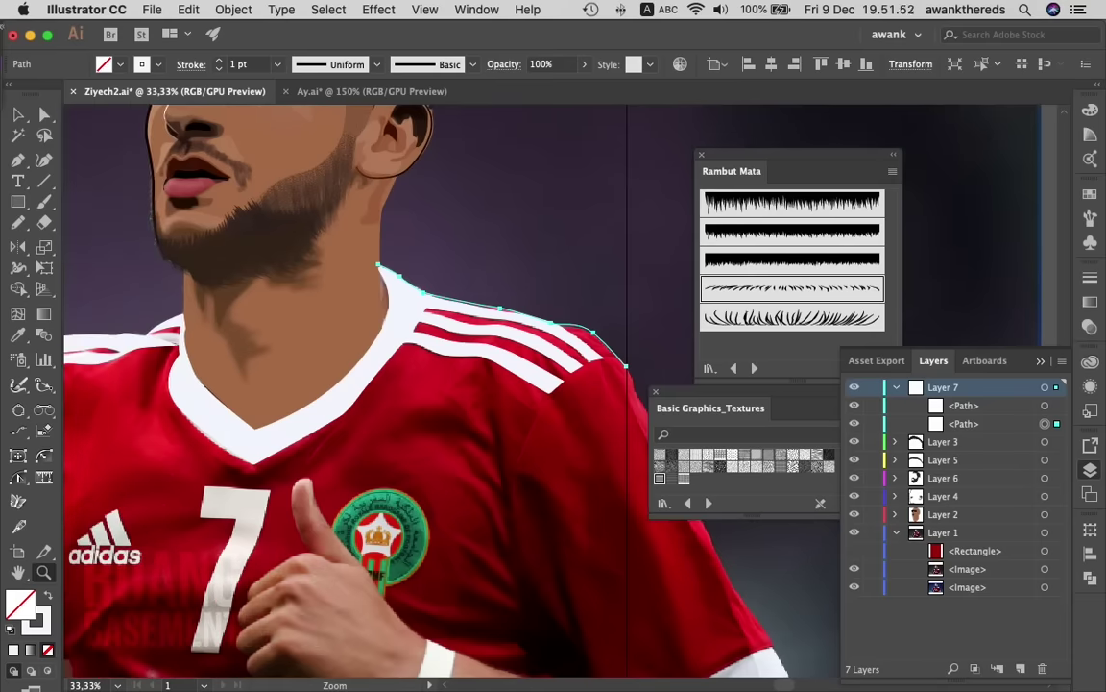
# - Give that shoulder path the shirt's red as an outline with no fill
pyautogui.press('v')
pyautogui.press('i')
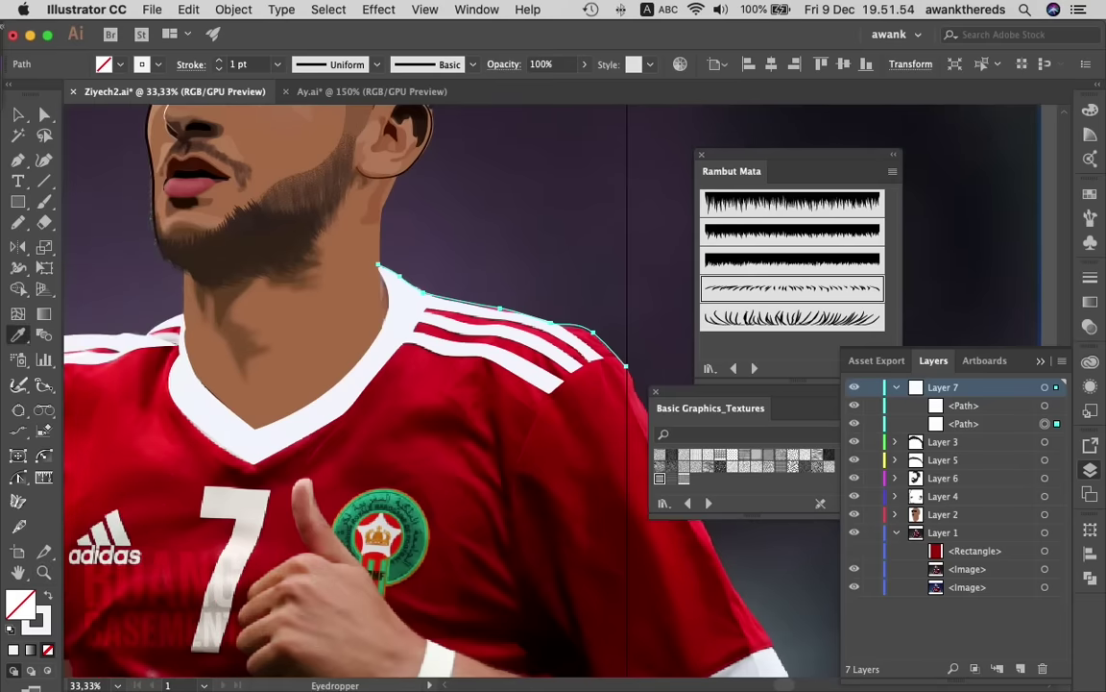
pyautogui.click(635, 446)
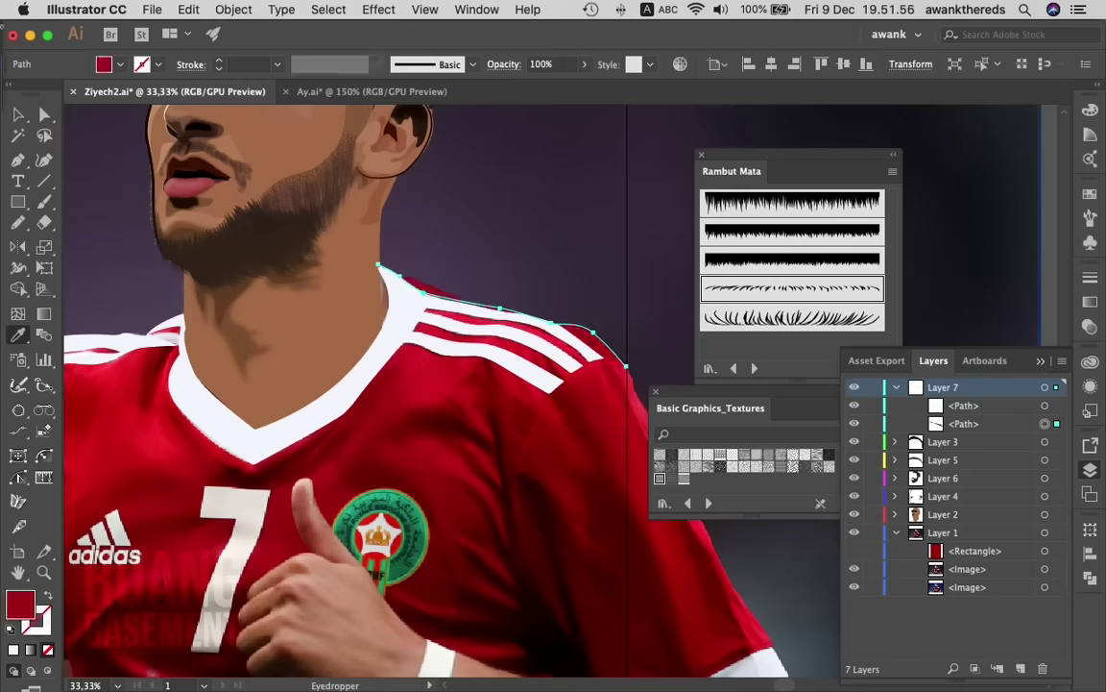
pyautogui.hotkey('shift', 'x')
pyautogui.press('v')
pyautogui.click(635, 445)
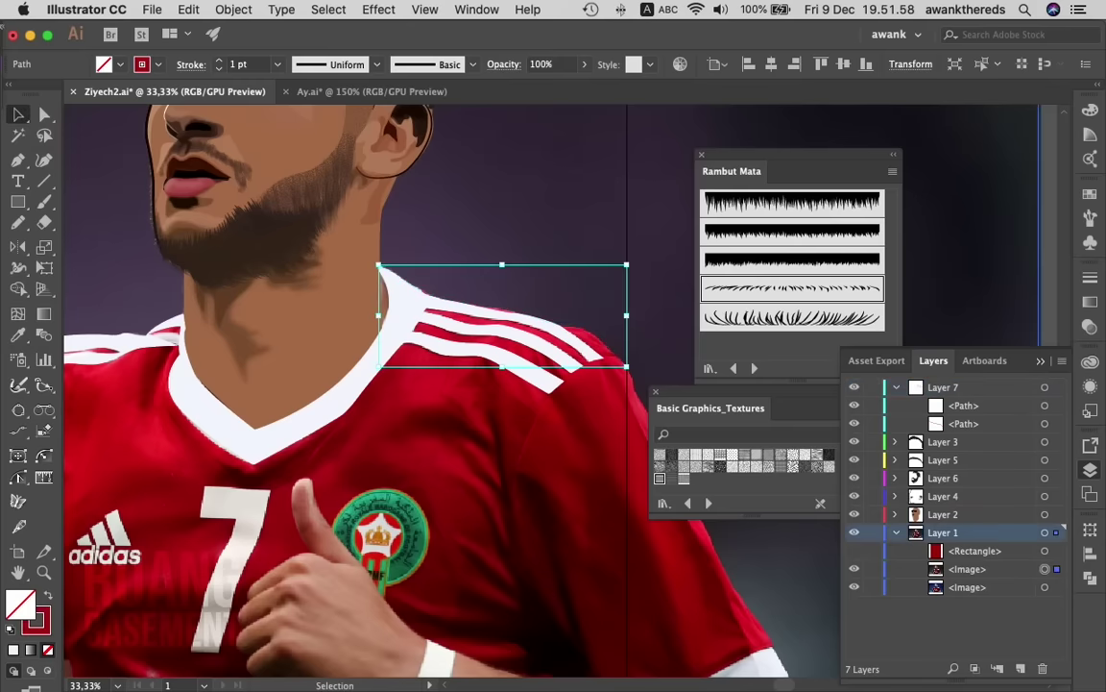
pyautogui.hscroll(-5, 634, 445)
pyautogui.press('p')
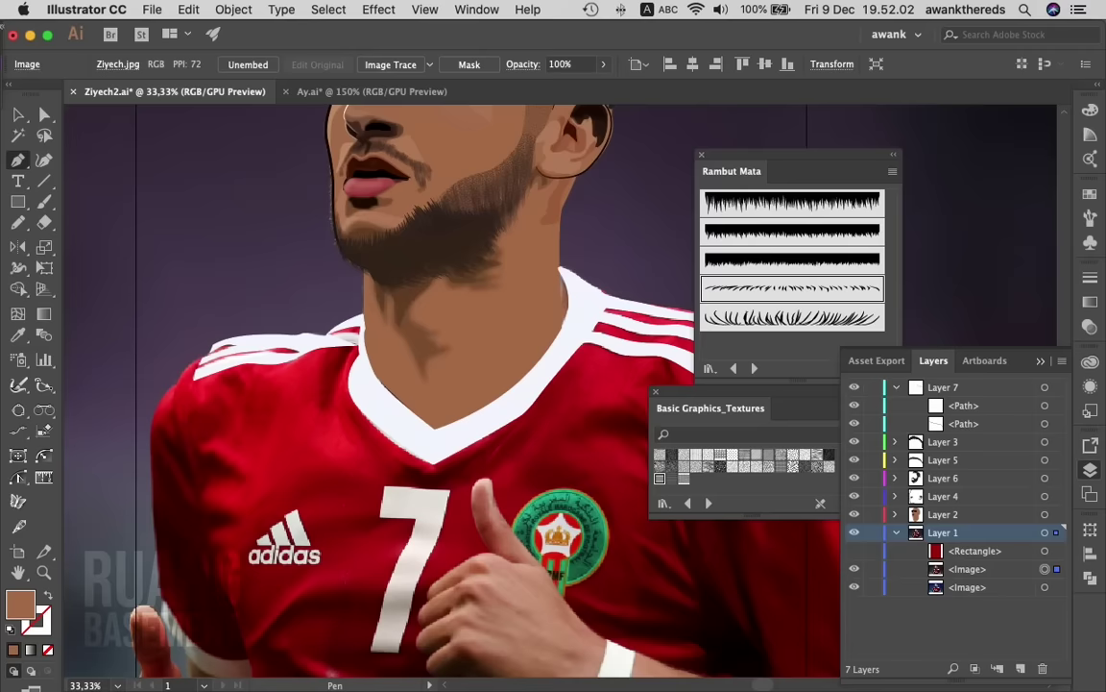
# - Lock the collar path and trace a new path from the neck down the left shoulder
pyautogui.click(872, 406)
pyautogui.click(358, 313)
pyautogui.click(300, 333)
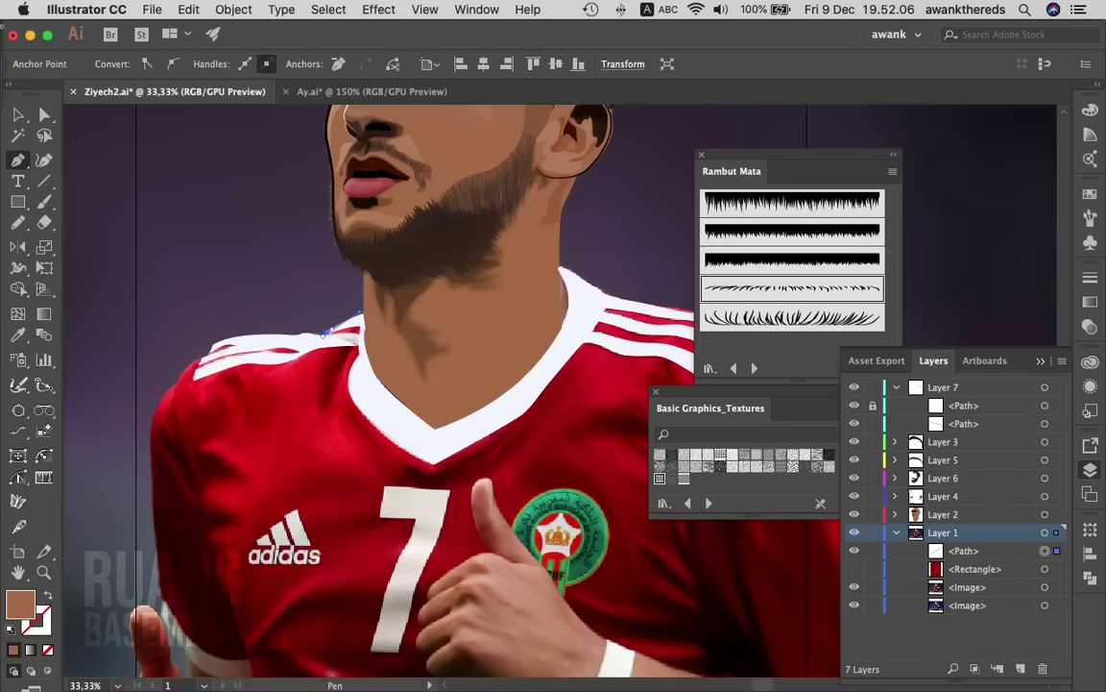
pyautogui.click(220, 332)
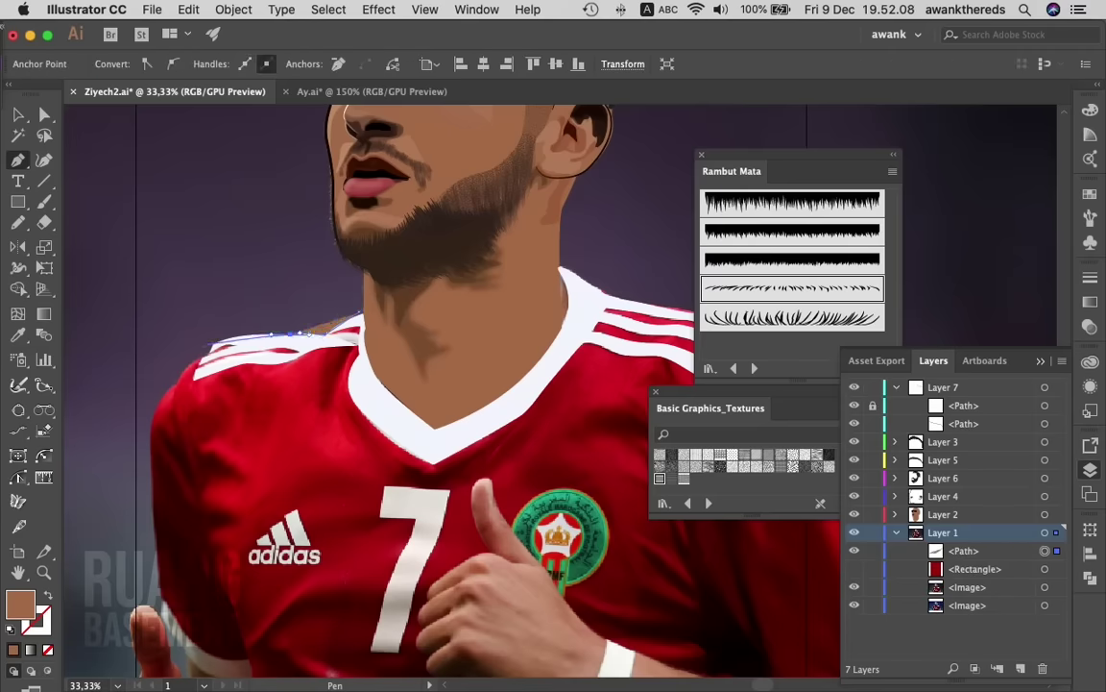
pyautogui.click(200, 353)
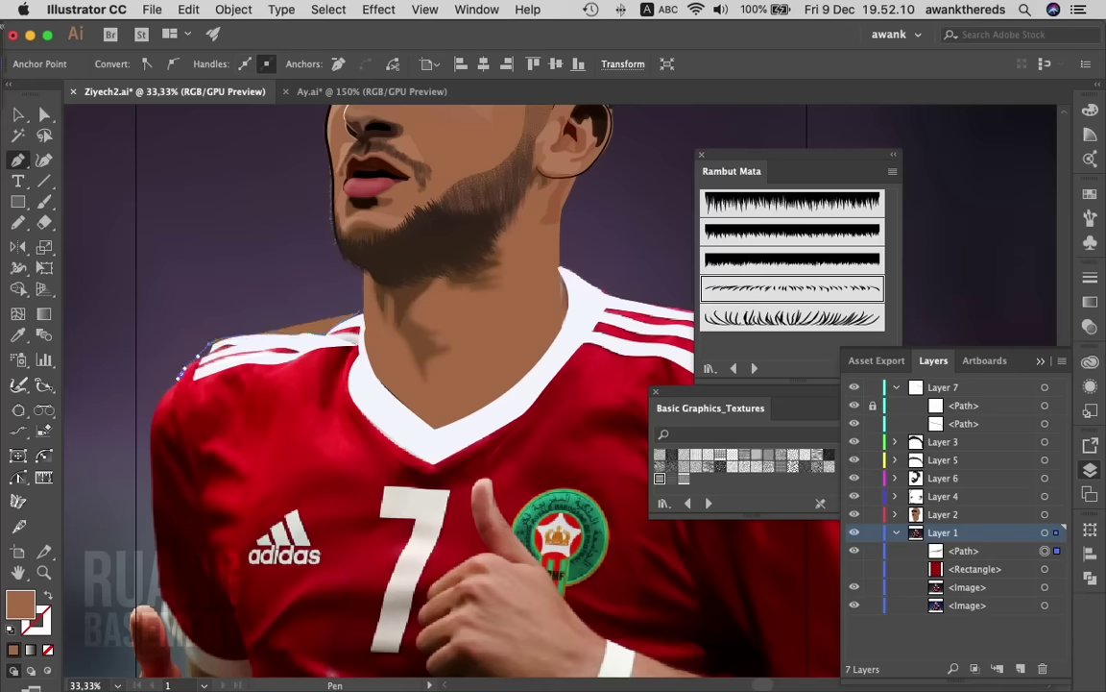
pyautogui.click(178, 378)
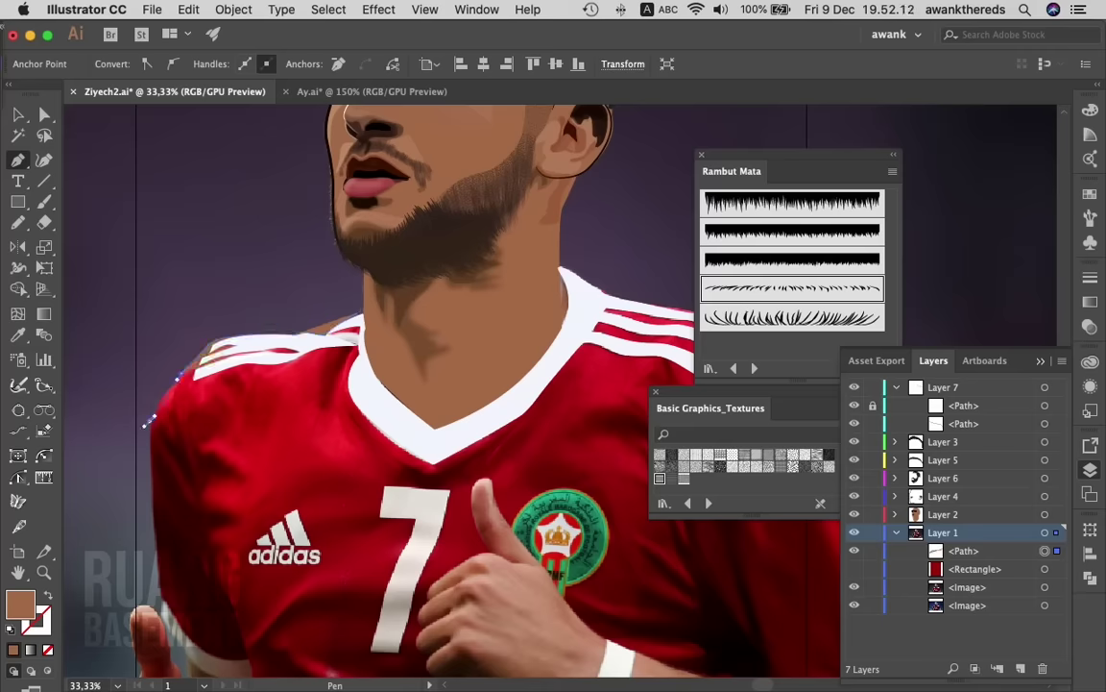
pyautogui.click(160, 394)
pyautogui.moveTo(149, 421); pyautogui.dragTo(140, 448)
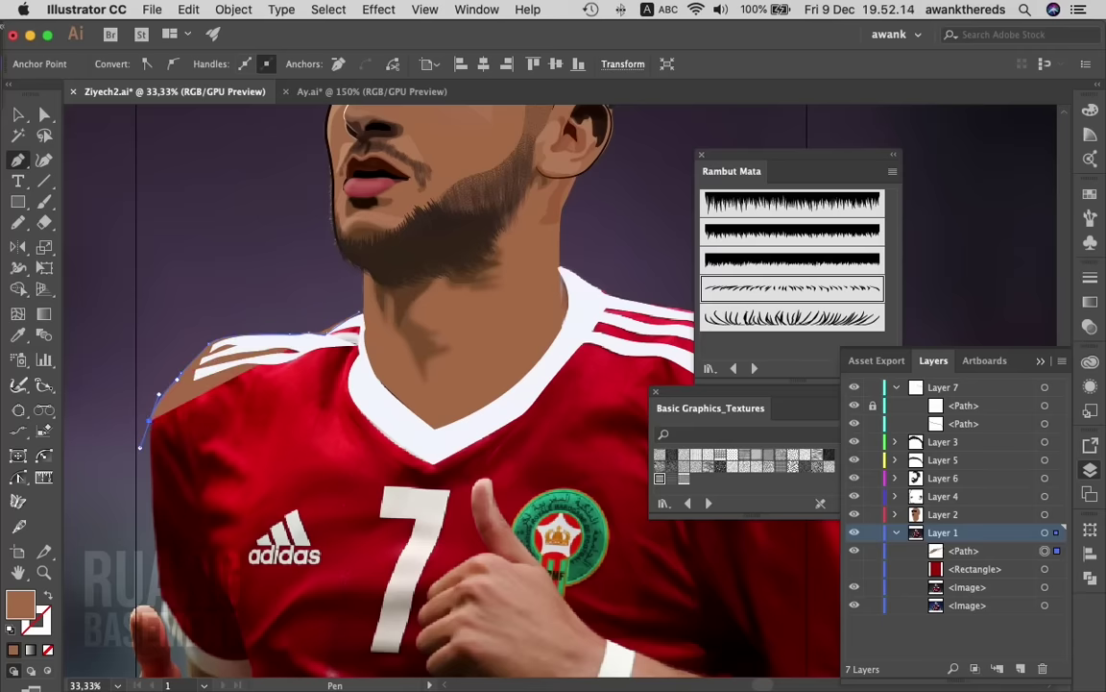
pyautogui.hscroll(2, 384, 384)
# - Move the shoulder path into Layer 7, make it a jersey-red outline, and show the red background
pyautogui.press('i')
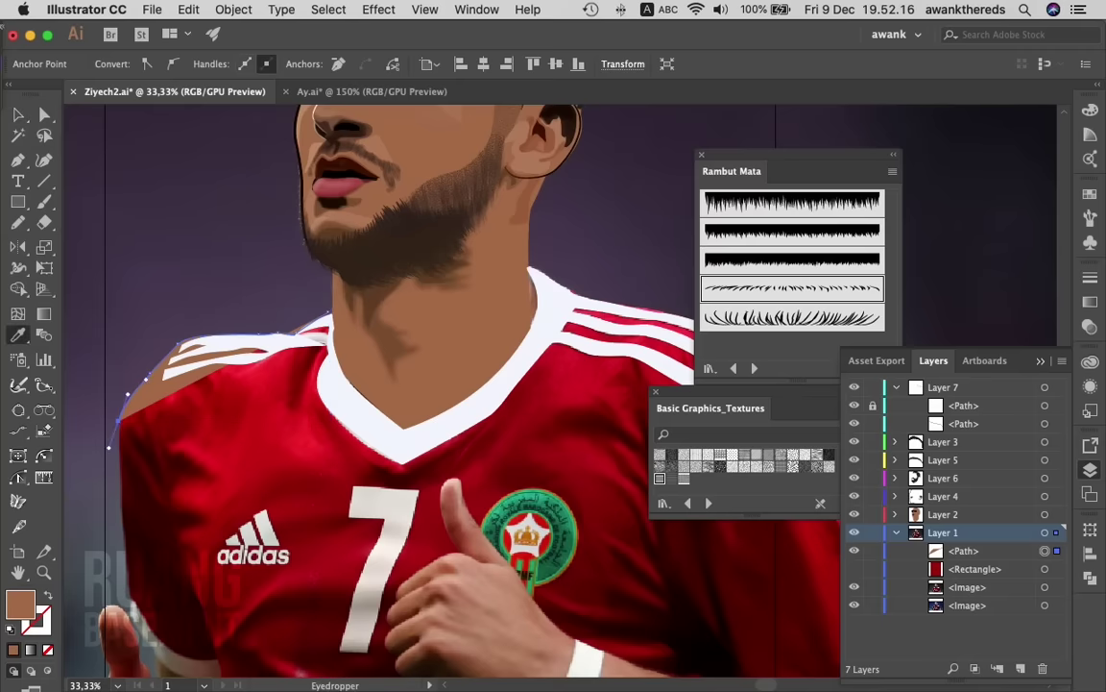
pyautogui.click(964, 551)
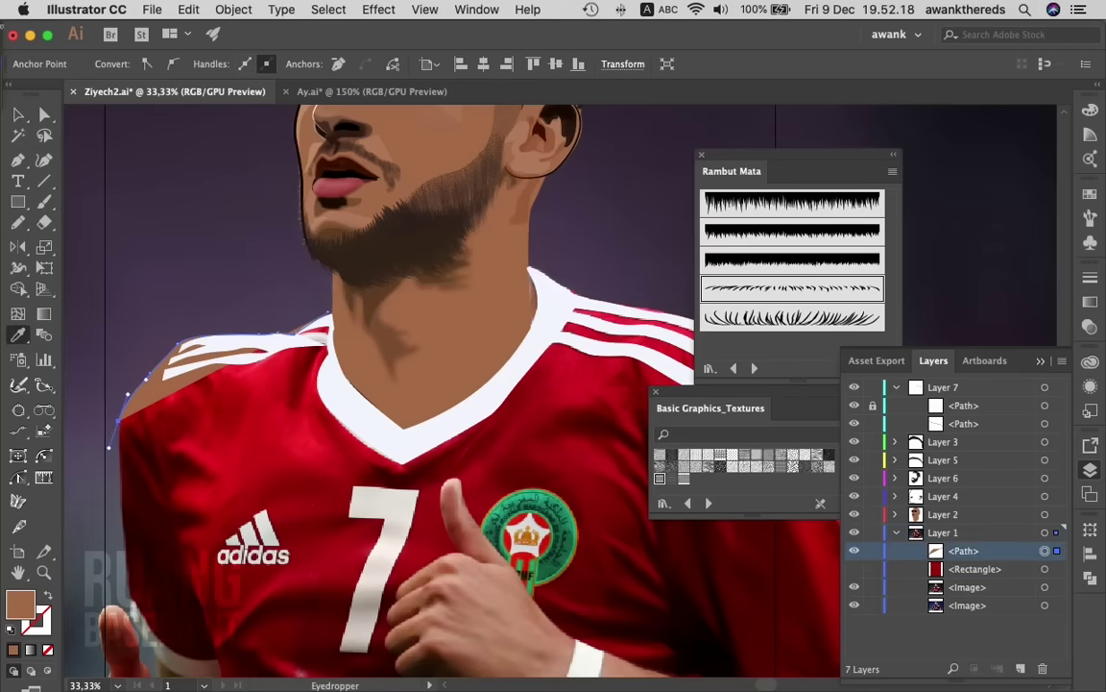
pyautogui.click(942, 387)
pyautogui.moveTo(1057, 550); pyautogui.dragTo(1057, 388)
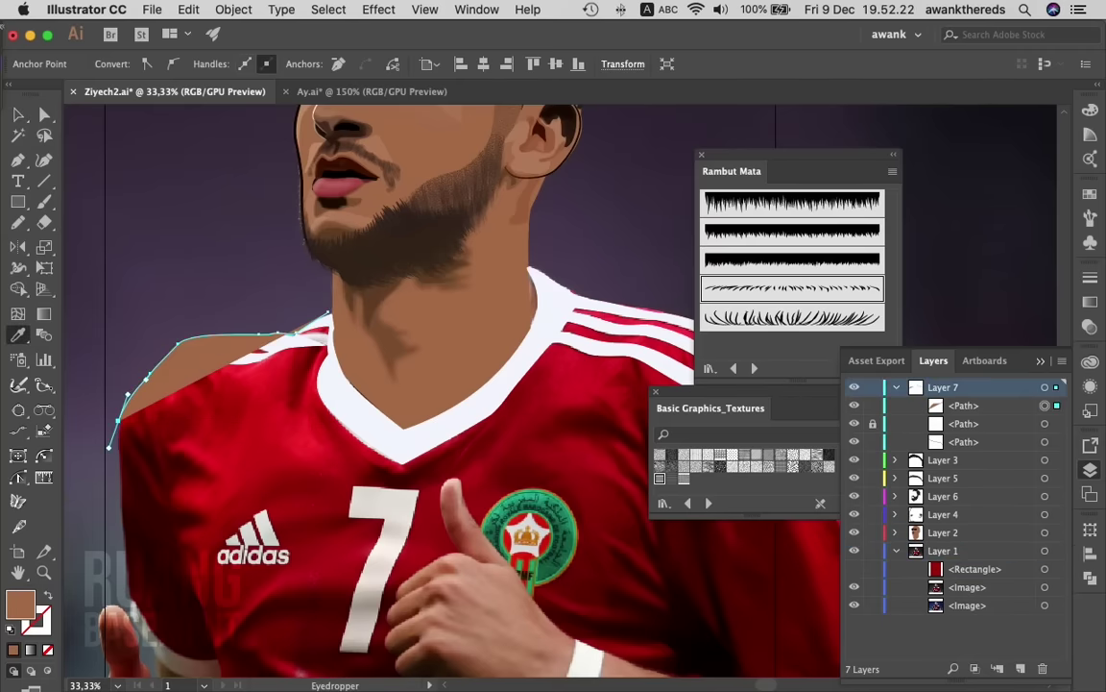
pyautogui.click(192, 461)
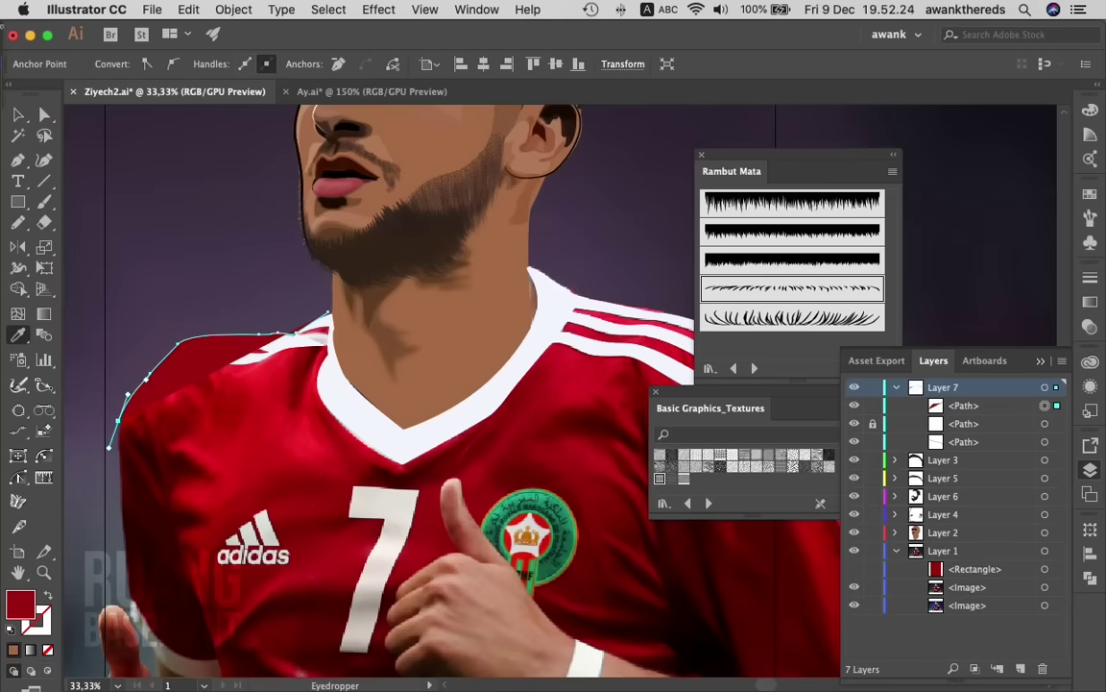
pyautogui.hotkey('shift', 'x')
pyautogui.press('v')
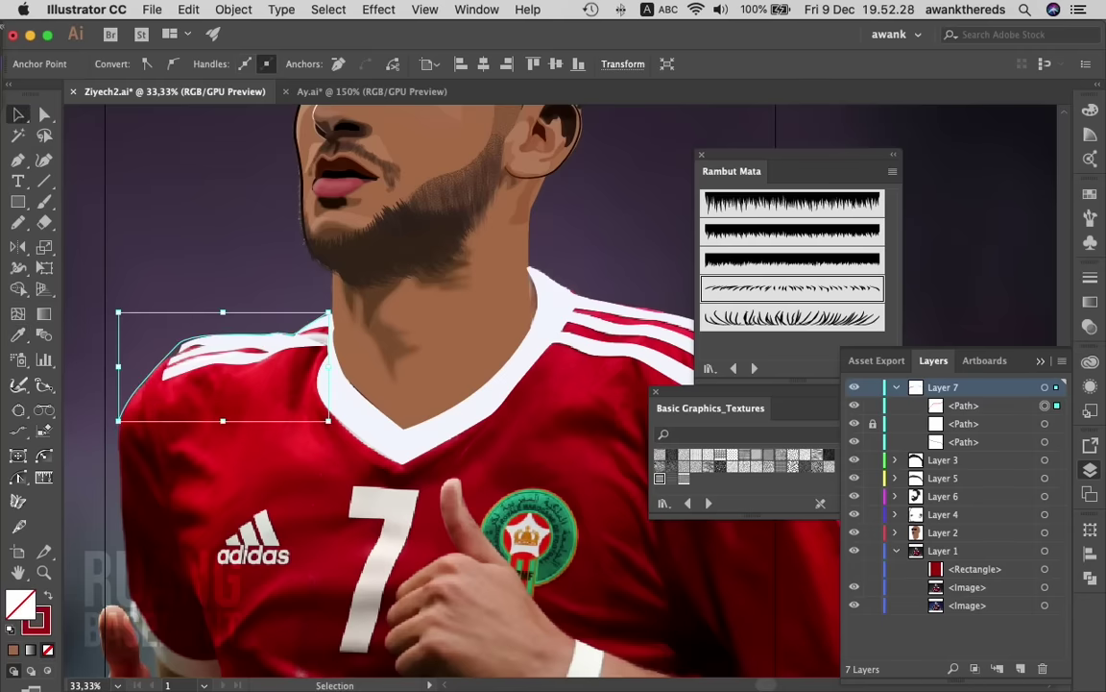
pyautogui.hotkey('ctrl', 'alt', '3')
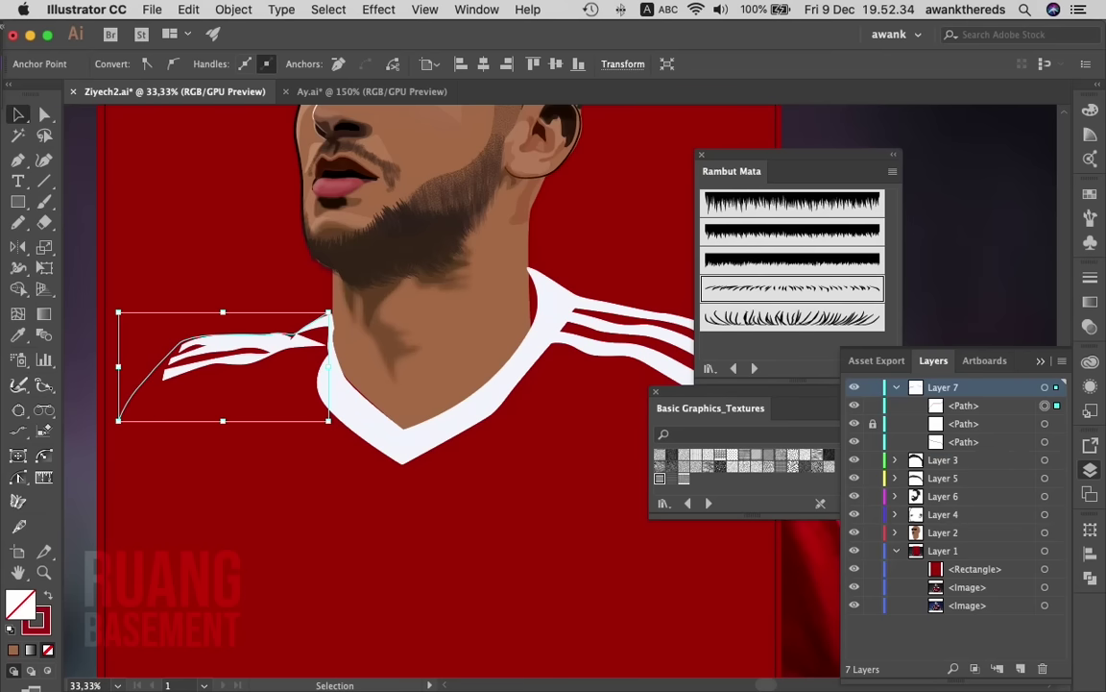
# - Reorder the shoulder path within Layer 7 and reselect the shoulder outline
pyautogui.click(964, 442)
pyautogui.moveTo(964, 442); pyautogui.dragTo(964, 424)
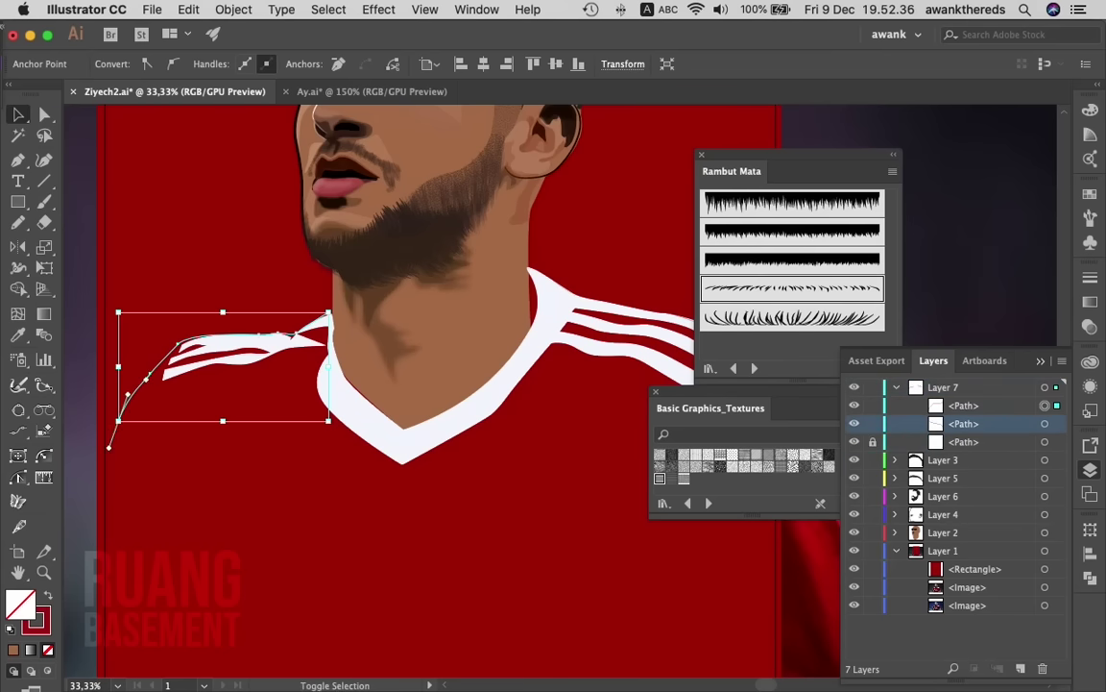
pyautogui.click(1057, 423)
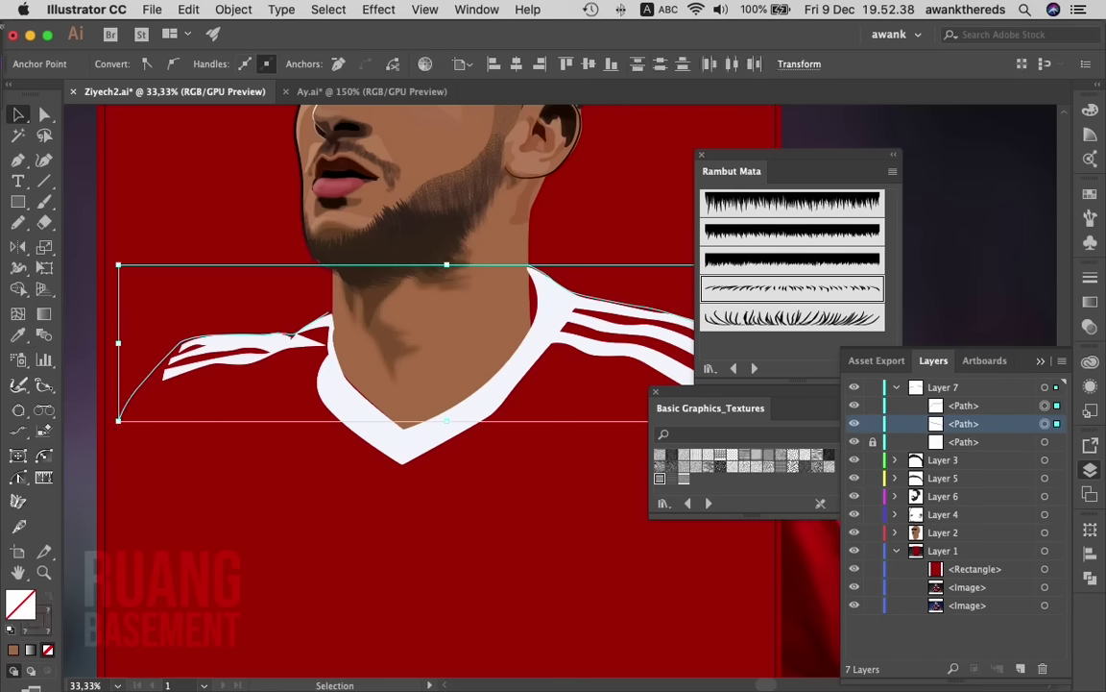
pyautogui.hscroll(3, 375, 384)
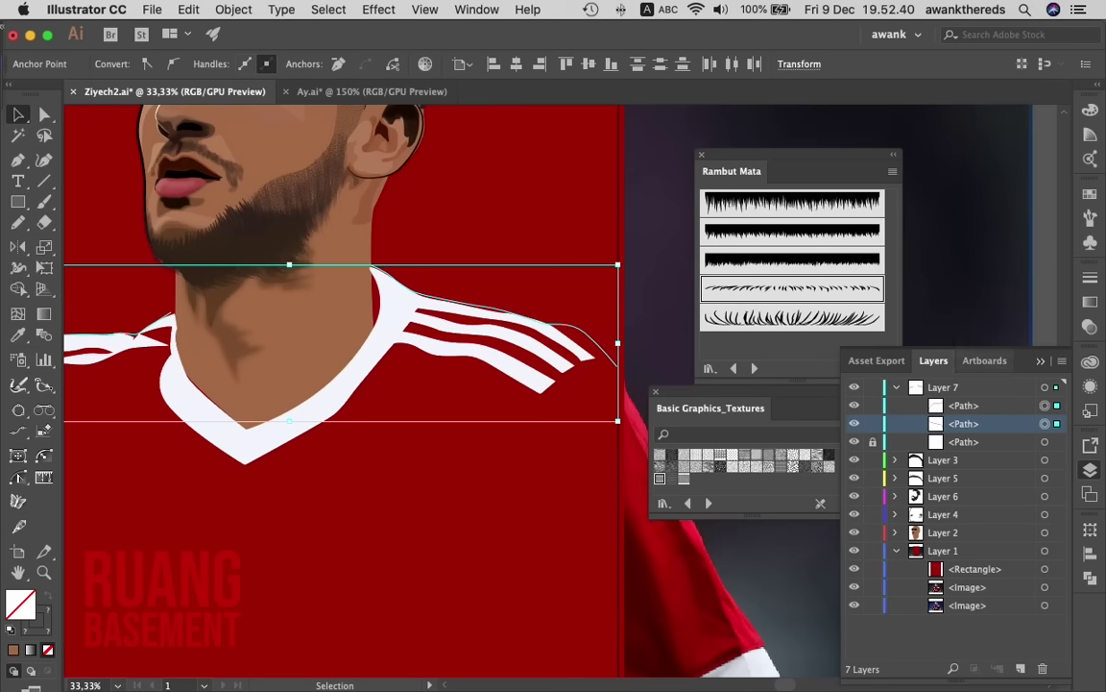
pyautogui.click(480, 557)
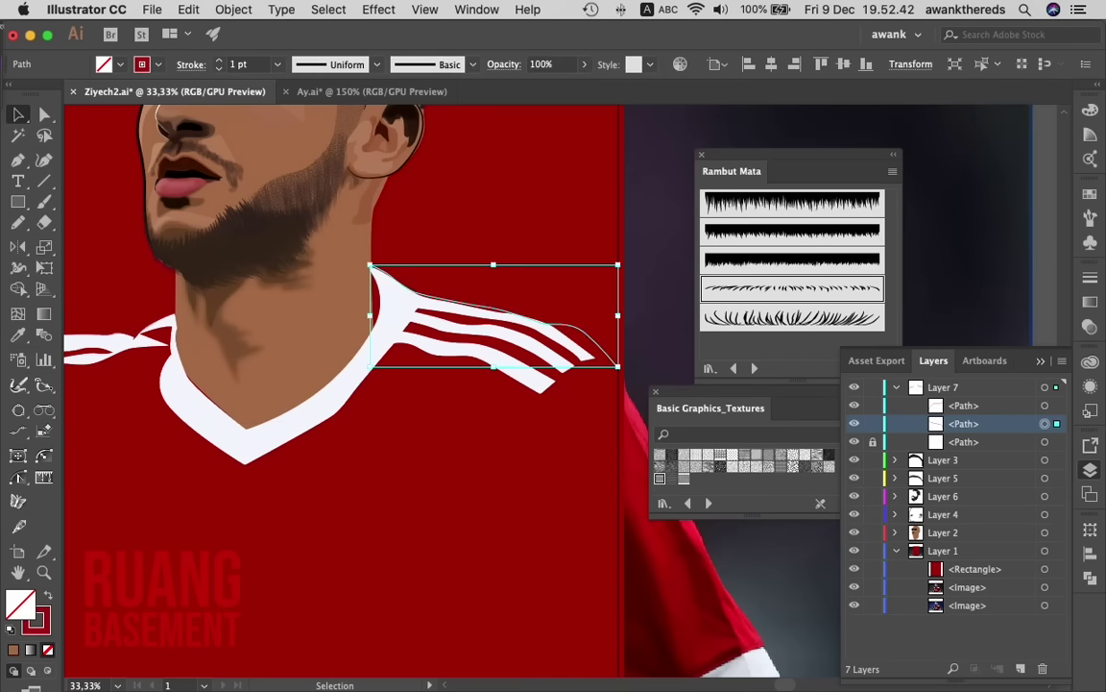
pyautogui.click(577, 345)
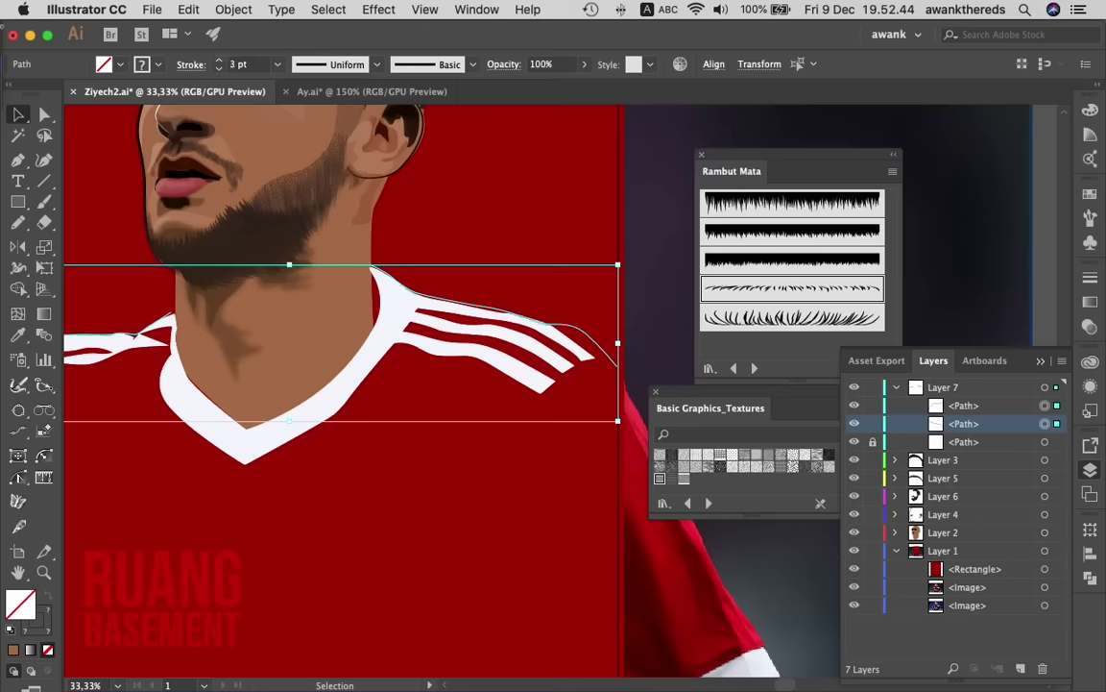
# - Give the outline a 3 pt tapered width profile and hide the background and reference photos
pyautogui.click(331, 65)
pyautogui.click(322, 199)
pyautogui.click(854, 568)
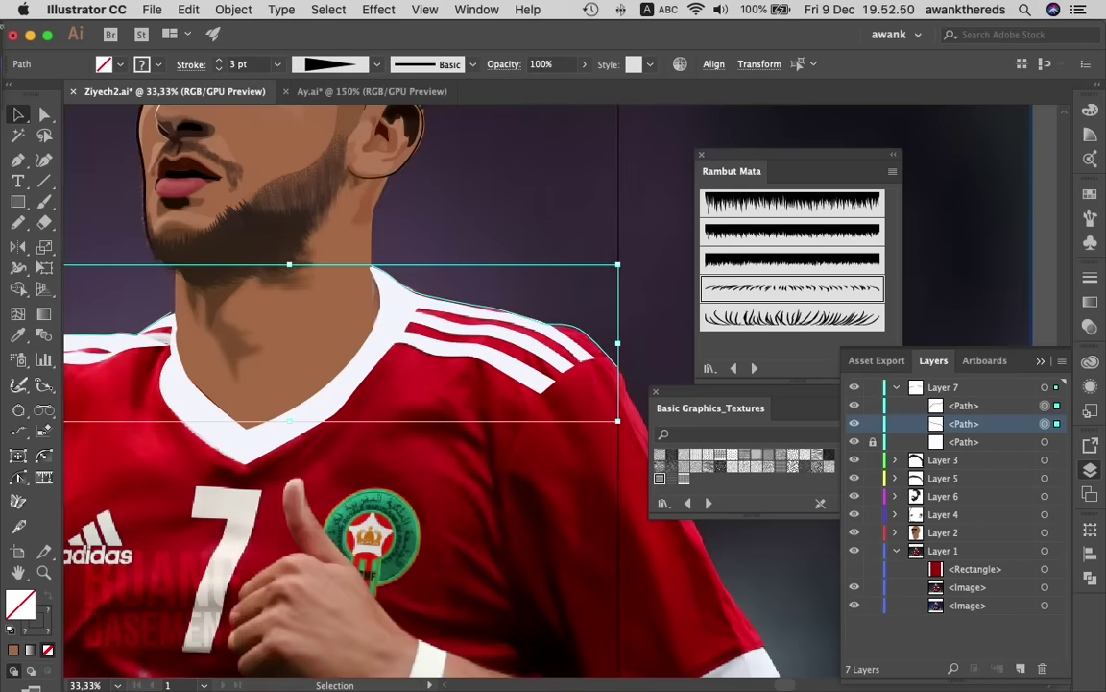
pyautogui.moveTo(854, 587); pyautogui.dragTo(854, 605)
pyautogui.hscroll(-2, 336, 384)
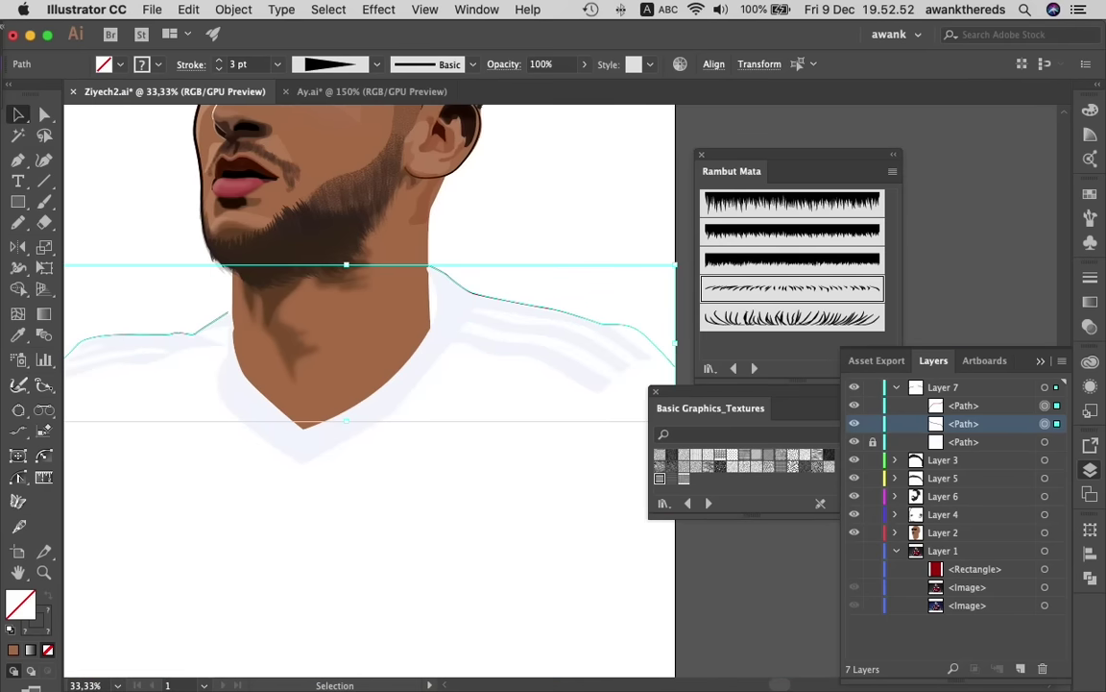
pyautogui.press('super+shift+a')
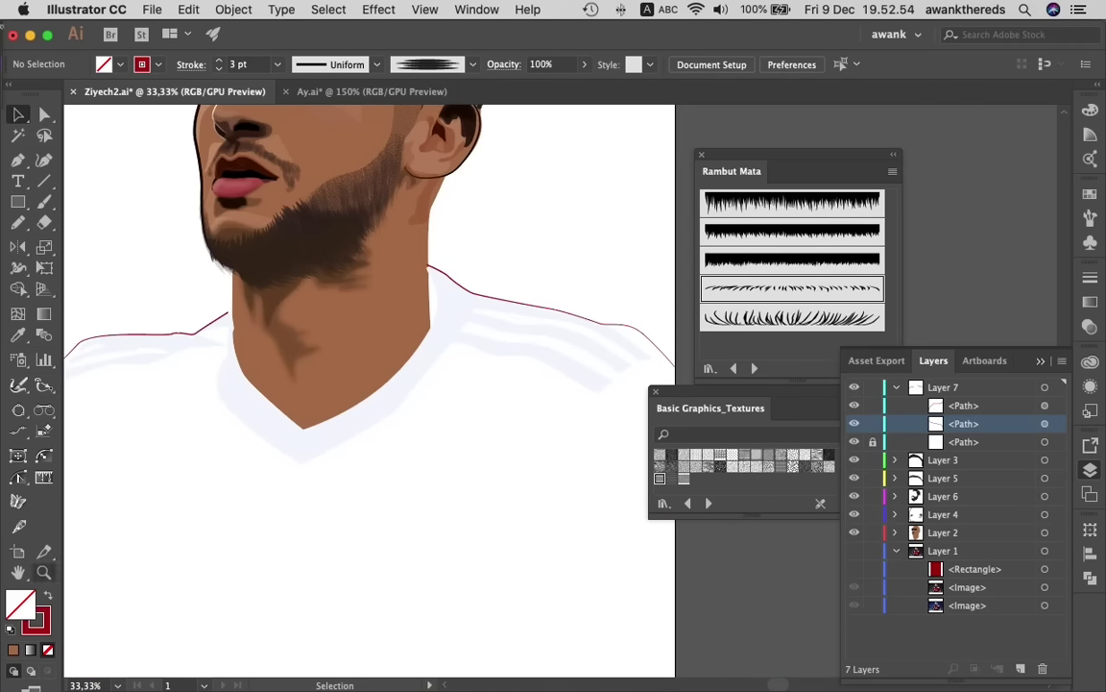
pyautogui.press('z')
pyautogui.keyDown('alt'); pyautogui.click(635, 446); pyautogui.keyUp('alt')
# - Hide the face's skin path, zoom in on the chin and neck, and select the top path
pyautogui.keyDown('alt'); pyautogui.click(635, 446); pyautogui.keyUp('alt')
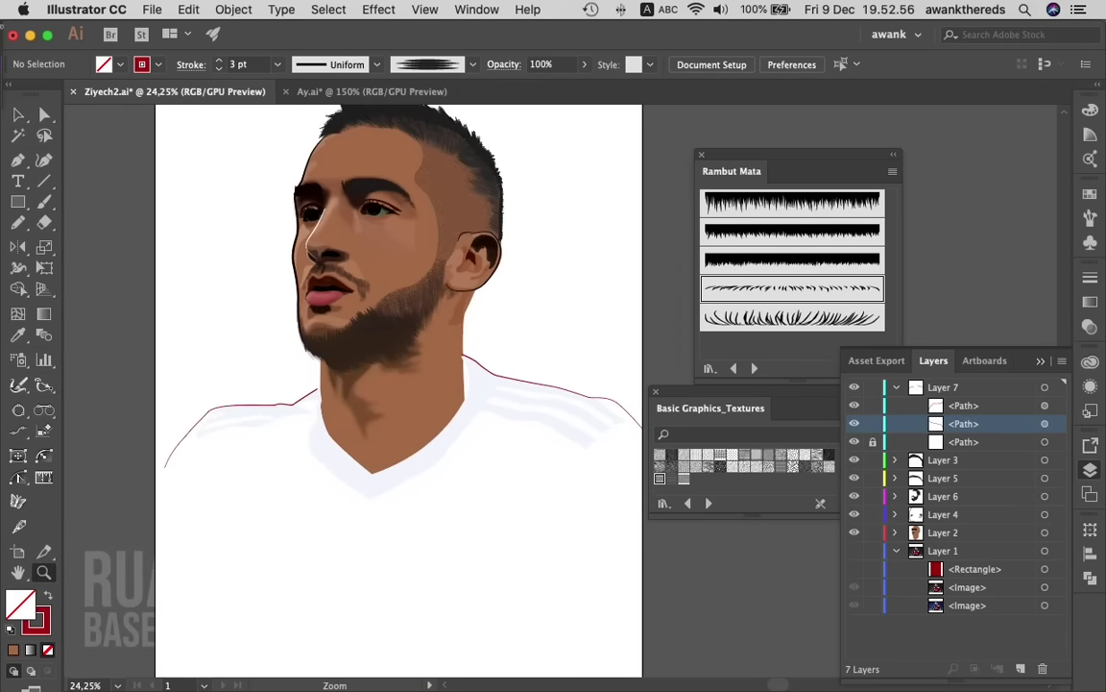
pyautogui.keyDown('alt'); pyautogui.click(635, 446); pyautogui.keyUp('alt')
pyautogui.press('super+equal')
pyautogui.press('super+equal')
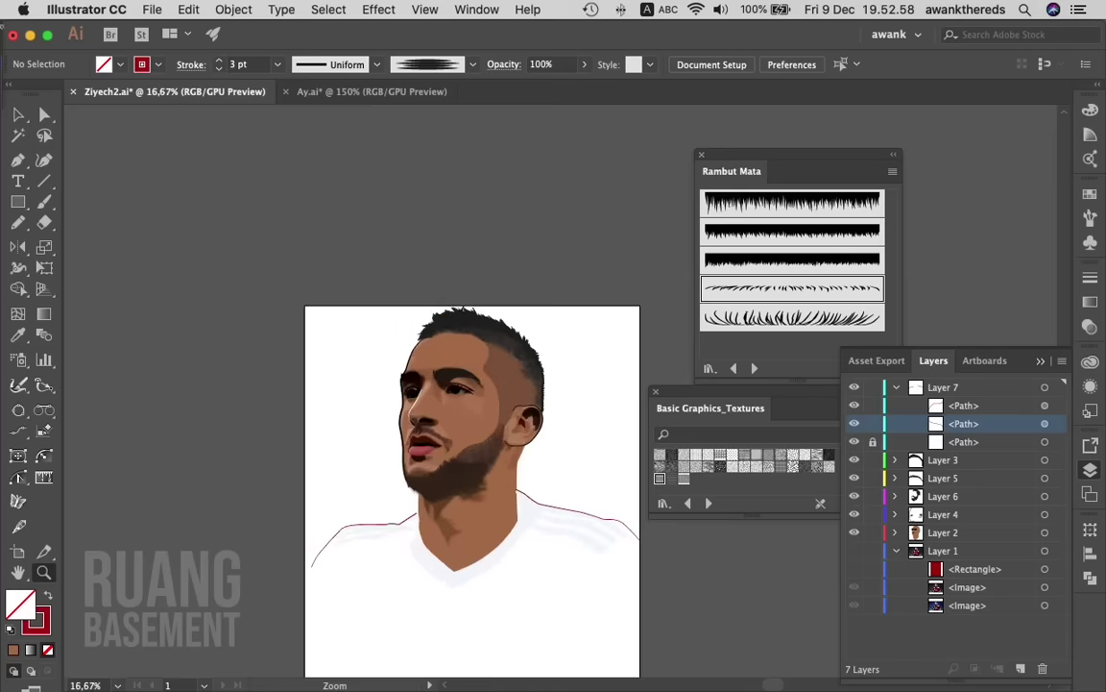
pyautogui.scroll(4, 567, 647)
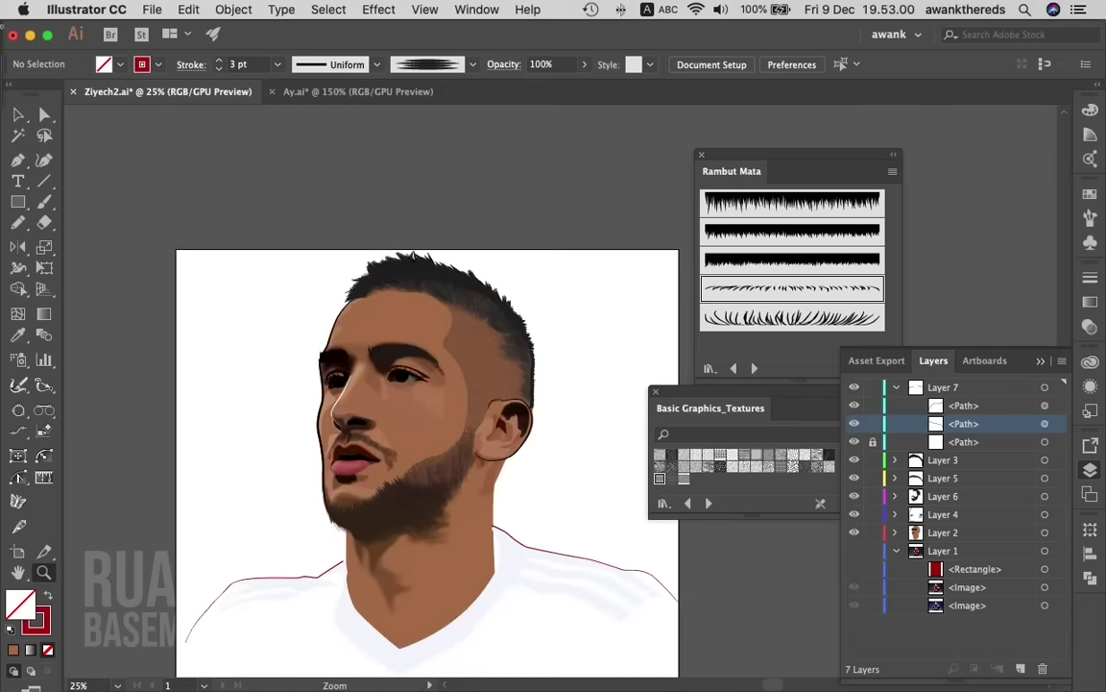
pyautogui.scroll(-1, 426, 413)
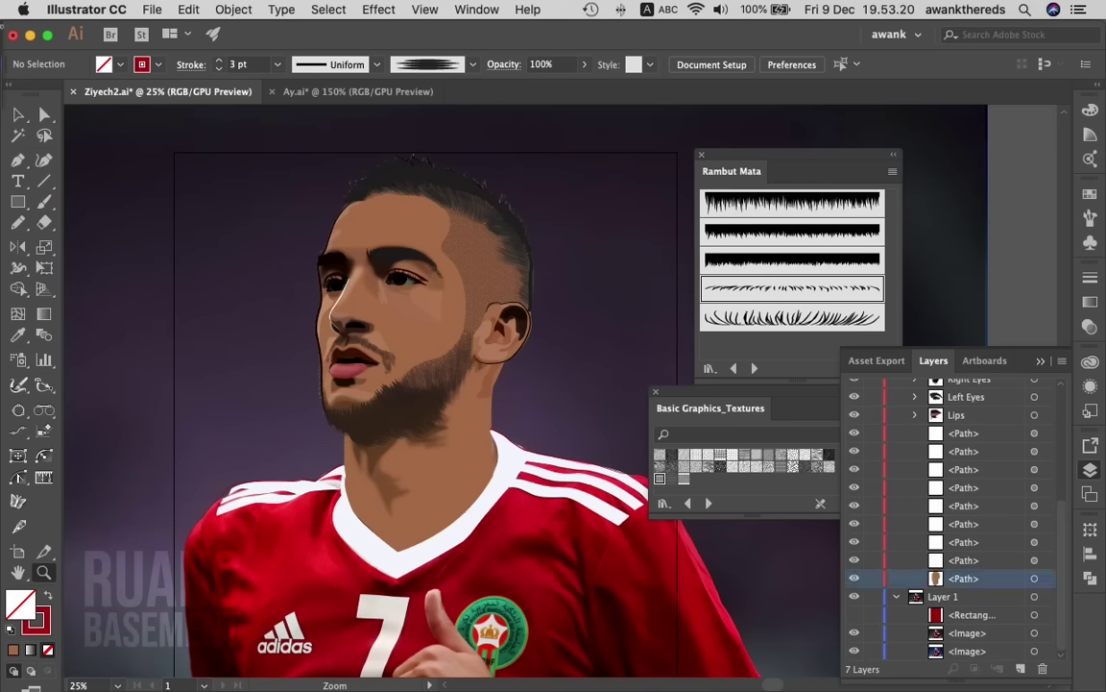
pyautogui.click(853, 577)
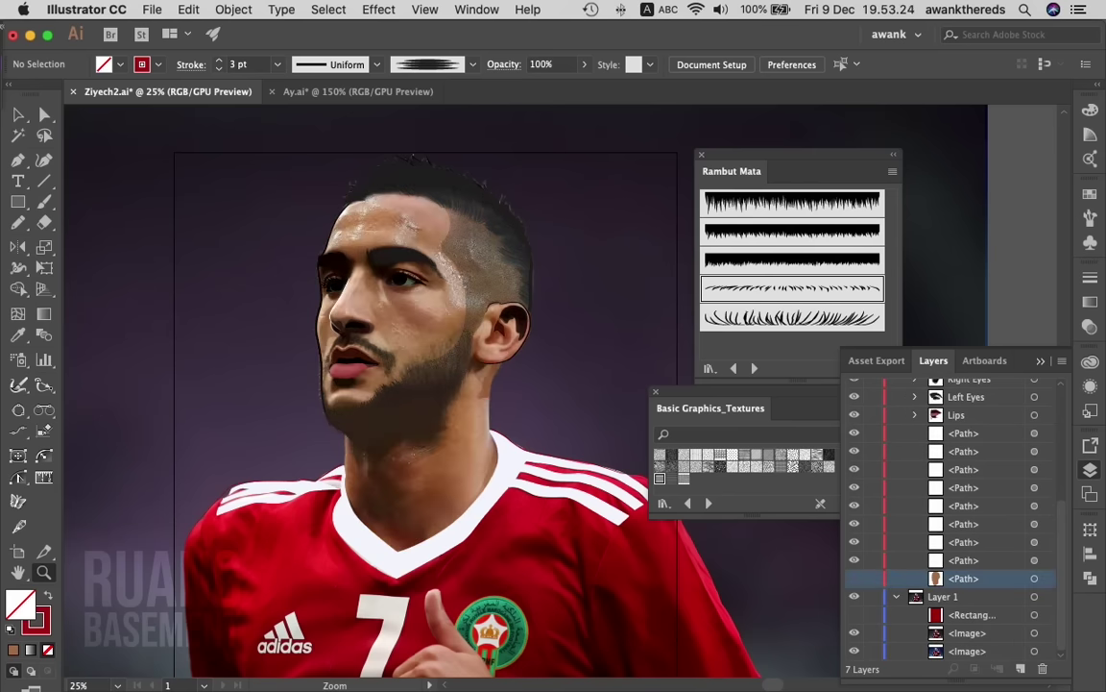
pyautogui.click(394, 596)
pyautogui.click(393, 595)
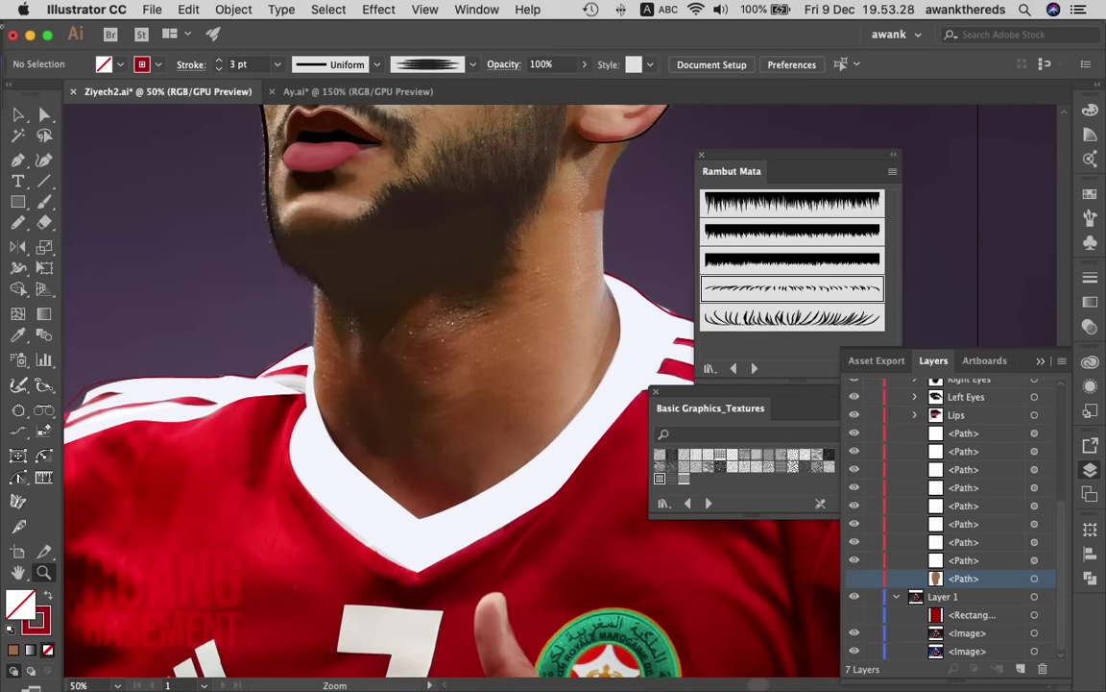
pyautogui.click(963, 434)
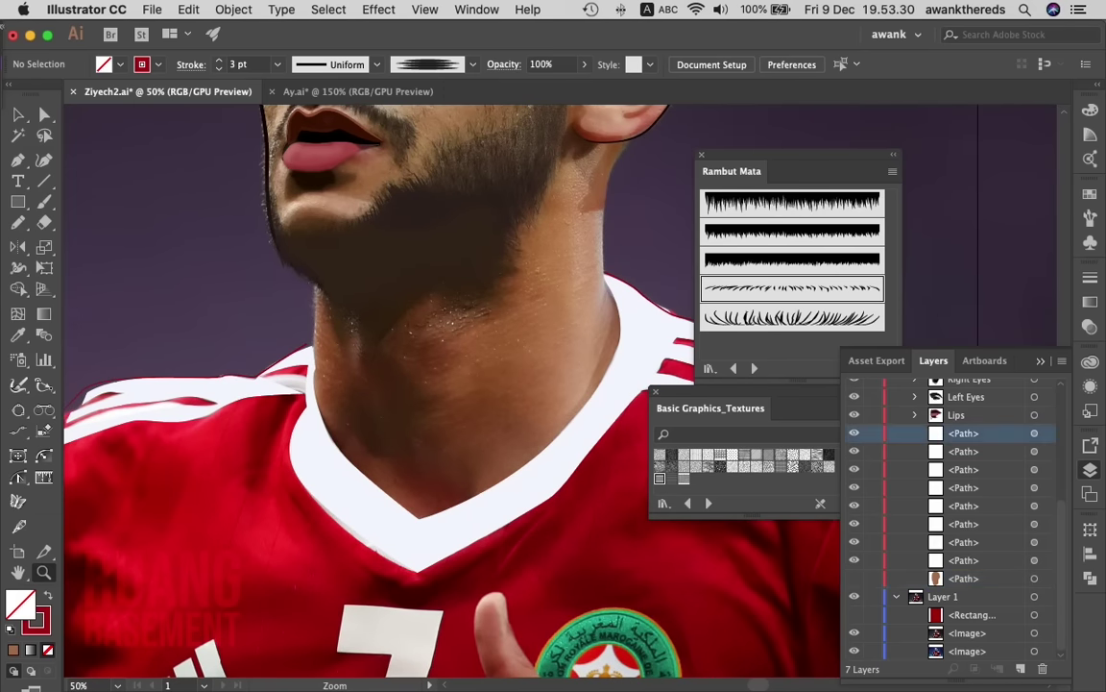
pyautogui.press('n')
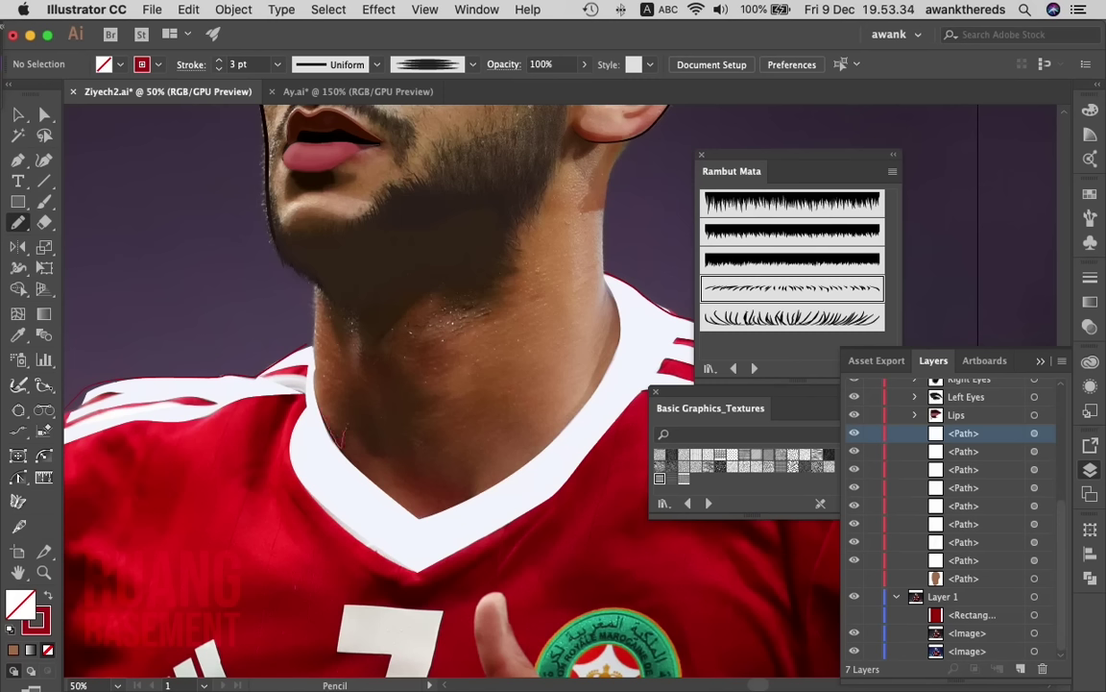
# - Draw the neck shadow freehand and fill it with a 39%-opacity dark brown
pyautogui.moveTo(397, 478)
pyautogui.mouseDown()
pyautogui.moveTo(442, 505)
pyautogui.moveTo(449, 444)
pyautogui.moveTo(461, 432)
pyautogui.moveTo(452, 423)
pyautogui.moveTo(470, 403)
pyautogui.moveTo(453, 397)
pyautogui.moveTo(413, 332)
pyautogui.mouseUp()
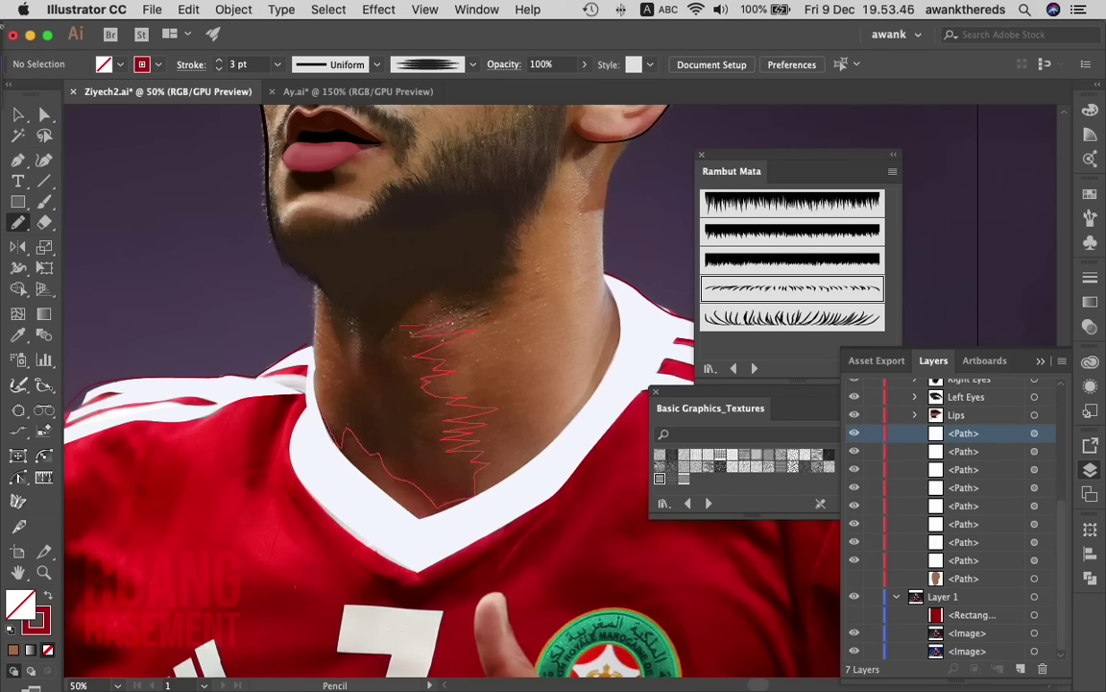
pyautogui.moveTo(411, 331); pyautogui.dragTo(338, 327)
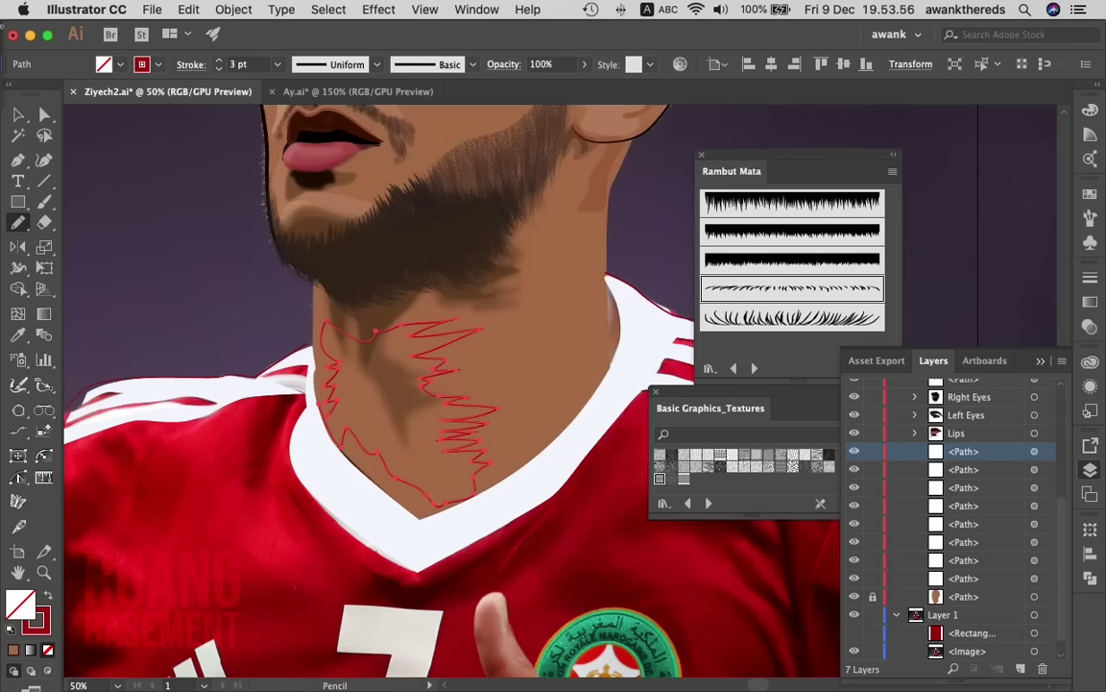
pyautogui.press('i')
pyautogui.click(385, 384)
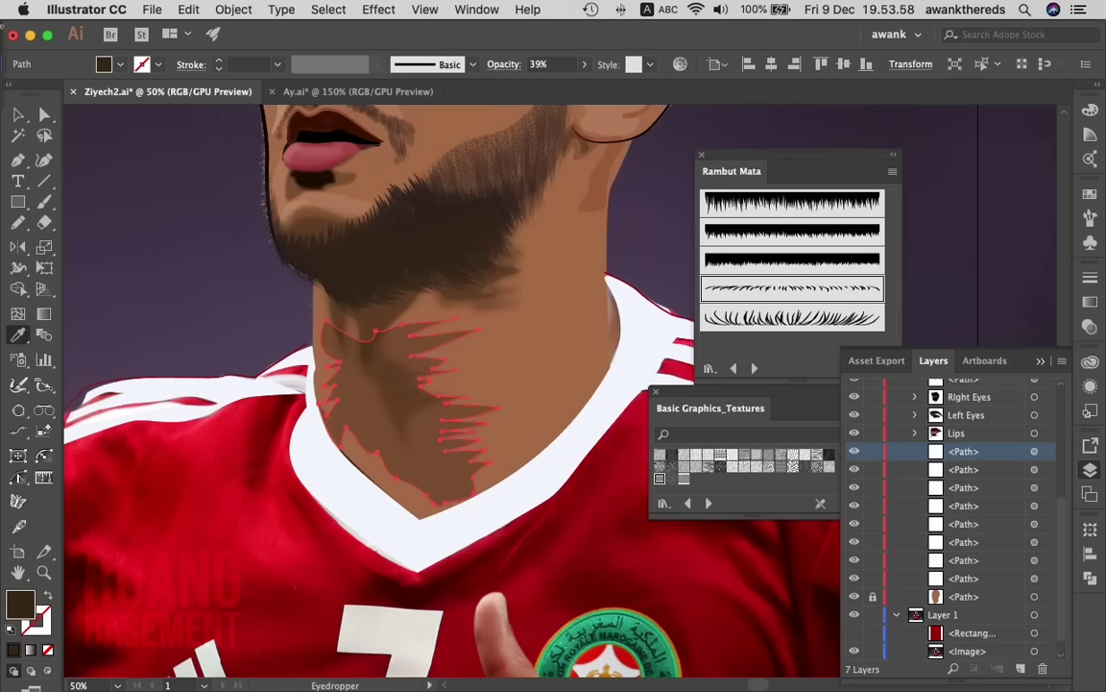
pyautogui.press('v')
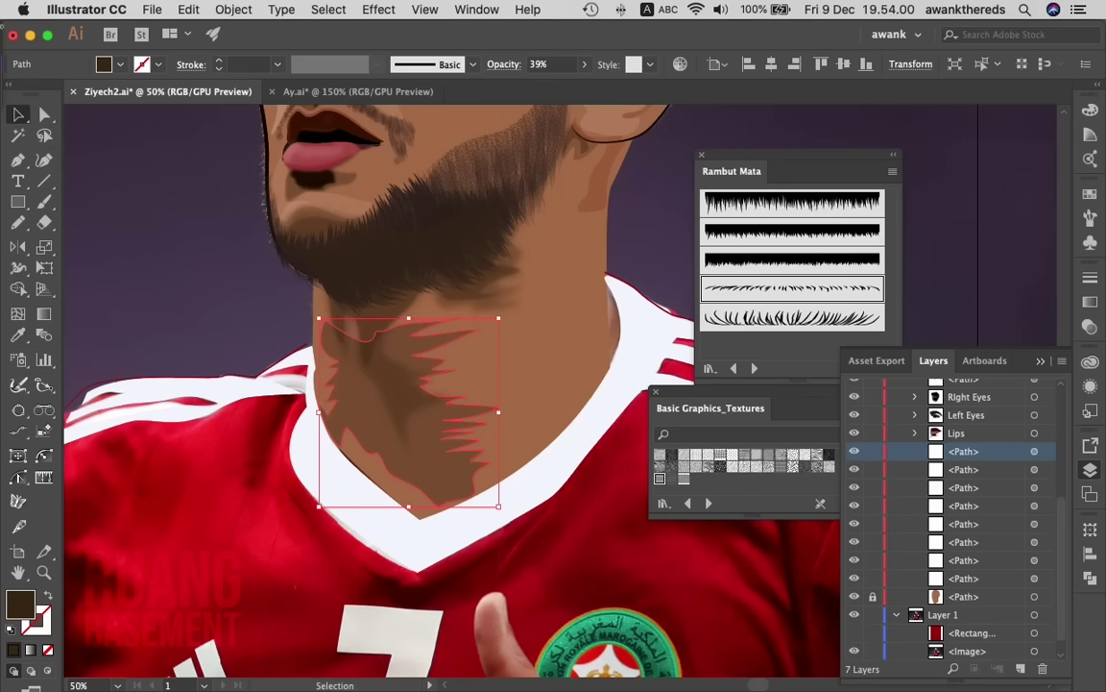
pyautogui.click(1035, 650)
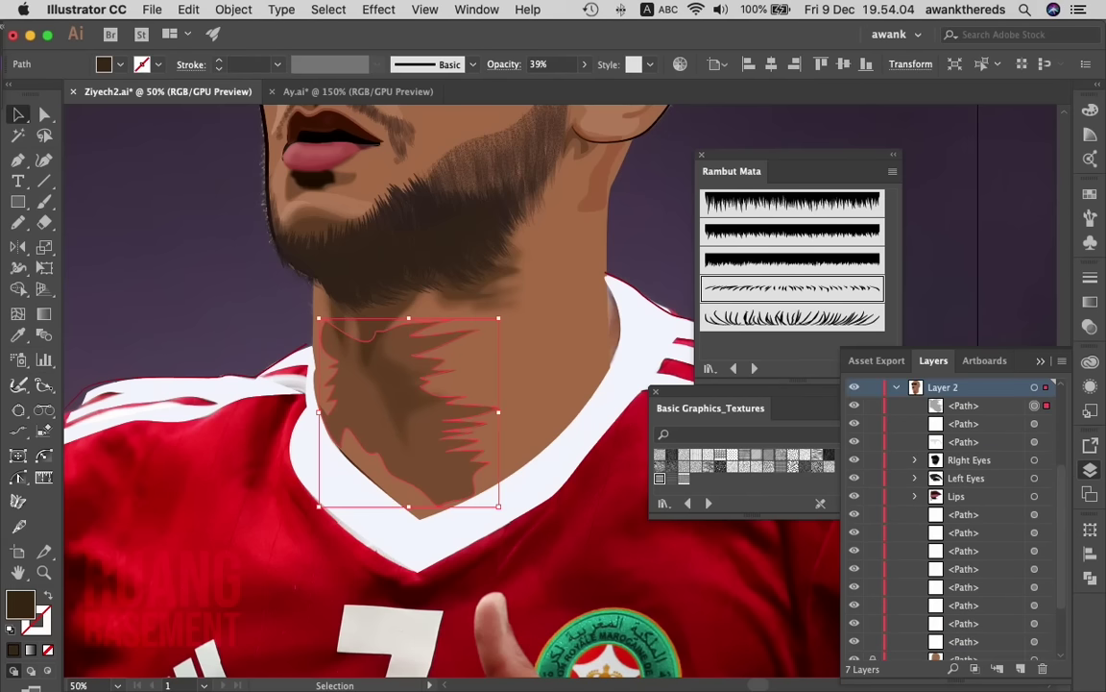
# - Add a Pencil stroke along the chin shadow and select the neck shadow shape
pyautogui.press('n')
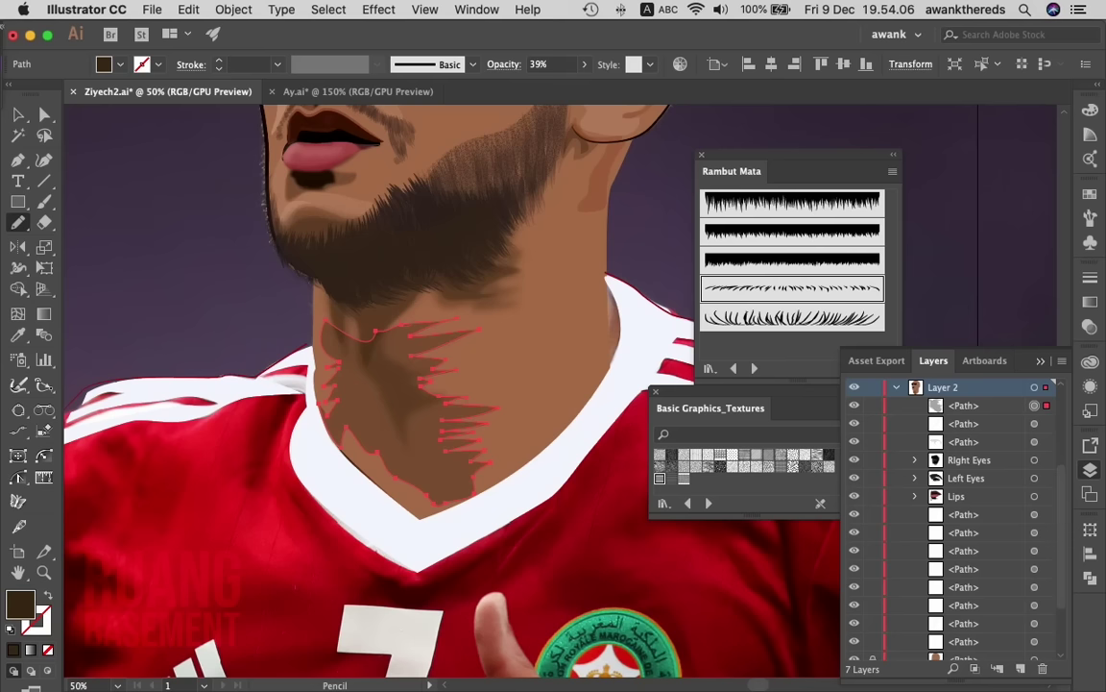
pyautogui.moveTo(415, 284); pyautogui.dragTo(335, 291)
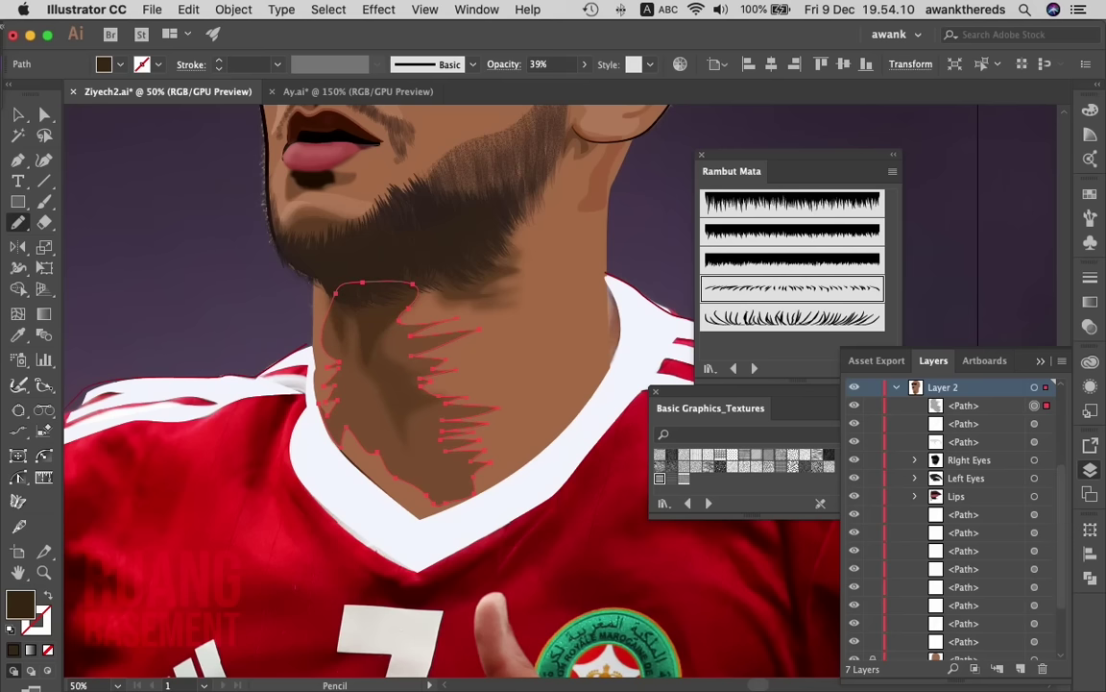
pyautogui.press('v')
pyautogui.click(345, 403)
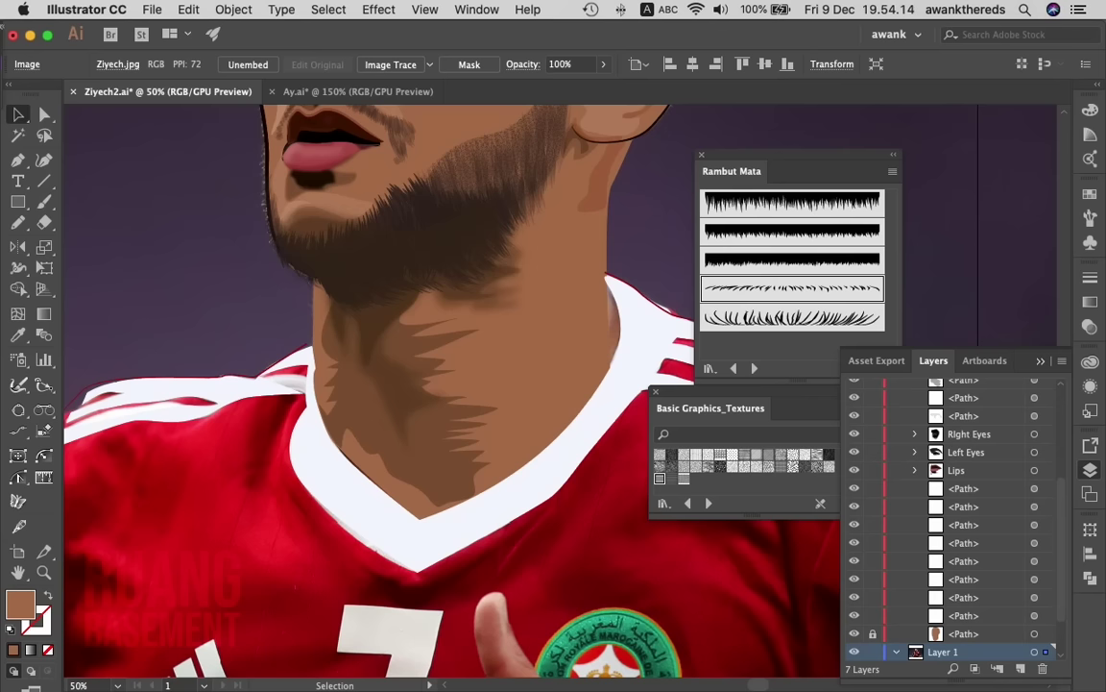
pyautogui.click(341, 286)
# - Apply a Gaussian Blur with a raised radius to the neck shadow
pyautogui.click(378, 9)
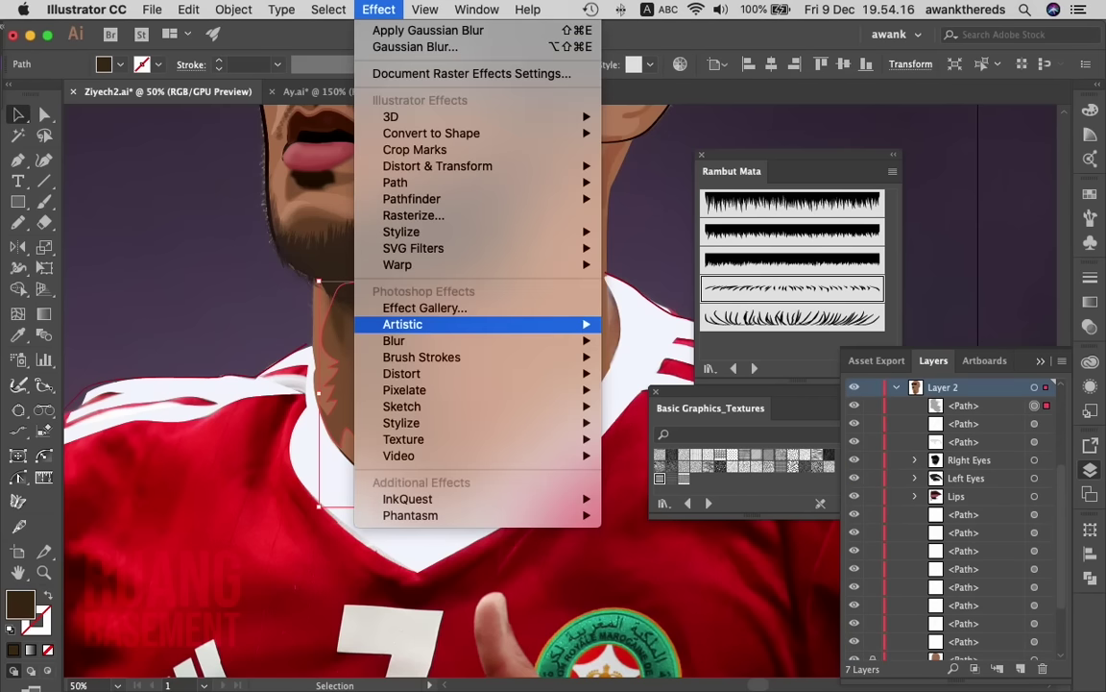
pyautogui.press('Down')
pyautogui.press('Right')
pyautogui.press('Return')
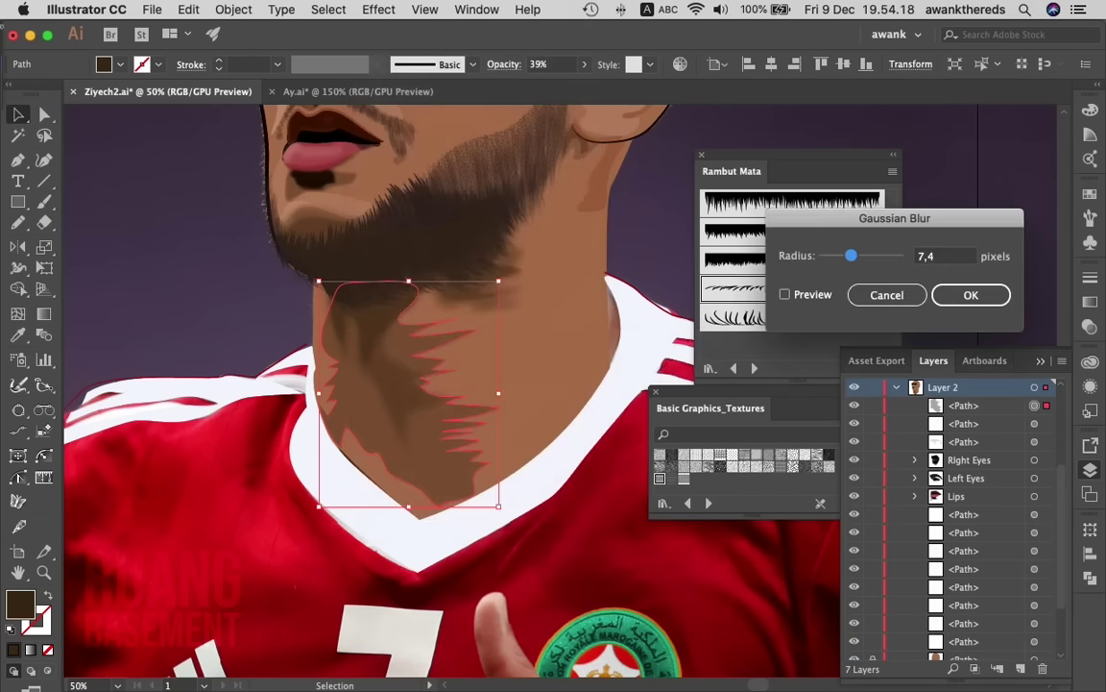
pyautogui.moveTo(851, 255)
pyautogui.mouseDown()
pyautogui.moveTo(836, 256)
pyautogui.moveTo(866, 255)
pyautogui.mouseUp()
pyautogui.click(785, 294)
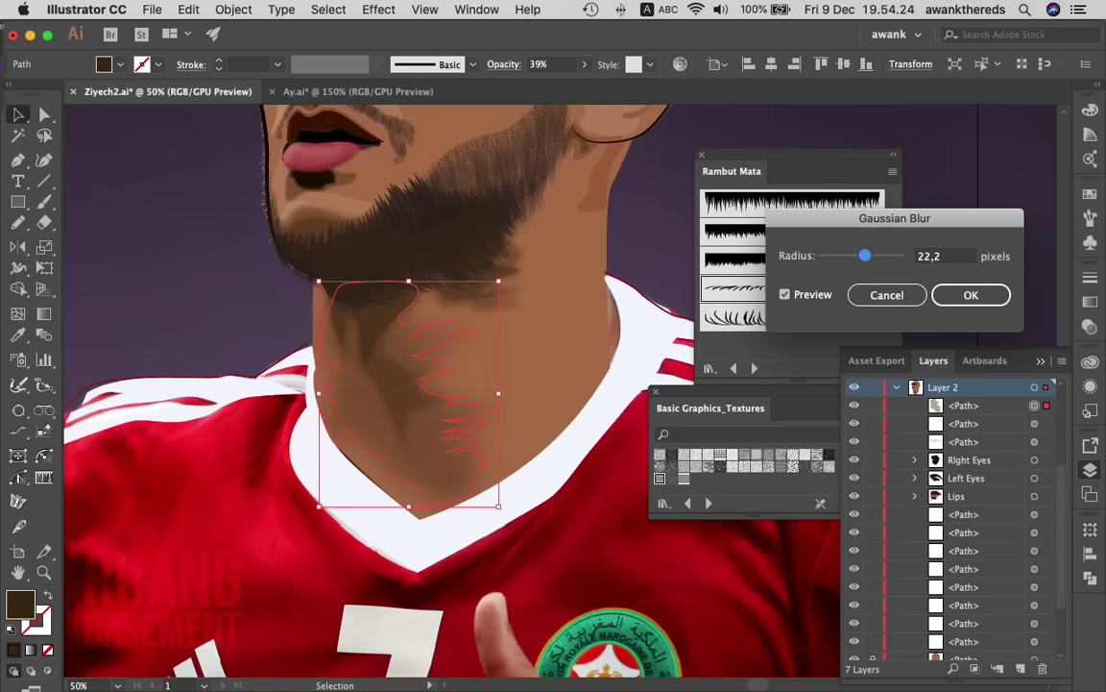
pyautogui.press('Return')
pyautogui.click(634, 445)
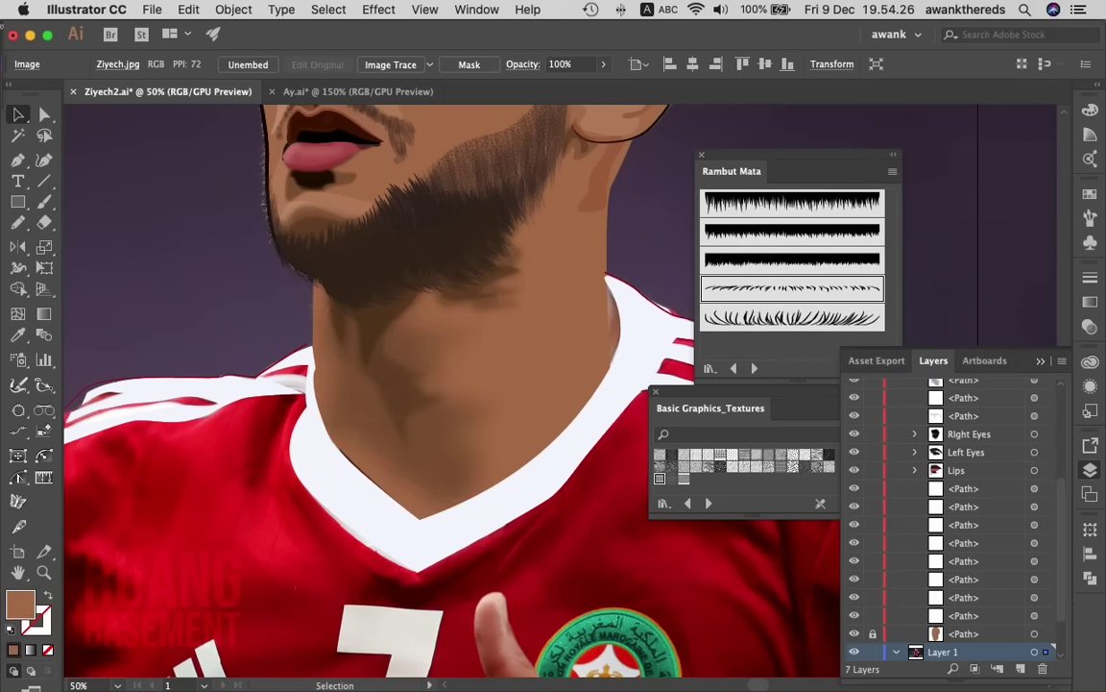
# - Save the file
pyautogui.press('a')
pyautogui.hotkey('ctrl', 's')
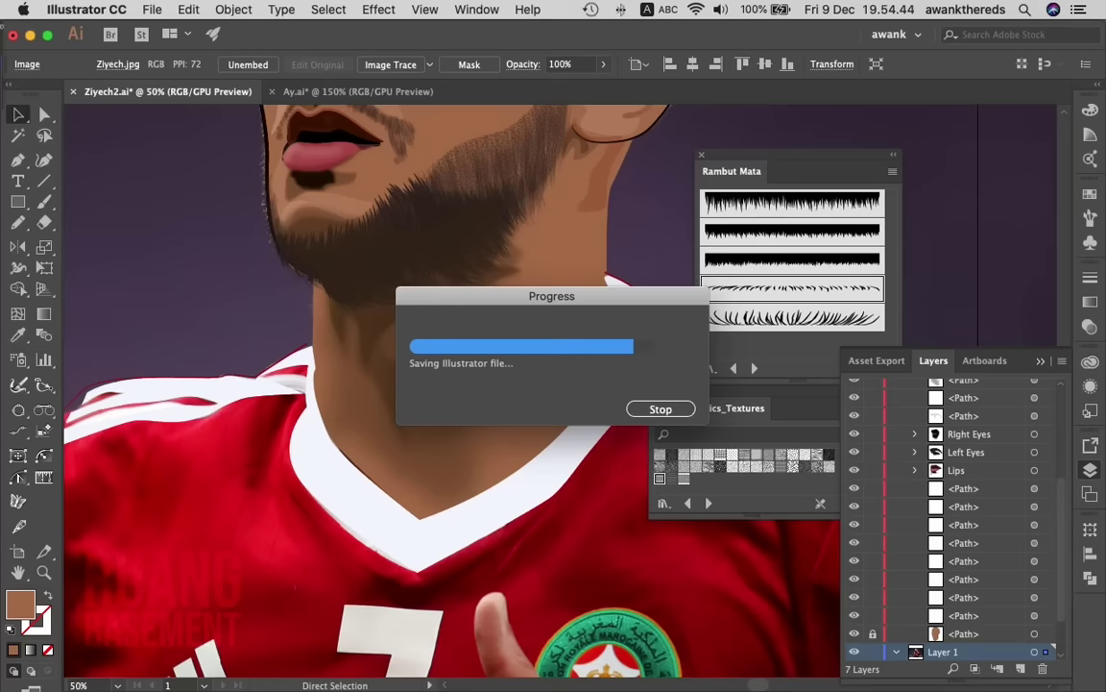
pyautogui.press('super+z')
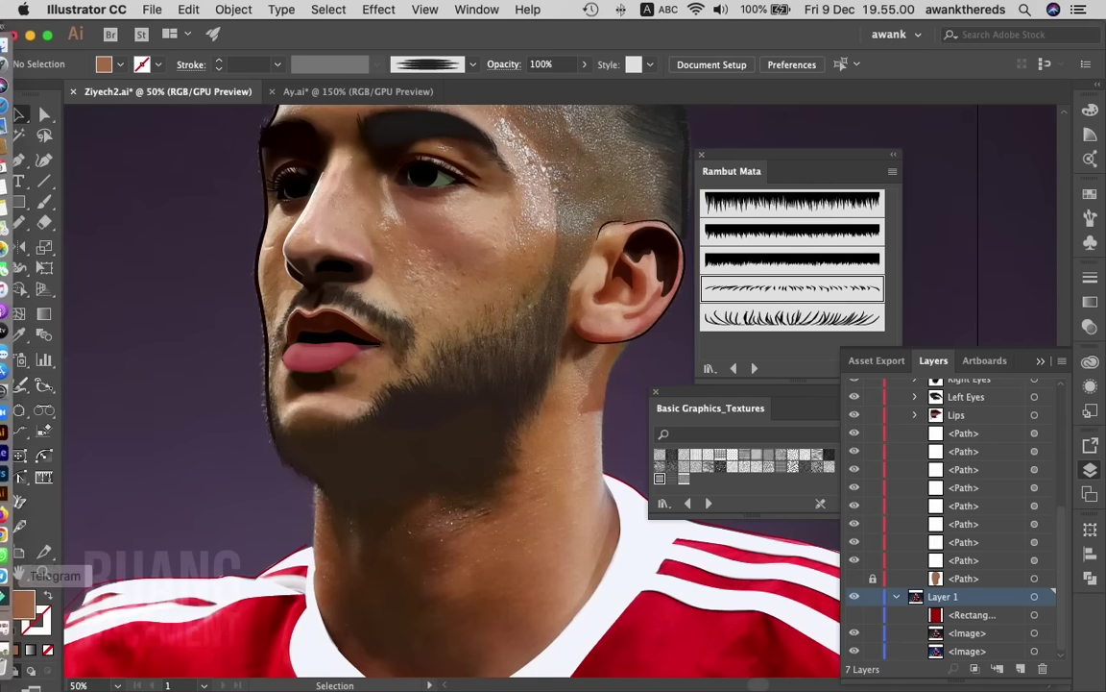
# - Zoom in to 200% on the lips, then zoom back out to the whole artboard
pyautogui.press('z')
pyautogui.hotkey('ctrl', '+')
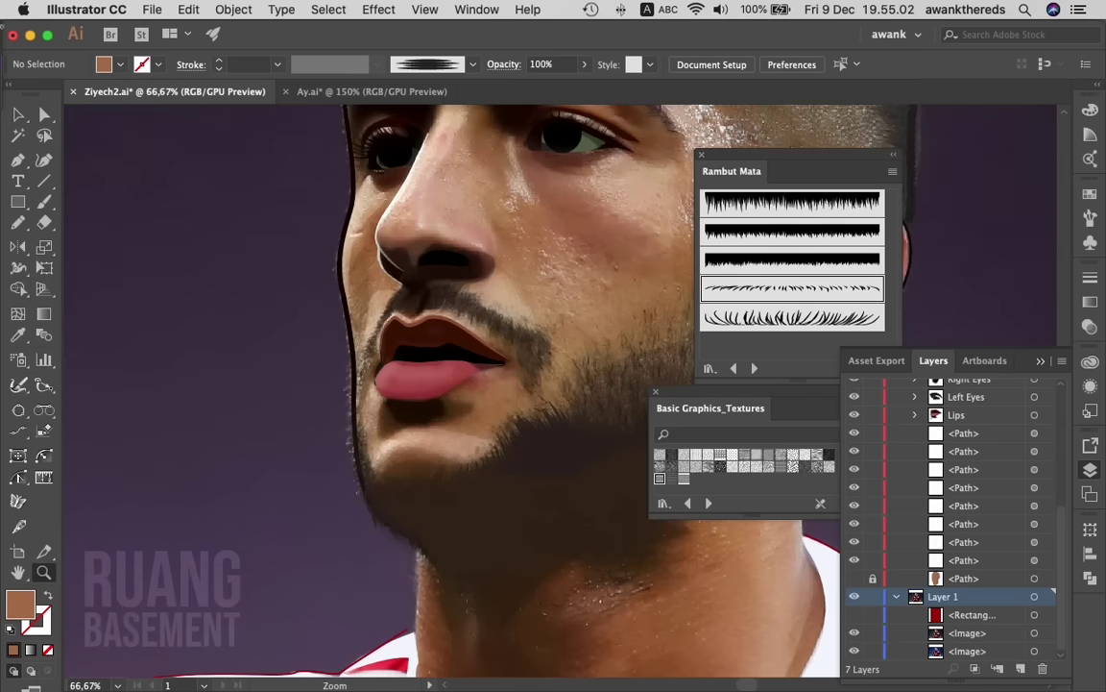
pyautogui.hotkey('ctrl', '+')
pyautogui.hotkey('ctrl', '+')
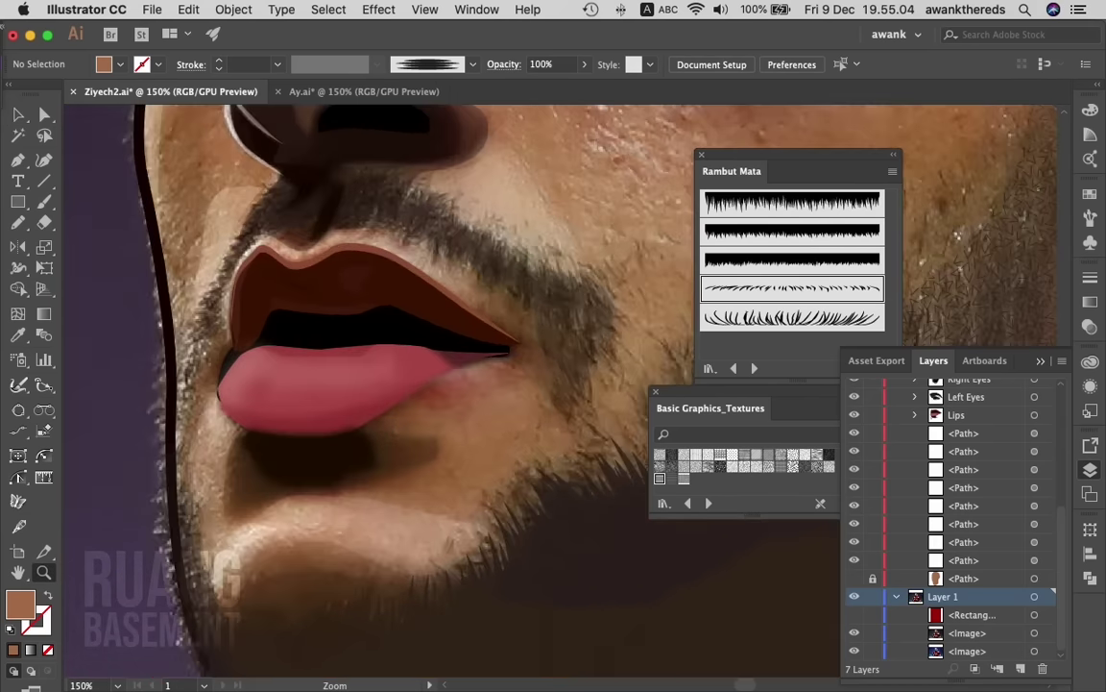
pyautogui.hotkey('ctrl', '+')
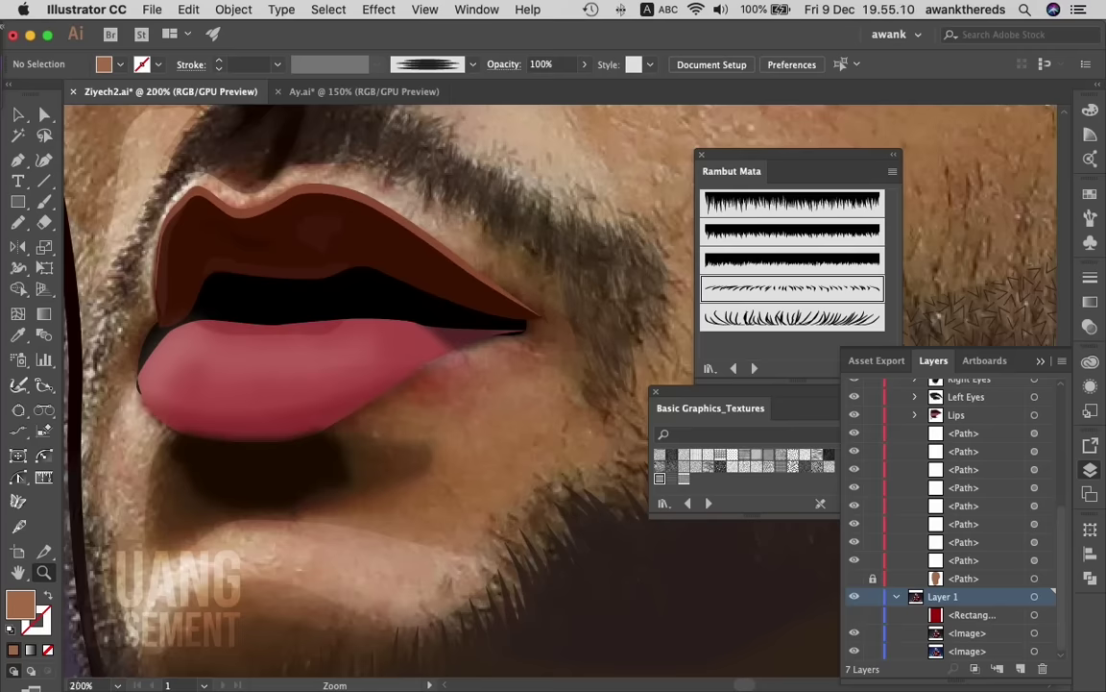
pyautogui.press('super+minus')
pyautogui.press('super+minus')
pyautogui.press('super+minus')
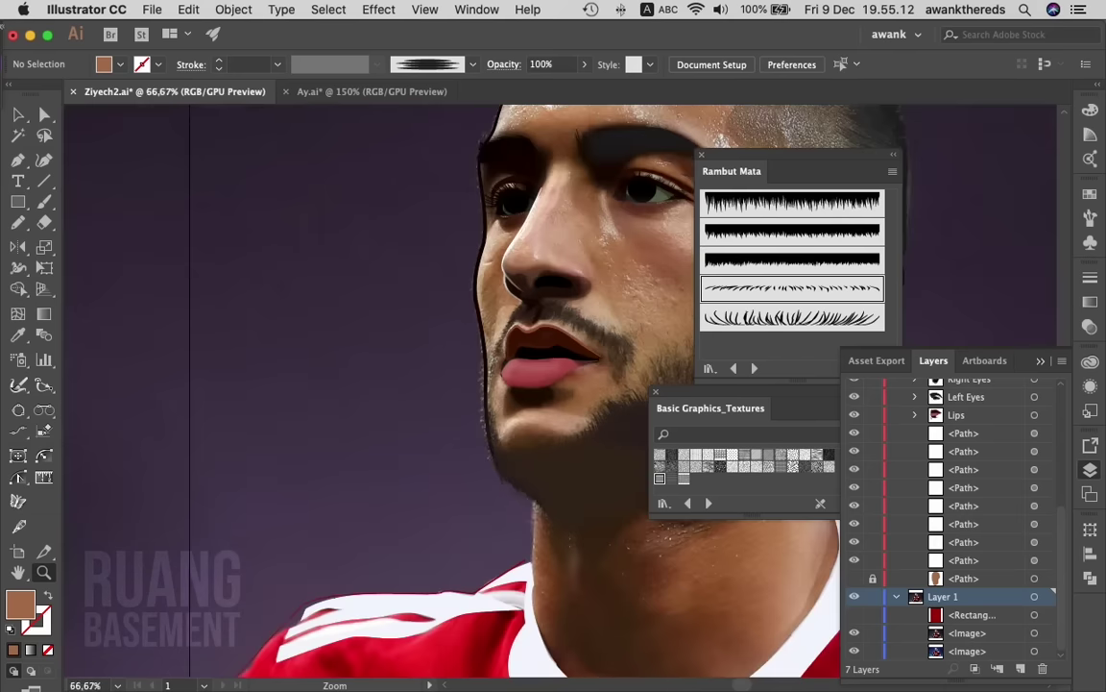
pyautogui.press('super+minus')
pyautogui.press('super+minus')
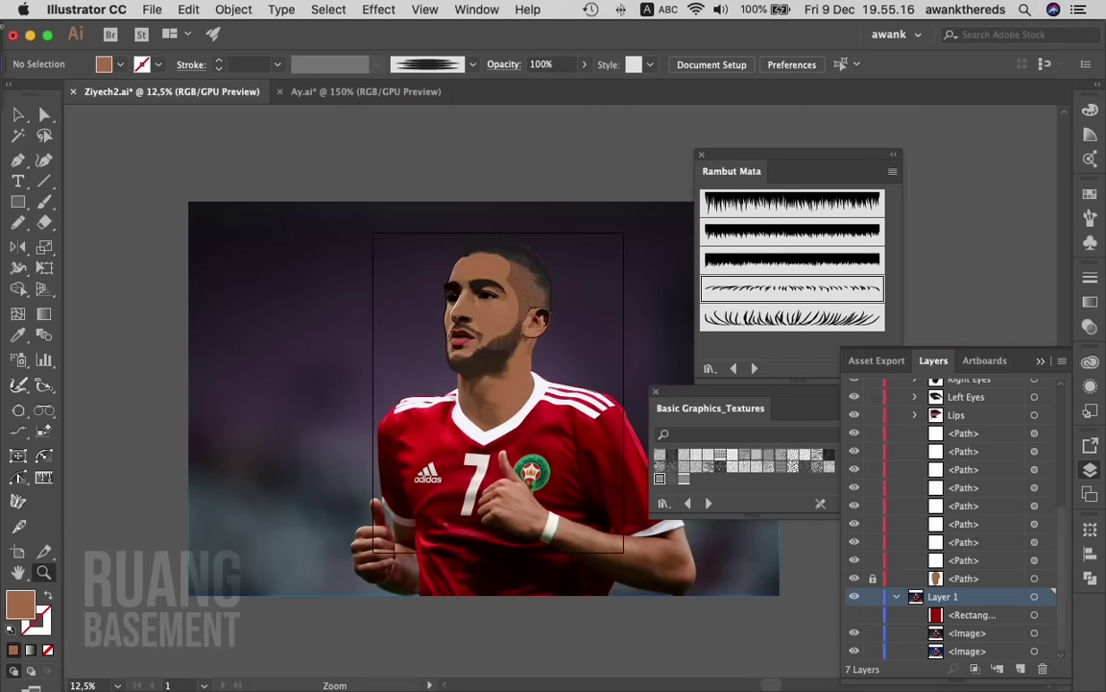
# - Hide the reference photos and align the red background rectangle to the artboard
pyautogui.click(854, 597)
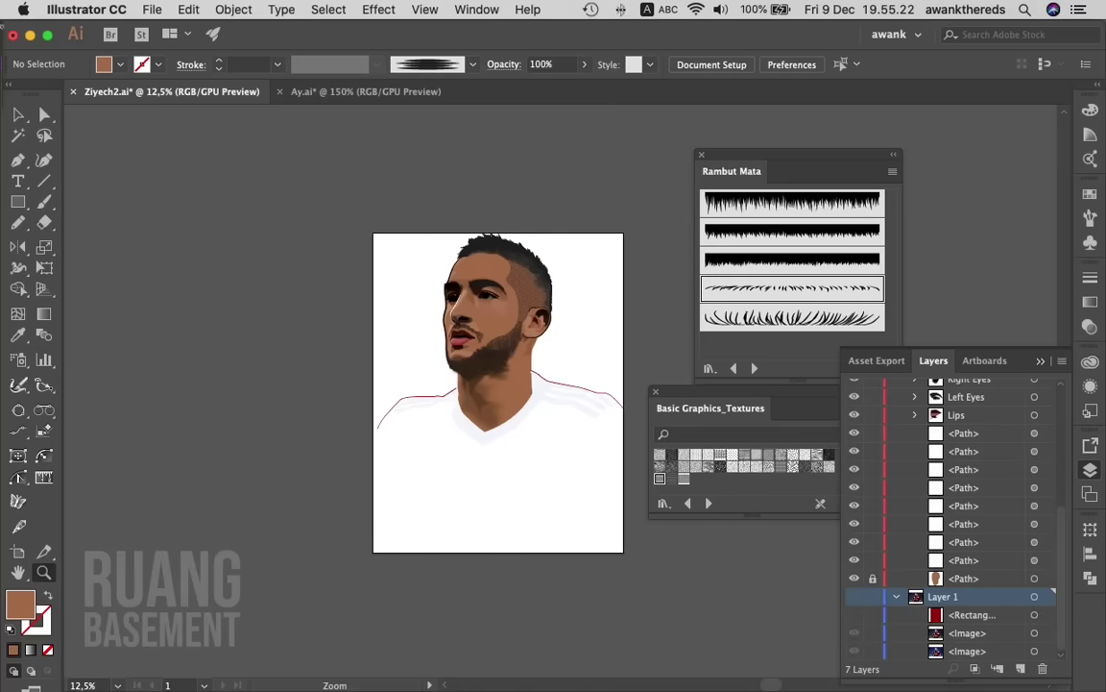
pyautogui.click(854, 596)
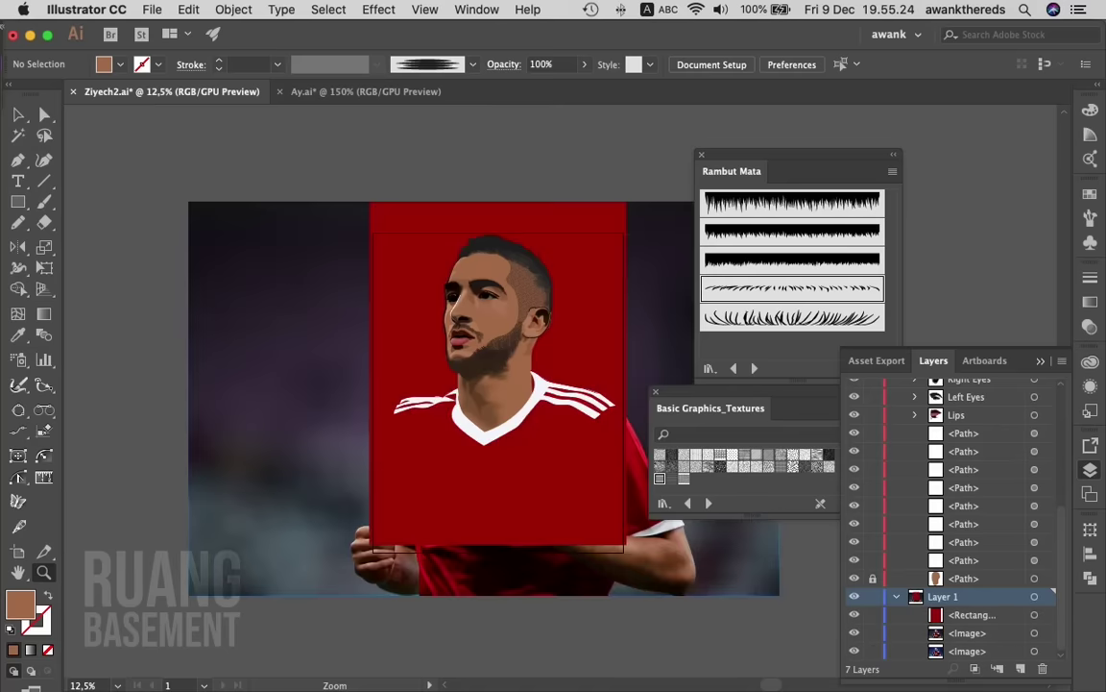
pyautogui.click(854, 633)
pyautogui.press('v')
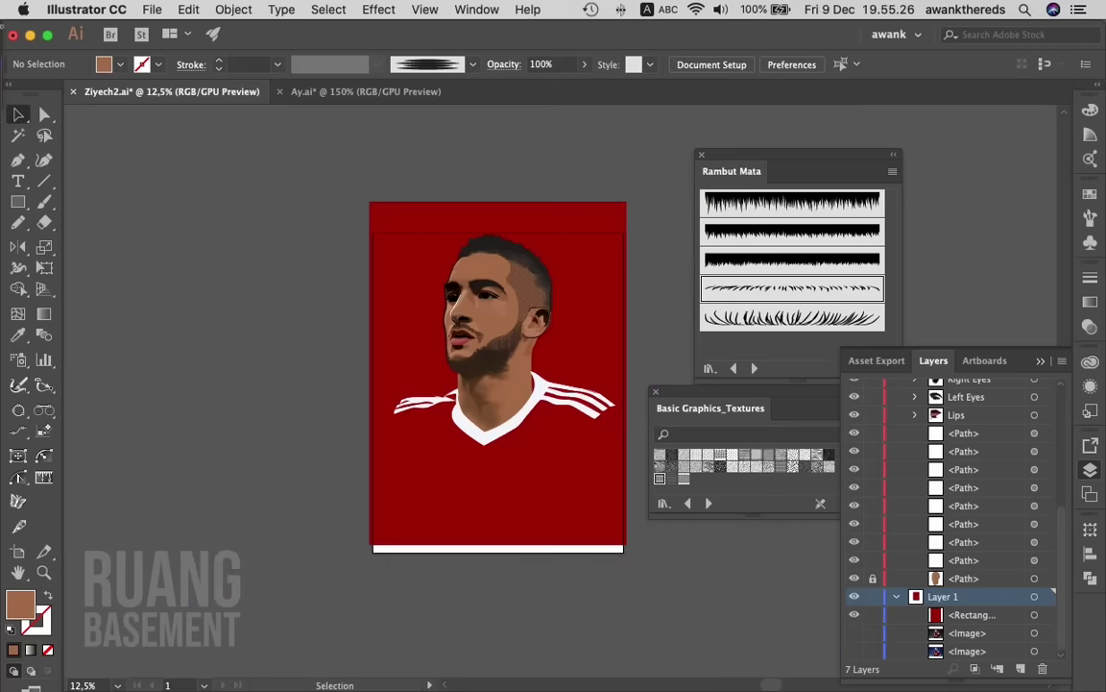
pyautogui.click(497, 372)
pyautogui.click(234, 10)
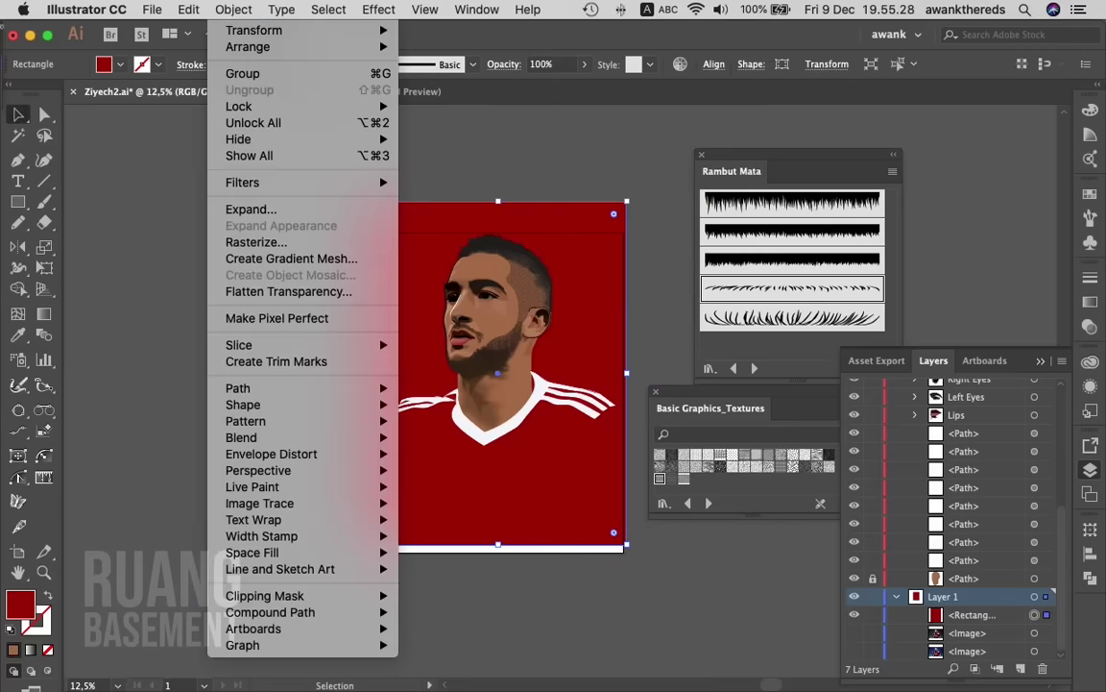
pyautogui.click(713, 64)
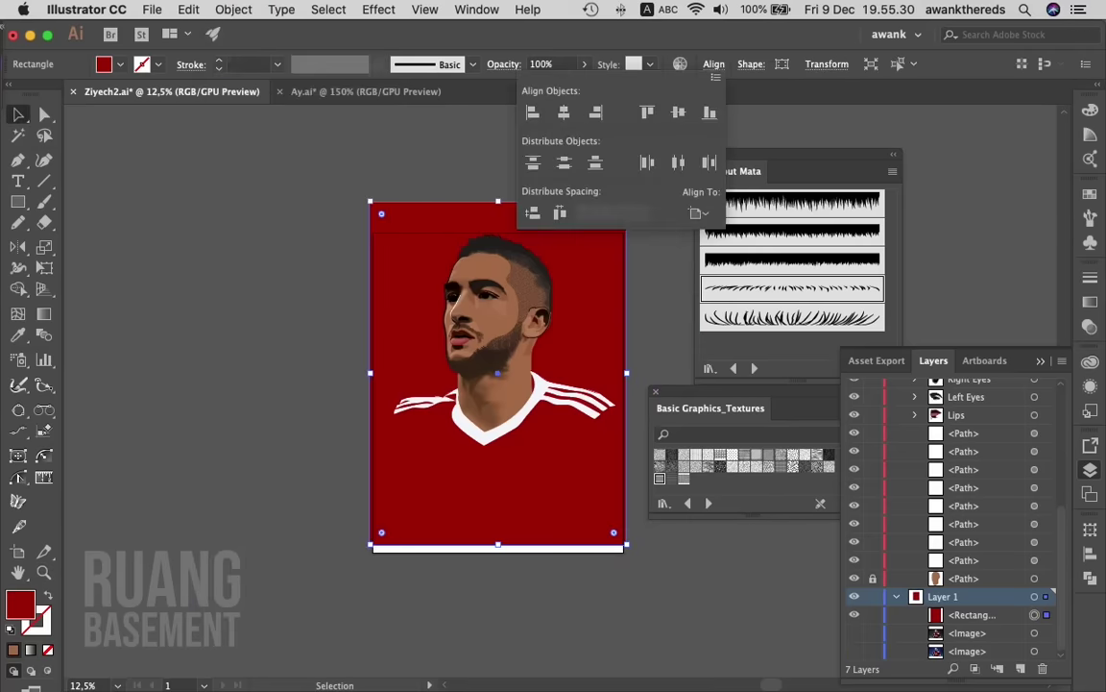
pyautogui.click(563, 112)
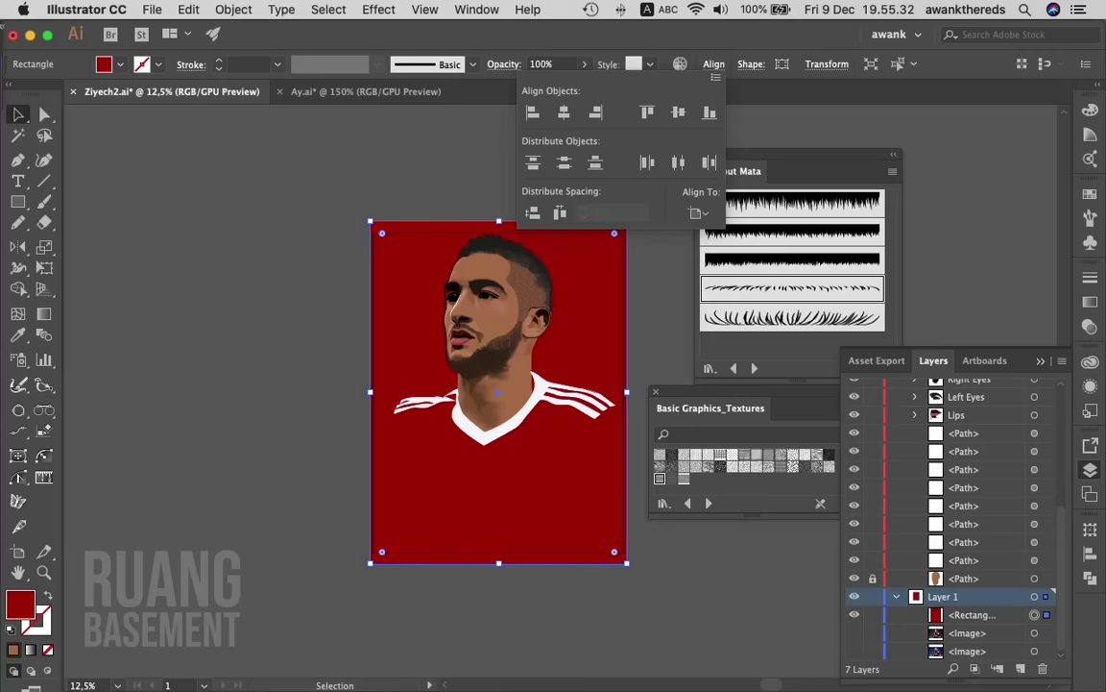
pyautogui.click(507, 101)
pyautogui.click(240, 144)
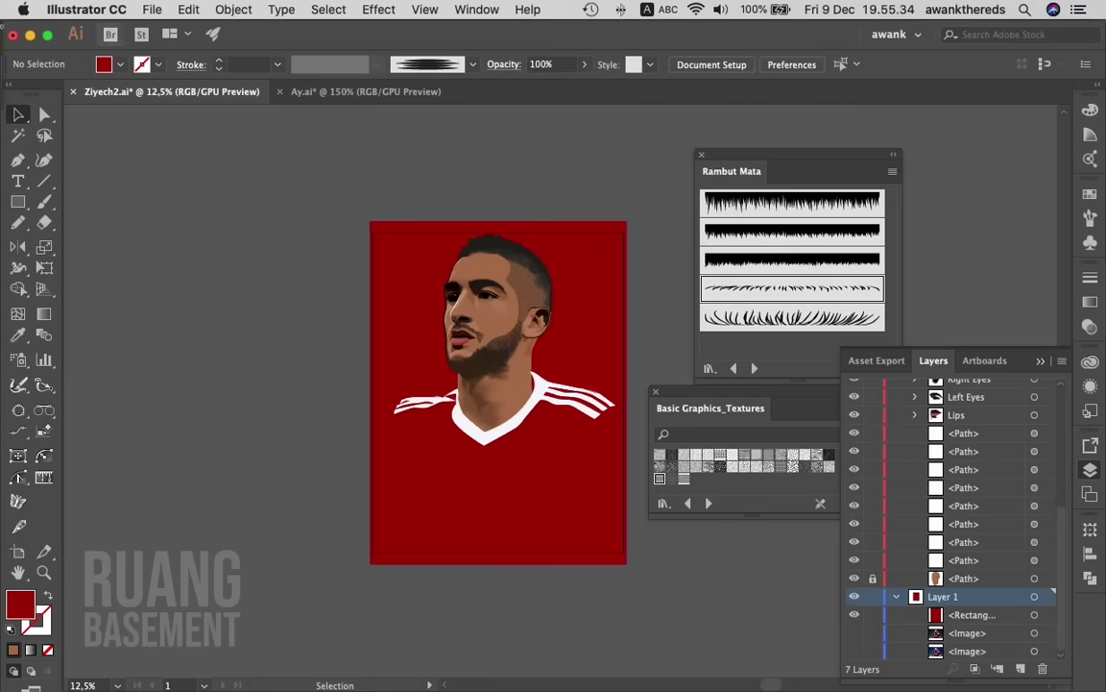
# - Save Ziyech2.ai and pause the screen recording
pyautogui.click(152, 10)
pyautogui.click(166, 138)
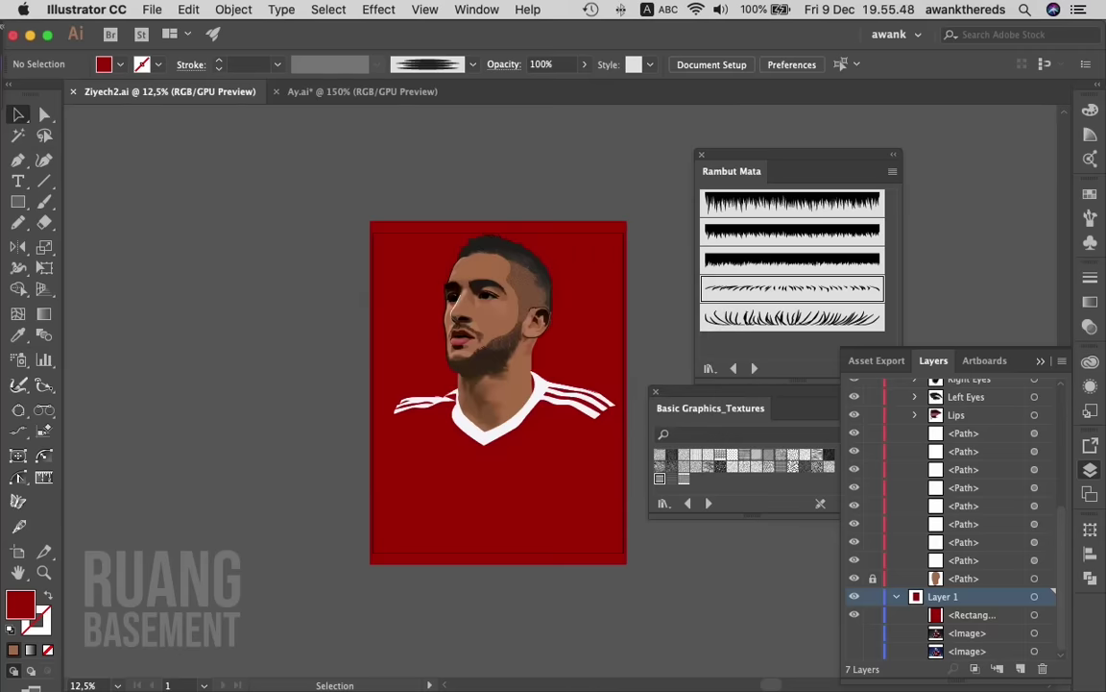
pyautogui.click(15, 595)
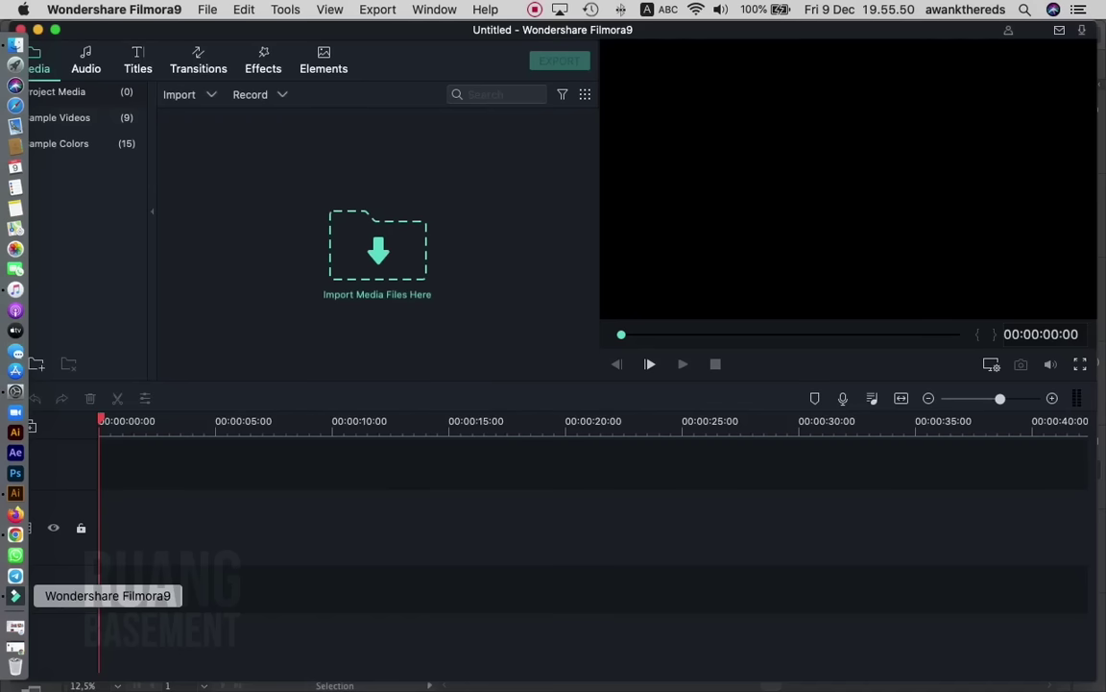
pyautogui.click(534, 9)
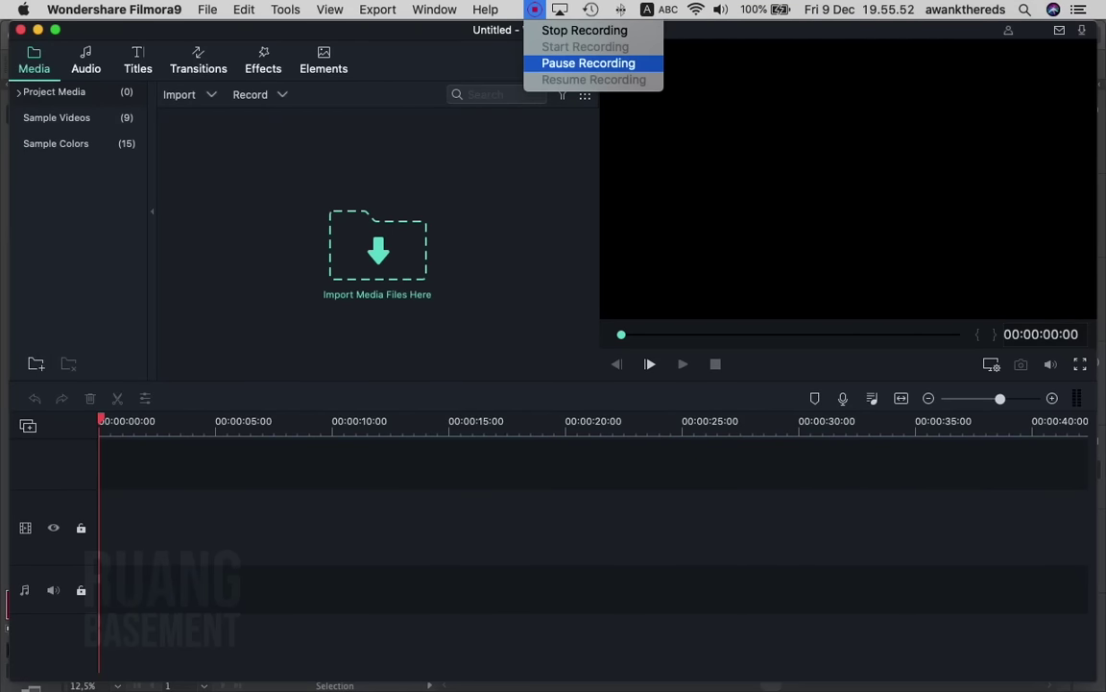
pyautogui.click(588, 60)
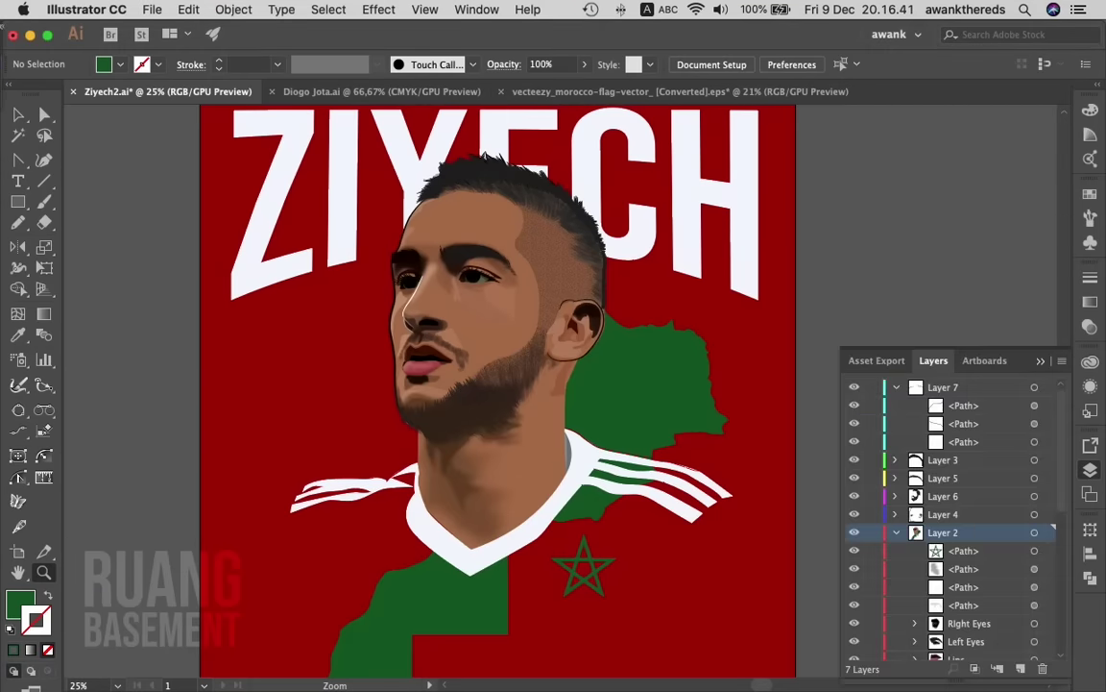
# - Zoom out to the whole poster and save it as Ziyech2.ai
pyautogui.press('super+minus')
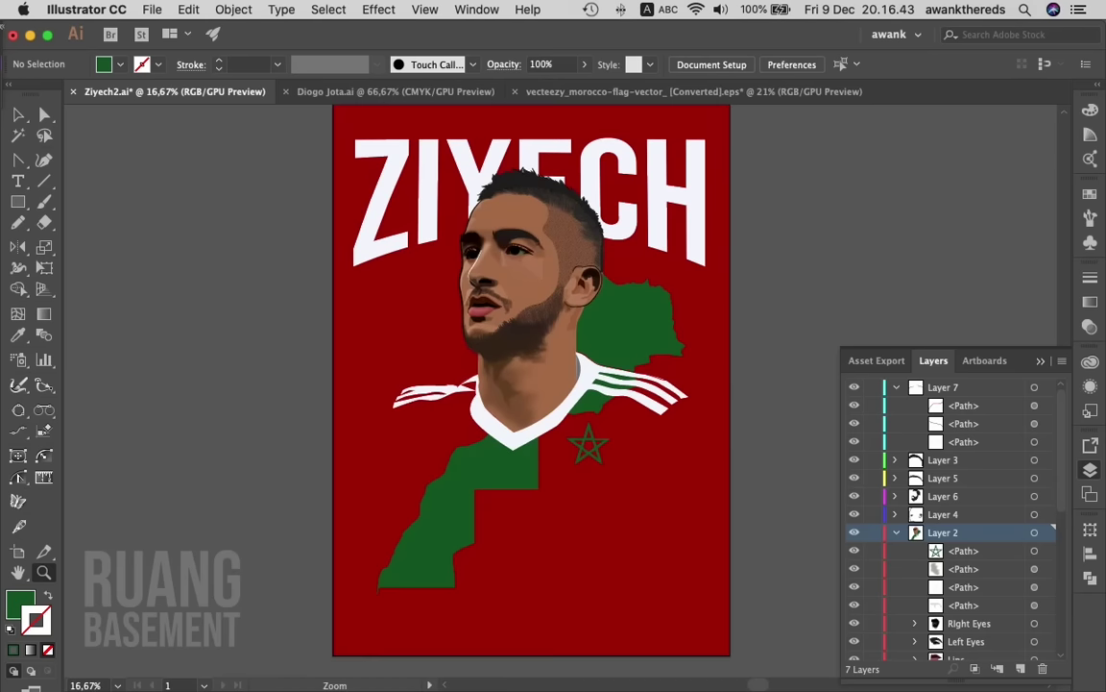
pyautogui.click(152, 9)
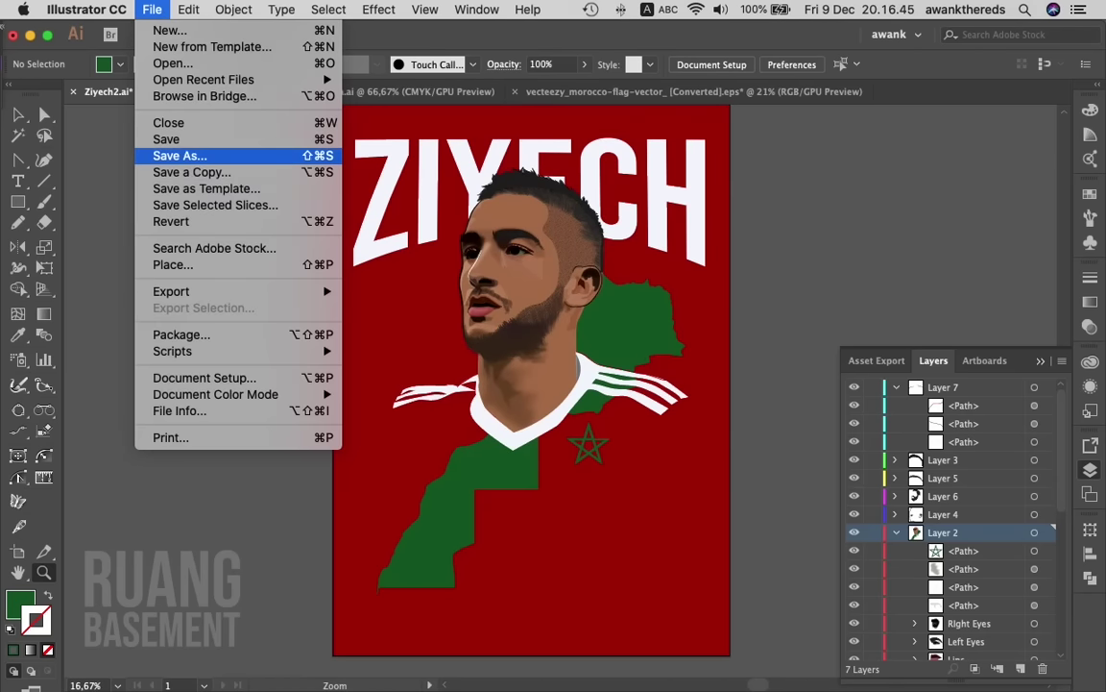
pyautogui.click(34, 90)
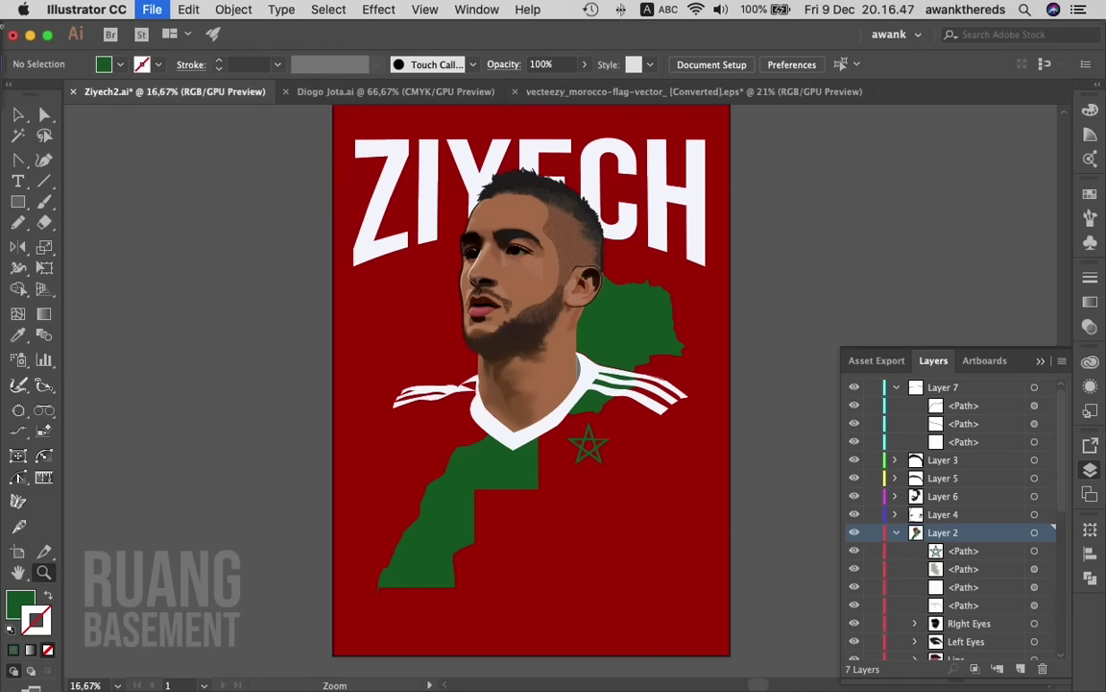